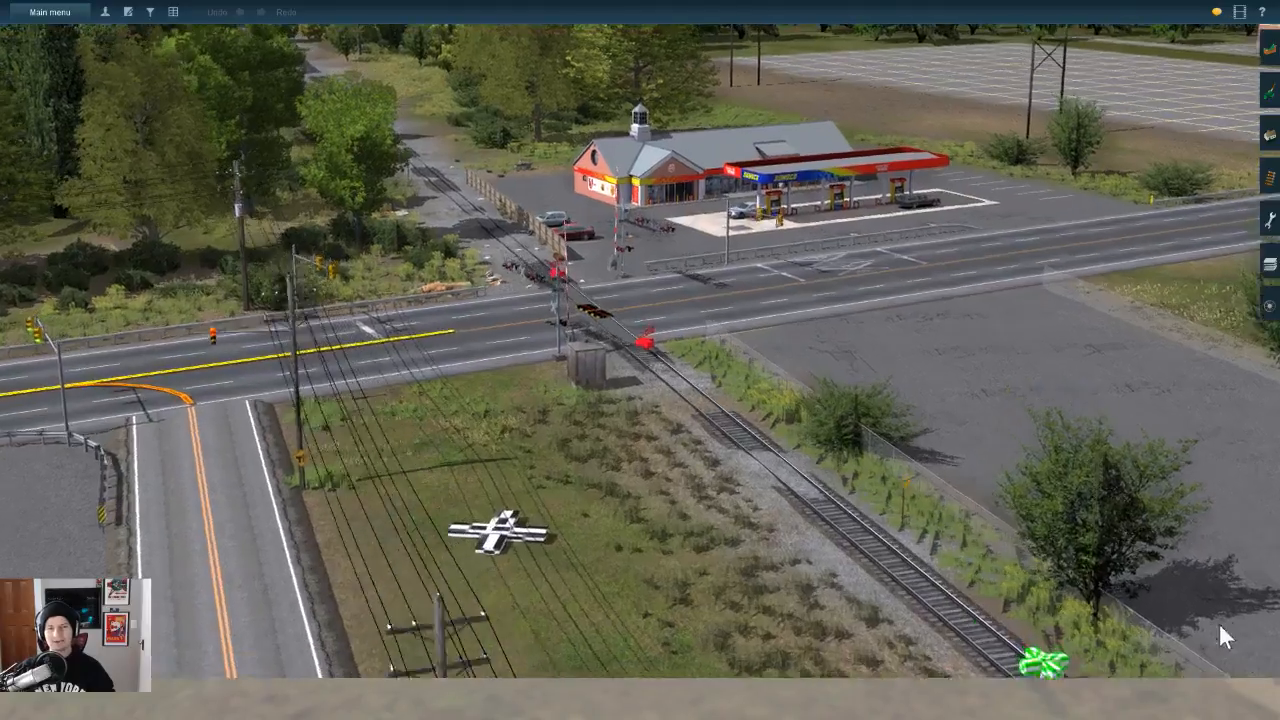
Step: Examine the highway railroad crossing, the side-road junction with its traffic lights, and the surroundings of the KFC restaurant
mouse_move(1218, 627)
right_mouse_down()
mouse_move(1218, 570)
mouse_move(1218, 603)
right_mouse_up()
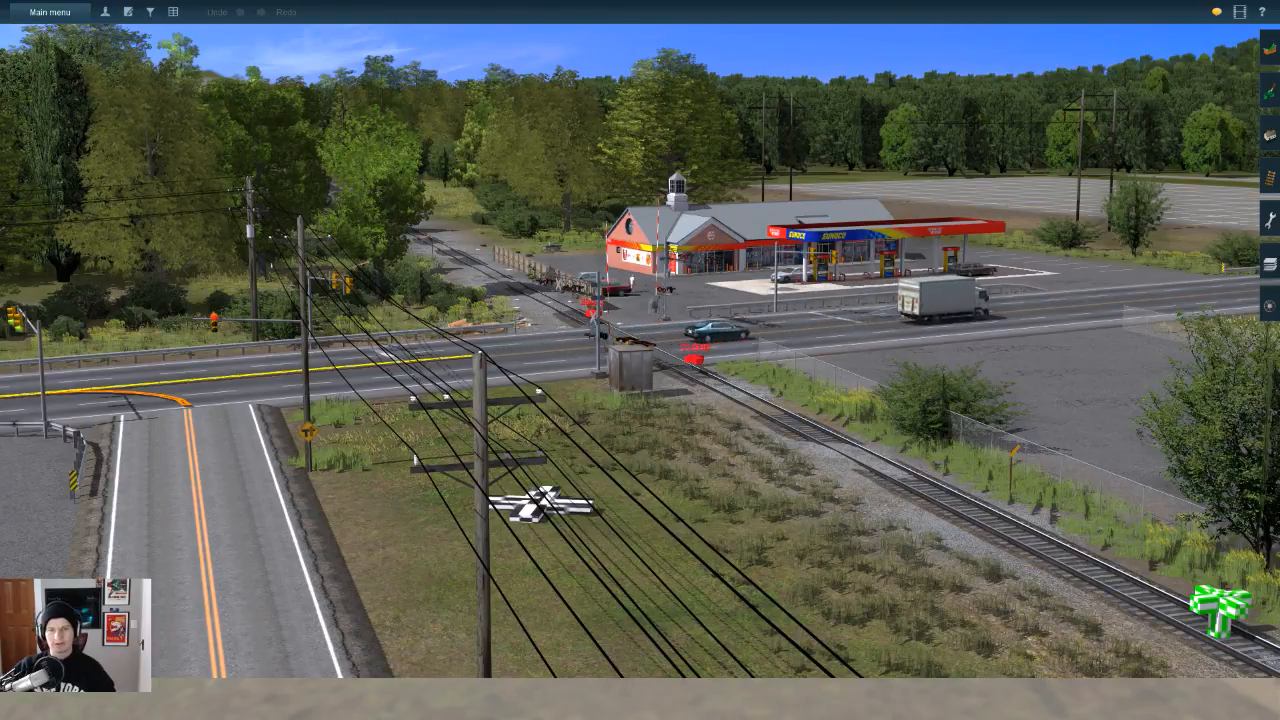
key("Up")
key("Left")
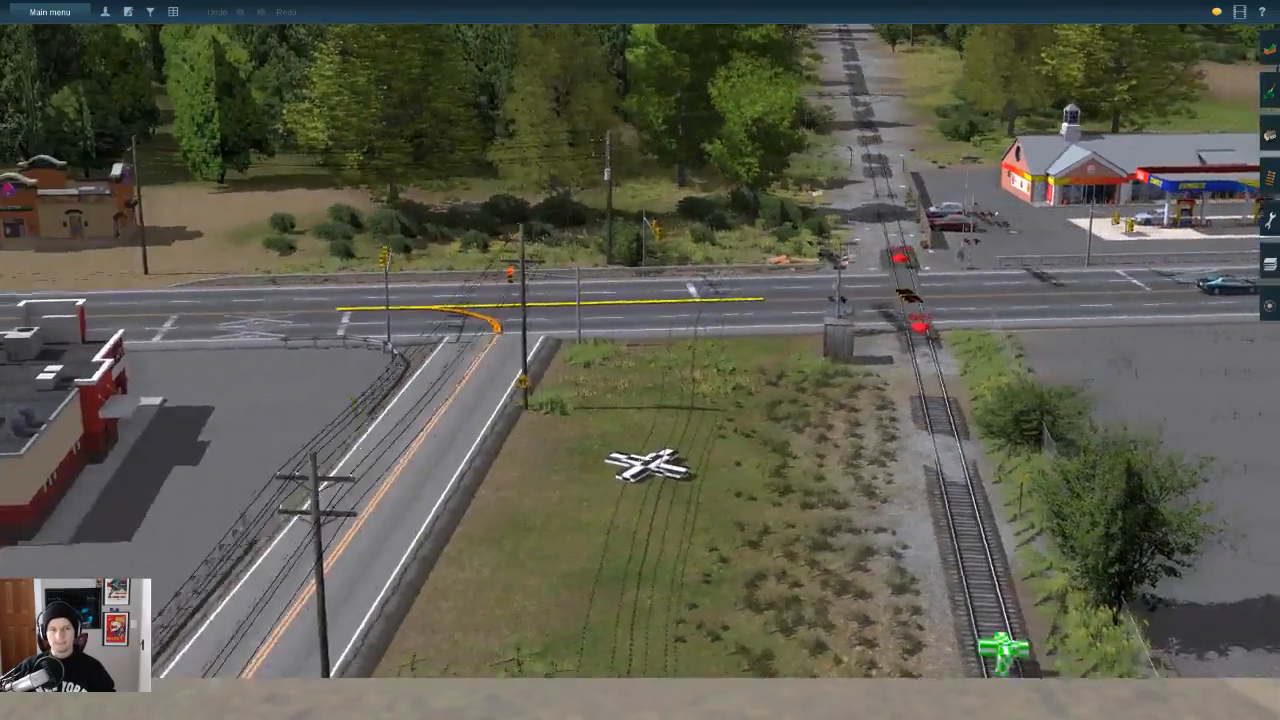
key("Left")
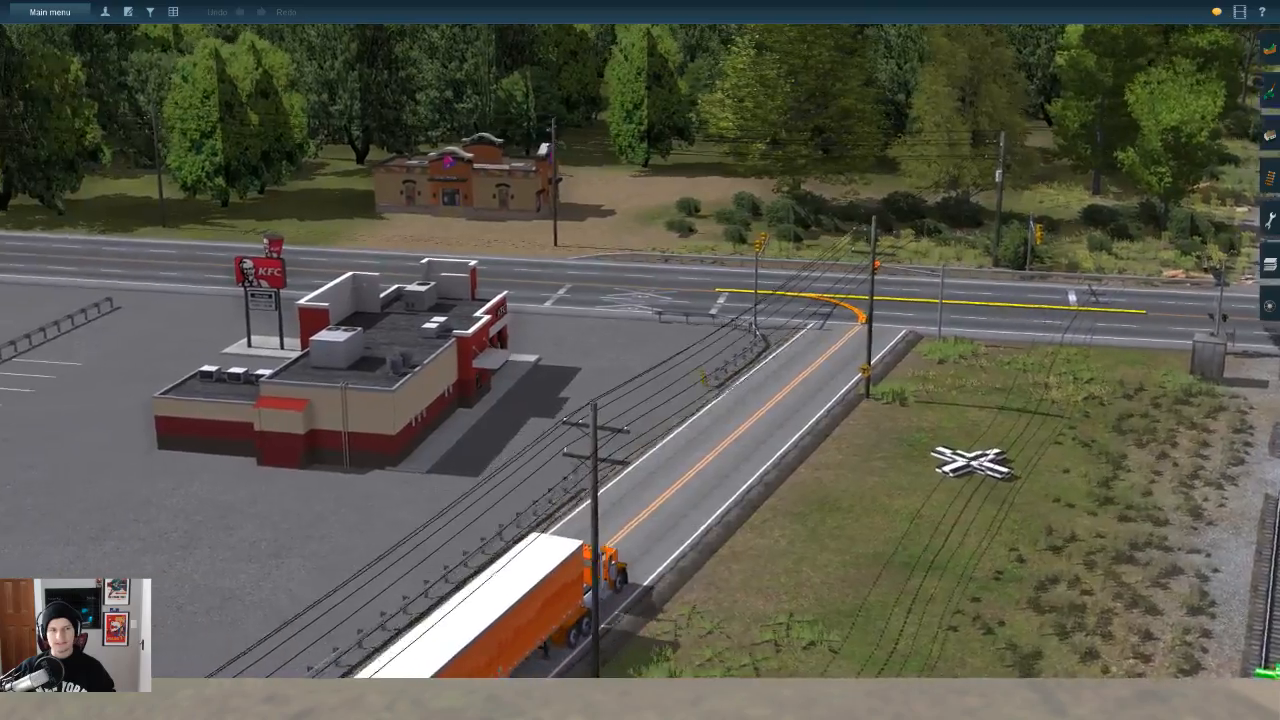
key("Left")
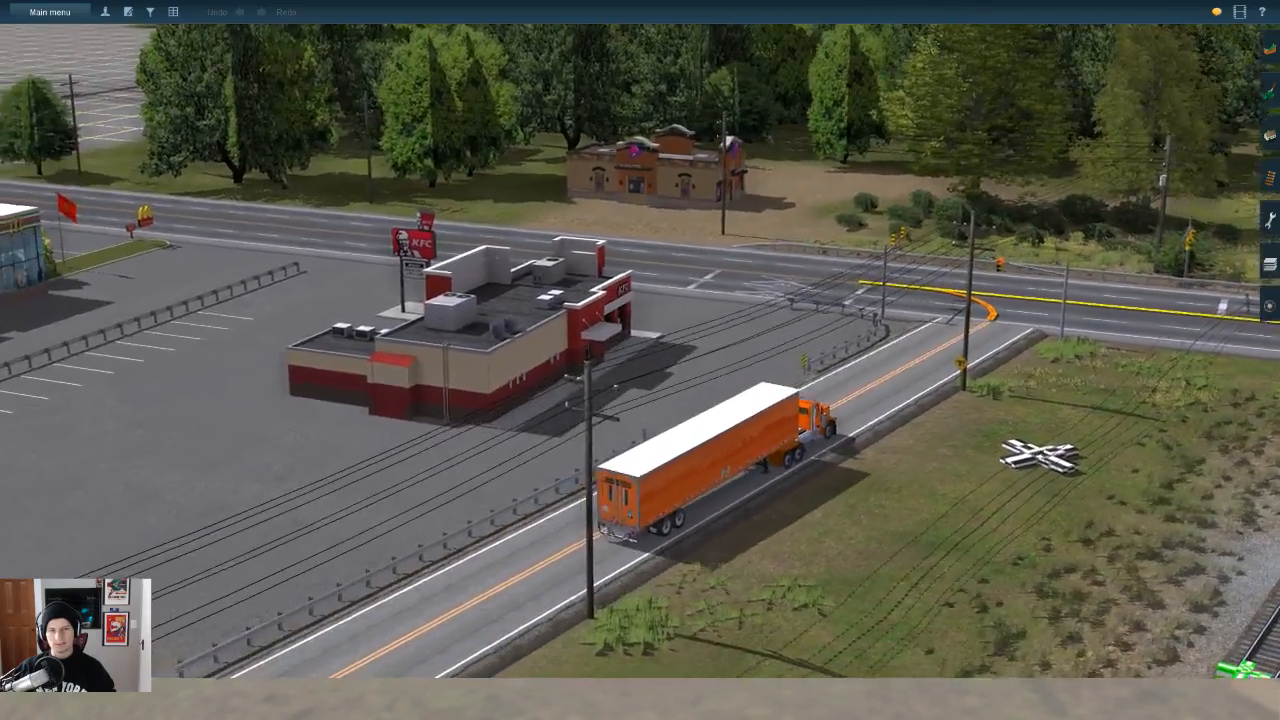
scroll(1215, 610, "up", 3)
key("Left")
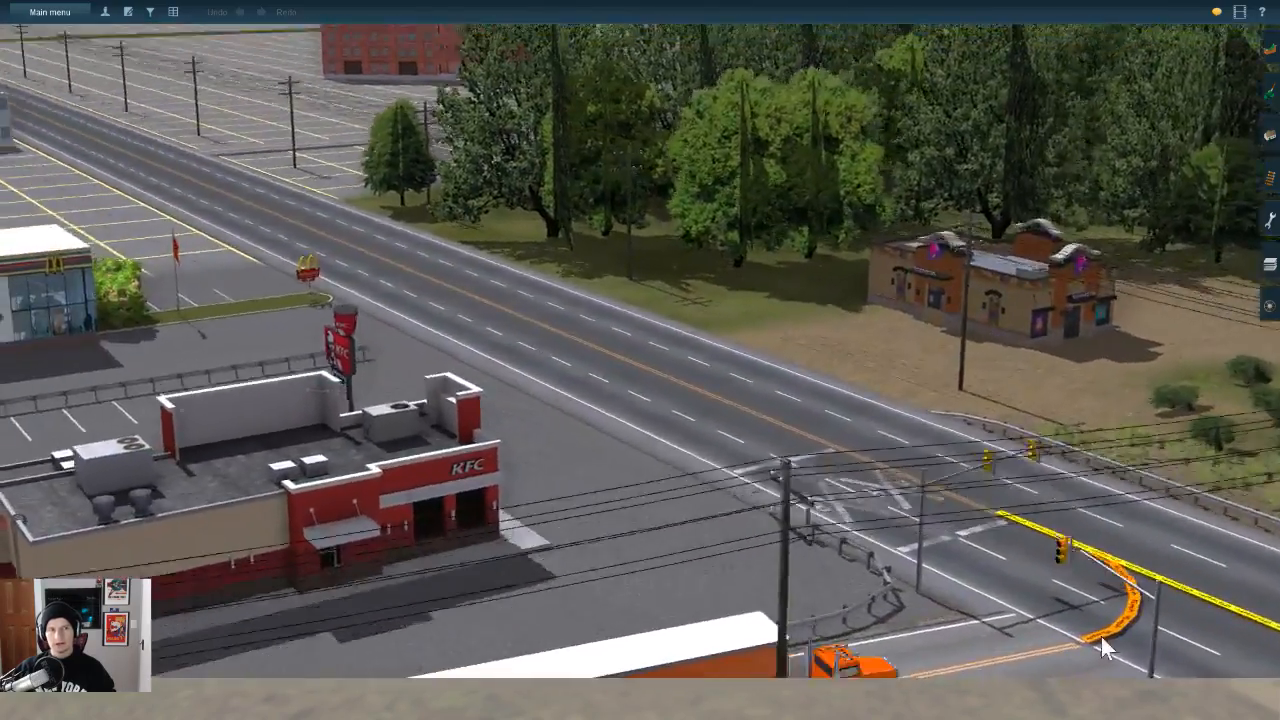
key("Left")
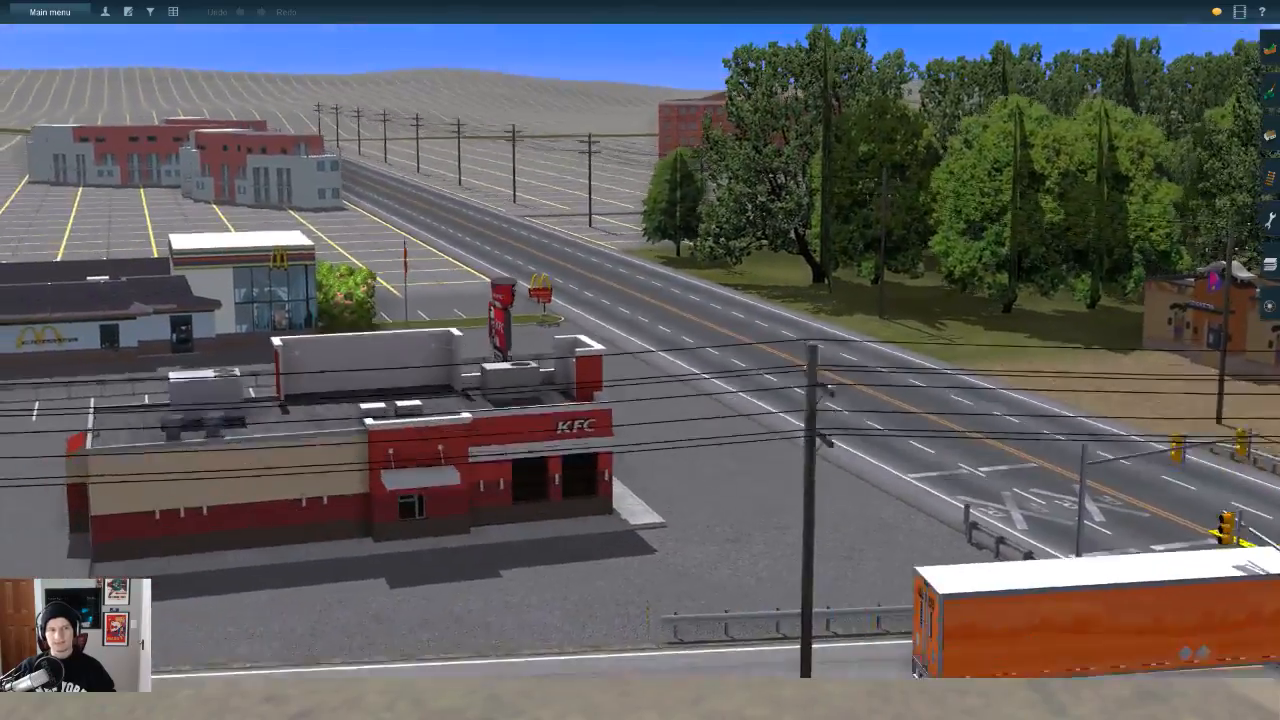
key("Right")
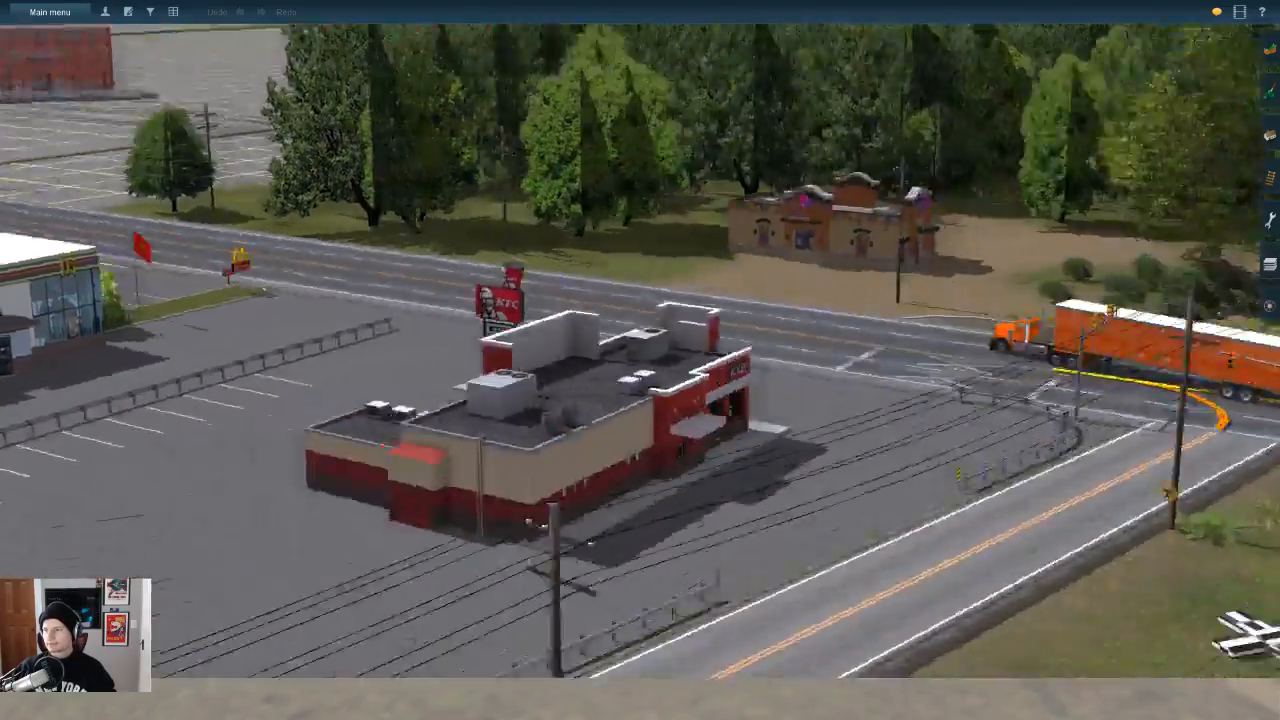
key("Right")
key("Up")
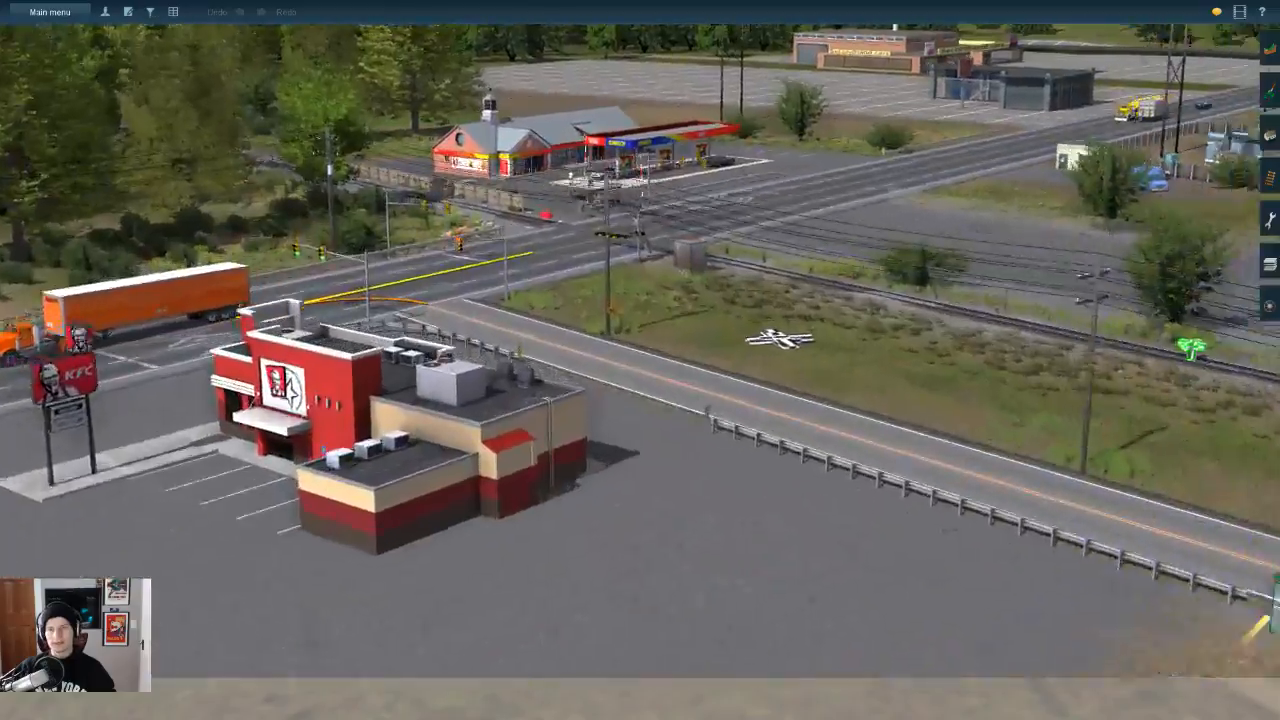
Step: Survey the whole highway intersection and its railroad crossing from higher up, including the woods across from the KFC
scroll(640, 360, "down", 5)
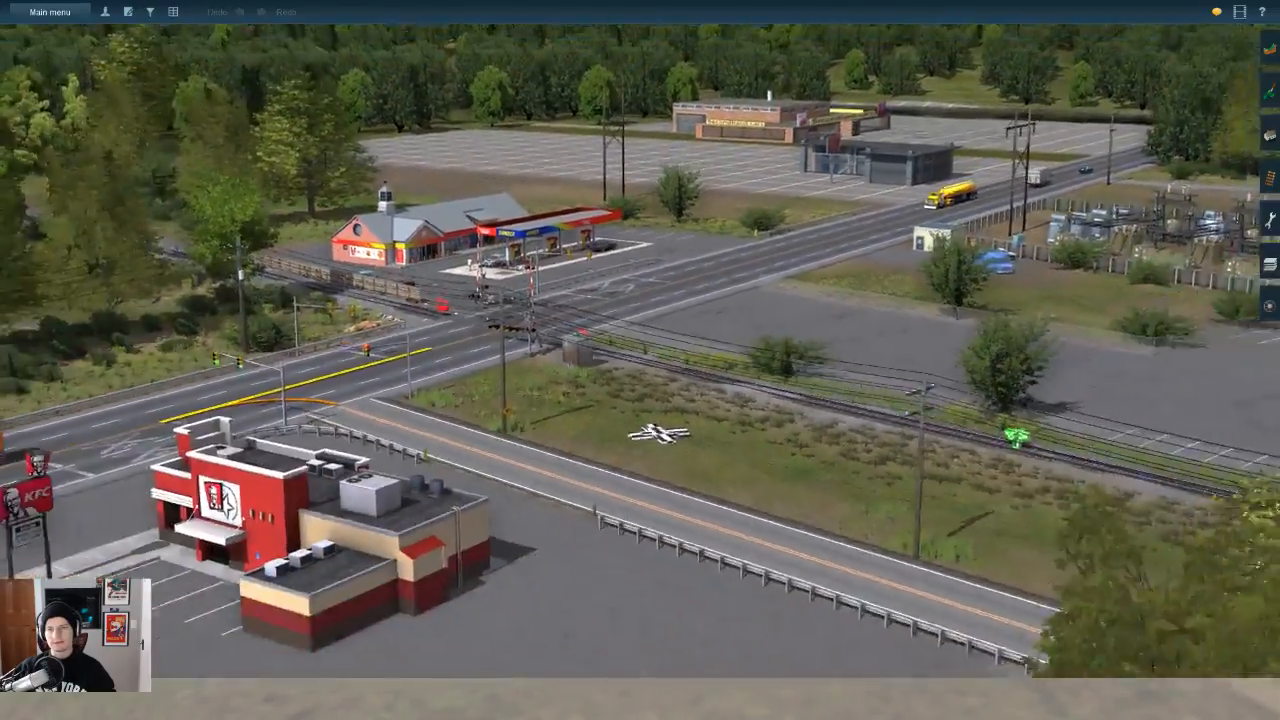
key("Left")
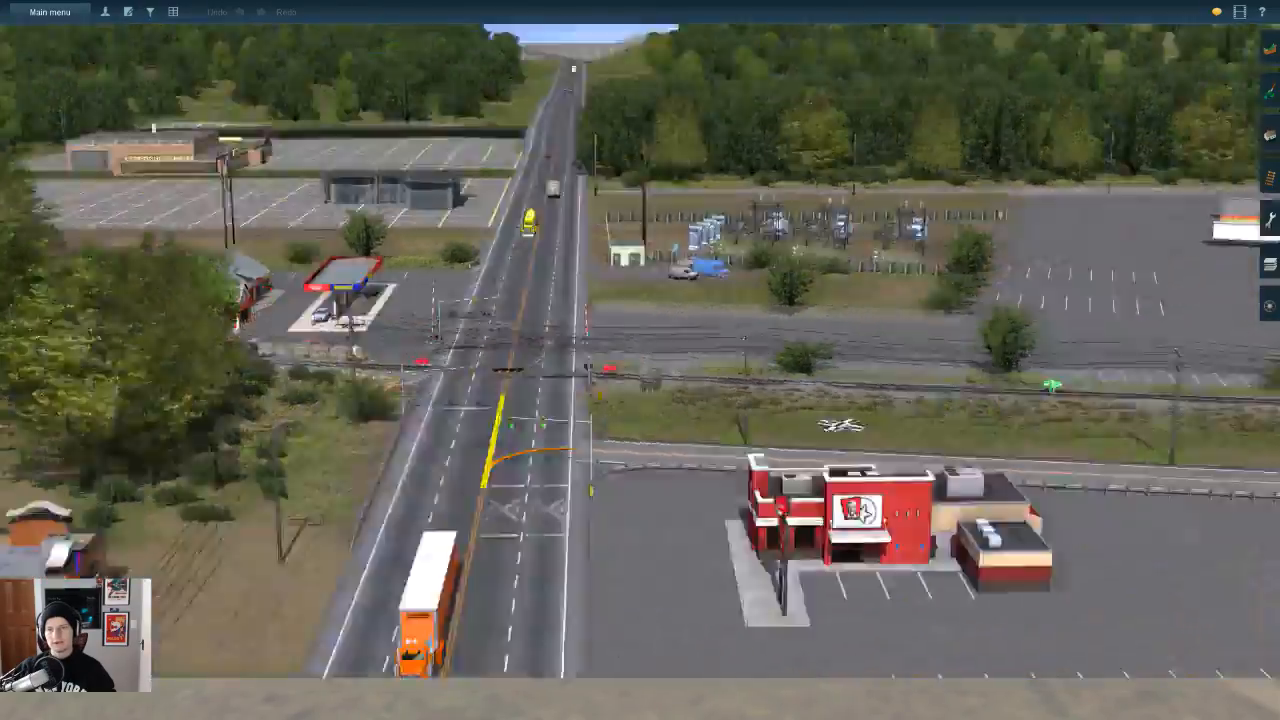
key("Left")
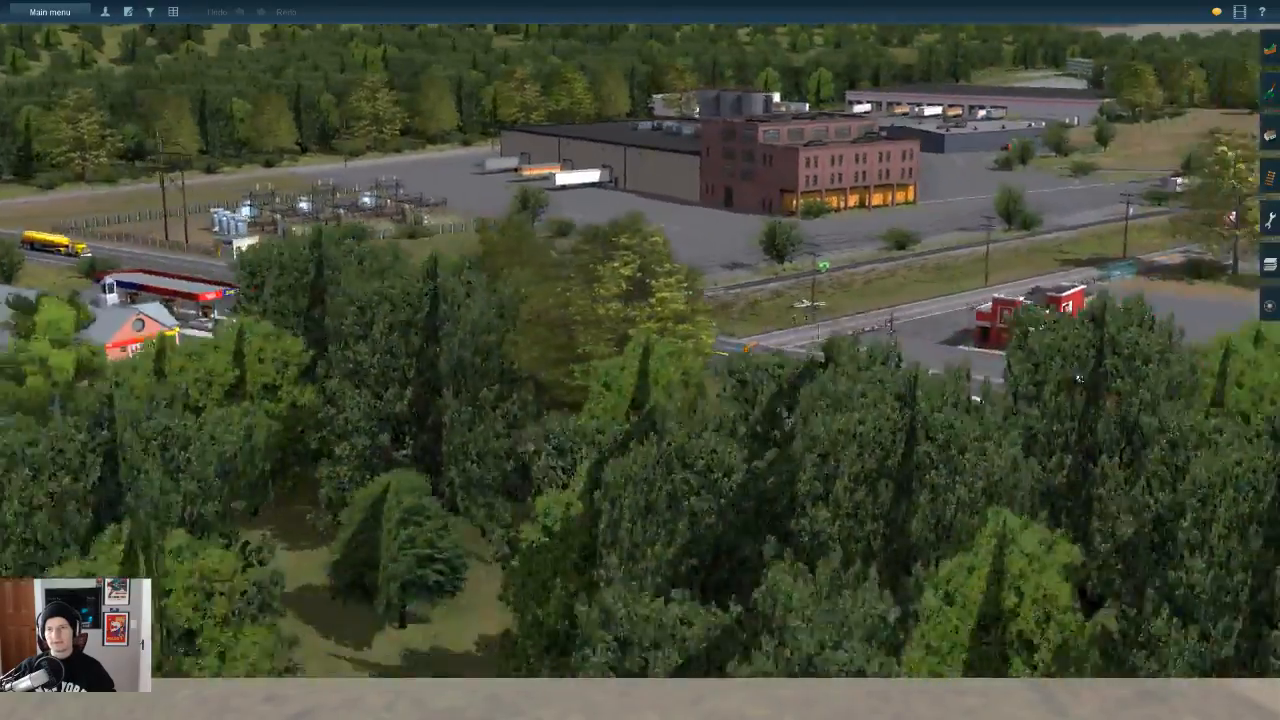
key("Left")
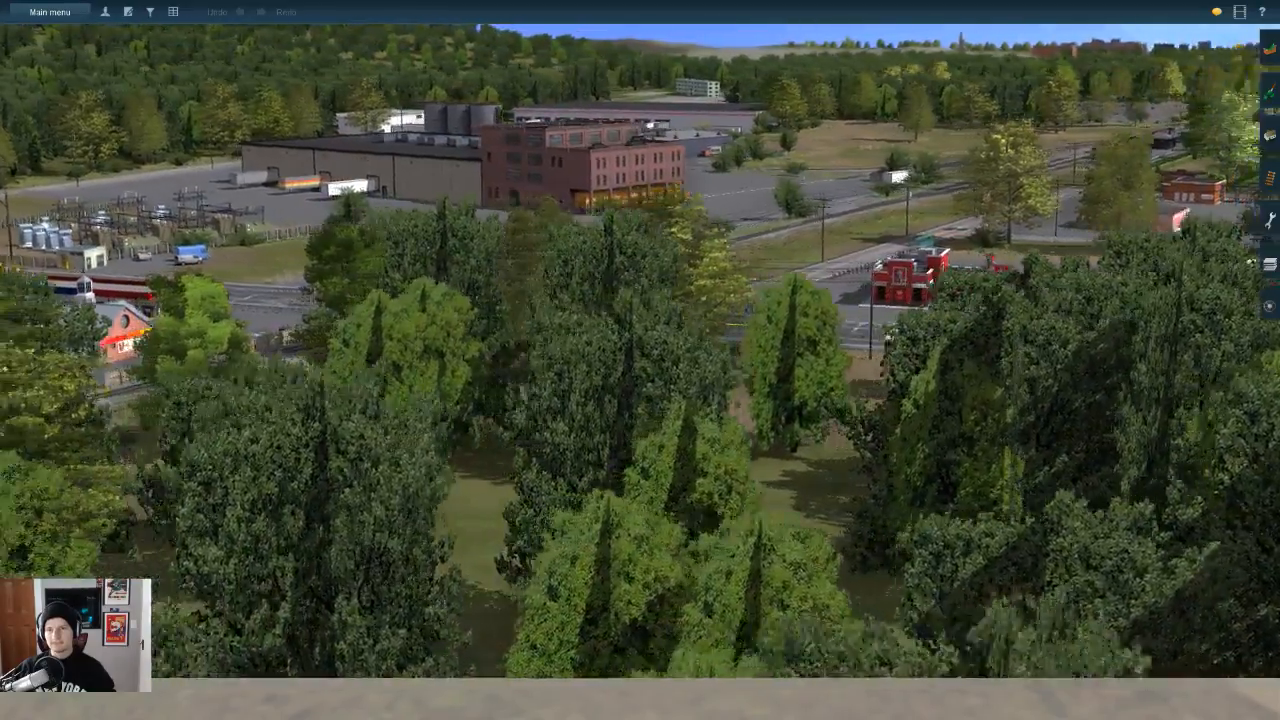
key("Left")
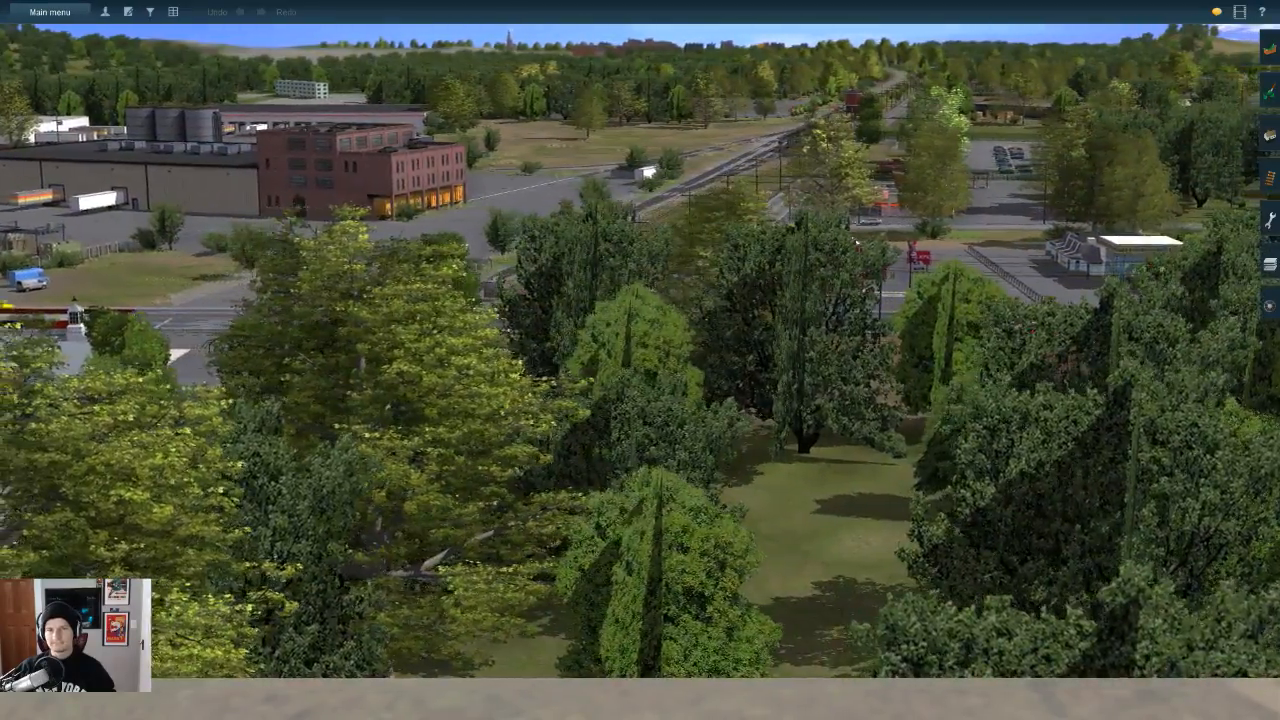
key("Up")
key("Right")
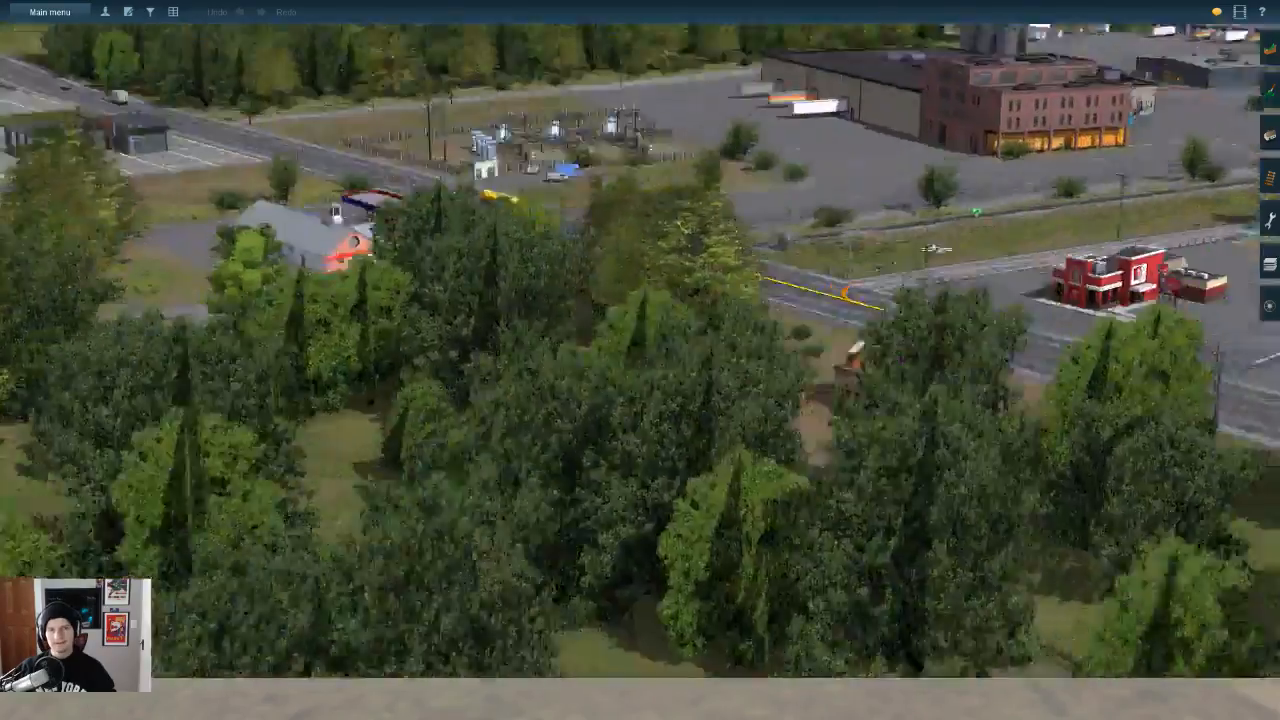
key("Right")
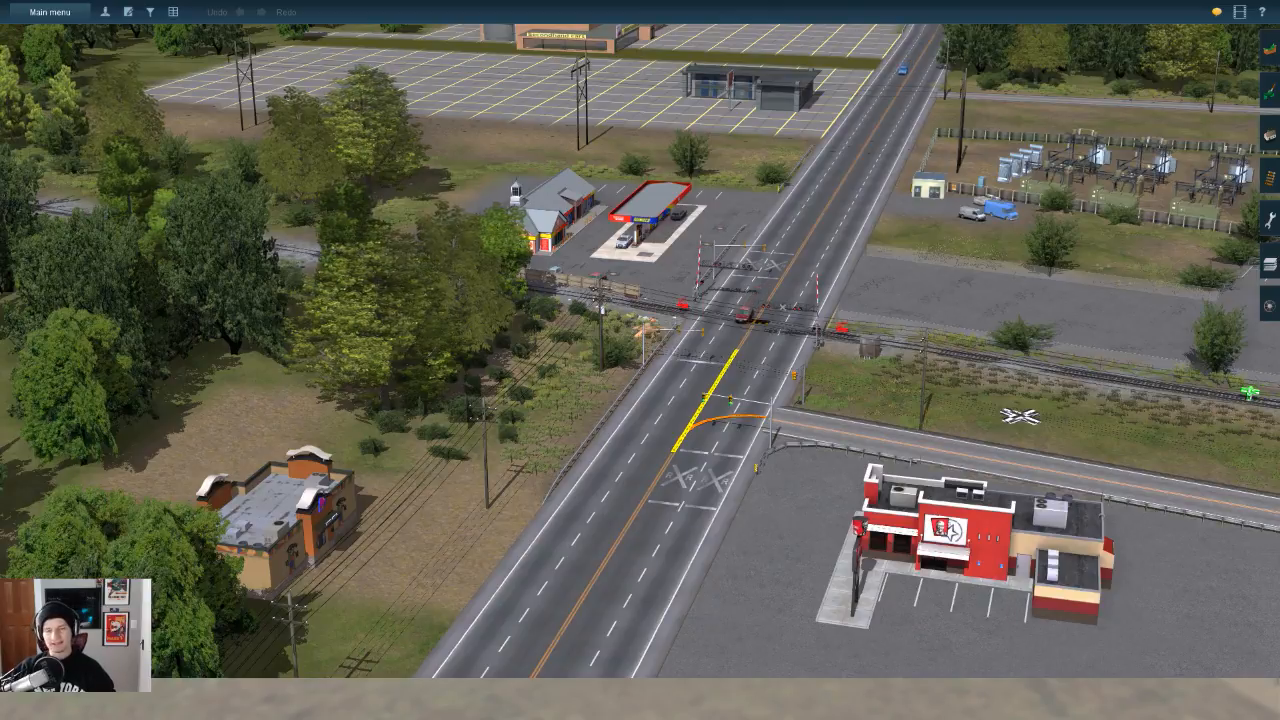
right_click(784, 388)
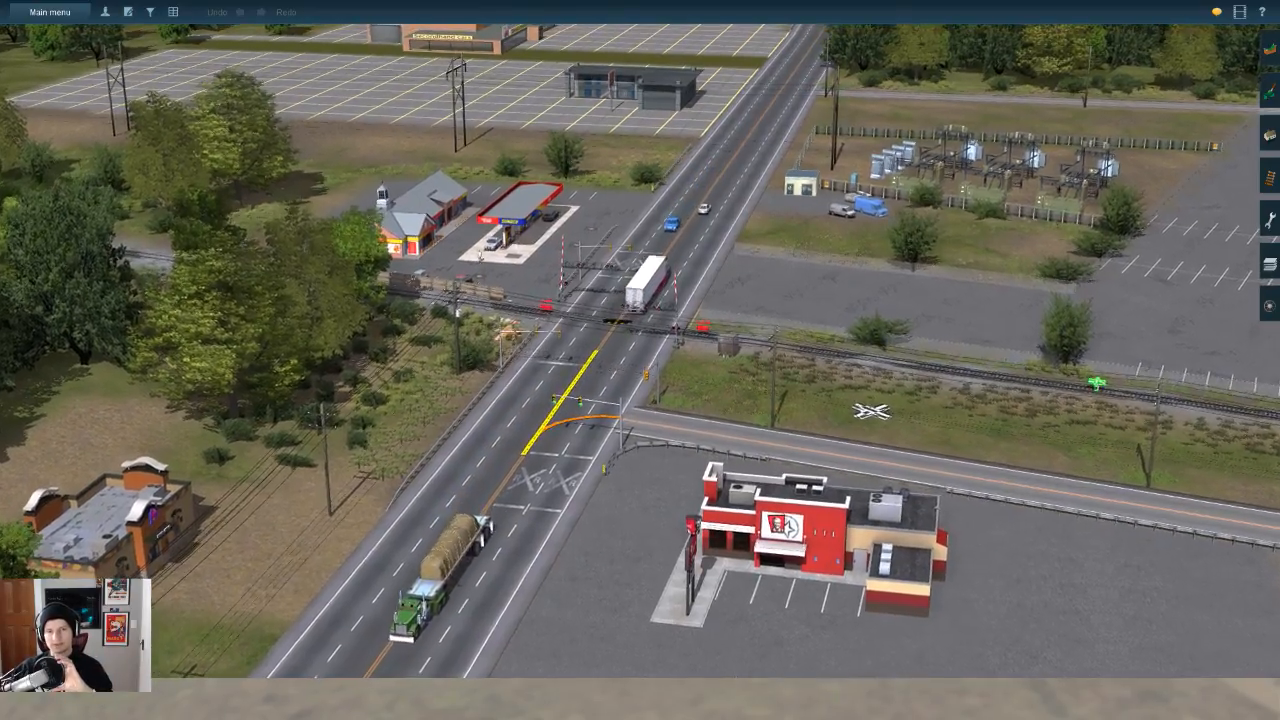
Step: Follow the side road past the train station and water tower to the crossing beside the old shed, and inspect its signals up close
key("d")
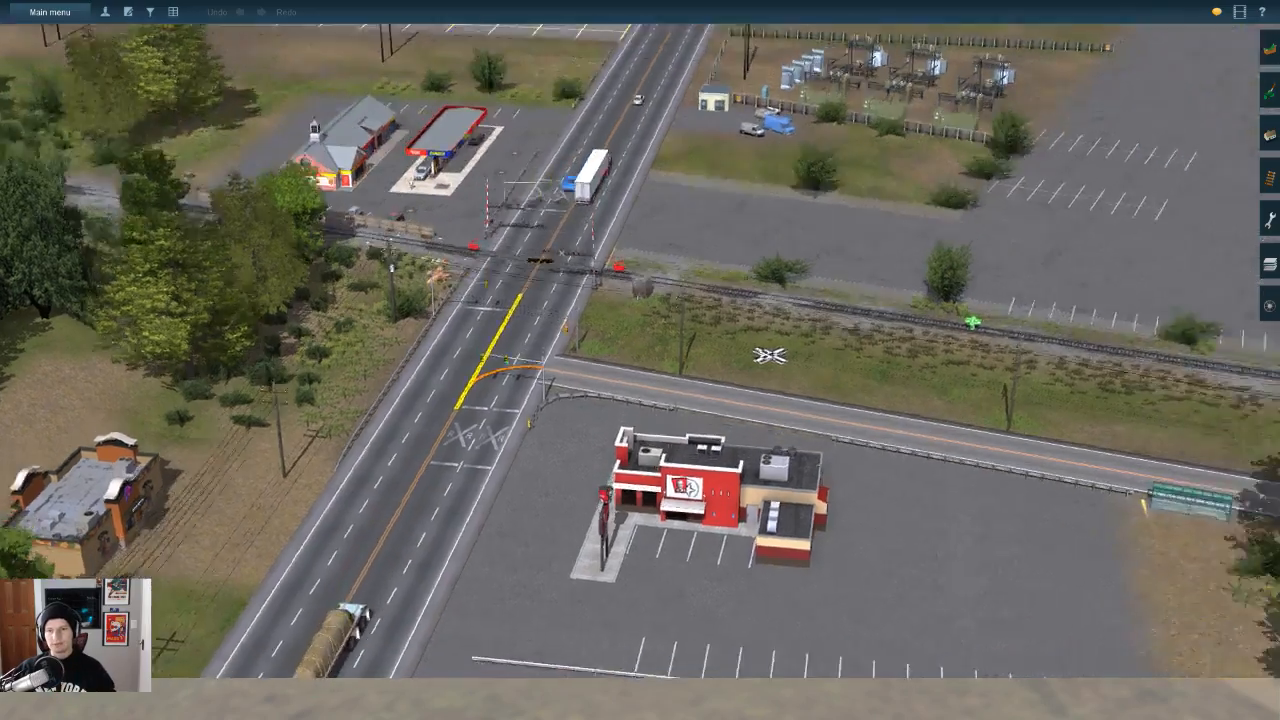
key("d")
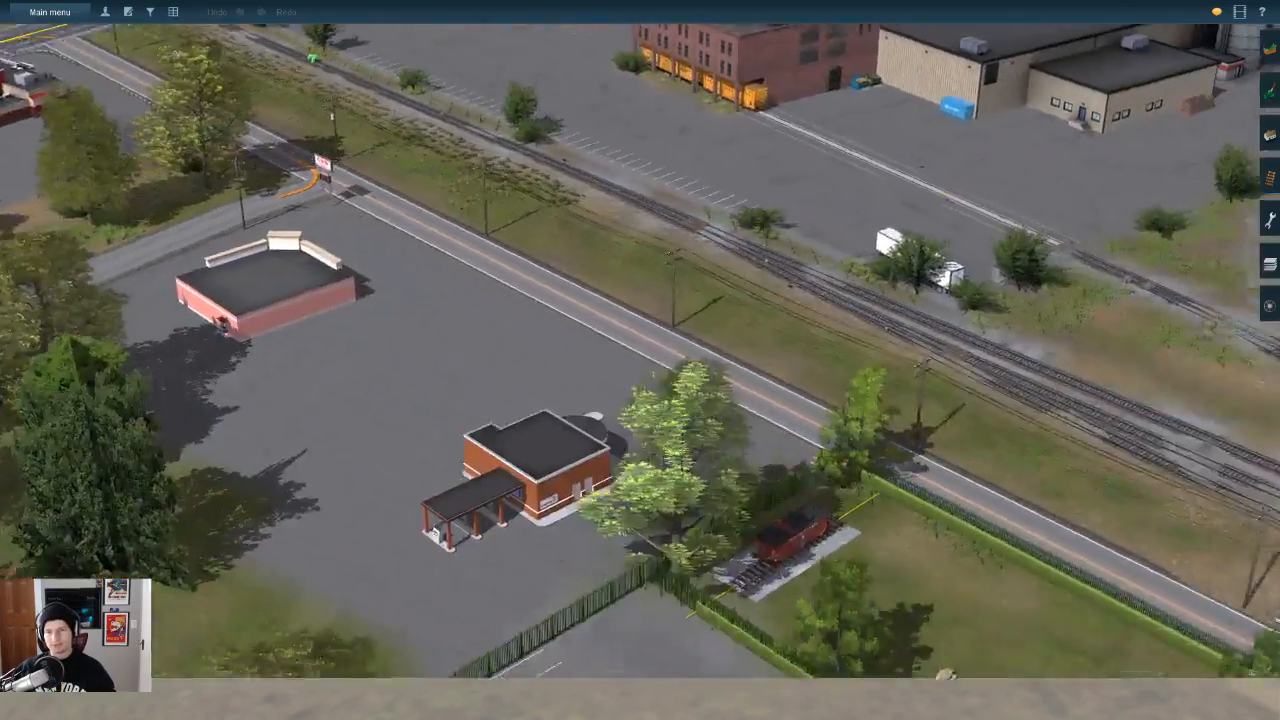
key("d")
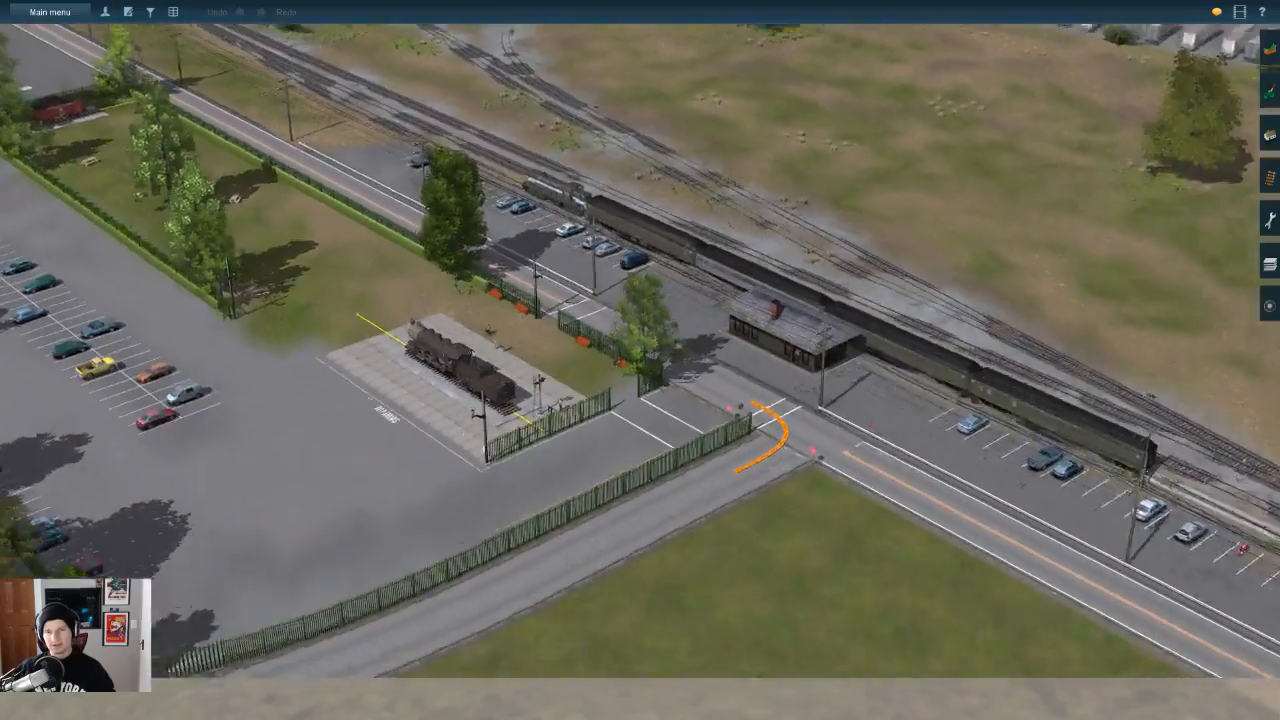
key("d")
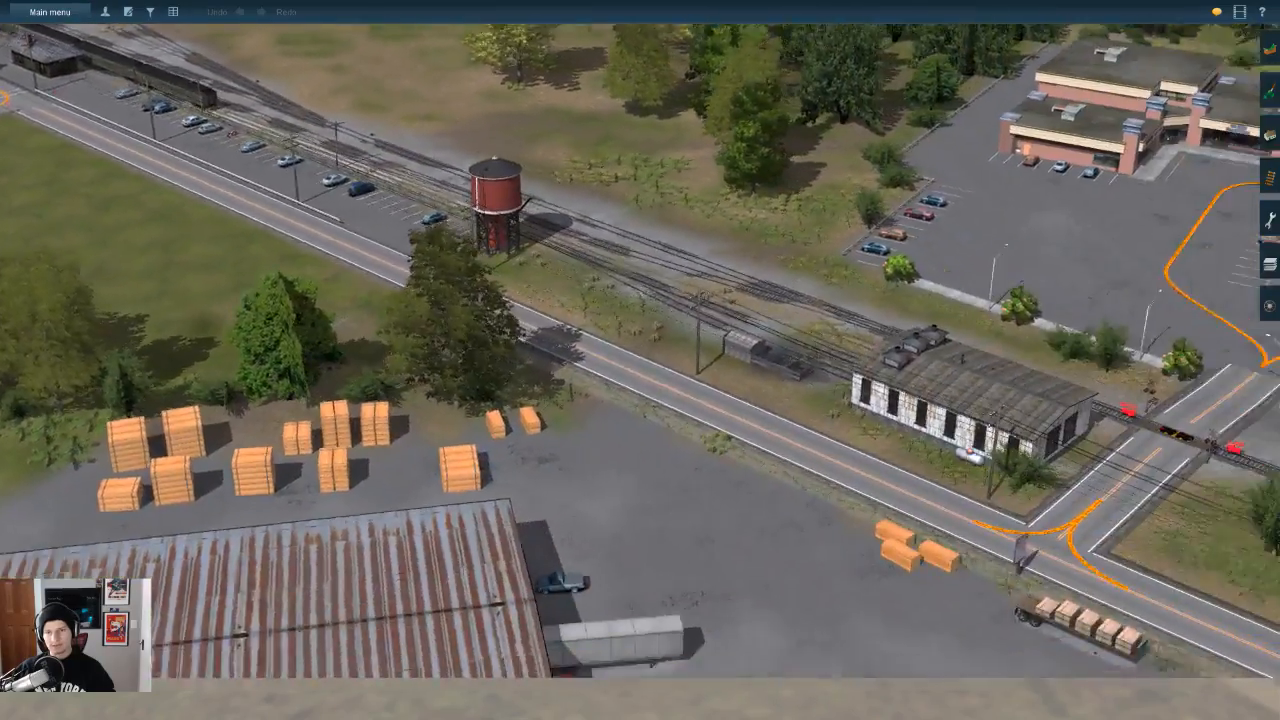
key("d")
scroll(1254, 610, "up", 10)
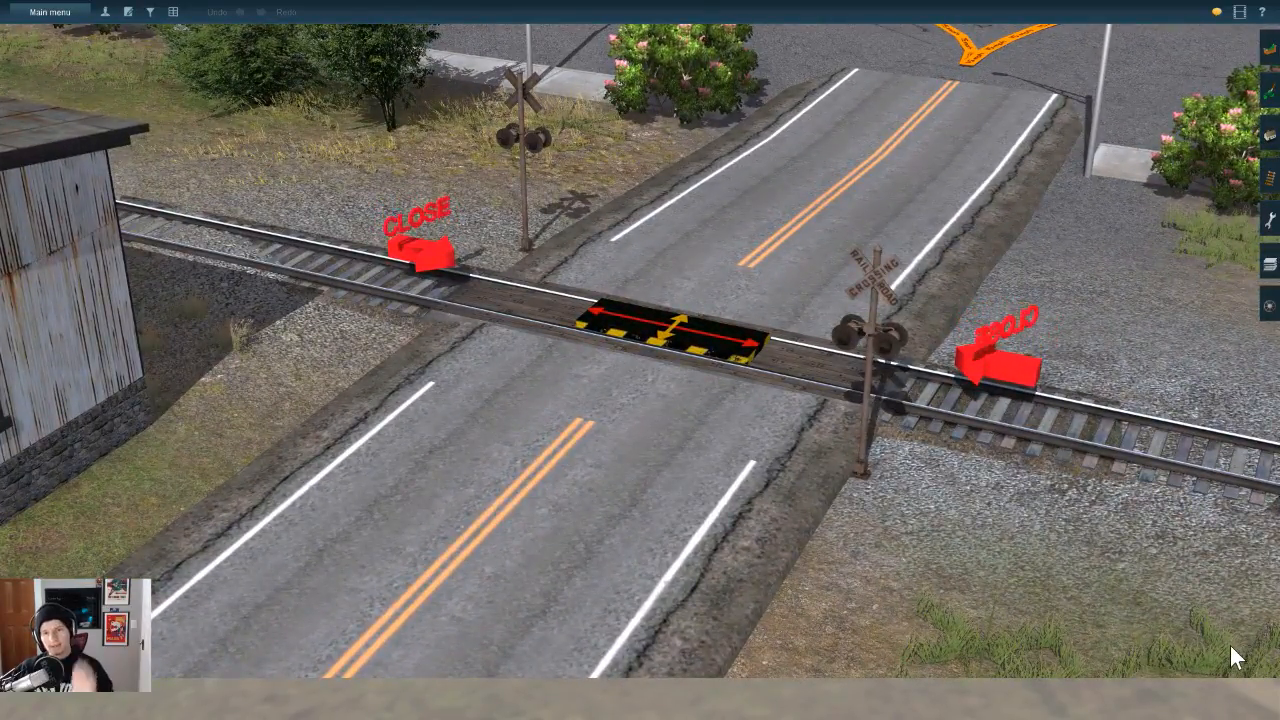
right_click_drag(1231, 646, 1274, 629)
key("w")
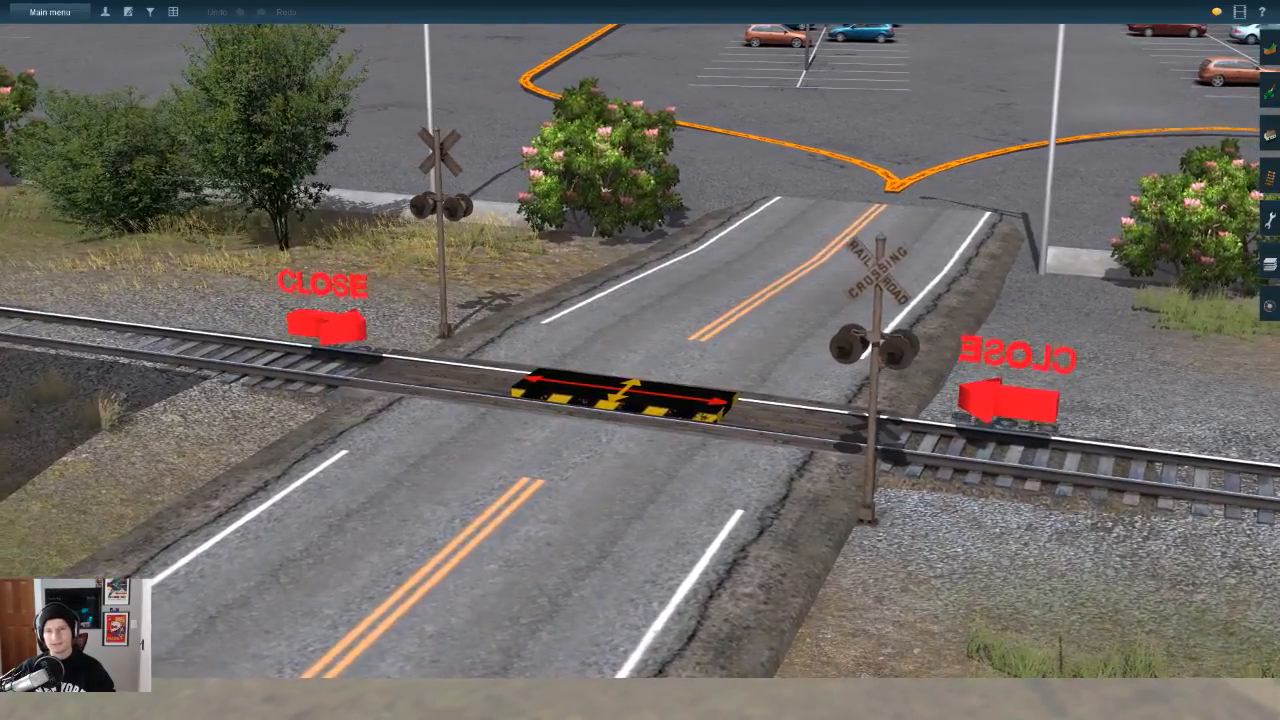
Step: Open the tools for adding objects and inspect the road crossing beside the Esopus Valley Lumber sign
left_click(1268, 133)
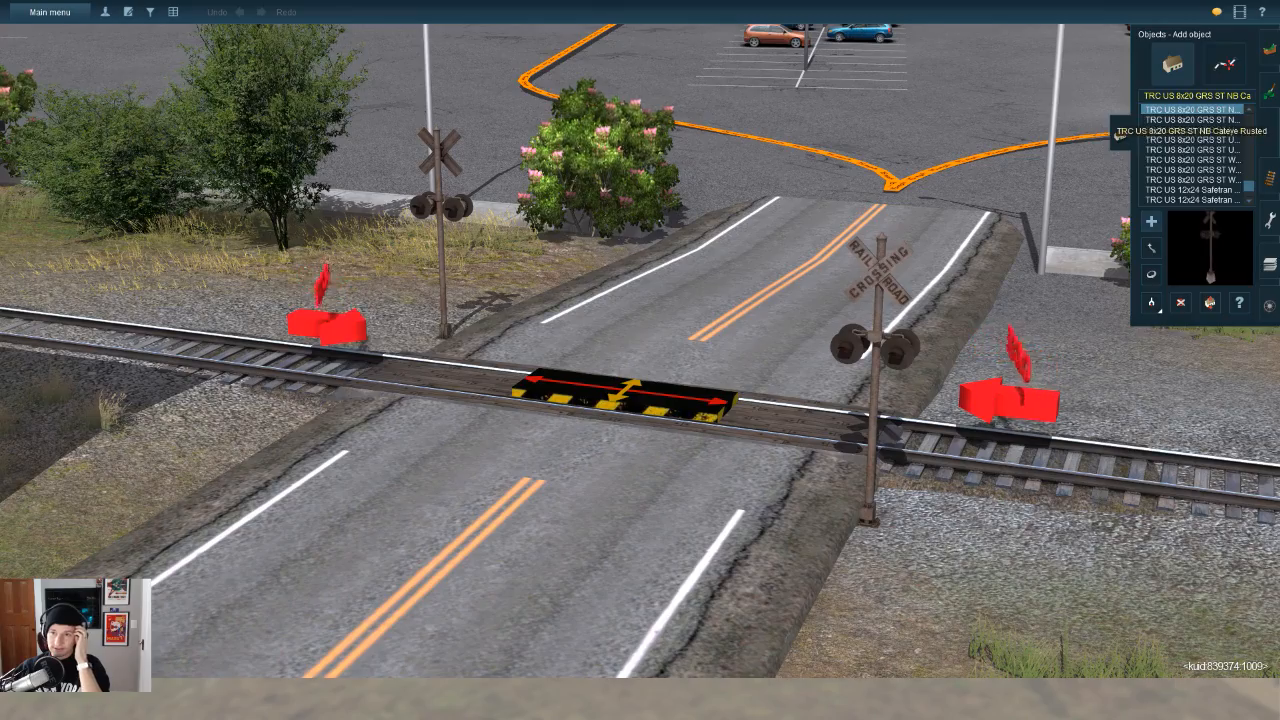
scroll(640, 360, "down", 5)
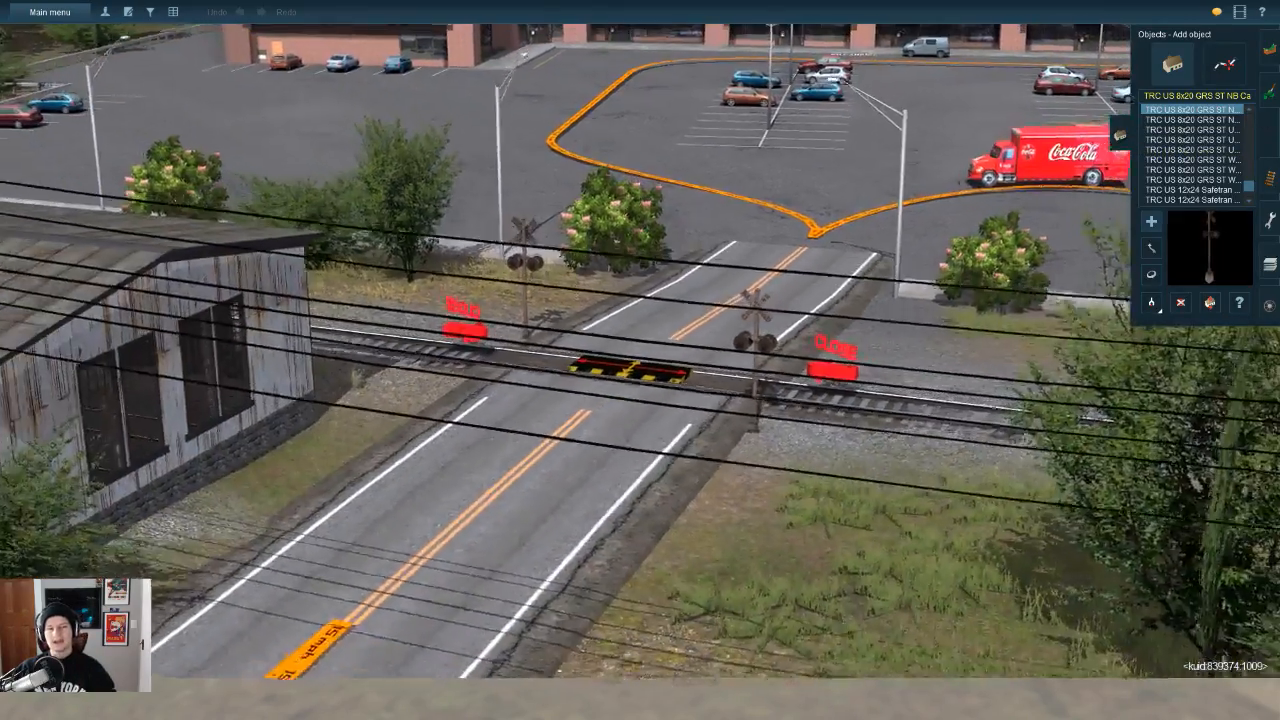
key("Down")
key("Down")
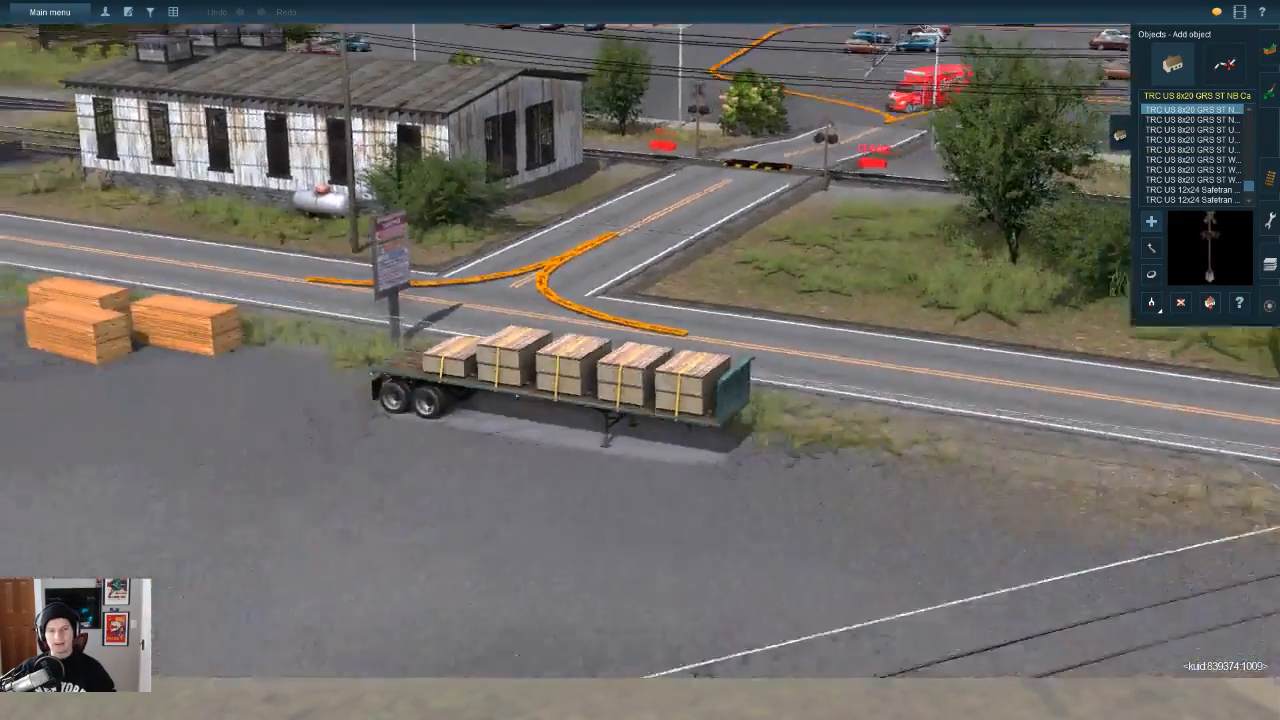
key("Right")
key("Left")
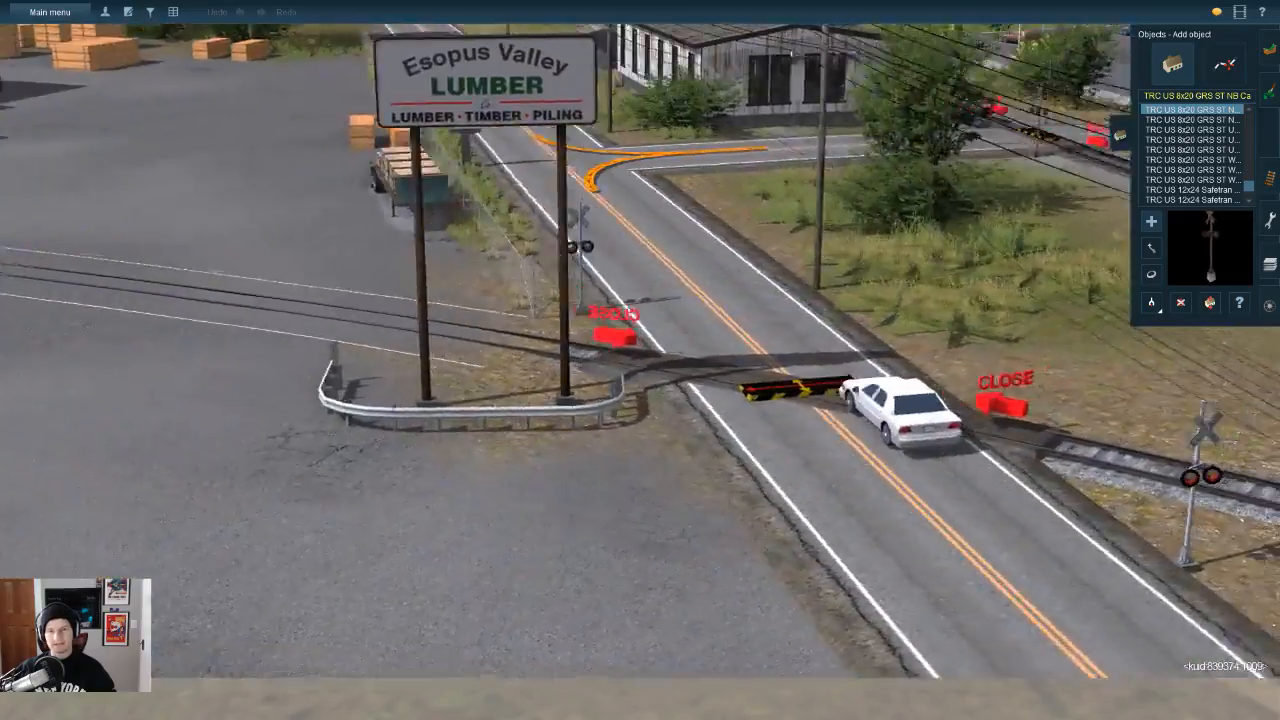
key("Left")
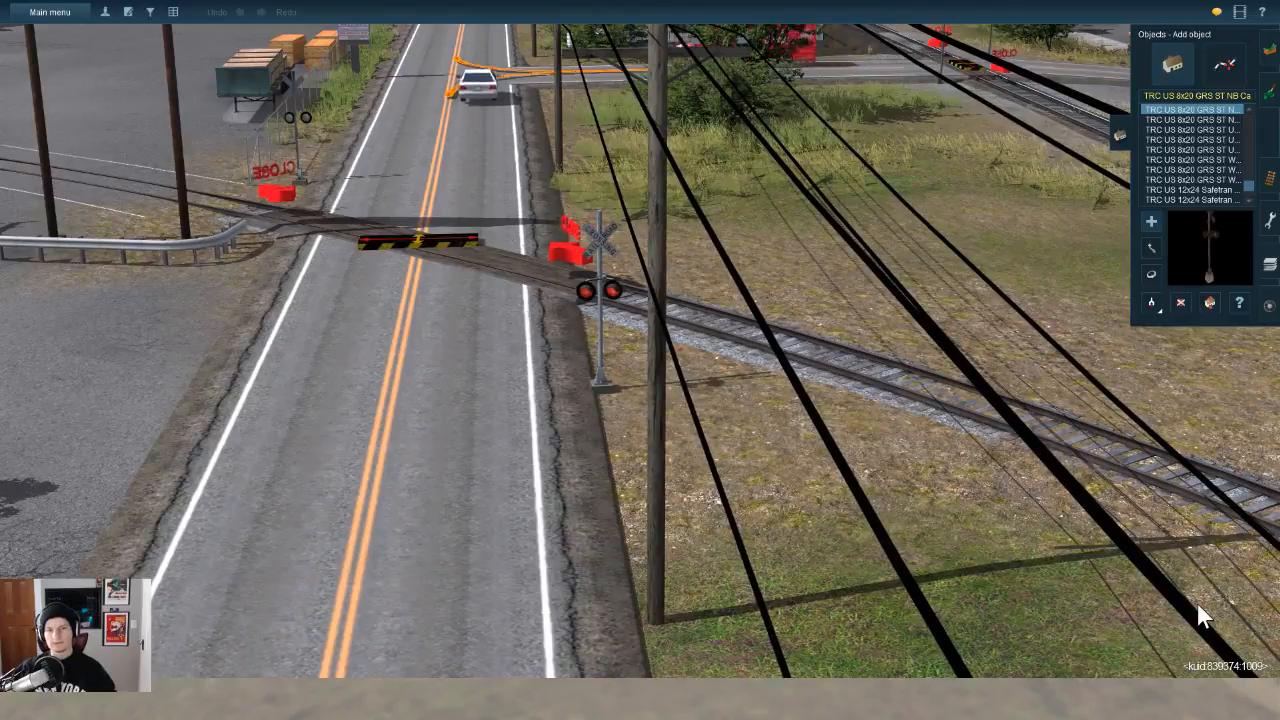
key("a")
key("w")
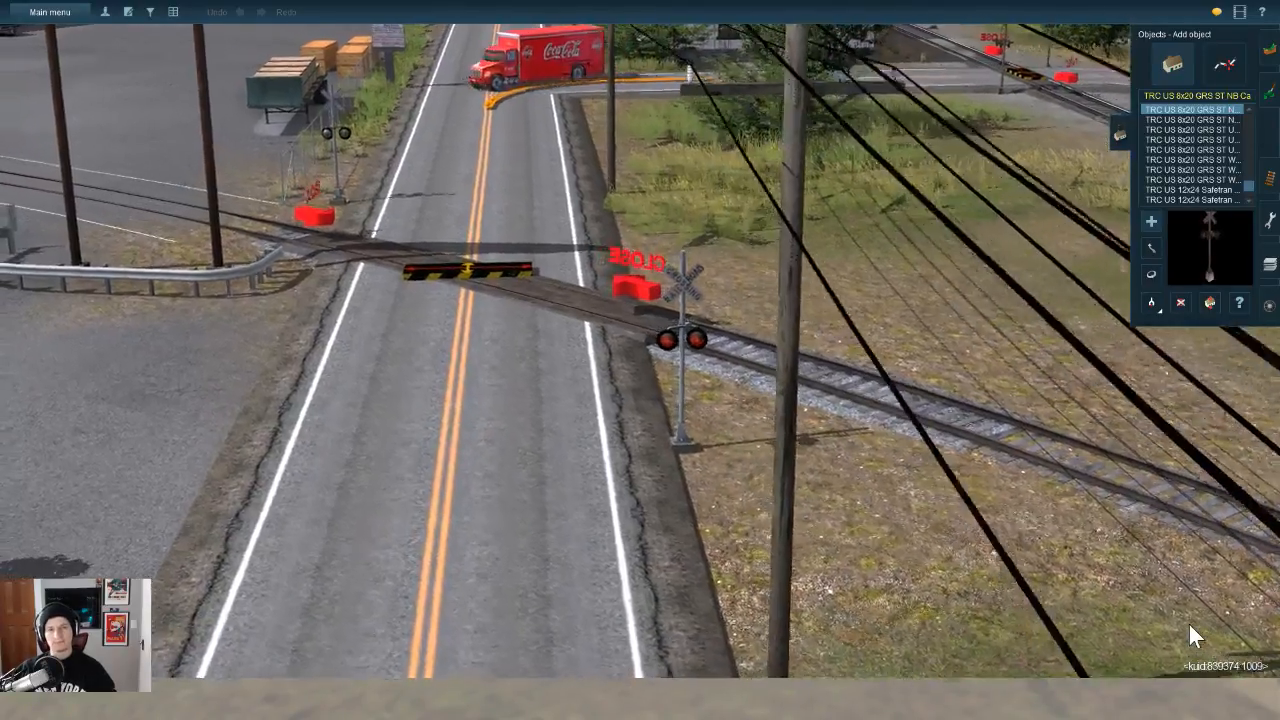
key("Down")
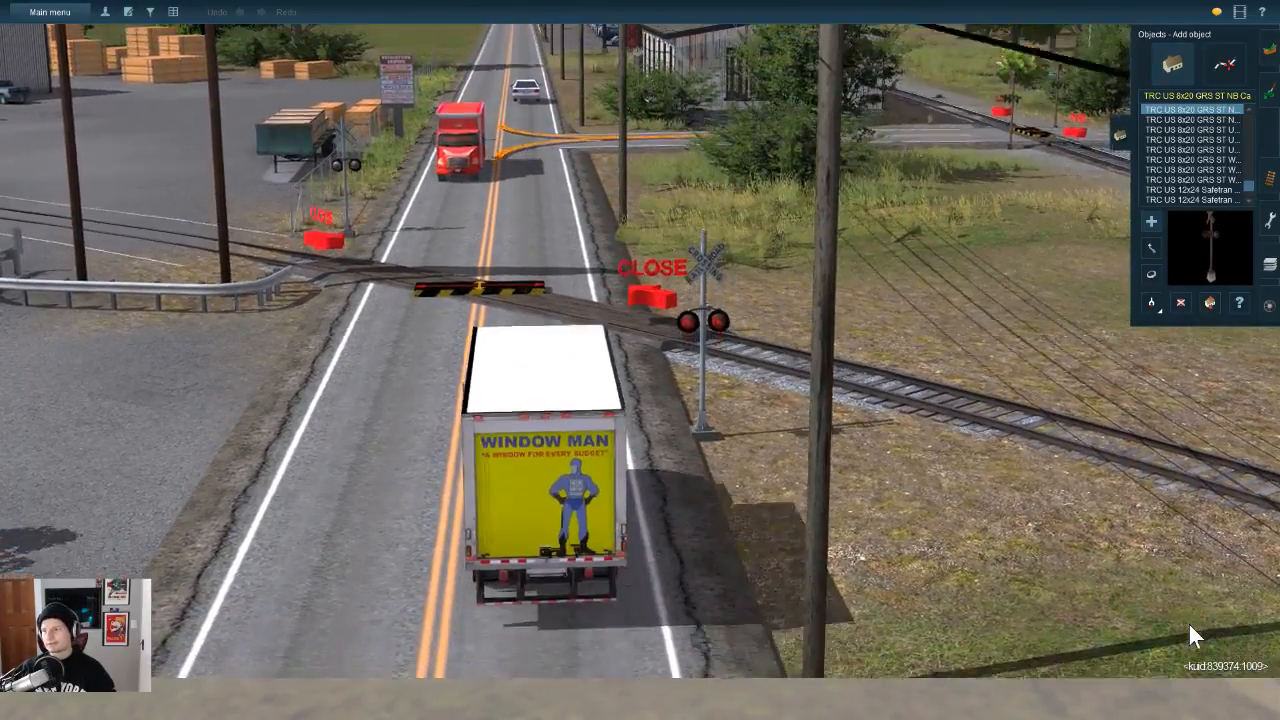
key("w")
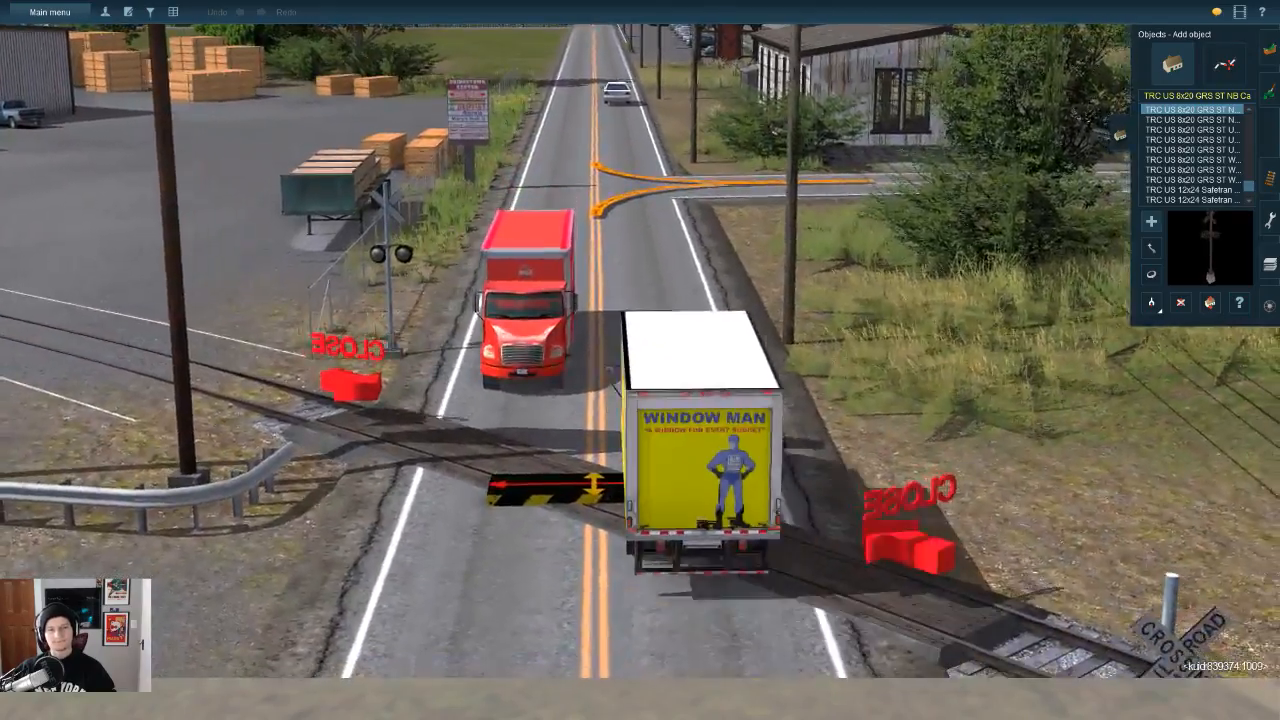
Step: Go back along the side road to the highway crossing by the Sunoco station and examine its gates and cantilever signals
scroll(640, 350, "down", 3)
scroll(1257, 608, "down", 3)
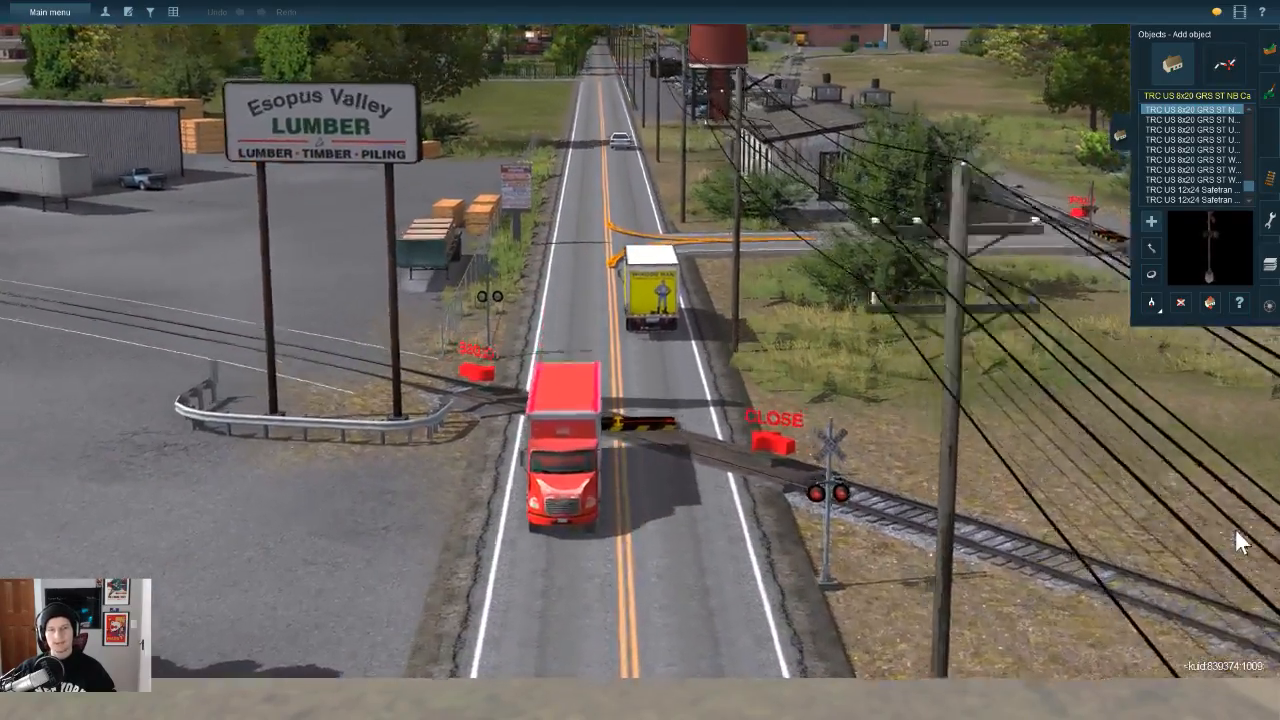
key("w")
key("w")
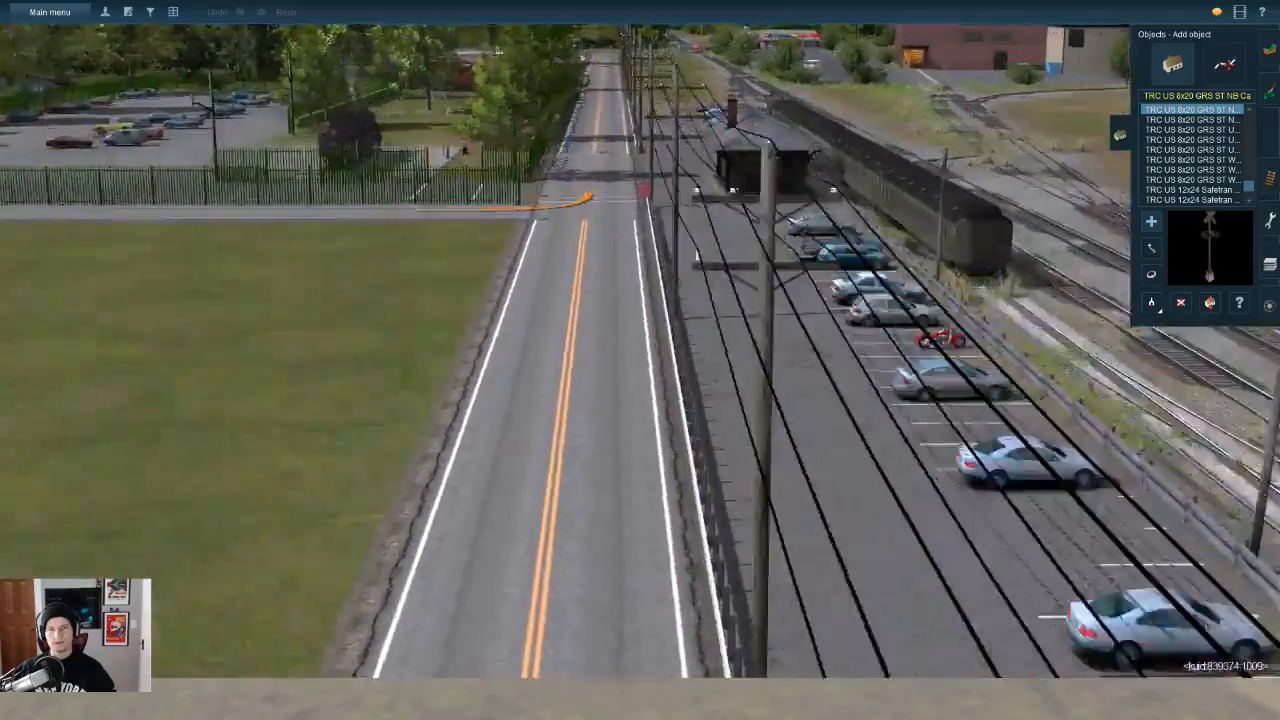
key("w")
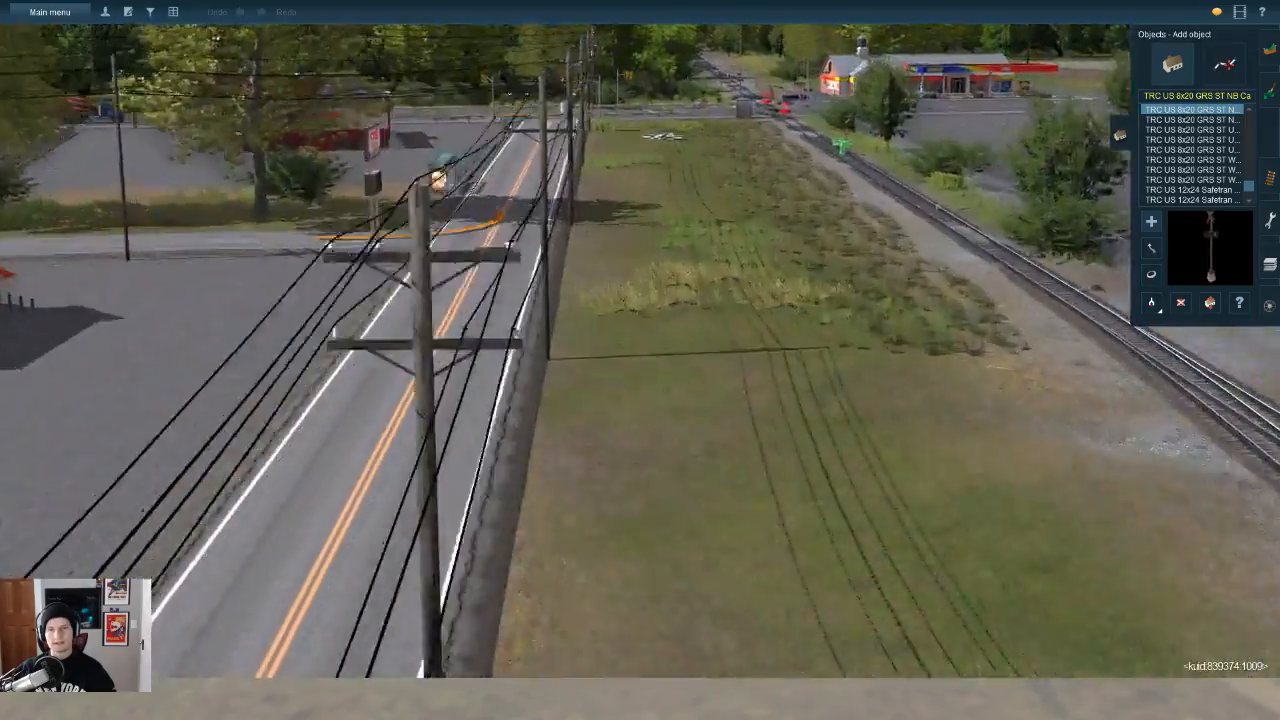
key("w")
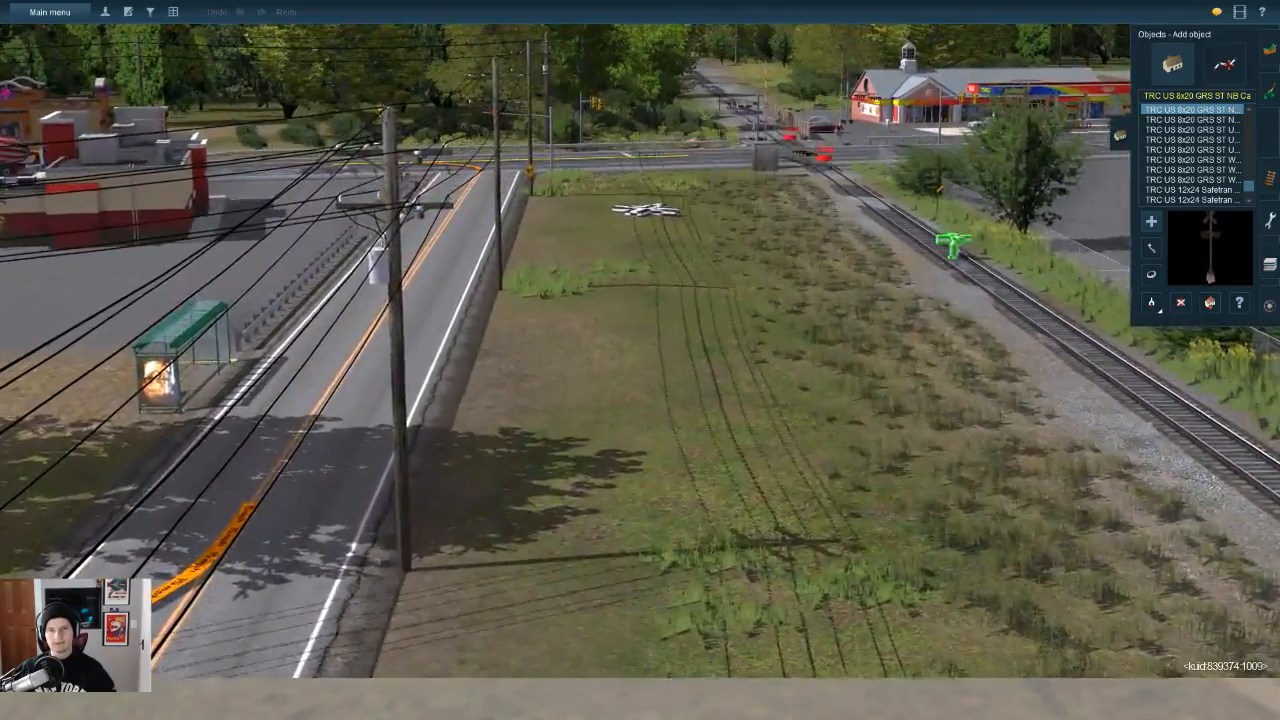
key("w")
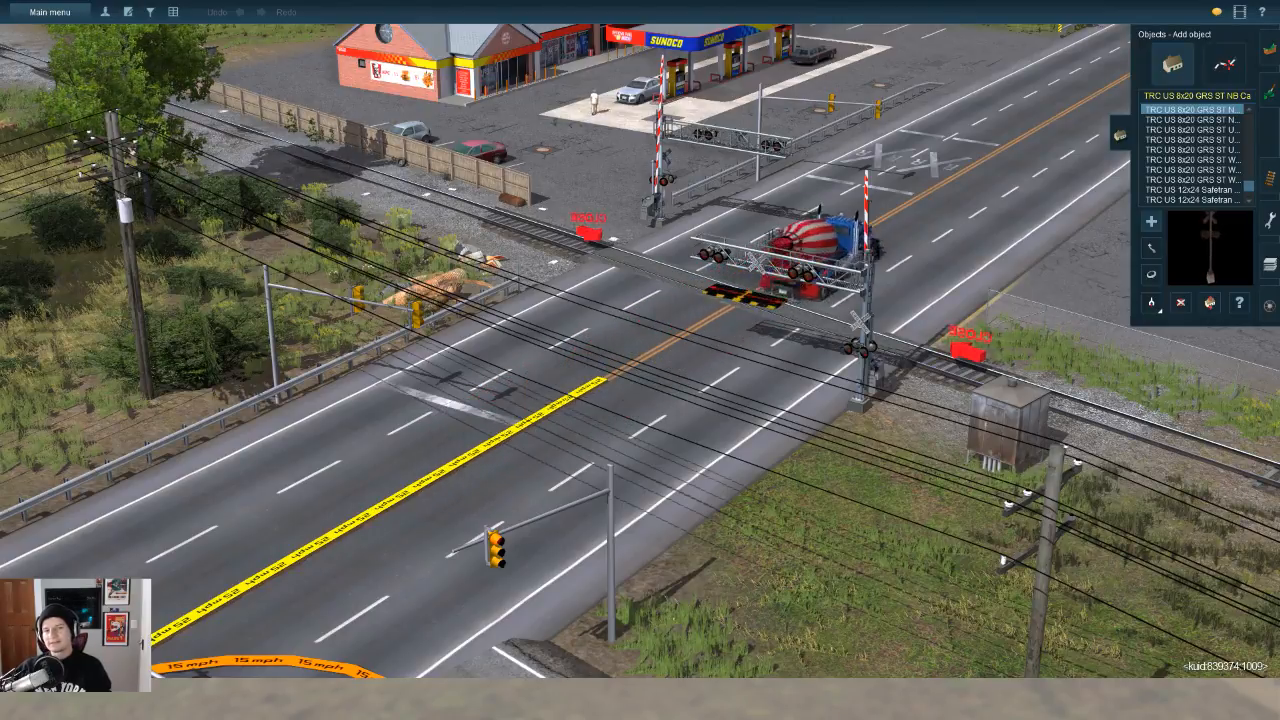
Step: Pick the 8x20 GRS Cantilever L WCH from the TRC signal models and try to place it beside the highway crossing
key("d")
key("w")
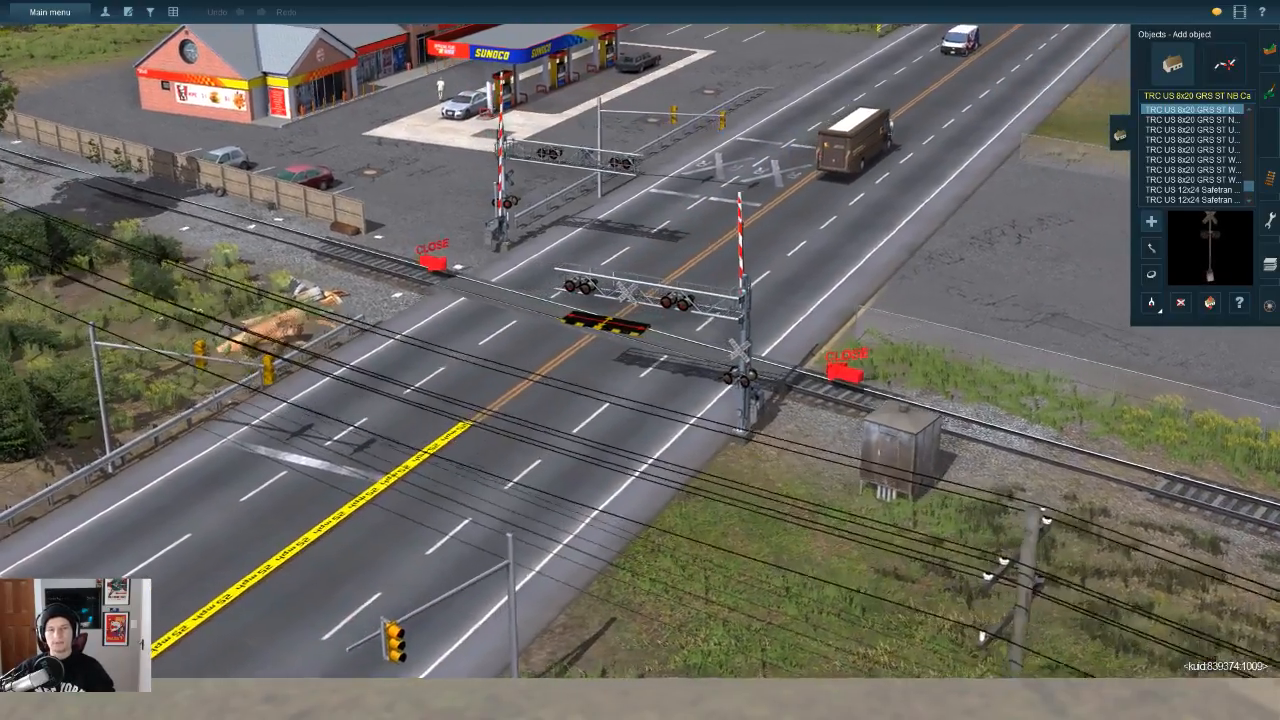
scroll(1190, 143, "up", 1)
scroll(1190, 160, "up", 1)
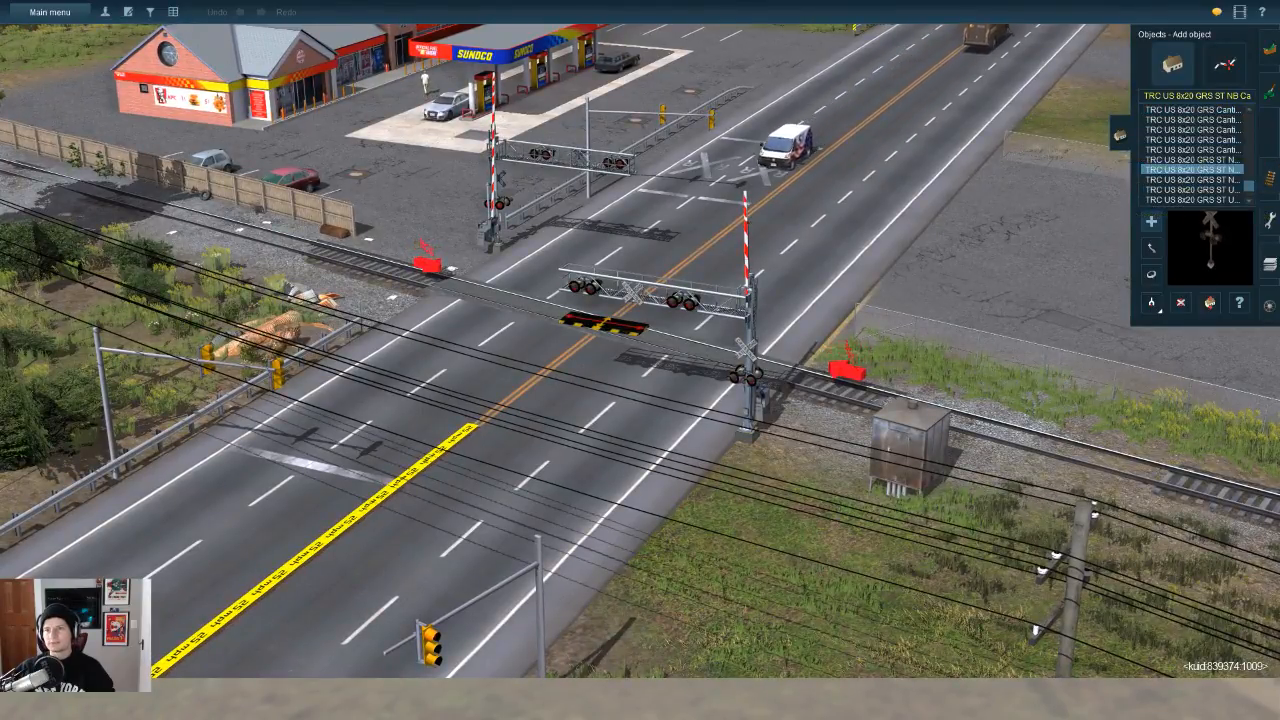
scroll(1195, 160, "up", 2)
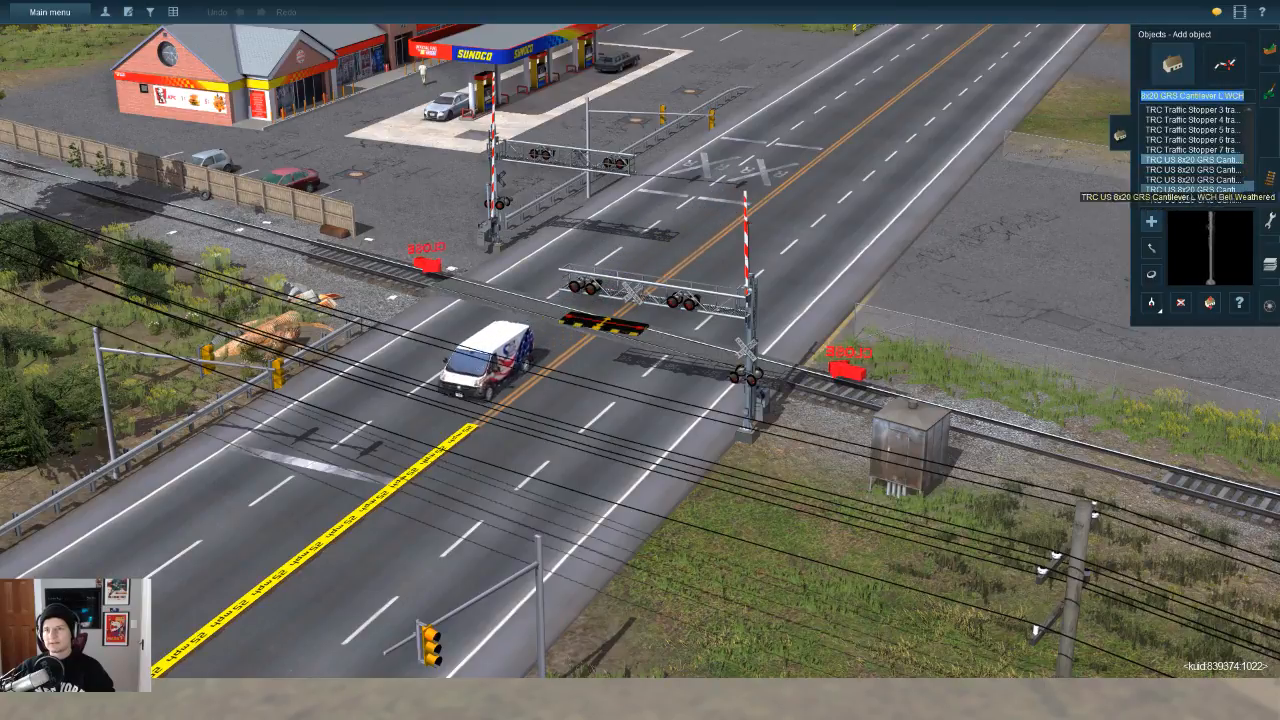
left_click(860, 400)
left_click(835, 389)
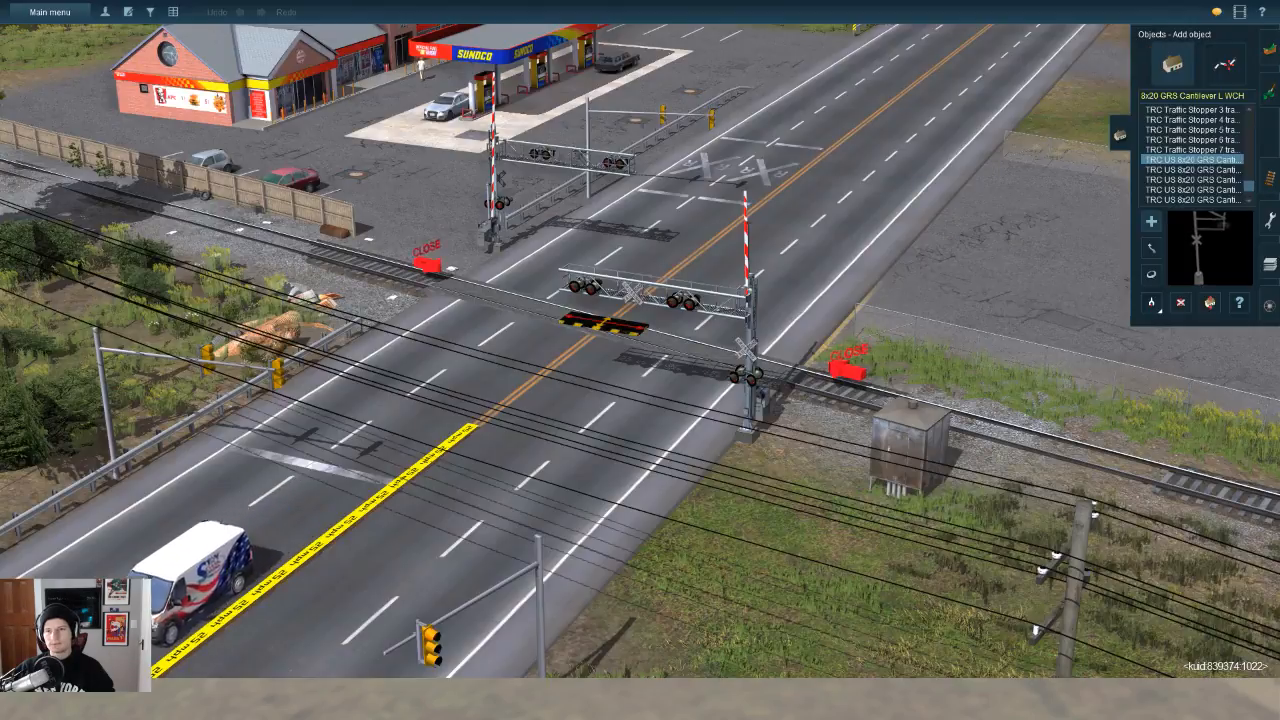
Step: Make route-layer the active layer and place the 8x20 GRS cantilever at the road edge before the crossing, rotated to about 87 degrees
left_click(1270, 264)
left_click(1203, 60)
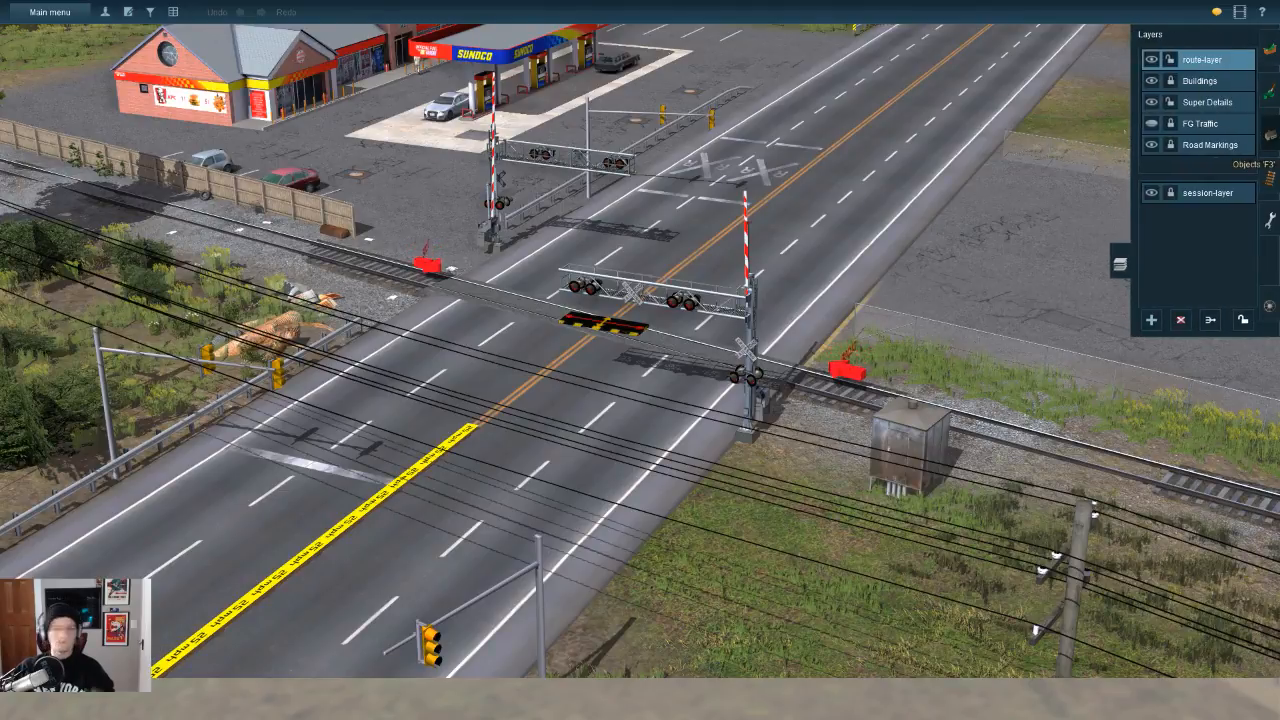
left_click(1268, 134)
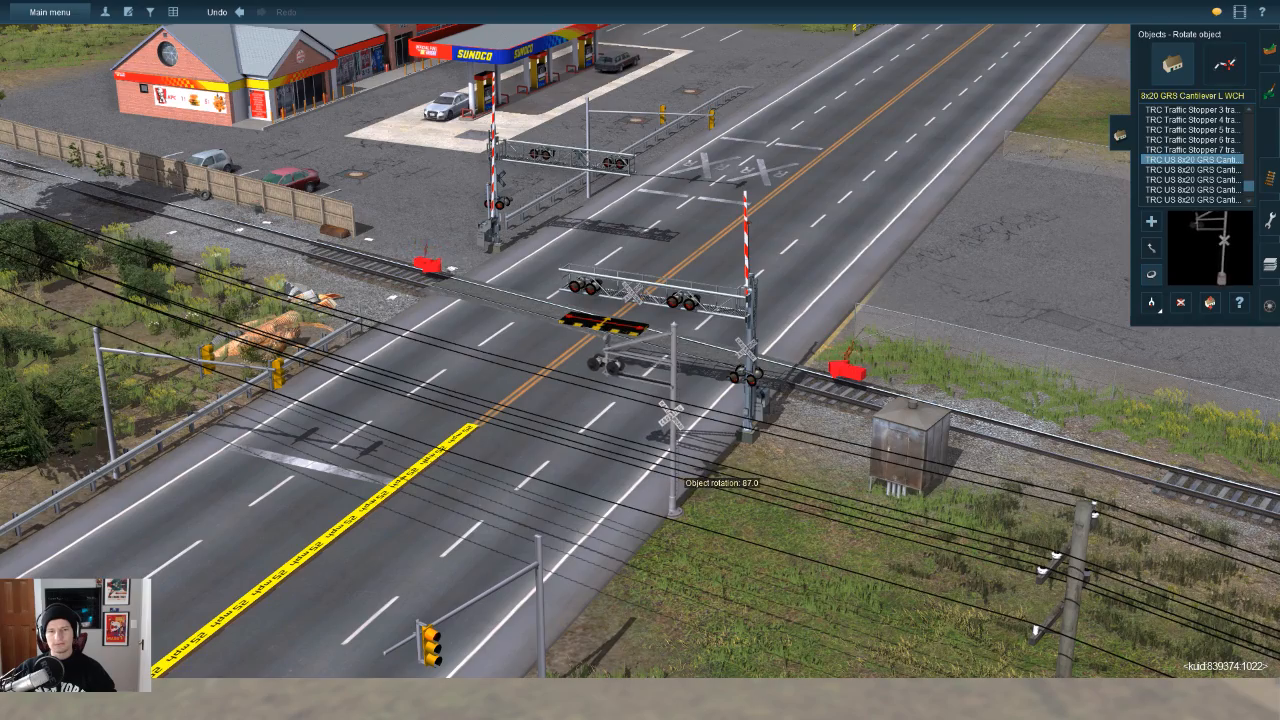
key("Up")
right_click(676, 510)
key("Right")
scroll(676, 510, "up", 4)
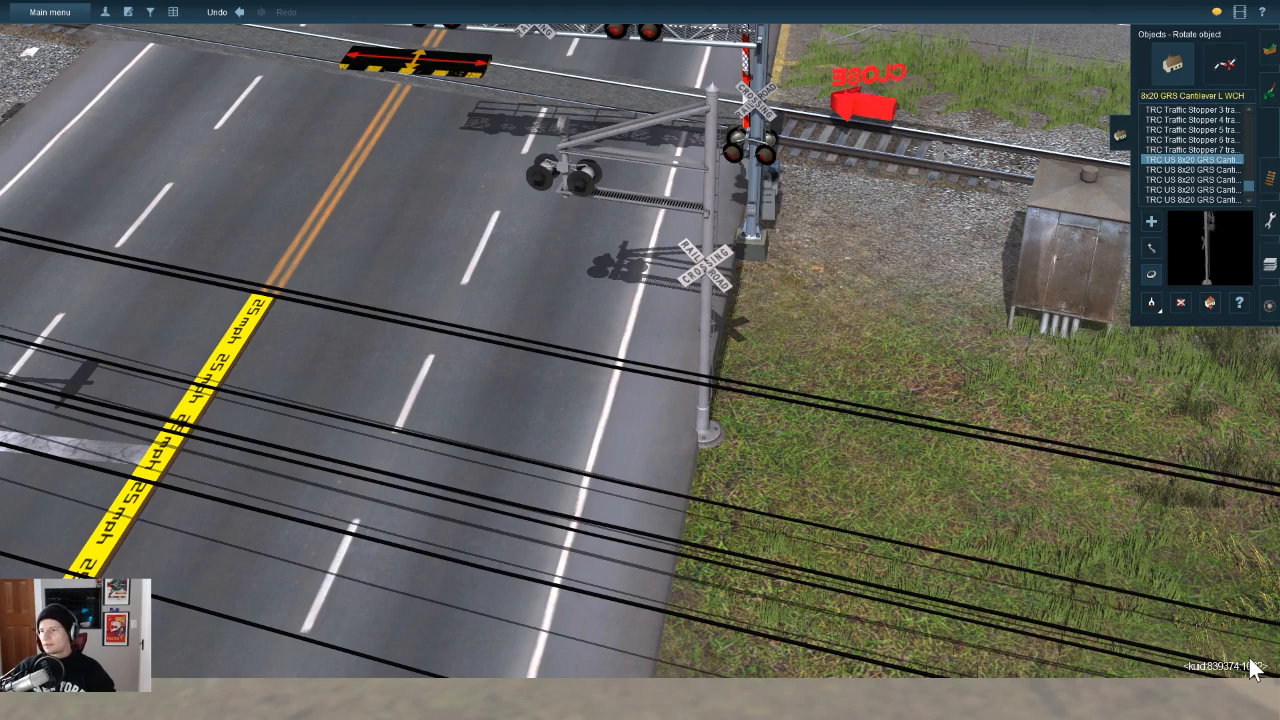
key("Down")
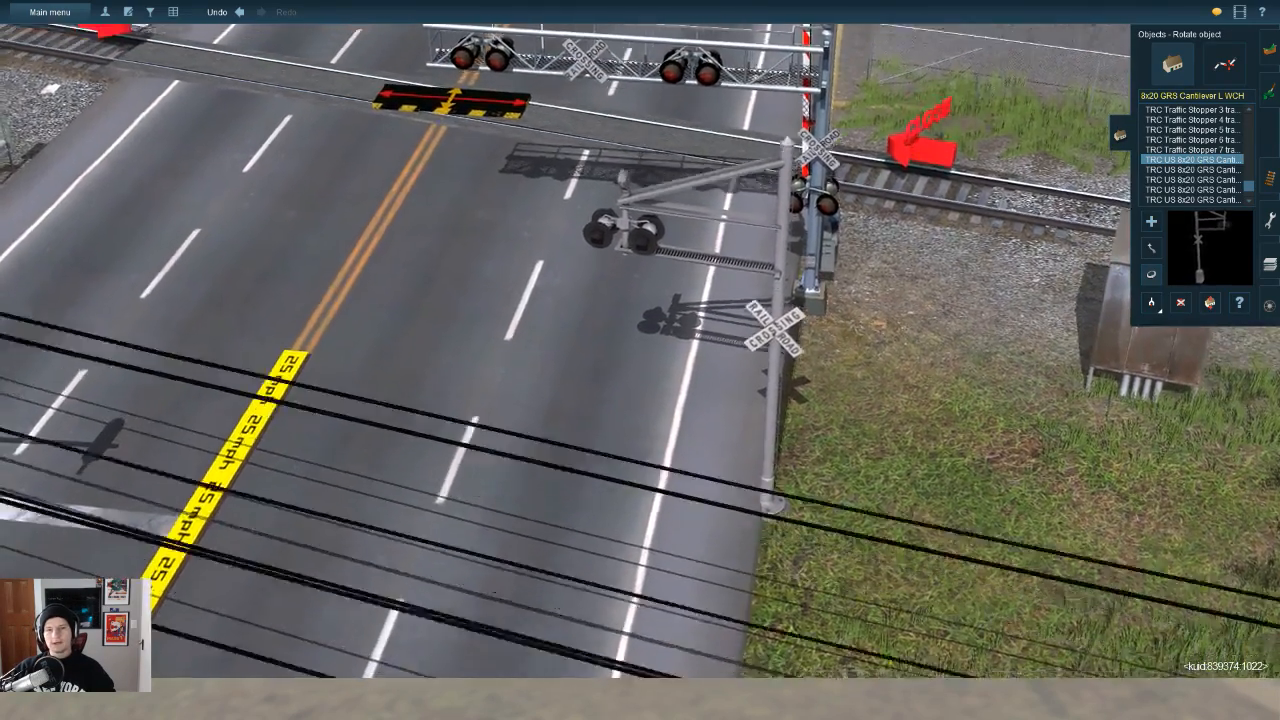
scroll(640, 360, "down", 3)
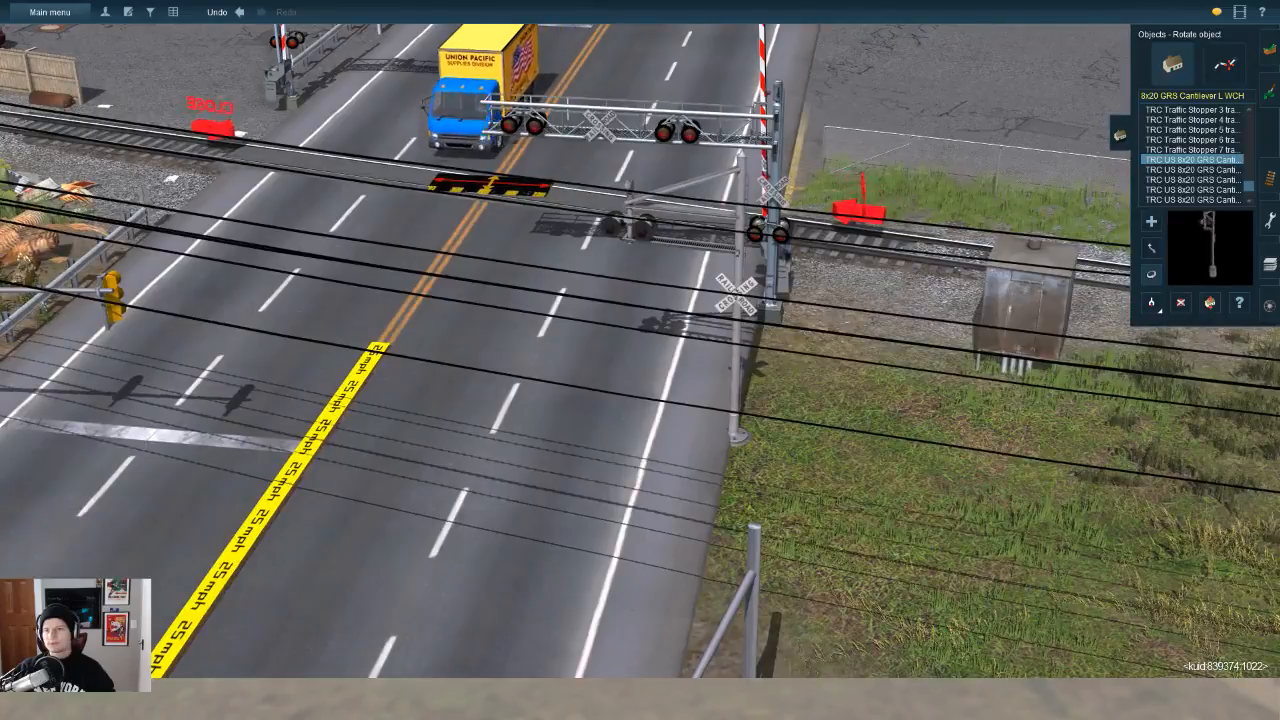
Step: Pick a TRC US 12x24 Safetran Cantilever and place it on the grass beside the grey GRS cantilever
left_click(1175, 150)
left_click(1172, 180)
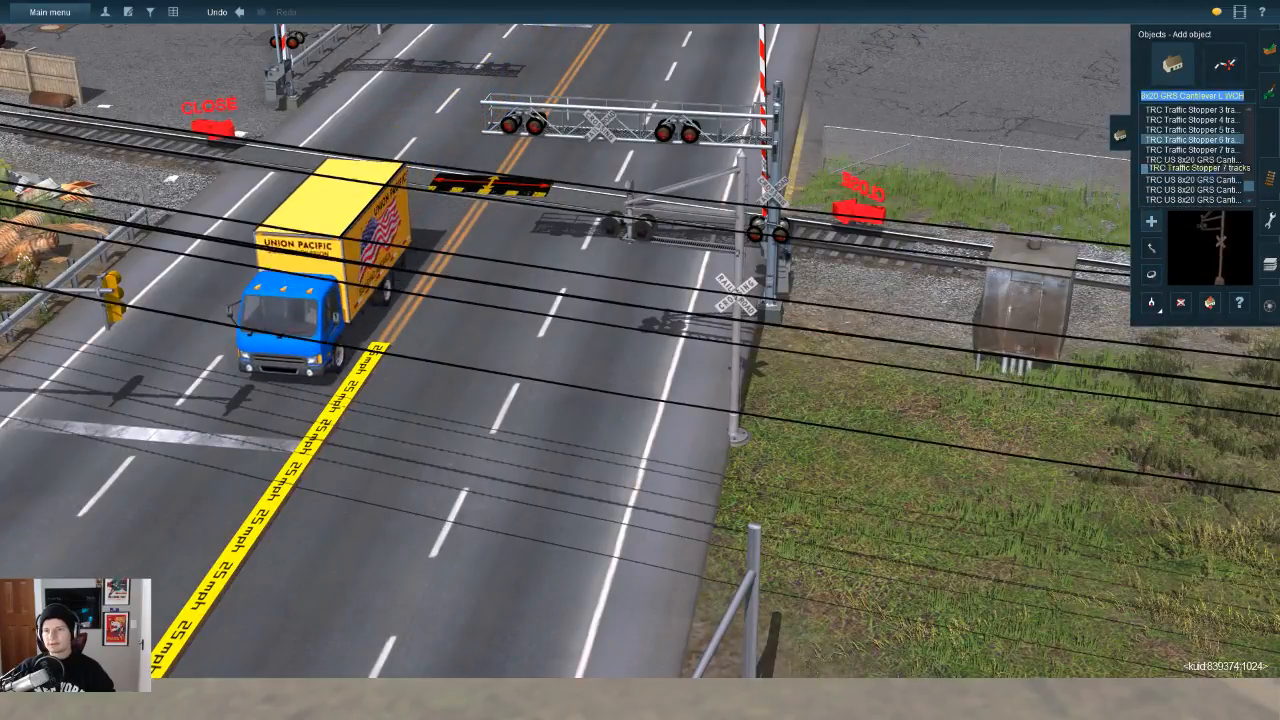
scroll(1192, 150, "down", 3)
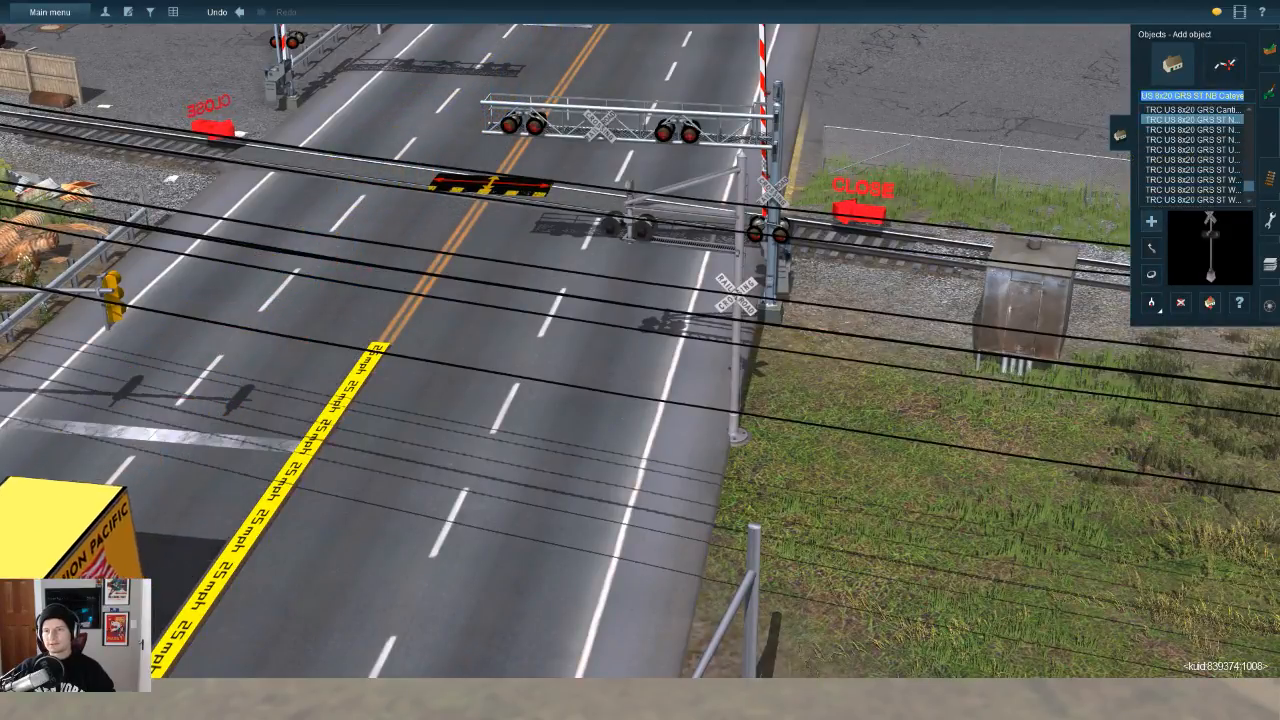
left_click(1192, 129)
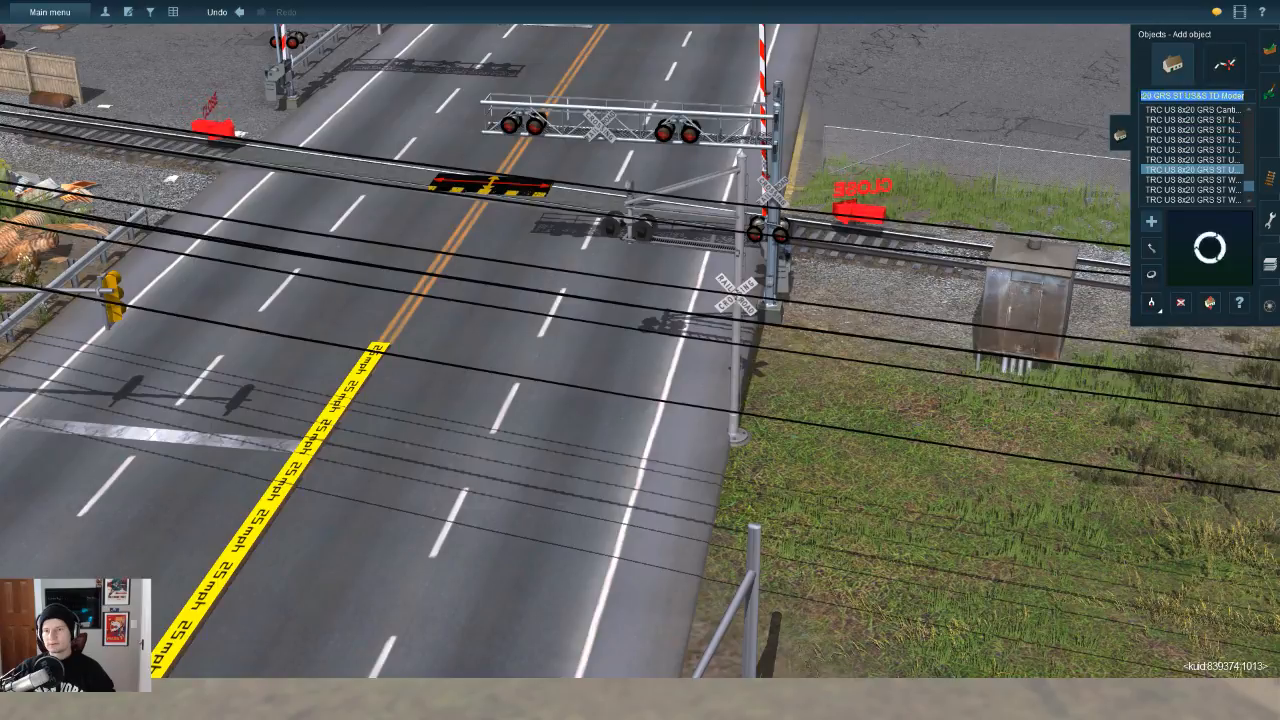
left_click(1192, 119)
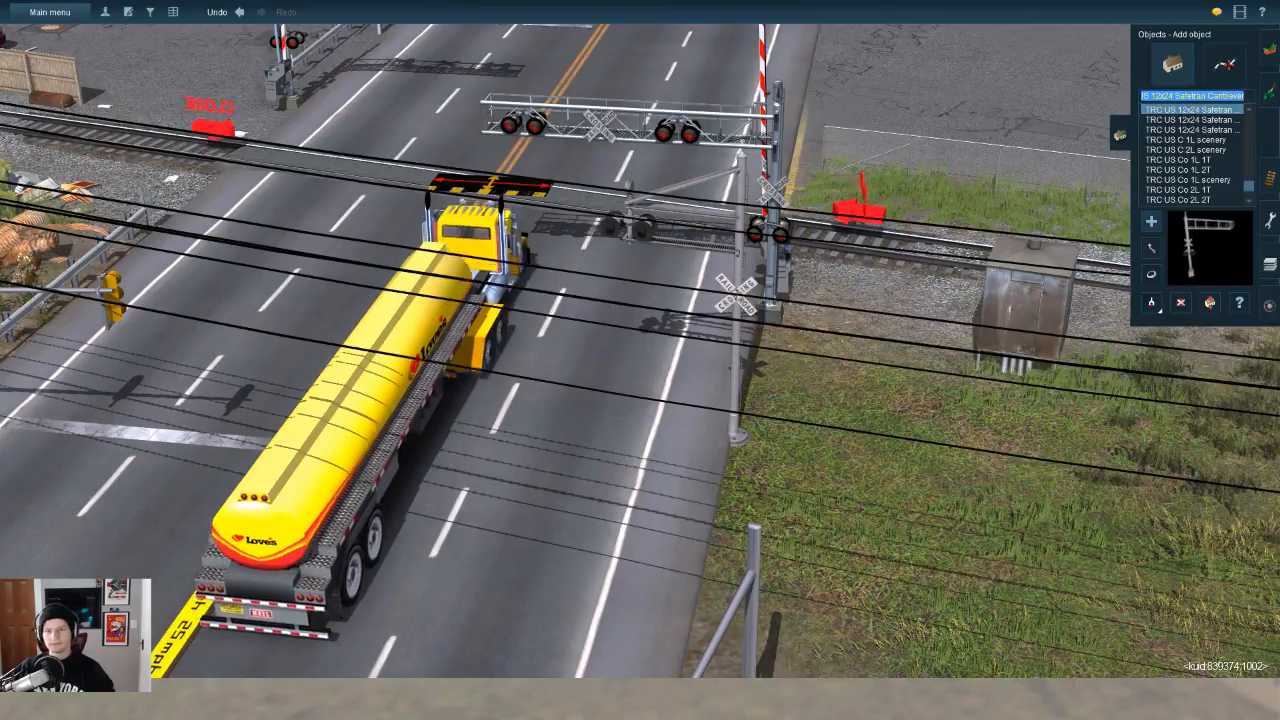
left_click(765, 484)
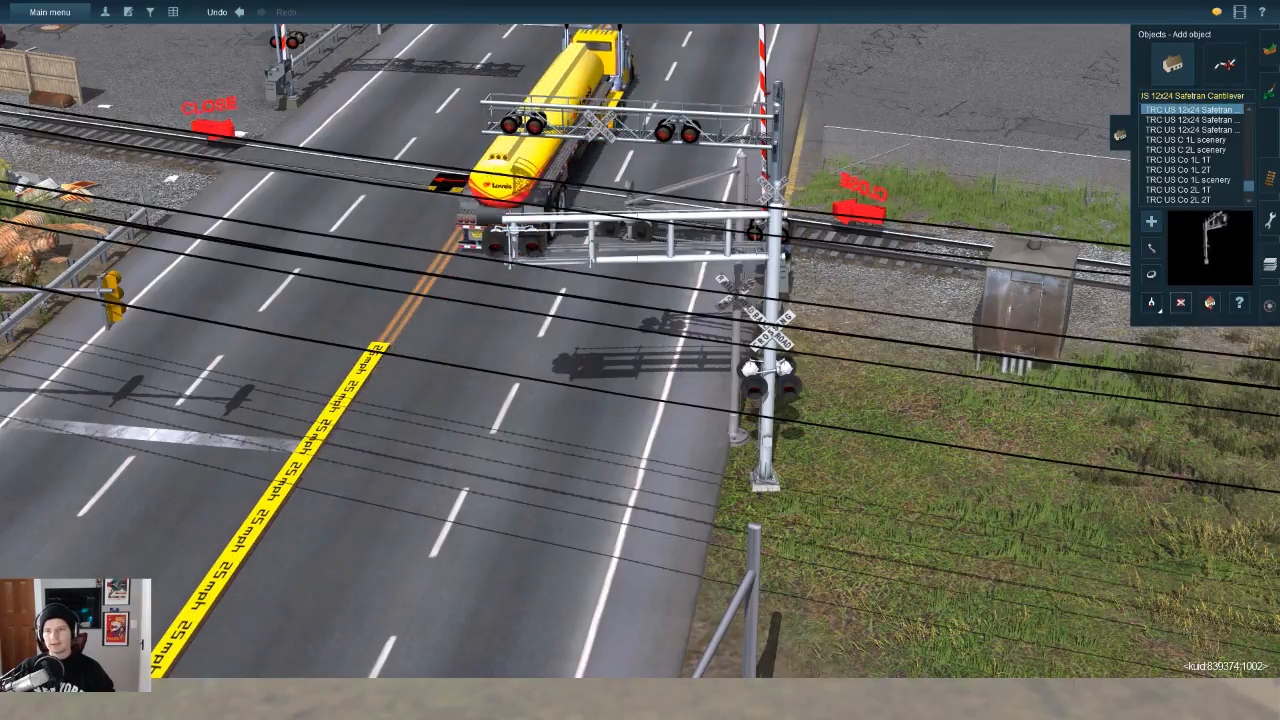
key("r")
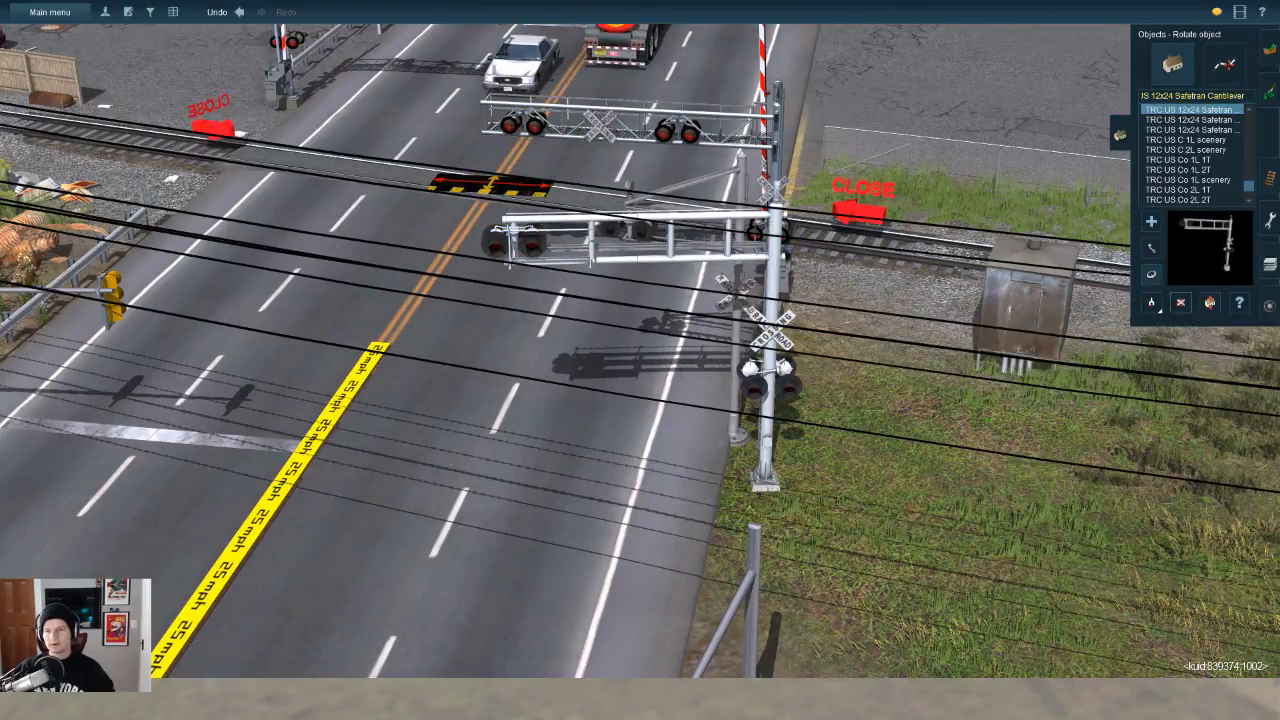
key("d")
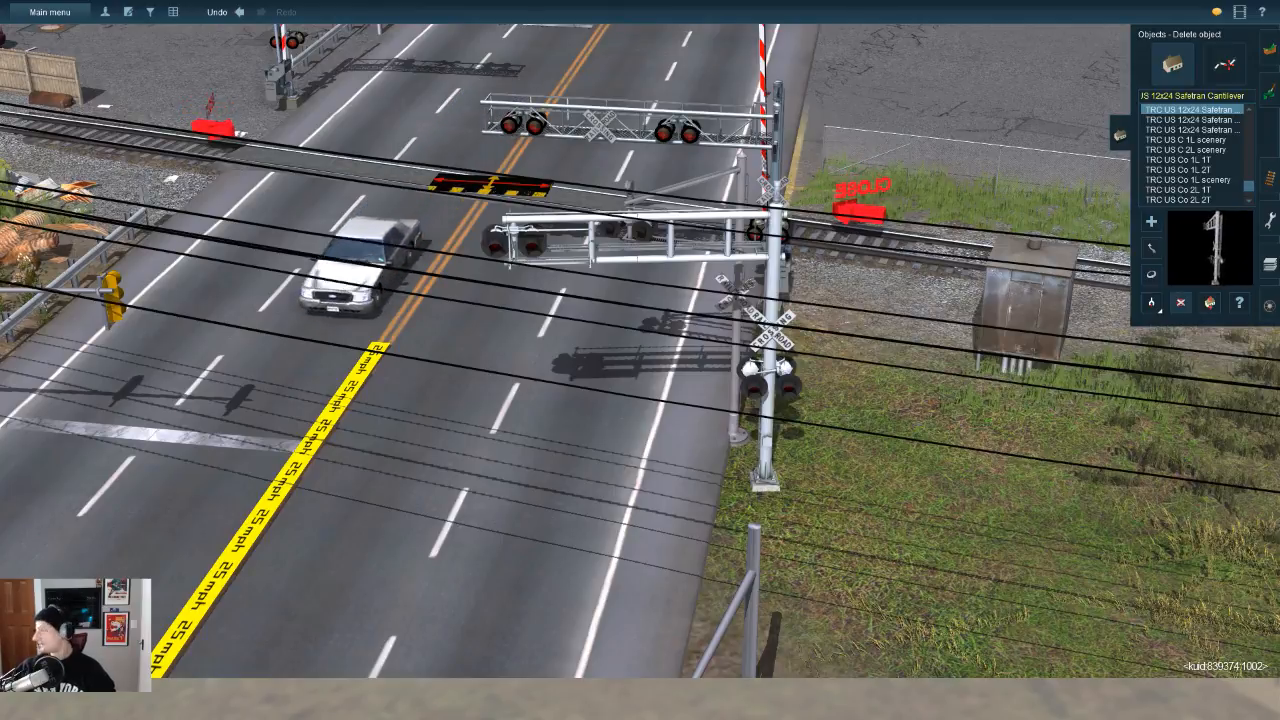
Step: Preview the other 12x24 Safetran cantilevers and the TRC US C scenery models, and try placing TRC US C 2L scenery near the road
left_click(1180, 120)
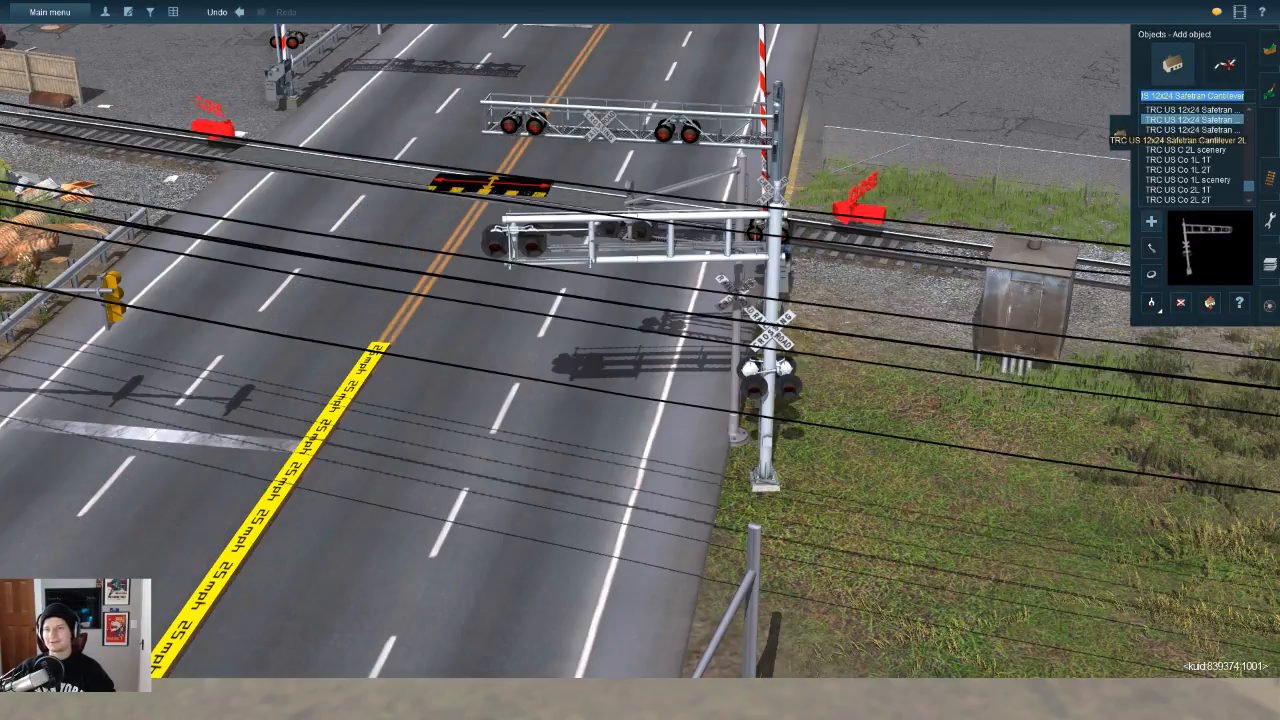
key("Down")
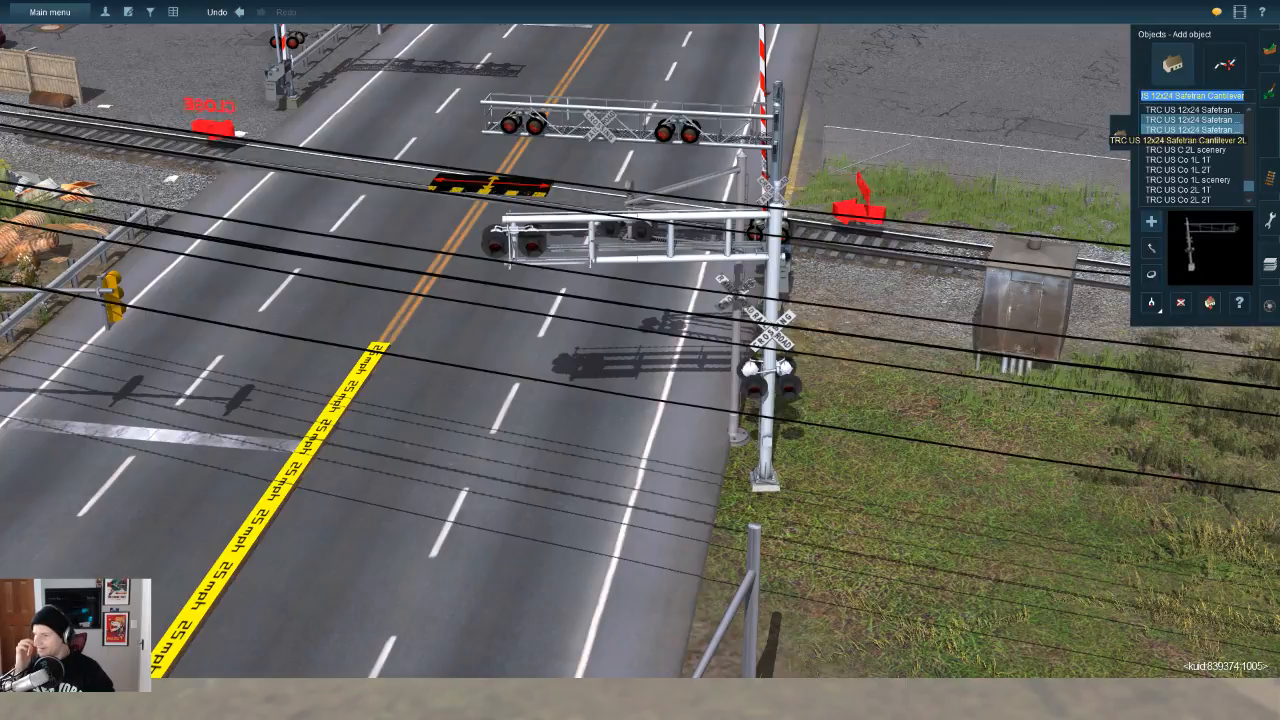
key("Down")
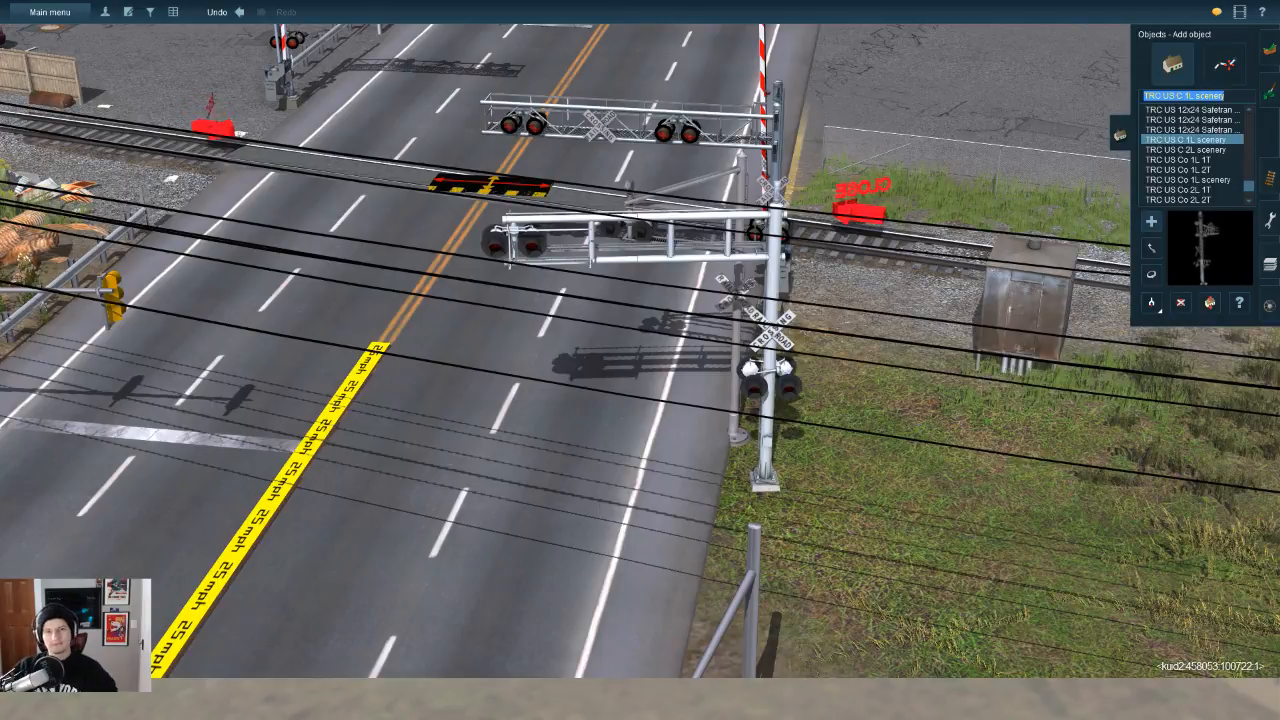
right_click_drag(1100, 520, 1060, 410)
key("Down")
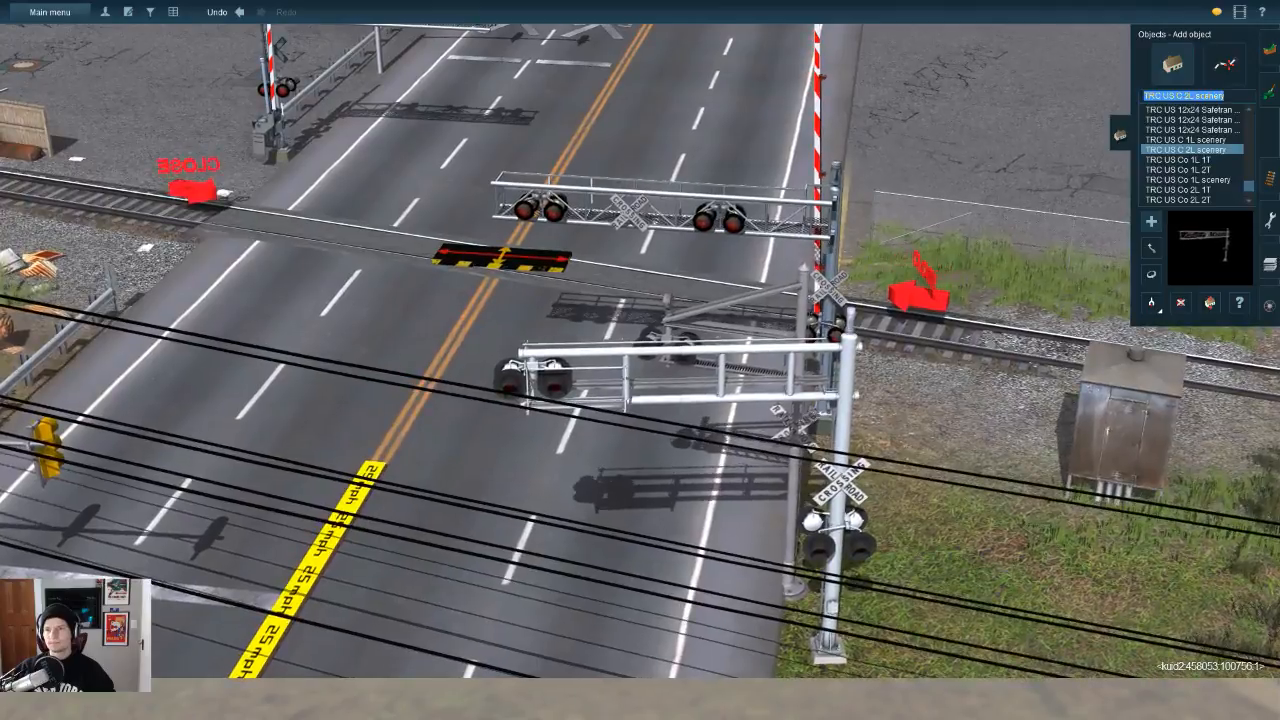
left_click(673, 568)
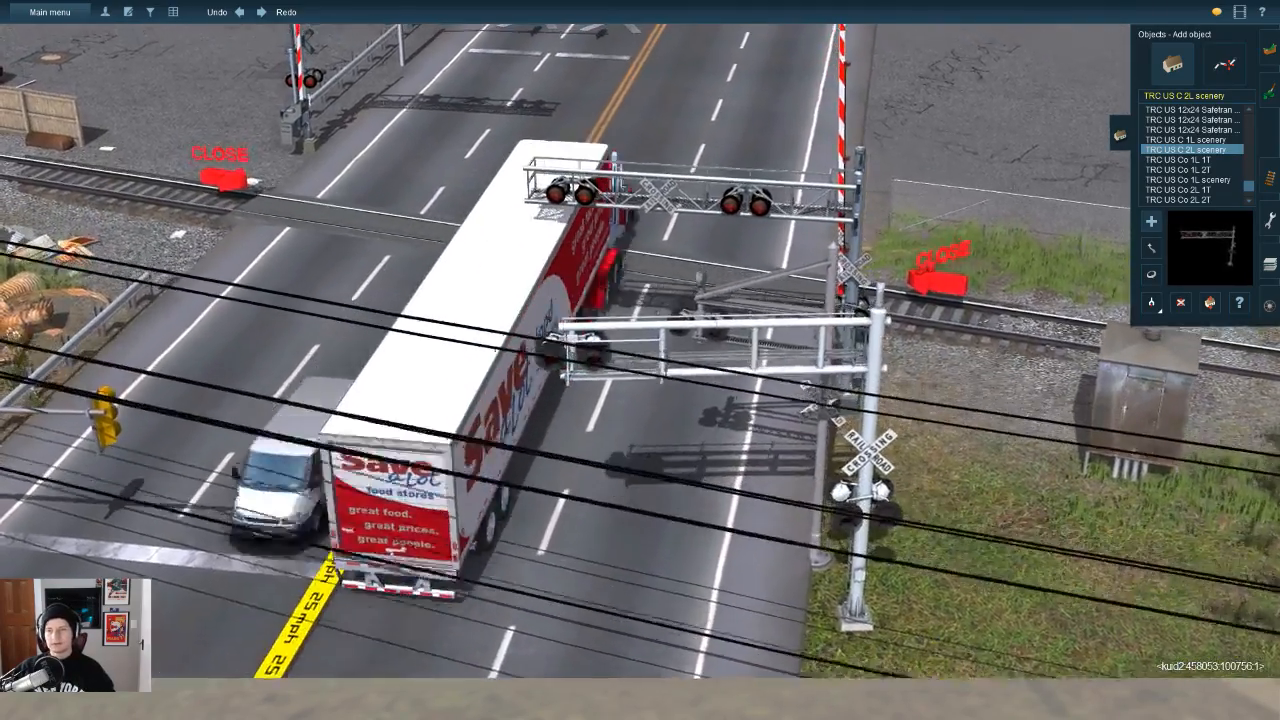
Step: Delete the white 12x24 Safetran cantilever from the grass beside the road
left_click(1181, 302)
left_click(865, 618)
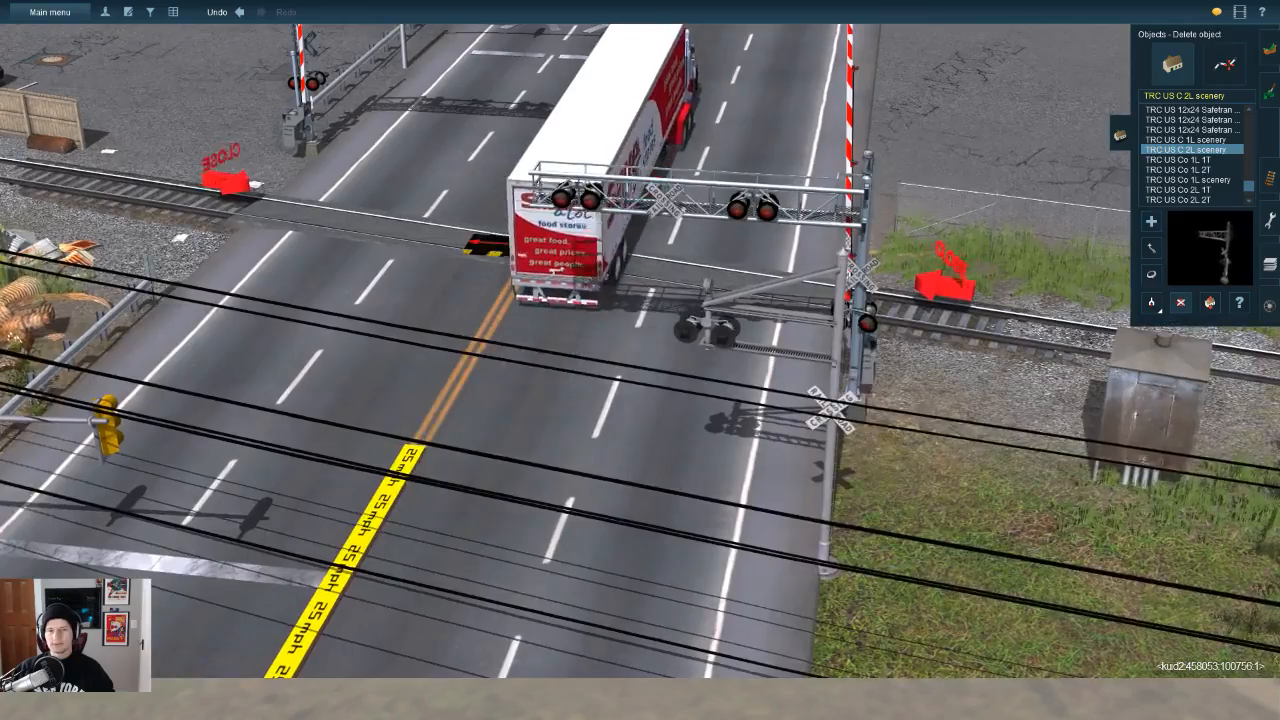
Step: Examine the crossing signals with the added grey cantilever from several distances, including the track and highway around them
key("Up")
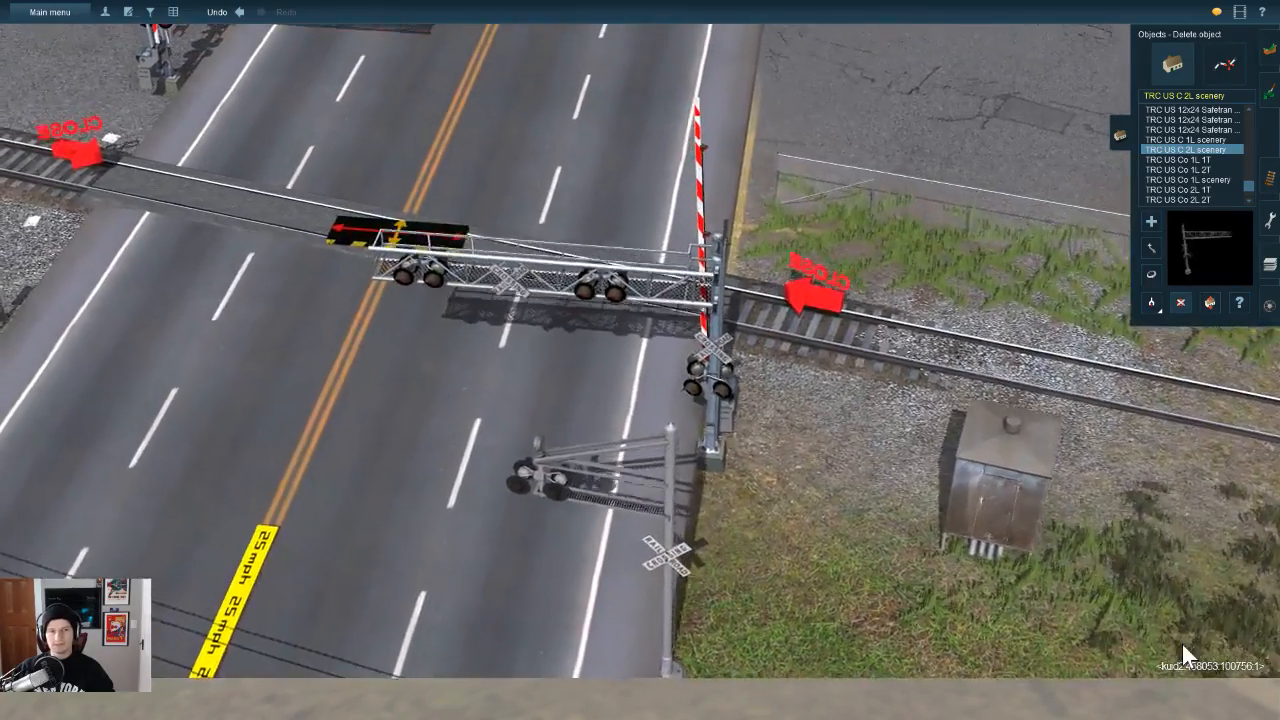
scroll(1181, 643, "down", 10)
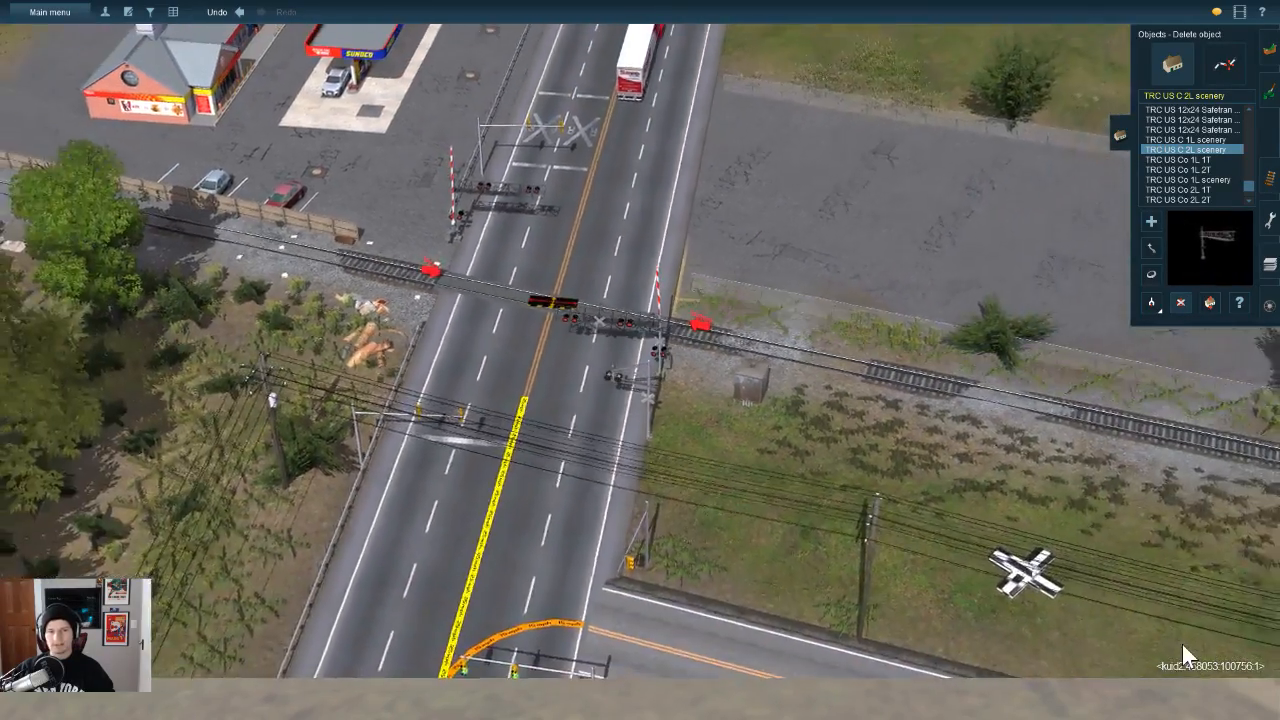
scroll(1181, 641, "up", 6)
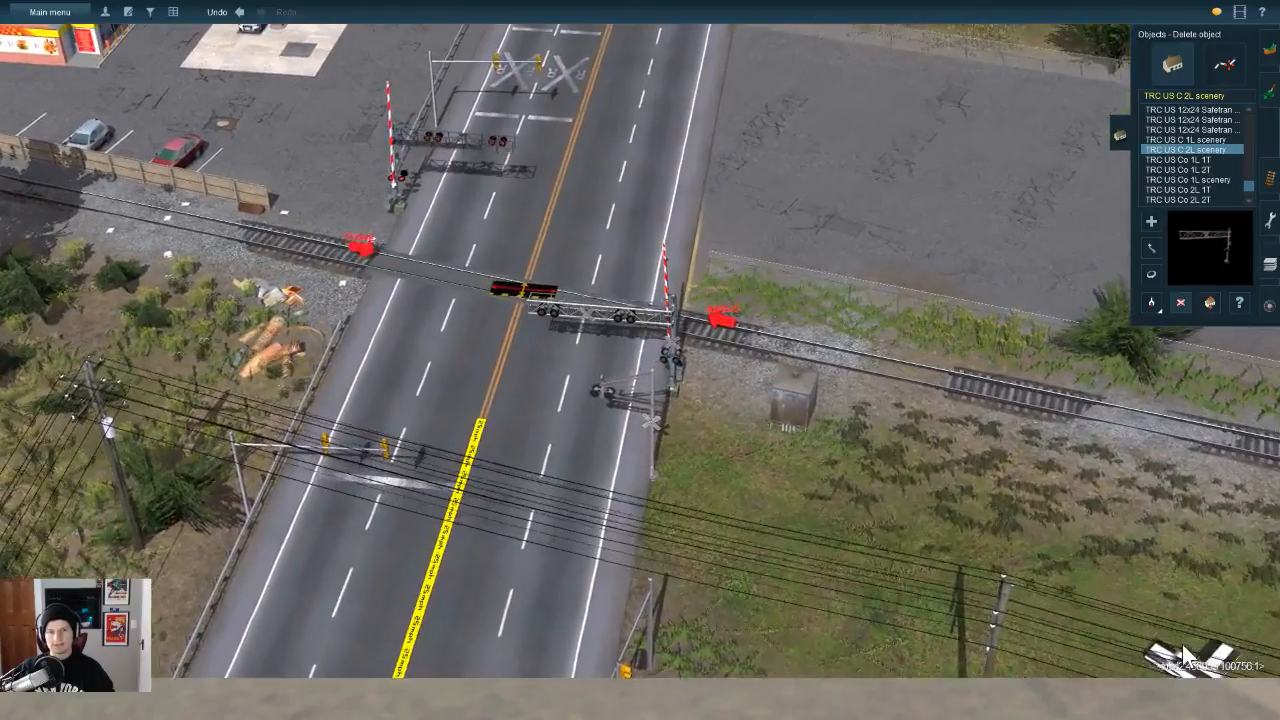
scroll(1183, 650, "down", 3)
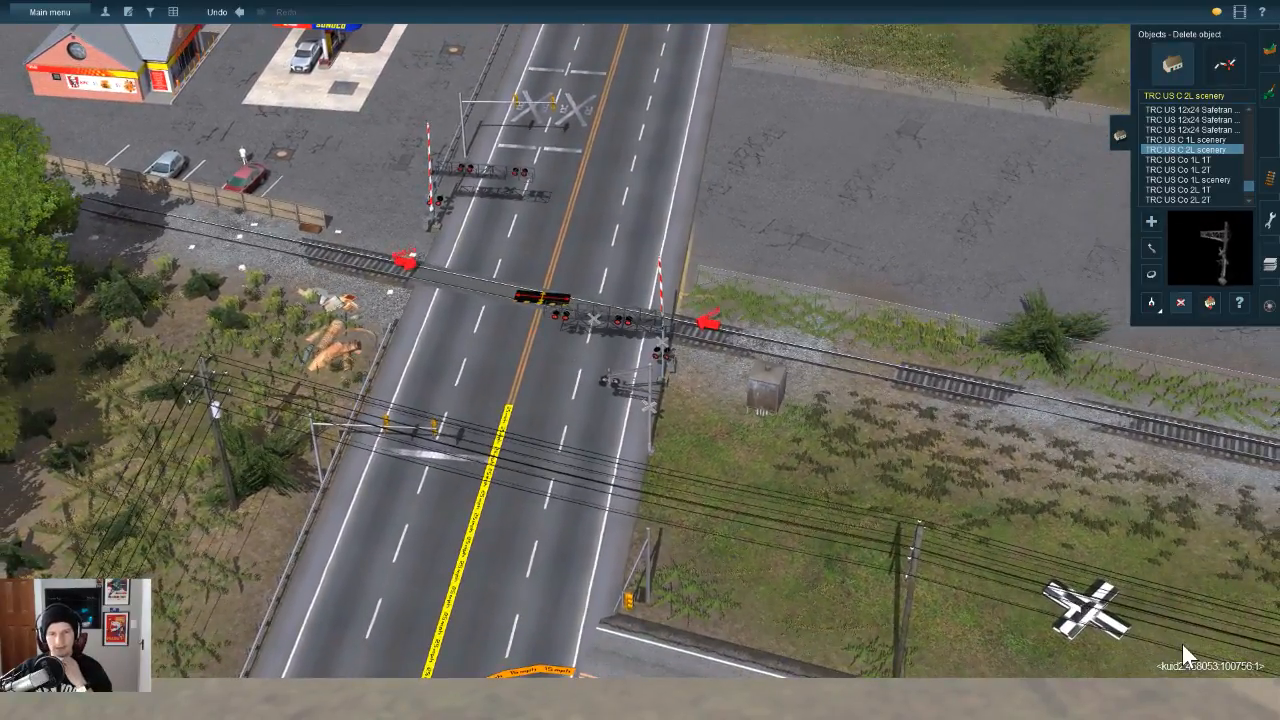
scroll(1181, 641, "down", 5)
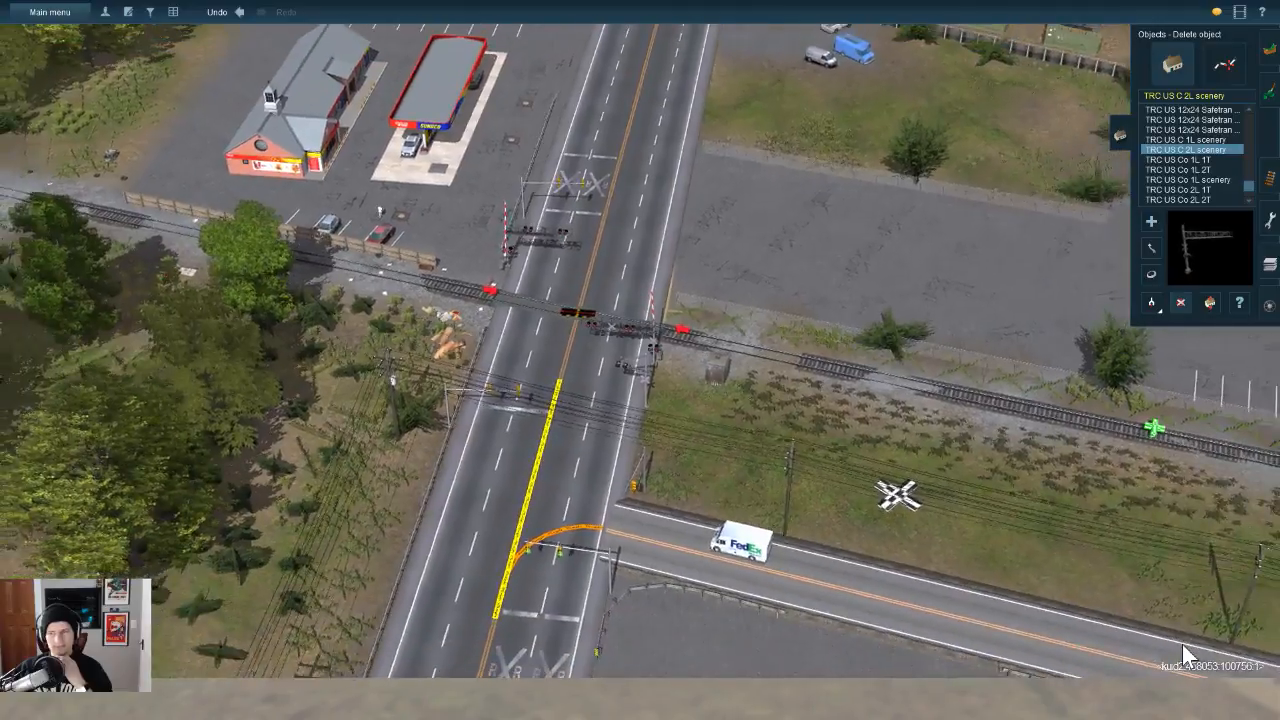
scroll(1182, 644, "up", 5)
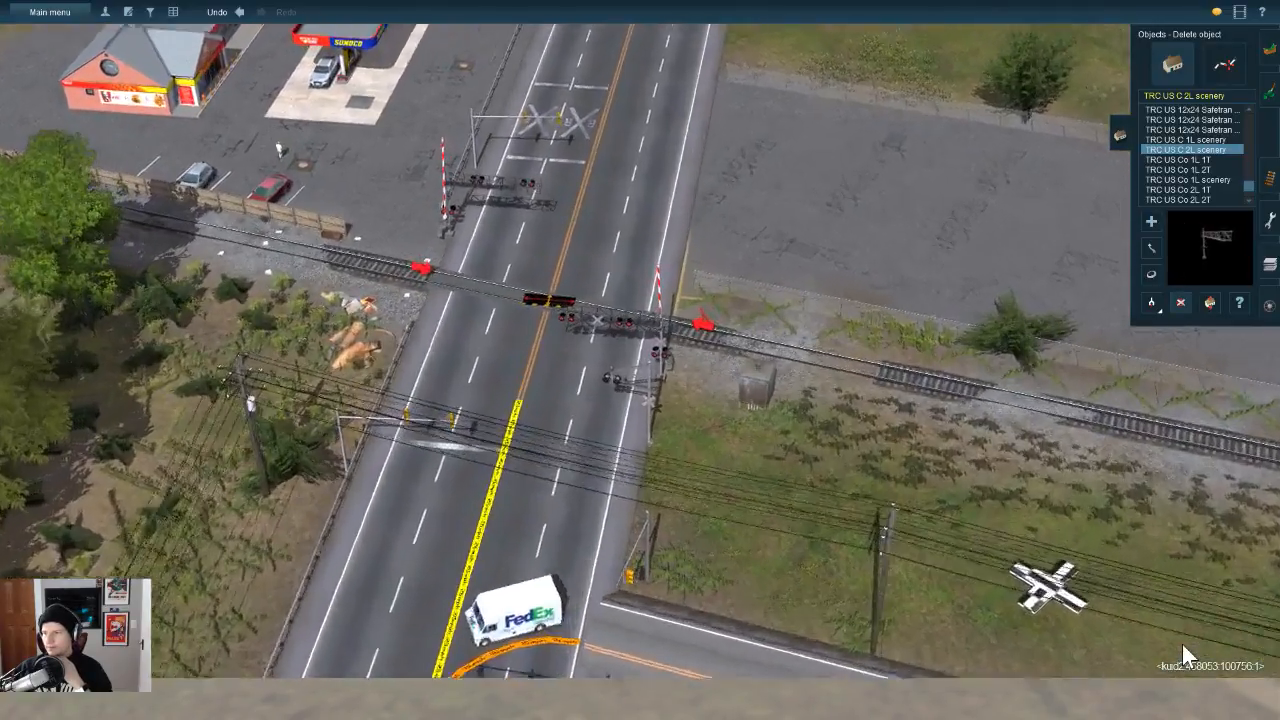
scroll(1181, 641, "up", 5)
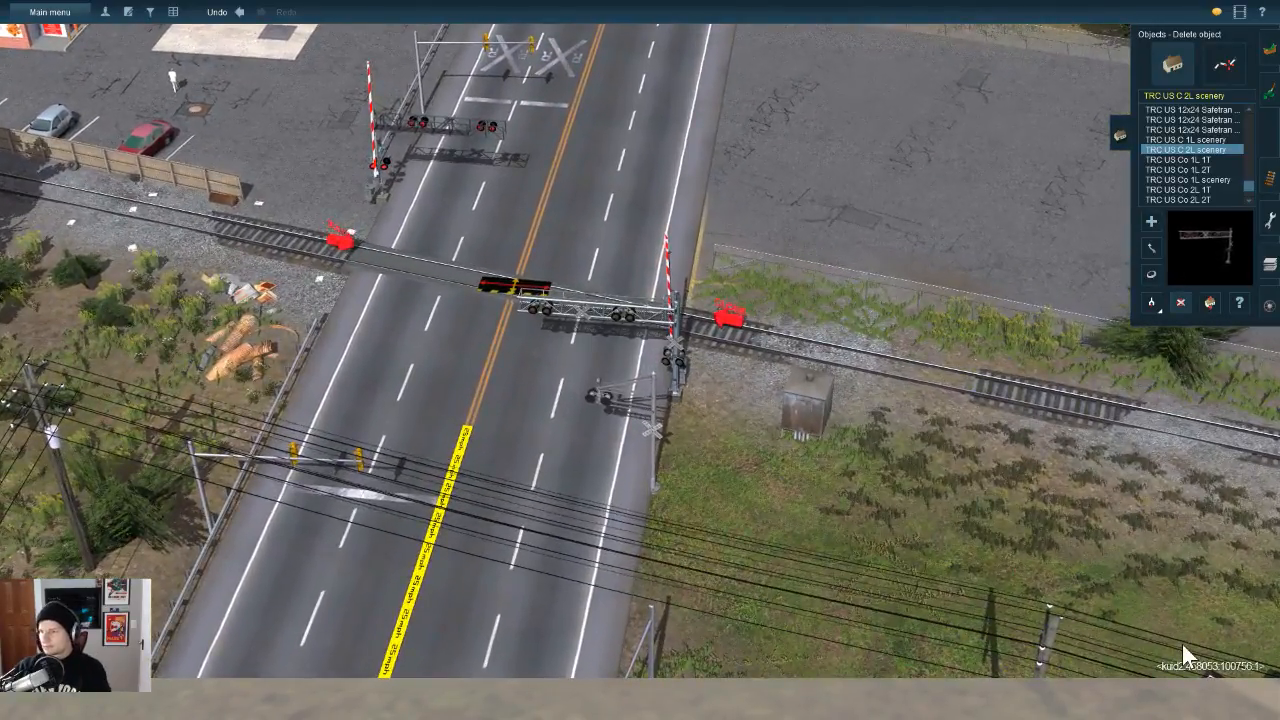
scroll(1181, 641, "up", 5)
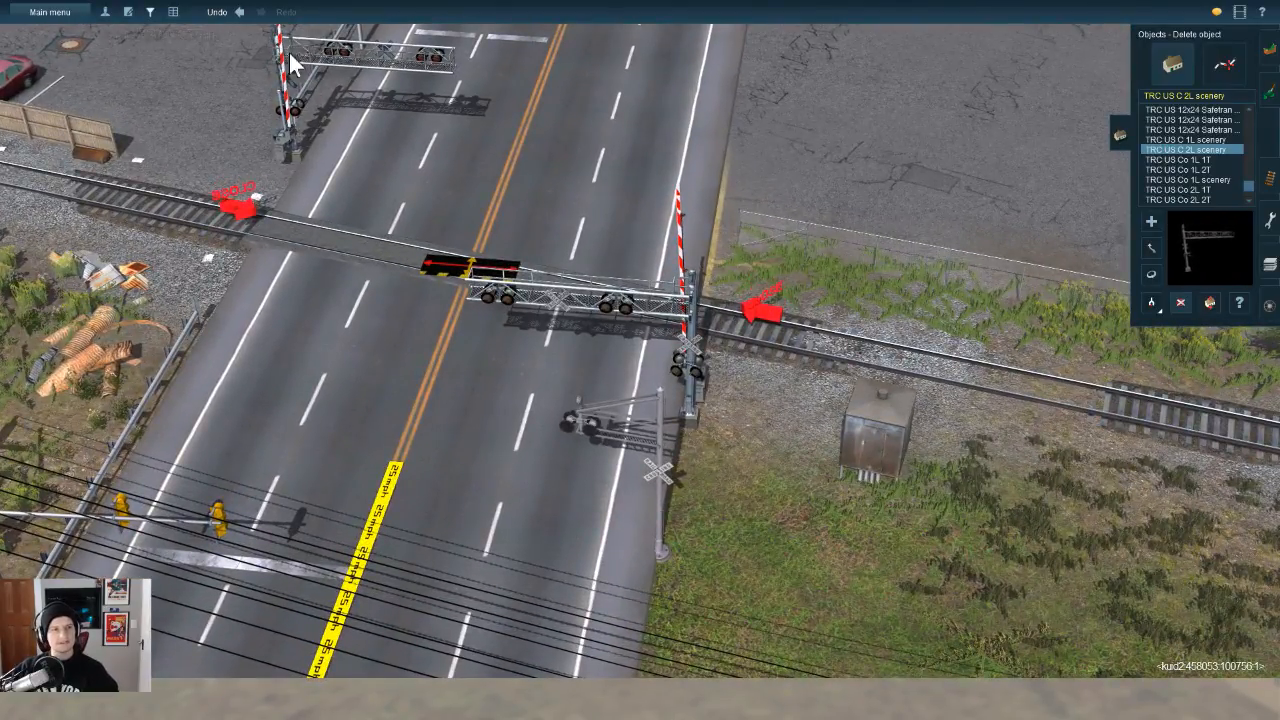
Step: Filter the available content by "TRC"
left_click(150, 12)
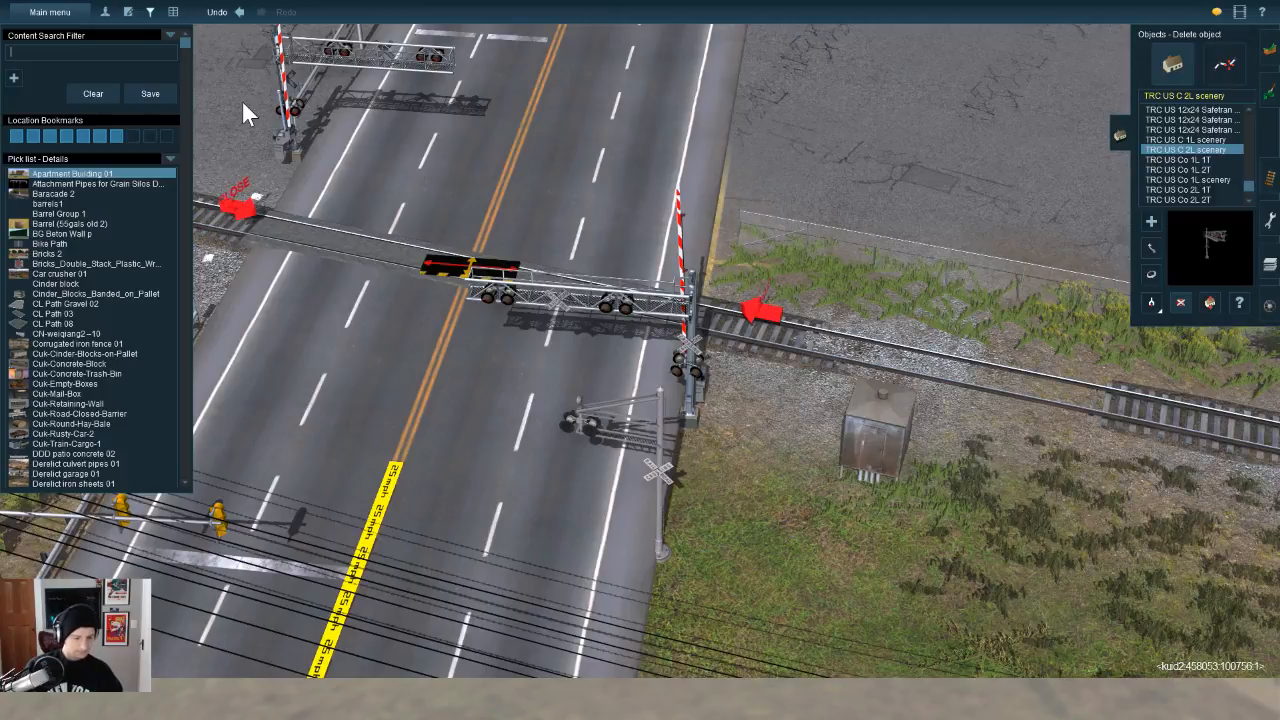
type("TRC")
key("Return")
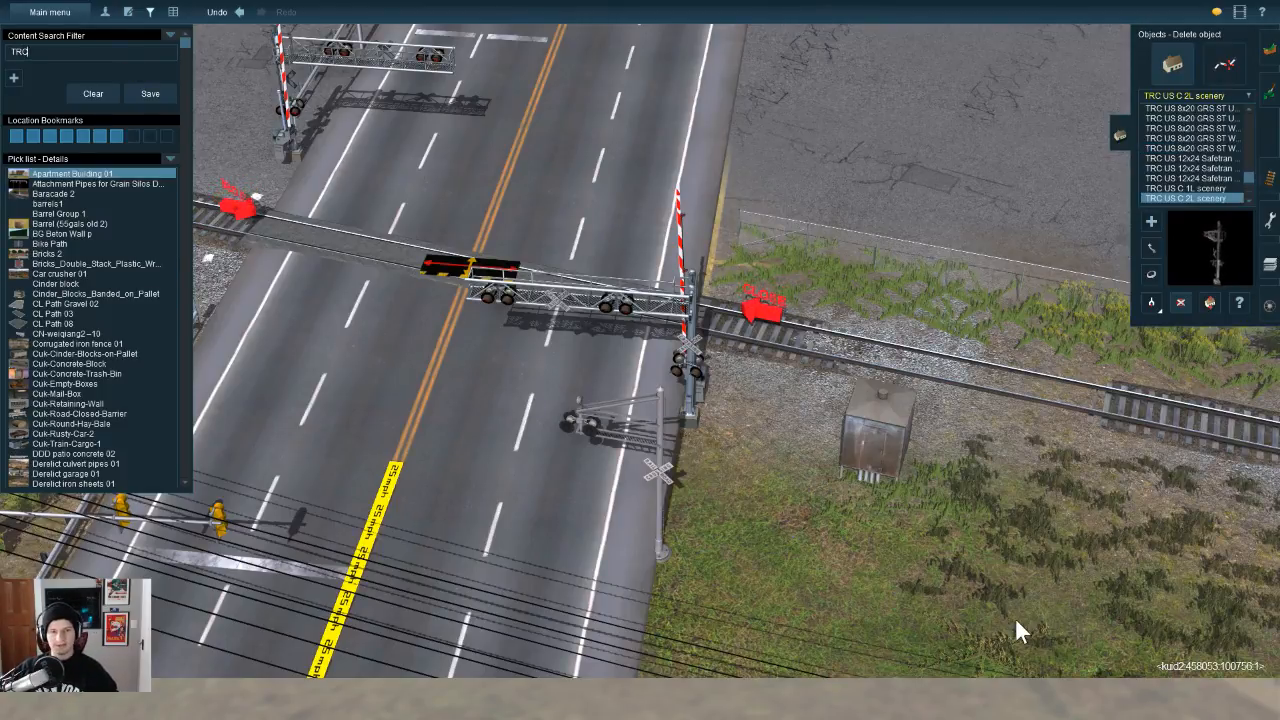
Step: Preview the RR CRS TRC 12x20 and 12x24 crossing signals in the filtered object list
right_click_drag(1015, 617, 1170, 613)
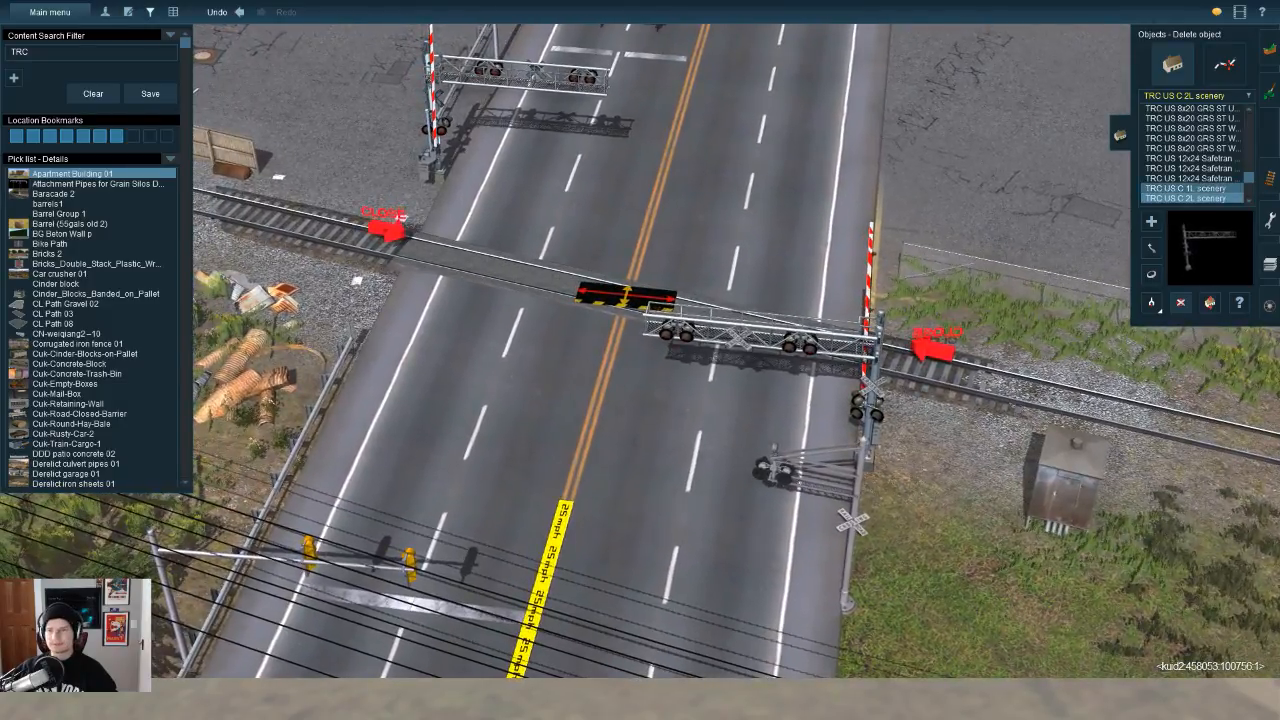
scroll(1195, 155, "up", 10)
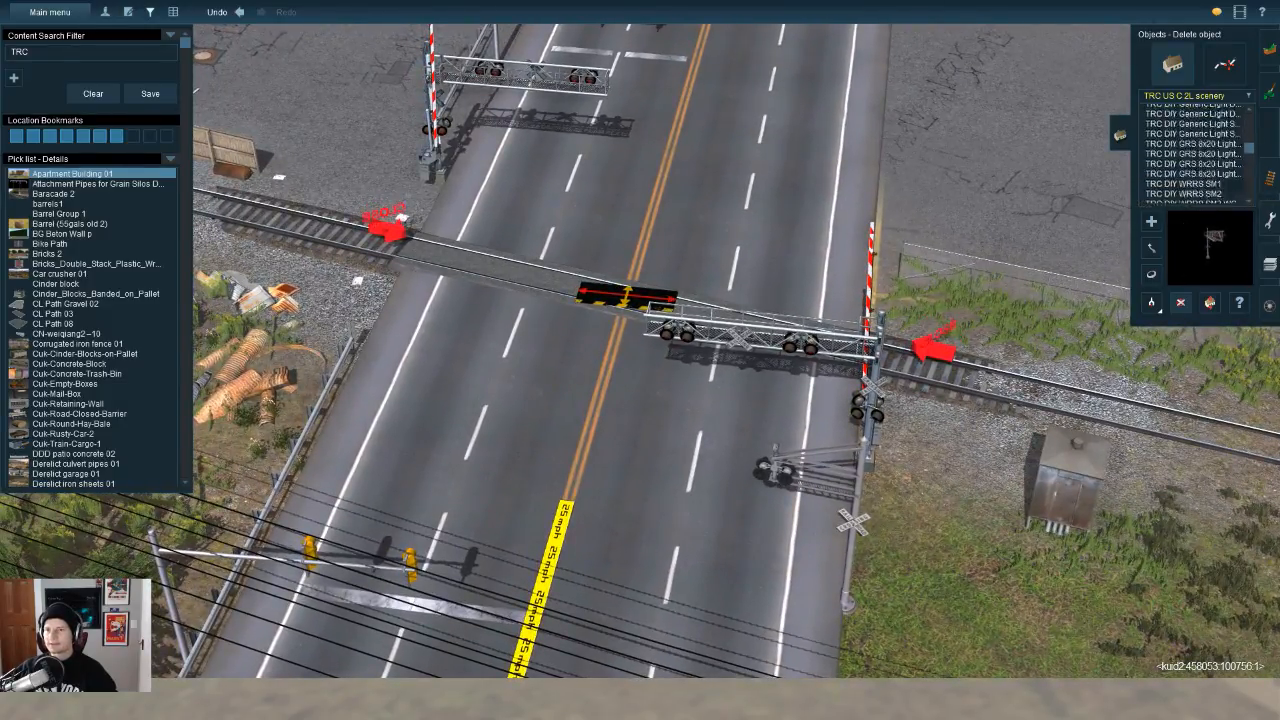
left_click(1191, 110)
key("Down")
key("Down")
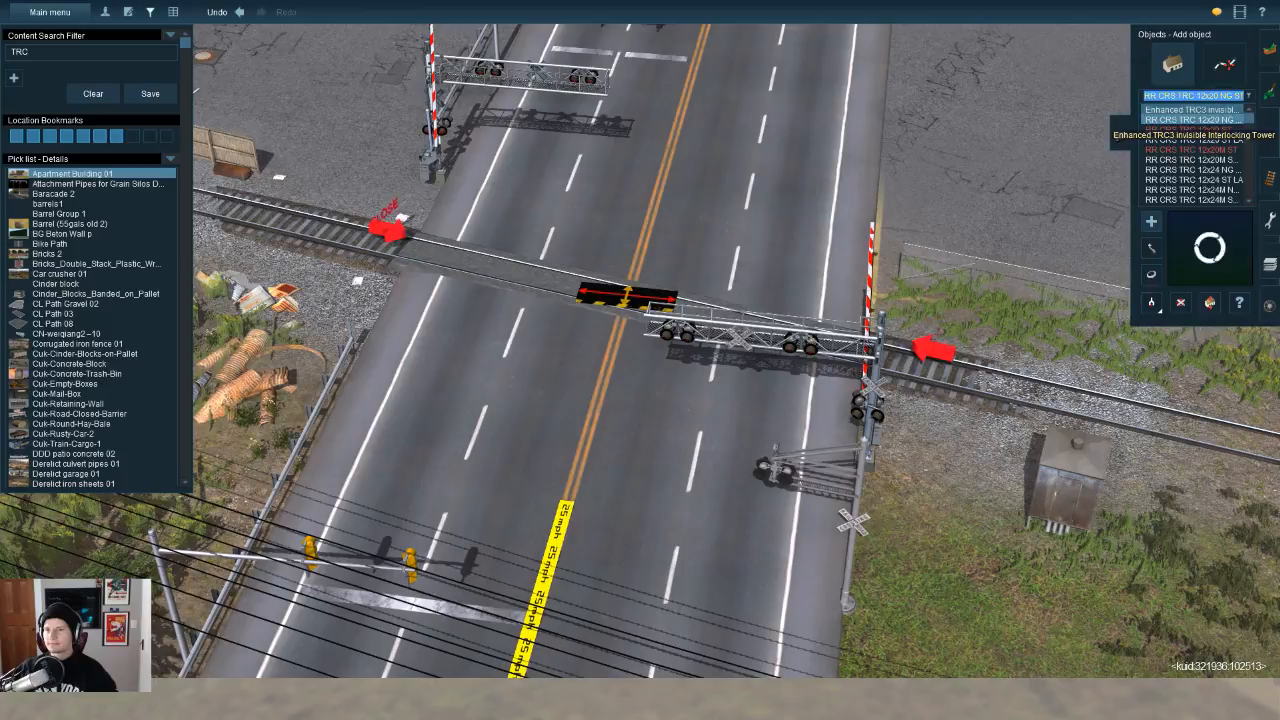
key("Down")
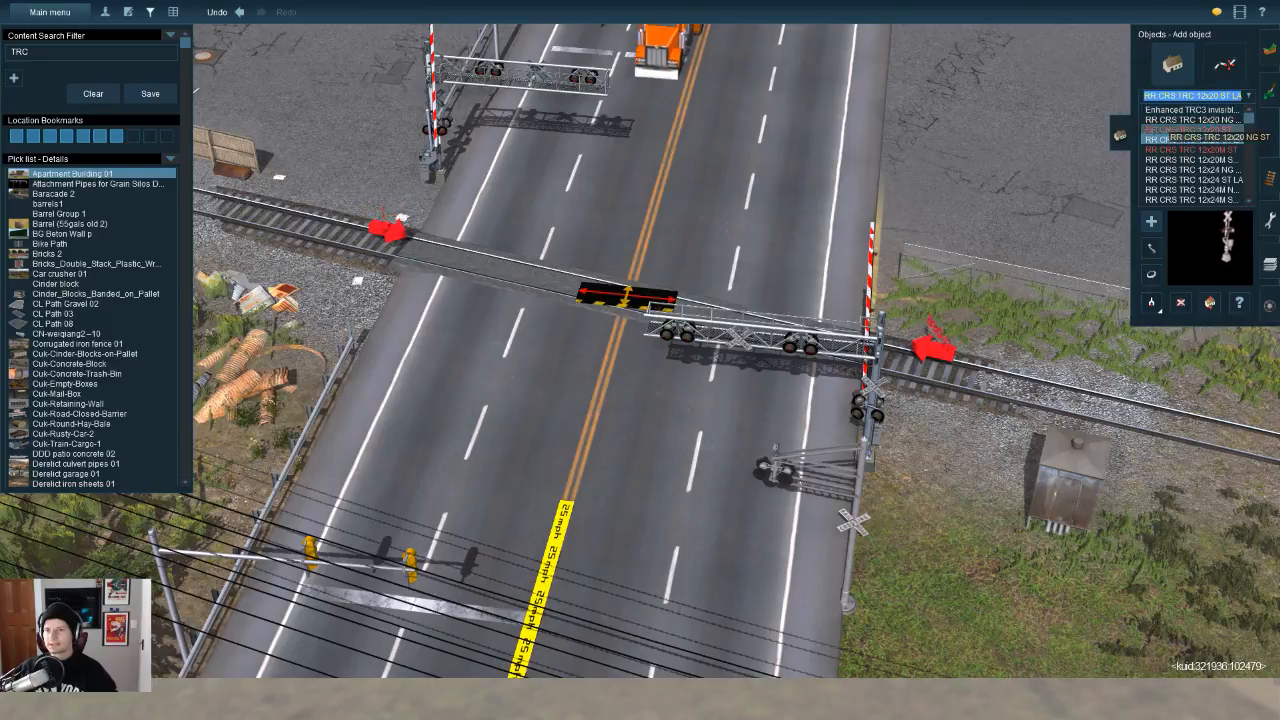
key("Down")
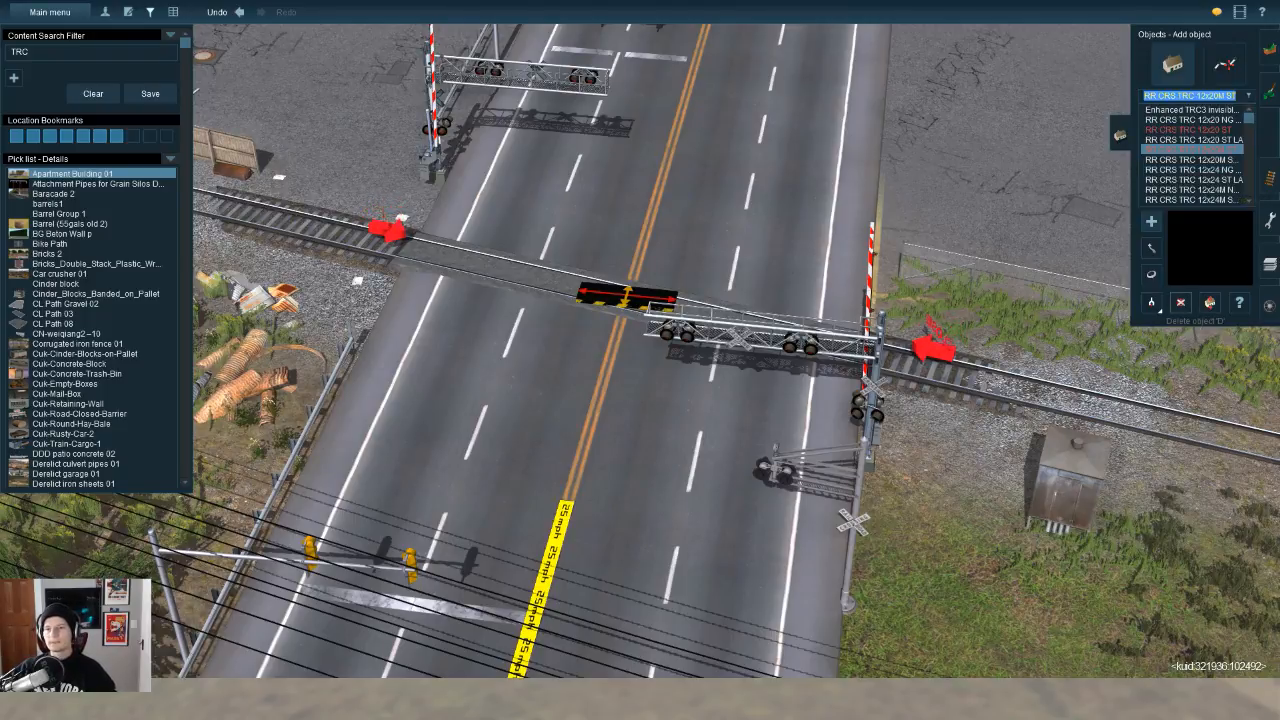
left_click(1190, 169)
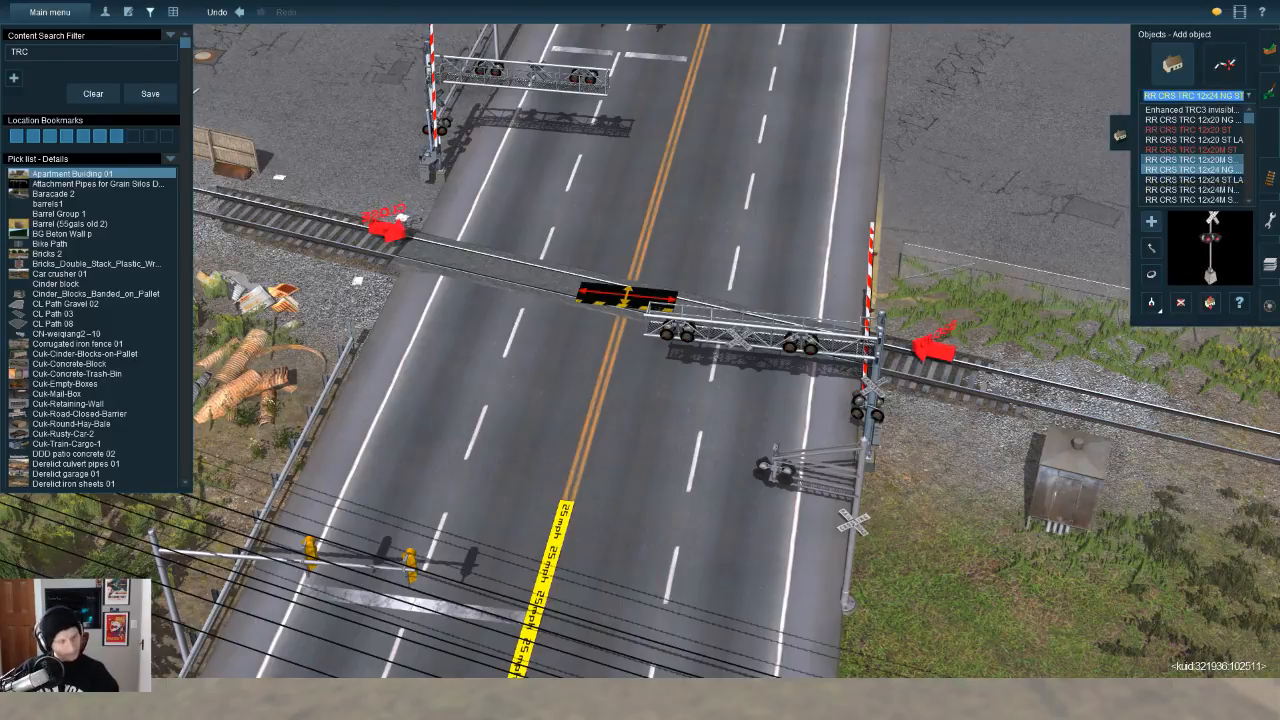
left_click(1190, 159)
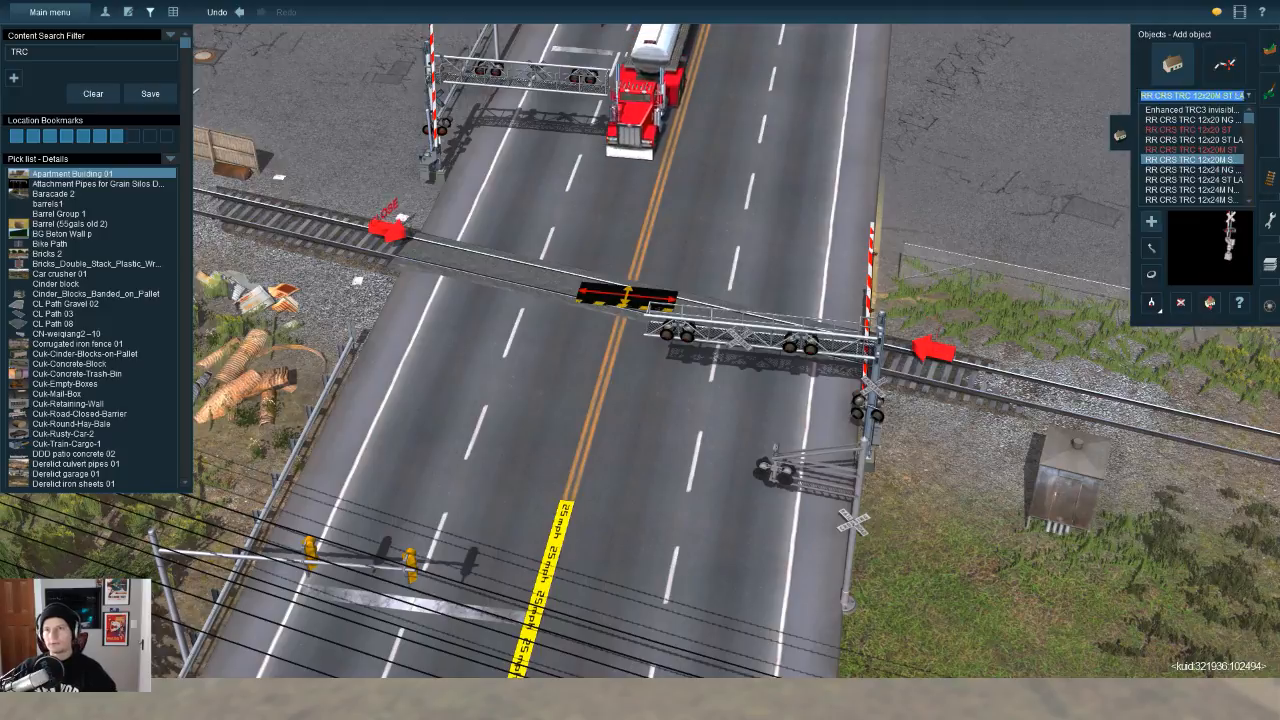
key("Down")
key("Down")
key("Down")
key("Down")
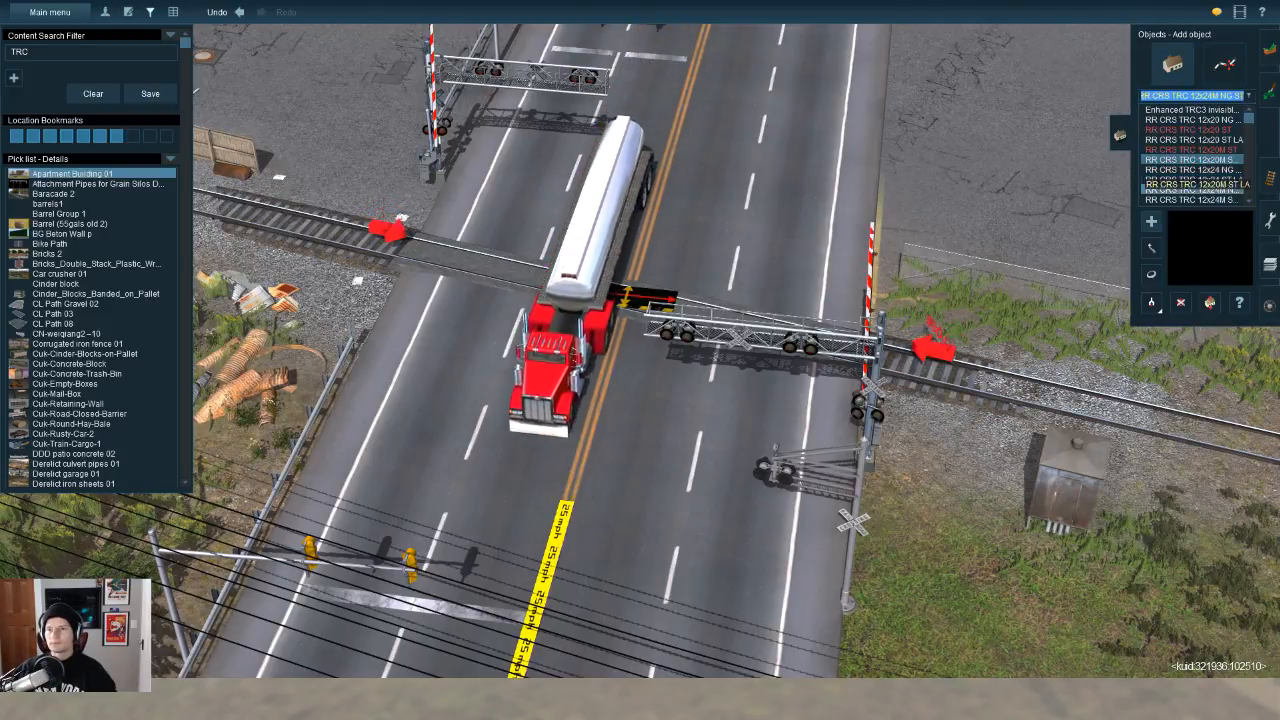
Step: Browse the TBS TRC Makeshift Signal models, examining the Advance Warning-Rotator variants
key("Down")
key("Down")
key("Down")
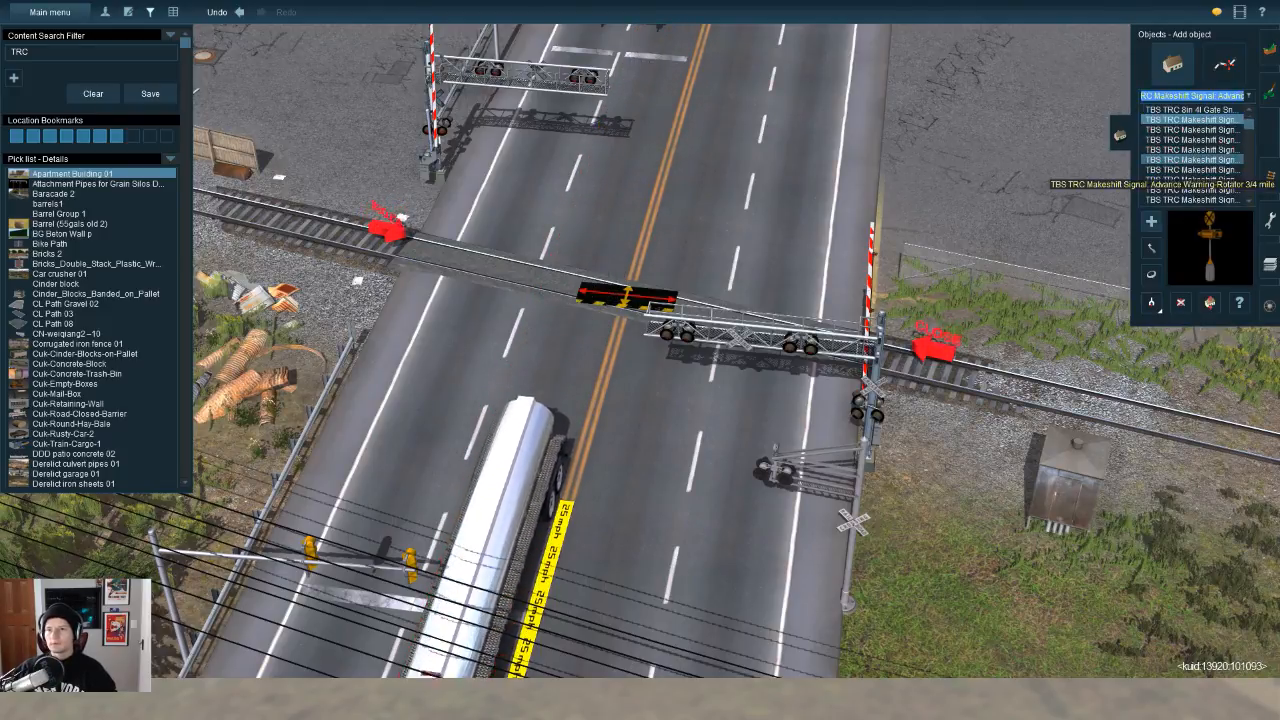
key("Down")
key("Down")
key("Down")
key("Down")
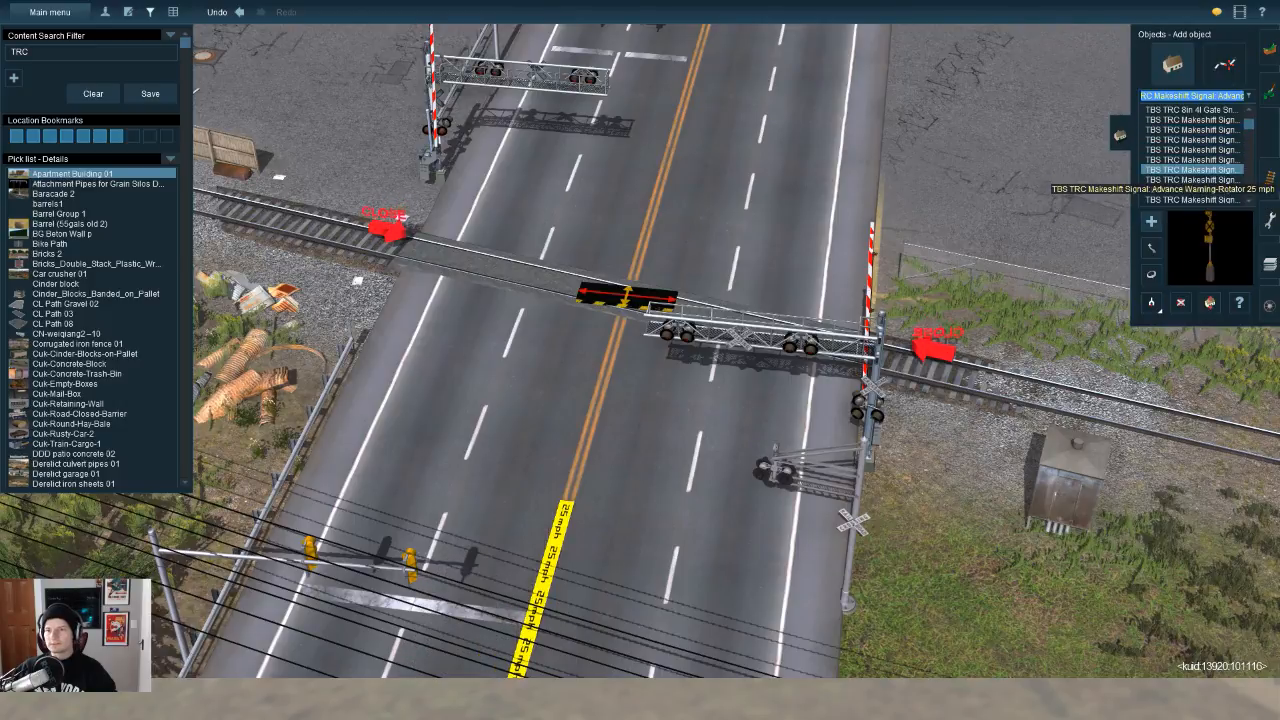
key("Down")
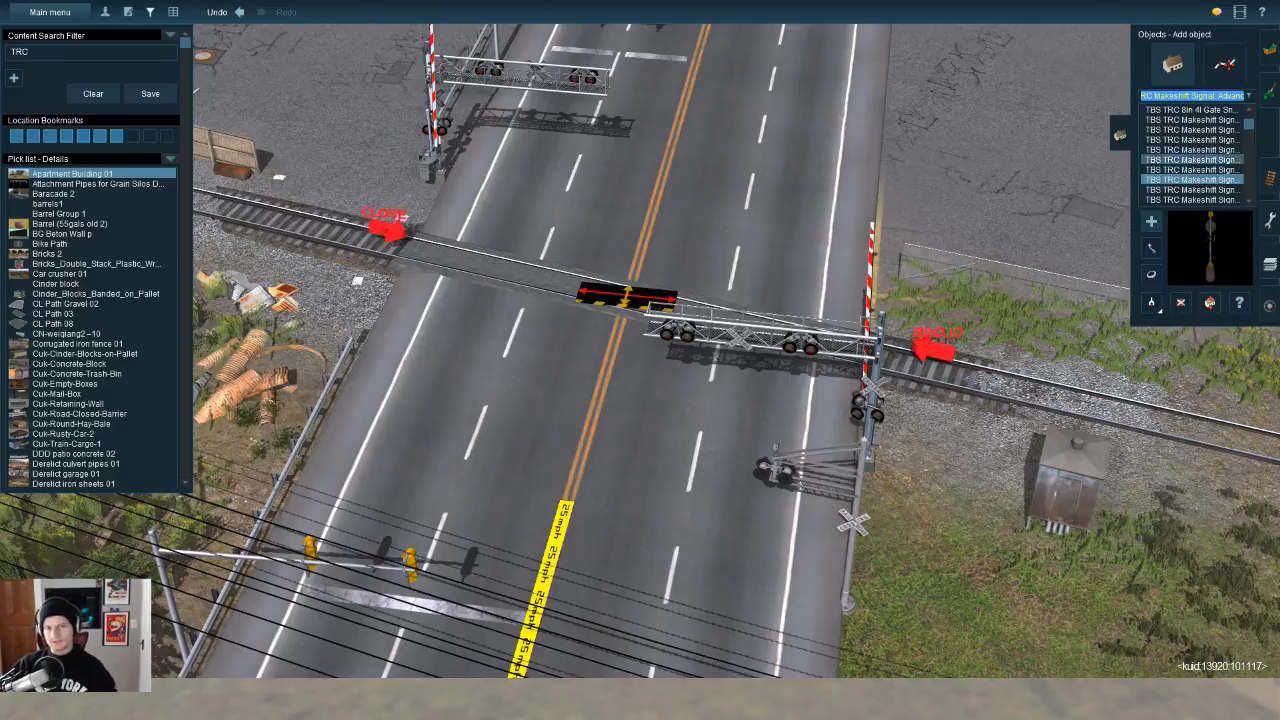
right_click_drag(1190, 661, 1213, 717)
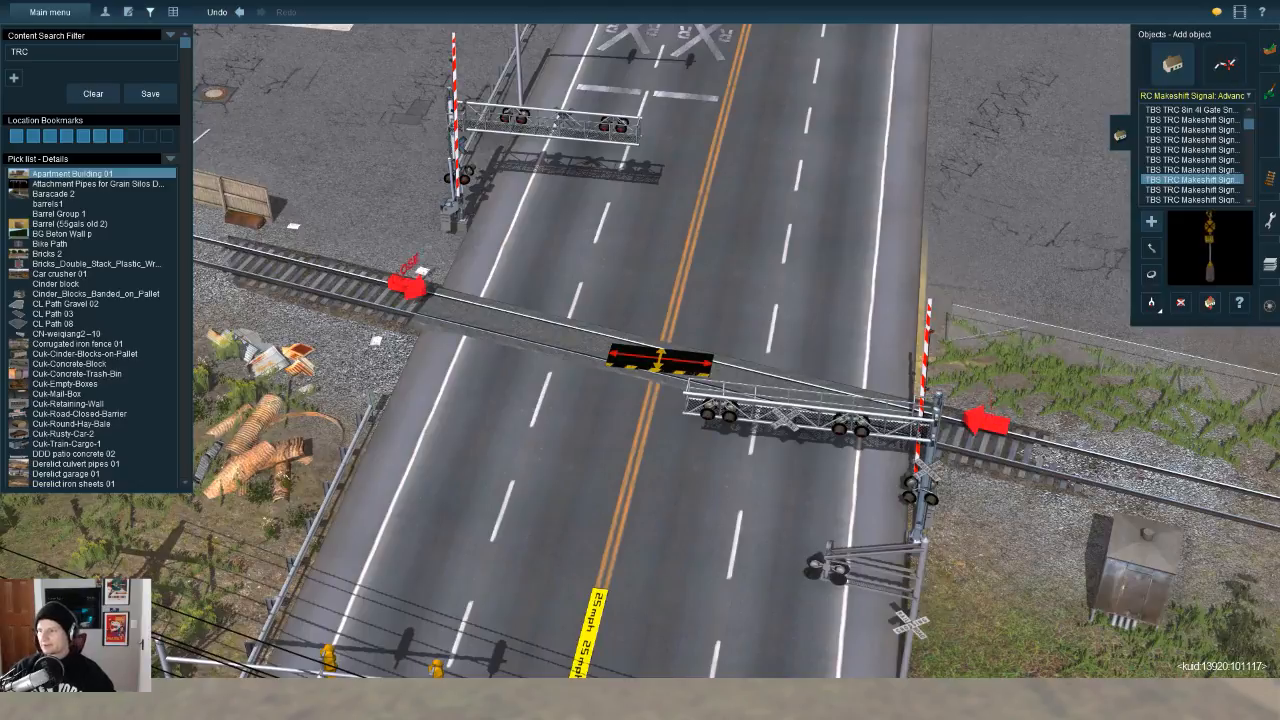
key("Down")
scroll(655, 355, "down", 3)
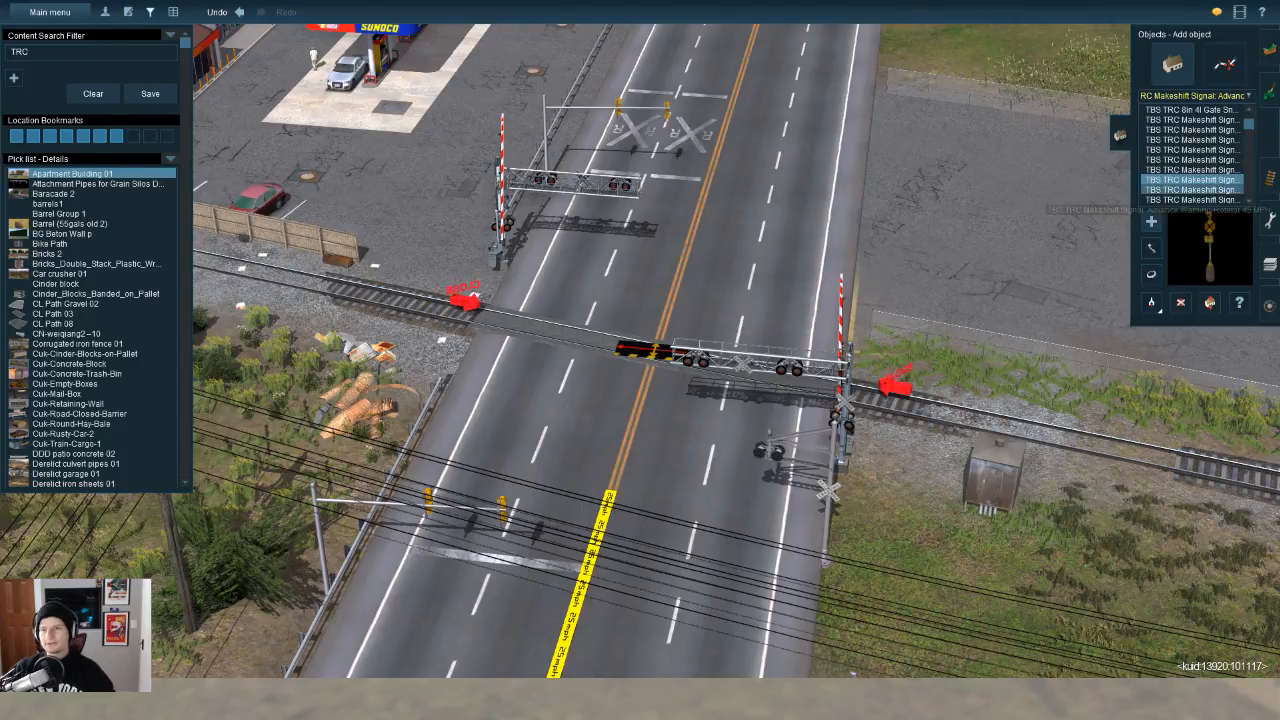
Step: Look through the remaining TBS TRC Makeshift Signal models as far as the Crouse Hinds types
left_click(1164, 190)
scroll(1164, 190, "down", 3)
key("Down")
key("Down")
key("Down")
key("Down")
key("Down")
key("Down")
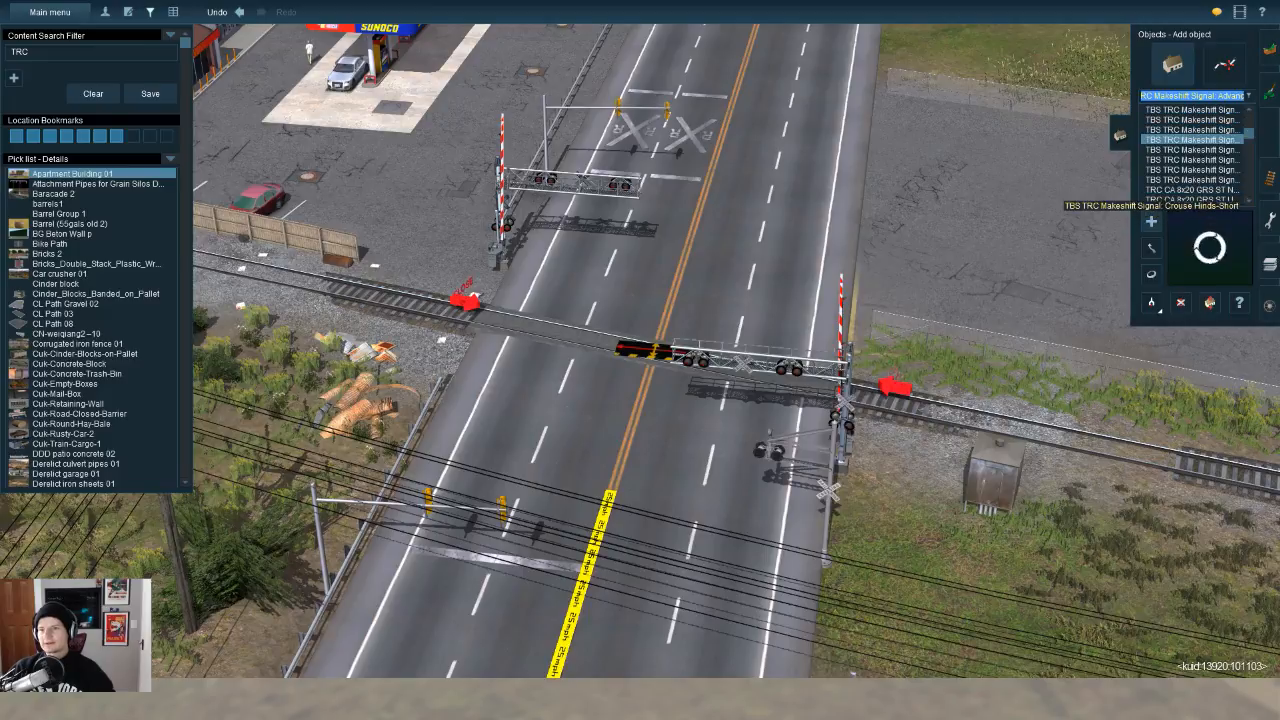
Step: Preview the TRC CA 8x20 GRS signals and the TRC DIY Crossbuck parts
key("Down")
key("Down")
key("Down")
key("Down")
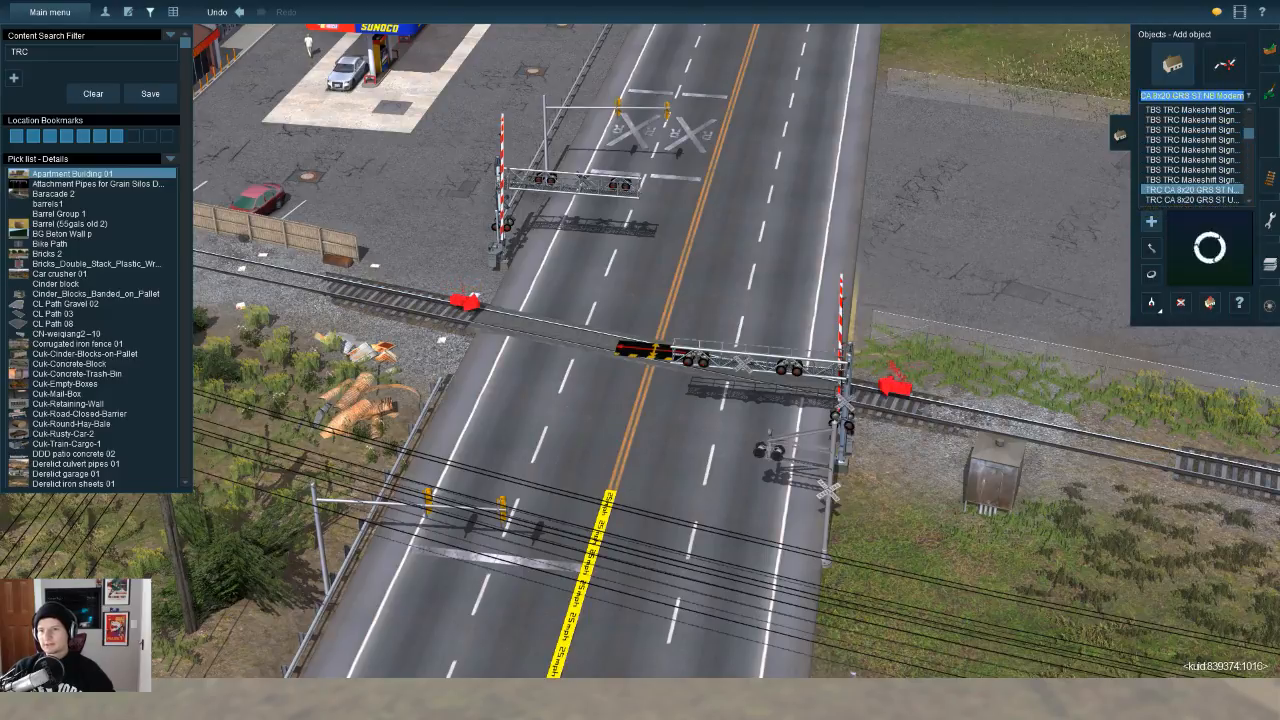
key("Down")
key("Down")
key("Down")
key("Down")
key("Down")
key("Down")
key("Down")
key("Down")
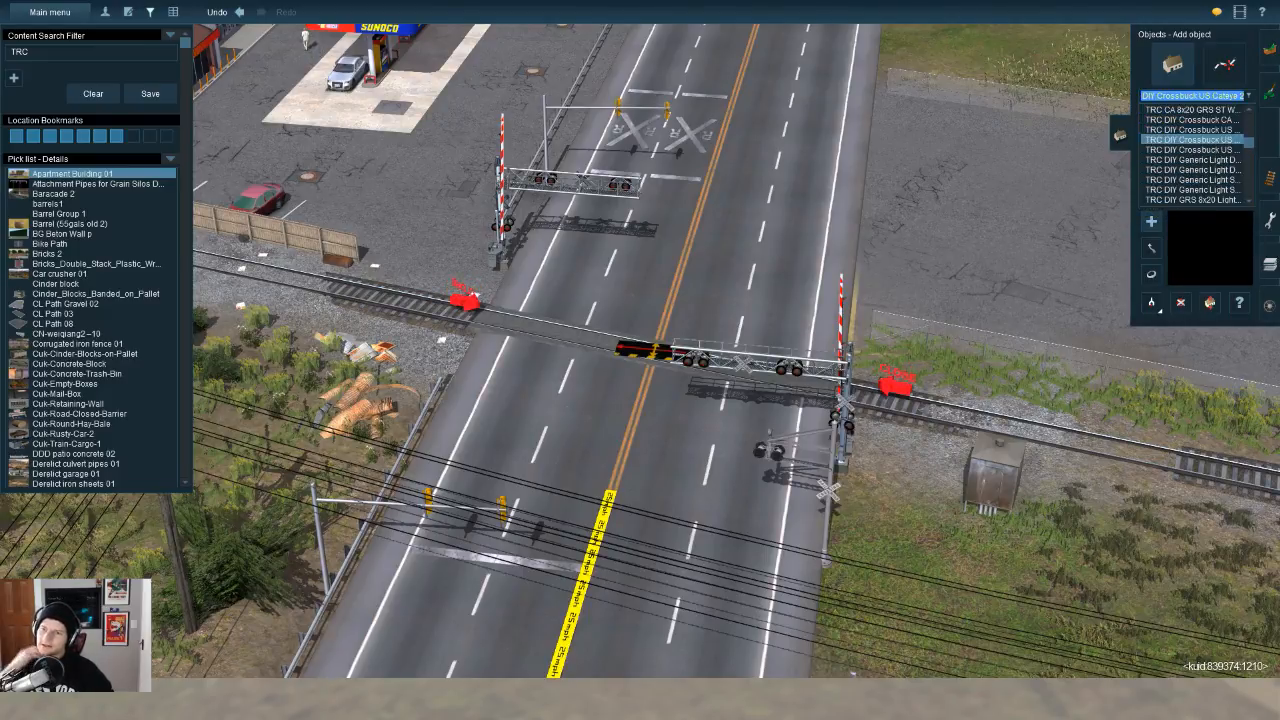
Step: Look through the TRC DIY light parts and the TRC DIY WRRS mast models
key("Down")
key("Down")
key("Down")
key("Down")
key("Down")
key("Down")
key("Down")
key("Down")
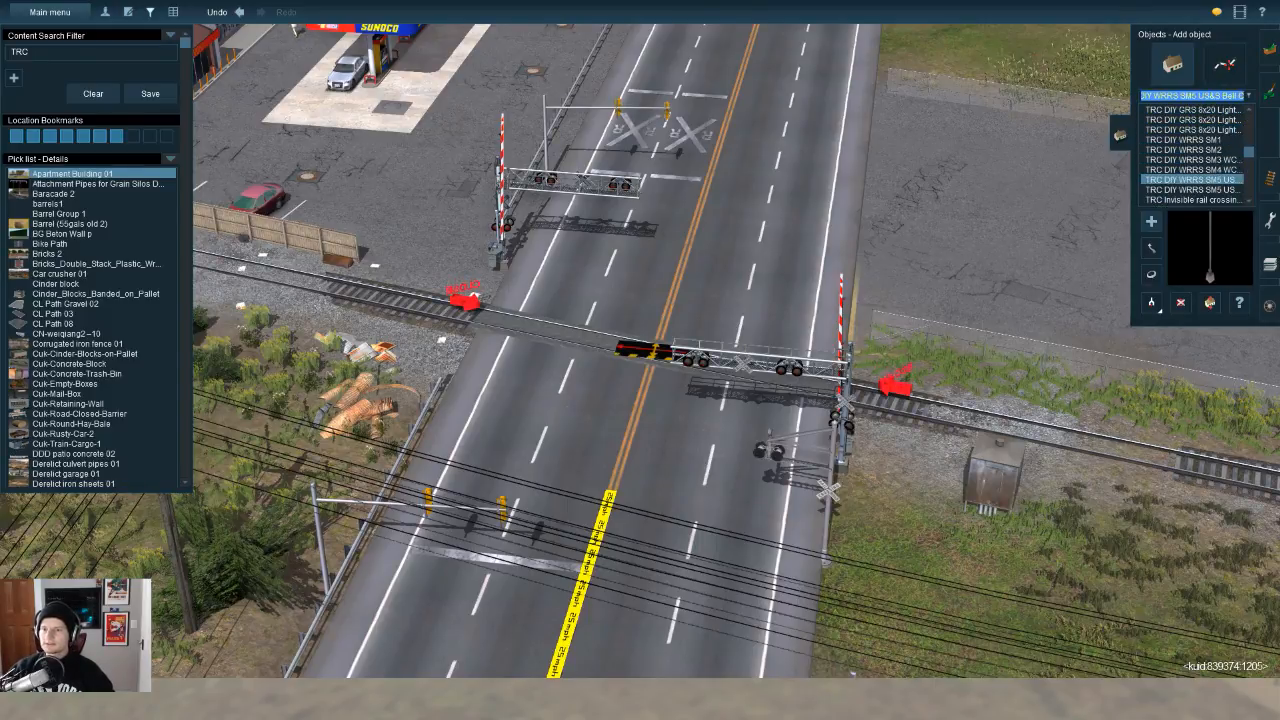
Step: Return to the TRC DIY Generic Light brackets and examine the DIY GRS 8x20 lights and WRRS SM3 mast
key("Up")
key("Up")
key("Up")
key("Up")
key("Up")
key("Up")
key("Up")
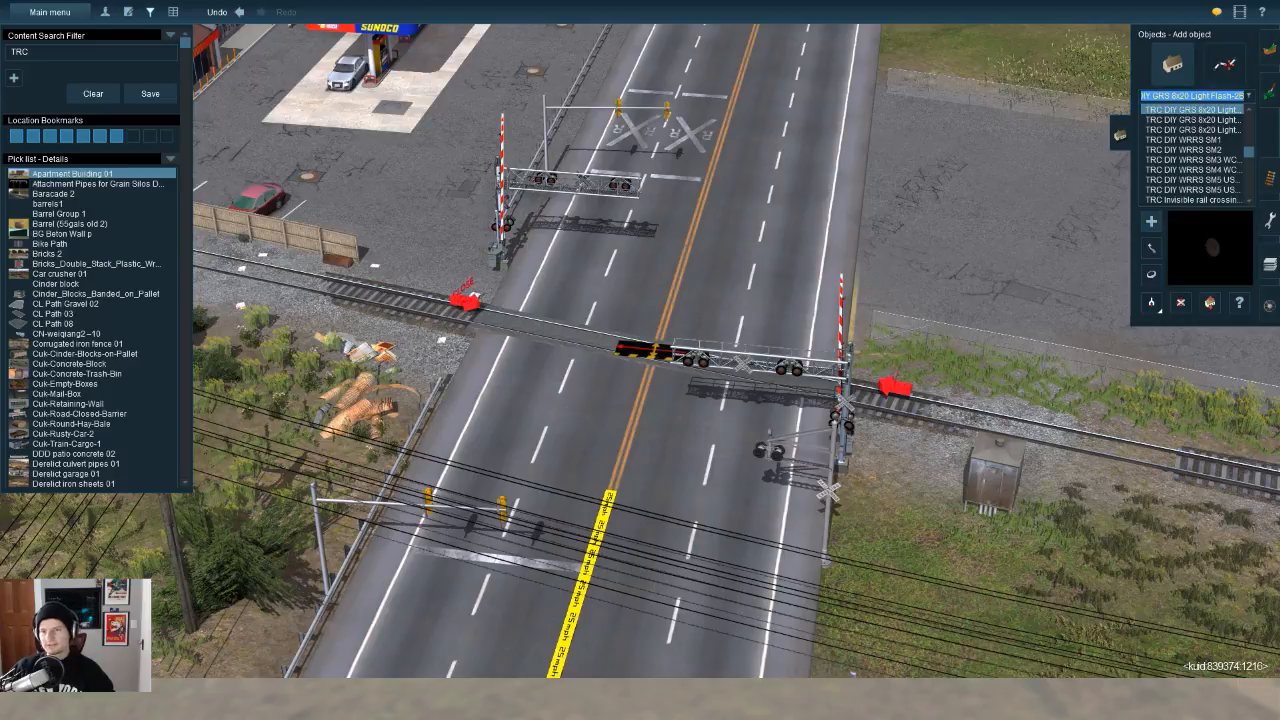
key("Up")
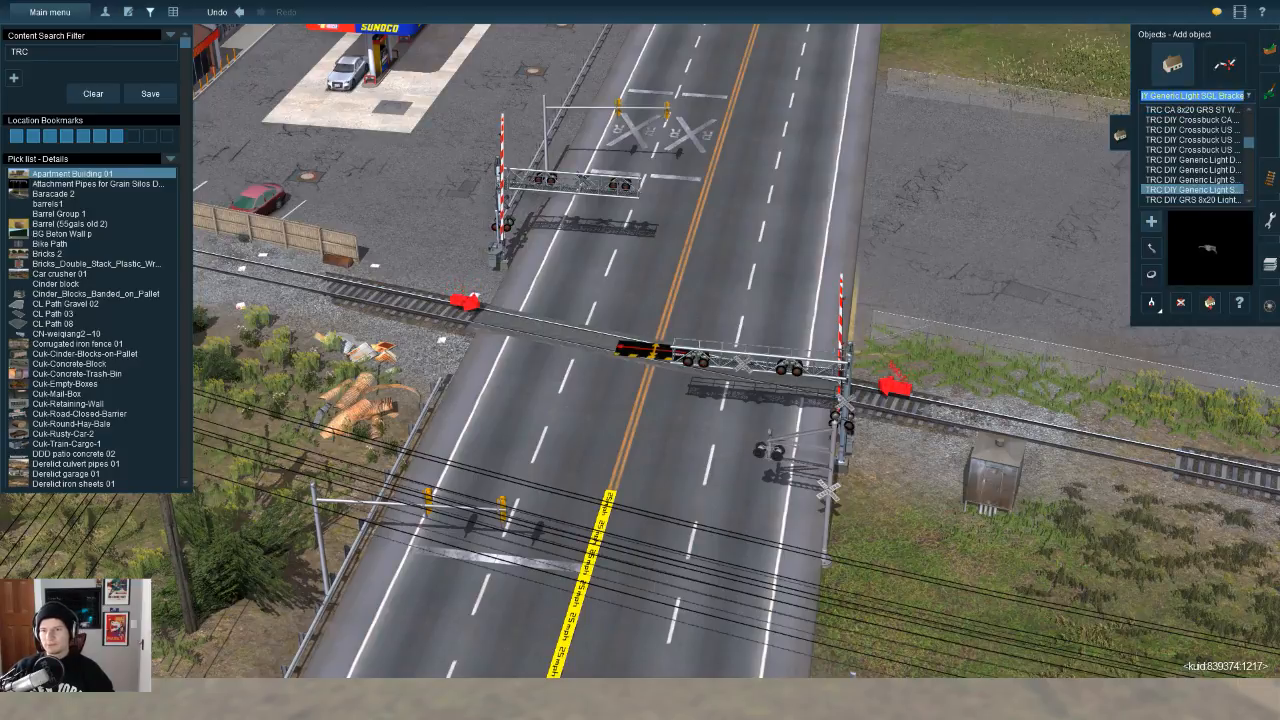
key("Down")
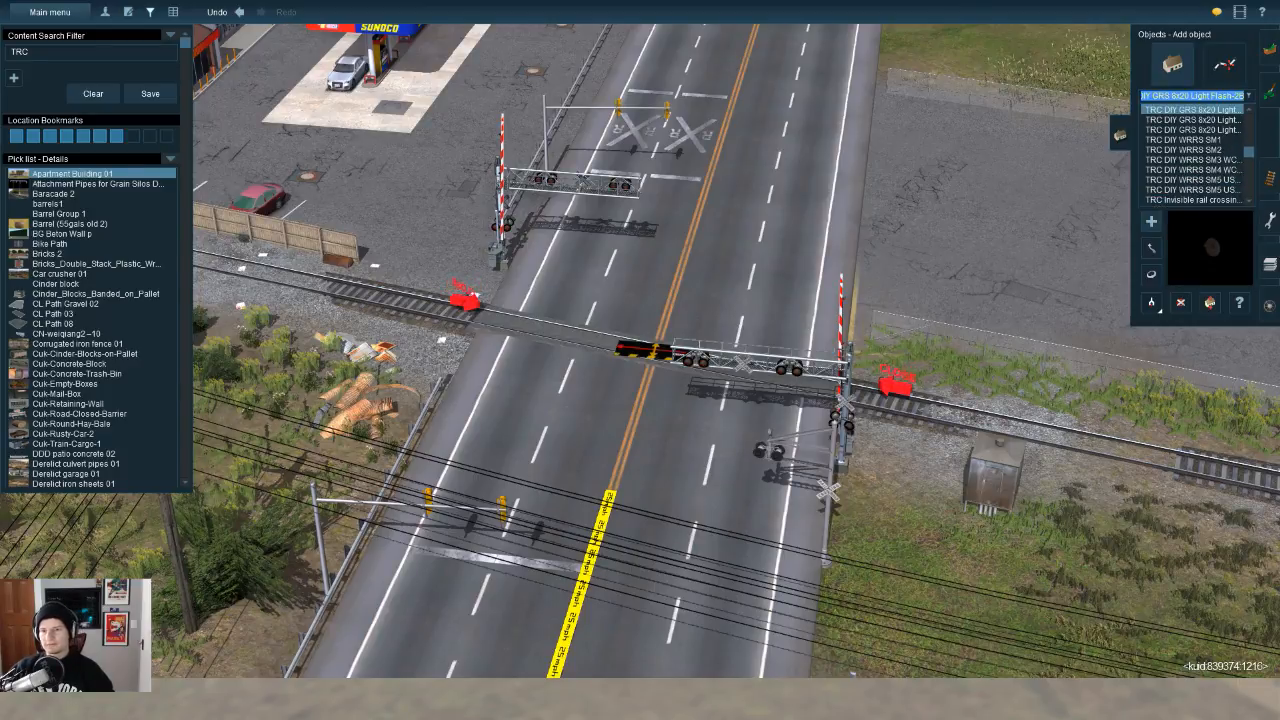
key("Down")
key("Down")
key("Down")
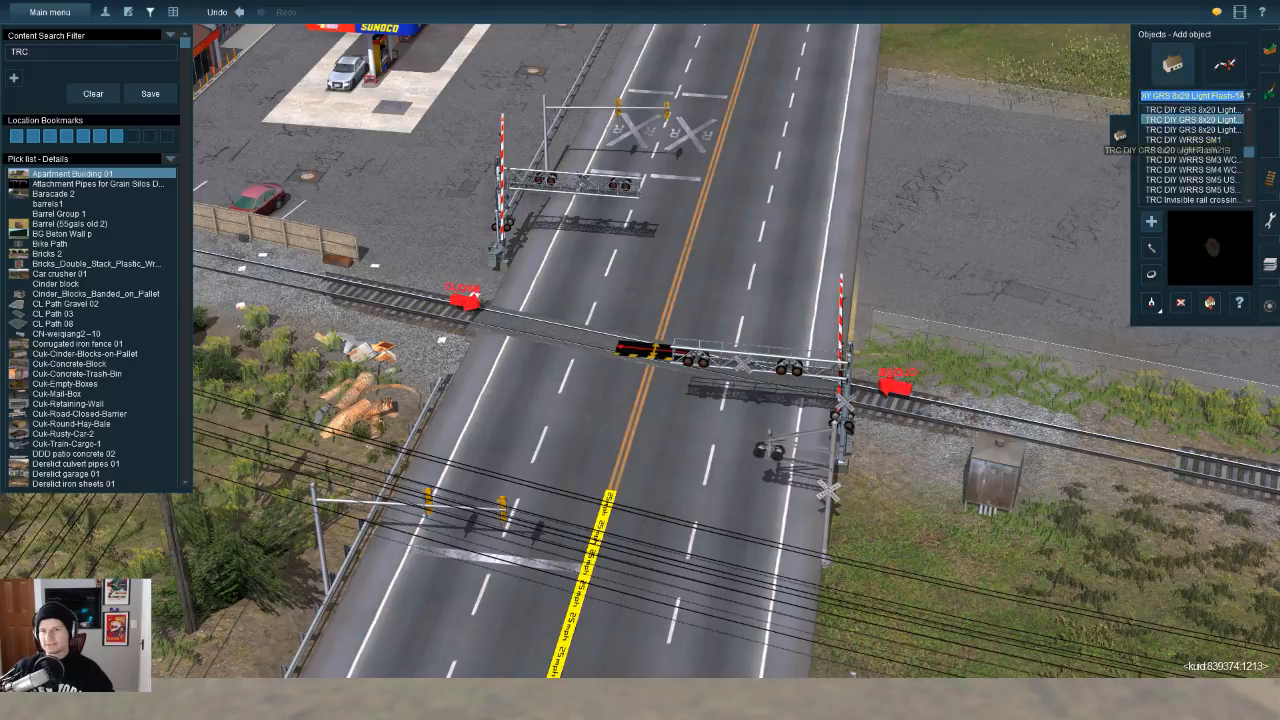
key("Down")
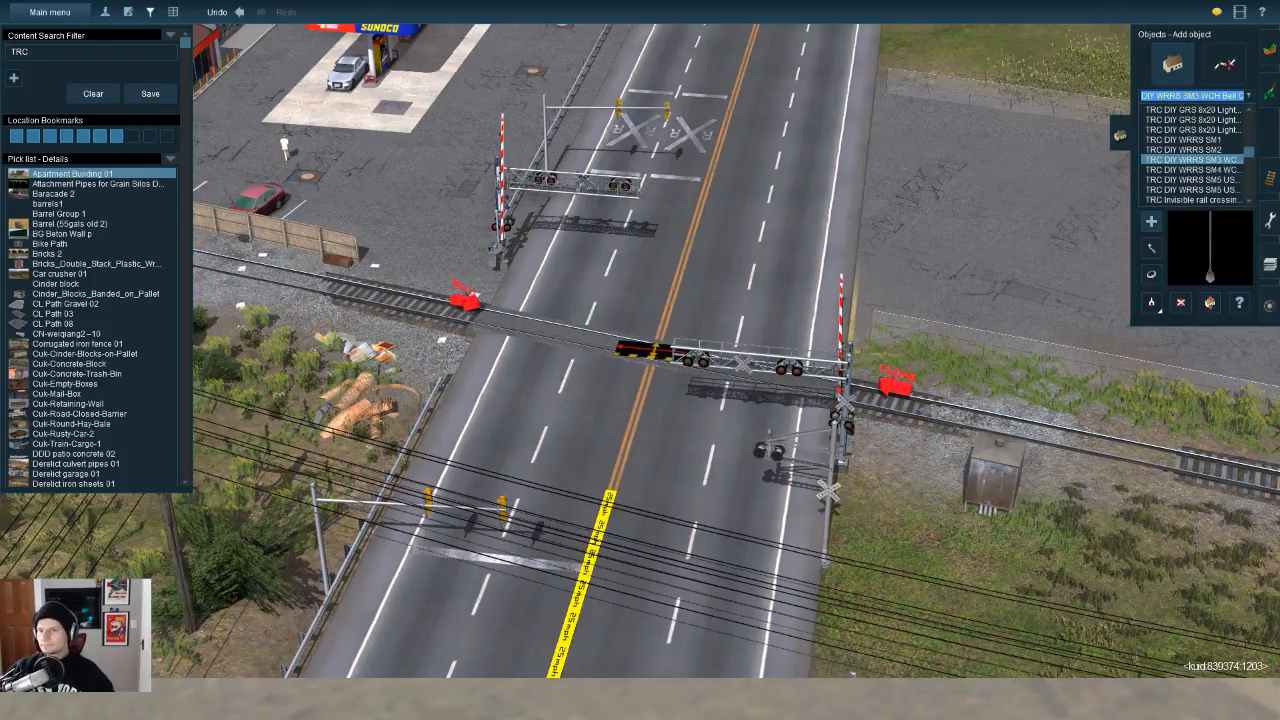
Step: Preview the remaining TRC DIY WRRS masts, the invisible rail crossings and the TRC Traffic Stopper models
key("Down")
key("Down")
key("Down")
key("Down")
key("Down")
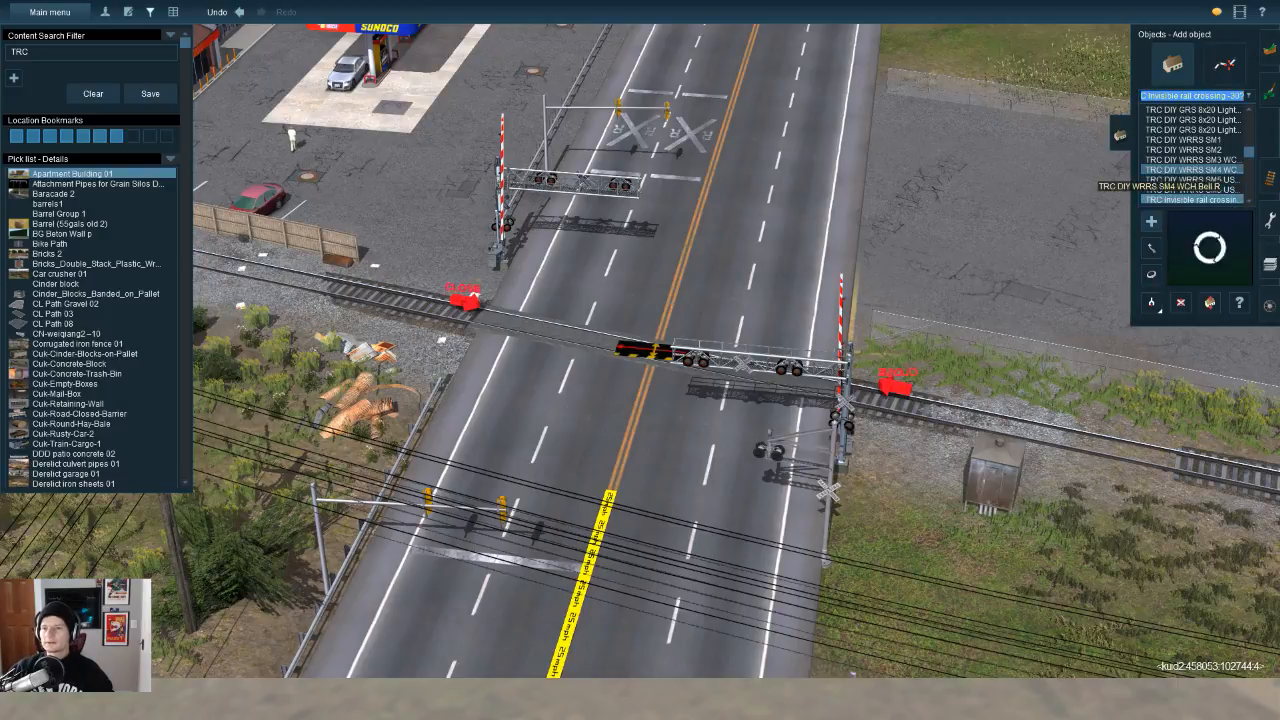
key("Down")
key("Down")
key("Down")
key("Down")
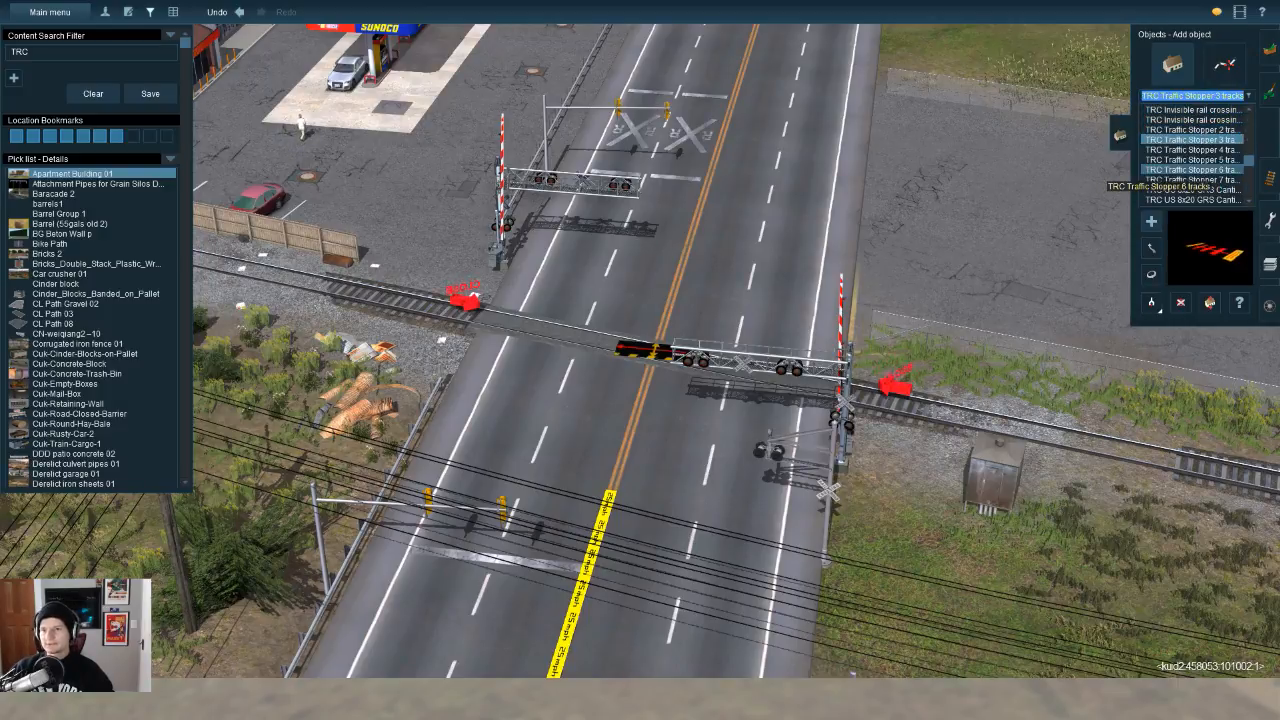
Step: Browse the TRC US 8x20 GRS cantilevers and signals, including the Cateye and Modern variants
key("Down")
key("Down")
key("Down")
key("Down")
key("Down")
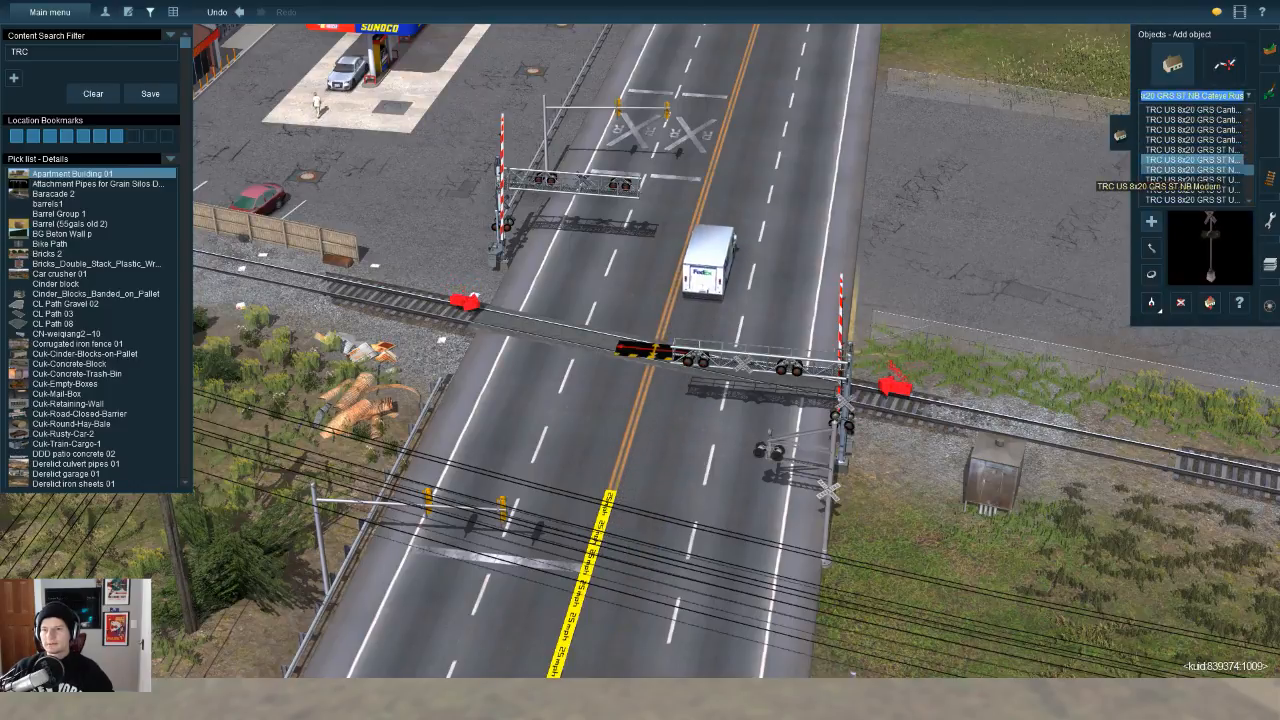
key("Down")
key("Down")
key("Down")
key("Down")
key("Down")
key("Down")
key("Down")
key("Down")
key("Down")
key("Down")
key("Down")
key("Down")
key("Down")
key("Down")
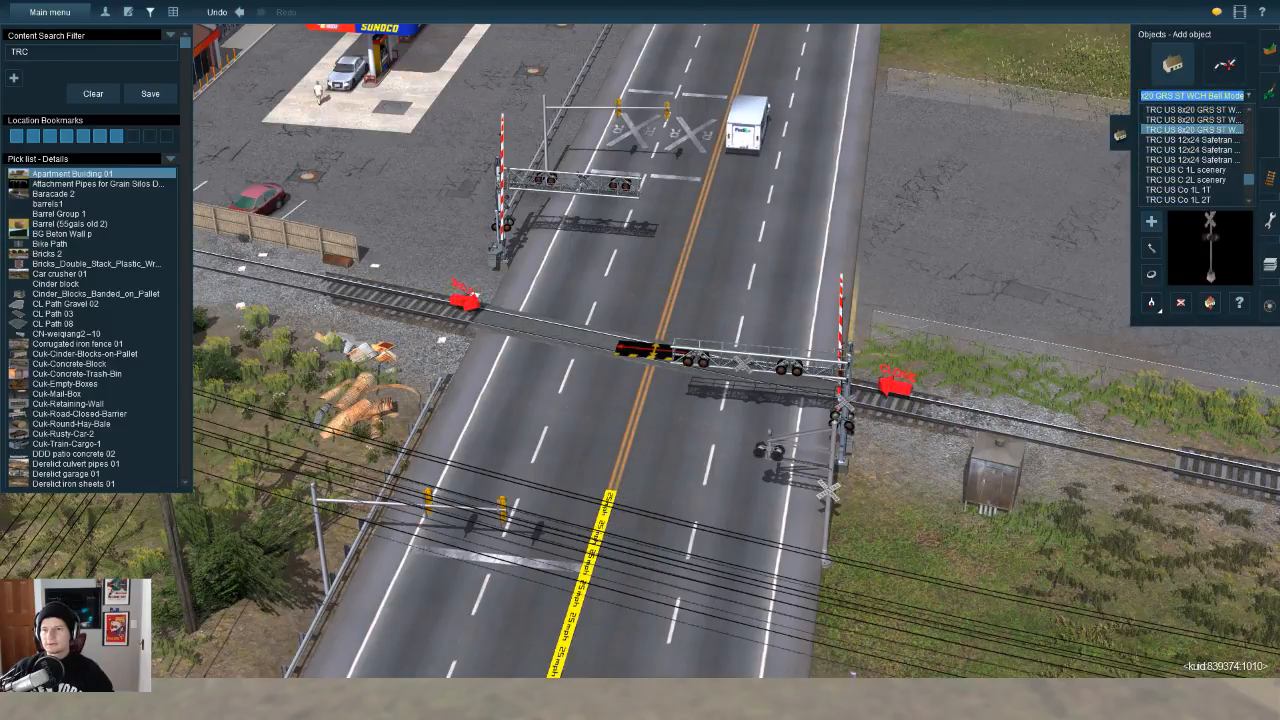
Step: Preview the TRC US 12x24 Safetran cantilever, TRC US C 2L scenery and TRC US Co 1L 1T
key("Down")
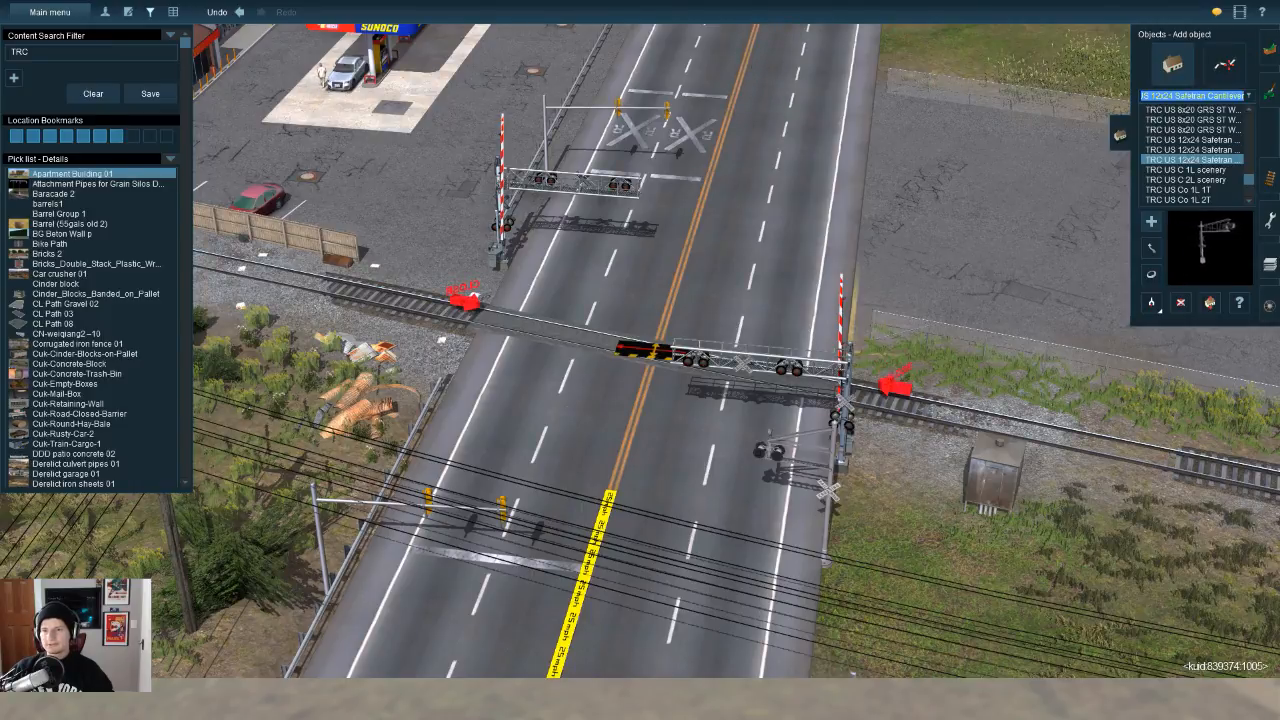
key("Down")
key("Down")
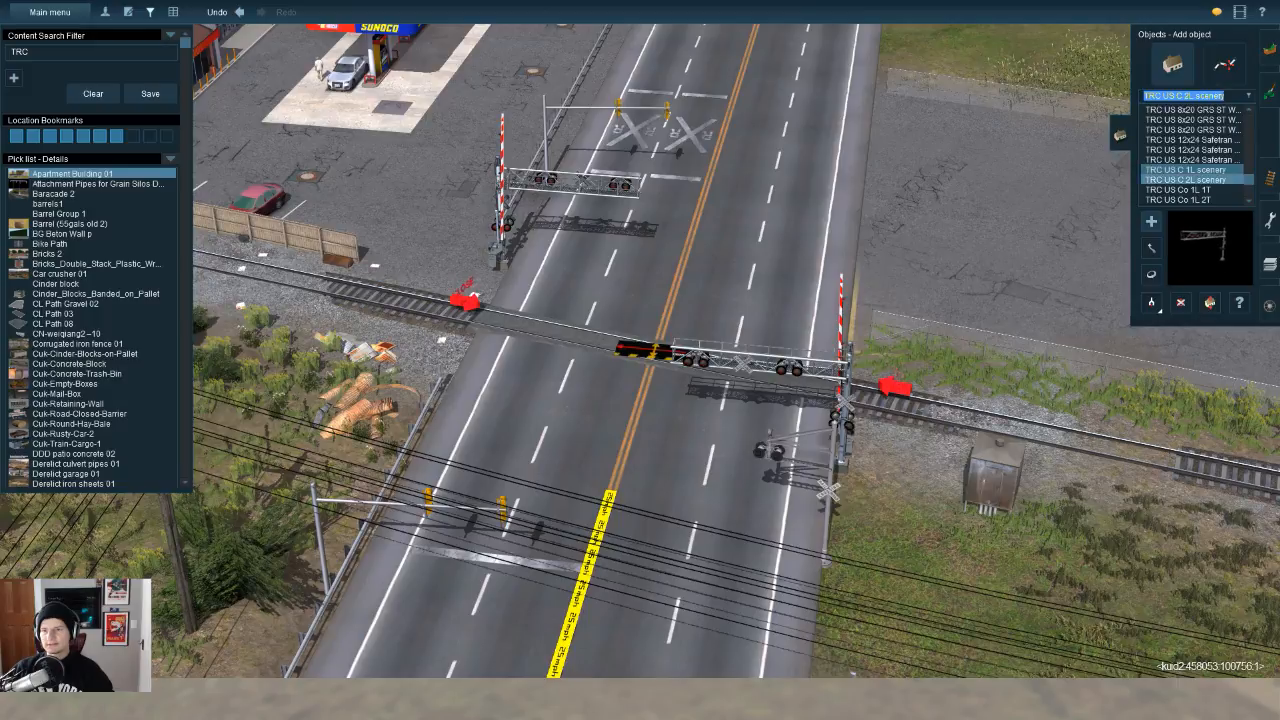
key("Down")
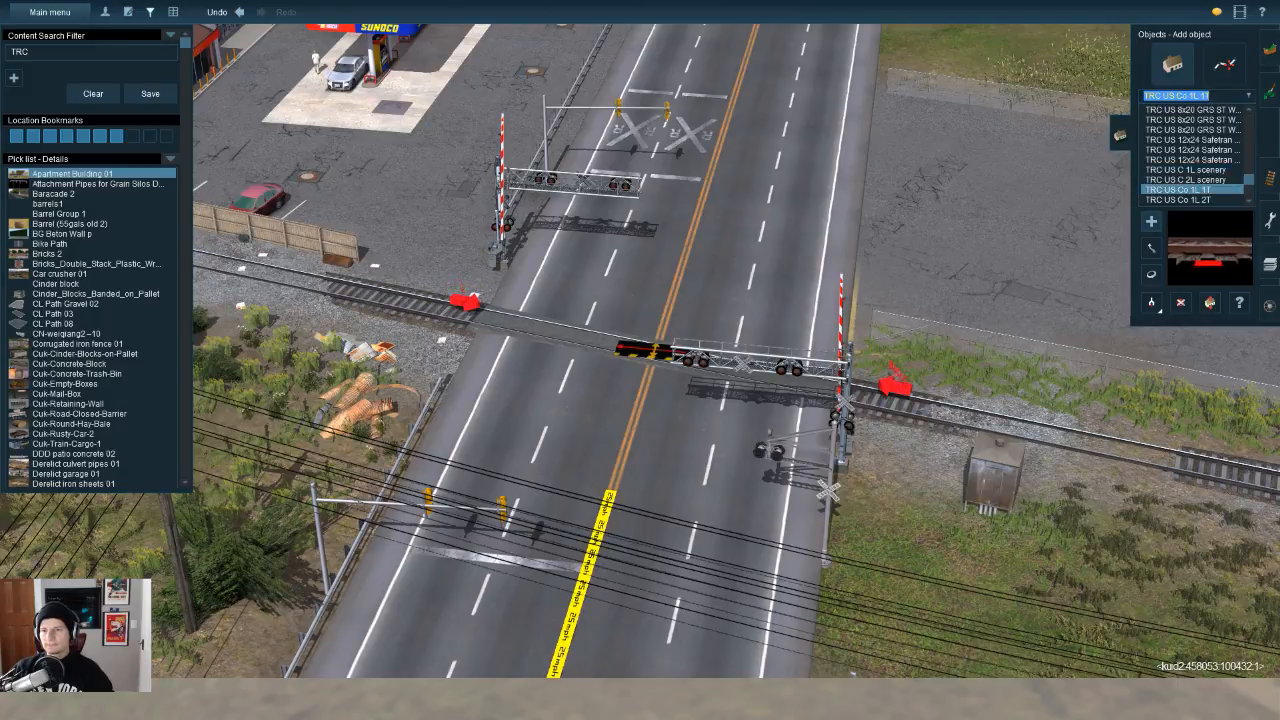
Step: Try placing TRC US C 2L scenery on the road beyond the tracks, and delete it
key("Up")
left_click(787, 292)
scroll(787, 292, "down", 5)
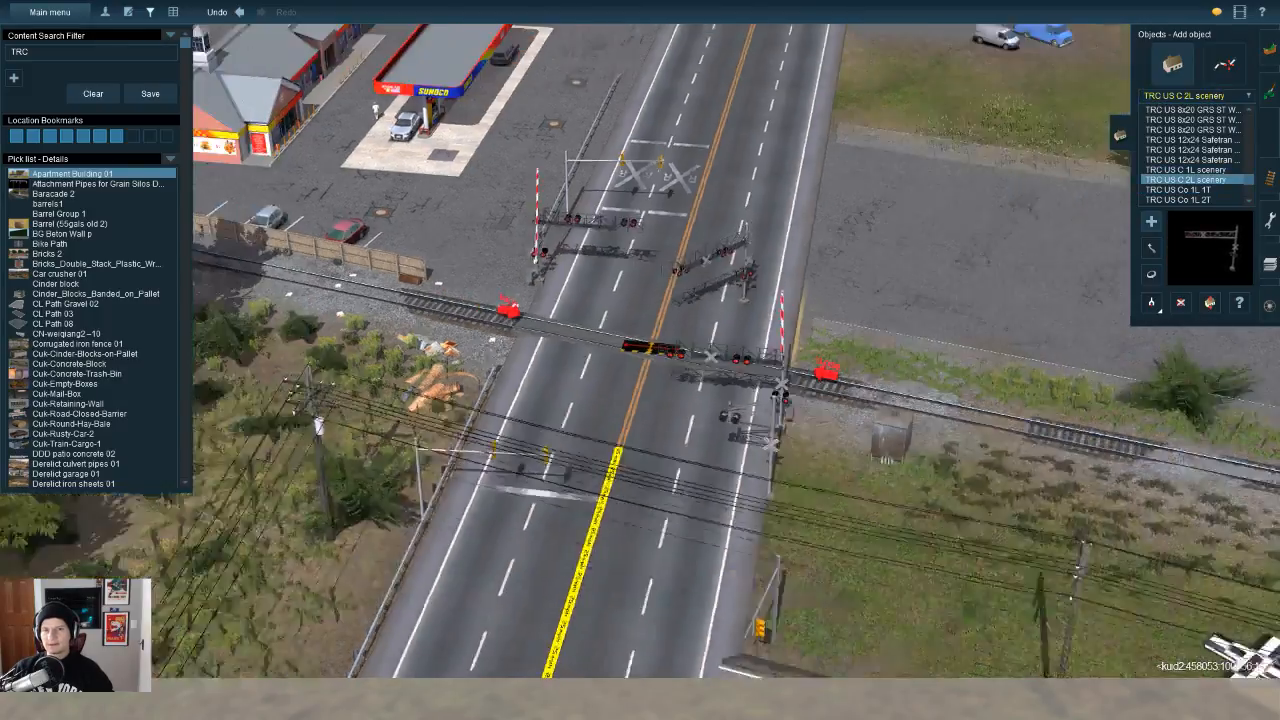
scroll(787, 292, "up", 5)
key("d")
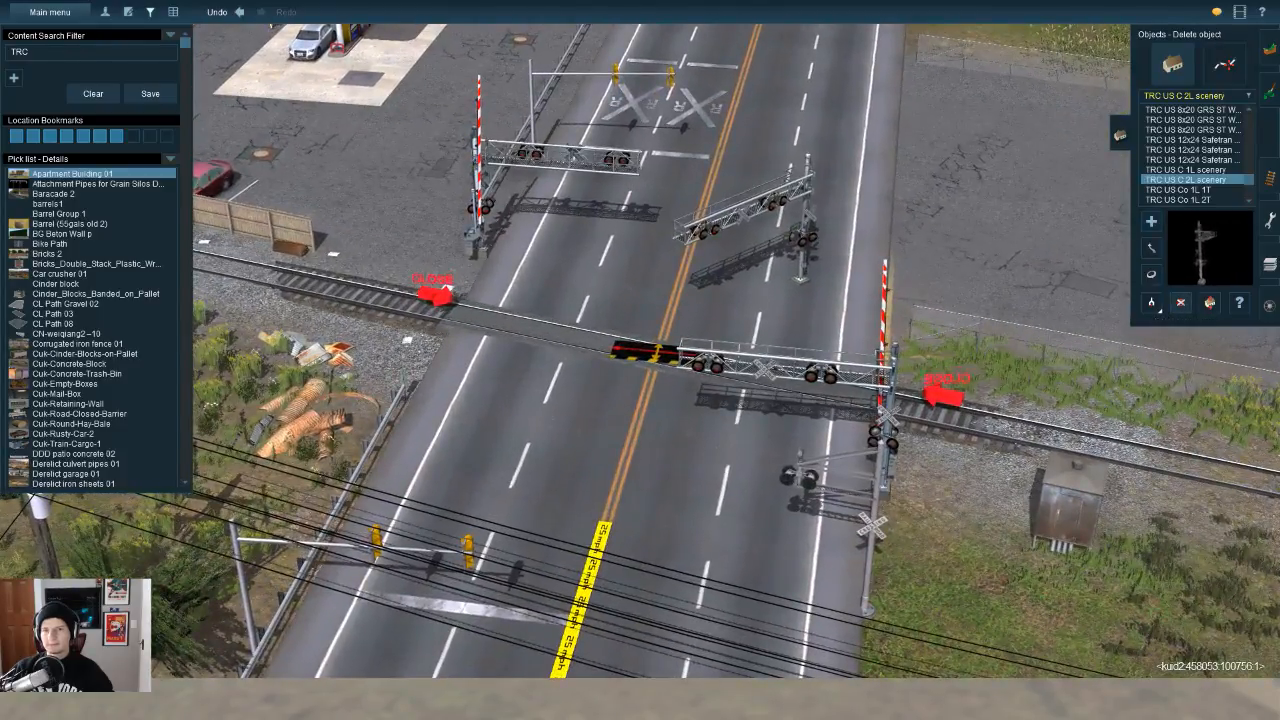
left_click(793, 281)
Step: Preview the TRC US Co crossing models, from Co 1L 1T through Co 1L scenery to Co +30° 1L 1T
key("a")
key("Down")
key("Down")
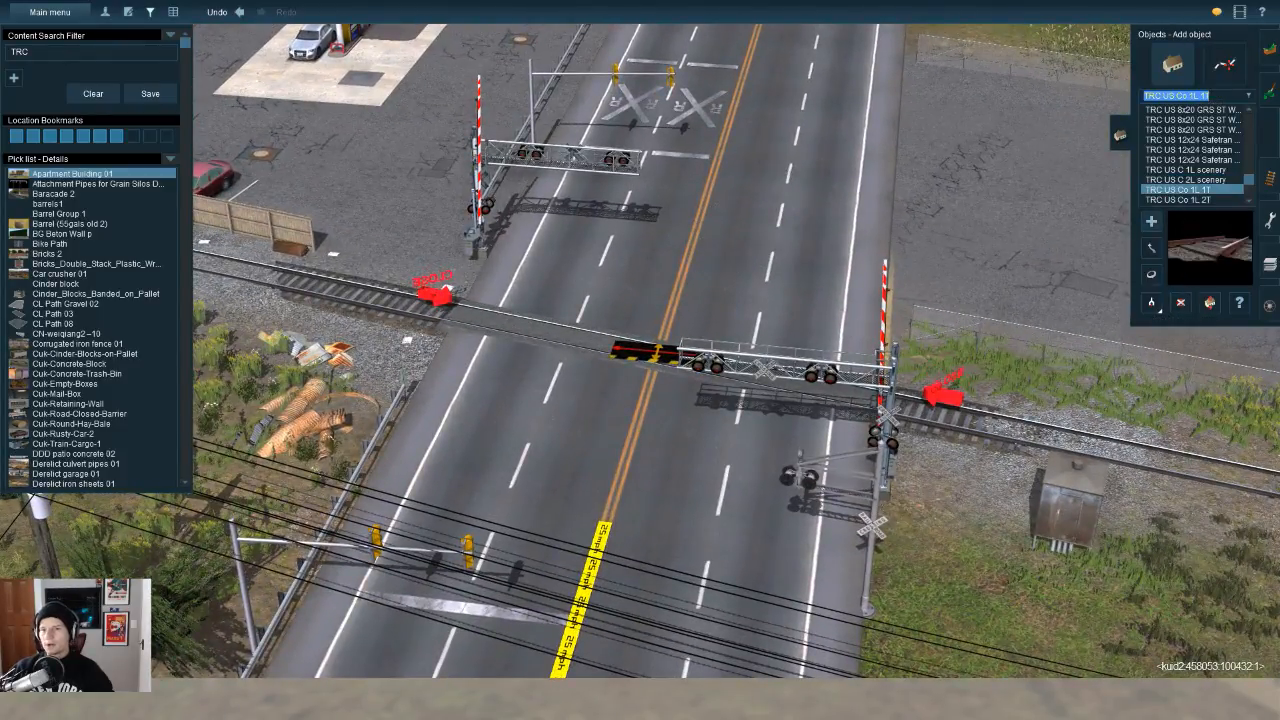
key("Down")
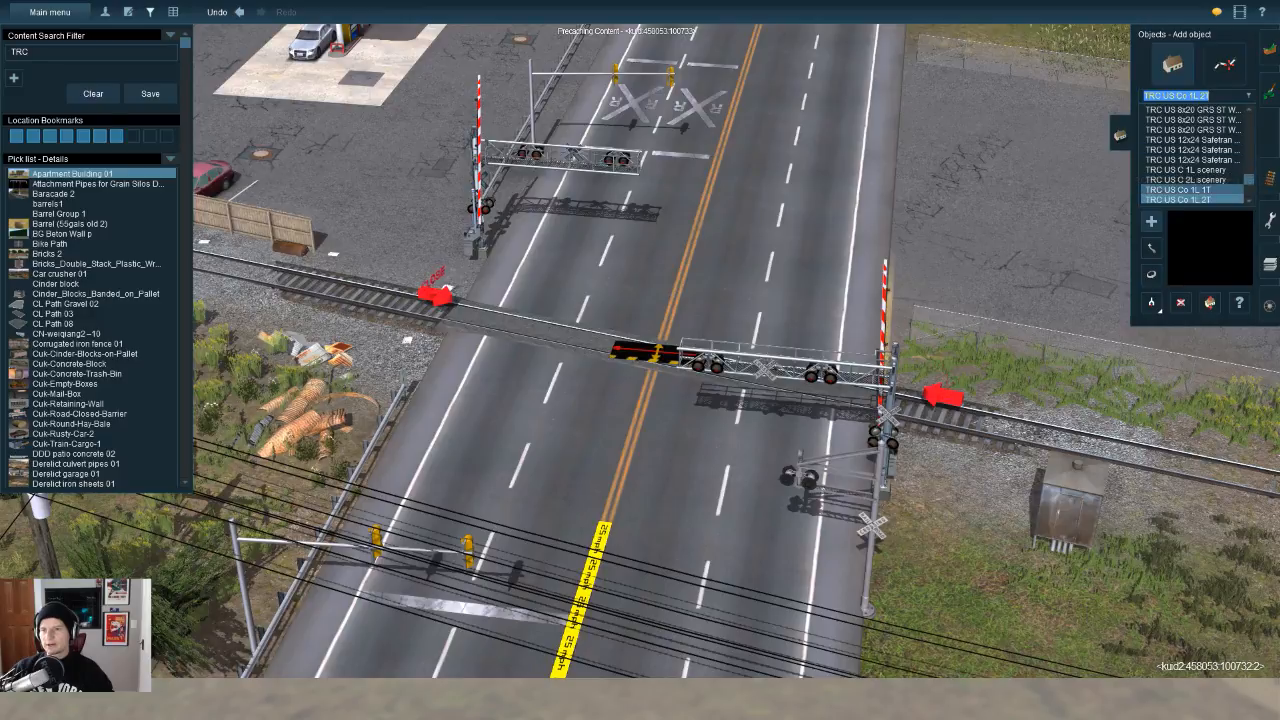
key("Down")
key("Down")
key("Down")
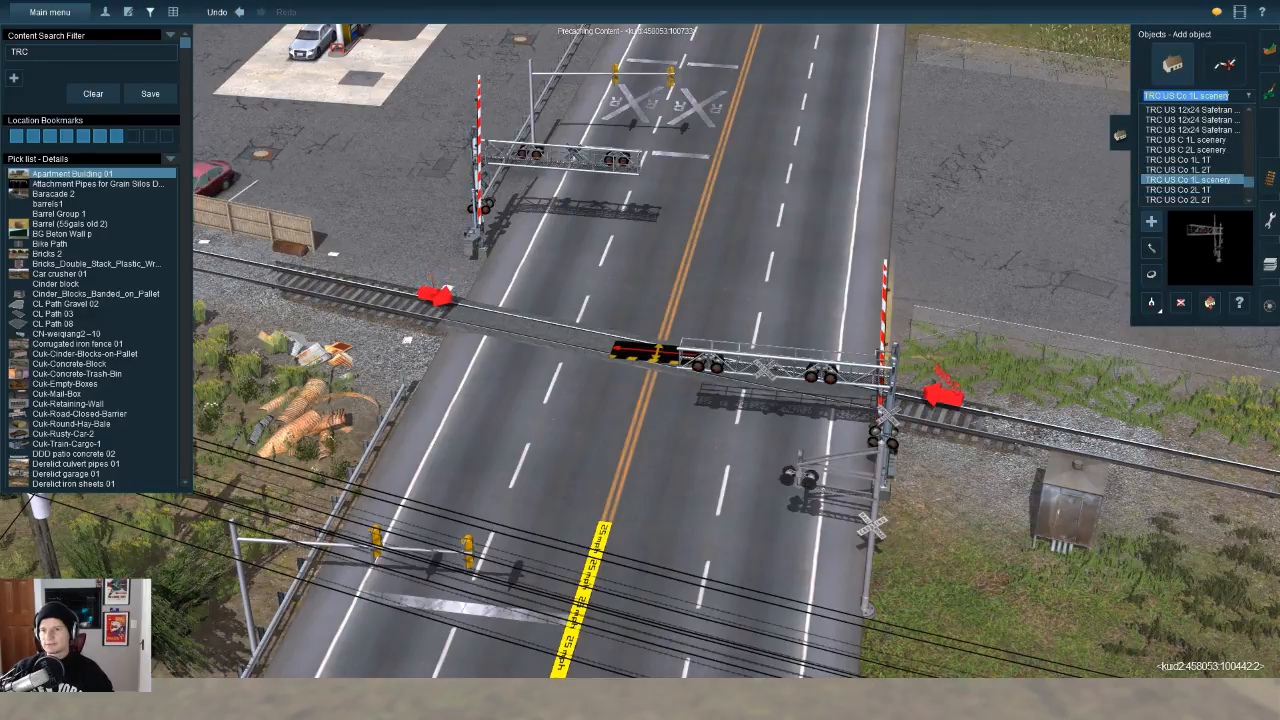
key("Down")
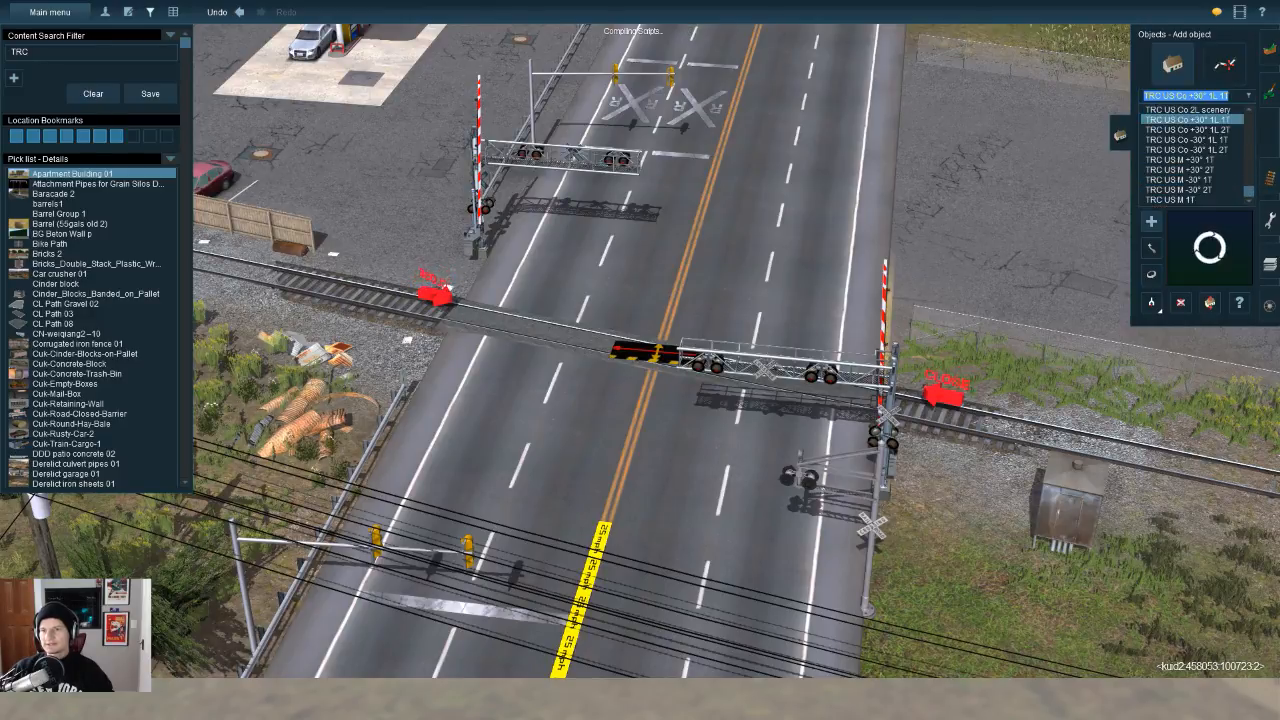
Step: Preview the angled TRC US Co crossings from +30° 1L 2T through -30° 1L 2T, up to TRC US M +30° 1T
key("Down")
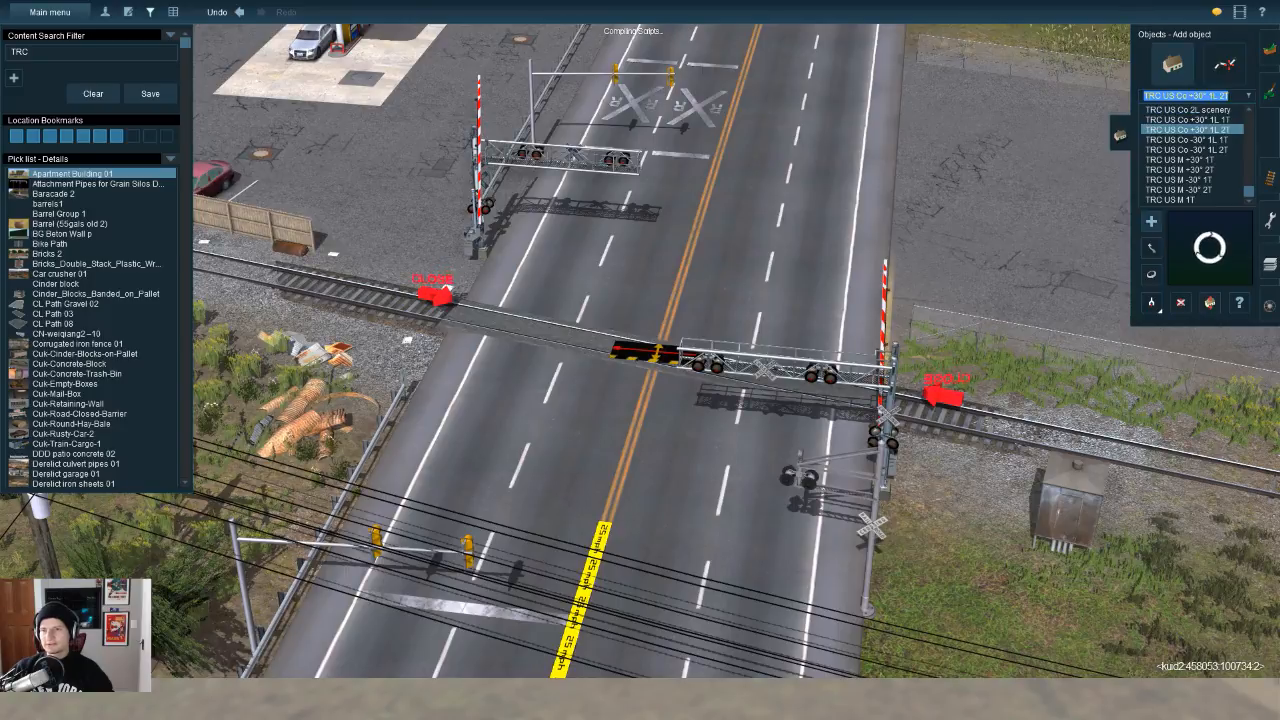
key("Down")
key("Down")
key("Down")
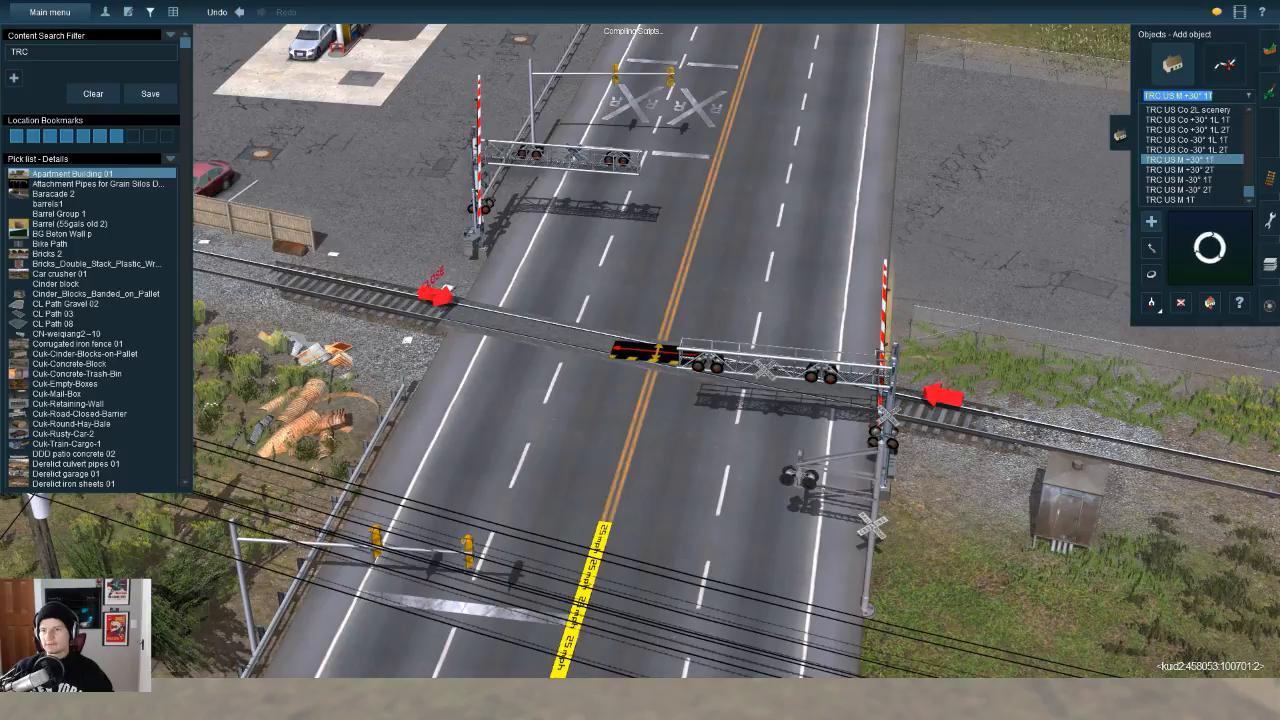
Step: Preview the remaining TRC US M crossing models, from M +30° 2T through M 2T to TRC US M scenery
key("Down")
key("Down")
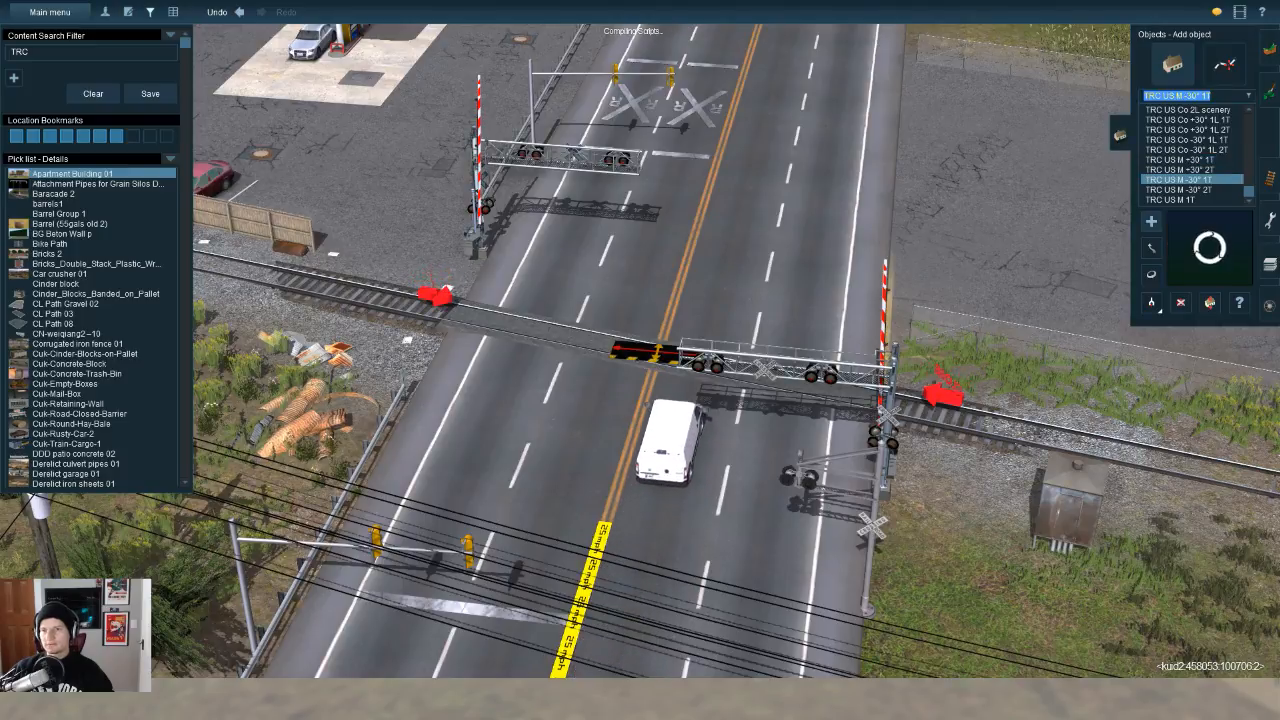
key("Down")
key("Down")
key("Down")
key("Down")
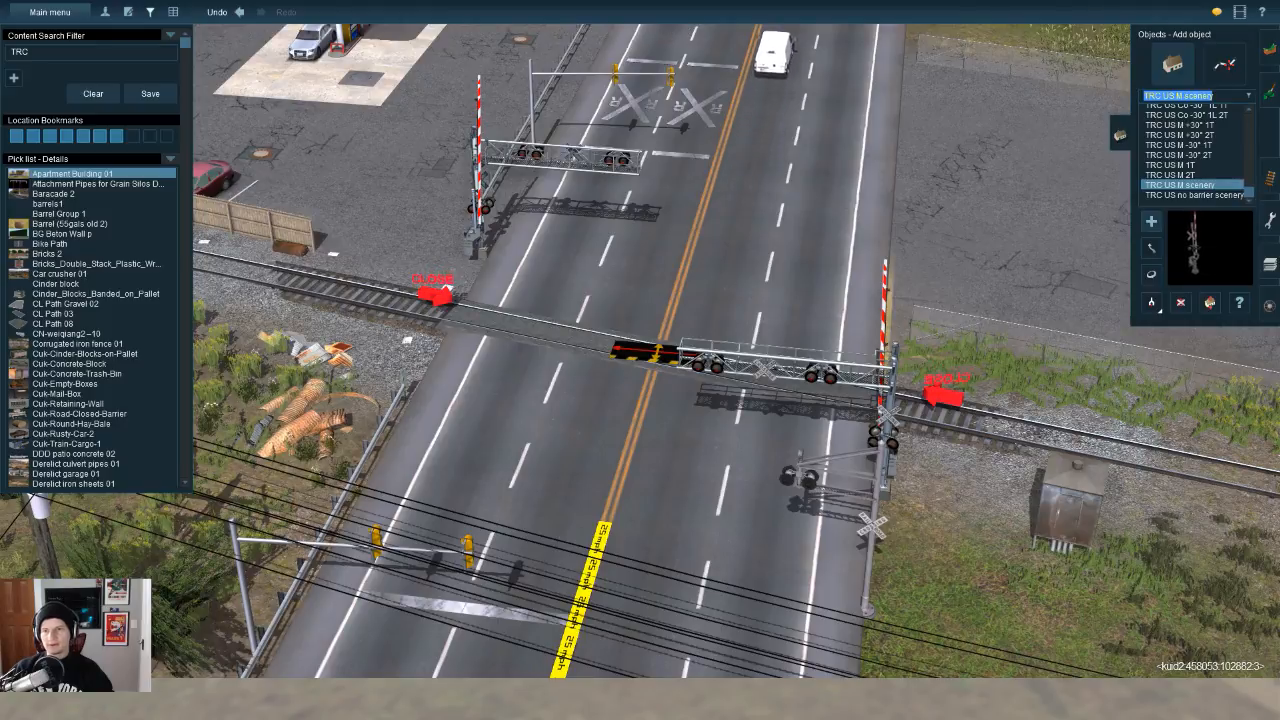
Step: Examine the level crossing, its cantilever signals and the adjoining road junction from several sides
scroll(1195, 160, "up", 5)
scroll(1195, 160, "up", 3)
key("Left")
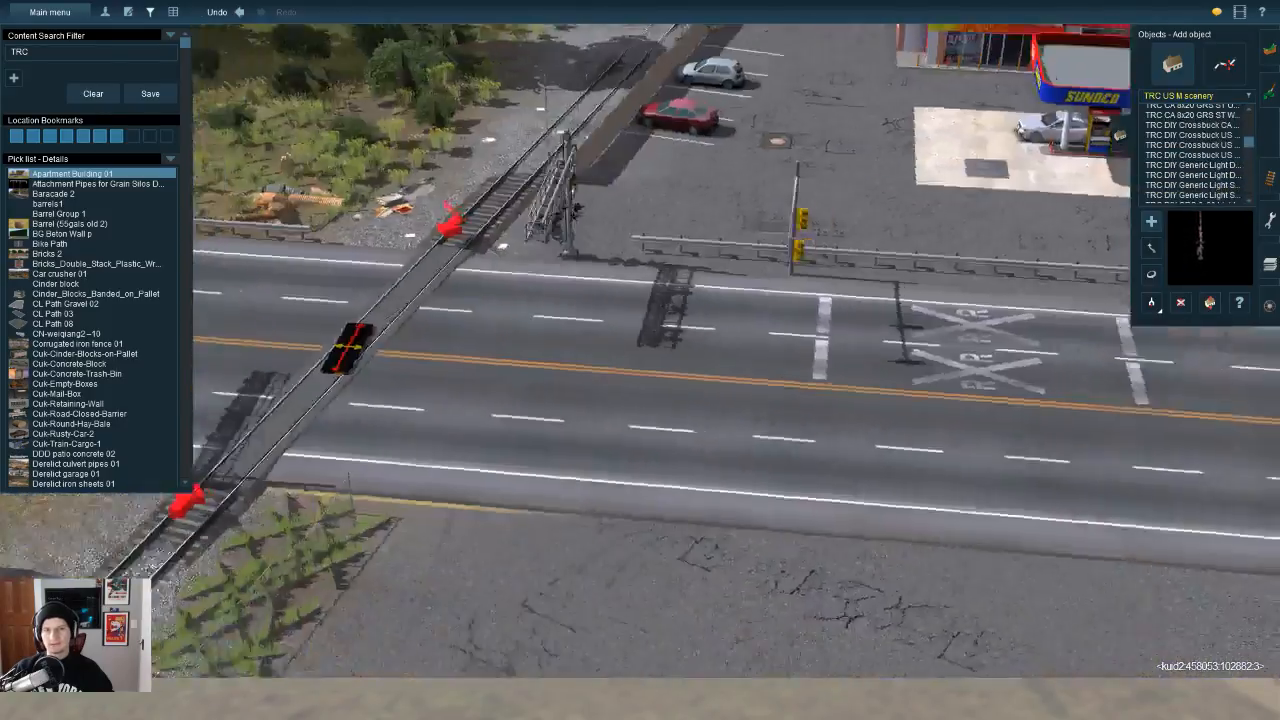
key("Left")
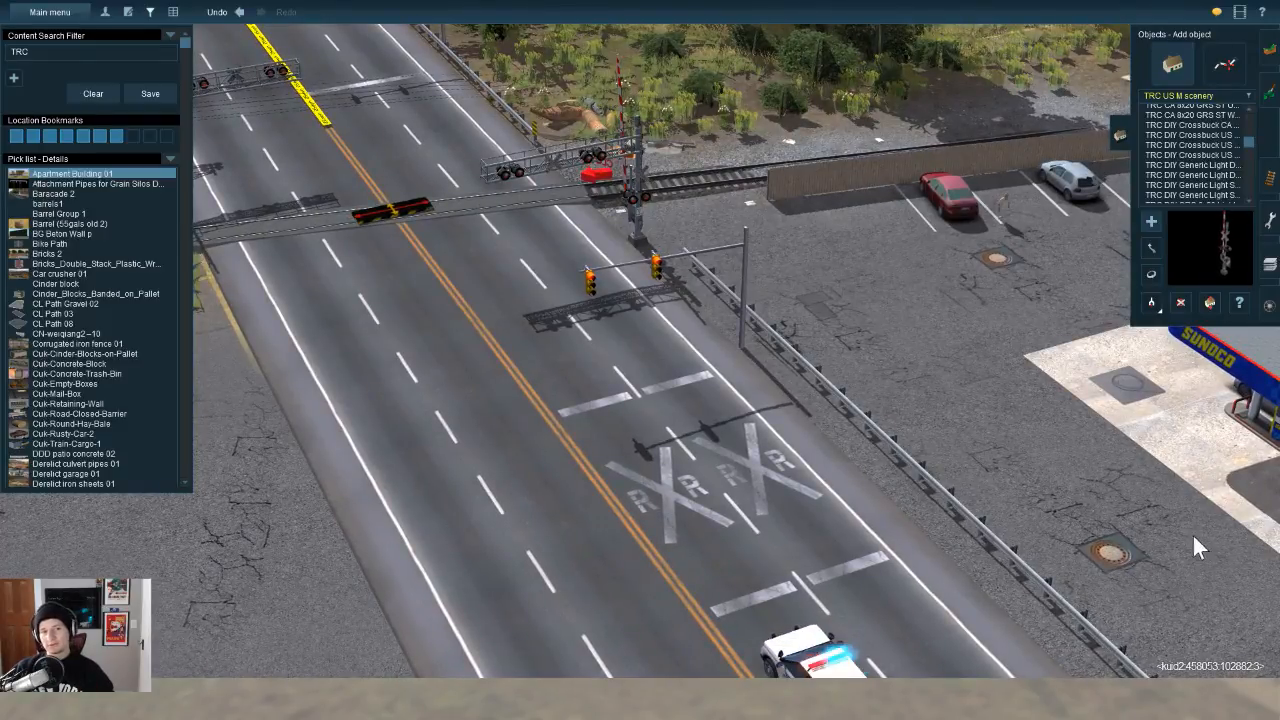
key("w")
key("a")
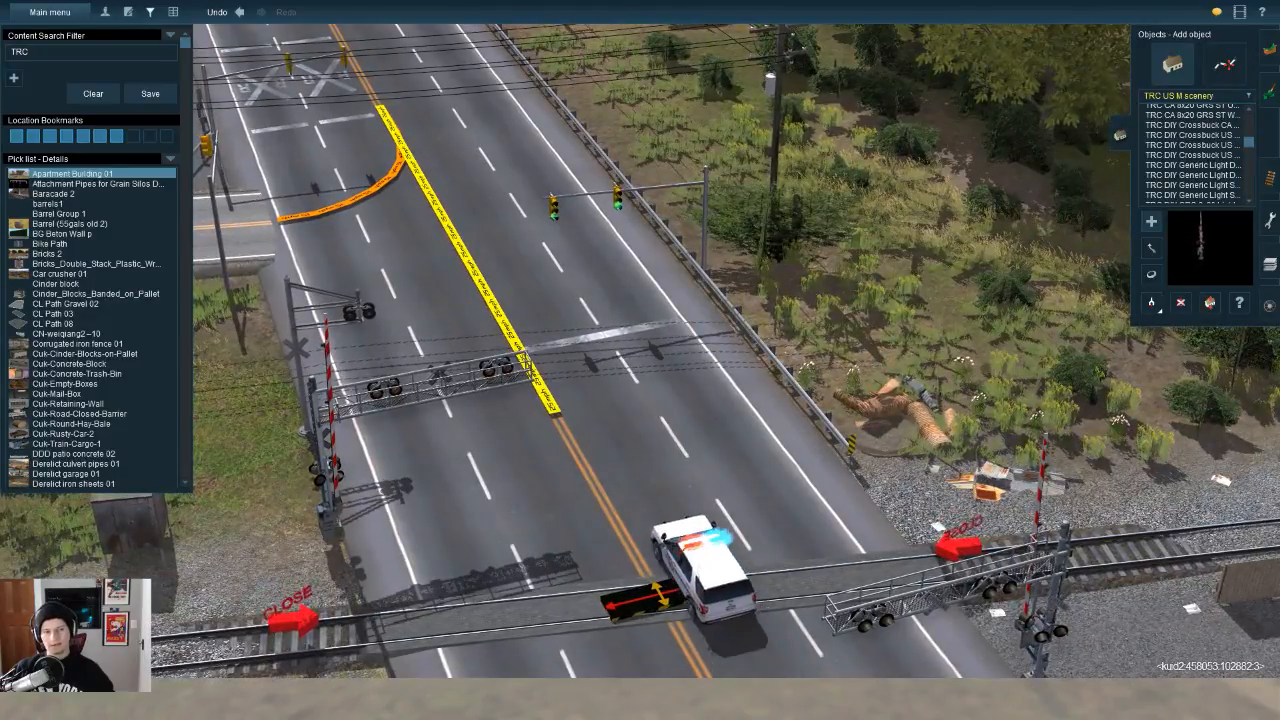
key("w")
key("a")
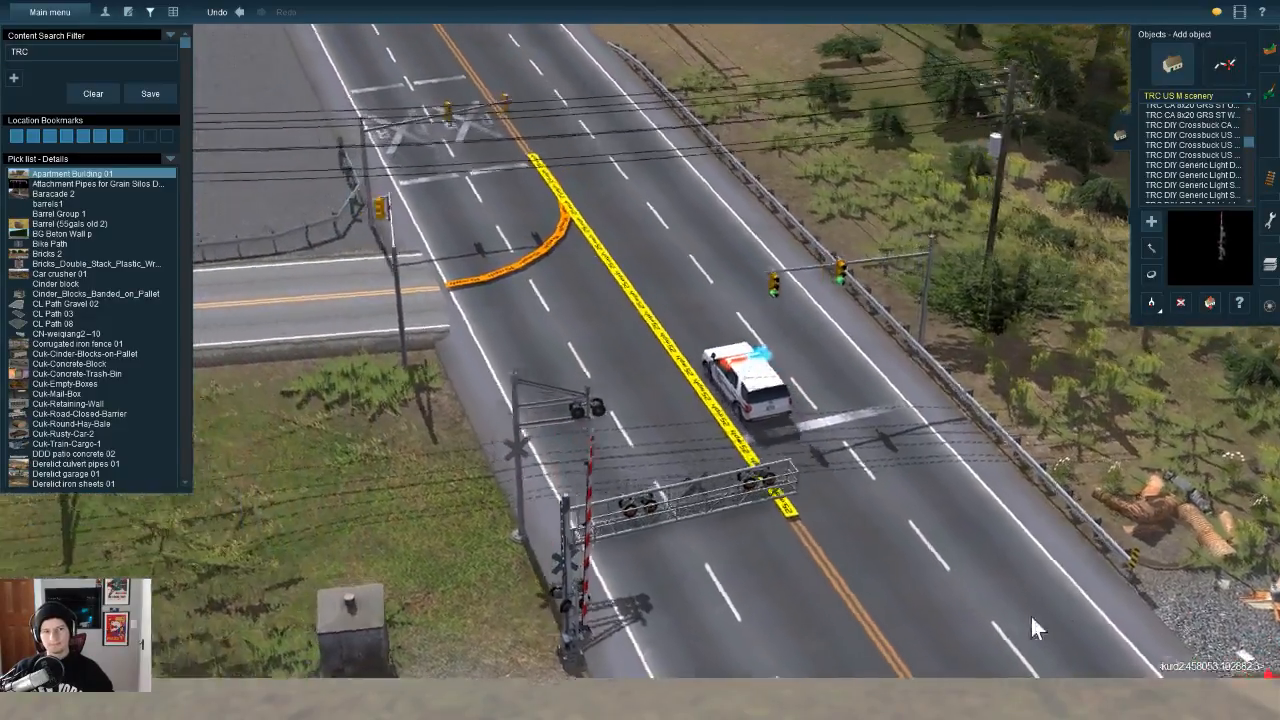
key("Left")
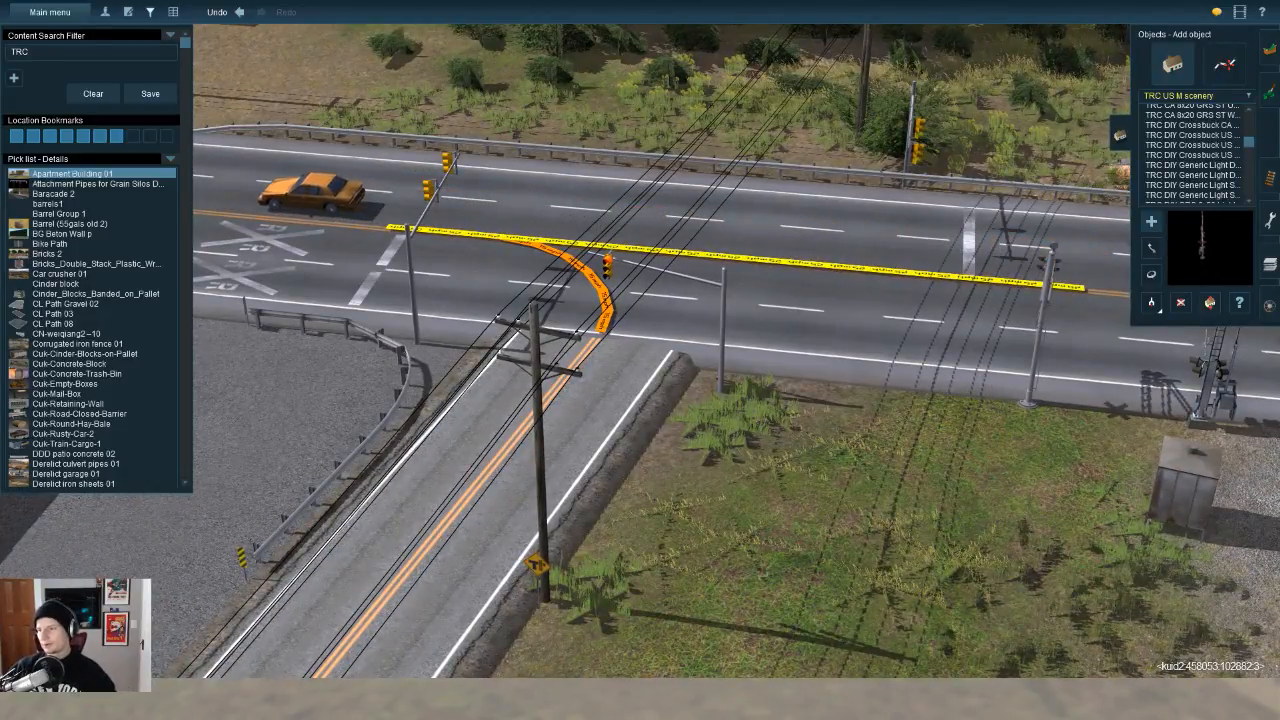
key("d")
key("w")
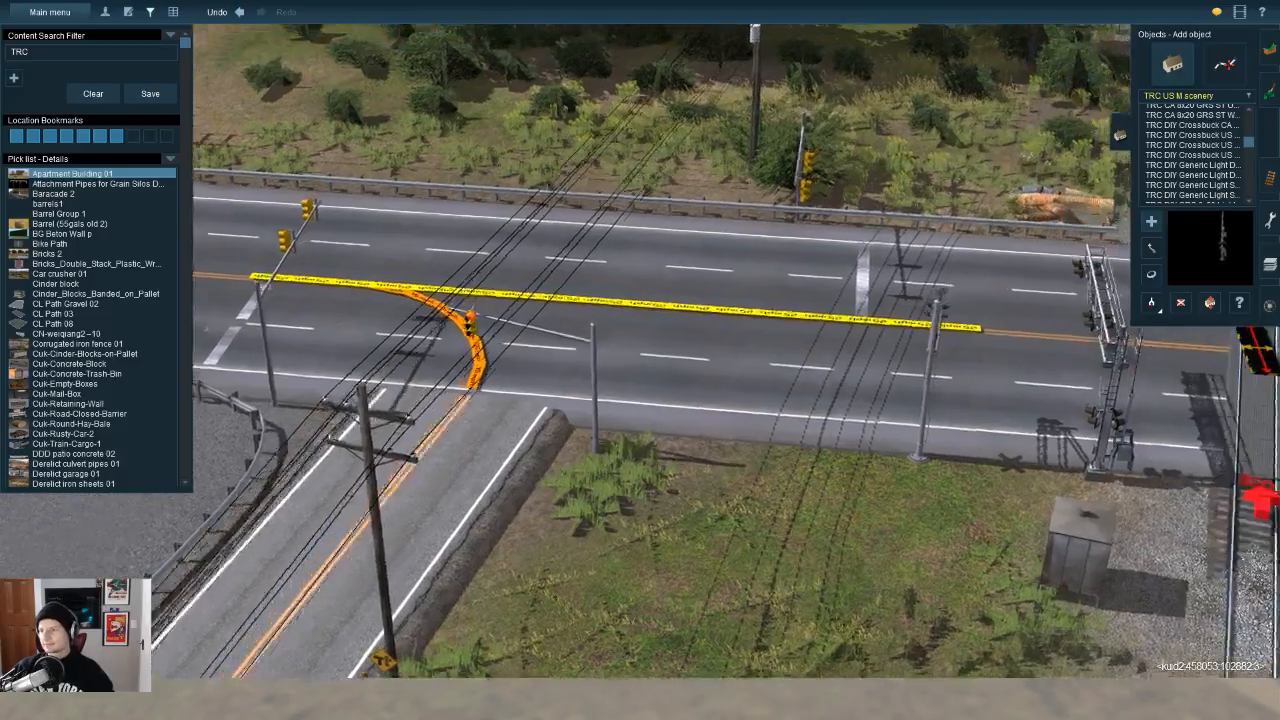
key("Left")
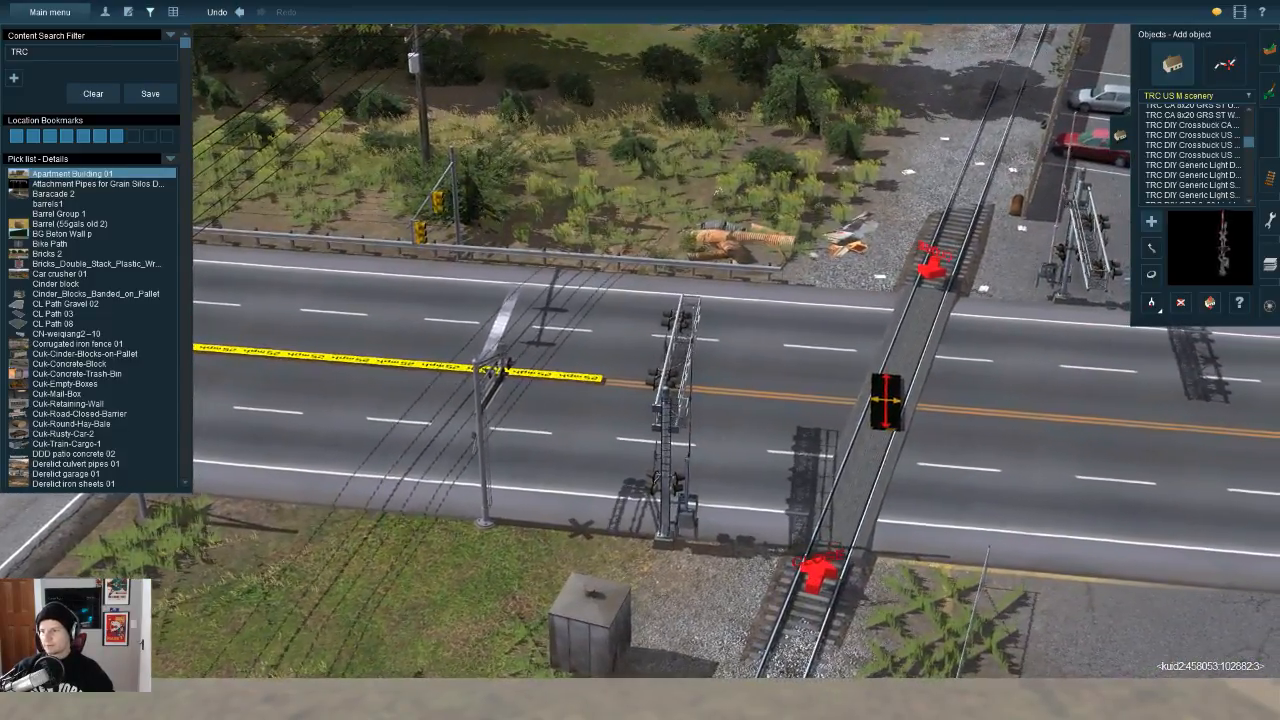
key("Left")
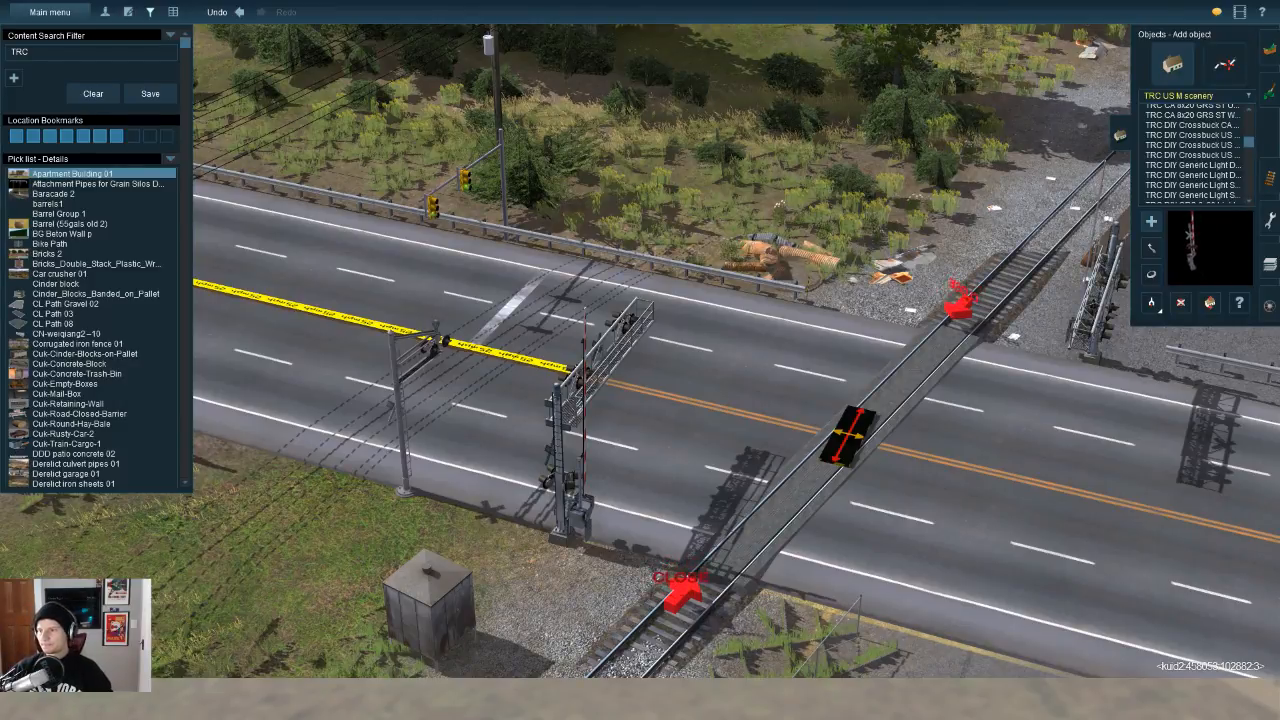
key("Right")
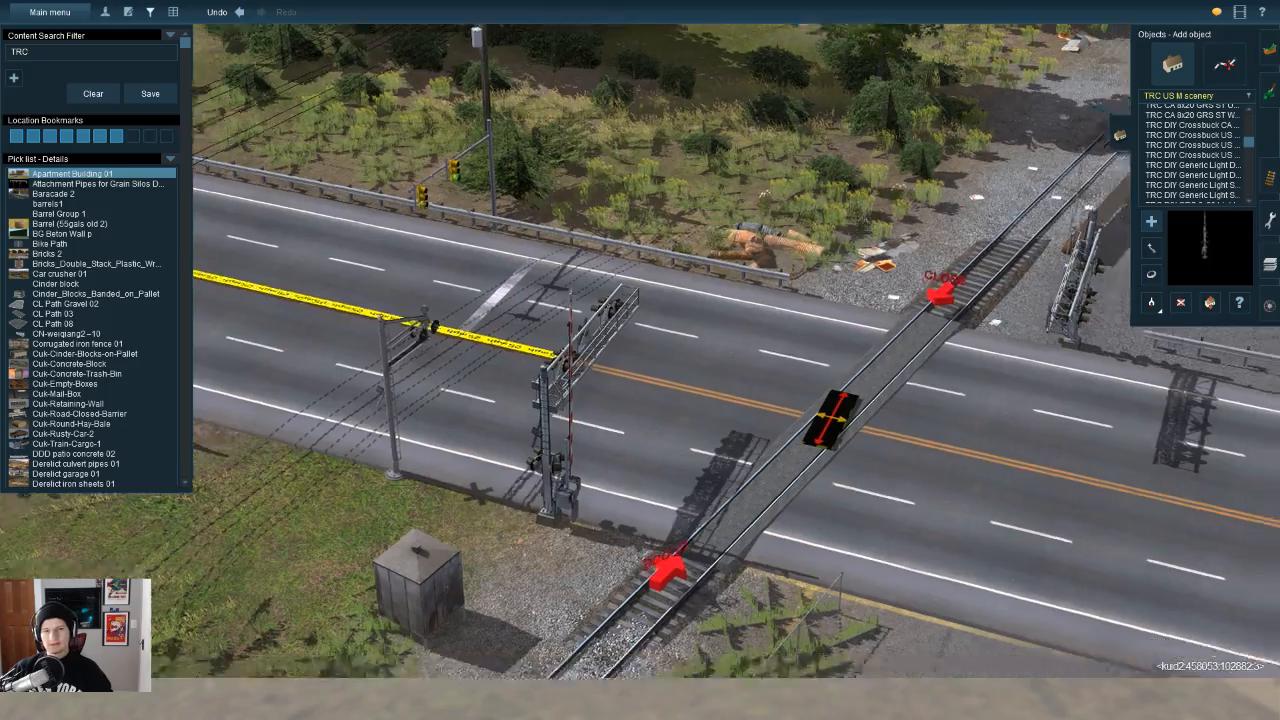
key("Right")
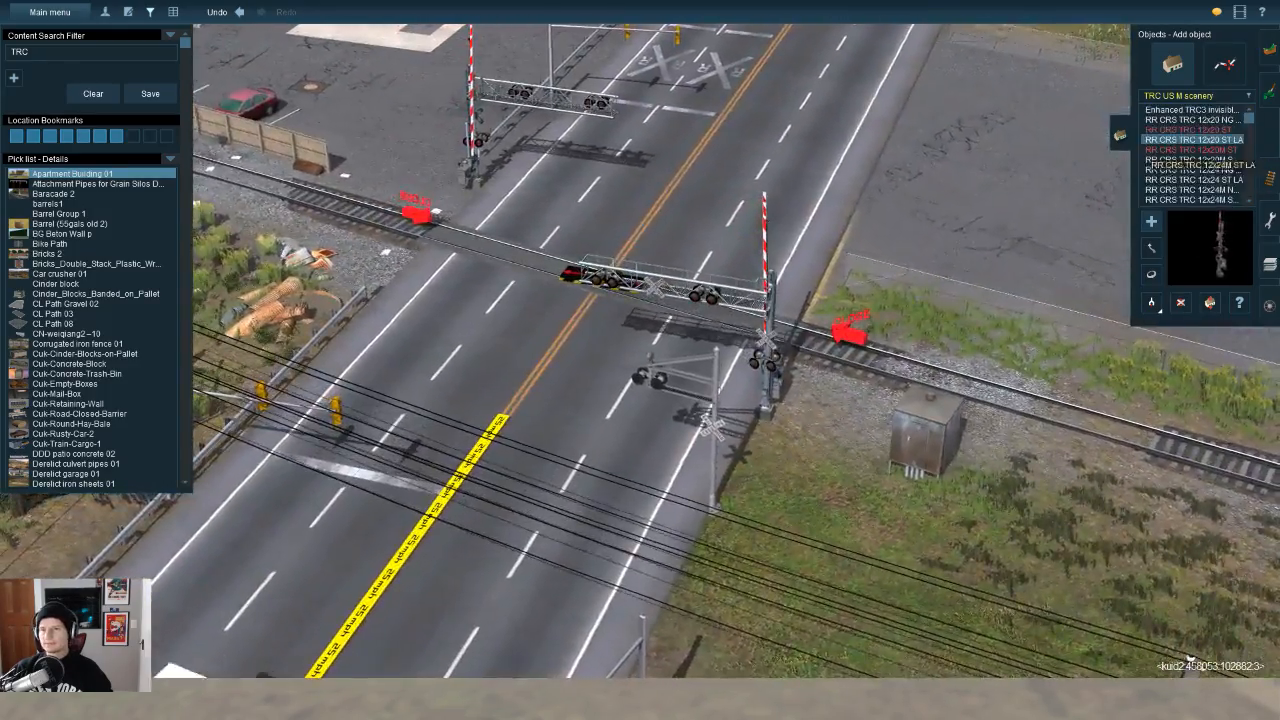
Step: Preview an RR CRS TRC 12x24 signal and a TBS TRC Makeshift advance warning signal, and return to the Enhanced TRC3 invisible Interlocking Tower
left_click(1192, 160)
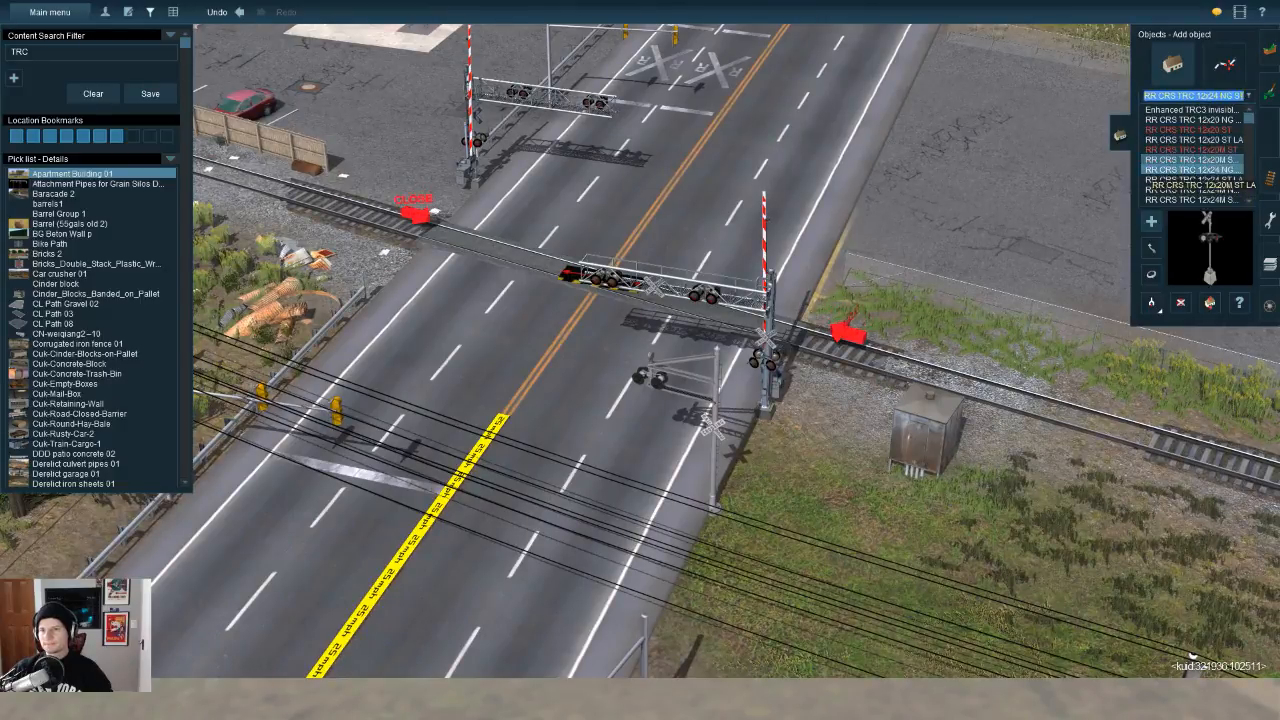
key("Down")
key("Down")
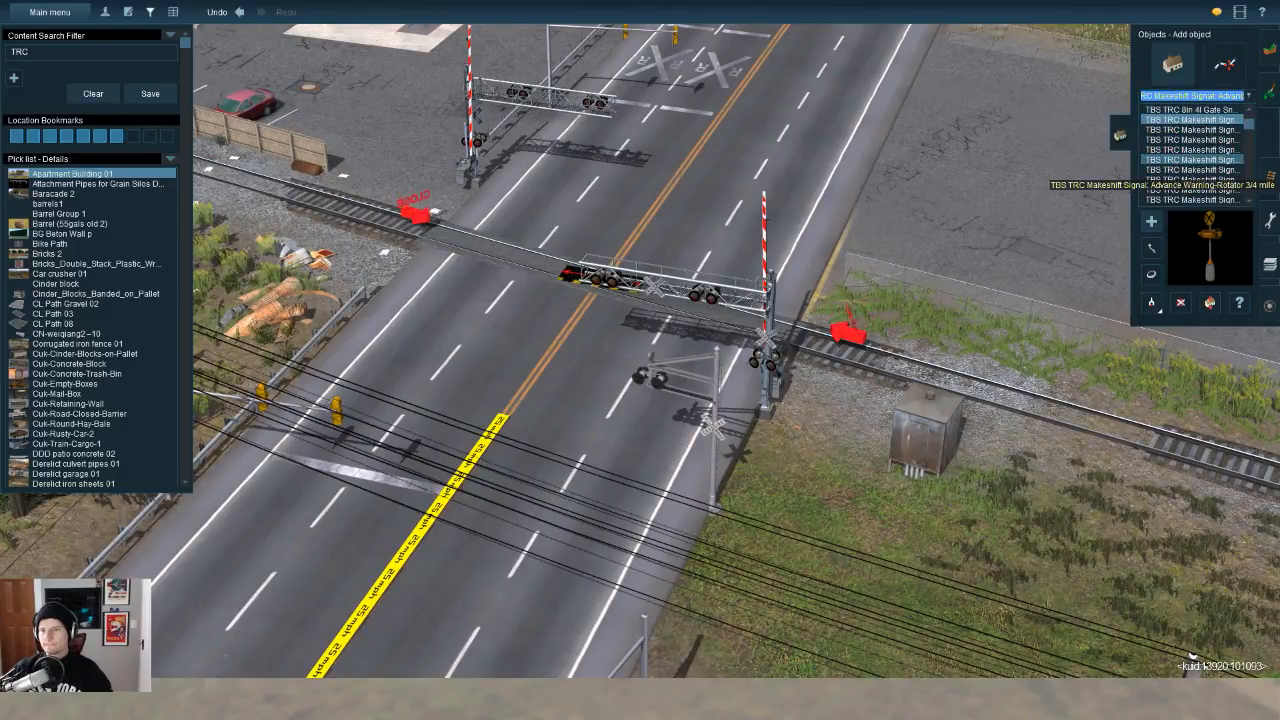
left_click(1200, 110)
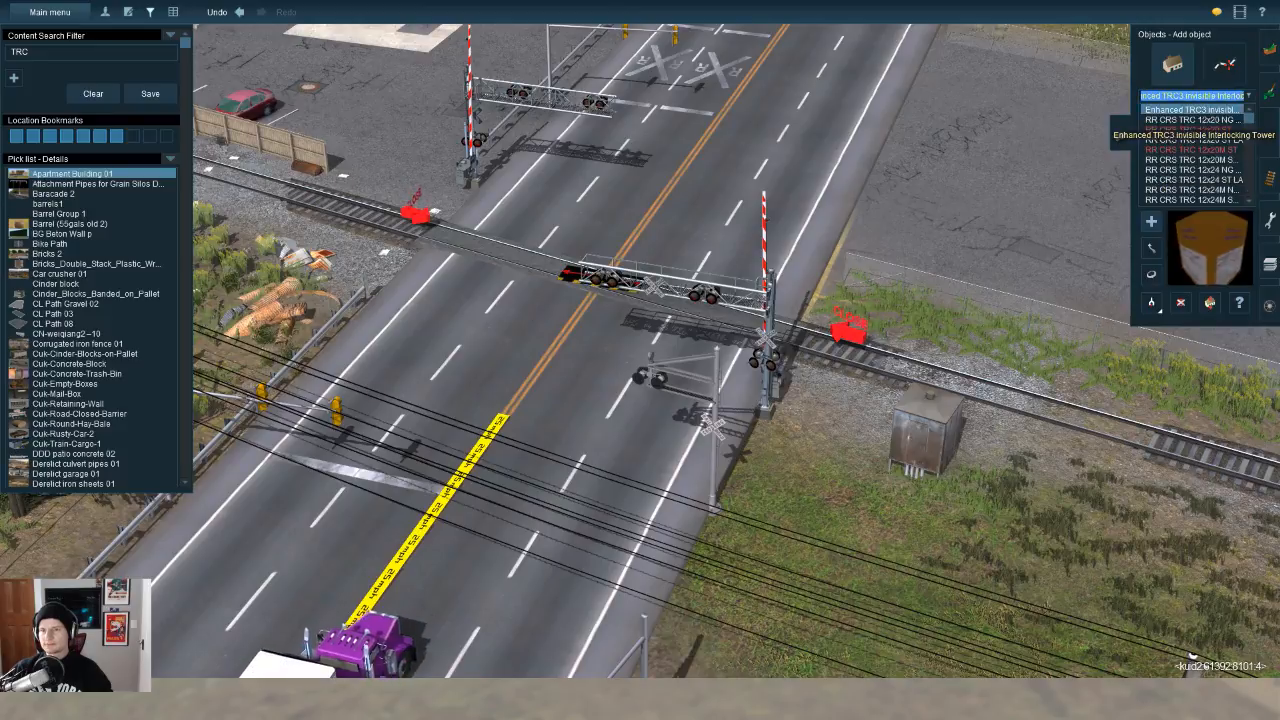
Step: Browse the RR CRS TRC 12x20 and 12x24 signal variants up to the first TBS TRC Makeshift Signal
key("Down")
key("Down")
key("Down")
key("Down")
key("Down")
key("Down")
key("Down")
key("Down")
key("Down")
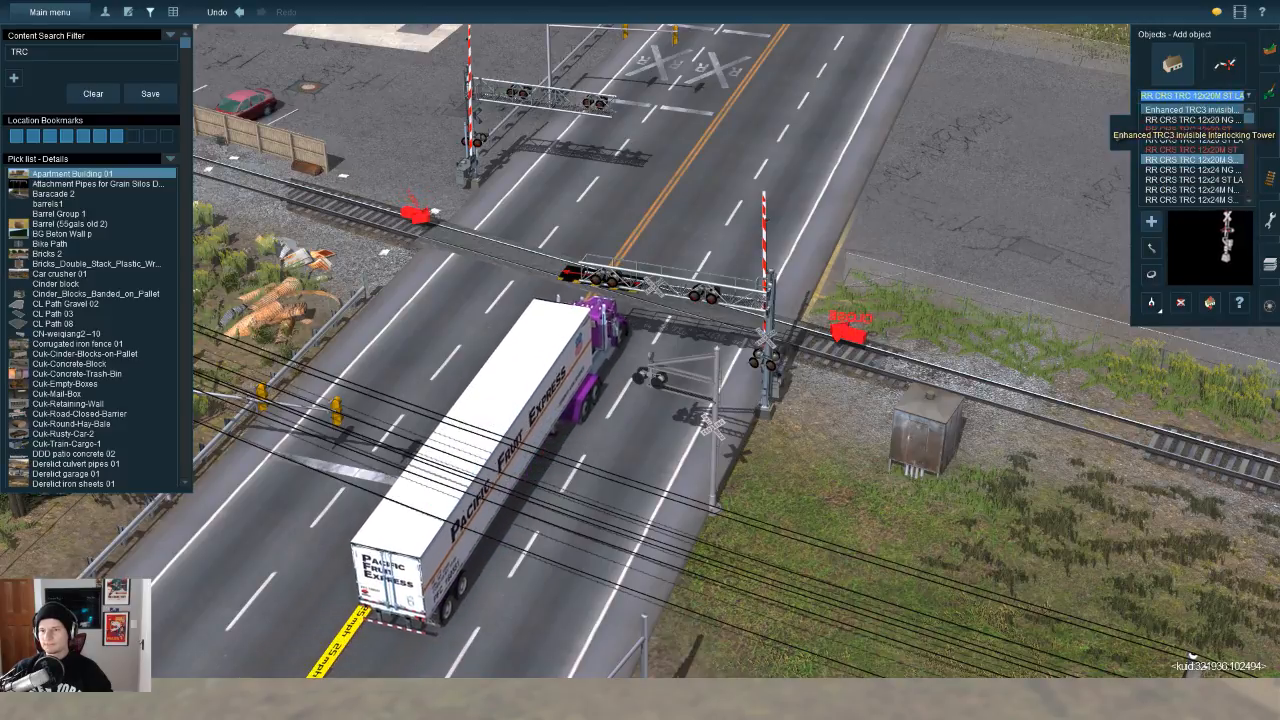
key("Down")
key("Down")
key("Down")
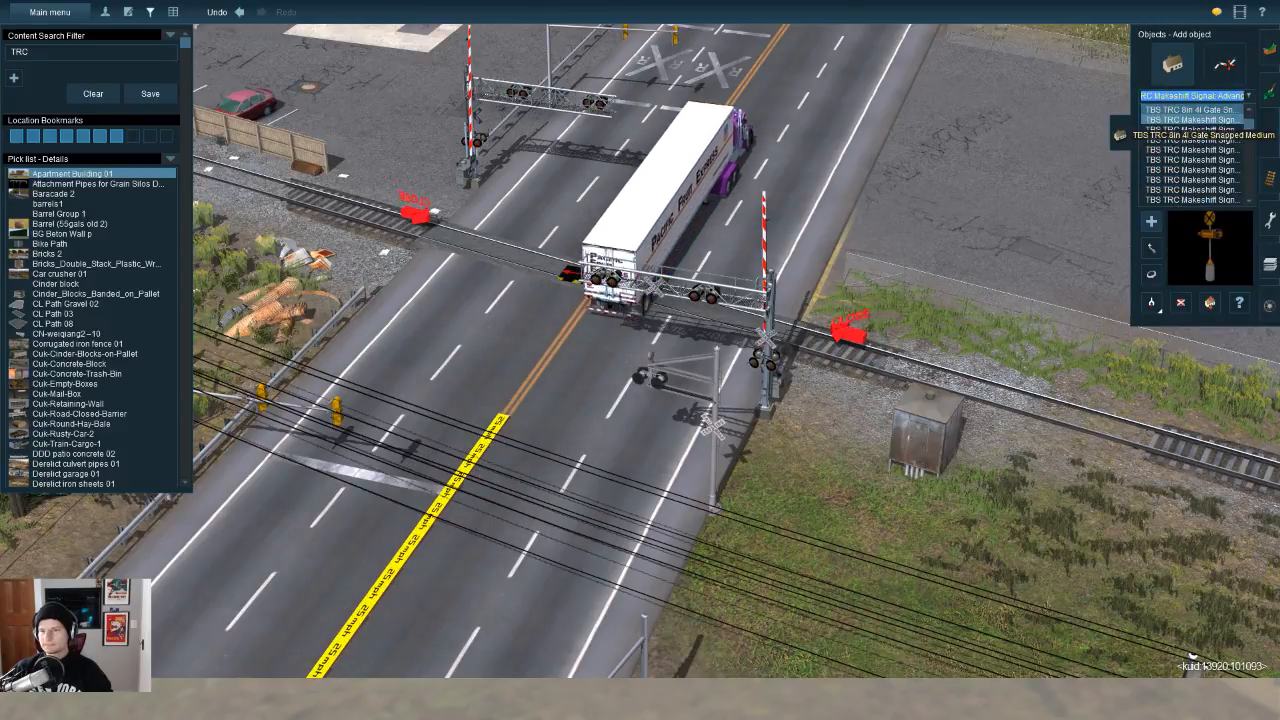
Step: Preview the TBS TRC Makeshift Signal models, from the Advance Warning variants to the crossbuck
key("Down")
key("Down")
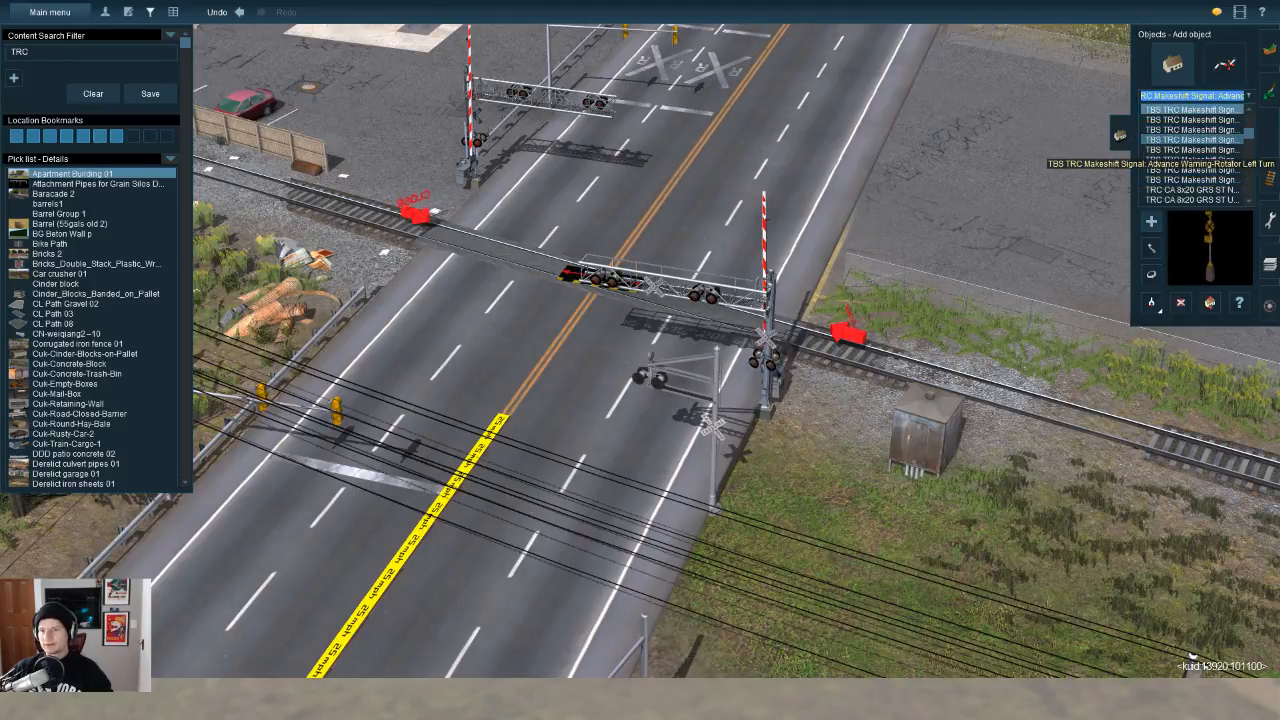
key("Up")
key("Down")
key("Down")
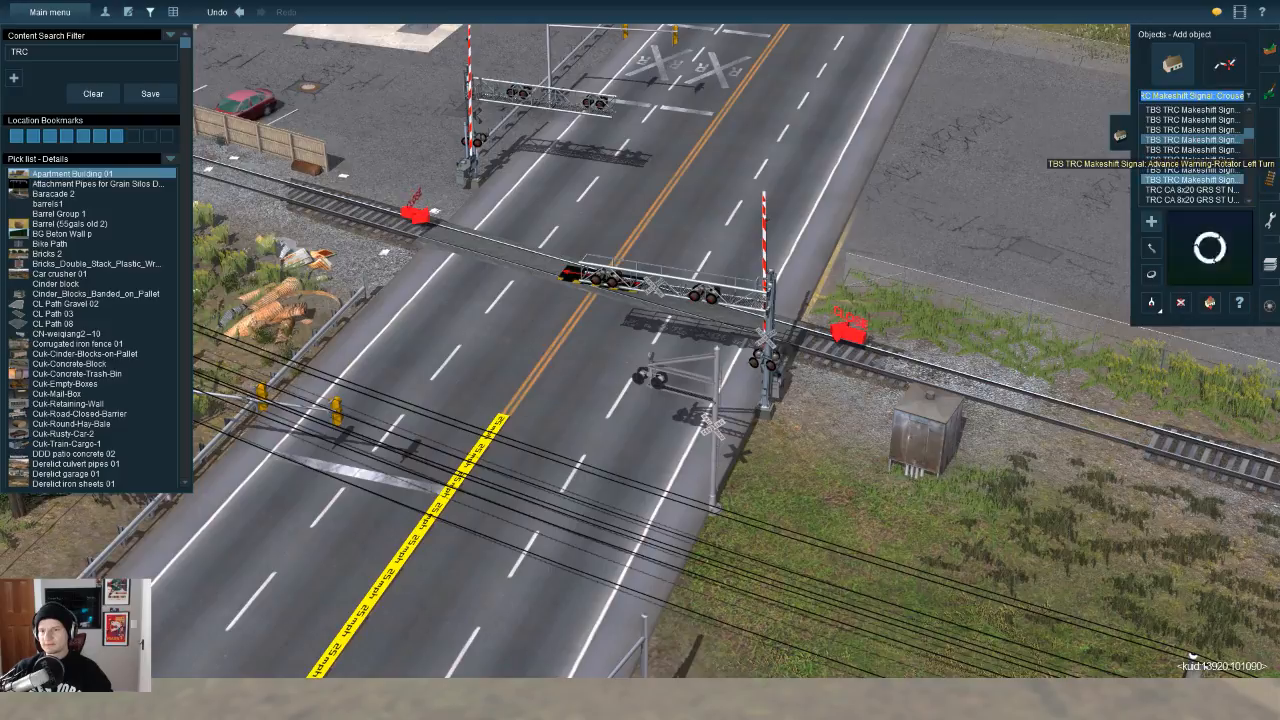
Step: Browse the TRC CA 8x20 GRS signals and TRC DIY crossbucks up to the DIY Generic Light DBL bracket
key("Down")
key("Down")
key("Down")
key("Down")
key("Down")
key("Down")
key("Down")
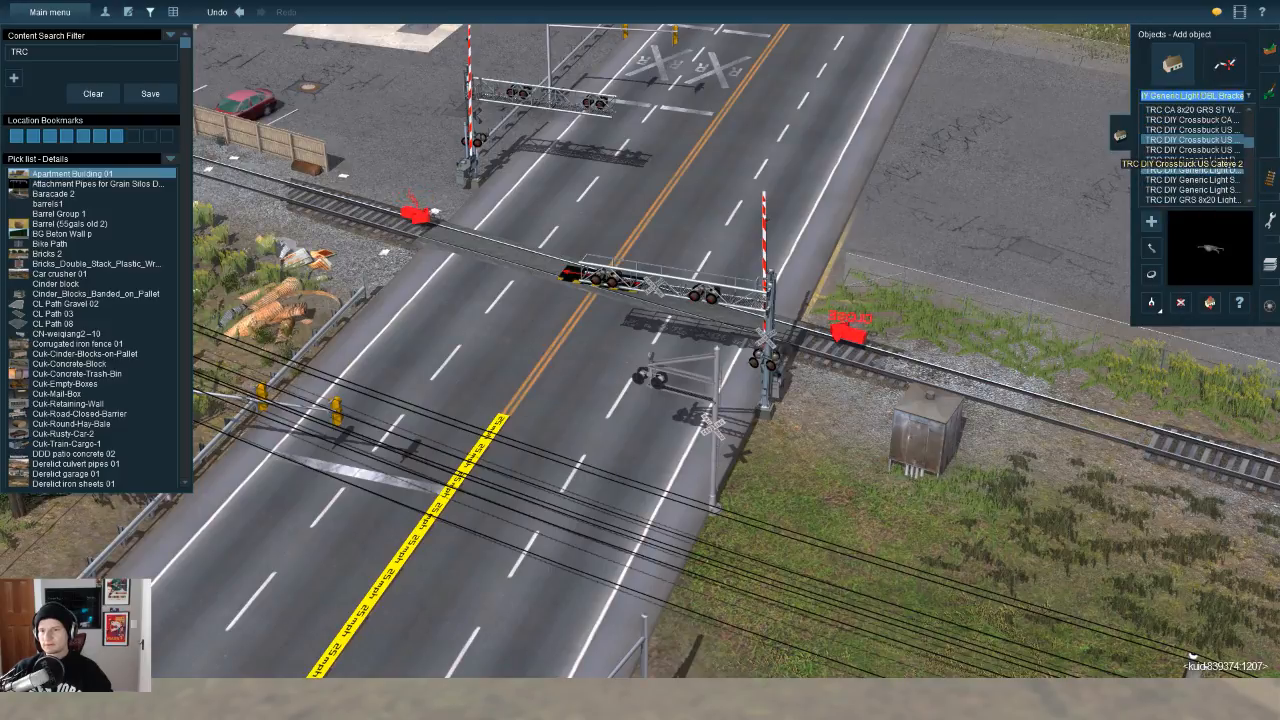
Step: Browse the remaining TRC DIY lights and invisible rail crossings up to TRC Traffic Stopper 5 tracks
key("Down")
key("Down")
key("Down")
key("Down")
key("Down")
key("Down")
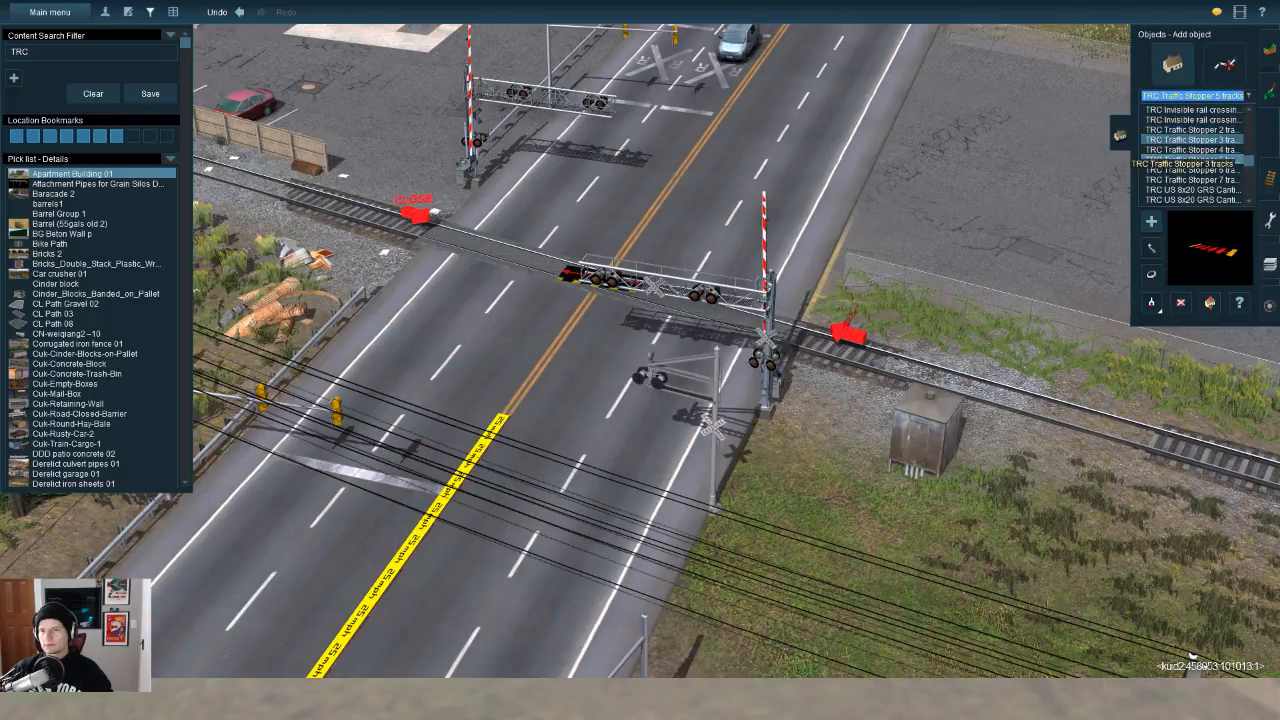
Step: Browse the last TRC Traffic Stoppers and the TRC US 8x20 GRS cantilevers and signals
key("Down")
key("Down")
key("Down")
key("Down")
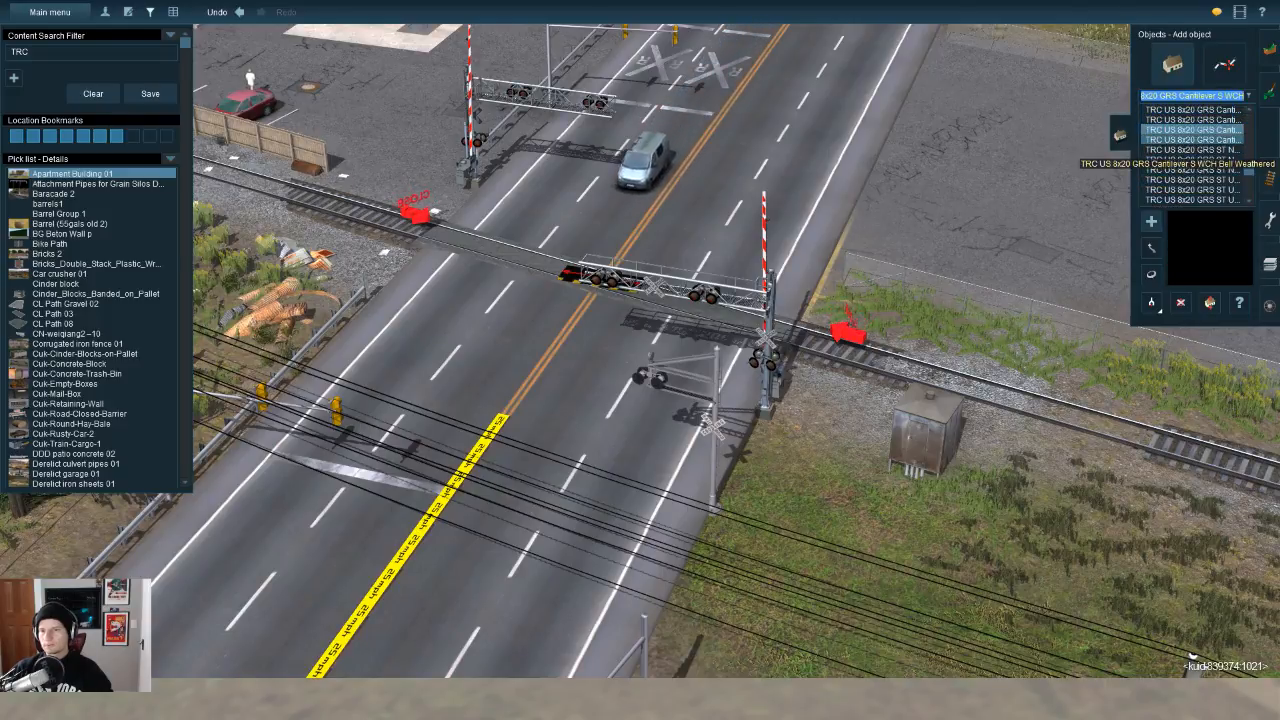
key("Down")
key("Down")
key("Down")
key("Down")
key("Down")
key("Down")
key("Down")
key("Down")
key("Down")
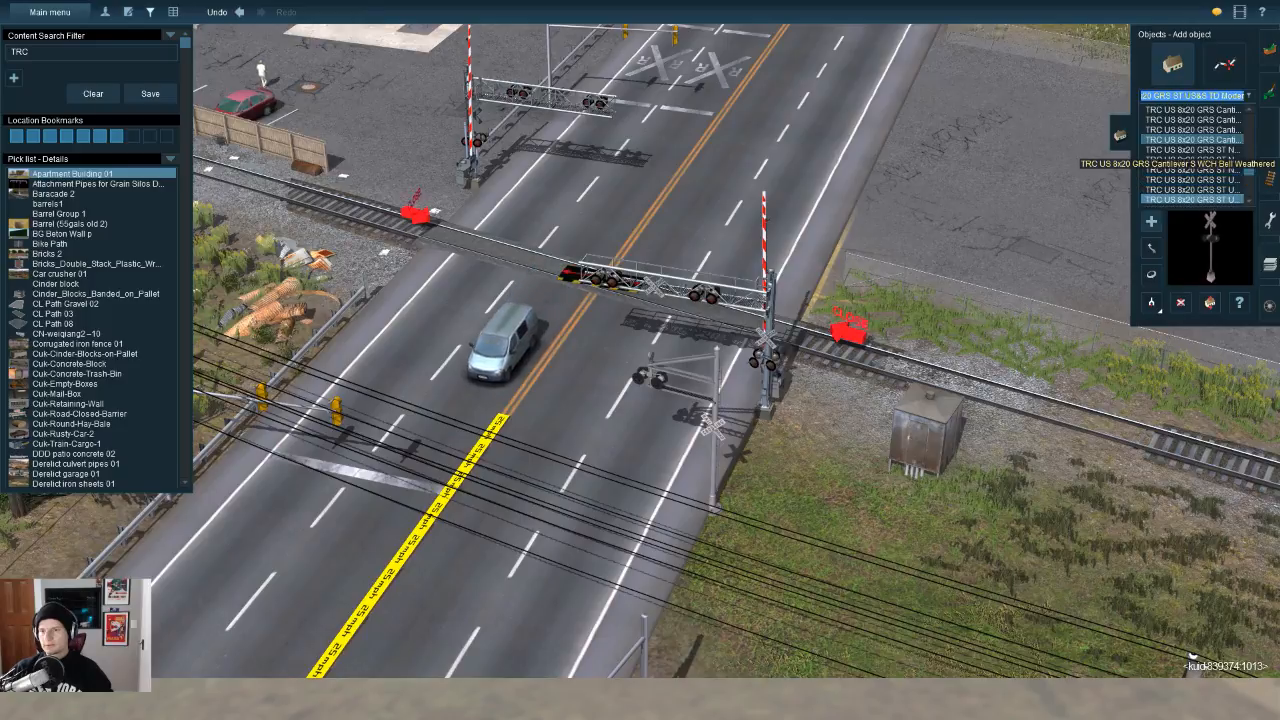
Step: Place a TRC US 12x24 Safetran Cantilever at the road edge, between the level crossing and the side-road junction
key("Down")
key("Down")
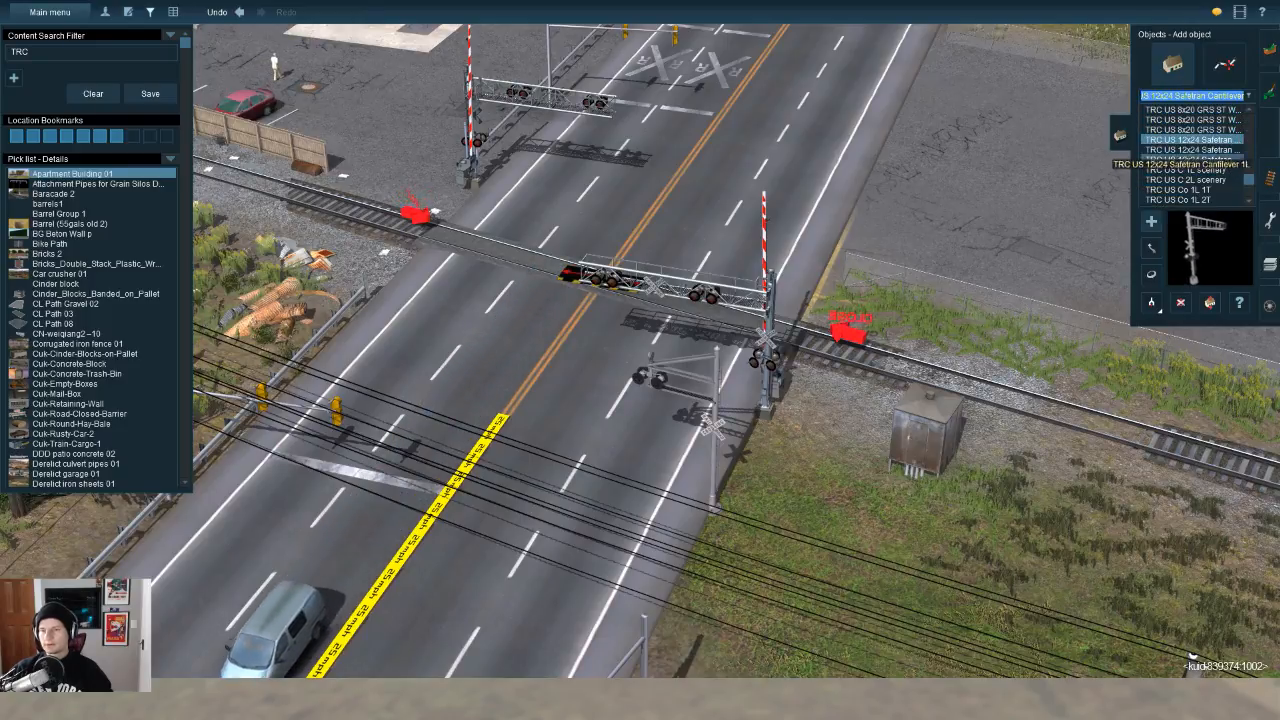
right_click(590, 515)
key("Left")
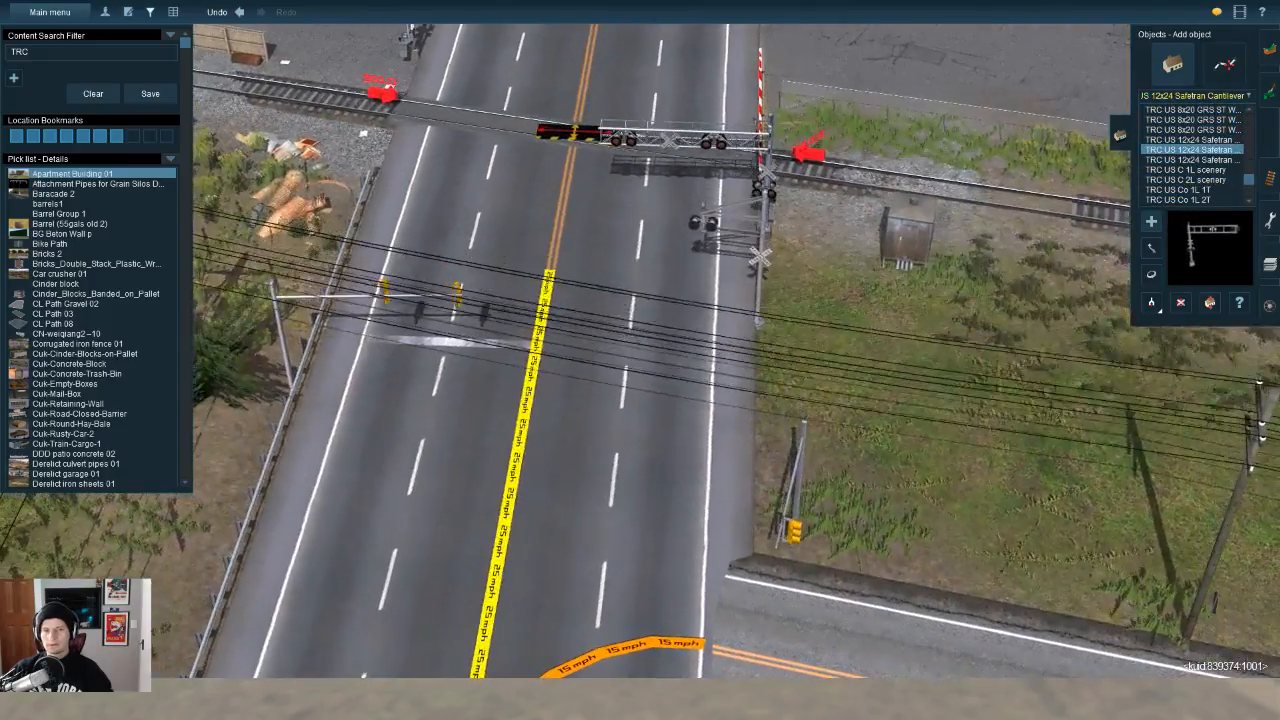
left_click(706, 413)
key("Up")
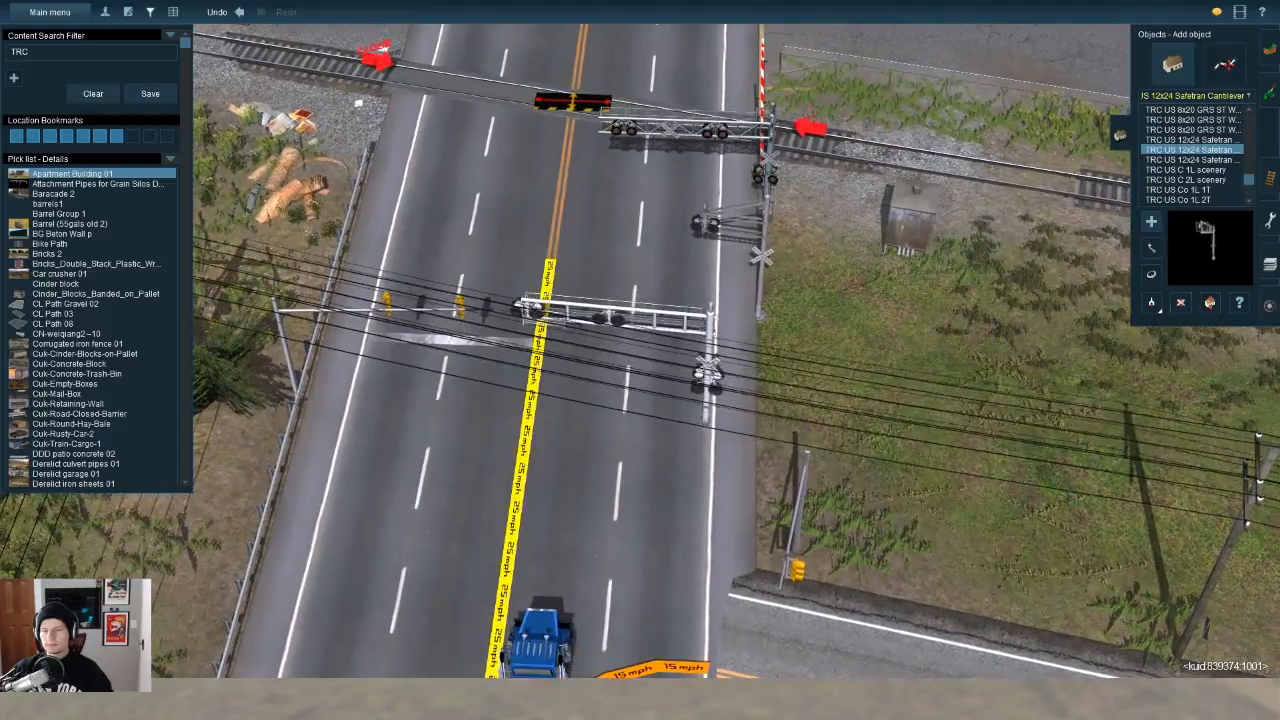
Step: Sample the TRC US 8x20 GRS Cantilever L WCH Bell New near the crossing, and re-sample the placed 12x24 Safetran Cantilever
key("g")
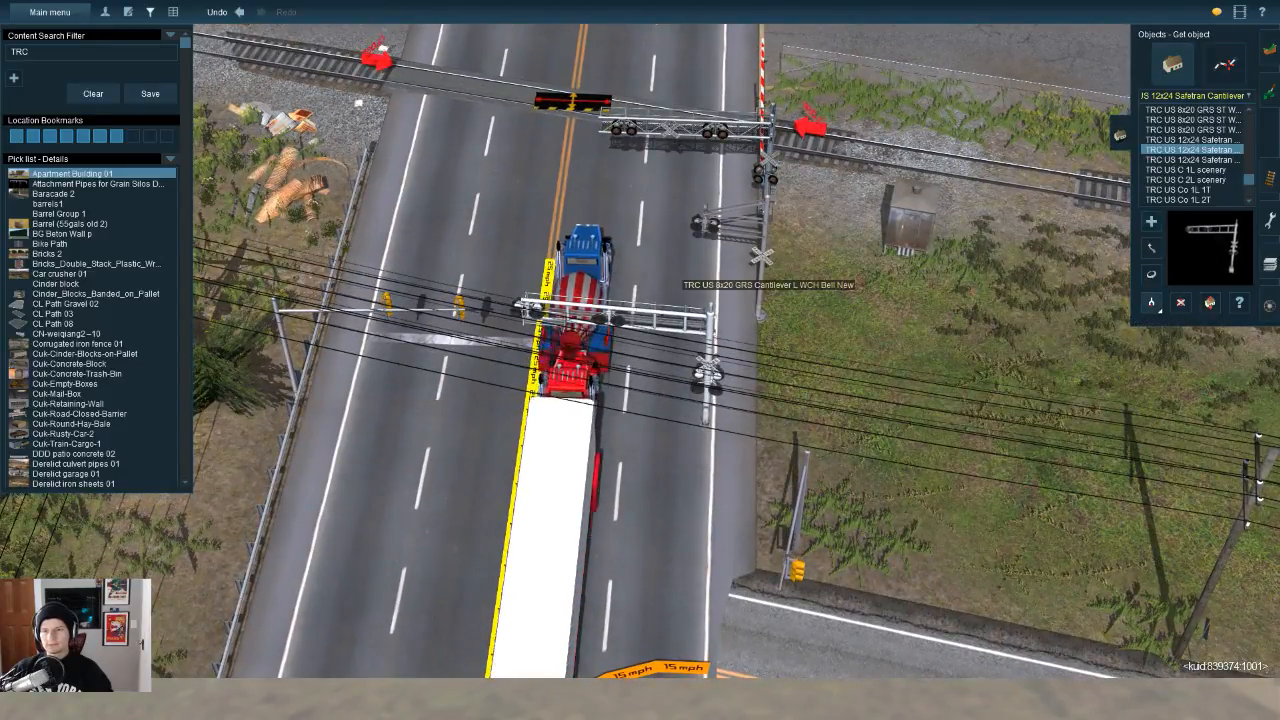
left_click(765, 303)
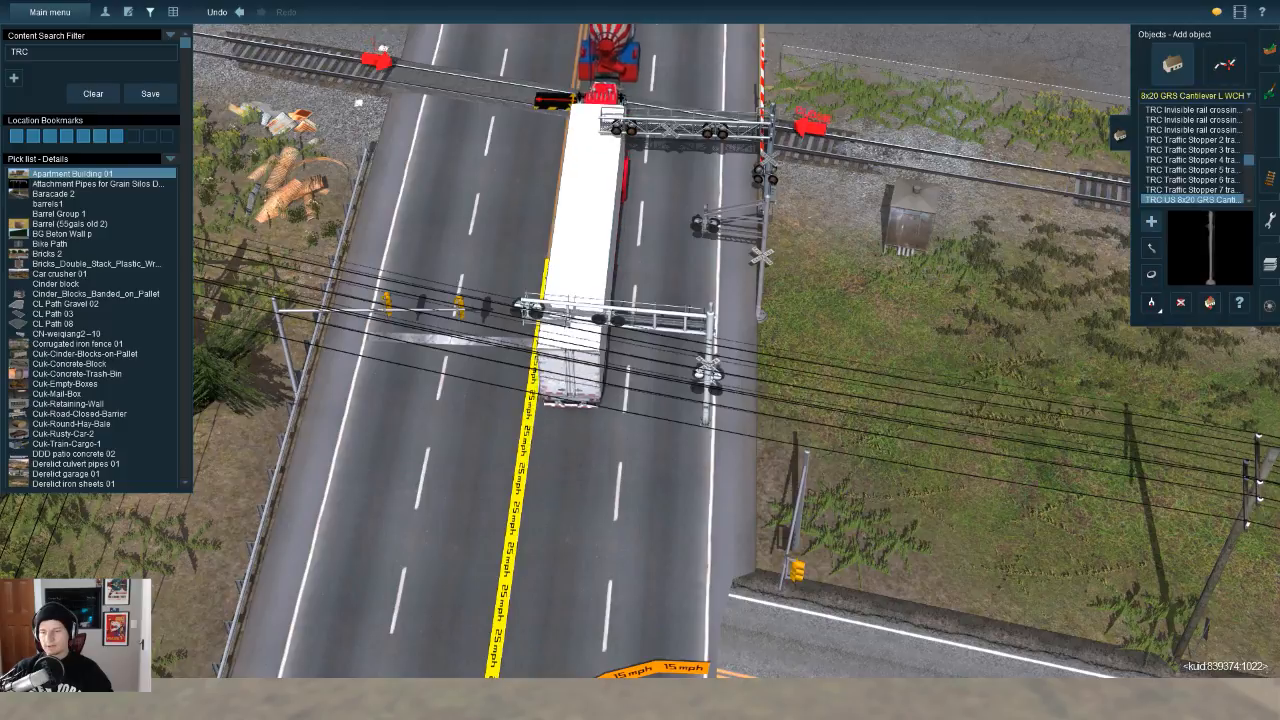
key("g")
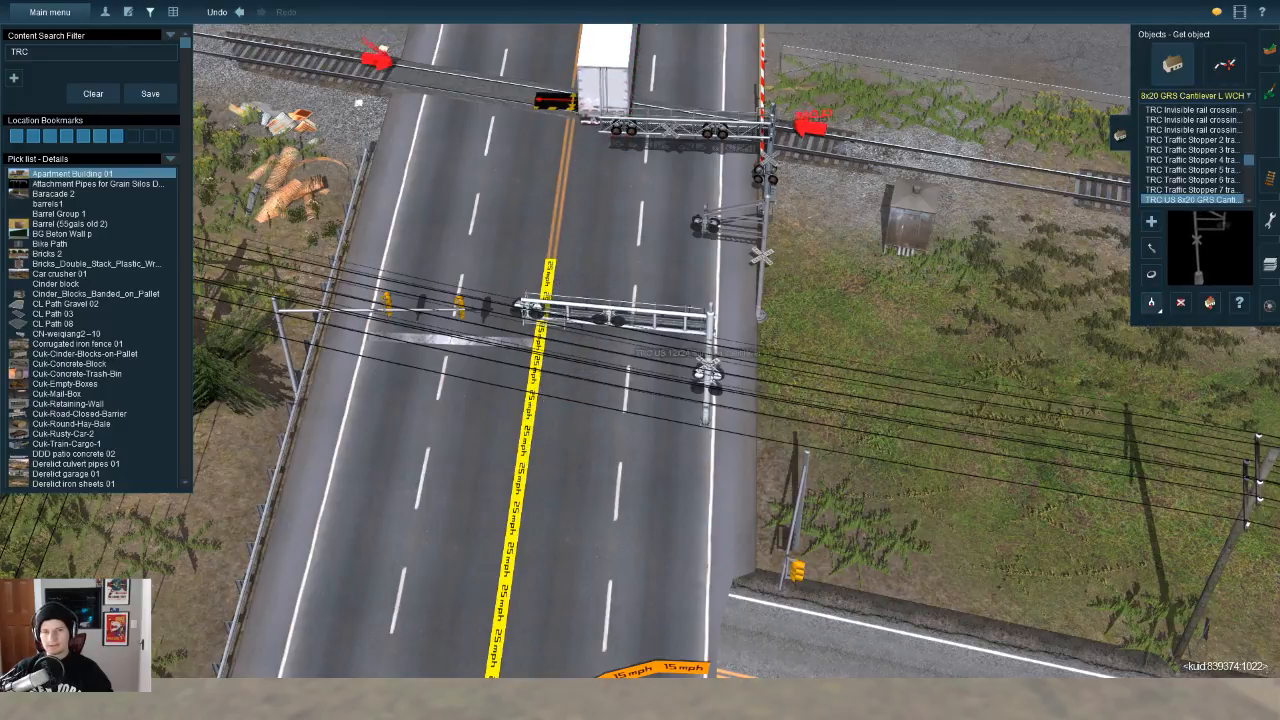
left_click(708, 370)
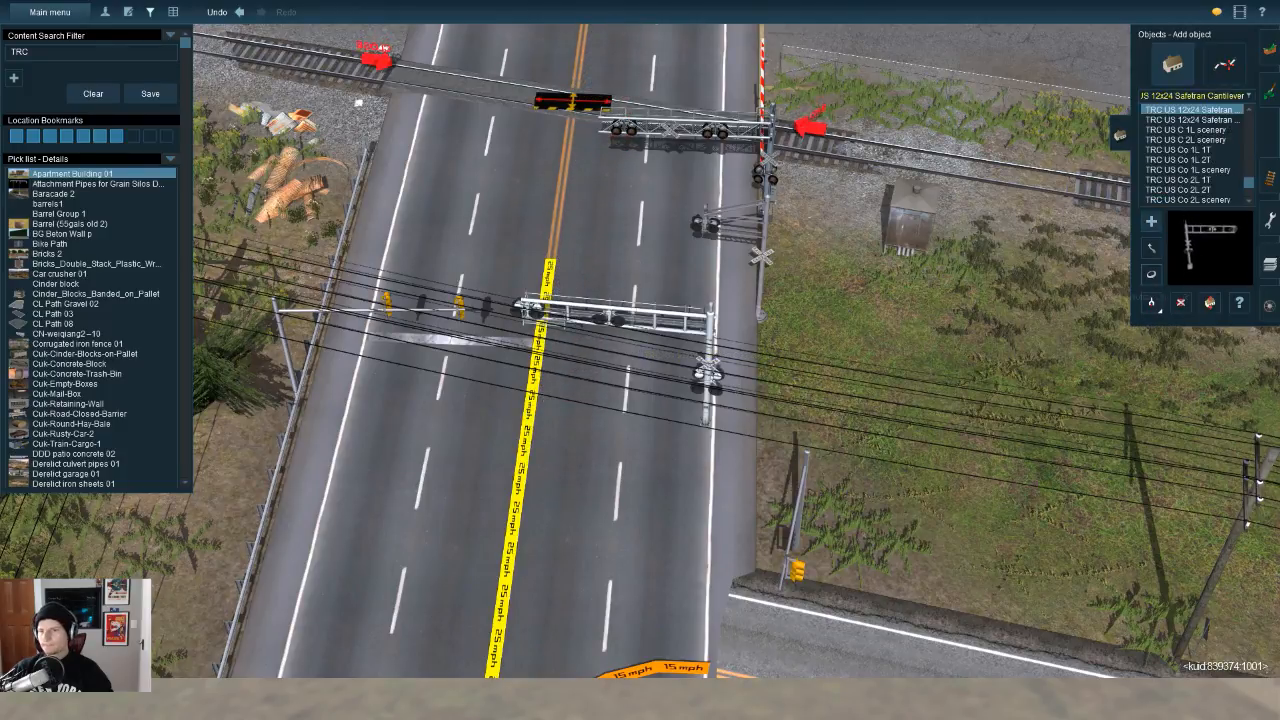
Step: Rotate the placed TRC US 12x24 Safetran Cantilever at the road edge to 90.0°
key("Up")
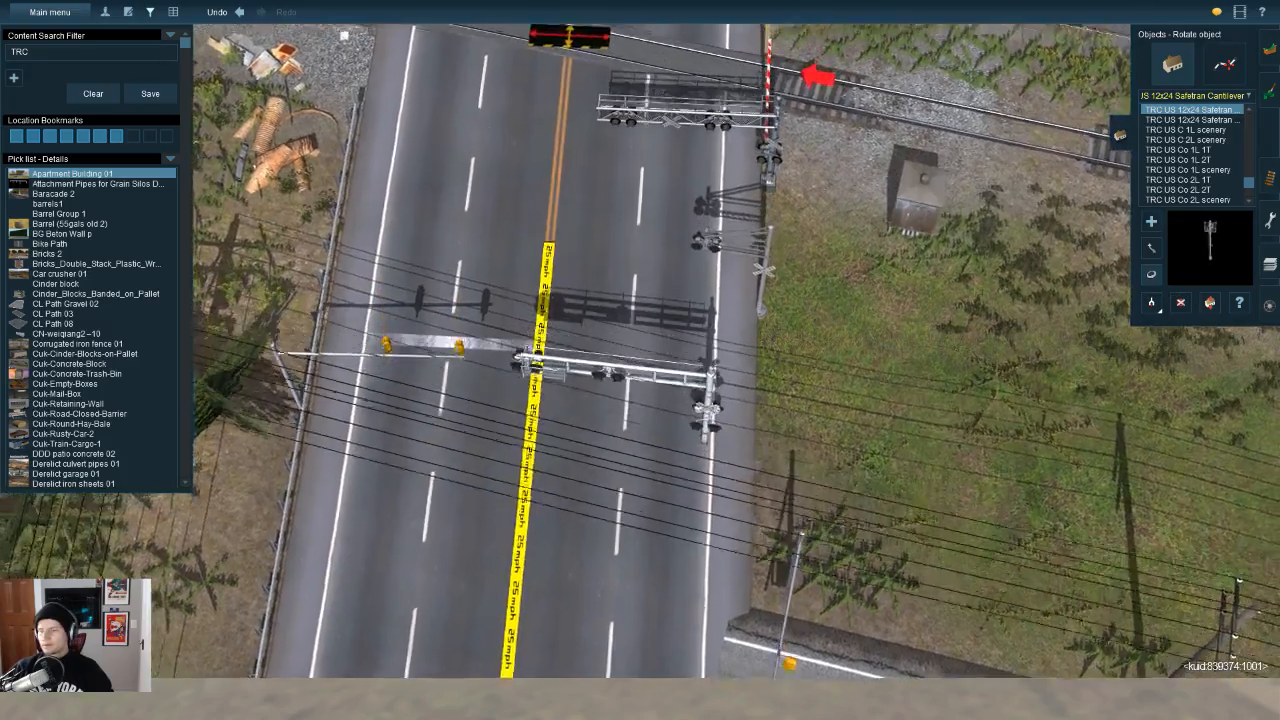
key("Down")
scroll(660, 350, "up", 3)
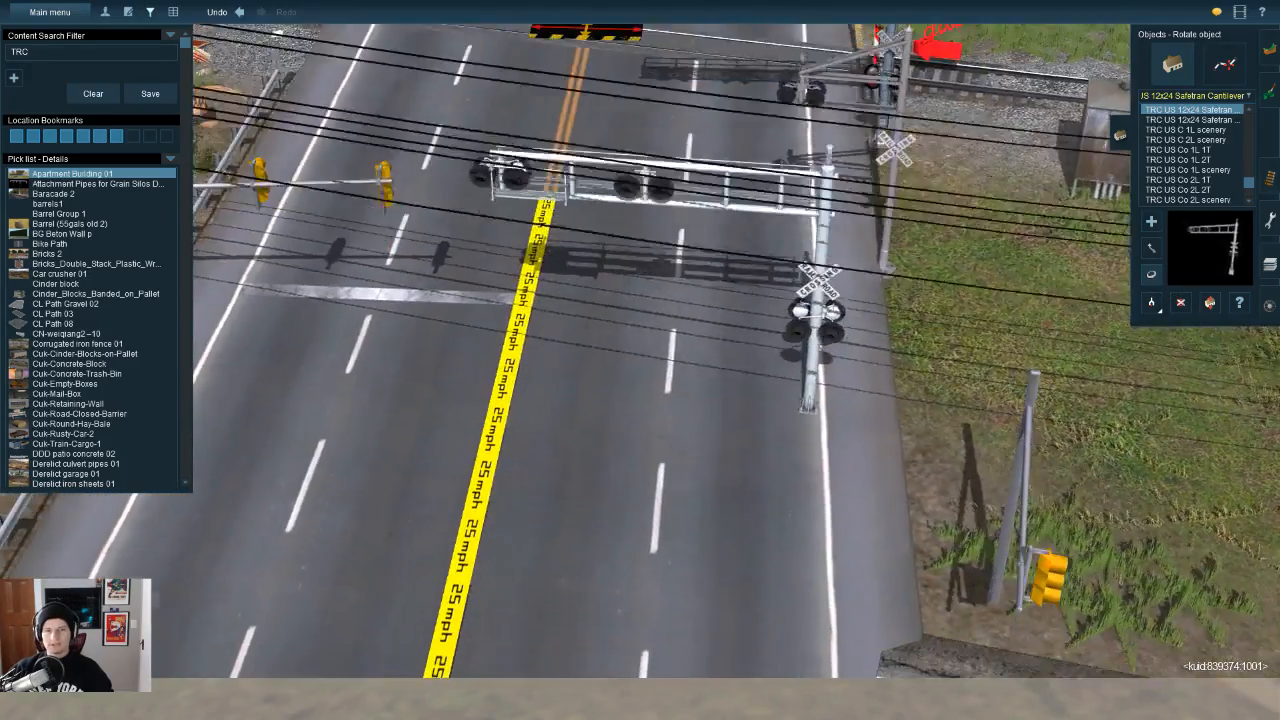
left_click_drag(812, 350, 806, 350)
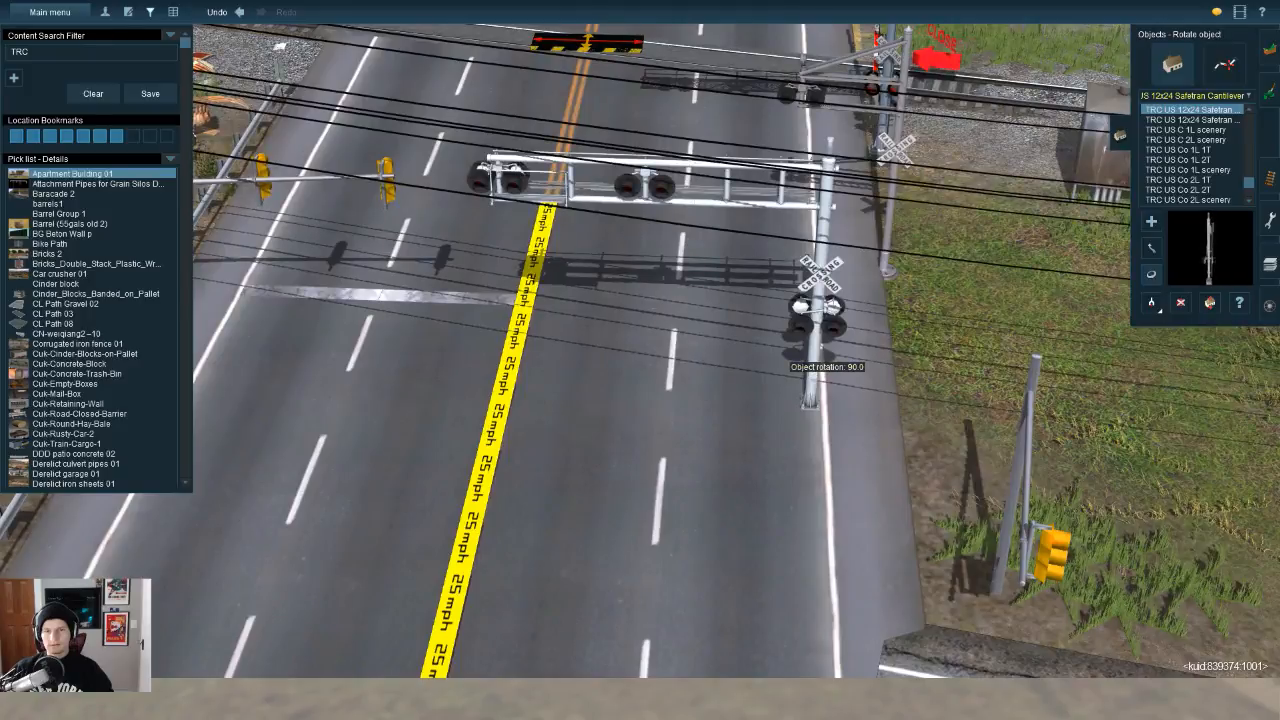
Step: Delete the old short cantilever standing on the grass beside the newly placed Safetran cantilever
key("Up")
key("Down")
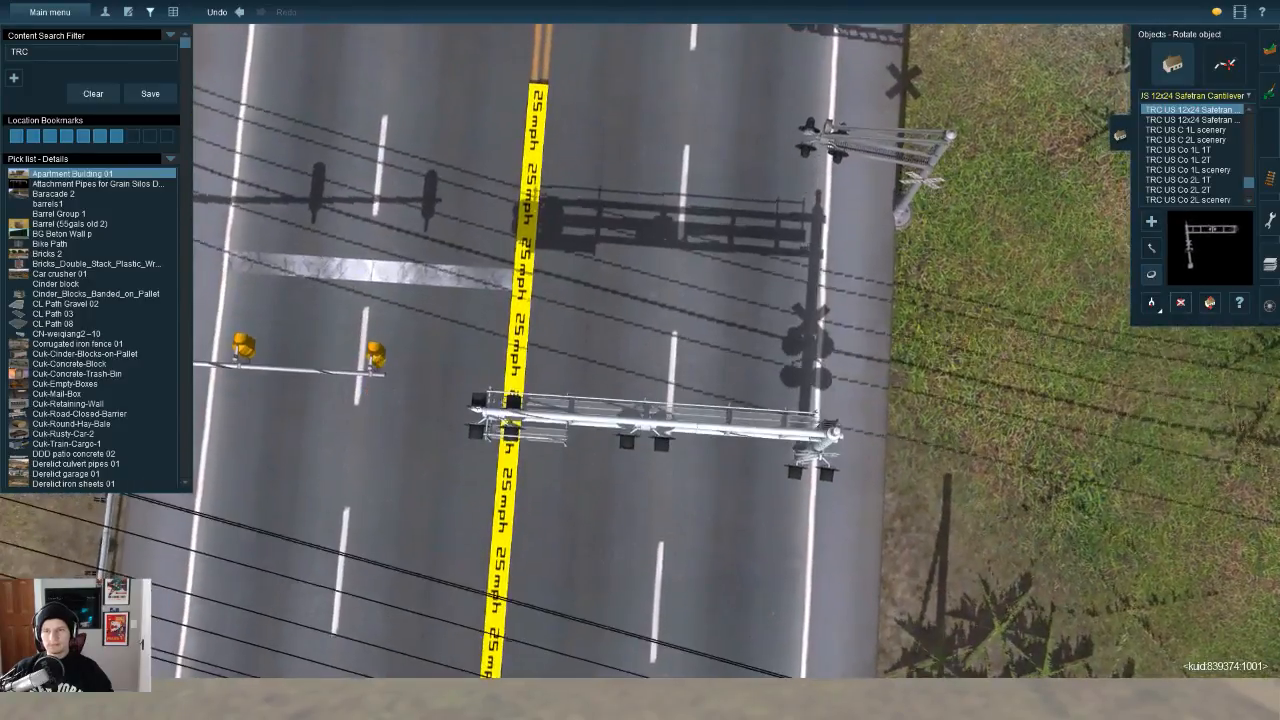
key("d")
left_click(904, 214)
Step: Look up the crossing name of the existing gated cantilever and give the new Safetran cantilever the same name, 9&4
right_click(860, 60)
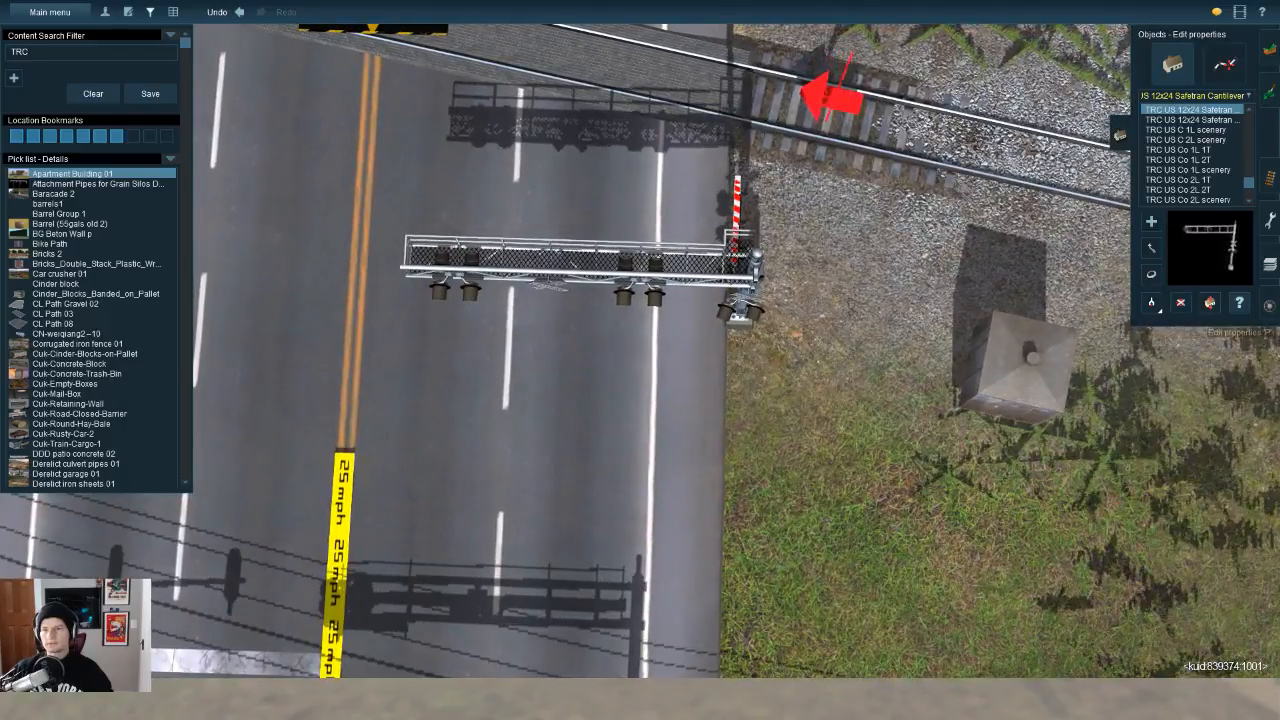
left_click(740, 311)
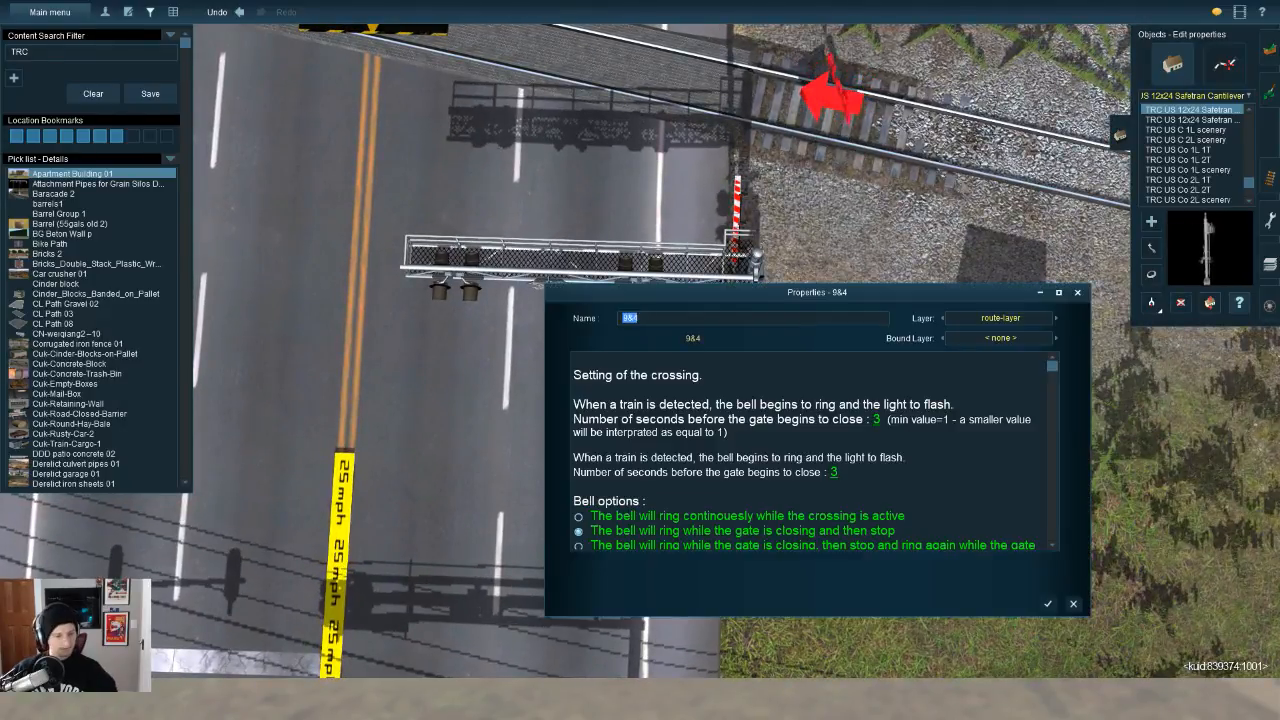
key("Escape")
right_click(617, 628)
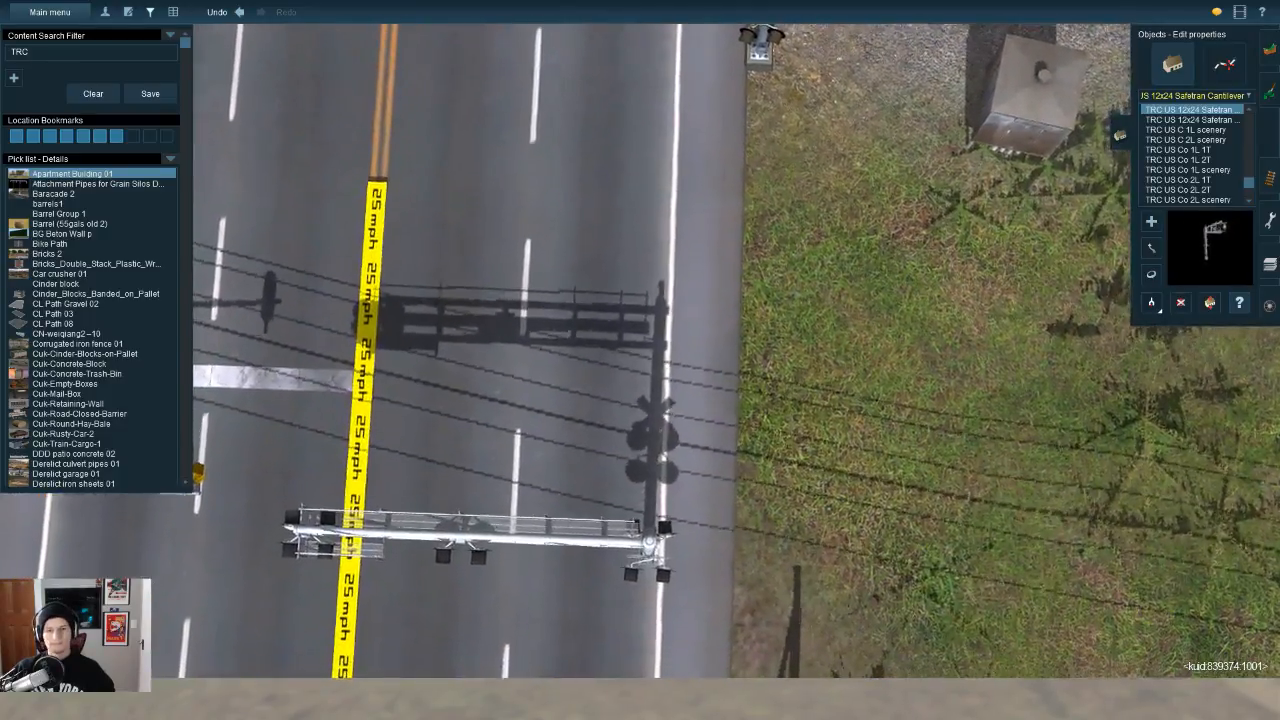
left_click(649, 545)
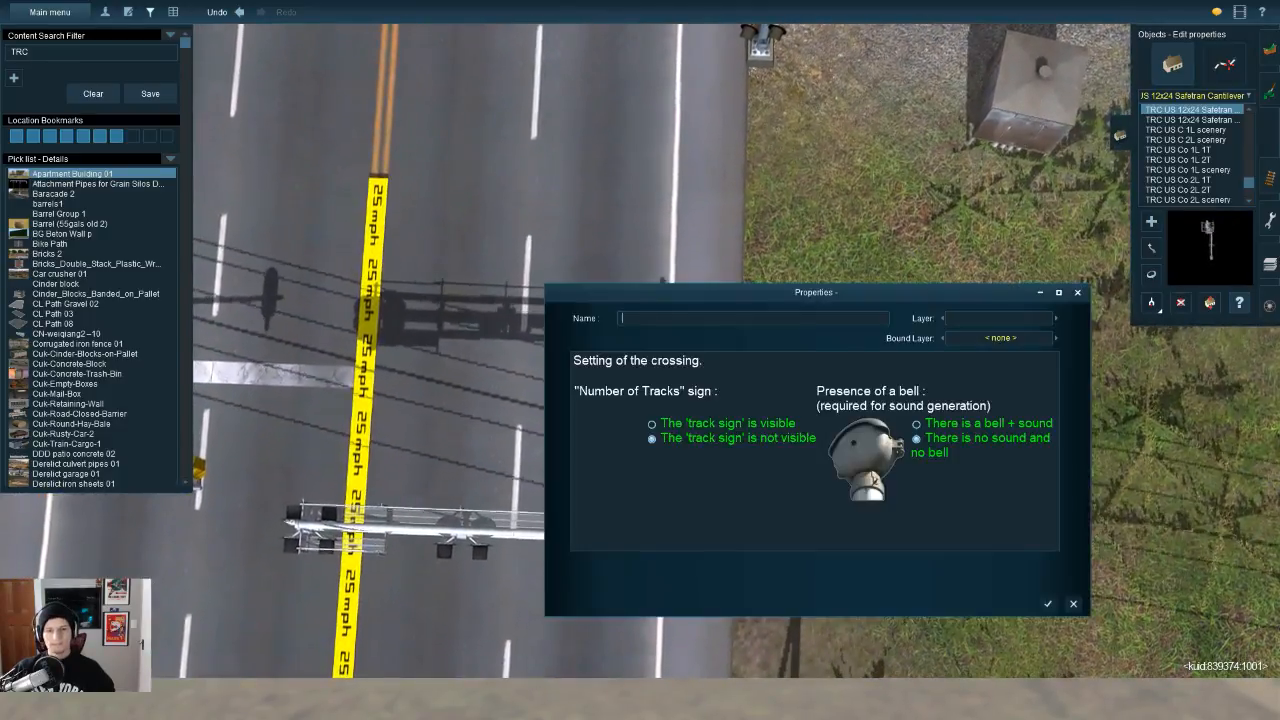
type("9&4")
key("Return")
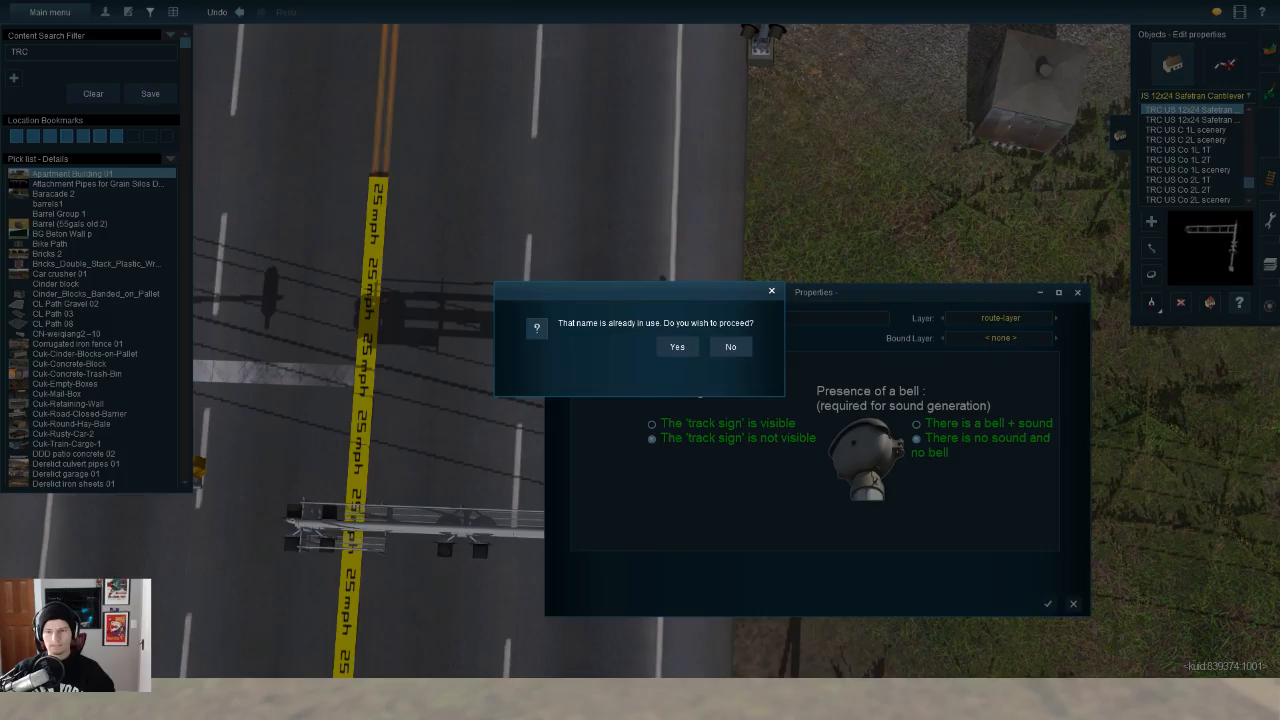
key("Return")
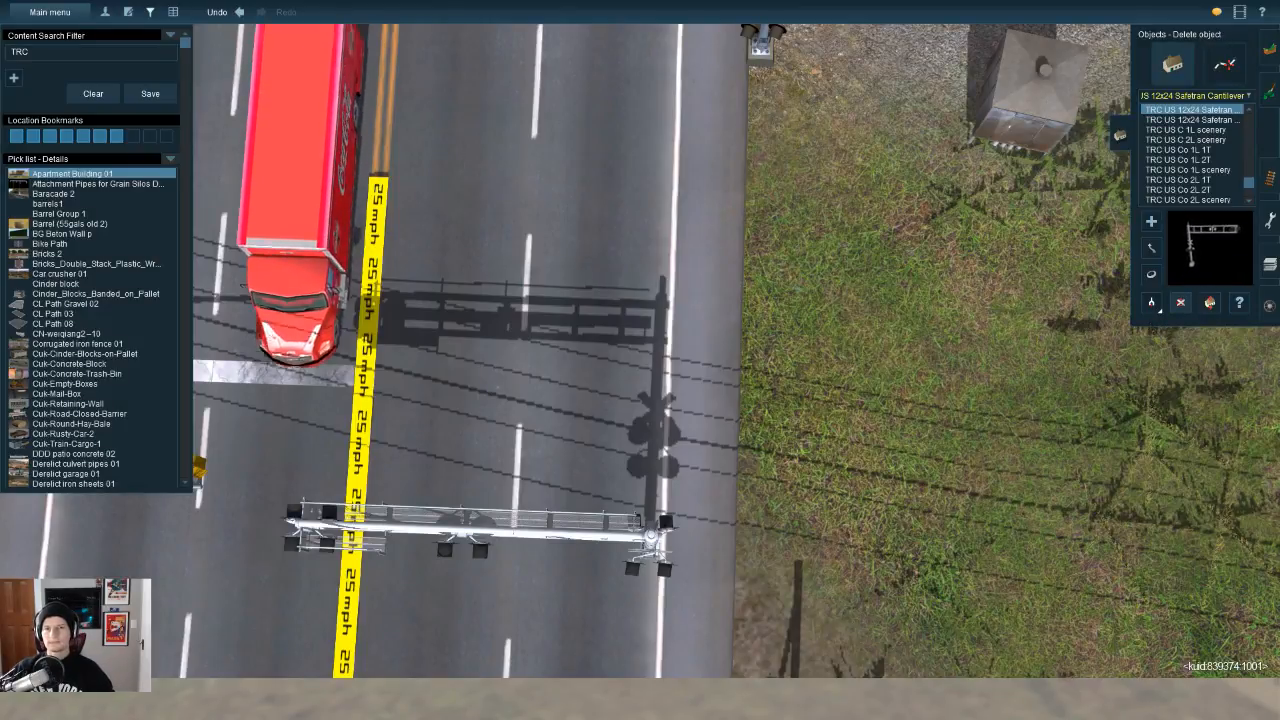
Step: Delete the old gated cantilever and move the new Safetran cantilever into its place at the road edge by the tracks
key("Down")
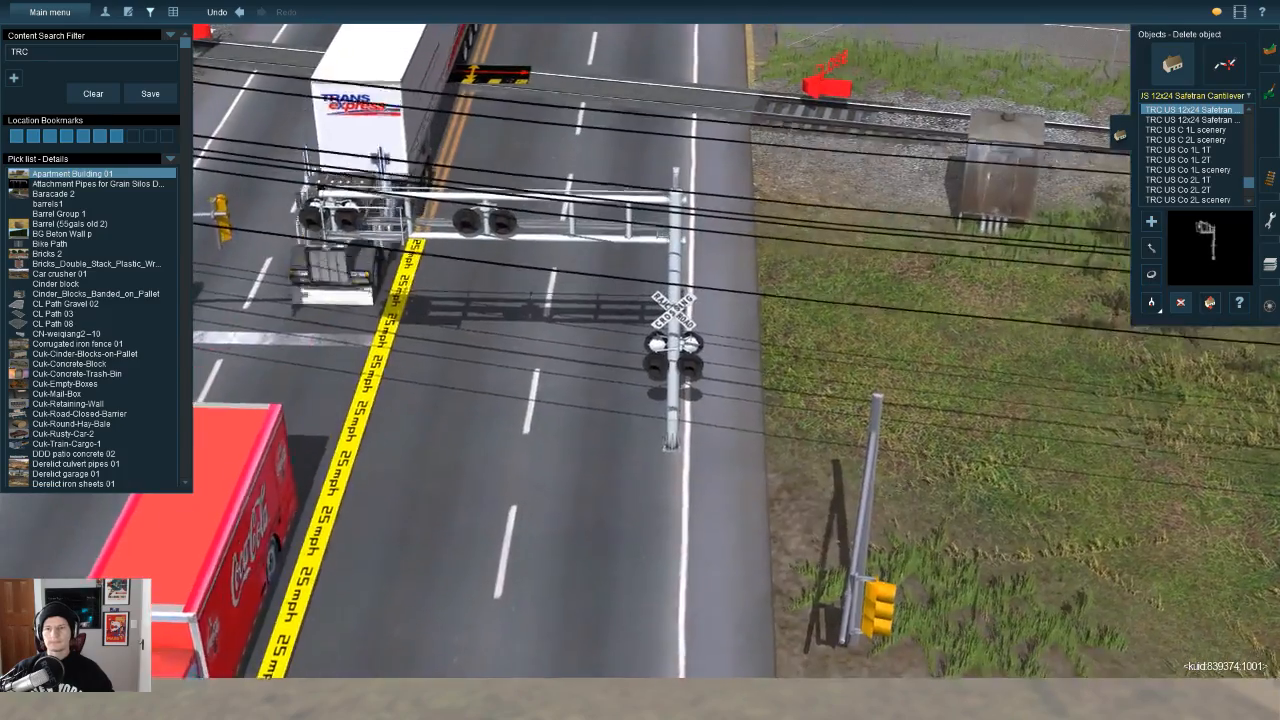
left_click_drag(677, 440, 762, 190)
right_click(762, 190)
key("Up")
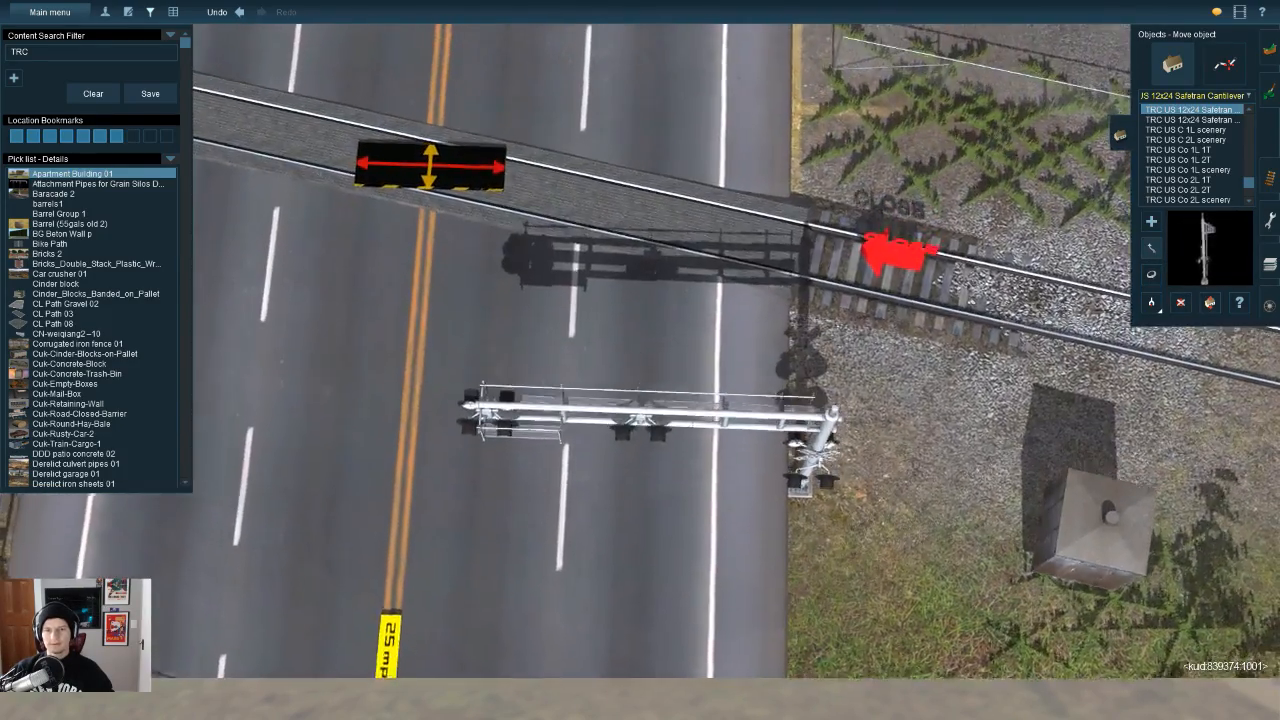
left_click_drag(824, 490, 826, 496)
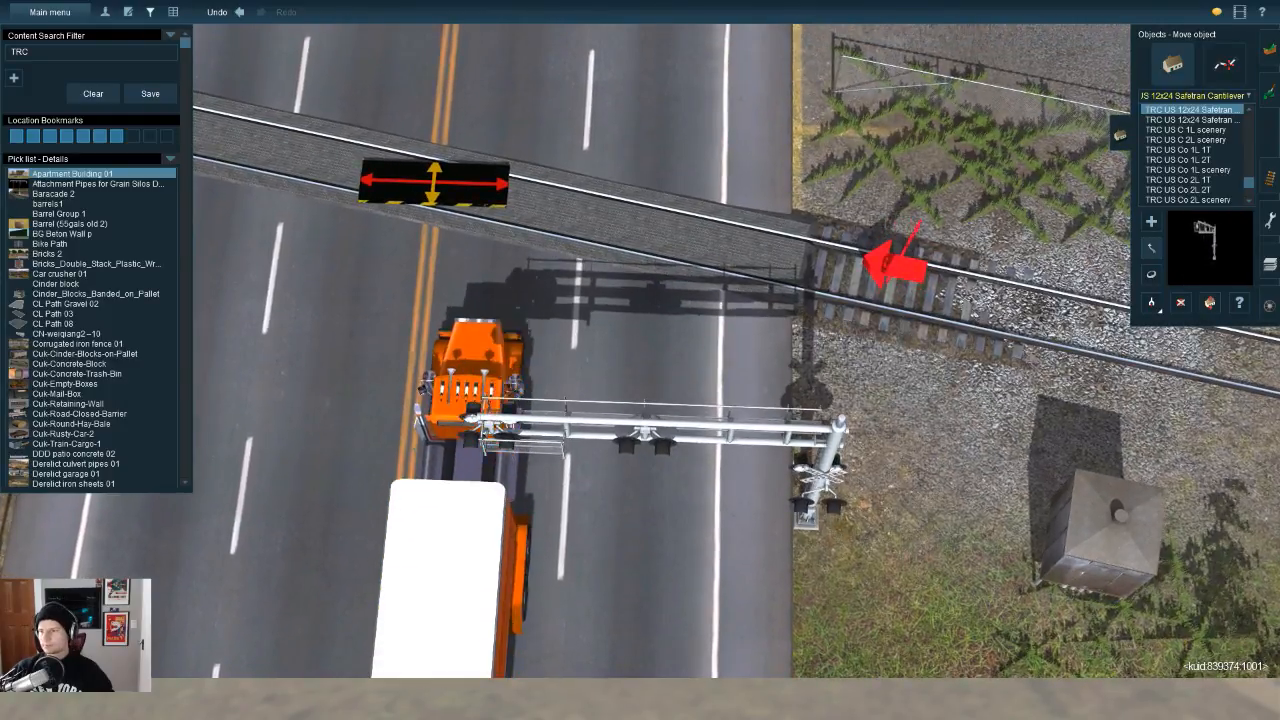
Step: Shift the Safetran cantilever slightly toward the road and raise it to a height of 0.10 m
key("h")
left_click_drag(826, 496, 826, 485)
key("Down")
key("Down")
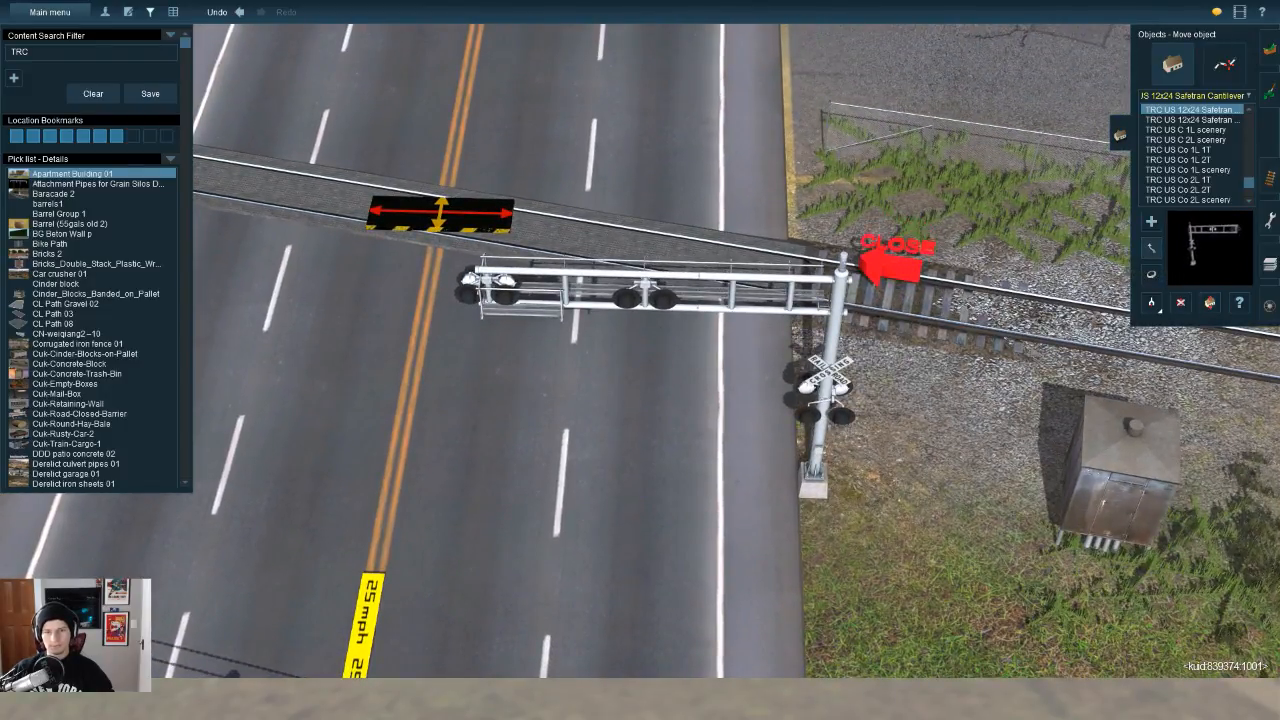
left_click_drag(785, 482, 772, 488)
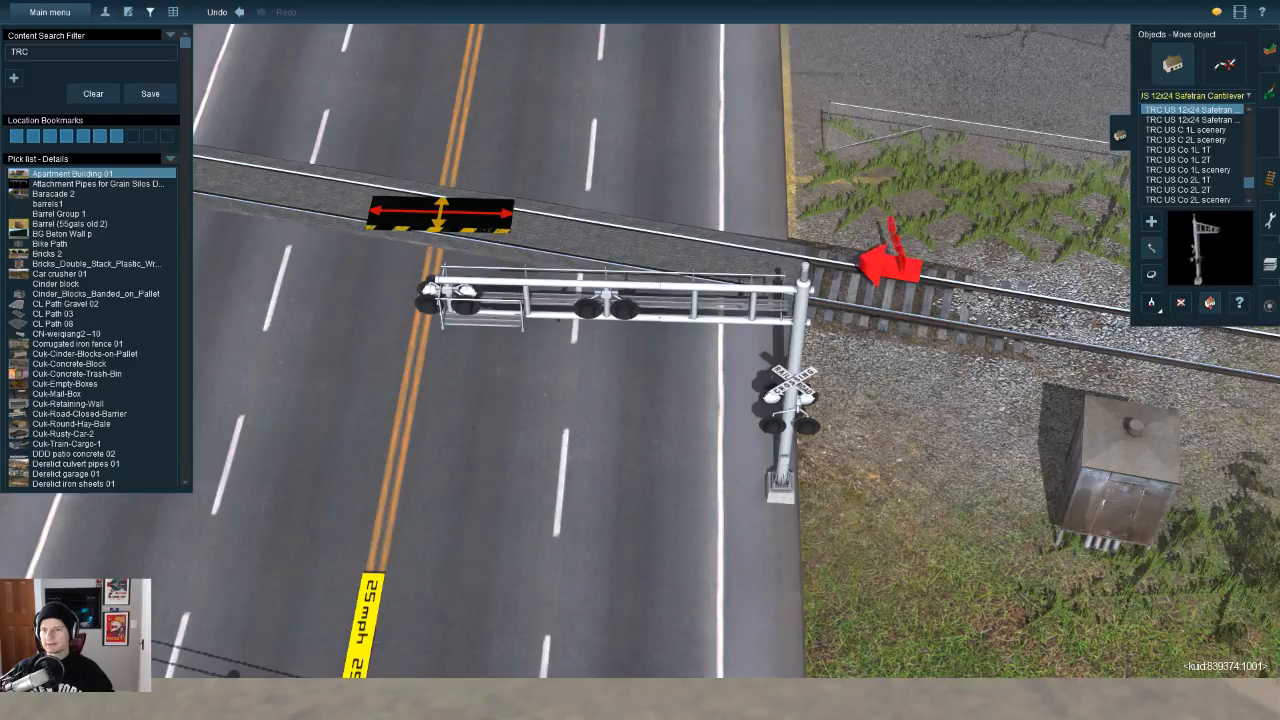
left_click_drag(782, 492, 792, 457)
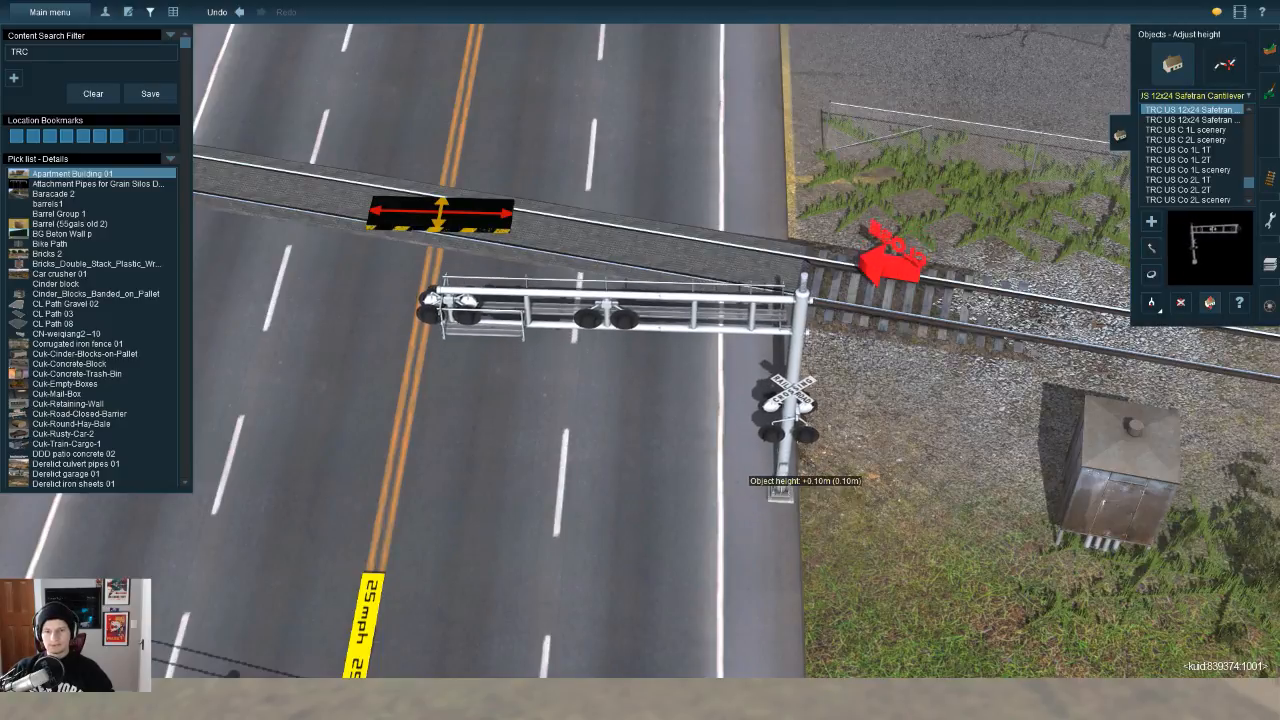
Step: Nudge the raised Safetran cantilever along the road edge, slightly away from the tracks
key("Down")
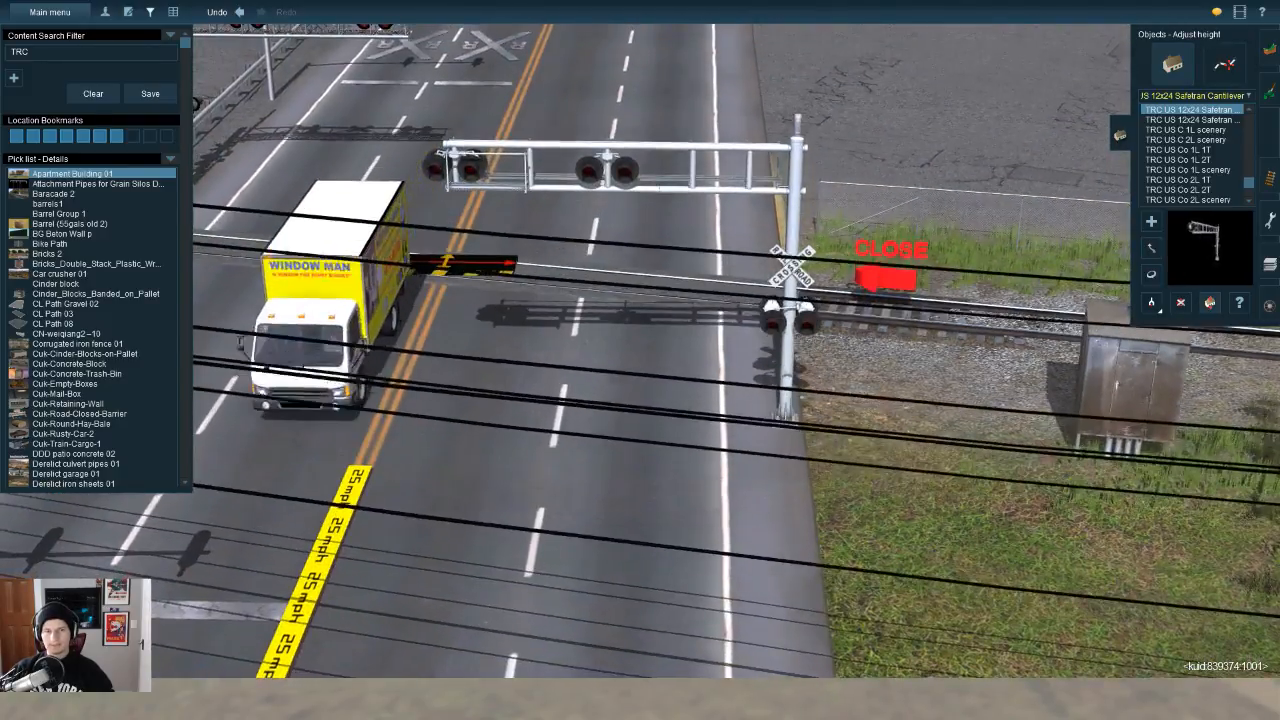
key("Up")
key("m")
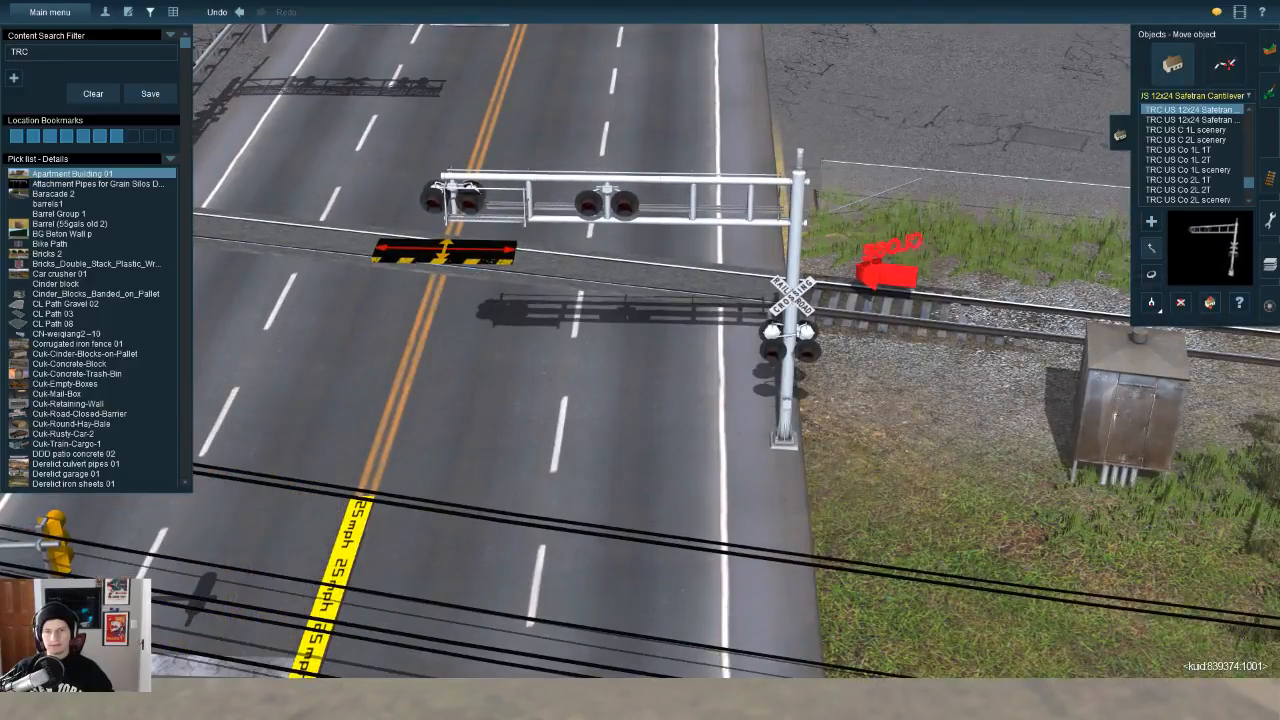
key("Up")
left_click_drag(784, 466, 783, 503)
key("Right")
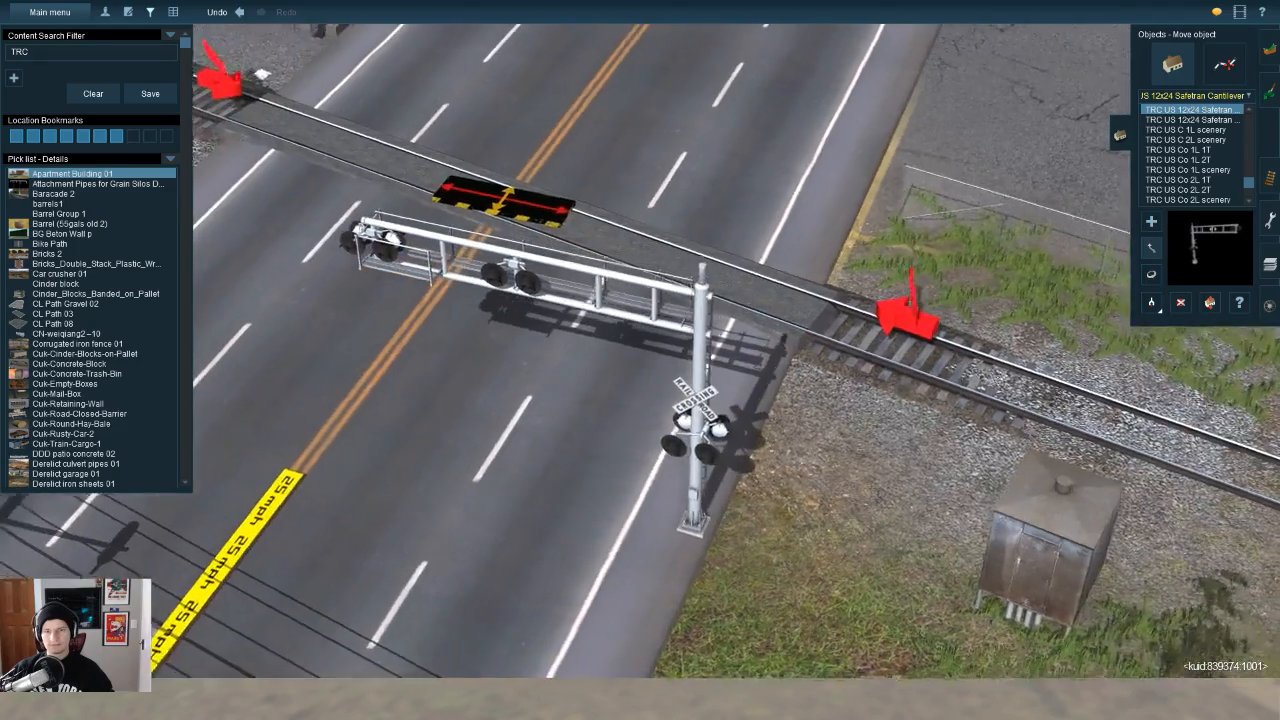
Step: Sample the placed Safetran cantilever, add a copy beside the gated cantilever across the tracks, and rotate it to 270.0°
key("g")
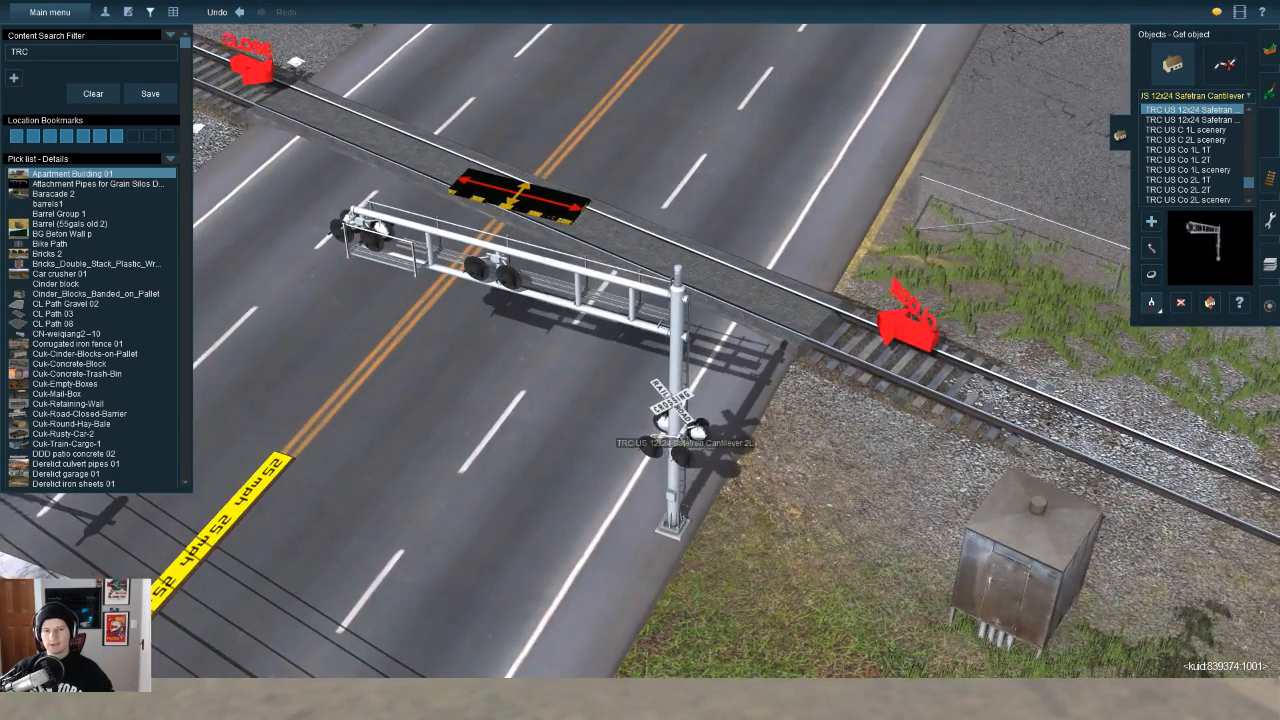
left_click(684, 432)
key("Right")
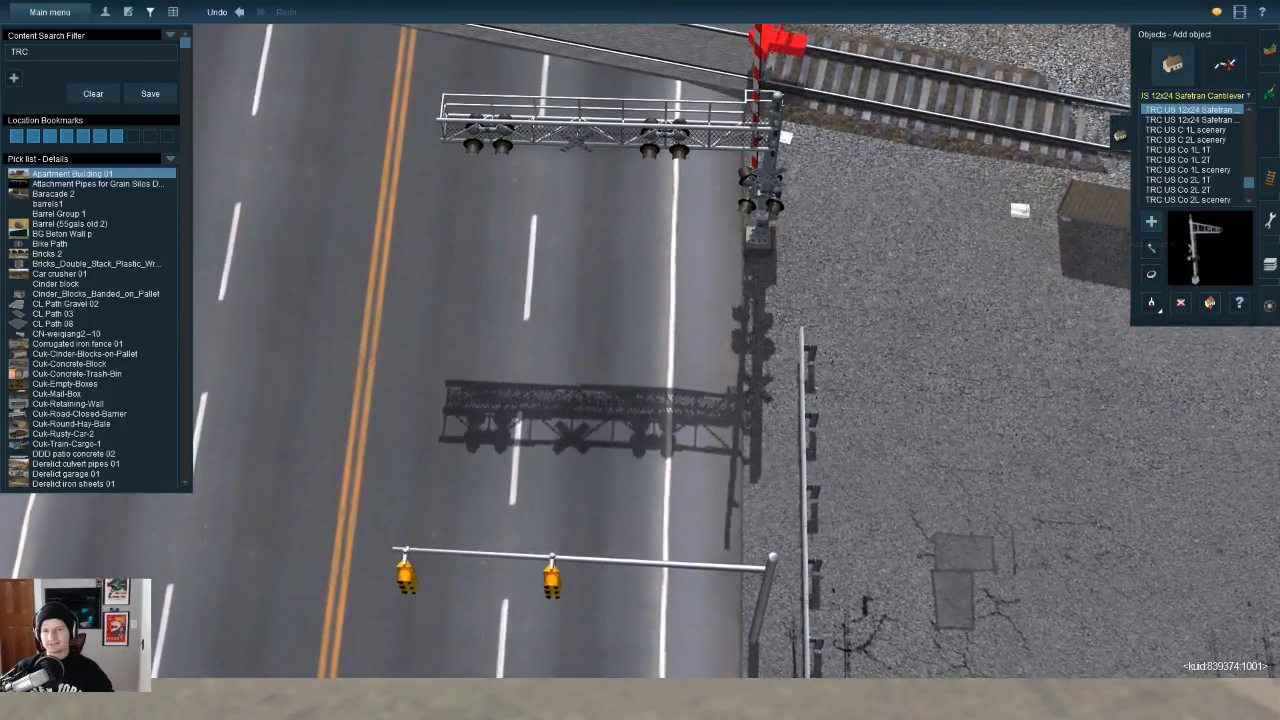
left_click(772, 380)
key("Up")
key("r")
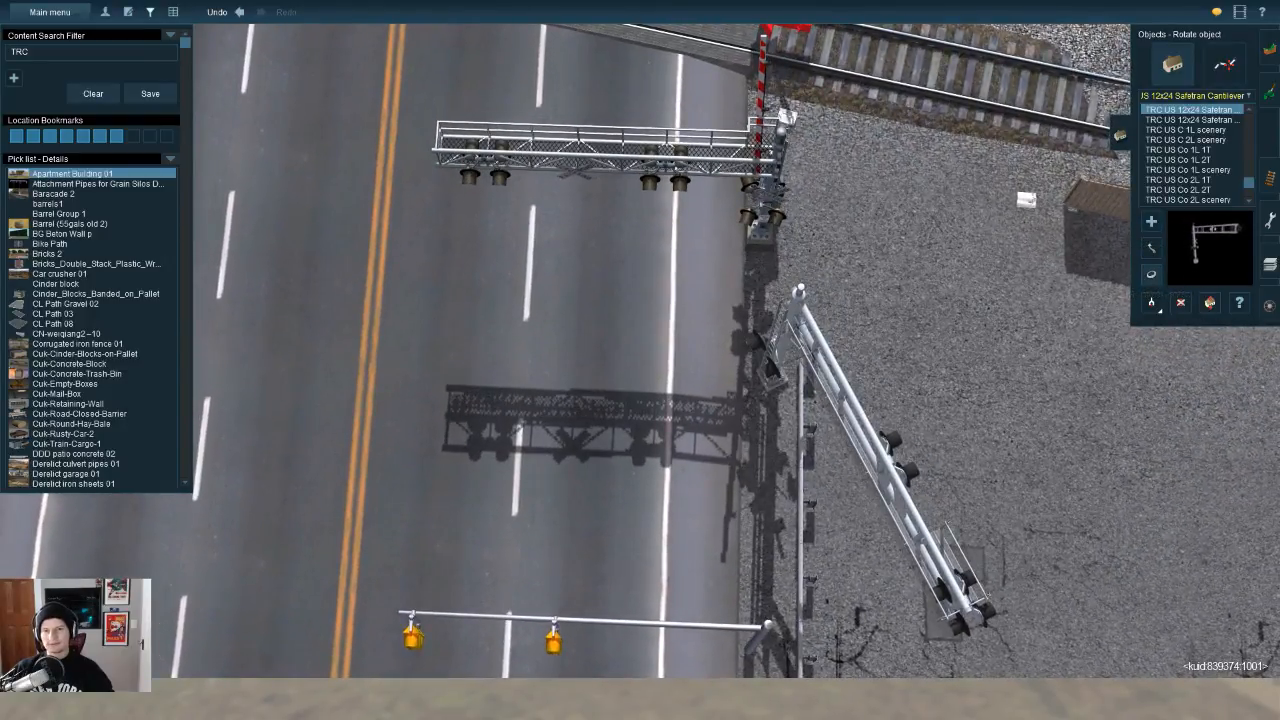
left_click_drag(770, 362, 557, 352)
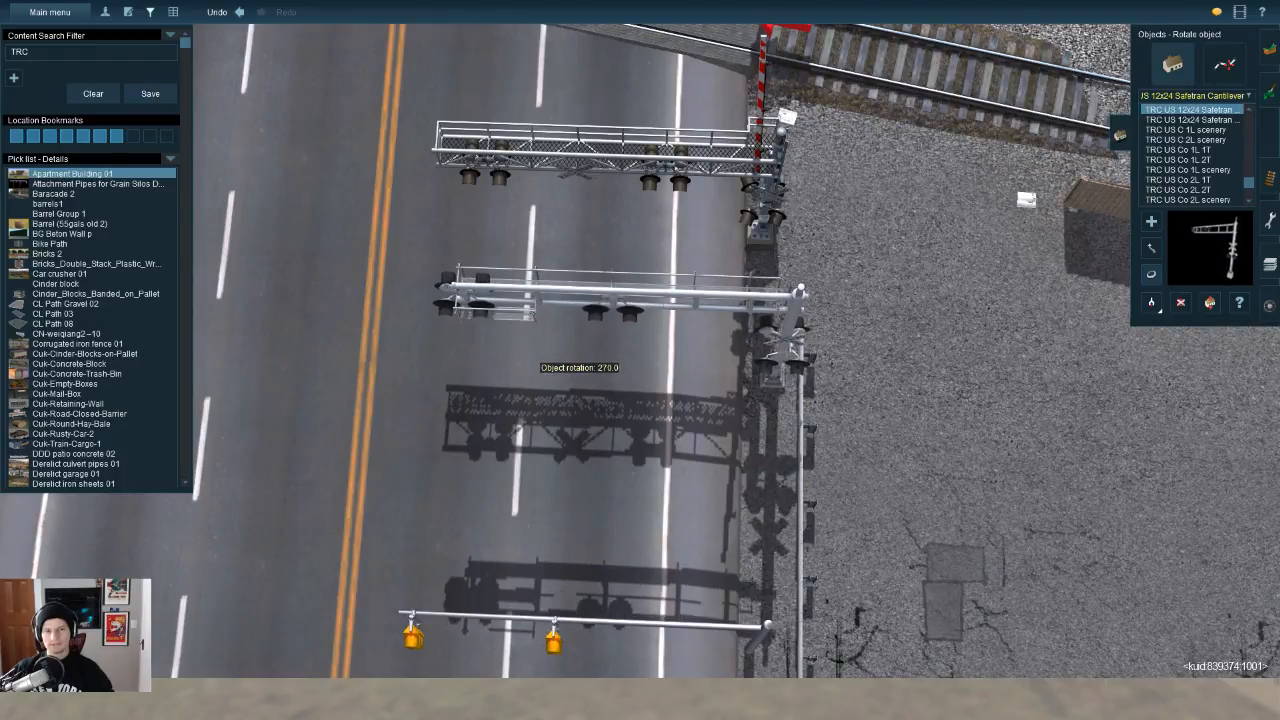
Step: Look up the crossing name of the second gated cantilever and give the new Safetran copy the same name, 9&3
right_click_drag(1229, 583, 1259, 638)
left_click(1239, 302)
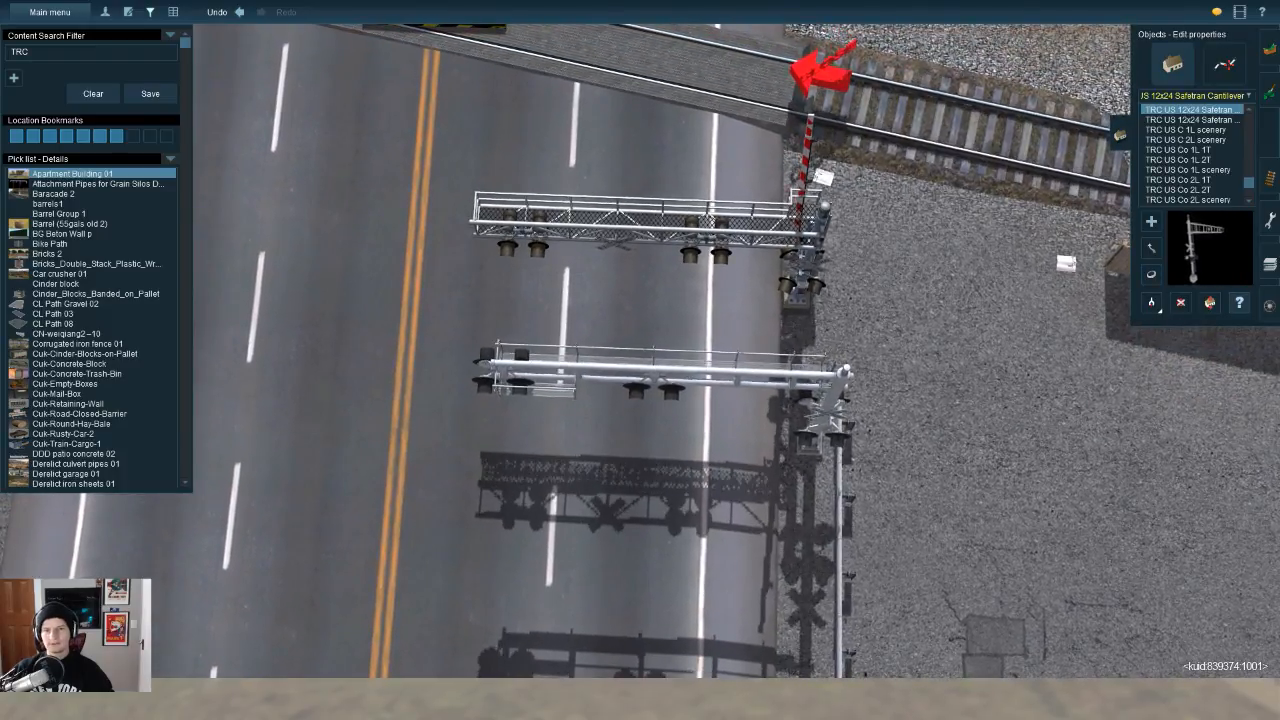
left_click(806, 268)
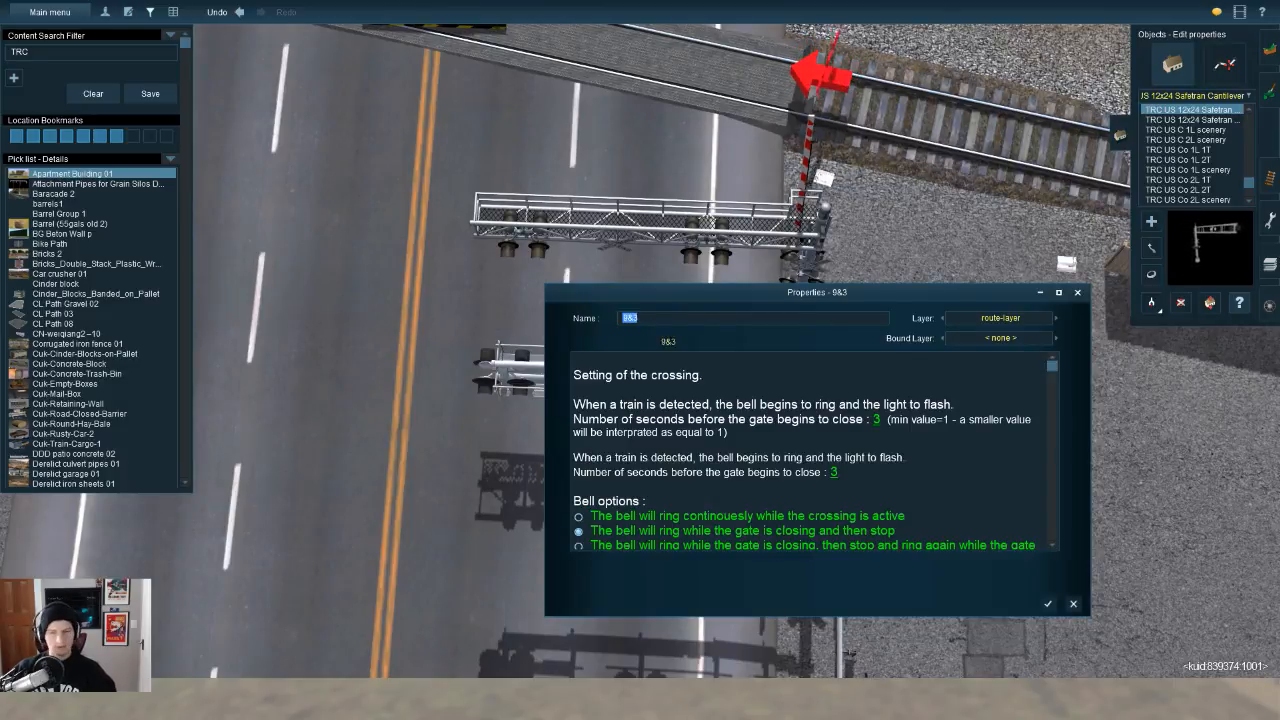
key("Escape")
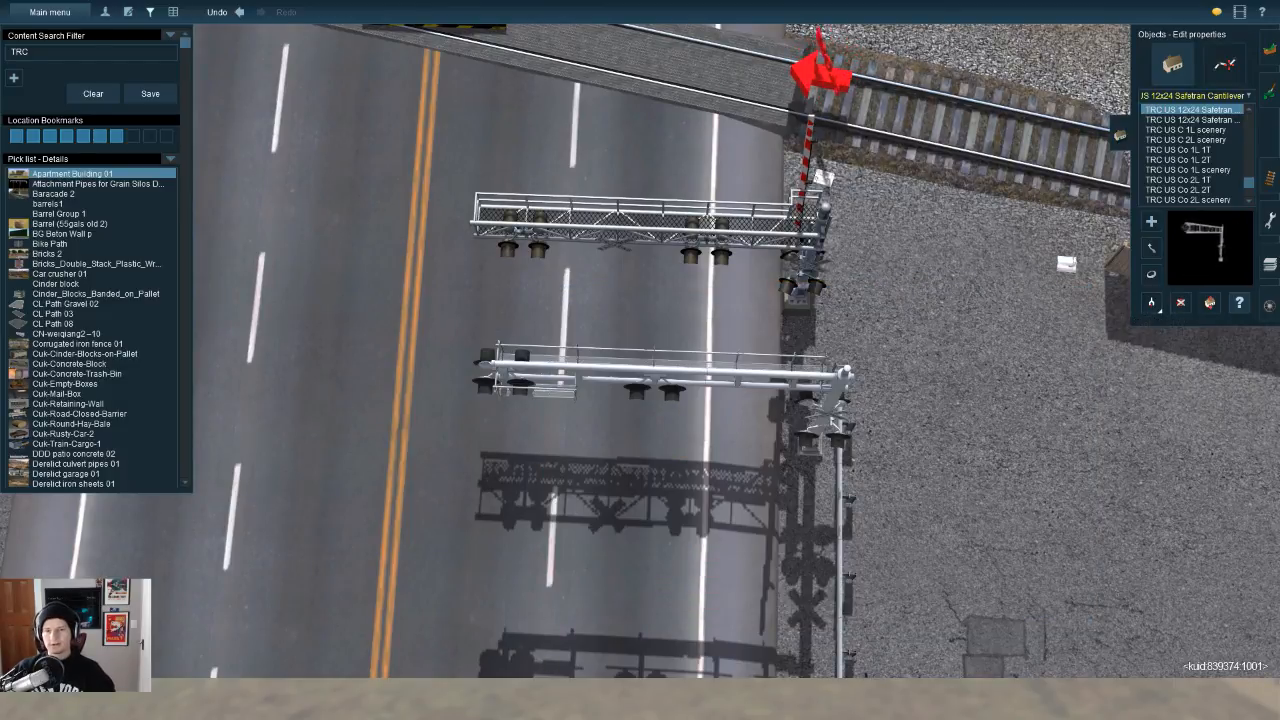
left_click(818, 448)
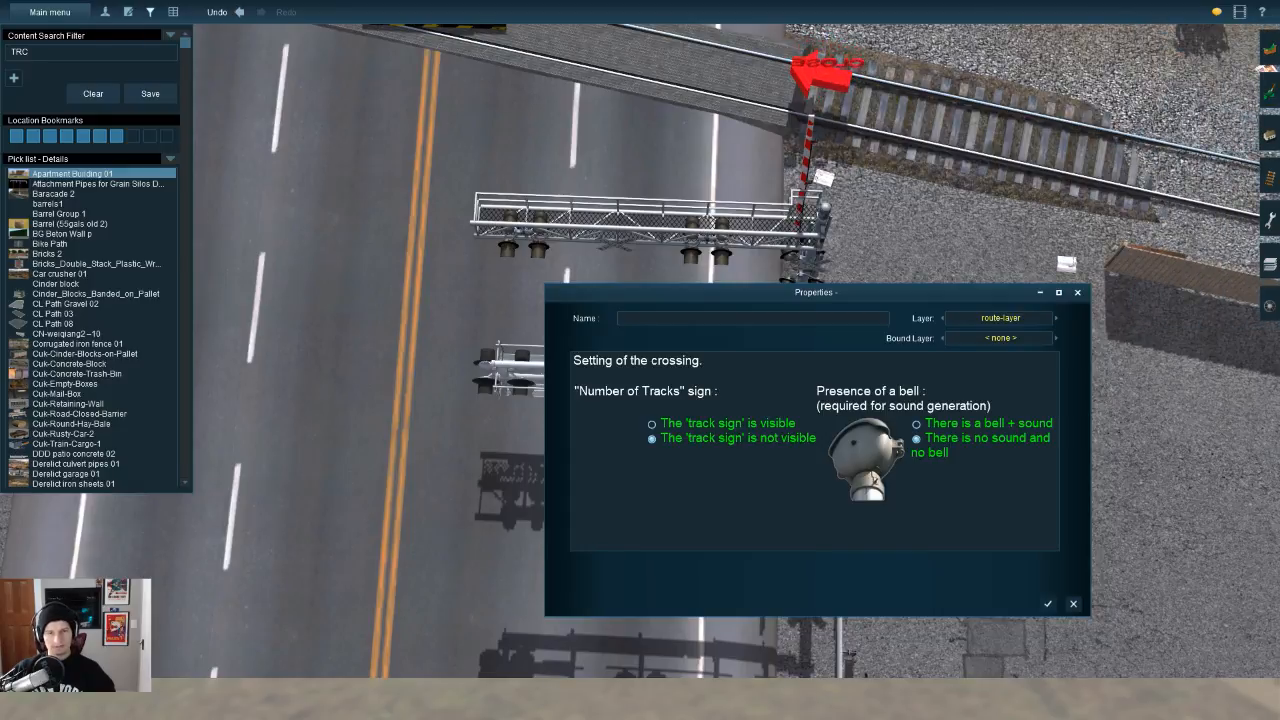
left_click(1270, 135)
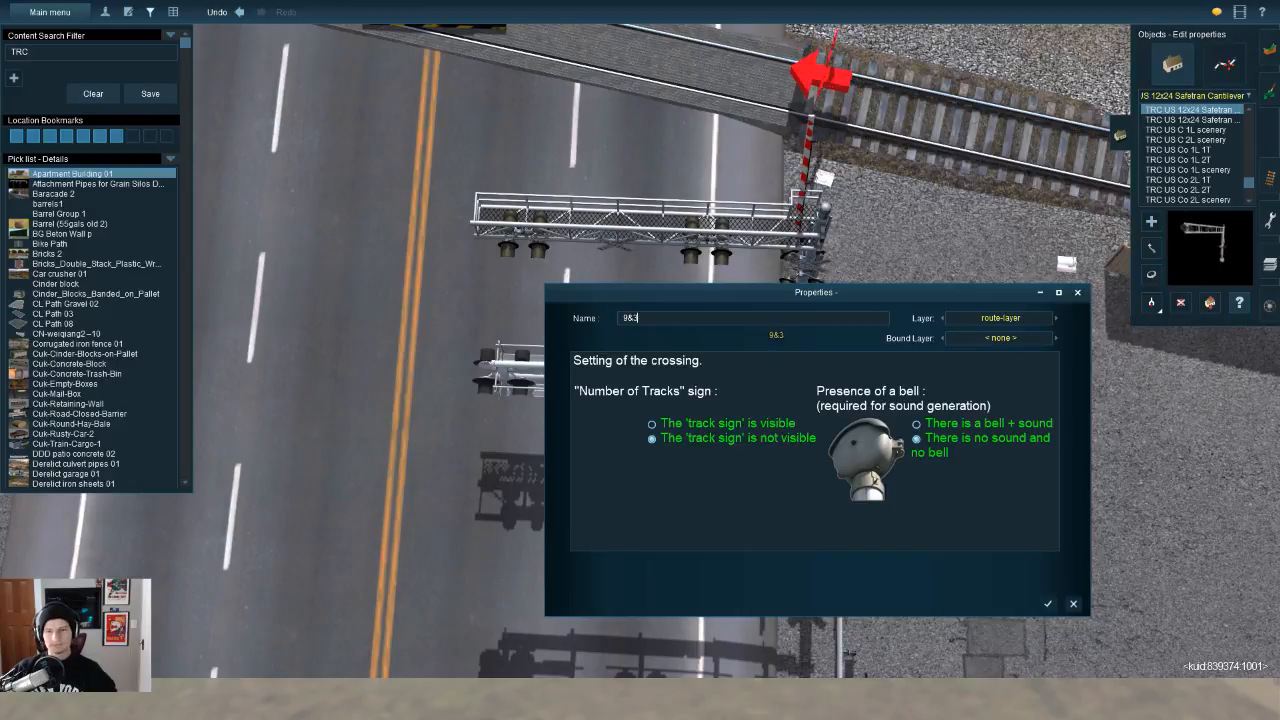
key("Return")
key("Return")
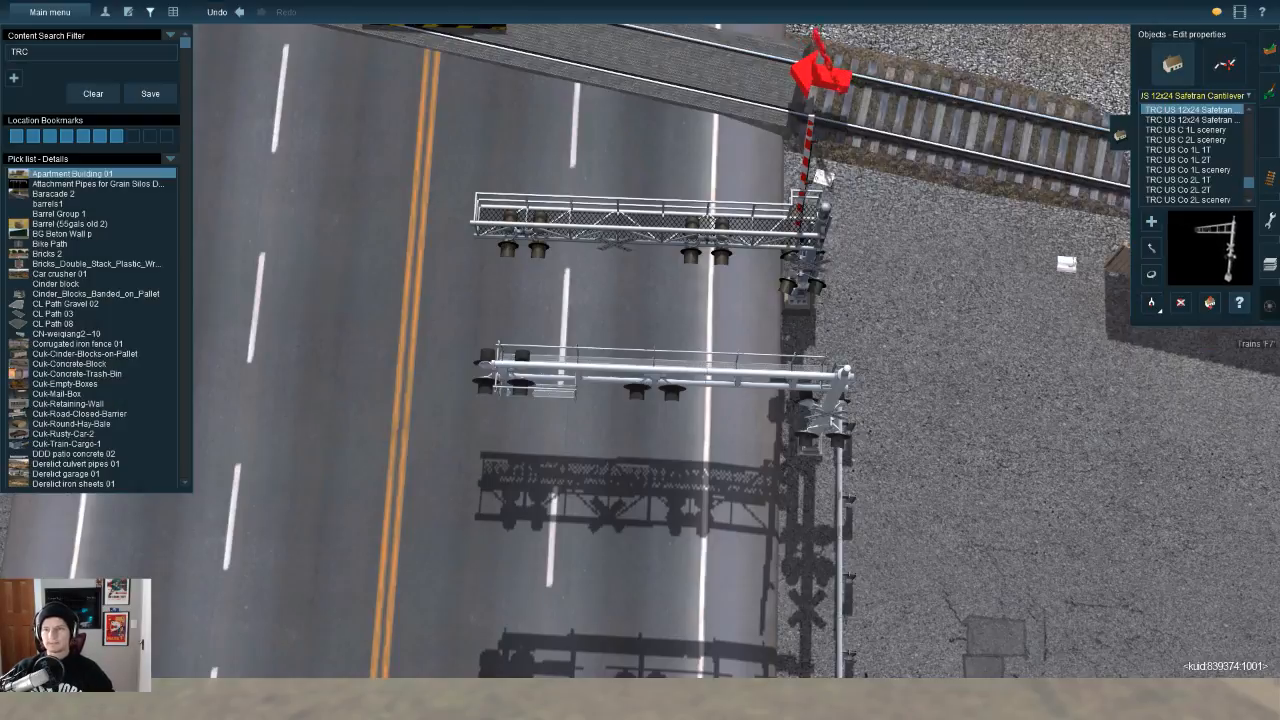
Step: Delete the second gated cantilever and move the Safetran copy into its place at the road edge
left_click(823, 177)
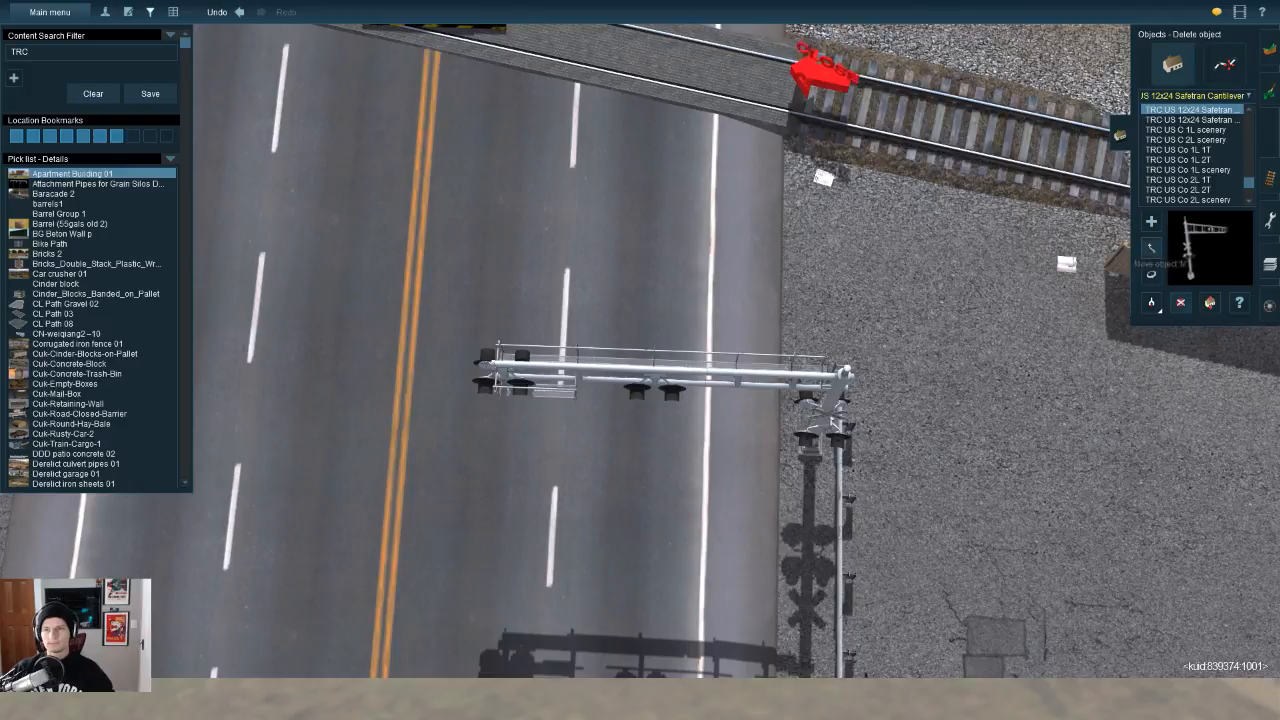
left_click_drag(808, 456, 755, 308)
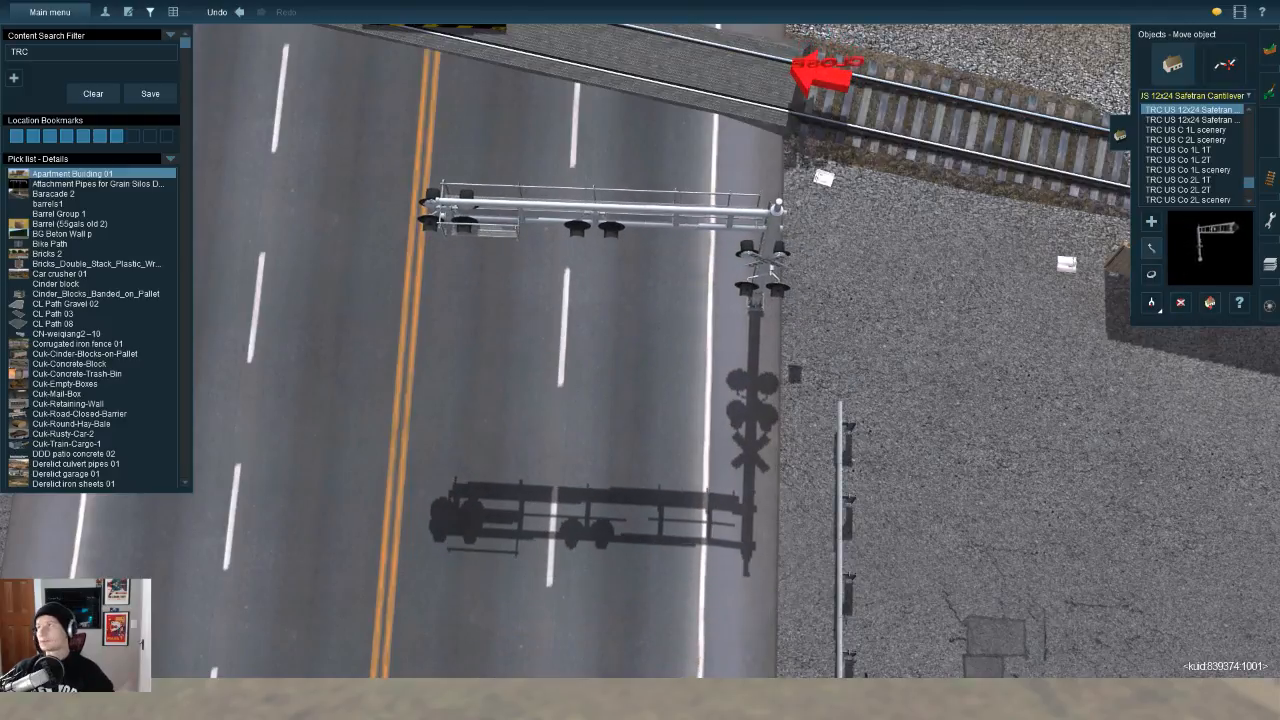
Step: Raise the second Safetran cantilever slightly and nudge it along the road edge toward the tracks
right_click_drag(755, 308, 820, 655)
key("h")
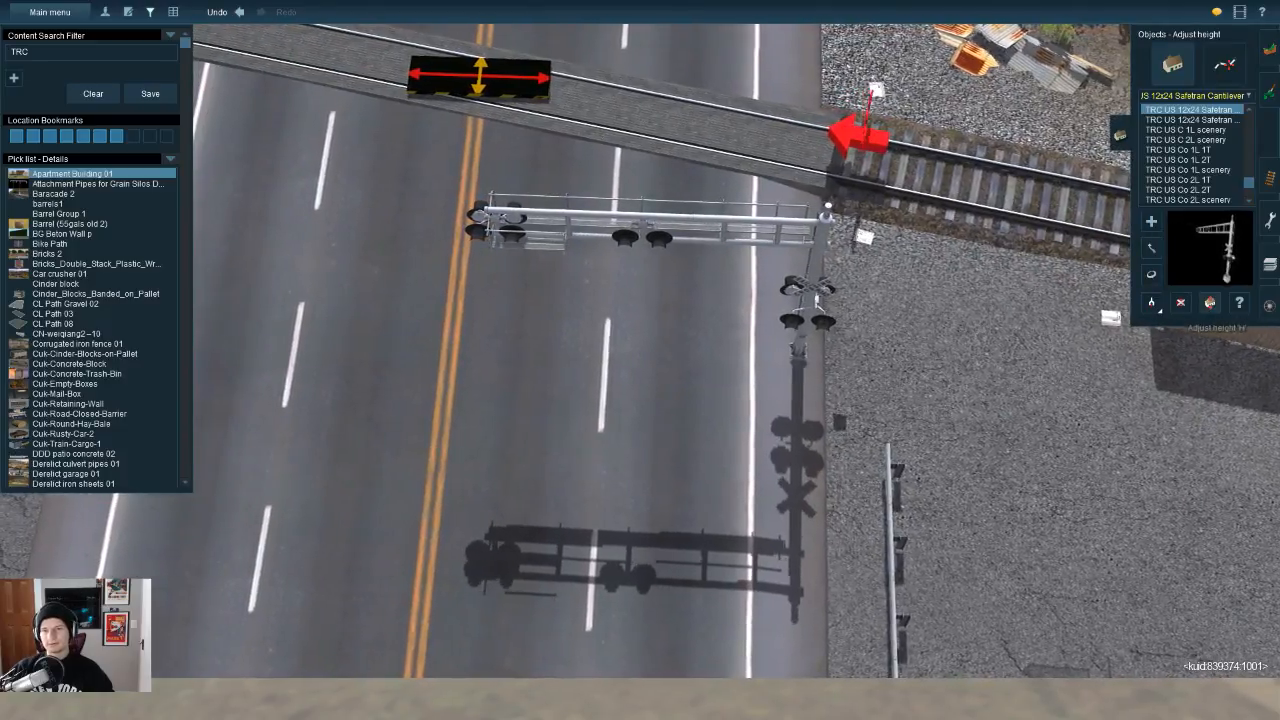
left_click_drag(802, 345, 802, 335)
right_click_drag(802, 335, 802, 272)
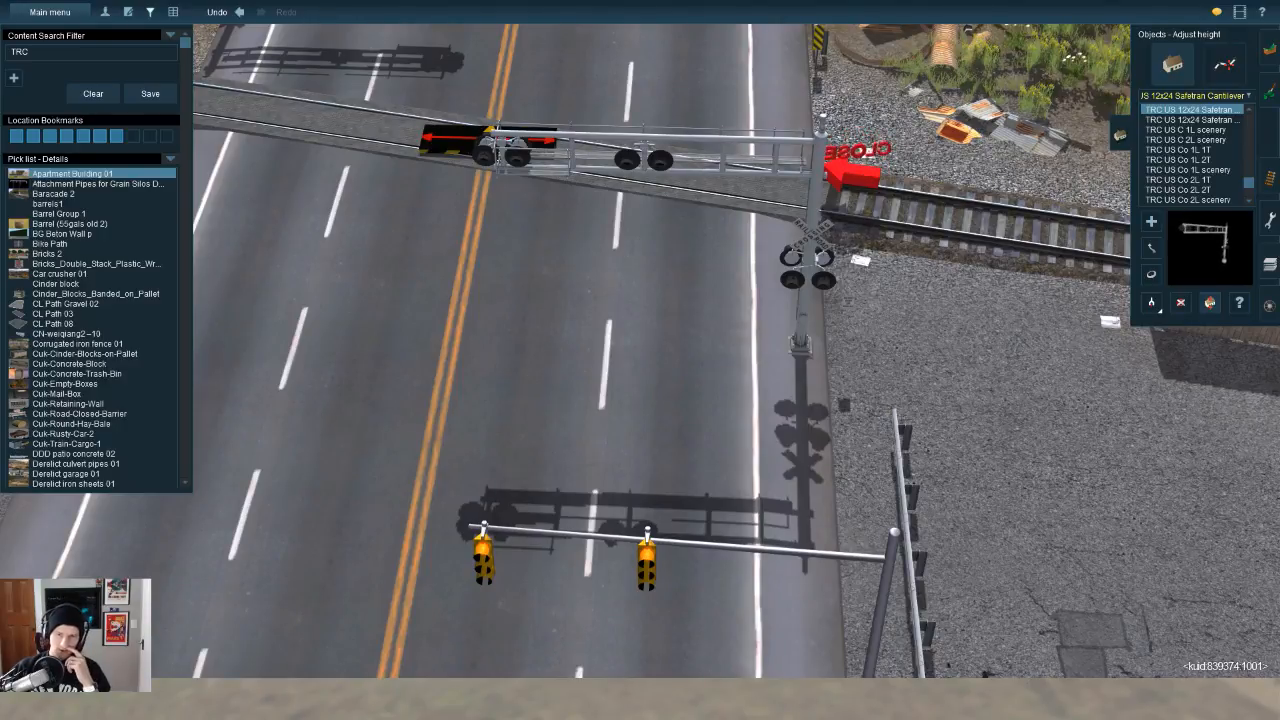
mouse_move(800, 345)
left_mouse_down()
mouse_move(857, 351)
mouse_move(808, 336)
left_mouse_up()
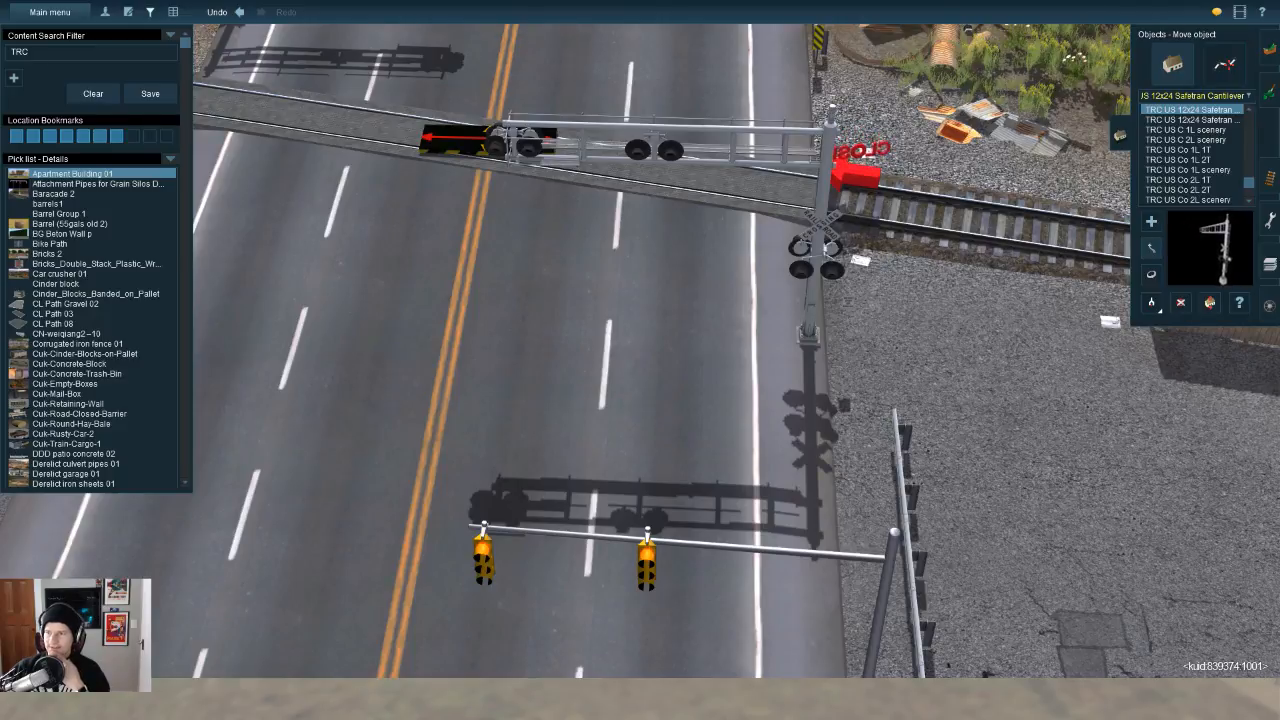
Step: Check the crossing name and the track sign and bell settings of the 9&3 Safetran cantilever, and close the properties
right_click_drag(842, 258, 1246, 622)
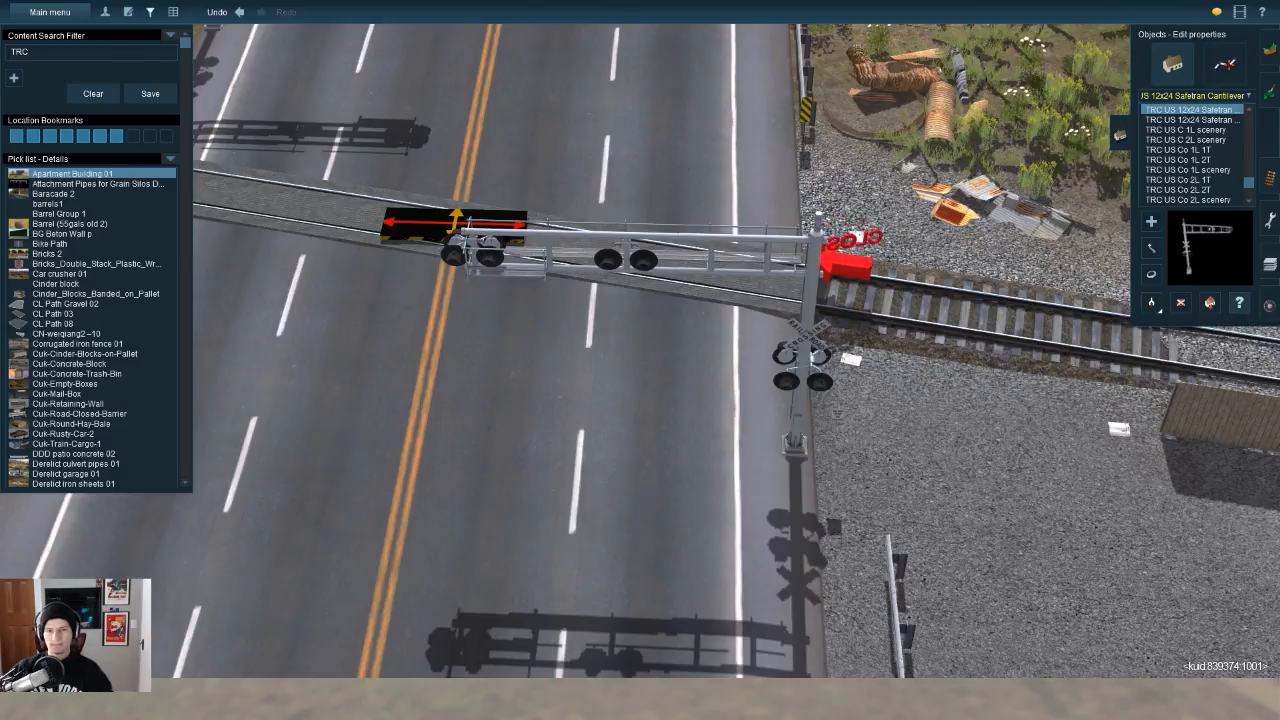
left_click(850, 357)
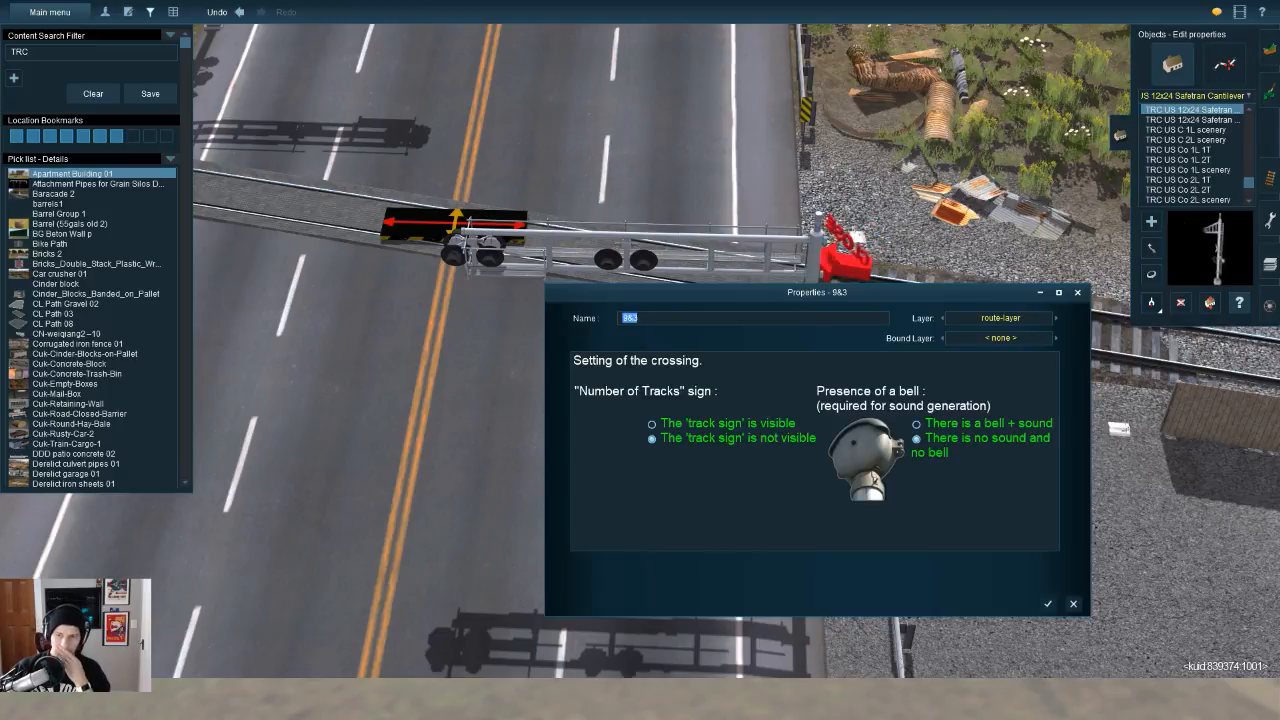
key("Return")
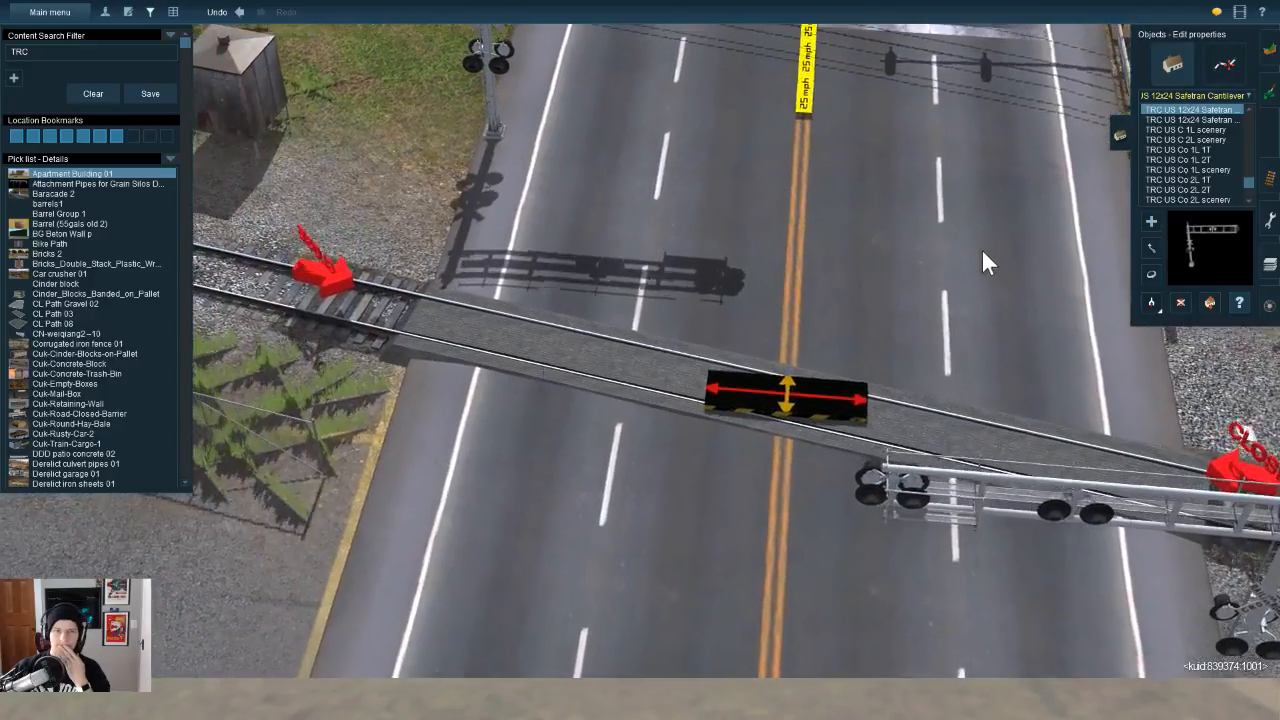
left_click(981, 248)
left_click(1073, 604)
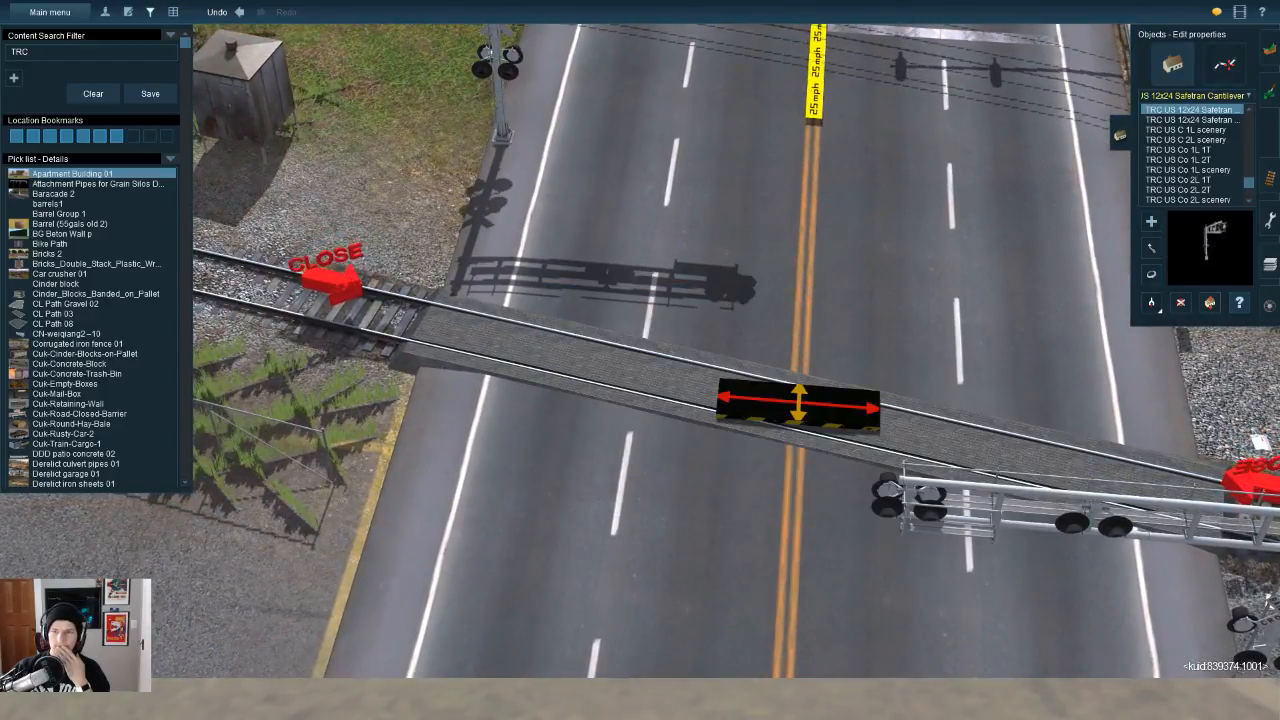
Step: Check the names, radii, Stay Open options and attached objects of the crossing's 9&1 and 9&2 closure triggers
left_click(1270, 178)
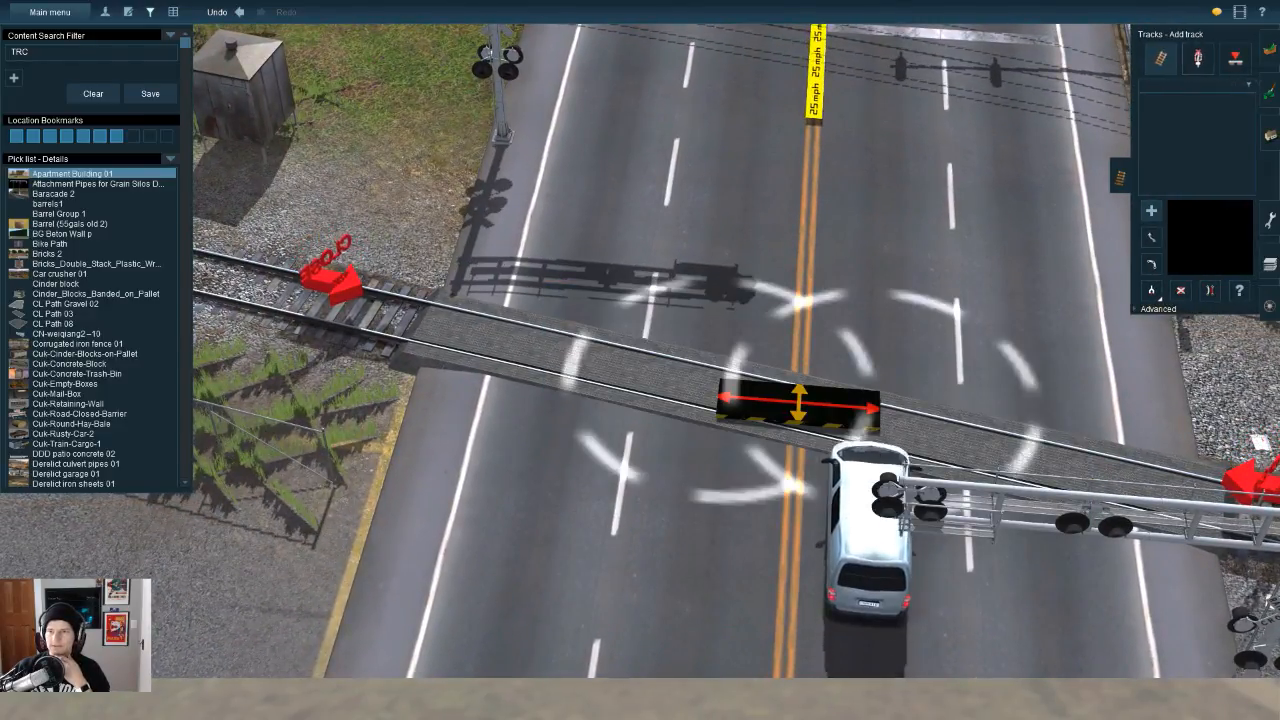
left_click(1201, 58)
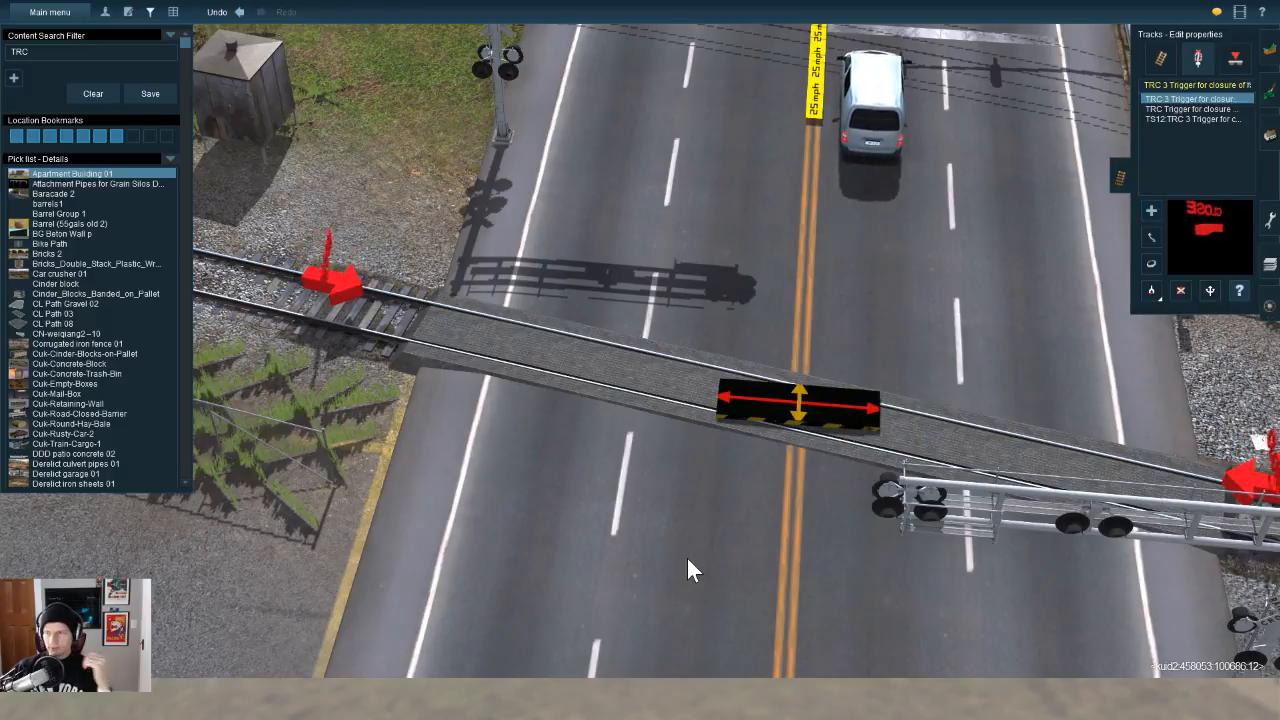
scroll(957, 640, "down", 3)
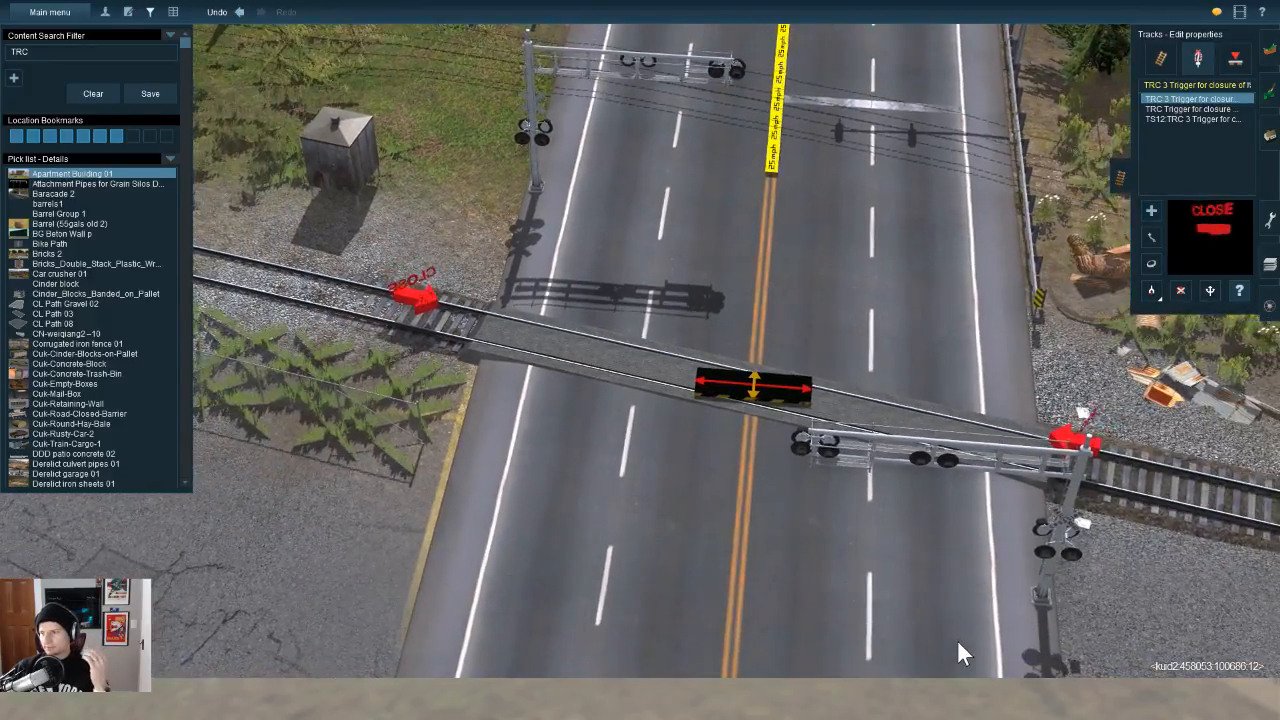
left_click(855, 599)
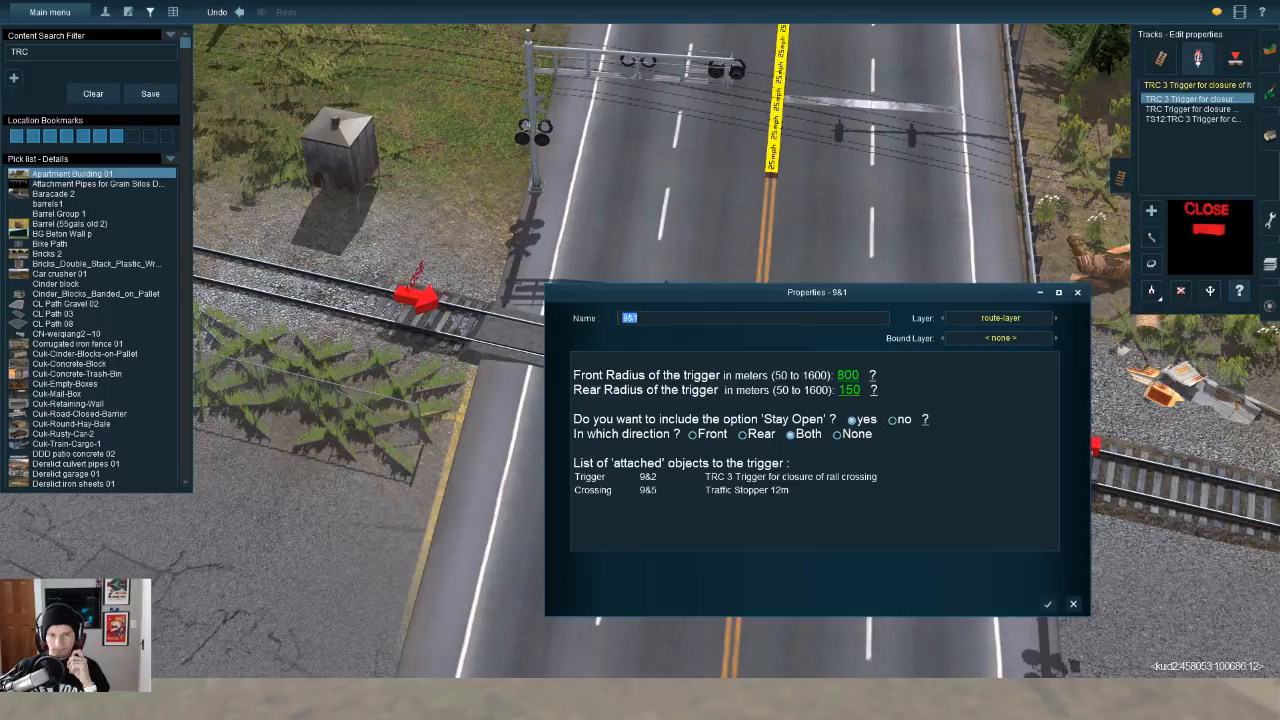
key("Escape")
left_click(810, 594)
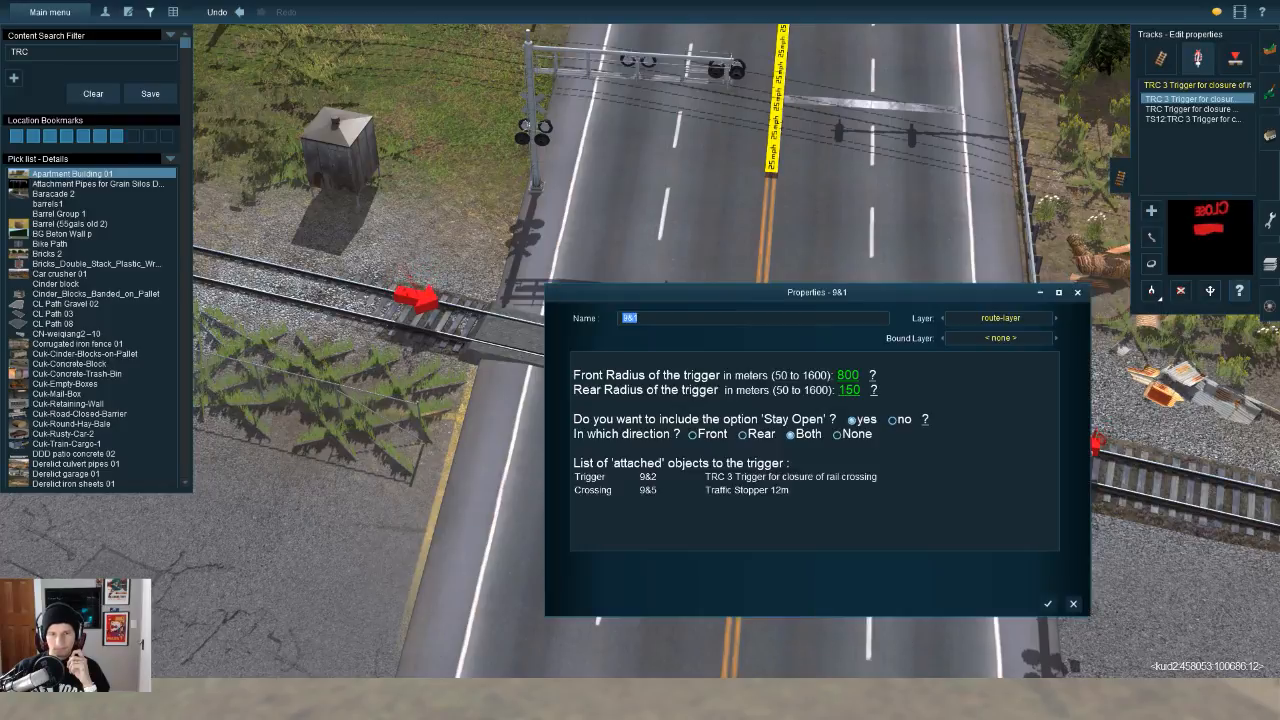
key("Escape")
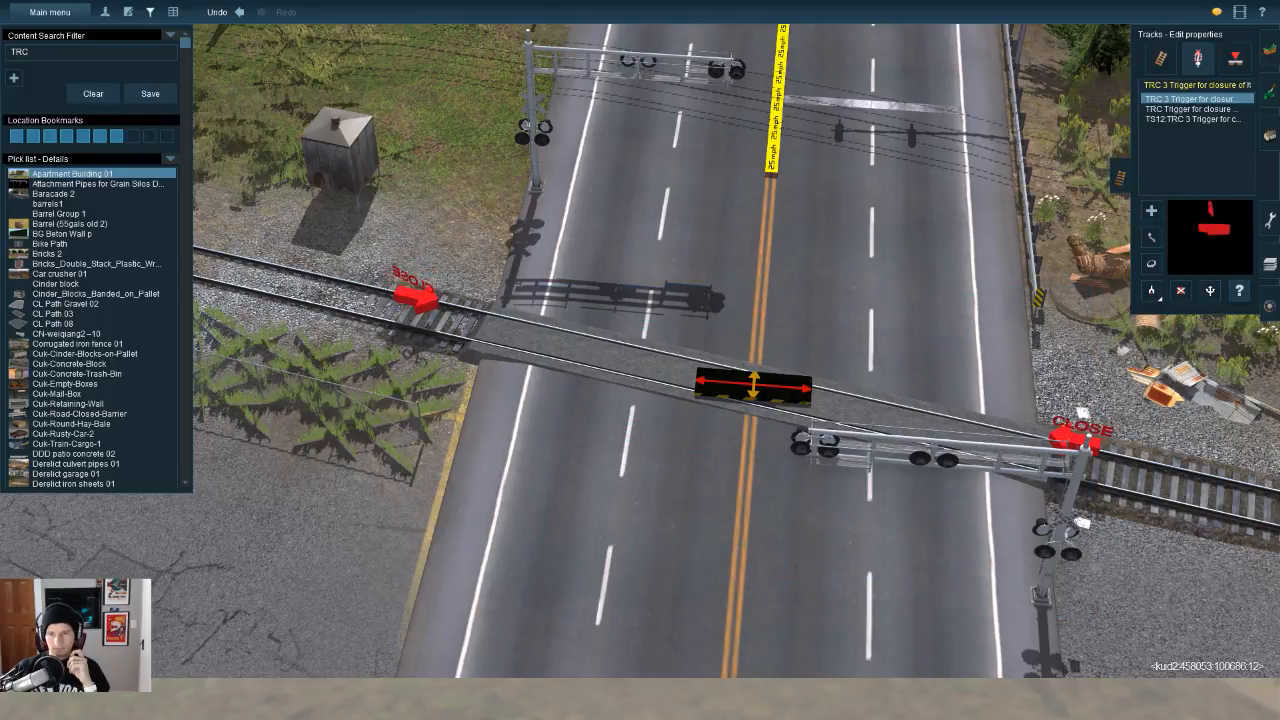
left_click(1074, 441)
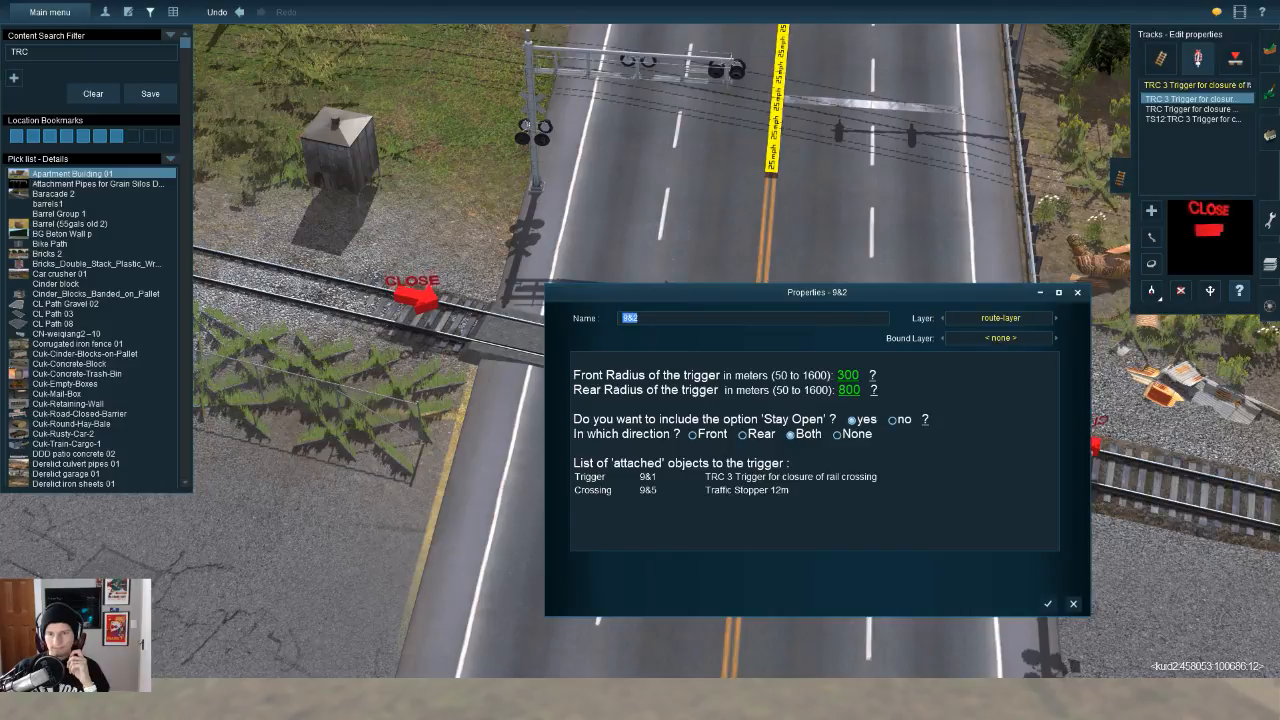
key("Escape")
Step: Check the crossing names and the track sign and bell settings of both Safetran cantilevers
left_click(1269, 135)
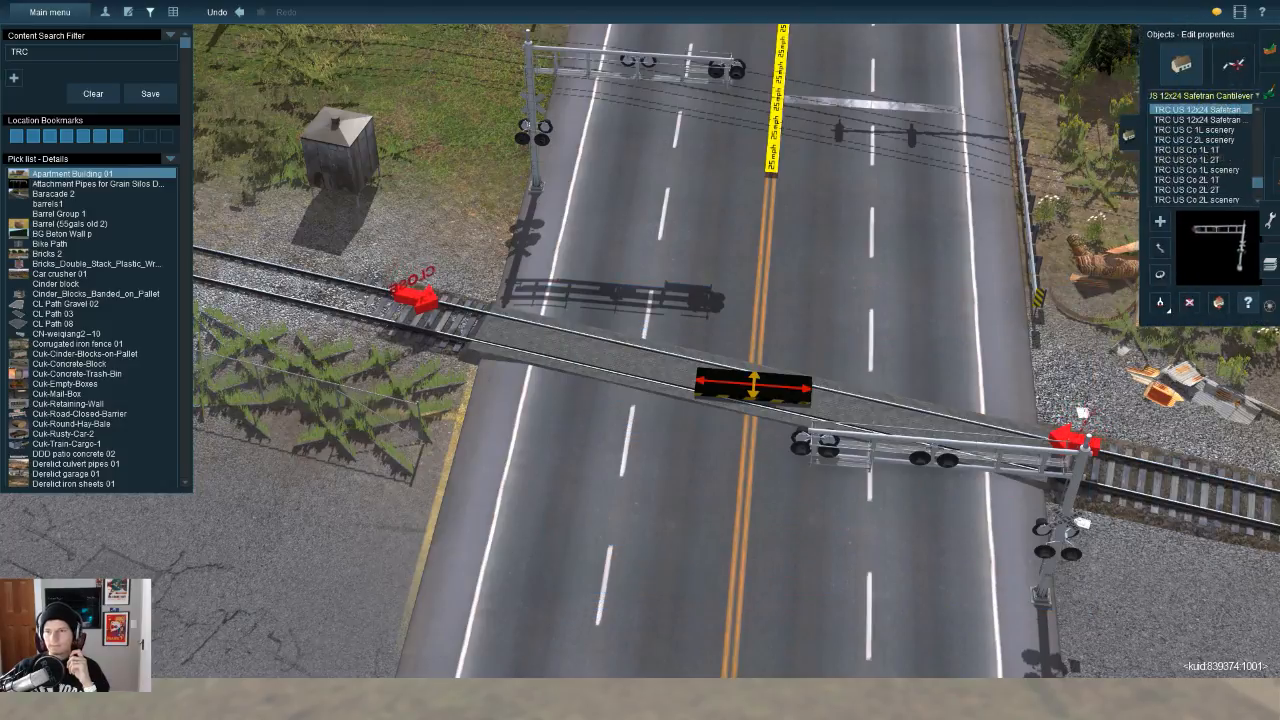
left_click(1083, 523)
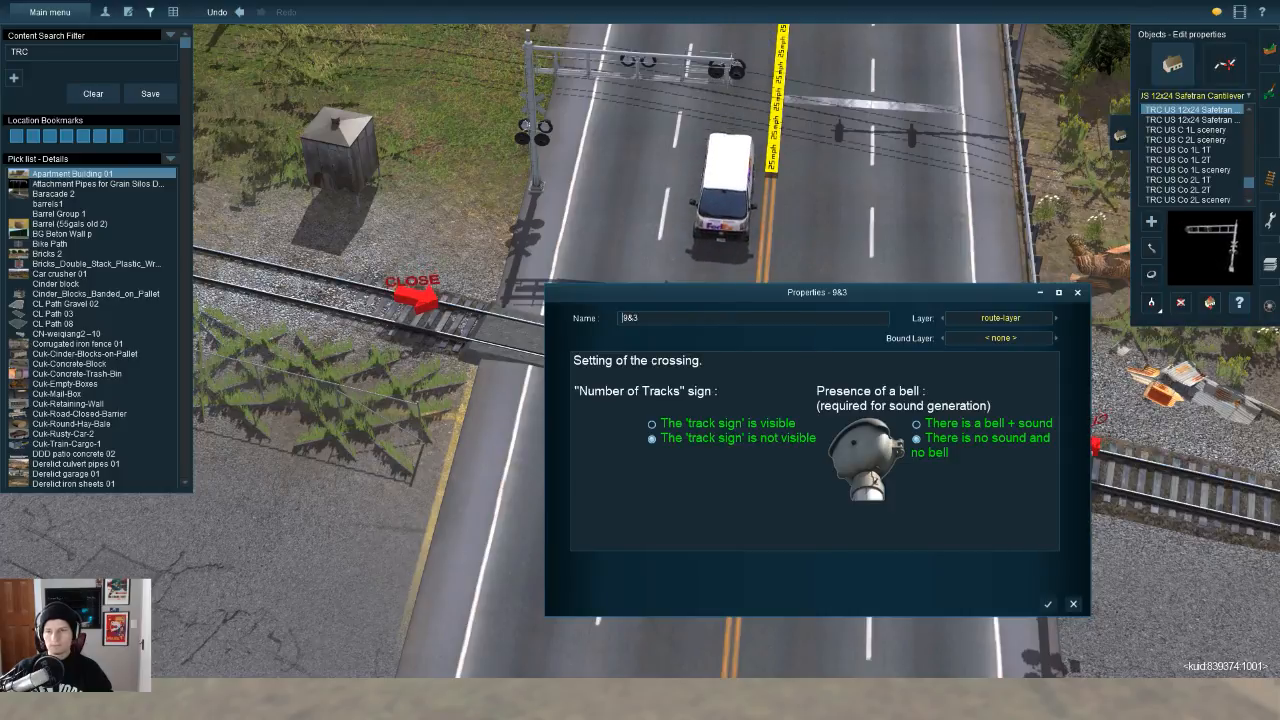
left_click(1073, 604)
left_click(1084, 240)
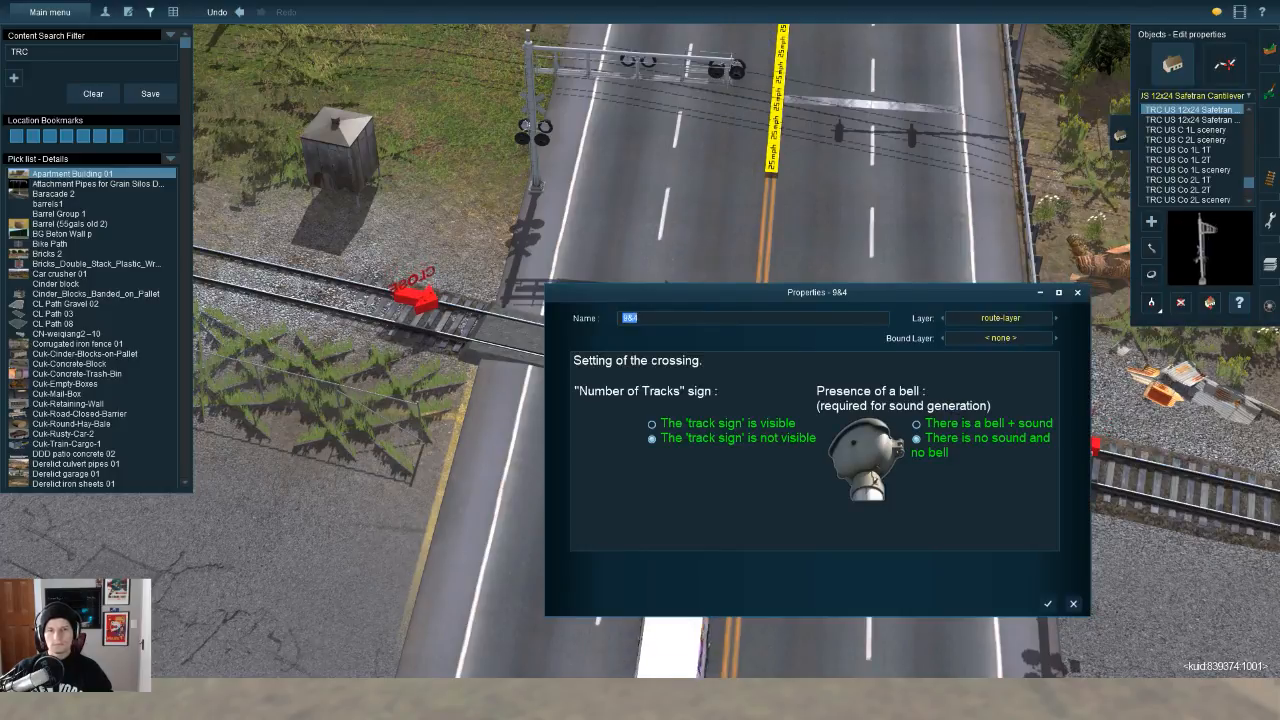
left_click(1073, 604)
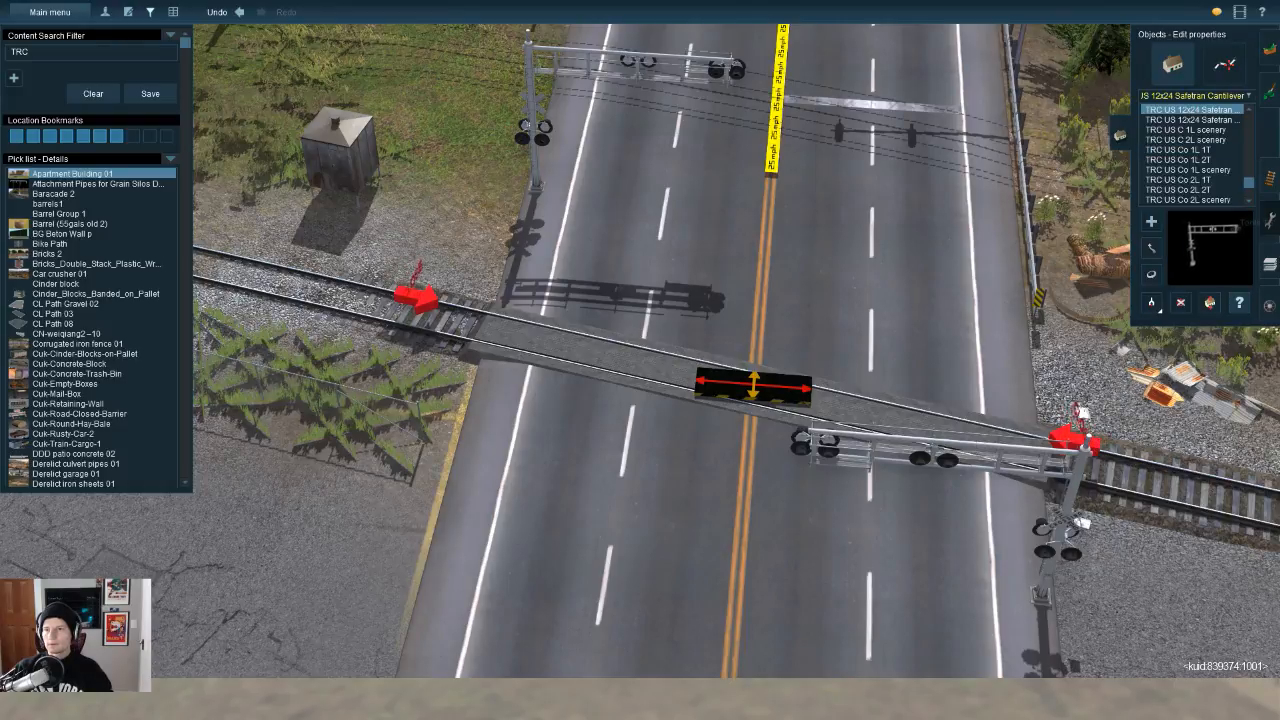
Step: Clear the TRC content filter and review the 9&2 closure trigger's radii and attached objects
left_click(1270, 178)
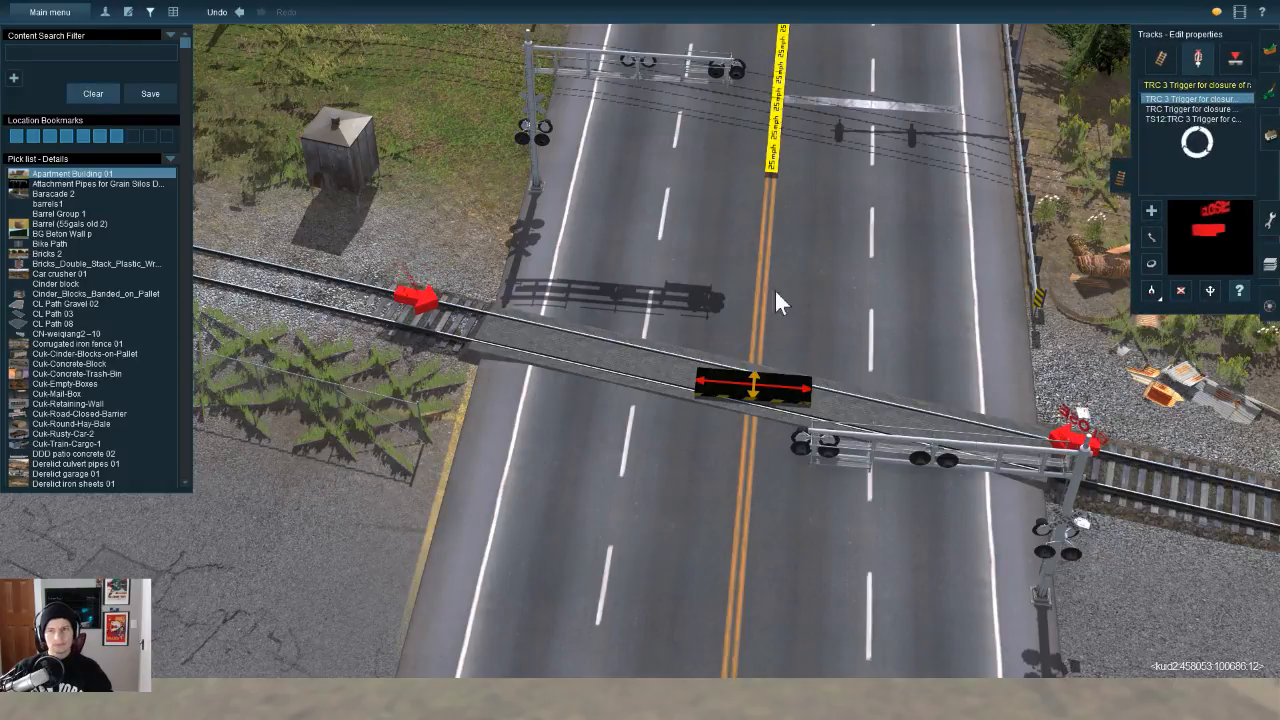
key("Up")
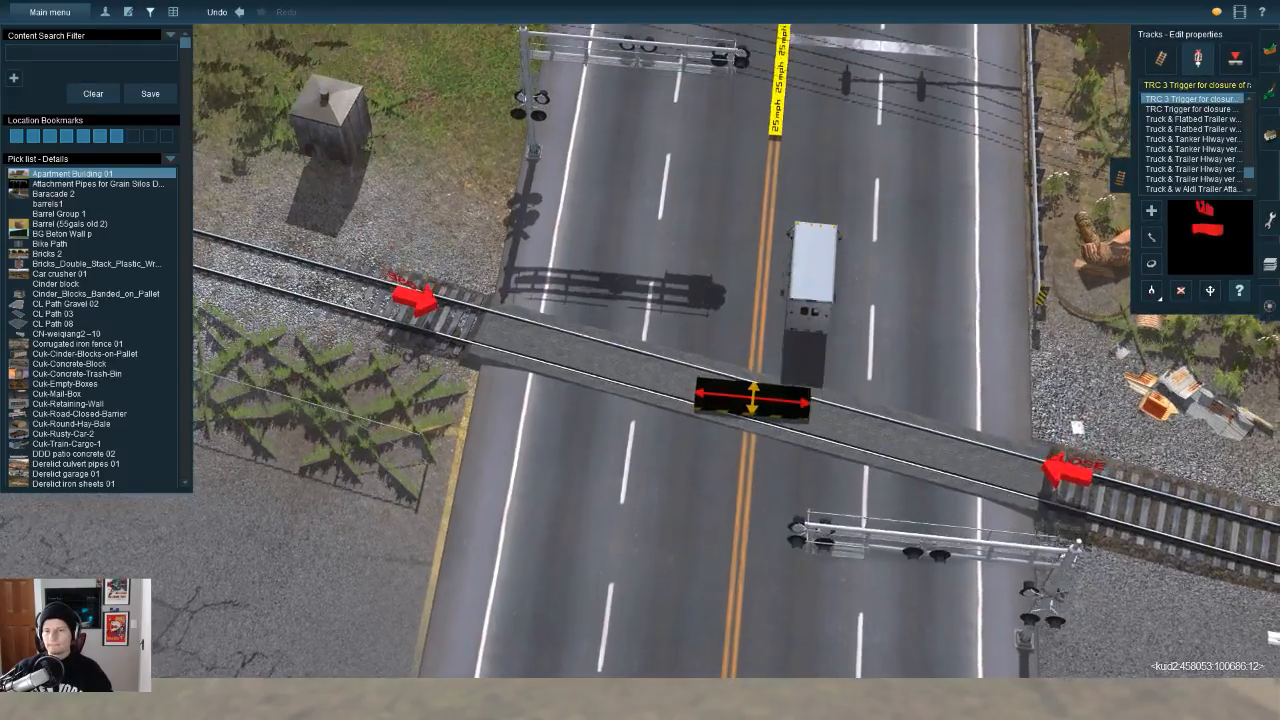
left_click(1071, 471)
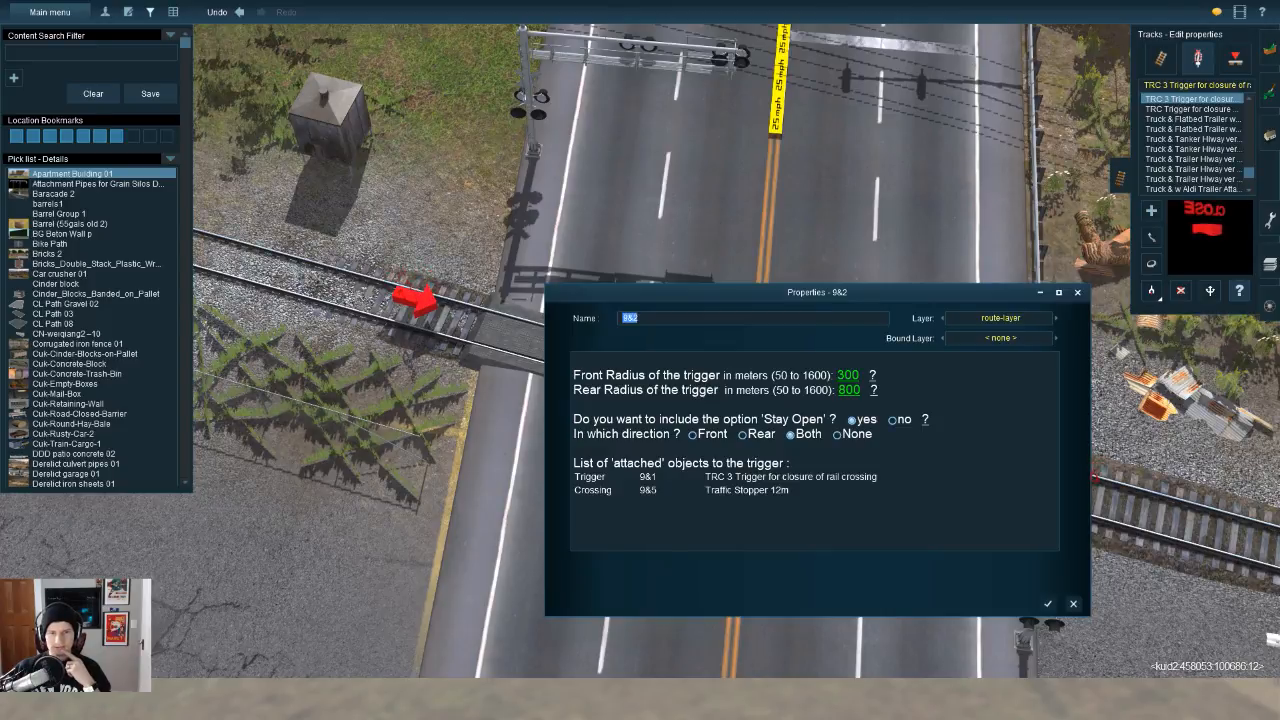
key("Escape")
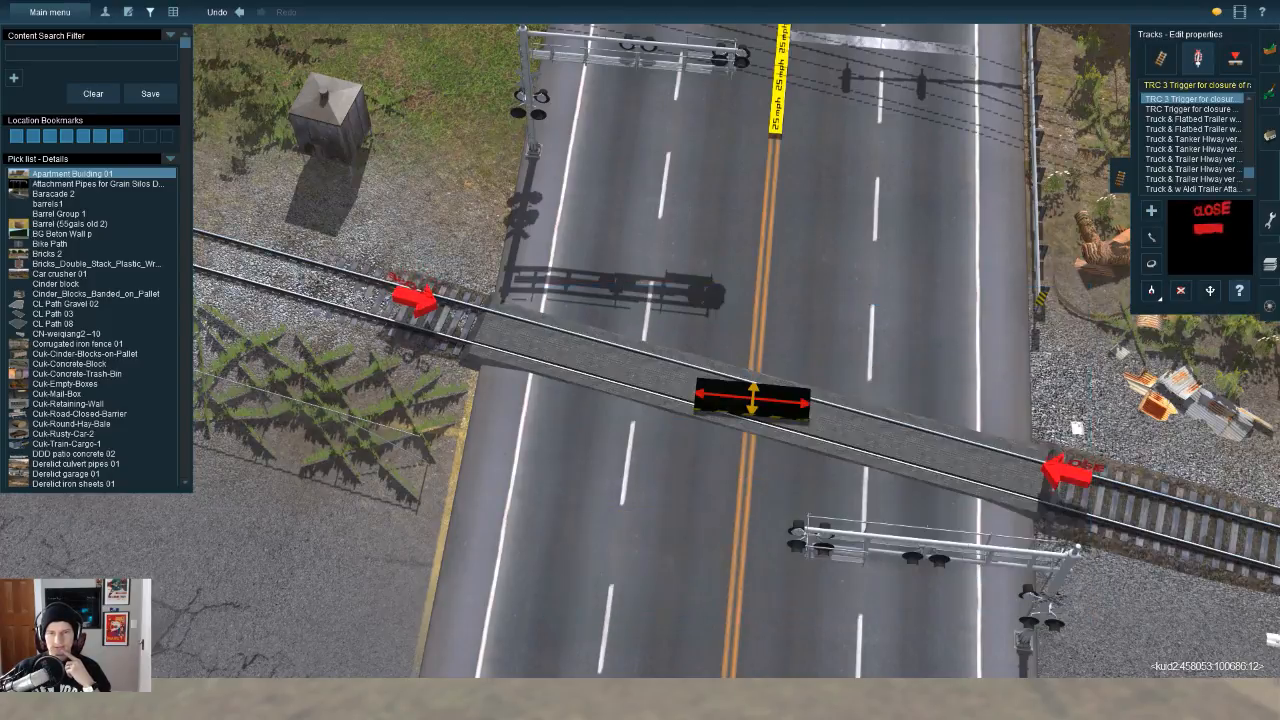
scroll(637, 350, "down", 3)
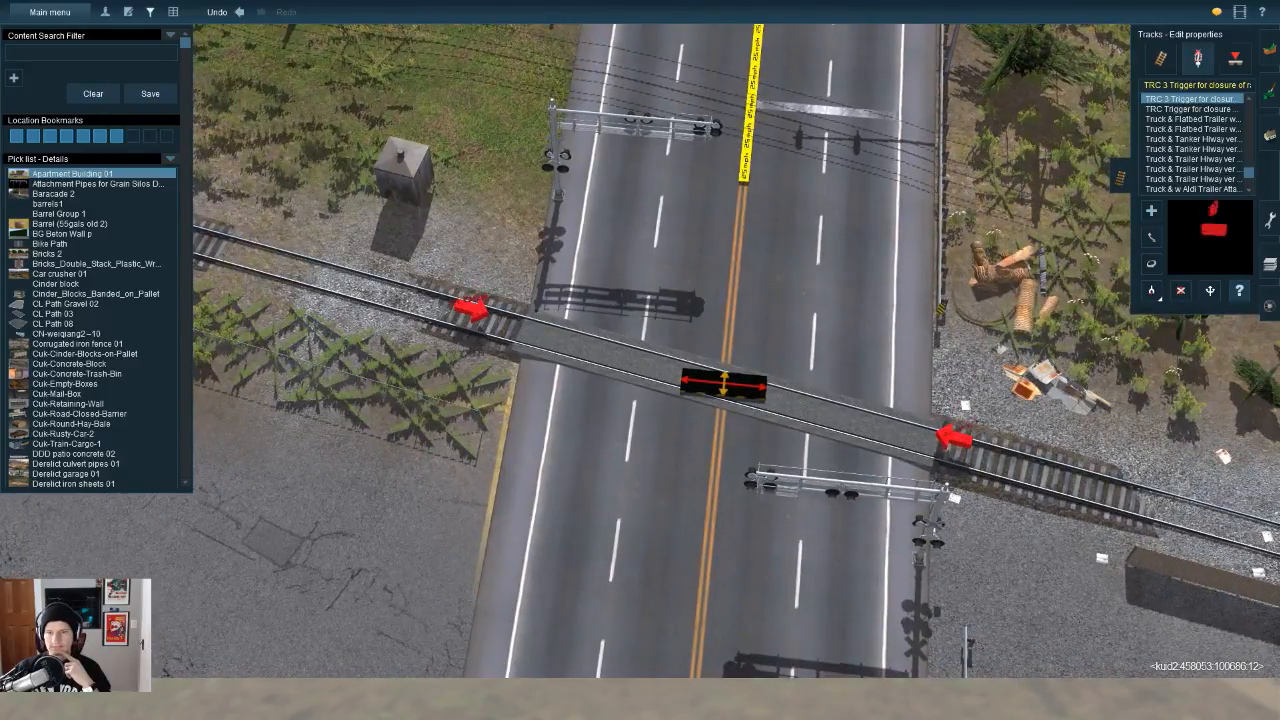
left_click(952, 434)
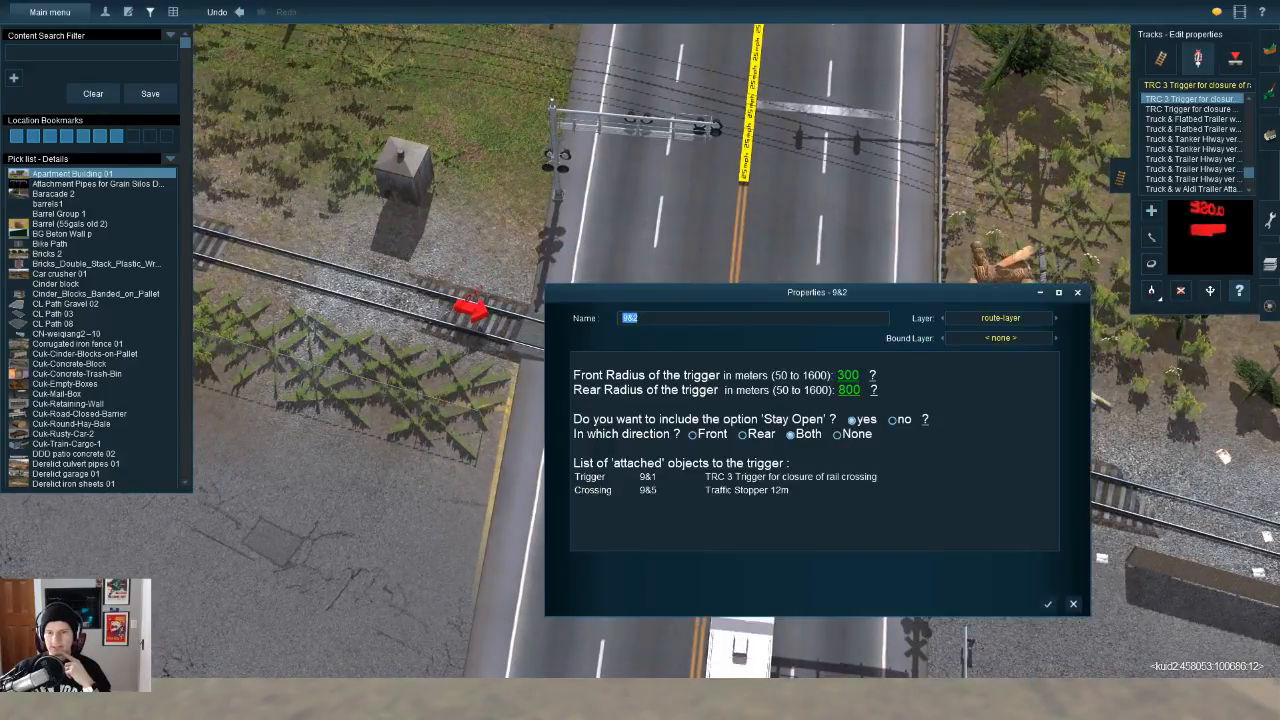
key("Escape")
Step: Review the crossing name and the sign and bell settings of the 9&3 Safetran cantilever, and accept its properties
key("F3")
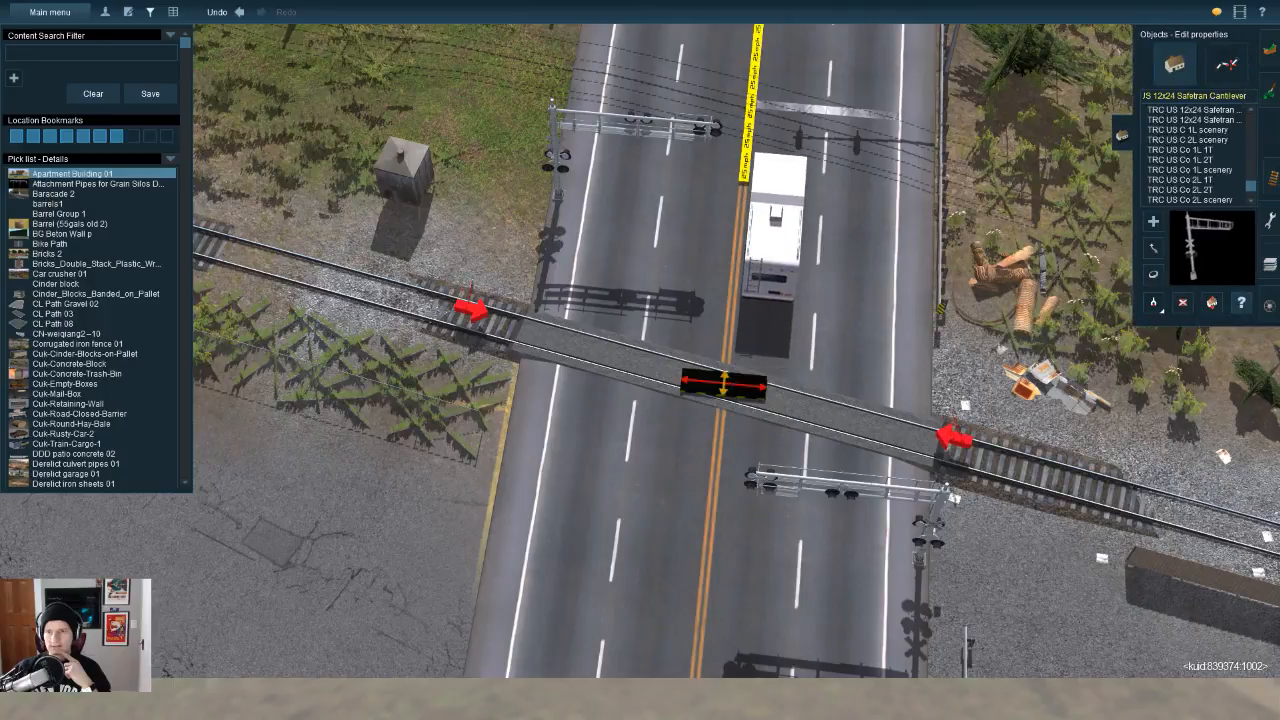
left_click(944, 493)
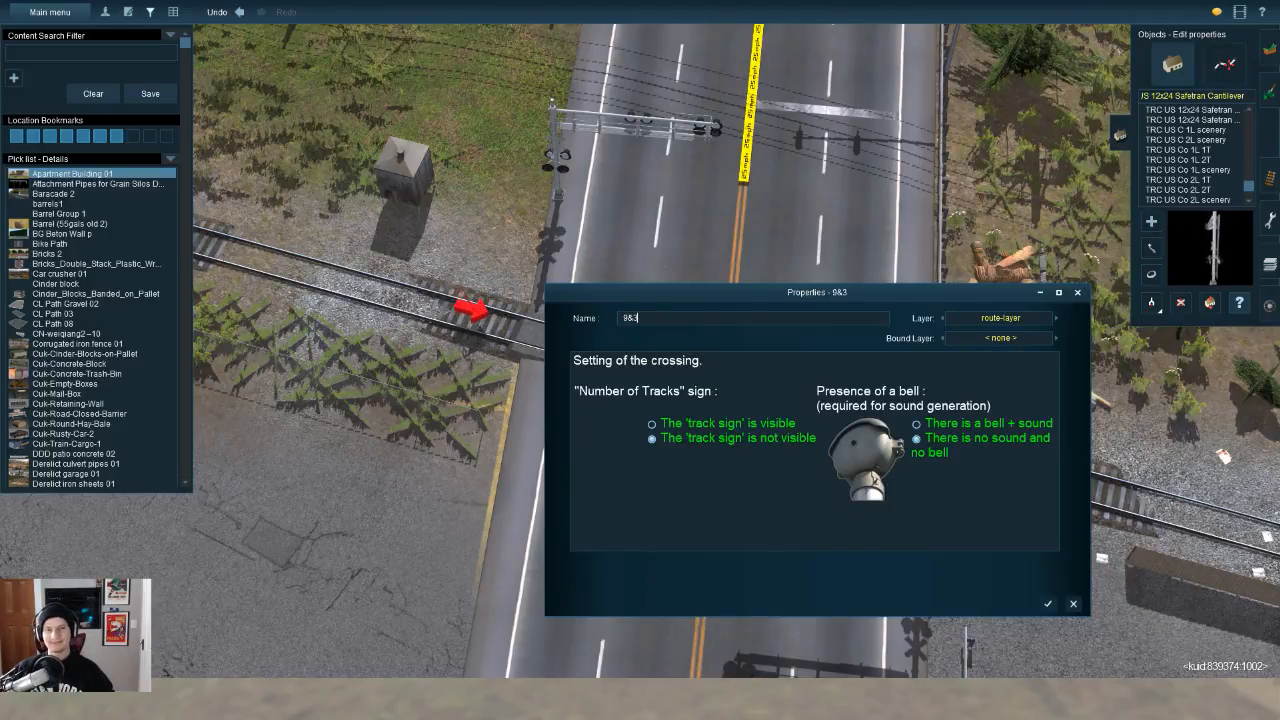
left_click(1047, 603)
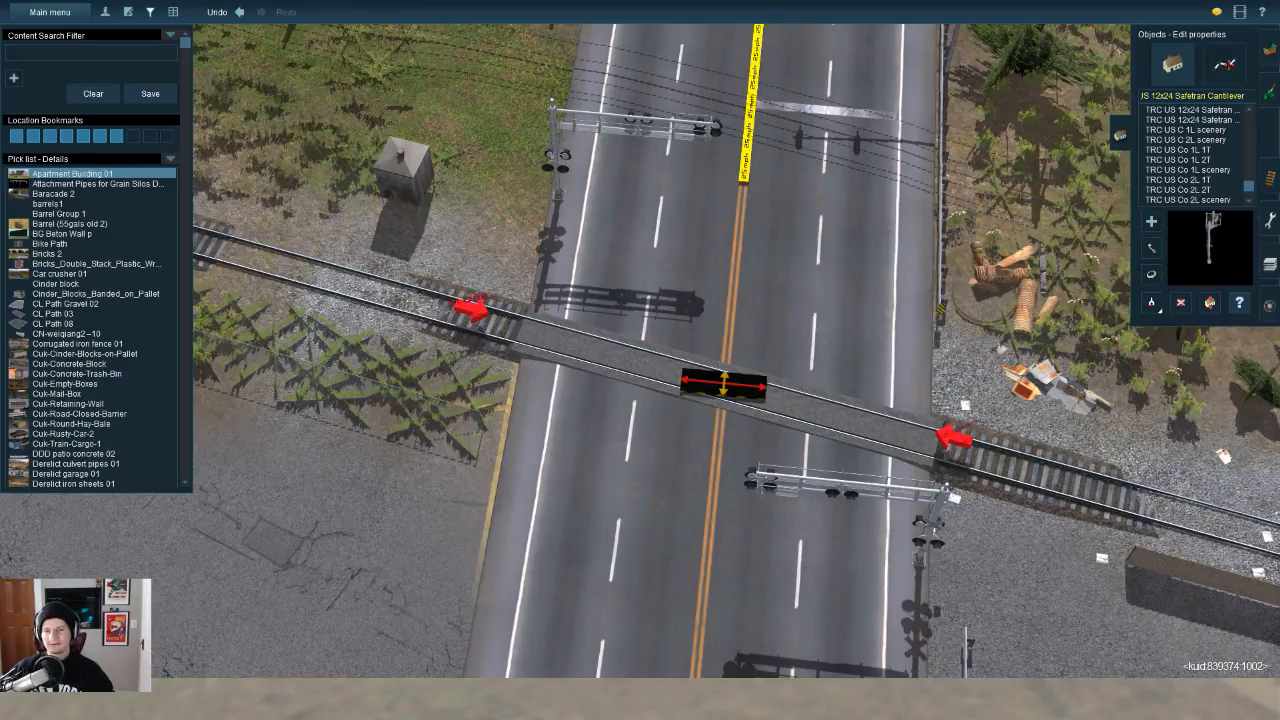
Step: Move the 9&2 closure trigger slightly farther from the road along the track and check its properties
right_click(1133, 634)
key("Right")
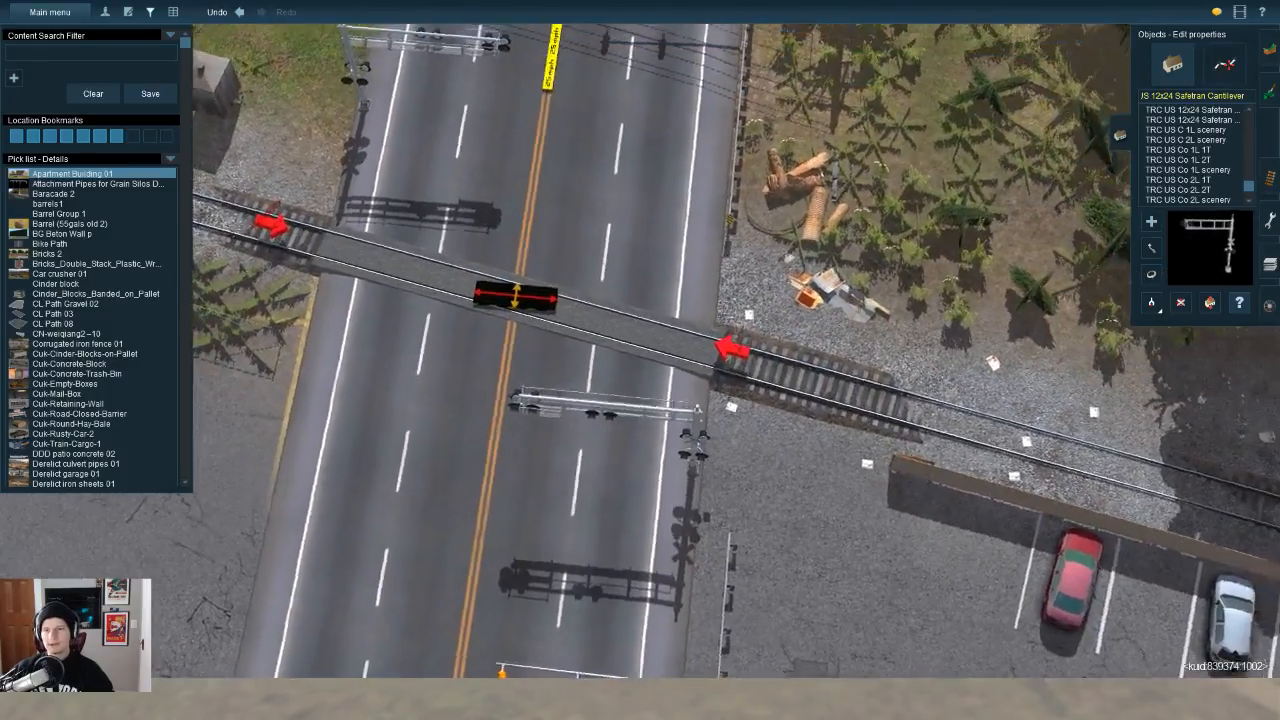
key("F5")
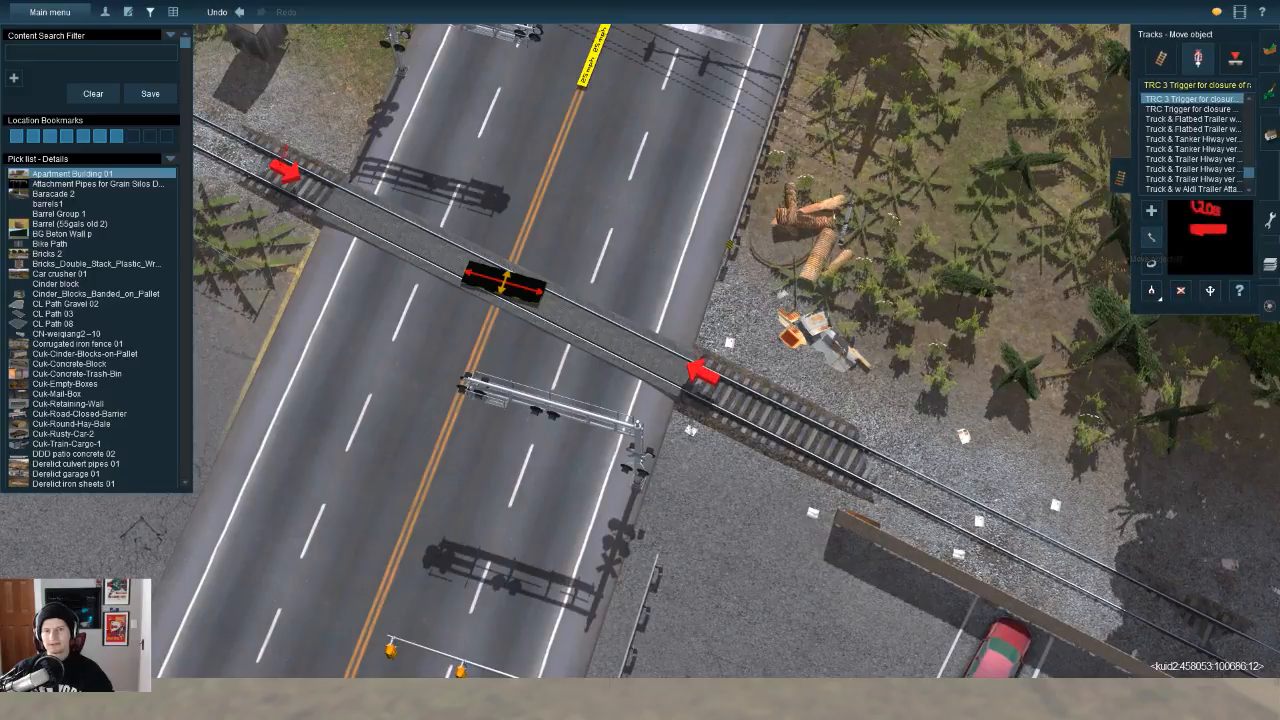
left_click_drag(700, 371, 736, 388)
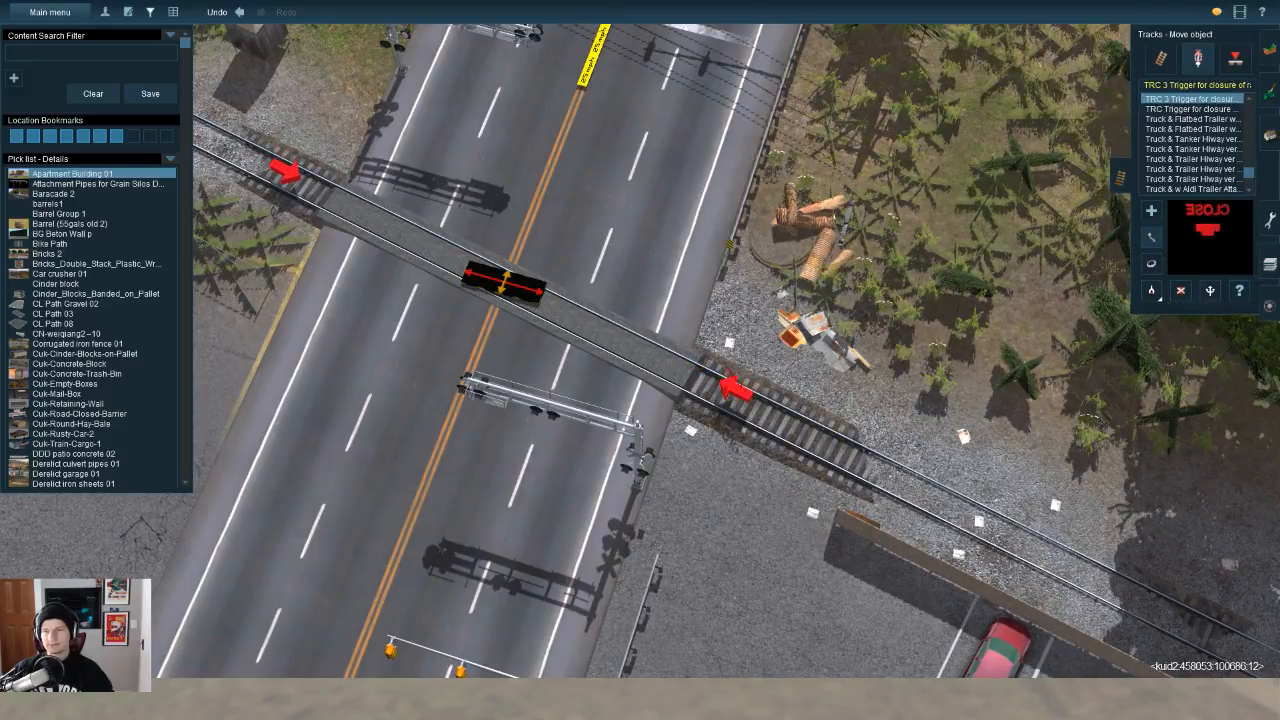
left_click(1239, 290)
left_click(736, 388)
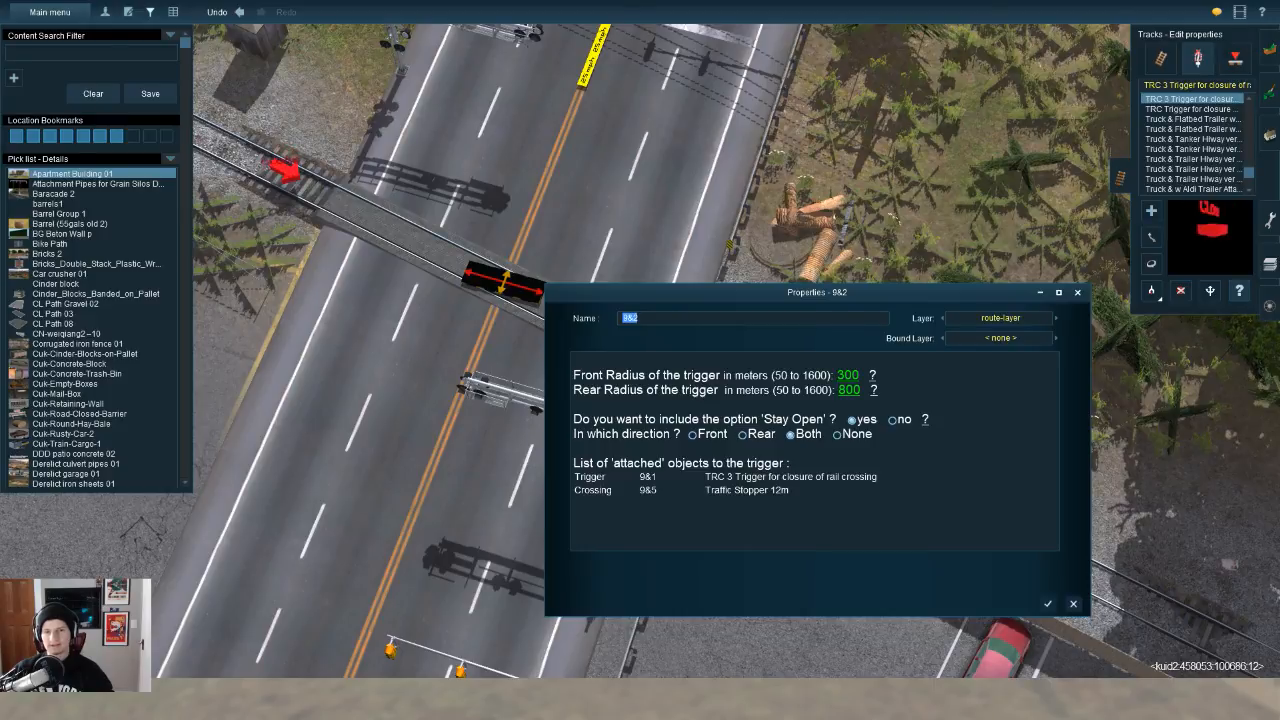
left_click(1073, 604)
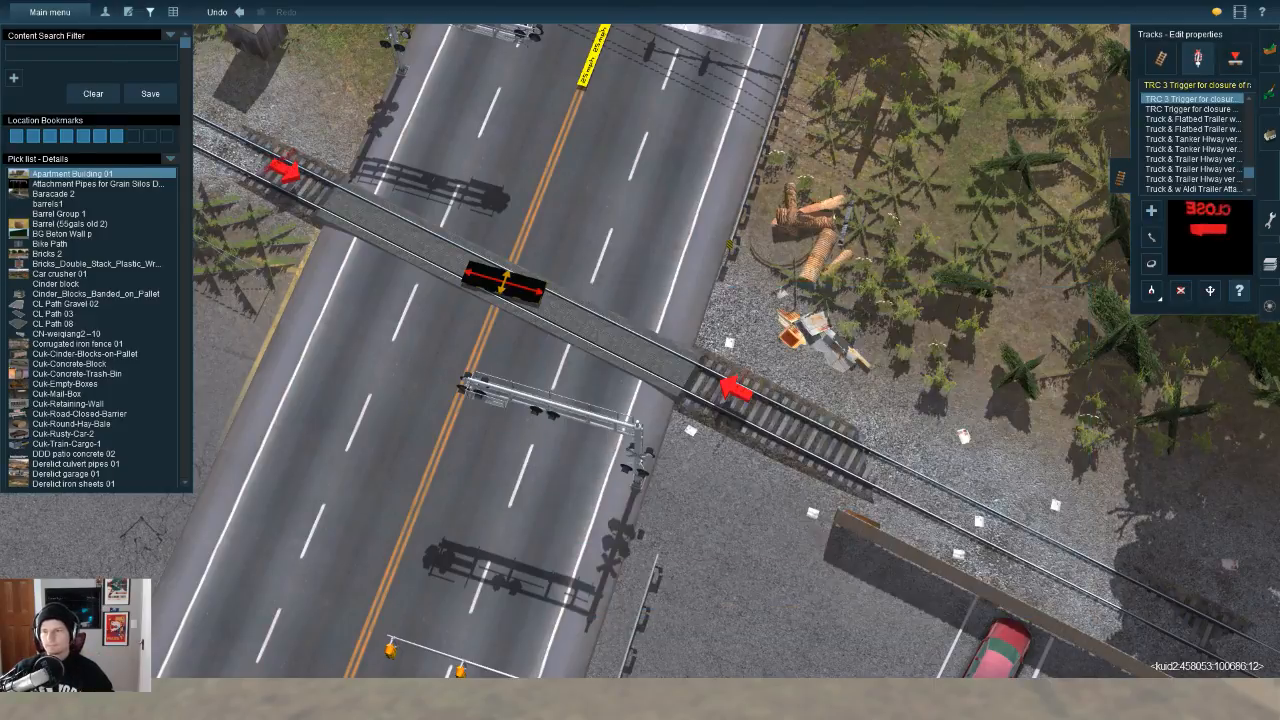
Step: Try the bell and sound option on the 9&3 Safetran cantilever, restore no sound and no bell, and accept the properties
key("Left")
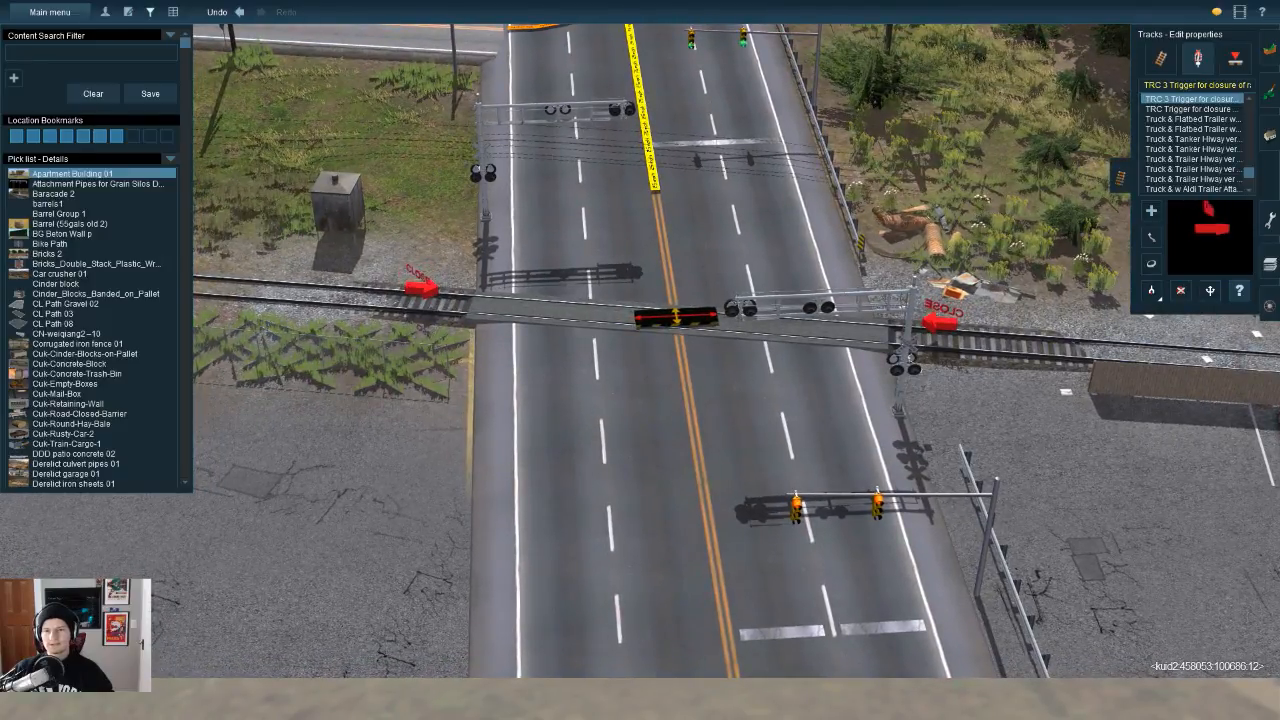
key("g")
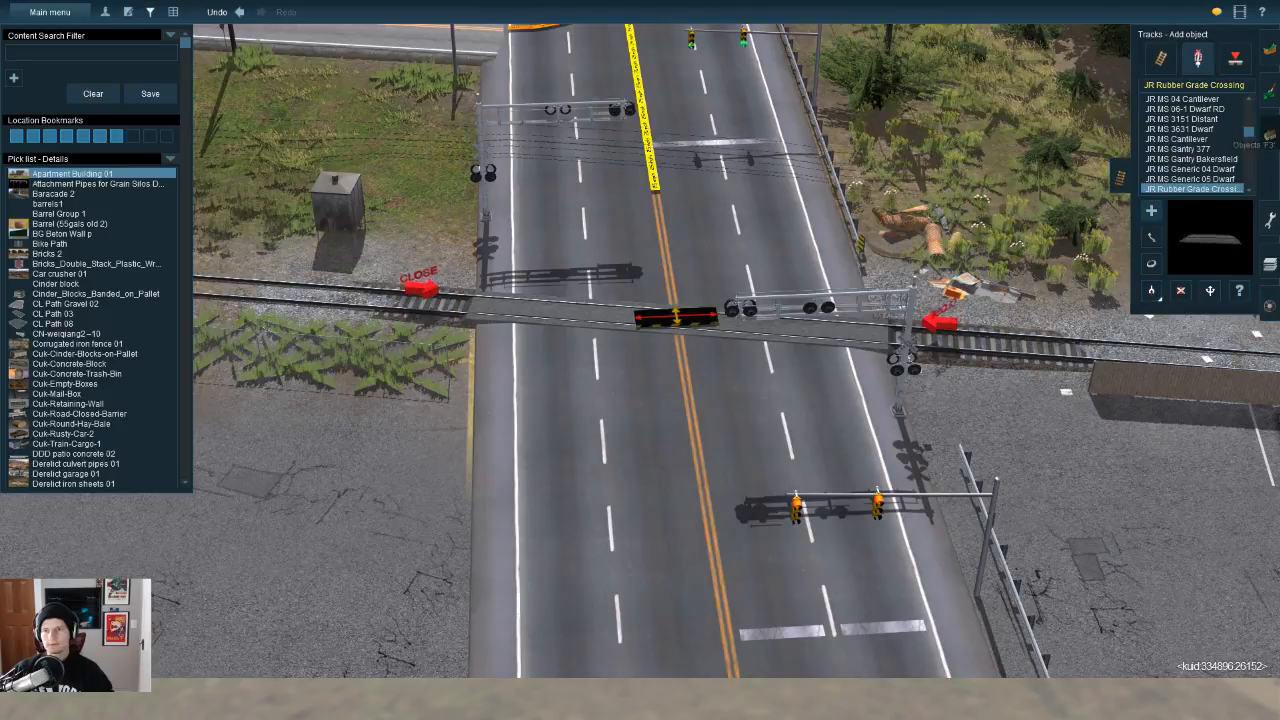
key("F3")
left_click(1190, 110)
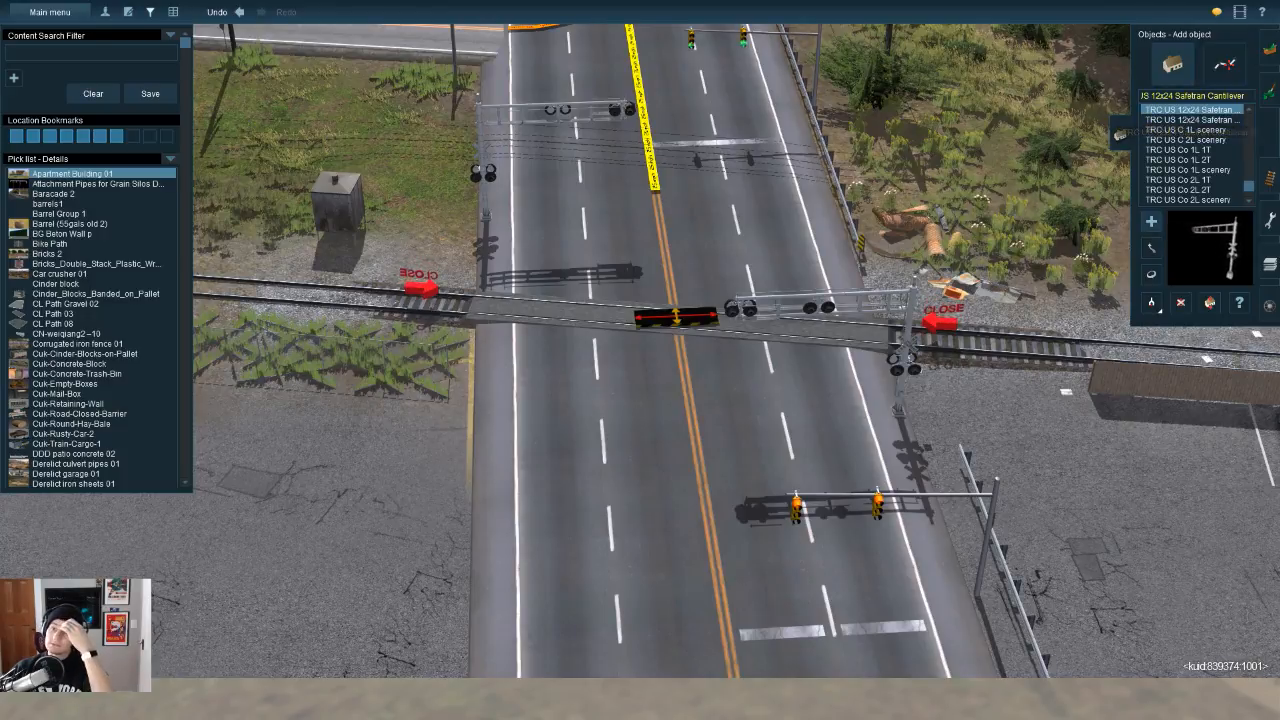
left_click(1240, 303)
left_click(905, 350)
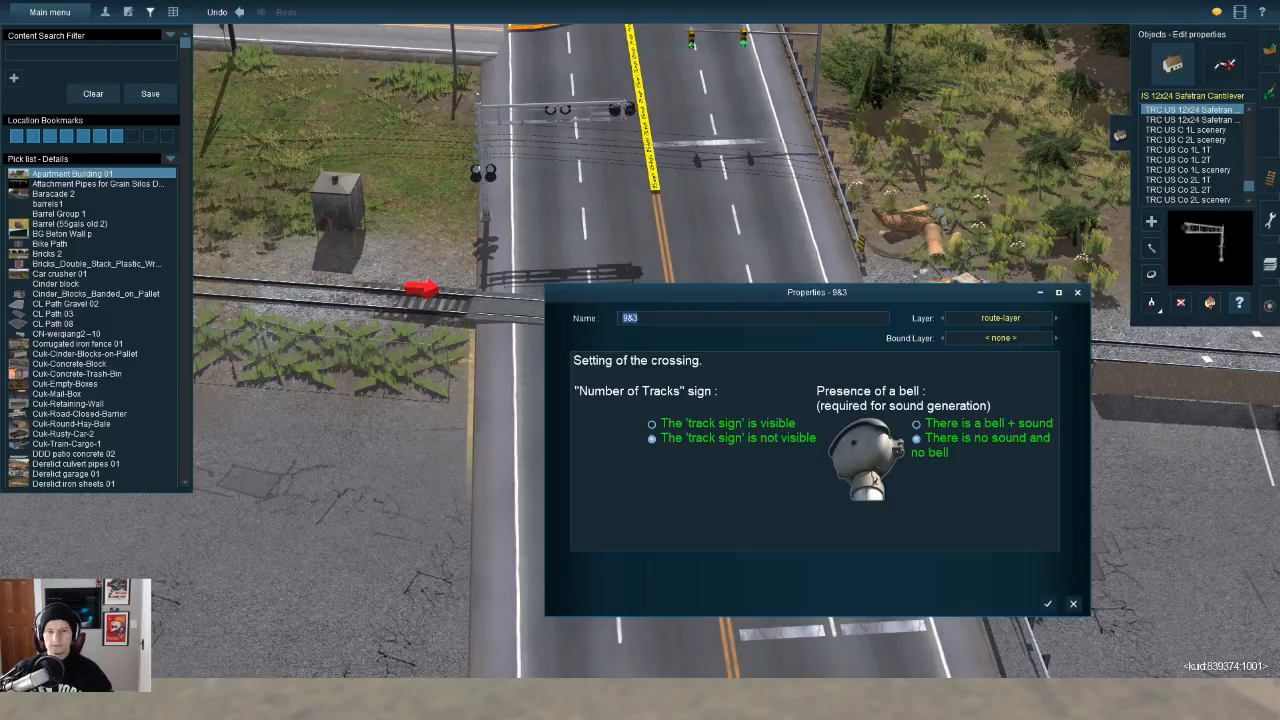
left_click(917, 425)
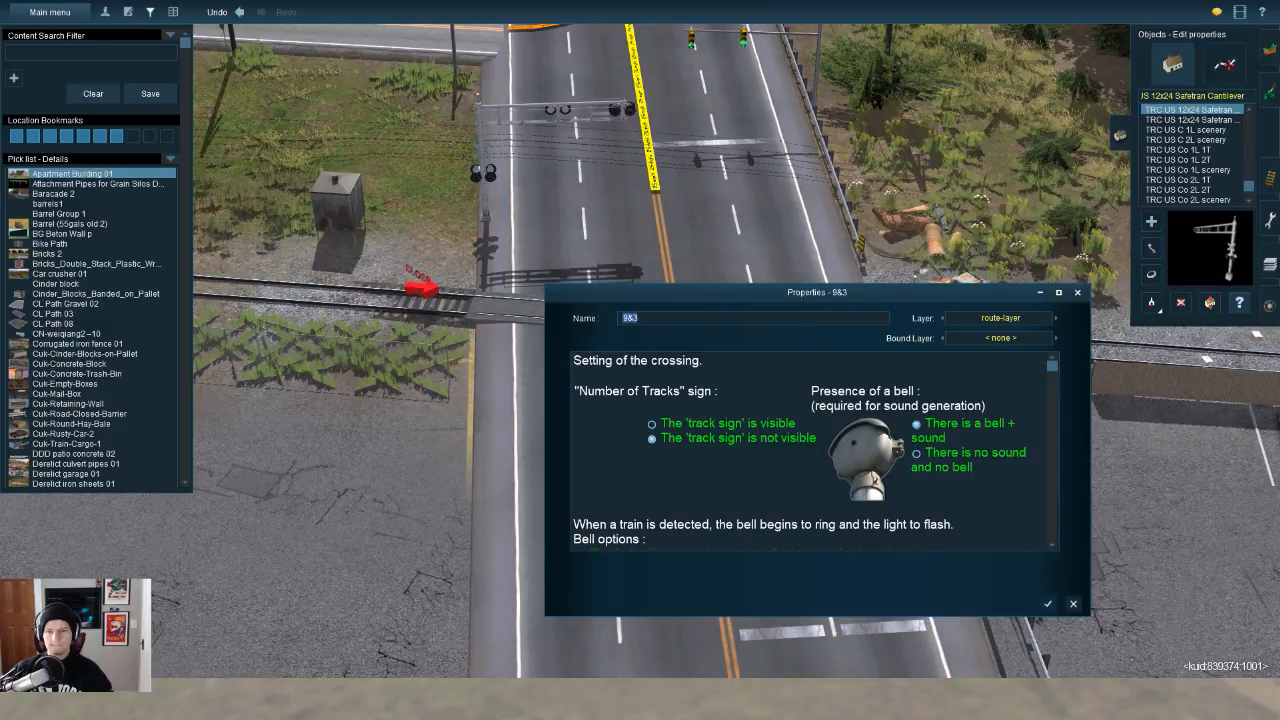
left_click(917, 454)
left_click(1048, 604)
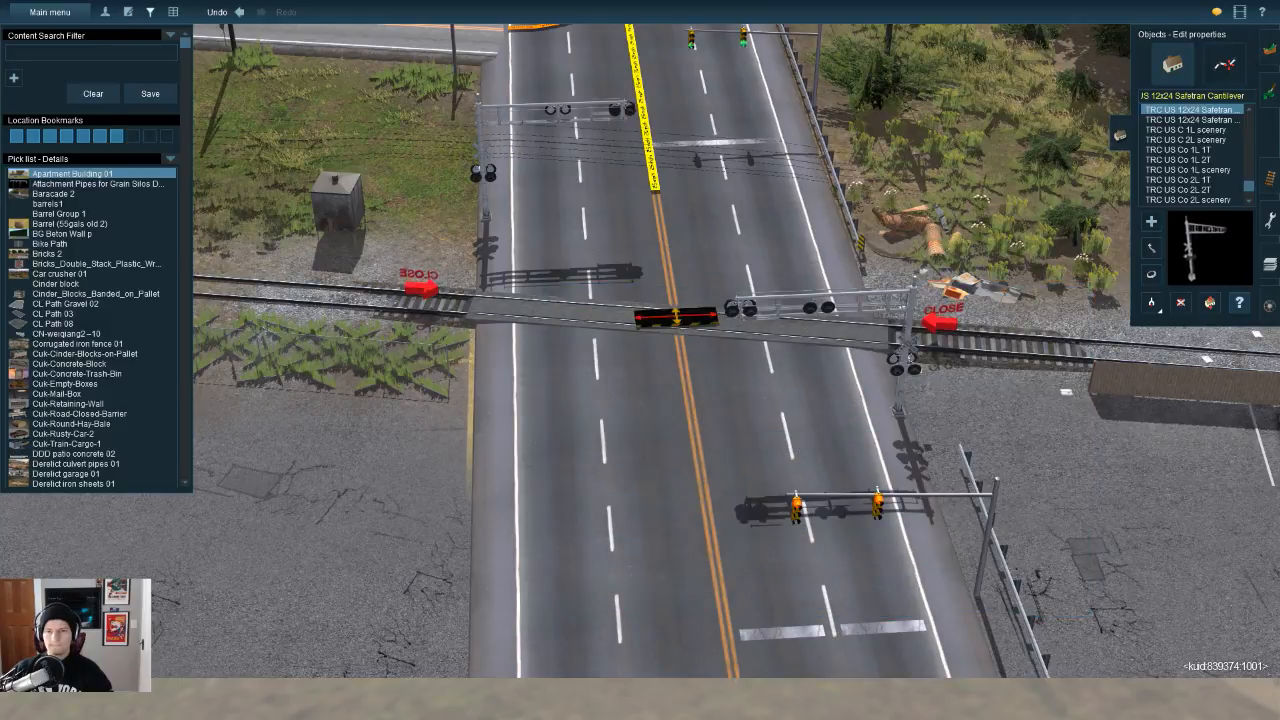
Step: Inspect the moved 9&2 closure trigger's radii, Stay Open direction and attached objects, and accept its properties
left_click(1270, 178)
left_click(1239, 291)
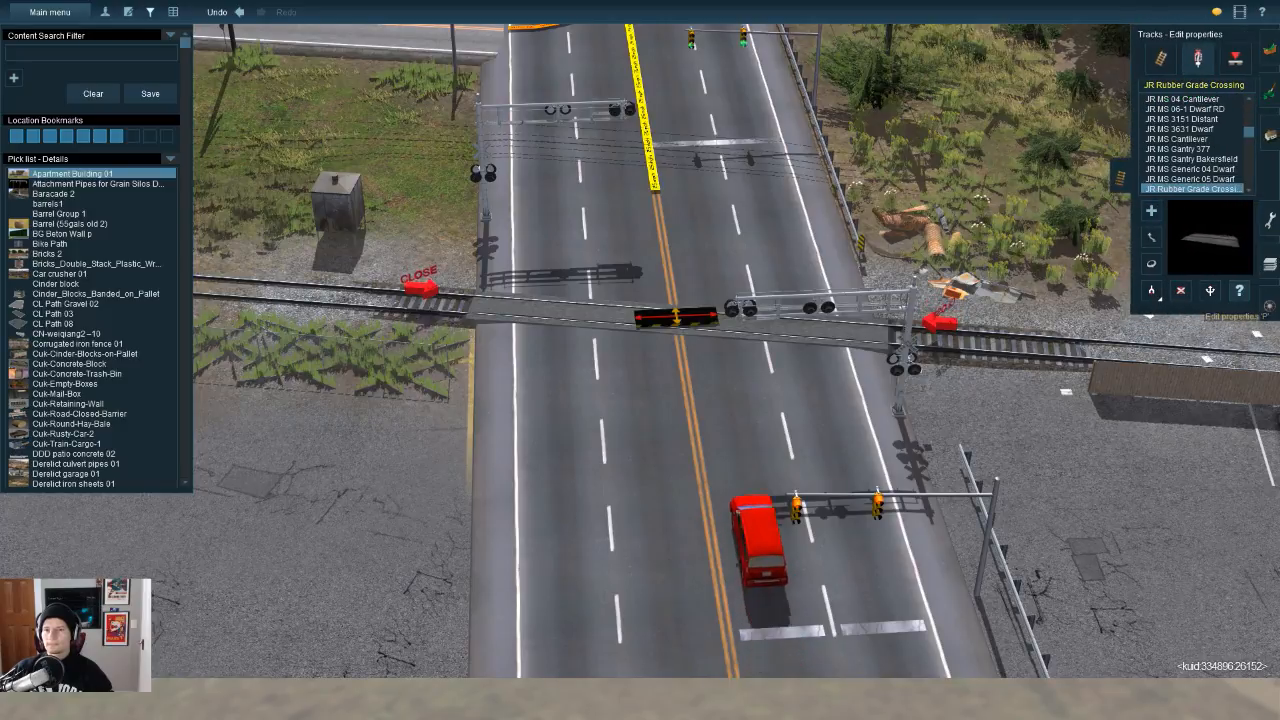
left_click(940, 323)
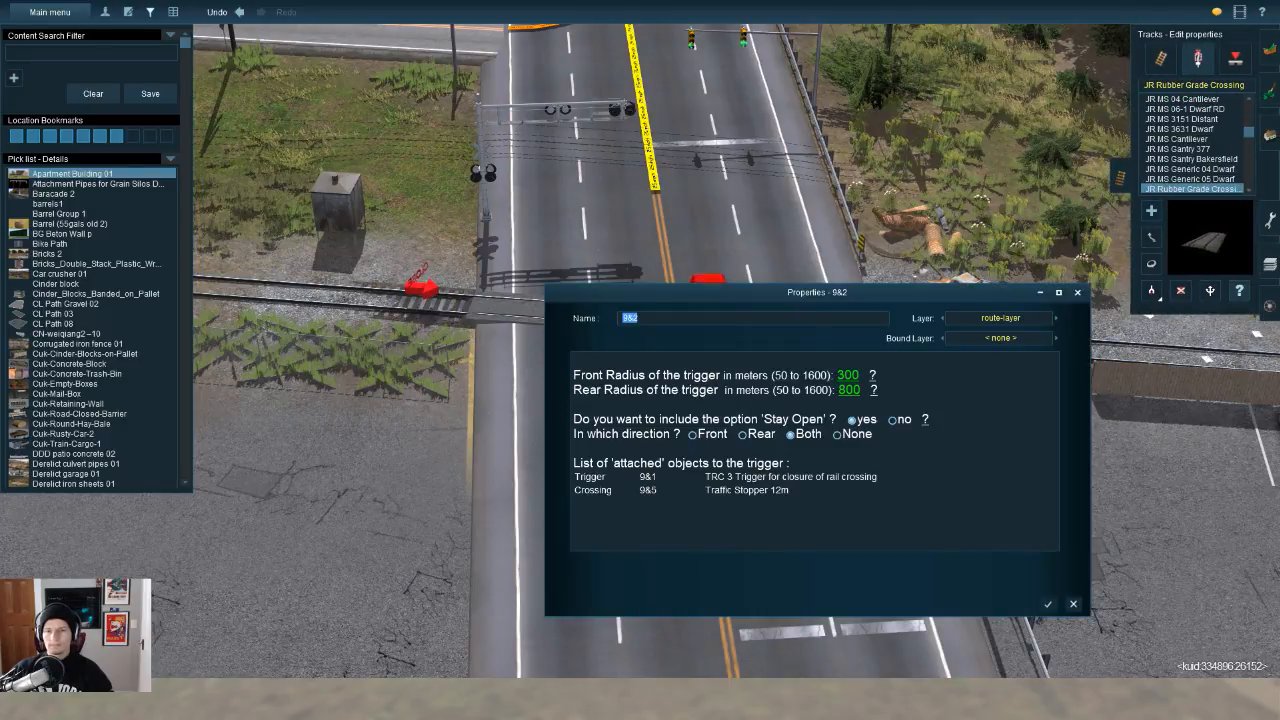
left_click(1048, 604)
Step: Exit Surveyor and save the changes by overwriting the existing route and its existing session
left_click(50, 12)
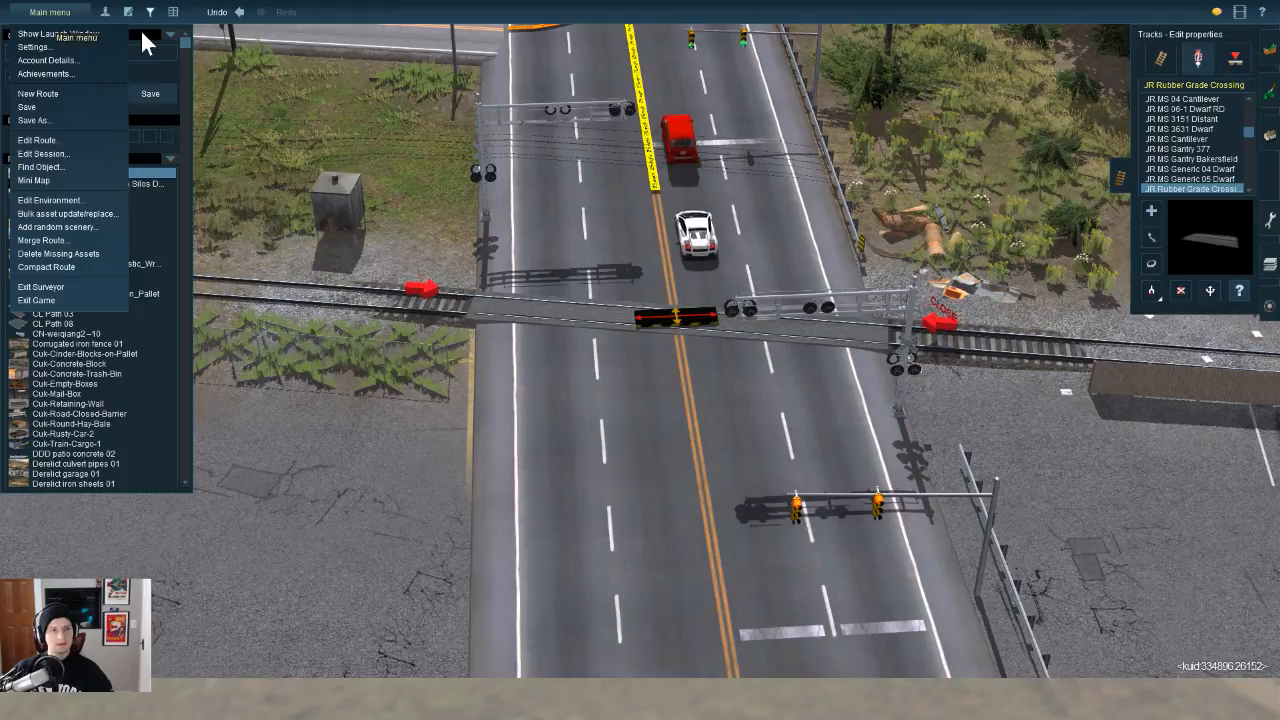
left_click(70, 14)
left_click(70, 14)
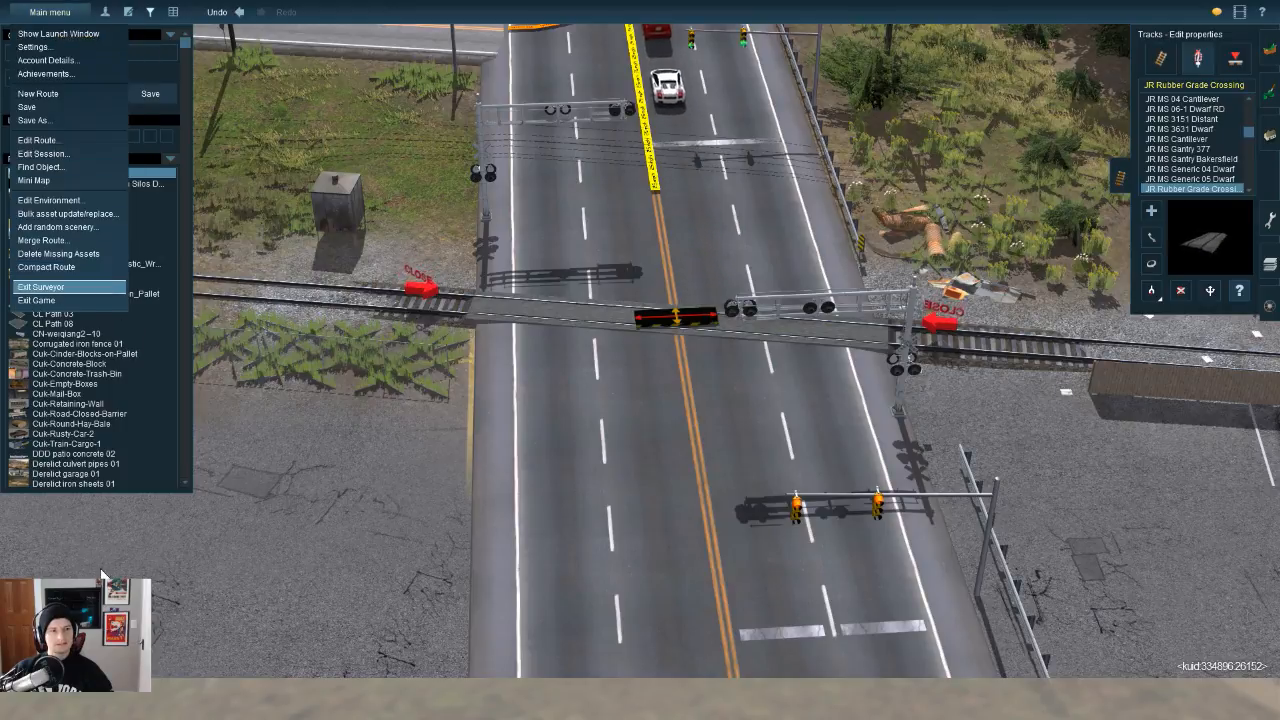
left_click(50, 287)
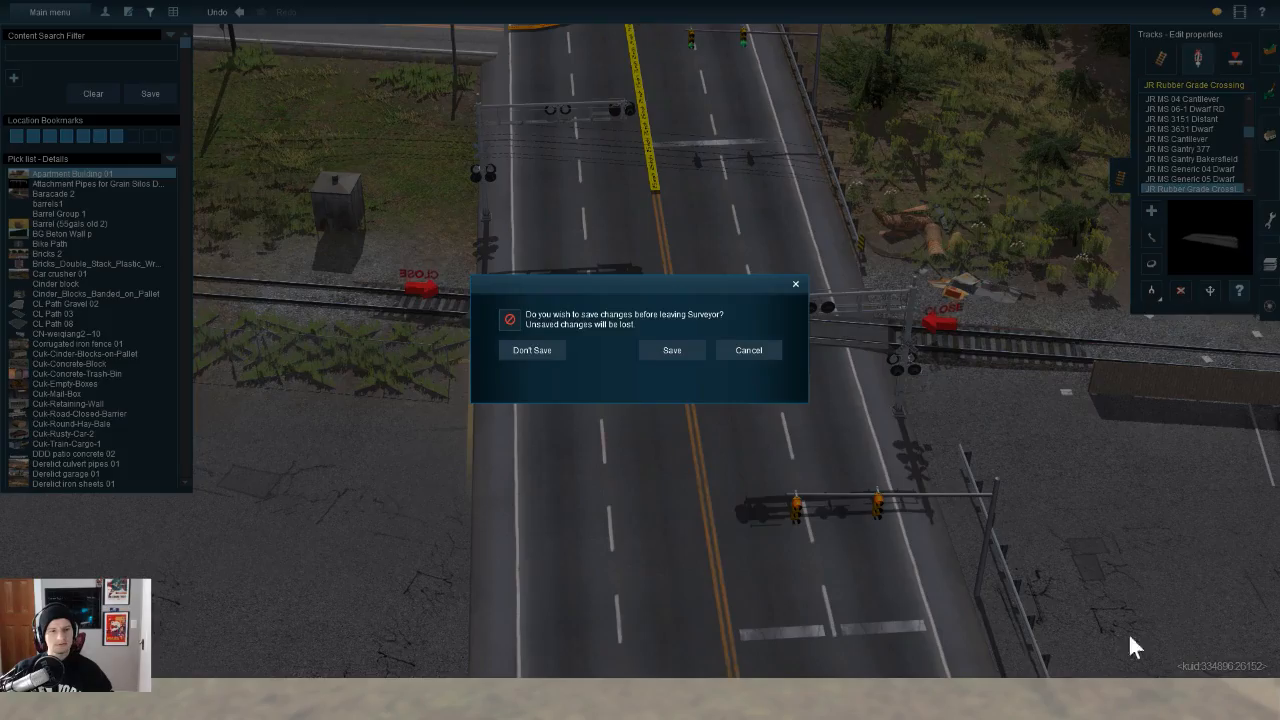
left_click(672, 350)
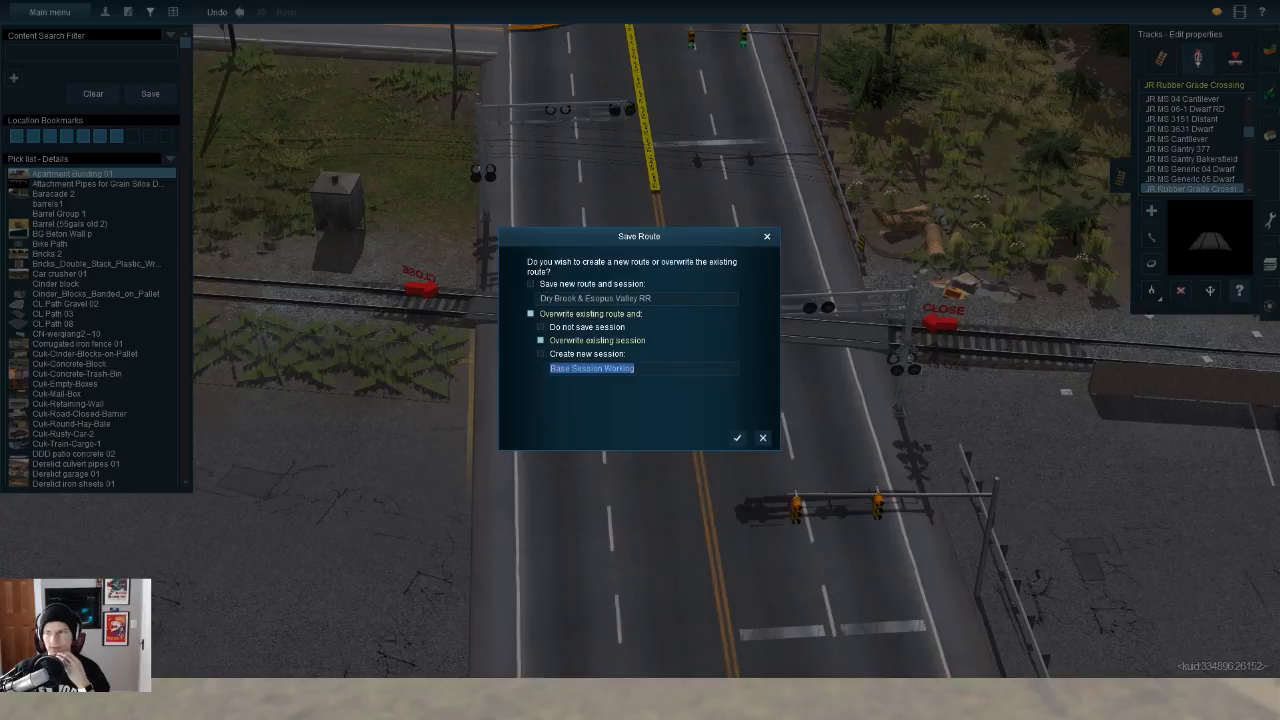
left_click(738, 438)
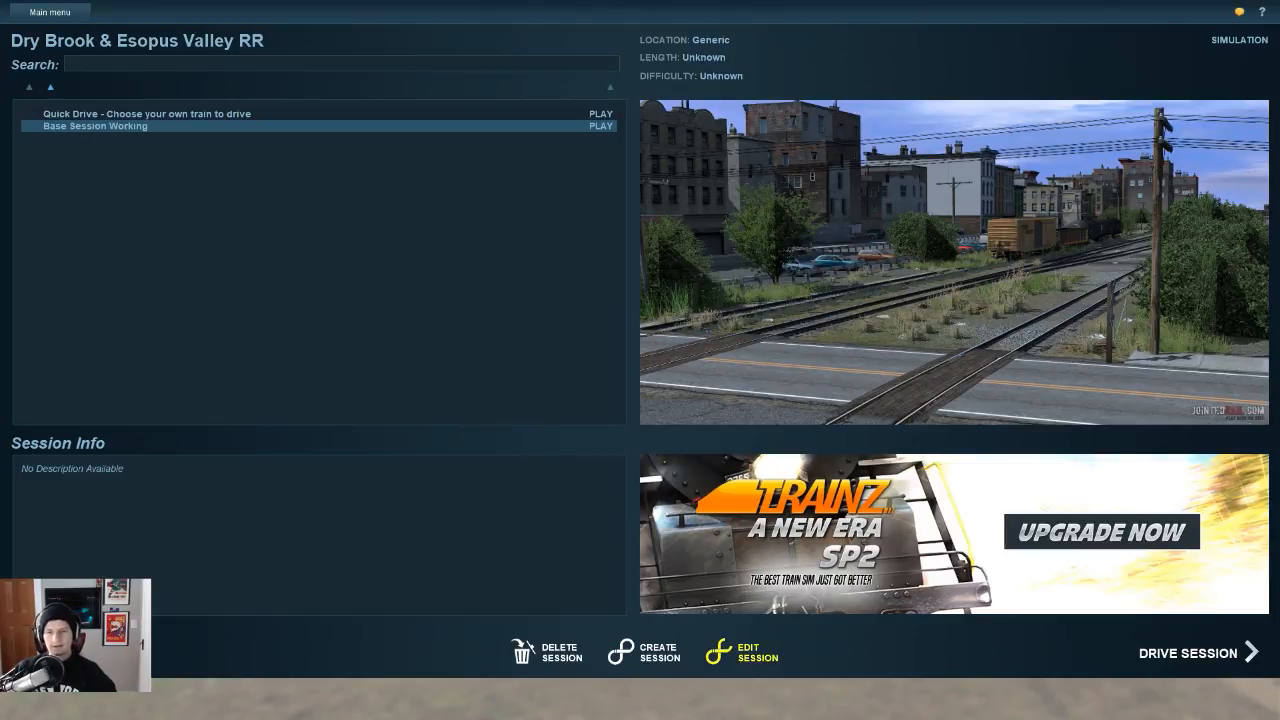
Step: Reopen the Base Session Working session for editing and bring up the track tools
left_click(742, 652)
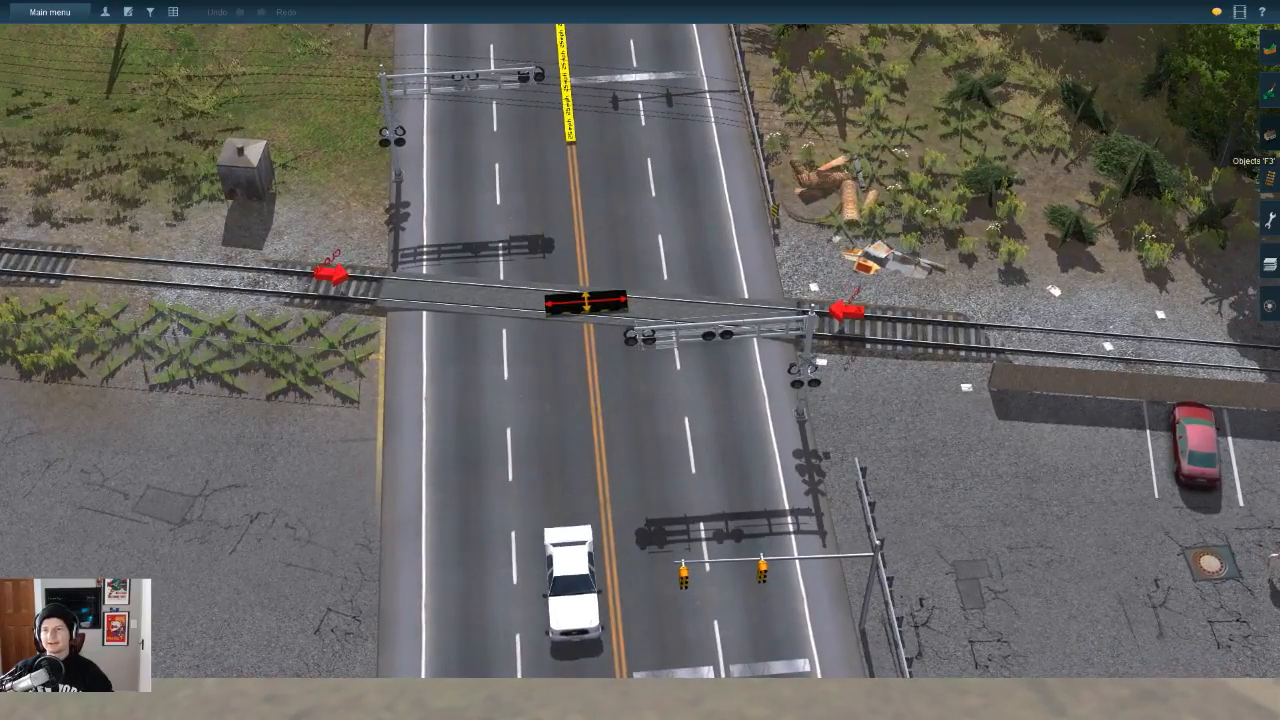
left_click(1264, 136)
left_click(1269, 178)
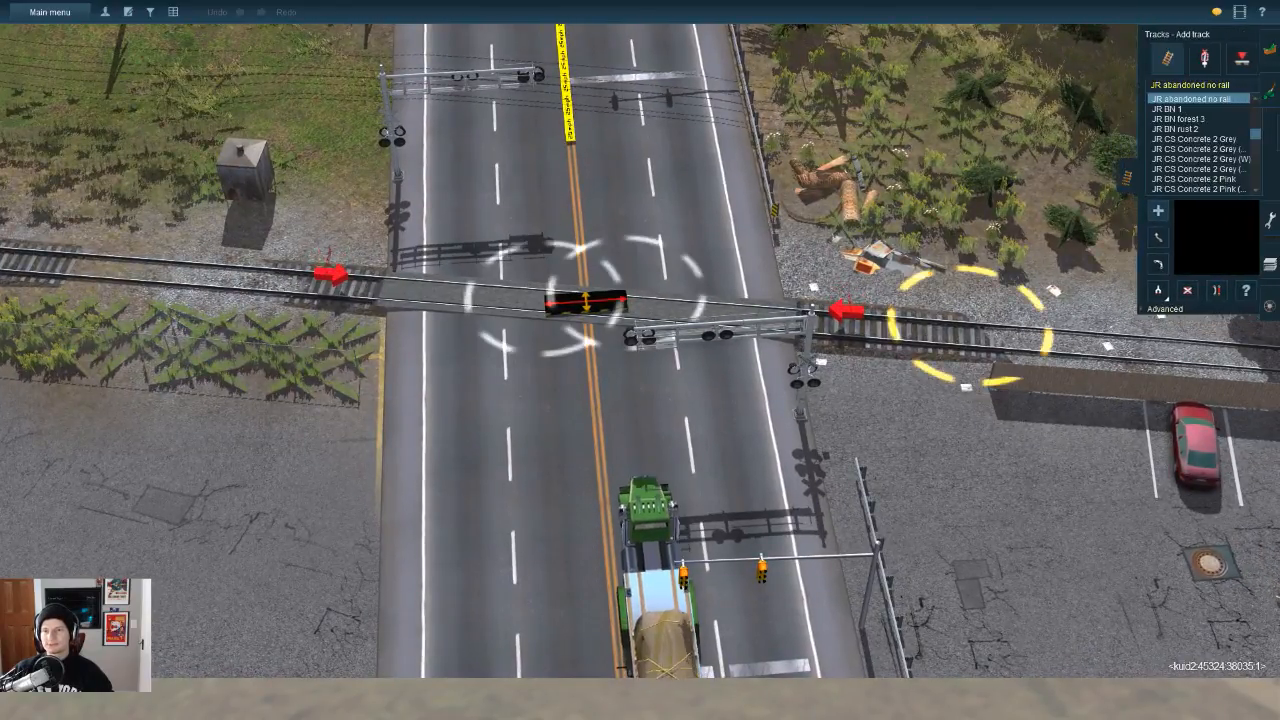
left_click(1157, 309)
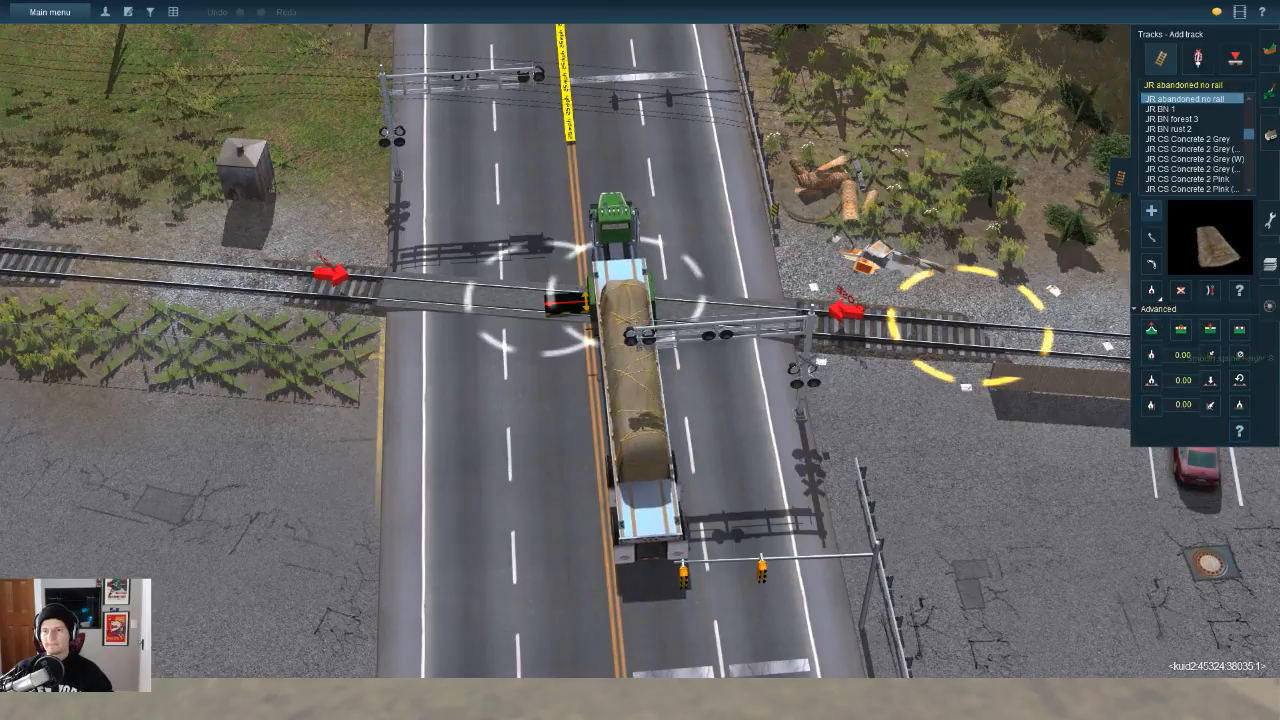
left_click(1239, 291)
left_click(940, 328)
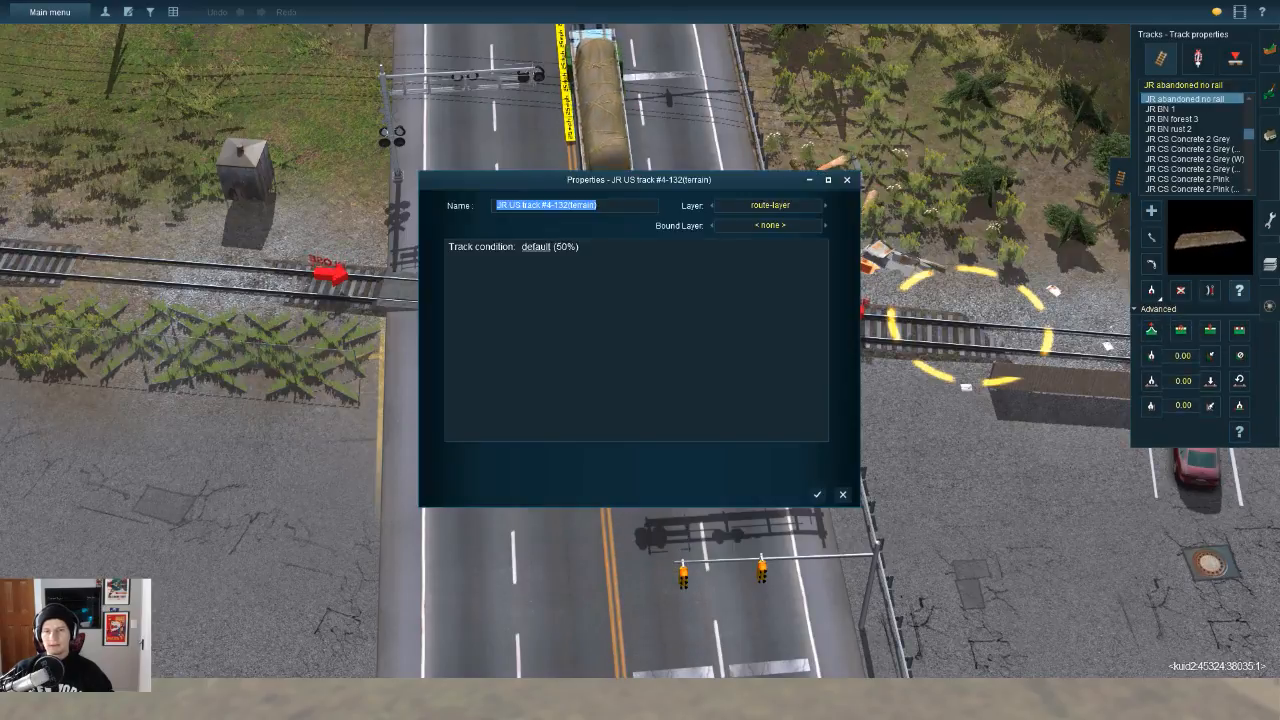
left_click(847, 180)
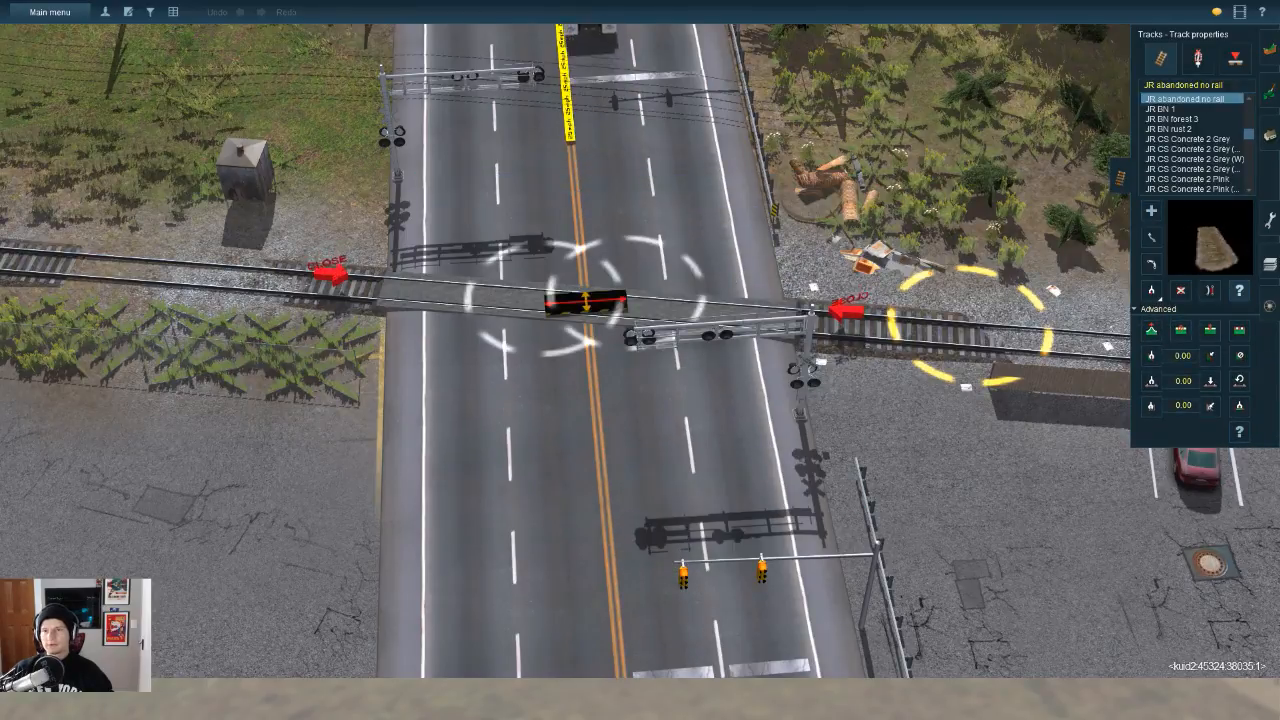
Step: Check the list of objects attached to the 9&2 closure trigger and close its properties
left_click(1198, 58)
left_click(1239, 291)
left_click(331, 262)
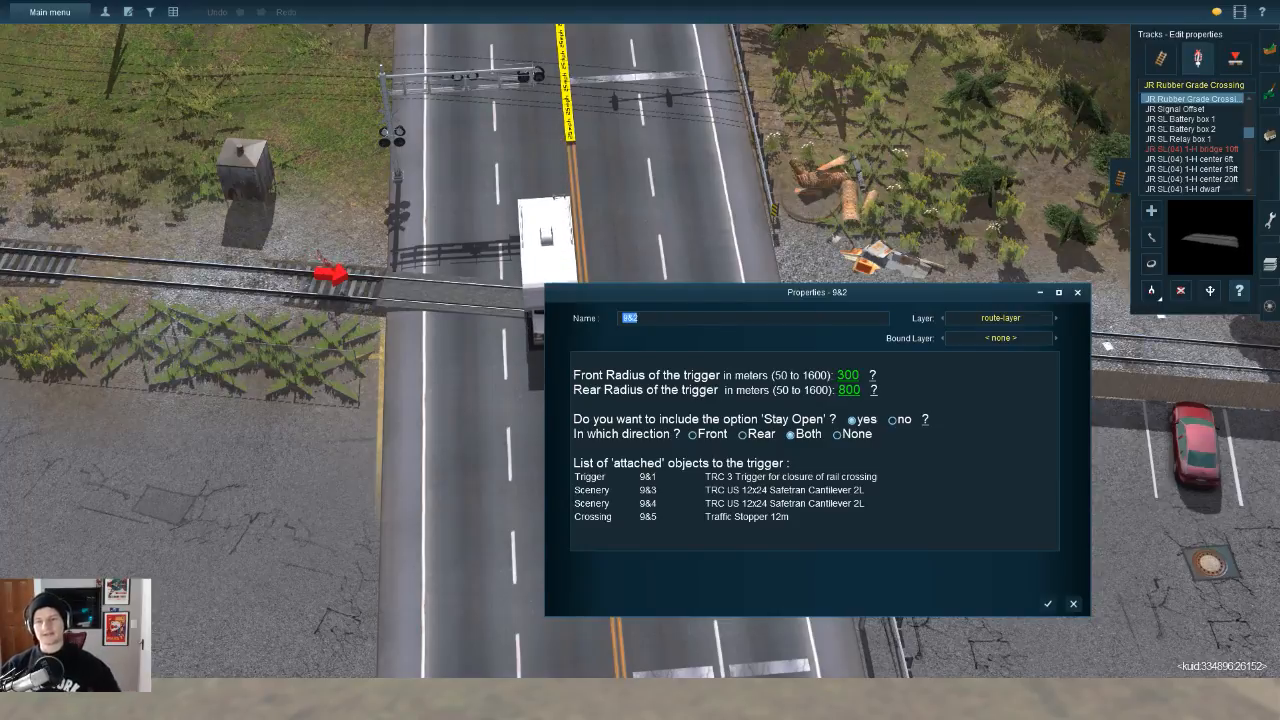
left_click(1078, 292)
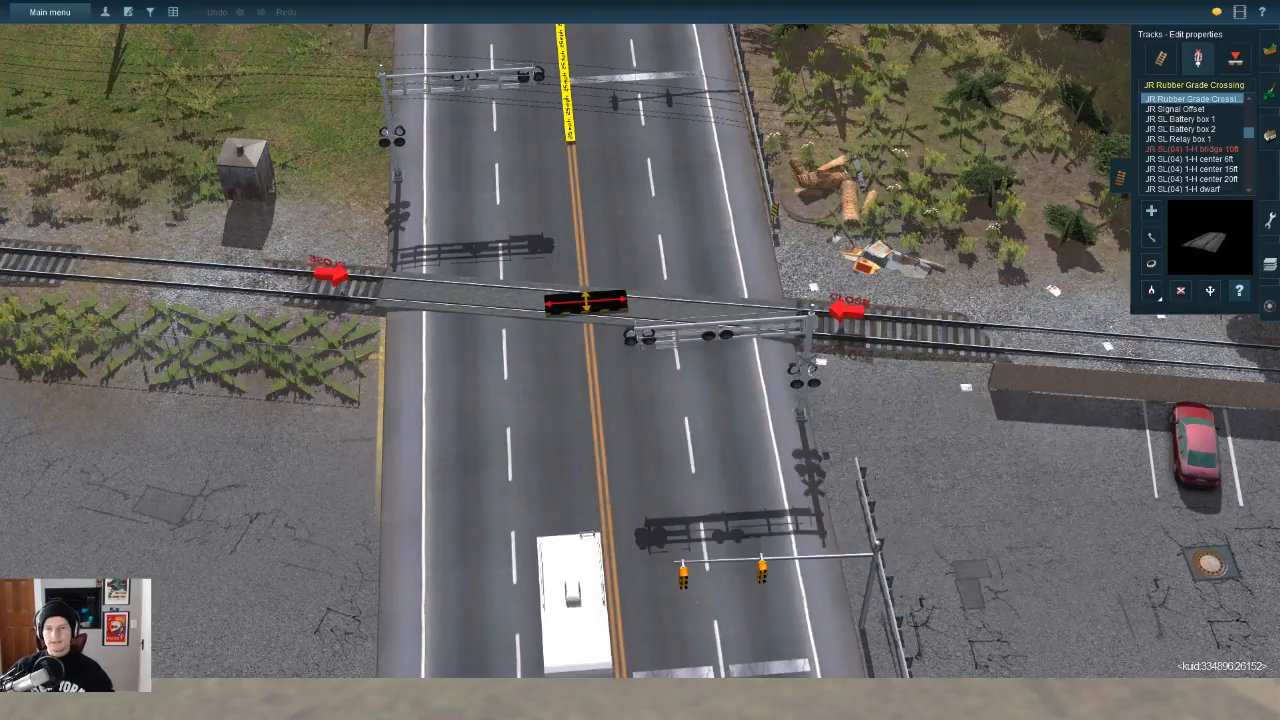
Step: Look over the finished crossing, its cantilevers and the road and buildings around it
key("Down")
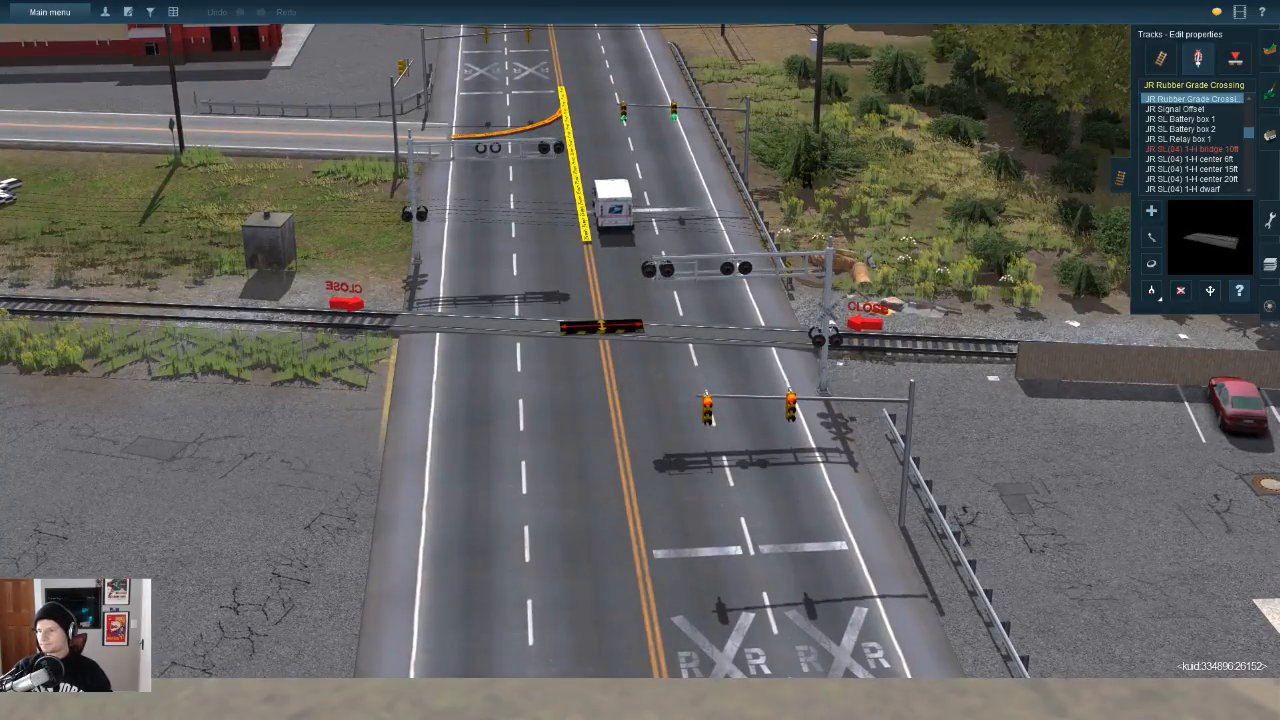
key("Down")
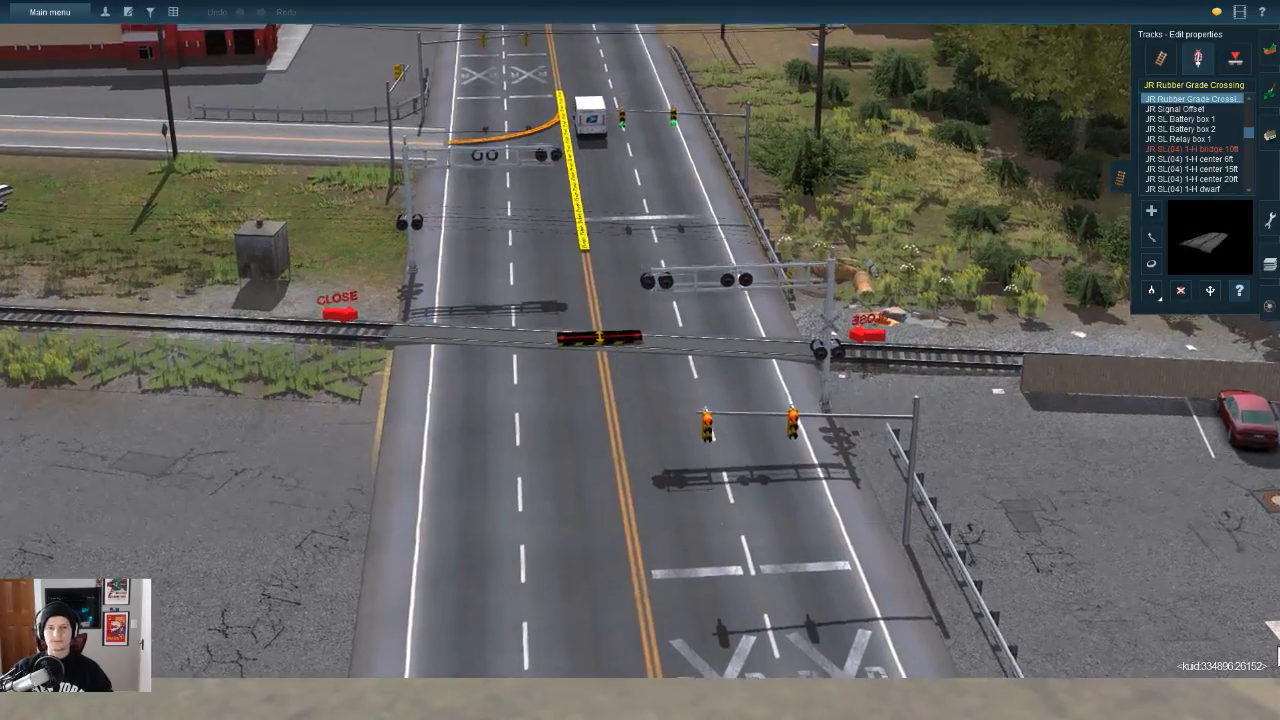
scroll(1278, 656, "down", 5)
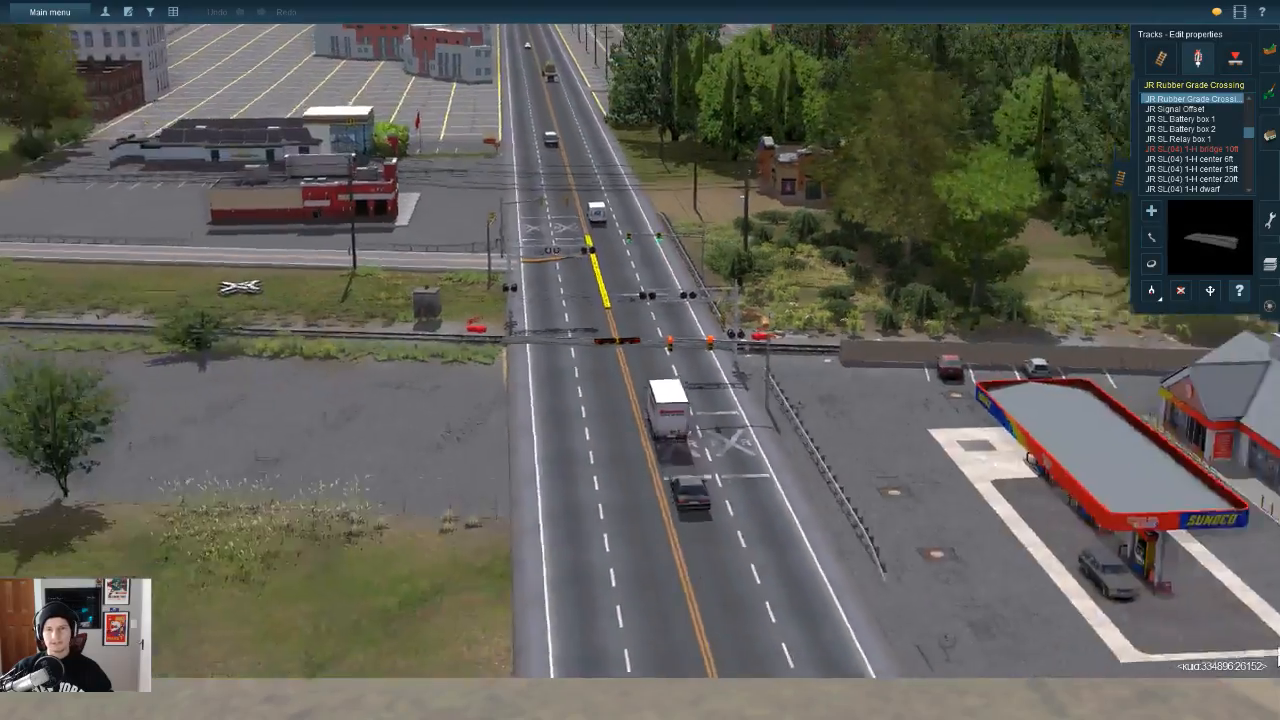
scroll(1278, 656, "up", 4)
key("Up")
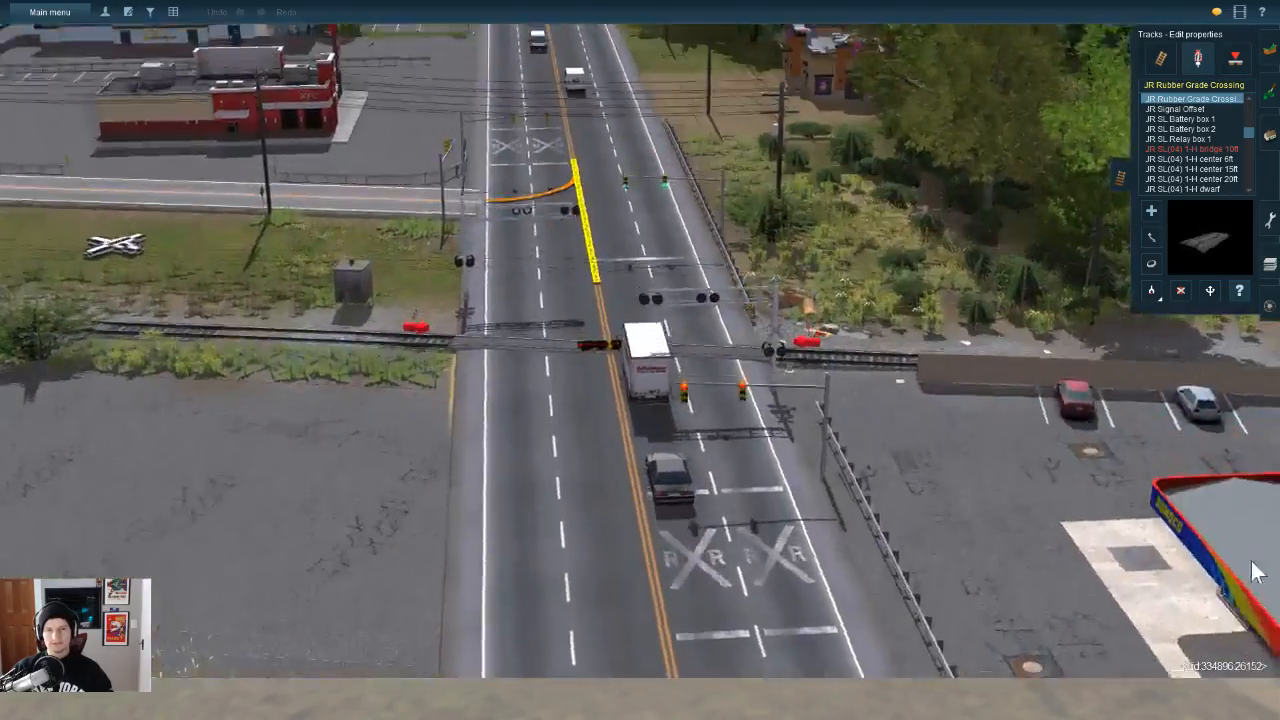
key("w")
key("Left")
key("Left")
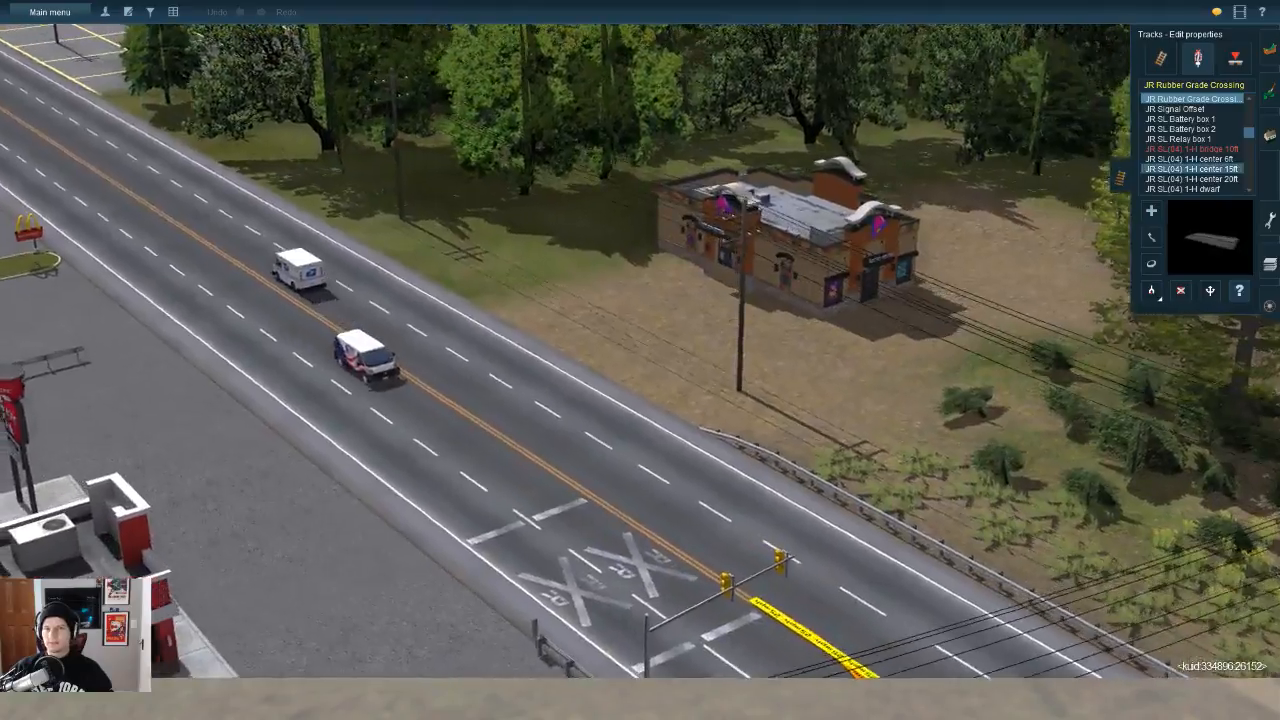
Step: Pick the Taco Hell restaurant with Get object and examine its front facade up close
key("g")
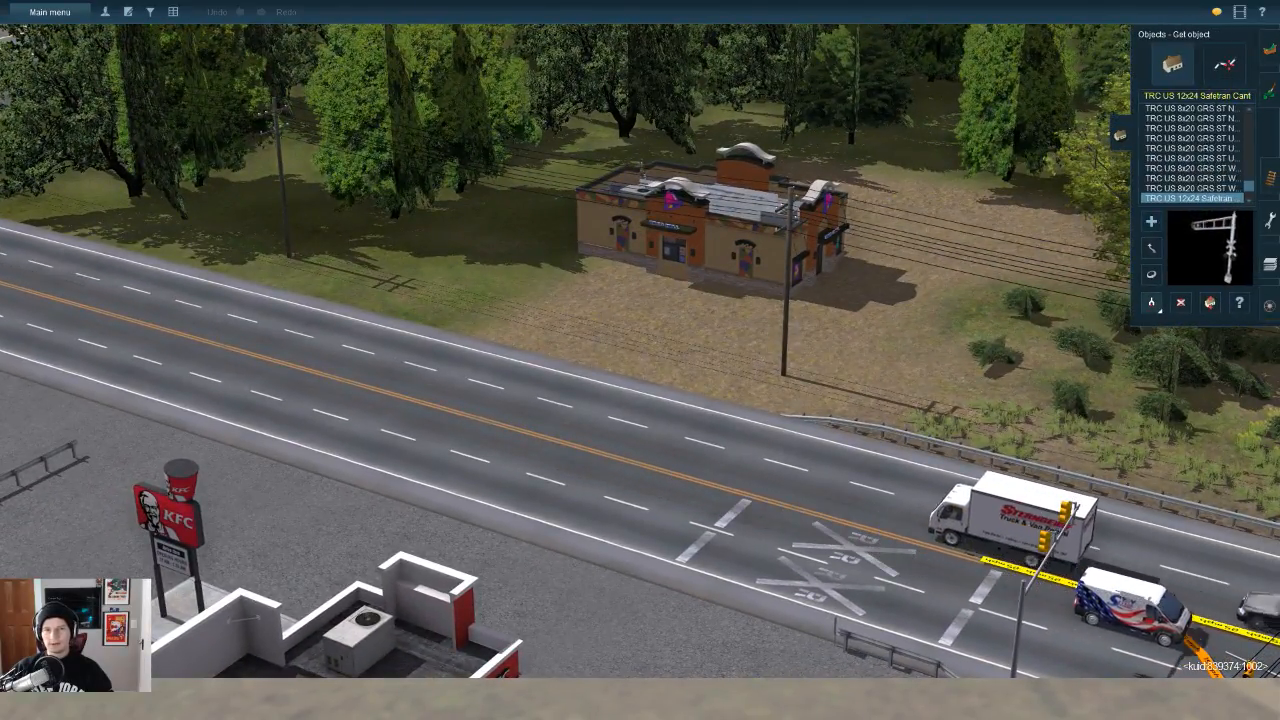
key("w")
scroll(640, 360, "up", 8)
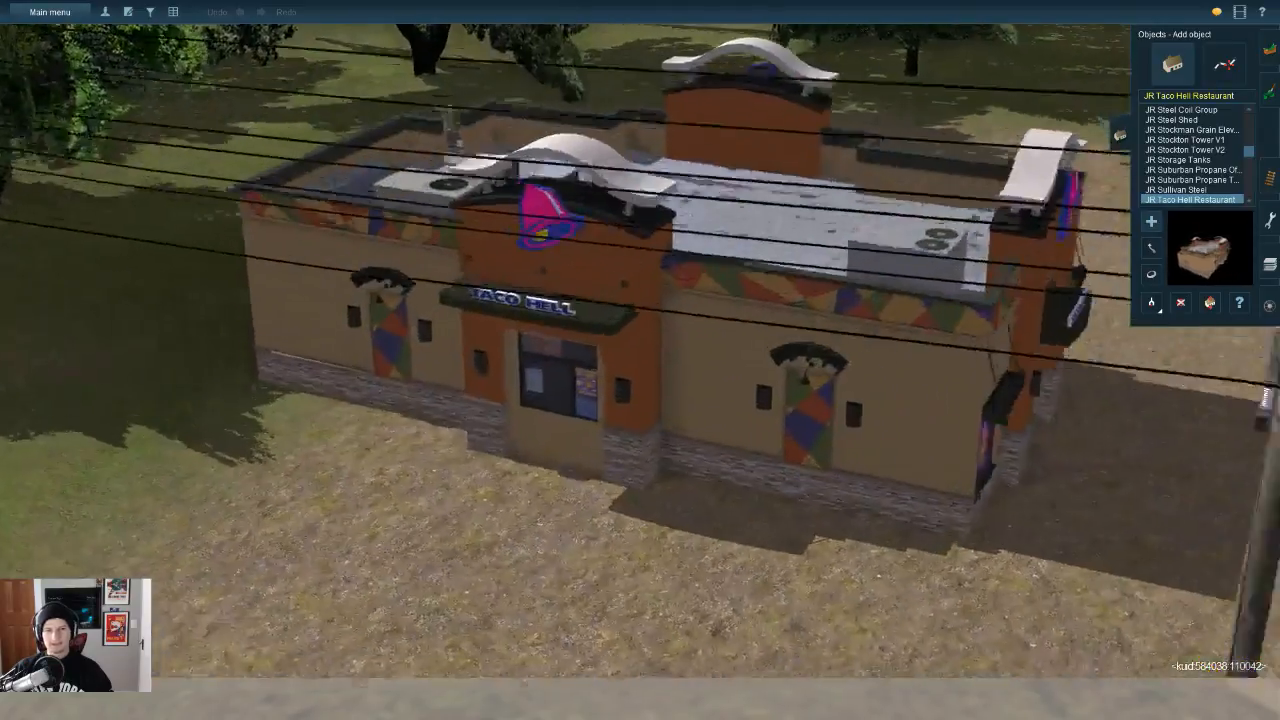
scroll(640, 360, "up", 2)
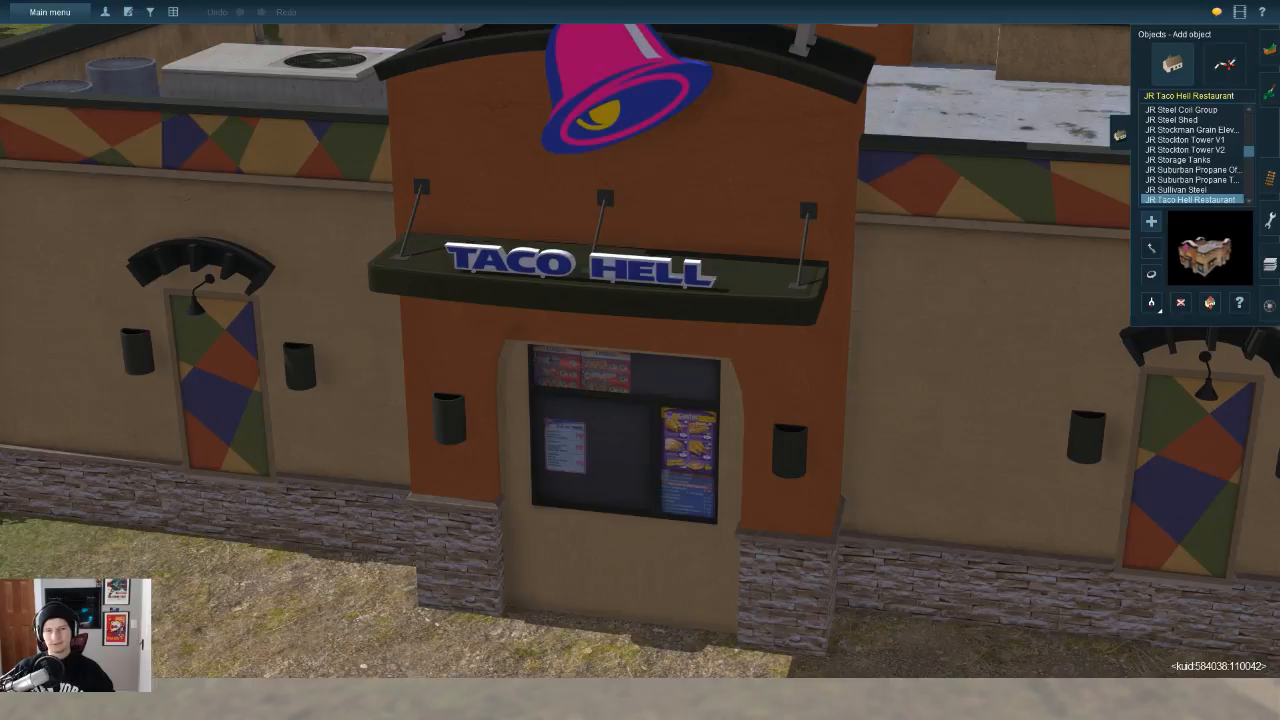
scroll(640, 360, "down", 5)
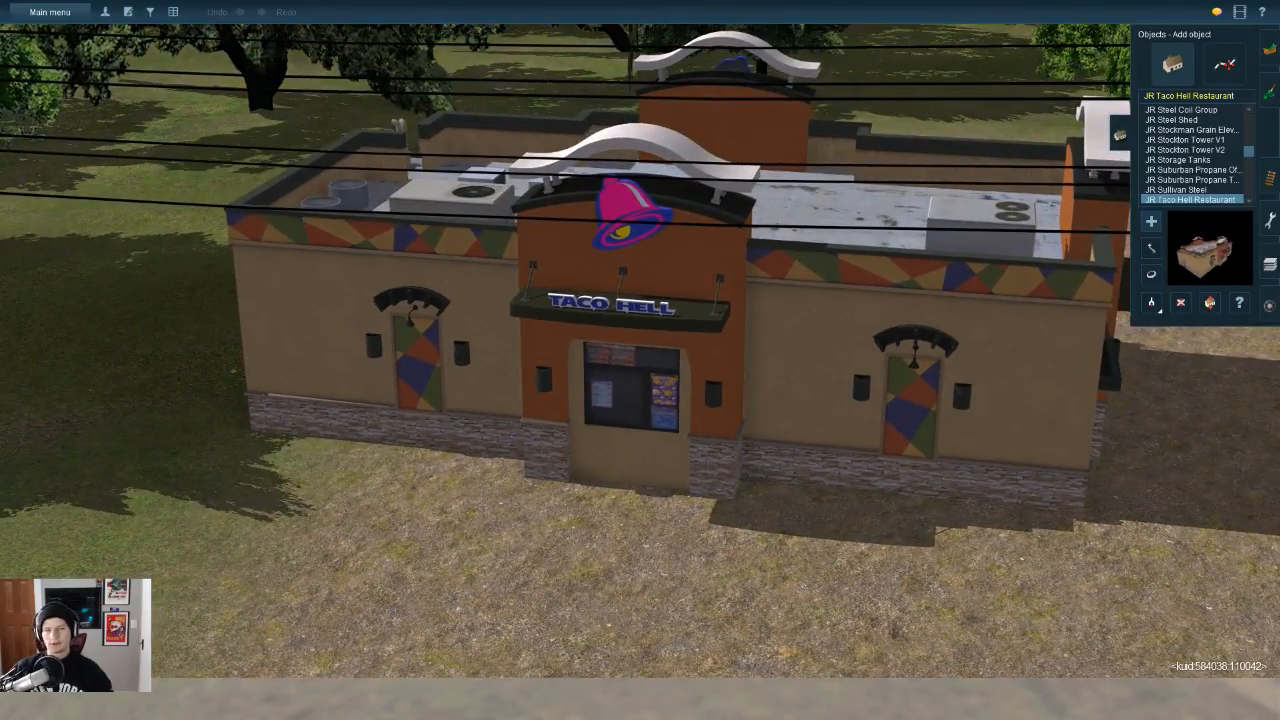
scroll(640, 360, "down", 5)
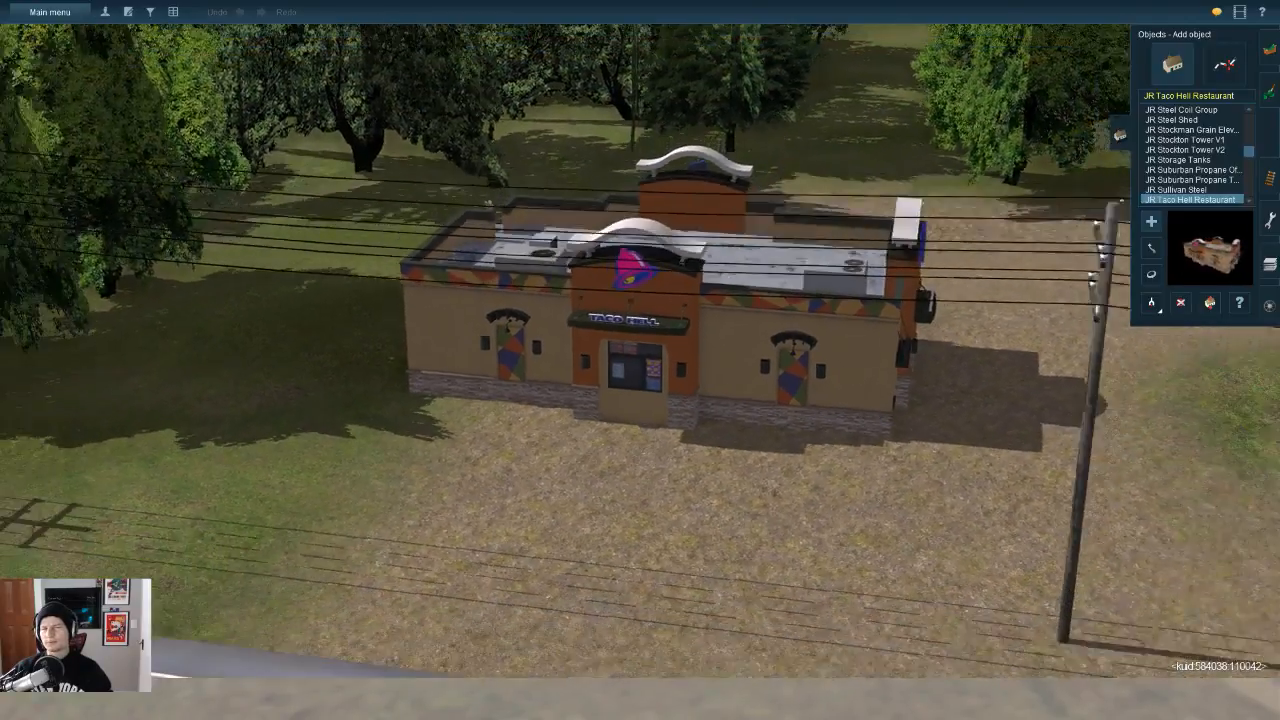
scroll(640, 360, "down", 2)
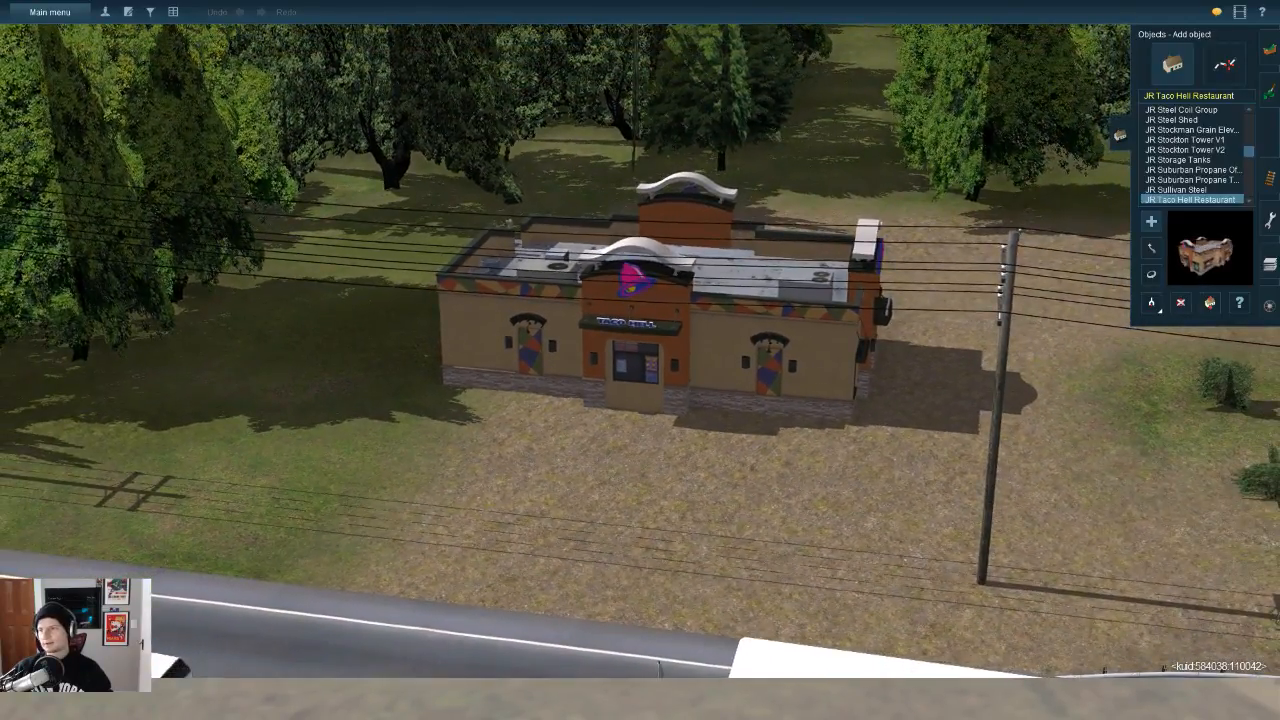
Step: Move the Taco Hell restaurant a short distance along the road, away from the crossing
key("Up")
scroll(640, 360, "down", 1)
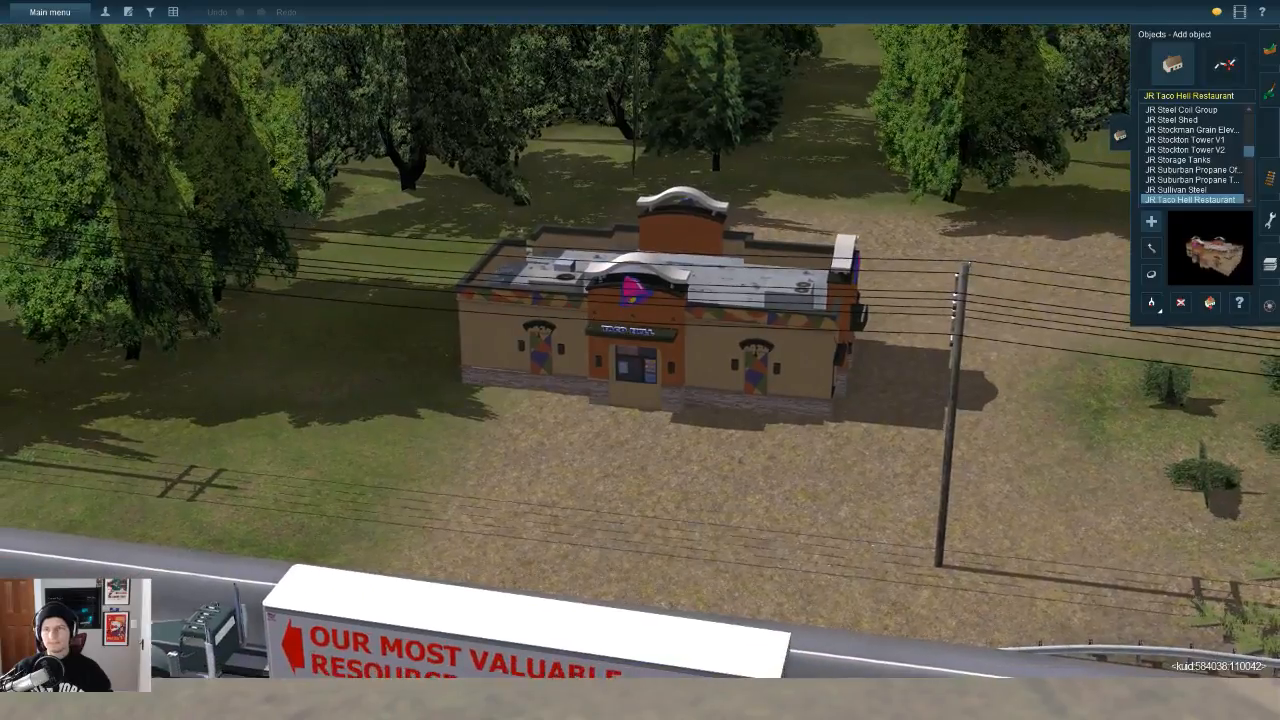
scroll(640, 360, "down", 8)
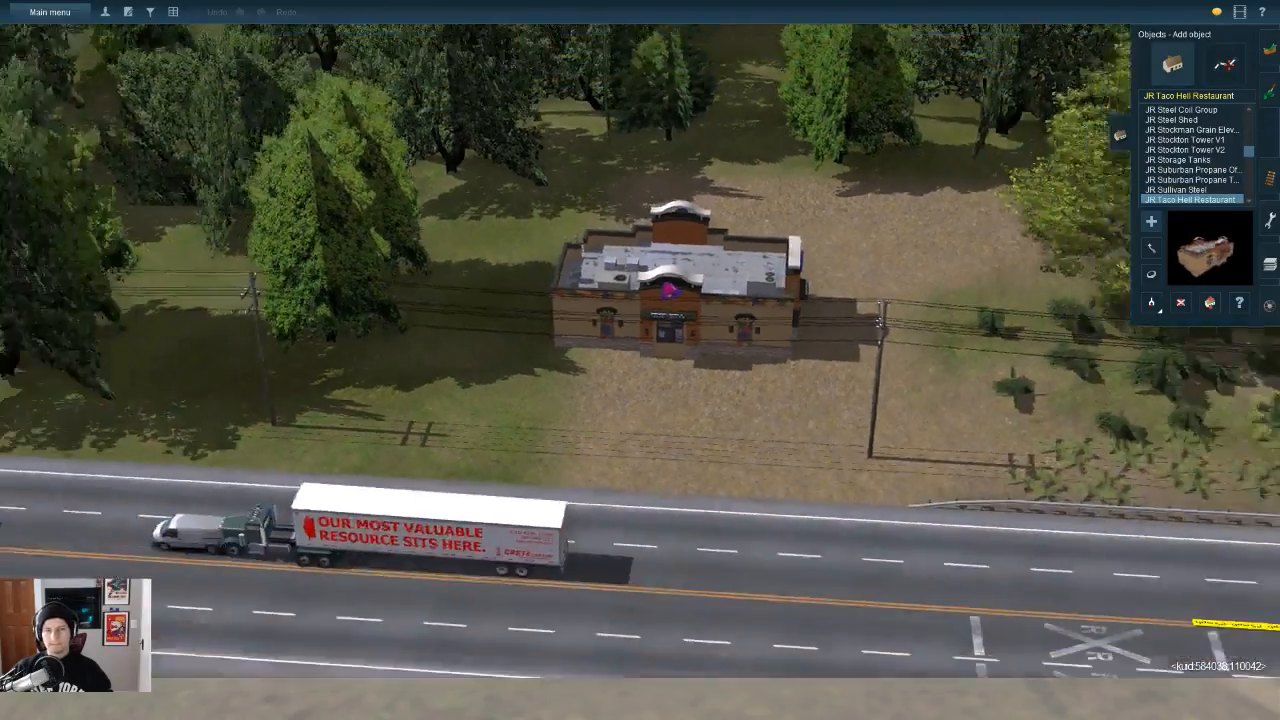
key("m")
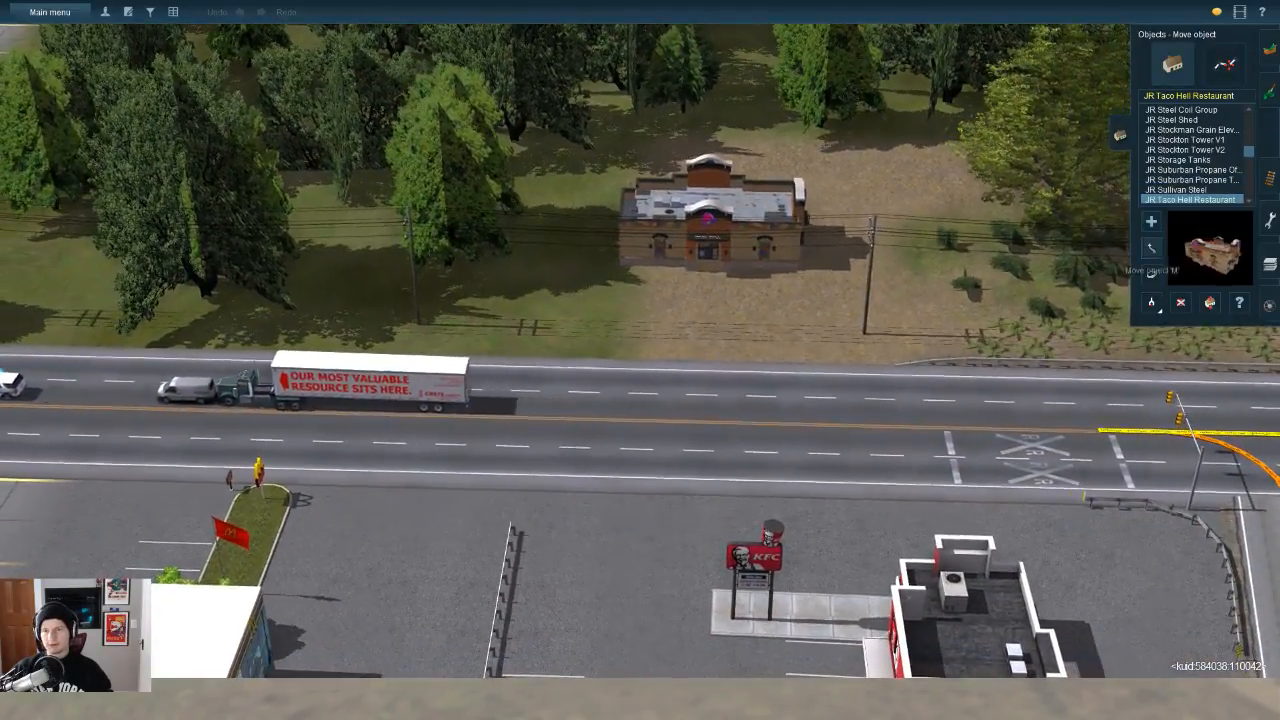
left_click_drag(712, 235, 640, 235)
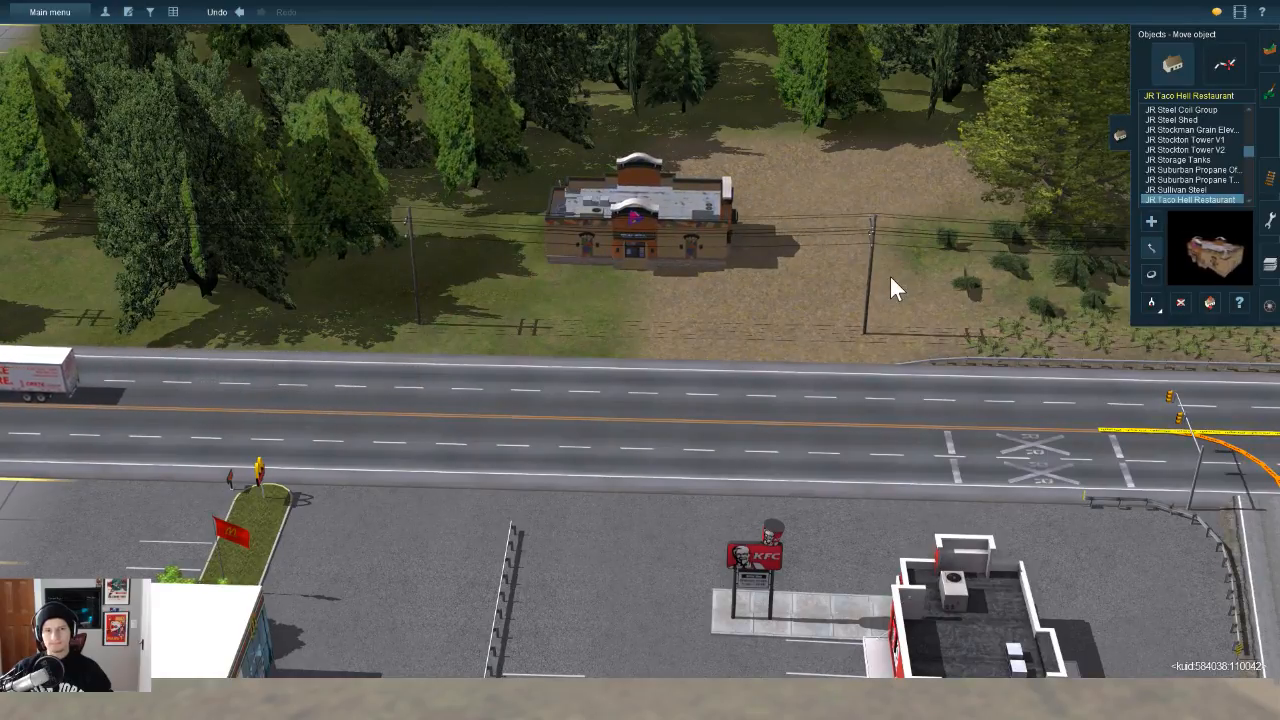
Step: Pick the existing KFC restaurant with Get object as the asset to place
right_click_drag(889, 274, 1062, 270)
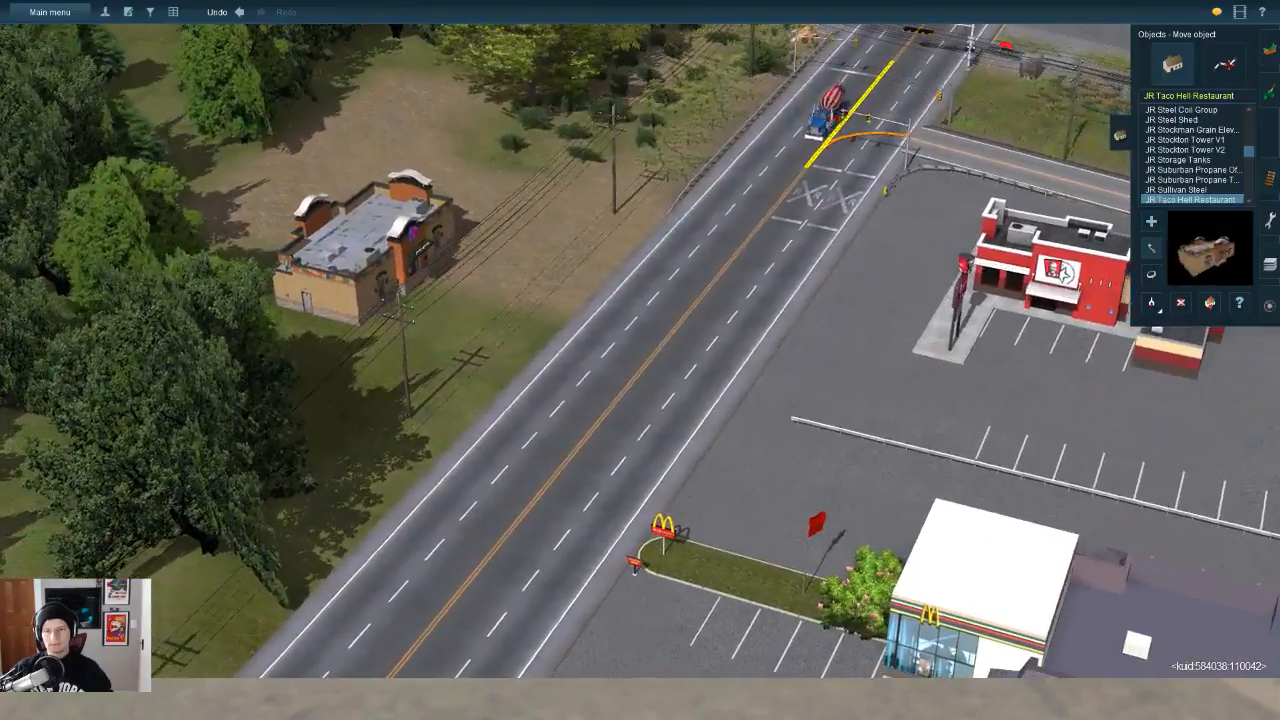
key("Right")
key("g")
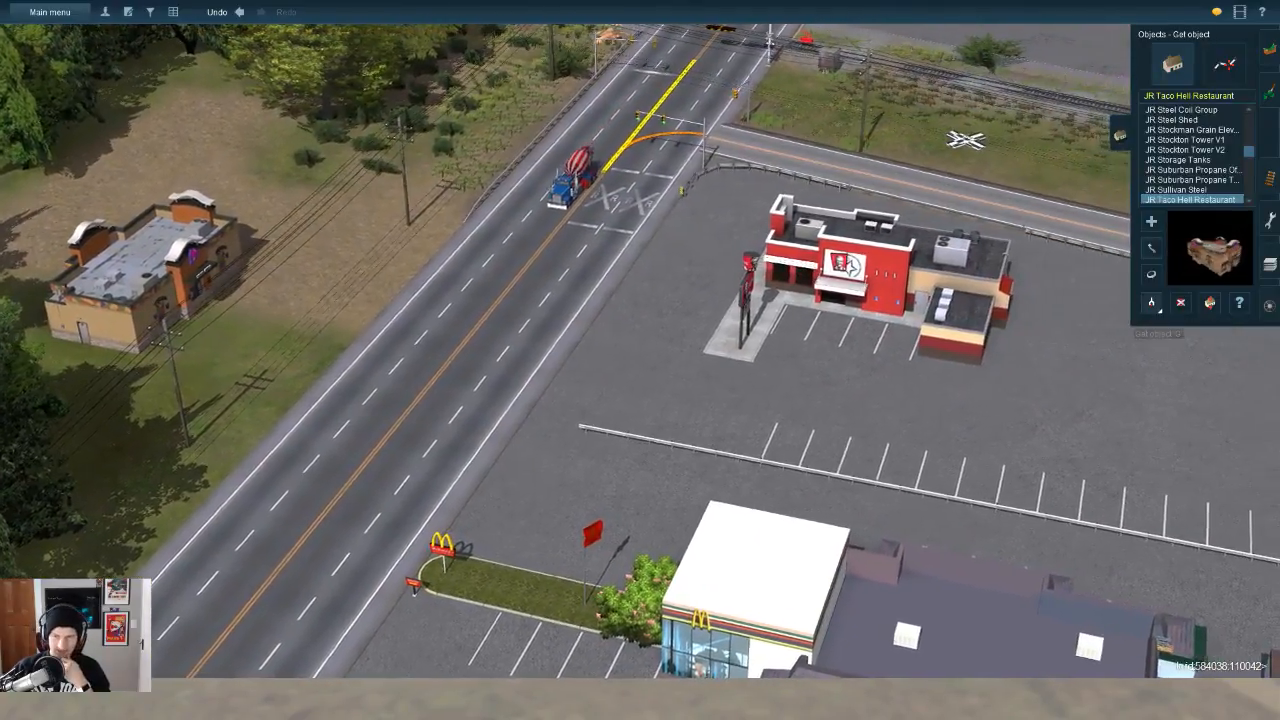
left_click(882, 274)
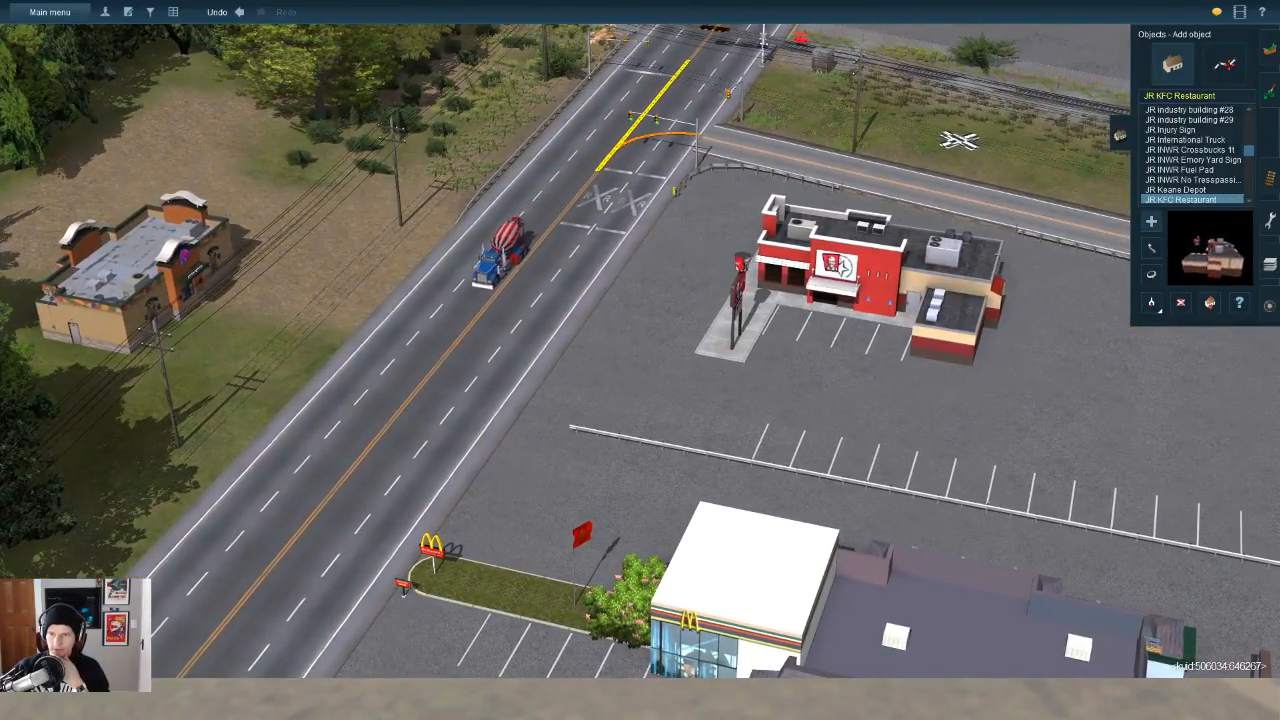
Step: Try to place a second KFC restaurant in the parking lot on the session-layer
right_click_drag(882, 274, 738, 274)
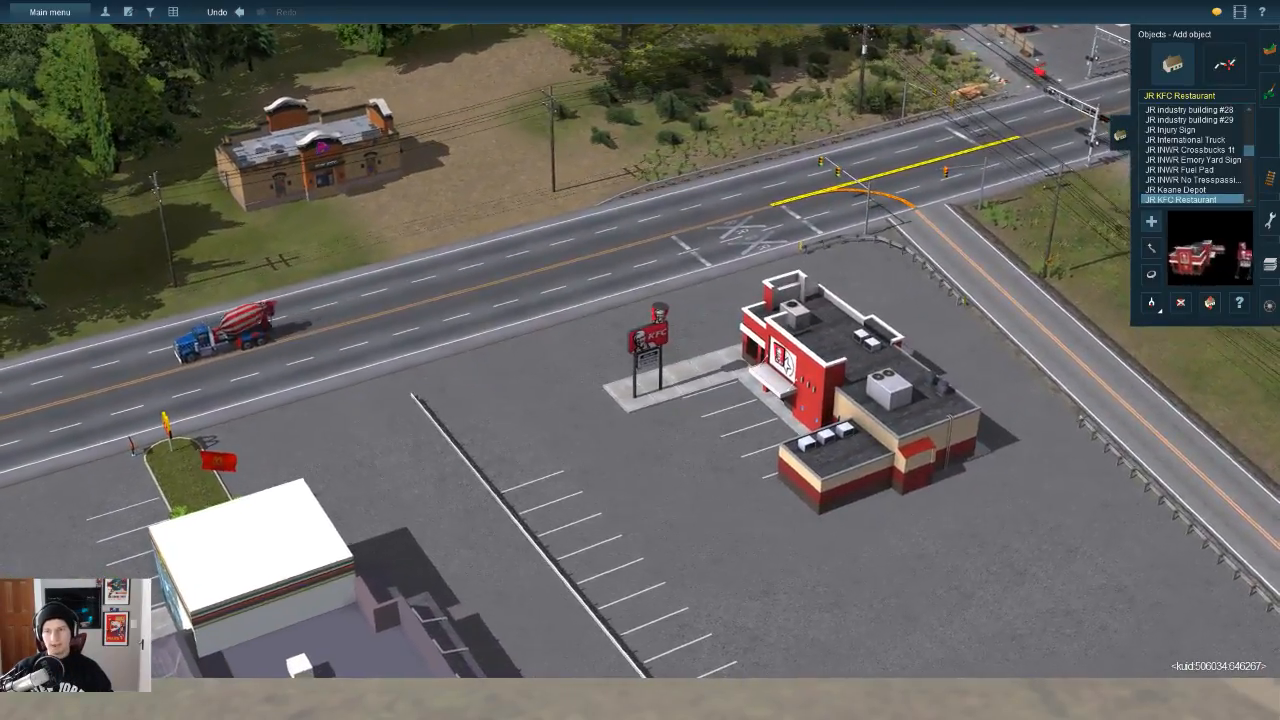
left_click(1218, 650)
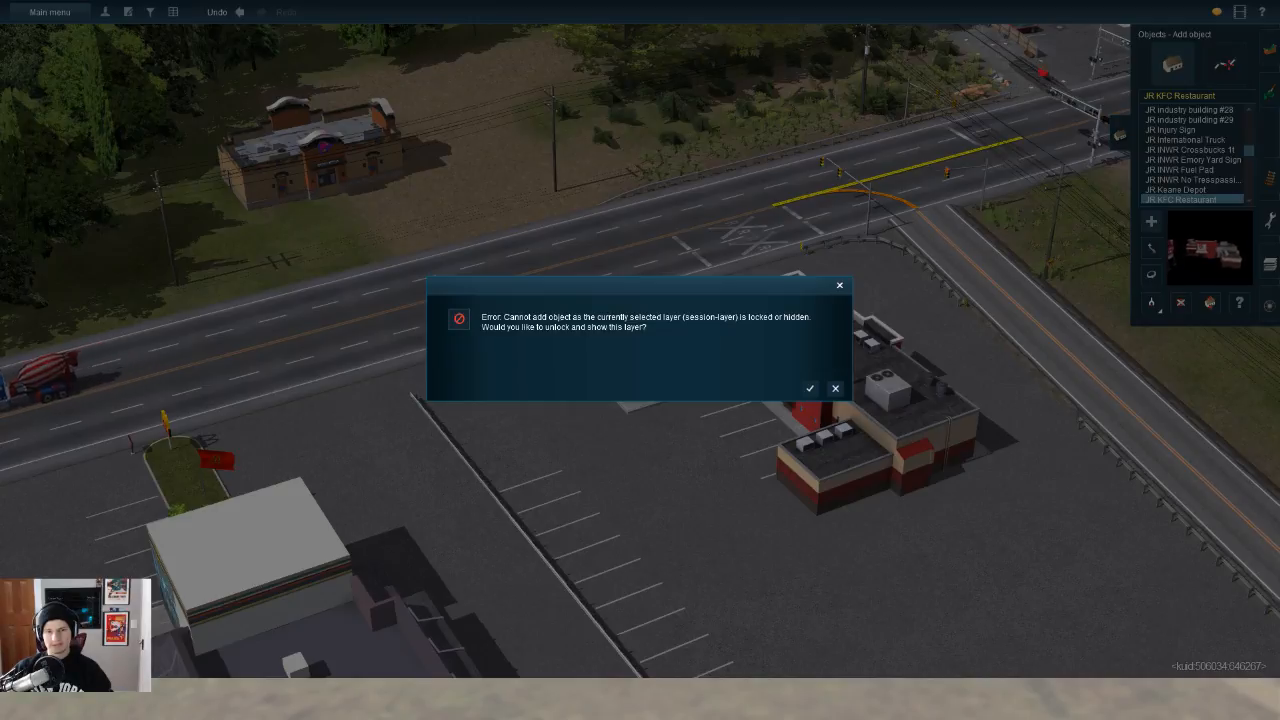
key("Escape")
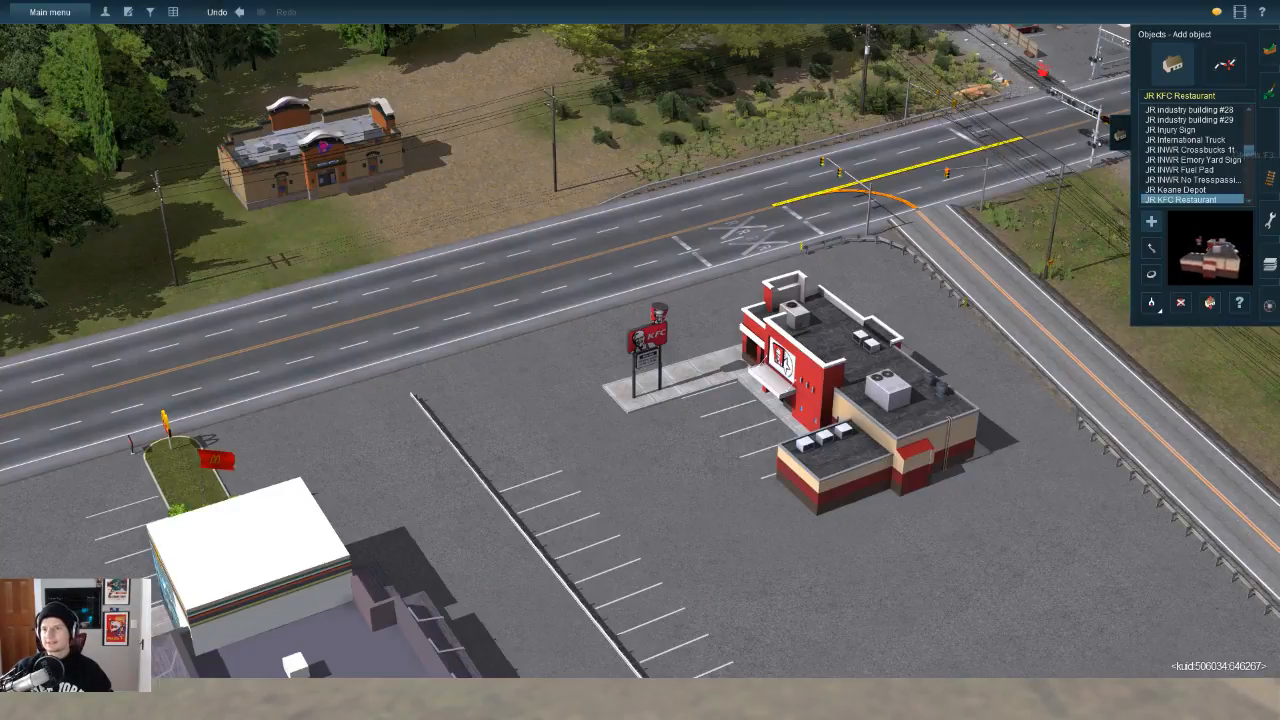
Step: Make route-layer the active layer and place a second KFC restaurant beside the existing one, near the road
left_click(1270, 264)
left_click(1211, 58)
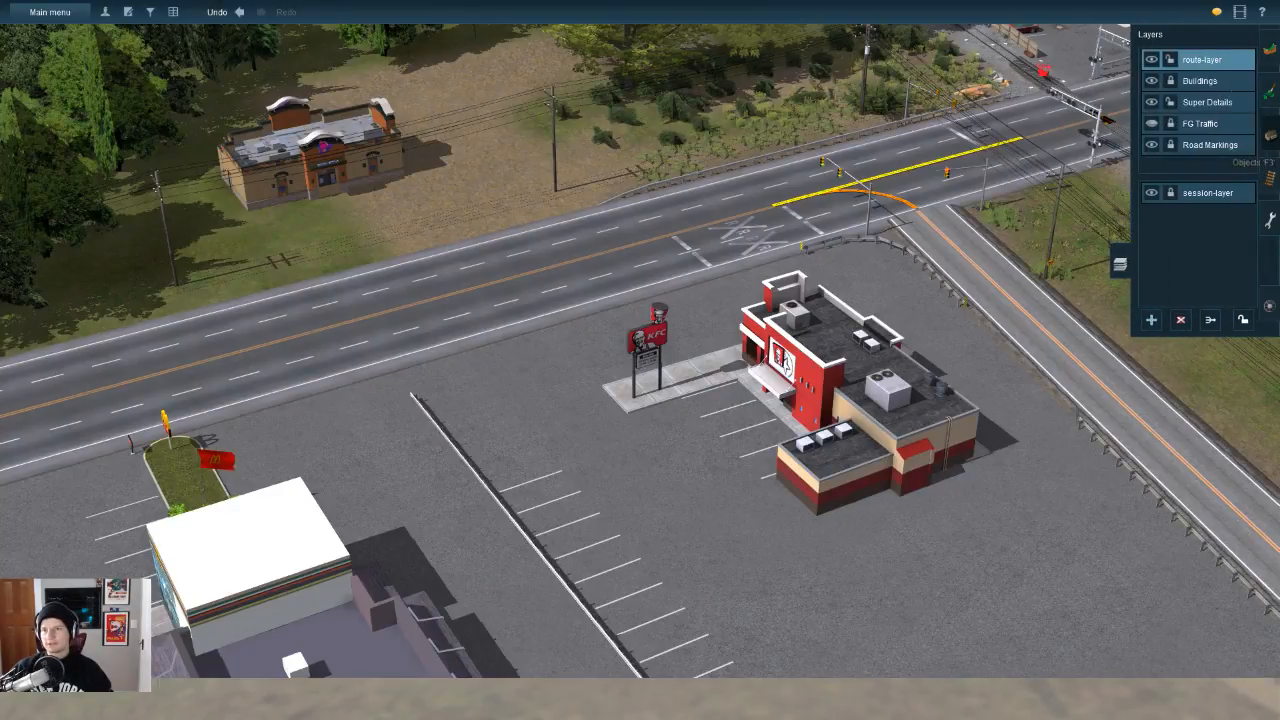
left_click(1270, 135)
left_click(578, 380)
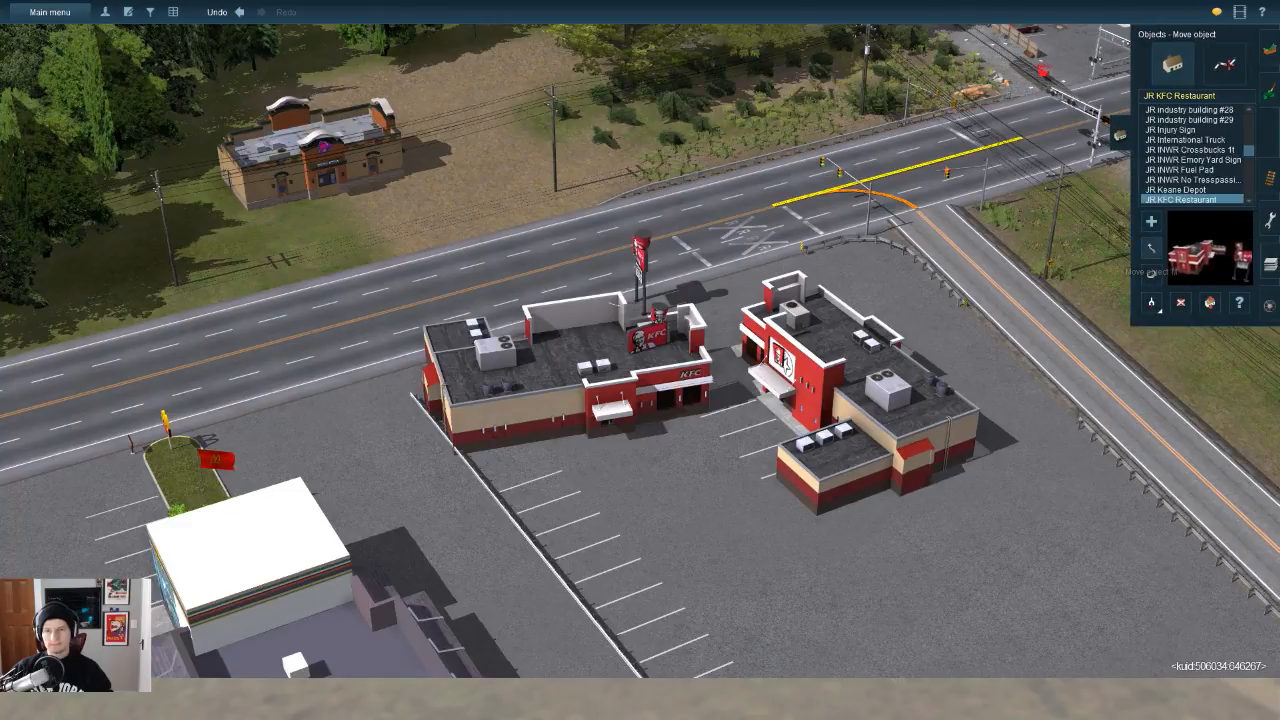
Step: Move the second KFC restaurant away from the road into the rear of the parking lot behind the existing KFC
left_click_drag(578, 380, 864, 358)
right_click(720, 552)
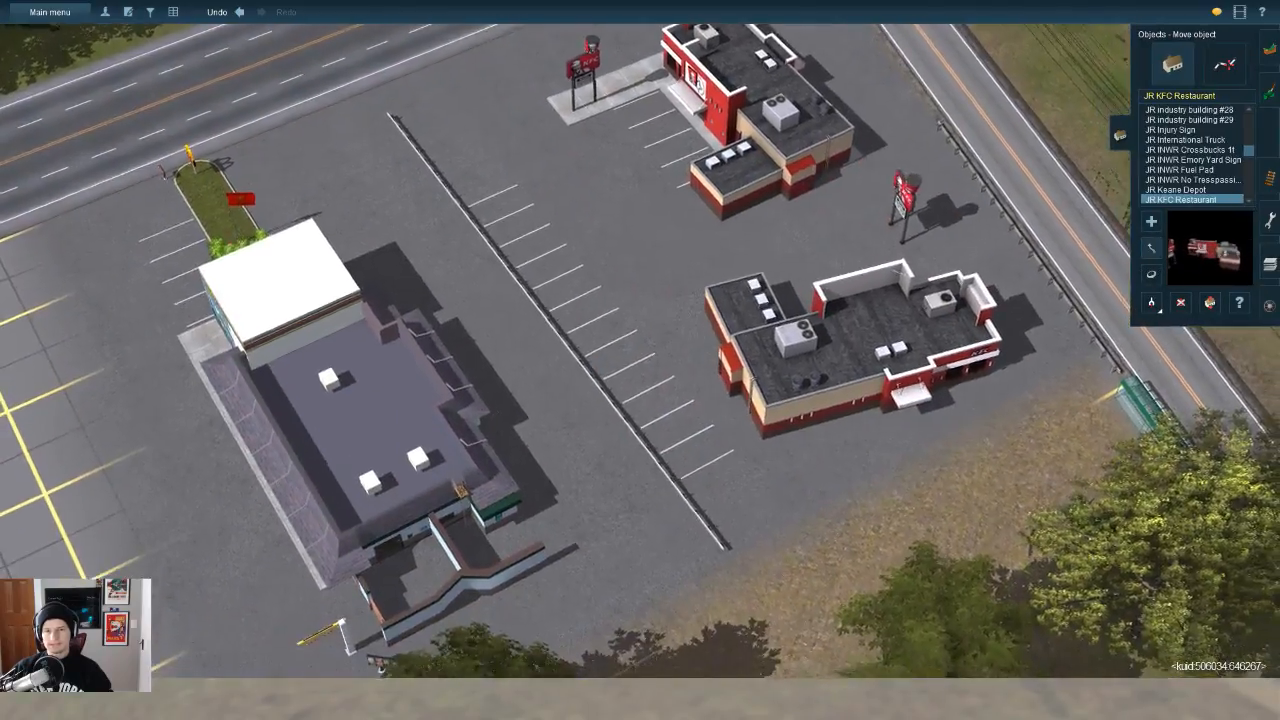
key("Left")
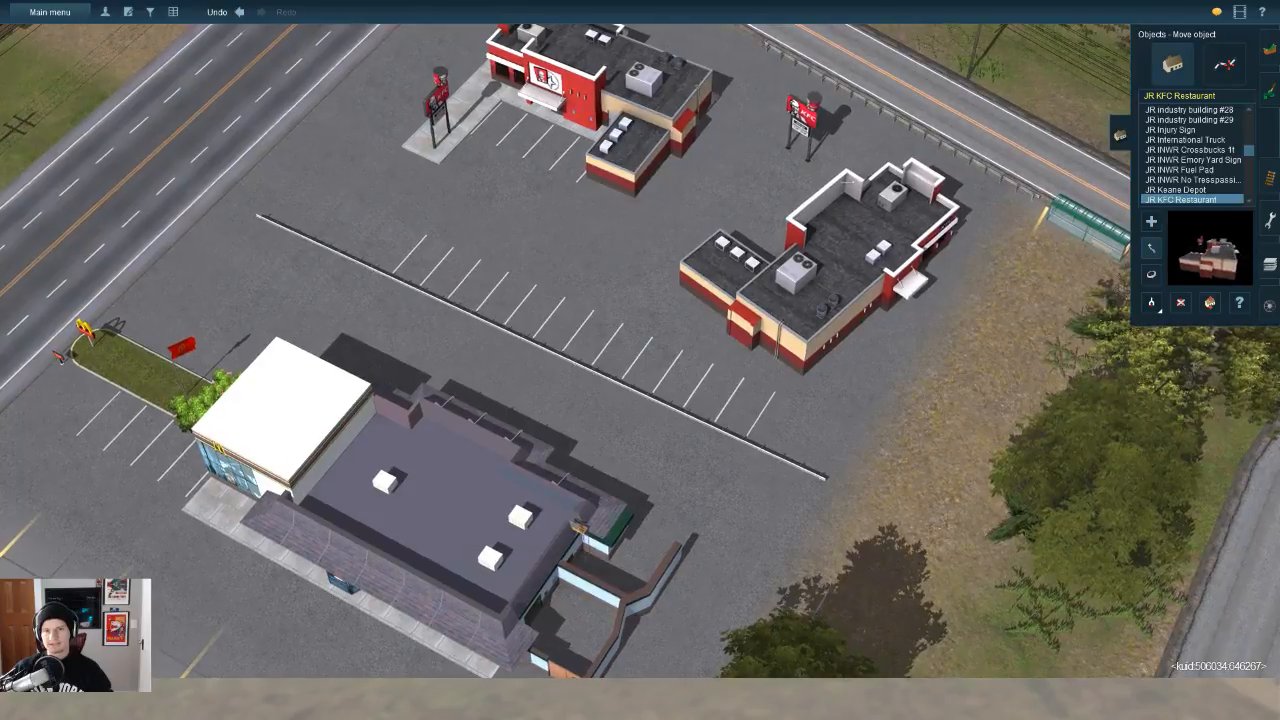
left_click_drag(820, 270, 853, 285)
key("Left")
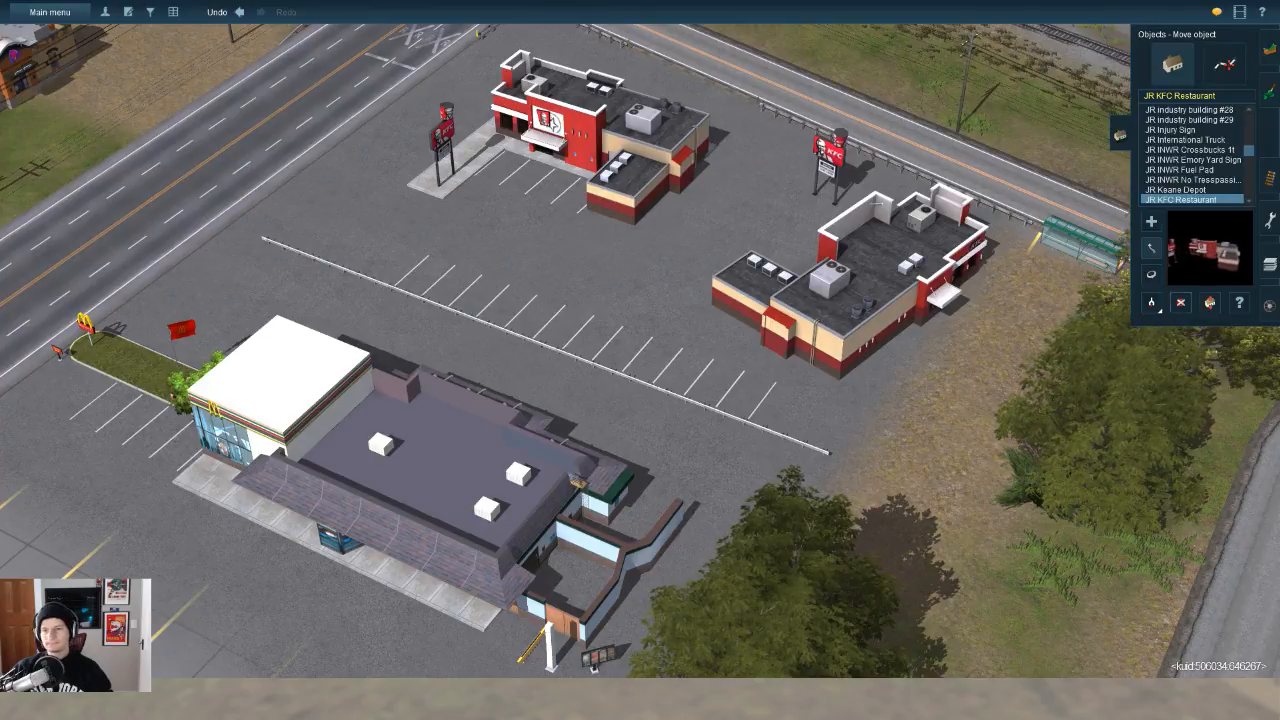
Step: Delete the second KFC restaurant from the rear of the parking lot
left_click(860, 285)
key("Right")
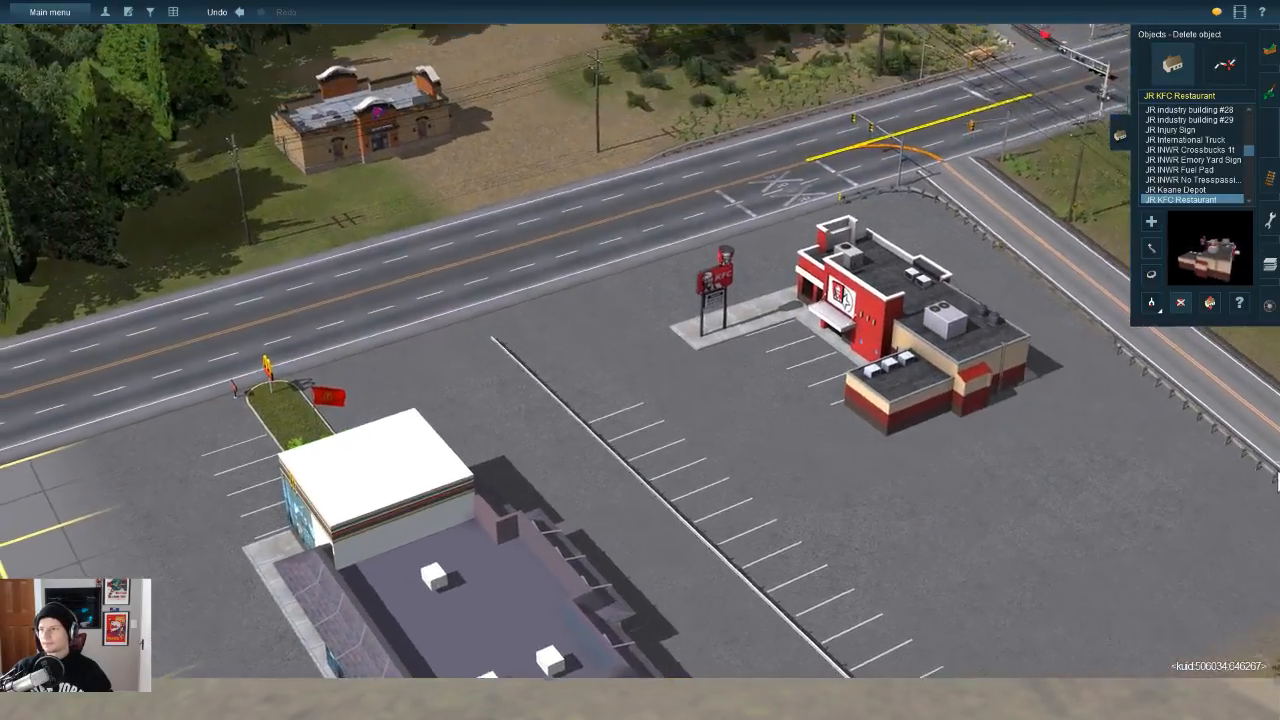
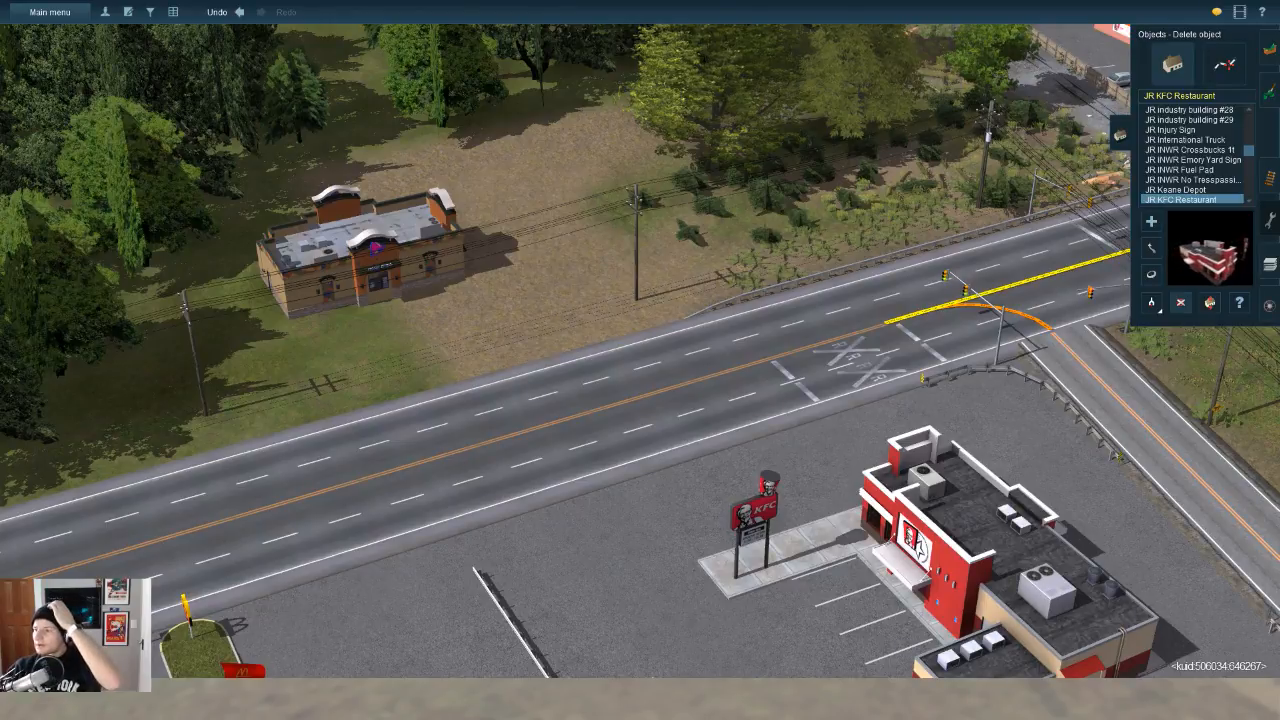
Step: Examine the Taco Hell restaurant and its surroundings across the road from the KFC and McDonald's
right_click(1237, 409)
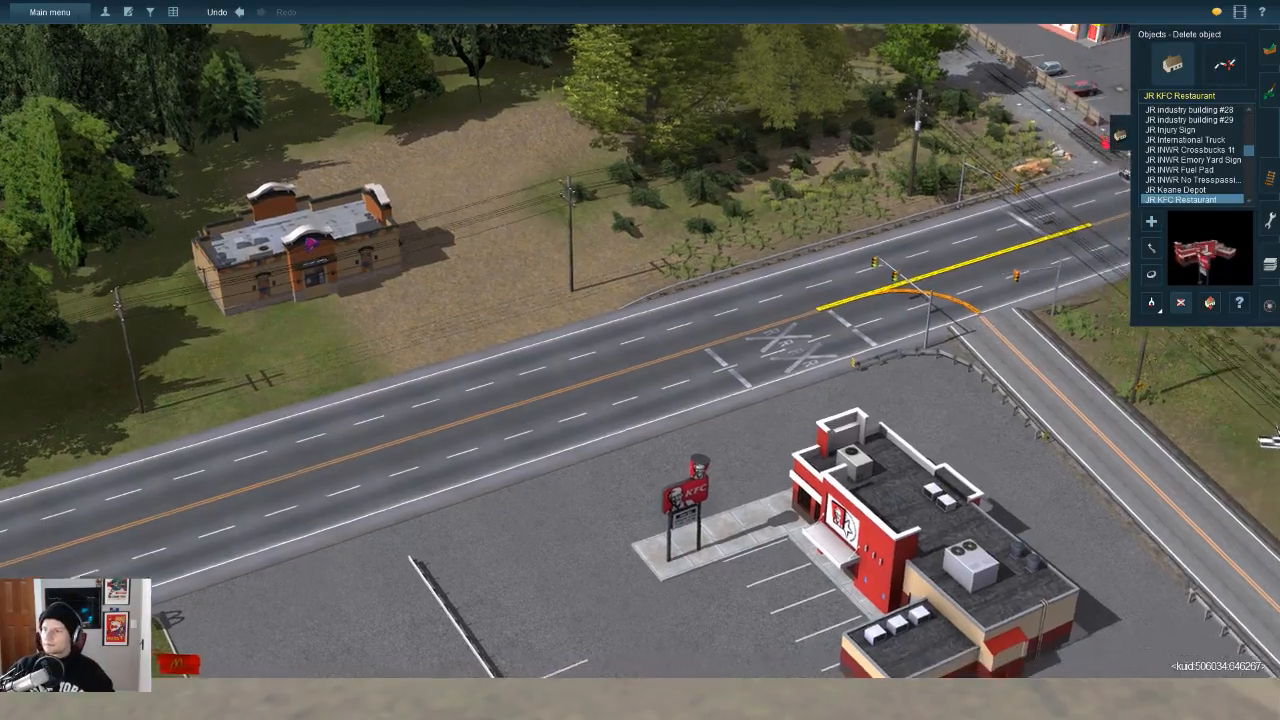
key("Left")
key("Down")
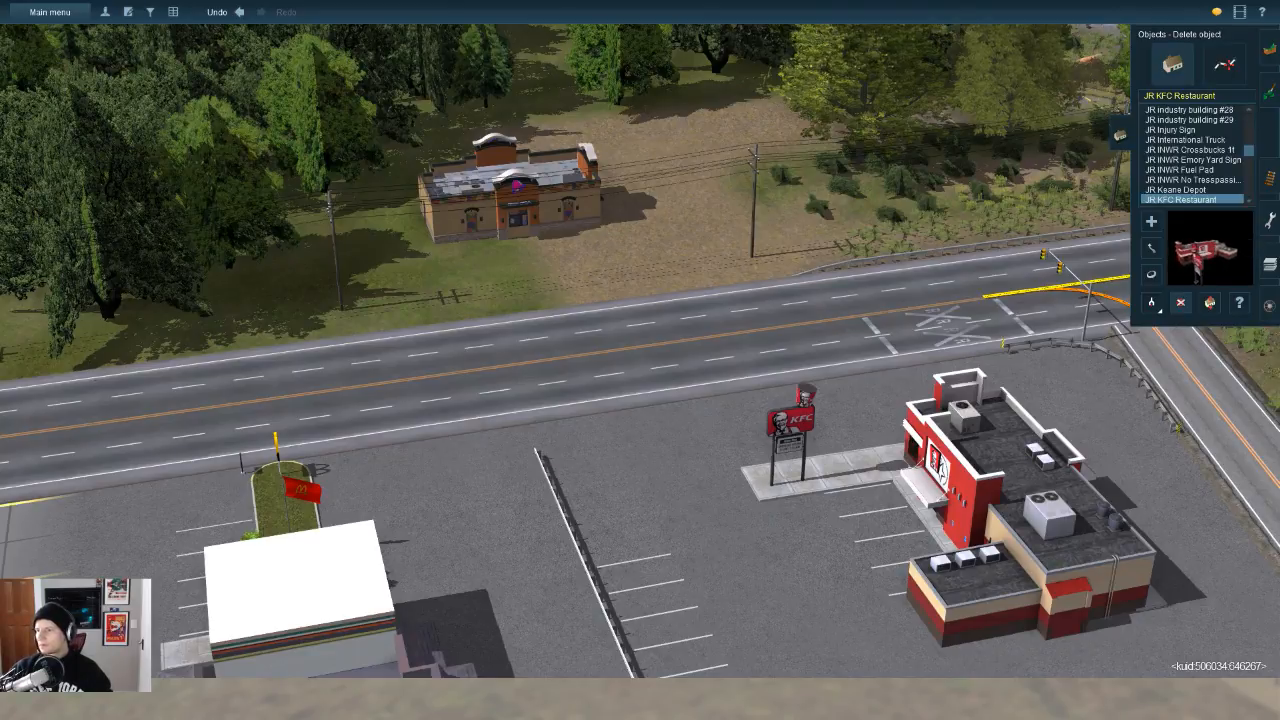
key("Left")
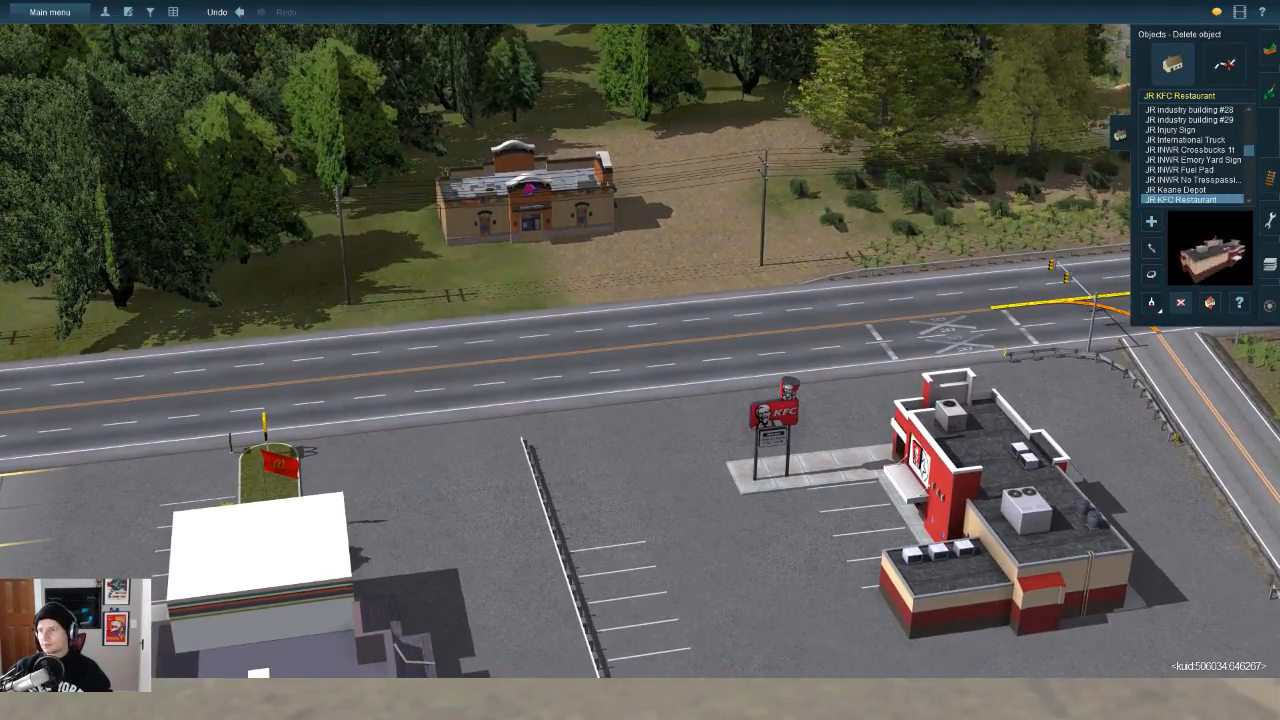
right_click_drag(1079, 654, 1257, 636)
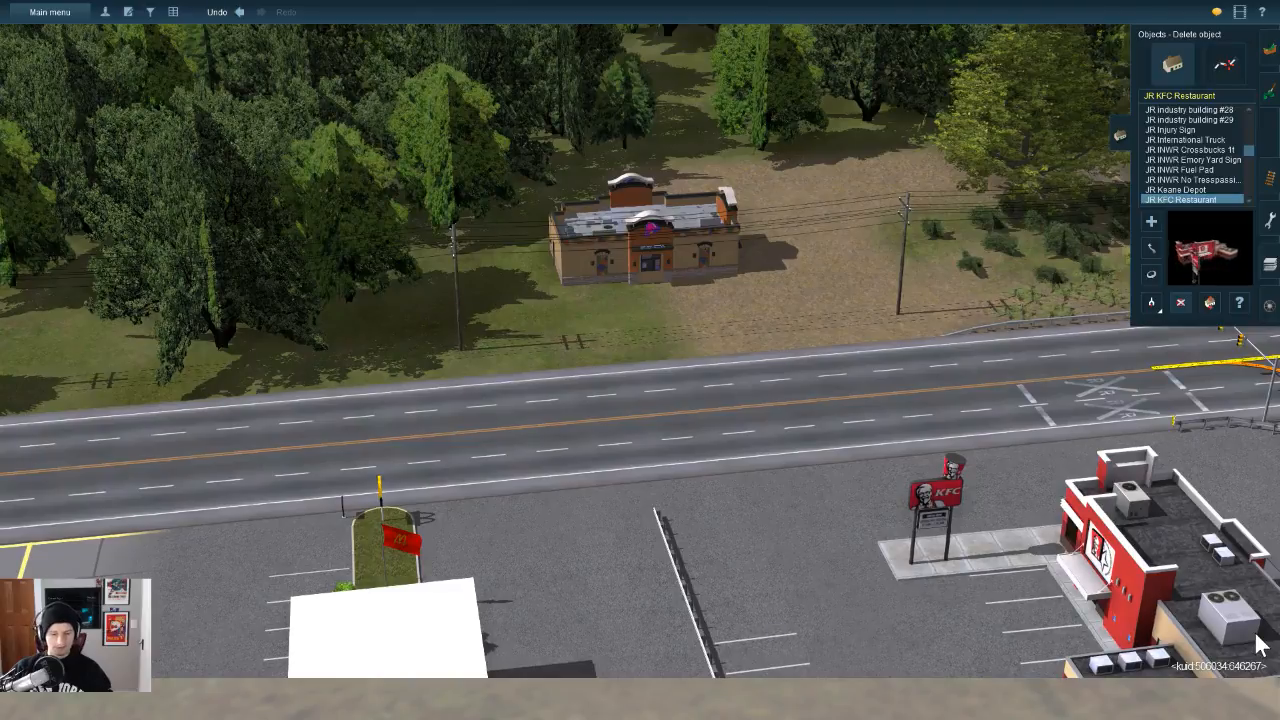
key("Left")
key("Right")
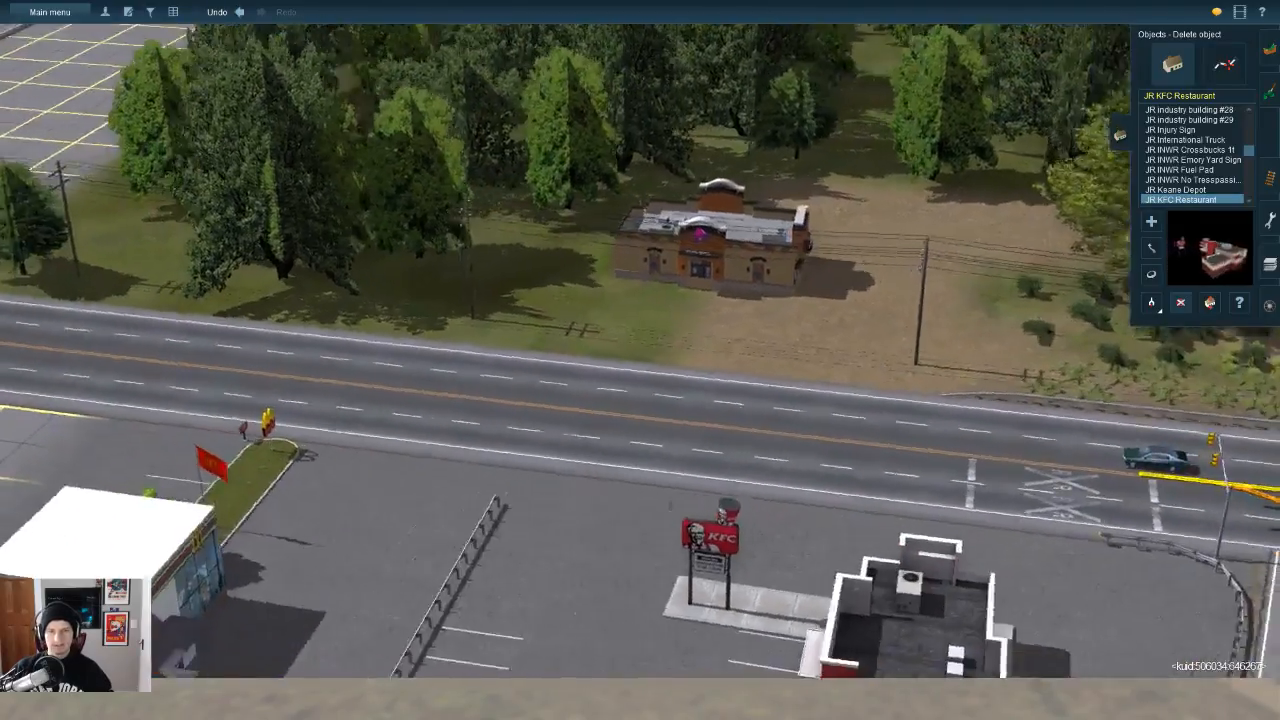
key("Left")
key("Right")
key("Up")
key("Left")
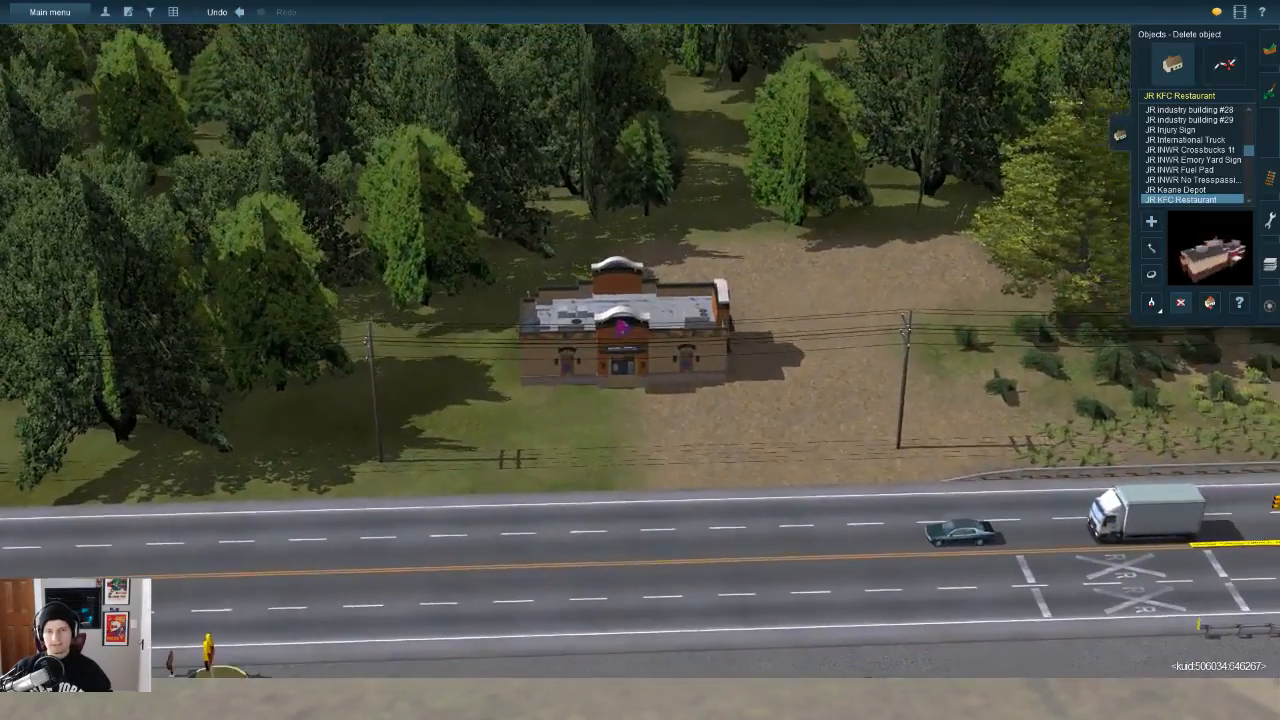
key("Down")
key("Up")
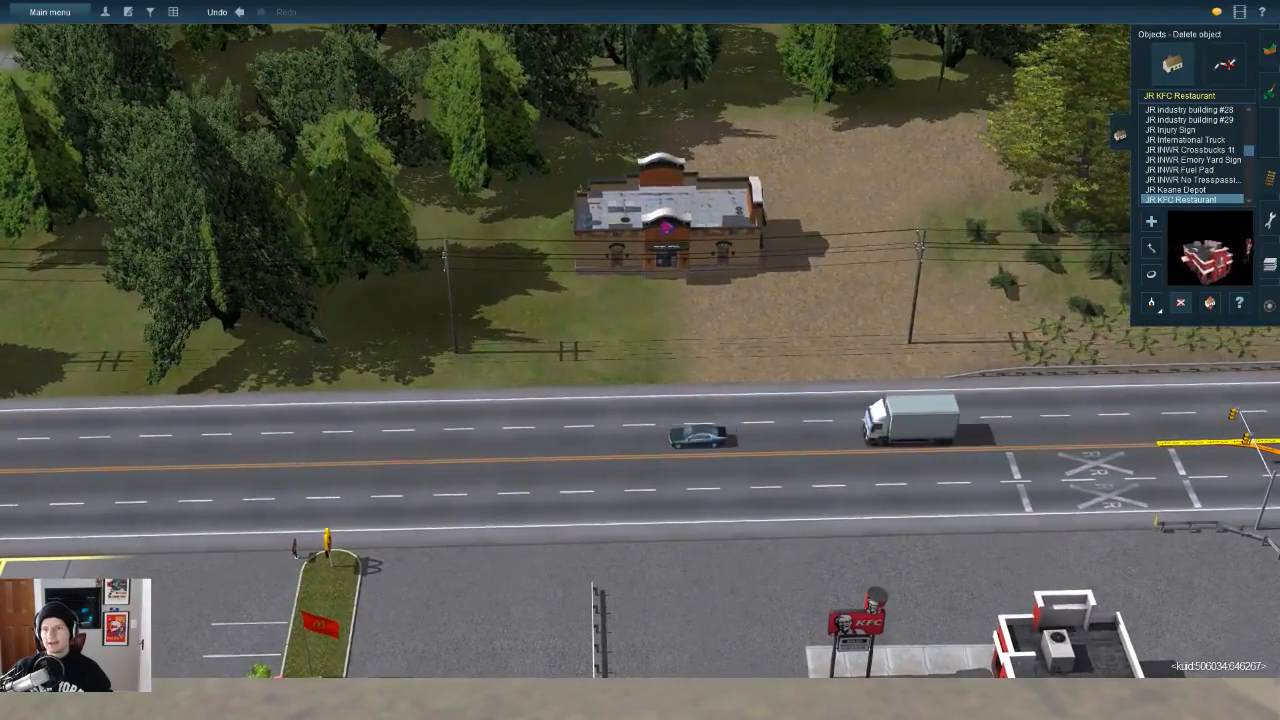
key("Page_Up")
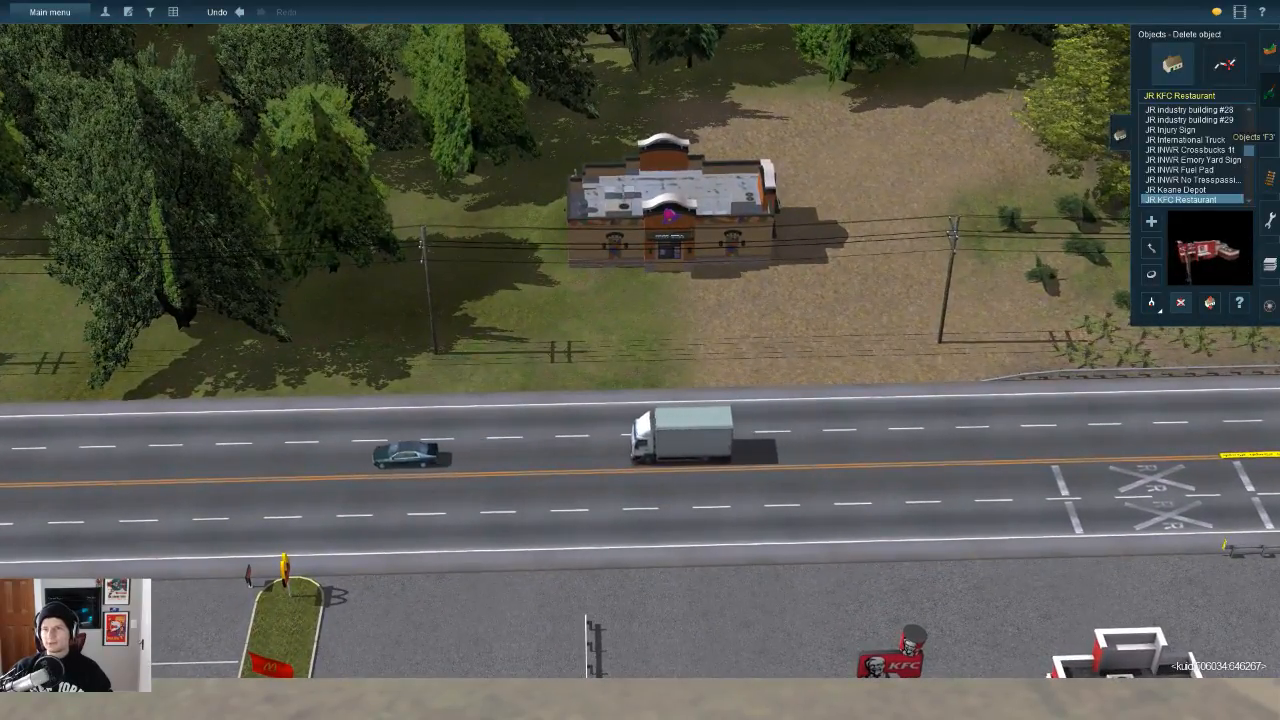
Step: Sample the parking lot's asphalt ground texture and paint it over the grass and dirt around the Taco Hell restaurant
key("F2")
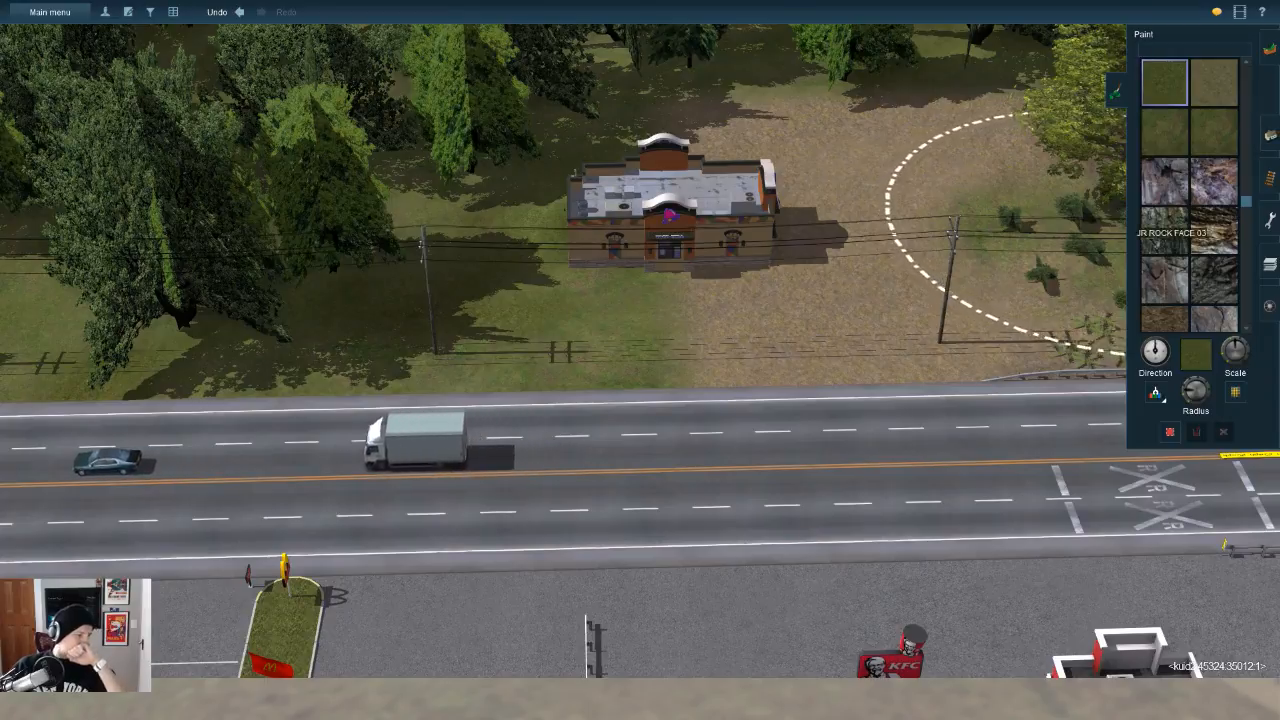
left_click(1156, 392)
left_click(968, 630)
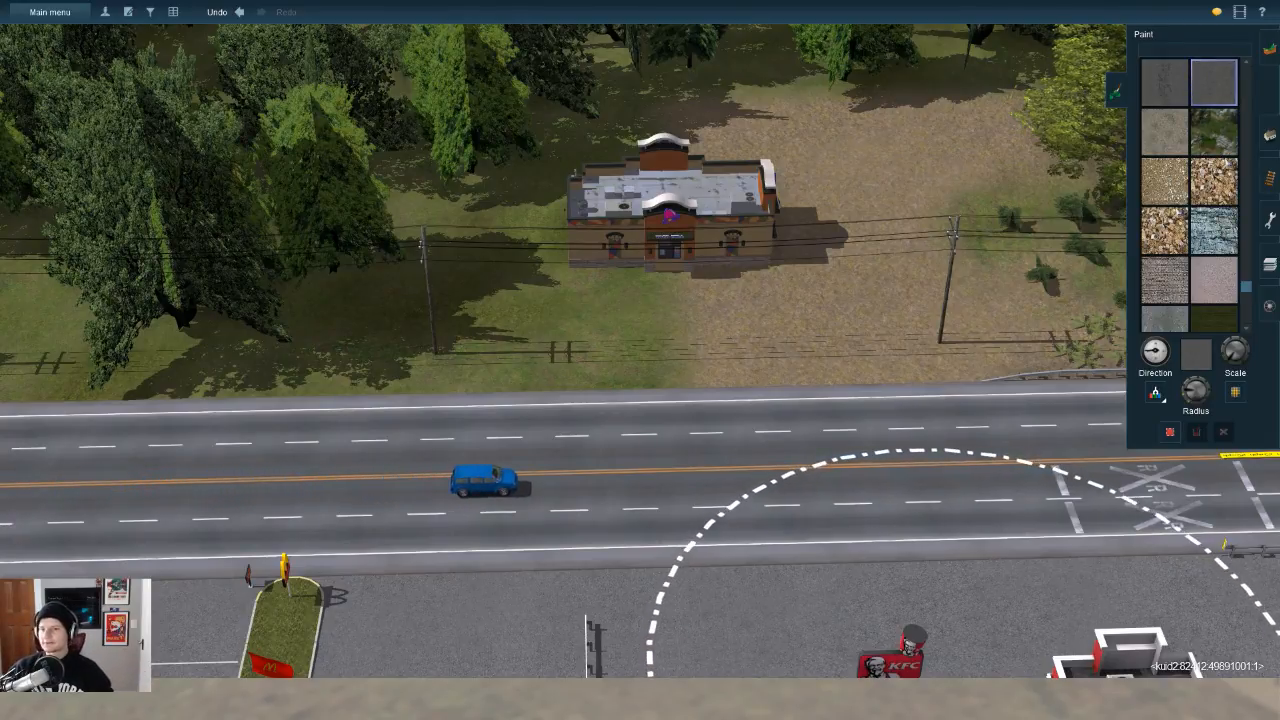
mouse_move(700, 300)
left_mouse_down()
mouse_move(660, 271)
mouse_move(674, 292)
mouse_move(637, 303)
mouse_move(606, 278)
mouse_move(630, 181)
mouse_move(743, 186)
mouse_move(826, 357)
mouse_move(683, 271)
mouse_move(596, 321)
left_mouse_up()
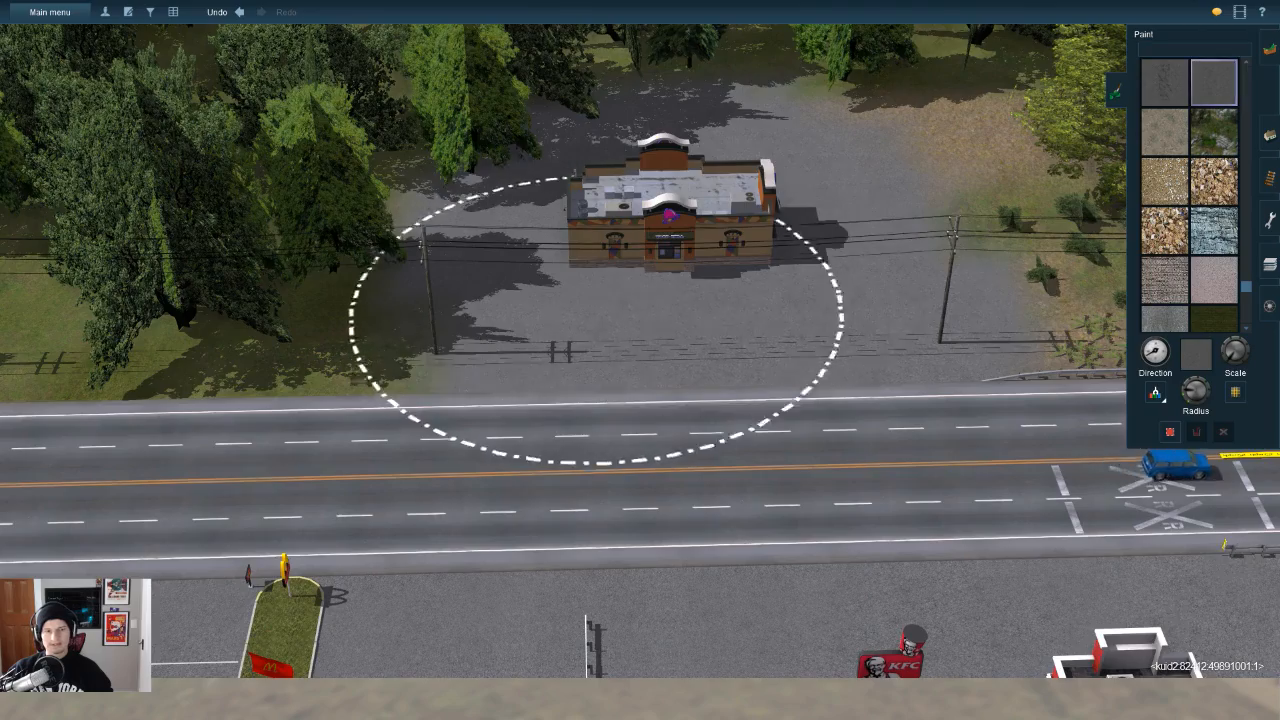
Step: Move the Taco Hell restaurant across the road onto the open grid ground beyond McDonald's and rotate it to face the road
mouse_move(596, 321)
right_mouse_down()
mouse_move(643, 368)
mouse_move(560, 371)
mouse_move(880, 597)
mouse_move(1129, 619)
mouse_move(1162, 648)
right_mouse_up()
left_click(1270, 135)
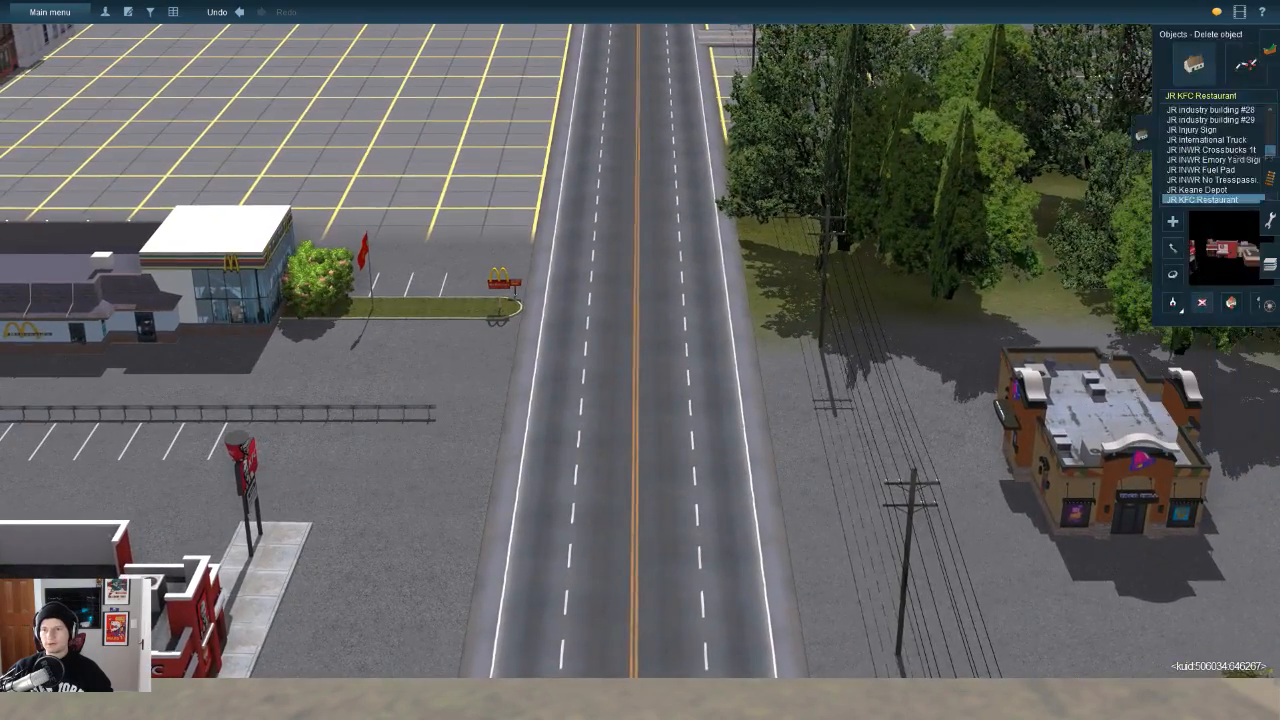
left_click(1151, 248)
left_click_drag(1108, 440, 594, 546)
left_click(1151, 274)
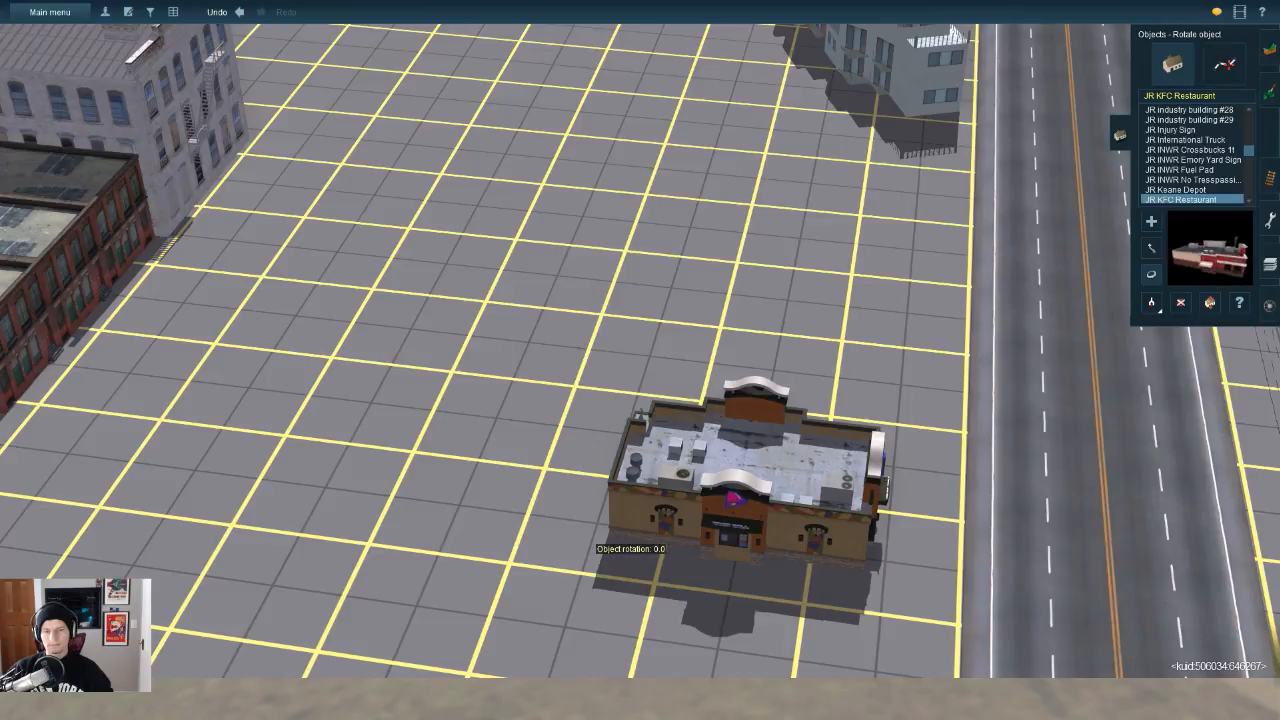
key("Left")
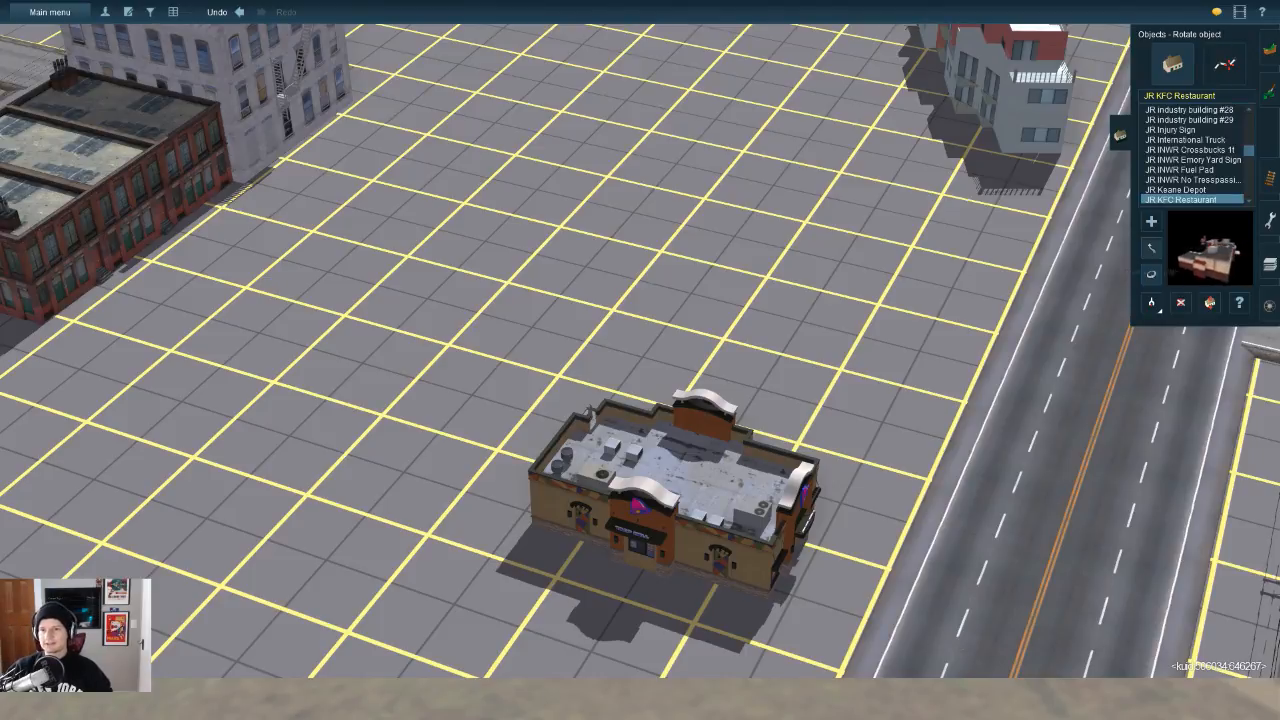
key("Left")
left_click_drag(672, 490, 775, 315)
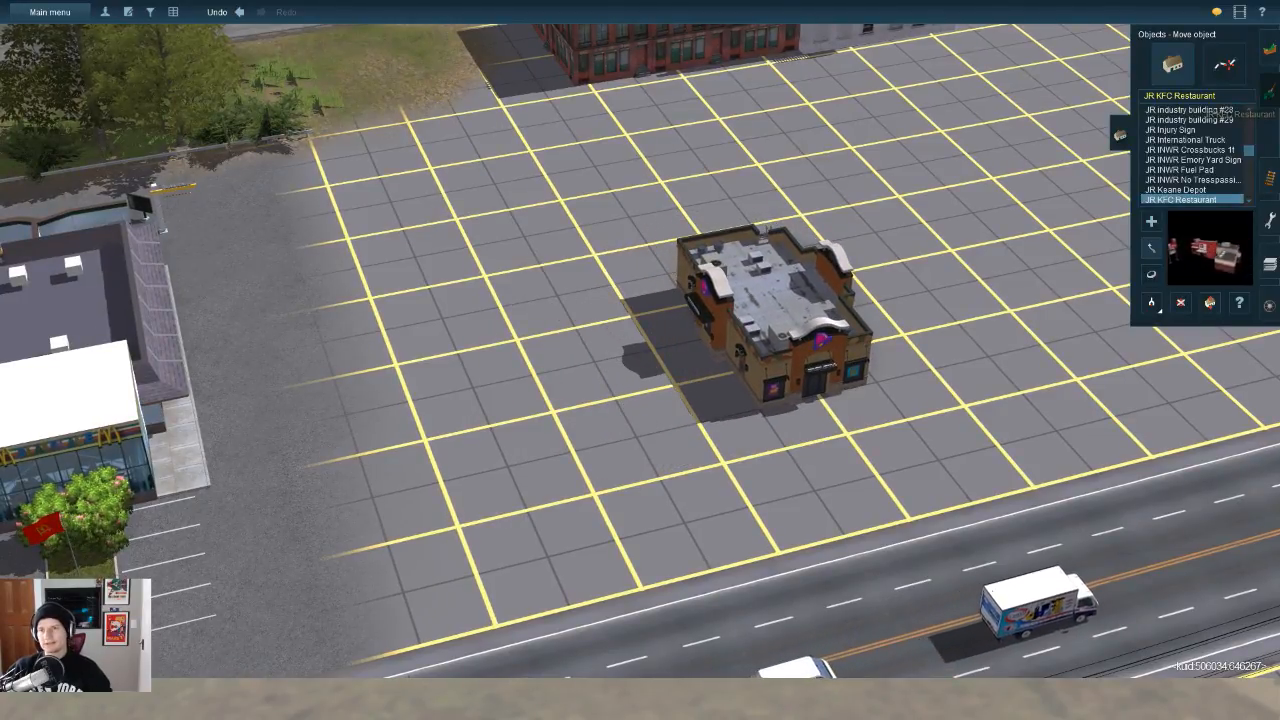
Step: Paint the asphalt texture over the grid ground between McDonald's and the relocated Taco Hell restaurant
left_click(1270, 92)
right_click(490, 350)
key("Left")
key("Up")
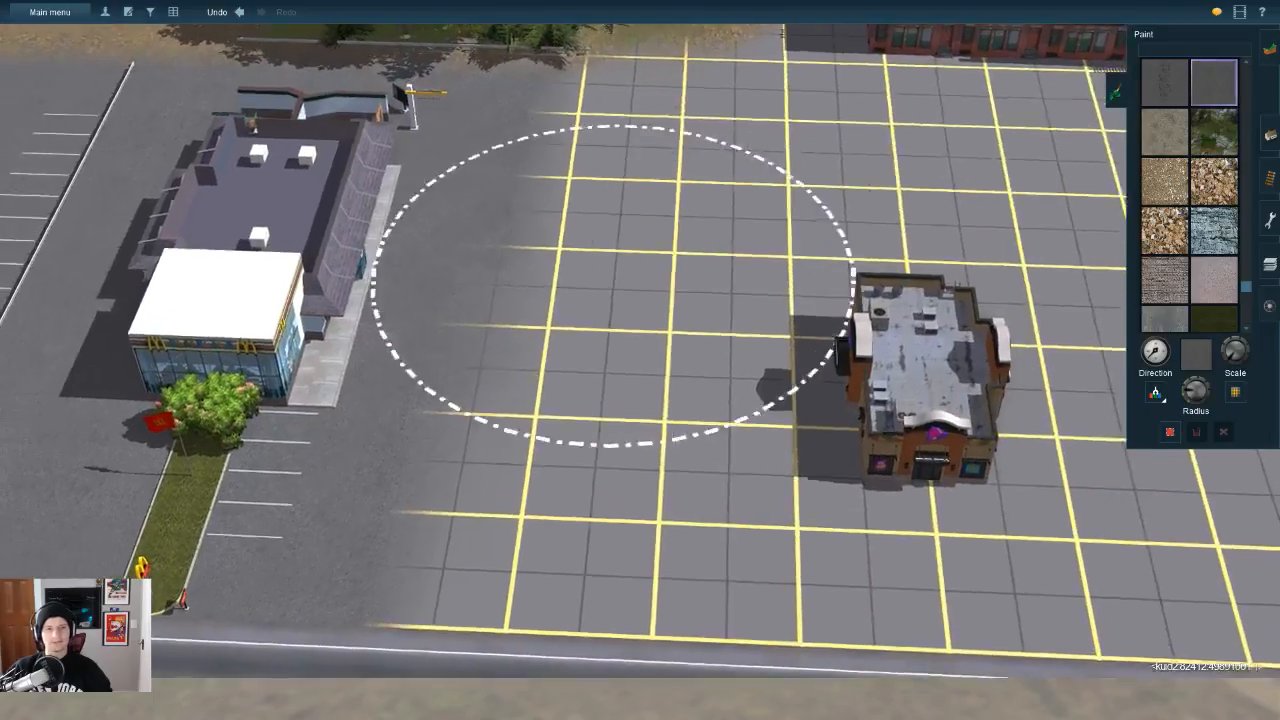
mouse_move(572, 403)
left_mouse_down()
mouse_move(589, 428)
mouse_move(522, 470)
mouse_move(549, 514)
mouse_move(614, 386)
mouse_move(606, 320)
left_mouse_up()
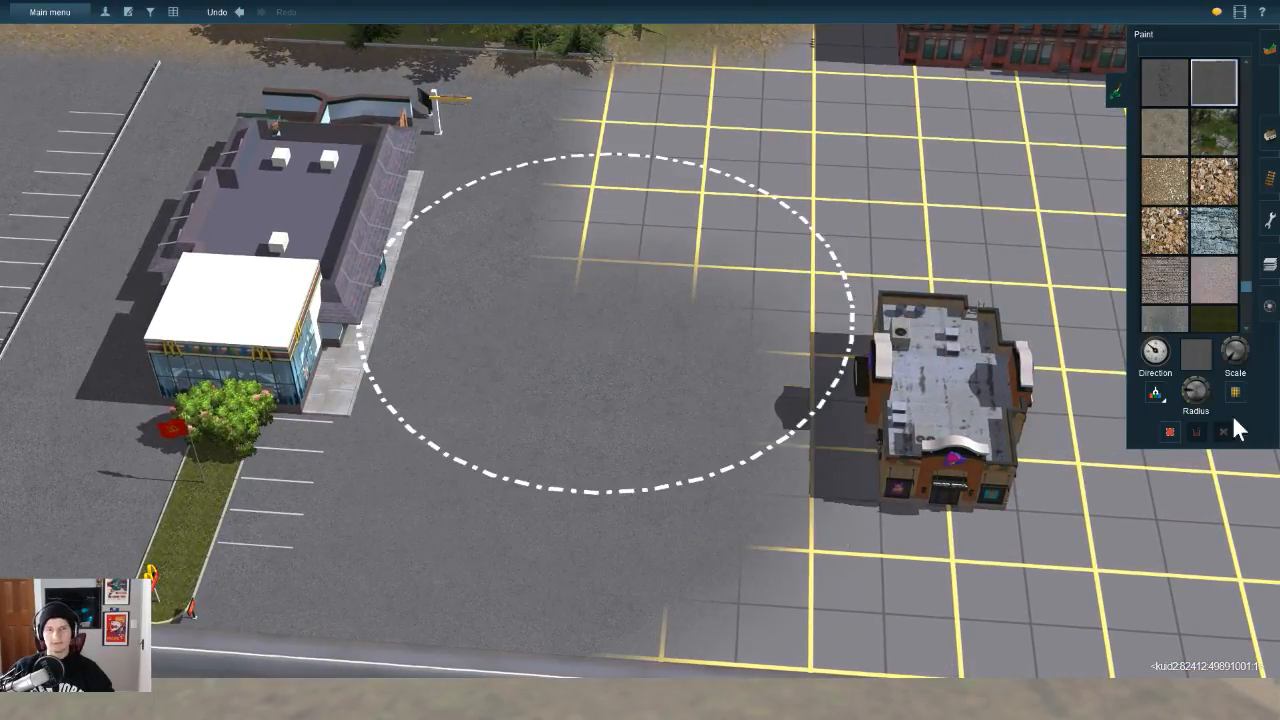
mouse_move(627, 185)
left_mouse_down()
mouse_move(775, 206)
mouse_move(792, 343)
mouse_move(748, 490)
mouse_move(697, 505)
mouse_move(957, 500)
mouse_move(875, 235)
mouse_move(704, 200)
left_mouse_up()
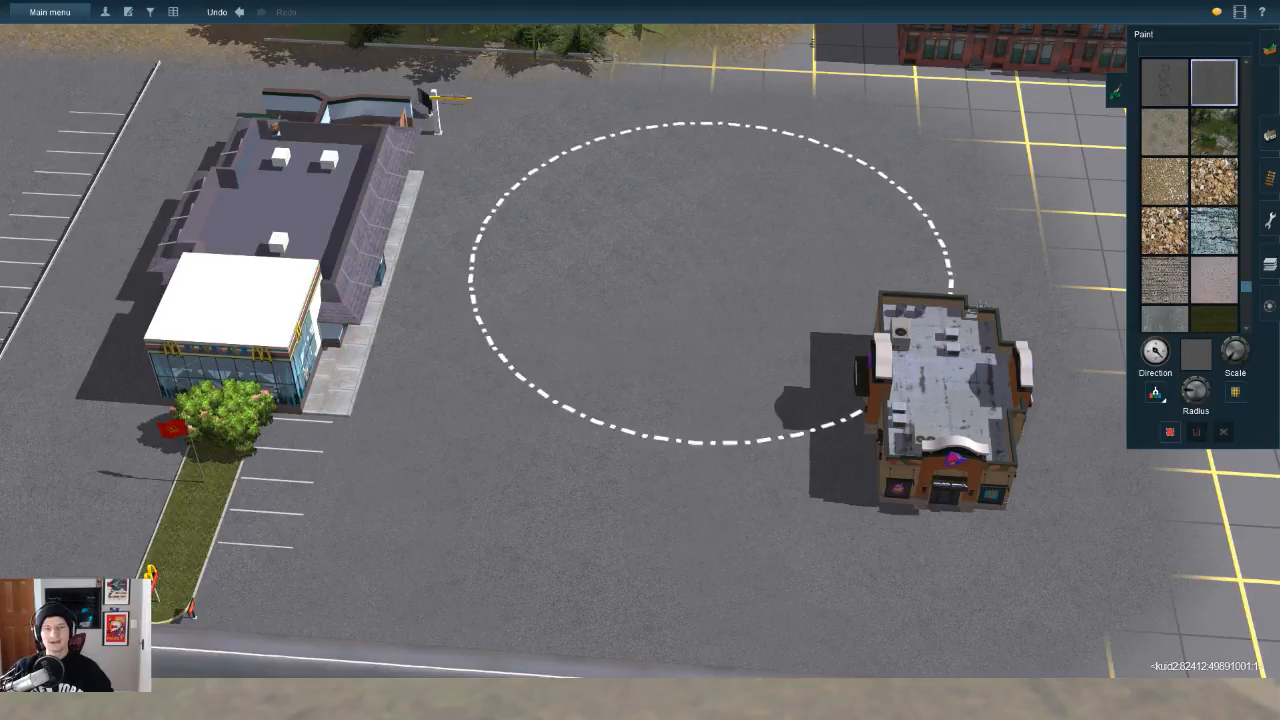
Step: Extend the asphalt texture over the grid ground on the side of Taco Hell facing away from McDonald's
right_click_drag(711, 280, 476, 342)
right_click(350, 346)
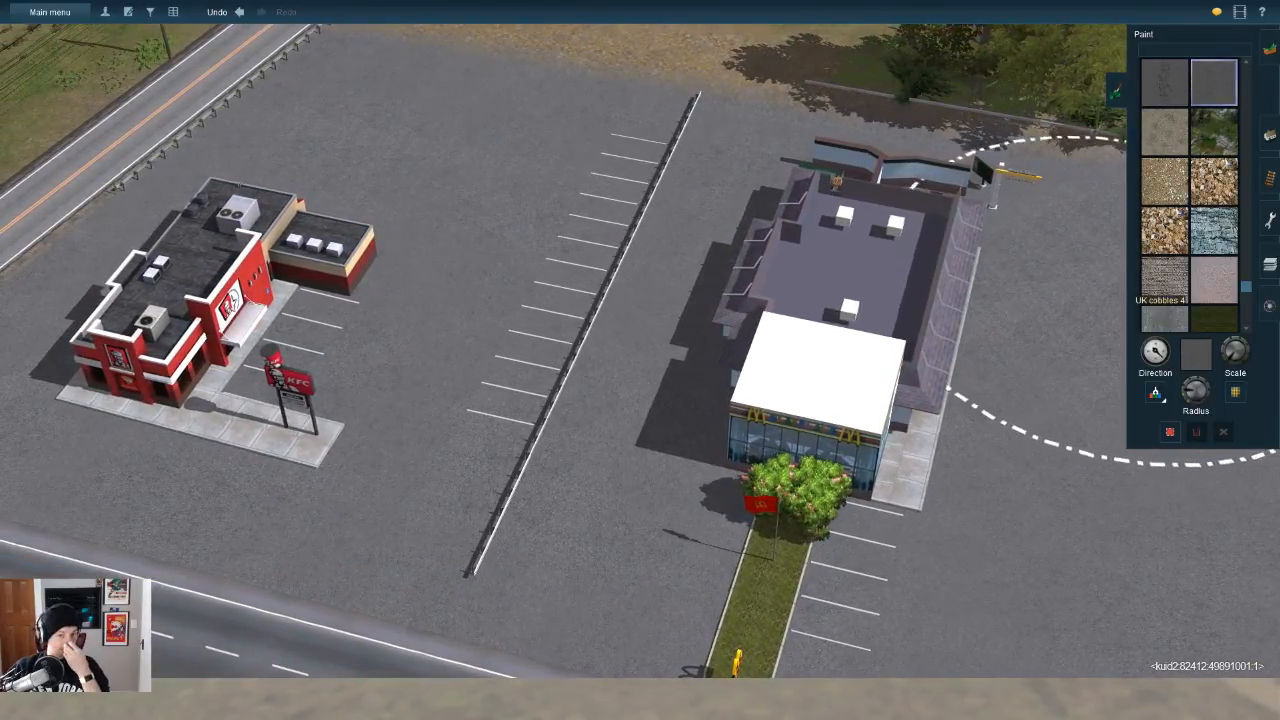
key("d")
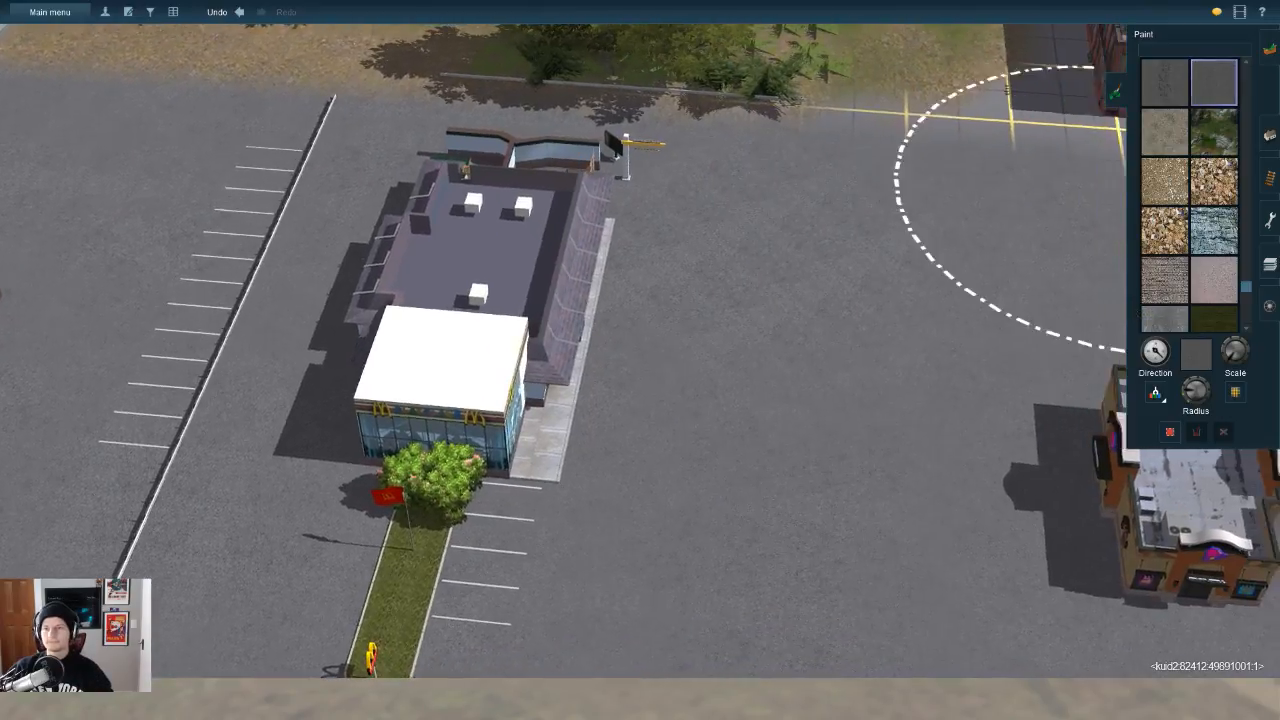
key("d")
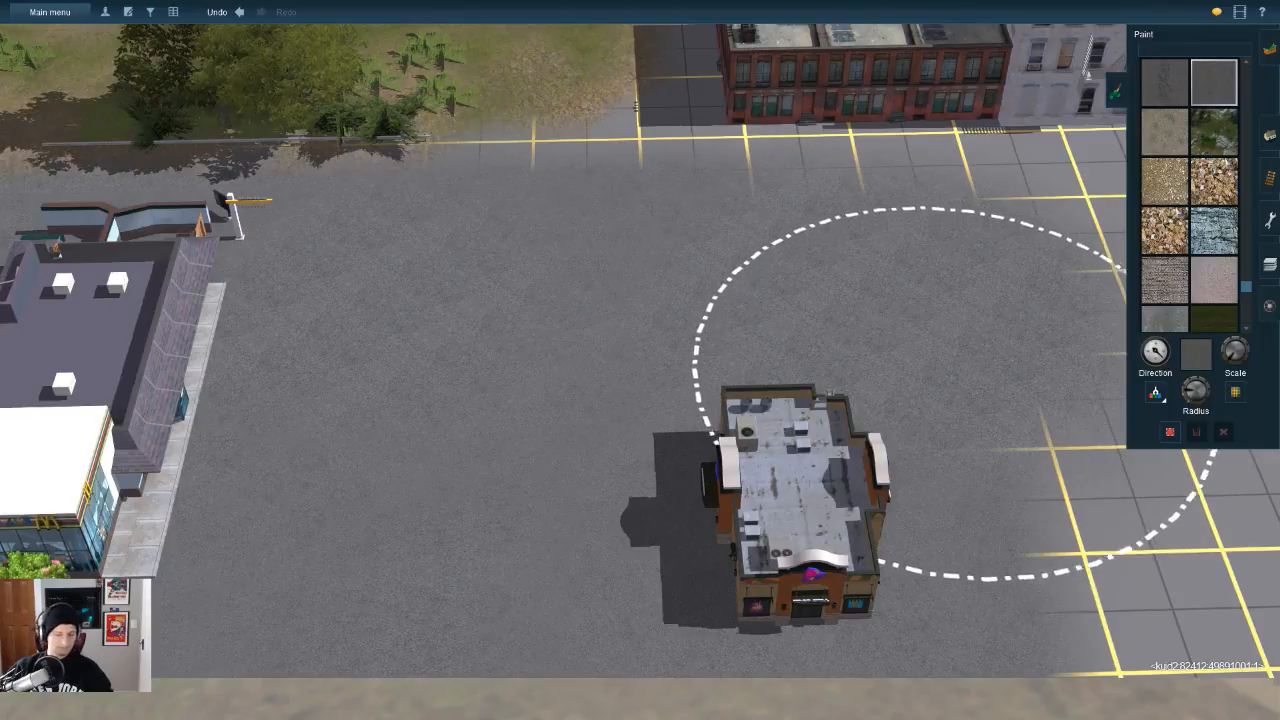
right_click(913, 387)
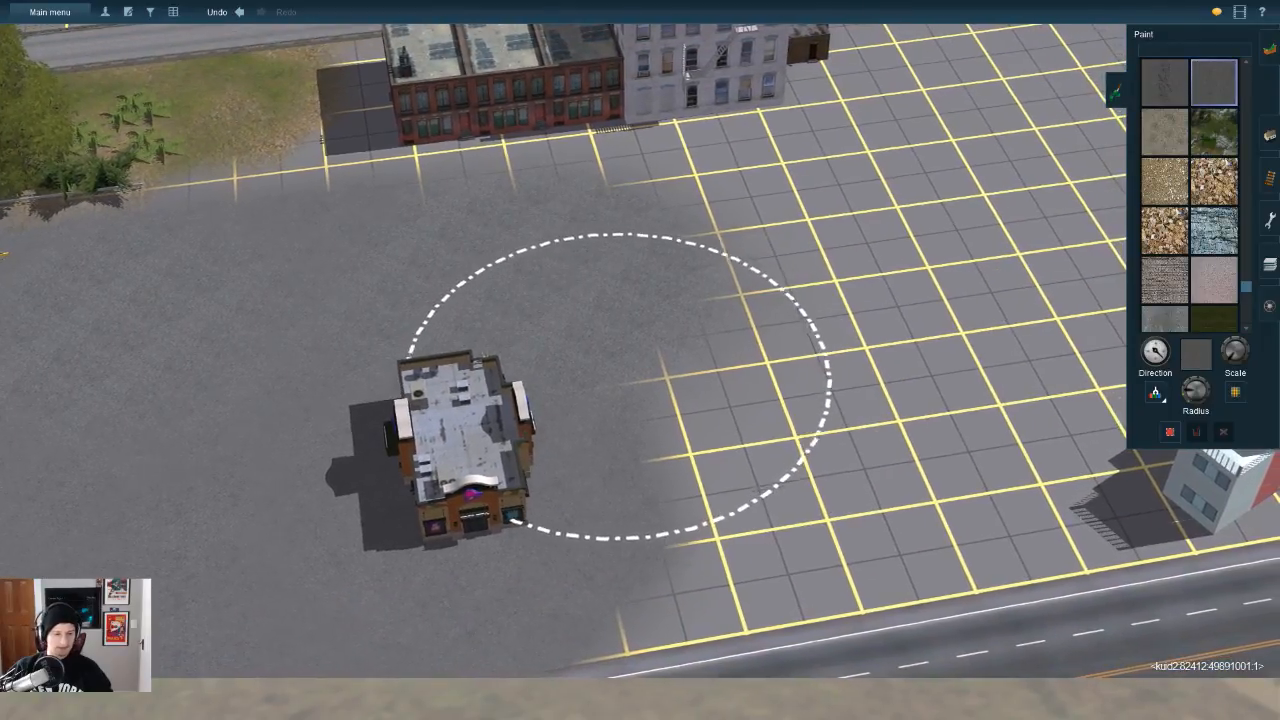
mouse_move(680, 450)
left_mouse_down()
mouse_move(626, 518)
mouse_move(794, 509)
mouse_move(737, 343)
left_mouse_up()
mouse_move(651, 245)
left_mouse_down()
mouse_move(303, 256)
mouse_move(674, 182)
mouse_move(895, 306)
mouse_move(938, 407)
mouse_move(943, 483)
mouse_move(1004, 477)
mouse_move(969, 457)
left_mouse_up()
Step: Examine the relocated Taco Hell restaurant and its newly paved lot from close range
right_click(526, 410)
right_click(470, 388)
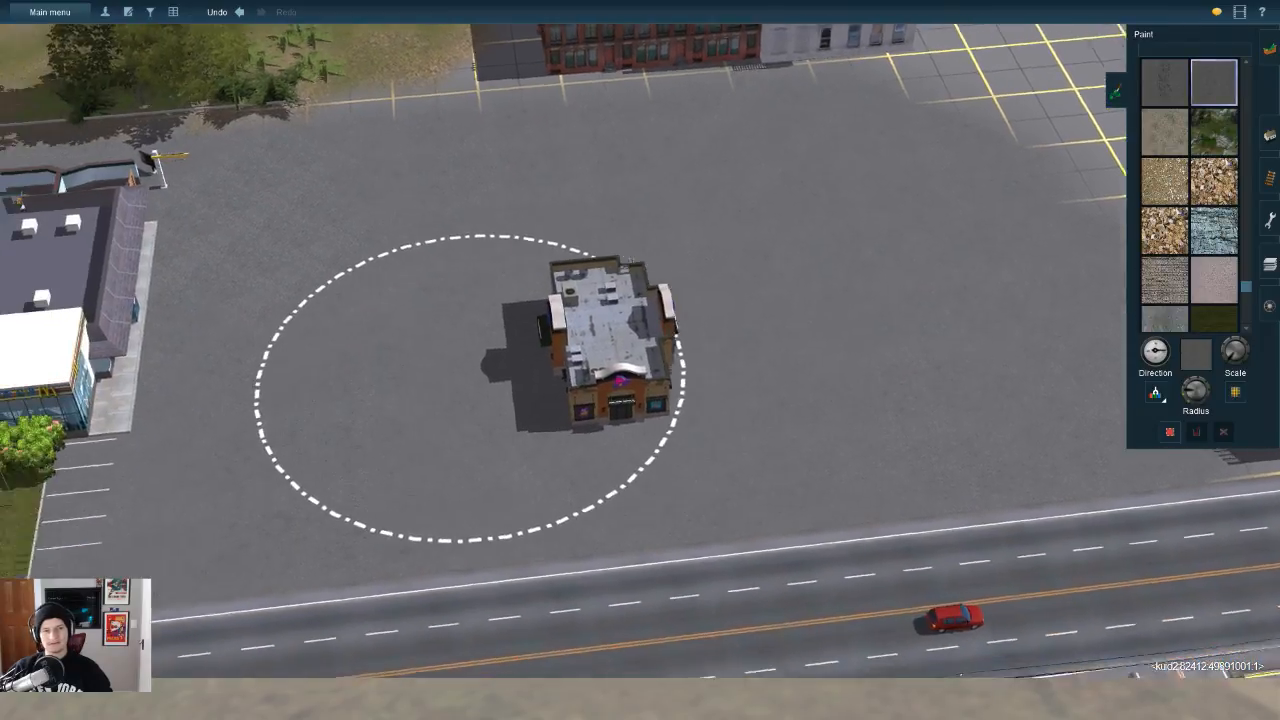
key("Left")
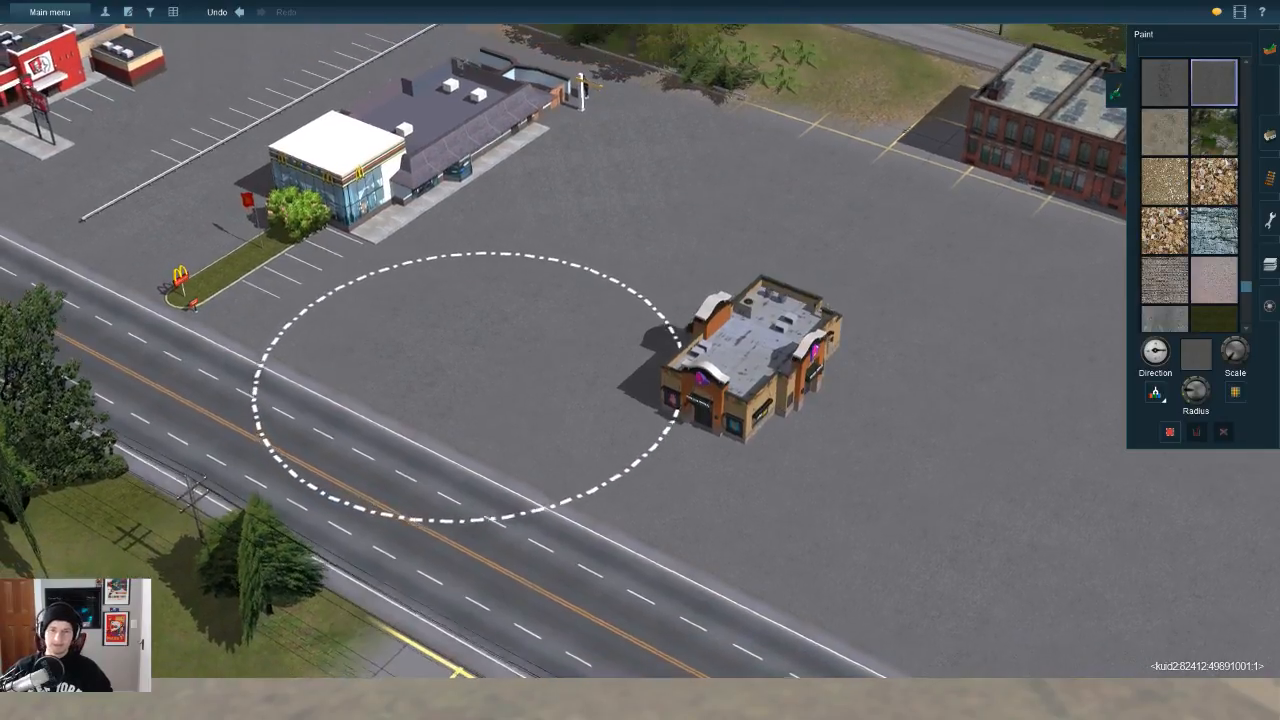
scroll(468, 388, "up", 5)
key("Down")
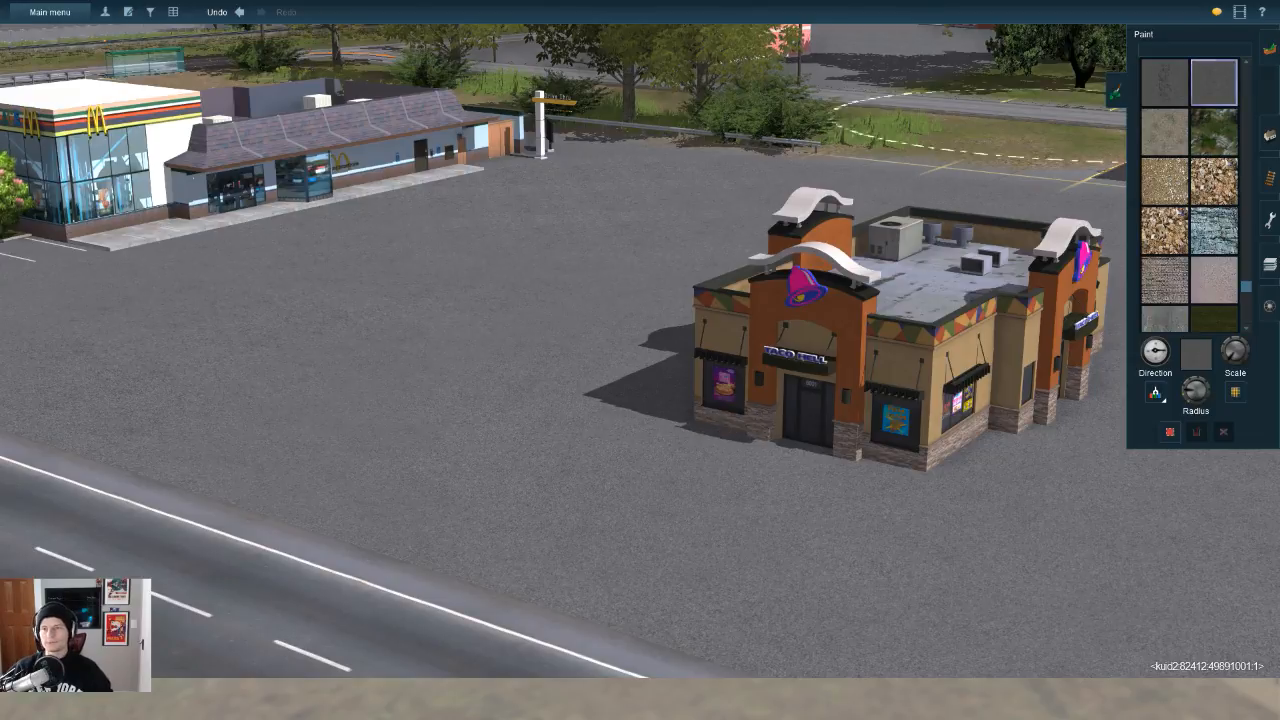
key("Up")
Step: Open the object tools and switch from individual objects to splines
left_click(1270, 135)
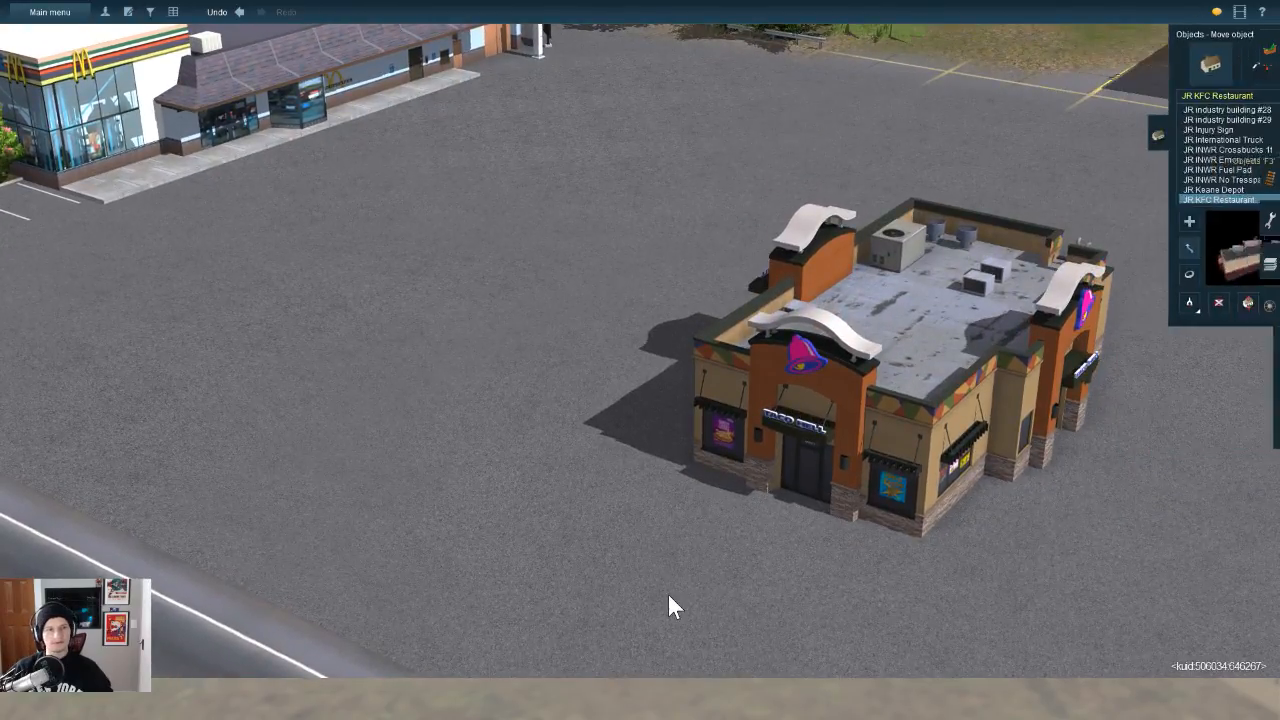
key("Left")
key("Up")
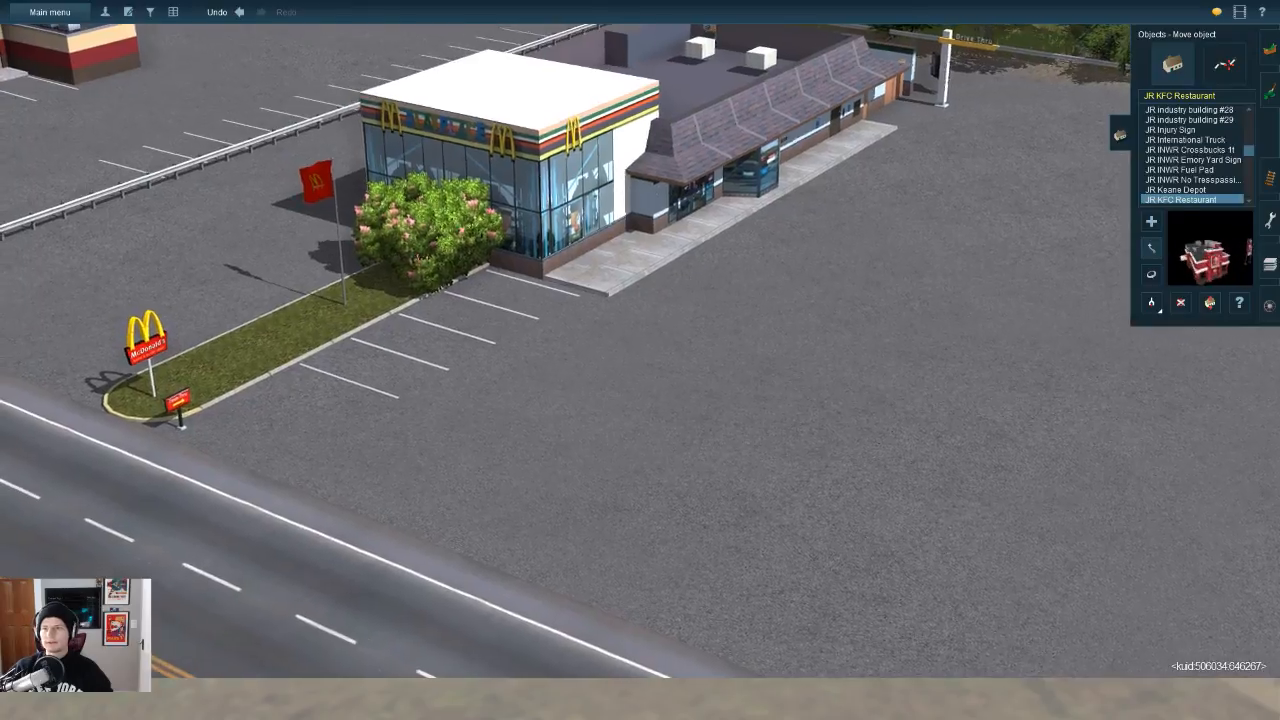
left_click(1225, 65)
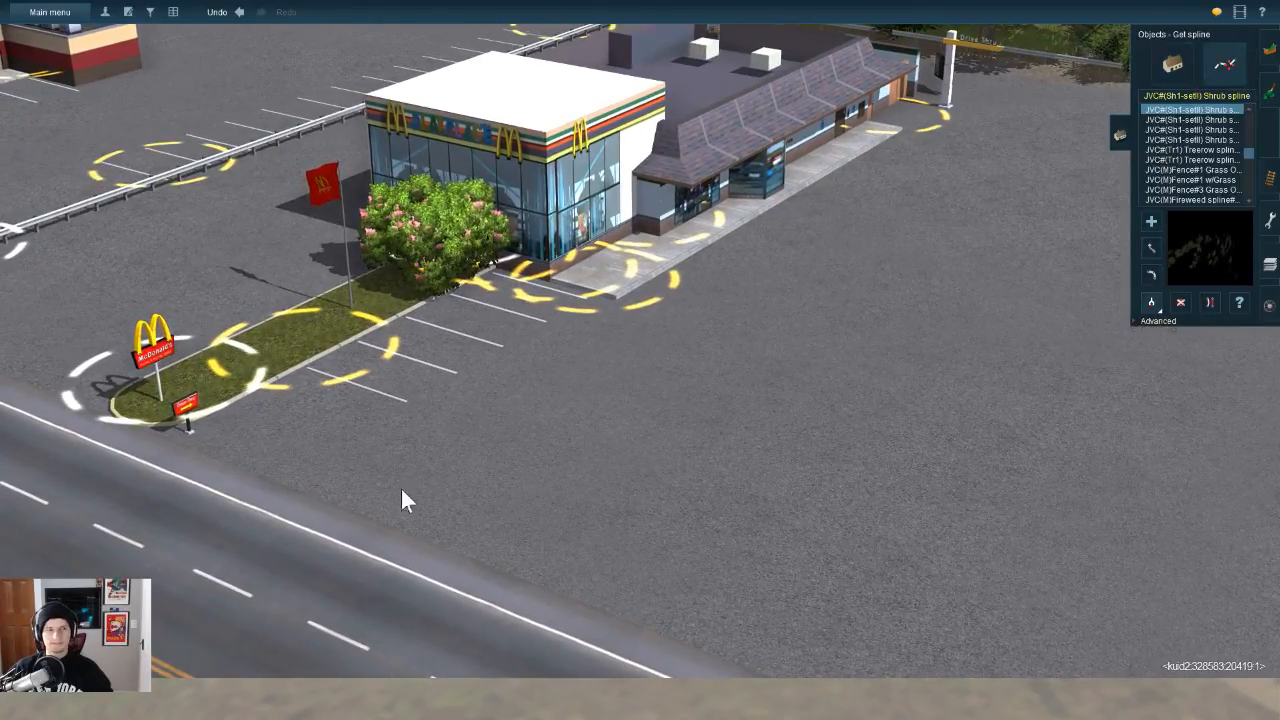
Step: Open the content search and change the pick list to Road Markings & Signs
key("Left")
scroll(970, 642, "down", 4)
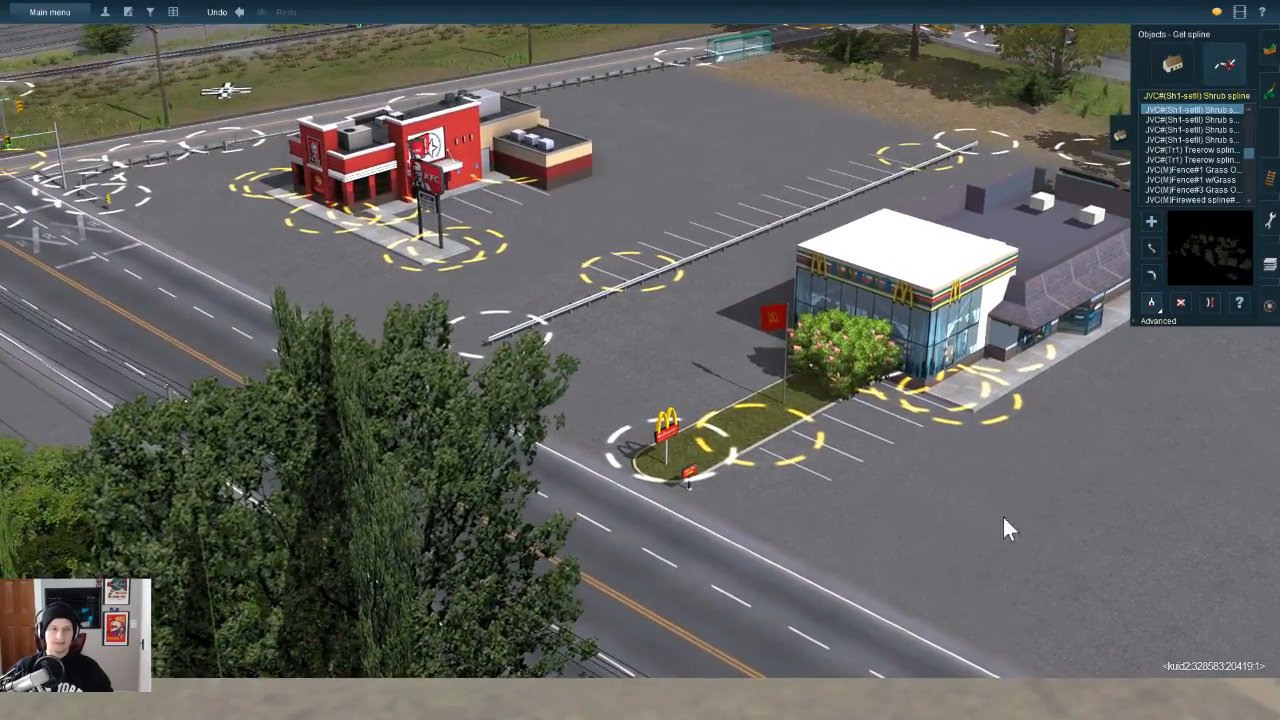
key("Up")
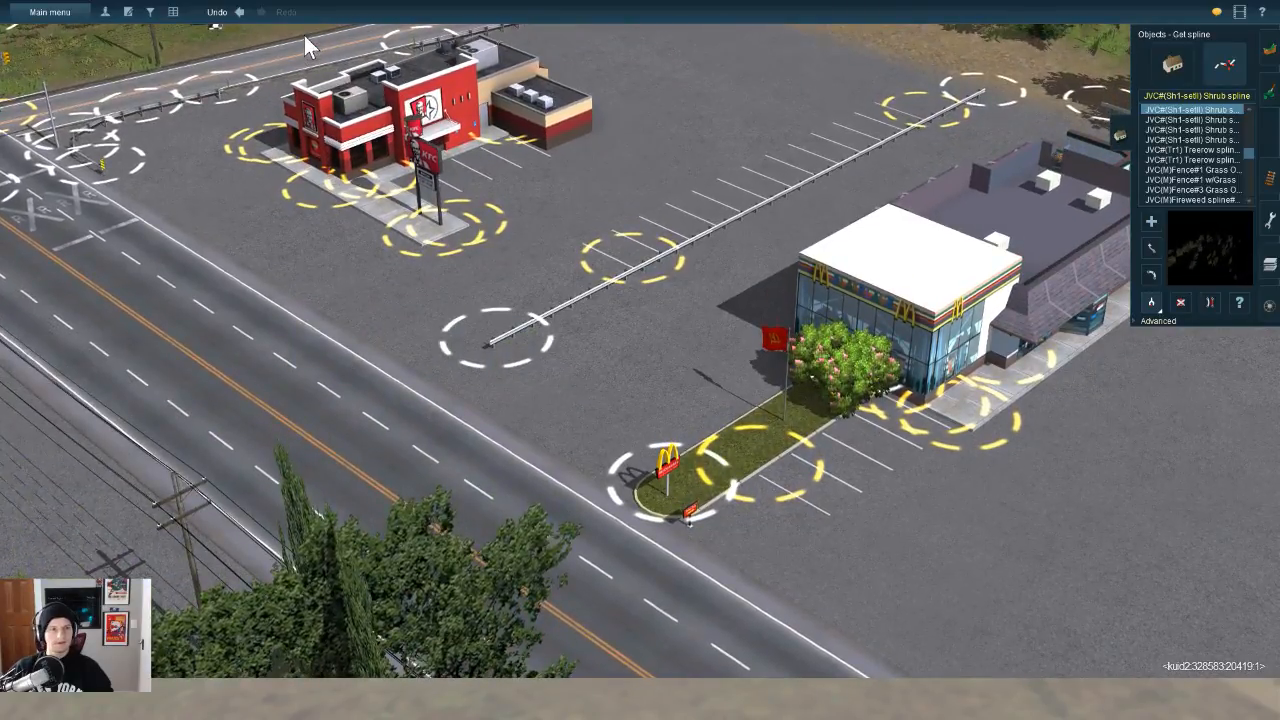
left_click(150, 12)
left_click(170, 158)
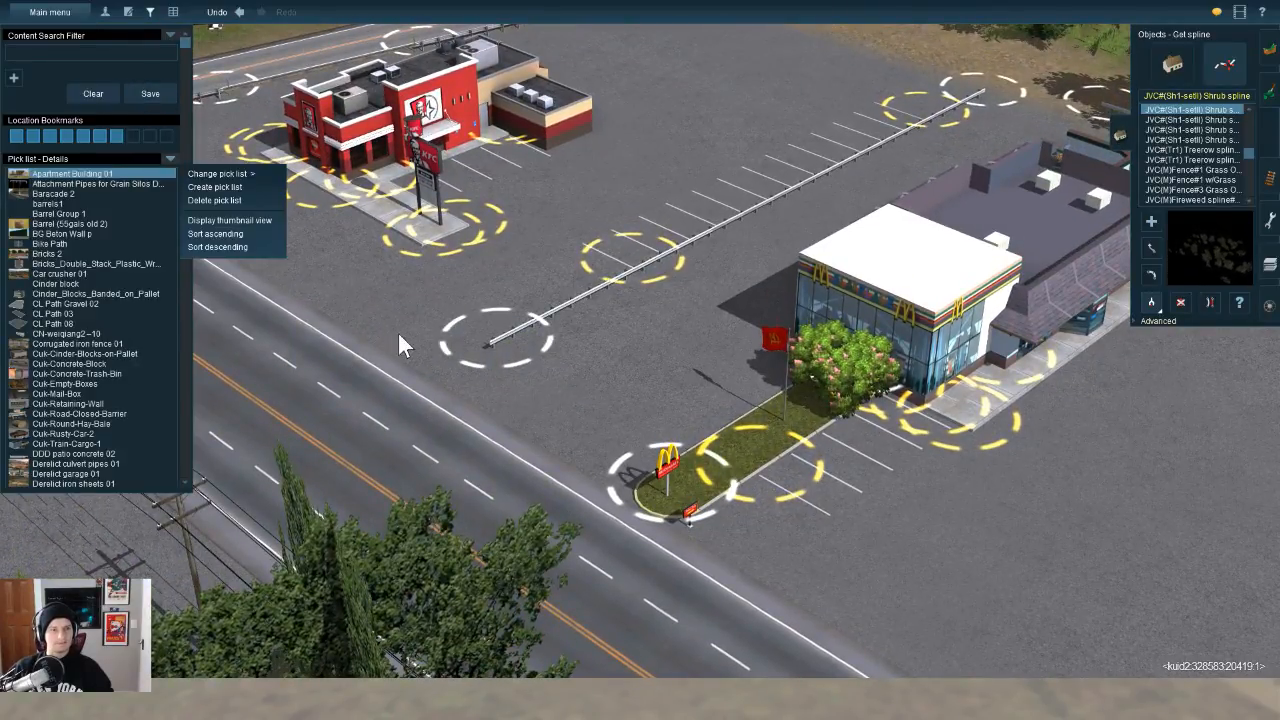
mouse_move(218, 174)
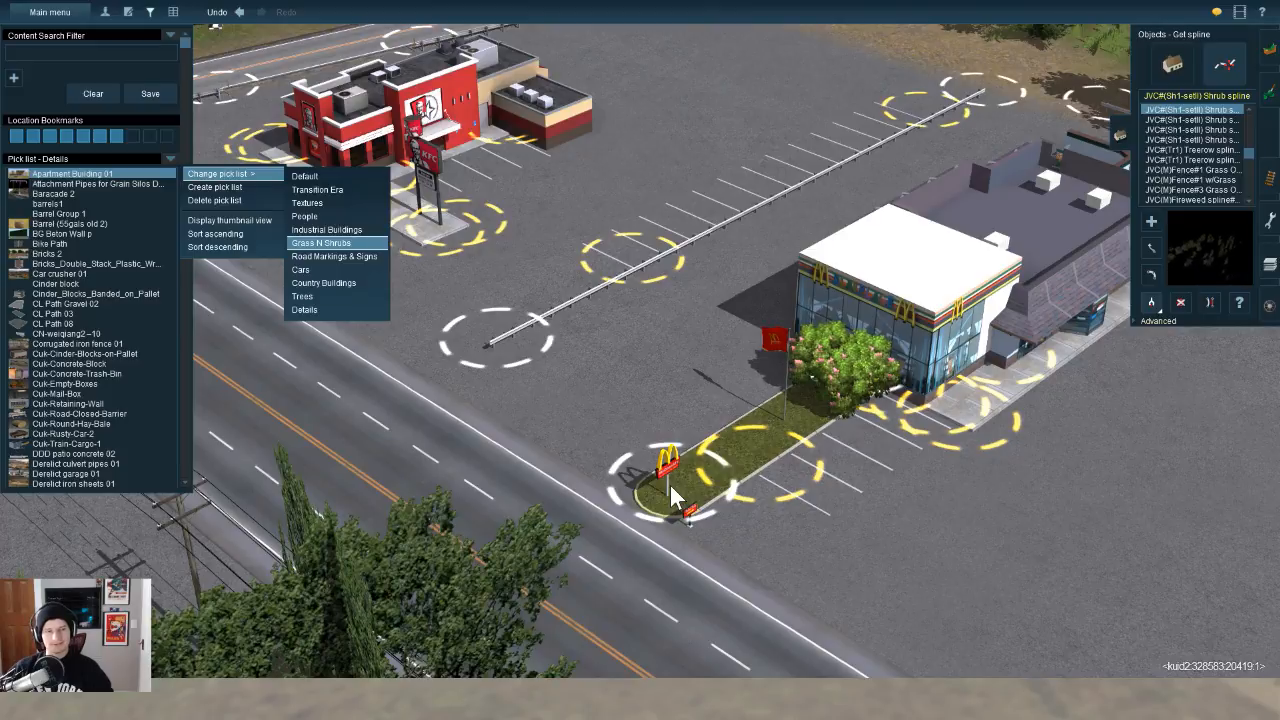
left_click(334, 256)
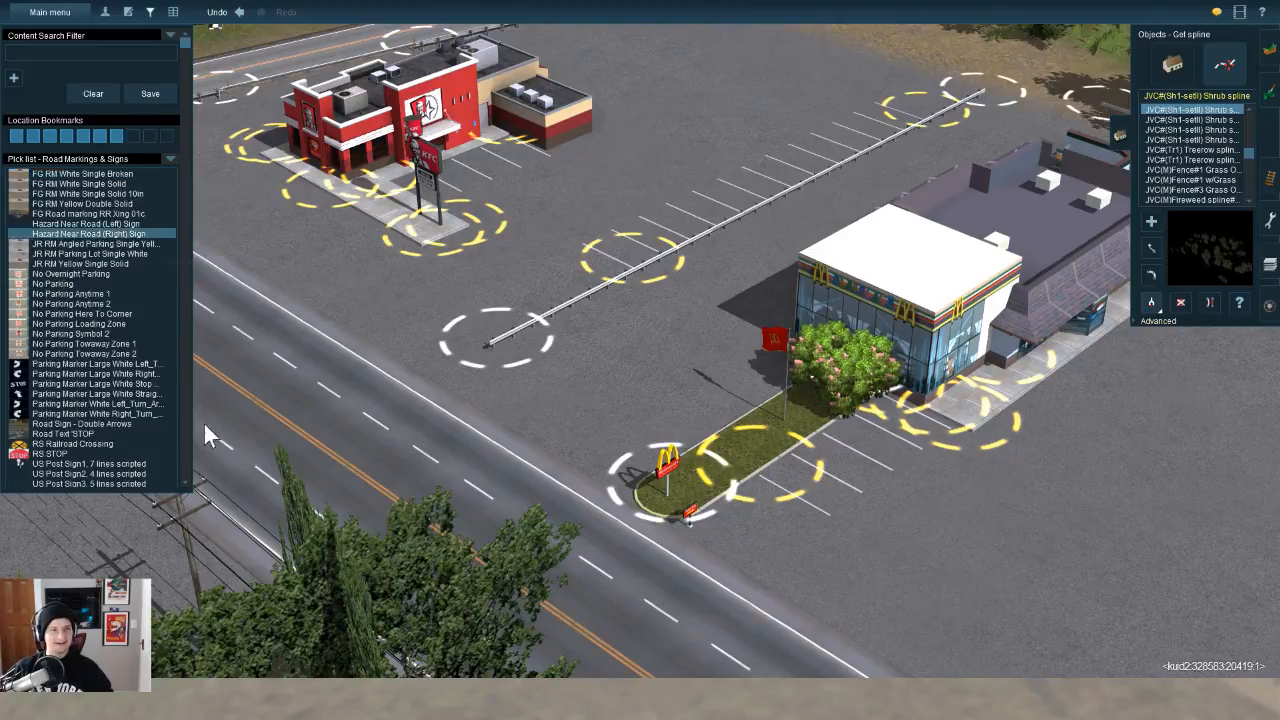
Step: Select the FG RM White Single Solid spline and browse the neighbouring entries in the spline list
left_click(104, 184)
left_click(104, 174)
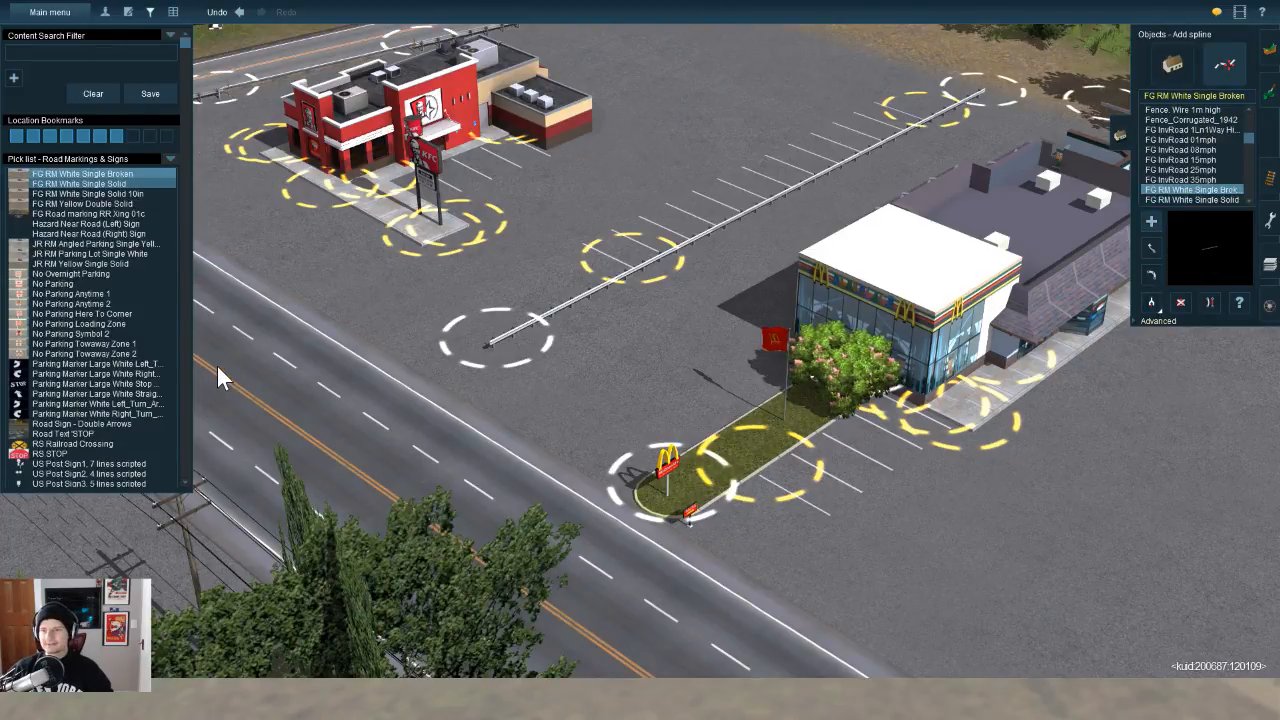
left_click(104, 184)
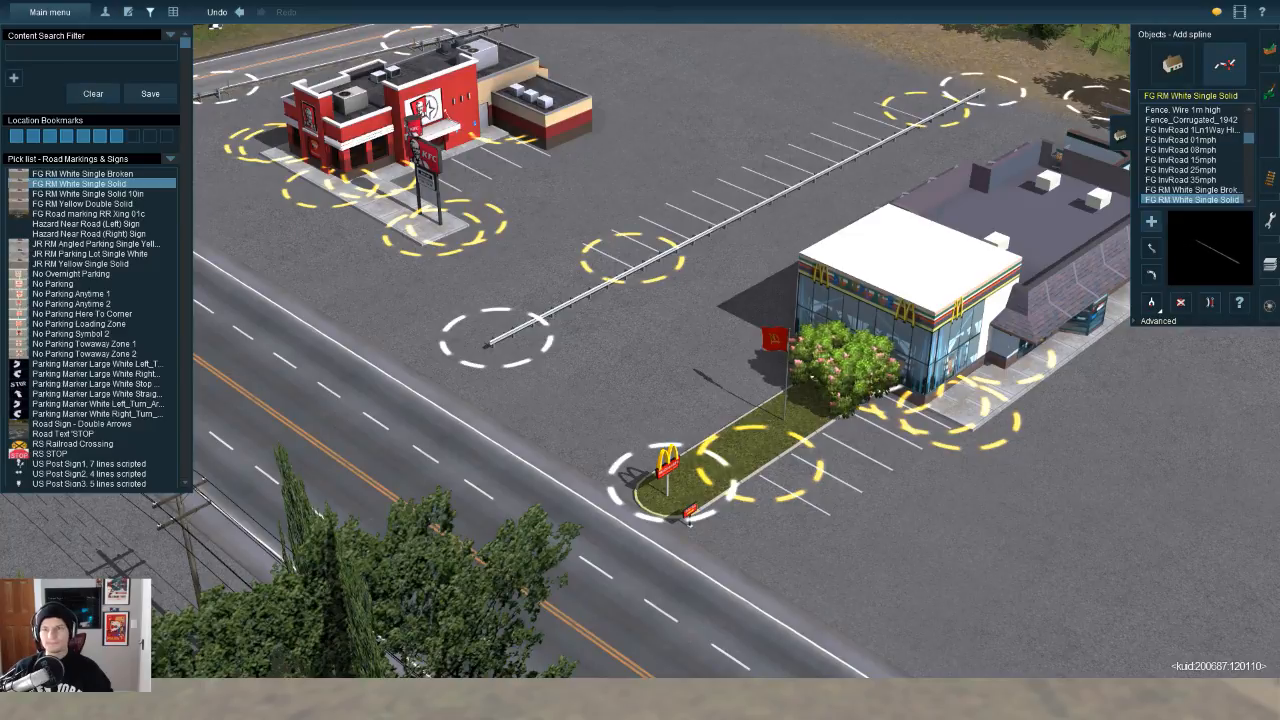
key("Down")
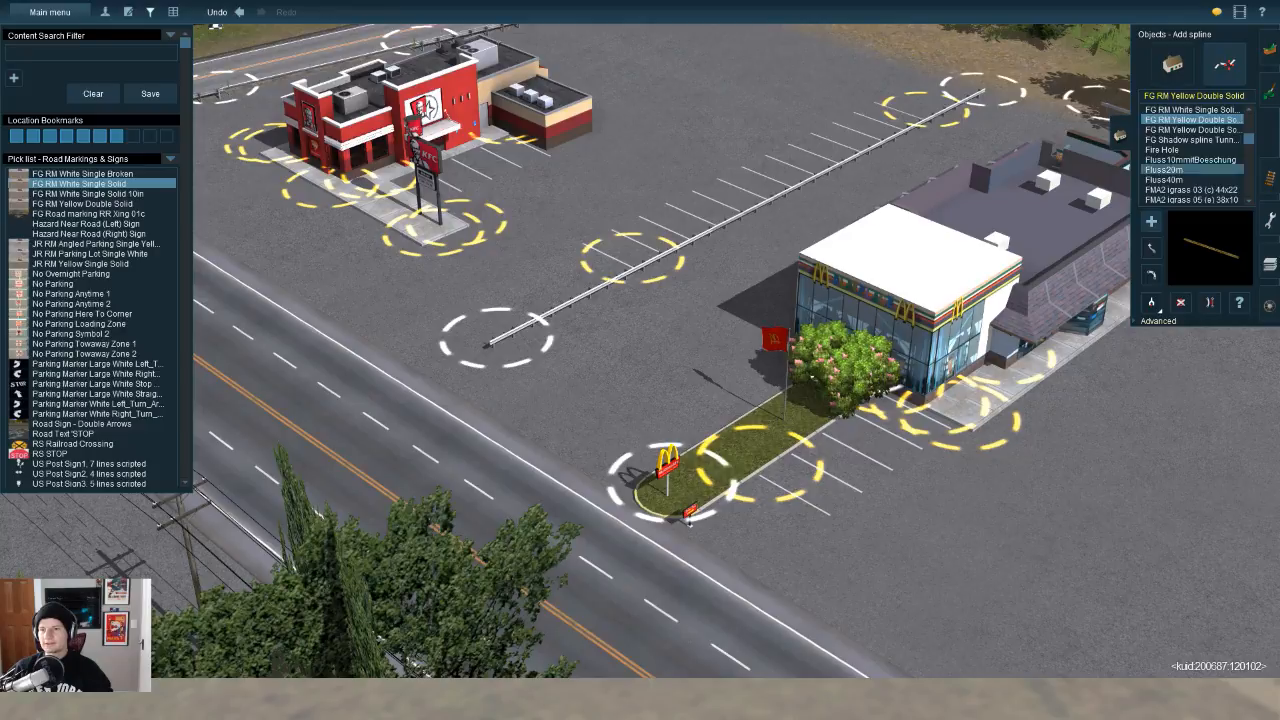
key("Down")
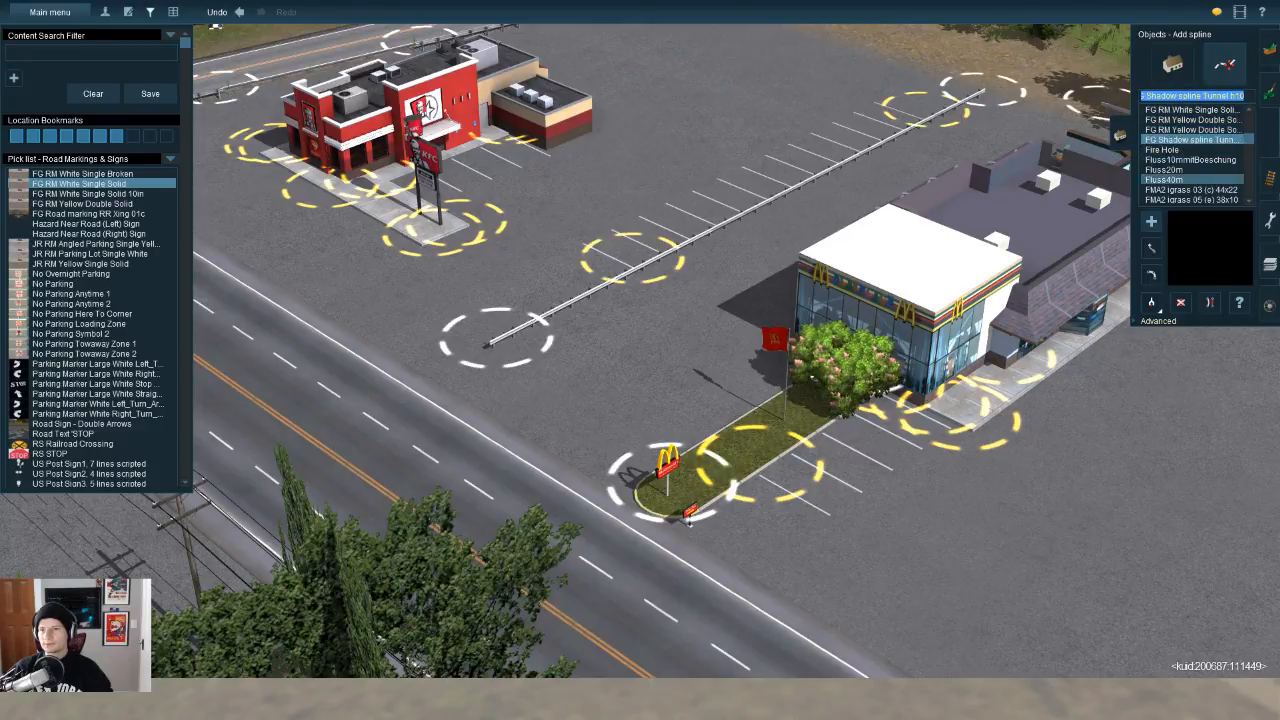
key("Up")
key("Up")
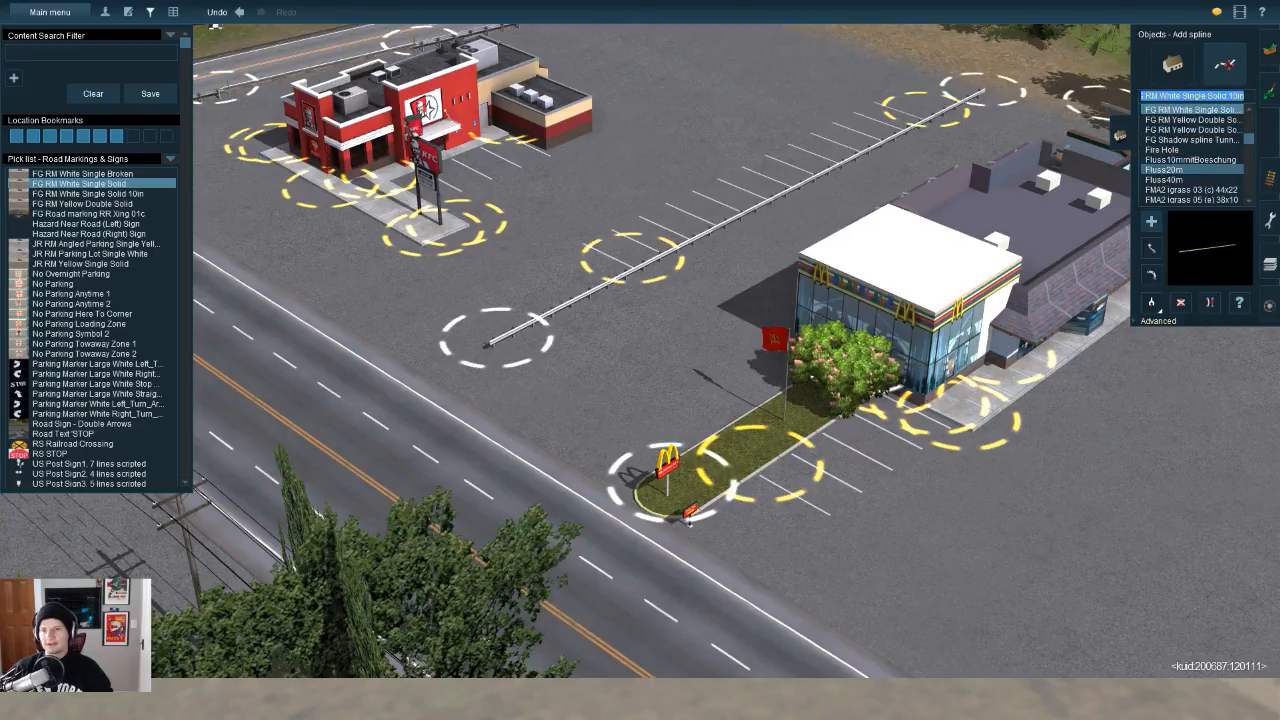
key("Up")
key("Up")
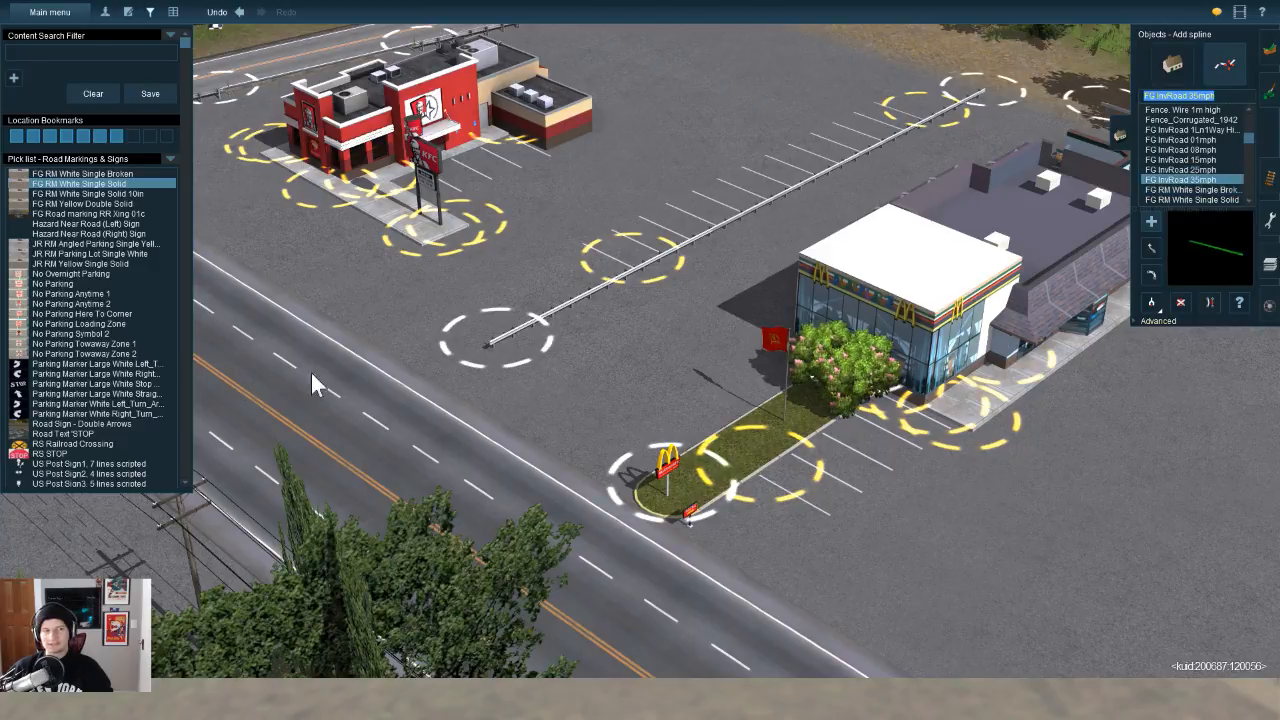
Step: Select the FG RM Yellow Double Solid spline and browse the road markings around it up to FG RM White Single Solid 10in
left_click(100, 203)
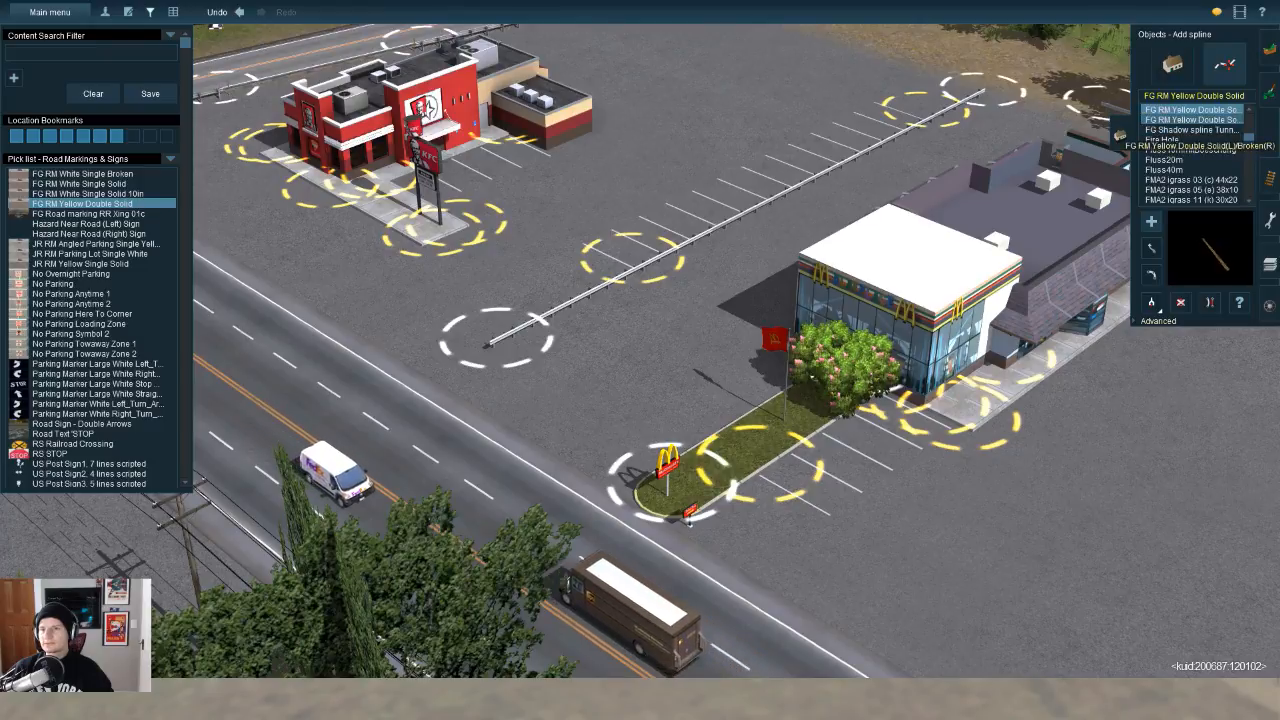
key("Down")
key("Down")
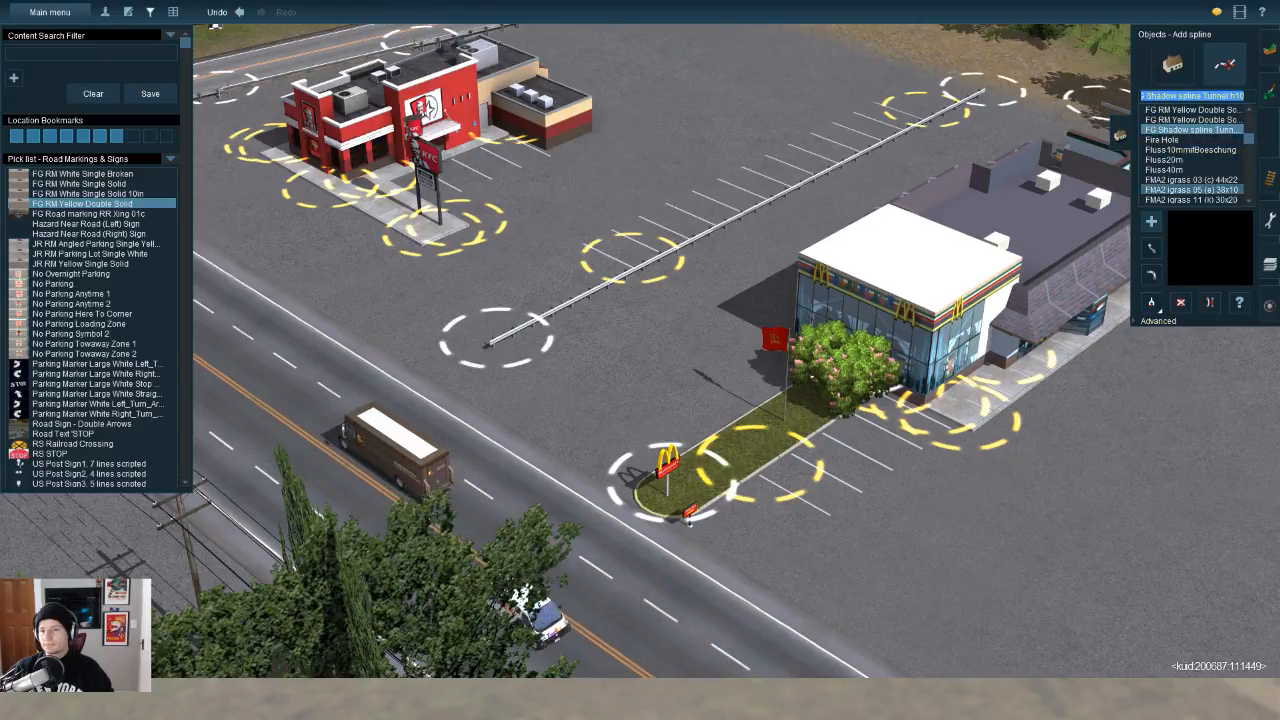
key("Up")
key("Up")
key("Up")
key("Up")
key("Up")
key("Up")
key("Up")
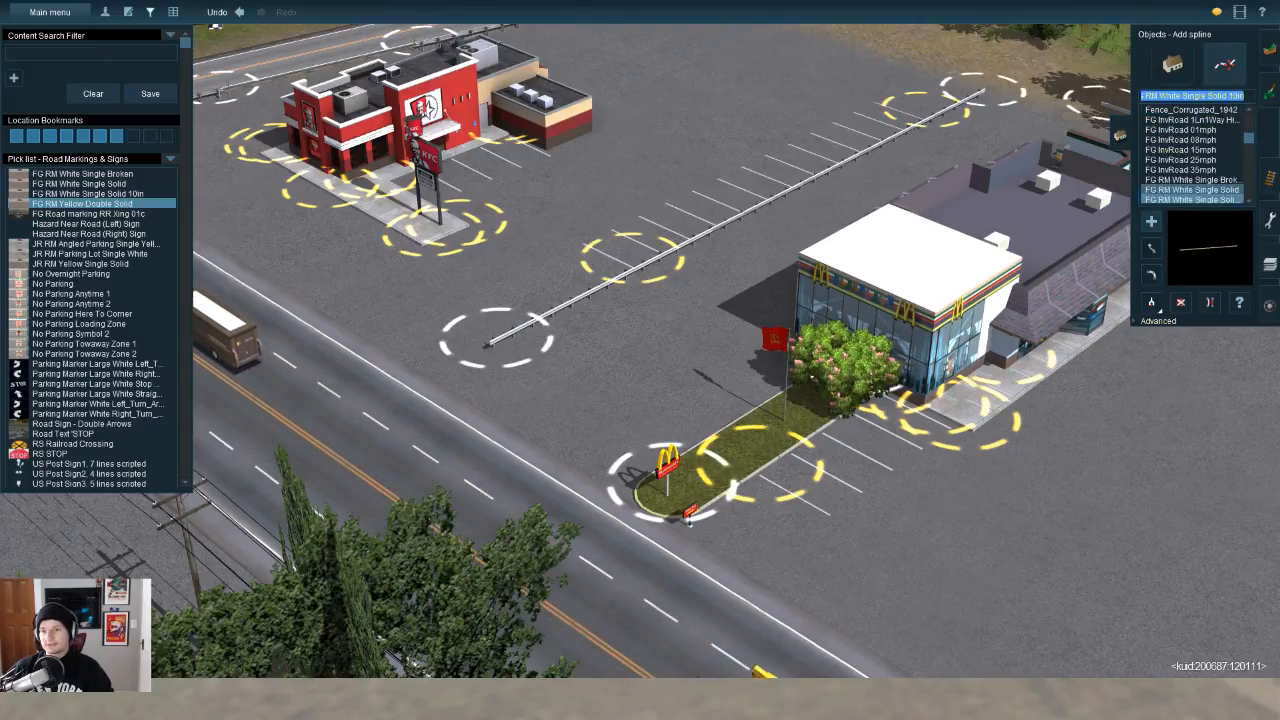
Step: Browse the spline list through the fence, FG InvRoad and FMA2 grass entries for a suitable marking
key("Up")
key("Up")
key("Up")
key("Up")
key("Up")
key("Up")
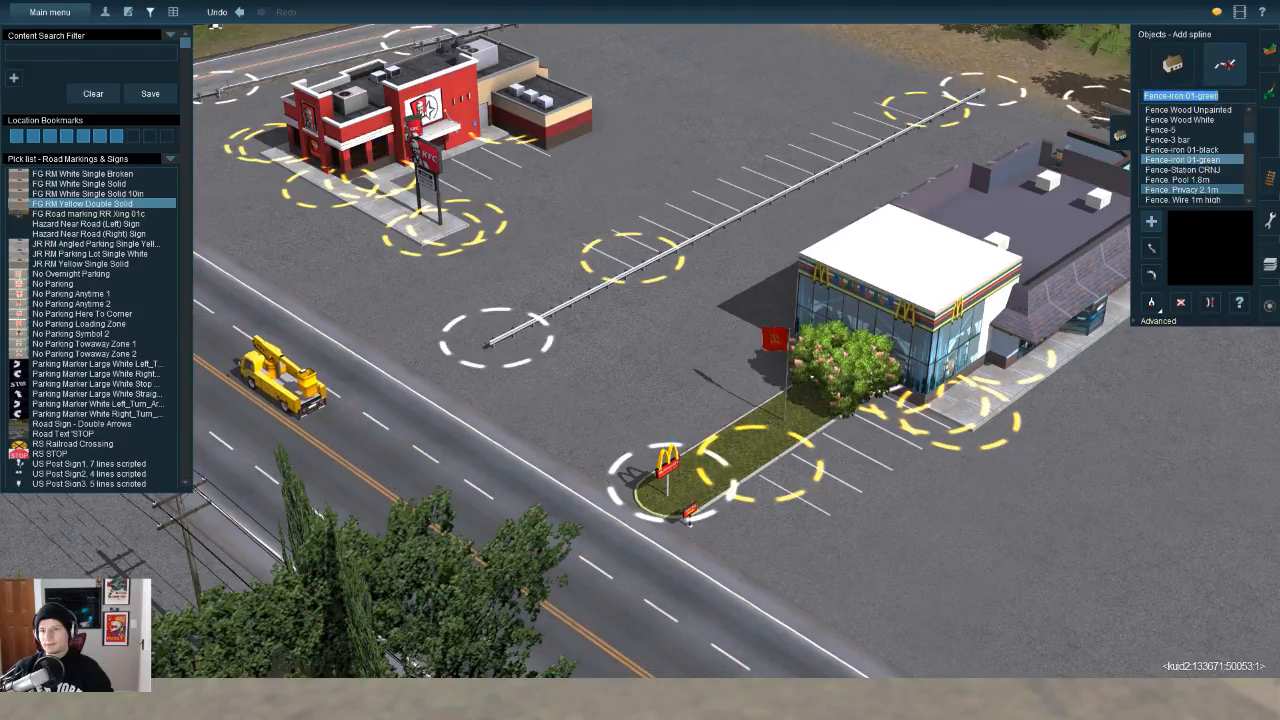
key("Down")
key("Down")
key("Down")
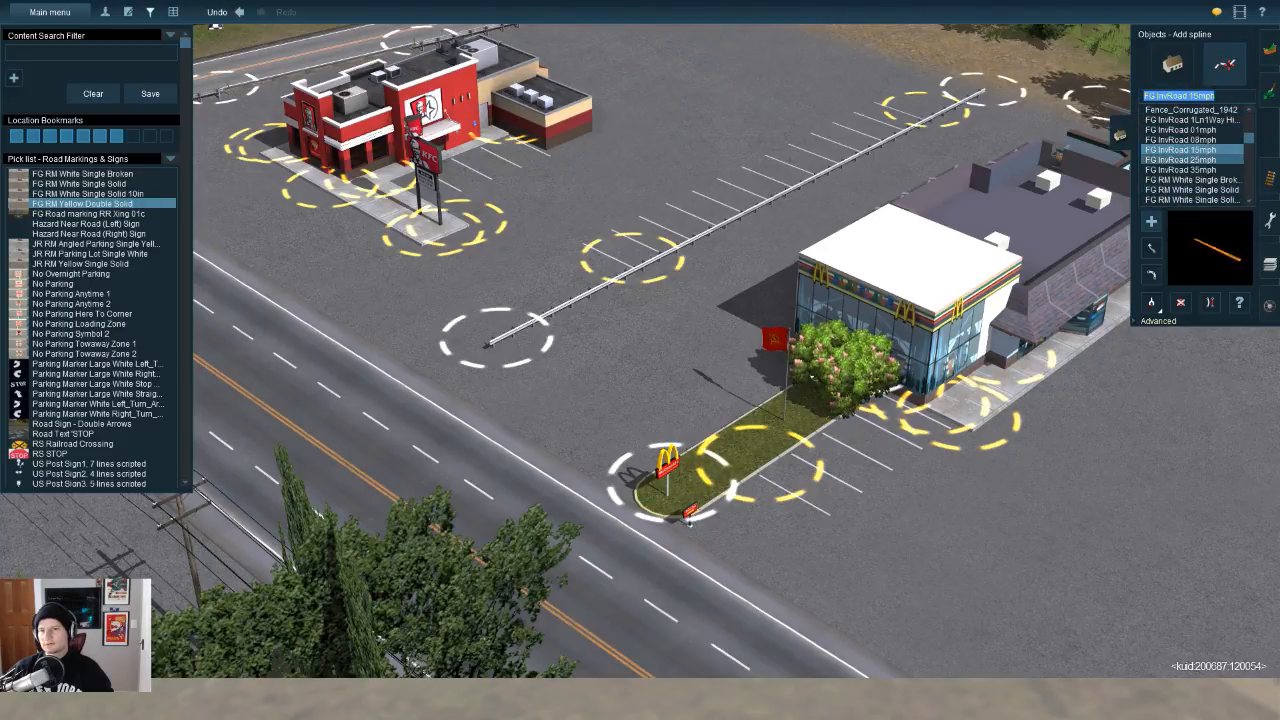
key("Page_Down")
key("Page_Down")
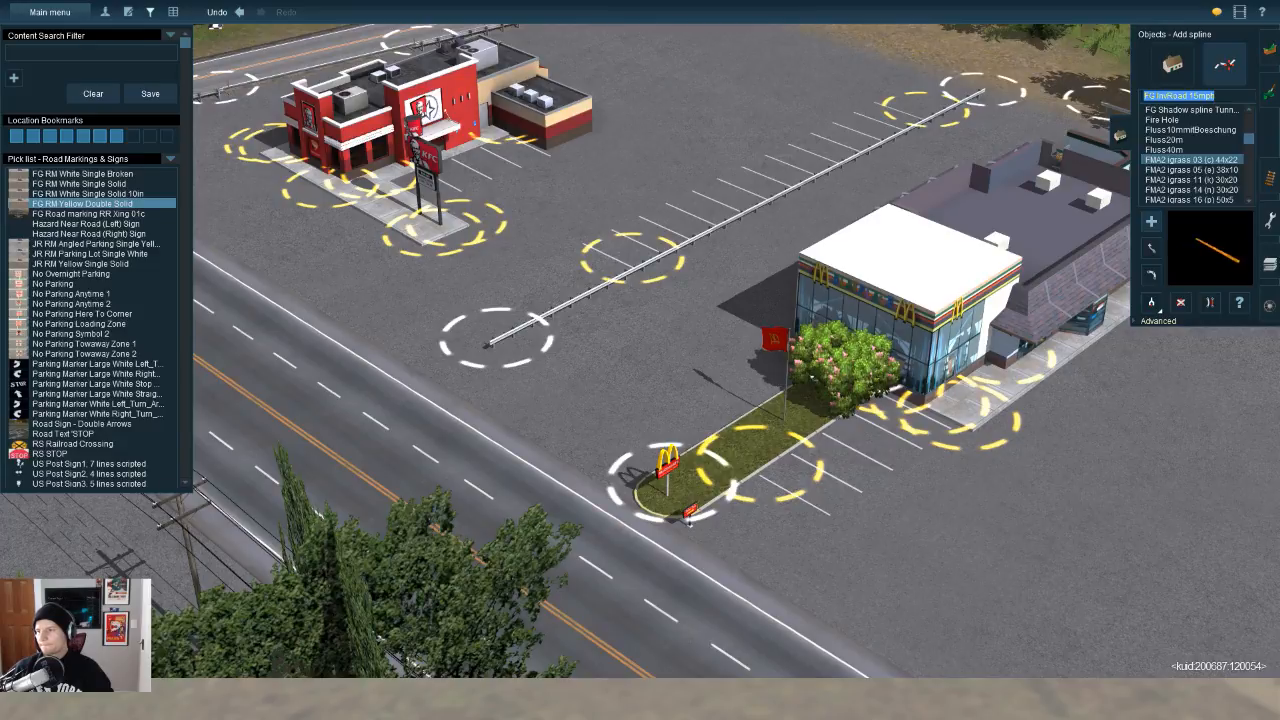
key("Up")
key("Up")
key("Up")
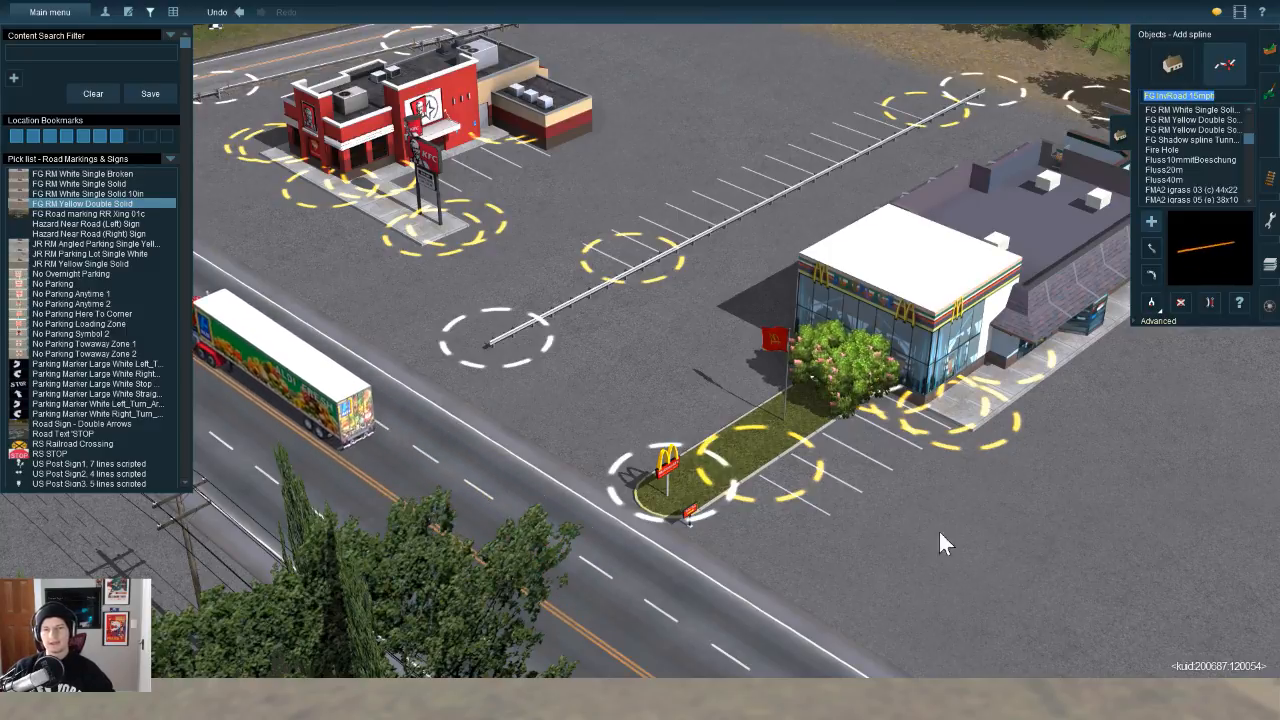
Step: Lay an FG RM Yellow Double Solid line on the asphalt alongside McDonald's and delete it again
right_click_drag(938, 529, 843, 566)
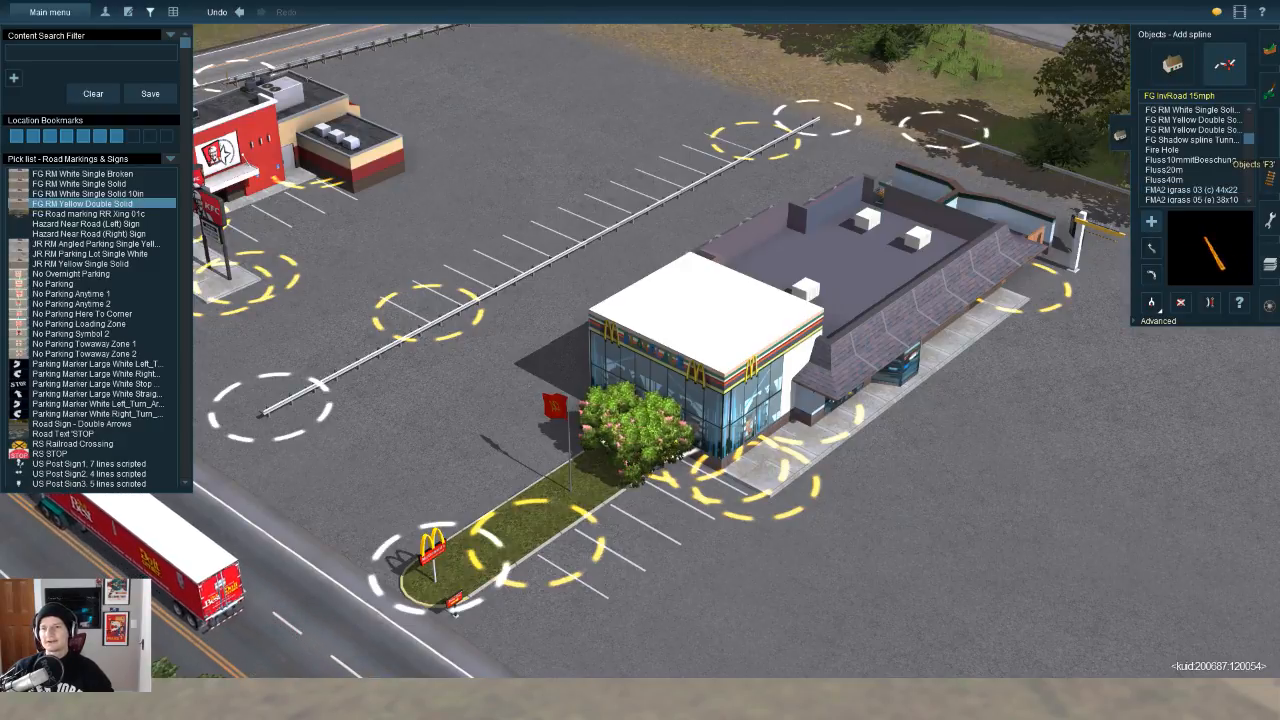
left_click(1194, 131)
left_click(1190, 139)
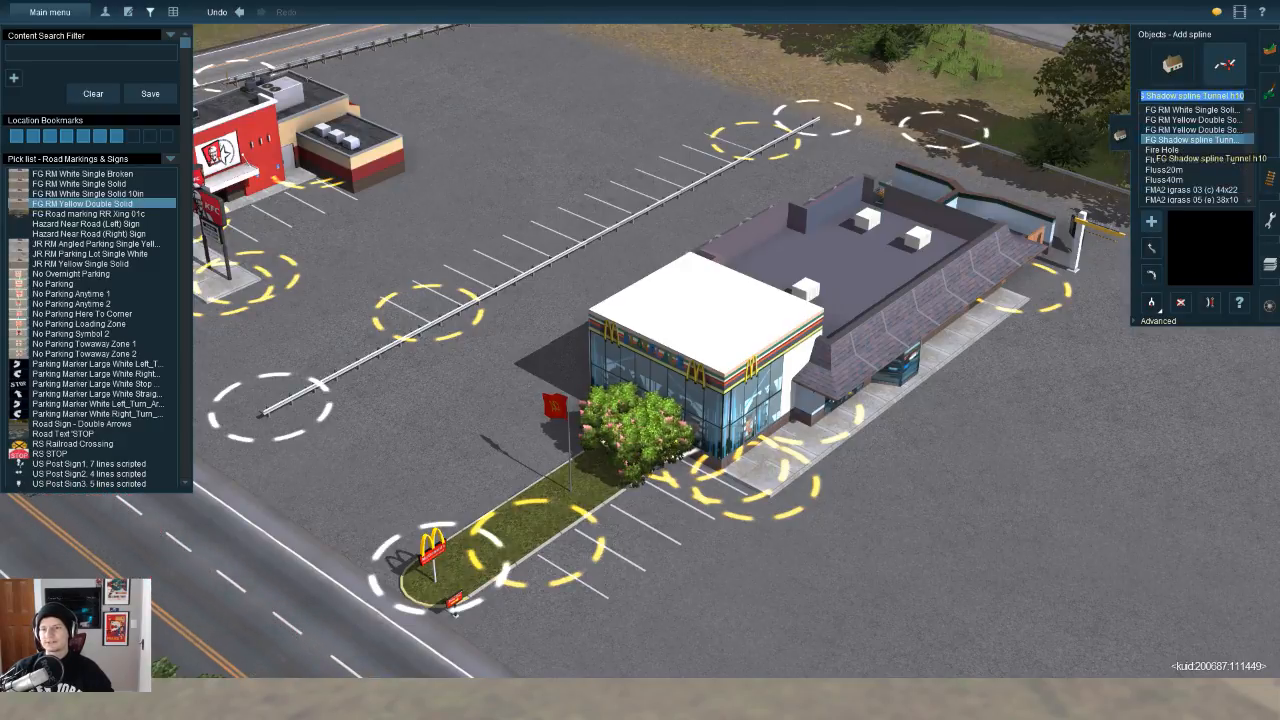
left_click(1190, 109)
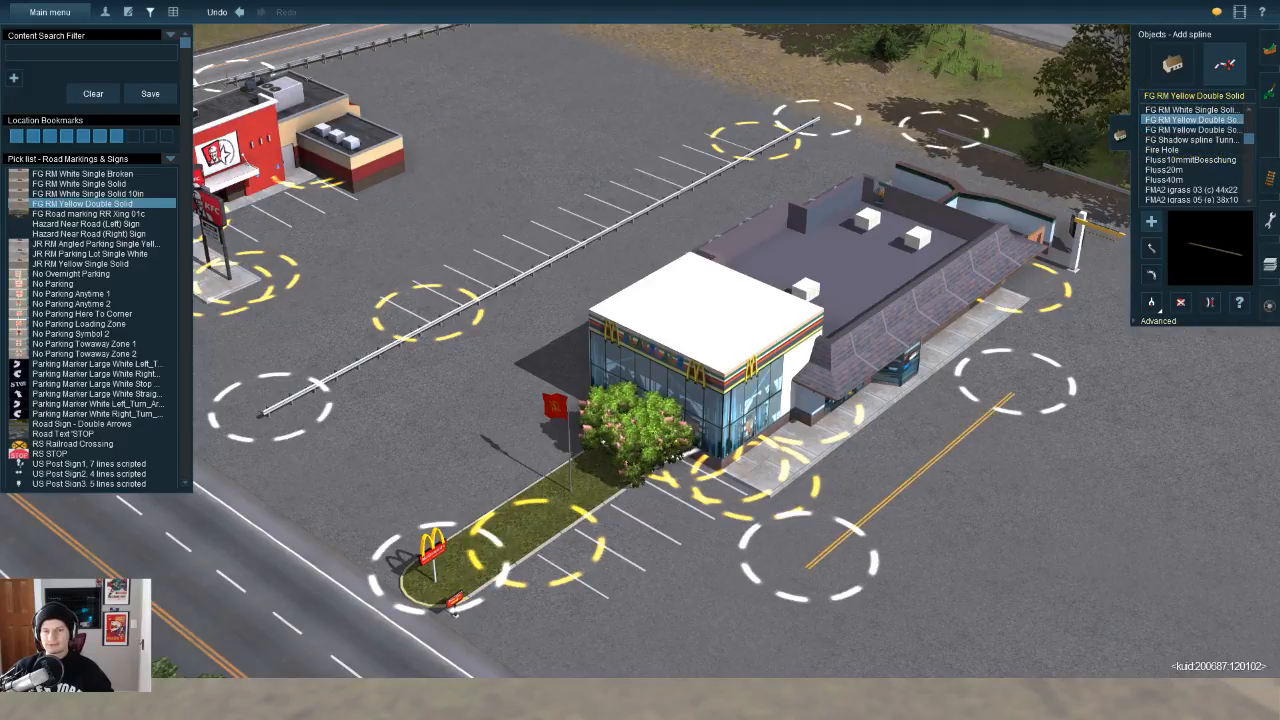
left_click(938, 458)
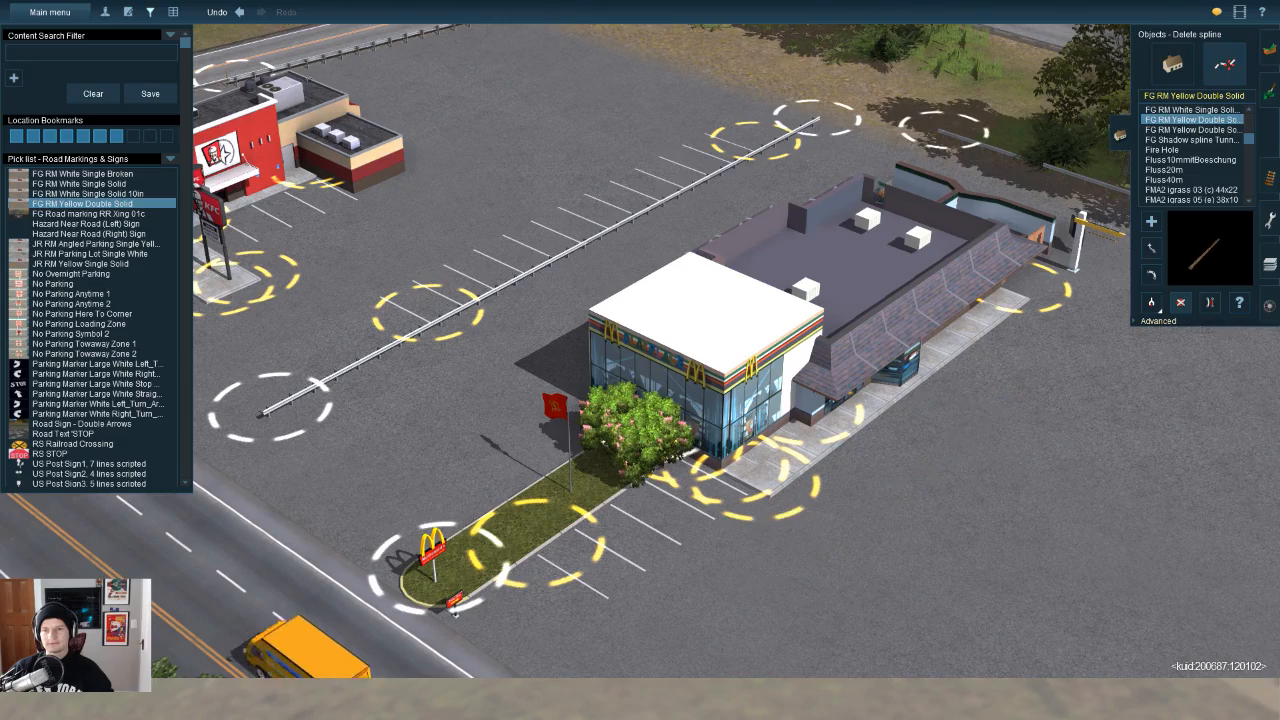
Step: Try laying an FG RM White Single Solid 10in line on the asphalt beside the Taco Hell restaurant
right_click_drag(1037, 493, 954, 550)
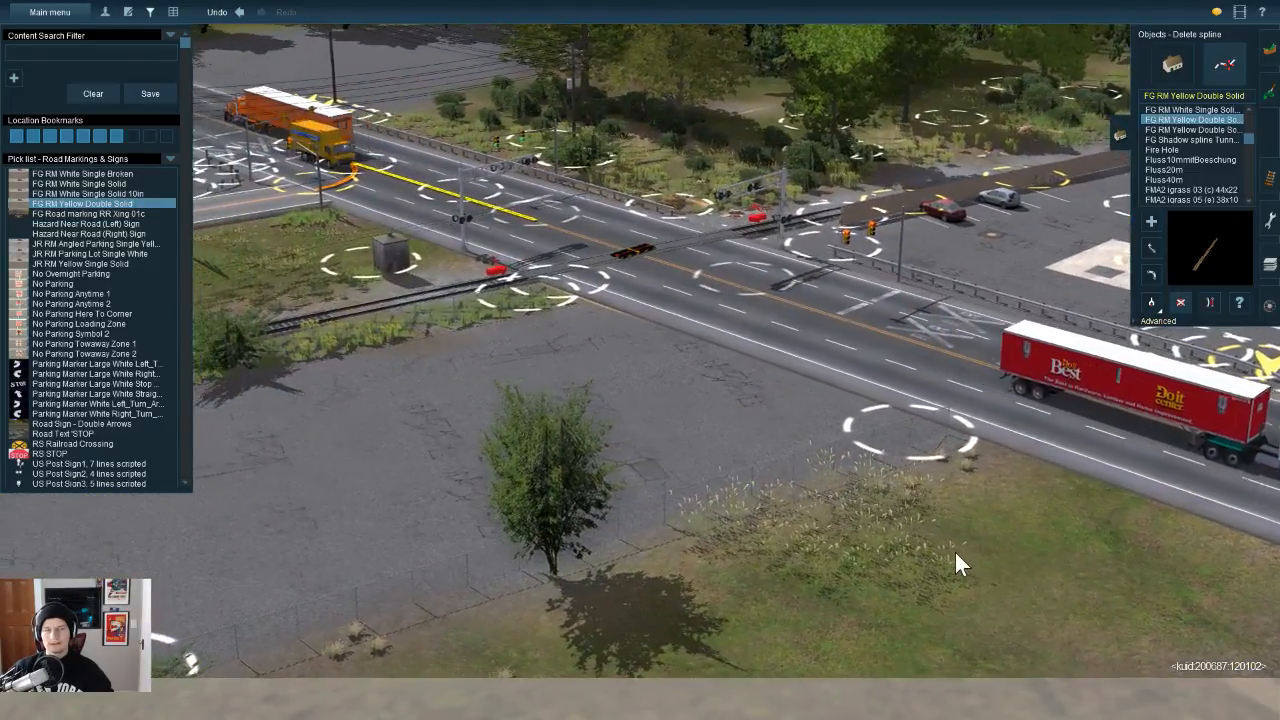
right_click_drag(1131, 463, 1108, 534)
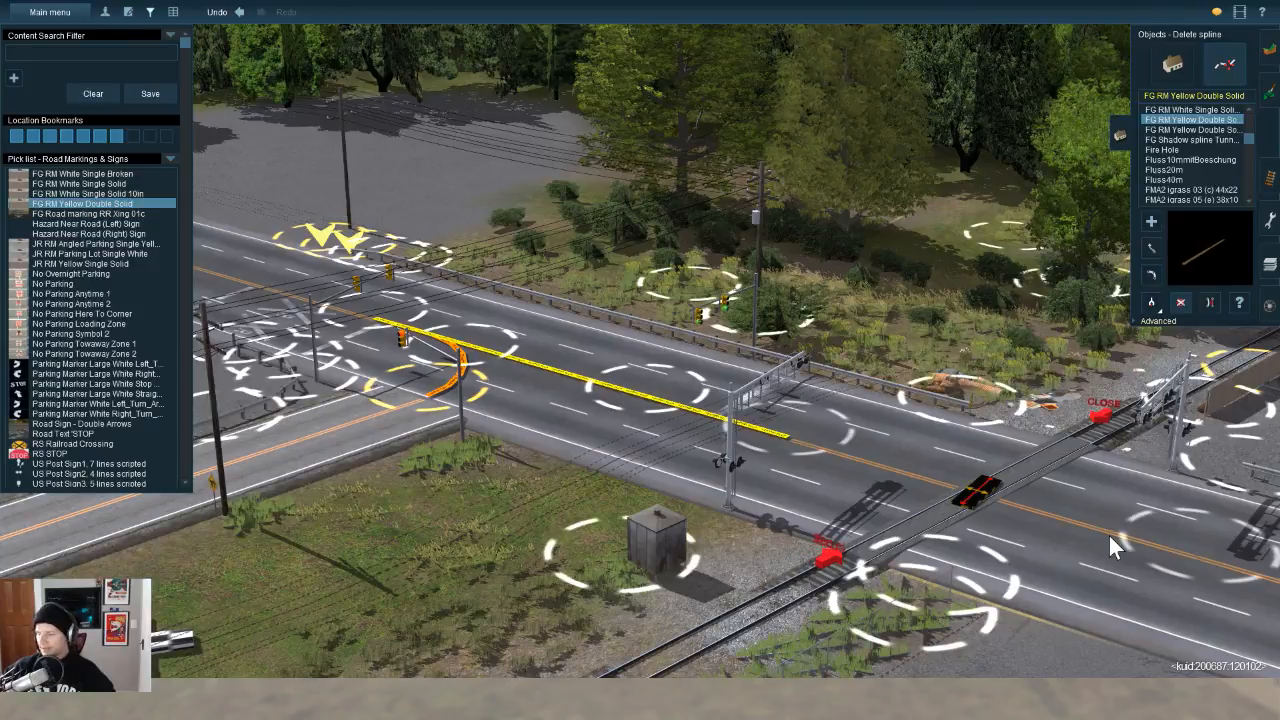
right_click_drag(735, 632, 835, 646)
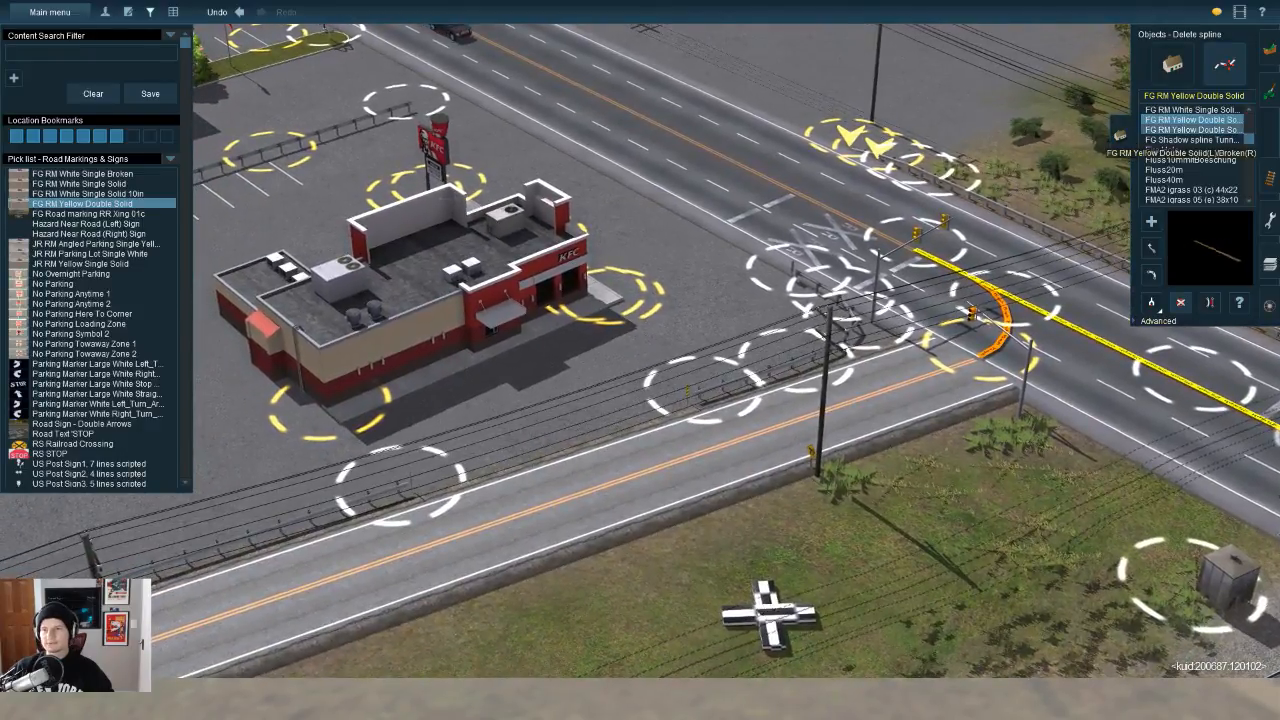
left_click(1192, 130)
left_click(1192, 110)
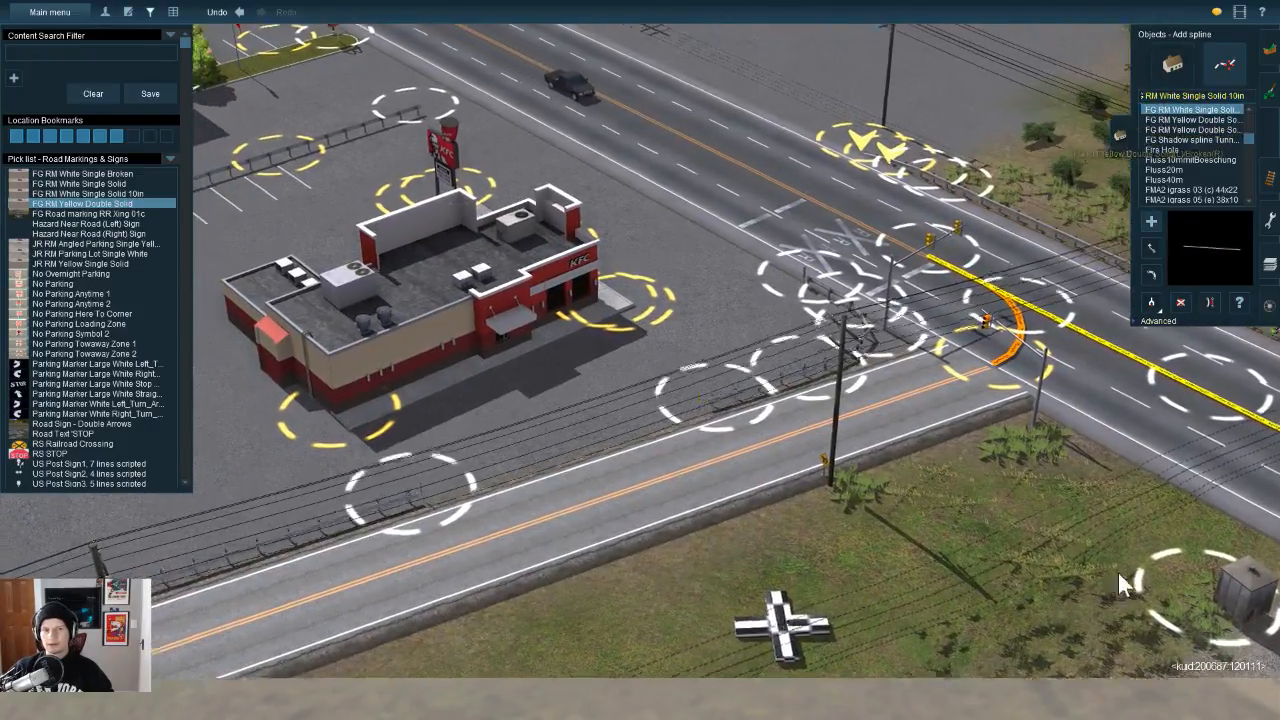
right_click_drag(1123, 586, 1242, 608)
key("w")
left_click(629, 457)
left_click(651, 294)
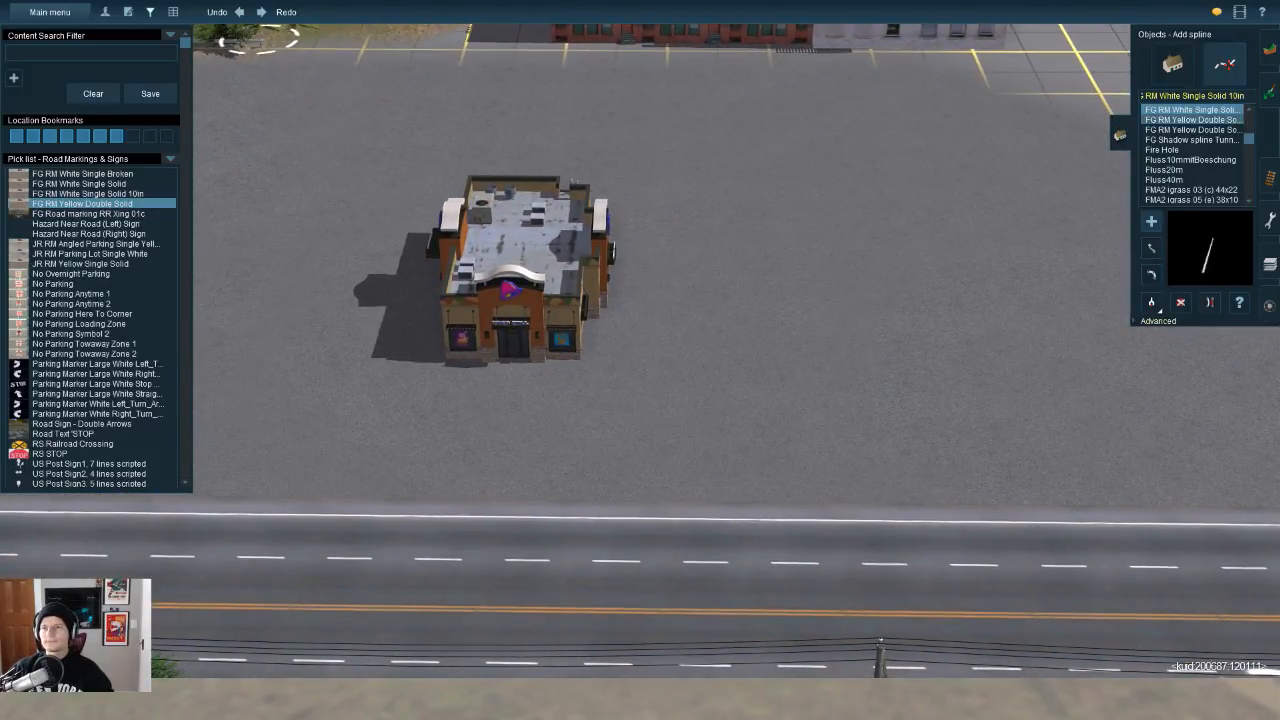
Step: Lay an FG RM White Single Solid line from near the road along the drive-thru side of McDonald's
key("Up")
key("Up")
key("Up")
key("Up")
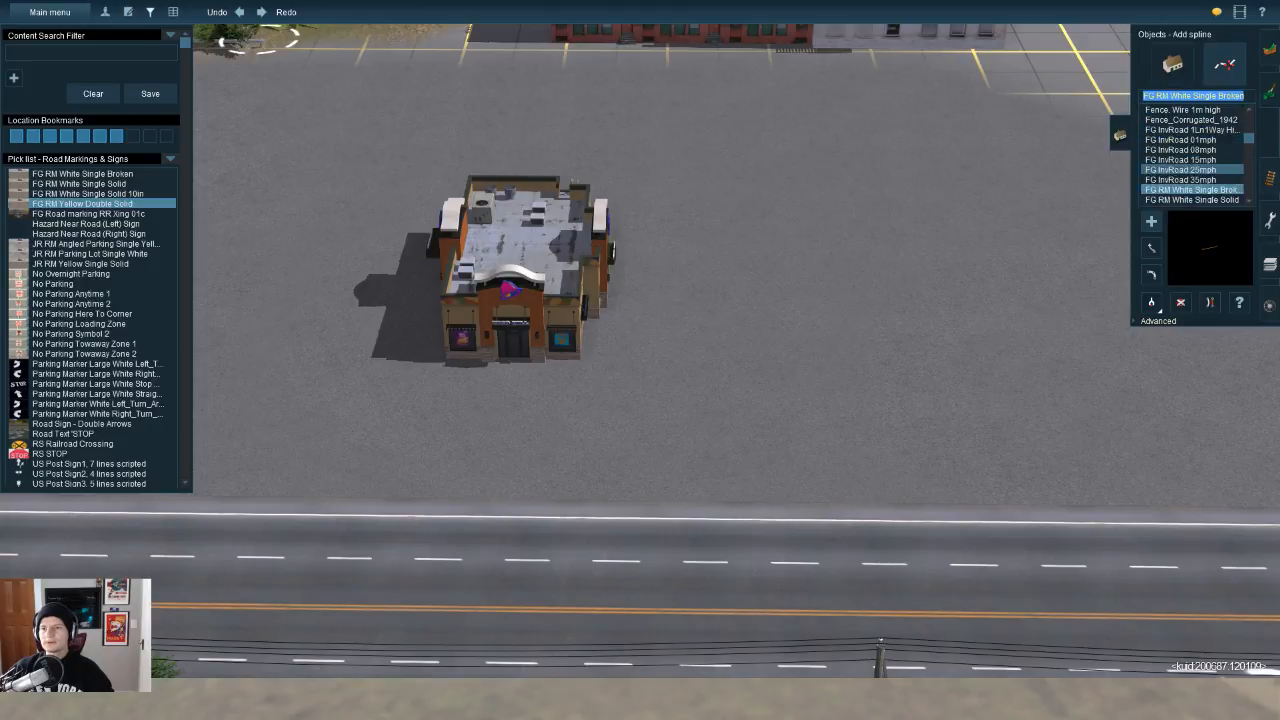
key("Down")
right_click_drag(676, 584, 1168, 605)
key("a")
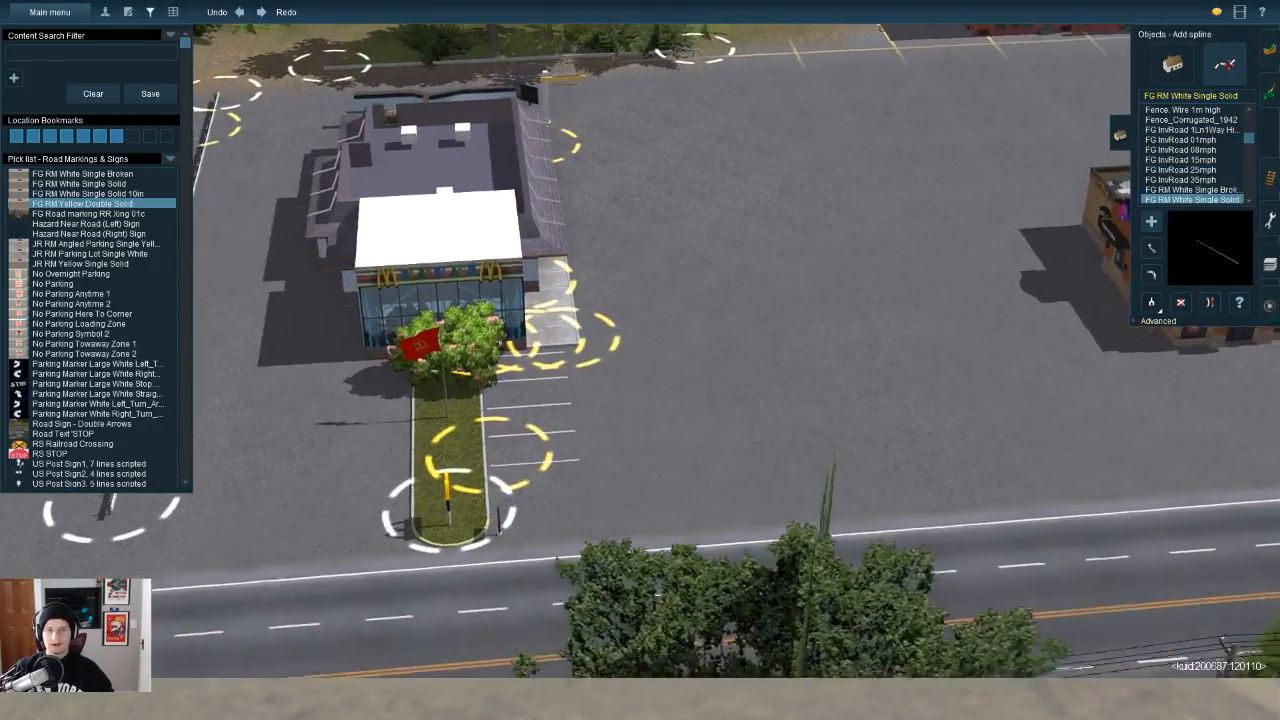
key("ctrl+y")
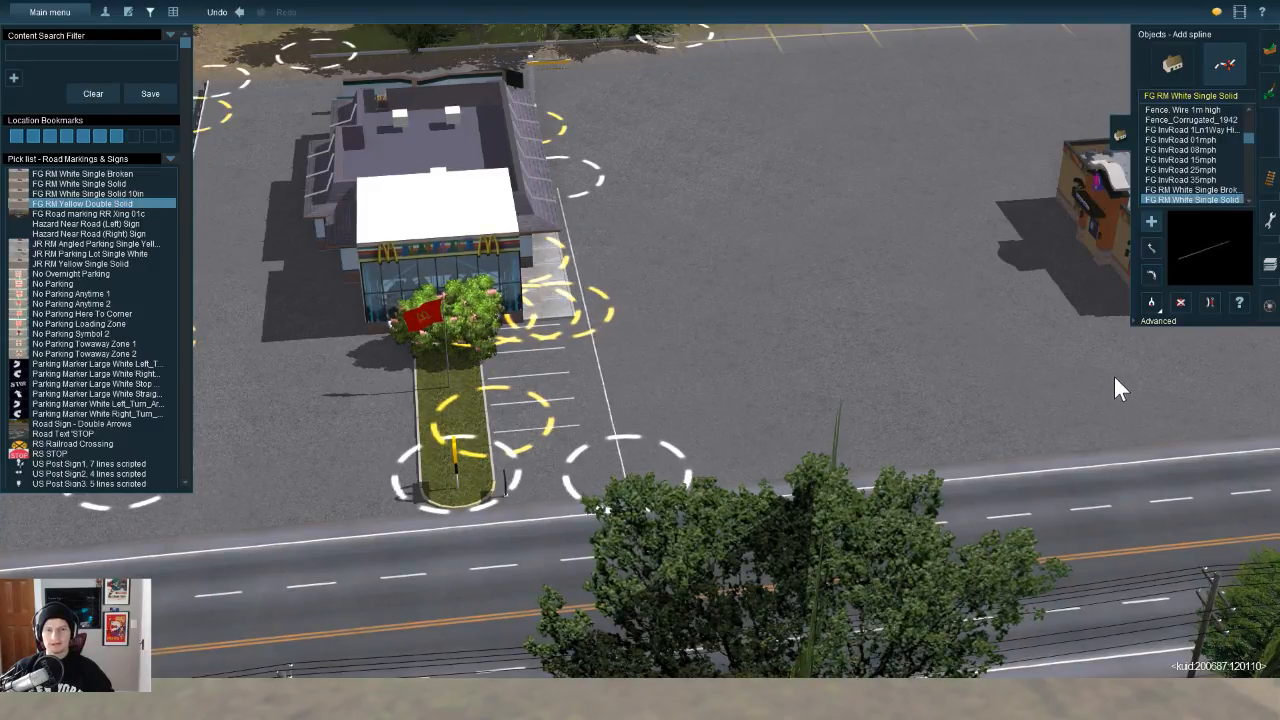
Step: Try extending the white line along McDonald's sidewalk towards the Drive Thru sign, and undo the extension
key("w")
scroll(1161, 507, "up", 5)
right_click_drag(1161, 507, 1272, 537)
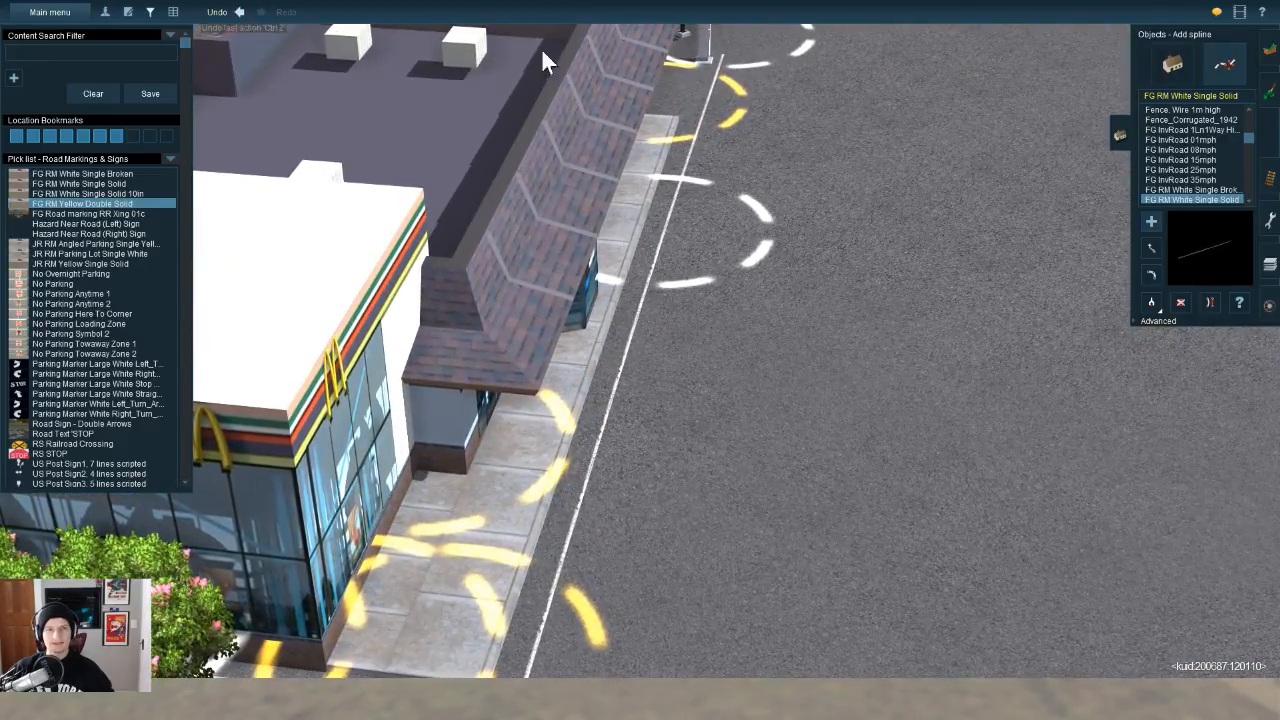
key("w")
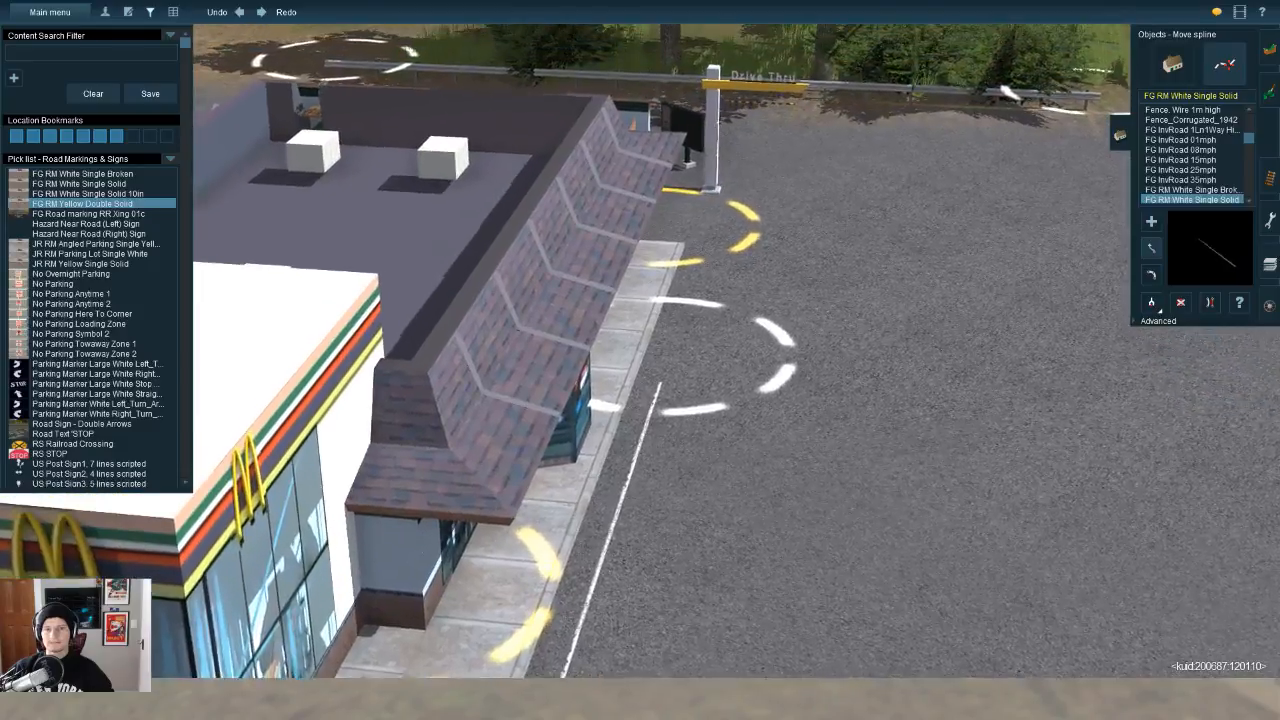
Step: Move the white line's far end to the Drive Thru sign and its road end back to McDonald's front sidewalk corner
left_click_drag(657, 378, 730, 200)
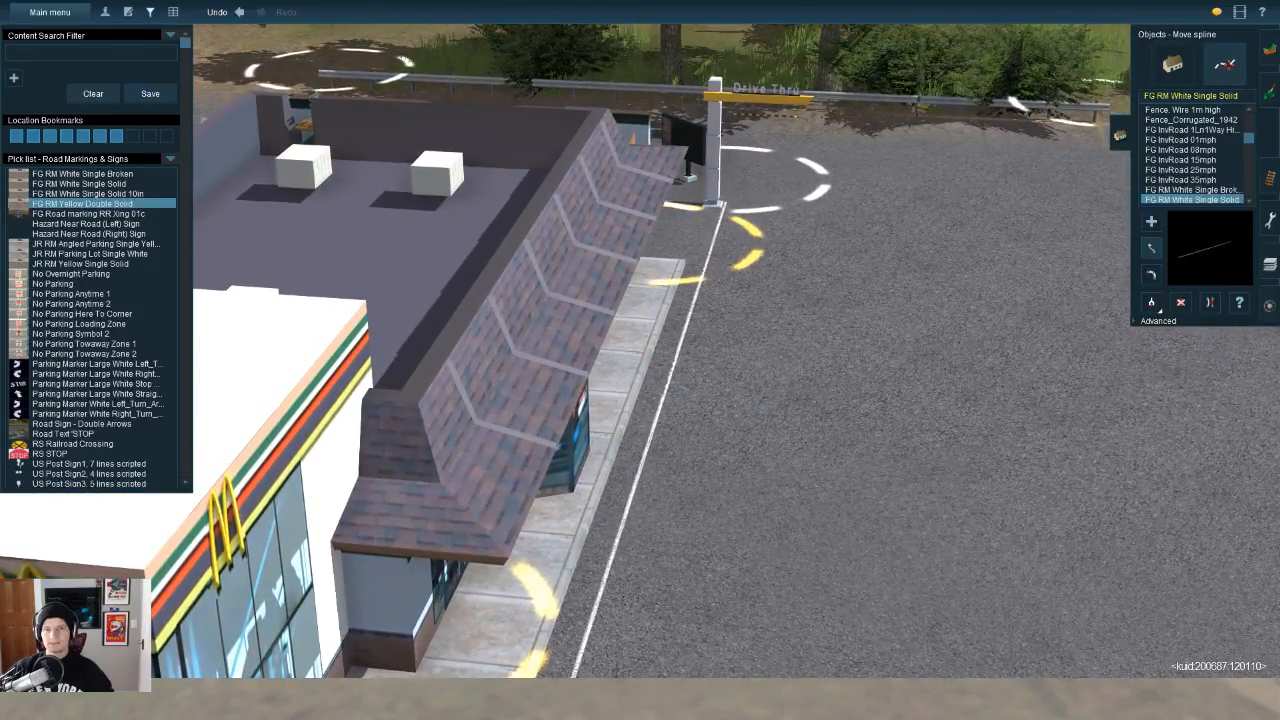
right_click_drag(777, 216, 894, 674)
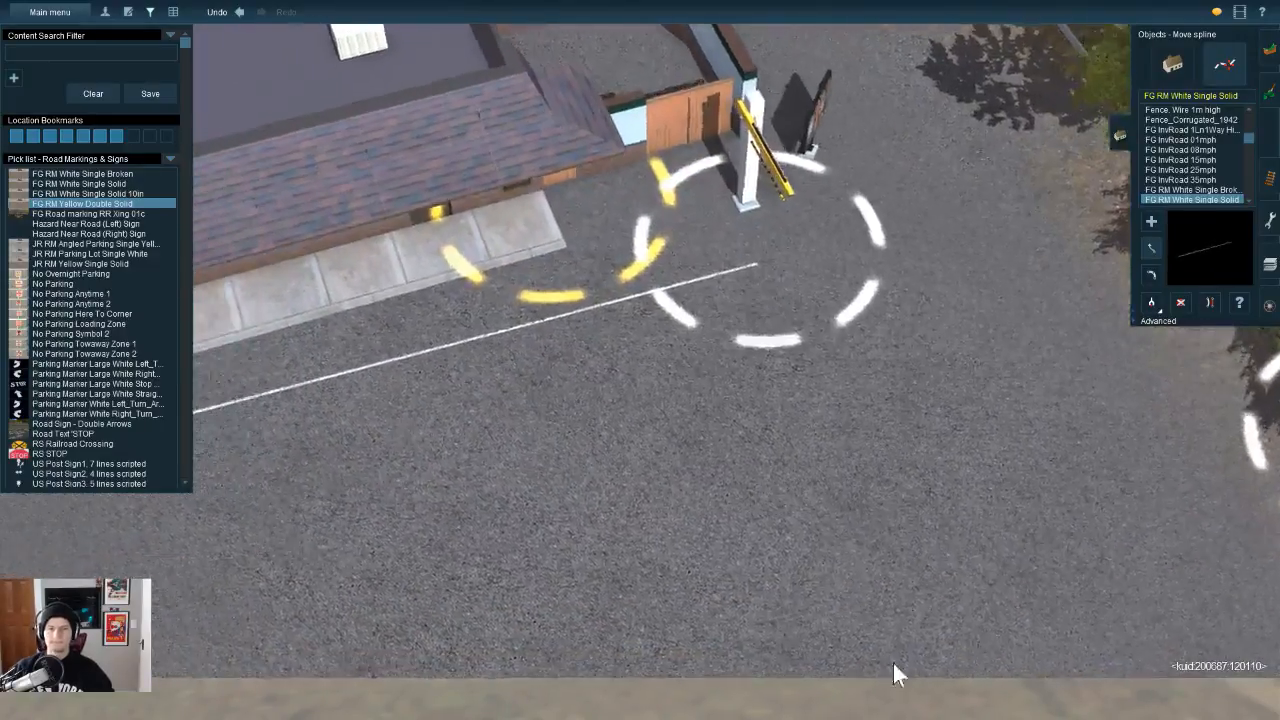
key("a")
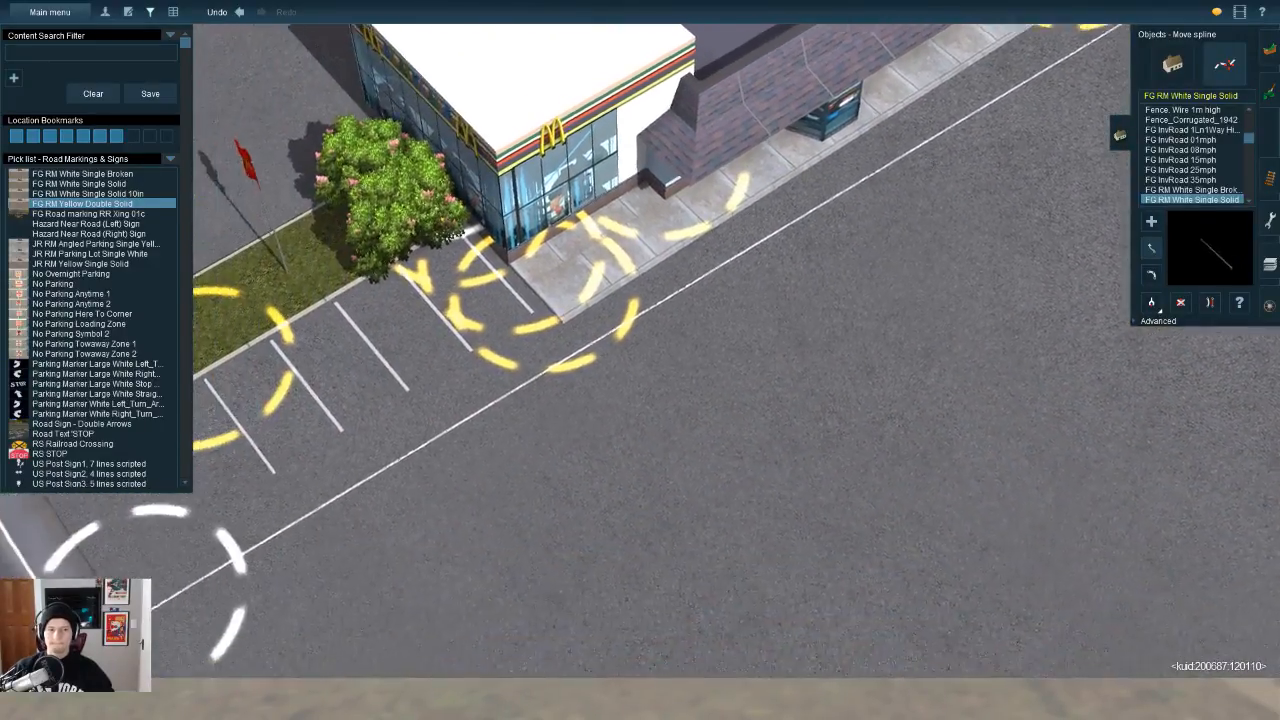
left_click_drag(229, 549, 698, 297)
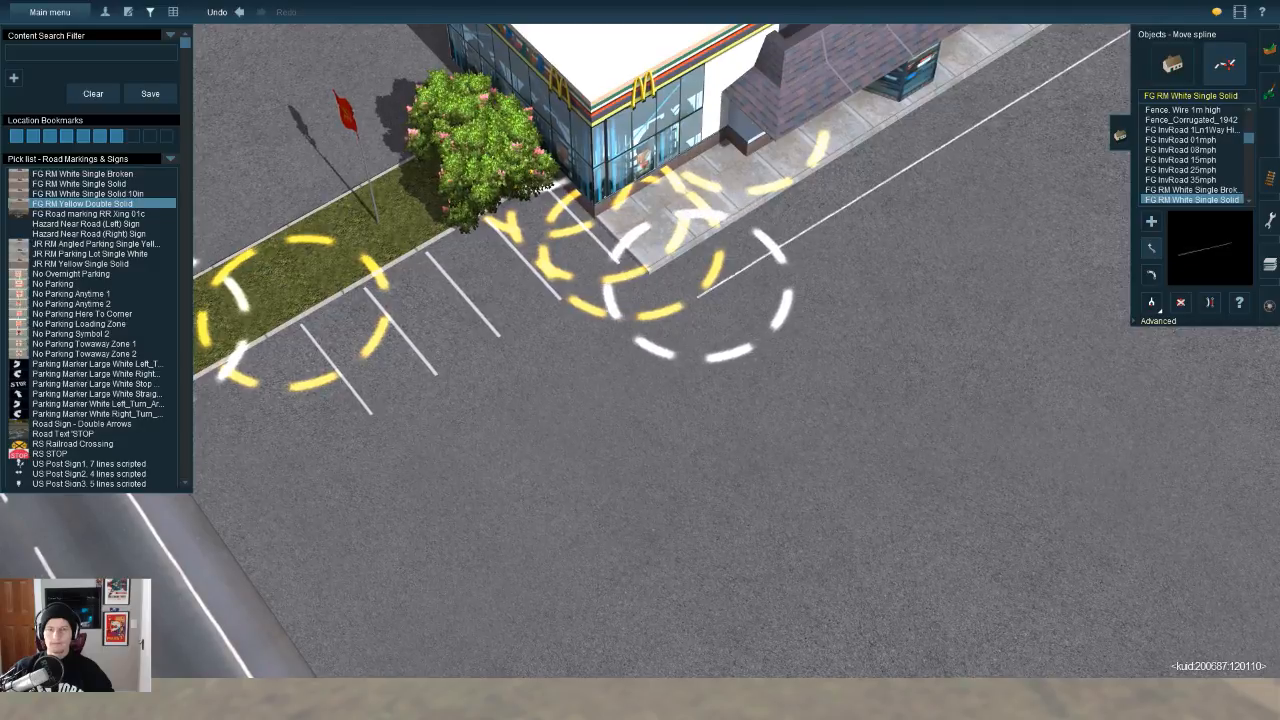
key("d")
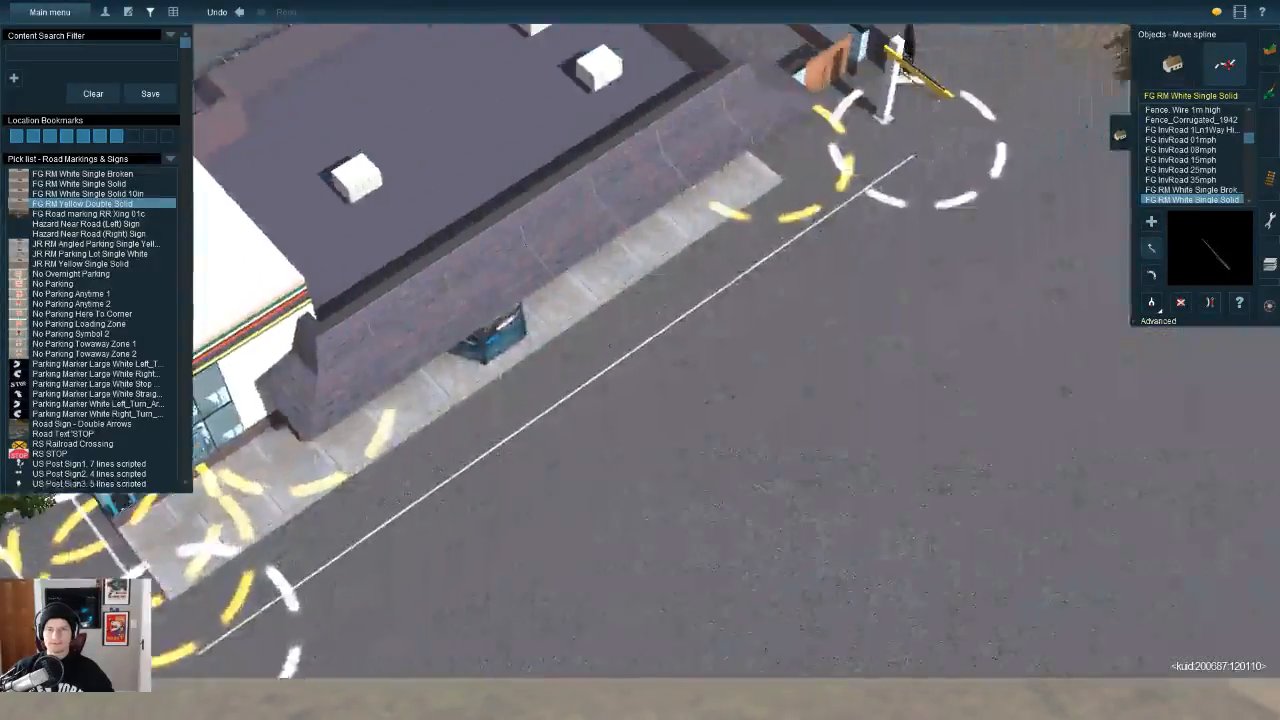
right_click_drag(690, 305, 800, 320)
key("Right")
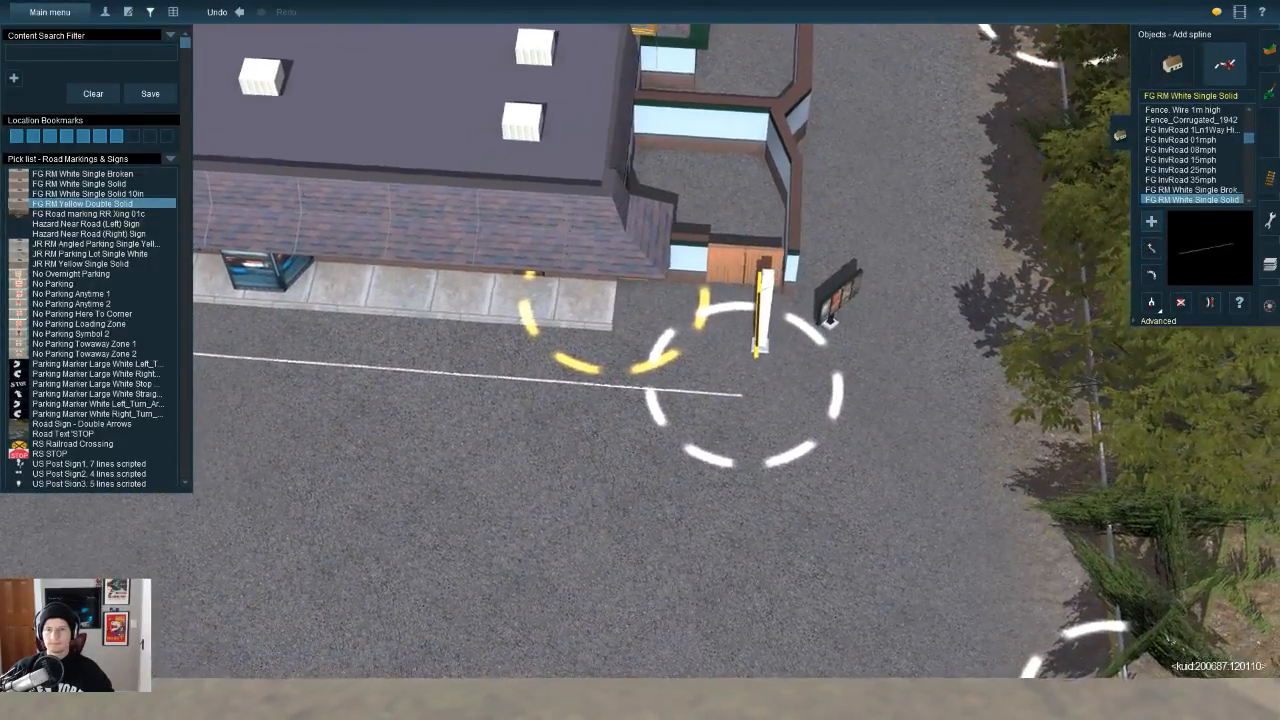
Step: Extend the white line in a curve around the drive-thru menu board and along the outside of McDonald's rear enclosure
left_click(1151, 221)
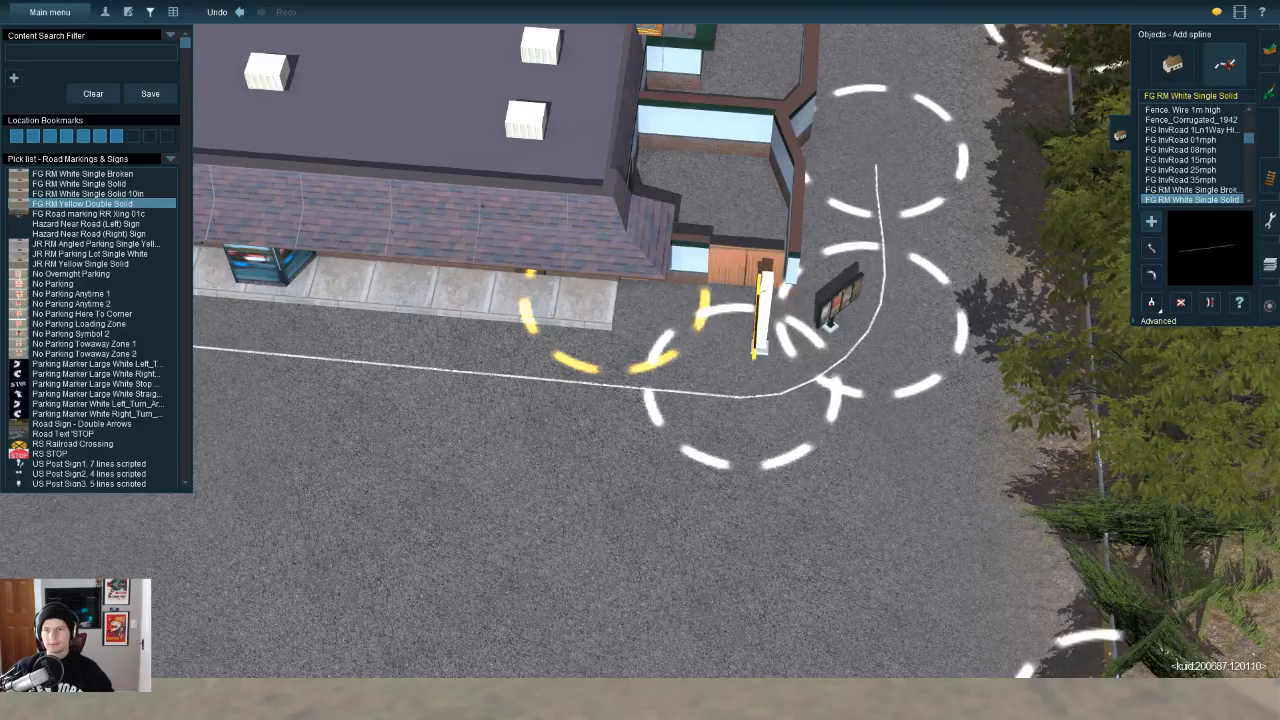
left_click(1151, 248)
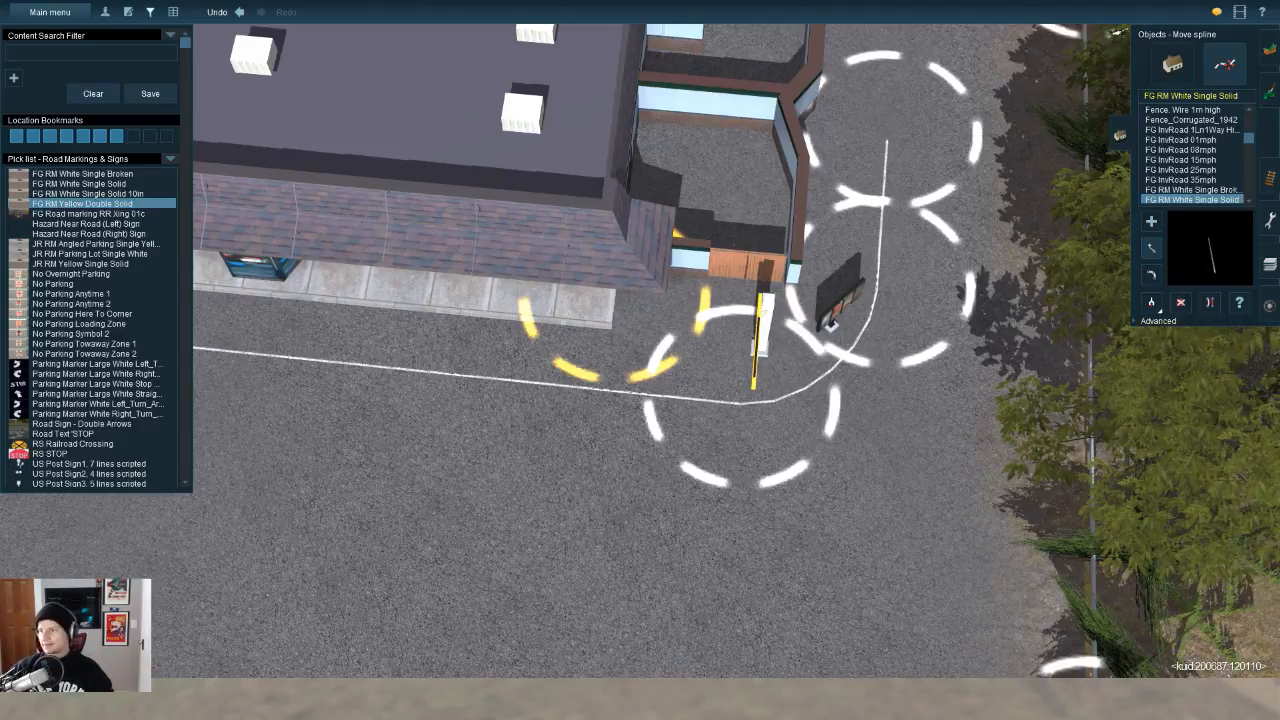
key("Right")
key("Up")
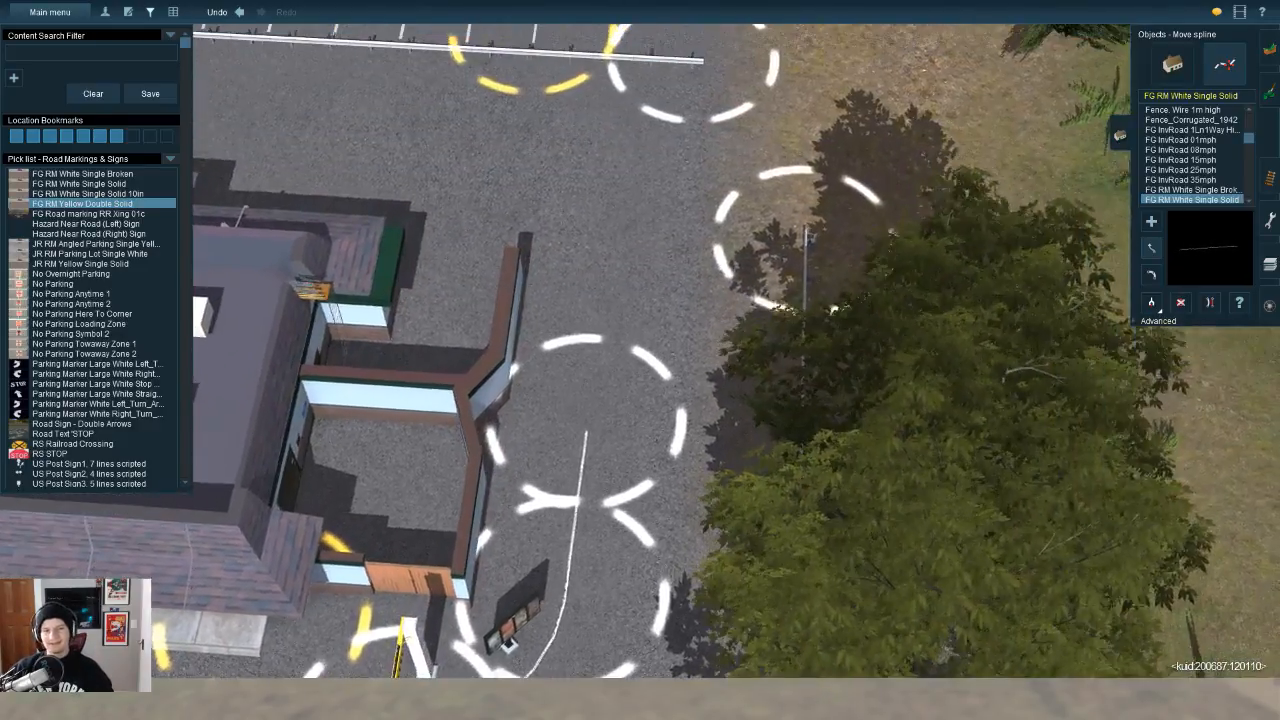
left_click_drag(603, 418, 622, 262)
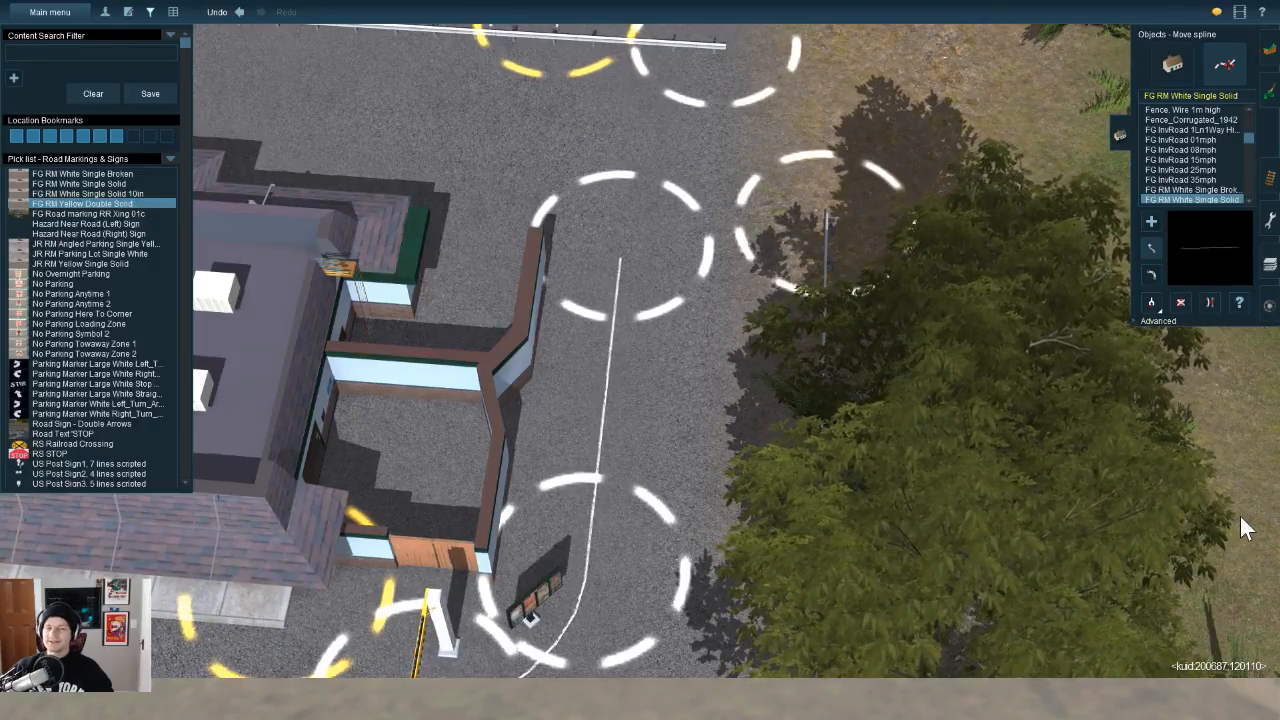
Step: Continue the white line around the enclosure's rear corner and straight along McDonald's opposite side wall
key("Left")
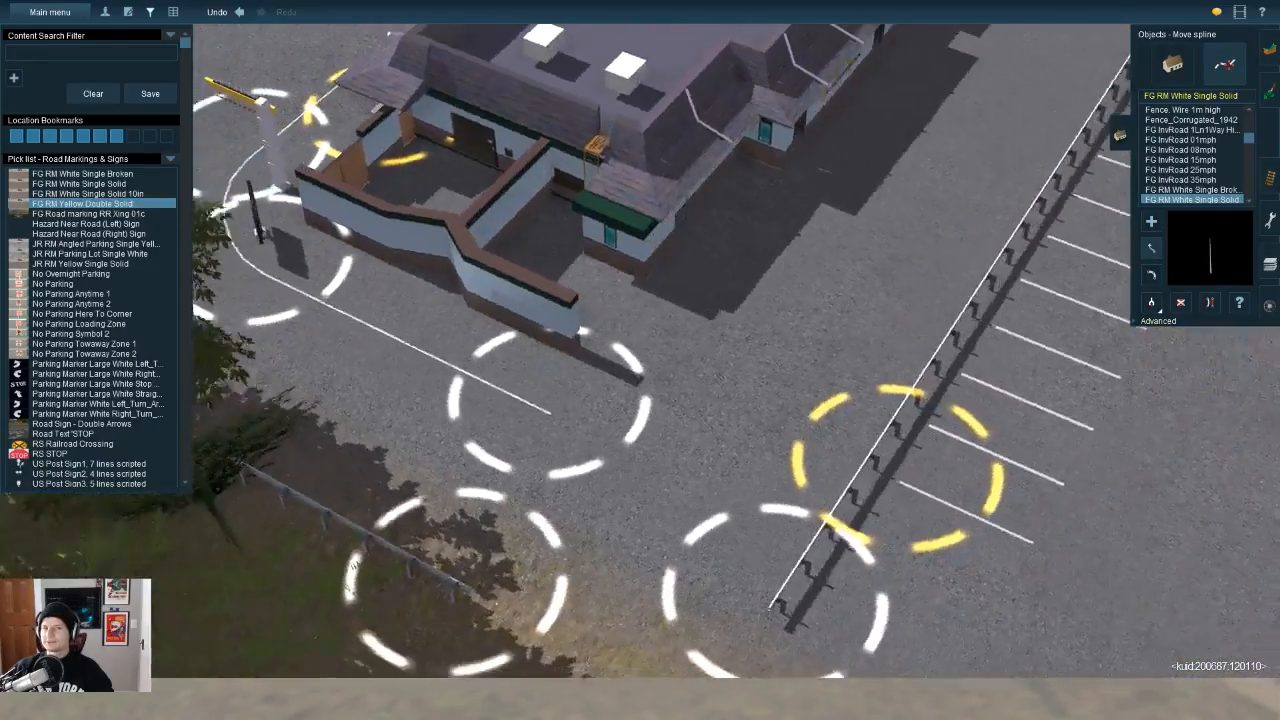
key("a")
left_click_drag(524, 388, 1021, 148)
key("Up")
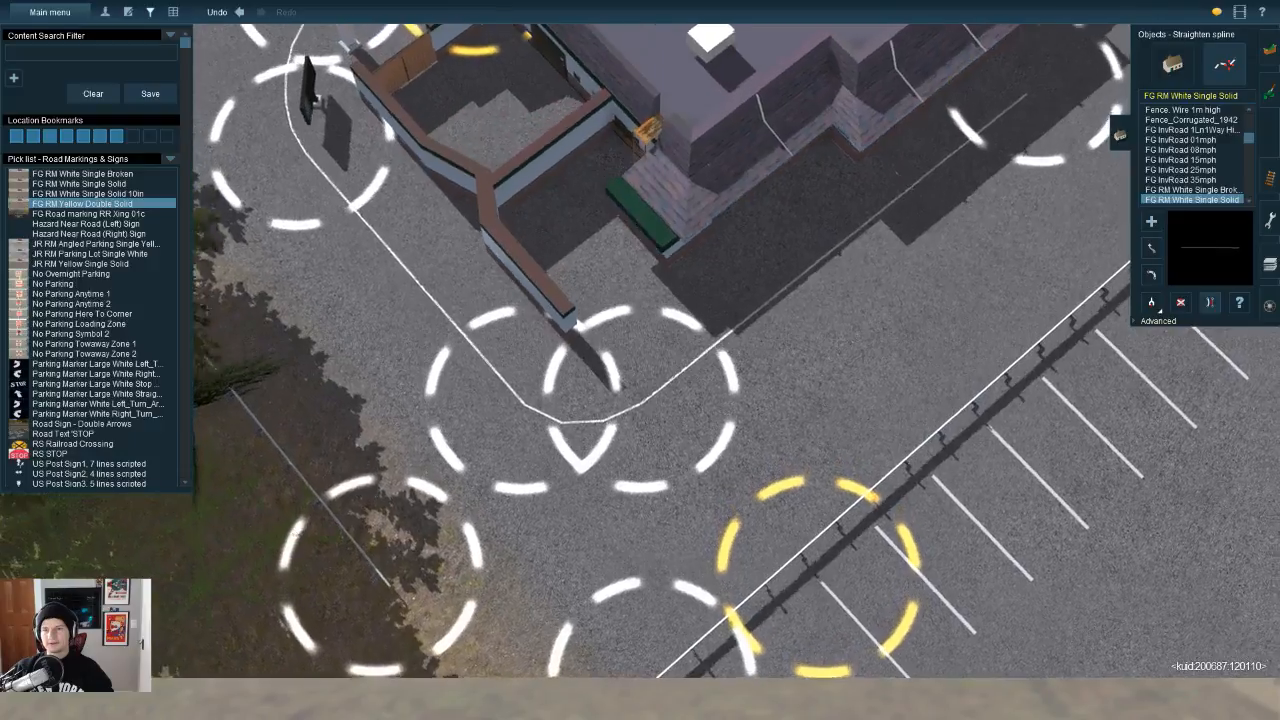
Step: Shift the two corner points of the white line closer to the rear enclosure wall to refine the curve
left_click(1152, 249)
left_click_drag(493, 402, 464, 362)
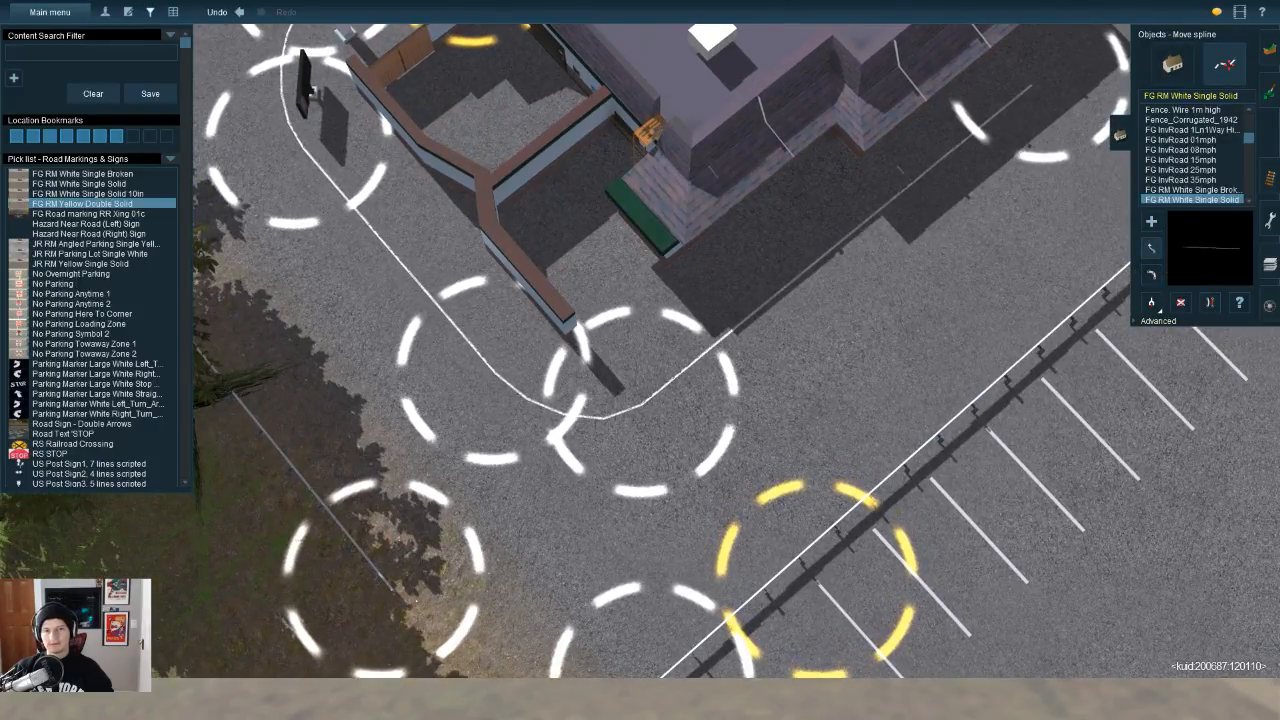
left_click_drag(644, 407, 653, 366)
key("Down")
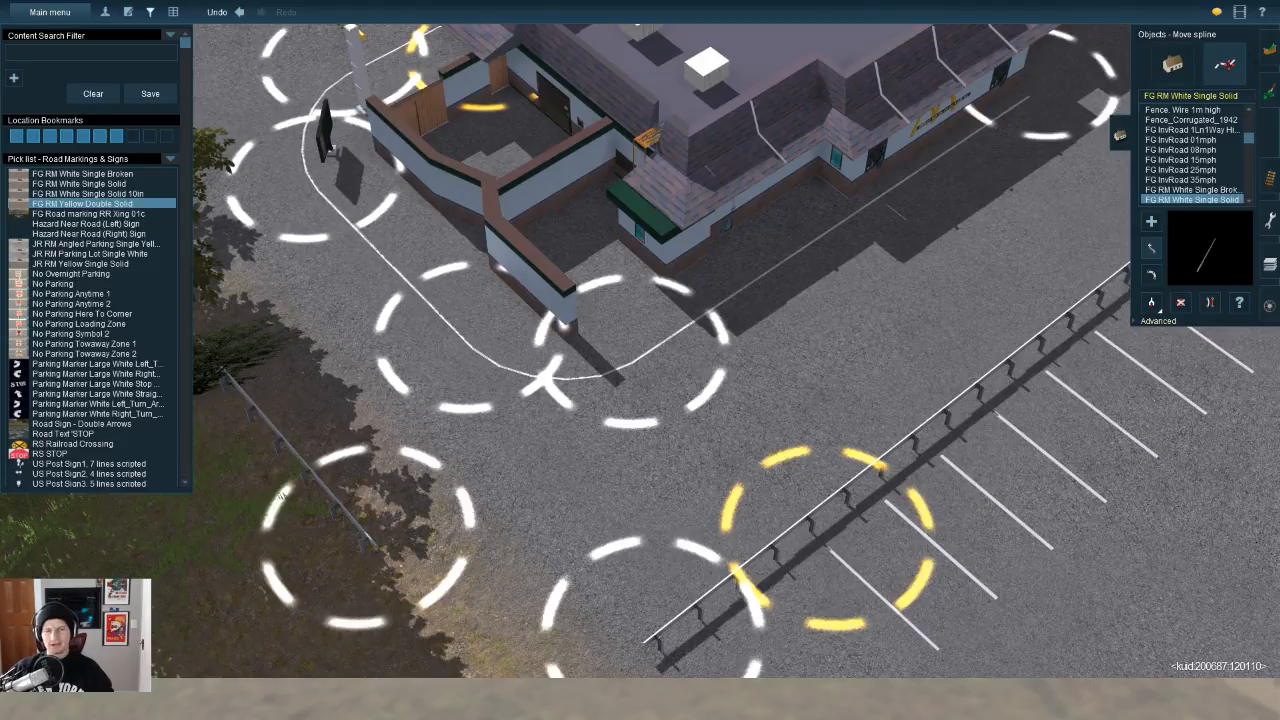
key("Up")
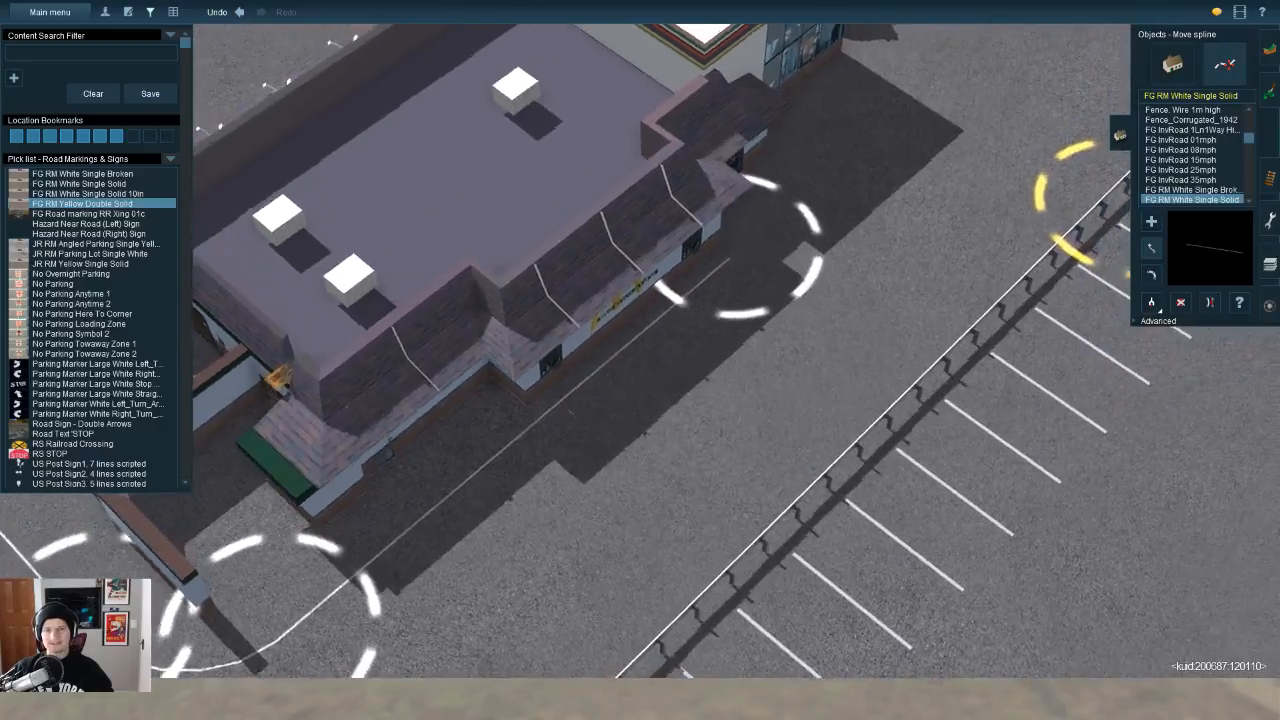
key("Right")
Step: Pick up the YARNish sidewalk 10m from the existing walk and lay it along McDonald's opposite side up to the PlayPlace corner
key("a")
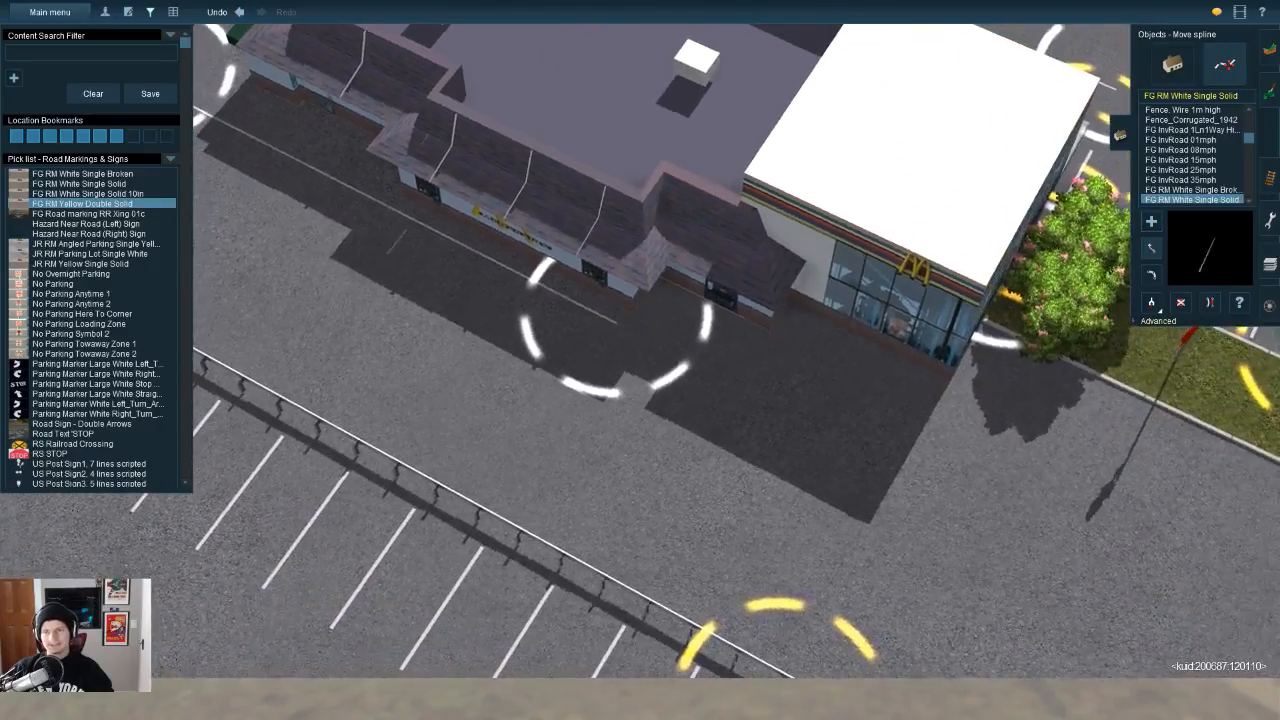
key("Down")
key("g")
key("Right")
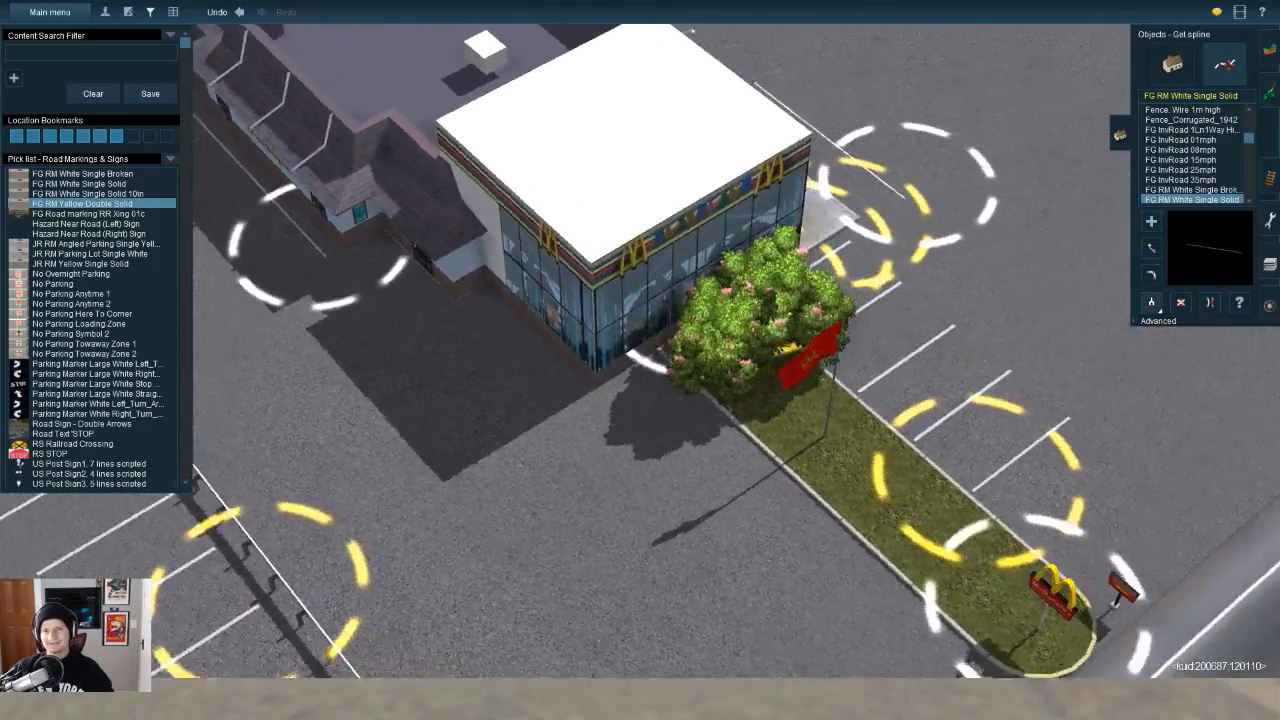
left_click(701, 241)
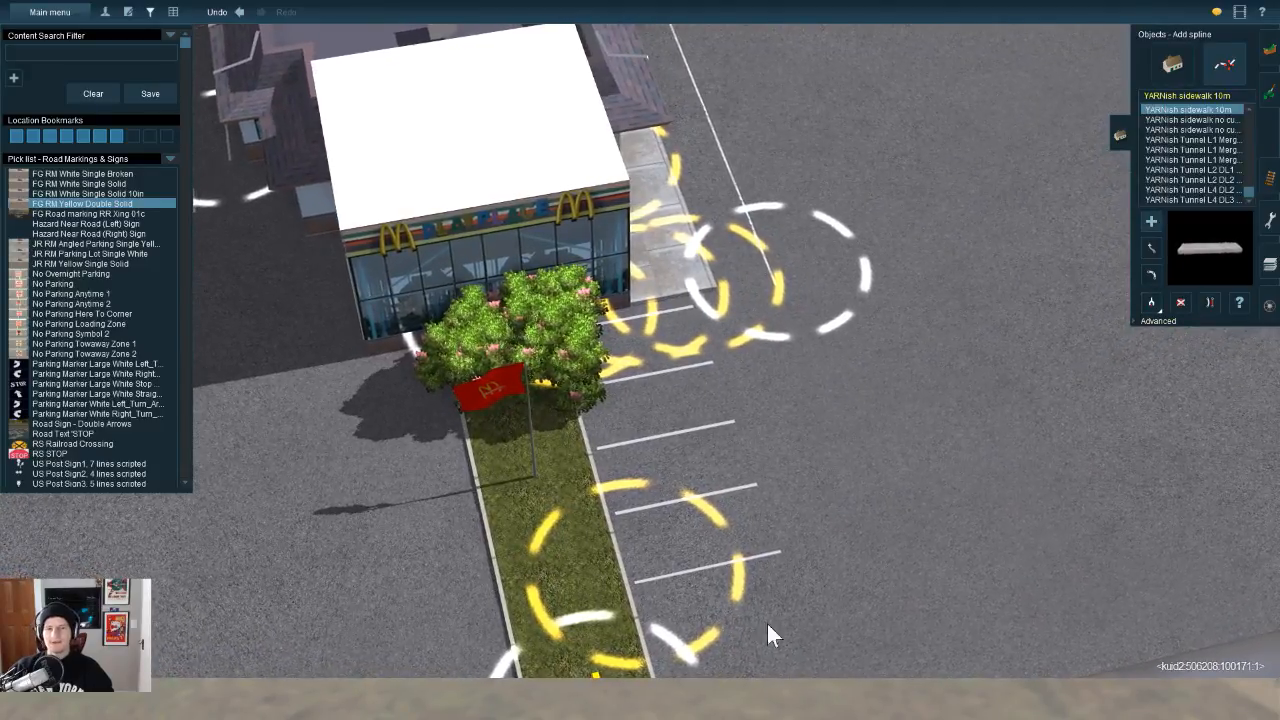
key("Left")
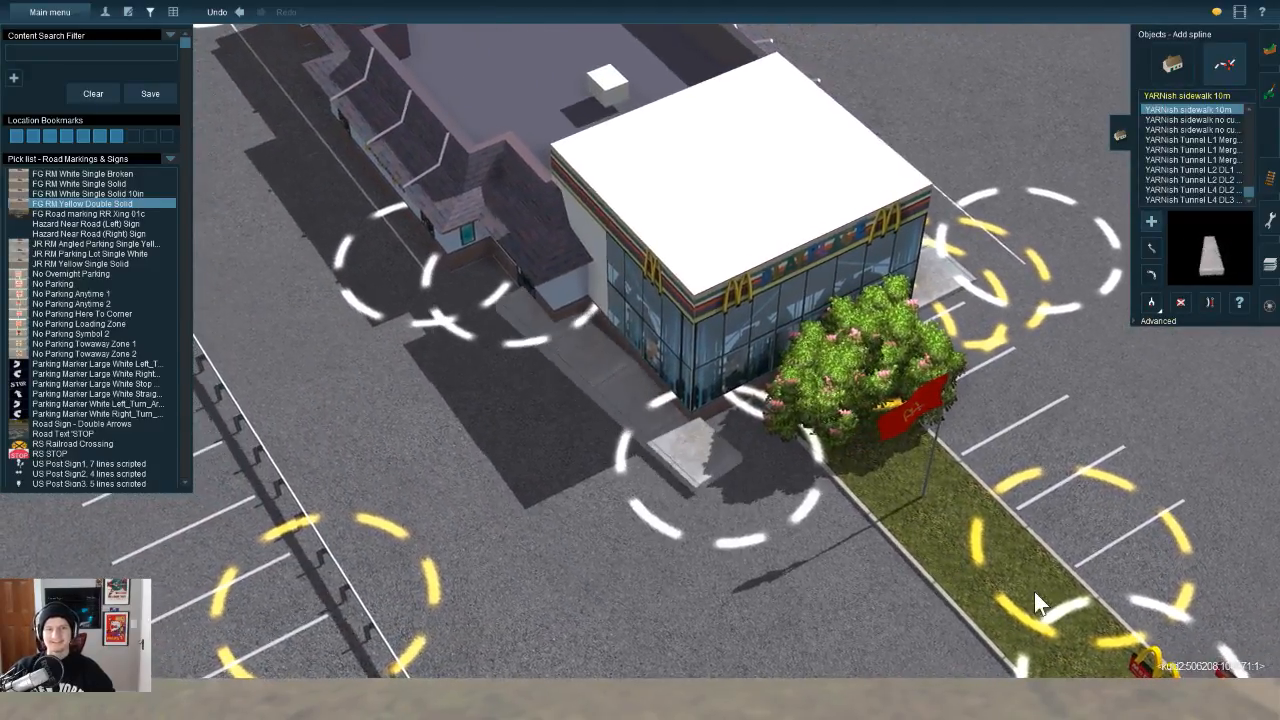
key("Left")
Step: Apply a vertex height of -0.20 to the new sidewalk beside McDonald's
left_click(1157, 321)
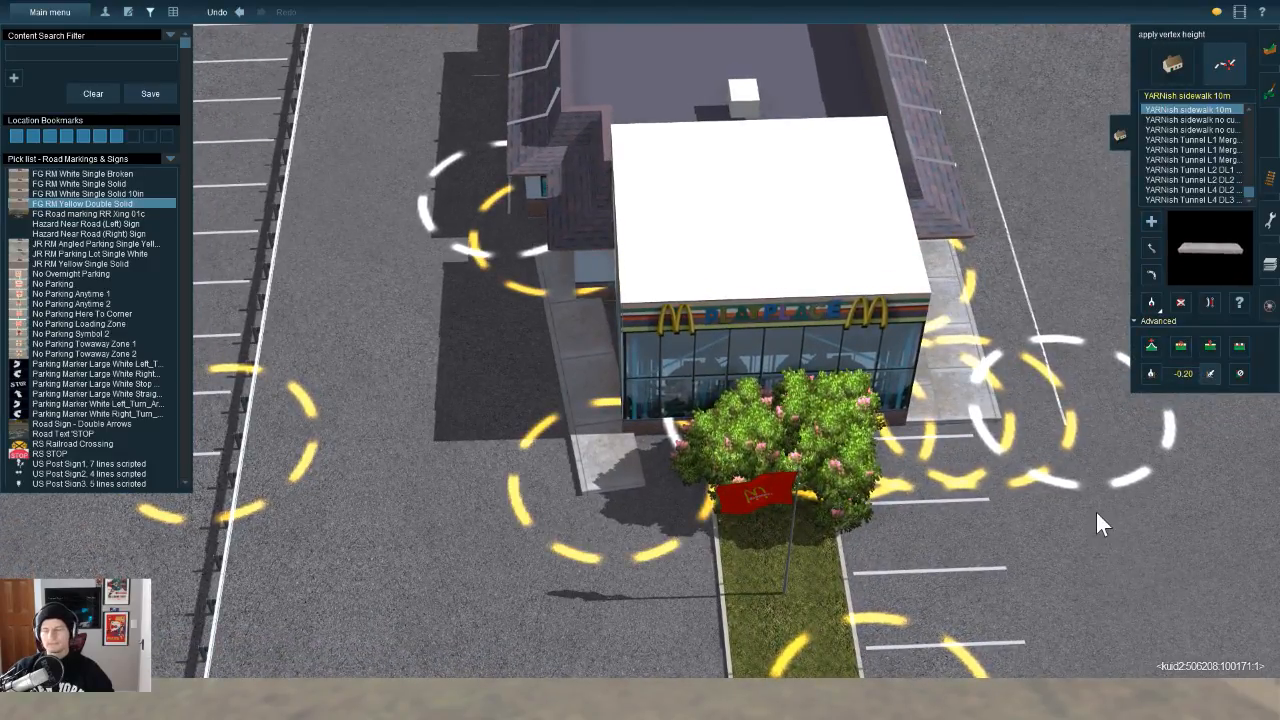
key("Left")
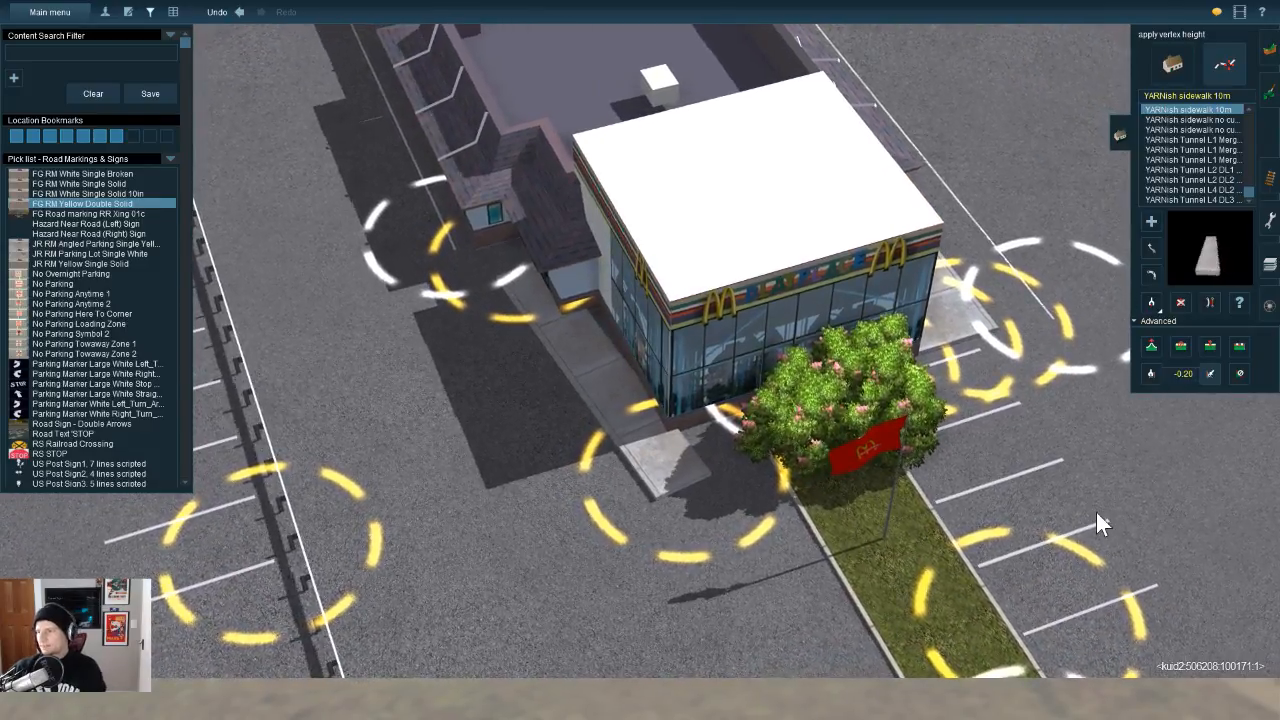
right_click_drag(1096, 512, 945, 610)
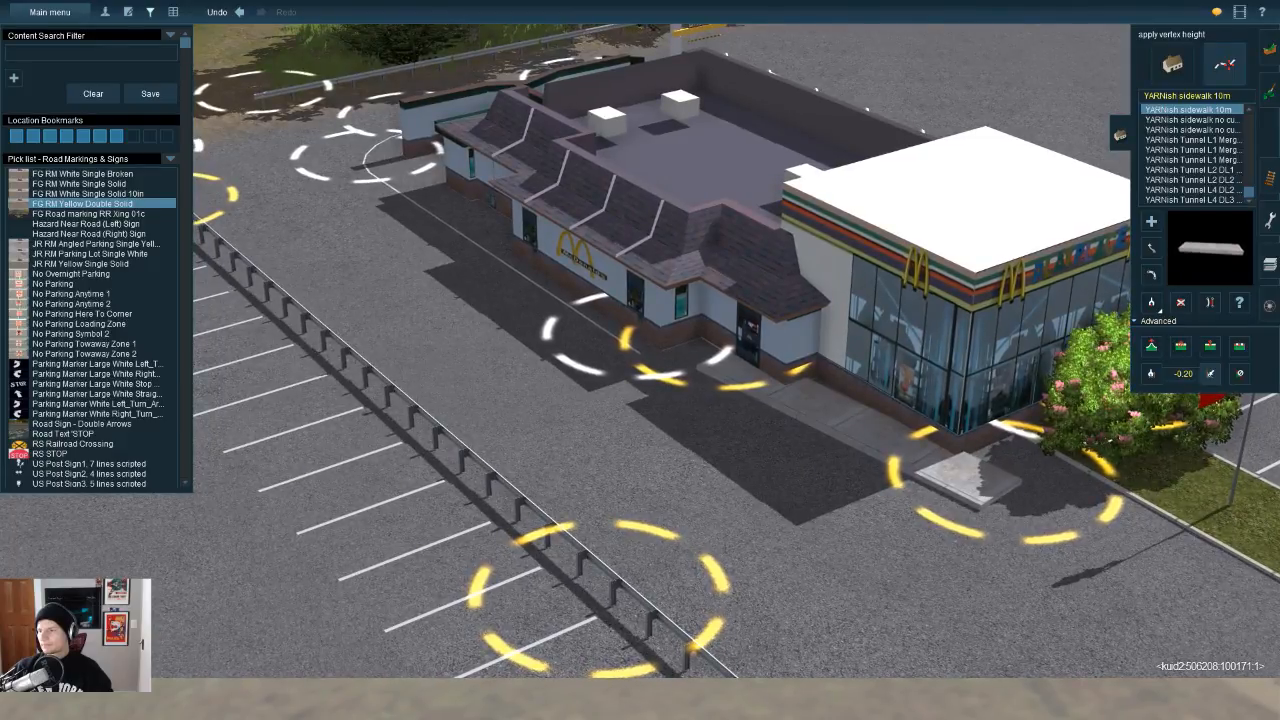
Step: Move the new sidewalk's rear end past the side door and its front end back level with the PlayPlace front
scroll(945, 610, "up", 2)
right_click_drag(945, 610, 835, 640)
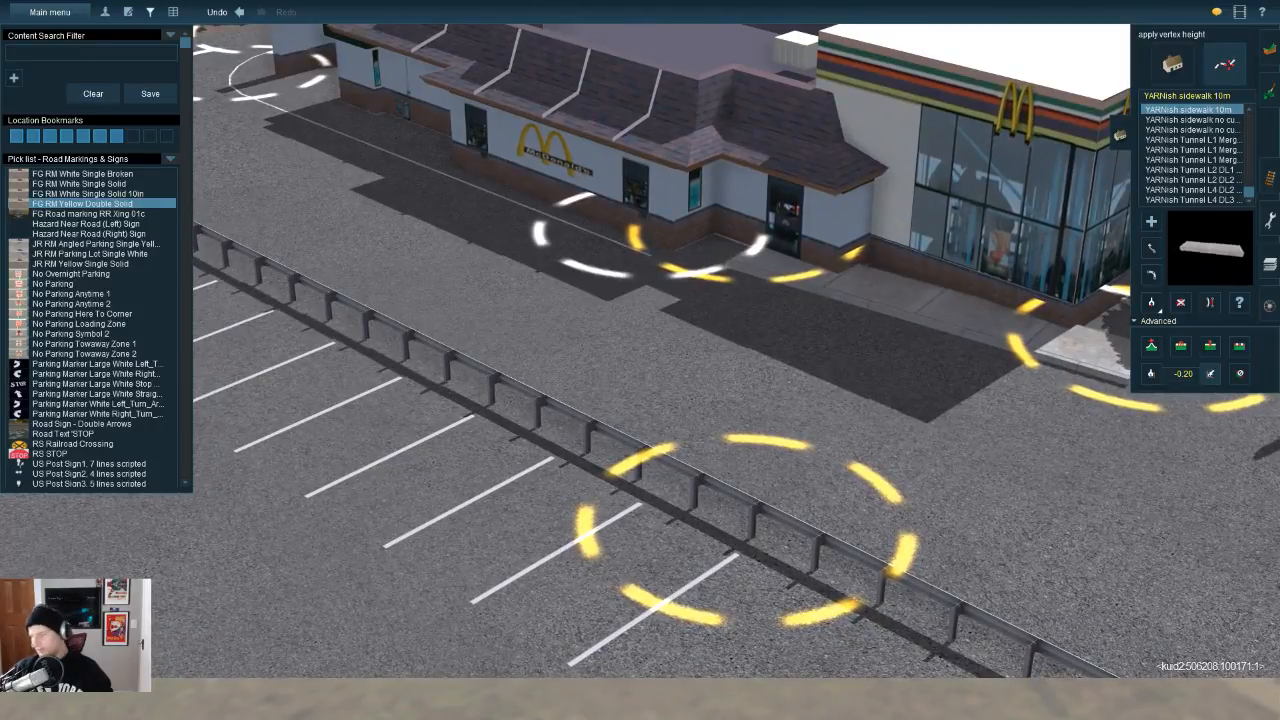
right_click(680, 248)
scroll(680, 248, "up", 4)
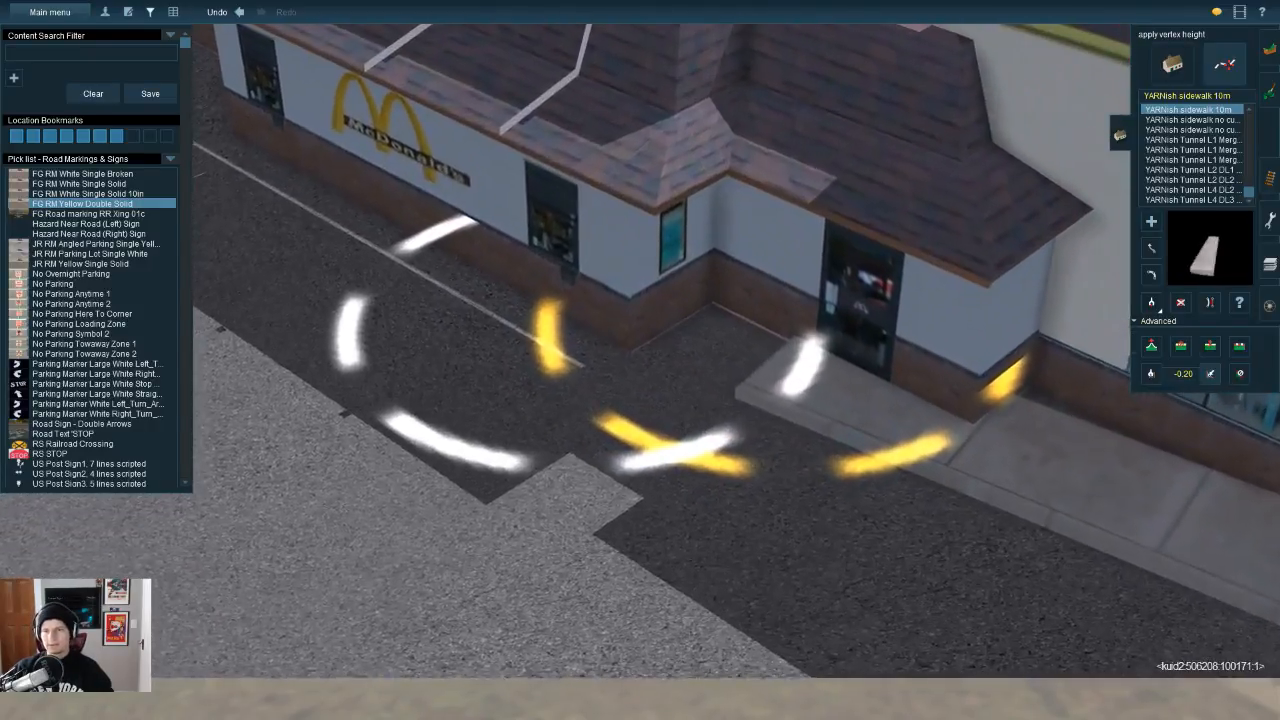
left_click(1151, 248)
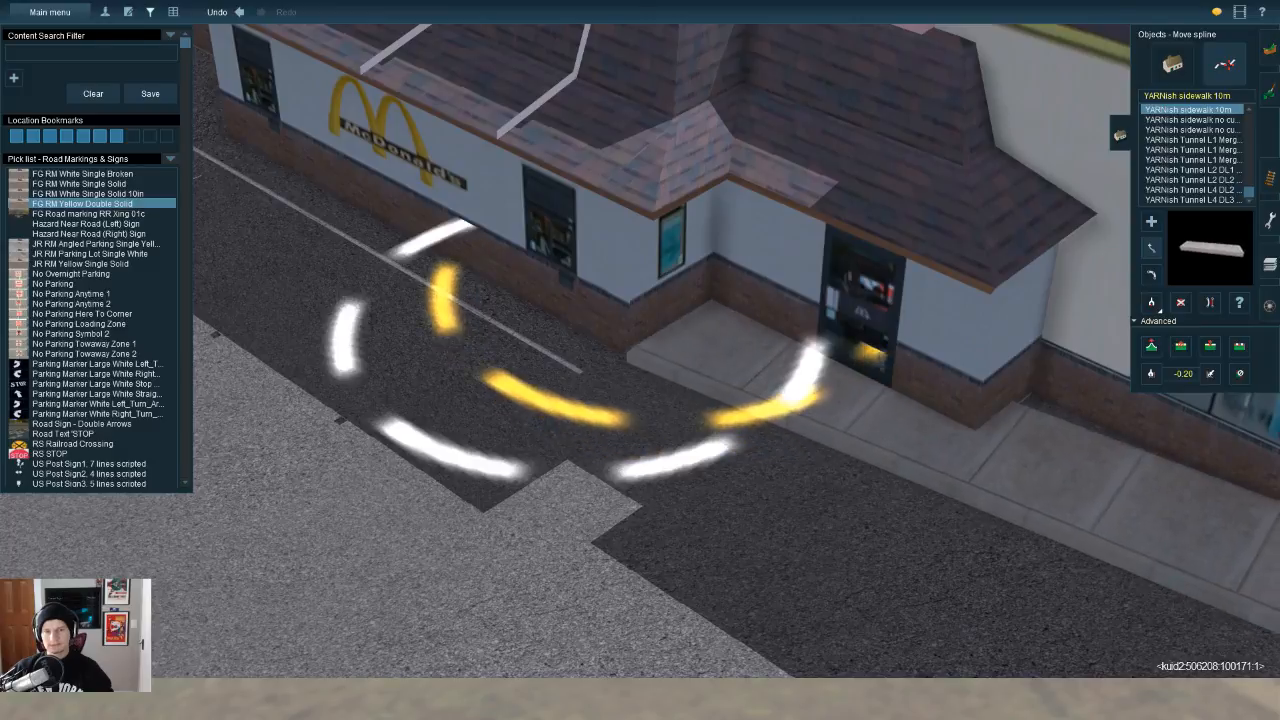
right_click(1110, 585)
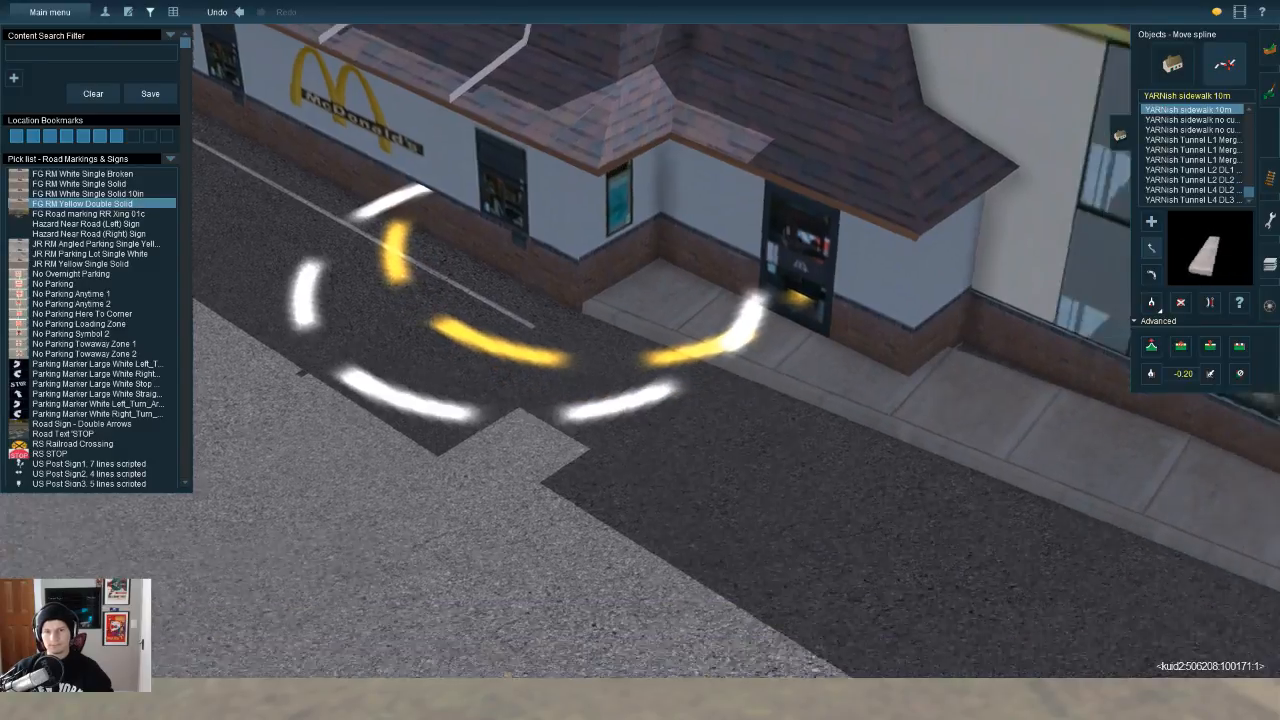
key("Left")
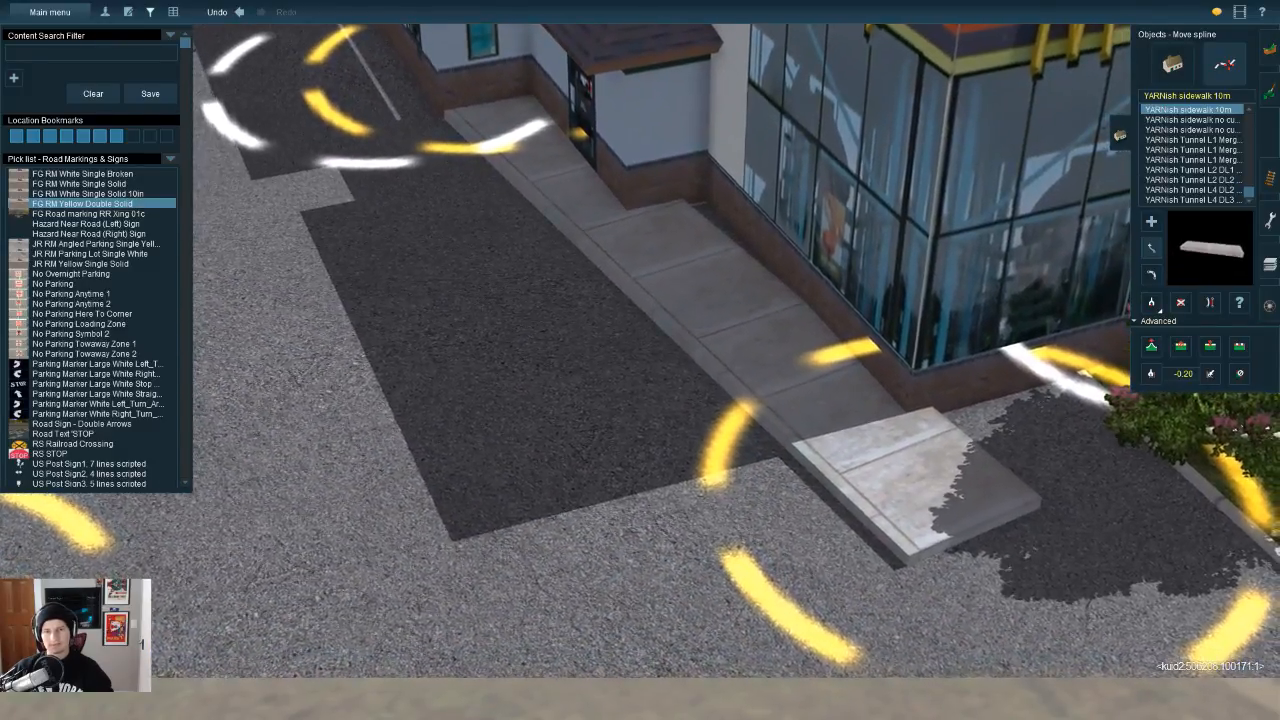
left_click_drag(980, 528, 744, 448)
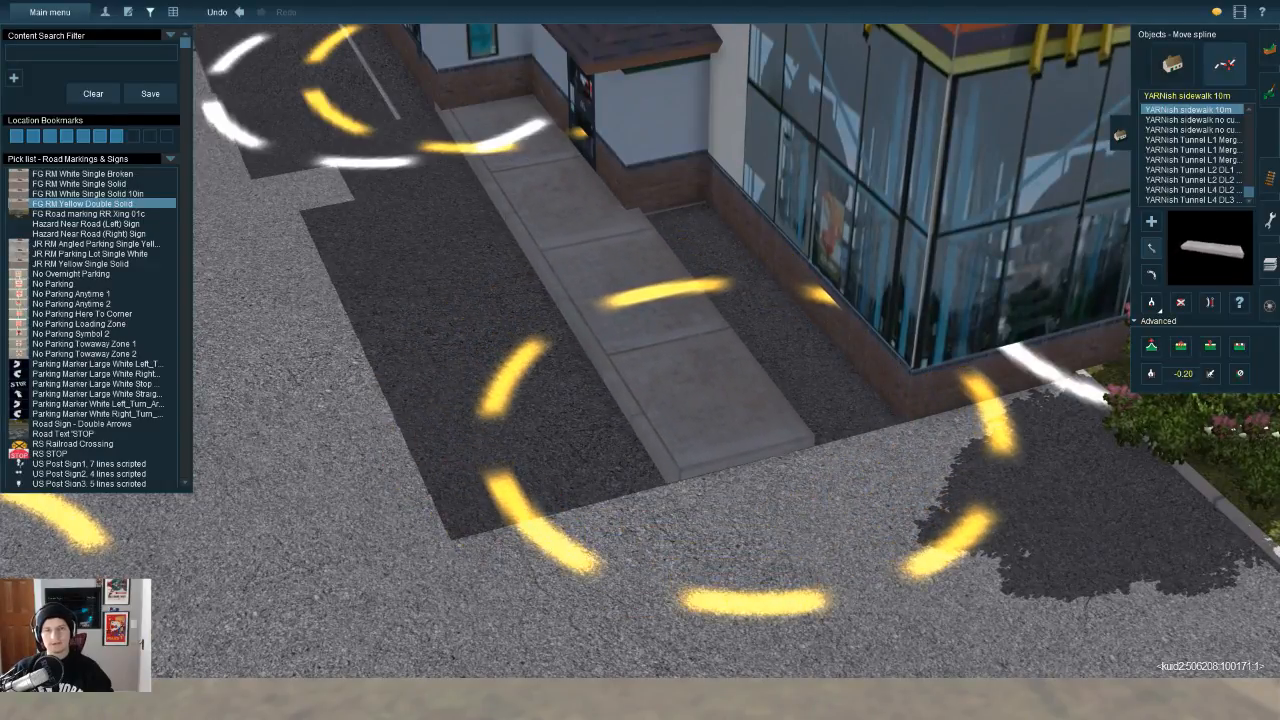
Step: Set the vertex height to -0.25 and apply it to the front end of the side sidewalk
key("Right")
key("Down")
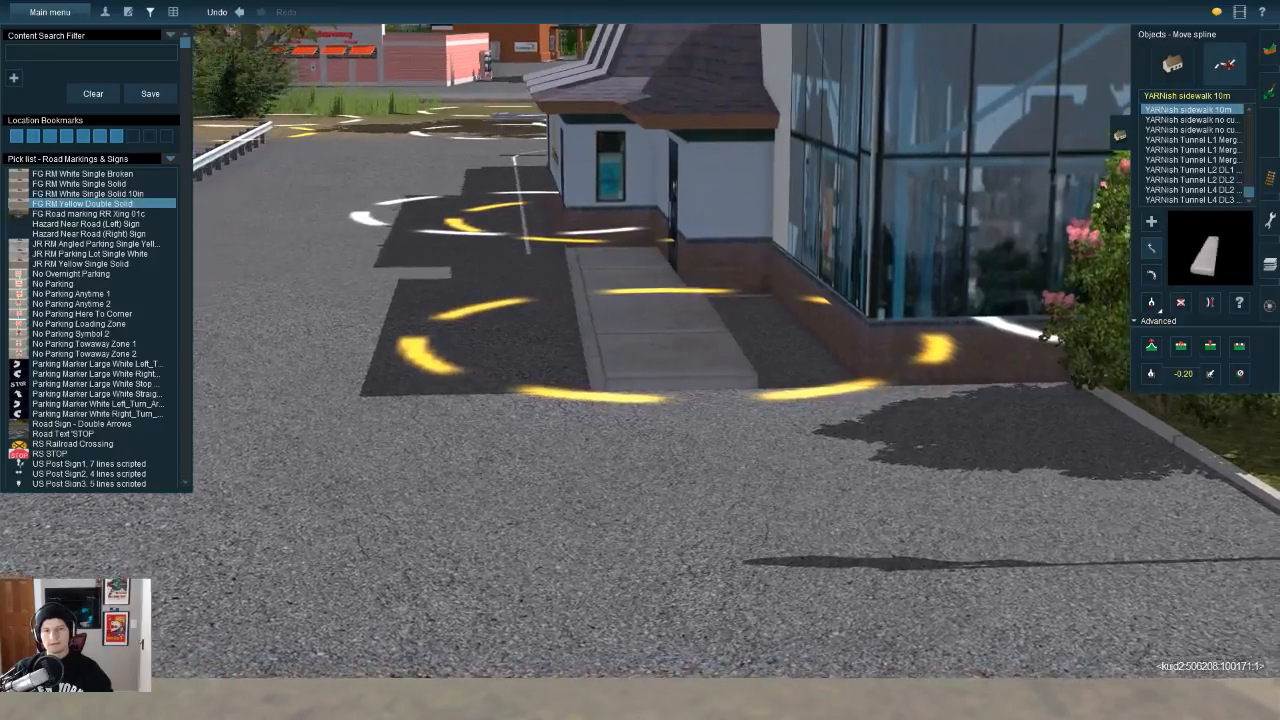
key("Right")
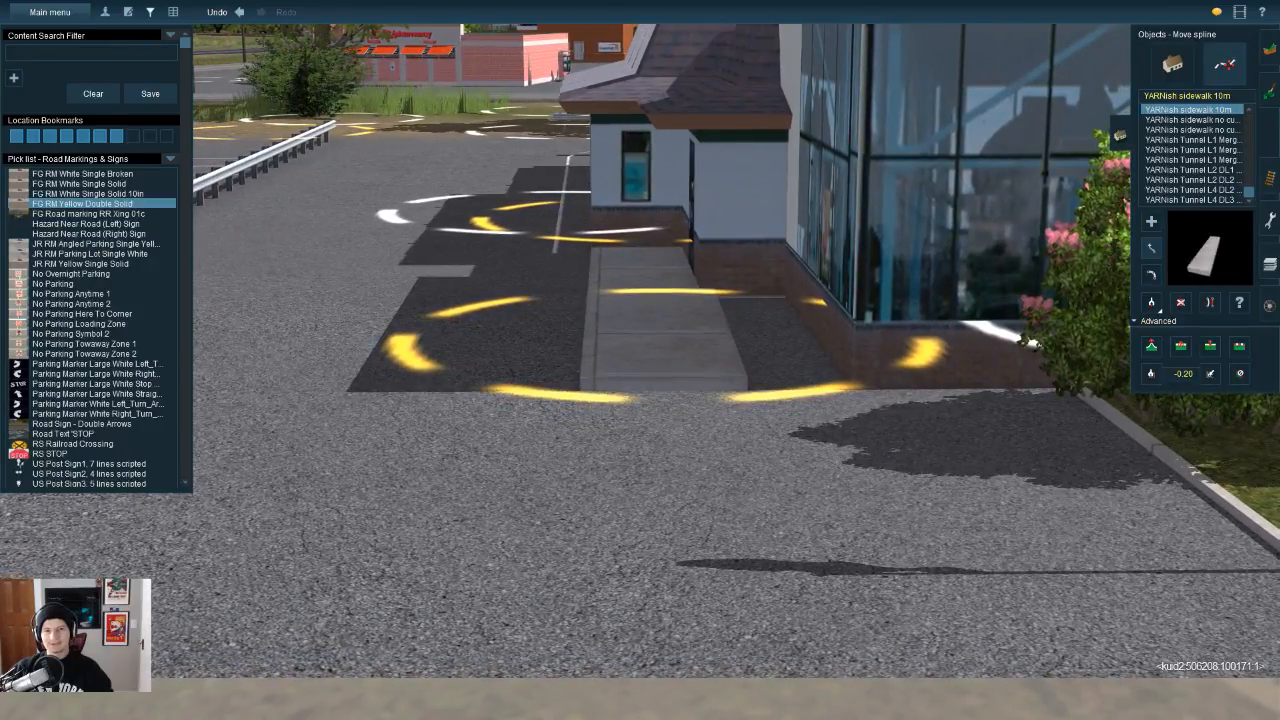
key("Up")
scroll(660, 380, "down", 5)
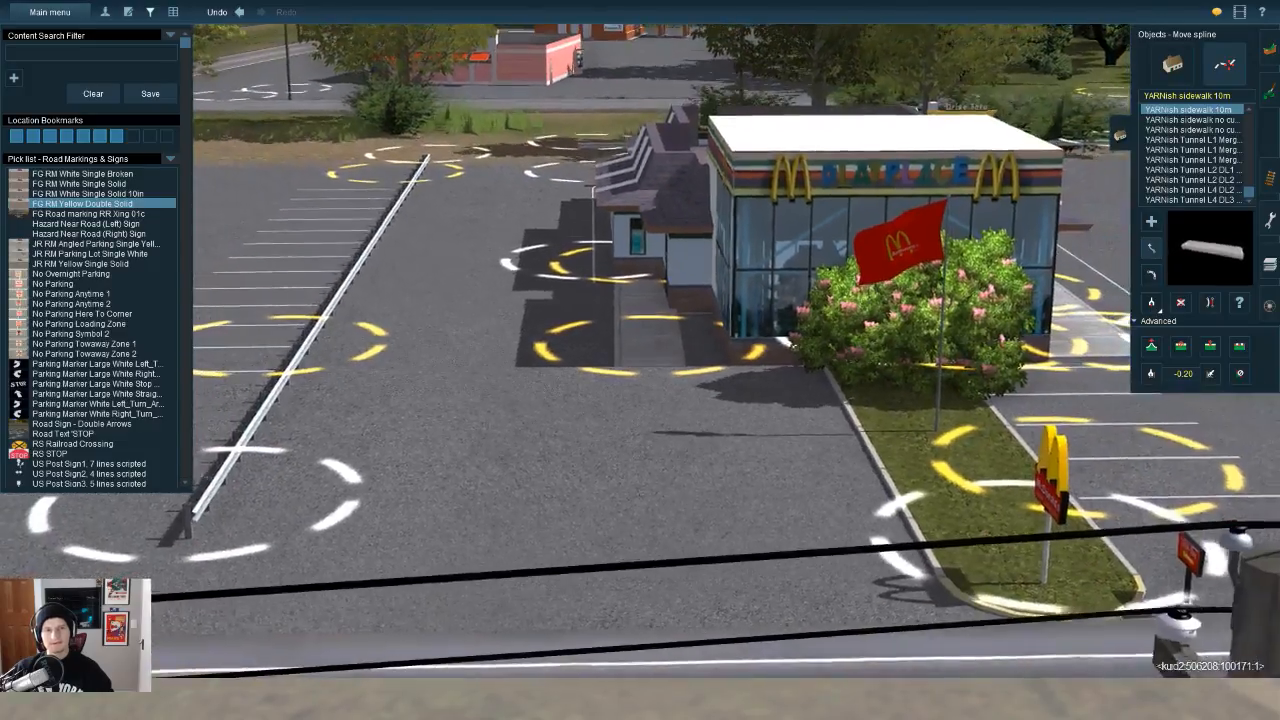
key("Up")
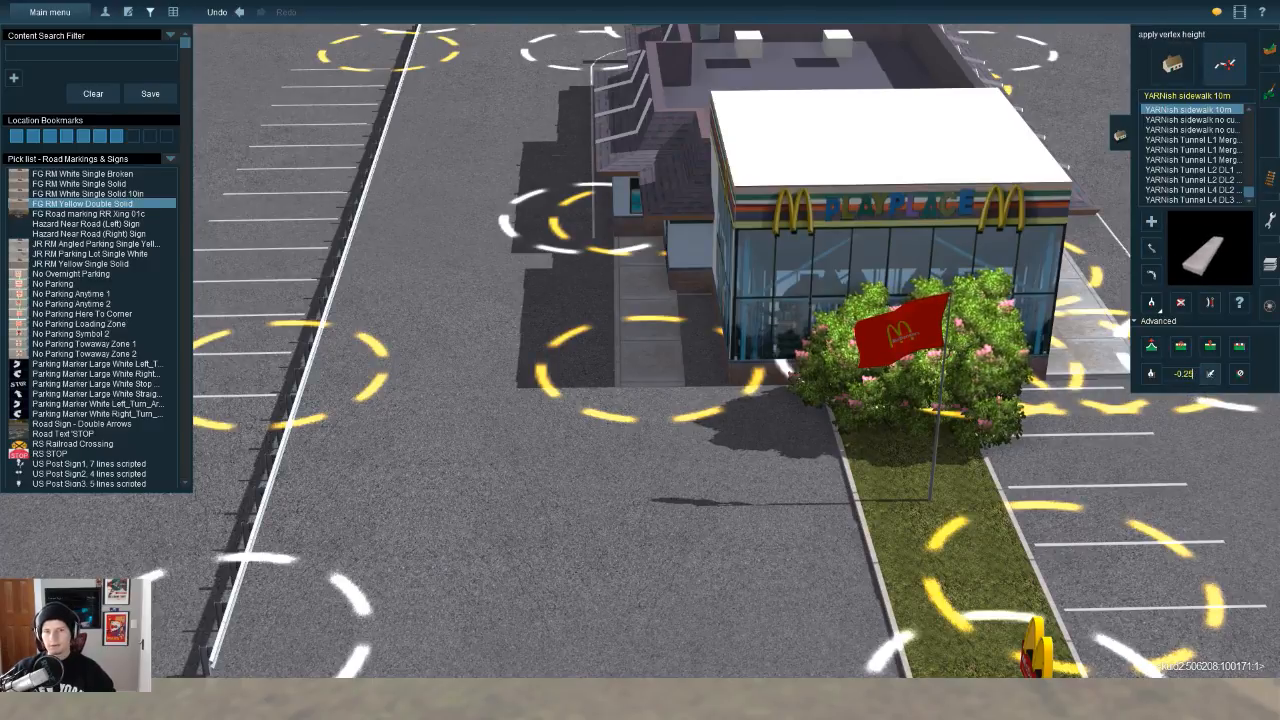
key("Left")
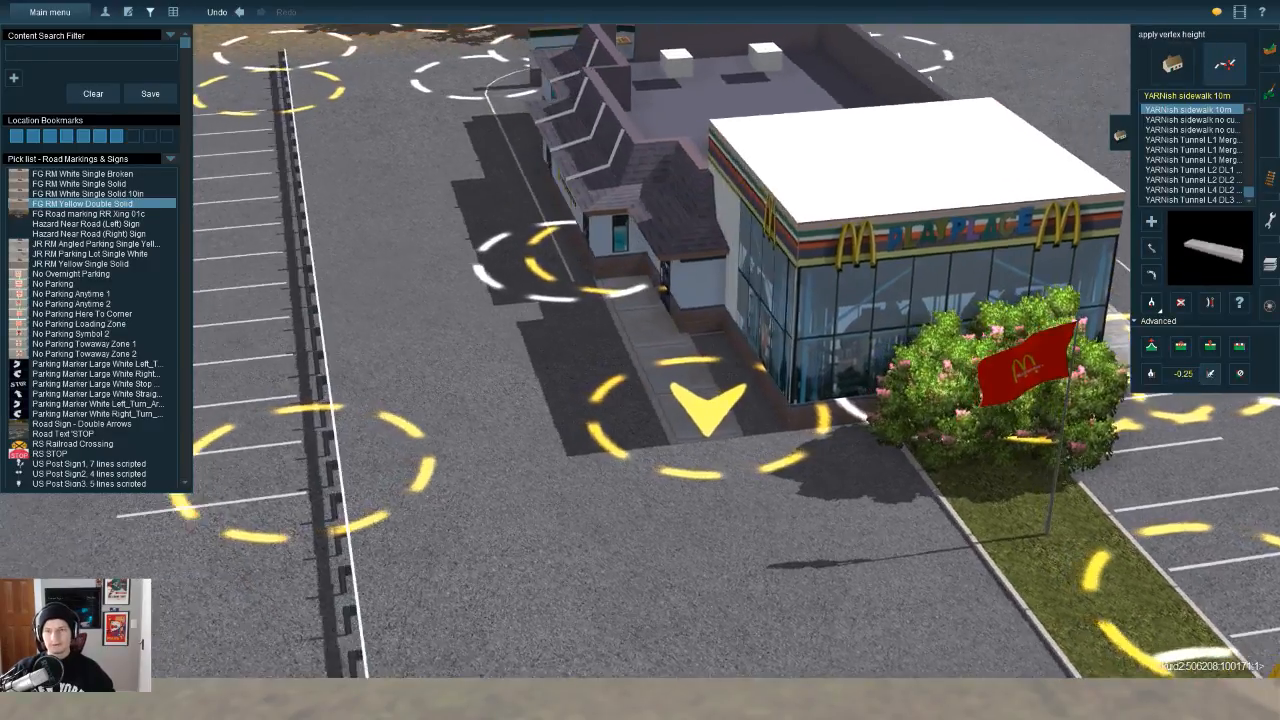
Step: Lay a YARNish sidewalk no curb 5m between the side sidewalk and the PlayPlace wall, applying vertex height -0.25
left_click(1192, 120)
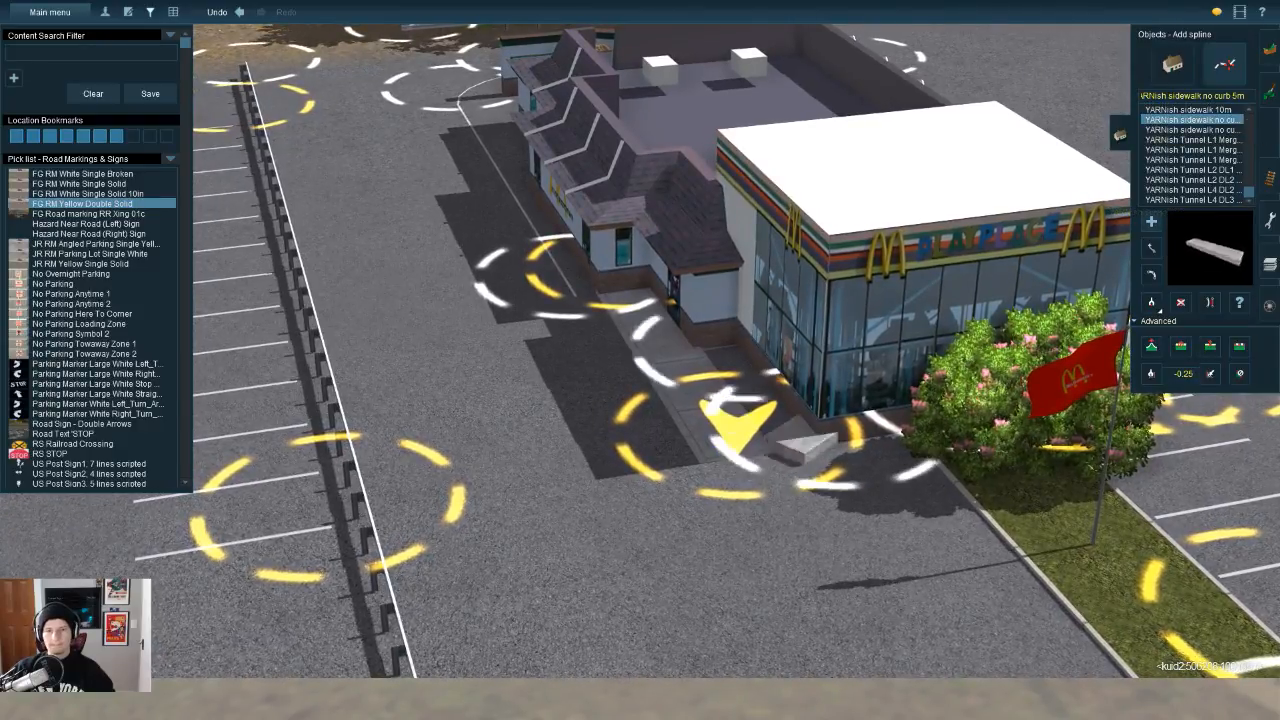
left_click(738, 422)
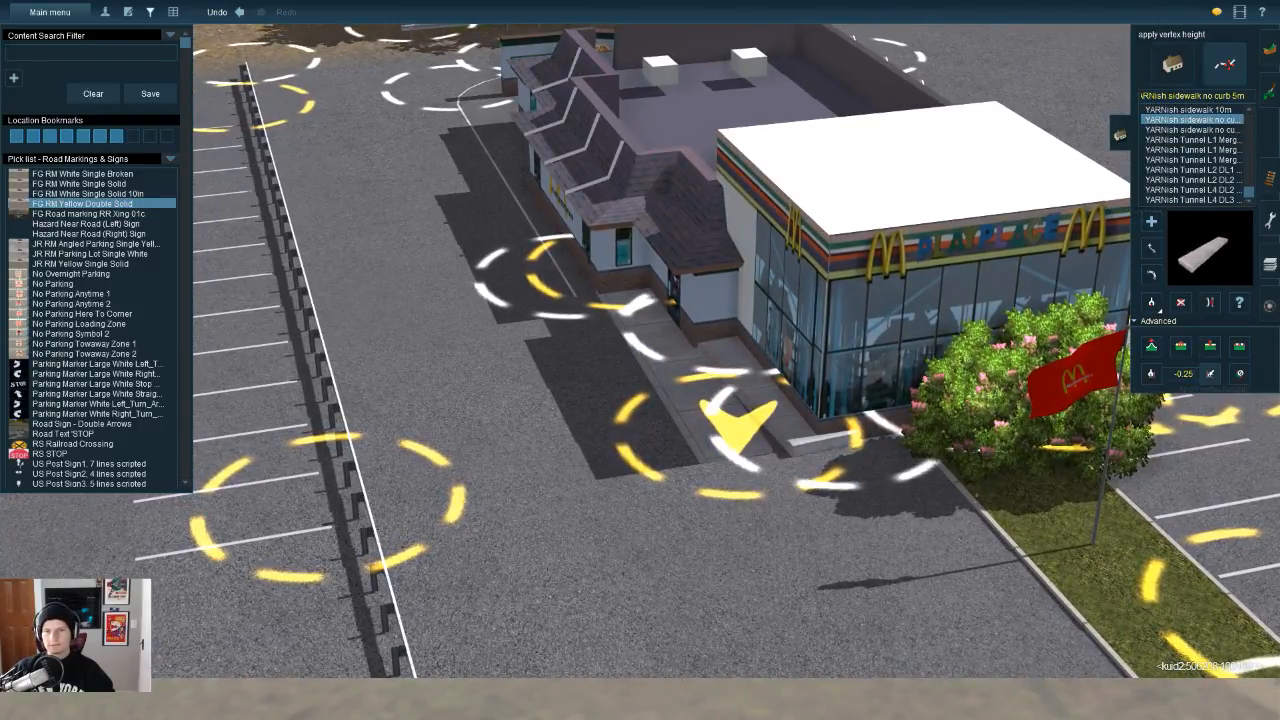
Step: Try a row of single Car Park lines along the grass island in front of the PlayPlace, and undo it
key("Up")
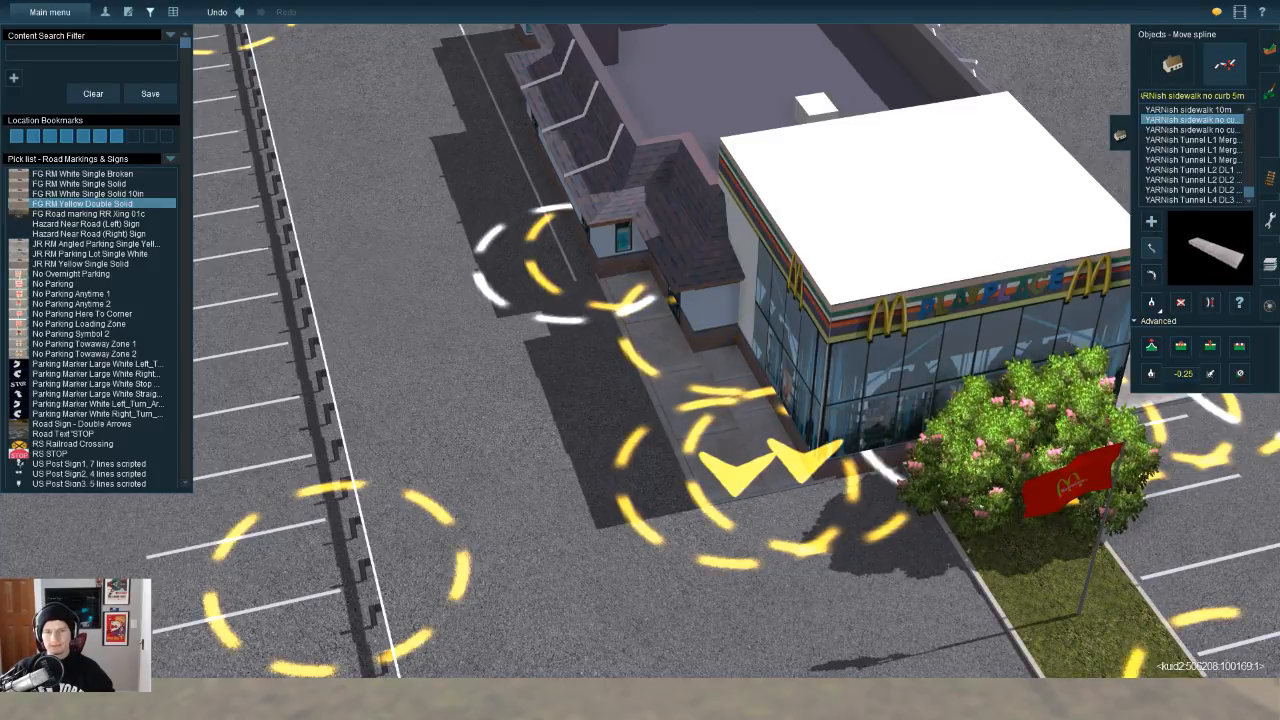
key("Left")
key("Down")
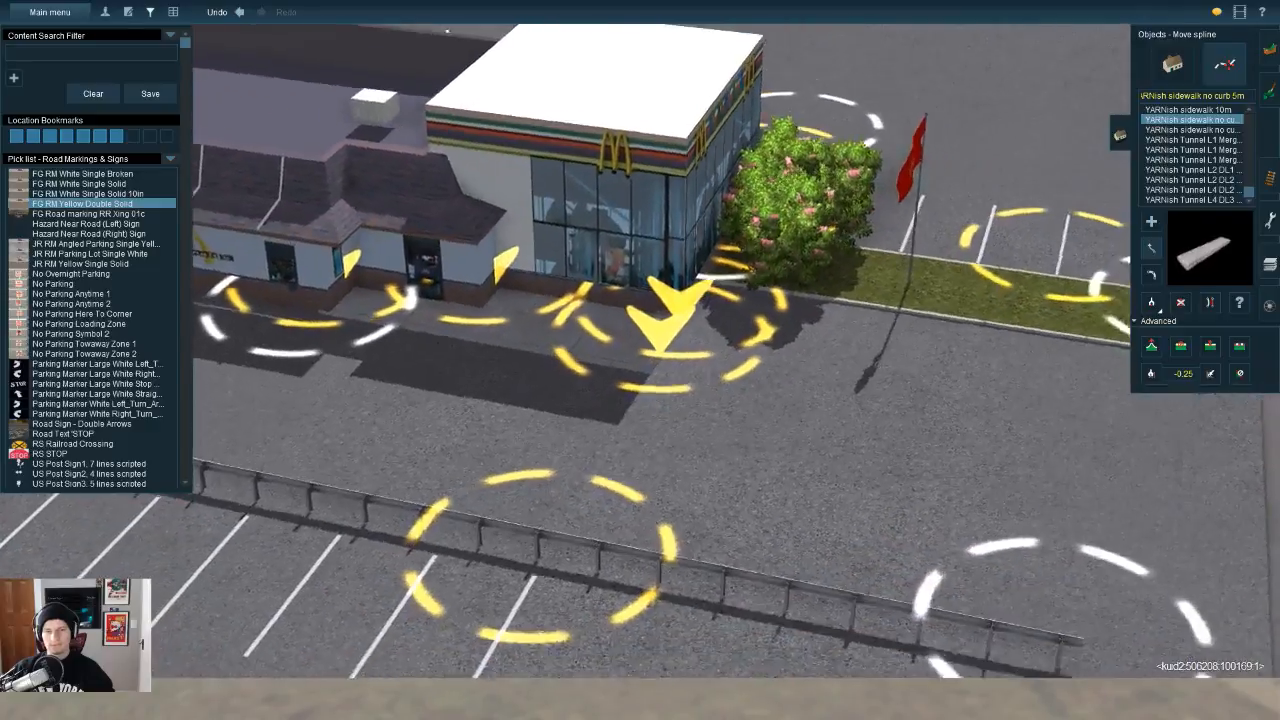
key("Up")
key("g")
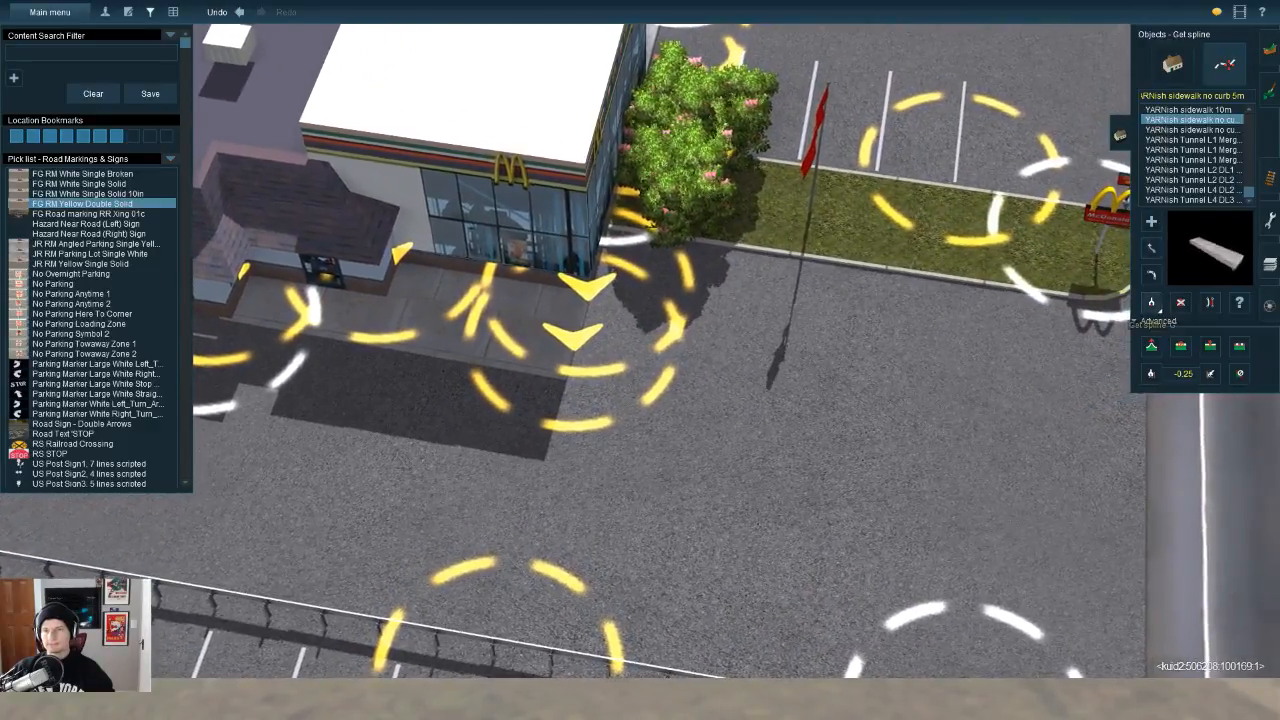
left_click(884, 121)
left_click_drag(667, 321, 1070, 394)
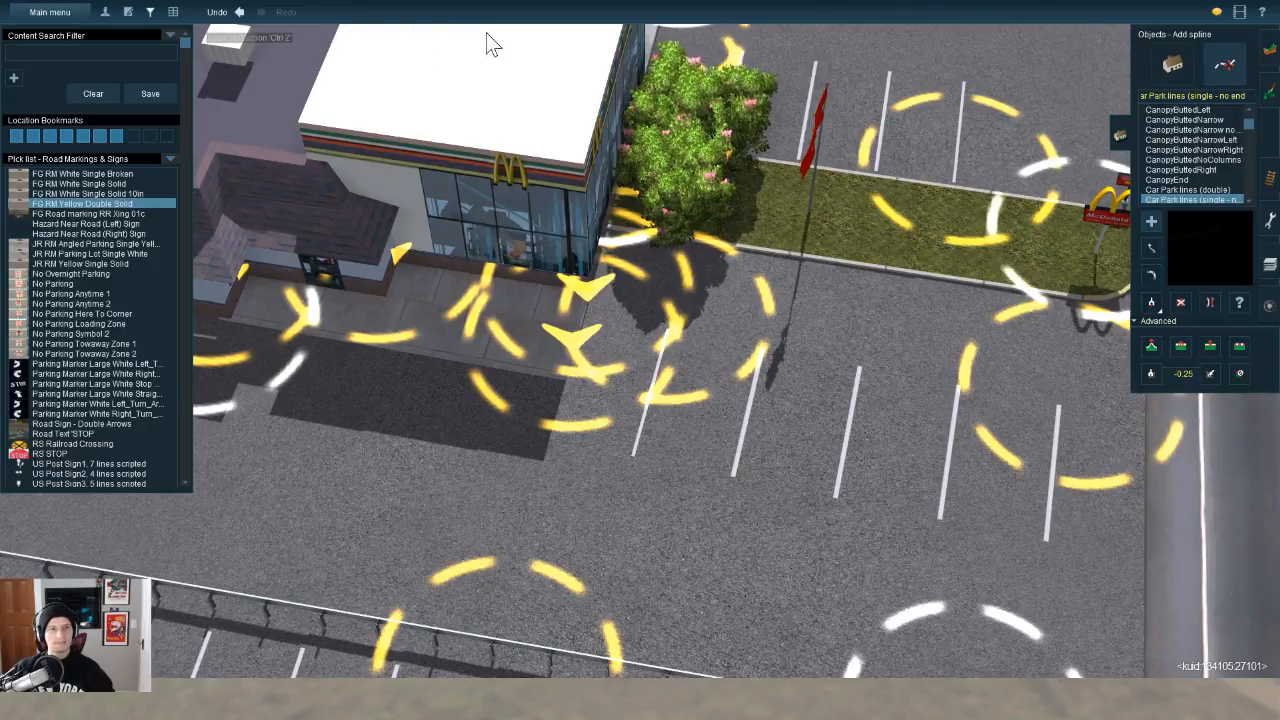
left_click(239, 12)
Step: Lay a JR RM Parking Lot Single White row along the grass island and extend its inner end to the PlayPlace corner
left_click(120, 214)
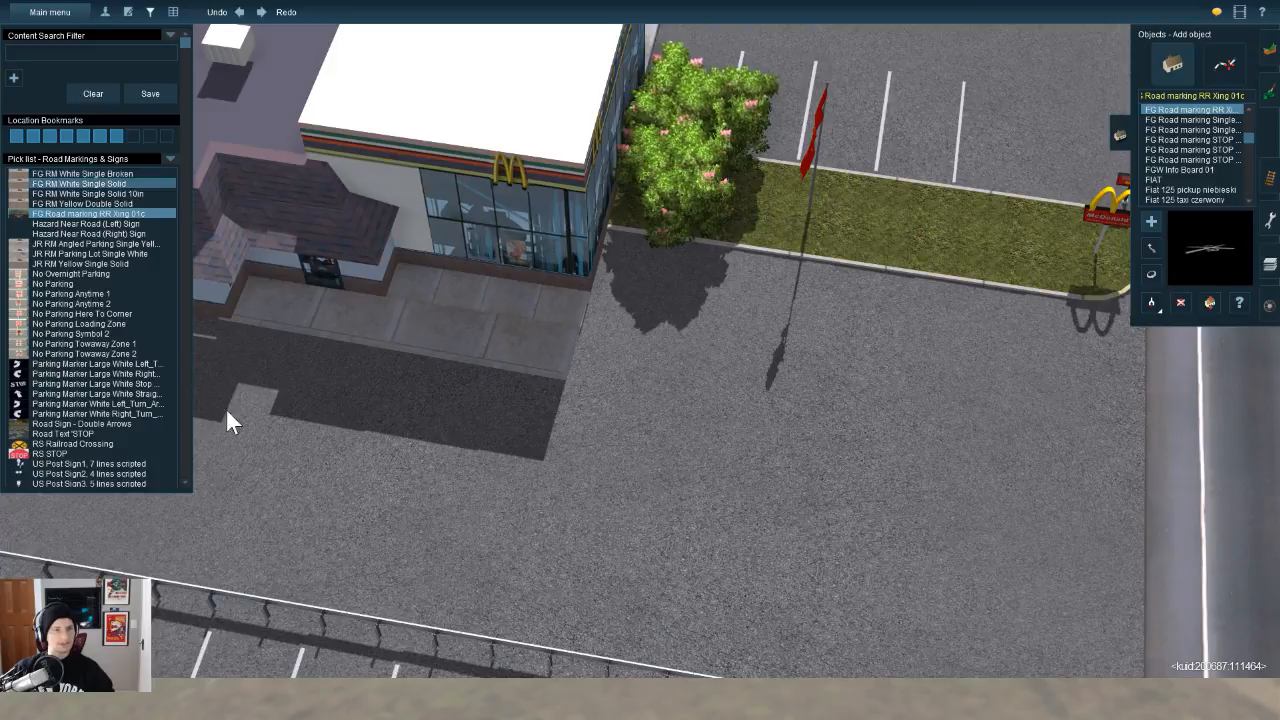
left_click(105, 243)
key("Down")
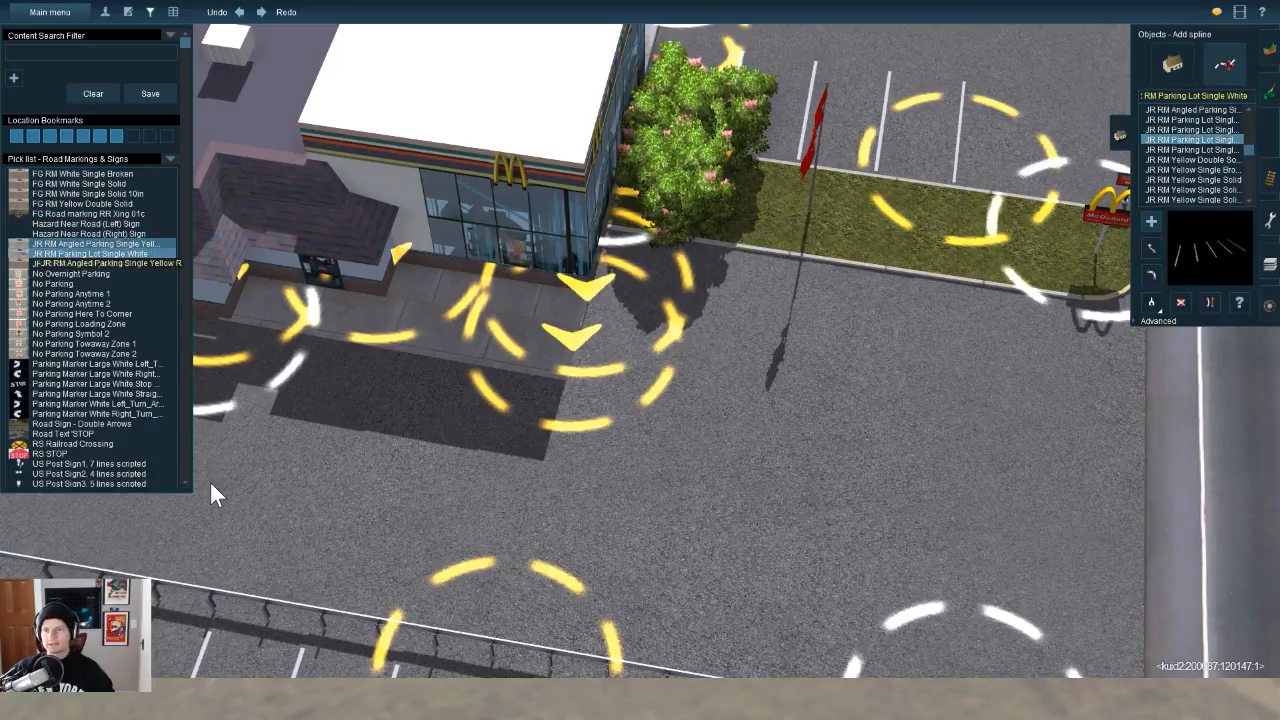
left_click_drag(670, 309, 1070, 358)
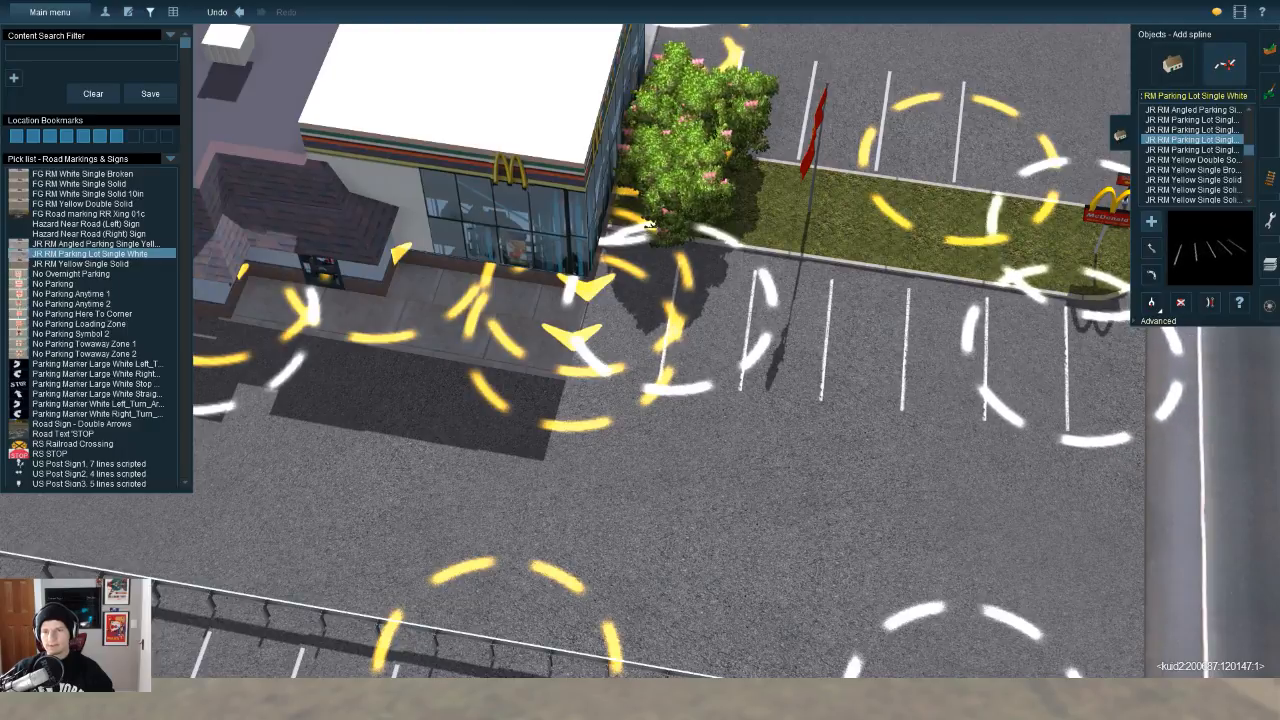
left_click_drag(670, 310, 607, 284)
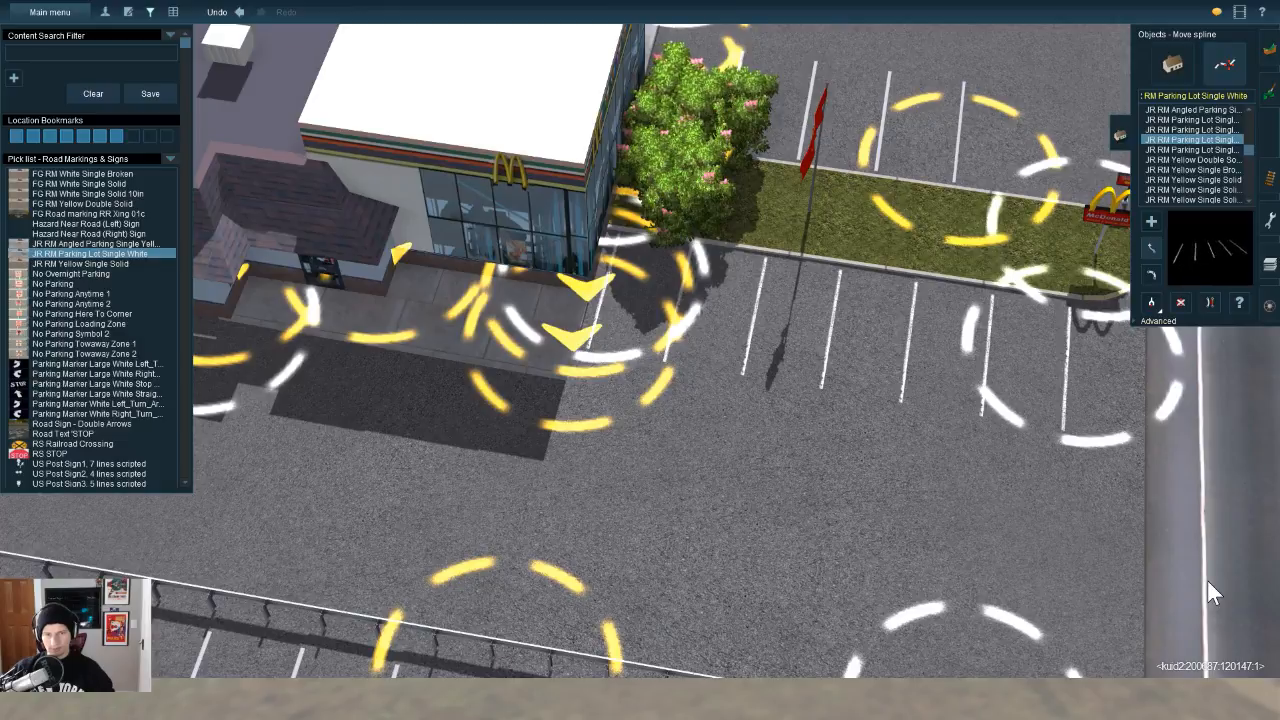
Step: Pull the road-side end of the new parking row back from the road, clear of the McDonald's sign
right_click_drag(1207, 580, 1065, 520)
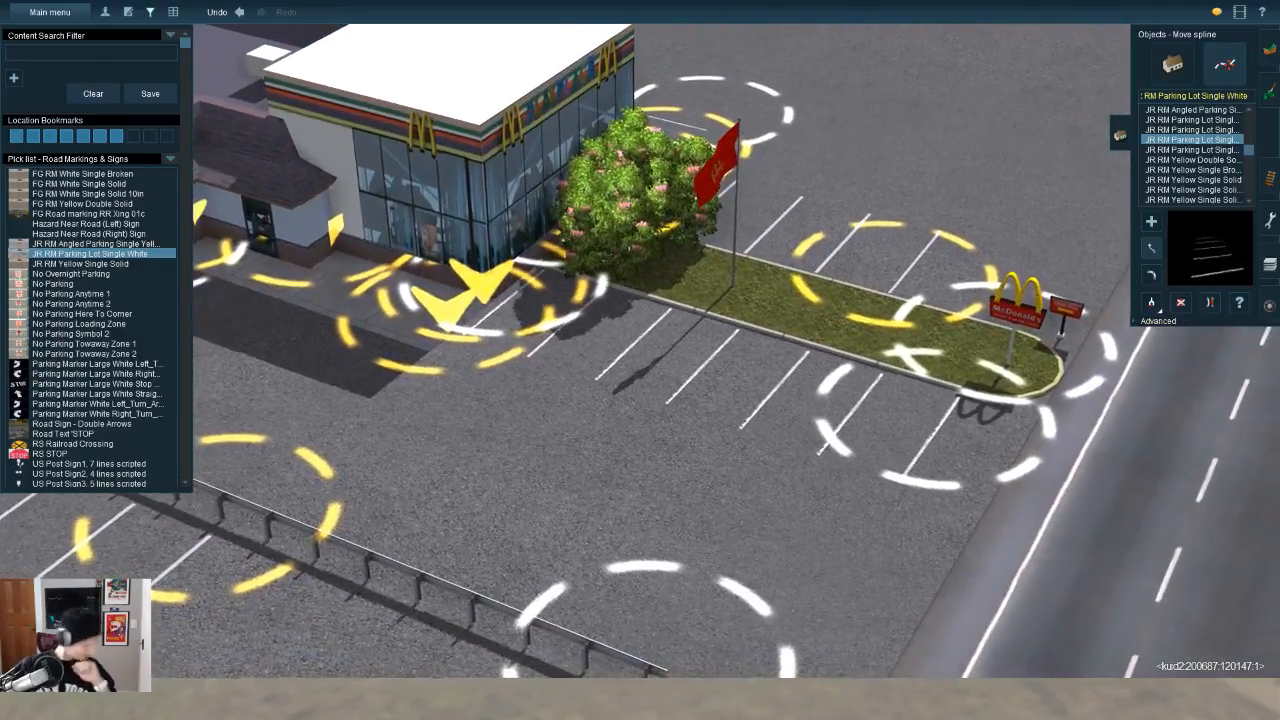
left_click_drag(934, 416, 837, 381)
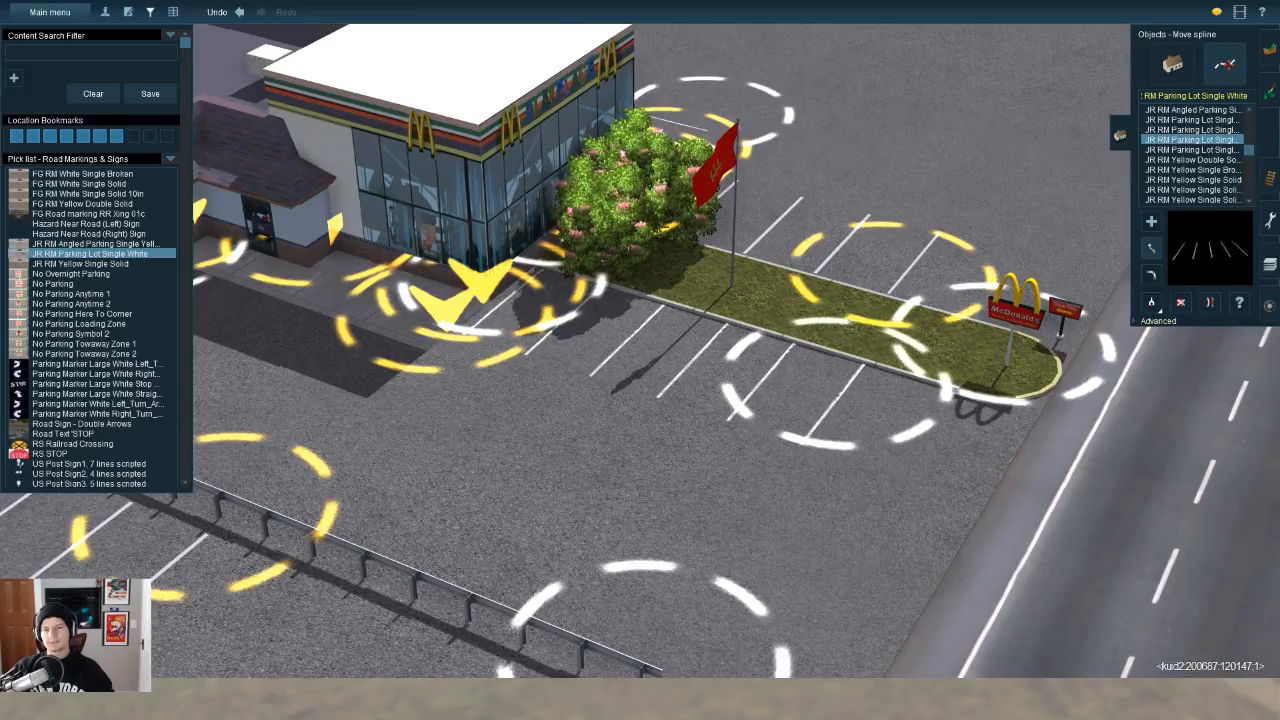
key("Up")
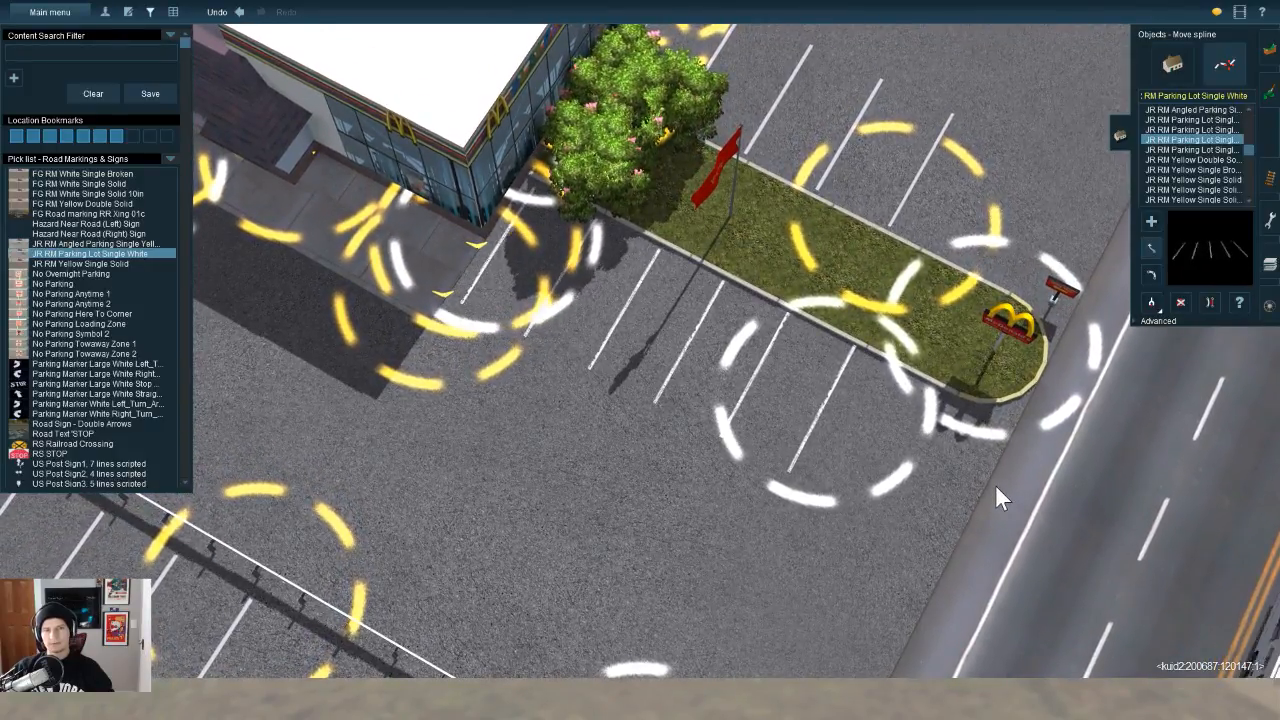
left_click_drag(927, 413, 952, 425)
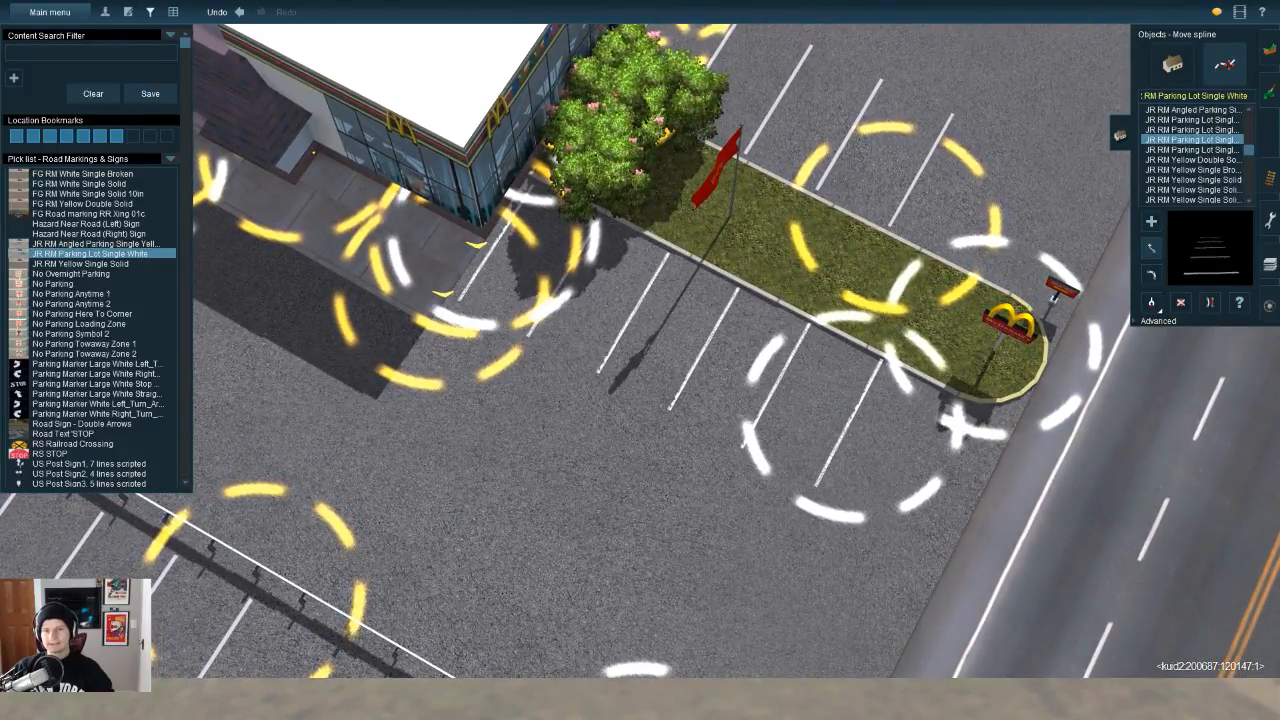
key("Down")
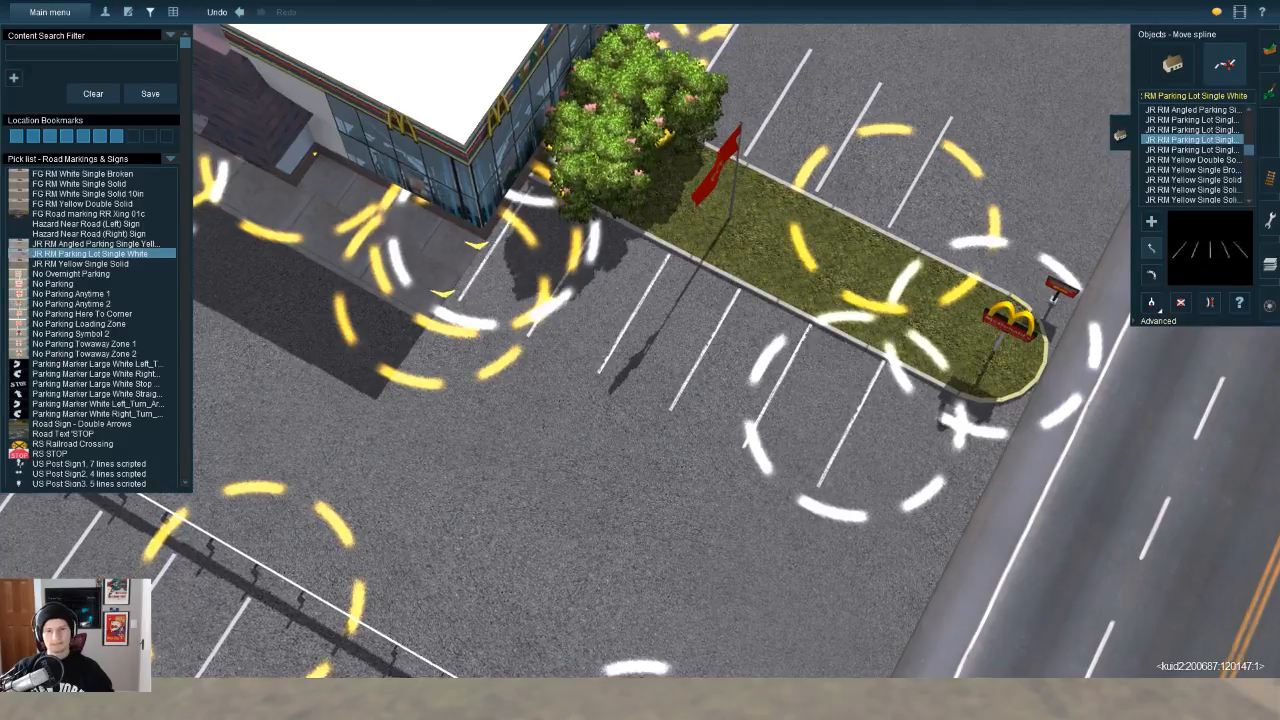
key("Right")
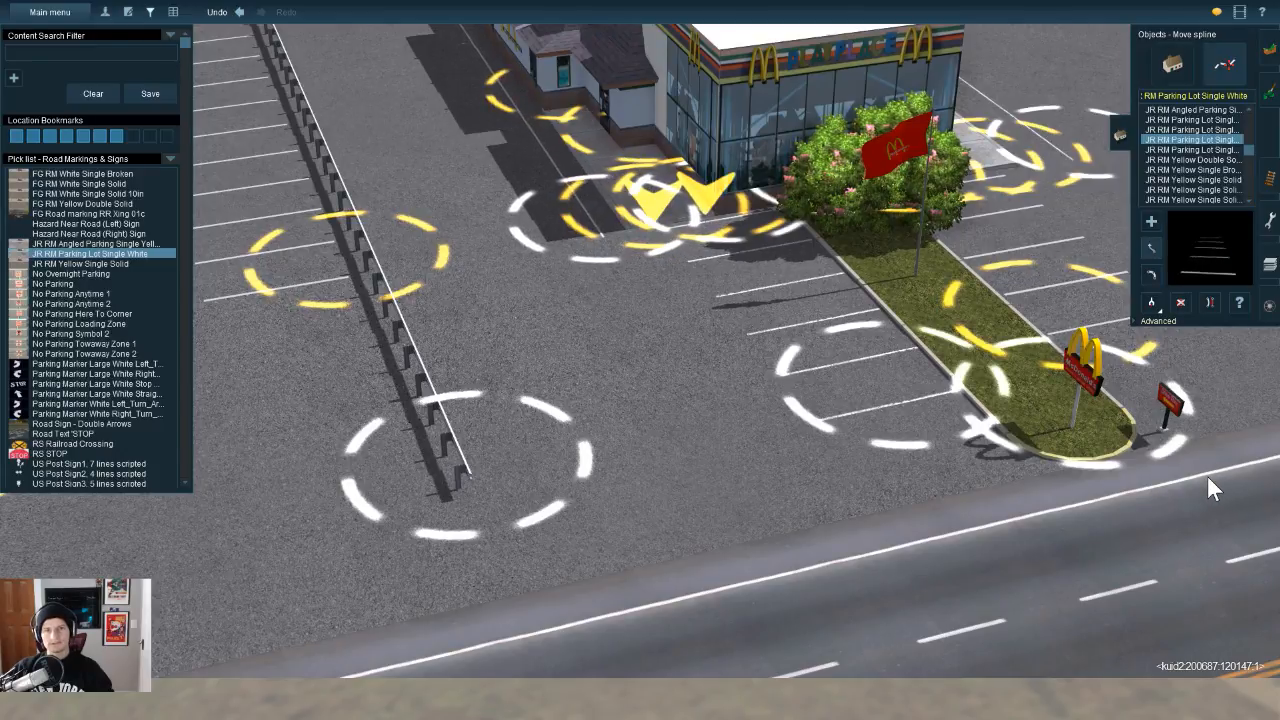
Step: Try a JR RM Angled Parking Single White row along the building side of the crash barrier, and undo it
right_click_drag(1202, 465, 1135, 431)
key("Right")
key("Down")
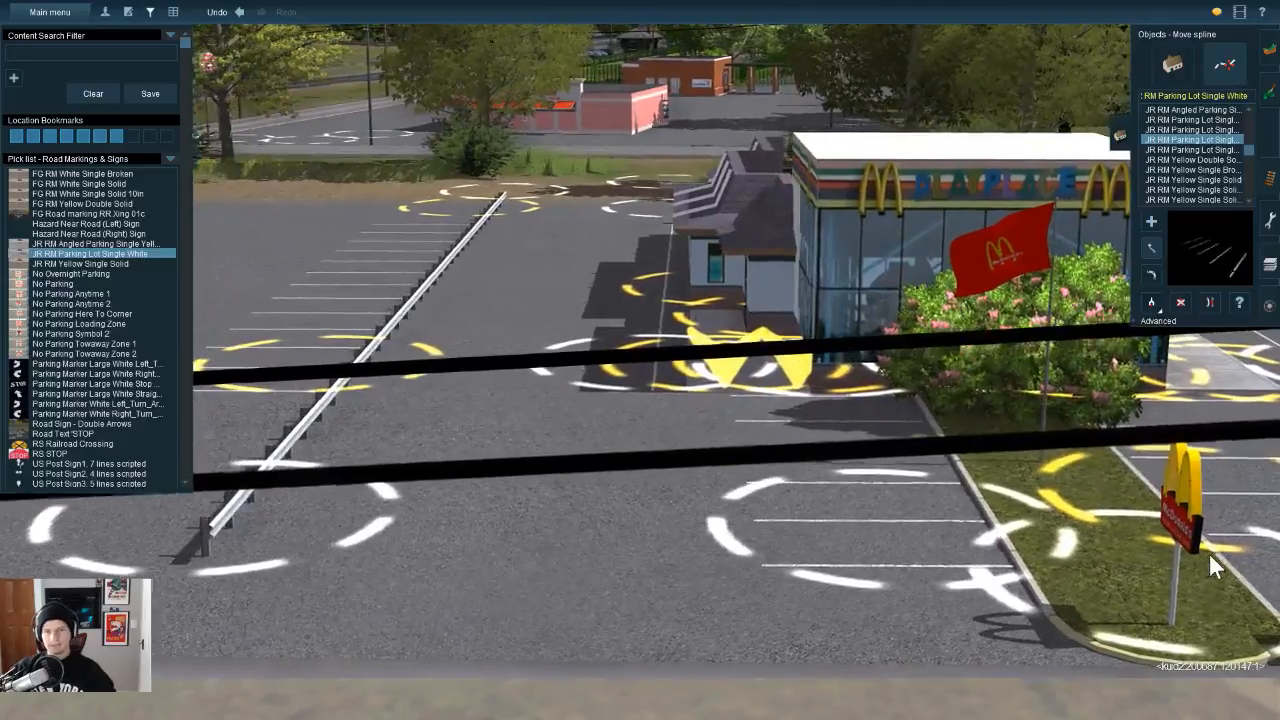
middle_click_drag(1209, 554, 1224, 558)
left_click(1151, 222)
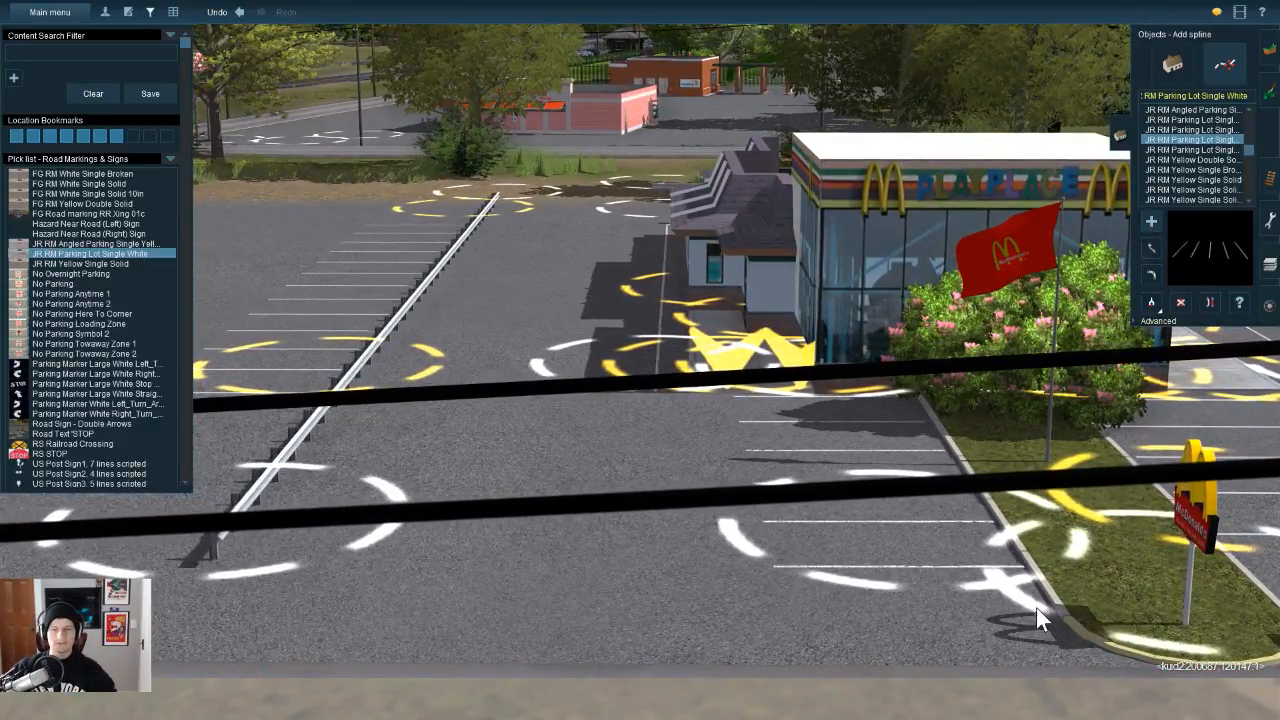
middle_click_drag(1036, 607, 1036, 660)
left_click(1190, 150)
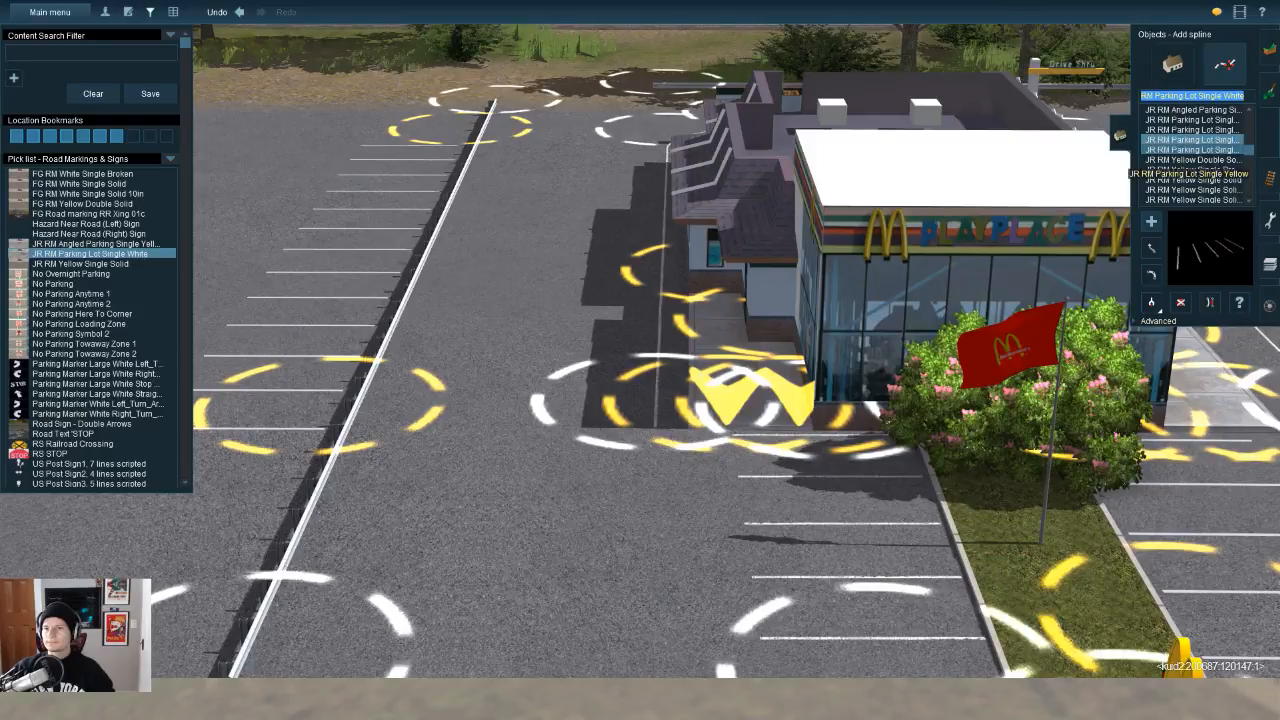
scroll(1190, 150, "up", 3)
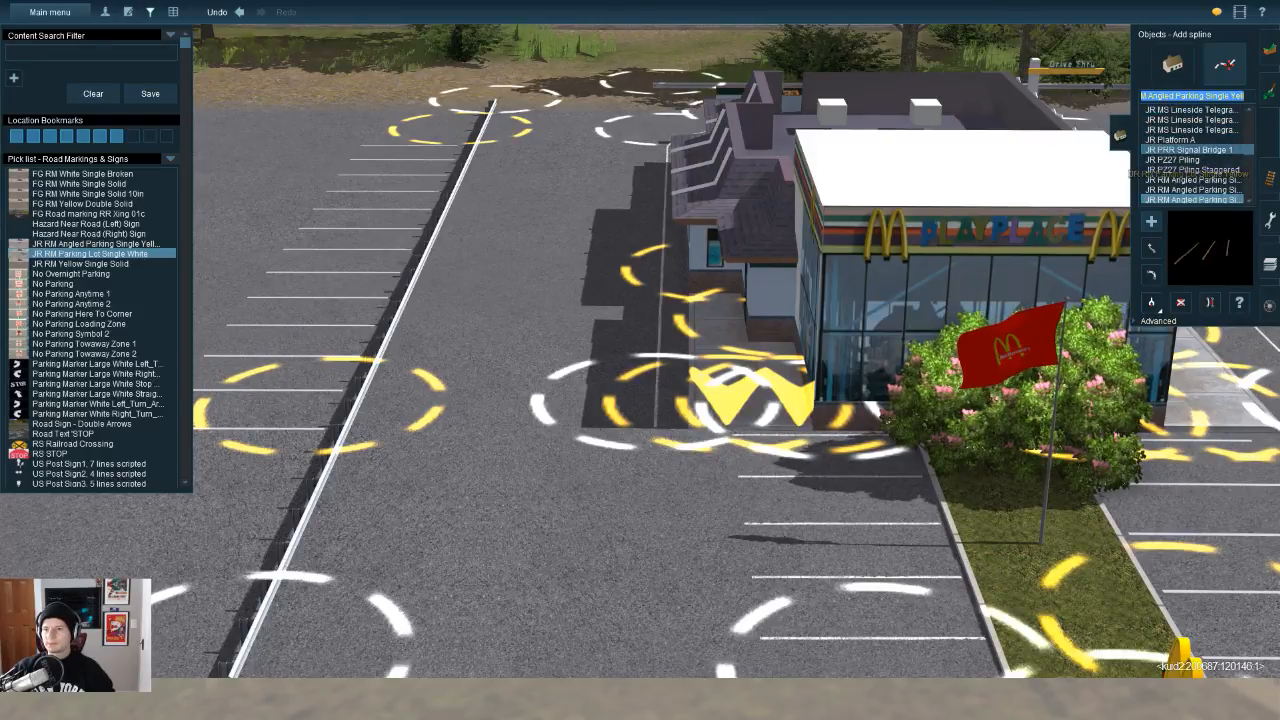
key("Up")
key("Up")
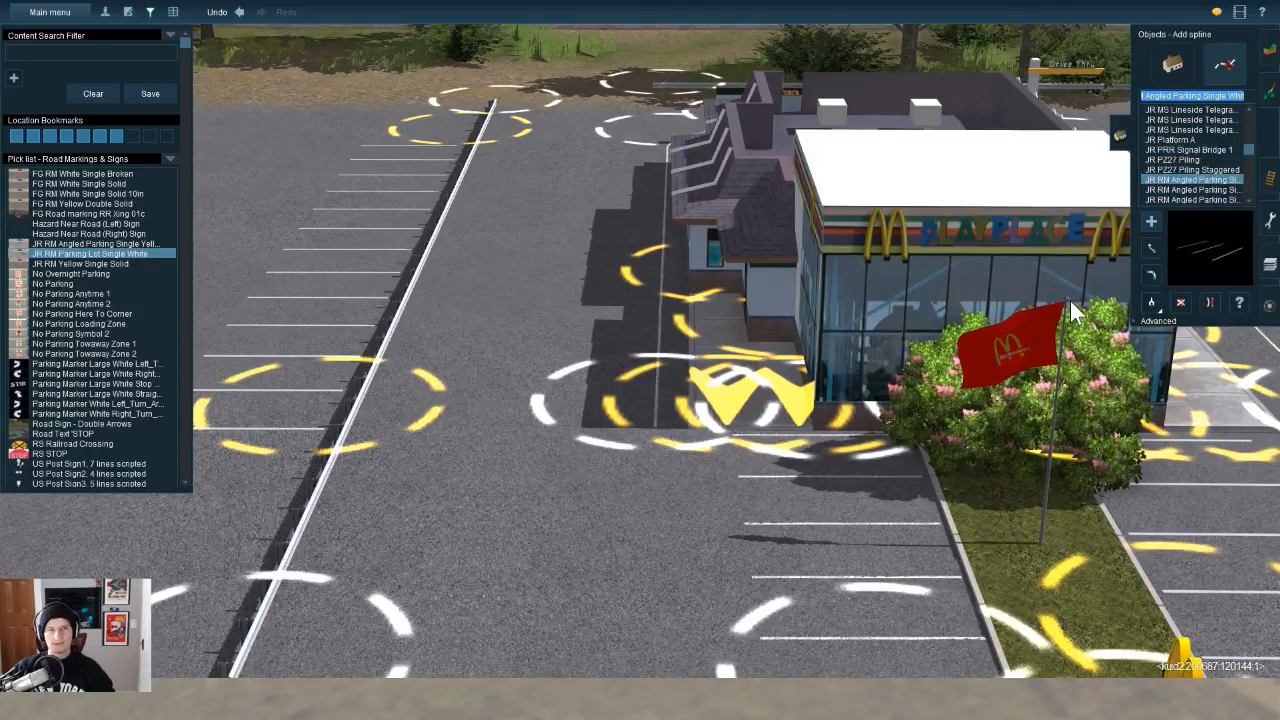
left_click_drag(535, 131, 437, 407)
key("ctrl+z")
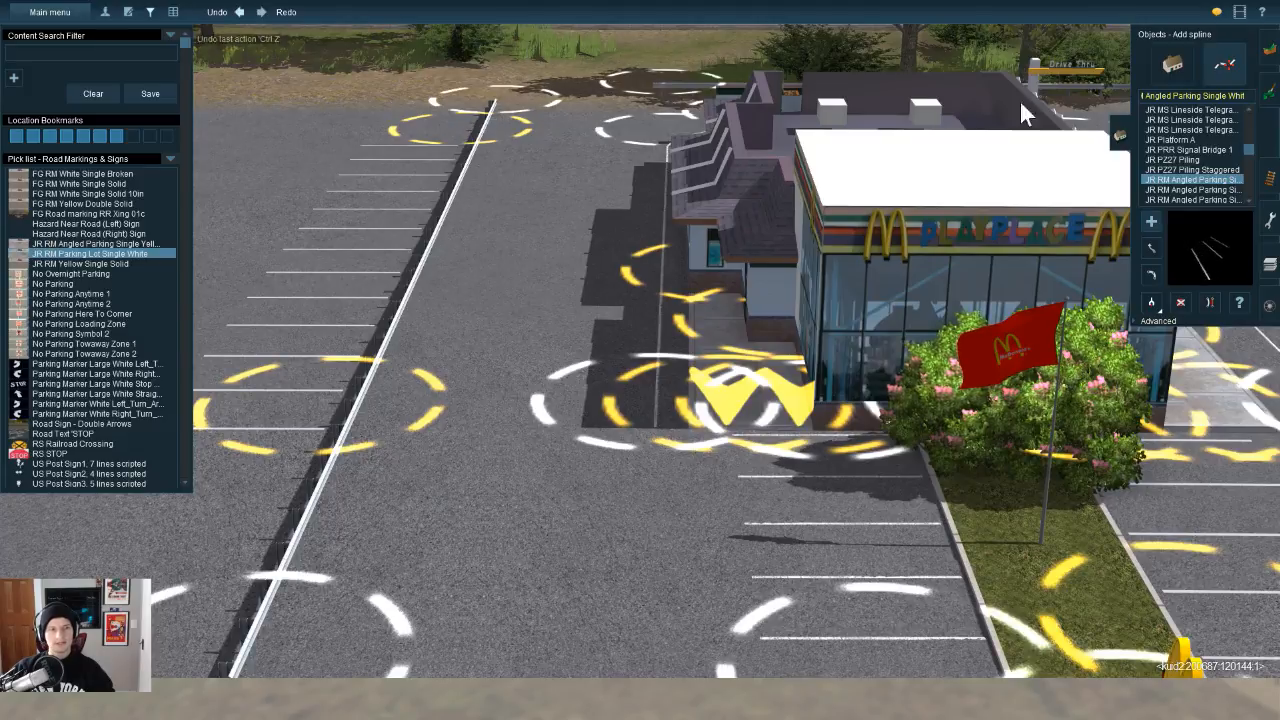
Step: Lay the other JR RM Angled Parking Single White variant along the building side of the crash barrier
left_click(1181, 190)
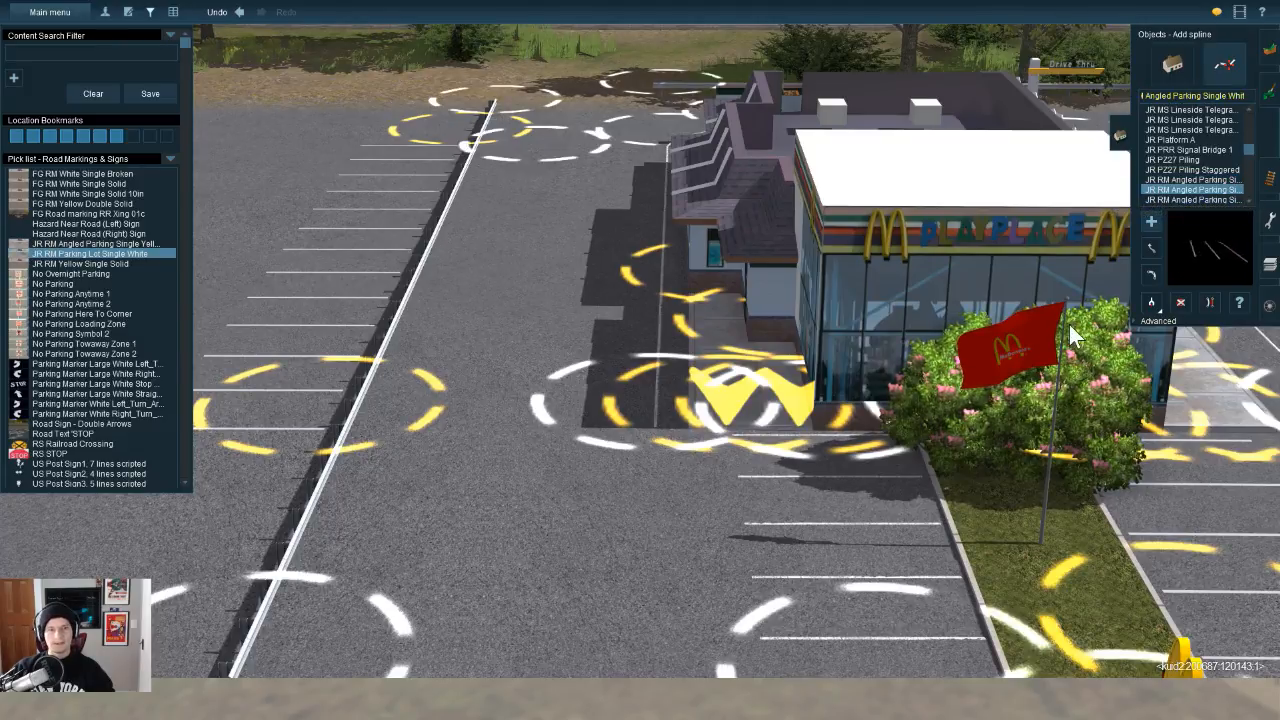
left_click_drag(535, 135, 420, 575)
right_click(415, 590)
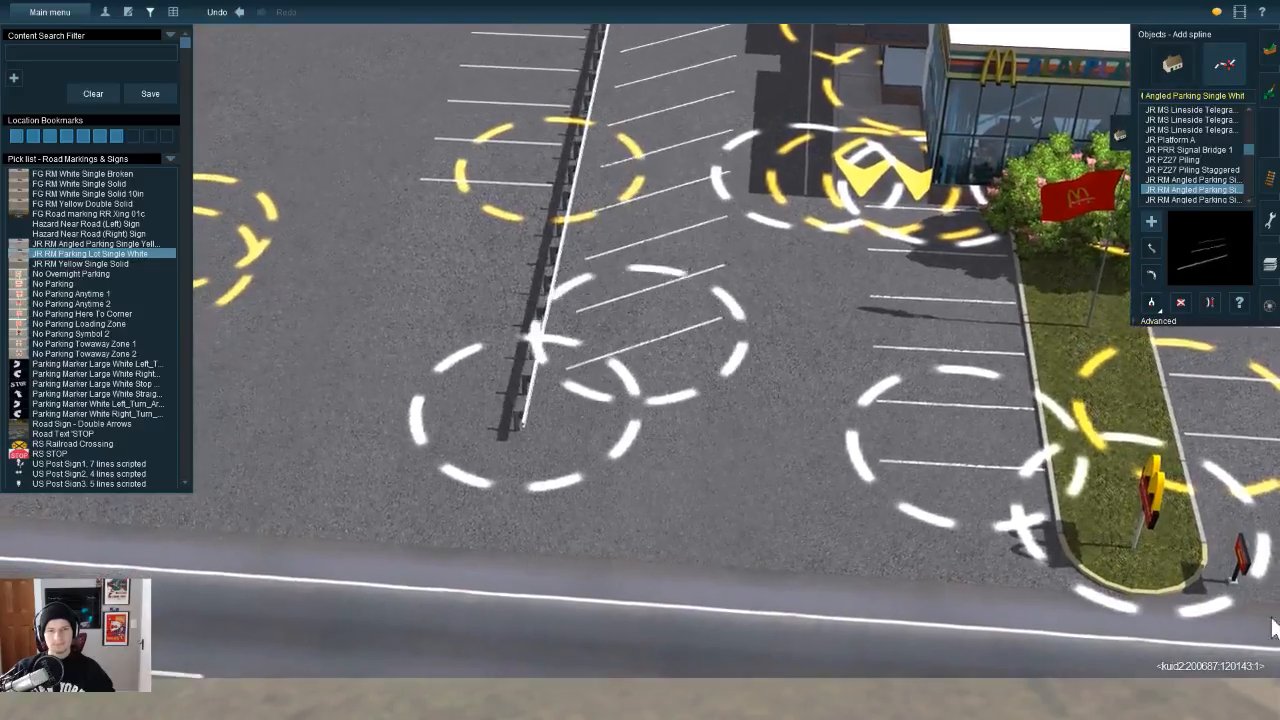
left_click_drag(648, 336, 634, 257)
right_click(625, 130)
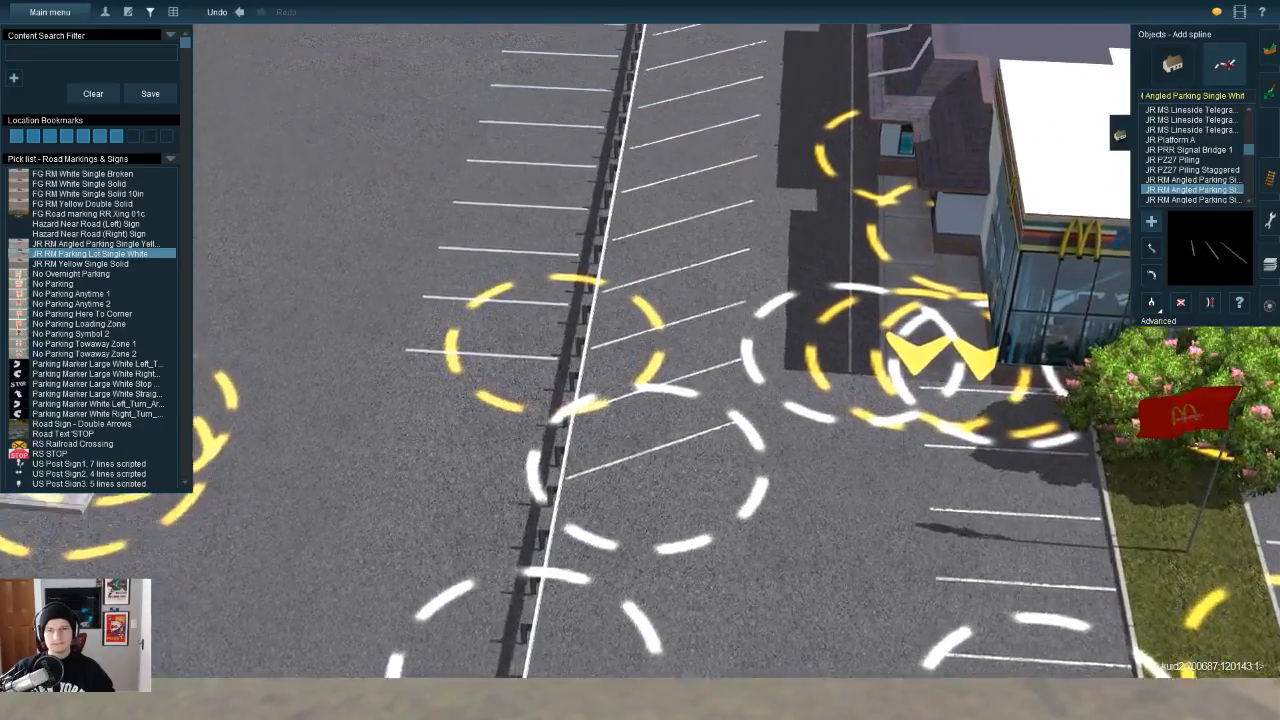
Step: Delete the angled parking row beside the crash barrier
left_click(1181, 302)
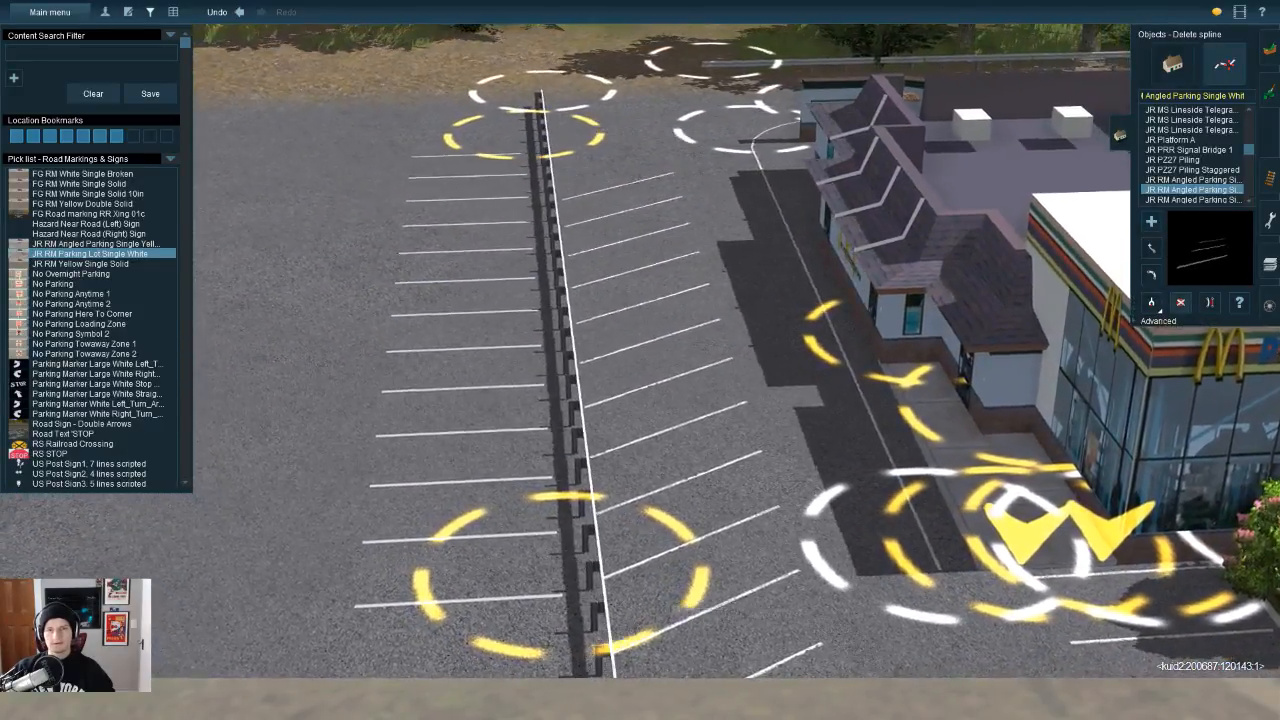
left_click(604, 577)
right_click(828, 500)
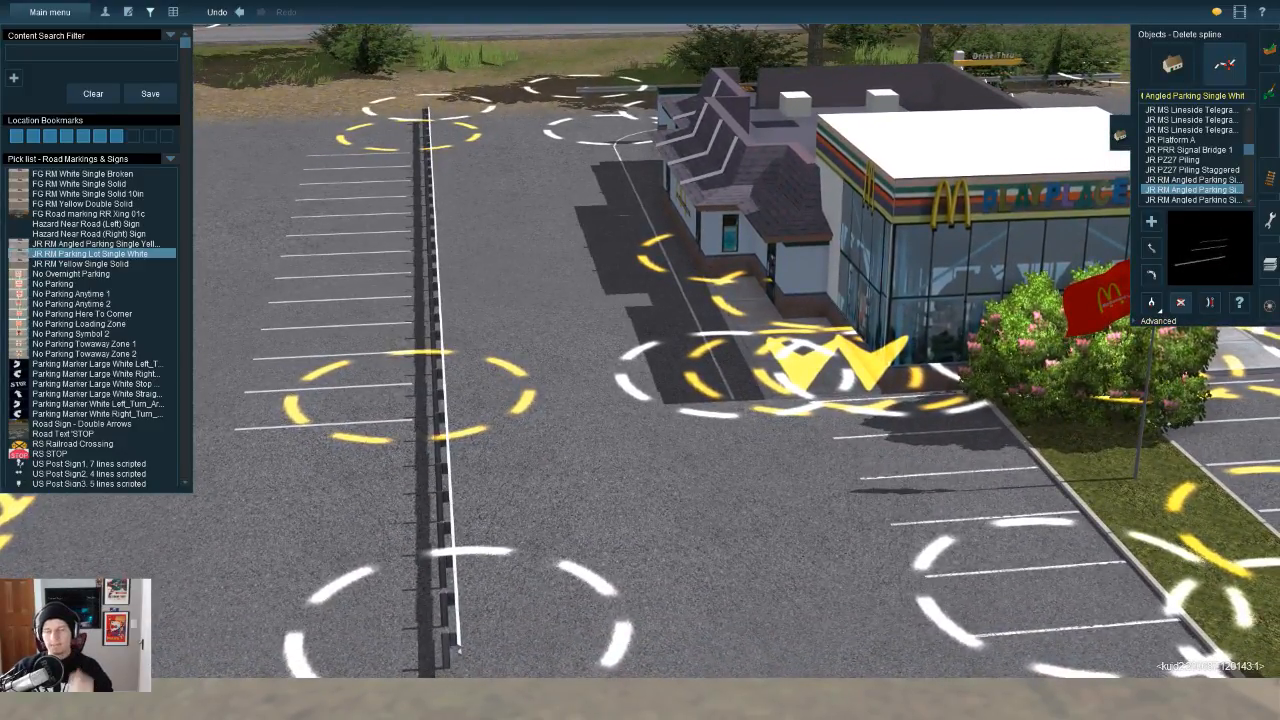
Step: Examine the McDonald's lot layout around the grass island, the PlayPlace front and both sides of the building
right_click(746, 411)
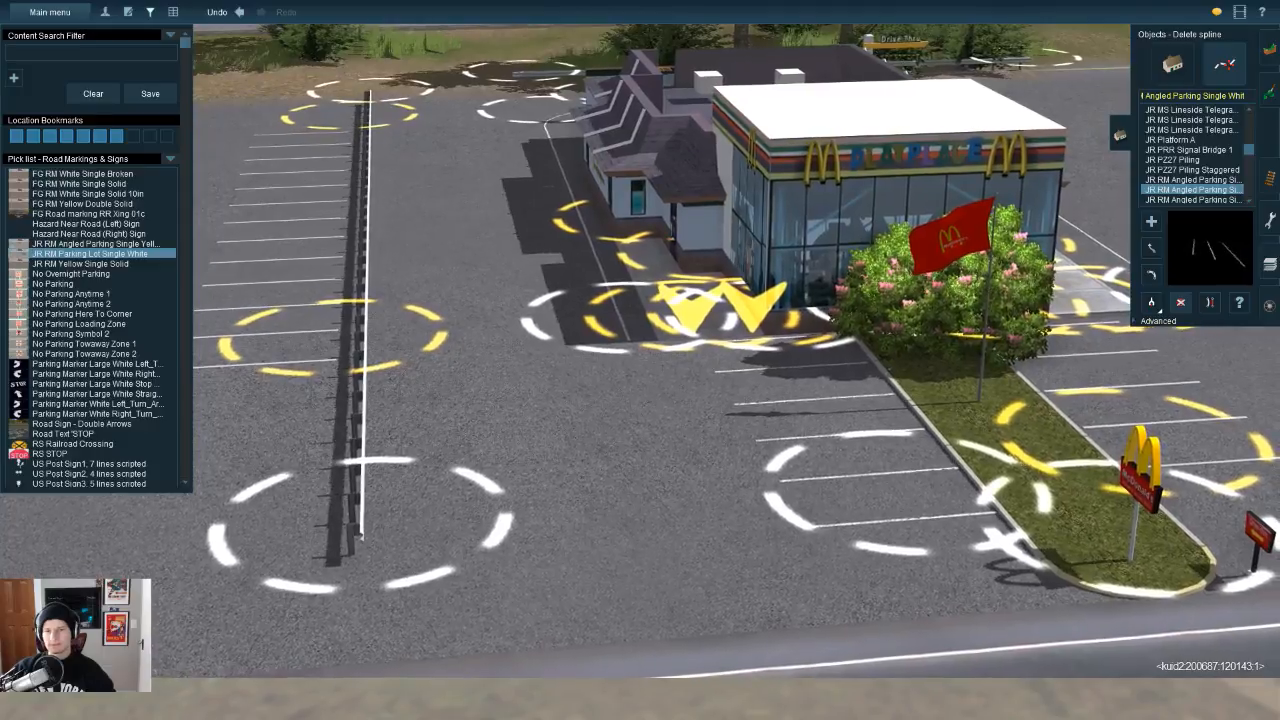
key("Right")
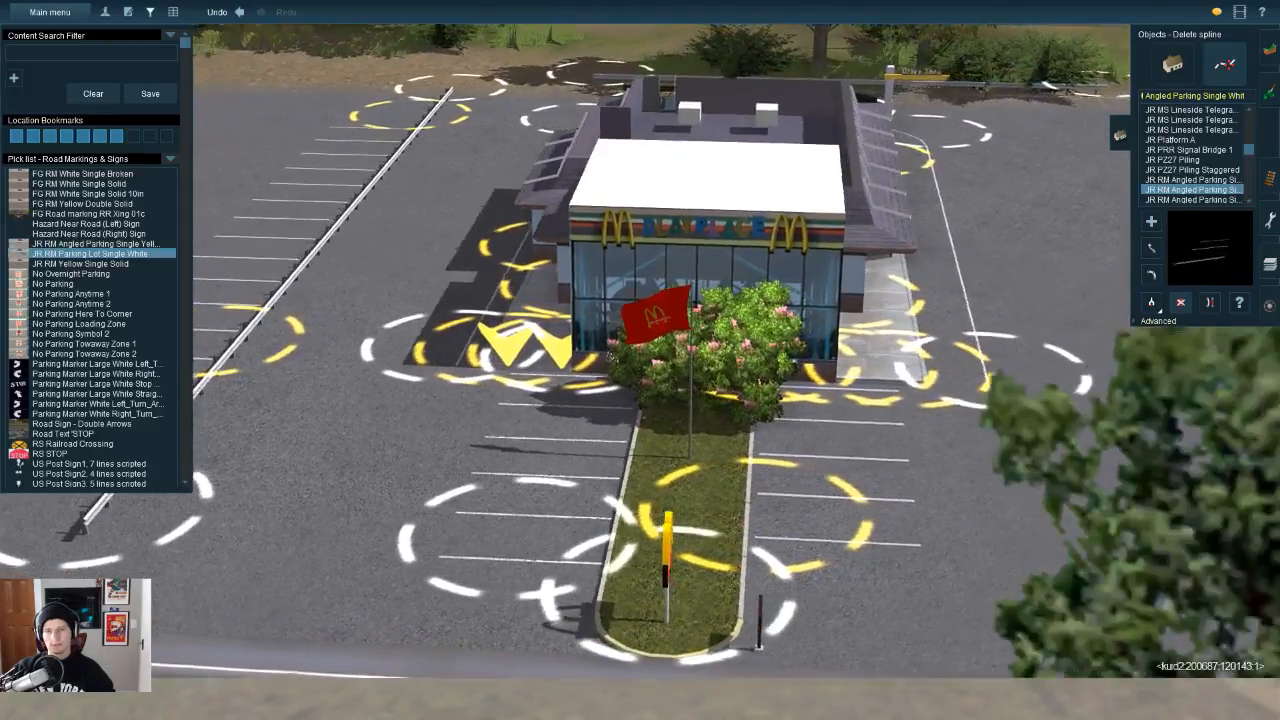
key("Up")
key("Right")
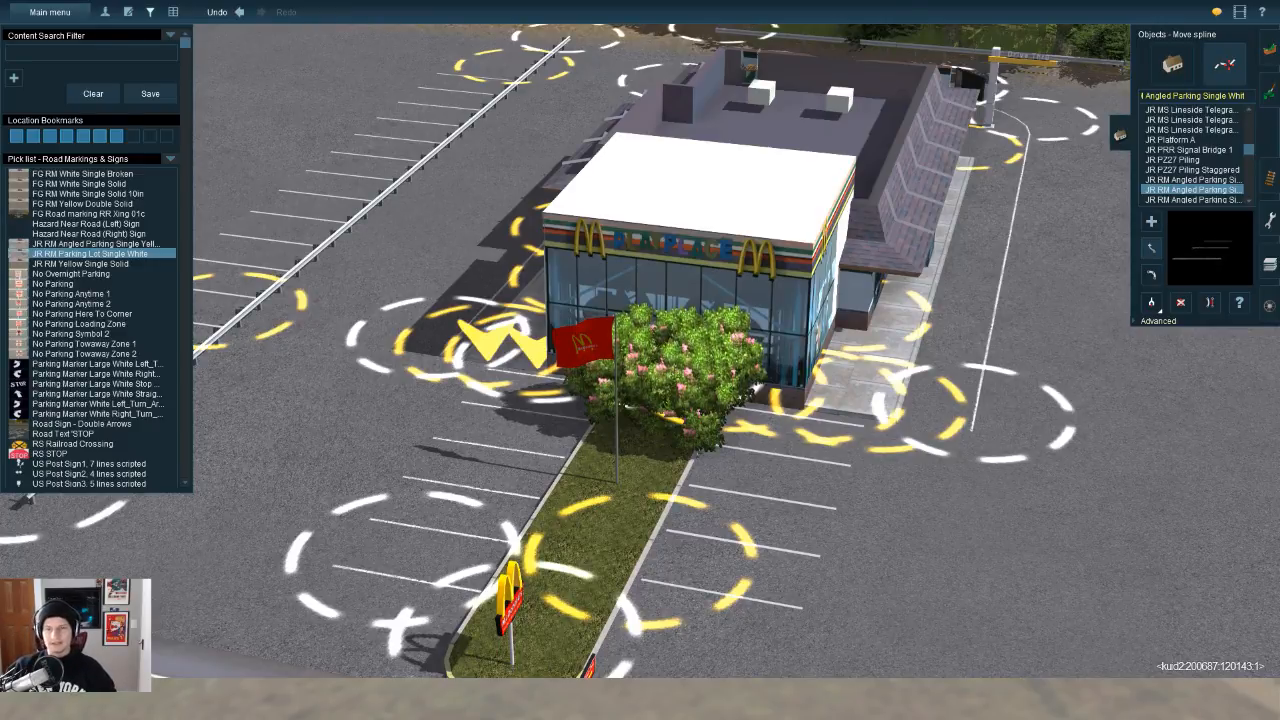
key("Left")
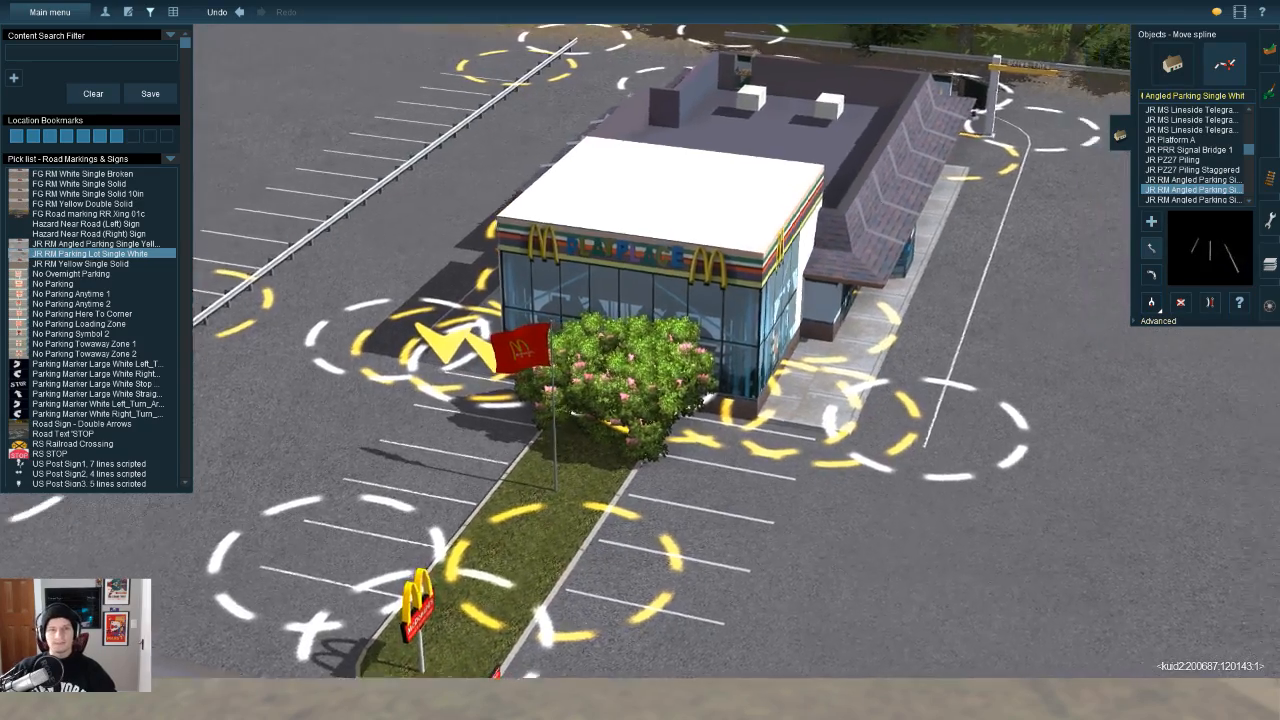
key("Right")
key("Down")
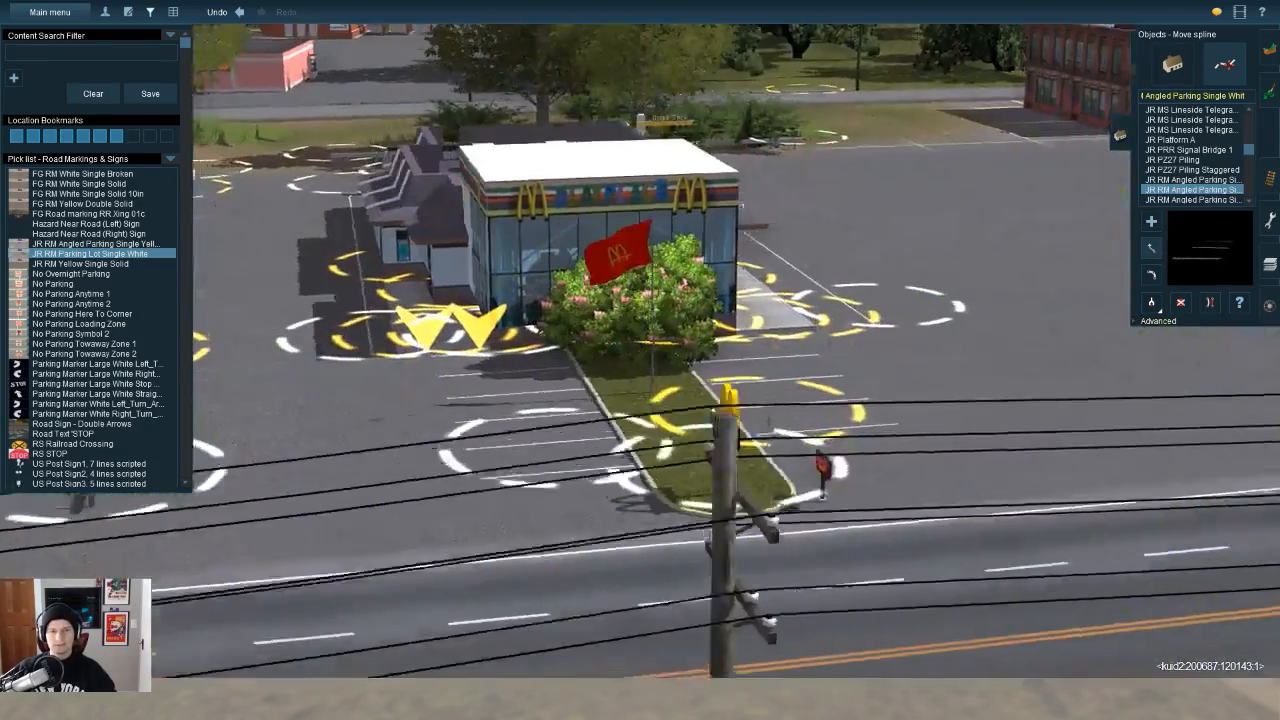
key("Left")
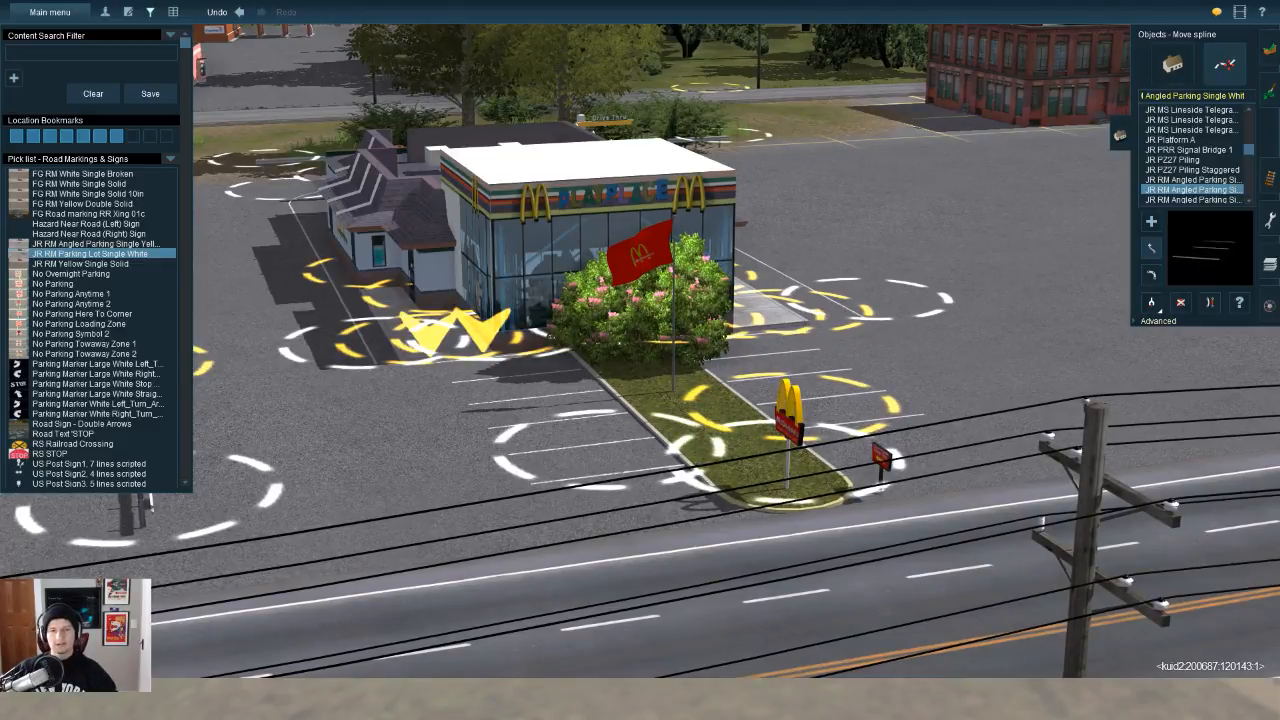
right_click_drag(640, 400, 680, 430)
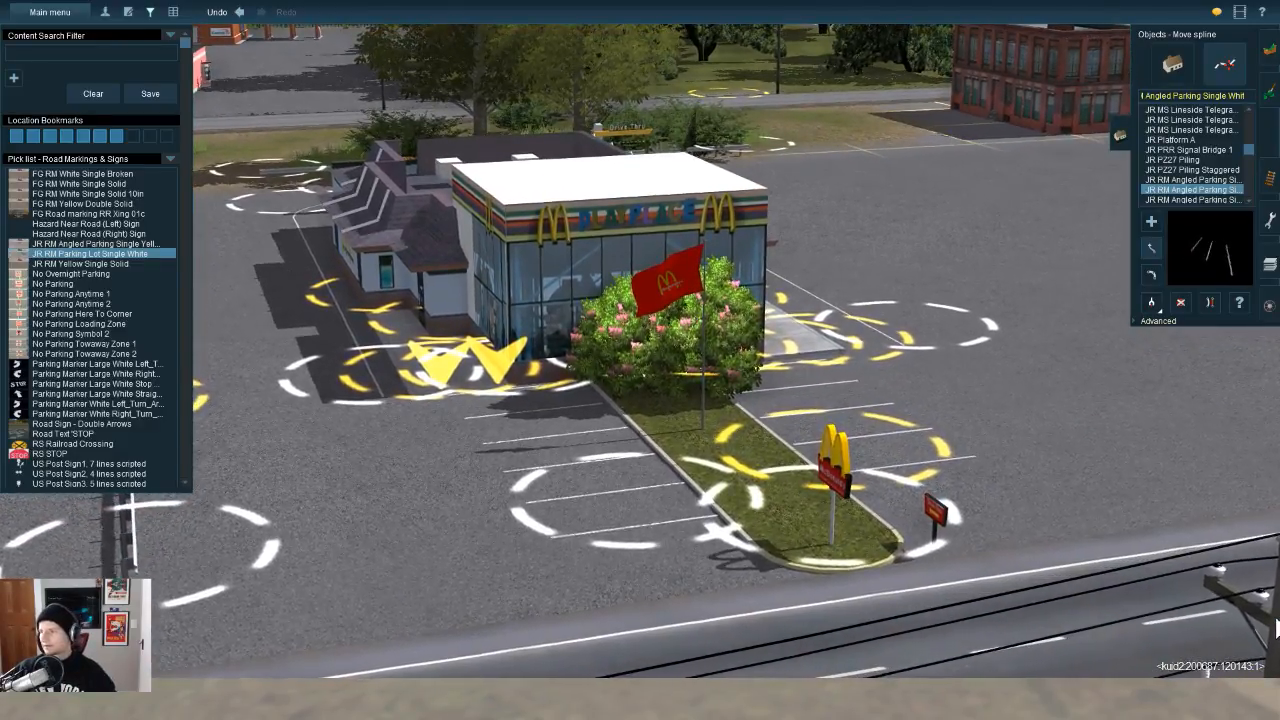
key("Left")
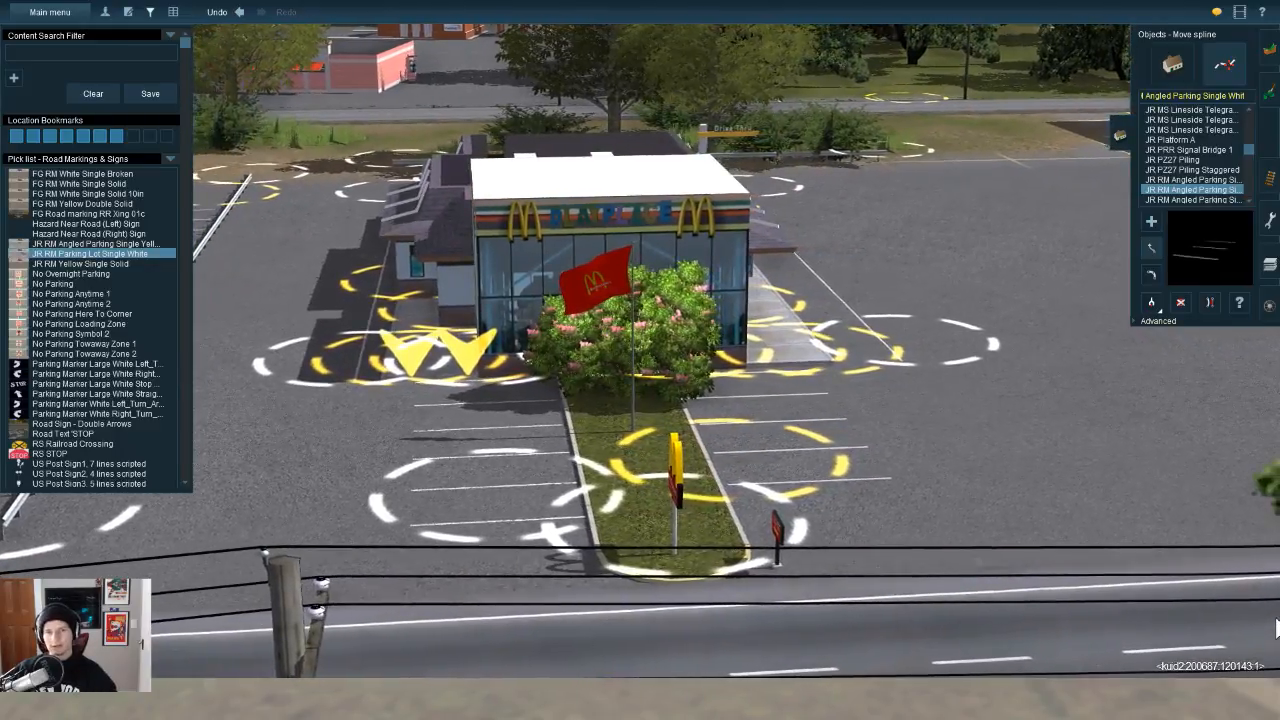
key("Up")
Step: Pick the JR Crash Barrier (Style 1) spline from the existing barrier behind McDonald's for placing on the drive-thru side
key("Right")
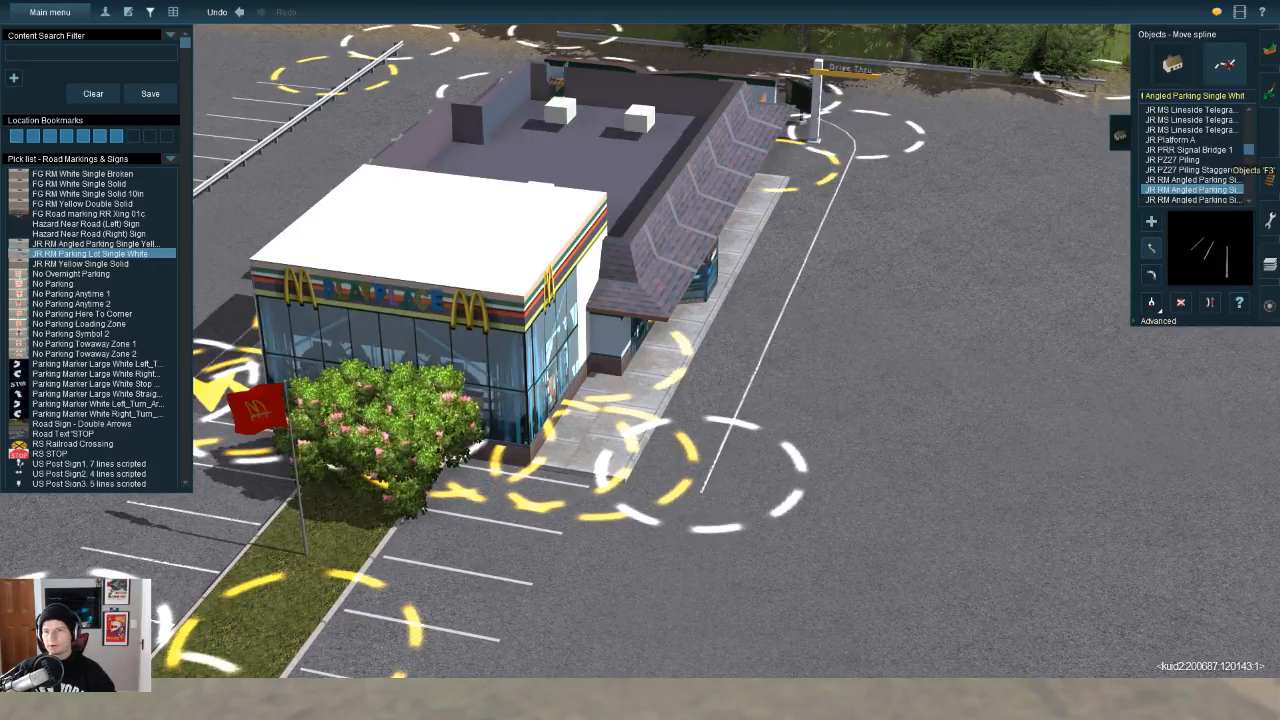
key("Up")
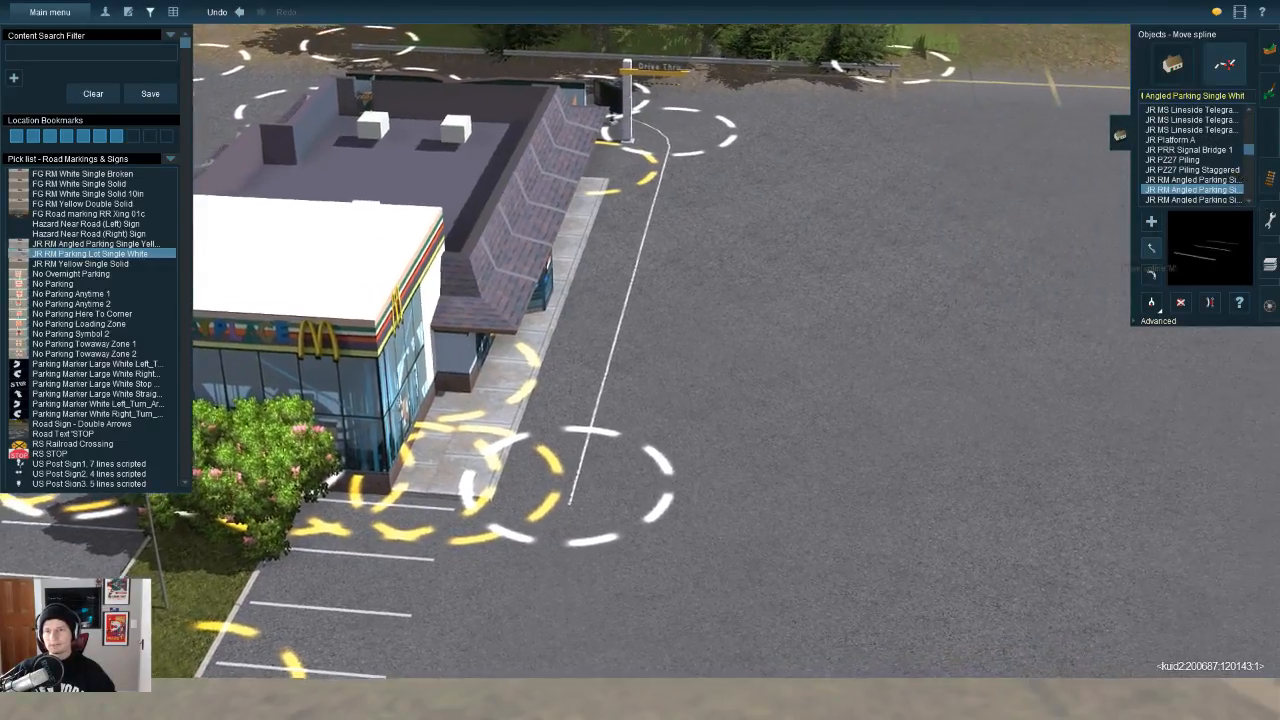
left_click(429, 68)
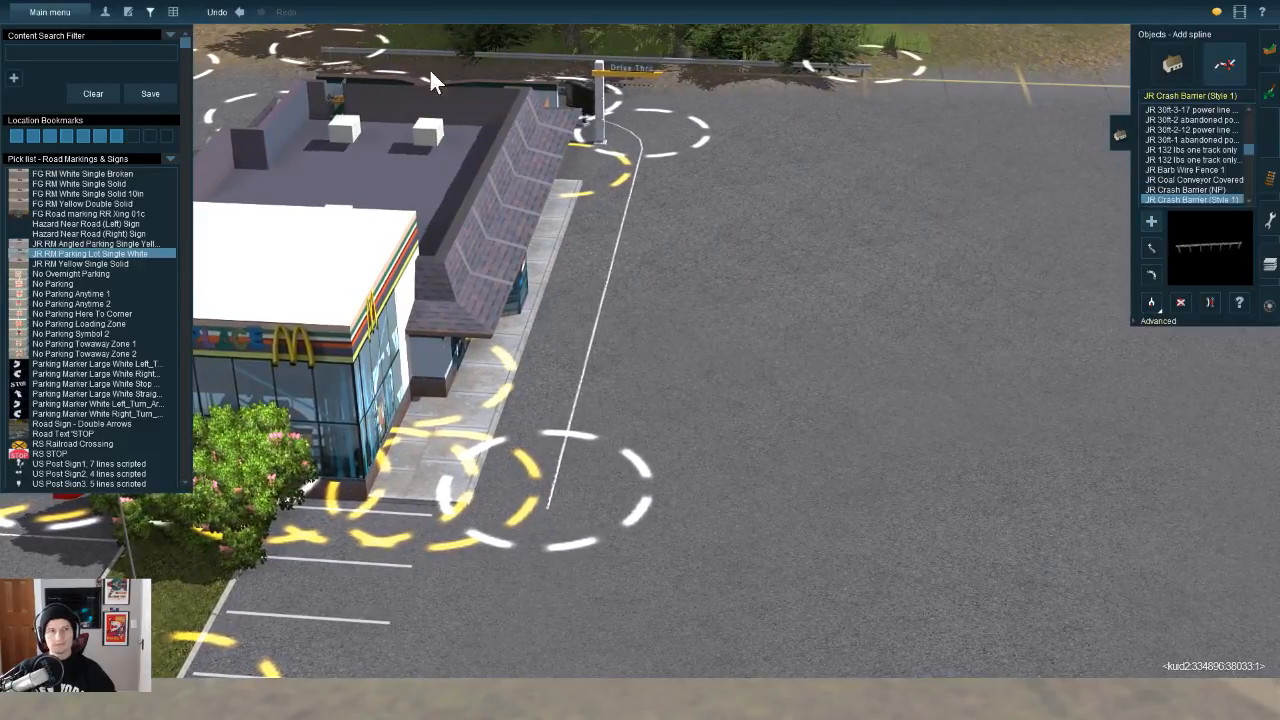
Step: Undo the last edit around the McDonald's lot while viewing the ground as a grid, and return to the textured ground view
left_click(173, 12)
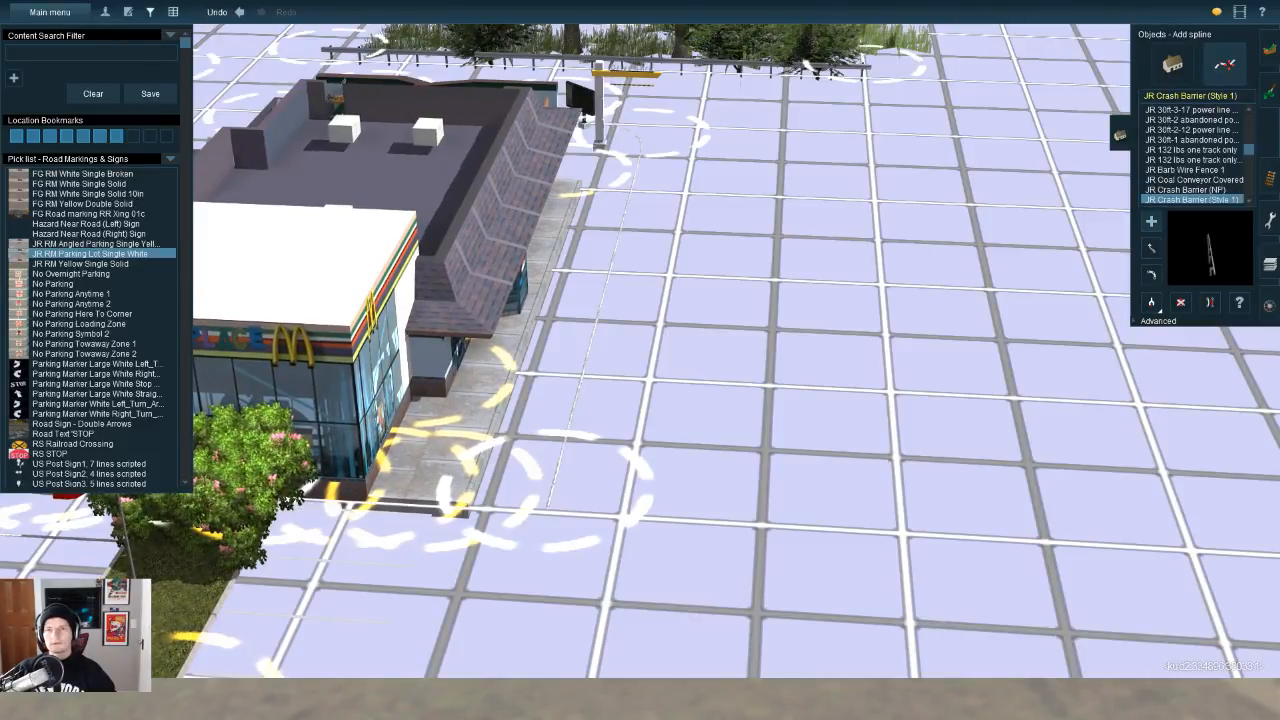
key("Right")
mouse_move(870, 67)
left_mouse_down()
mouse_move(968, 314)
mouse_move(558, 500)
mouse_move(500, 375)
left_mouse_up()
key("Down")
key("ctrl+z")
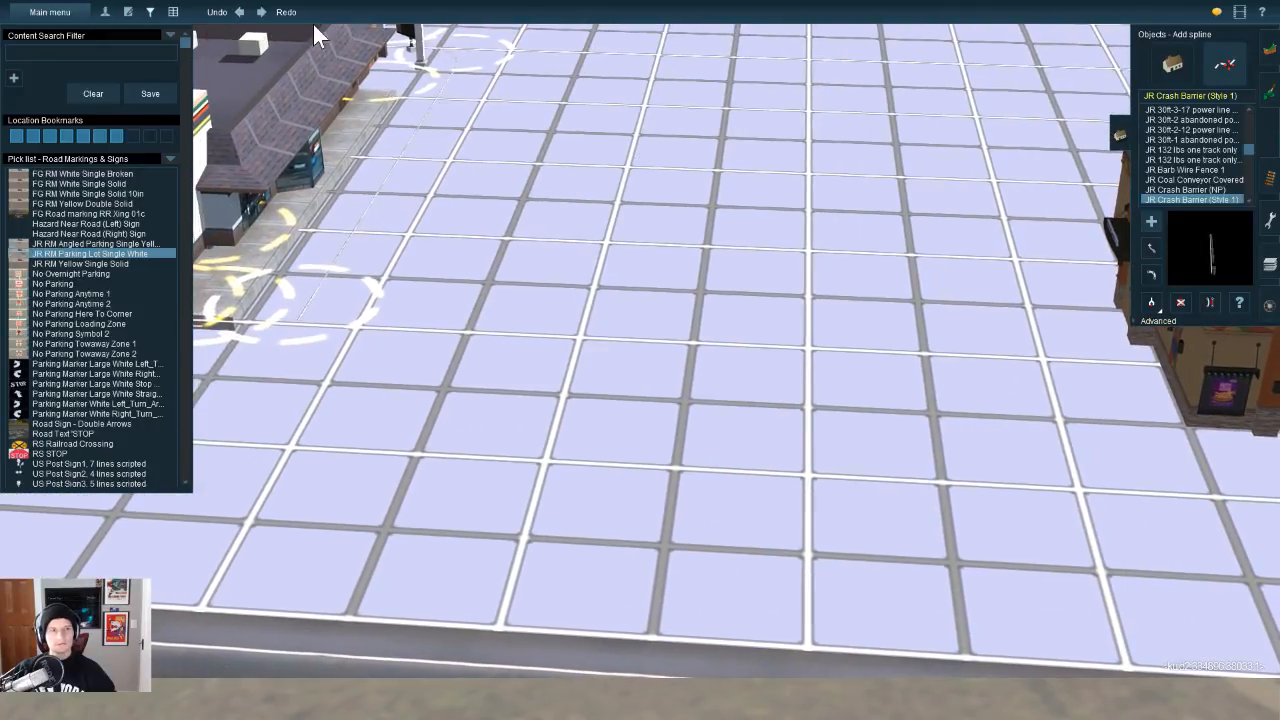
key("Left")
key("F9")
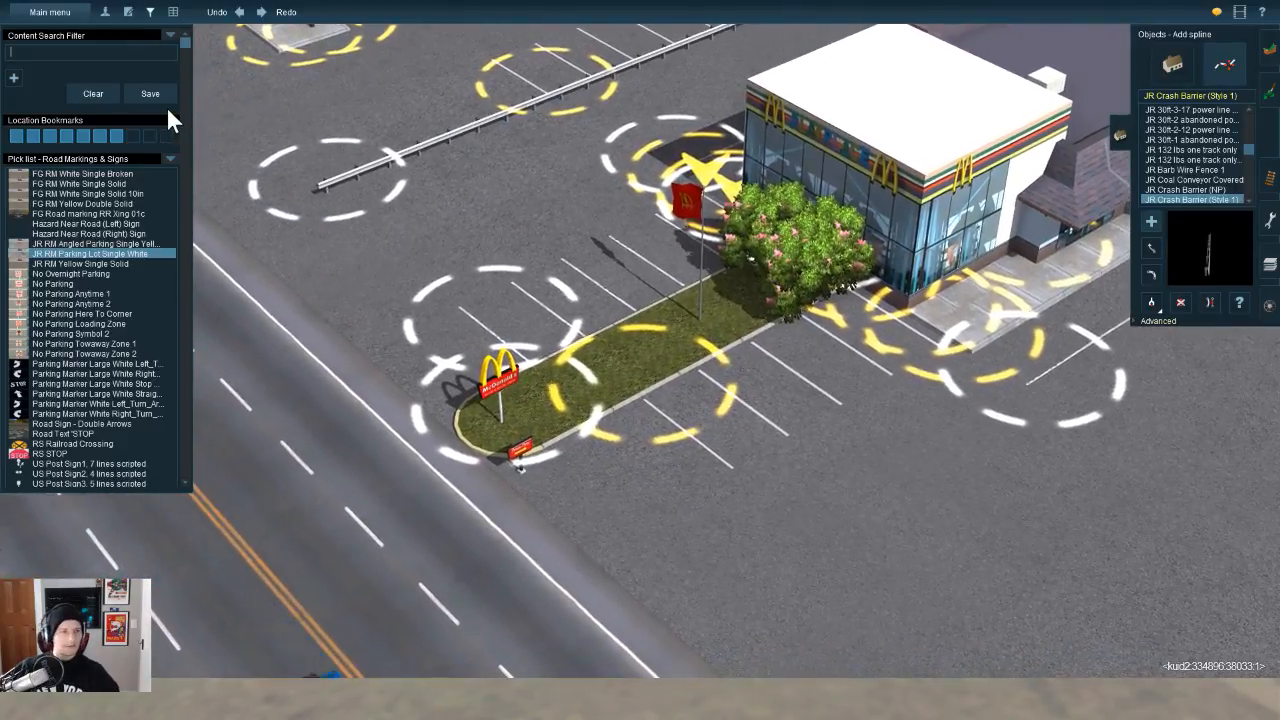
Step: Search the content for "median" and look through the matching splines and objects
type("median")
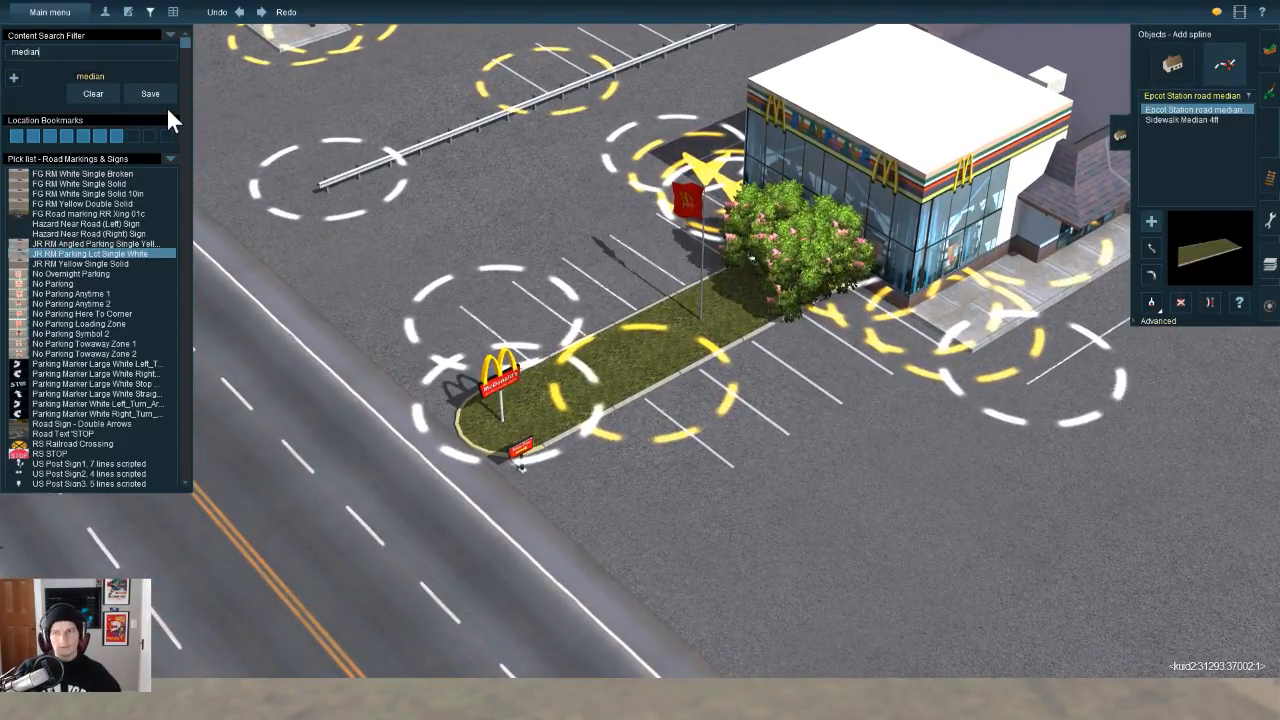
key("Down")
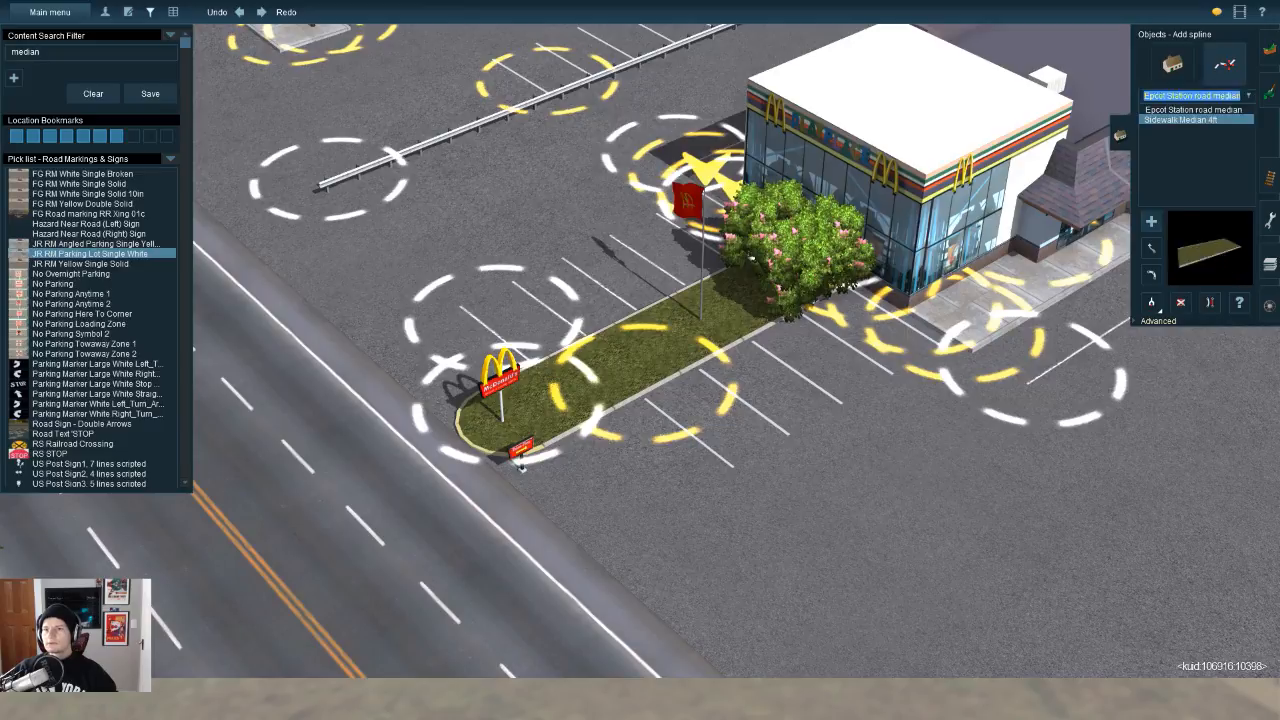
left_click(1173, 68)
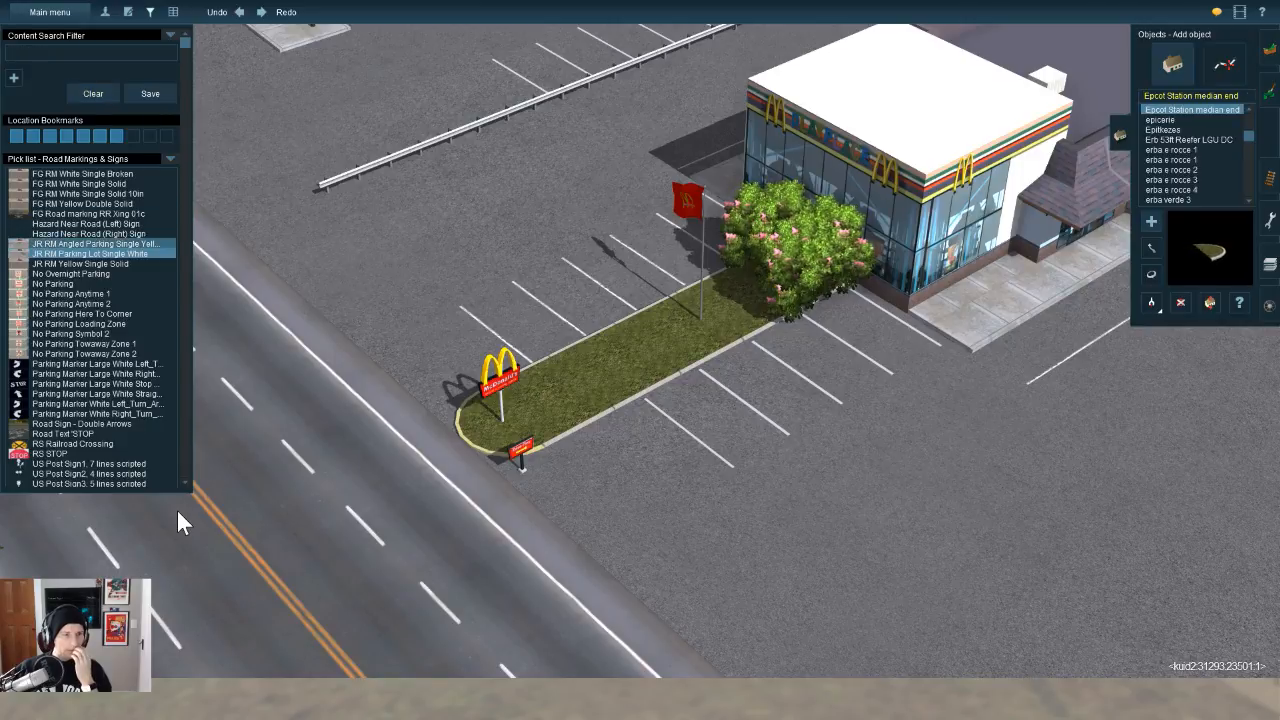
Step: Examine the spline previews from JR Wood Fence (Style 1) back through the JR road and parking-marking entries to JP Chainlink Fence green
key("s")
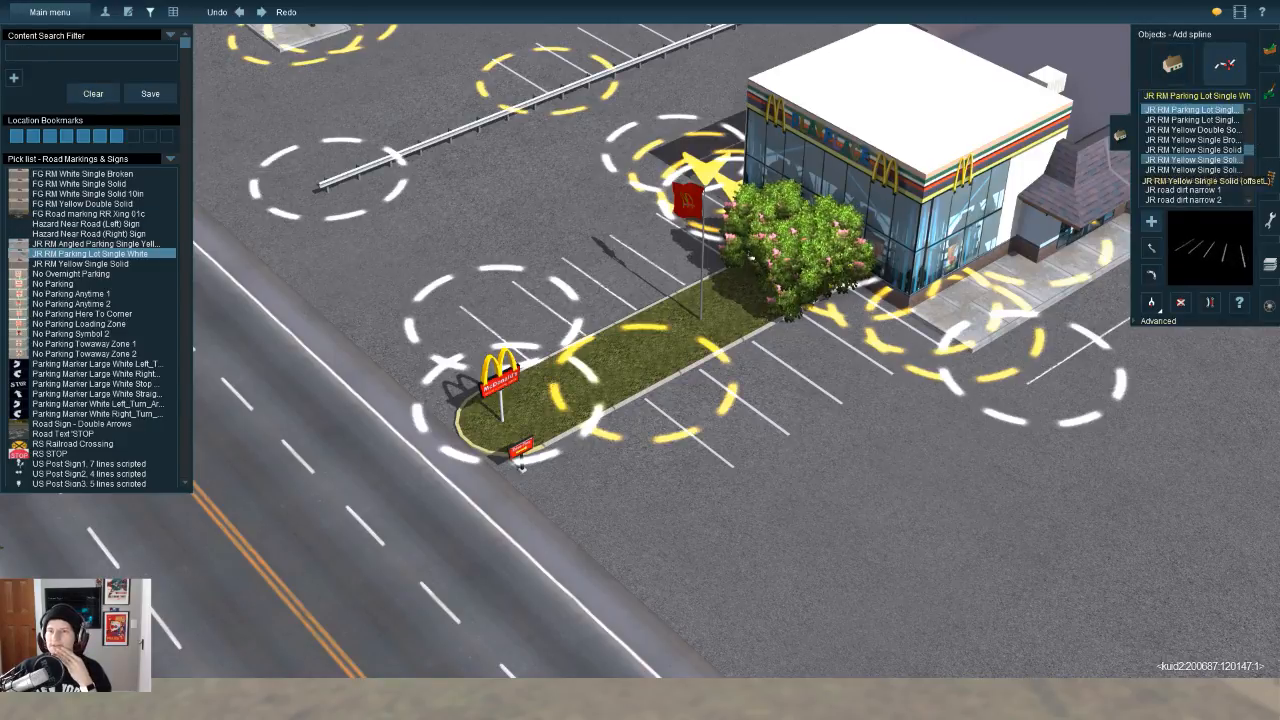
scroll(1195, 189, "down", 8)
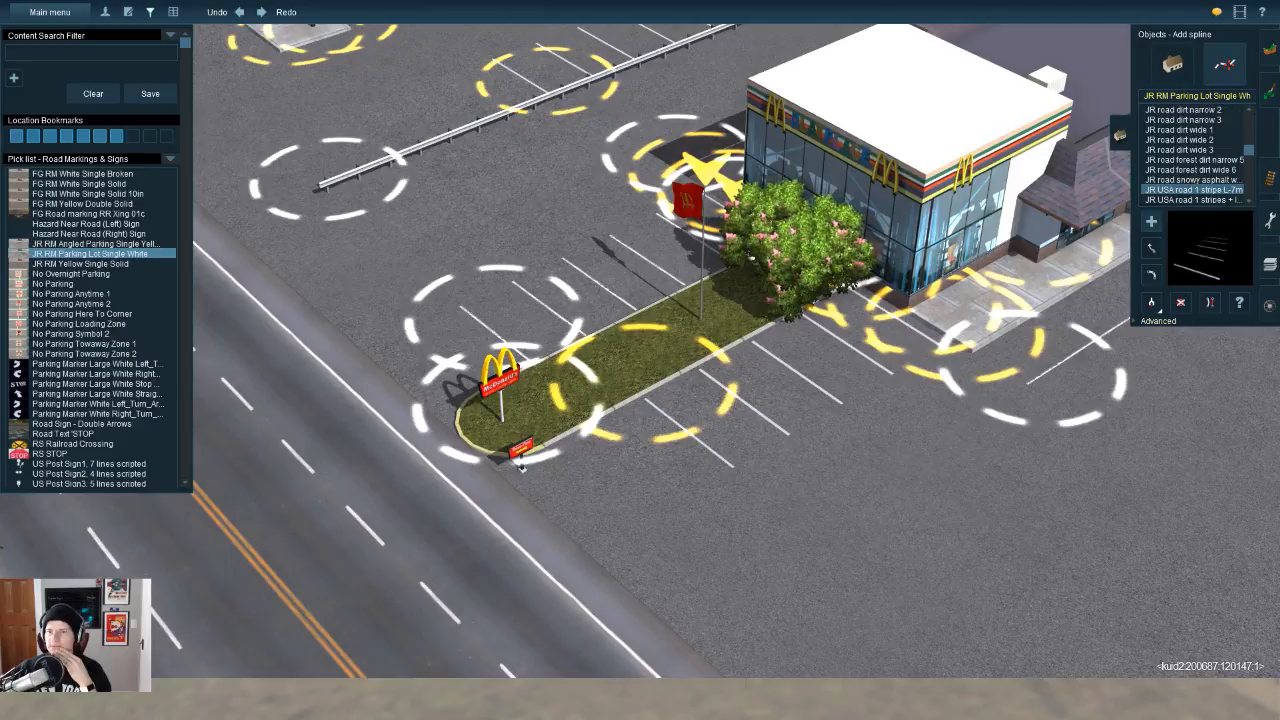
scroll(1195, 189, "down", 1)
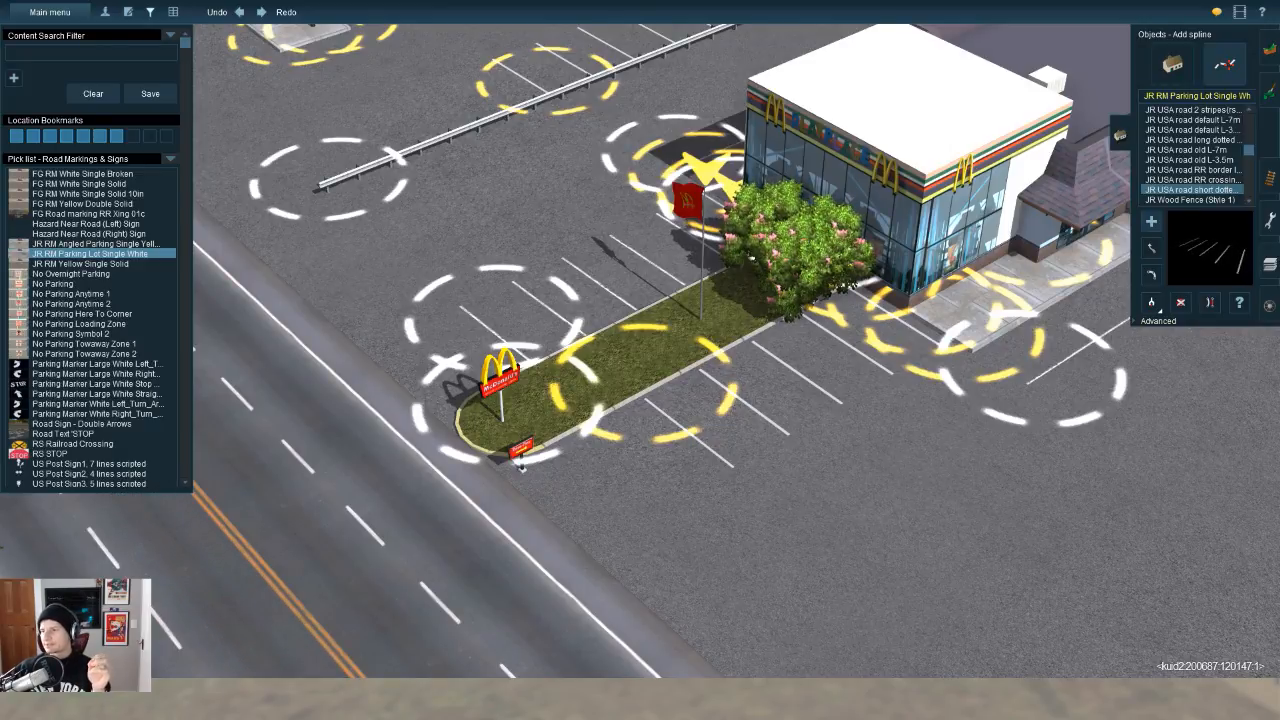
left_click(1194, 96)
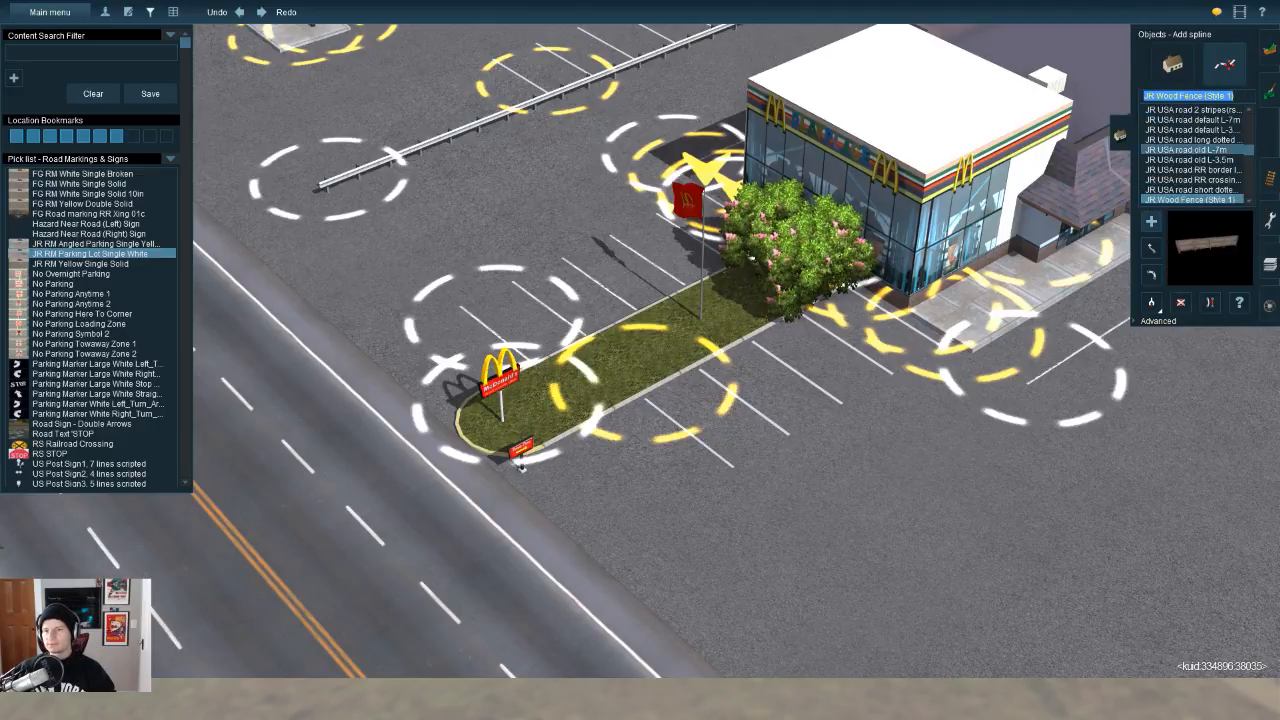
key("Up")
key("Up")
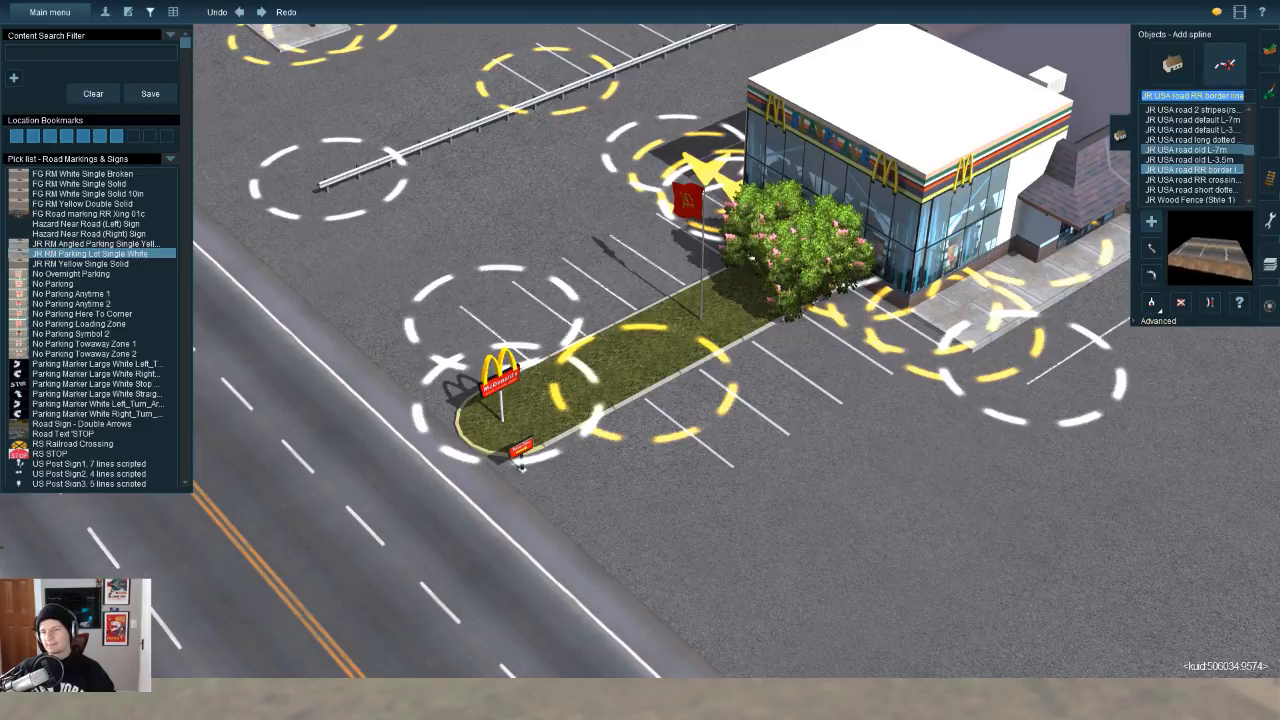
key("Up")
key("Up")
key("Up")
key("Up")
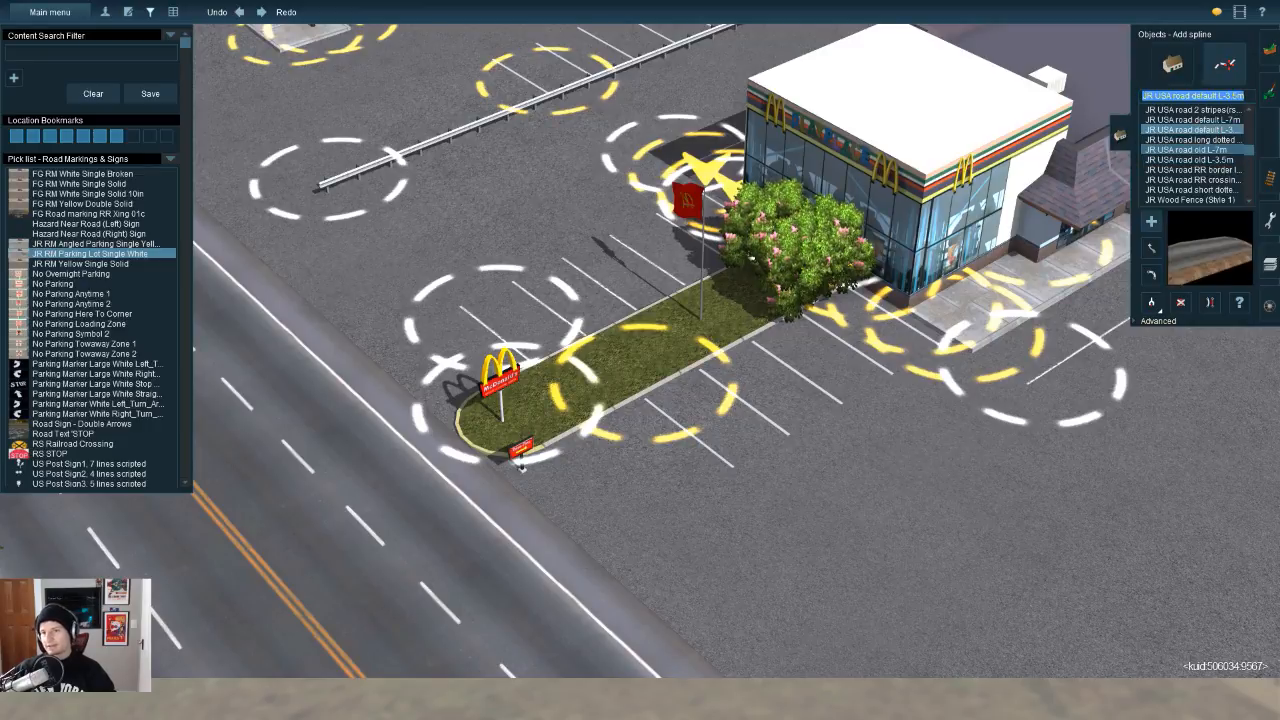
key("Up")
key("Up")
key("Up")
key("Up")
key("Up")
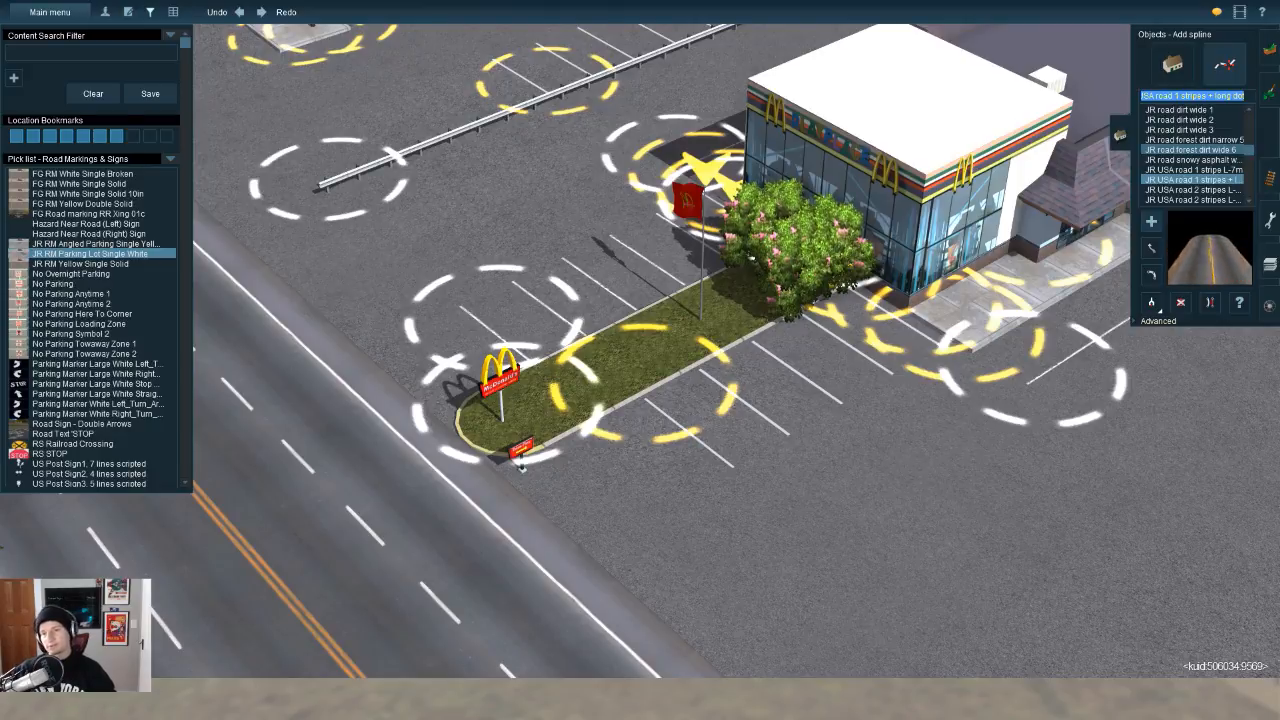
key("Up")
key("Up")
key("Up")
key("Up")
key("Up")
key("Up")
key("Up")
key("Up")
key("Up")
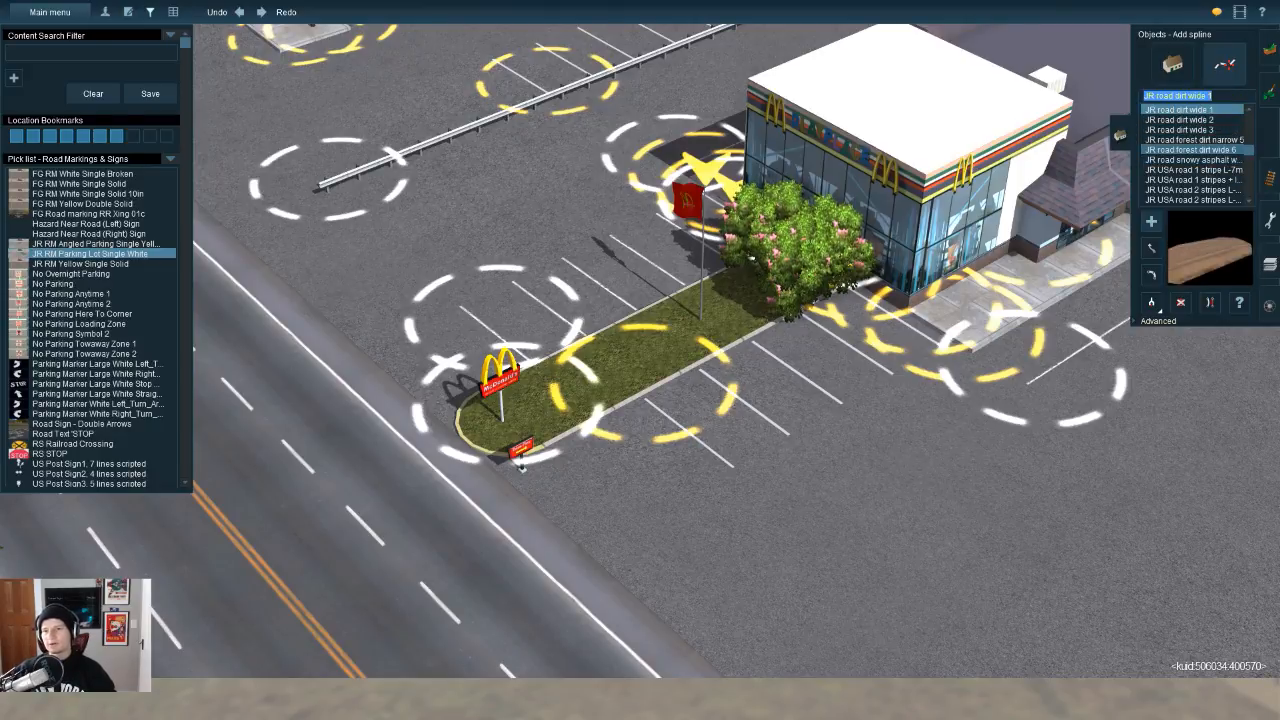
key("Up")
key("Up")
key("Up")
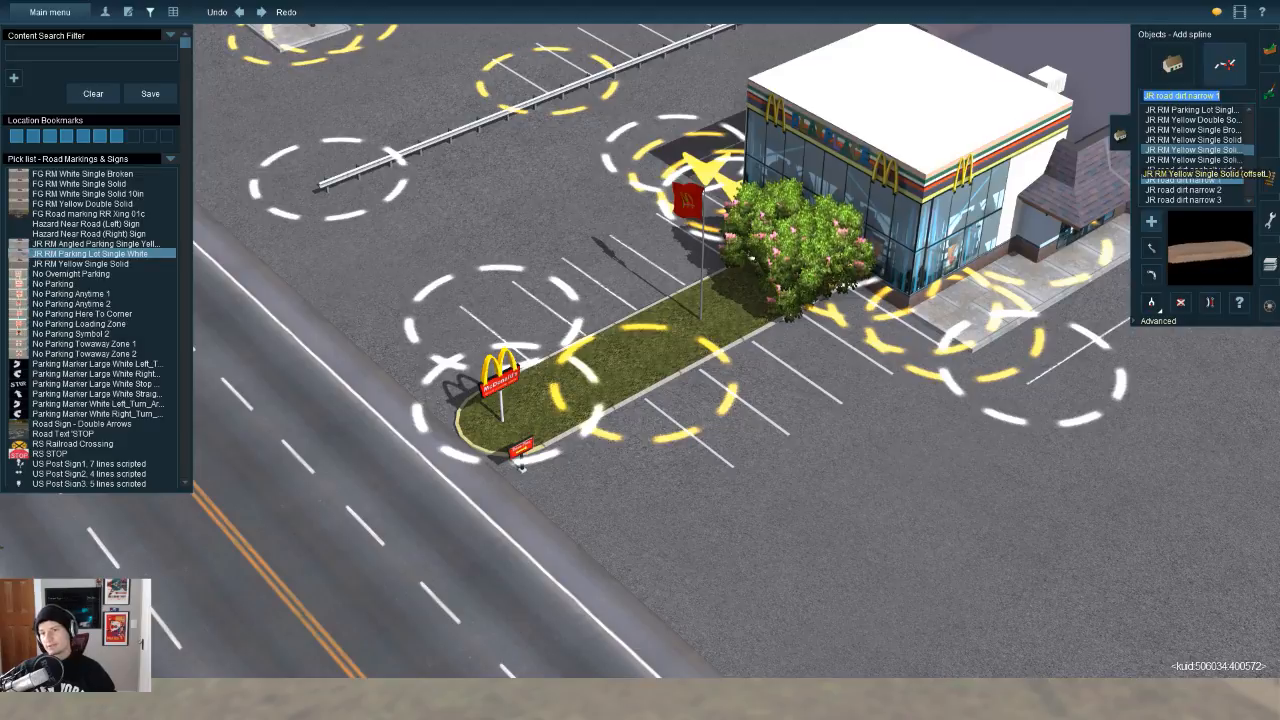
key("Up")
key("Up")
key("Up")
key("Up")
key("Up")
key("Up")
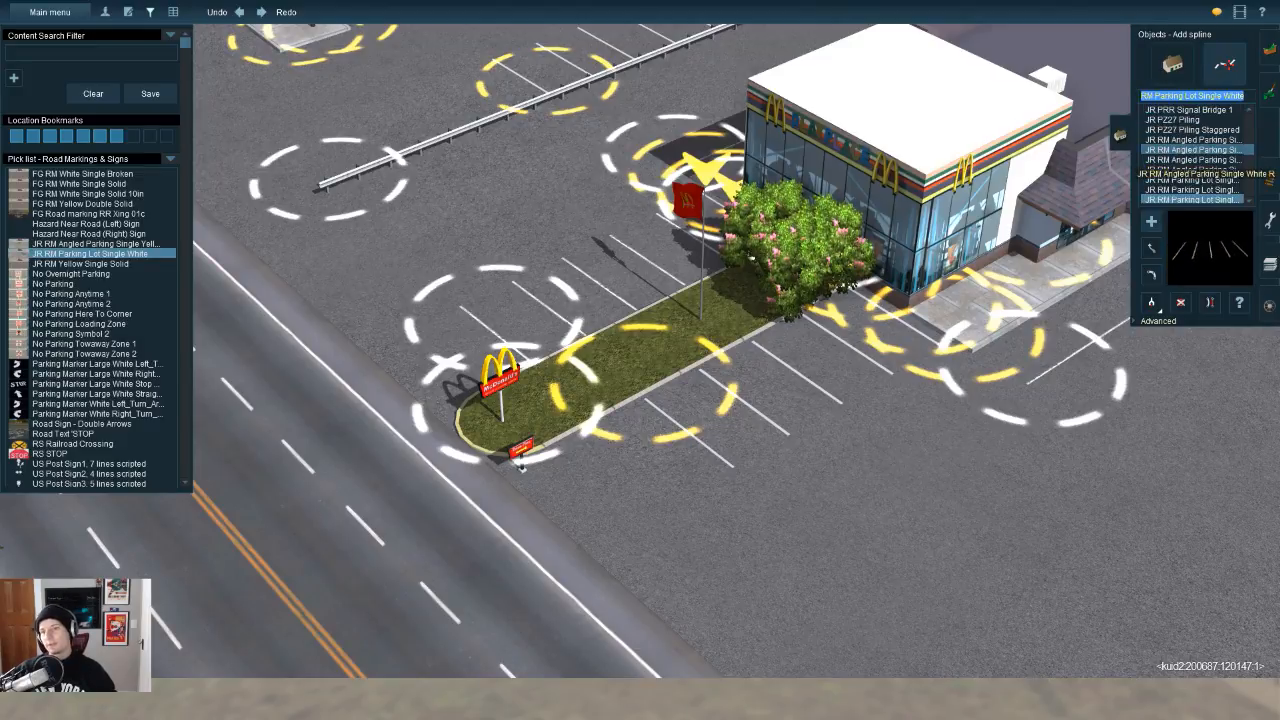
key("Up")
key("Up")
key("Up")
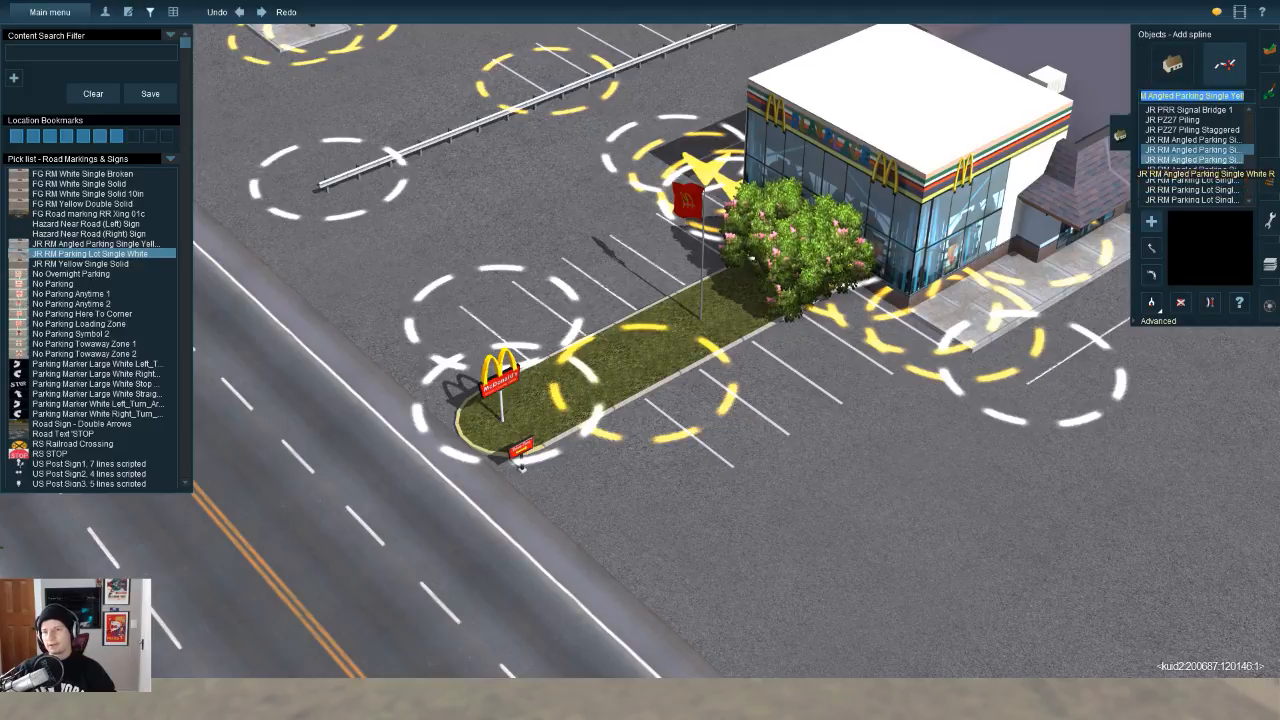
key("Up")
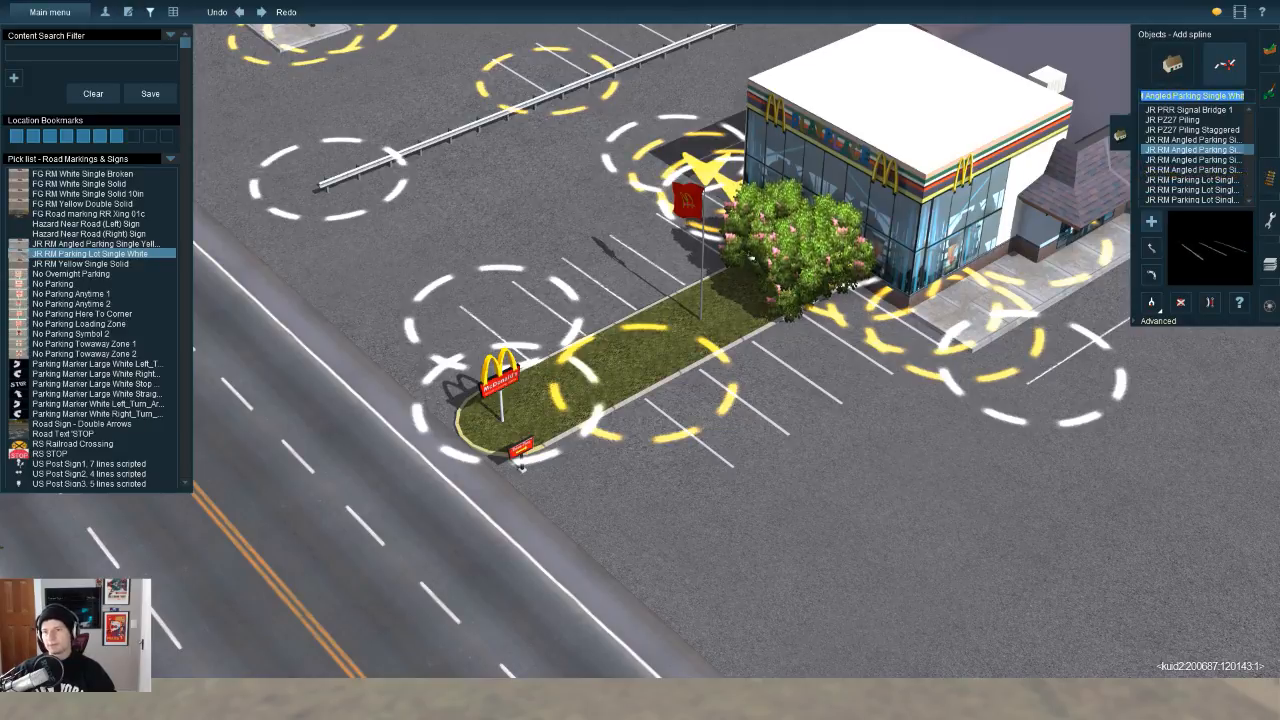
key("Up")
key("Up")
key("Up")
key("Up")
key("Up")
key("Up")
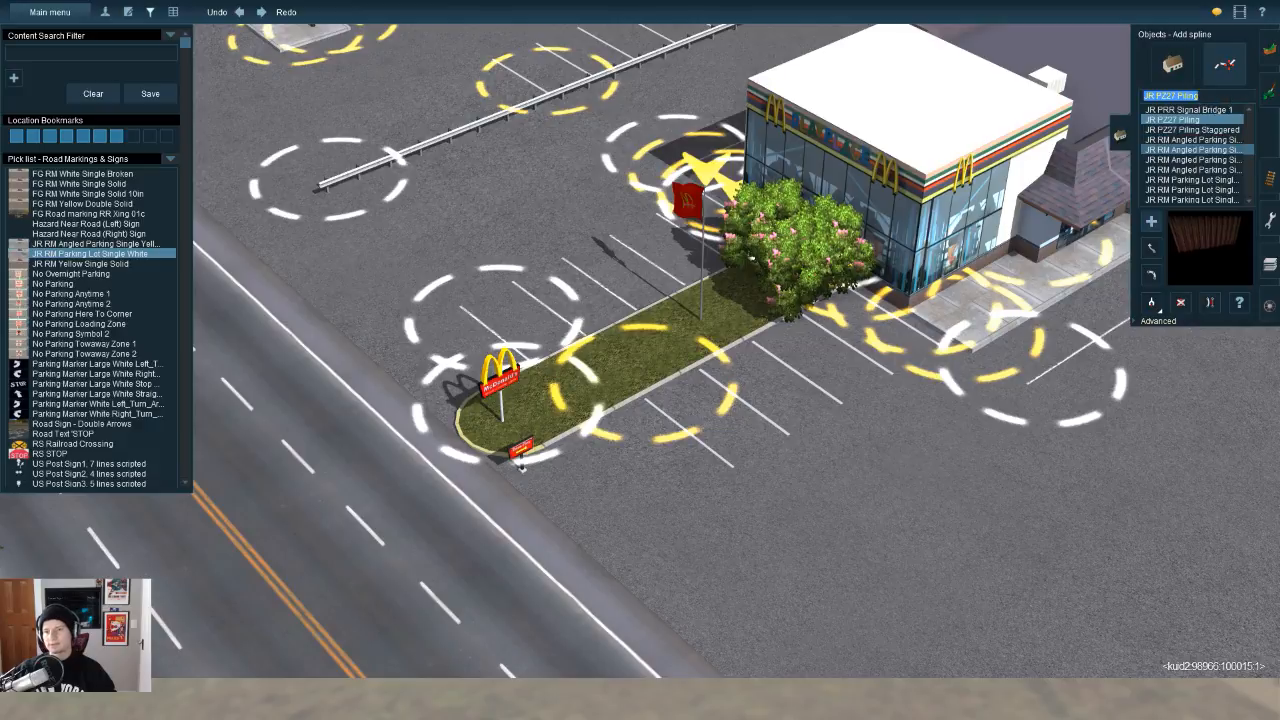
key("Up")
key("Up")
key("Up")
key("Up")
key("Up")
key("Up")
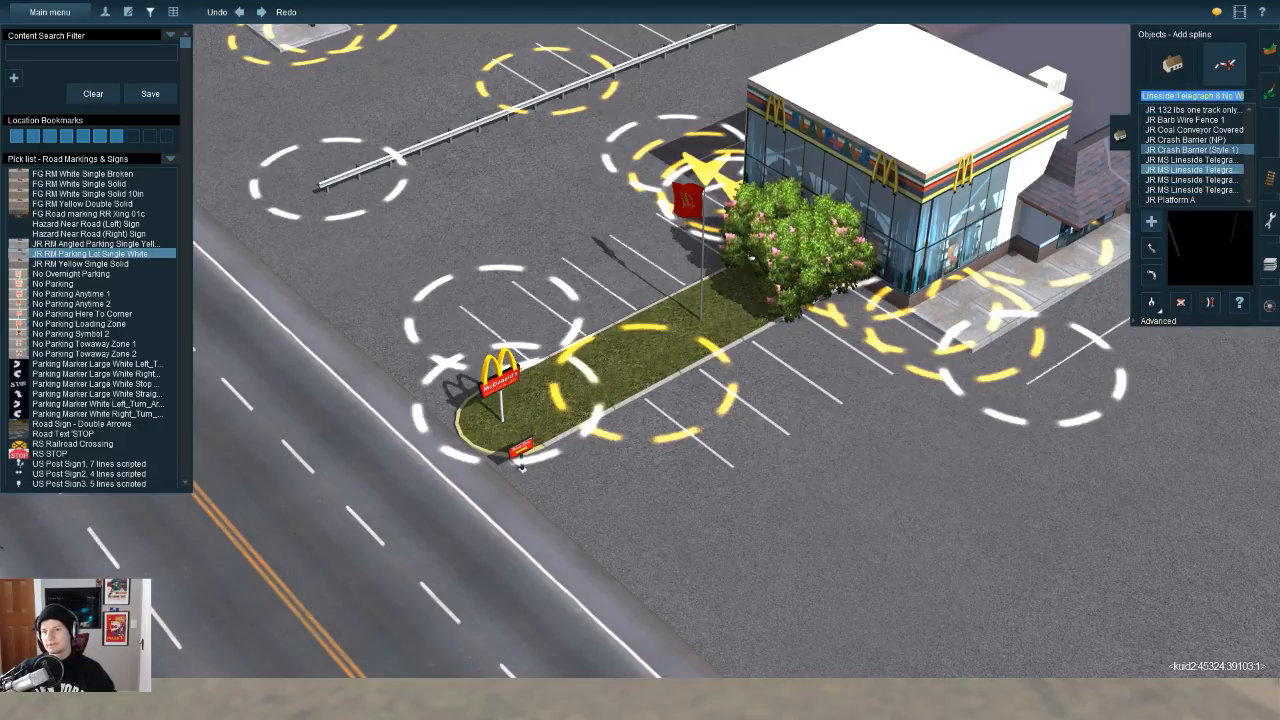
key("Up")
key("Up")
key("Up")
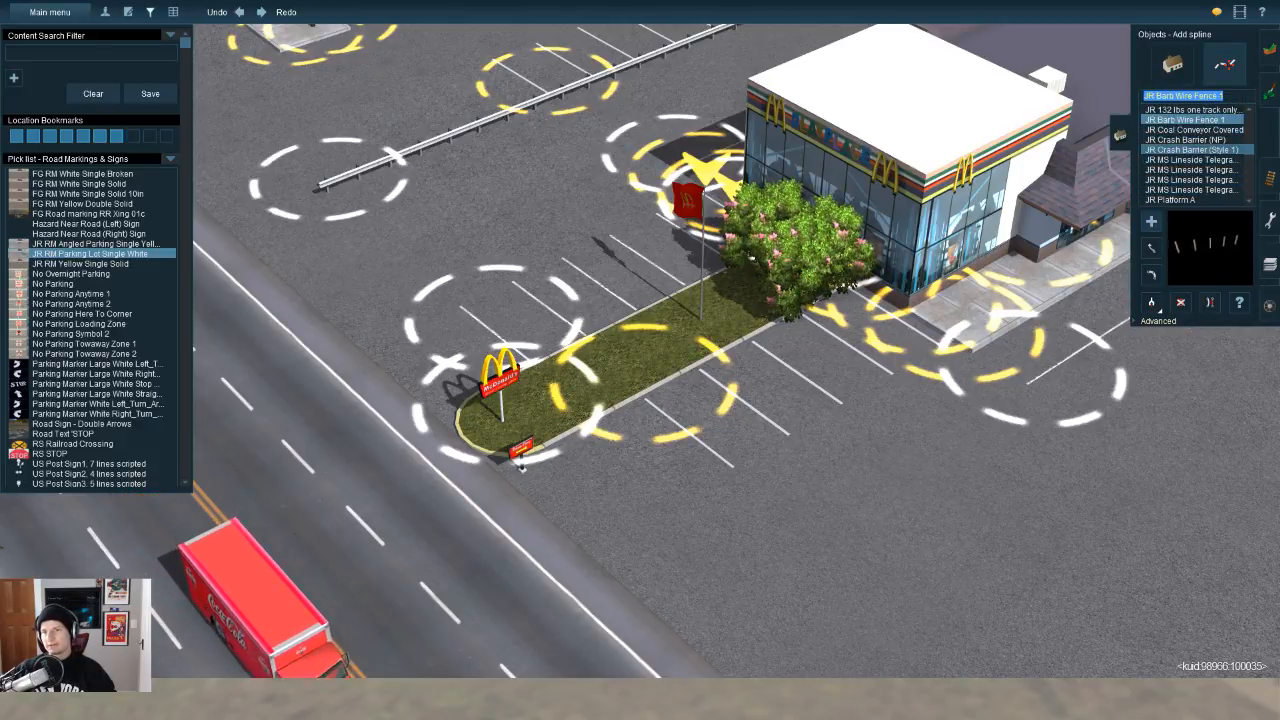
key("Up")
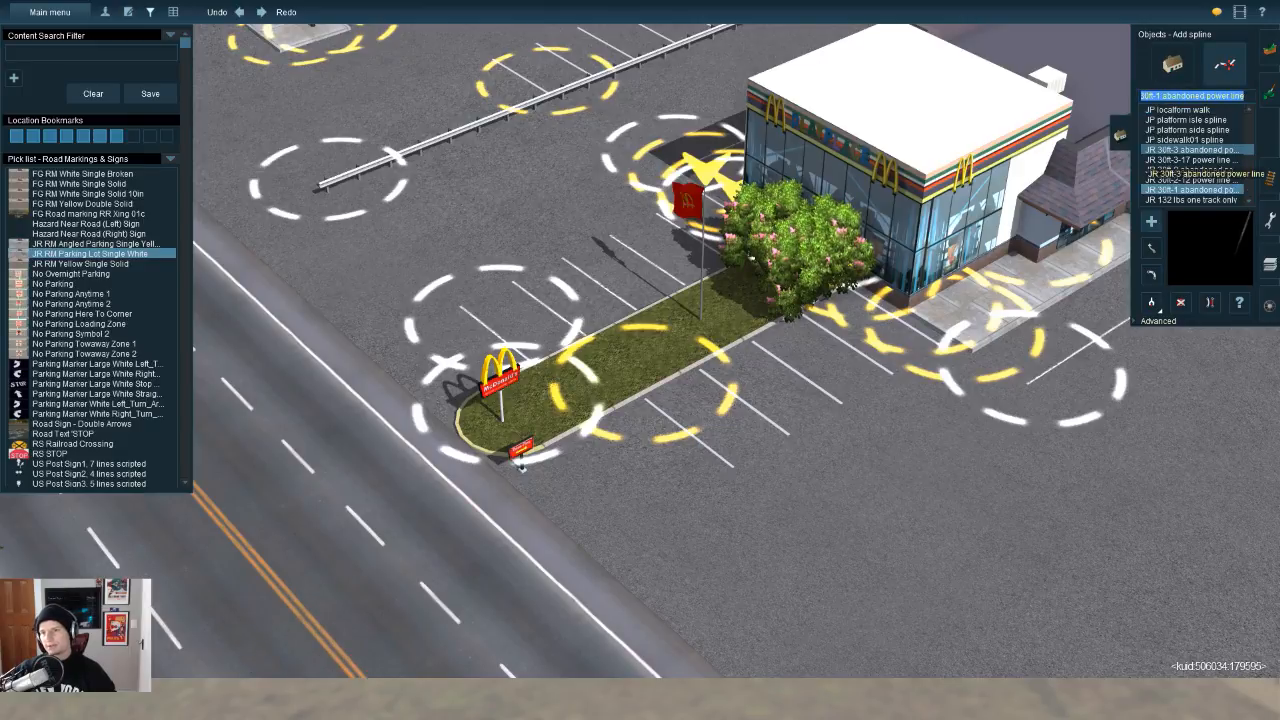
key("Up")
key("Up")
key("Up")
key("Up")
key("Up")
key("Up")
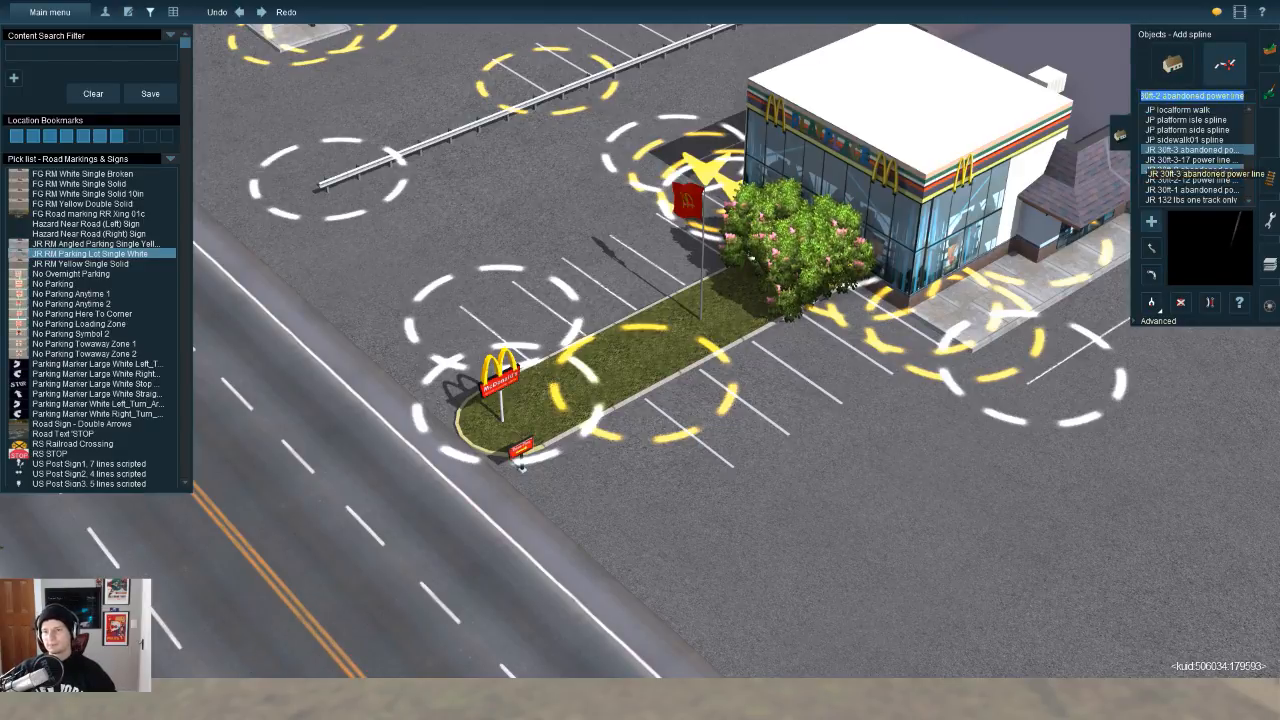
key("Up")
key("Up")
key("Up")
key("Up")
key("Up")
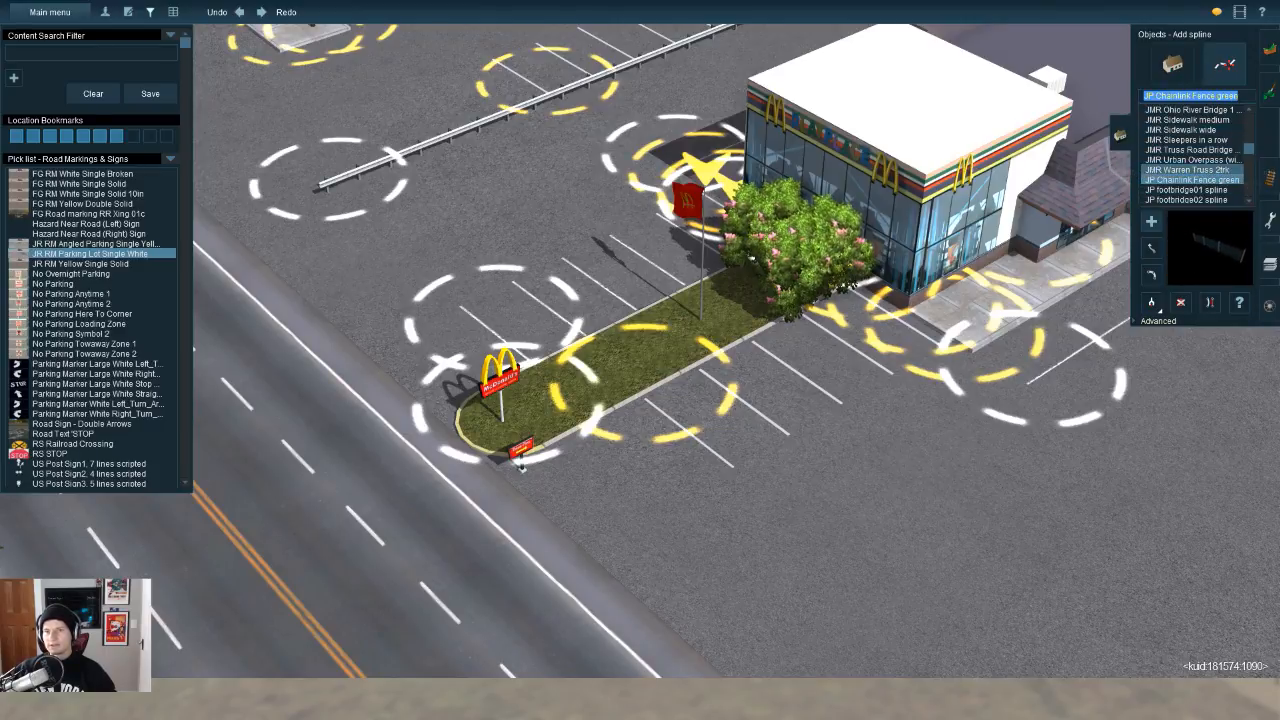
Step: Filter the splines by "park" and preview the Treadway Parking Lot, Road with Parallel Parking and Parking Square 3bay entries
scroll(90, 326, "down", 2)
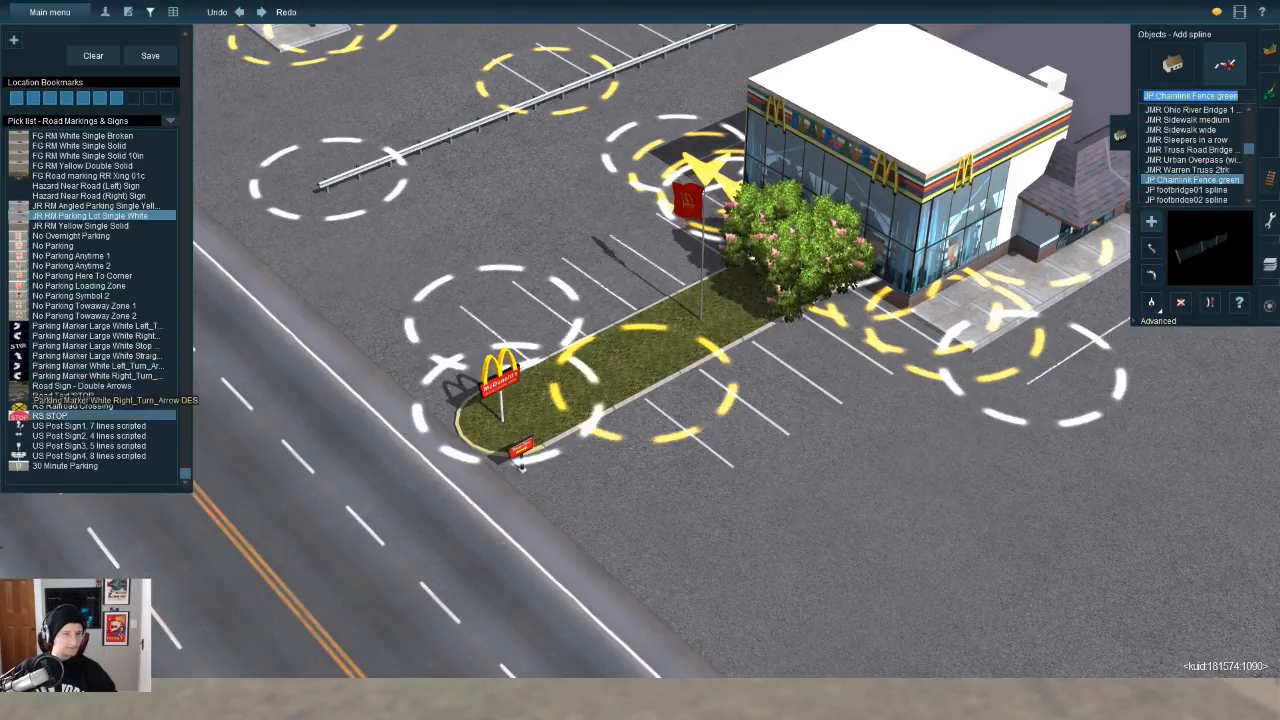
scroll(90, 300, "up", 2)
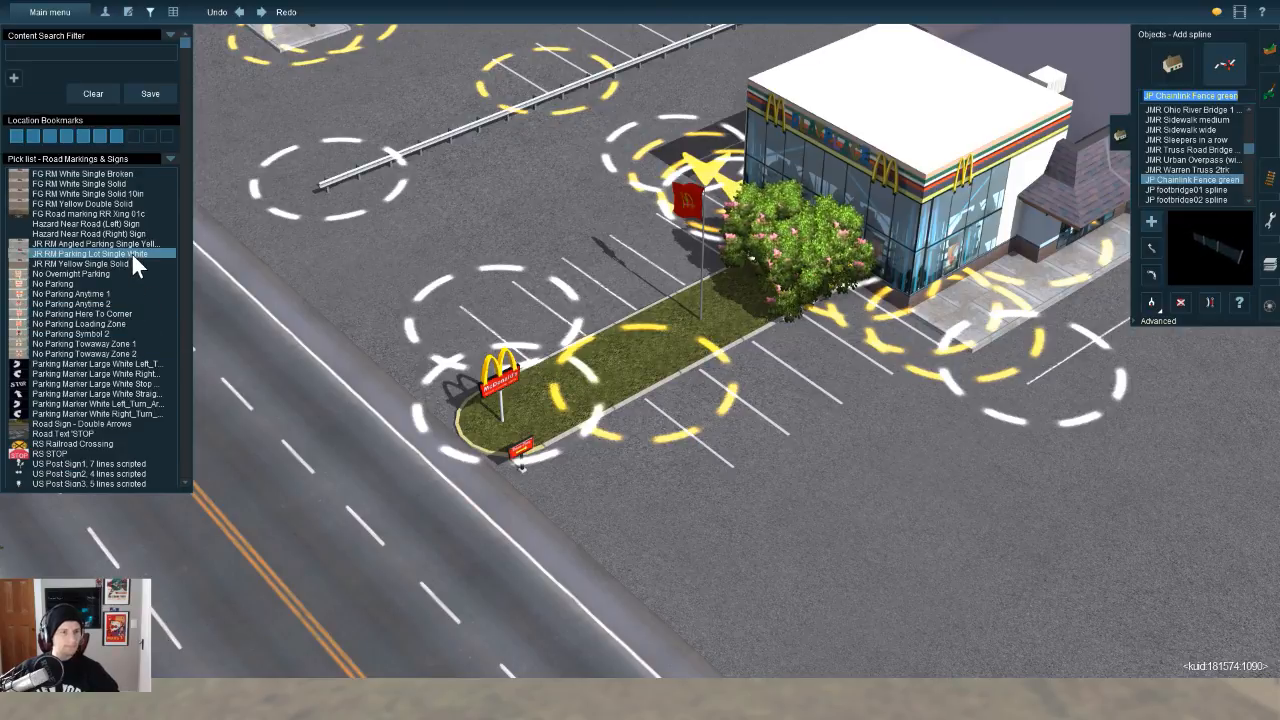
type("park")
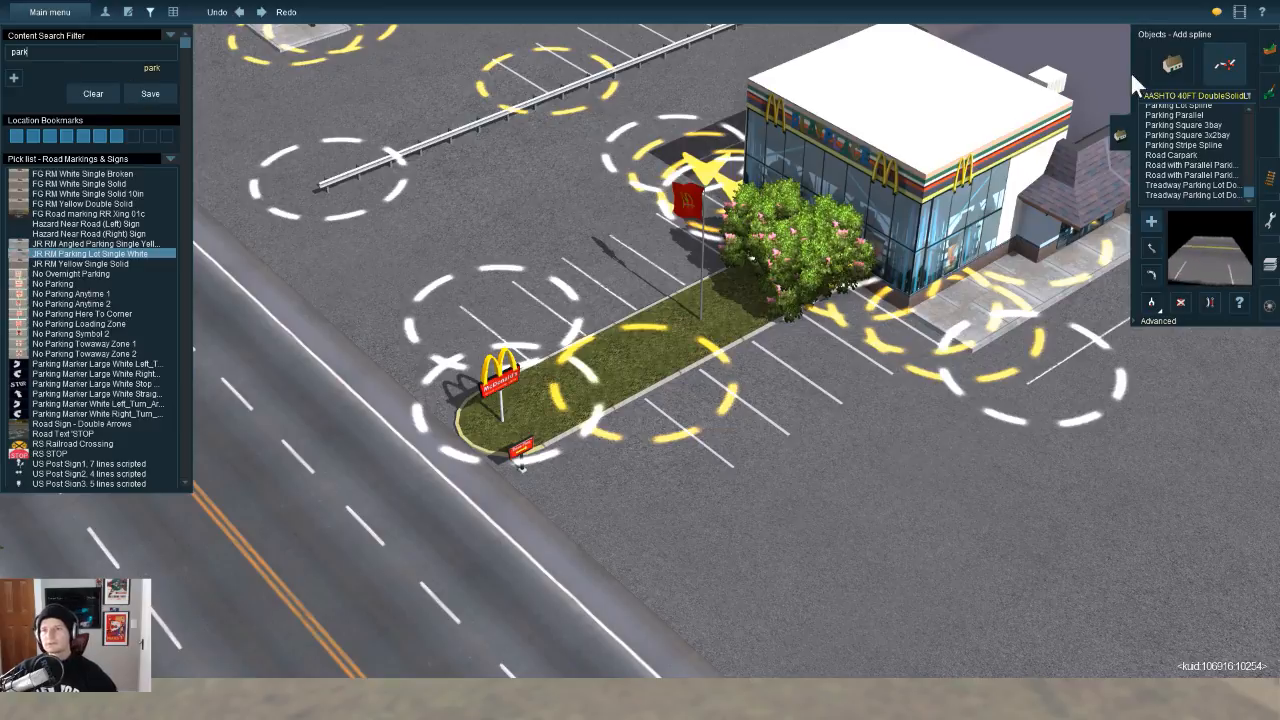
left_click(1190, 185)
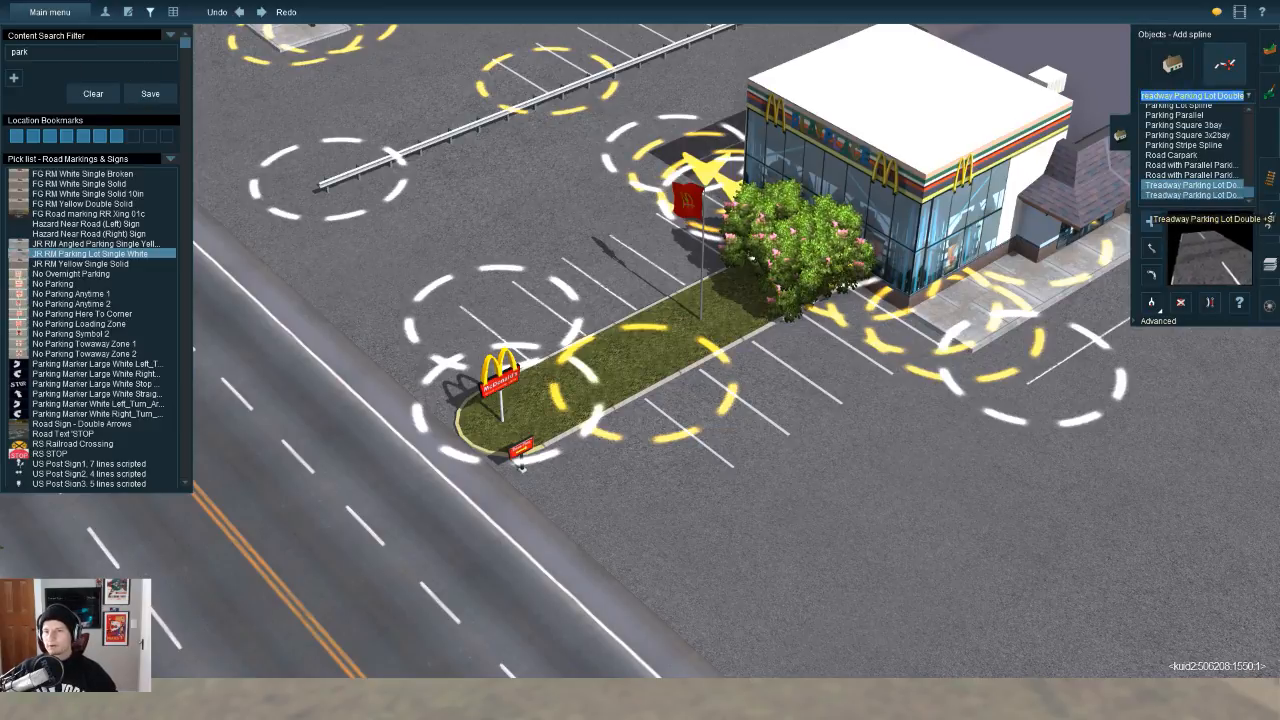
left_click(1190, 165)
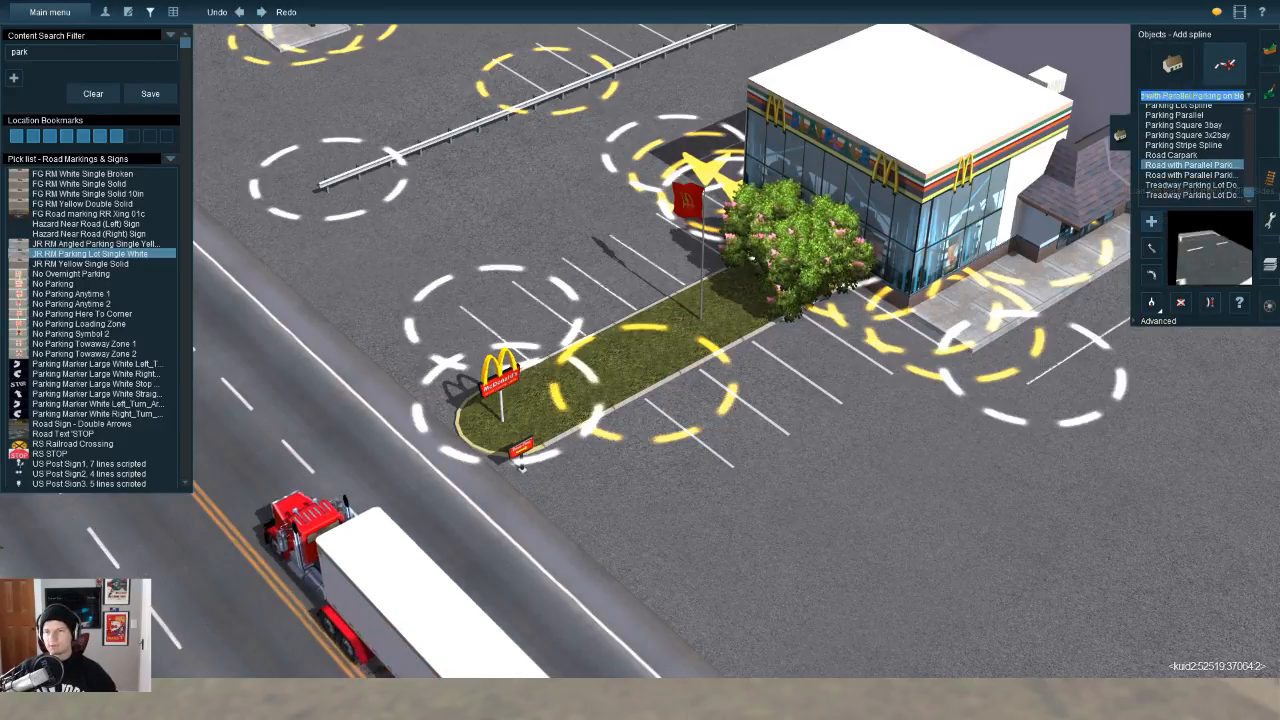
scroll(1190, 165, "up", 4)
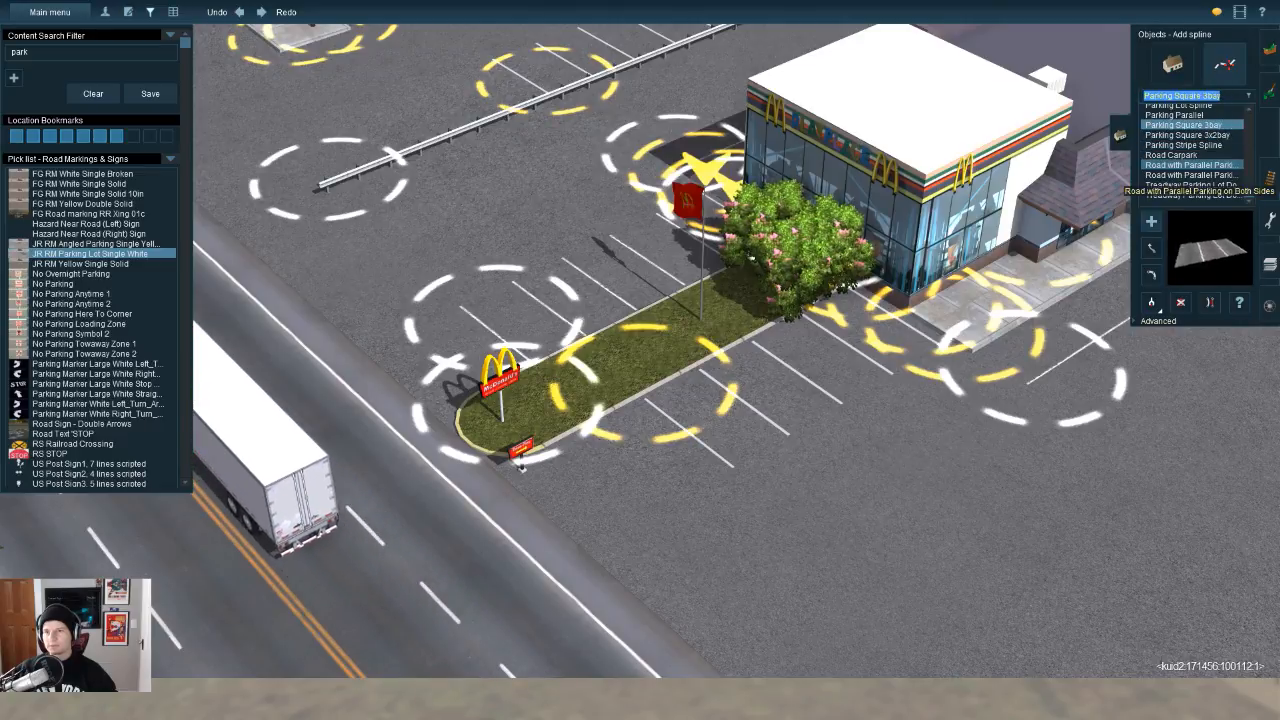
scroll(1190, 165, "up", 3)
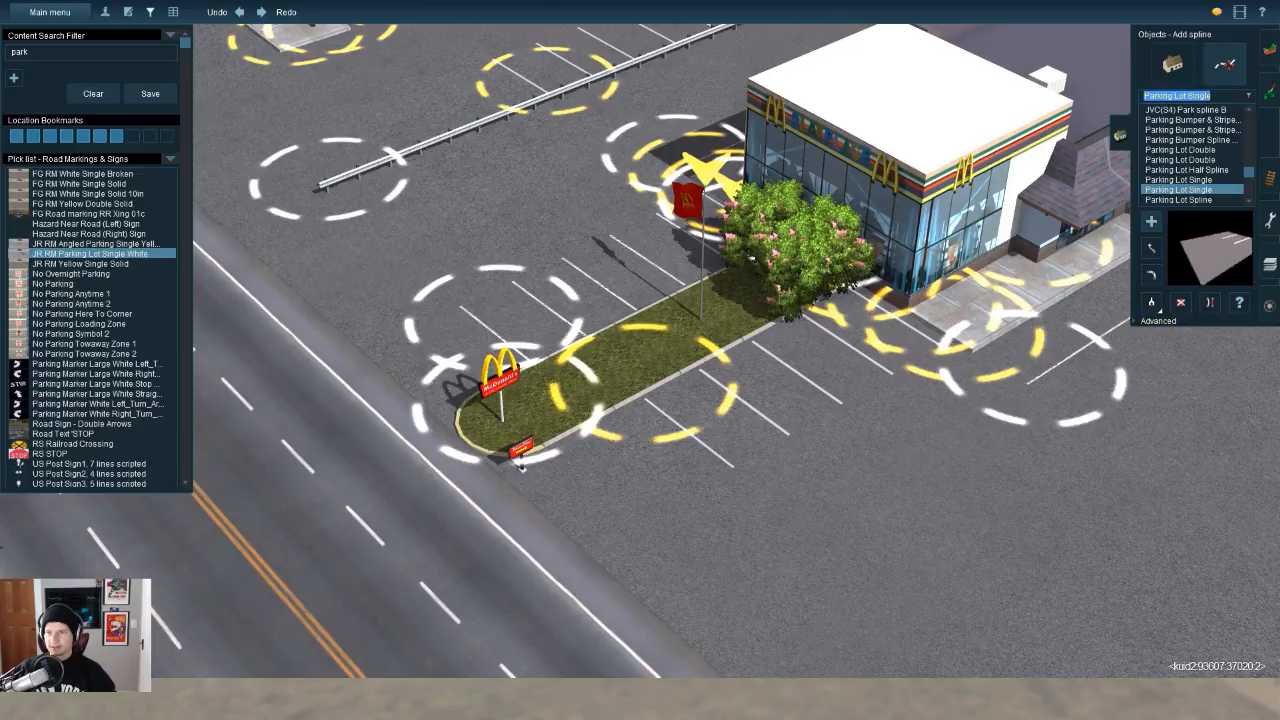
Step: Compare the previews of the Parking Stripe Spline and Parking Lot Single entries, ending on the first Parking Lot Double spline
key("Down")
key("Down")
key("Down")
key("Down")
key("Down")
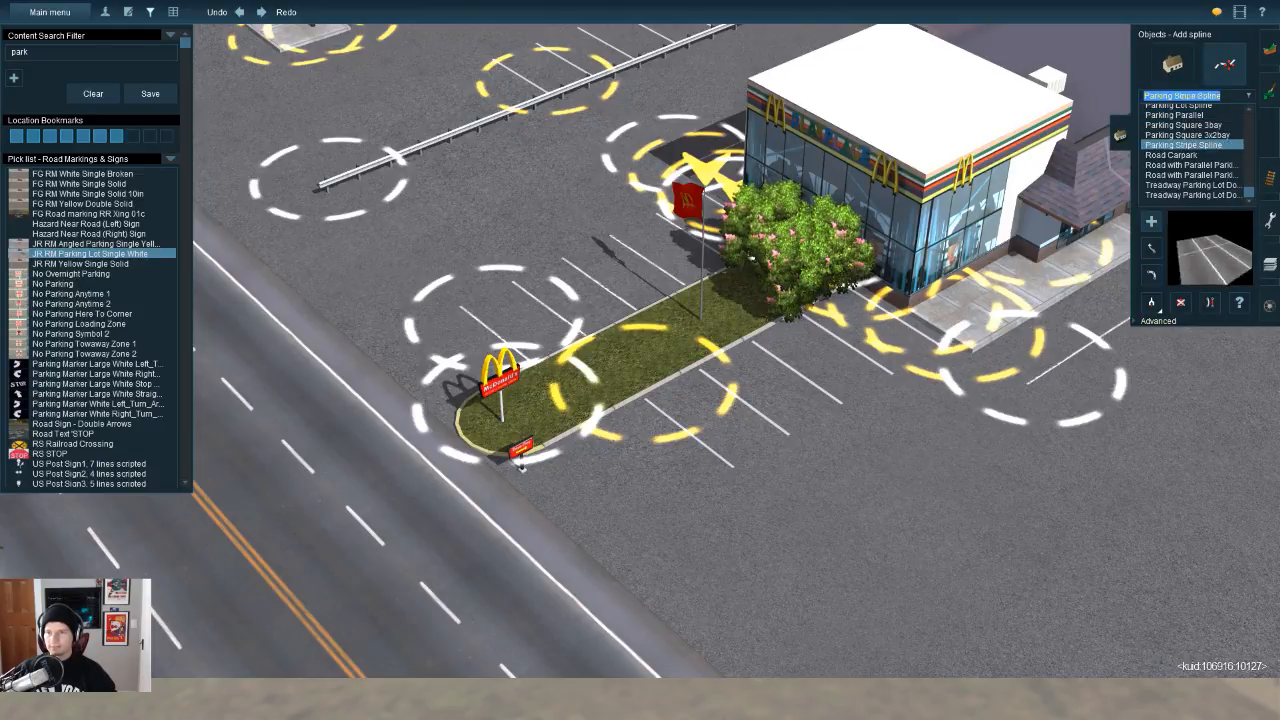
key("Up")
key("Up")
key("Up")
key("Up")
key("Up")
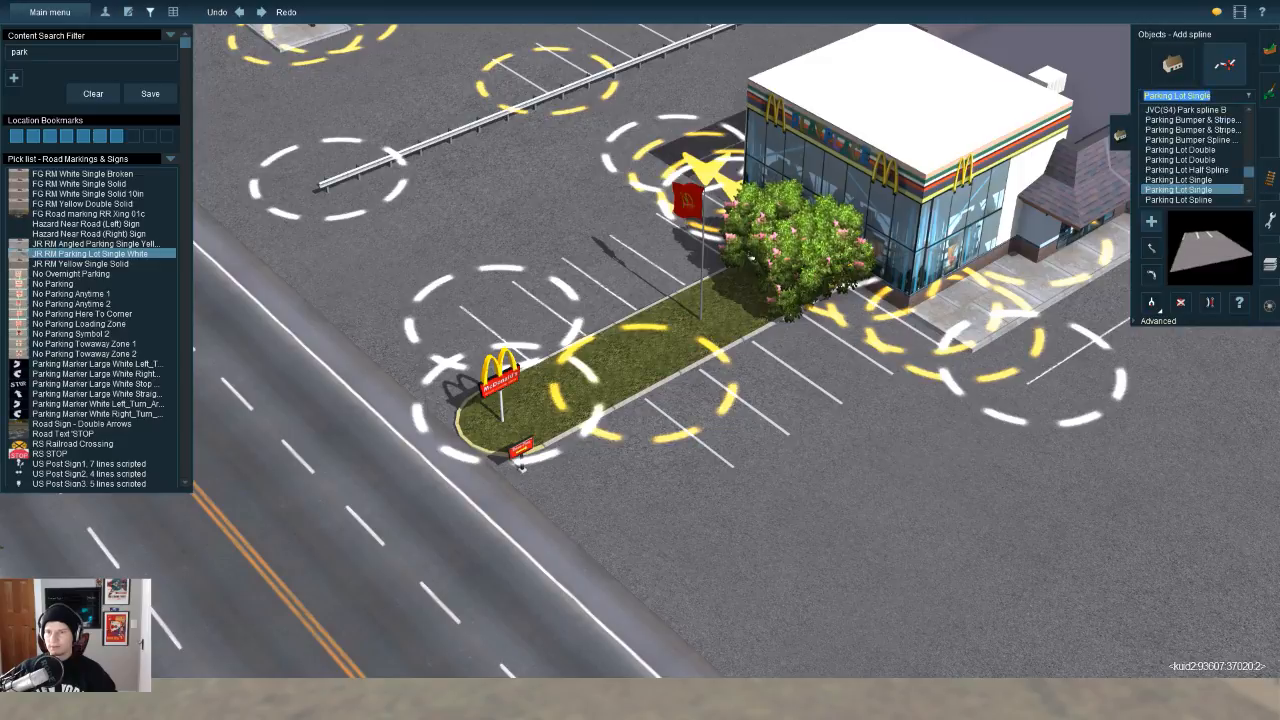
key("Up")
key("Up")
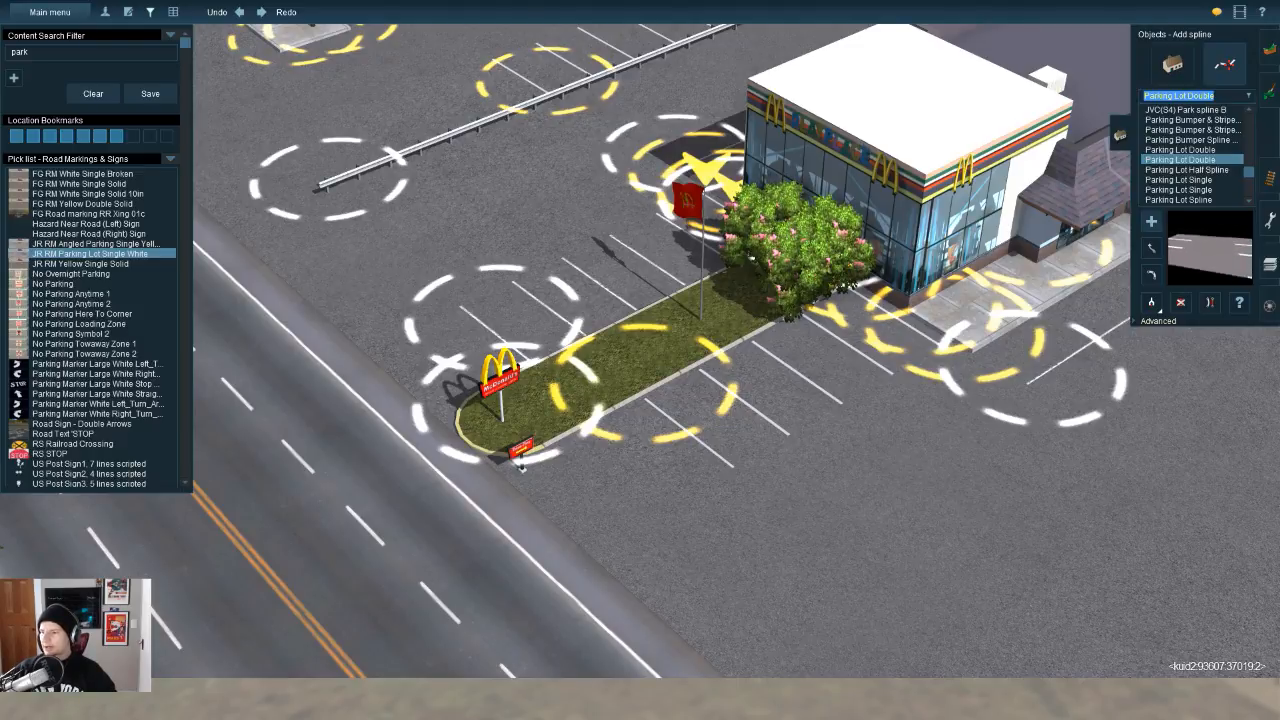
left_click(1181, 150)
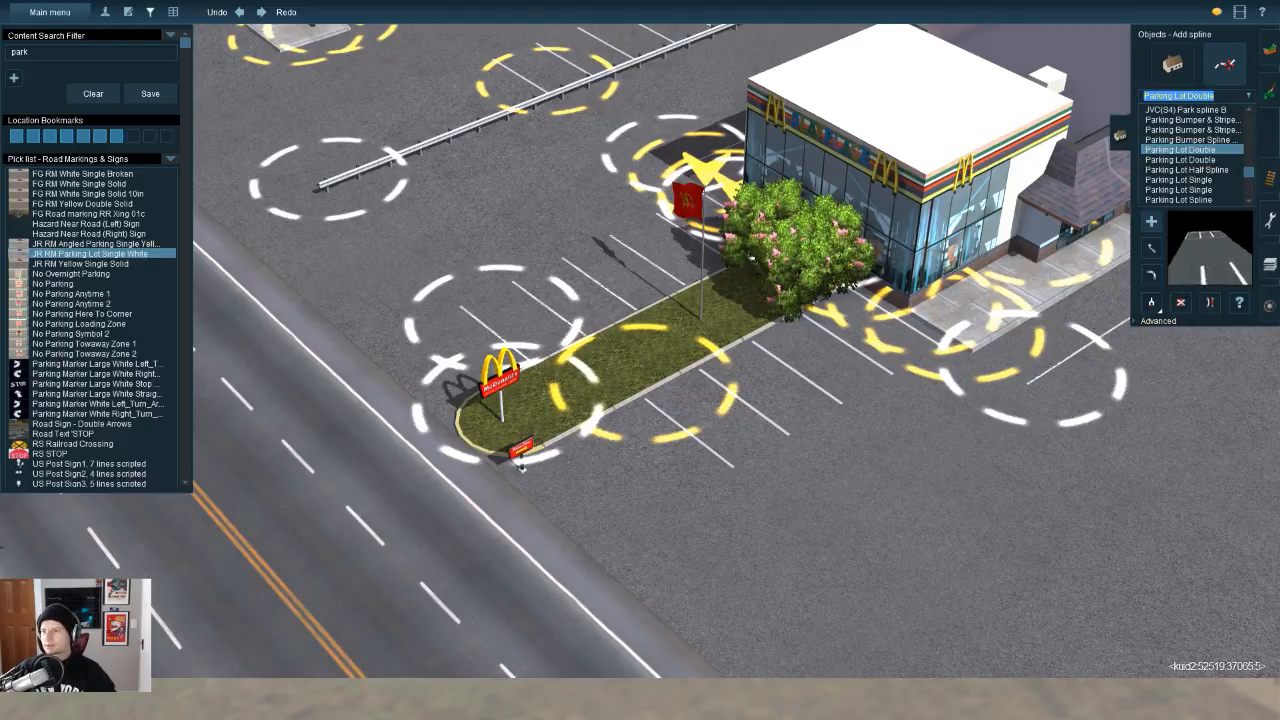
Step: Preview the splines from Parking Lot Double back through the Parking Bumper & Stripe entries to the JR RM Parking Lot Single ones
left_click(1188, 140)
key("Up")
key("Up")
key("Up")
key("Up")
key("Up")
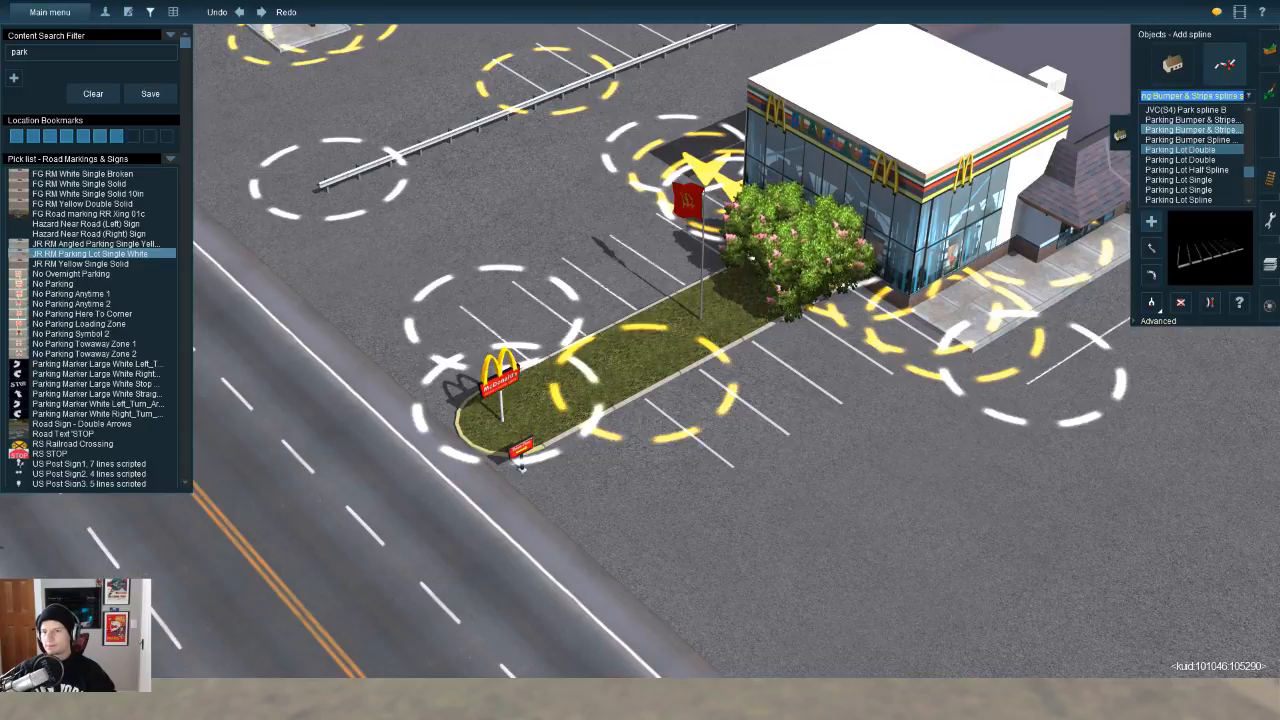
key("Up")
key("Up")
key("Up")
key("Up")
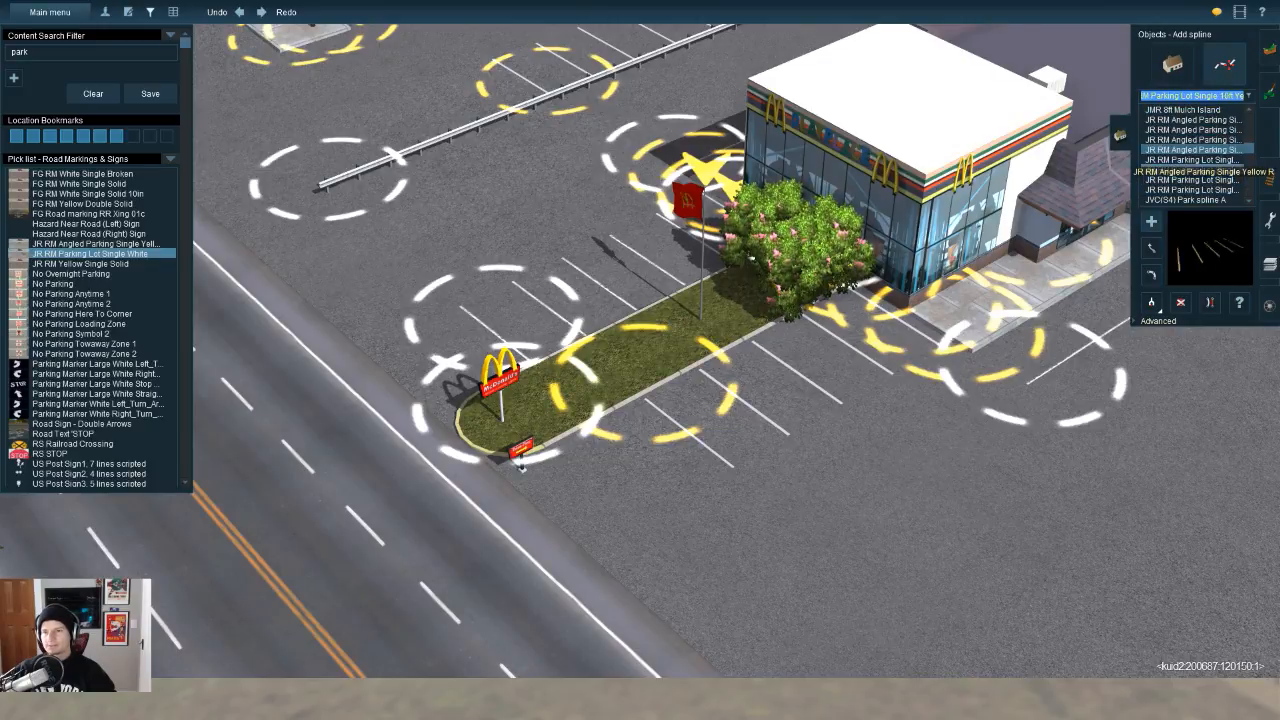
Step: Lay a trial JMR 8ft Mulch Island spline on the empty asphalt beside the McDonald's and inspect it up close
key("Up")
key("Up")
key("Up")
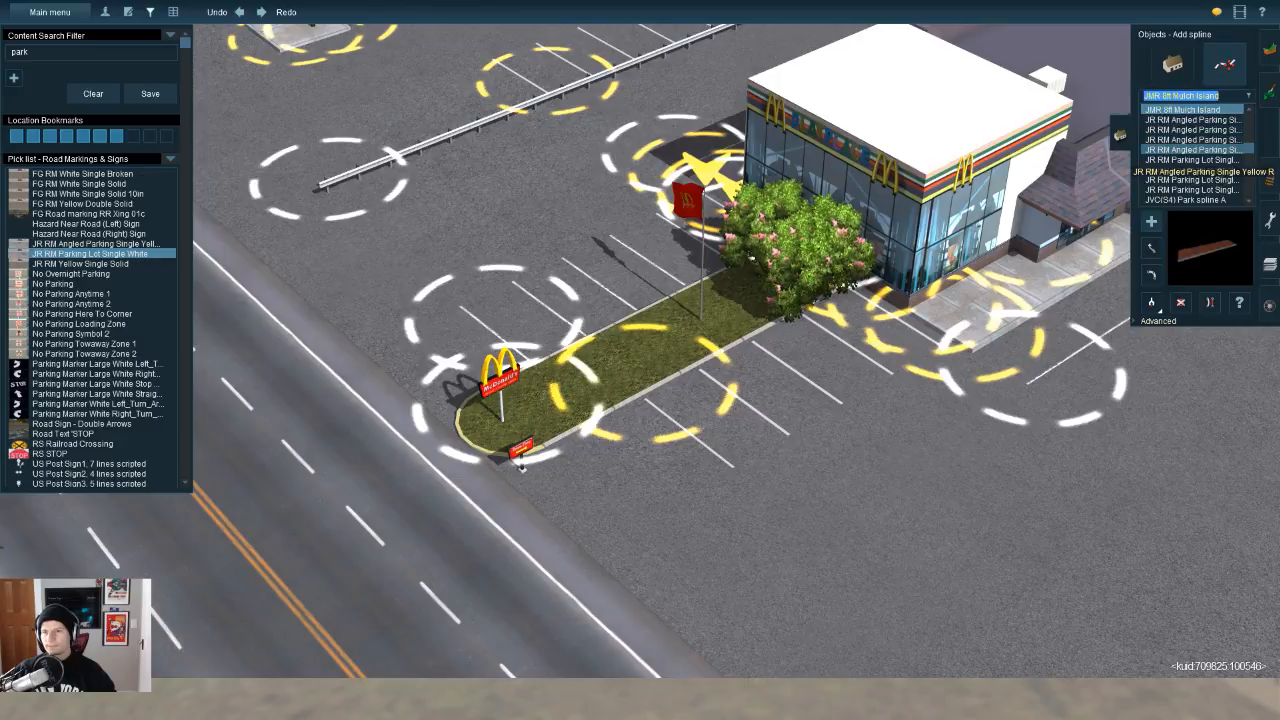
left_click_drag(1060, 456, 873, 618)
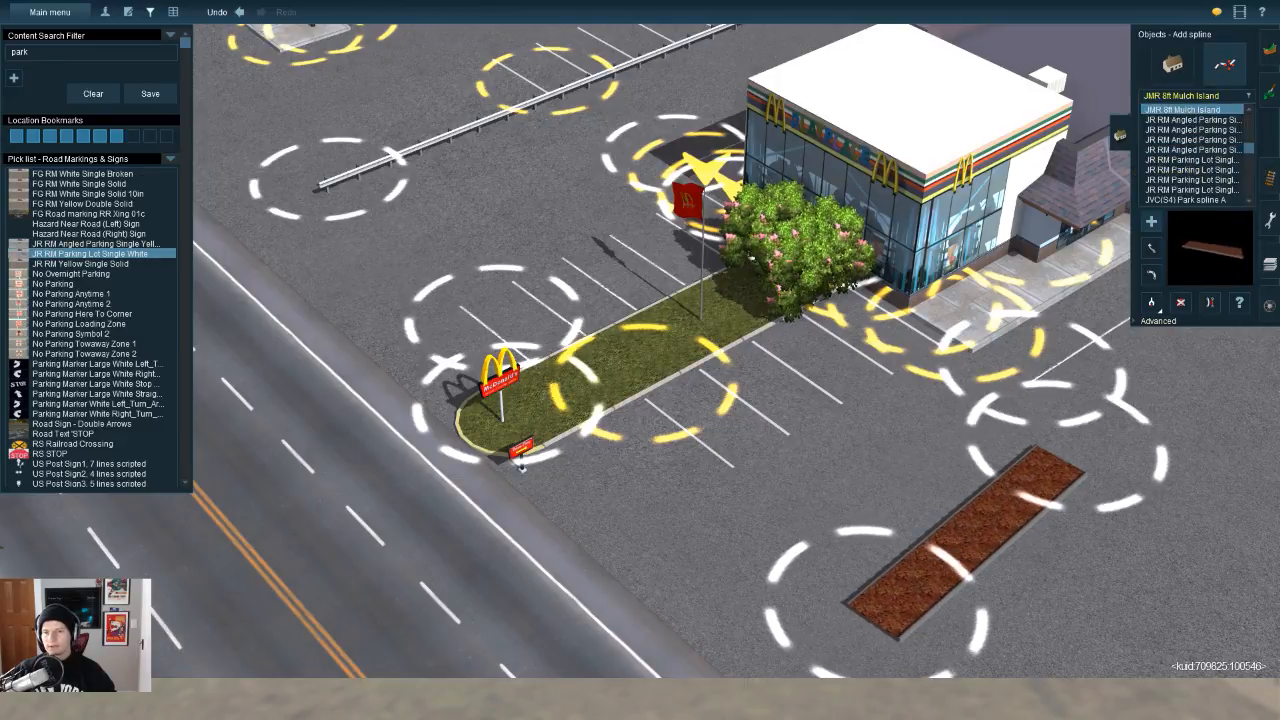
right_click_drag(873, 618, 1114, 636)
scroll(1080, 640, "up", 6)
scroll(1118, 648, "down", 4)
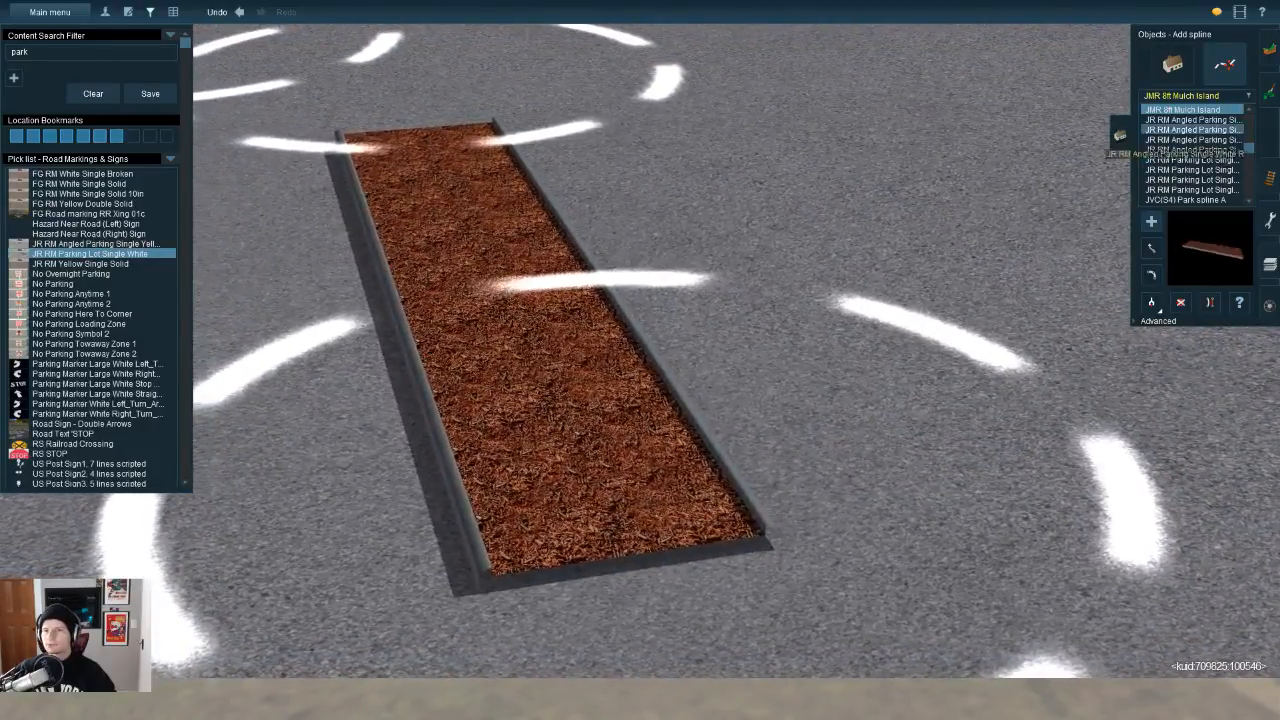
Step: Preview the early "park" splines from DS Road 01 On Road Parking back to Asphalt Parking Lot Lite
type("g")
key("Up")
key("Up")
key("Up")
key("Up")
key("Up")
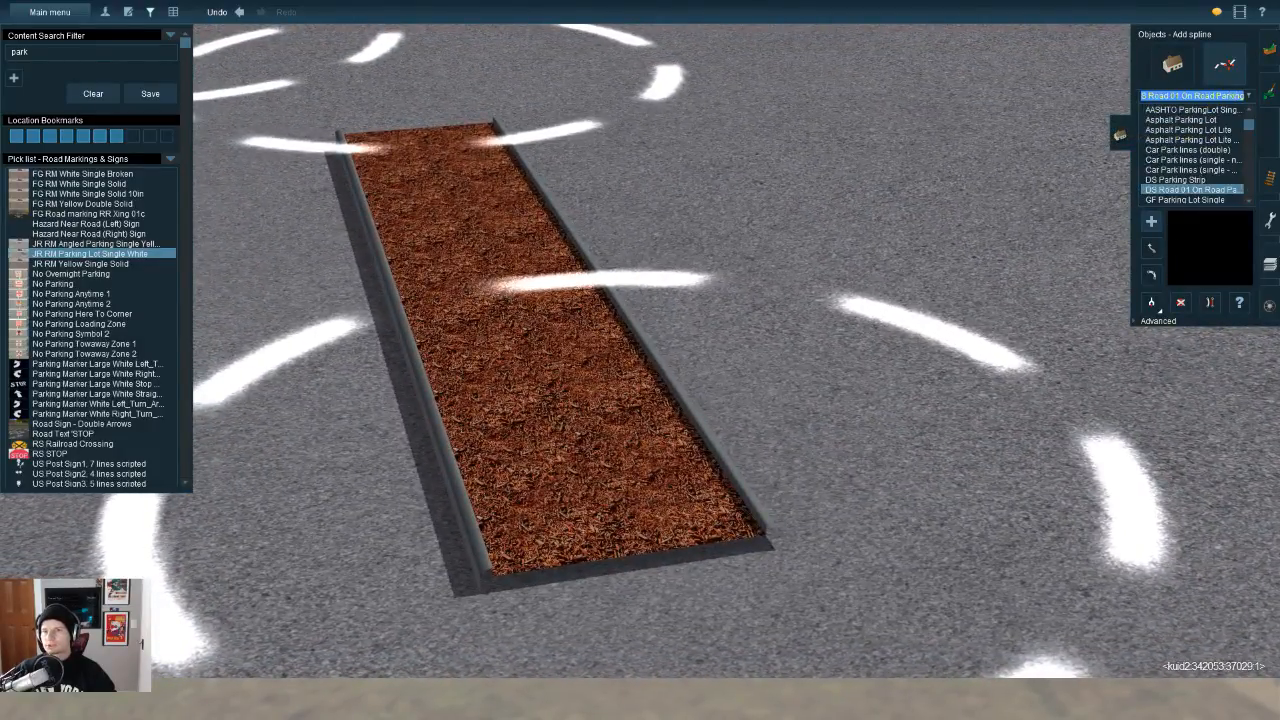
key("Up")
key("Up")
key("Up")
key("Up")
key("Up")
key("Up")
key("Up")
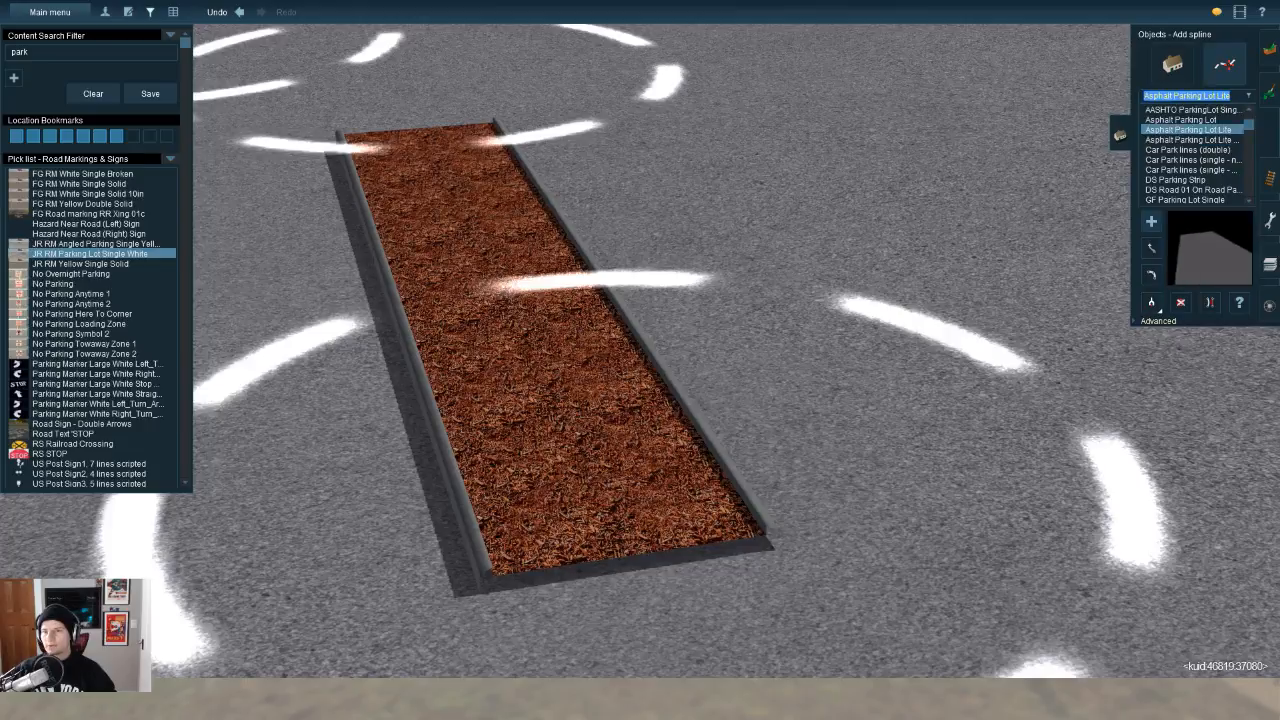
Step: Preview the last "park" splines from Treadway Parking Lot Double back to Parking Square 3bay
key("t")
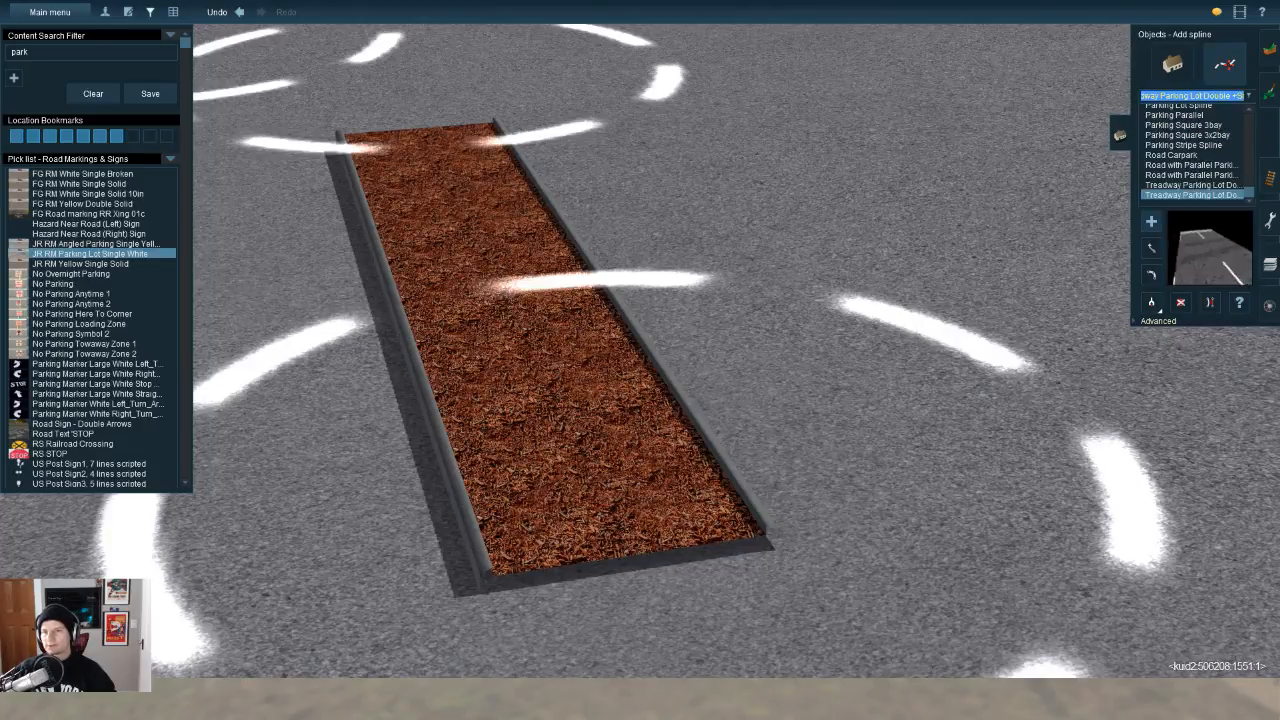
key("Up")
key("Up")
key("Up")
key("Up")
key("Up")
key("Up")
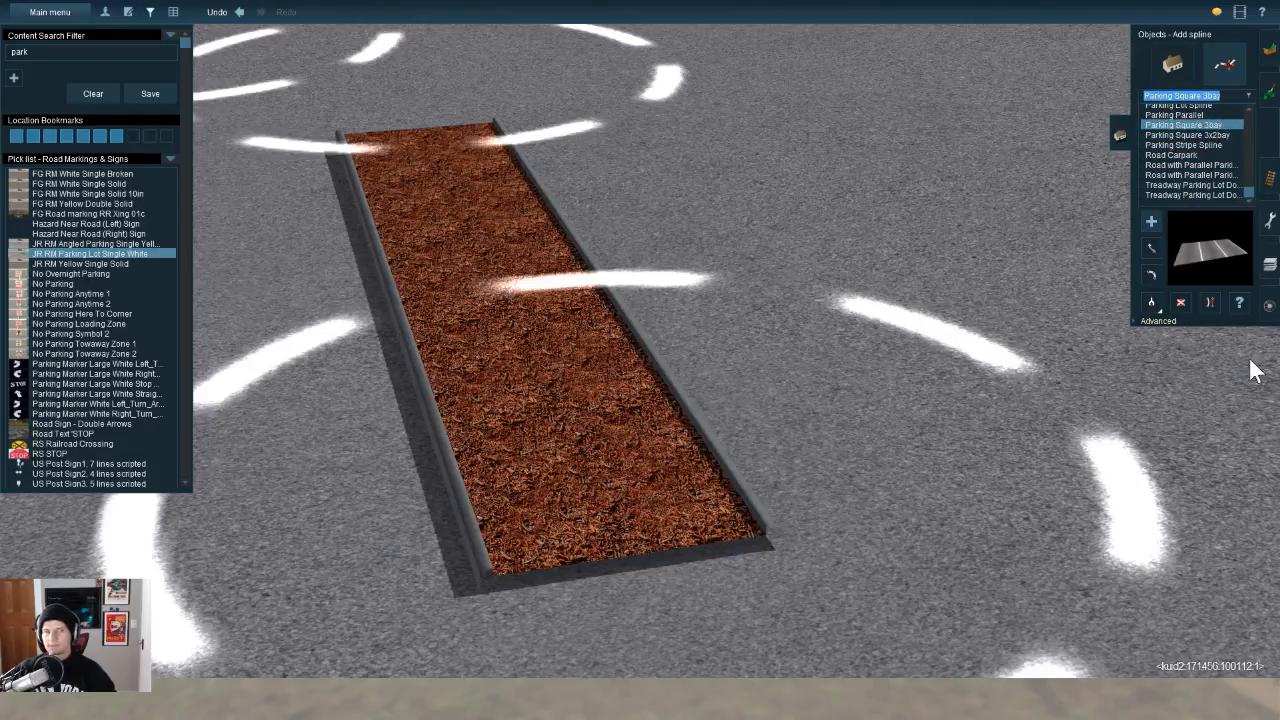
Step: Filter the splines by "jmr" and preview the entries from JMR Urban Overpass back to JMR Beam Bridge snow
left_click(107, 96)
type("jmr")
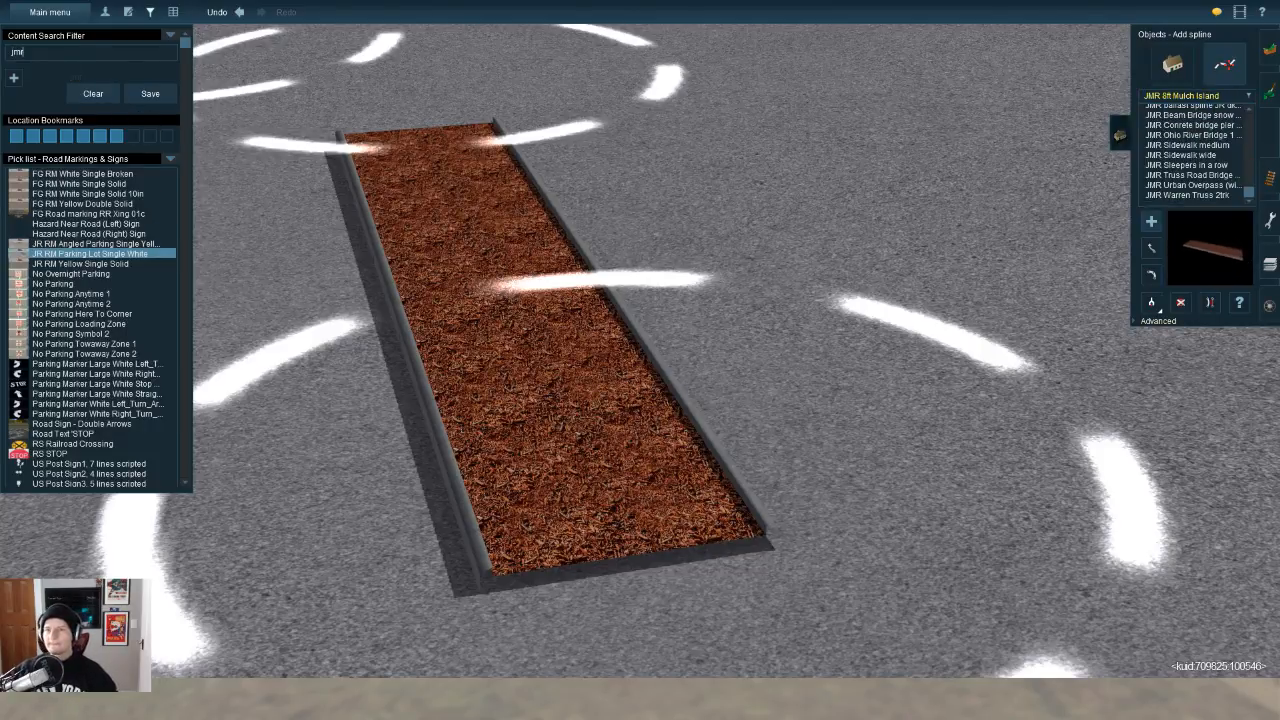
key("Up")
key("Up")
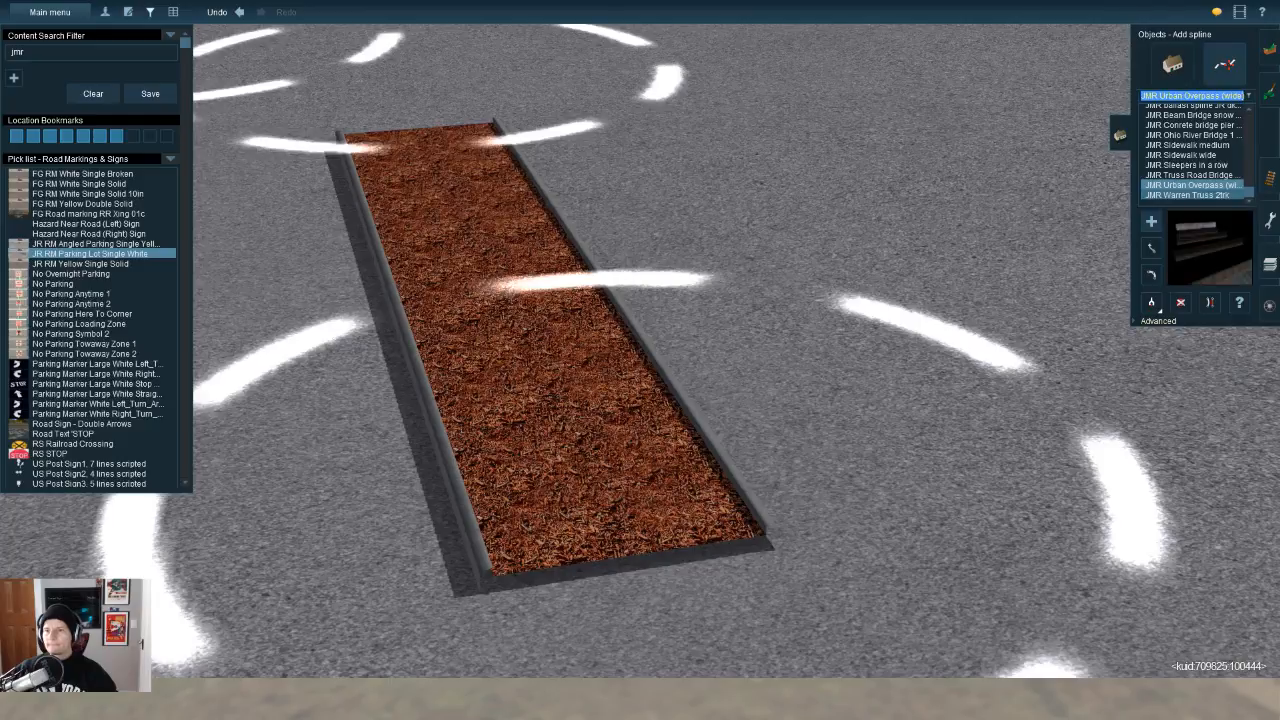
key("Up")
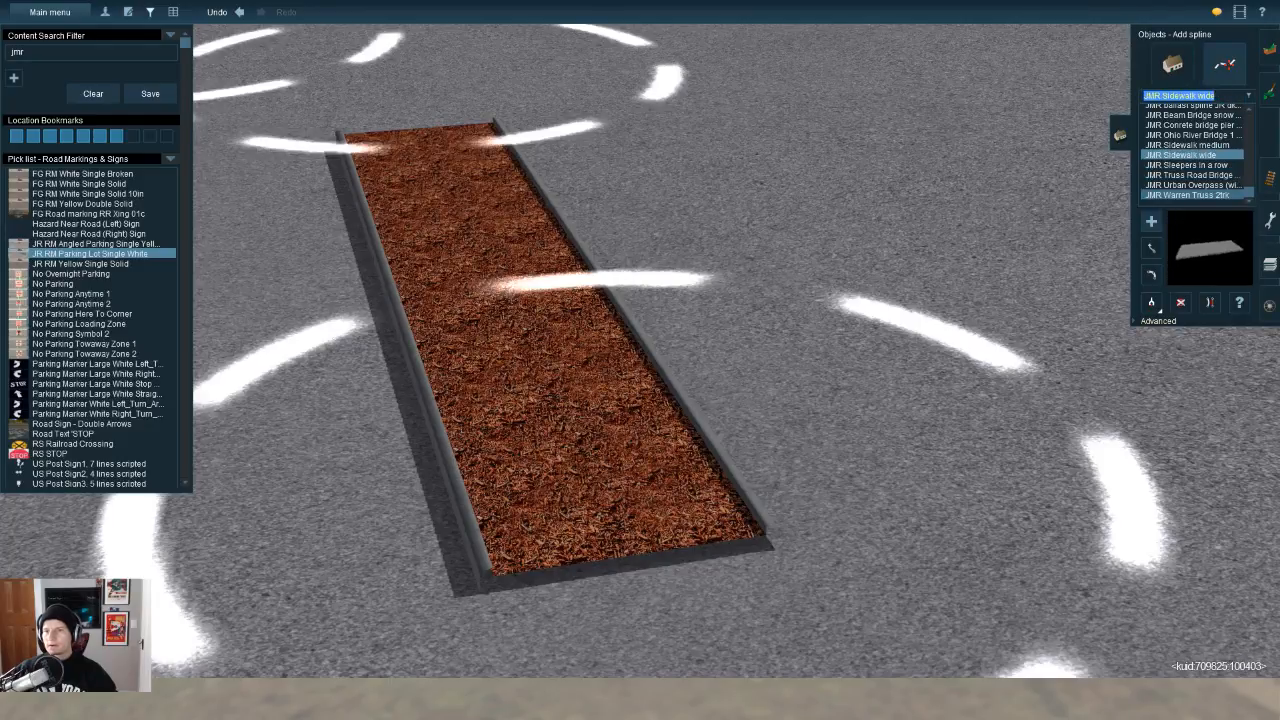
key("Up")
key("Up")
key("Up")
key("Up")
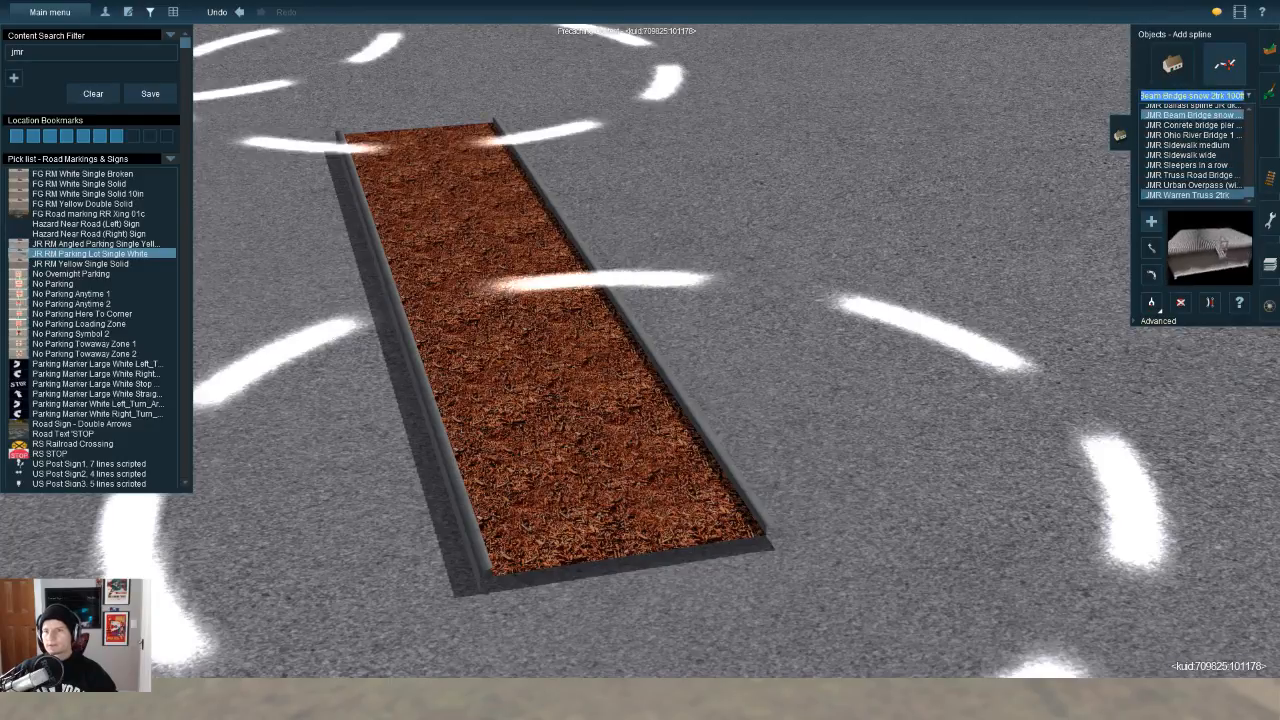
Step: Recheck the JMR spline previews forward to JMR Urban Overpass and back to JMR 8ft Mulch Island
key("Down")
key("Down")
key("Down")
key("Down")
key("Down")
key("Down")
key("Down")
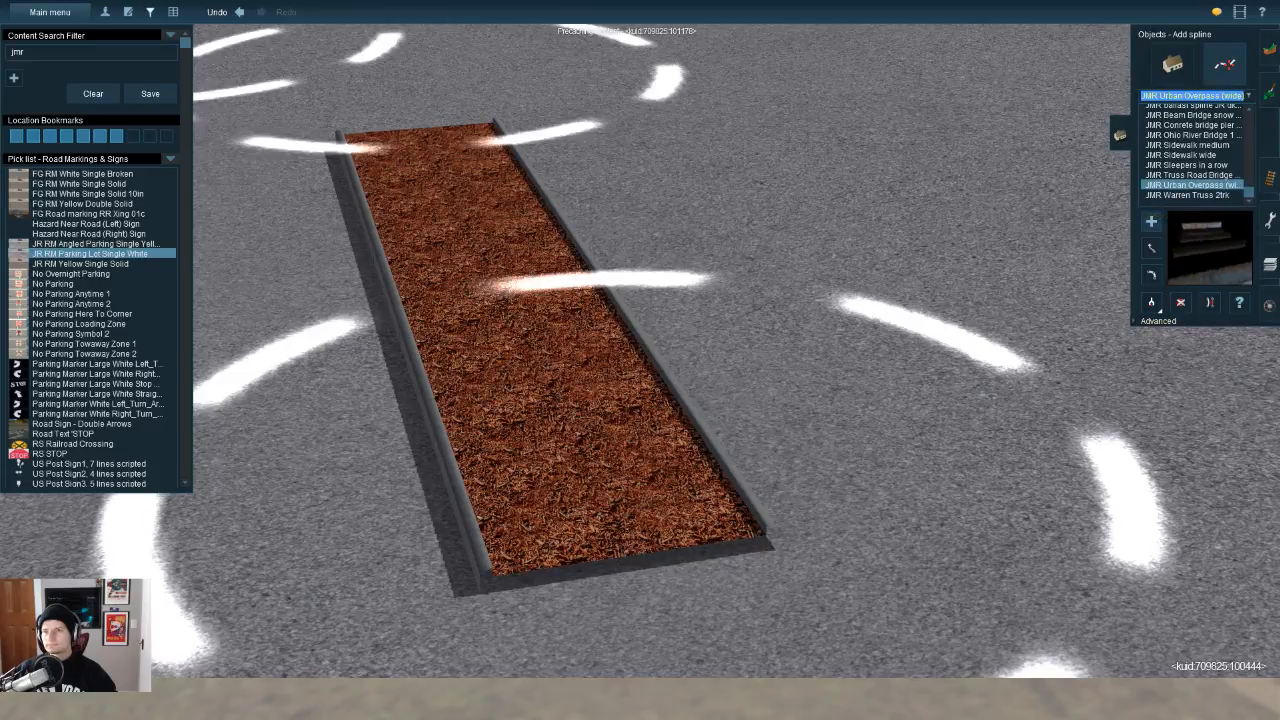
key("Up")
key("Up")
key("Up")
key("Up")
key("Up")
key("Up")
key("Up")
key("Up")
key("Up")
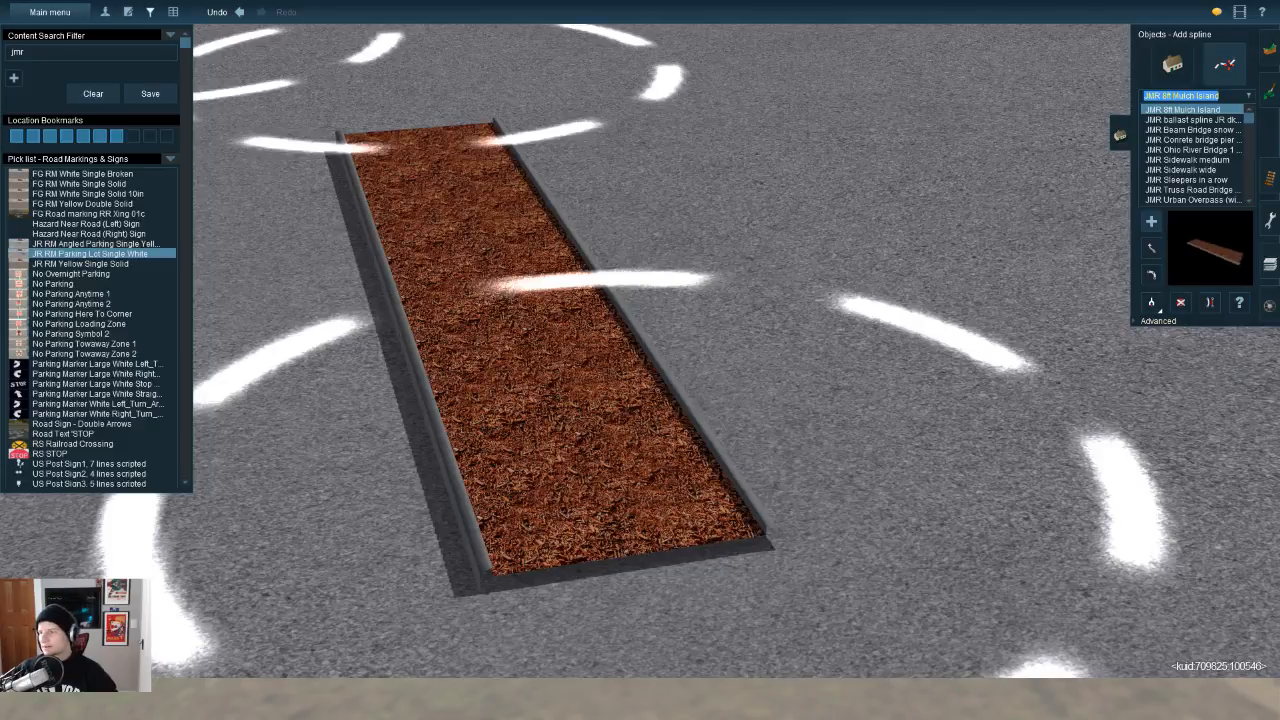
Step: Delete the trial mulch island spline from the parking lot
scroll(640, 360, "down", 6)
key("Up")
right_click(860, 260)
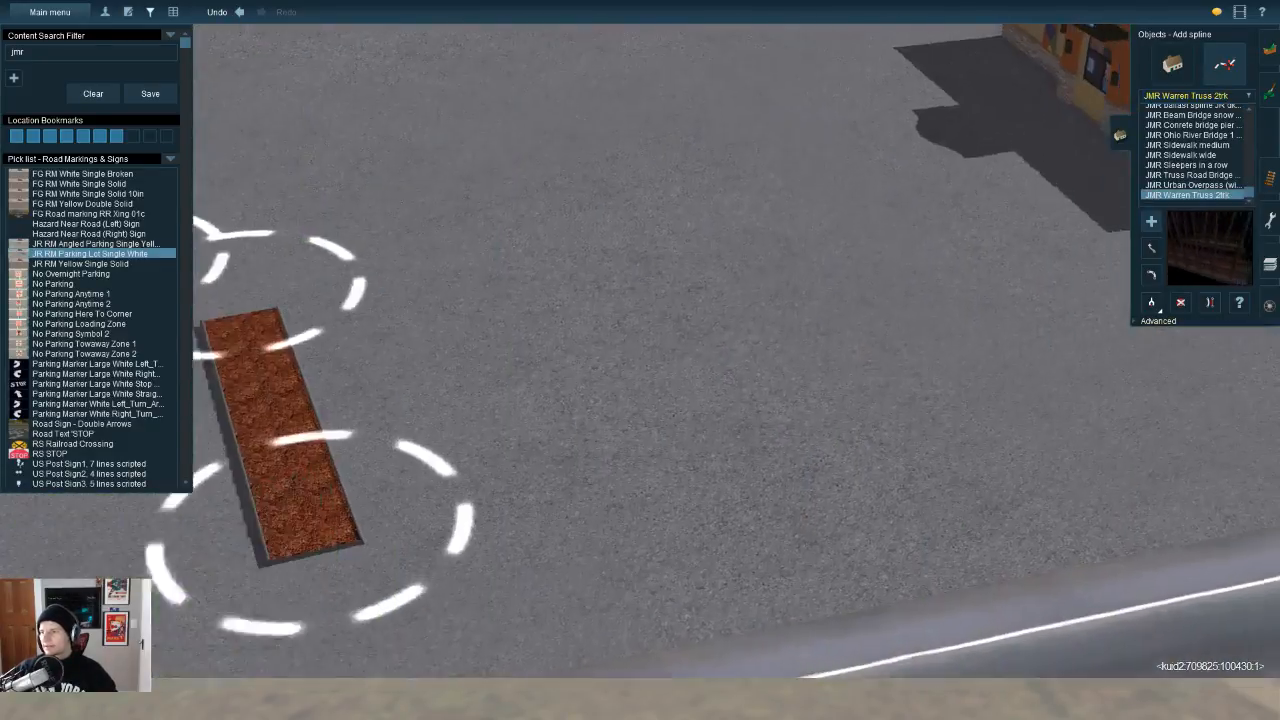
key("Left")
right_click(440, 420)
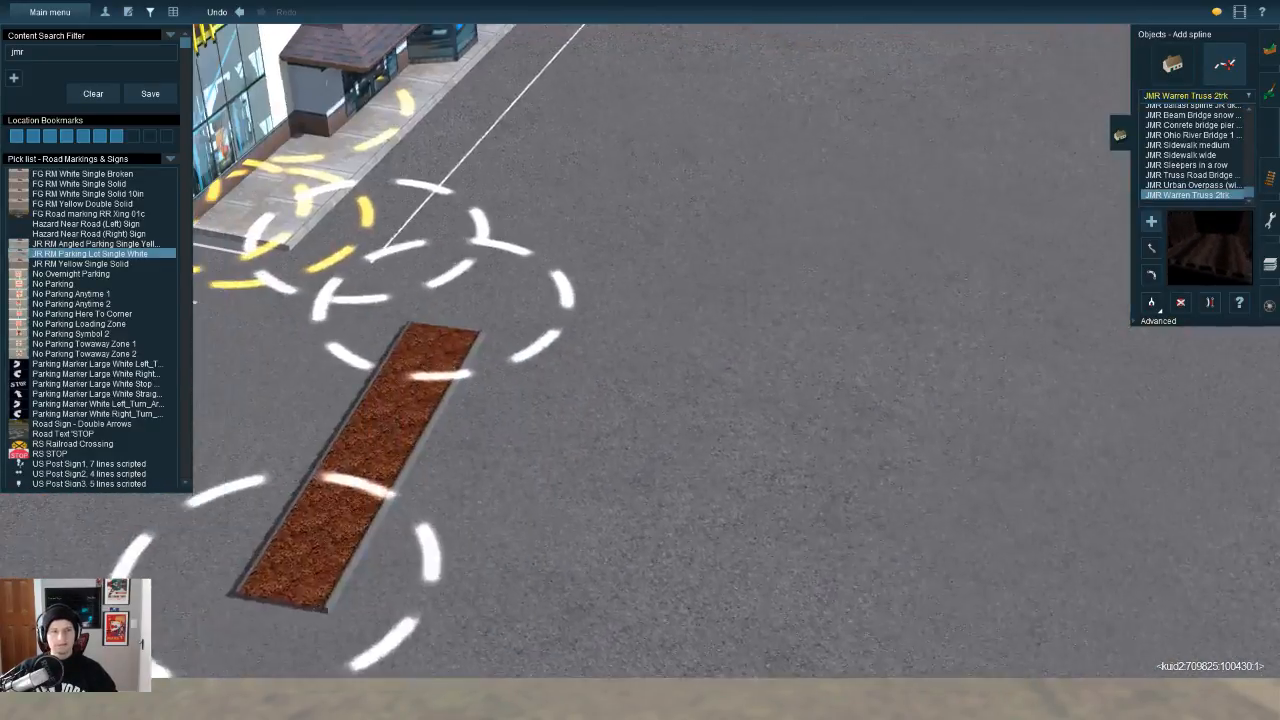
key("d")
left_click(640, 480)
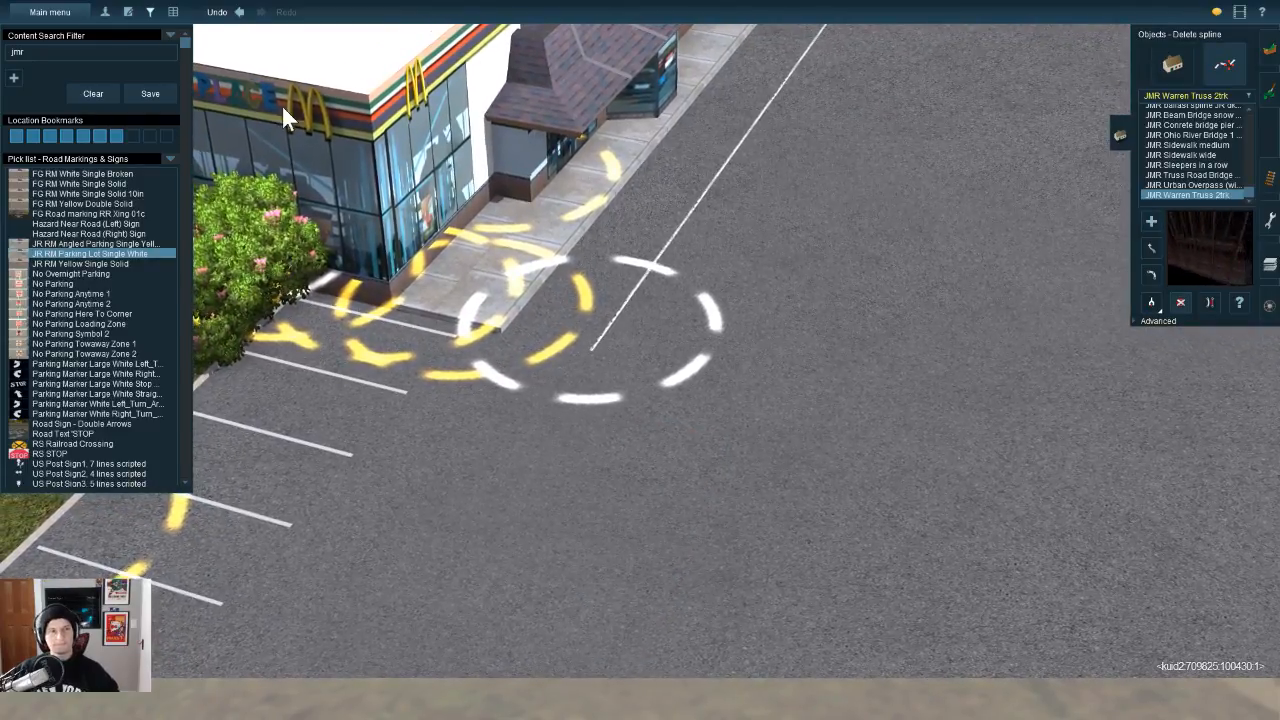
Step: Search the content for "island" and look through the matching objects, including the JMR 8ft Mulch Island pieces
key("ctrl+f")
type("islan")
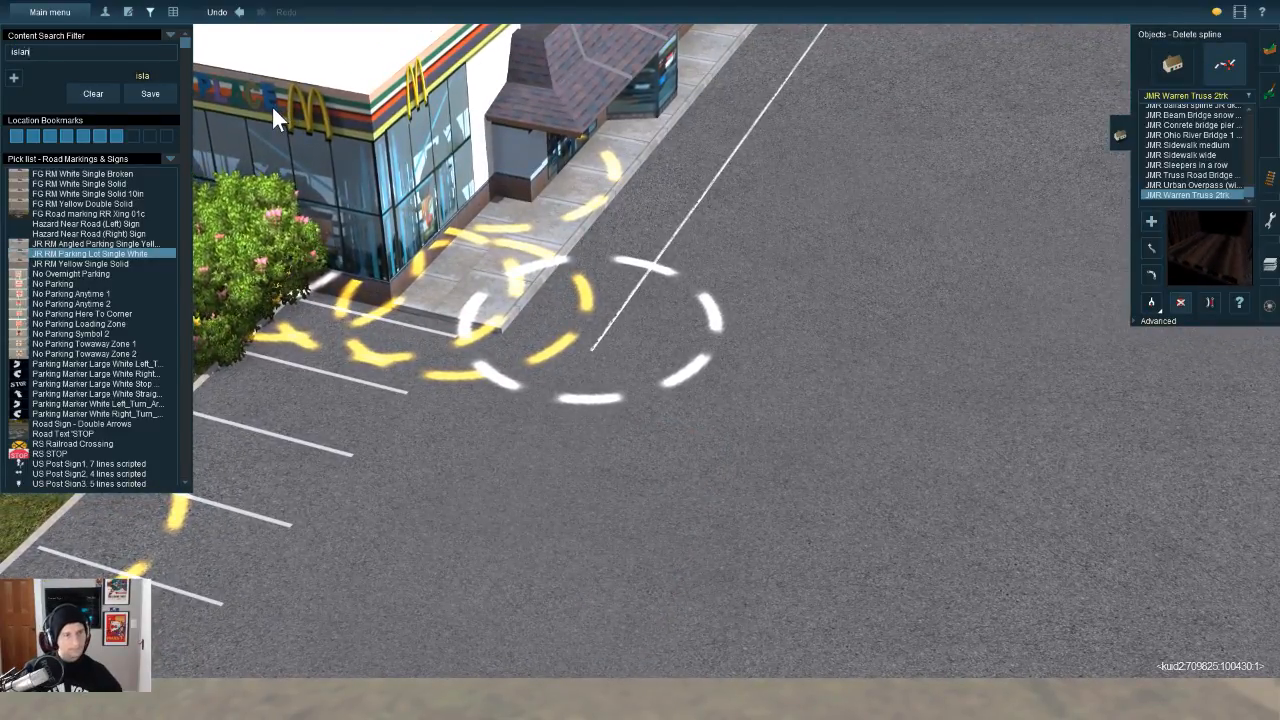
type("d")
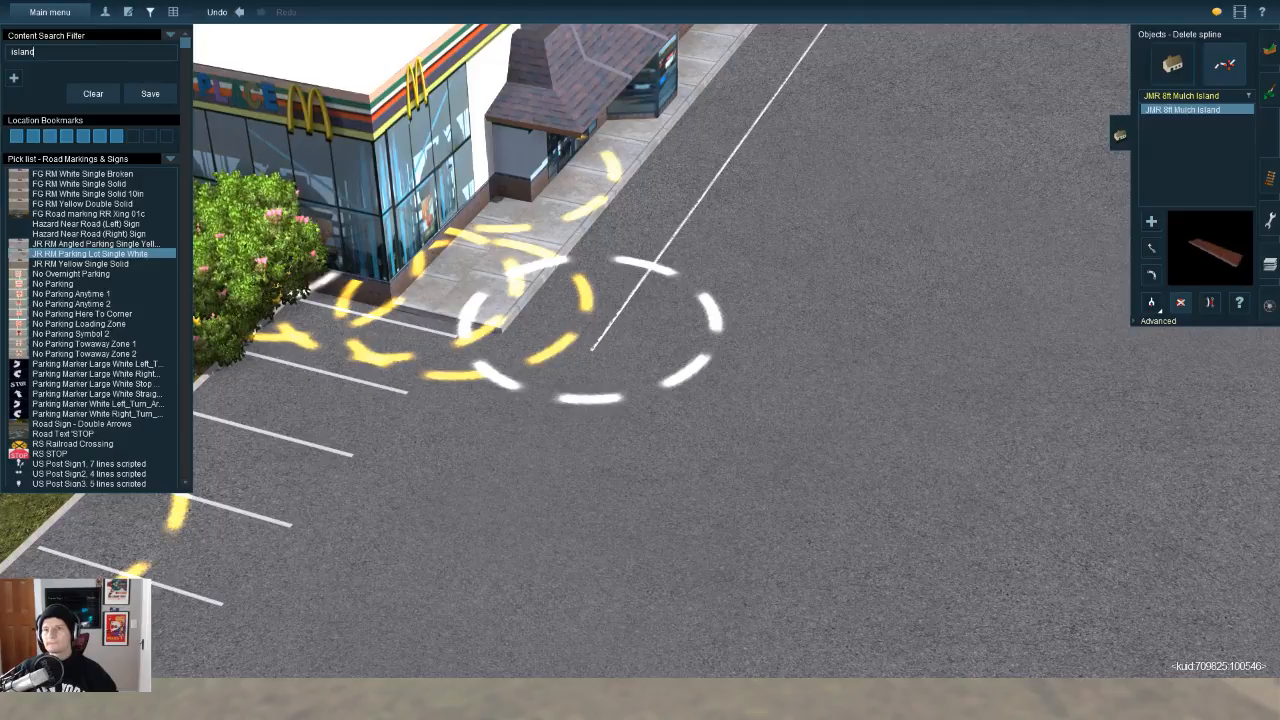
left_click(1173, 65)
scroll(1190, 160, "down", 1)
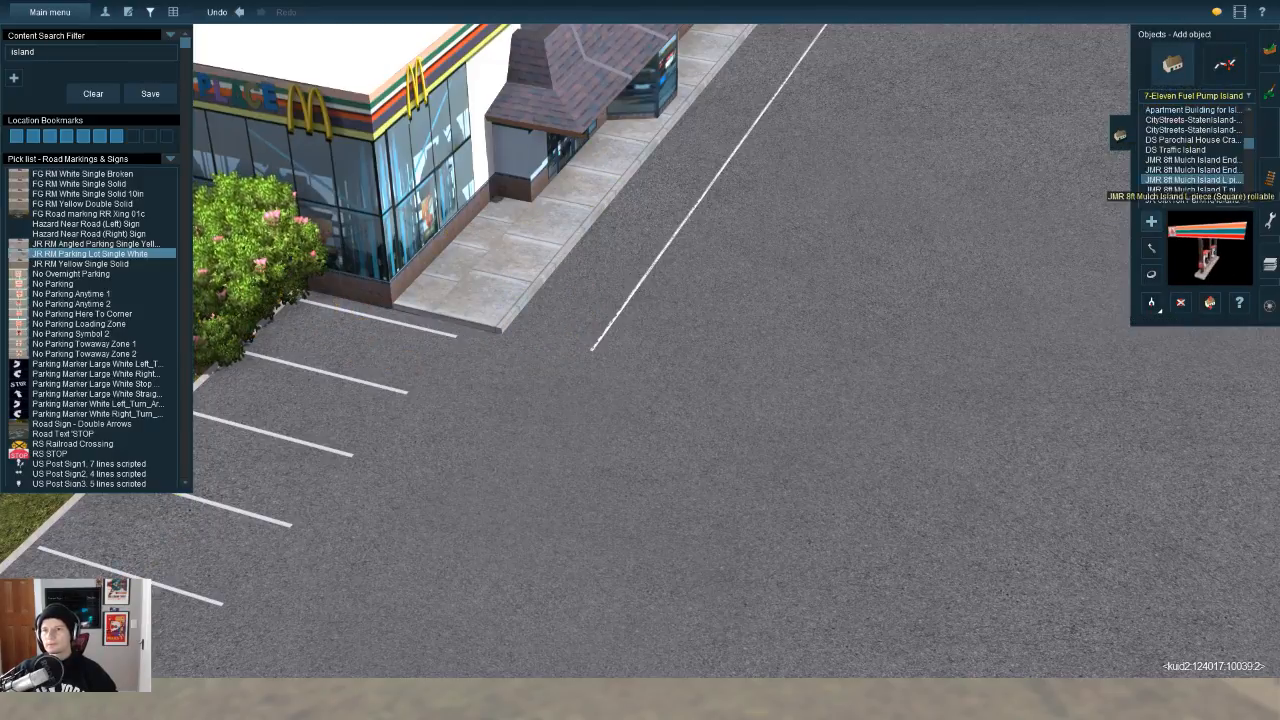
scroll(1192, 171, "down", 1)
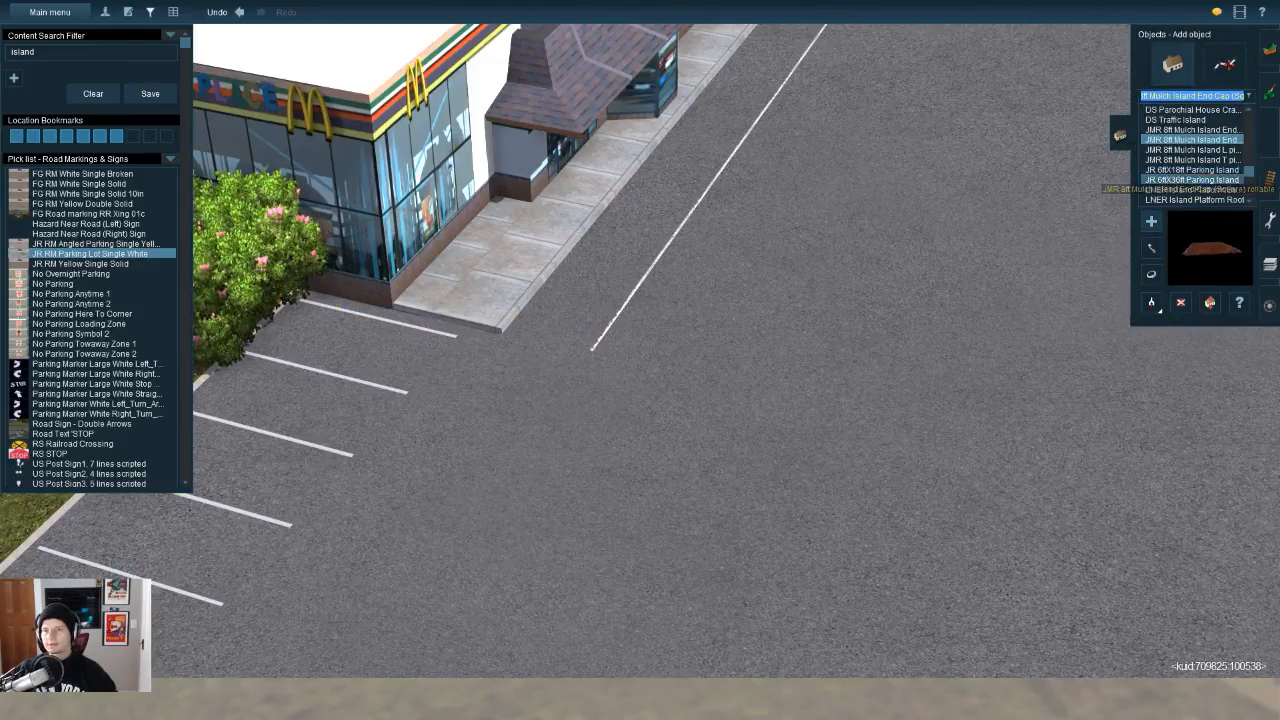
Step: Place a trial JR 6ftX36ft Parking Island and a JR 6ftX18ft Parking Island on the empty asphalt for comparison with the existing median
left_click(1192, 180)
left_click(897, 438)
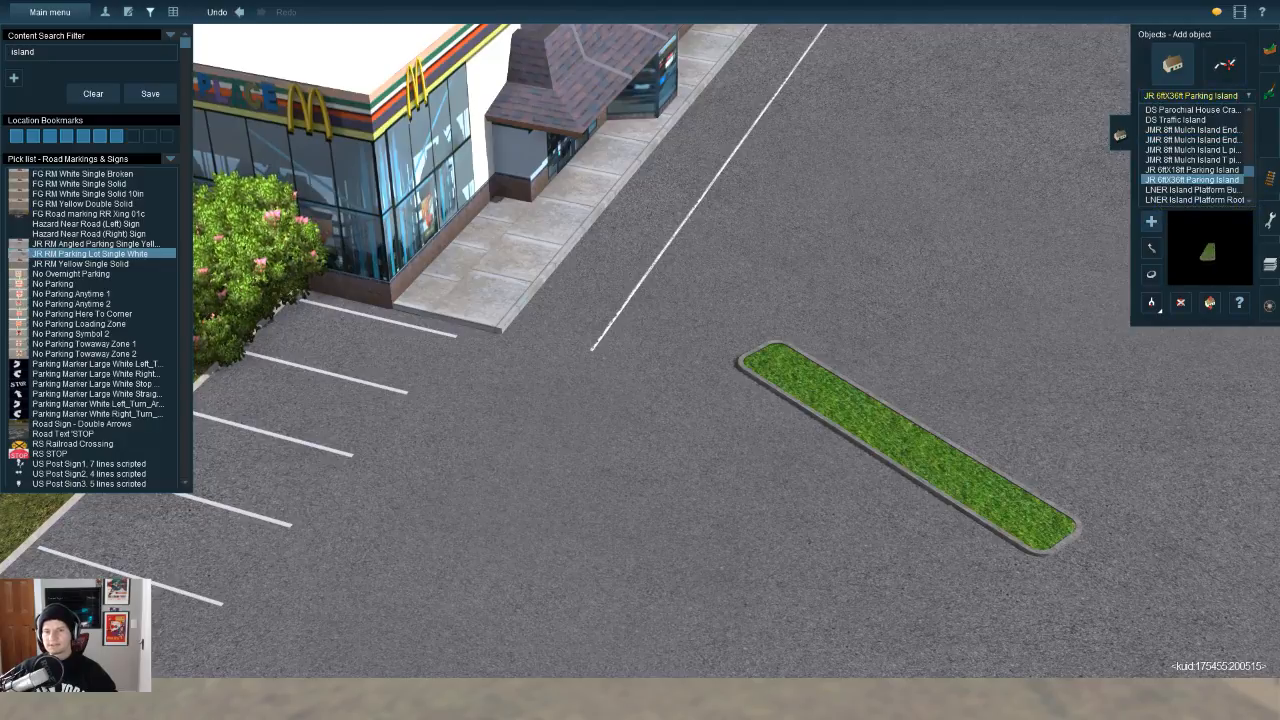
left_click(1192, 170)
left_click(988, 316)
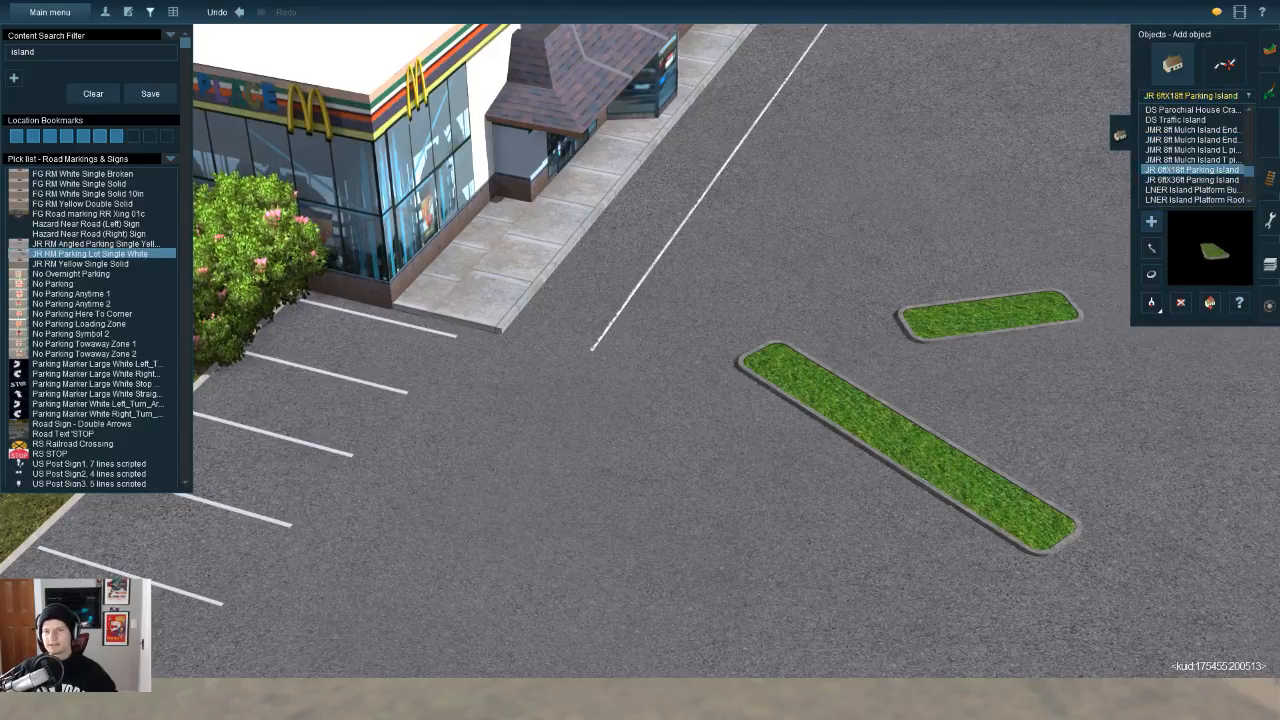
key("Left")
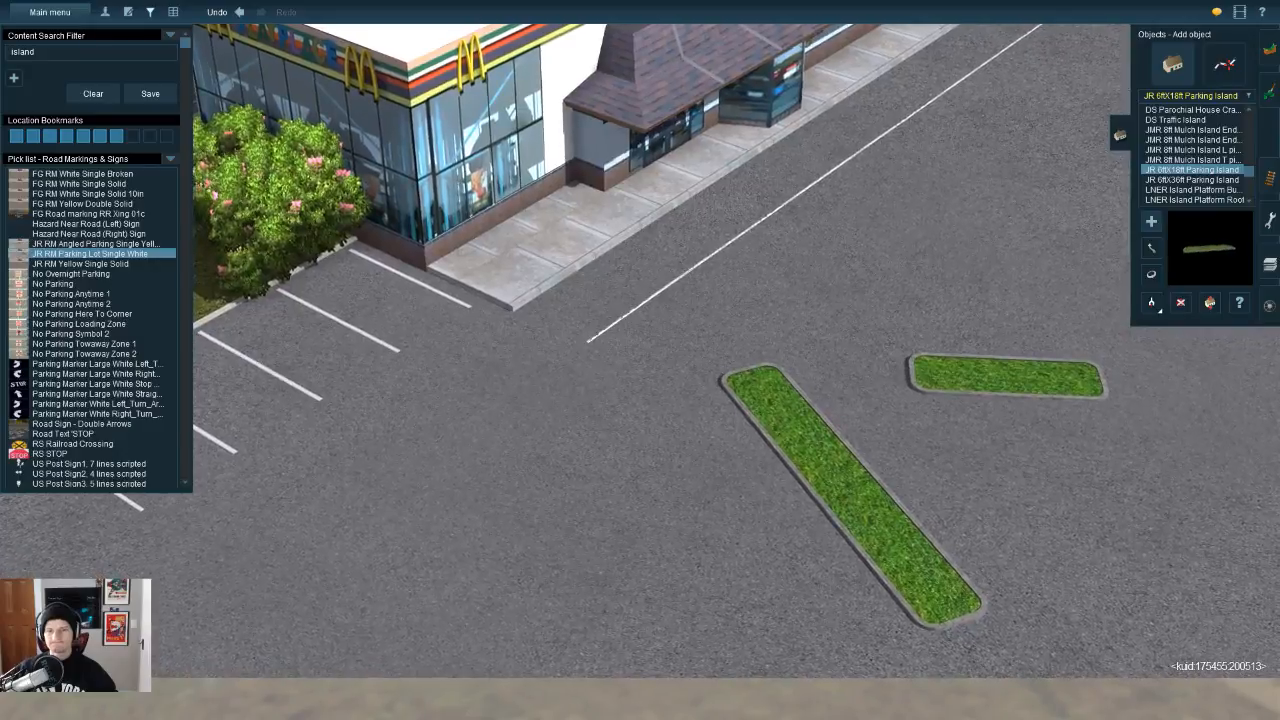
key("Down")
key("Left")
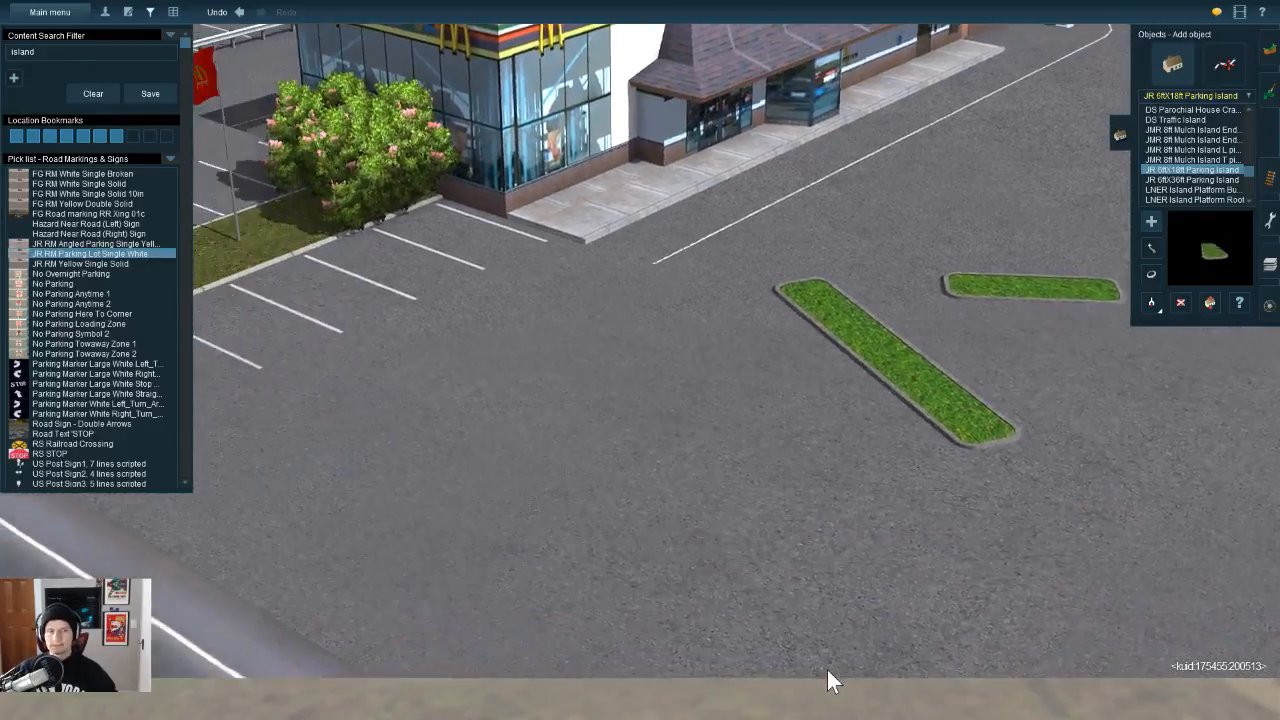
key("Left")
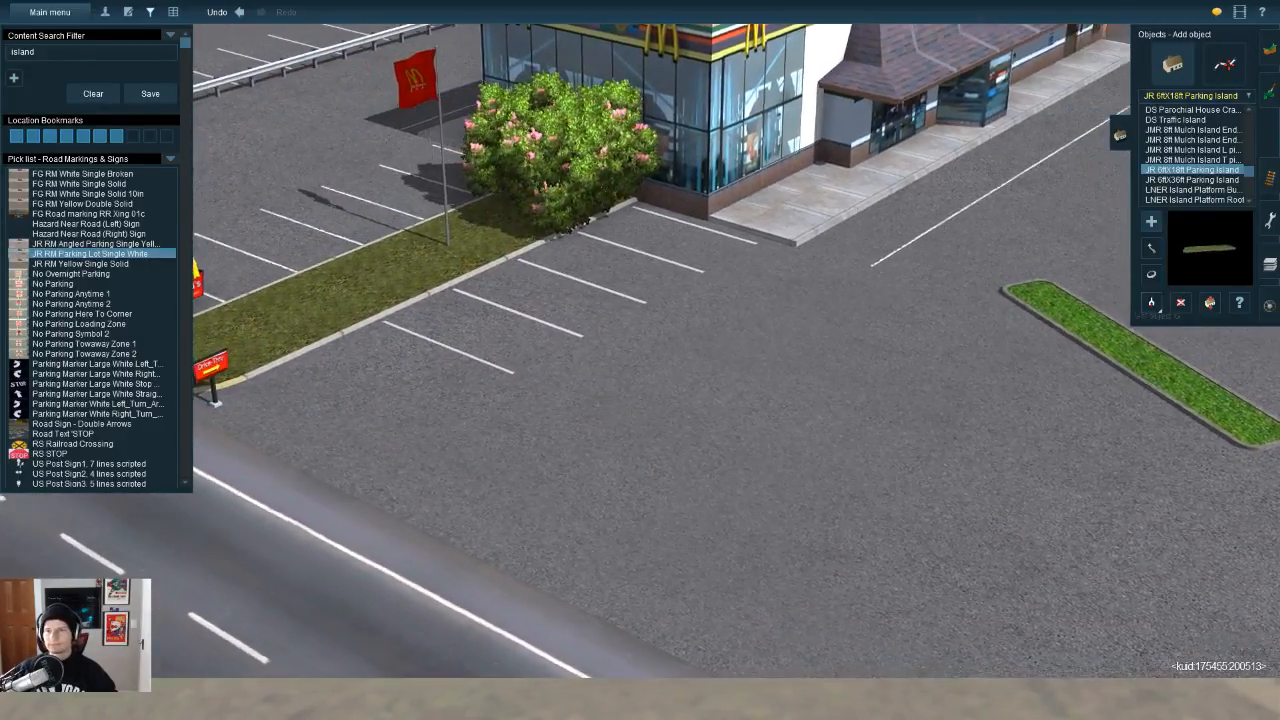
Step: Delete the two trial grass parking islands from the lot
key("d")
left_click(1110, 350)
key("Right")
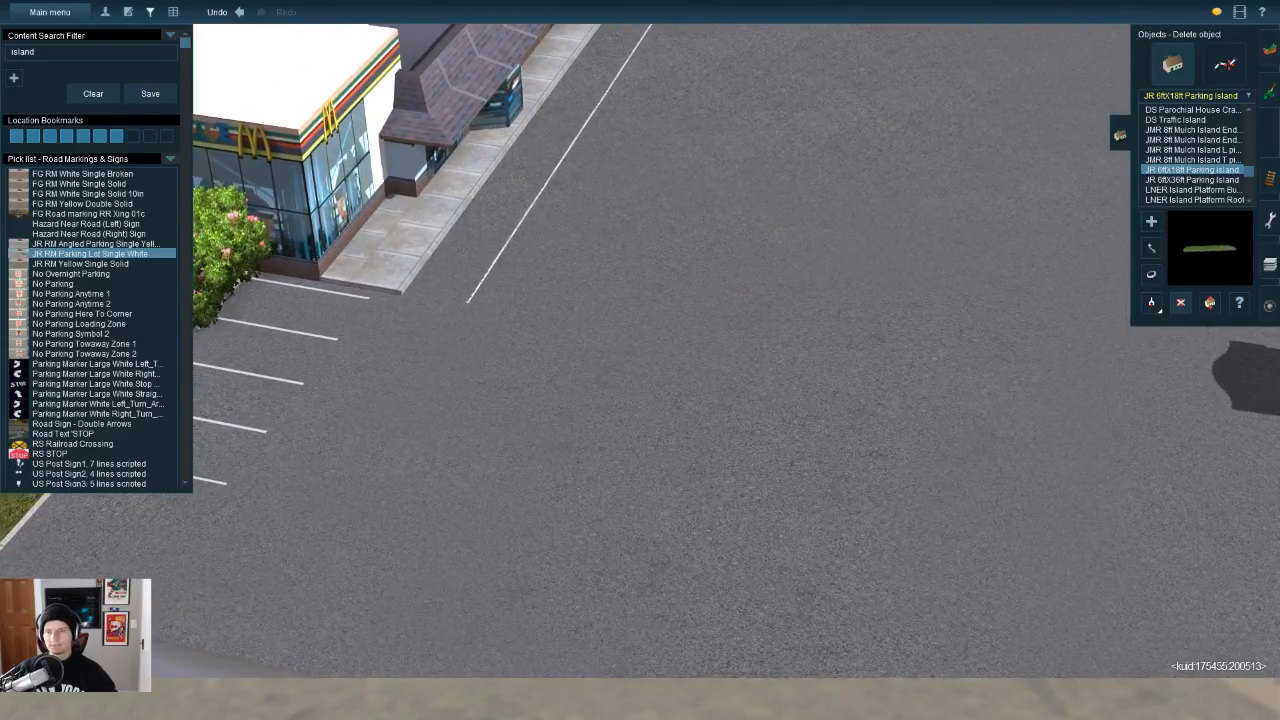
Step: Clear the content filter and lay an Epcot Station road median spline, sampled from the sign's median, across the open lot to its rear edge
left_click(93, 93)
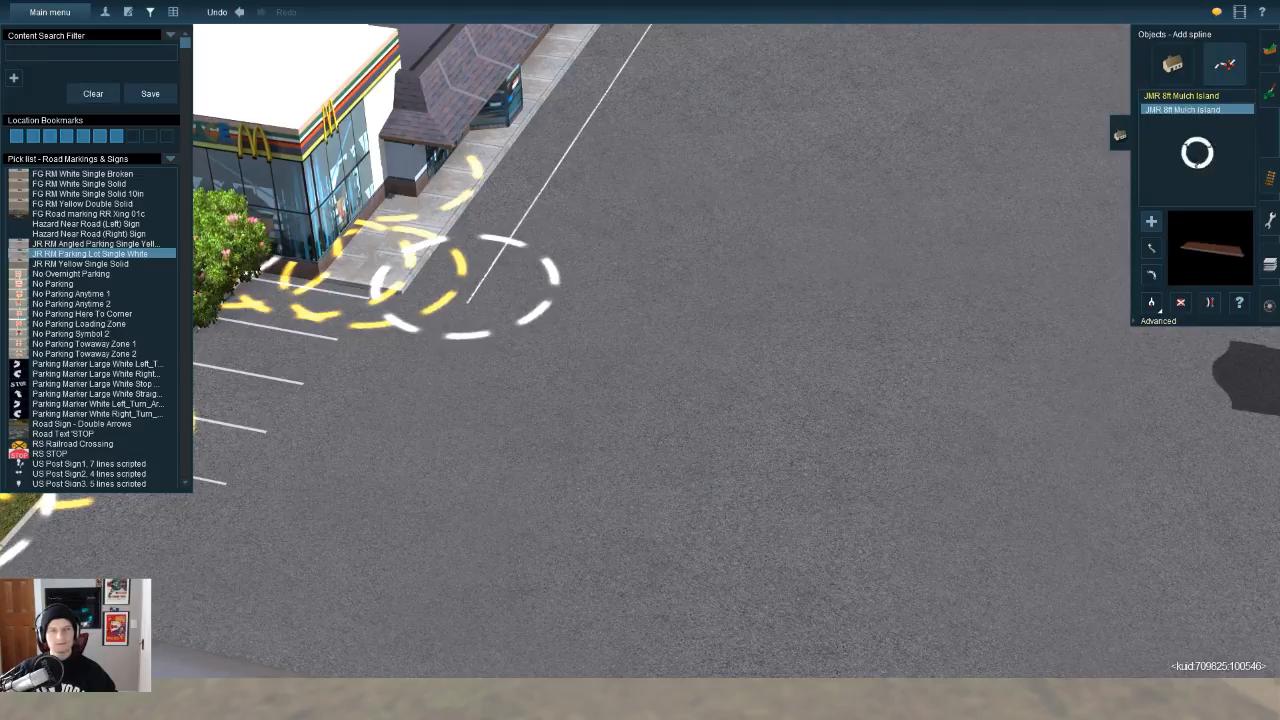
right_click(245, 375)
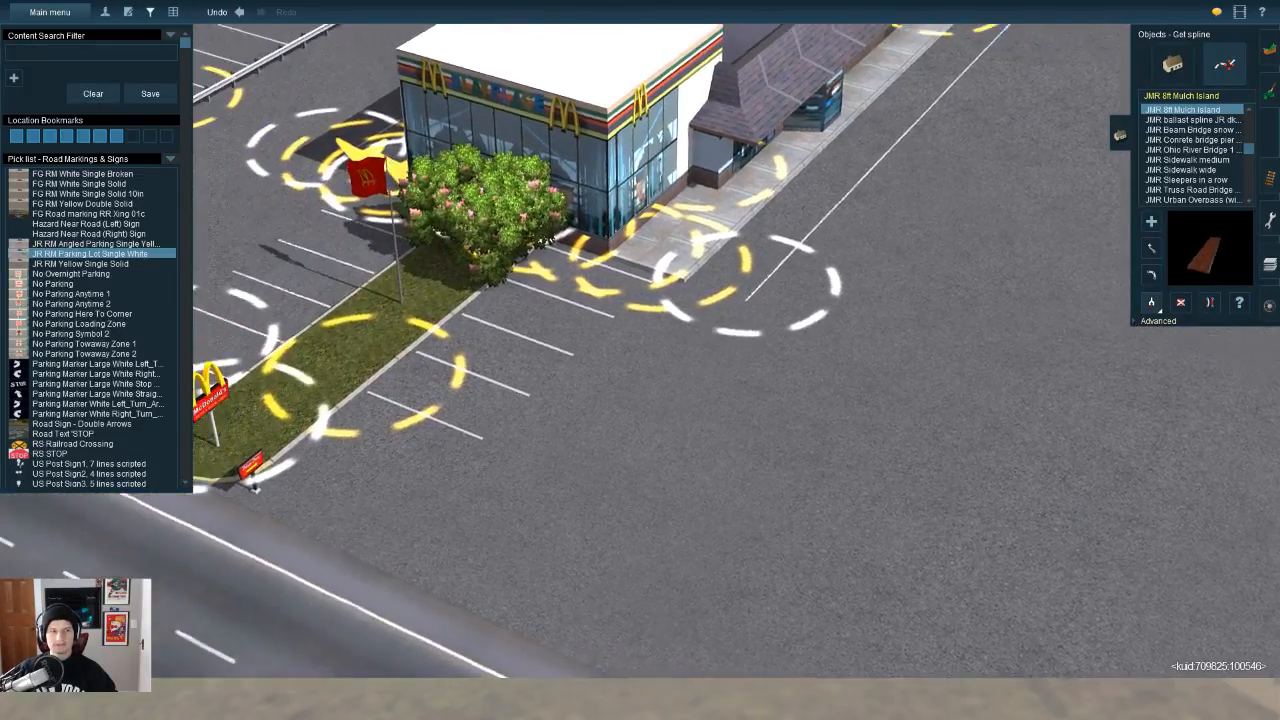
left_click(375, 370)
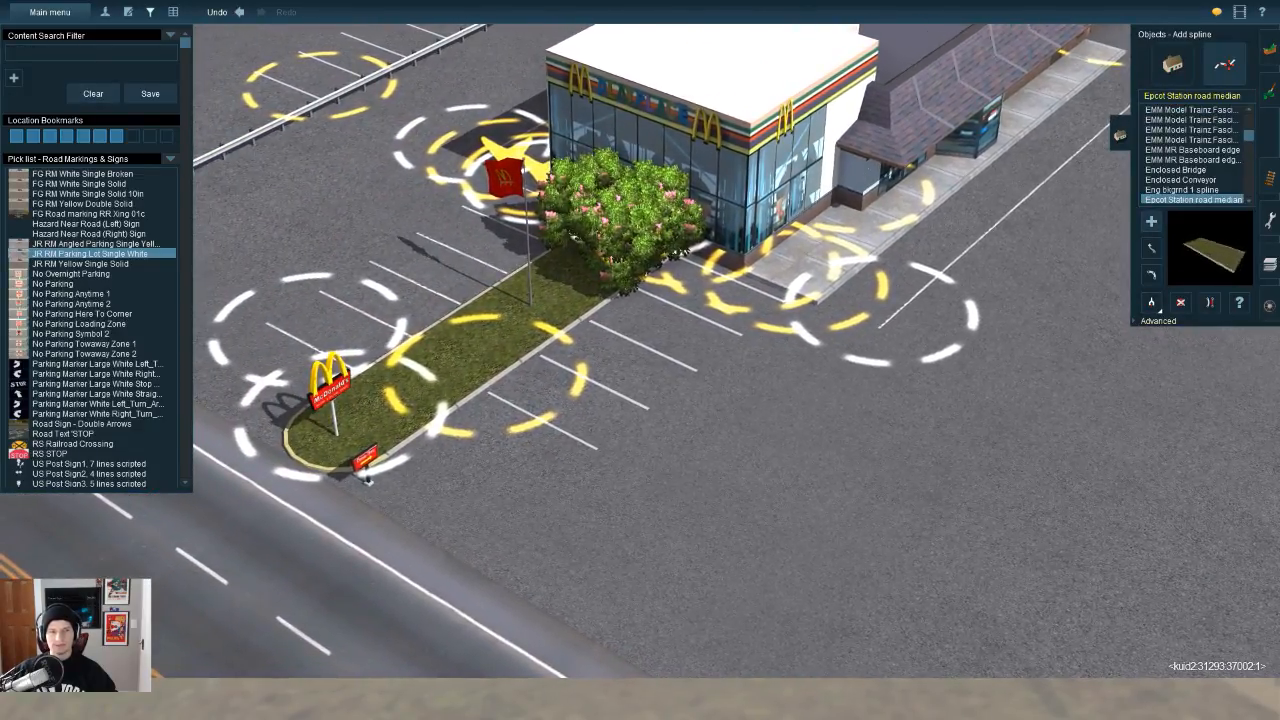
right_click(960, 490)
left_click(796, 516)
right_click(1020, 229)
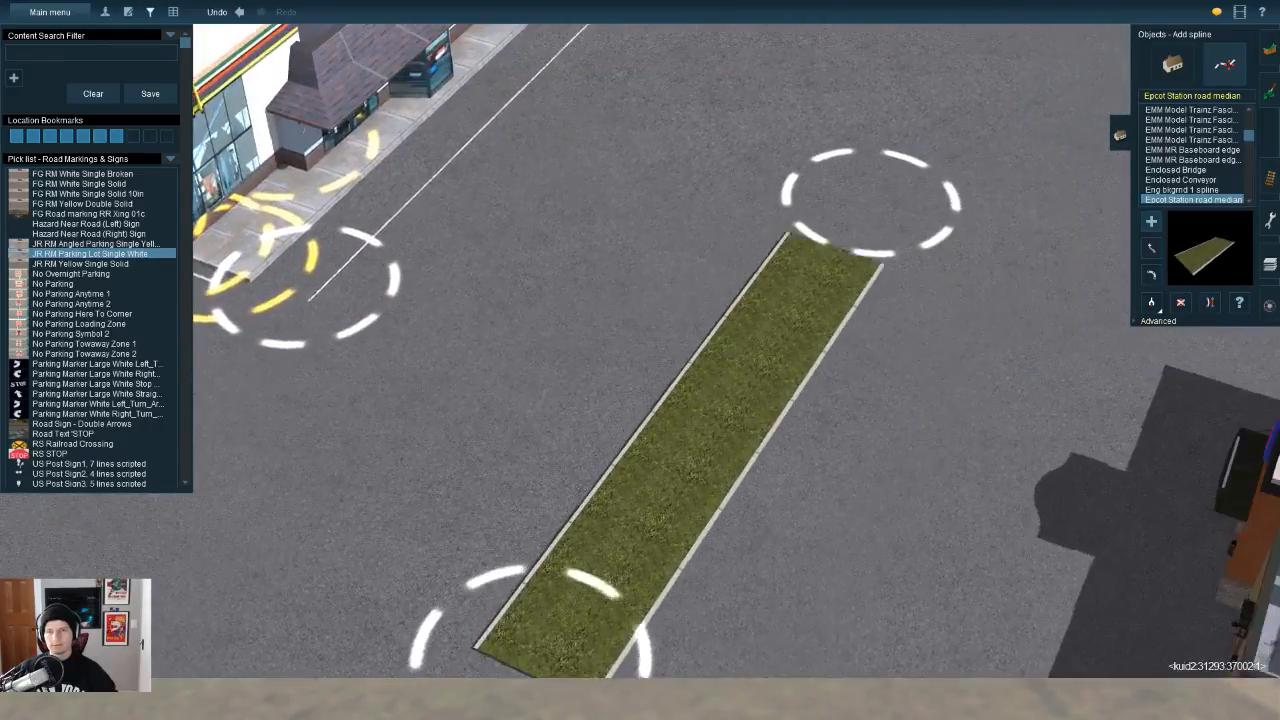
key("Left")
left_click(617, 105)
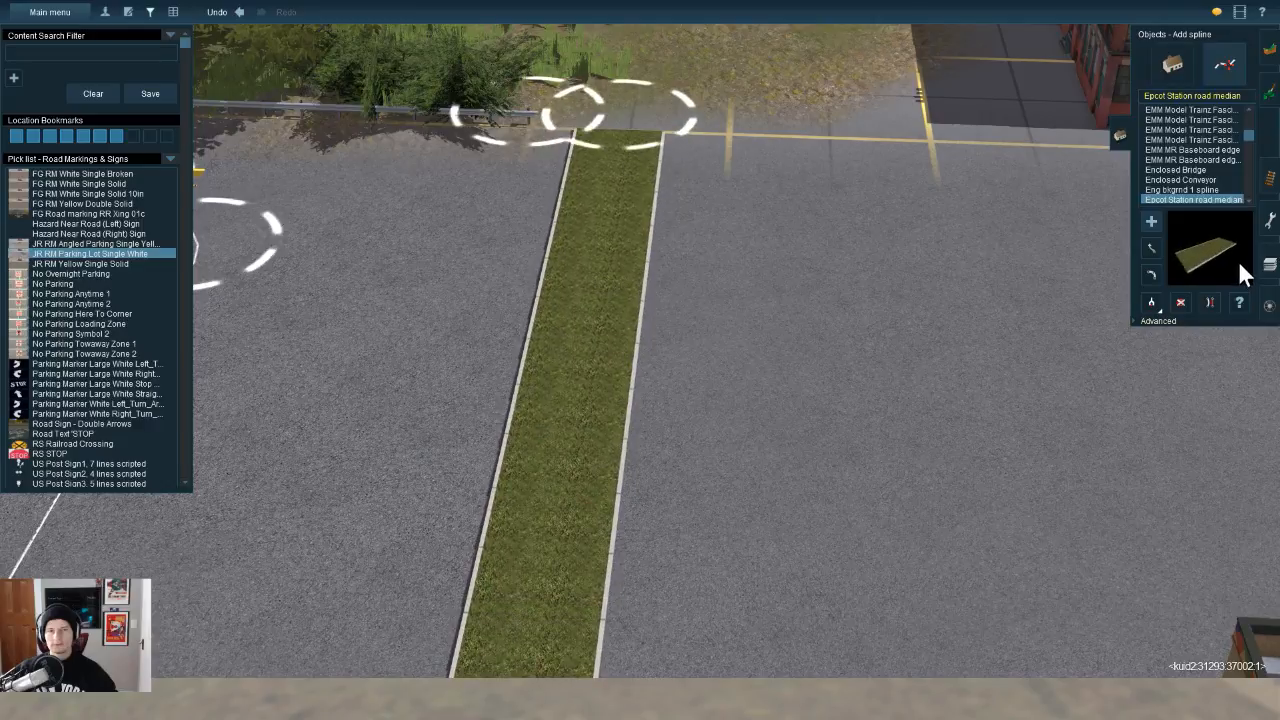
Step: Browse the JR RM parking splines and lay a trial row of JR RM Angled Parking Single White beside the grass median
right_click_drag(482, 625, 762, 248)
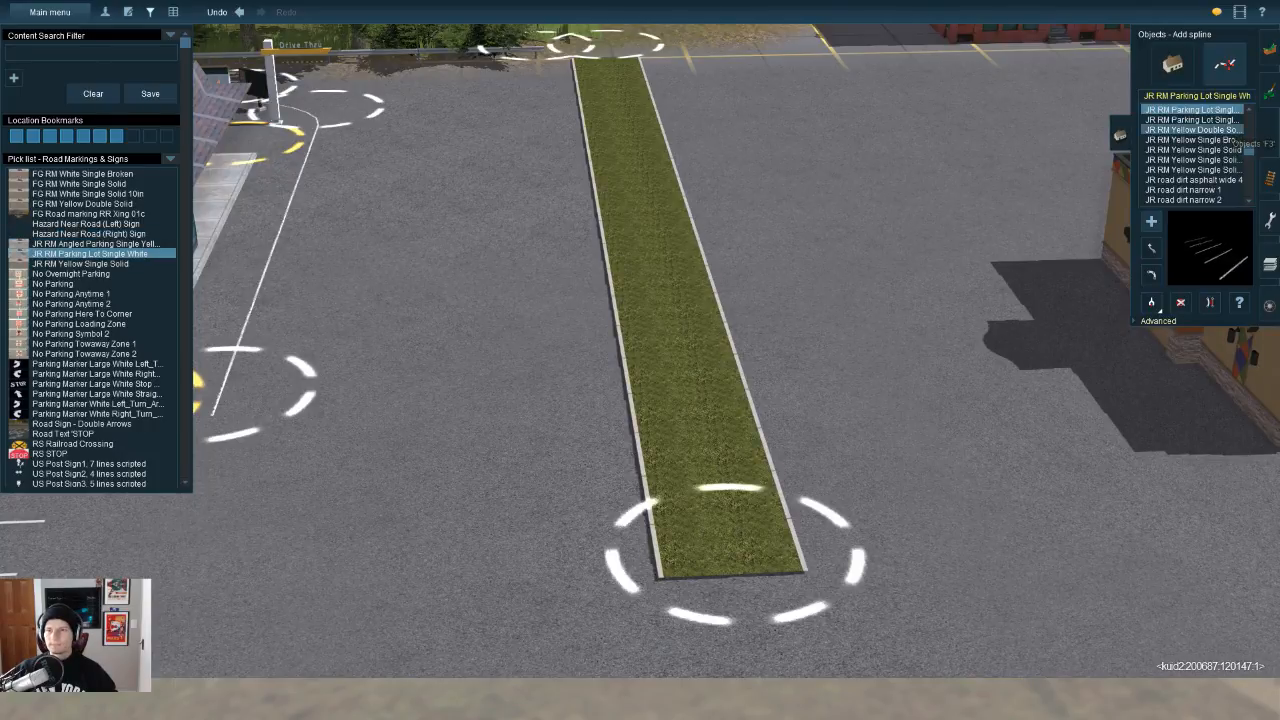
left_click(1192, 129)
key("Up")
key("Up")
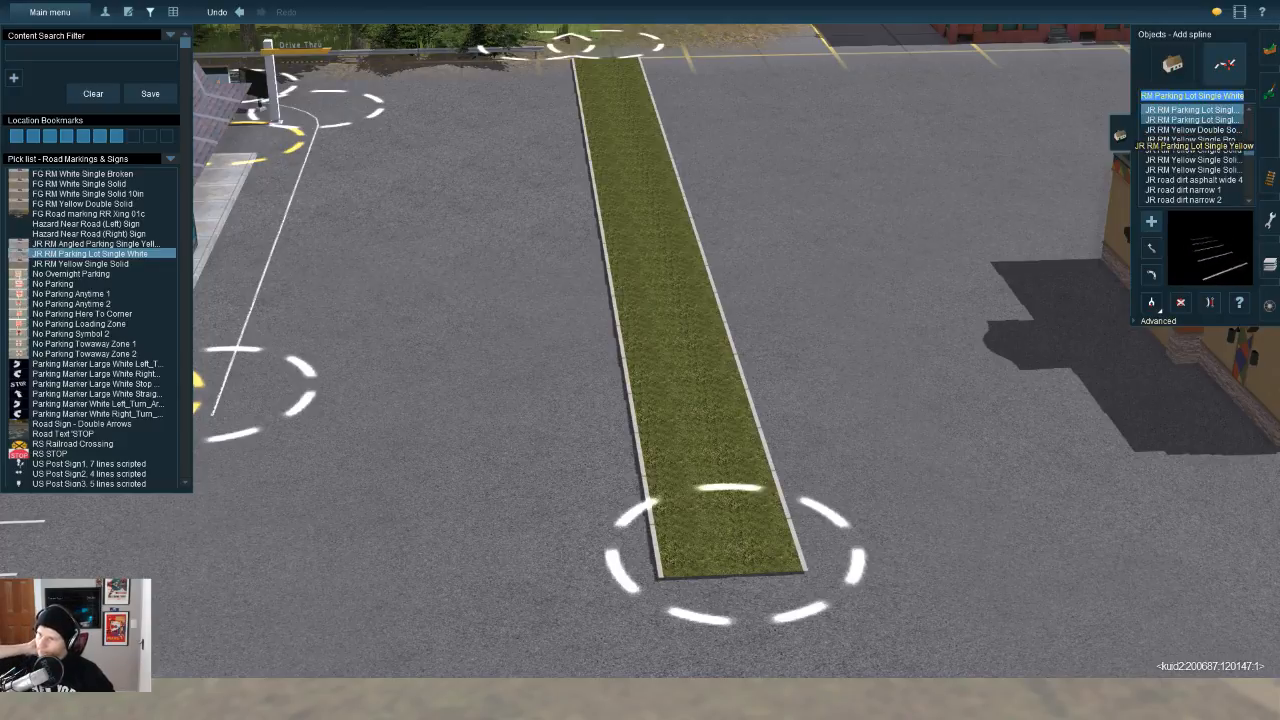
key("Up")
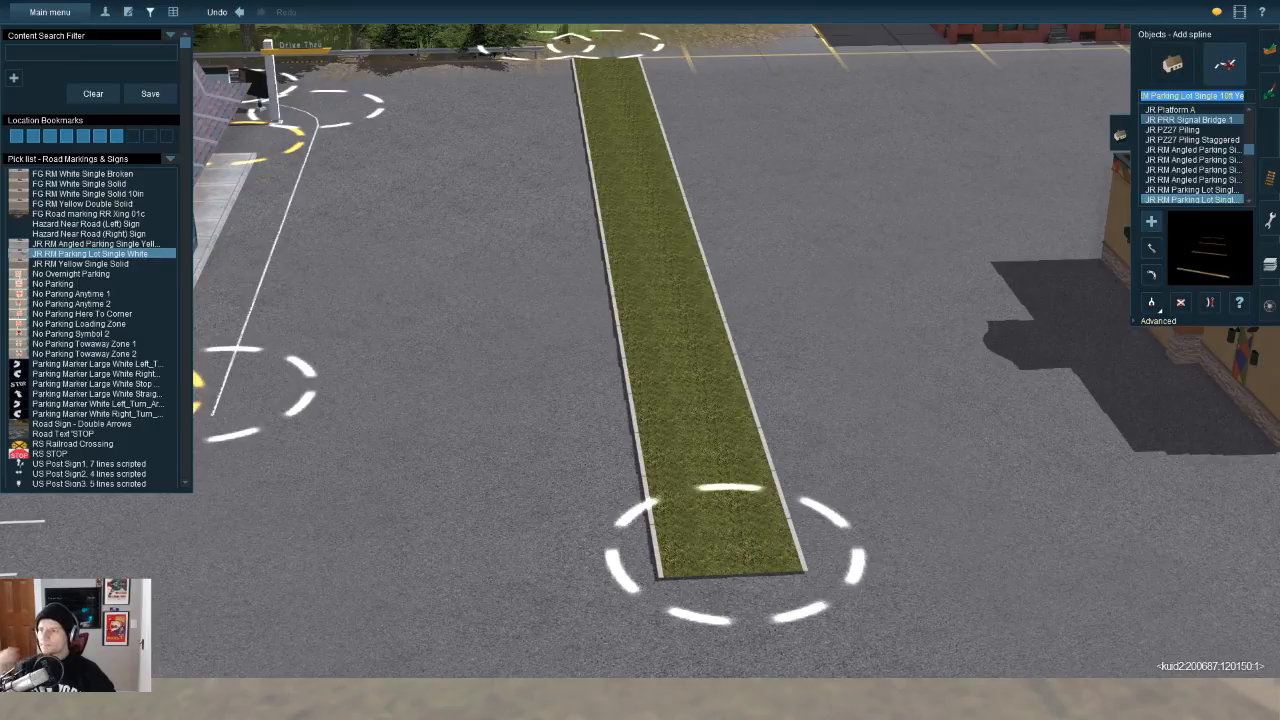
key("Up")
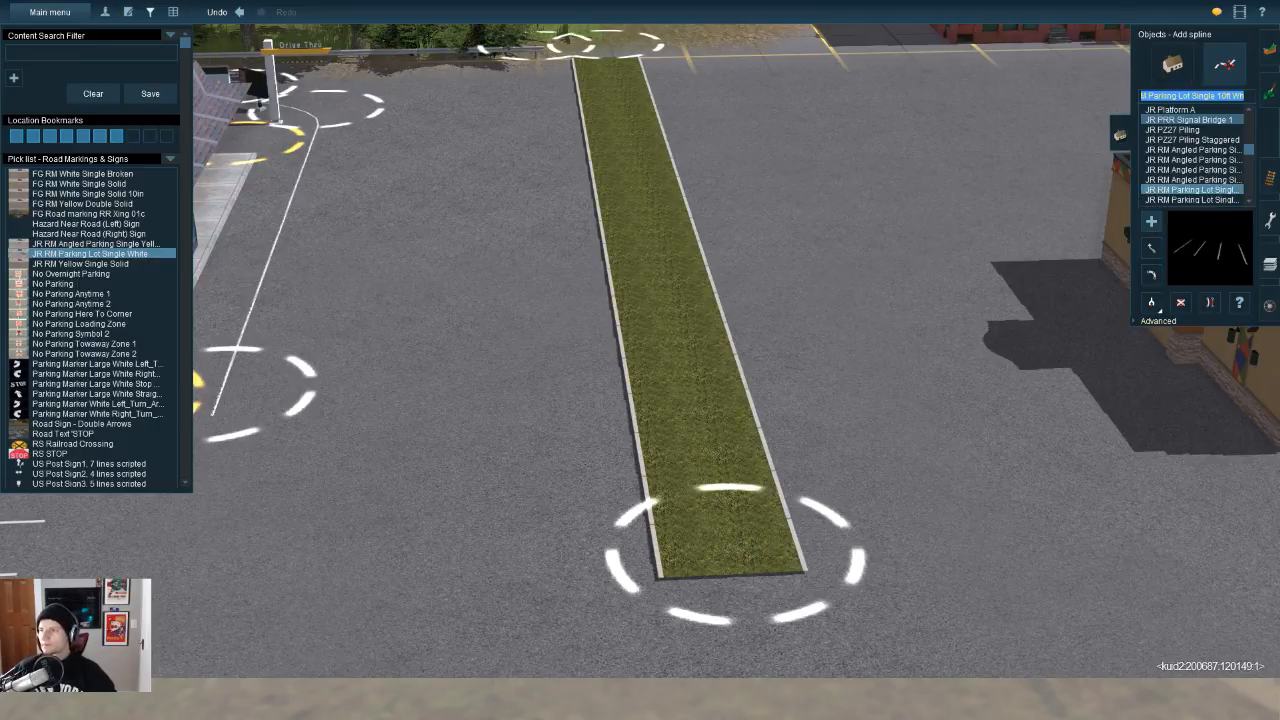
key("Up")
key("Up")
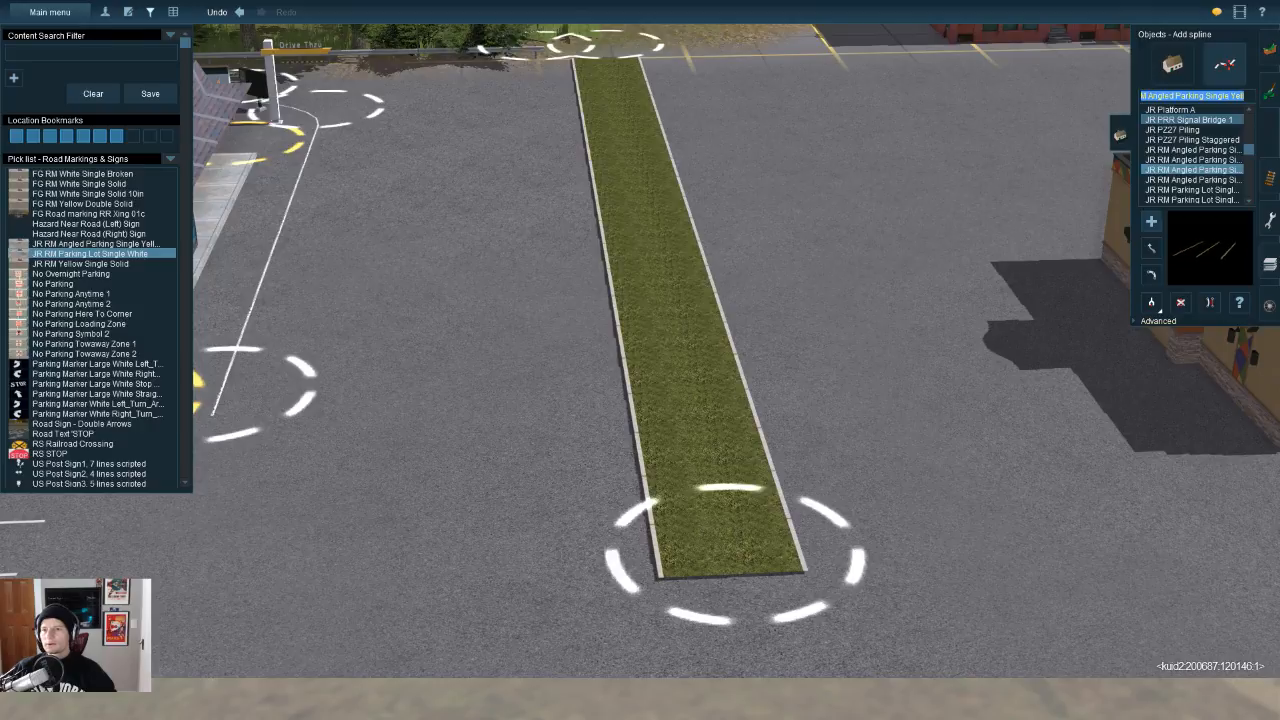
key("Up")
key("Up")
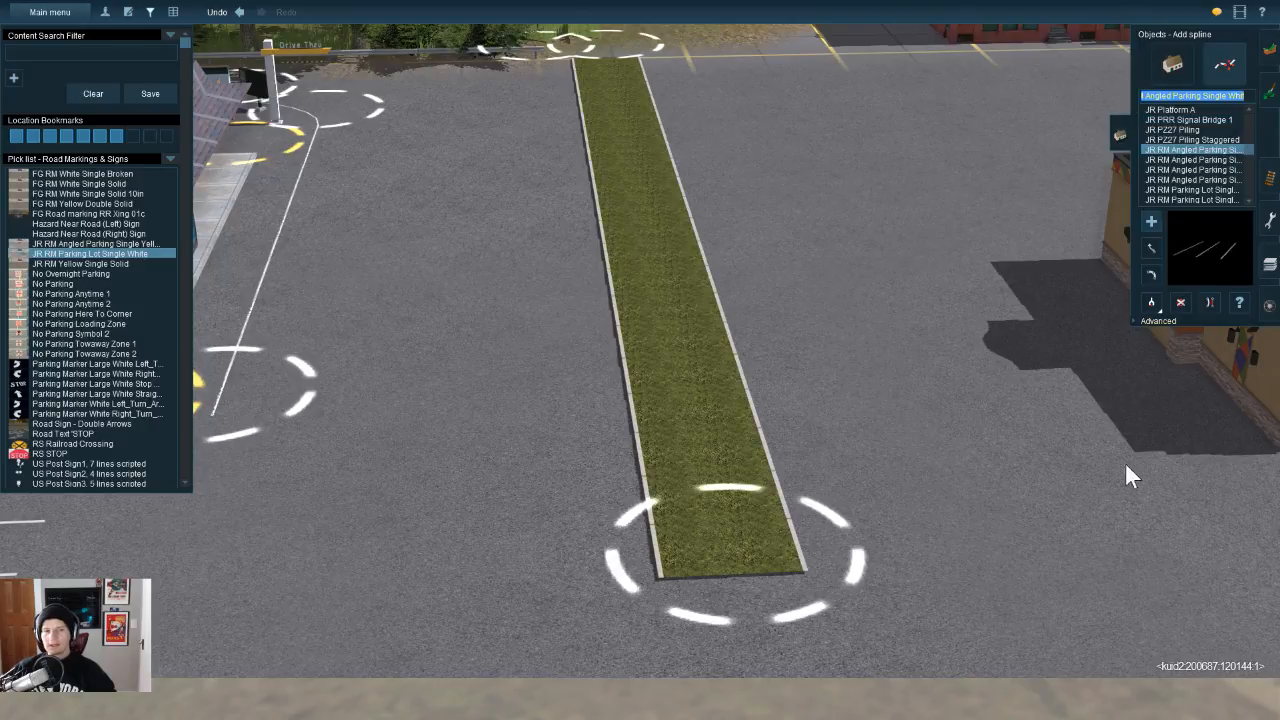
left_click(528, 150)
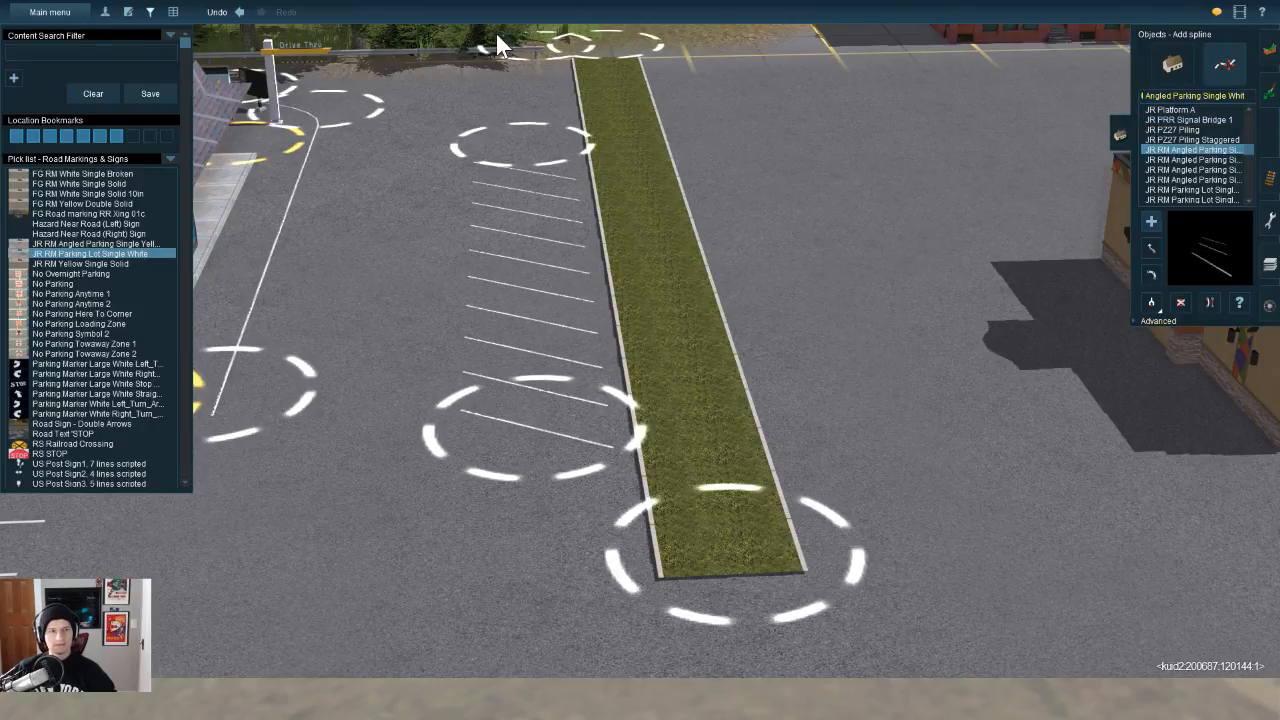
Step: Try the next JR RM Angled Parking Single White variant across the median, then delete the trial parking splines
key("Down")
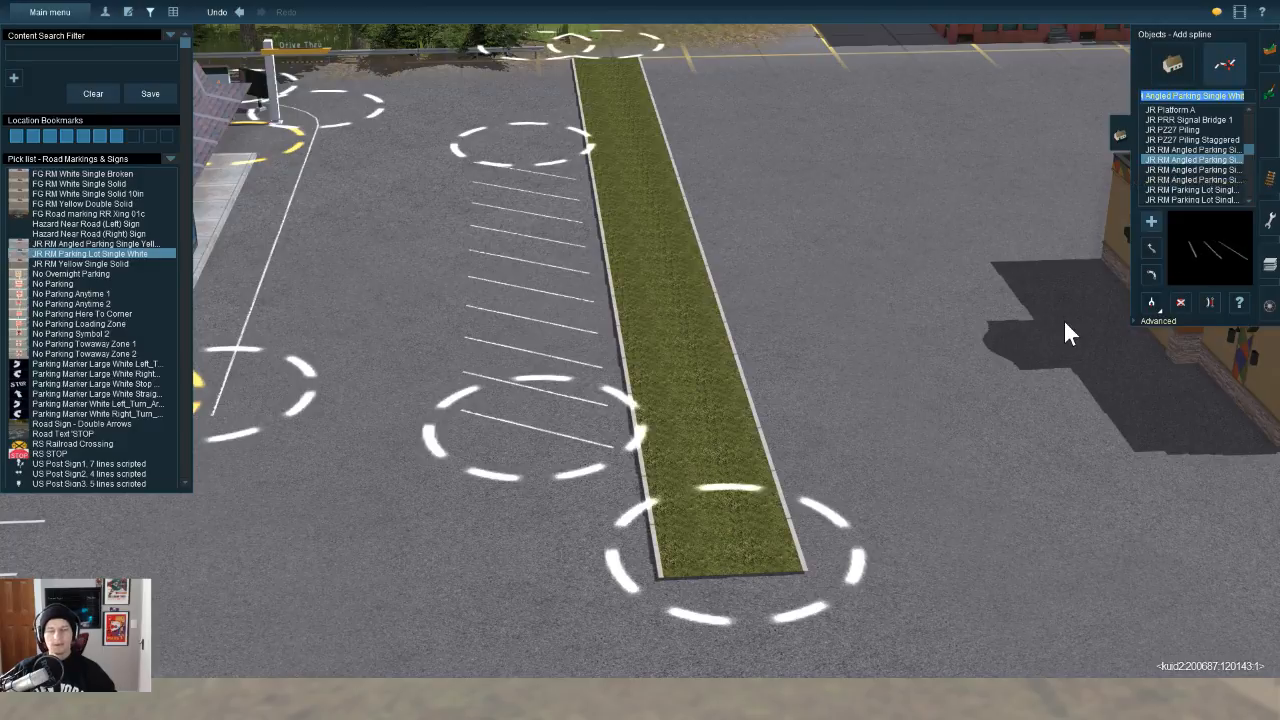
left_click_drag(1063, 319, 873, 300)
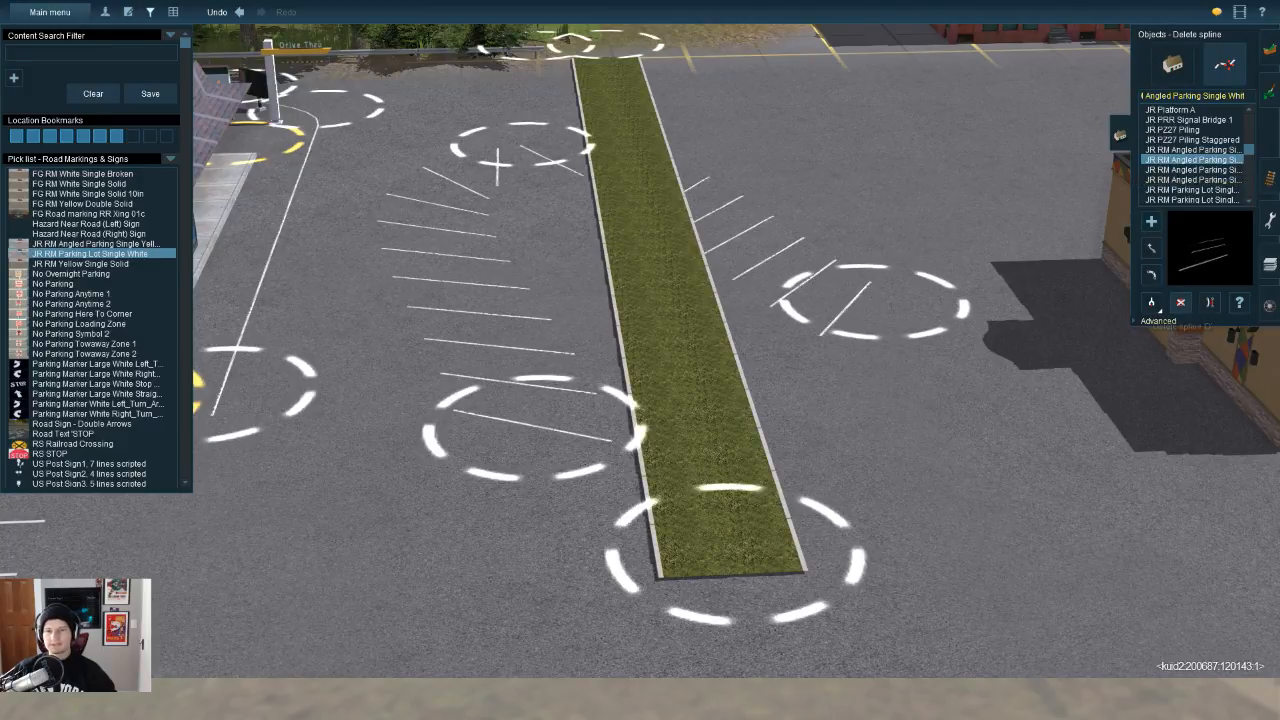
left_click(873, 301)
left_click(533, 427)
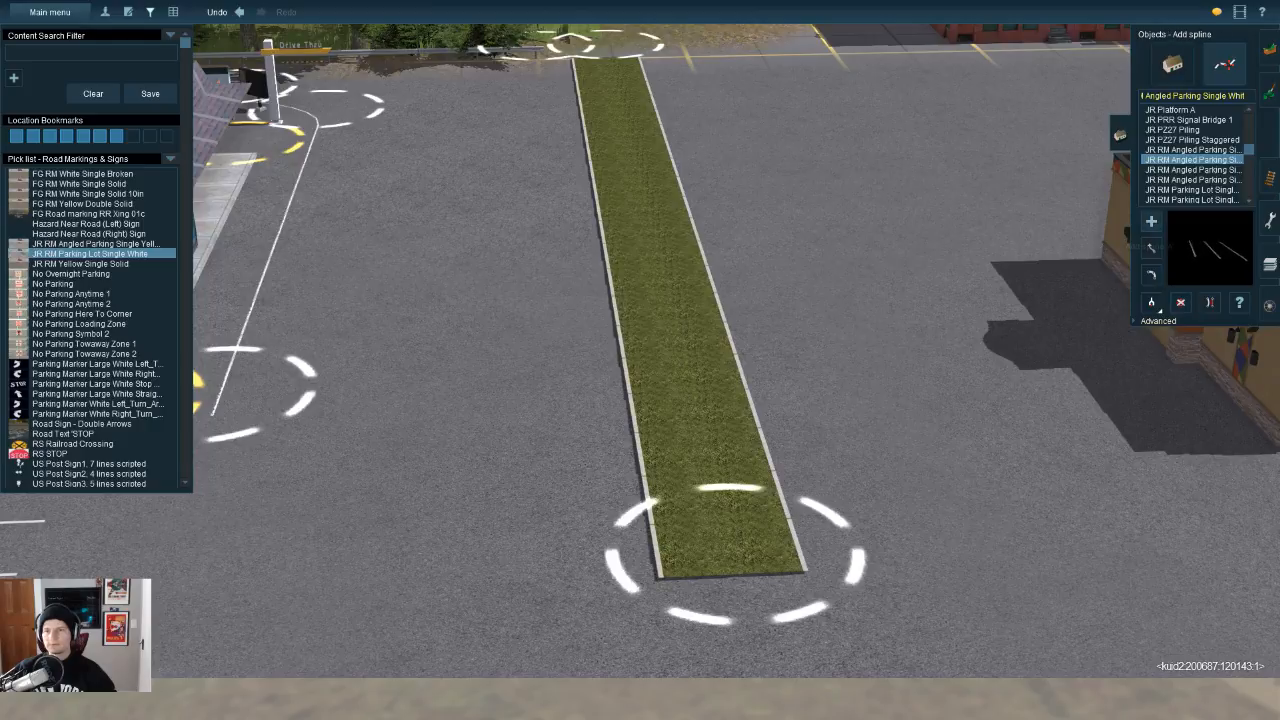
Step: Lay the second JR RM Angled Parking Single White variant along the restaurant side of the median and pull its road-side end back slightly
left_click_drag(515, 120, 535, 563)
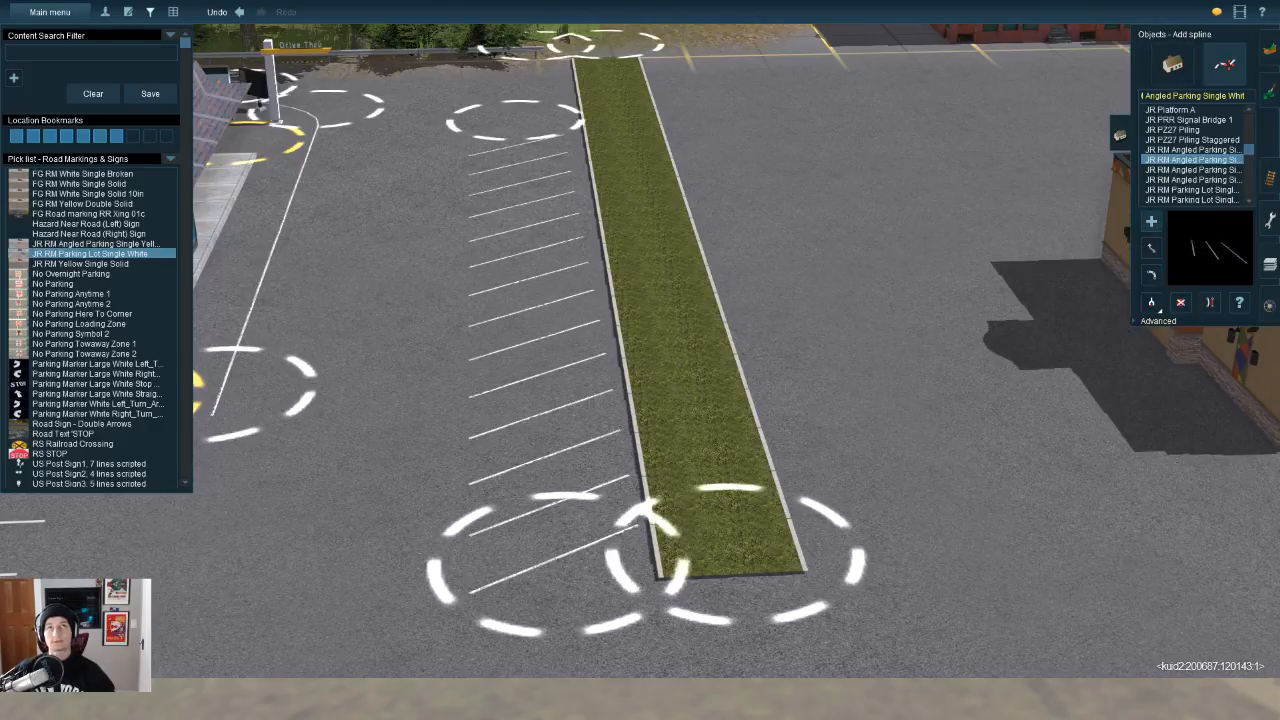
right_click_drag(535, 563, 690, 450)
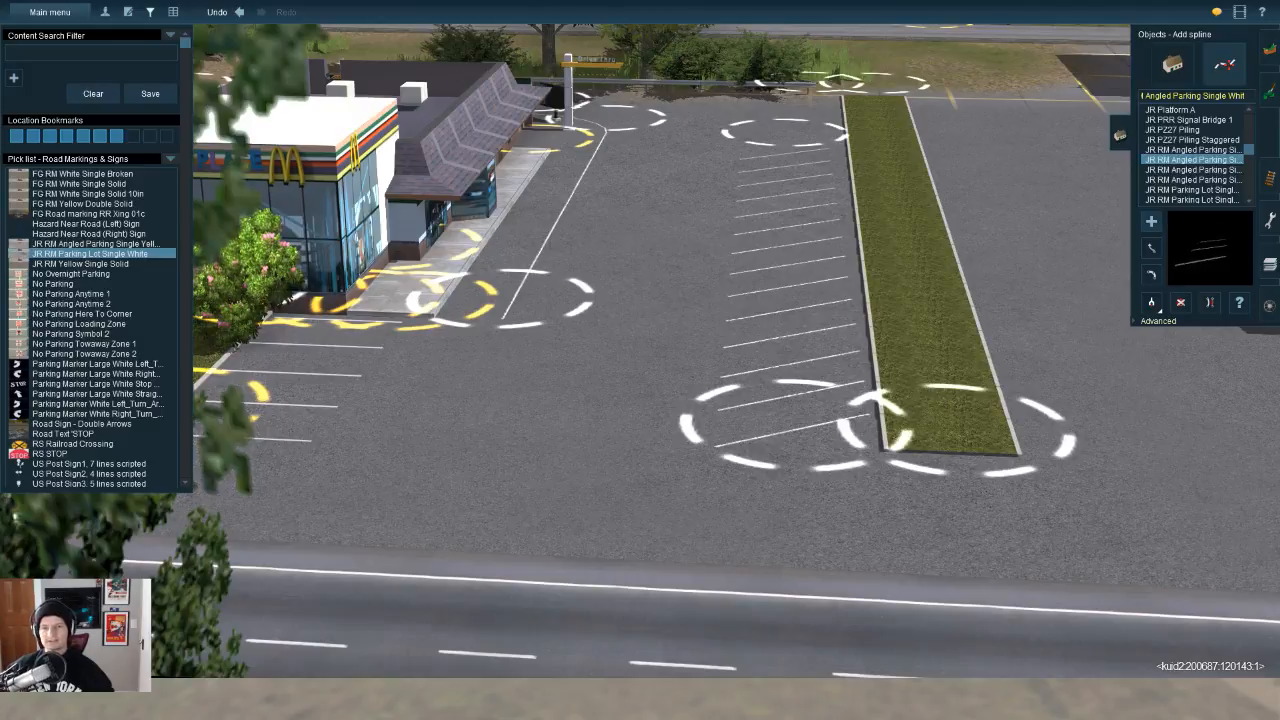
key("Up")
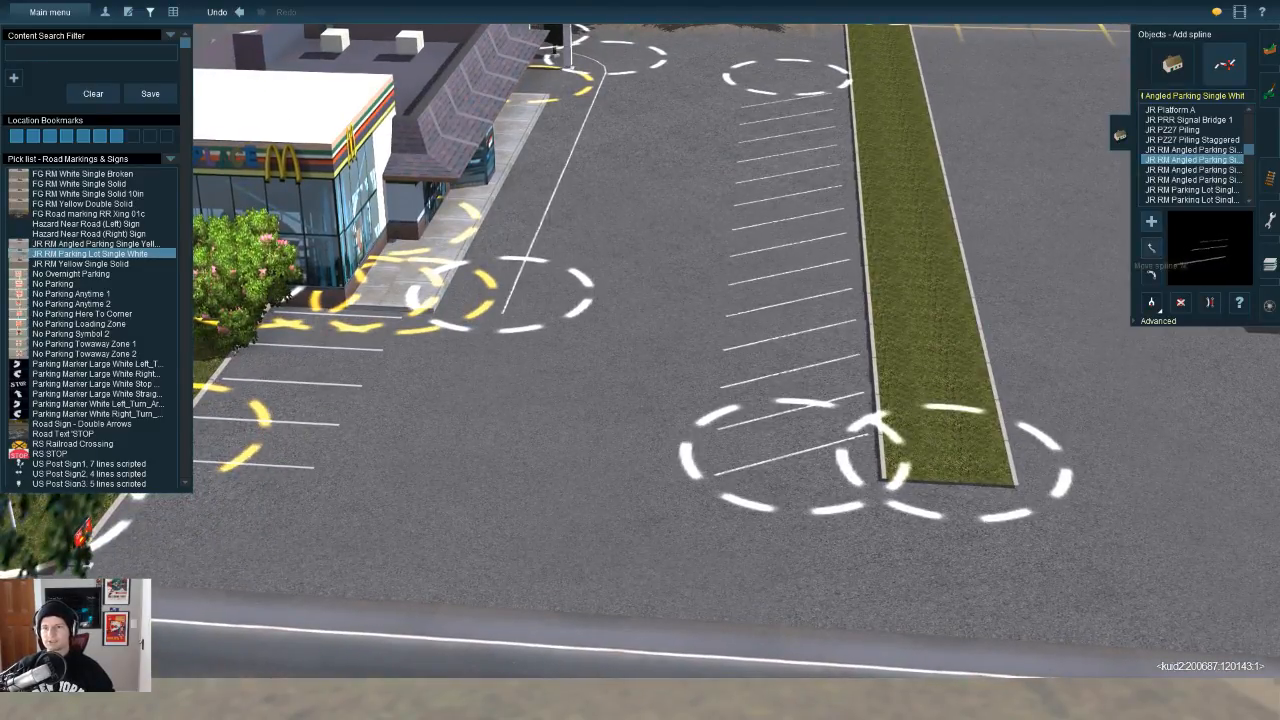
left_click_drag(795, 456, 799, 404)
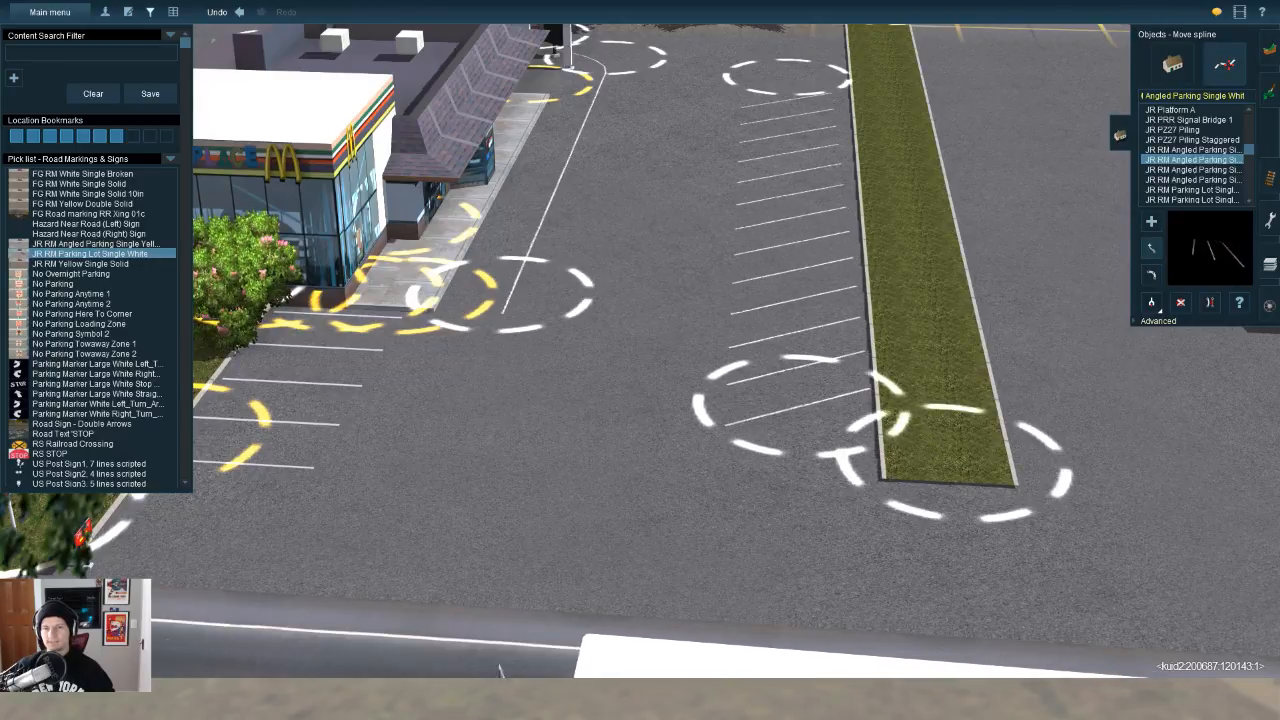
right_click(705, 240)
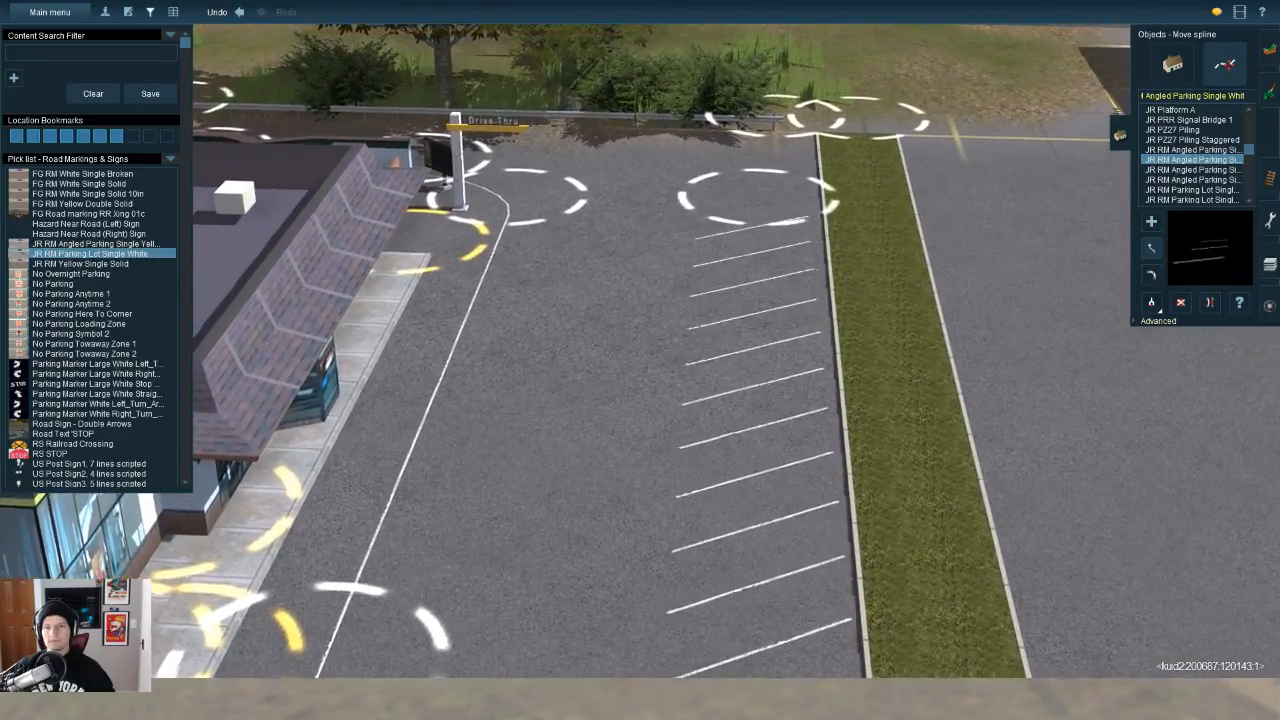
right_click(763, 528)
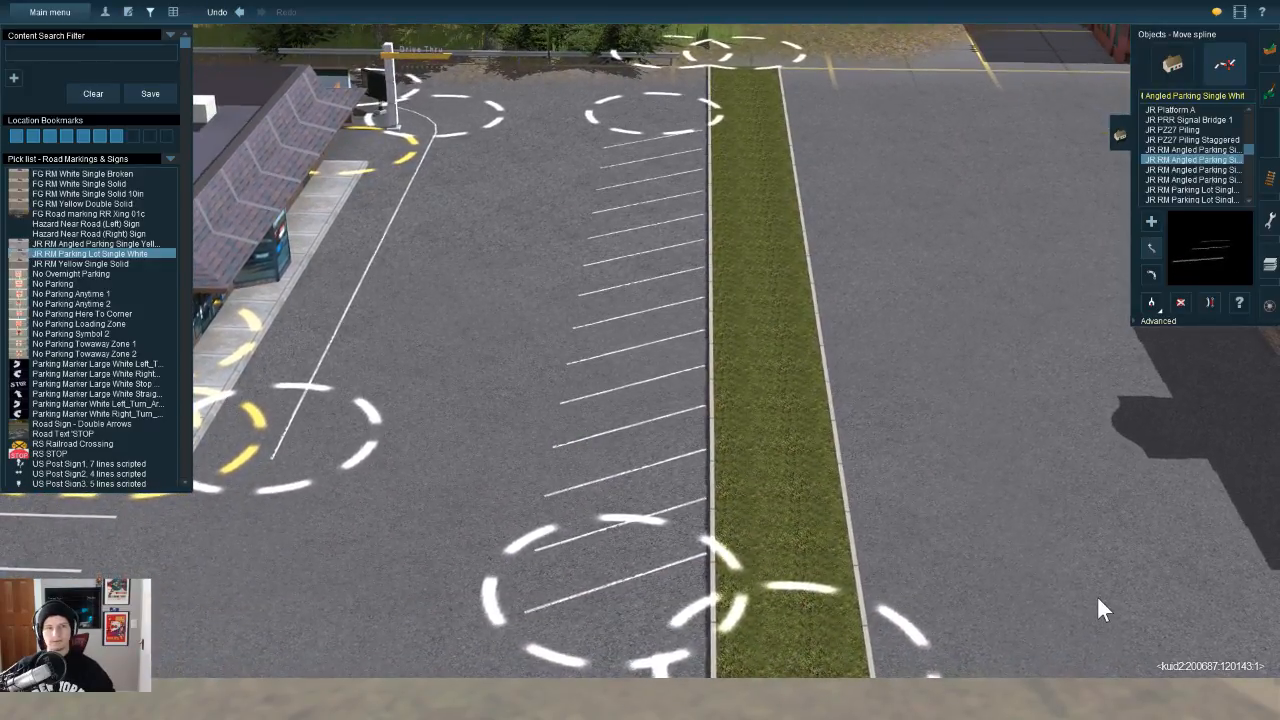
right_click_drag(1112, 600, 1205, 650)
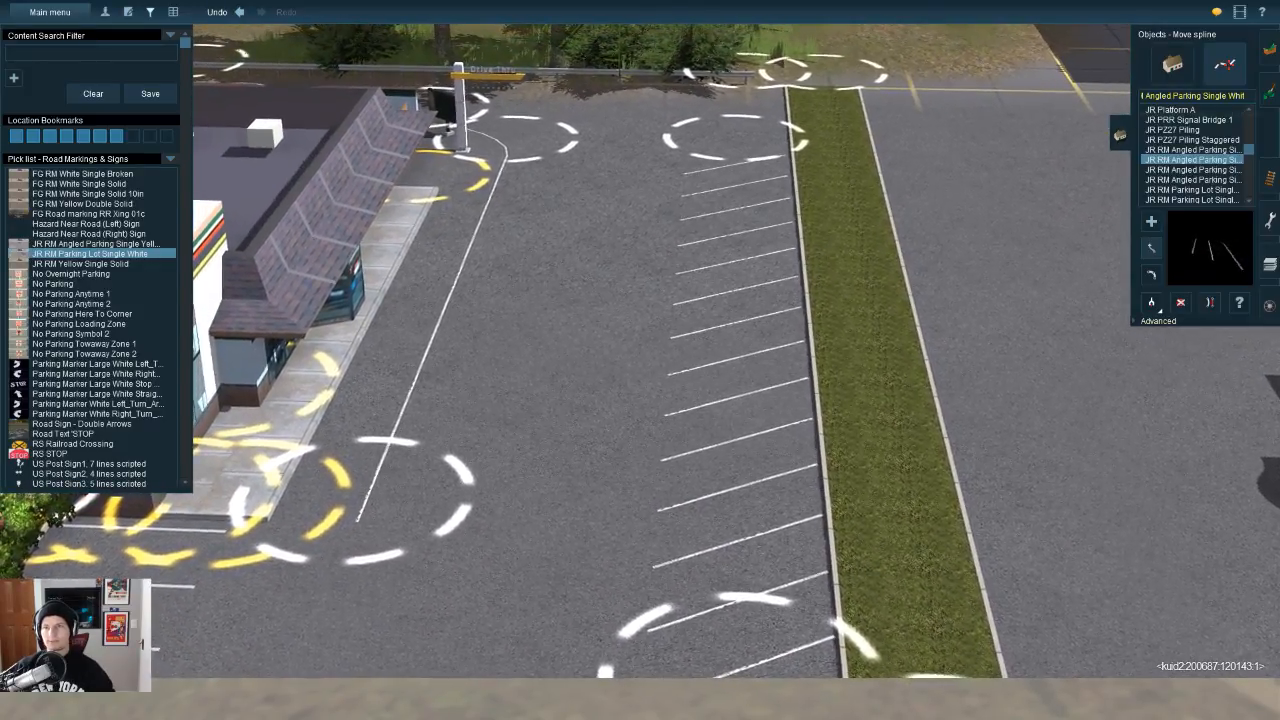
Step: Sample the rounded Epcot Station median end object from the McDonald's sign island
left_click(1173, 64)
right_click(826, 670)
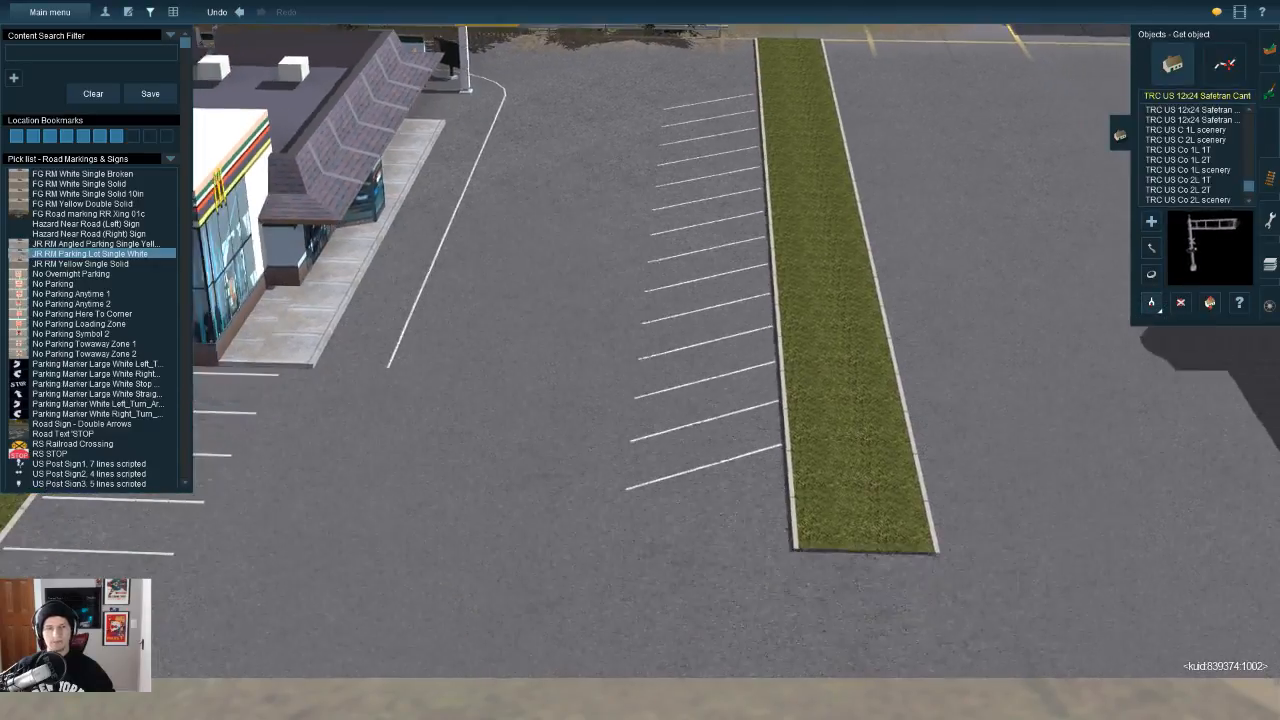
key("Left")
left_click(913, 561)
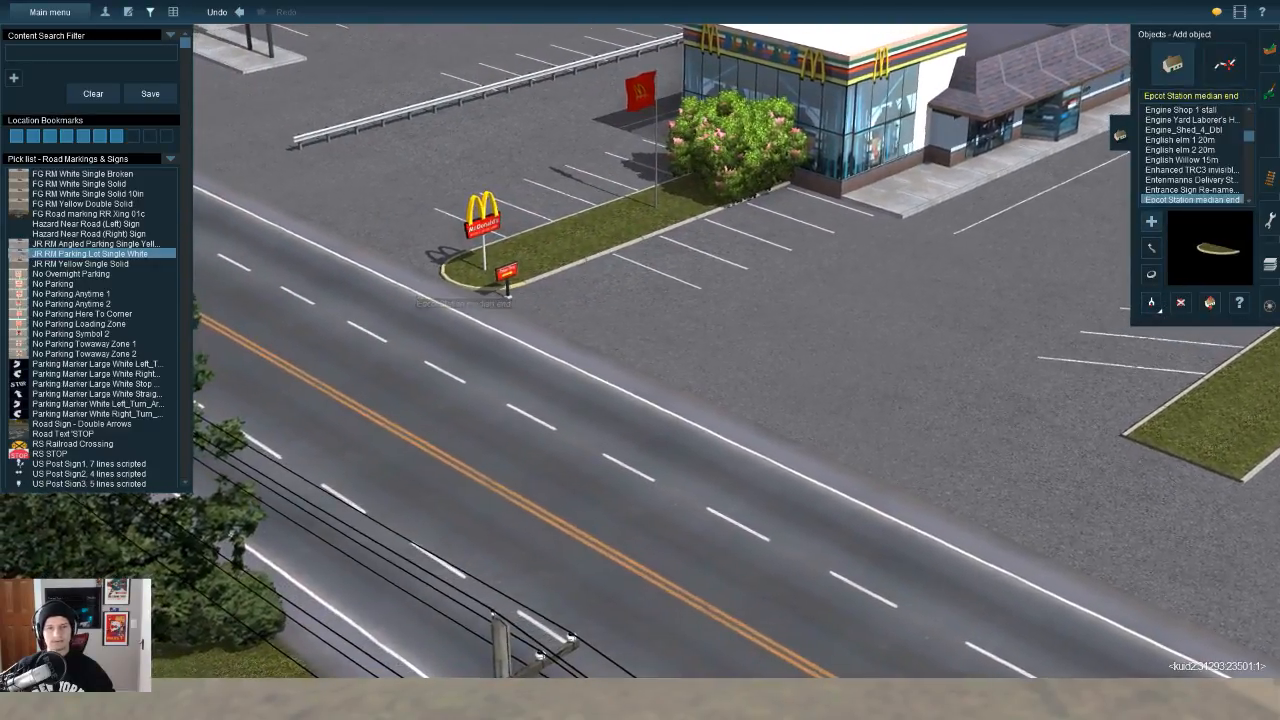
right_click_drag(913, 561, 380, 271)
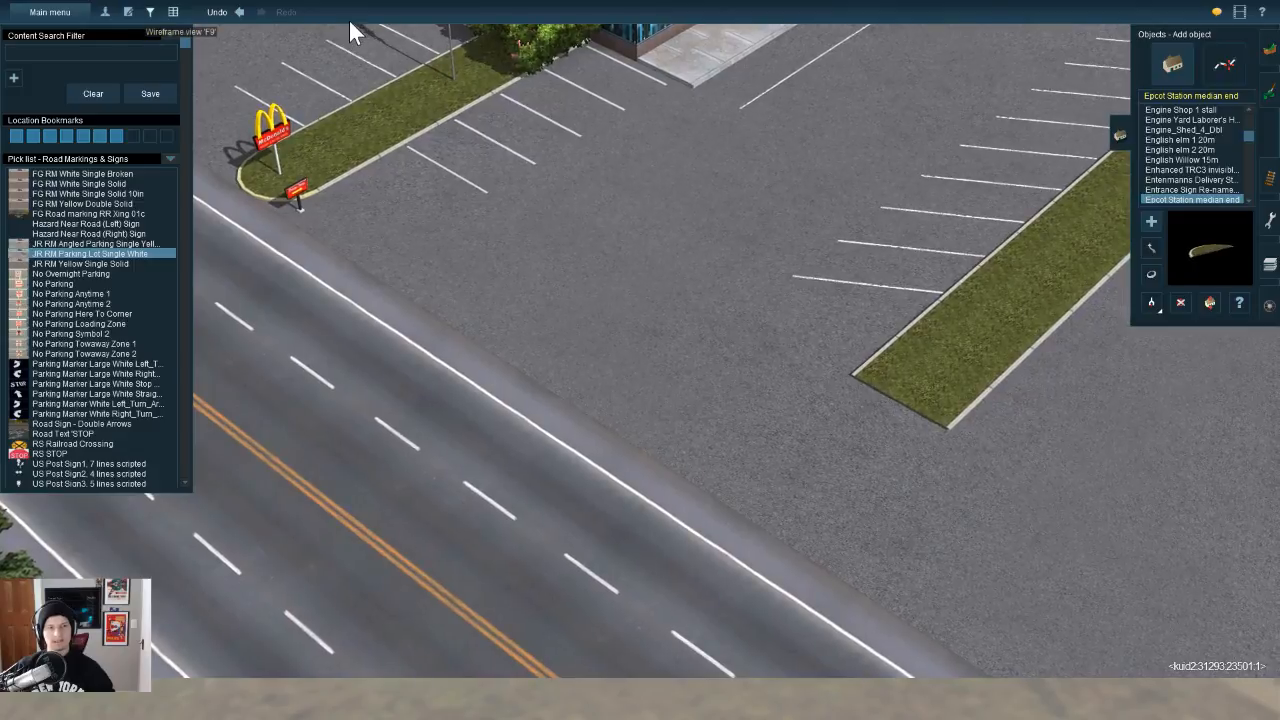
Step: Show the ground as wireframe and extend the new median's front end toward the road, up to the grid line
left_click(173, 12)
left_click(1225, 64)
key("Left")
key("Up")
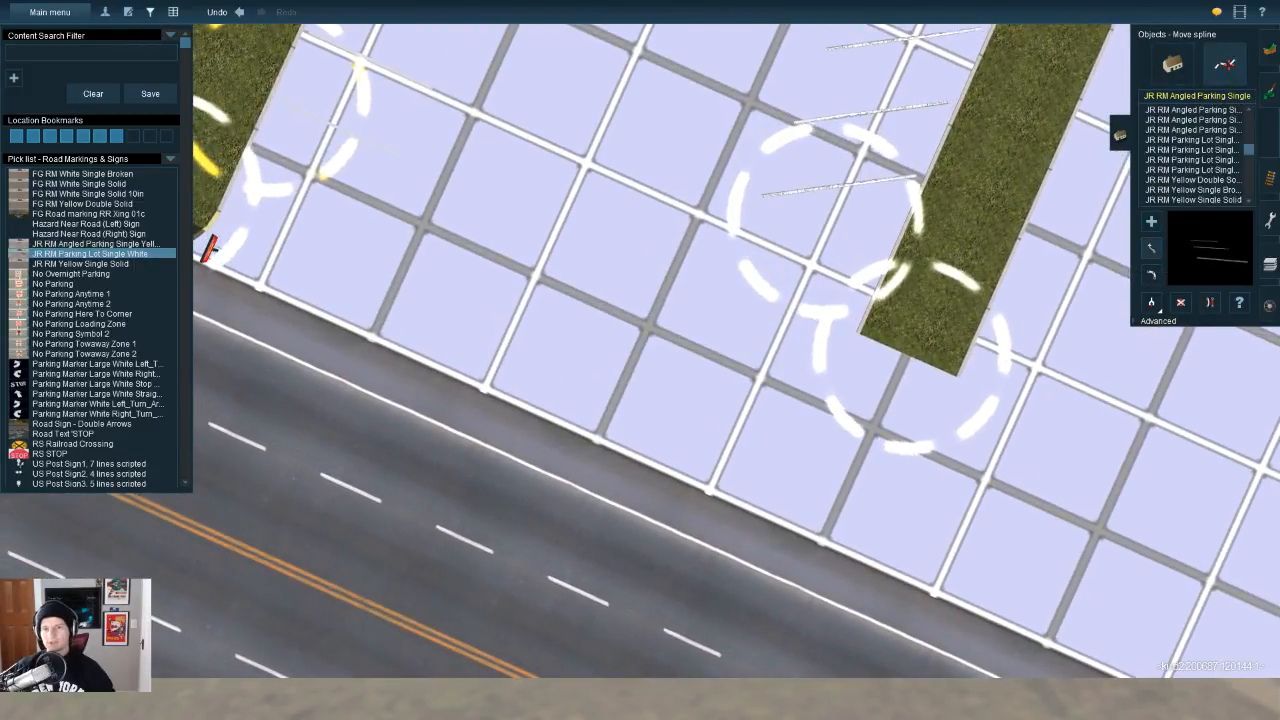
left_click_drag(908, 355, 877, 421)
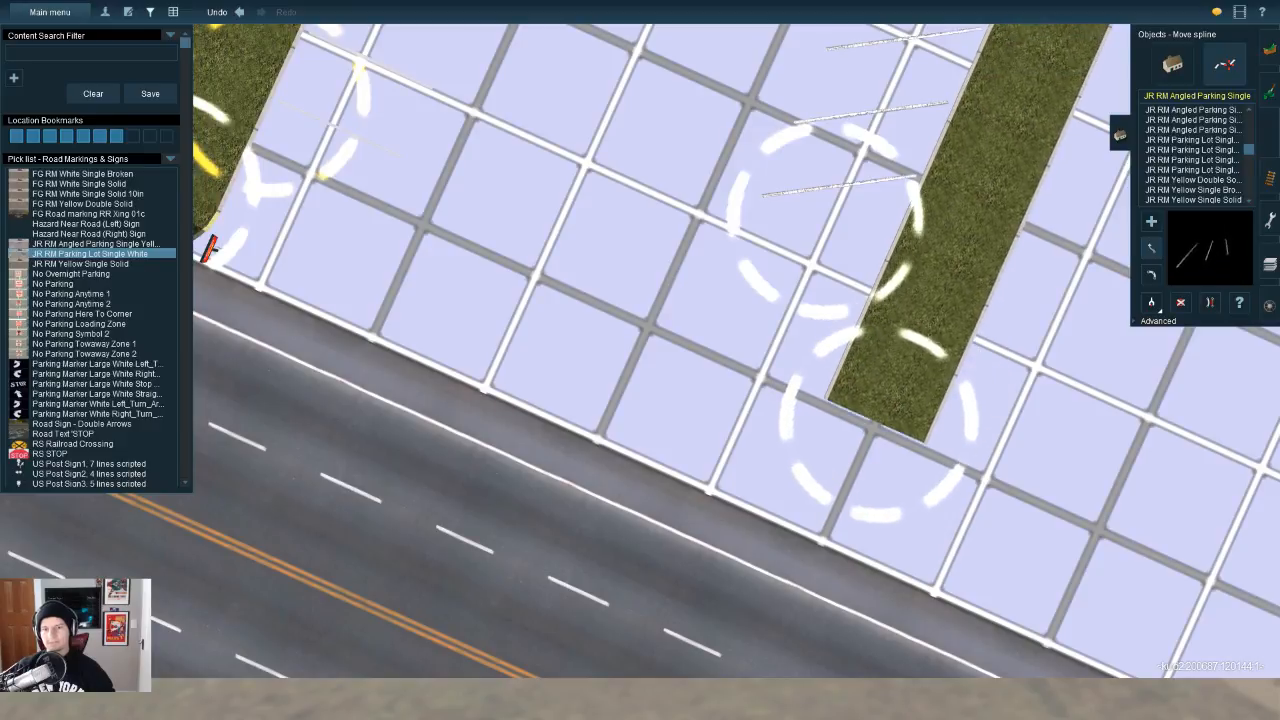
Step: Adjust the median's rear end to straighten it against the grid lines at the back of the lot
right_click(962, 70)
key("Down")
key("Left")
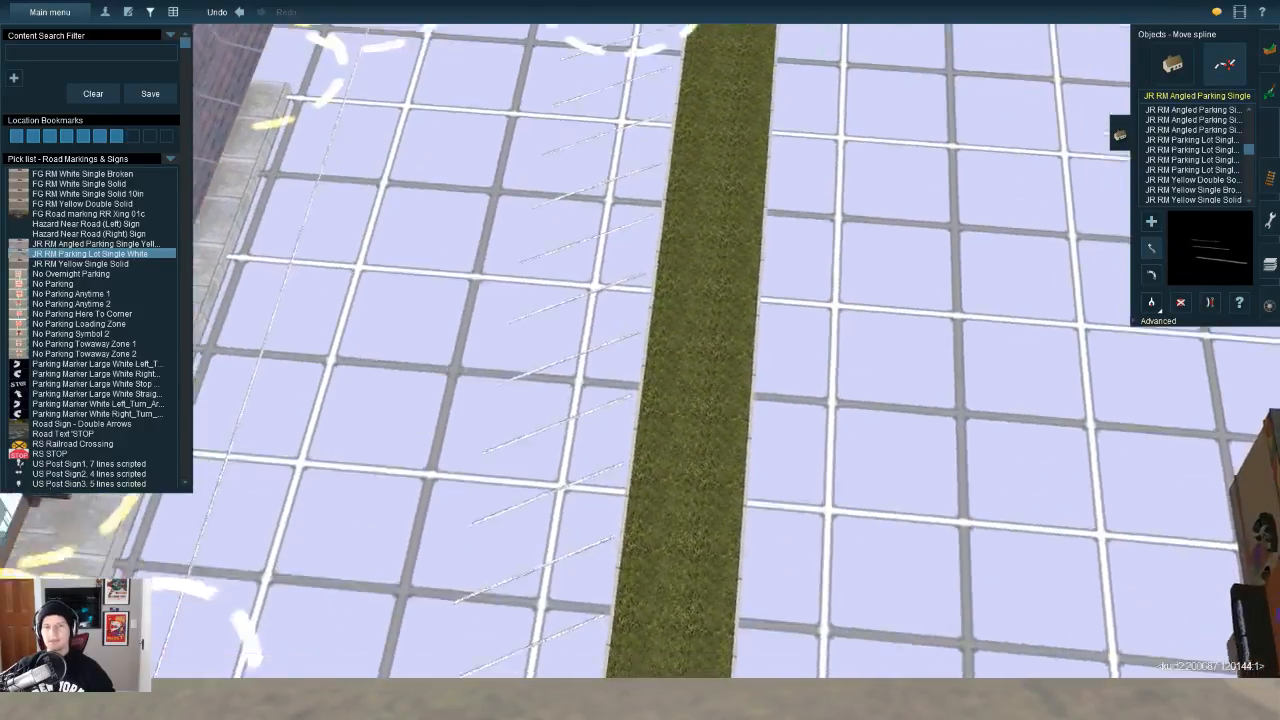
key("Up")
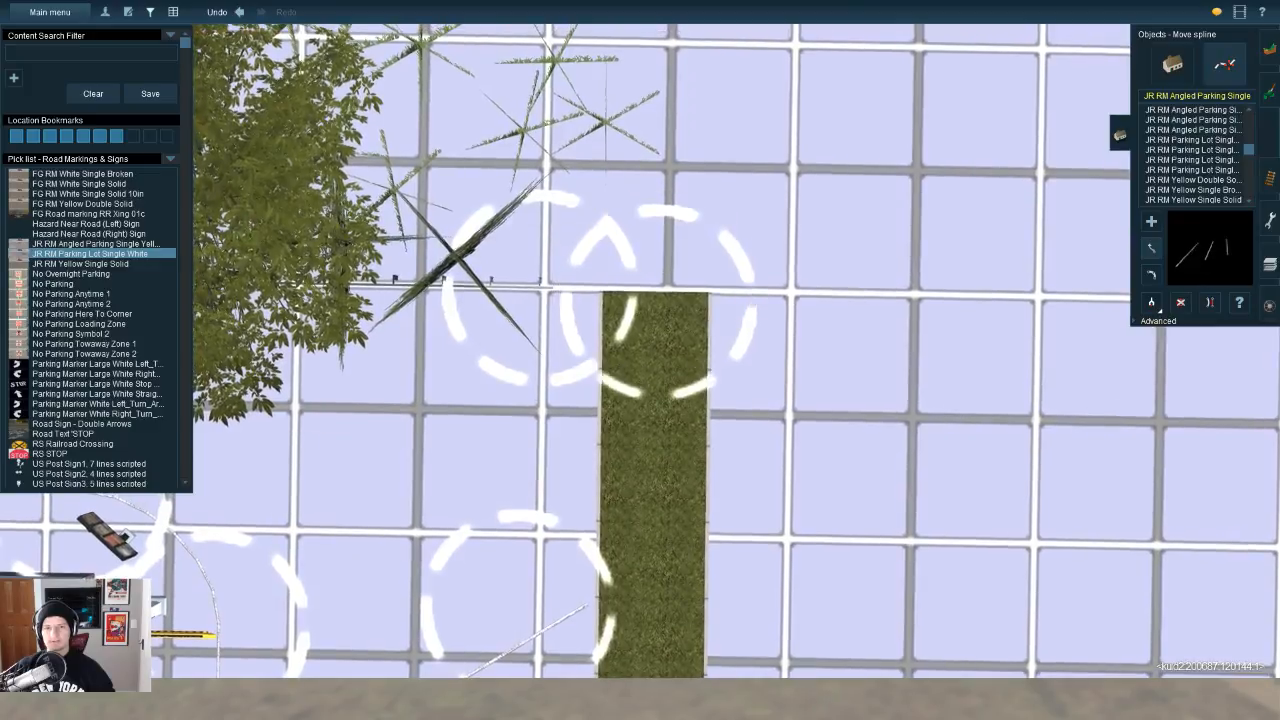
left_click_drag(660, 299, 668, 292)
key("Down")
key("s")
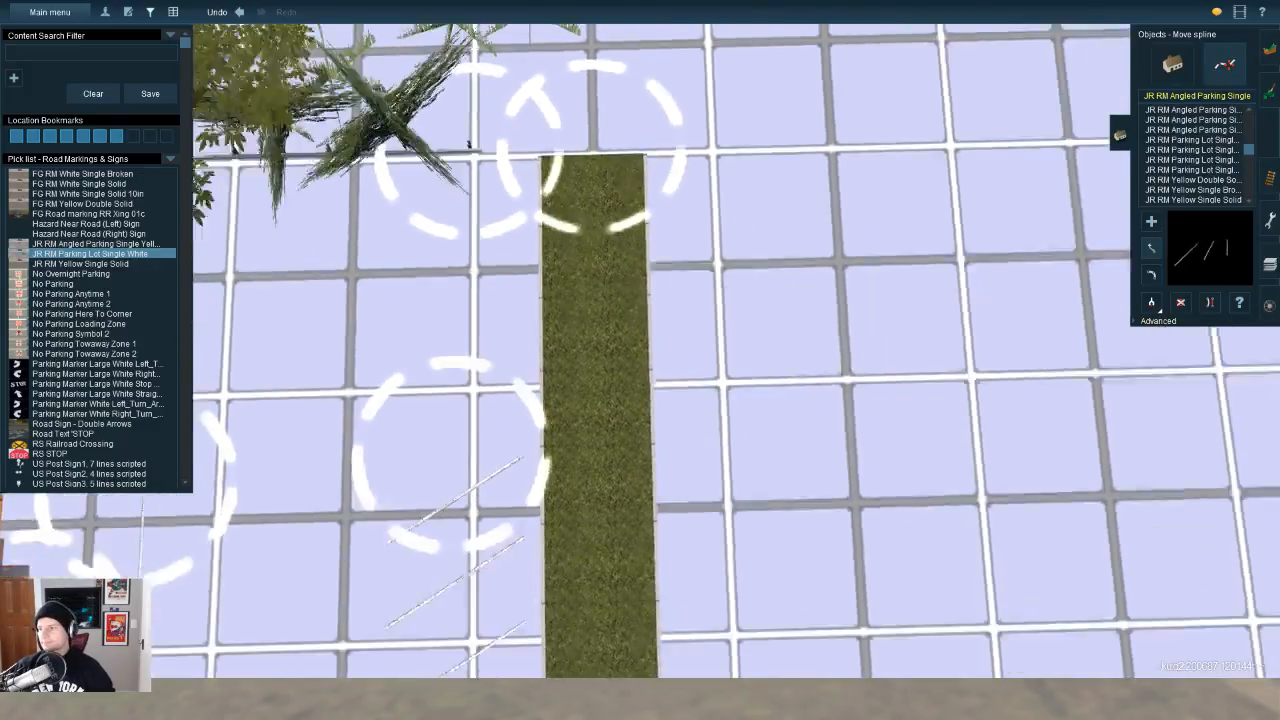
key("s")
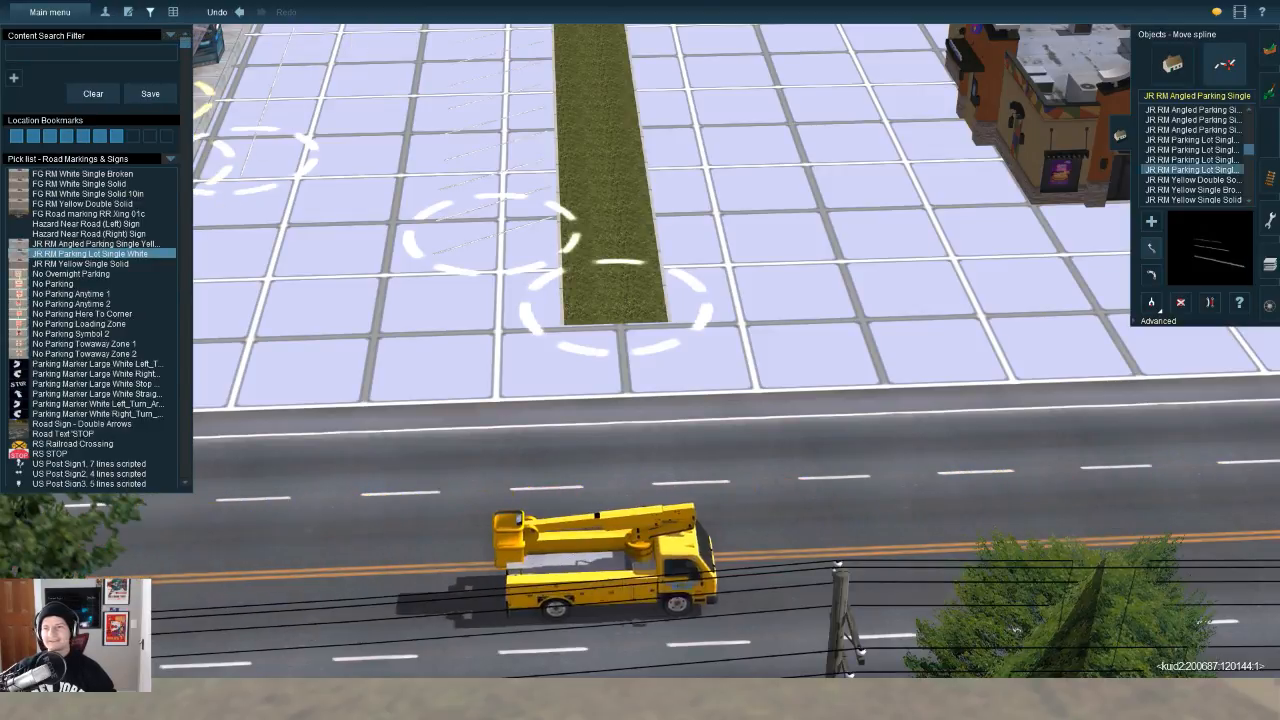
Step: Place an Epcot Station median end, rotate it to face the road, and fit it against the median's road-side end
left_click(1151, 248)
left_click(595, 382)
key("Up")
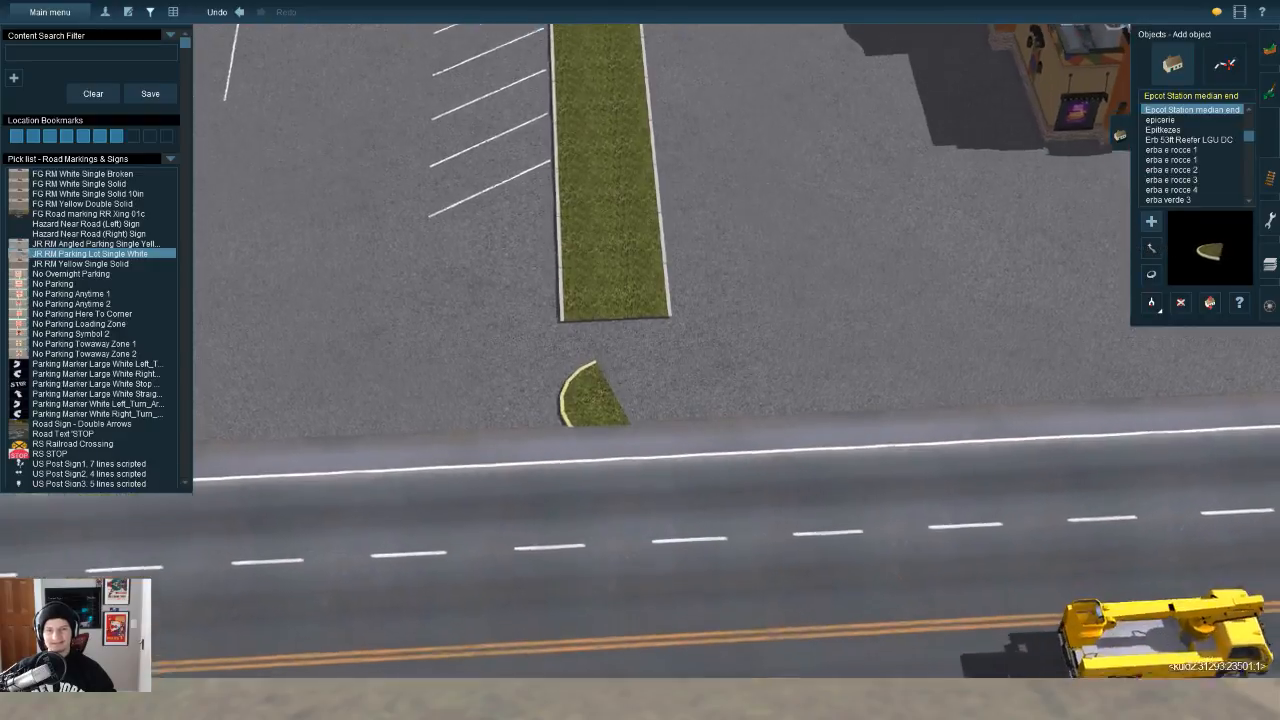
left_click(1151, 274)
left_click_drag(575, 420, 695, 436)
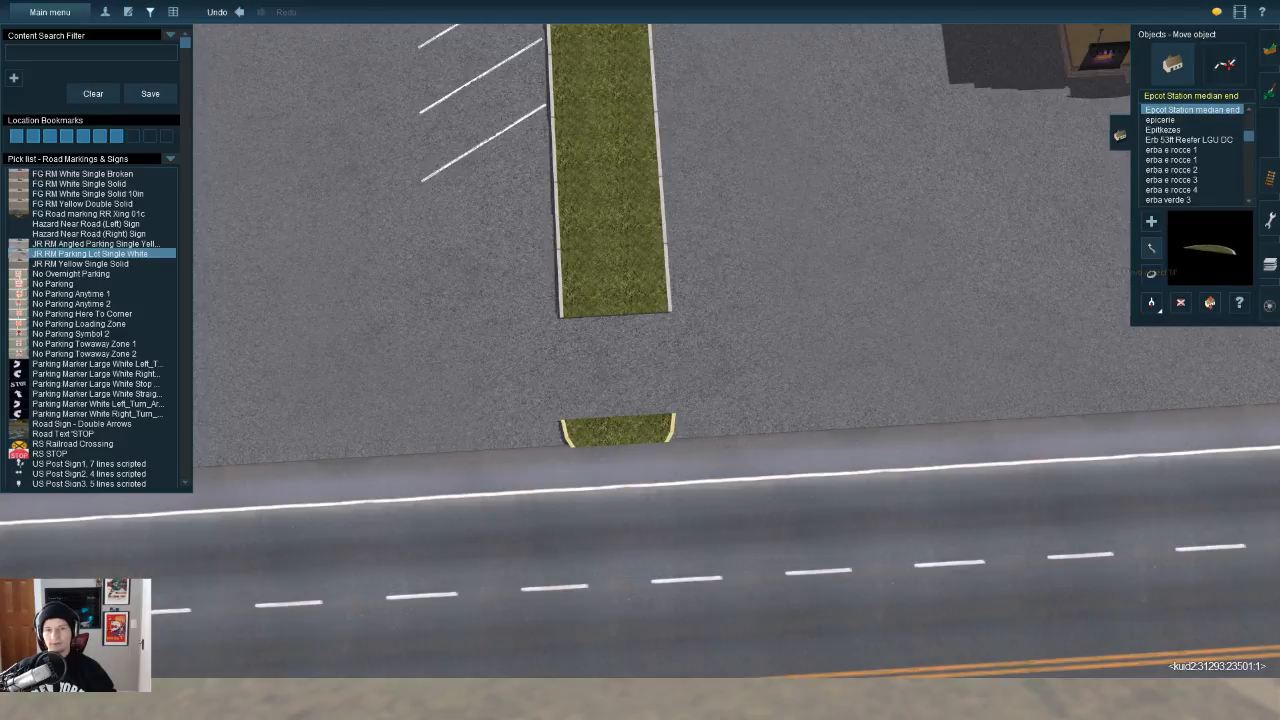
left_click_drag(617, 430, 615, 342)
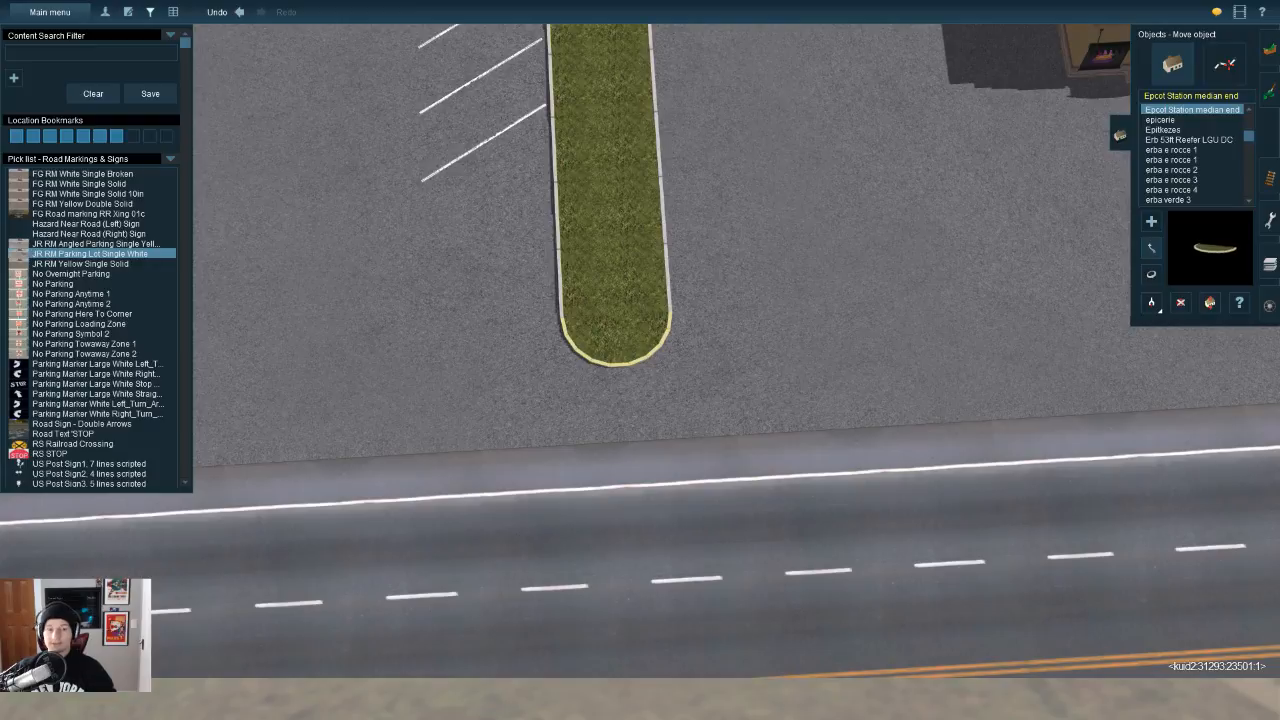
Step: Extend the angled parking spline beside the median to the rear edge of the lot
right_click_drag(1209, 584, 1205, 583)
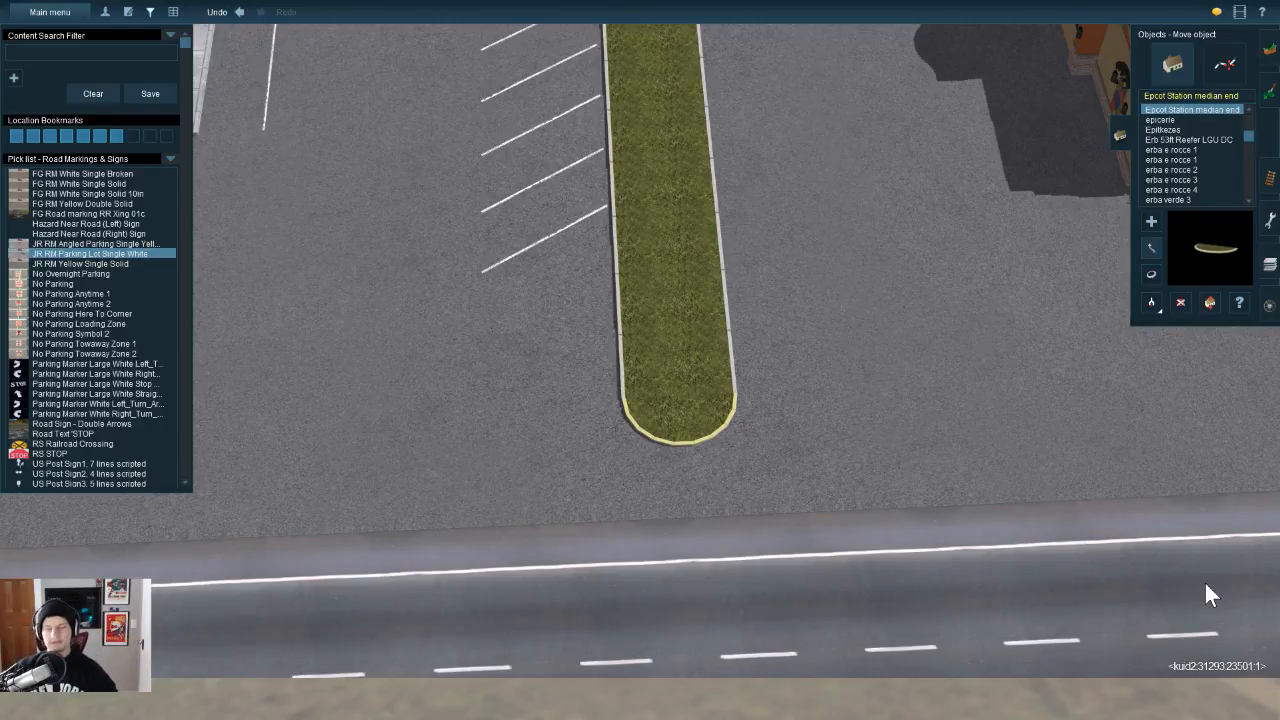
right_click_drag(1205, 583, 1161, 595)
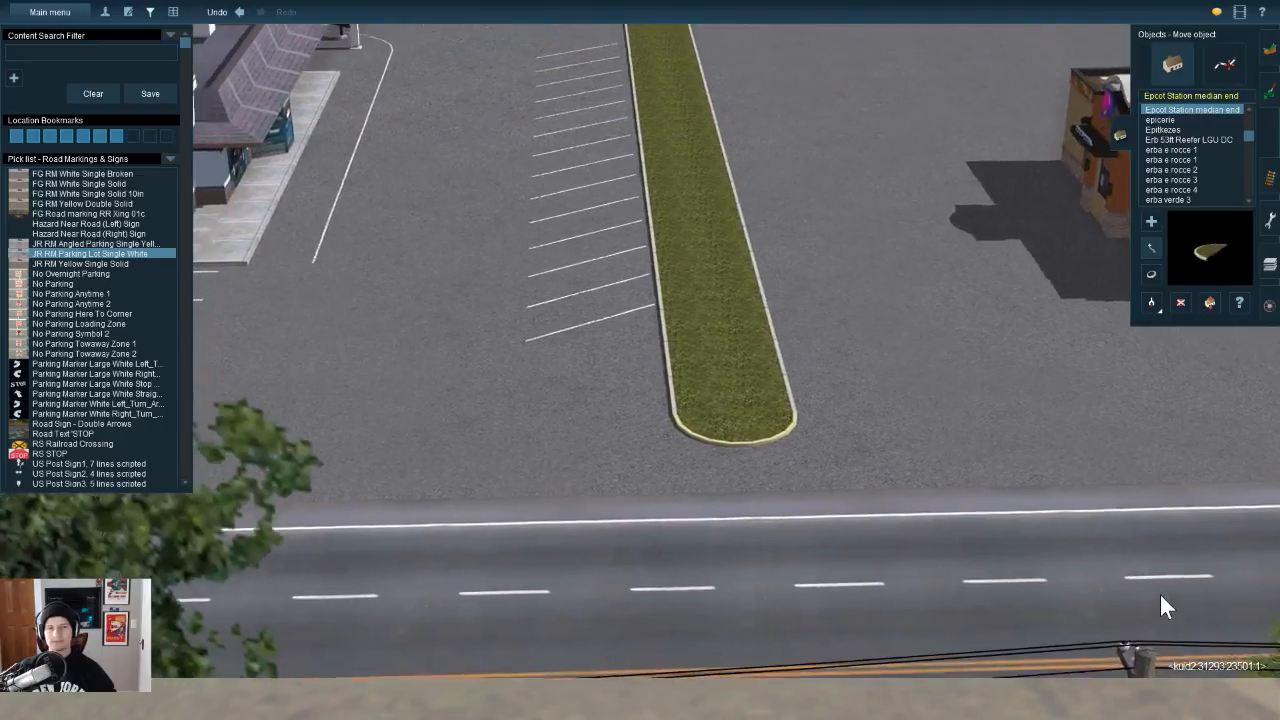
key("Up")
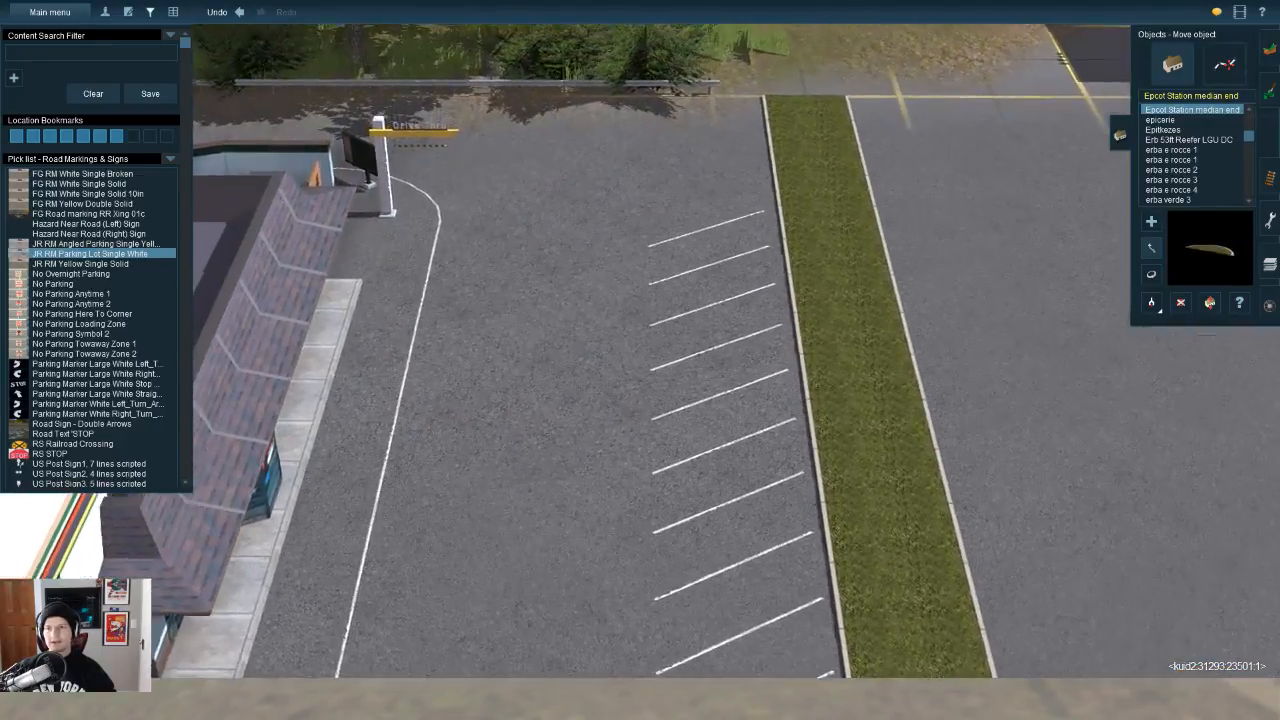
left_click(1224, 65)
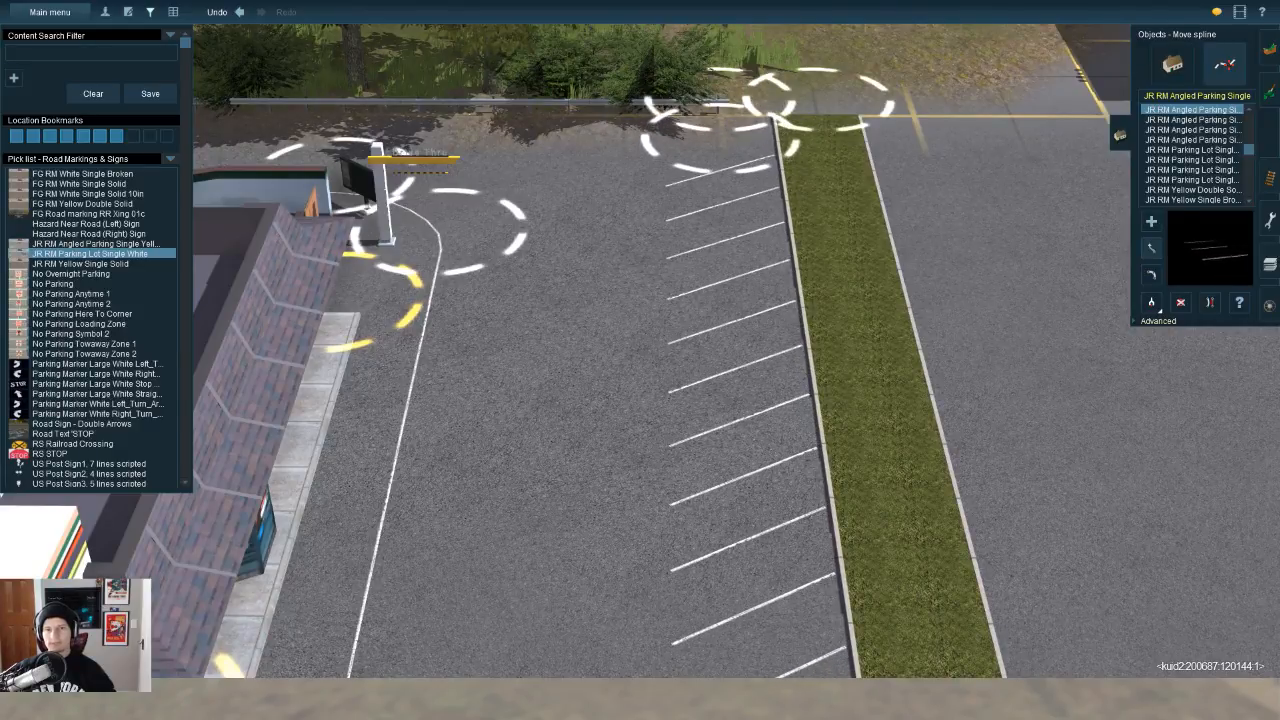
key("Down")
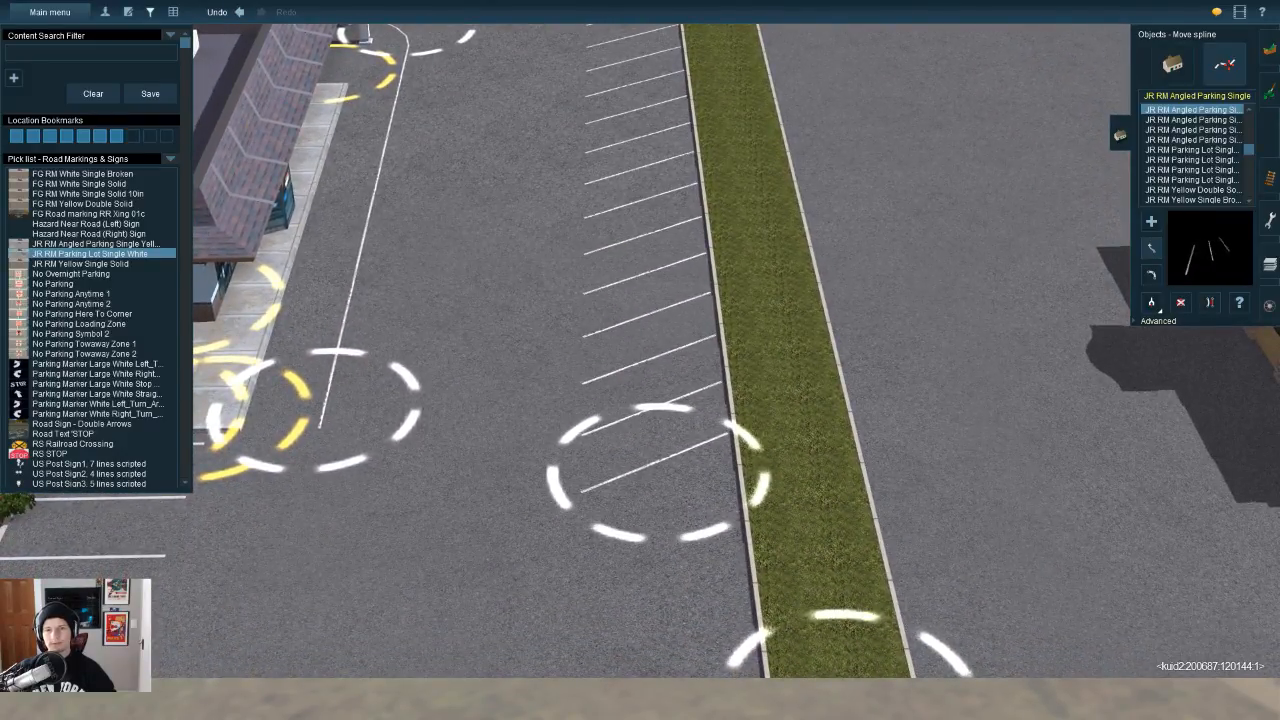
key("Down")
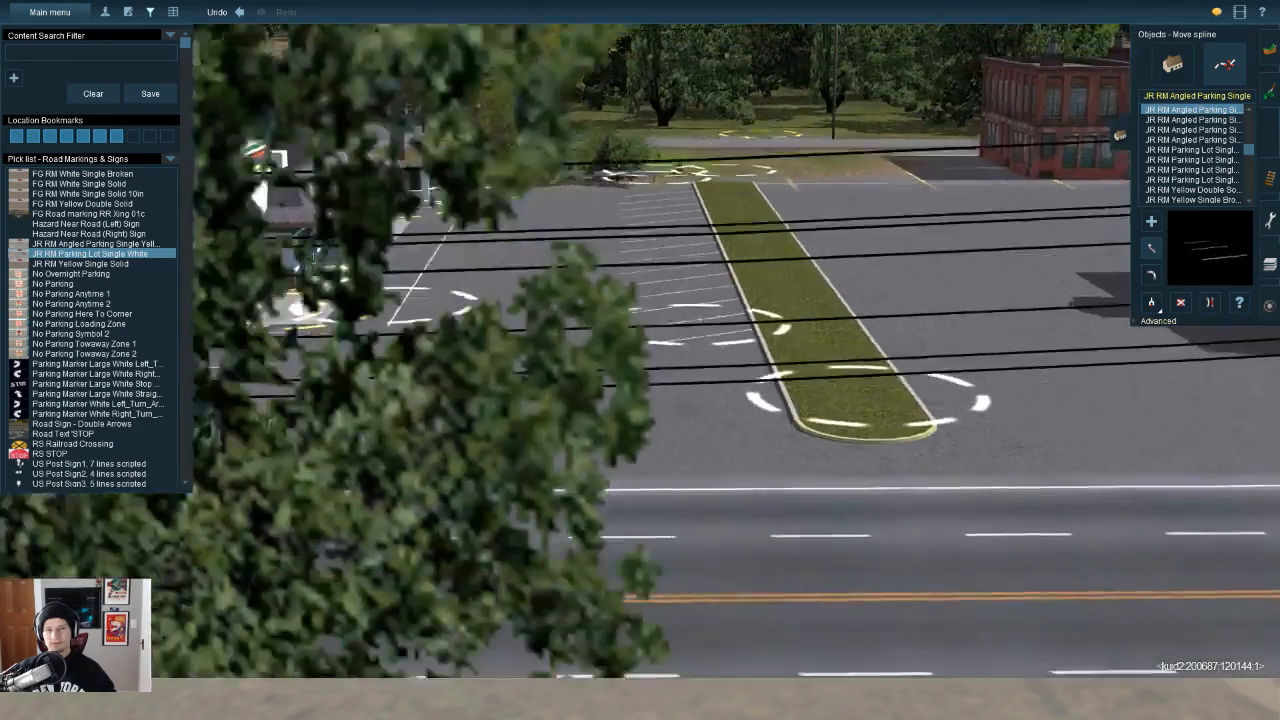
Step: Lay a JR RM Angled Parking Single spline along the median's Taco Bell side, from near the road toward the rear of the lot
key("Right")
key("Up")
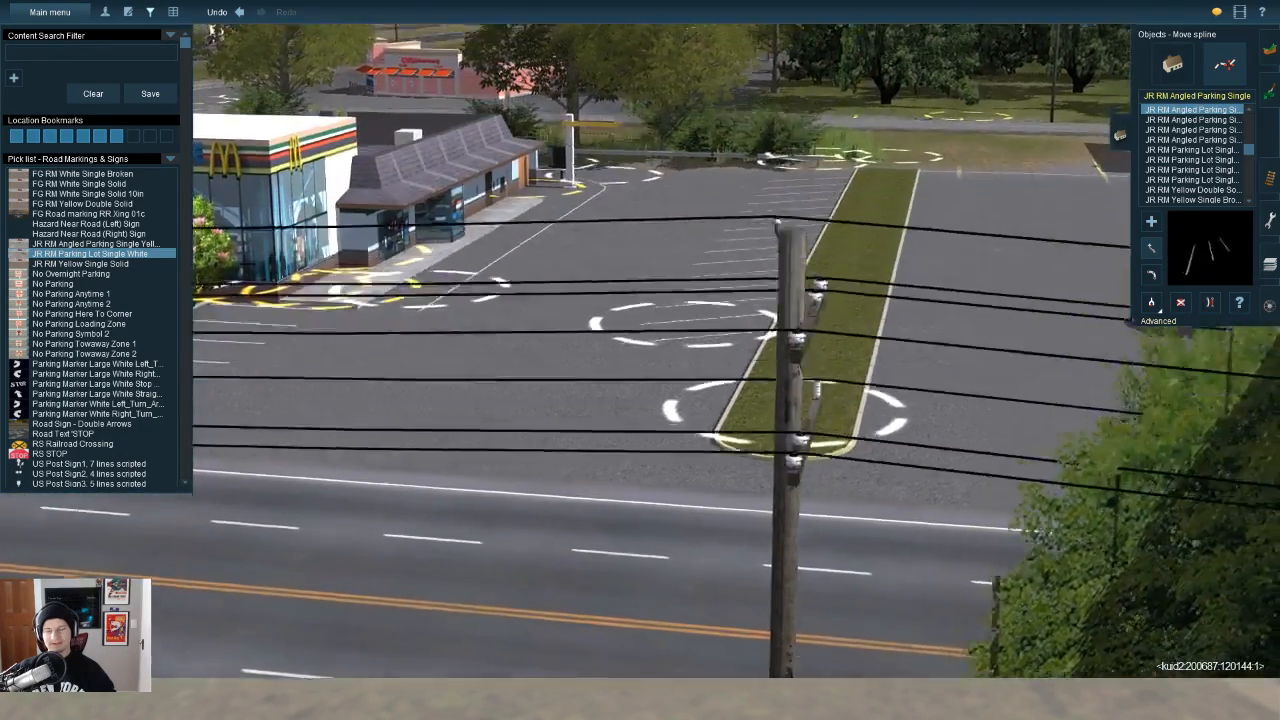
key("Left")
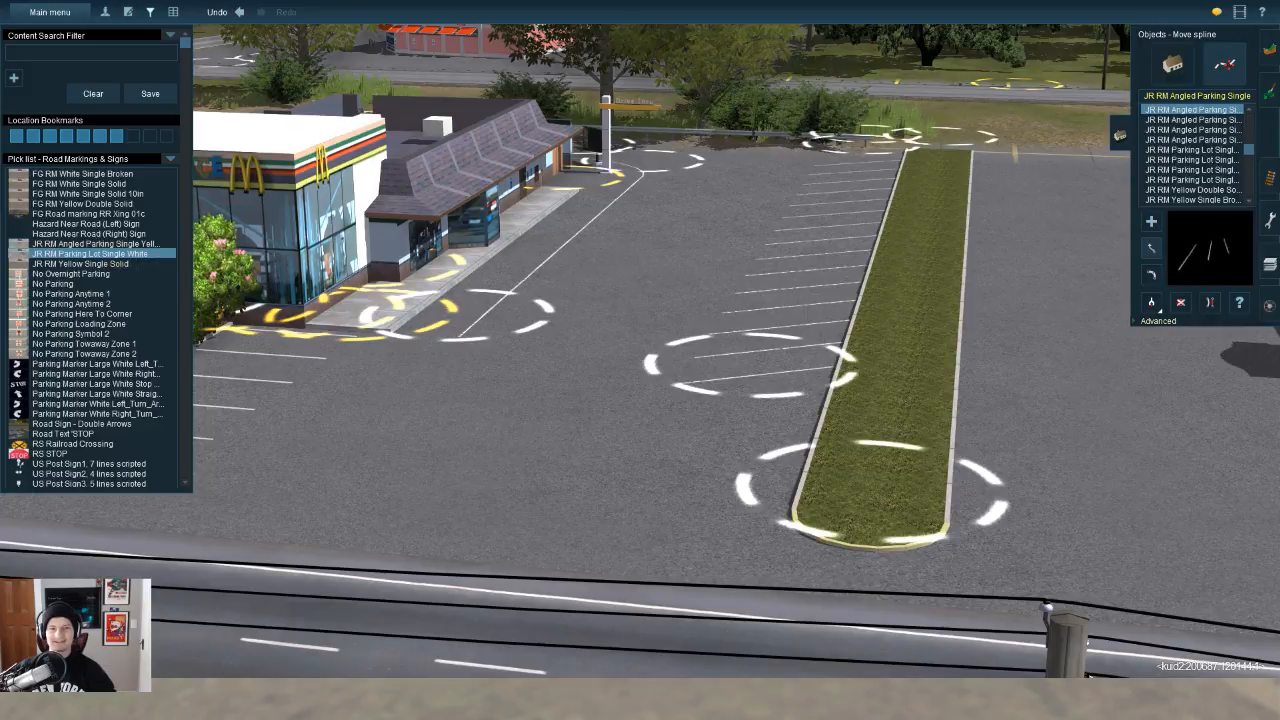
key("a")
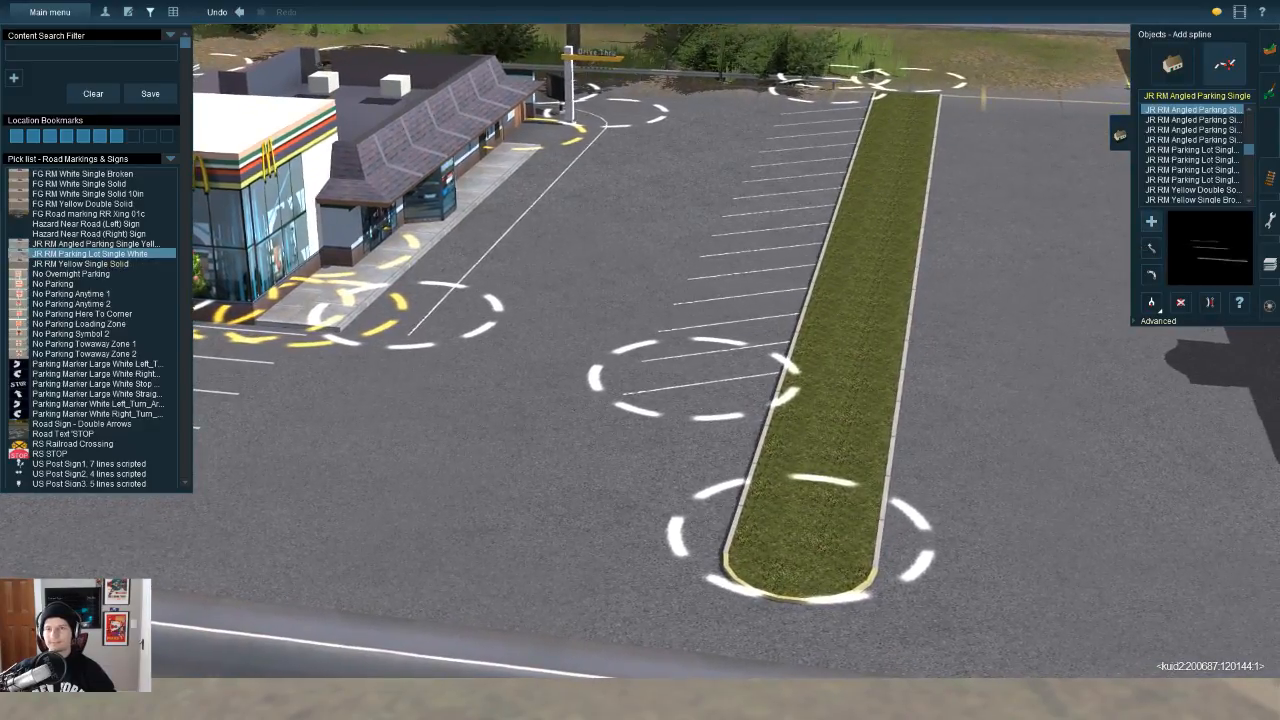
left_click(950, 455)
left_click_drag(964, 201, 997, 184)
right_click(930, 350)
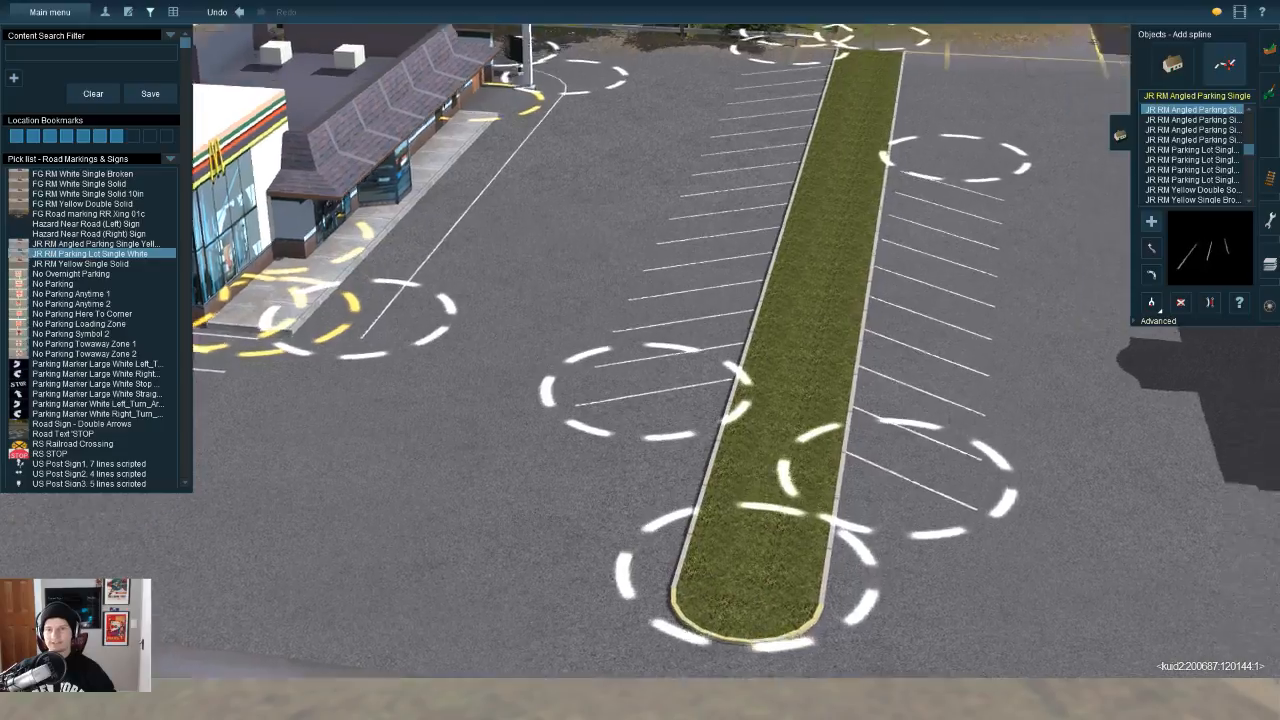
Step: Adjust both ends of the new angled parking spline so the stall lines meet the median's curb along its length
key("m")
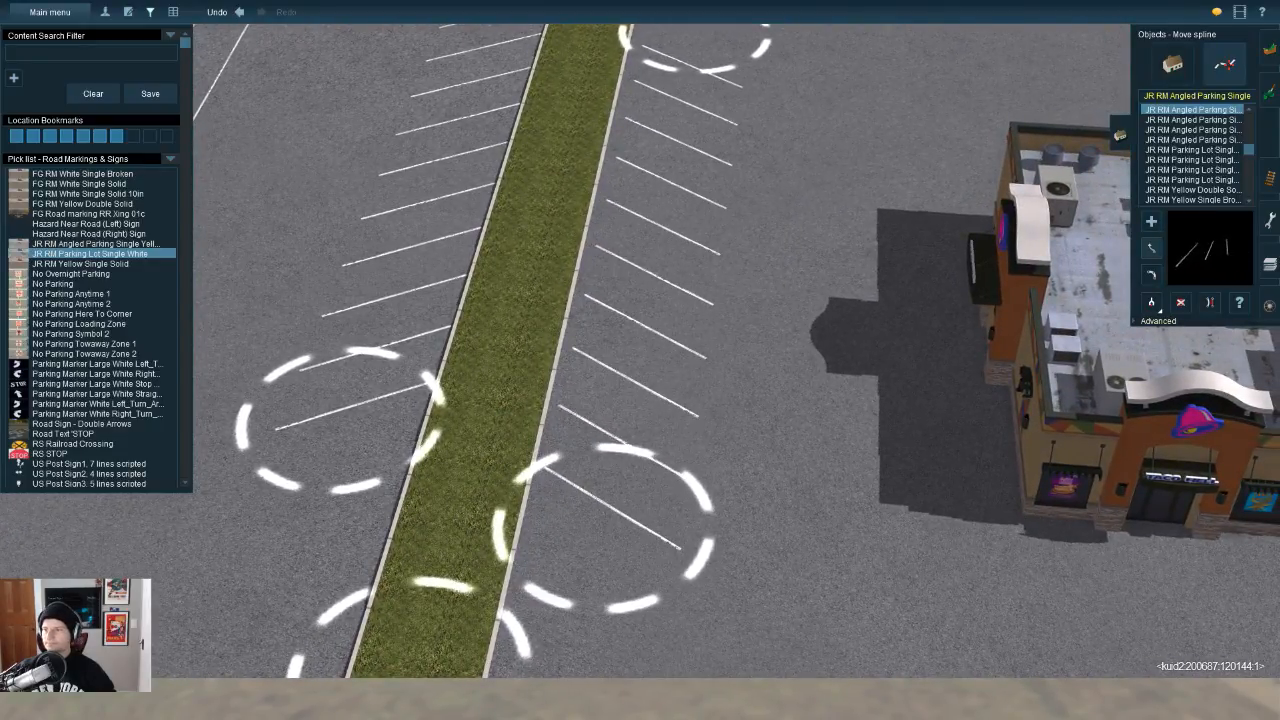
left_click_drag(606, 517, 598, 553)
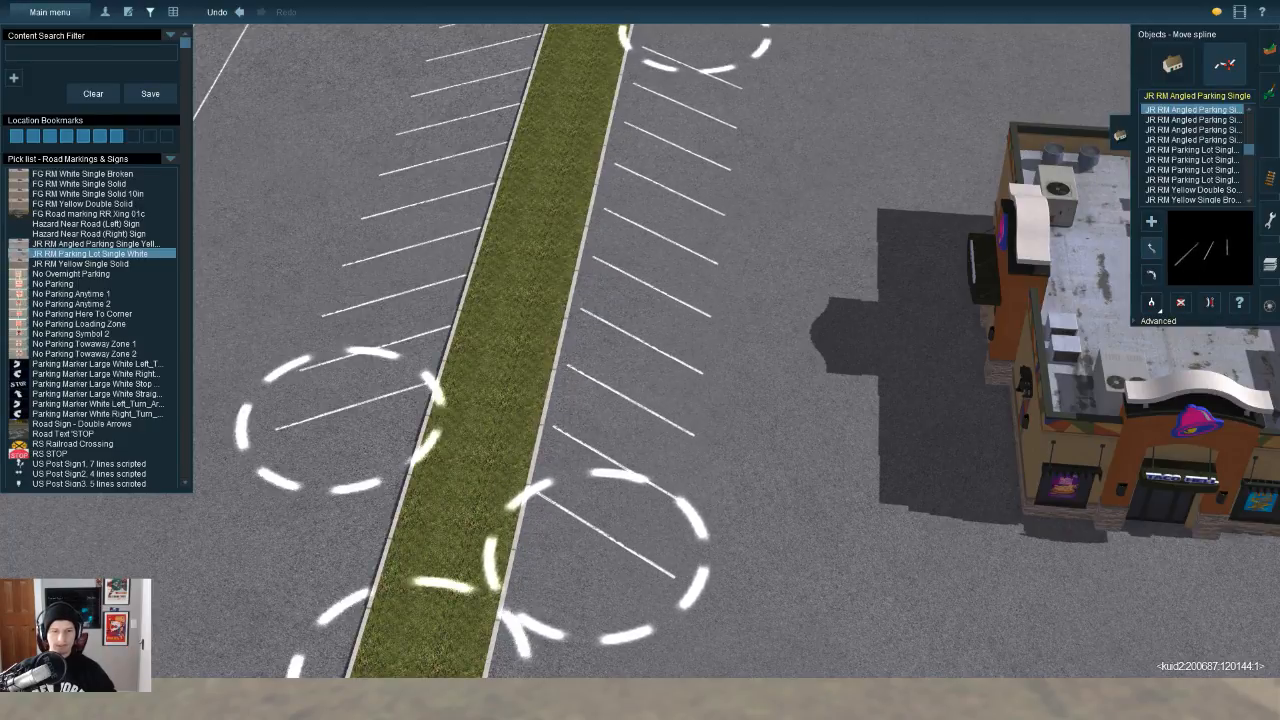
right_click_drag(680, 42, 668, 220)
left_click_drag(668, 338, 697, 220)
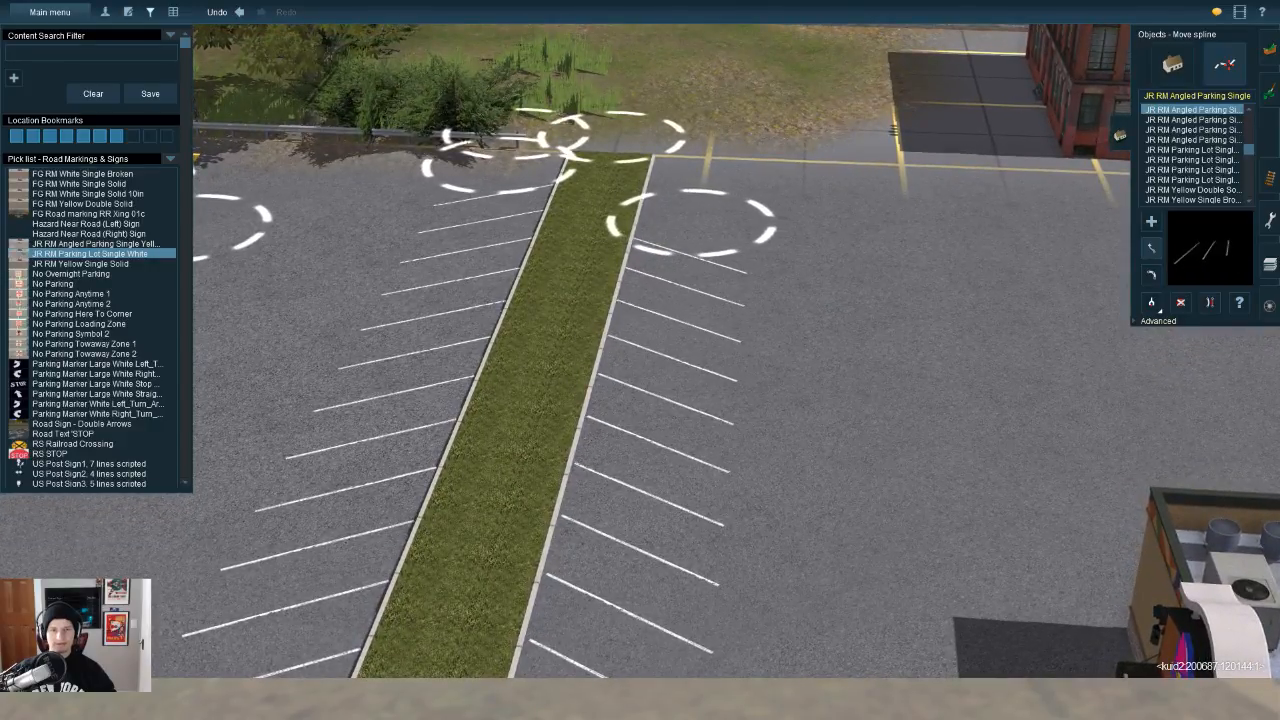
Step: Move the Taco Bell building slightly back from the road toward the rear of the lot
right_click_drag(640, 650, 1234, 686)
scroll(1234, 686, "down", 5)
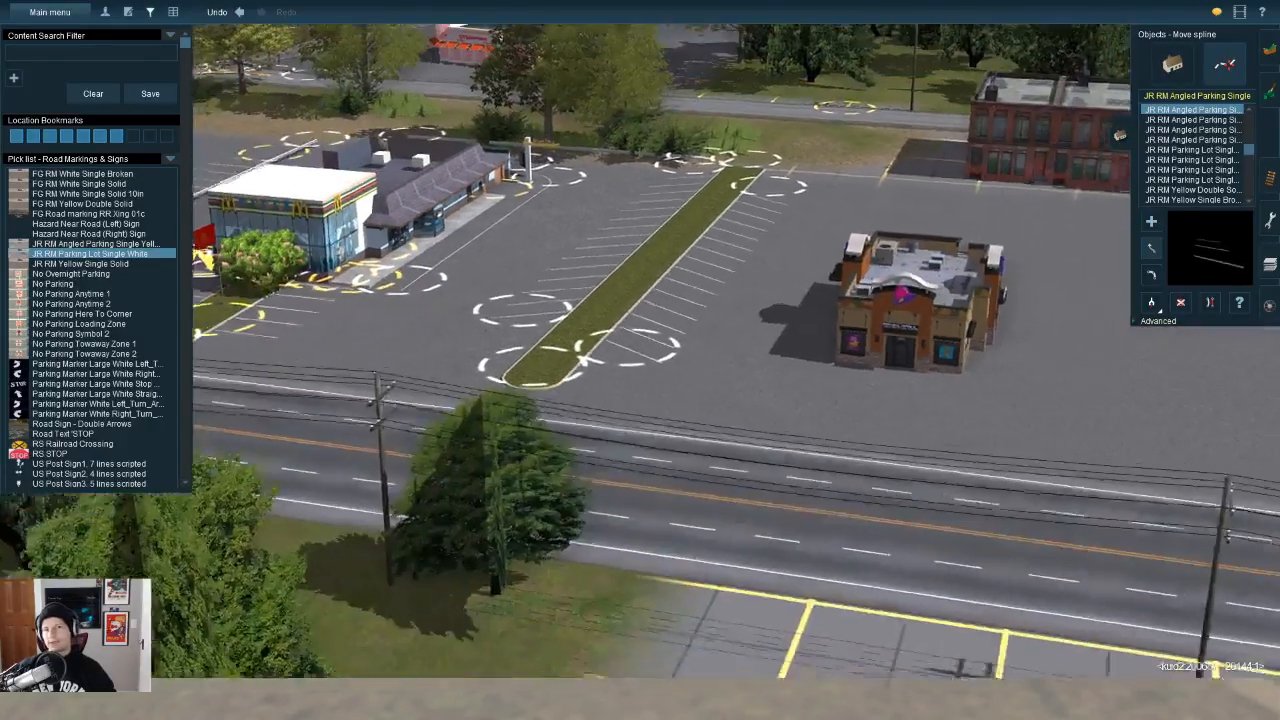
right_click_drag(640, 360, 640, 450)
left_click(1172, 64)
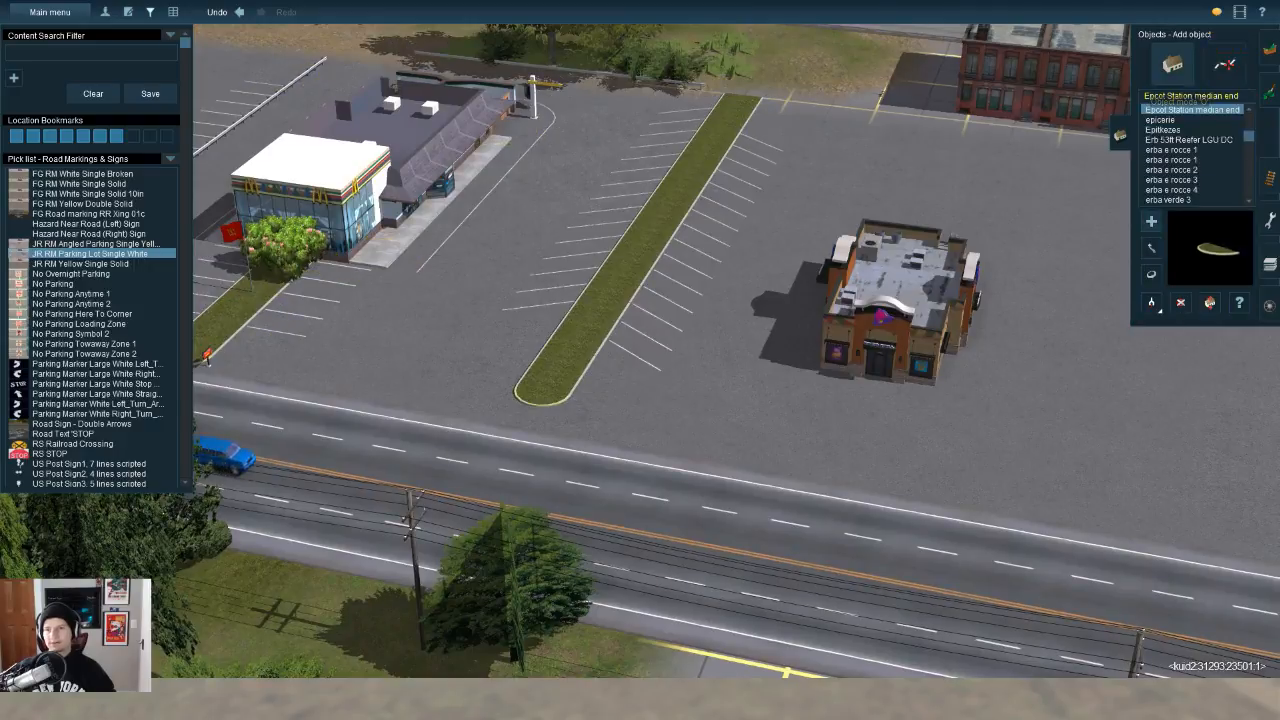
left_click(1151, 248)
left_click_drag(888, 310, 903, 277)
right_click_drag(1217, 550, 1230, 642)
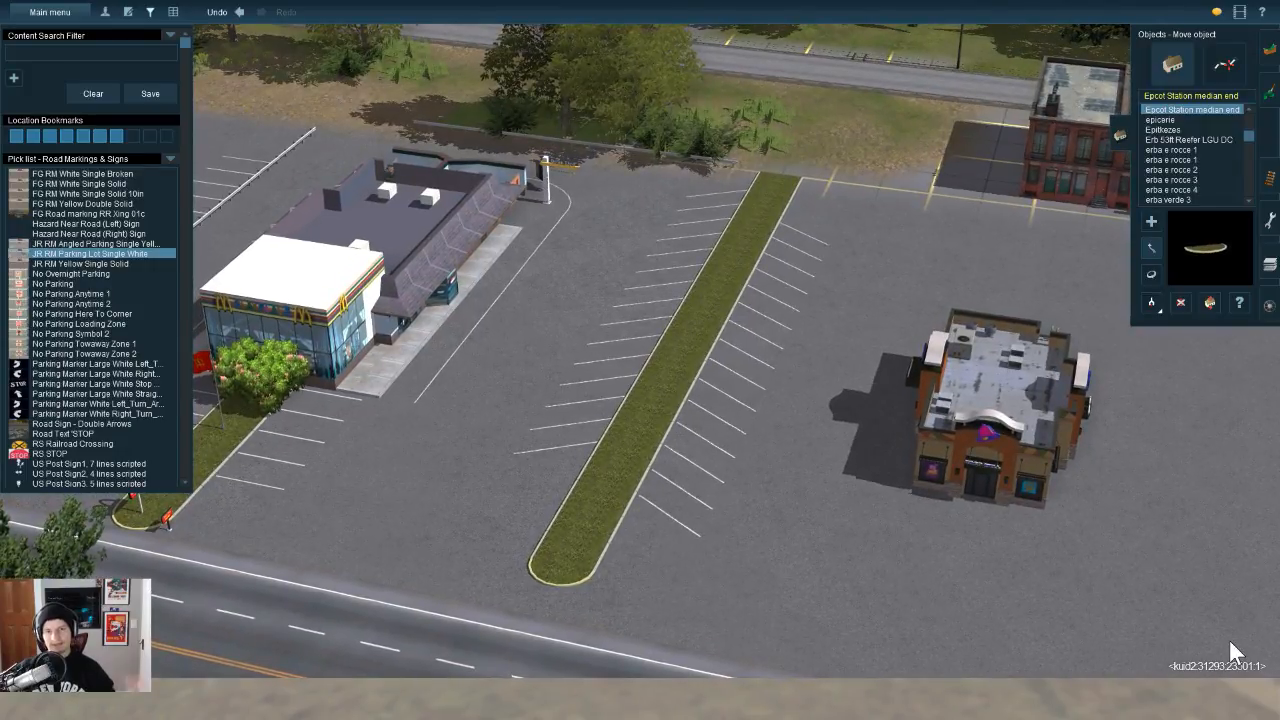
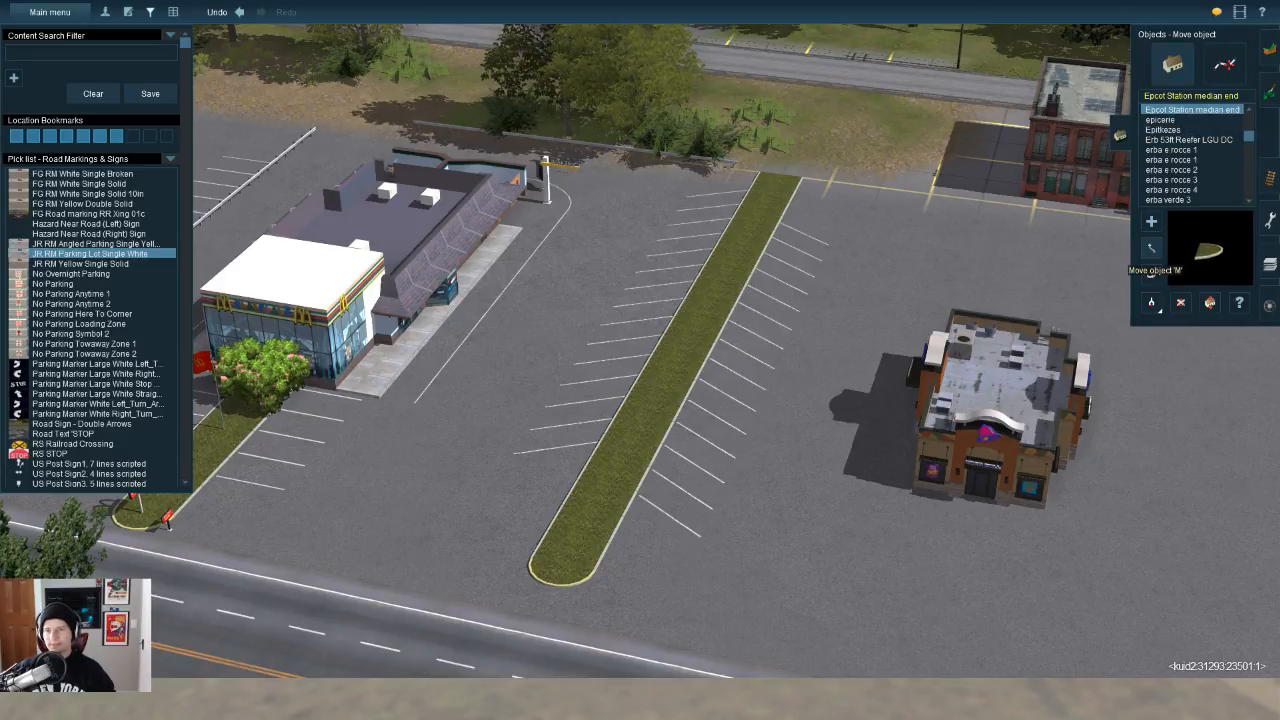
left_click_drag(1000, 410, 990, 396)
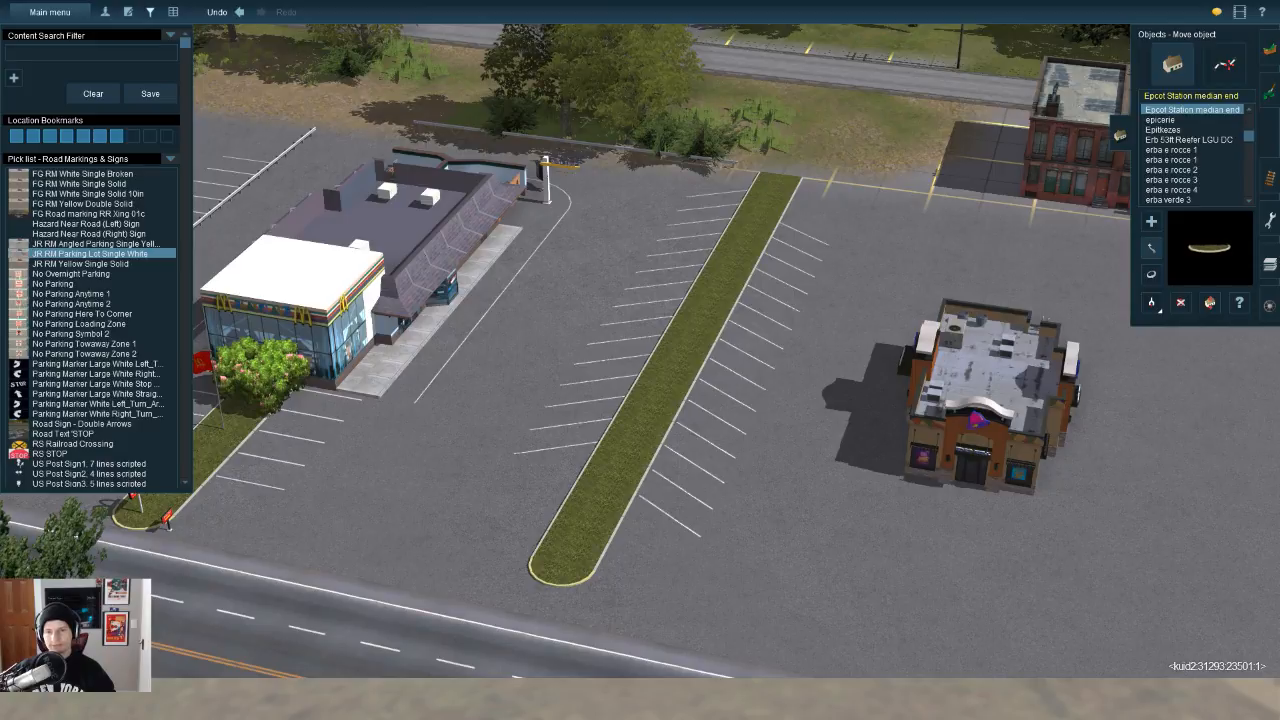
Step: Shift the Taco Bell building farther from the median and closer to the road, and fine-tune its position
key("Right")
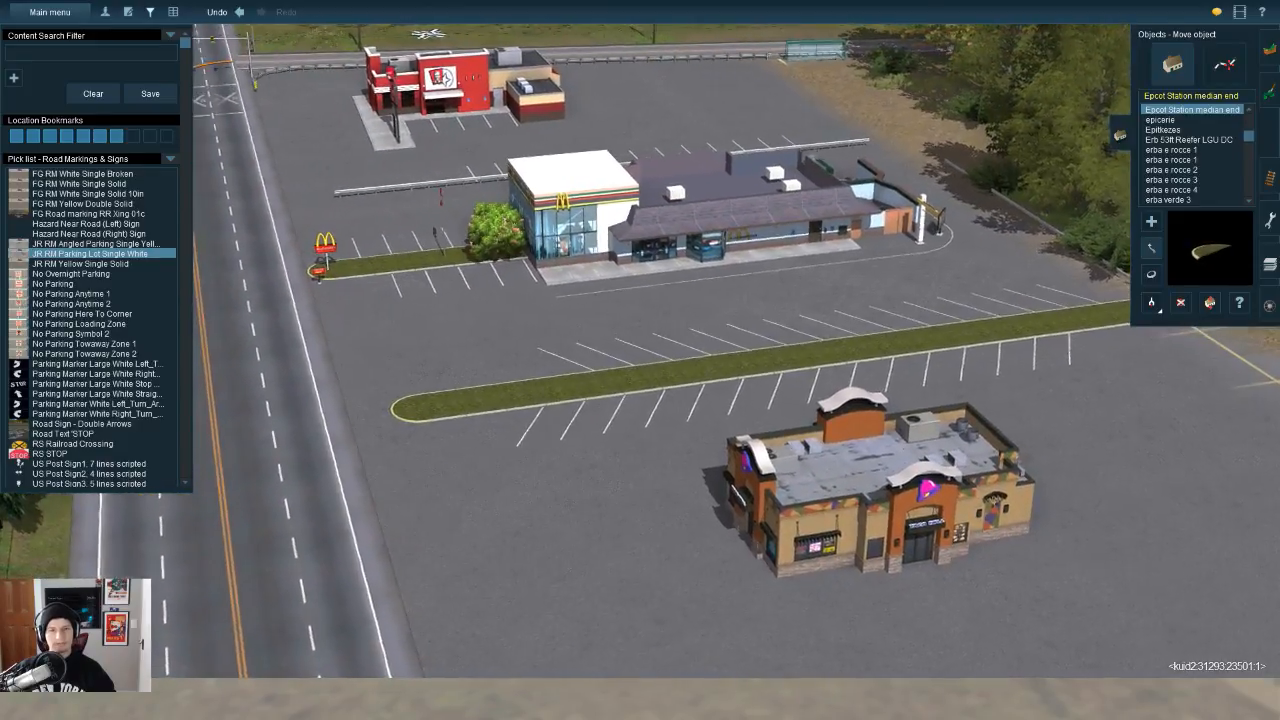
key("Right")
left_click_drag(888, 498, 753, 545)
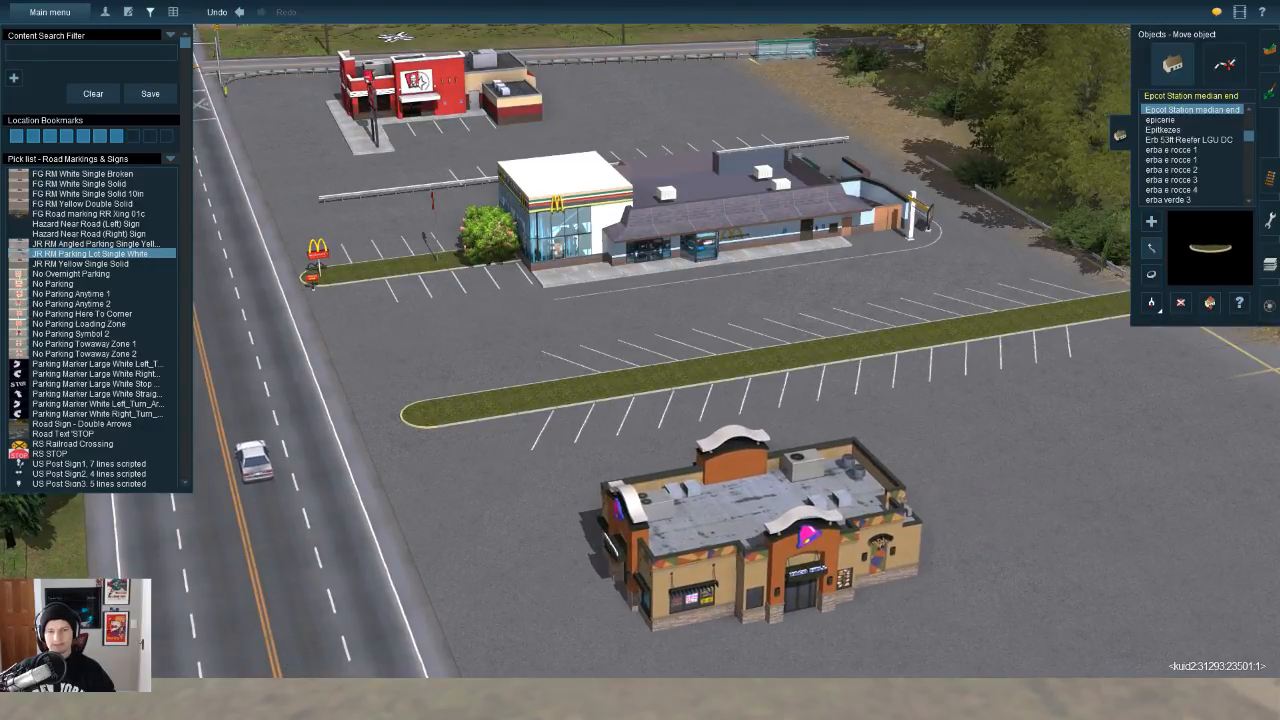
key("Left")
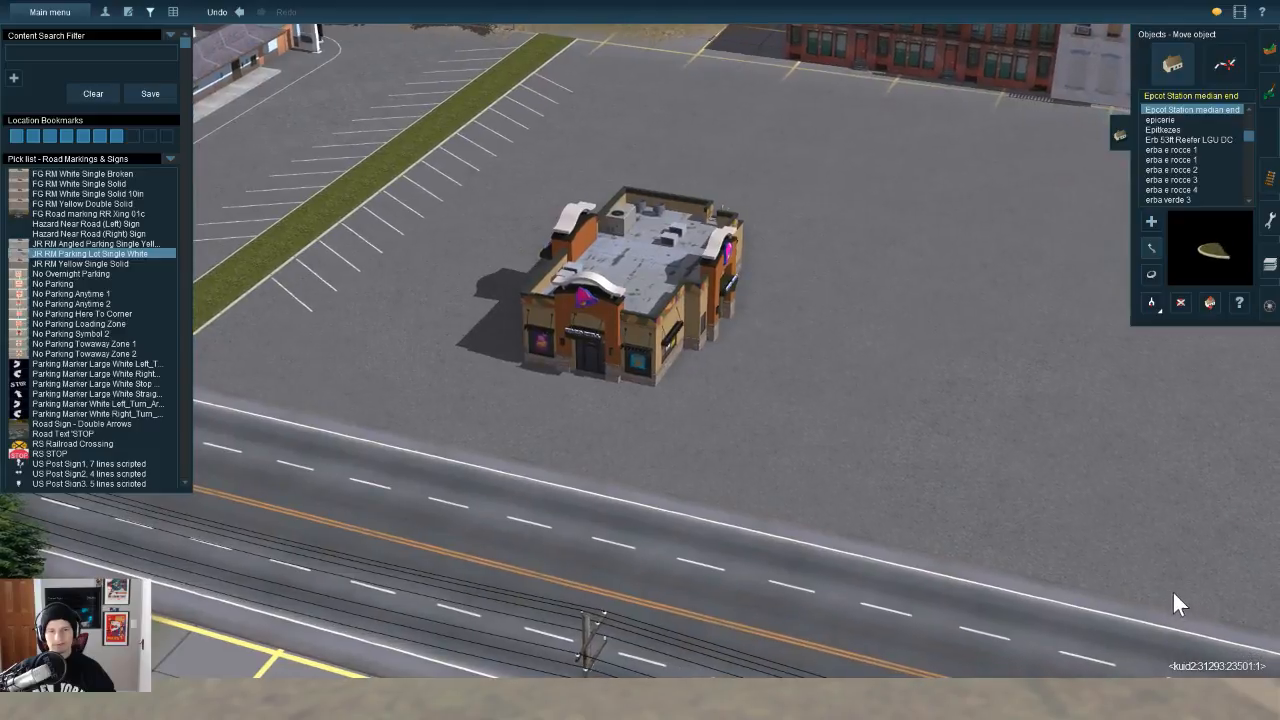
left_click_drag(1172, 592, 1156, 580)
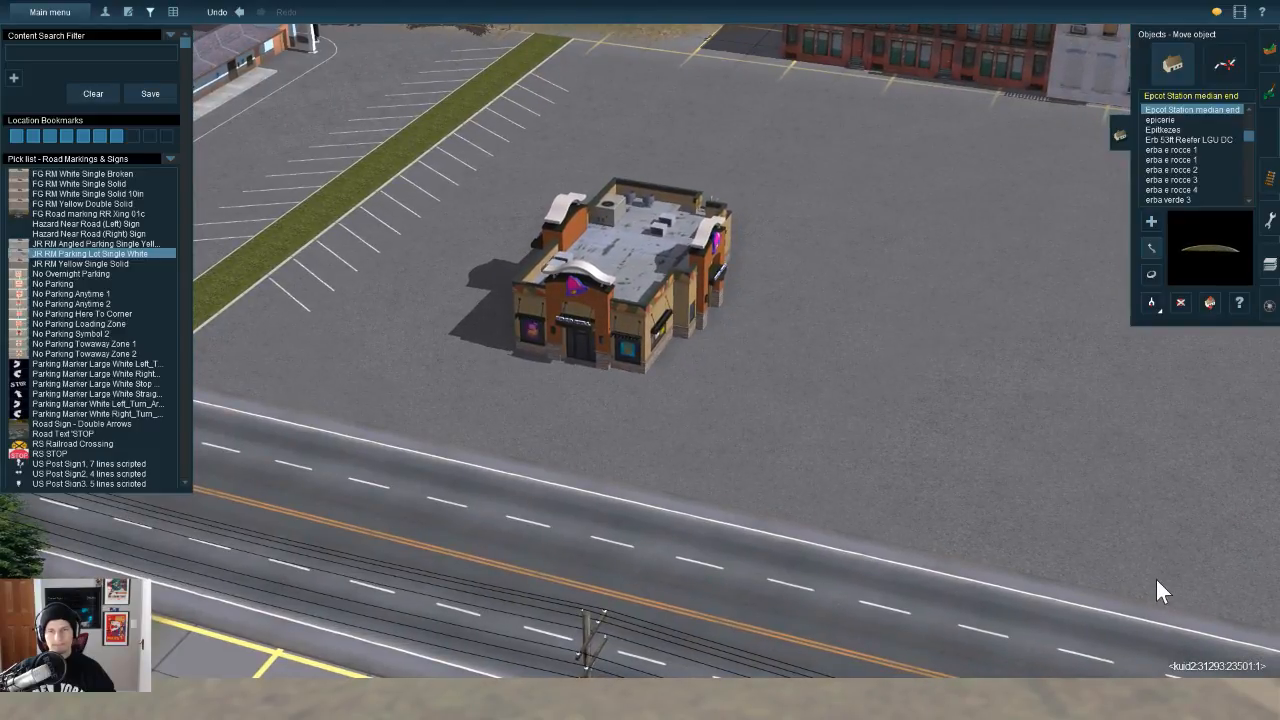
Step: Place a YARNish sidewalk 10m spline on the pavement beside the Taco Bell's entrance side
key("Left")
key("Right")
key("Down")
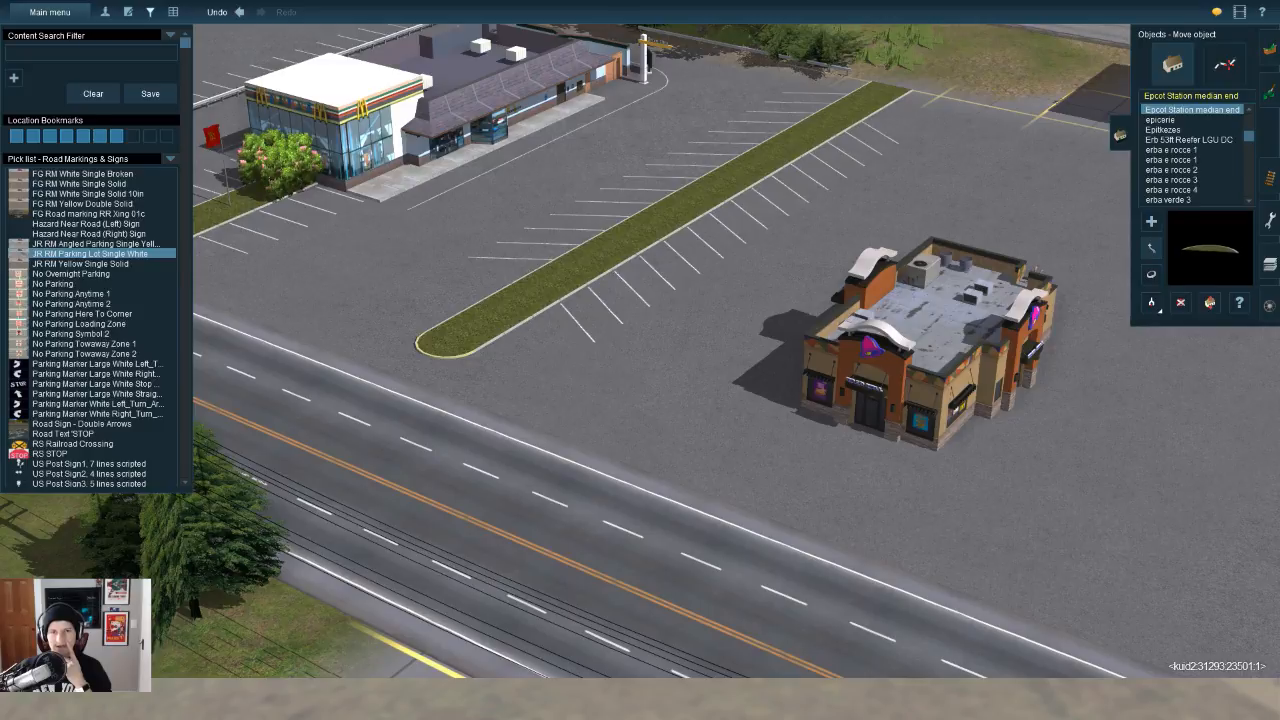
right_click(752, 308)
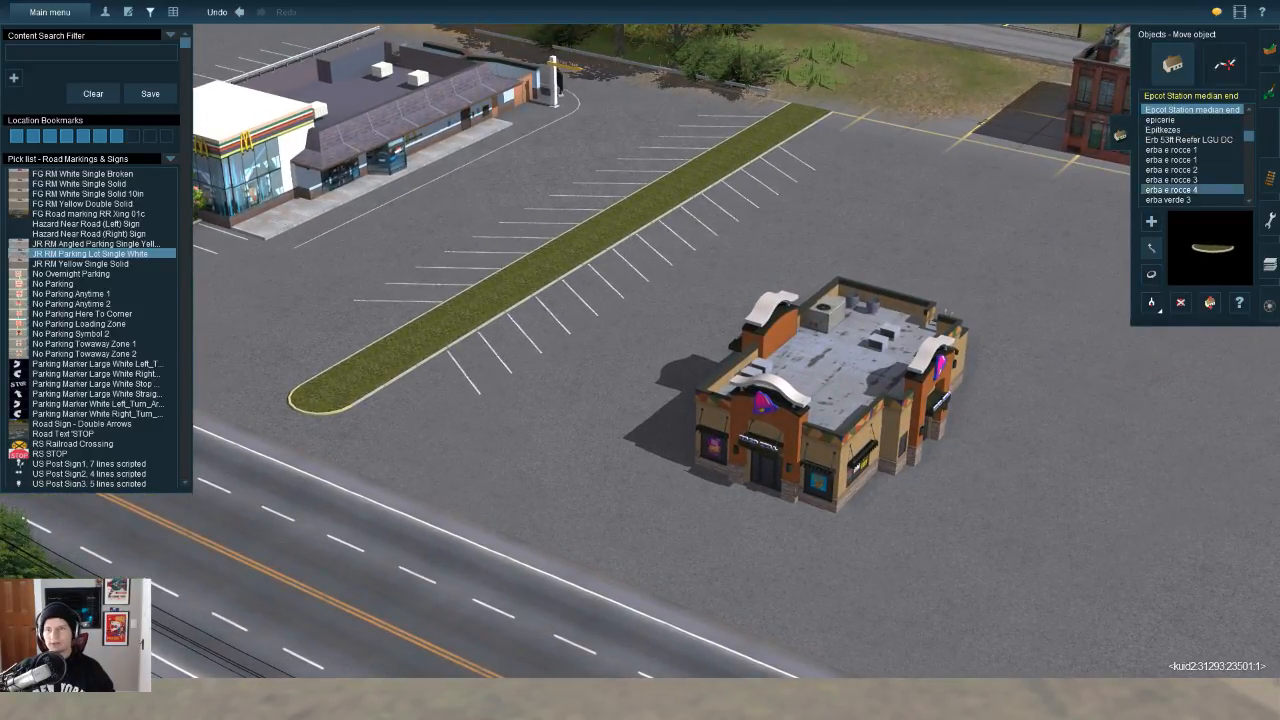
left_click(92, 254)
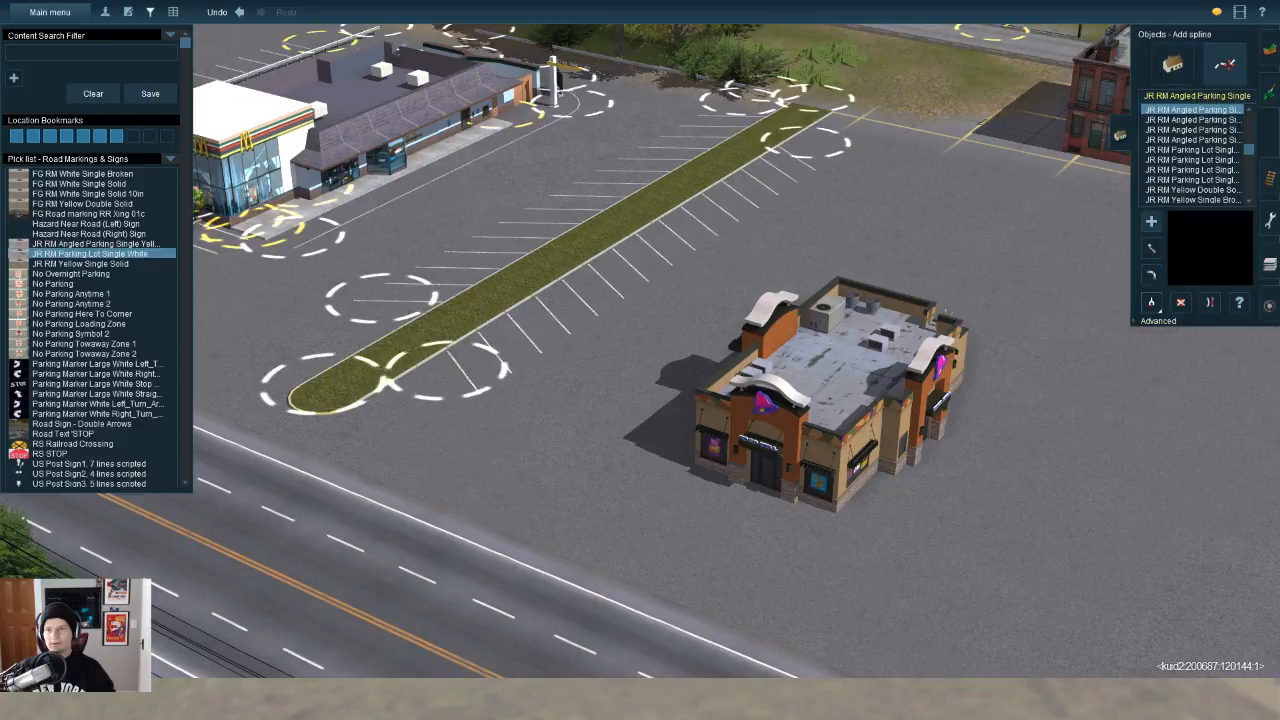
left_click(550, 478, "ctrl")
left_click(845, 556)
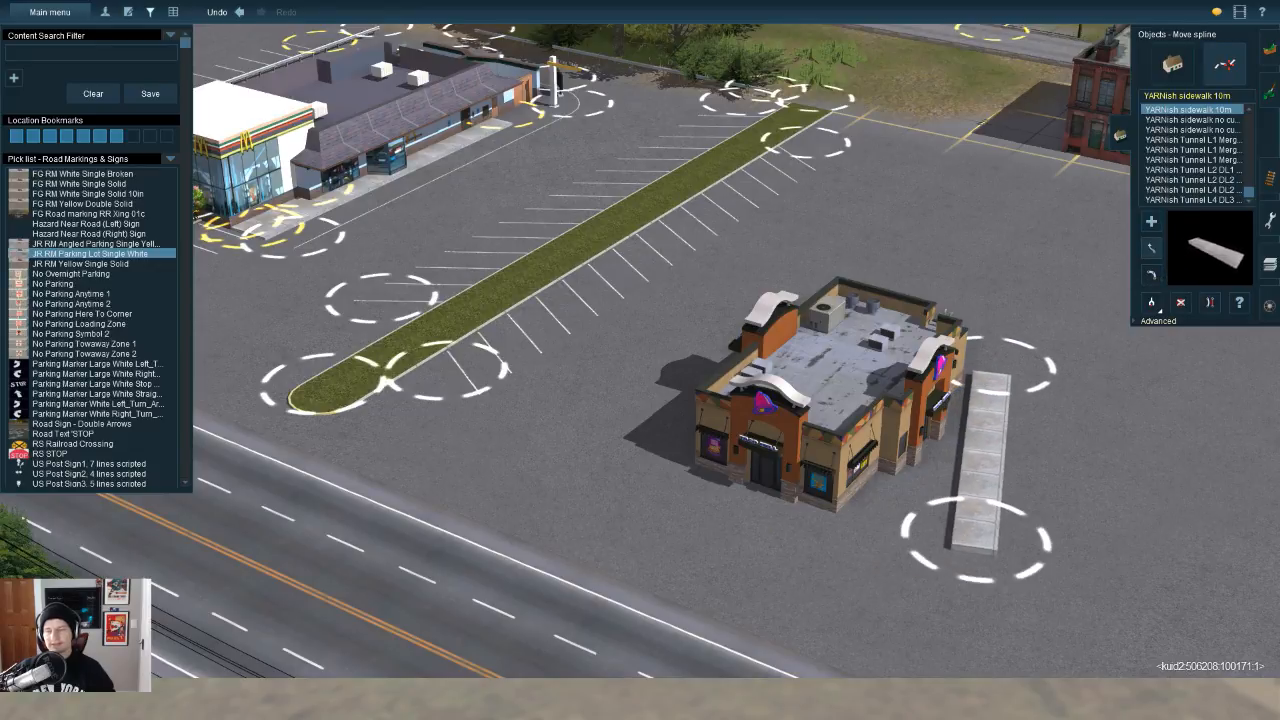
Step: Apply the -0.25 height to the sidewalk spline and swing its road-side end in against the Taco Bell's entrance wall
left_click(1157, 321)
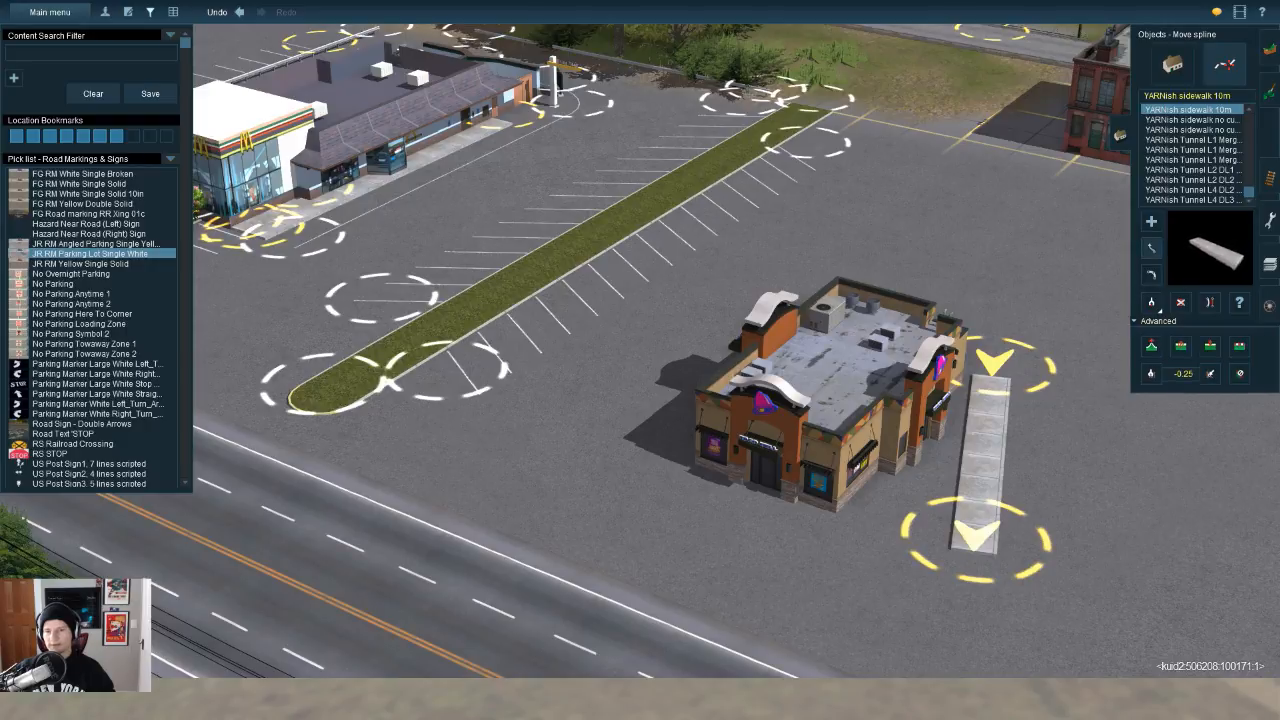
left_click_drag(976, 539, 842, 508)
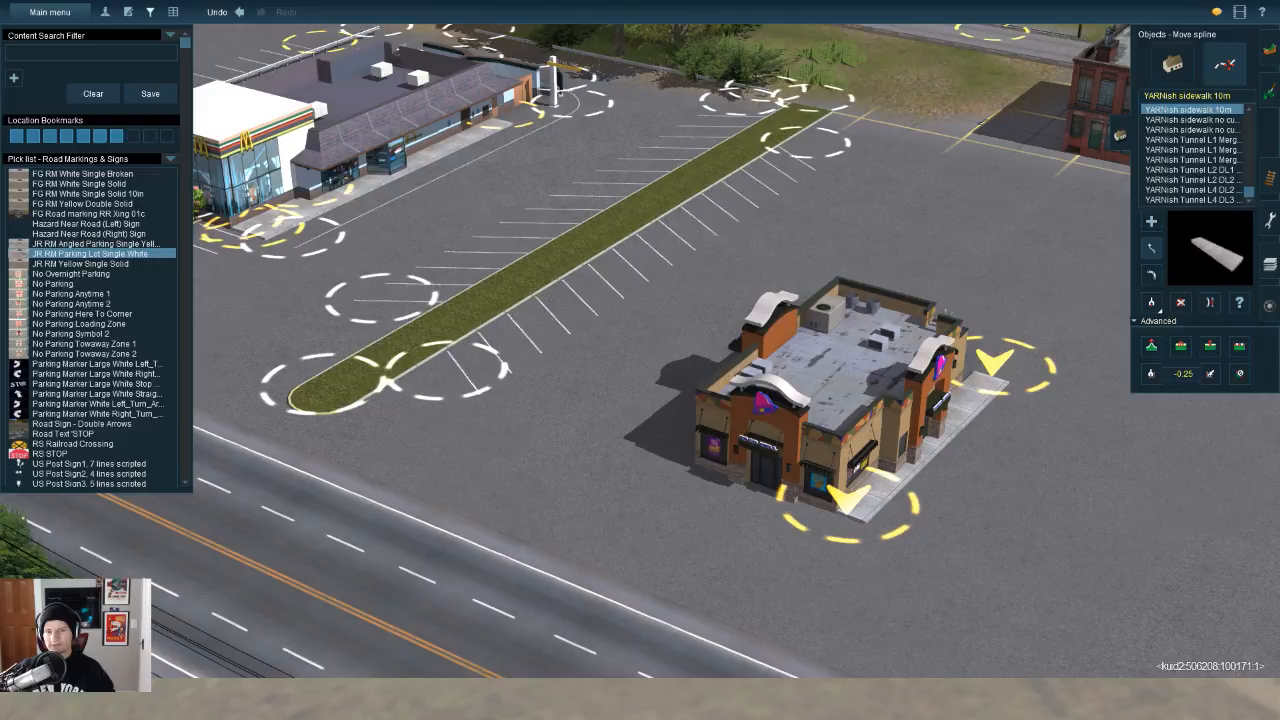
scroll(800, 420, "up", 6)
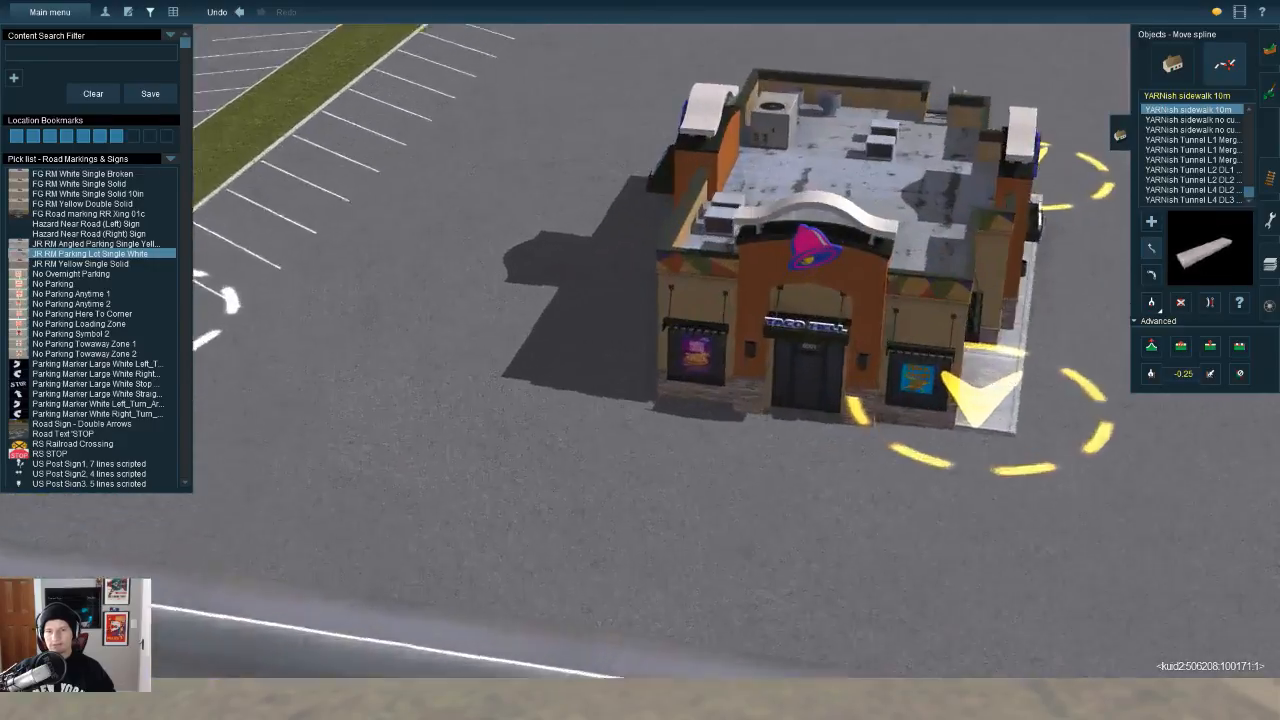
key("Right")
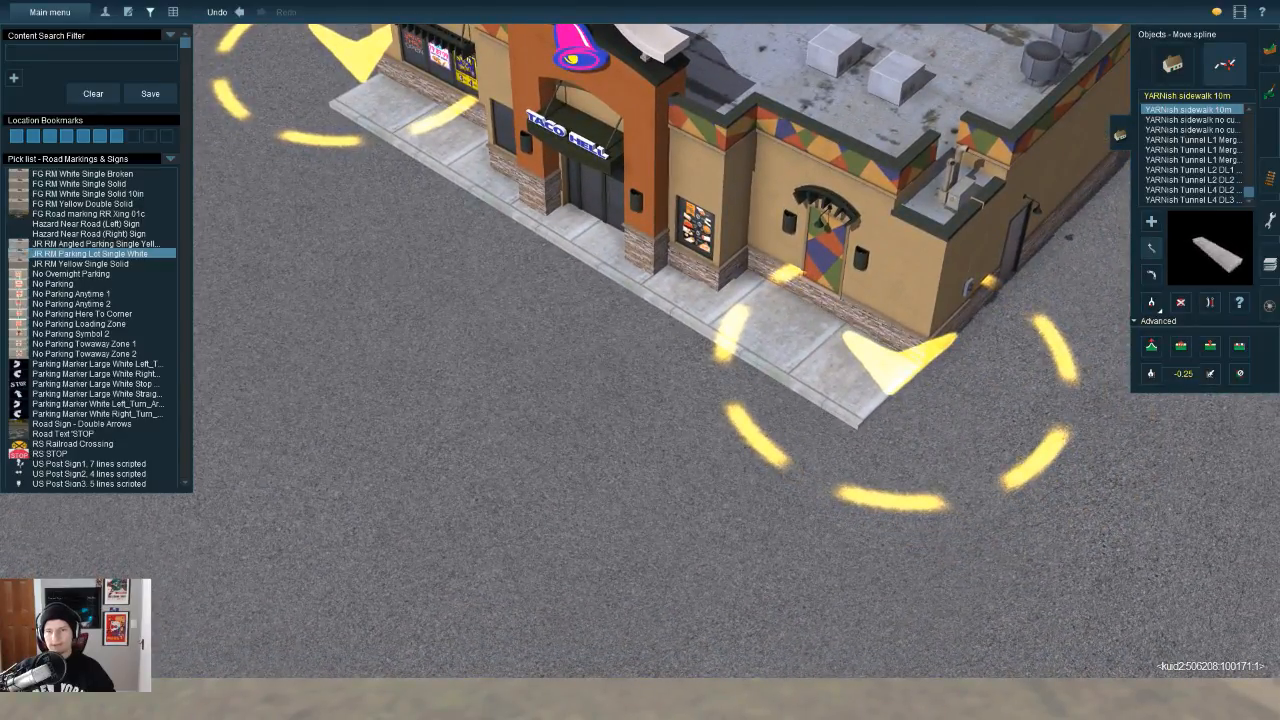
key("Left")
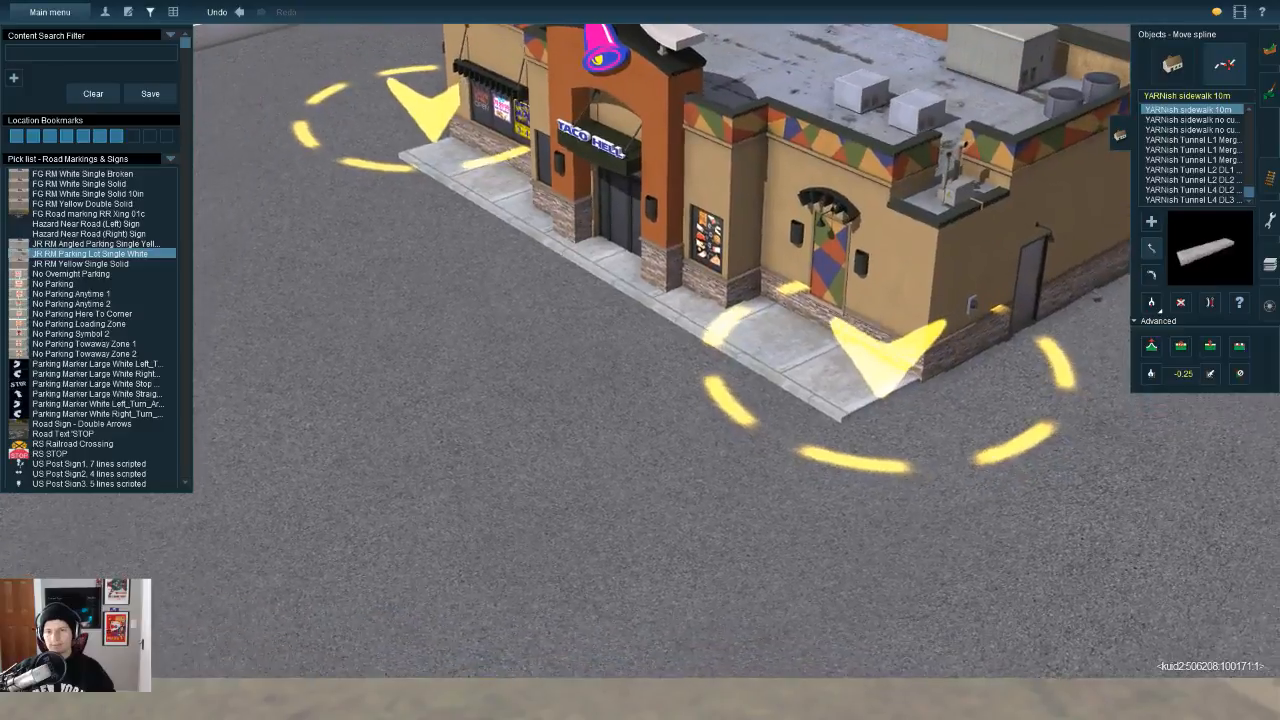
Step: Align the sidewalk's road-side end parallel to the entrance wall and extend its rear end to the building's back corner
right_click_drag(958, 648, 1173, 650)
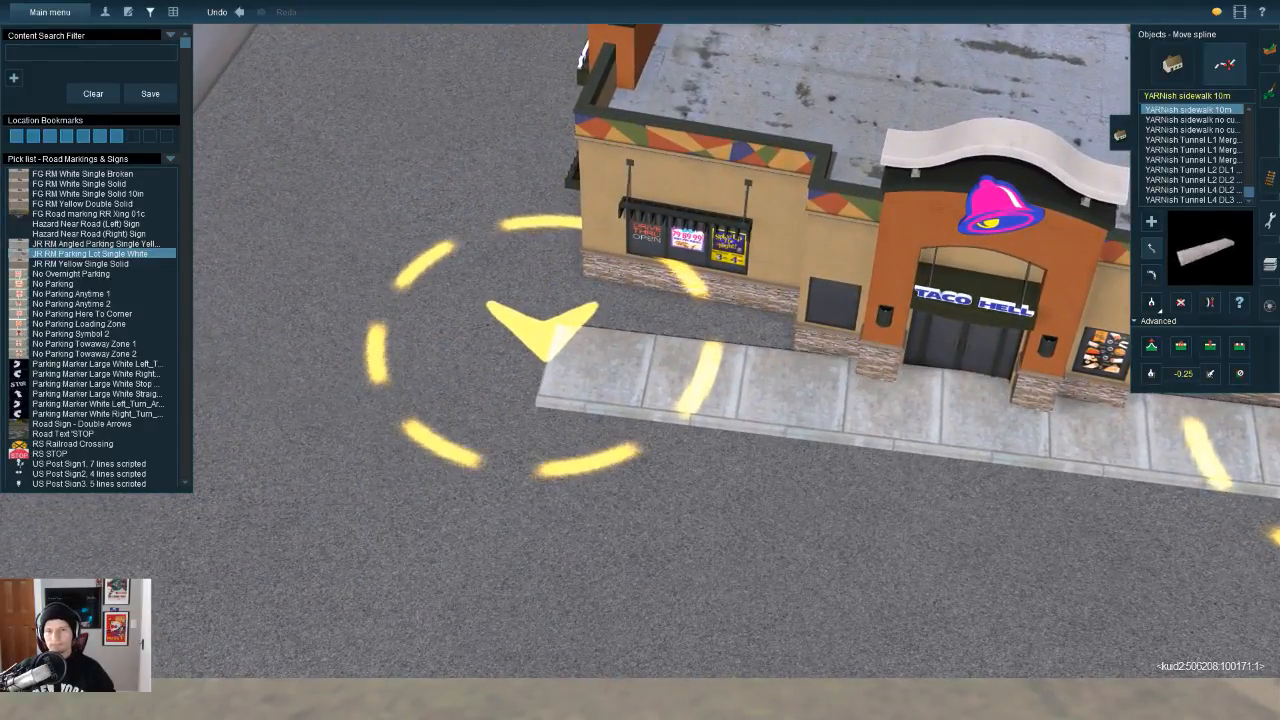
right_click(985, 466)
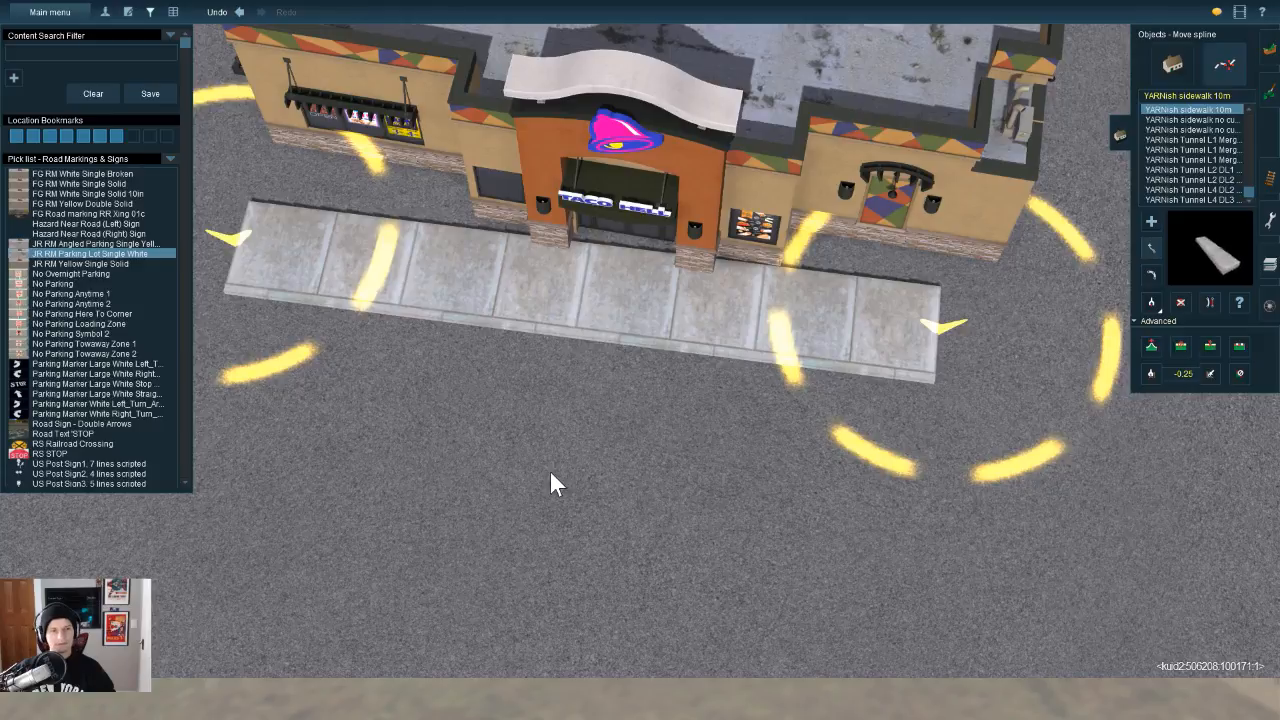
left_click_drag(485, 473, 497, 450)
right_click_drag(912, 500, 996, 648)
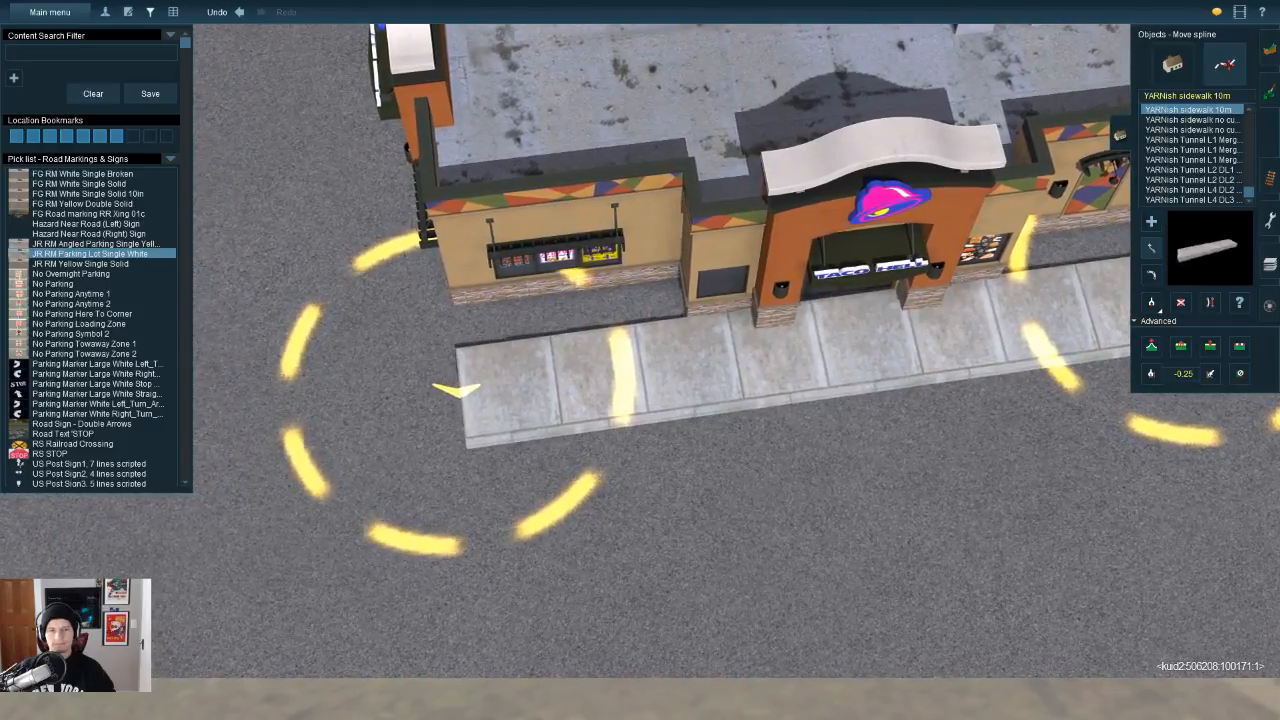
left_click_drag(456, 390, 455, 392)
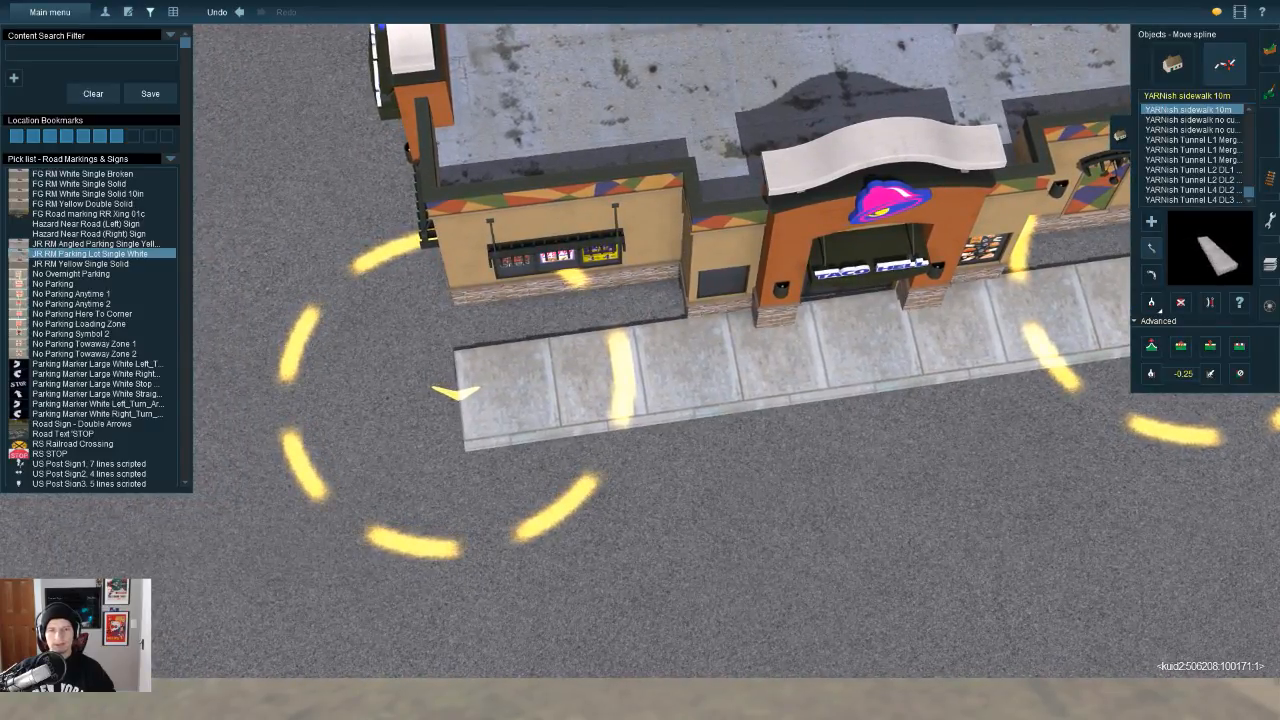
key("Up")
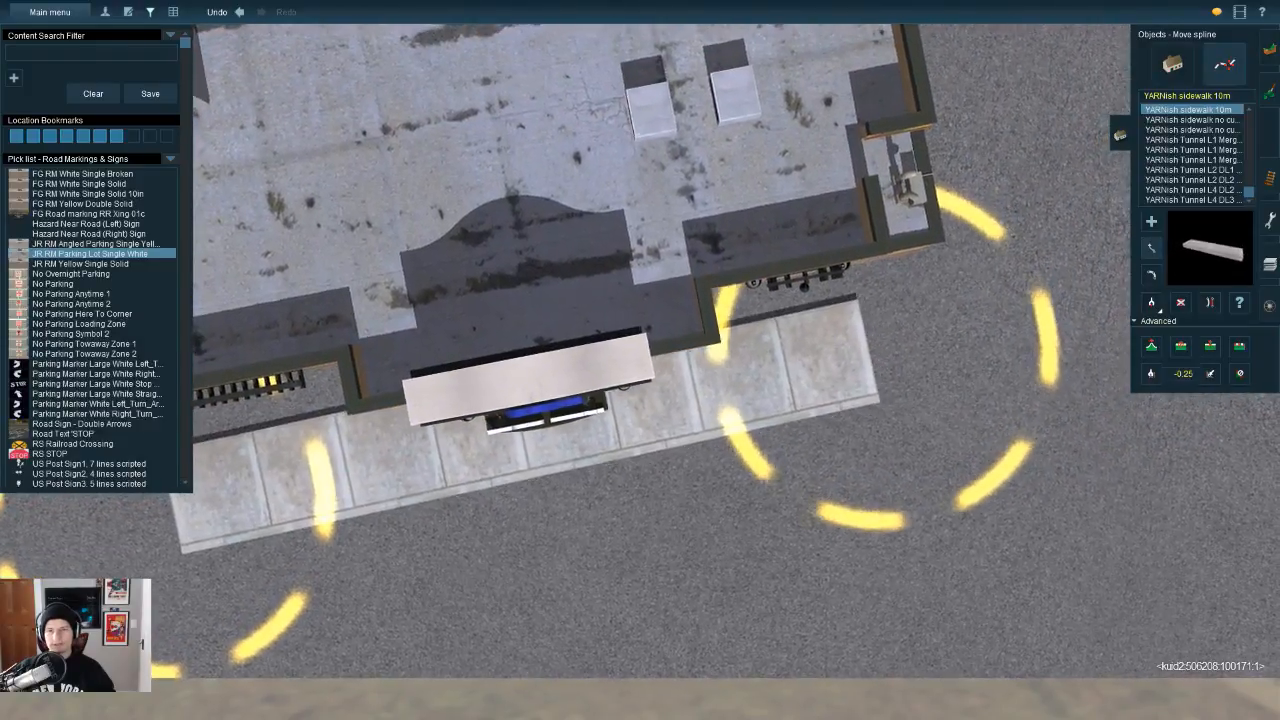
key("Down")
left_click_drag(886, 352, 935, 342)
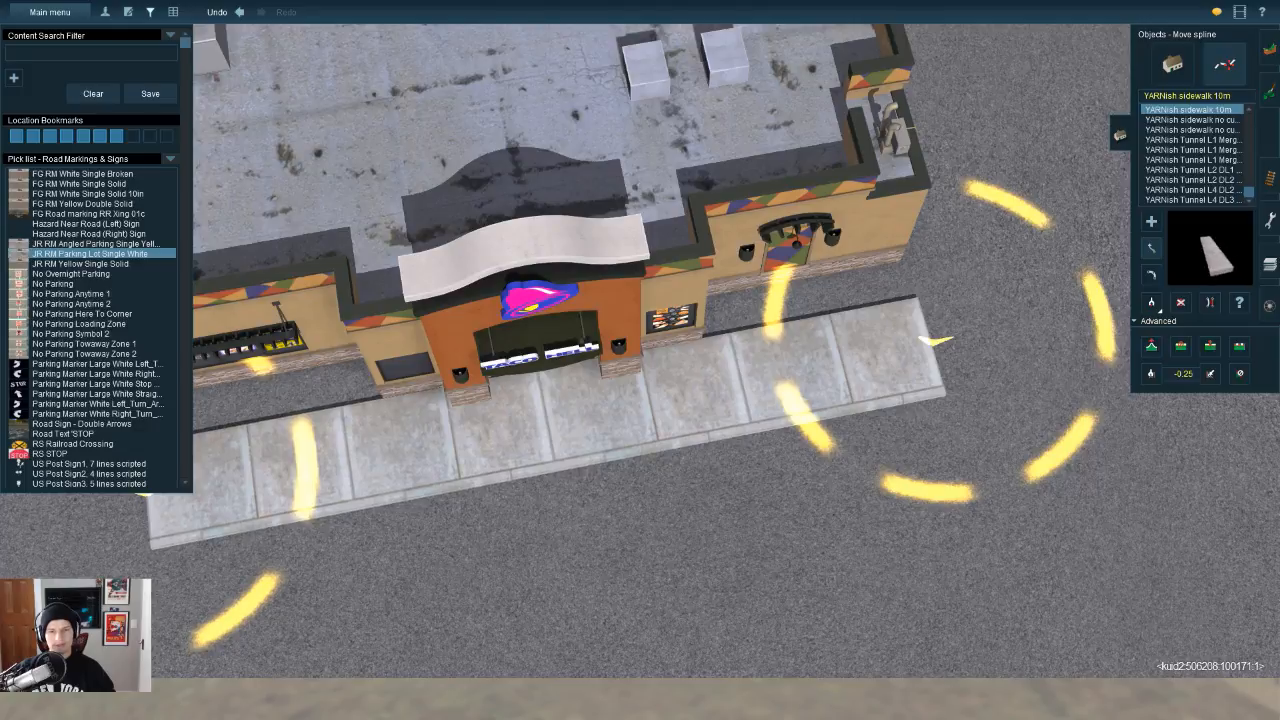
Step: Pull the rear end of the YARNish sidewalk no curb 5m strip back to the building's back corner on the entrance side
right_click_drag(935, 340, 845, 282)
right_click_drag(917, 661, 795, 634)
key("m")
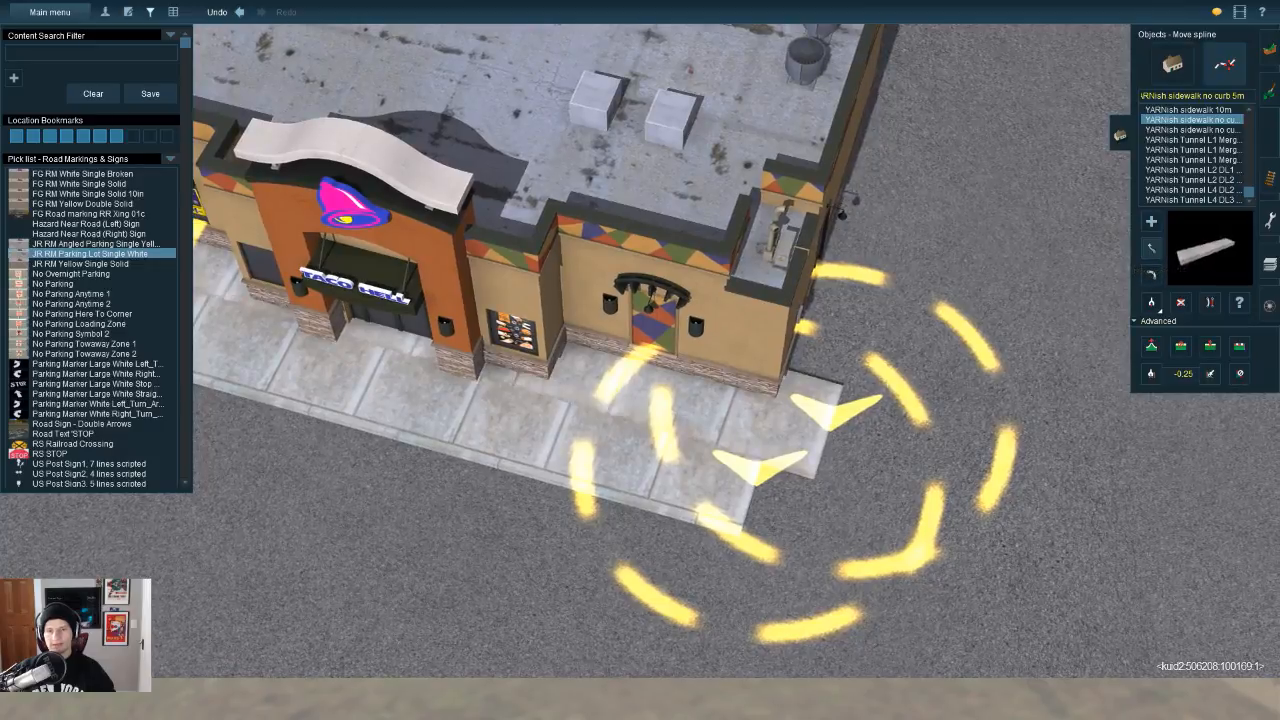
mouse_move(838, 408)
left_mouse_down()
mouse_move(767, 380)
mouse_move(797, 368)
left_mouse_up()
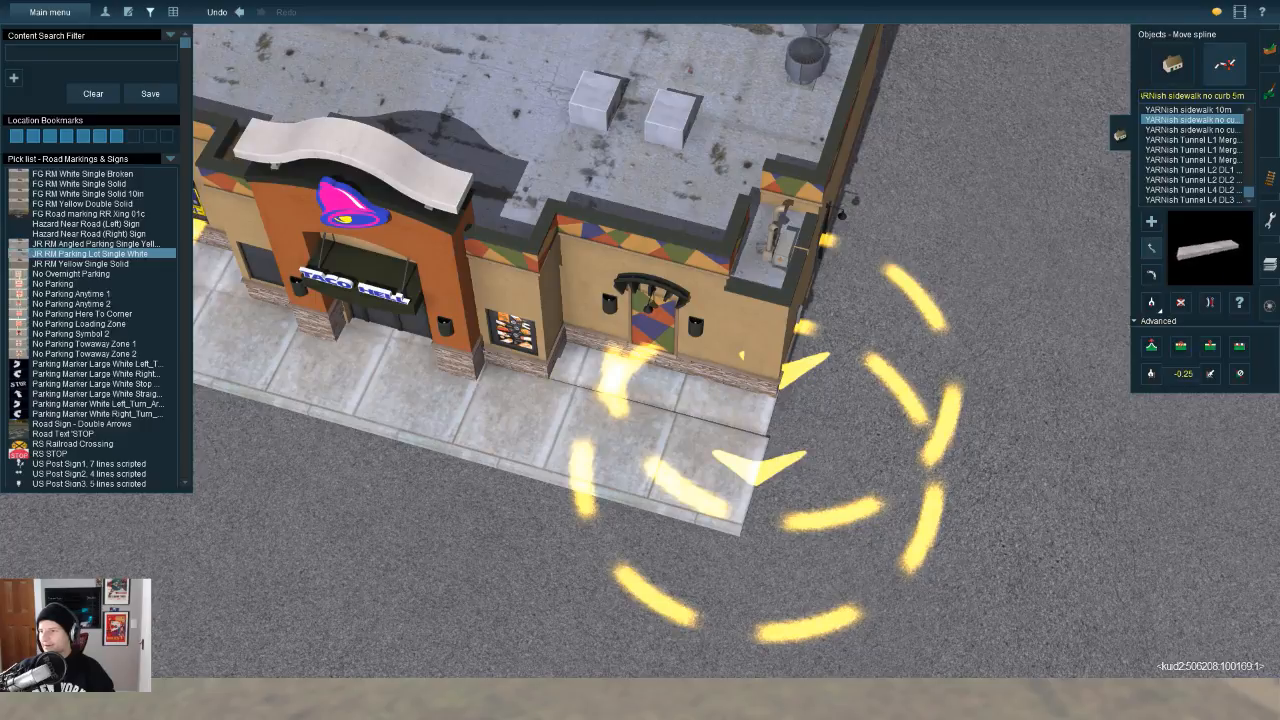
key("Left")
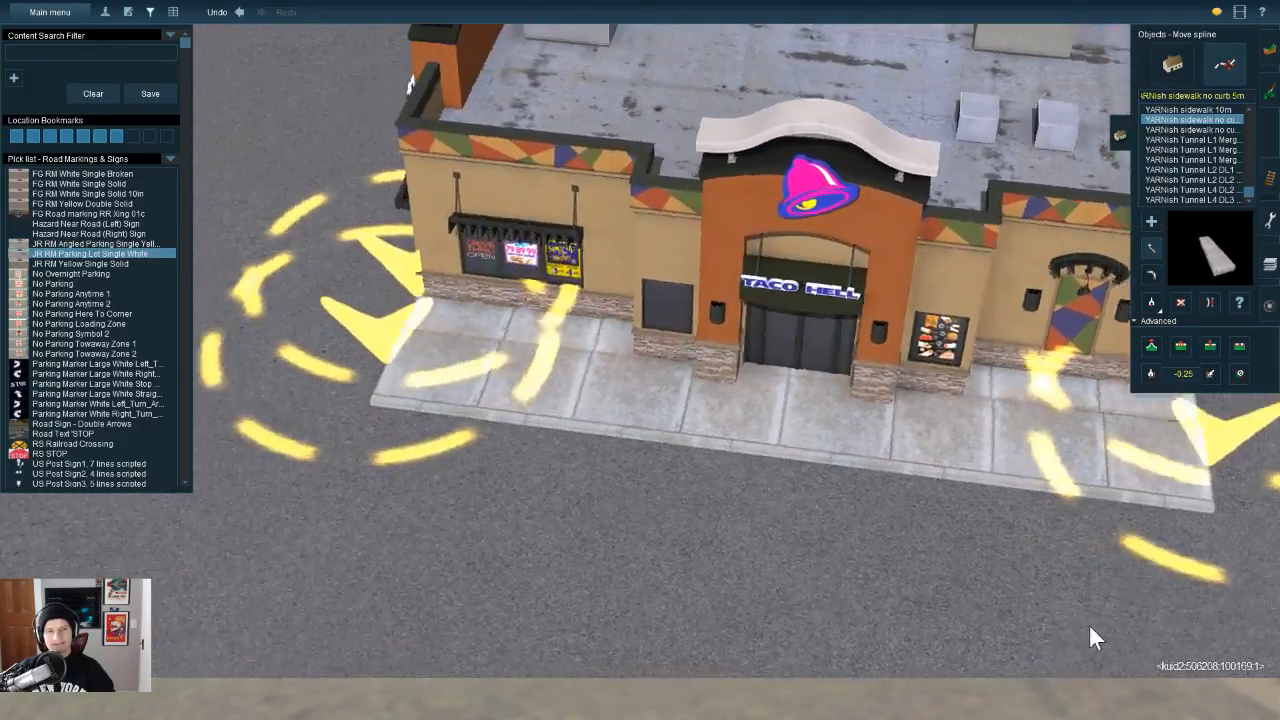
Step: Nudge the road-side end of the no-curb strip flush with the Taco Bell's front corner
scroll(660, 350, "up", 3)
key("Left")
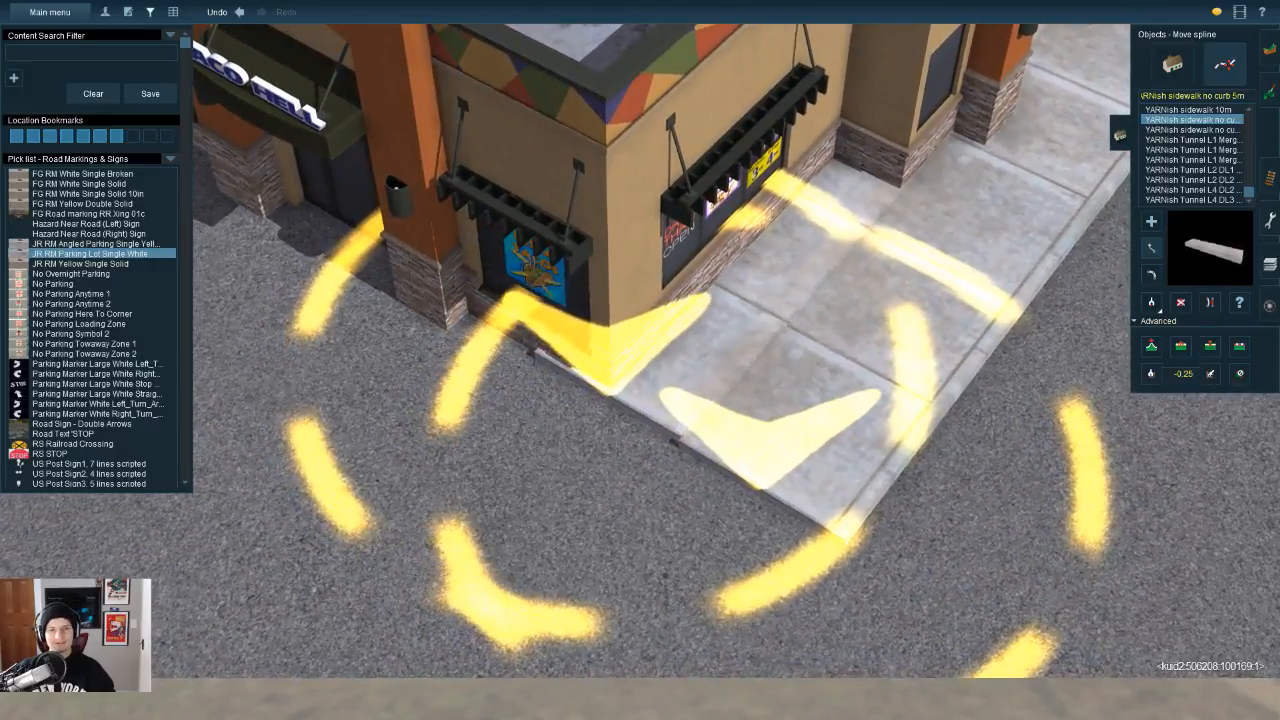
mouse_move(610, 366)
left_mouse_down()
mouse_move(576, 330)
mouse_move(604, 355)
left_mouse_up()
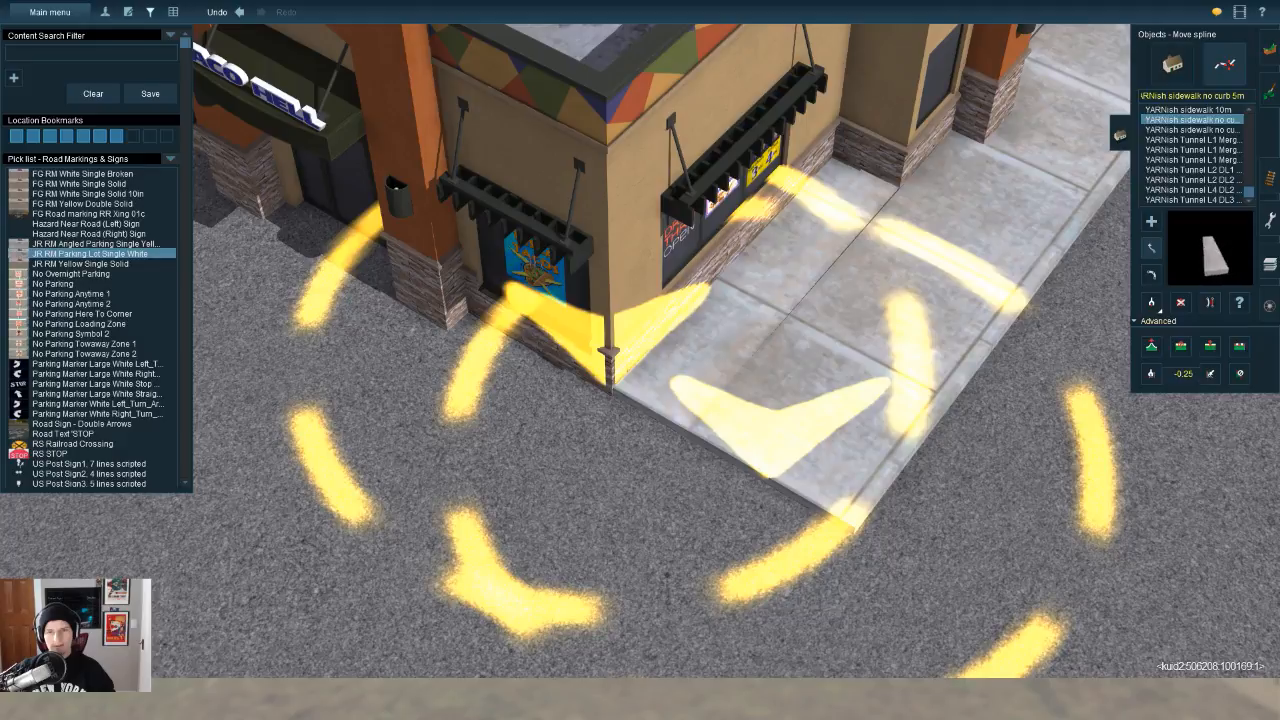
Step: Inspect the fit of the two sidewalk strips along the entrance wall and at both building corners
key("d")
key("Right")
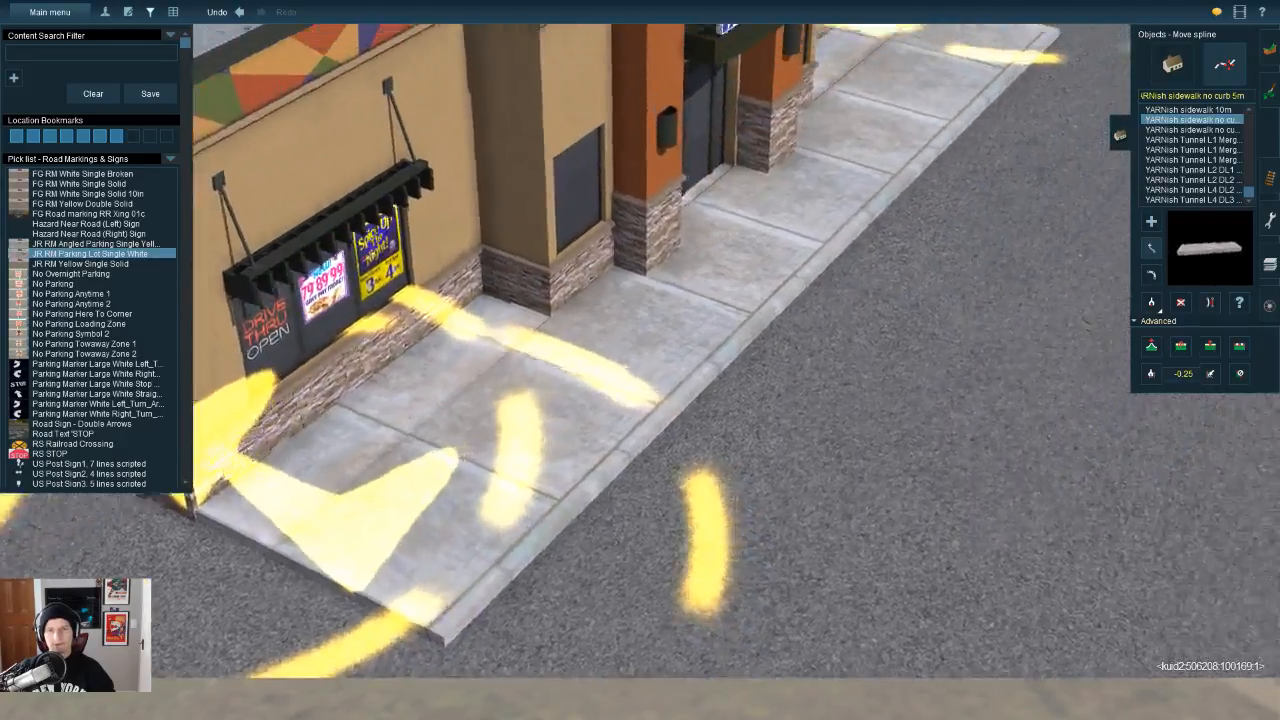
key("Up")
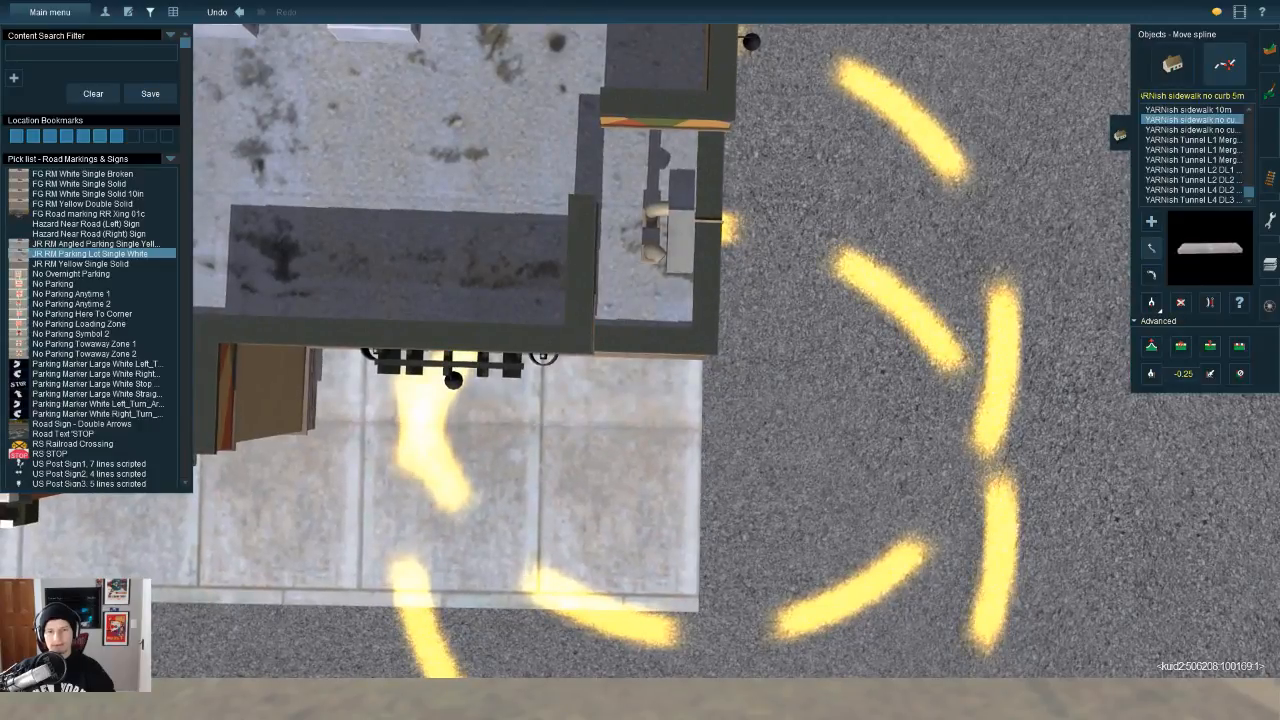
key("Down")
key("Left")
key("a")
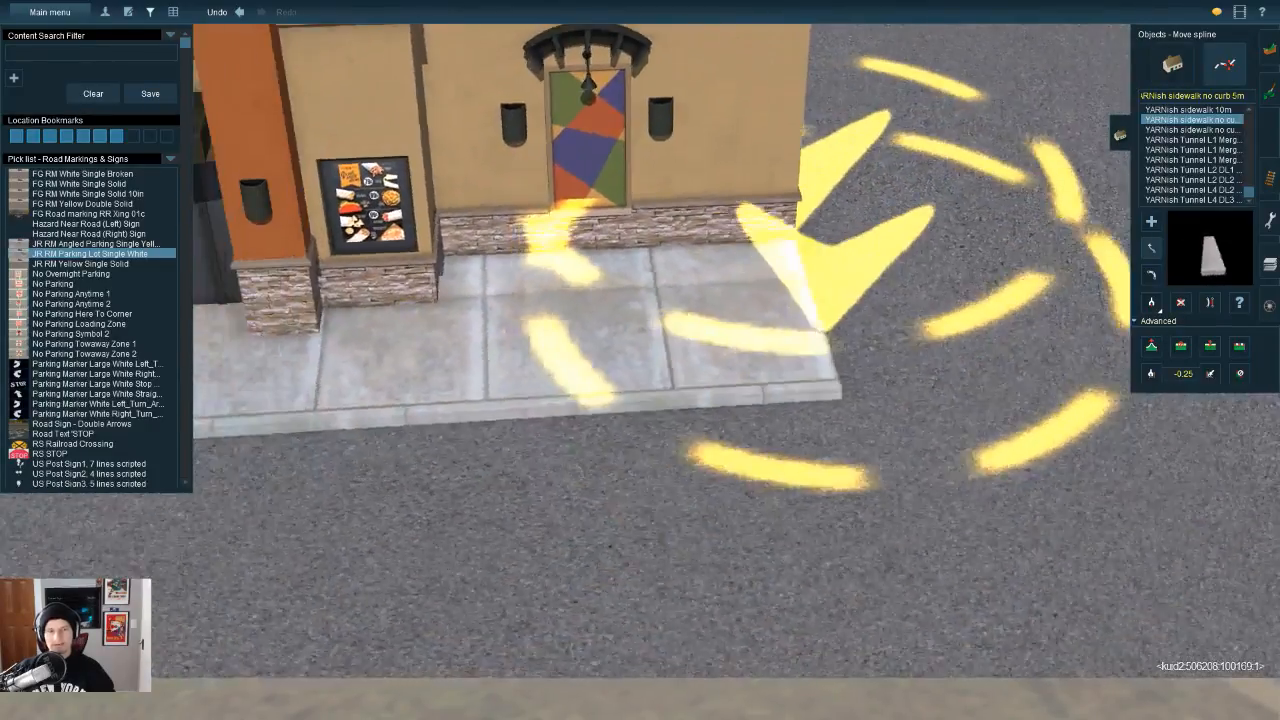
scroll(640, 360, "down", 4)
key("Right")
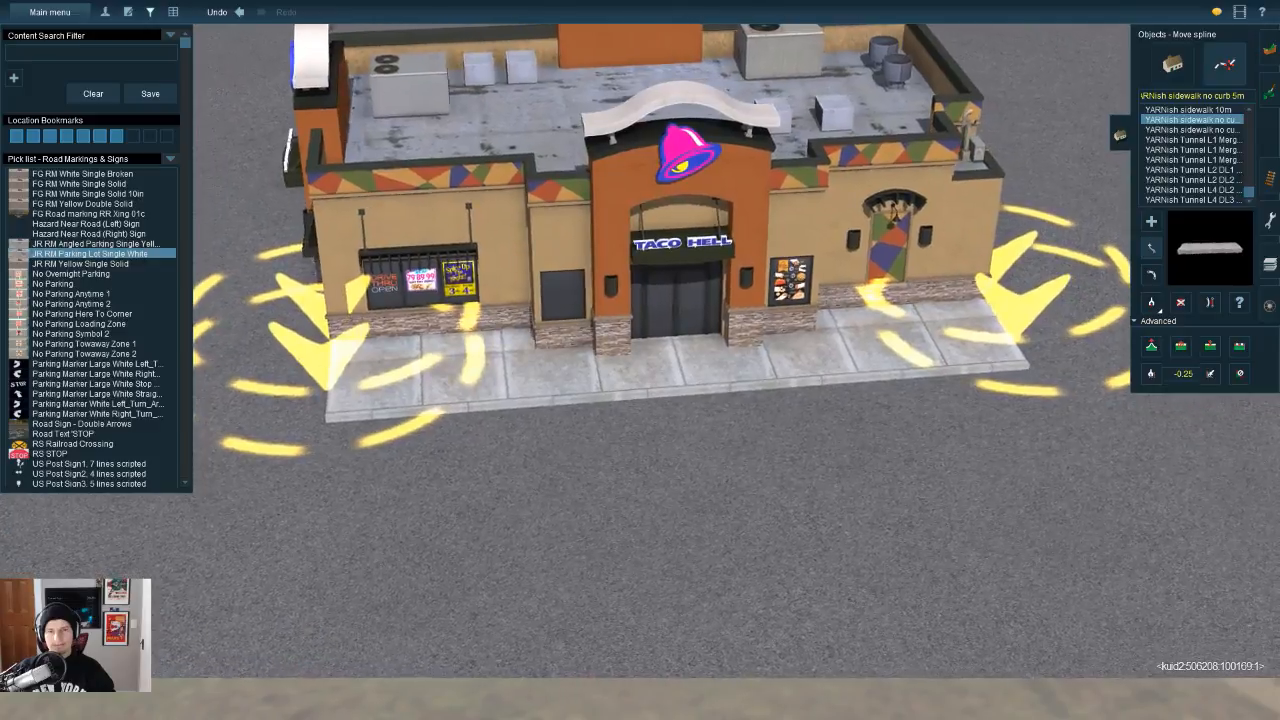
scroll(640, 360, "down", 5)
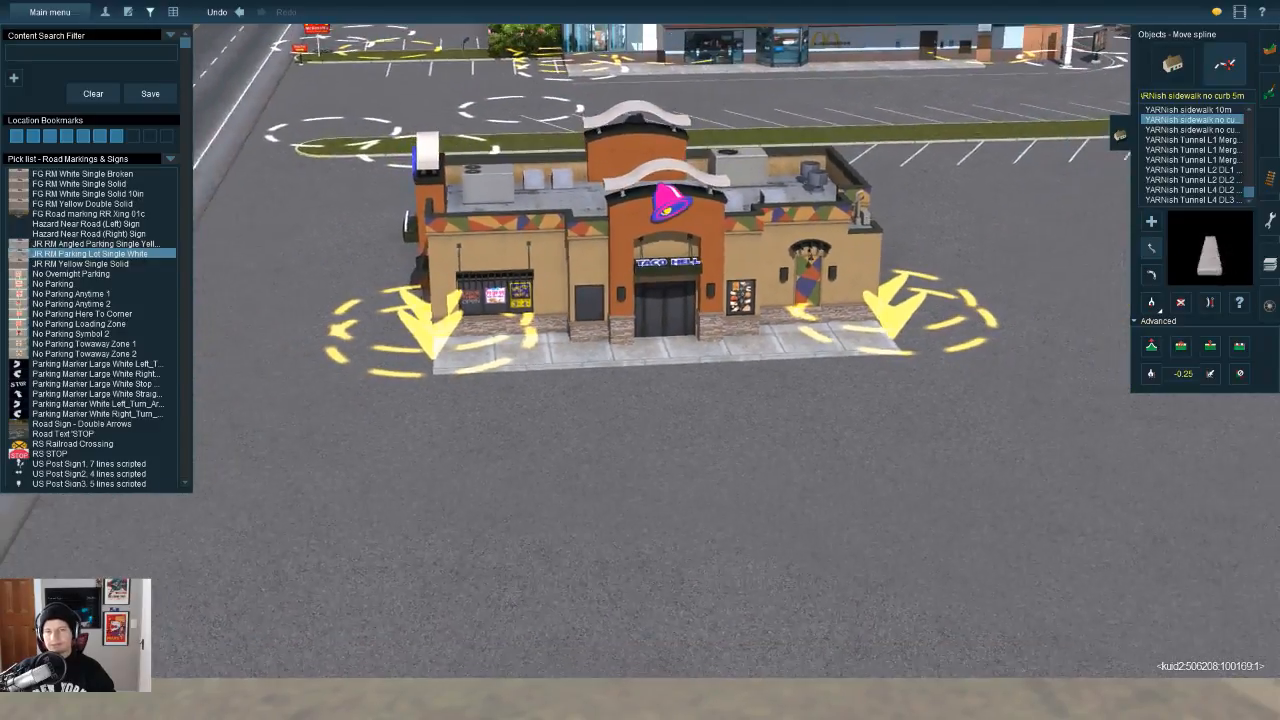
key("a")
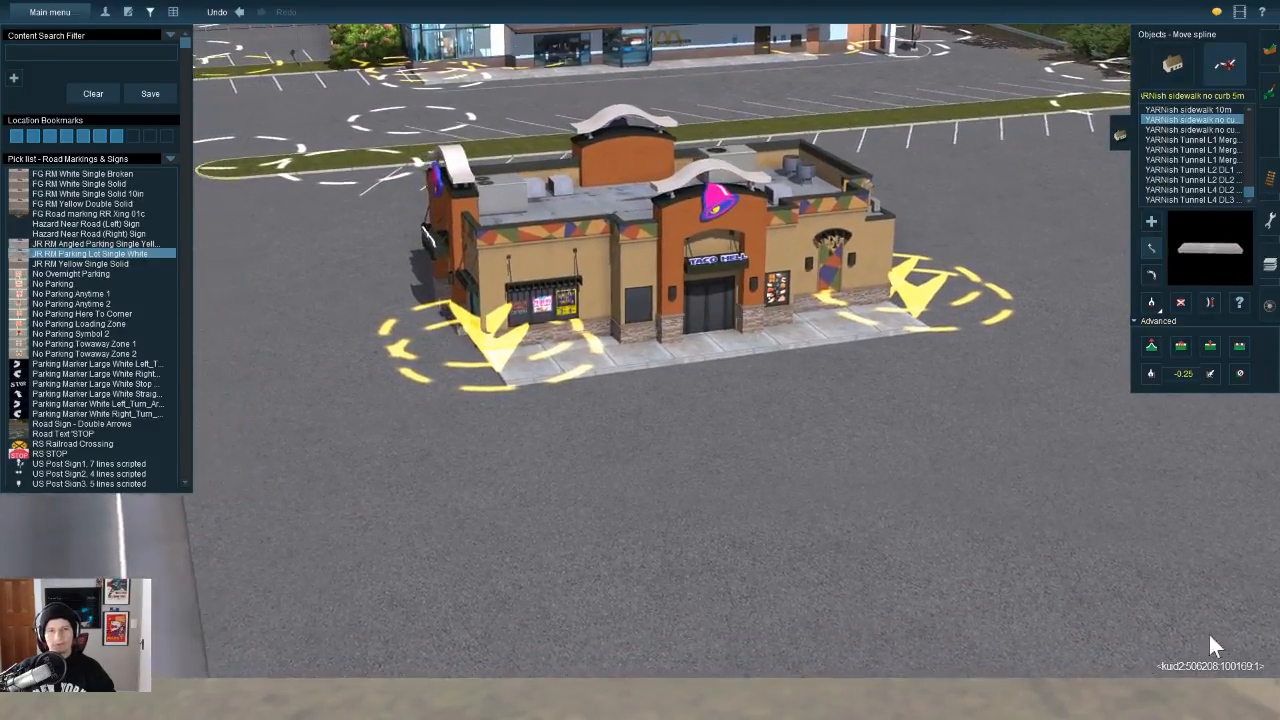
Step: Place a YARNish sidewalk no curb 5m spline along the Taco Bell's road-facing wall and nudge its entrance-side end into position
key("w")
key("Left")
key("Up")
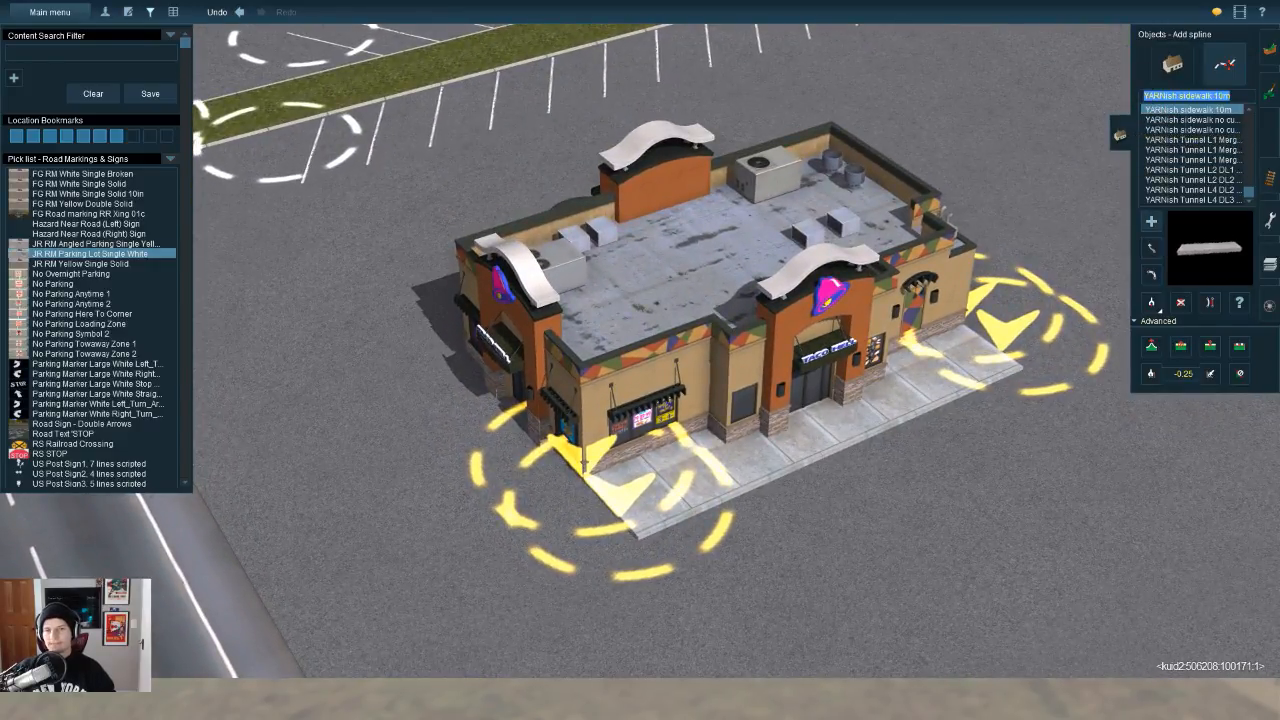
key("Left")
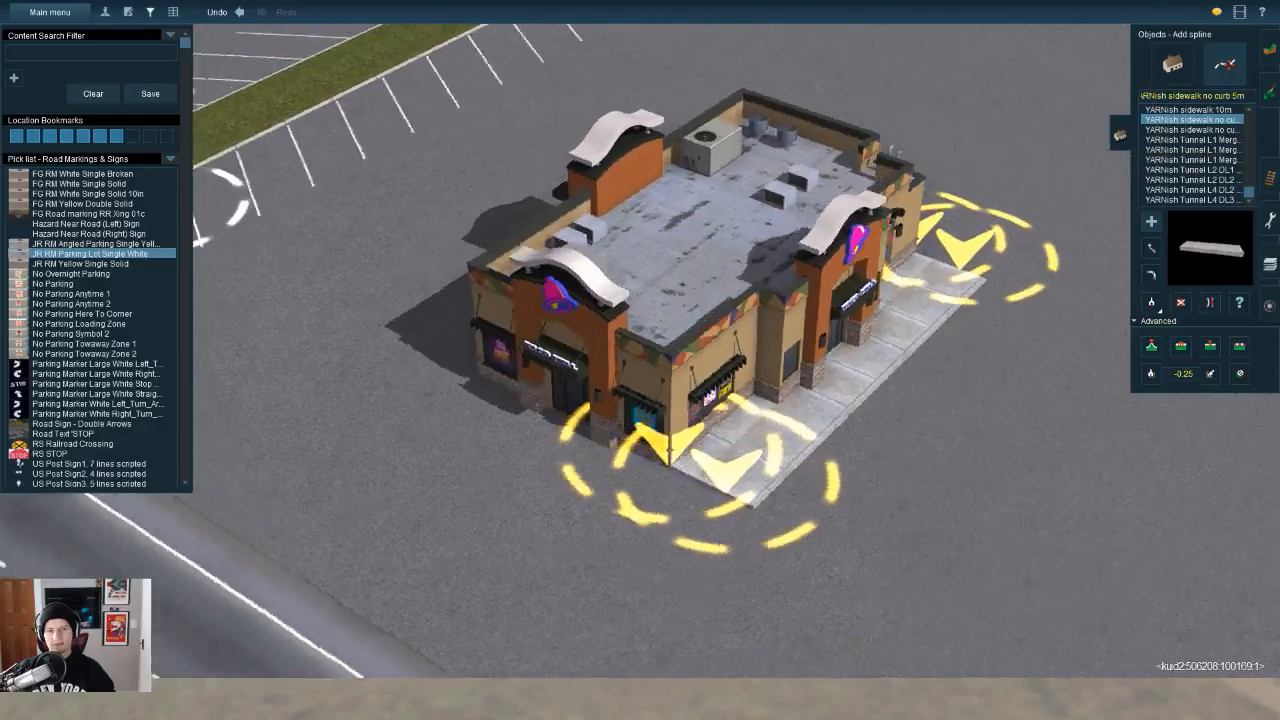
key("Up")
left_click_drag(582, 372, 884, 446)
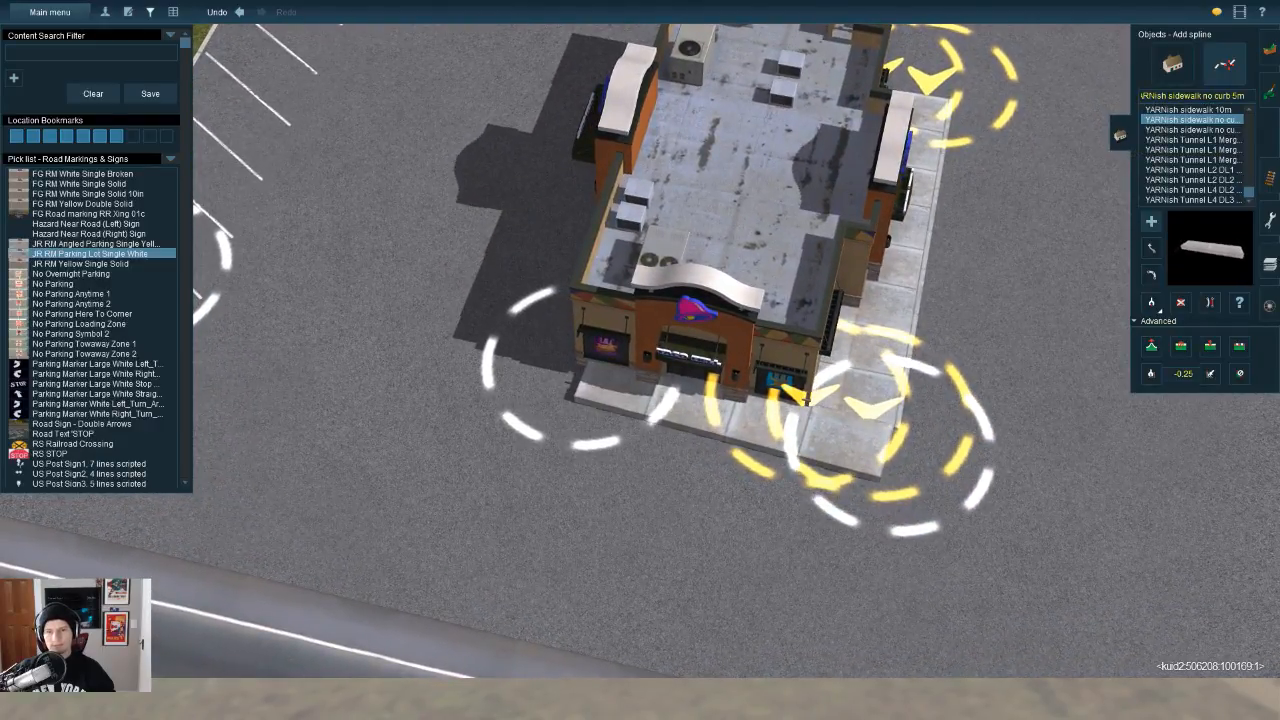
mouse_move(889, 446)
left_mouse_down()
mouse_move(881, 433)
mouse_move(885, 470)
mouse_move(888, 459)
left_mouse_up()
key("Up")
left_click(1151, 248)
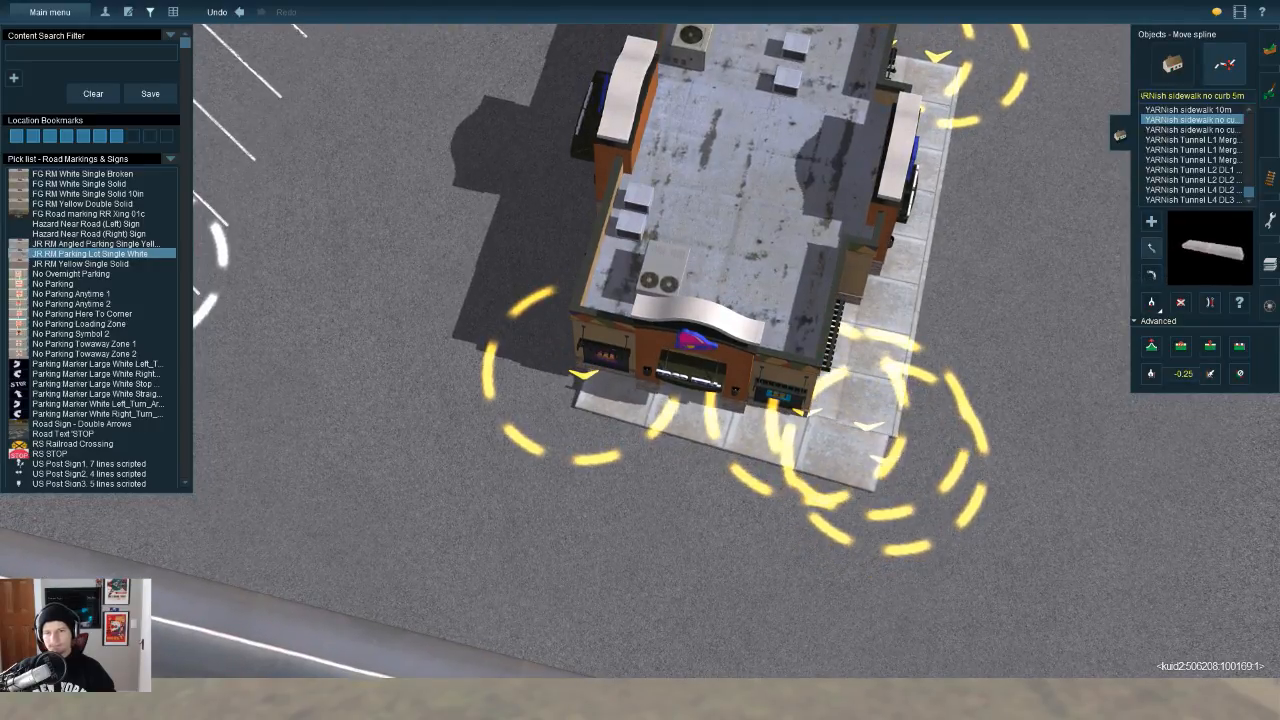
Step: Extend the road-facing sidewalk past the building's drive-through corner and fine-tune its entrance-side end
left_click_drag(580, 375, 505, 369)
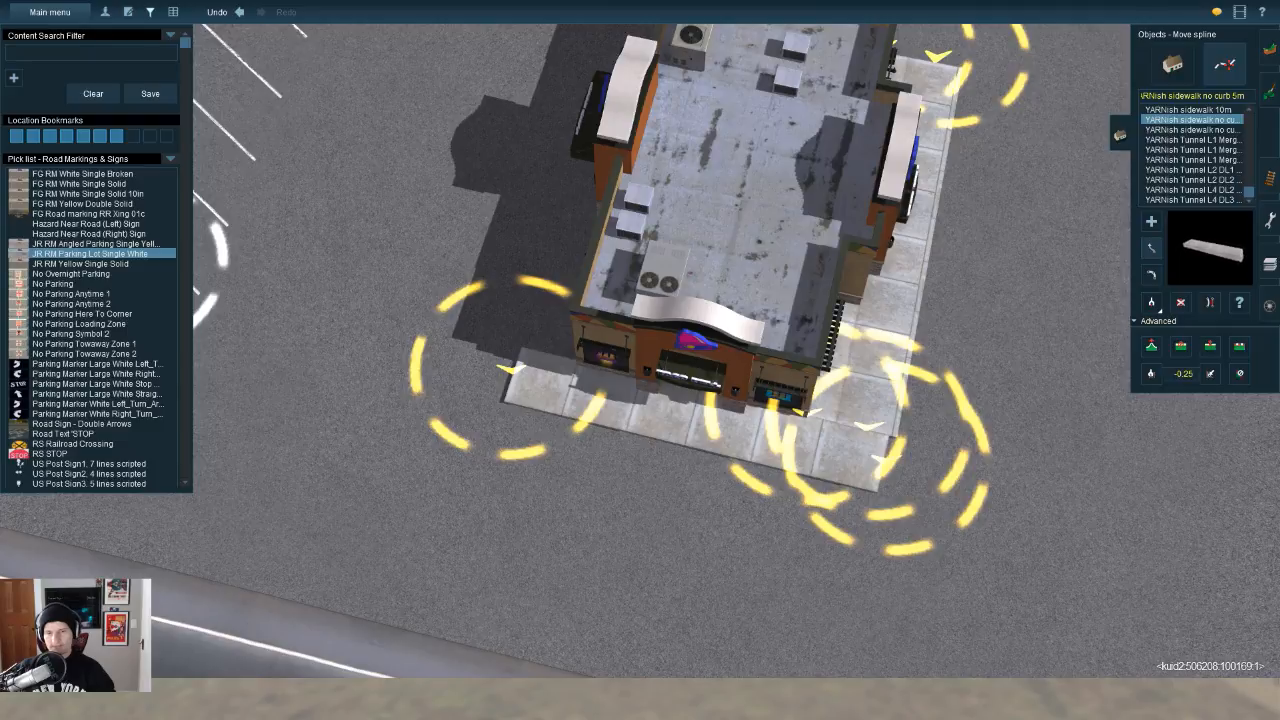
left_click_drag(868, 427, 904, 466)
left_click(239, 12)
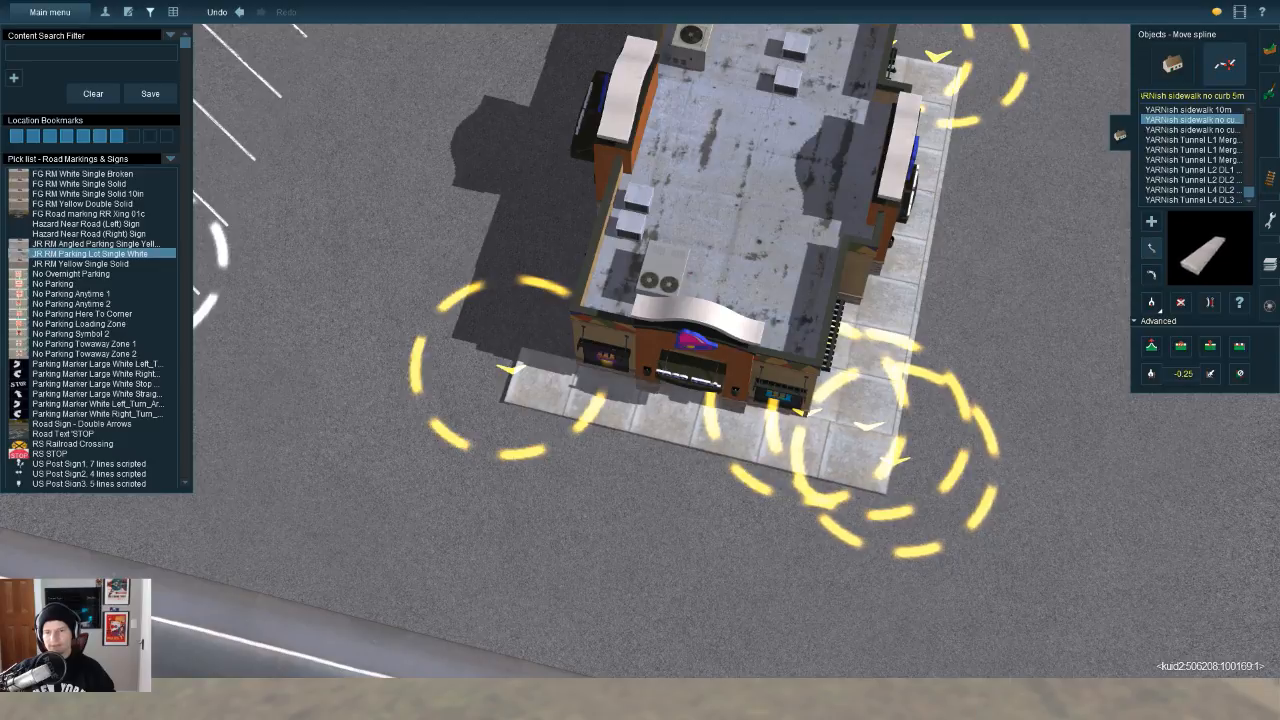
Step: Place a YARNish sidewalk no curb 5m spline along the drive-through wall and apply the -0.25 height to it
right_click_drag(1180, 656, 985, 250)
key("a")
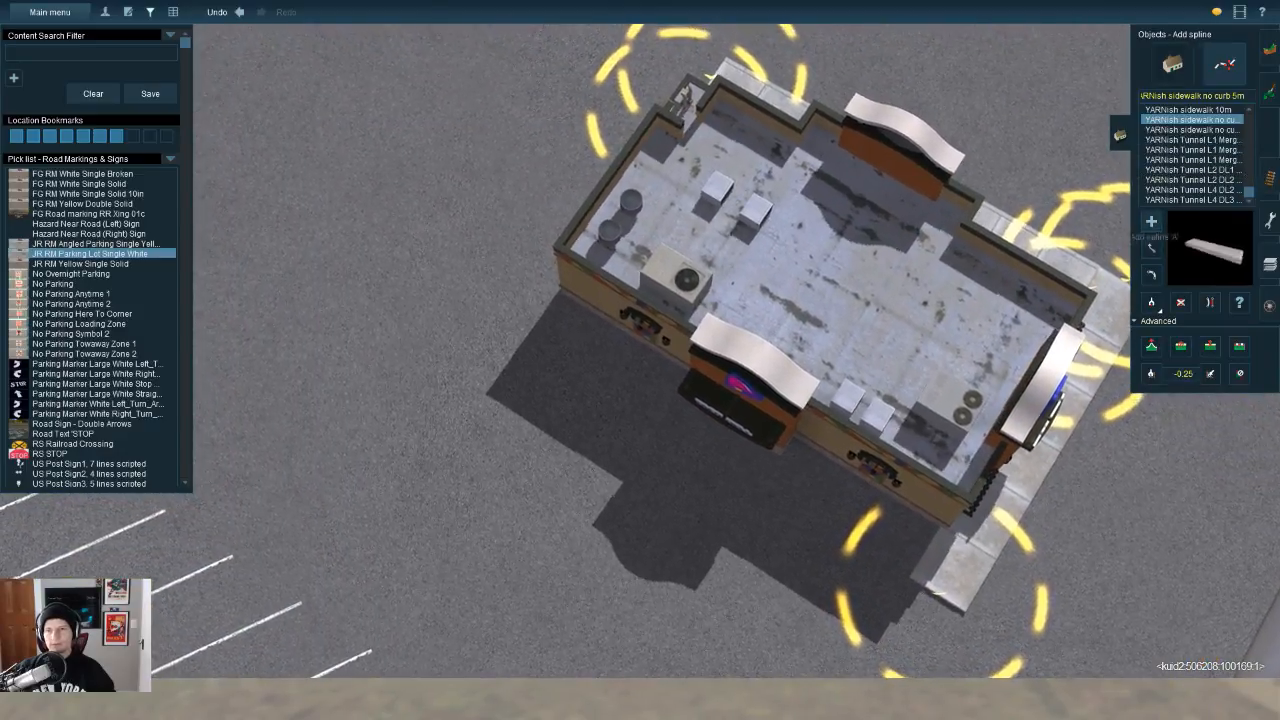
left_click_drag(545, 322, 910, 548)
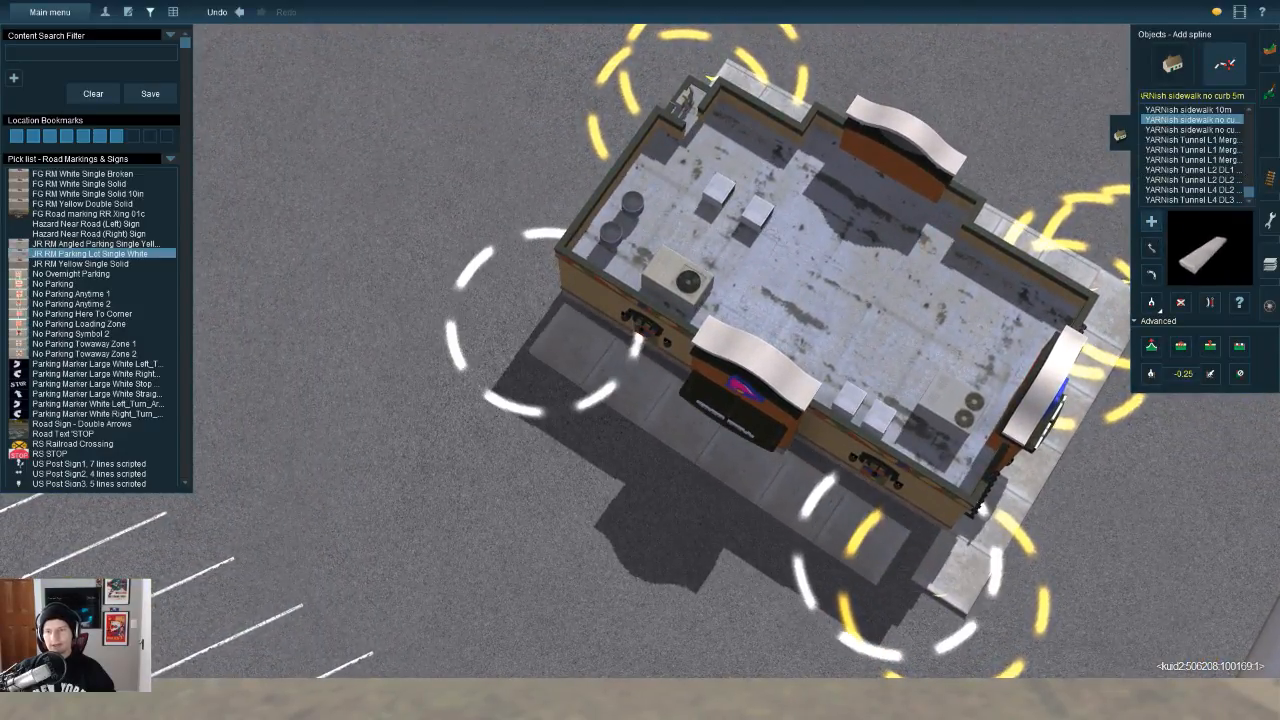
right_click_drag(910, 548, 915, 610)
left_click(1210, 374)
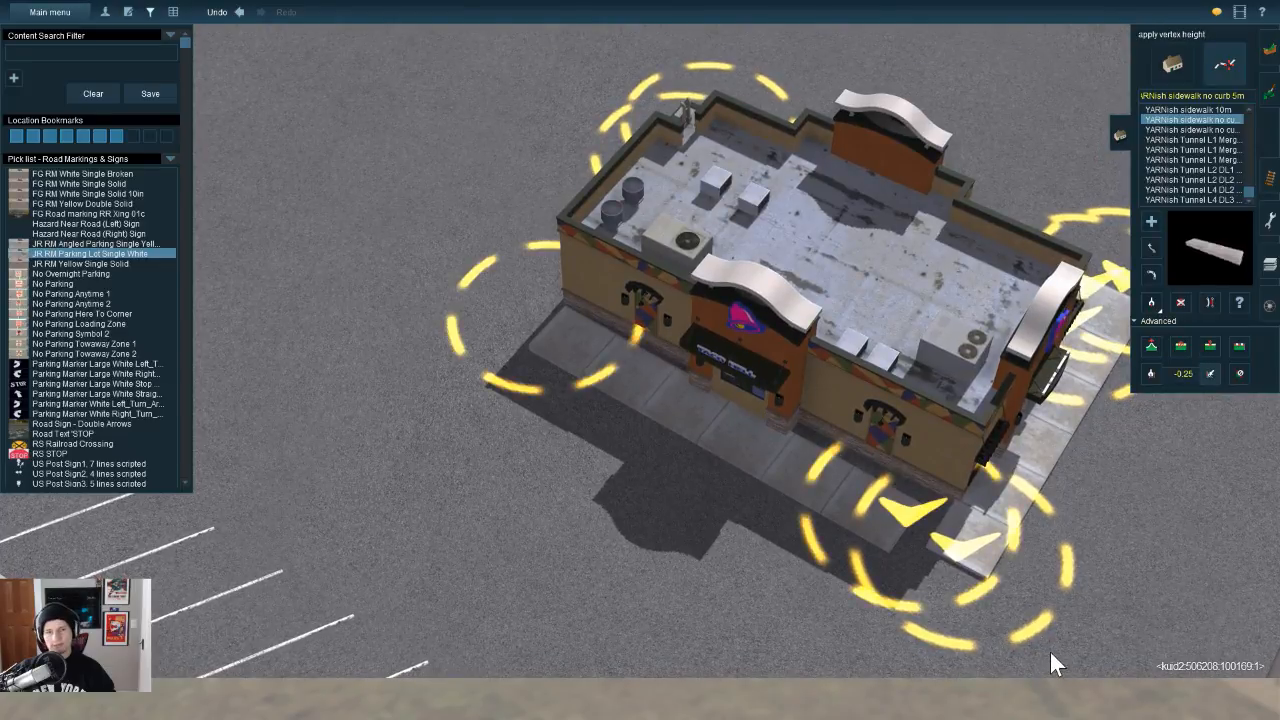
right_click(545, 310)
Step: Move both ends of the drive-through no-curb strip against the wall, reaching from the back corner to the road-facing sidewalk
scroll(545, 310, "up", 8)
key("m")
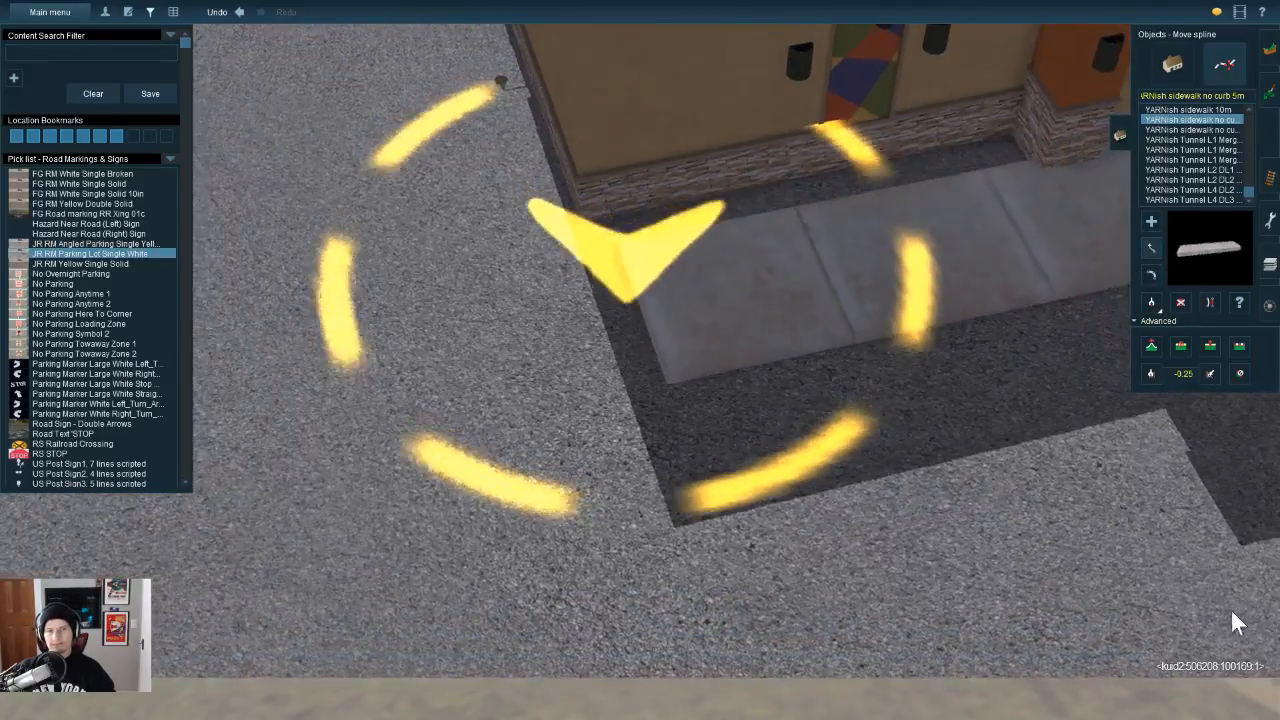
left_click_drag(1231, 609, 1204, 528)
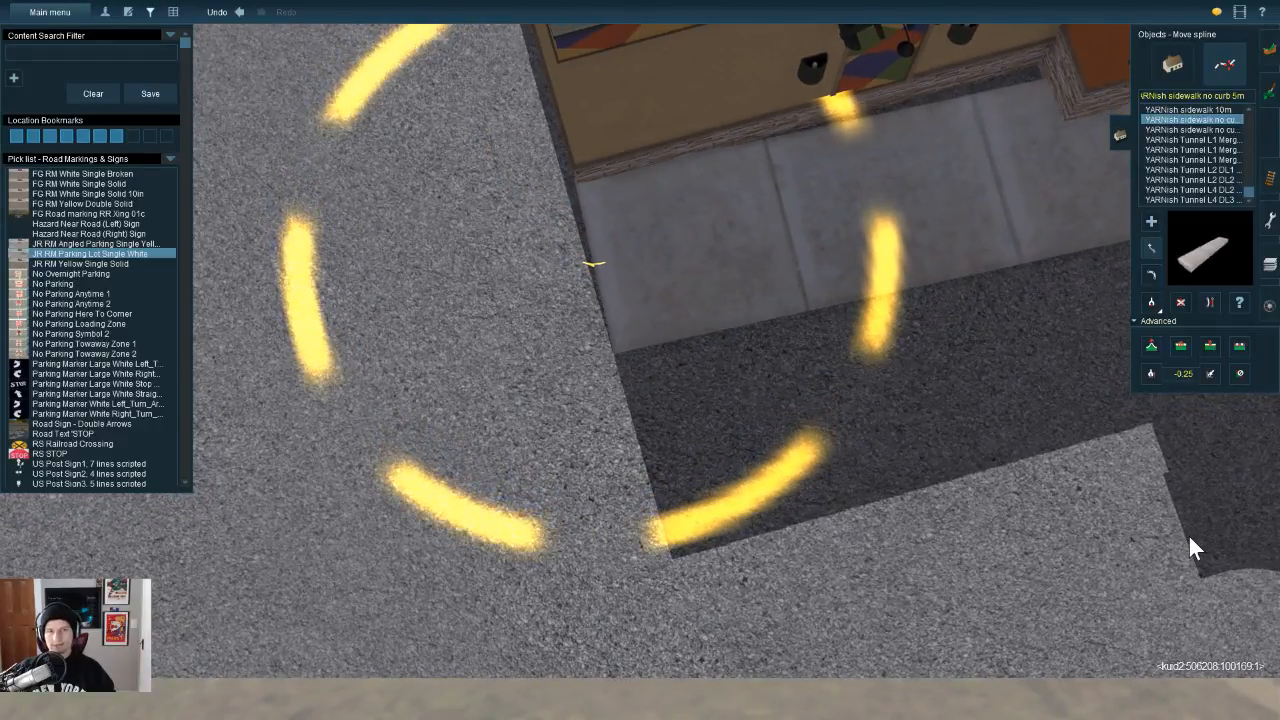
key("Right")
right_click_drag(1199, 540, 1065, 475)
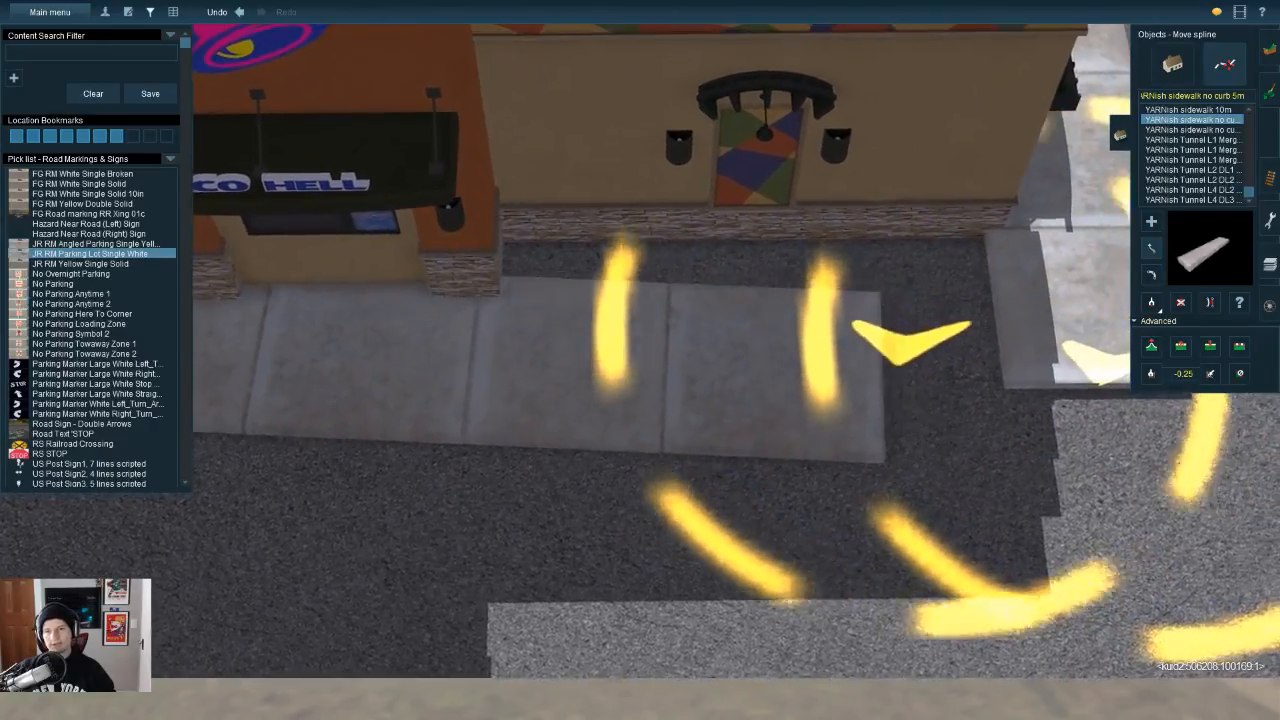
left_click_drag(880, 366, 1061, 312)
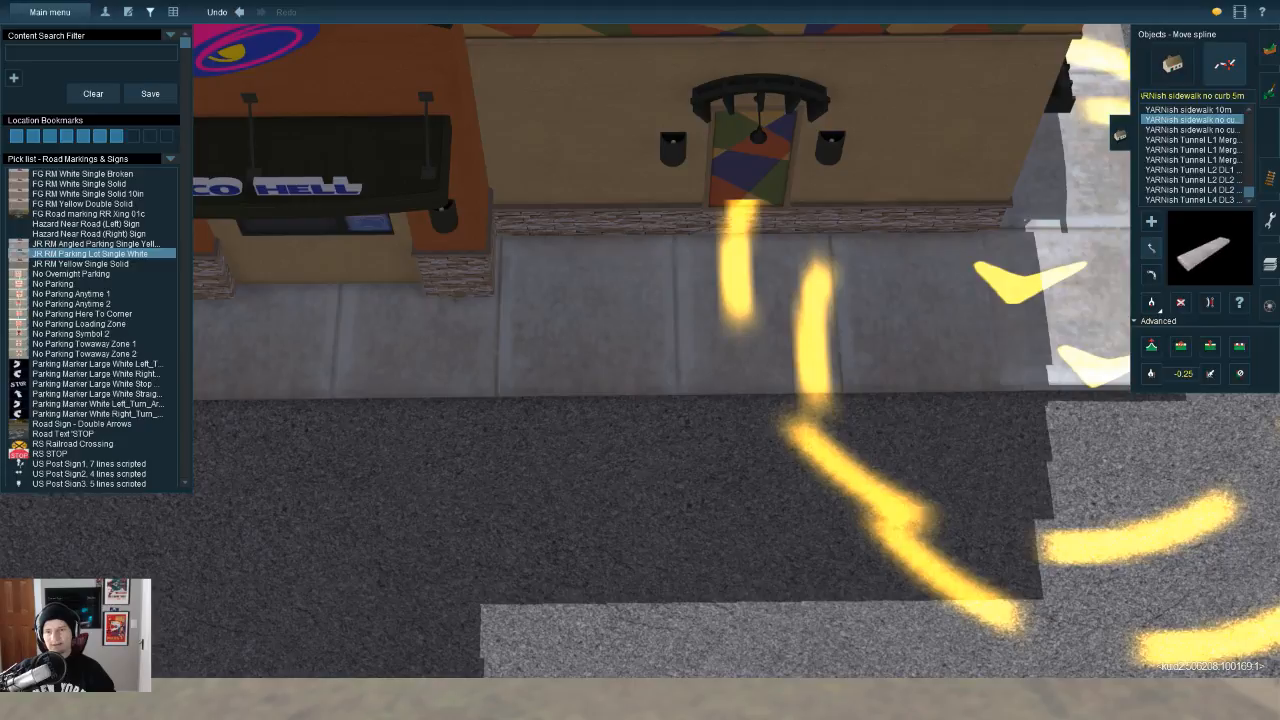
Step: Add a YARNish sidewalk 10m spline on the drive-through side and move both ends alongside the no-curb strip
right_click_drag(1191, 637, 1270, 468)
left_click(1188, 110)
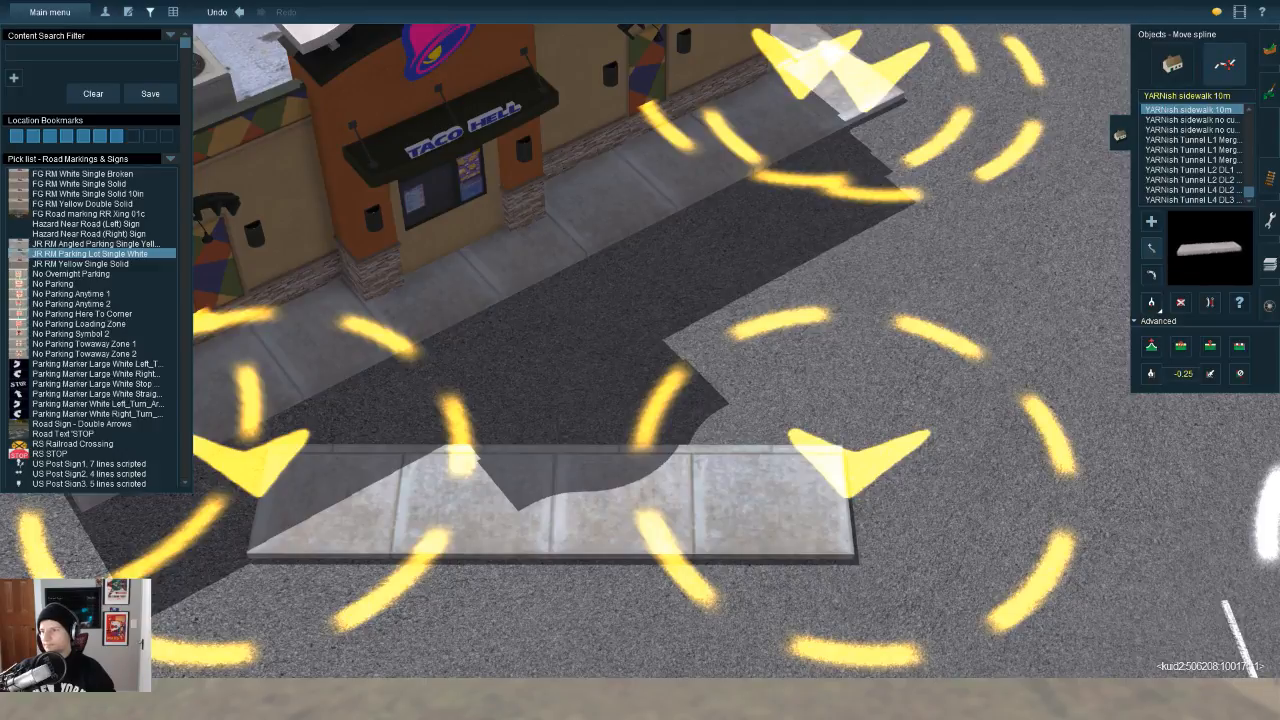
scroll(640, 350, "down", 3)
left_click_drag(392, 439, 820, 242)
left_click_drag(779, 439, 291, 486)
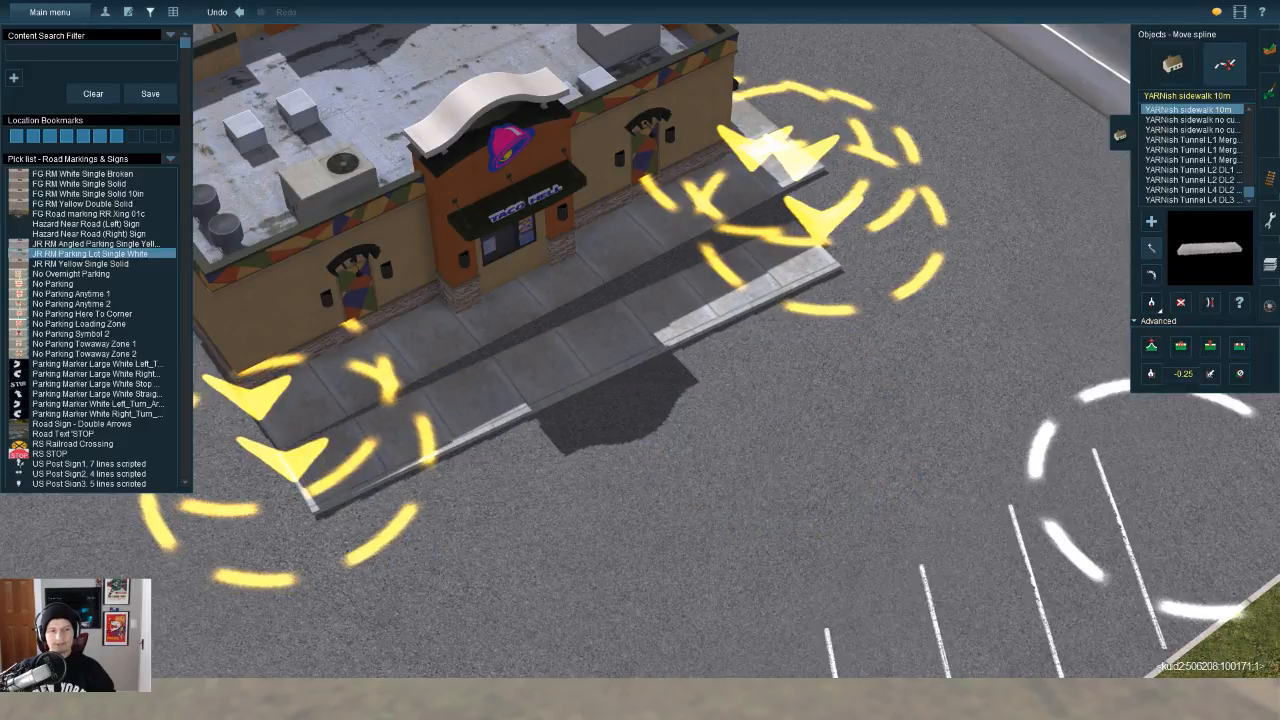
Step: Align the road-side end of the drive-through 10m sidewalk with the end of the road-facing sidewalk
right_click_drag(822, 255, 1260, 551)
scroll(1150, 470, "up", 4)
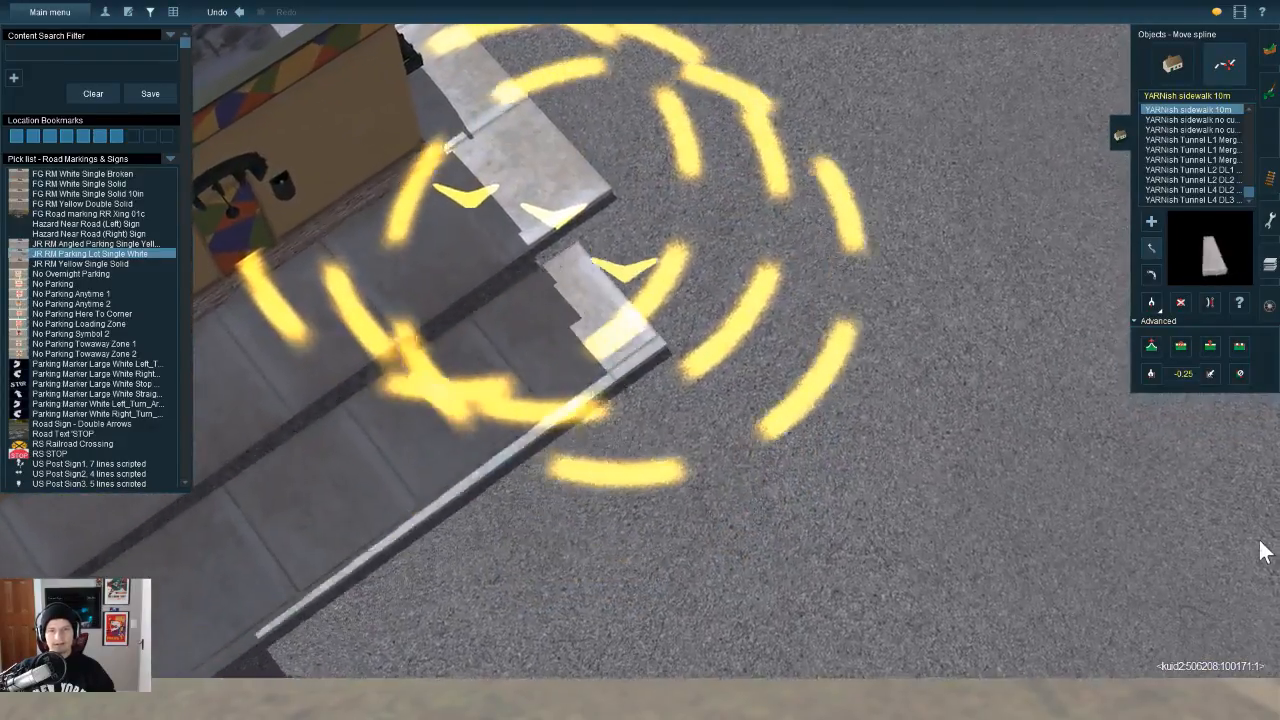
left_click_drag(637, 245, 645, 237)
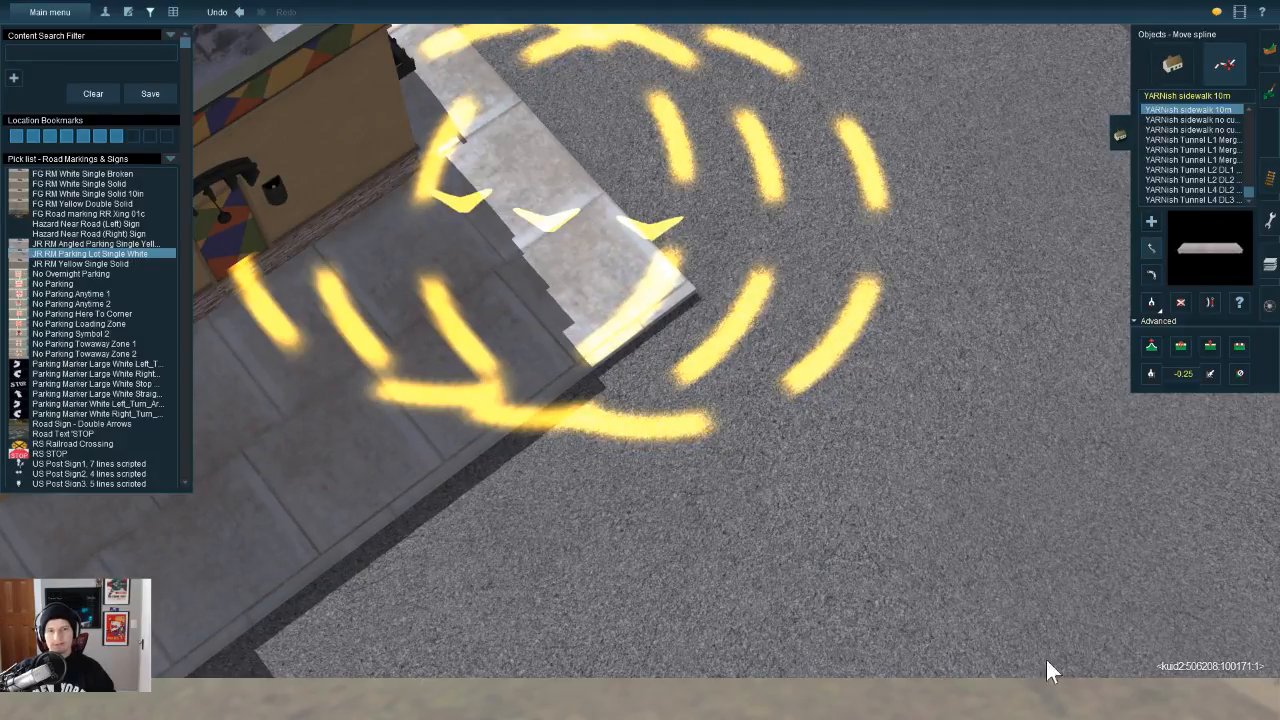
Step: Inspect the drive-through sidewalk's rear end and the fit of the sidewalks around the building's corners
key("Left")
right_click_drag(1048, 664, 1240, 660)
scroll(1240, 660, "up", 4)
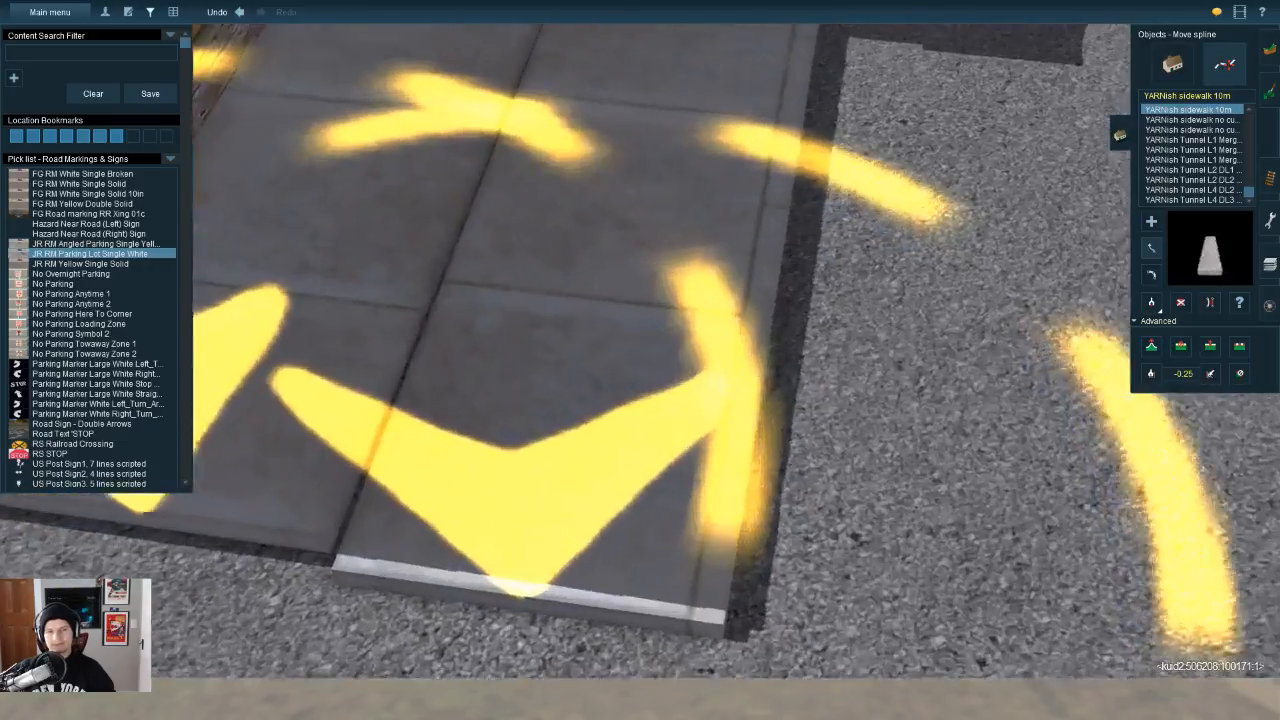
key("Left")
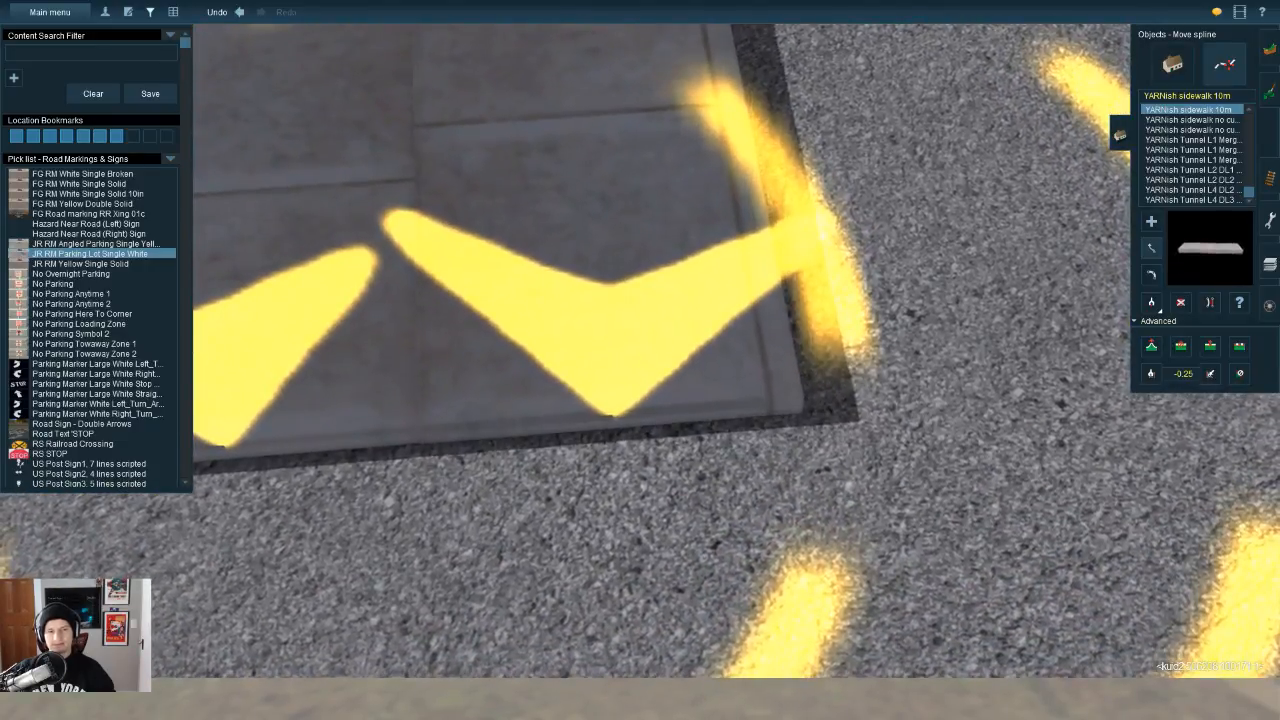
scroll(1248, 657, "down", 6)
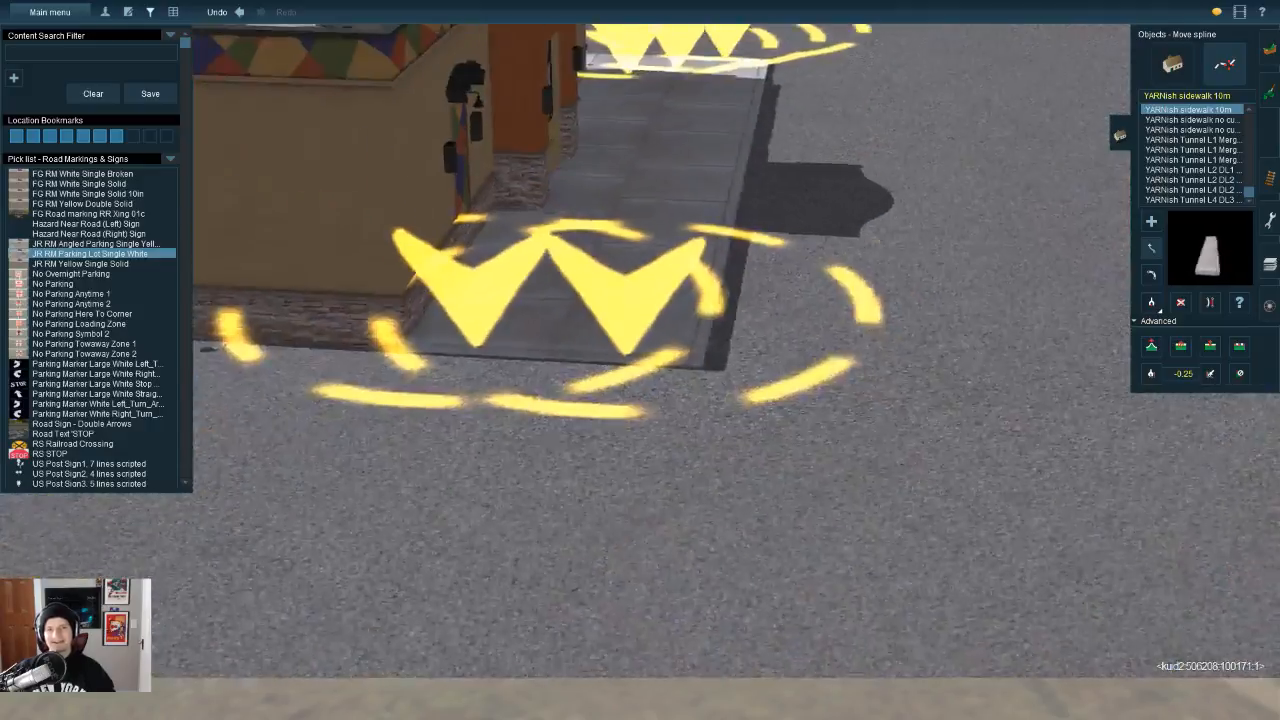
key("Right")
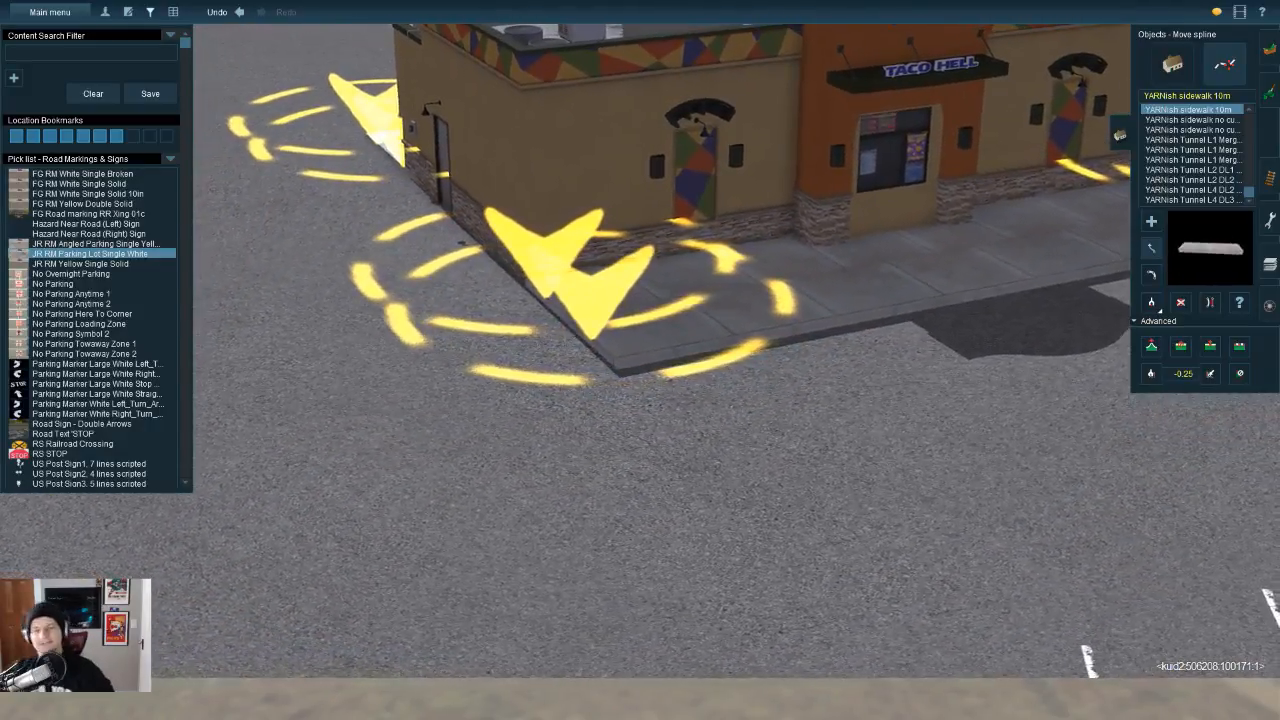
key("Left")
key("Right")
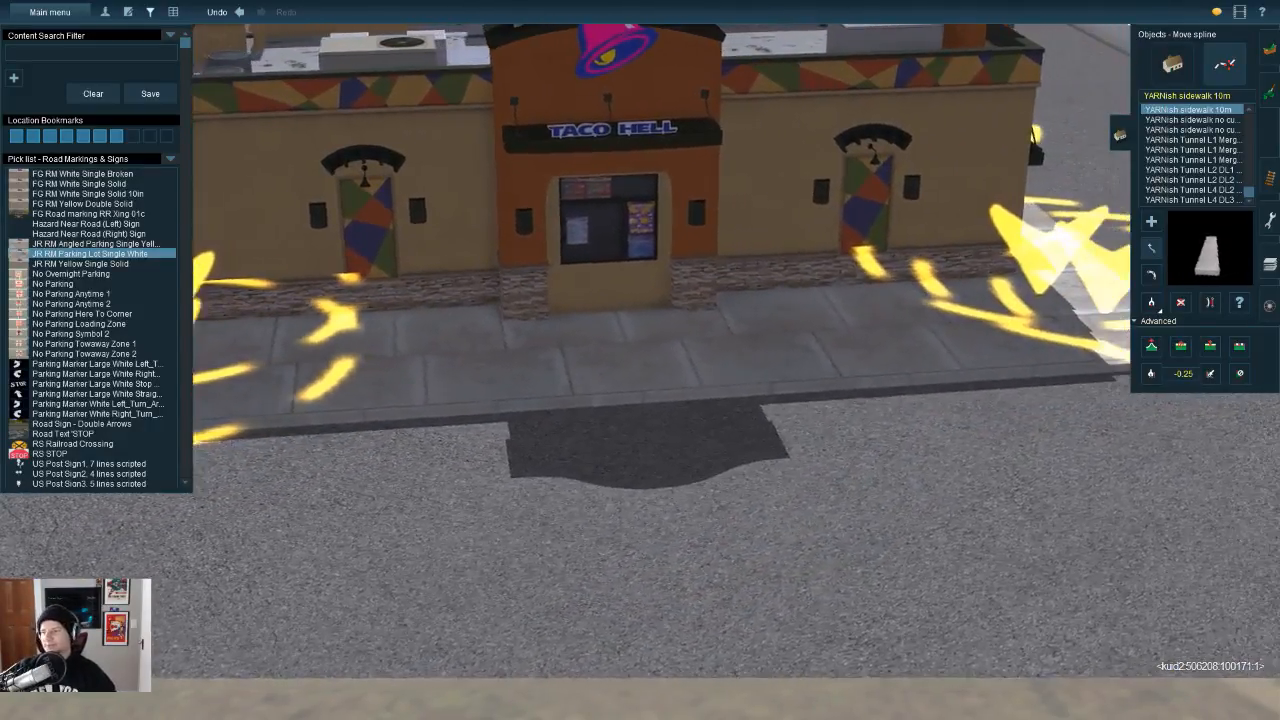
key("Left")
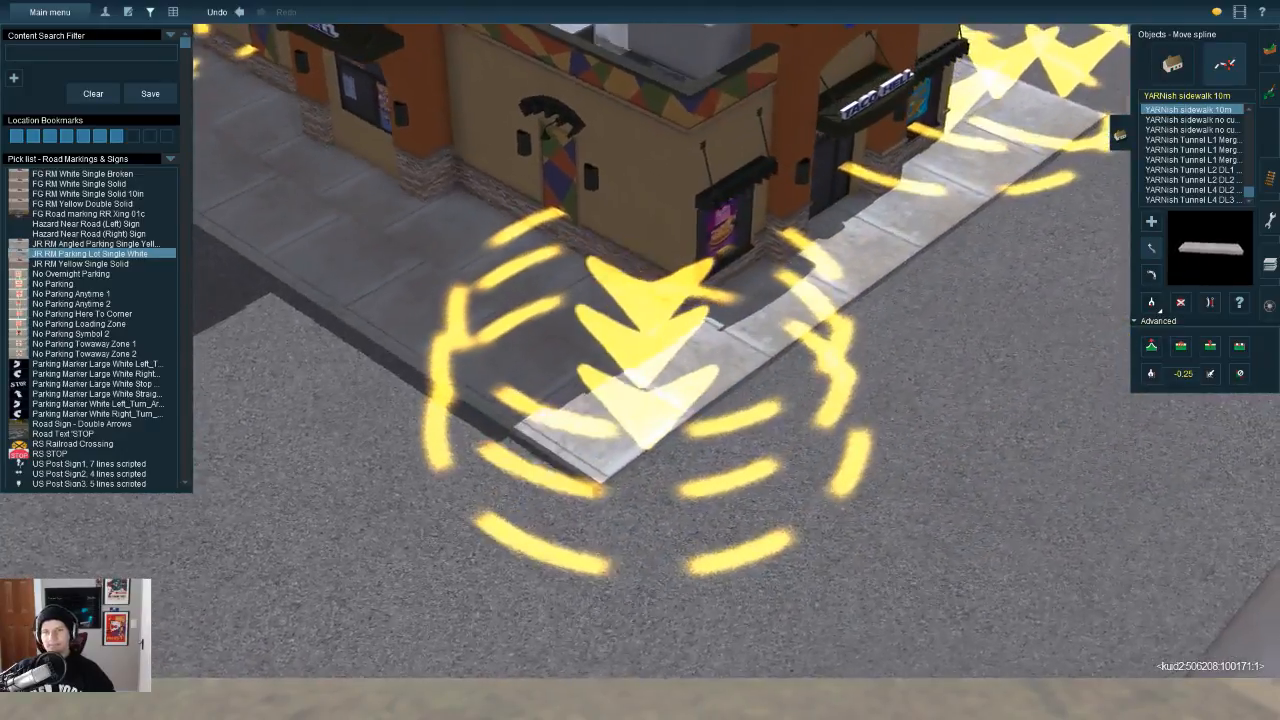
Step: Add another YARNish sidewalk 10m spline between the road and the road-facing sidewalk, and apply the -0.25 vertex height to both ends
left_click(1151, 222)
left_click_drag(866, 323, 862, 283)
left_click(1210, 373)
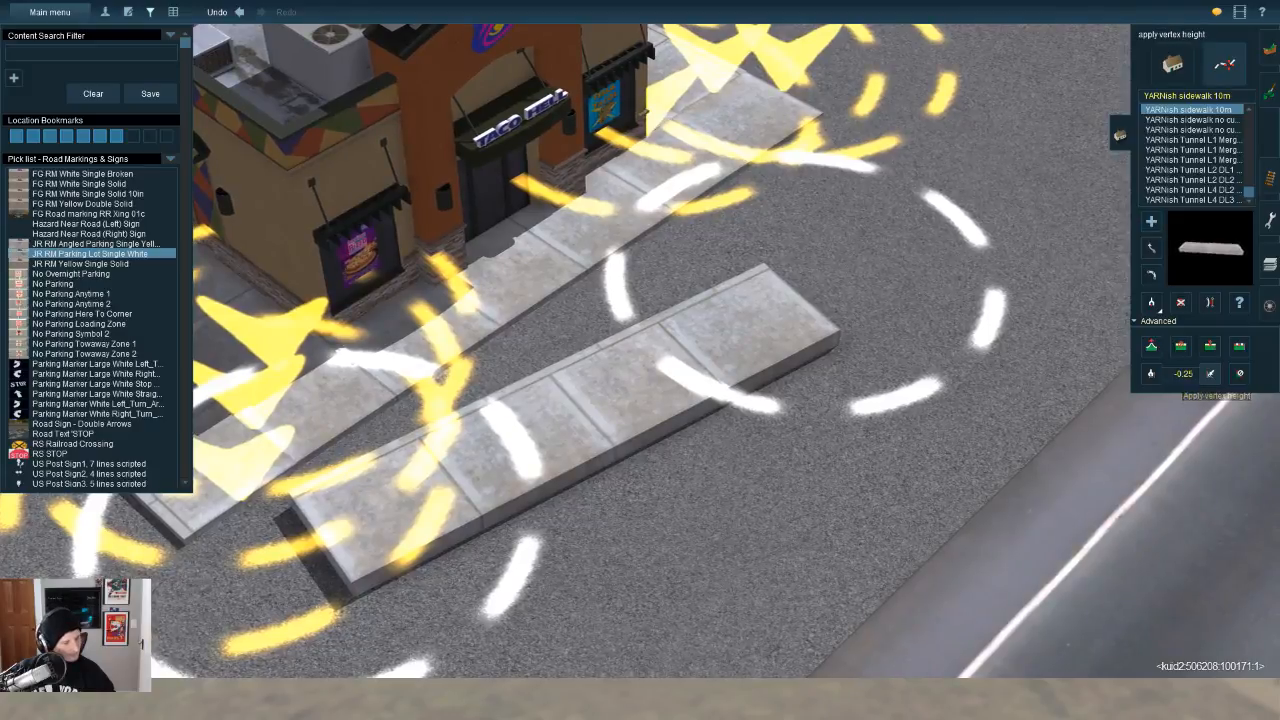
key("Up")
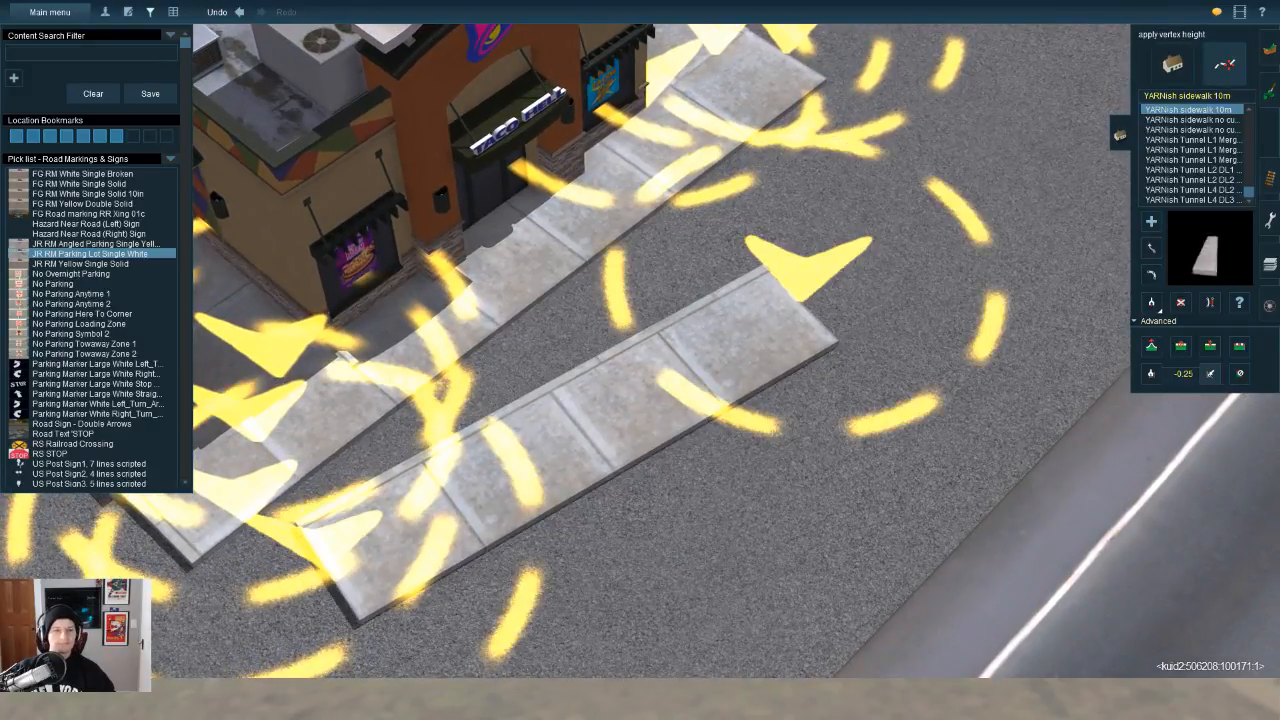
Step: Swap the new sidewalk's ends so its curb faces the road, and move it flush against the existing road-facing sidewalk
left_click_drag(330, 572, 985, 168)
left_click_drag(800, 303, 216, 612)
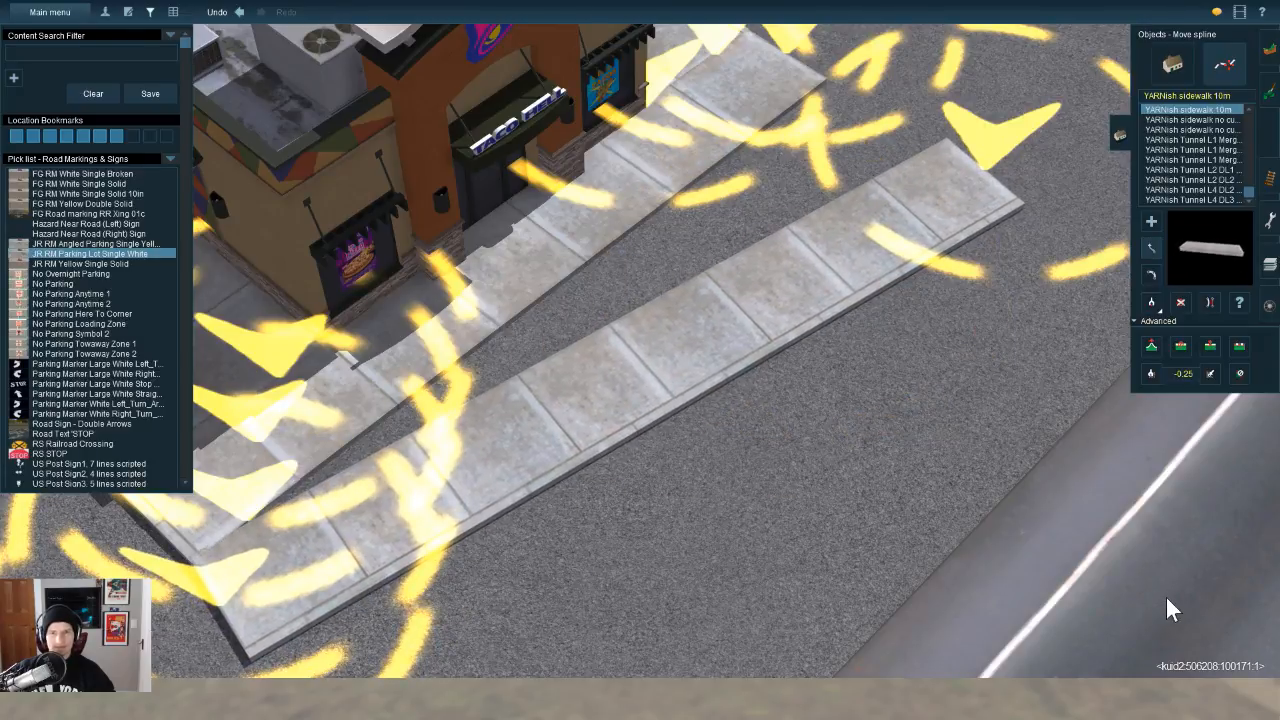
right_click_drag(1172, 610, 1136, 650)
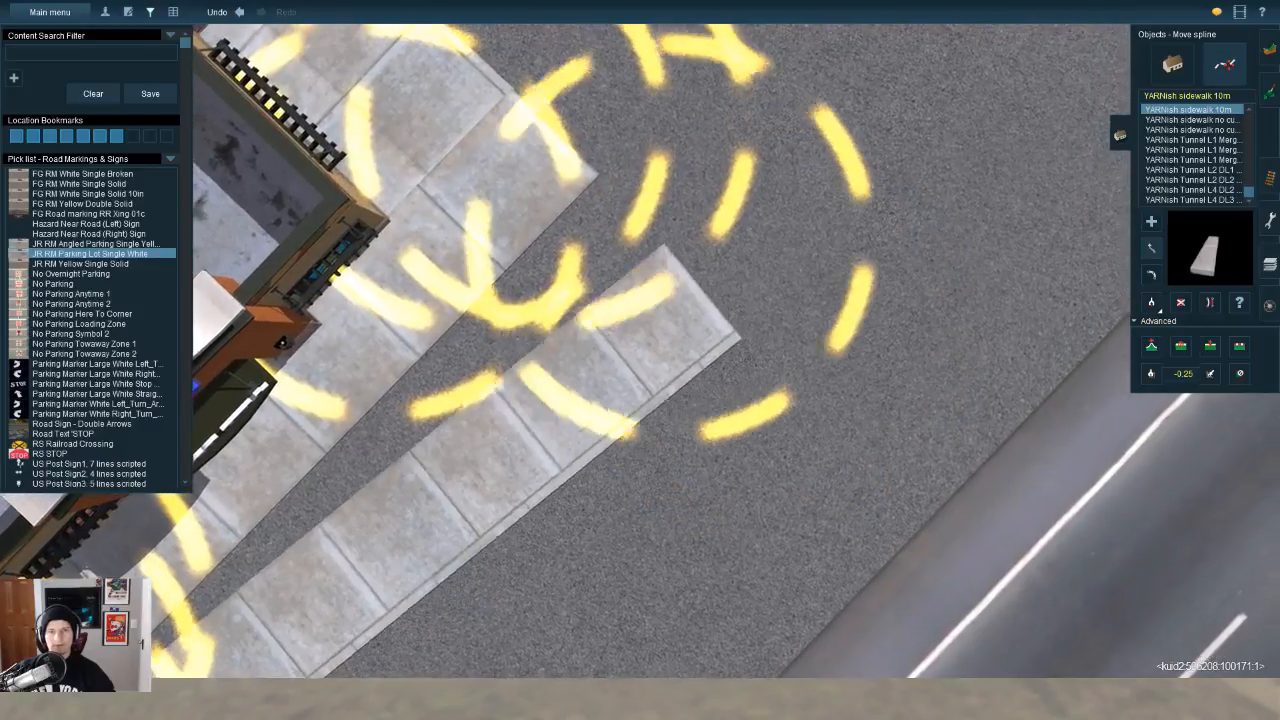
left_click_drag(700, 291, 616, 205)
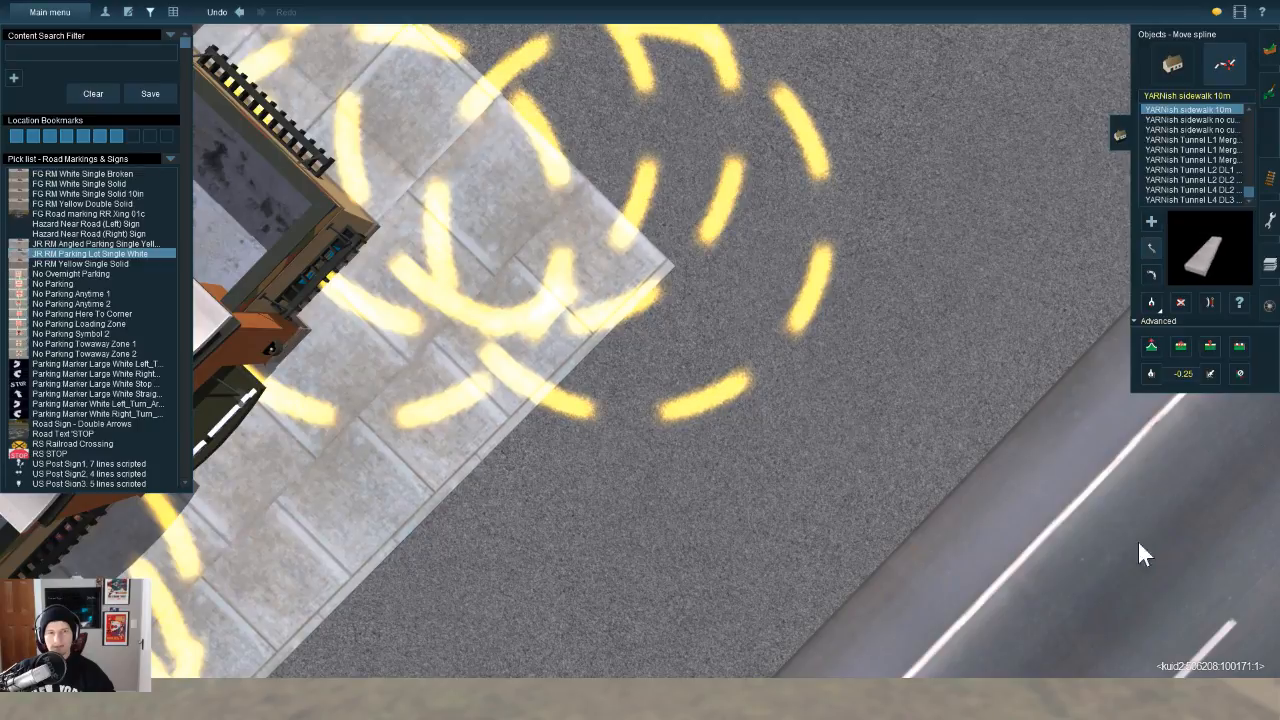
Step: Inspect the widened road-facing sidewalk at its corners and look around the building to its rear wall
key("Left")
key("Down")
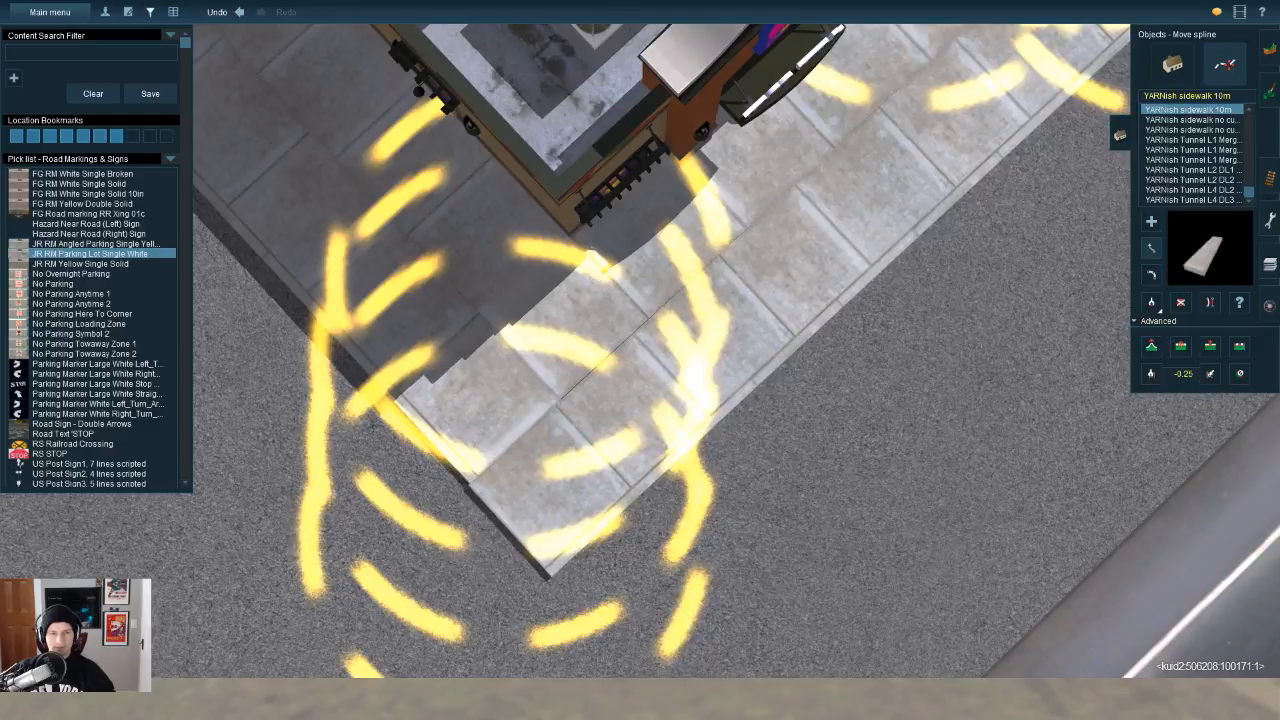
key("Left")
key("Down")
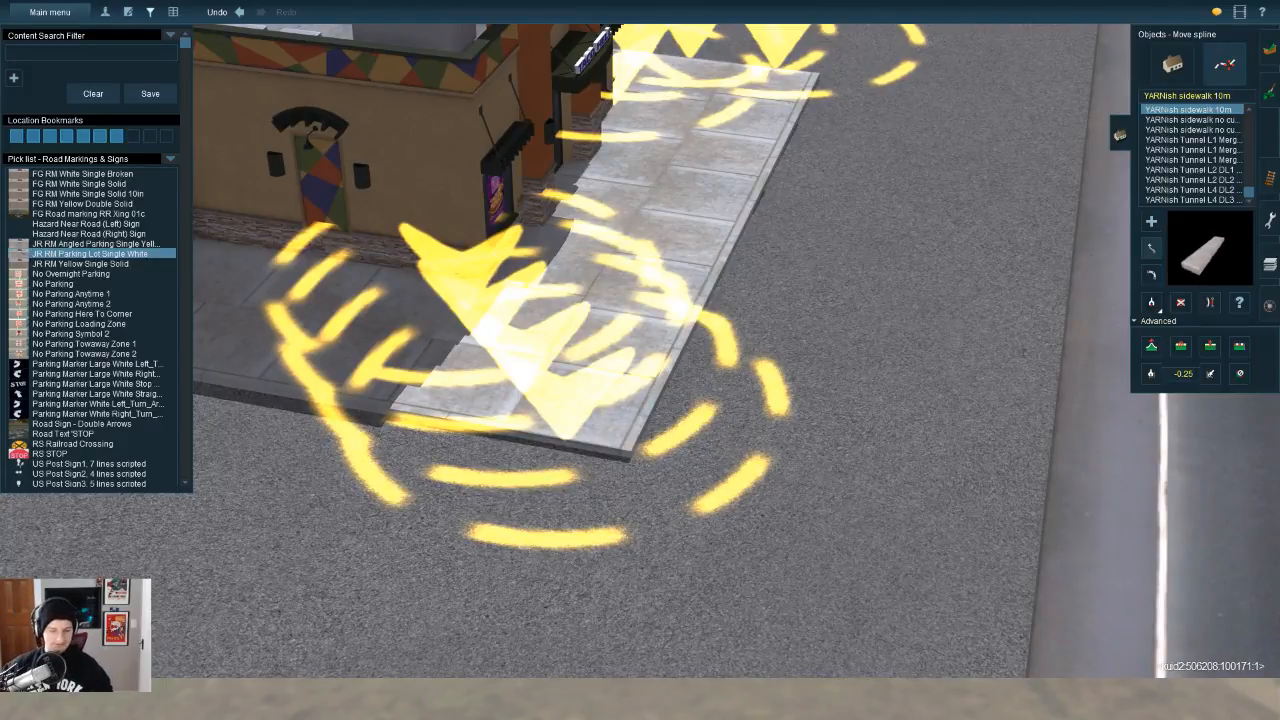
key("Down")
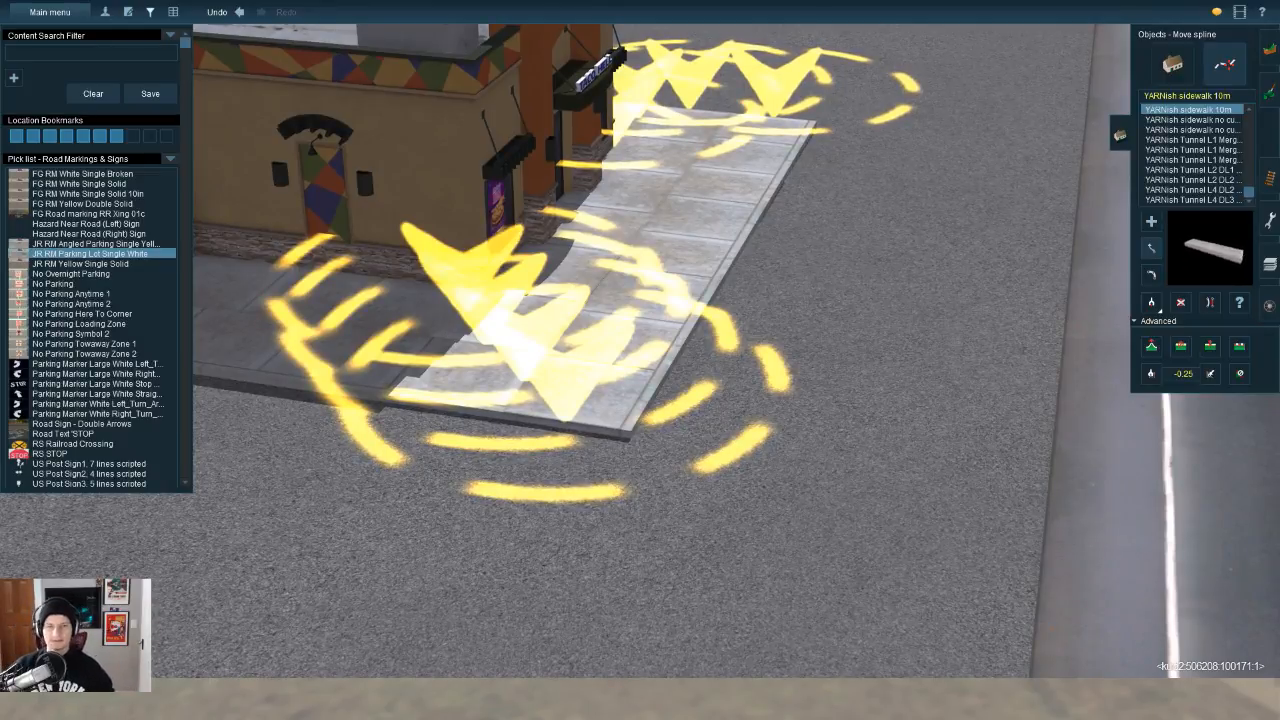
key("Right")
key("Down")
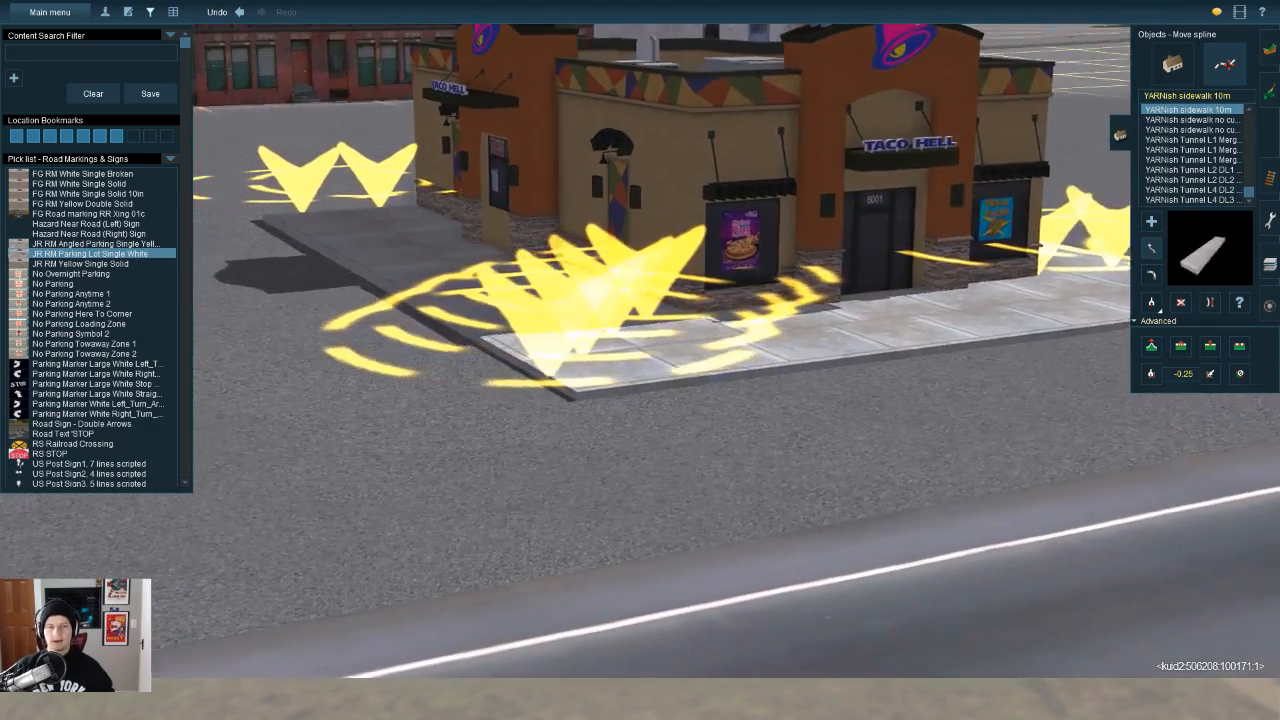
scroll(640, 350, "down", 3)
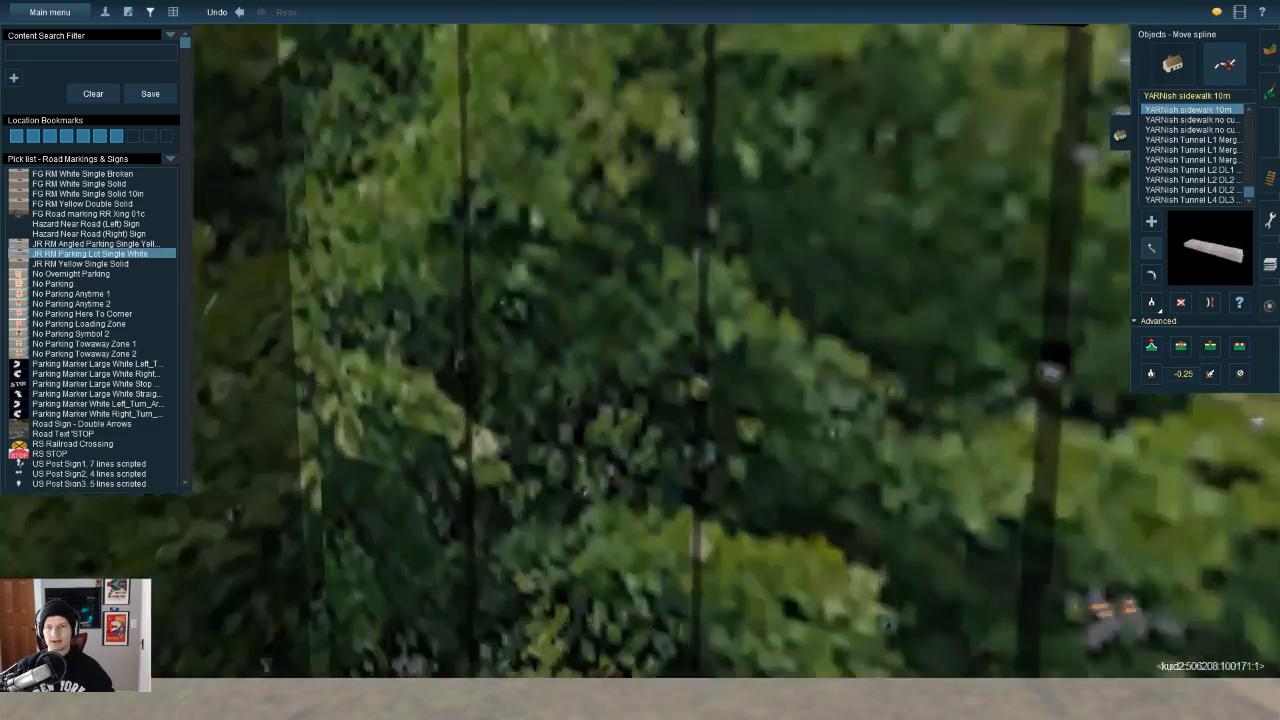
key("Up")
scroll(1229, 609, "up", 3)
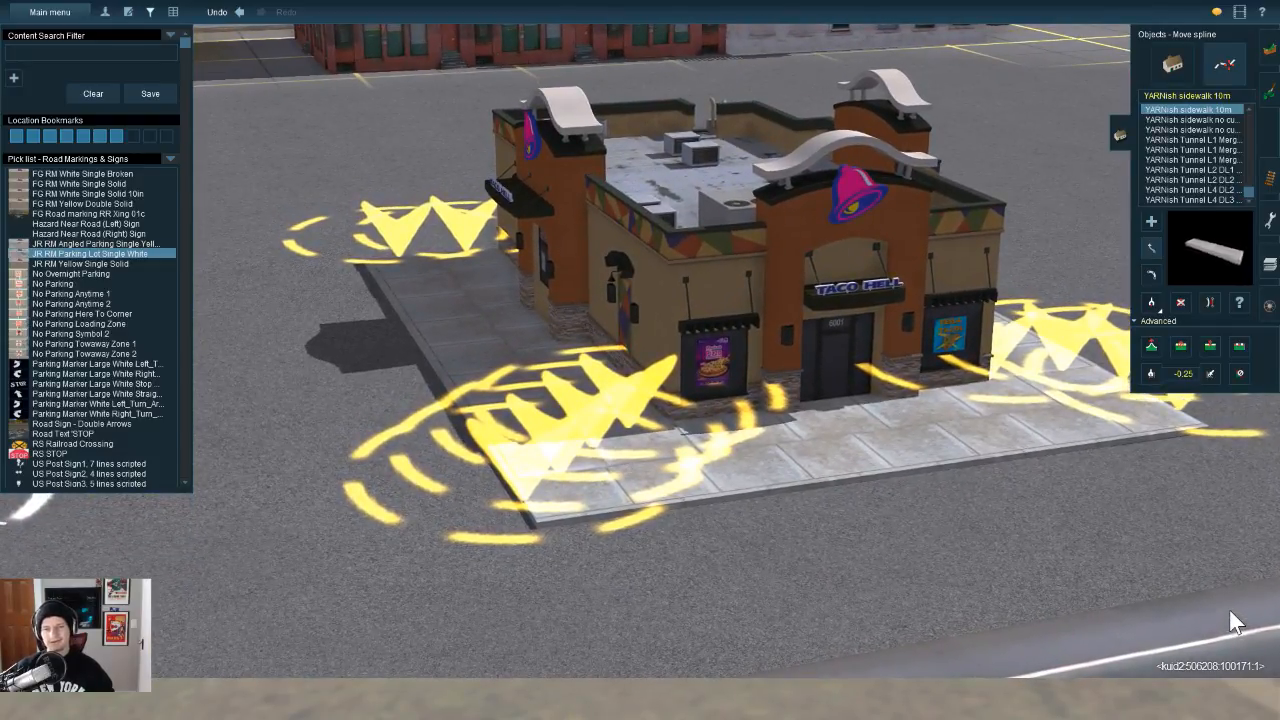
middle_click_drag(1081, 604, 1132, 583)
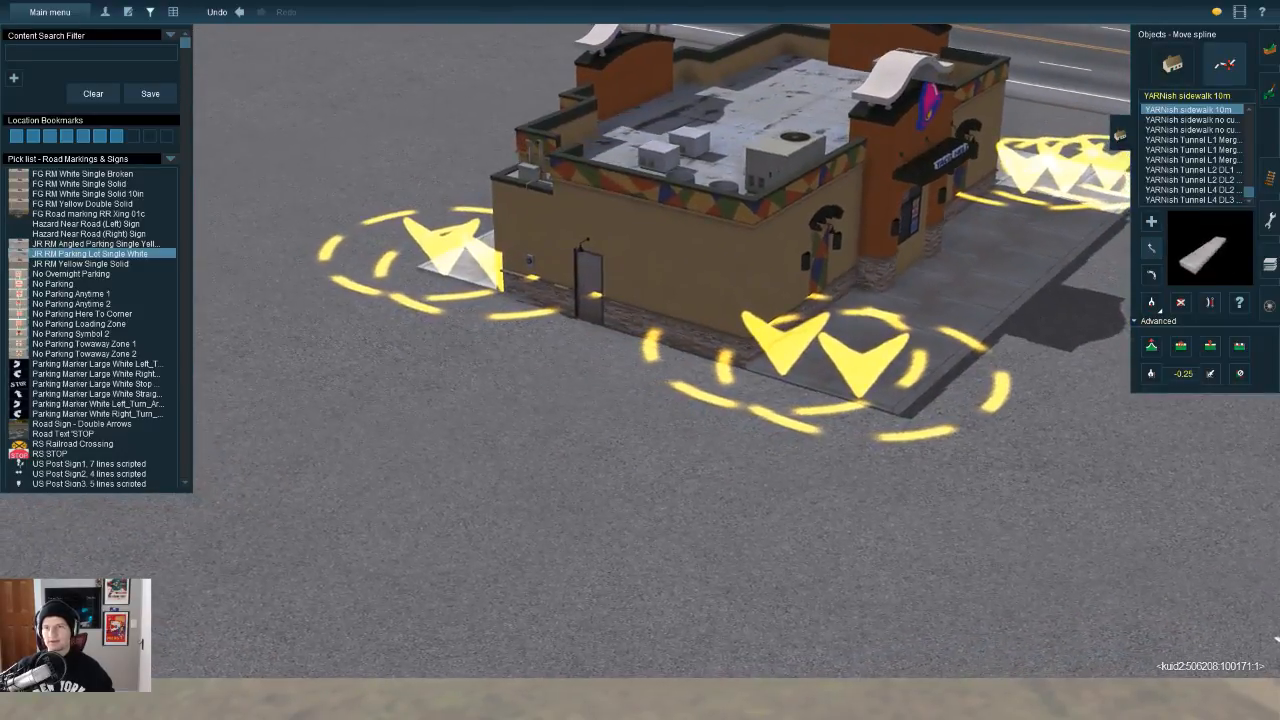
Step: Switch the pick list to Details and select JR Wood Fence (Style 1)
left_click(170, 159)
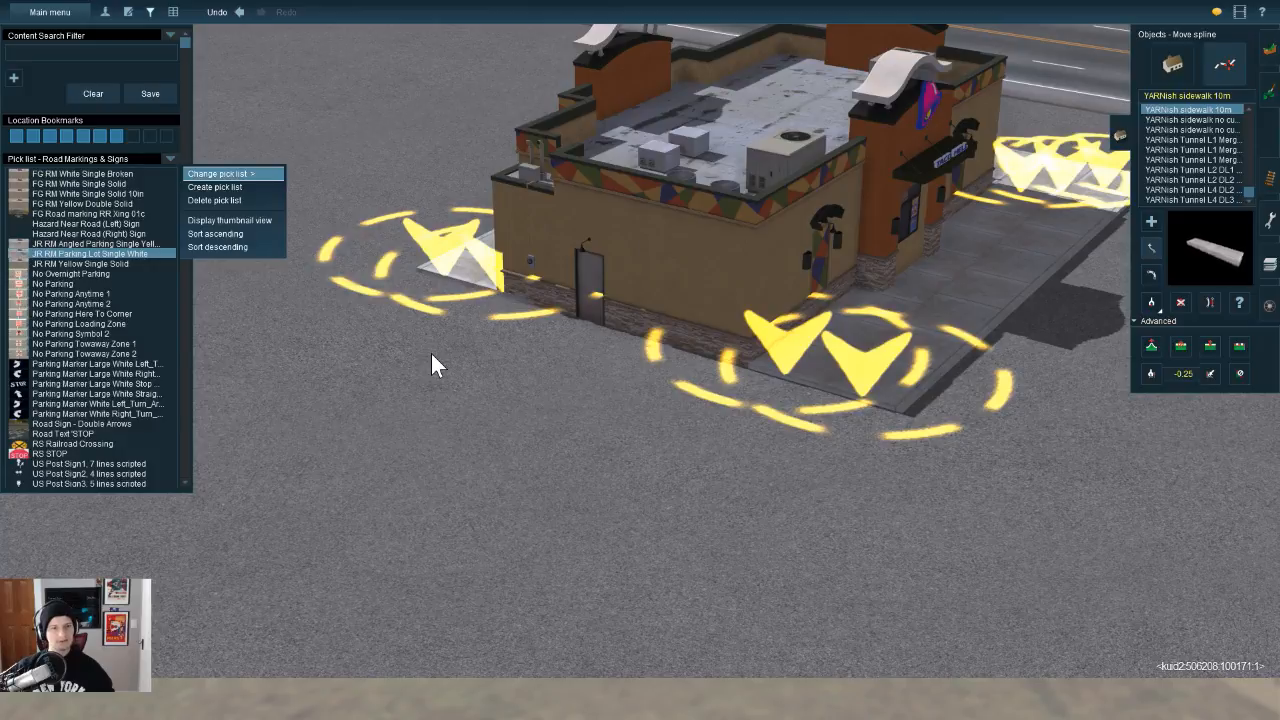
left_click(320, 174)
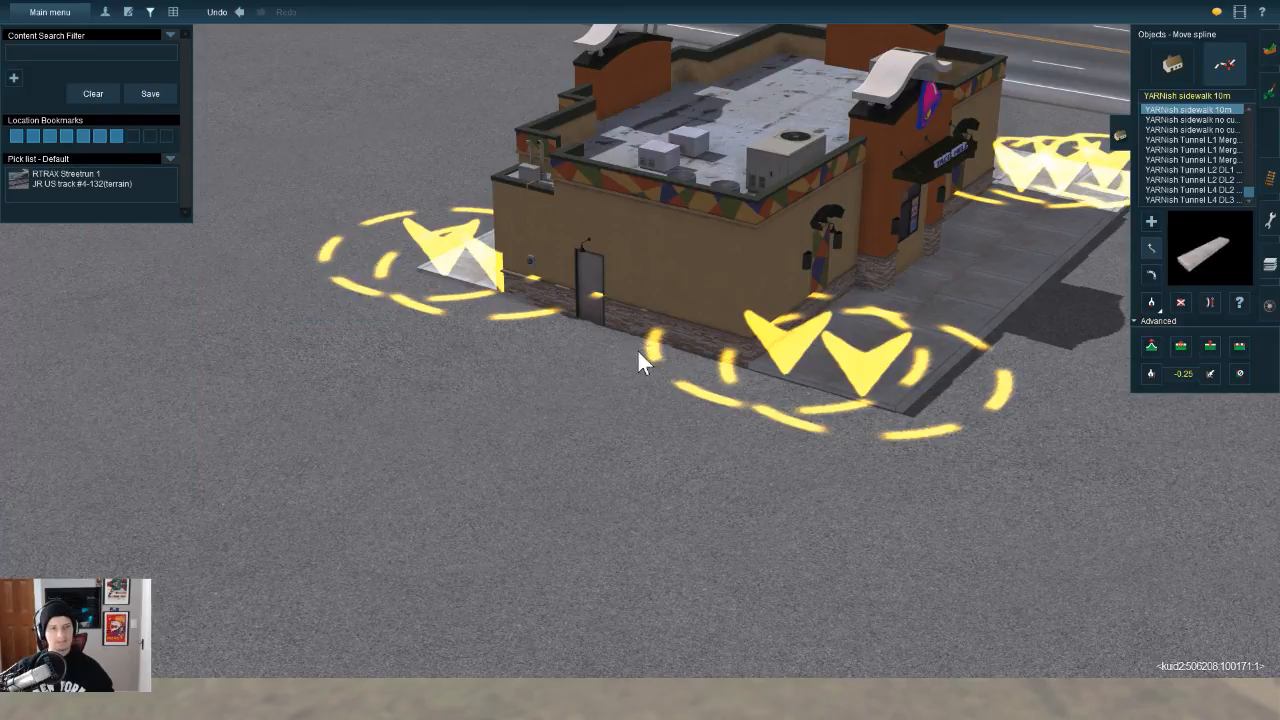
left_click(170, 159)
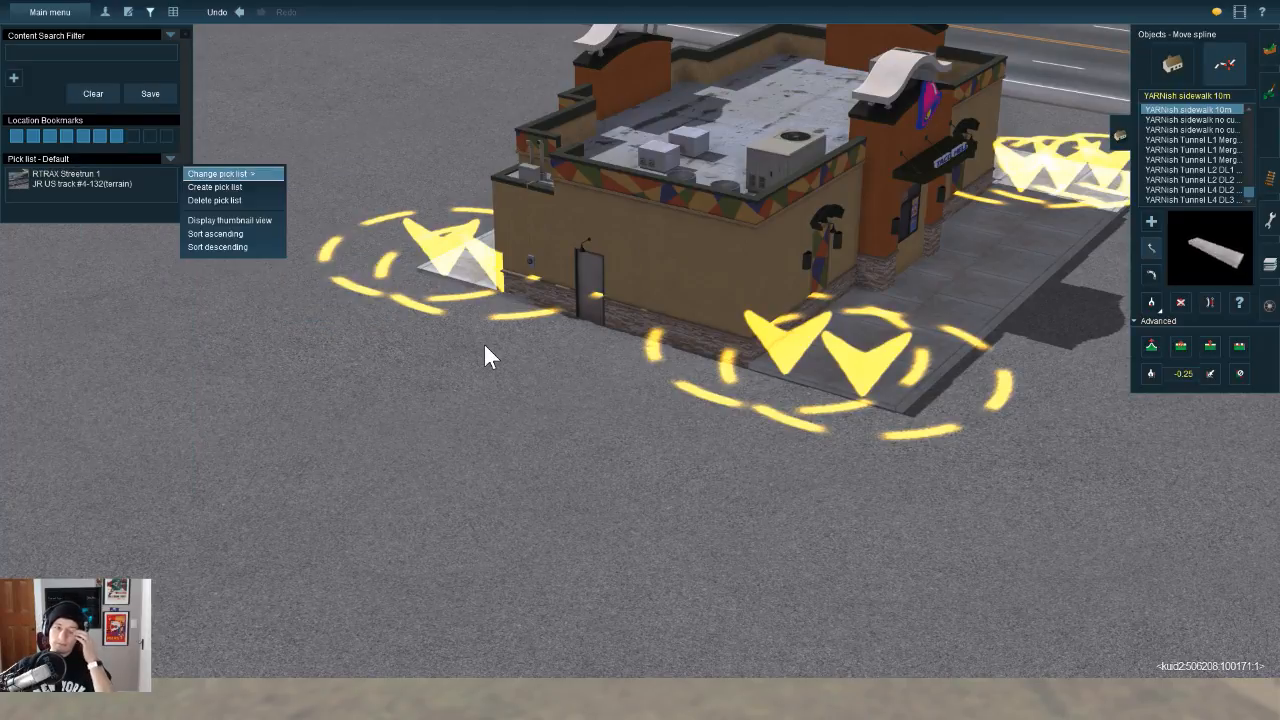
mouse_move(240, 174)
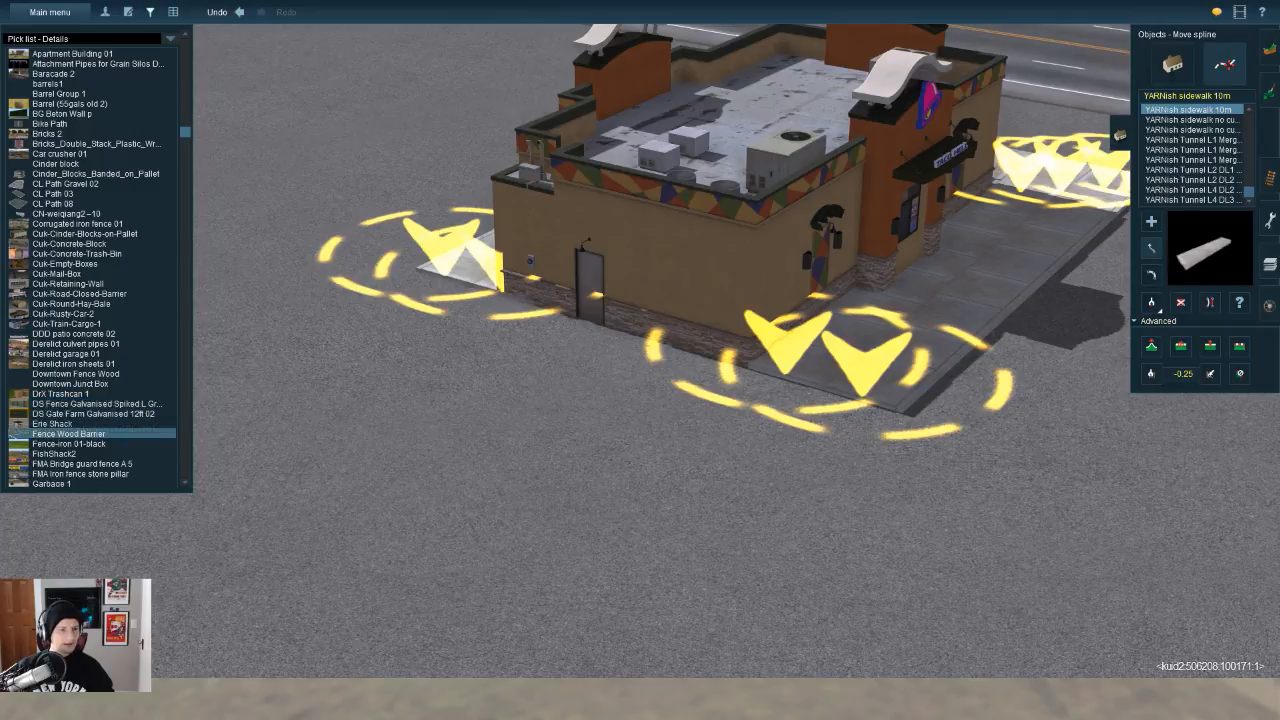
scroll(90, 433, "down", 5)
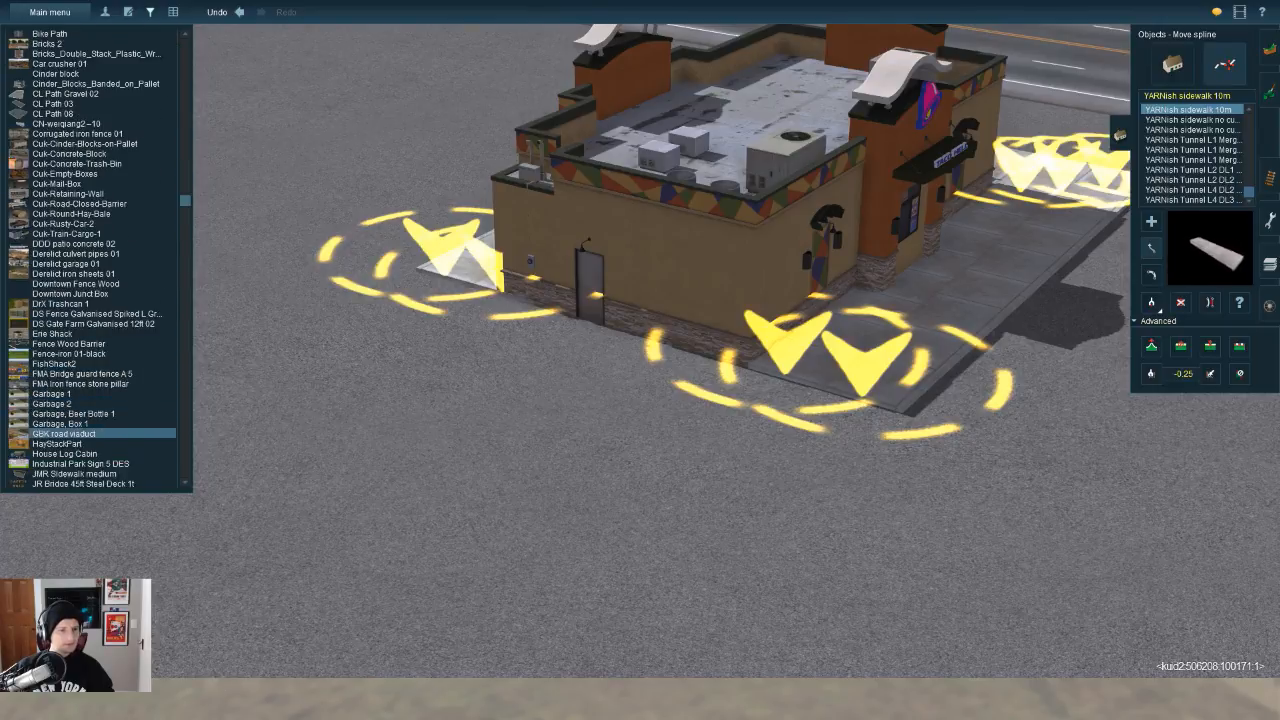
scroll(90, 400, "down", 1)
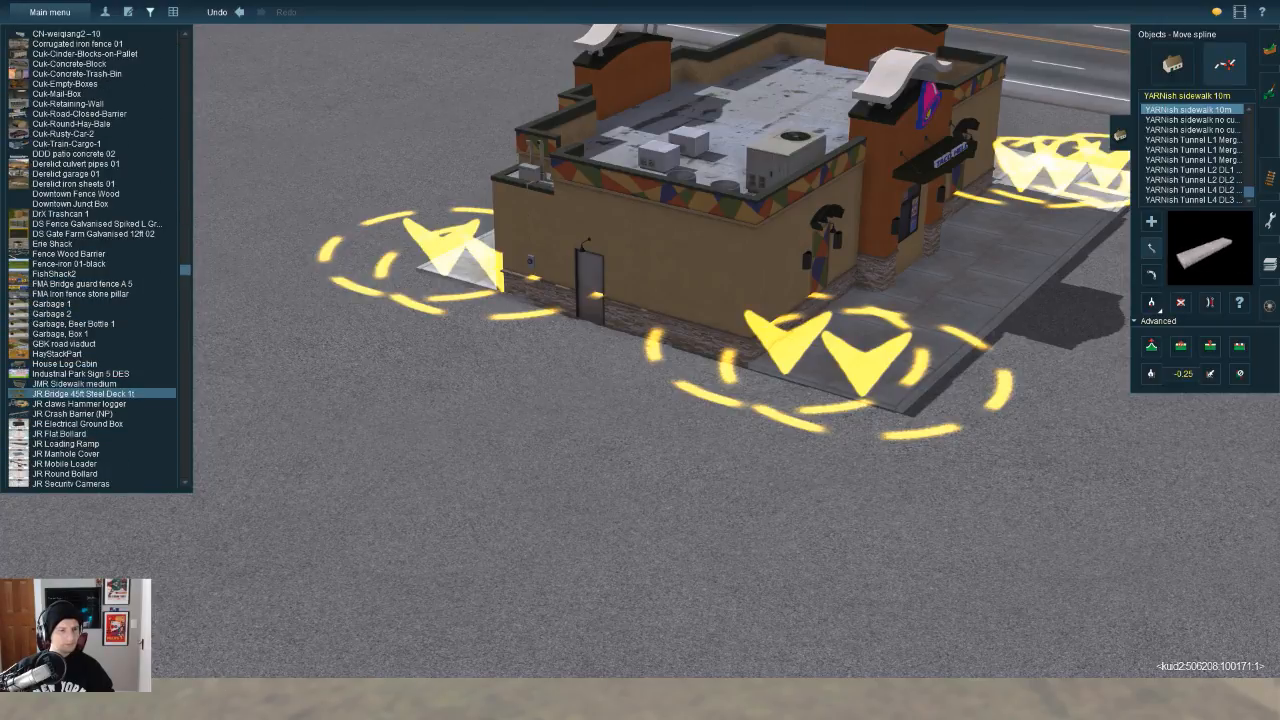
scroll(90, 440, "down", 2)
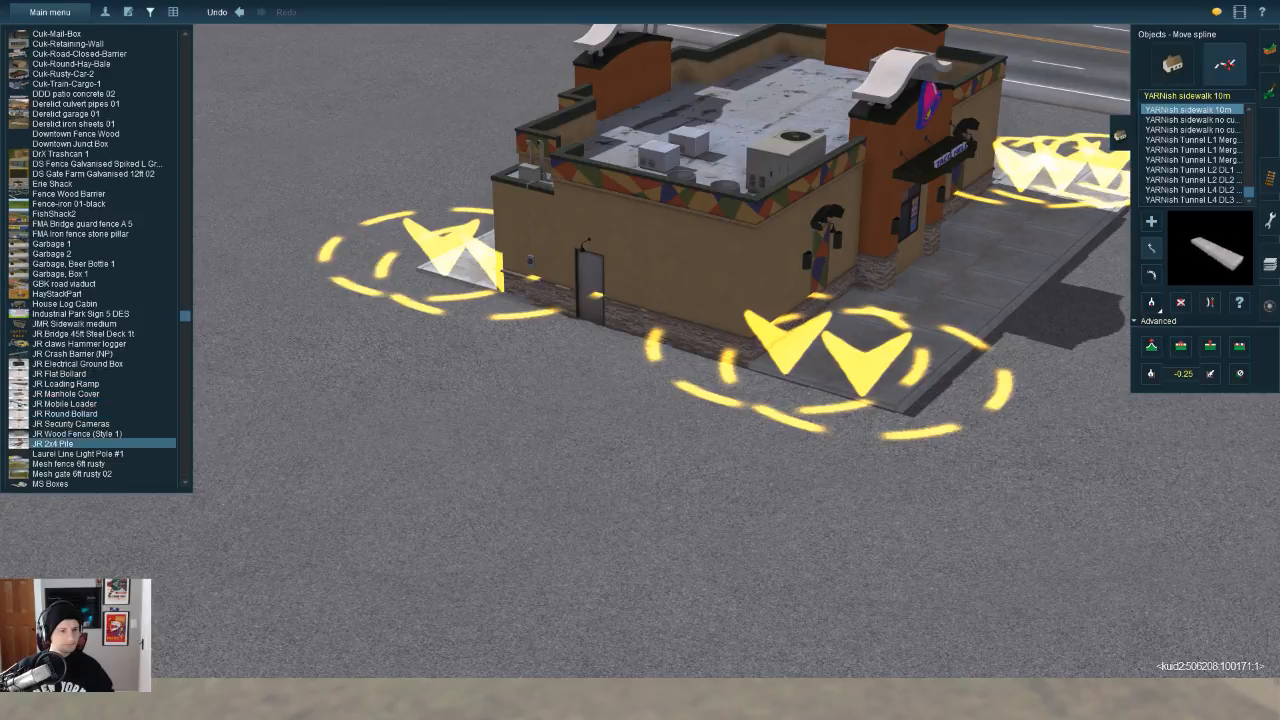
left_click(76, 433)
Step: Place a JR Wood Fence (Style 1) spline running straight out from the building's rear corner on the drive-through side
key("Right")
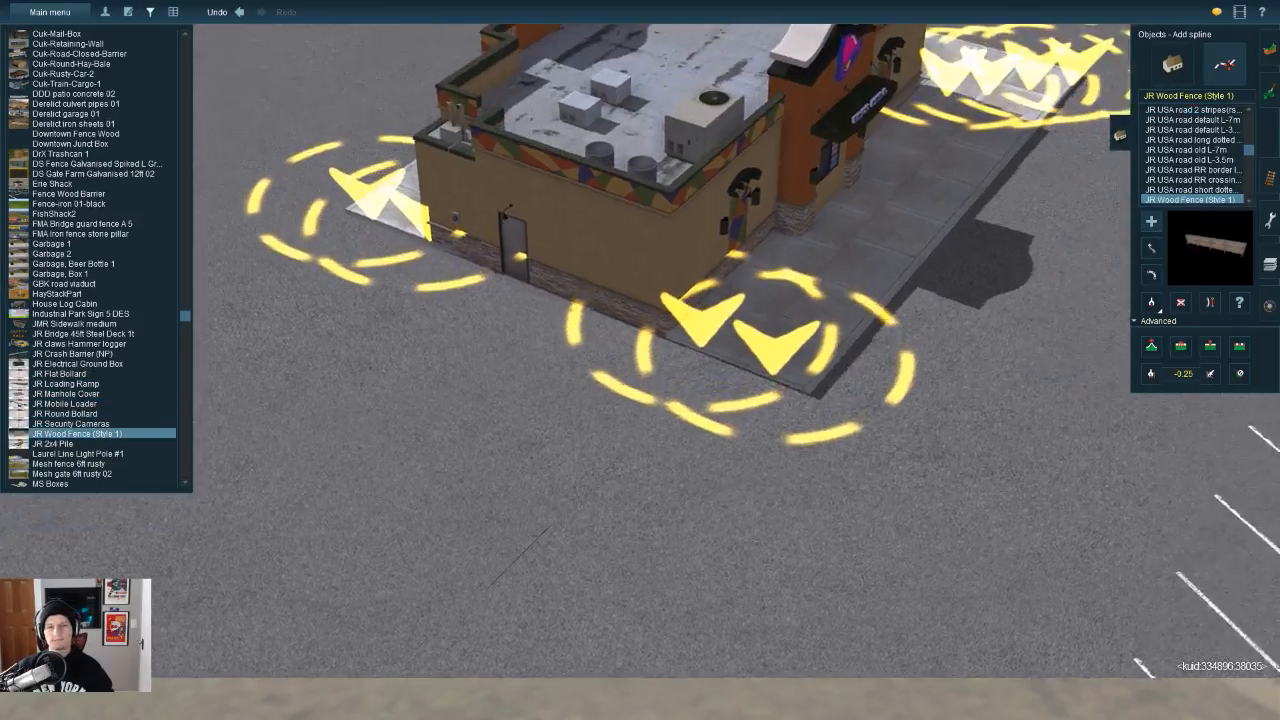
key("Left")
left_click(545, 306)
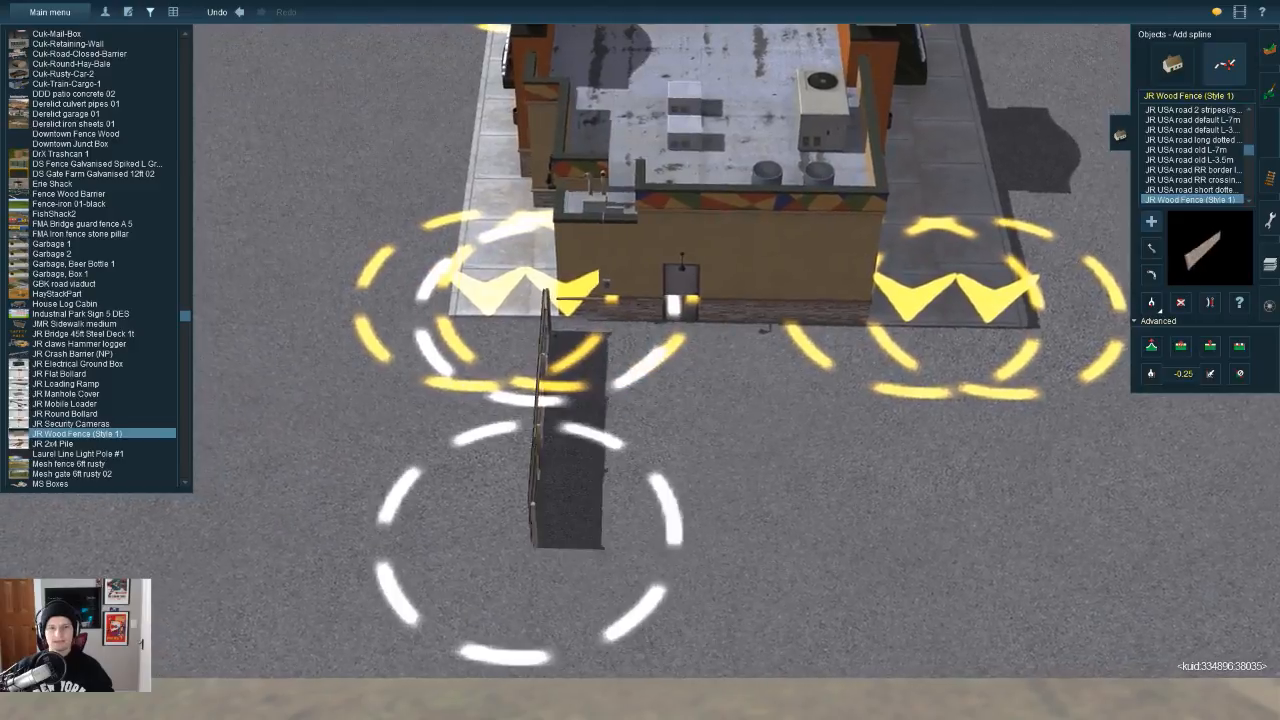
left_click(530, 541)
key("Left")
Step: Turn on the wireframe view and move the fence's ends so it starts at the rear corner and continues the side wall's line
left_click(1151, 248)
key("Left")
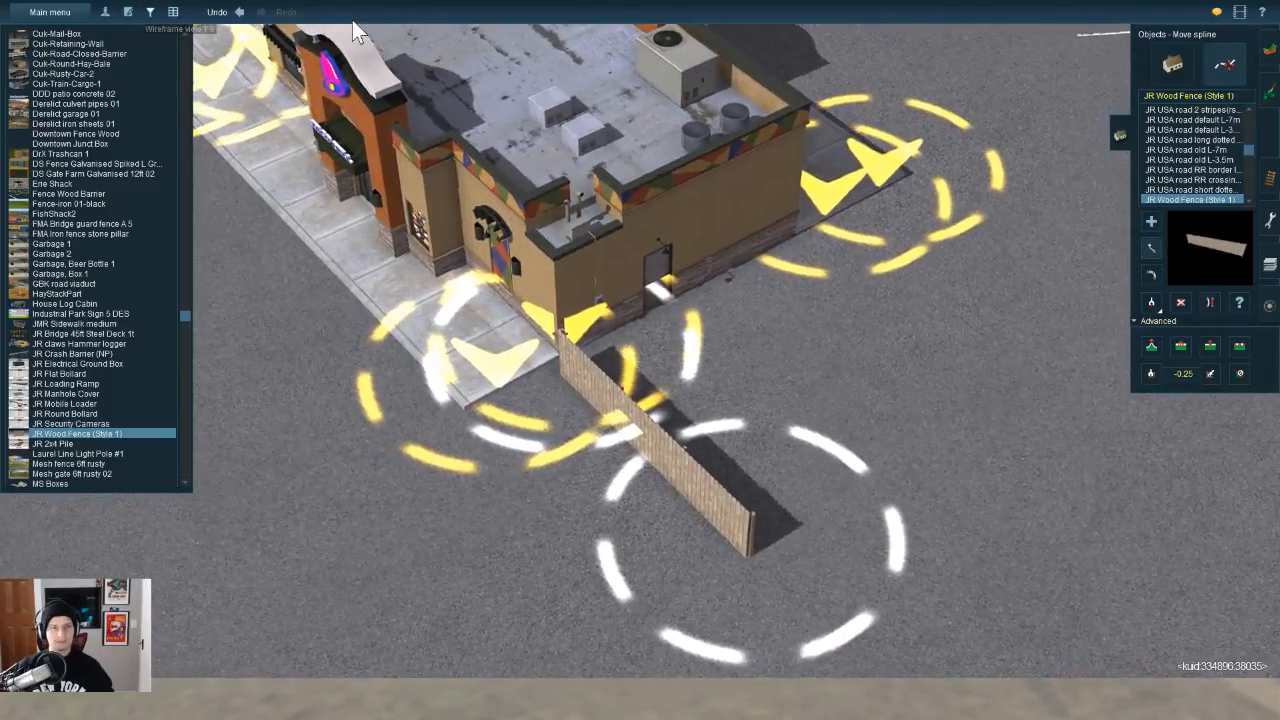
key("Left")
key("Up")
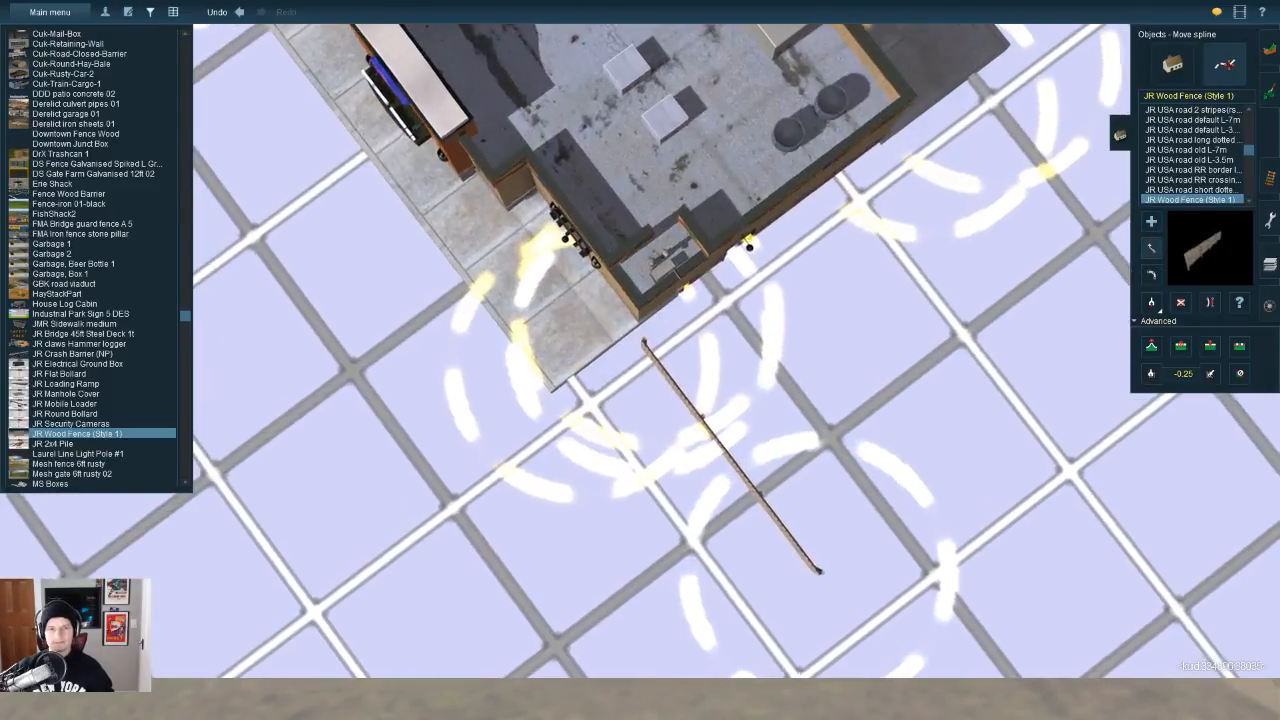
right_click(718, 424)
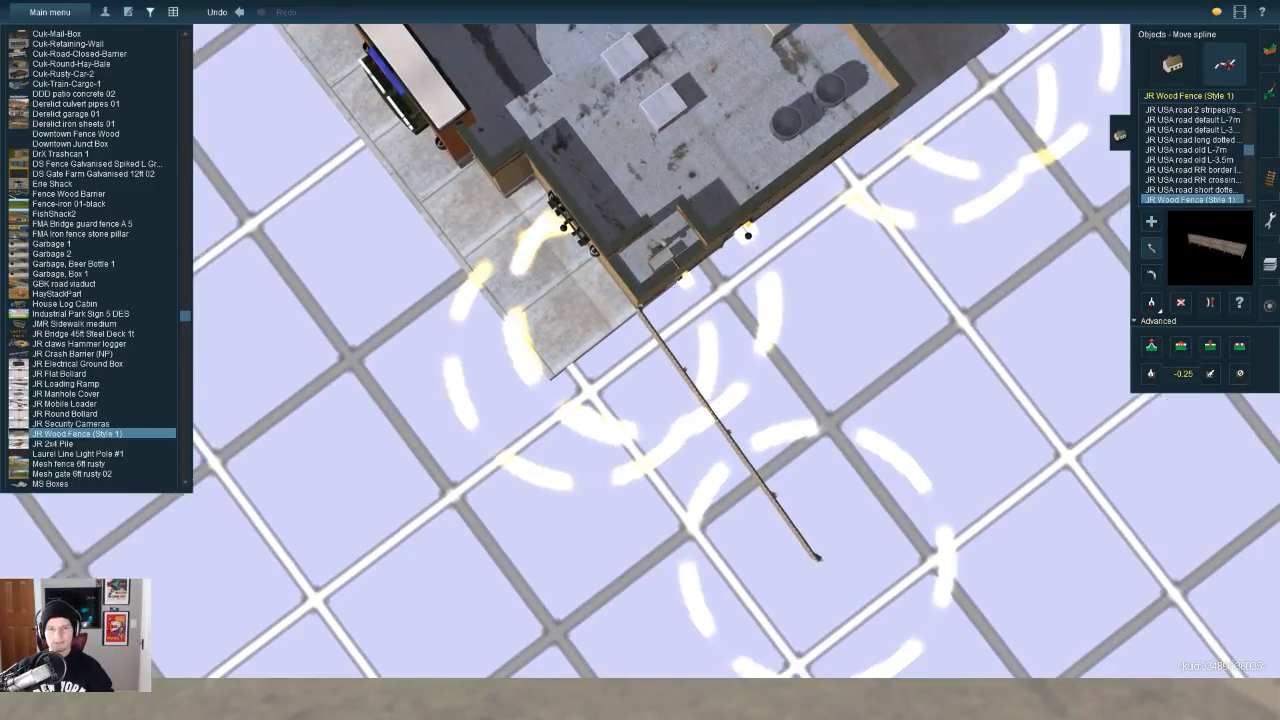
left_click_drag(759, 527, 774, 544)
key("Down")
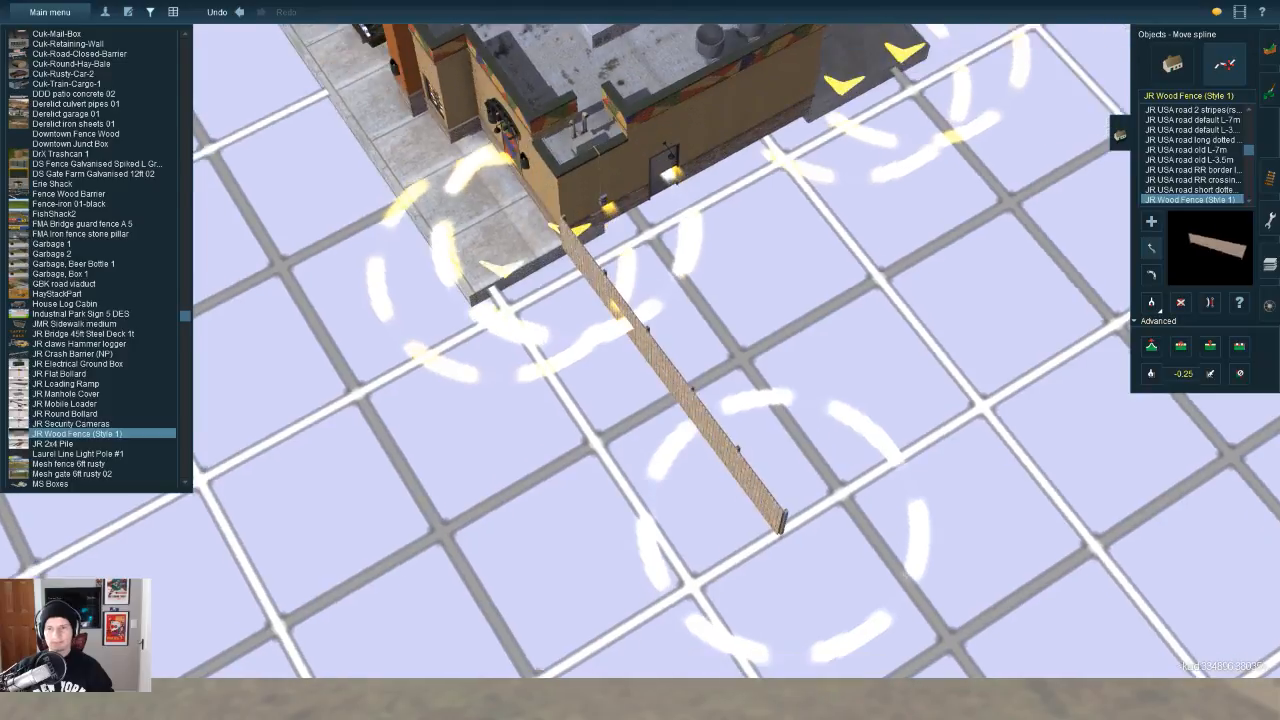
Step: Add a second wood fence section behind the building, starting near the first fence's outer end and running parallel to the rear wall
left_click(1151, 222)
key("Right")
right_click(788, 533)
key("Left")
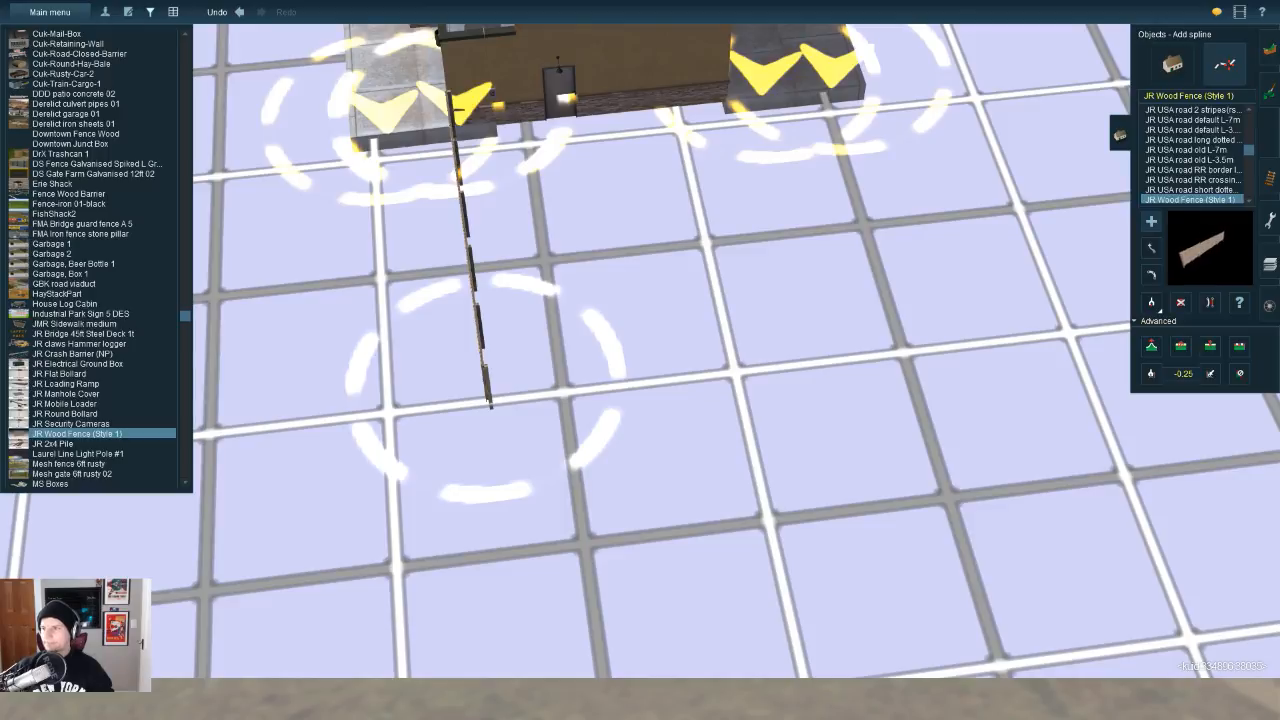
left_click_drag(537, 406, 737, 375)
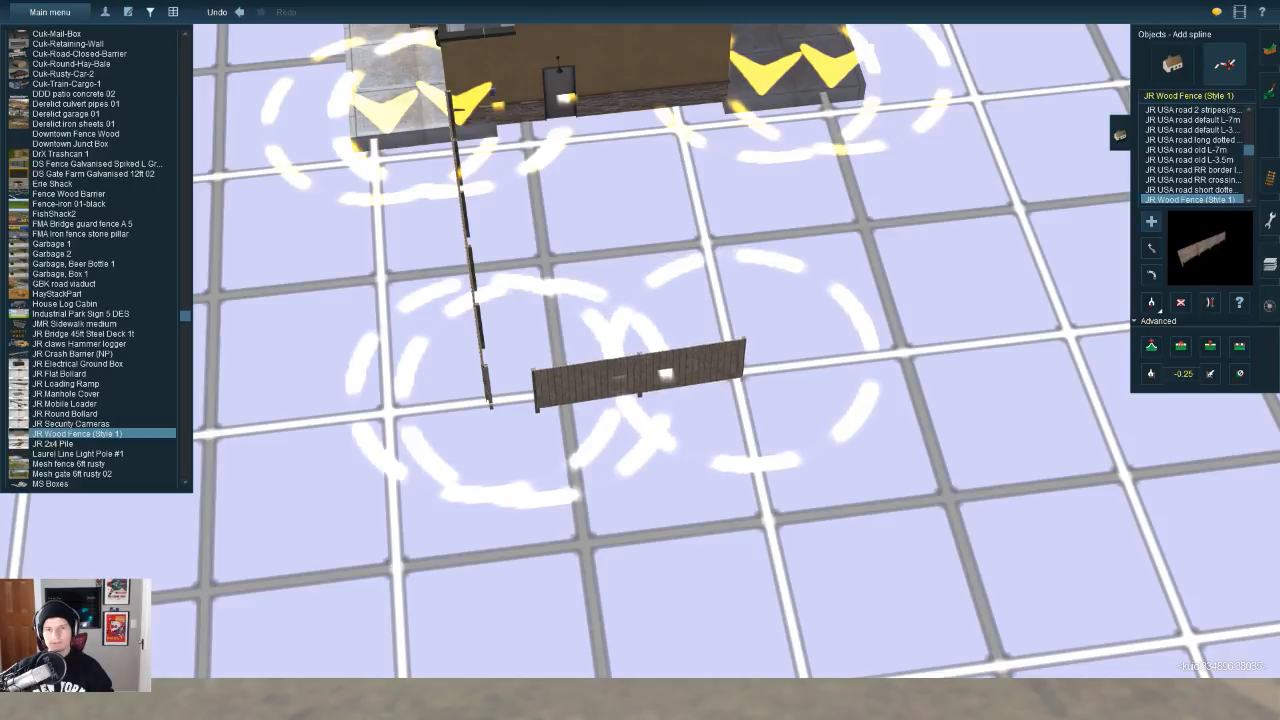
Step: Shorten the first fence, join the second section to its outer end, and swing the free end parallel to the rear wall
key("Up")
key("m")
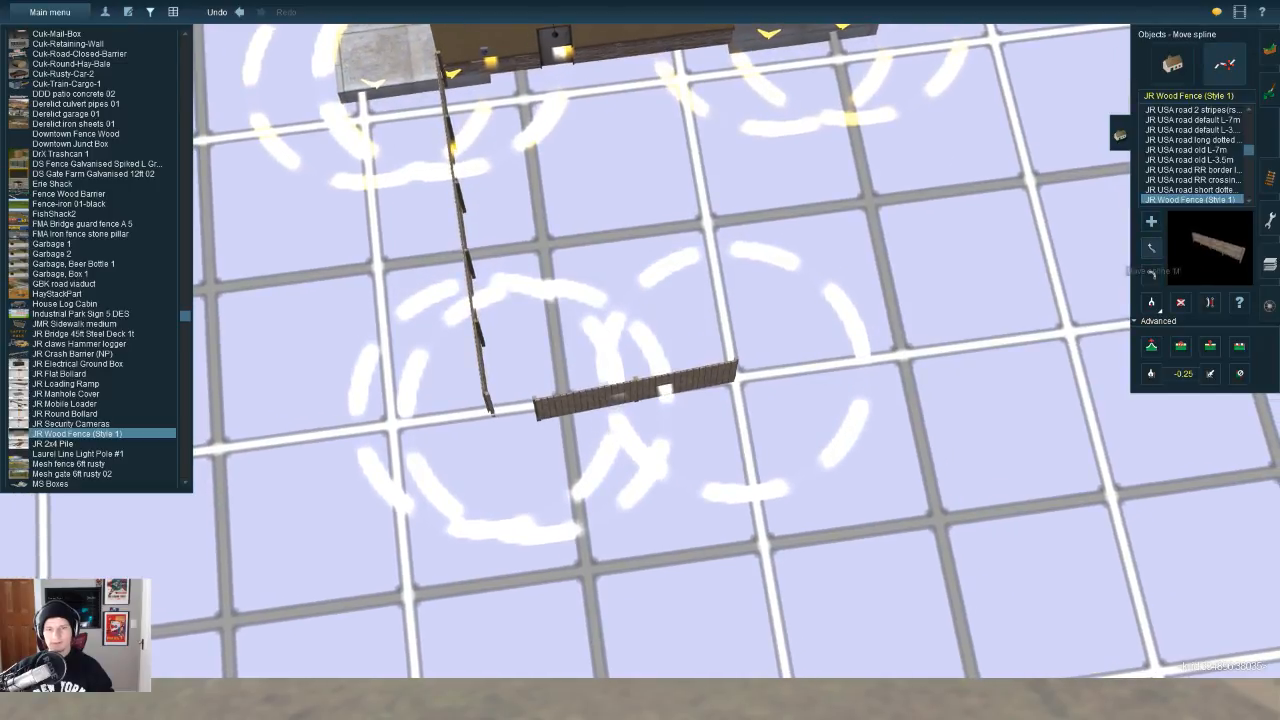
left_click_drag(537, 406, 488, 232)
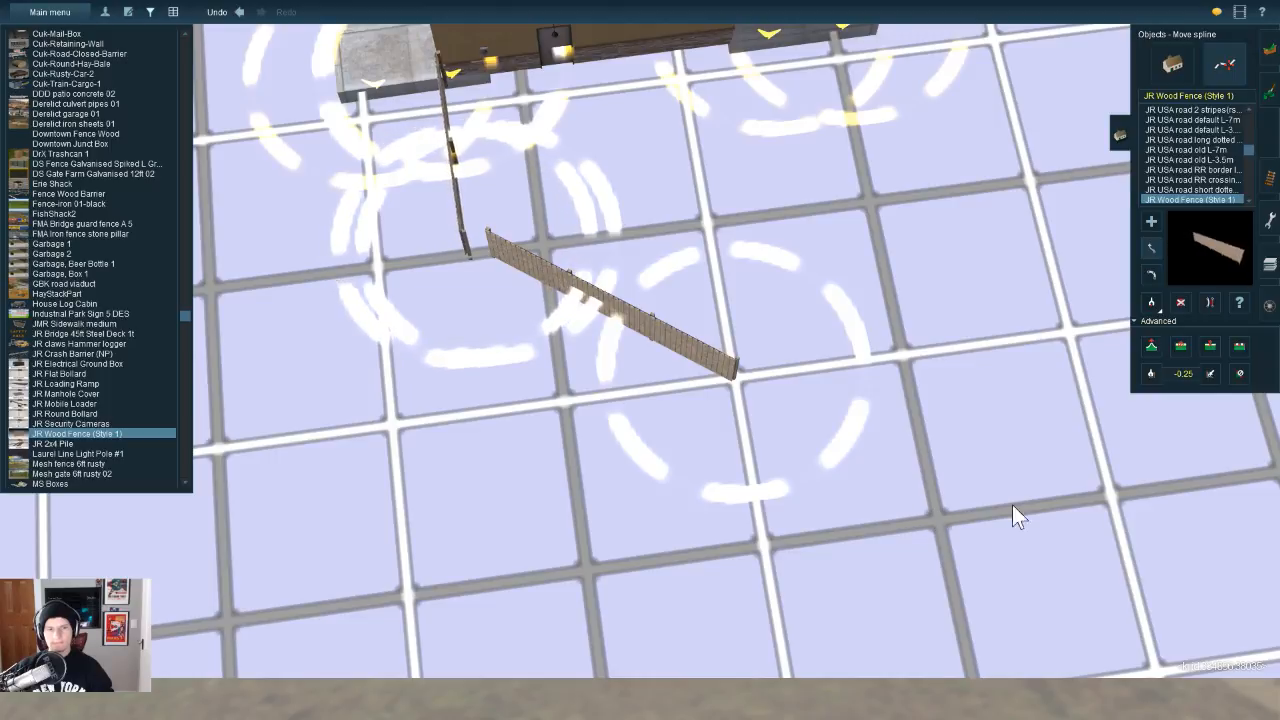
key("Up")
right_click_drag(1012, 504, 1076, 584)
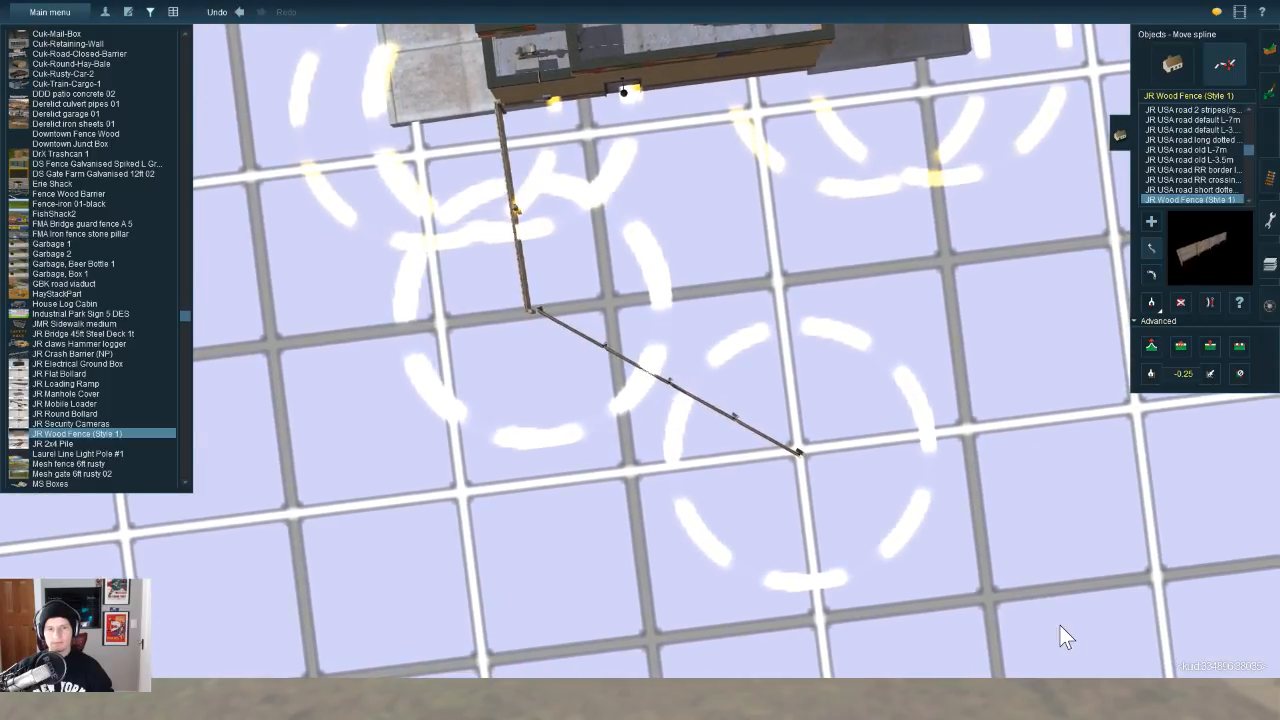
left_click_drag(800, 455, 848, 271)
key("Down")
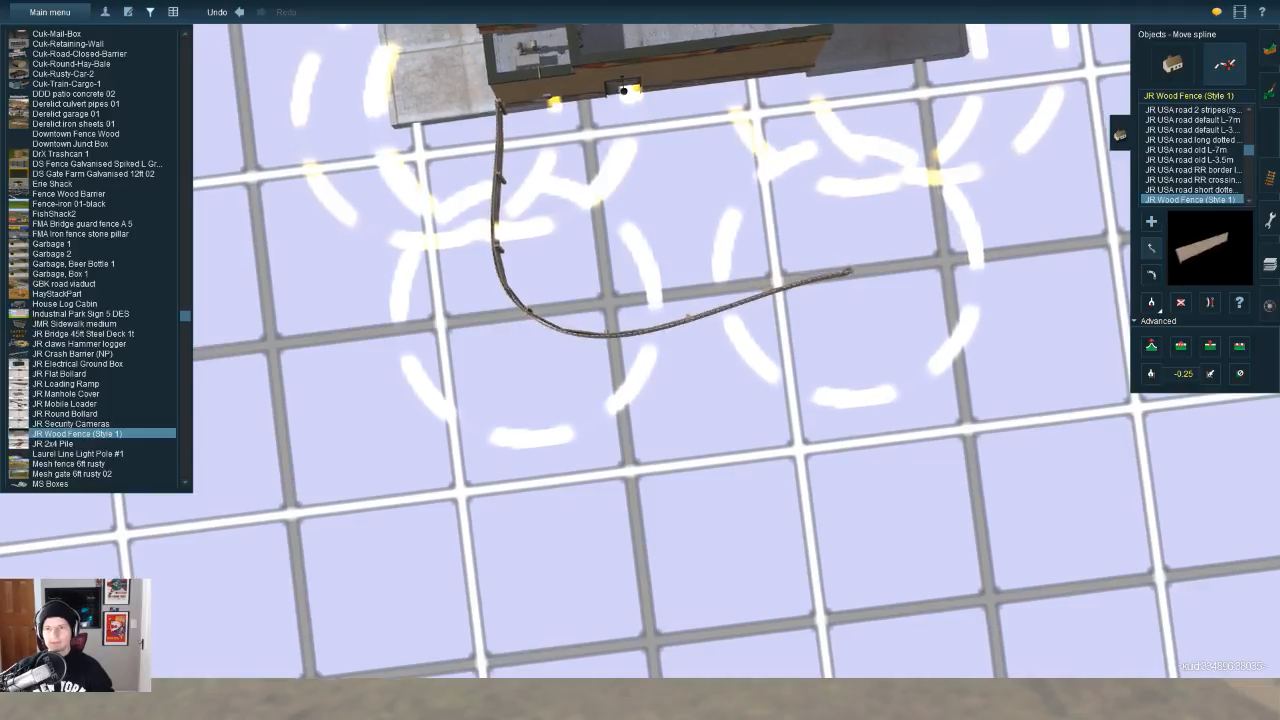
Step: Split the fence spline at the shared corner so both sections run straight and meet at a sharp angle
left_click(1151, 275)
left_click(525, 308)
key("Down")
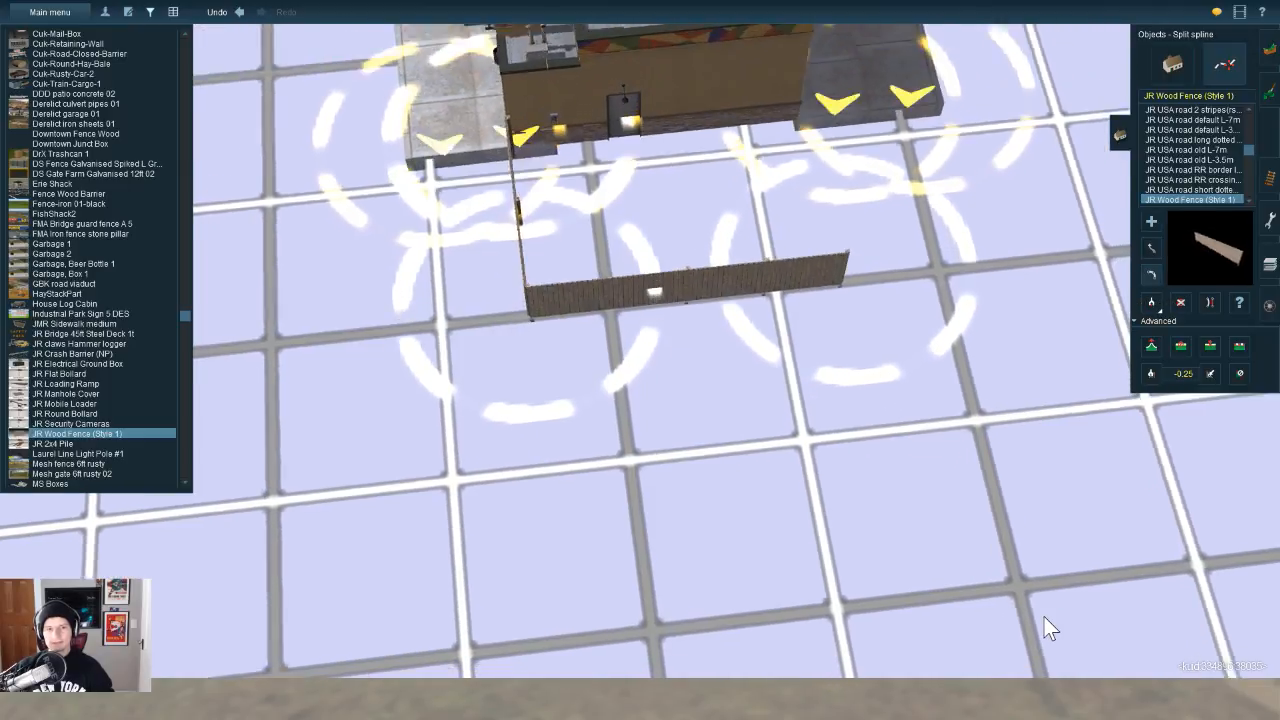
Step: Shorten the rear fence section slightly by pulling its free end toward the fence corner
key("Right")
key("Right")
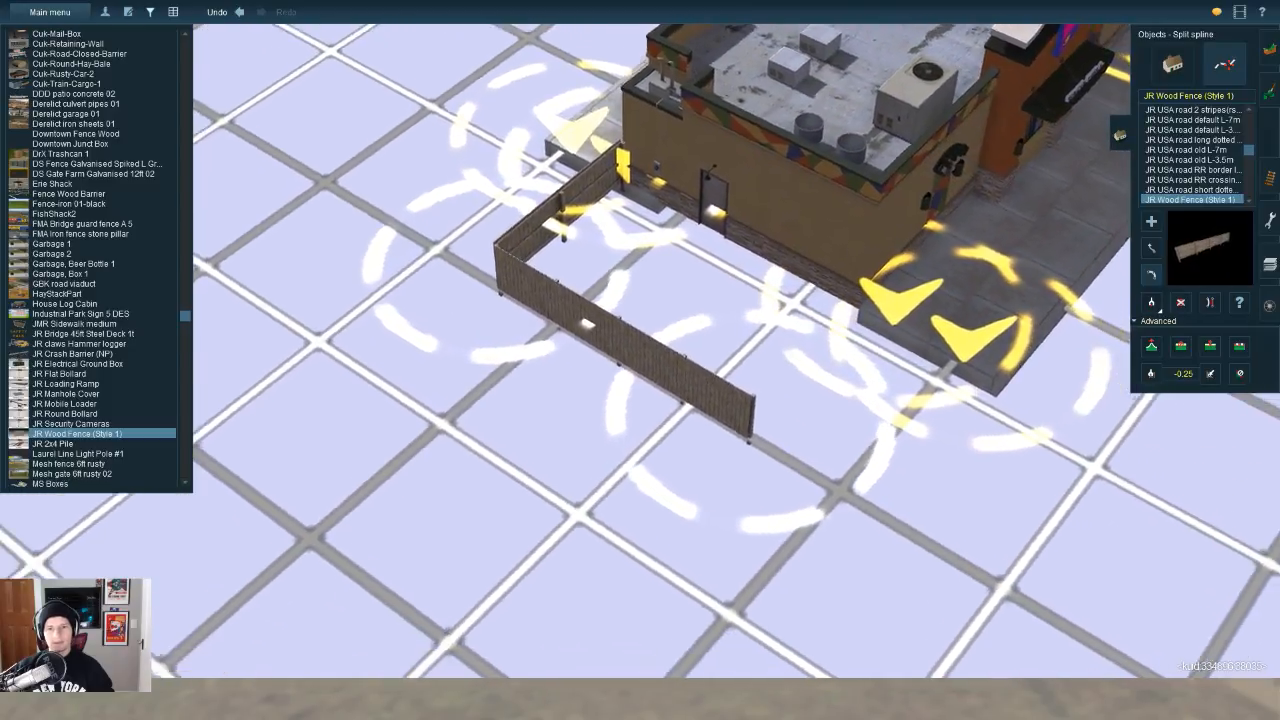
key("Up")
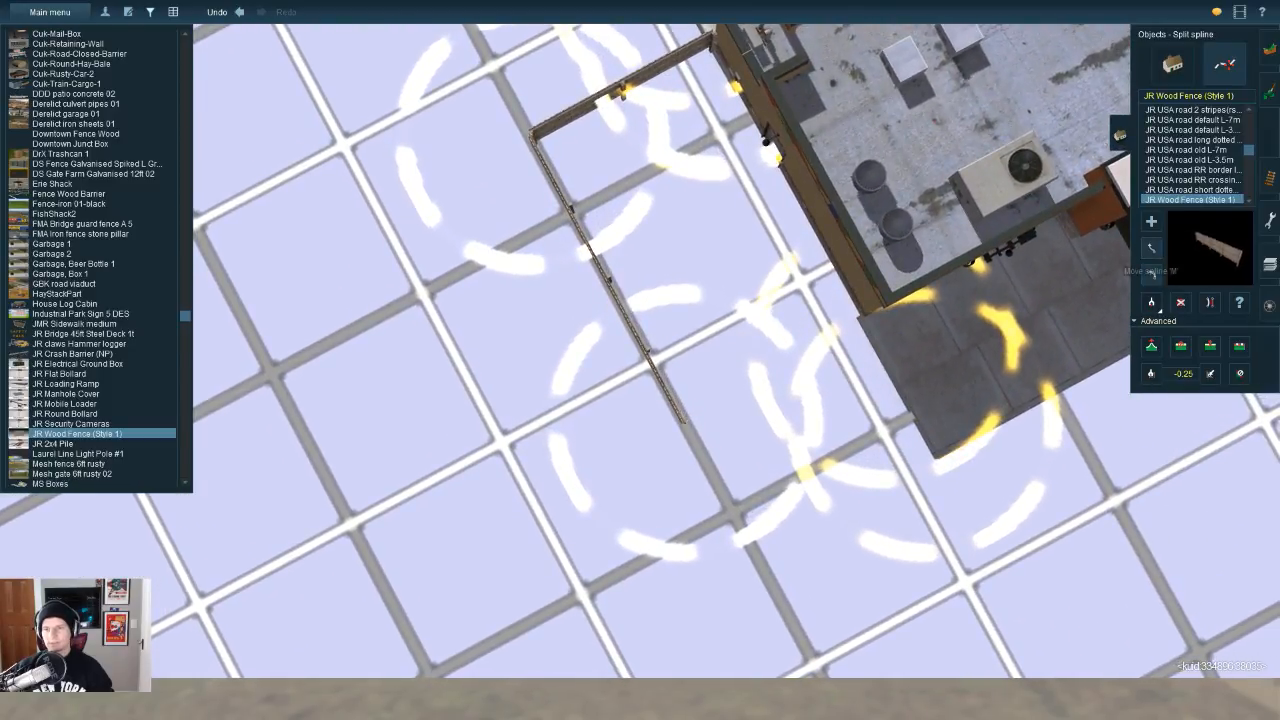
left_click(1151, 248)
key("Down")
left_click_drag(684, 420, 672, 392)
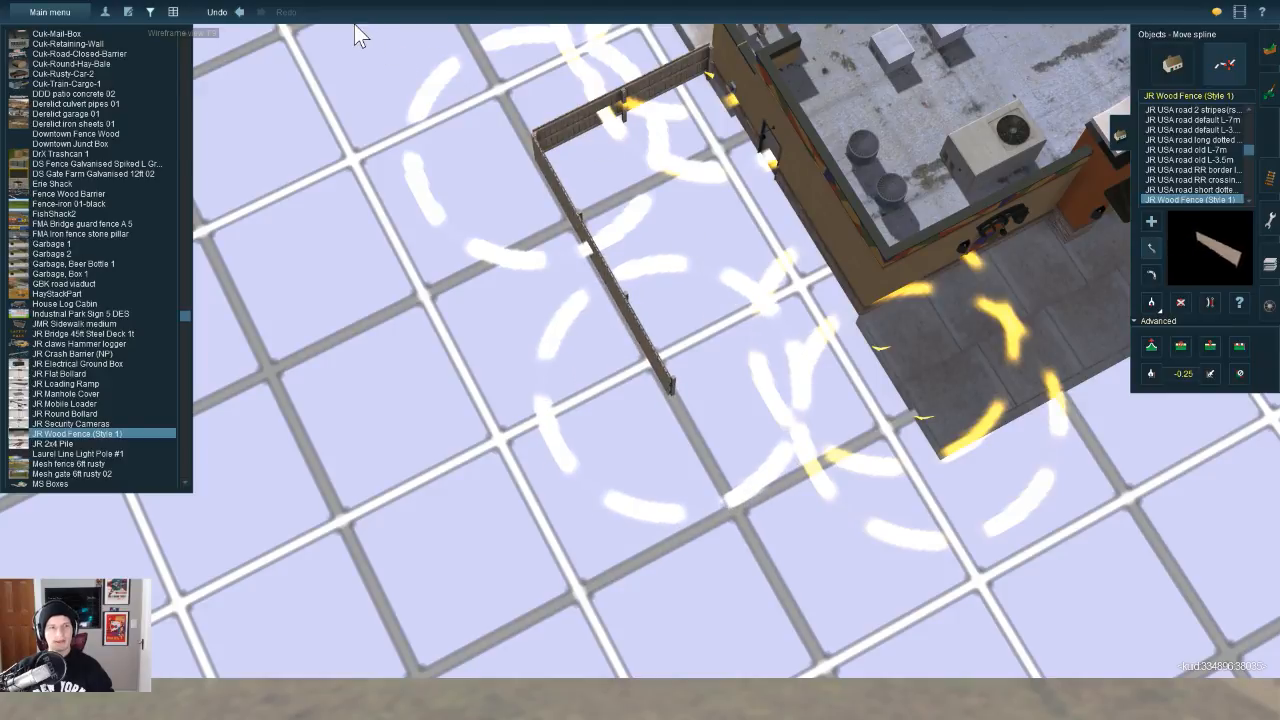
Step: Switch the ground from wireframe back to the textured view around the fenced enclosure behind the Taco Bell
key("F9")
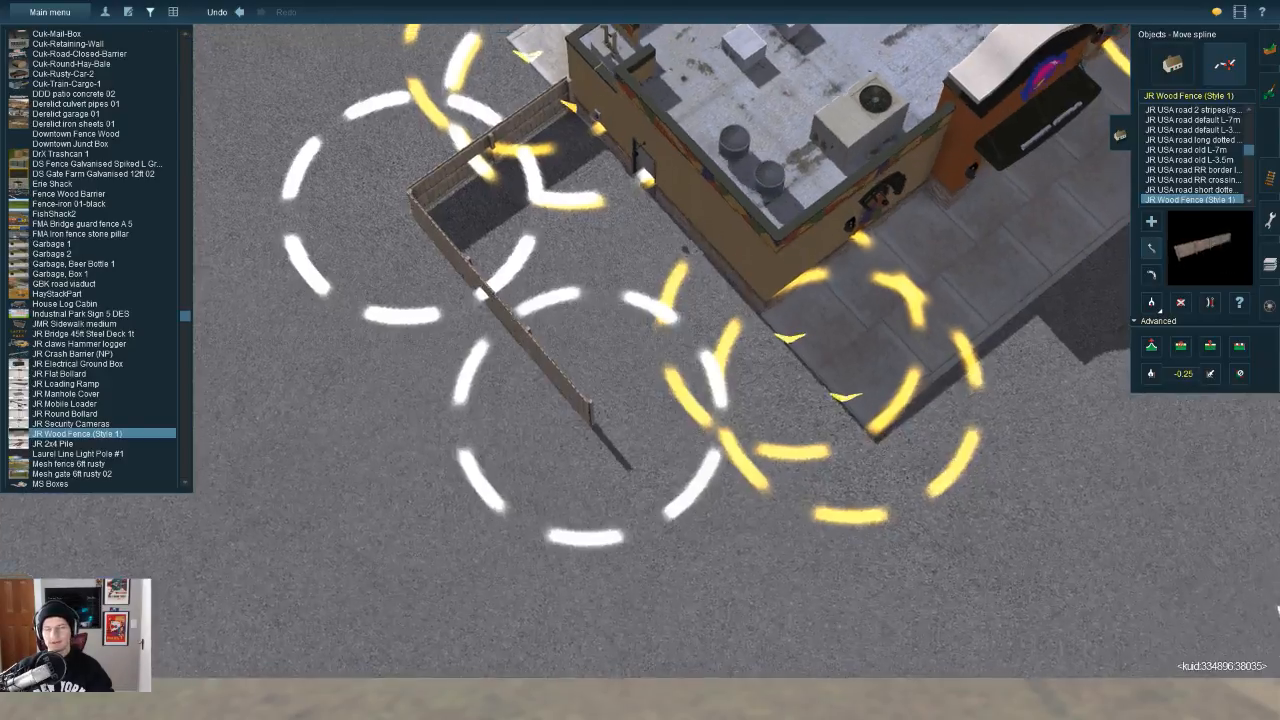
key("Down")
right_click_drag(1278, 566, 1279, 520)
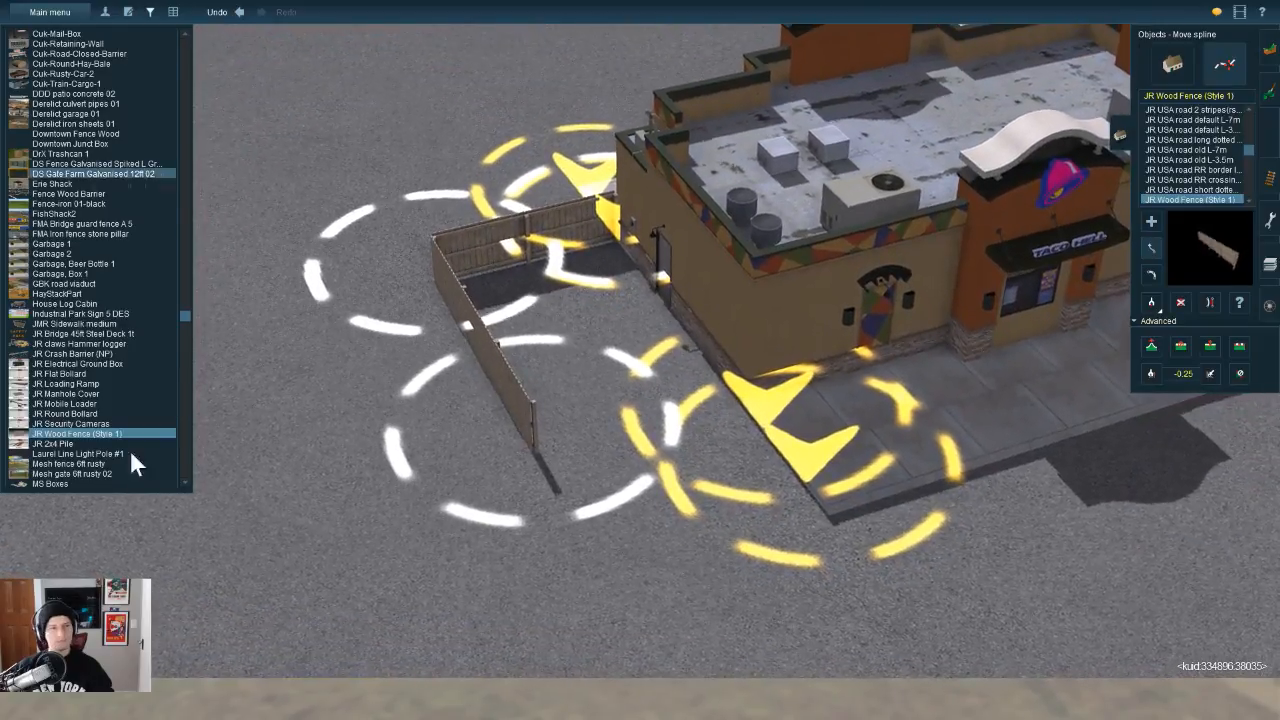
Step: Filter the content by "garbage" and switch from splines to adding scenery objects
scroll(149, 476, "up", 5)
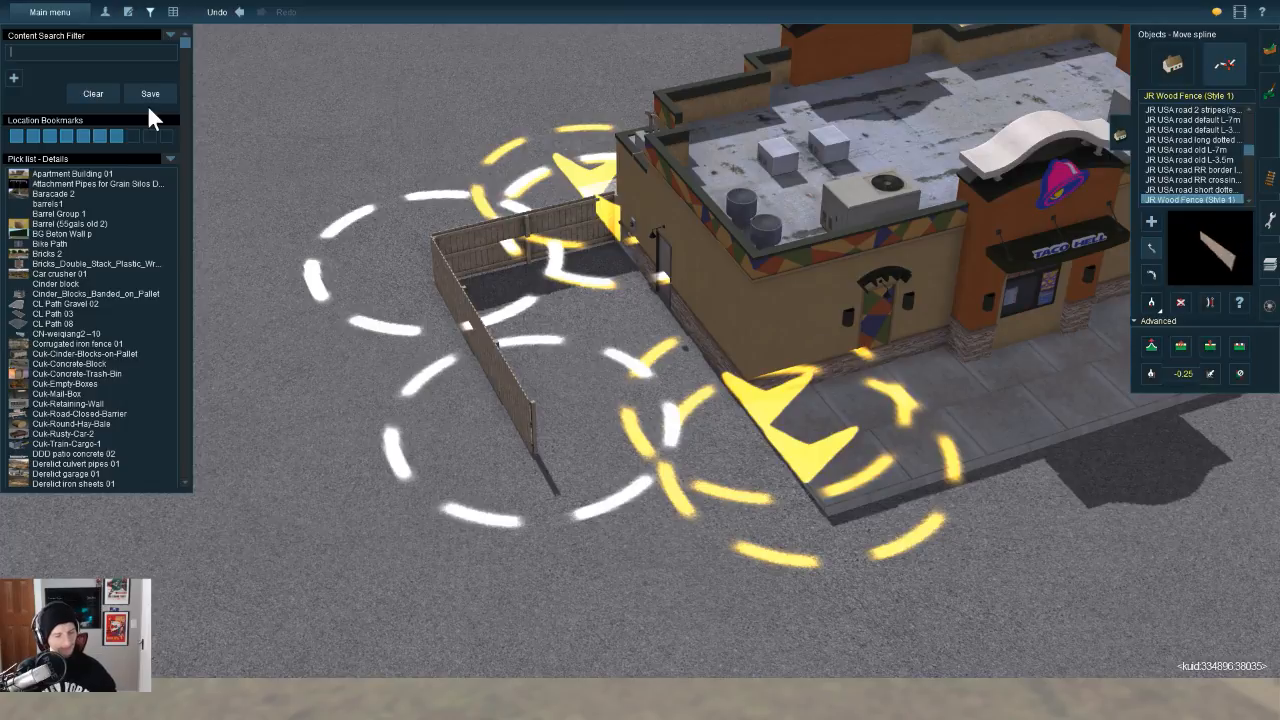
type("garbage")
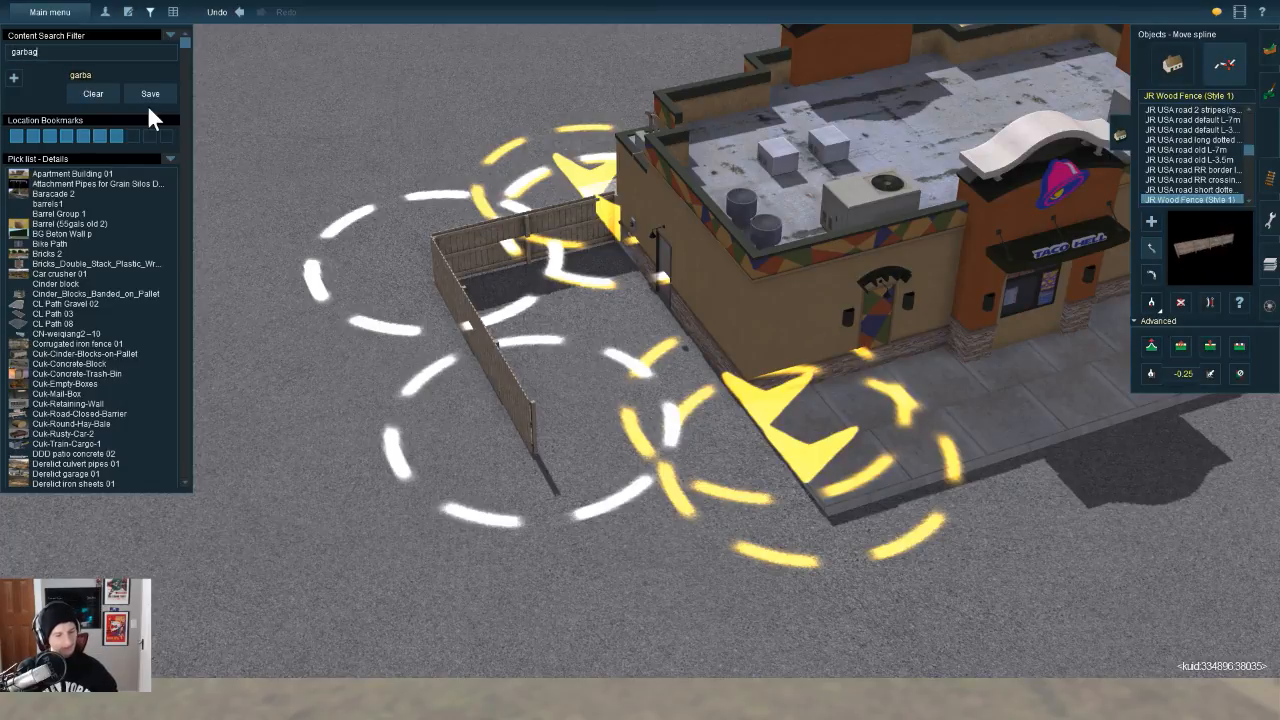
left_click(1173, 65)
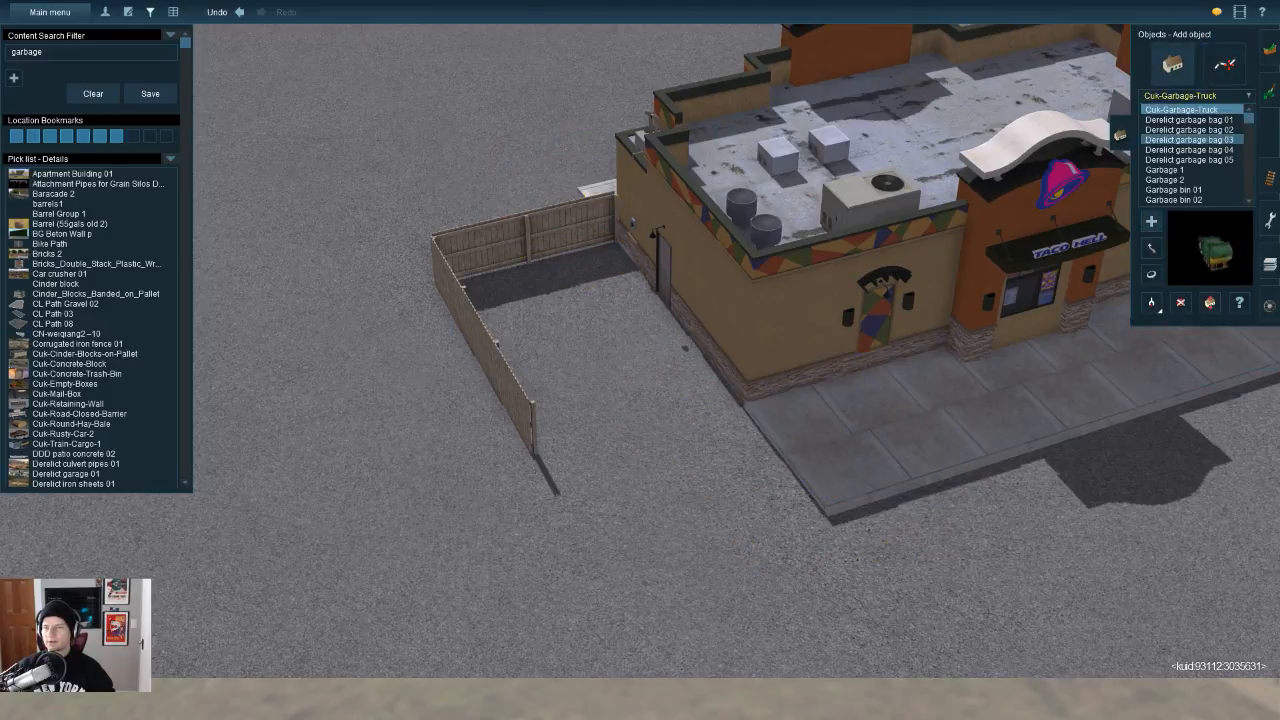
Step: Browse the garbage objects, from the derelict garbage bags through the bins to the small litter items, checking their previews
left_click(1189, 119)
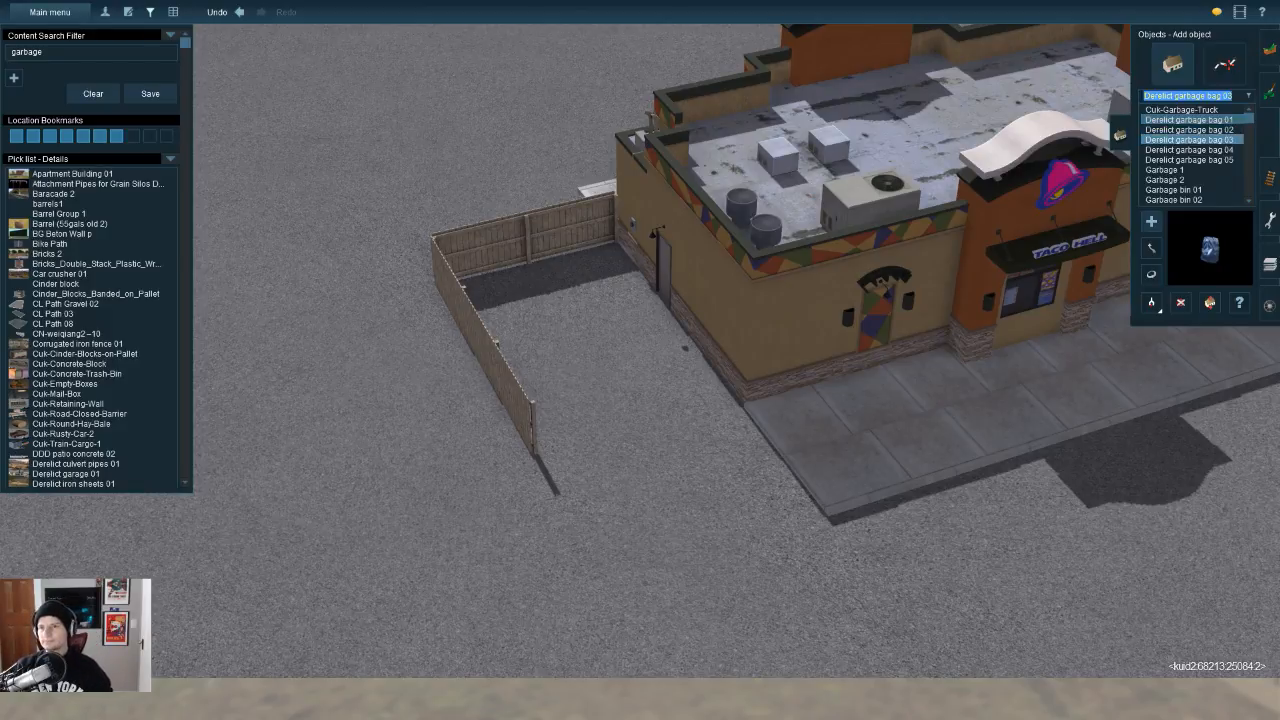
key("Down")
key("Down")
key("Down")
key("Down")
key("Down")
key("Down")
key("Down")
key("Down")
key("Down")
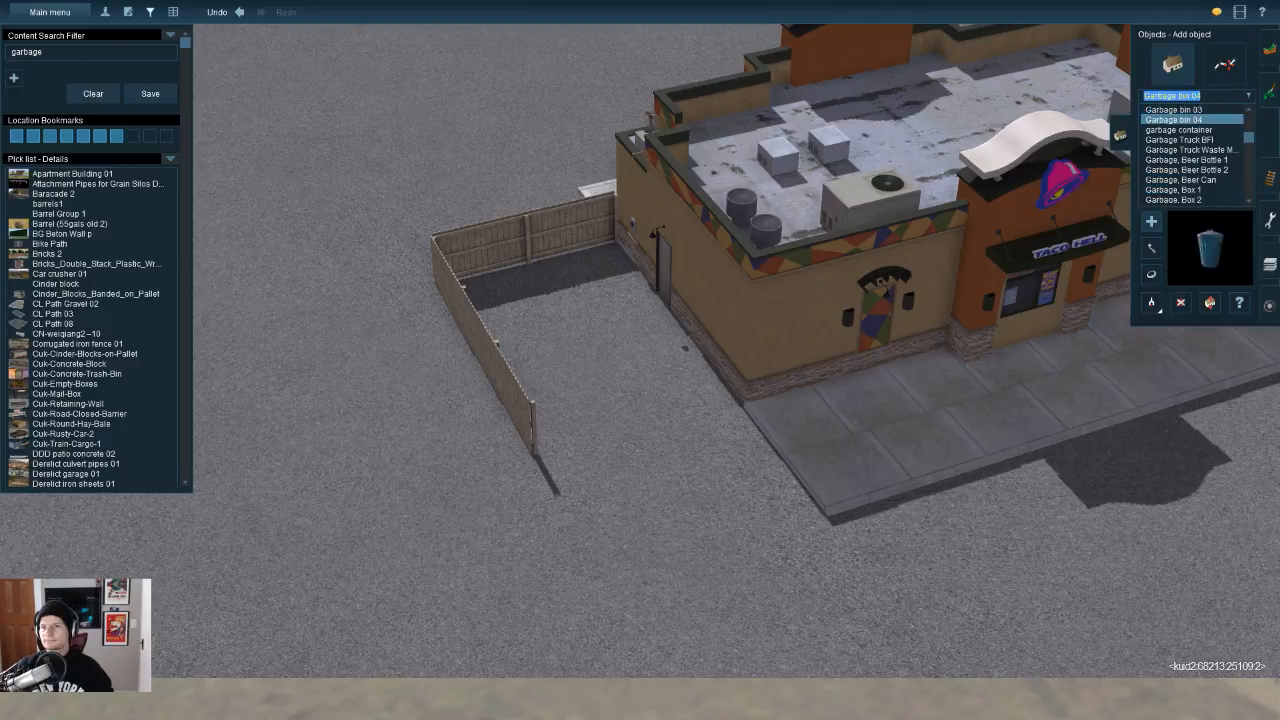
key("Down")
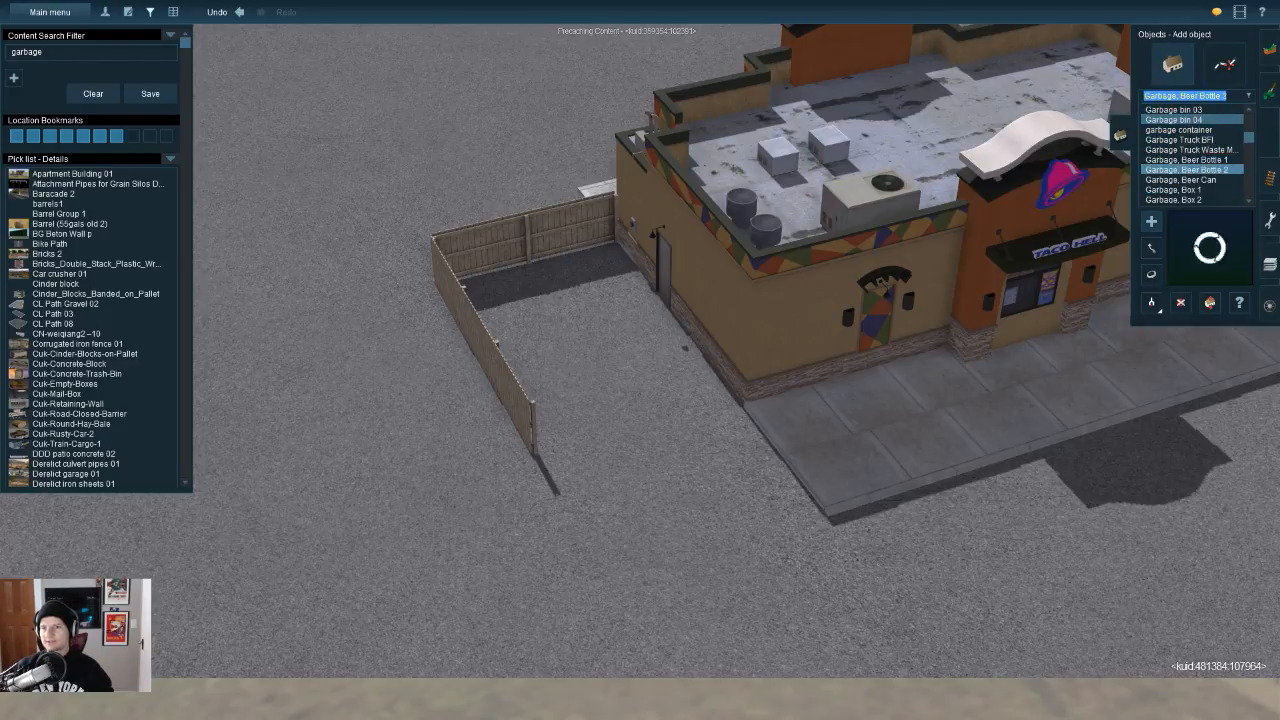
key("Down")
key("Down")
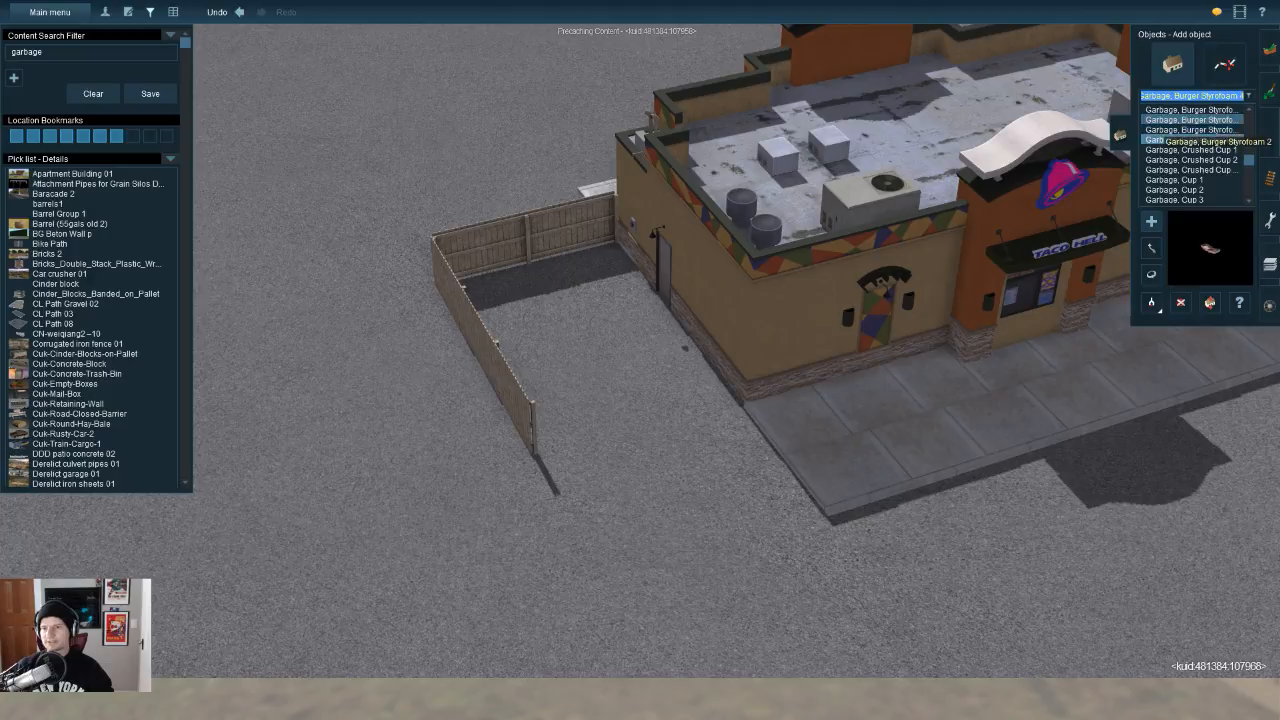
key("Down")
key("Down")
key("Down")
key("Down")
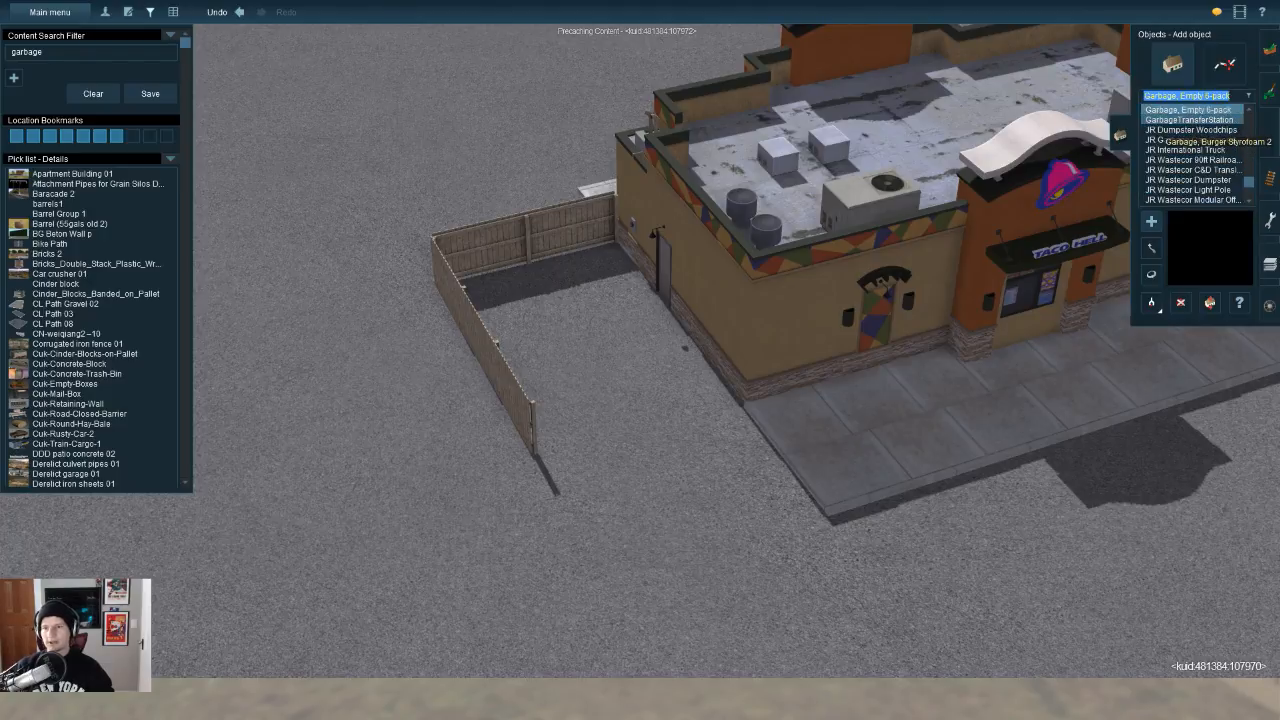
Step: Try placing the GarbageTransferStation object beside the Taco Bell, and undo the placement
key("Up")
key("Up")
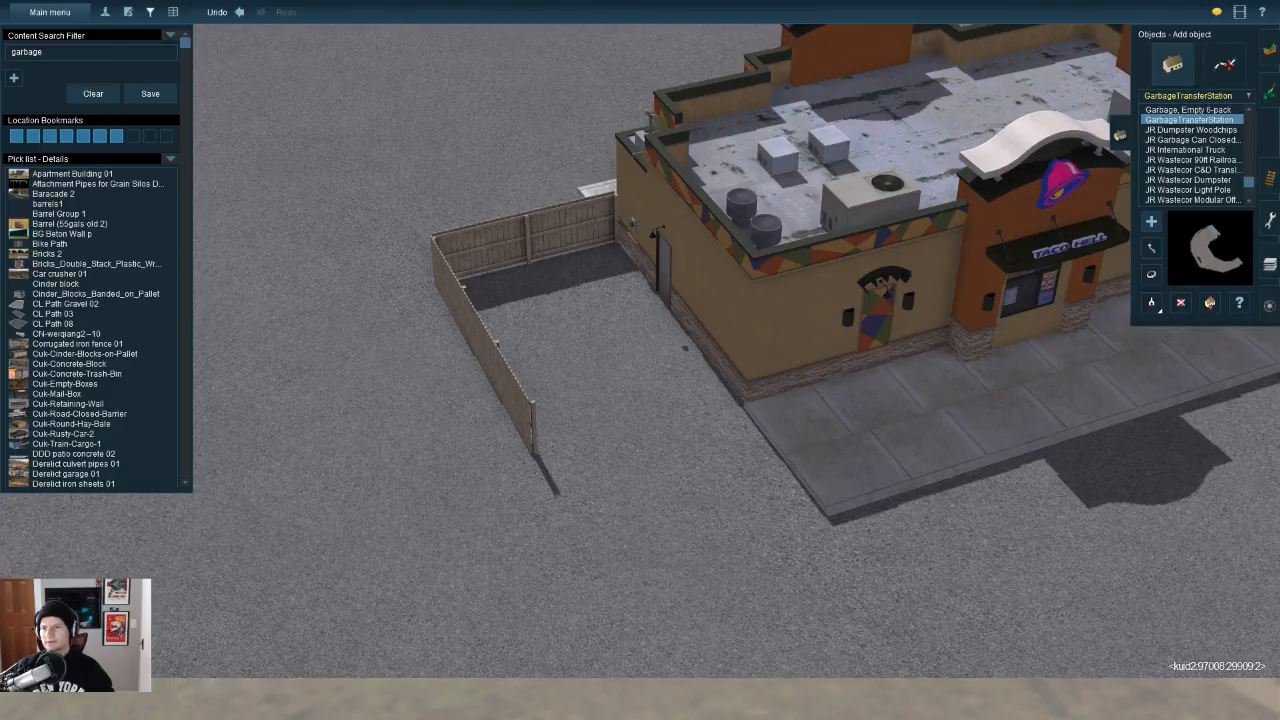
scroll(640, 360, "down", 5)
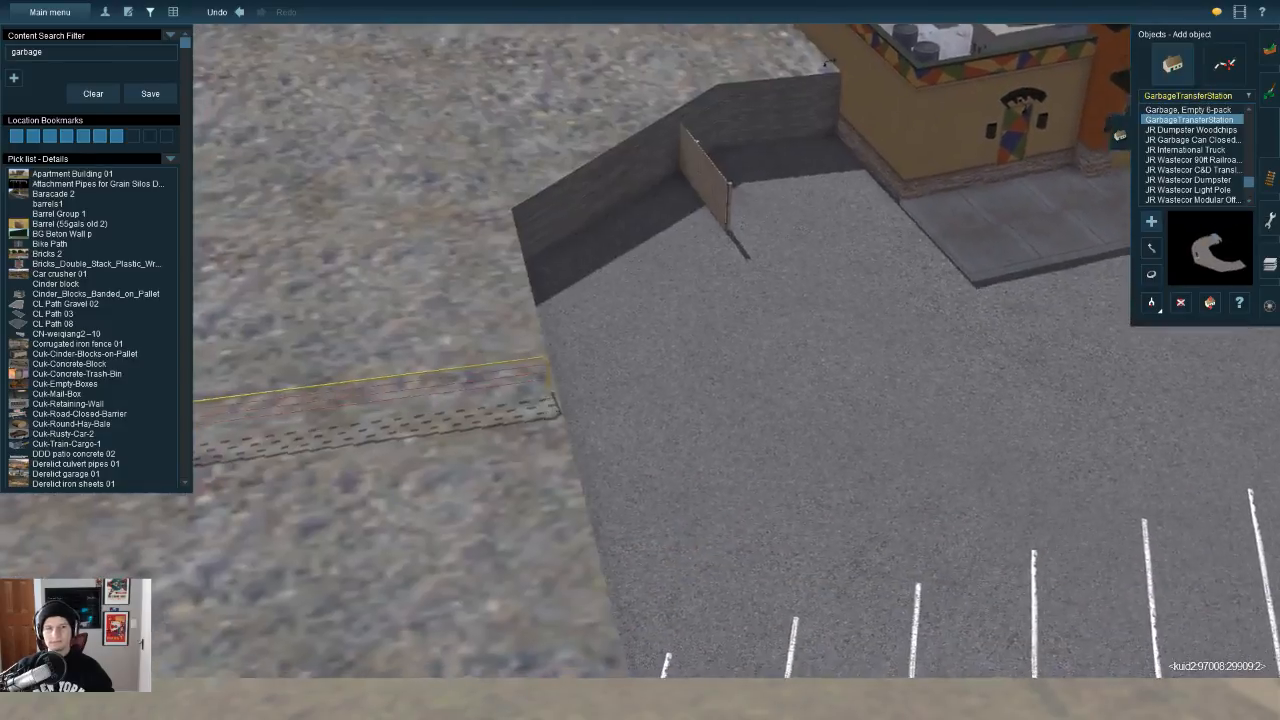
scroll(640, 360, "down", 5)
key("Left")
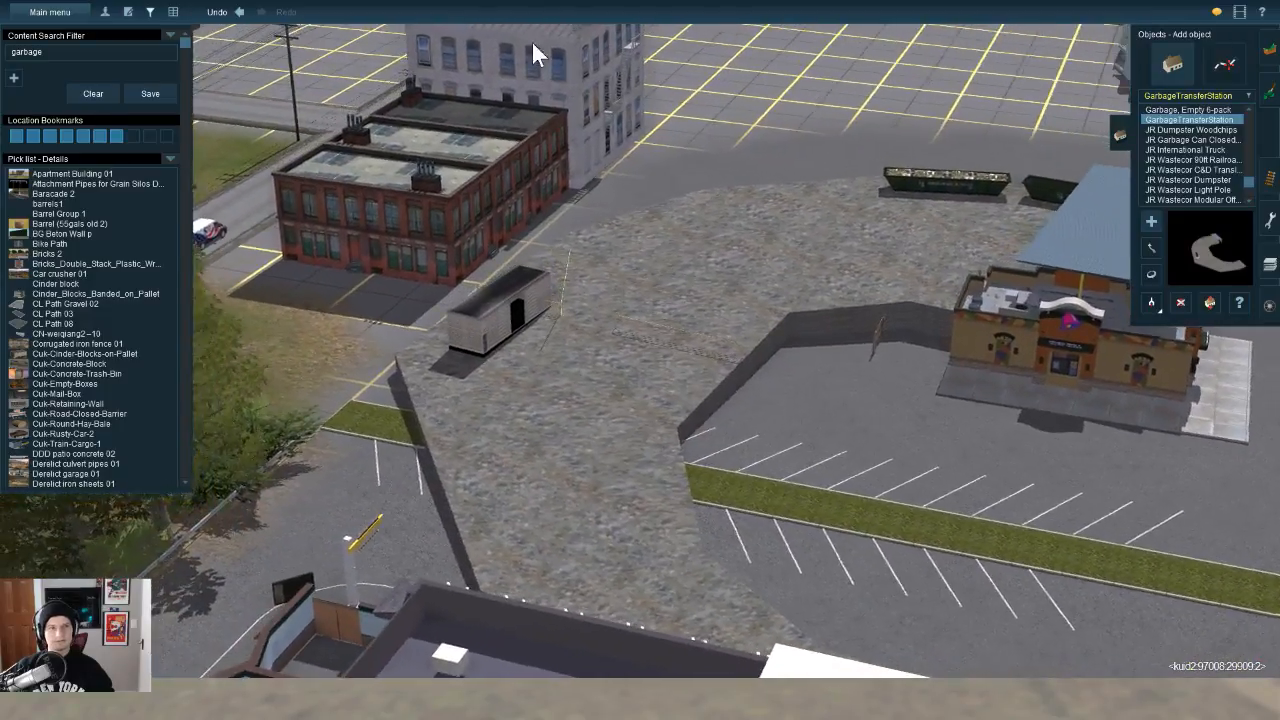
left_click(238, 13)
Step: Browse the remaining garbage objects from JR Dumpster Woodchips through the JR Wastecor items for a suitable dumpster
left_click(1190, 96)
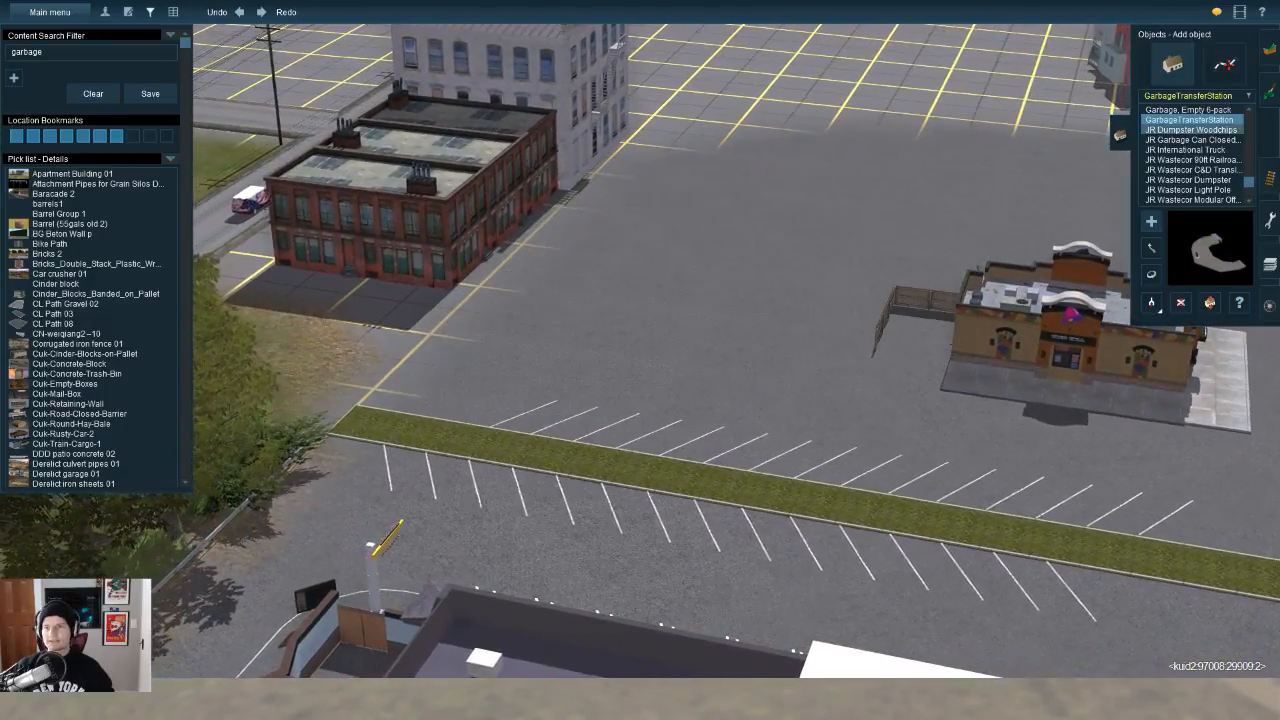
key("Down")
key("Down")
key("Down")
key("Down")
key("Down")
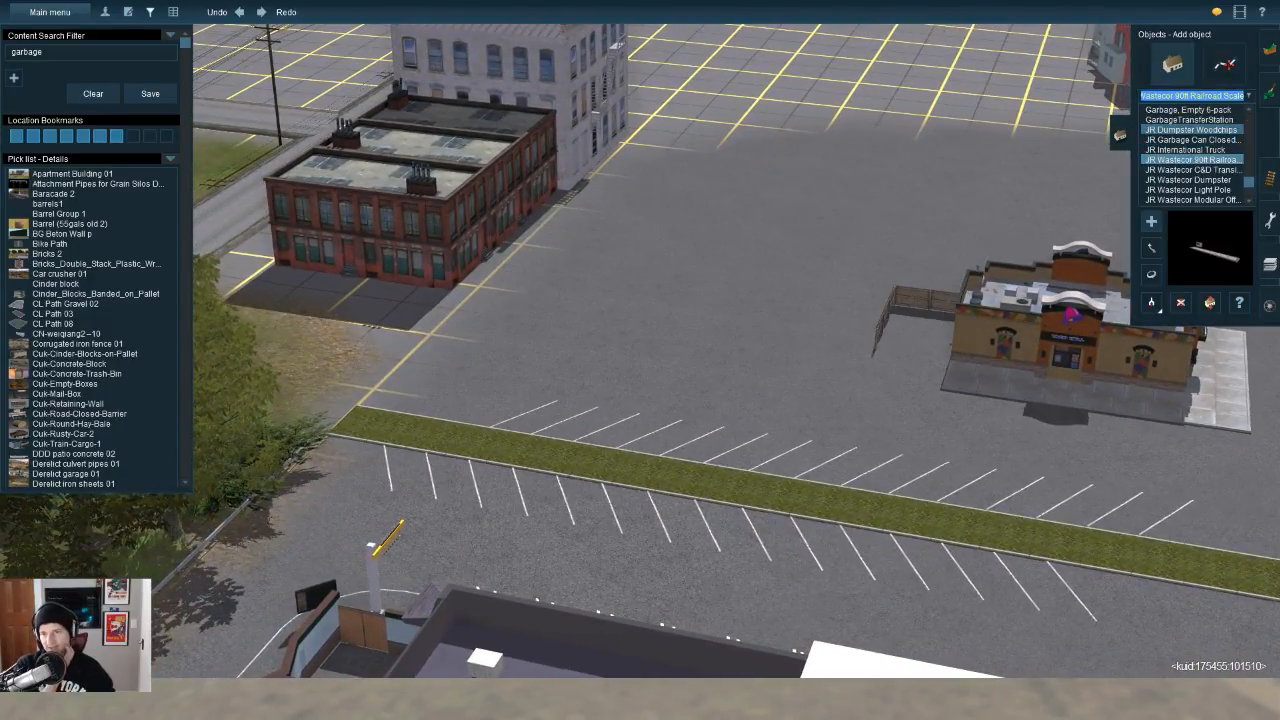
key("Down")
key("Down")
key("Down")
key("Down")
key("Down")
key("Down")
key("Down")
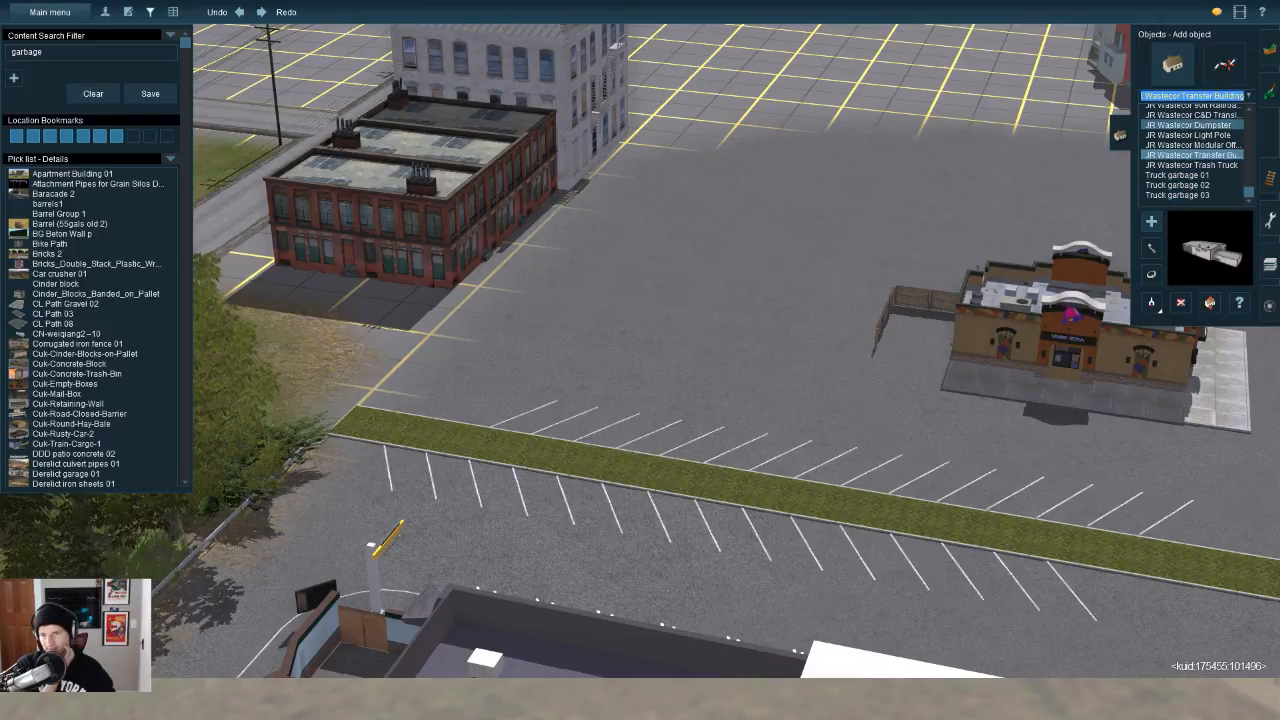
key("Down")
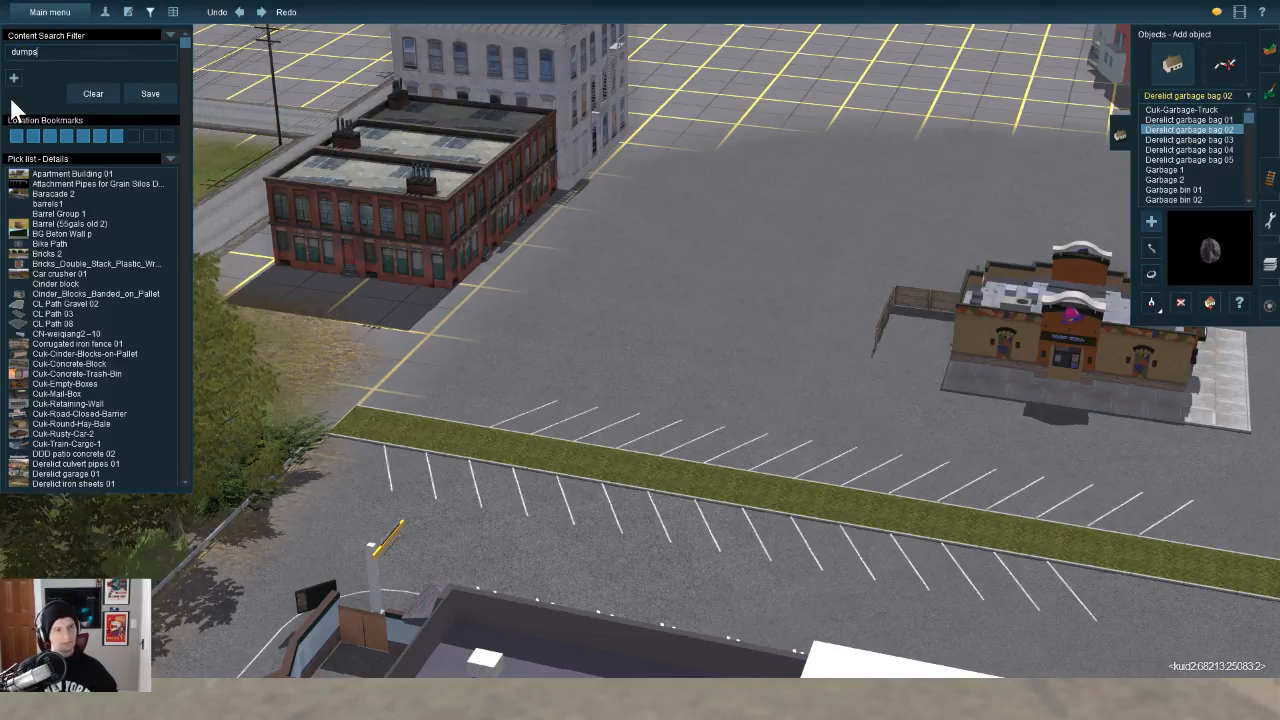
Step: Filter the objects by "dumpster" and place Dumpster 3 DES inside the fenced enclosure
left_click(1170, 130)
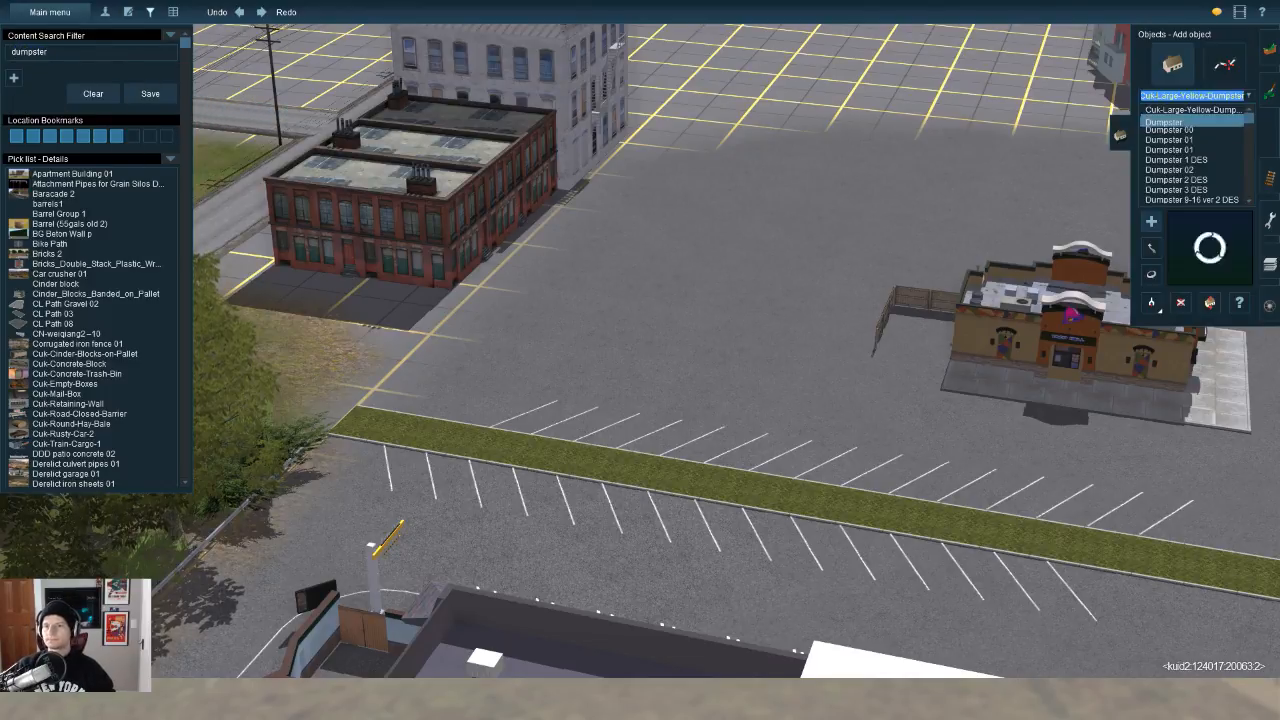
key("Down")
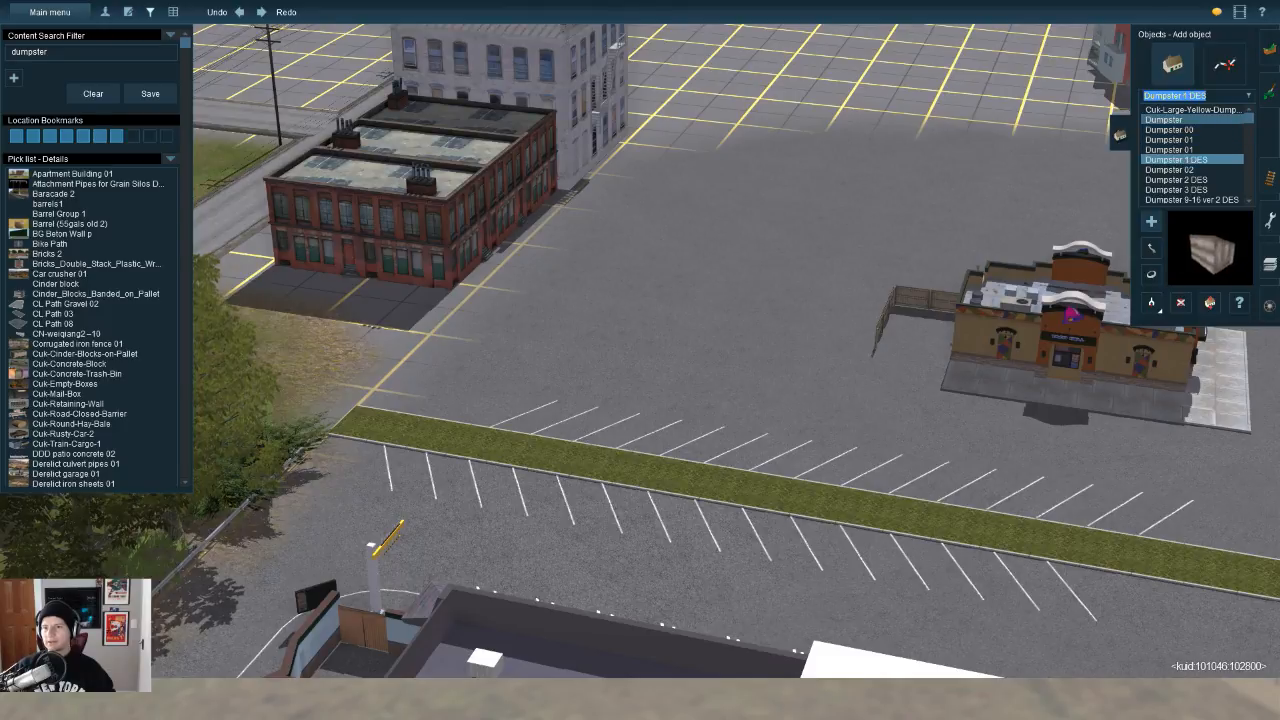
right_click_drag(885, 330, 950, 332)
scroll(885, 330, "up", 5)
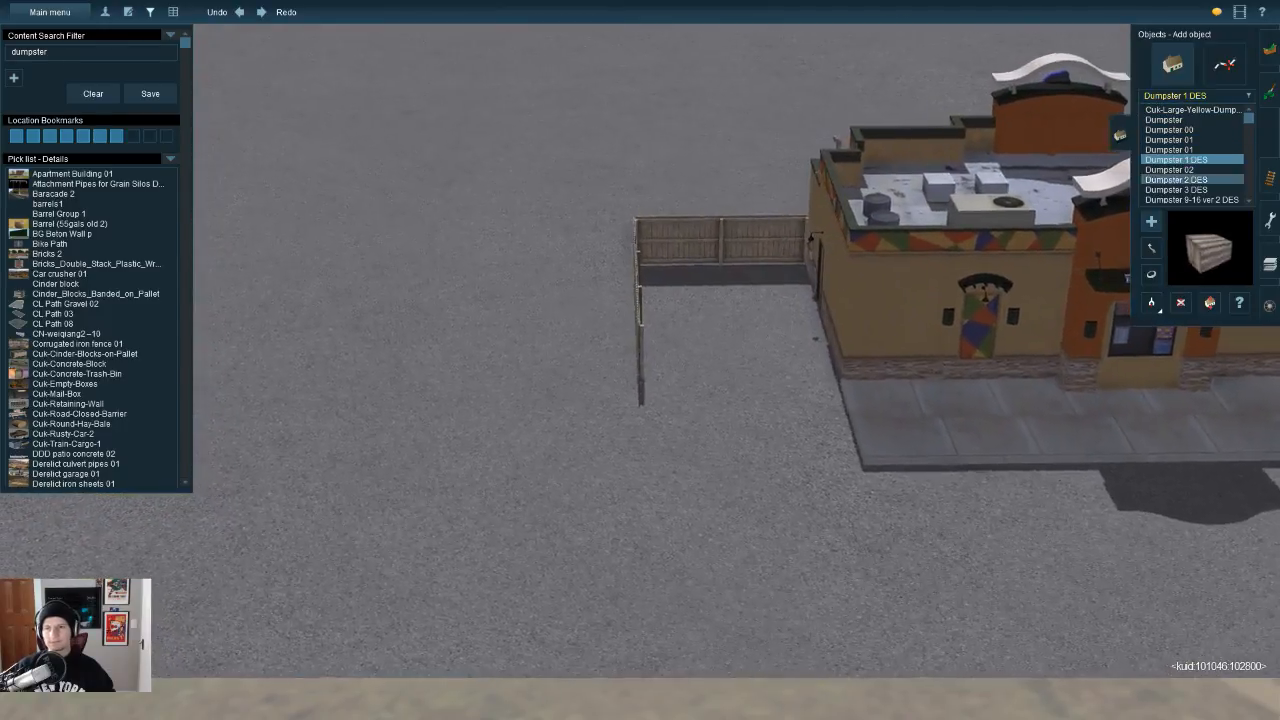
key("Down")
key("Down")
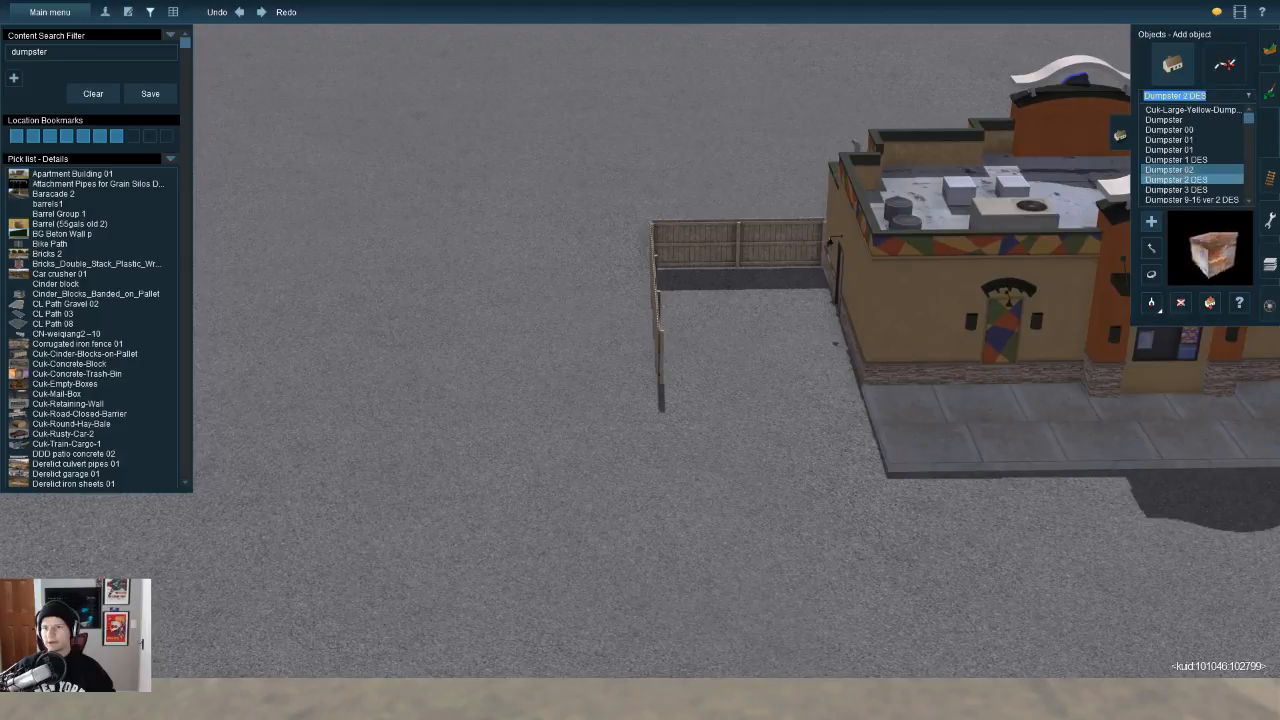
left_click(720, 292)
right_click_drag(720, 292, 1150, 650)
Step: Rotate the dumpster to about 271.5 degrees and move it back against the fence near the enclosure's corner
key("r")
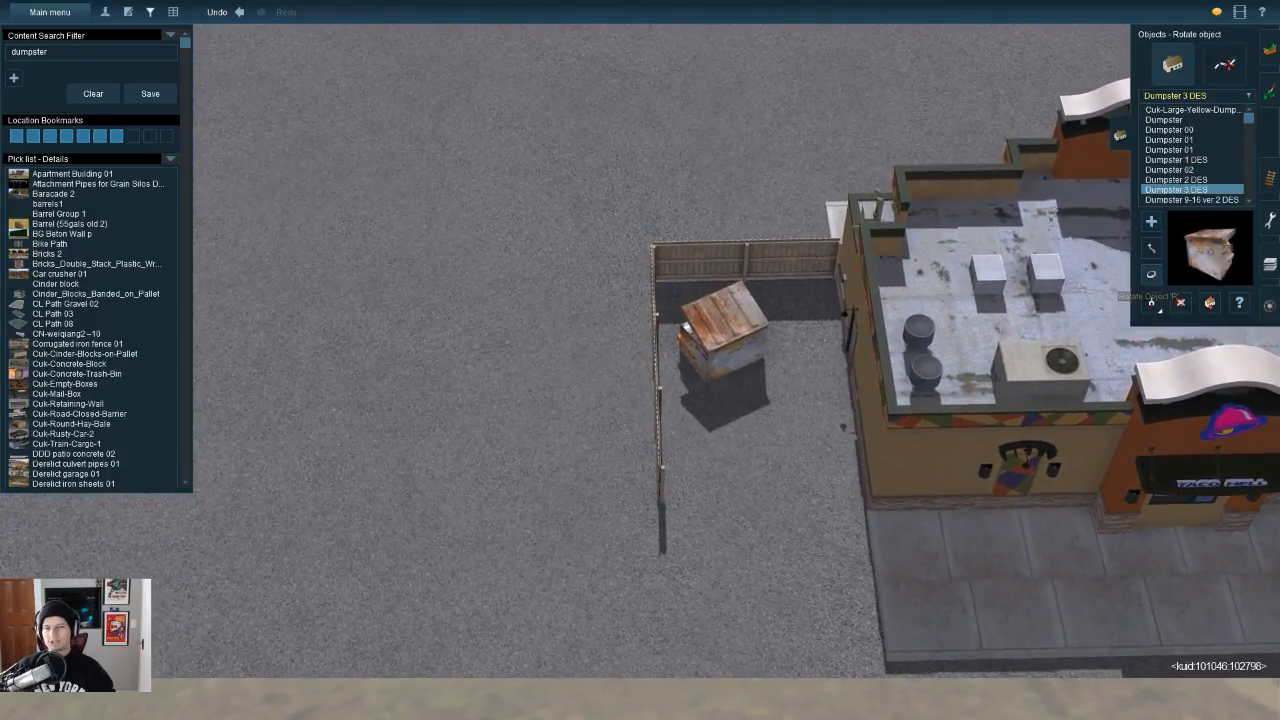
left_click_drag(722, 335, 827, 404)
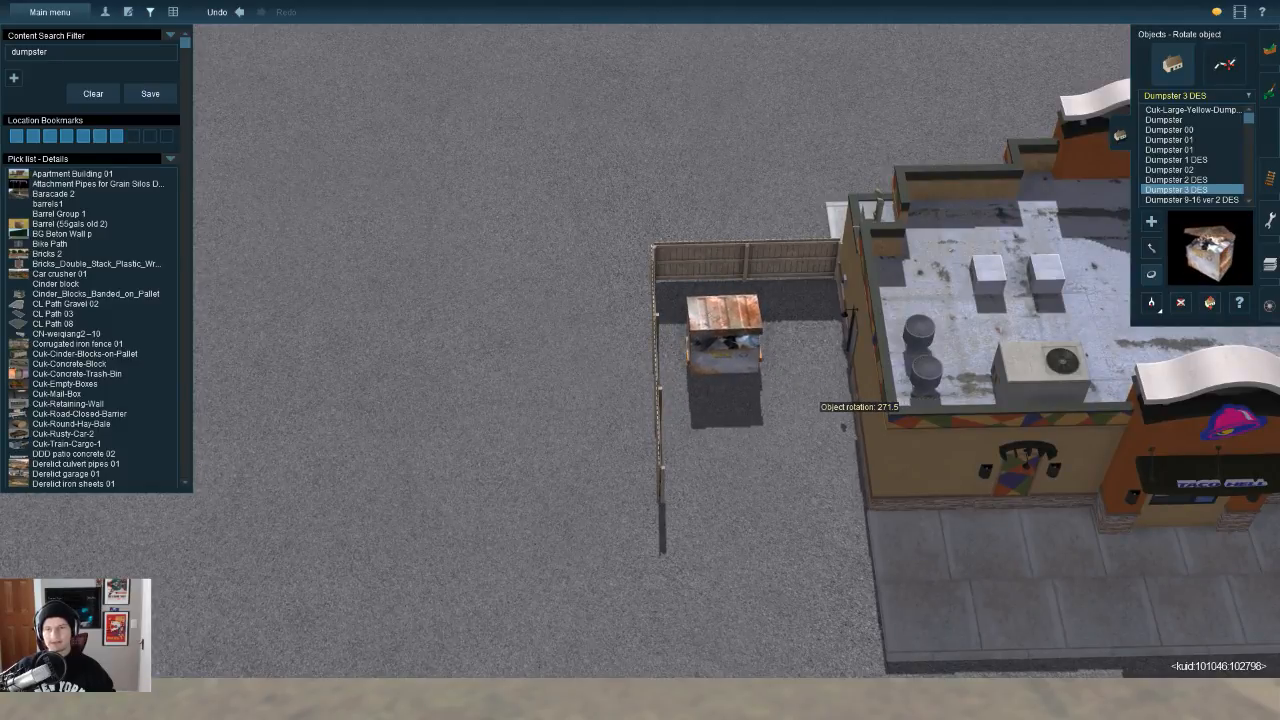
left_click_drag(723, 330, 713, 283)
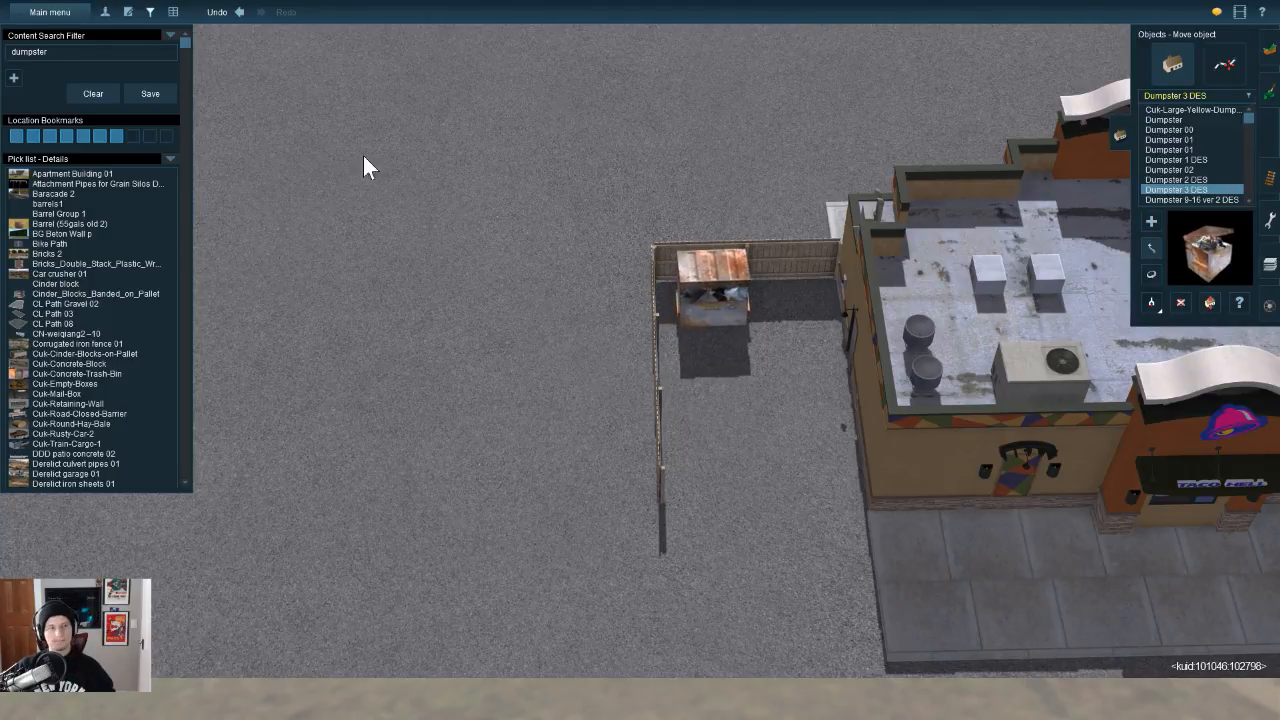
Step: Reapply the earlier "garbage" search from the filter history
left_click(171, 35)
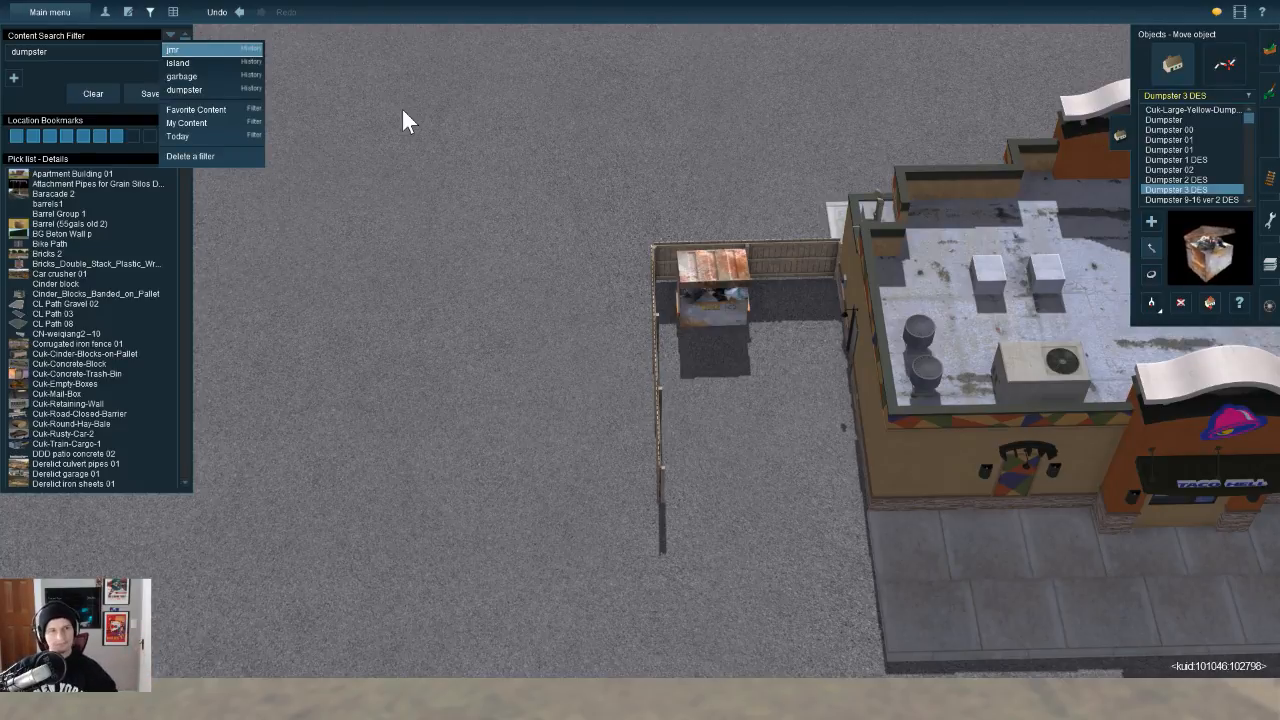
key("Down")
key("Down")
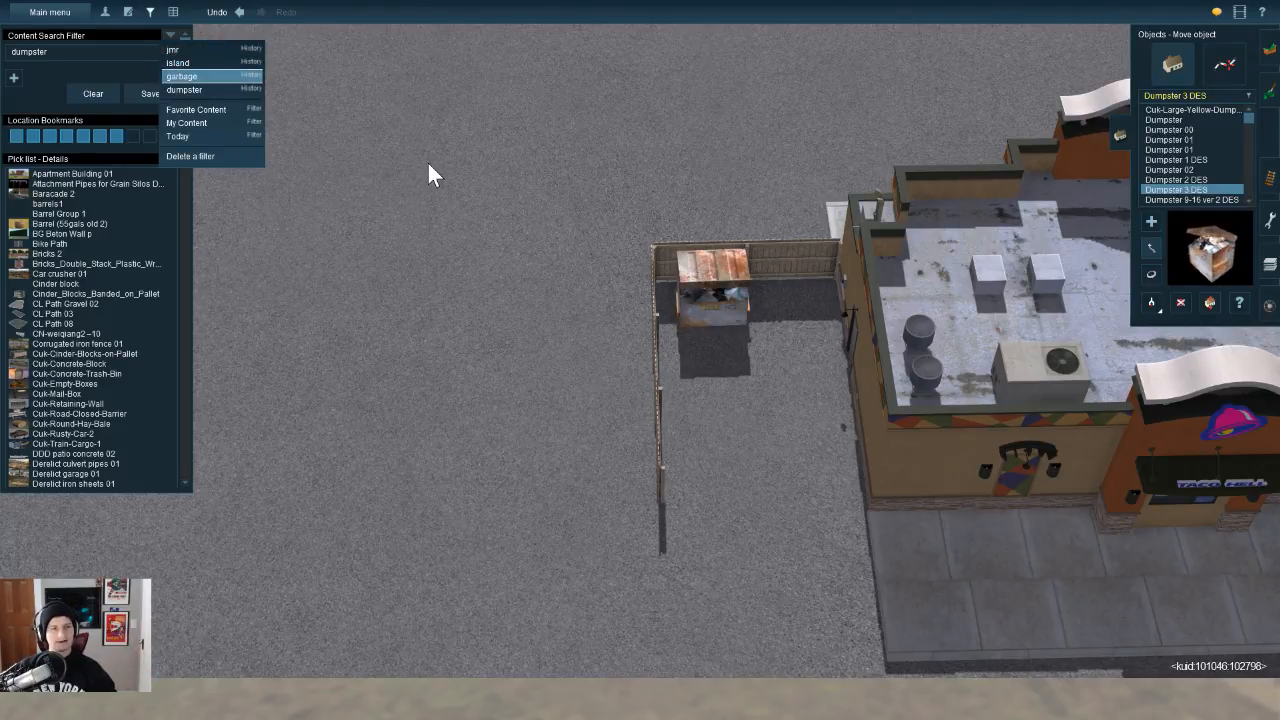
key("Return")
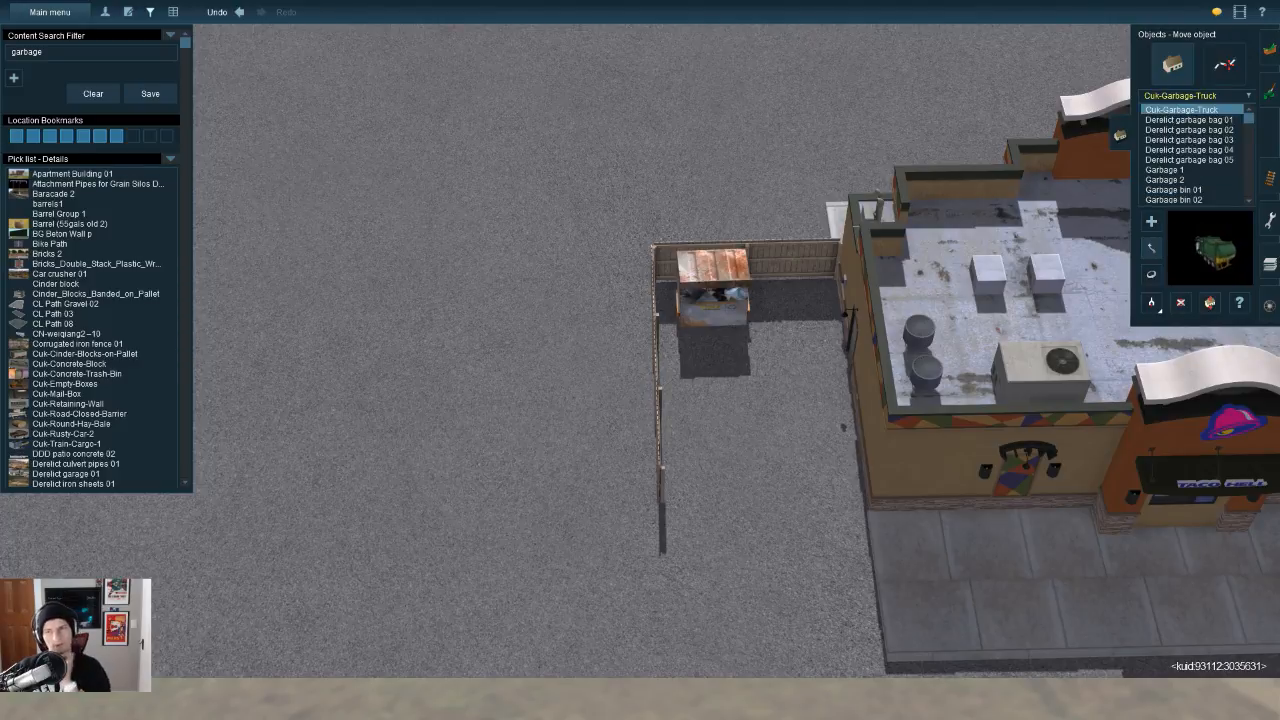
Step: Place four derelict garbage bags around the dumpster, two beside its front corner and two along the fence toward the building
left_click(1189, 120)
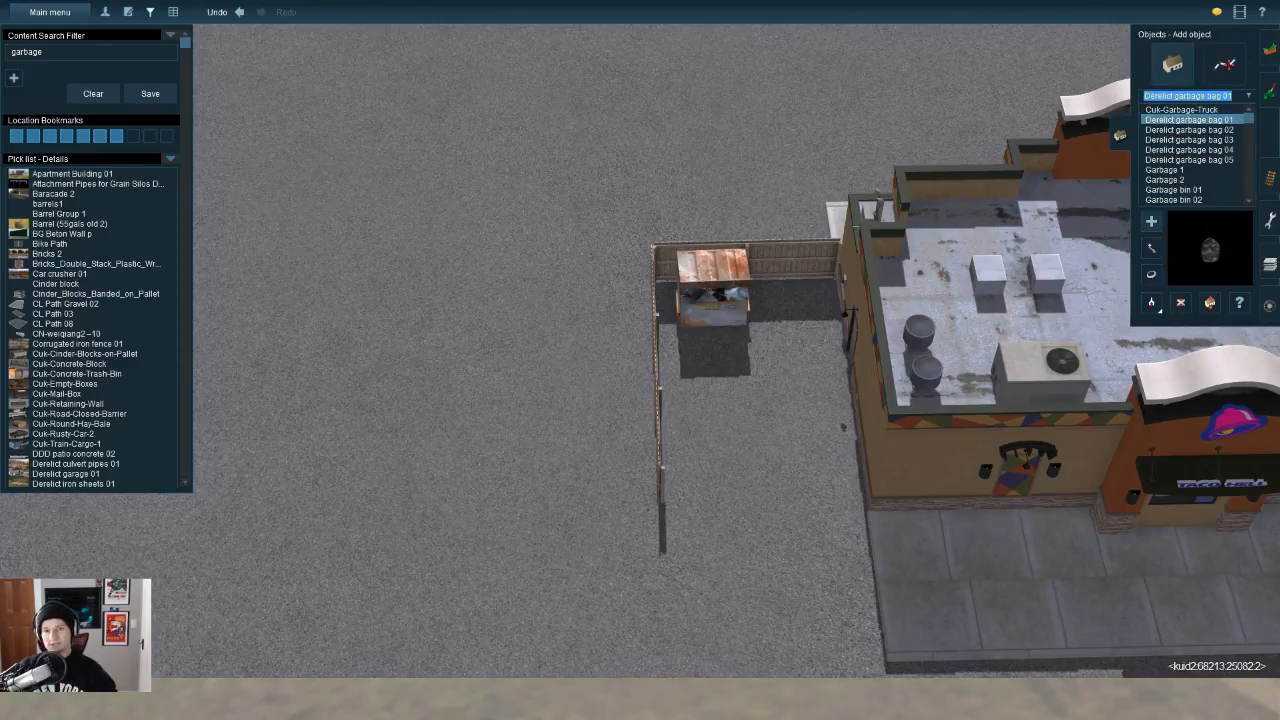
right_click(700, 325)
scroll(700, 325, "up", 4)
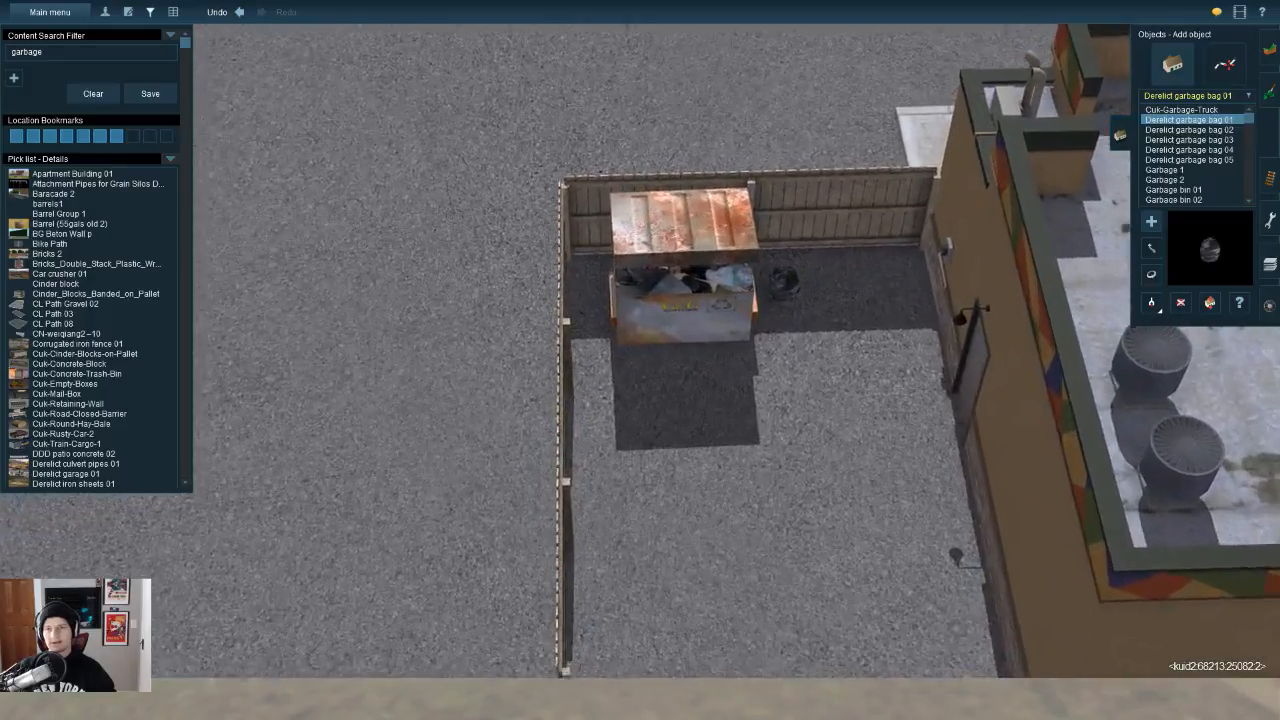
left_click(1189, 140)
left_click(1189, 150)
key("Down")
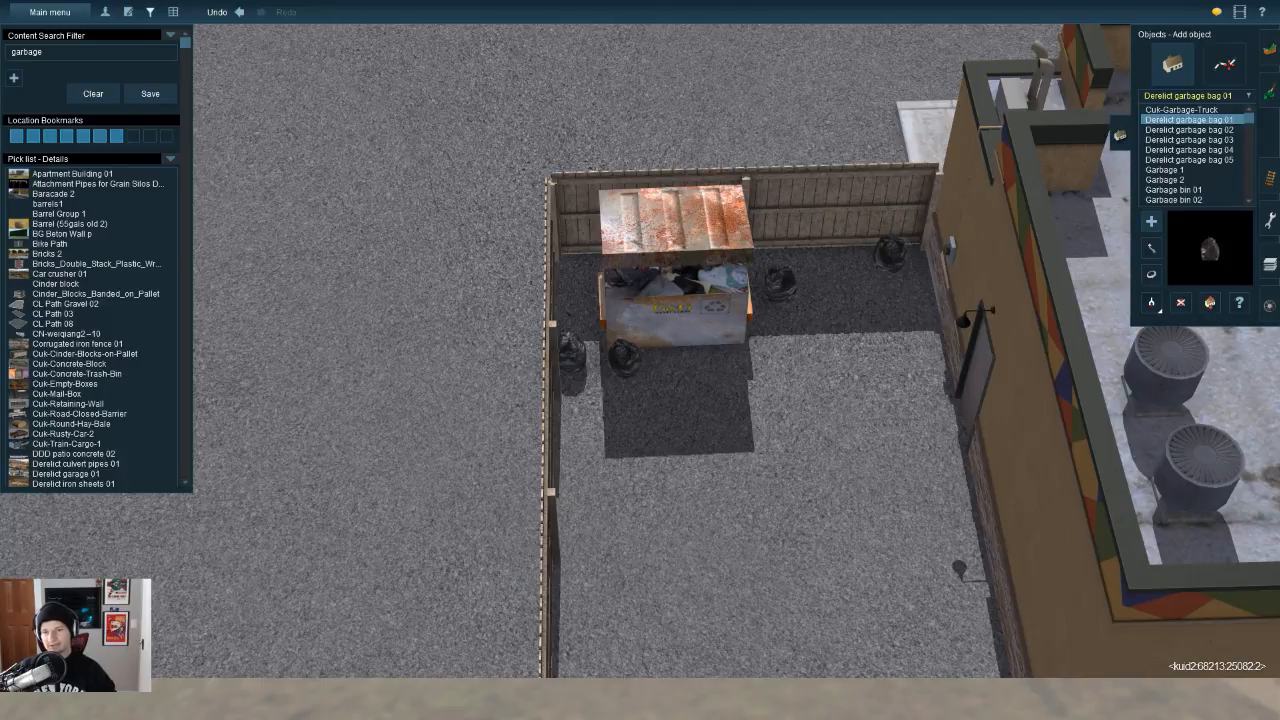
right_click(780, 462)
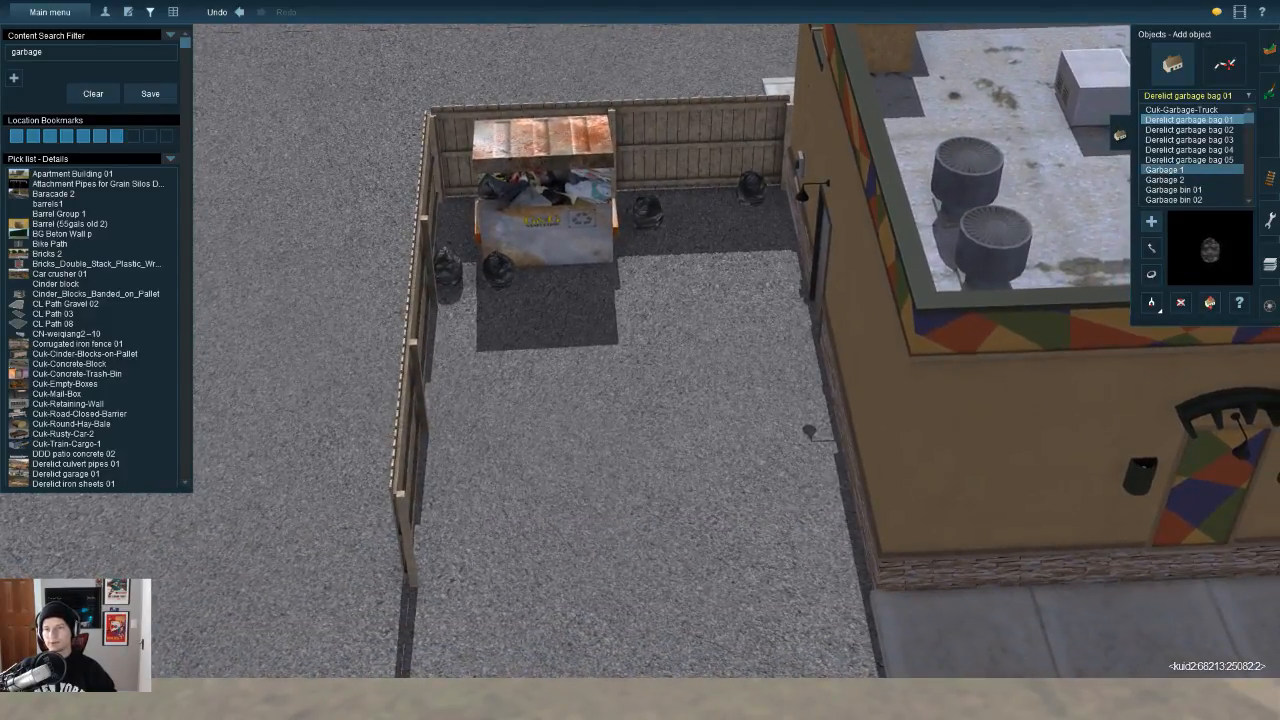
Step: Add the Garbage 1 litter pile inside the enclosure and move it up beside the bags at the dumpster's front corner
left_click(1165, 169)
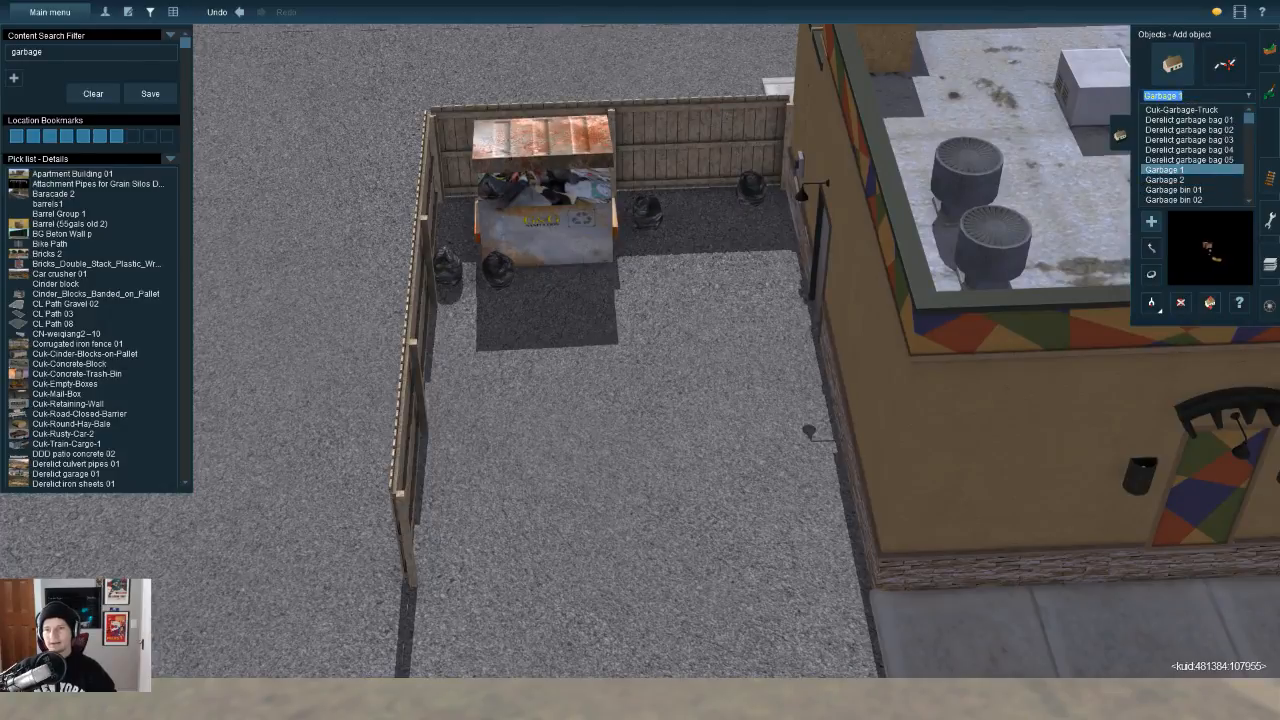
left_click(515, 505)
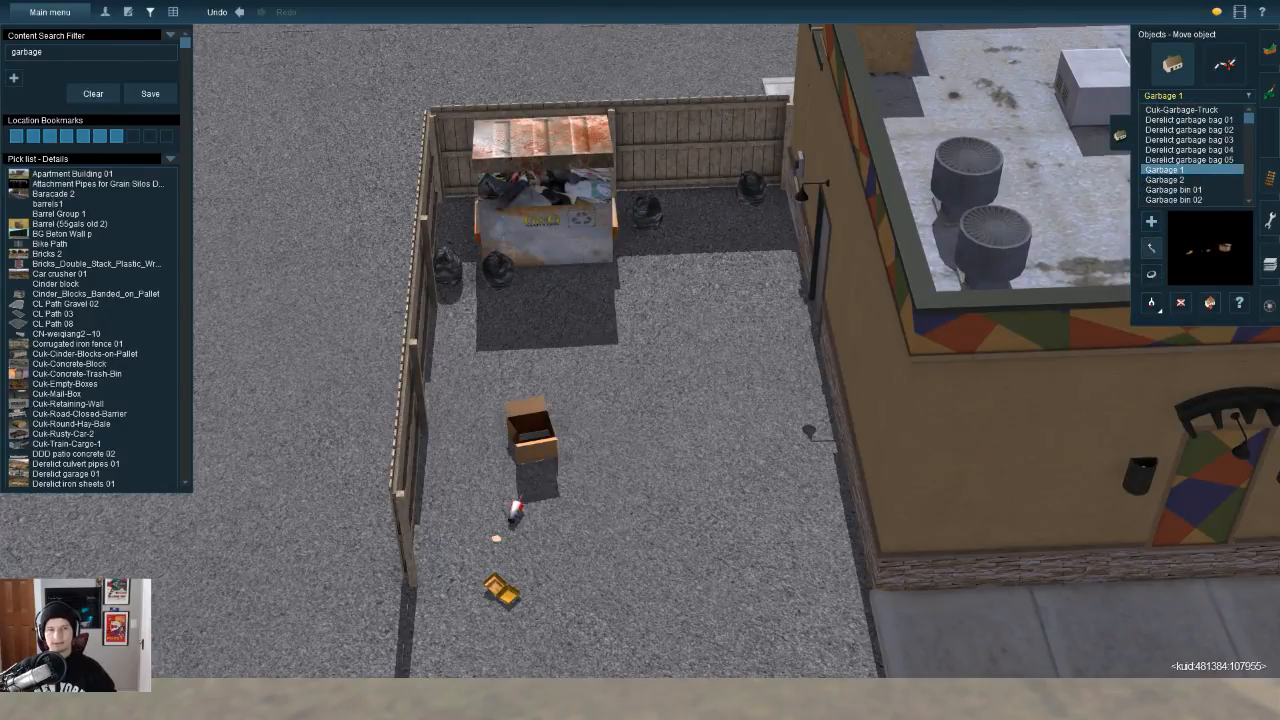
left_click_drag(534, 455, 483, 335)
scroll(640, 360, "down", 2)
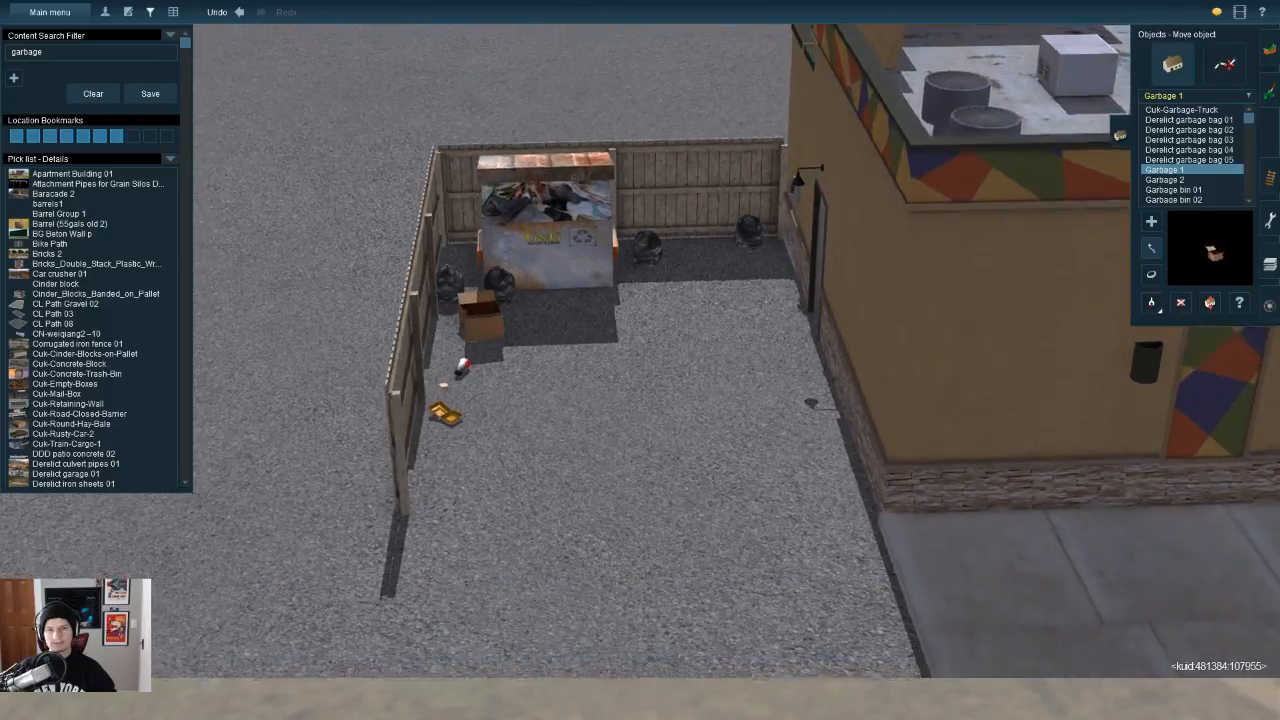
scroll(640, 360, "down", 3)
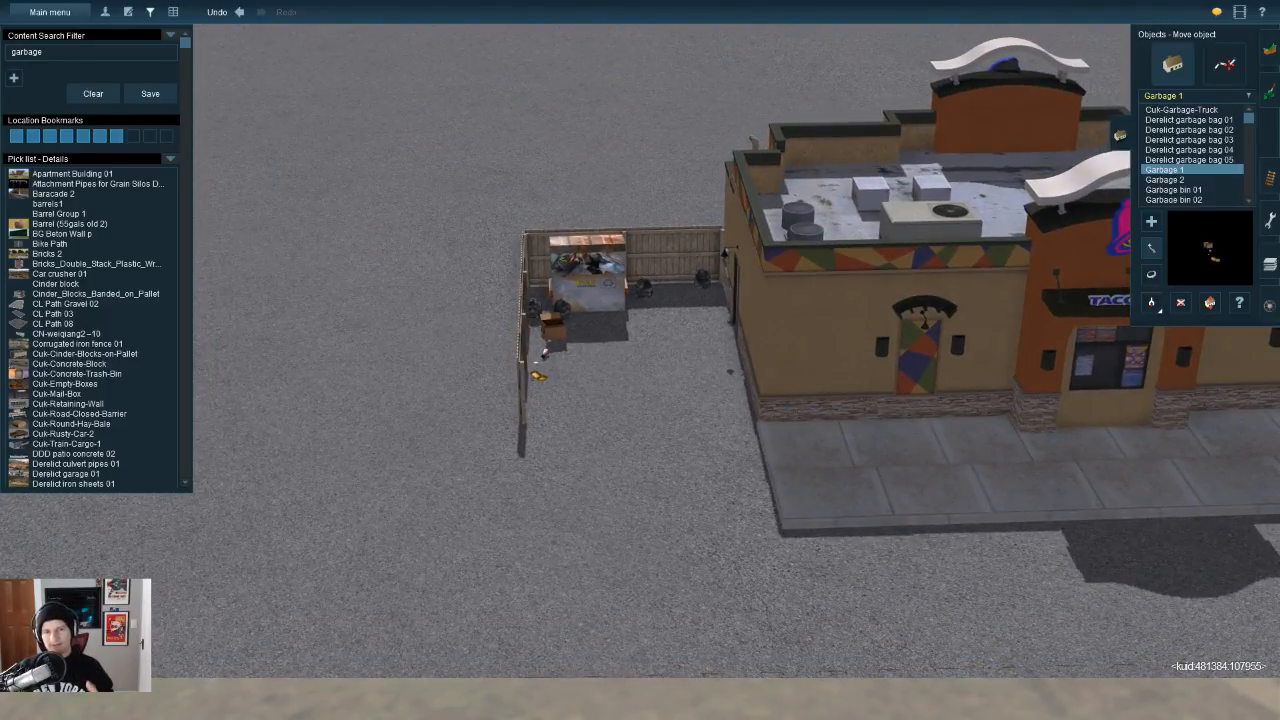
Step: Browse the garbage assets from the bins through the boxes, cups and other litter to GarbageTransferStation
right_click_drag(640, 360, 688, 392)
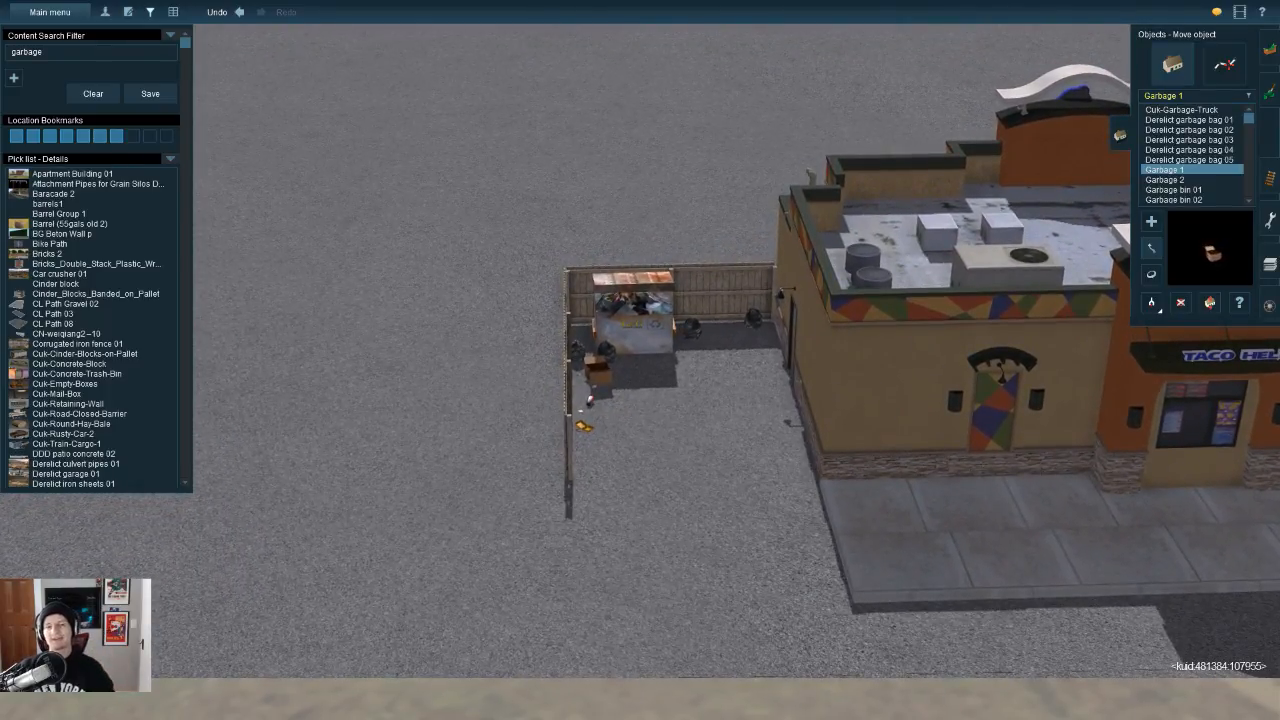
left_click(1174, 200)
key("Down")
key("Down")
key("Down")
key("Down")
key("Down")
key("Down")
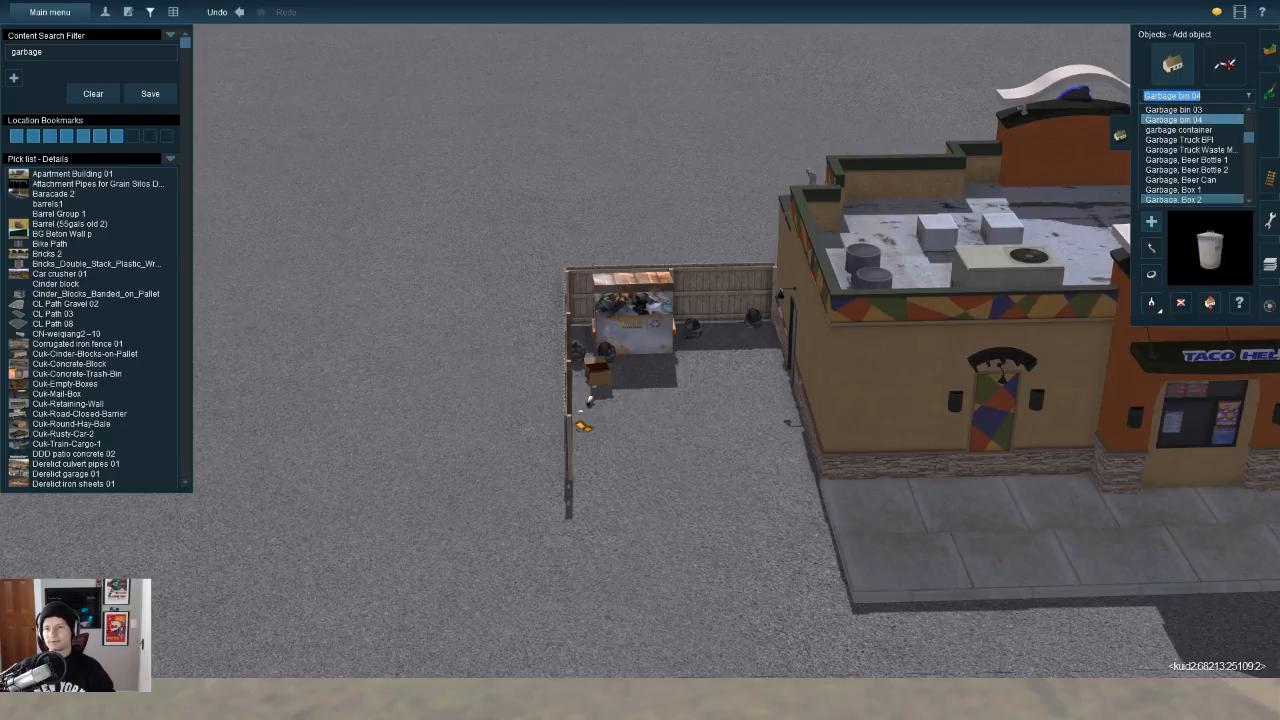
key("Down")
key("Down")
key("Down")
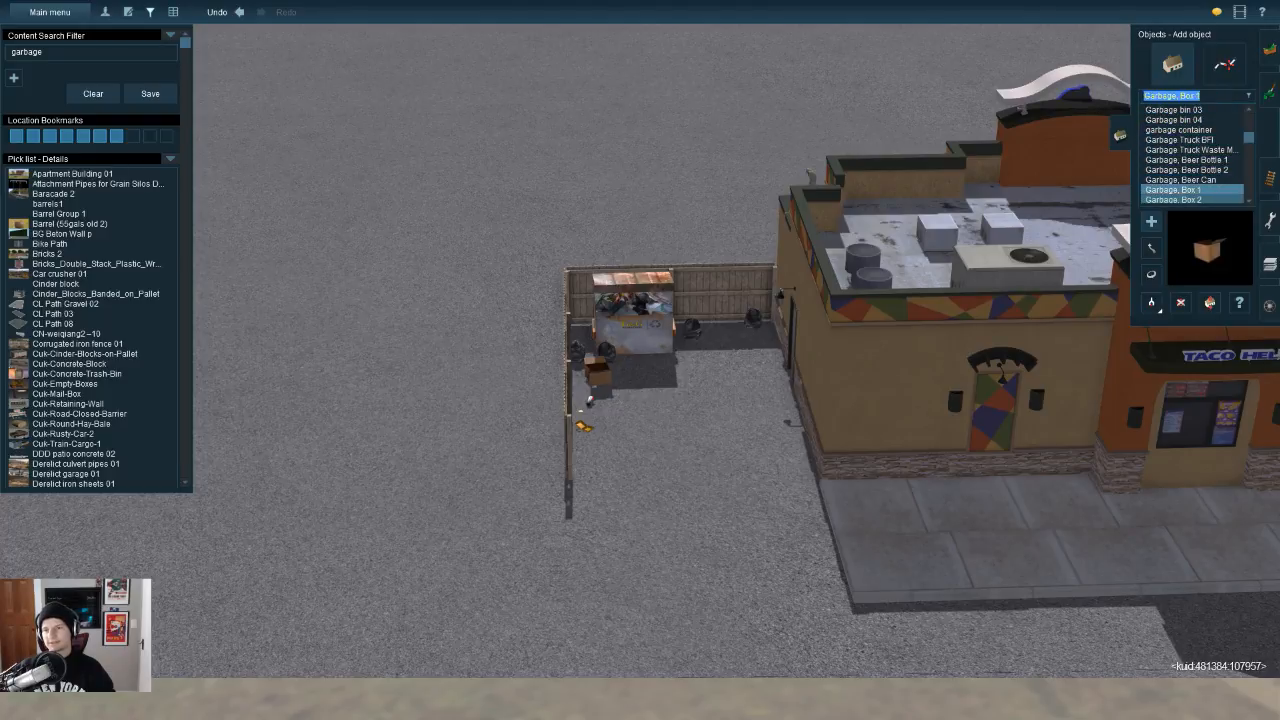
key("Up")
key("Down")
key("Down")
key("Down")
key("Down")
key("Down")
key("Down")
key("Down")
key("Down")
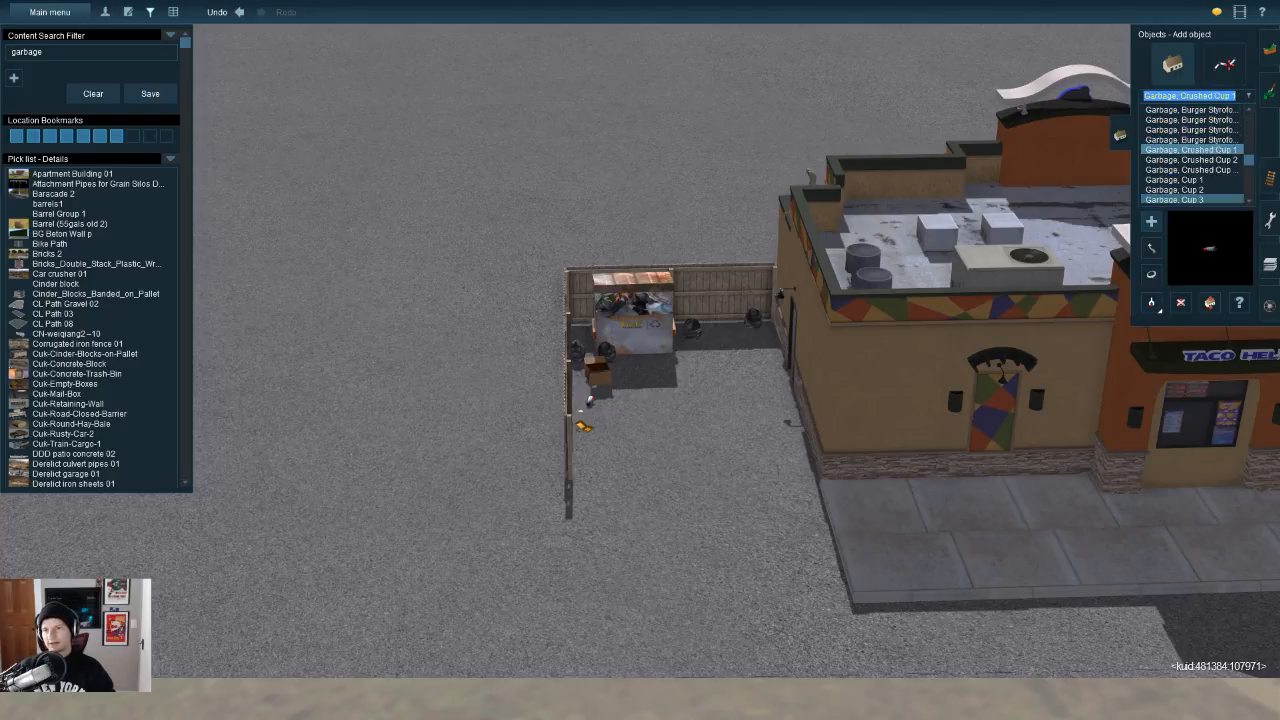
key("Down")
key("Down")
key("Down")
key("Down")
key("Down")
key("Down")
key("Down")
key("Down")
key("Down")
key("Down")
key("Down")
key("Down")
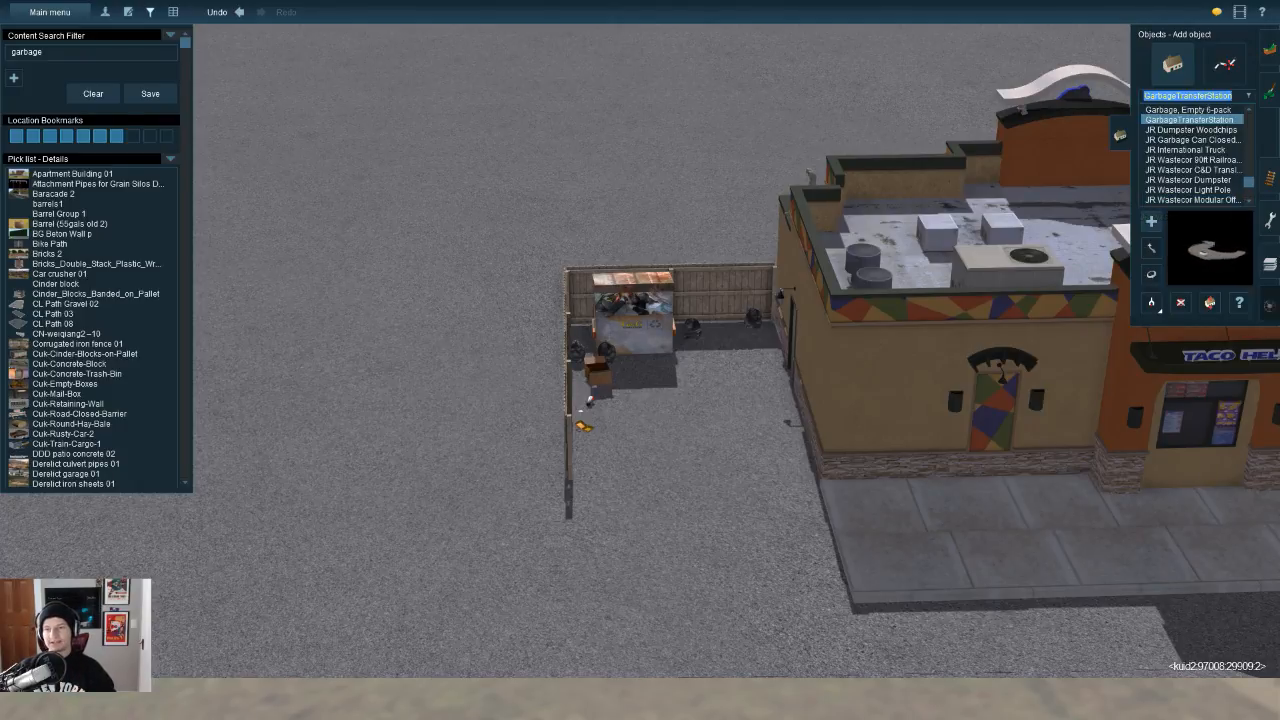
Step: Clear the "garbage" search filter and bring up the full set of ground textures for painting
left_click(1270, 92)
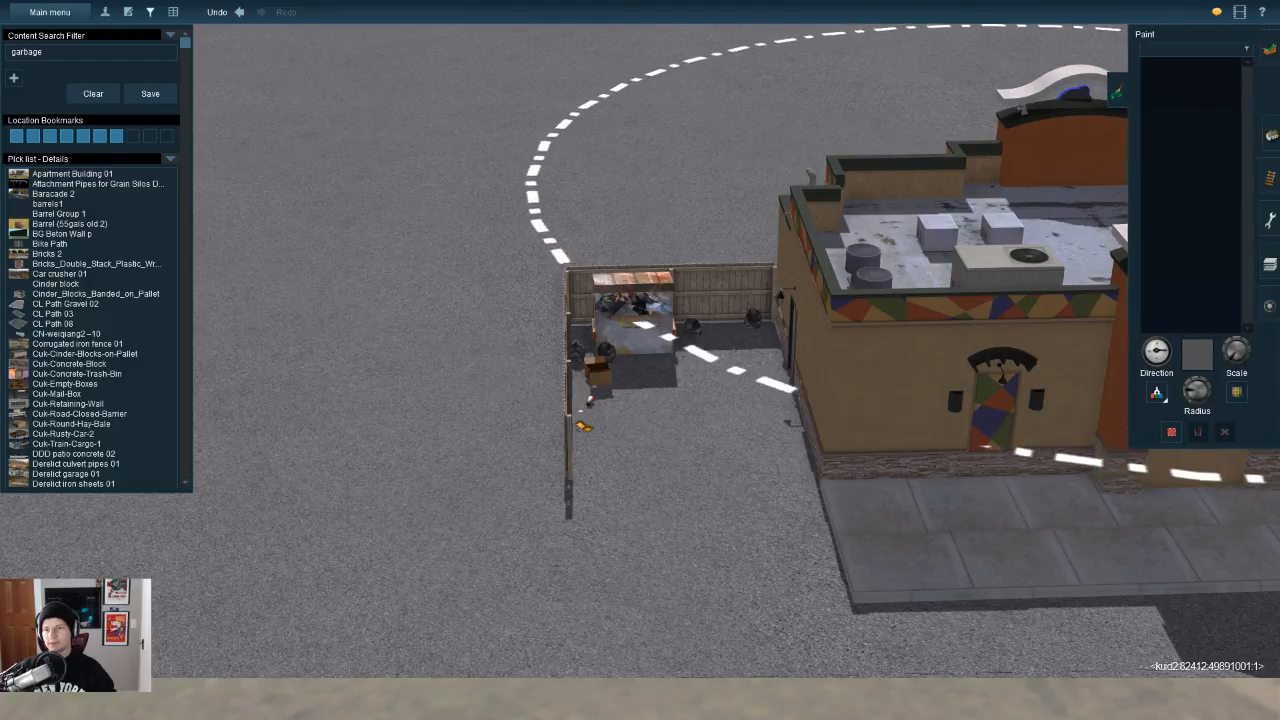
left_click(93, 93)
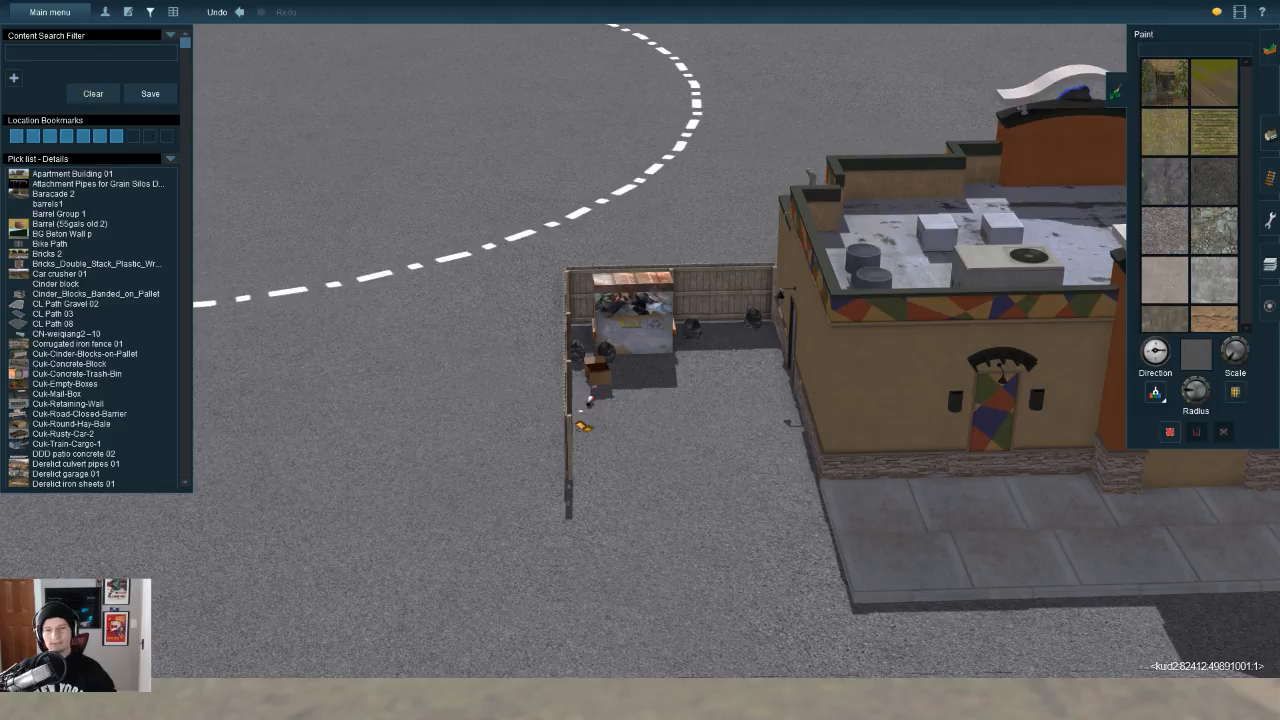
key("F3")
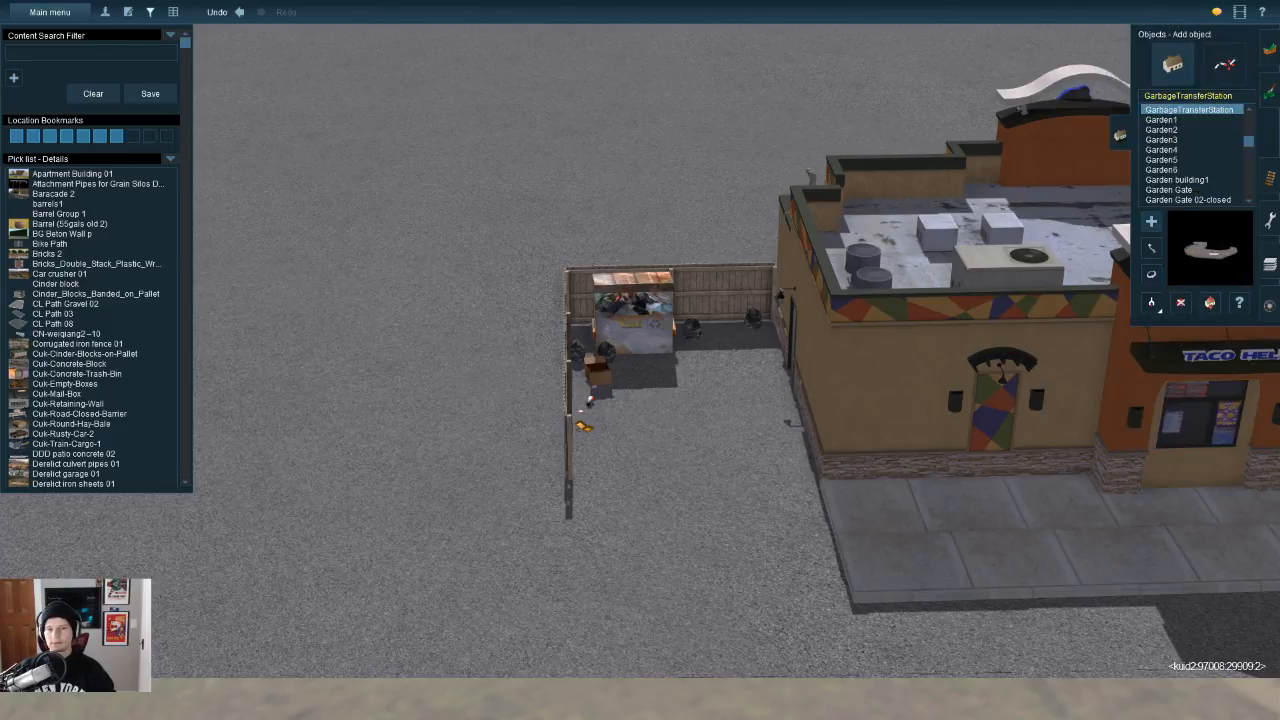
key("Up")
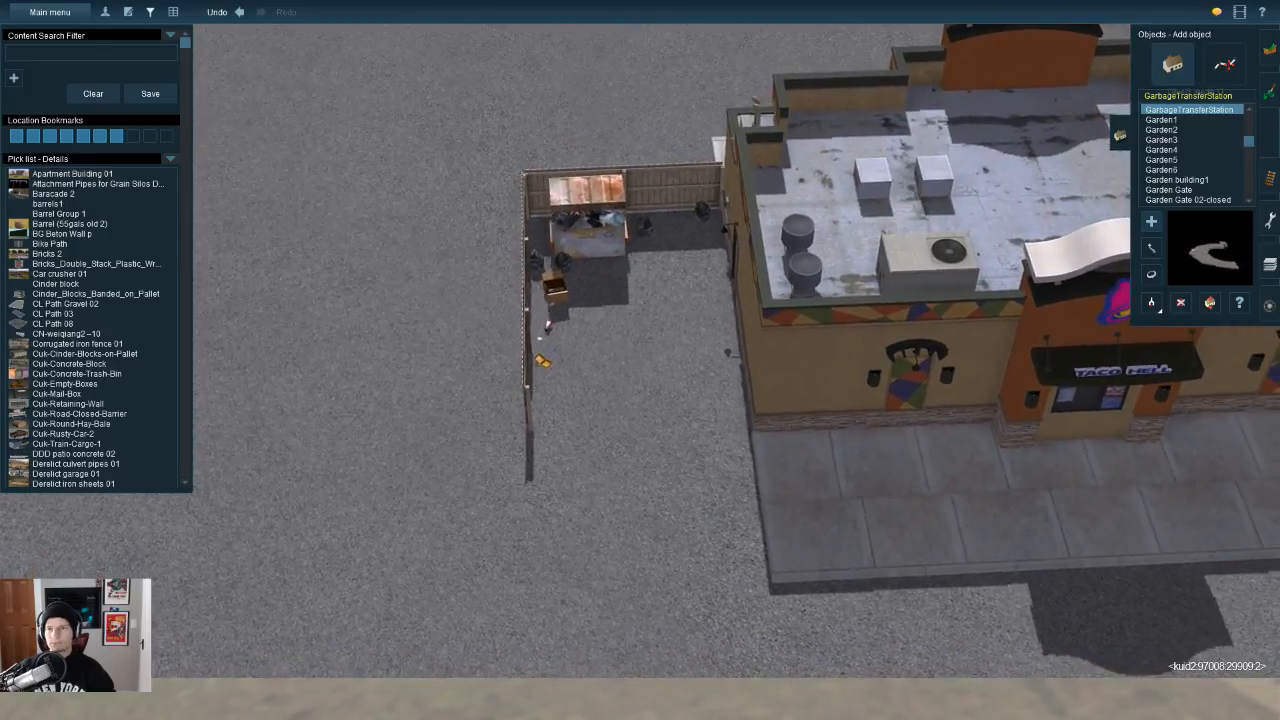
key("F2")
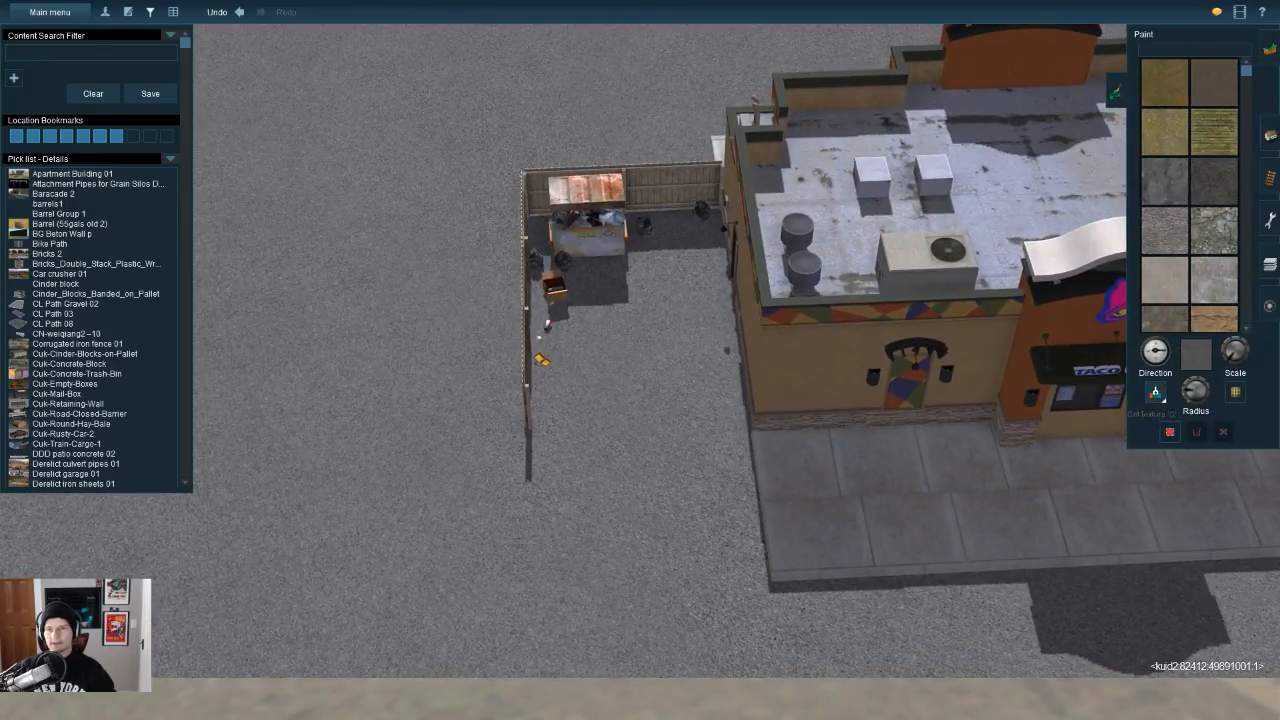
Step: Paint two cracked street textures, including TUME-Street-102, inside the dumpster enclosure and over the asphalt at its open end
left_click(858, 412)
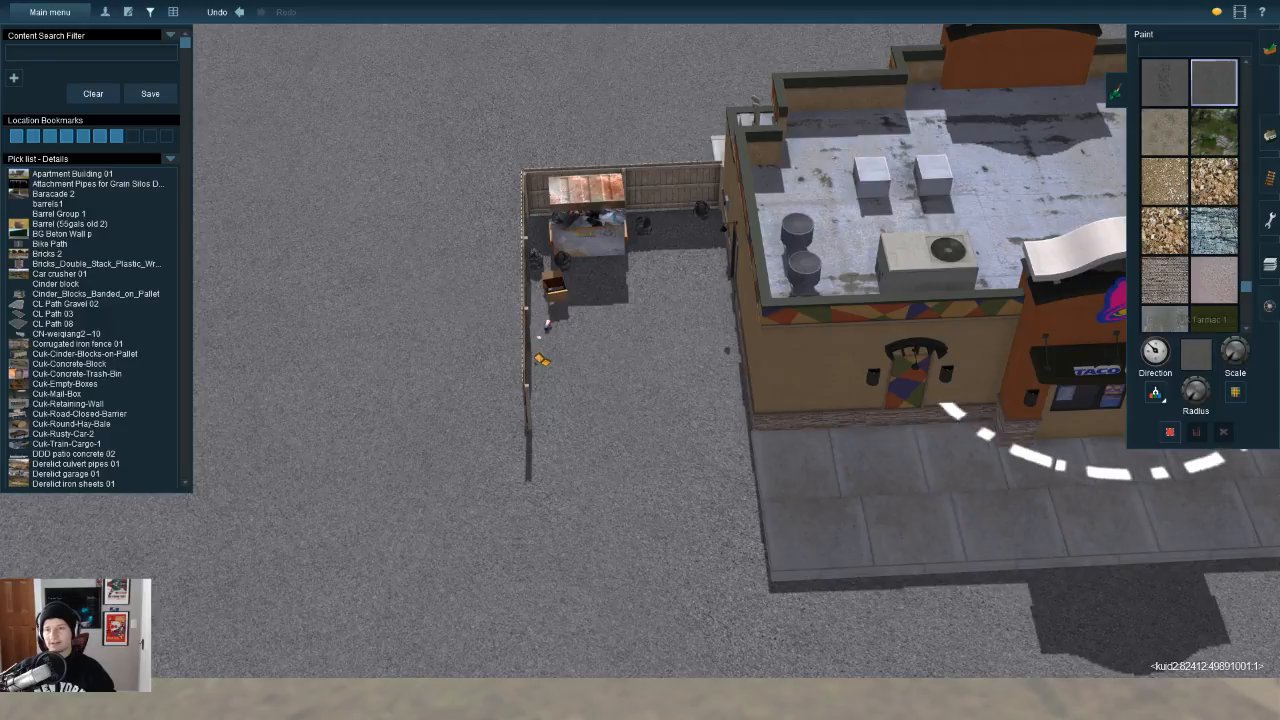
scroll(1208, 188, "up", 1)
left_click(1211, 186)
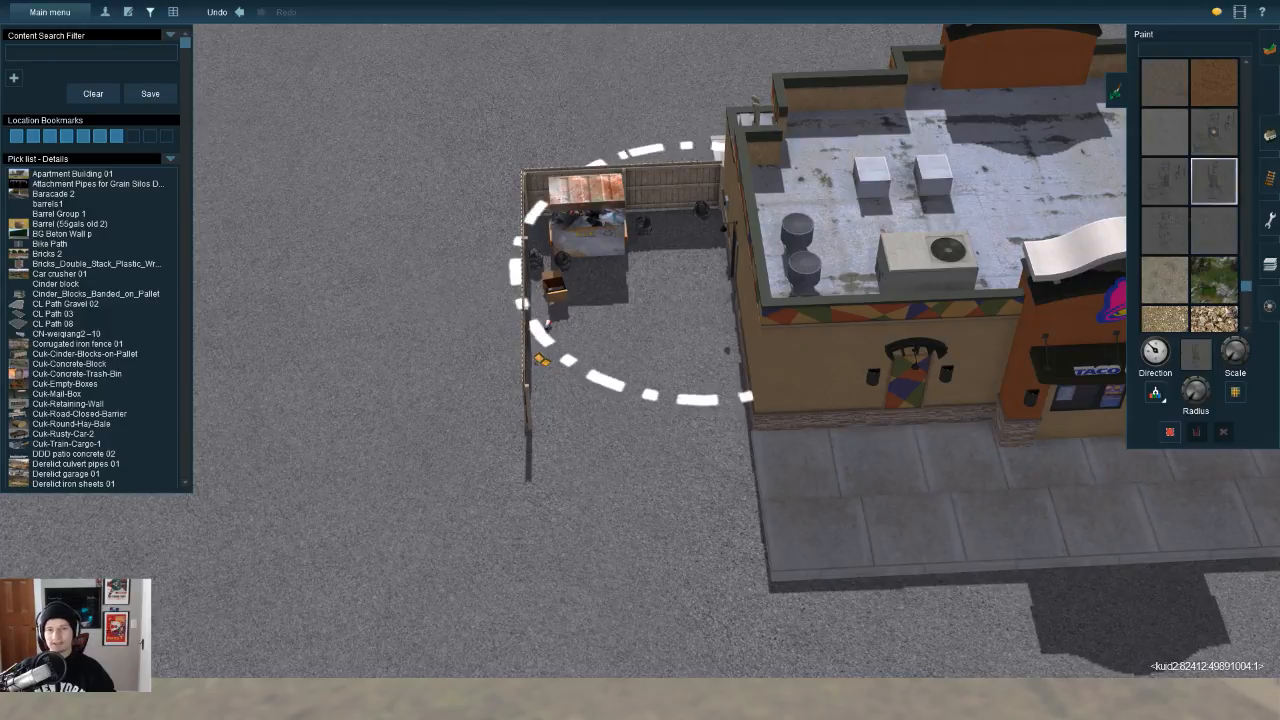
mouse_move(695, 272)
left_mouse_down()
mouse_move(610, 284)
mouse_move(583, 331)
mouse_move(677, 429)
mouse_move(670, 530)
left_mouse_up()
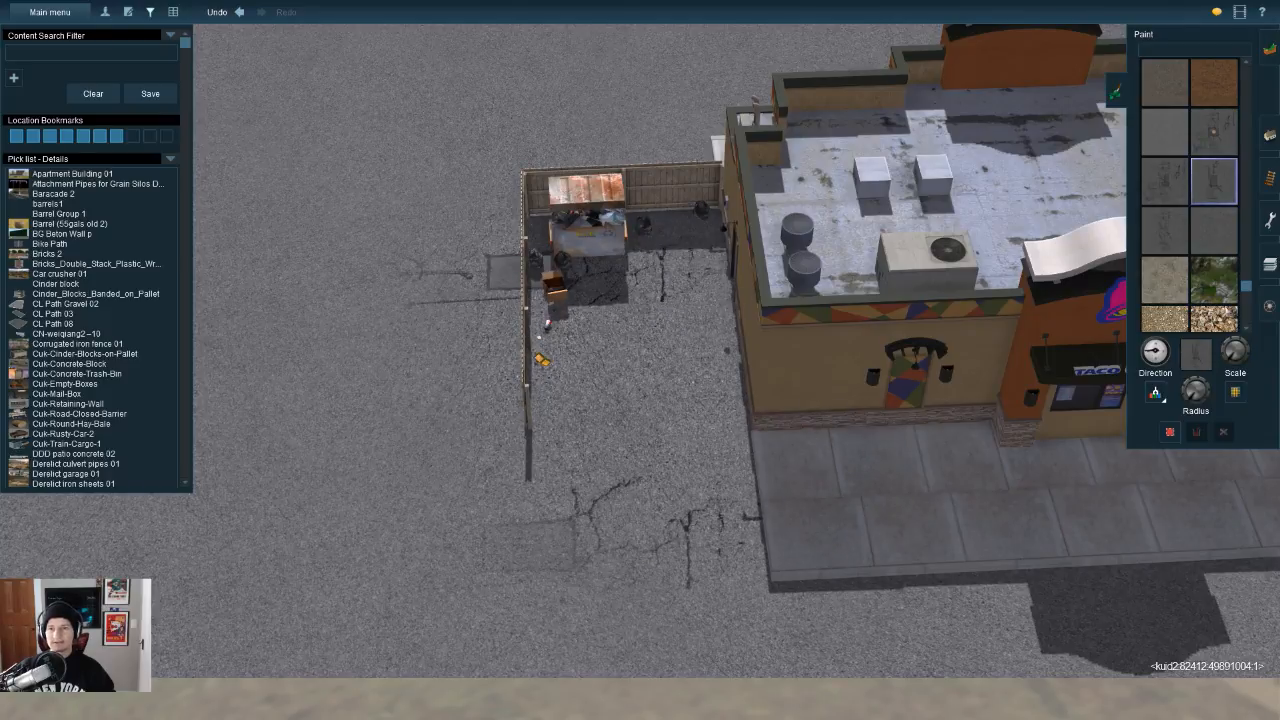
left_click(1164, 181)
mouse_move(578, 390)
left_mouse_down()
mouse_move(637, 454)
mouse_move(680, 367)
mouse_move(590, 510)
left_mouse_up()
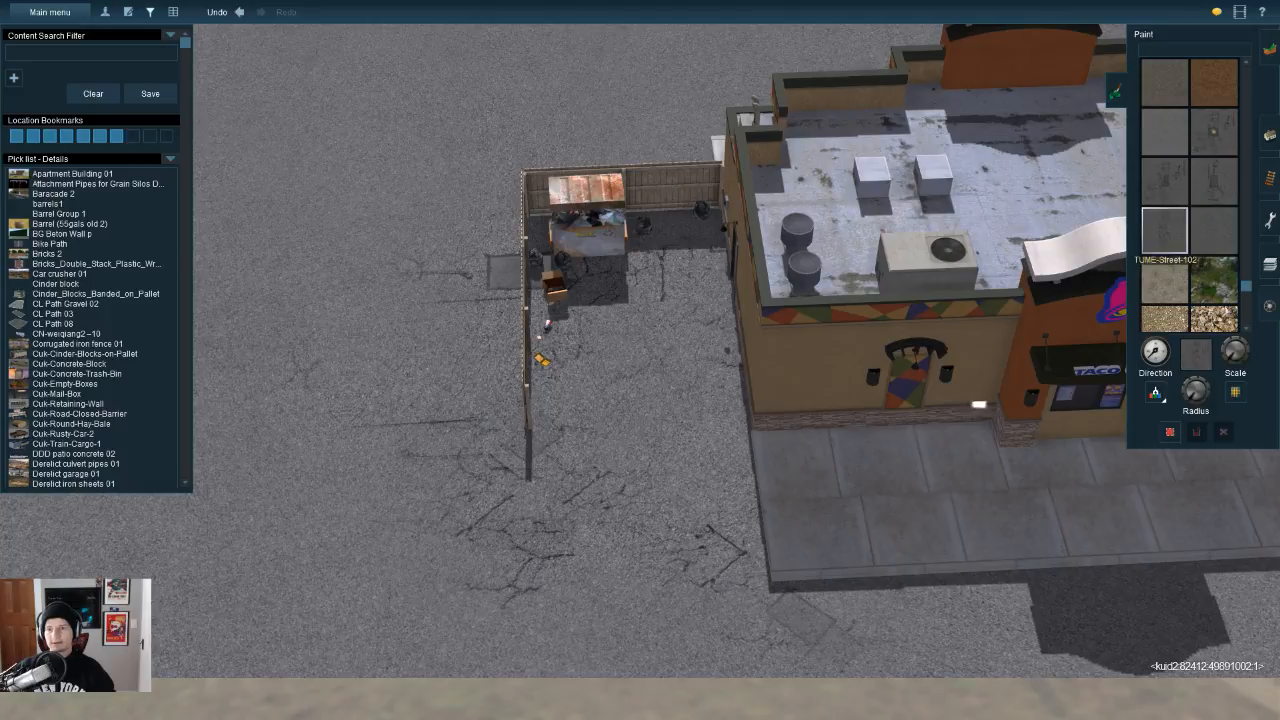
Step: Paint more cracks across the open asphalt between the side sidewalk and the angled stalls, and beyond the front sidewalk
right_click(755, 337)
key("Down")
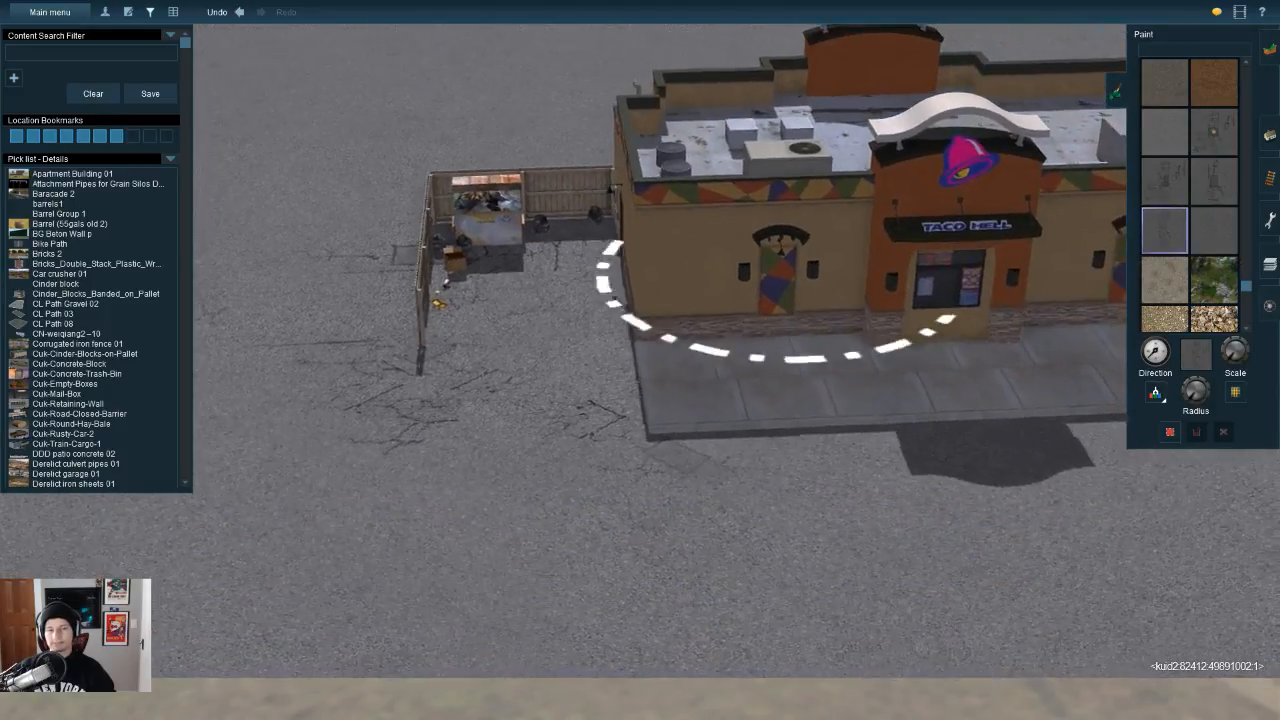
key("Left")
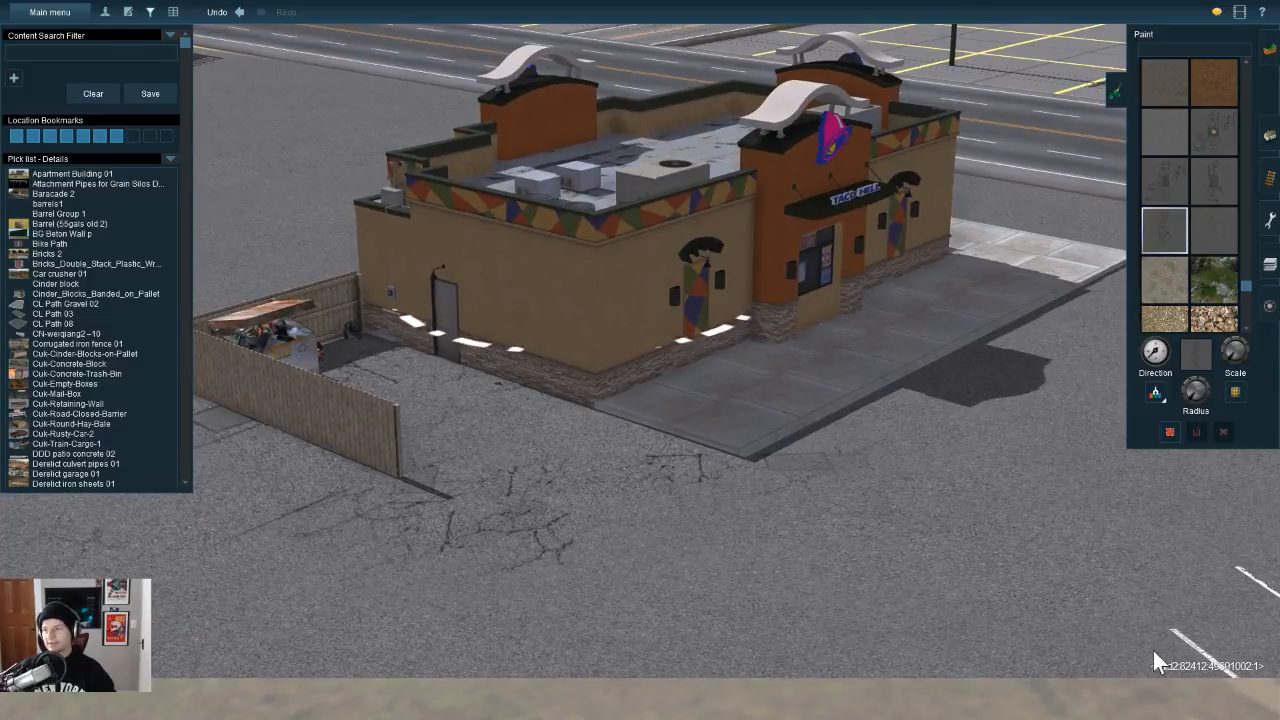
key("Right")
scroll(1131, 650, "down", 3)
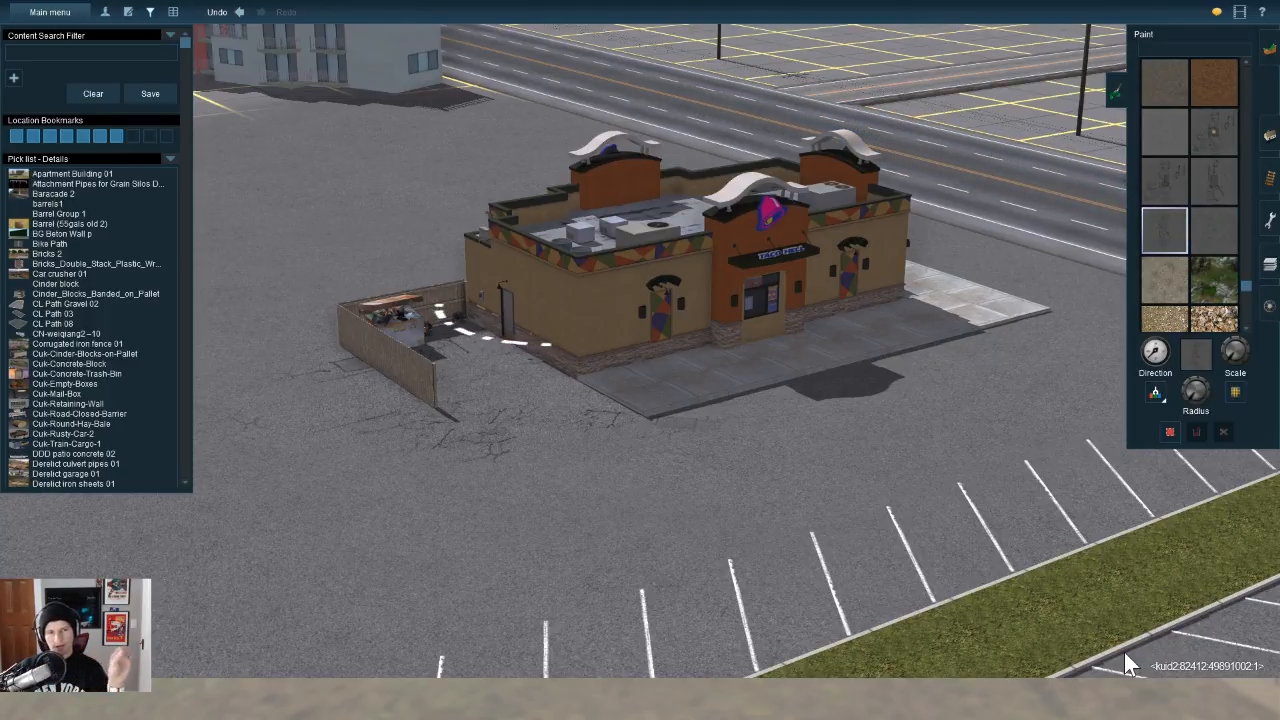
key("Up")
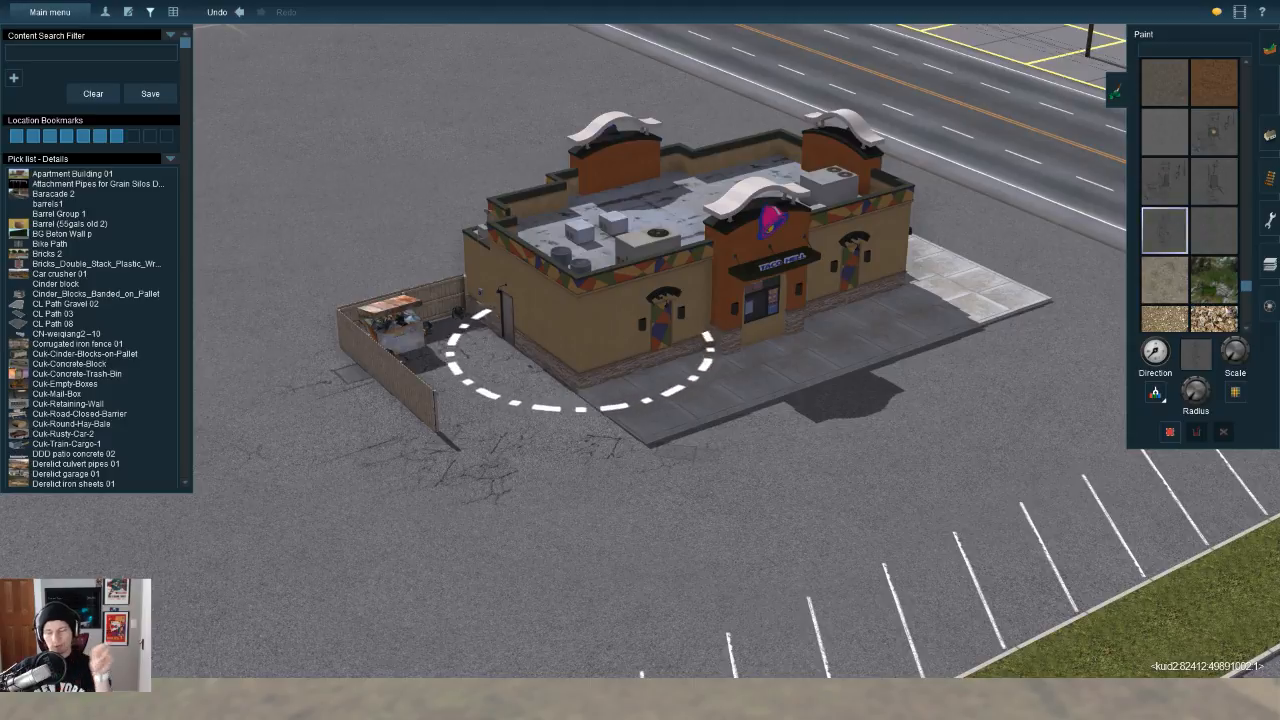
key("Left")
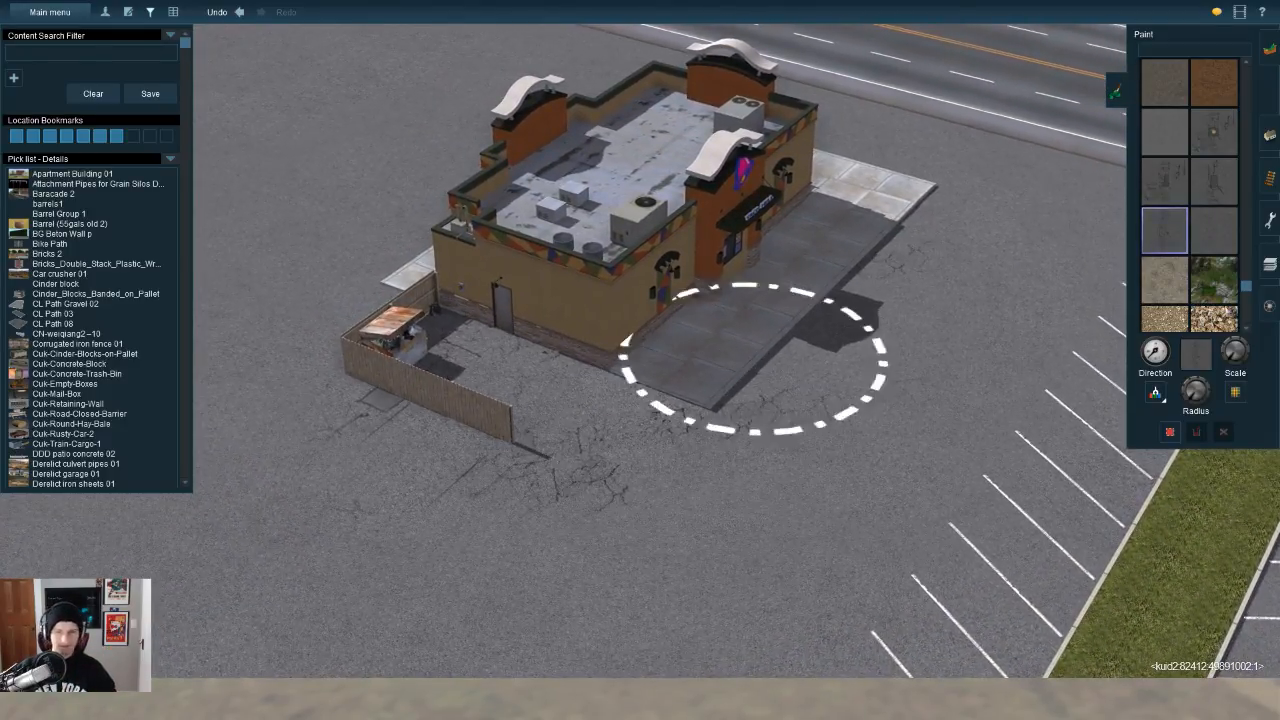
key("bracketleft")
left_click_drag(966, 305, 900, 570)
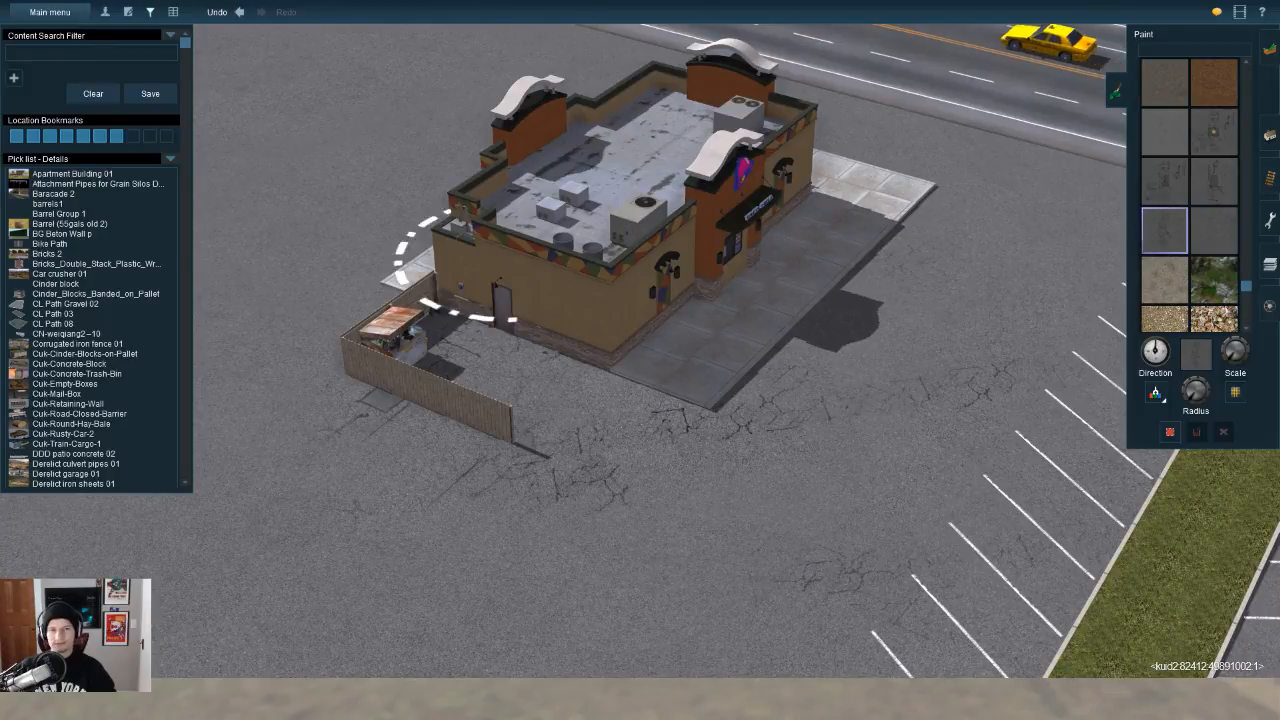
key("Left")
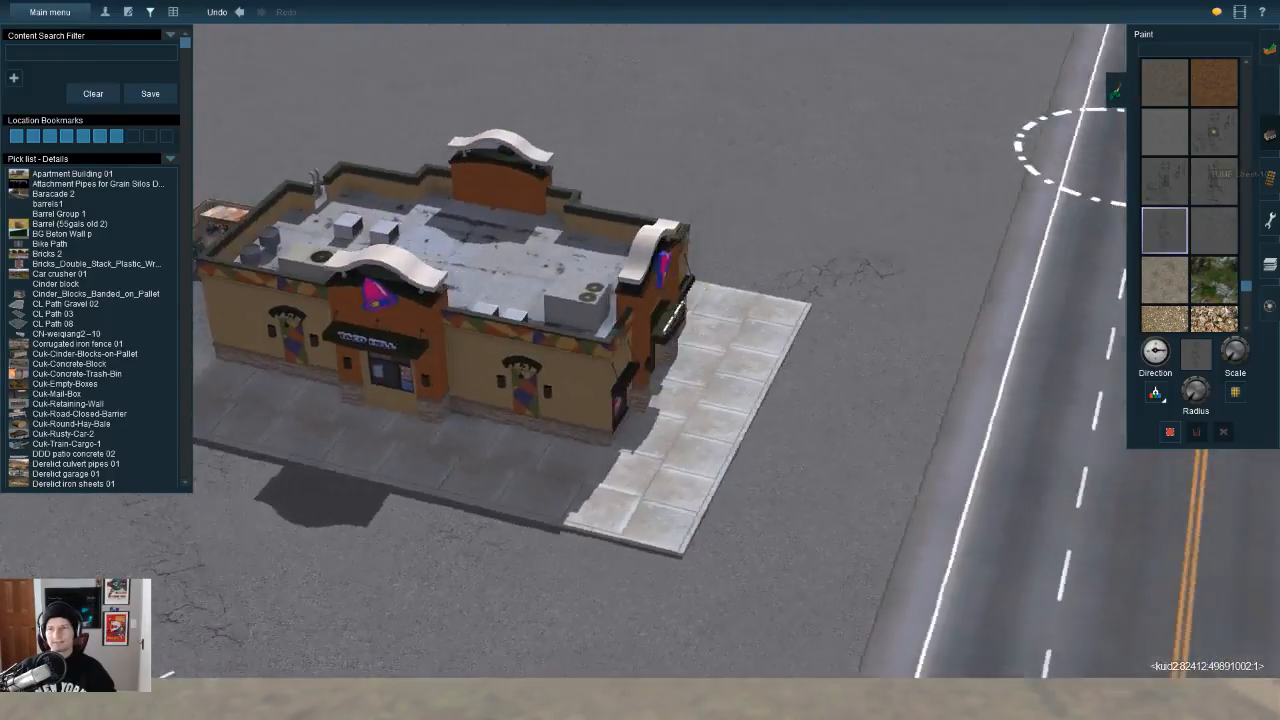
Step: Place the JR Taco Hell Sign between the front sidewalk and the road, and rotate it to about 179.9 degrees
left_click(1270, 134)
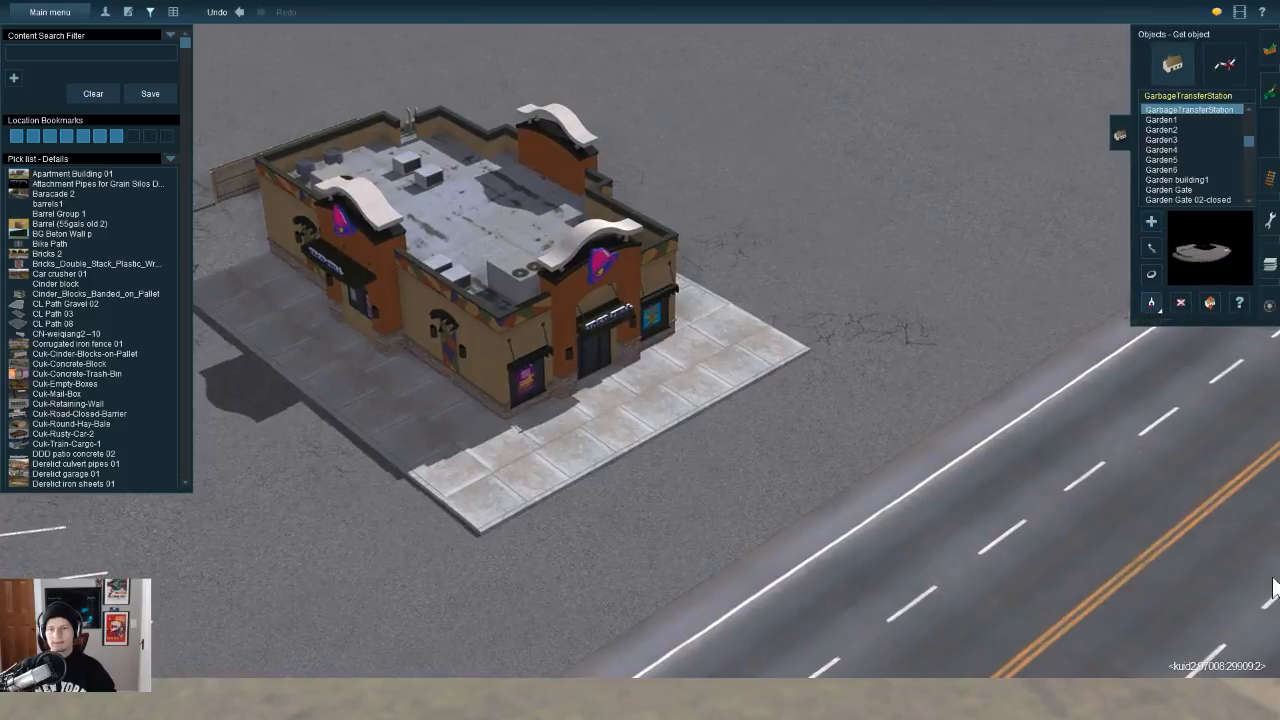
key("g")
left_click(470, 270)
left_click(1180, 120)
left_click(770, 502)
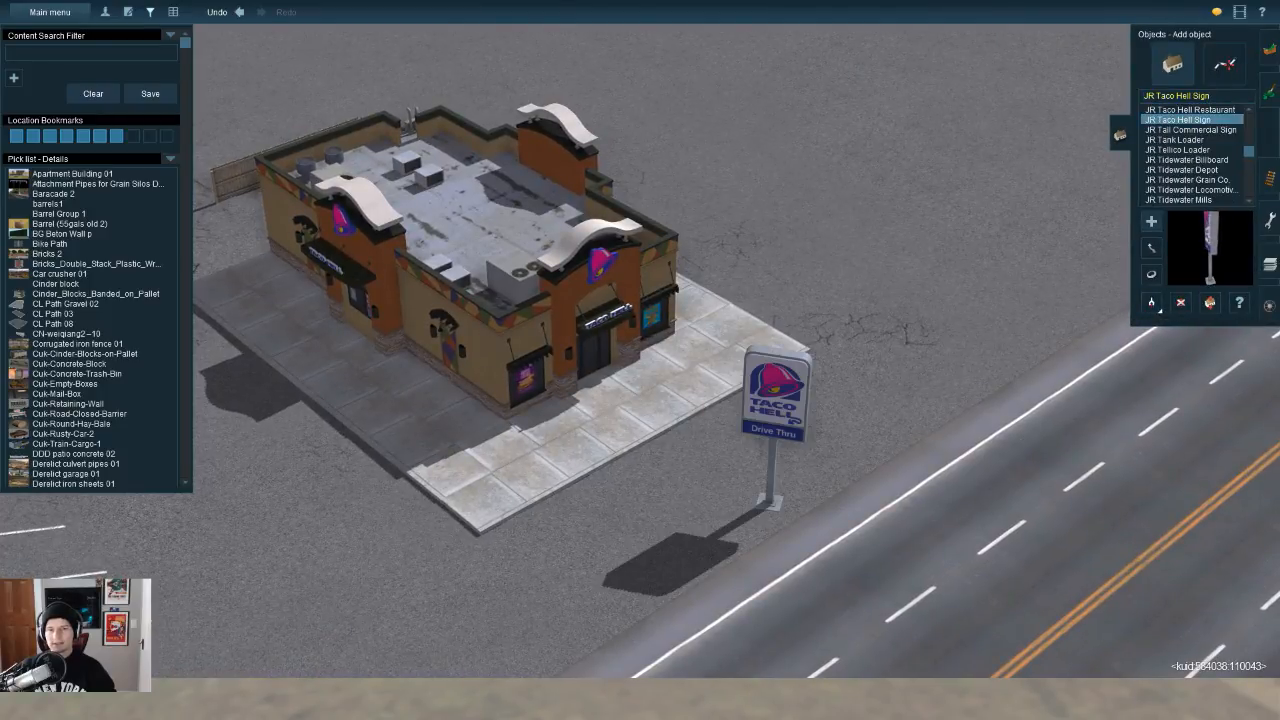
left_click_drag(718, 440, 678, 448)
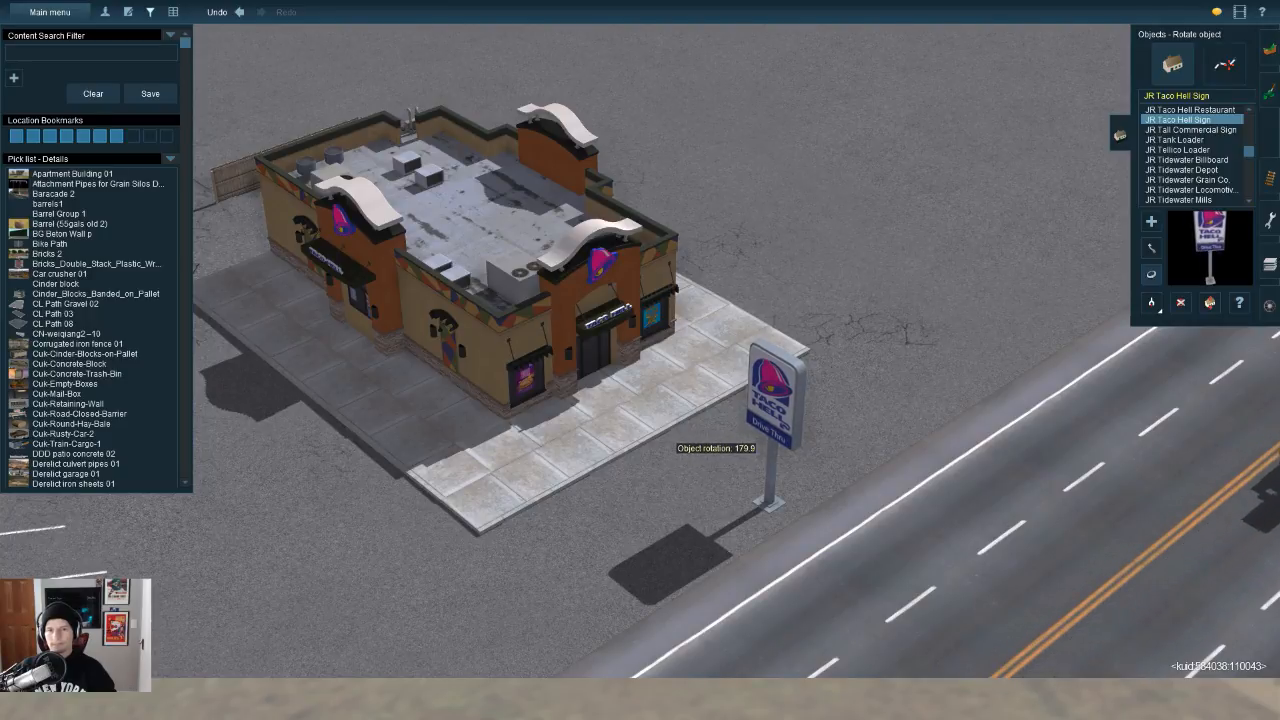
Step: Move the Taco Hell sign slightly away from the road's edge, in line with the restaurant's front entrance
key("Left")
key("m")
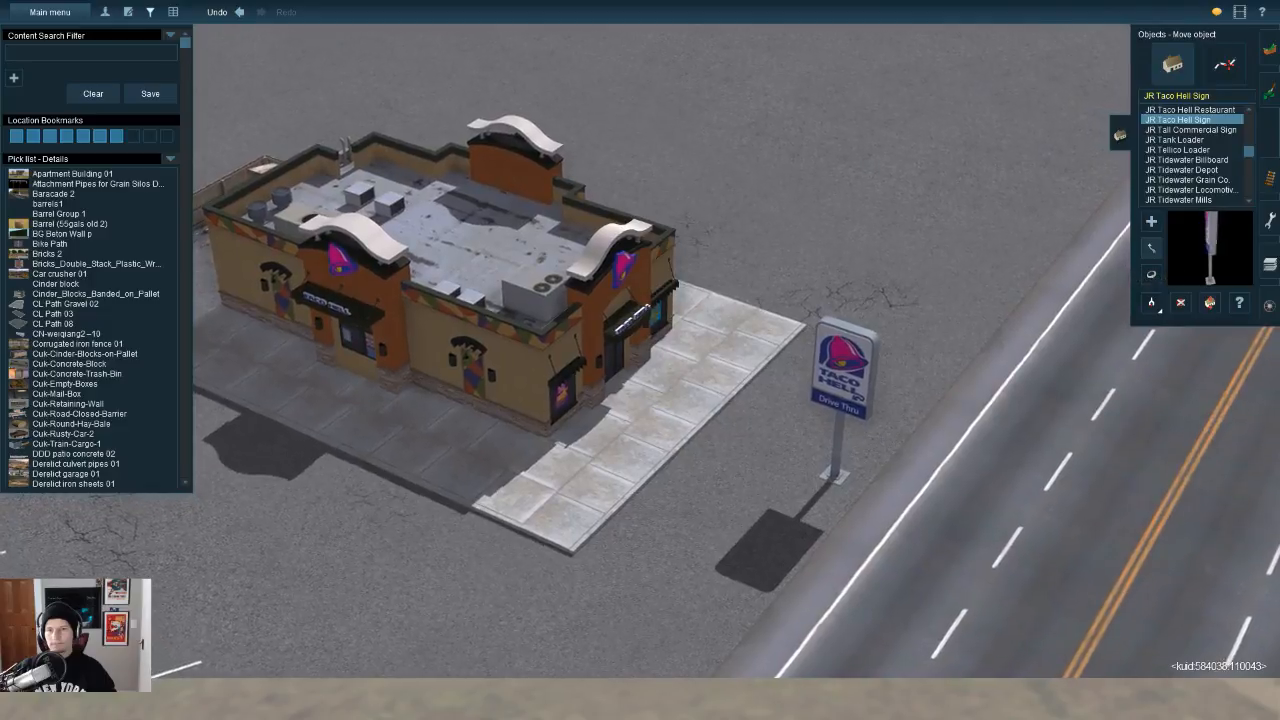
key("Left")
key("Up")
key("Right")
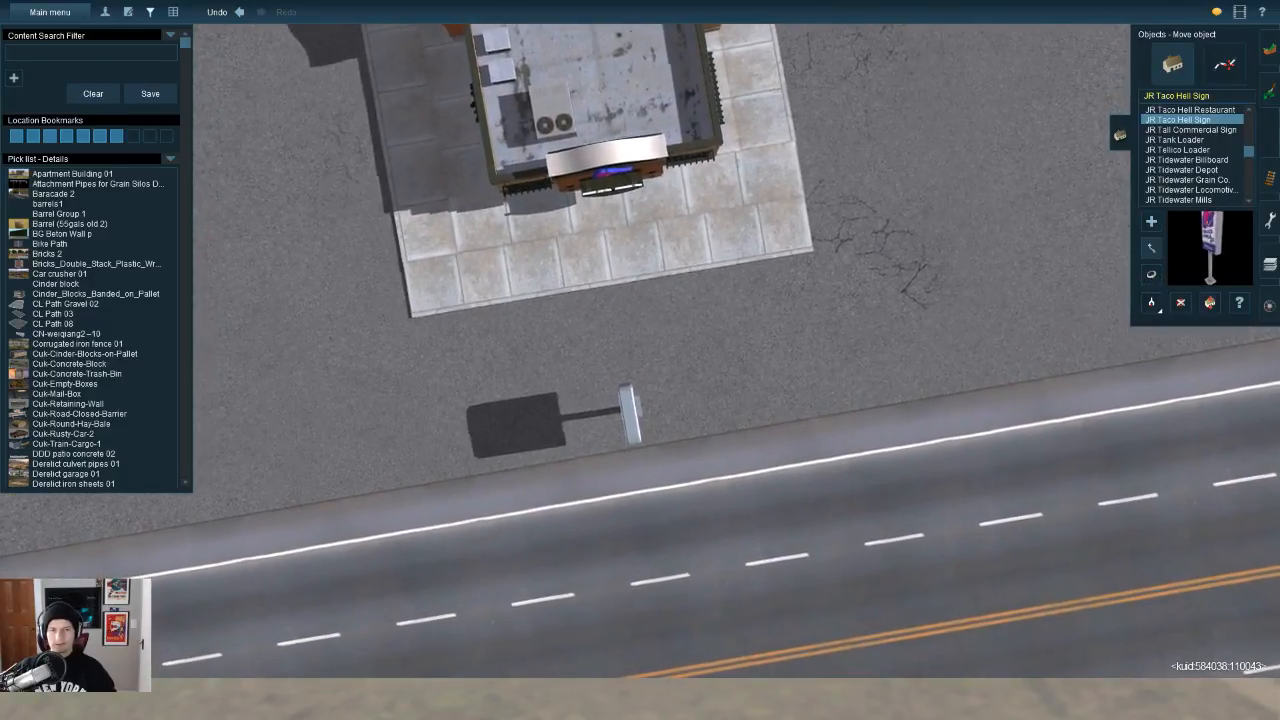
left_click_drag(630, 416, 645, 404)
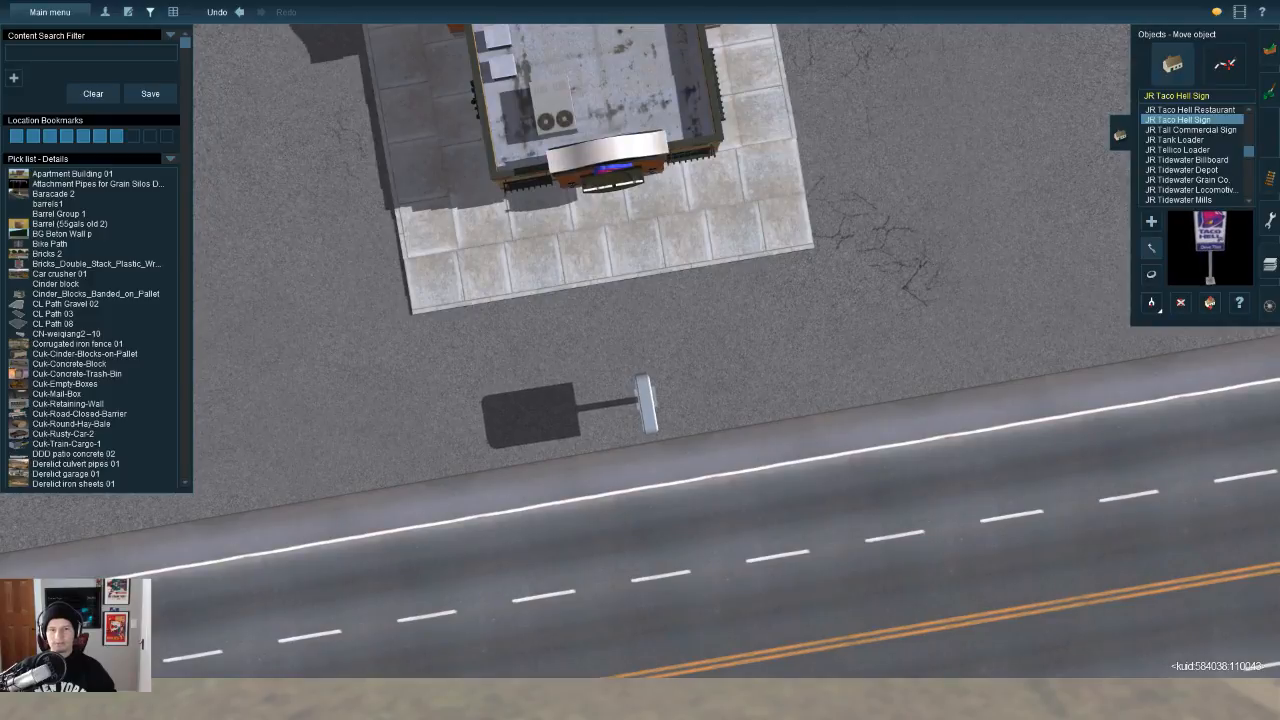
Step: Check the sign's placement and facing from the road against the restaurant and the neighbouring lots
key("Down")
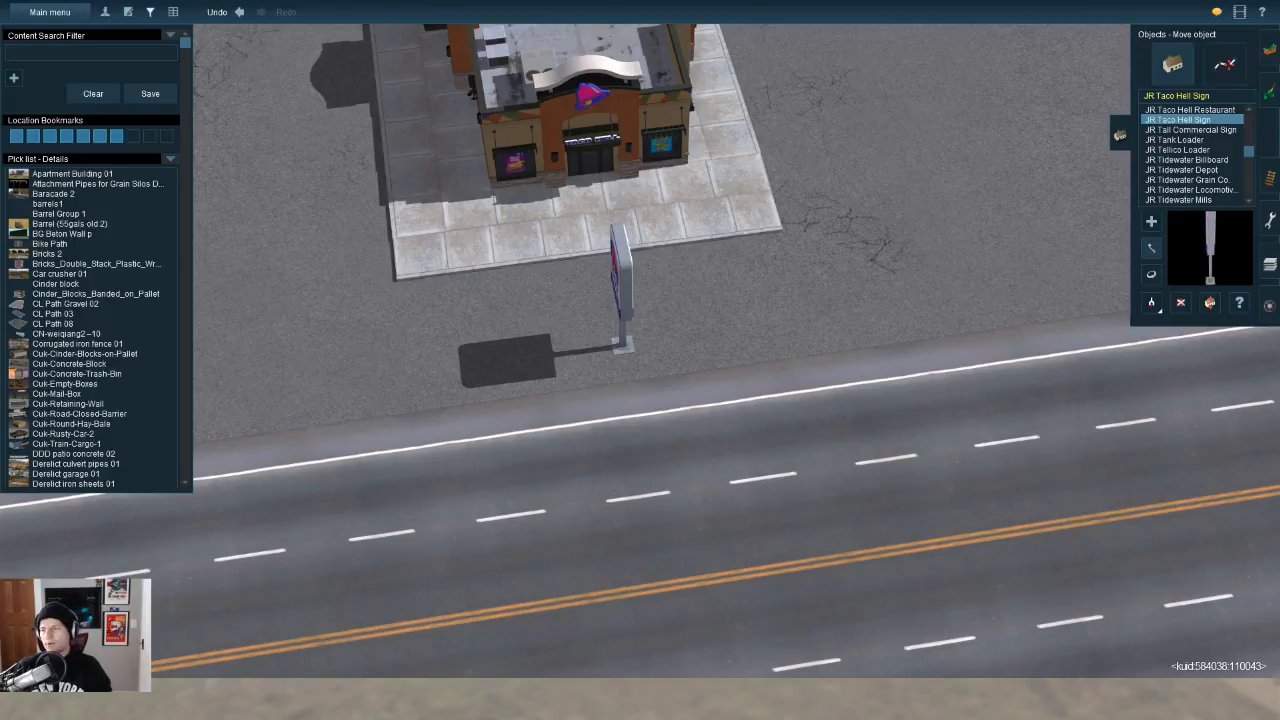
key("Right")
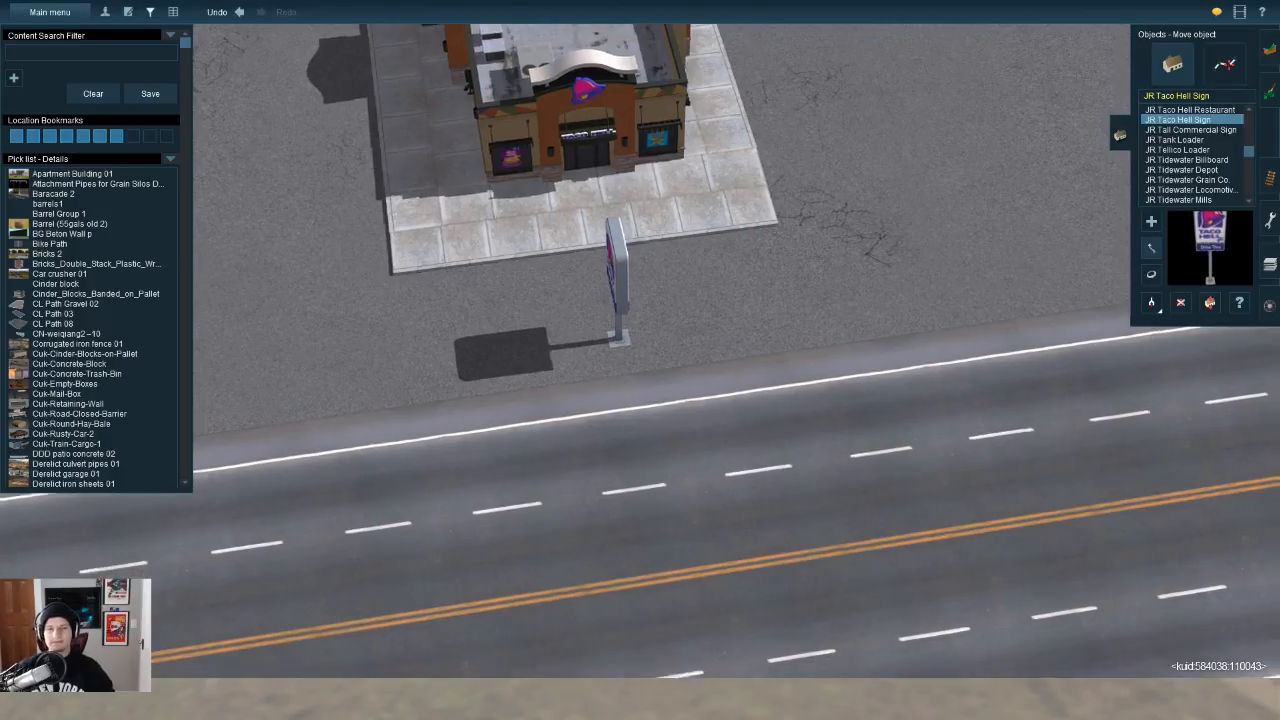
key("Down")
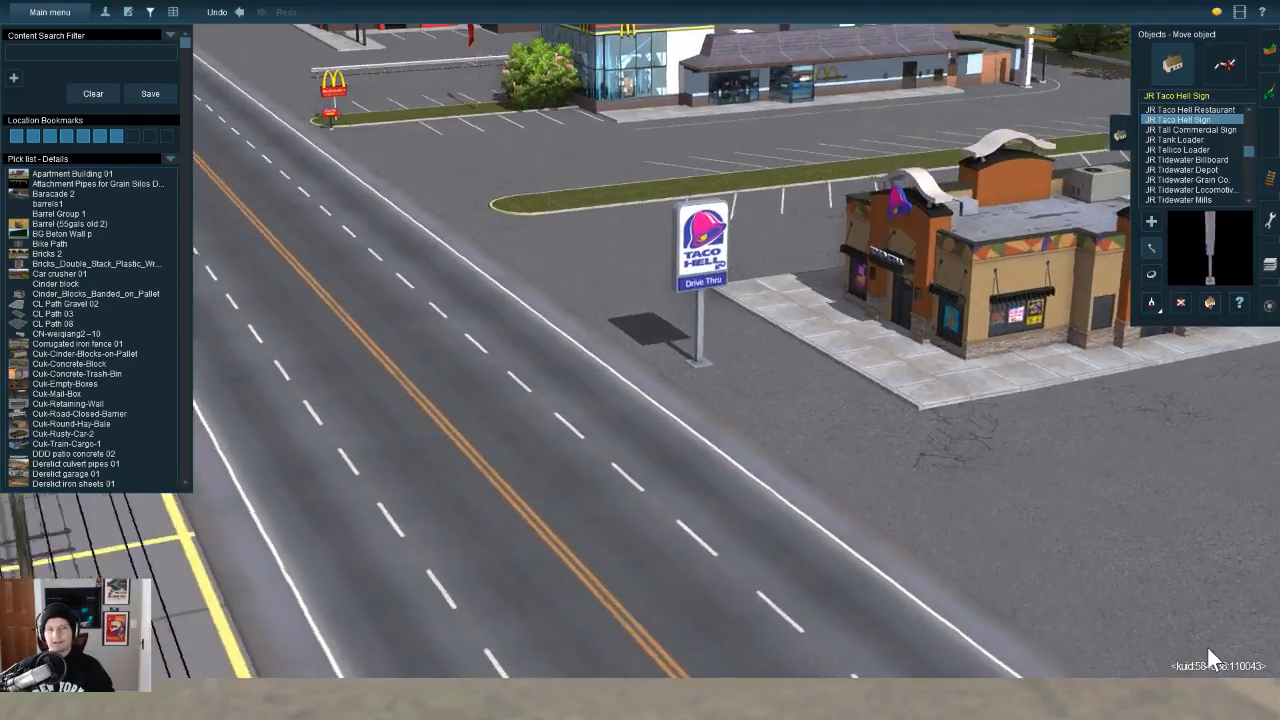
key("Right")
key("Down")
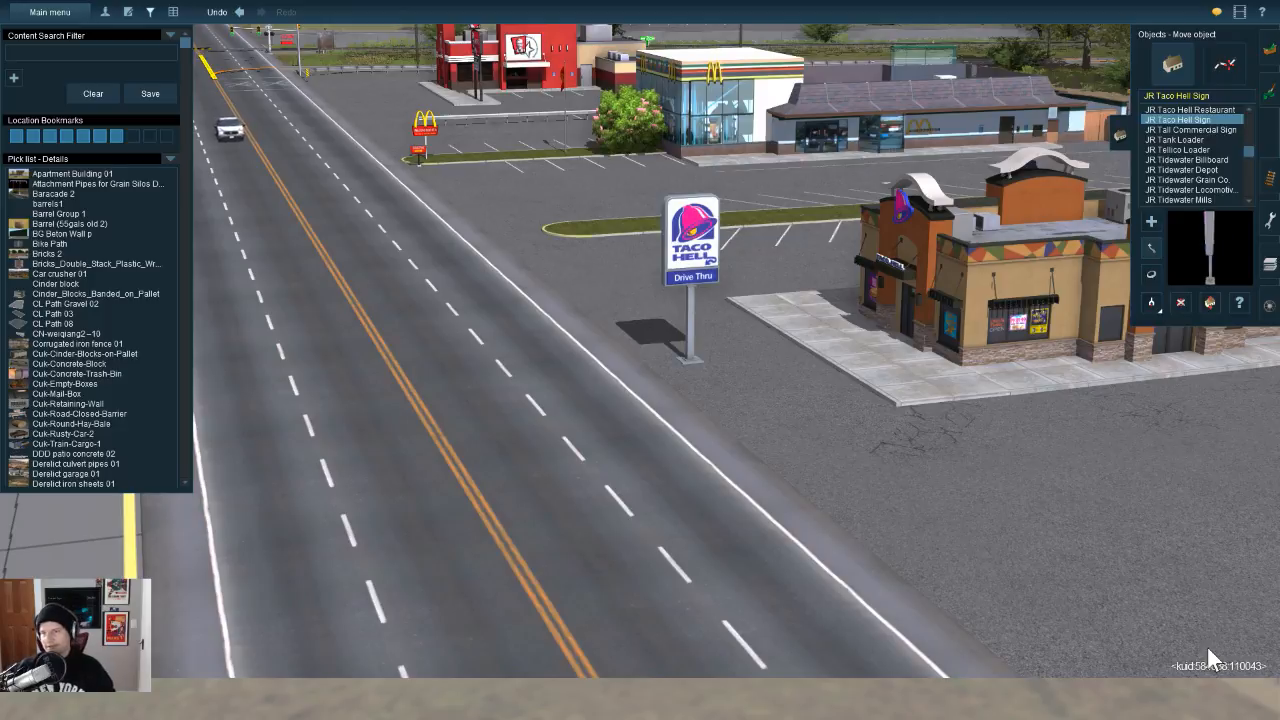
right_click(664, 360)
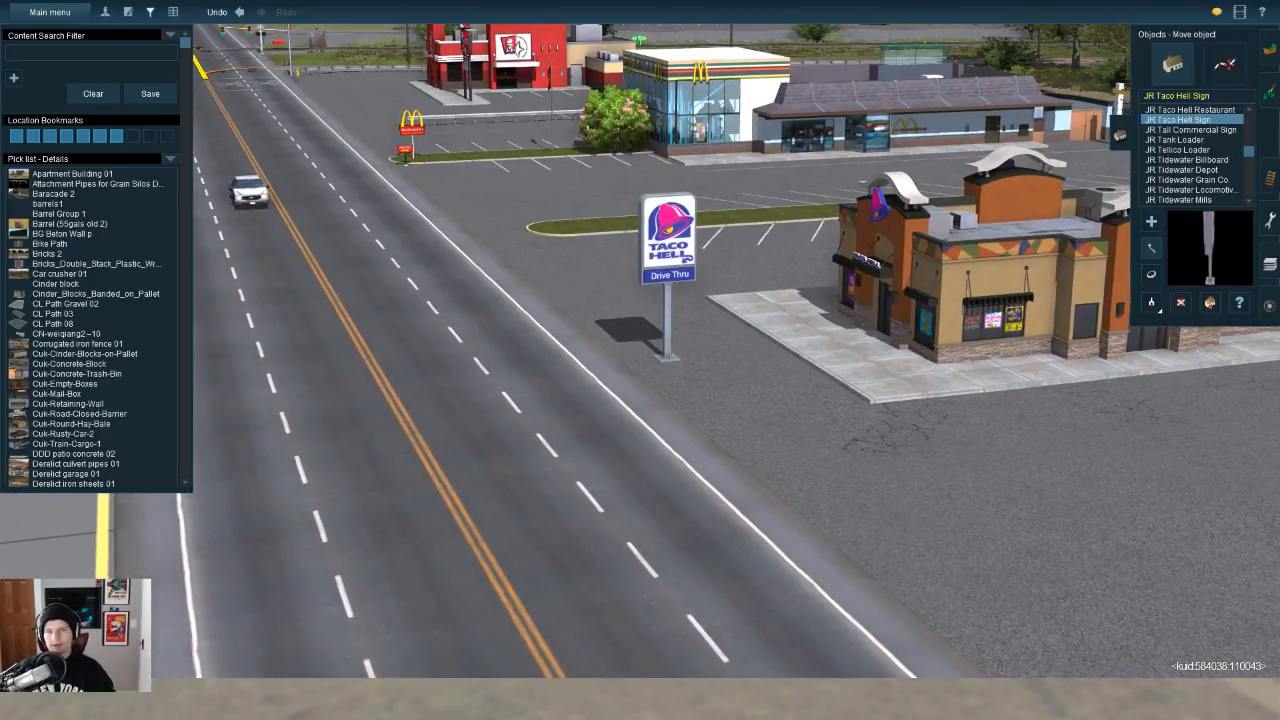
key("Up")
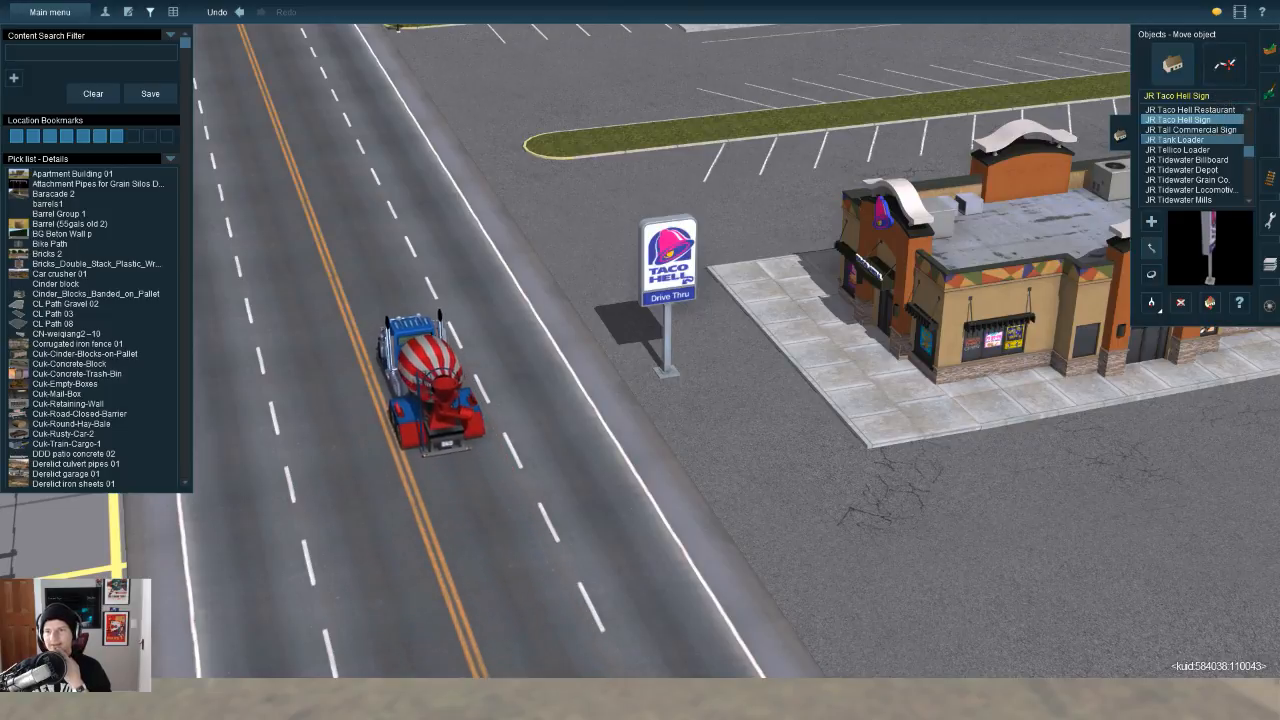
left_click(1190, 130)
left_click(1190, 110)
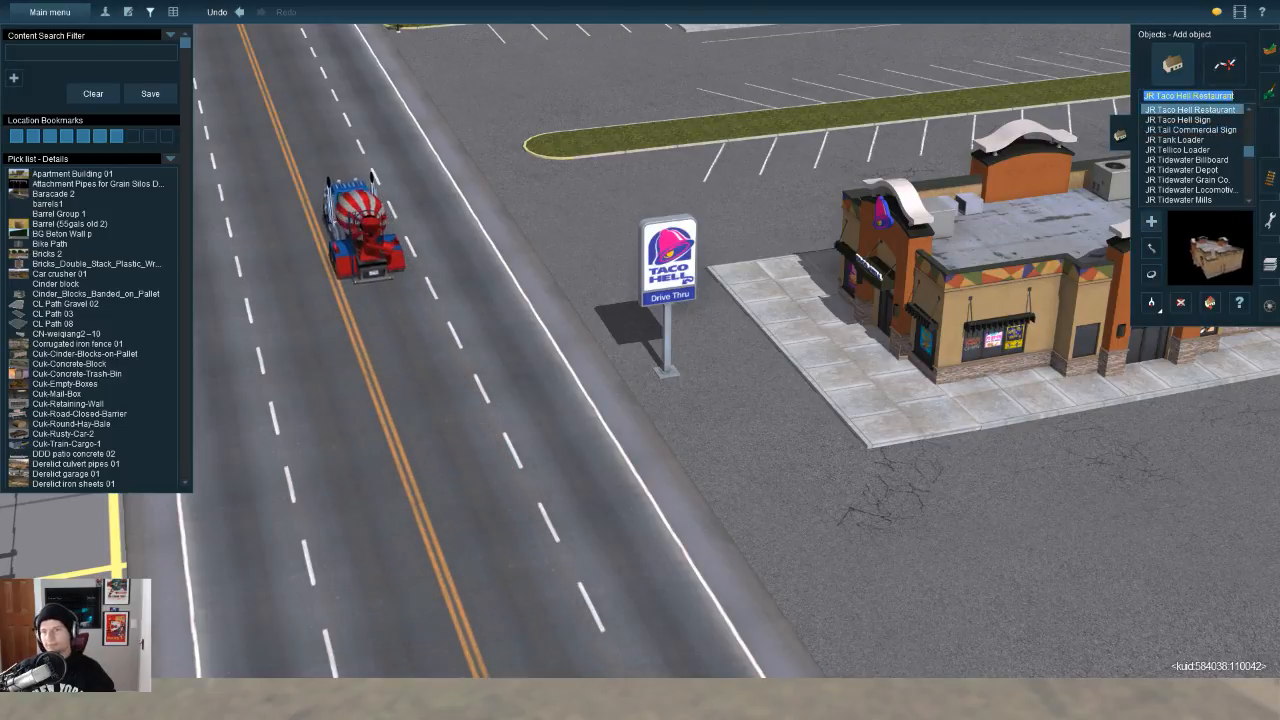
key("Up")
key("Down")
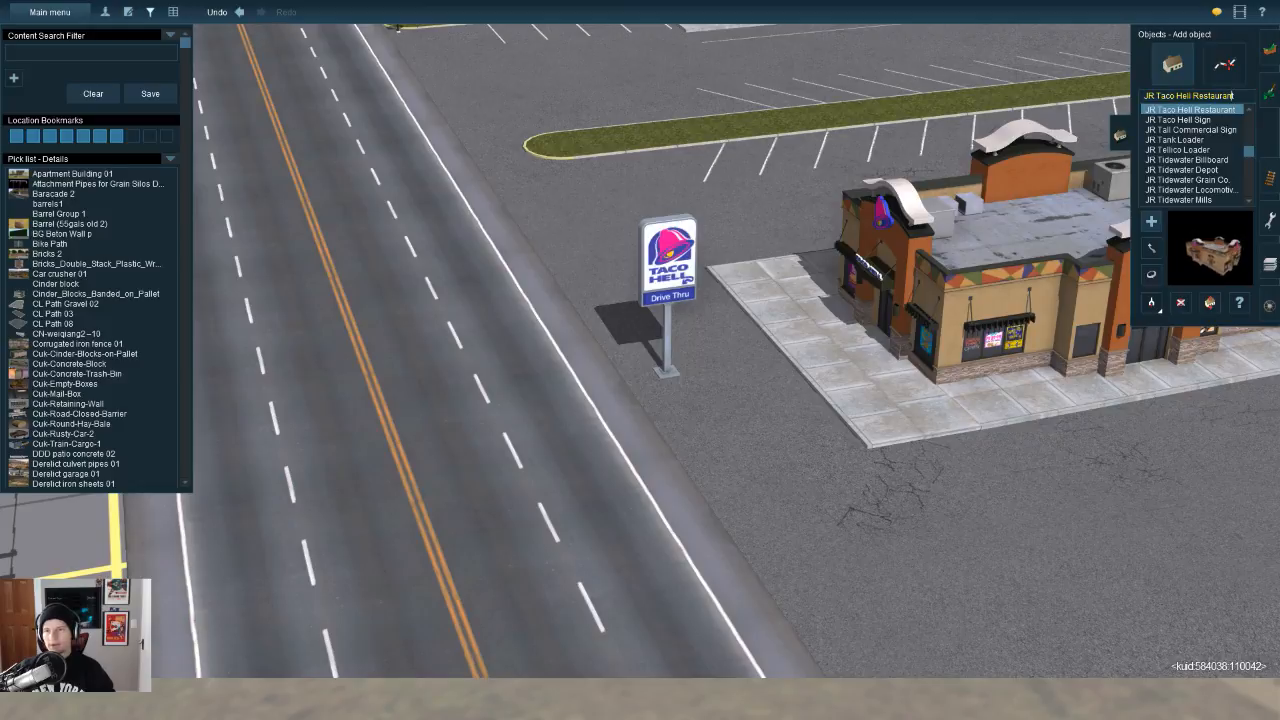
Step: Lay a YARNish no-curb 5m sidewalk from the middle of the restaurant's front sidewalk to the road's edge, beneath the Taco Hell sign
left_click(1224, 64)
left_click(932, 396)
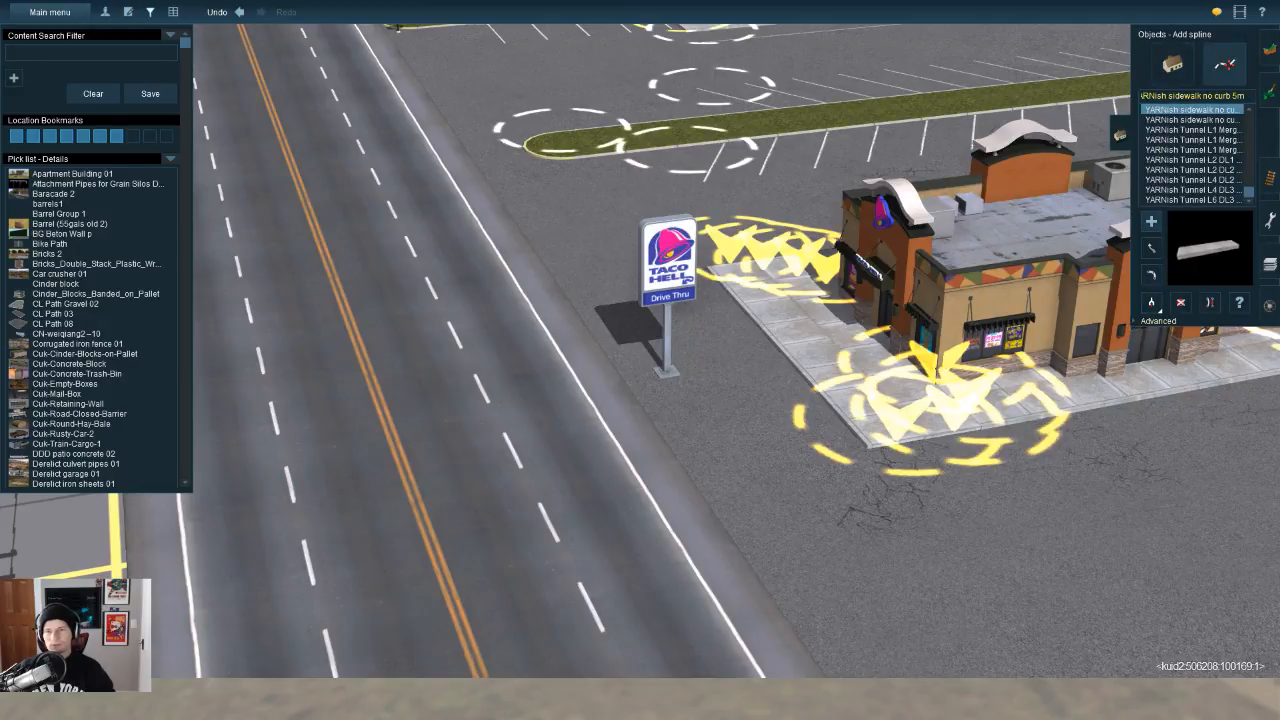
key("Left")
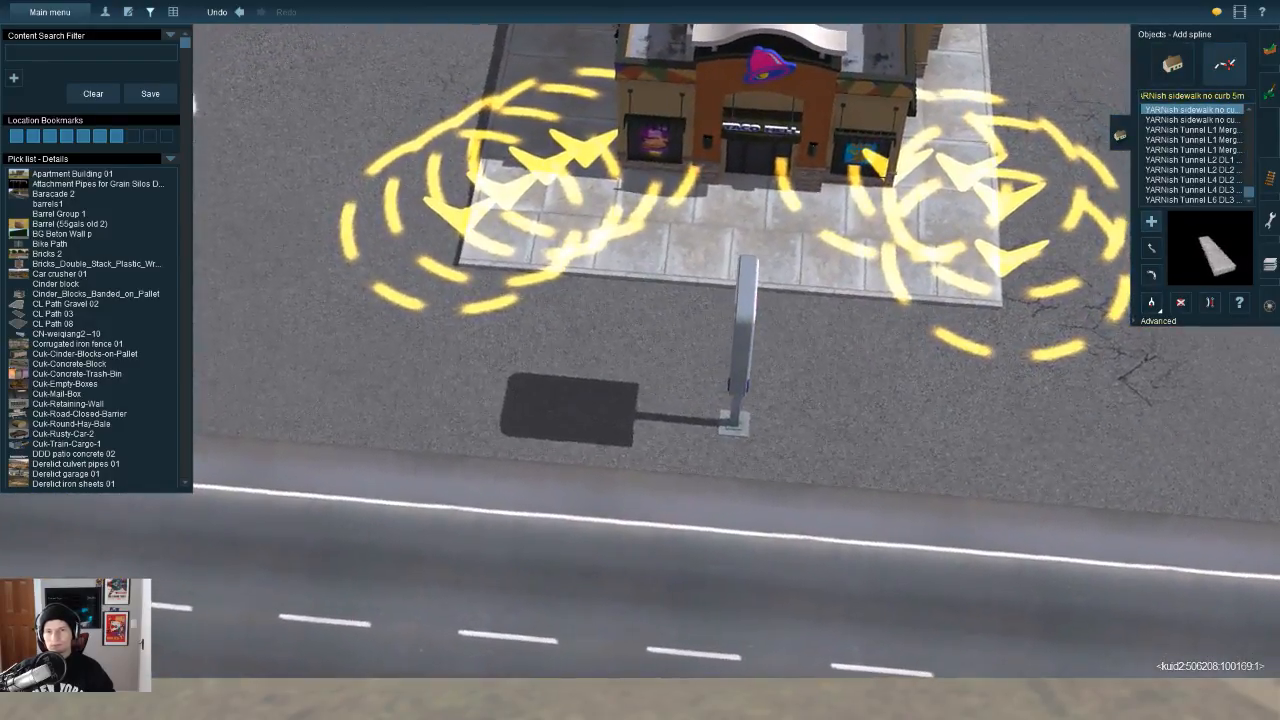
key("Up")
left_click_drag(746, 244, 734, 483)
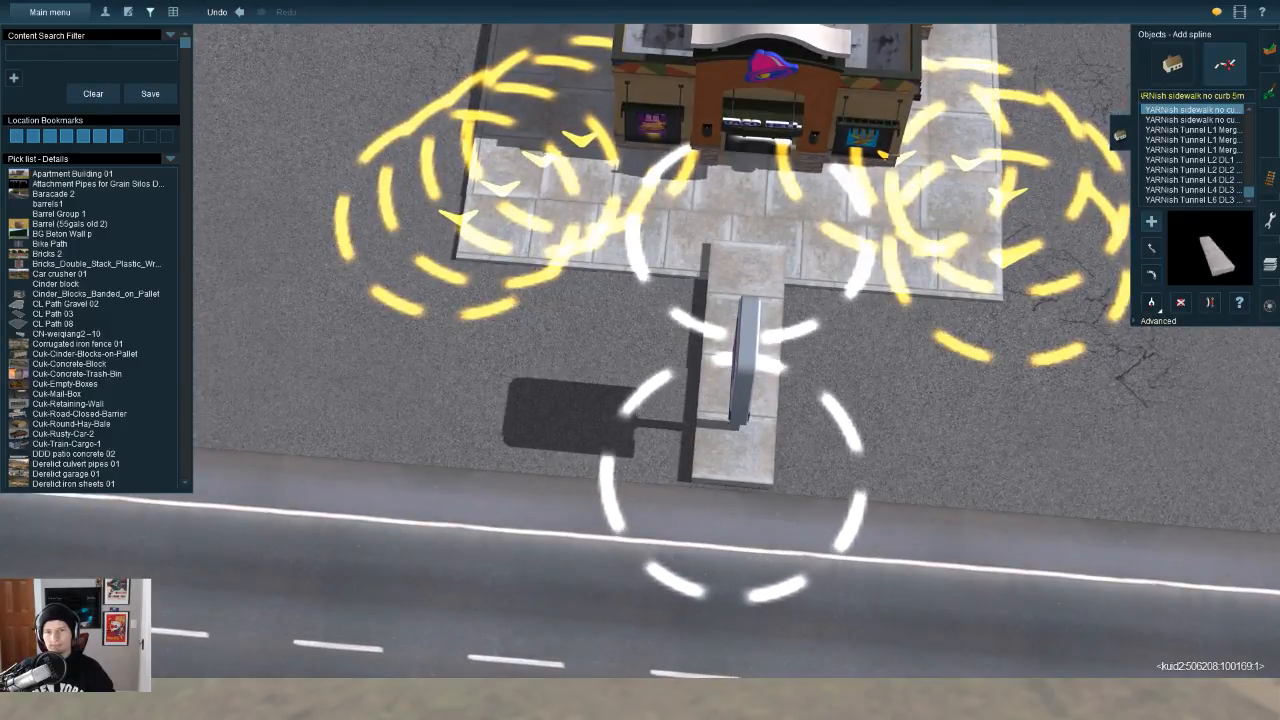
Step: Apply a vertex height of -0.25 to both ends of the new sidewalk under the sign
key("Left")
left_click(1158, 321)
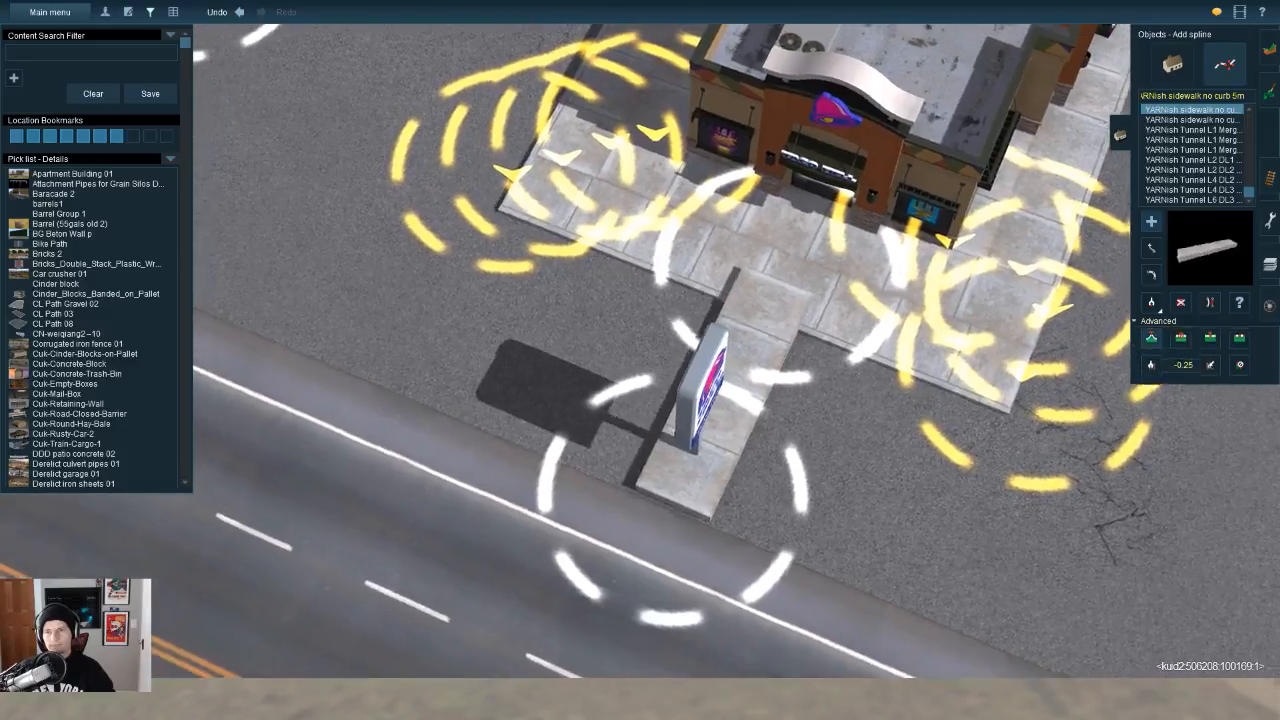
left_click(1151, 345)
left_click(1210, 345)
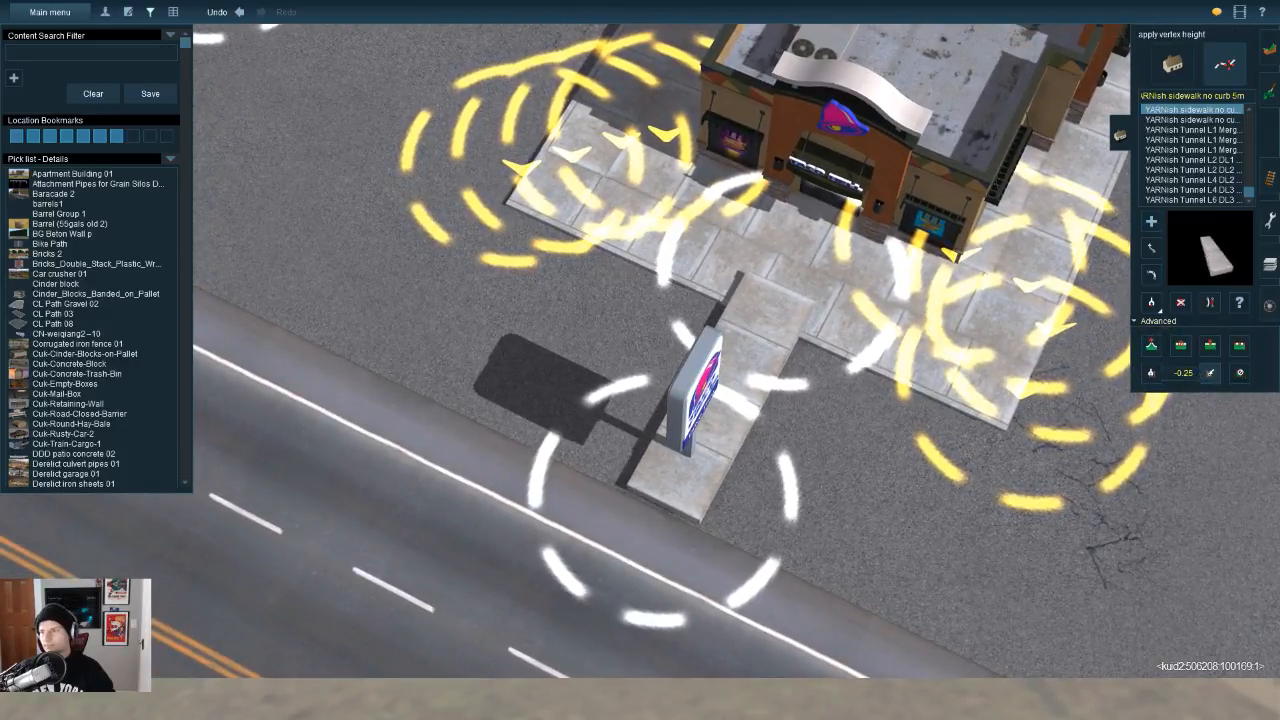
key("Down")
key("Left")
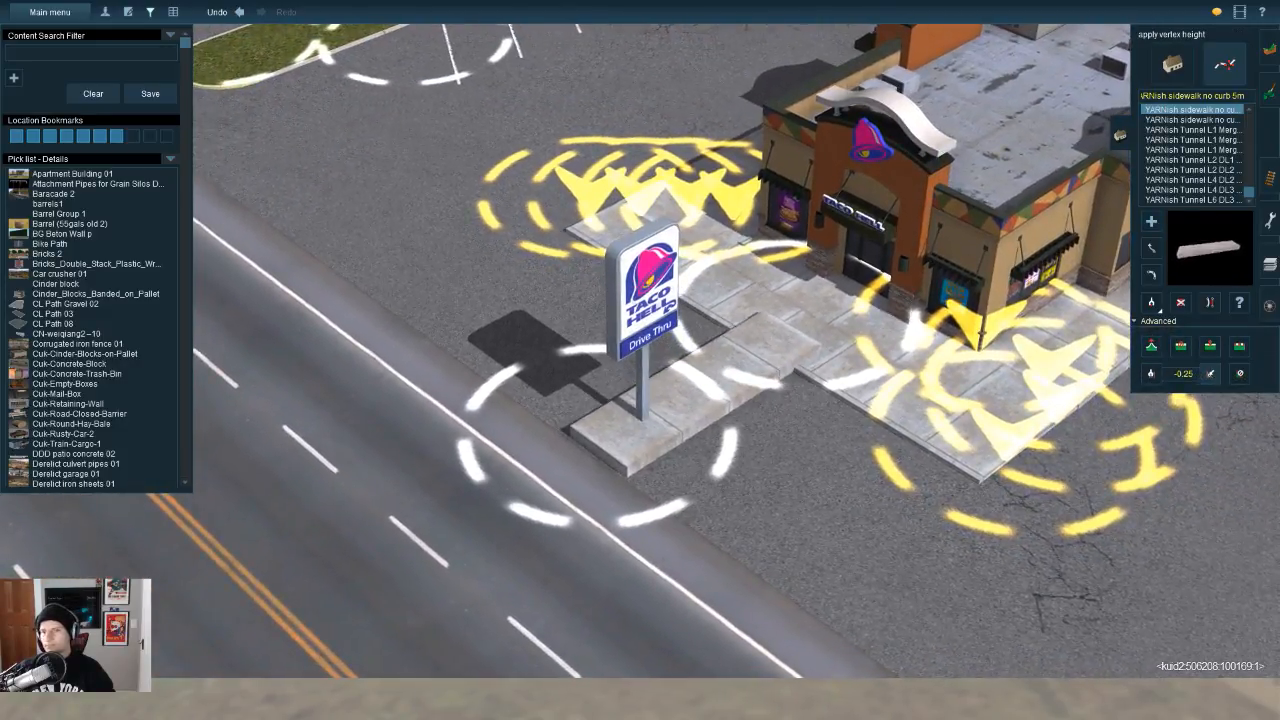
key("Left")
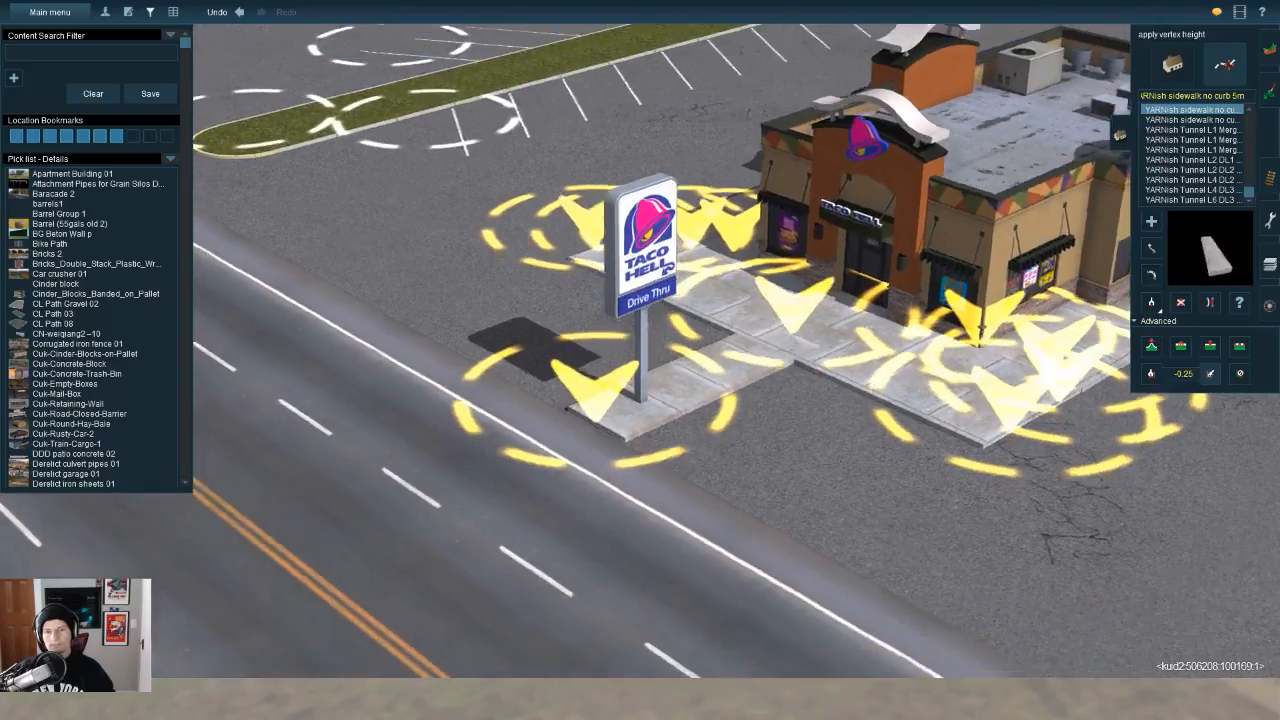
Step: Shift the road-side end of the connecting sidewalk slightly so it meets the road's edge squarely
key("Up")
left_click(1151, 249)
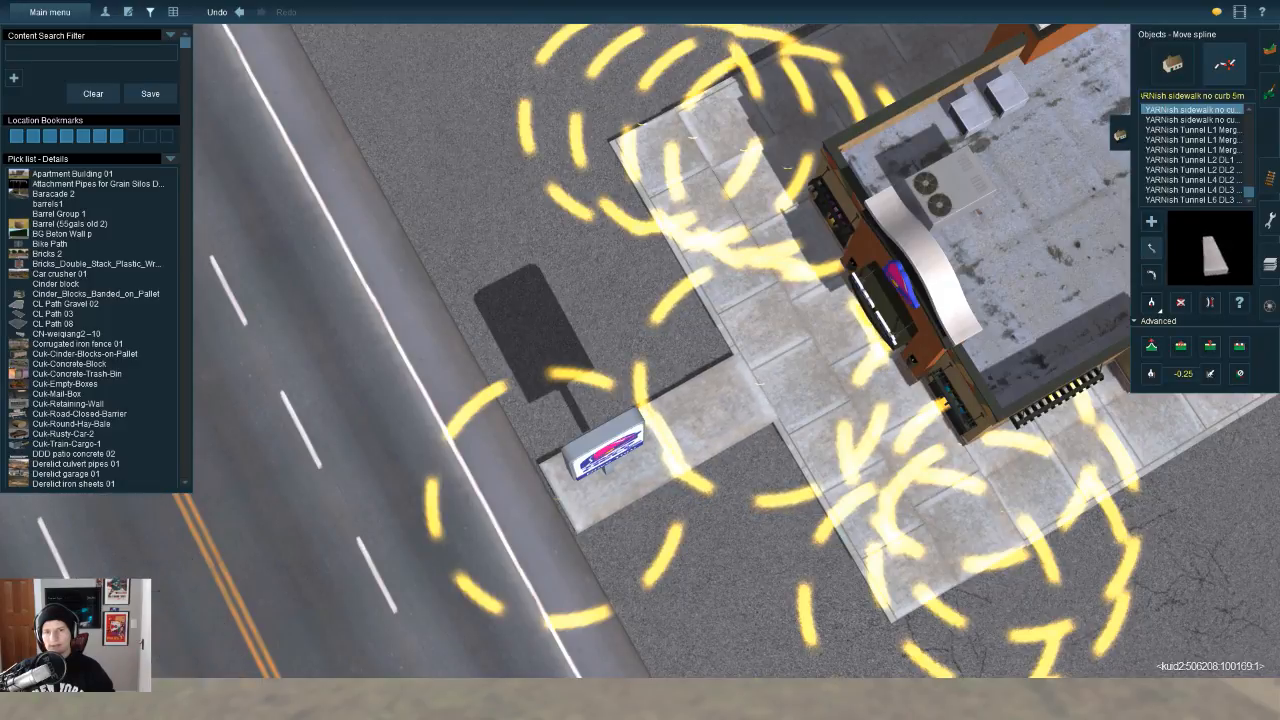
key("Up")
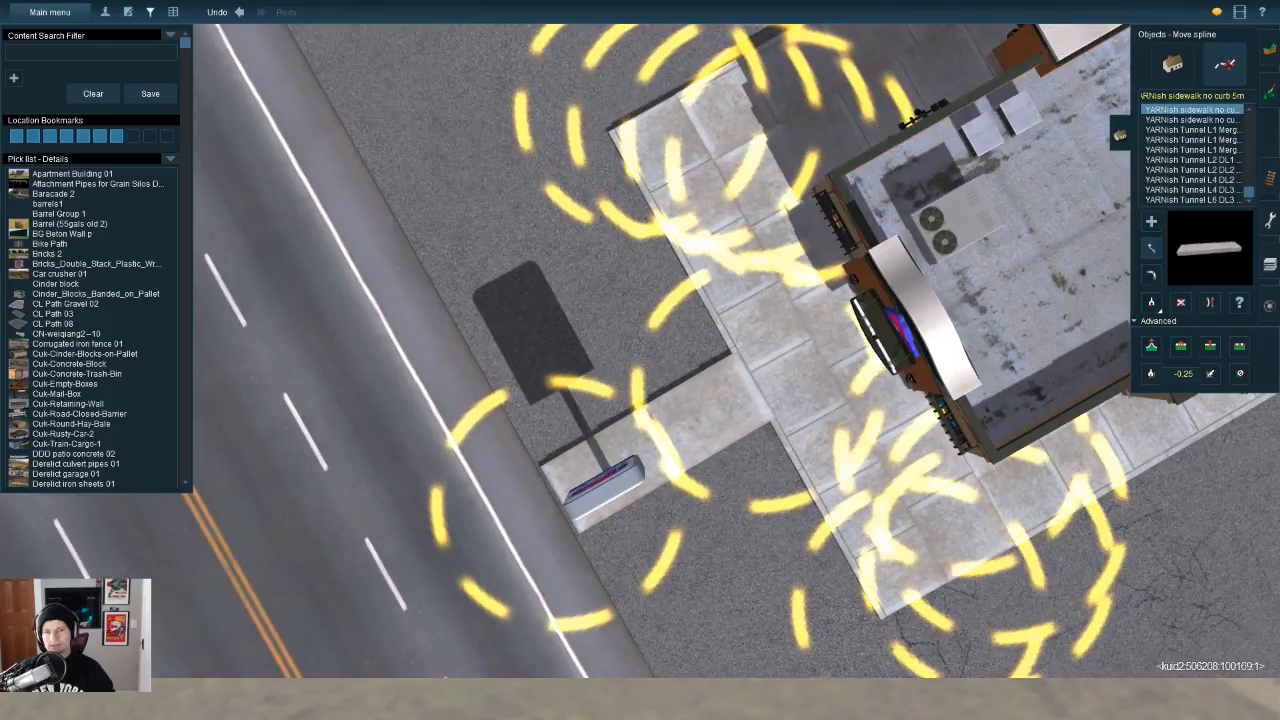
right_click(700, 473)
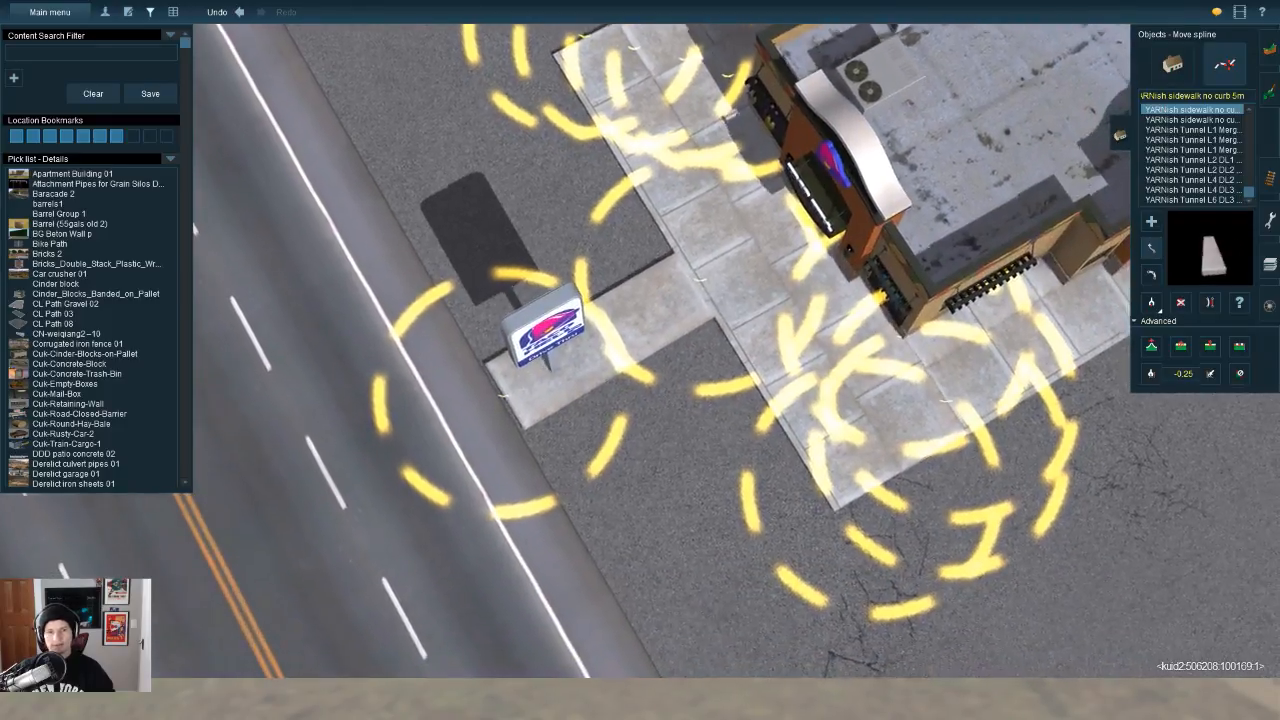
left_click_drag(503, 379, 496, 389)
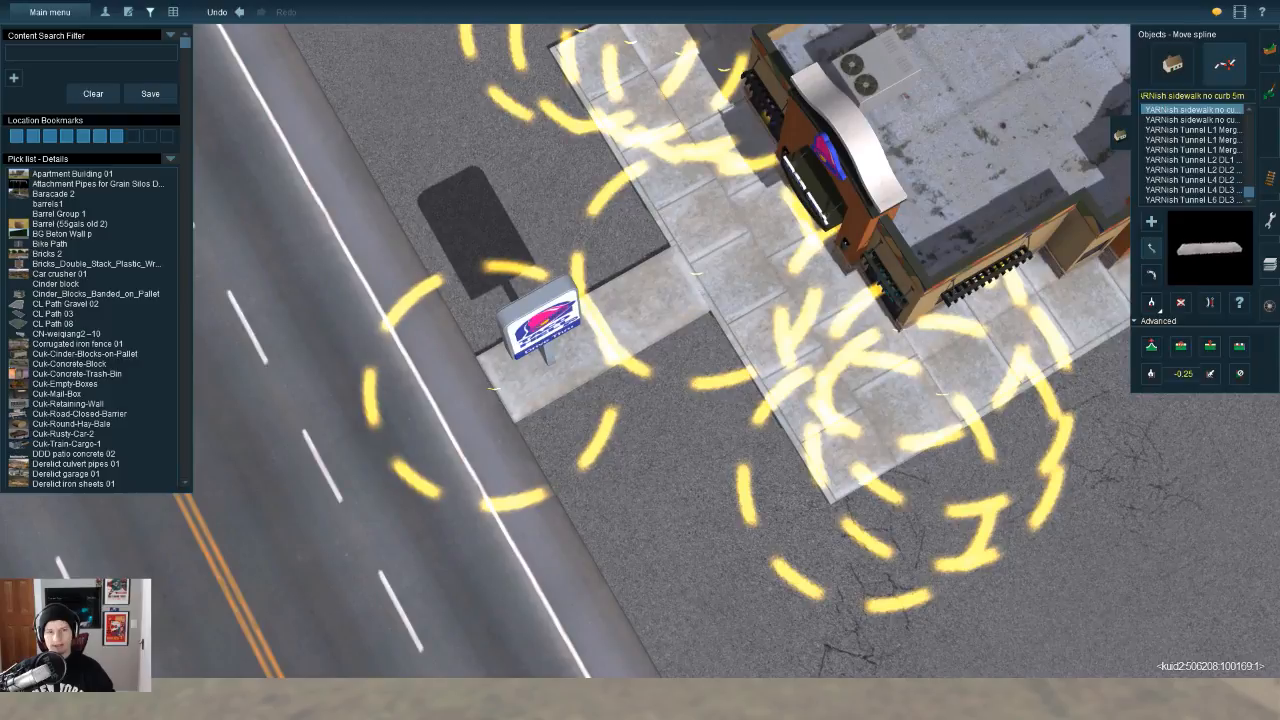
key("Down")
key("Right")
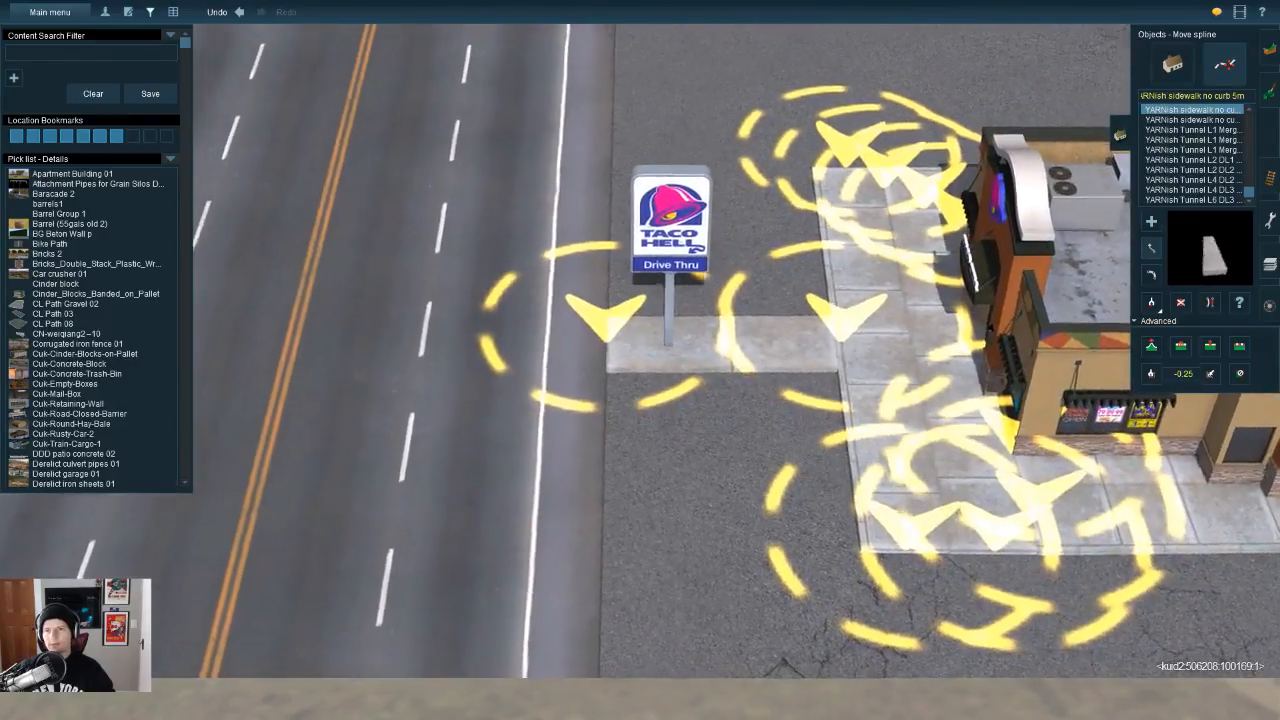
Step: Raise the Taco Hell sign so its base rests on the connecting sidewalk, and centre it on the slab
left_click(1172, 65)
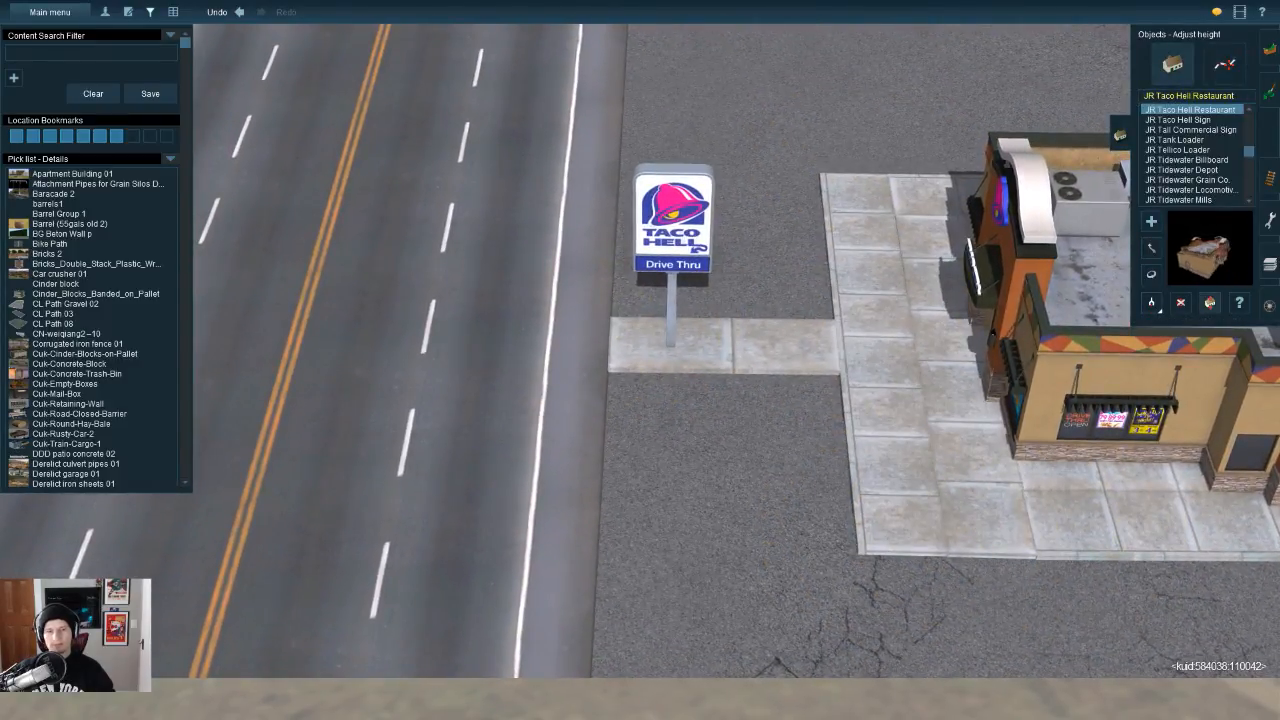
mouse_move(698, 248)
left_mouse_down()
mouse_move(694, 228)
mouse_move(693, 251)
left_mouse_up()
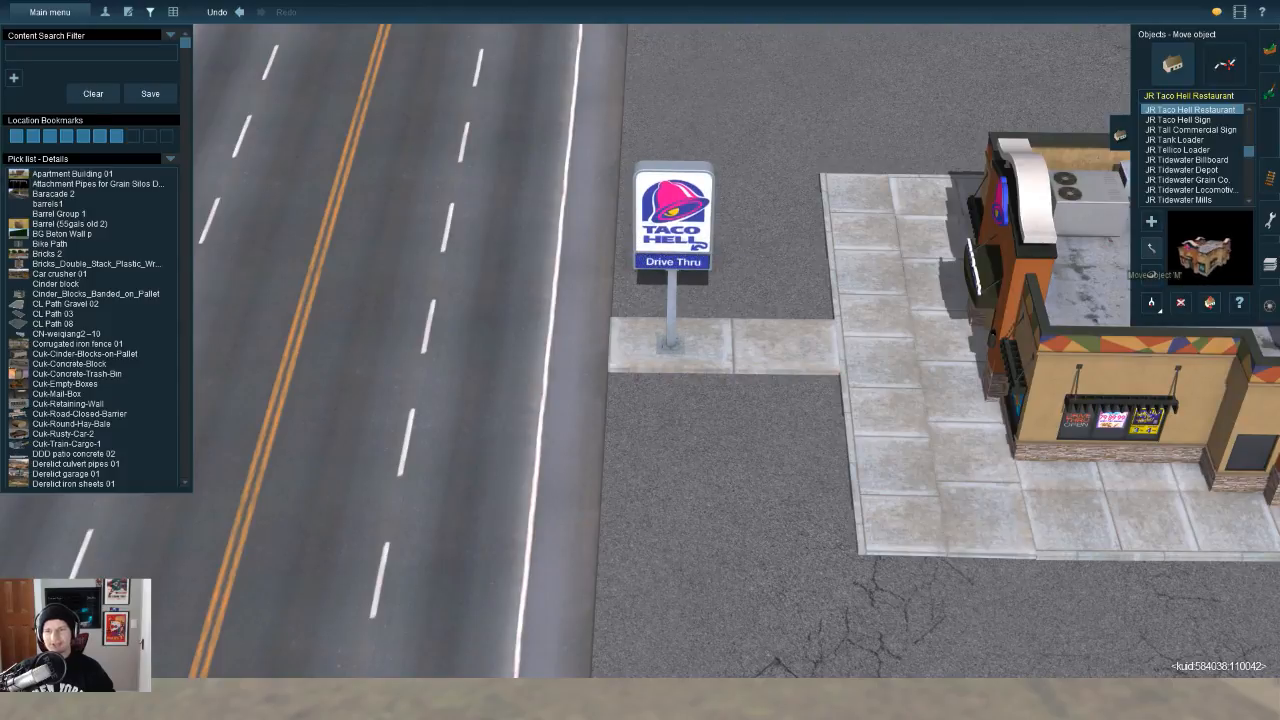
left_click_drag(670, 343, 665, 339)
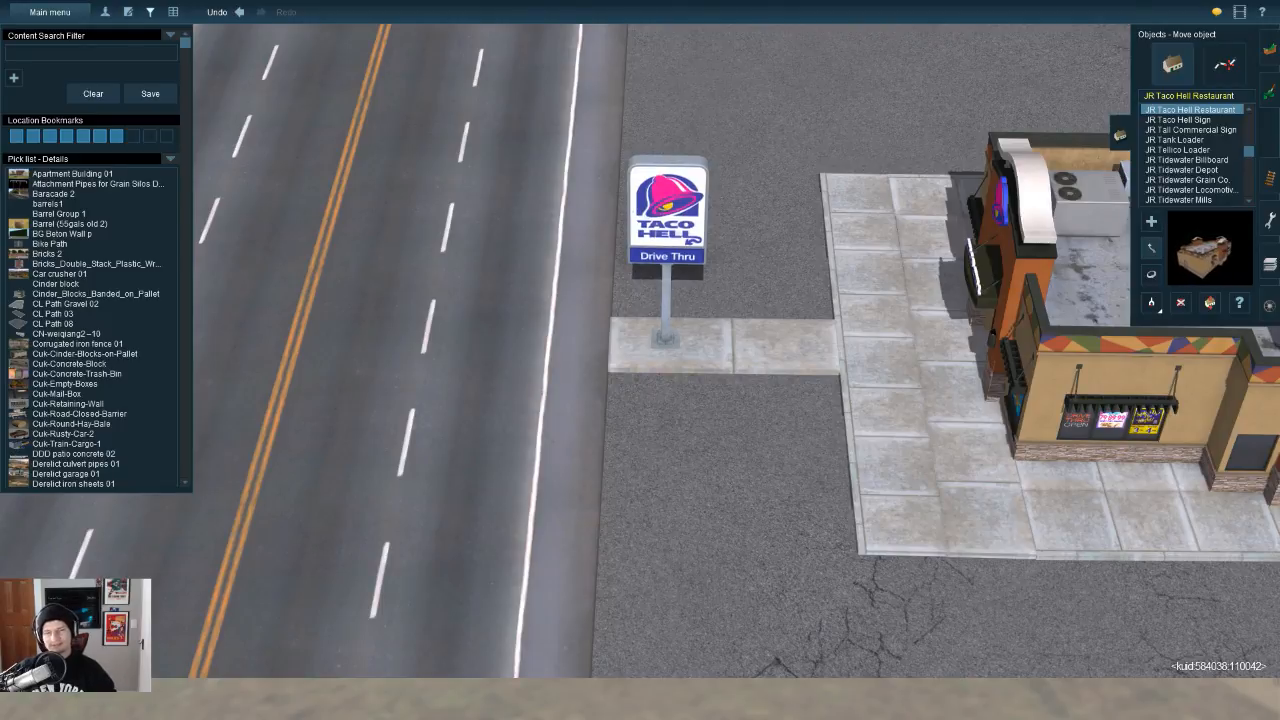
Step: Lay a JR Crash Barrier (Style 1) along the road's edge in front of the Taco Hell sign, undoing the first placement
key("Left")
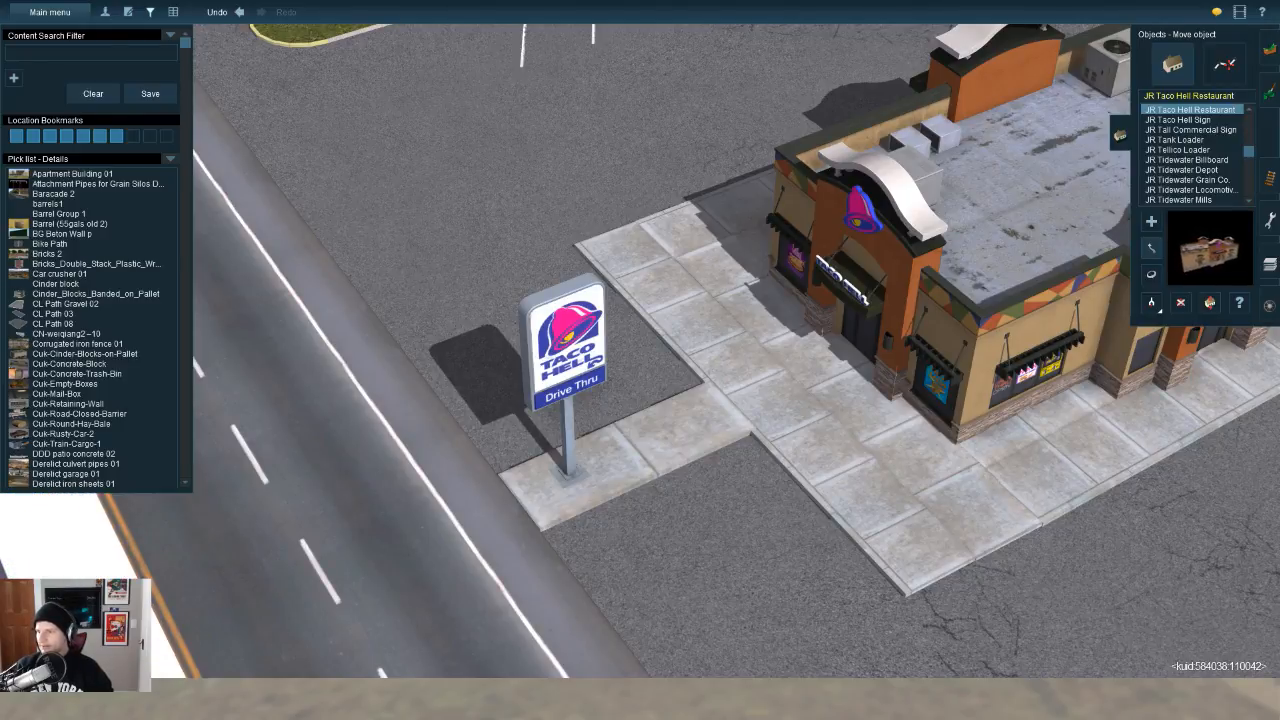
key("Down")
key("Right")
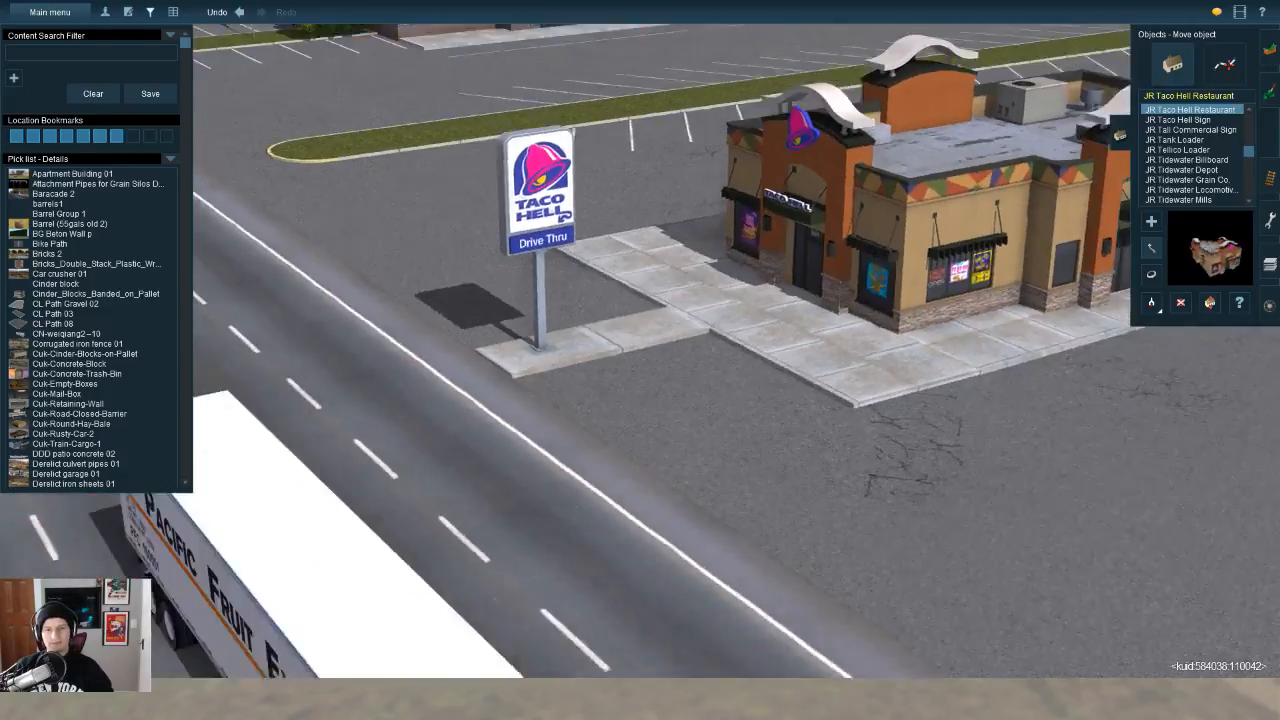
key("Right")
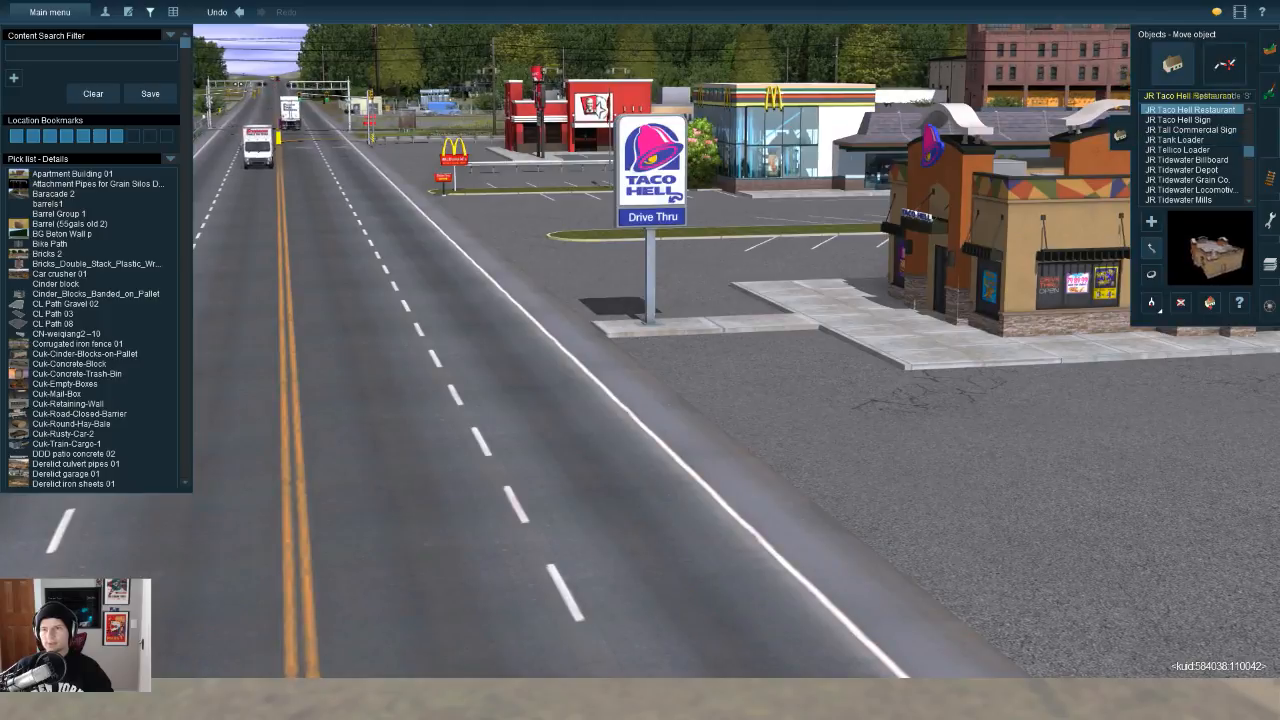
left_click(1225, 65)
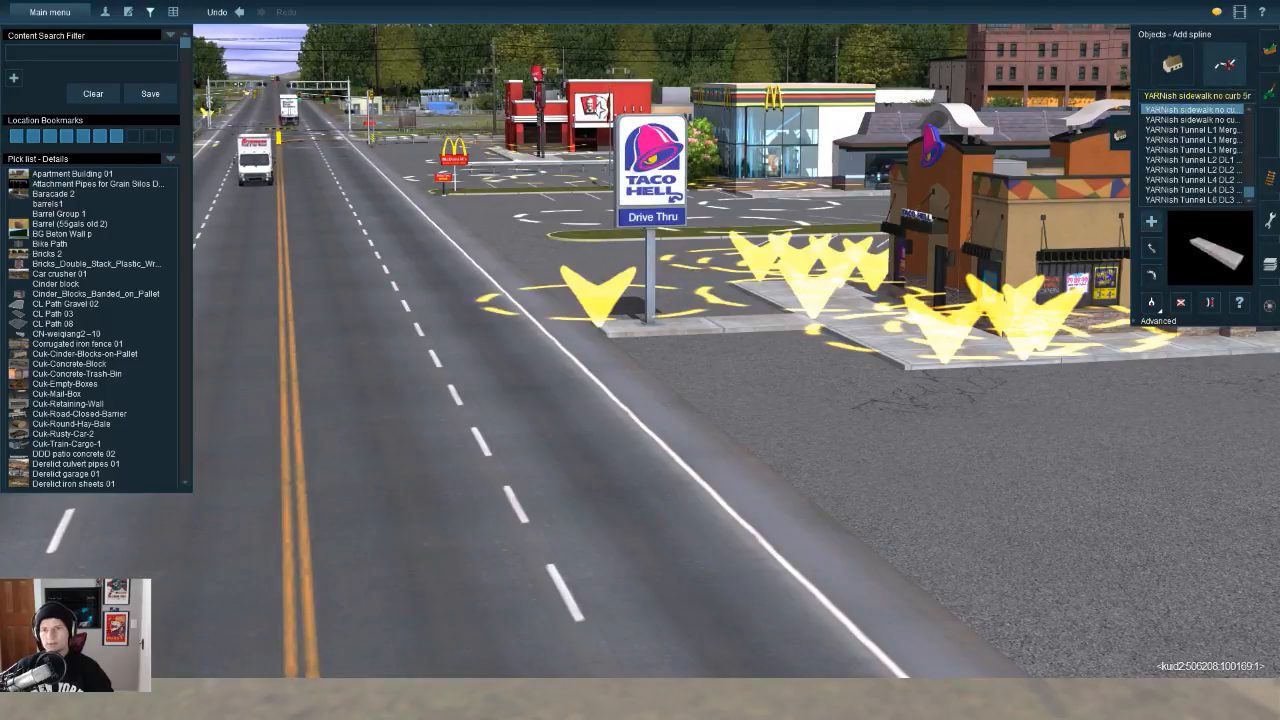
left_click(1086, 336)
key("Up")
key("Up")
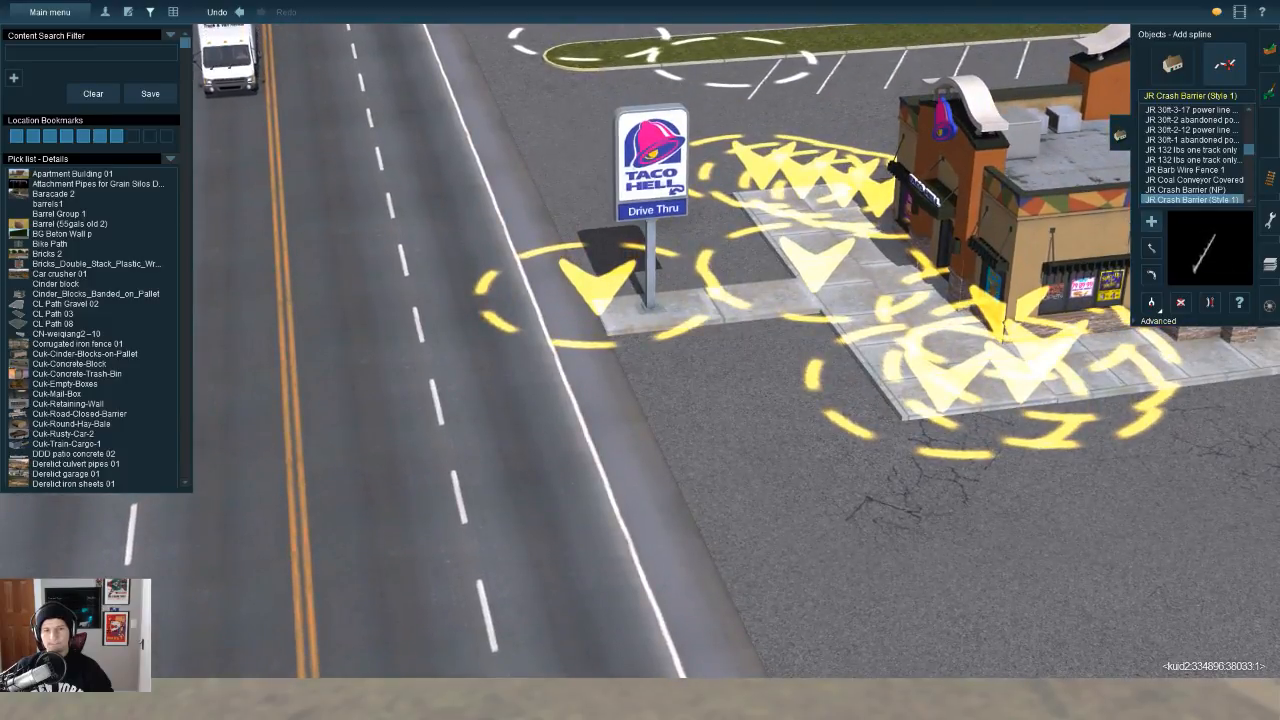
left_click(694, 495)
left_click(557, 208)
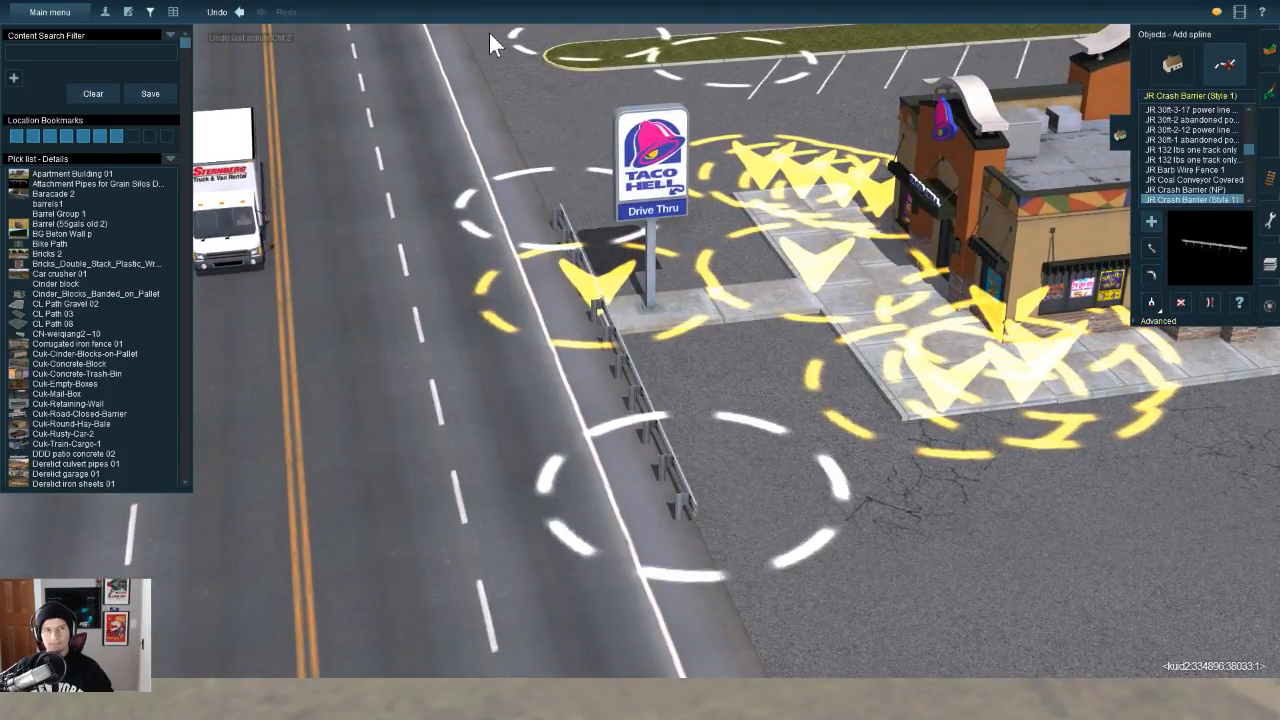
left_click(232, 12)
left_click(537, 162)
left_click_drag(678, 480, 696, 510)
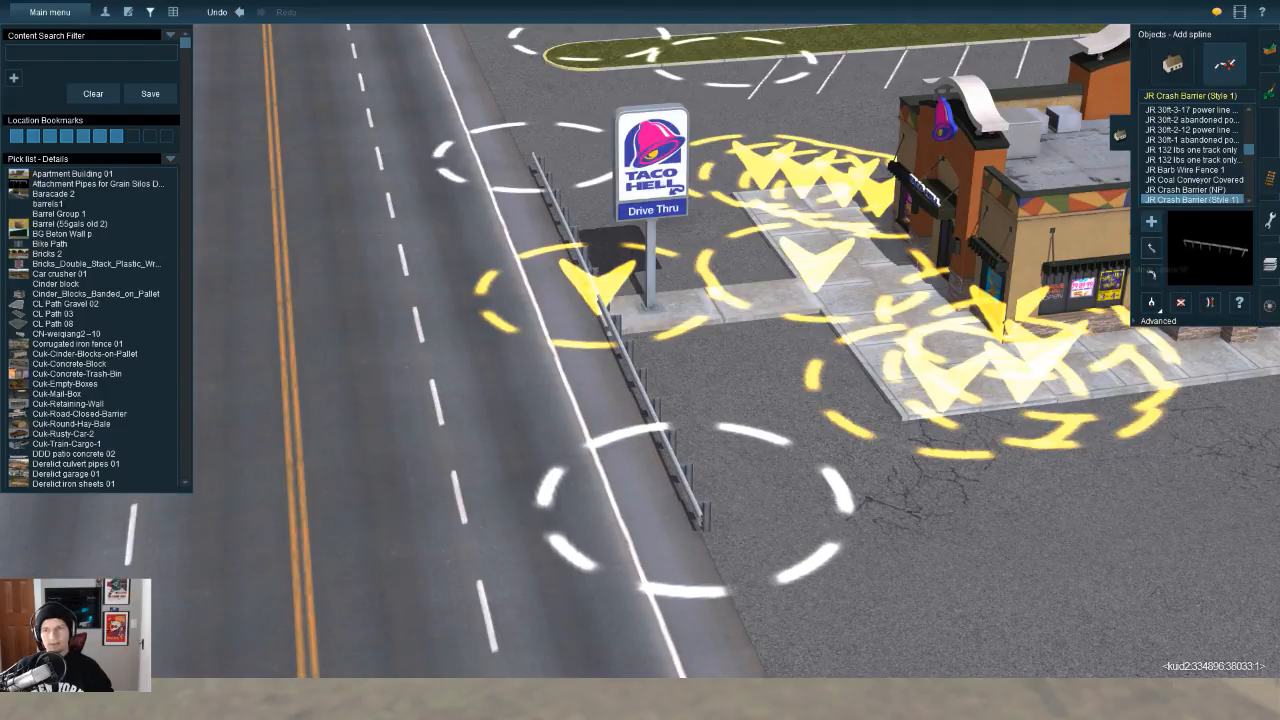
Step: Extend the crash barrier along the road to the guard rail by the railroad crossing, and in the other direction beyond the Taco Hell sign
key("m")
right_click_drag(1040, 365, 1270, 452)
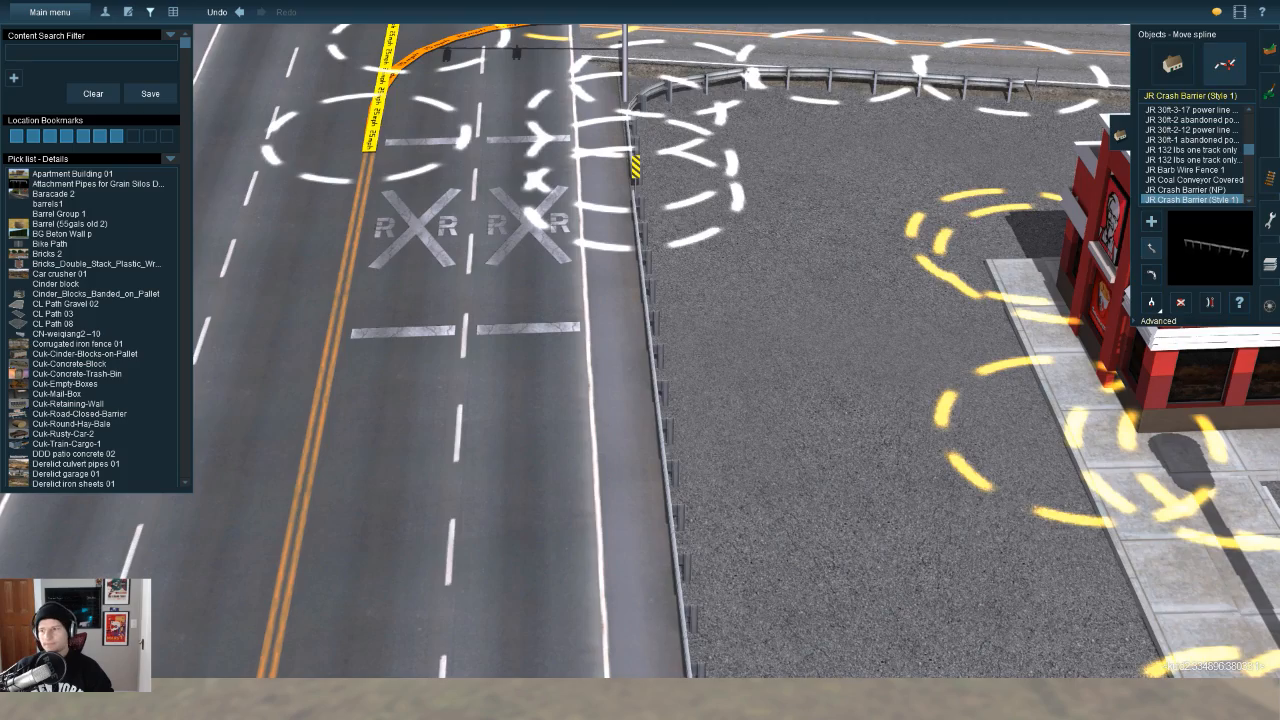
key("Right")
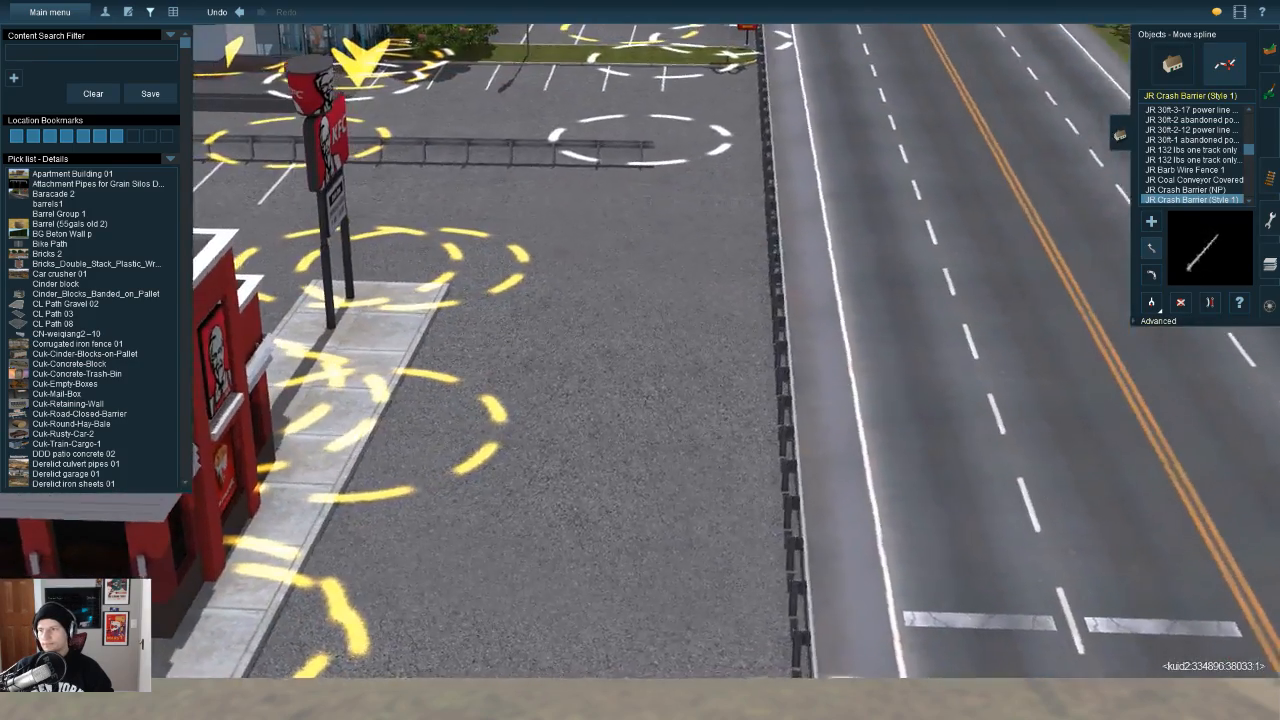
right_click(650, 146)
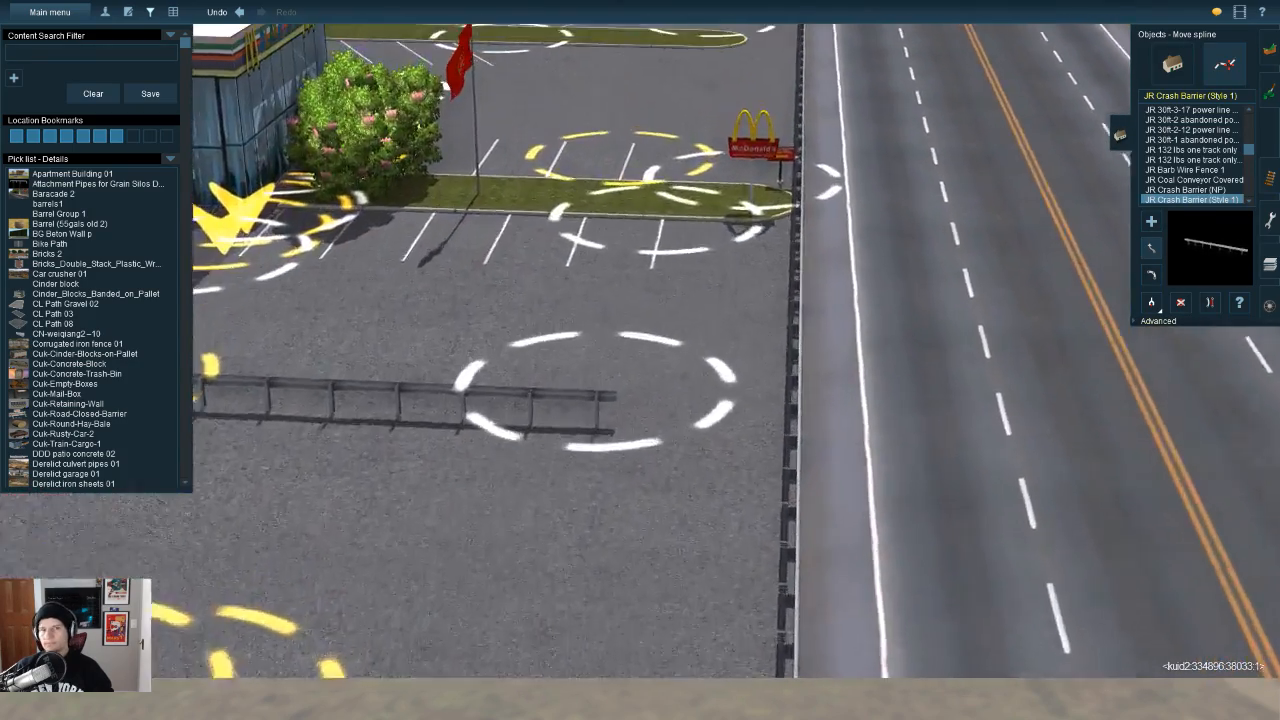
key("w")
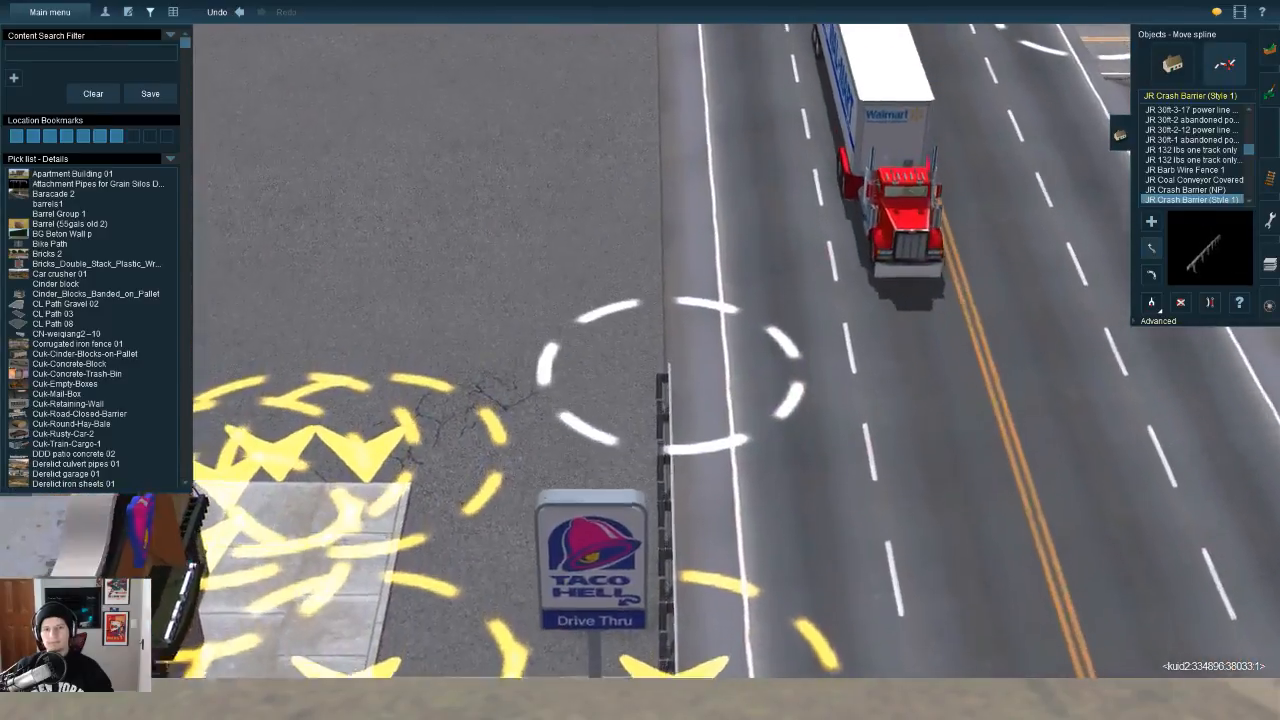
left_click_drag(663, 443, 650, 67)
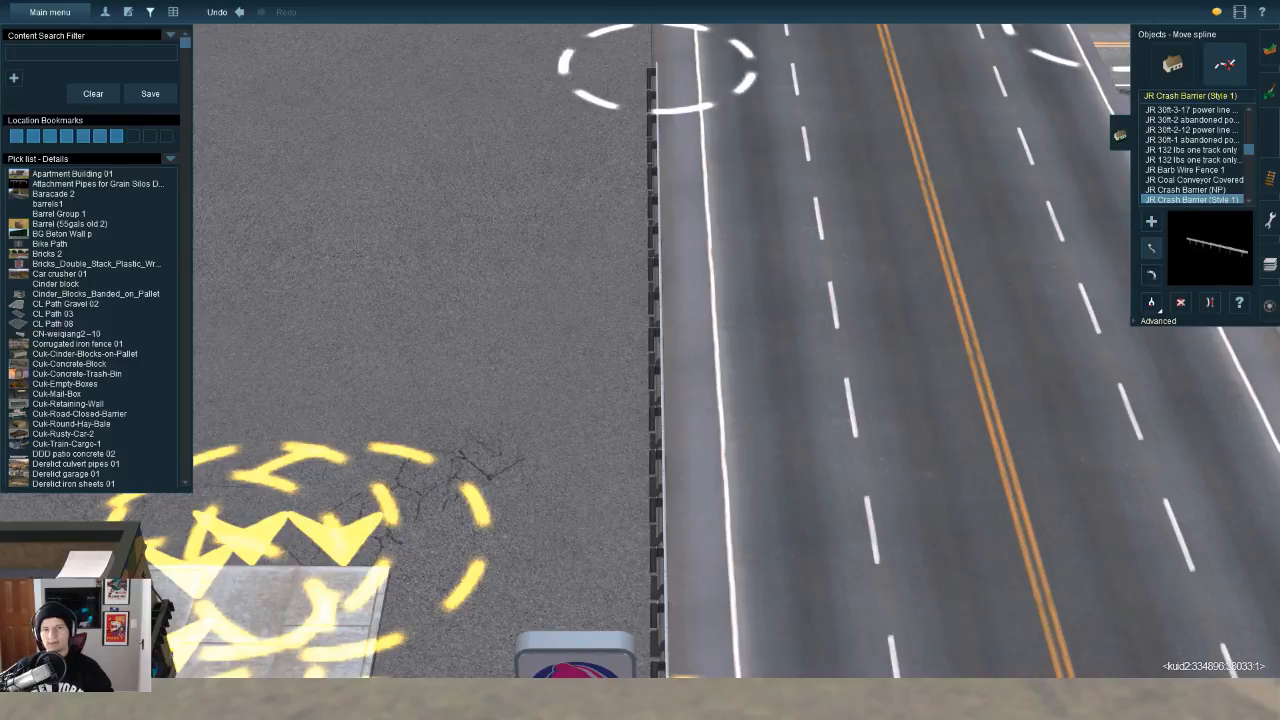
Step: Insert spline points in the crash barrier on both sides of the Taco Hell sign and beside the neighbouring grass island
key("Left")
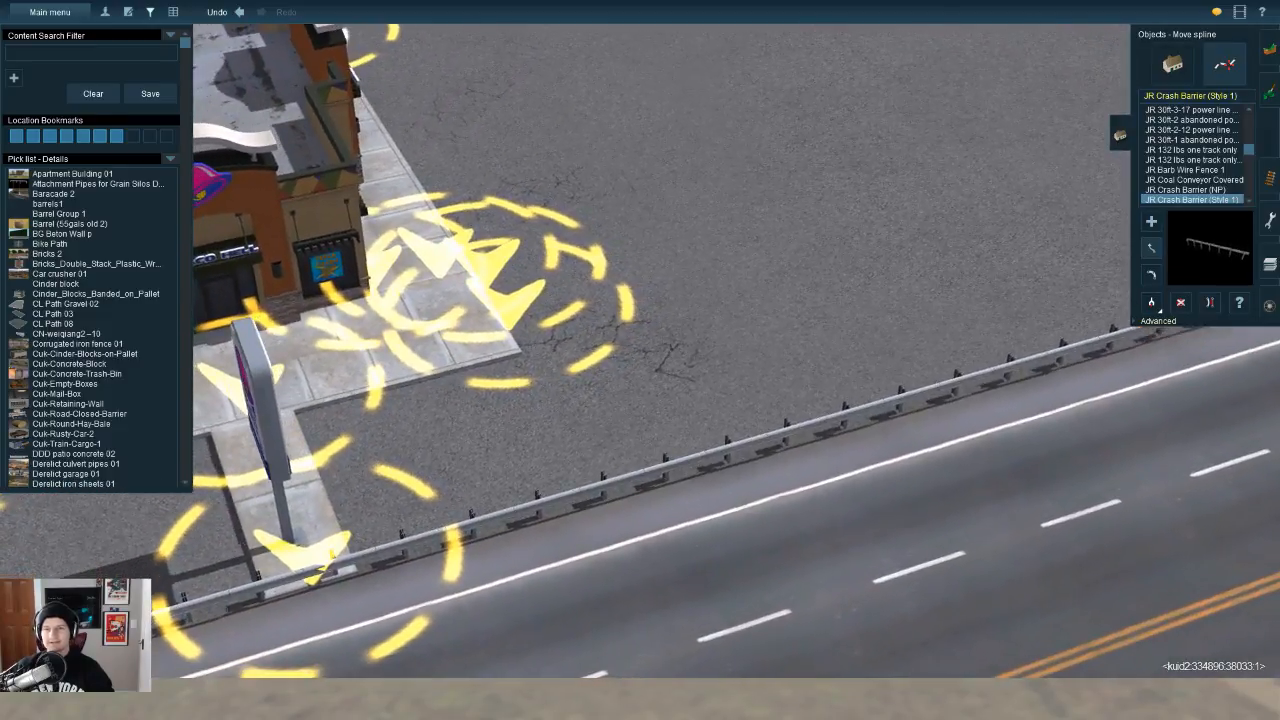
key("i")
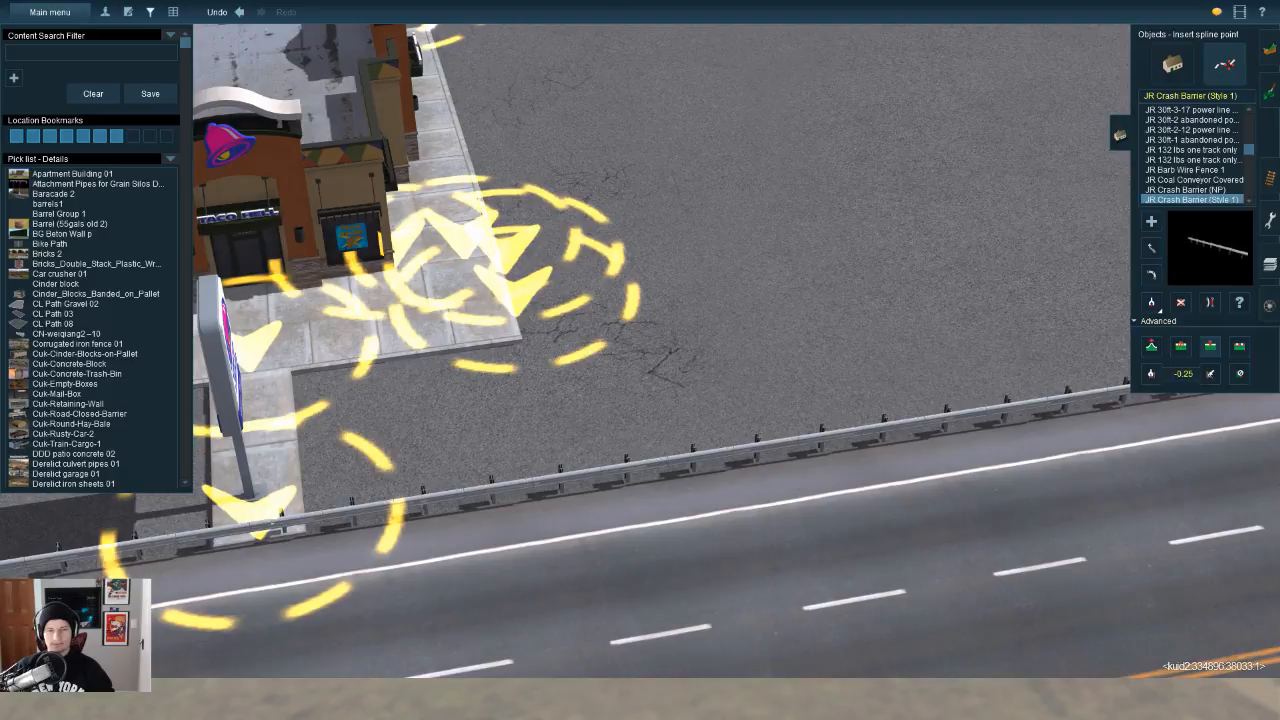
key("Left")
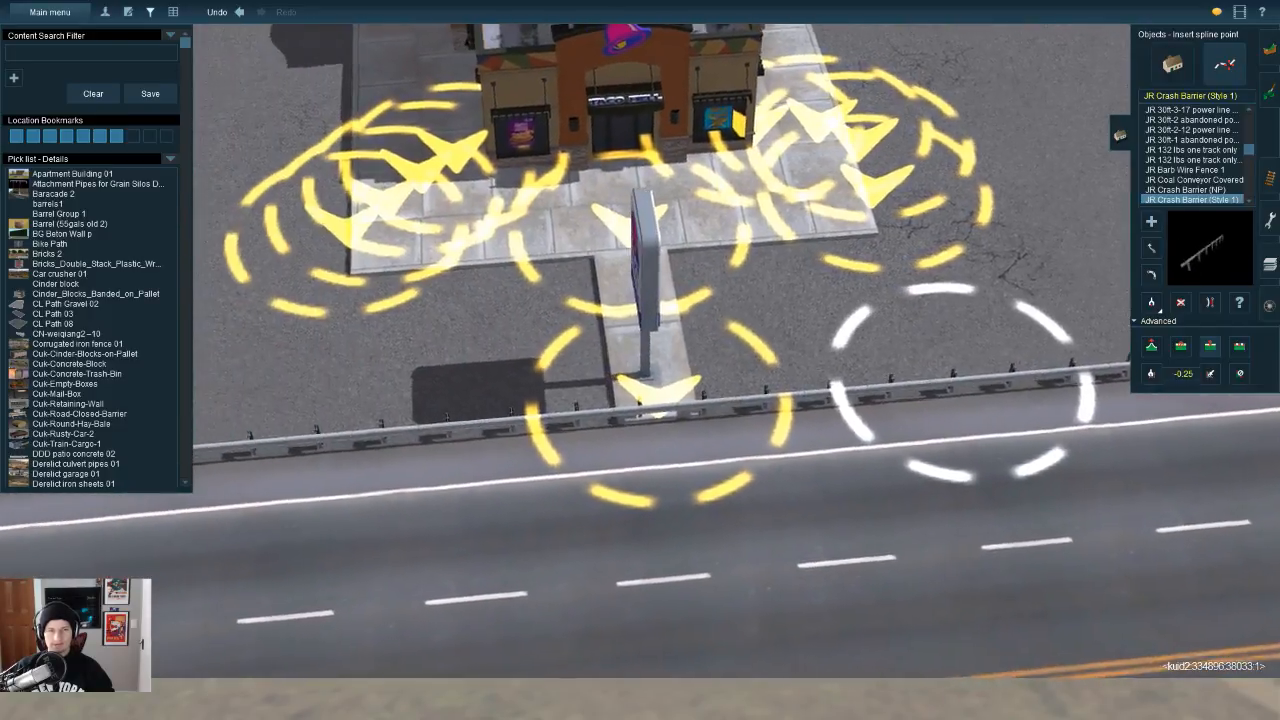
key("Left")
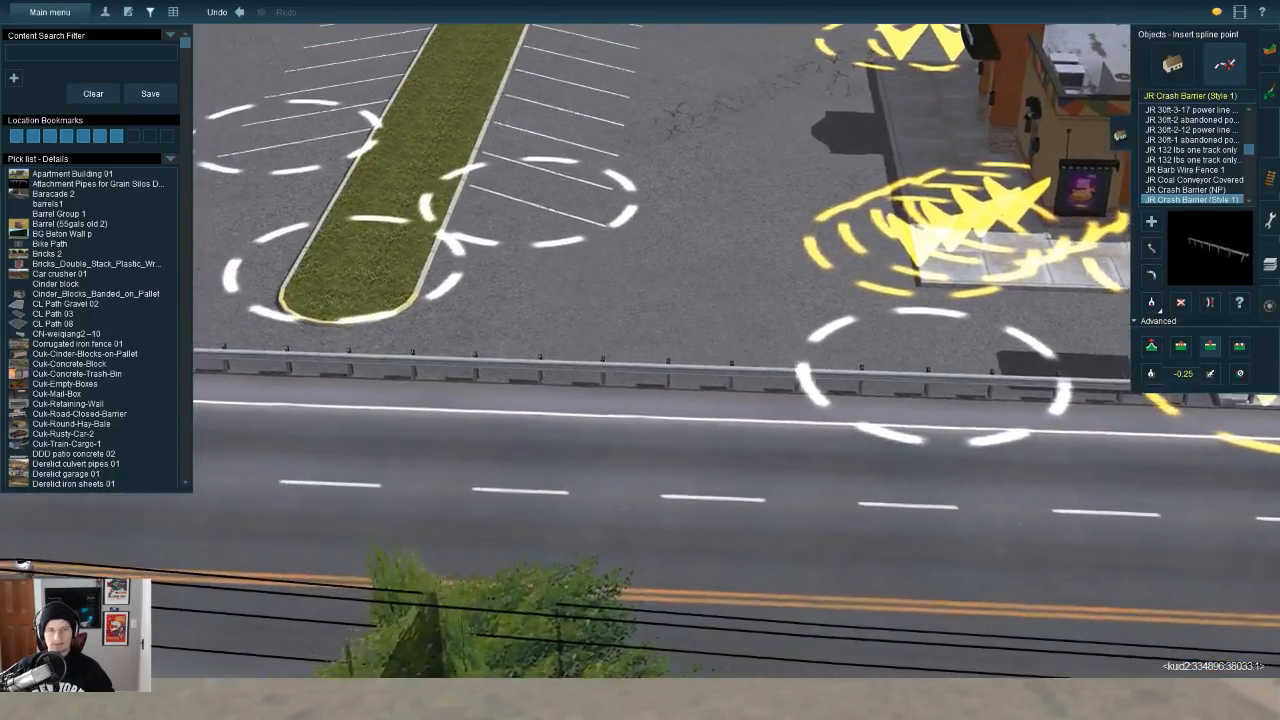
key("Up")
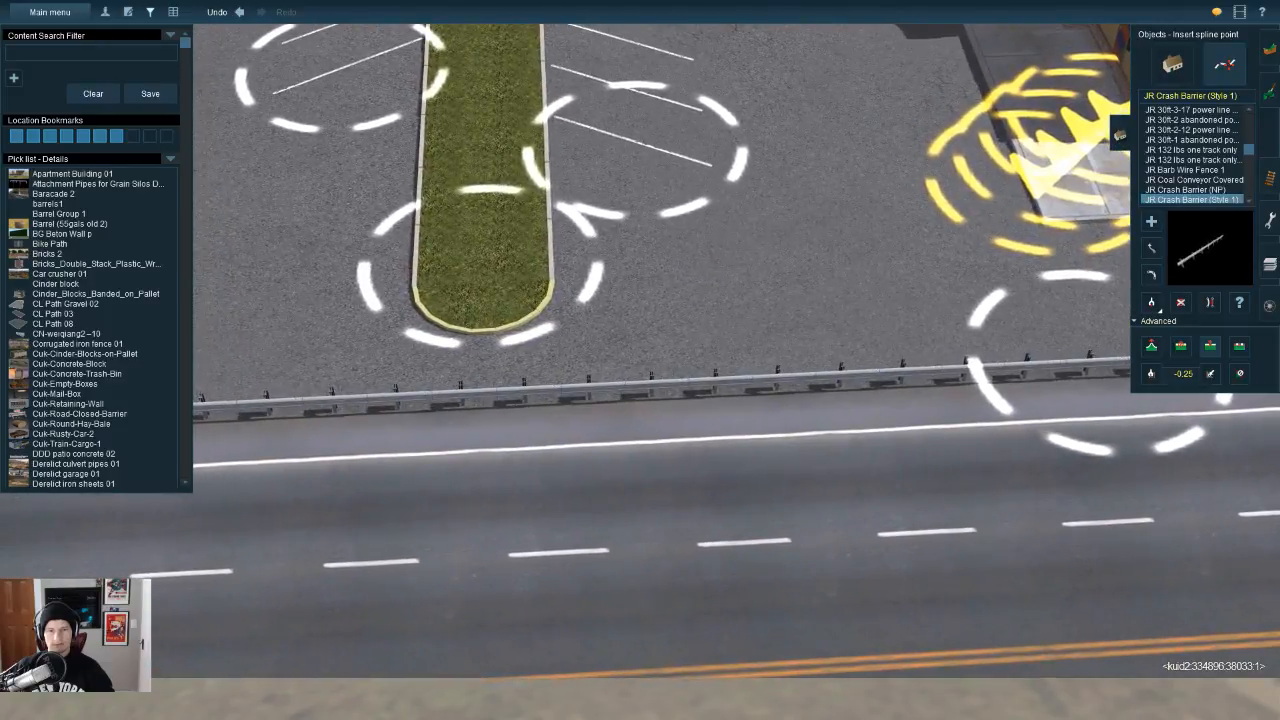
key("Left")
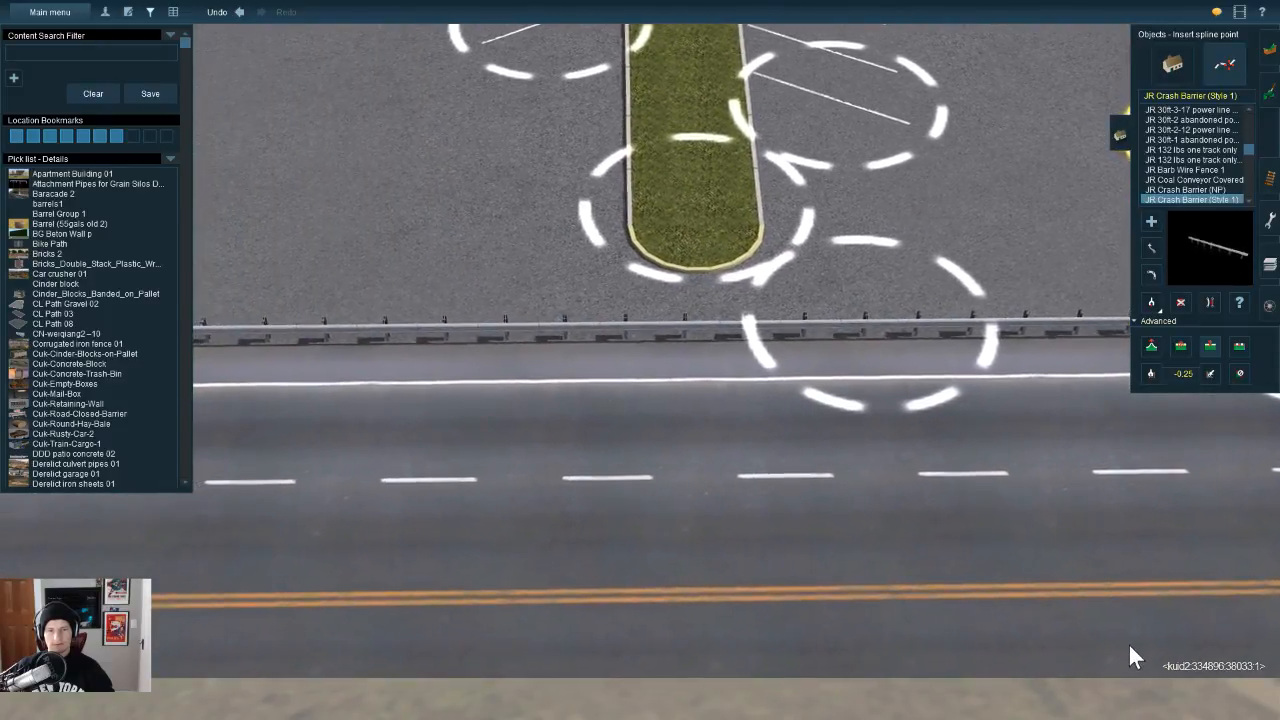
Step: Insert more spline points in the crash barrier past the grass island's far side and on both sides of the McDonald's sign
left_click(1135, 665)
key("Left")
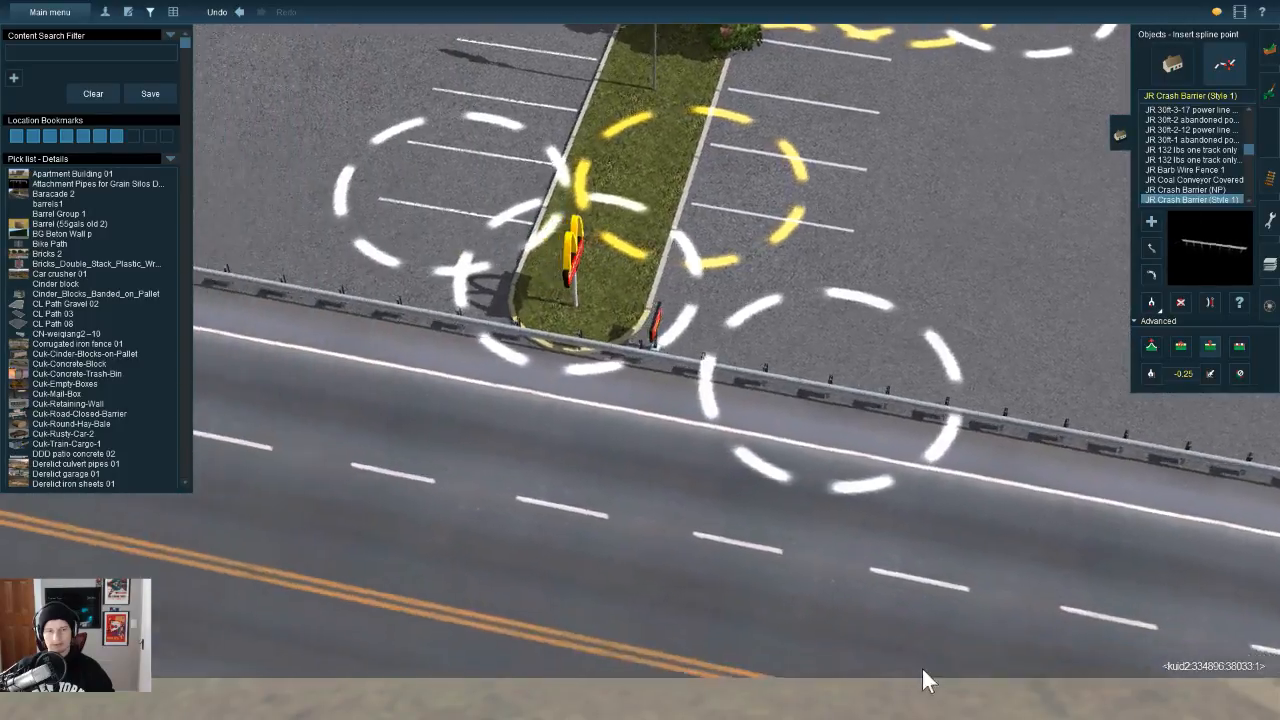
right_click_drag(921, 666, 1000, 666)
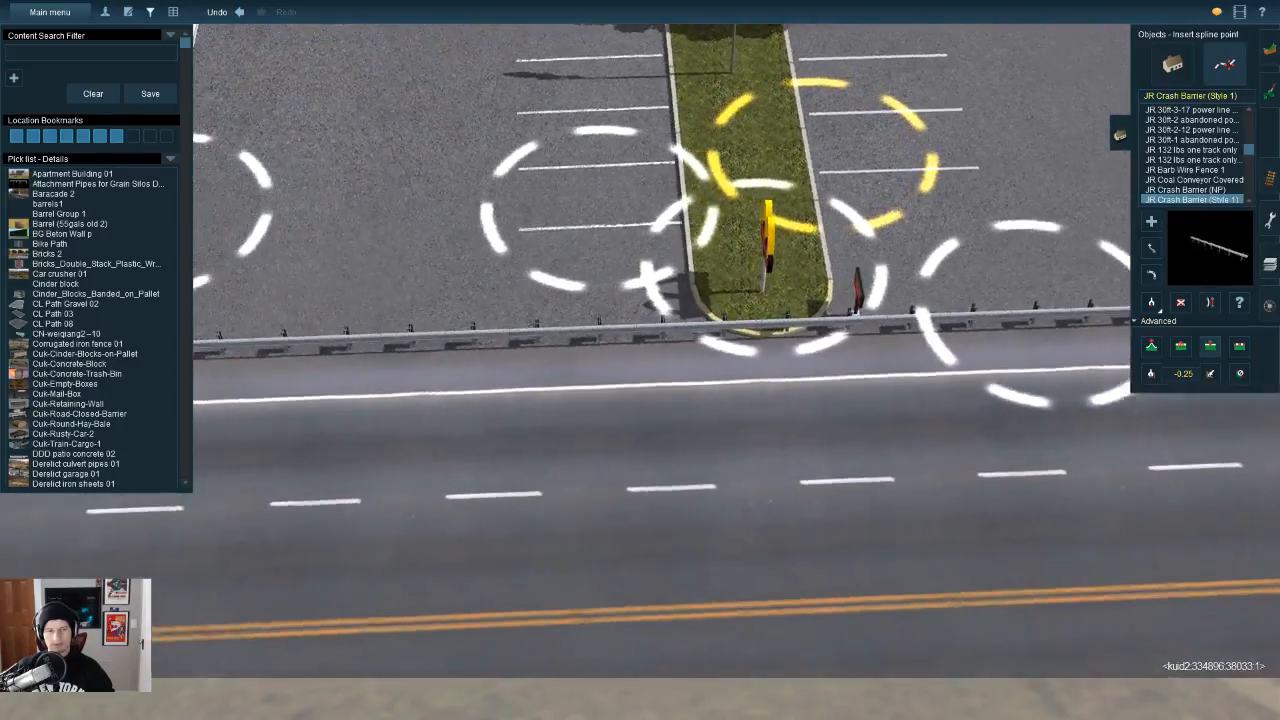
key("Left")
right_click_drag(895, 638, 865, 650)
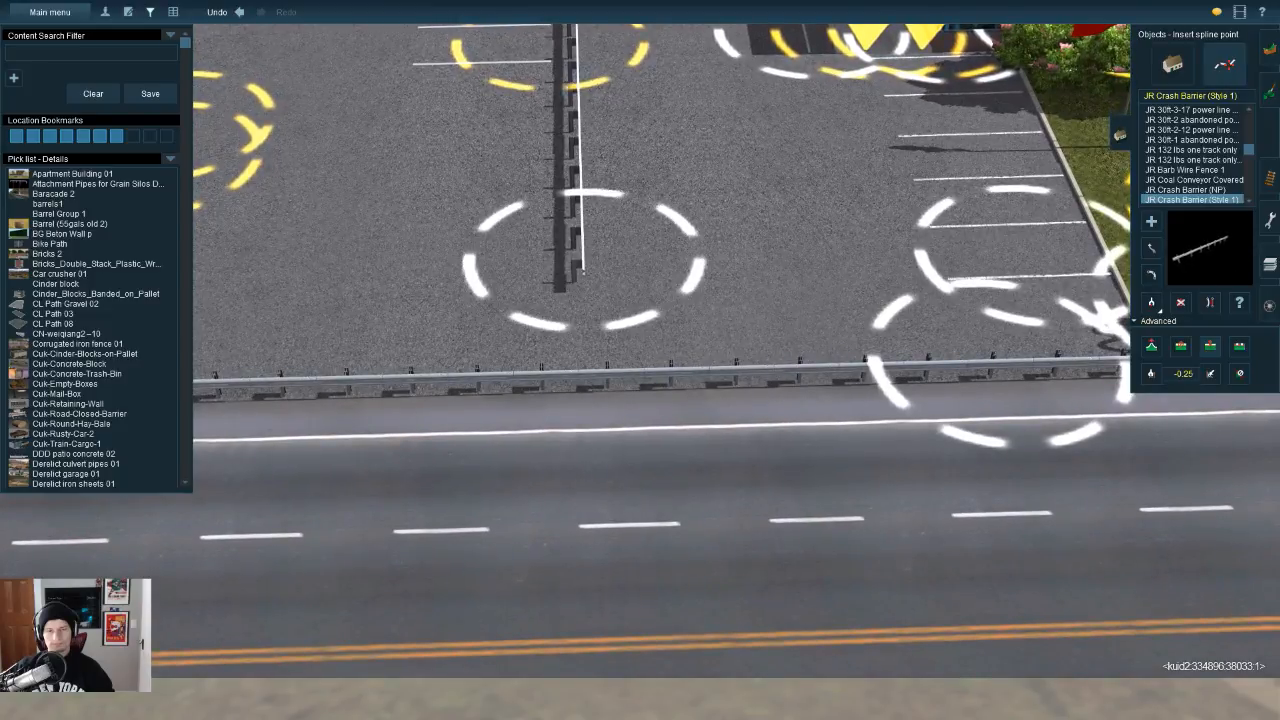
right_click_drag(865, 686, 994, 638)
Step: Delete the crash barrier sections in front of the KFC and between the KFC lot and the McDonald's sign
key("Left")
key("Left")
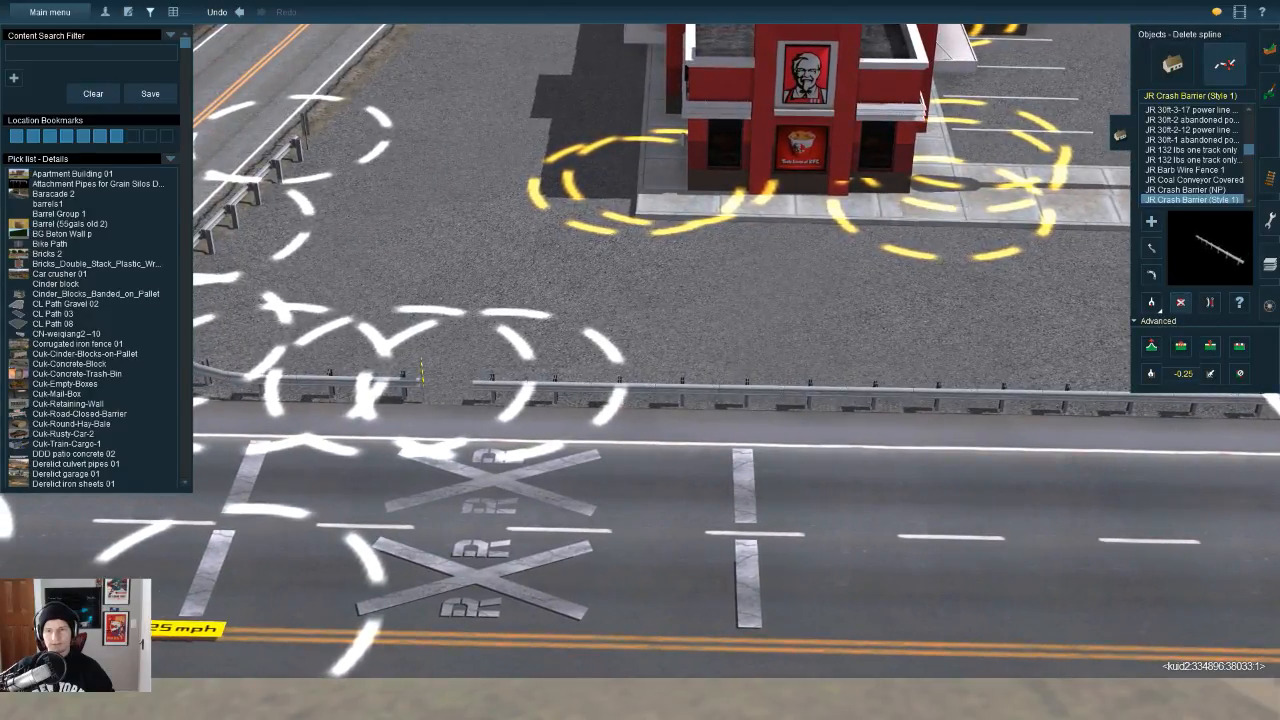
key("Right")
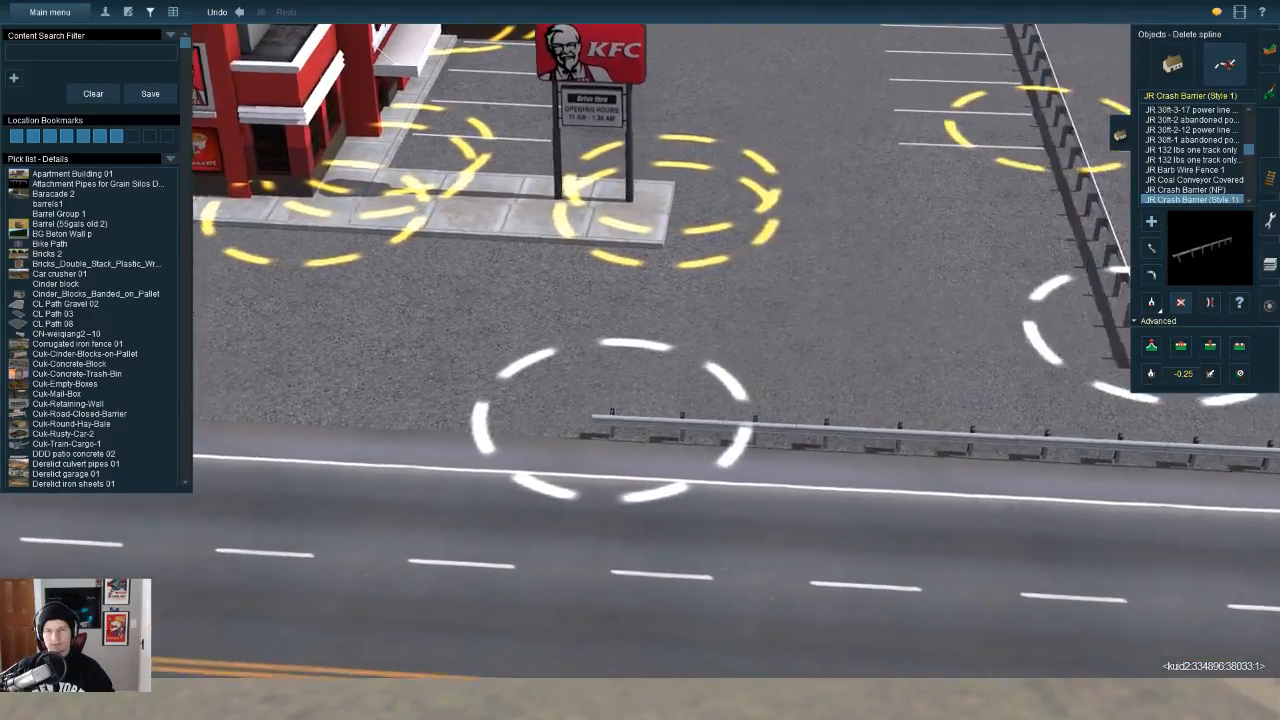
key("Right")
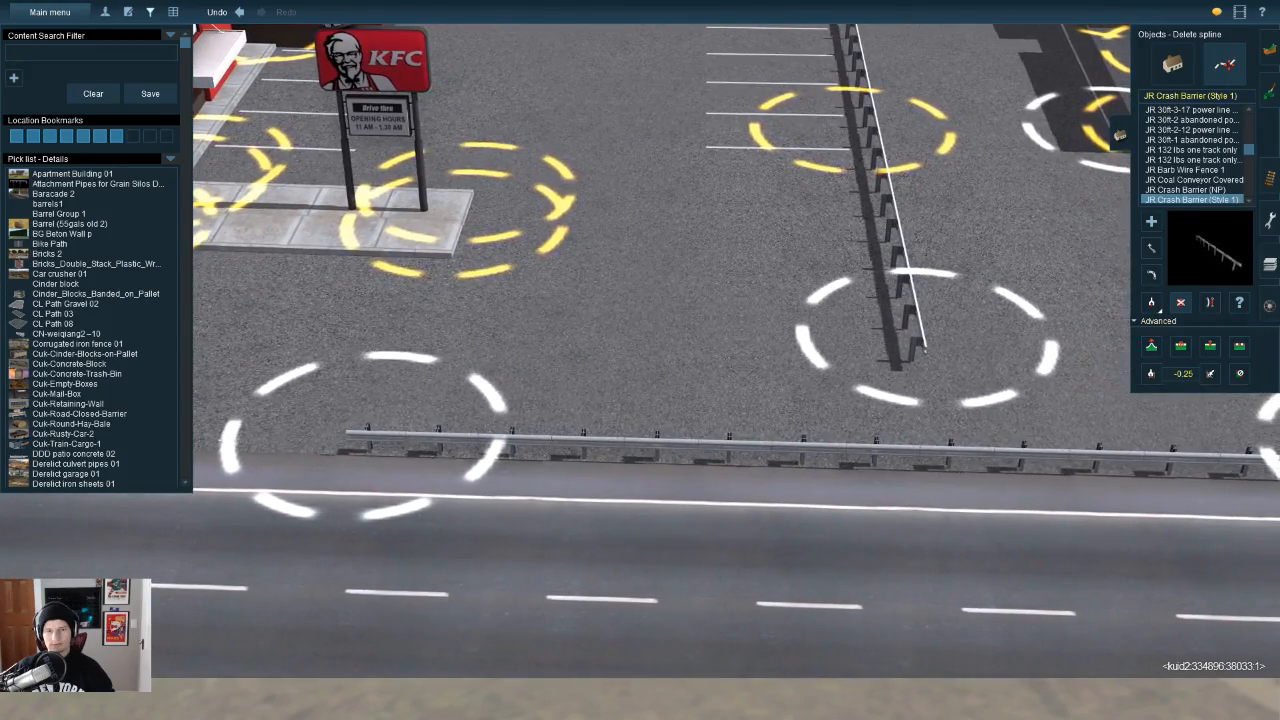
key("Right")
left_click(700, 466)
key("Right")
key("Down")
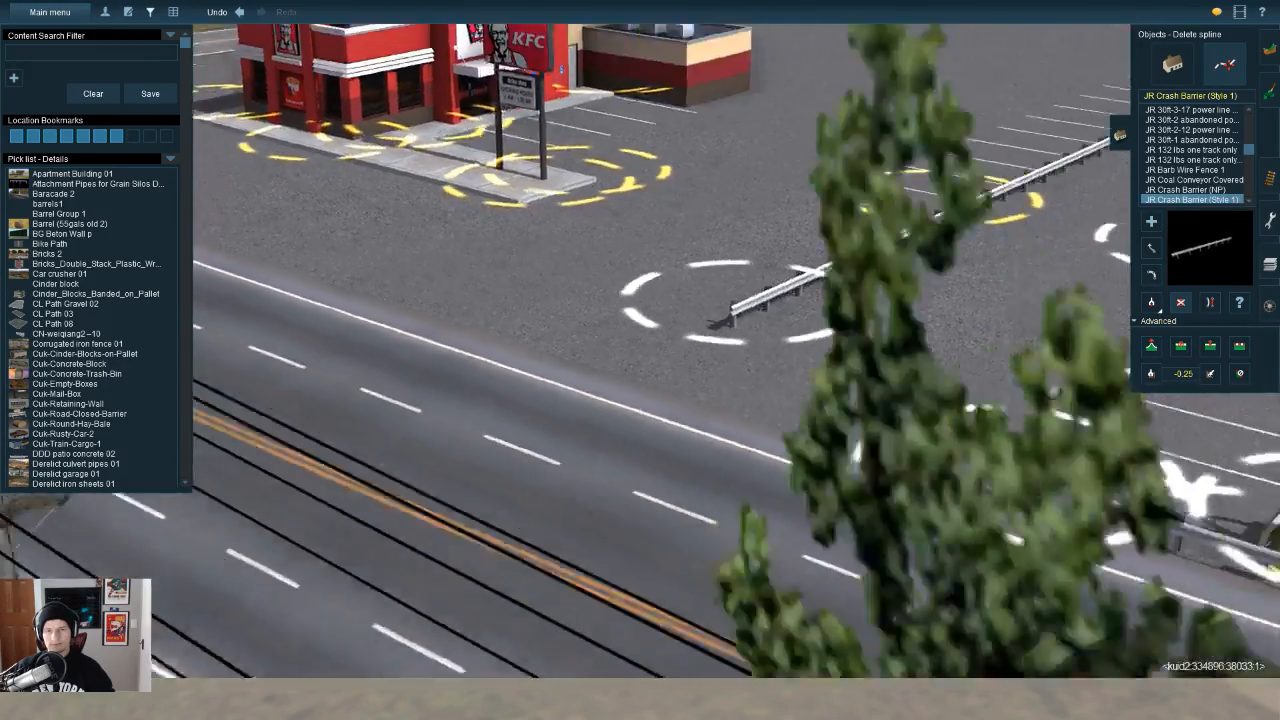
Step: Delete the barrier sections between the McDonald's sign and the next grass island, and between that island and the Taco Hell sign
key("Right")
key("Up")
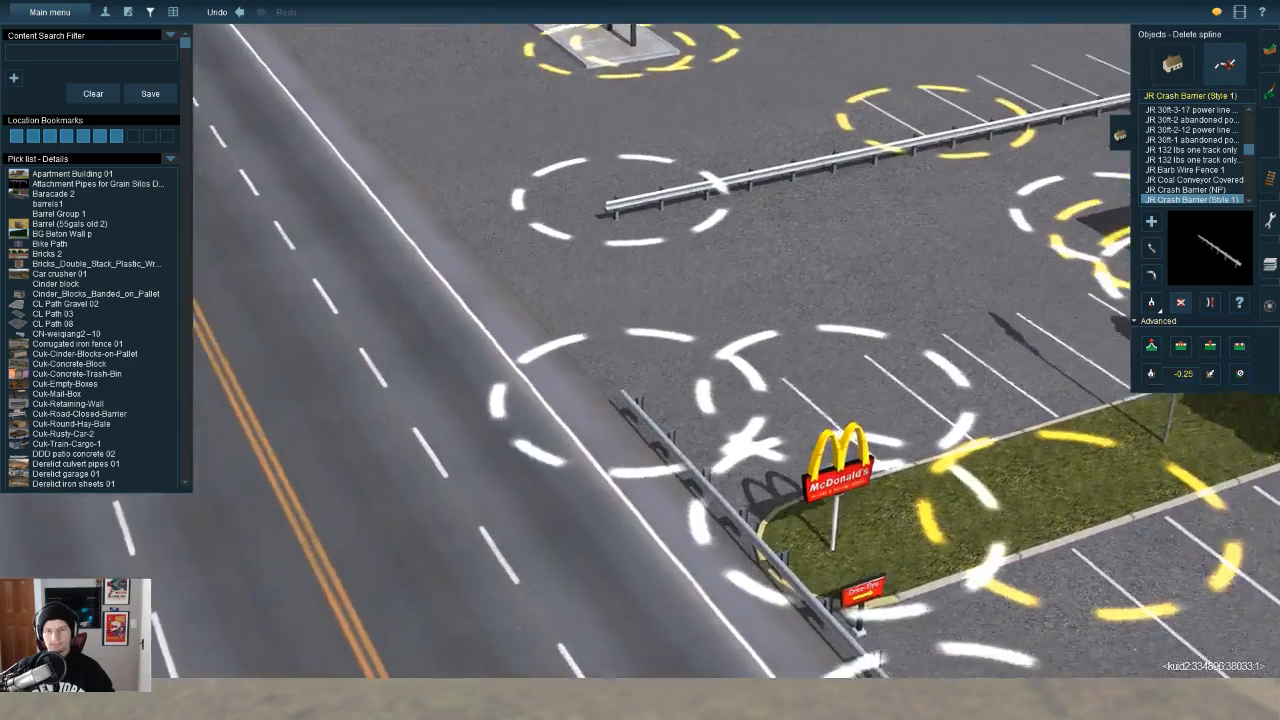
key("Down")
left_click(790, 510)
key("Right")
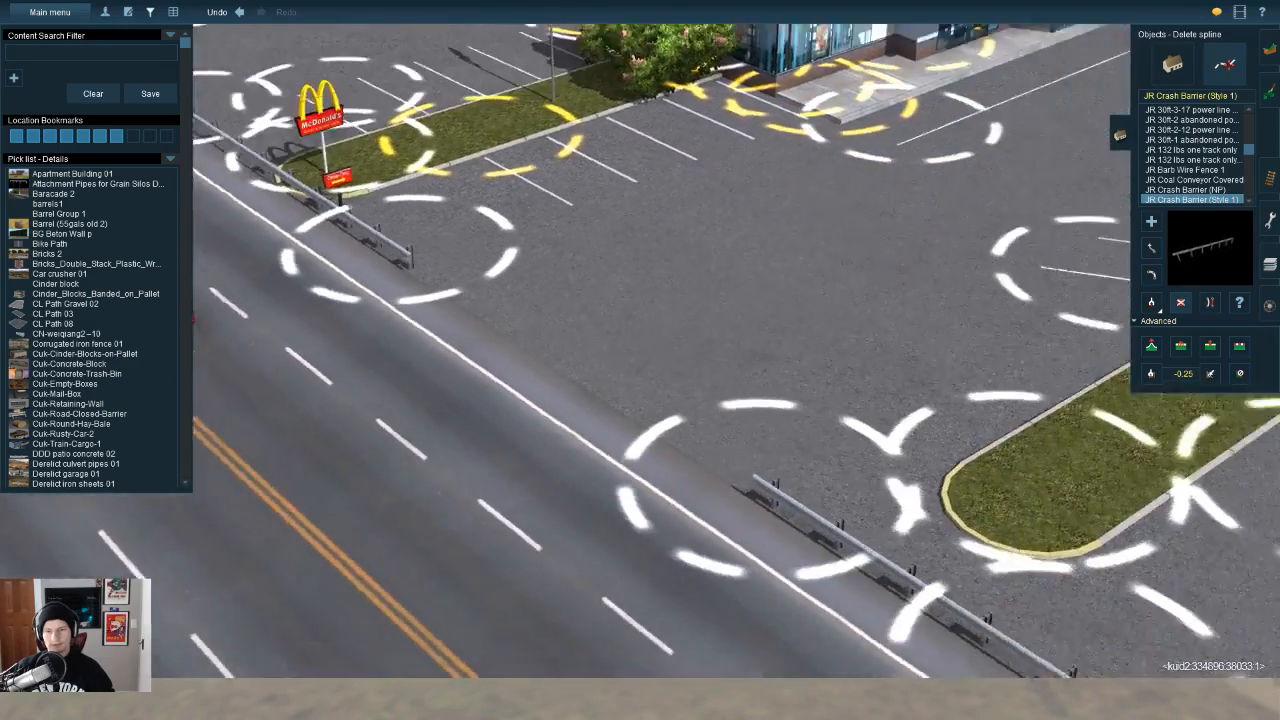
key("Right")
key("Right")
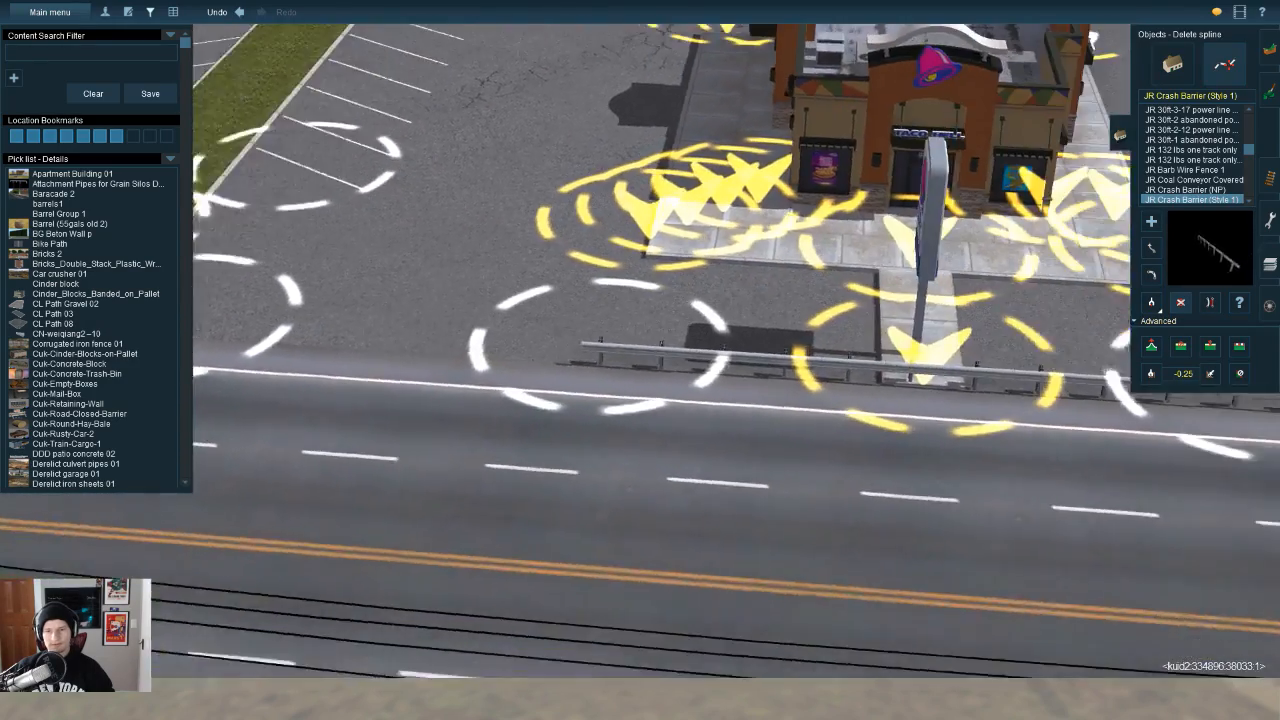
Step: Split the crash barrier beyond the Taco Hell building and delete the section next to the sign to open an entrance
key("Right")
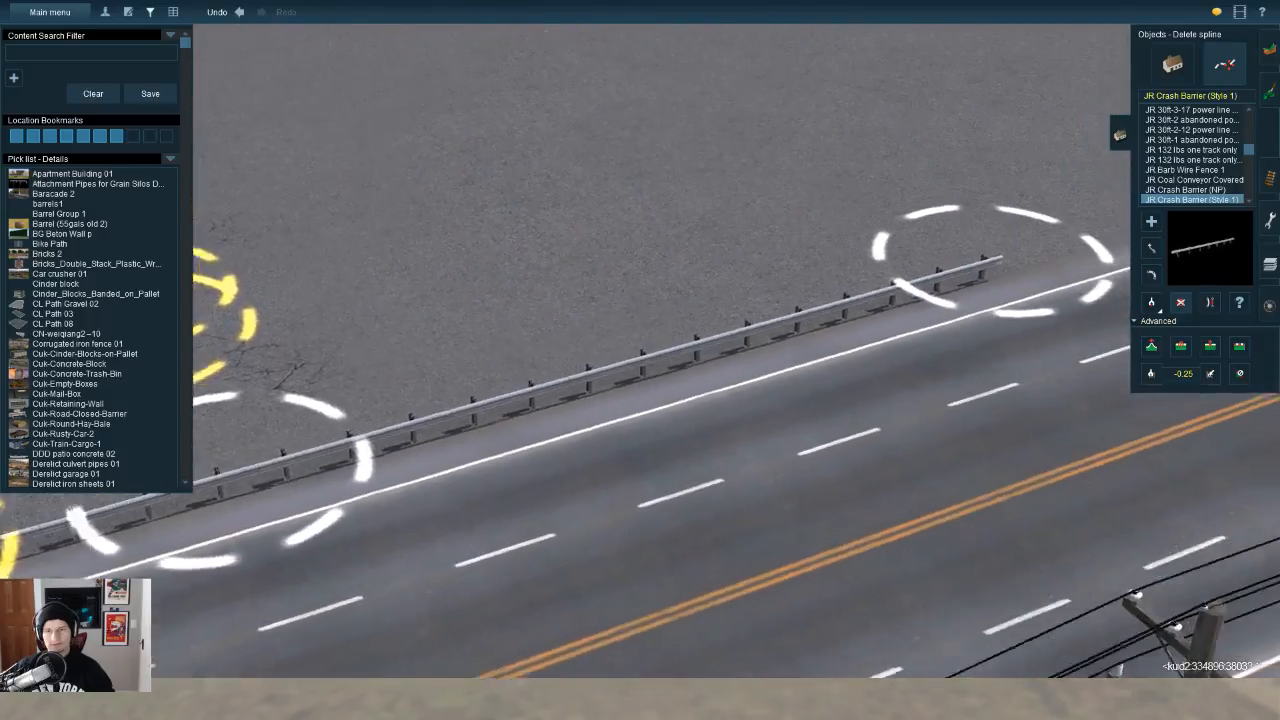
key("Right")
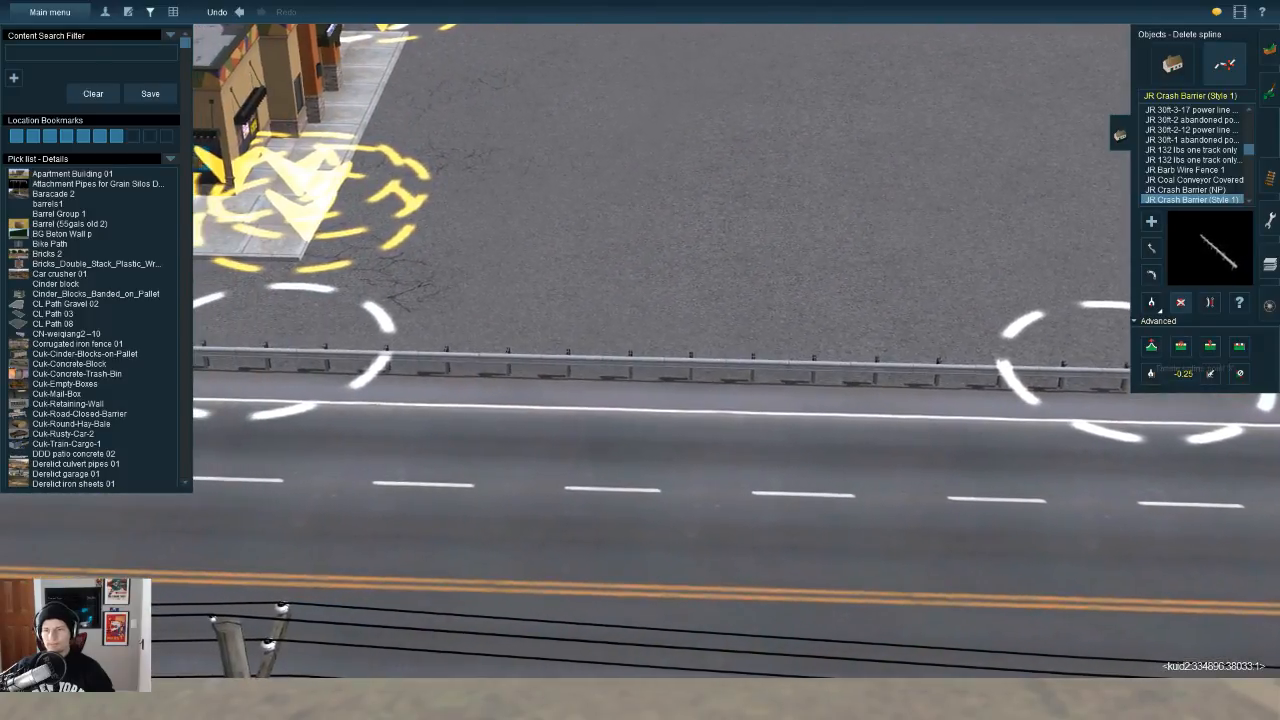
left_click(1210, 346)
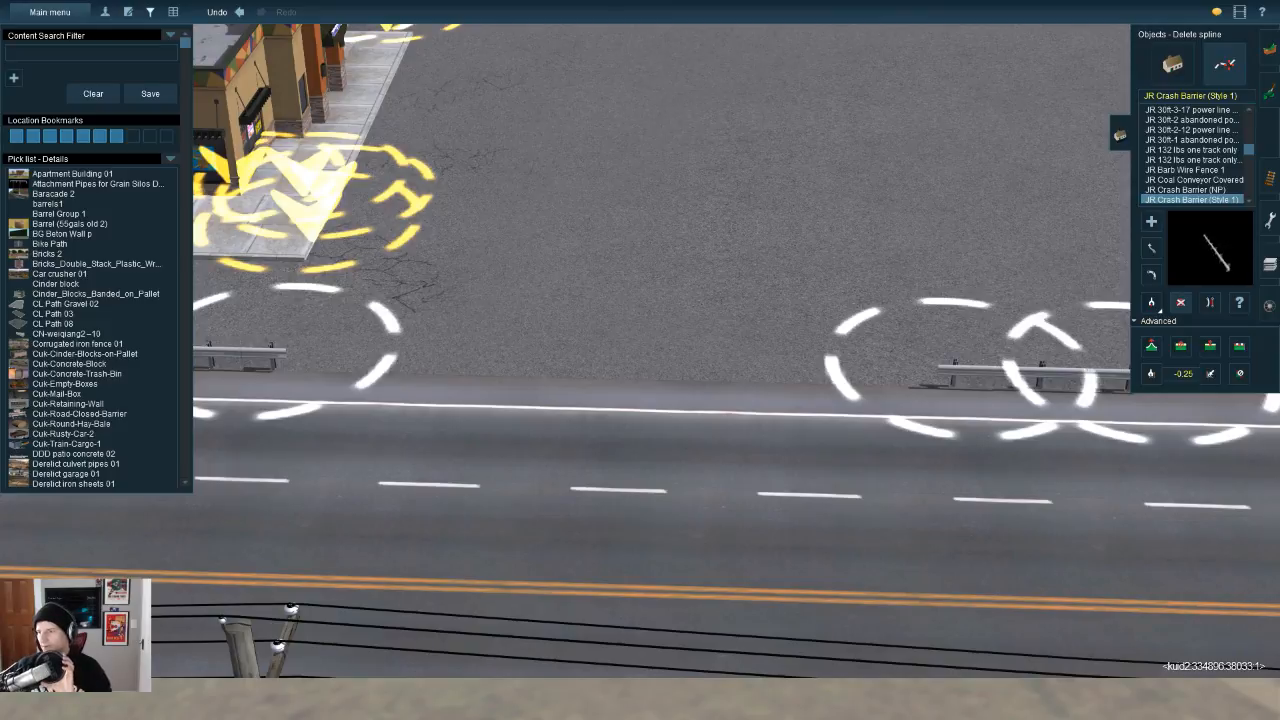
Step: Add crash barrier sections curving into the lot from both ends of the barrier at the grass island between McDonald's and Taco Hell
key("a")
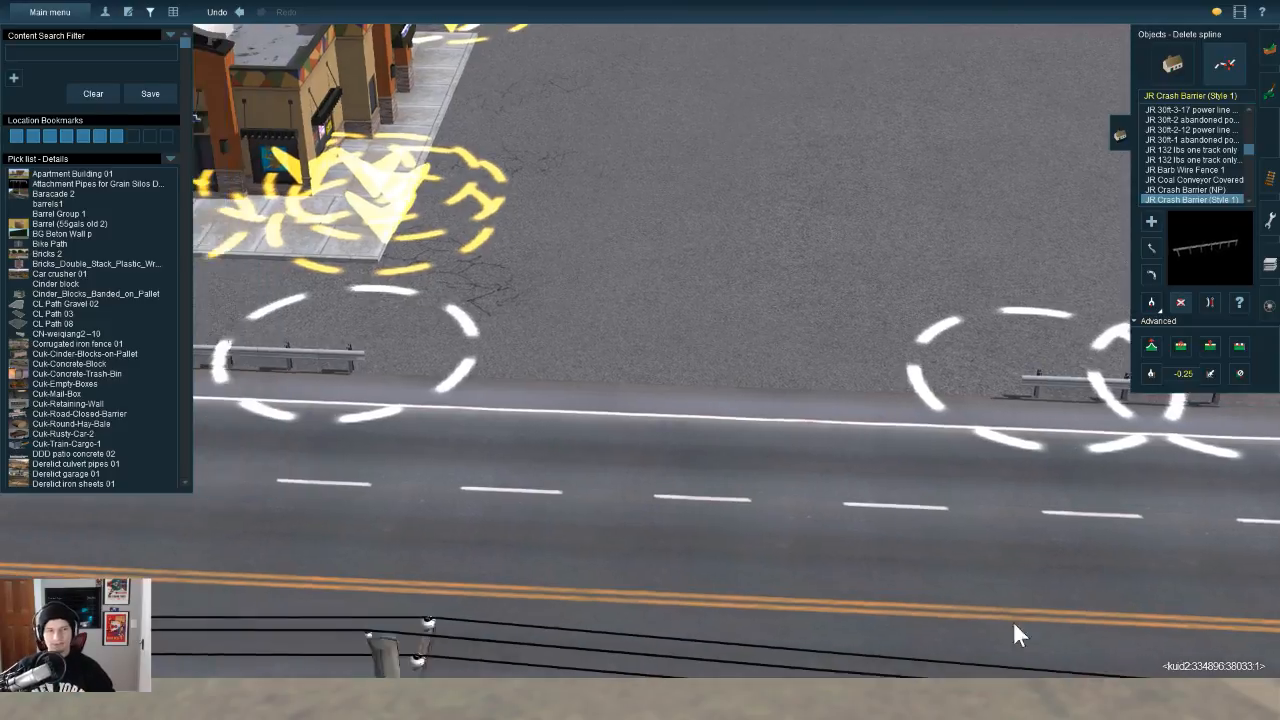
key("Left")
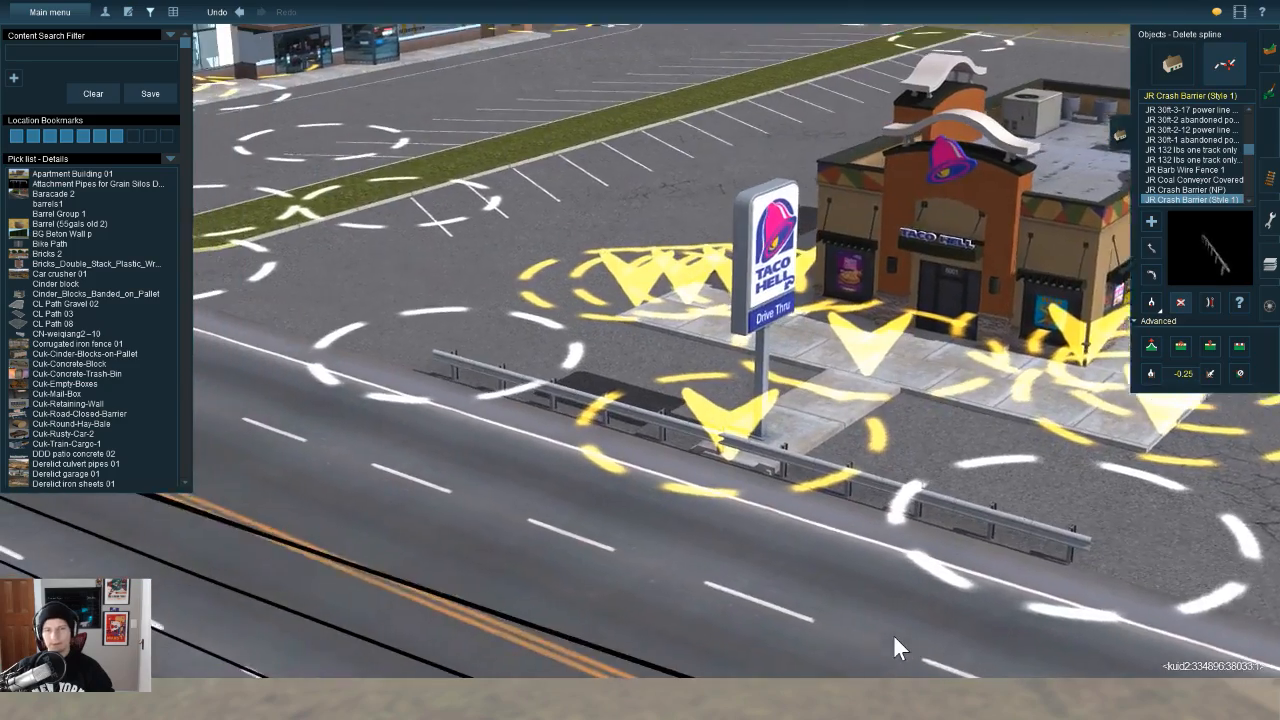
key("d")
right_click_drag(893, 634, 800, 556)
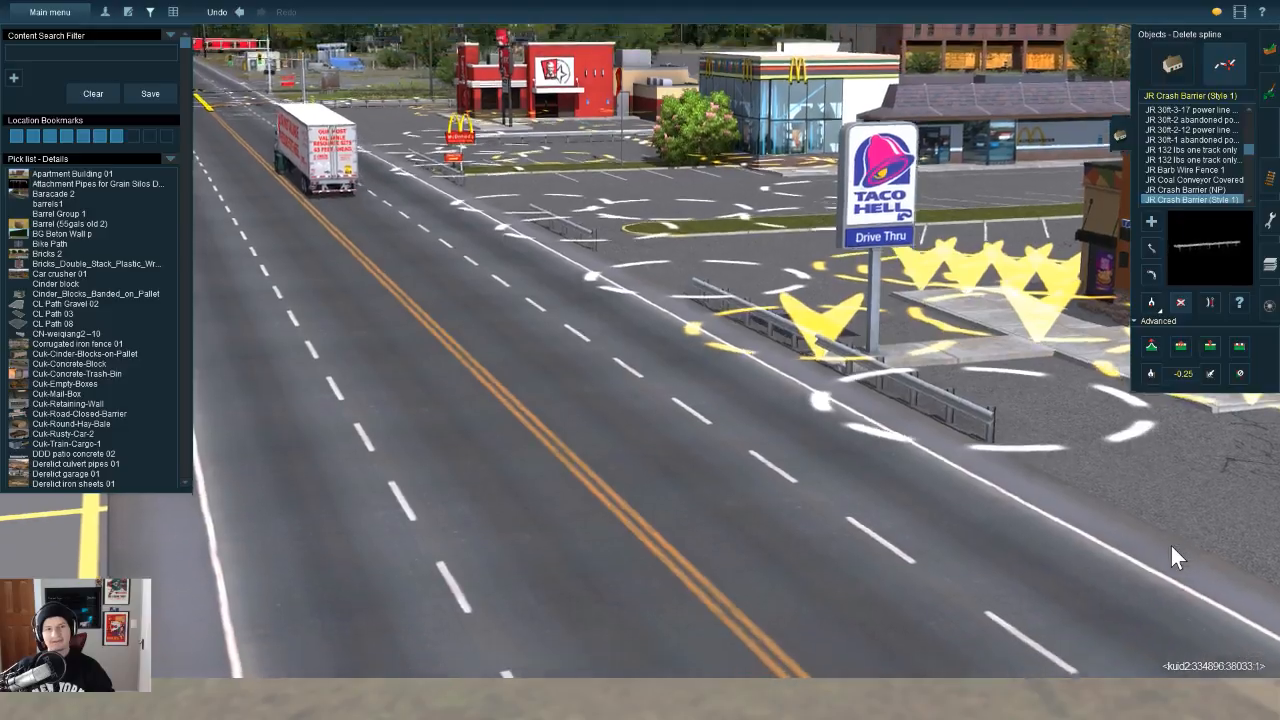
scroll(1191, 557, "up", 5)
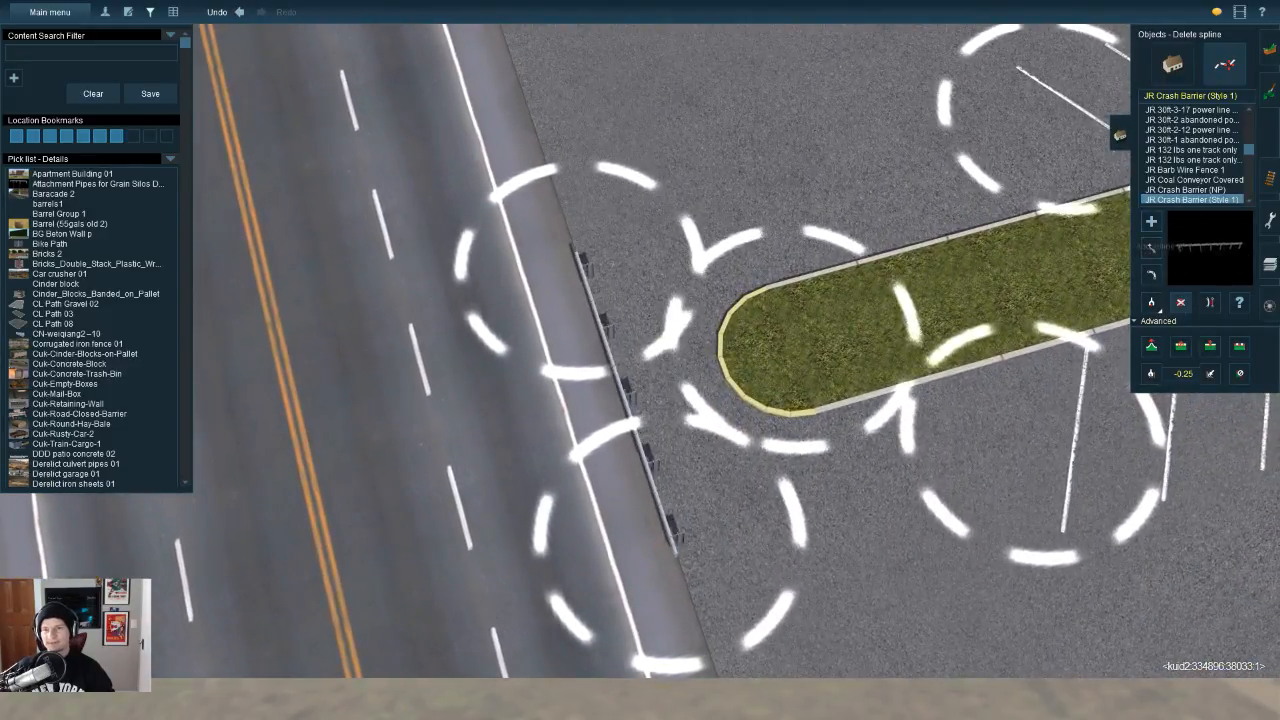
left_click_drag(816, 176, 617, 240)
left_click_drag(674, 549, 918, 513)
key("Left")
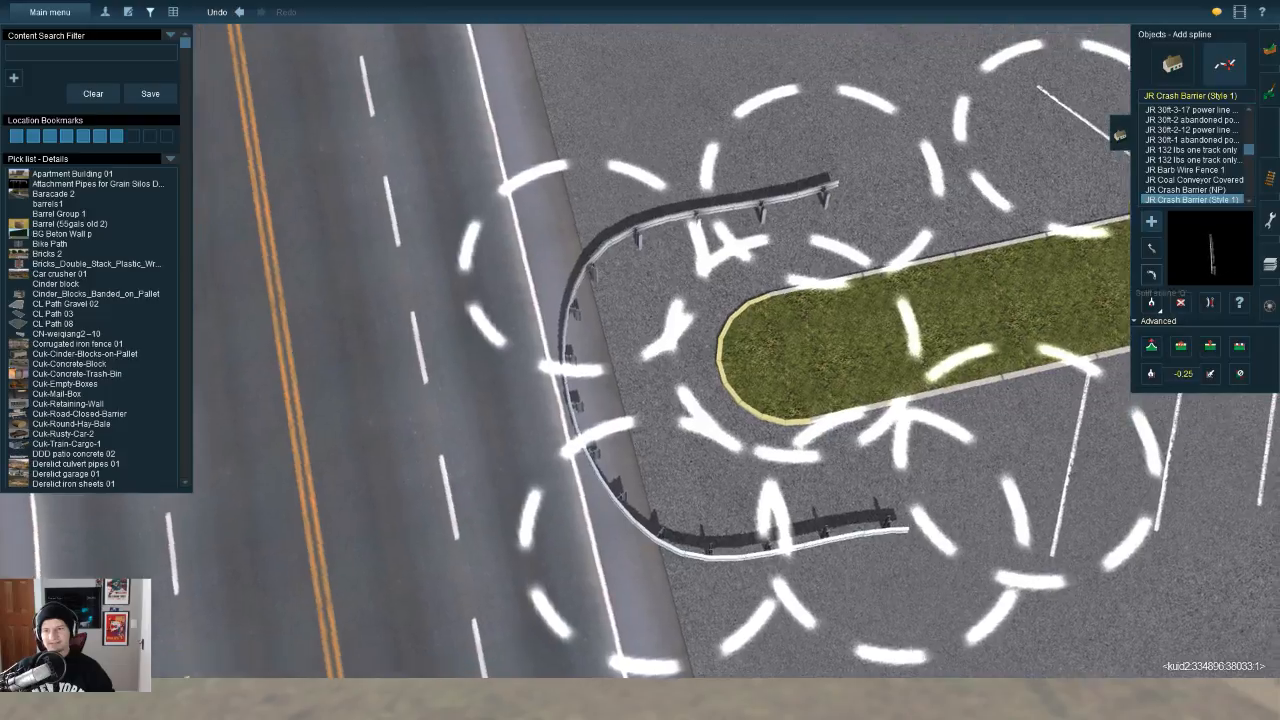
Step: Straighten the island barrier's road-side section and pull its McDonald's-side end closer to the road
left_click(1151, 302)
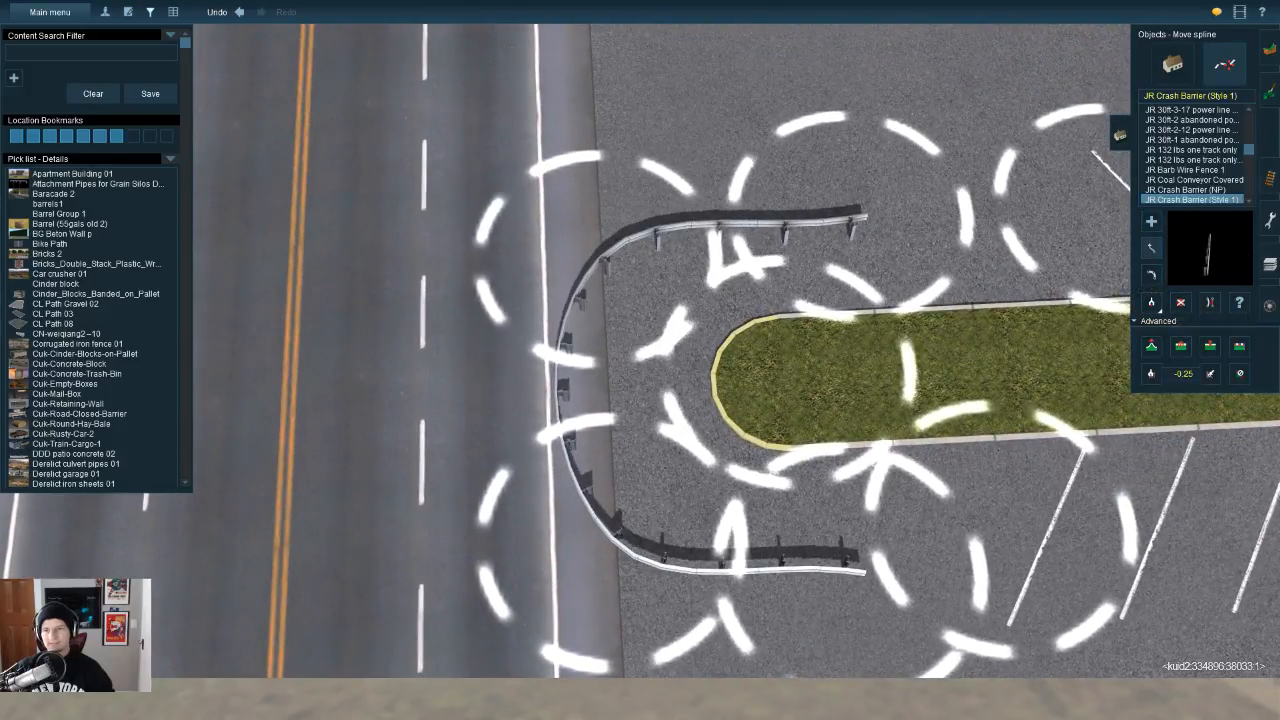
left_click(562, 388)
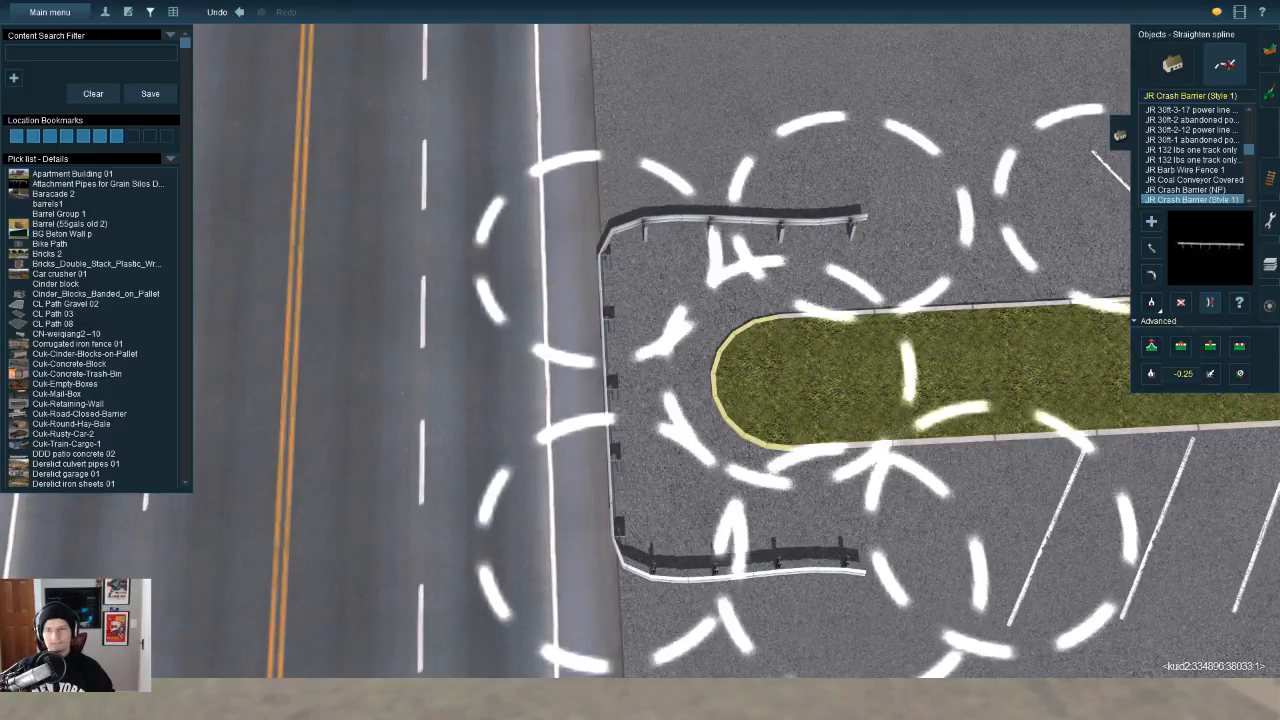
left_click_drag(860, 213, 712, 131)
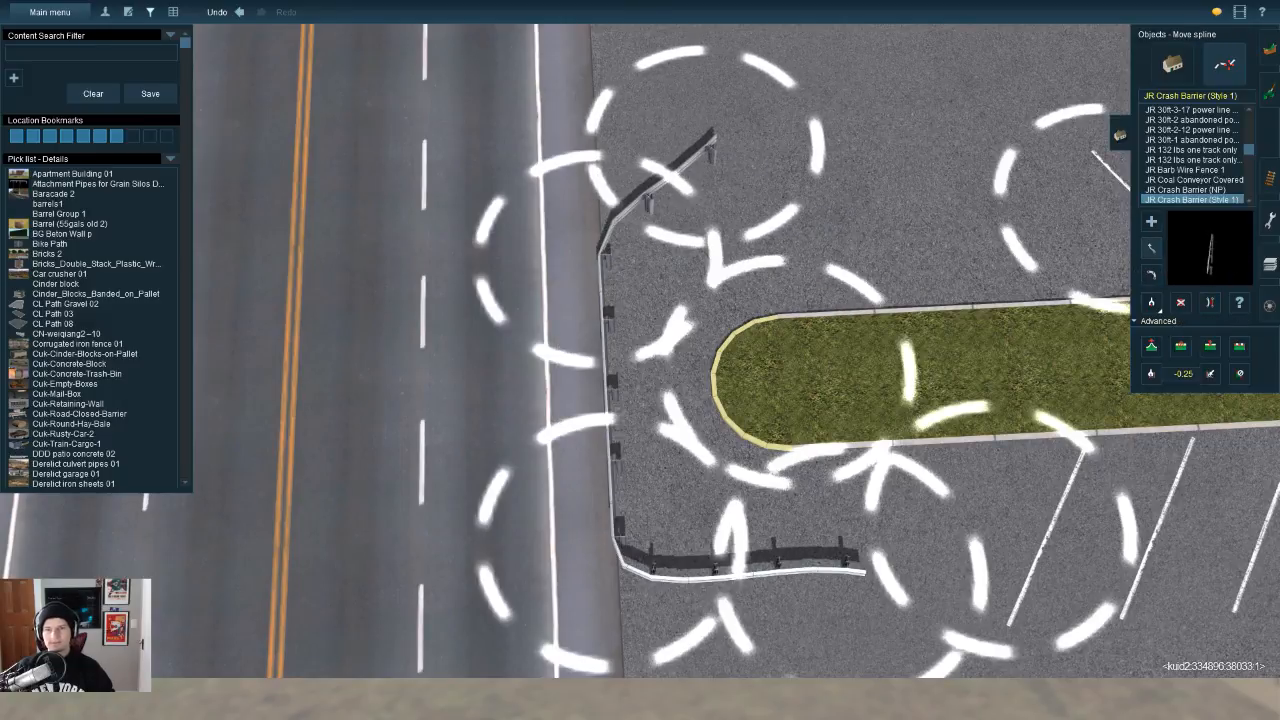
Step: Extend the barrier's McDonald's-side end with a section curving back towards the grass island, and adjust its points to smooth the bend
left_click(1151, 248)
left_click_drag(842, 229, 856, 240)
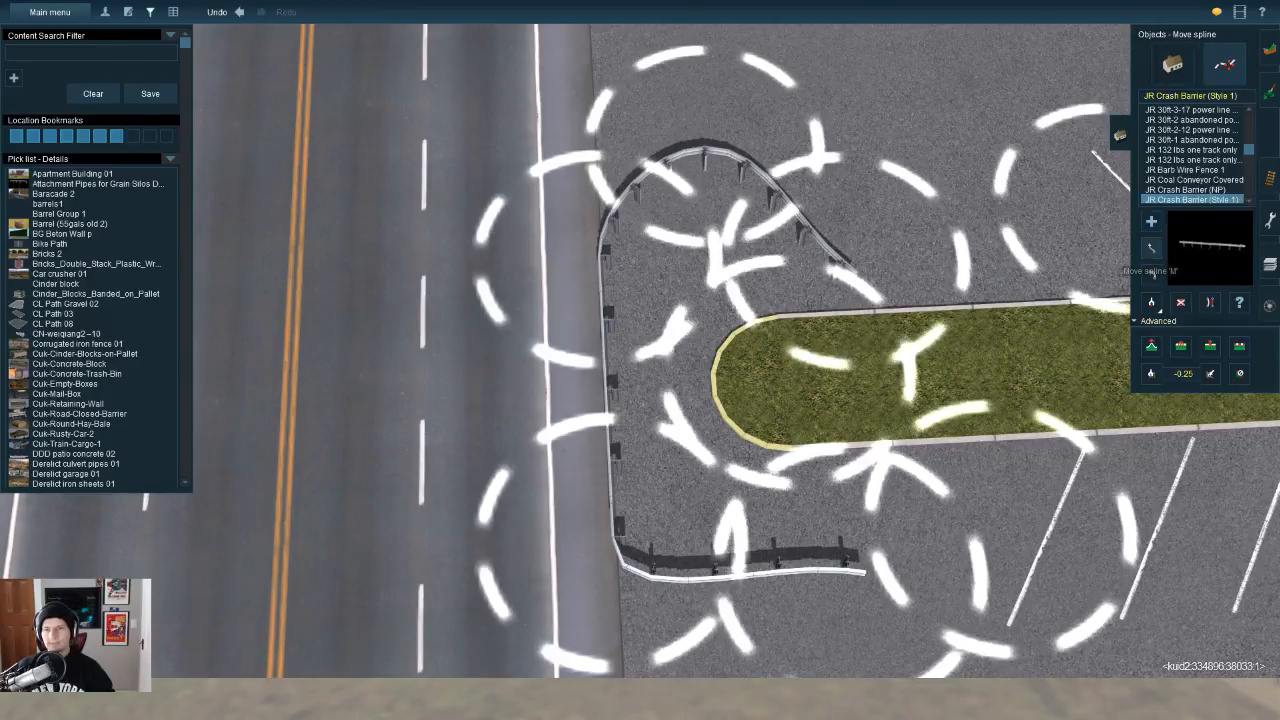
left_click_drag(851, 260, 885, 241)
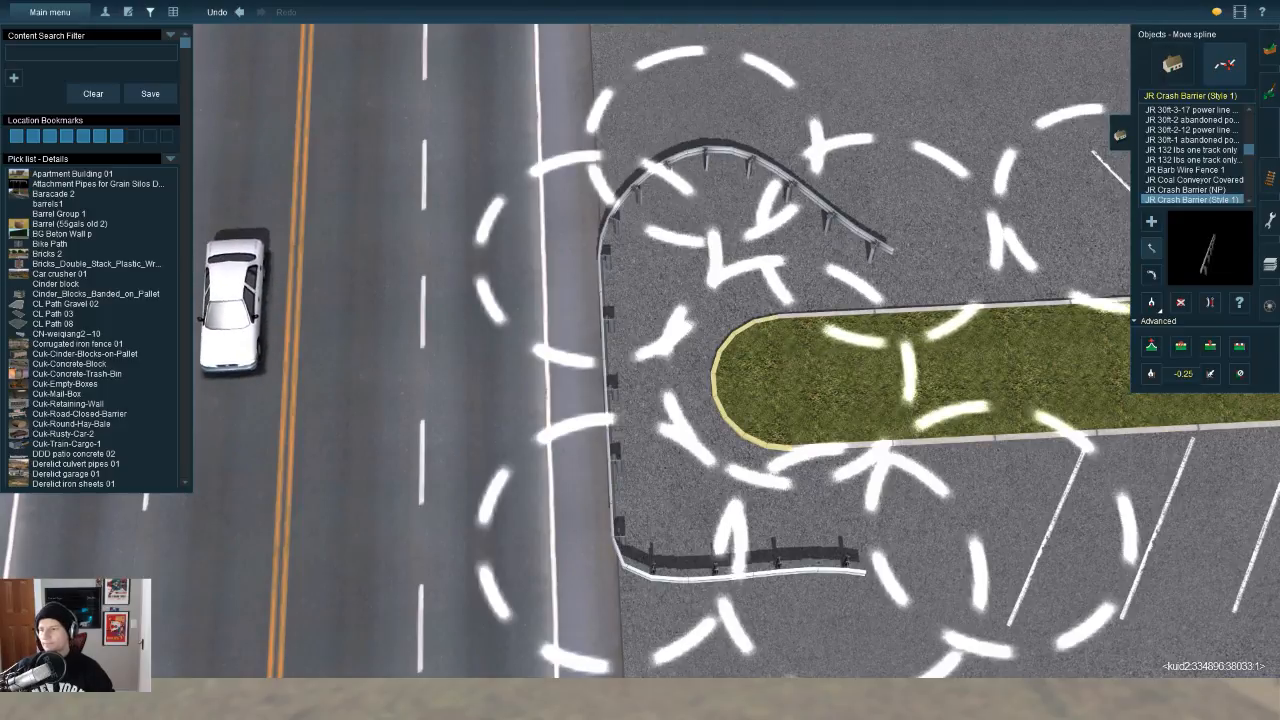
left_click_drag(707, 148, 732, 160)
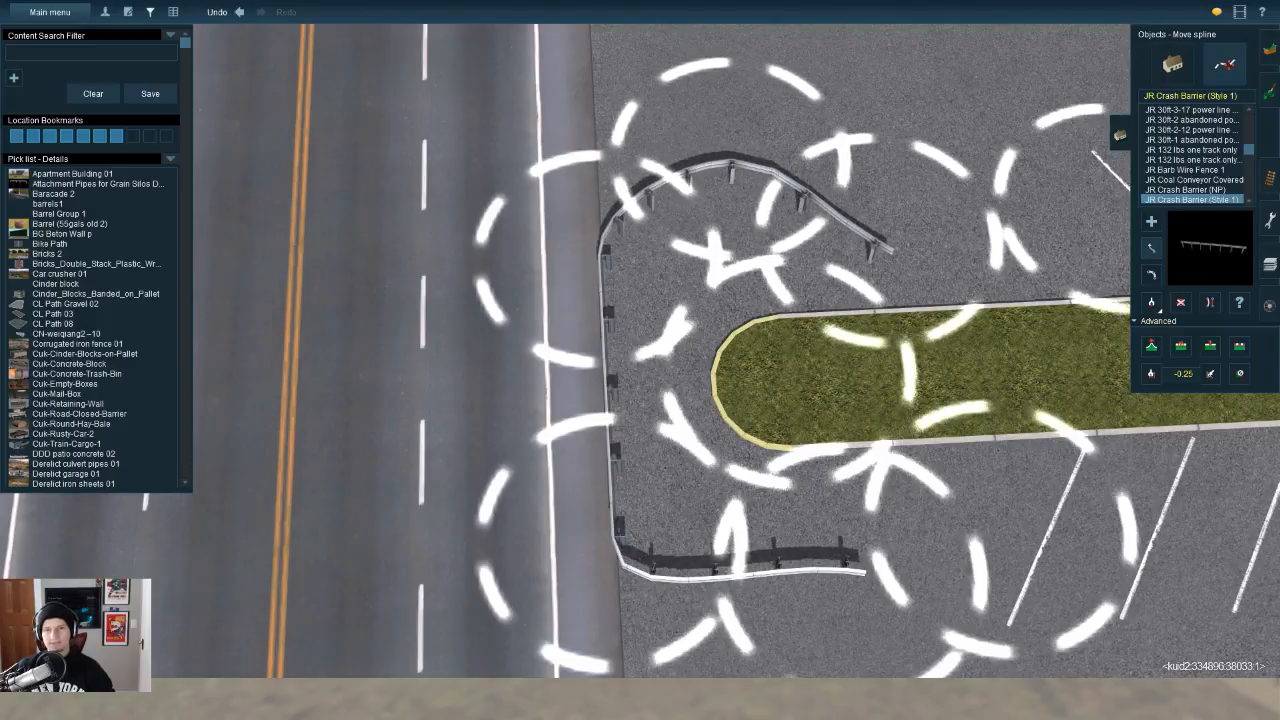
Step: Try to extend the barrier's Taco Hell-side end with a section curving back to the grass island, and remove the added section
right_click_drag(807, 340, 670, 320)
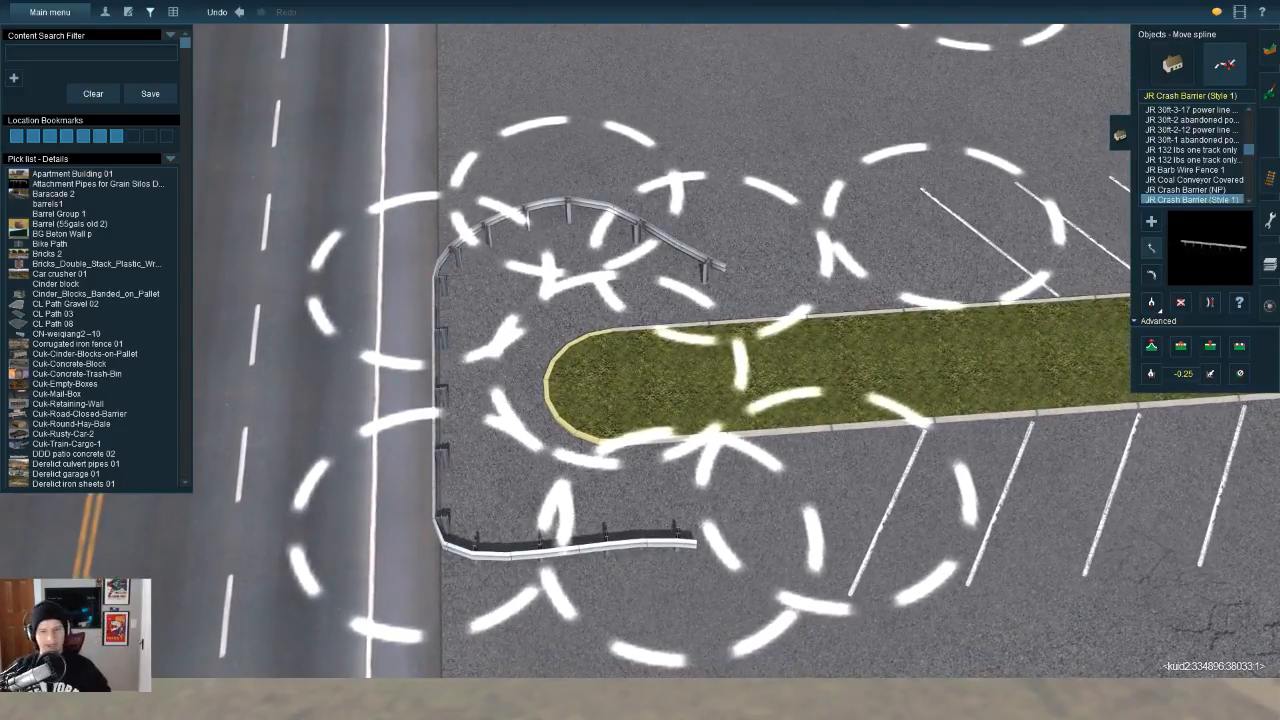
right_click_drag(670, 460, 616, 326)
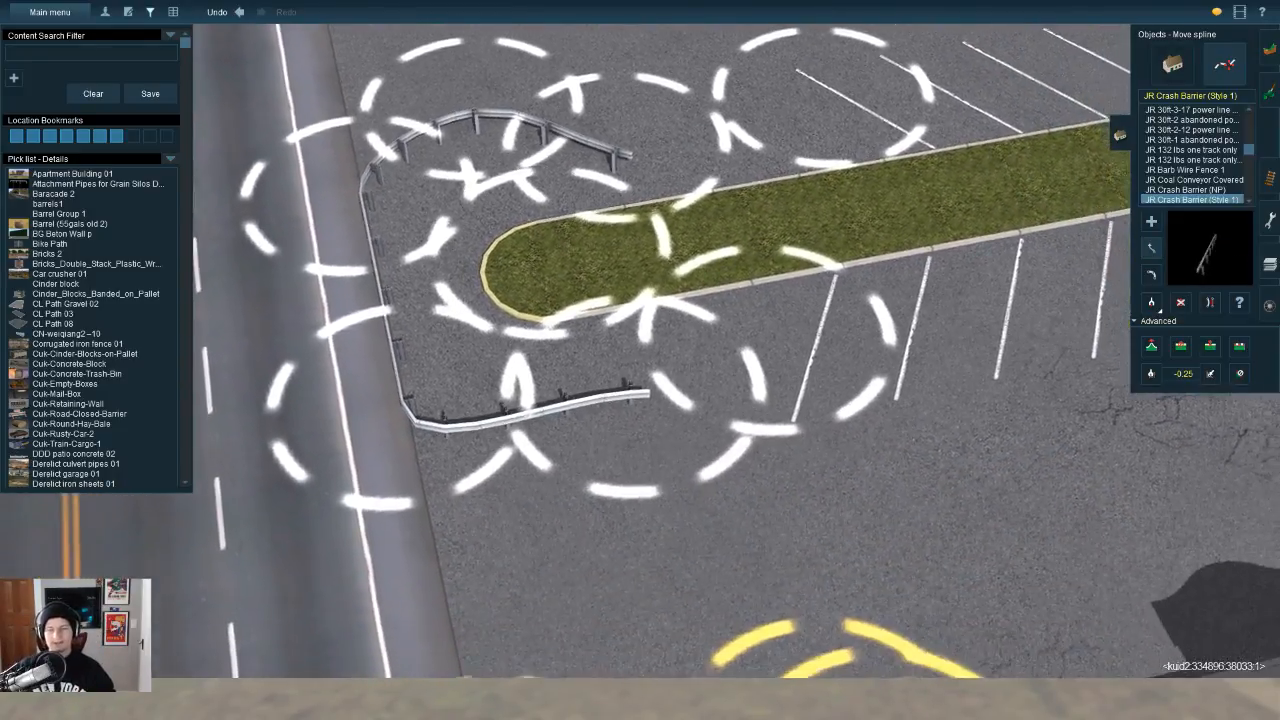
key("Up")
key("a")
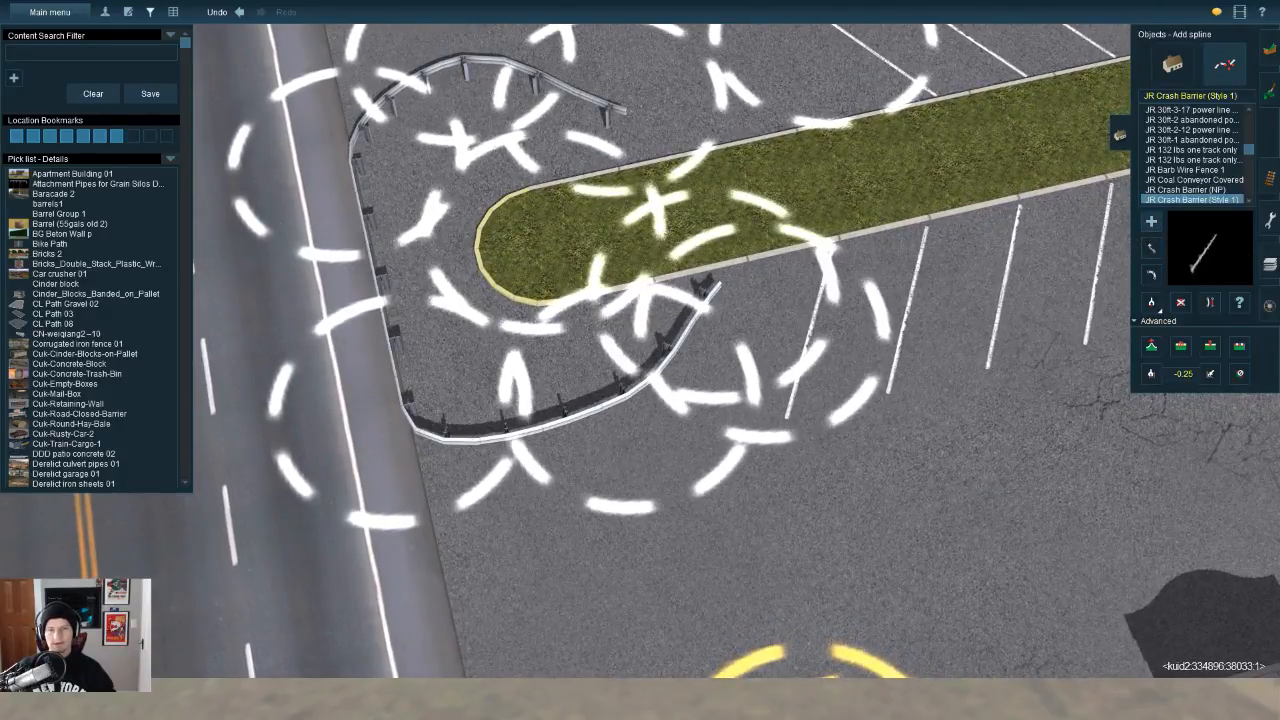
key("Up")
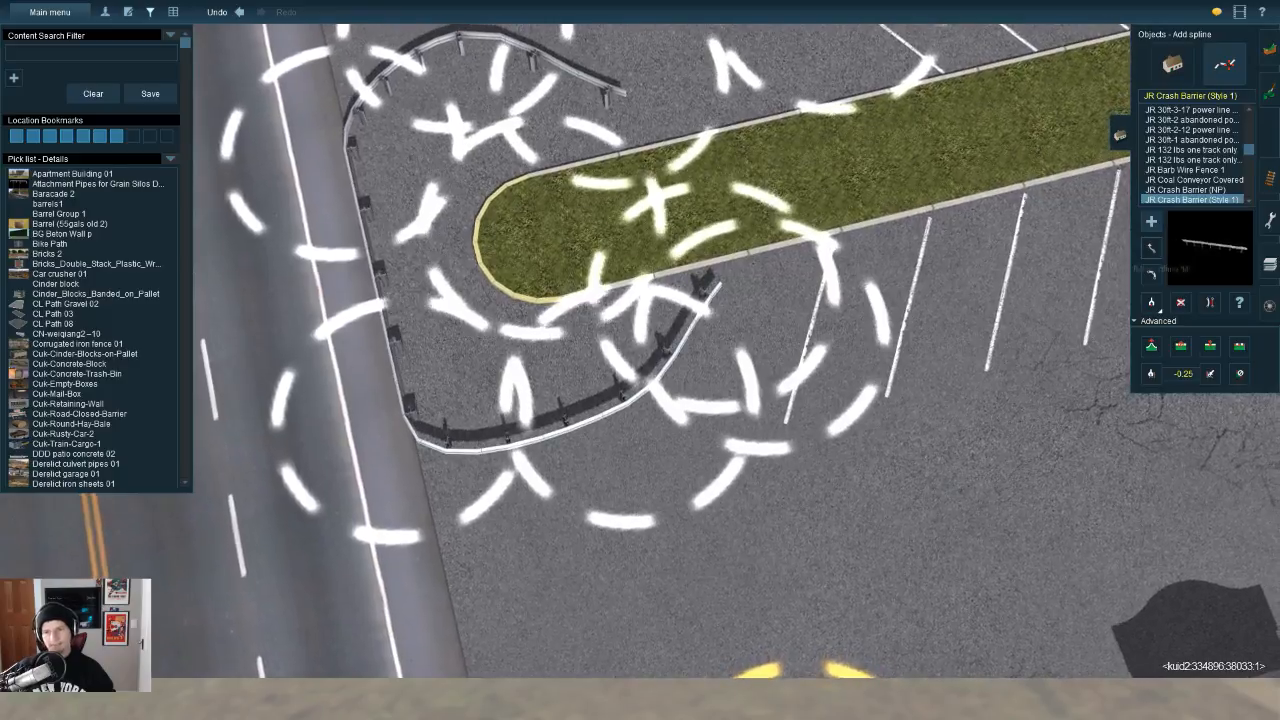
key("m")
key("Down")
key("d")
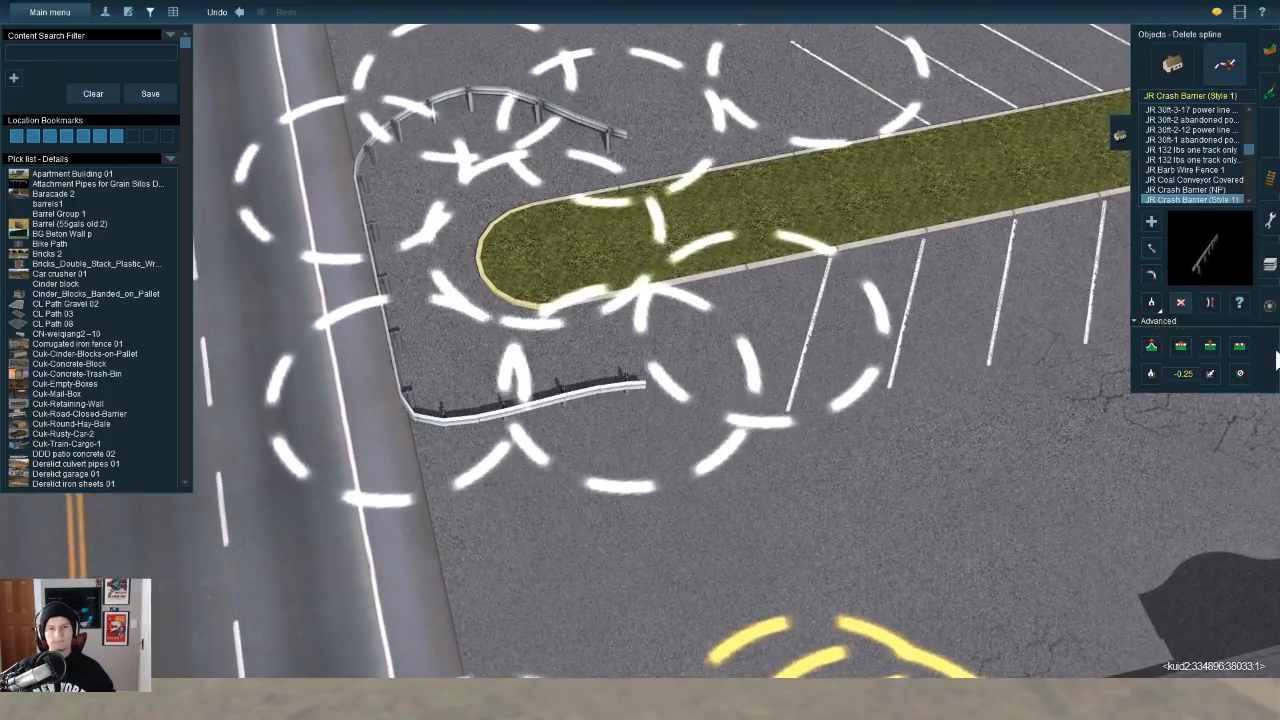
Step: Remove the curved end sections from the crash barrier at the grass island between McDonald's and Taco Hell, keeping its straight road-side section
key("Down")
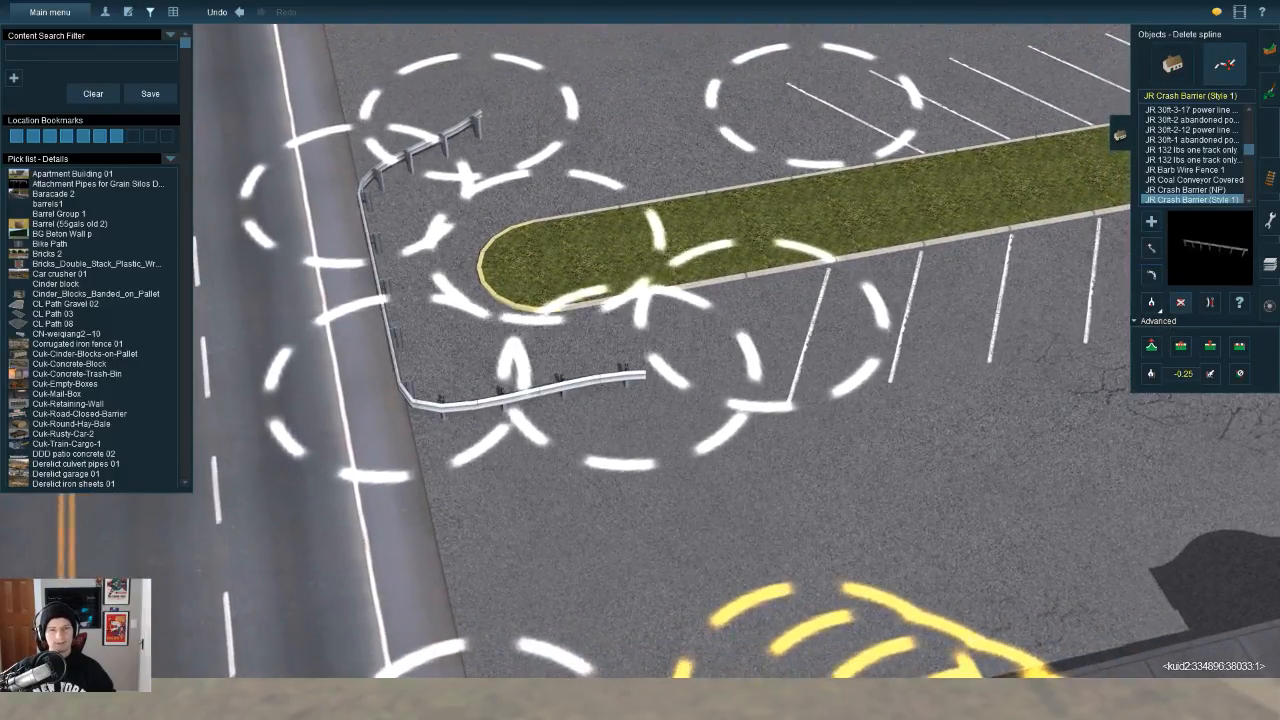
key("Left")
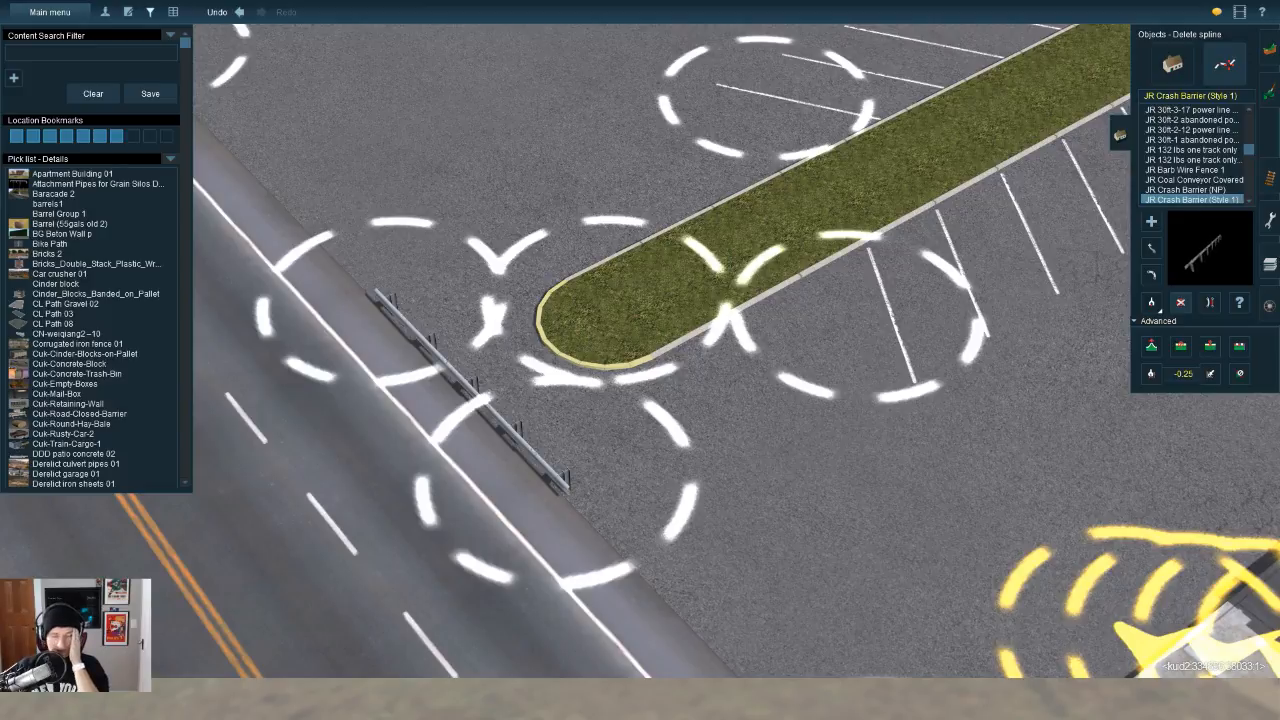
right_click_drag(1118, 602, 1215, 637)
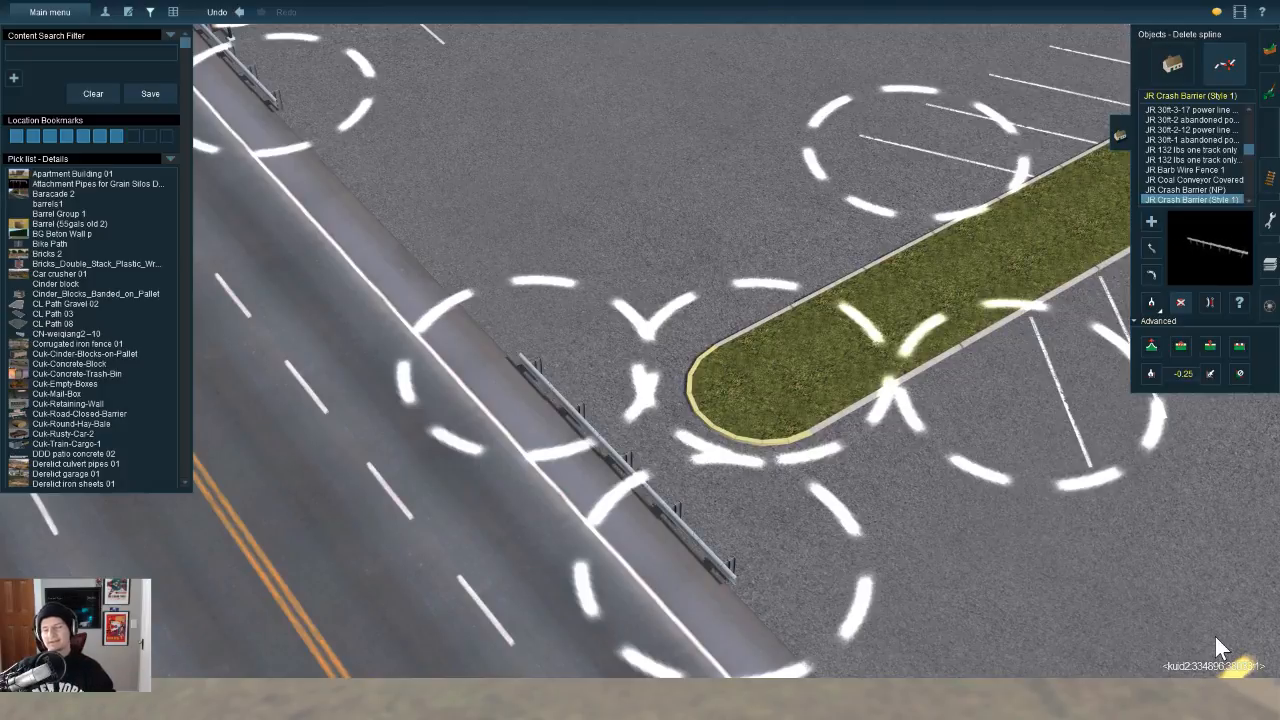
Step: Examine the roadside crash barrier sections and lot entrances along McDonald's and Taco Hell, and the surrounding streets, from several viewpoints
key("Down")
key("Down")
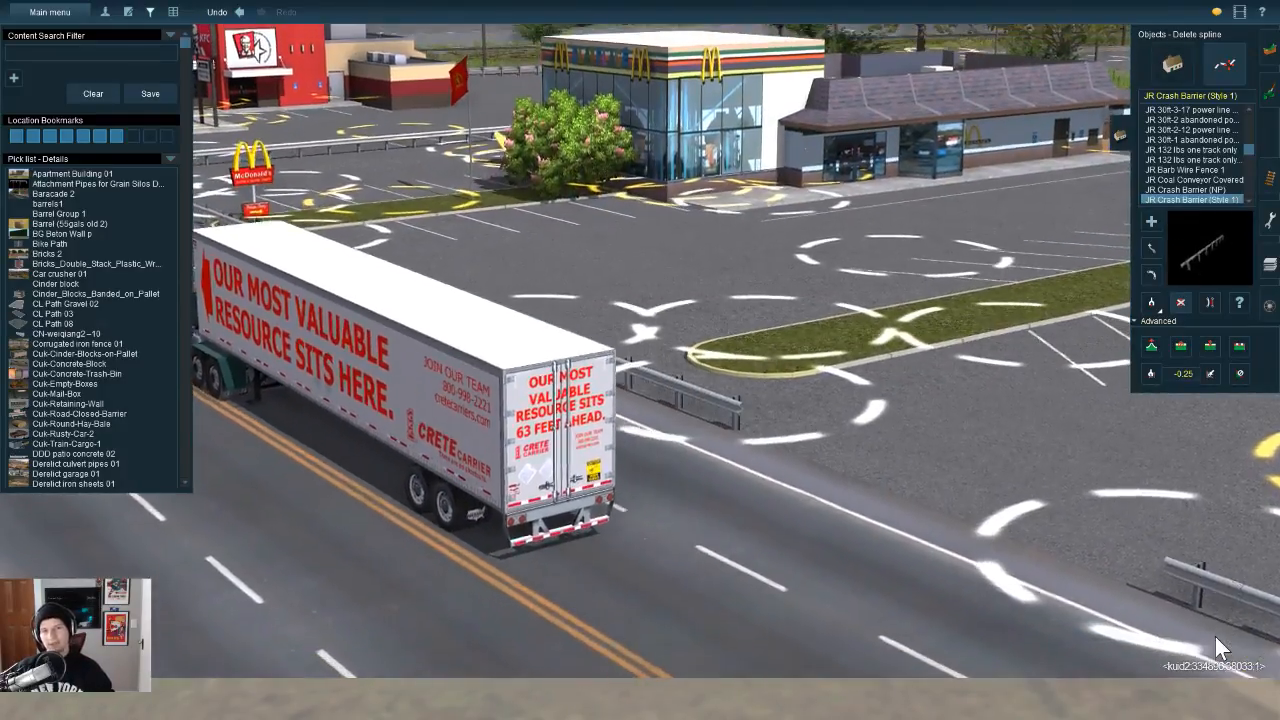
scroll(1214, 634, "down", 2)
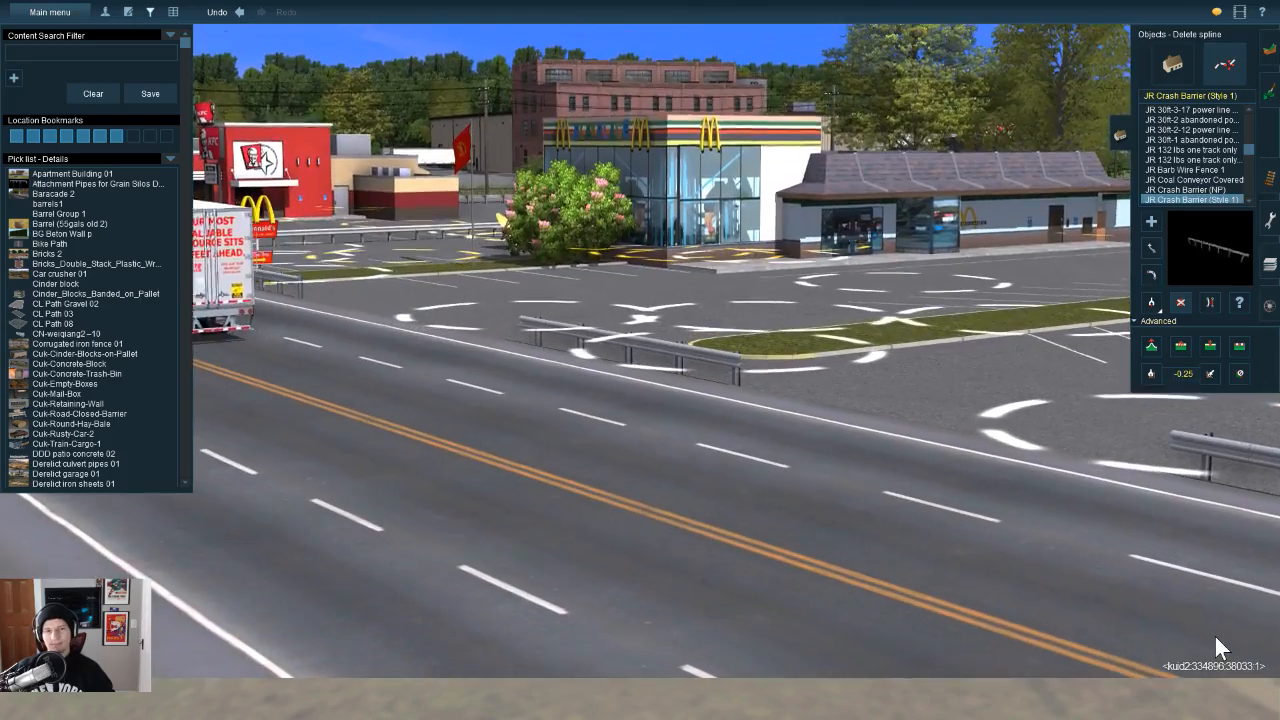
scroll(1224, 634, "down", 1)
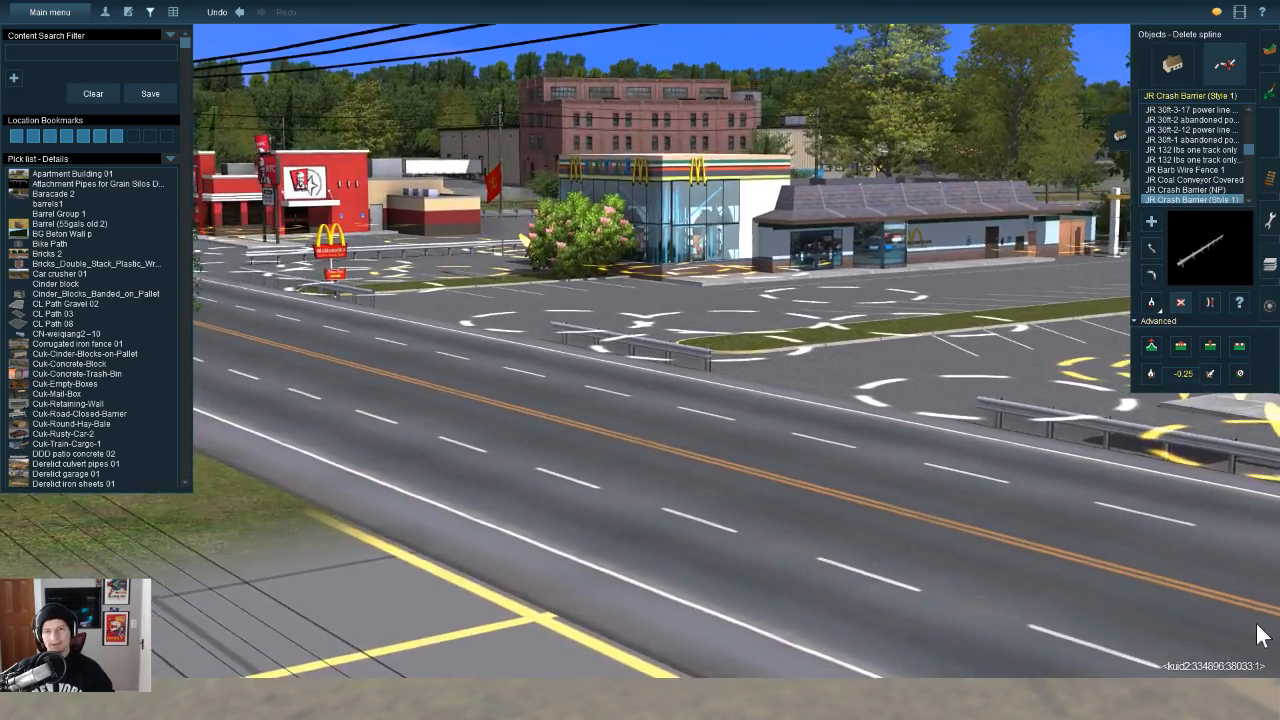
right_click_drag(1257, 624, 1265, 440)
key("Left")
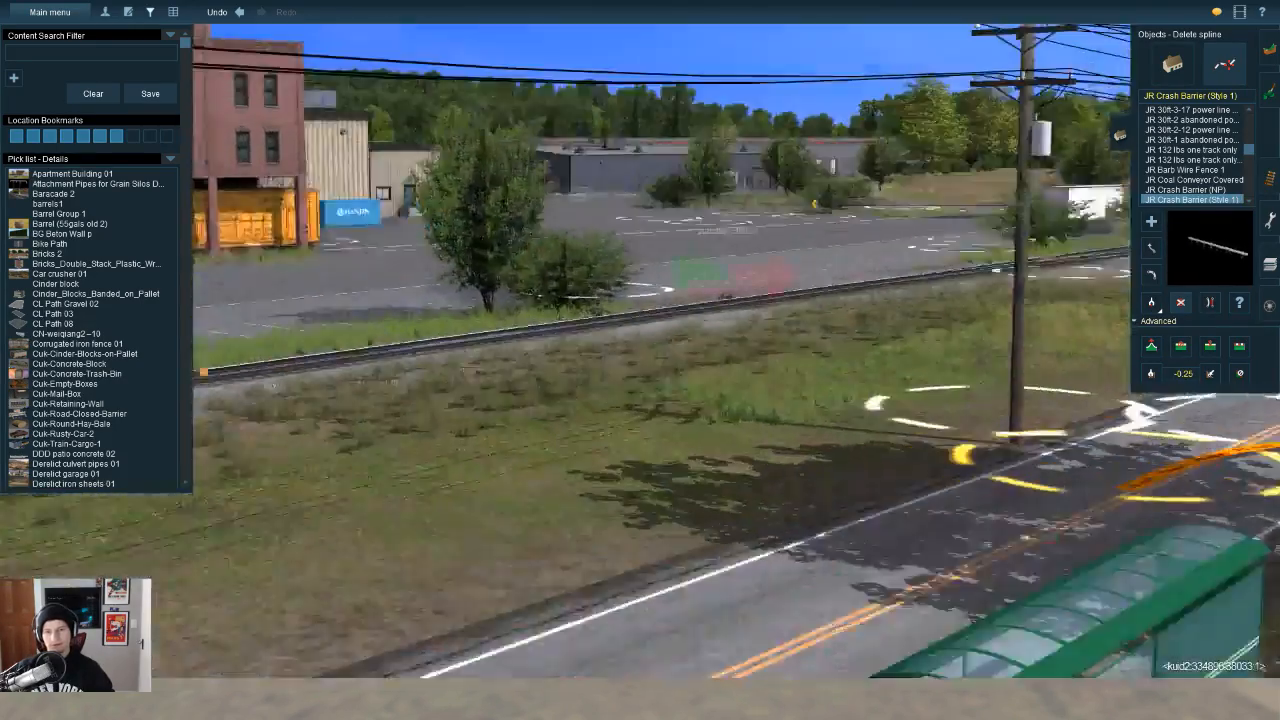
key("Up")
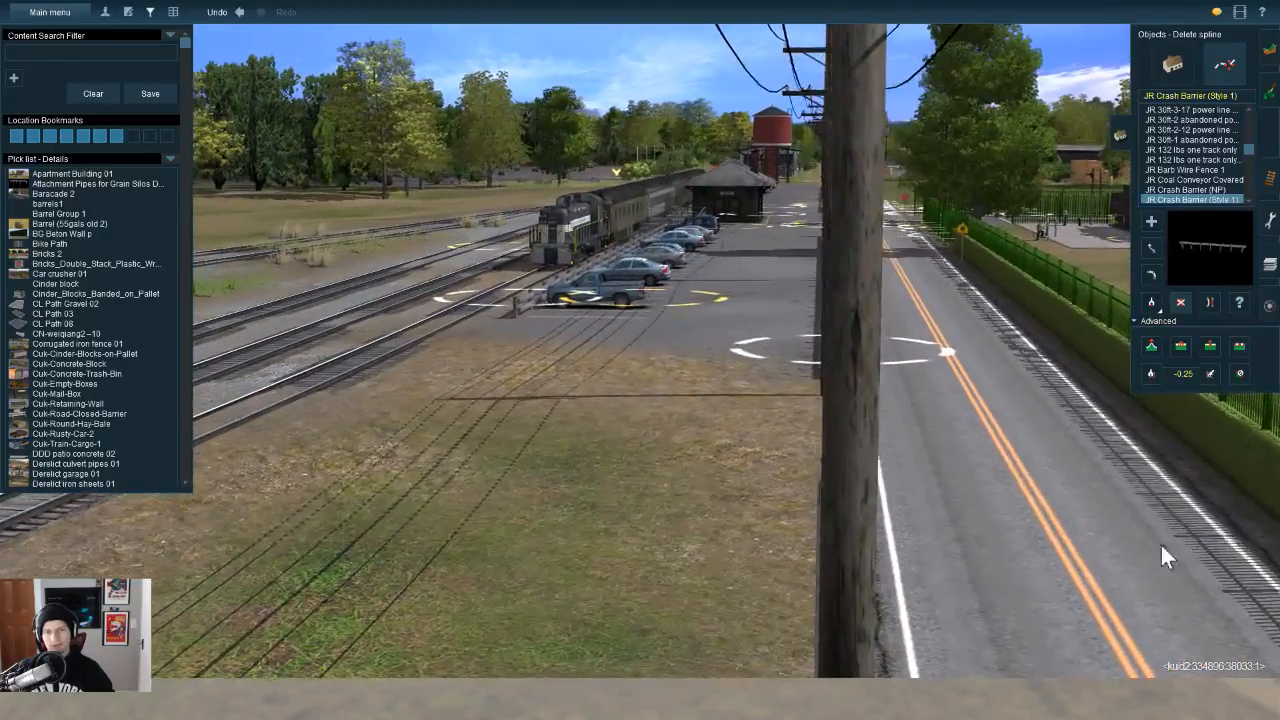
right_click_drag(1161, 545, 1246, 517)
key("Down")
key("Up")
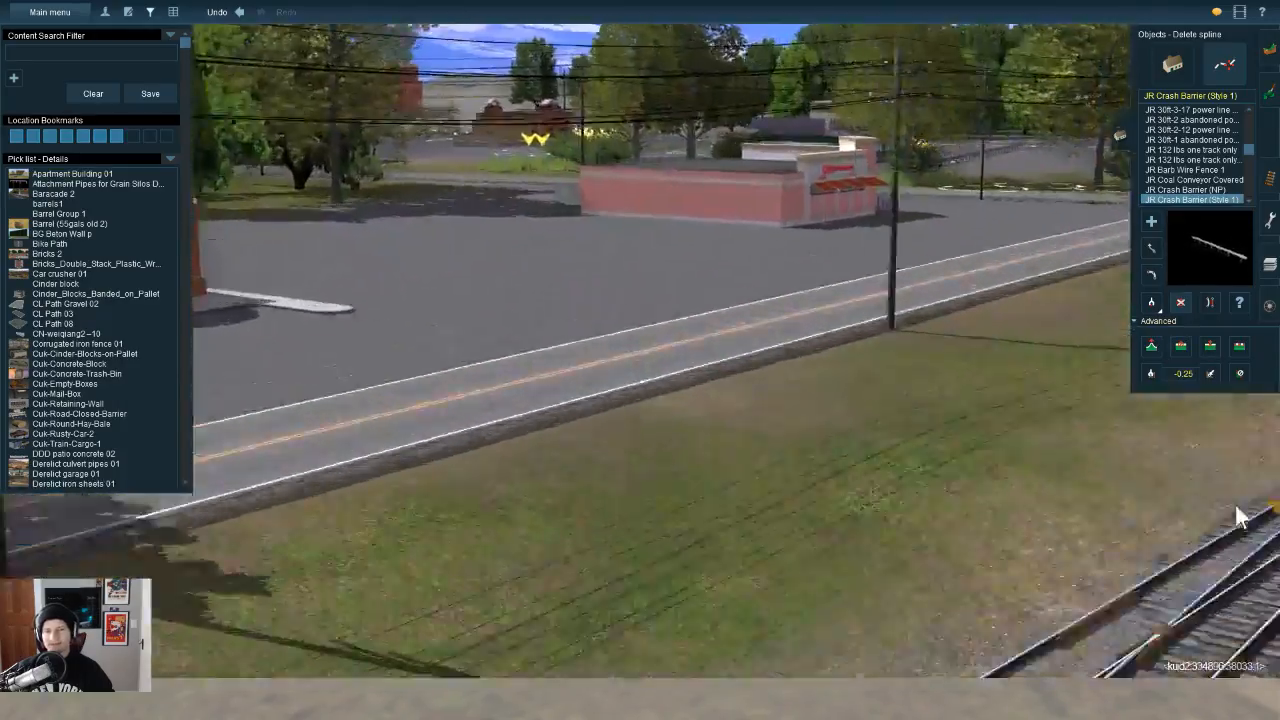
key("Up")
right_click_drag(1093, 536, 1183, 675)
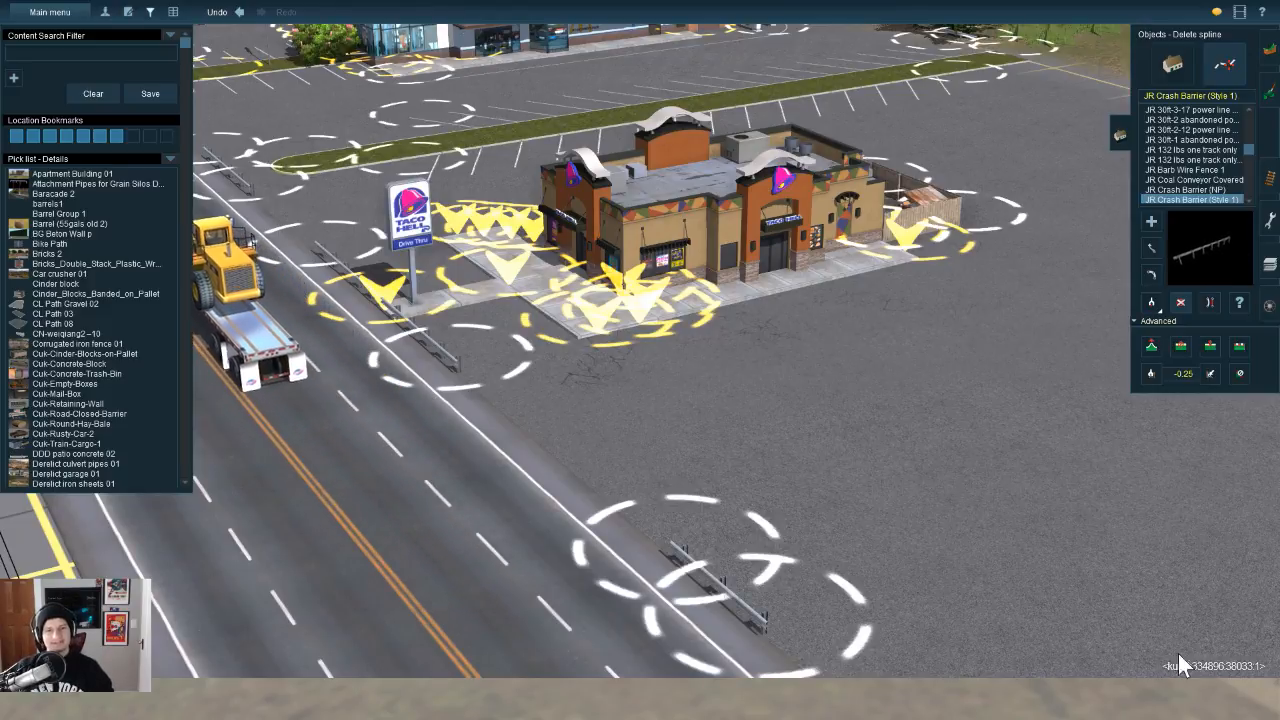
key("Left")
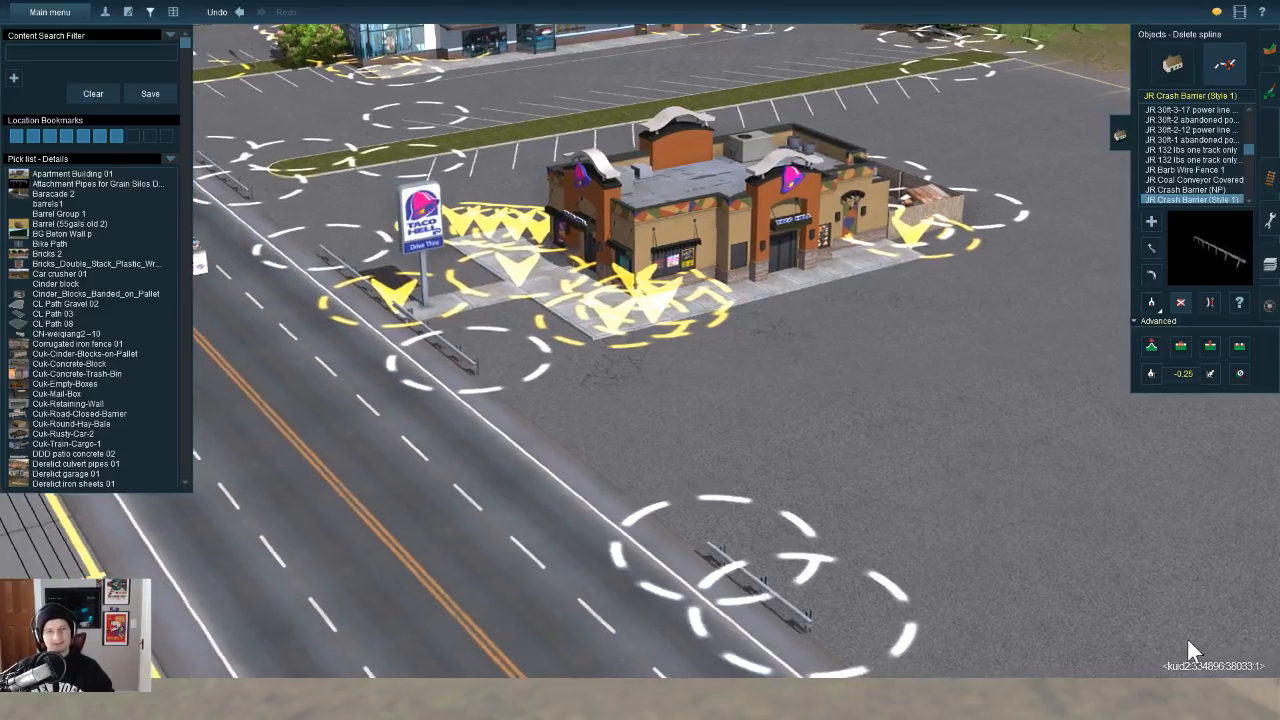
key("Left")
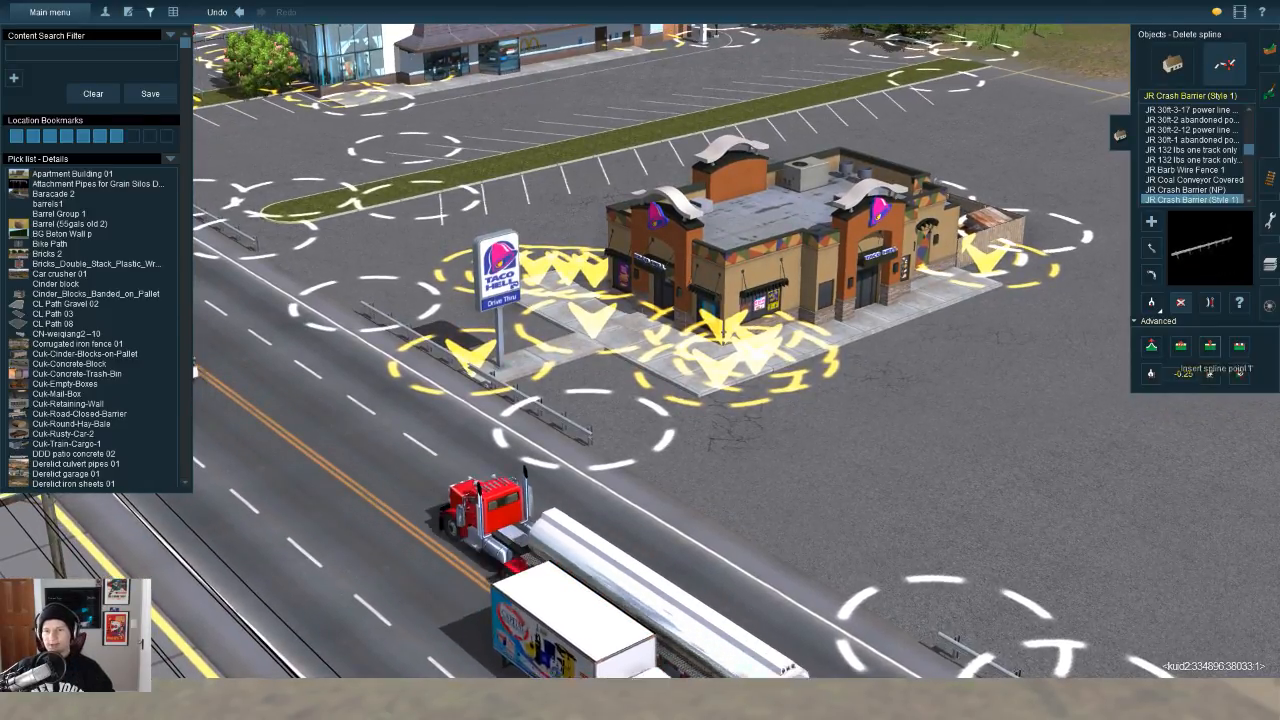
key("Left")
key("Up")
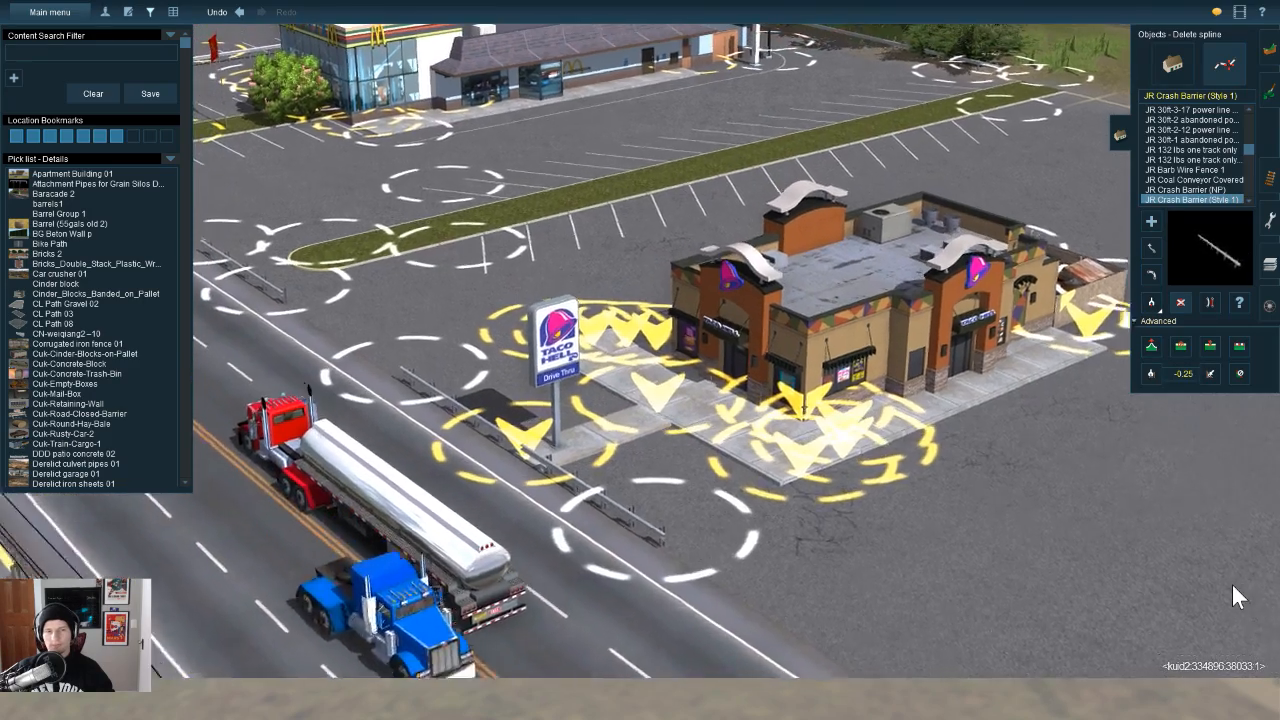
Step: Move the McDonald's-side end of the island barrier slightly outward along the road edge to lengthen the section
right_click_drag(1146, 598, 975, 566)
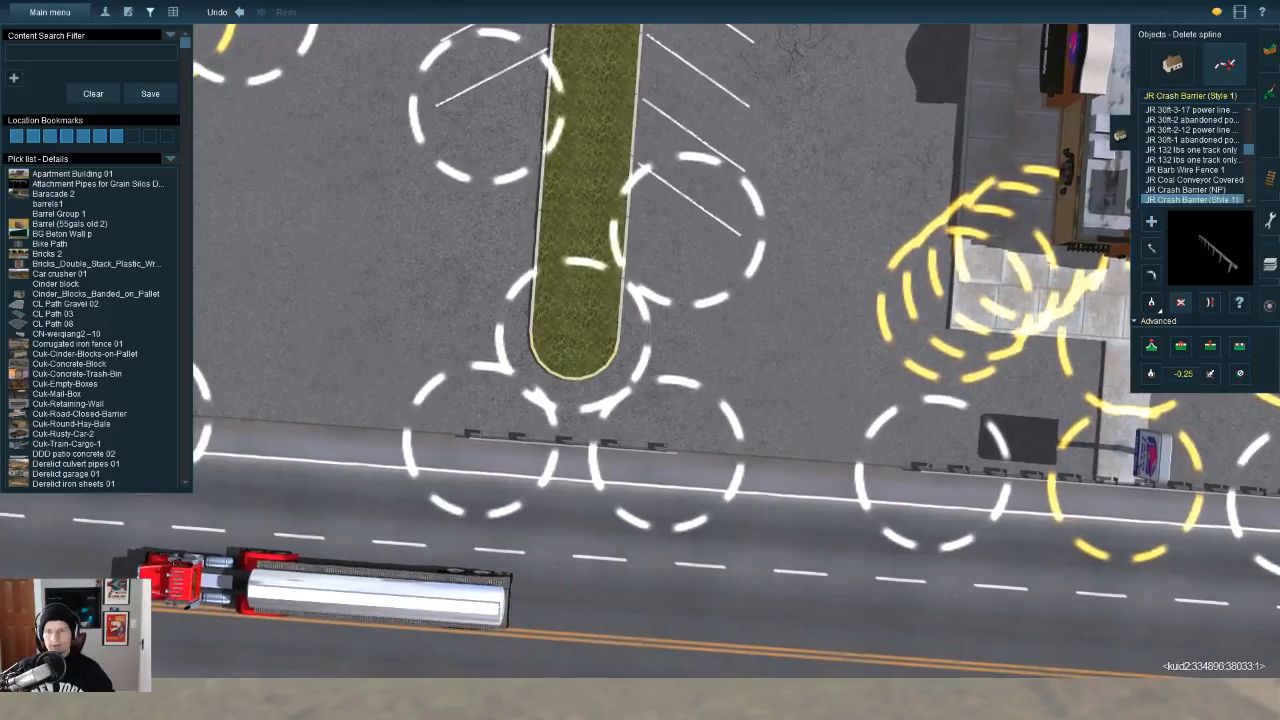
key("m")
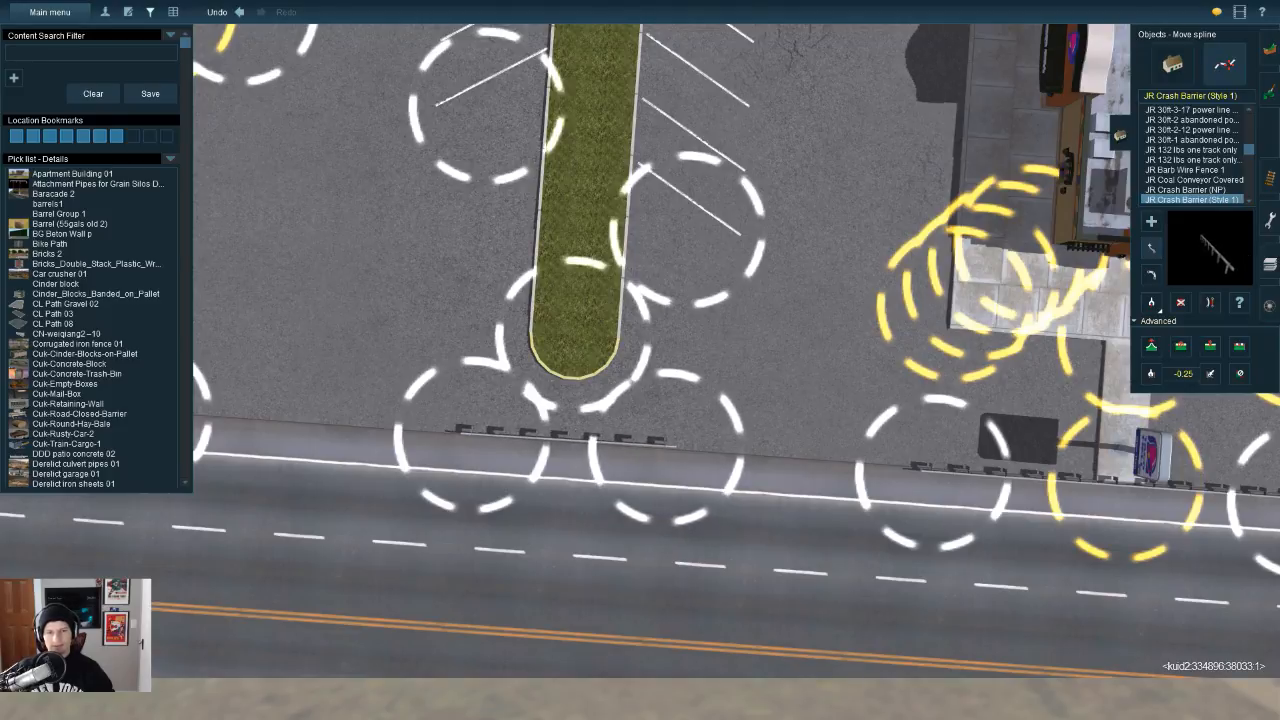
right_click_drag(1235, 645, 1137, 575)
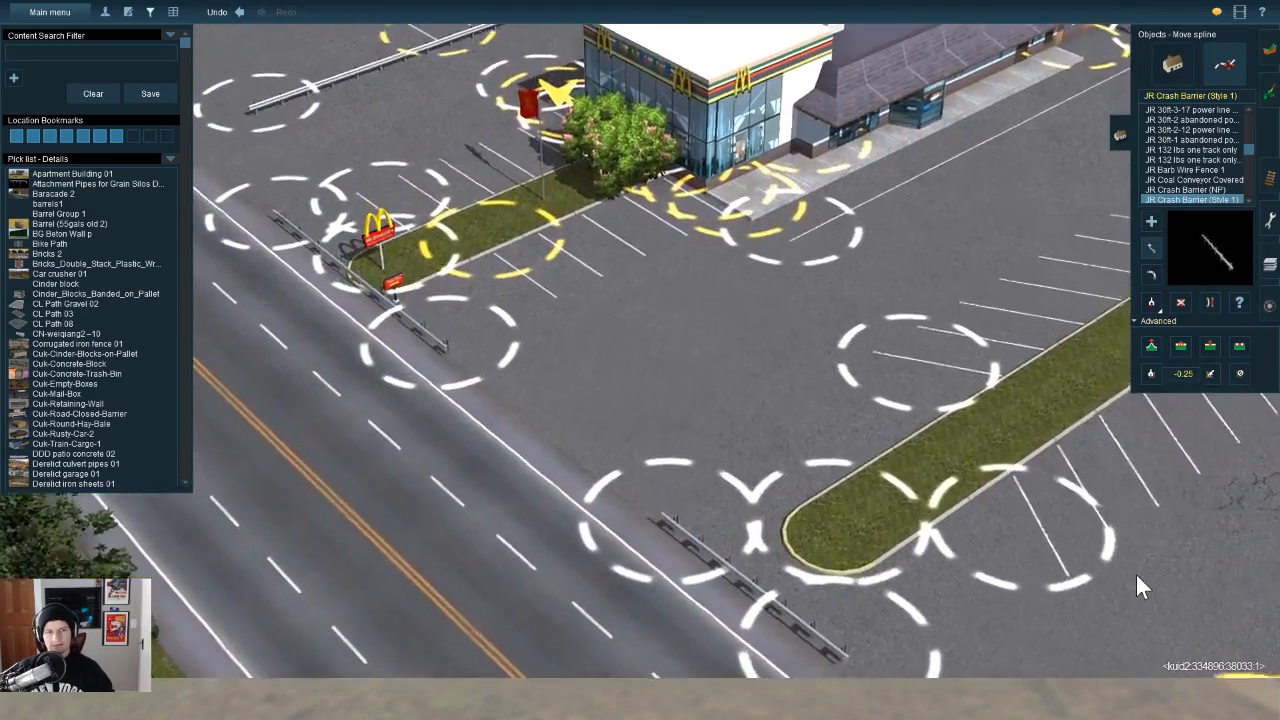
Step: Delete the short crash barrier section in front of the McDonald's sign and its grass island
key("Up")
right_click_drag(999, 603, 900, 553)
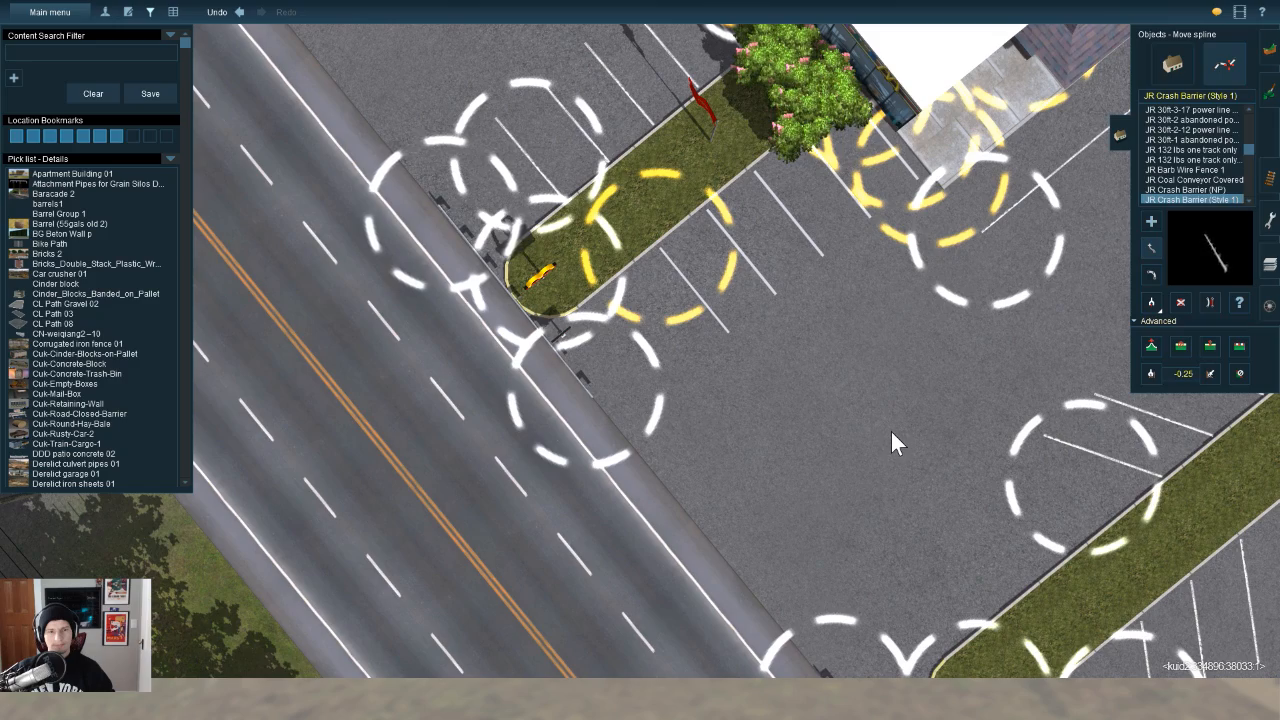
key("Down")
key("Right")
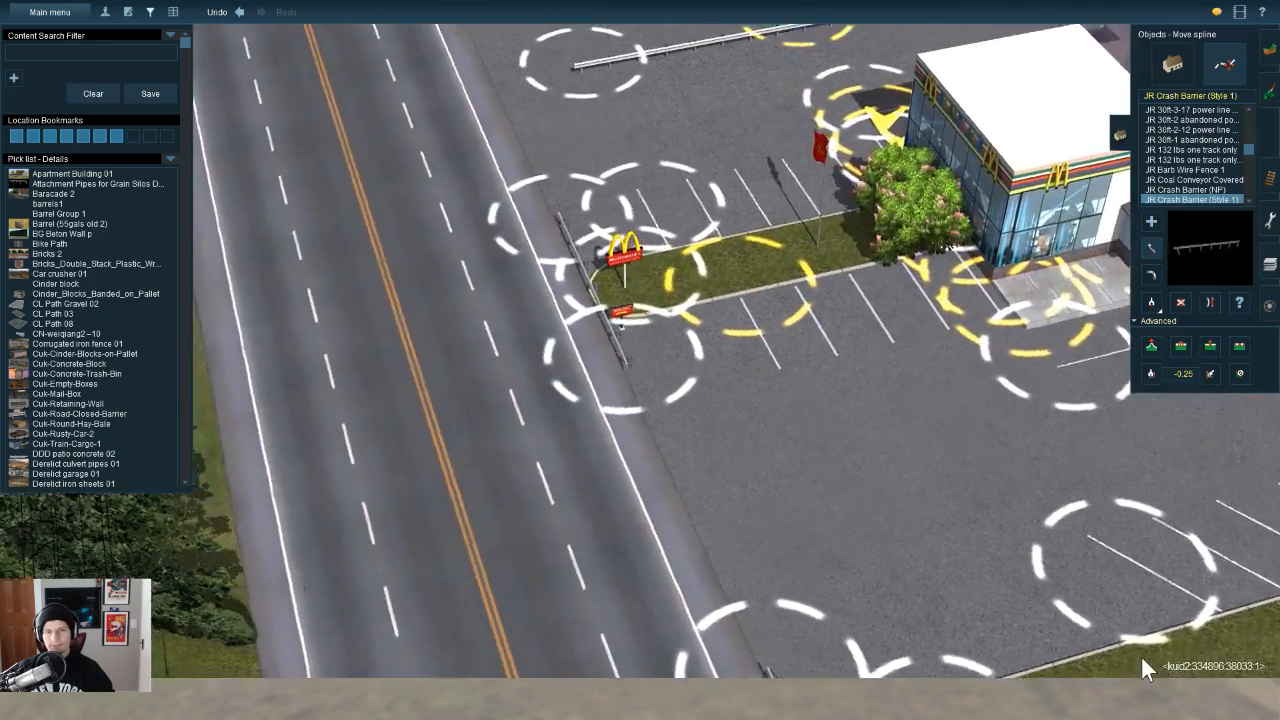
key("Right")
scroll(1146, 672, "up", 8)
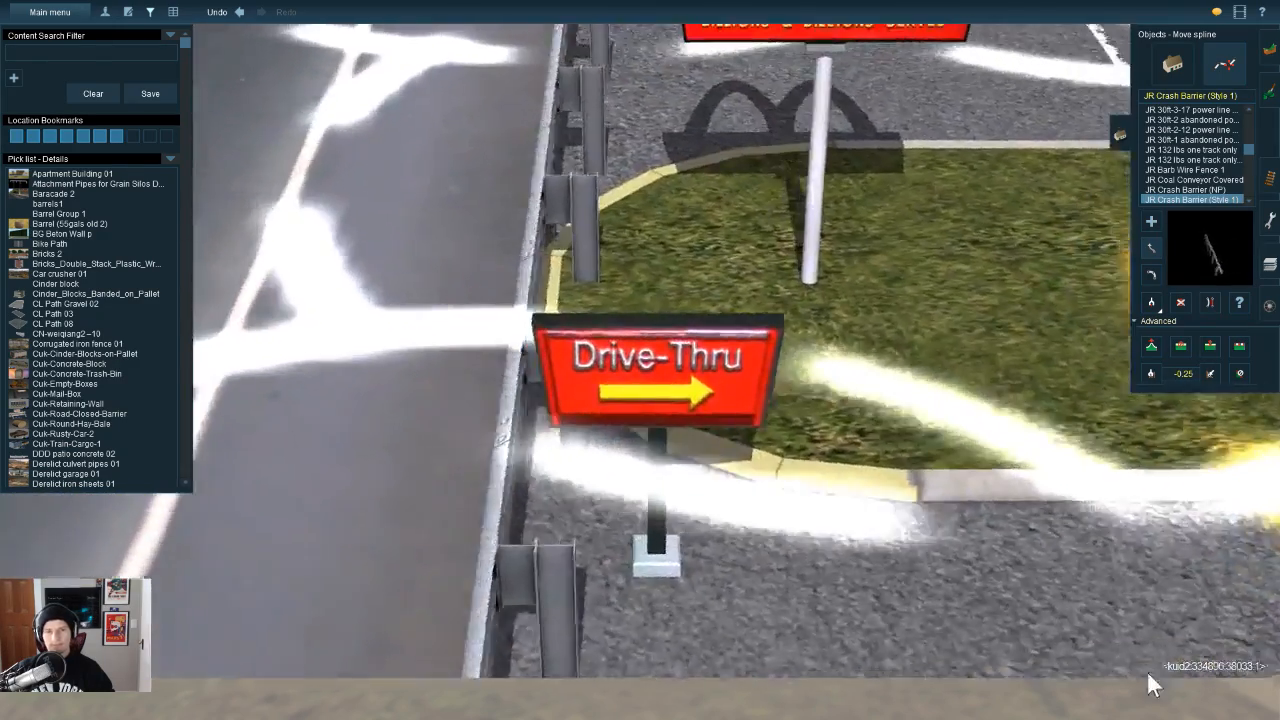
scroll(1150, 685, "down", 8)
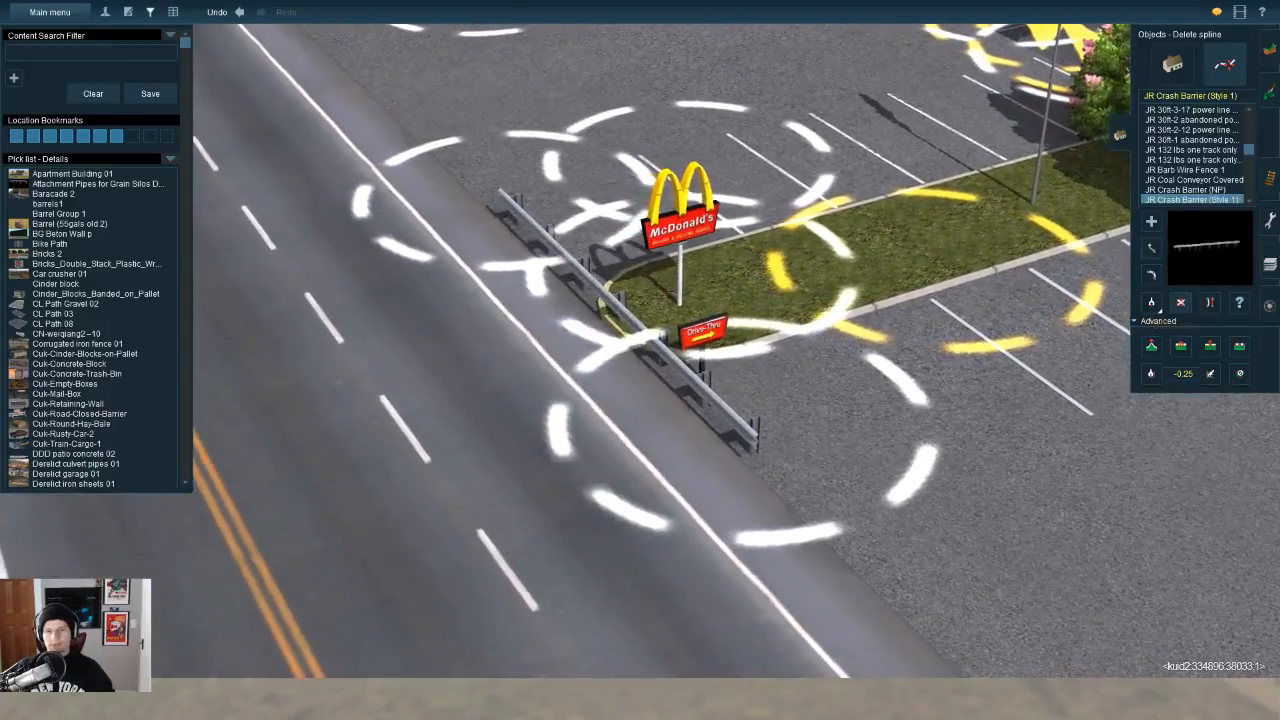
left_click(662, 347)
Step: Examine the open road edge at the McDonald's sign and the remaining barrier sections towards Taco Hell
key("Down")
key("Left")
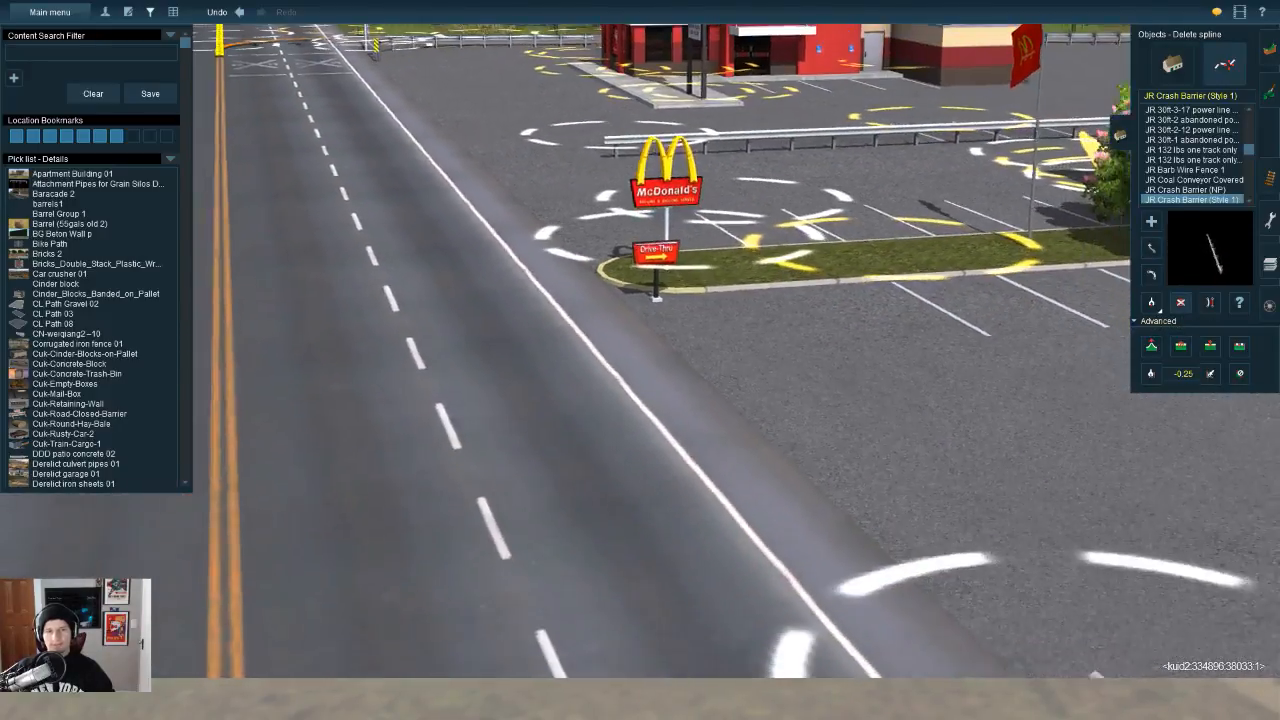
key("Left")
key("Left")
key("Left")
key("Down")
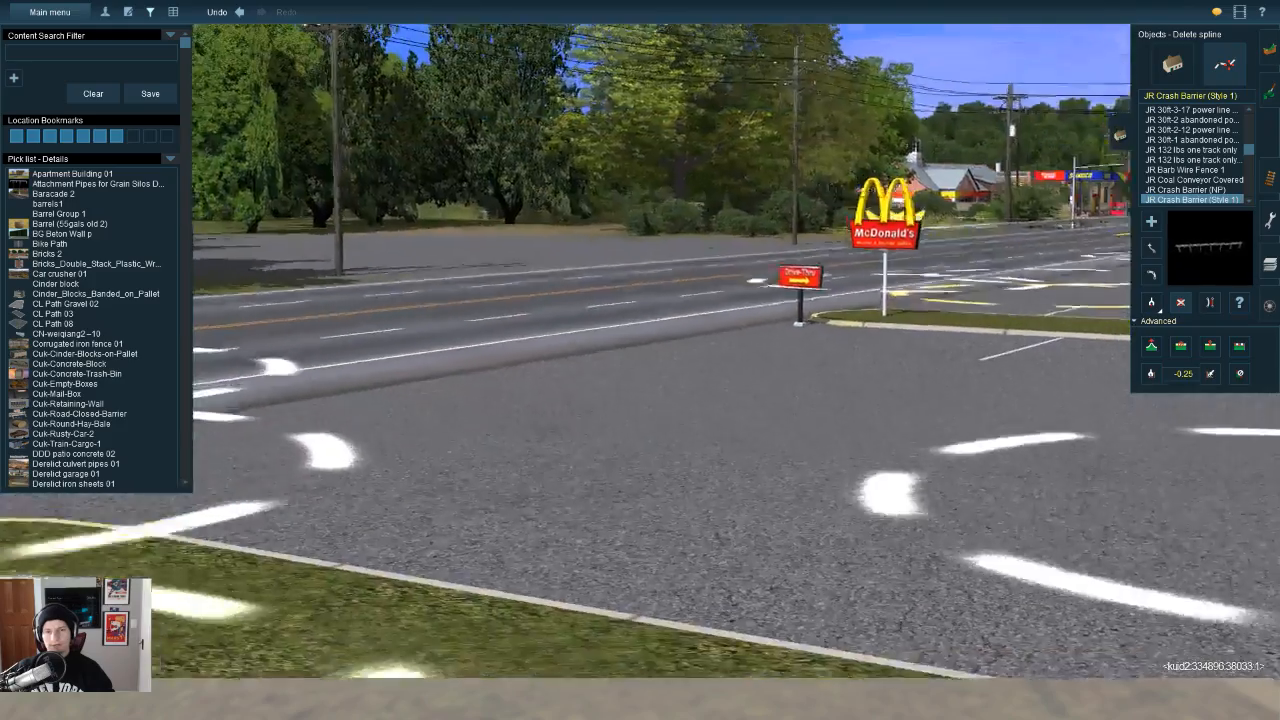
key("Left")
key("Up")
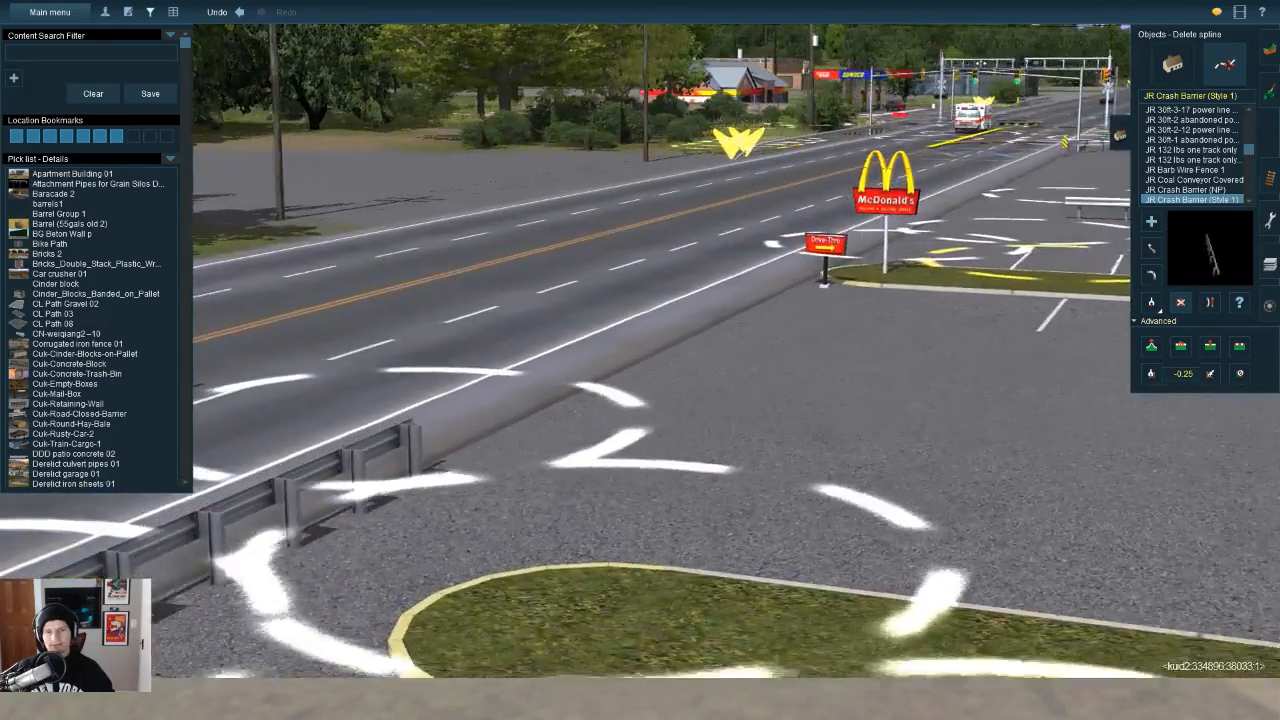
key("Left")
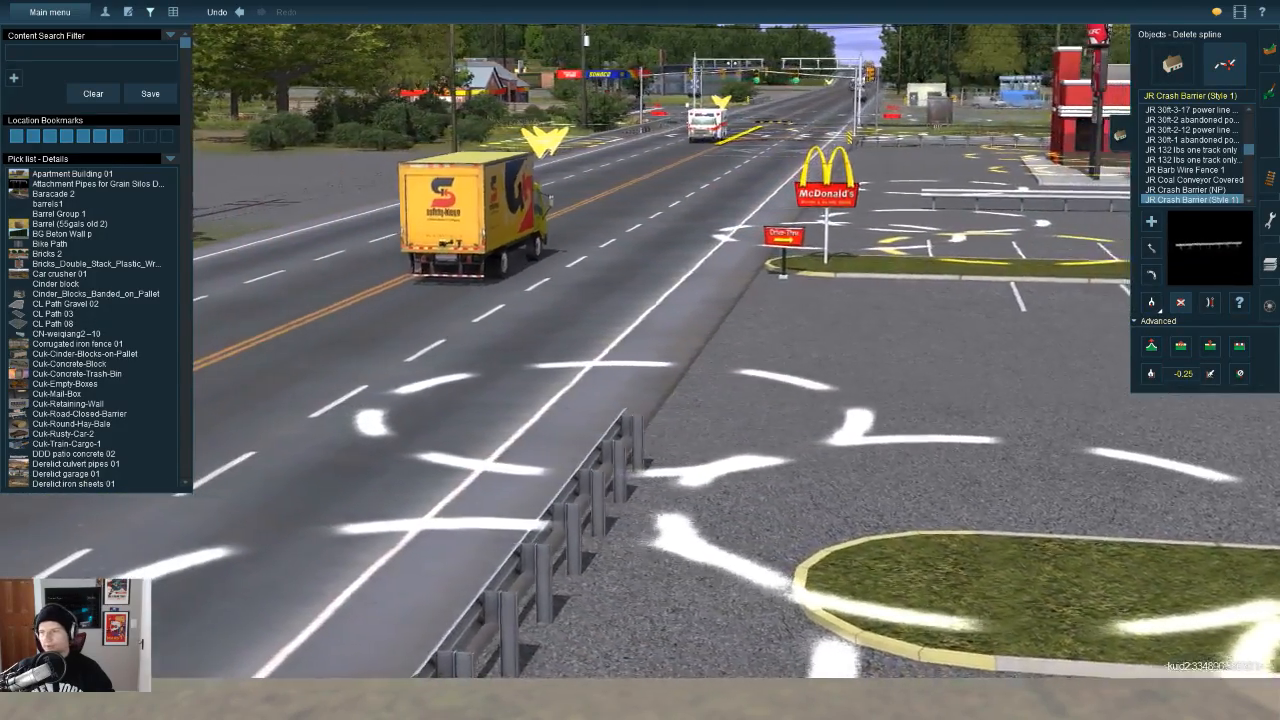
scroll(640, 352, "down", 3)
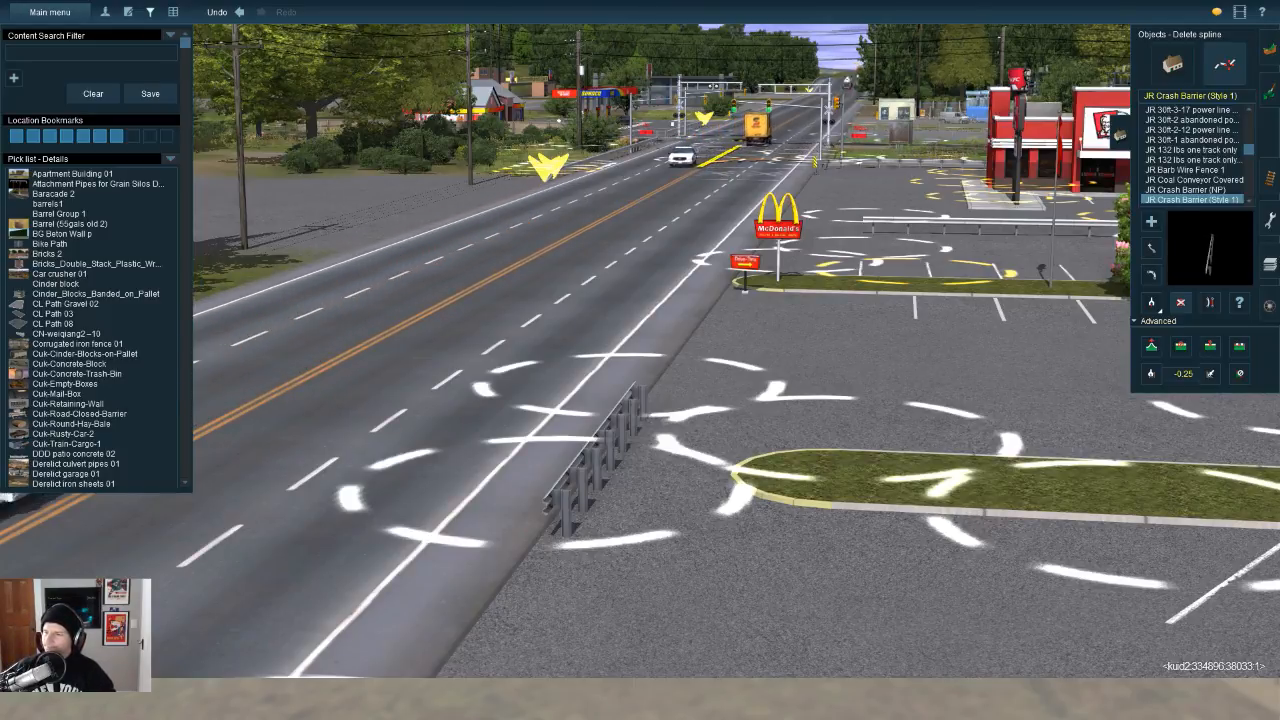
key("Right")
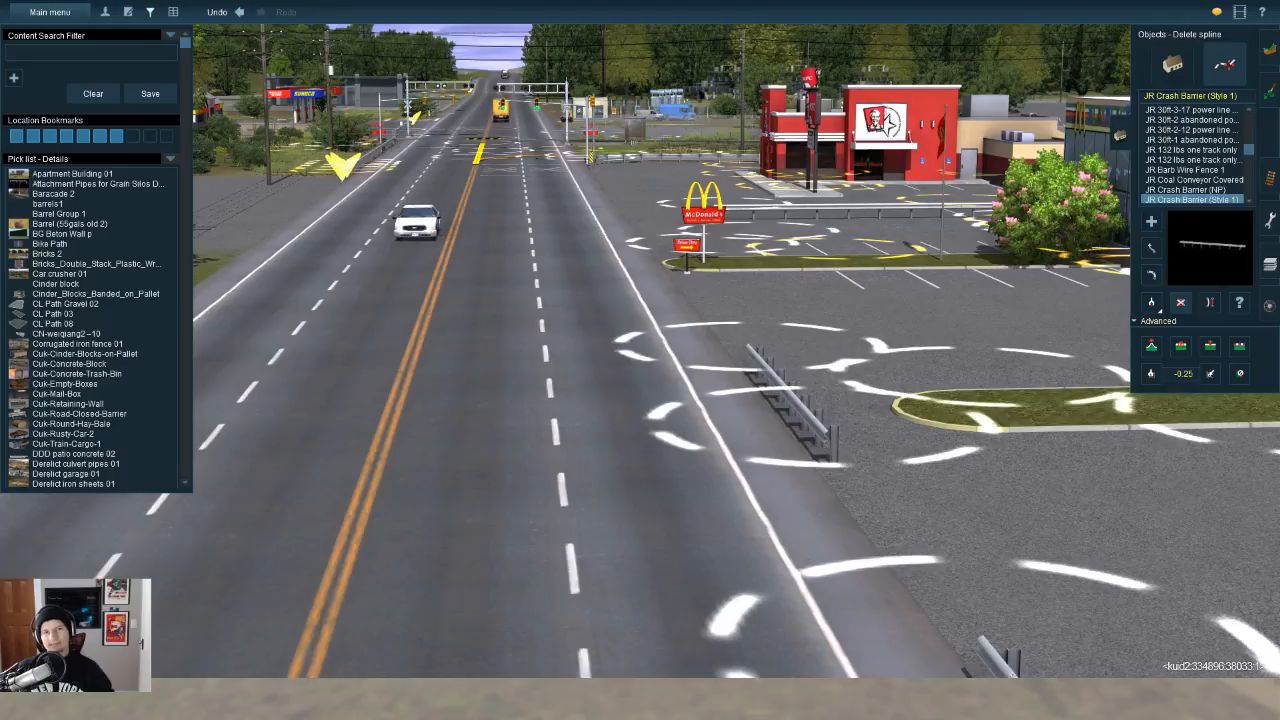
scroll(660, 350, "down", 3)
key("Up")
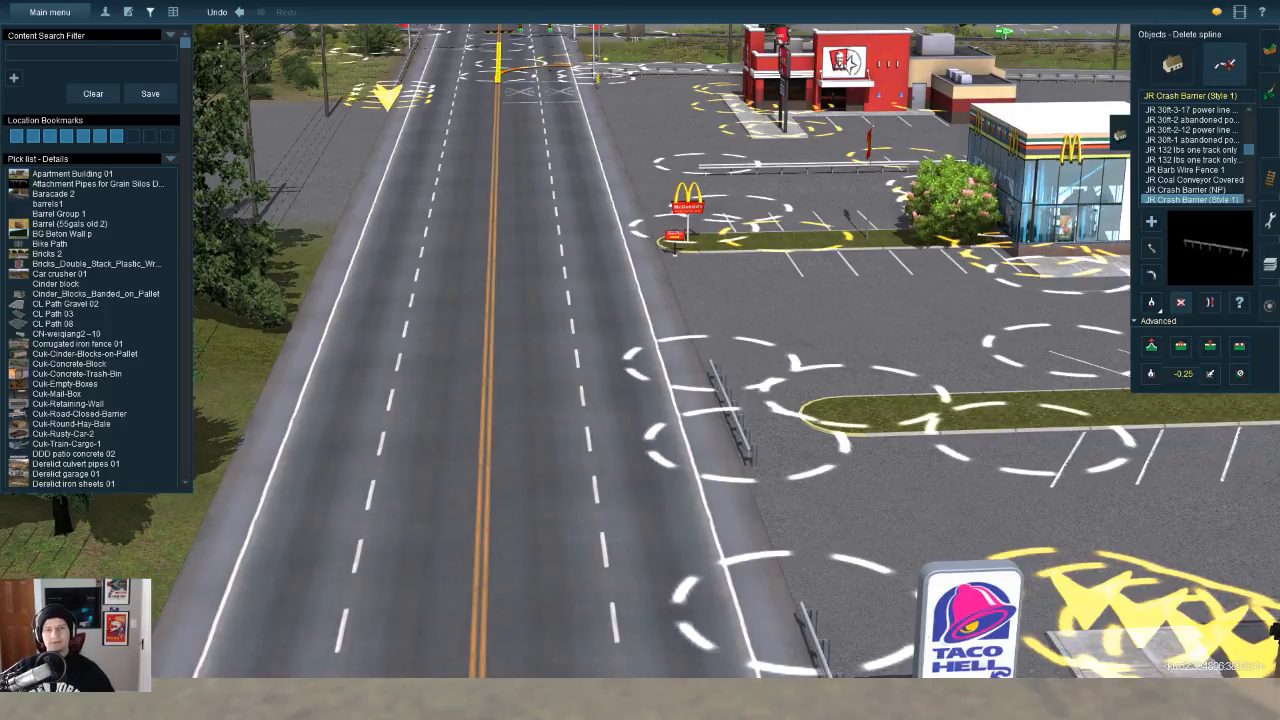
key("Down")
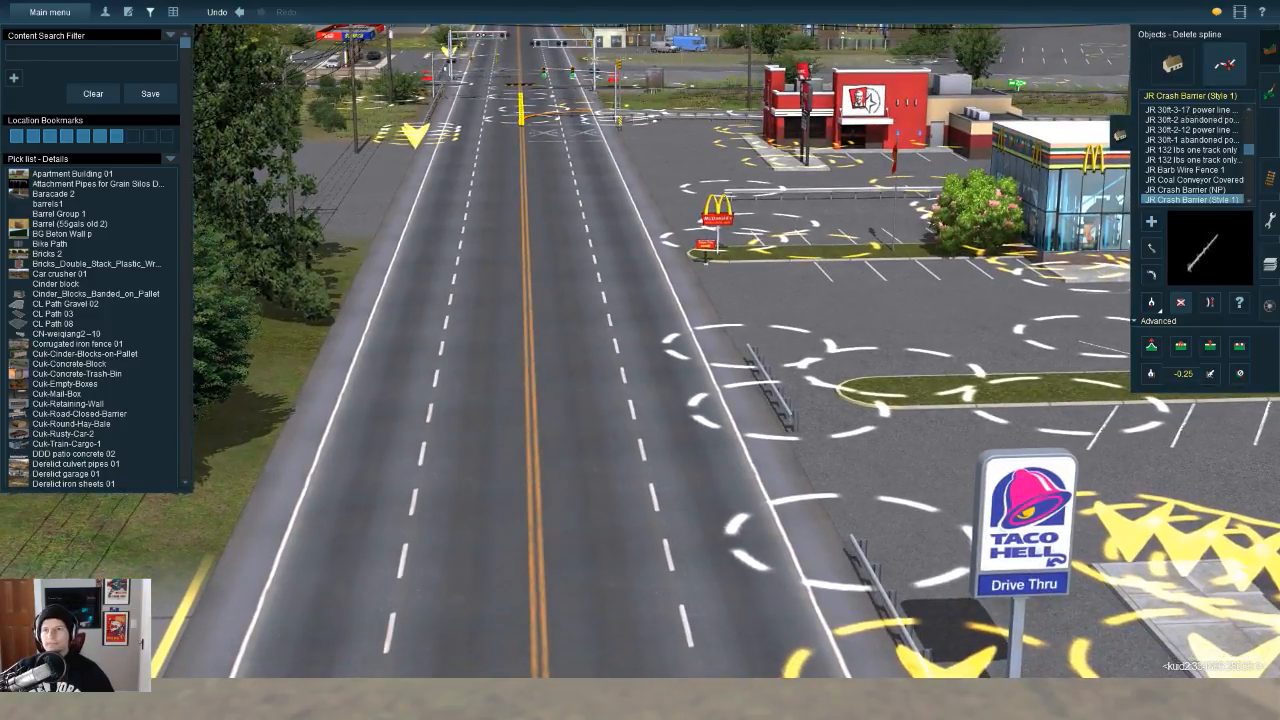
Step: Try to apply the set terrain height on the parking lot near the island barrier, and undo the change
key("F1")
key("Left")
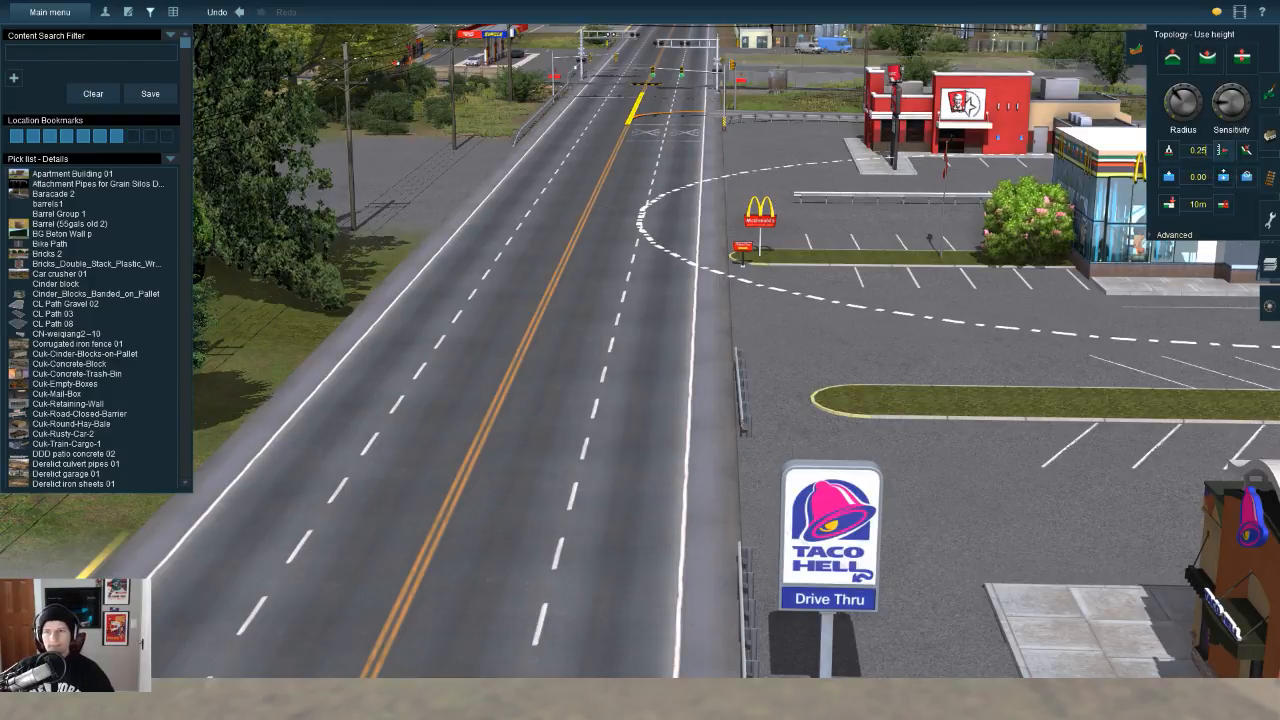
left_click(792, 352)
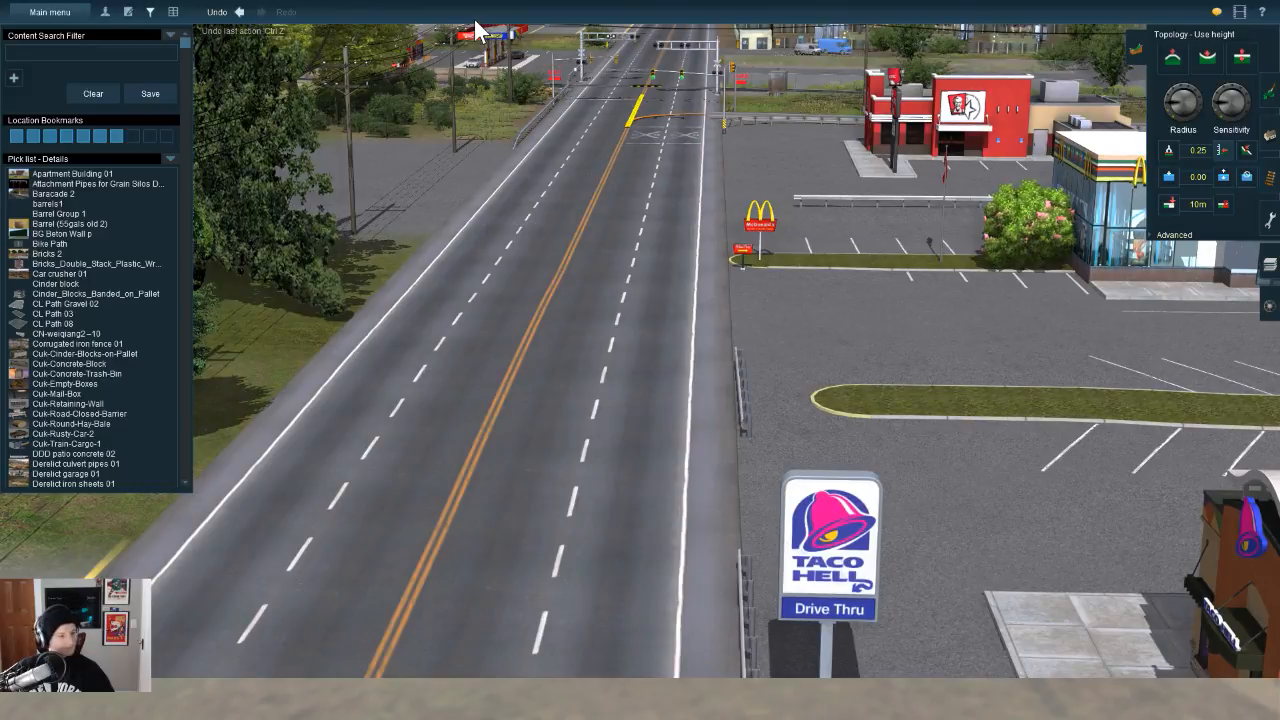
left_click(239, 12)
Step: Review the overall layout of the fast-food lots, highway, rail crossing and neighbouring unfinished areas from above
right_click_drag(888, 580, 880, 625)
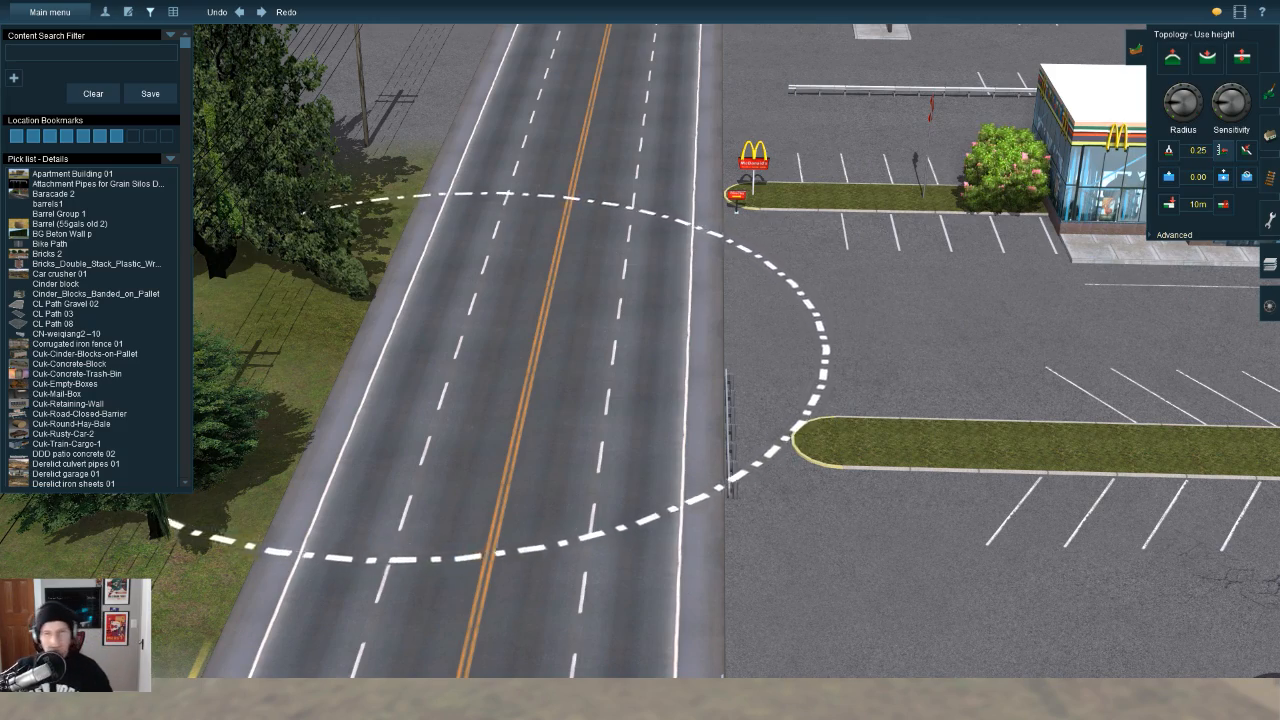
right_click_drag(967, 557, 1200, 600)
scroll(1160, 710, "down", 3)
scroll(1080, 685, "down", 3)
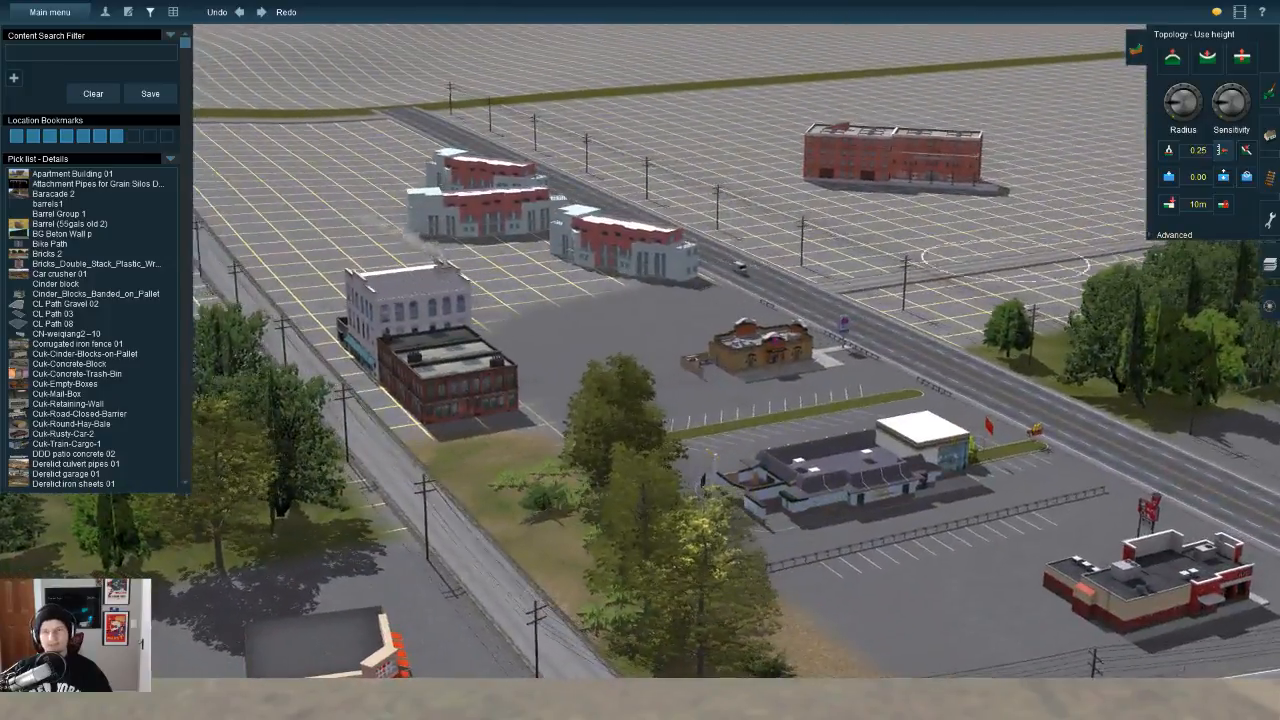
right_click_drag(1006, 257, 1030, 255)
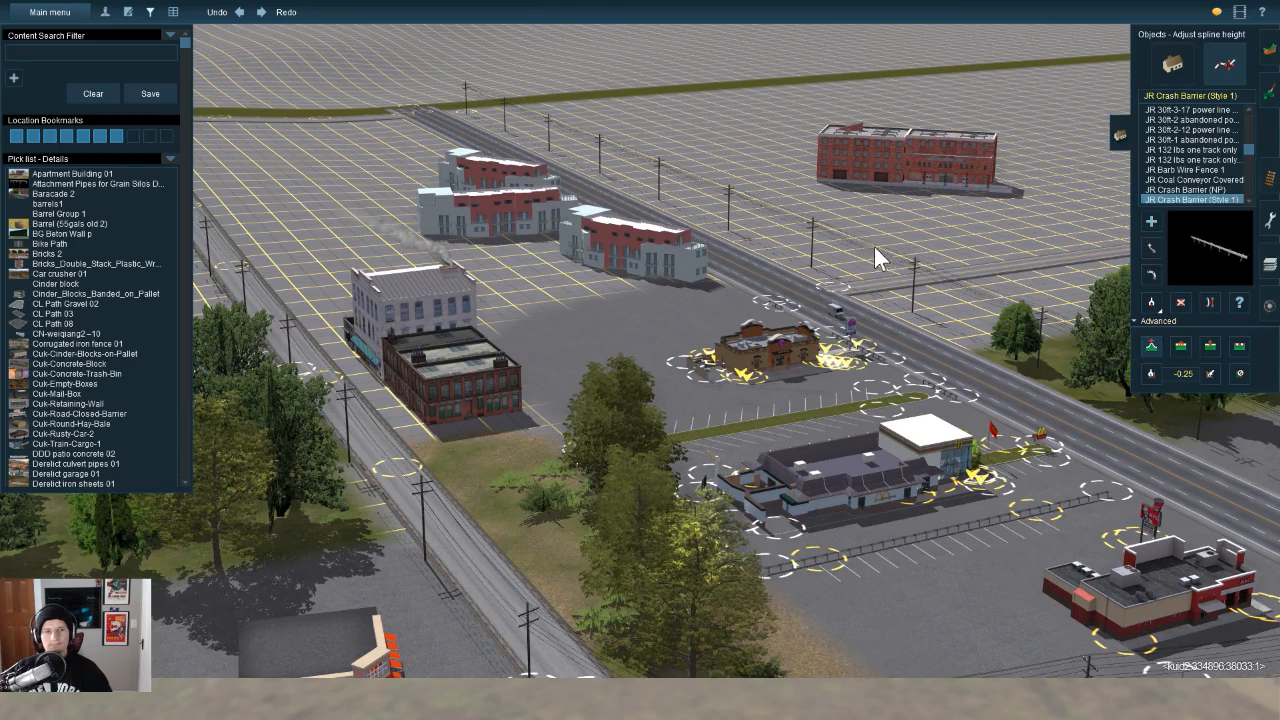
right_click_drag(1197, 452, 1108, 437)
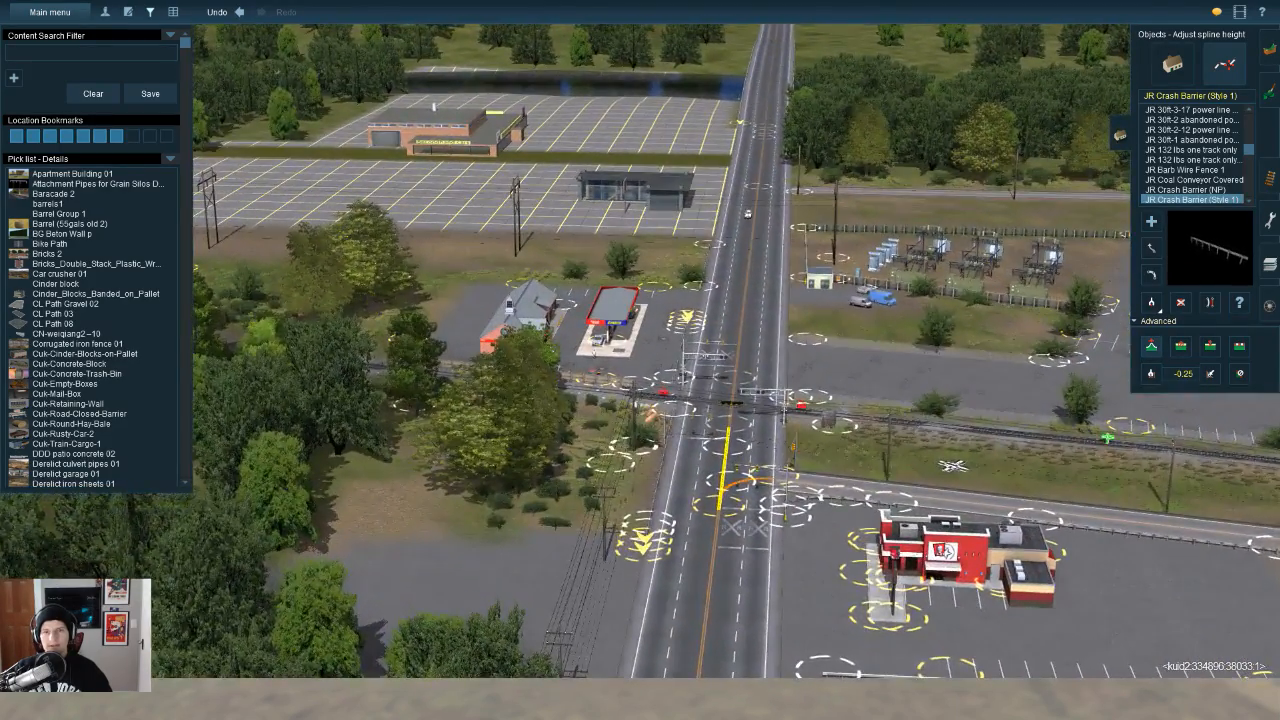
right_click(785, 660)
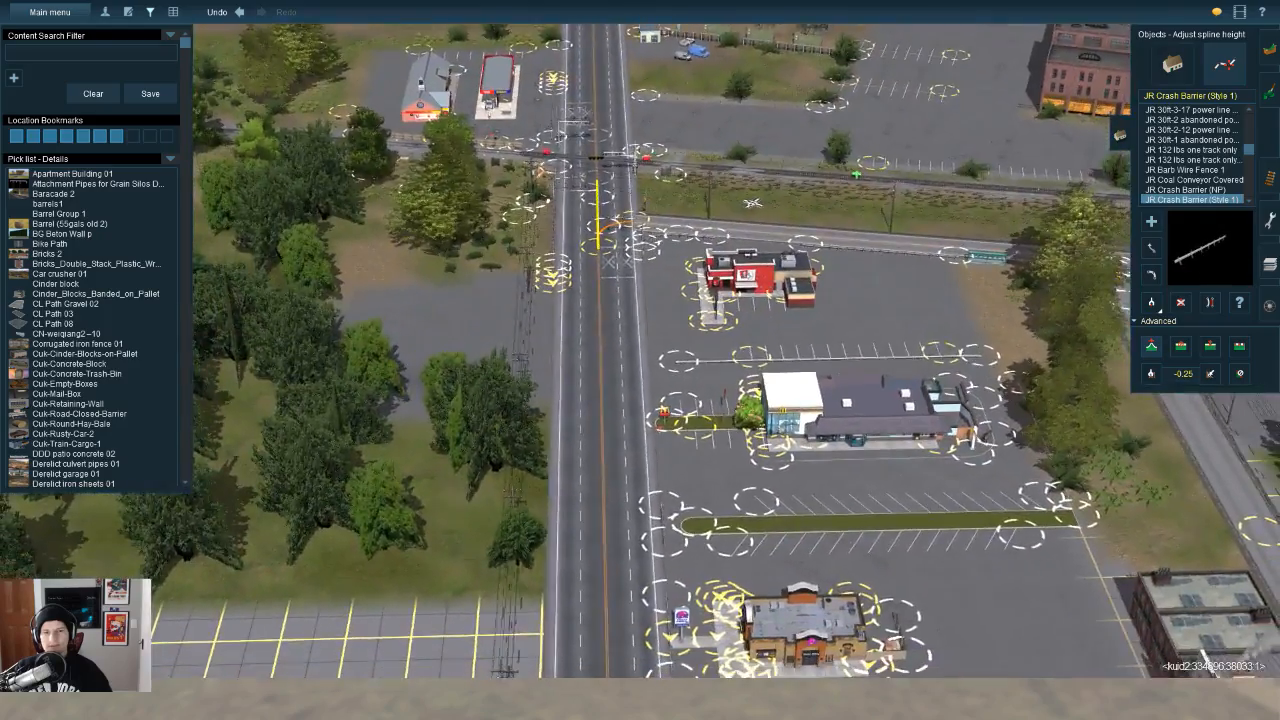
Step: Try applying a terrain height of 0.25 across the road and its edge near the Taco Hell sign, and undo the change
right_click(650, 664)
right_click(642, 205)
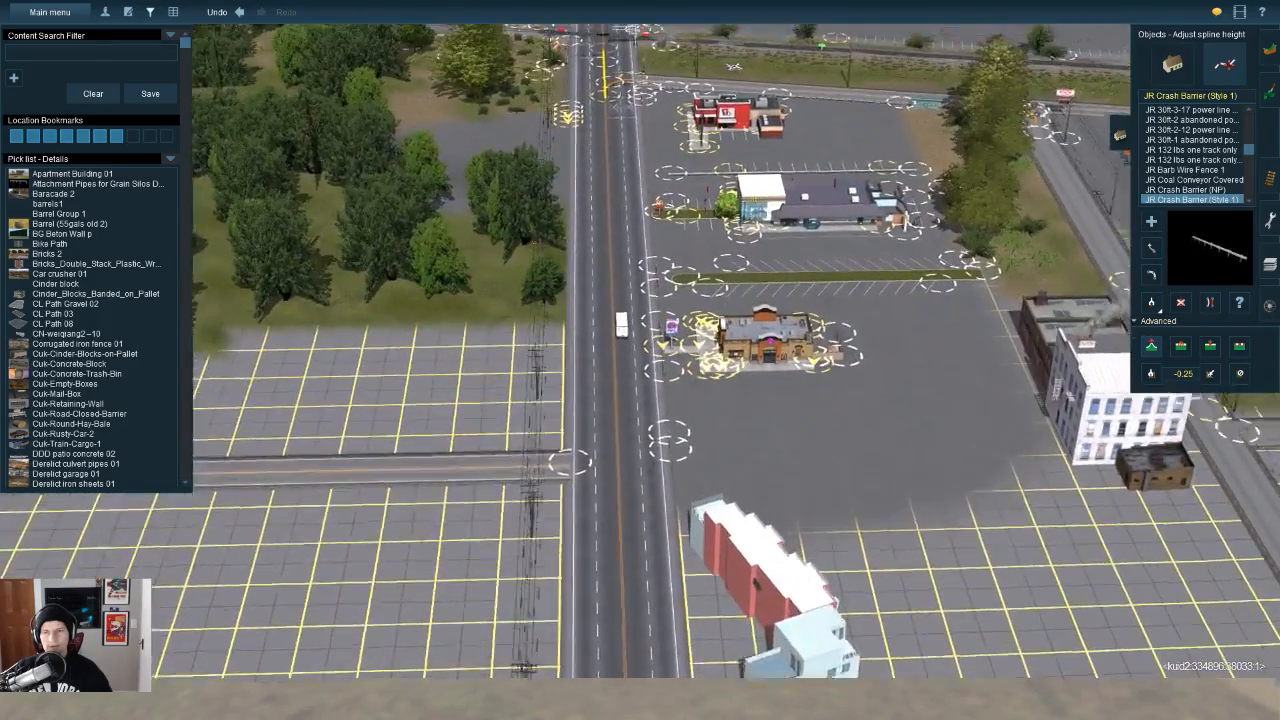
left_click(1270, 49)
right_click(566, 401)
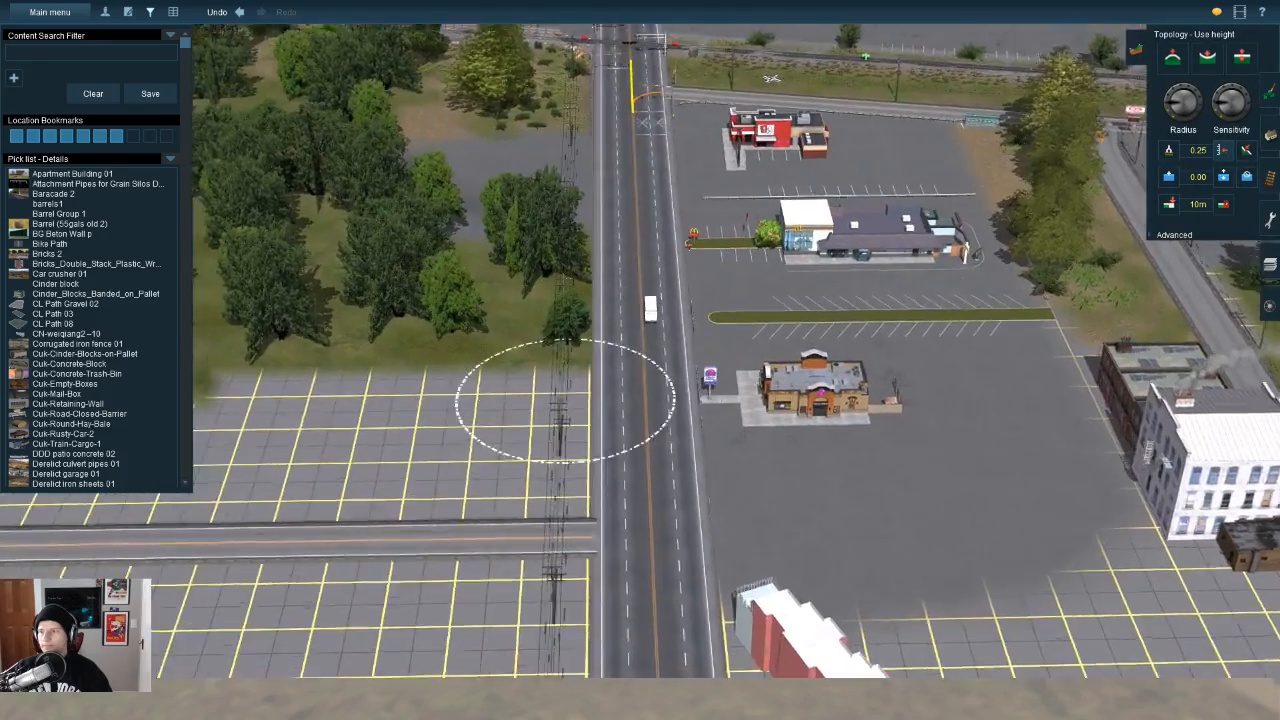
scroll(590, 397, "up", 4)
right_click(718, 373)
scroll(642, 309, "up", 2)
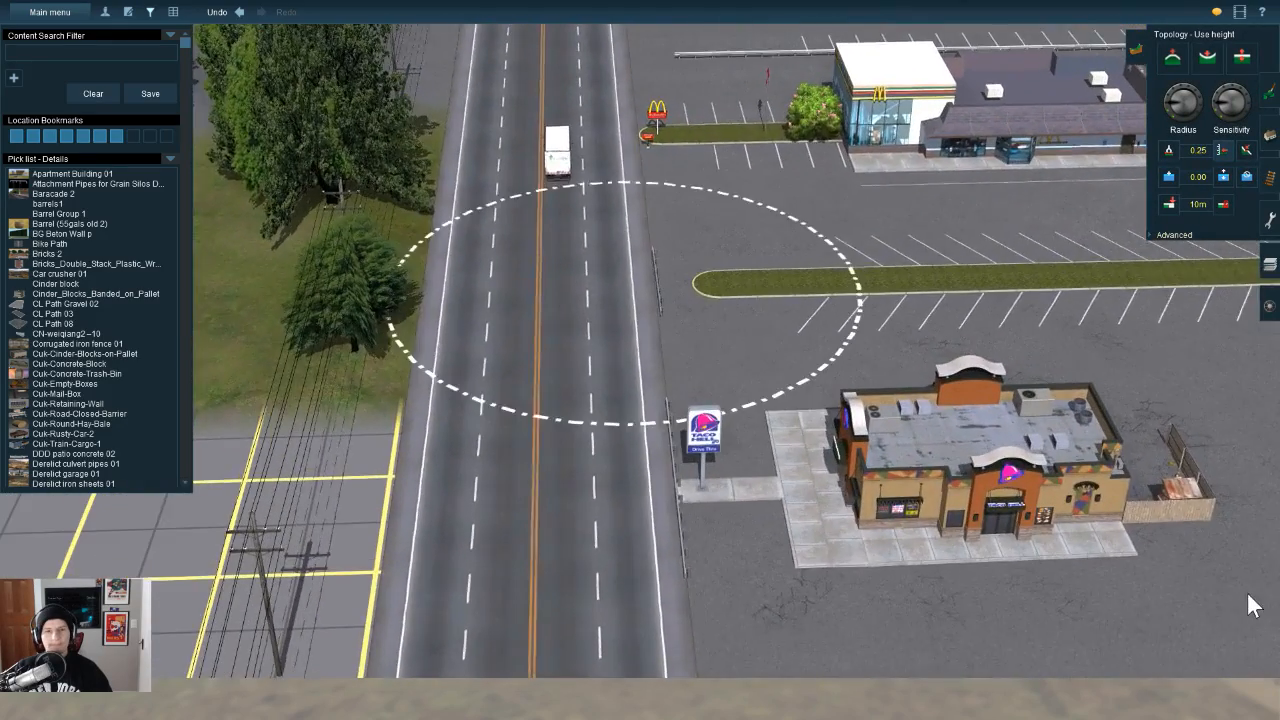
left_click_drag(625, 299, 637, 275)
scroll(620, 305, "up", 2)
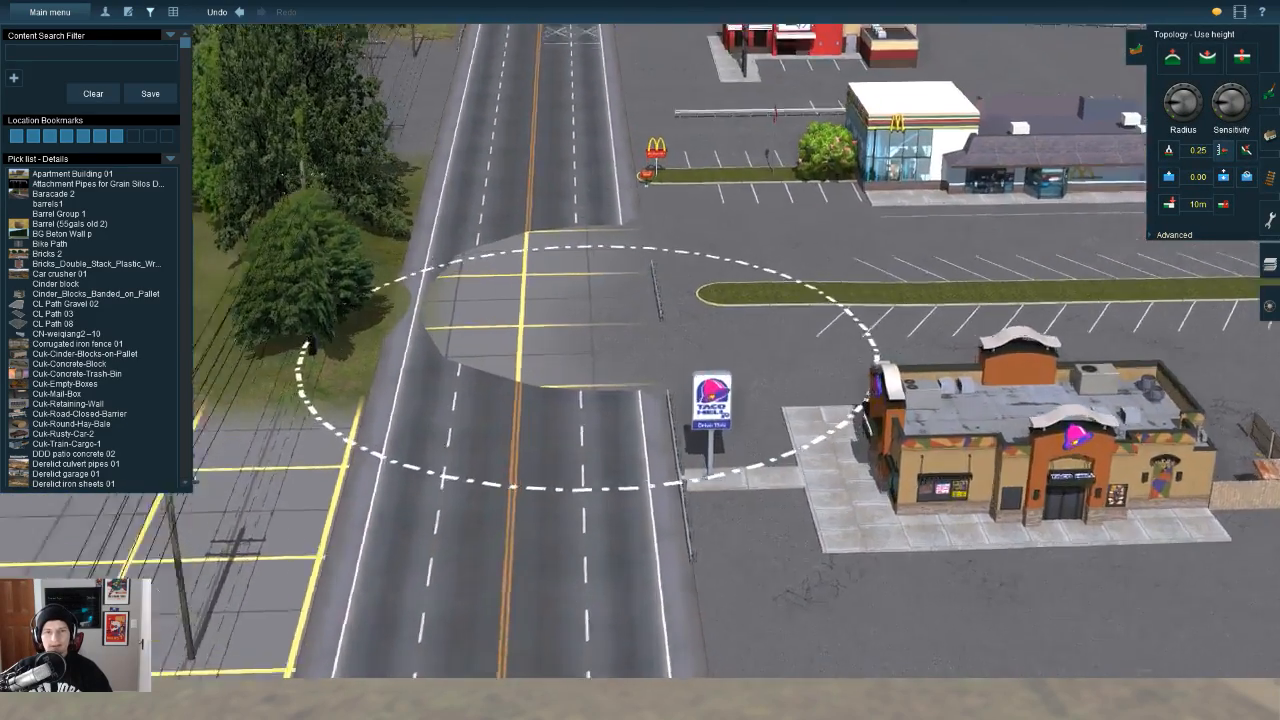
scroll(606, 357, "up", 2)
key("ctrl+z")
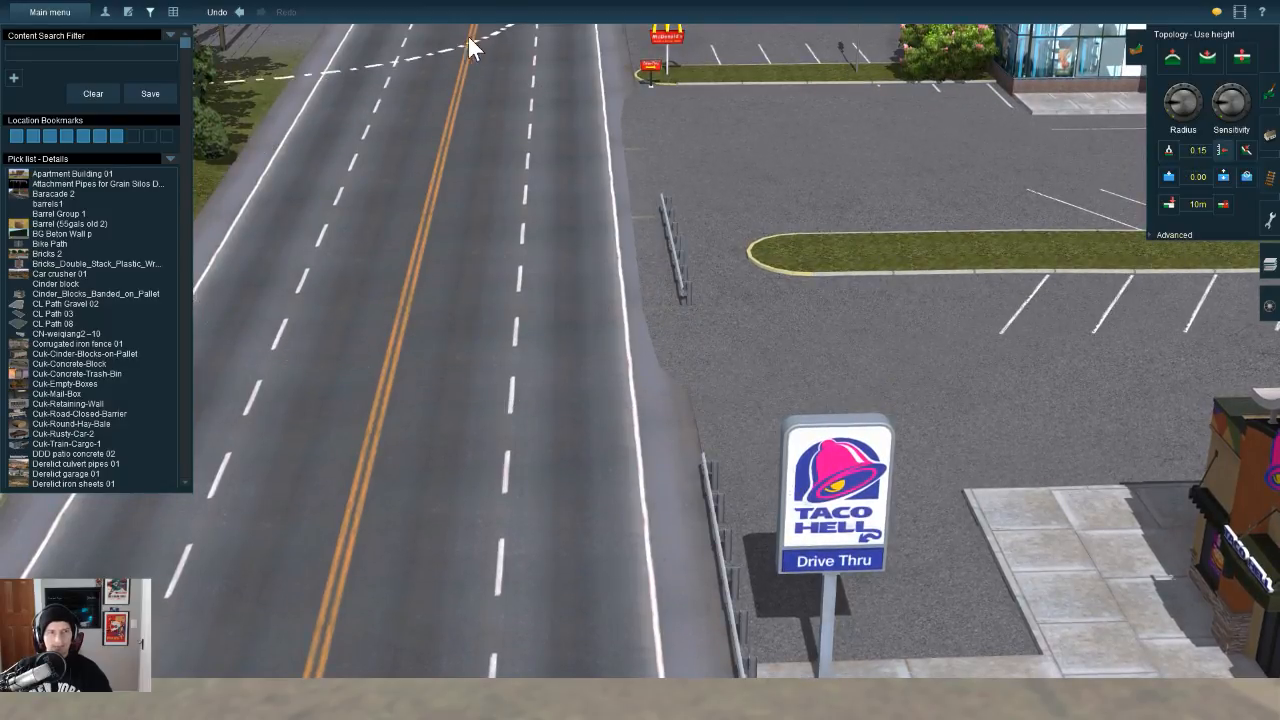
Step: Undo the trial terrain heights of 0.15 and 0.12 at the road edge near the grass island
key("ctrl+z")
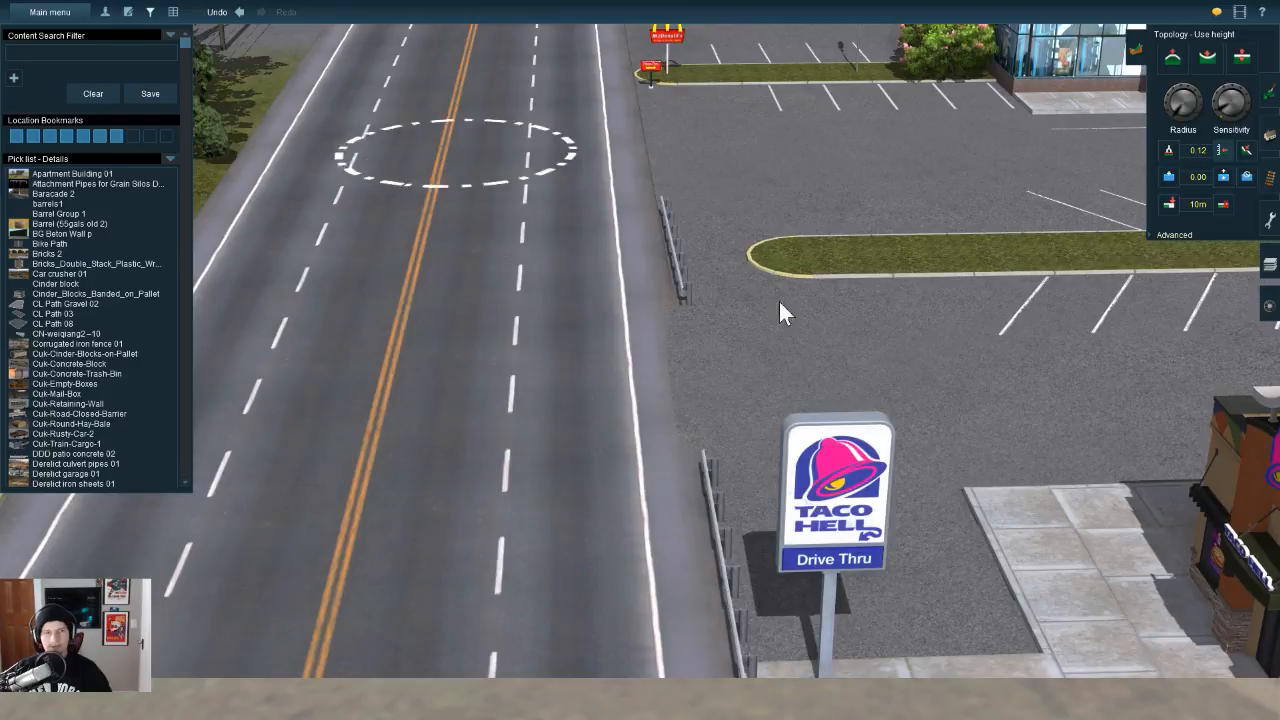
key("ctrl+z")
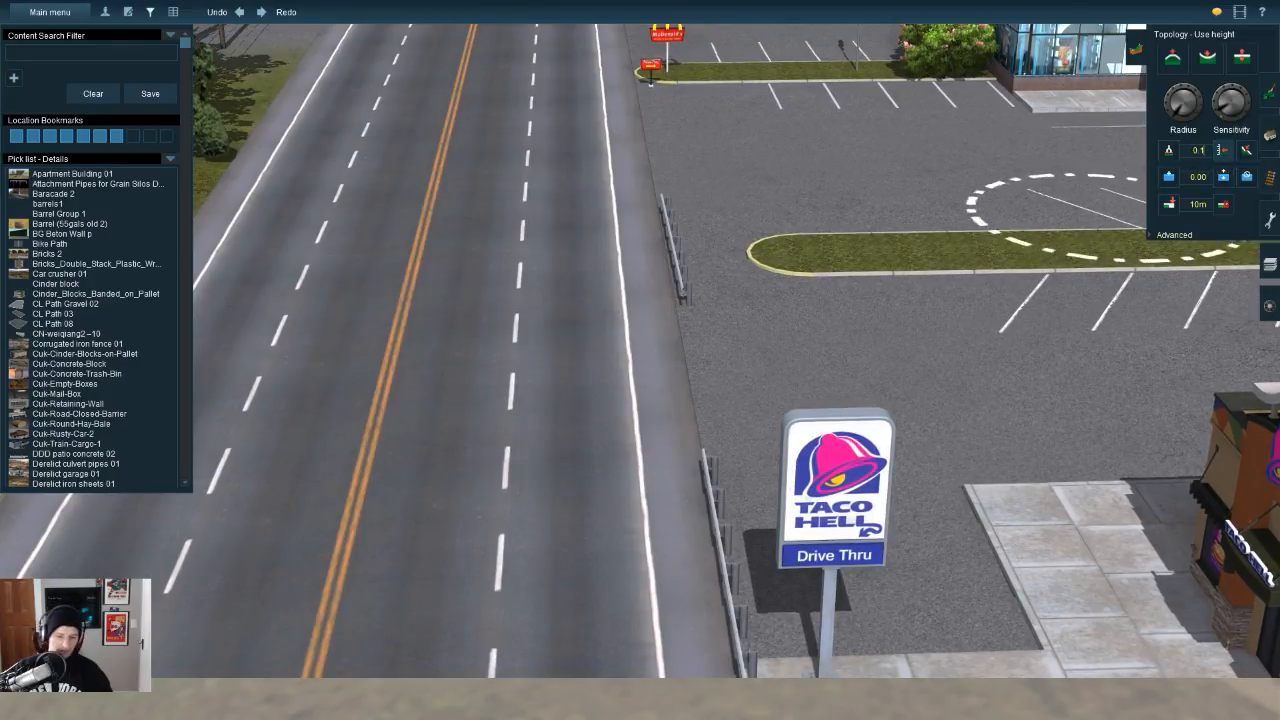
Step: Inspect the road edge and parking lots from the Taco Hell sign to the KFC, and enlarge the topology brush radius
mouse_move(677, 361)
left_mouse_down()
mouse_move(697, 368)
mouse_move(674, 371)
left_mouse_up()
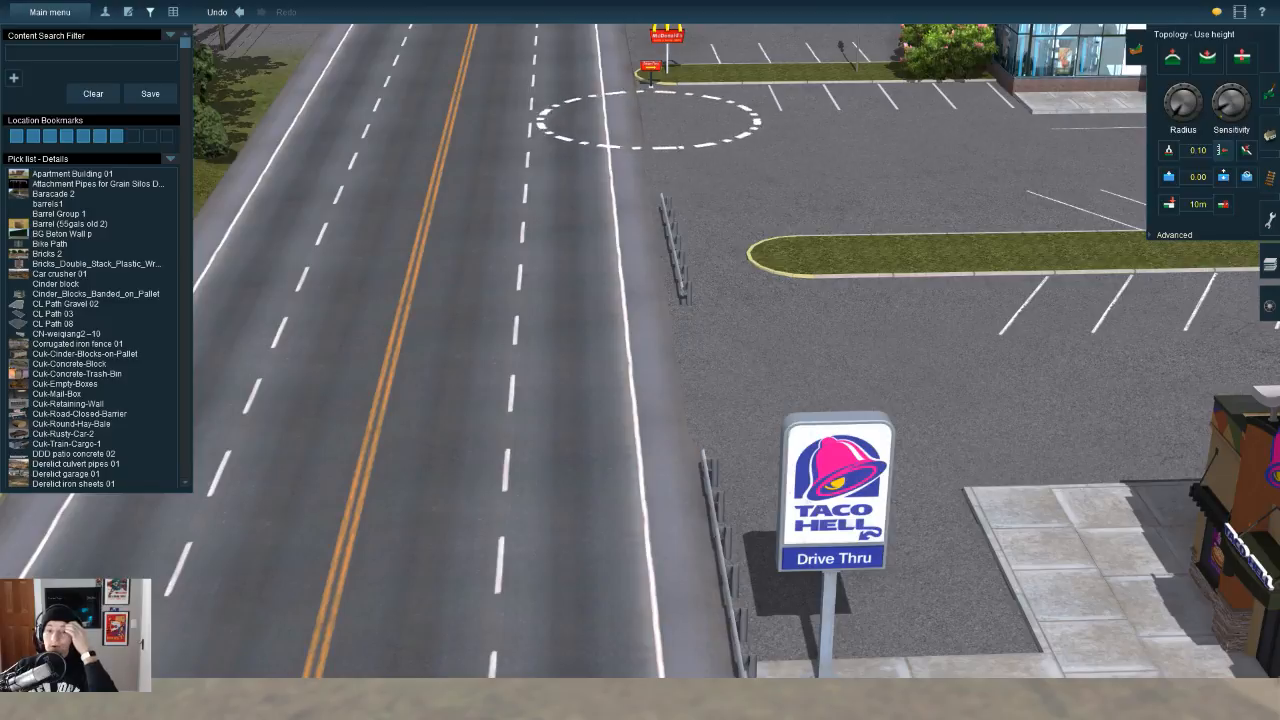
right_click(677, 215)
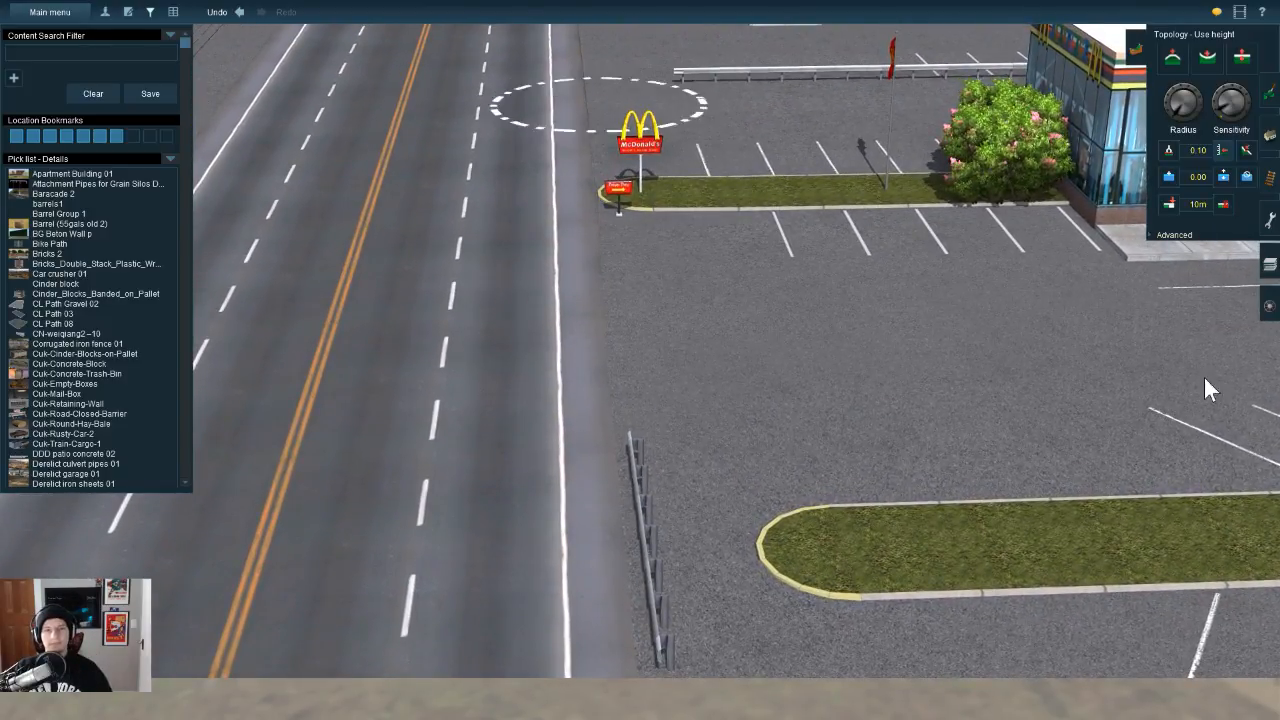
right_click(658, 450)
right_click(635, 165)
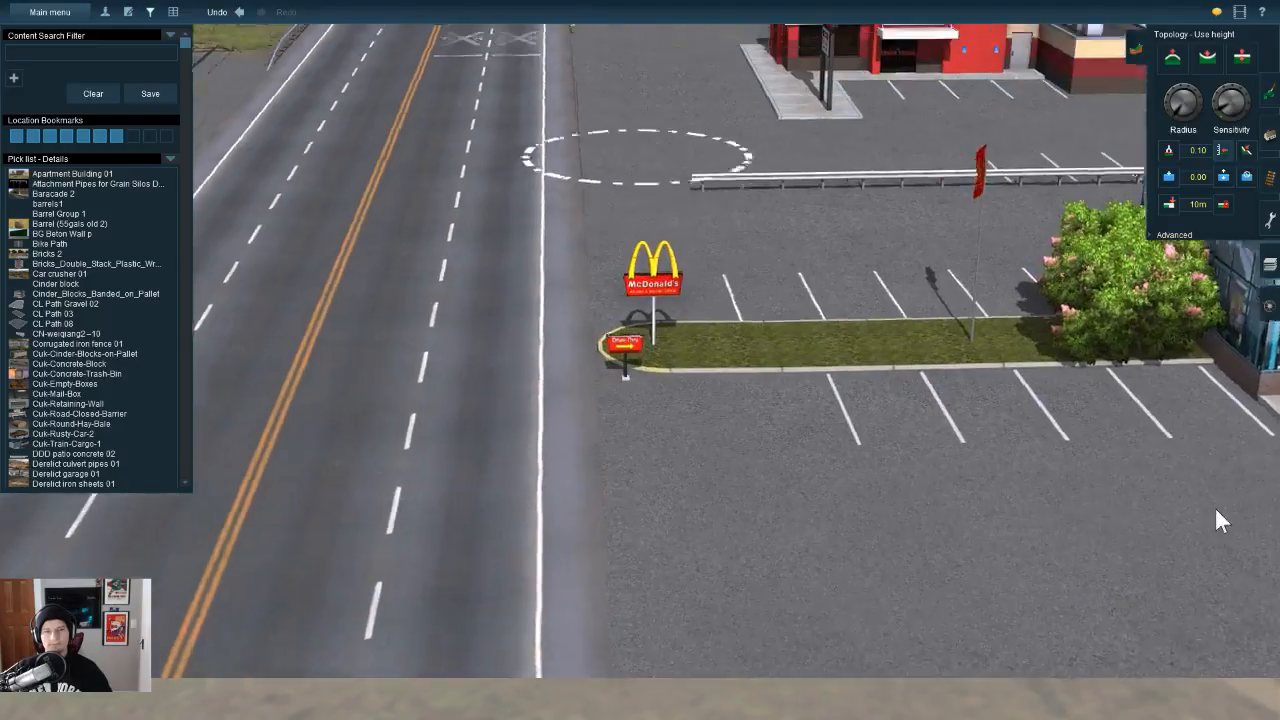
scroll(1214, 506, "down", 3)
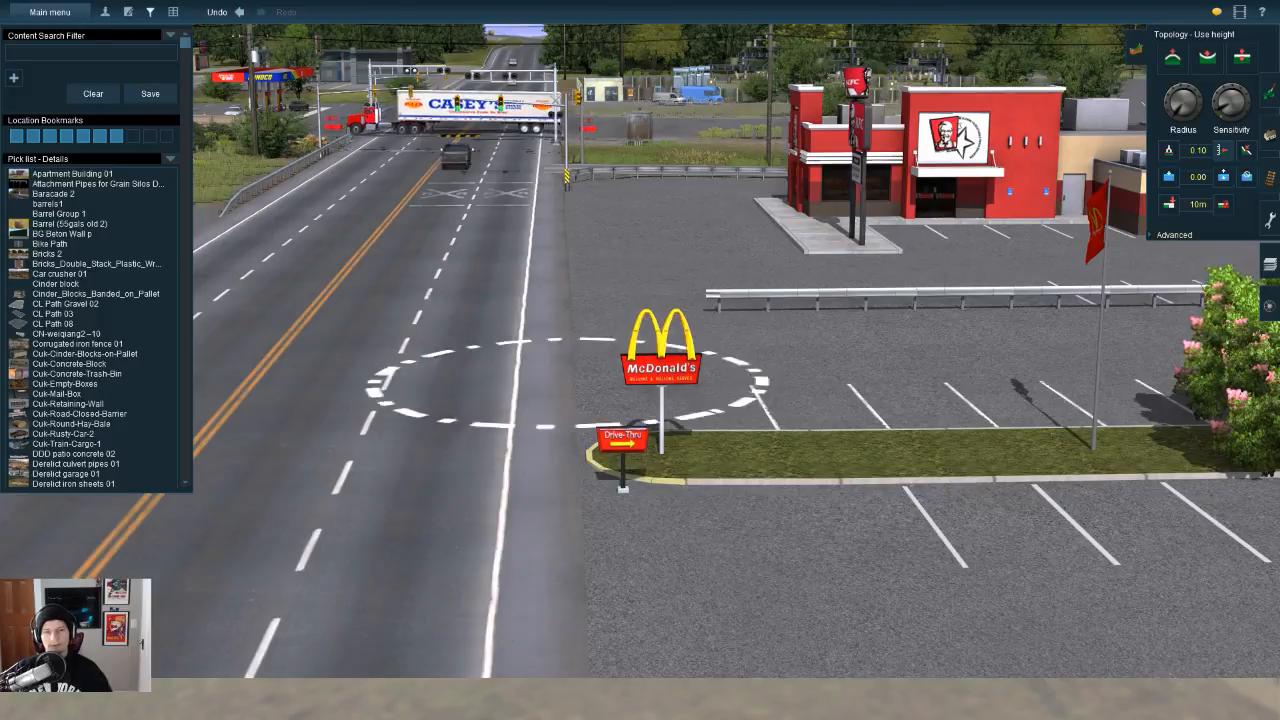
key("Up")
right_click(600, 116)
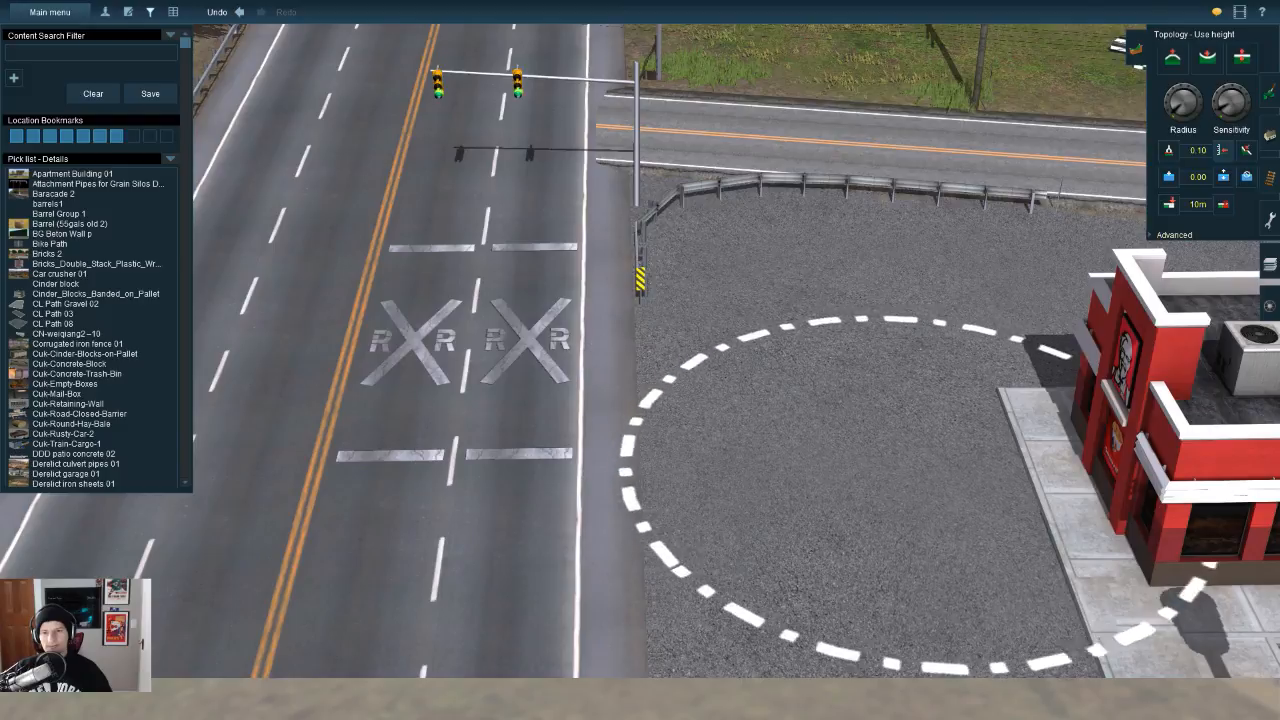
right_click(918, 482)
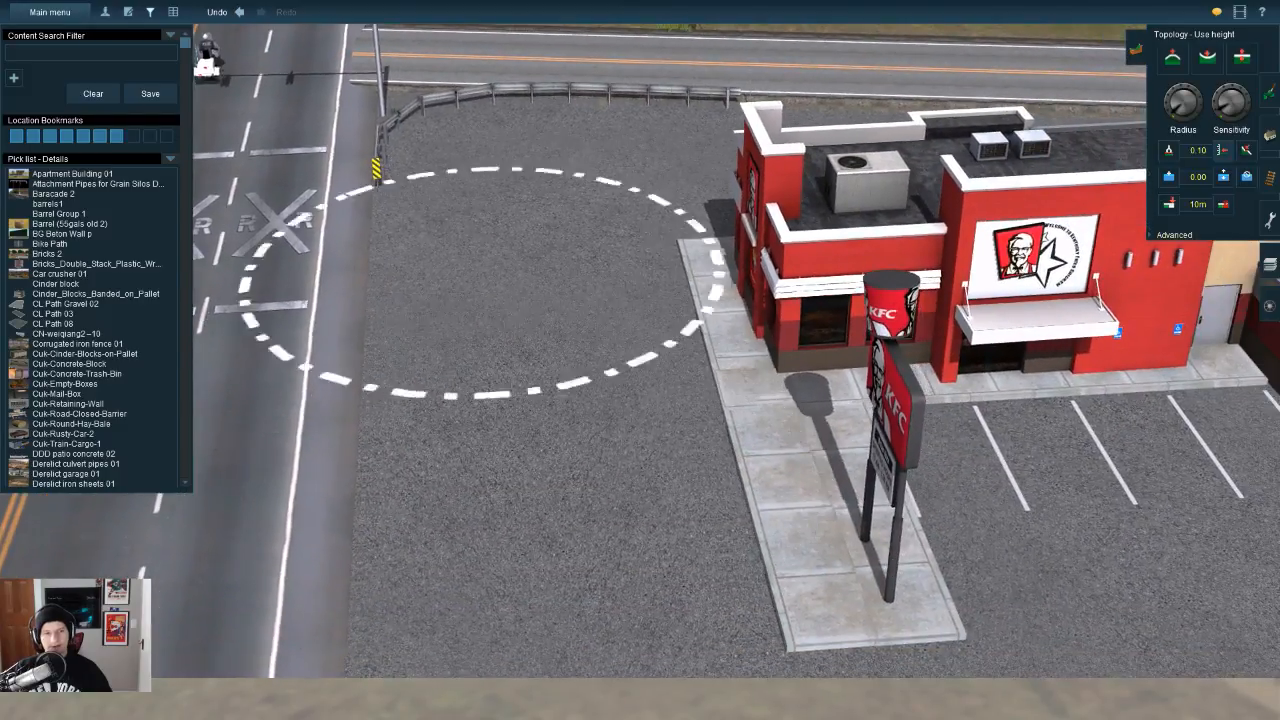
right_click(583, 436)
scroll(585, 432, "down", 1)
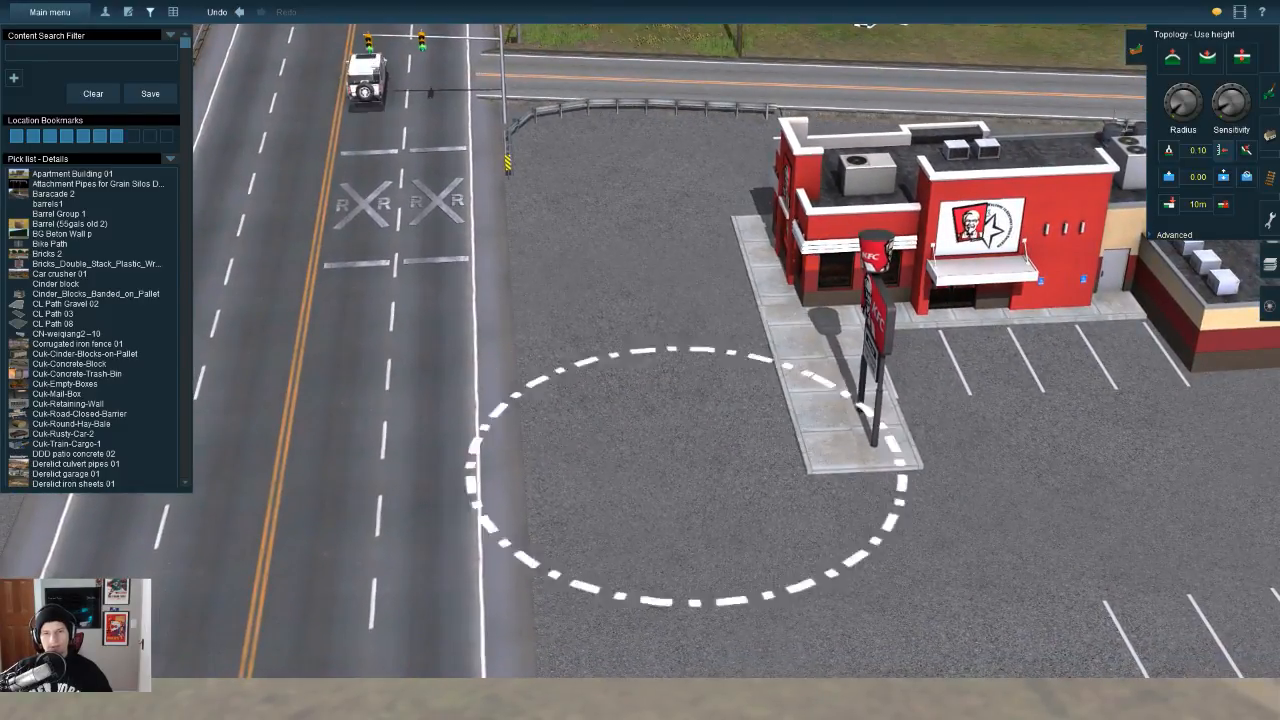
right_click(716, 520)
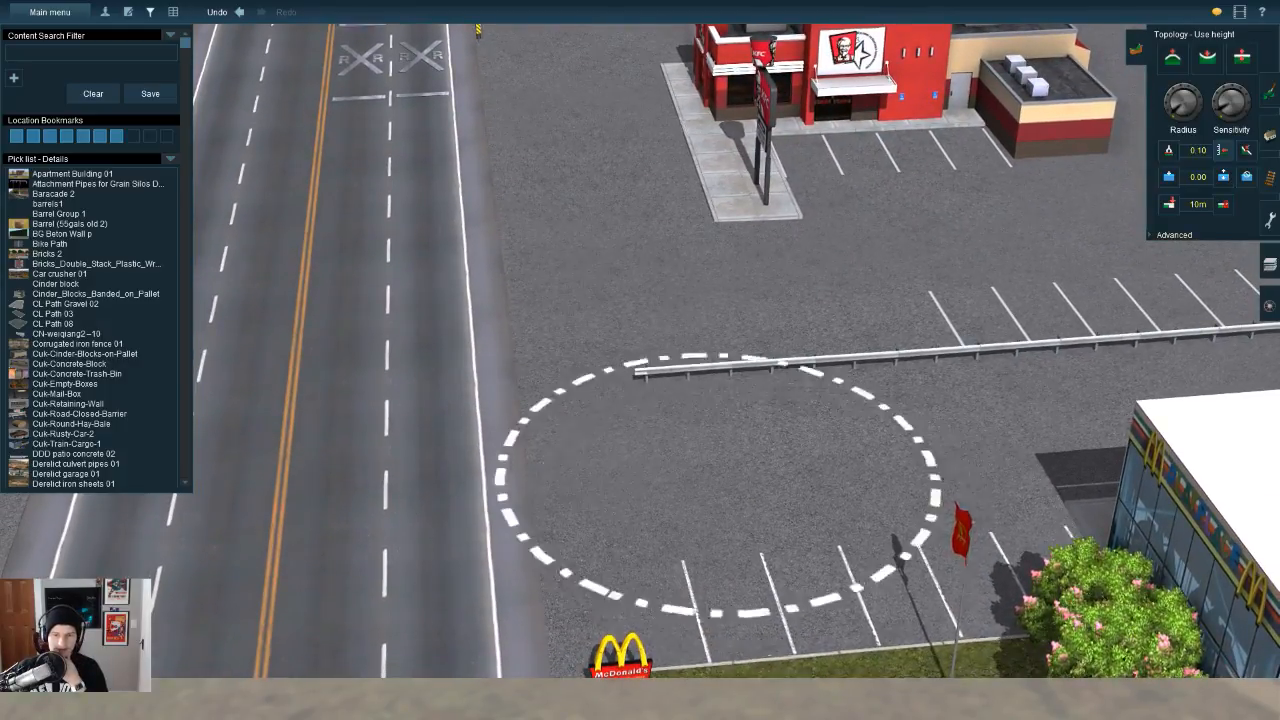
right_click(720, 484)
scroll(698, 340, "down", 4)
left_click_drag(1177, 106, 1180, 90)
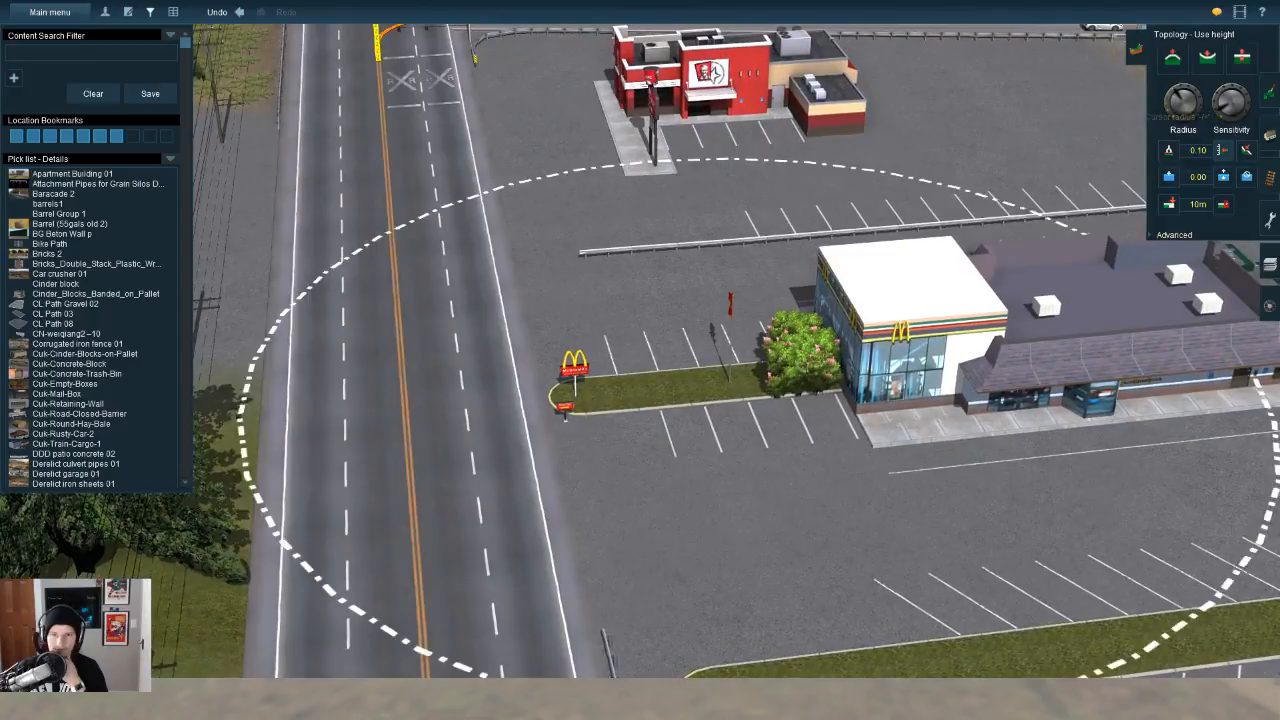
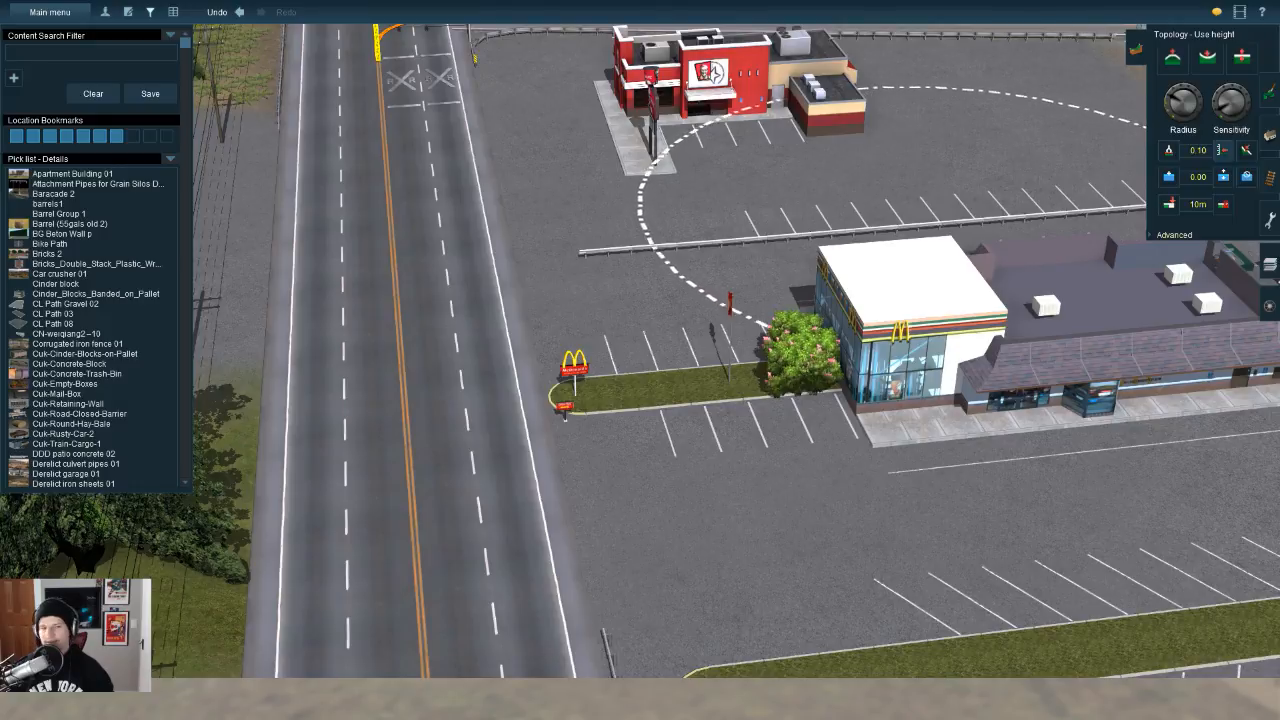
Step: Survey the layout of the KFC, McDonald's and Taco Hell lots from overhead and along the road
right_click(832, 265)
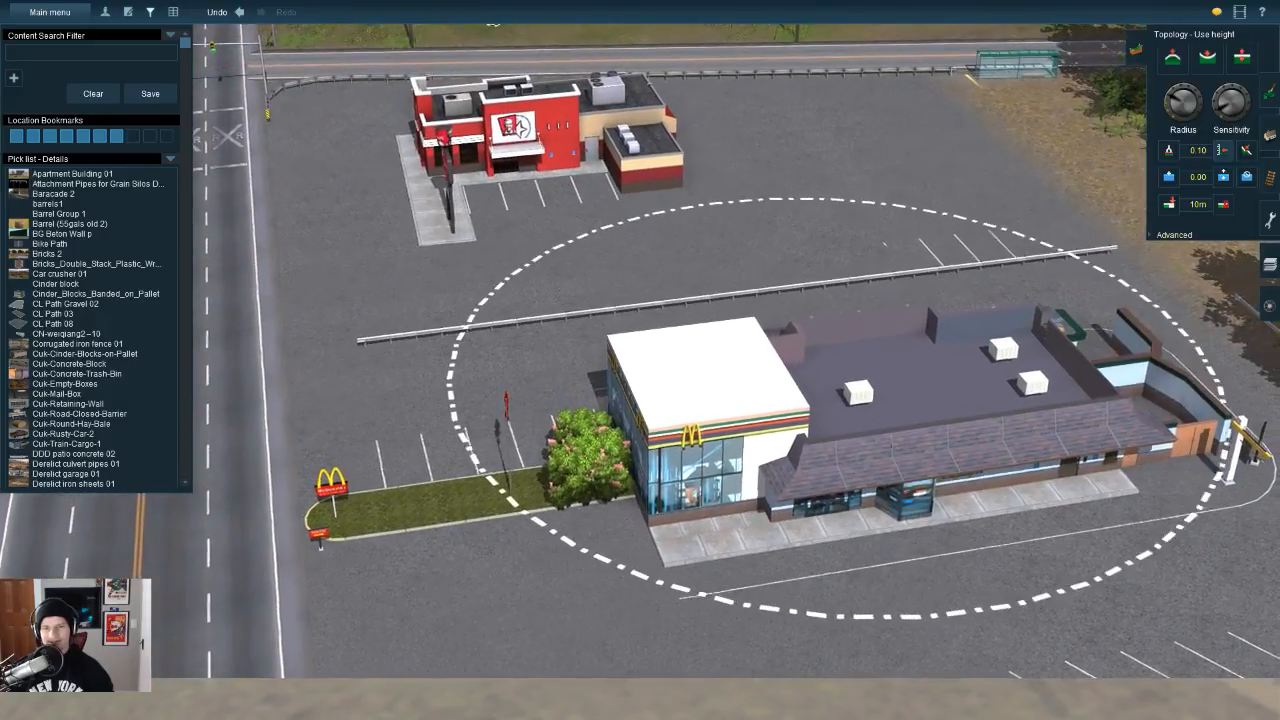
right_click(664, 455)
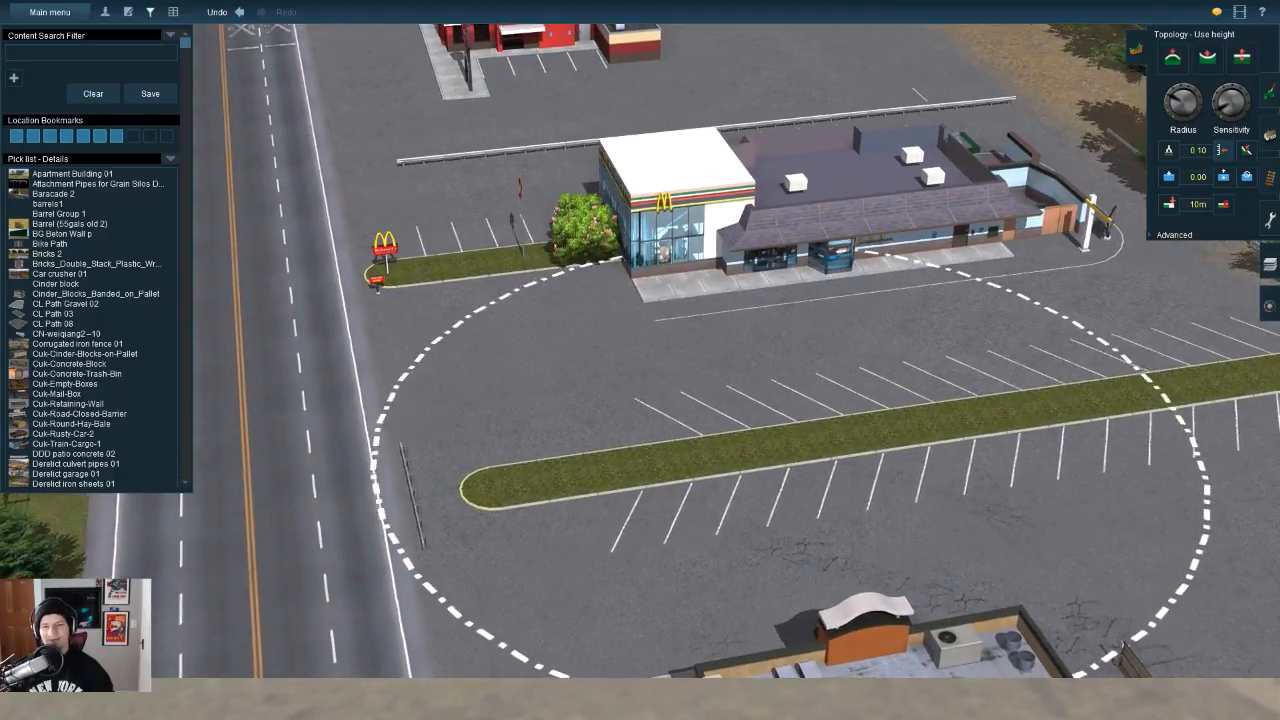
right_click(785, 442)
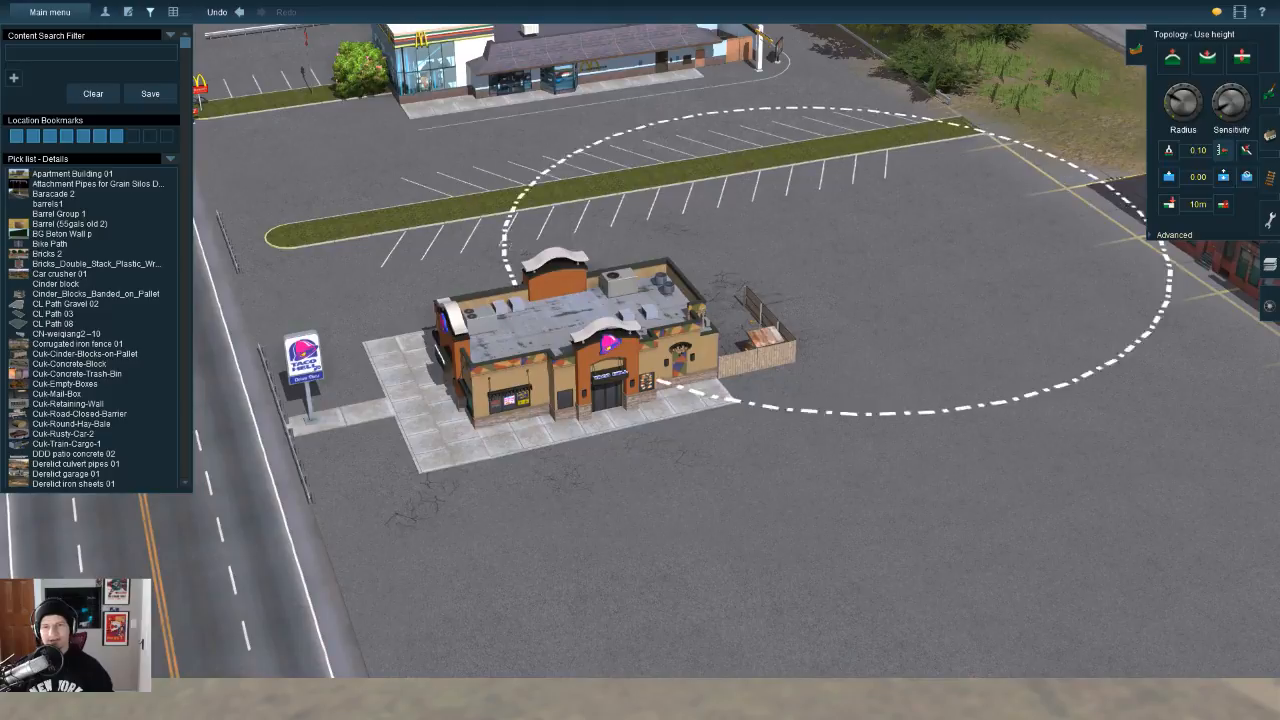
right_click(590, 384)
key("Right")
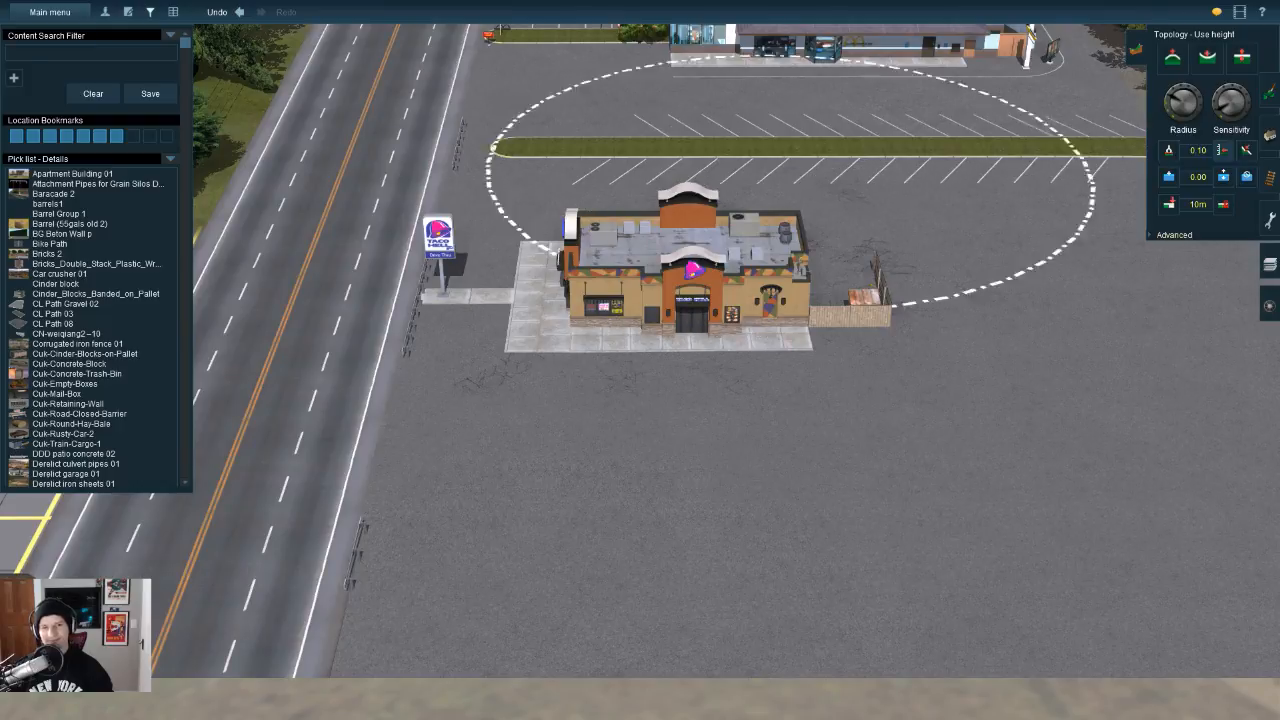
key("Up")
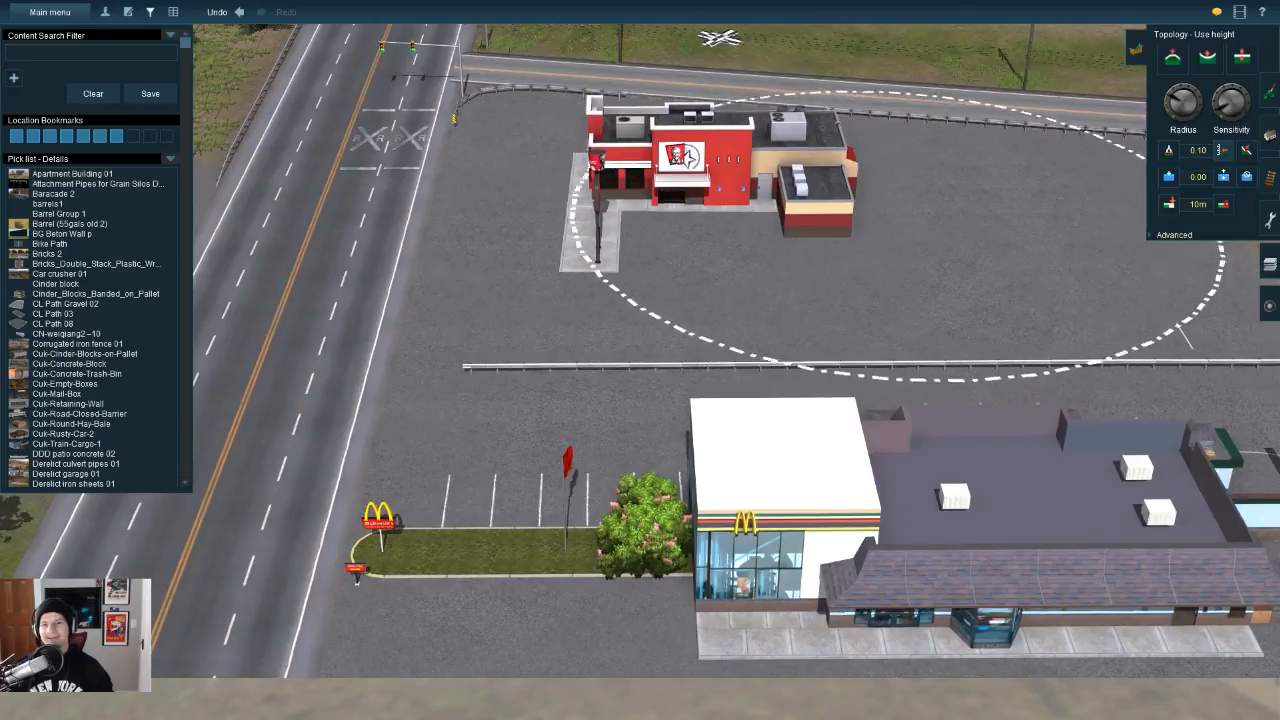
right_click(945, 275)
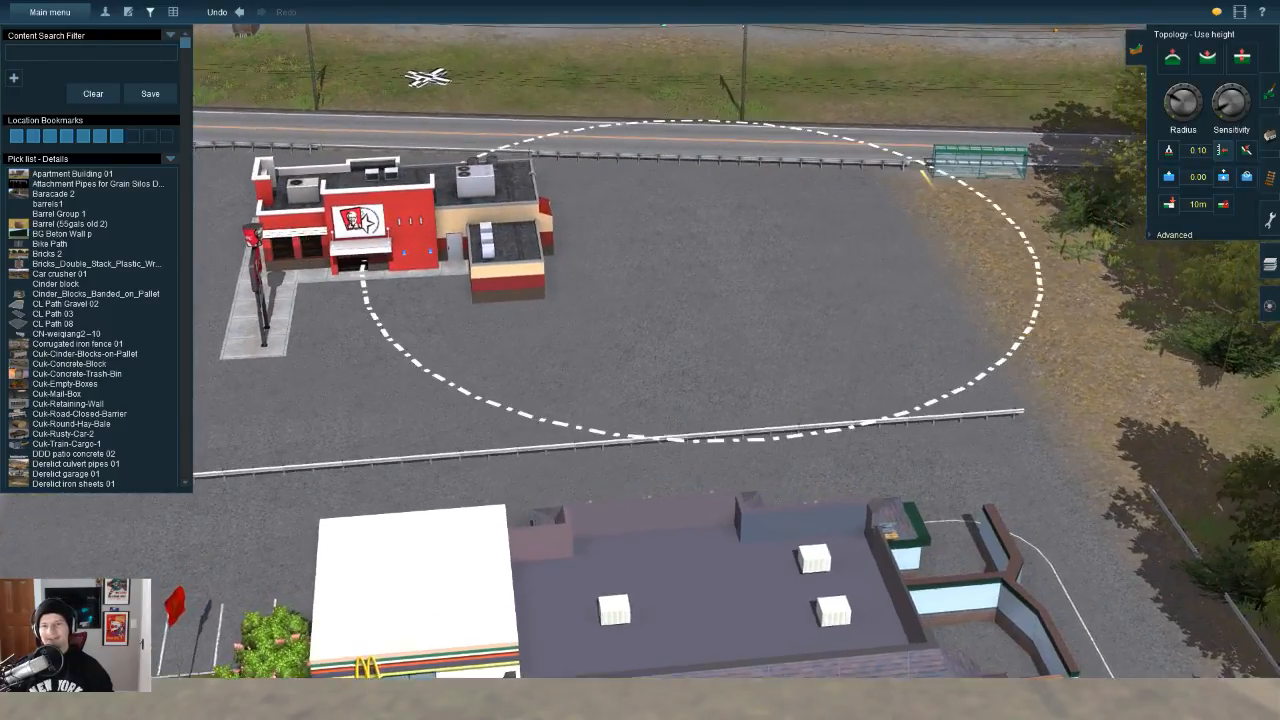
key("Down")
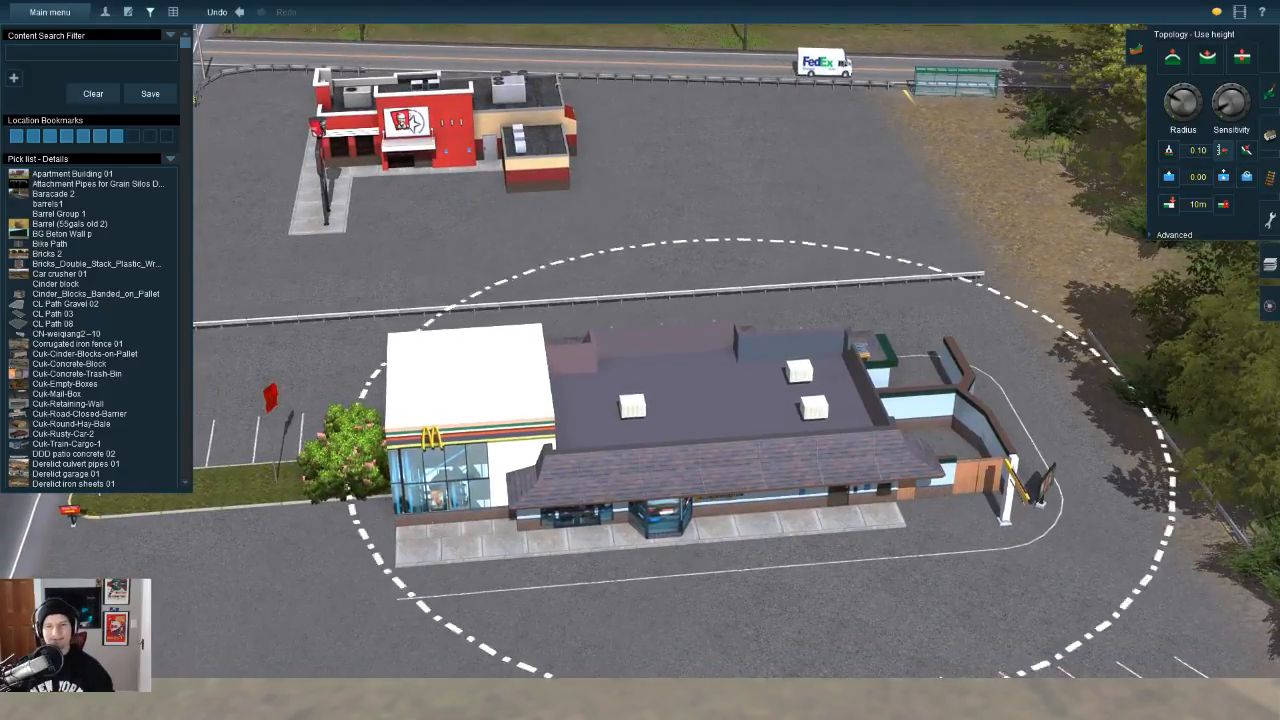
key("Down")
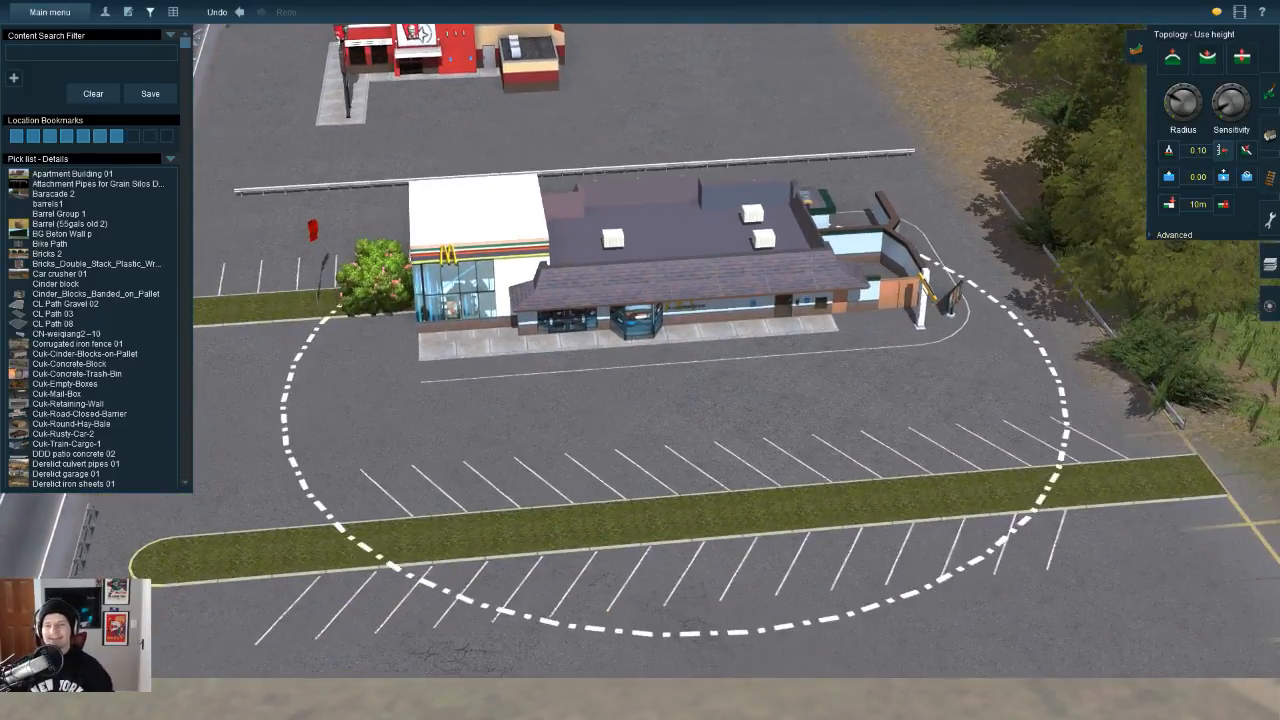
key("Down")
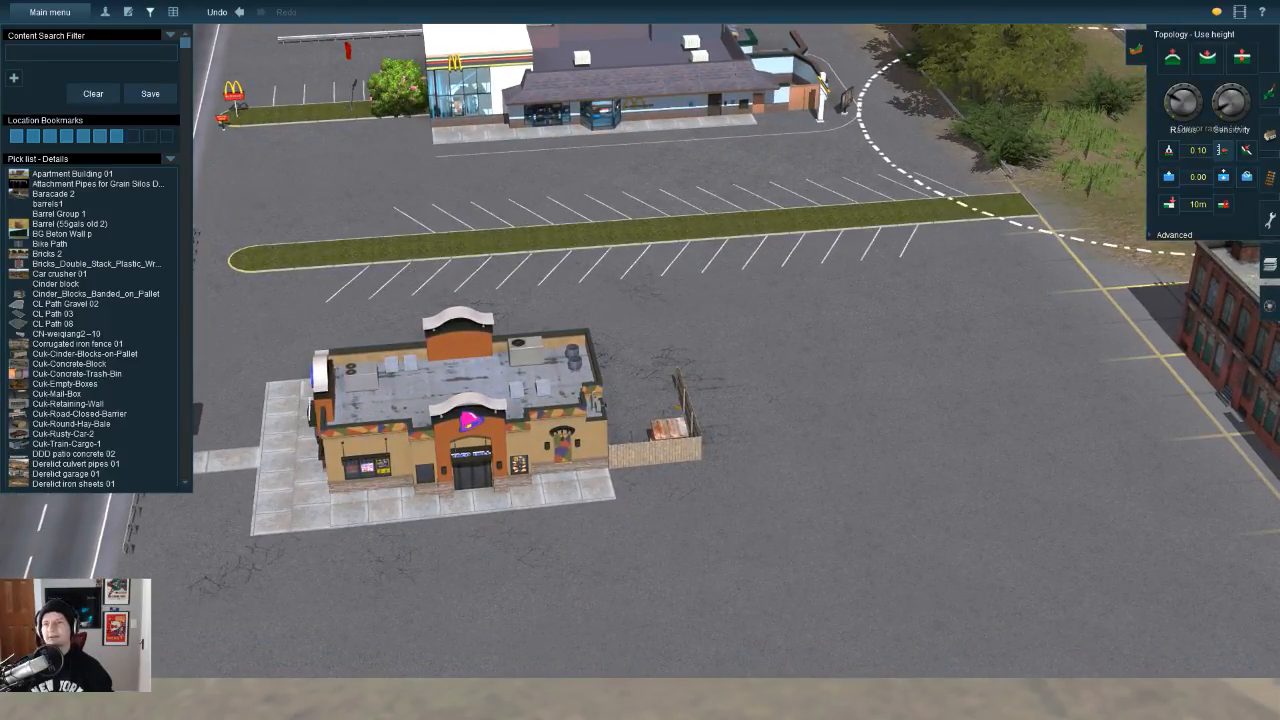
key("Down")
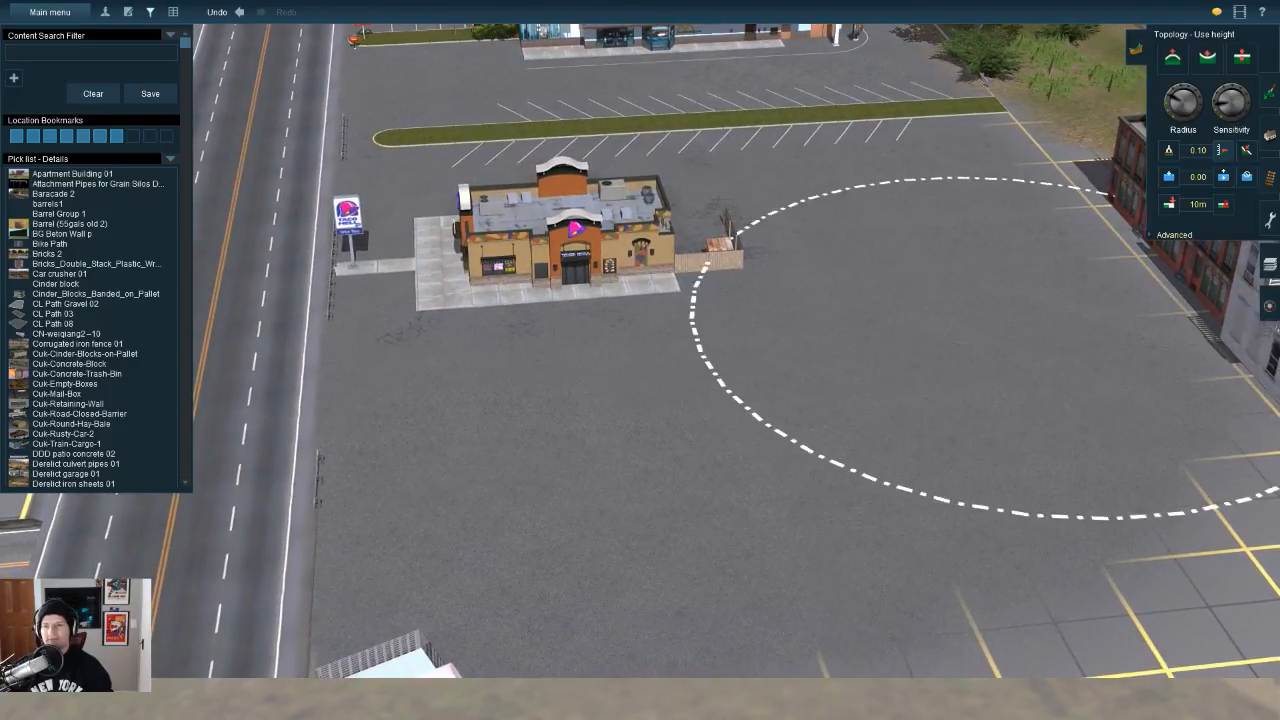
scroll(1087, 596, "up", 3)
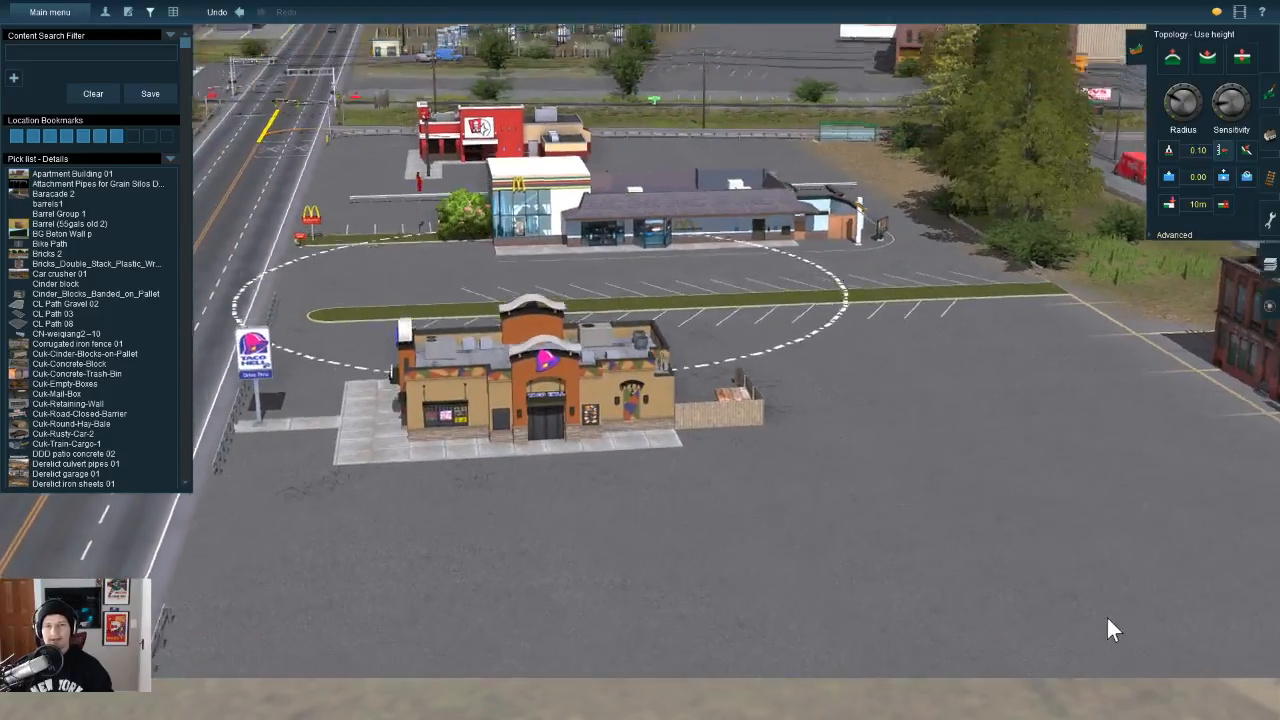
key("Left")
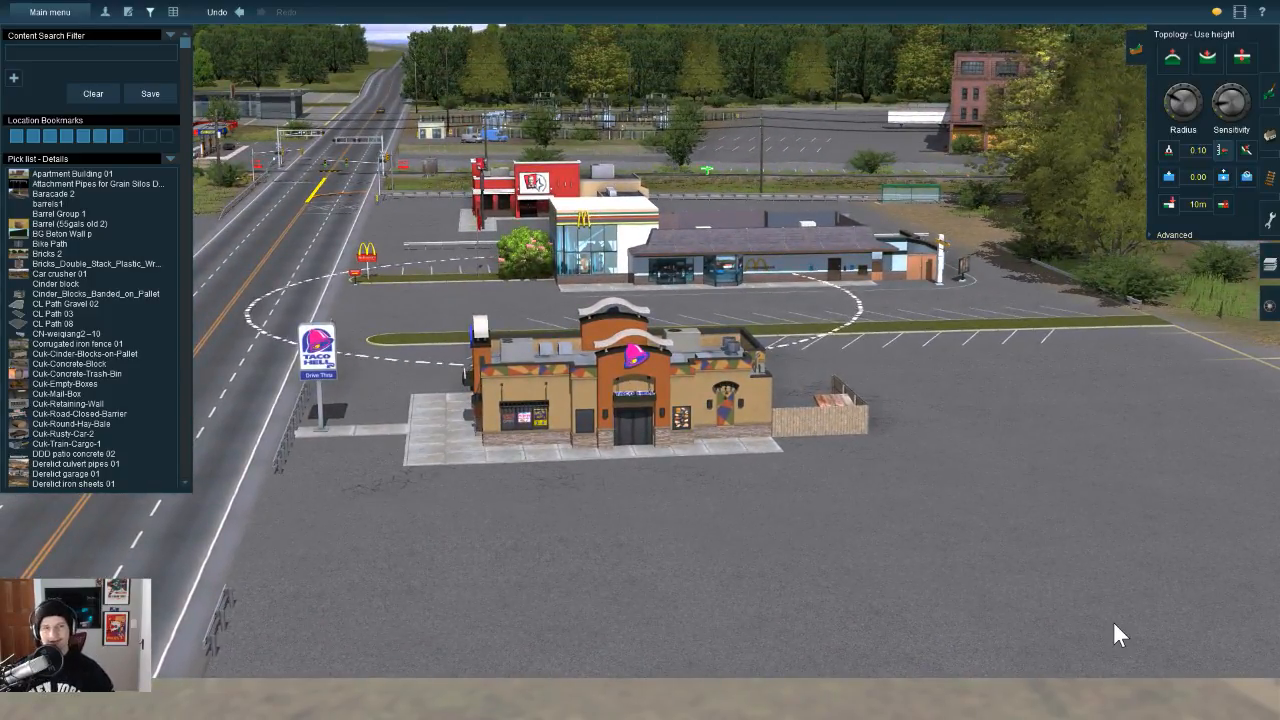
scroll(1104, 624, "up", 4)
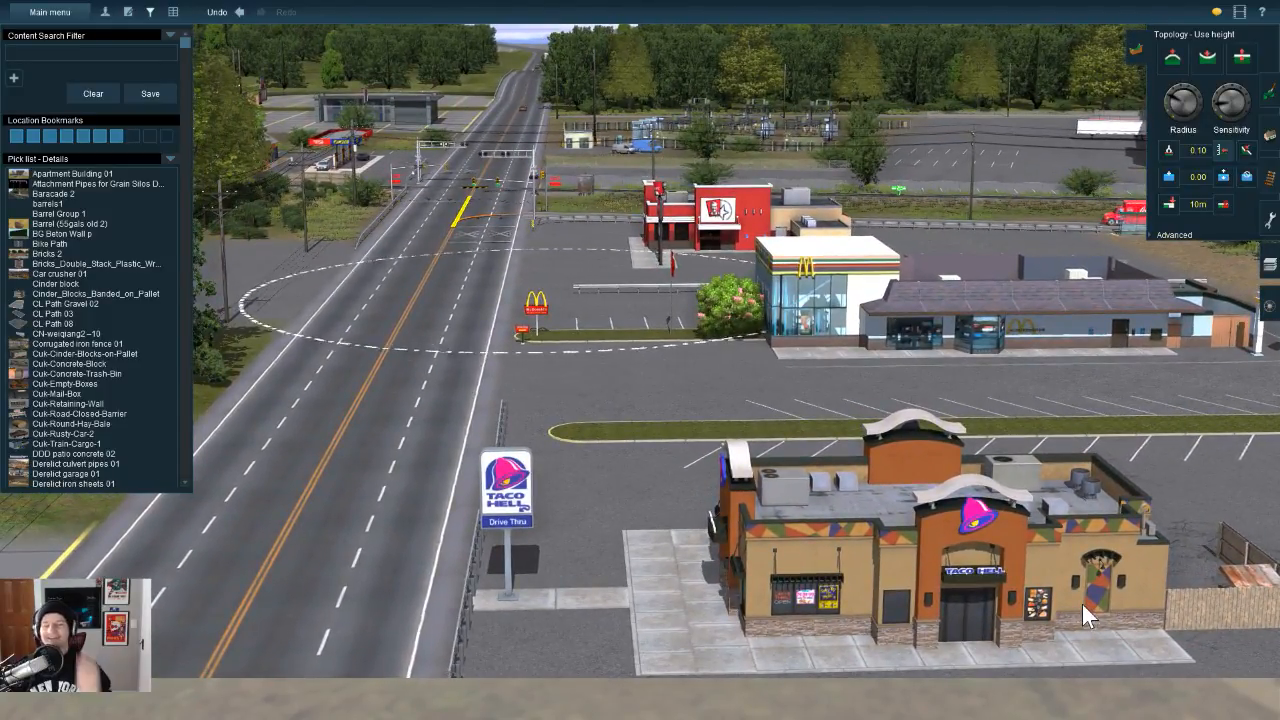
scroll(690, 360, "up", 5)
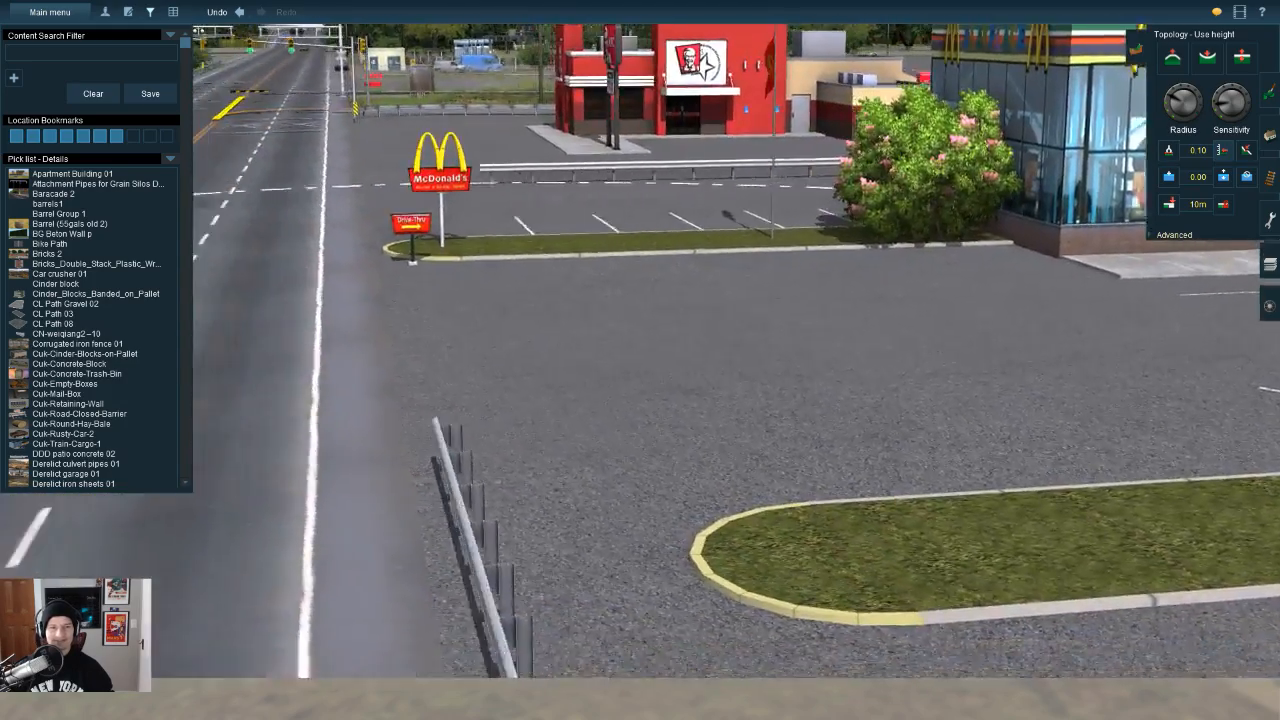
Step: Move the near end of the short crash barrier beside the grass island toward the road, aligning it with the road edge
right_click_drag(640, 360, 555, 316)
key("F3")
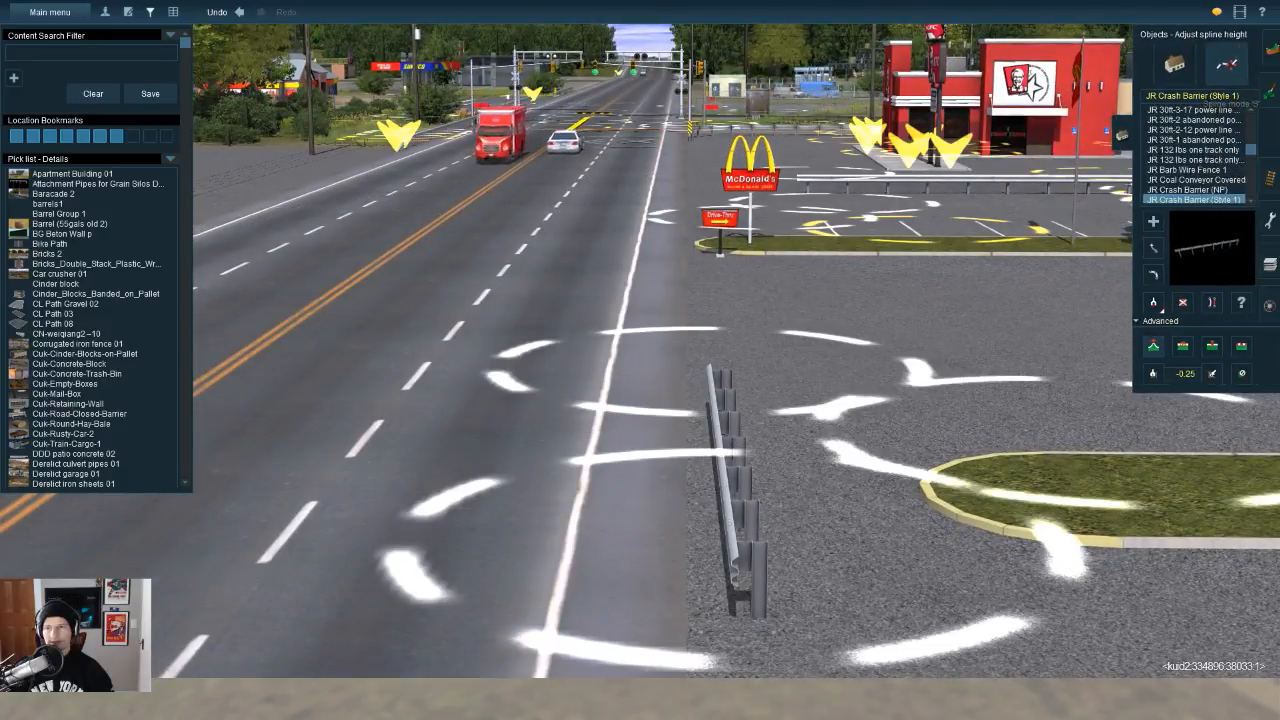
left_click_drag(738, 556, 709, 556)
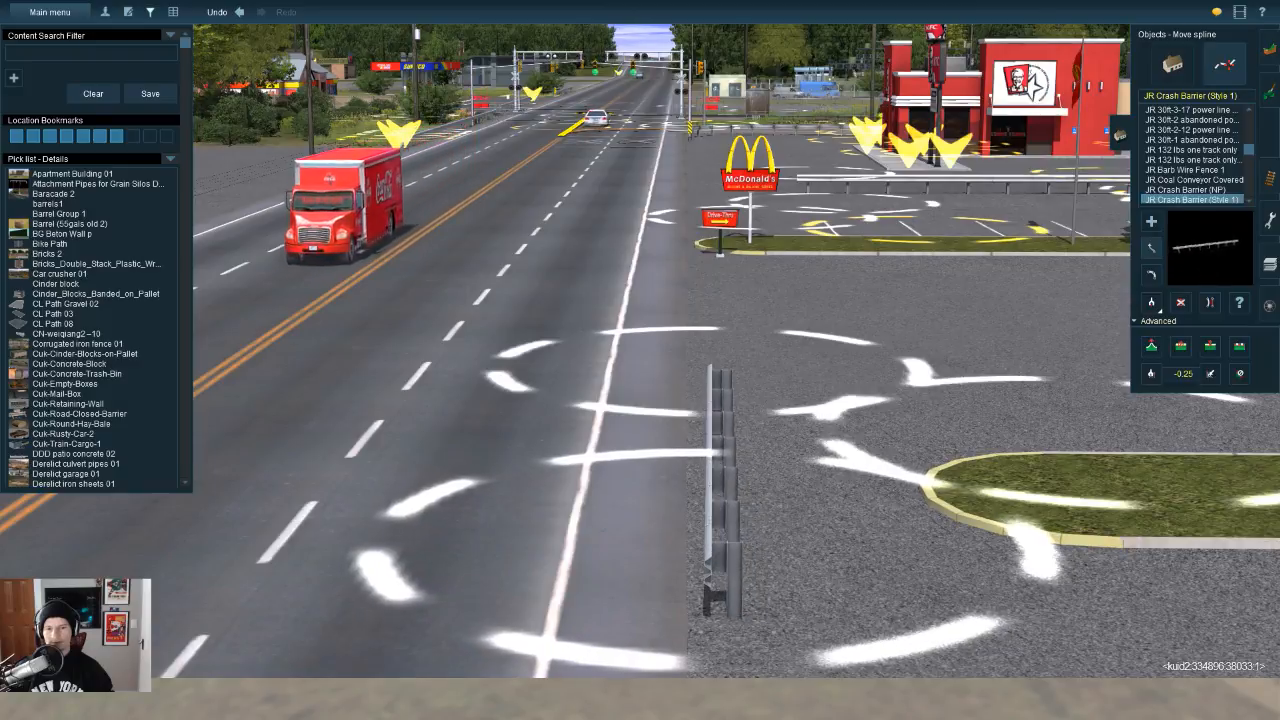
right_click_drag(709, 556, 709, 600)
scroll(709, 600, "down", 5)
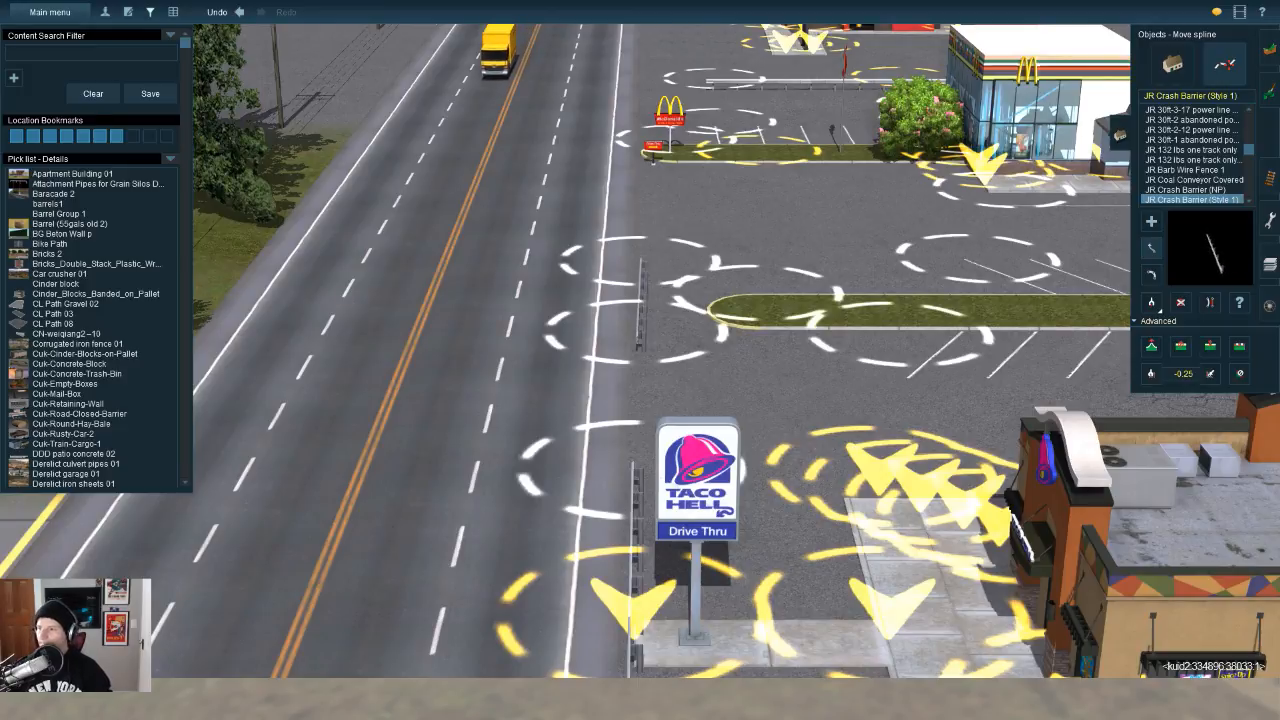
Step: Move the Taco Hell drive-thru sign away from the crash barrier, along its concrete walkway toward the restaurant
key("Right")
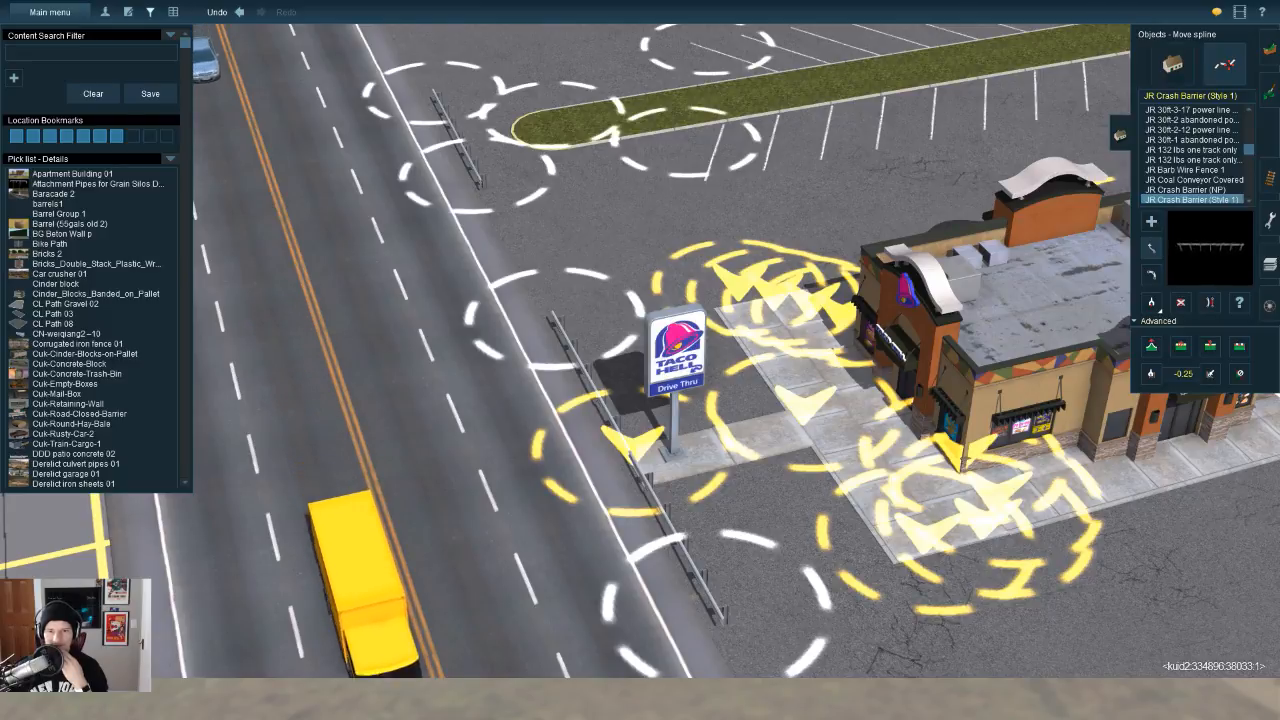
right_click(1108, 660)
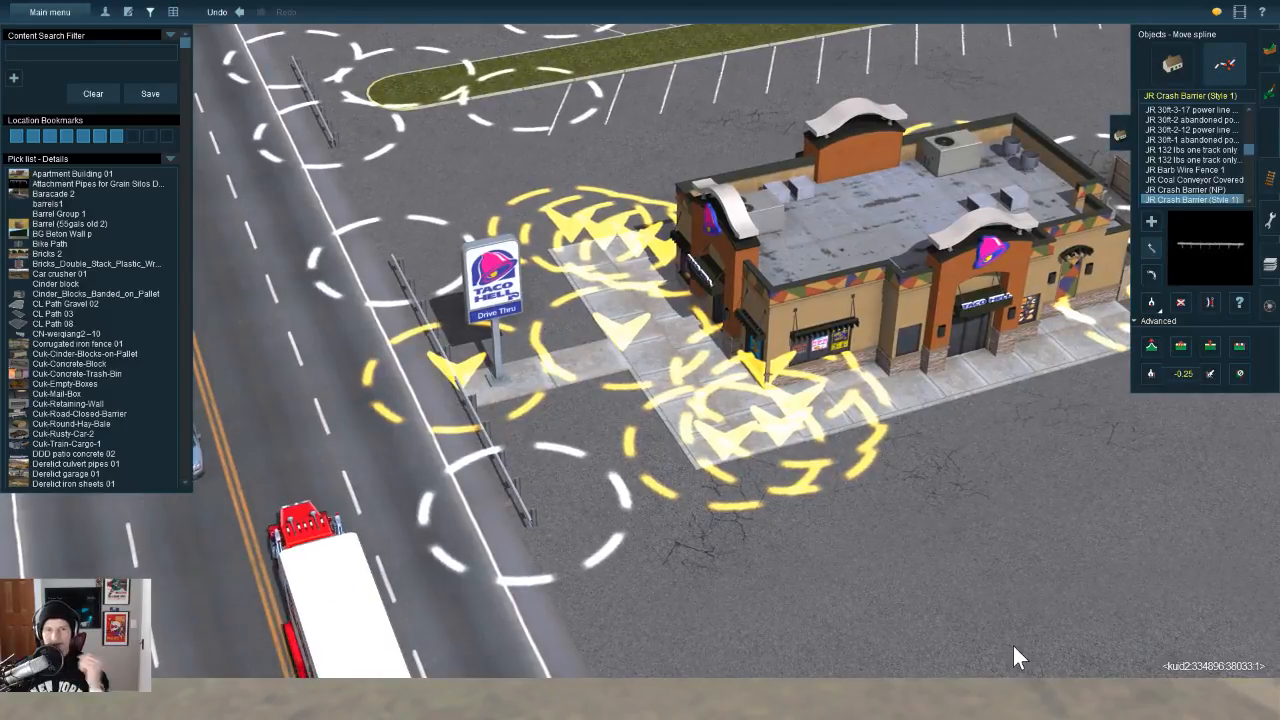
left_click(1173, 64)
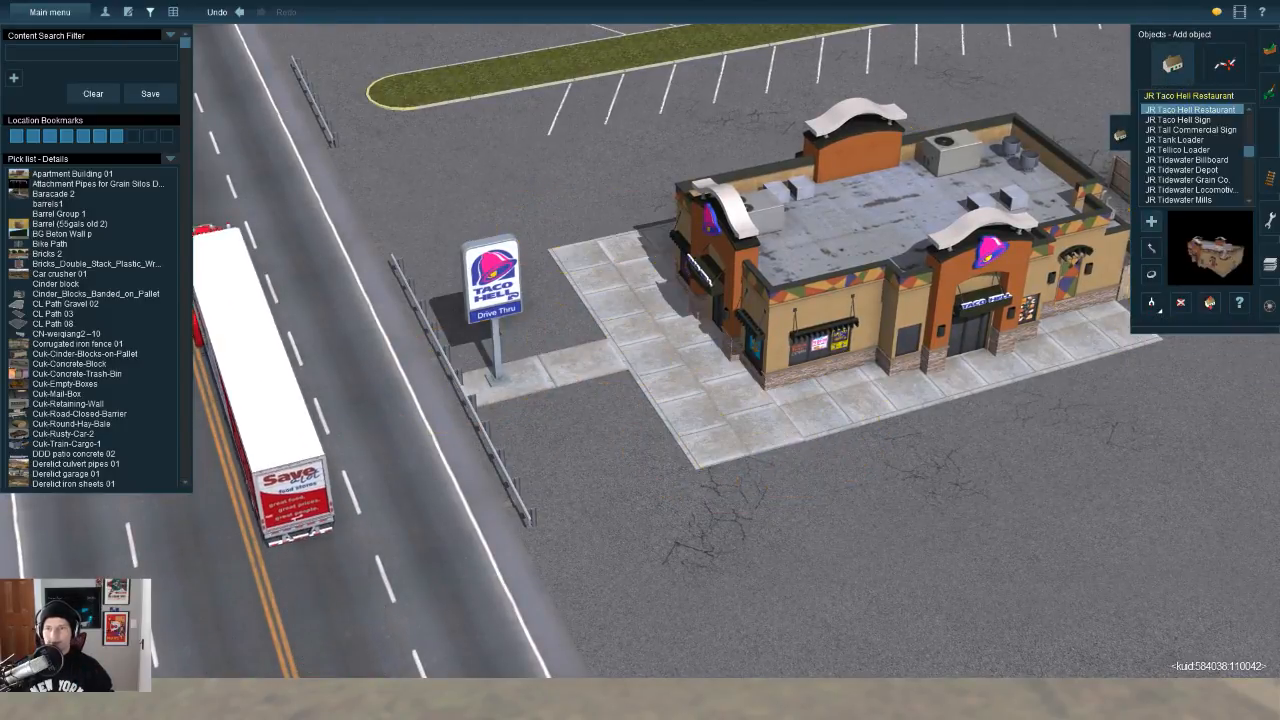
left_click(1151, 248)
left_click_drag(492, 285, 499, 282)
left_click_drag(1061, 601, 1077, 581)
key("ctrl+s")
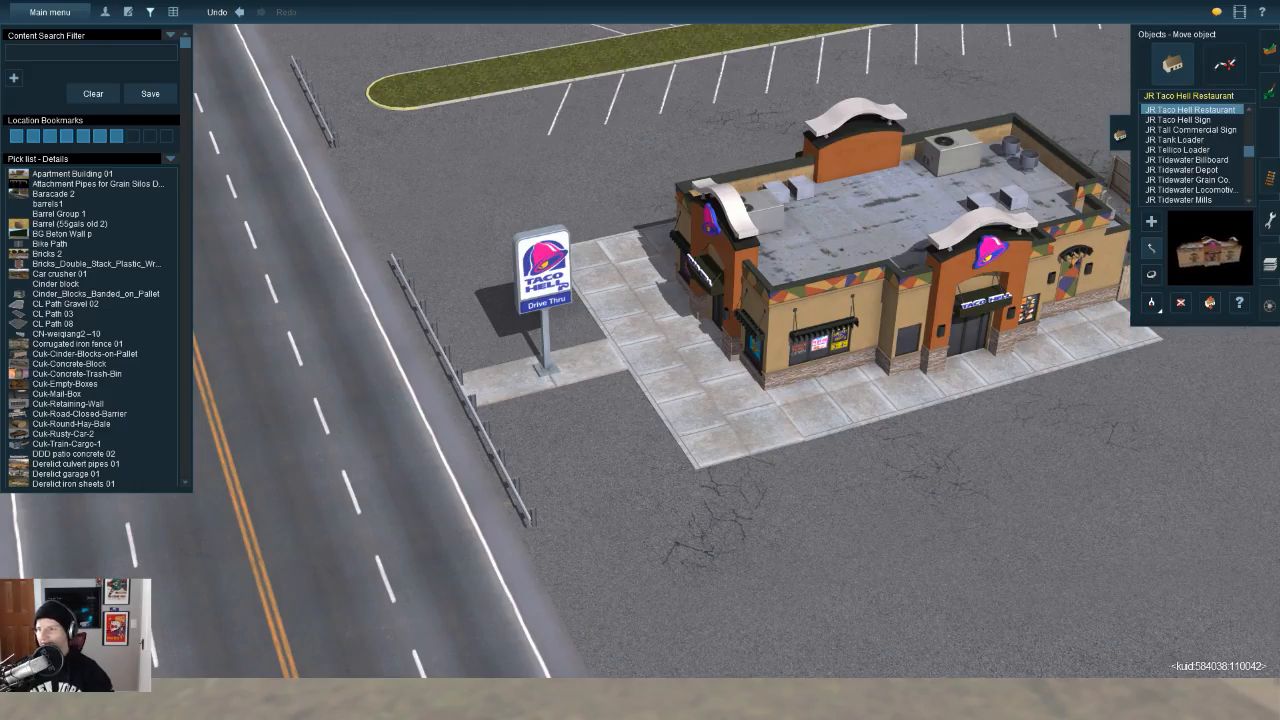
middle_click_drag(1221, 622, 1240, 690)
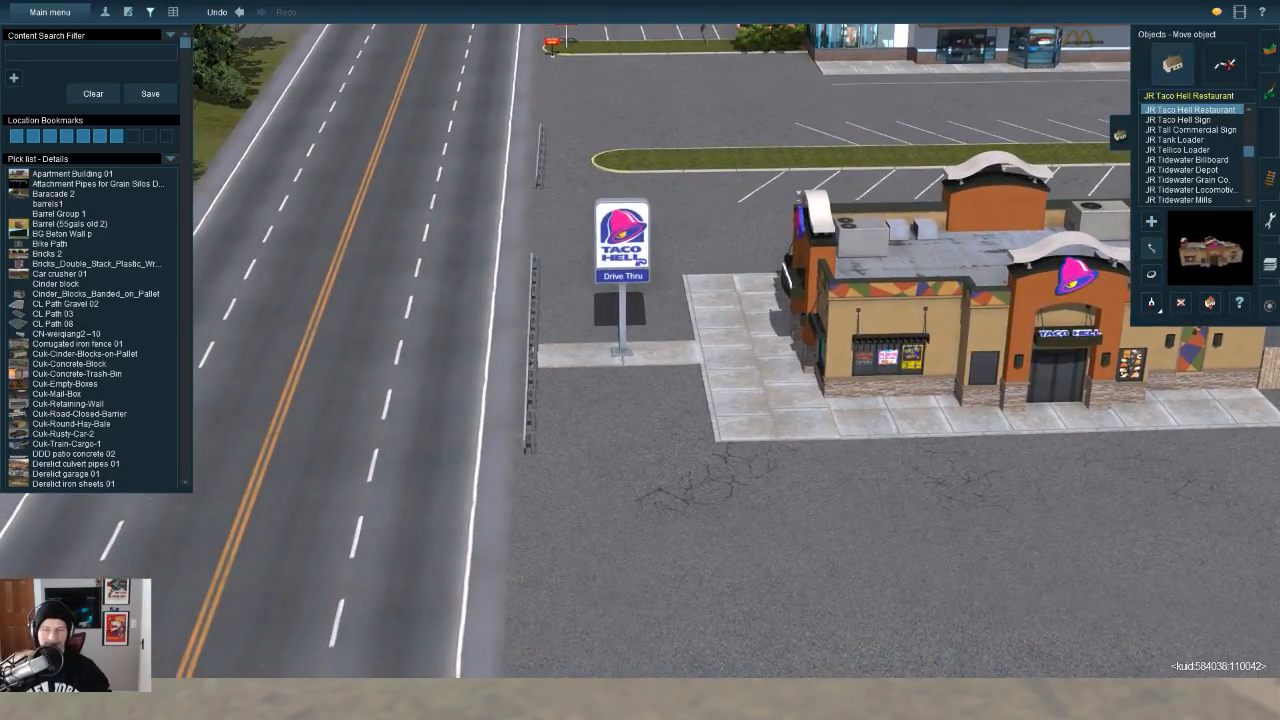
key("Down")
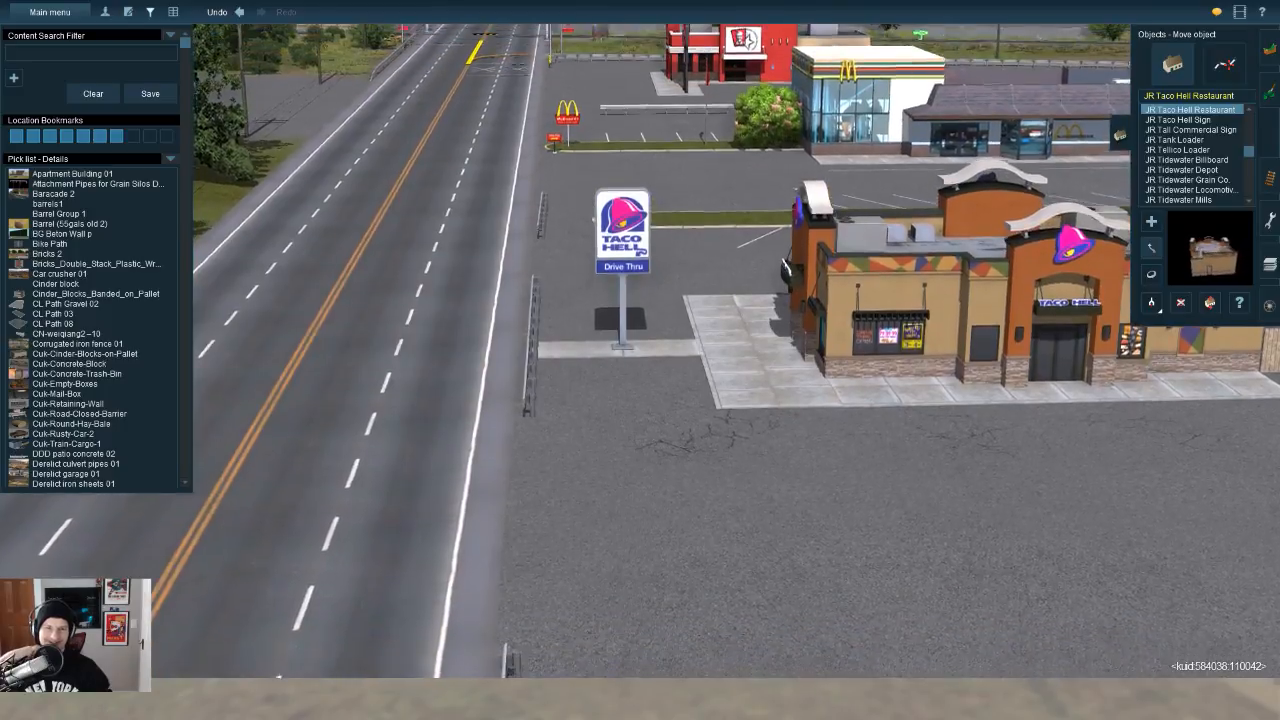
key("Down")
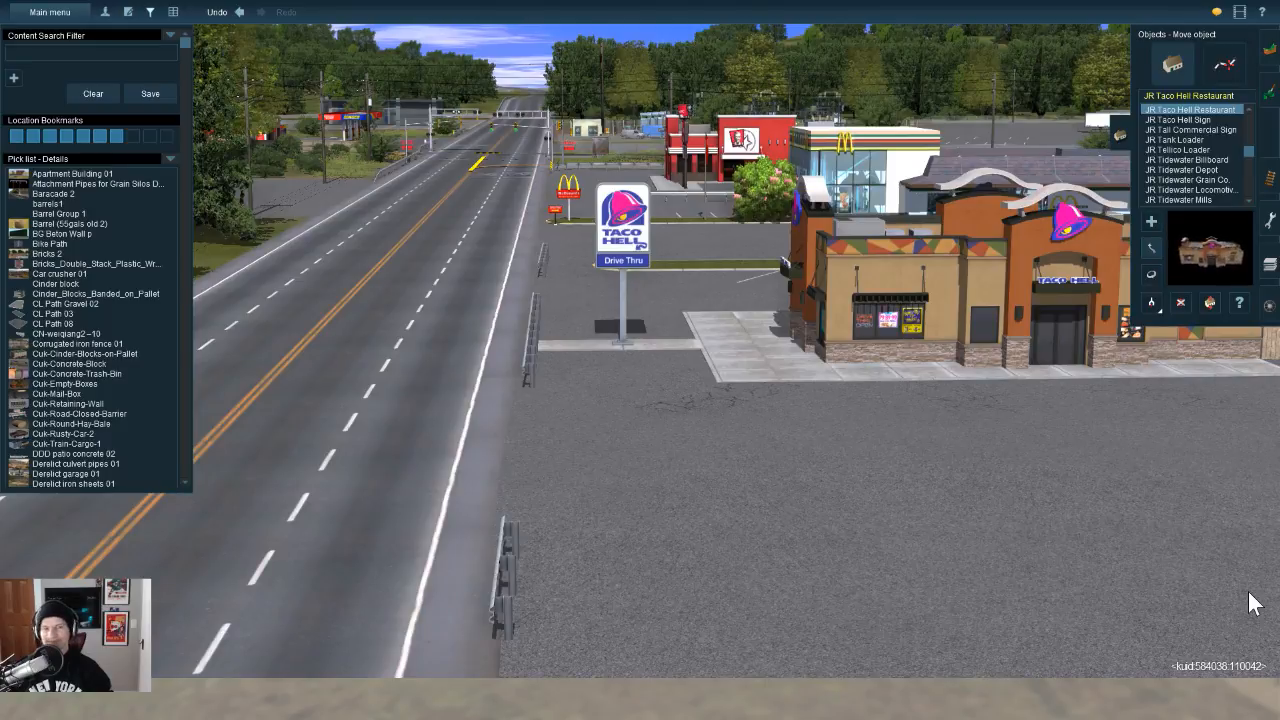
right_click_drag(1227, 599, 1135, 609)
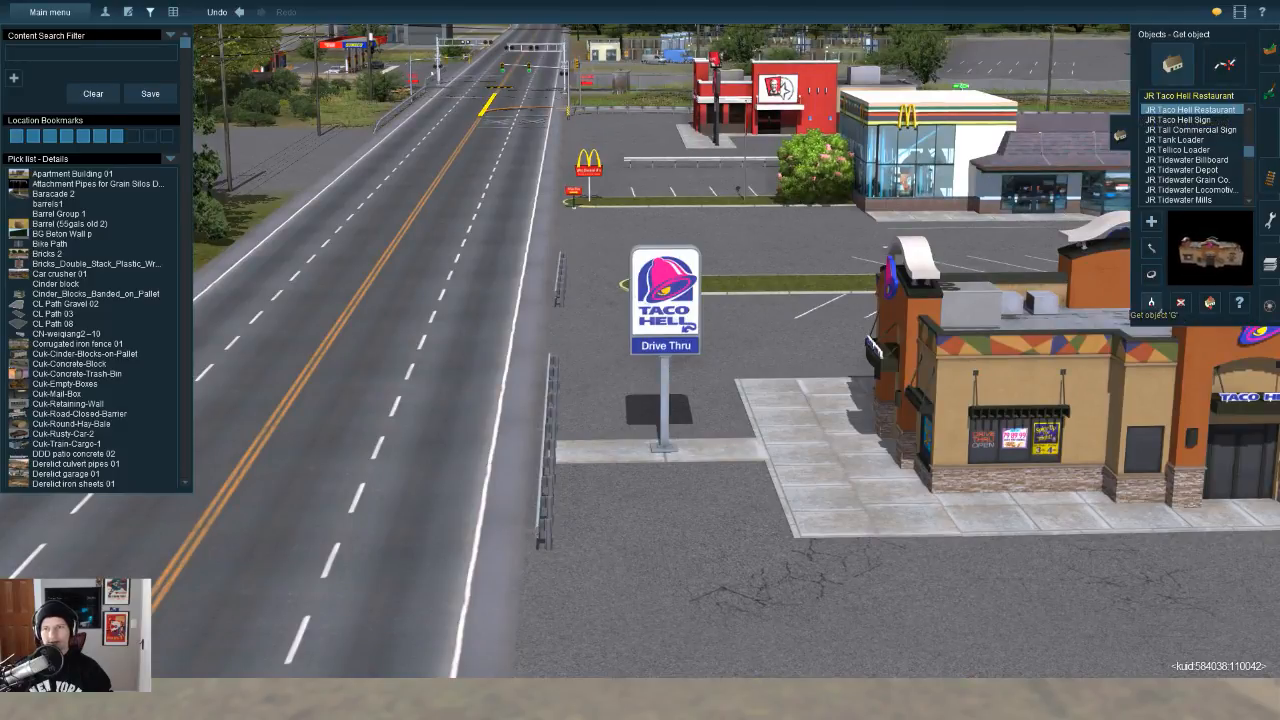
Step: Try a copy of the flowering bush from beside the McDonald's next to the Taco Hell sign, and delete it
left_click(808, 186)
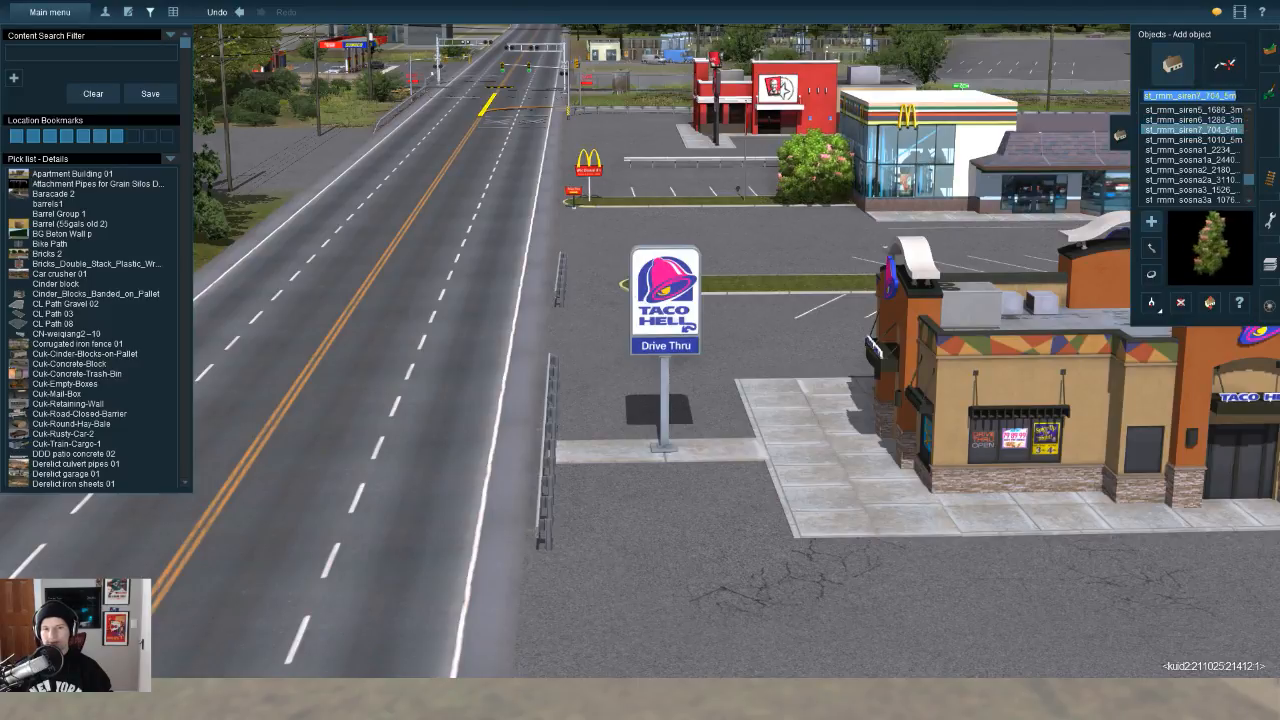
left_click(742, 405)
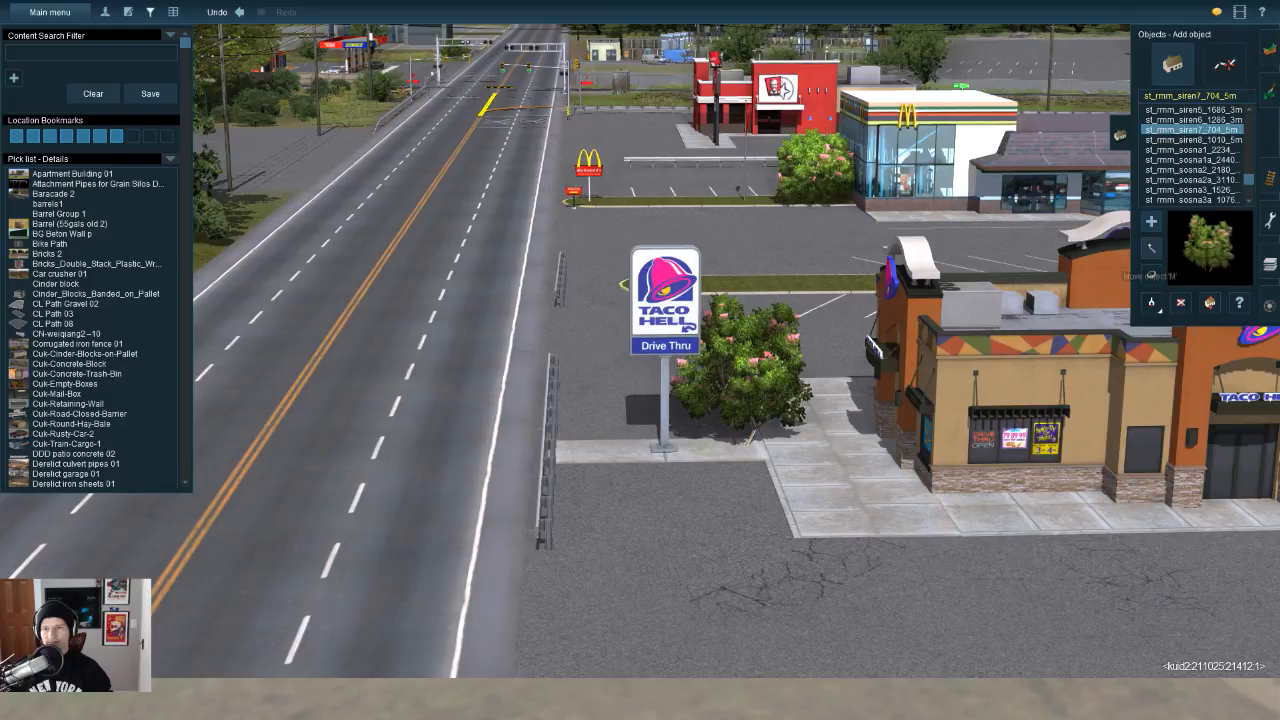
left_click_drag(752, 432, 656, 545)
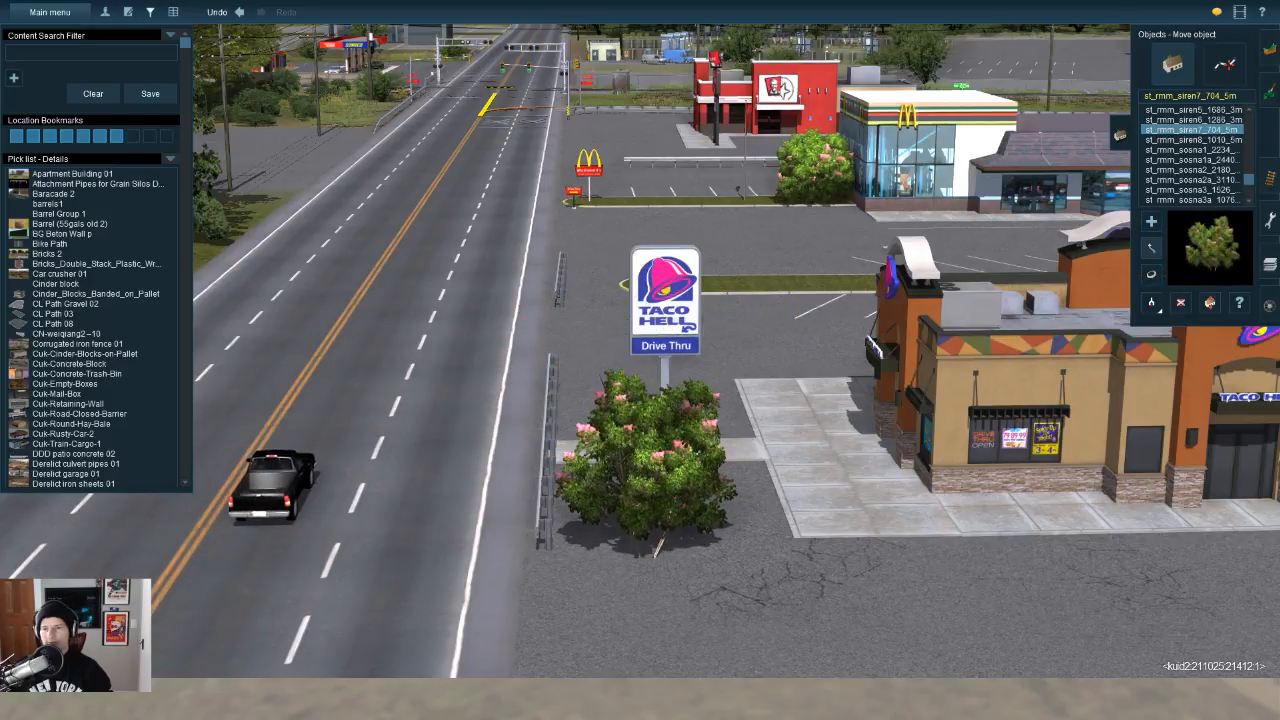
left_click(1180, 302)
left_click(657, 545)
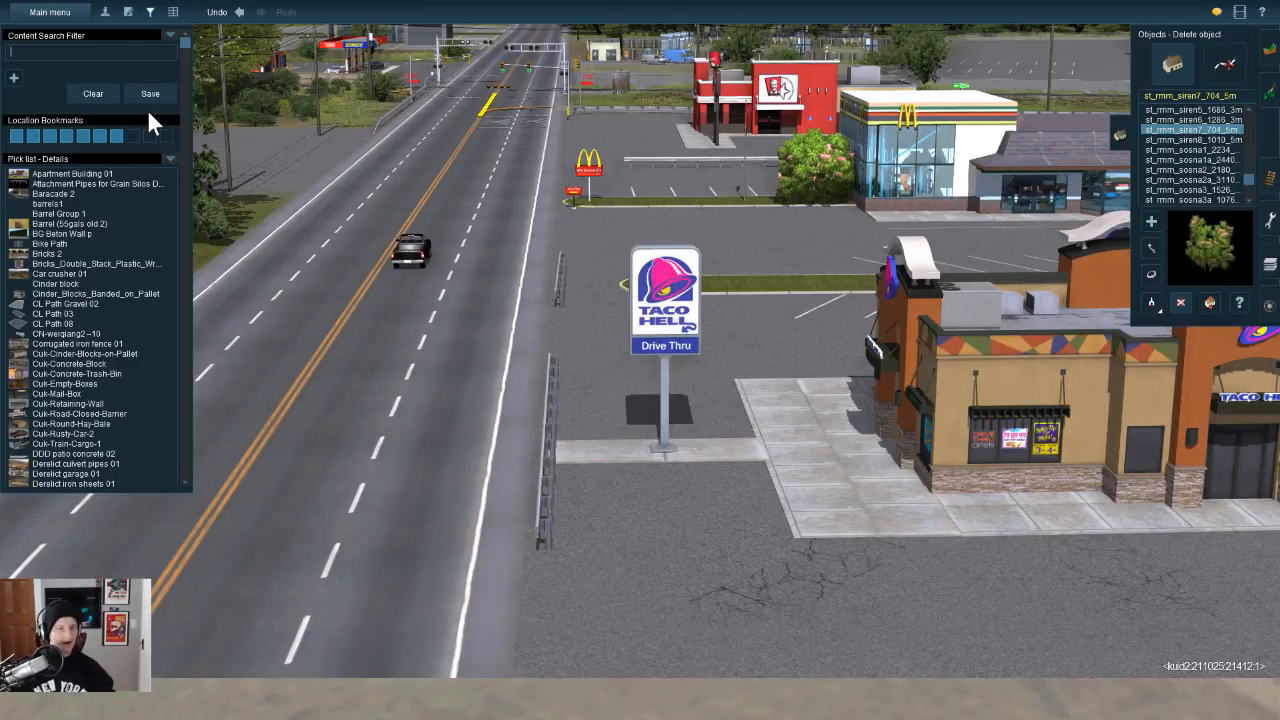
Step: Filter the objects by "pot" and look through the matches for a potted plant
type("po")
type("ed")
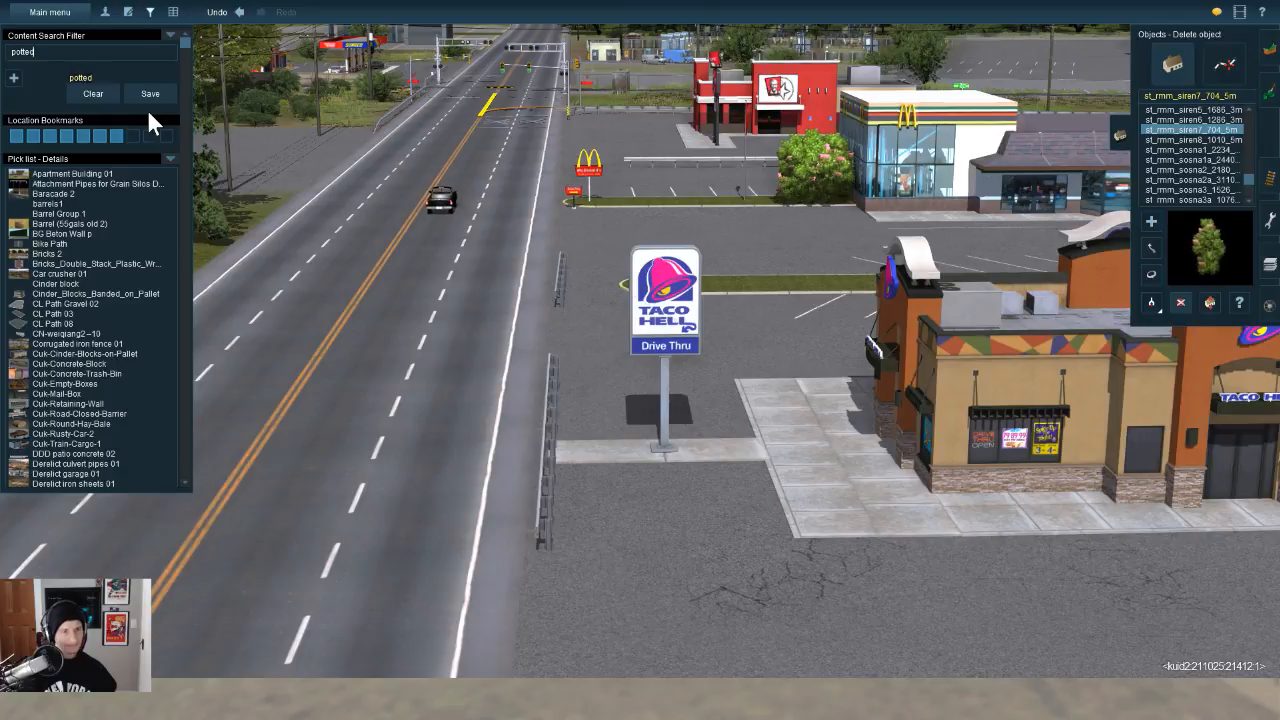
key("BackSpace")
key("BackSpace")
key("BackSpace")
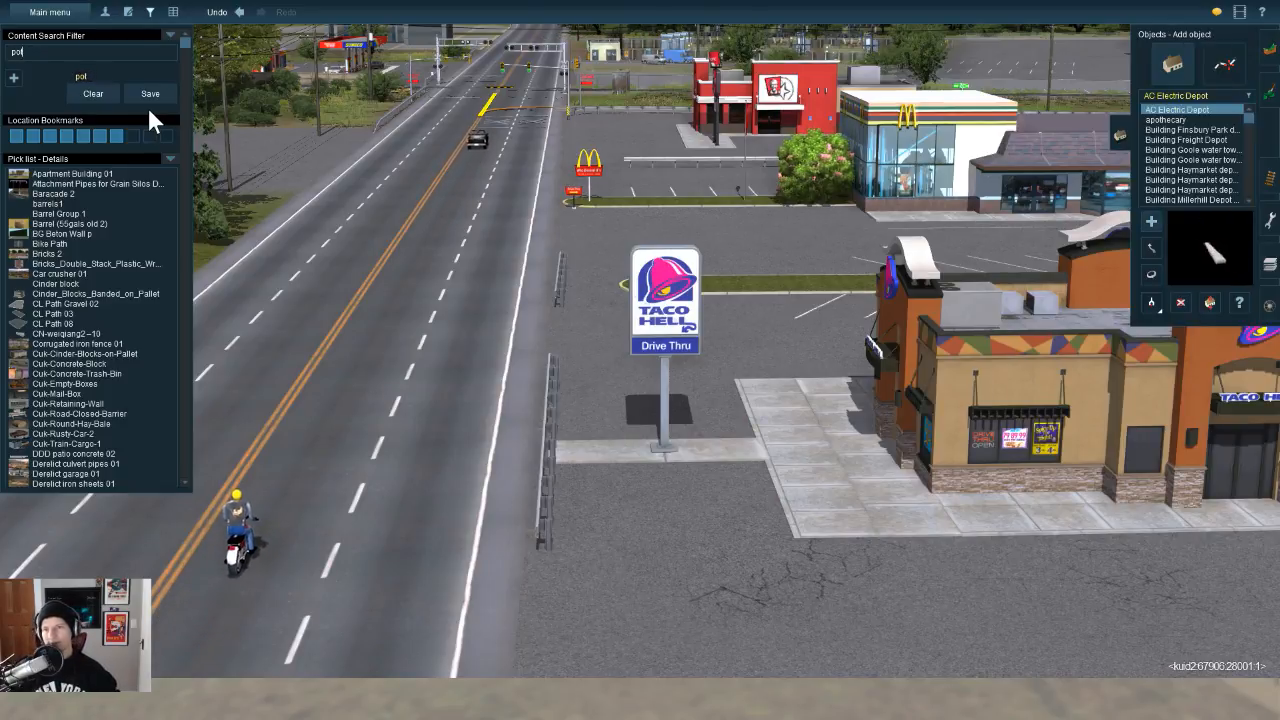
left_click(1191, 131)
scroll(1191, 134, "down", 2)
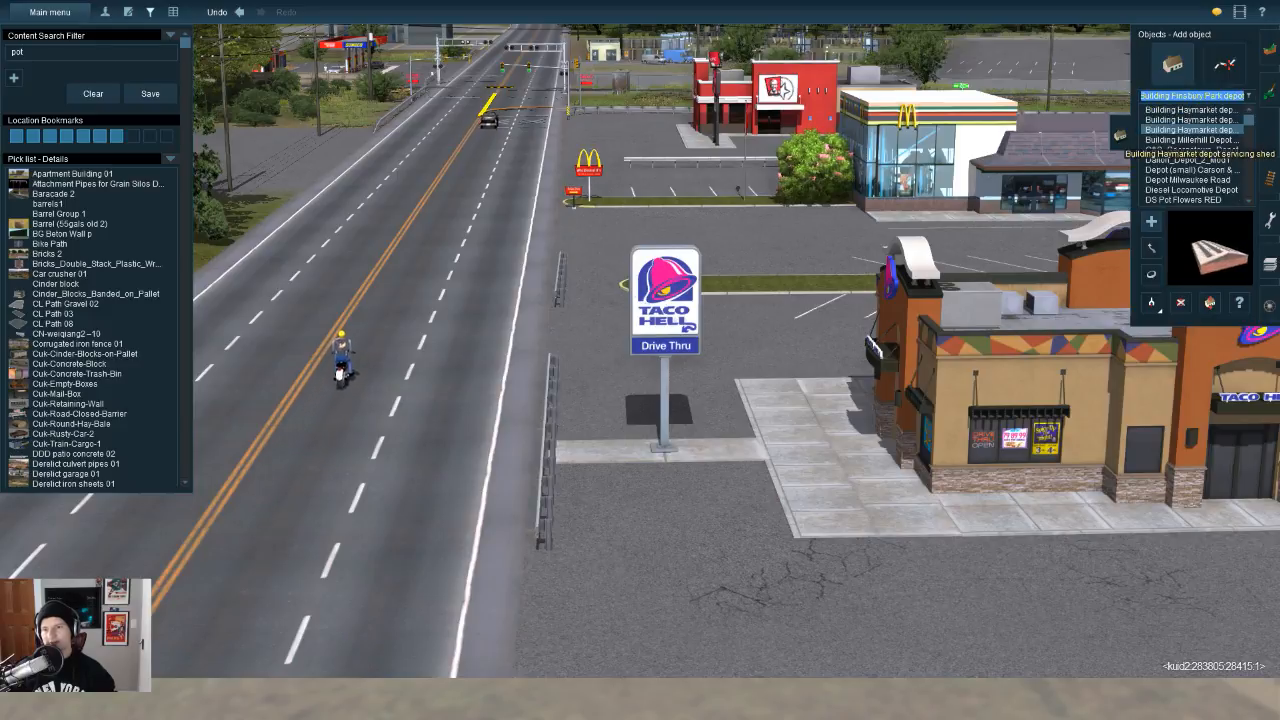
scroll(1191, 179, "down", 3)
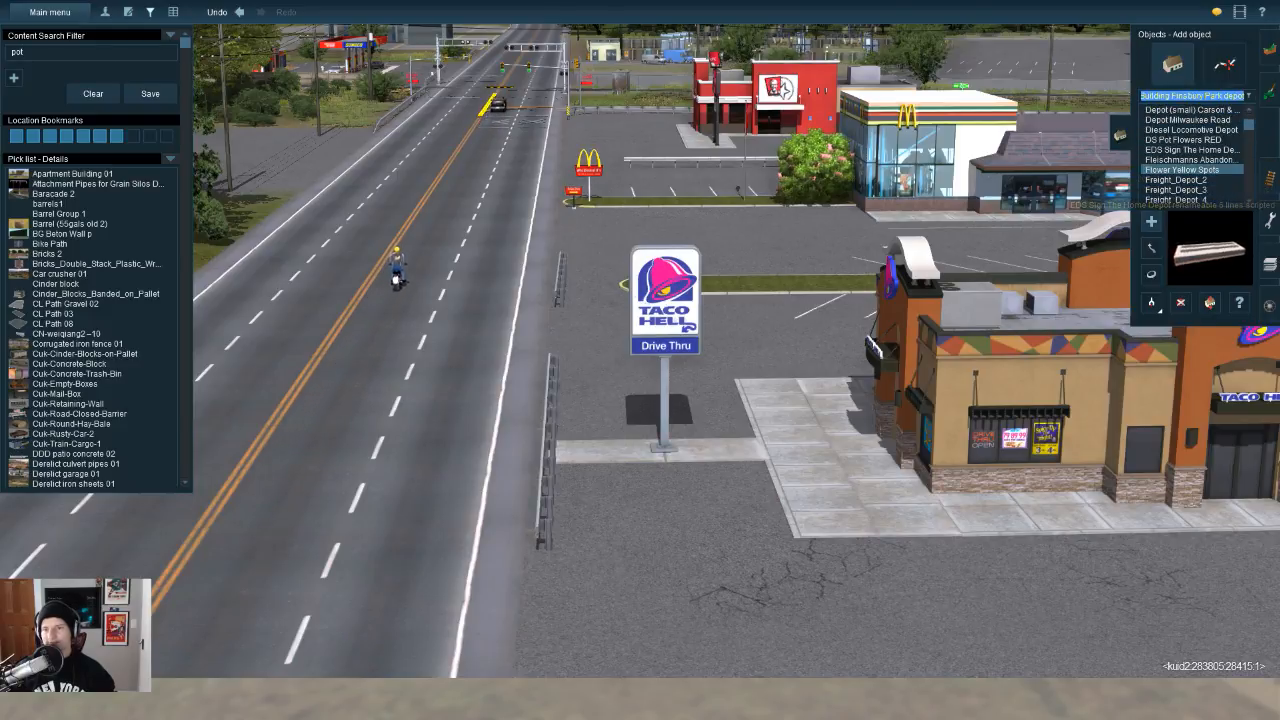
scroll(1191, 175, "down", 5)
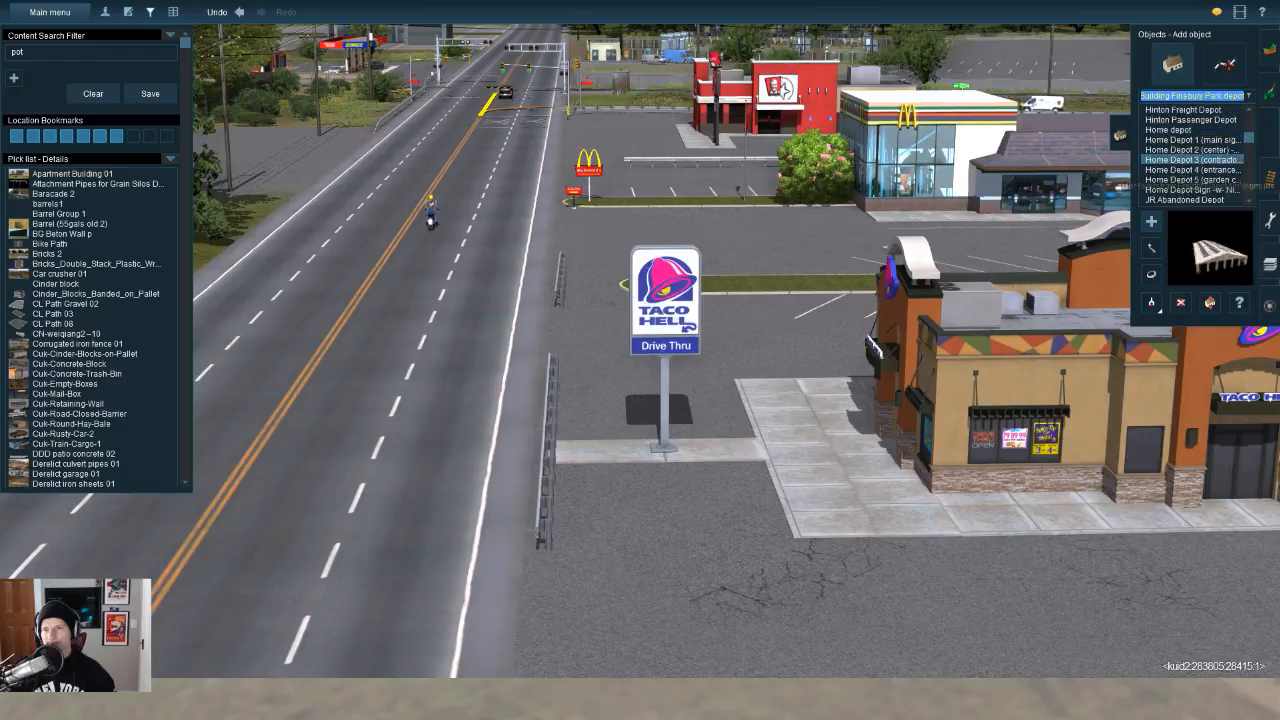
scroll(1191, 180, "down", 8)
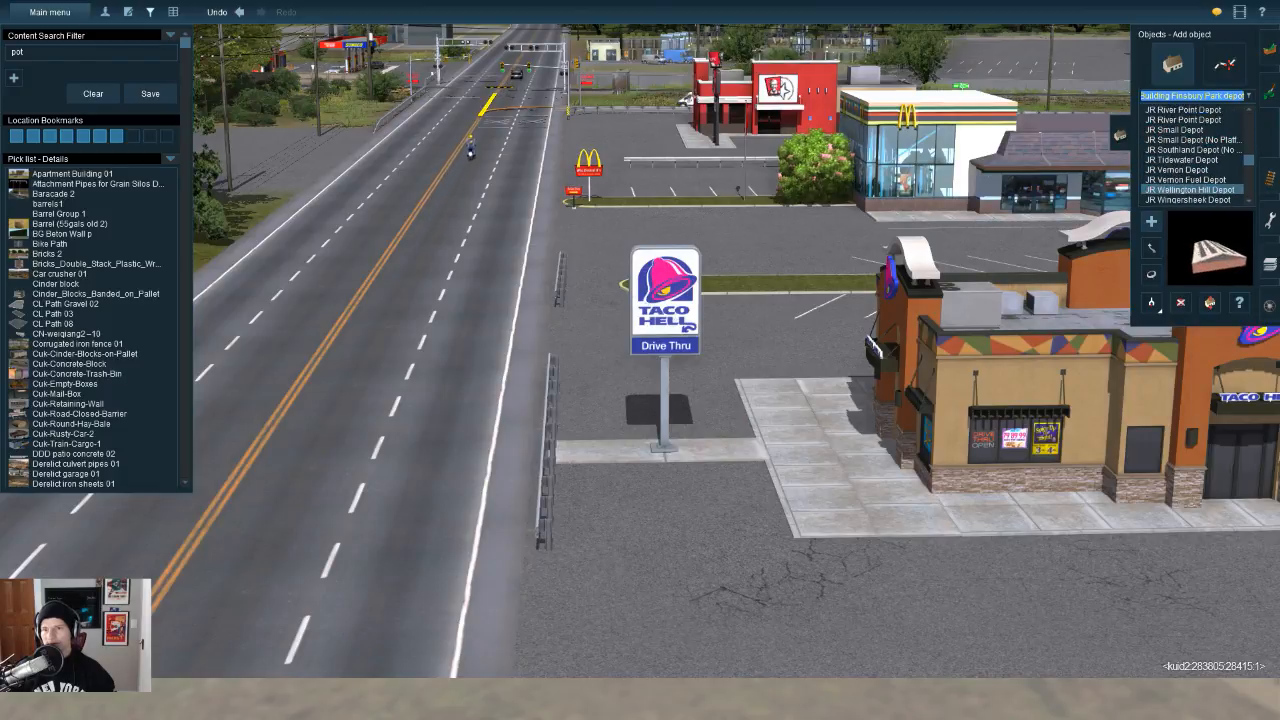
scroll(1191, 185, "down", 10)
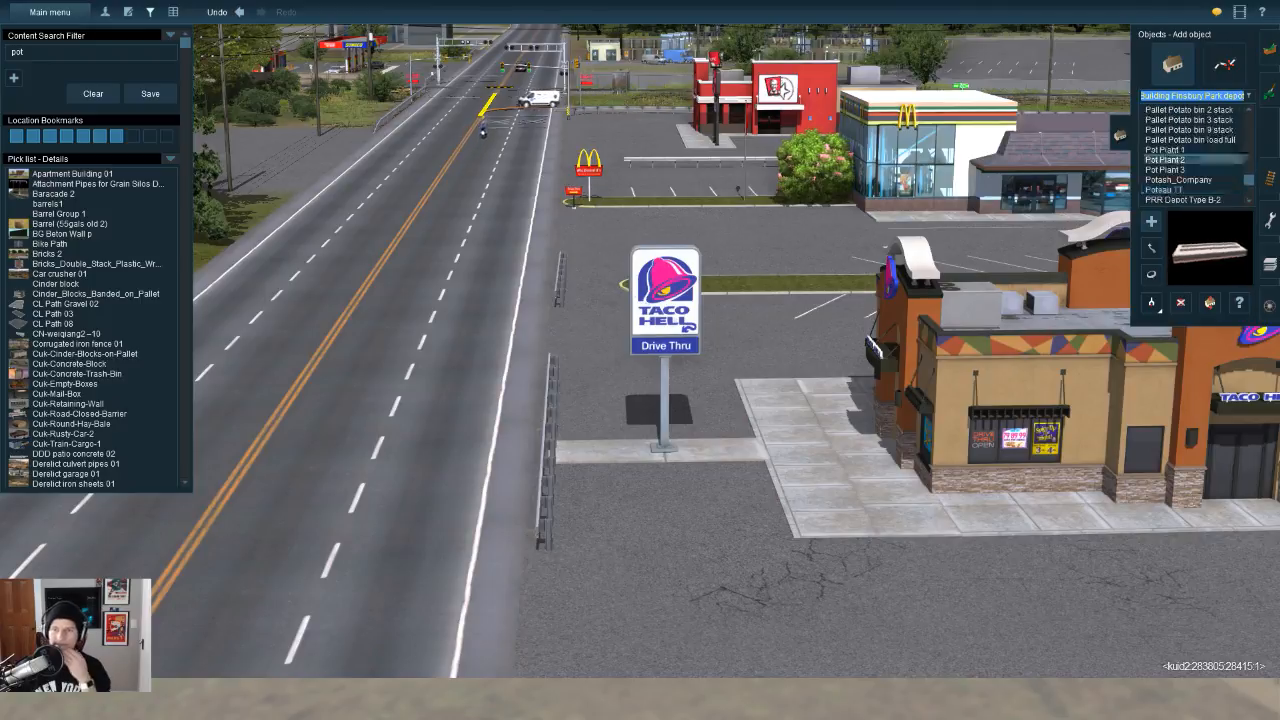
Step: Try Pot Plant 3 on the asphalt in front of the Taco Hell sign, and delete it
left_click(1166, 150)
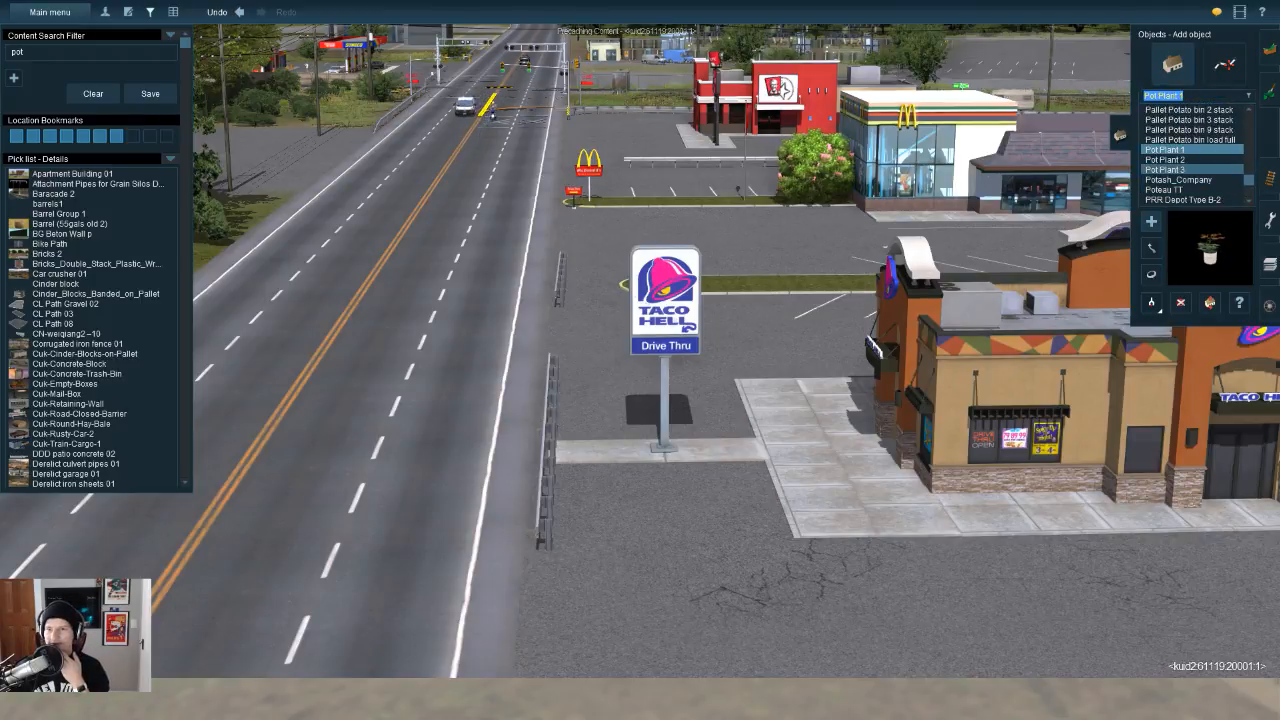
left_click(1166, 170)
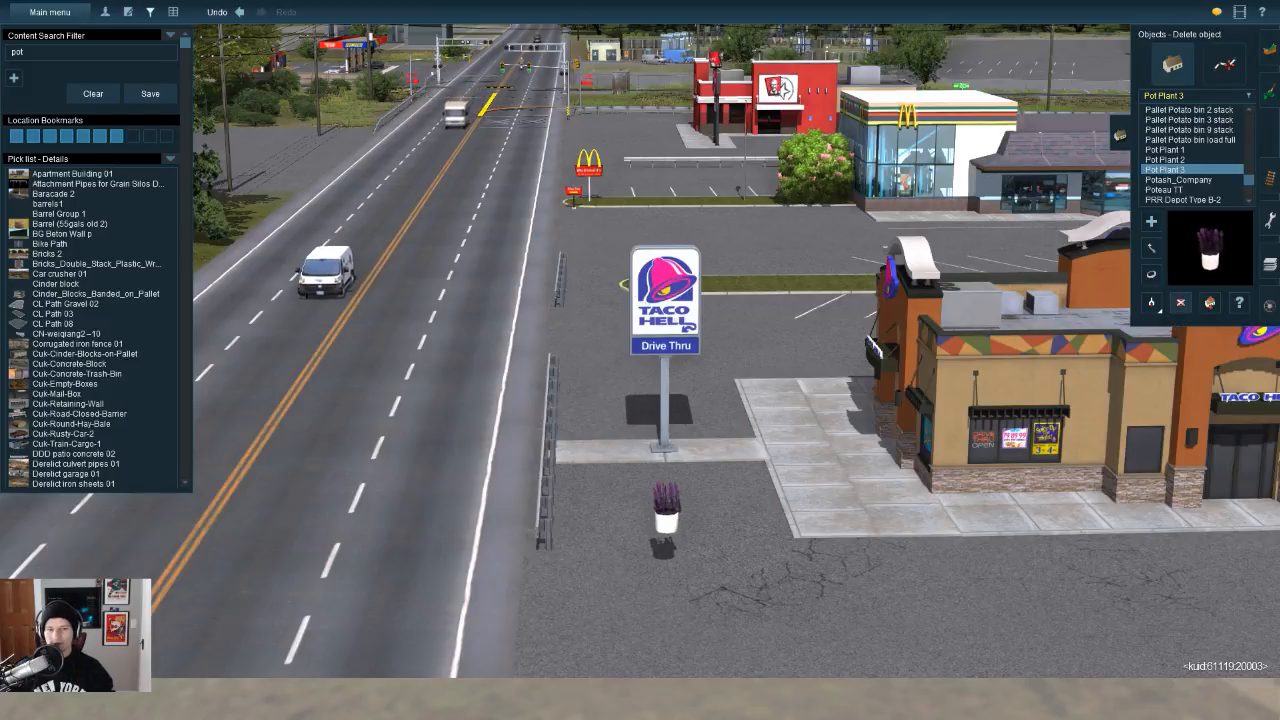
key("d")
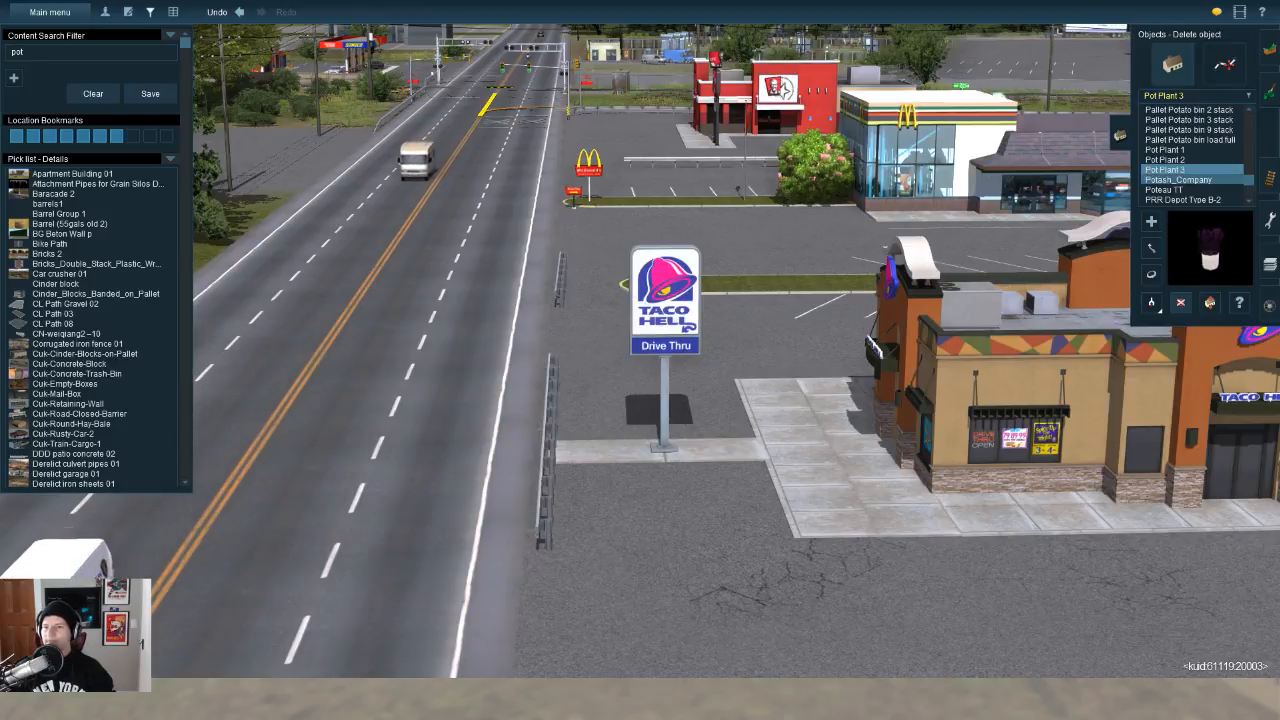
Step: Look through the remaining "pot" matches after Pot Plant 3 for a suitable planter, and clear the content search filter
left_click(1190, 180)
key("Down")
key("Down")
key("Down")
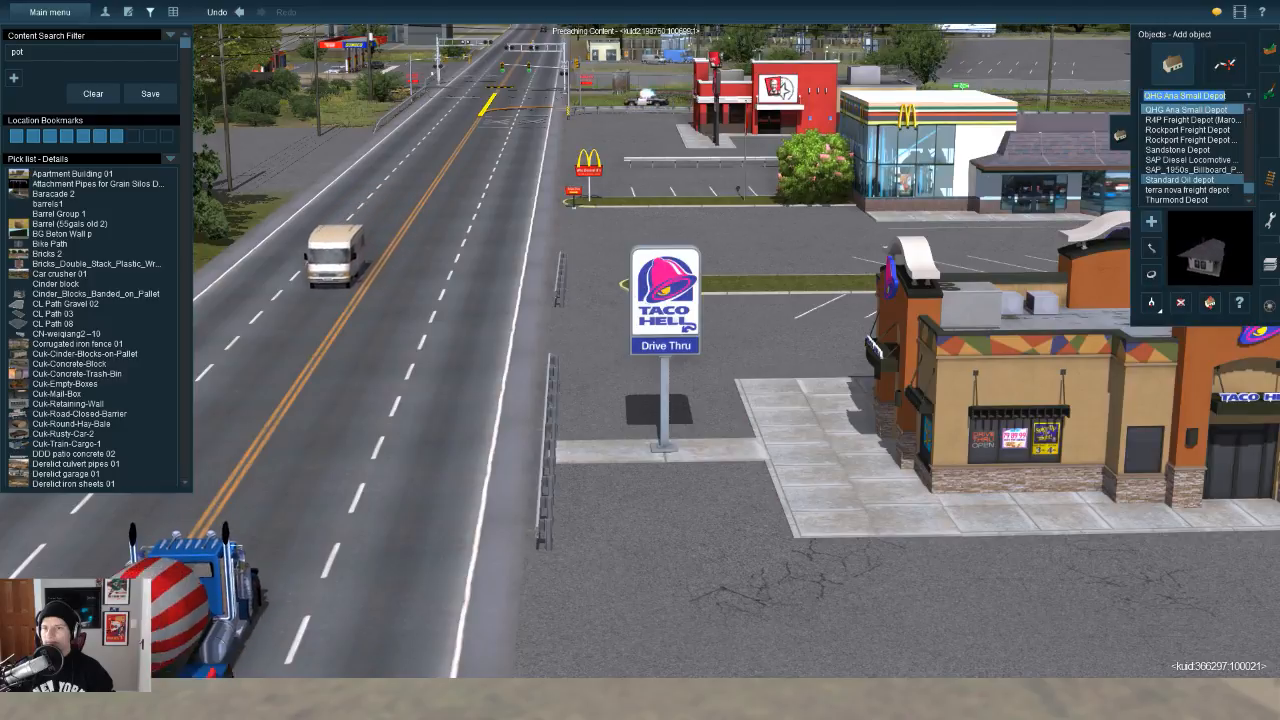
key("Down")
key("Down")
key("Down")
key("Down")
key("Down")
key("Down")
key("Down")
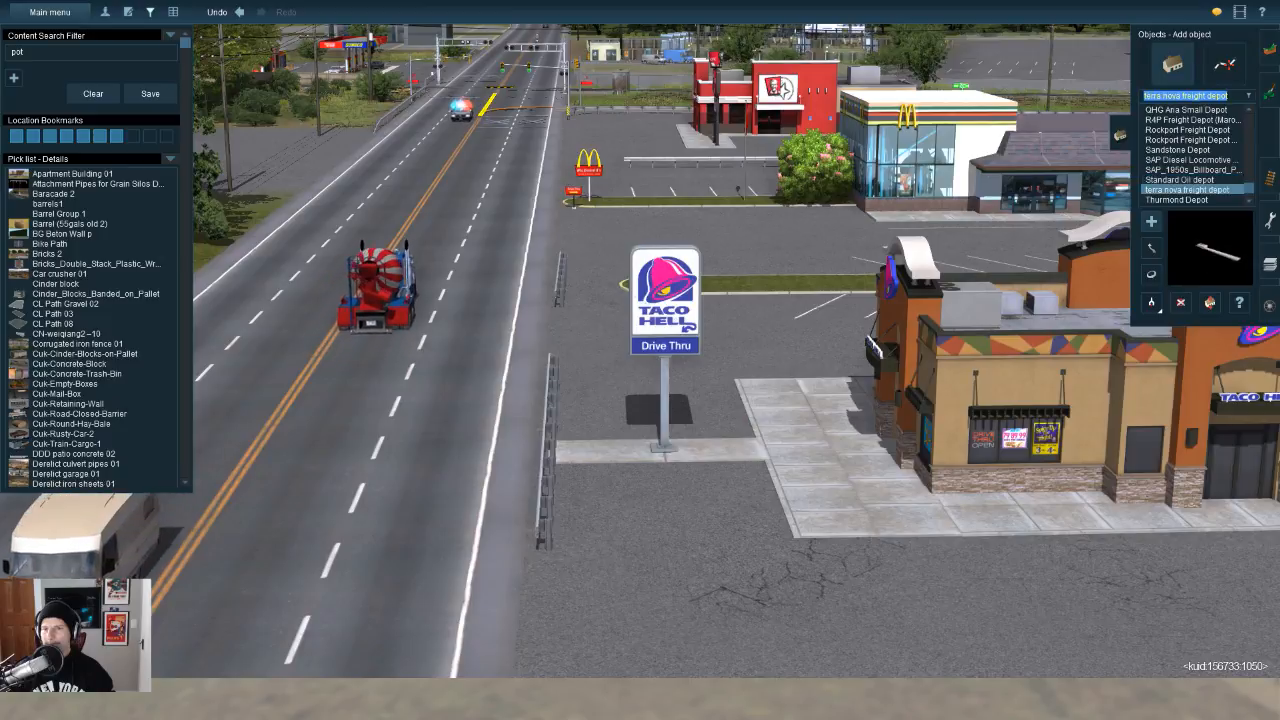
key("Down")
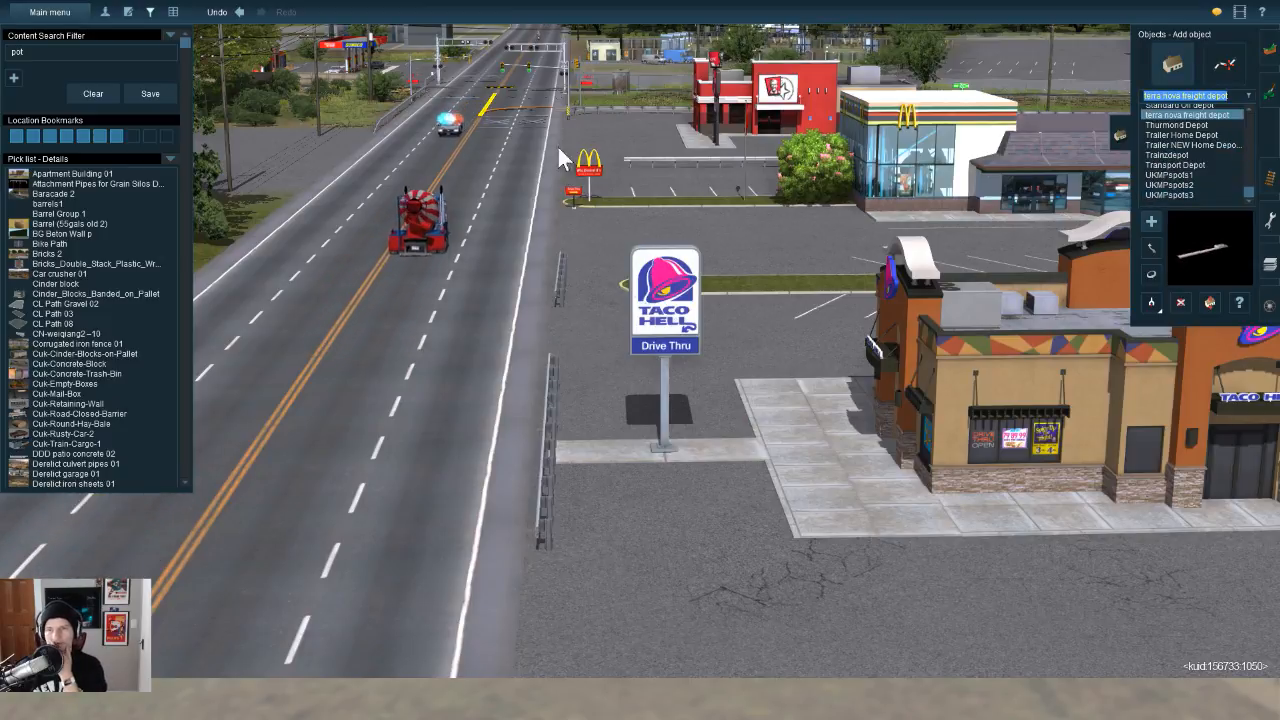
left_click(96, 95)
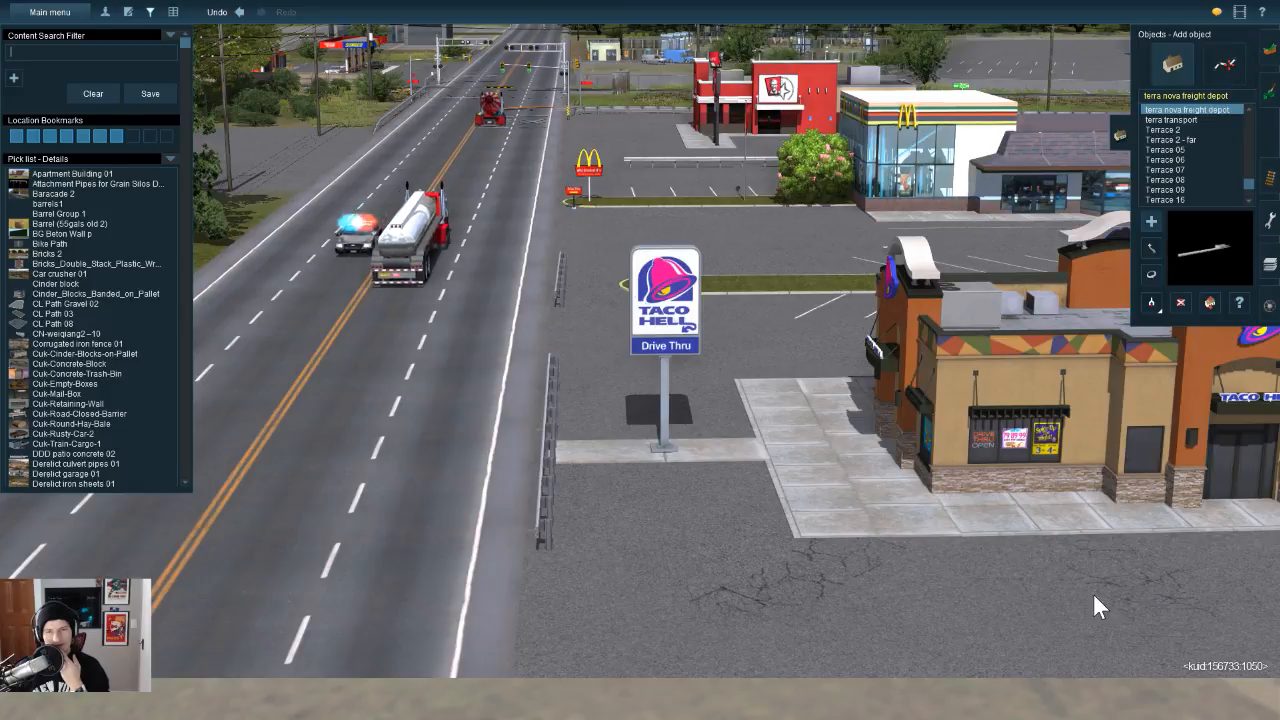
Step: Examine the ground around the Taco Hell lot and the brick and white buildings behind it from several overhead angles
right_click(1057, 600)
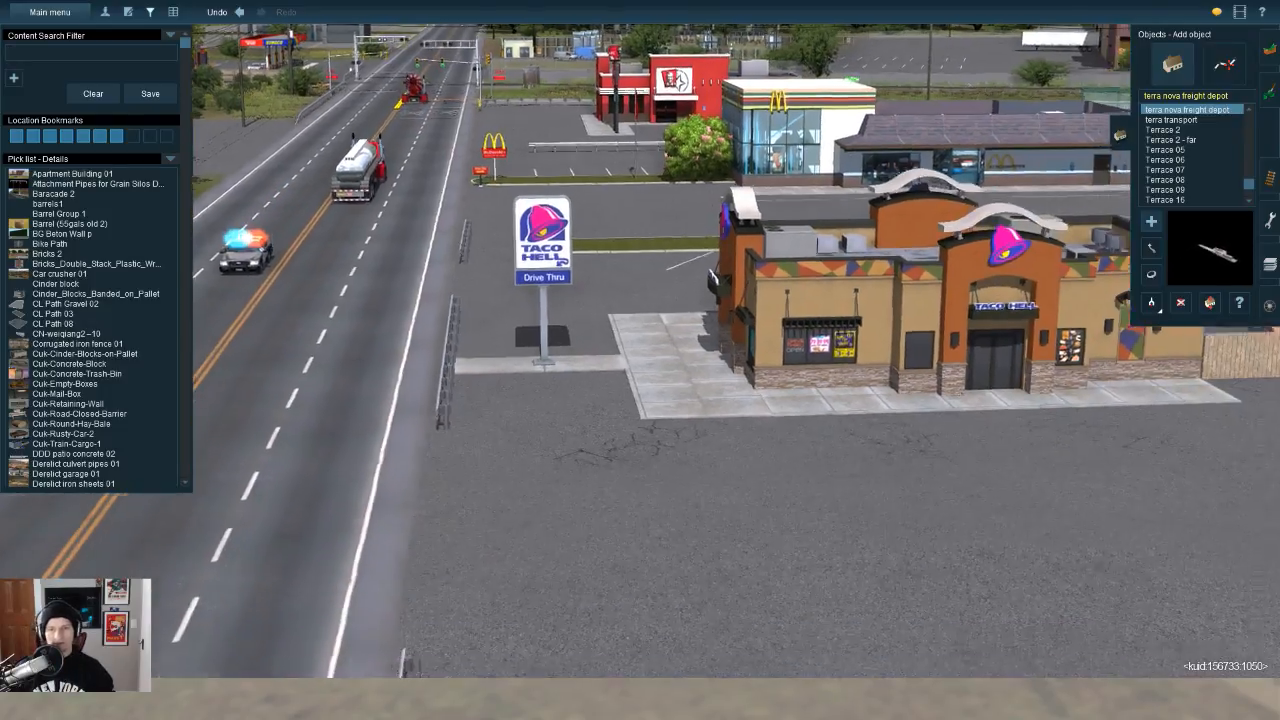
right_click_drag(1057, 600, 1260, 650)
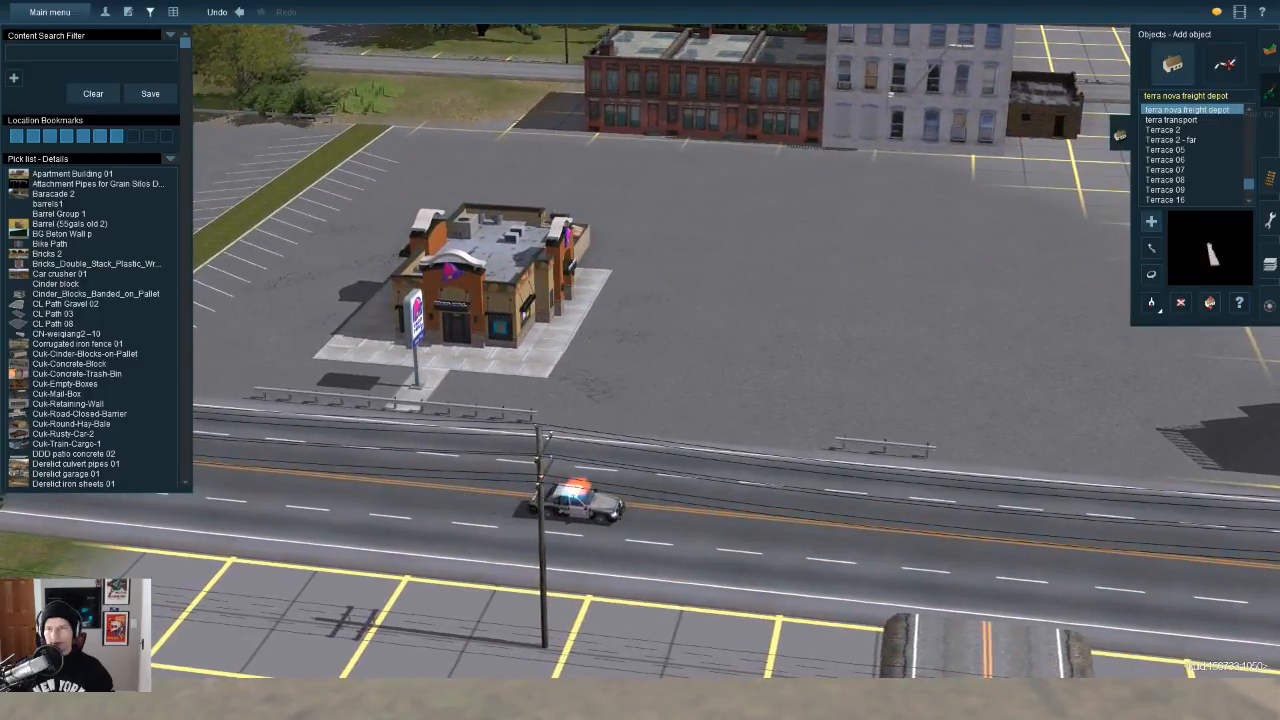
scroll(1111, 419, "up", 5)
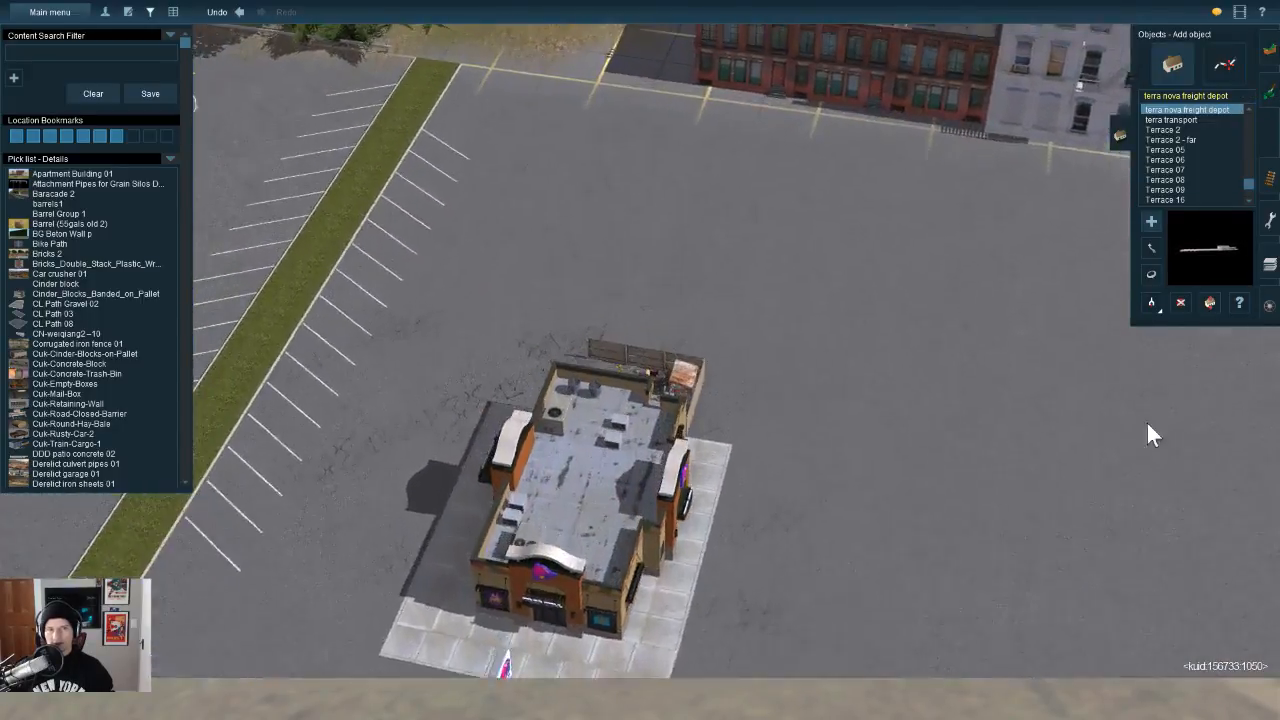
key("Up")
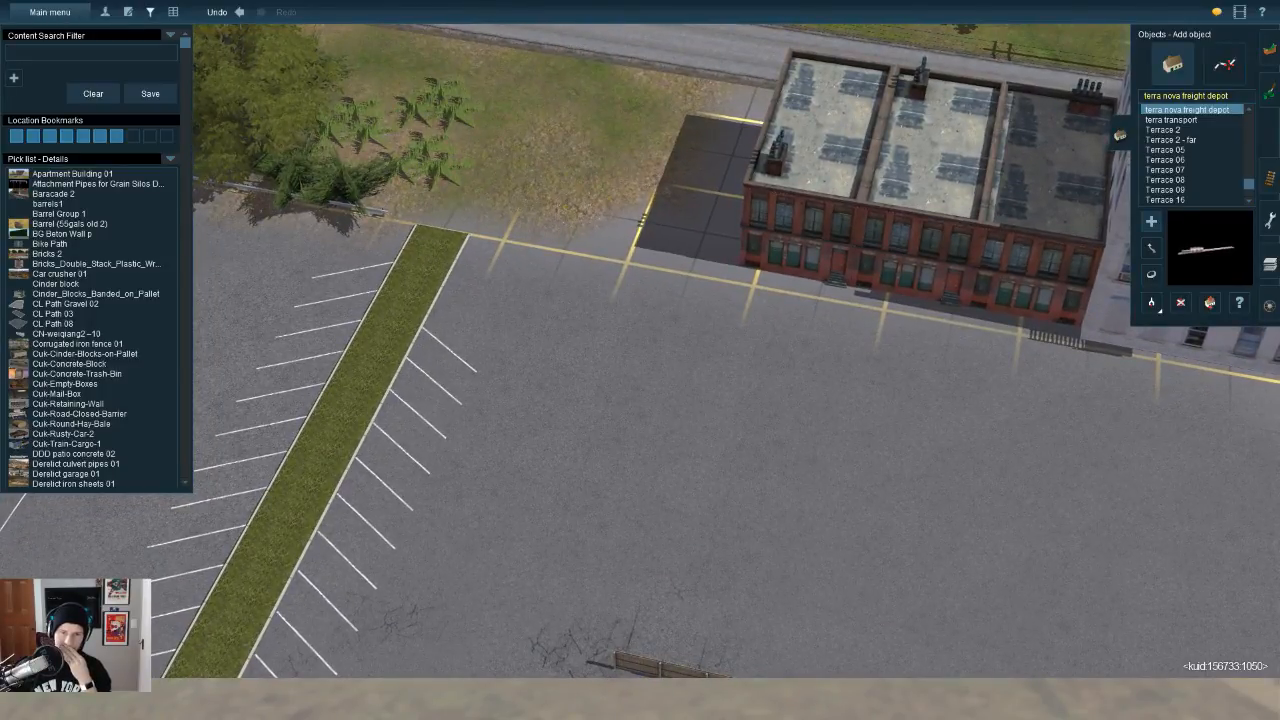
key("Down")
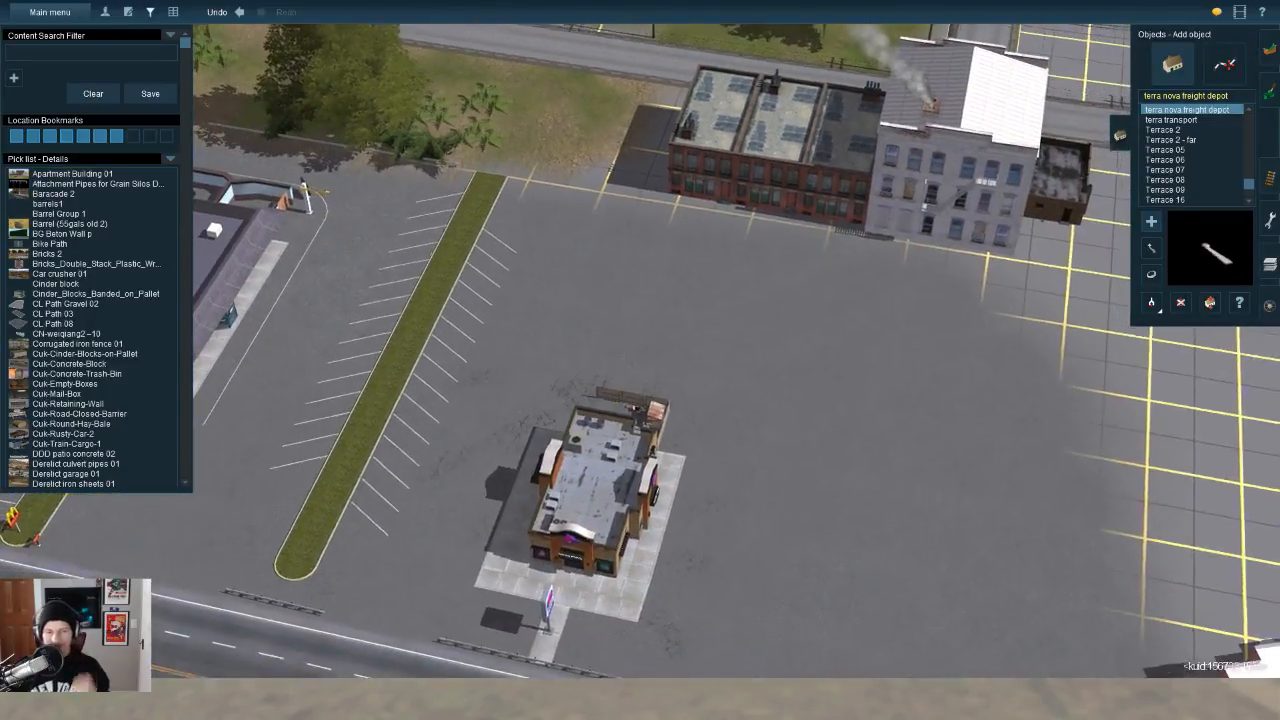
key("Right")
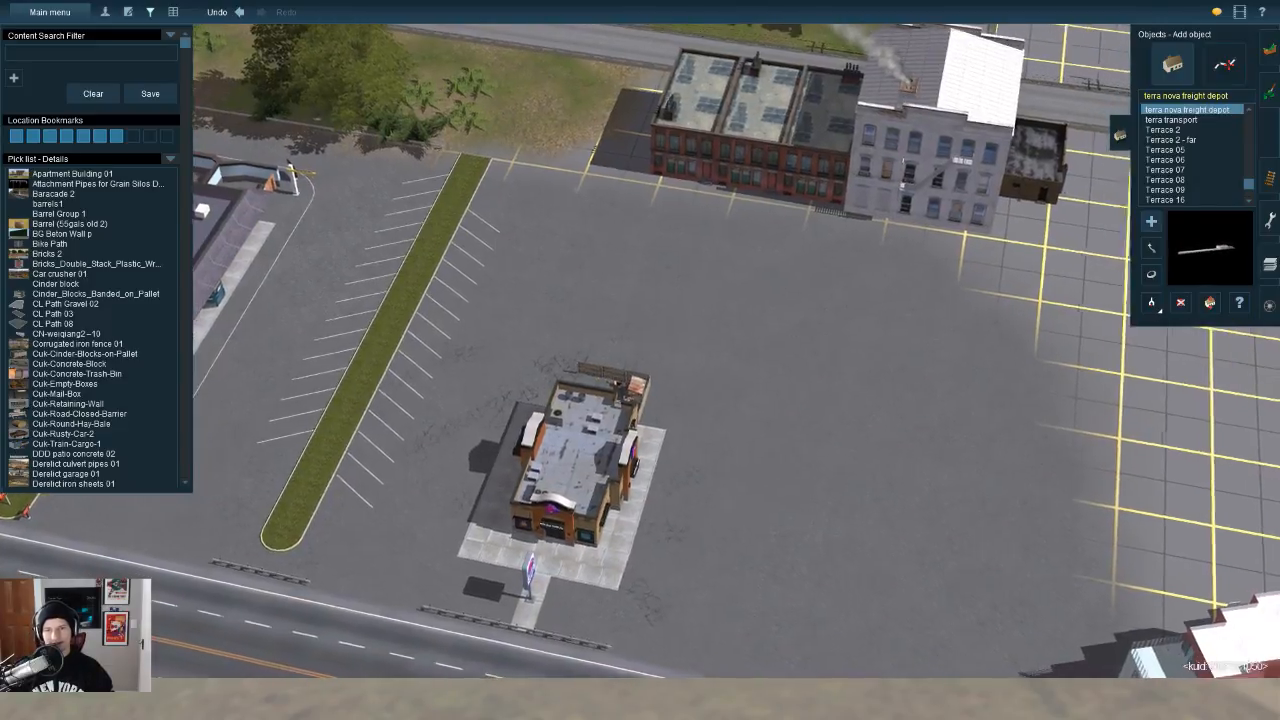
key("Right")
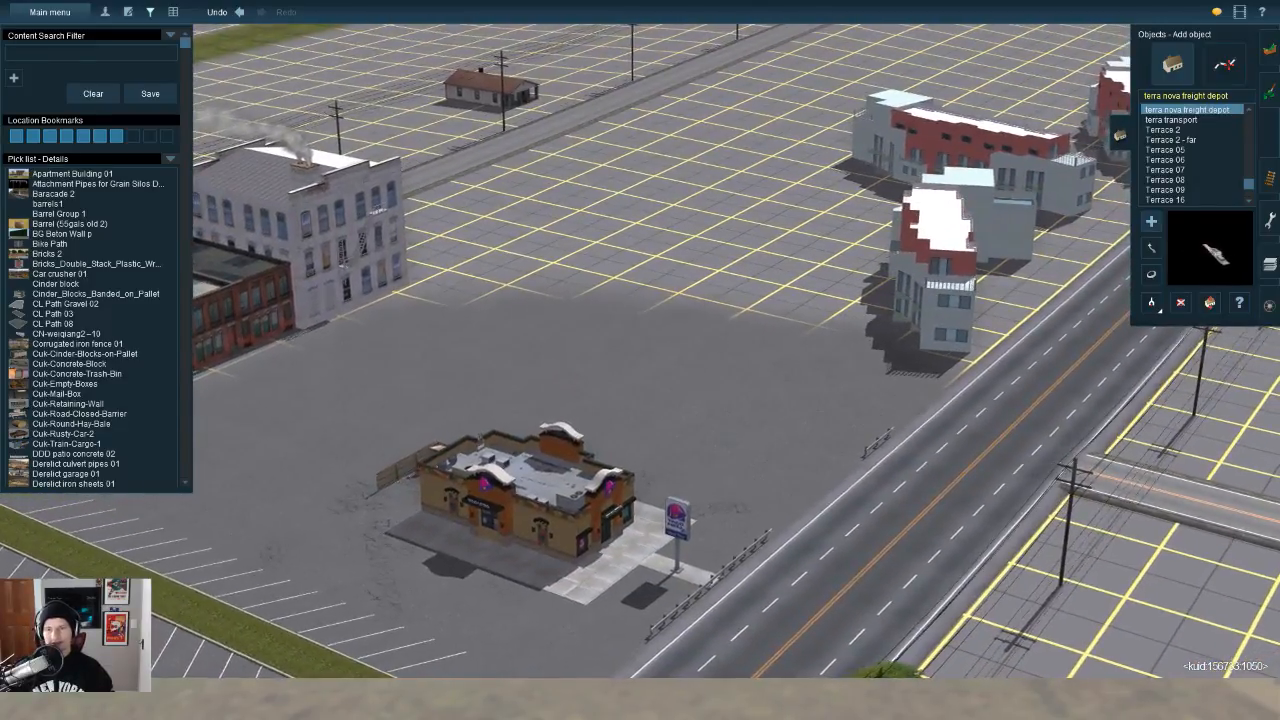
key("Left")
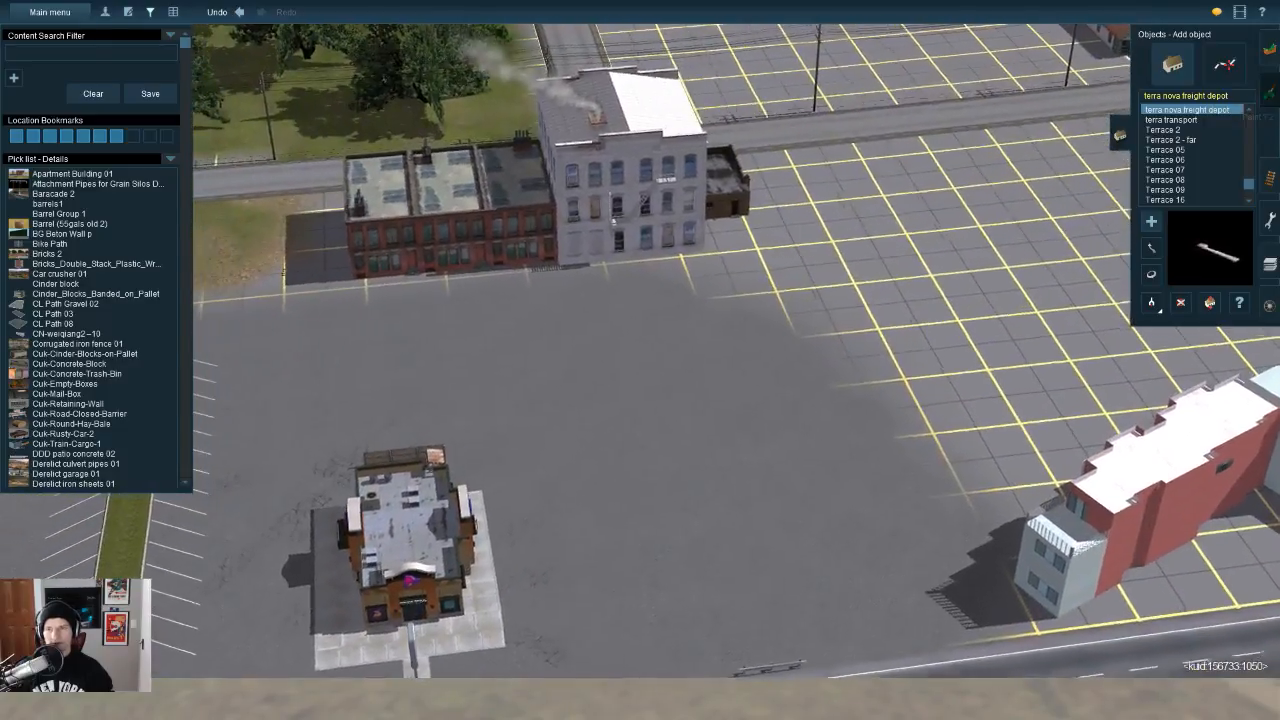
Step: Sample the brownish ground texture beside the brick row building and paint it with a smaller brush along the fronts of the brick and white buildings
left_click(1270, 92)
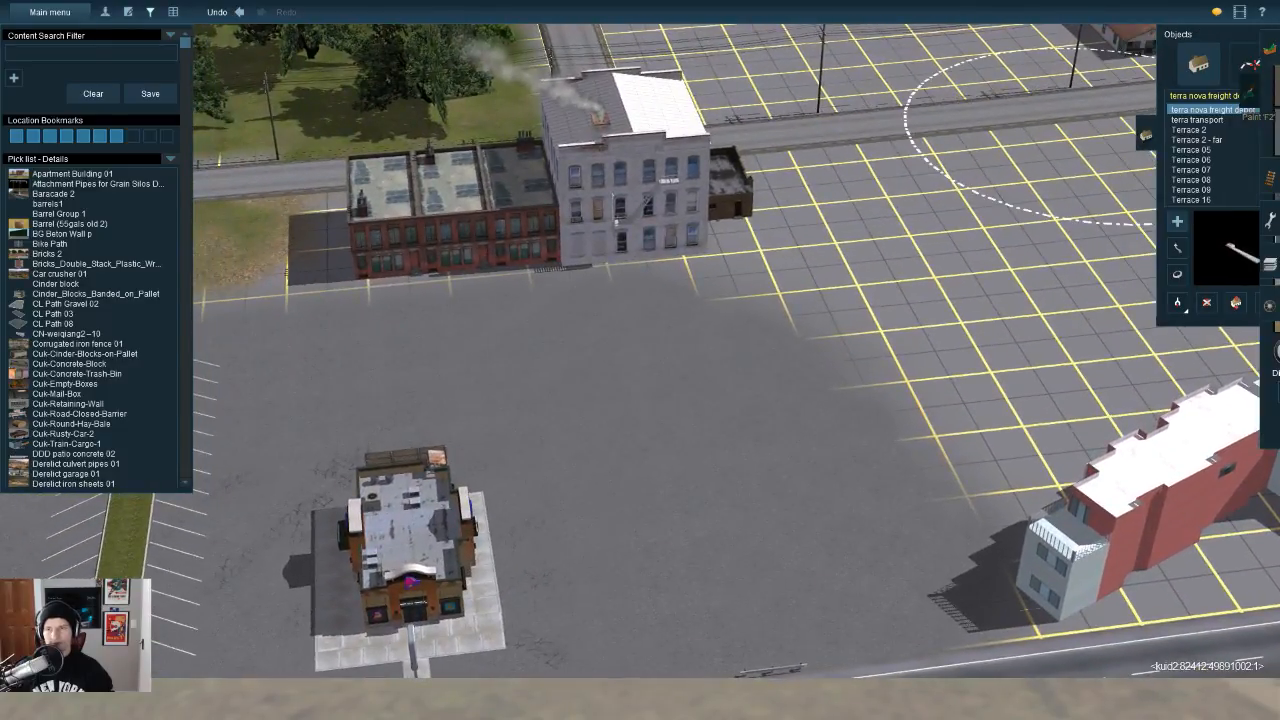
key("Up")
key("Left")
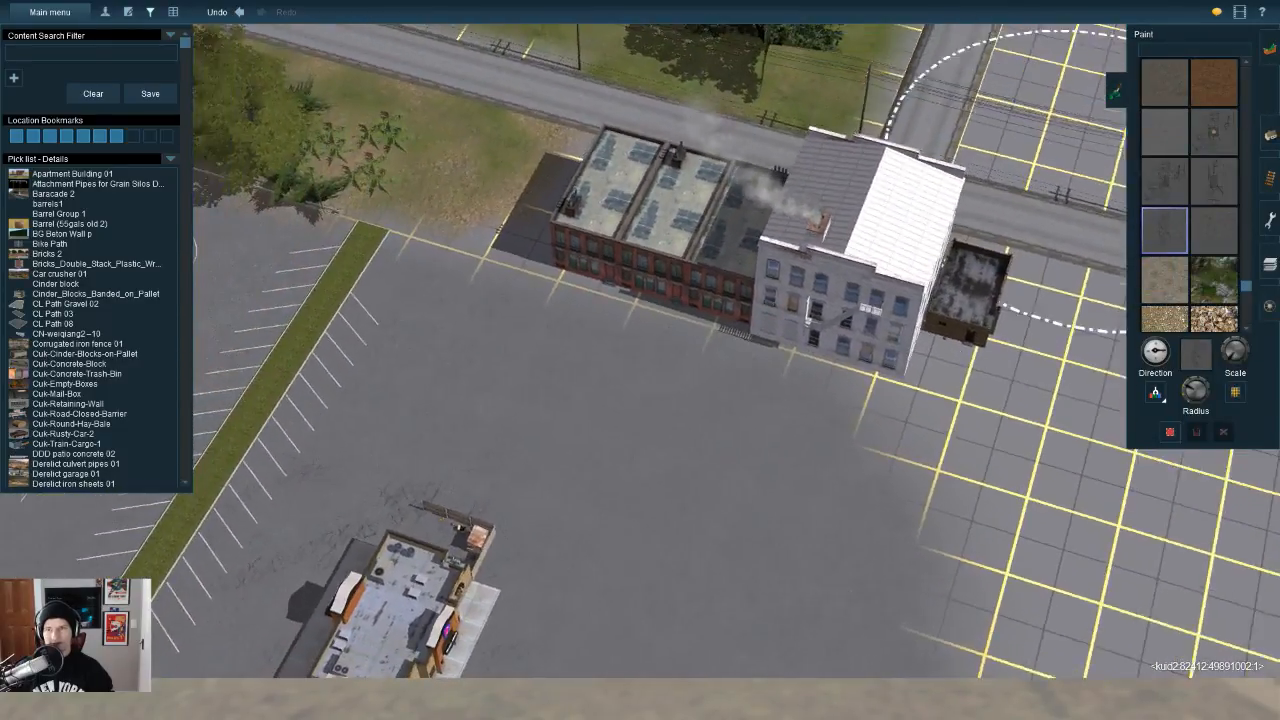
left_click(1155, 393)
left_click(609, 286)
key("Down")
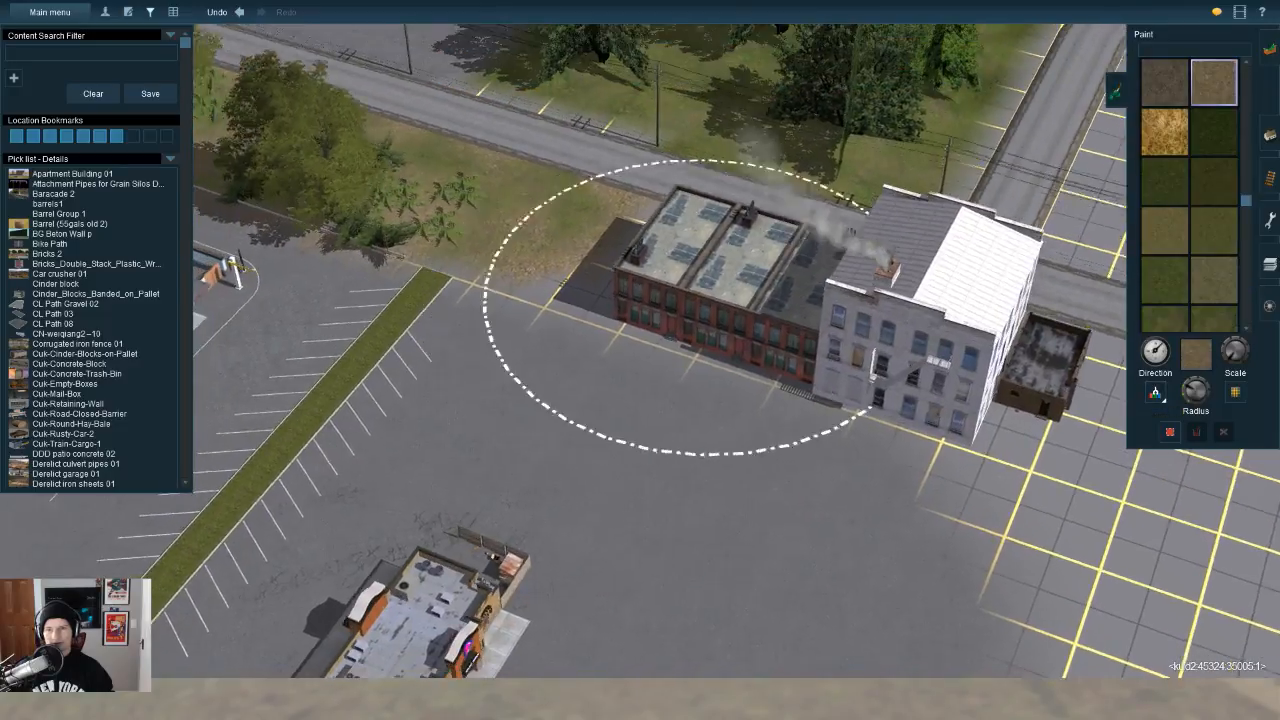
key("Up")
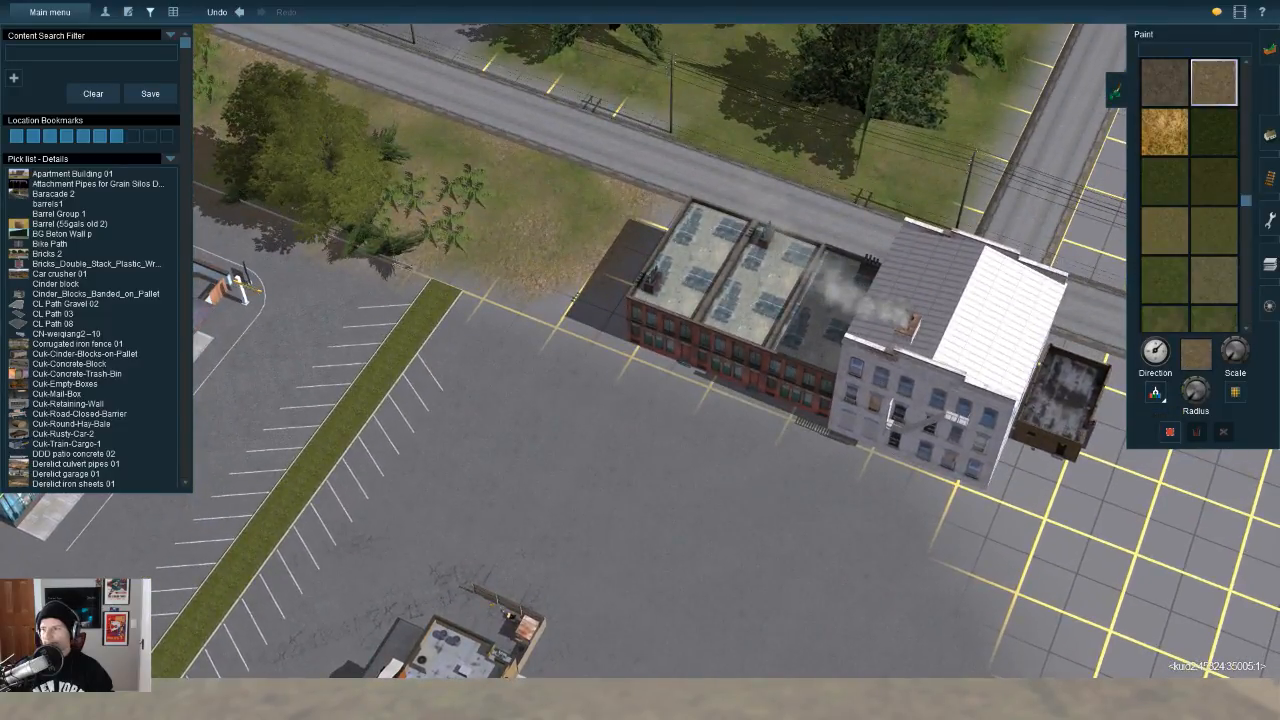
key("Down")
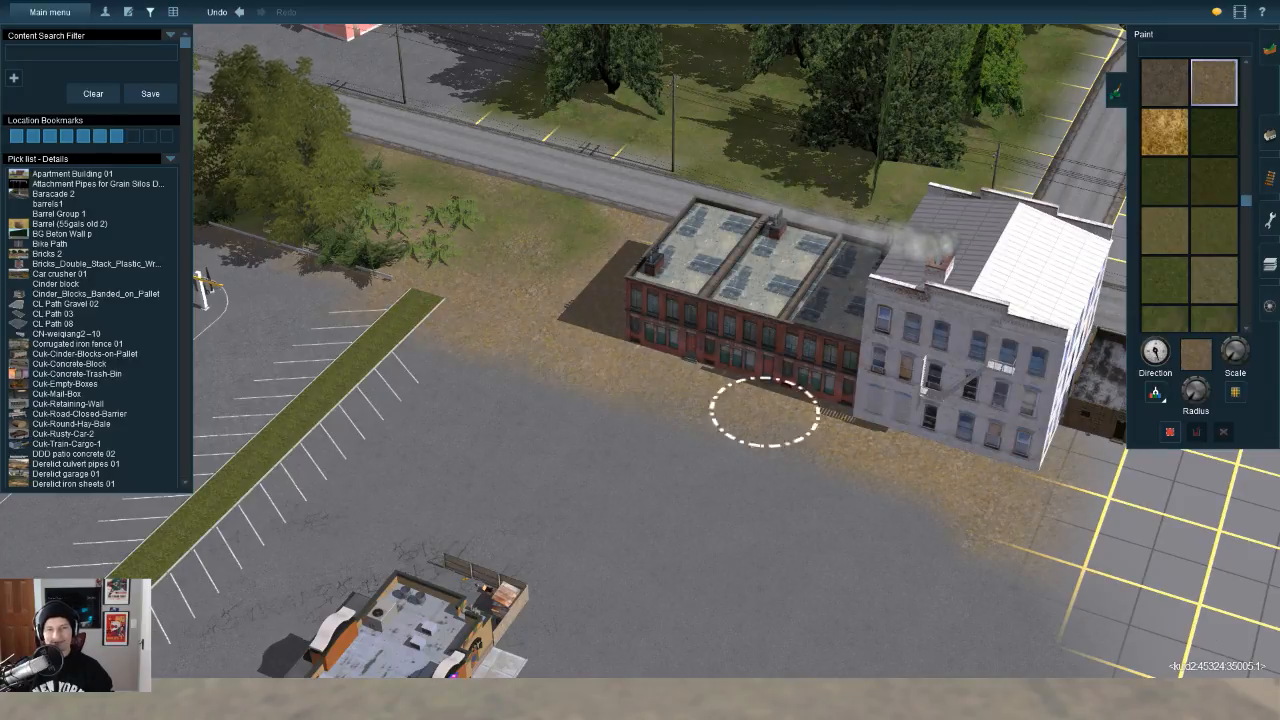
right_click(852, 396)
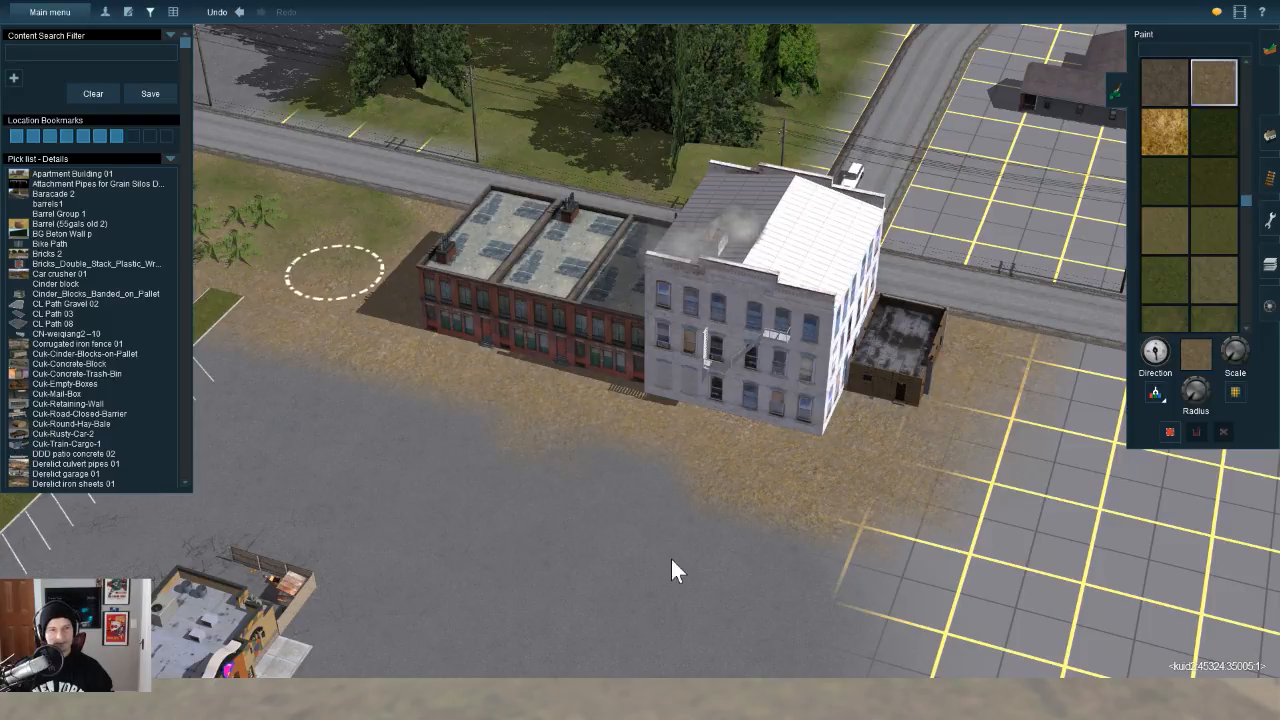
Step: Paint JR GREEN GRASS 01 over the brown ground along the fronts of the buildings and around the small shed
scroll(1190, 190, "down", 3)
left_click(1165, 182)
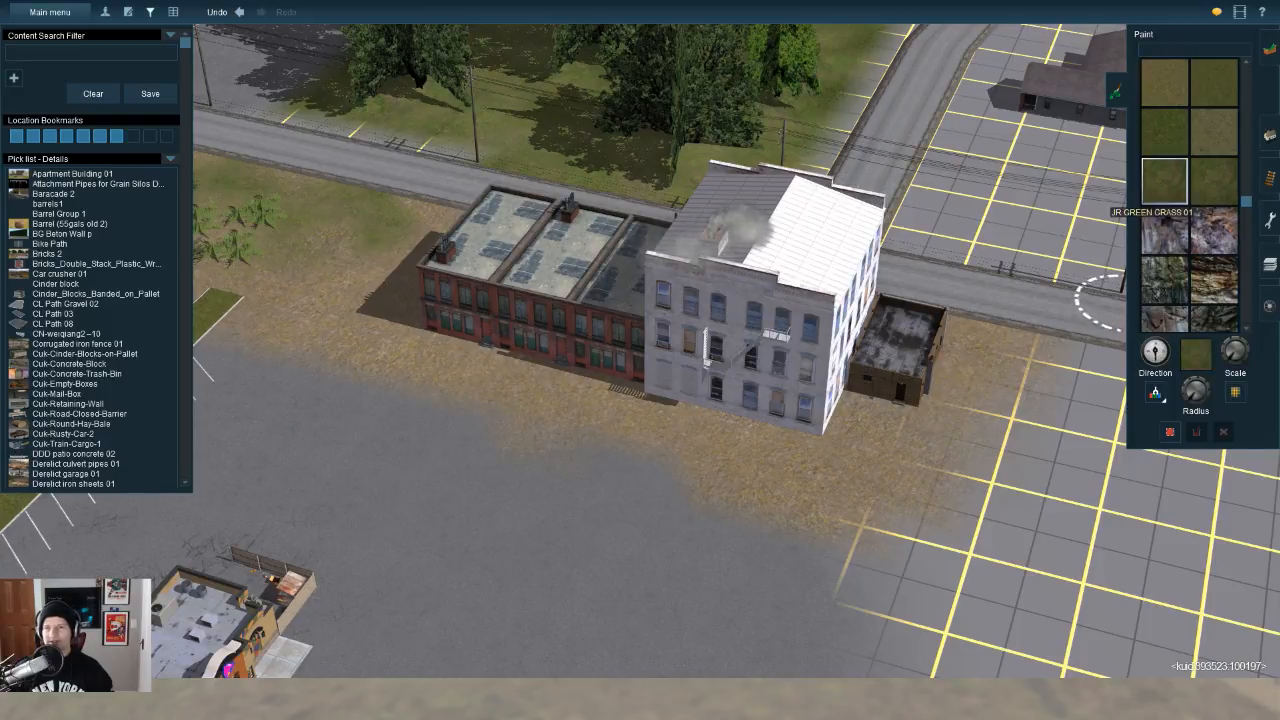
mouse_move(843, 438)
left_mouse_down()
mouse_move(277, 300)
mouse_move(429, 356)
mouse_move(925, 452)
mouse_move(1000, 314)
mouse_move(910, 437)
left_mouse_up()
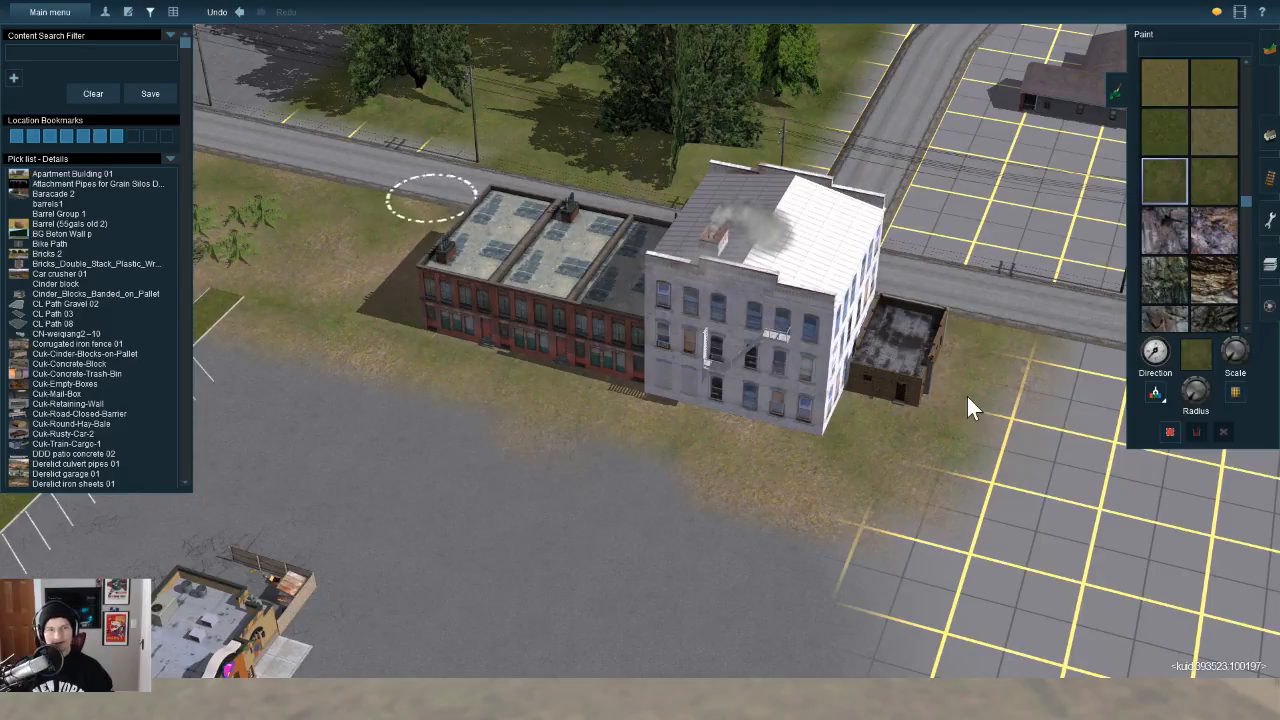
right_click(433, 197)
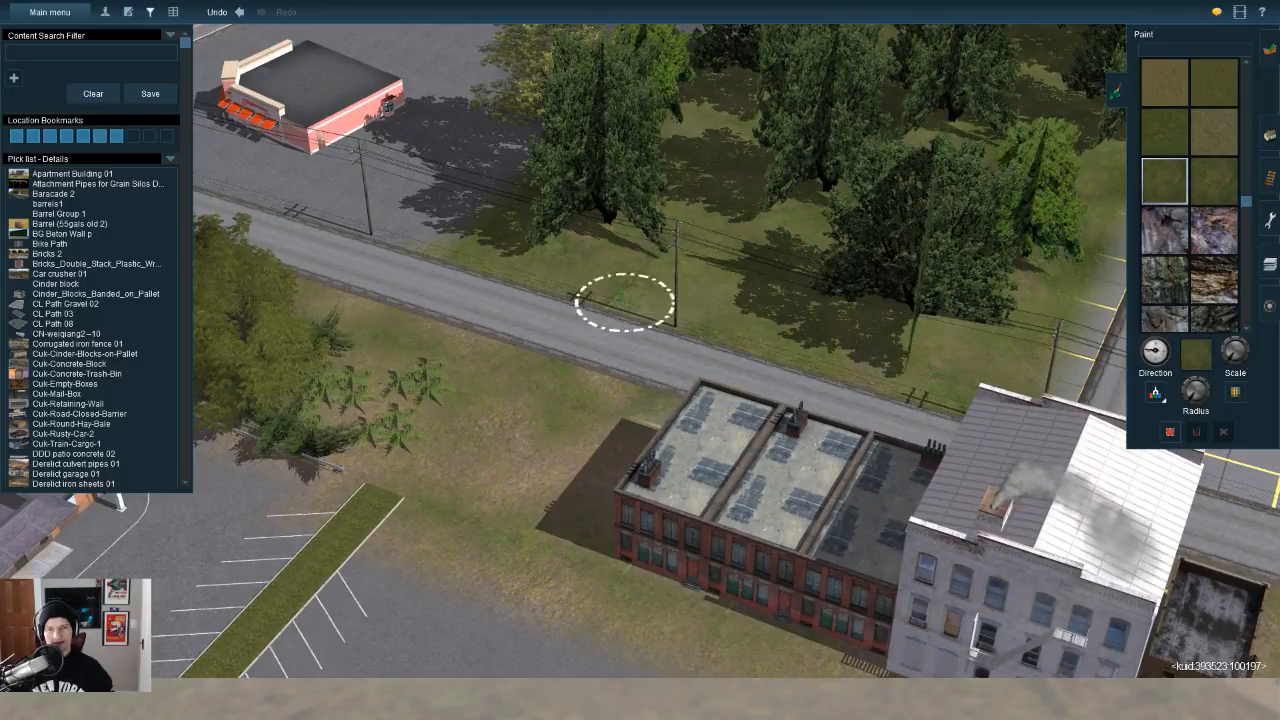
Step: Sample the st_rmm_kashtan1a_1234_20m tree beside the lot and place two copies in front of the brick and white buildings
right_click(957, 403)
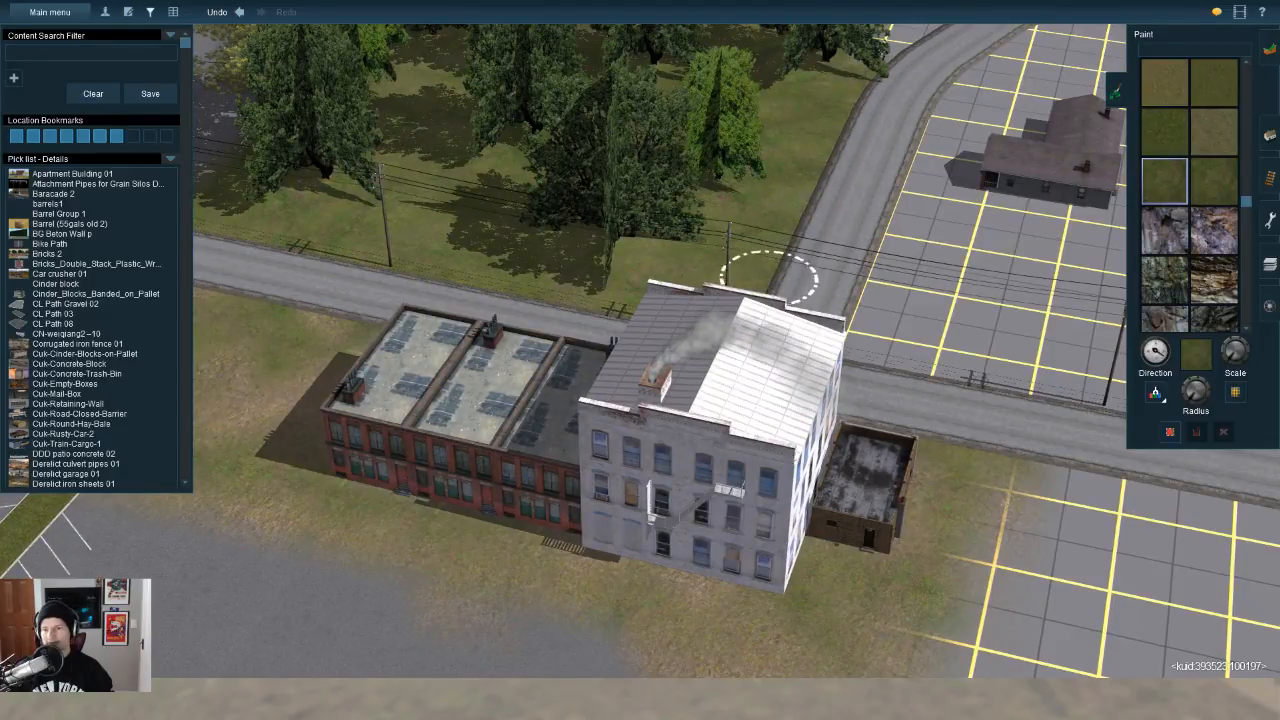
right_click(657, 540)
key("Left")
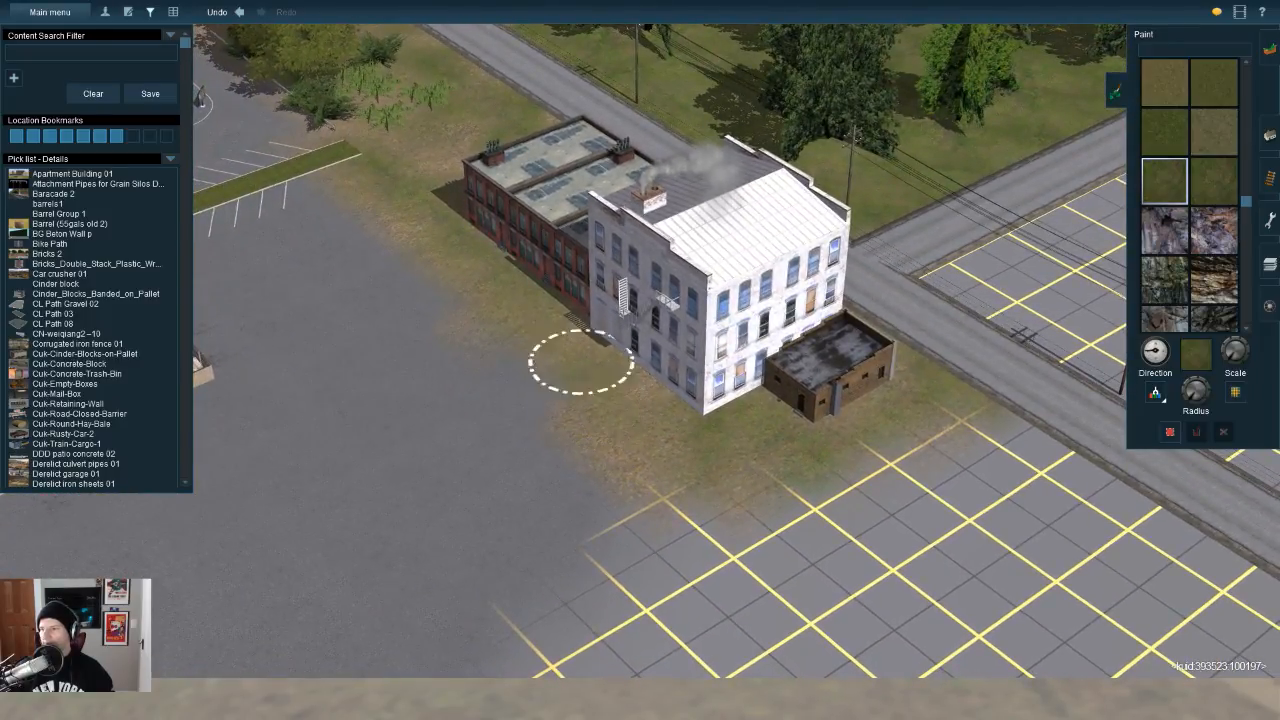
right_click(551, 357)
right_click(491, 357)
key("Down")
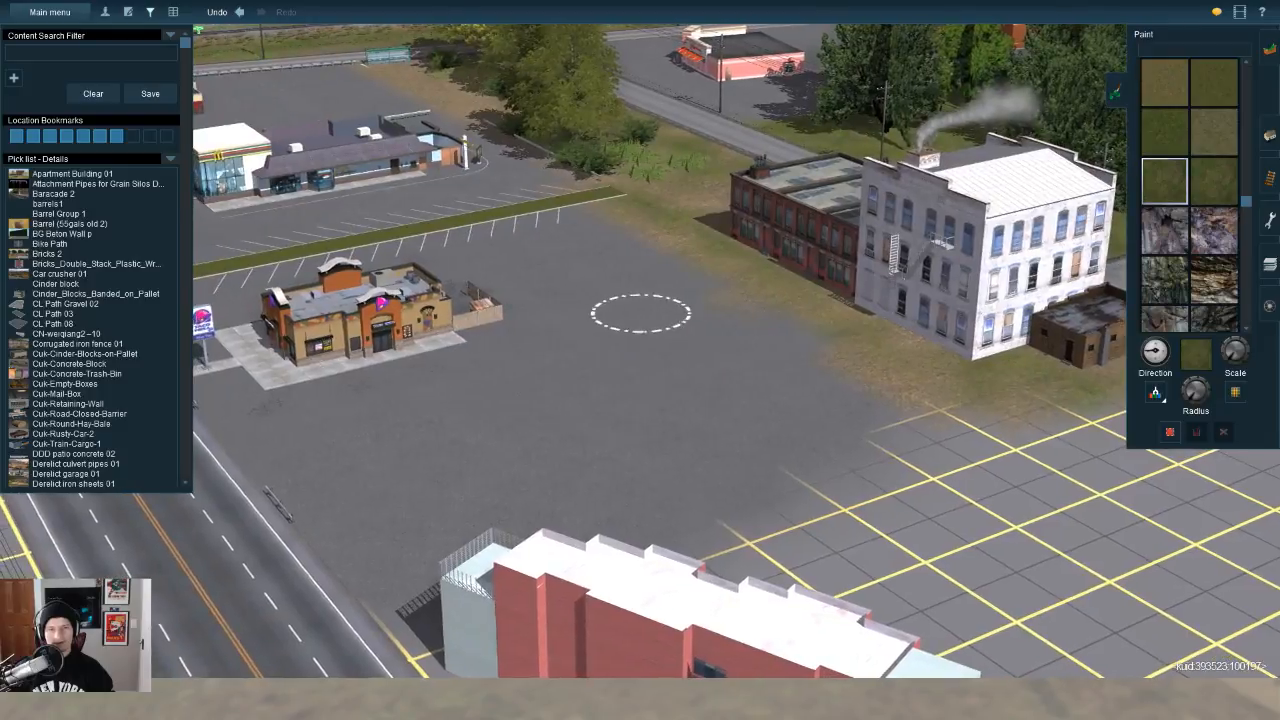
key("F3")
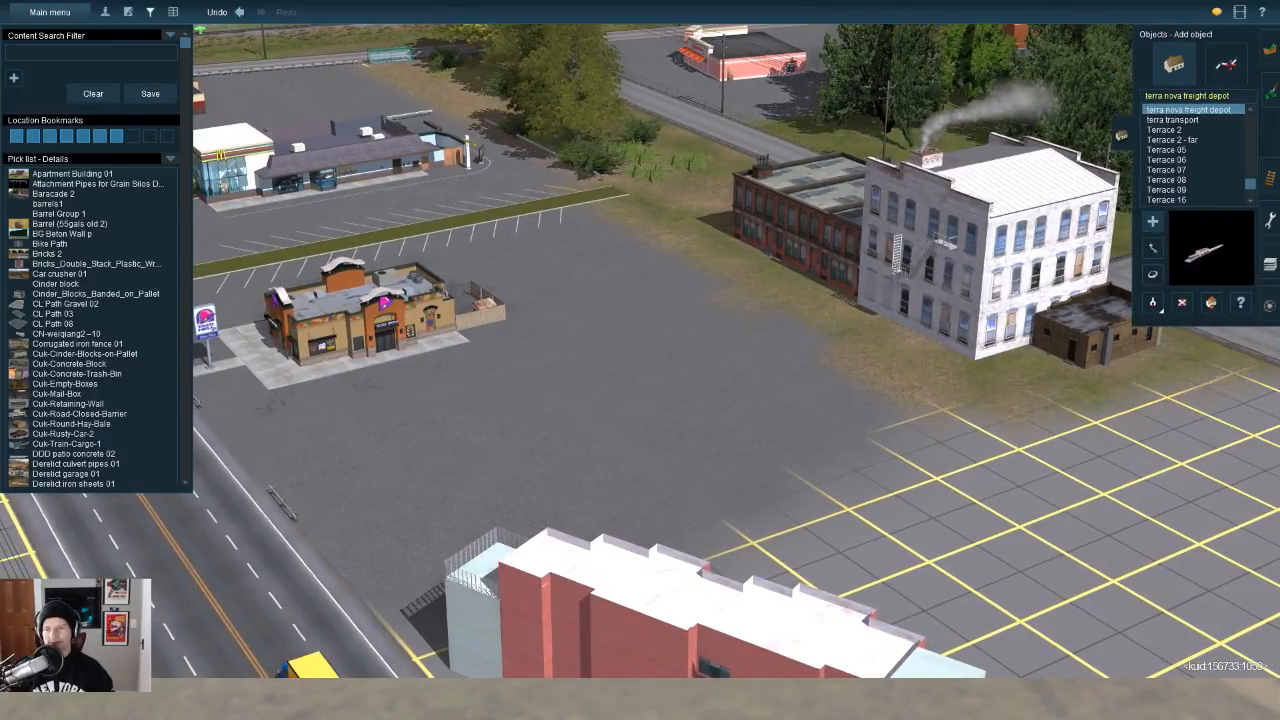
left_click(1211, 302)
left_click(565, 90)
left_click(706, 255)
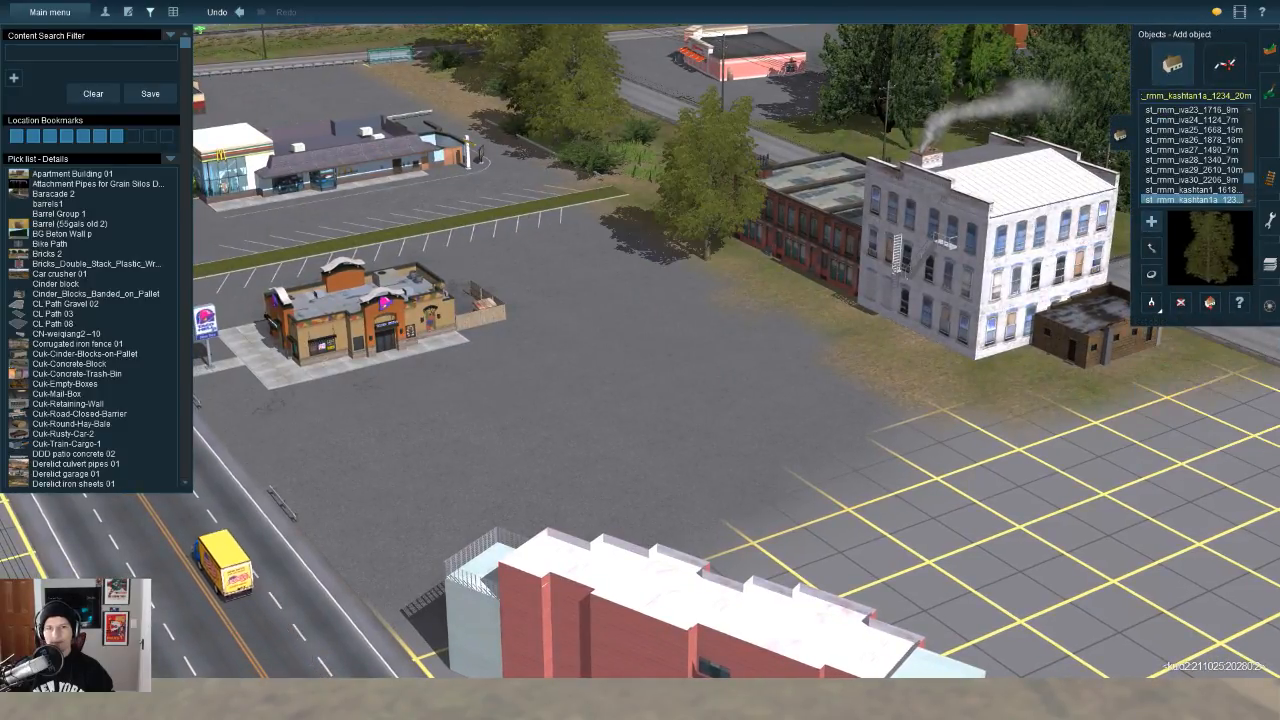
left_click(857, 303)
Step: Move one new tree beyond the brick row's outer corner and the other to the far front corner of the white building
right_click(742, 267)
key("Left")
key("Up")
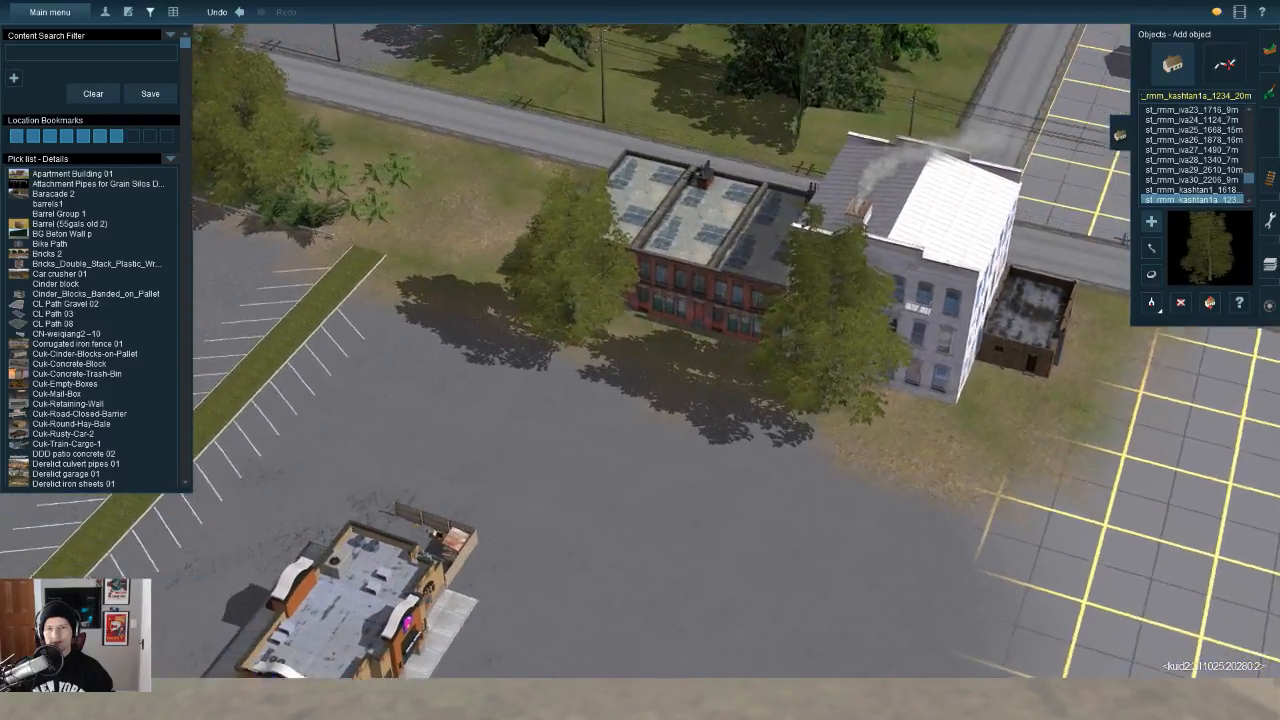
left_click(1151, 248)
left_click_drag(606, 325, 536, 296)
left_click_drag(855, 305, 1002, 337)
key("Left")
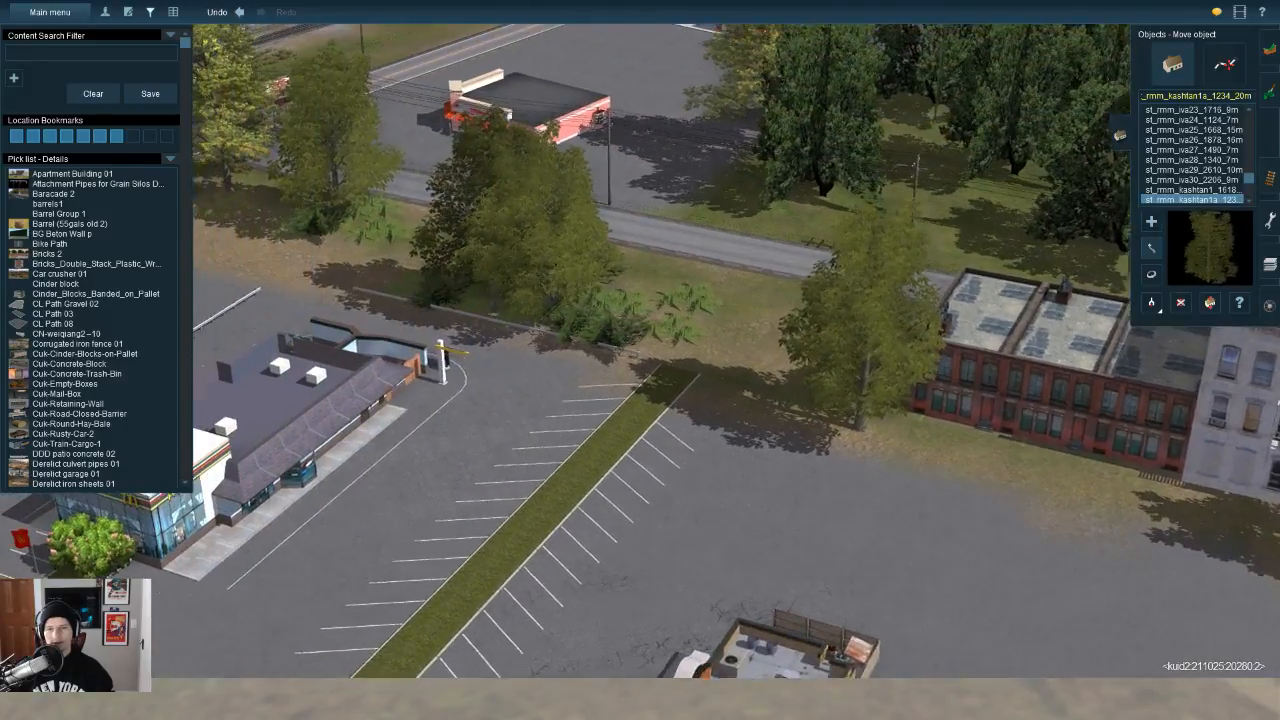
key("Right")
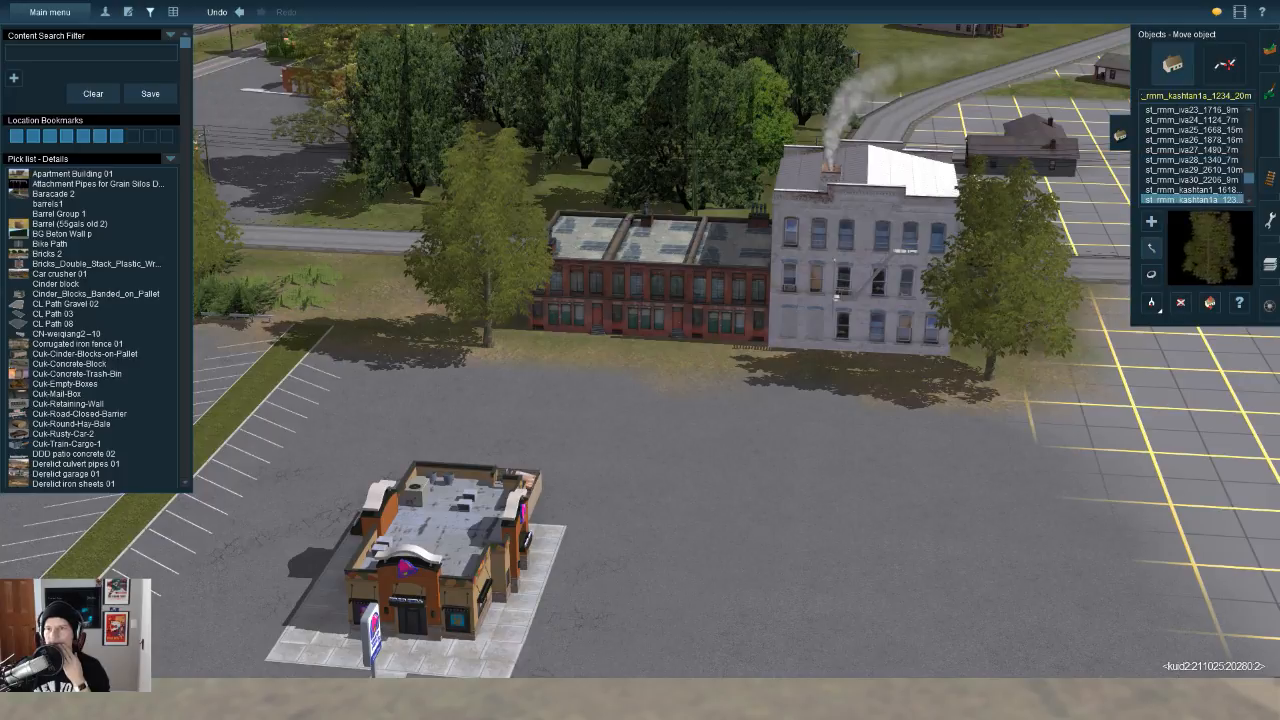
Step: Sample the grey asphalt texture from the Taco Hell lot and paint it over the grass along the fronts of both buildings
left_click(1270, 92)
left_click(1155, 392)
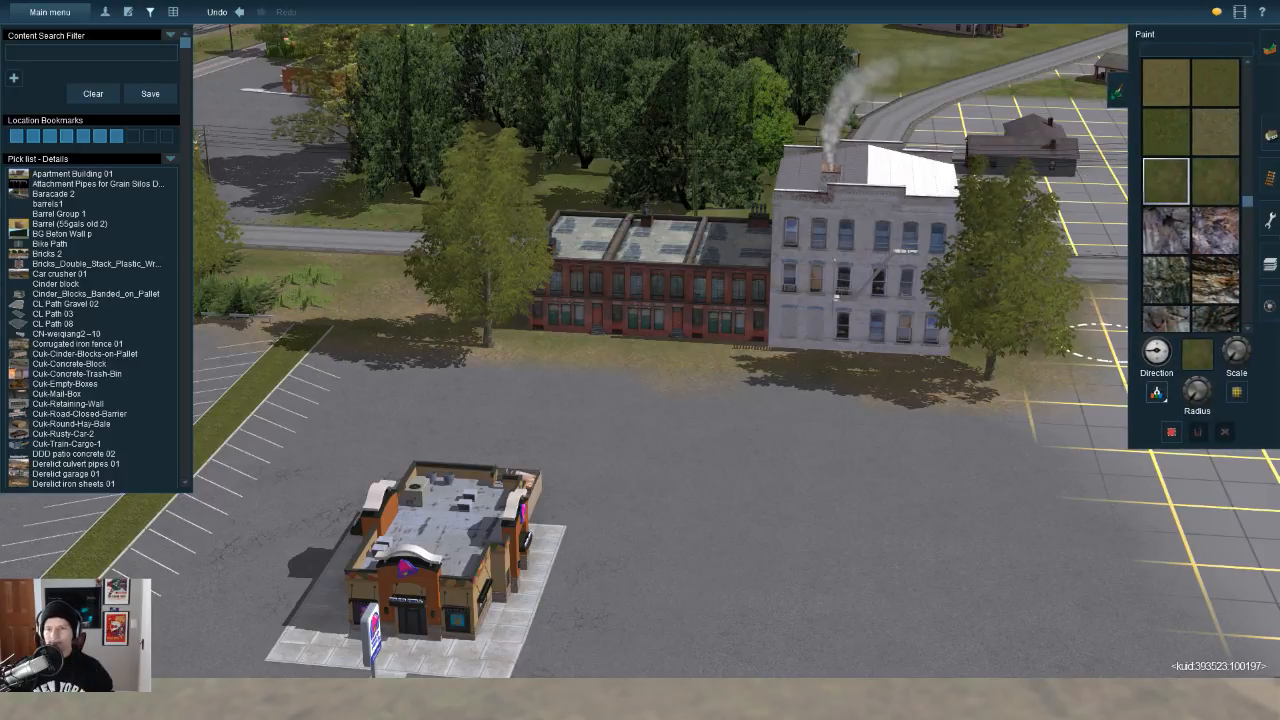
left_click(732, 415)
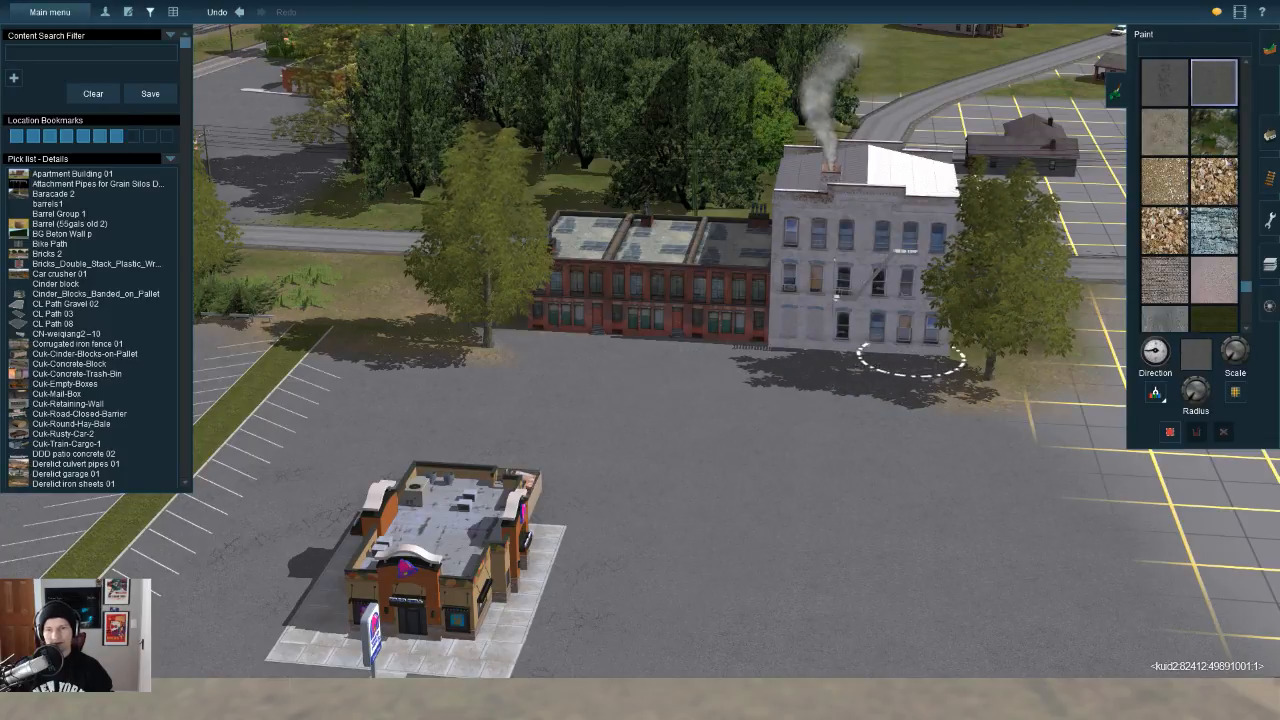
scroll(630, 365, "up", 5)
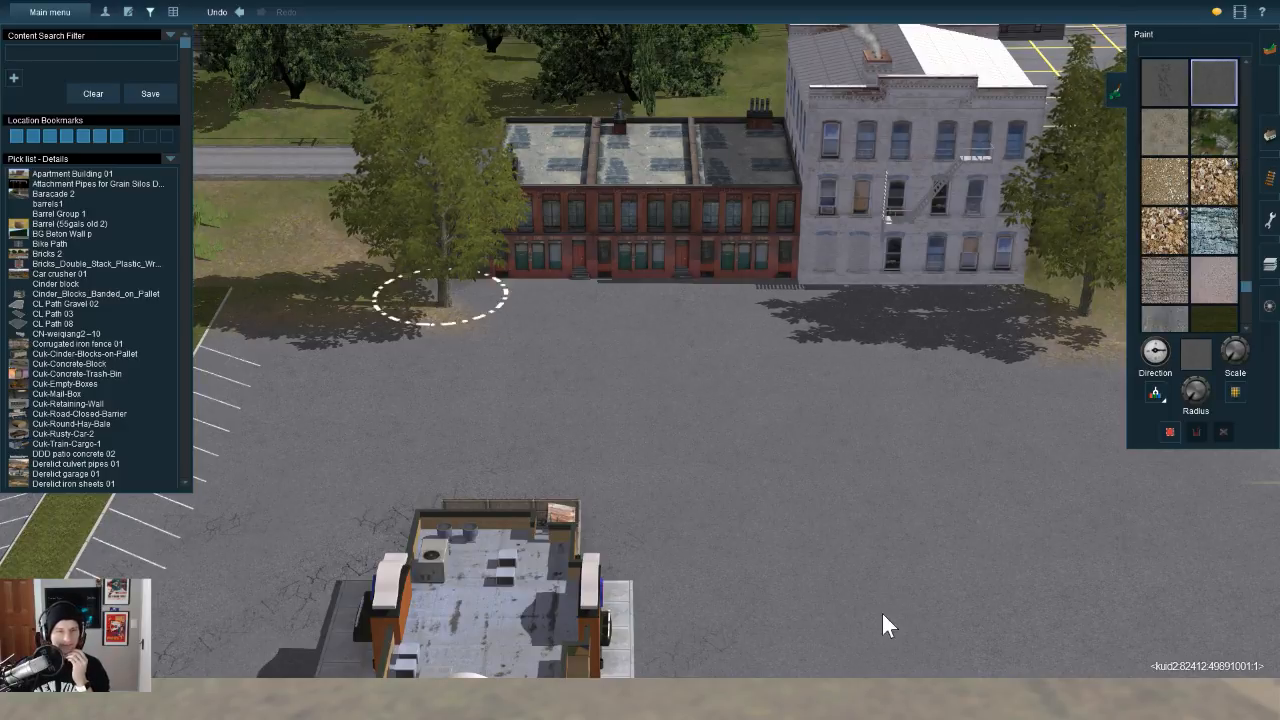
right_click(252, 405)
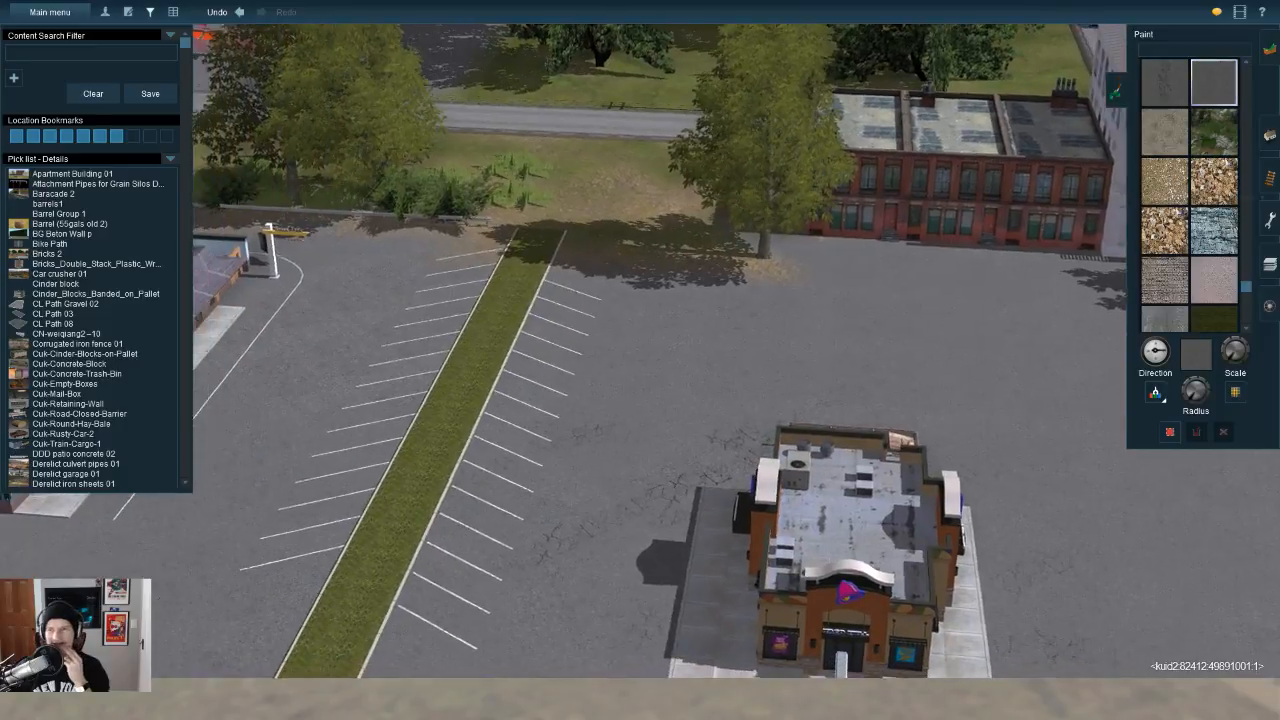
Step: Search along the railway from the fast-food lots to the downtown blocks for an existing wall spline to reuse
left_click(1270, 135)
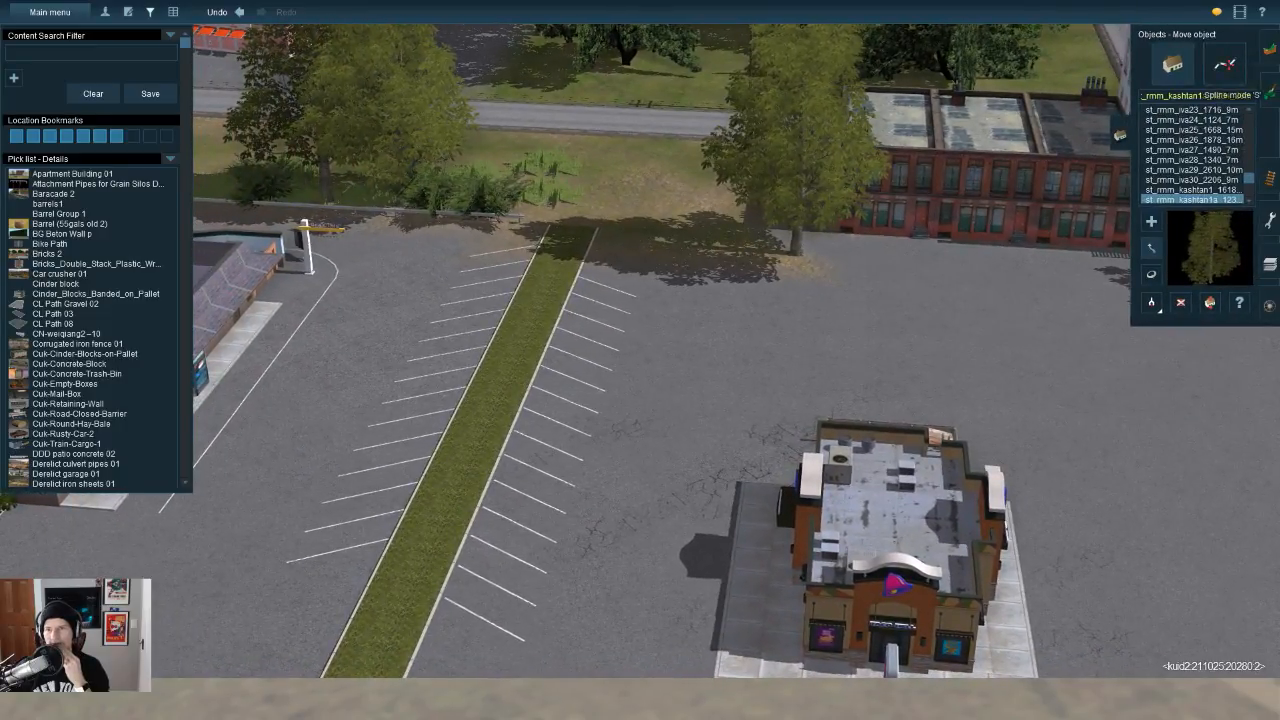
key("Left")
right_click_drag(869, 664, 1260, 630)
key("Left")
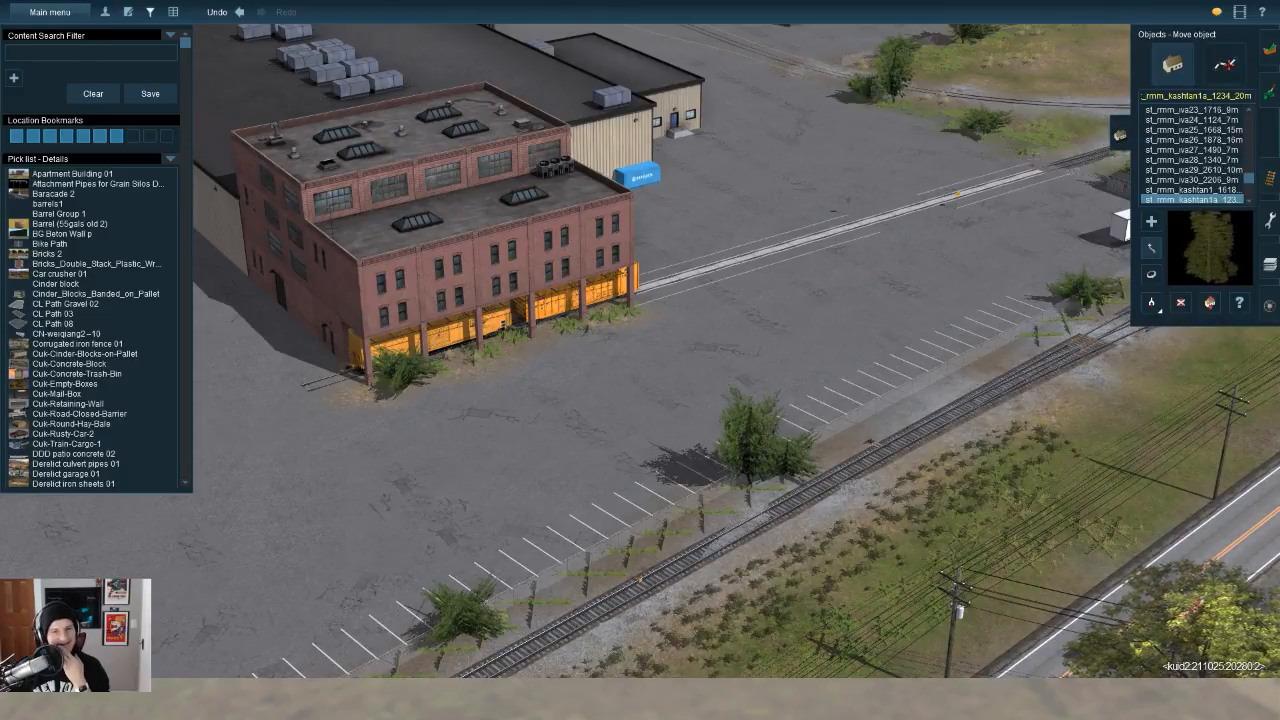
mouse_move(200, 670)
right_mouse_down()
mouse_move(250, 690)
mouse_move(400, 690)
mouse_move(501, 666)
mouse_move(686, 511)
mouse_move(623, 409)
mouse_move(443, 274)
mouse_move(554, 219)
right_mouse_up()
key("Down")
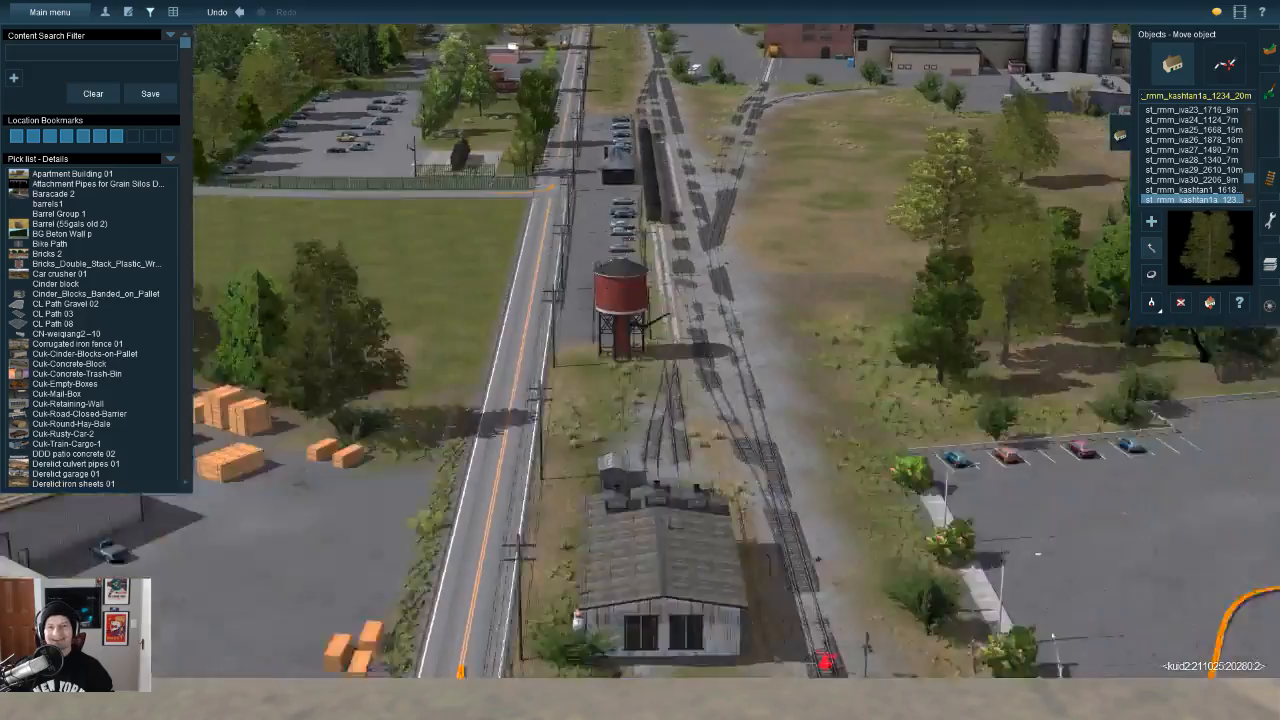
right_click_drag(1067, 438, 1120, 698)
key("Down")
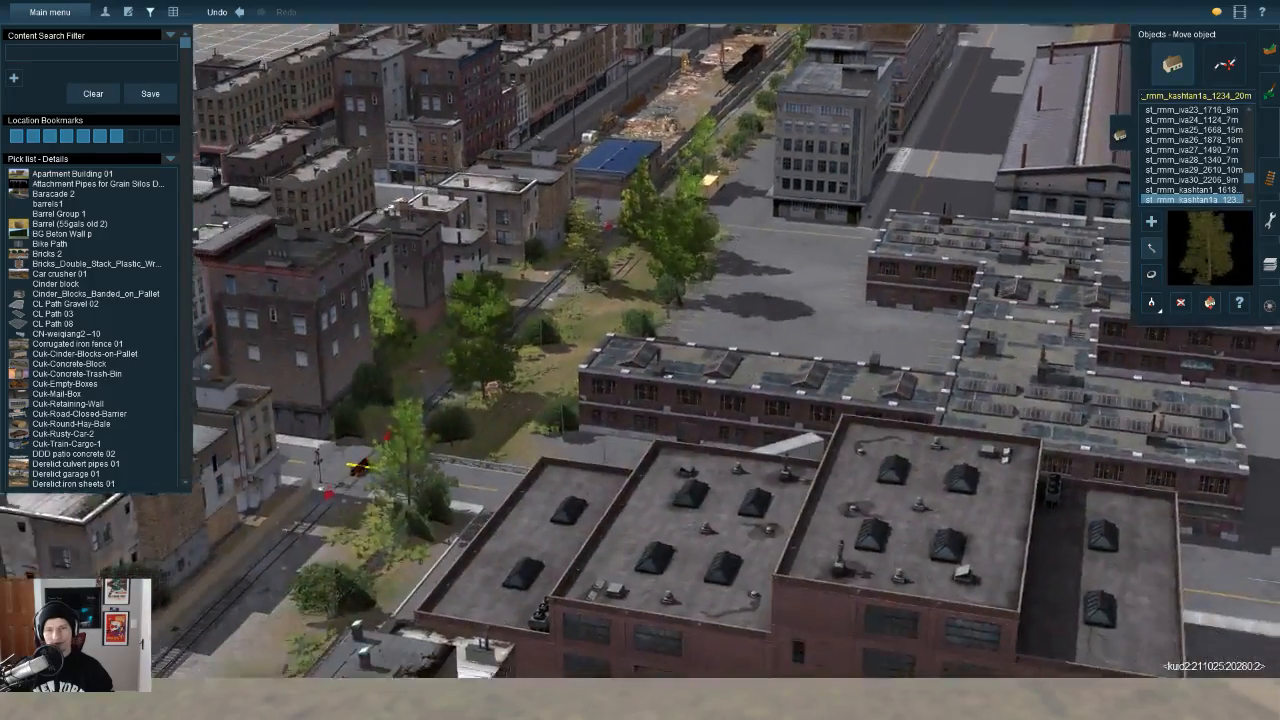
right_click_drag(1200, 640, 1204, 578)
scroll(1204, 579, "up", 5)
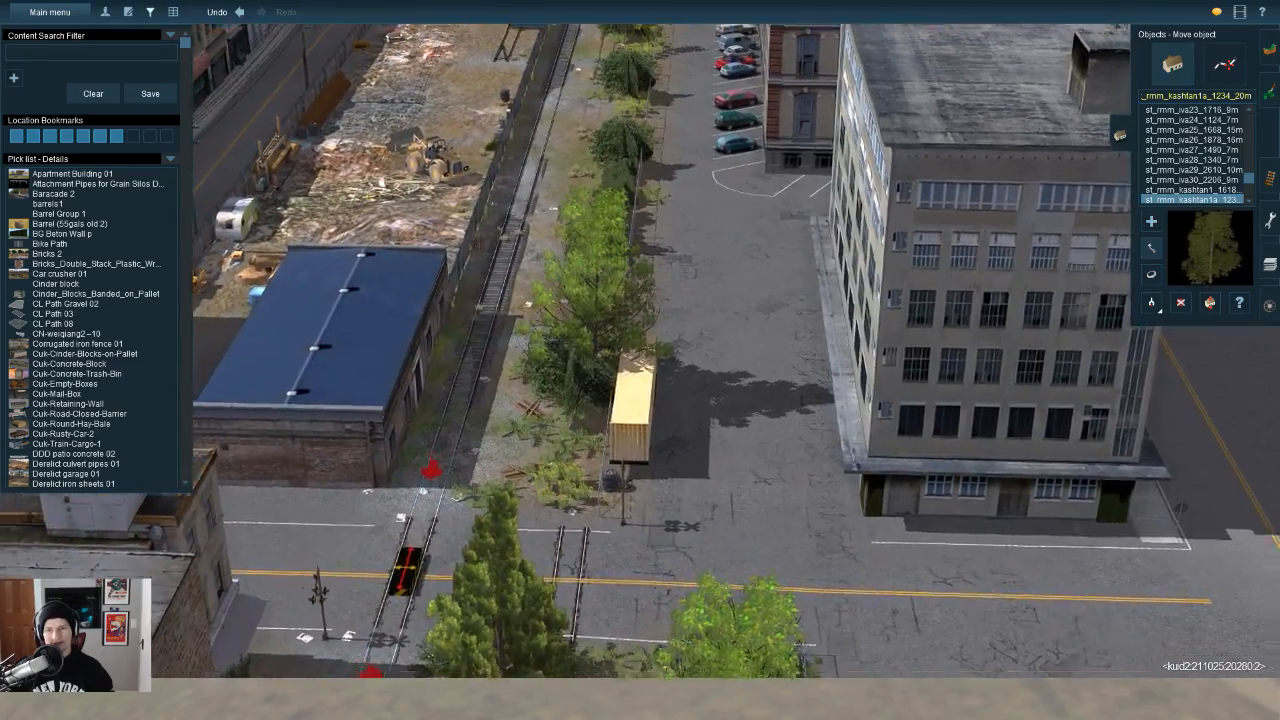
scroll(640, 360, "down", 3)
key("Down")
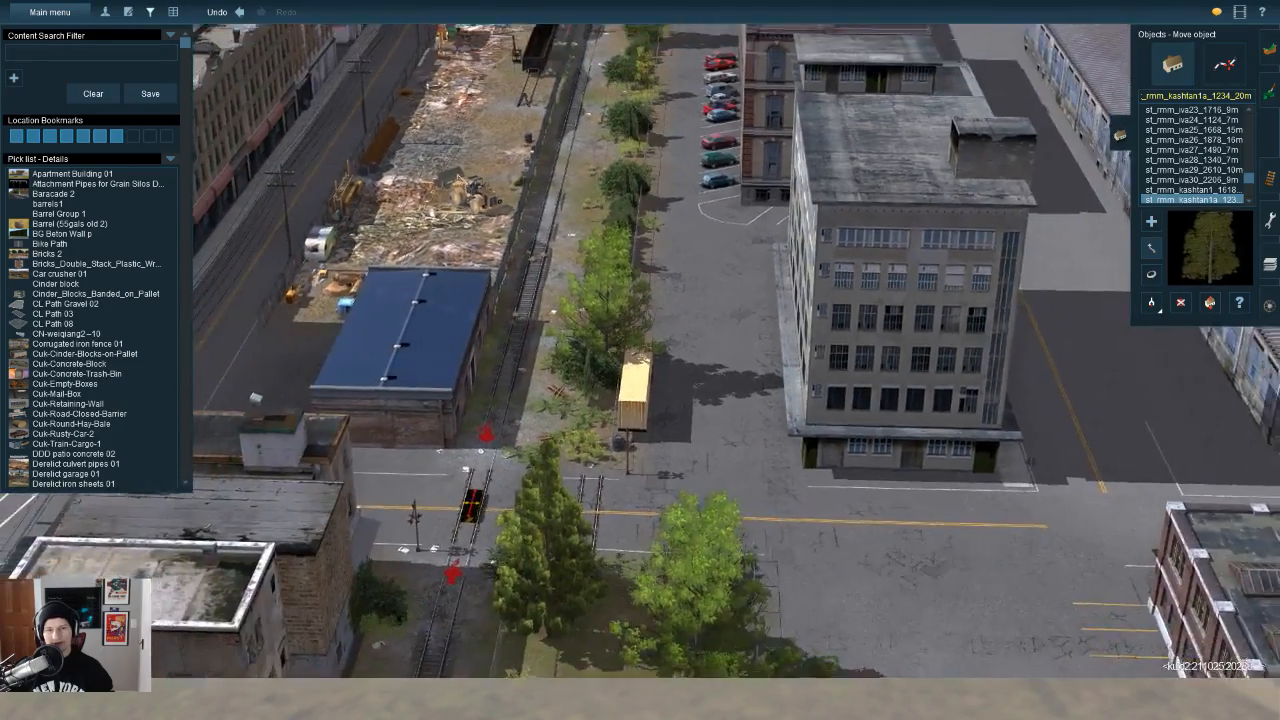
key("Down")
key("Down")
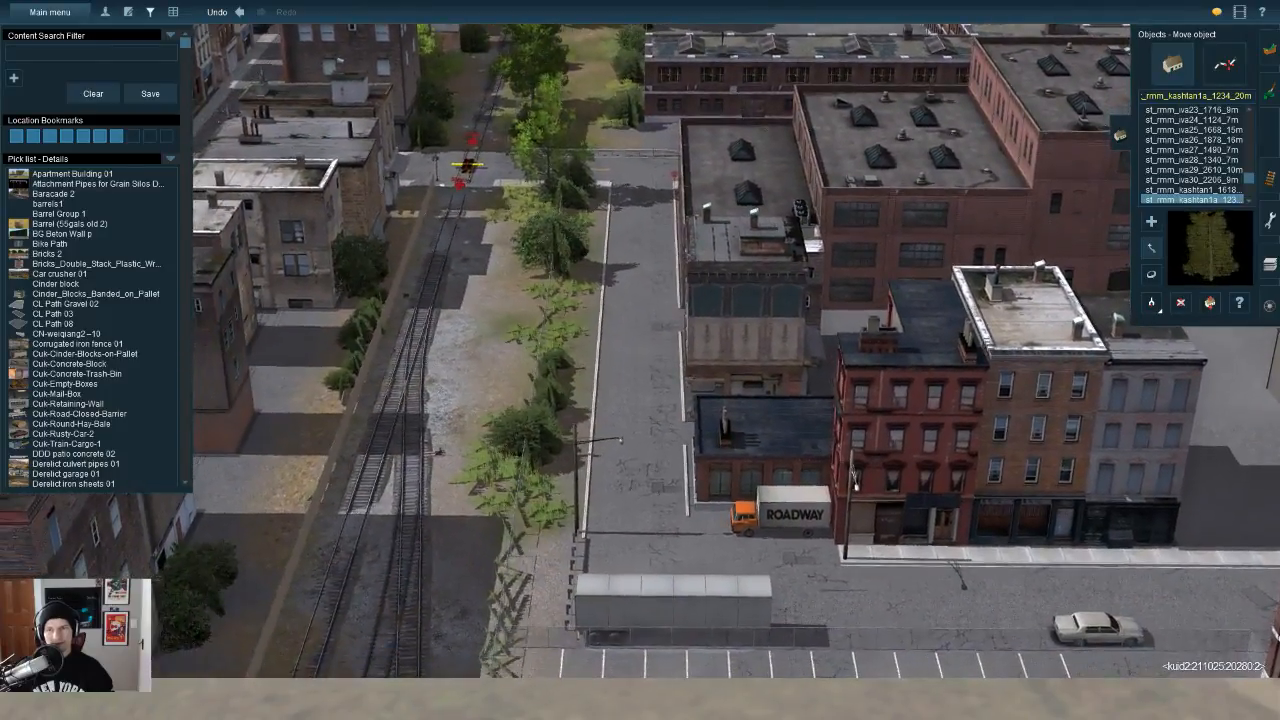
Step: Sample the CN-weiqiang2--10 wall spline from beside the downtown tracks
left_click(1225, 65)
left_click(1152, 303)
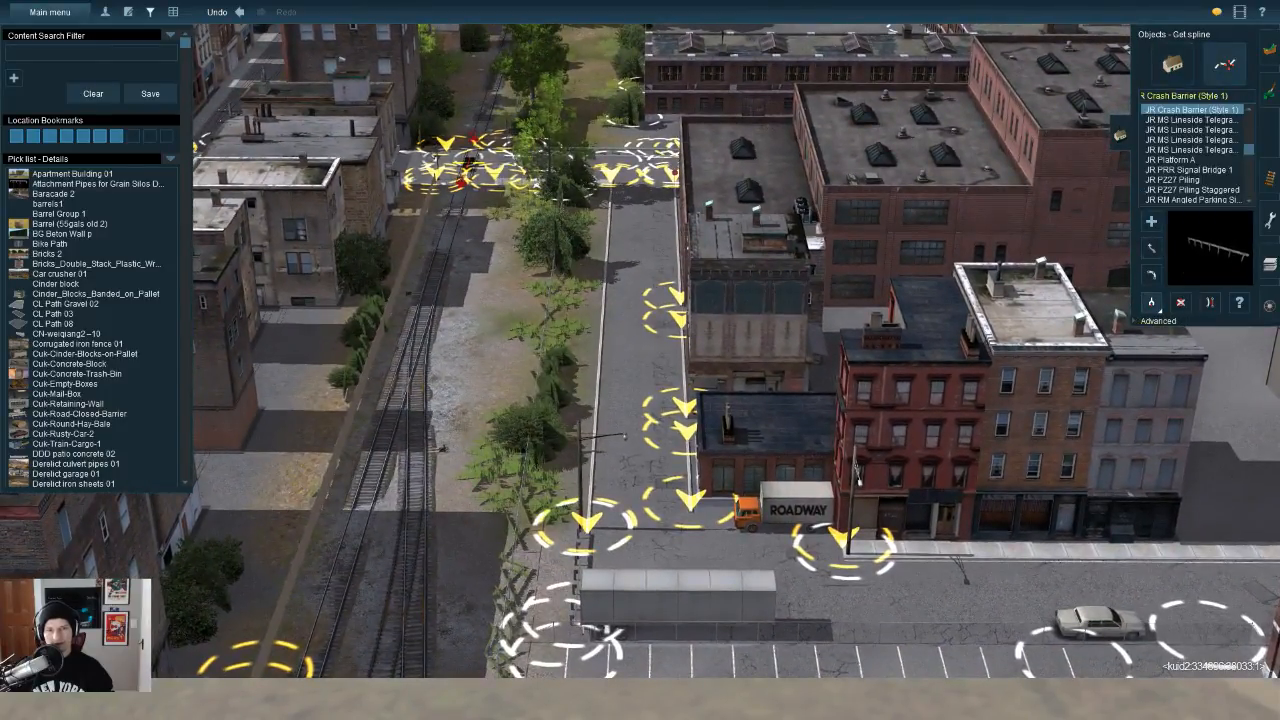
key("Up")
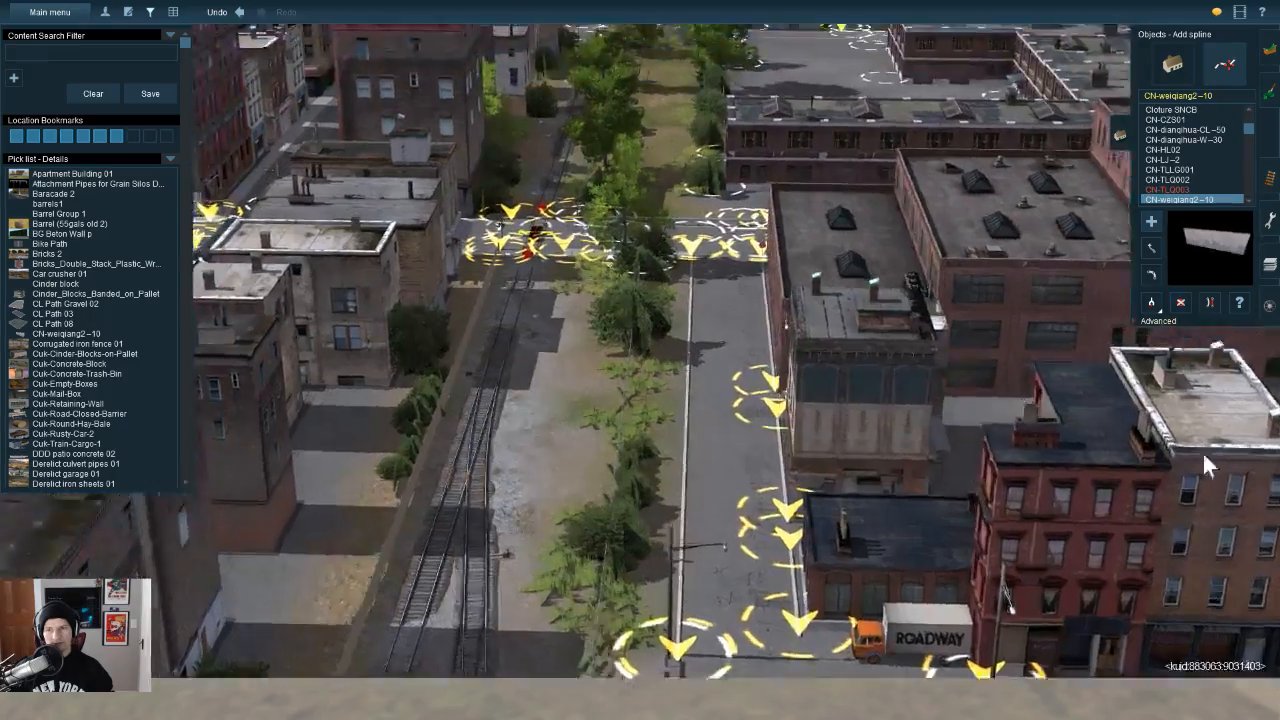
Step: Lay a straight CN-weiqiang2--10 wall across the asphalt between the Taco Hell restaurant and the brick and white buildings
key("Up")
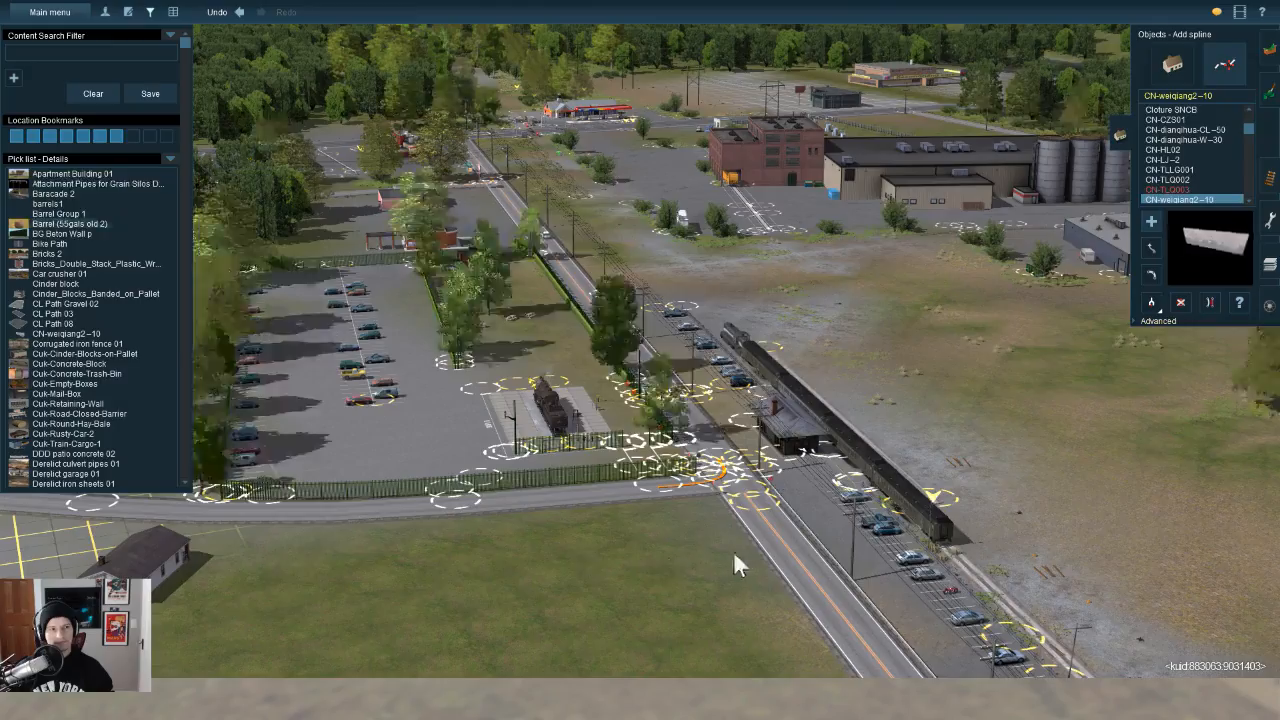
key("Up")
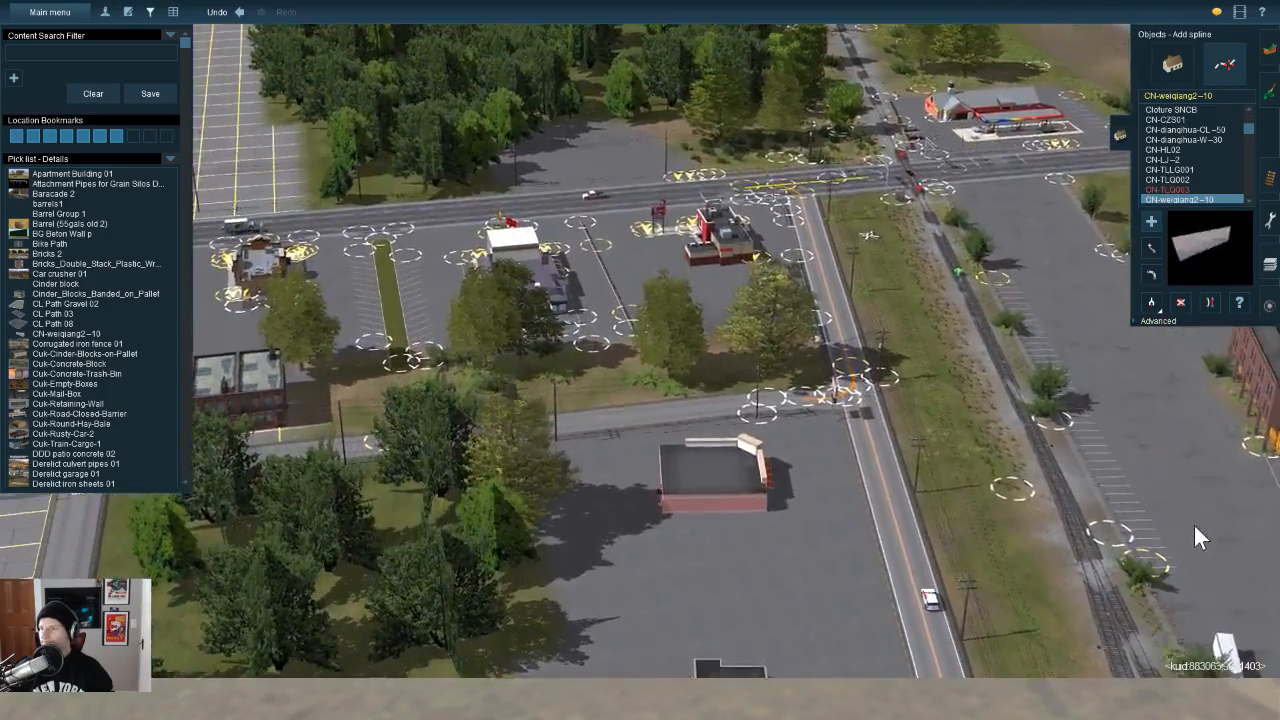
key("Up")
right_click_drag(1238, 616, 1110, 700)
key("Left")
scroll(660, 350, "up", 3)
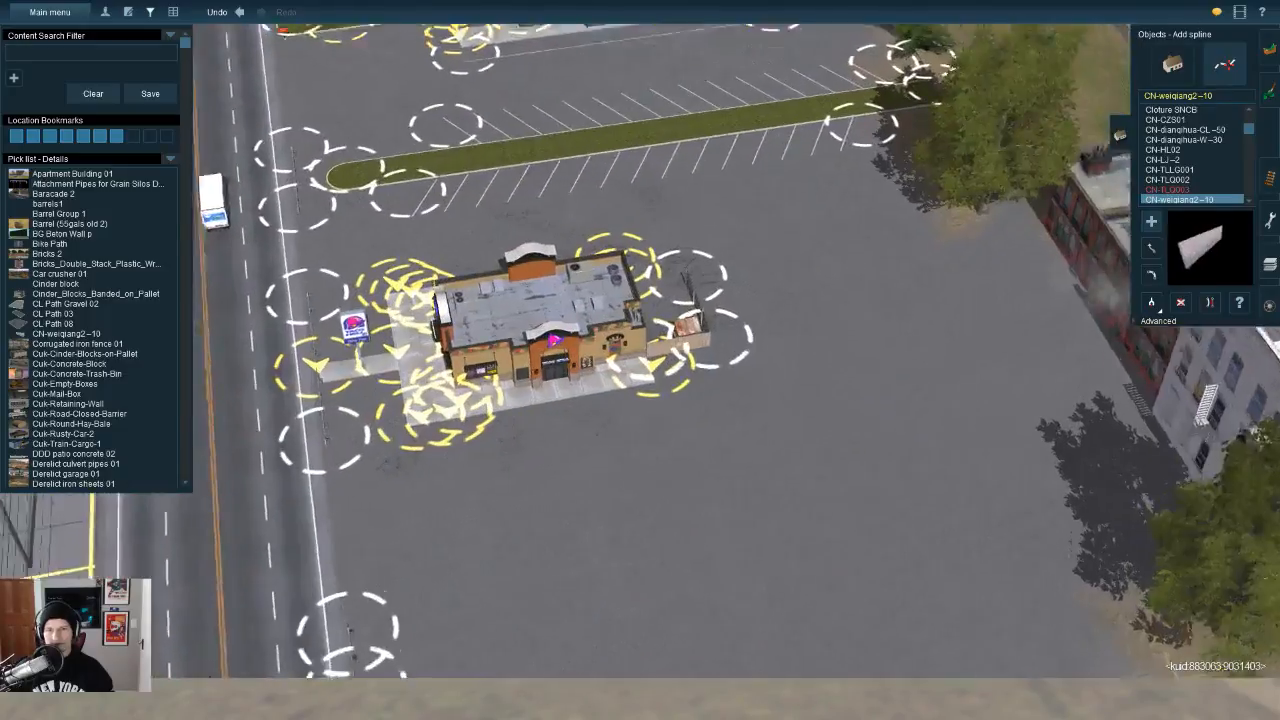
left_click_drag(870, 212, 1028, 505)
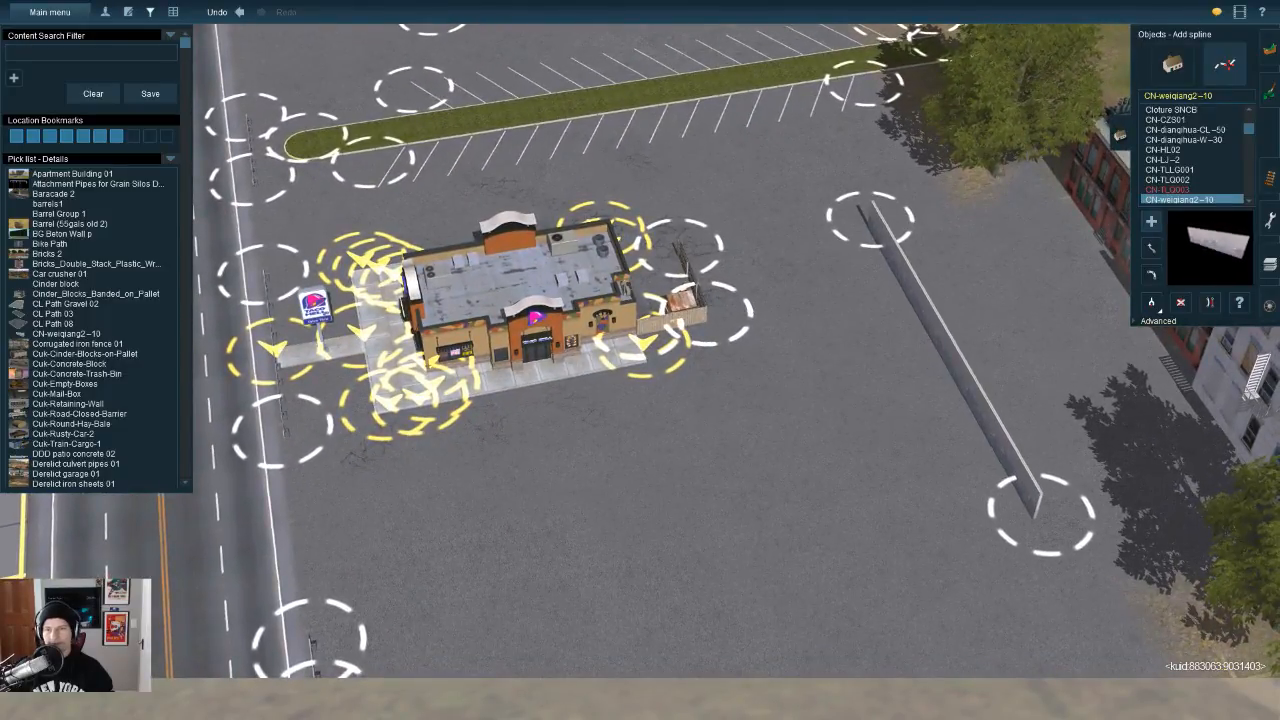
Step: Show the terrain in wireframe and shift the wall's end nearest the white building slightly toward that building
key("Up")
right_click(850, 255)
key("Left")
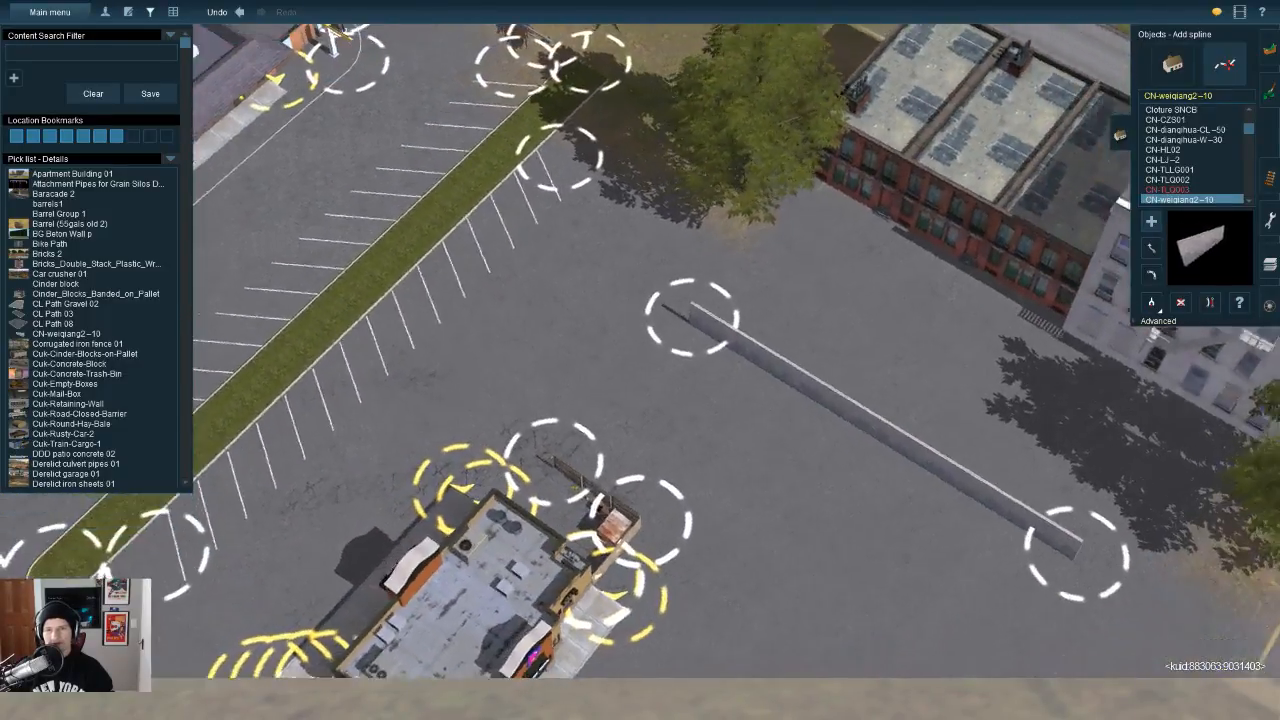
key("m")
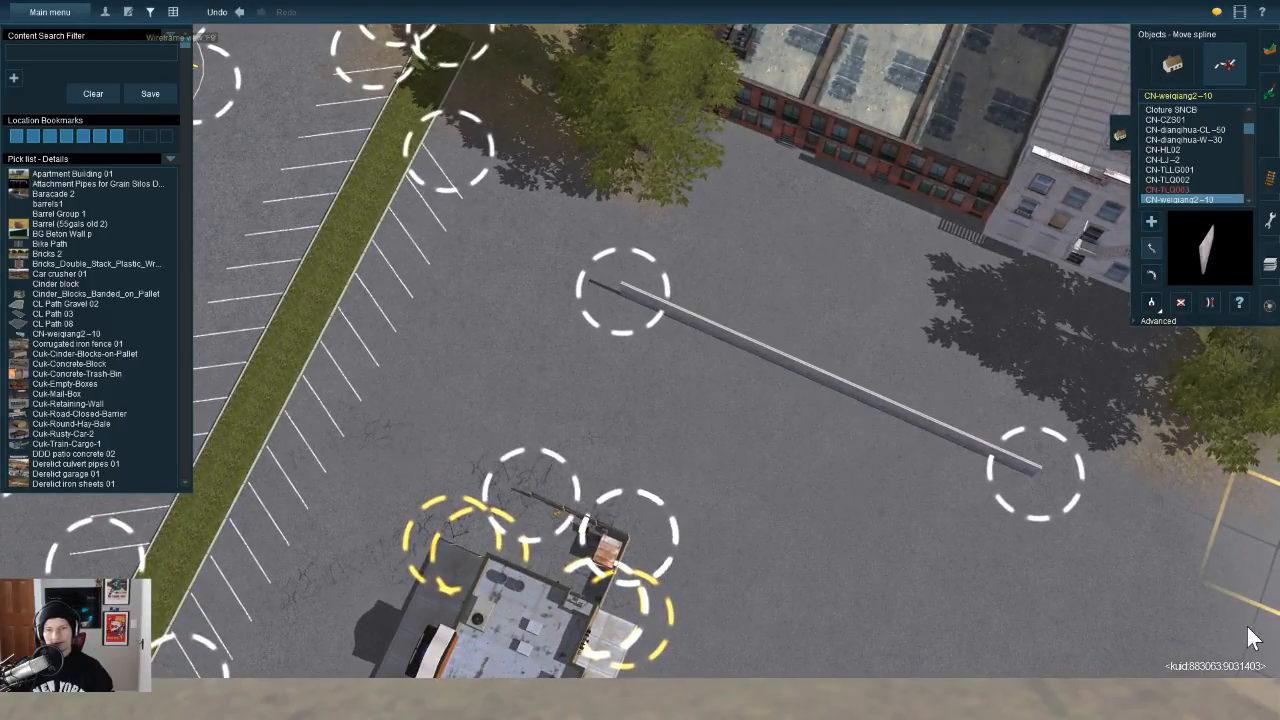
key("F8")
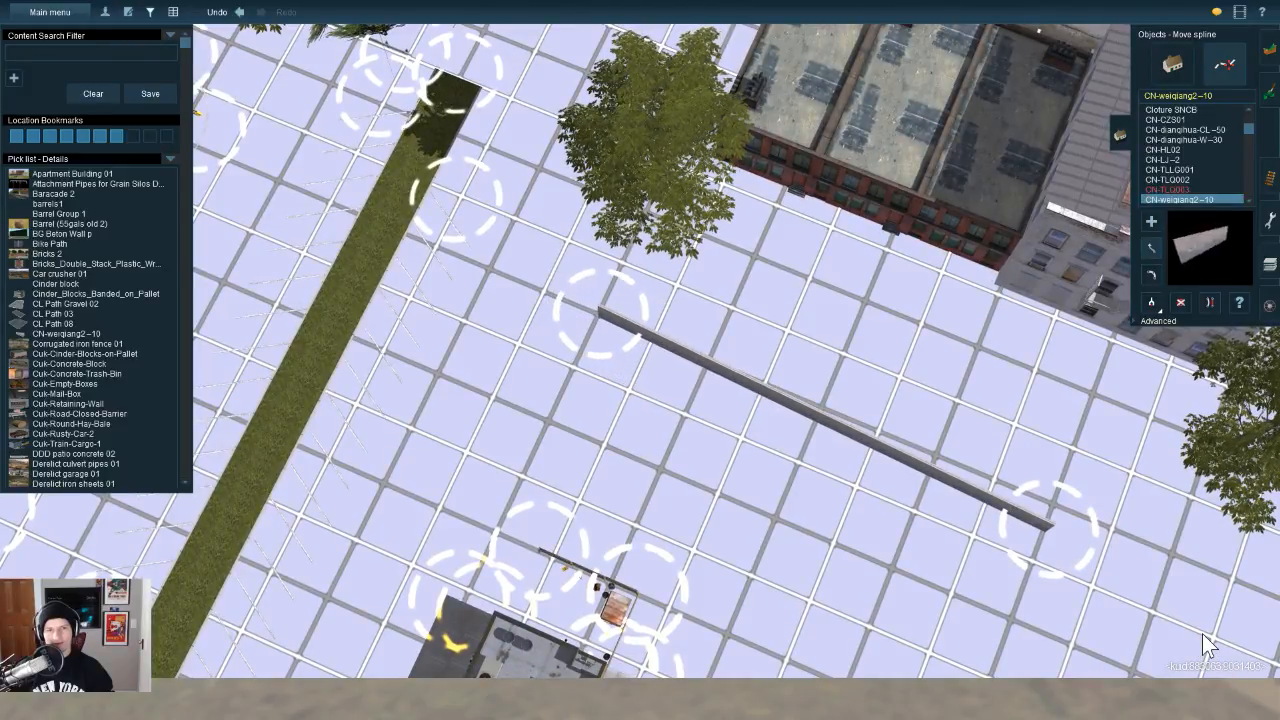
left_click_drag(1050, 527, 1058, 500)
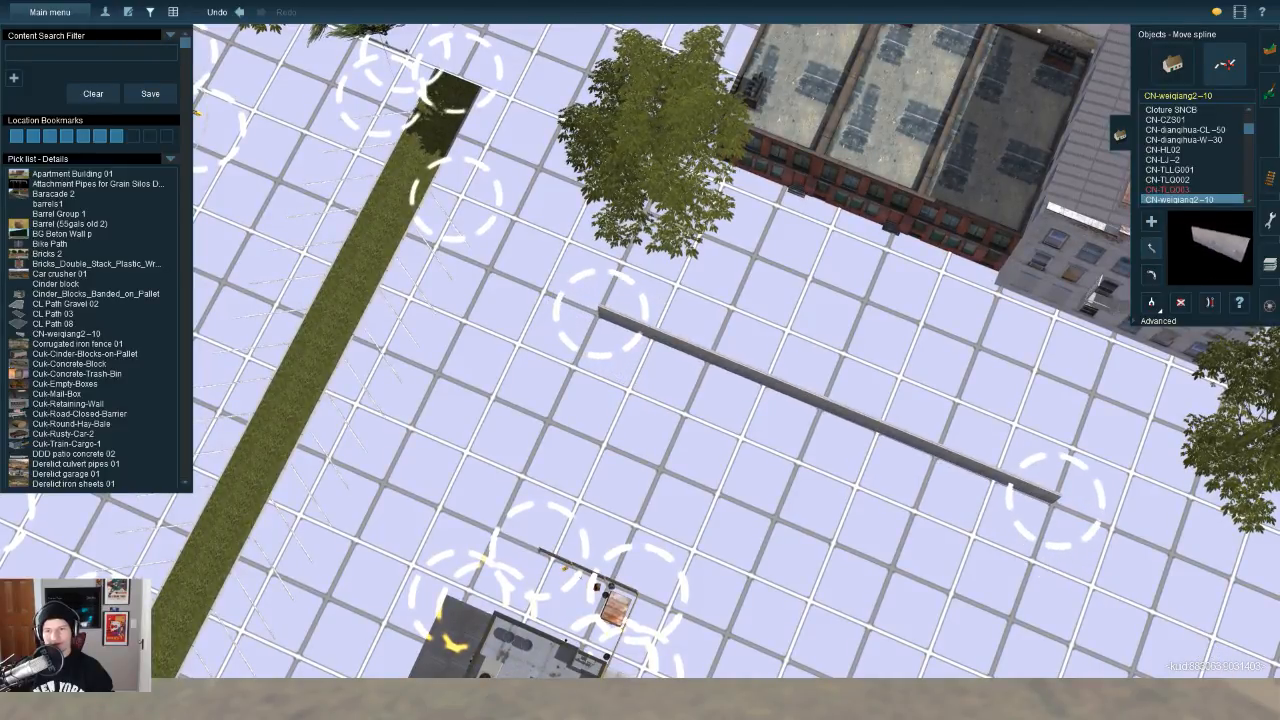
Step: Sink the wall by applying a vertex height of -2.73 to both of its ends, and restore the textured terrain view
key("Down")
left_click(1157, 321)
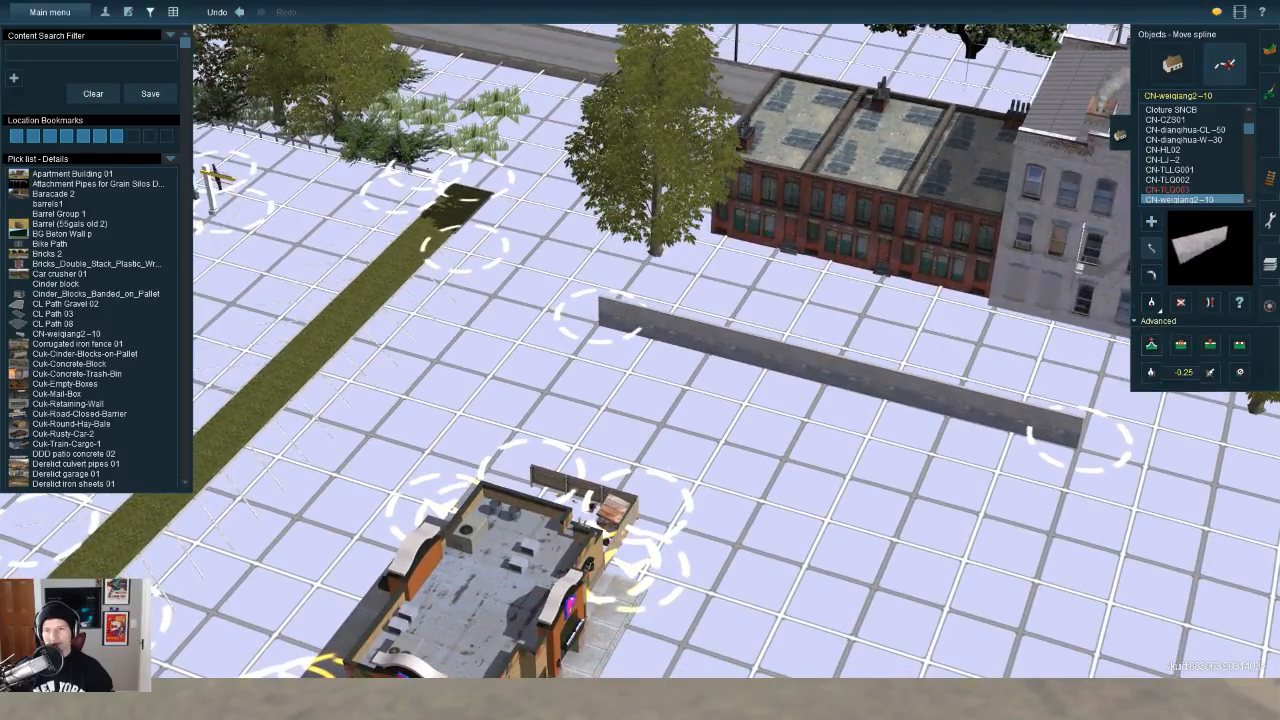
left_click_drag(1072, 468, 1072, 474)
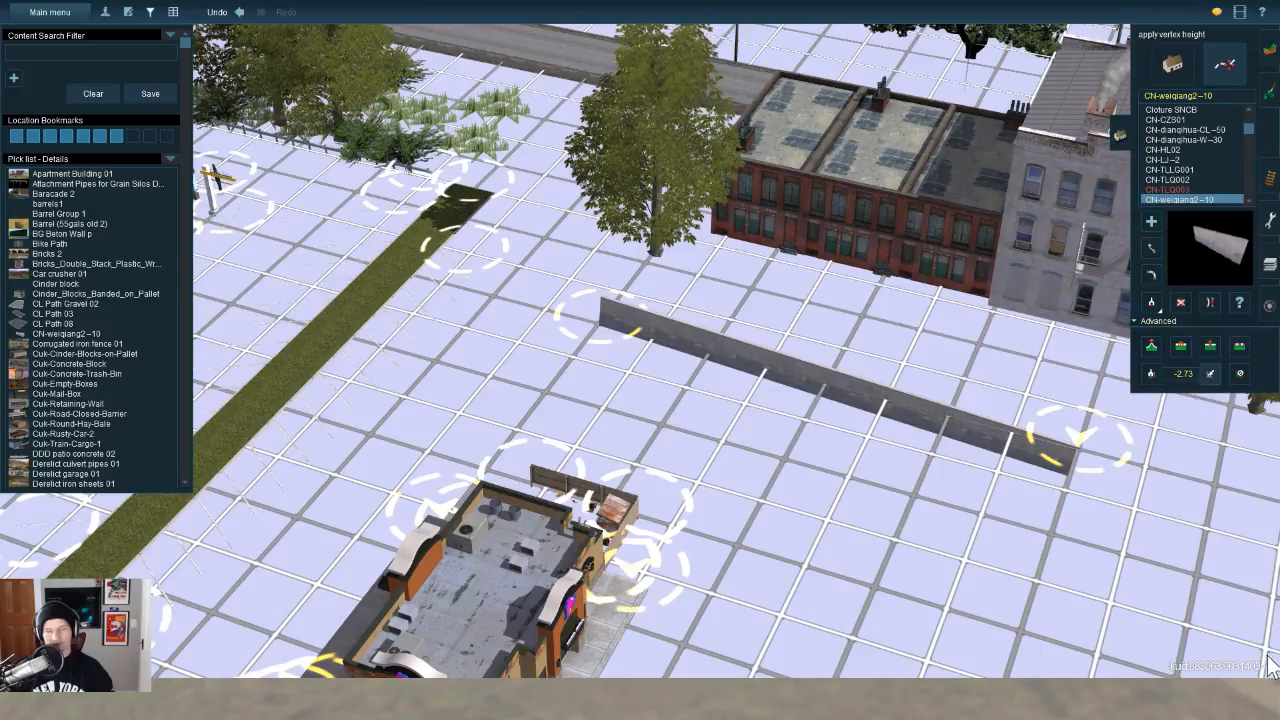
left_click(611, 321)
key("Left")
scroll(640, 360, "up", 5)
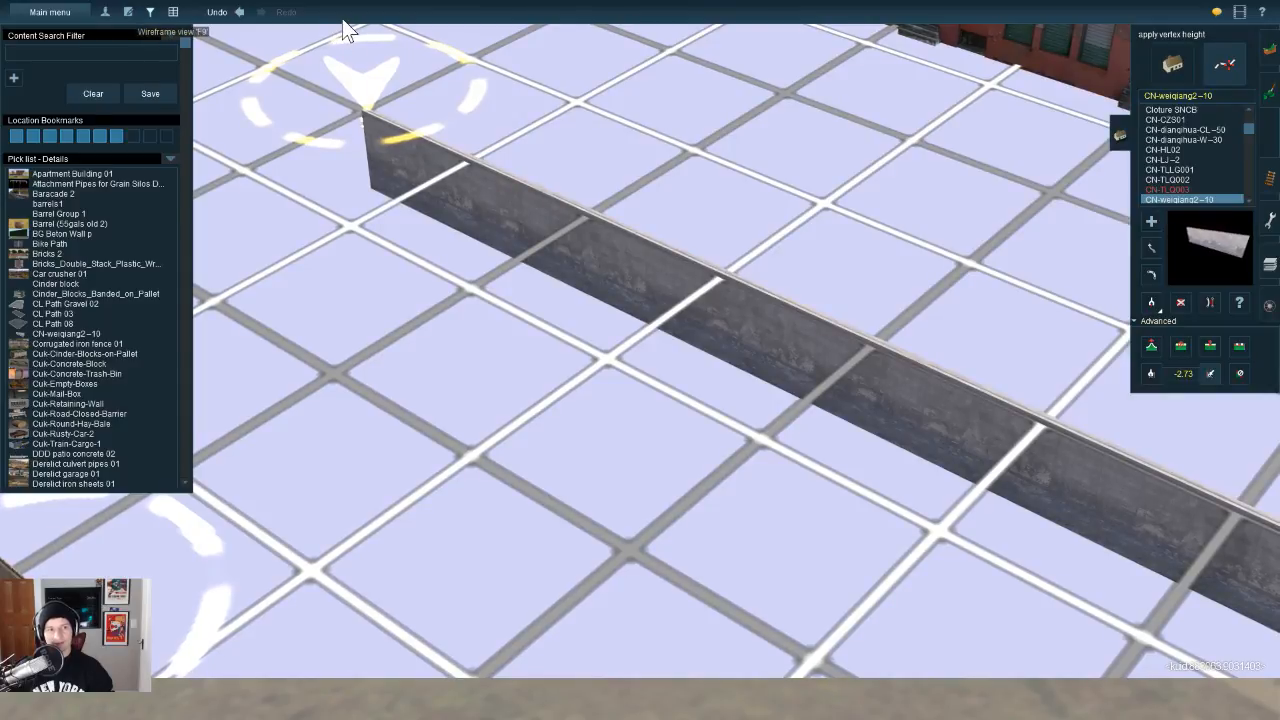
key("F9")
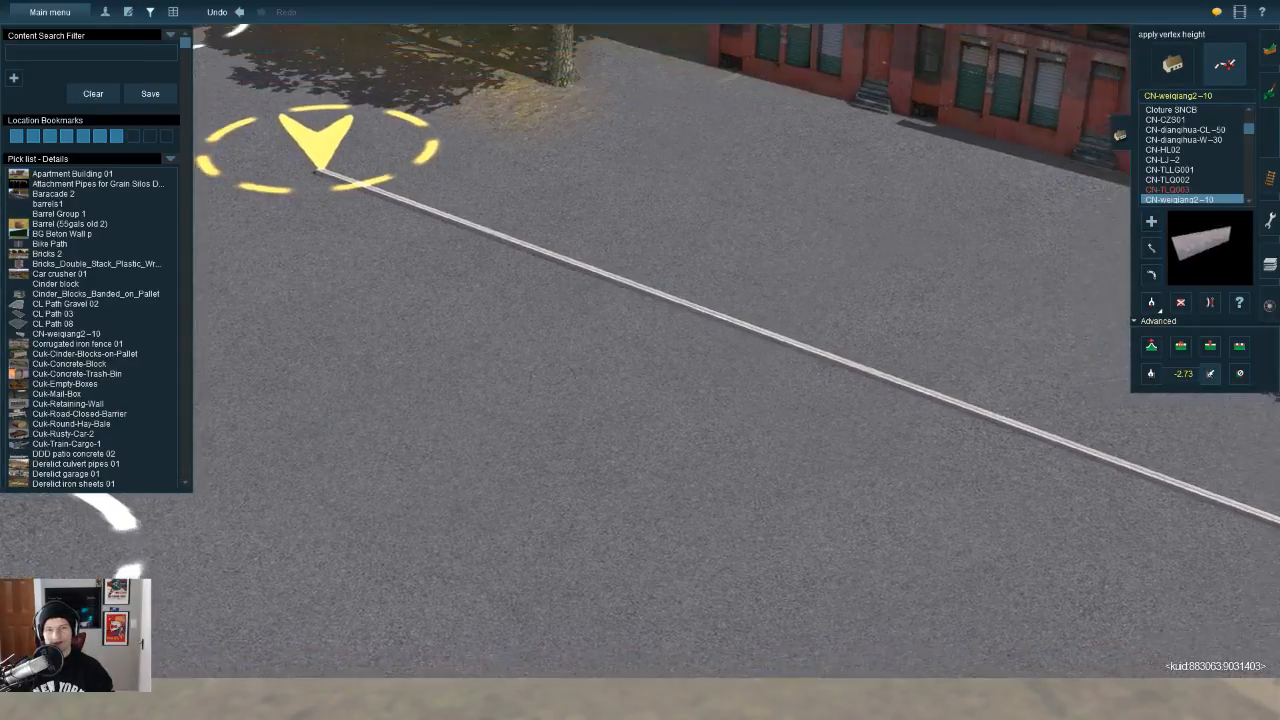
key("Left")
key("Left")
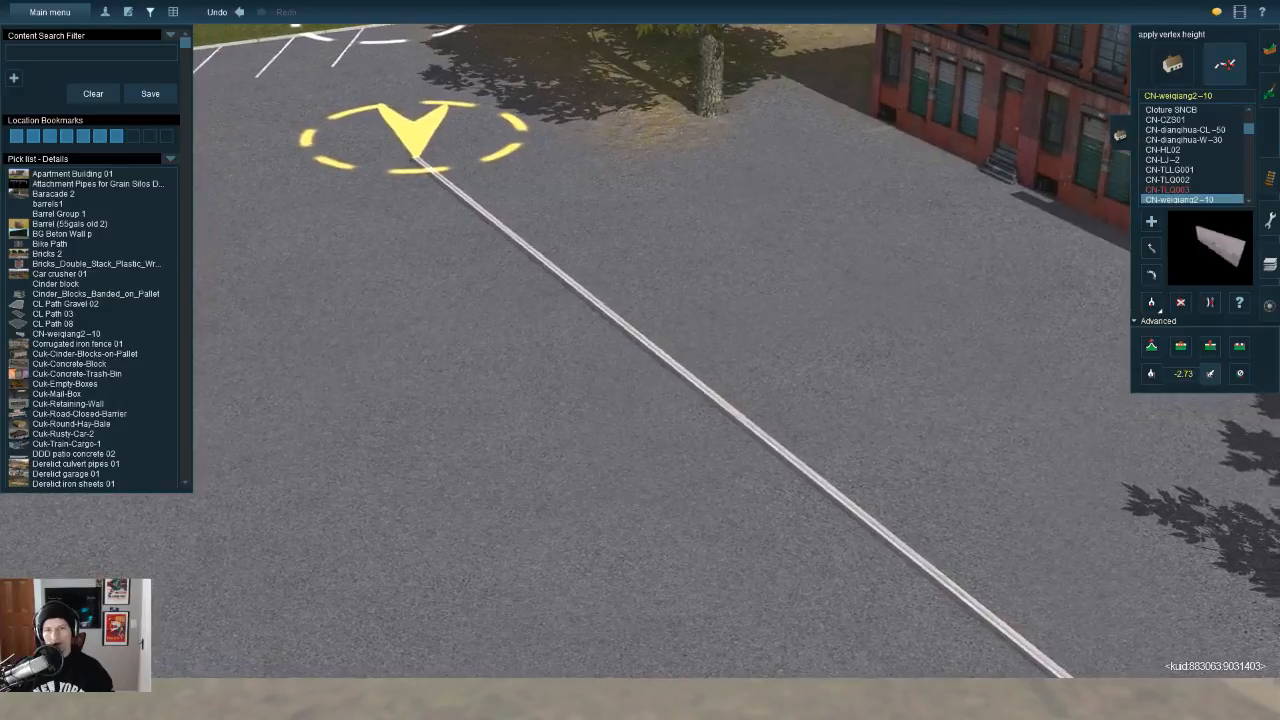
right_click_drag(1215, 637, 1260, 638)
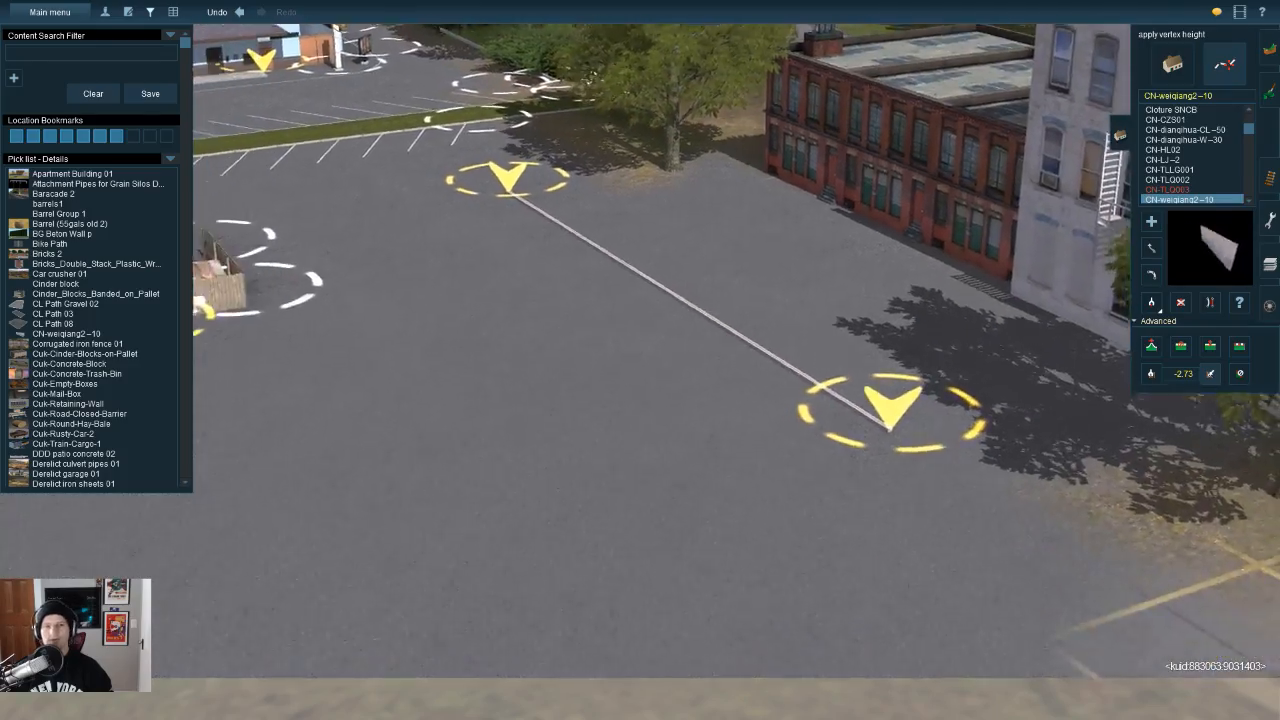
Step: Survey the roadside and tracks from the sunken wall past the station to the red water tower
key("w")
key("w")
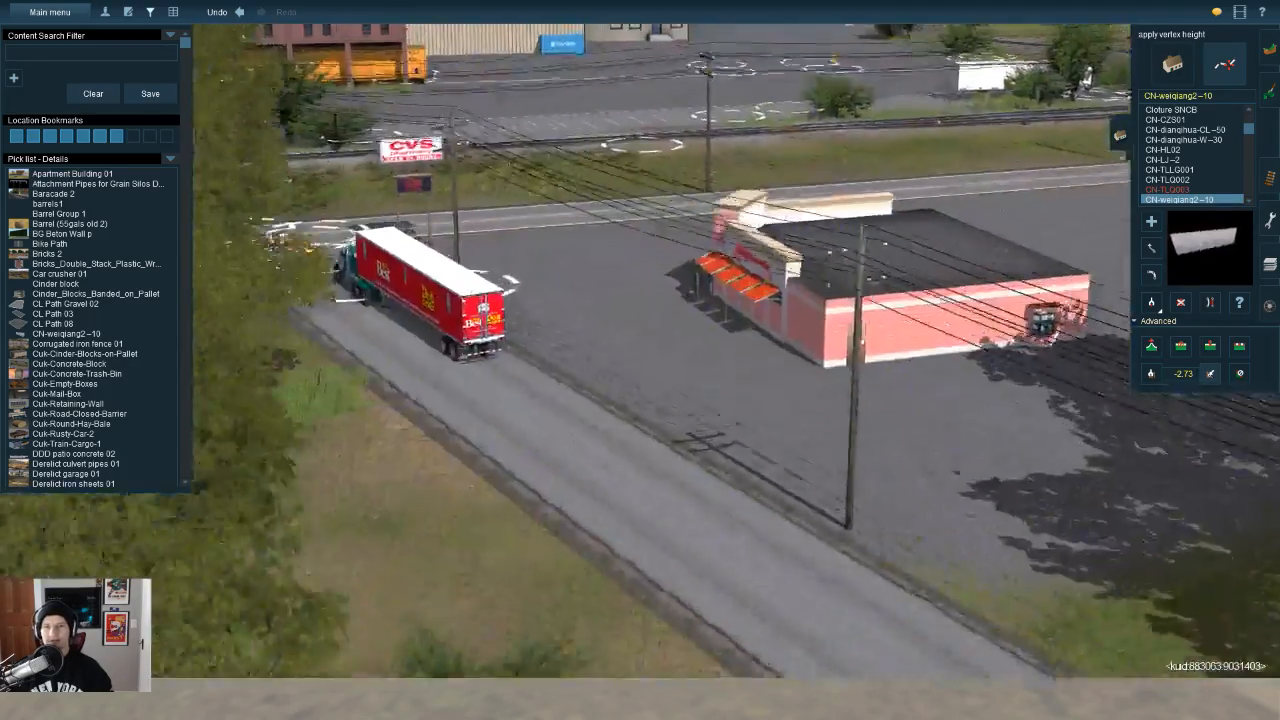
key("w")
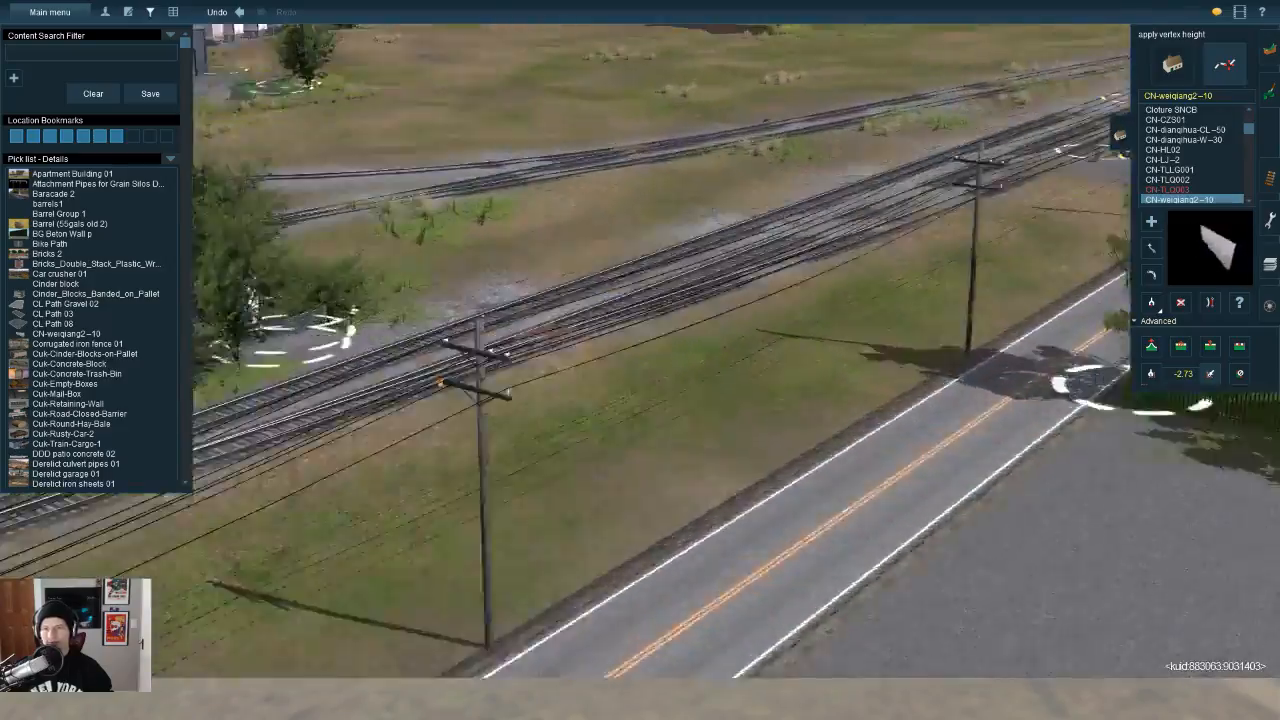
key("w")
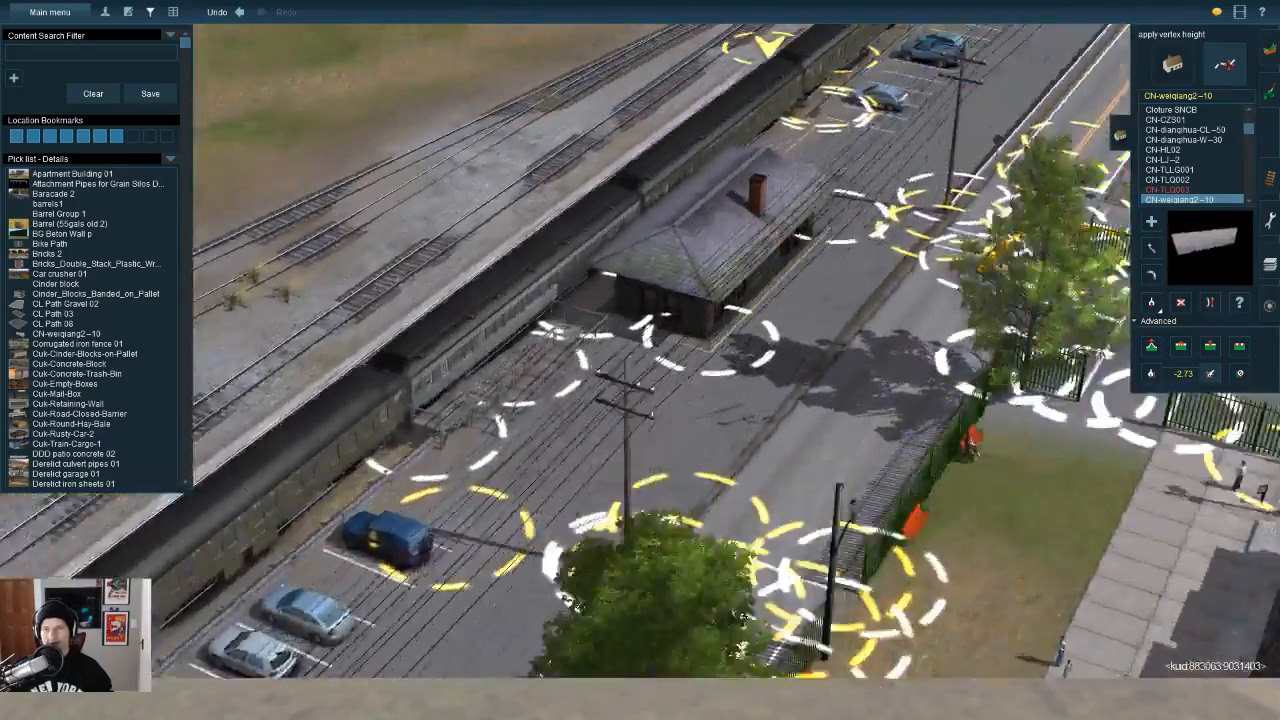
key("w")
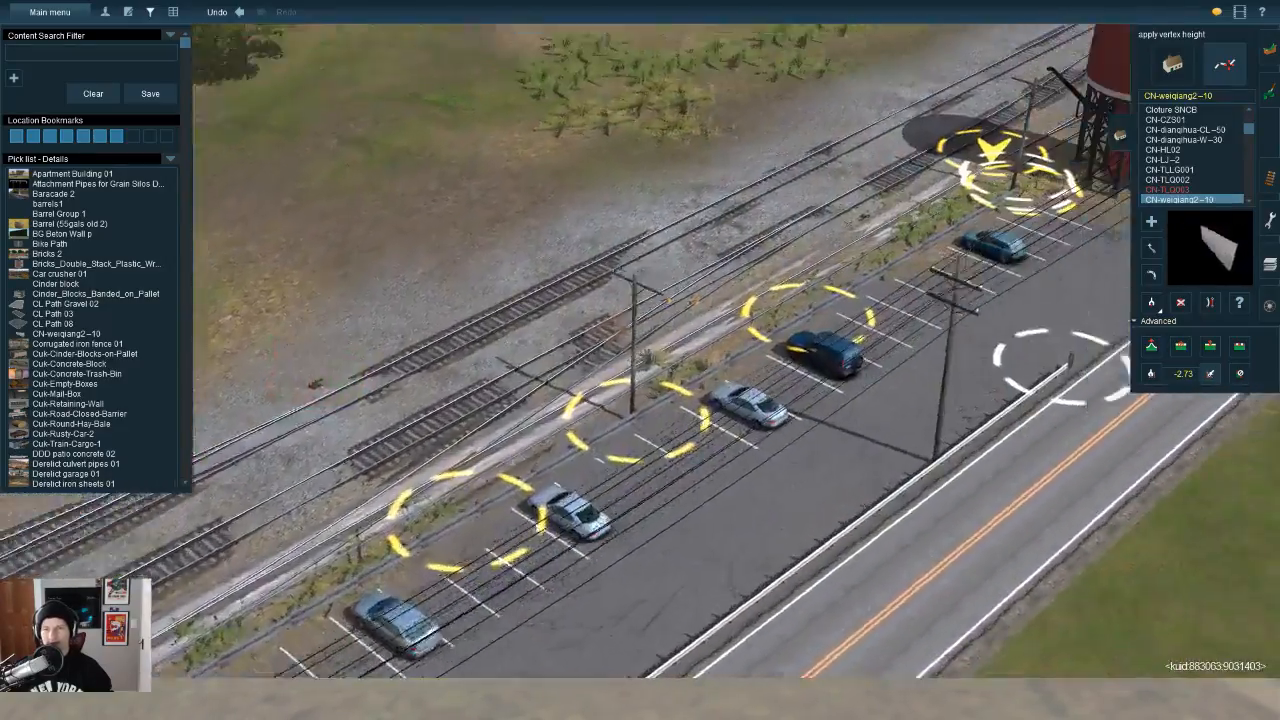
key("w")
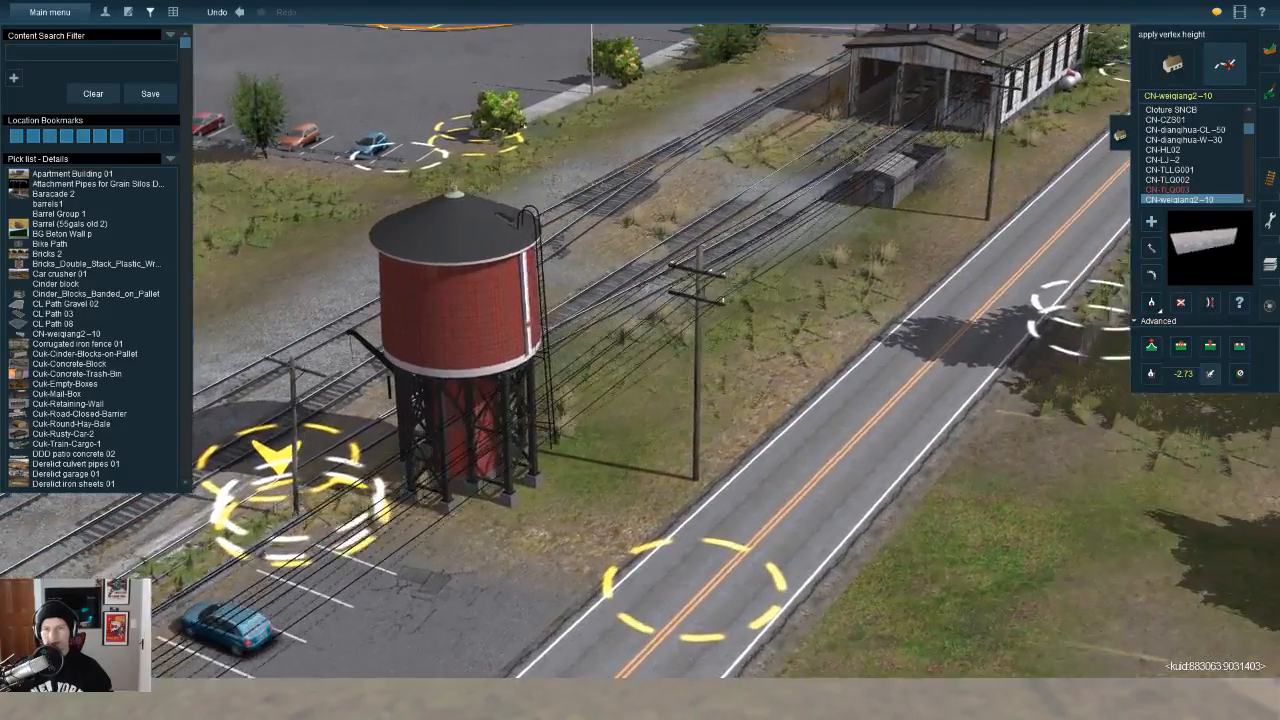
key("Right")
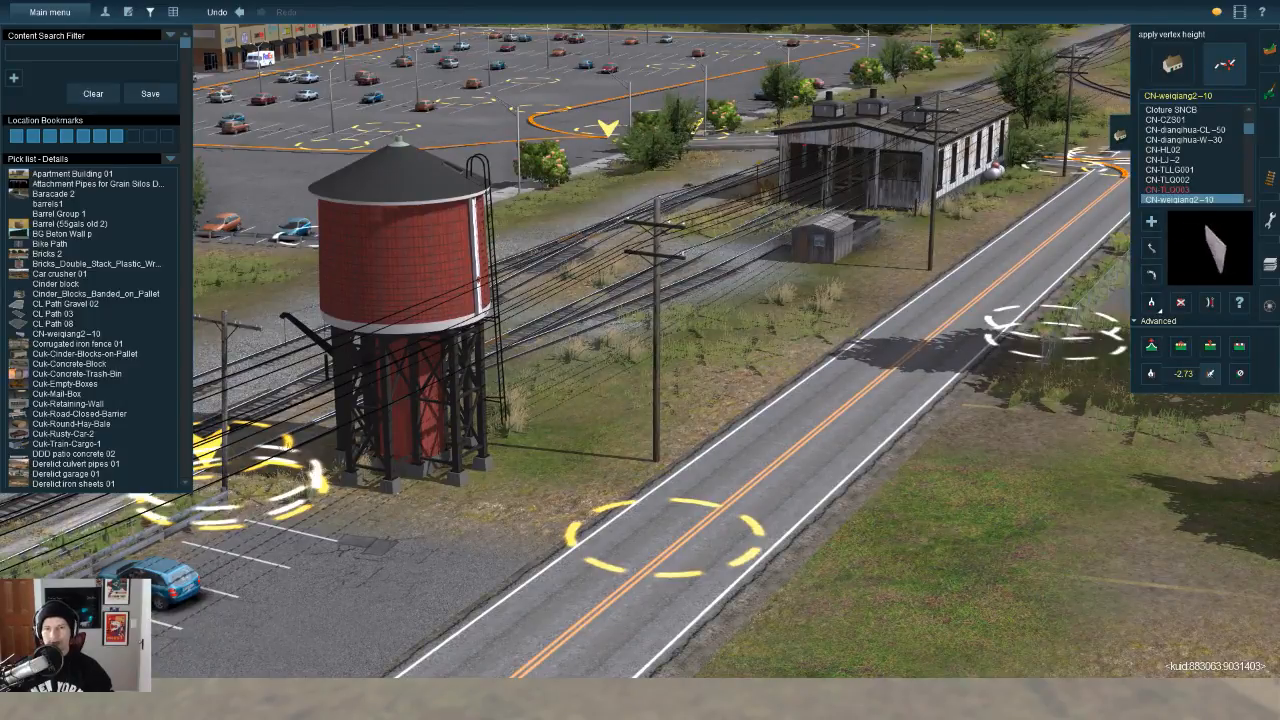
key("Right")
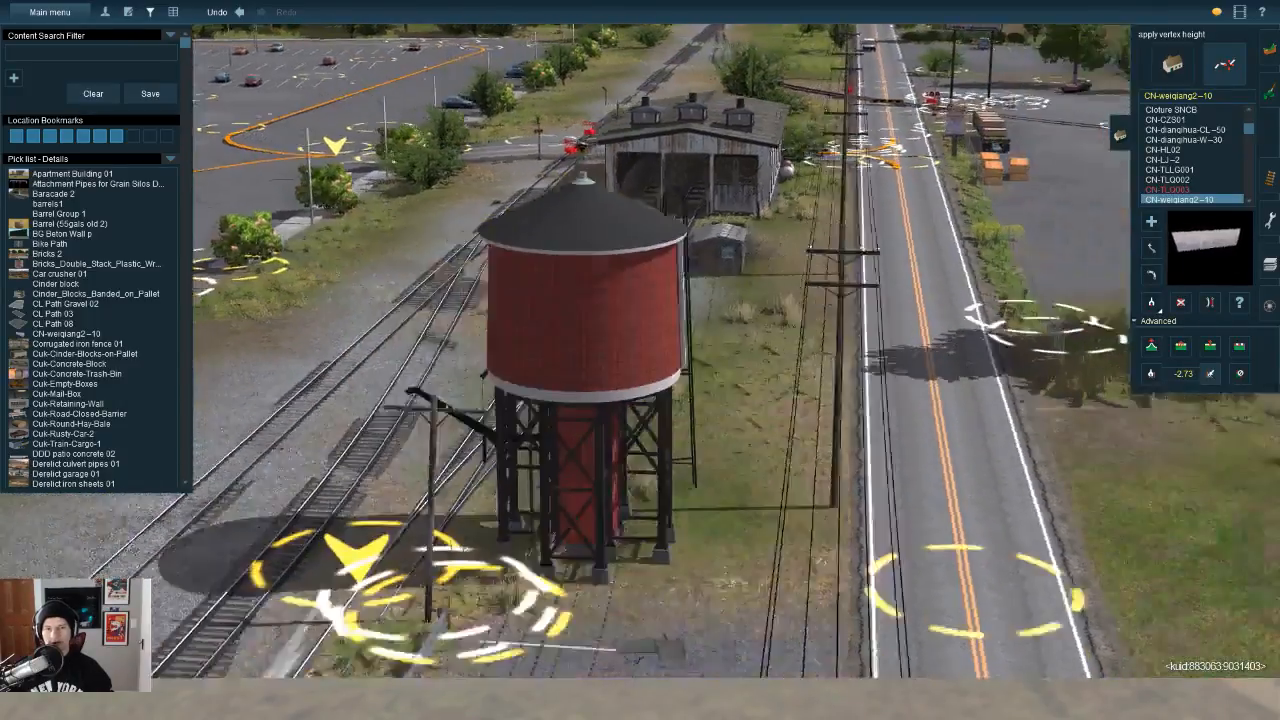
Step: Inspect the engine shed, its yard tracks and the neighbouring parking lots
key("w")
key("a")
key("Right")
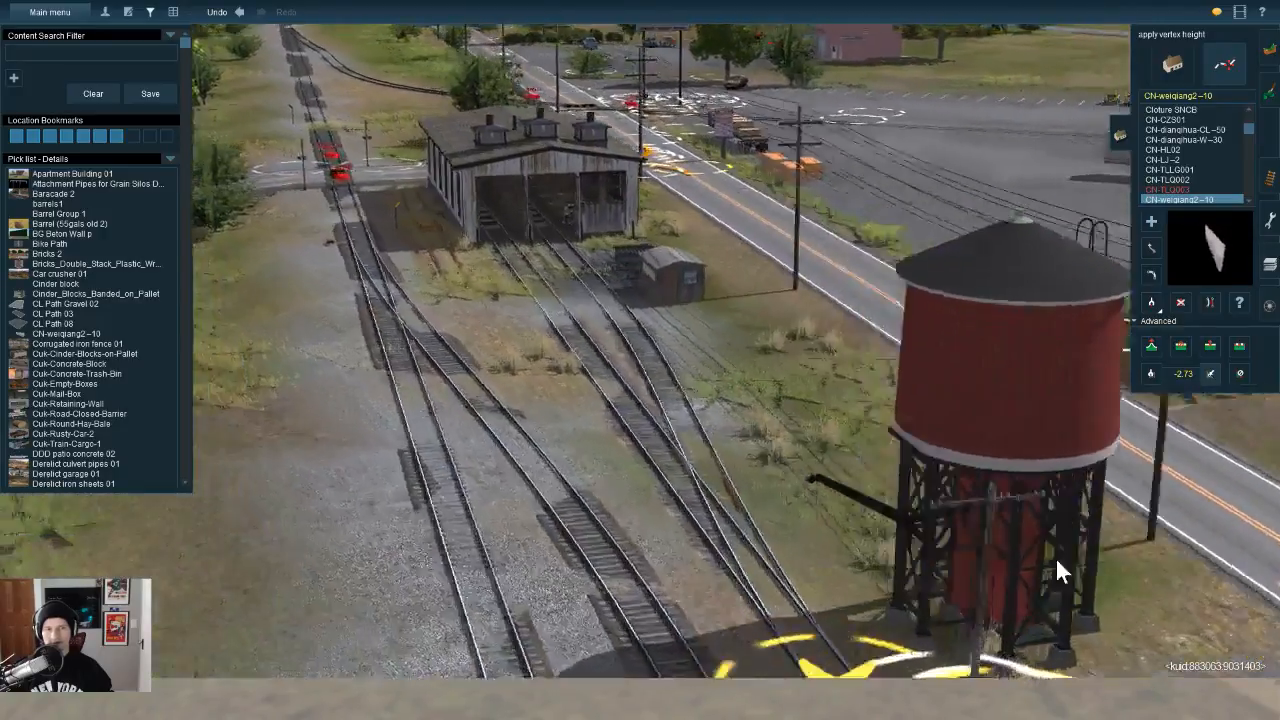
key("w")
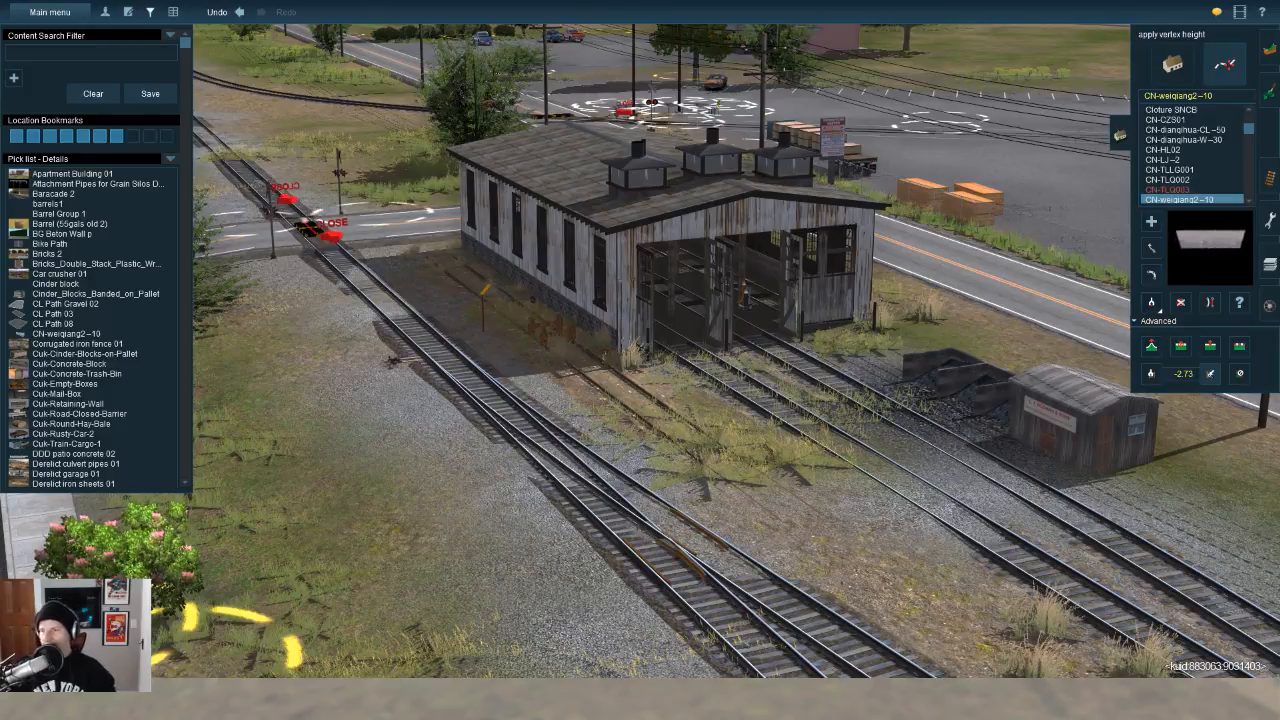
right_click(785, 410)
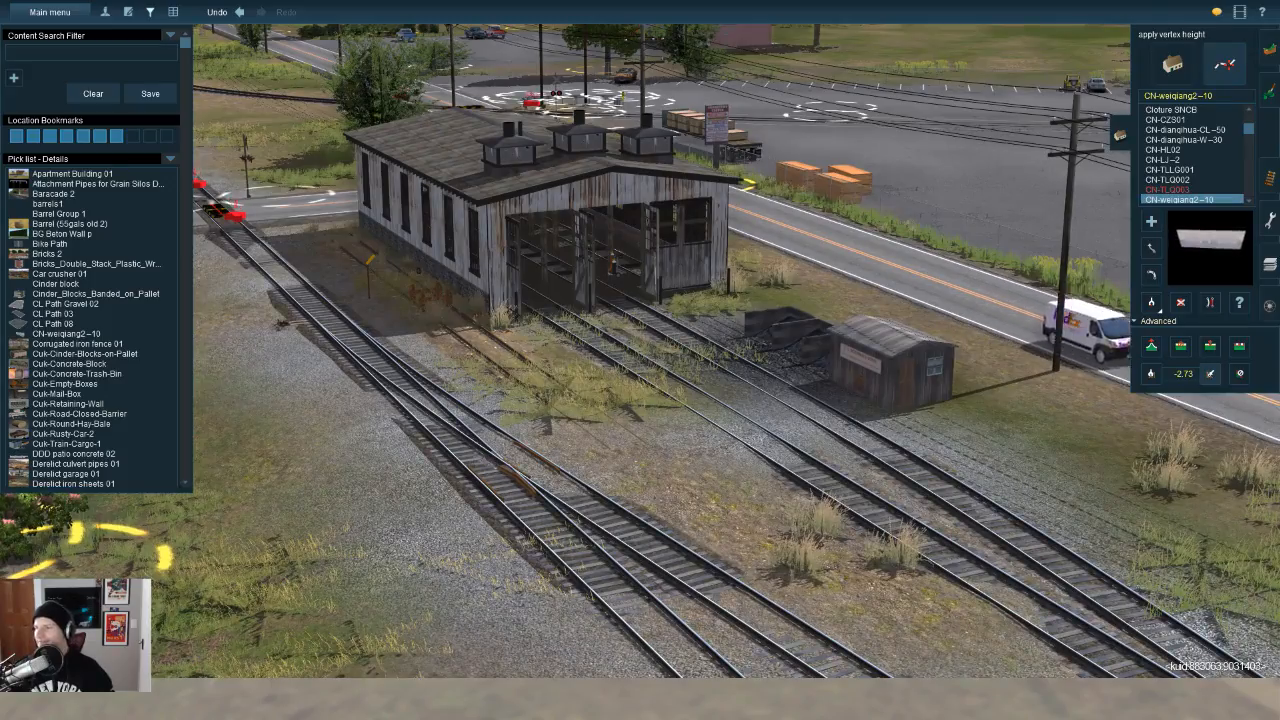
key("Right")
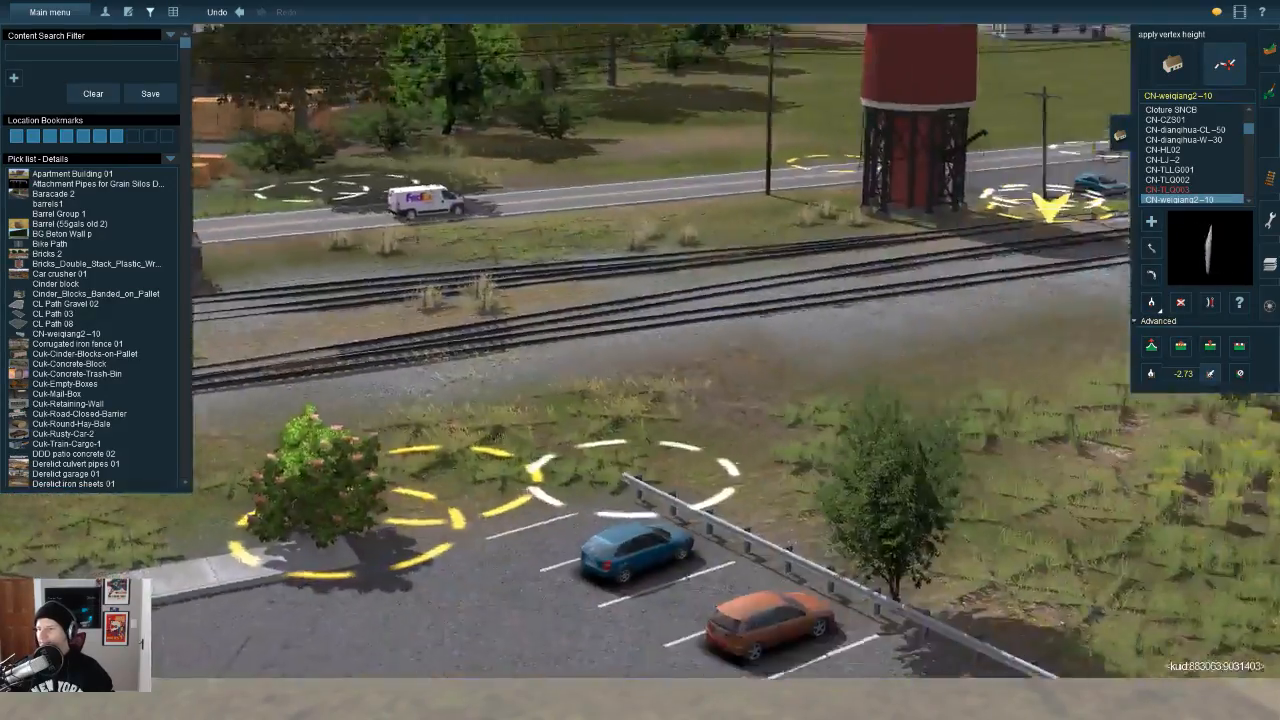
key("Right")
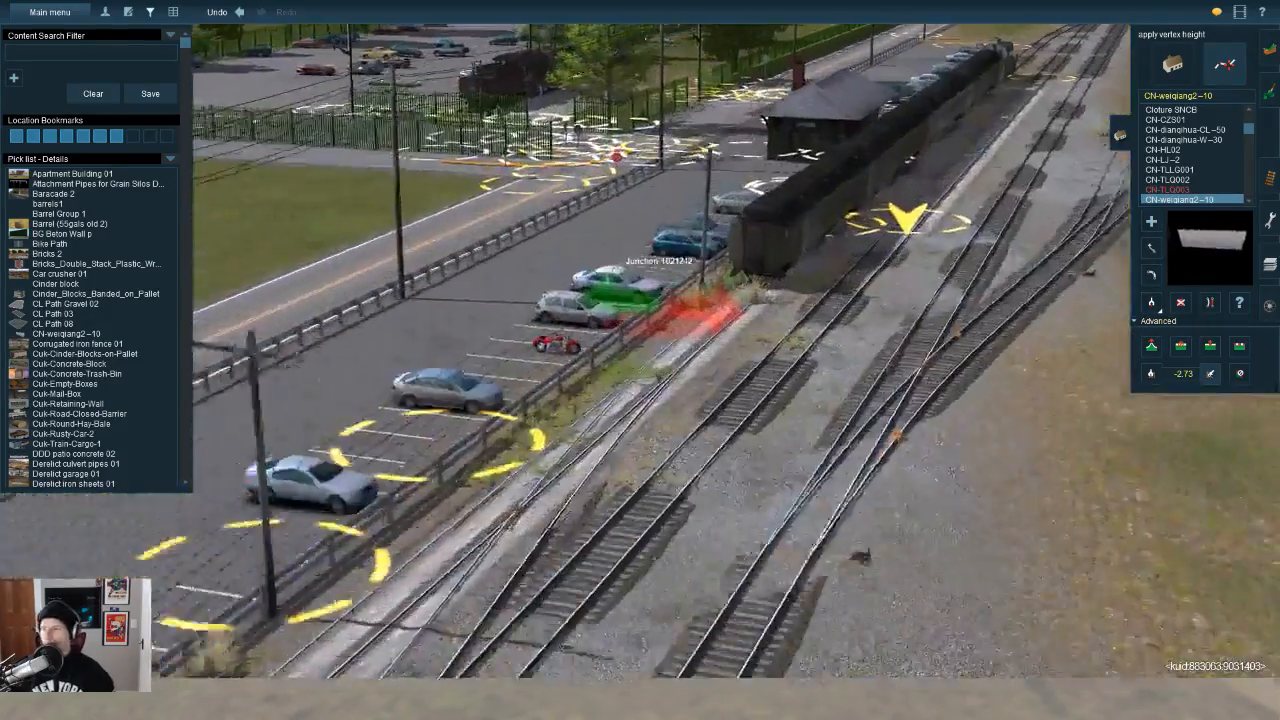
Step: Review the road past the station and the pink-walled store, ending at the sunken wall by the Taco Hell restaurant
scroll(662, 350, "down", 2)
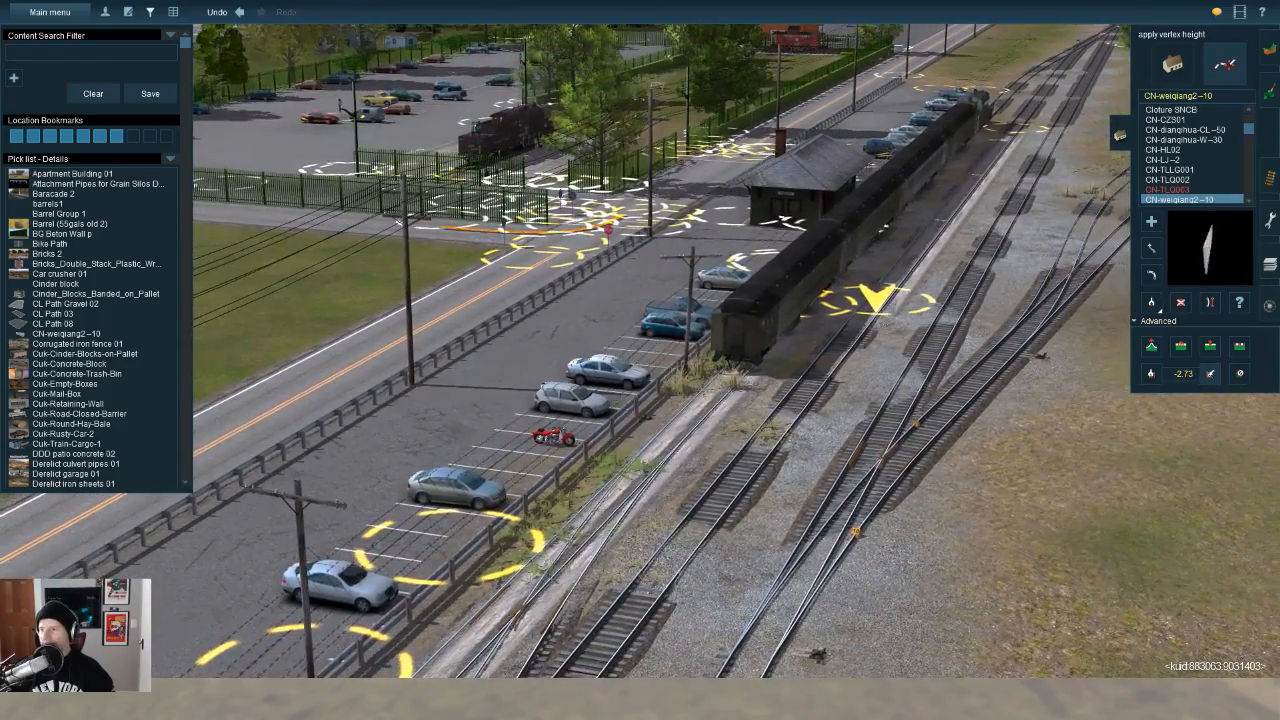
key("Up")
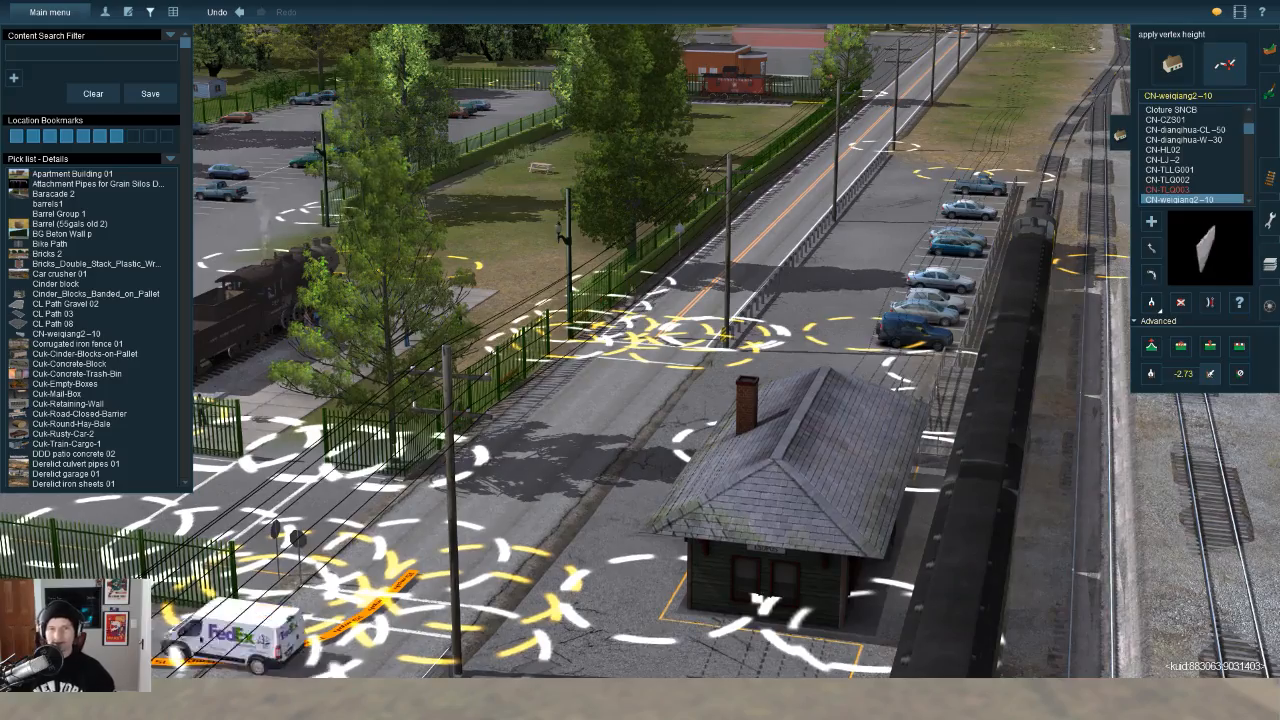
key("w")
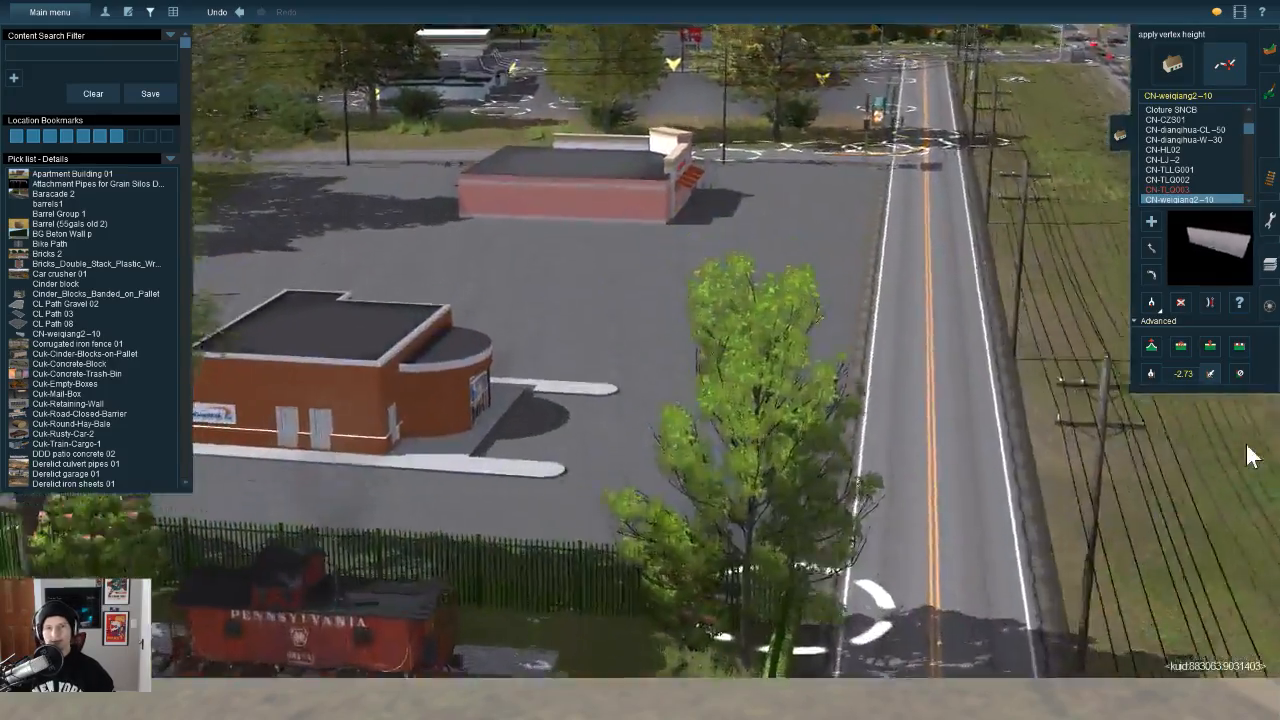
right_click_drag(1252, 457, 1137, 557)
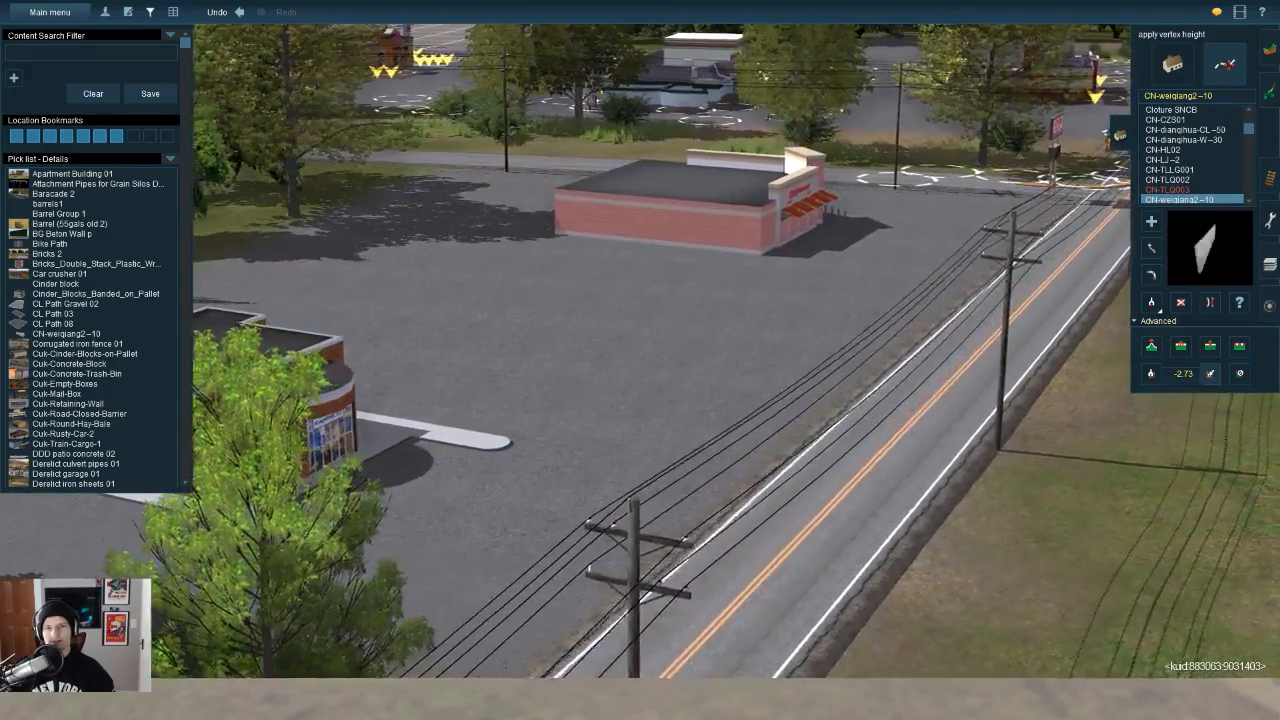
key("Up")
key("w")
right_click_drag(1051, 475, 773, 659)
key("Left")
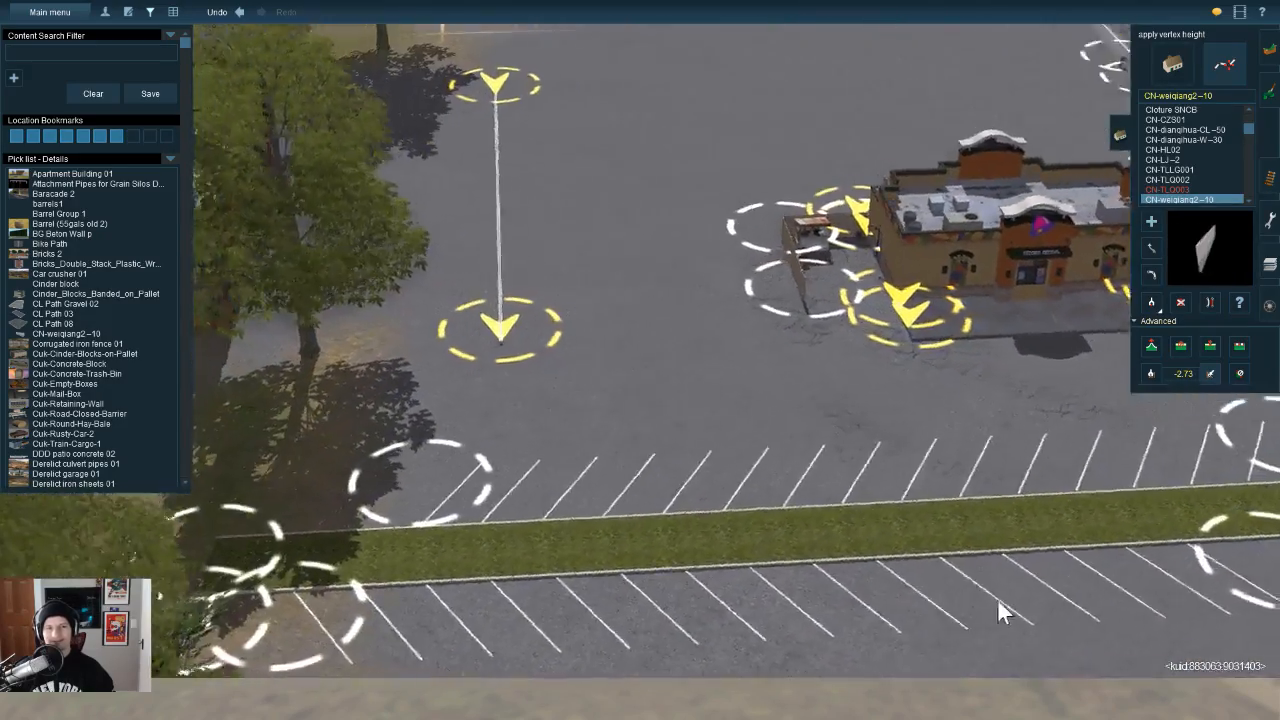
key("Up")
key("Left")
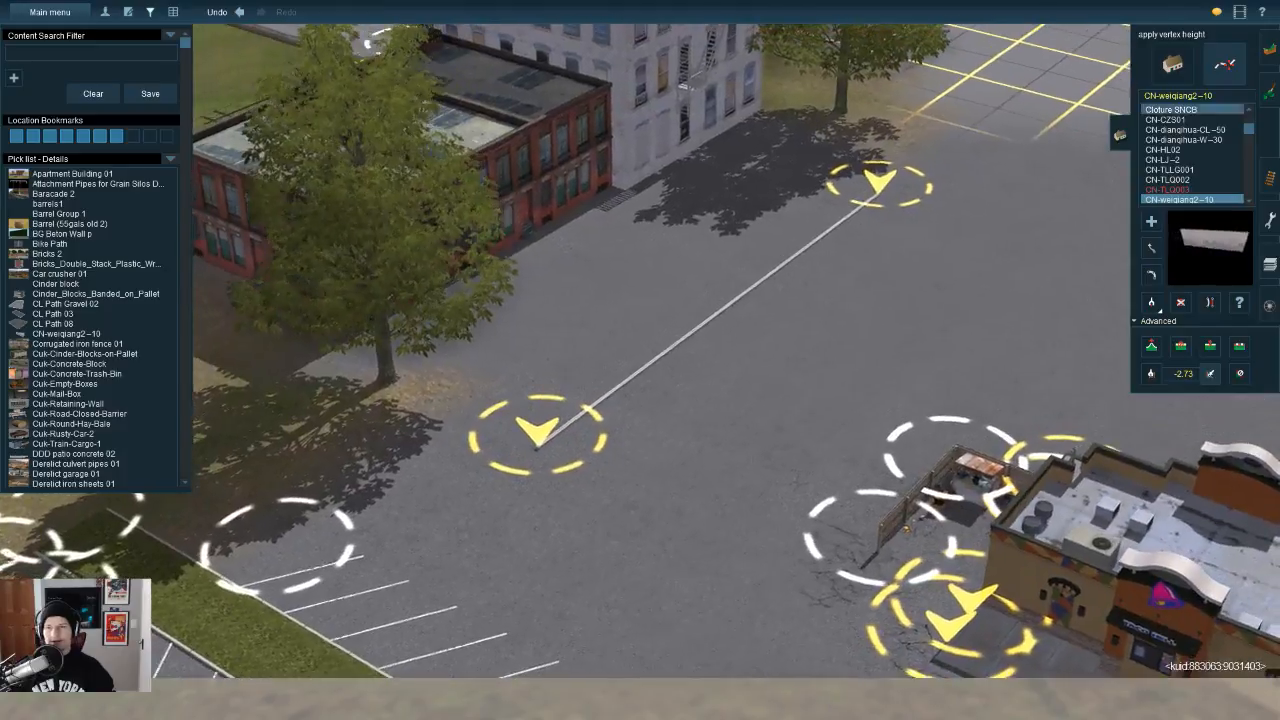
Step: Sample the JR RM Parking Lot Single 10ft spline beside the grass strip and lay a row between the wall and brick building
left_click(1173, 65)
left_click(1225, 65)
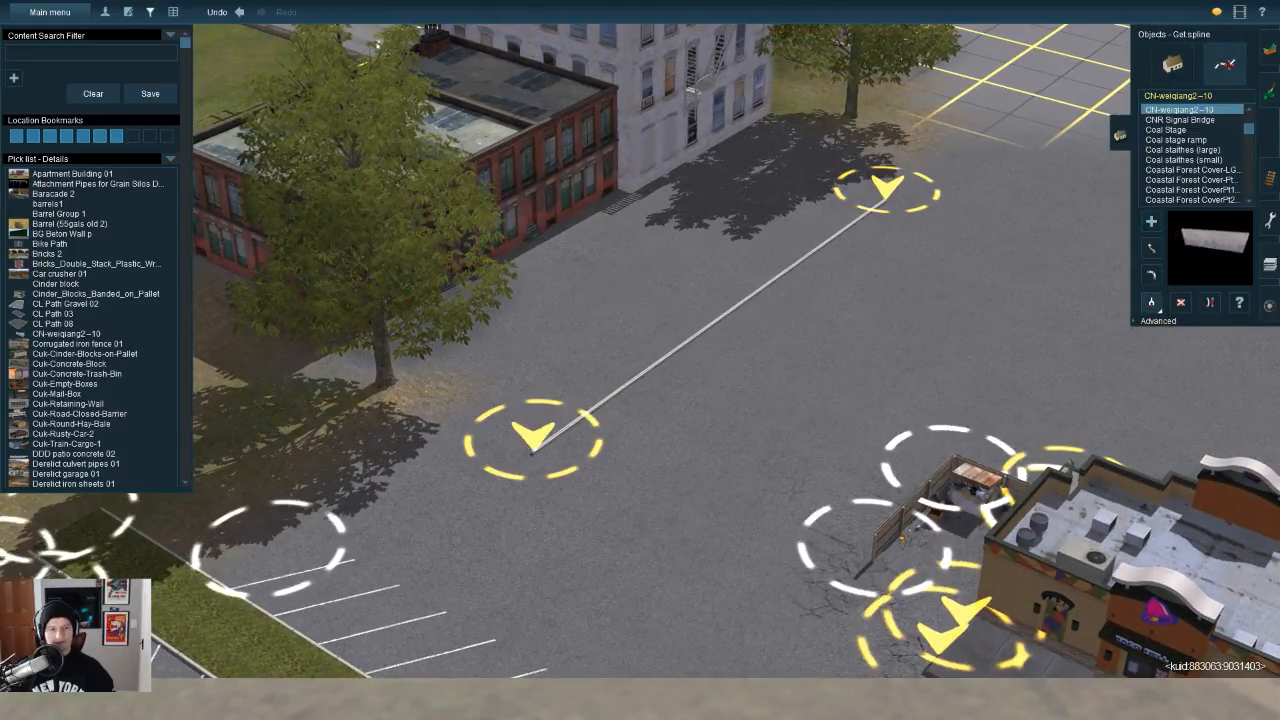
left_click(270, 549)
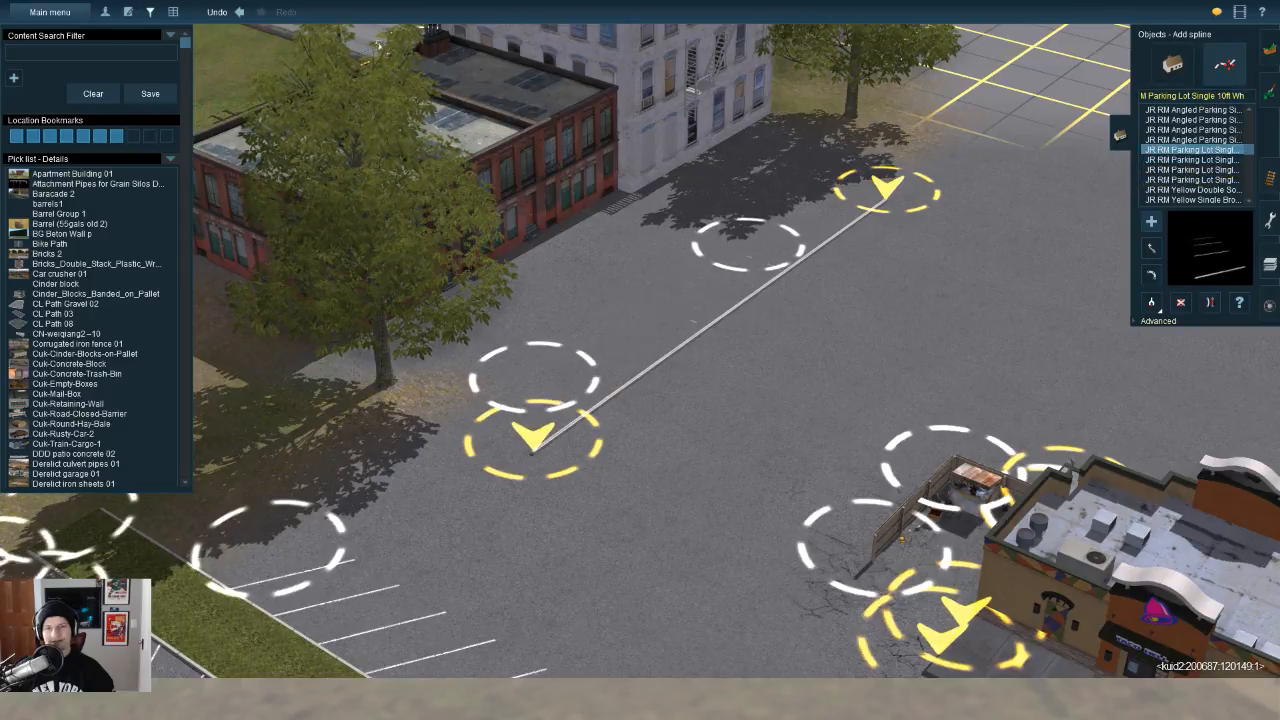
Step: Move the parking row's end near the tree toward the wall so the row runs alongside the wall
scroll(966, 629, "up", 5)
right_click_drag(966, 629, 890, 629)
left_click(1151, 248)
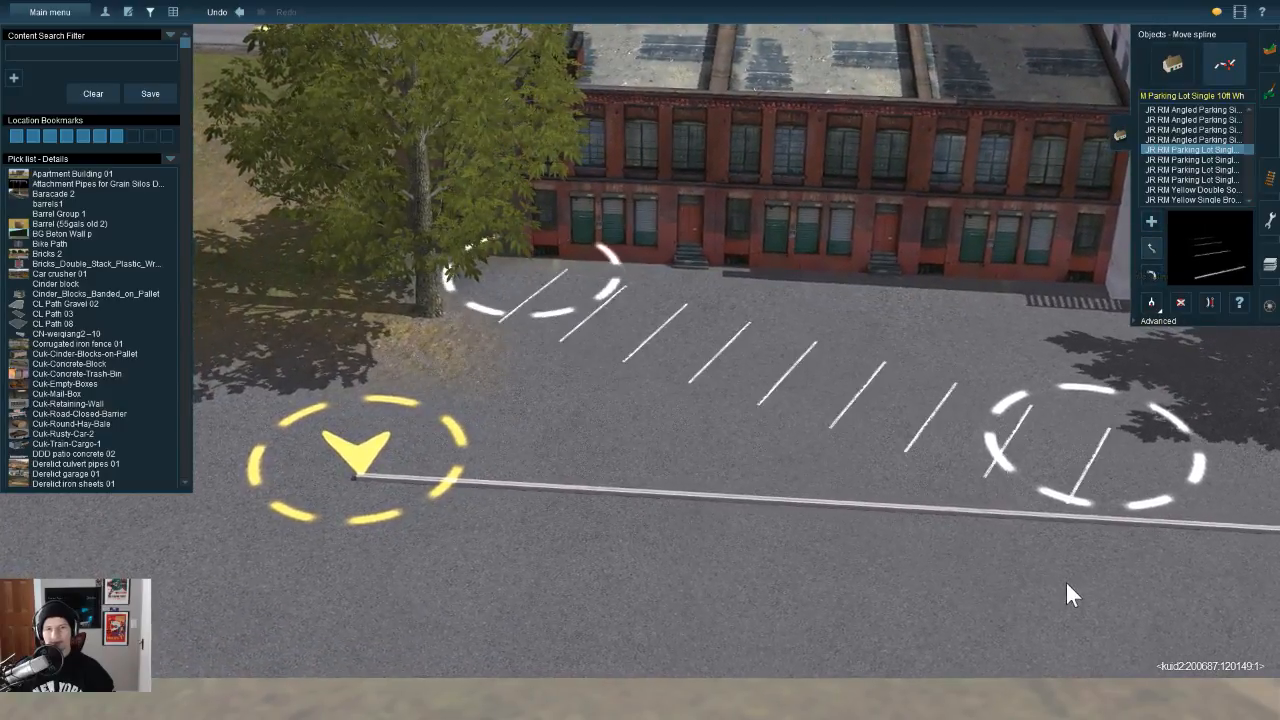
left_click_drag(532, 279, 537, 410)
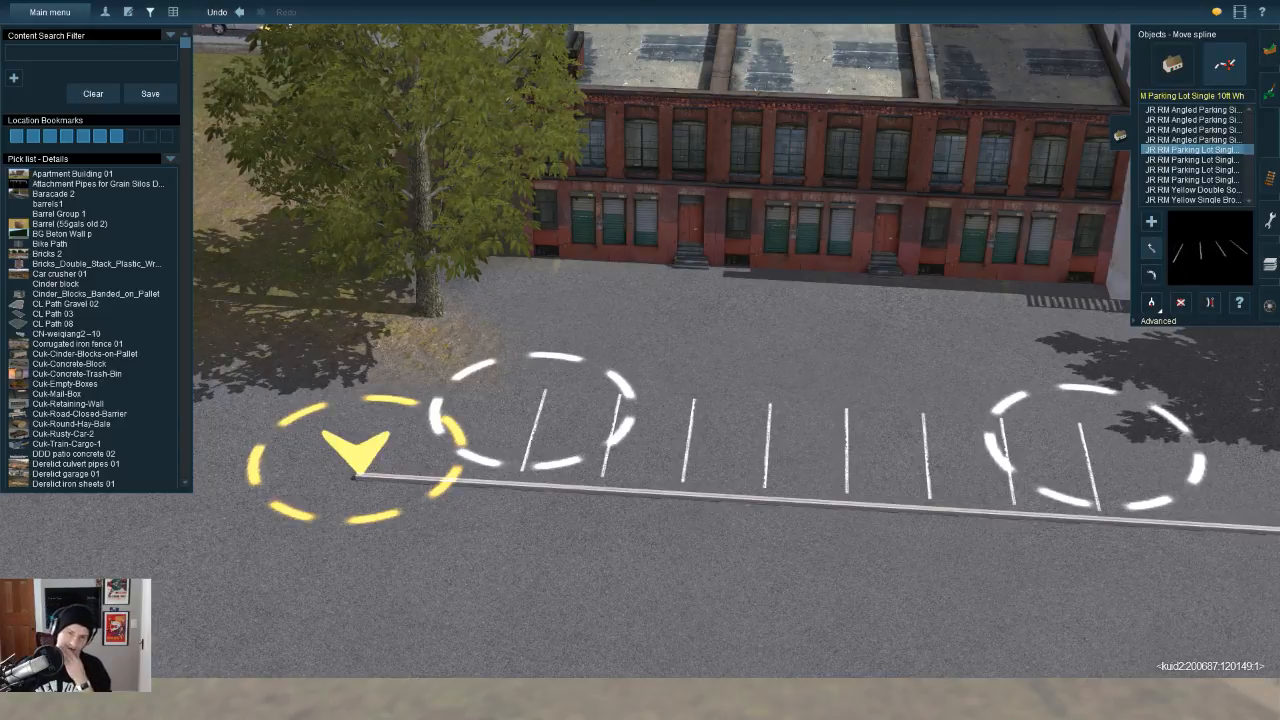
Step: Try the parking row along the front of the brick building instead of beside the wall
scroll(640, 360, "down", 3)
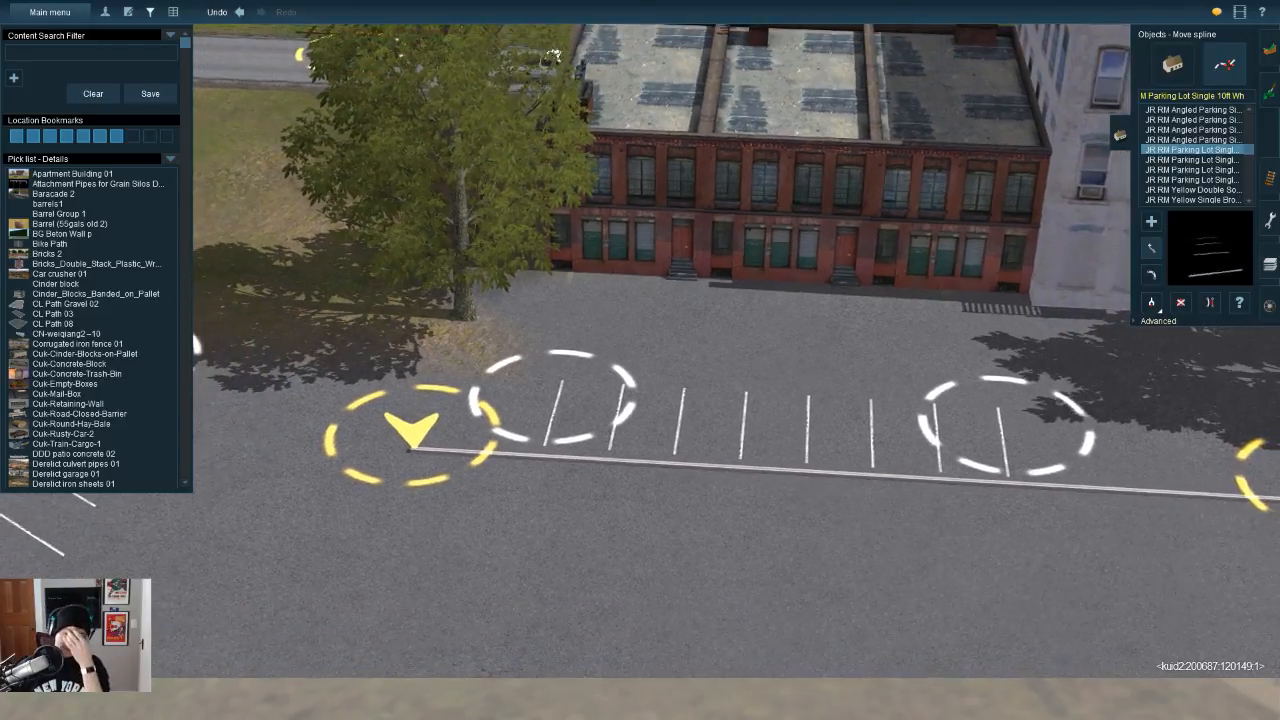
left_click_drag(997, 428, 954, 421)
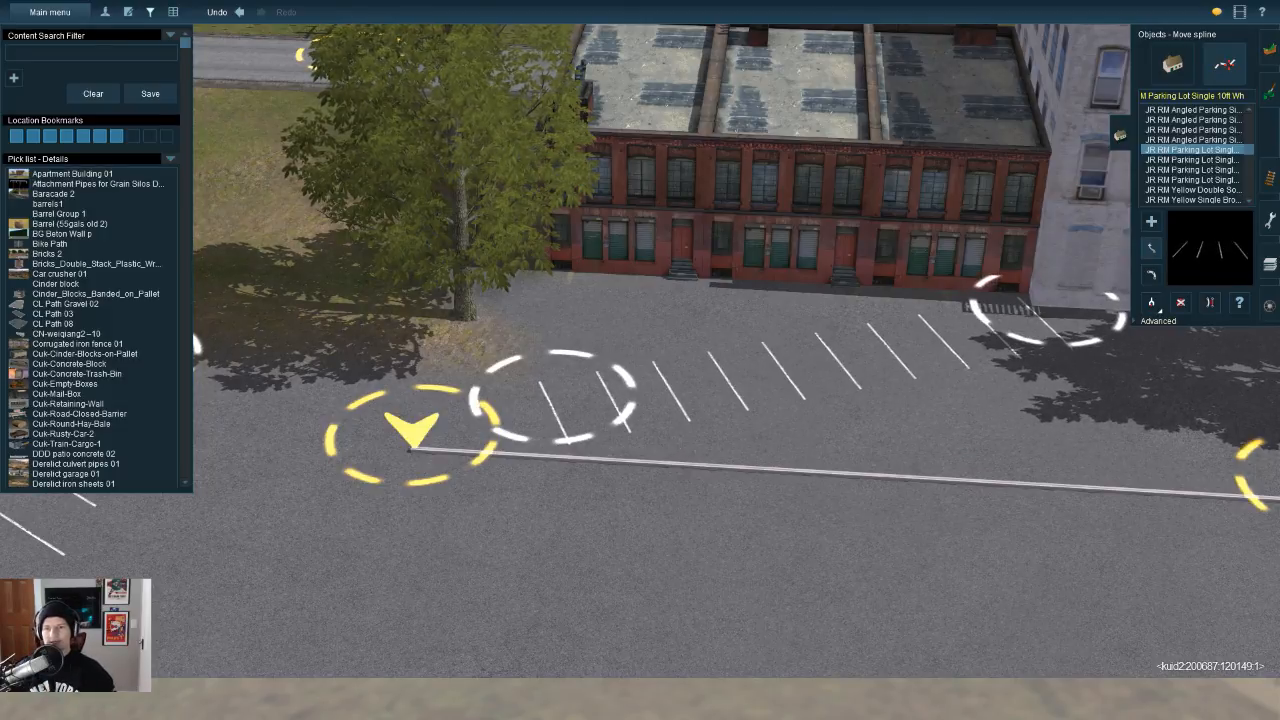
left_click_drag(550, 390, 845, 300)
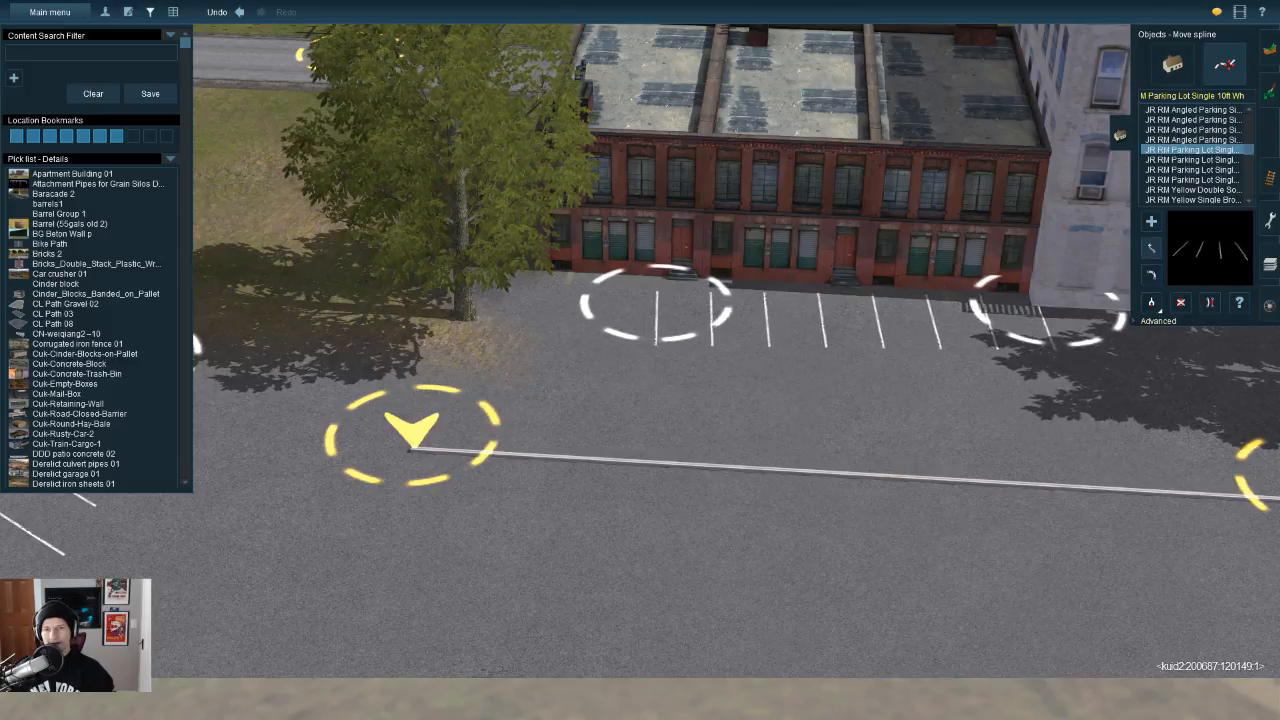
Step: Place the parking row back along the building side of the wall, with its ends set in from the wall's ends
left_click_drag(645, 340, 405, 393)
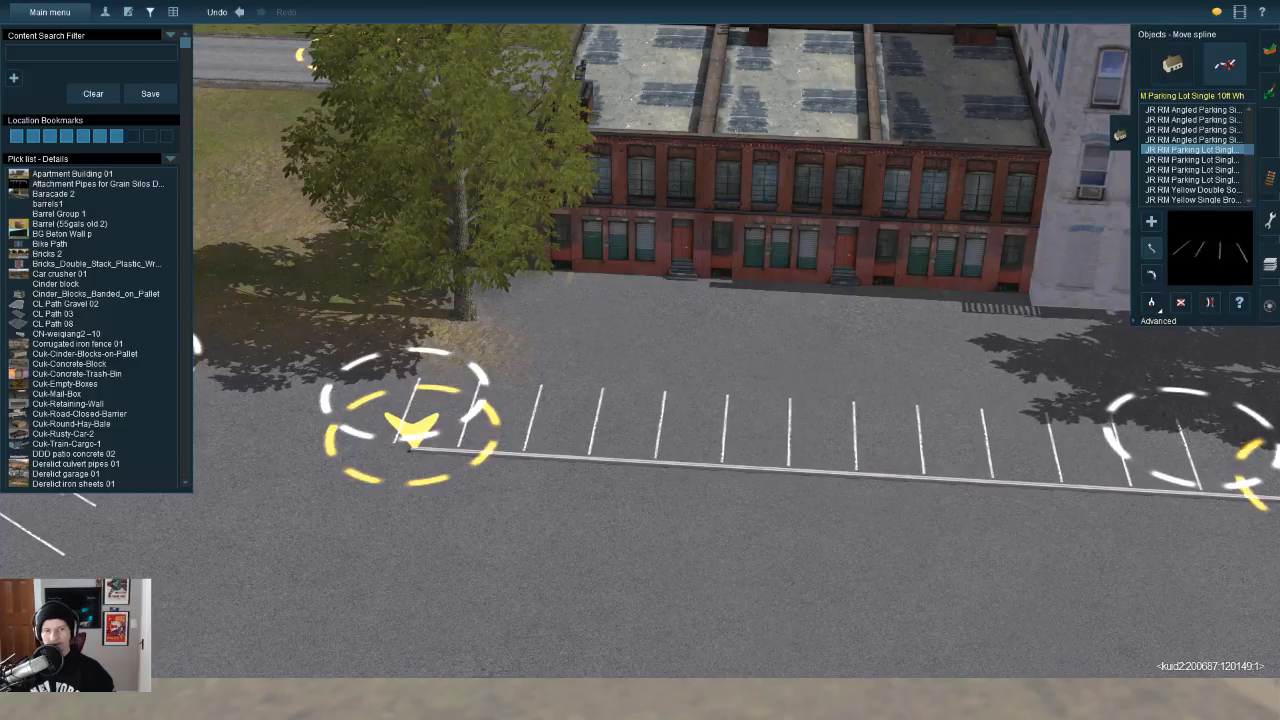
right_click_drag(475, 430, 523, 351)
left_click_drag(523, 351, 776, 349)
right_click_drag(776, 349, 984, 524)
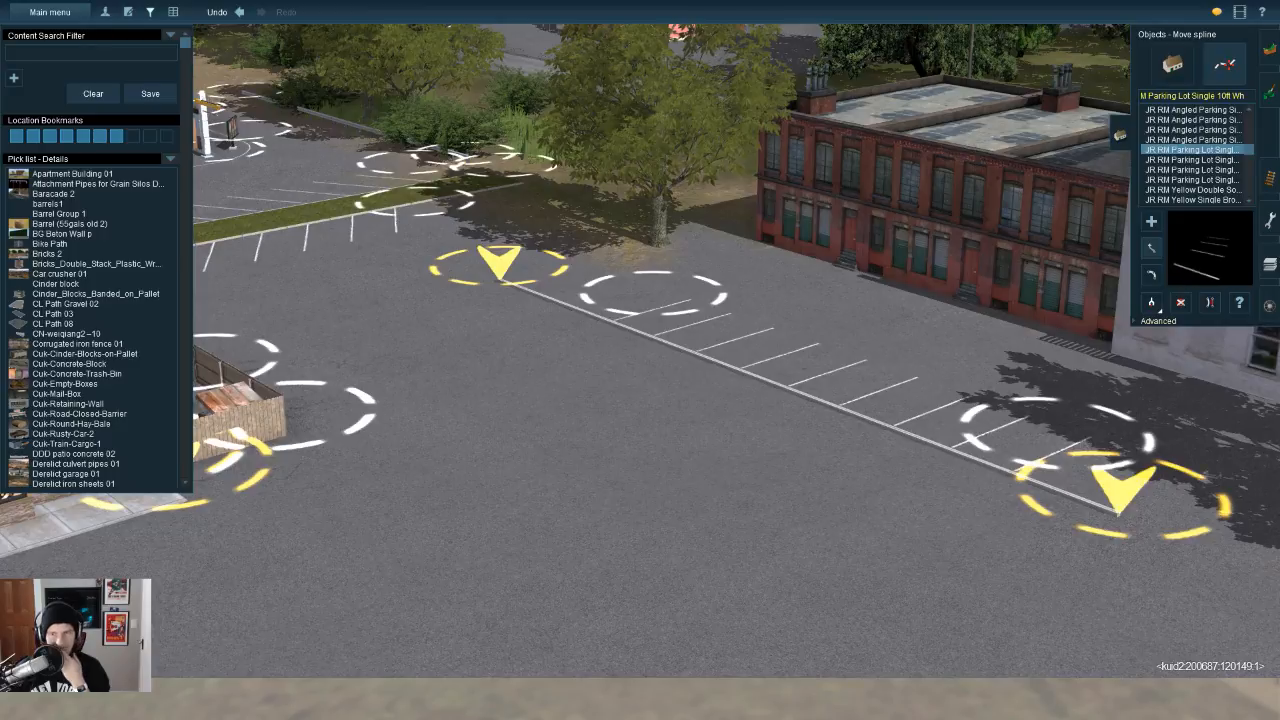
key("F2")
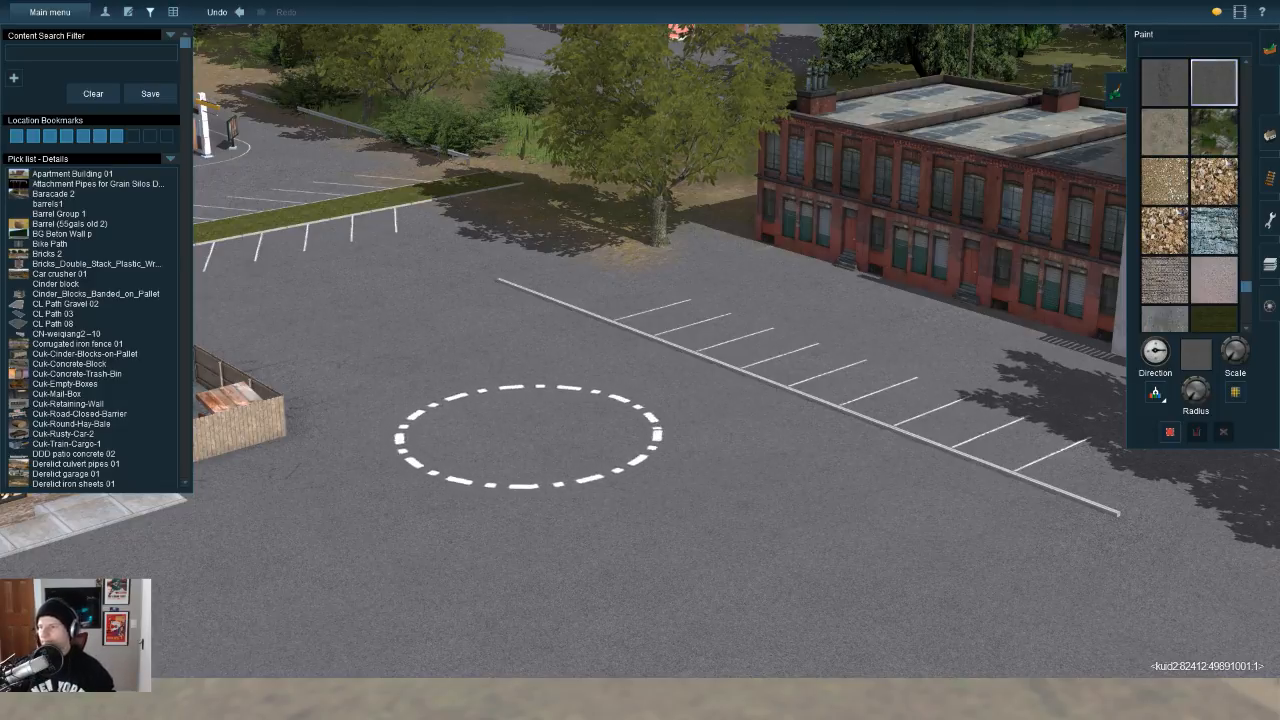
mouse_move(528, 437)
right_mouse_down()
mouse_move(560, 426)
mouse_move(506, 411)
mouse_move(666, 329)
right_mouse_up()
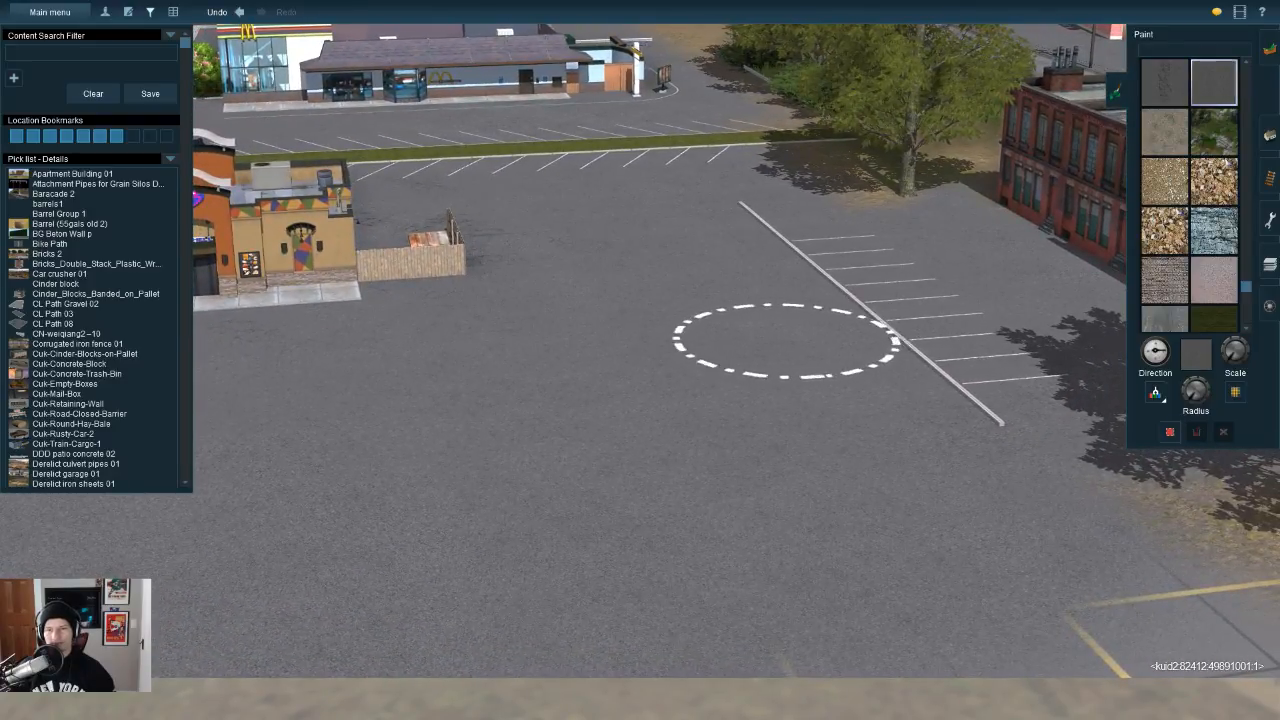
right_click_drag(661, 329, 812, 270)
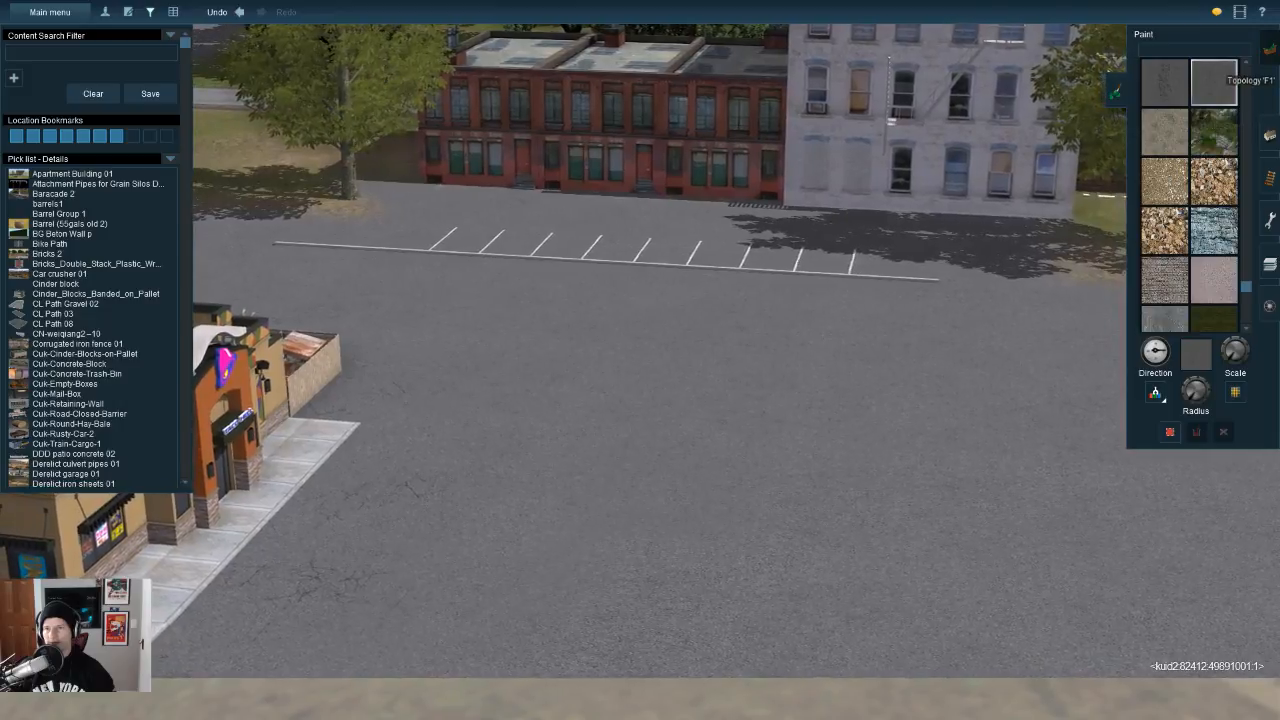
left_click(1270, 50)
Step: Lay a second parking row of the same spline across the empty asphalt beside the Taco Hell restaurant, starting near the roadside barrier
left_click(1270, 135)
right_click_drag(900, 400, 950, 440)
key("Left")
key("Down")
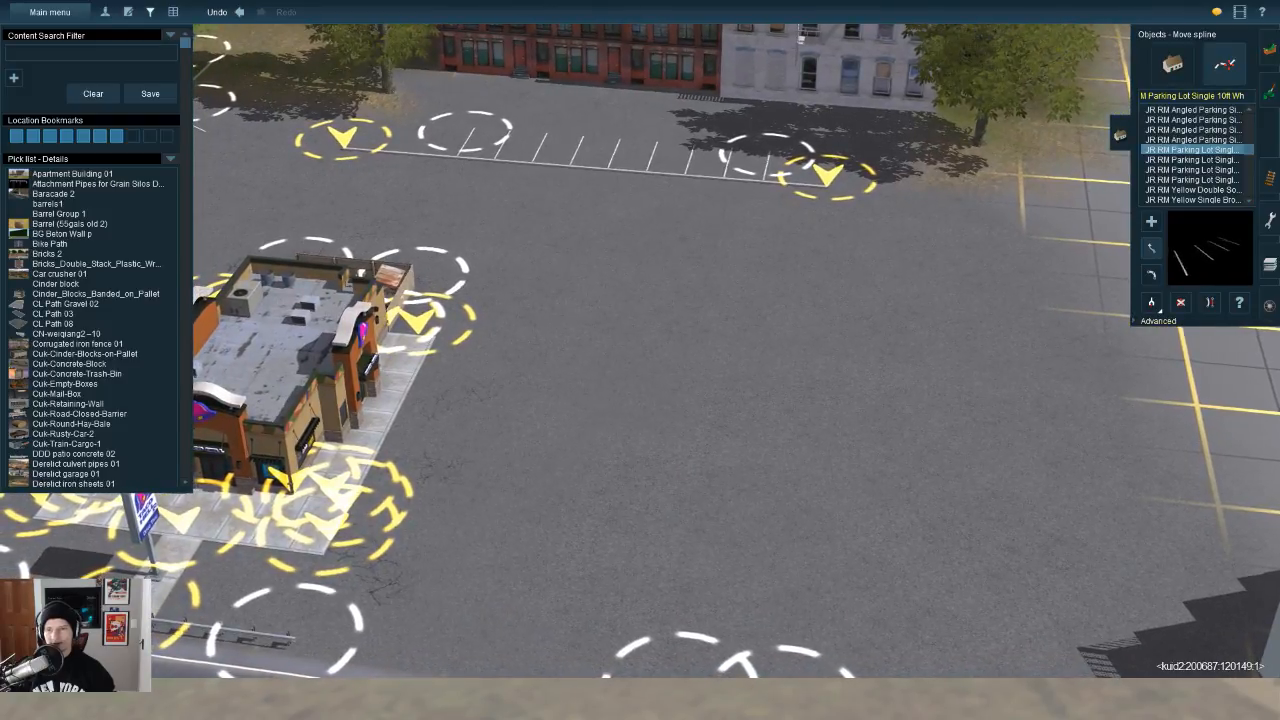
key("Down")
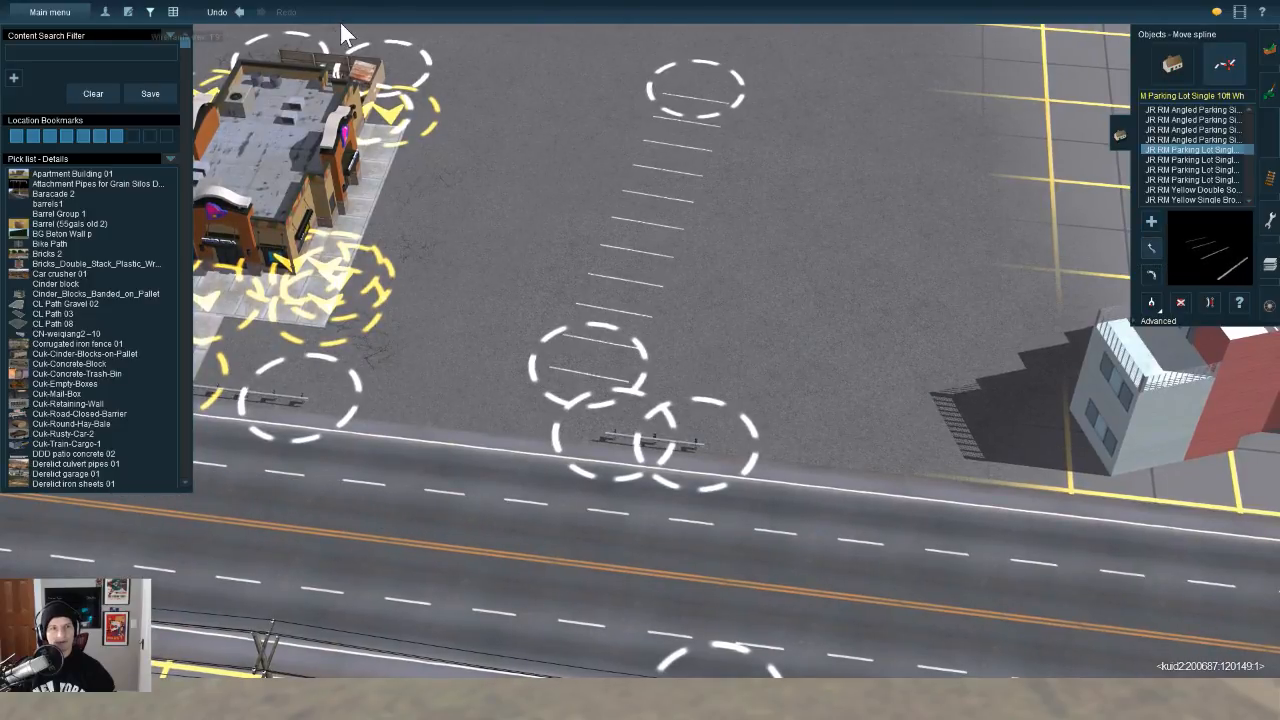
Step: Show the terrain in wireframe and shift the second parking row's end farthest from the road slightly toward the Taco Hell restaurant
left_click(173, 12)
key("Up")
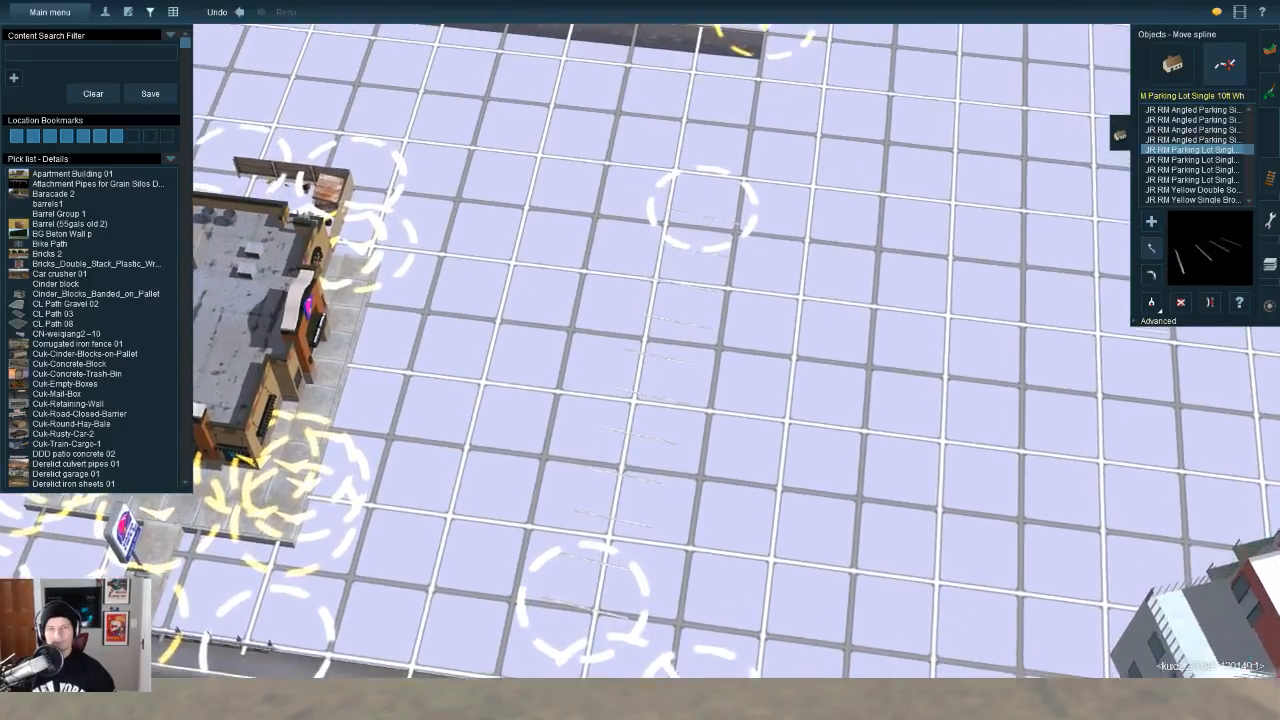
left_click_drag(686, 240, 665, 241)
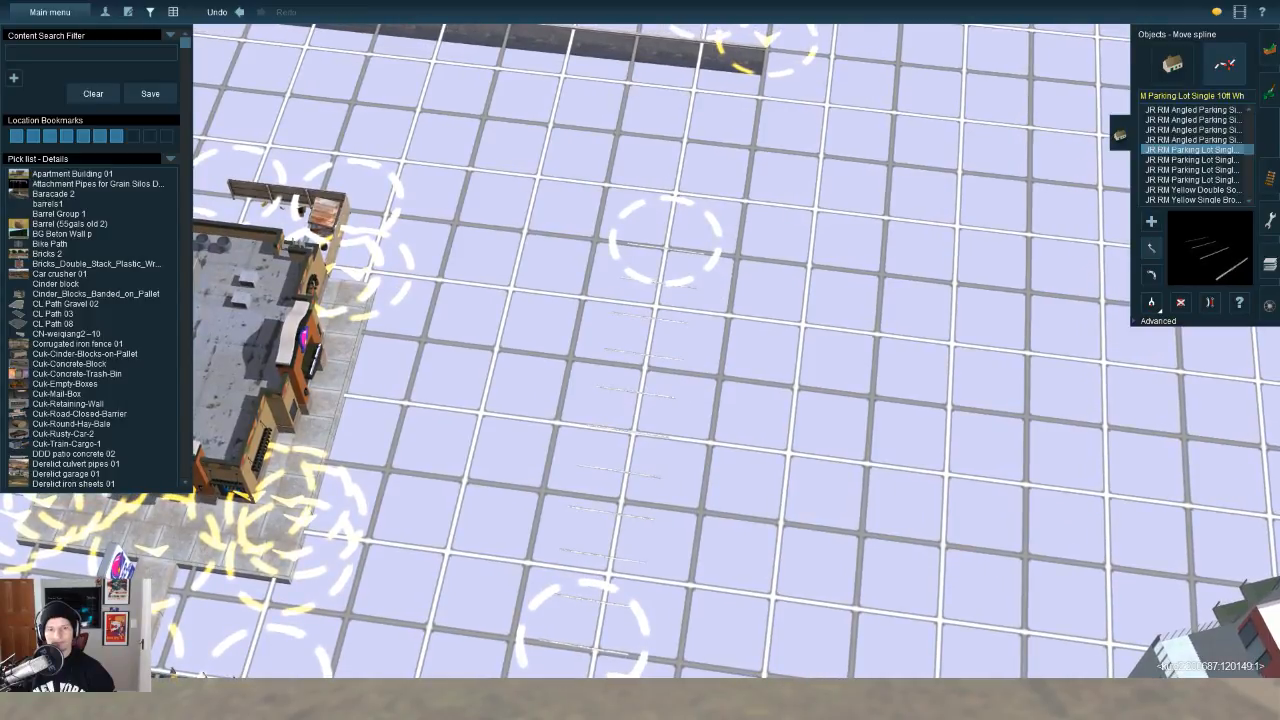
key("Down")
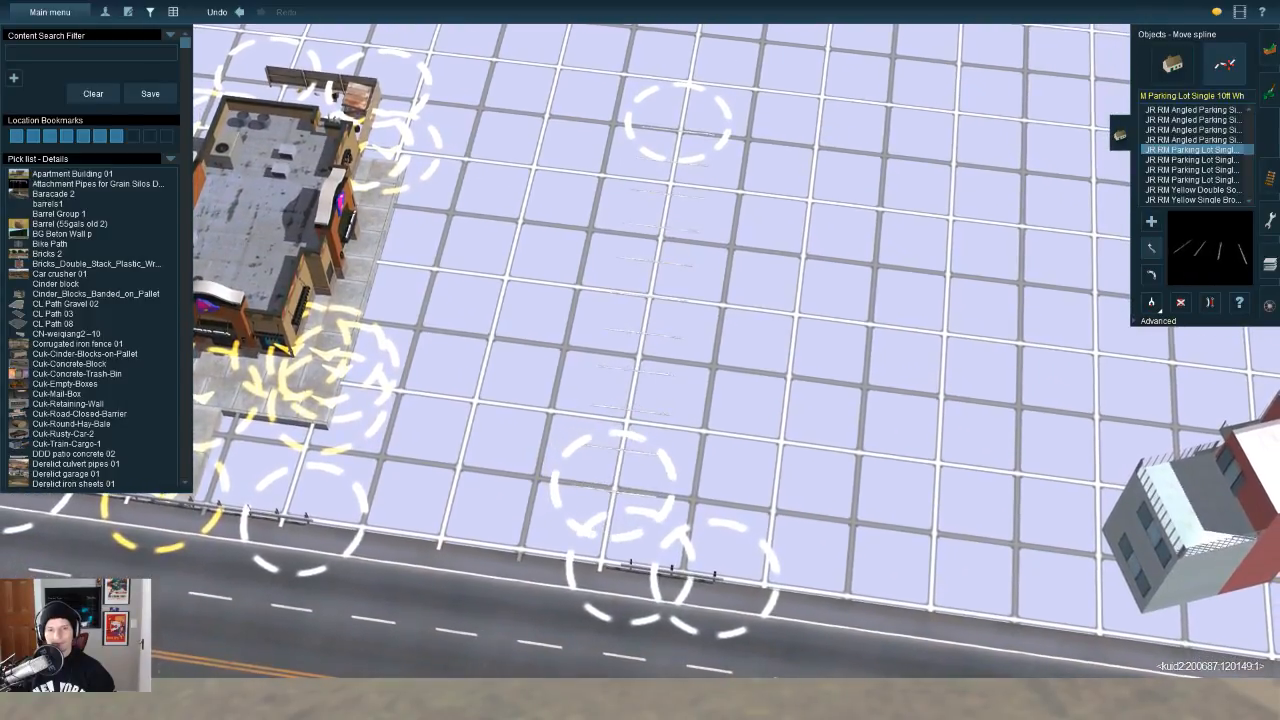
Step: Shorten the second parking row by moving its roadside end away from the road, and switch the terrain back from wireframe
left_click_drag(614, 476, 625, 412)
key("Down")
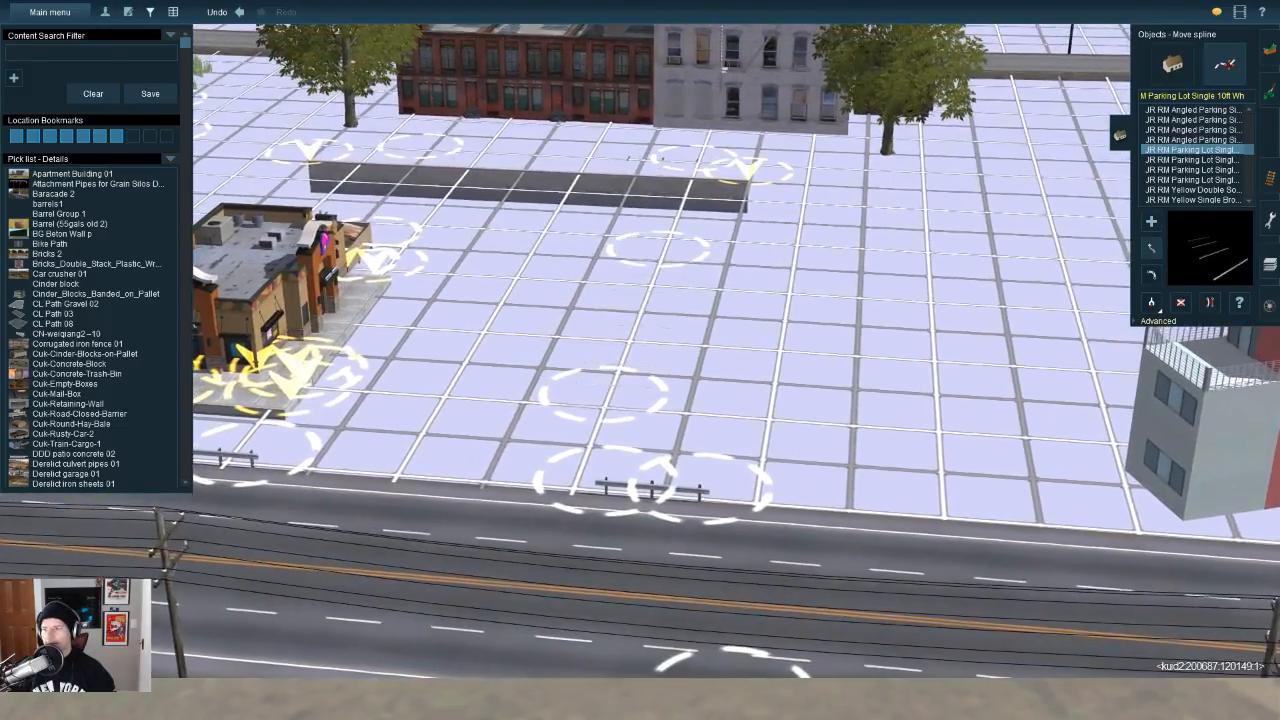
key("Right")
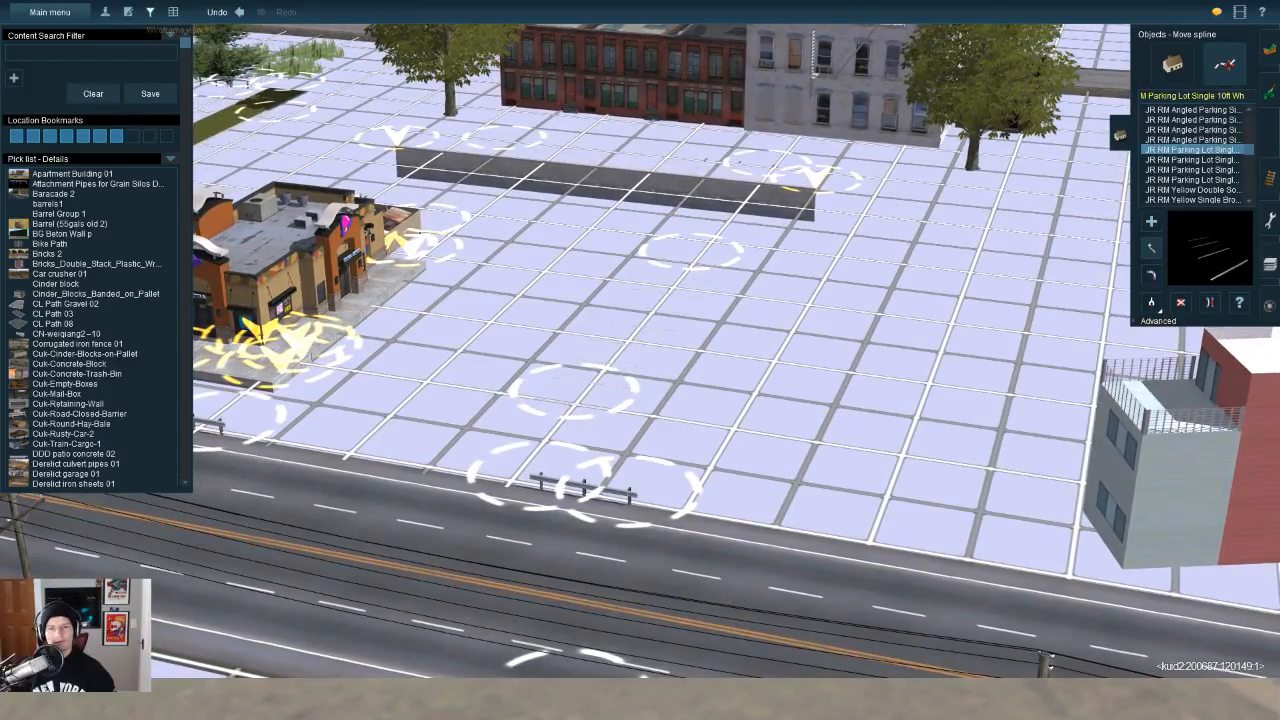
key("F9")
key("Left")
key("Right")
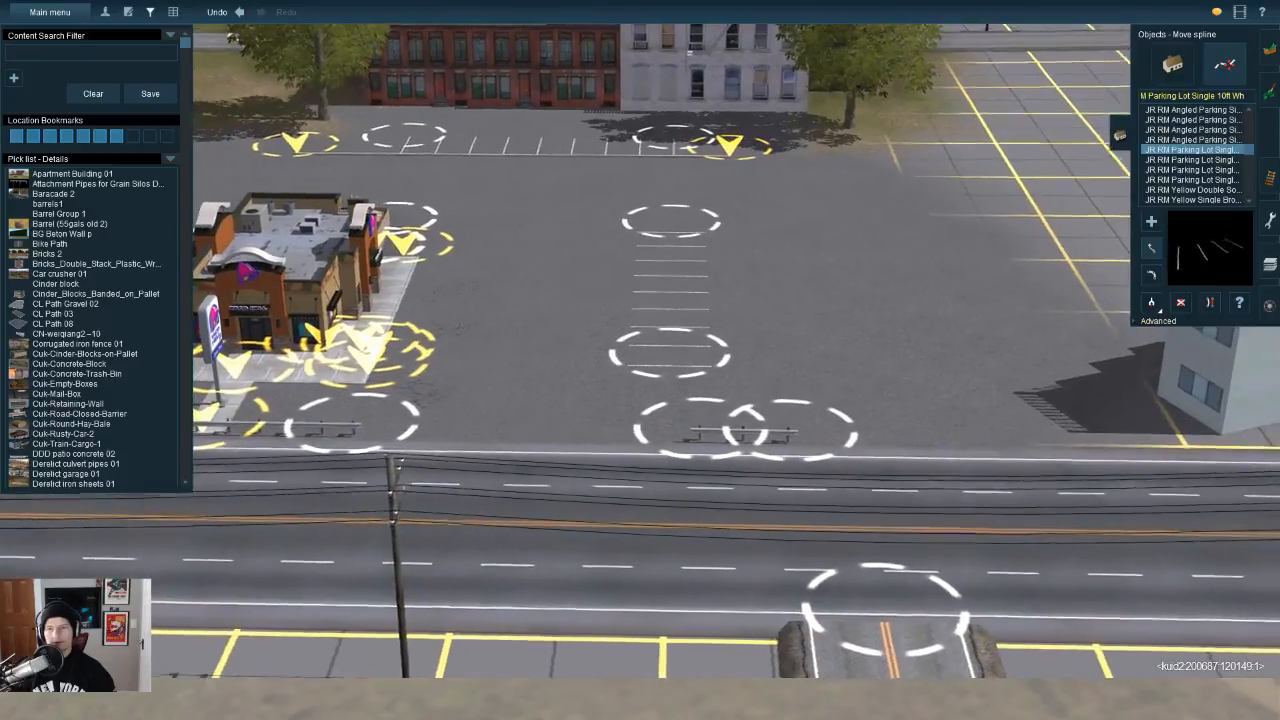
Step: Lay a JR Crash Barrier (Style 1) spline along the second parking row's side away from the restaurant, extending its far end toward the dividing wall
key("g")
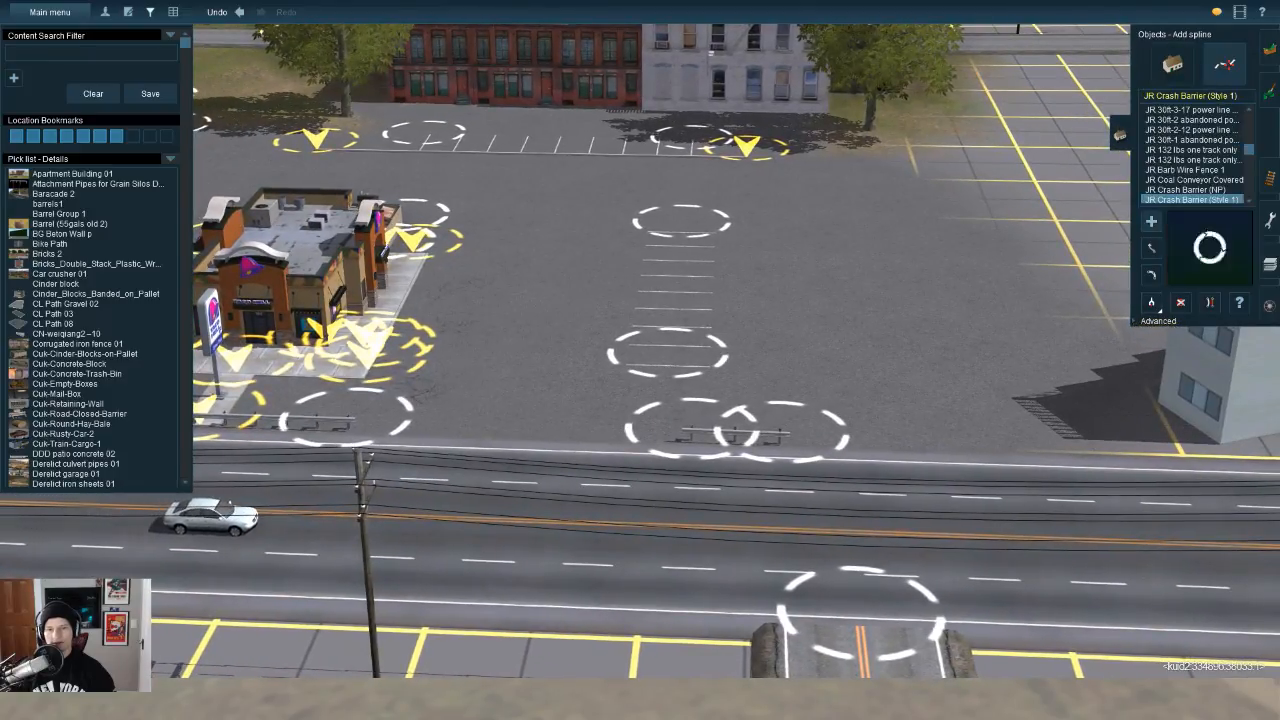
left_click_drag(726, 232, 716, 425)
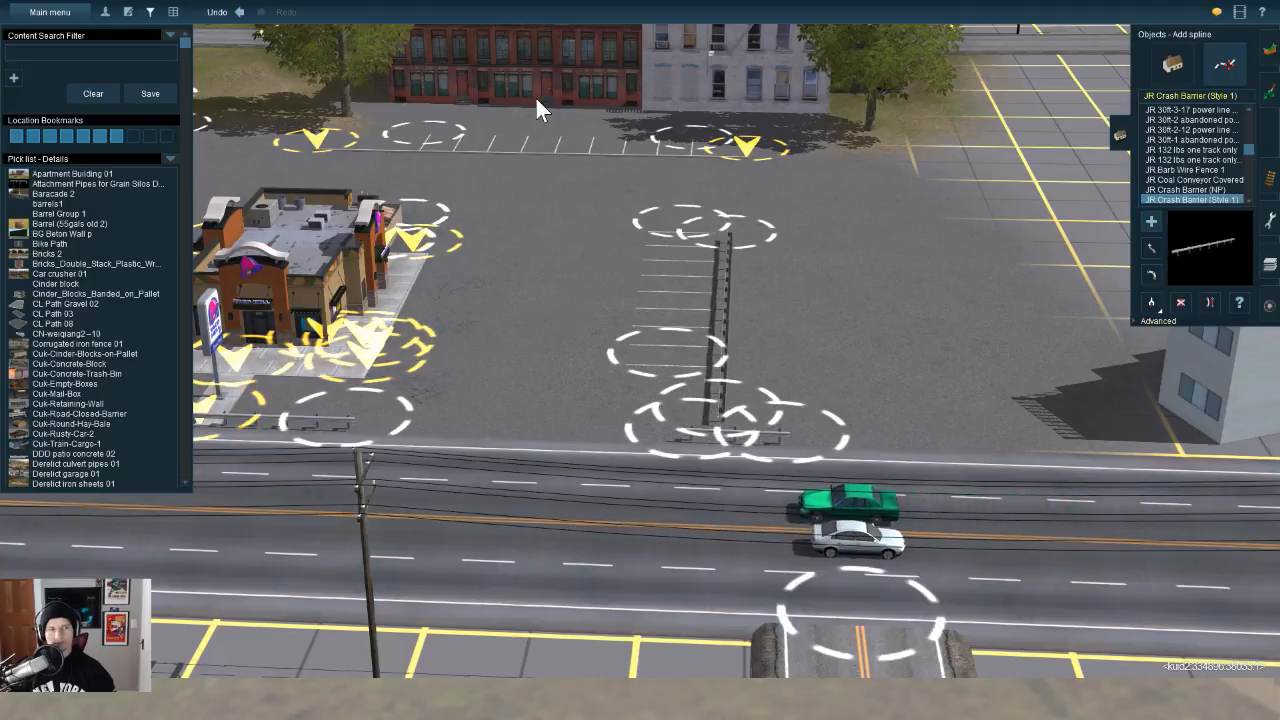
key("F8")
right_click_drag(1049, 474, 1050, 560)
key("m")
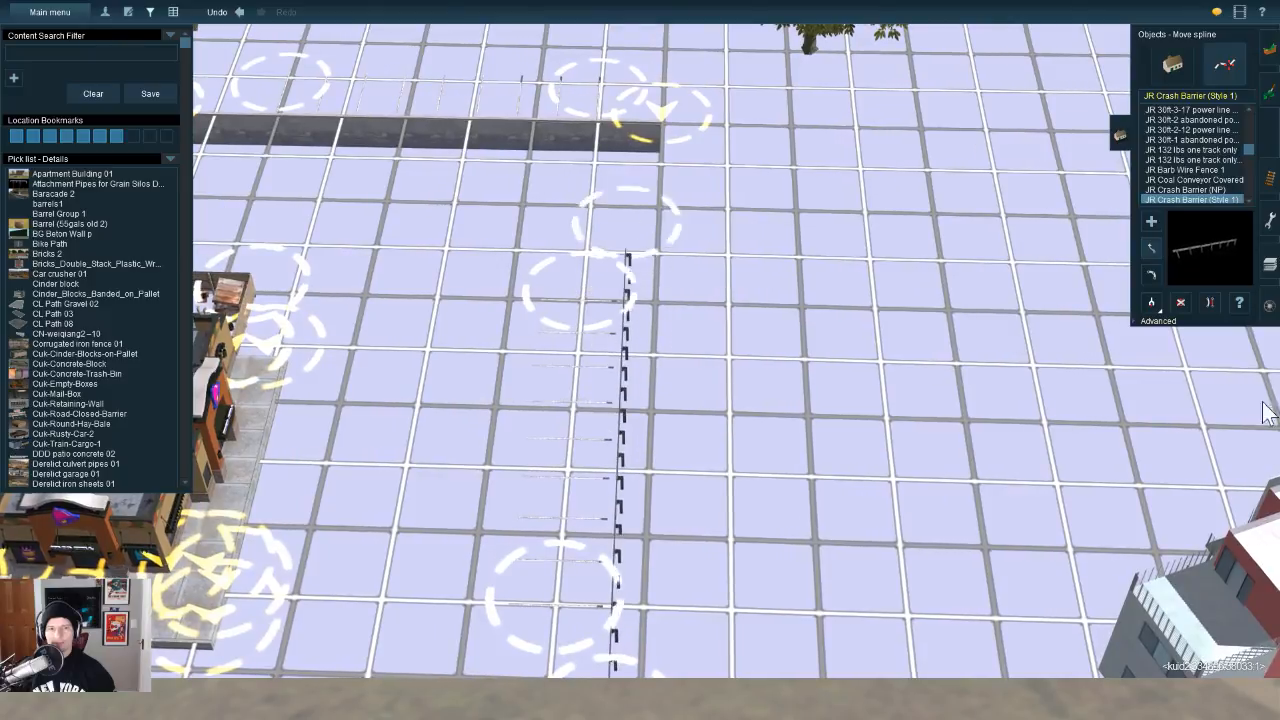
left_click_drag(1263, 403, 1271, 369)
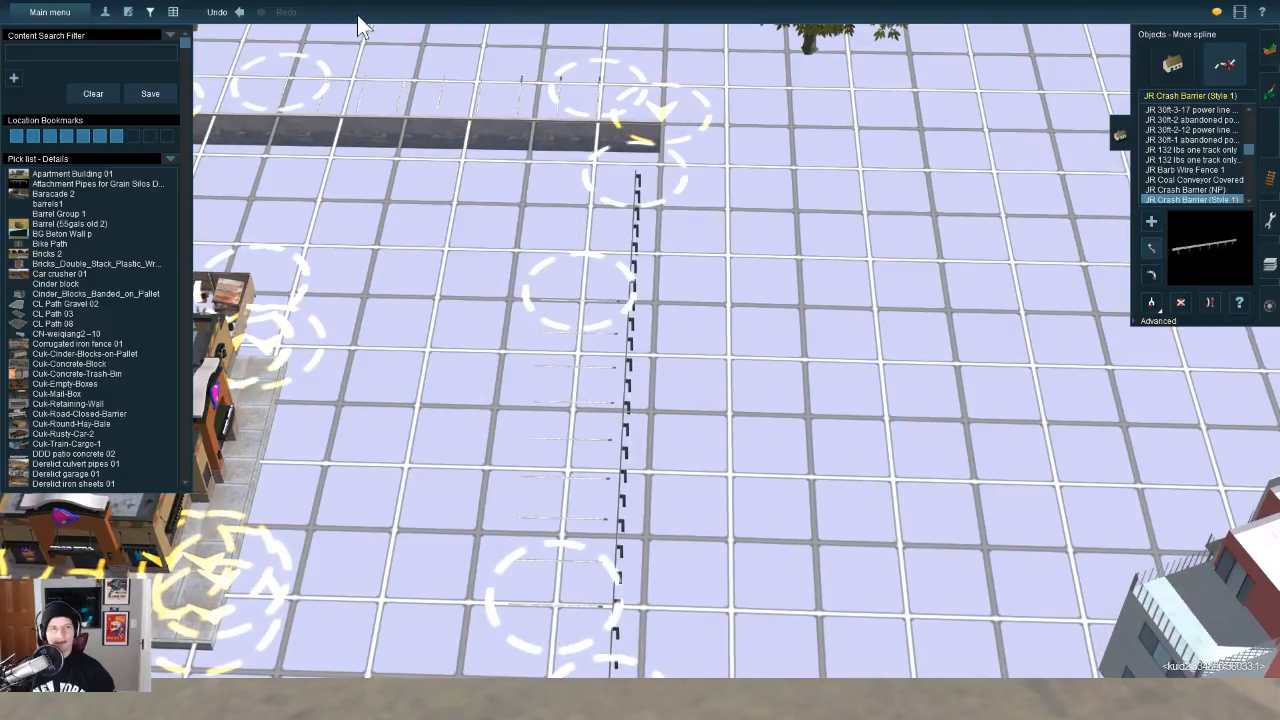
key("F9")
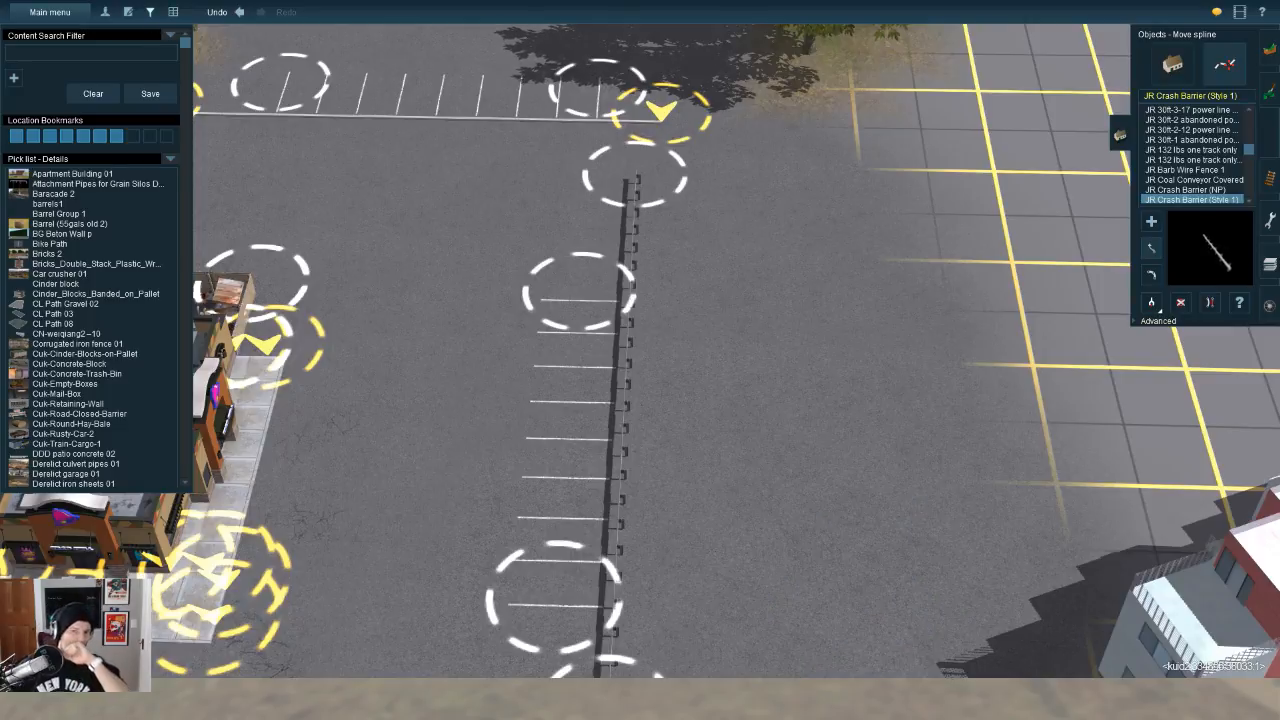
key("Down")
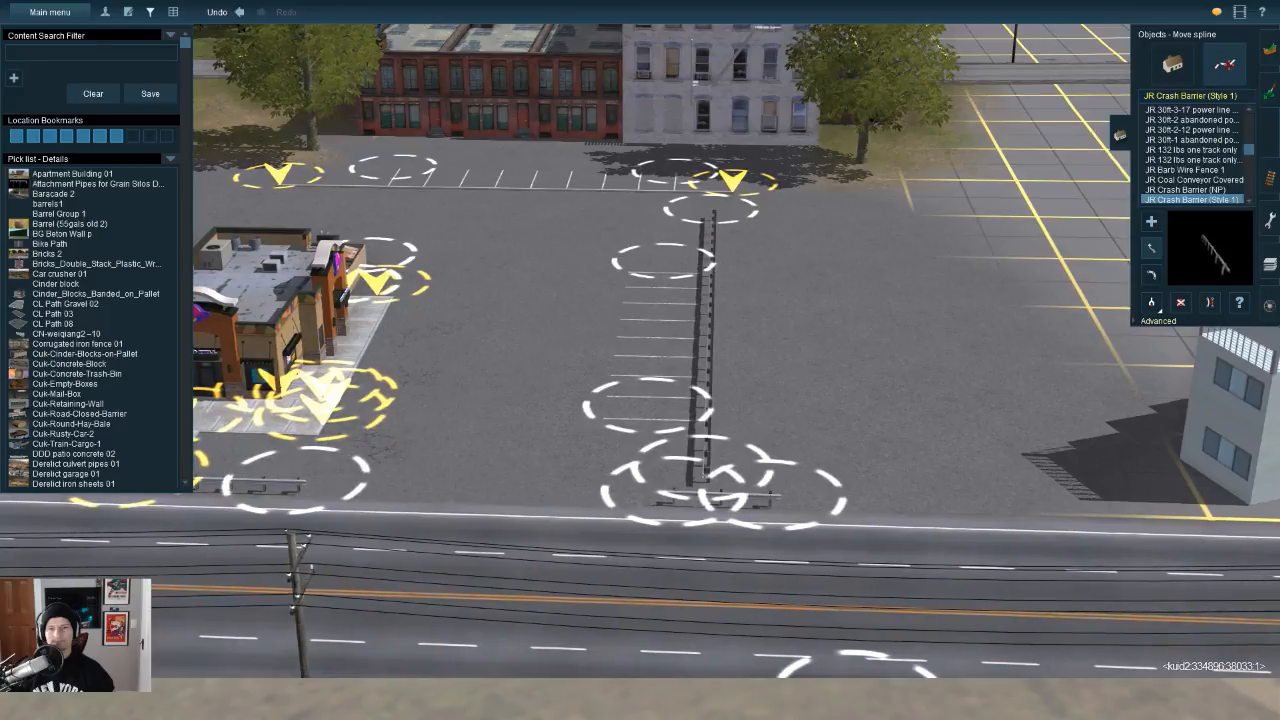
key("Up")
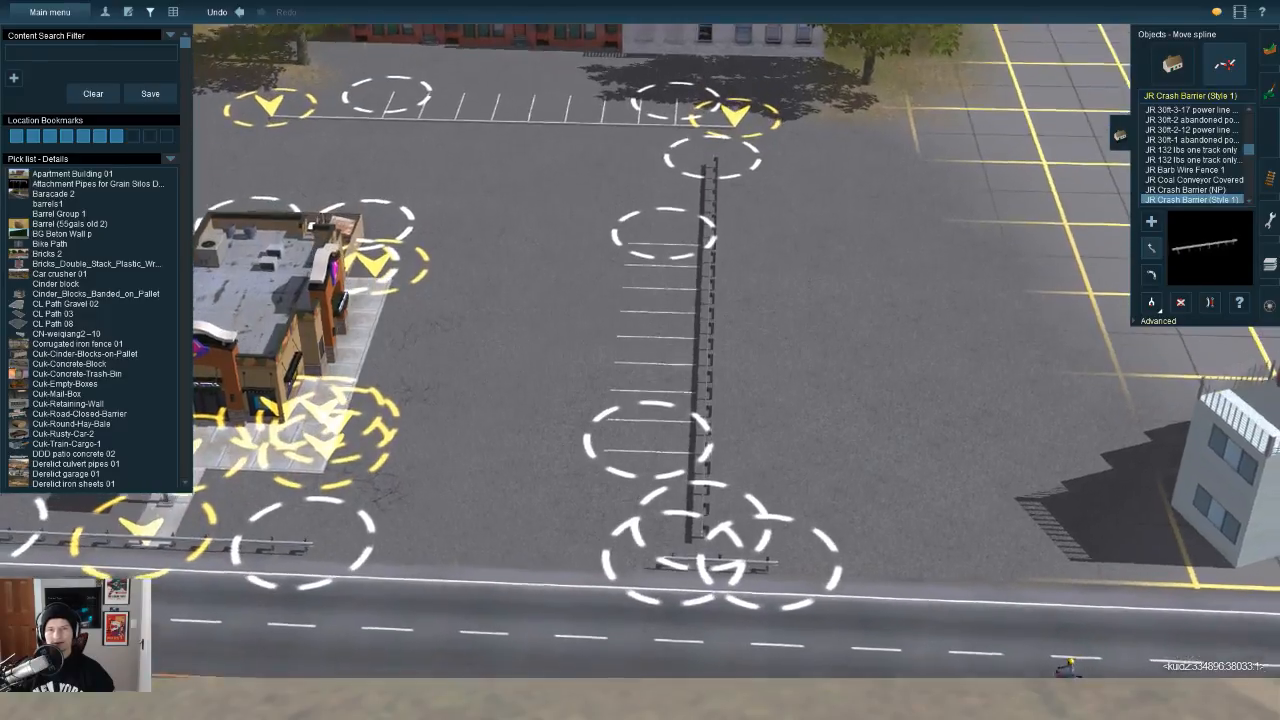
Step: With the terrain in wireframe, move the new crash barrier's roadside end to meet the short barrier along the road
right_click(700, 570)
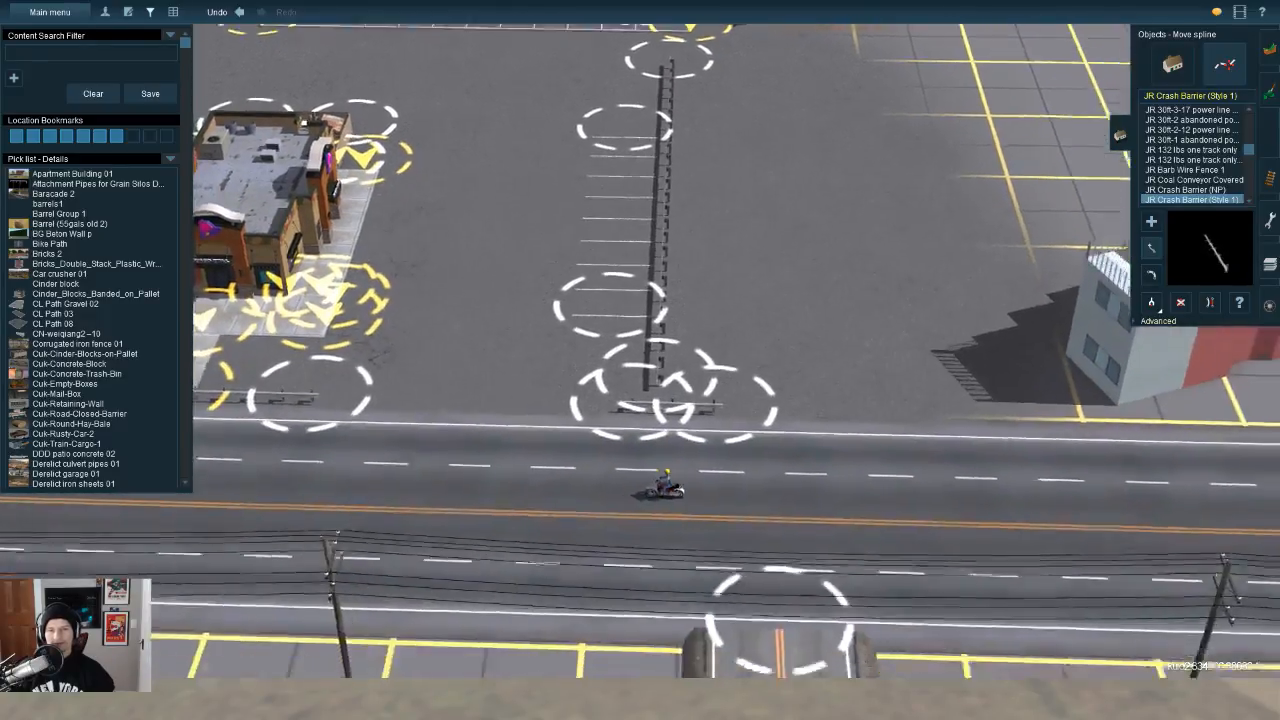
scroll(640, 360, "up", 5)
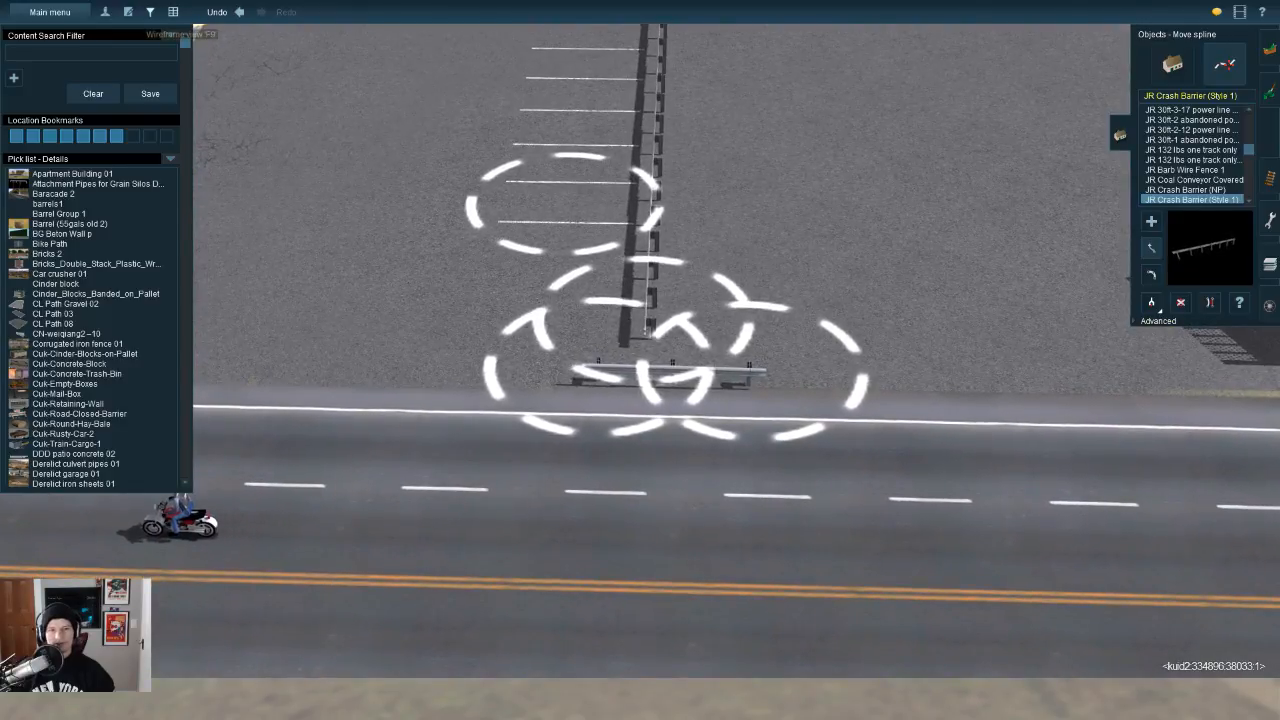
key("F8")
key("Up")
left_click_drag(647, 327, 645, 372)
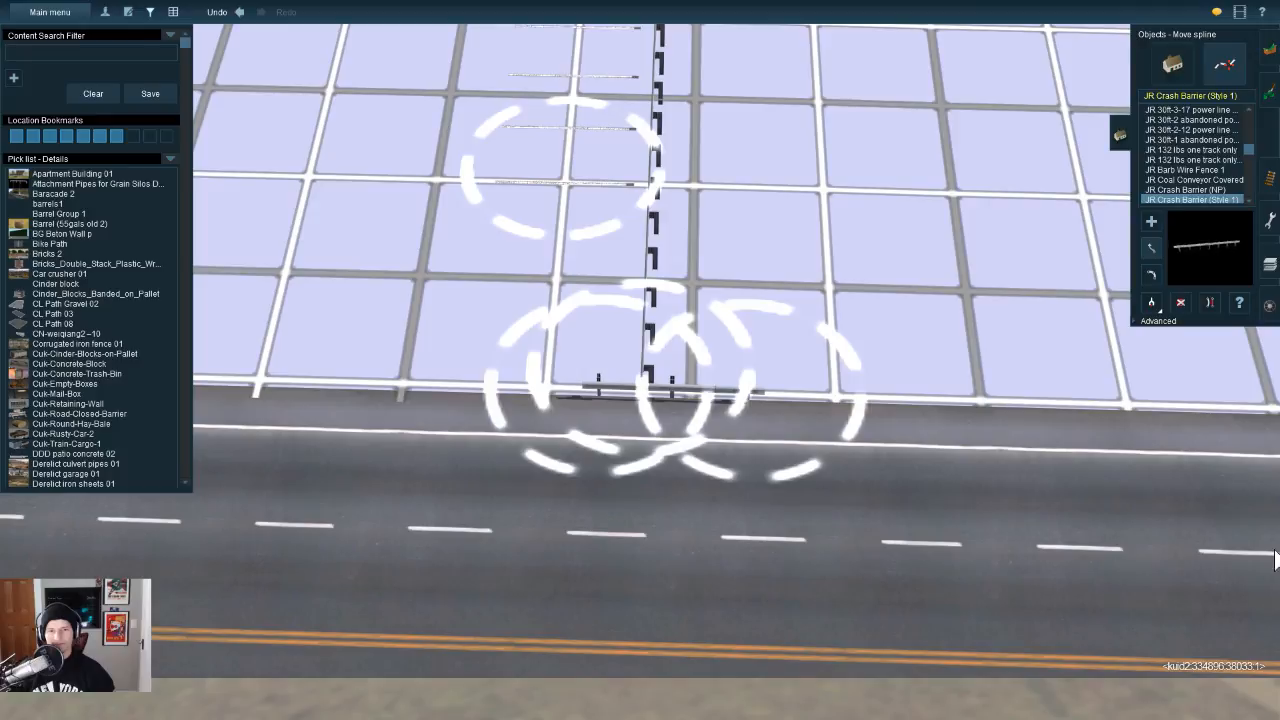
Step: Extend the new crash barrier's far end to join the dividing wall near its end, and show the terrain textured again
key("w")
key("Up")
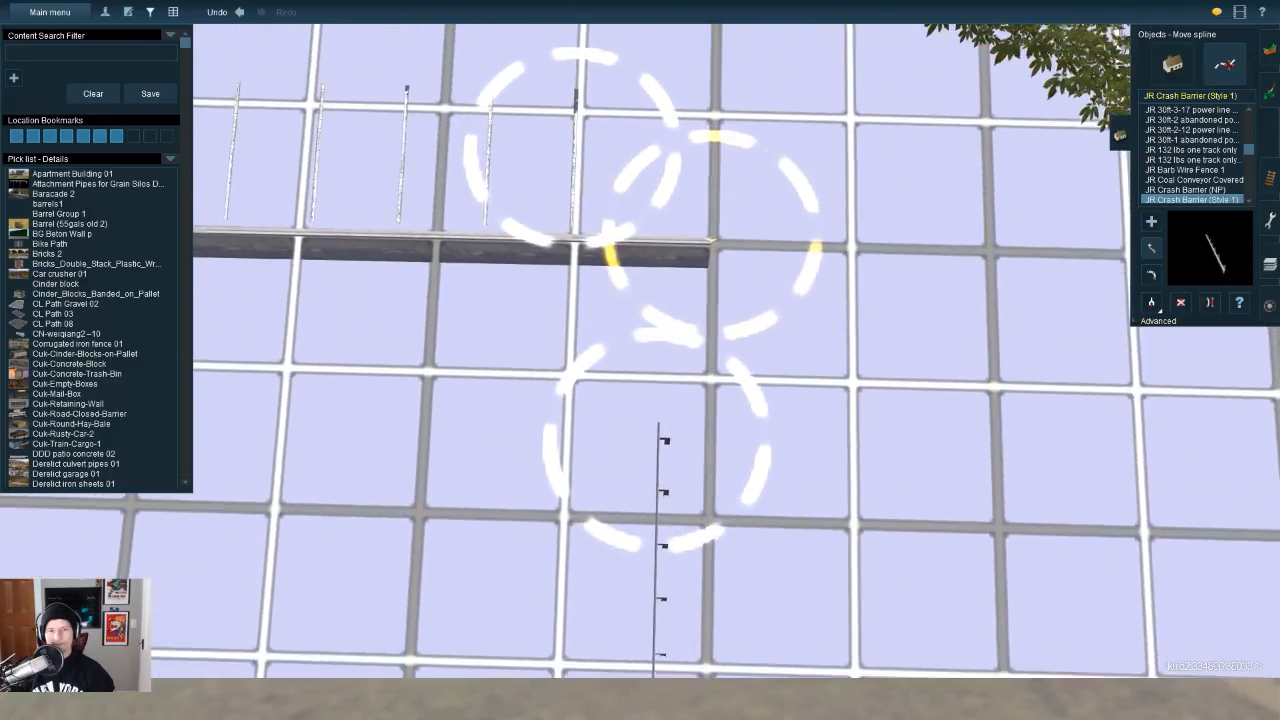
left_click_drag(657, 472, 670, 272)
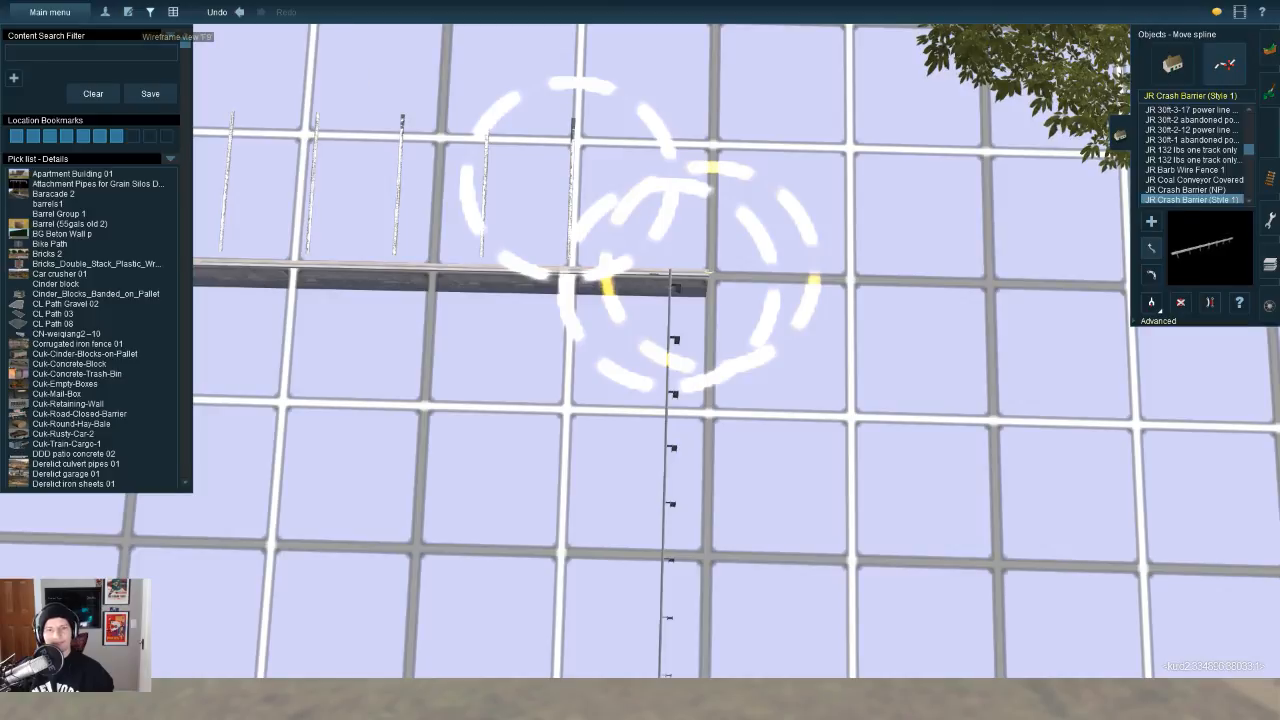
key("F8")
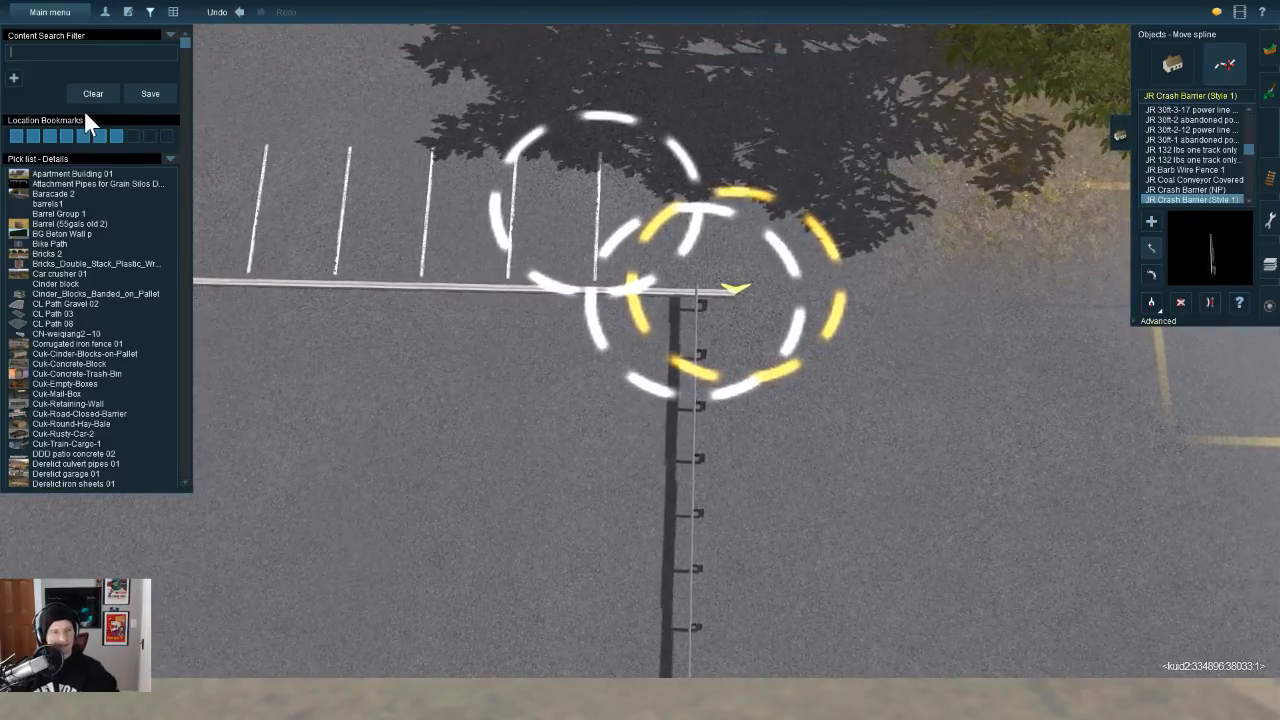
Step: Search the objects for "wendy's" and try placing the Wendy's Restaurant -w- Nightmode building on the asphalt beyond the crash barrier
type("wendy")
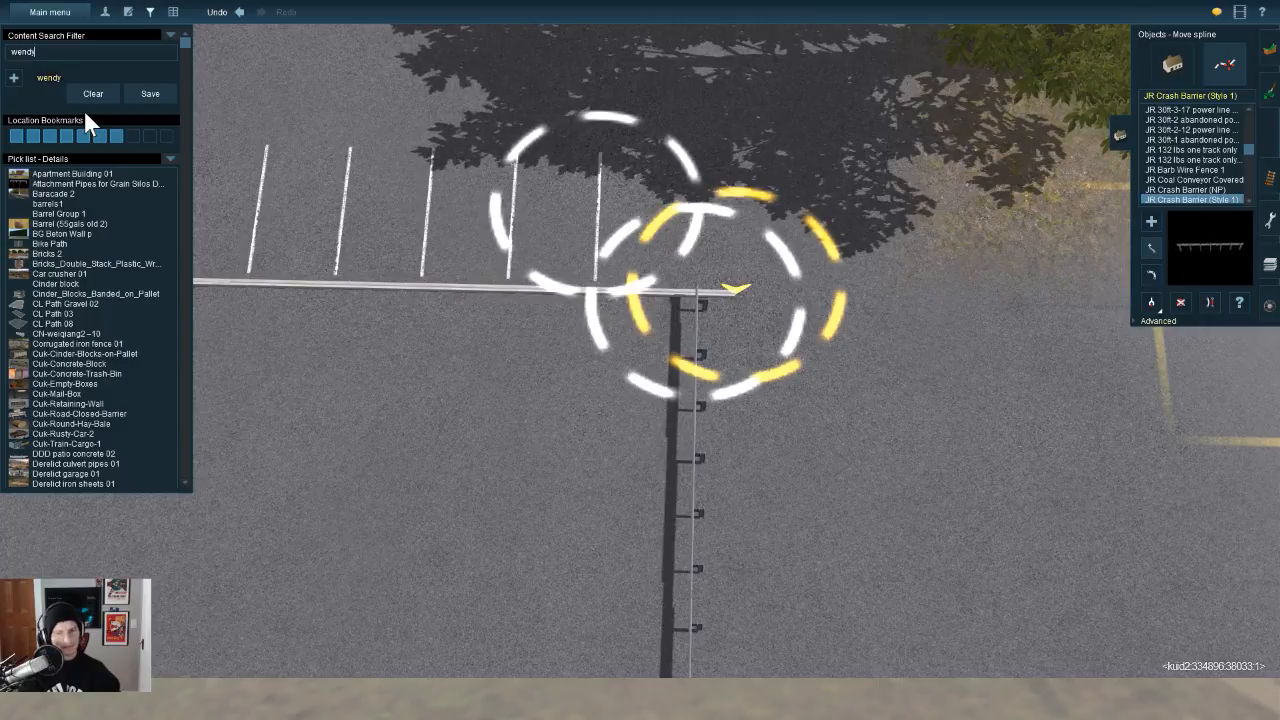
type("'s")
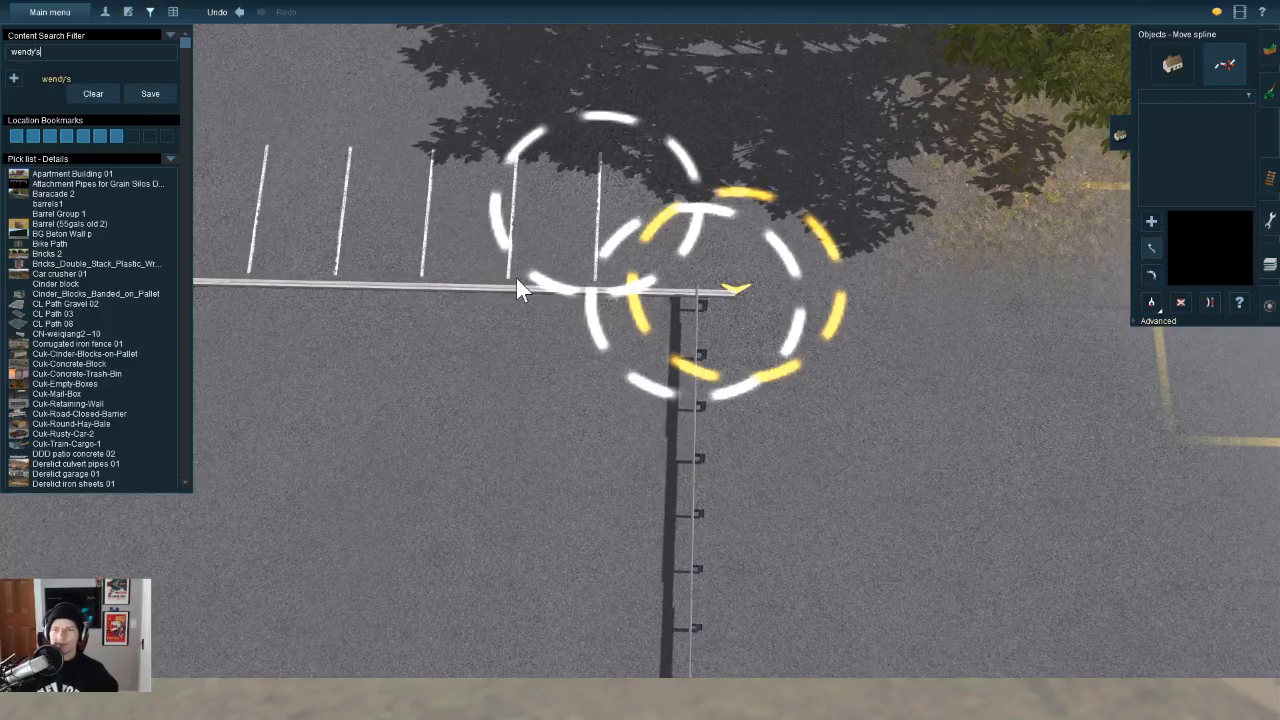
left_click(1173, 65)
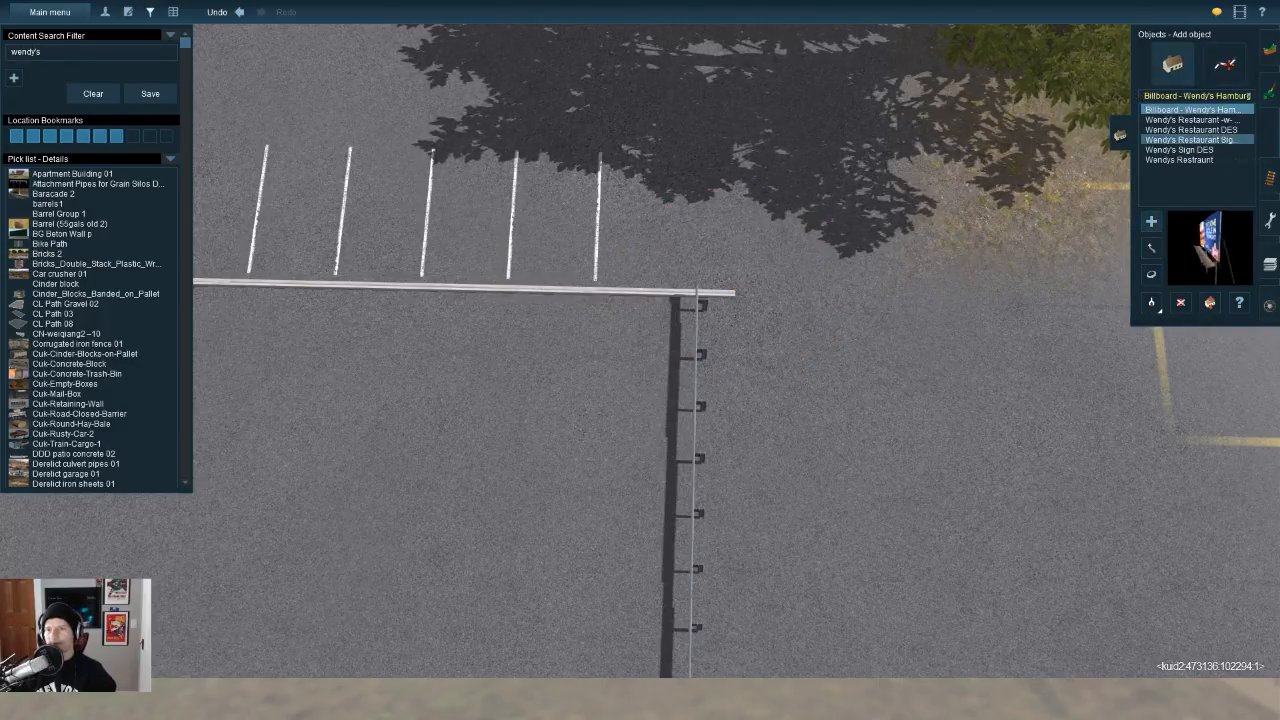
left_click(1191, 120)
left_click(1191, 130)
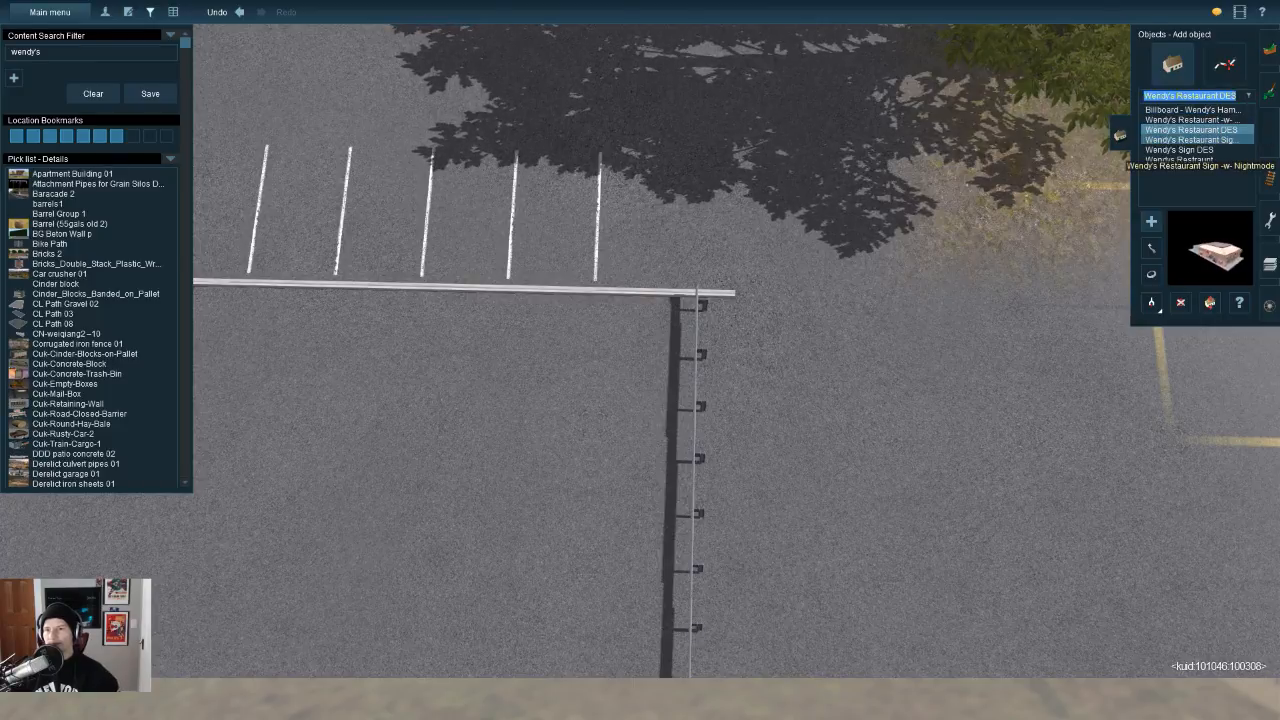
left_click(1191, 120)
left_click(940, 375)
key("Down")
key("Right")
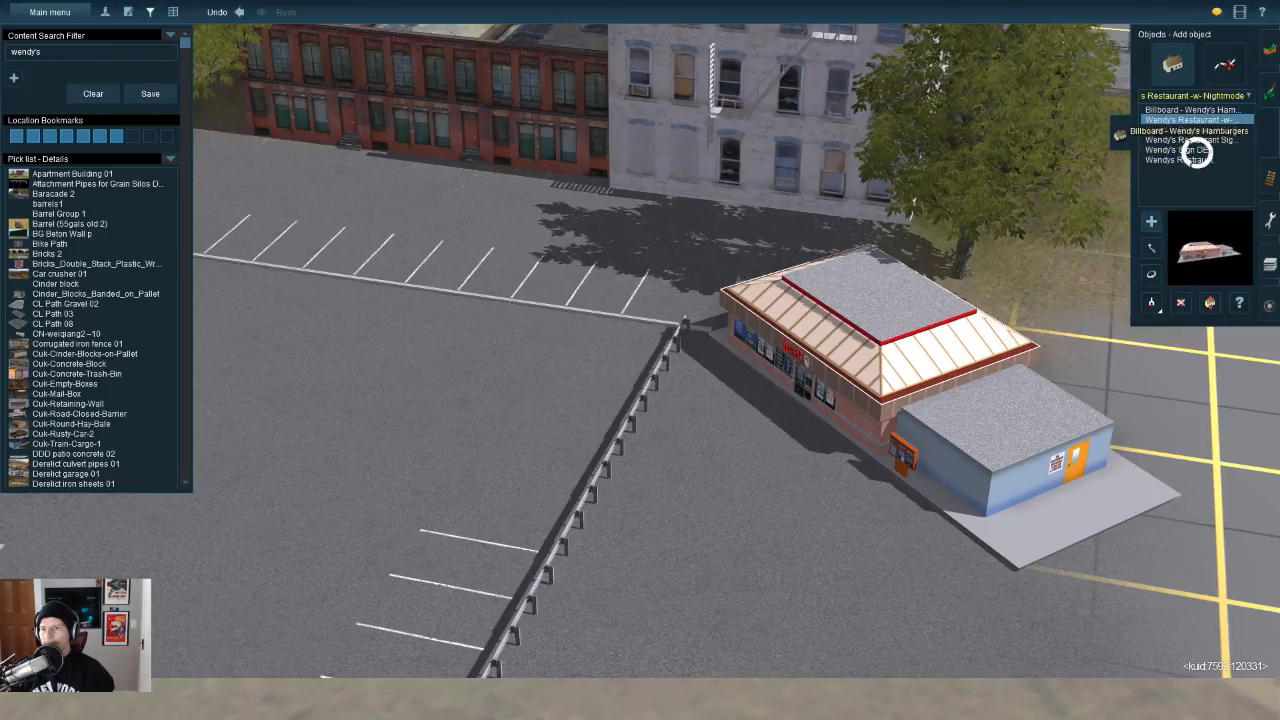
Step: Delete the Wendy's Restaurant -w- Nightmode building beside the crash barrier
right_click_drag(940, 580, 1120, 600)
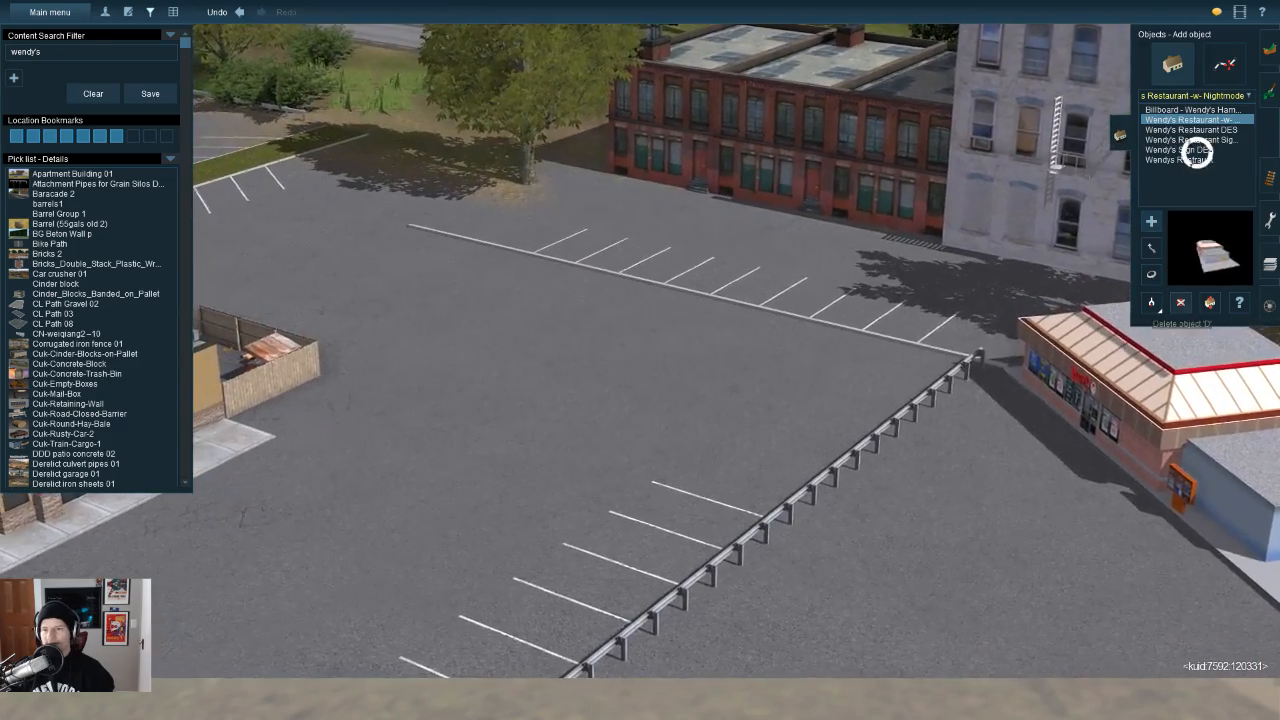
left_click(1181, 303)
left_click(1205, 405)
Step: Clear the "wendy's" search and apply the Today content filter to the object list
right_click_drag(1212, 414, 990, 105)
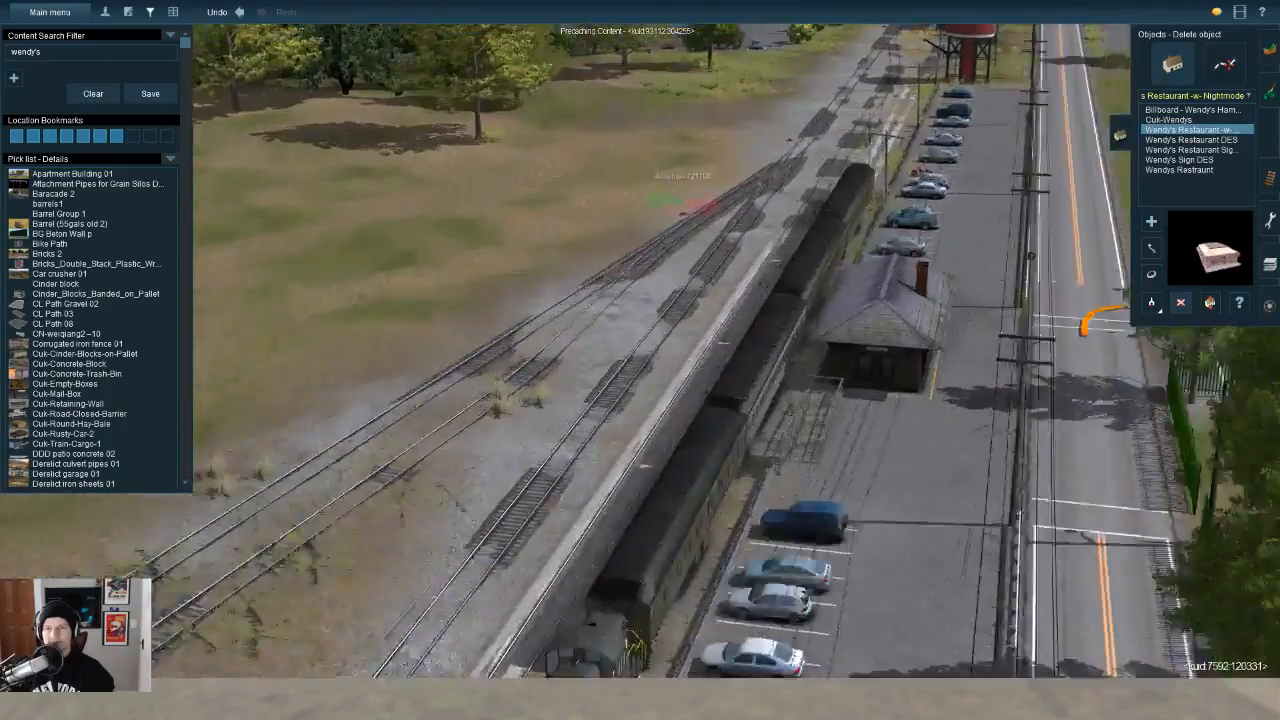
key("g")
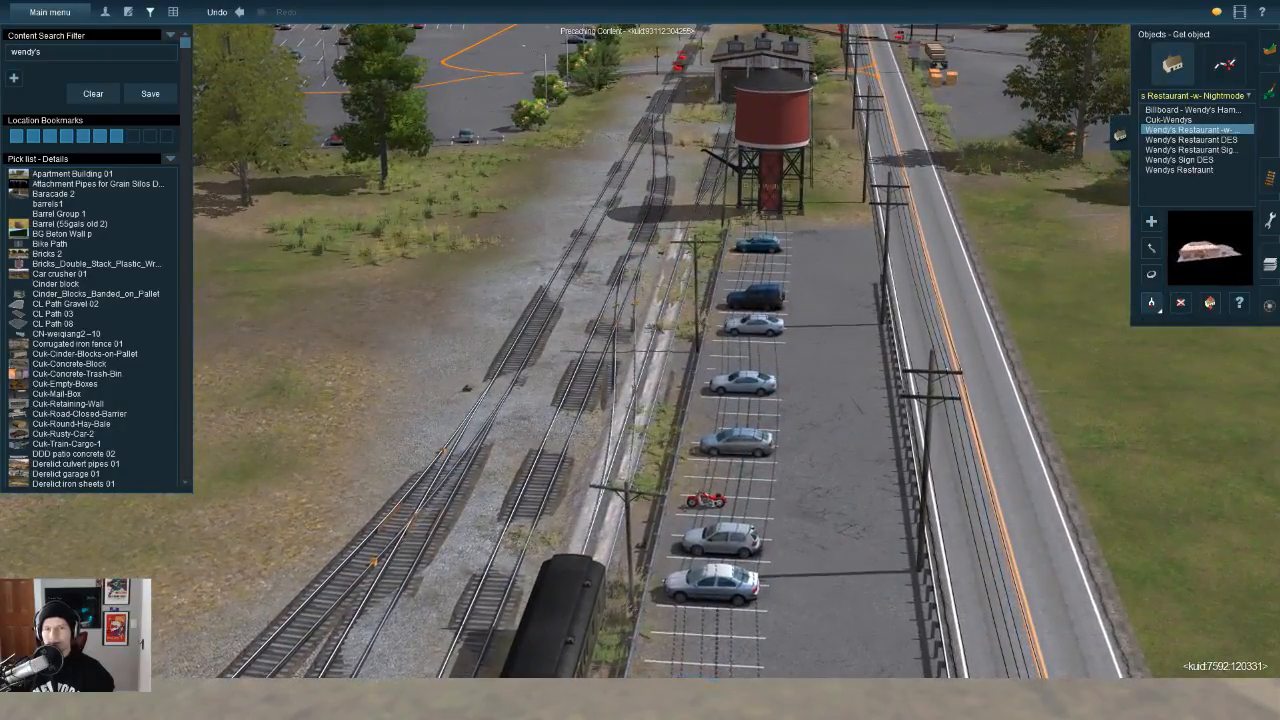
left_click(770, 150)
left_click(93, 93)
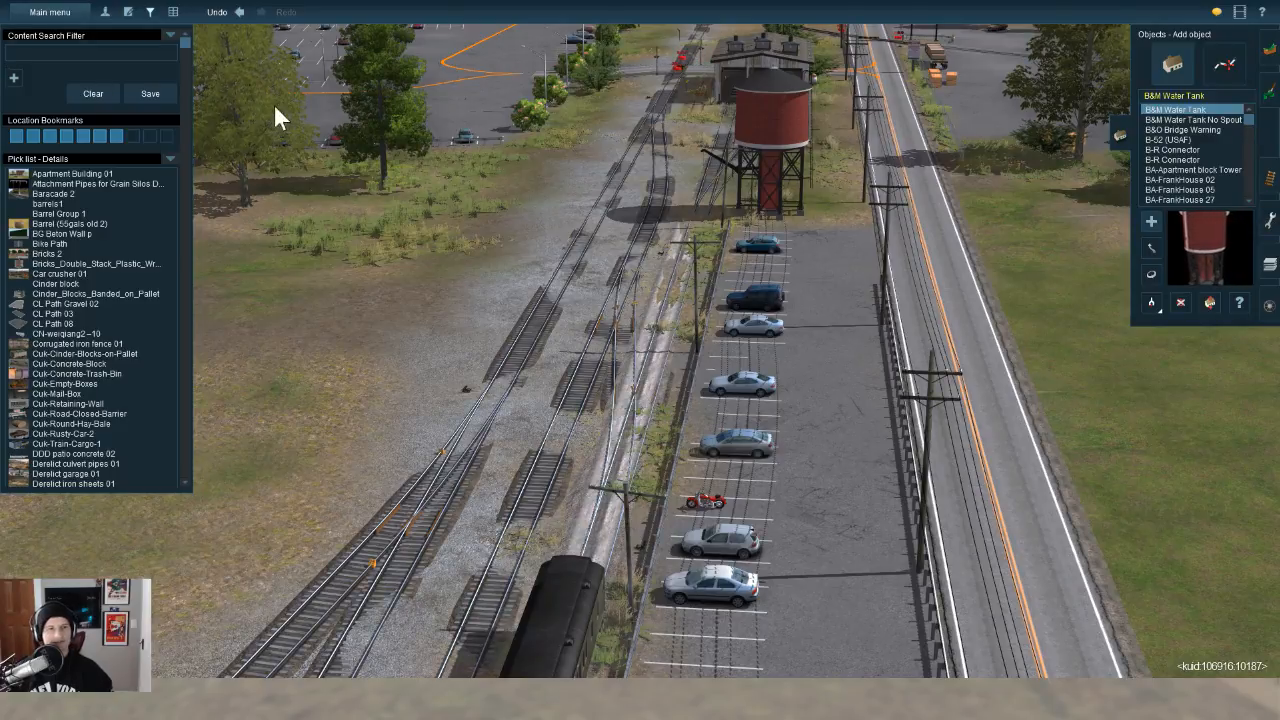
left_click(170, 35)
left_click(184, 135)
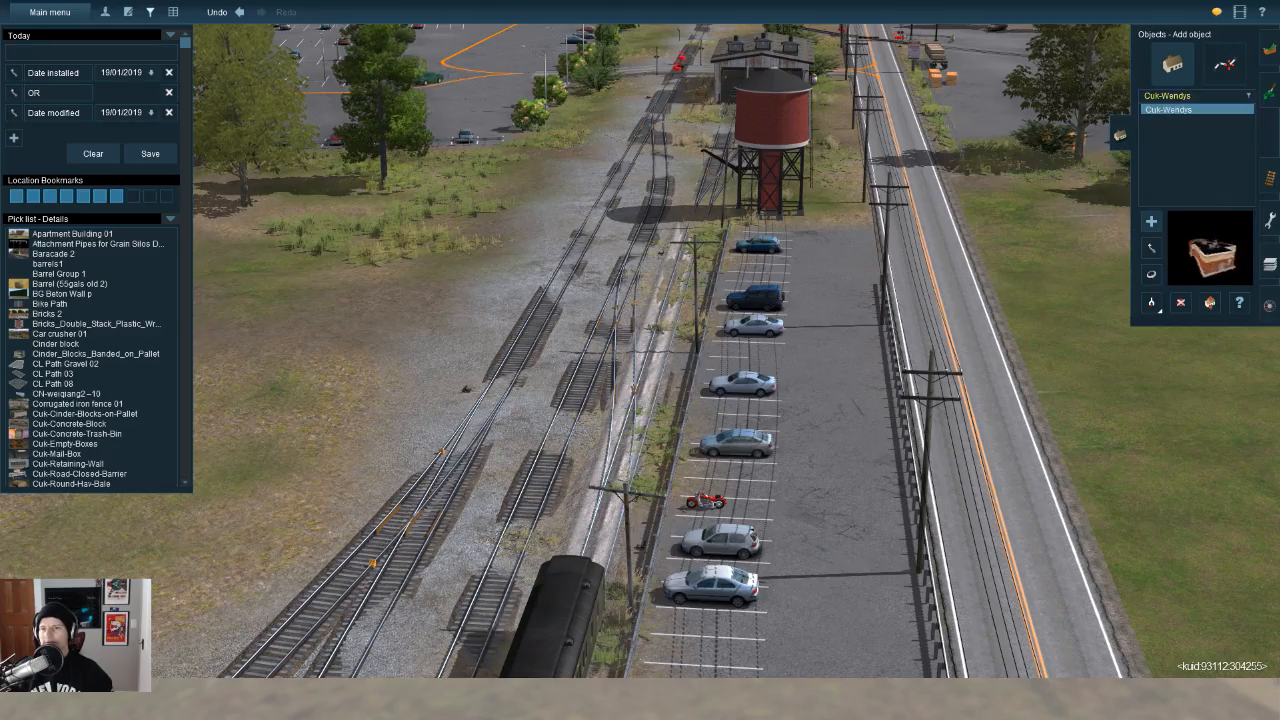
Step: Place Cuk-Wendys across the main road from the Taco Hell restaurant, beside the side road, with its front rotated toward the main road
key("Right")
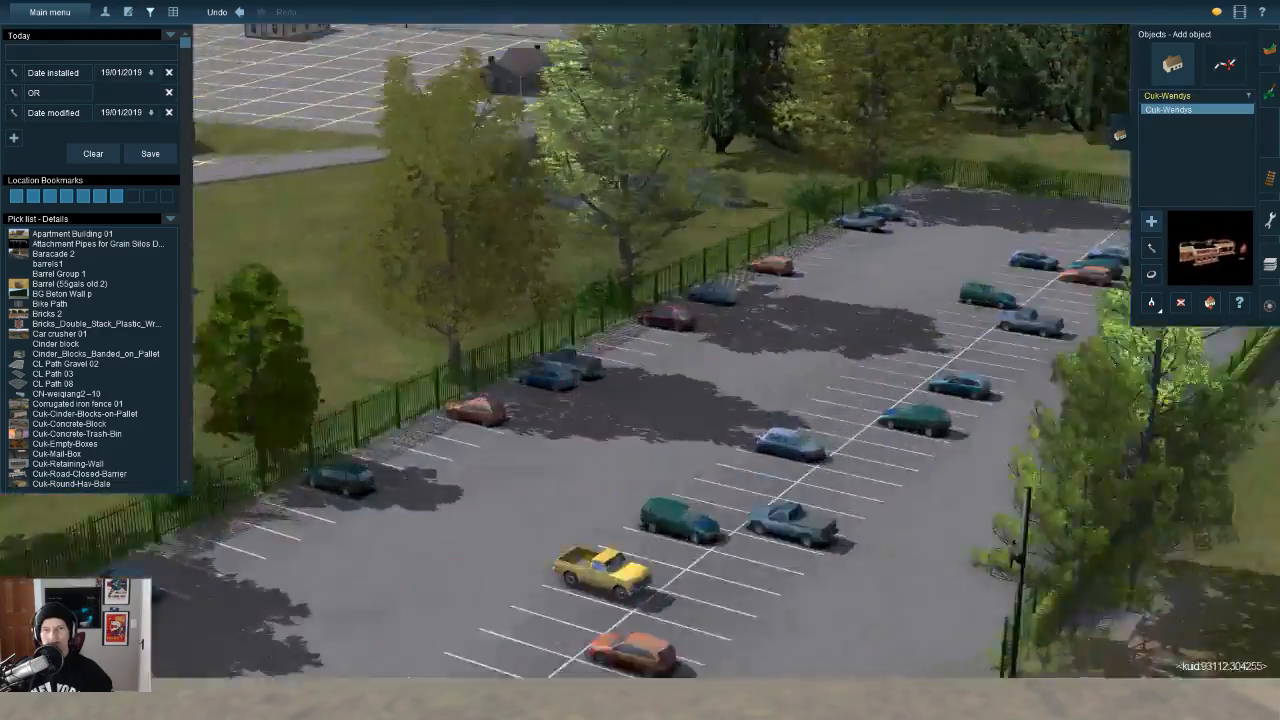
key("Right")
key("Up")
key("Right")
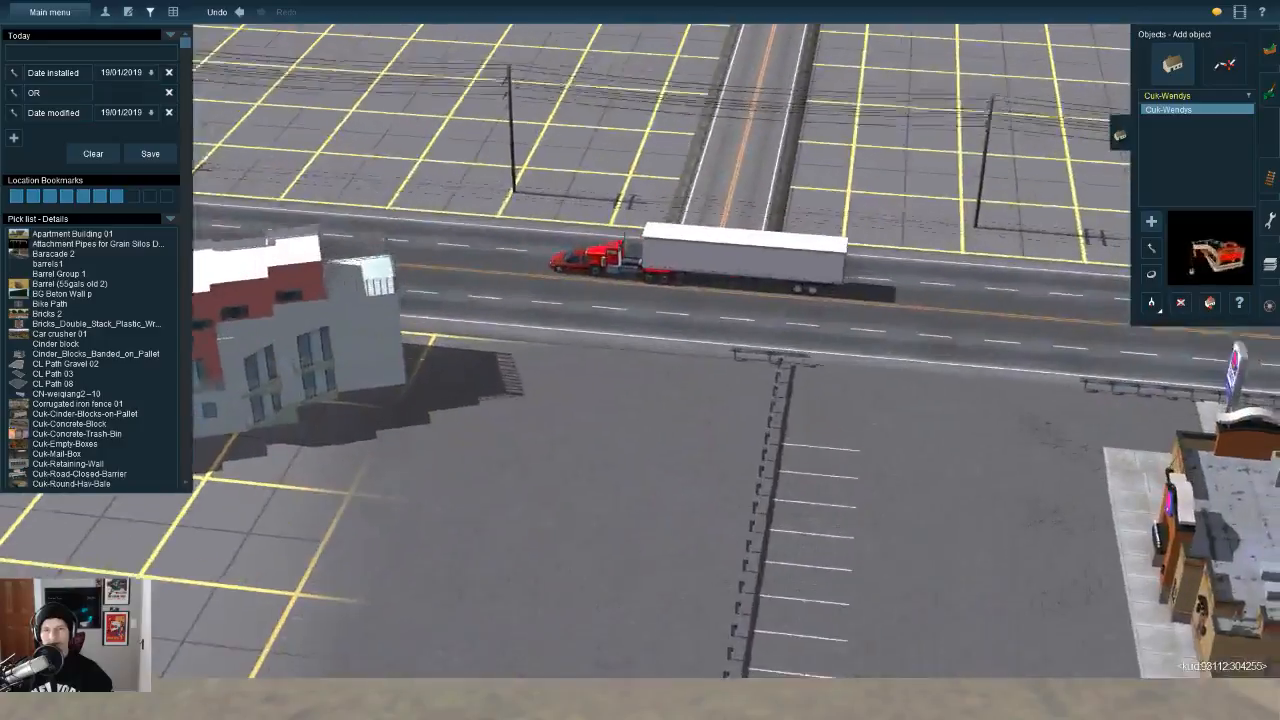
key("Down")
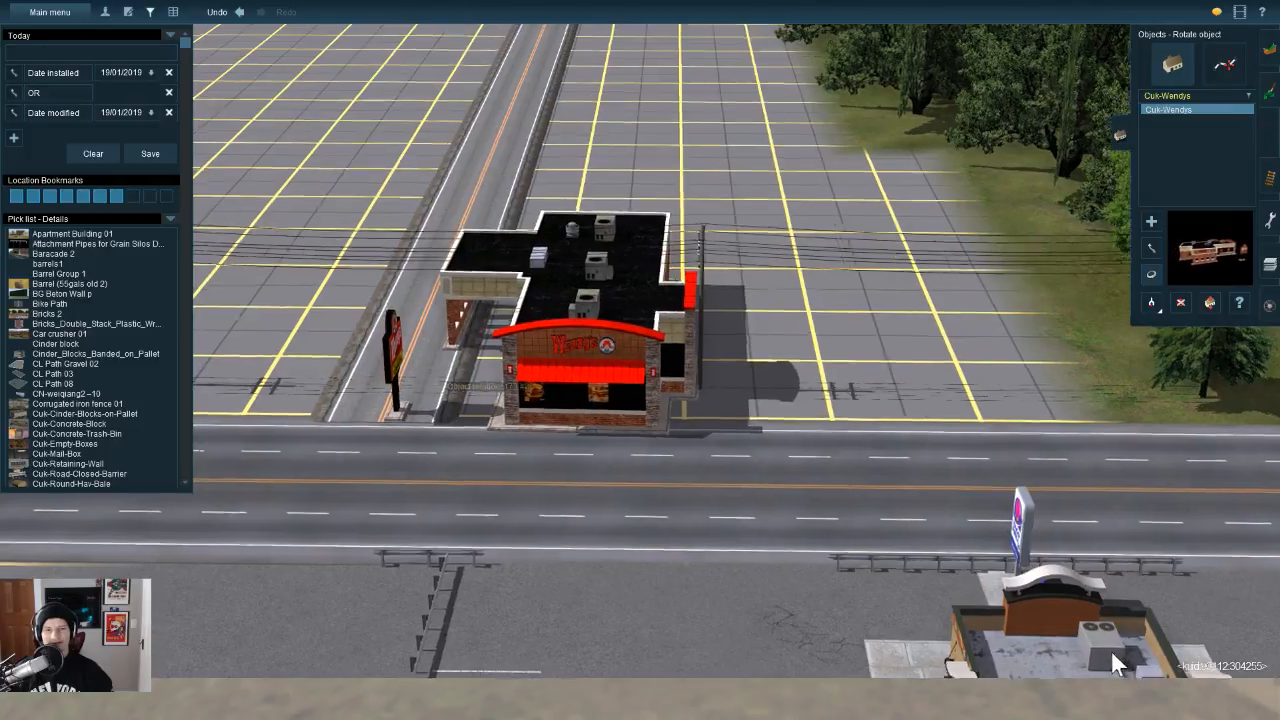
key("Left")
scroll(640, 350, "up", 5)
key("Down")
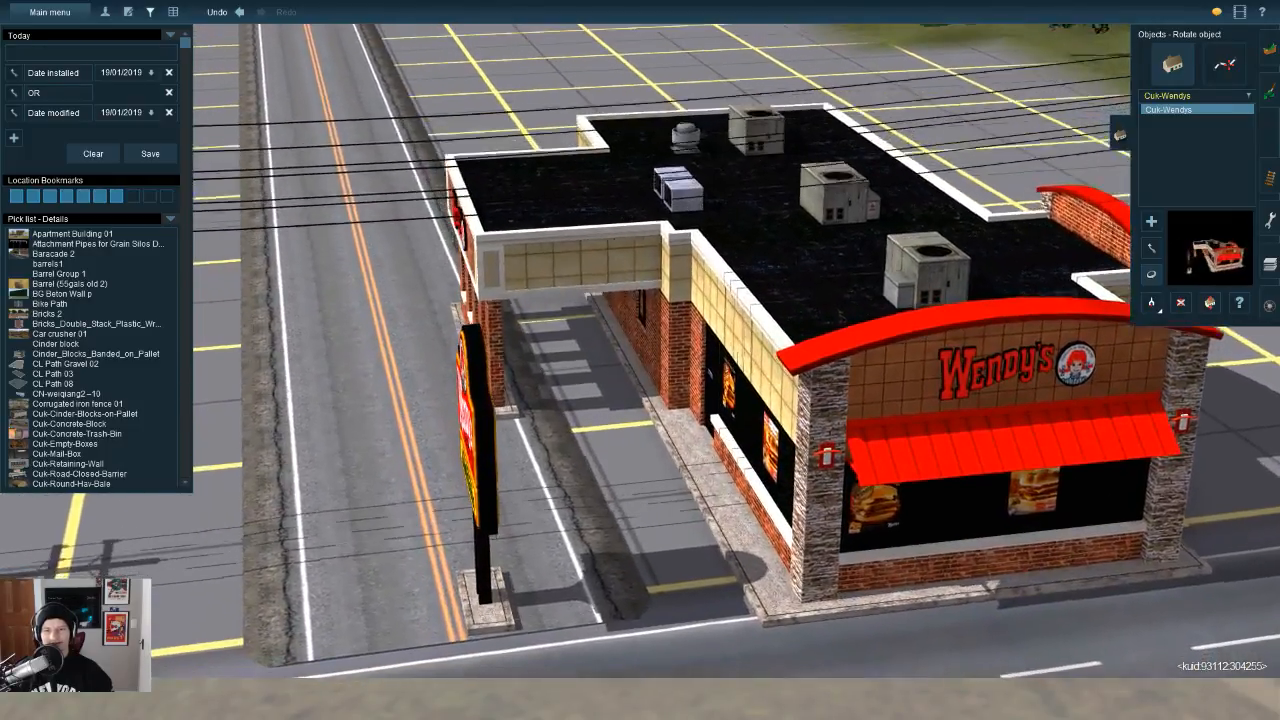
key("Left")
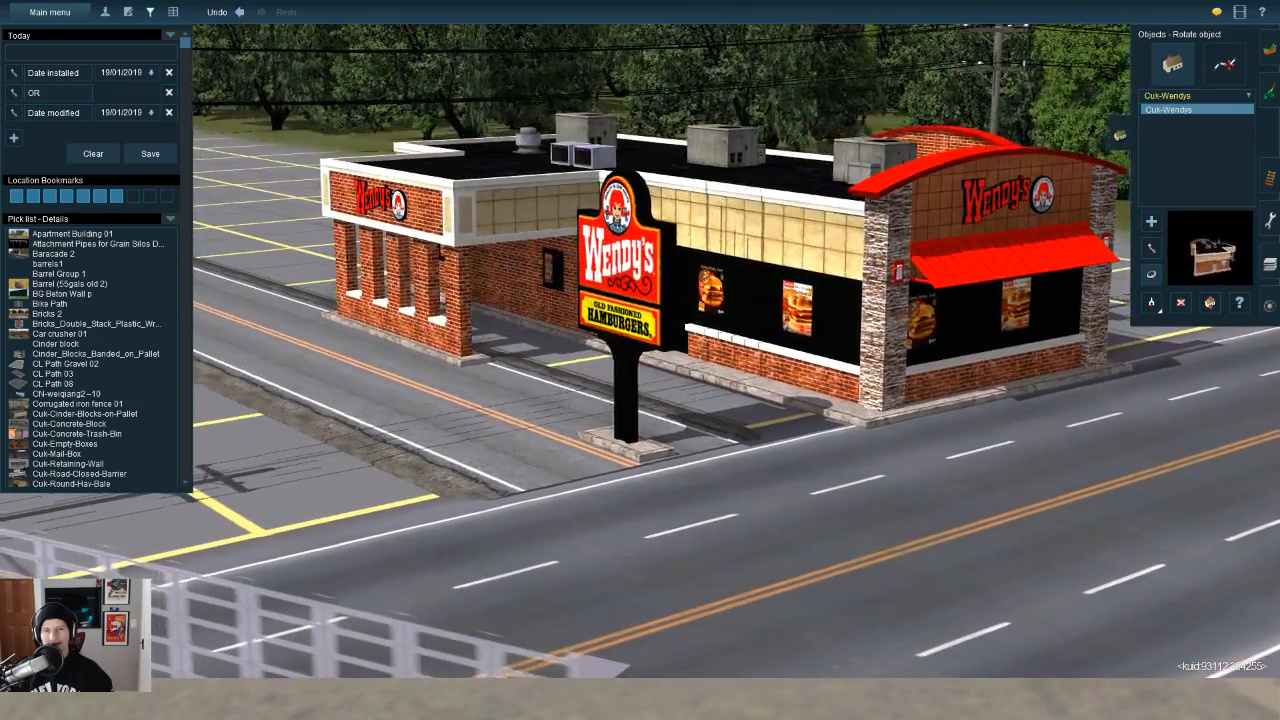
Step: Move the Cuk-Wendys restaurant back onto the open lot beside the side road, and delete it
key("Up")
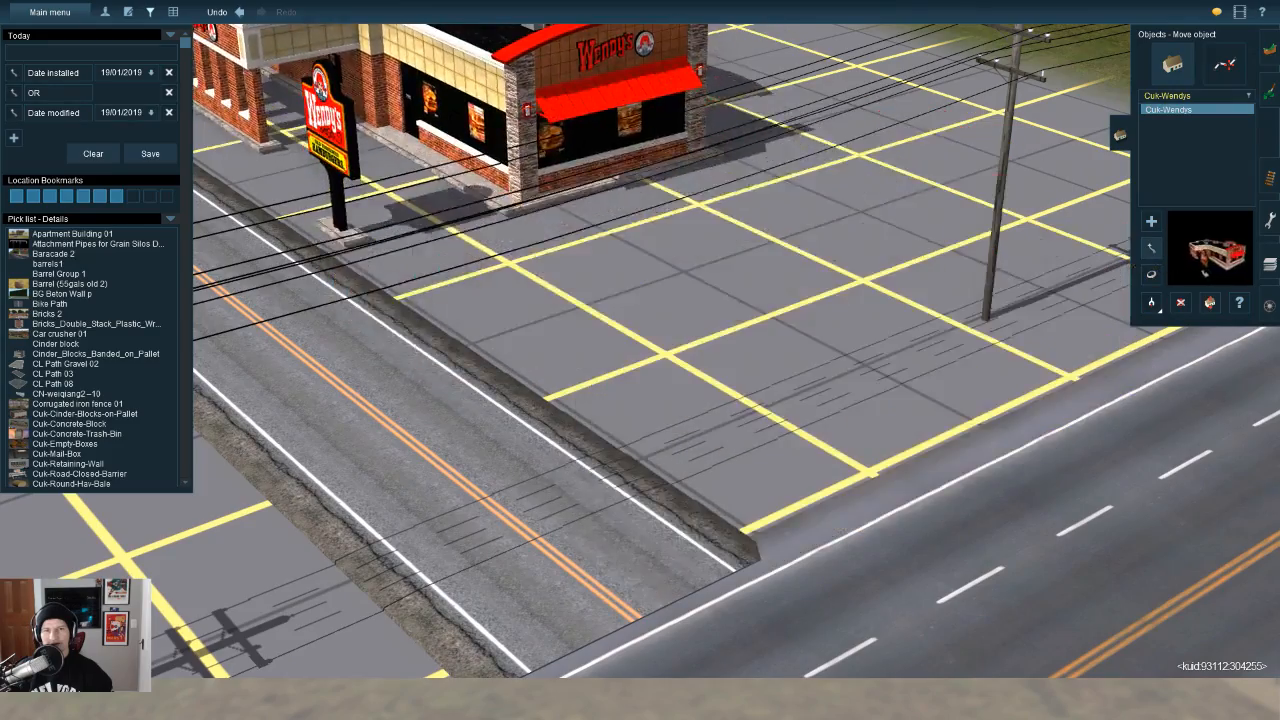
right_click_drag(1010, 345, 1198, 608)
key("Down")
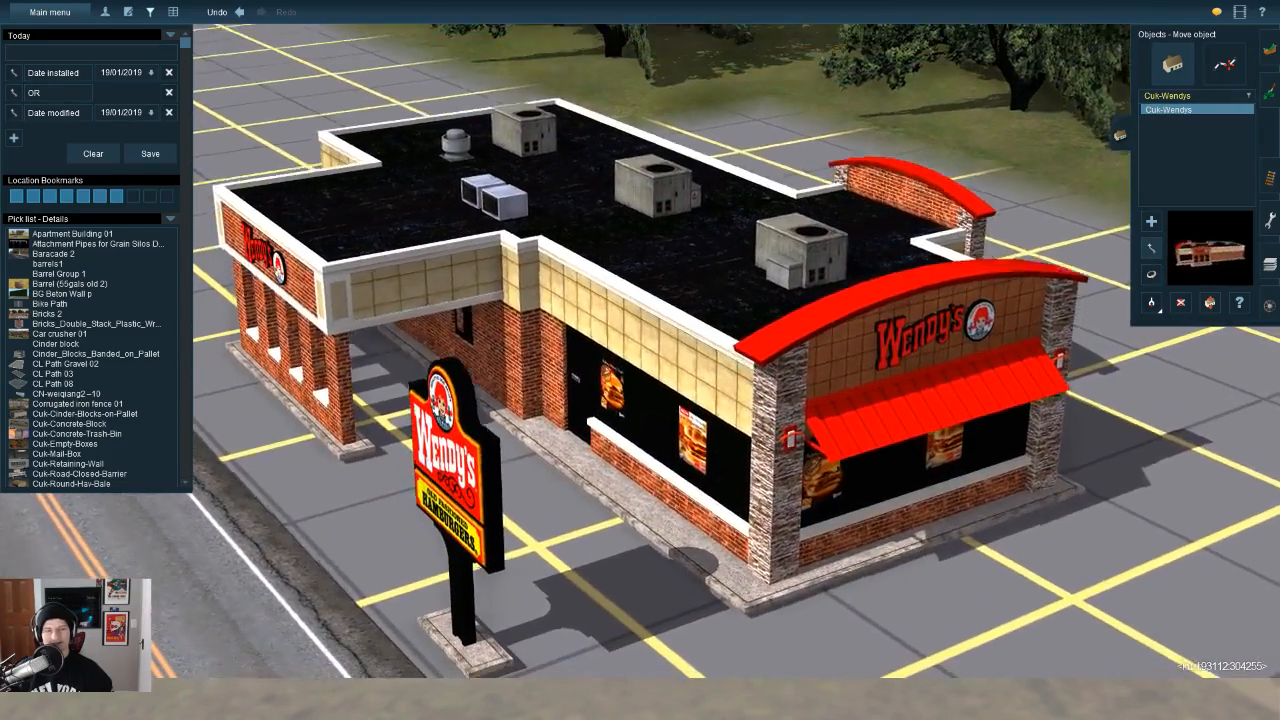
scroll(662, 352, "down", 2)
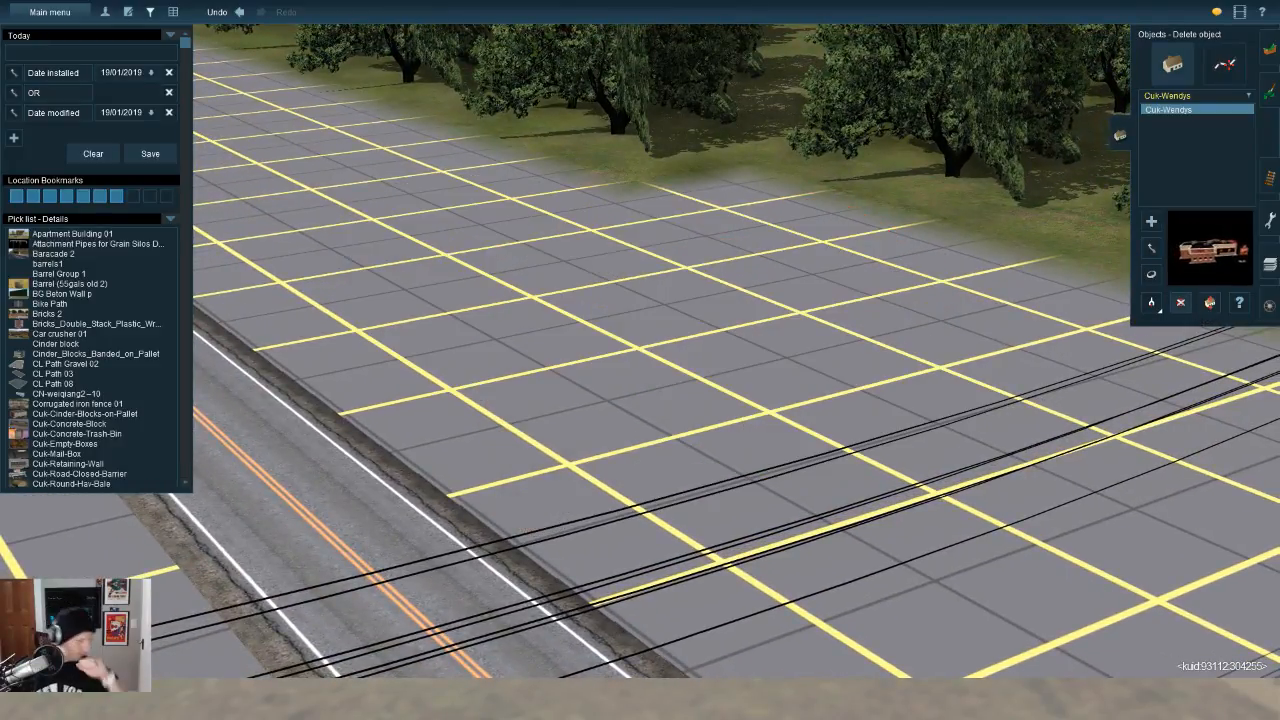
key("Left")
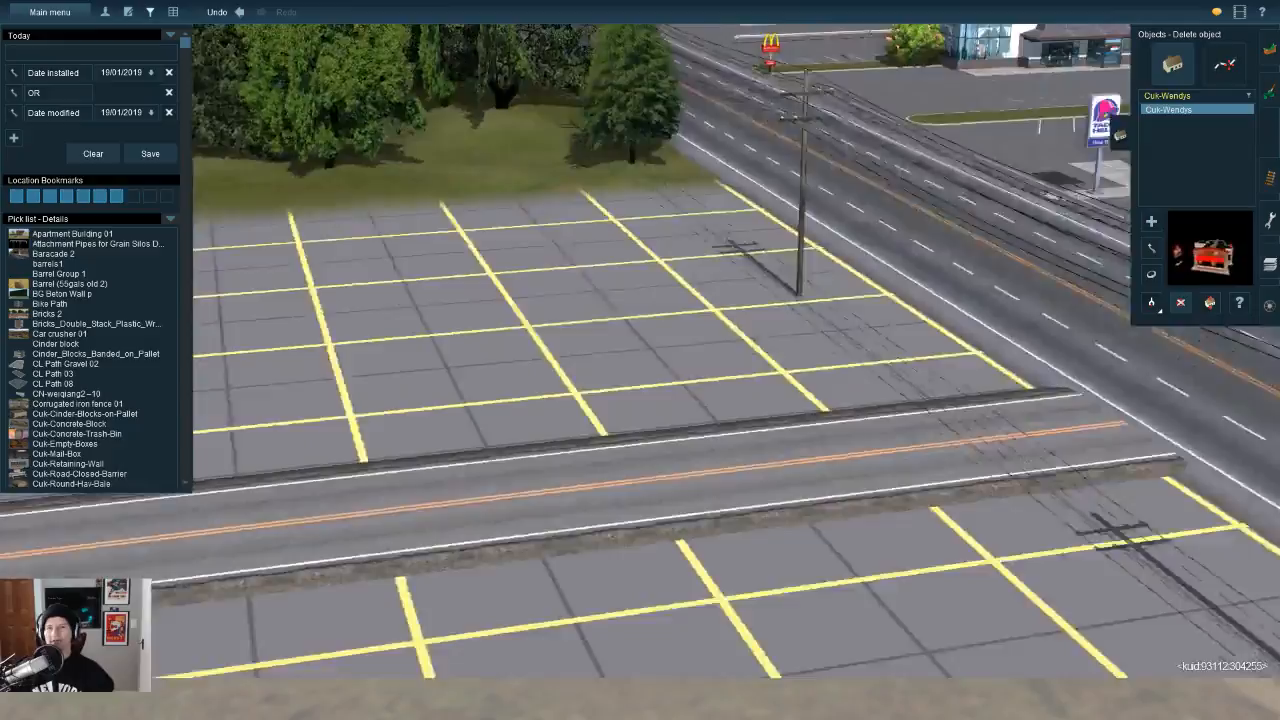
Step: Clear the Today content filter from the object list
right_click(1266, 474)
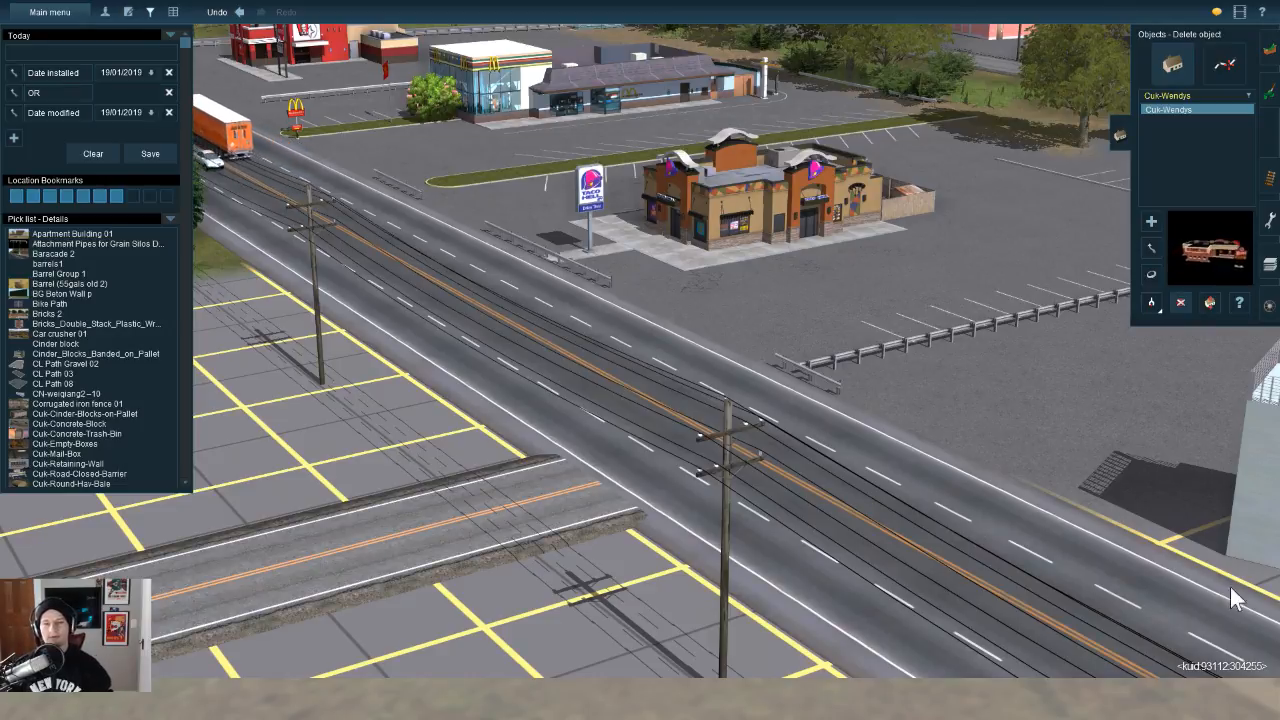
key("Up")
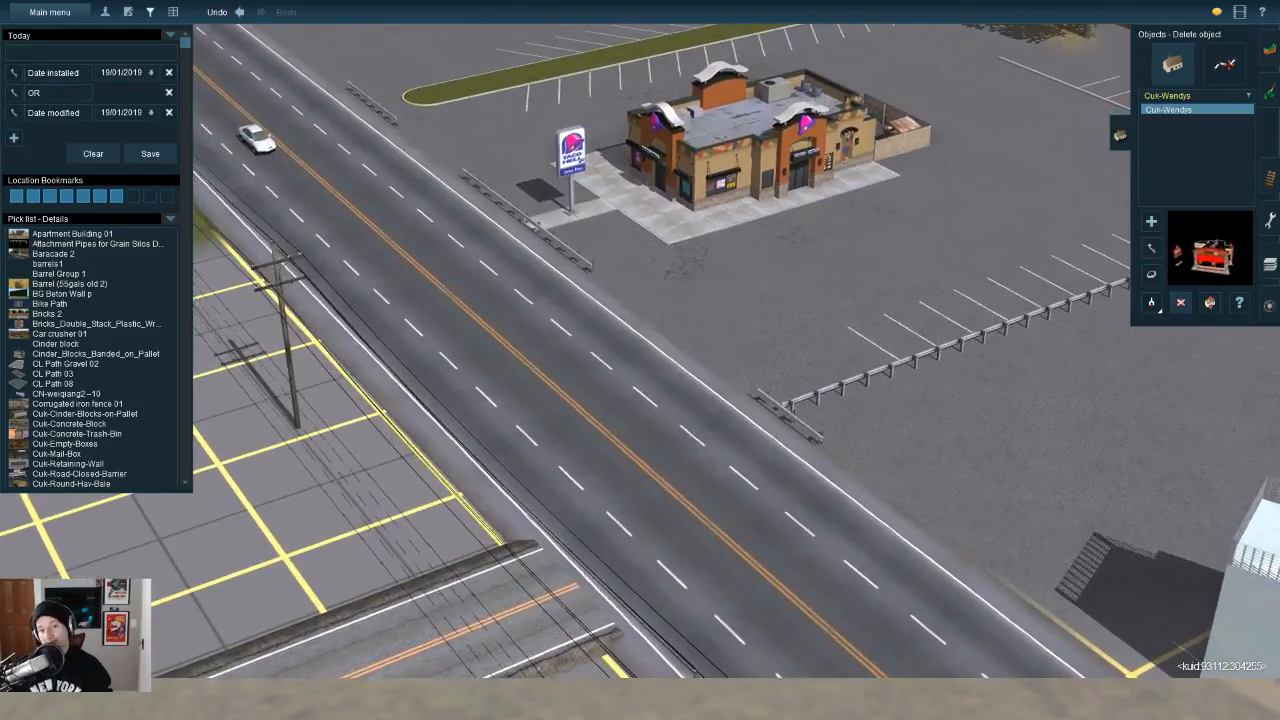
key("Left")
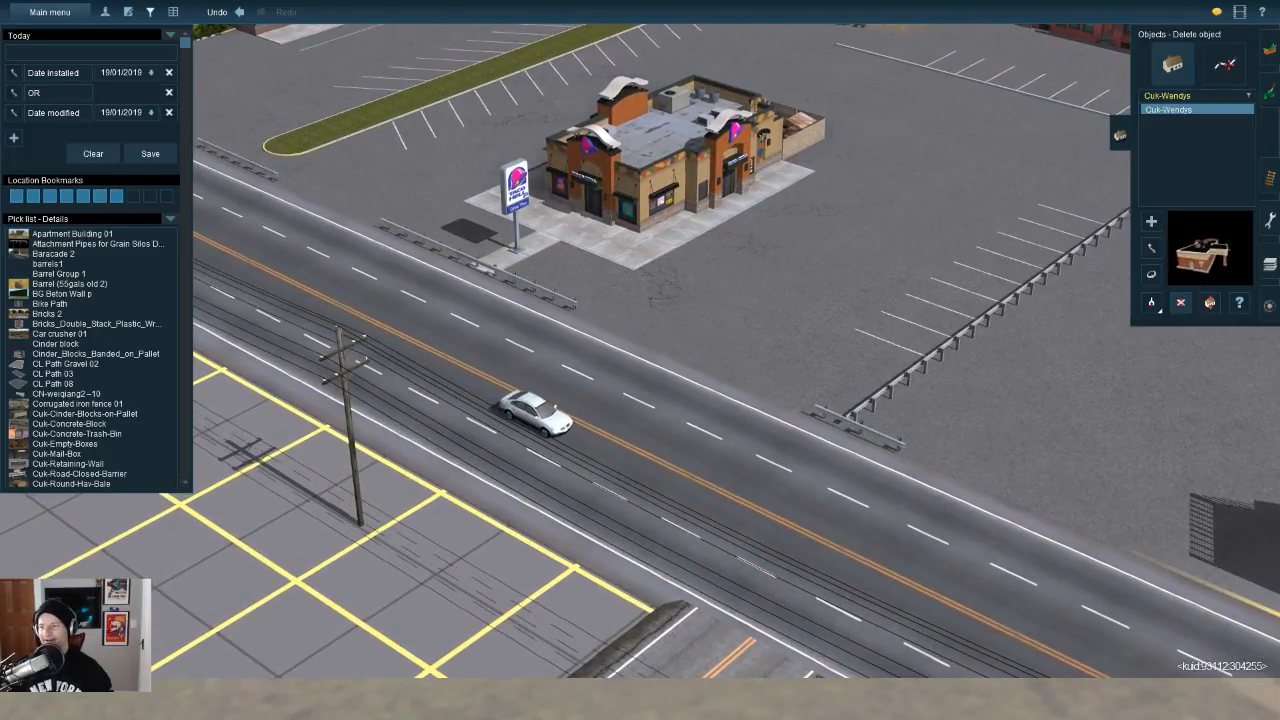
right_click(757, 295)
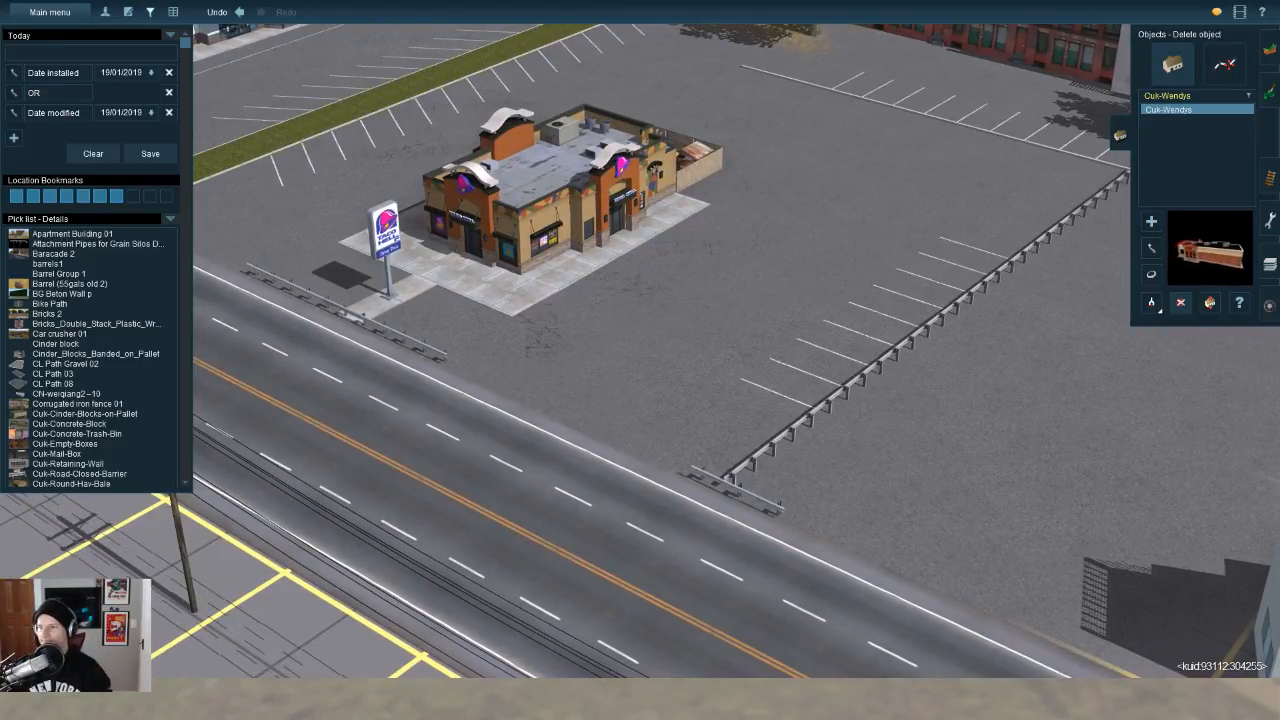
key("Right")
key("Up")
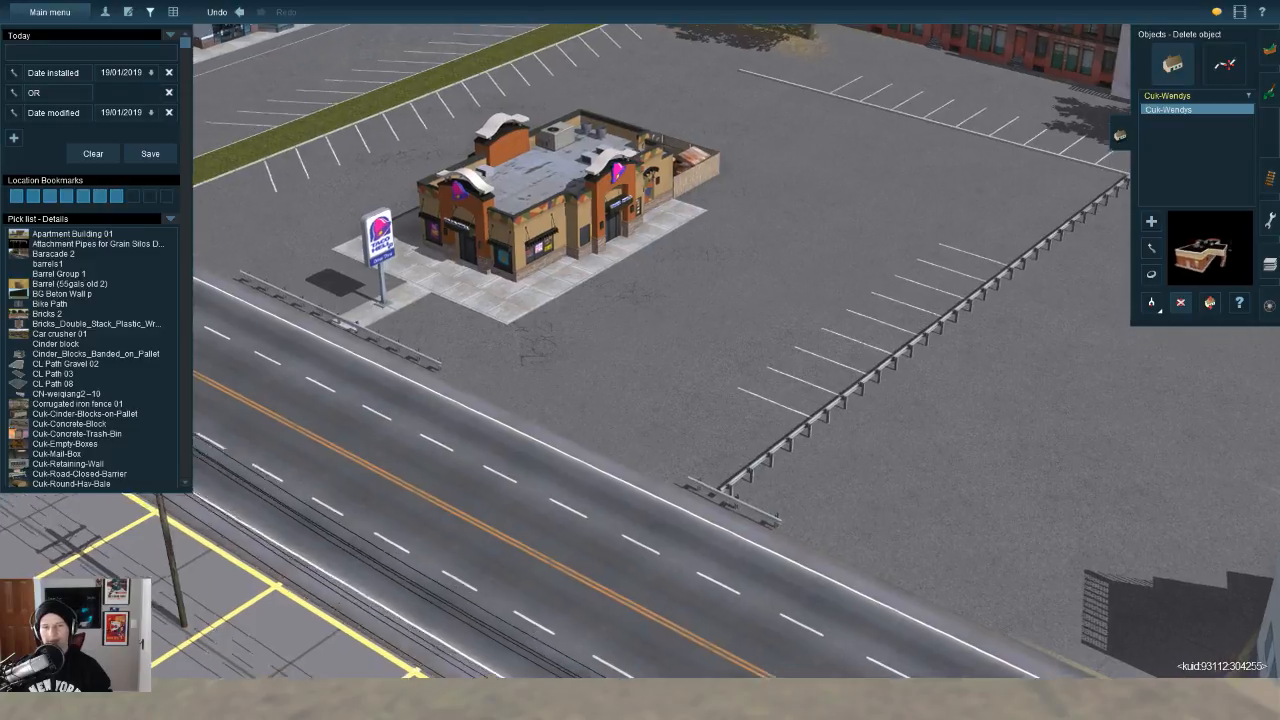
key("Left")
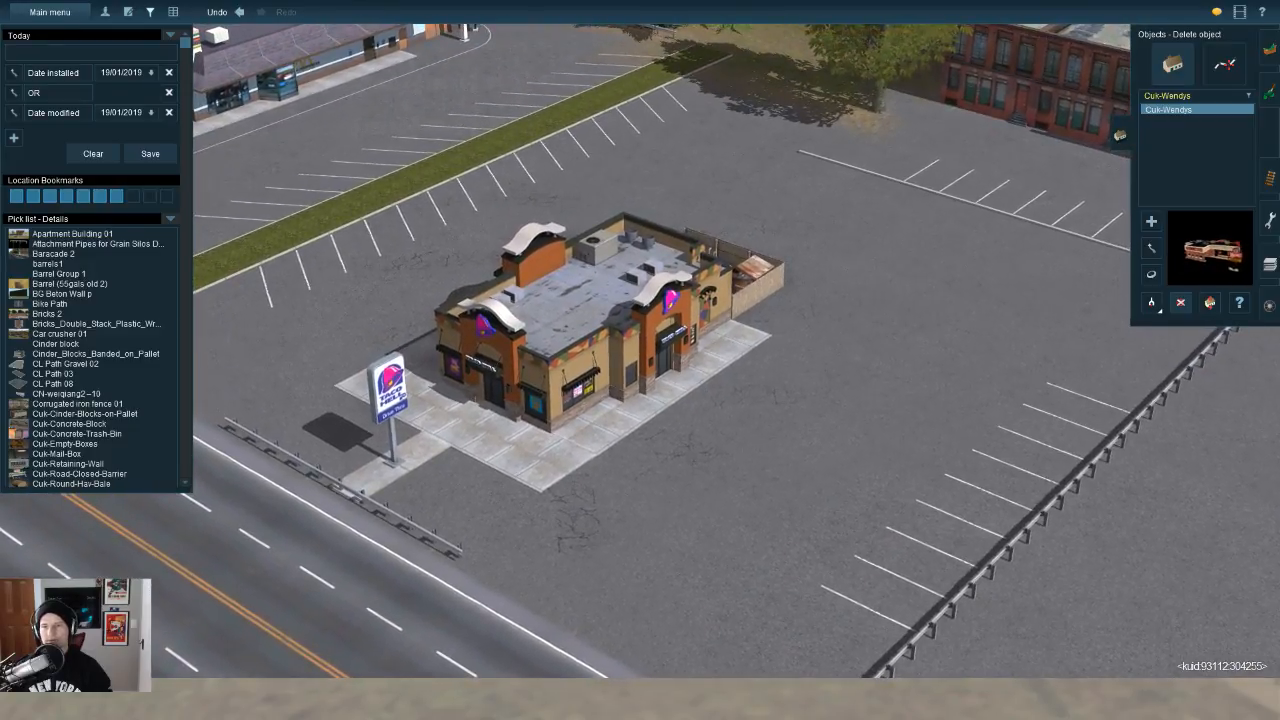
left_click(93, 154)
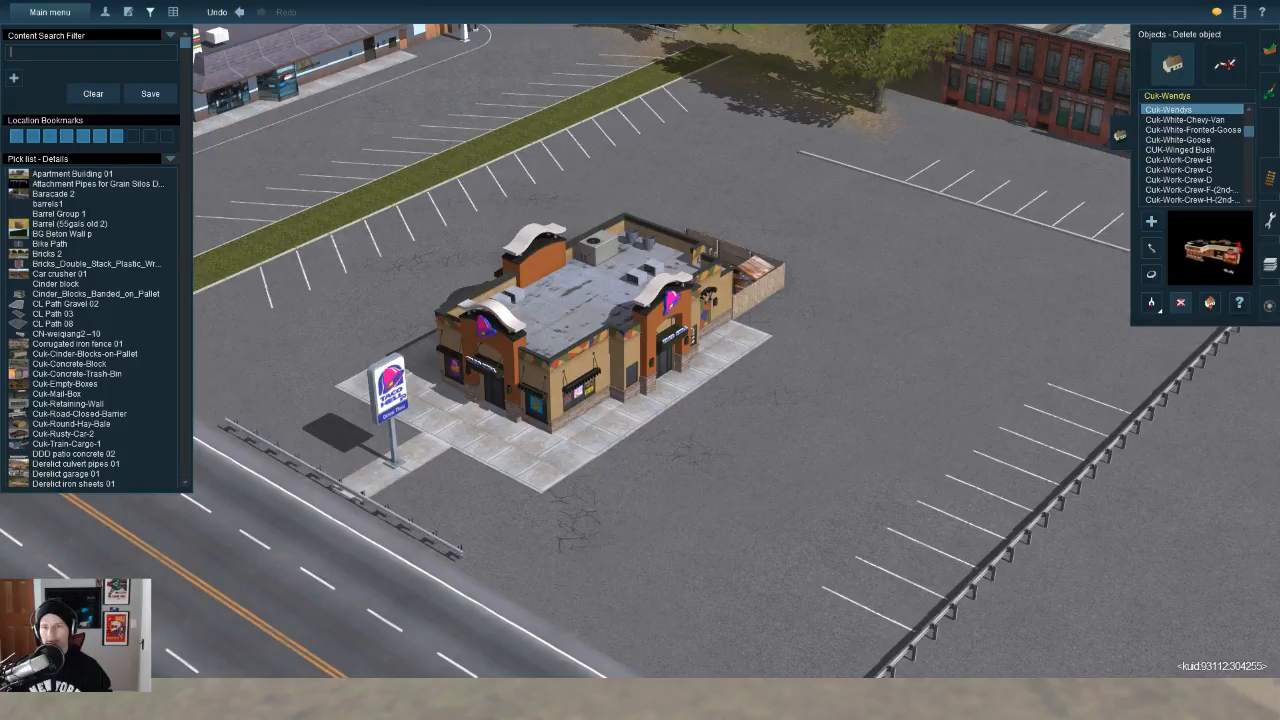
Step: Shorten the curb line behind Taco Hell by moving its free end to the first stall of the rear parking row
key("Right")
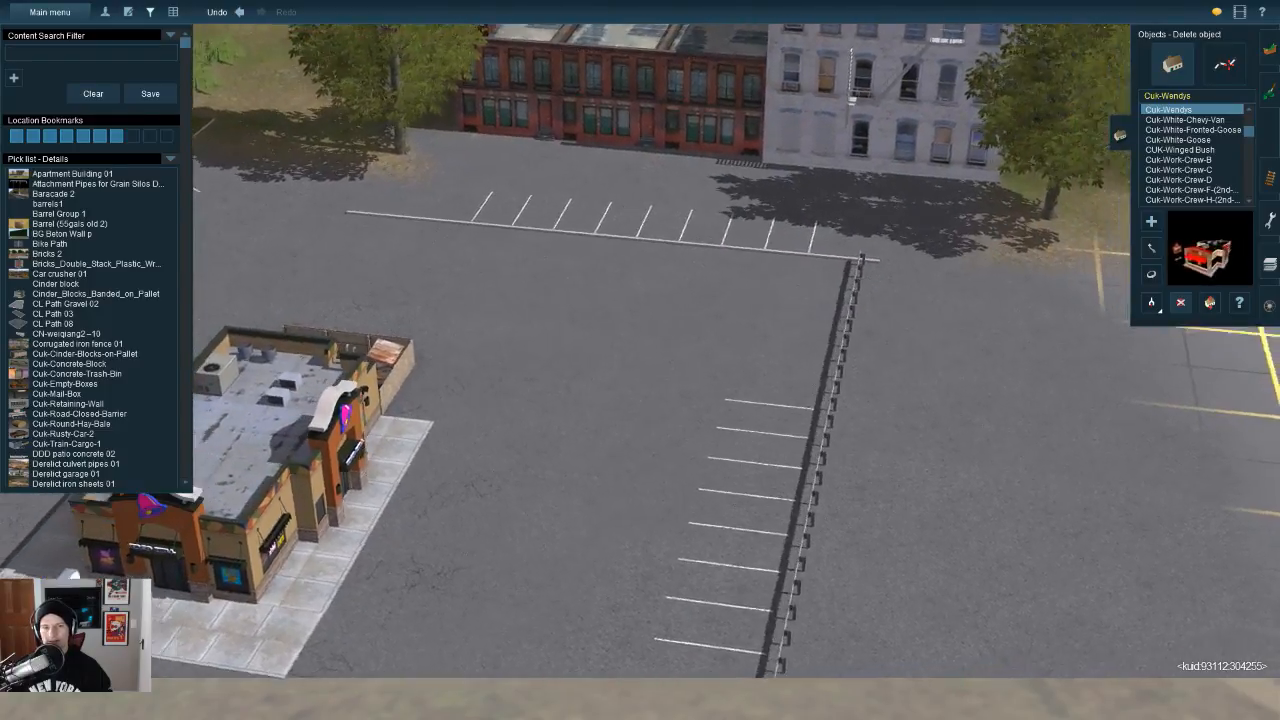
key("Left")
key("Up")
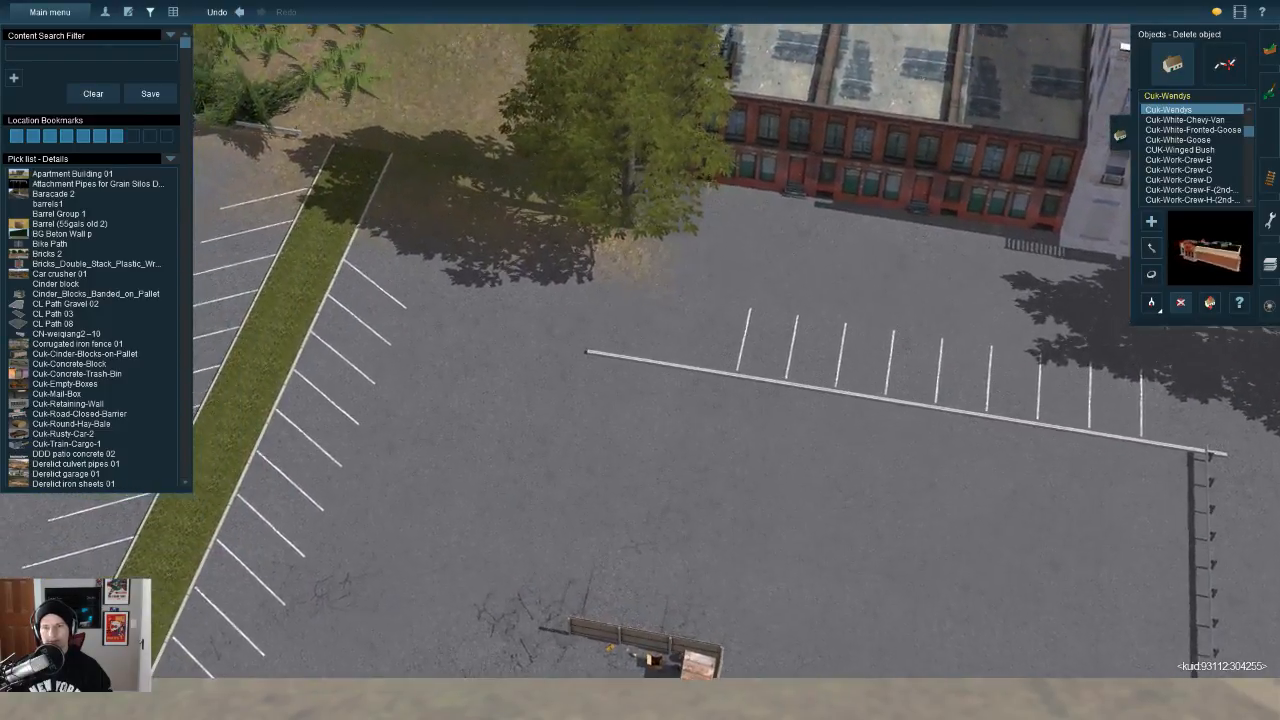
left_click(1225, 64)
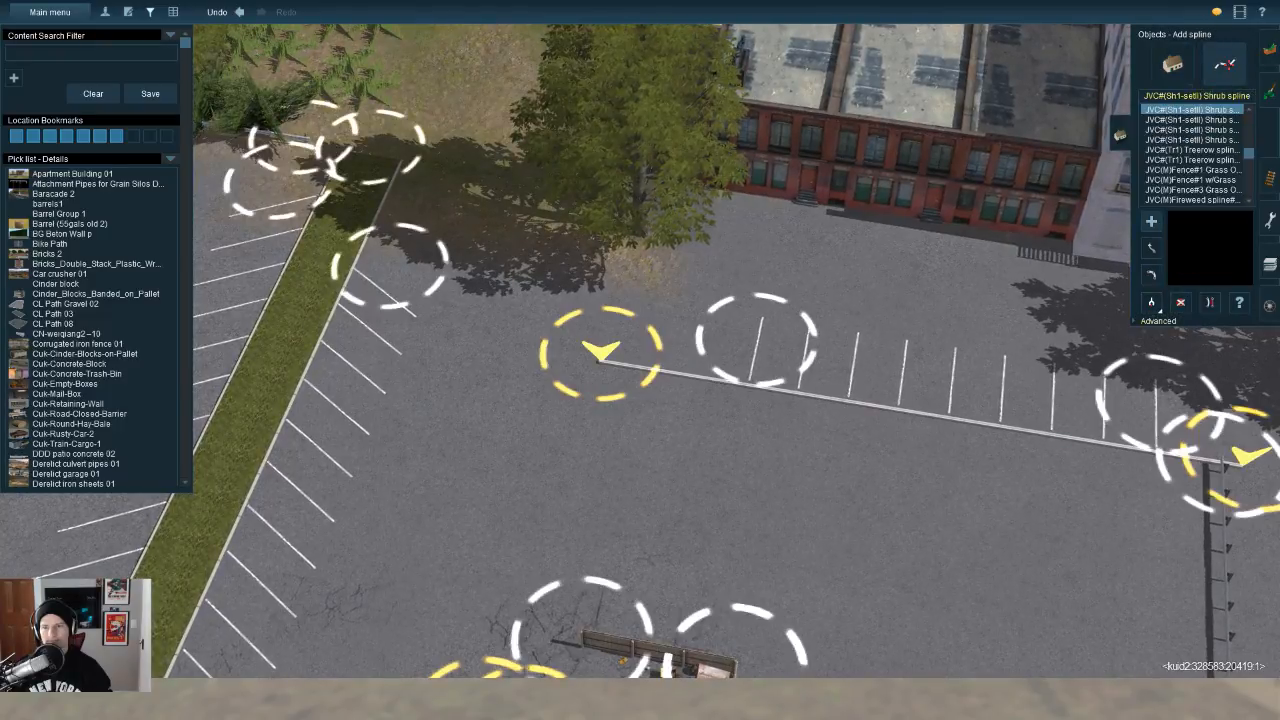
left_click(1155, 321)
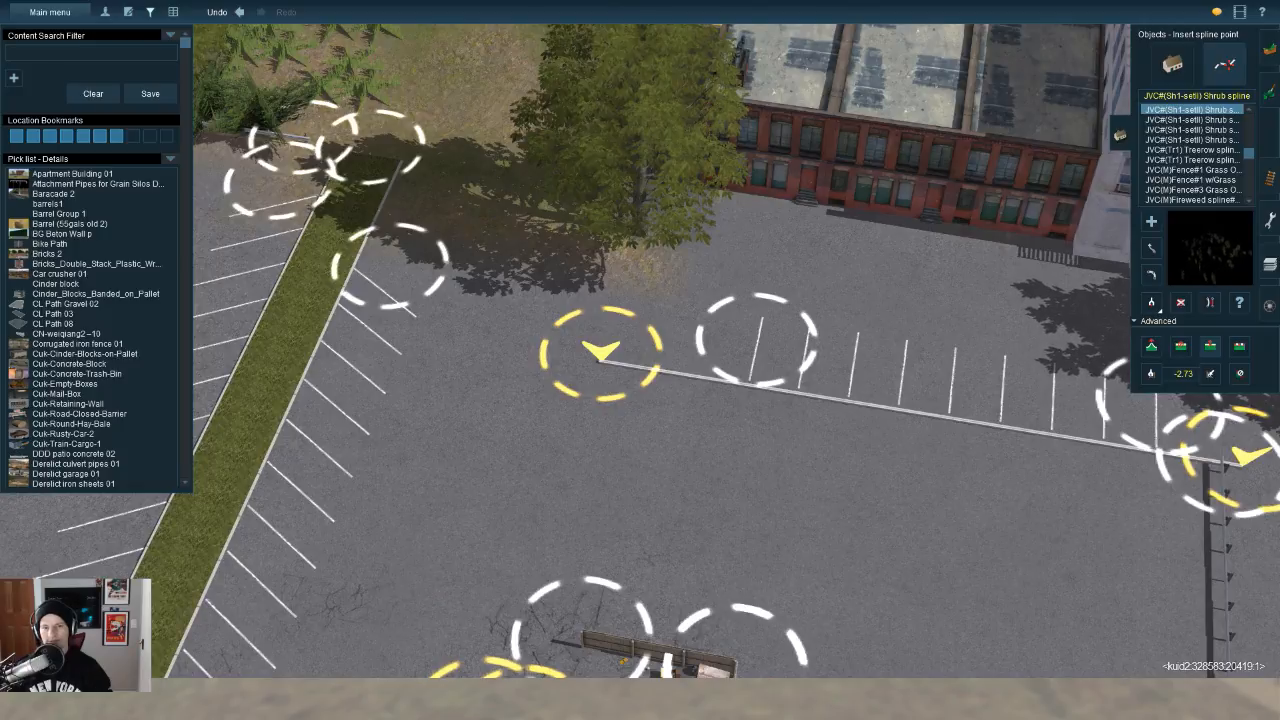
key("Up")
left_click(1151, 248)
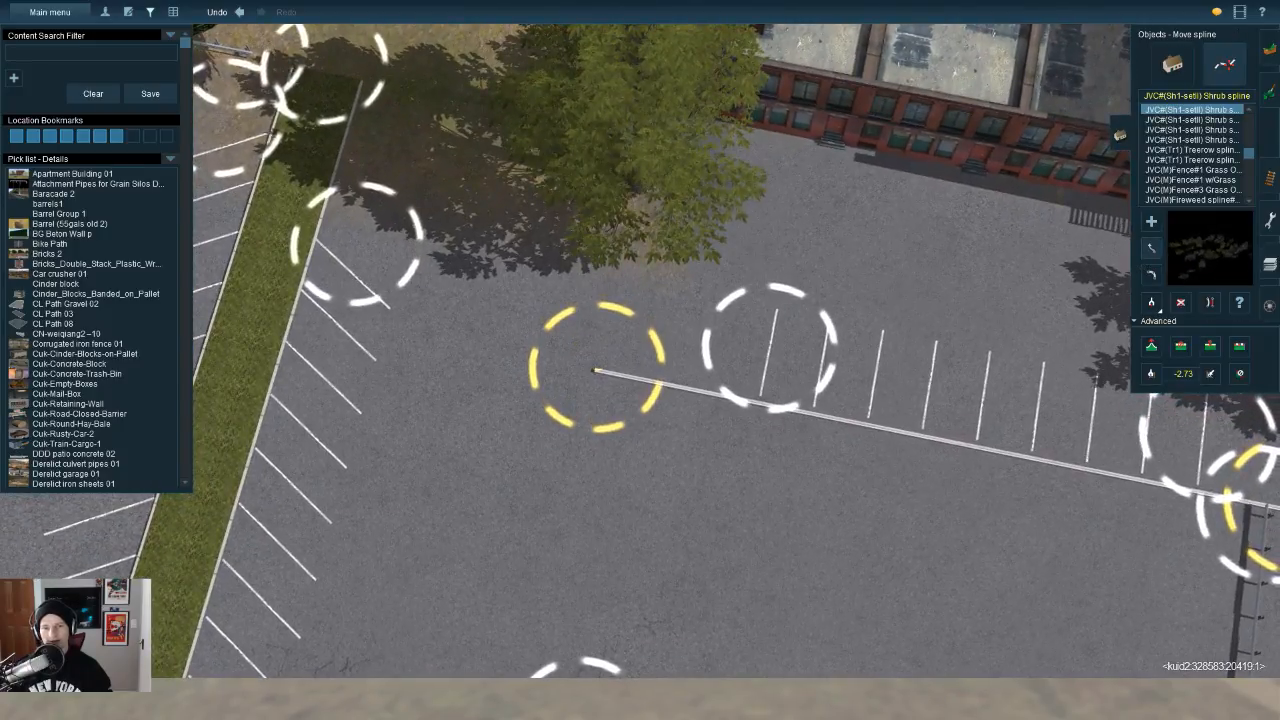
left_click_drag(596, 370, 749, 400)
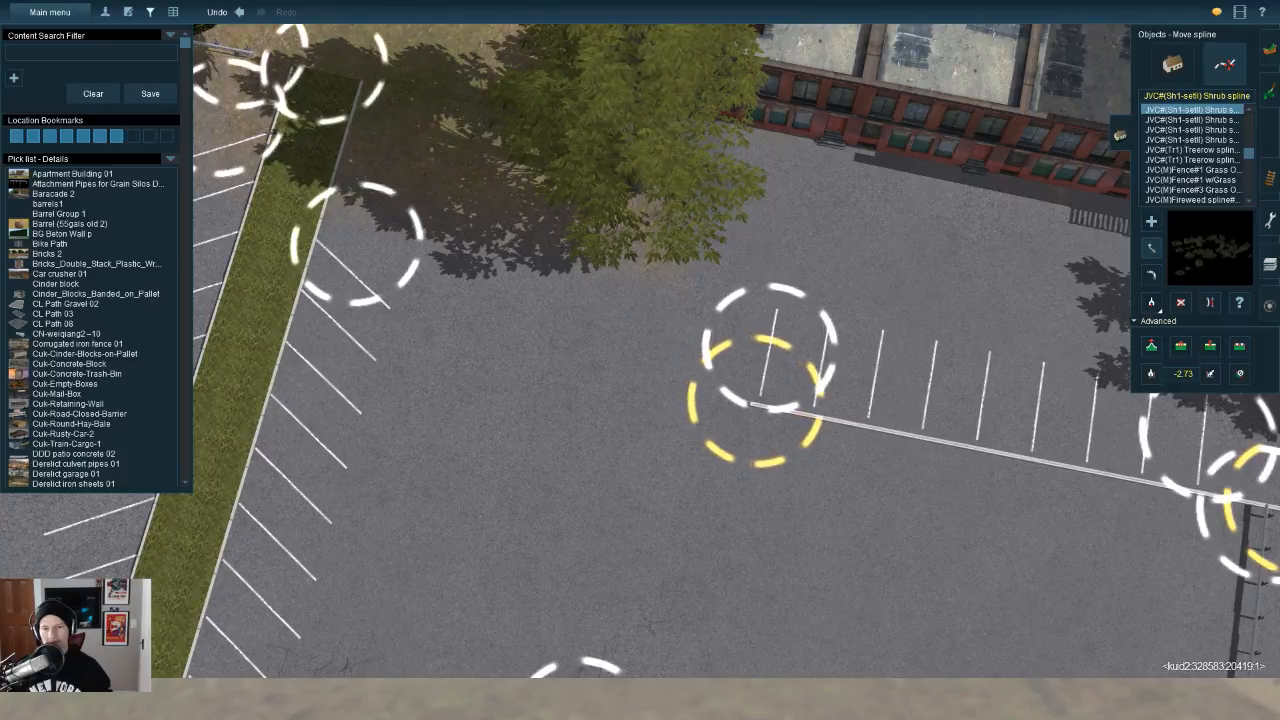
Step: Examine the Taco Hell lot from the road side, checking the shortened curb, the parking rows and the crash barrier
right_click_drag(780, 405, 726, 328)
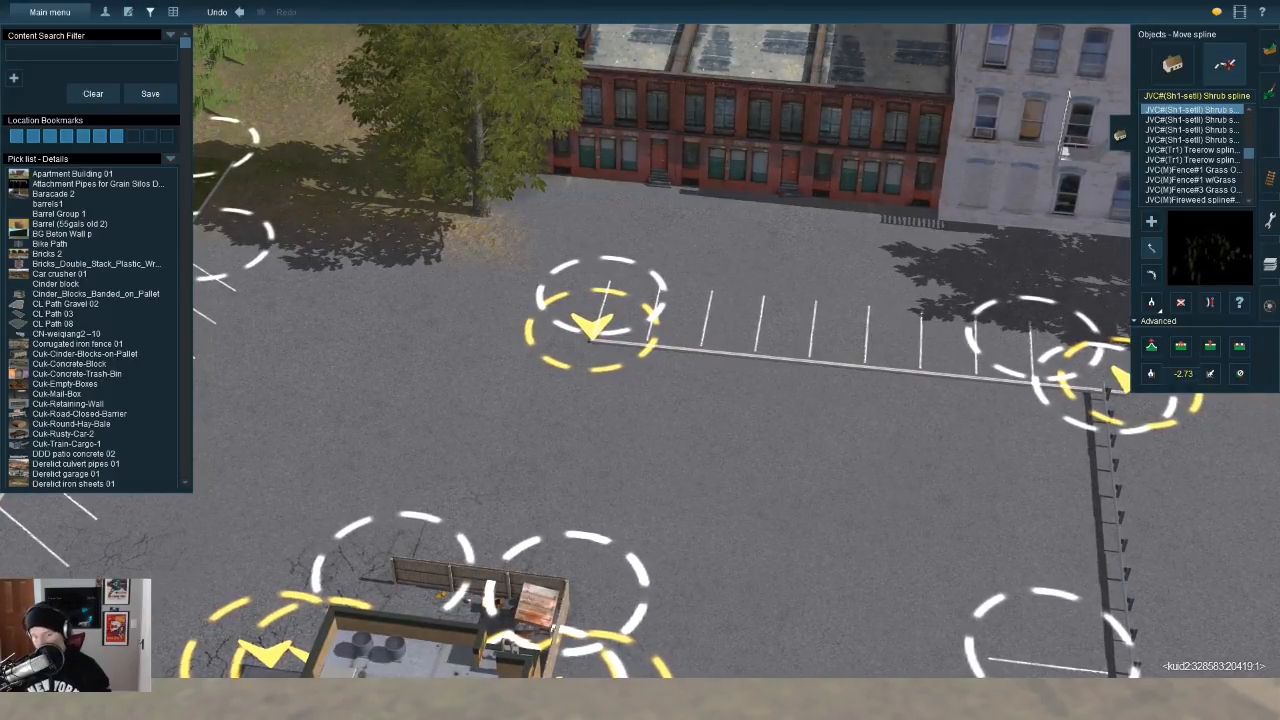
right_click_drag(640, 460, 640, 315)
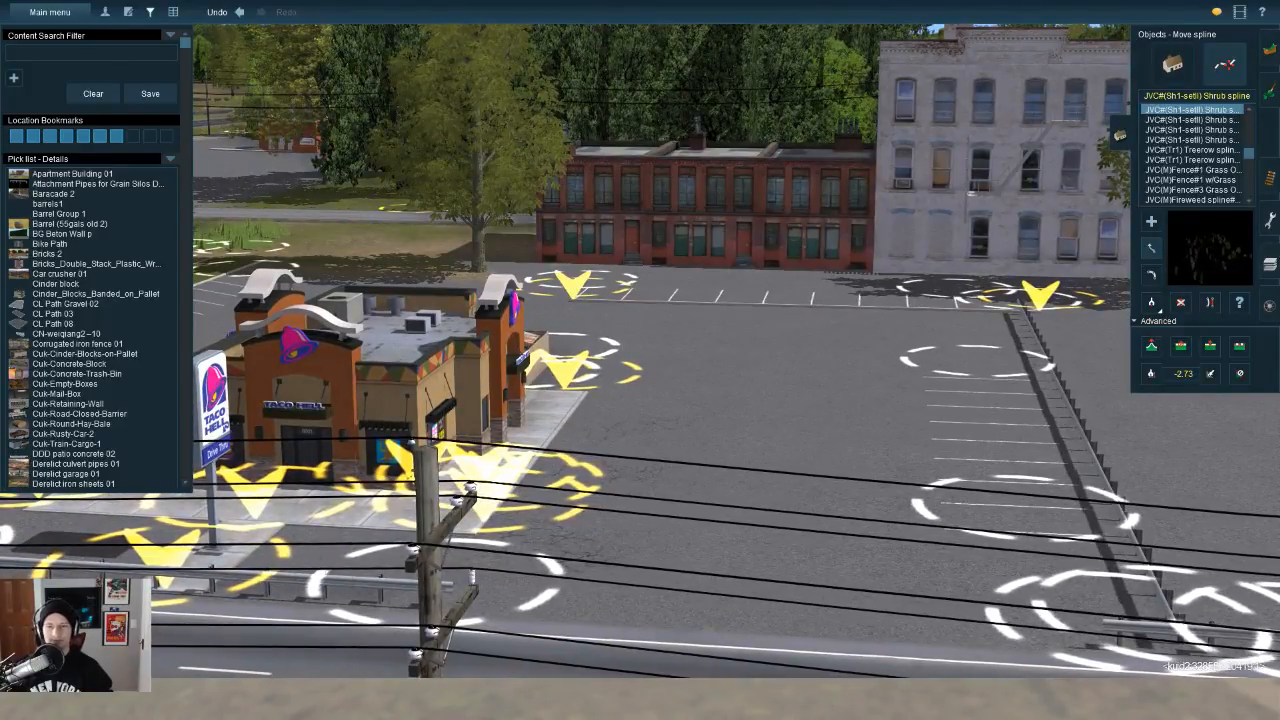
scroll(640, 360, "down", 3)
right_click_drag(640, 360, 520, 370)
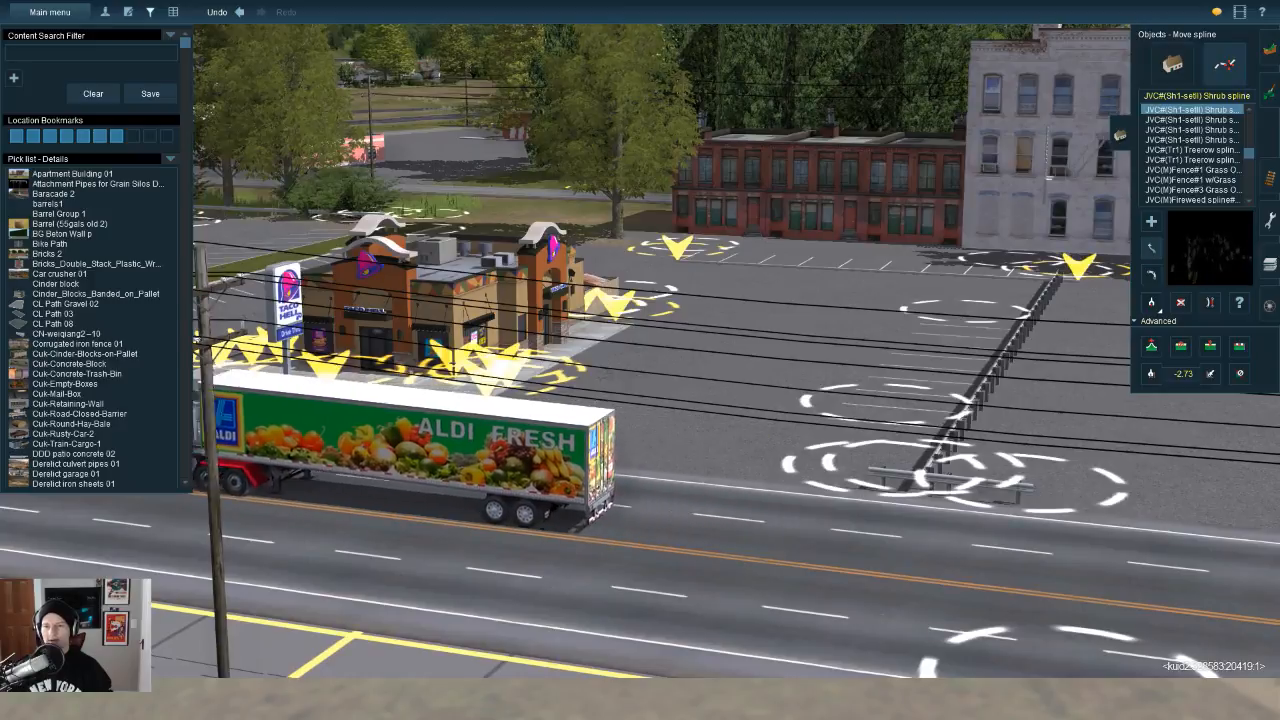
key("Up")
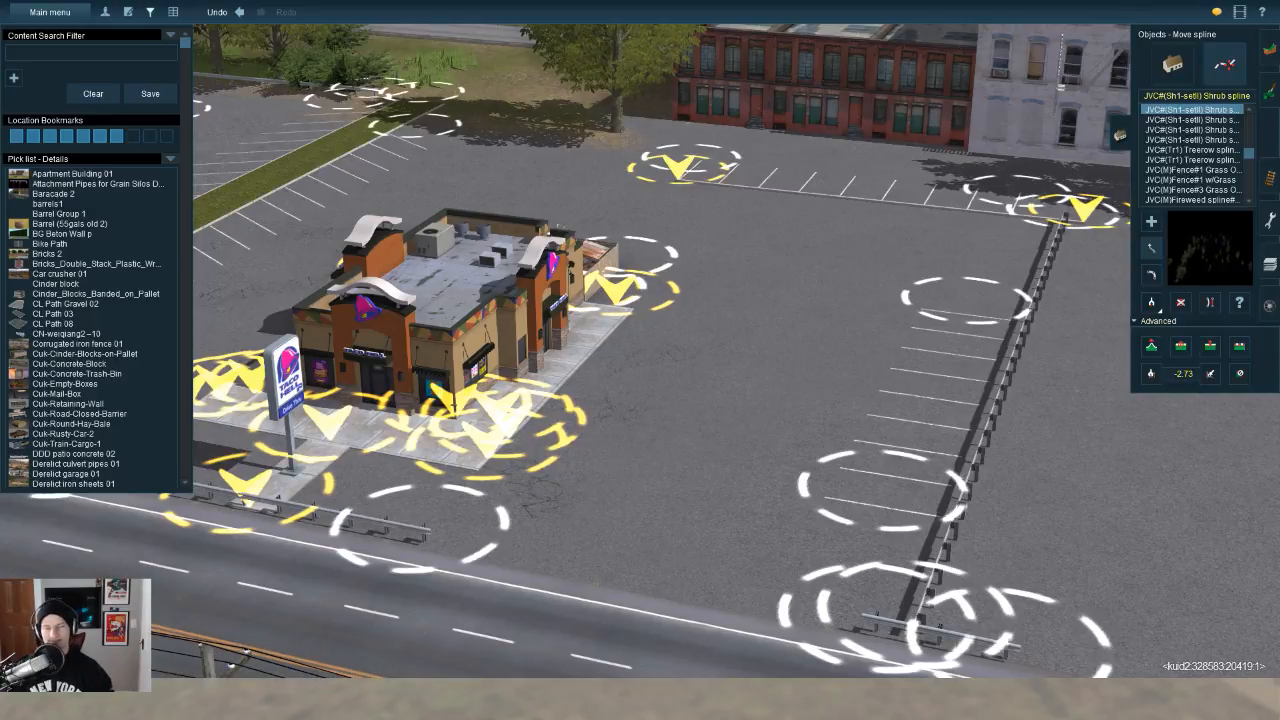
key("s")
key("a")
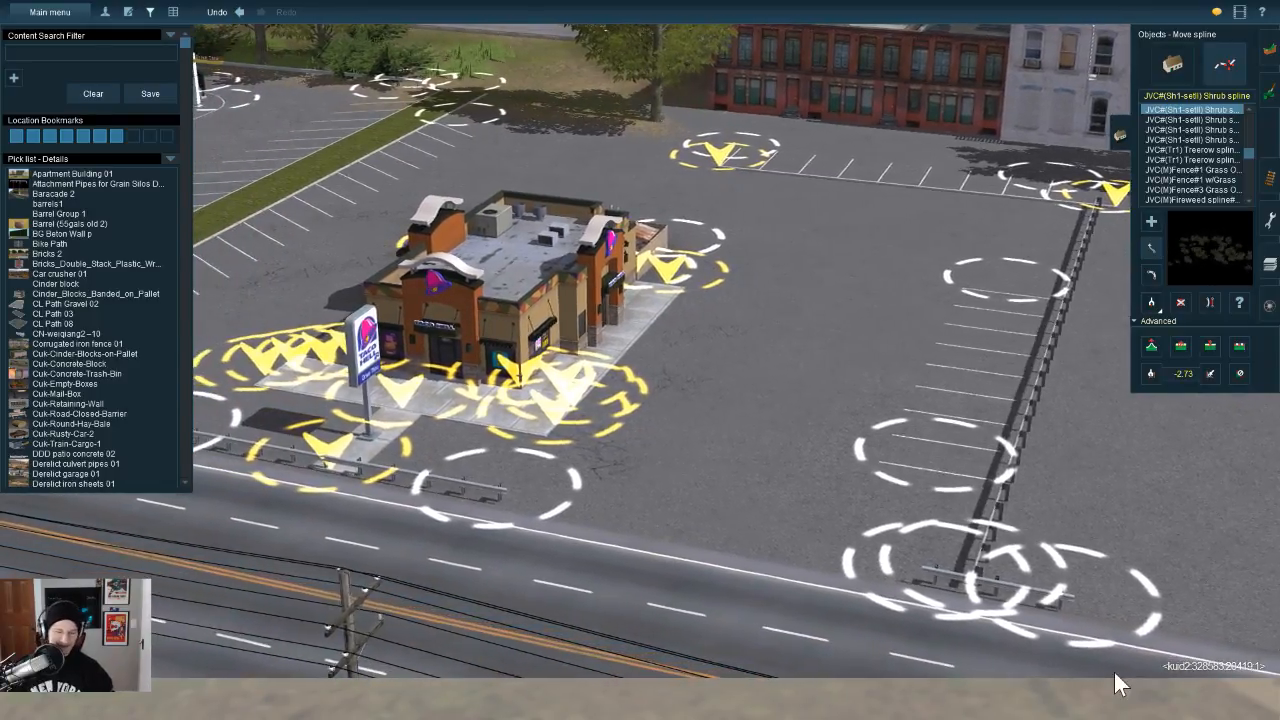
key("Down")
right_click_drag(1114, 672, 1239, 625)
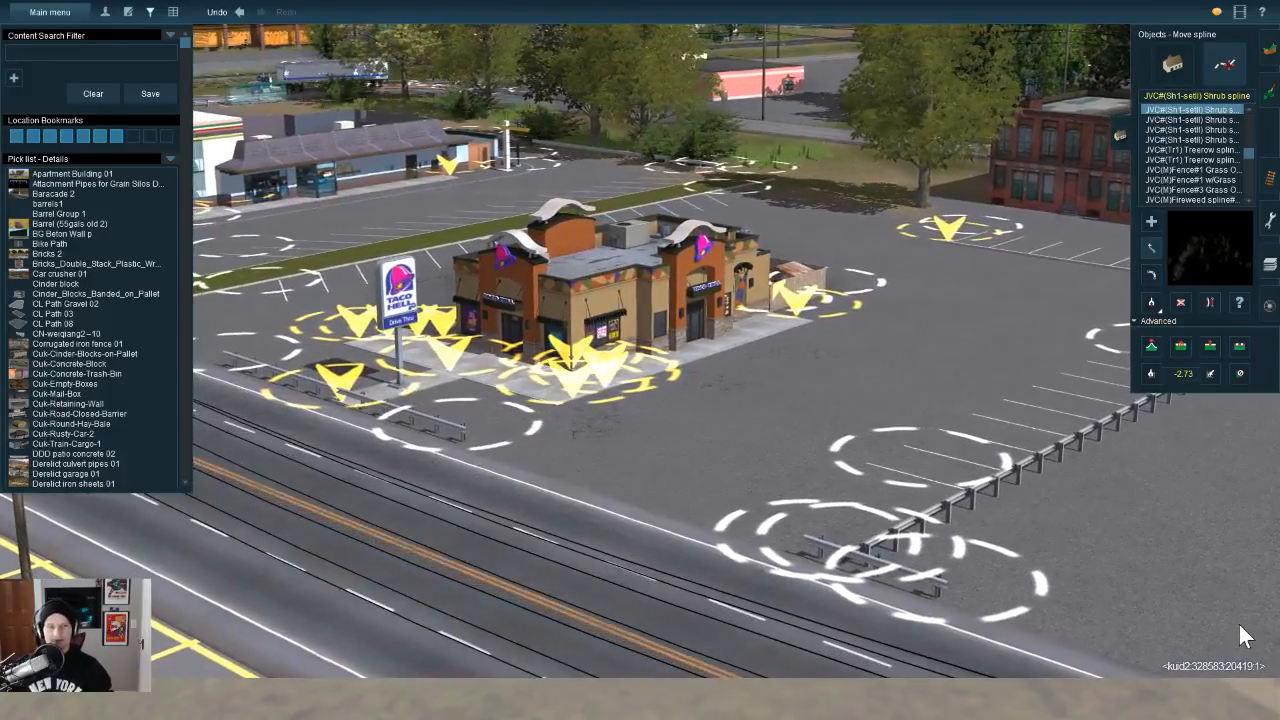
key("Up")
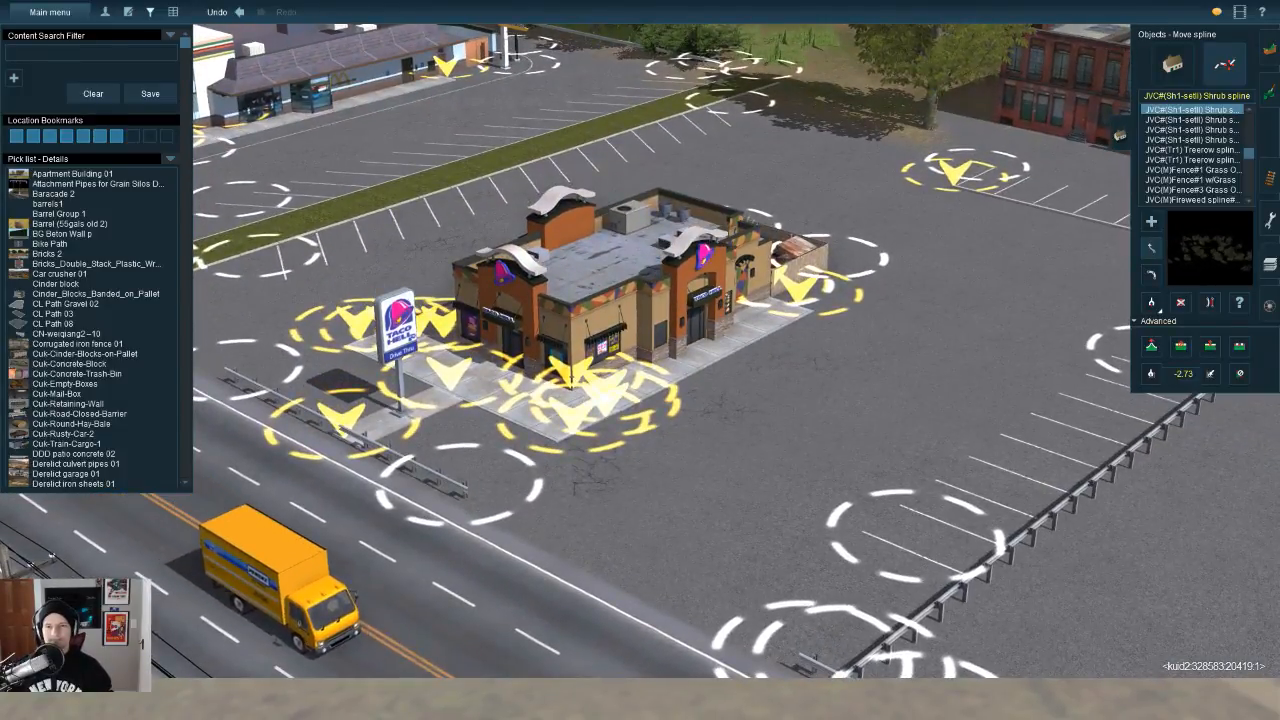
Step: Extend the parking row along the crash barrier to the corner where it meets the rear curb
left_click(1173, 64)
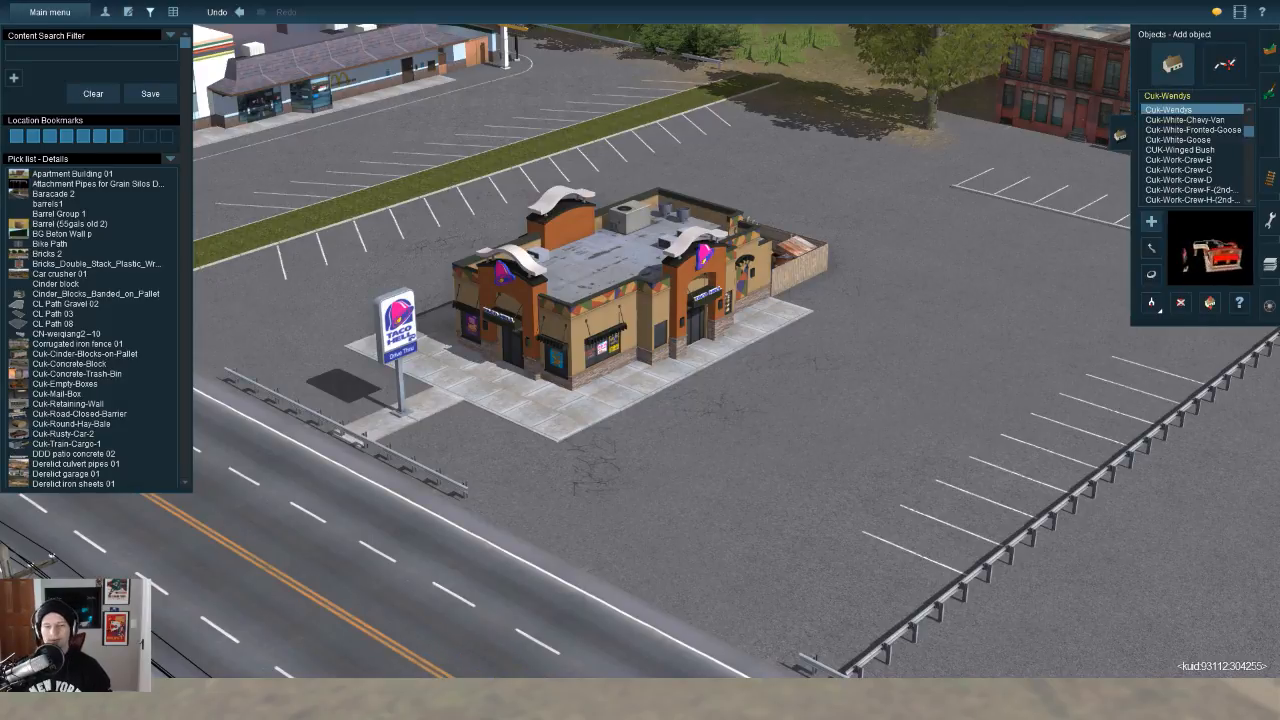
right_click_drag(1029, 357, 1178, 140)
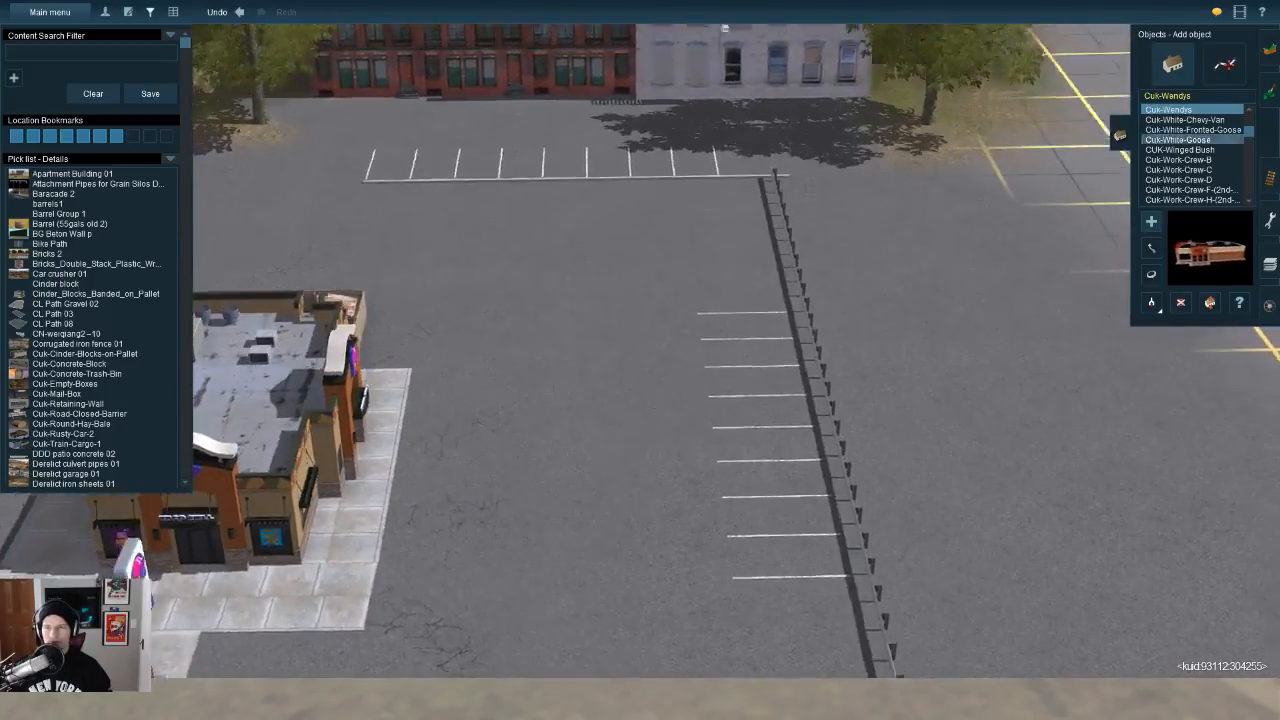
left_click(1224, 64)
left_click_drag(741, 294, 749, 176)
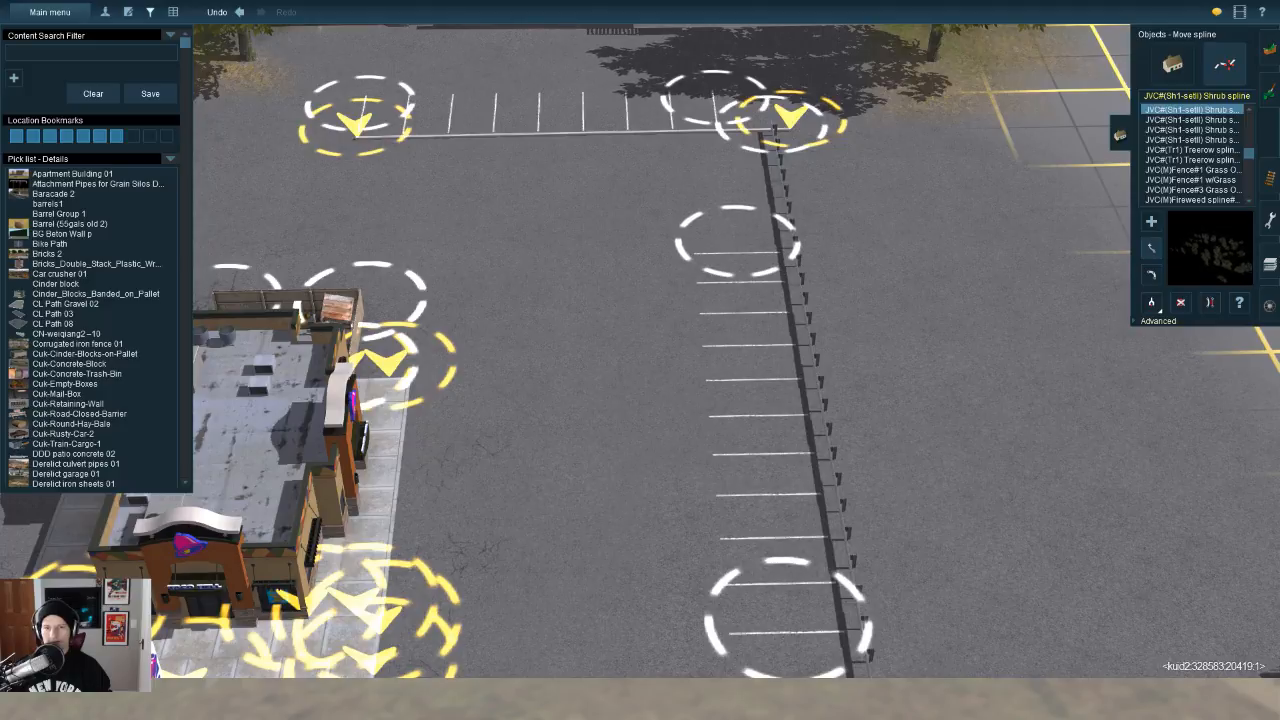
key("Right")
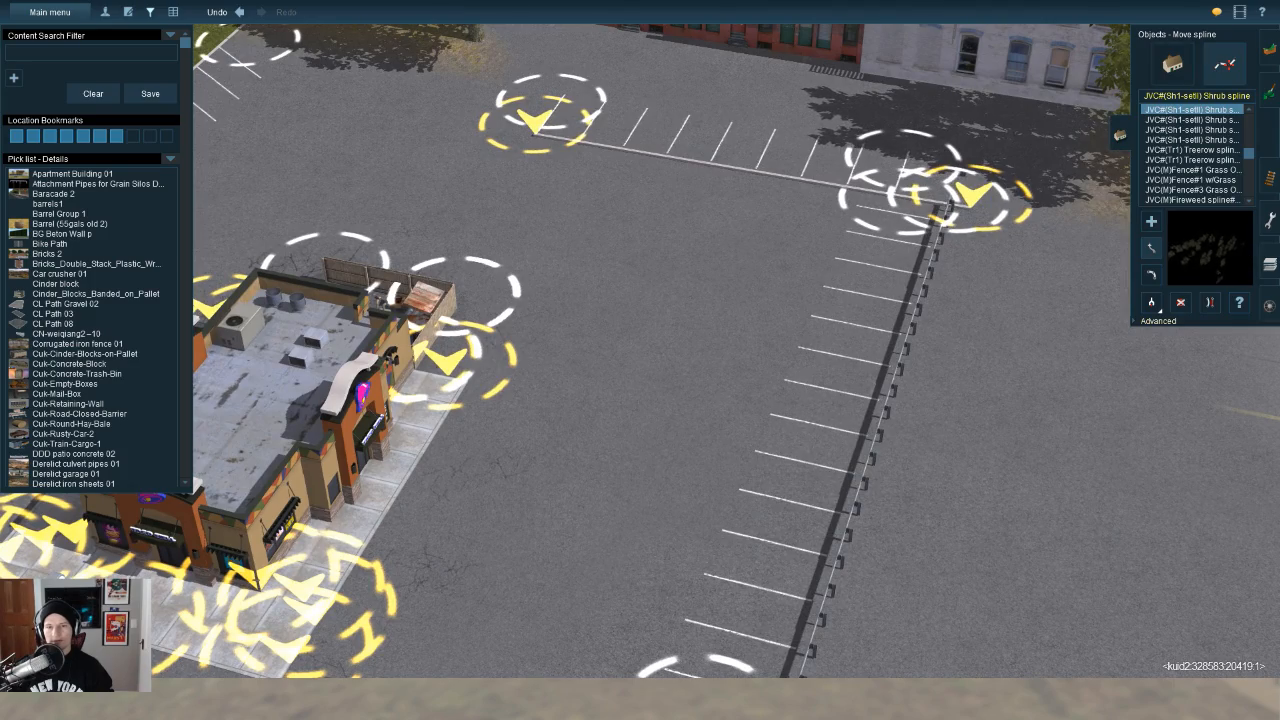
Step: Pick up Streetlight #8 from the shopping plaza's parking lot as the object to add
key("Right")
key("Down")
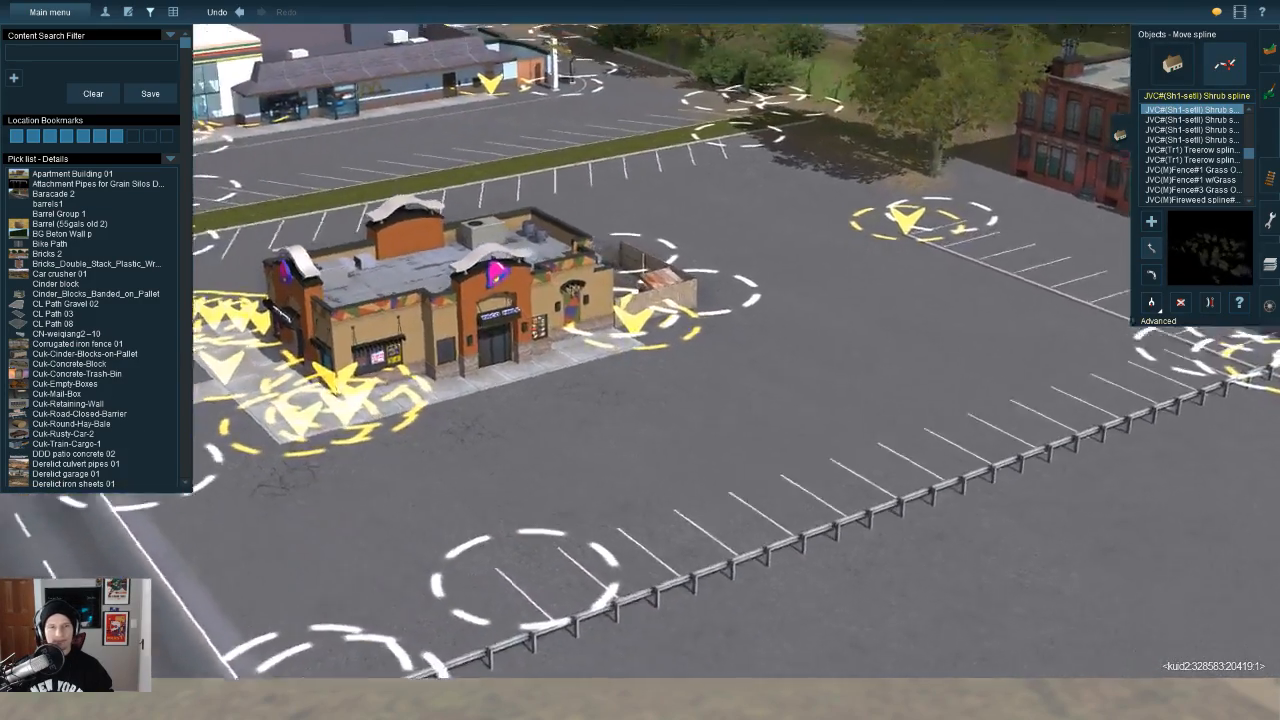
key("w")
key("a")
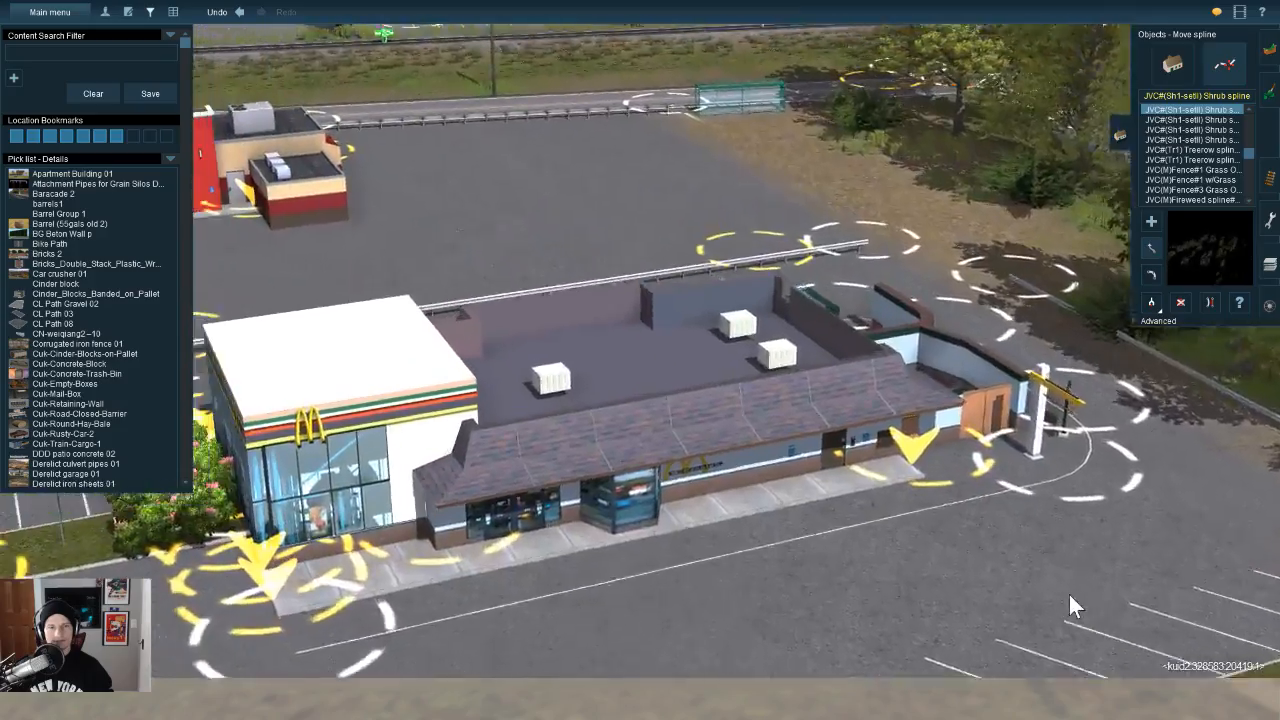
key("w")
key("d")
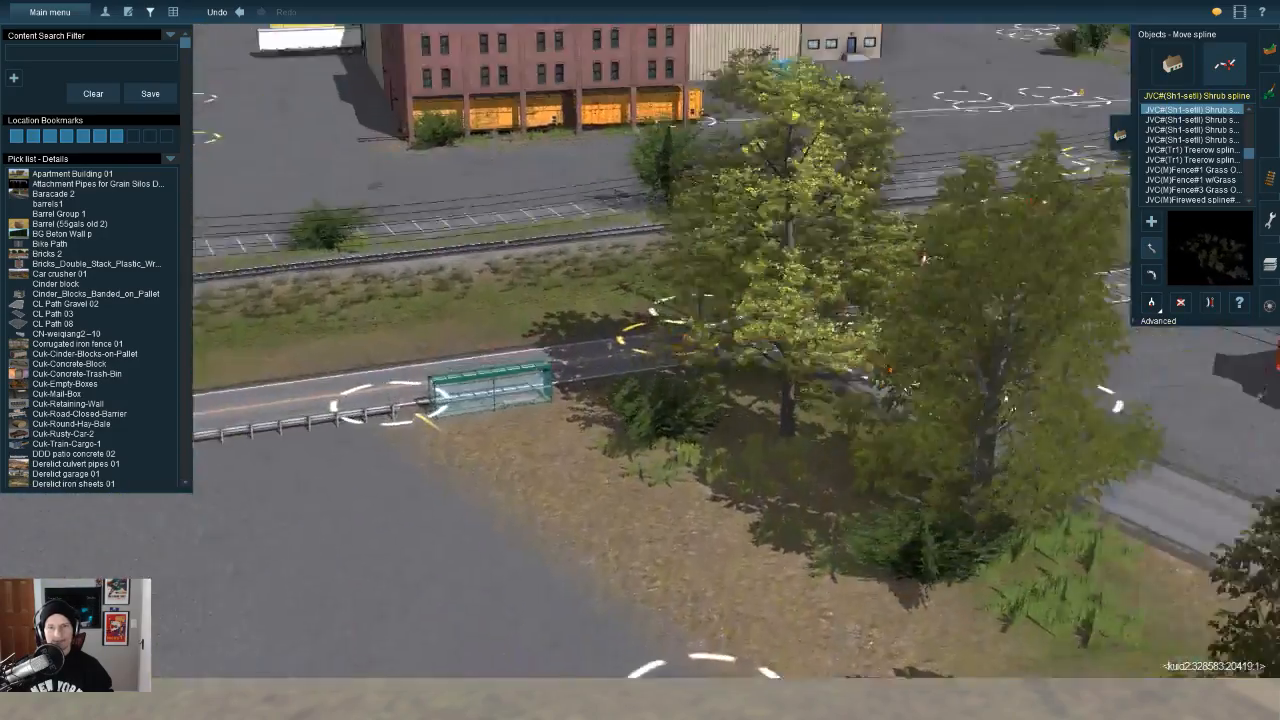
key("w")
key("Right")
key("d")
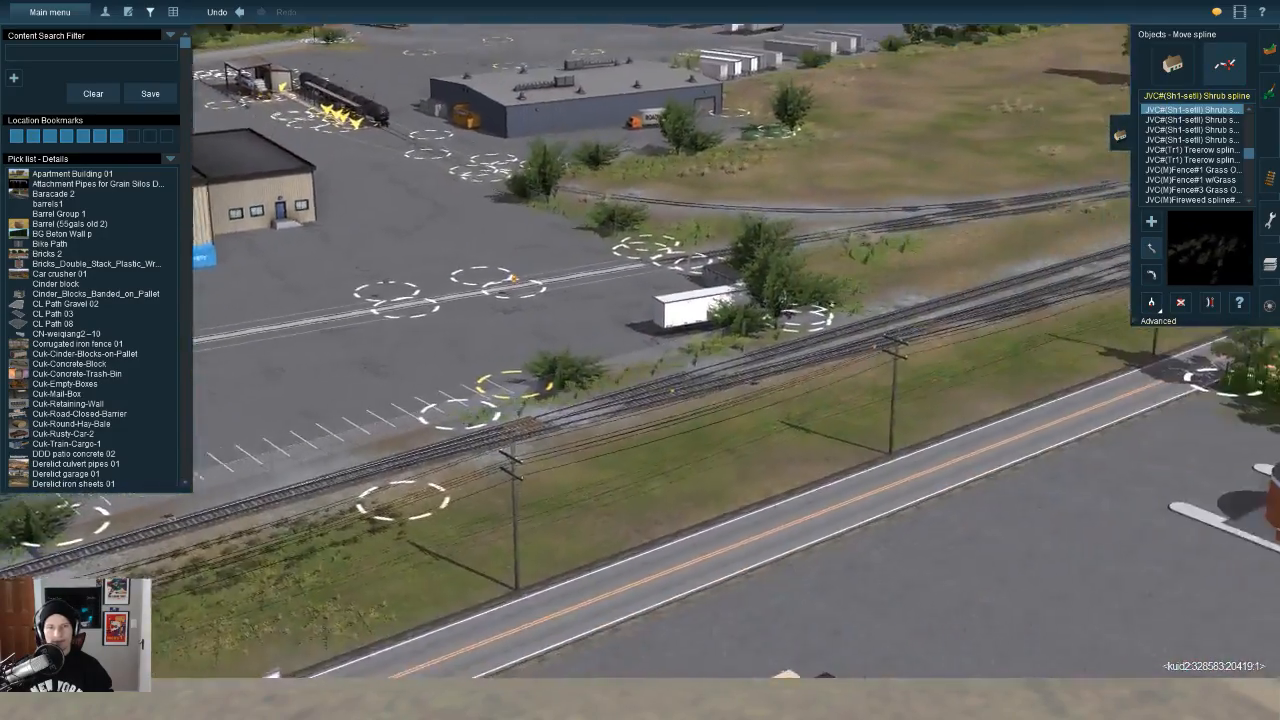
key("d")
key("Right")
key("w")
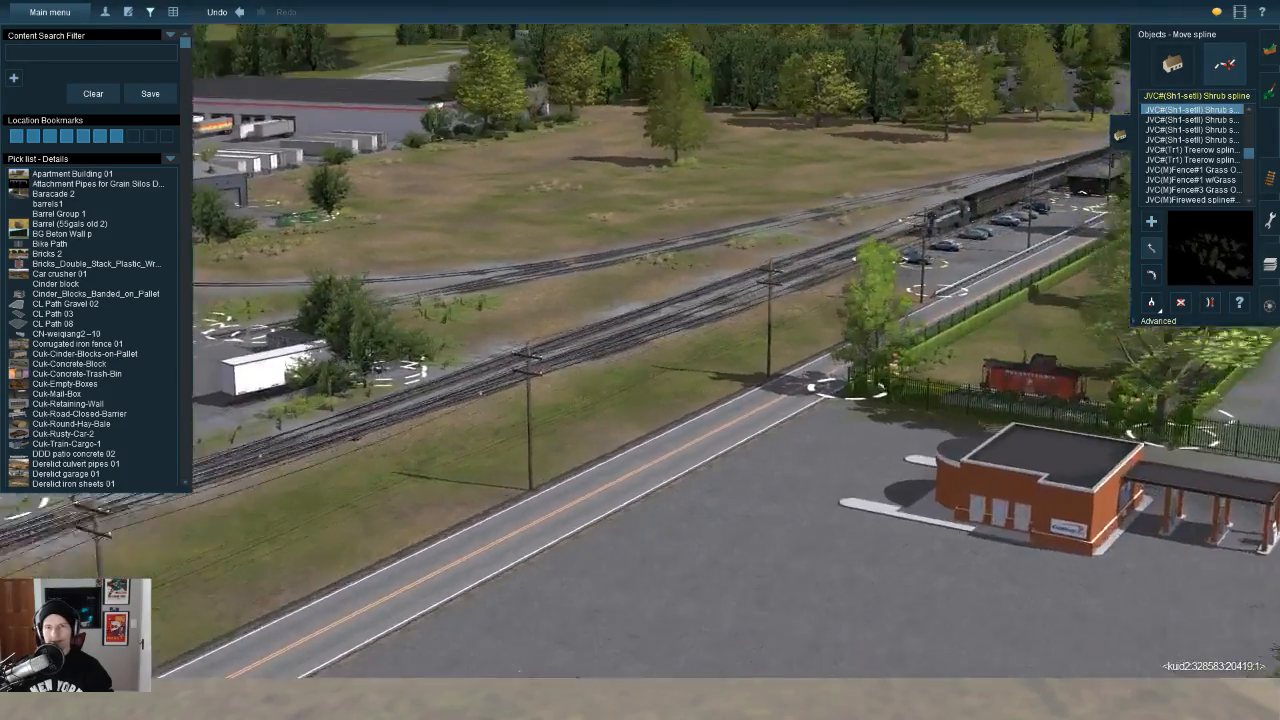
key("w")
key("Right")
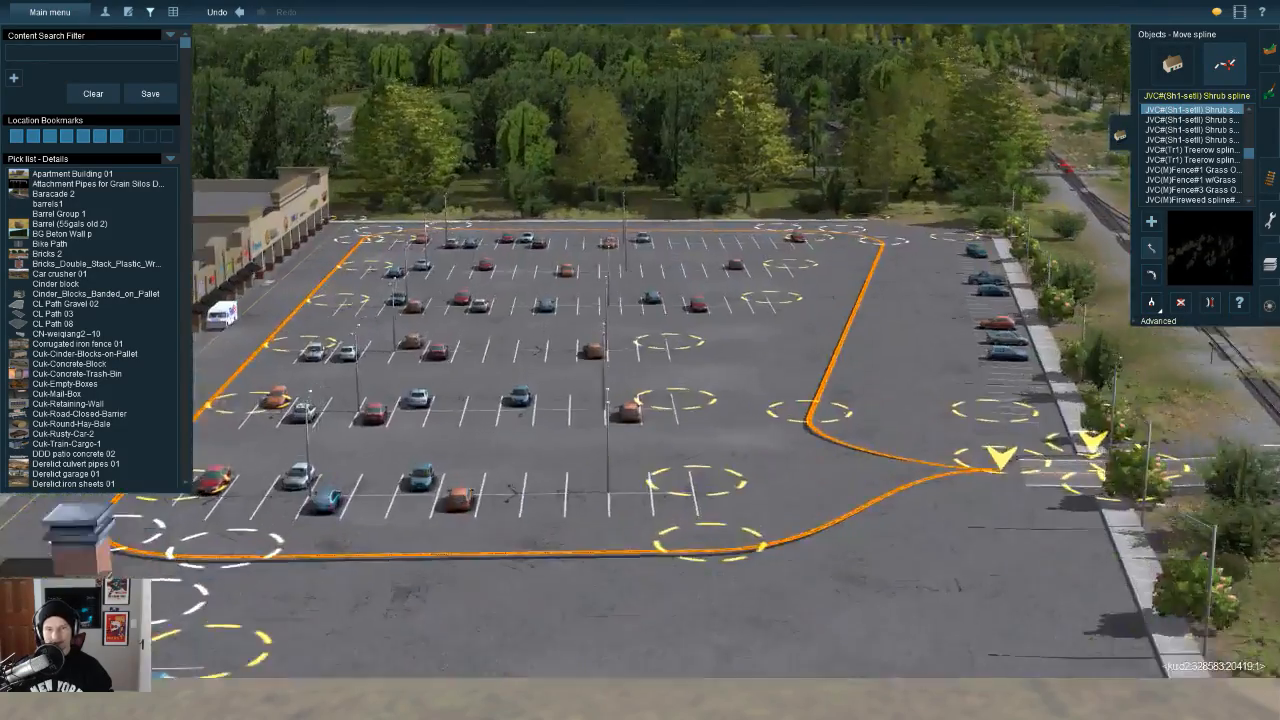
key("Up")
left_click(1172, 64)
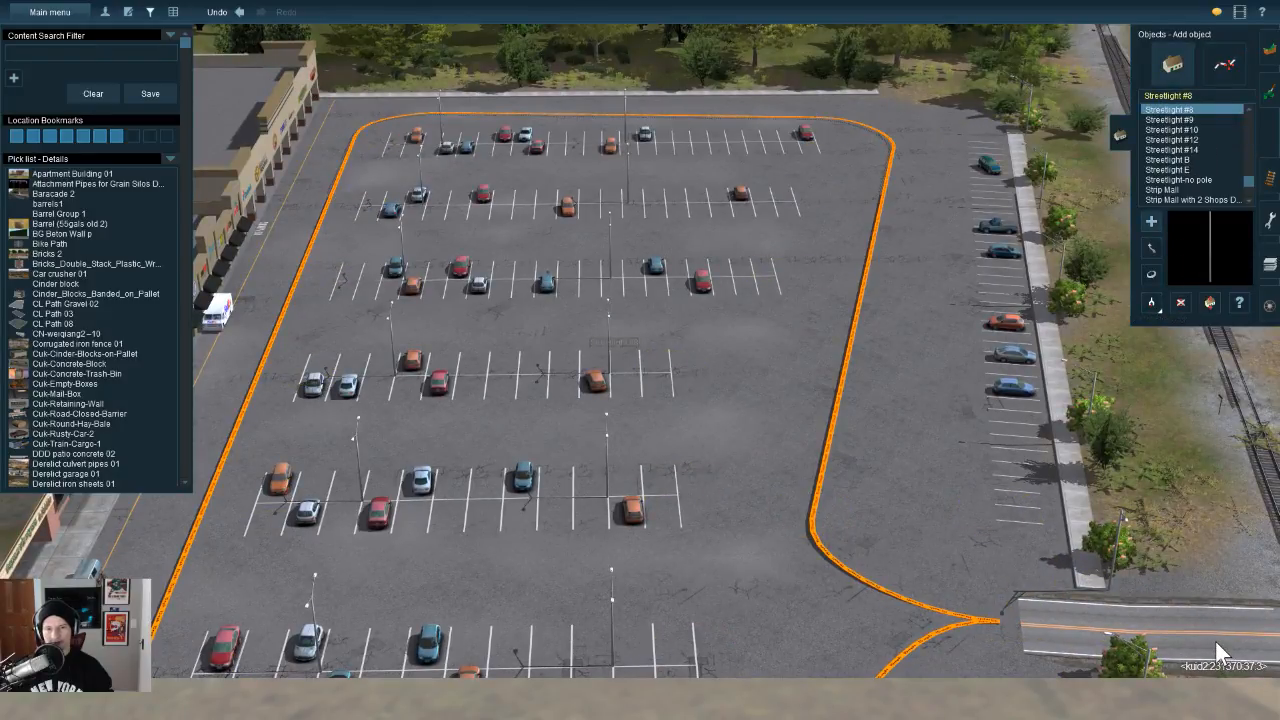
key("Right")
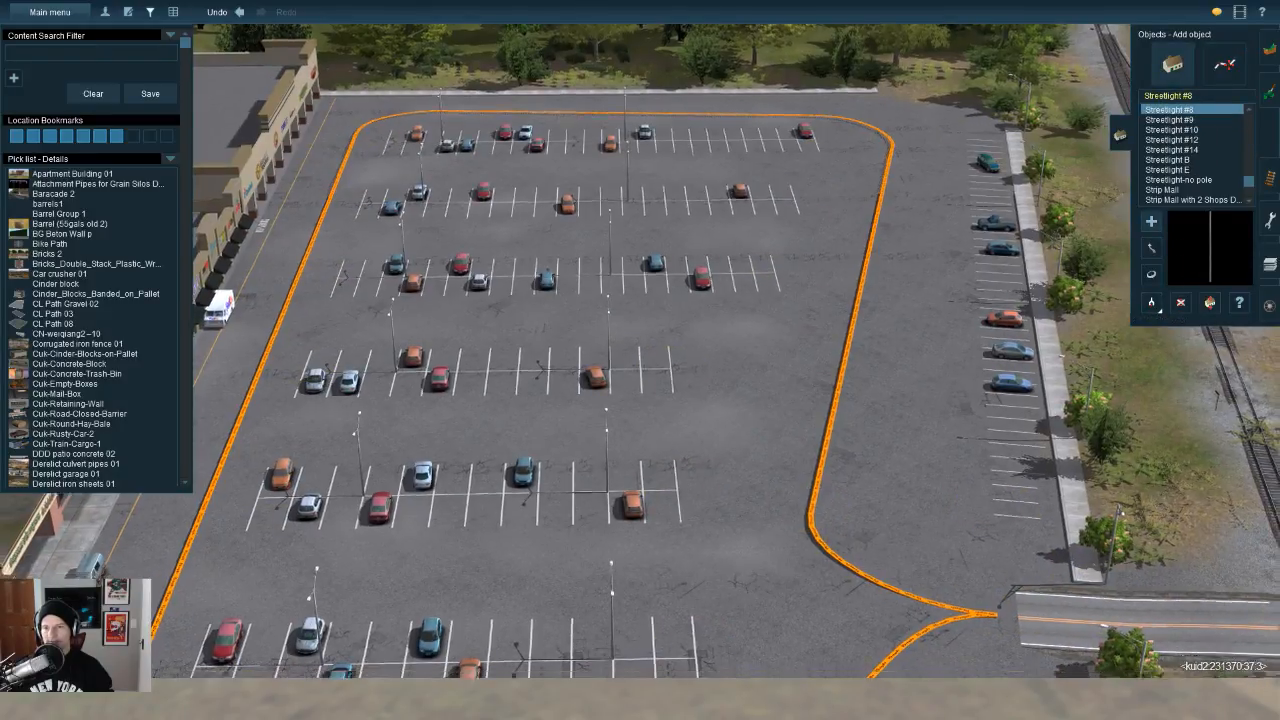
Step: Place a Streetlight #8 at the road end of Taco Hell's crash barrier and rotate it about 90° so its arms parallel the barrier
key("w")
key("Right")
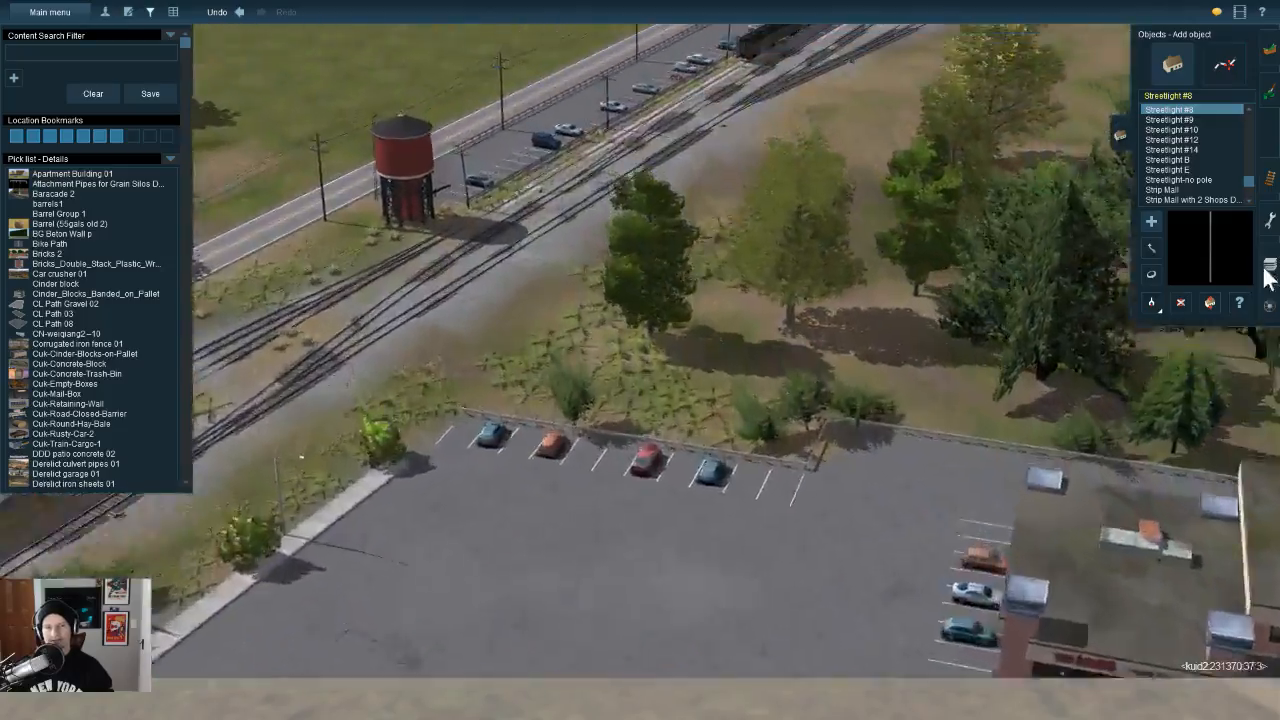
key("w")
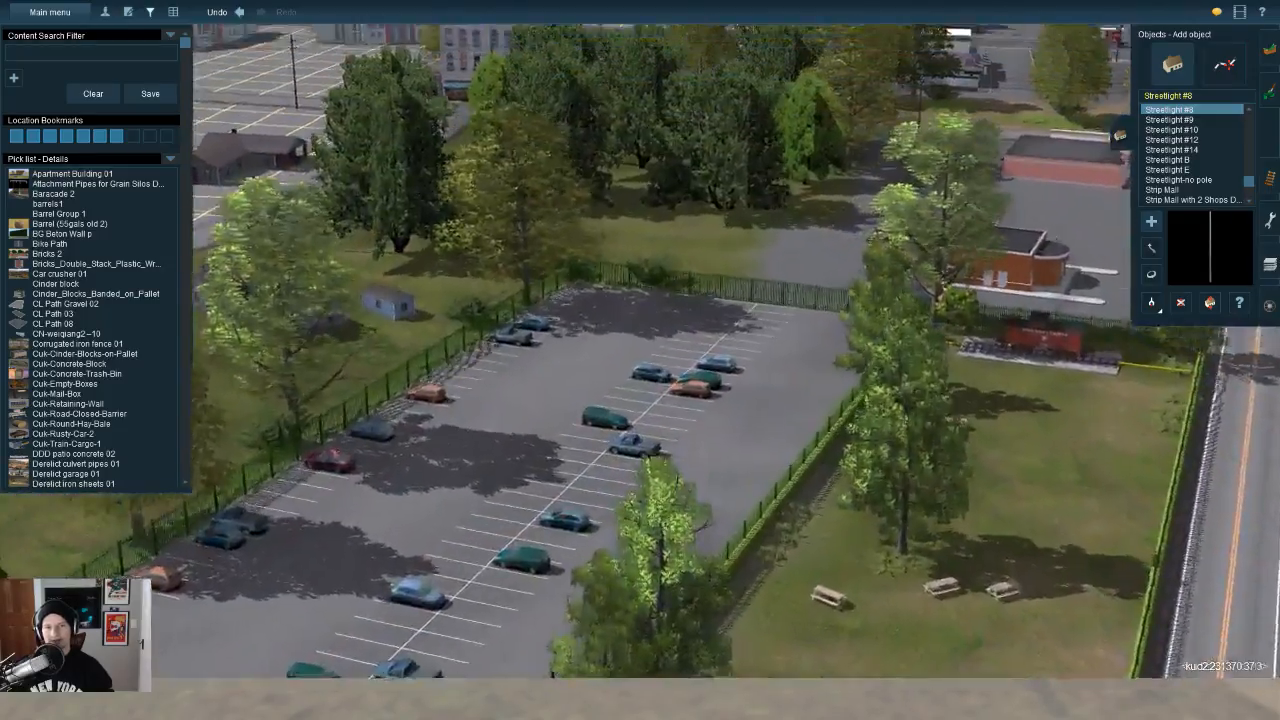
key("w")
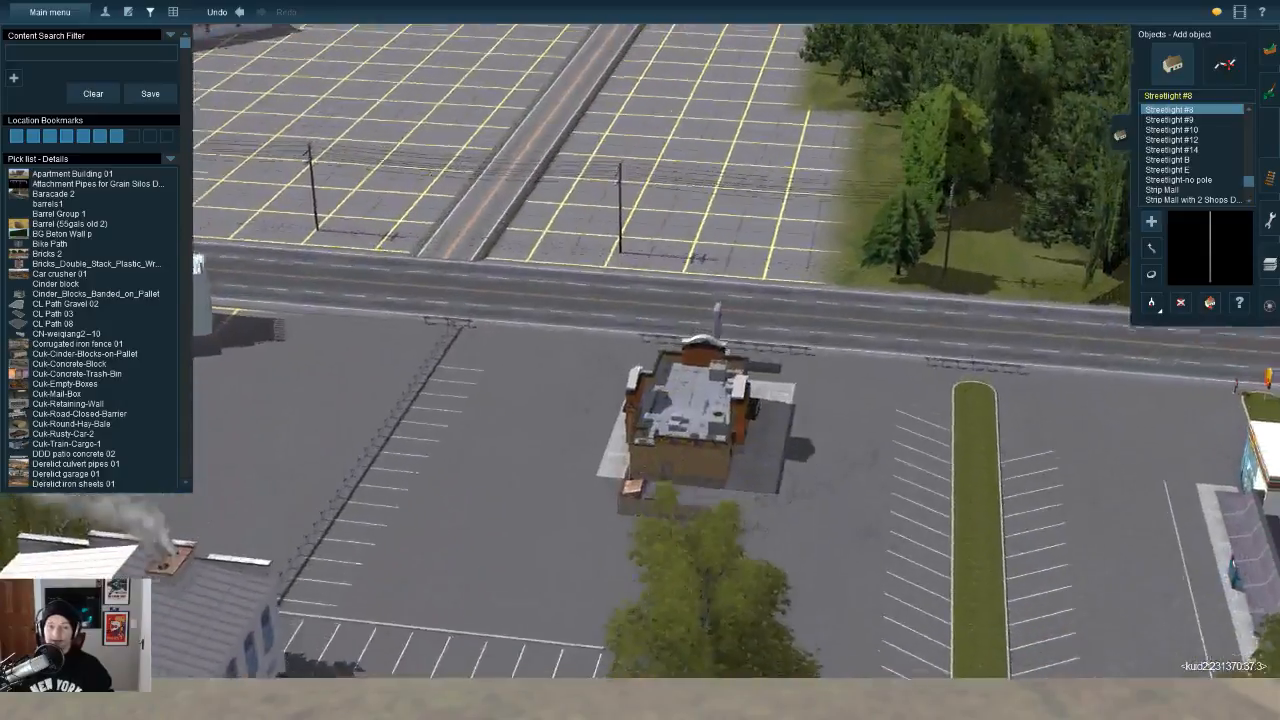
key("Right")
key("Up")
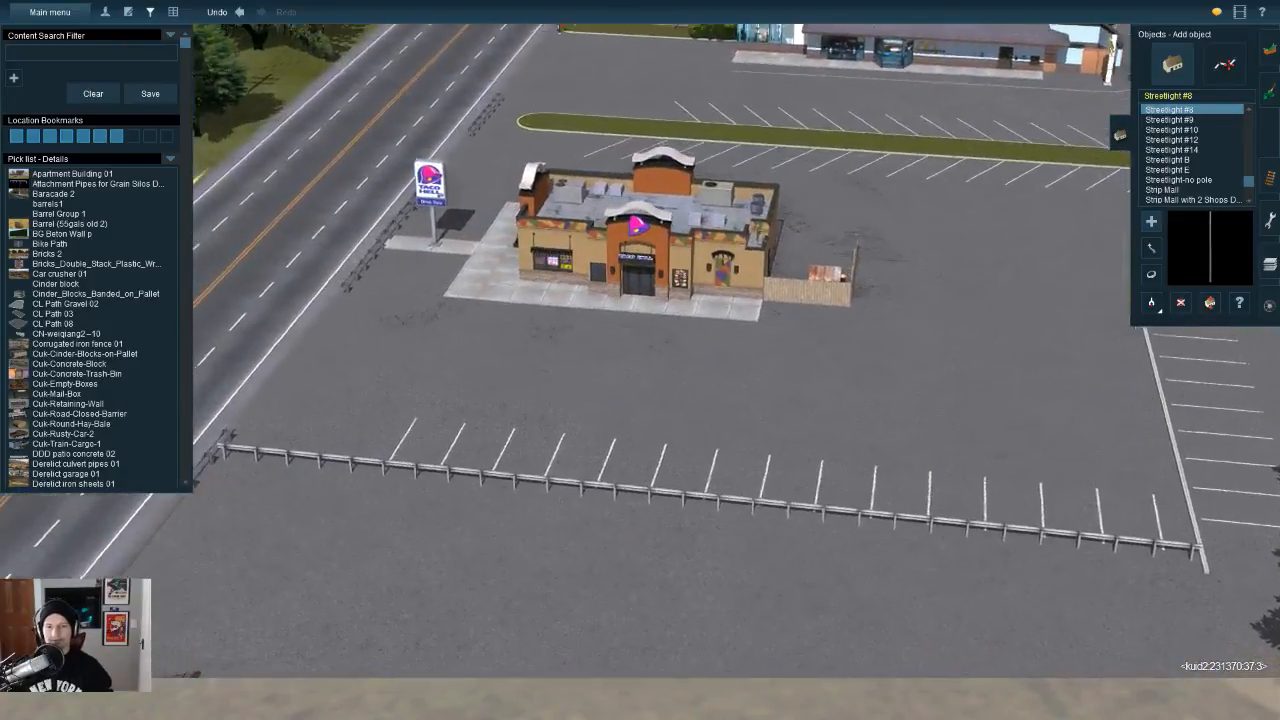
scroll(1192, 152, "up", 1)
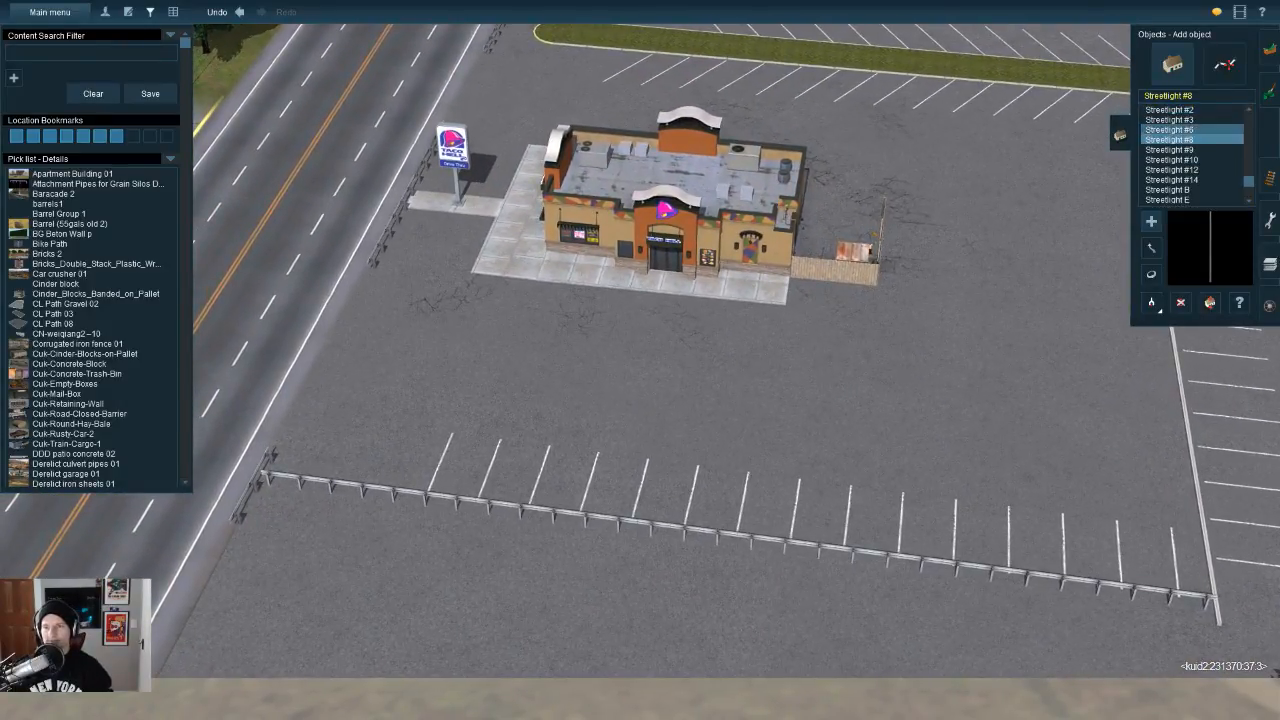
right_click(528, 517)
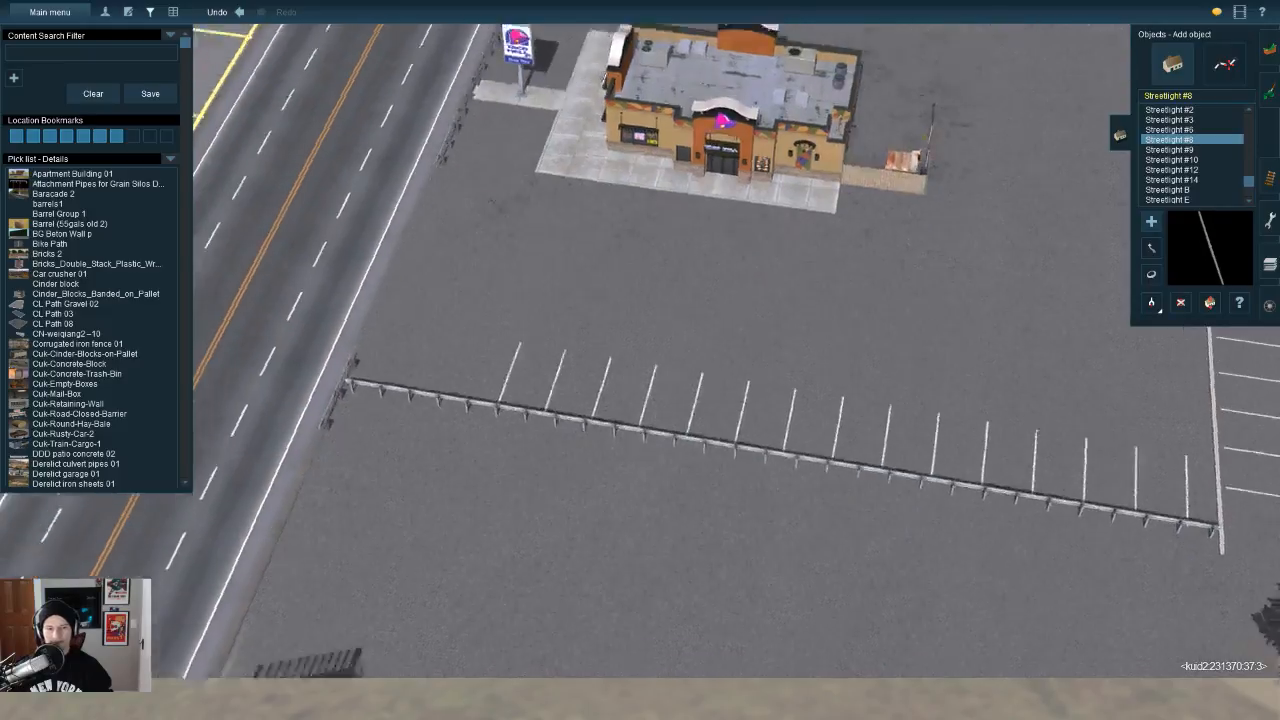
scroll(640, 376, "up", 3)
left_click(640, 376)
left_click(1151, 302)
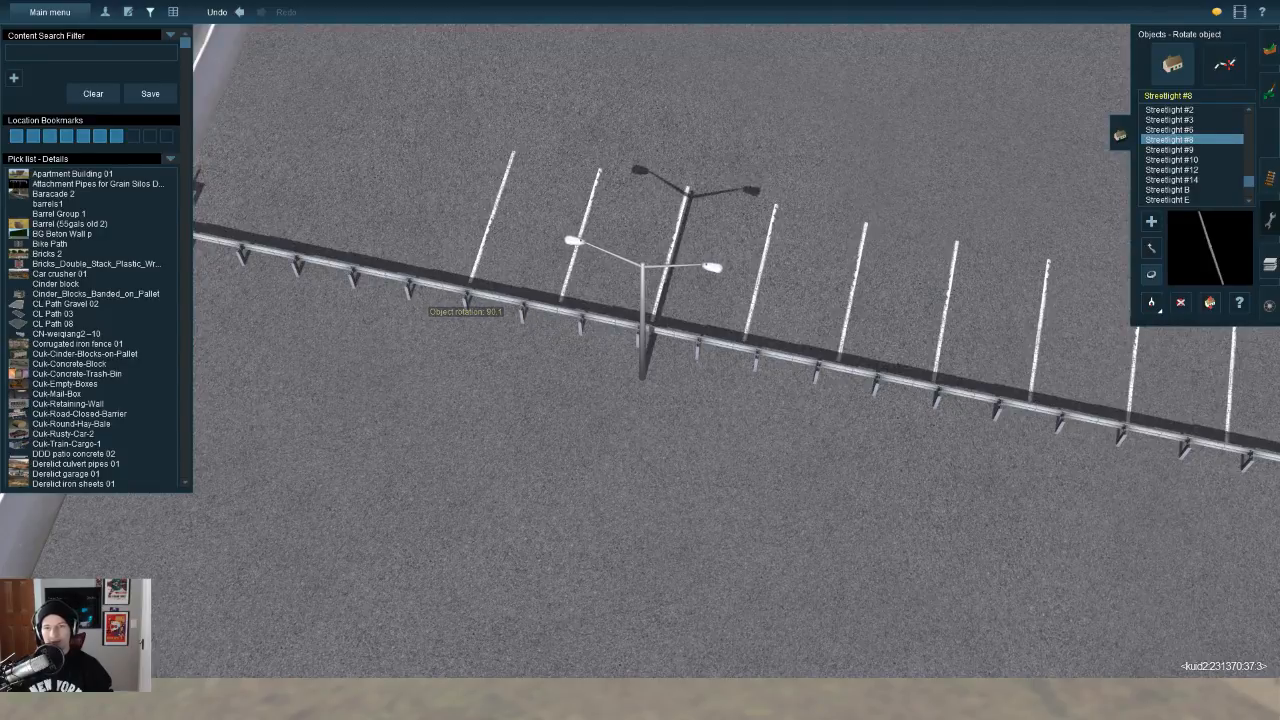
Step: Move the streetlight onto the crash barrier, in line with the third parking stall line from the road
key("Up")
key("Up")
left_click(1151, 248)
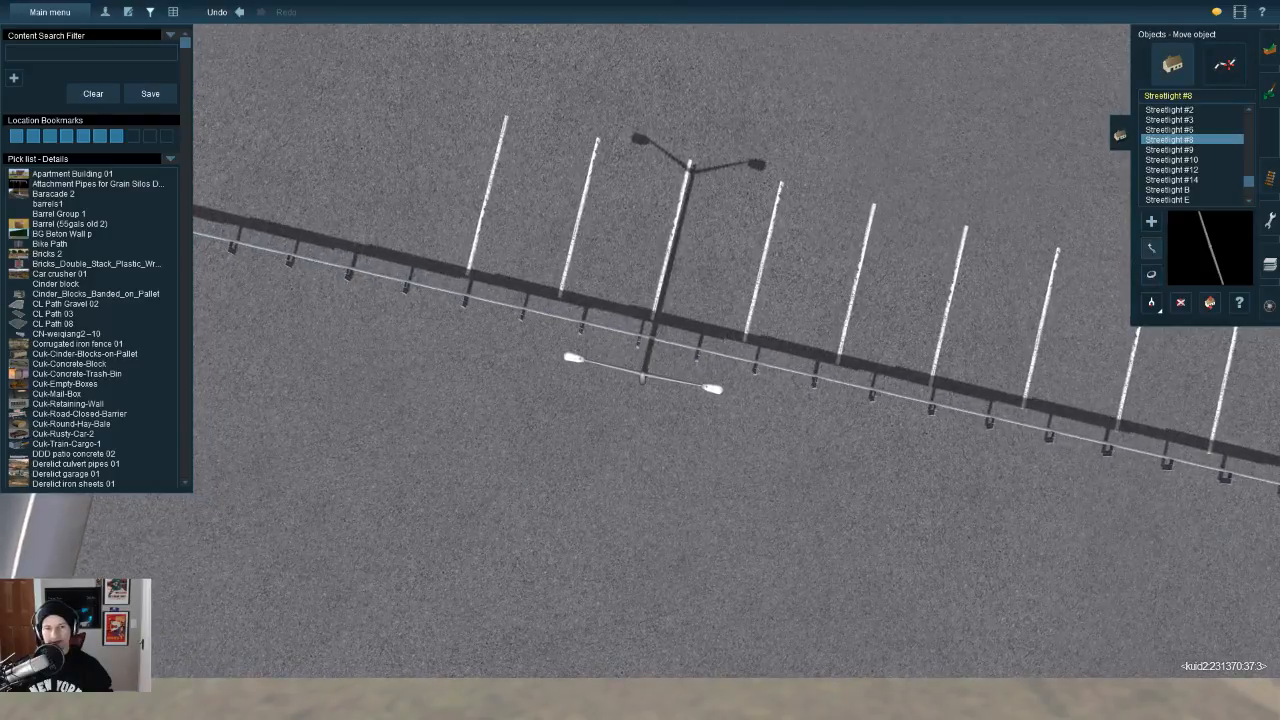
left_click_drag(643, 379, 640, 344)
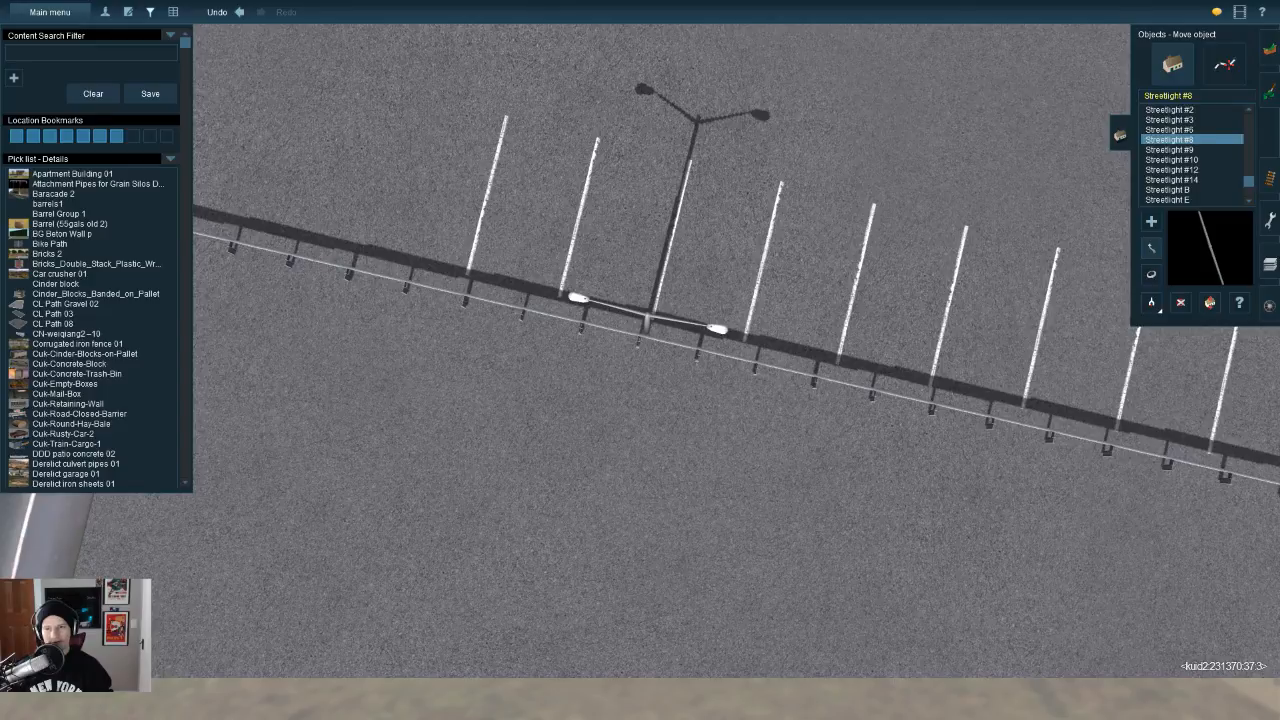
Step: Add a second Streetlight #8 farther along the crash barrier and rotate it to about 272° so its arms follow the barrier
left_click(1151, 222)
right_click(885, 372)
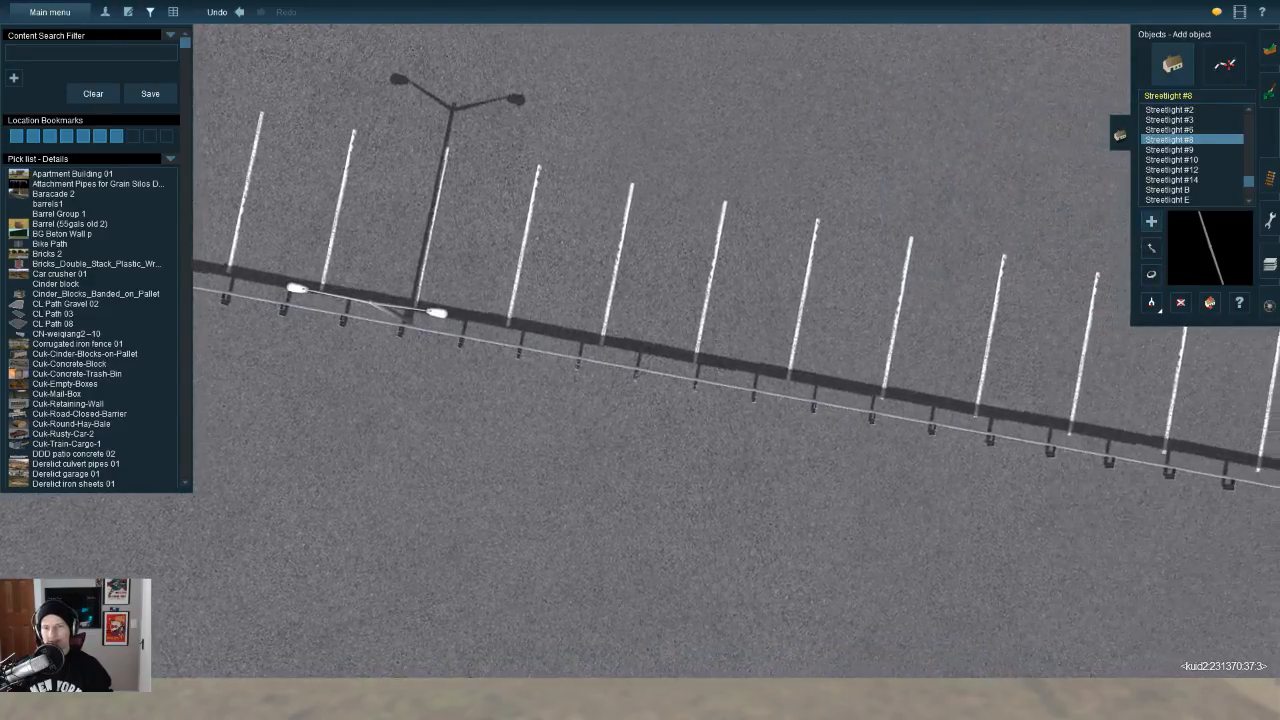
right_click(1010, 466)
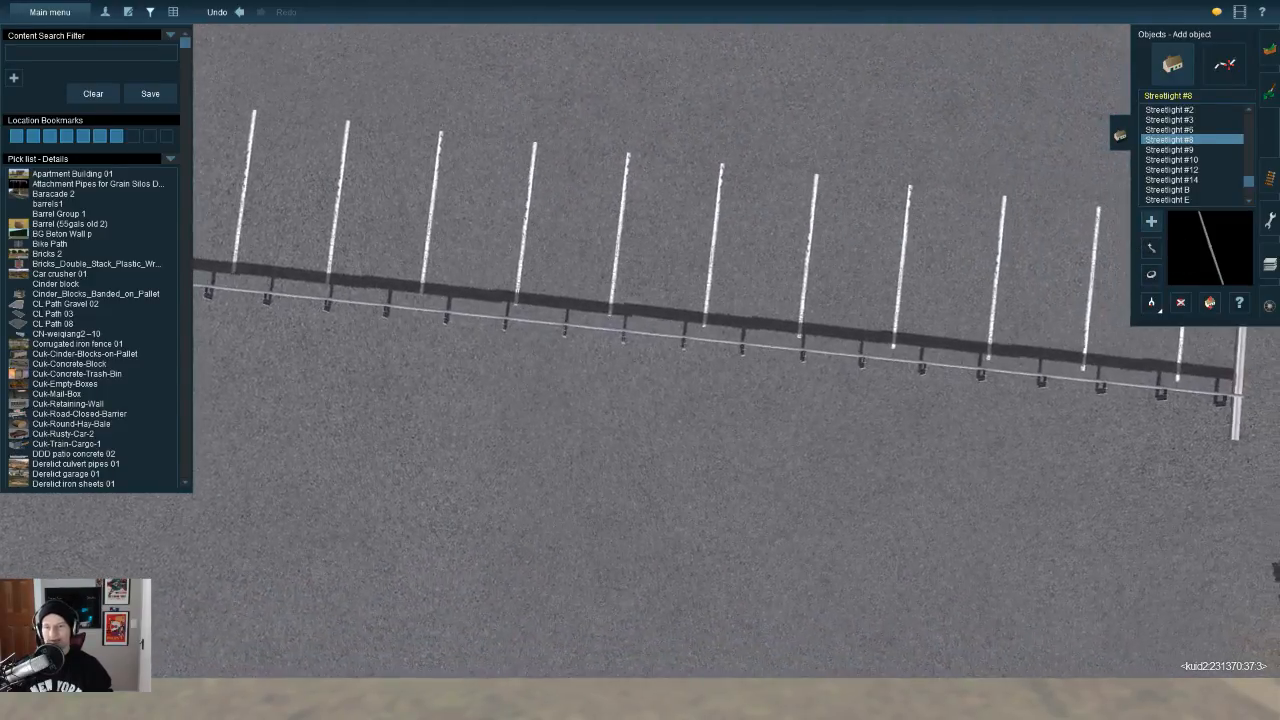
left_click(788, 344)
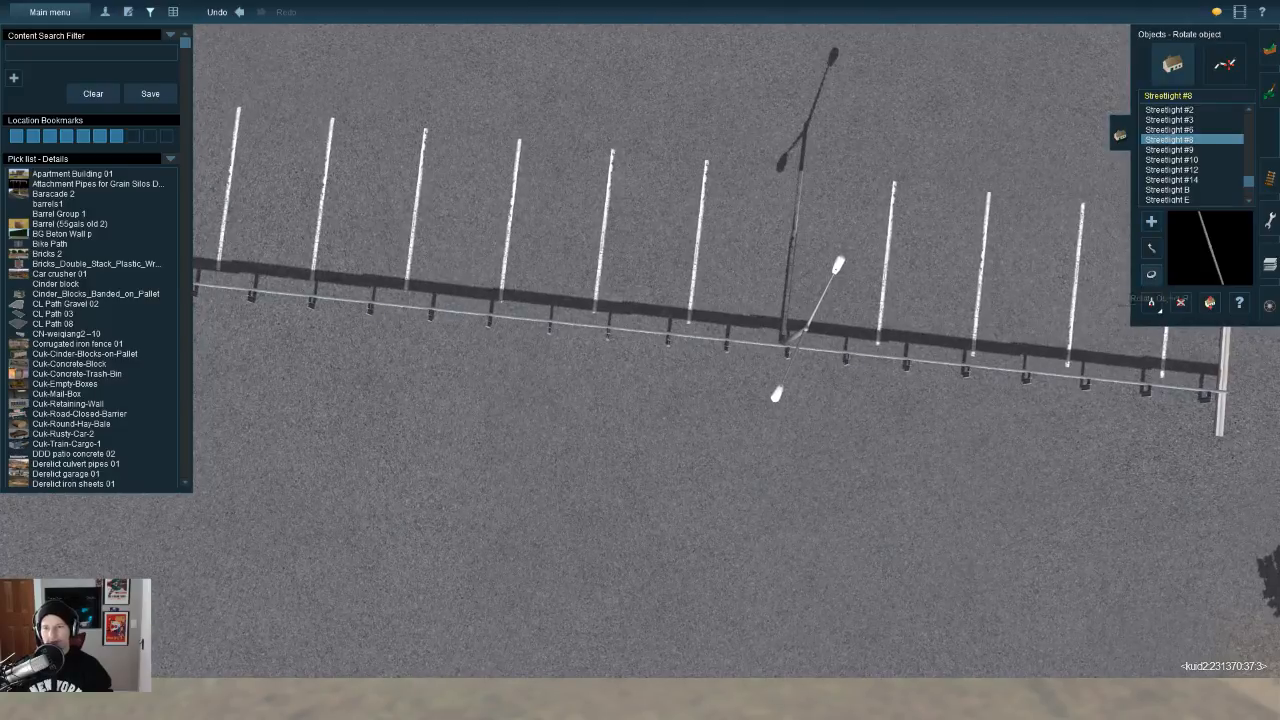
left_click_drag(722, 344, 618, 332)
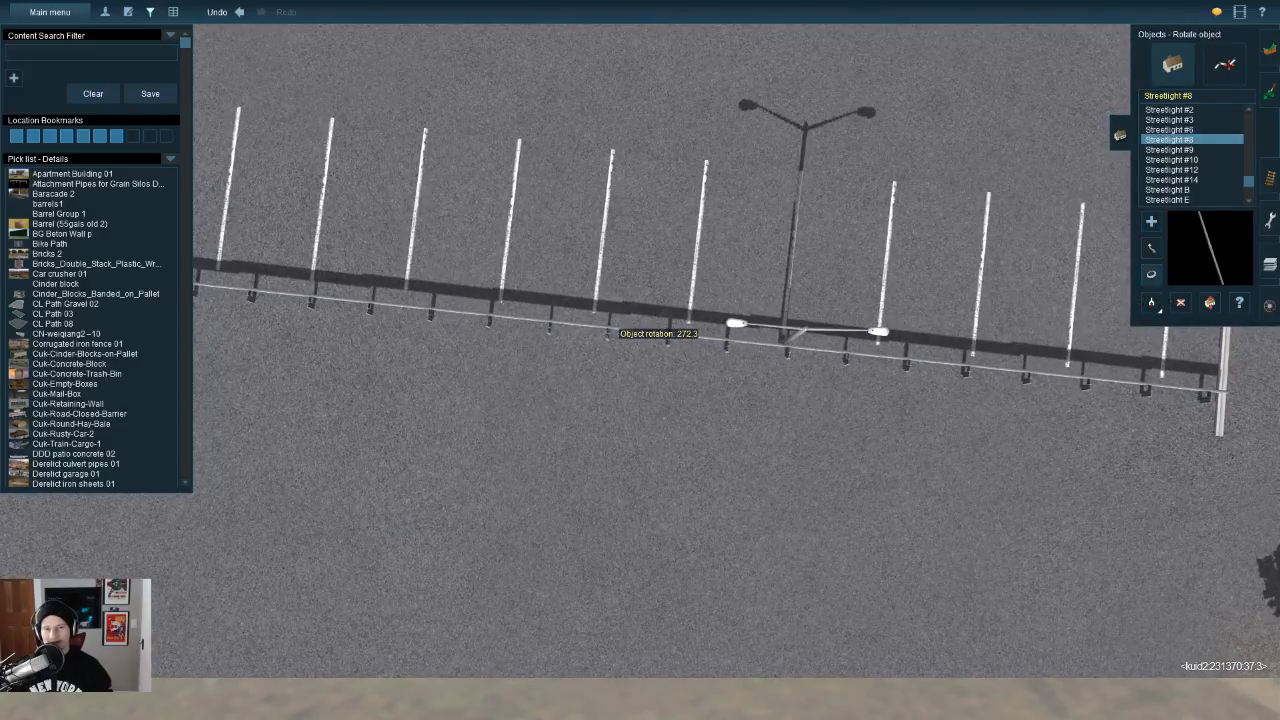
right_click_drag(610, 332, 610, 310)
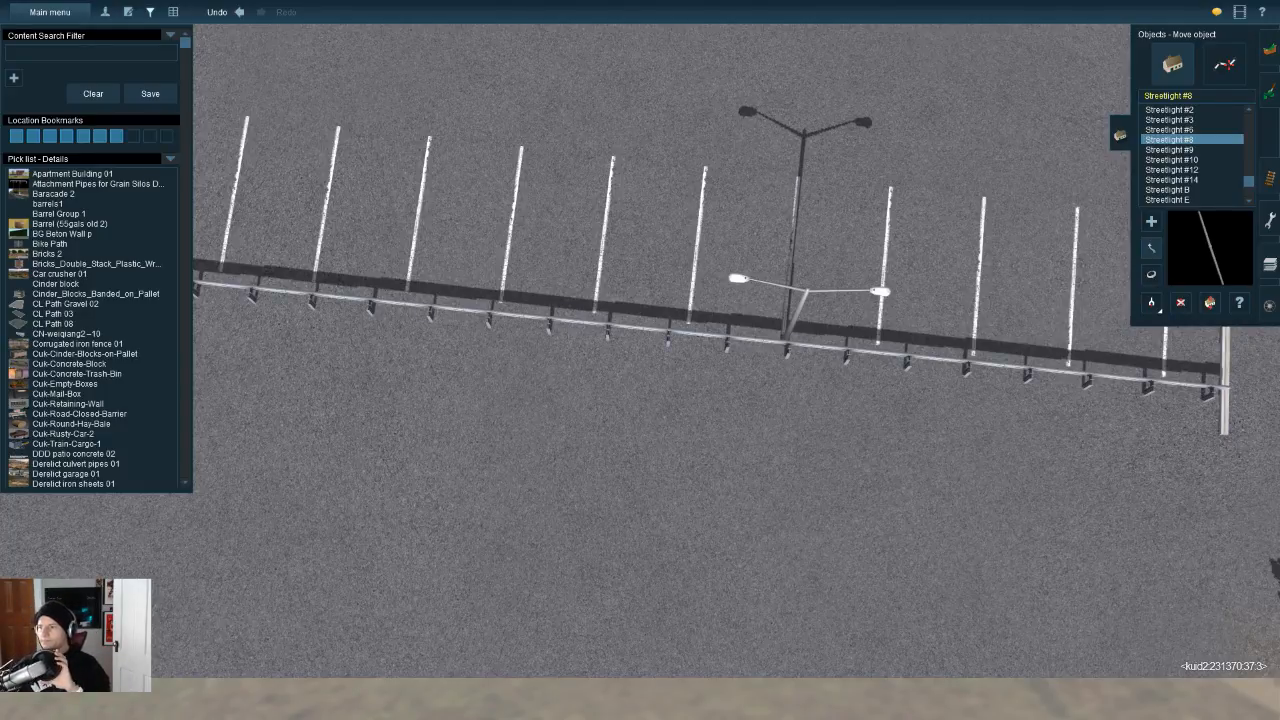
Step: Try out Streetlight #6 and Streetlight #9 on the open asphalt in front of Taco Hell, deleting each trial lamp
right_click_drag(1180, 718, 967, 609)
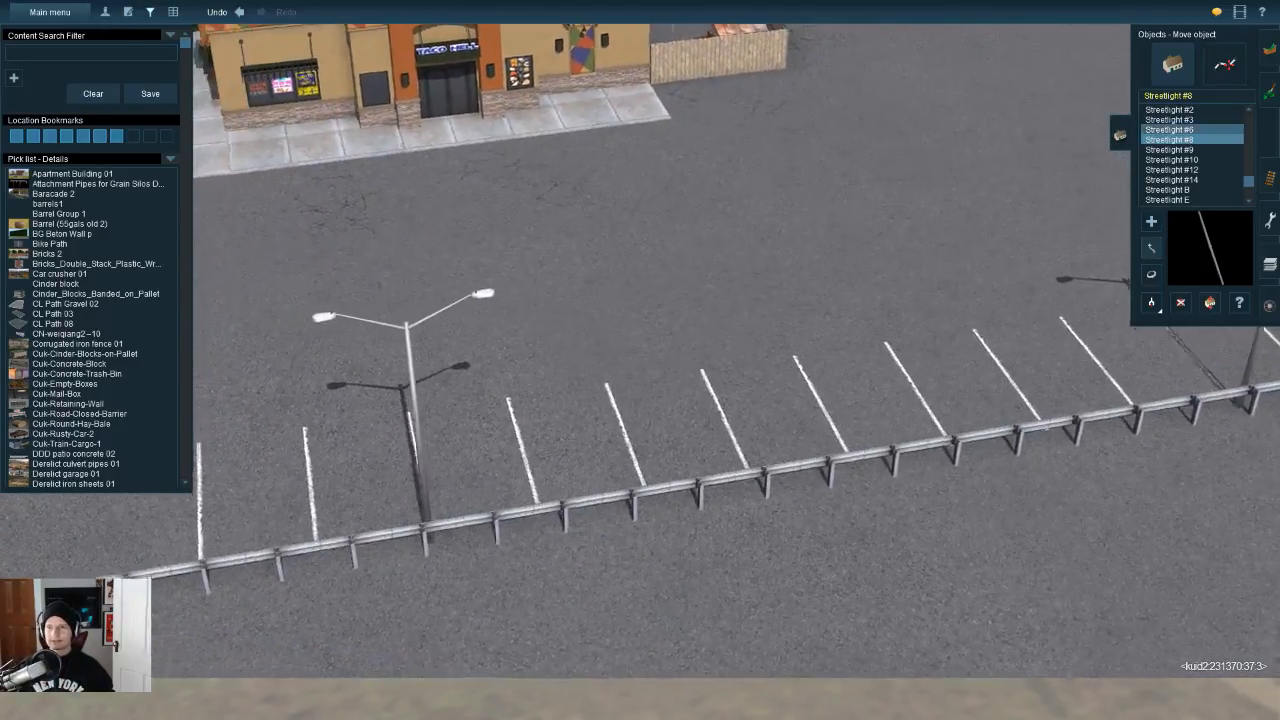
left_click(1170, 130)
left_click(799, 304)
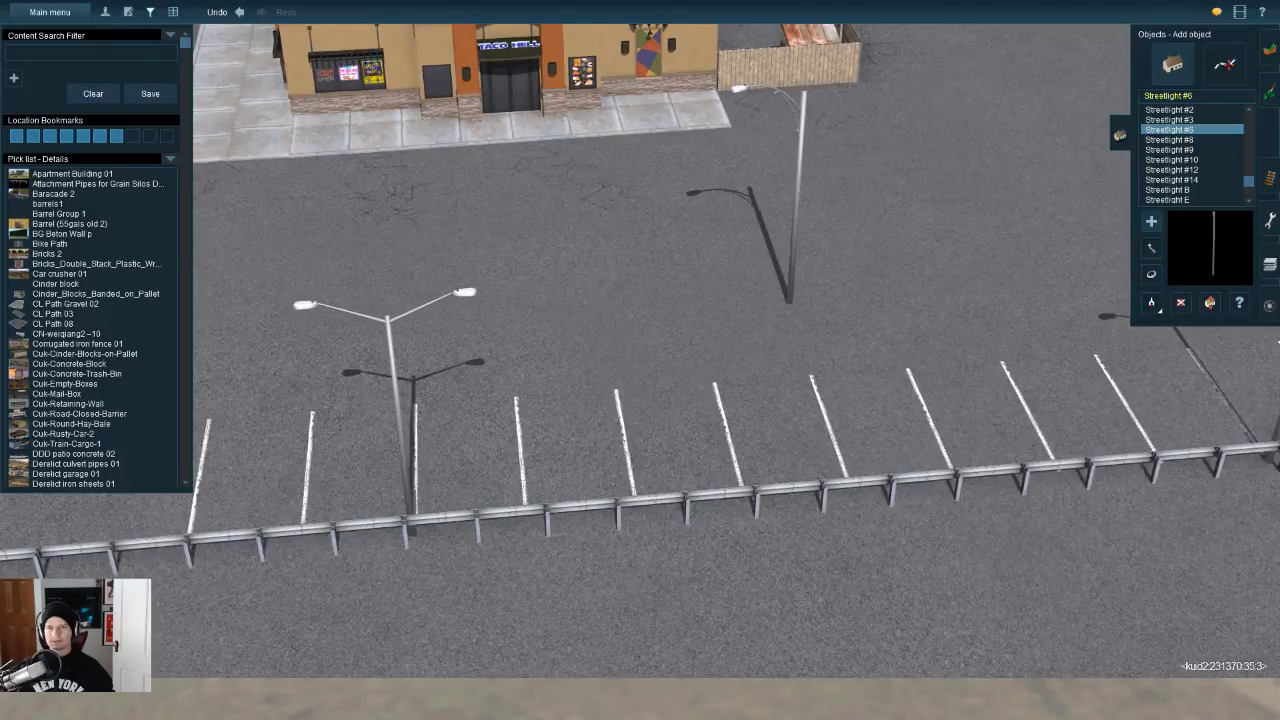
key("Left")
left_click(1181, 303)
left_click(800, 314)
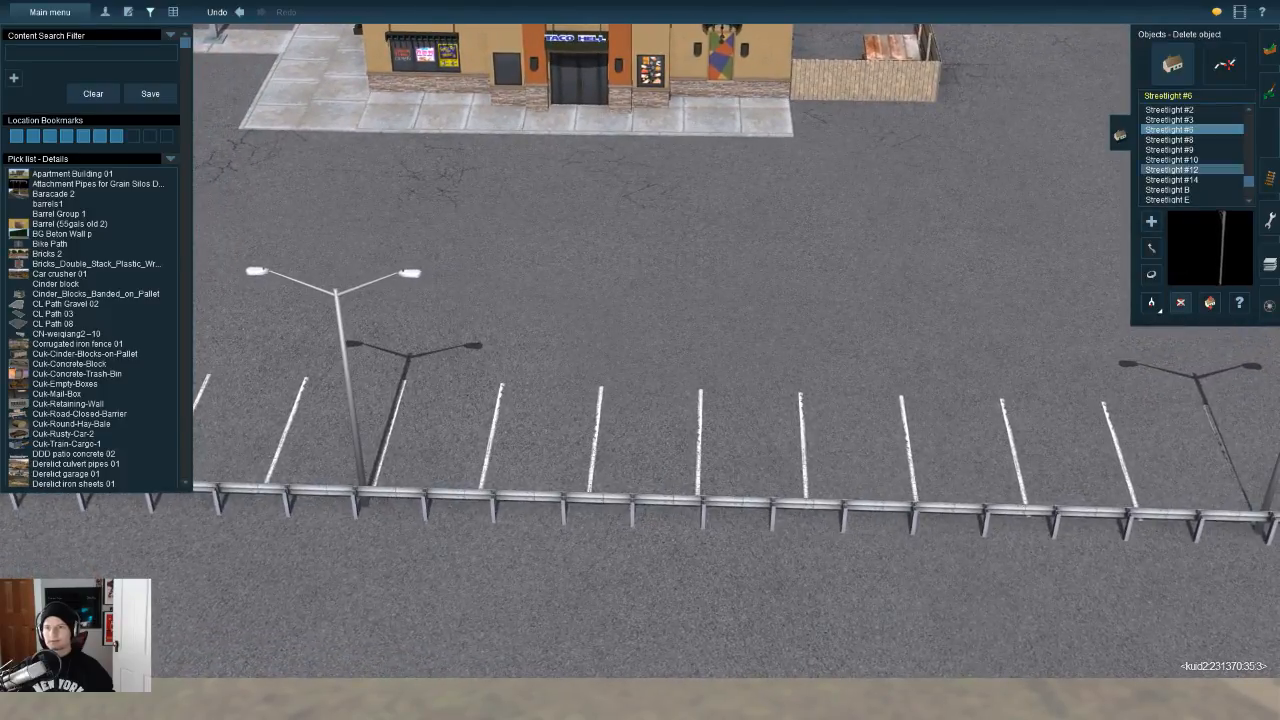
left_click(1170, 150)
left_click(884, 297)
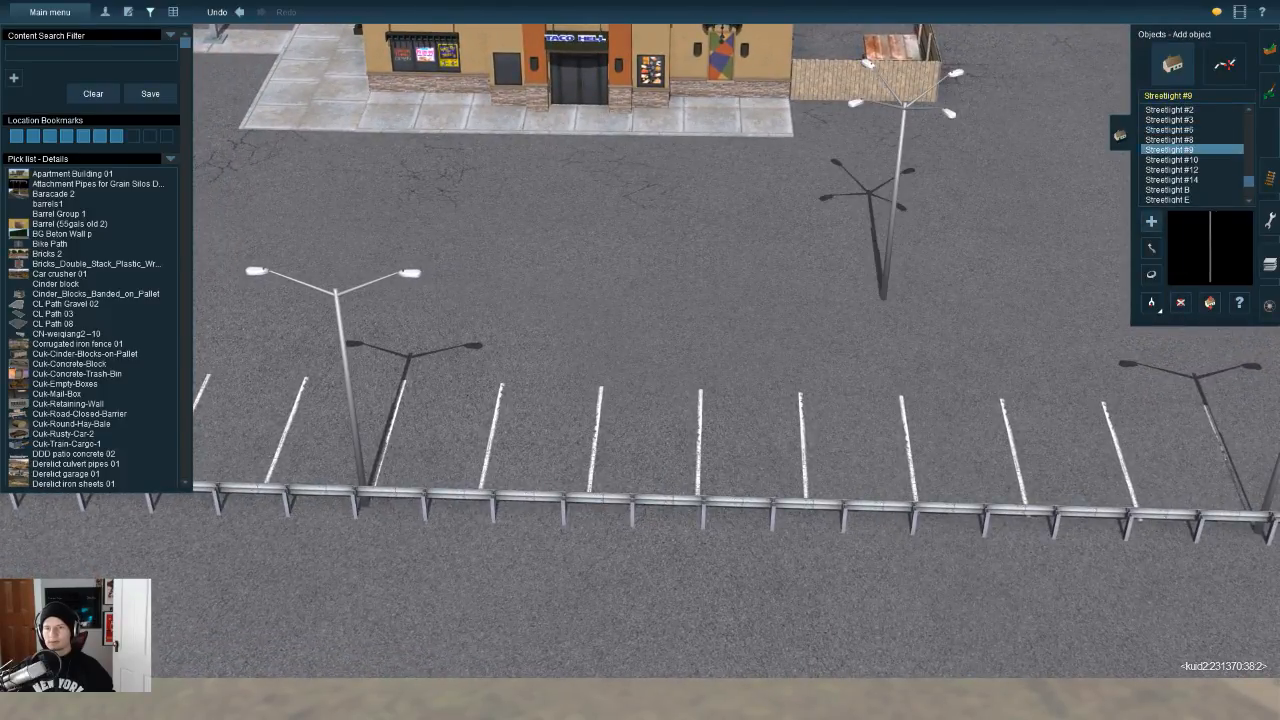
left_click(884, 297)
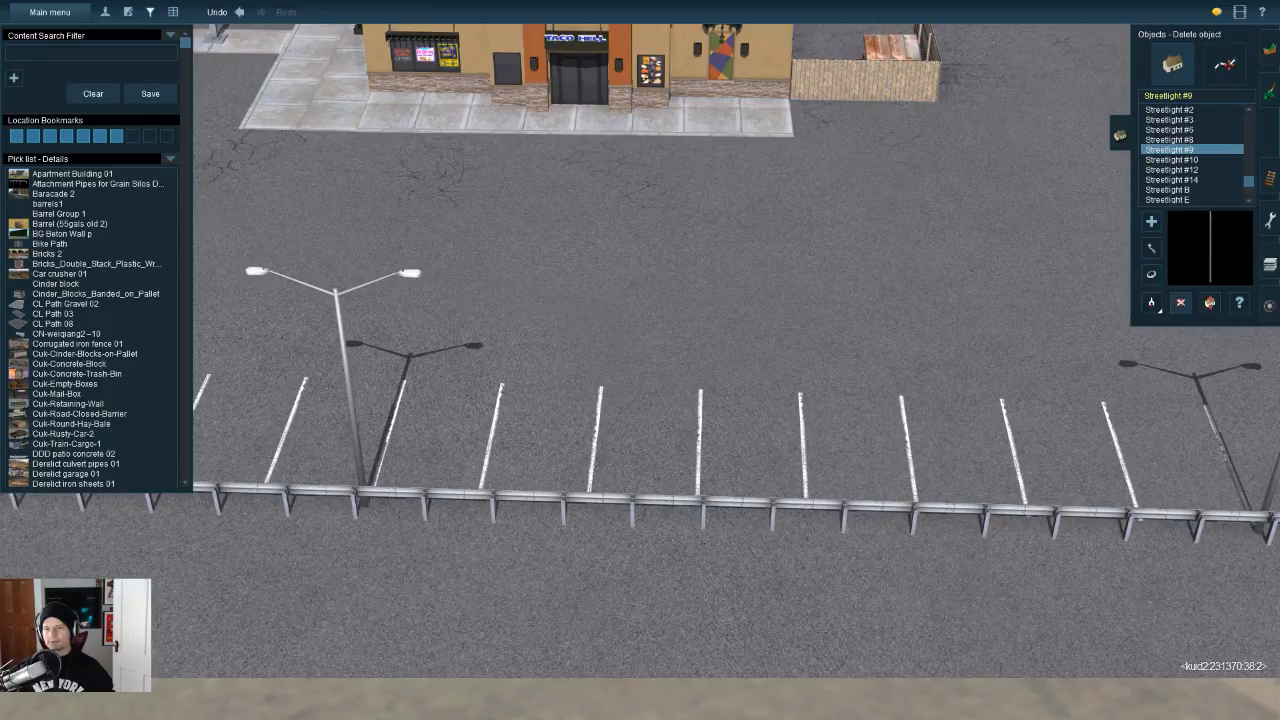
Step: Place a Streetlight #2 on the asphalt between Taco Hell and the barrier parking row and rotate its arm
scroll(1190, 160, "up", 1)
left_click(1170, 140)
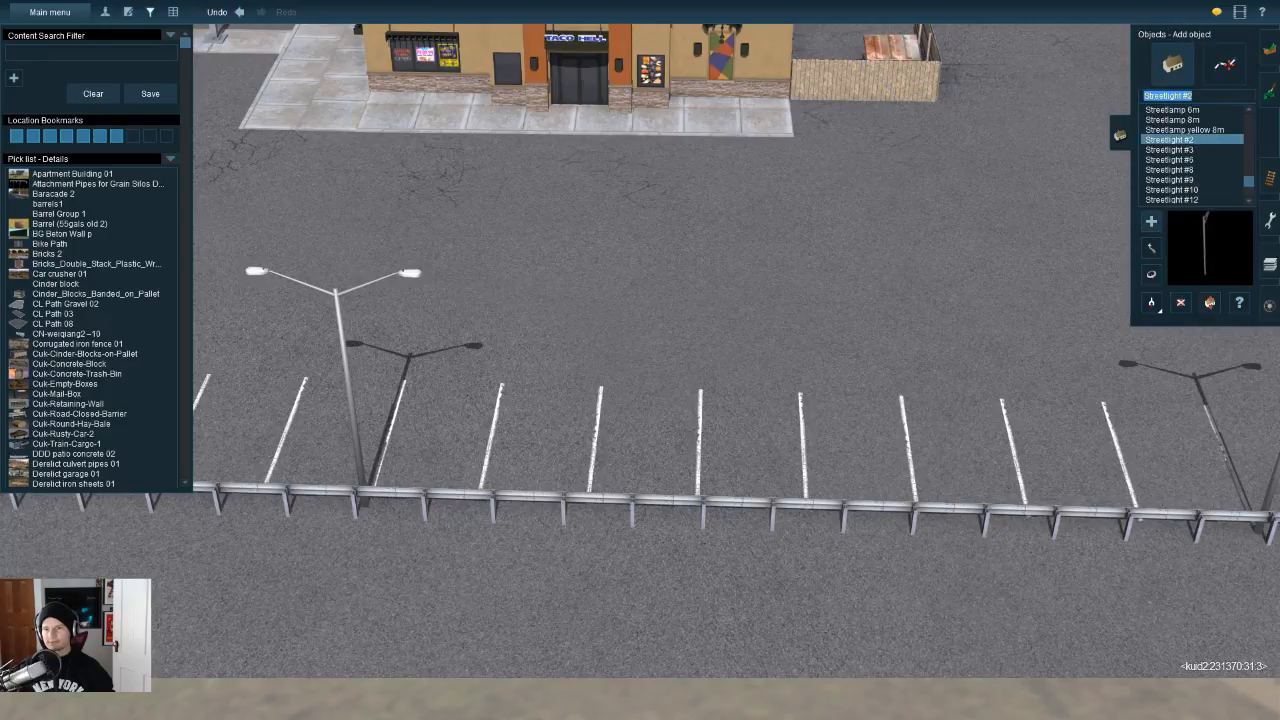
left_click(829, 338)
key("Left")
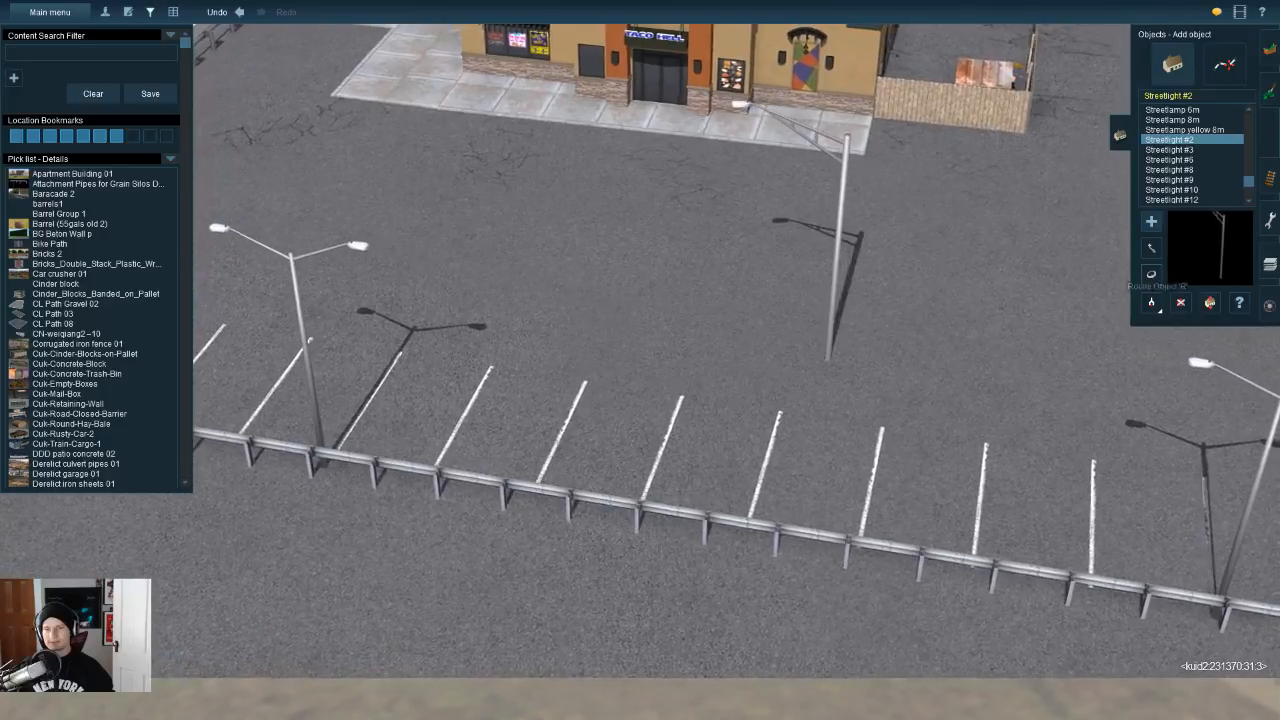
left_click(1151, 274)
left_click_drag(830, 345, 695, 328)
Step: Move the single-arm streetlight to the outer corner of the wooden fence around Taco Hell's dumpster
key("Up")
key("Up")
left_click(1151, 248)
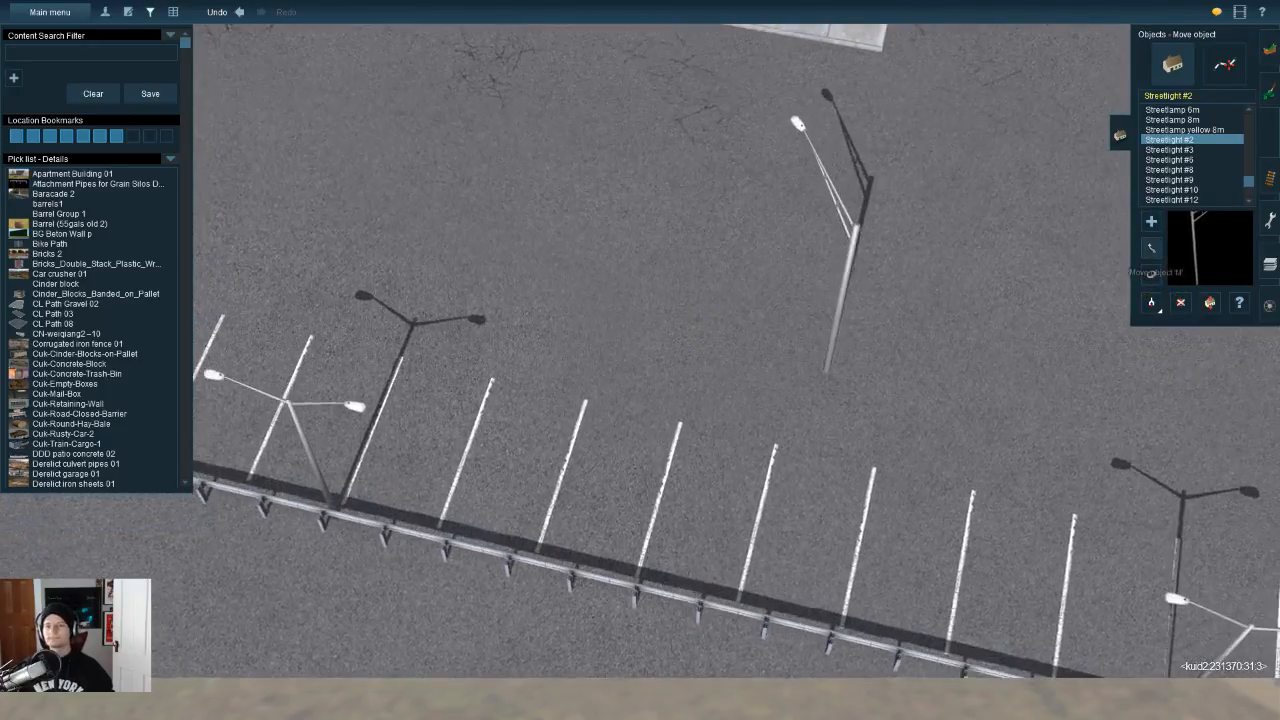
key("w")
key("d")
left_click_drag(826, 370, 747, 320)
key("Down")
key("Left")
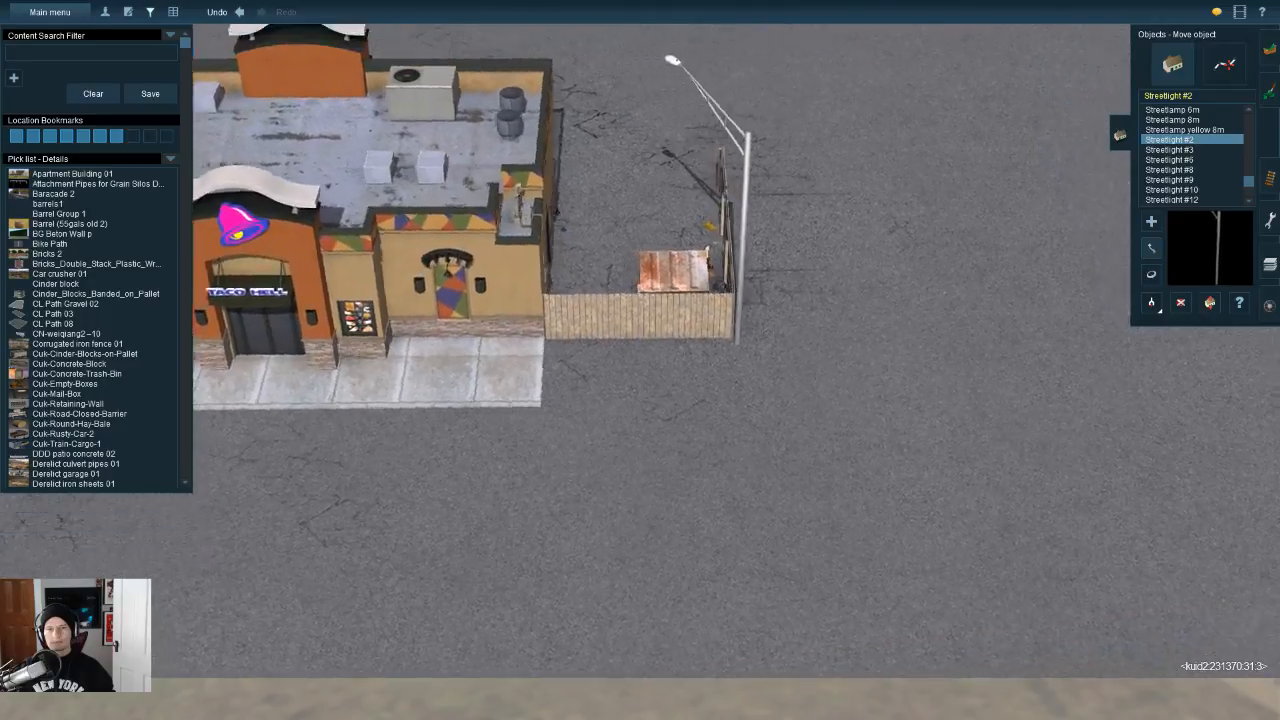
Step: Rotate the streetlight at the fence corner to about 119° so its arm points away from Taco Hell
key("w")
key("Up")
key("Right")
key("r")
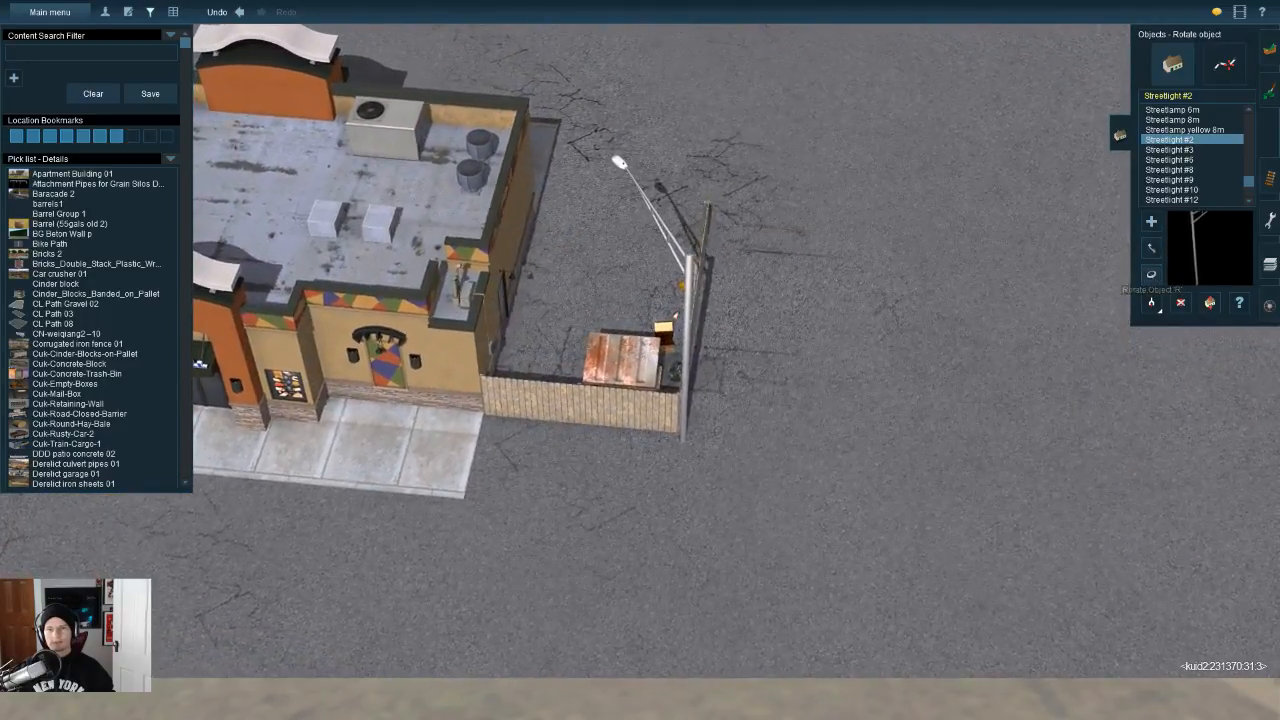
left_click_drag(686, 303, 530, 303)
left_click_drag(1063, 610, 910, 614)
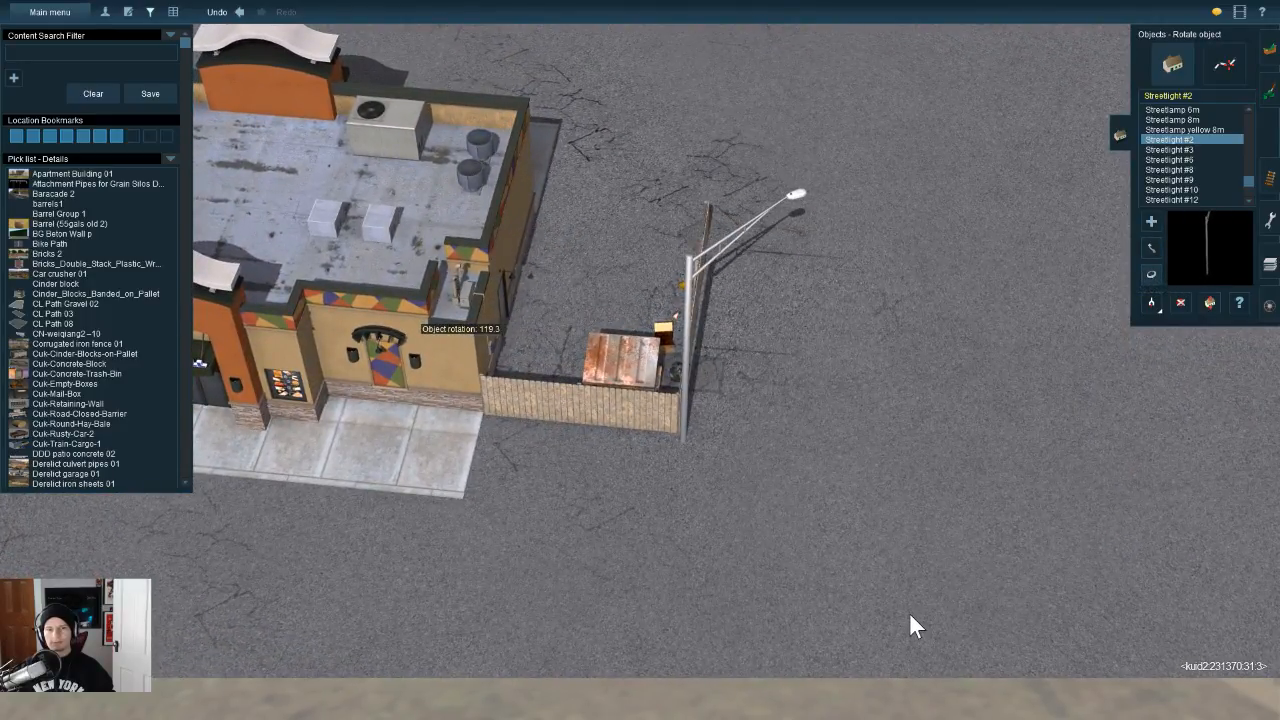
Step: Move the streetlight to Taco Hell's corner where the wooden fence begins and angle its arm over the dumpster enclosure
key("Up")
key("m")
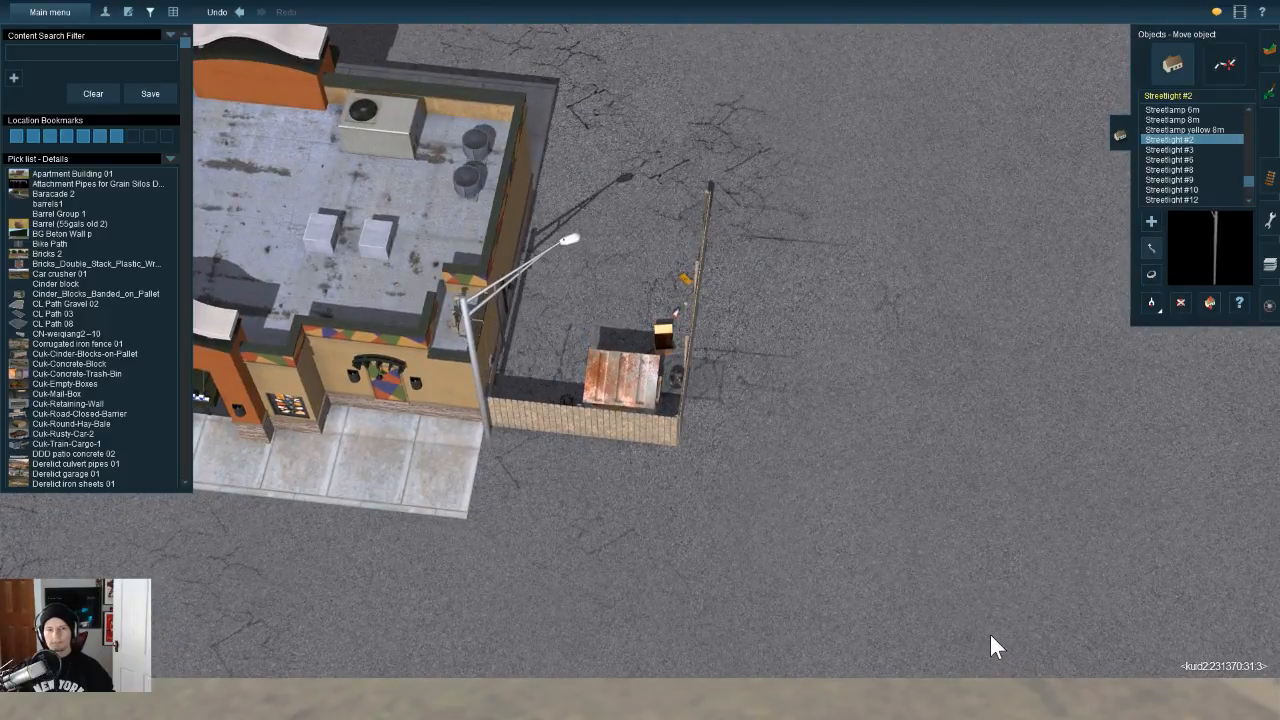
key("Up")
key("Left")
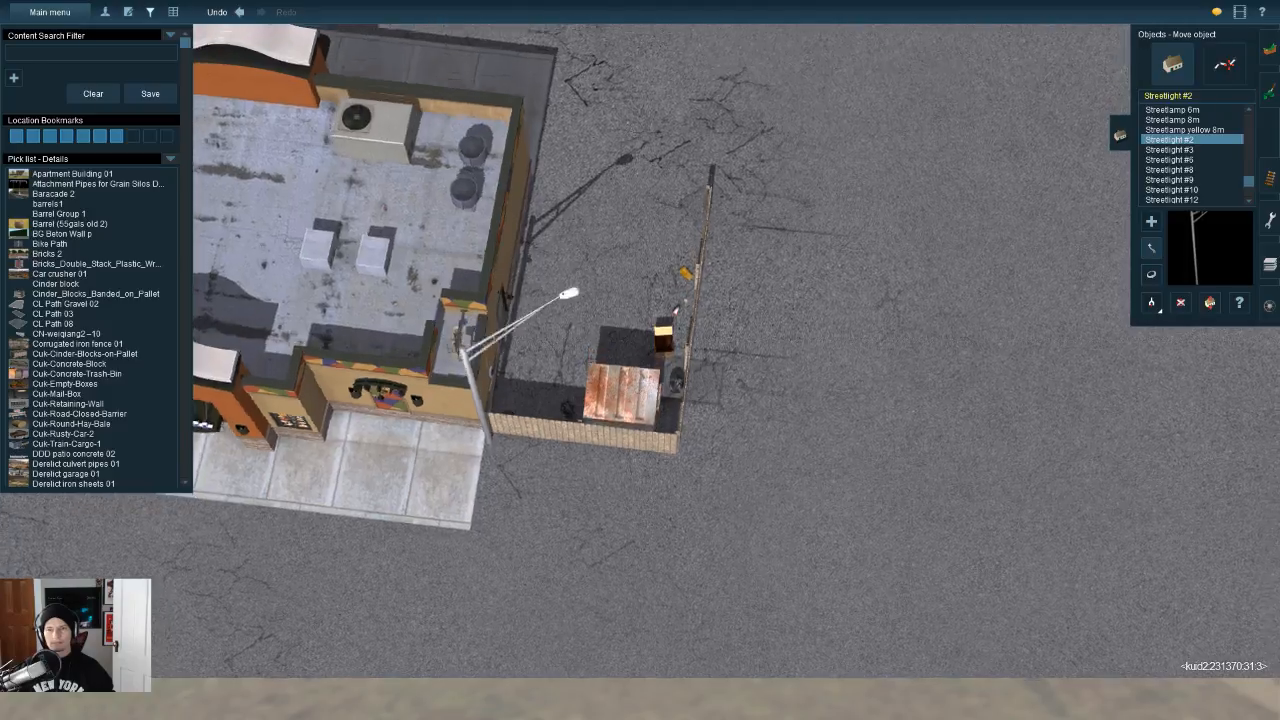
key("r")
left_click_drag(542, 424, 557, 436)
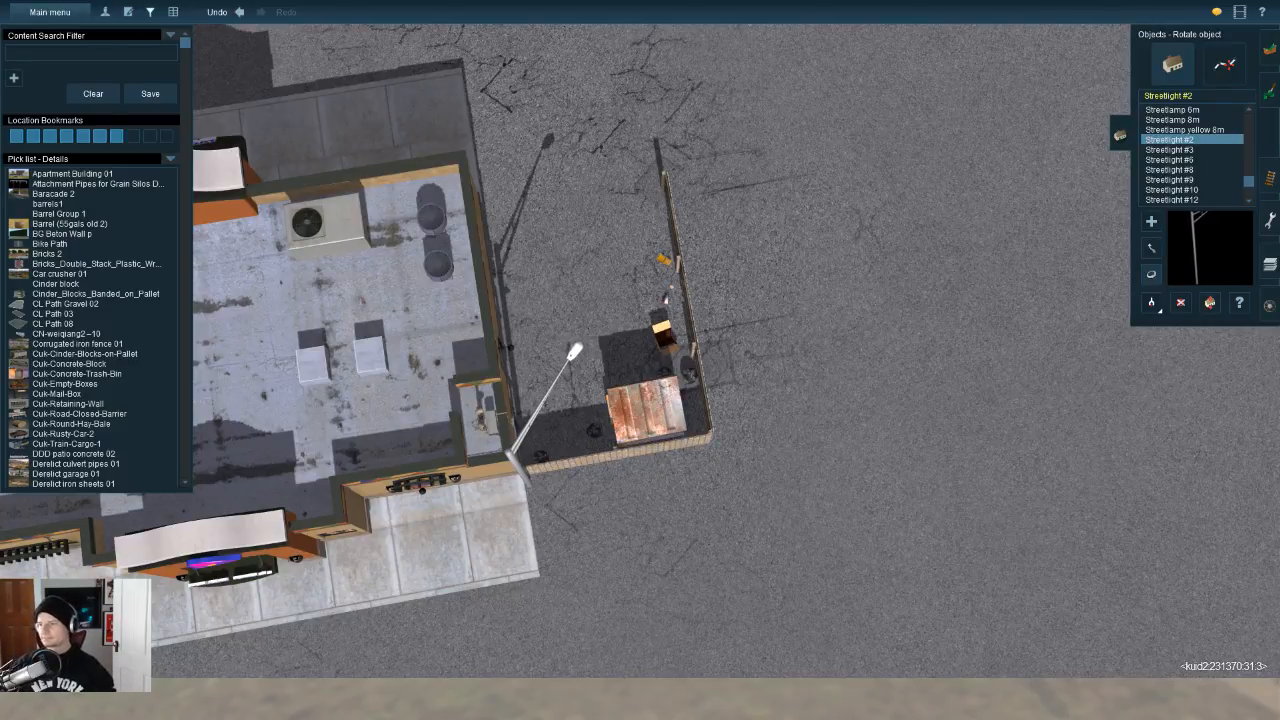
Step: Examine Taco Hell and its lot from the road side, checking the streetlights by the dumpster fence and crash barrier
right_click(470, 503)
key("Down")
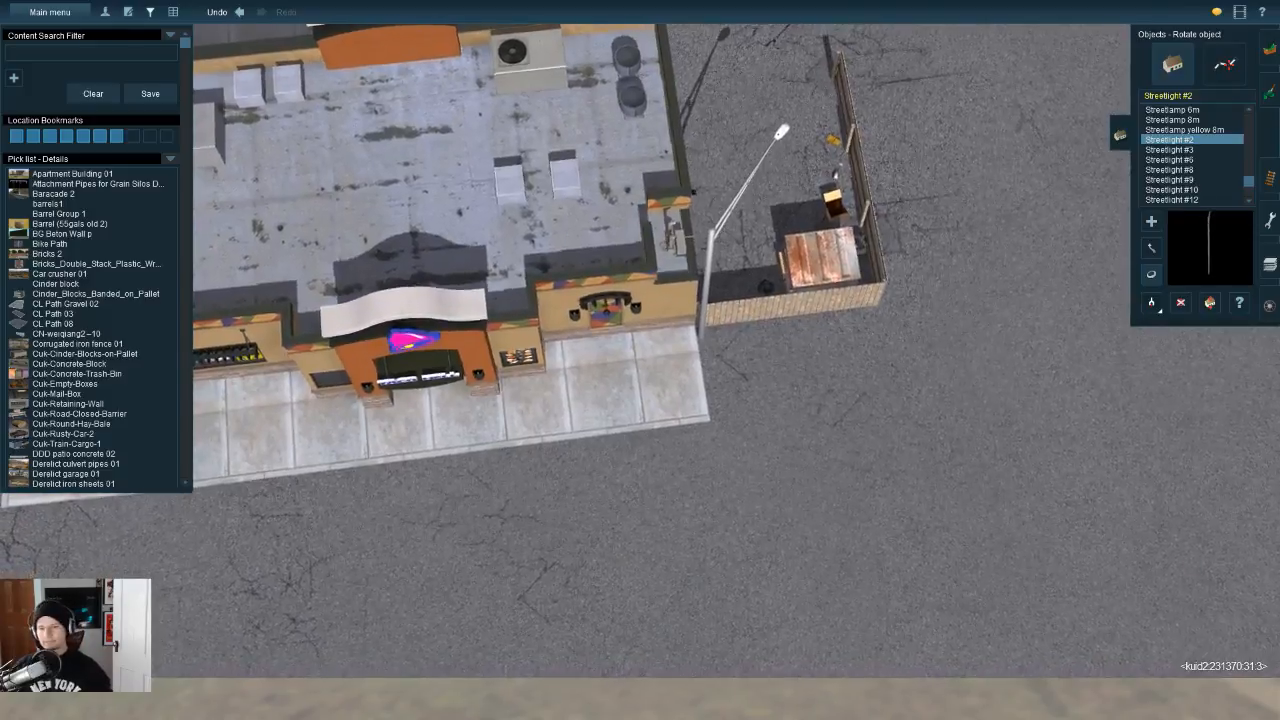
key("Down")
right_click(475, 445)
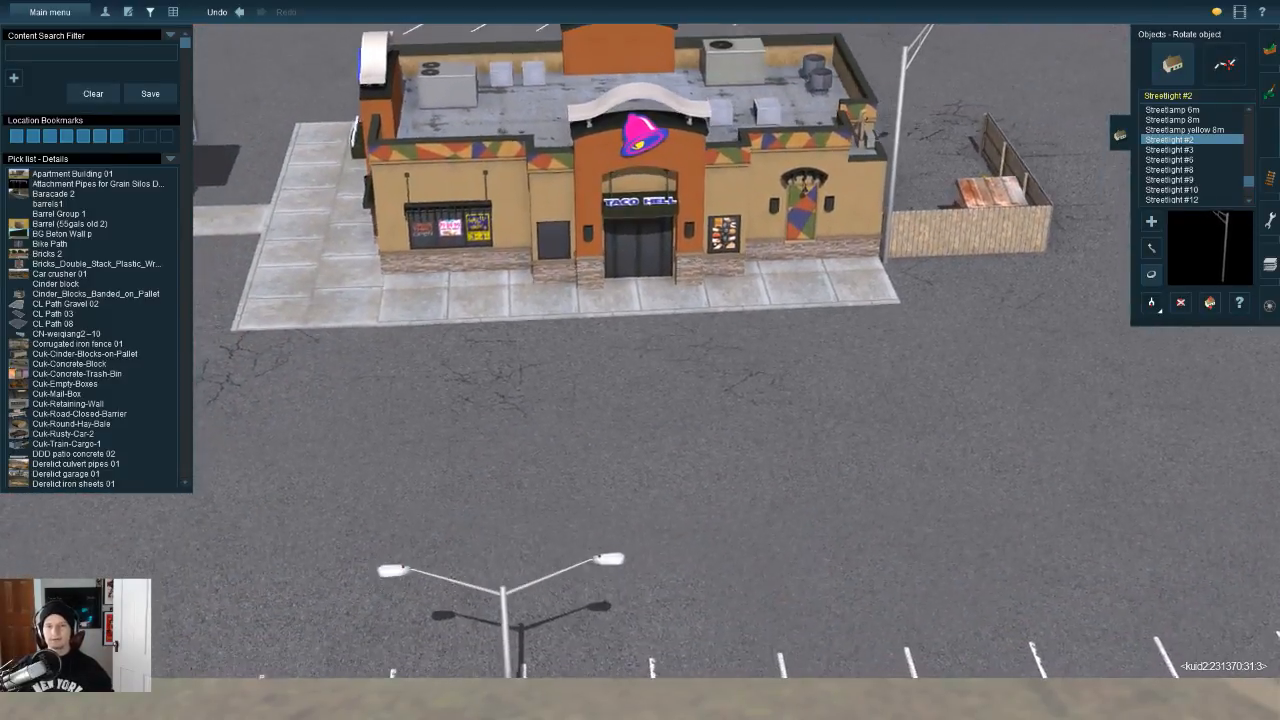
key("Down")
key("Left")
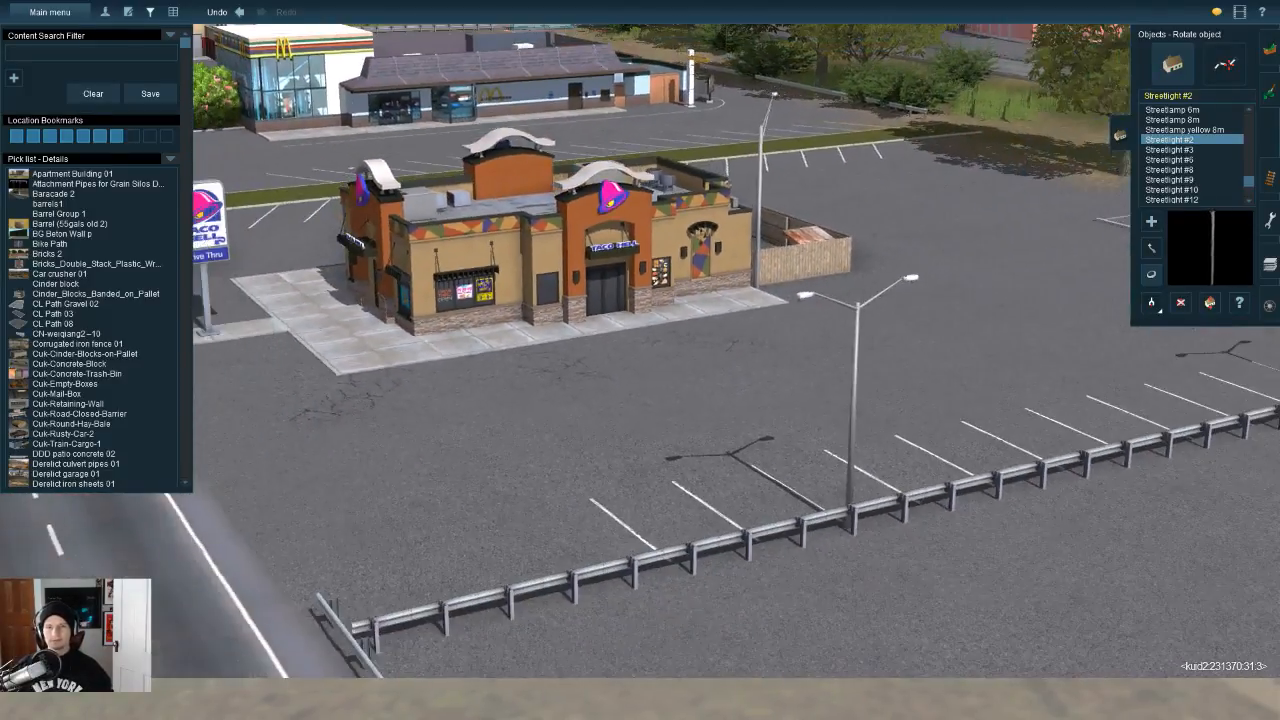
scroll(640, 360, "down", 2)
key("Left")
right_click_drag(530, 460, 670, 669)
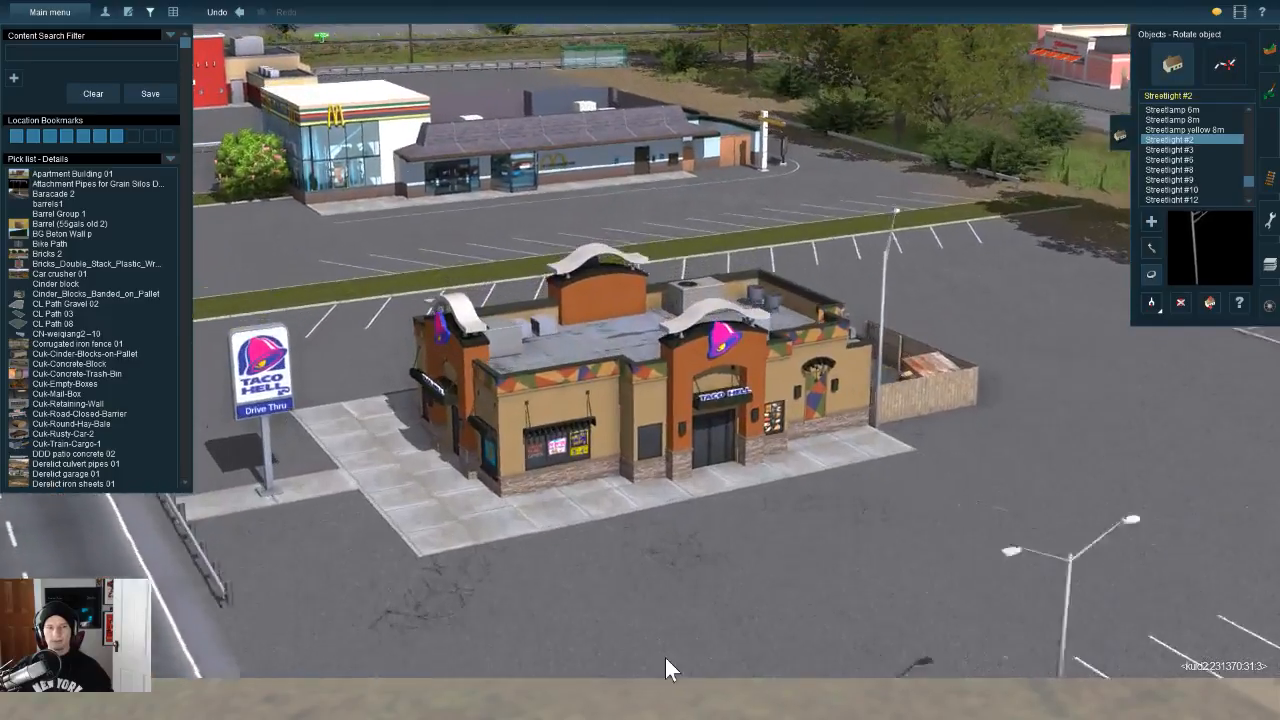
Step: Pick up Streetlight #8 from the crash barrier and place another one near the road end of the grass median
key("g")
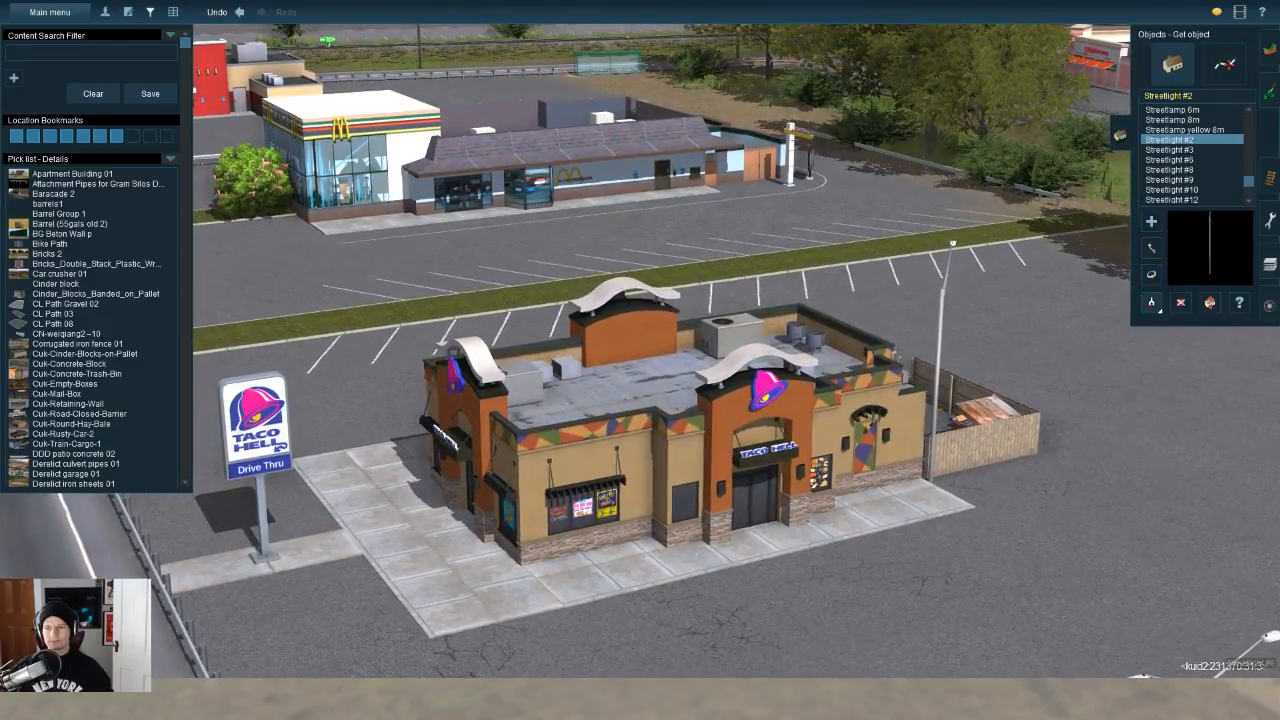
left_click(1238, 655)
right_click_drag(1180, 539, 1200, 686)
key("Up")
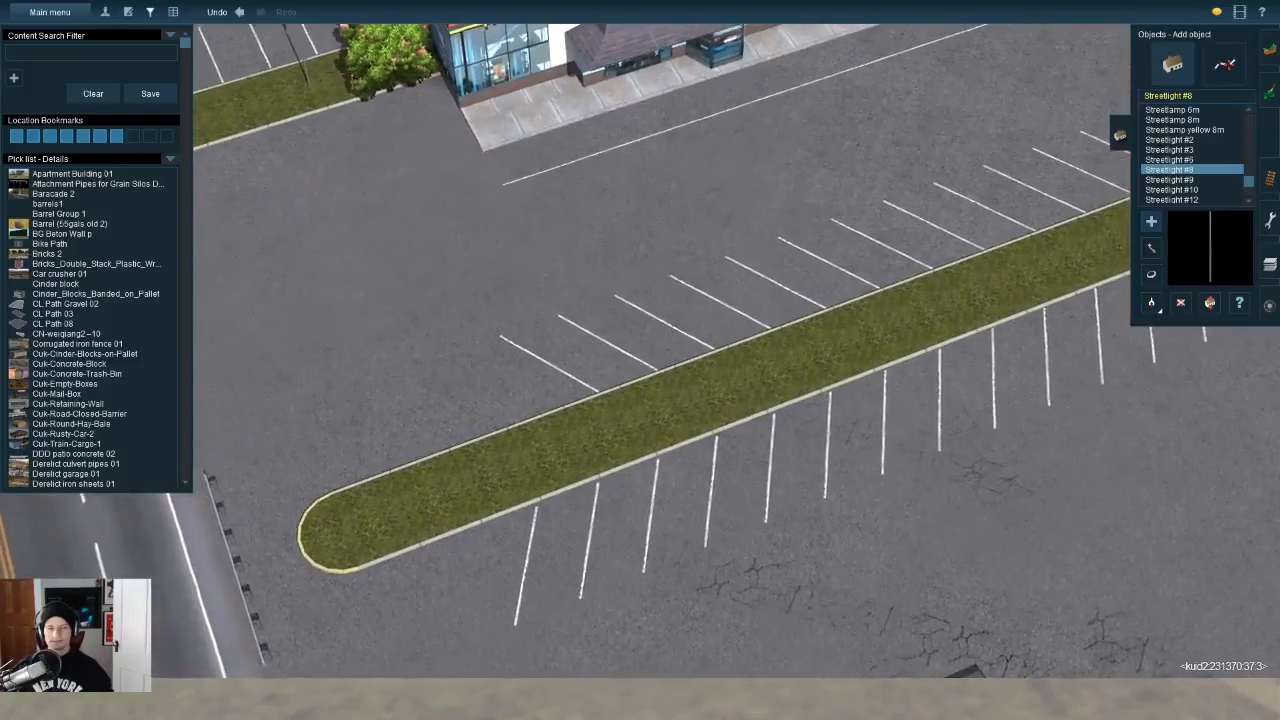
key("Right")
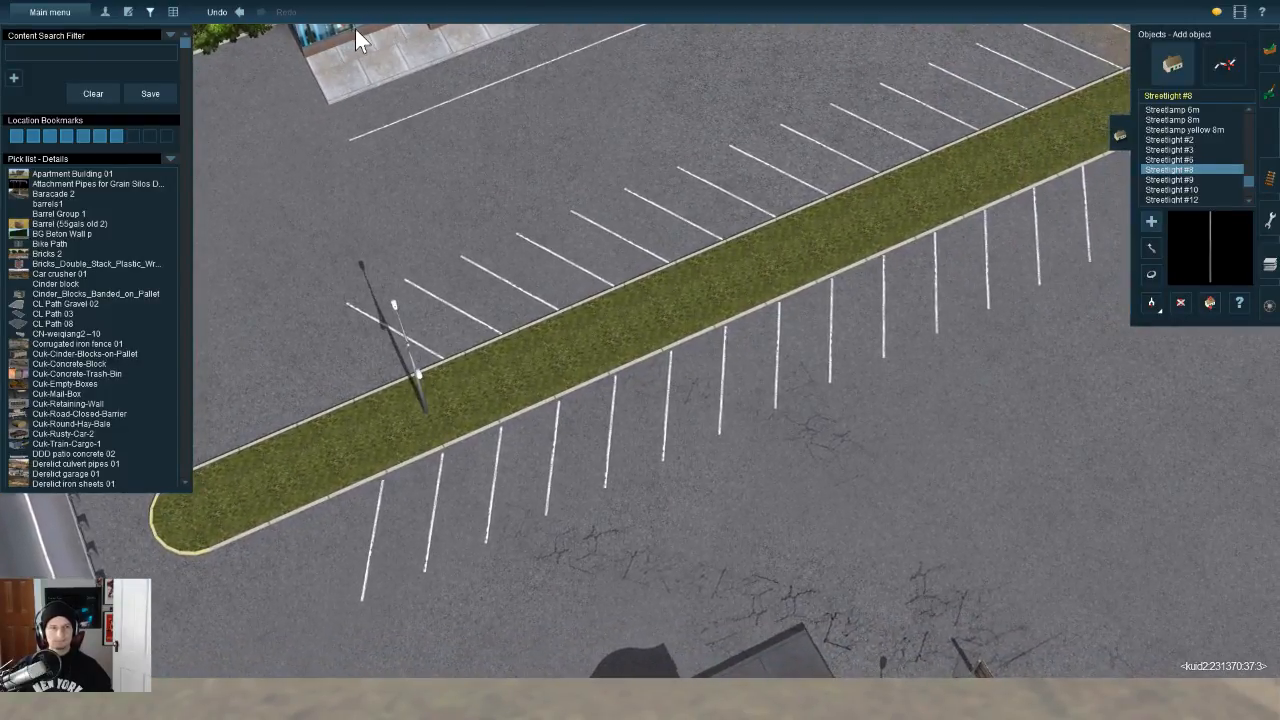
Step: Switch the ground to grid view and place more Streetlight #8 objects at the middle and far end of the grass median
left_click(173, 12)
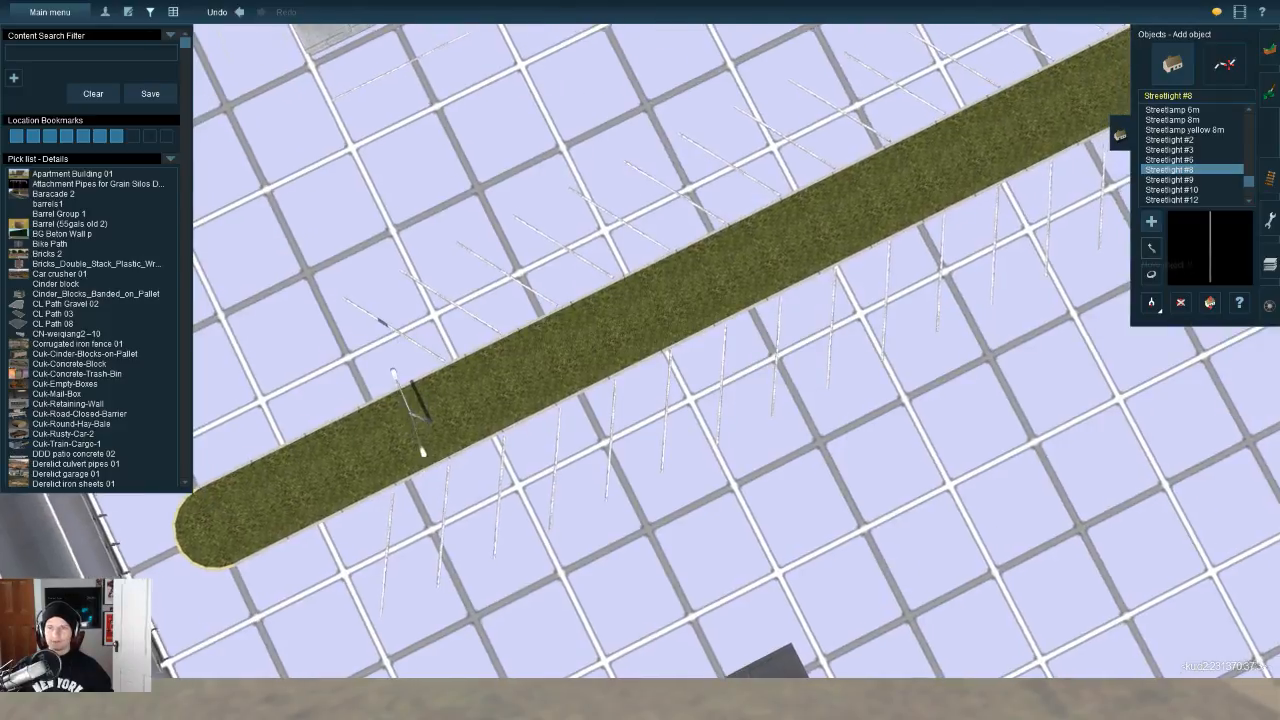
left_click(1151, 248)
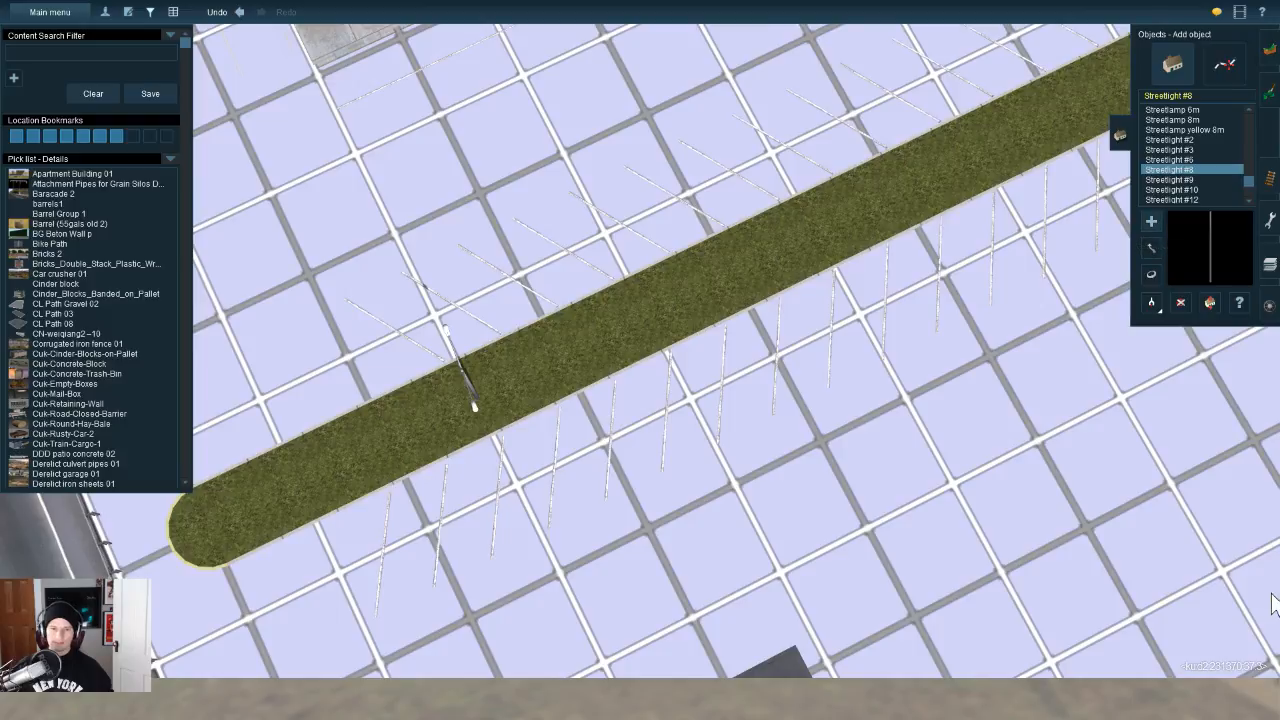
left_click(817, 231)
right_click_drag(922, 162, 820, 162)
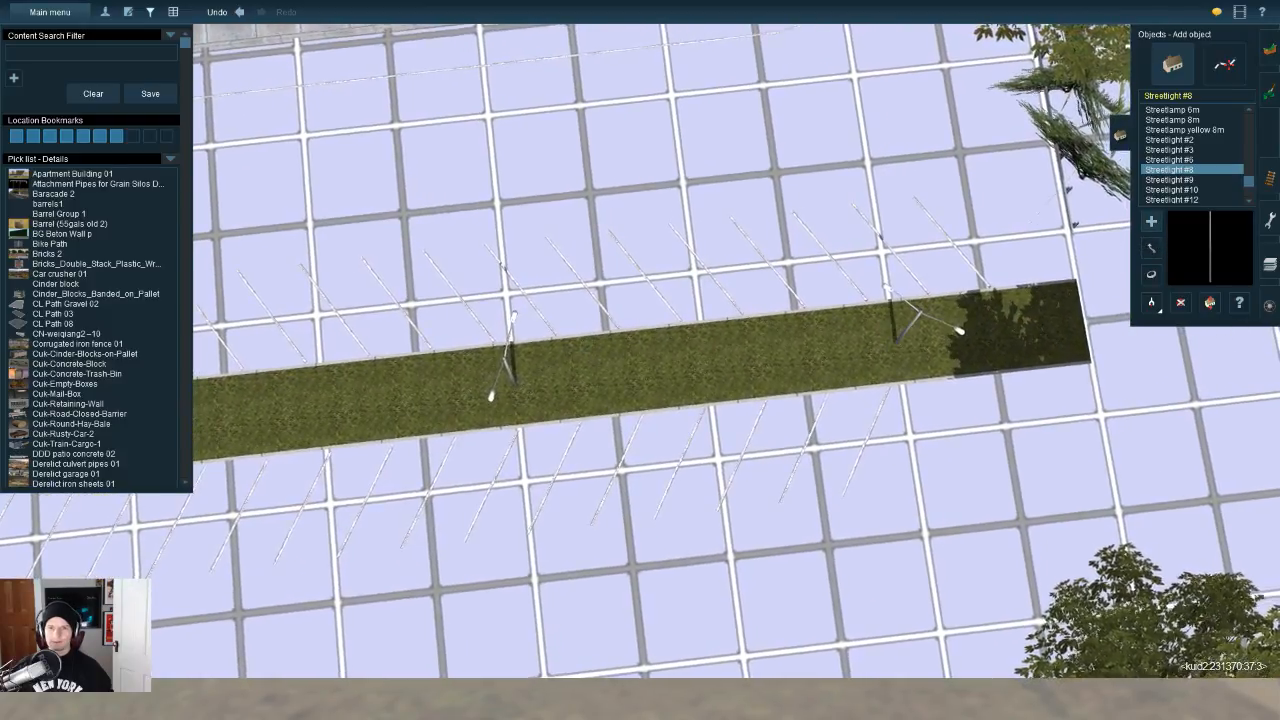
Step: Rotate the three median streetlights to about 90° so their arms run parallel to the grass strip
left_click(1151, 274)
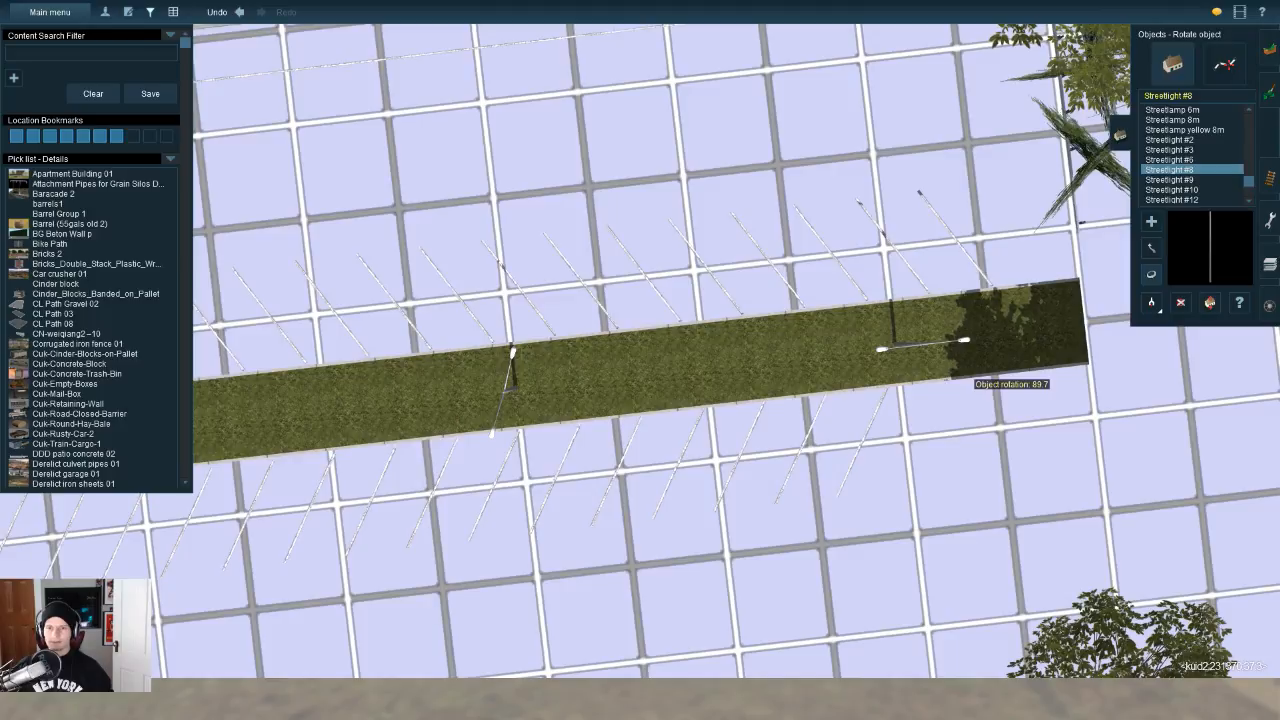
left_click_drag(508, 391, 361, 411)
right_click(358, 412)
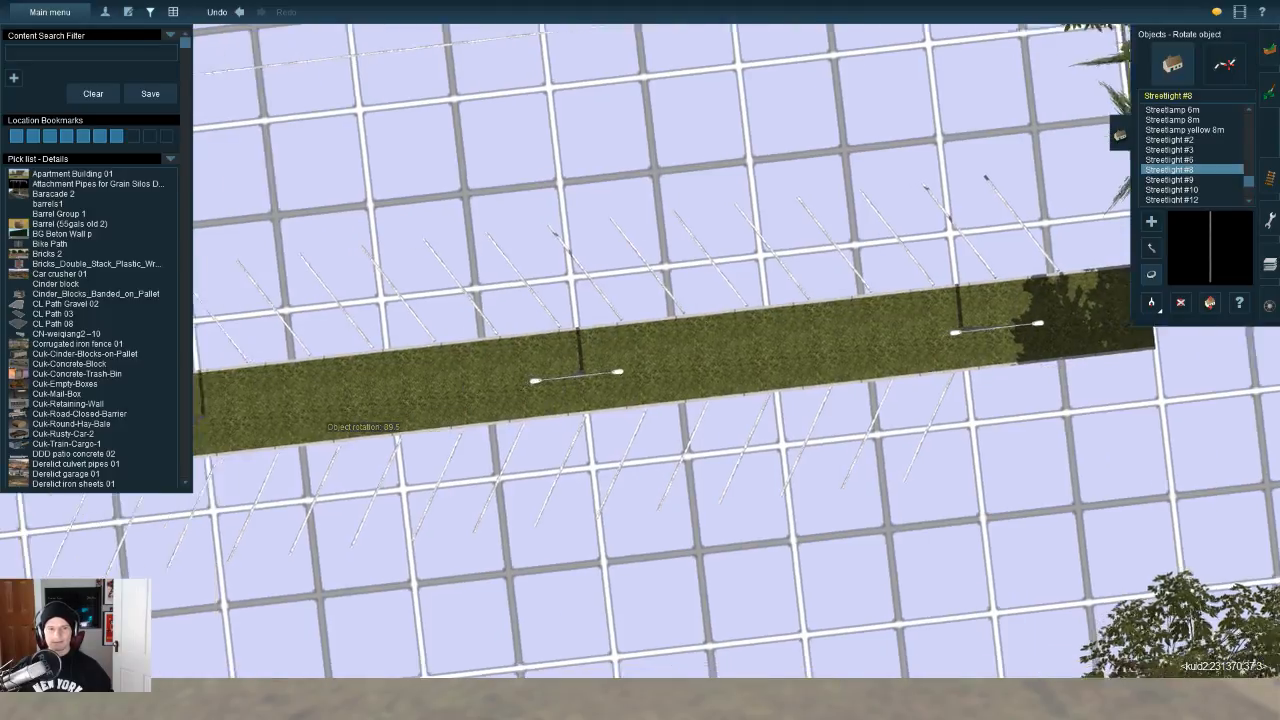
right_click(350, 414)
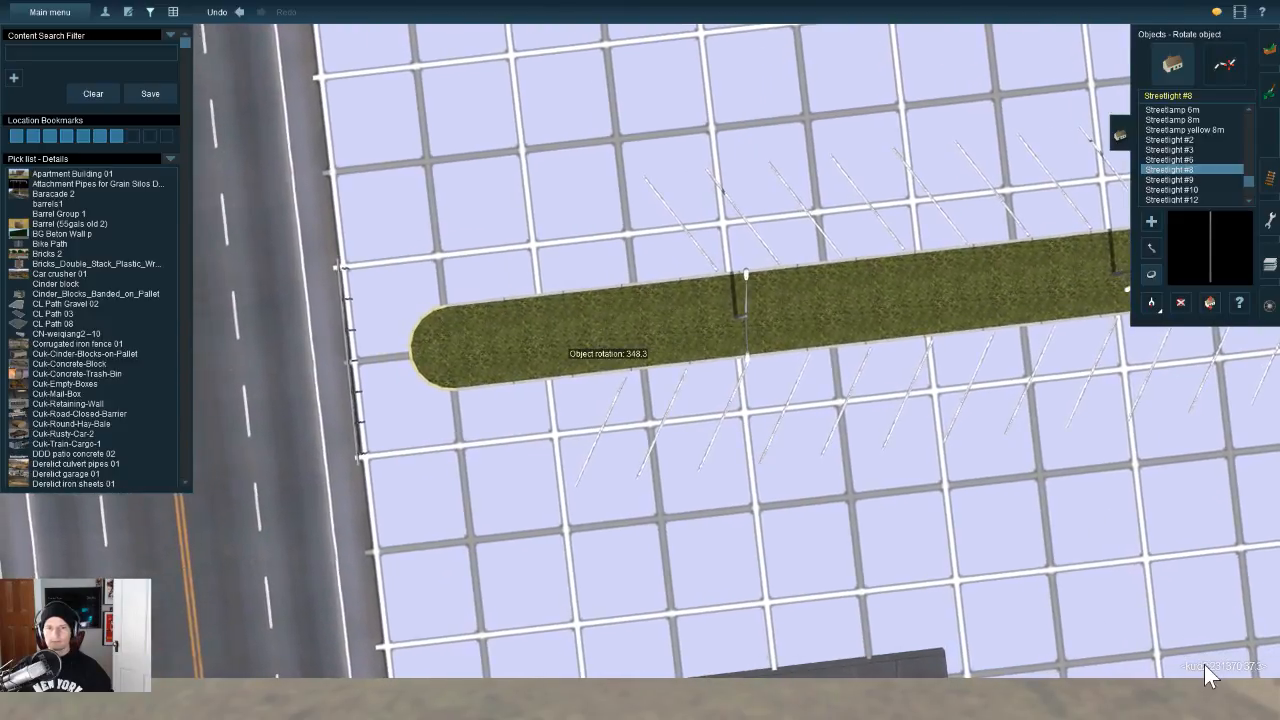
right_click(800, 273)
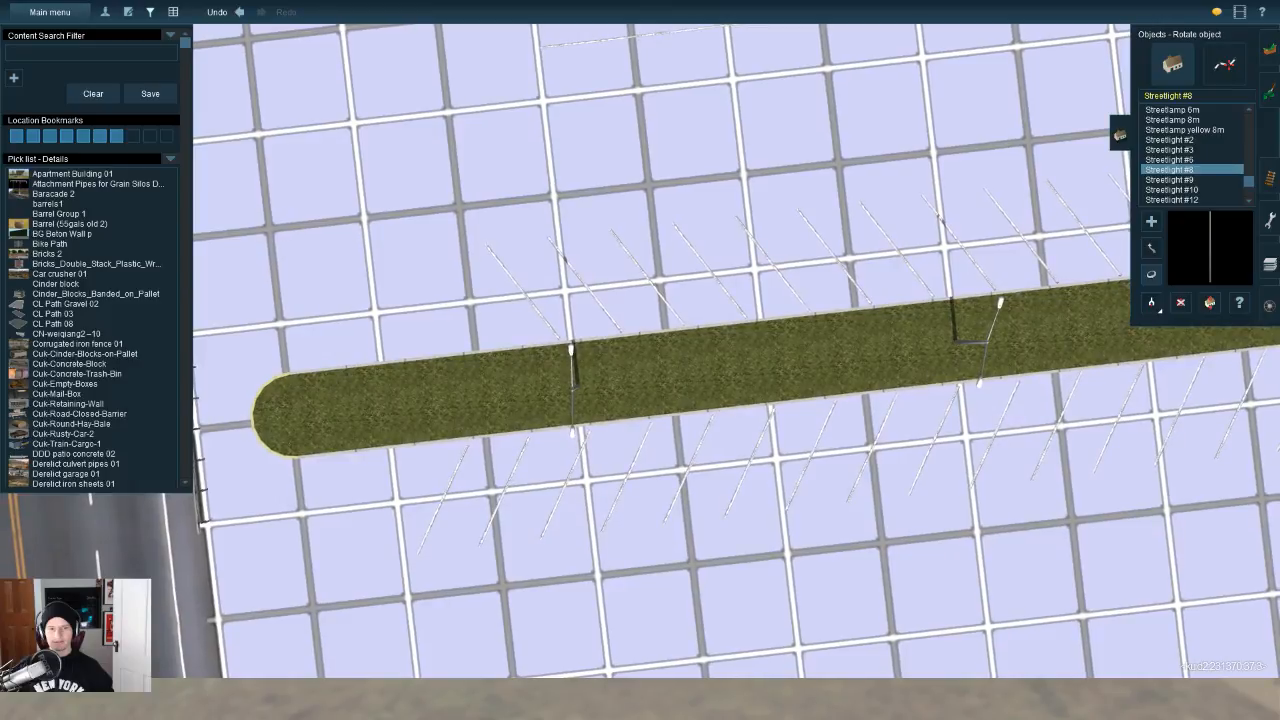
left_click_drag(575, 405, 442, 403)
left_click_drag(339, 403, 350, 404)
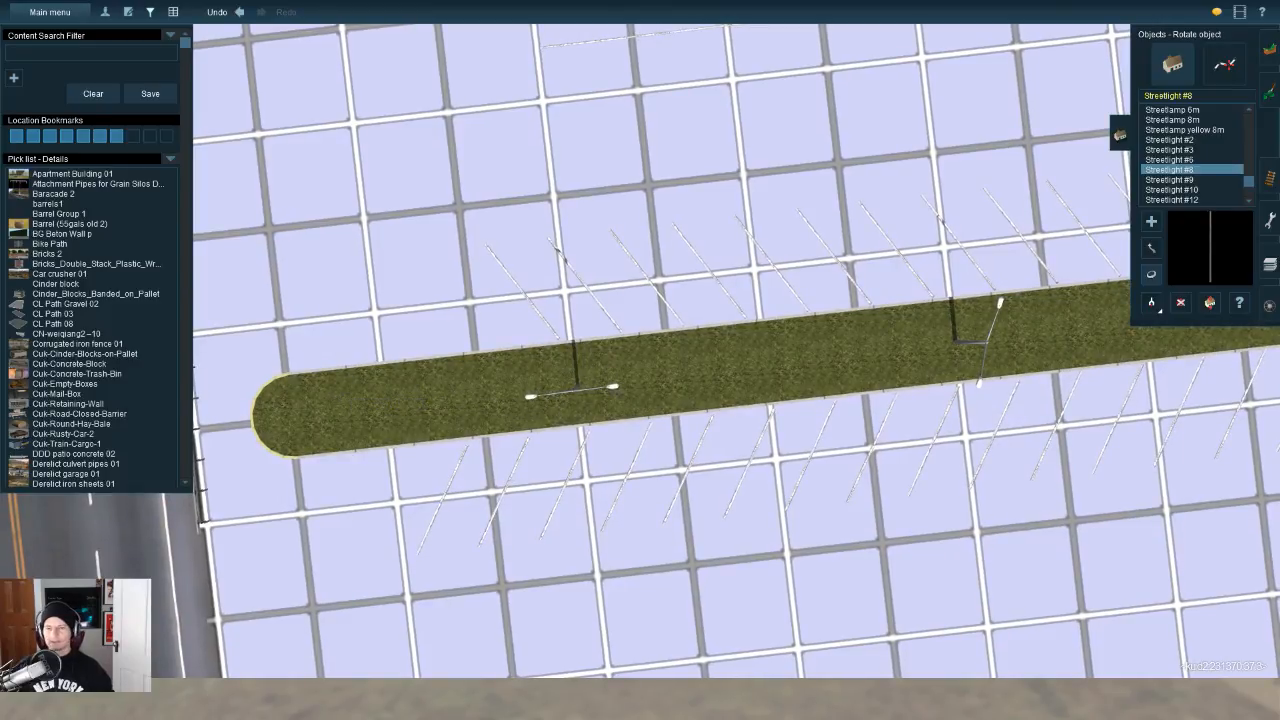
left_click_drag(962, 377, 878, 380)
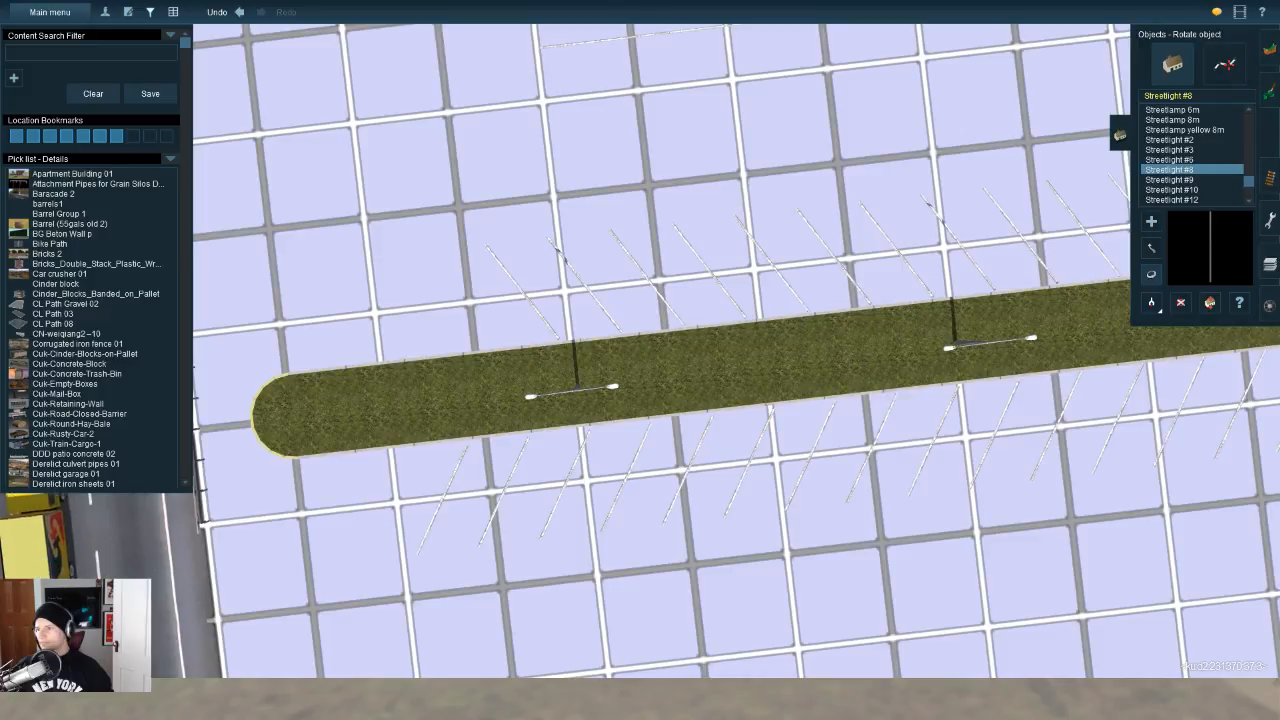
Step: Check the alignment and spacing of the streetlights along the median and restore the normal ground textures
key("Down")
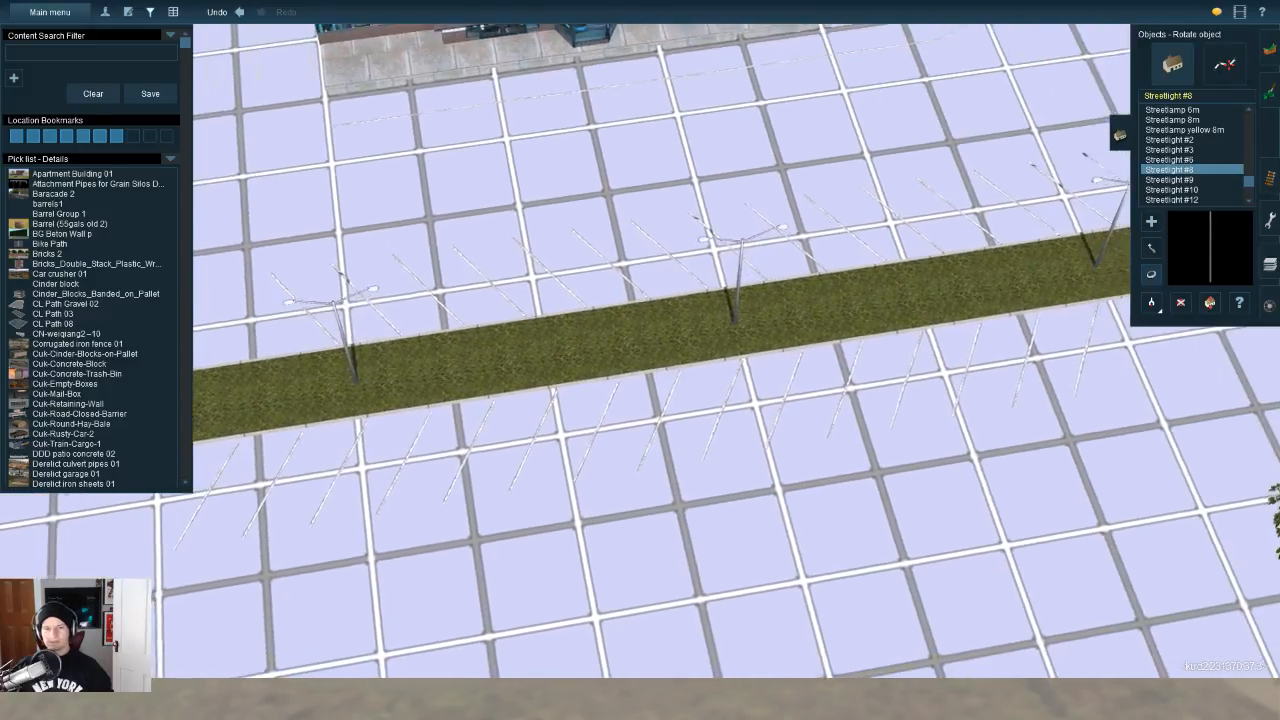
key("m")
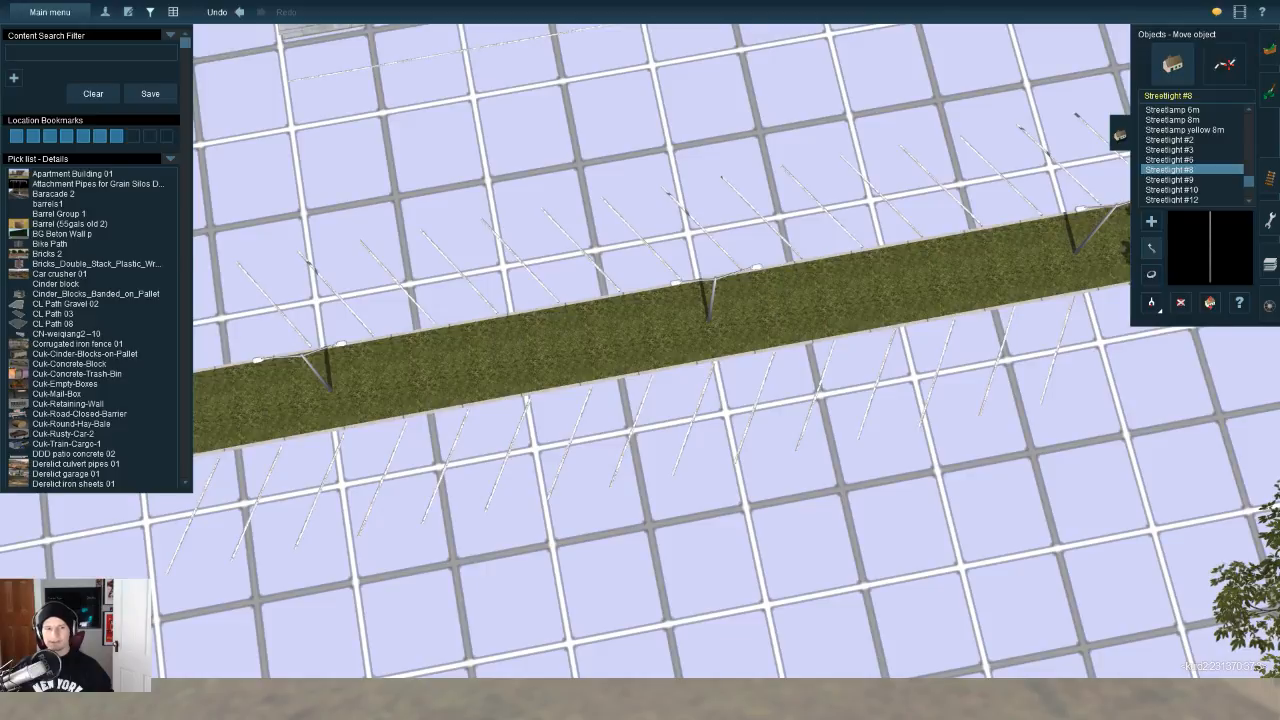
key("Left")
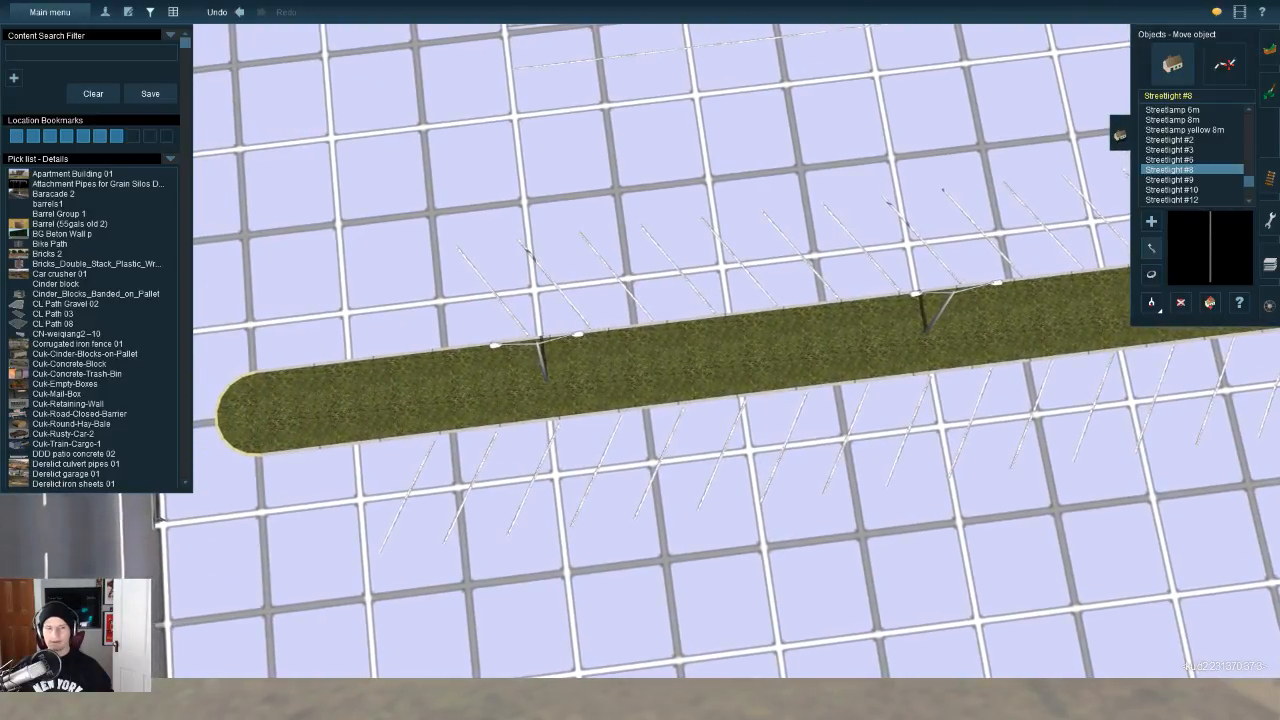
key("Right")
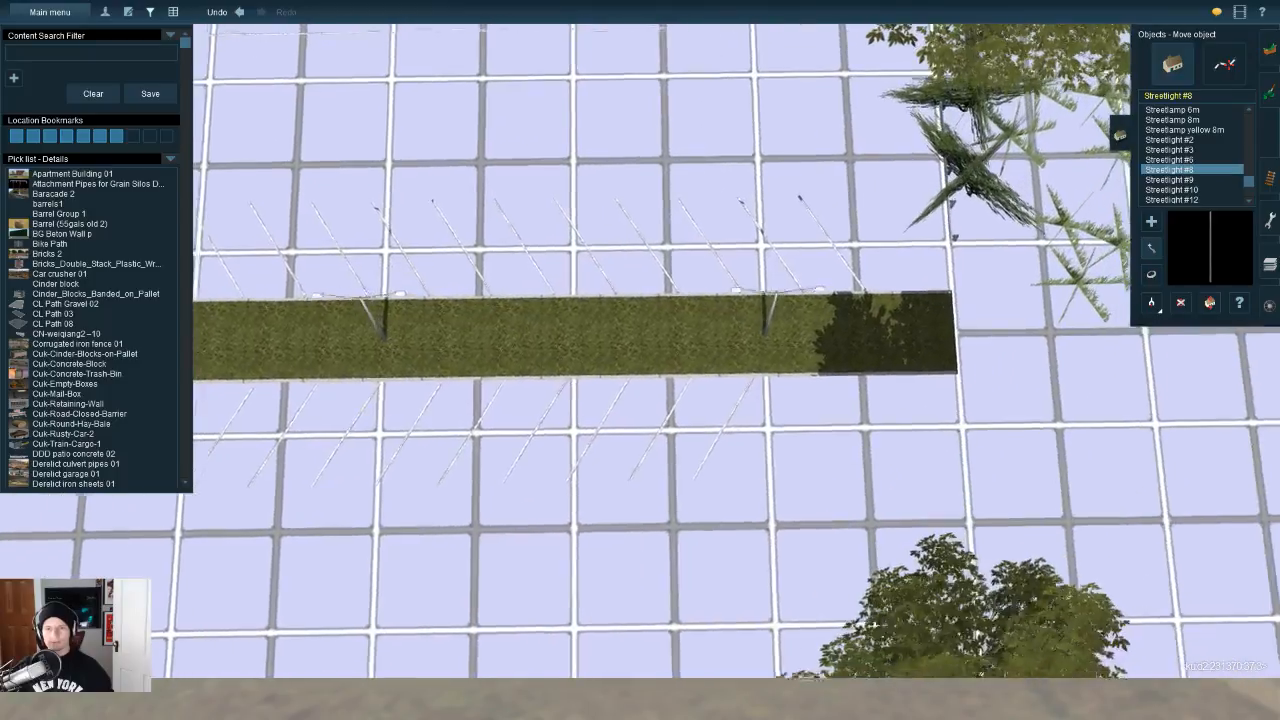
key("Up")
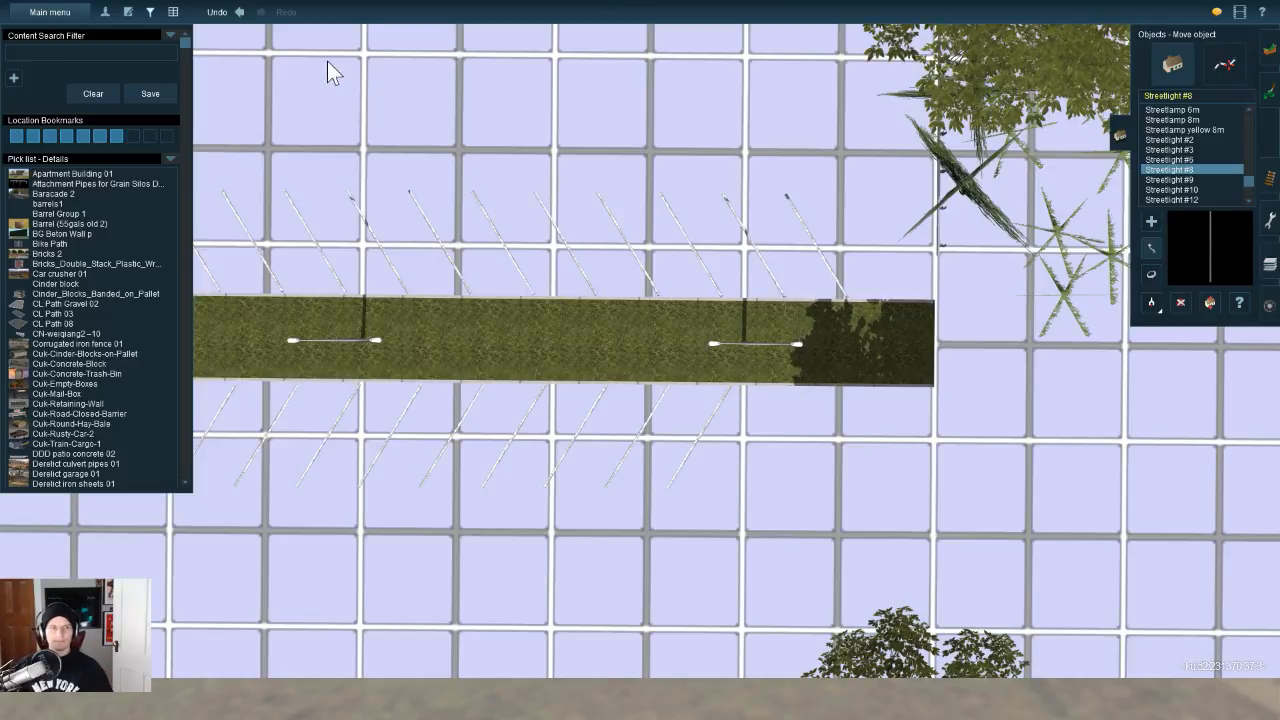
key("Left")
key("F9")
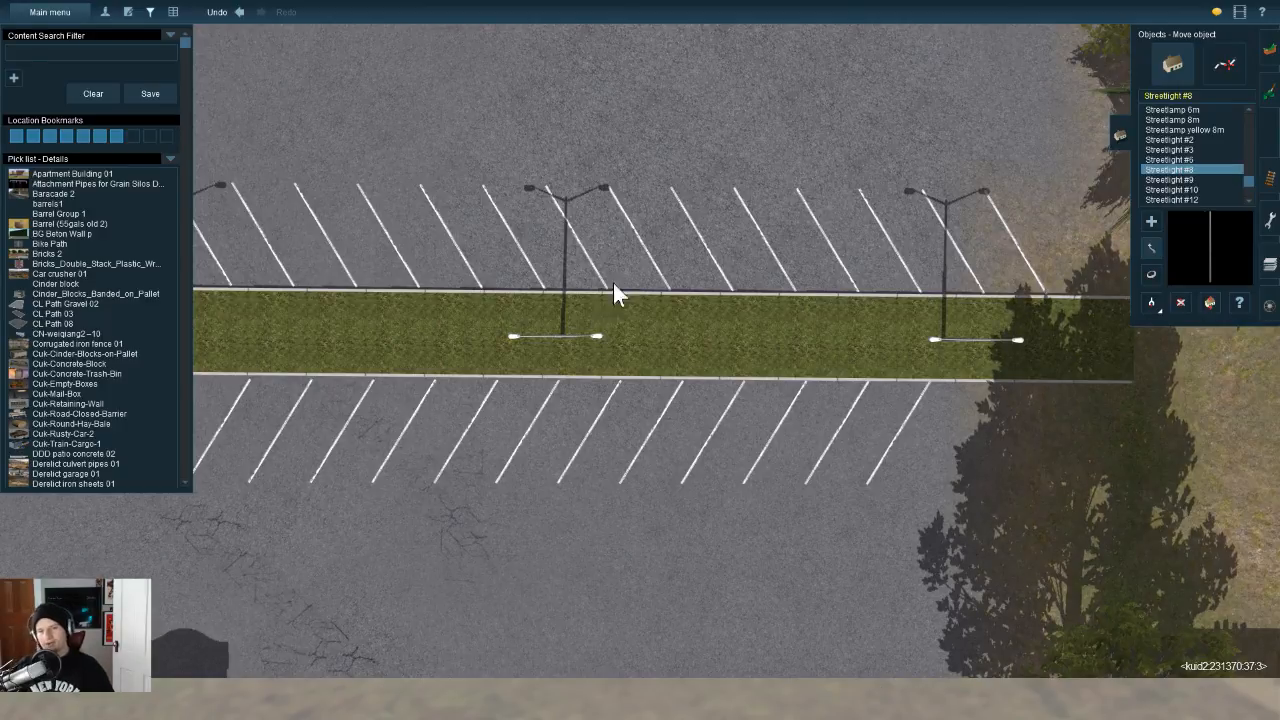
Step: Examine the median streetlights, parking rows and McDonald's lot from the road side
key("Down")
key("Left")
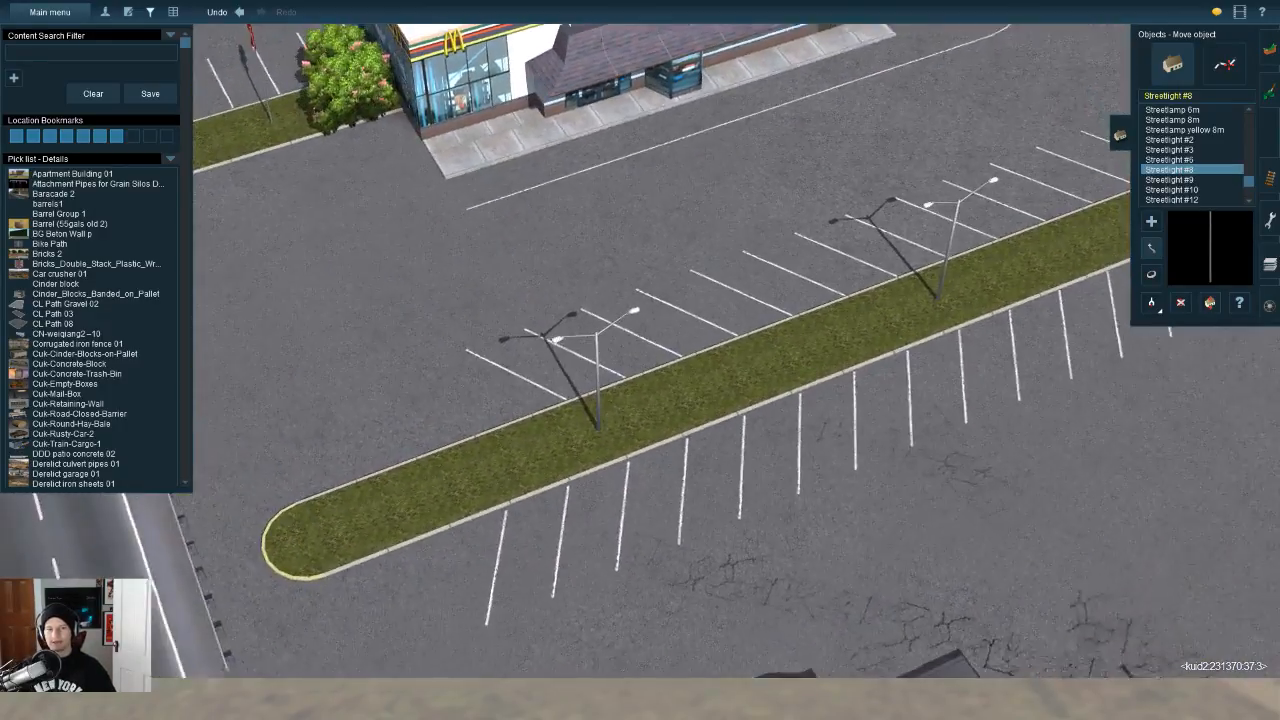
key("Down")
key("Left")
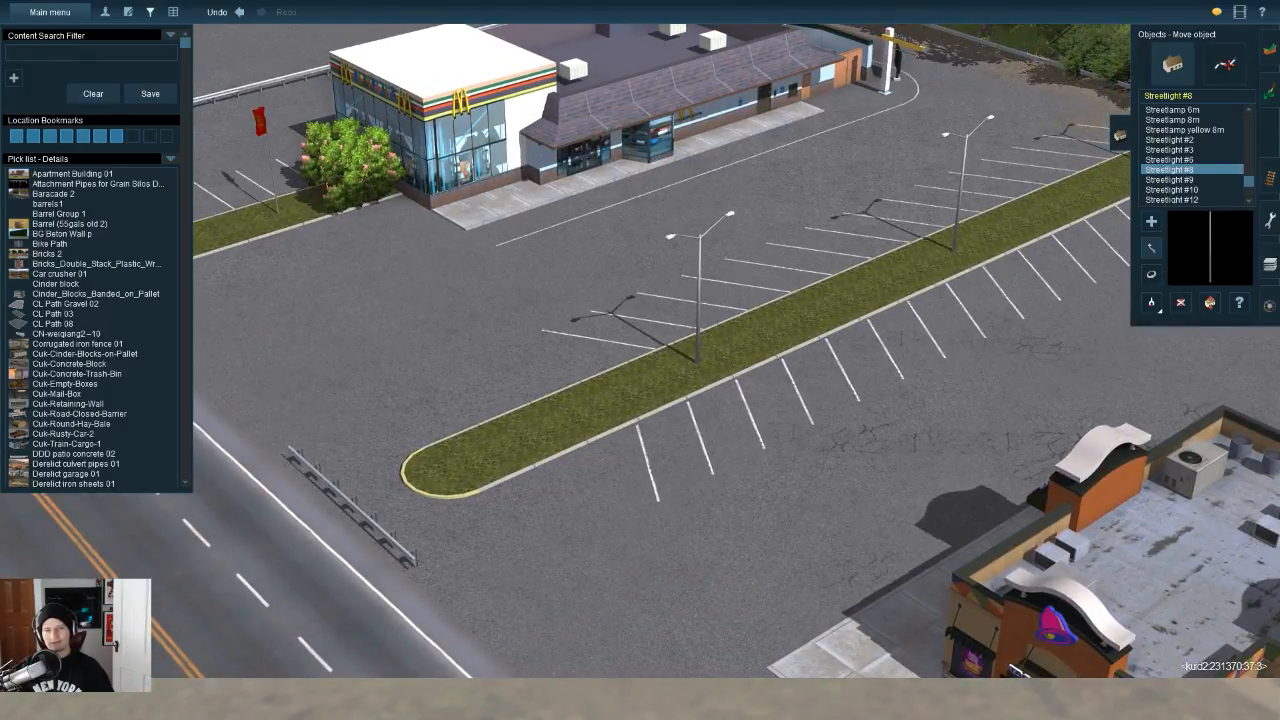
right_click(498, 410)
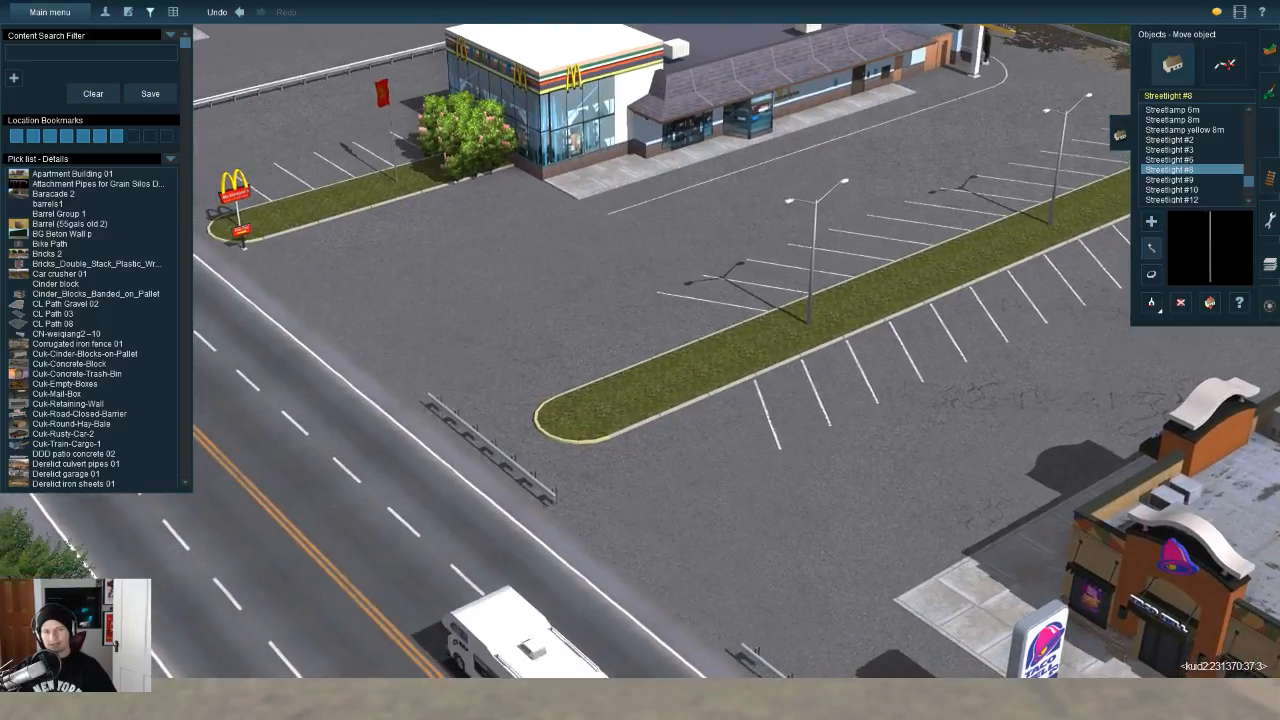
right_click_drag(1181, 597, 1196, 644)
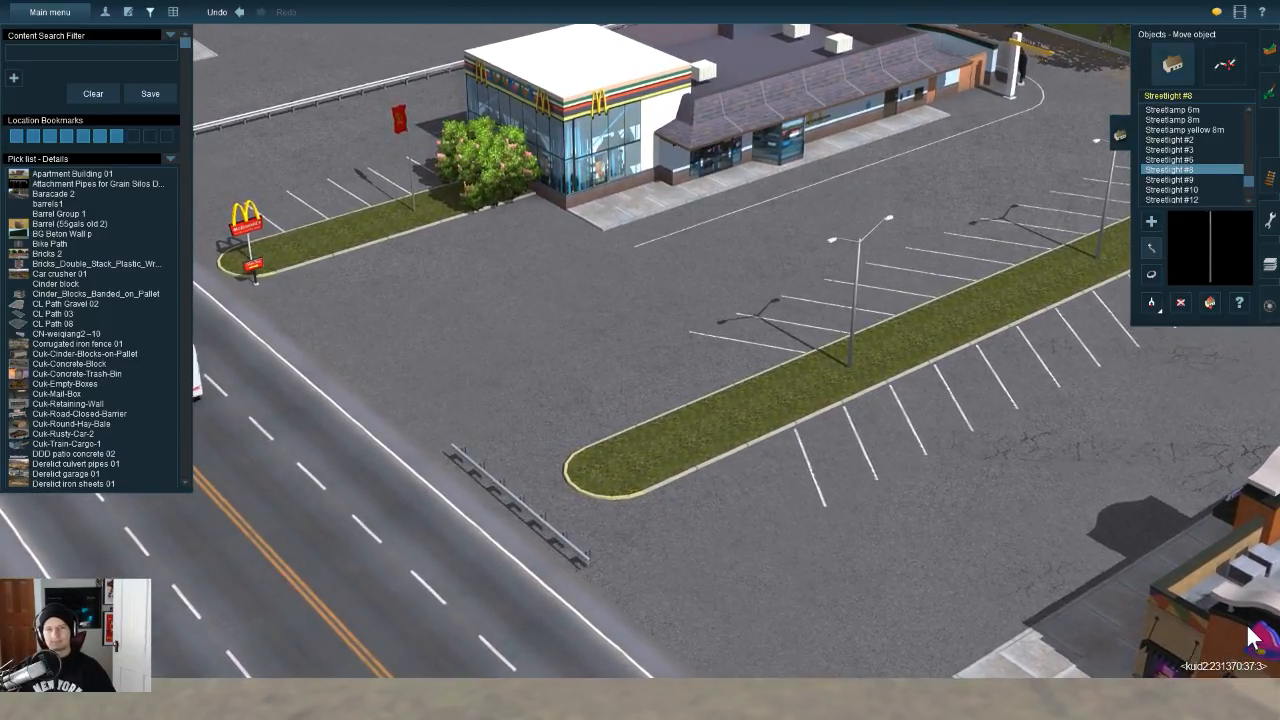
scroll(1196, 644, "down", 3)
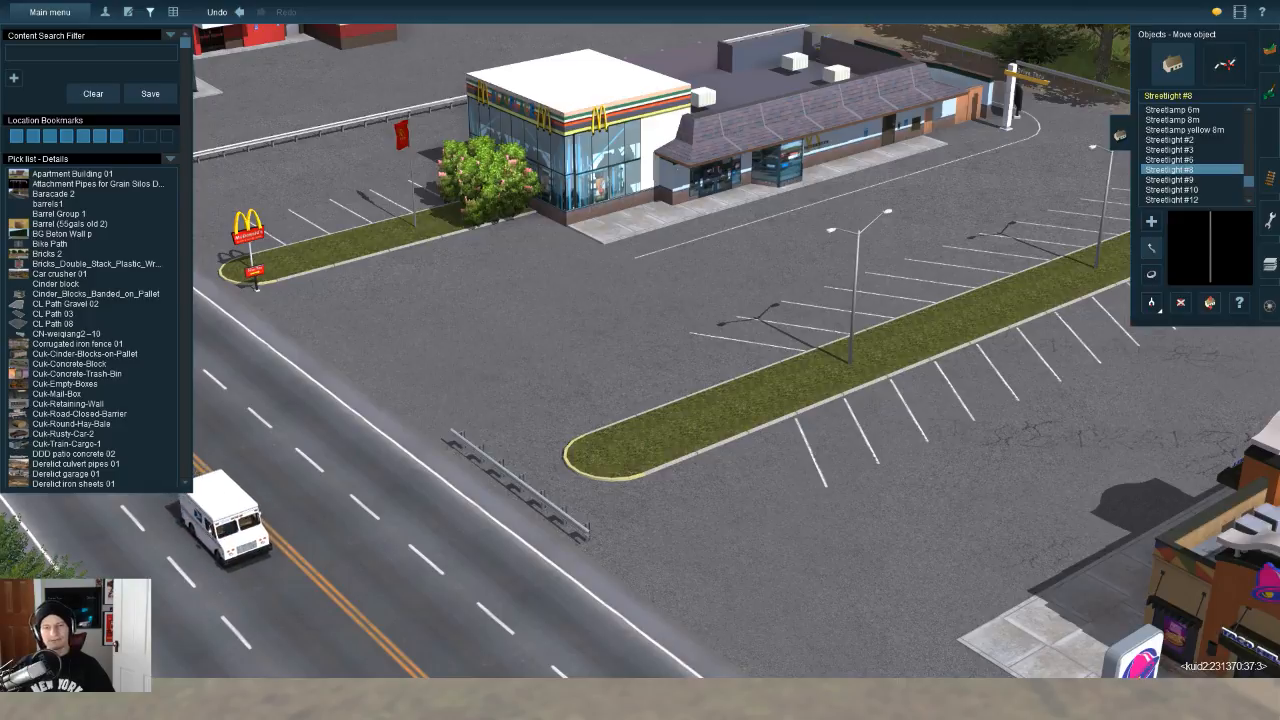
right_click_drag(1248, 627, 1213, 631)
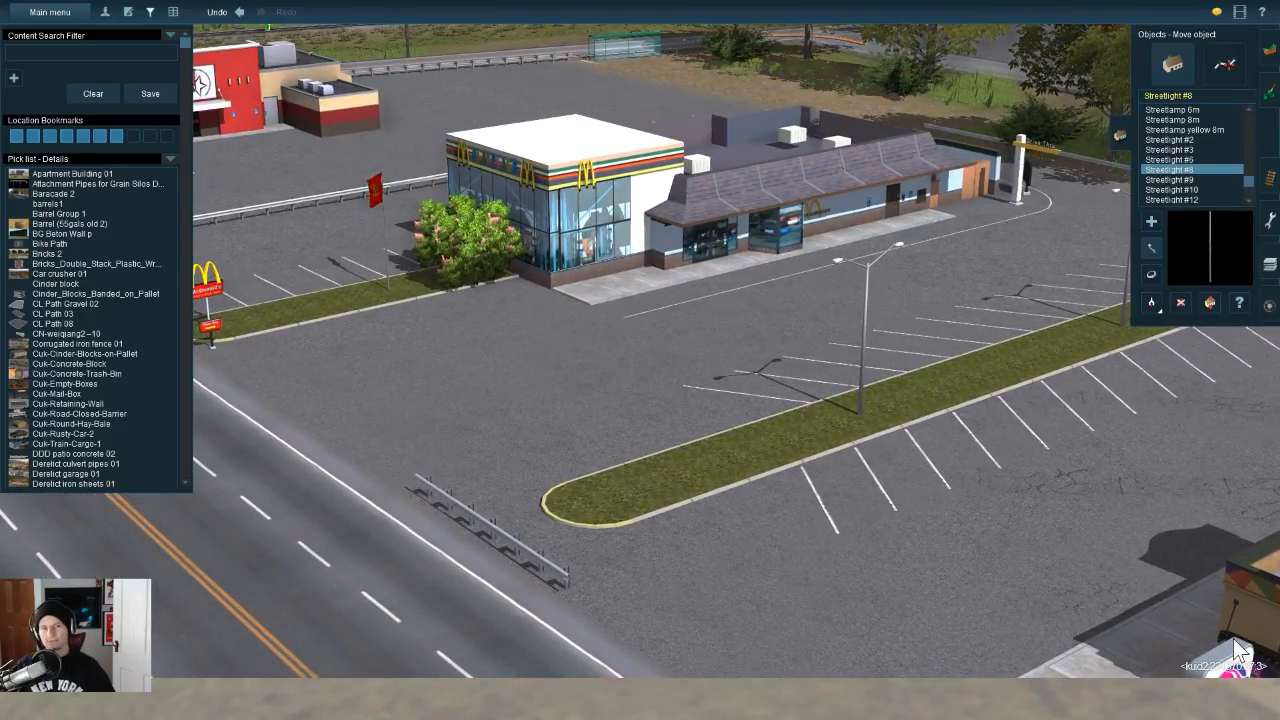
right_click_drag(1234, 640, 1151, 635)
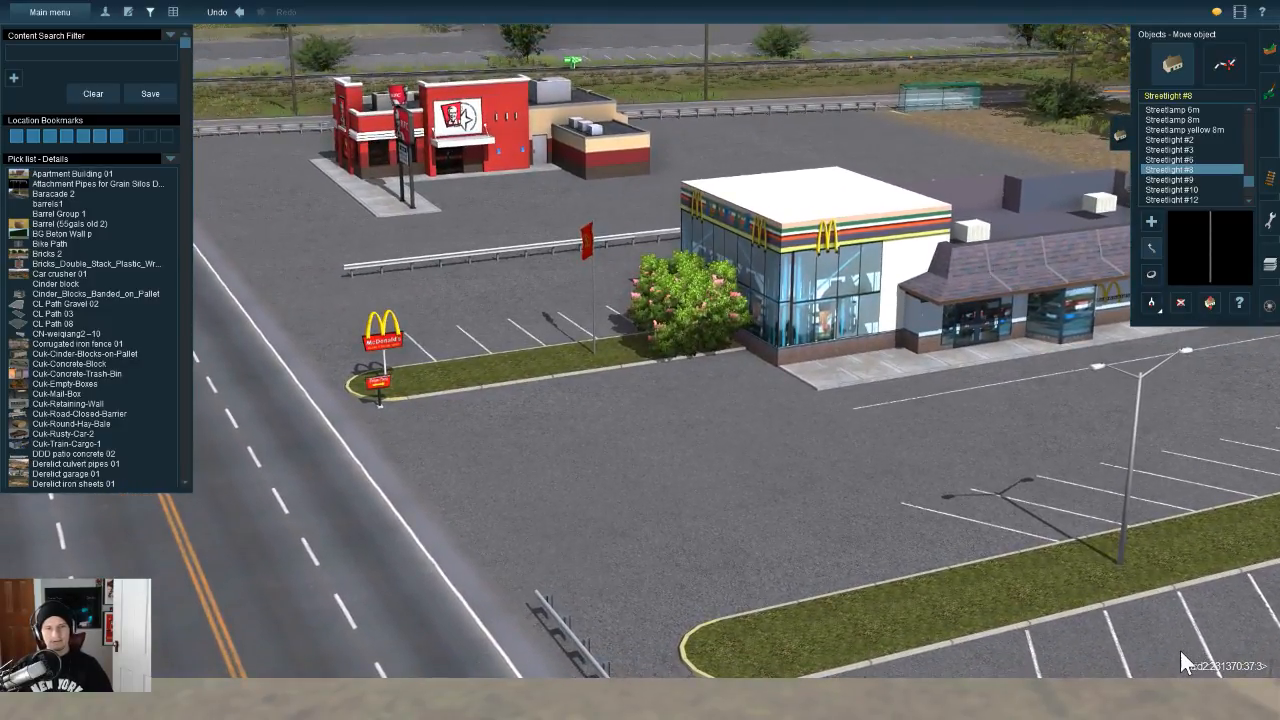
right_click_drag(1180, 651, 1240, 640)
Step: Insert a spline point near the road end of the crash barrier between KFC and McDonald's and lower the barrier's end into the ground
left_click(1225, 64)
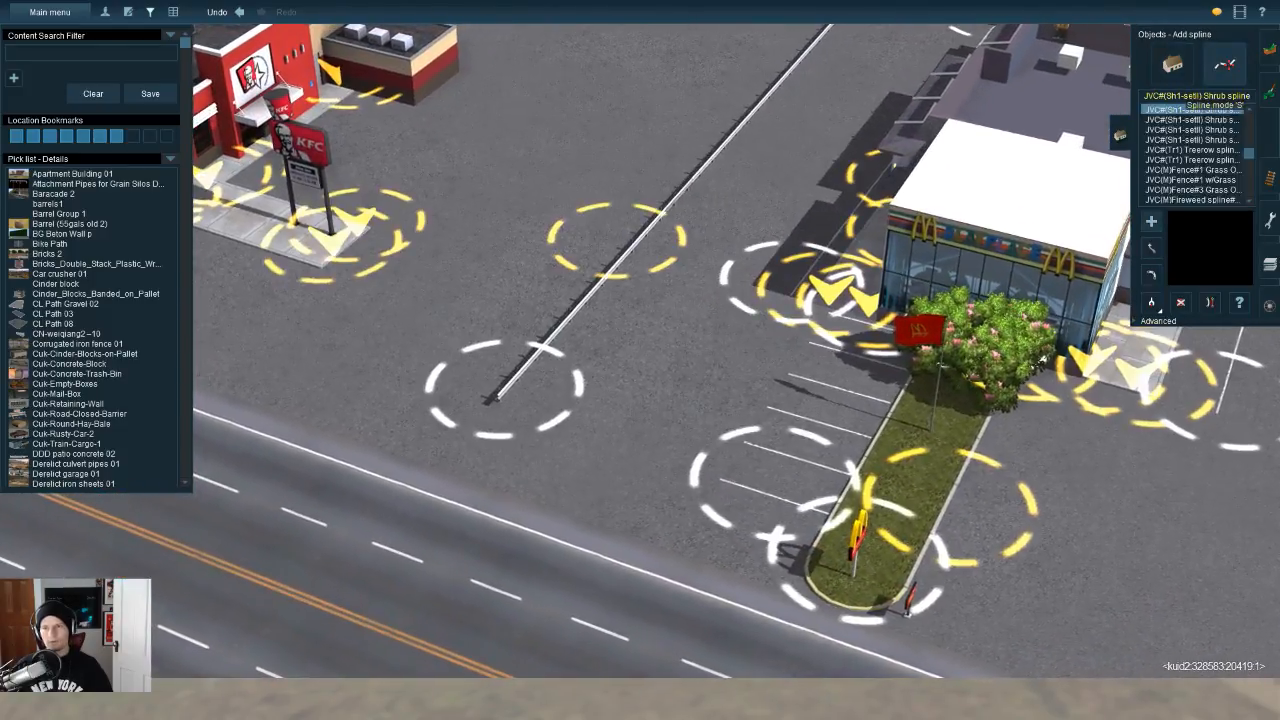
right_click_drag(1000, 400, 924, 411)
key("i")
right_click_drag(1200, 590, 1261, 593)
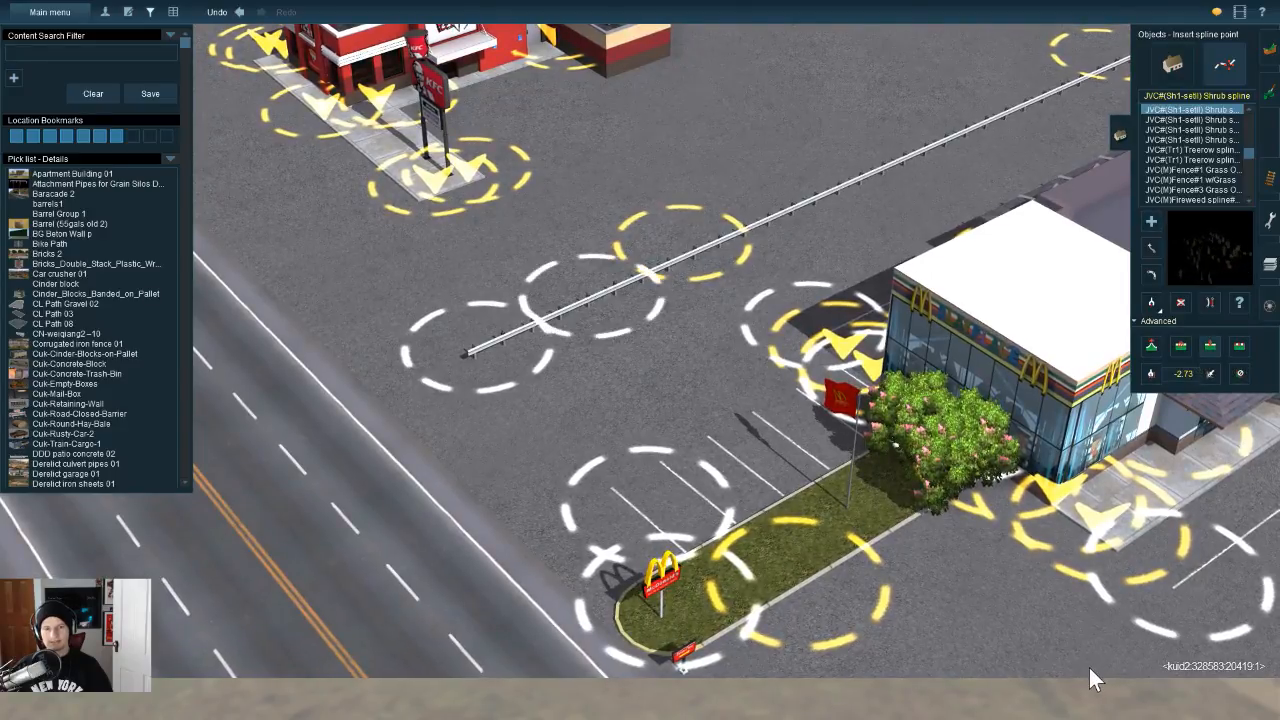
key("Left")
scroll(1091, 667, "up", 4)
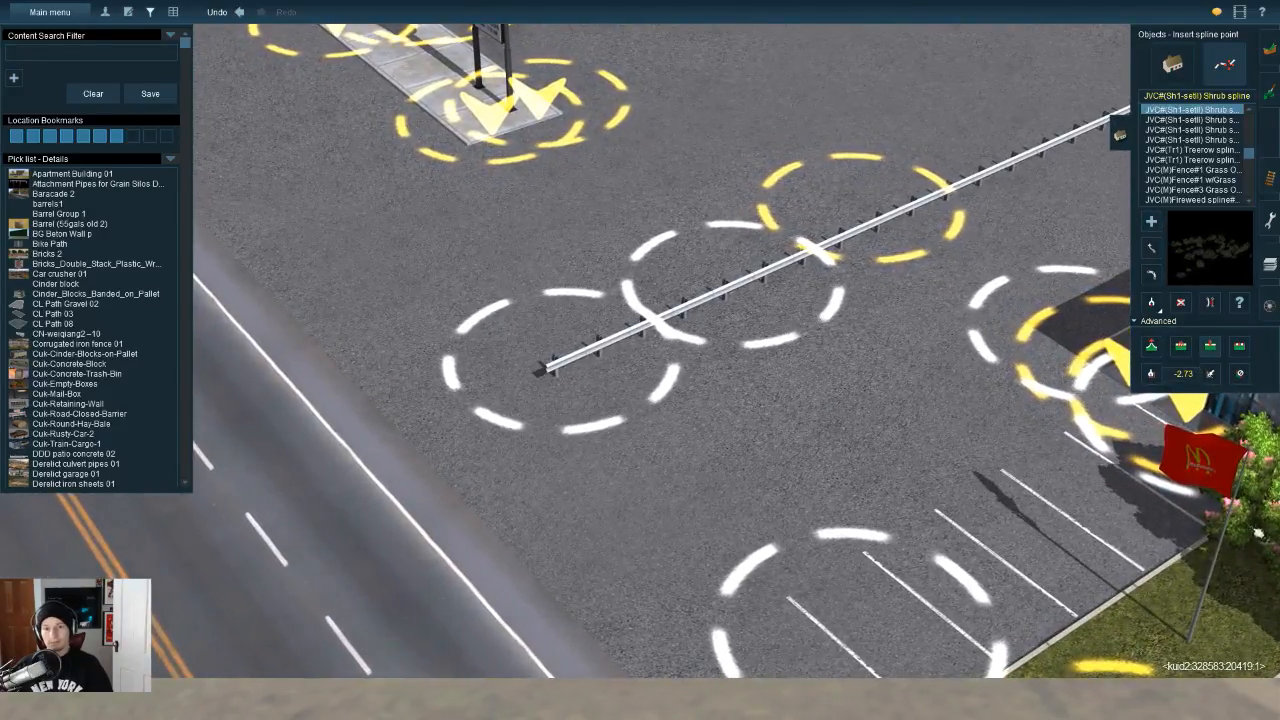
left_click(1151, 346)
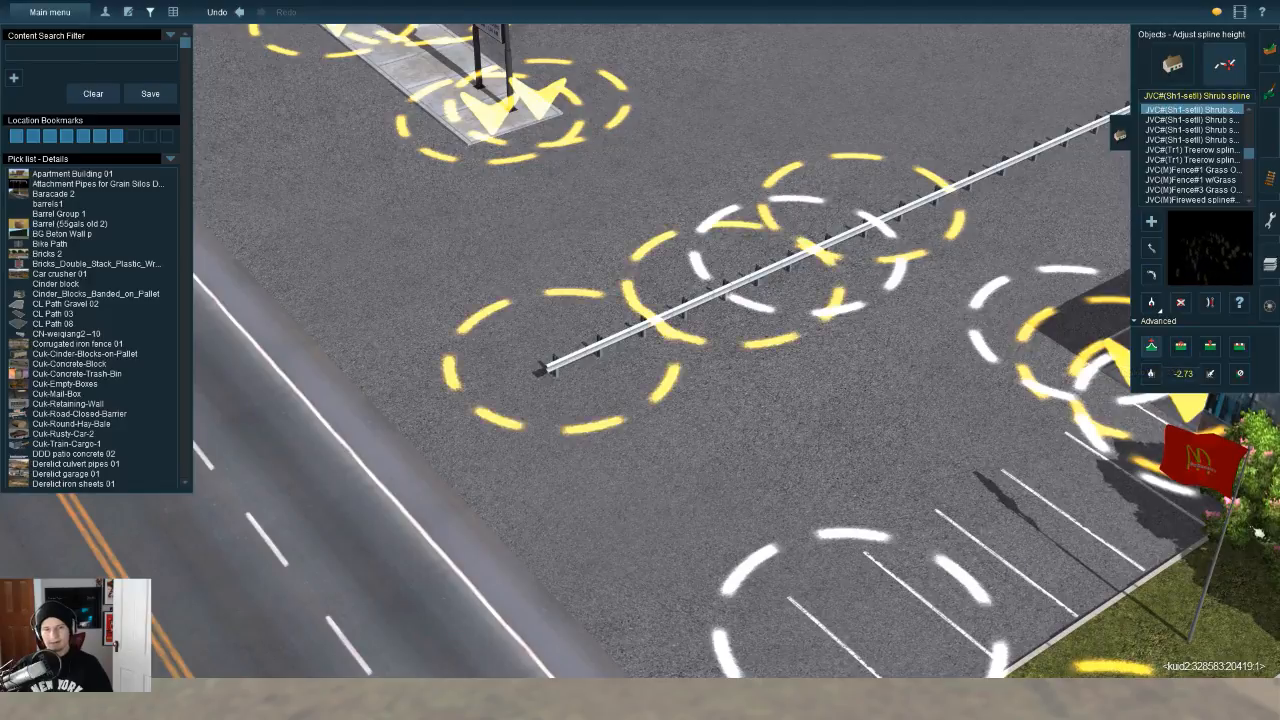
left_click_drag(557, 367, 551, 390)
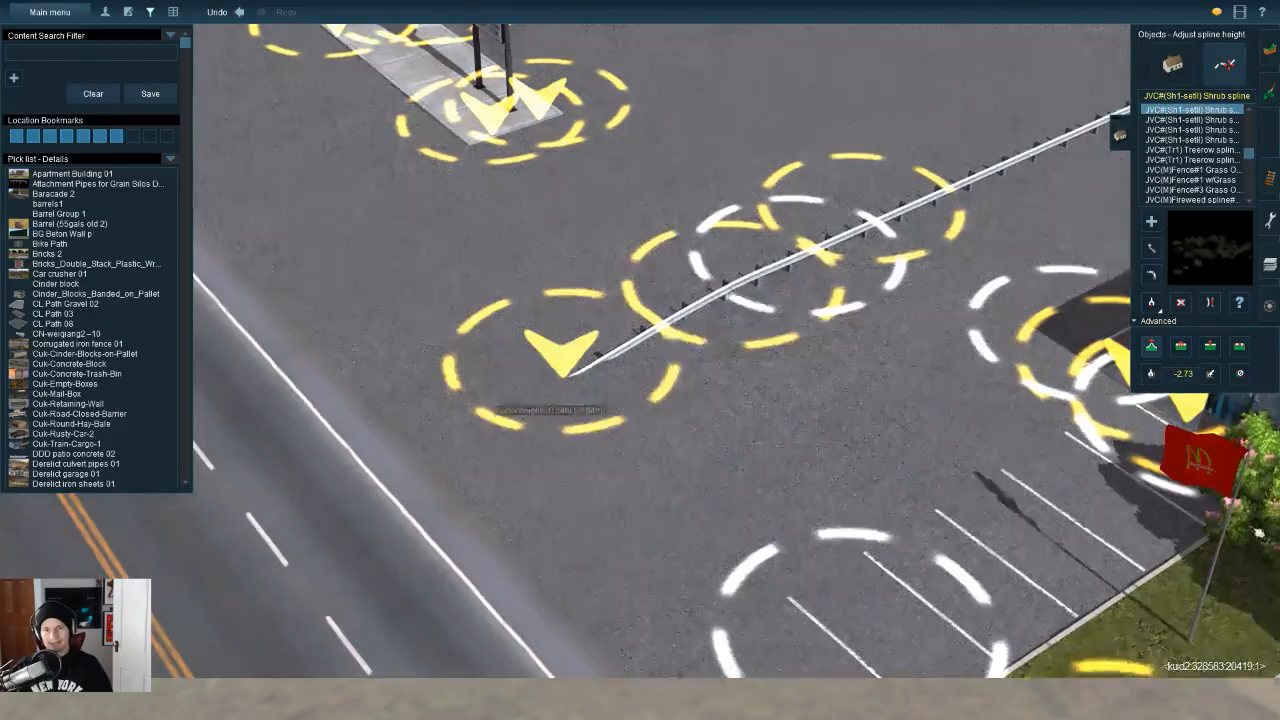
key("Down")
key("Right")
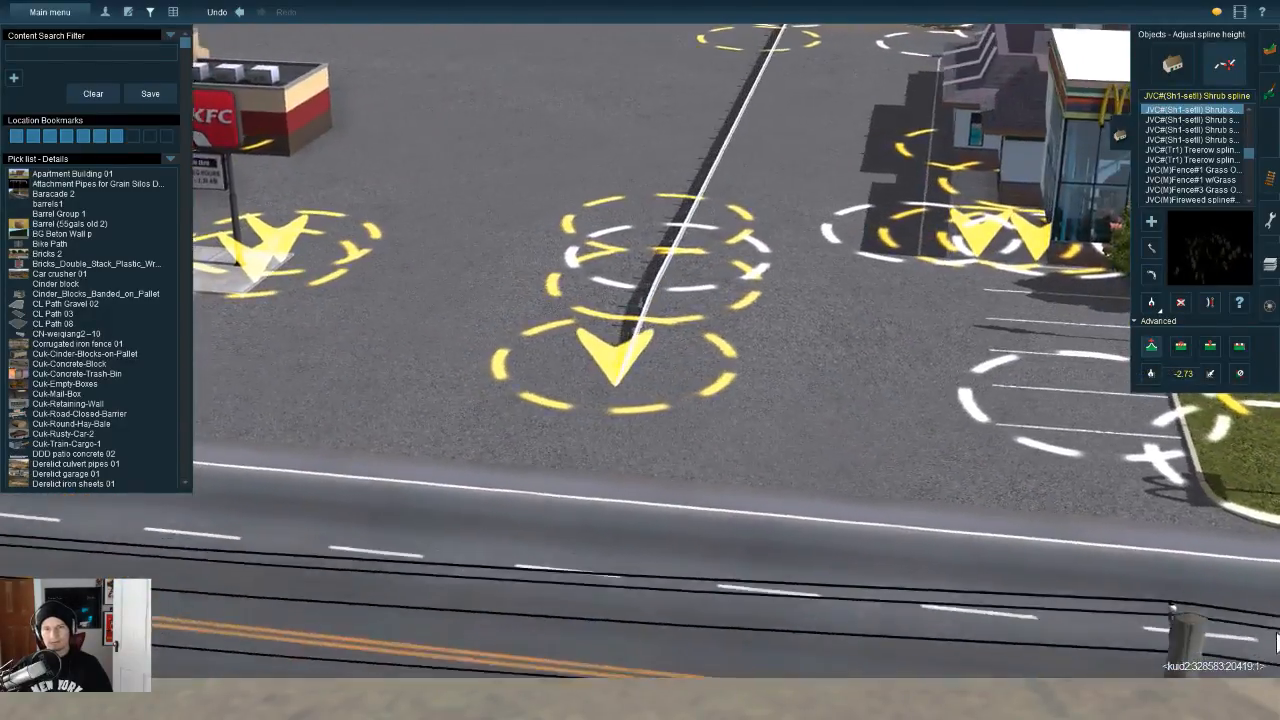
key("Right")
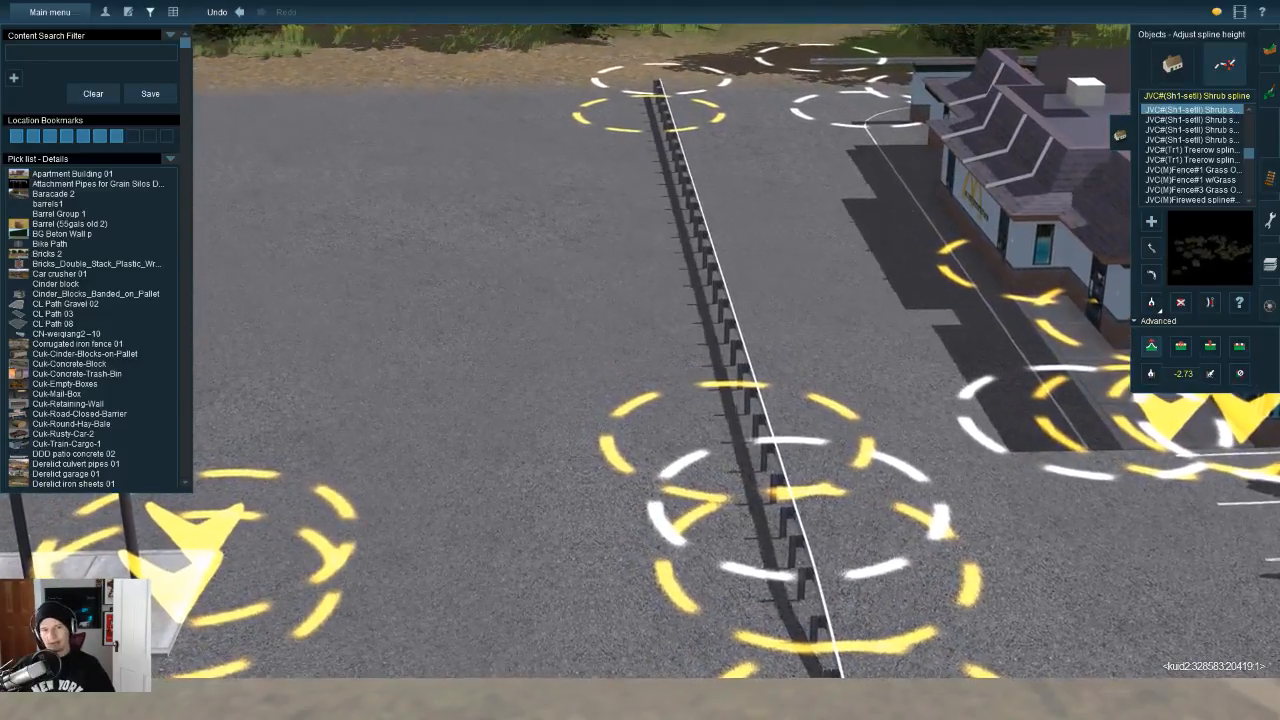
key("Right")
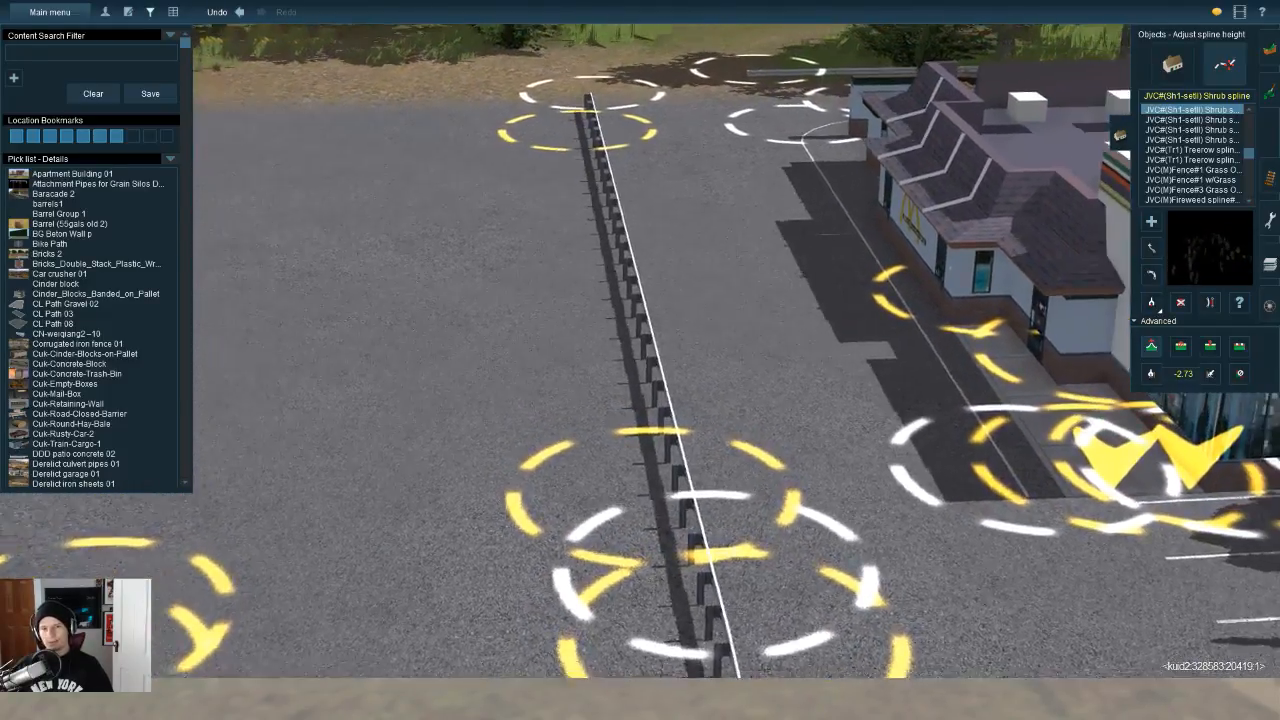
Step: Look over the McDonald's and Taco Hell lots with the brick buildings behind them and save the route
key("w")
key("d")
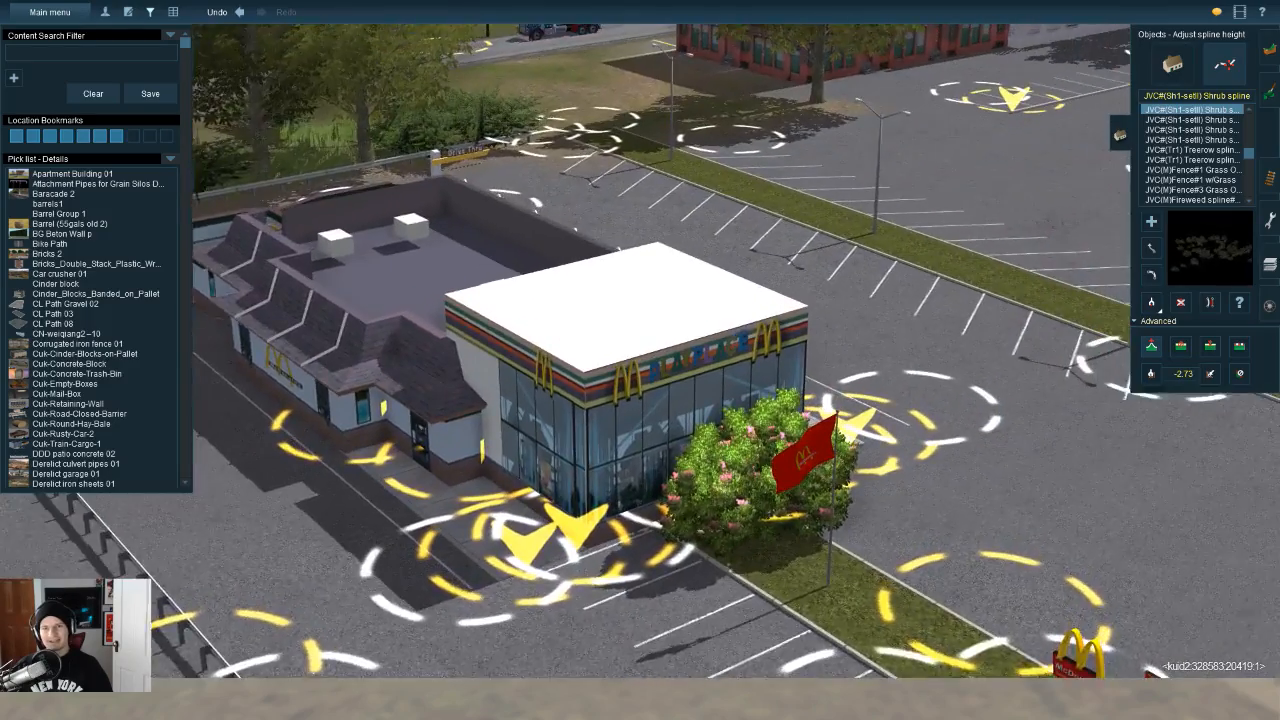
key("w")
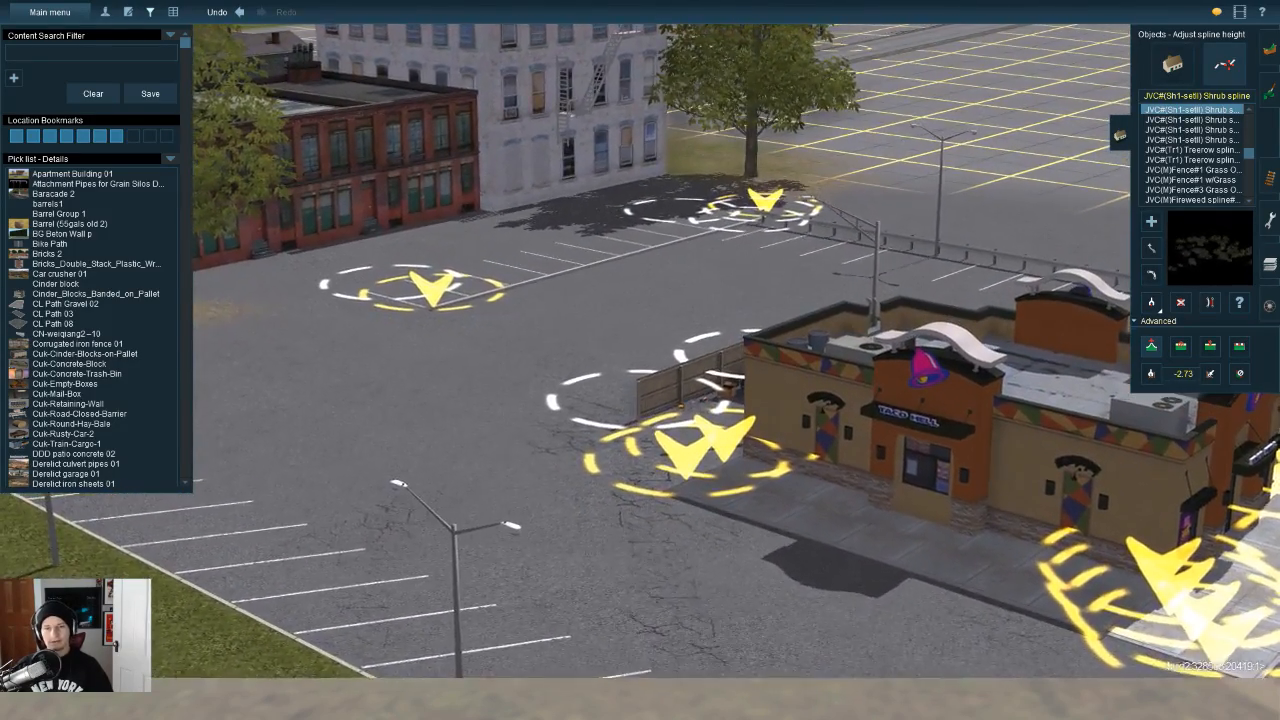
right_click_drag(939, 580, 880, 582)
key("a")
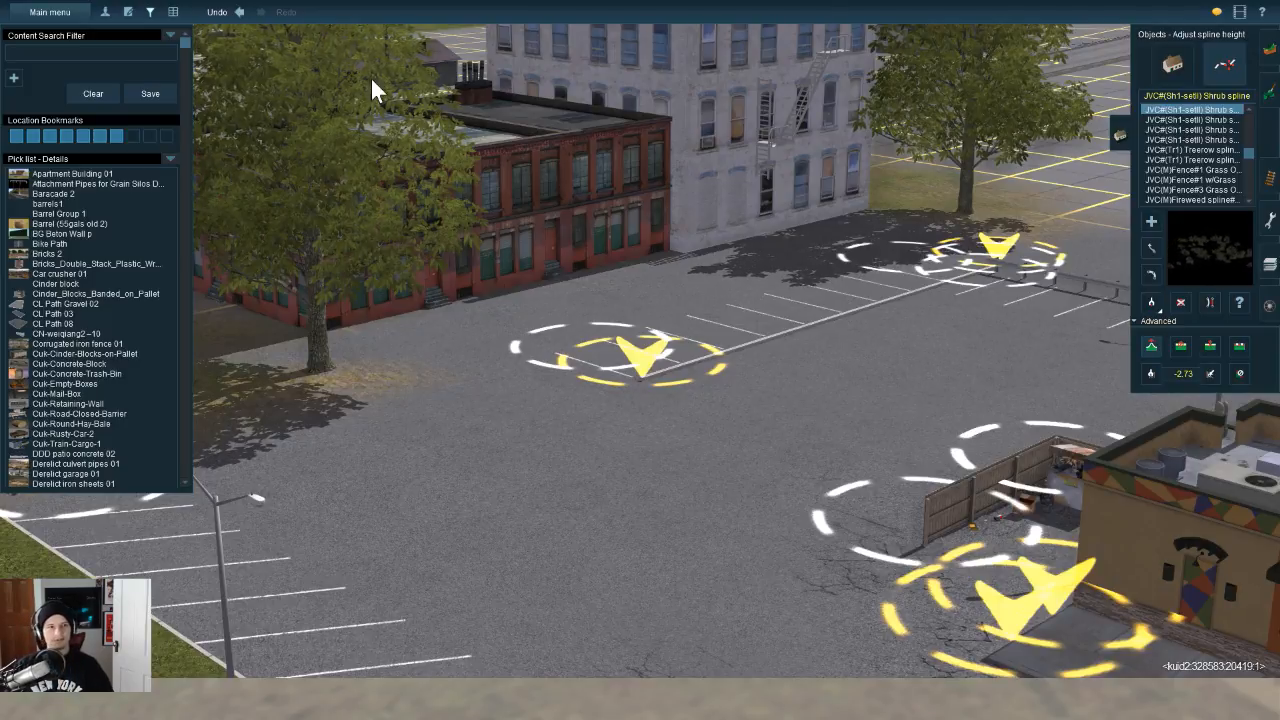
key("Right")
key("Down")
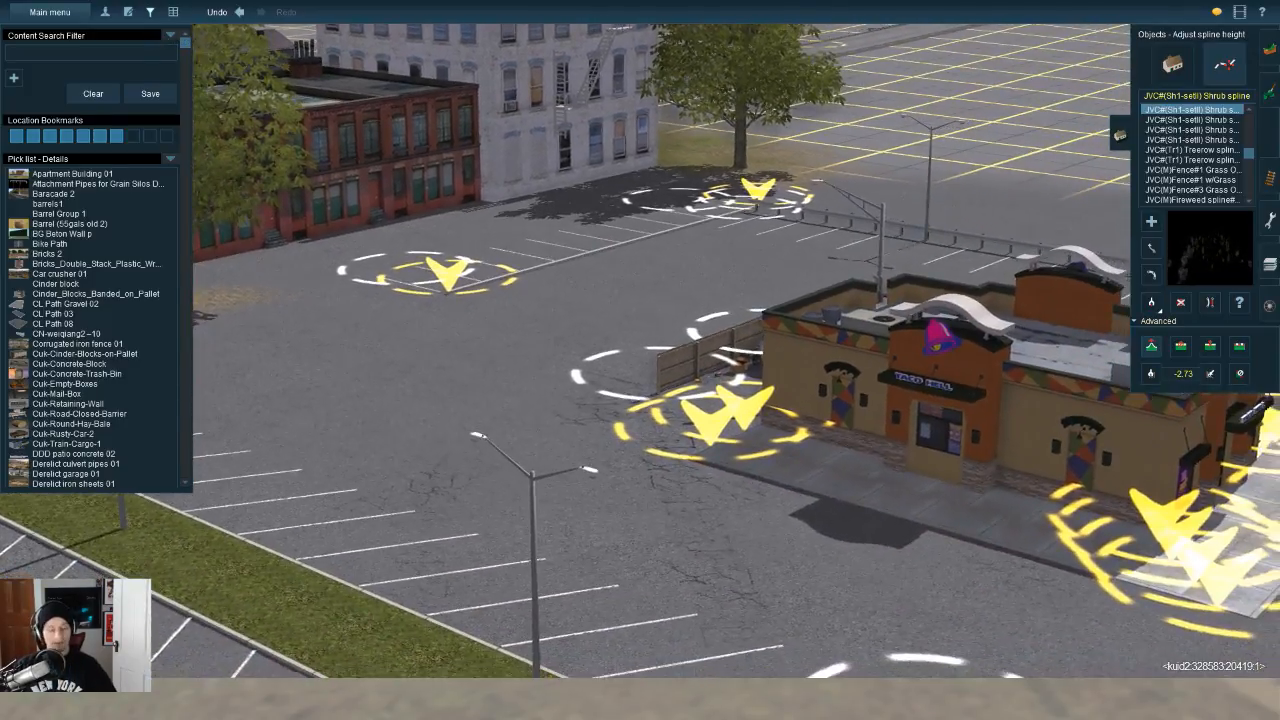
key("ctrl+s")
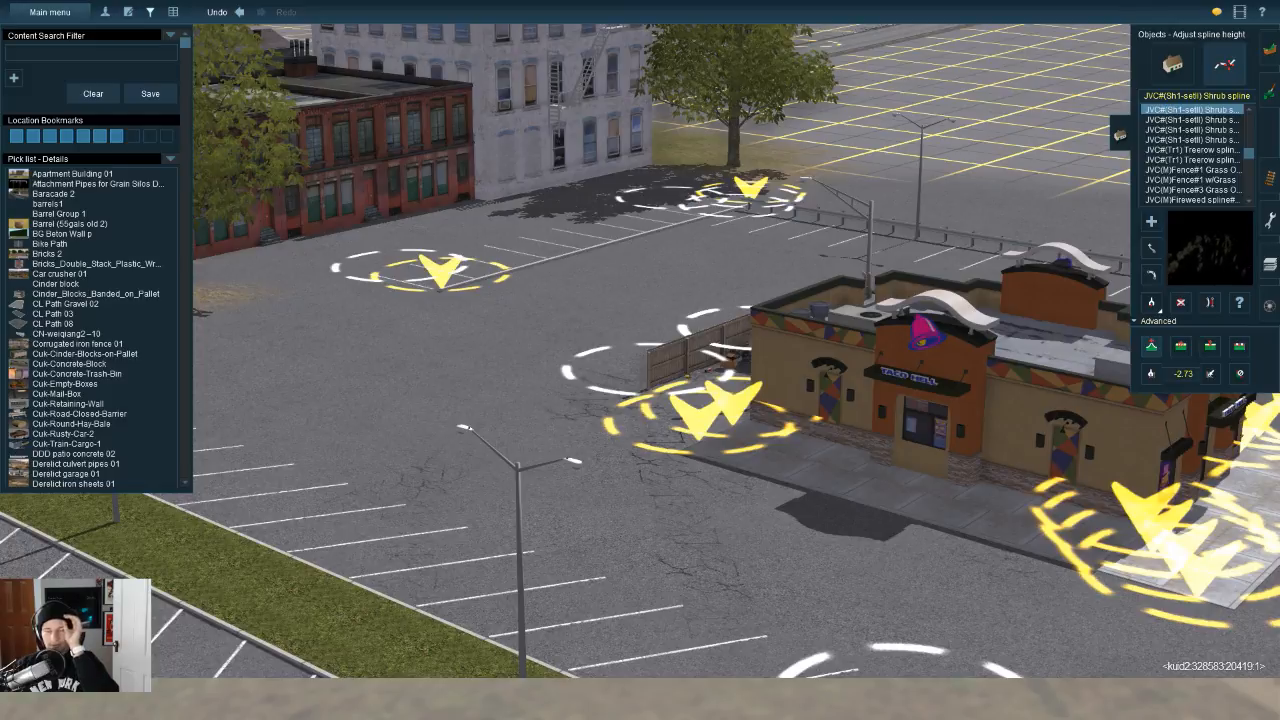
Step: Look over the Taco Hell building, its front sign and the parking lot up to the unpaved ground beside the crash barrier
key("d")
key("Left")
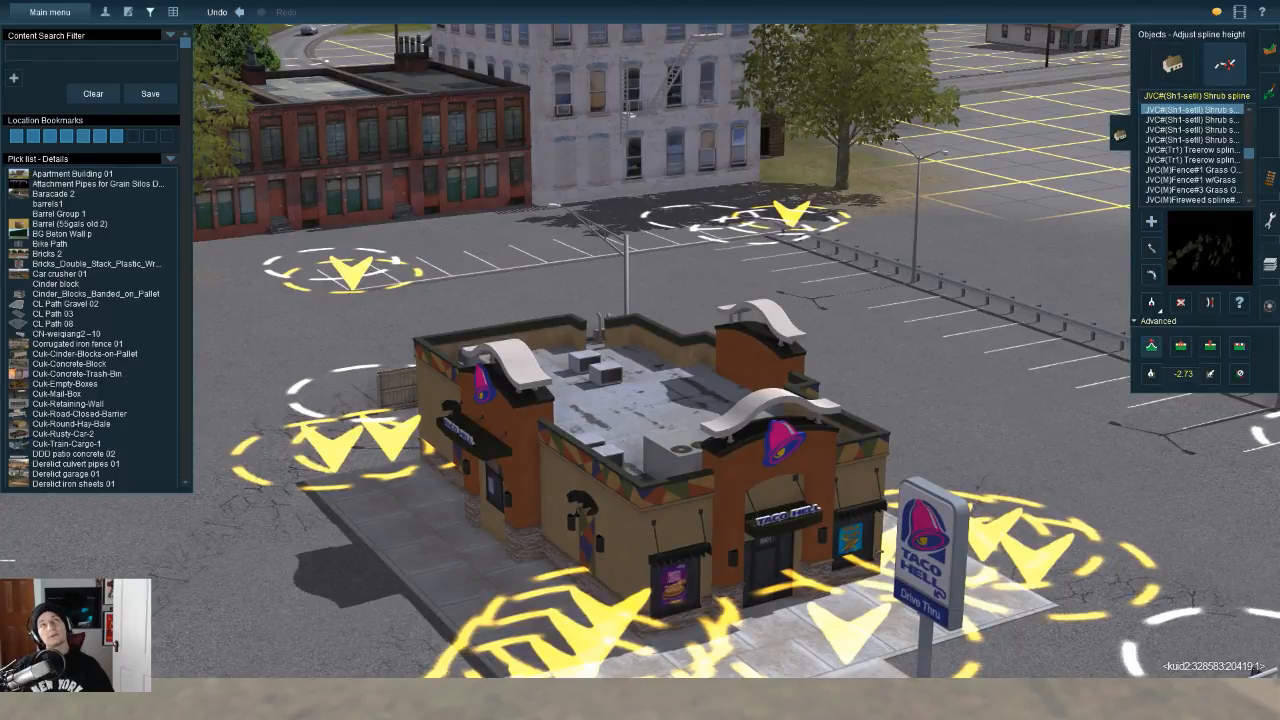
key("Left")
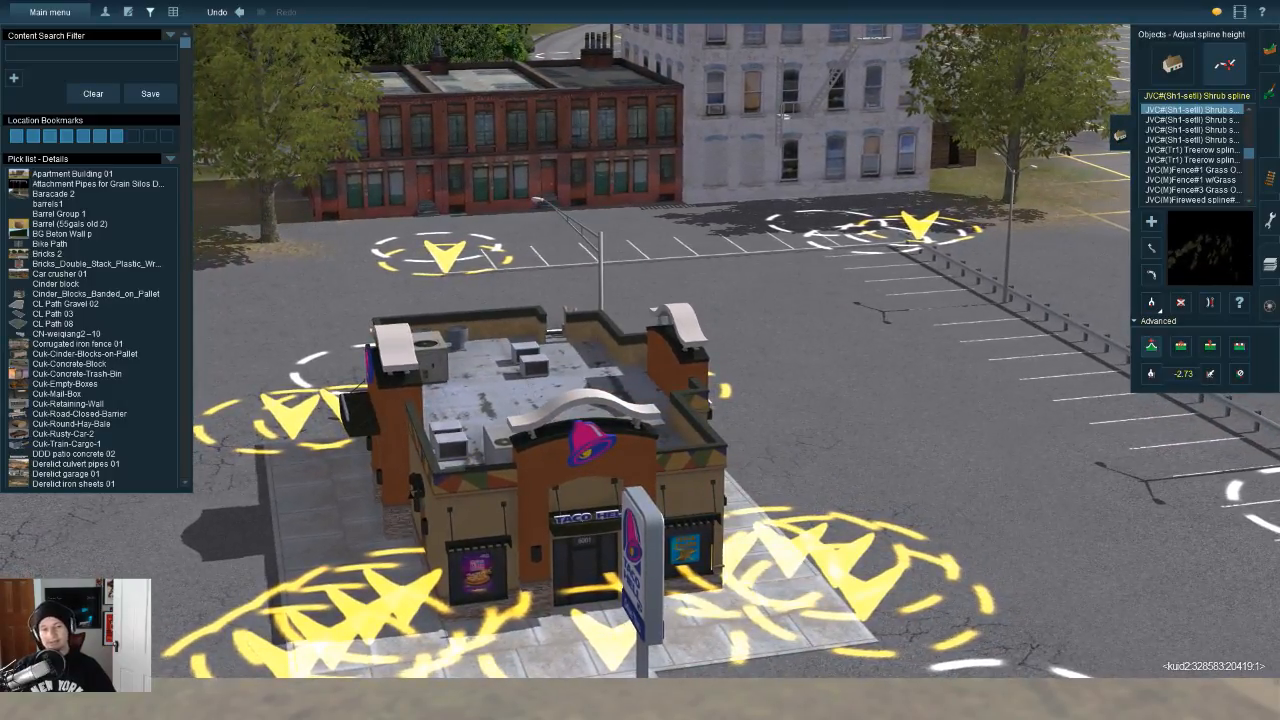
key("Left")
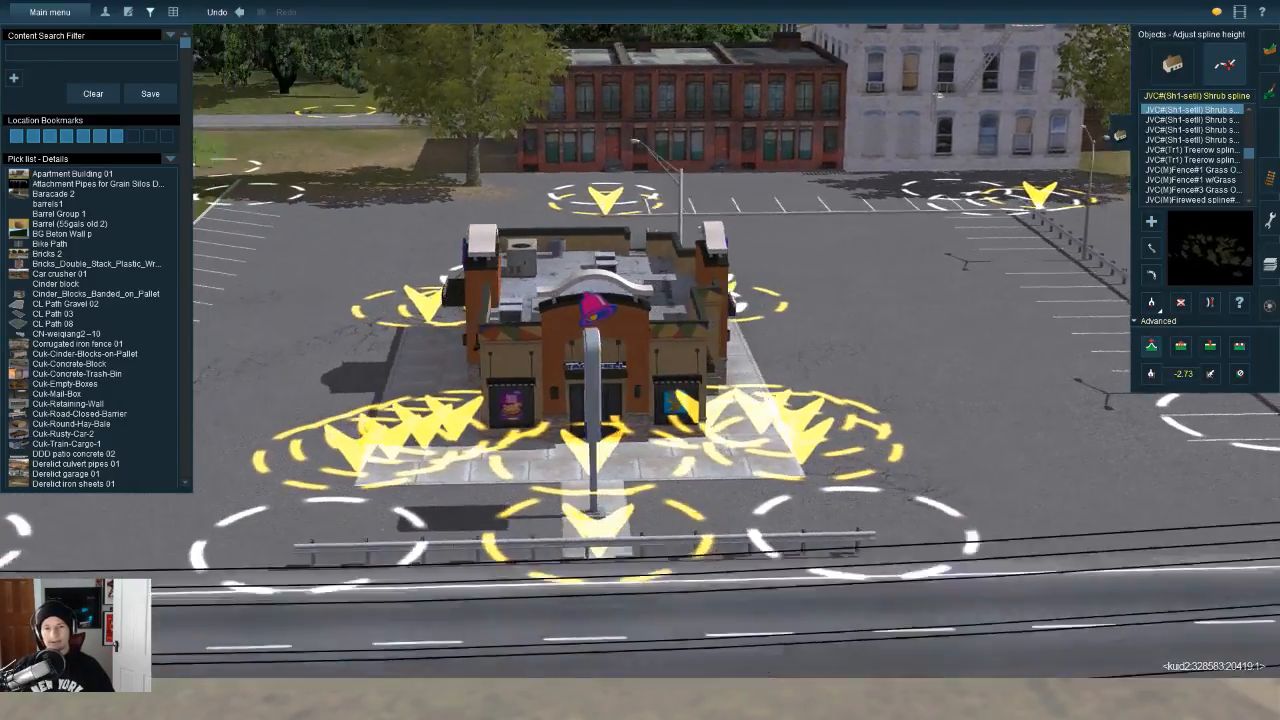
key("Up")
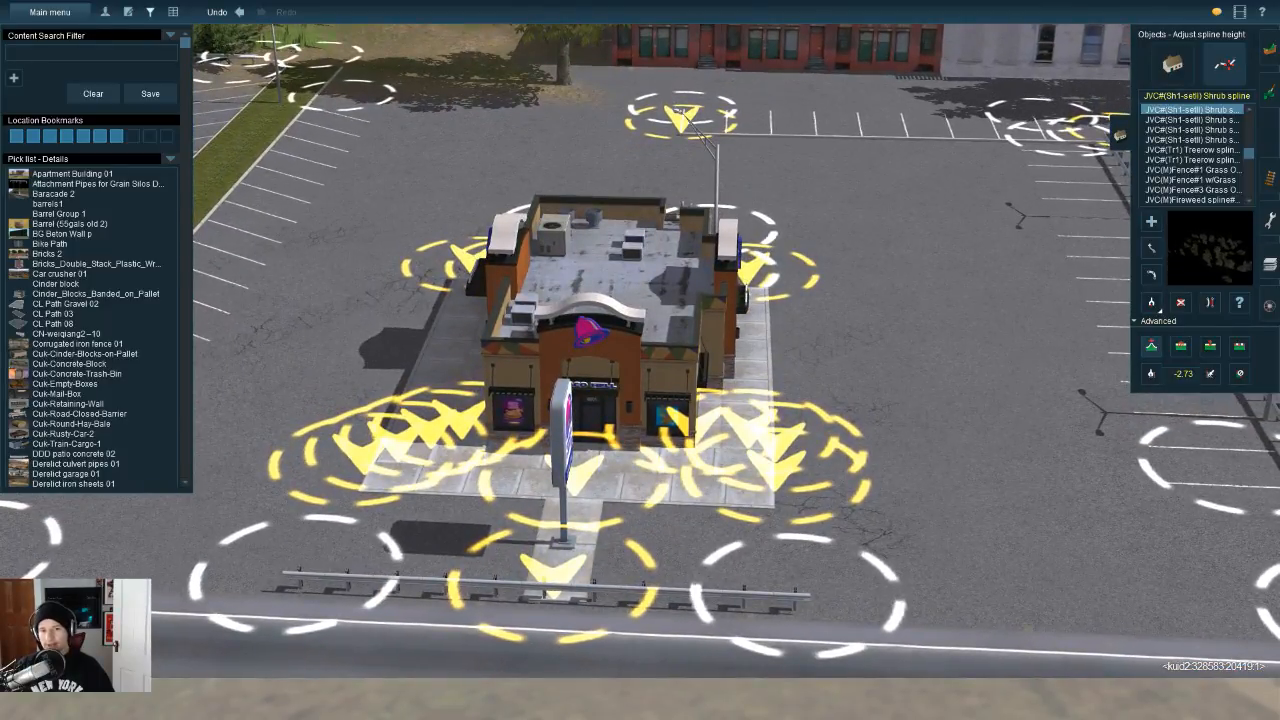
key("Right")
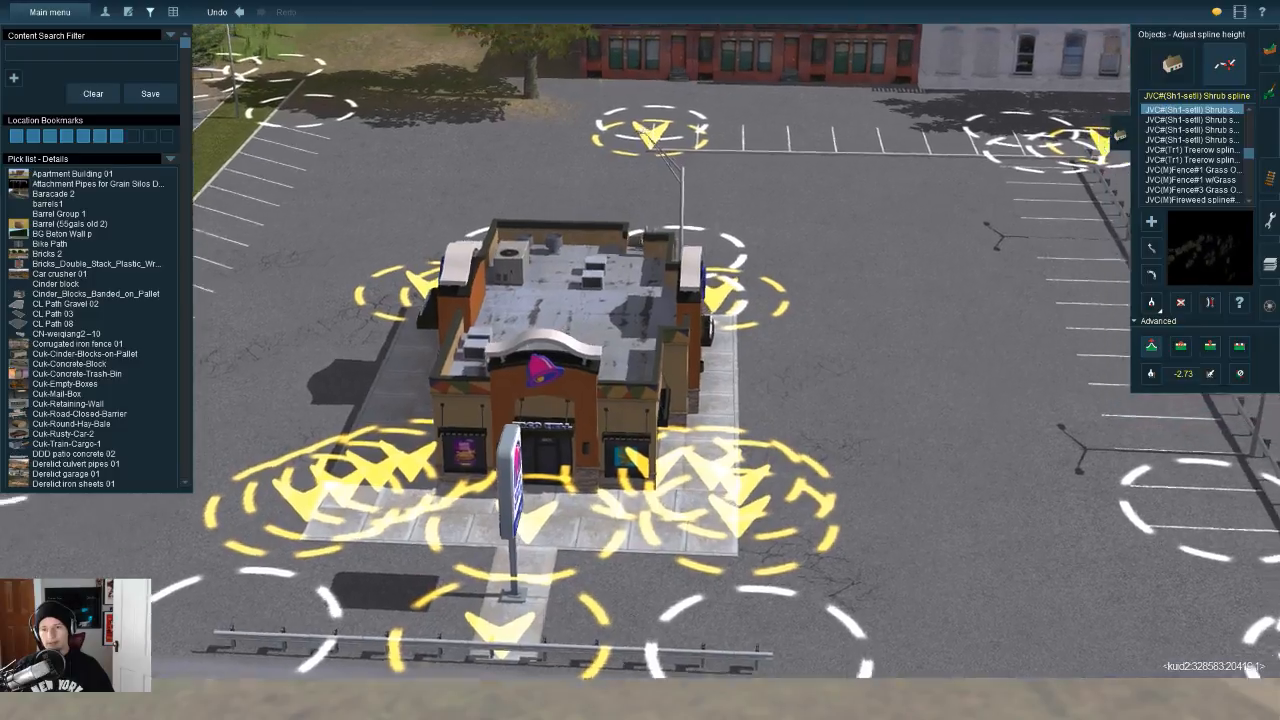
key("Right")
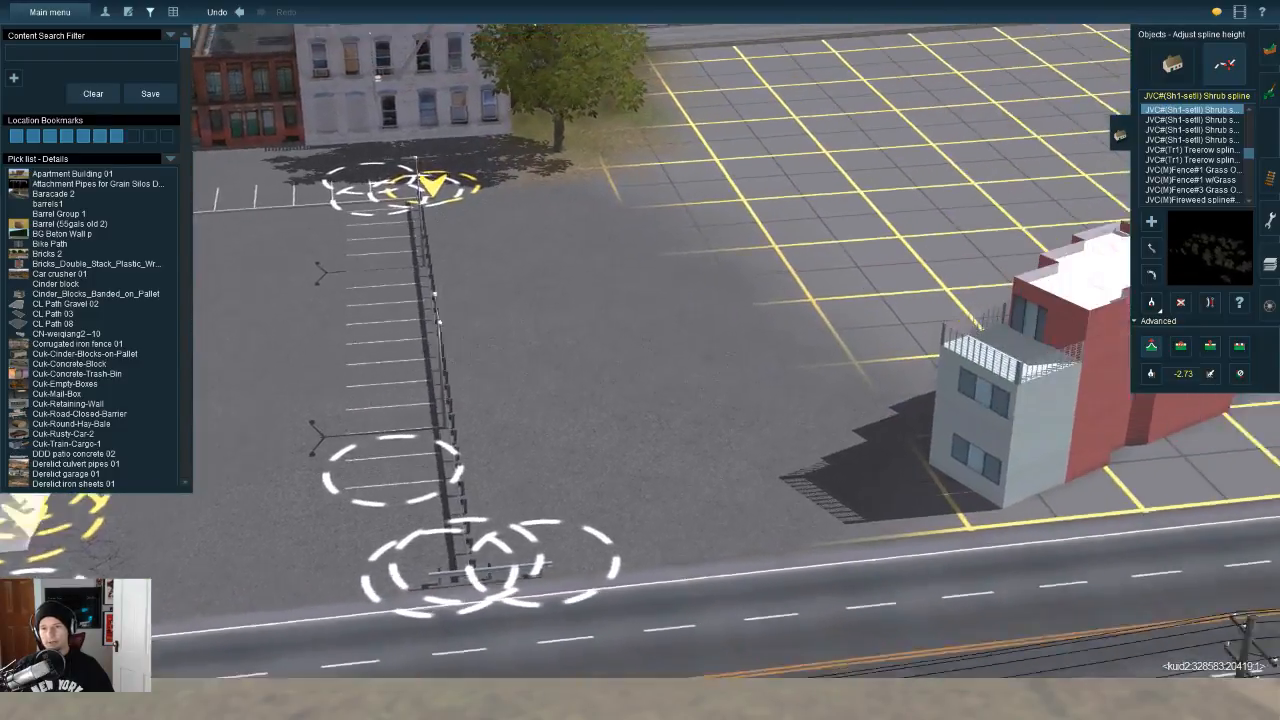
Step: Rotate the apartment building nearest the paved lot to 90 degrees and move it to the lot's edge beside the road
left_click(1172, 64)
key("r")
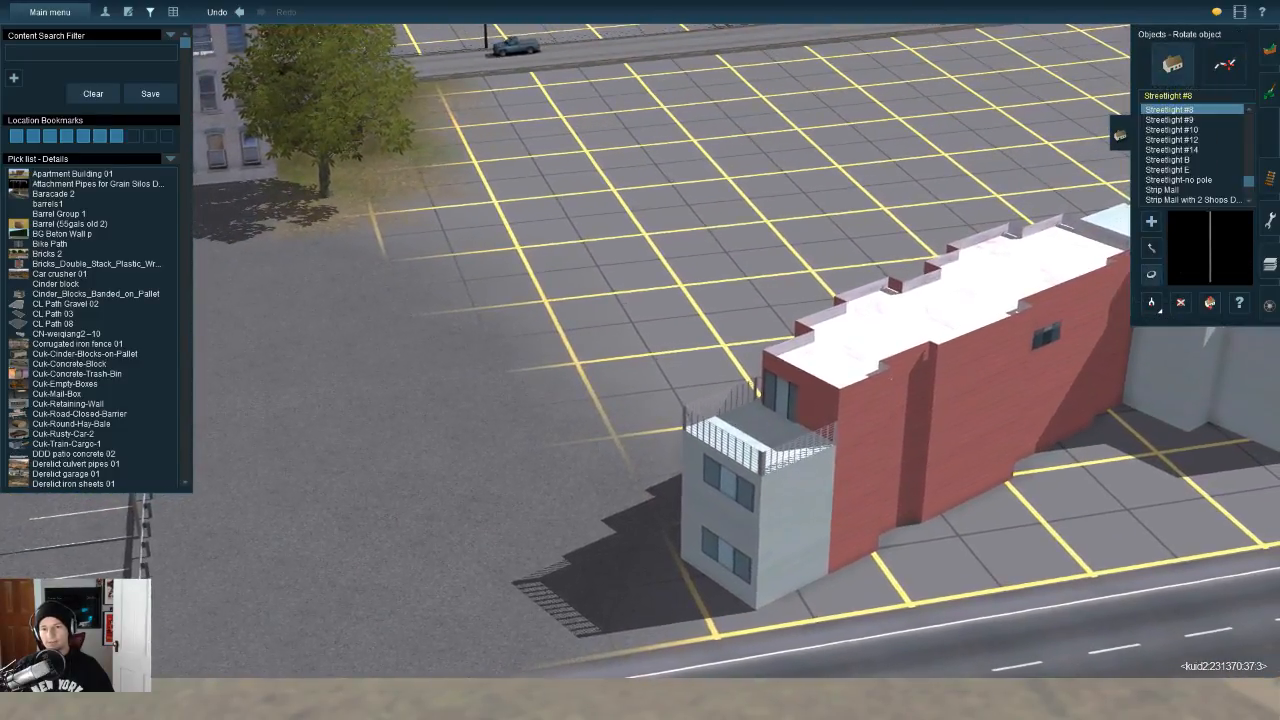
left_click_drag(730, 480, 640, 420)
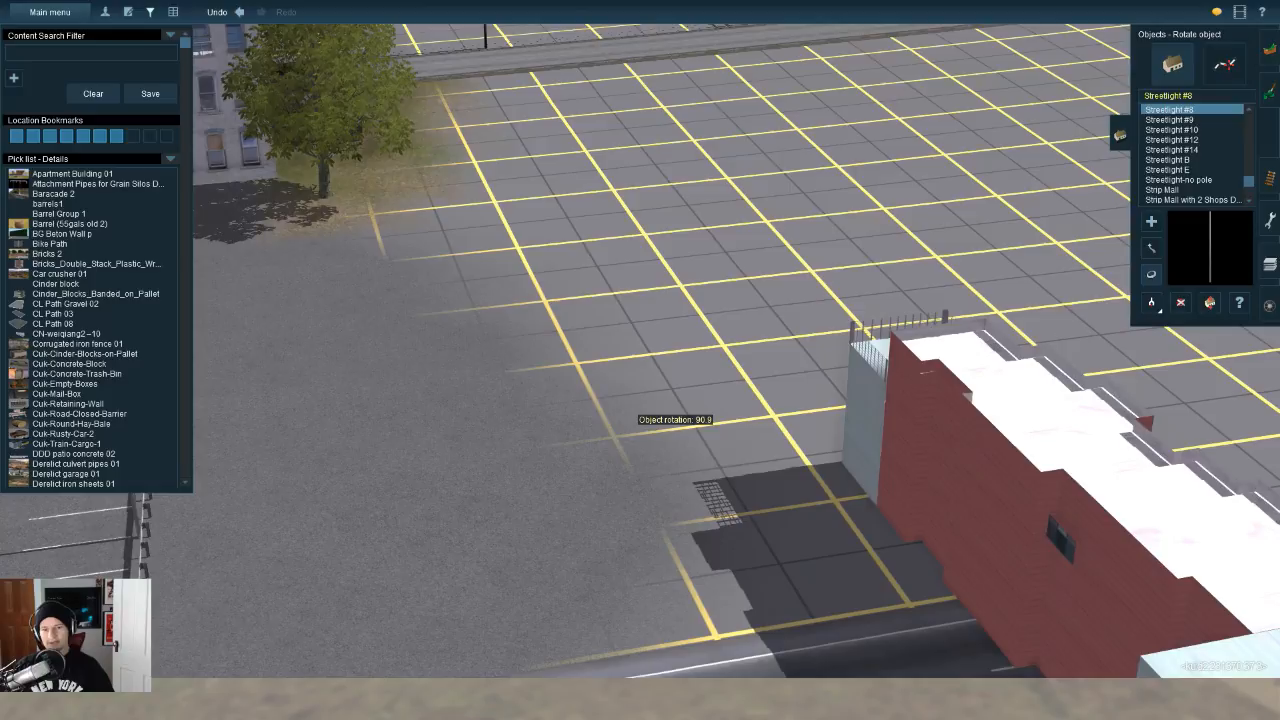
left_click_drag(636, 420, 628, 416)
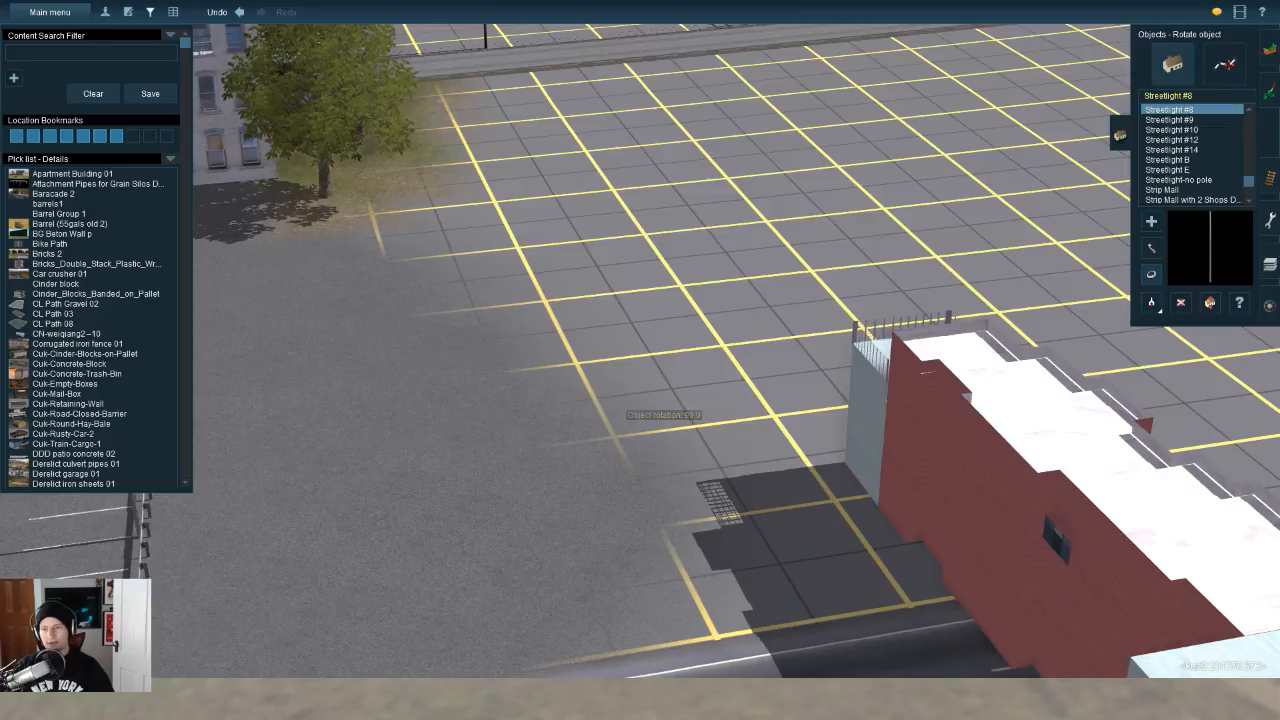
left_click_drag(1040, 620, 752, 382)
Step: Turn the second apartment building parallel to the road and move it to the rear of the plot, behind the first building
key("Right")
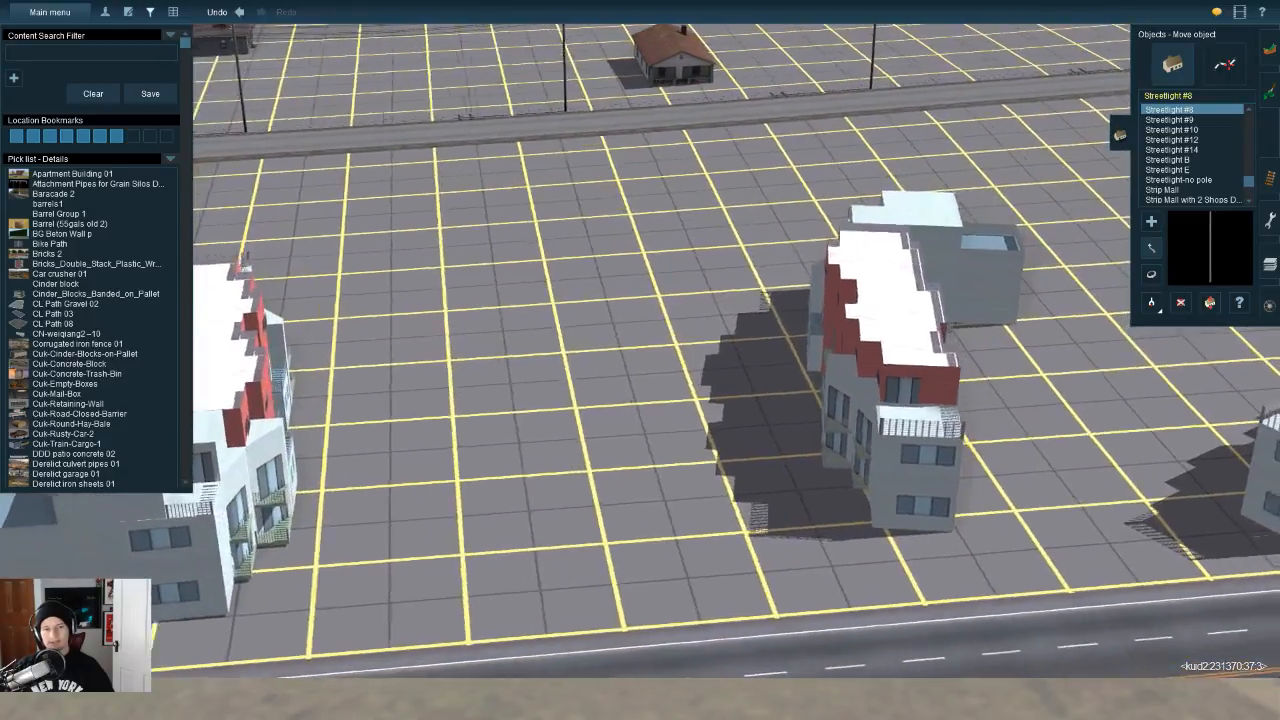
left_click_drag(892, 395, 655, 420)
key("Up")
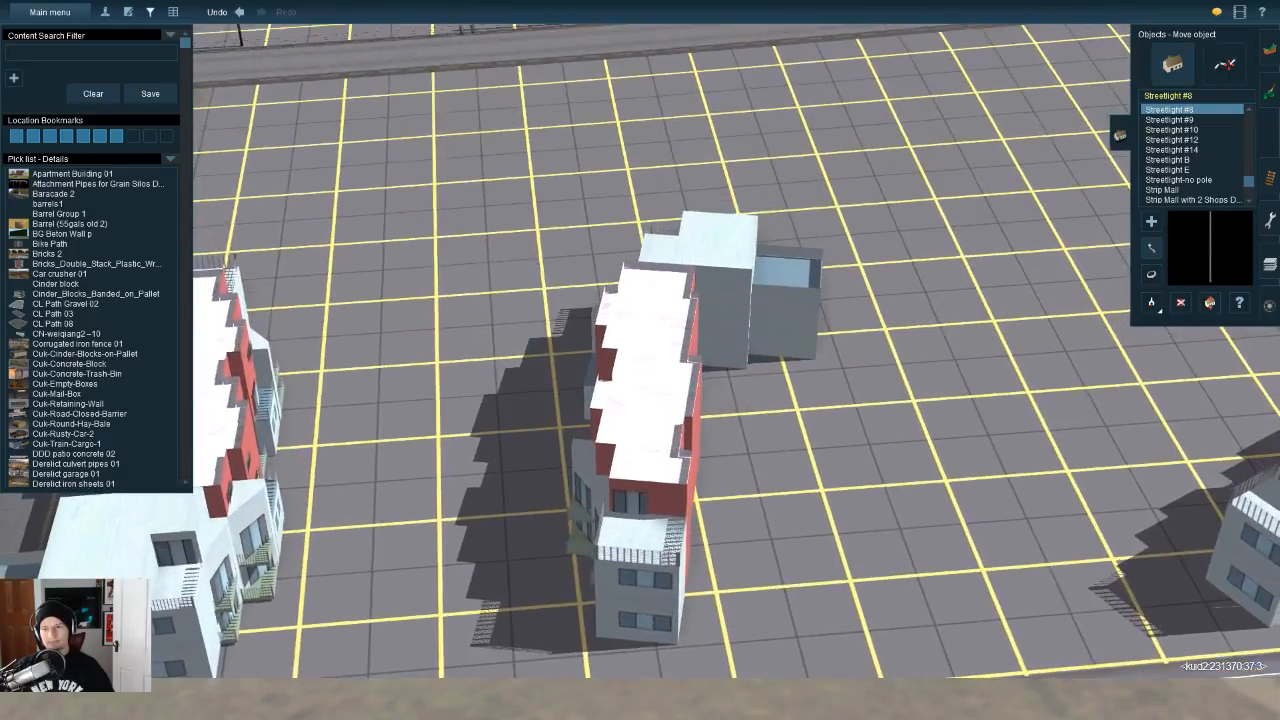
left_click_drag(590, 370, 864, 432)
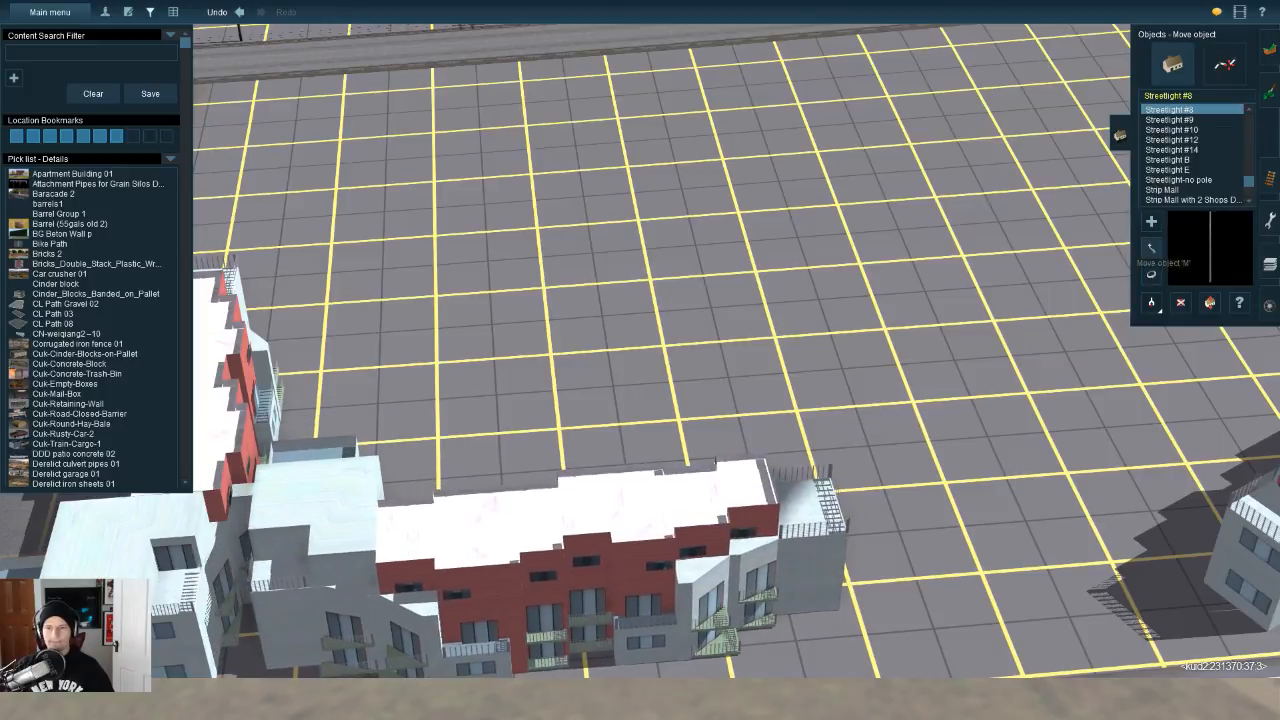
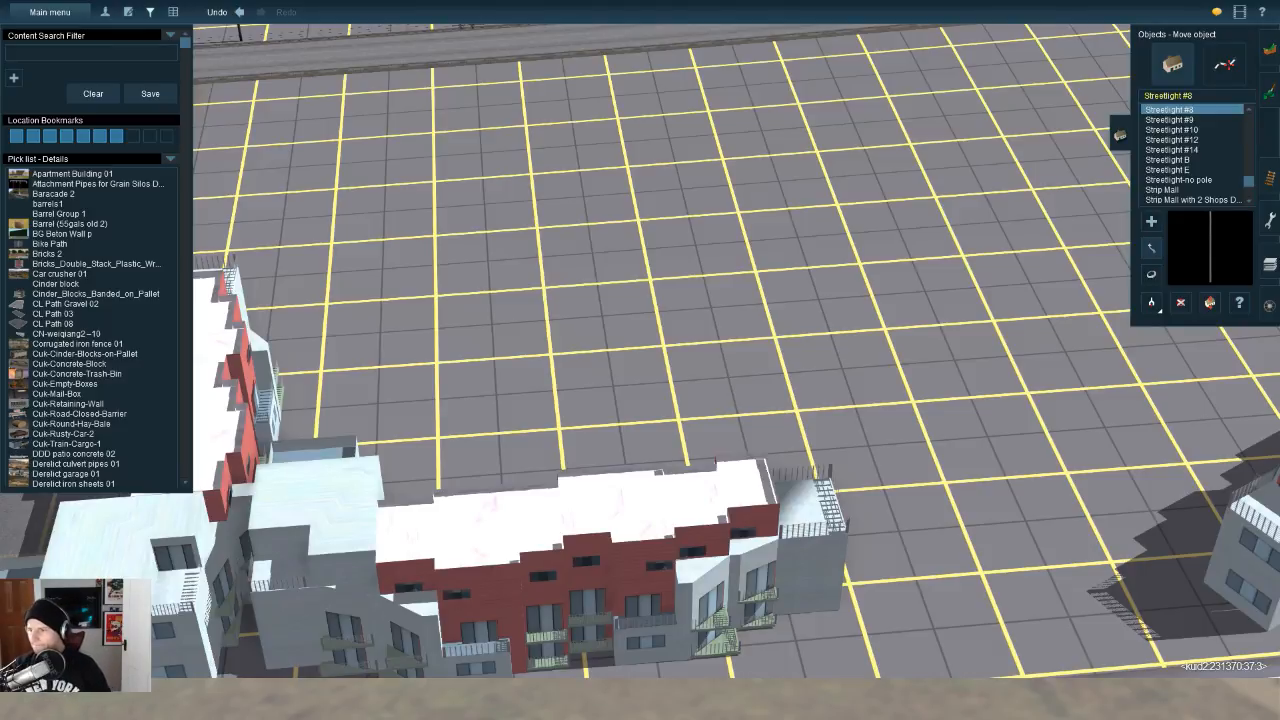
right_click(810, 543)
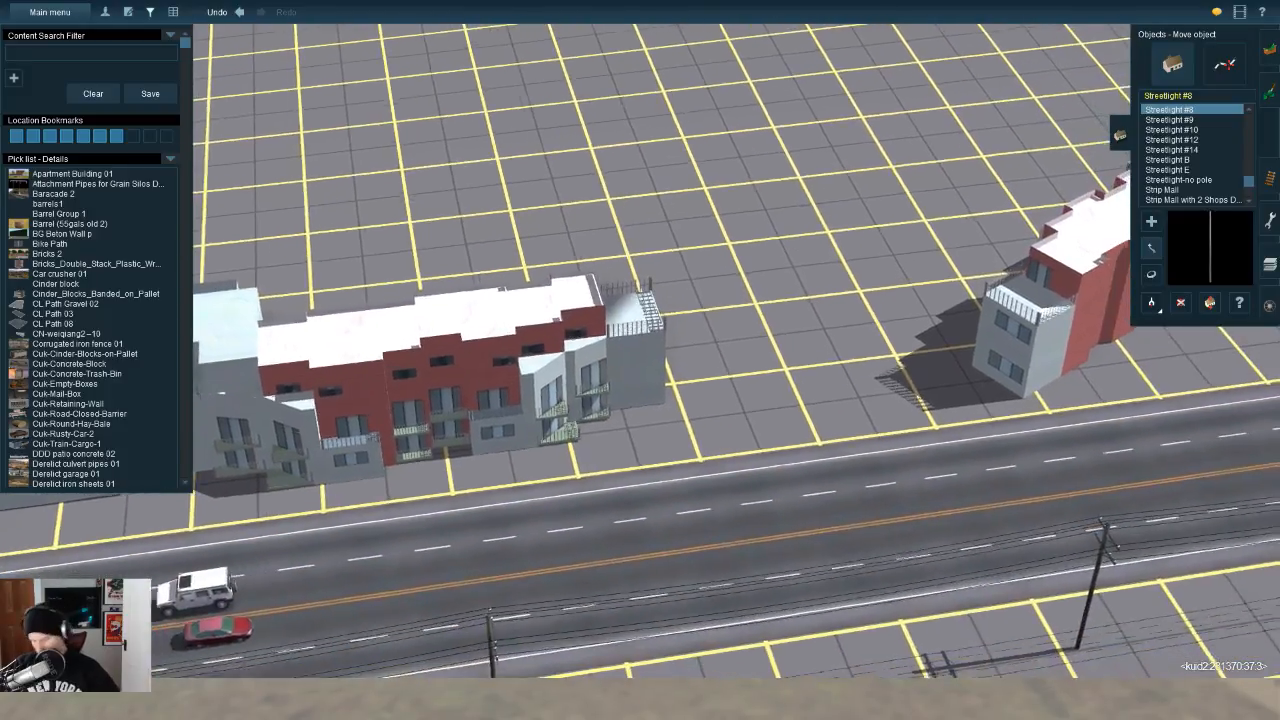
right_click_drag(905, 665, 520, 640)
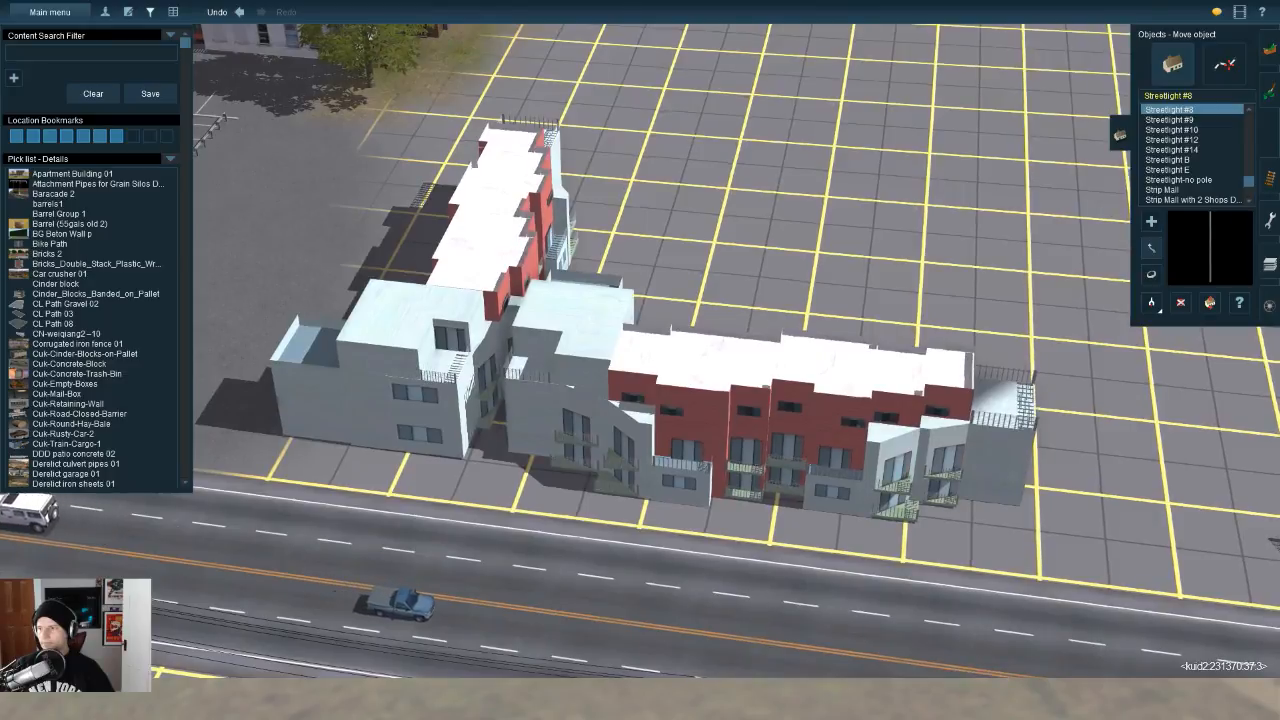
key("Left")
left_click_drag(808, 400, 818, 138)
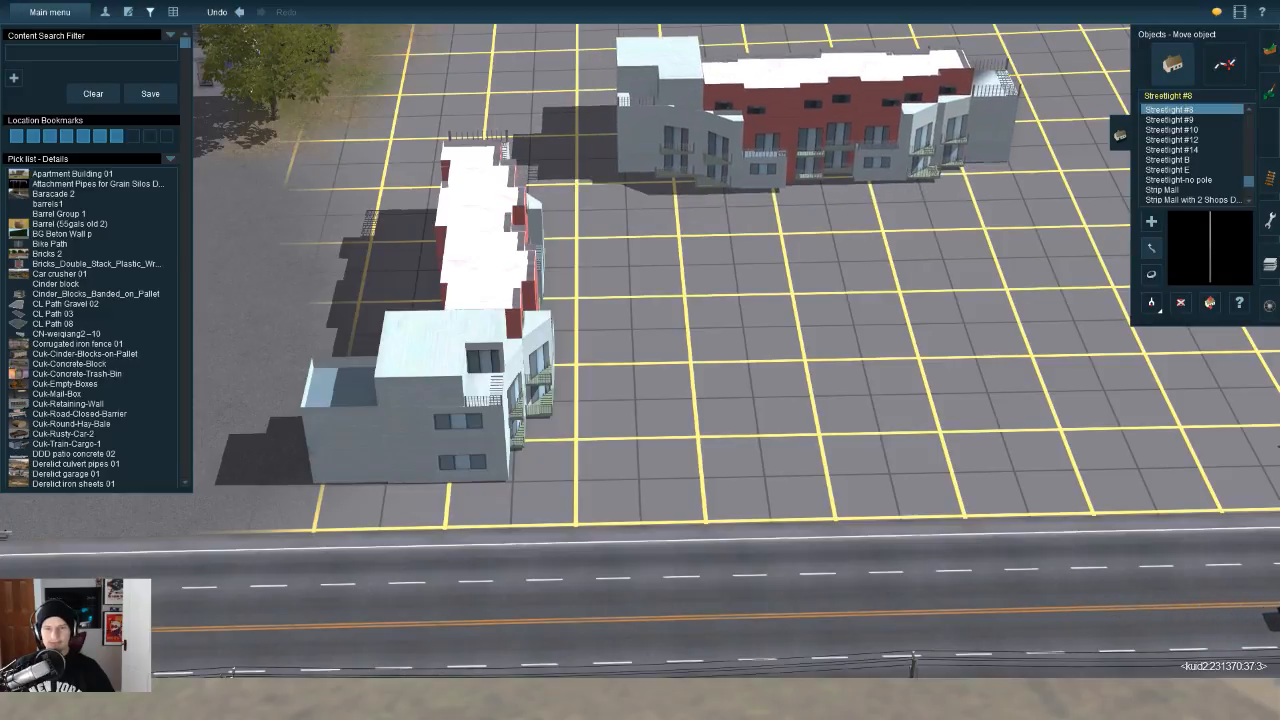
key("w")
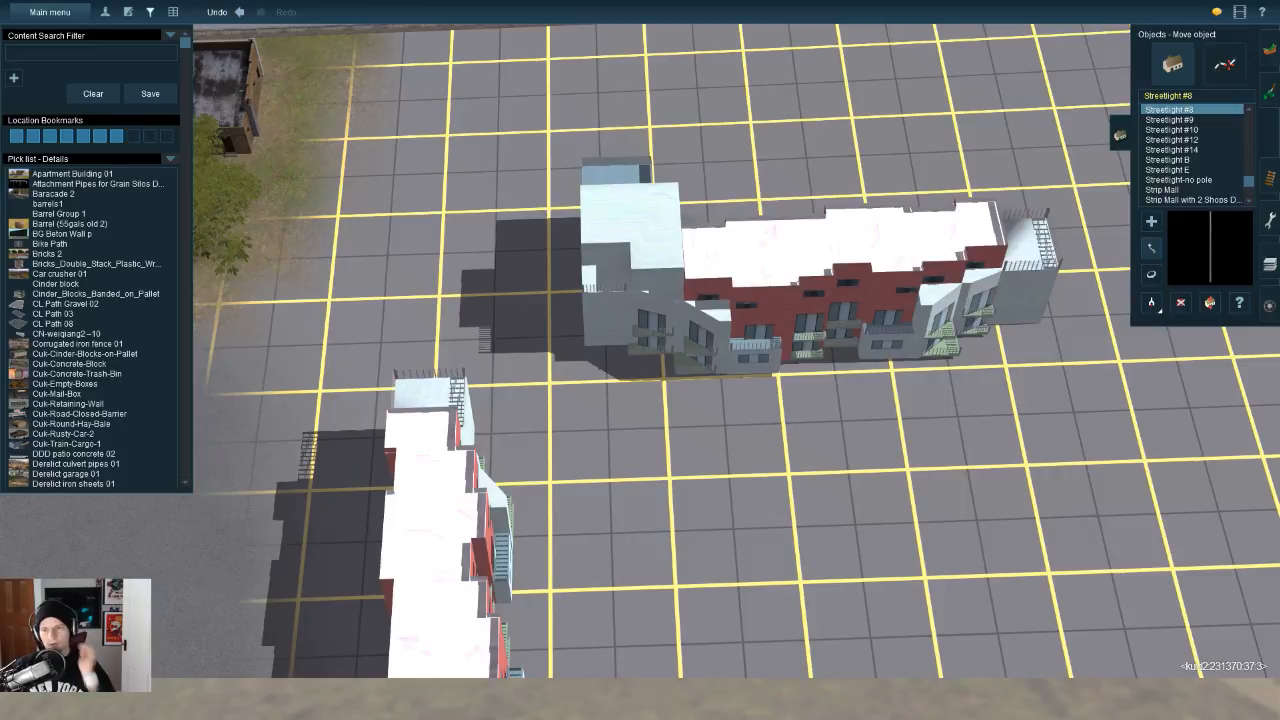
Step: Pick up the rear building's asset, Apartment complex Riverside, and compare its preview with the Apartment Building for Island Chain Route
left_click(815, 255)
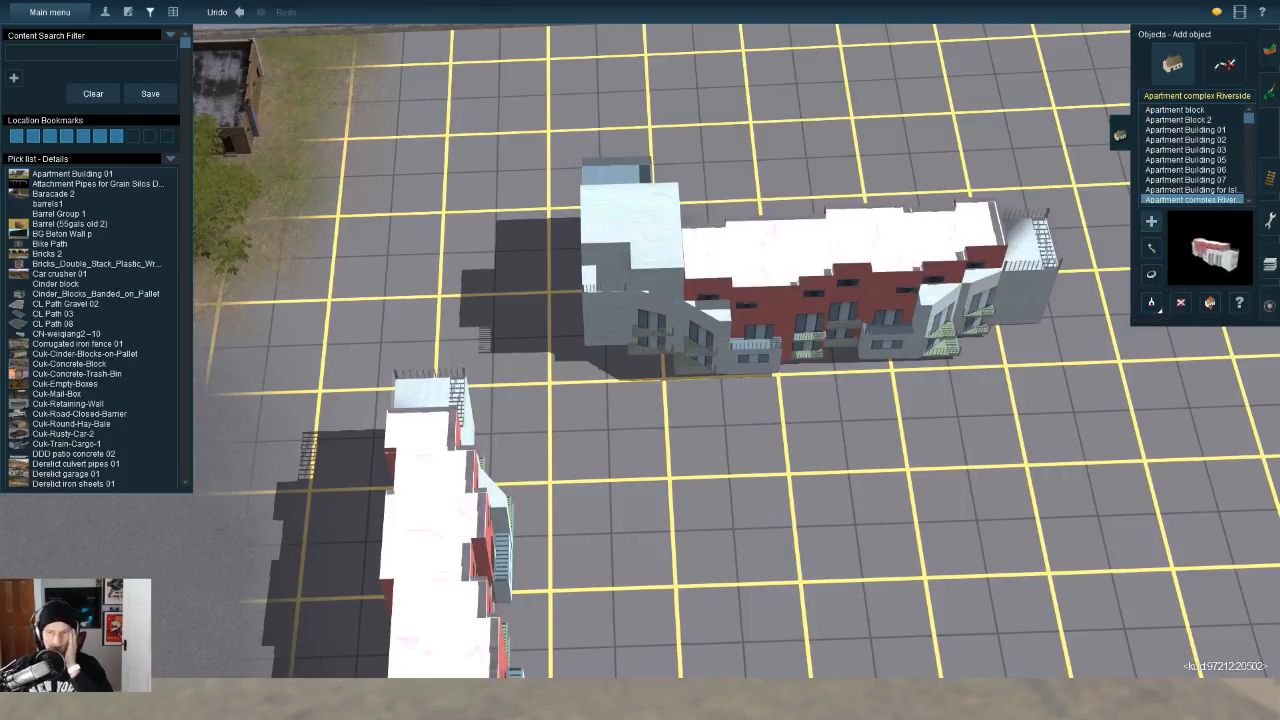
left_click(1190, 189)
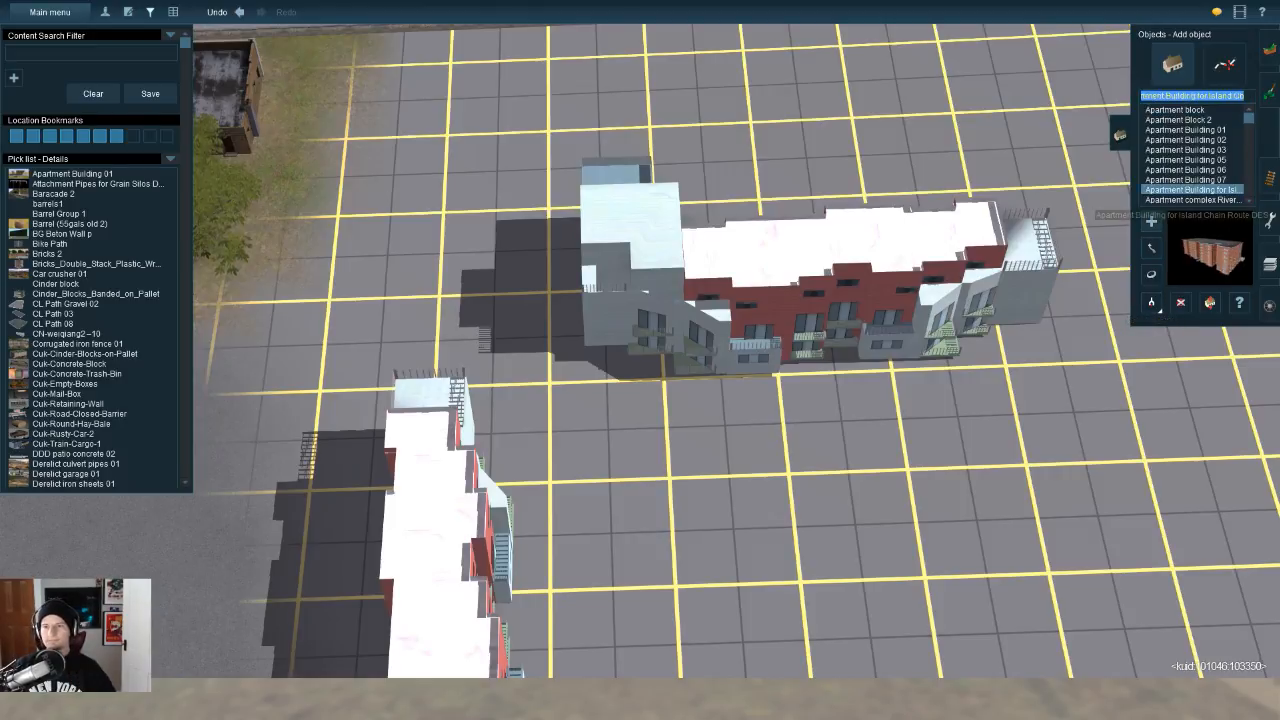
key("Down")
key("Down")
key("Up")
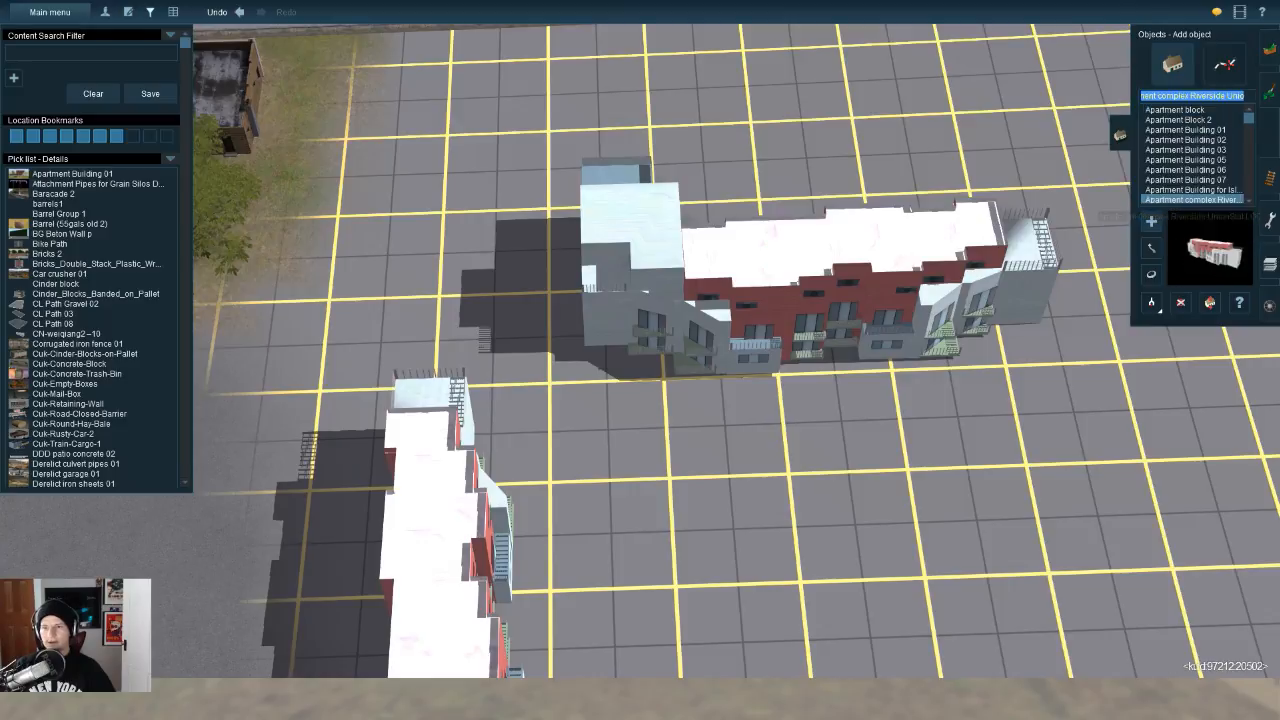
Step: Rotate the third apartment building to 270 degrees so that it stands square to the road
right_click_drag(960, 500, 975, 475)
key("r")
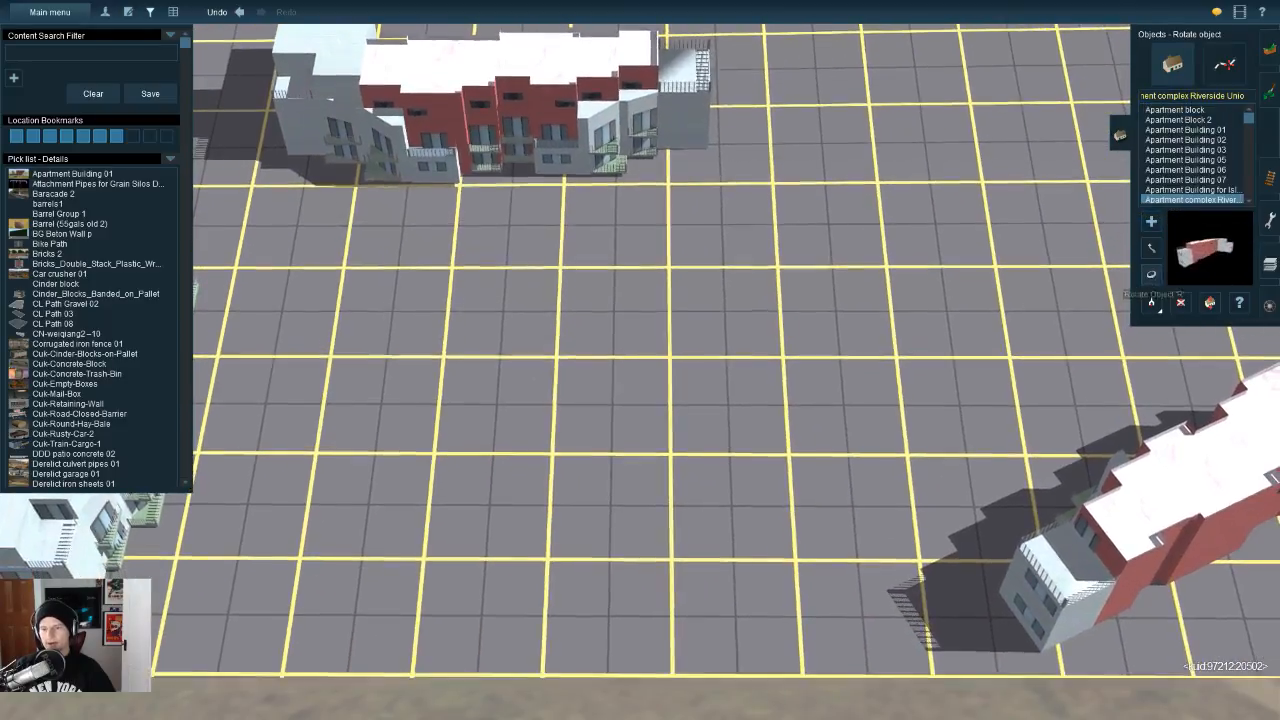
left_click_drag(1160, 560, 1195, 630)
right_click_drag(1195, 630, 1189, 634)
left_click_drag(860, 380, 927, 443)
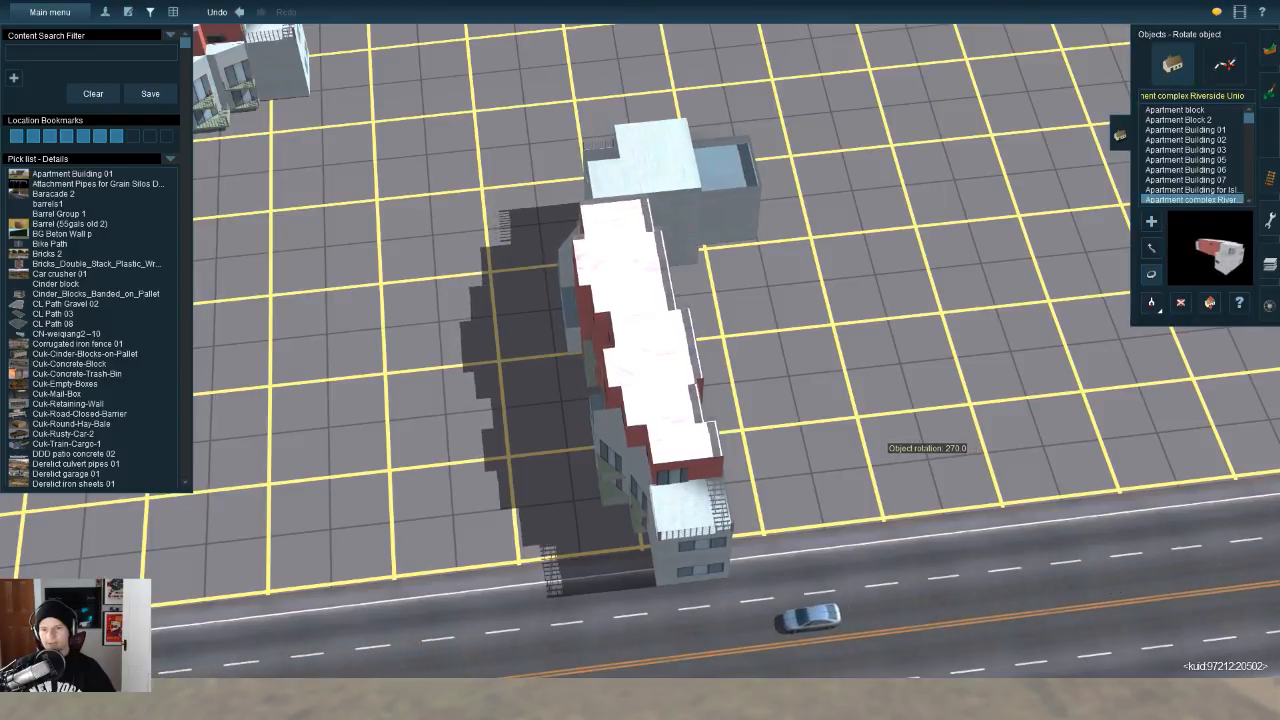
right_click_drag(927, 443, 1160, 645)
Step: Move the third apartment building opposite the first to form a U-shaped courtyard and set its end close to the road
key("m")
left_click_drag(1165, 650, 880, 575)
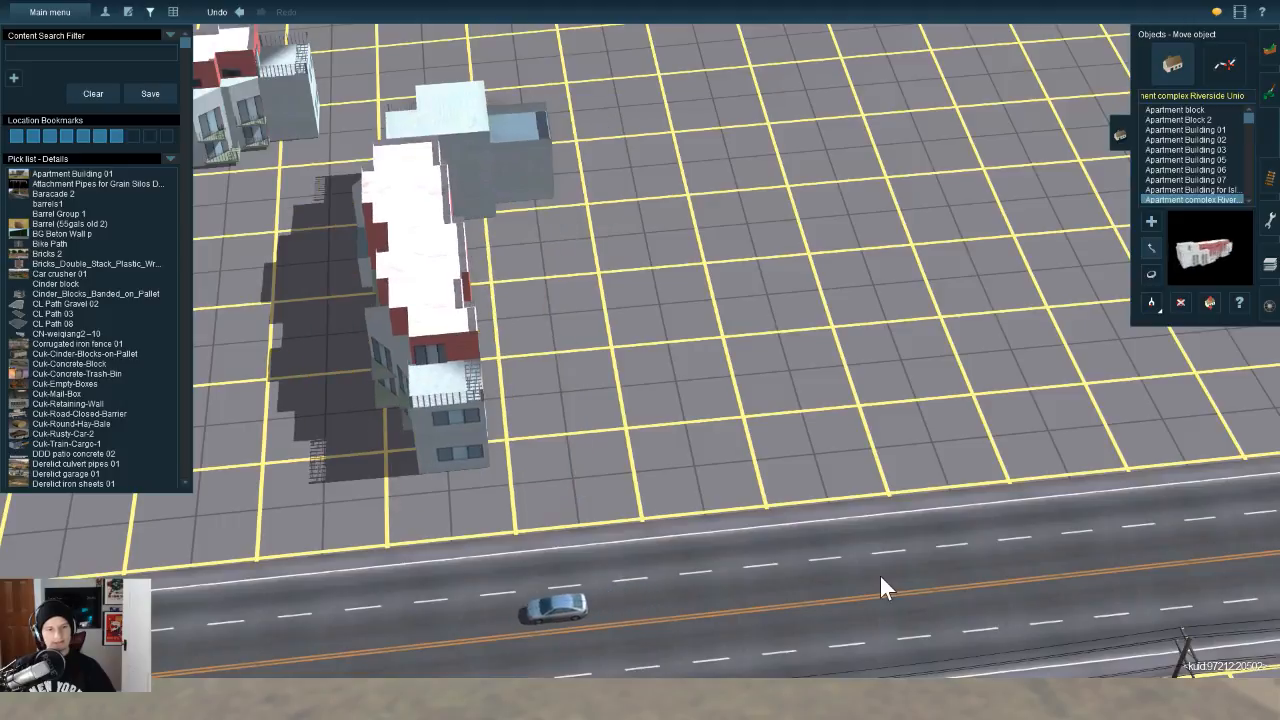
right_click_drag(880, 575, 997, 695)
left_click_drag(925, 310, 947, 307)
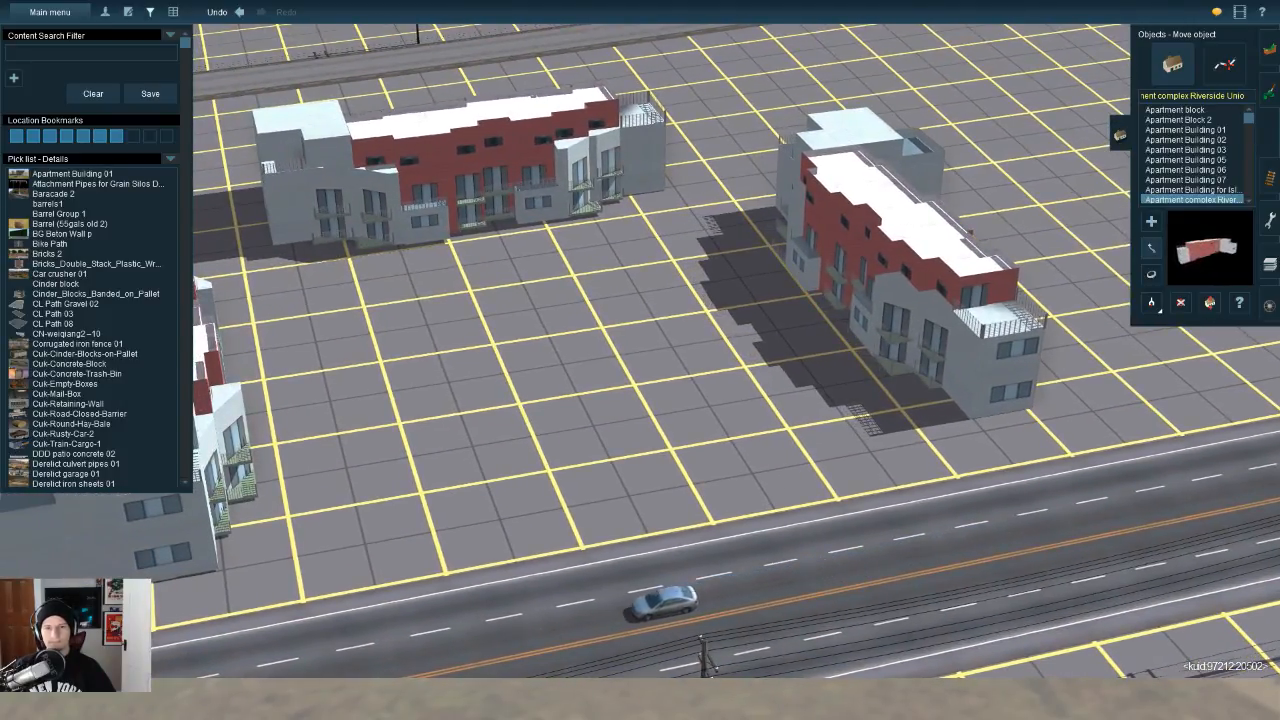
right_click_drag(947, 307, 785, 208)
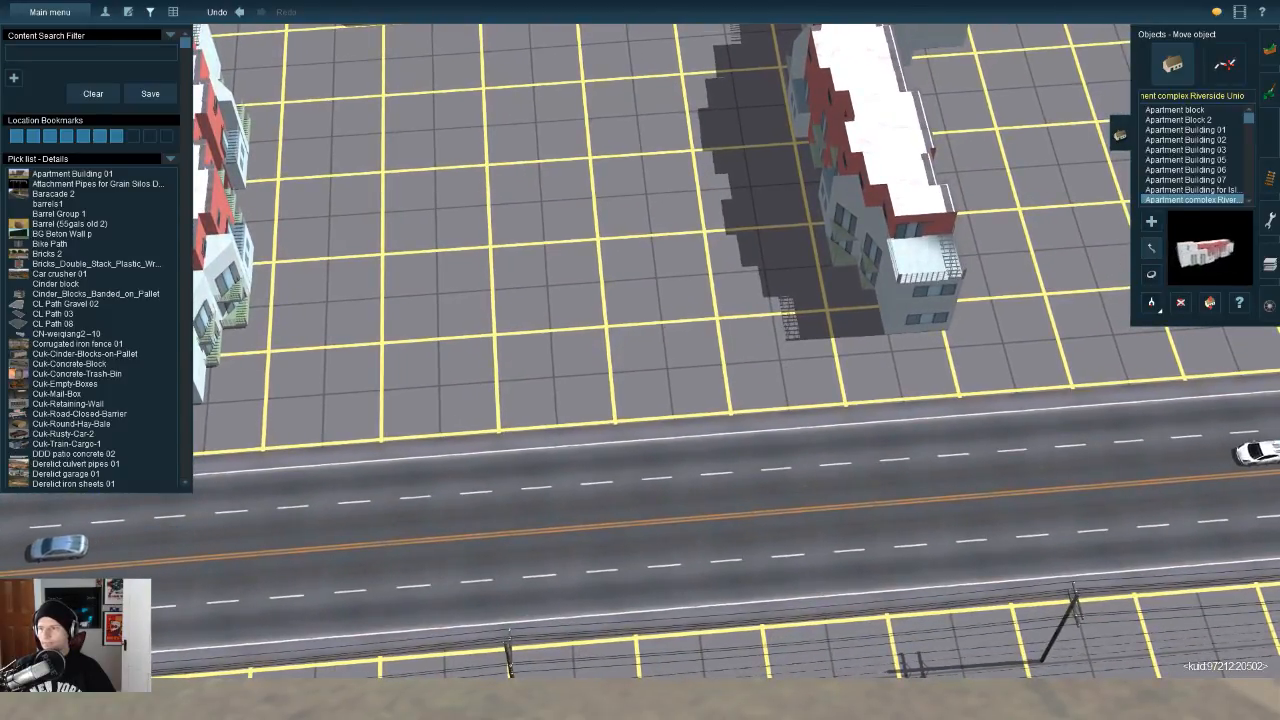
left_click_drag(924, 286, 925, 304)
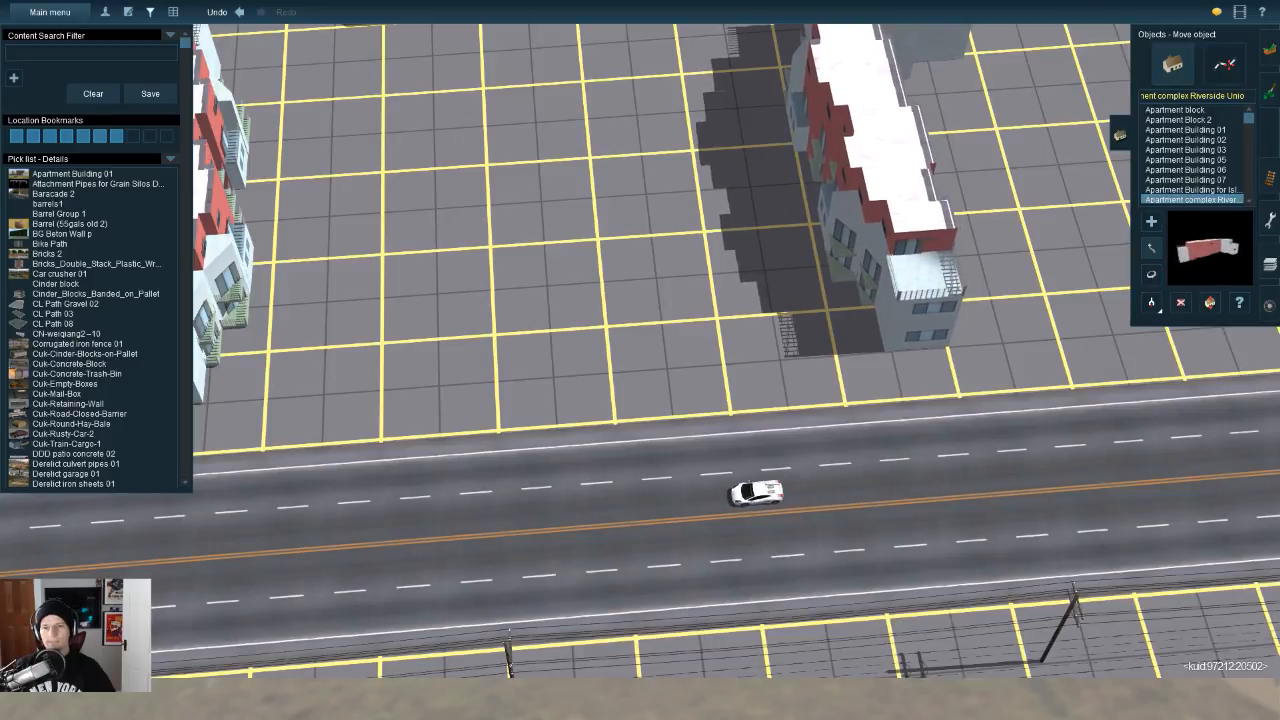
Step: Examine the layout and spacing of the three apartment buildings from the road, the courtyard and the fast-food side
key("Left")
scroll(1069, 680, "down", 3)
key("Right")
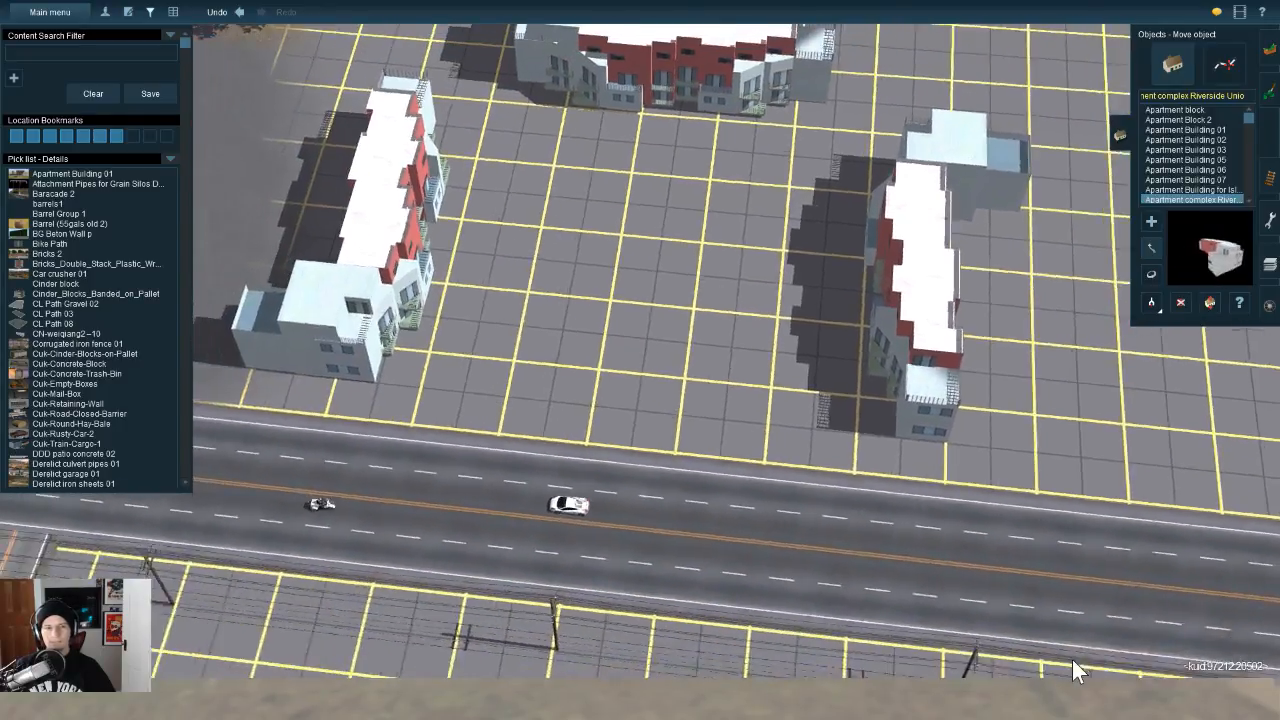
key("Down")
key("a")
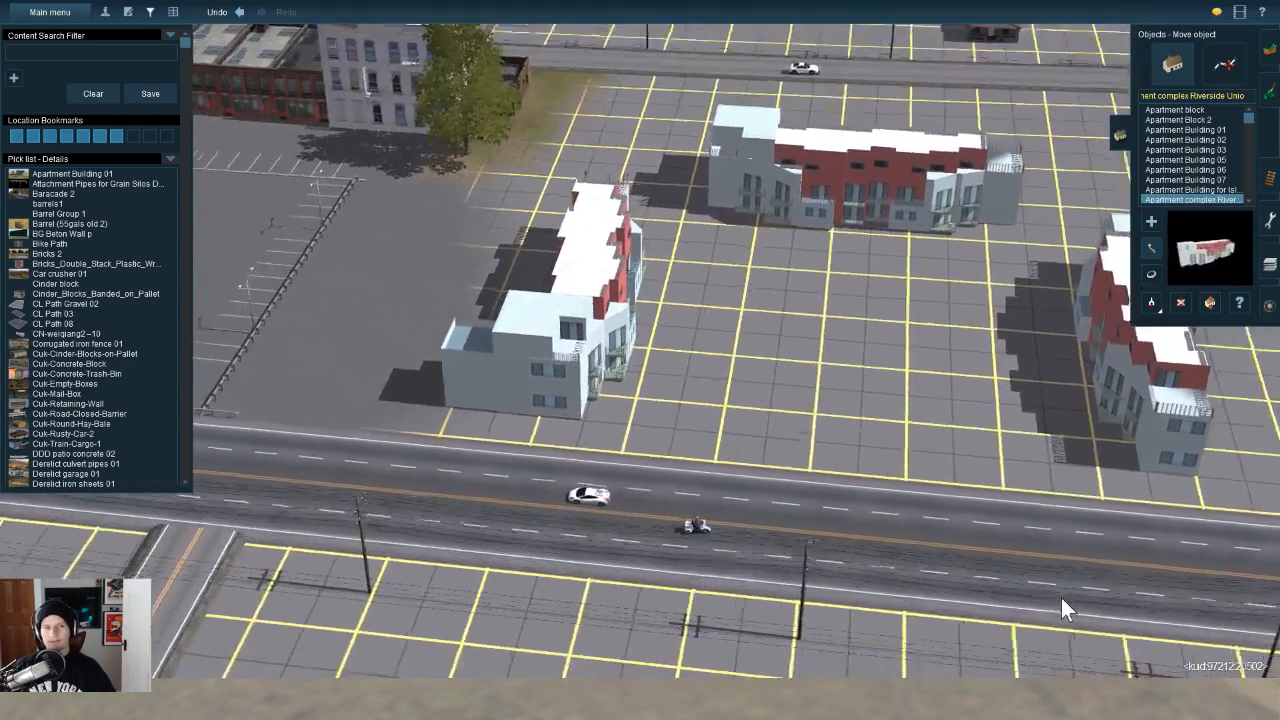
key("Left")
key("Down")
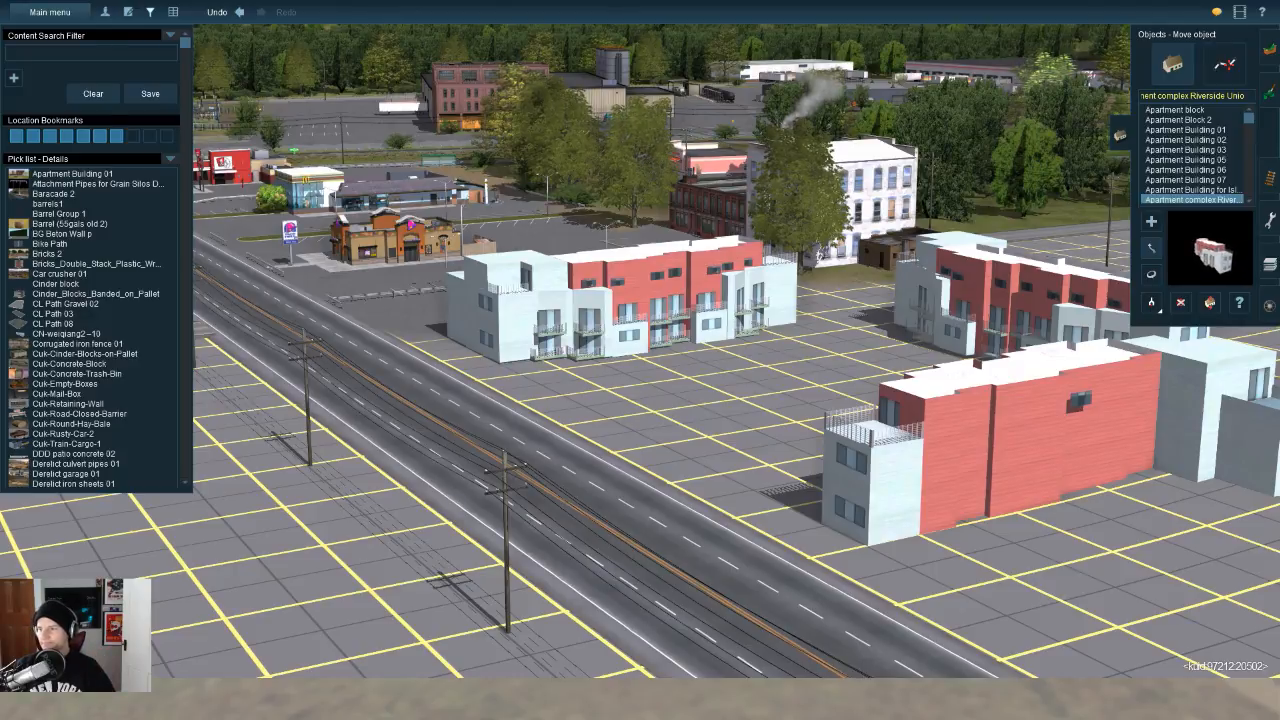
mouse_move(640, 360)
right_mouse_down()
mouse_move(645, 395)
mouse_move(745, 432)
right_mouse_up()
right_click(880, 428)
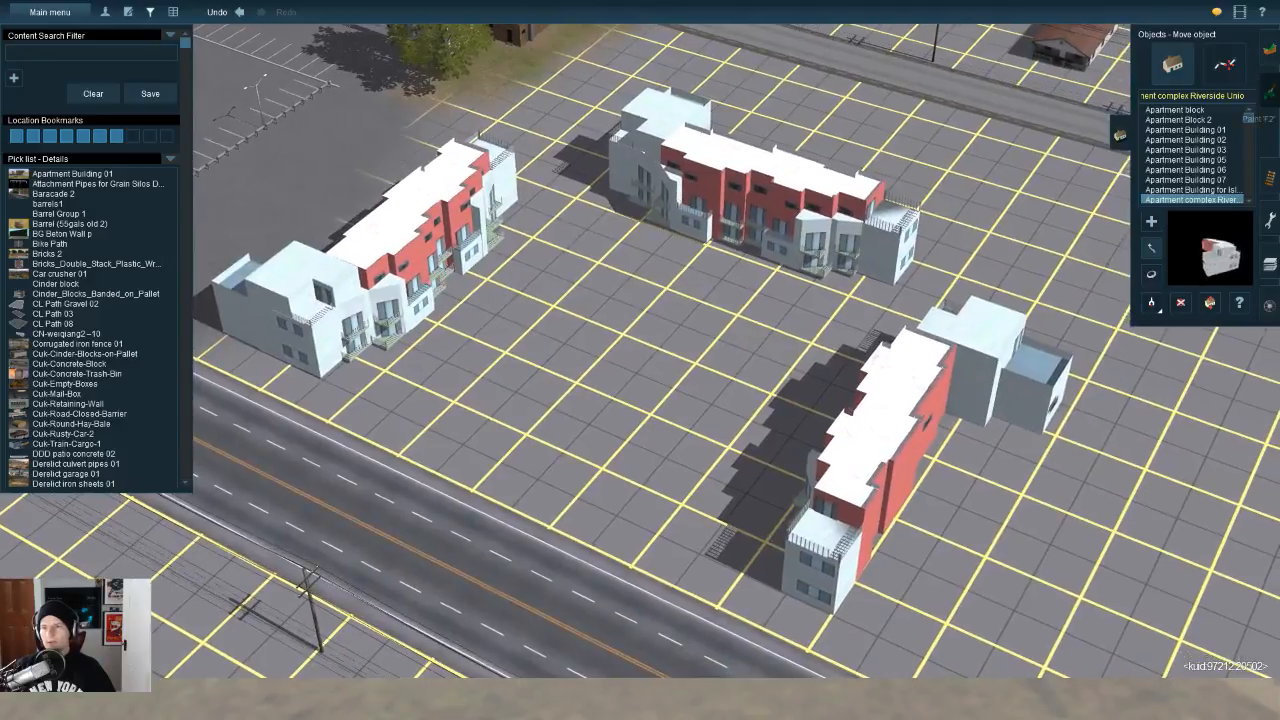
Step: Paint the dark asphalt texture over the grid ground in the courtyard and around the three apartment buildings with a large brush
left_click(1268, 92)
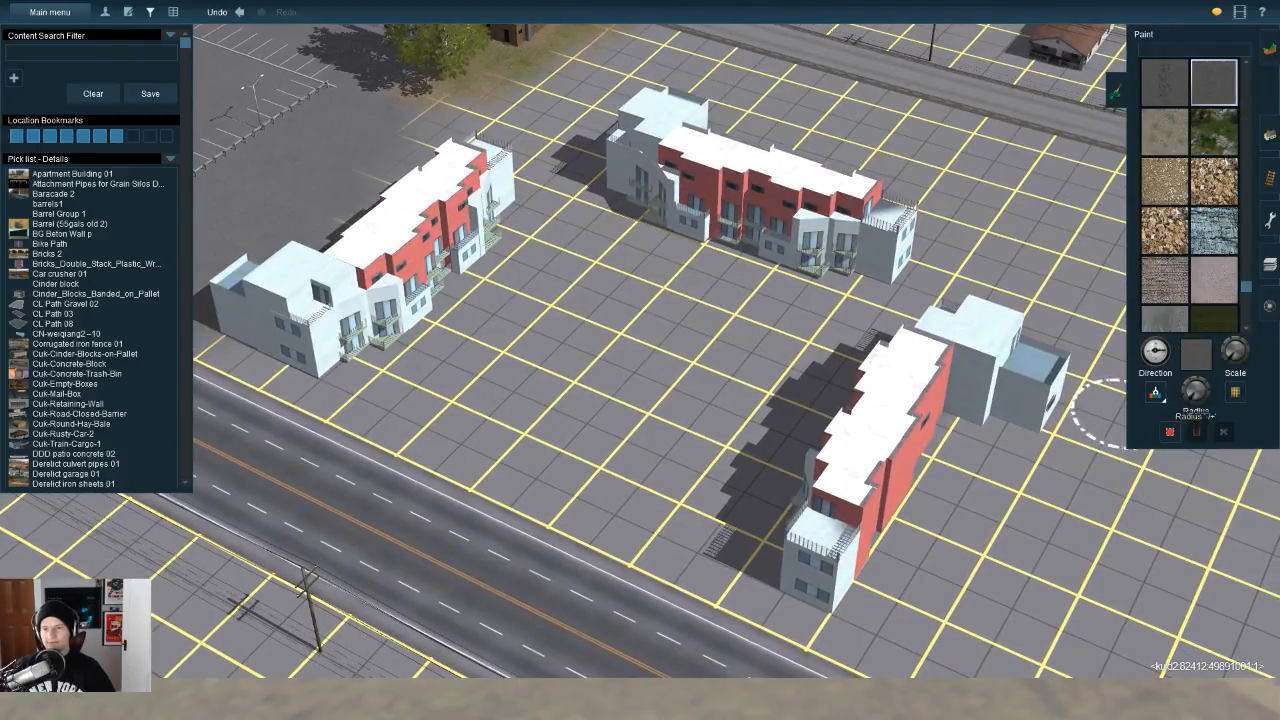
mouse_move(937, 405)
left_mouse_down()
mouse_move(700, 514)
mouse_move(611, 523)
mouse_move(385, 415)
mouse_move(180, 410)
mouse_move(230, 282)
left_mouse_up()
mouse_move(476, 140)
left_mouse_down()
mouse_move(829, 251)
mouse_move(843, 300)
mouse_move(990, 385)
mouse_move(857, 391)
mouse_move(569, 277)
mouse_move(503, 206)
mouse_move(430, 300)
mouse_move(543, 300)
mouse_move(620, 386)
mouse_move(580, 423)
mouse_move(805, 425)
mouse_move(543, 329)
mouse_move(834, 571)
mouse_move(988, 508)
mouse_move(700, 571)
mouse_move(866, 566)
mouse_move(1030, 393)
mouse_move(975, 290)
mouse_move(822, 241)
left_mouse_up()
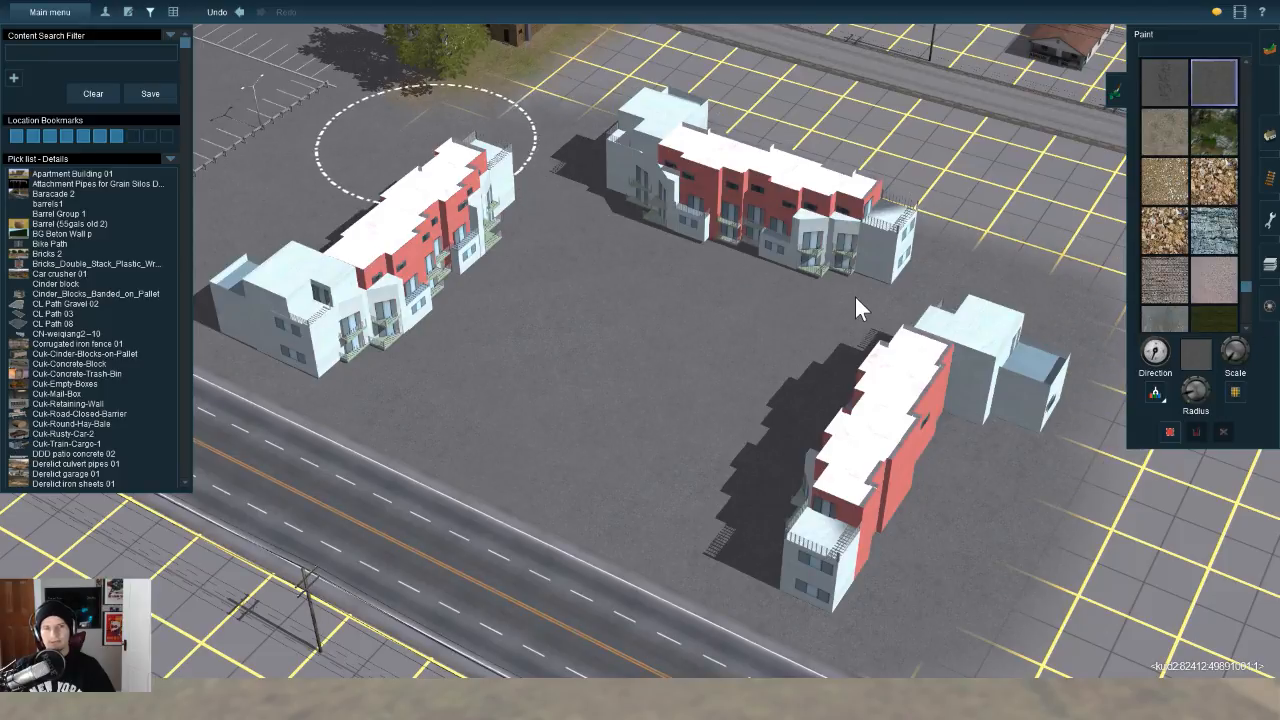
Step: Reduce the paint brush radius and cover the leftover ground patch near the tree behind the parking lot with dark asphalt
key("Up")
key("Left")
key("Left")
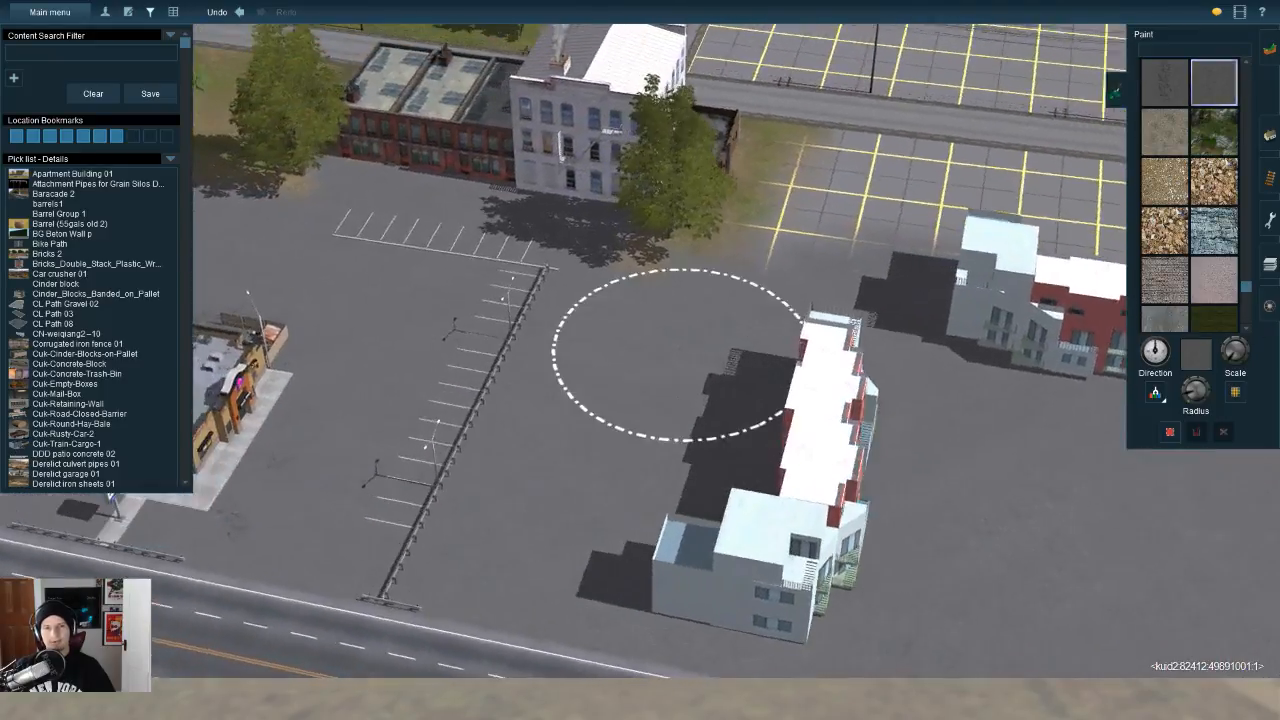
scroll(600, 336, "up", 3)
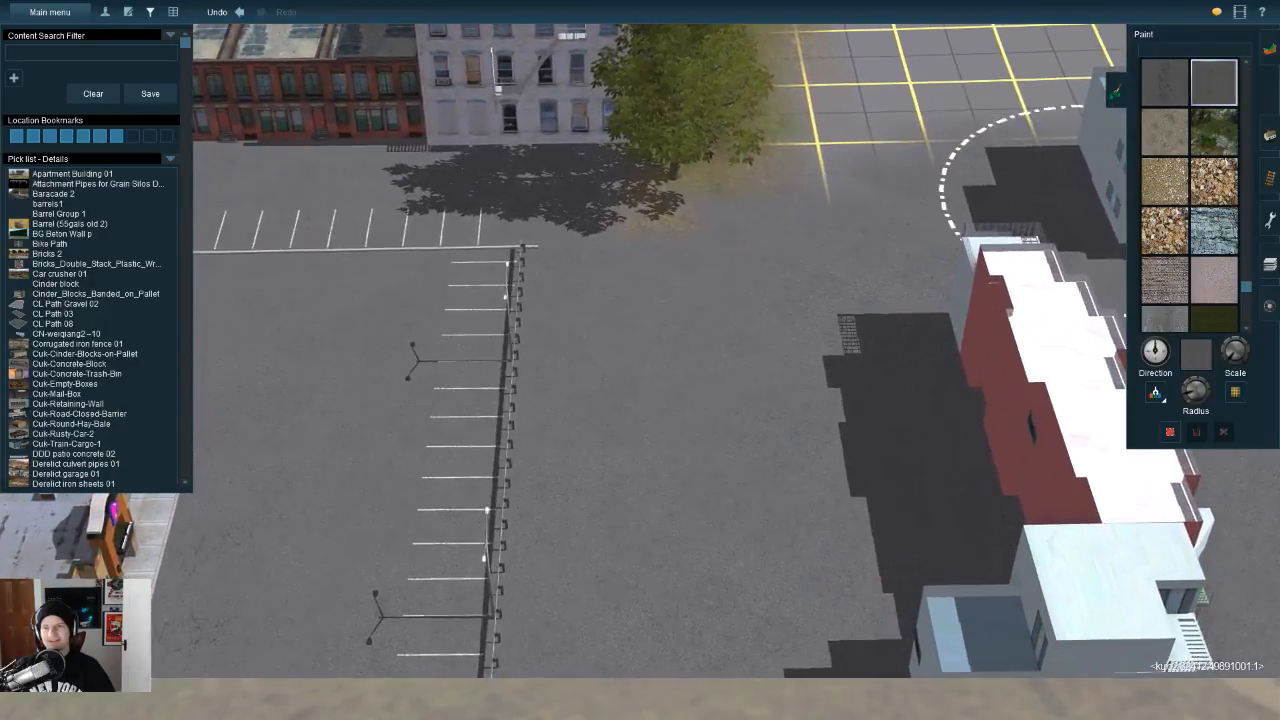
left_click(1270, 135)
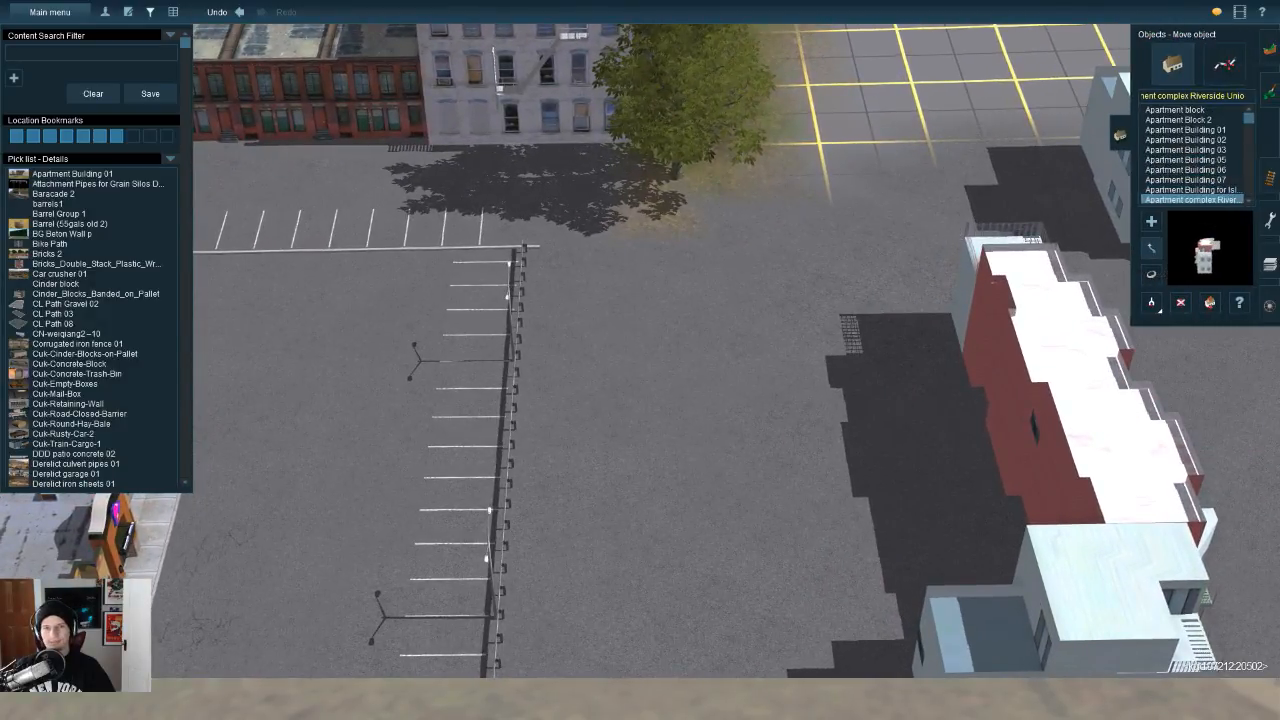
key("Left")
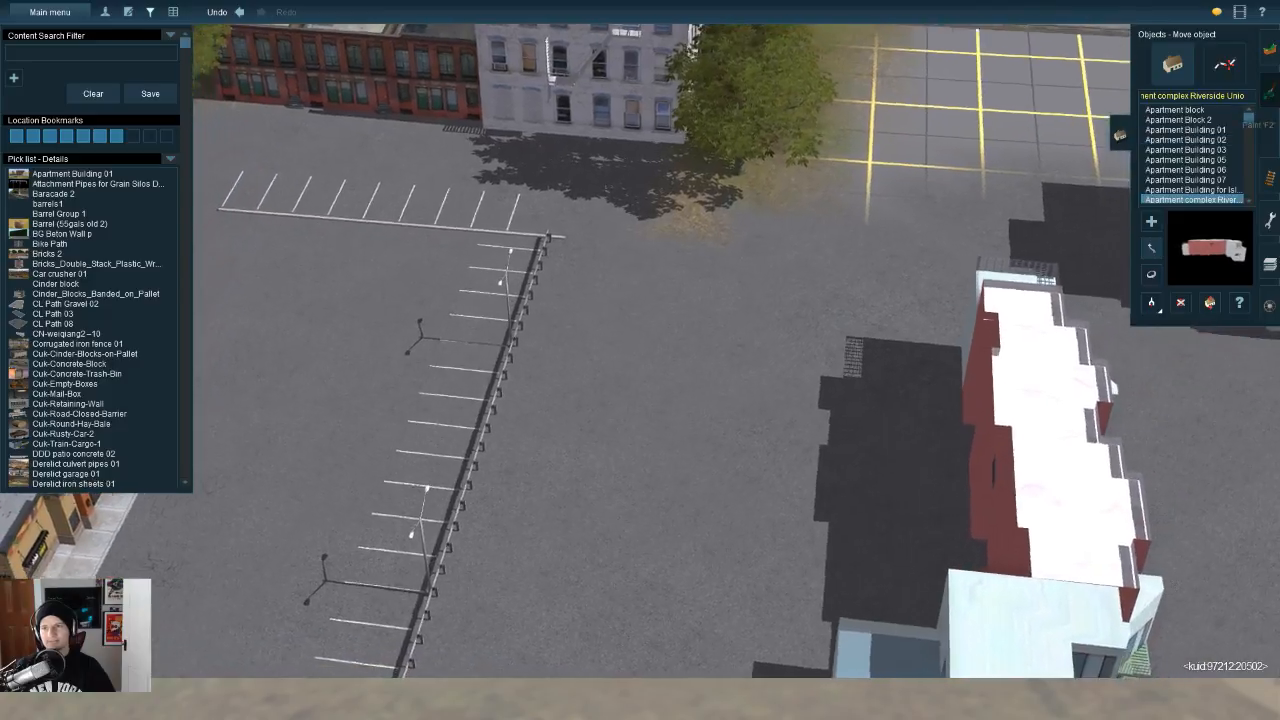
left_click(1270, 92)
left_click_drag(1196, 391, 1186, 402)
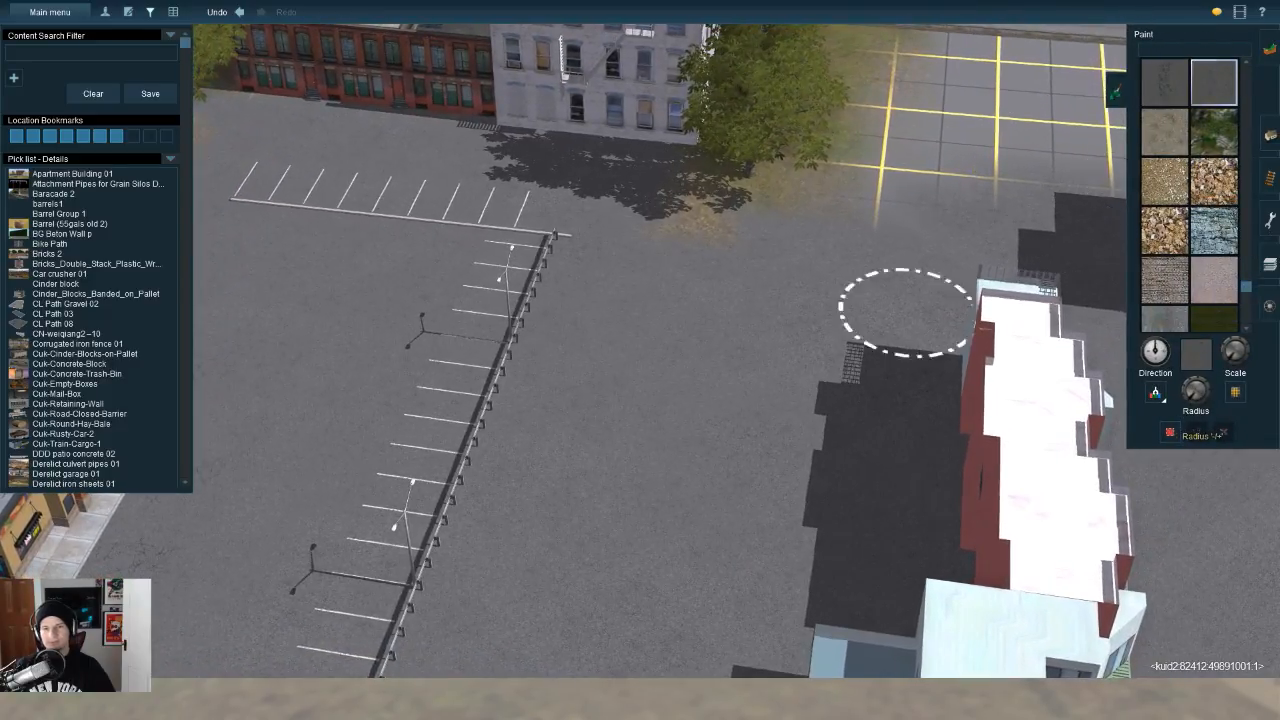
key("w")
mouse_move(680, 283)
left_mouse_down()
mouse_move(697, 320)
mouse_move(651, 229)
left_mouse_up()
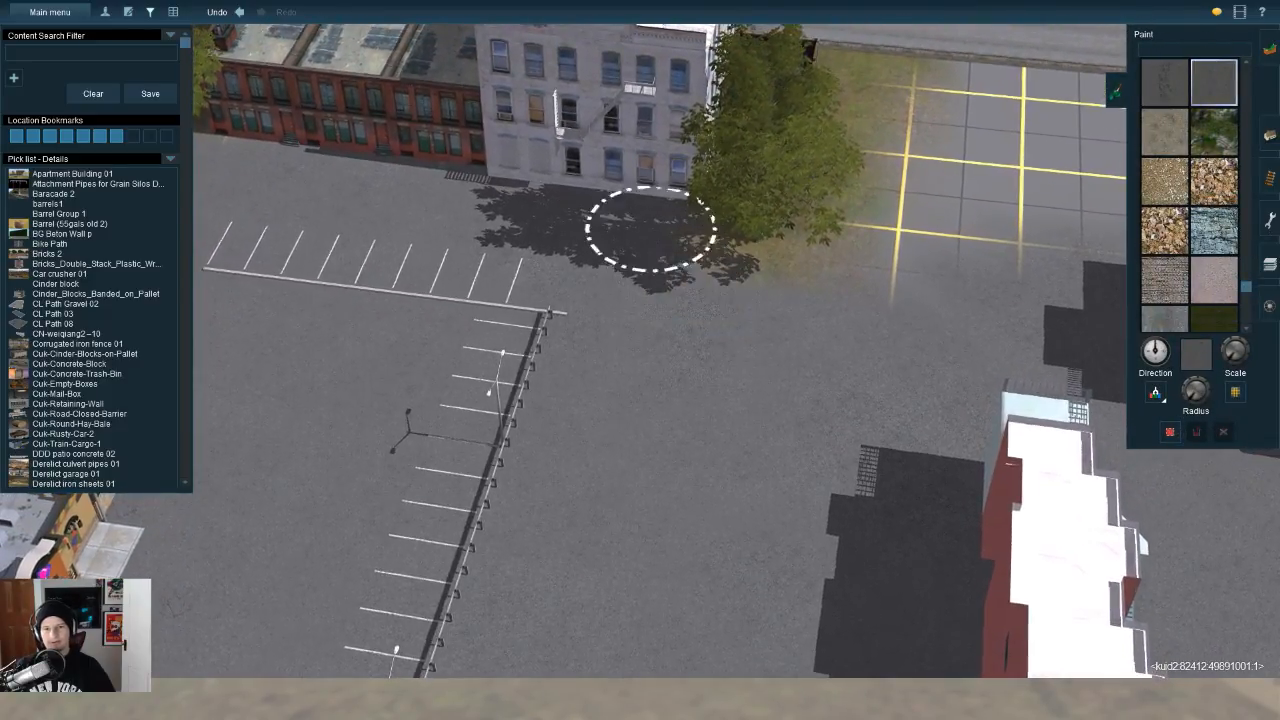
Step: Lay a JR RM Parking Lot Single 10ft white-line spline along the back of the apartment building nearest the fast-food parking lot
key("Right")
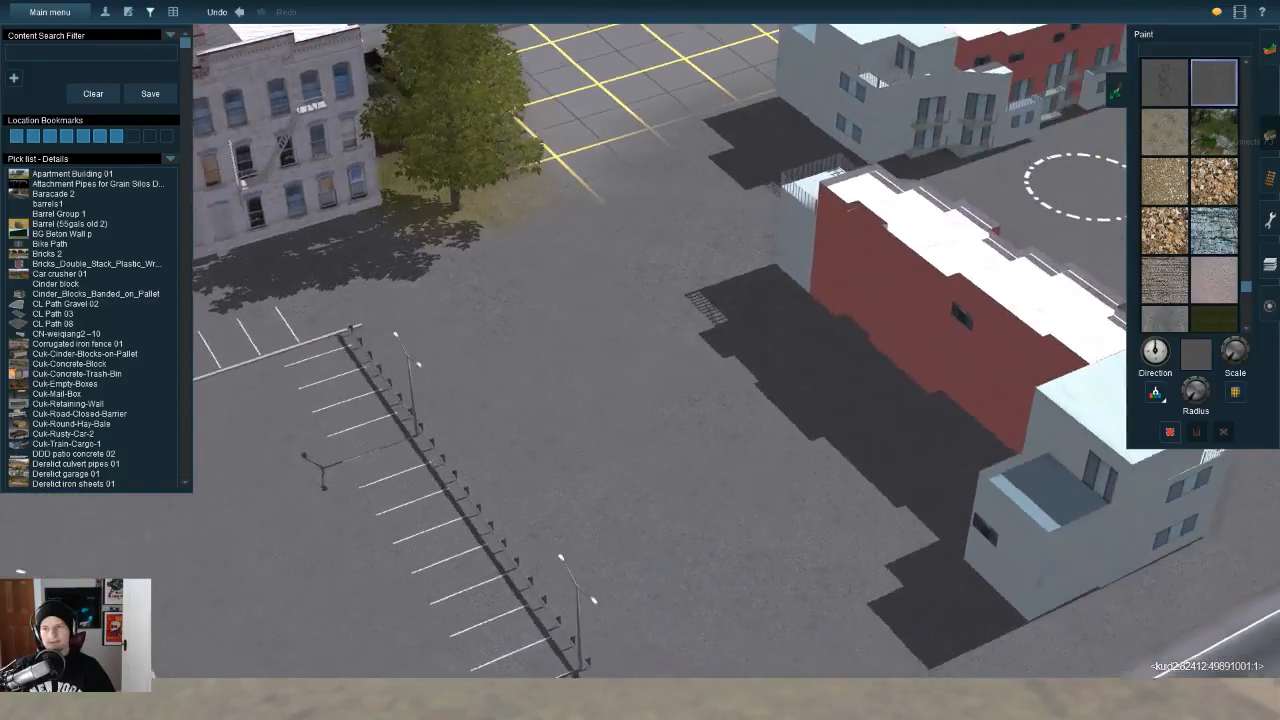
left_click(1268, 135)
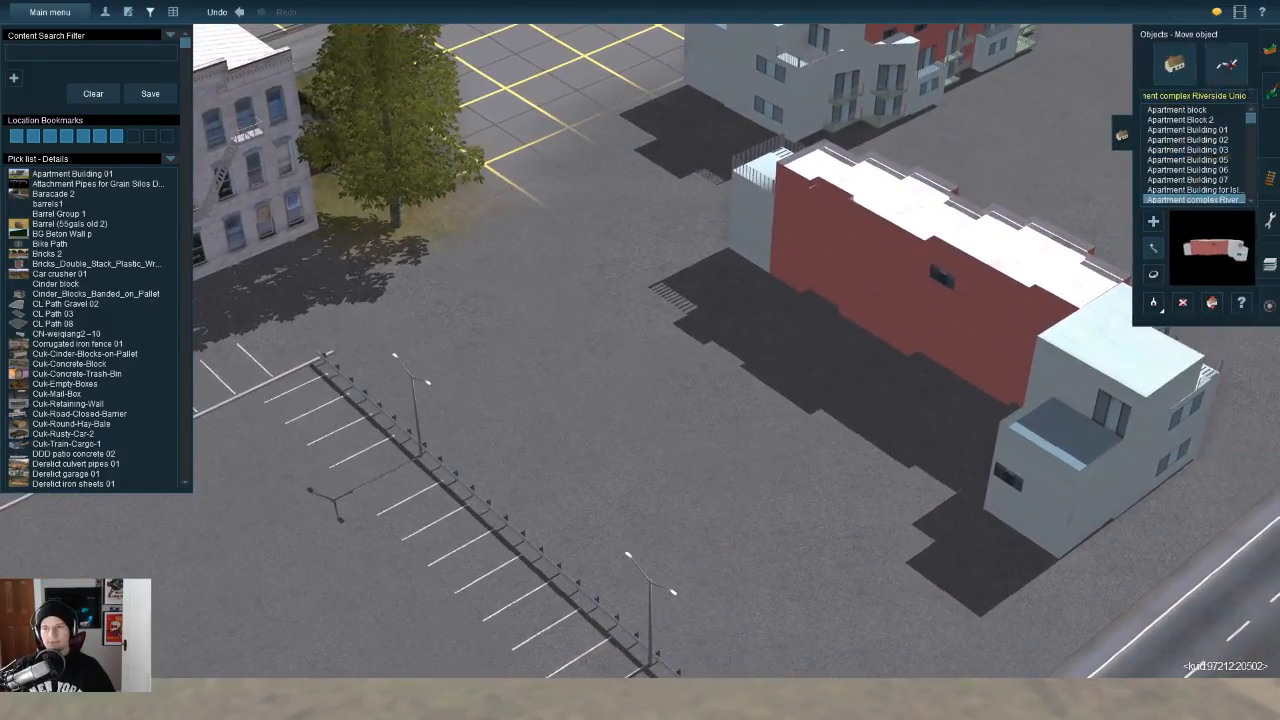
left_click(1226, 65)
left_click(409, 499)
key("Up")
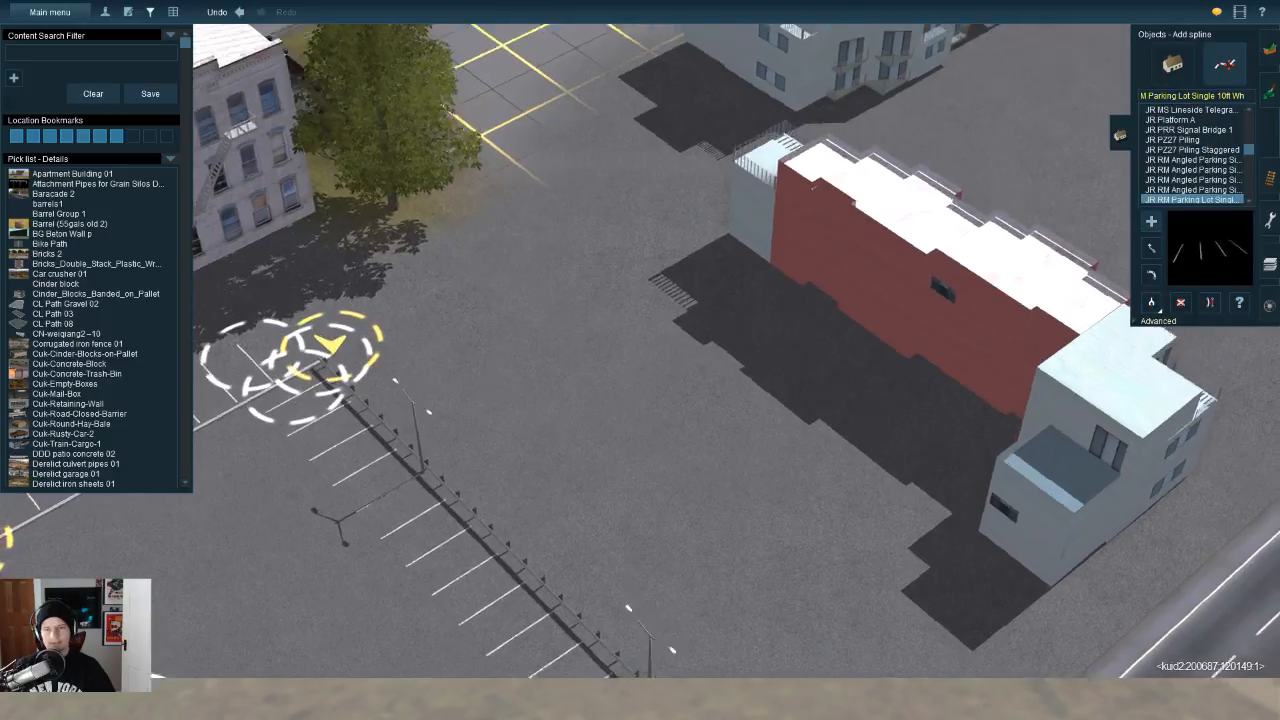
left_click_drag(708, 277, 942, 461)
key("Left")
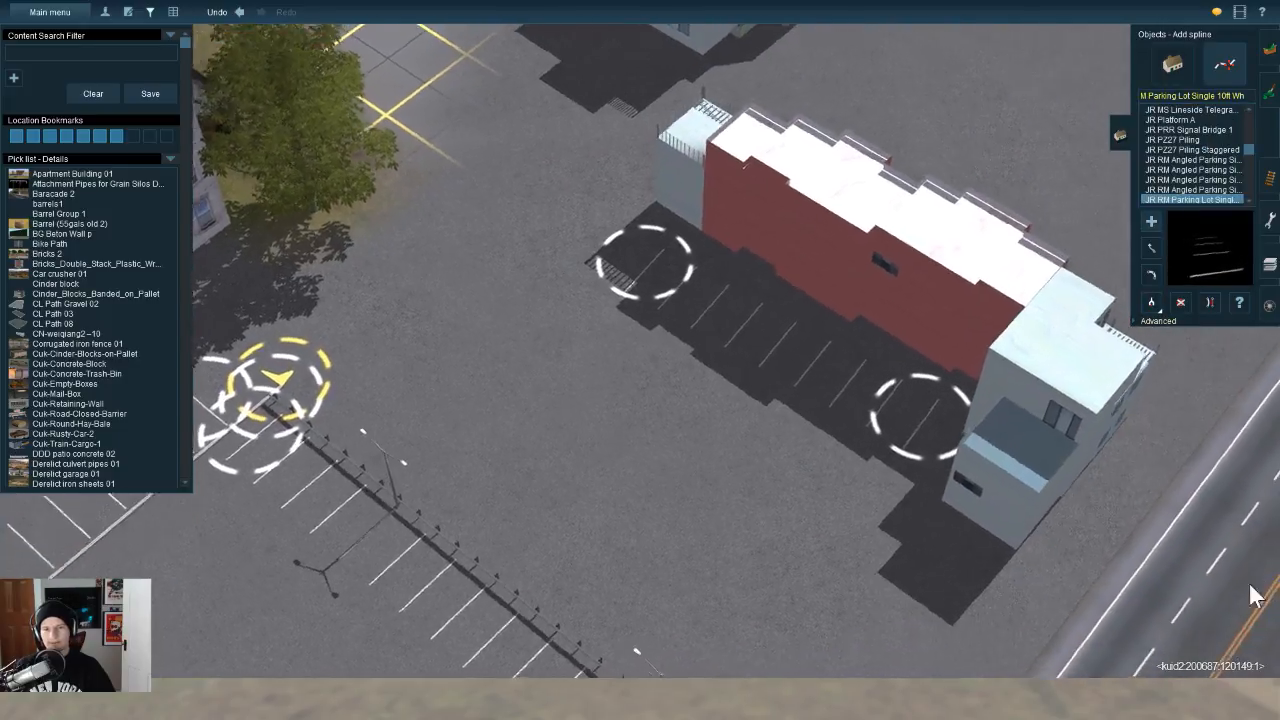
Step: Move the new row of parking lines closer to the apartment building's rear wall
scroll(1251, 594, "up", 3)
left_click(1152, 248)
left_click_drag(685, 370, 646, 296)
key("Left")
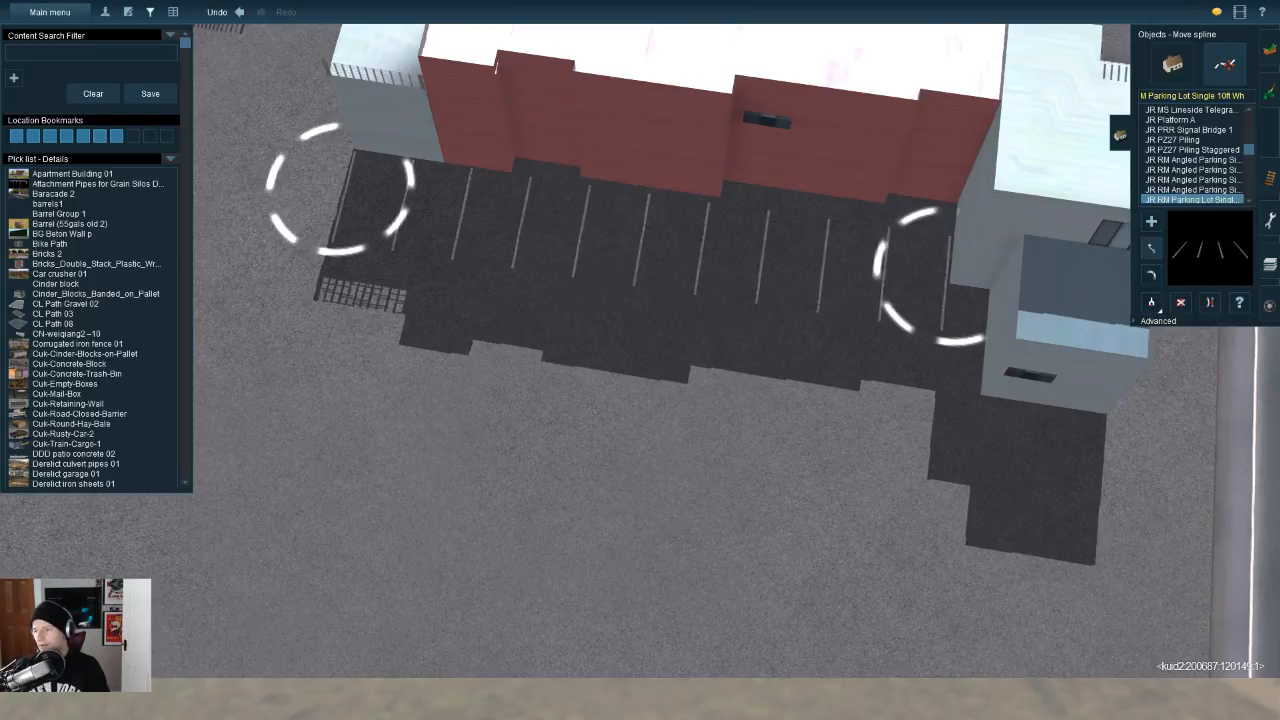
key("Down")
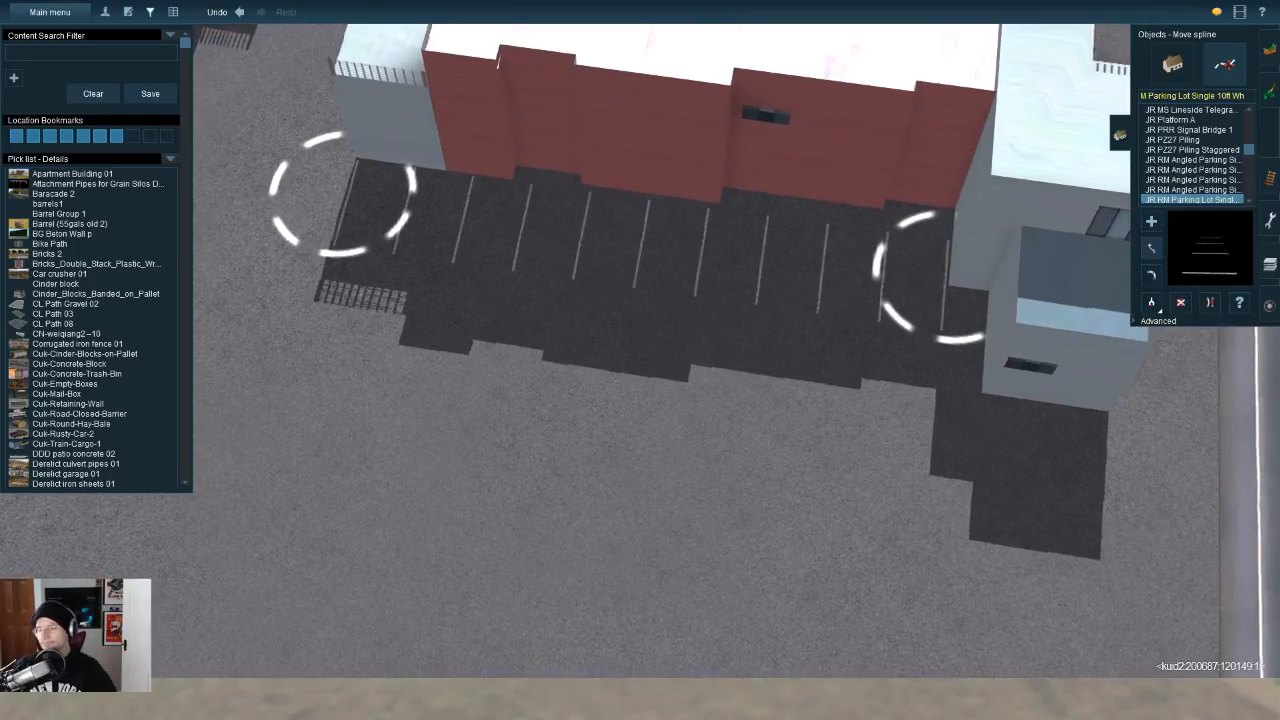
Step: Filter the content by "pool" and list the matching scenery objects
middle_click_drag(1110, 660, 109, 103)
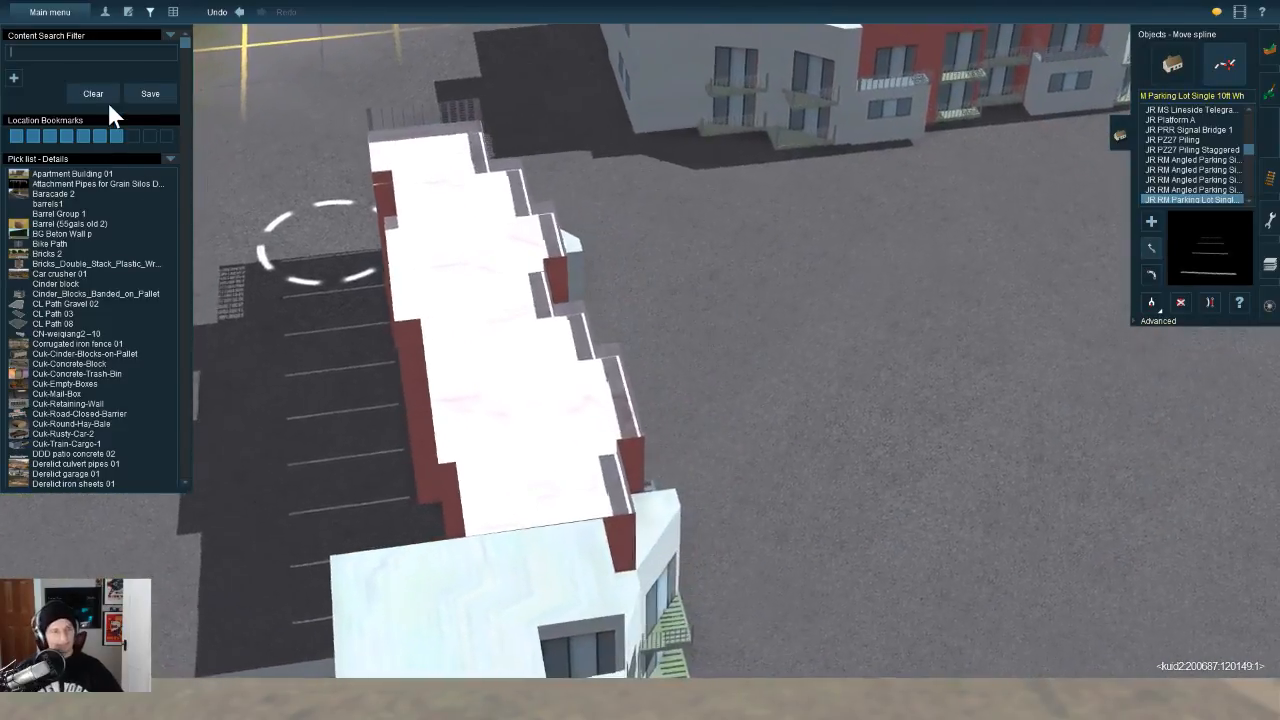
type("pool")
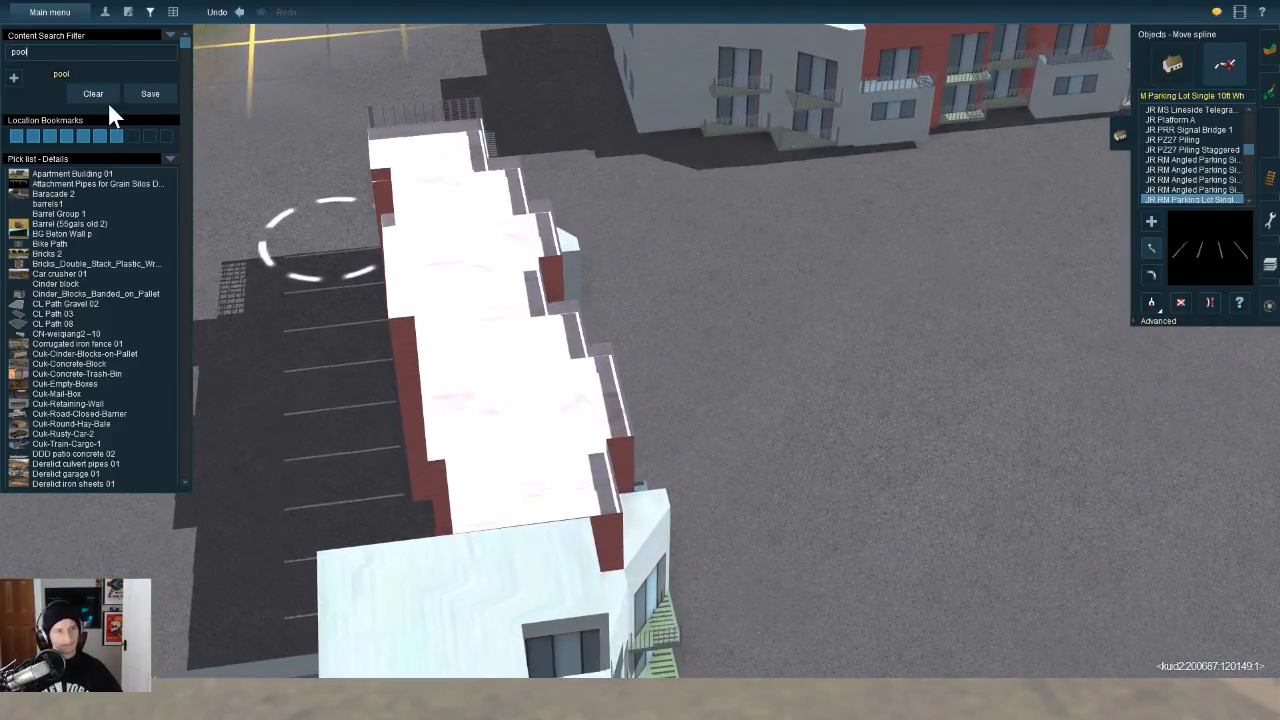
left_click(1172, 65)
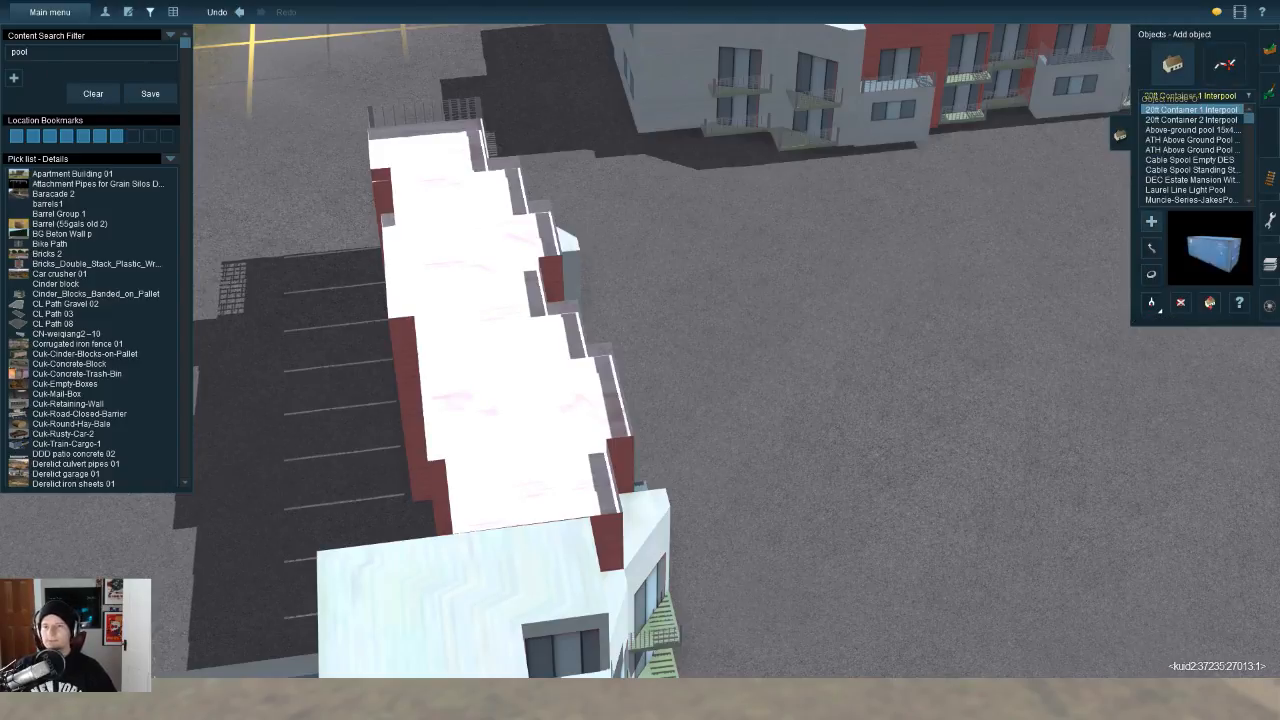
Step: Browse the pool objects and place Olympic Swimming Pool 2 in the apartment courtyard
key("Down")
key("Down")
key("Down")
key("Down")
key("Down")
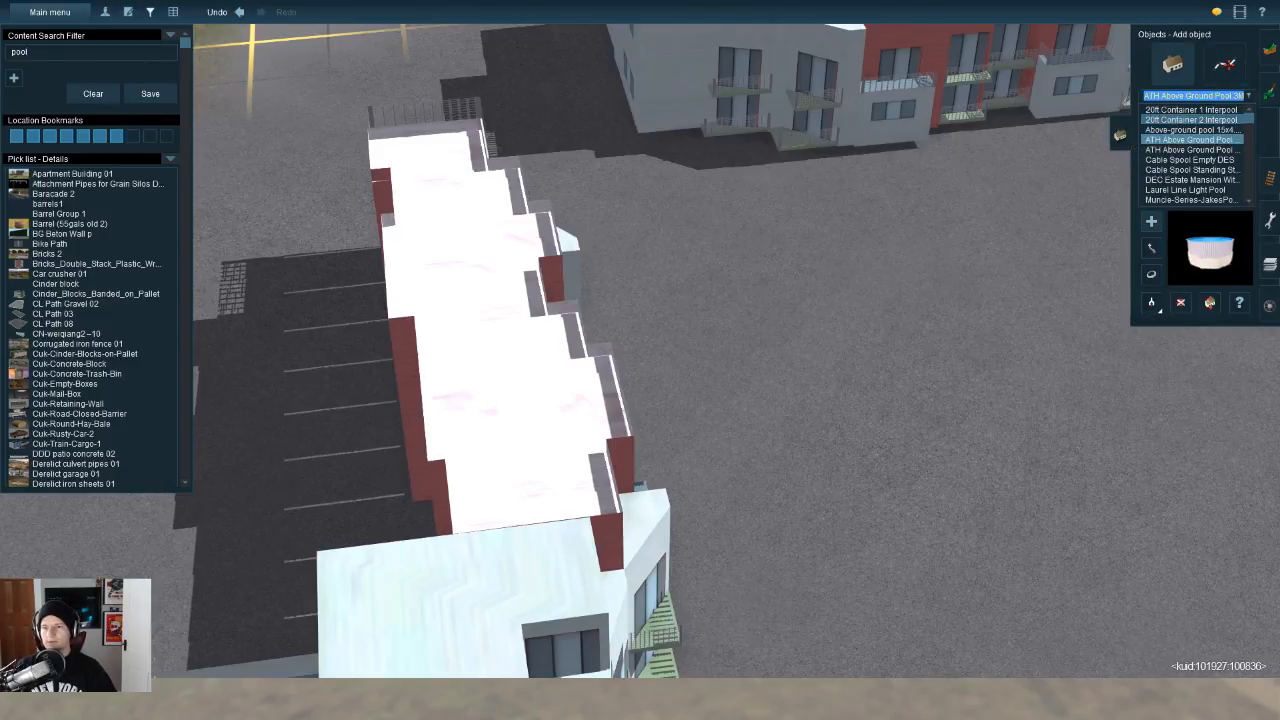
key("Down")
key("Down")
key("Down")
key("Down")
key("Down")
key("Down")
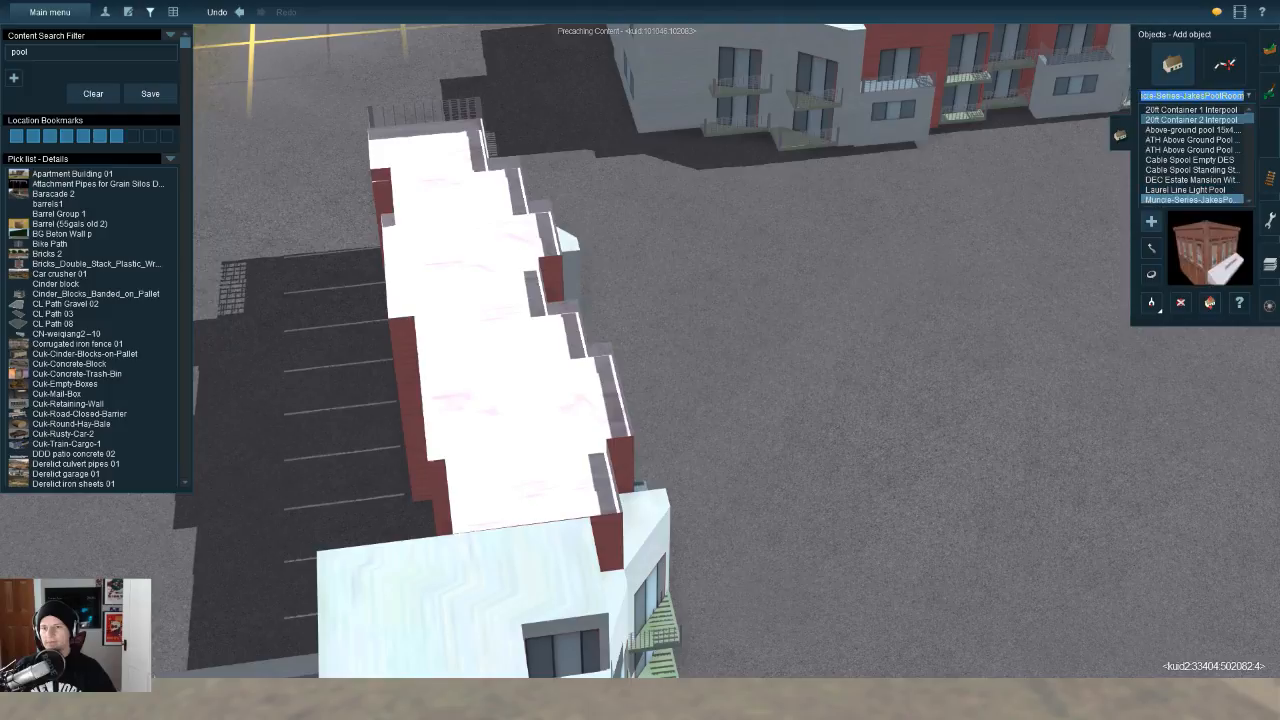
key("Down")
key("Up")
left_click(1030, 315)
right_click(1030, 315)
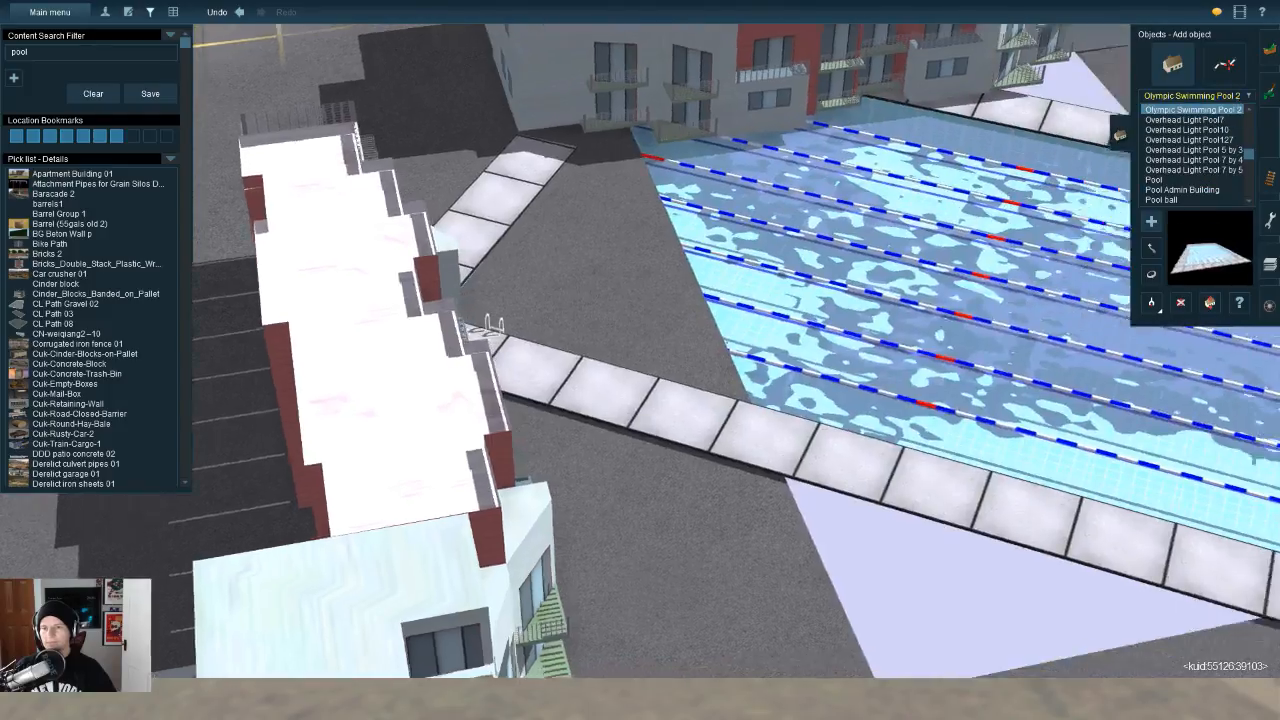
Step: Rotate the Olympic pool square to the apartment buildings and delete it from the courtyard
scroll(700, 450, "down", 4)
key("r")
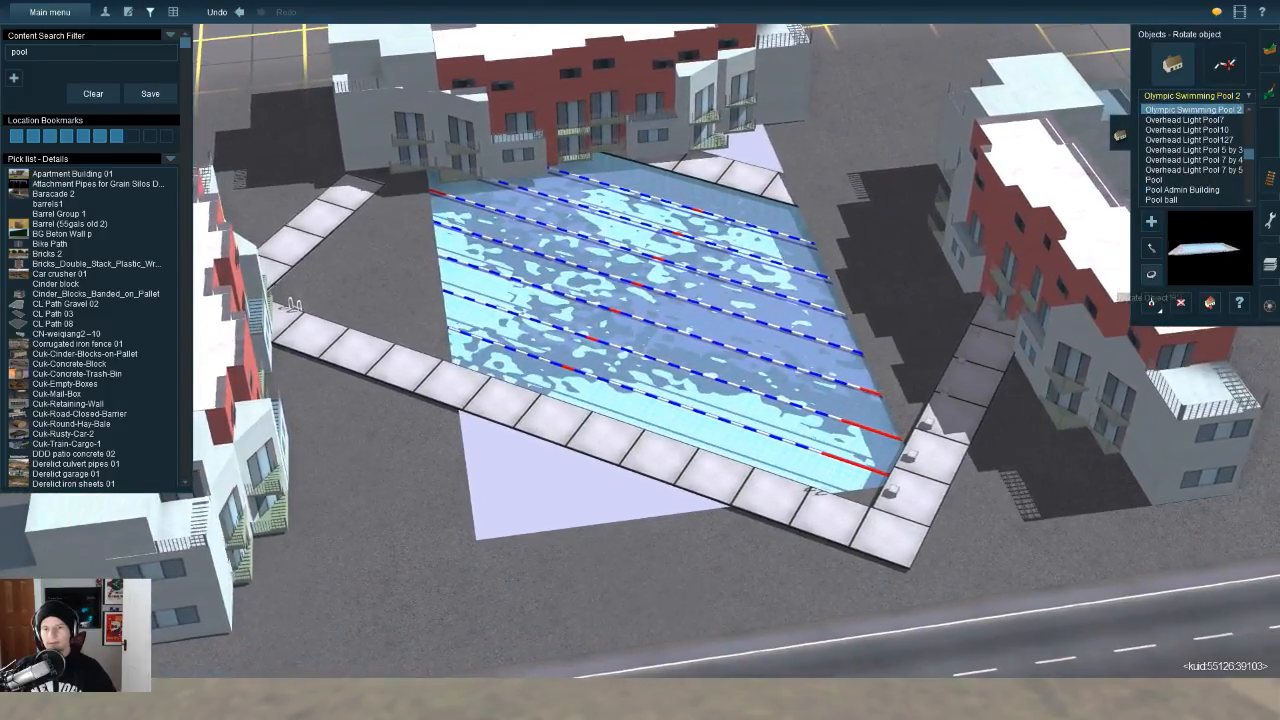
left_click_drag(640, 452, 702, 454)
left_click_drag(577, 518, 900, 440)
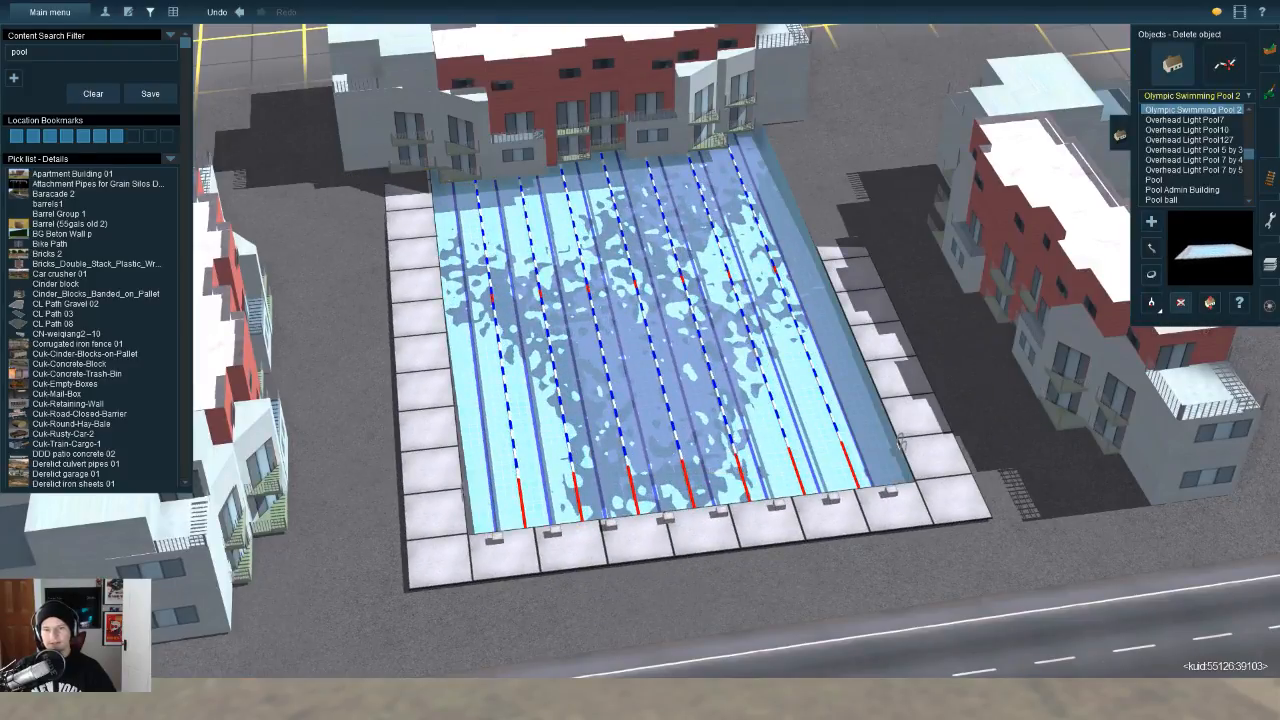
left_click(897, 440)
Step: Browse further through the pool objects, try SAP_Olympic_Swimming_Pool_2 in the courtyard and undo its placement
key("Down")
key("Down")
key("Down")
key("Down")
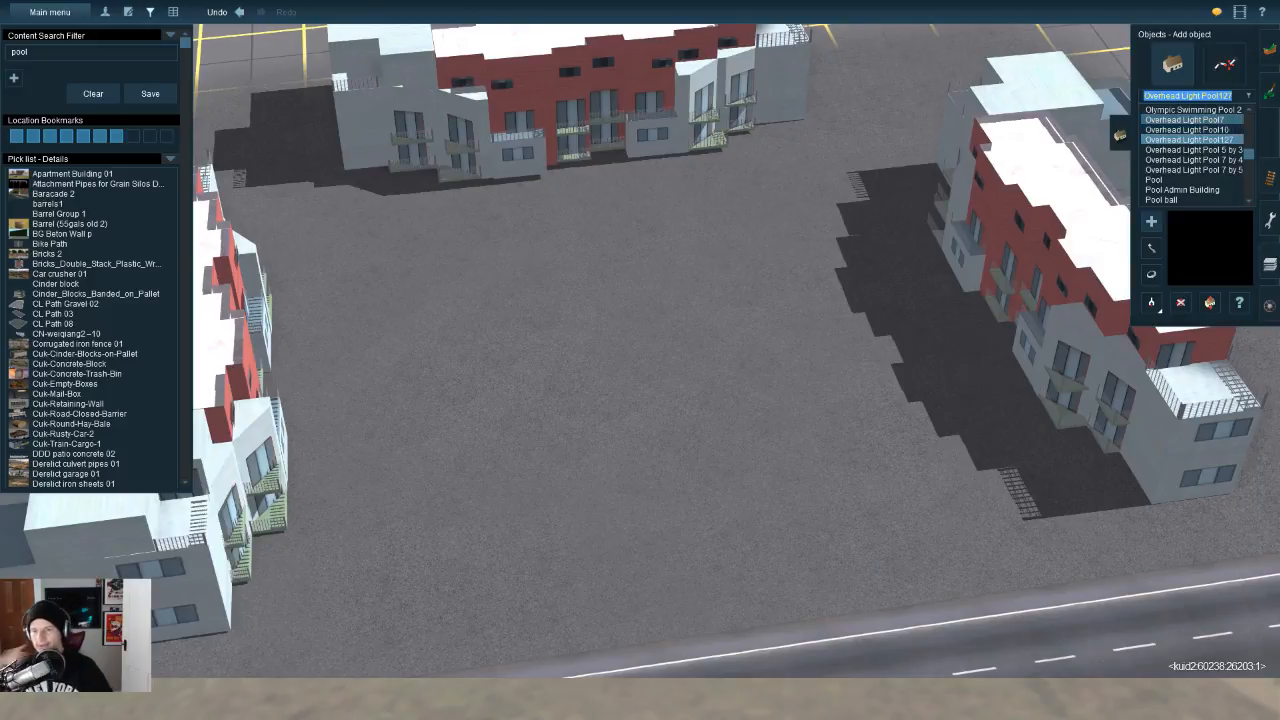
key("Down")
key("Down")
key("Down")
key("Down")
key("Down")
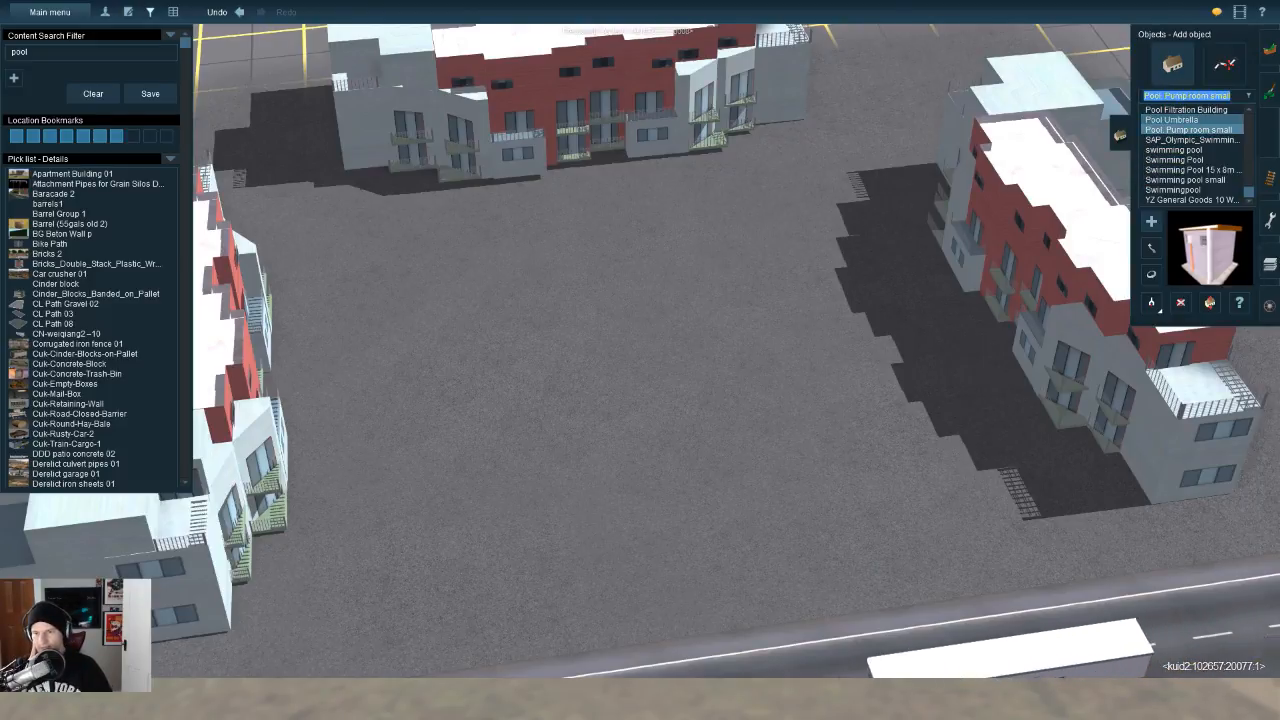
key("Down")
key("Down")
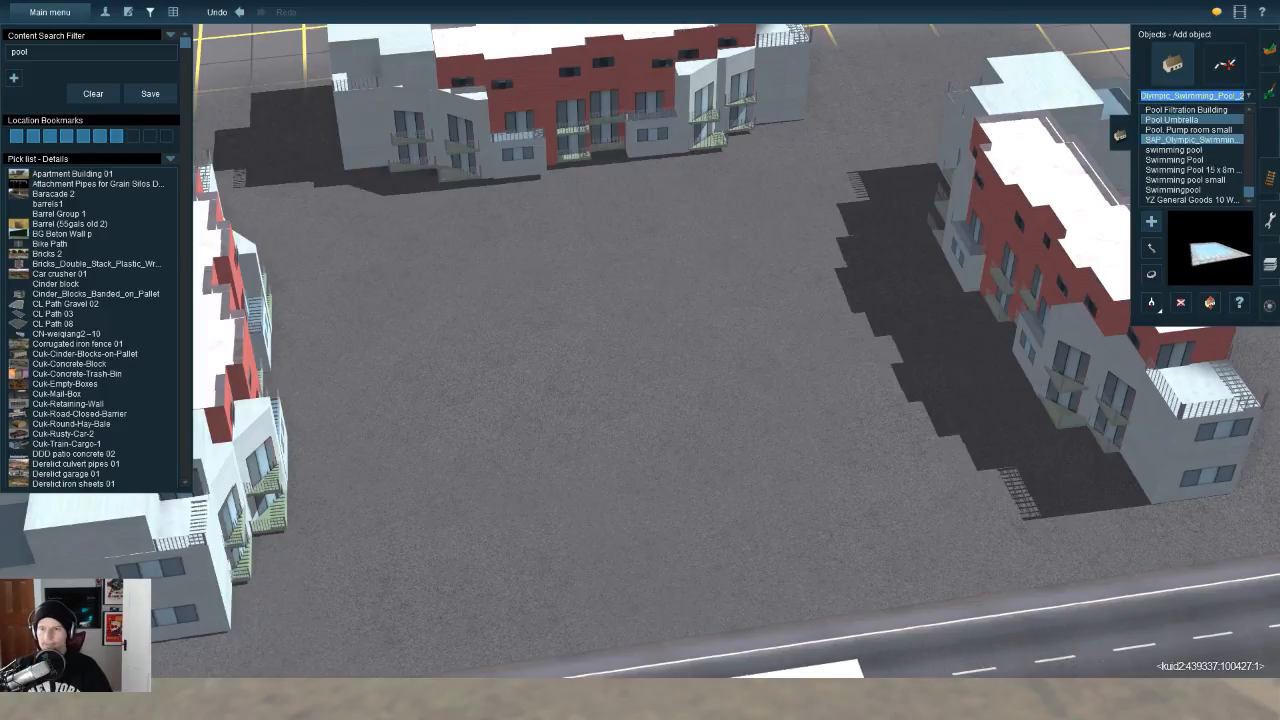
left_click(688, 384)
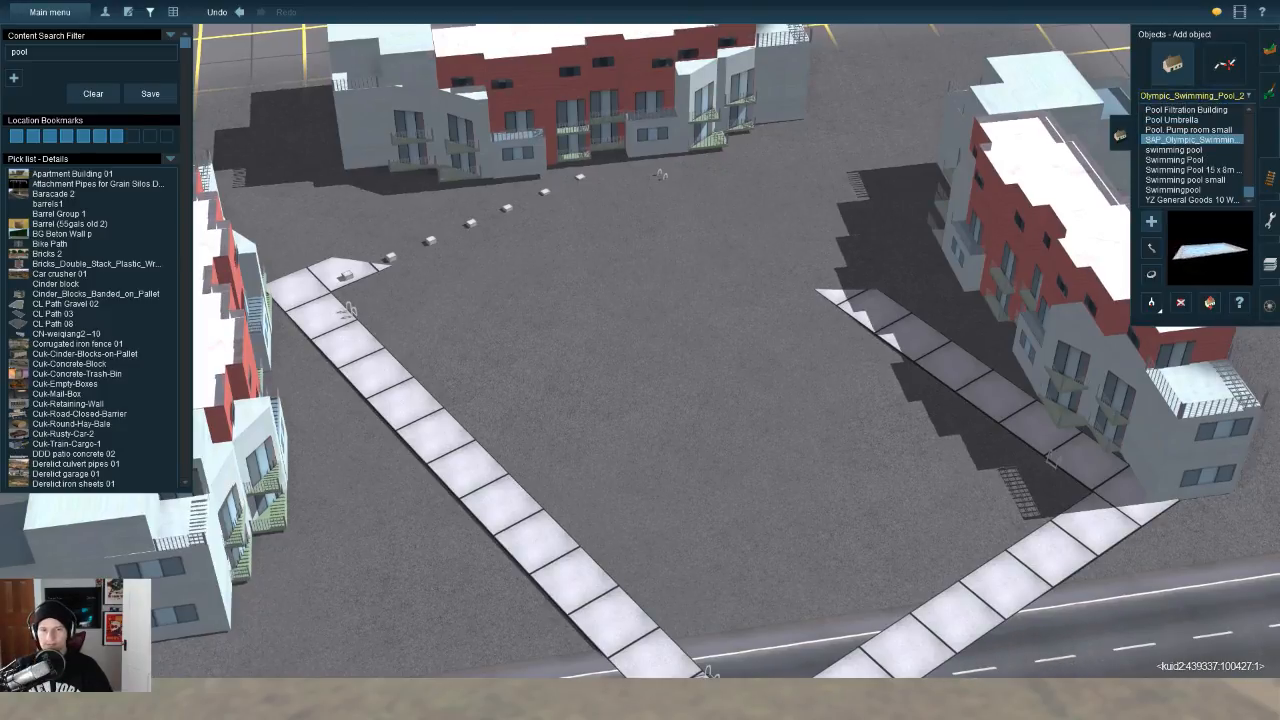
key("ctrl+z")
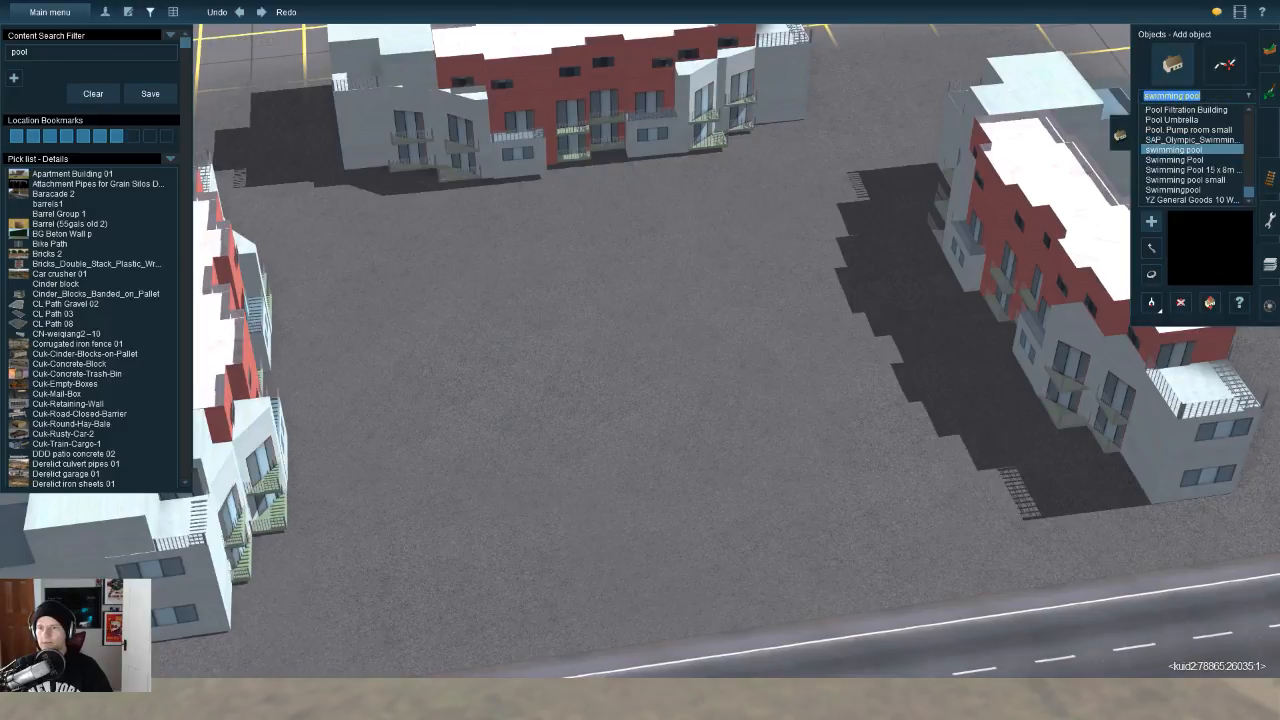
Step: Place the kidney-shaped swimming pool and the rectangular Swimming Pool in the courtyard, and shift the kidney-shaped one towards the road
left_click(650, 387)
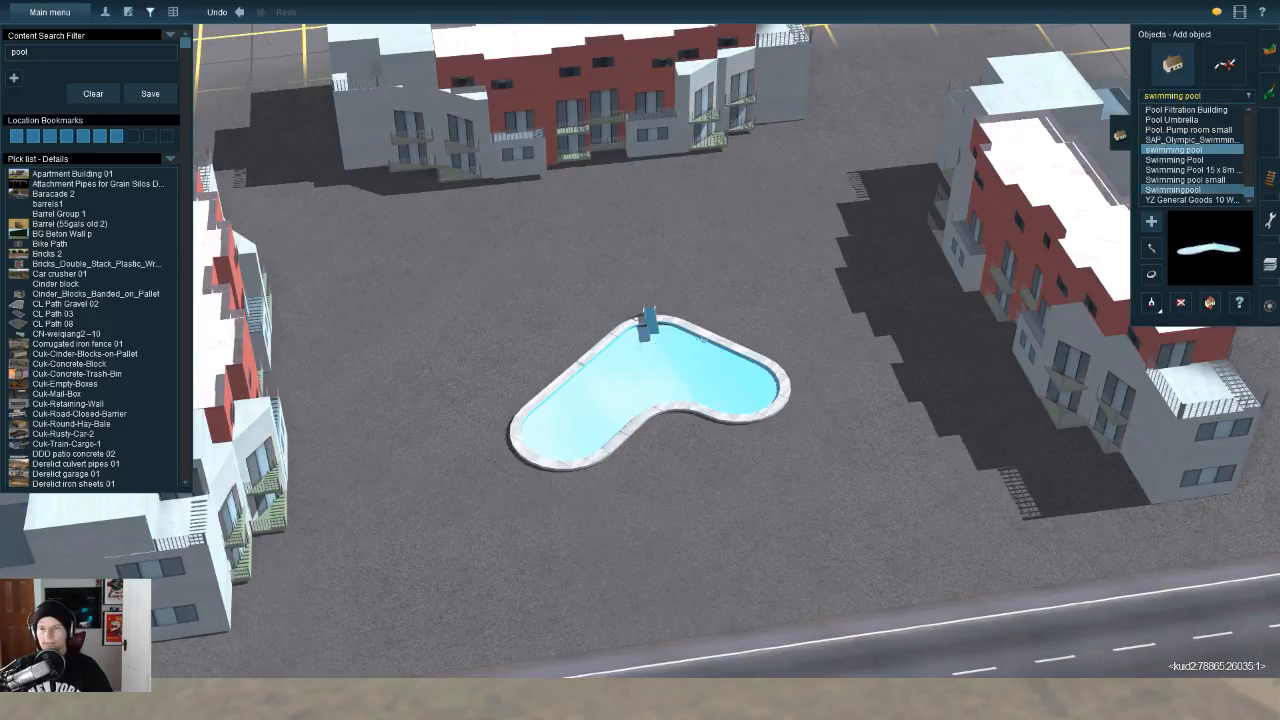
left_click(1188, 160)
left_click(791, 348)
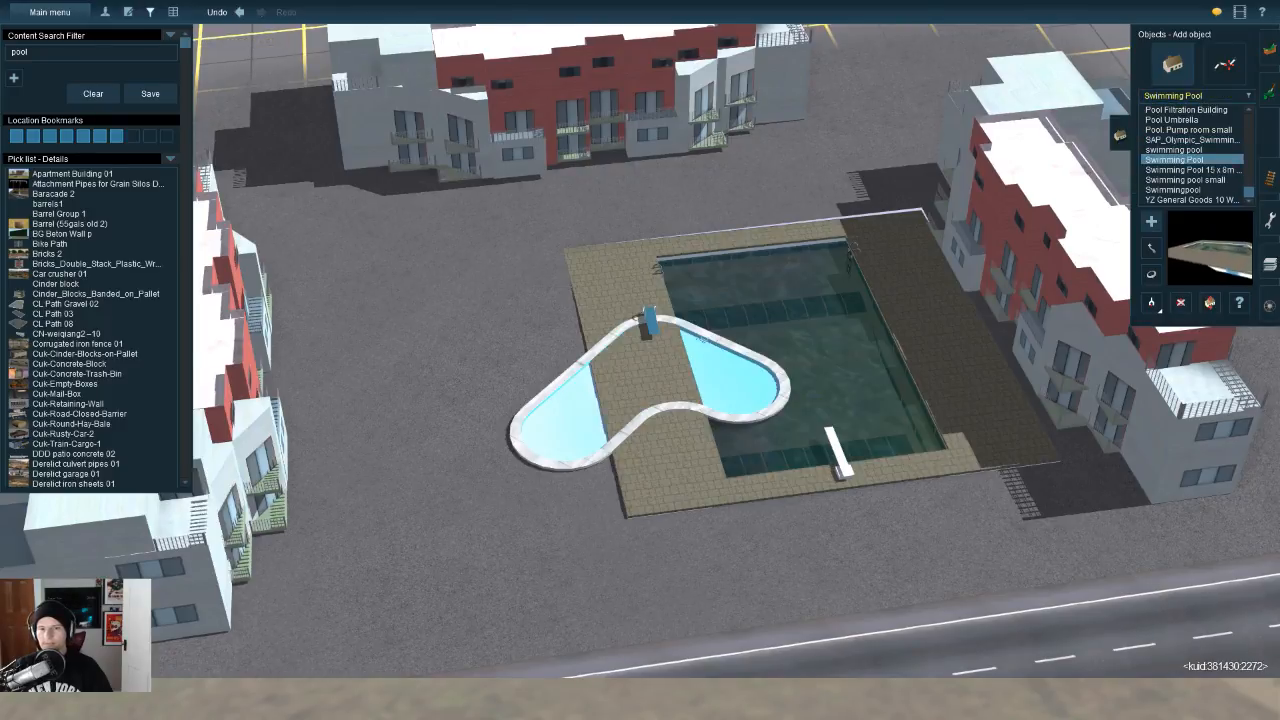
left_click_drag(700, 380, 580, 460)
Step: Place the Swimming Pool 15 x 8m paved beside the other two pools and look through the remaining pool objects
left_click(1190, 170)
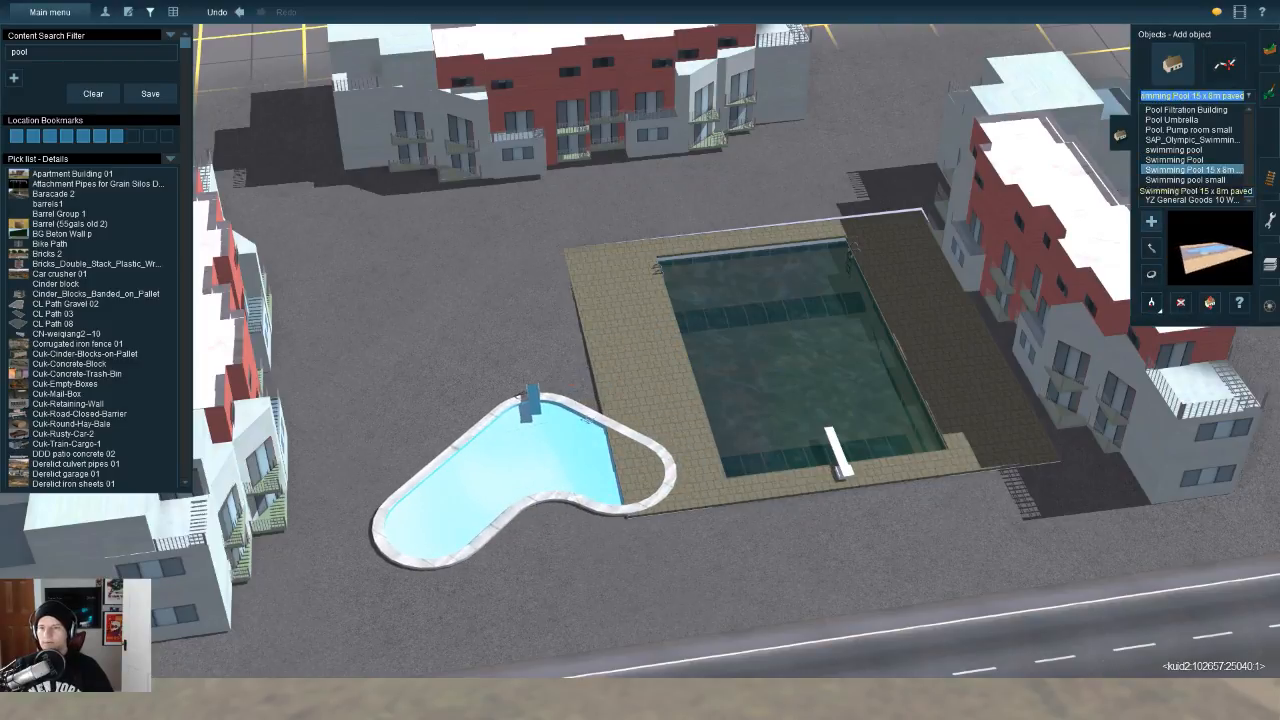
left_click(441, 350)
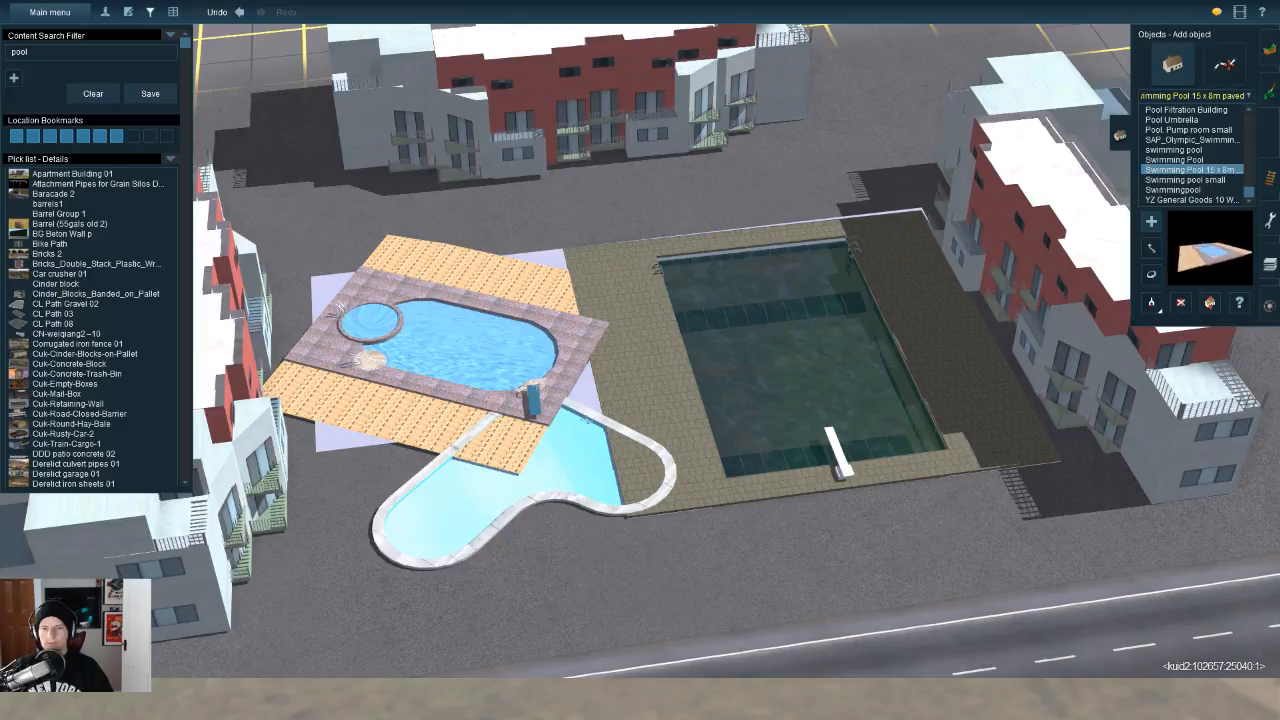
key("Down")
key("Down")
key("Down")
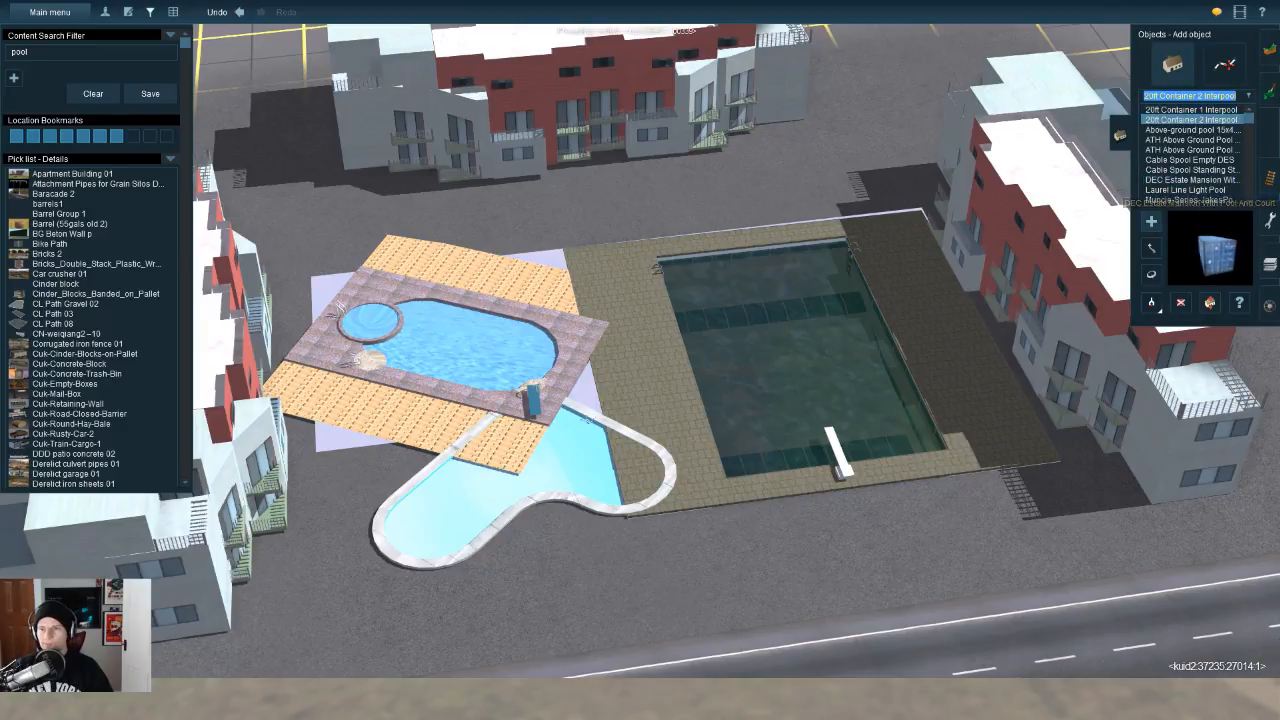
key("Up")
Step: Delete the 15 x 8m paved pool and the kidney-shaped pool from the courtyard
left_click(445, 350)
right_click(555, 390)
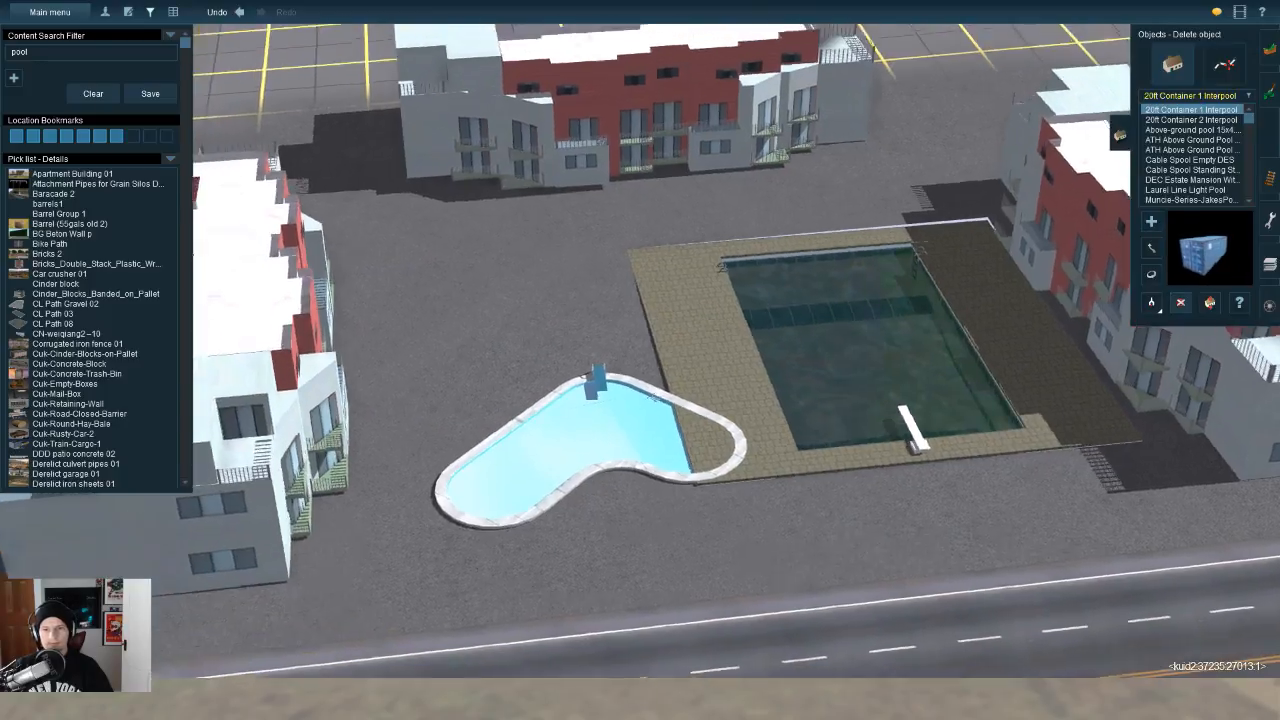
scroll(570, 430, "up", 3)
left_click(570, 440)
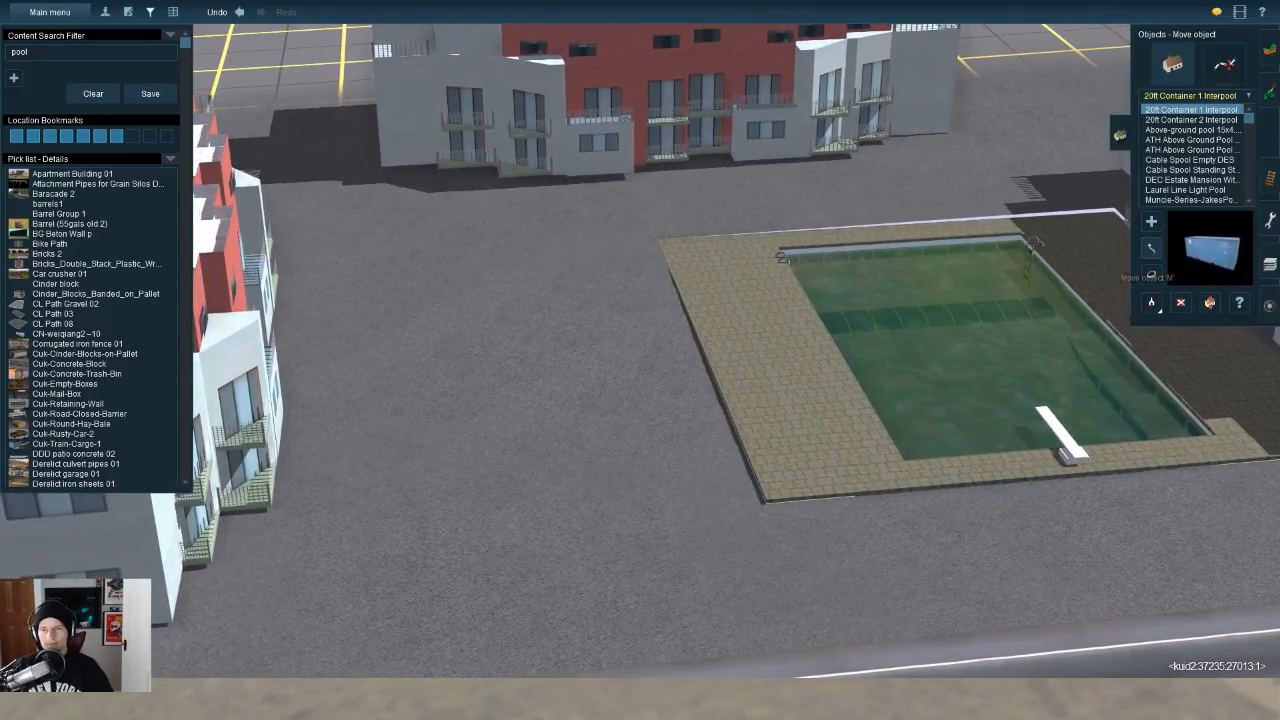
Step: Move the rectangular paved swimming pool to the middle of the courtyard between the three apartment buildings
left_click_drag(1000, 345, 806, 362)
key("Left")
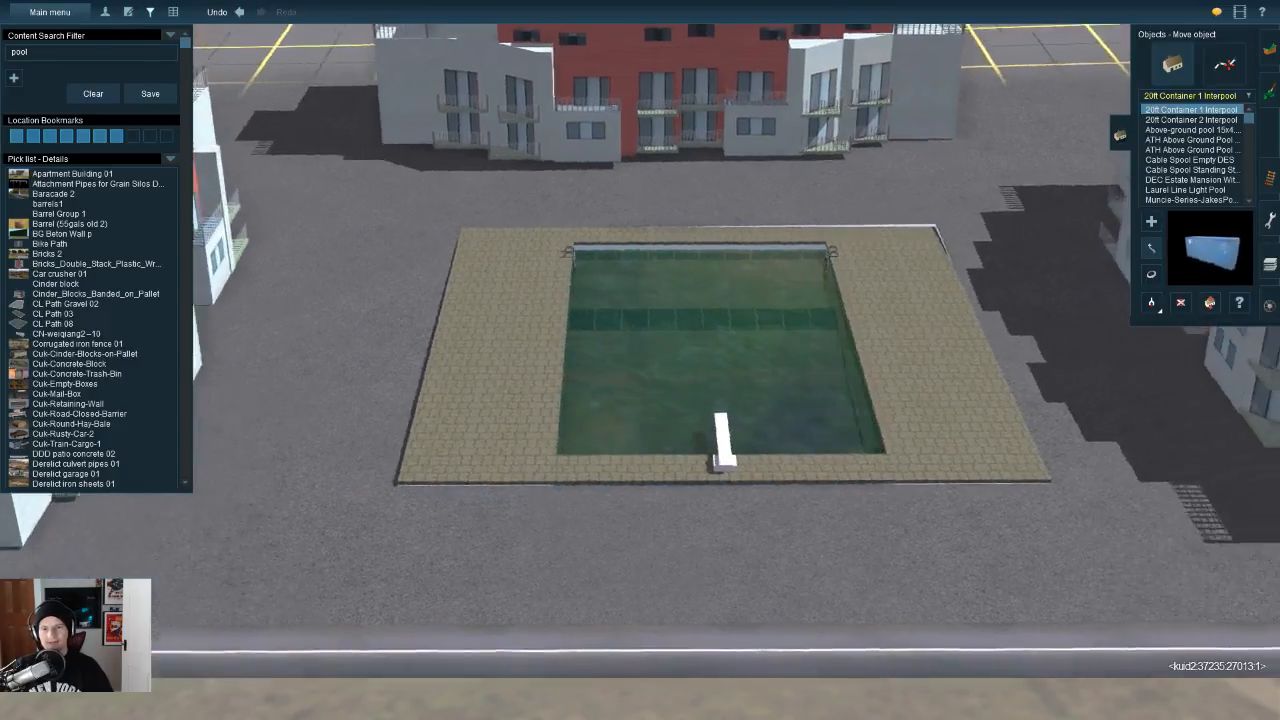
scroll(660, 360, "down", 3)
key("Up")
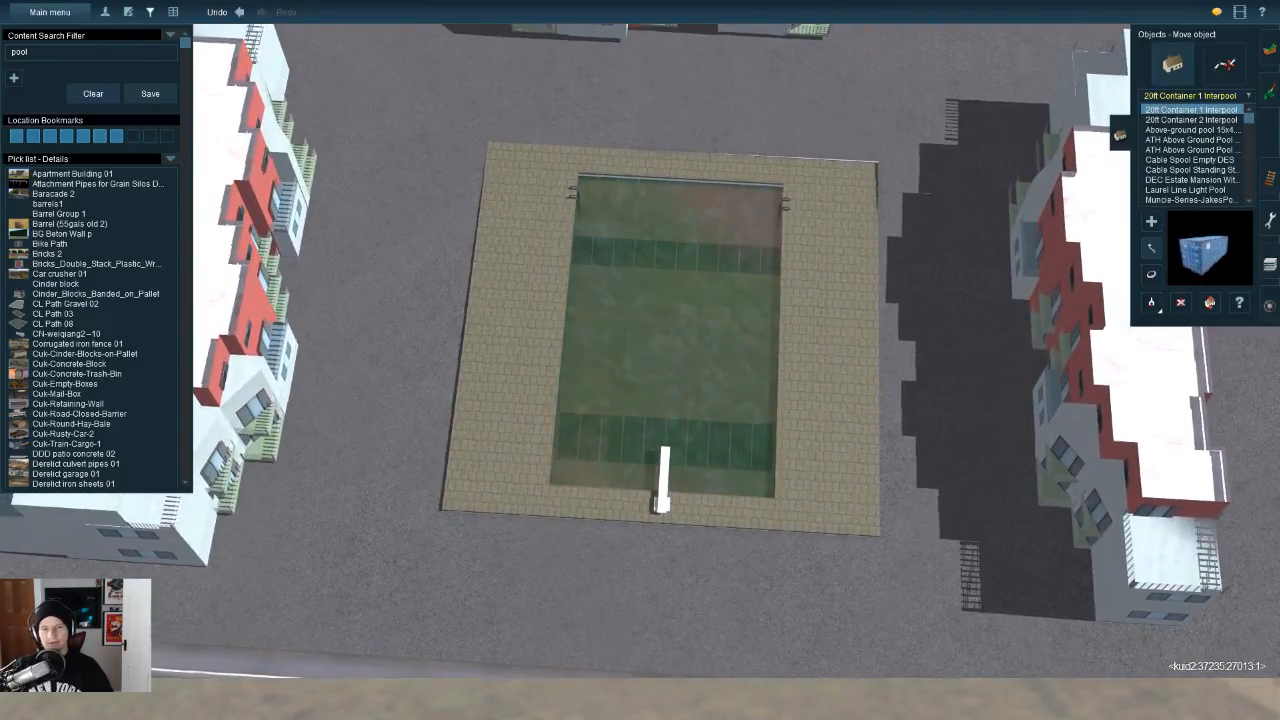
key("Down")
Step: Look through the above-ground pool and overhead light entries among the pool objects
left_click(1190, 131)
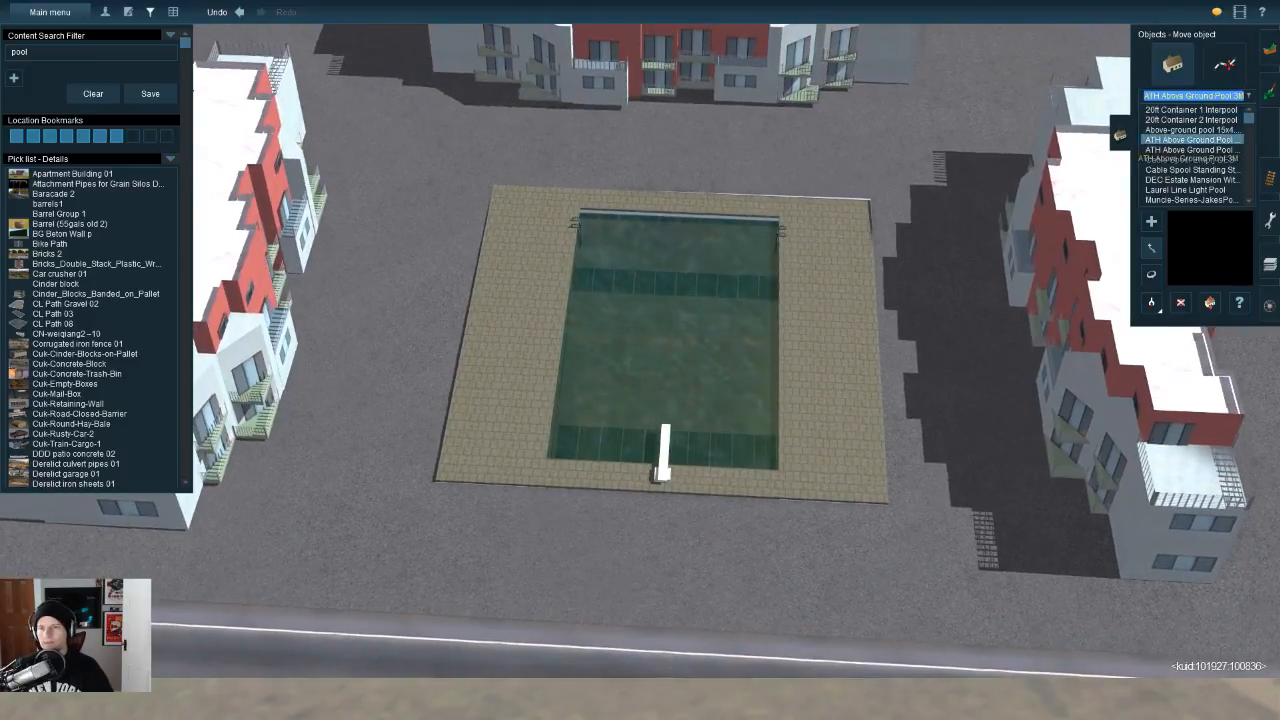
left_click(1190, 180)
key("Down")
key("Down")
key("Down")
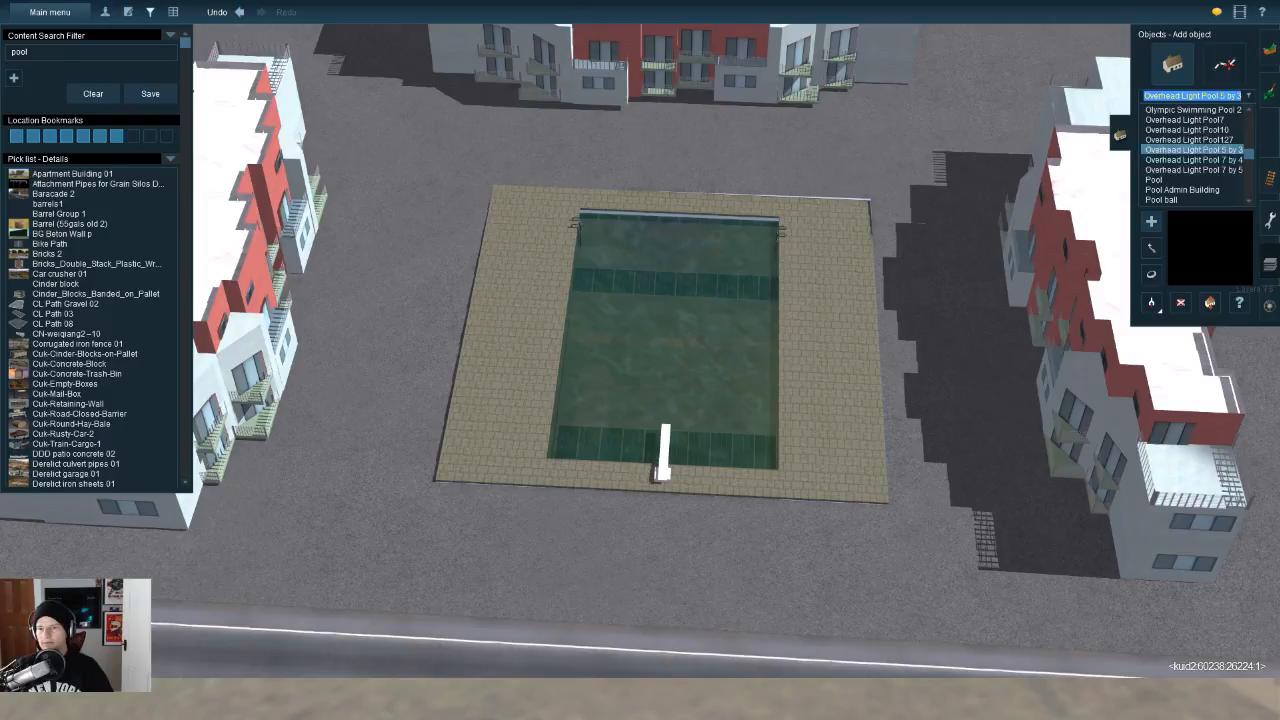
left_click(1270, 264)
left_click(1269, 135)
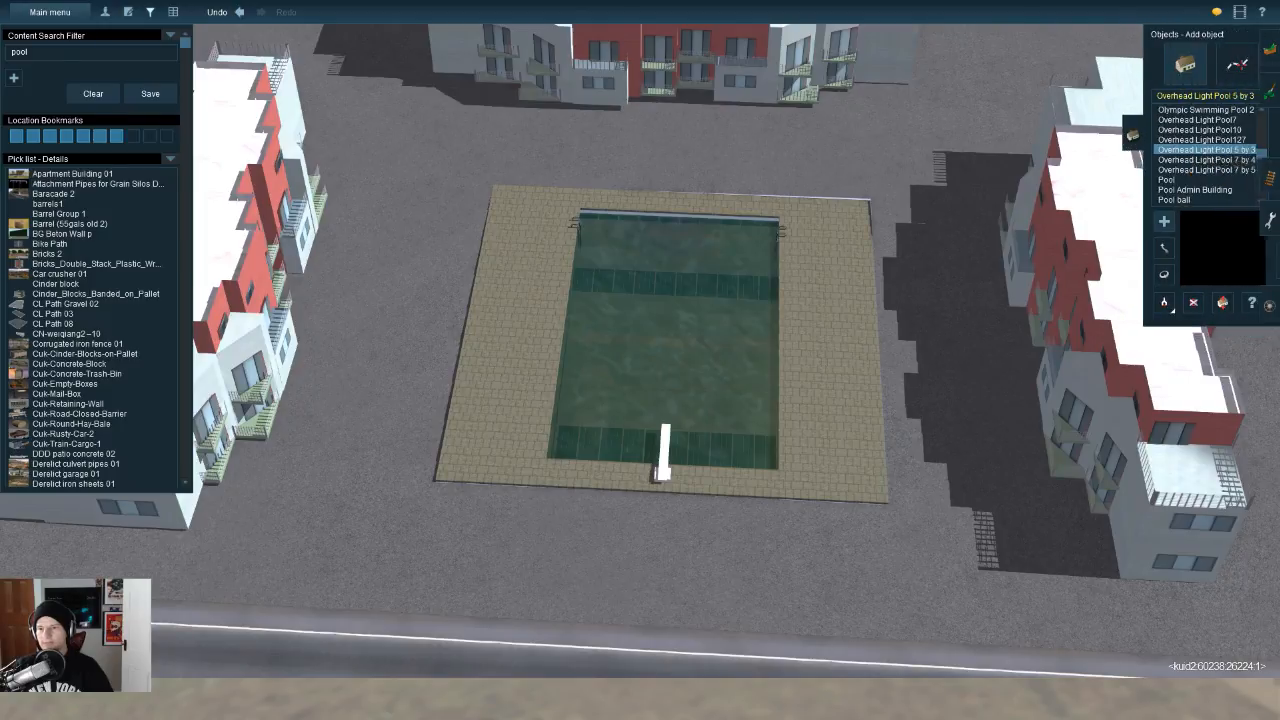
left_click(1239, 303)
left_click(700, 340)
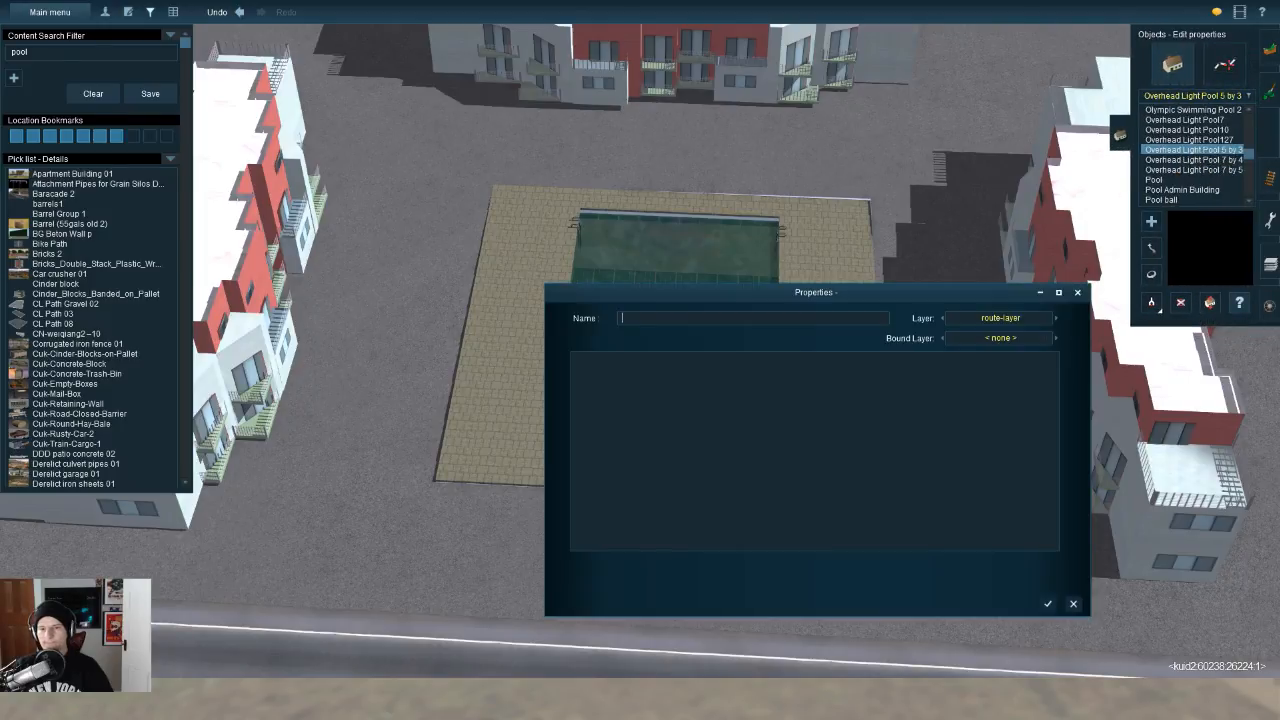
left_click(1077, 293)
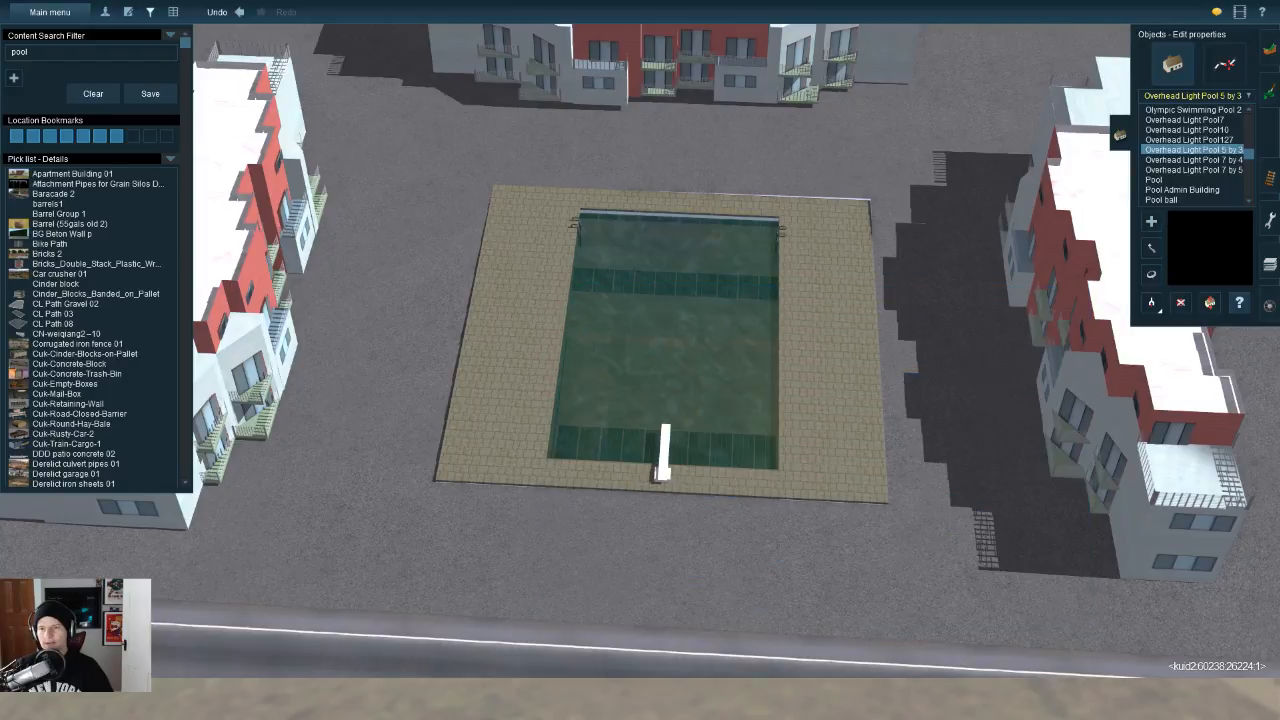
Step: Place five Pool Umbrella objects on the paved pool deck, two along one long side and three along the other
left_click(1194, 160)
key("Down")
key("Down")
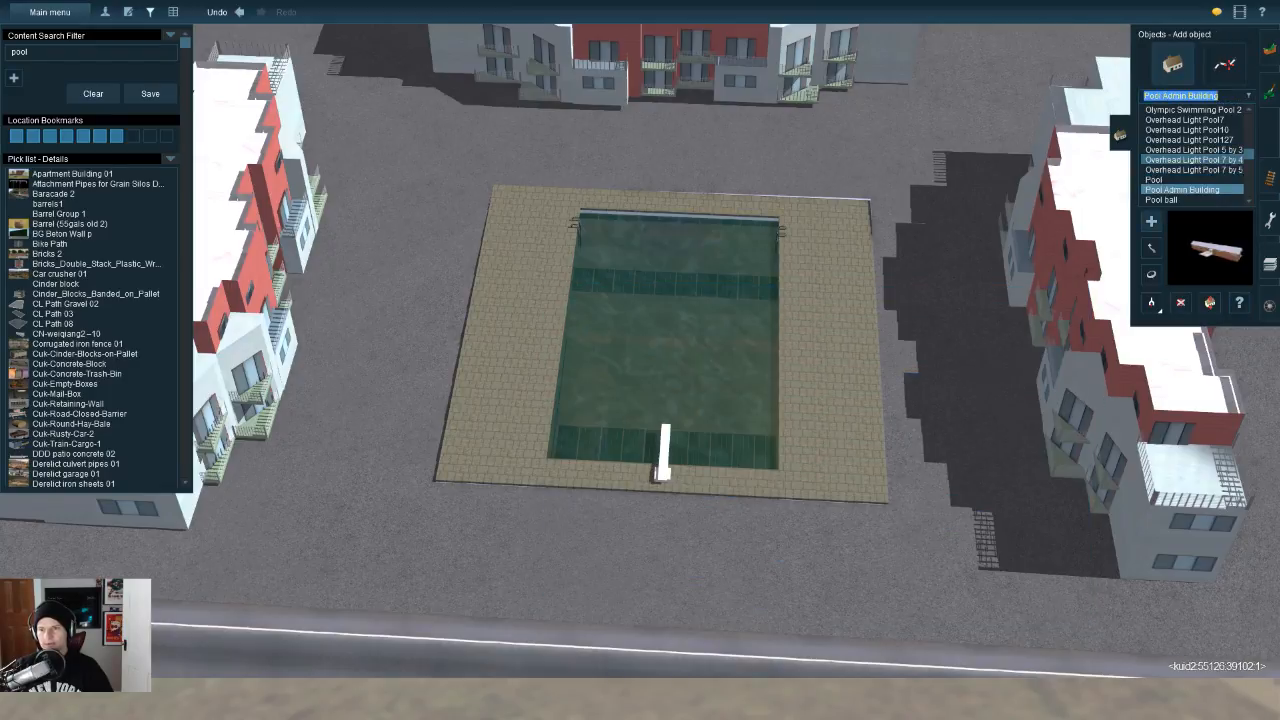
key("Down")
key("Down")
key("Down")
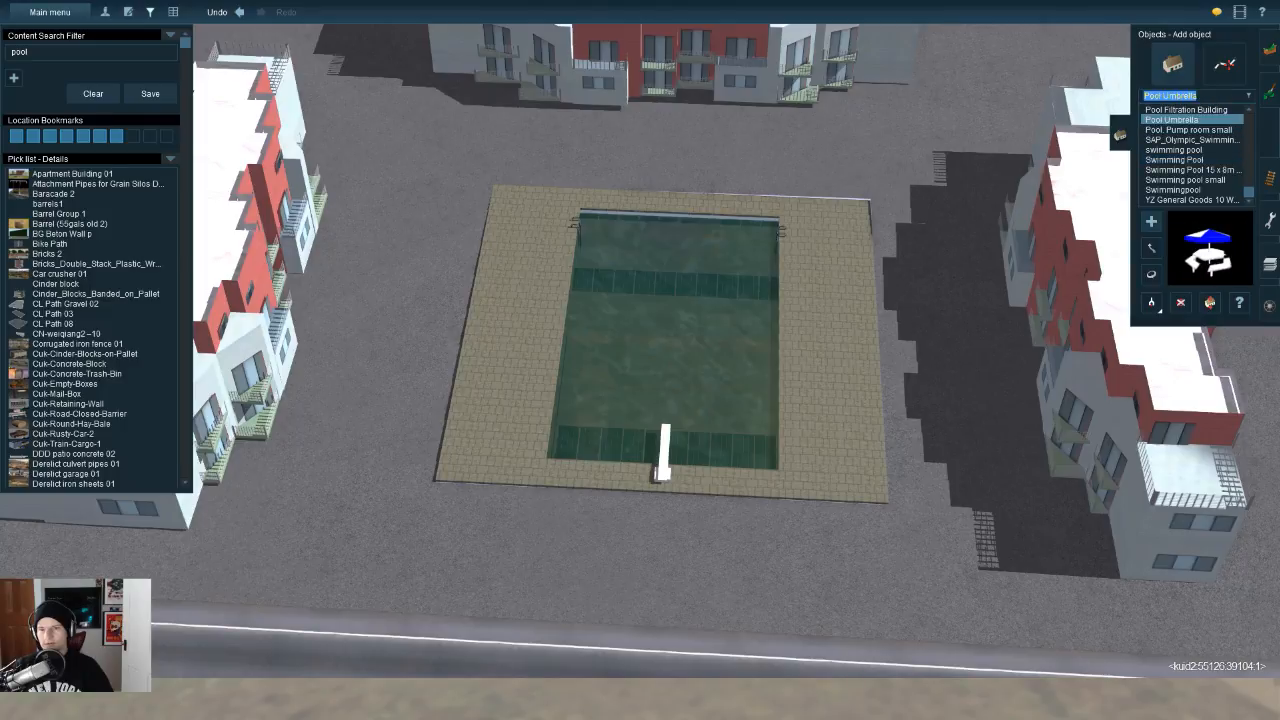
left_click(835, 435)
right_click_drag(835, 435, 1199, 616)
left_click(482, 256)
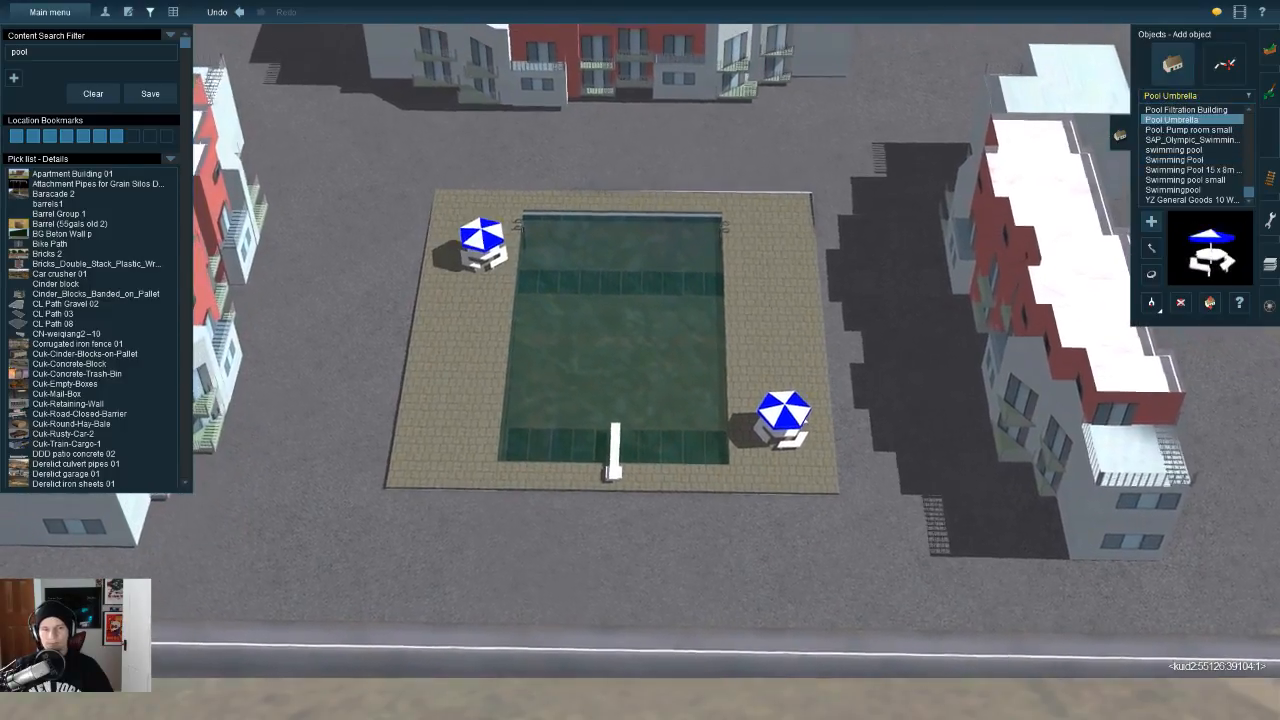
left_click(457, 375)
left_click(778, 250)
left_click(775, 306)
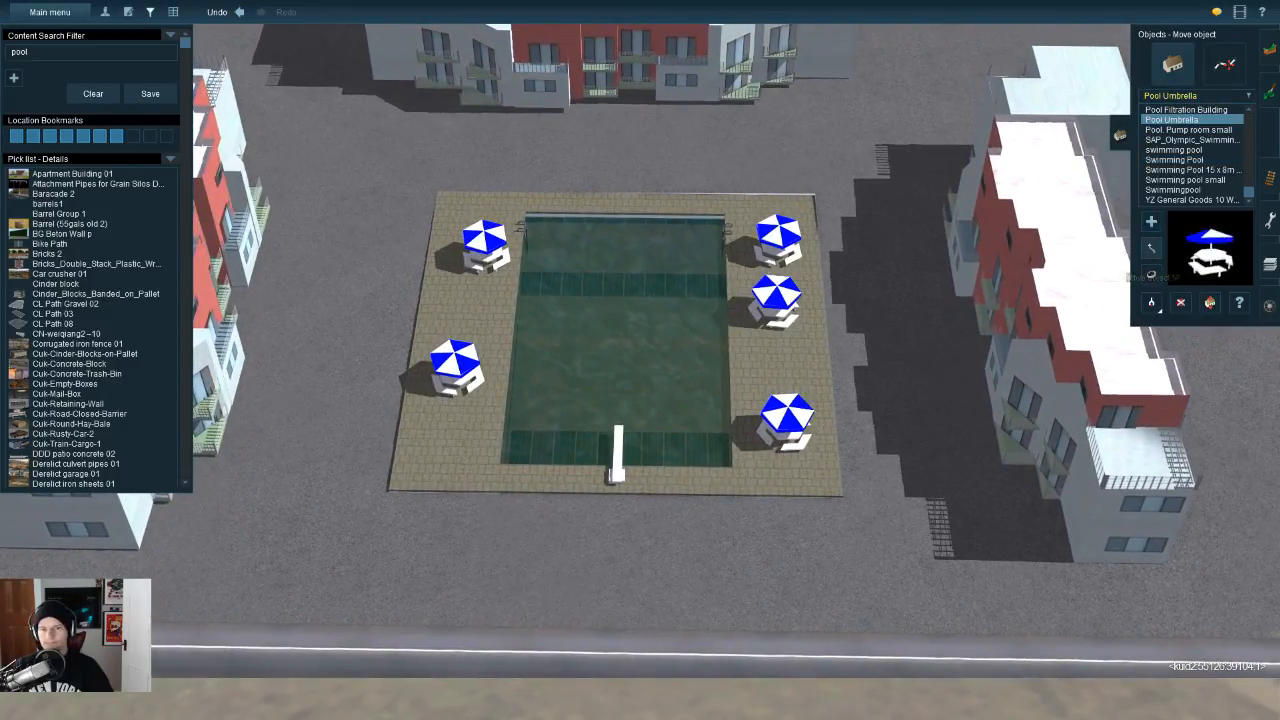
Step: Spread out the middle and rear umbrellas on the three-umbrella side of the pool deck
left_click_drag(778, 305, 788, 318)
left_click_drag(778, 236, 783, 218)
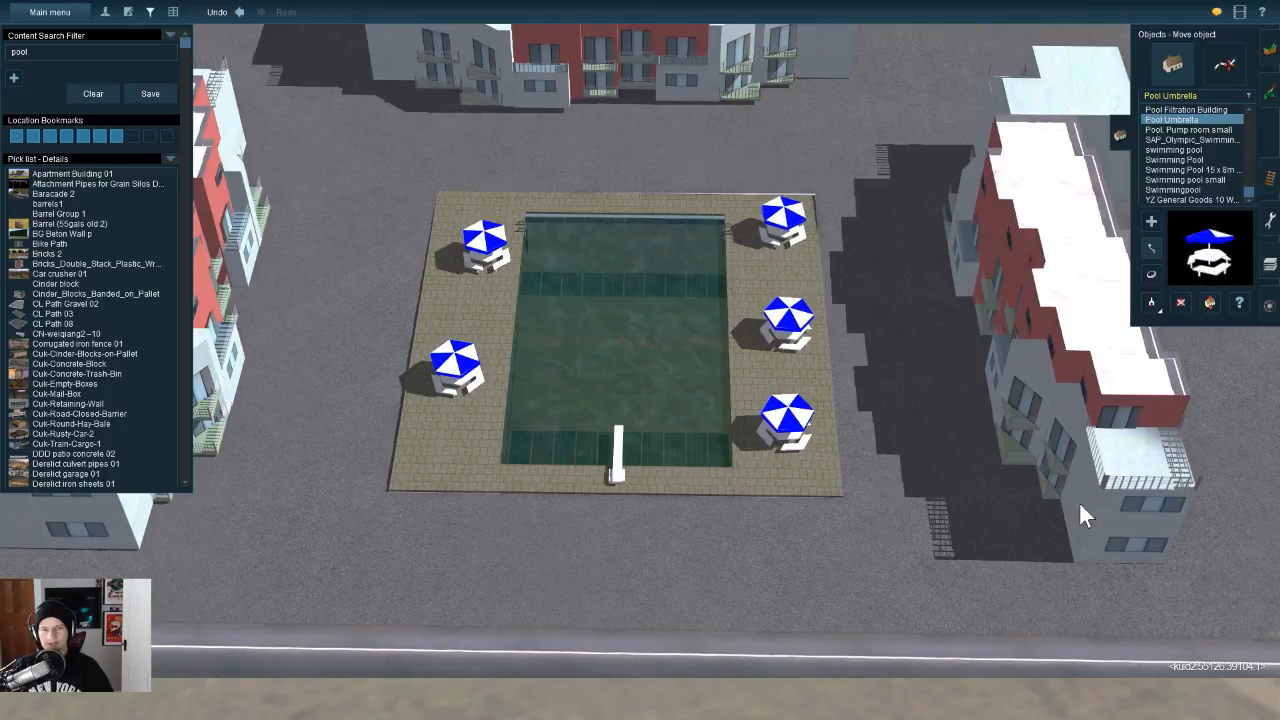
right_click_drag(927, 481, 1080, 502)
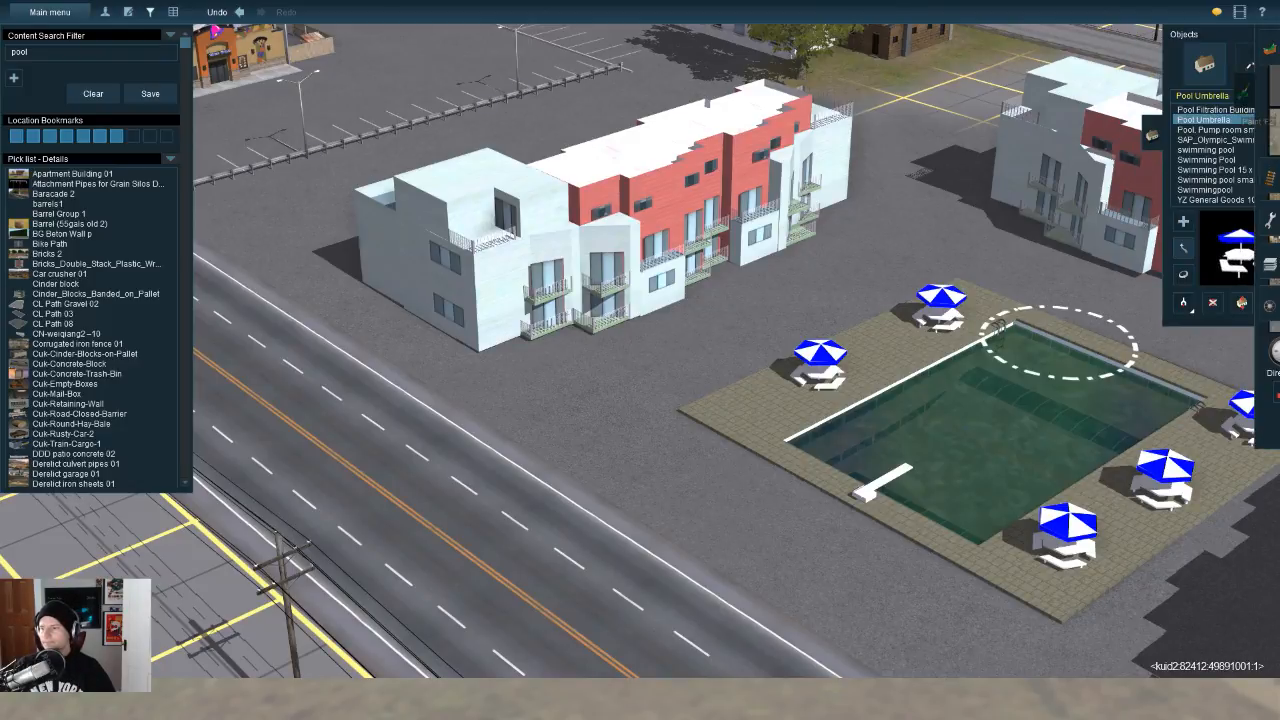
Step: Paint a green grass ground texture over the strip between the pool deck and the road
left_click(1270, 125)
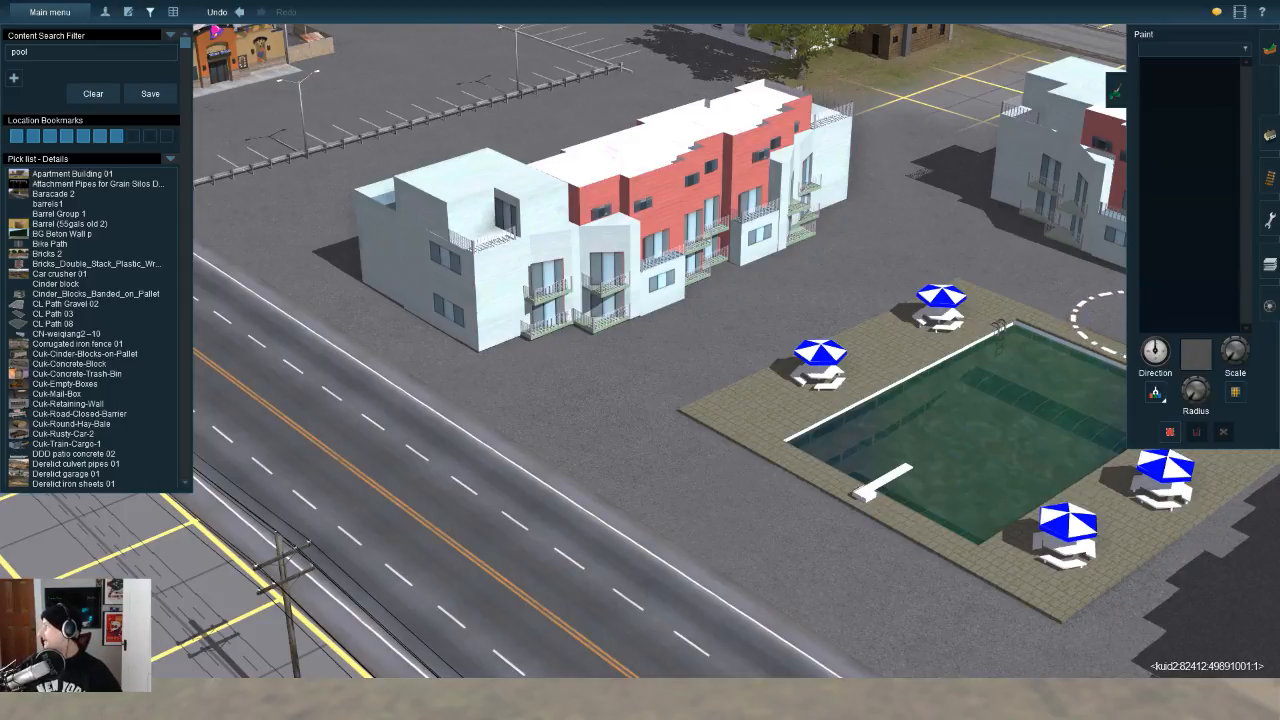
key("Down")
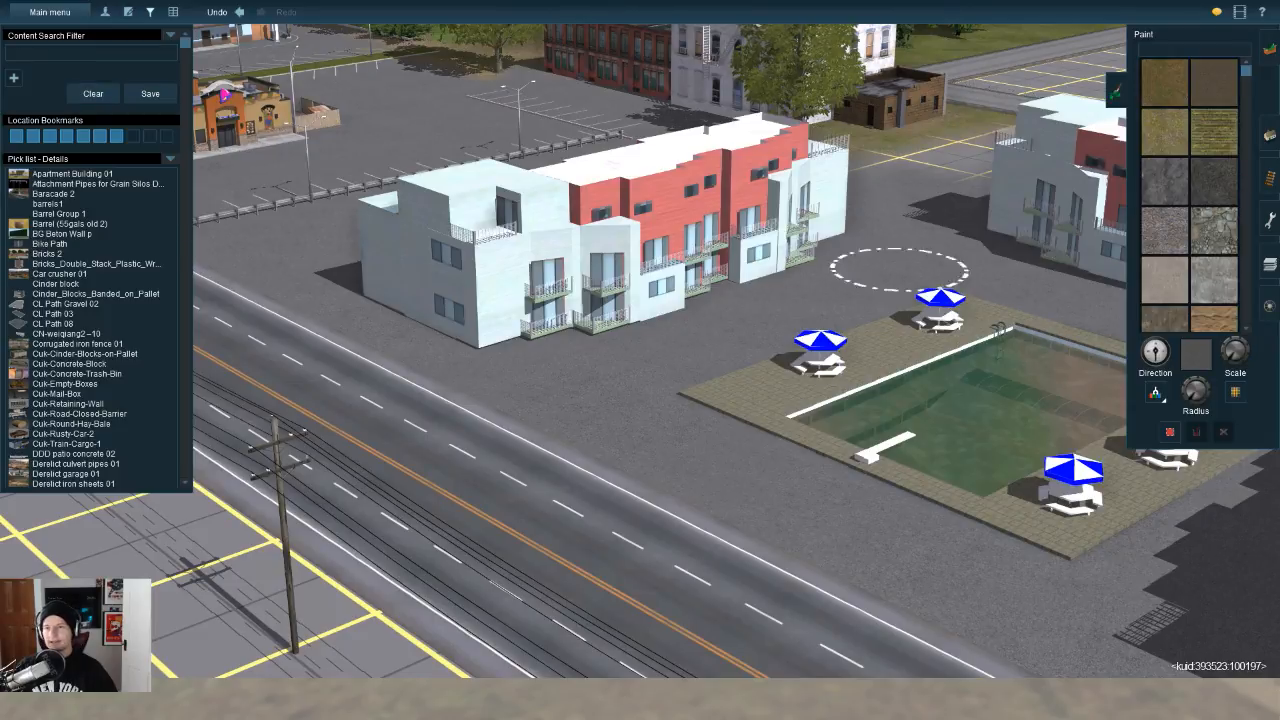
left_click(859, 129)
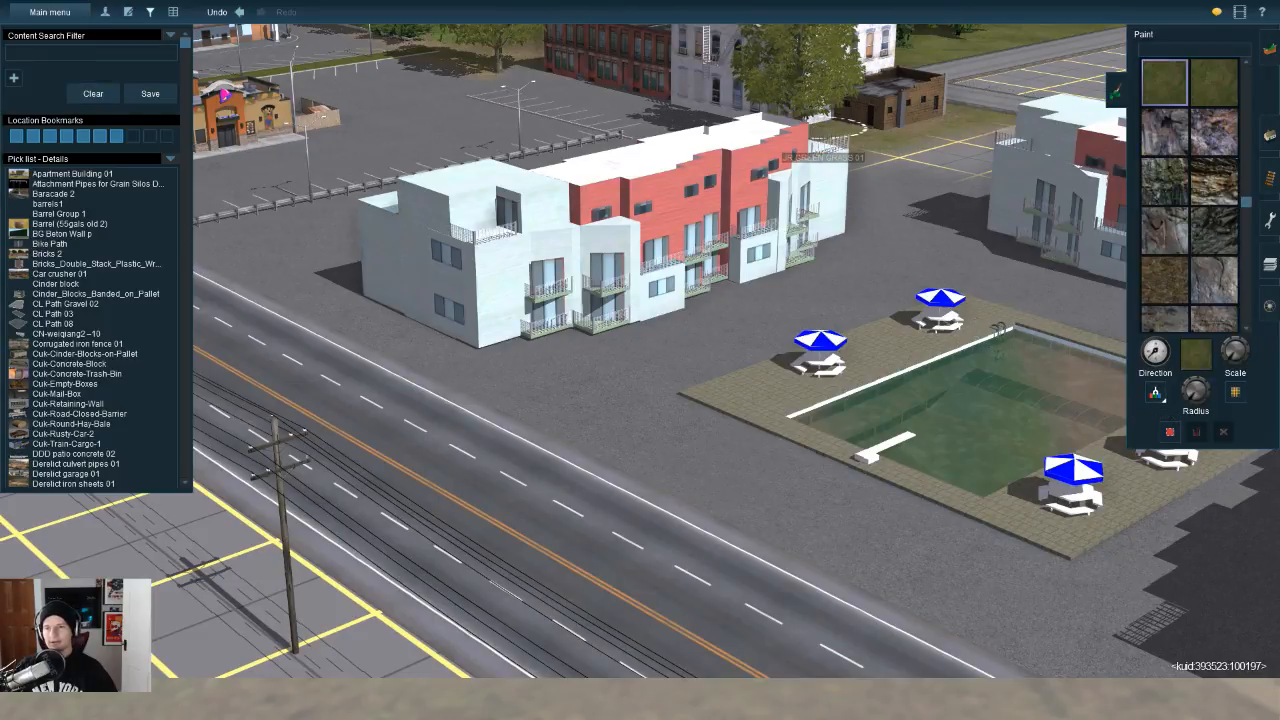
scroll(1190, 250, "up", 3)
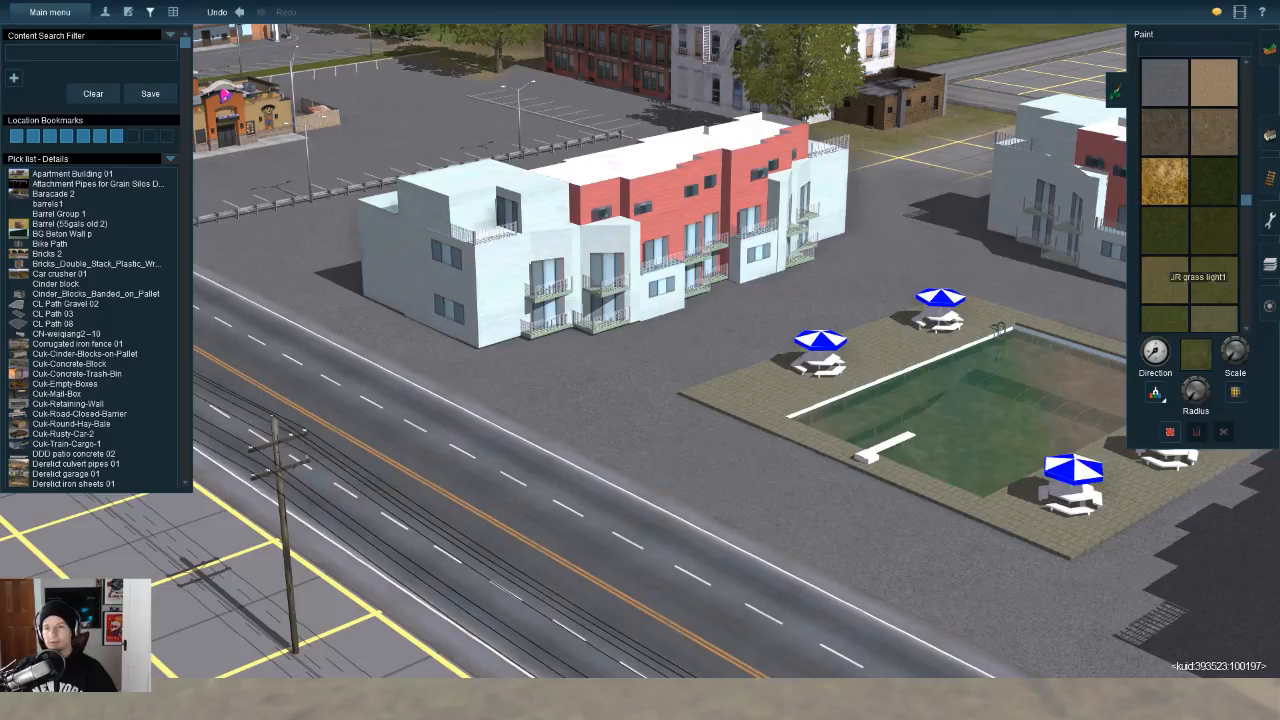
right_click_drag(812, 348, 703, 377)
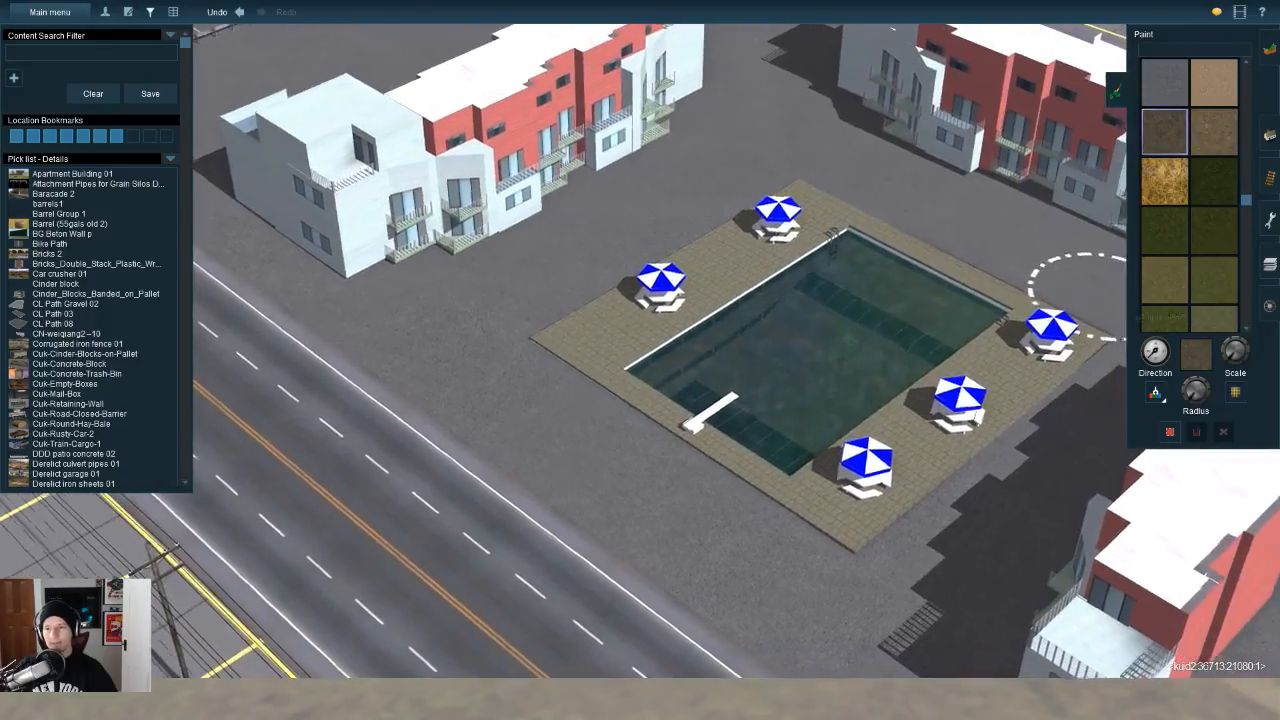
scroll(1172, 252, "down", 3)
left_click(1214, 230)
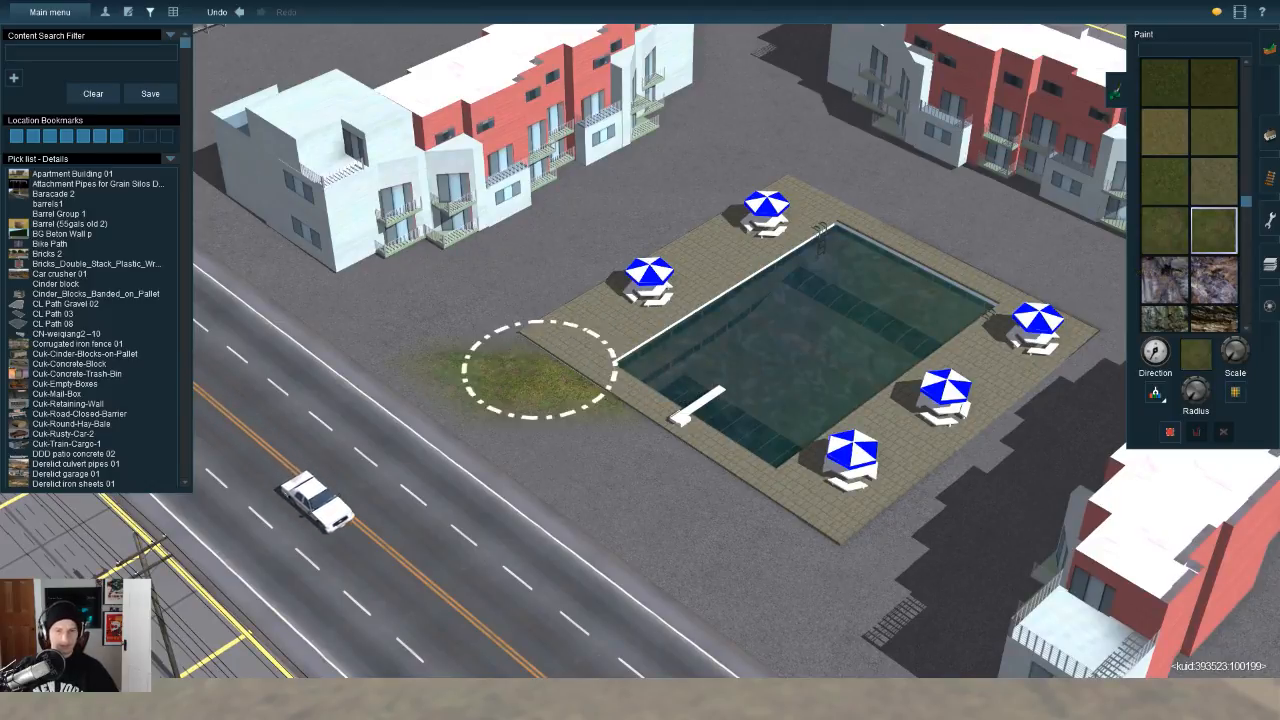
mouse_move(477, 440)
left_mouse_down()
mouse_move(614, 408)
mouse_move(557, 491)
mouse_move(694, 463)
mouse_move(647, 532)
mouse_move(783, 486)
mouse_move(654, 586)
mouse_move(777, 500)
mouse_move(663, 578)
left_mouse_up()
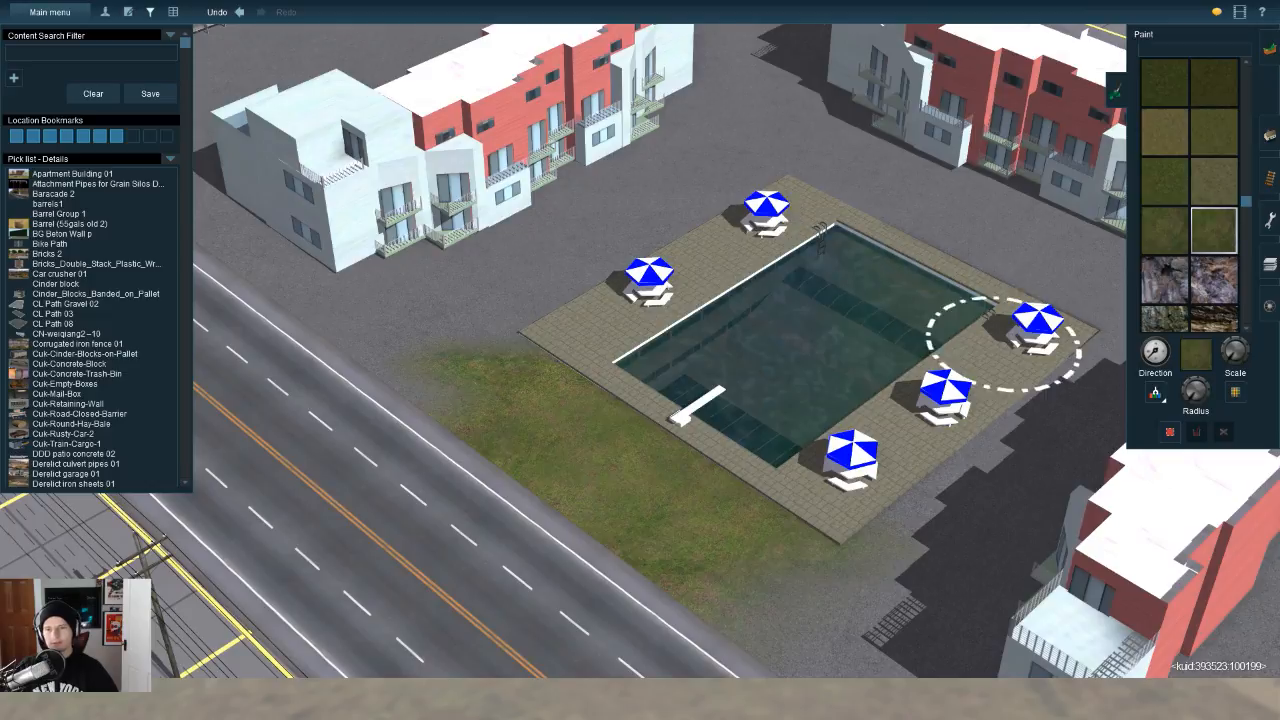
Step: Move the rear apartment building farther back from the swimming pool and slightly sideways
right_click(700, 334)
key("Up")
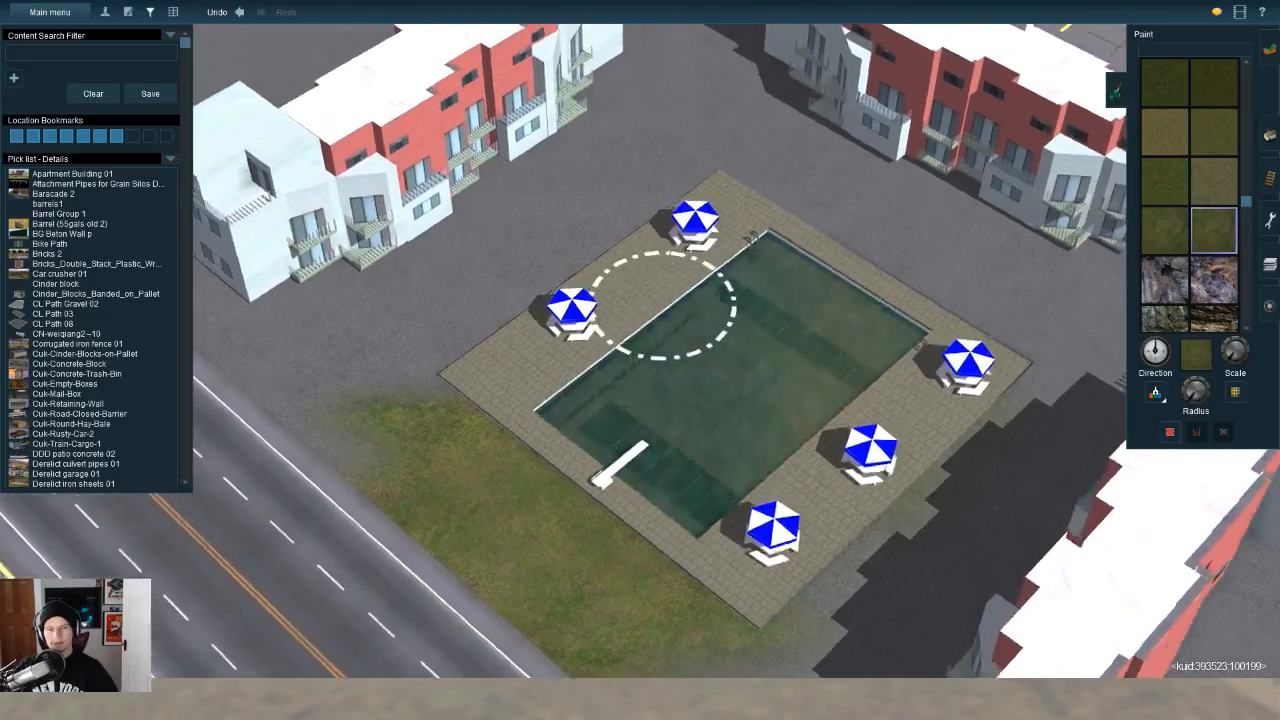
key("Left")
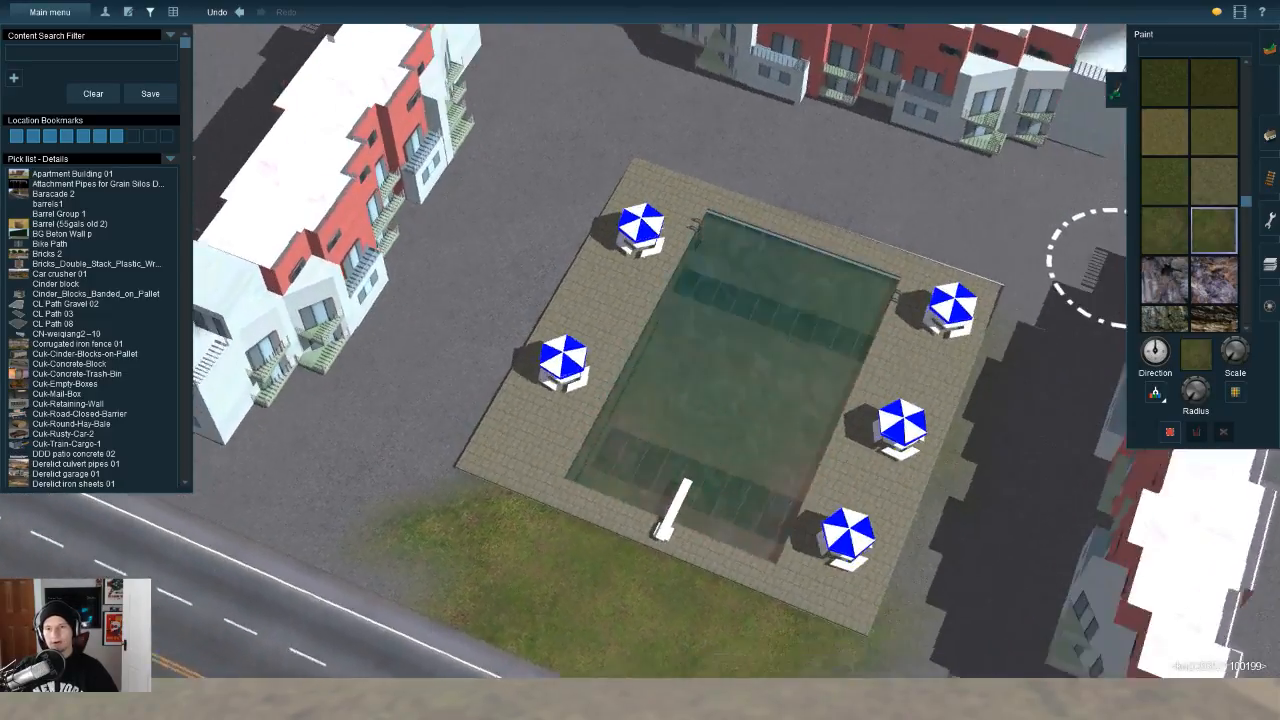
key("Down")
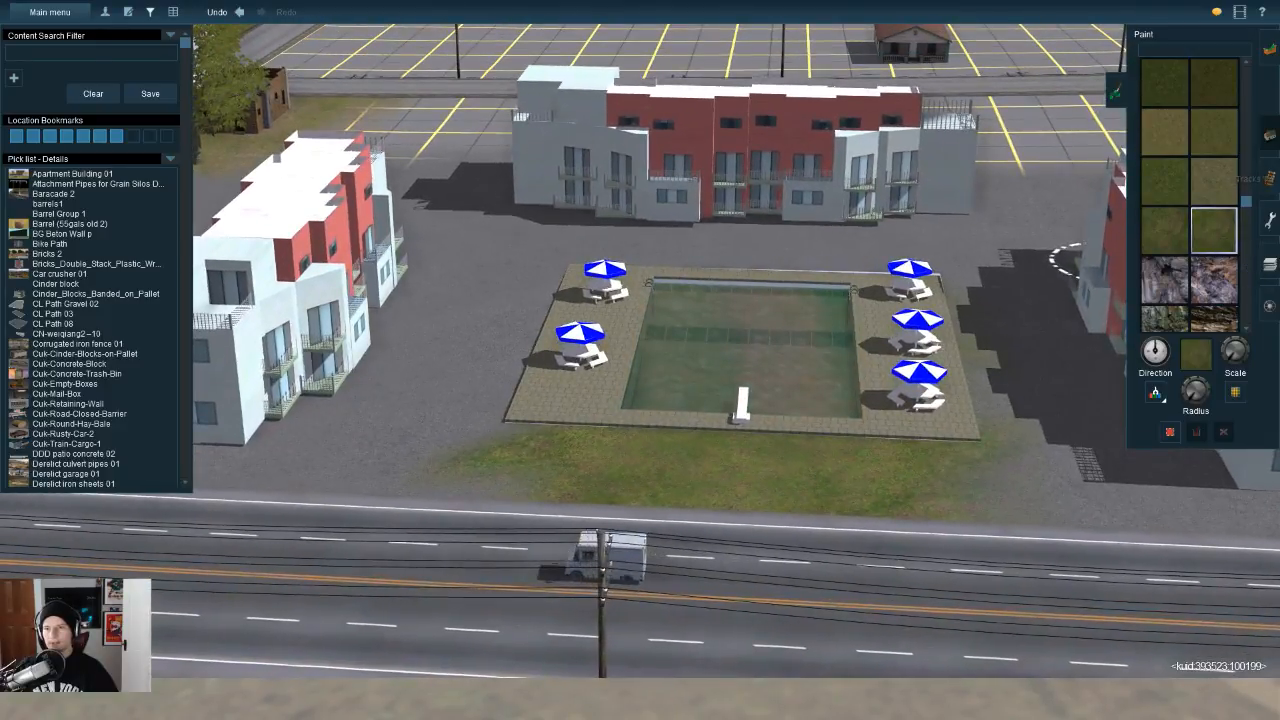
left_click(1270, 135)
left_click_drag(744, 196, 761, 177)
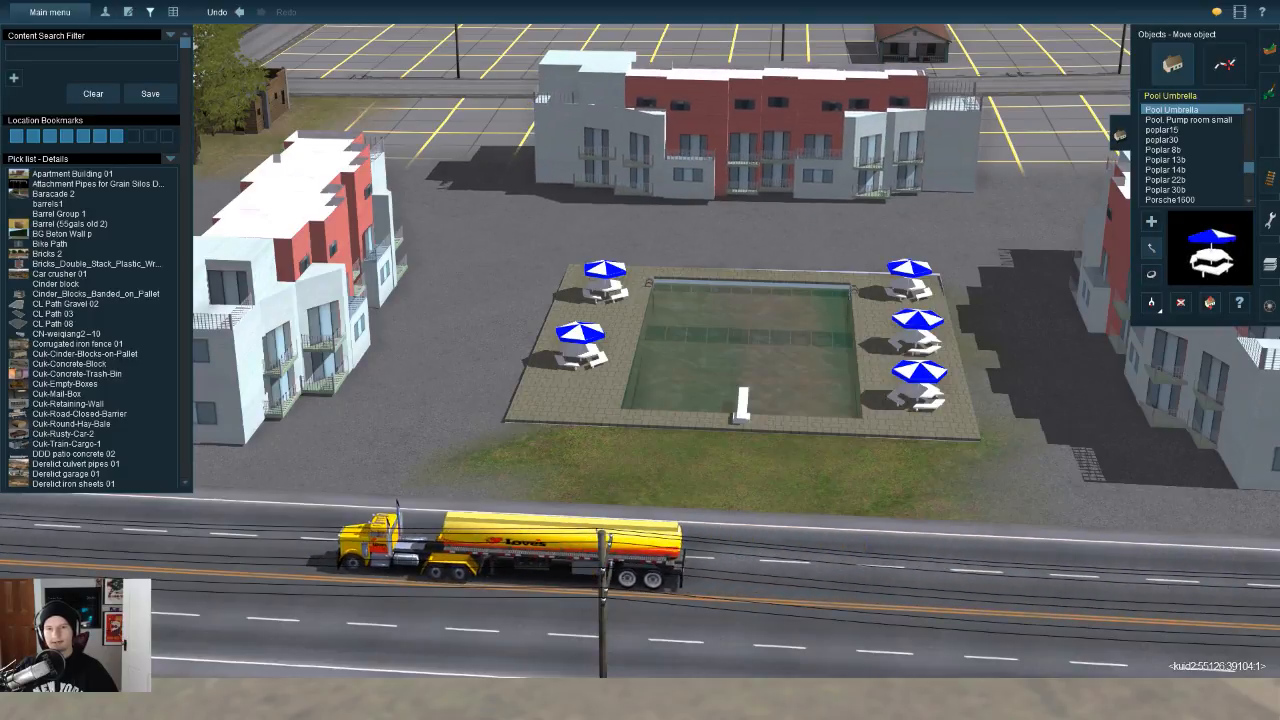
Step: Examine the courtyard layout around the pool and the spacing of the three apartment buildings from several angles
key("Up")
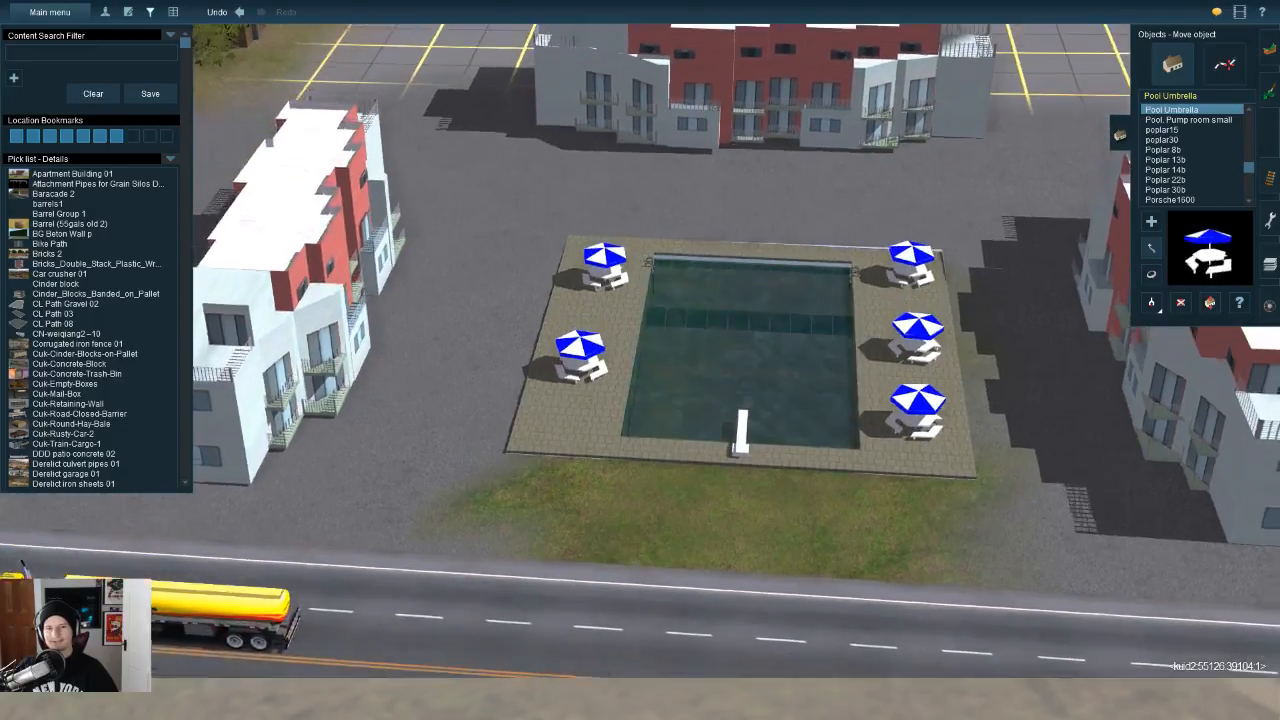
right_click(768, 200)
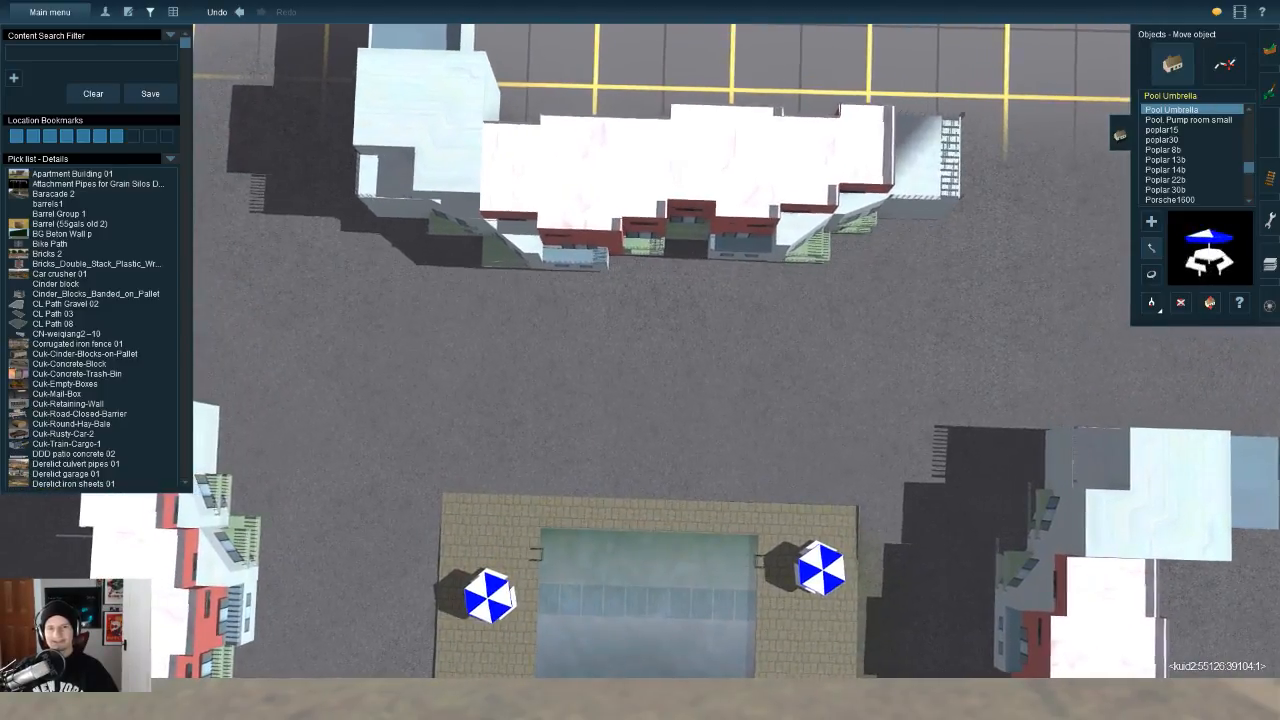
key("Down")
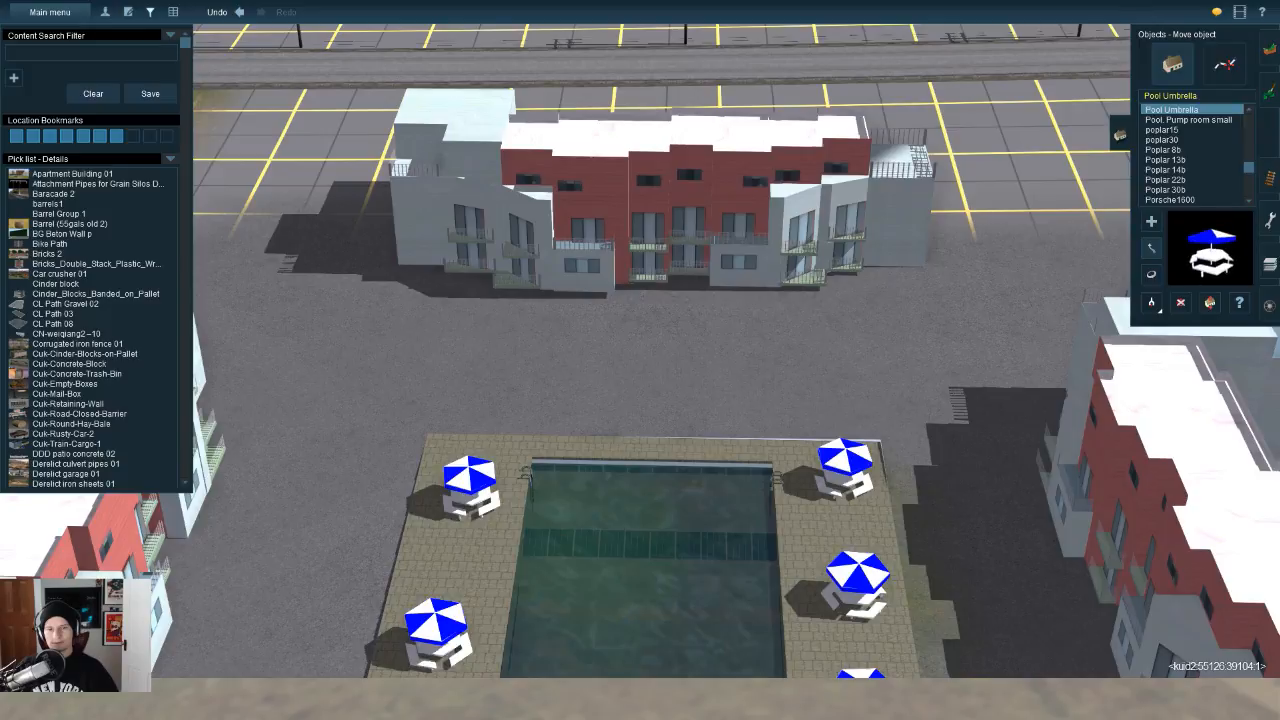
key("Up")
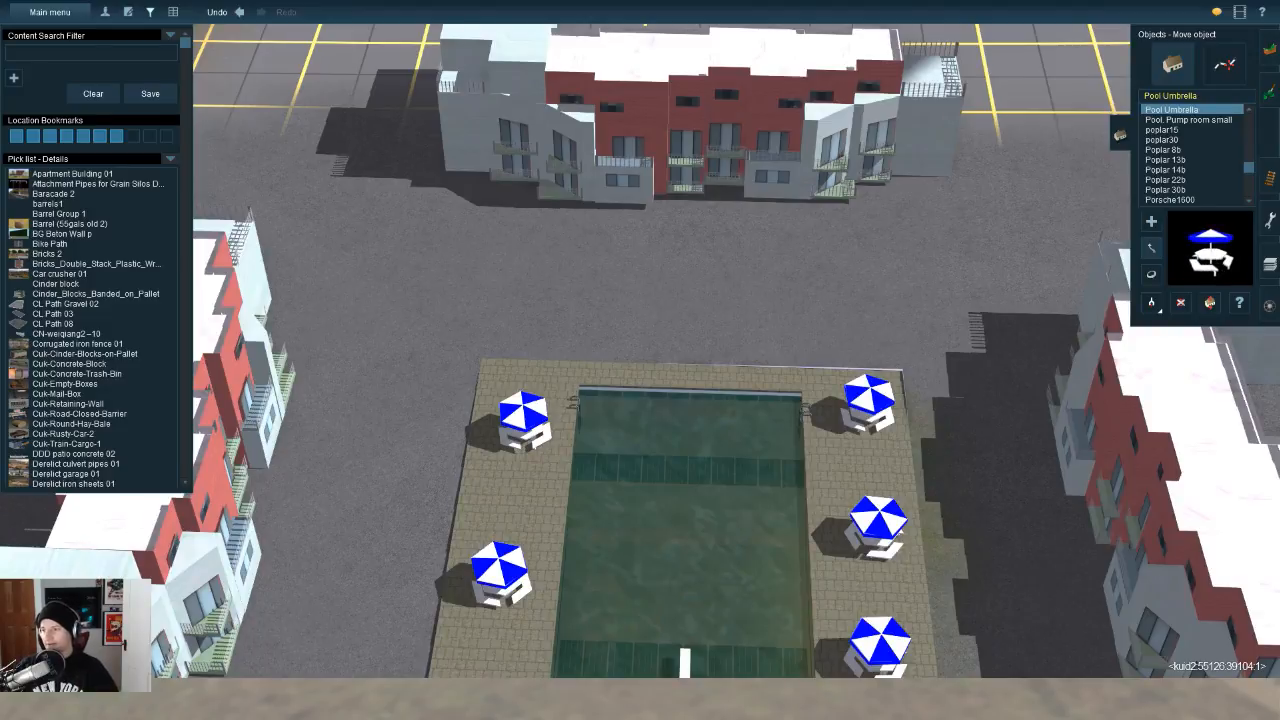
key("Down")
key("Right")
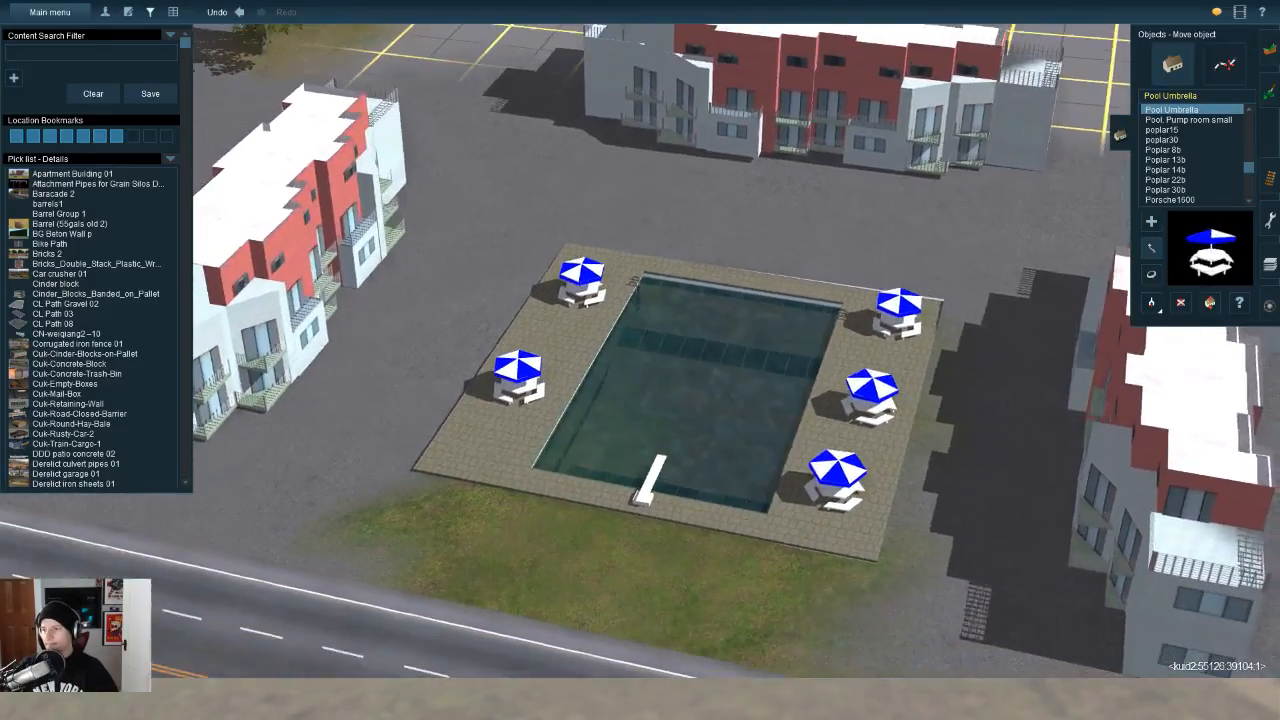
key("Down")
key("Right")
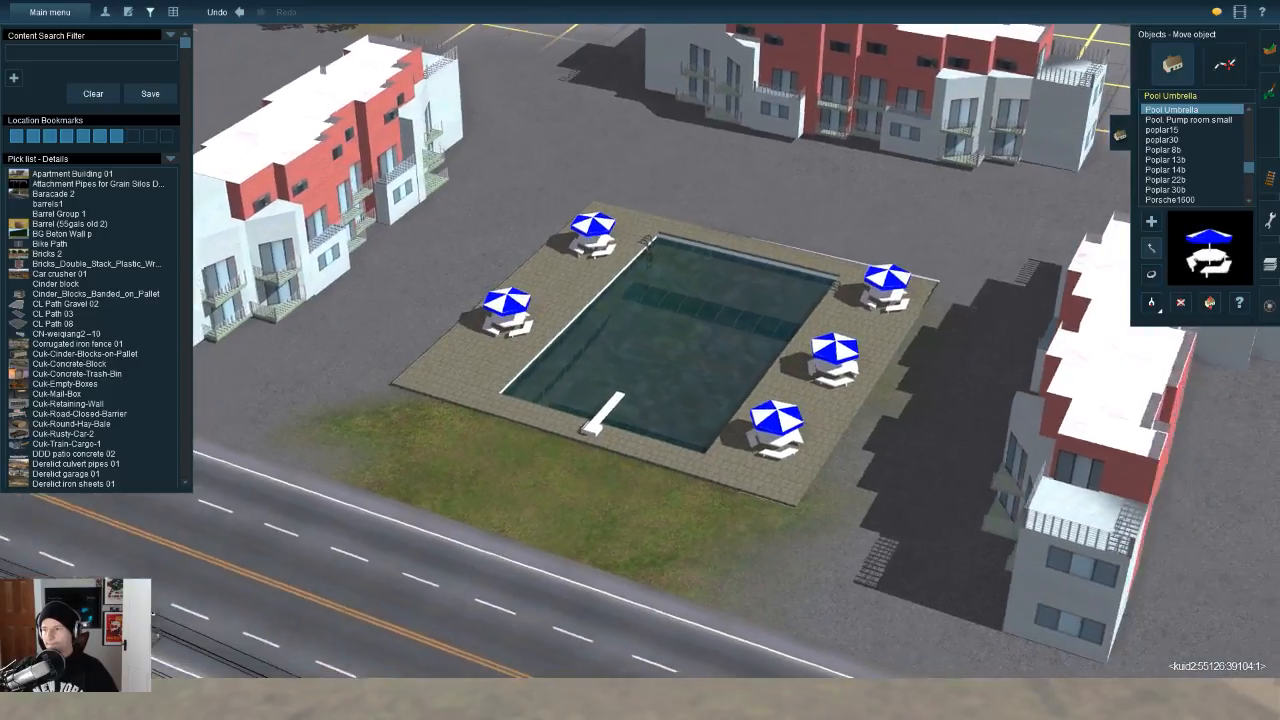
key("Right")
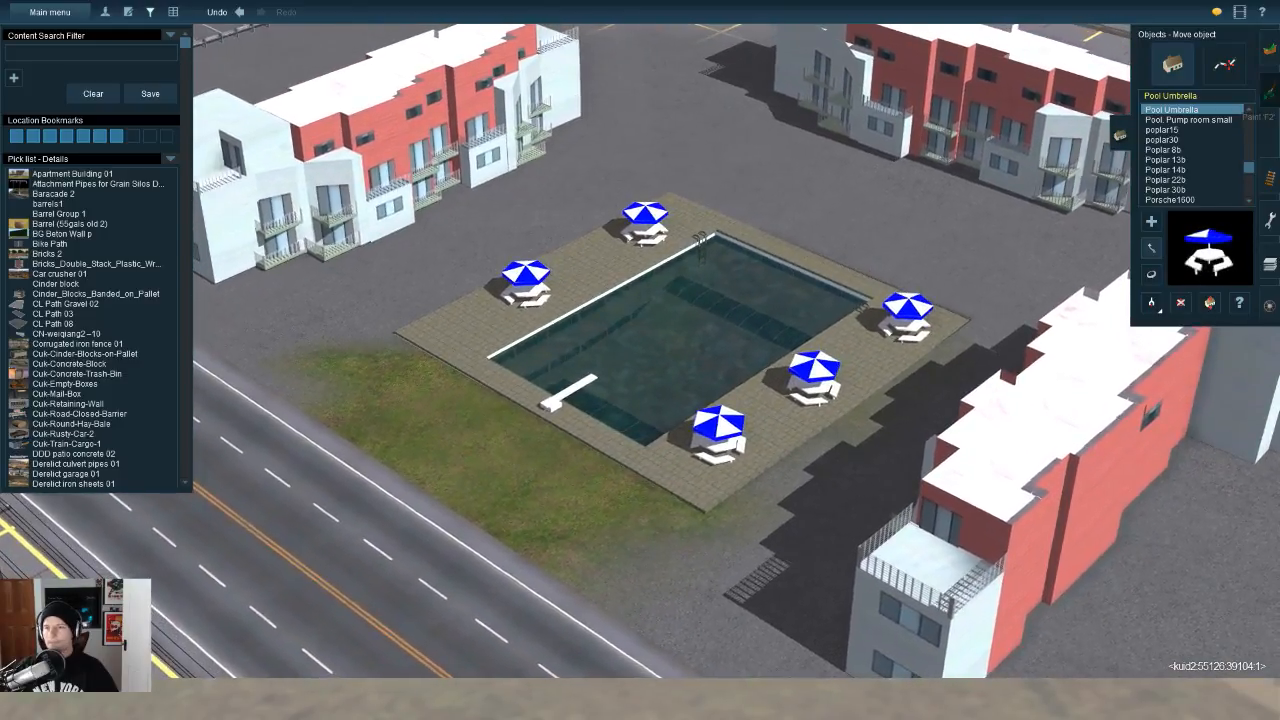
Step: Pick up the JR RM Parking Lot Single line spline from the Taco Hell lot and lay it along the pool deck's two-umbrella side
right_click_drag(752, 668, 1150, 252)
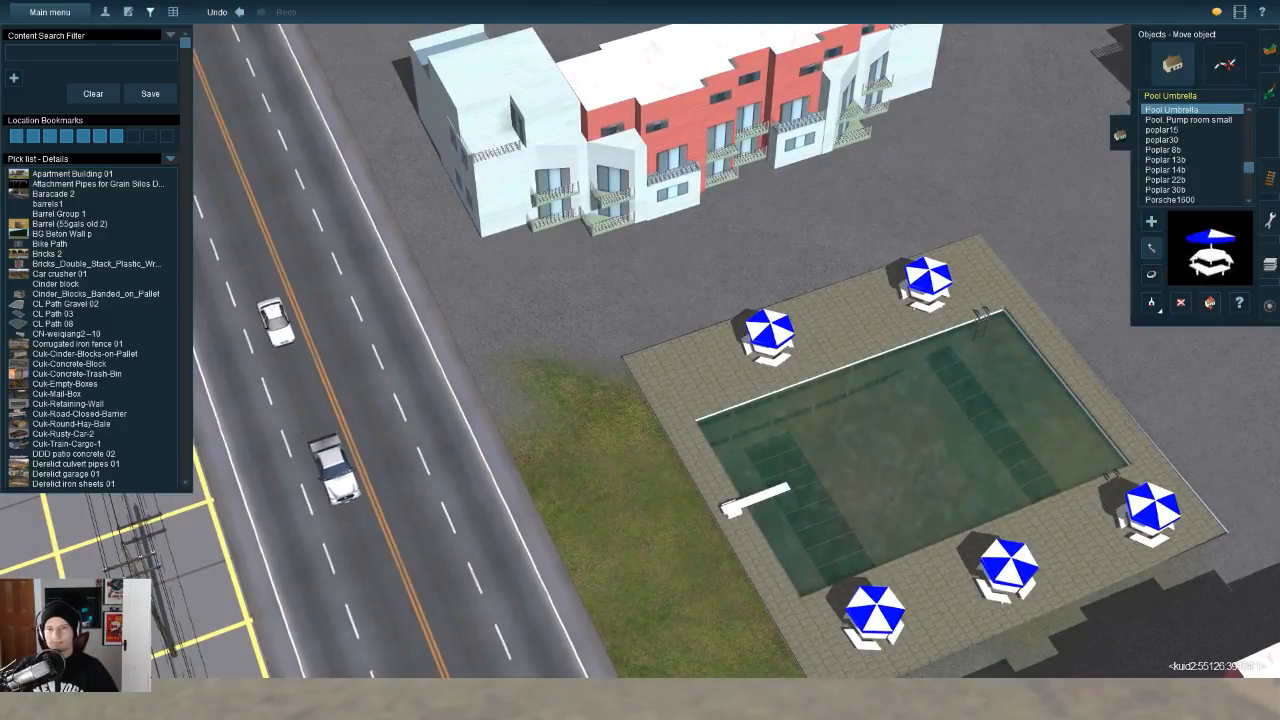
key("Up")
left_click(1225, 65)
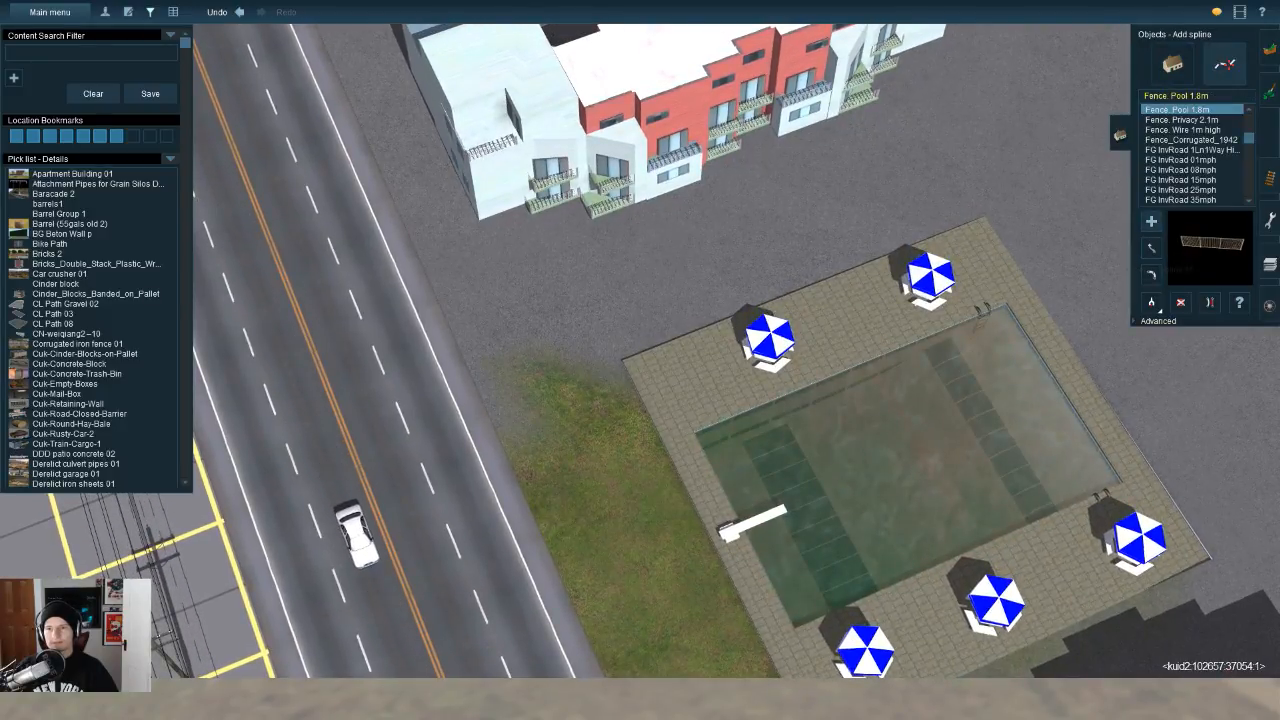
key("Down")
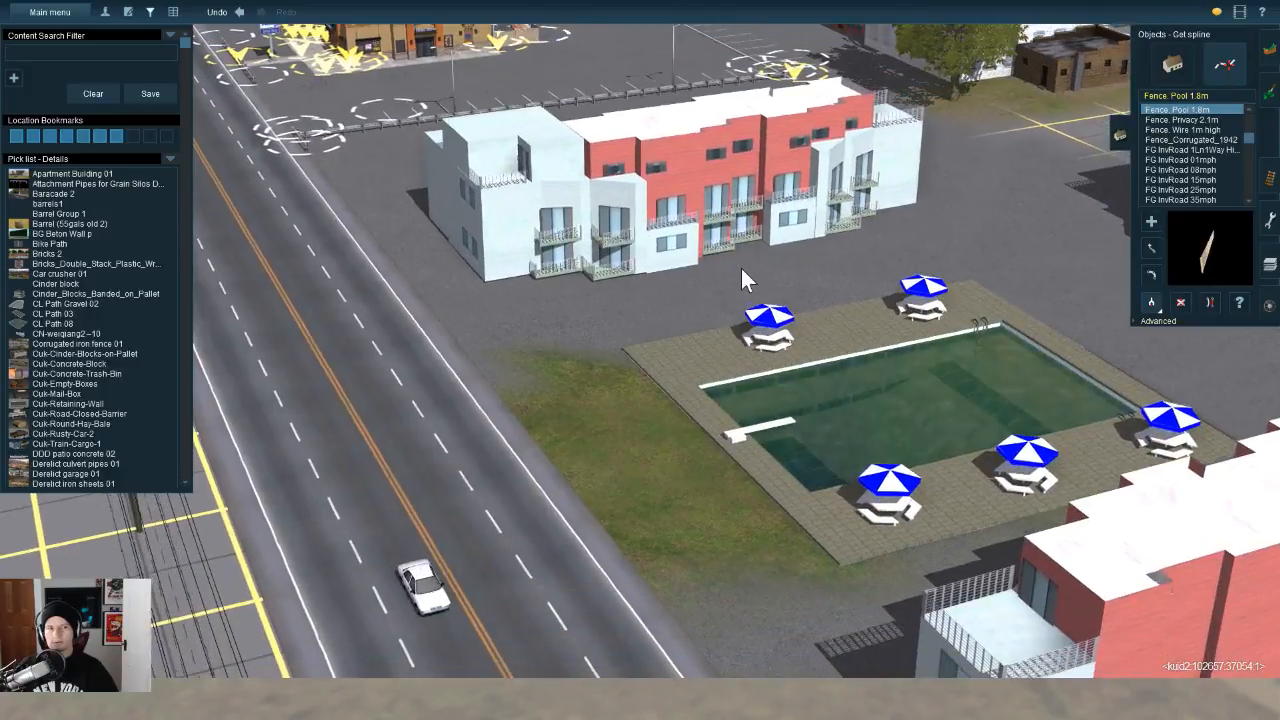
left_click(720, 48)
key("Up")
left_click_drag(632, 521, 1026, 362)
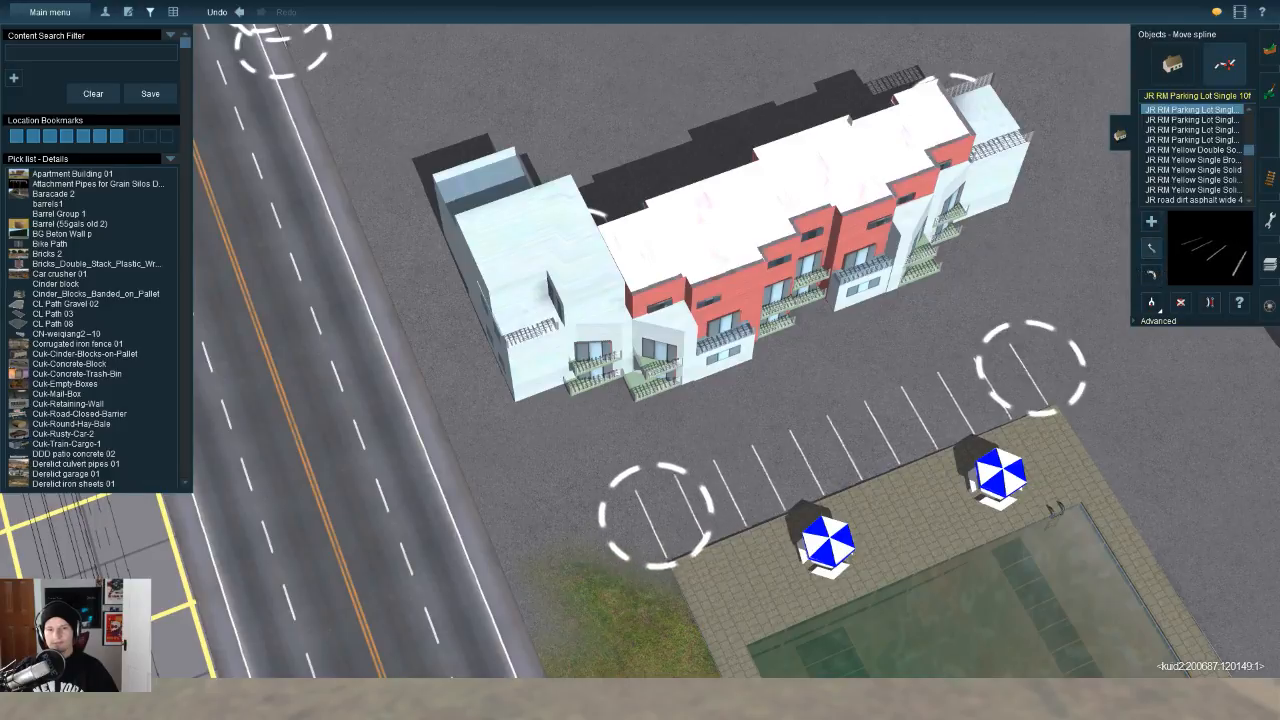
Step: Add a row of JR RM Parking Lot Single lines along the pool deck's unmarked long side, beside the side with three umbrellas
key("Left")
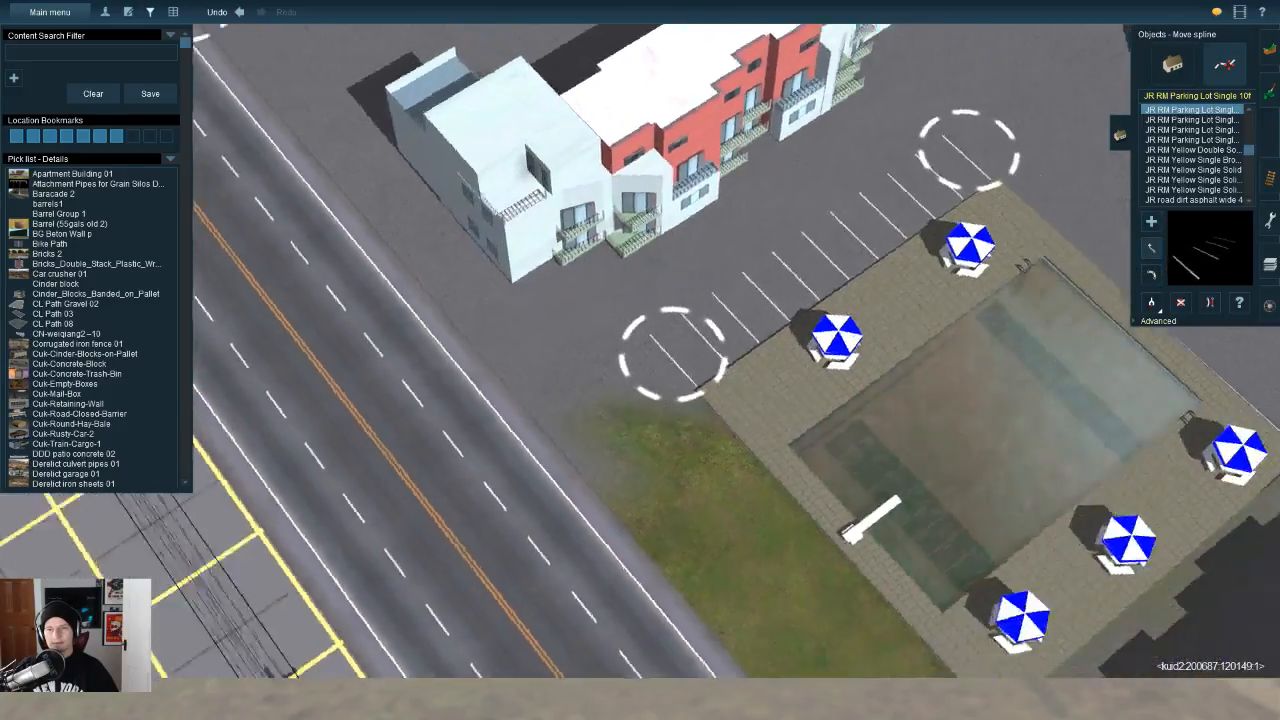
key("Down")
key("Up")
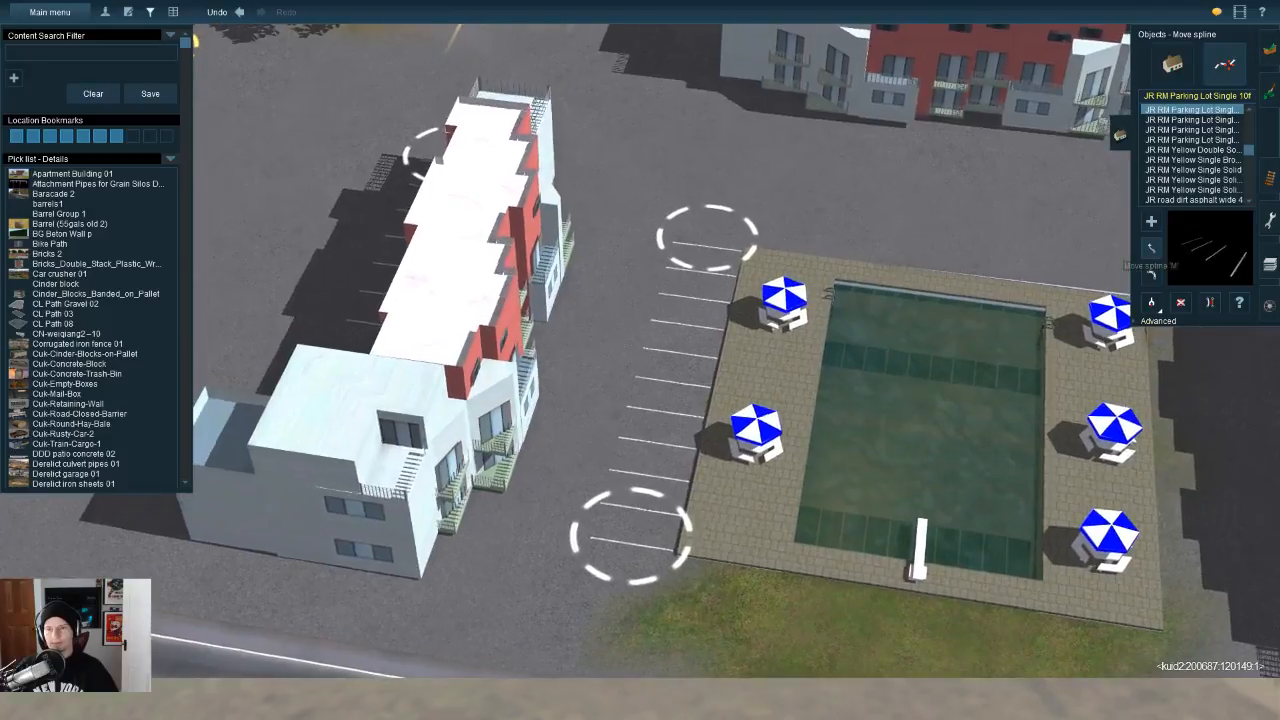
key("a")
key("Right")
left_click_drag(922, 211, 902, 553)
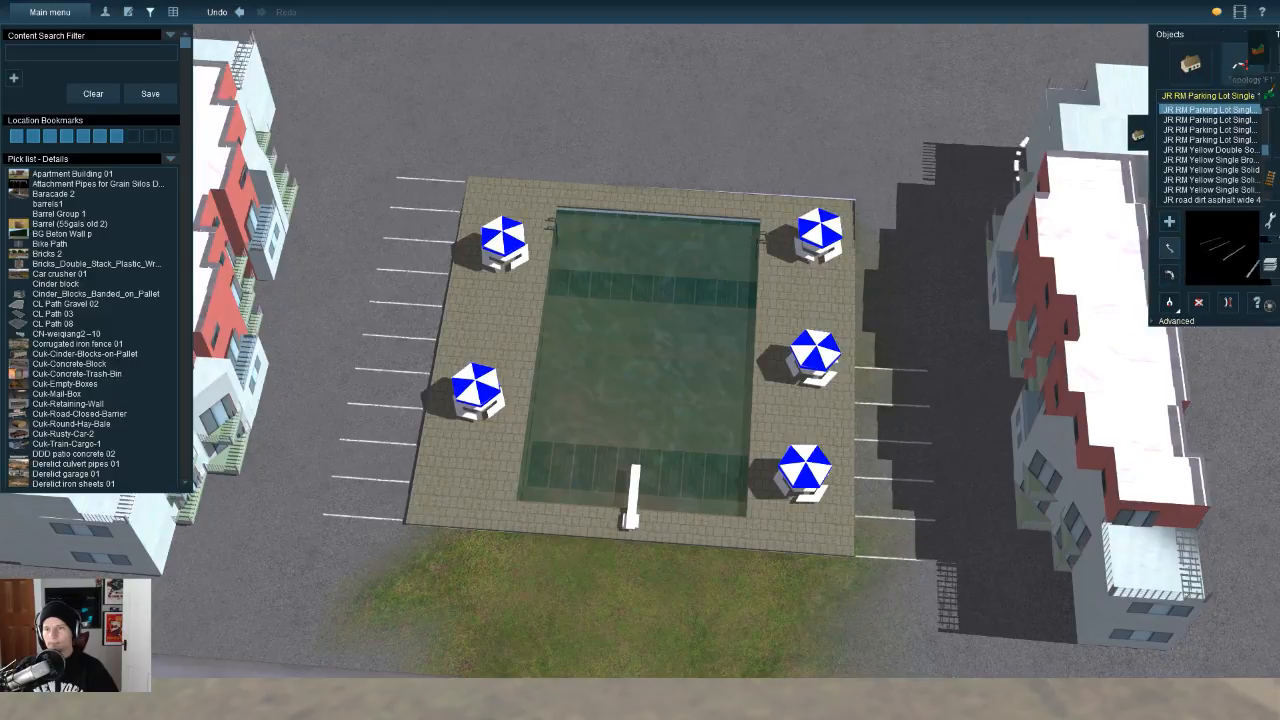
Step: Sample the ground height and level the terrain around the pool and its parking lines using Use height with a larger radius
left_click(1269, 48)
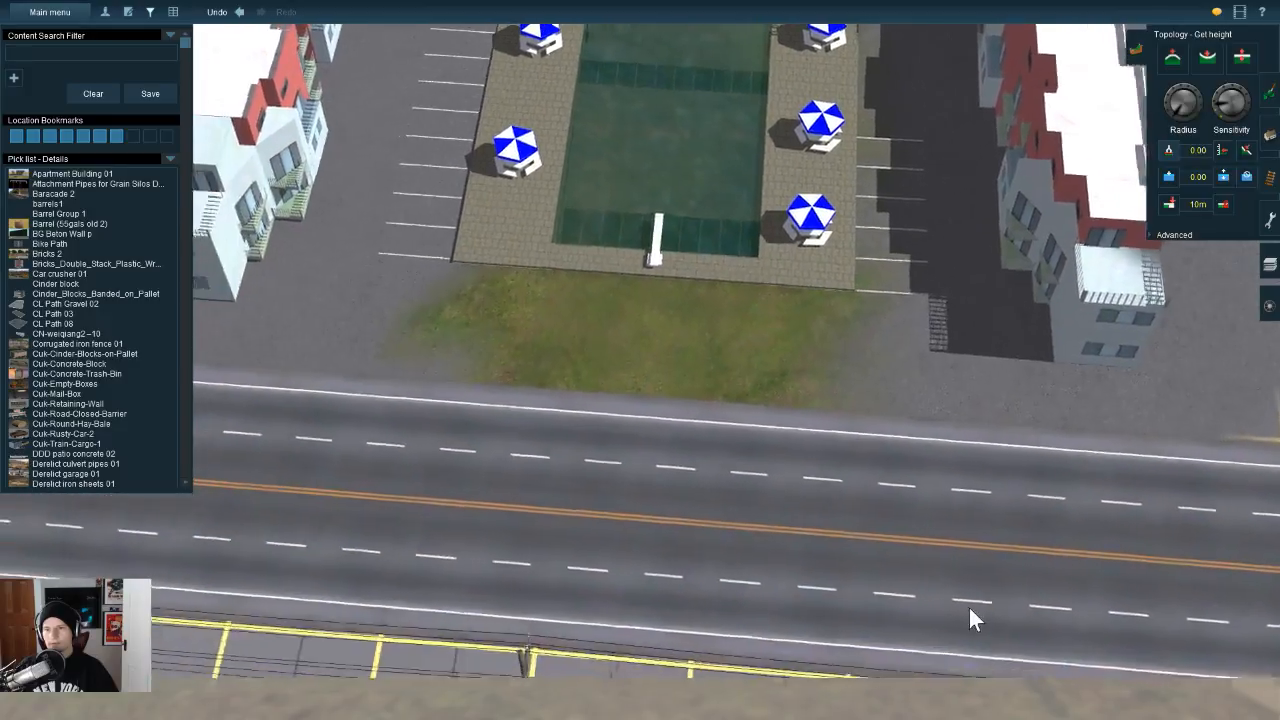
left_click(971, 617)
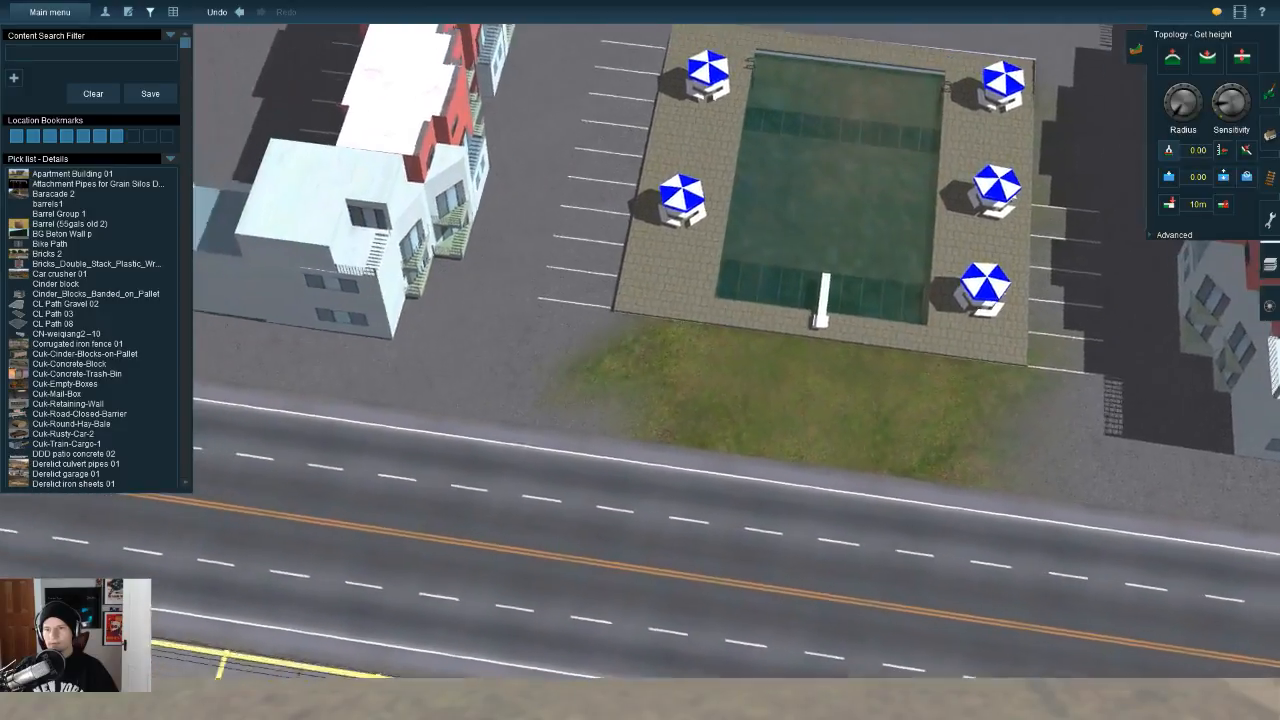
right_click(810, 80)
left_click(640, 320)
right_click(530, 520)
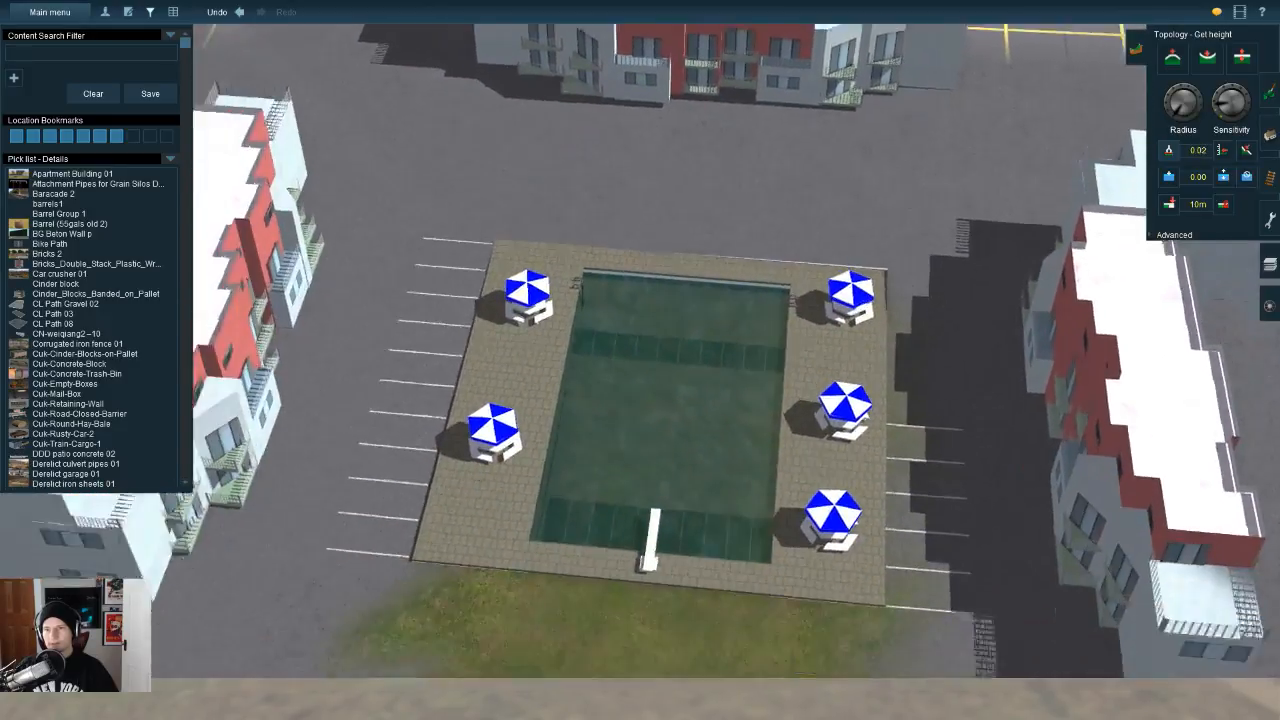
key("Down")
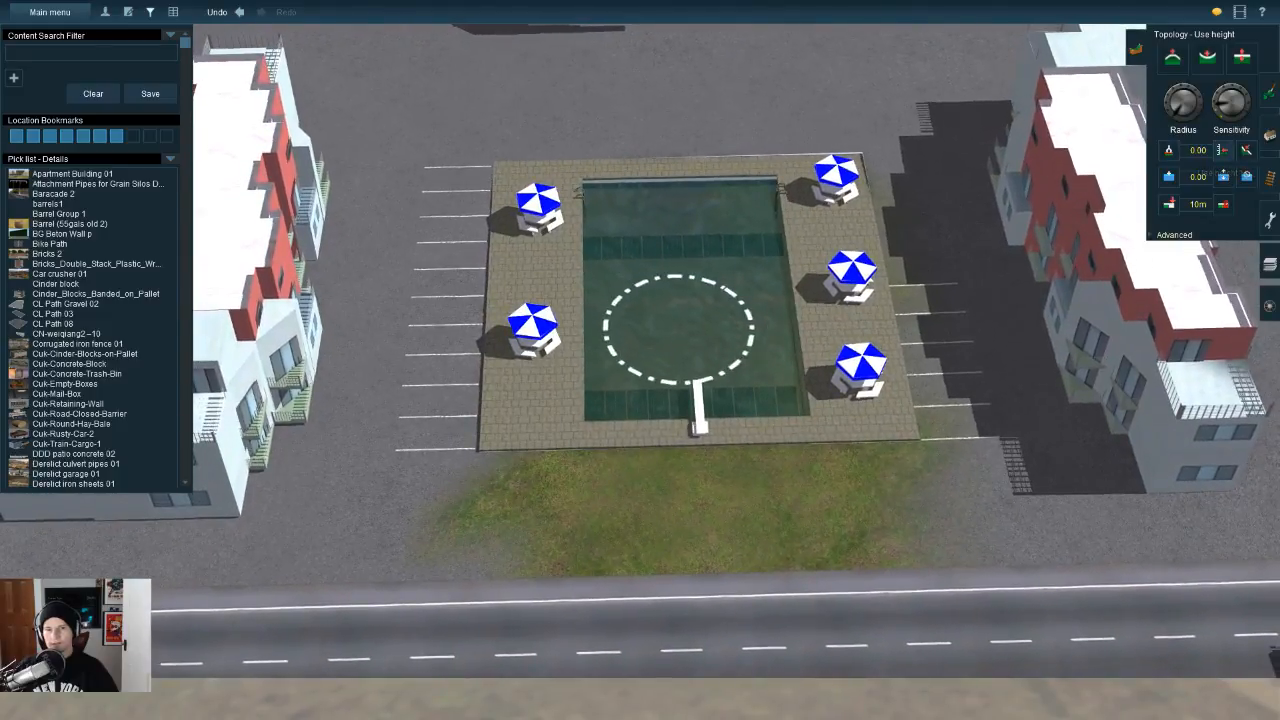
left_click_drag(1183, 103, 1183, 90)
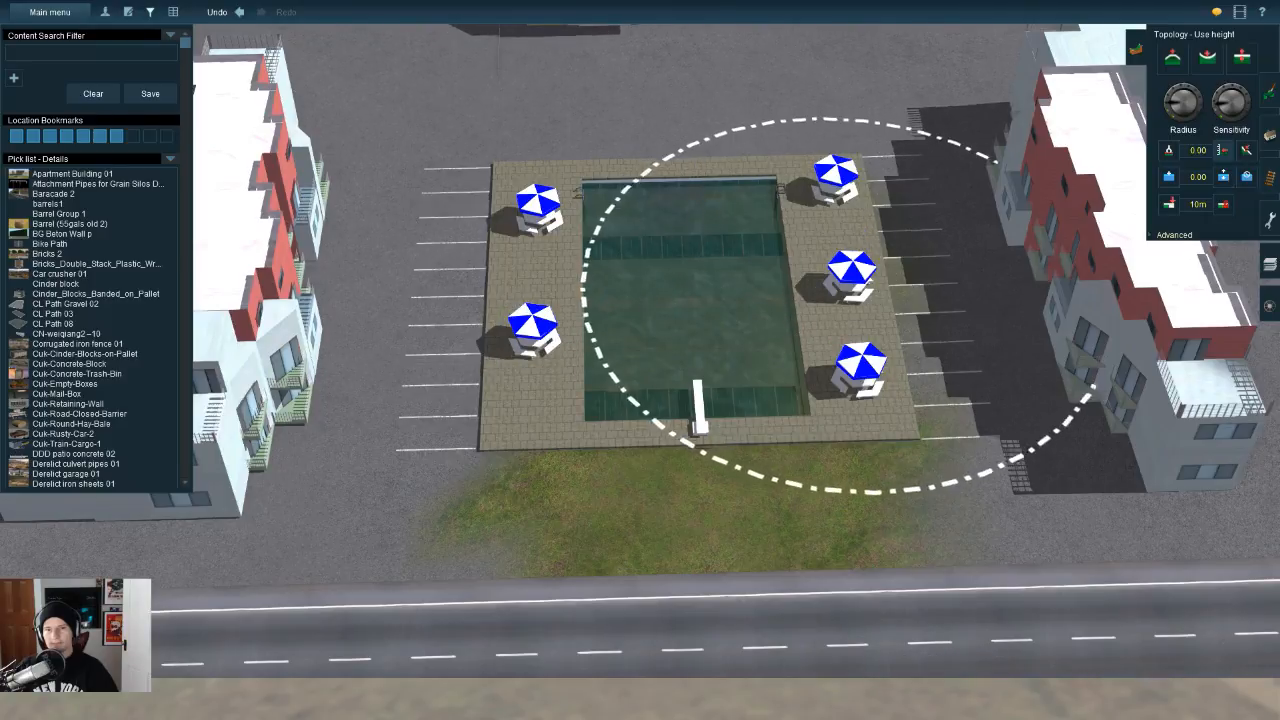
key("Up")
Step: Move the apartment building on the three-umbrella side of the pool farther away from the parking lines
left_click(1270, 134)
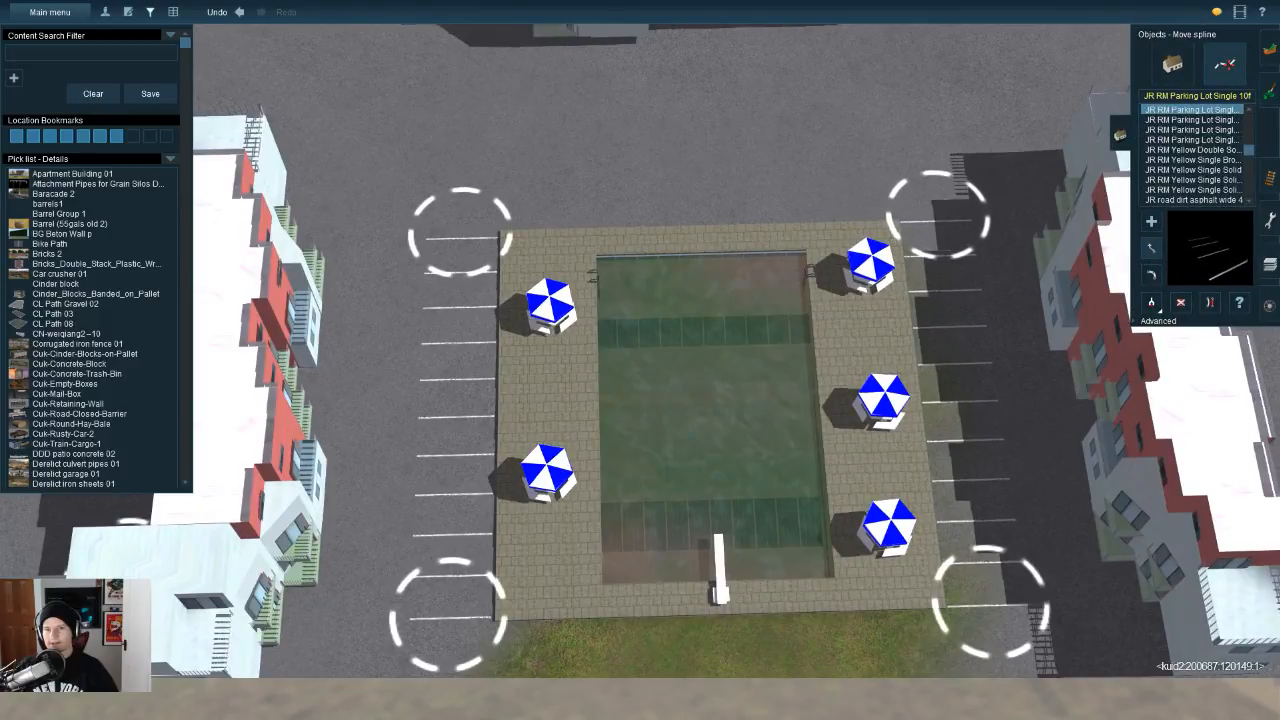
key("Down")
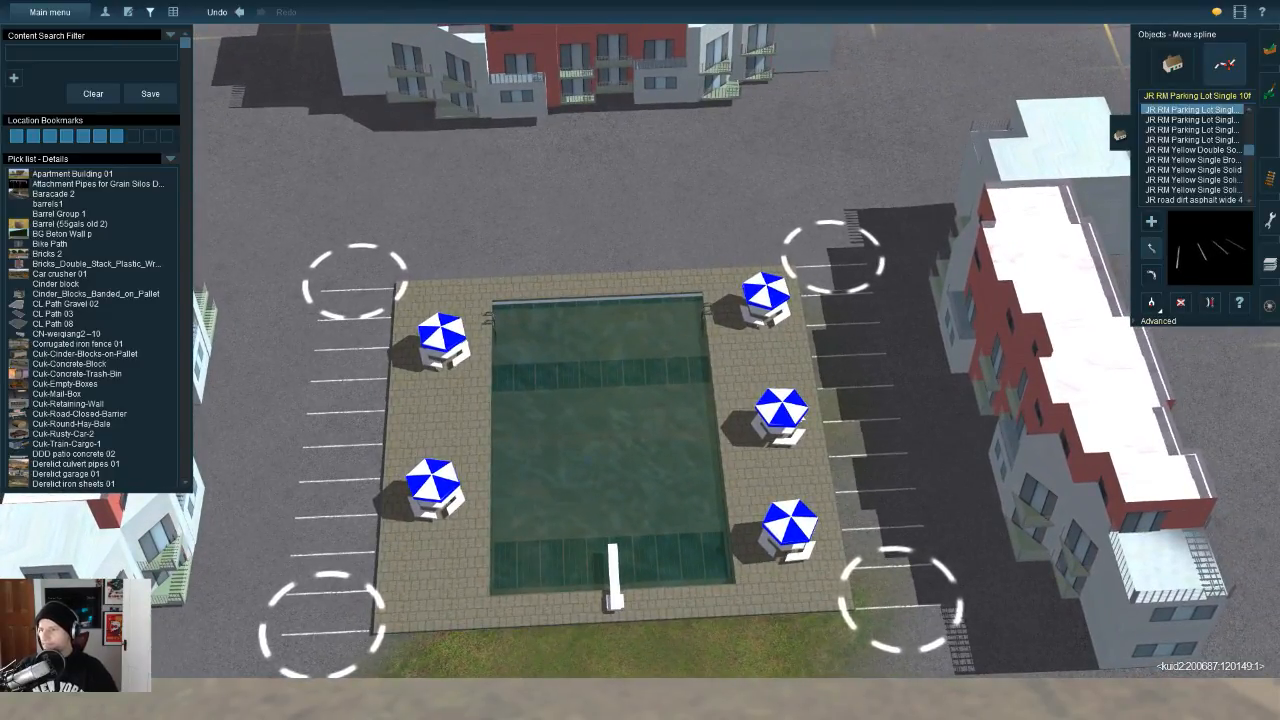
key("Down")
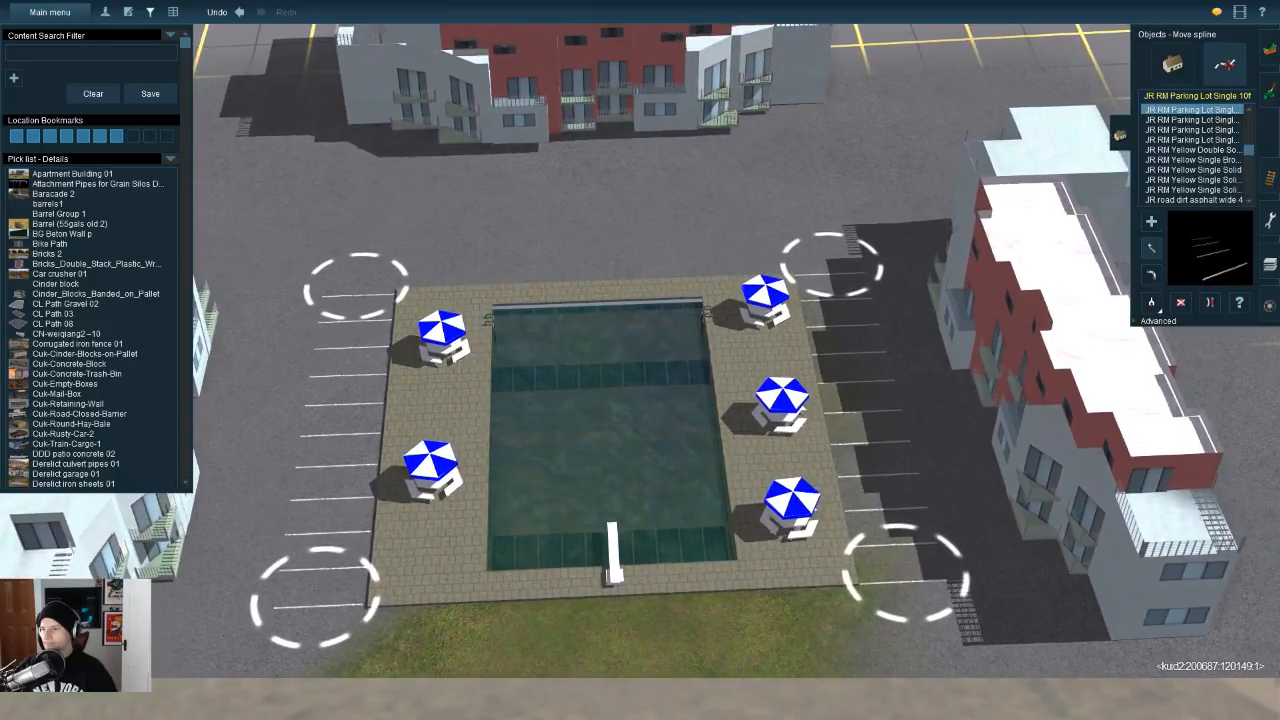
key("Right")
key("Down")
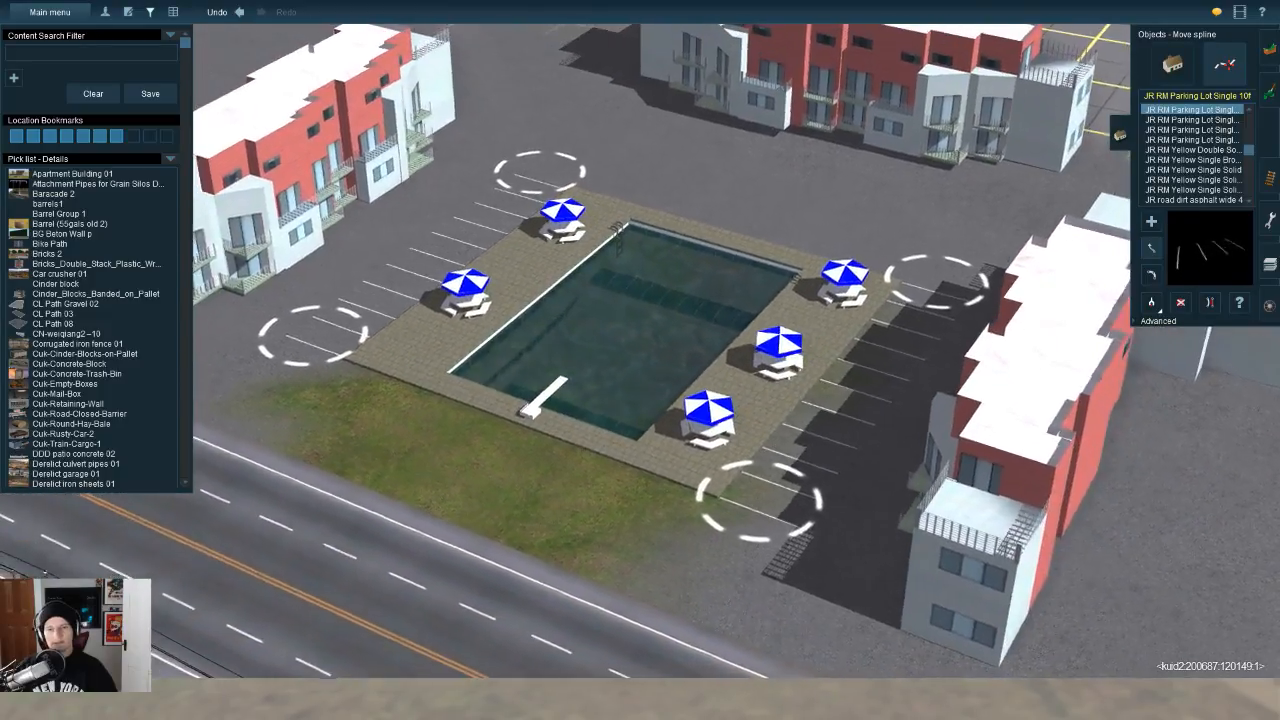
key("Left")
left_click(1172, 64)
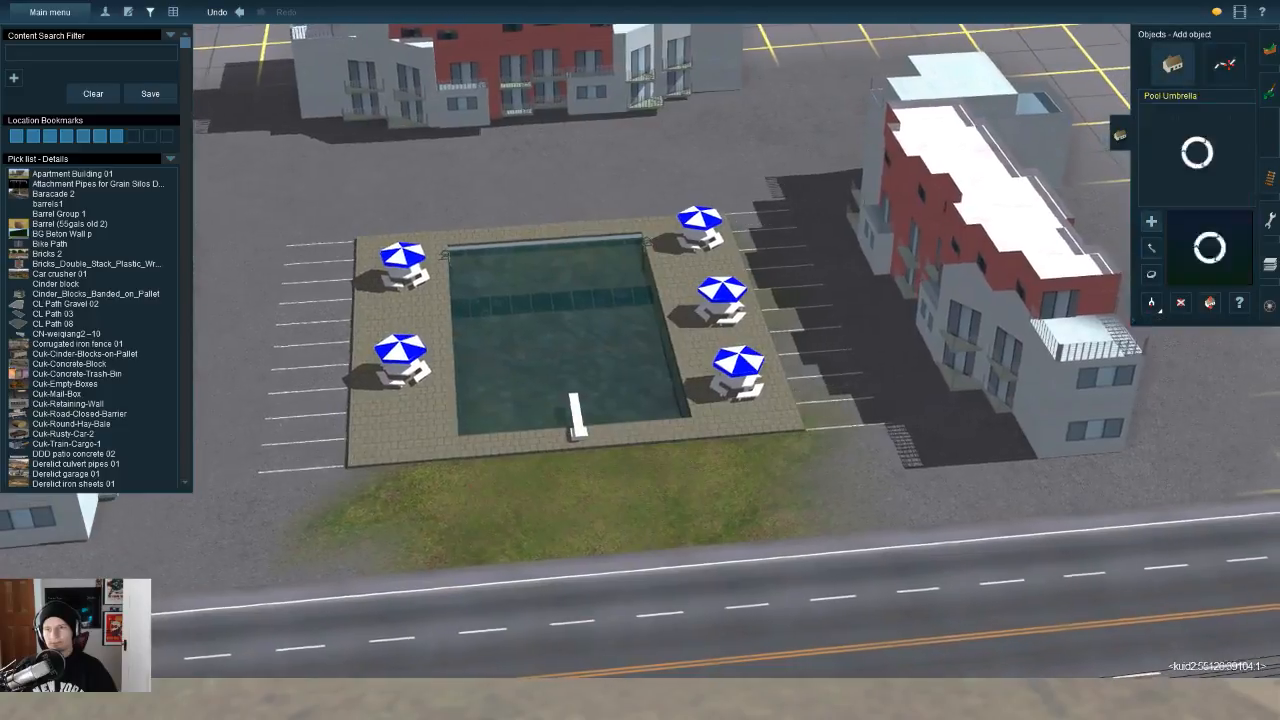
key("Right")
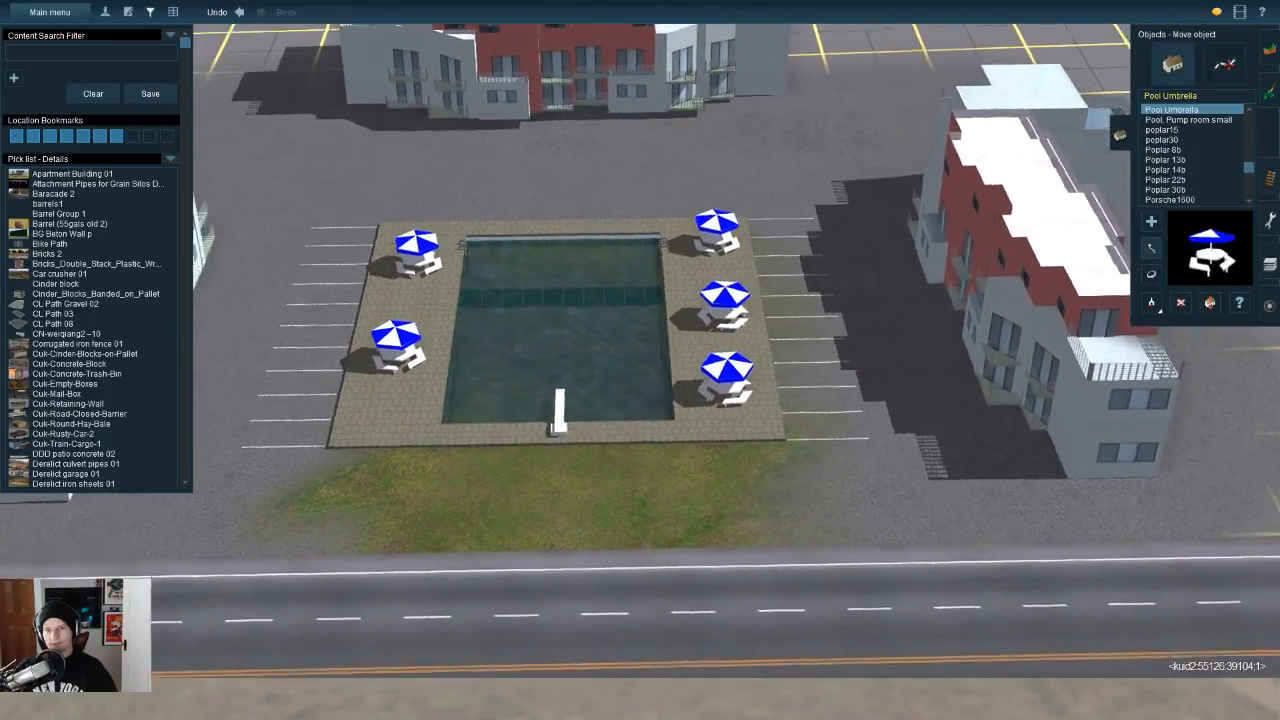
left_click_drag(962, 290, 986, 293)
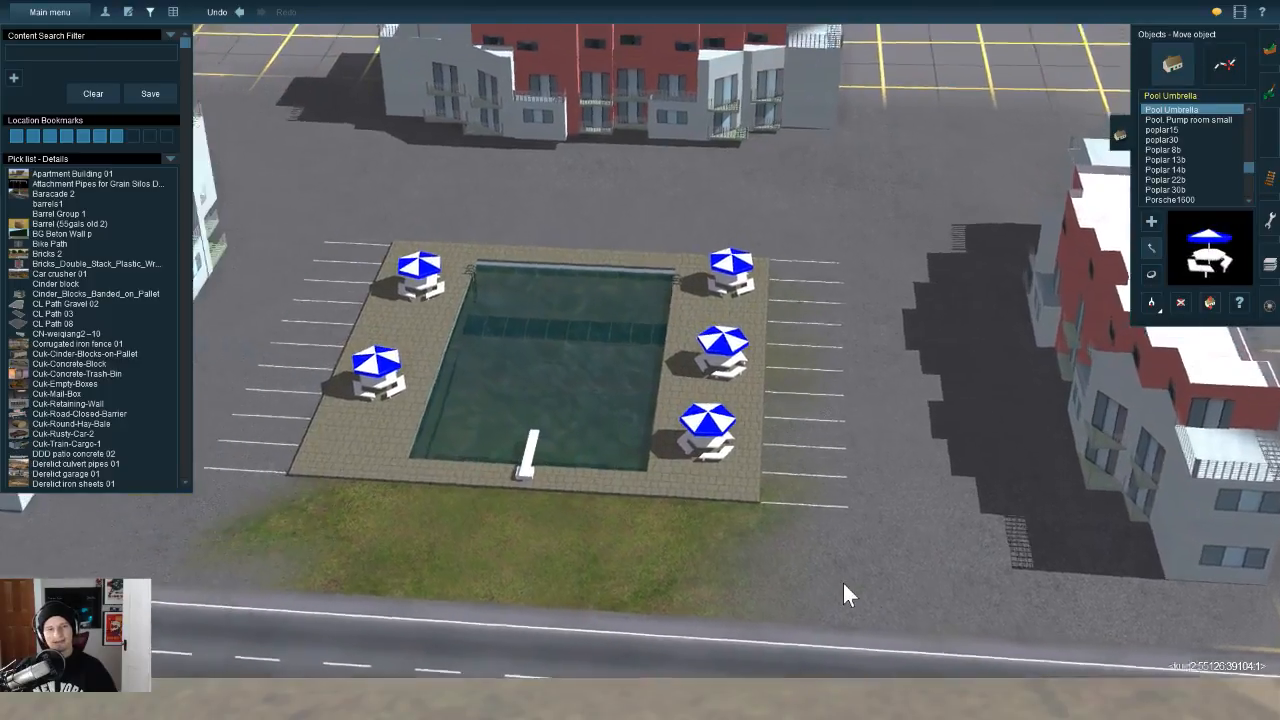
Step: Delete the row of parking lines behind the apartment building on the two-umbrella side of the pool
right_click_drag(843, 583, 1180, 636)
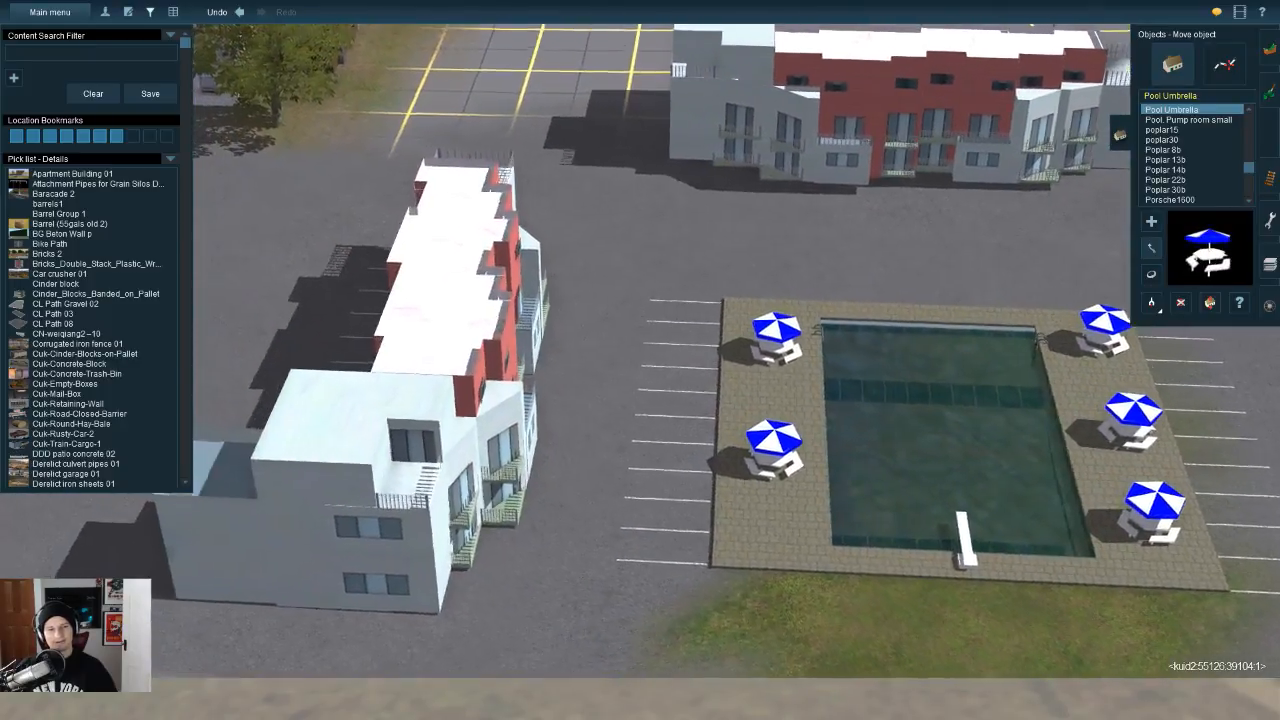
key("Left")
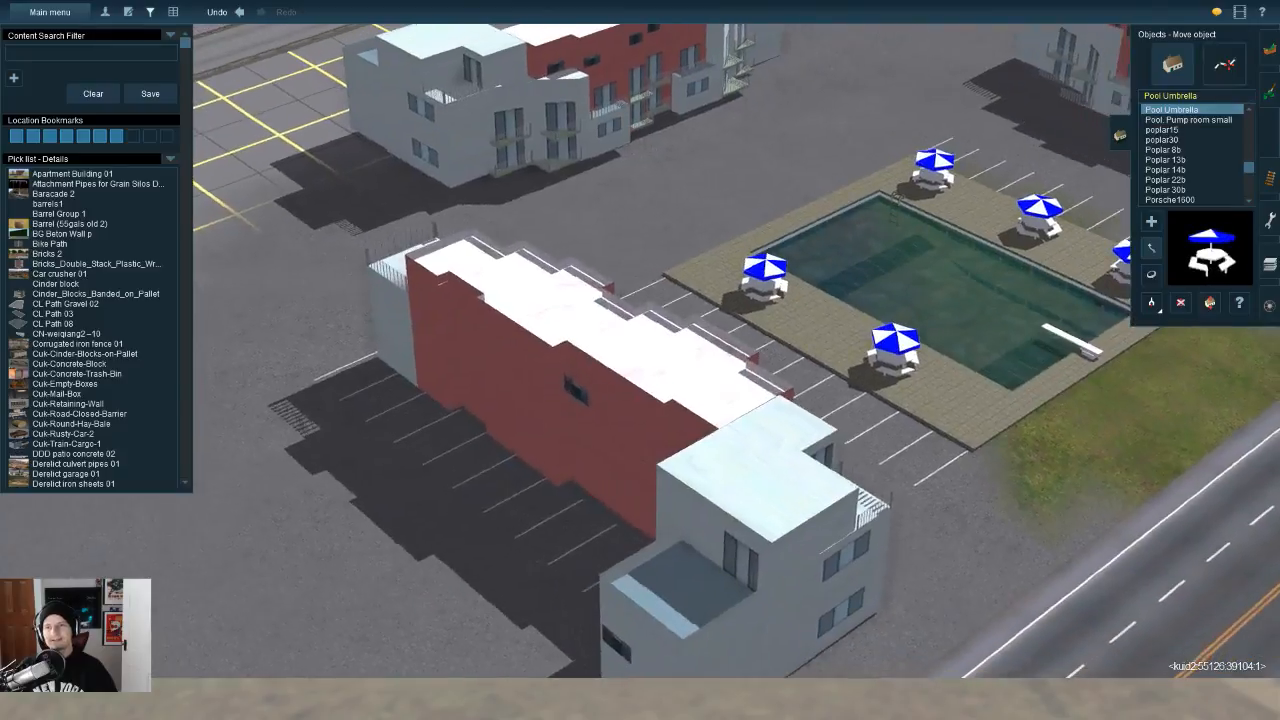
left_click(1225, 66)
left_click(492, 458)
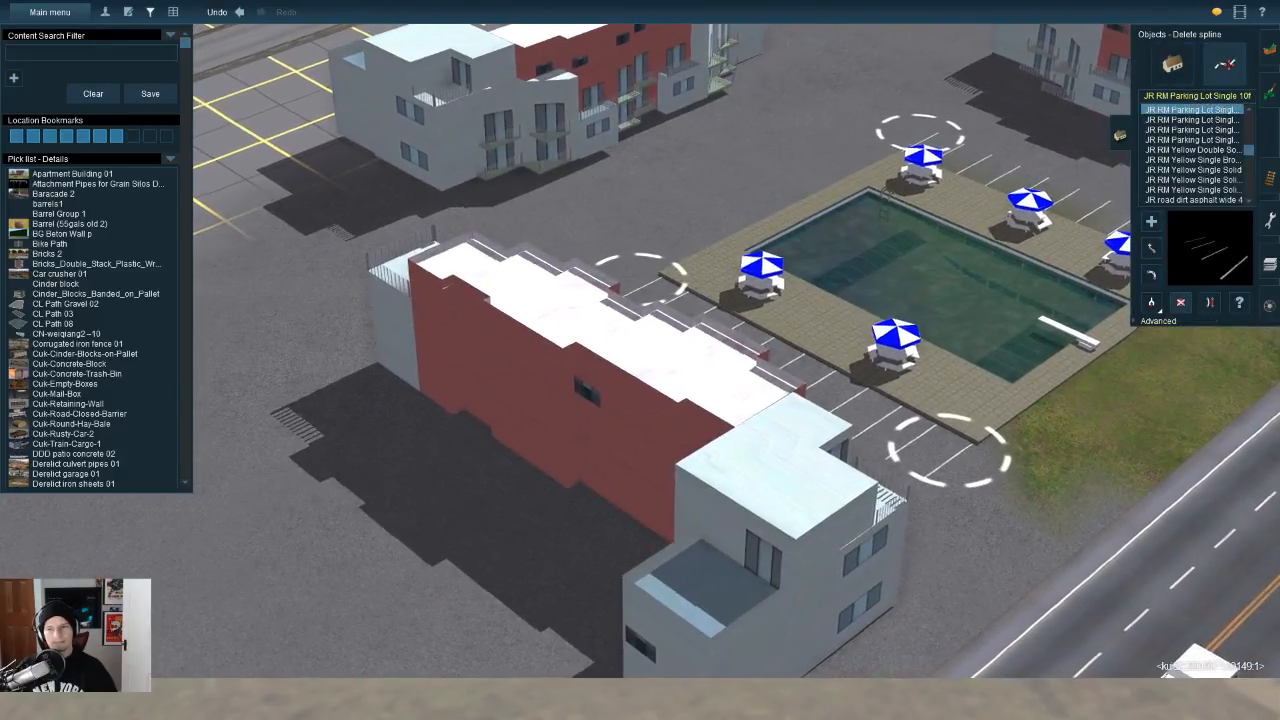
Step: Move the apartment building on the two-umbrella side farther from the pool's parking lines
key("Right")
left_click(1172, 65)
left_click(1151, 248)
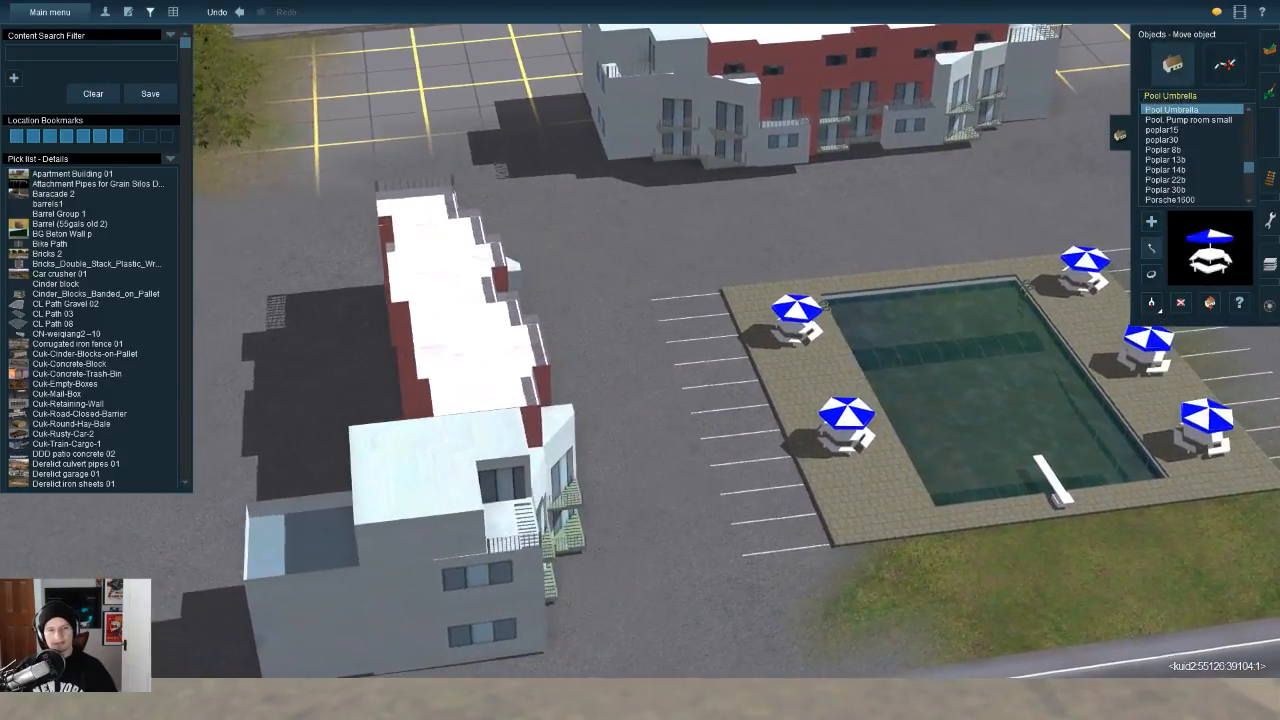
key("Right")
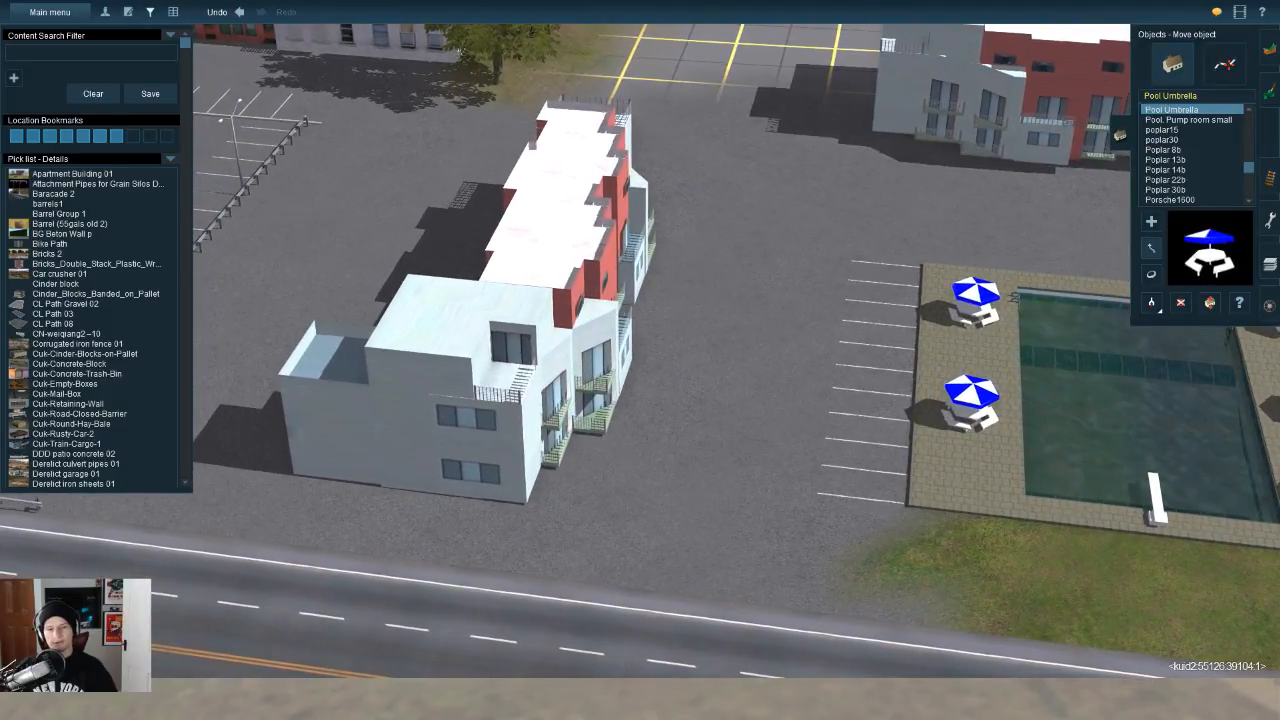
Step: Check the placement of the apartment buildings and pool against the ground grid in wireframe view
key("Up")
key("F8")
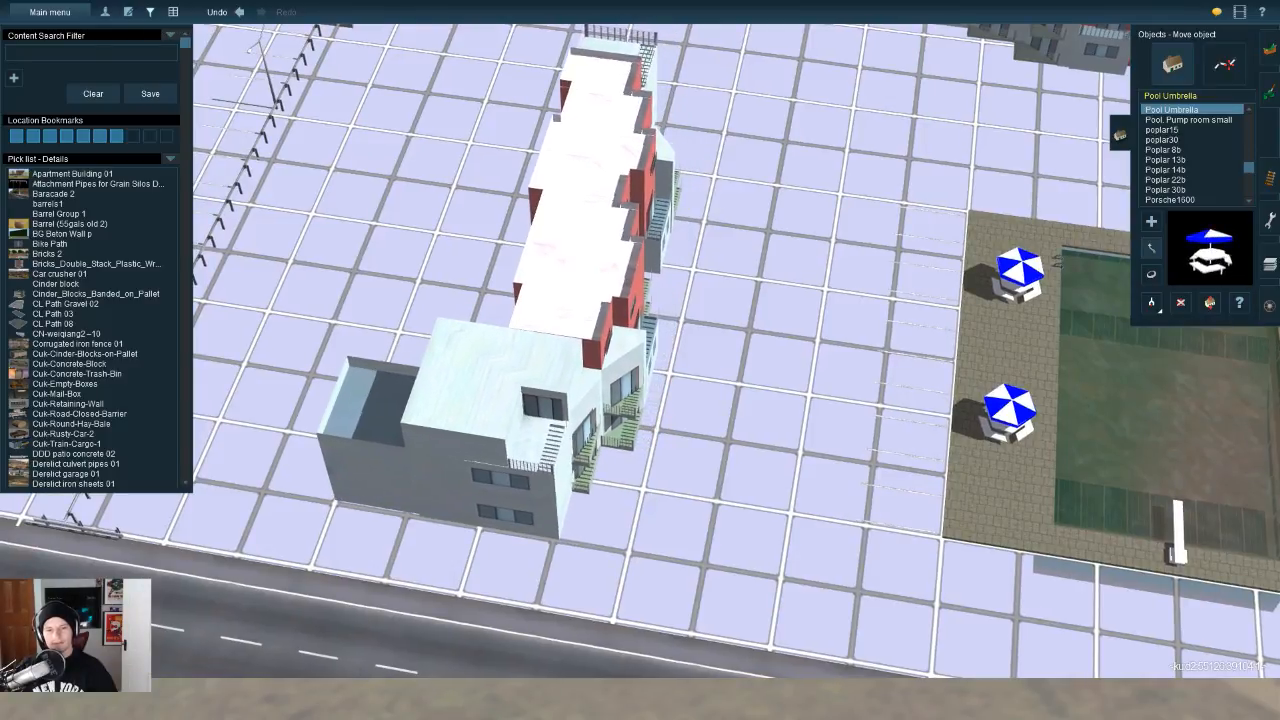
key("Right")
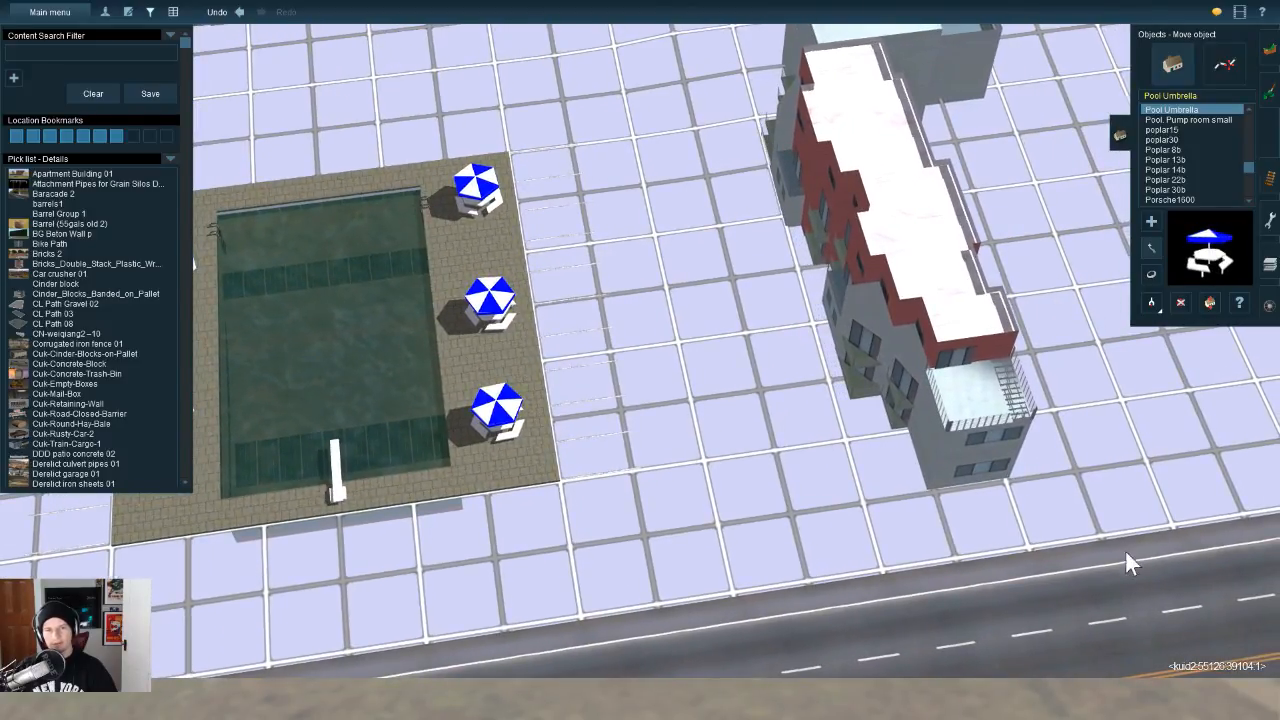
right_click_drag(1126, 552, 1248, 600)
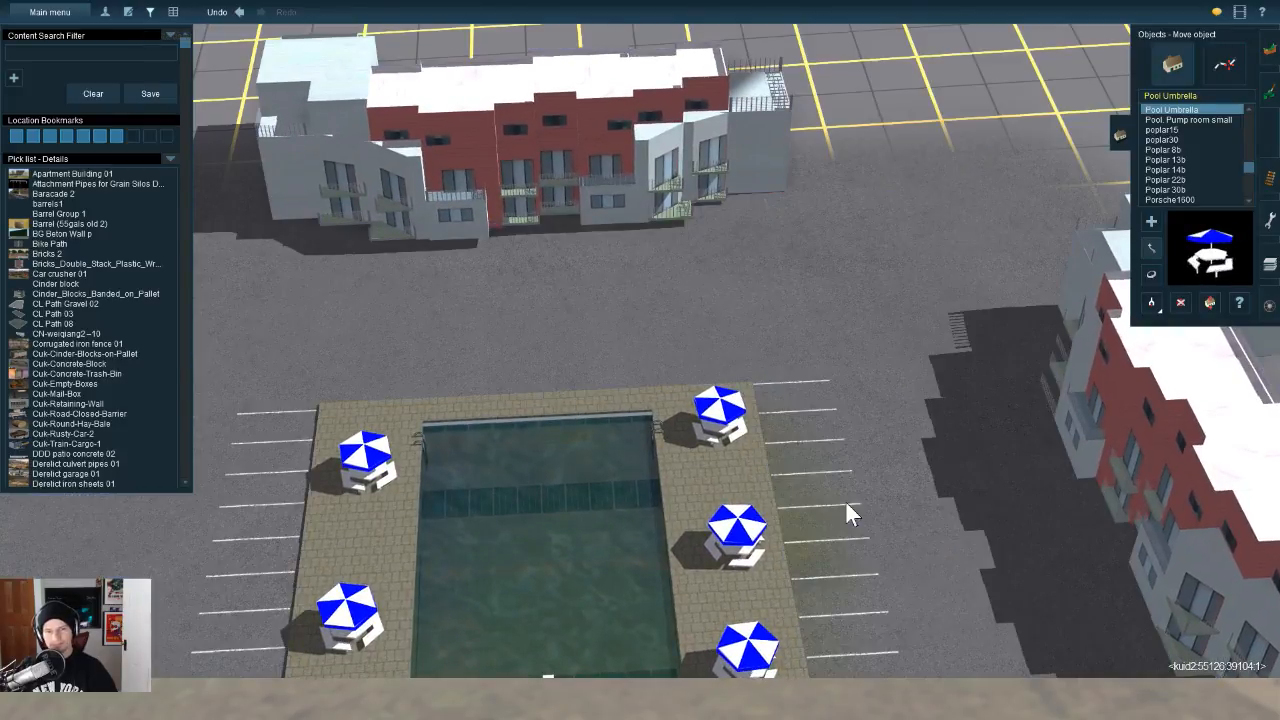
right_click_drag(846, 502, 1190, 120)
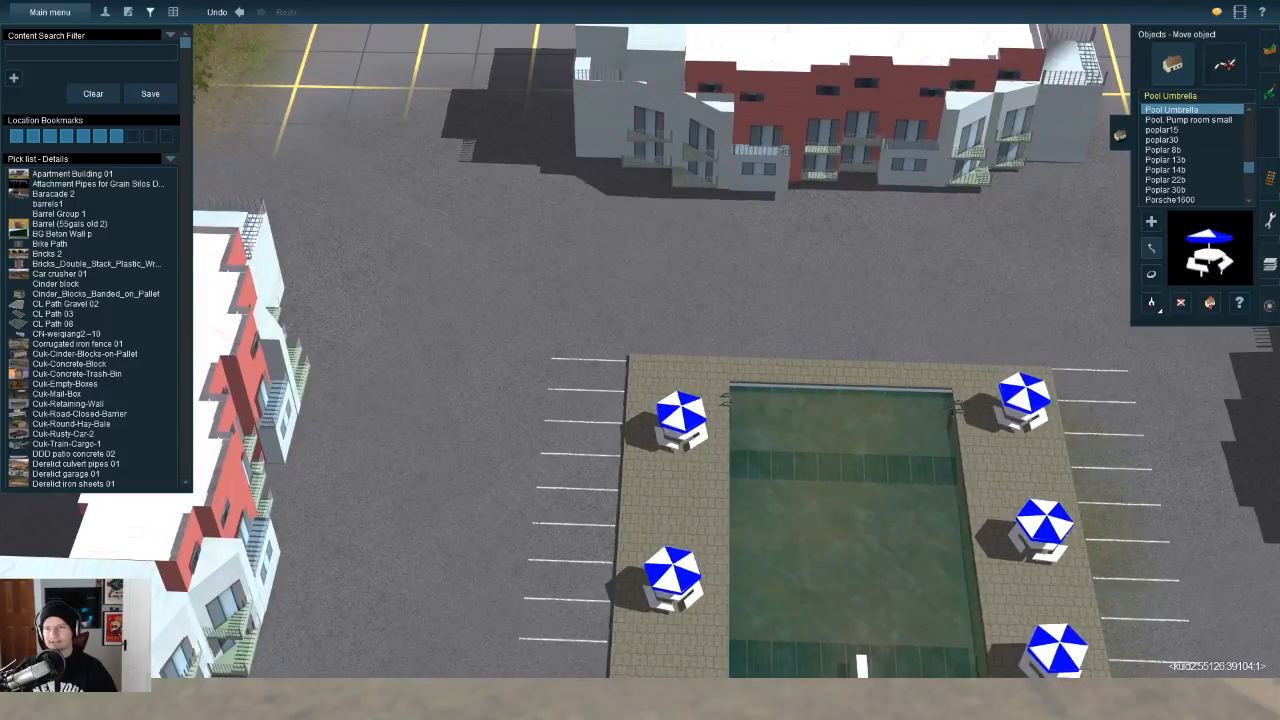
Step: Filter the spline assets by "fence" with the apartment complex and roadside in view
left_click(1224, 64)
right_click_drag(700, 360, 1050, 125)
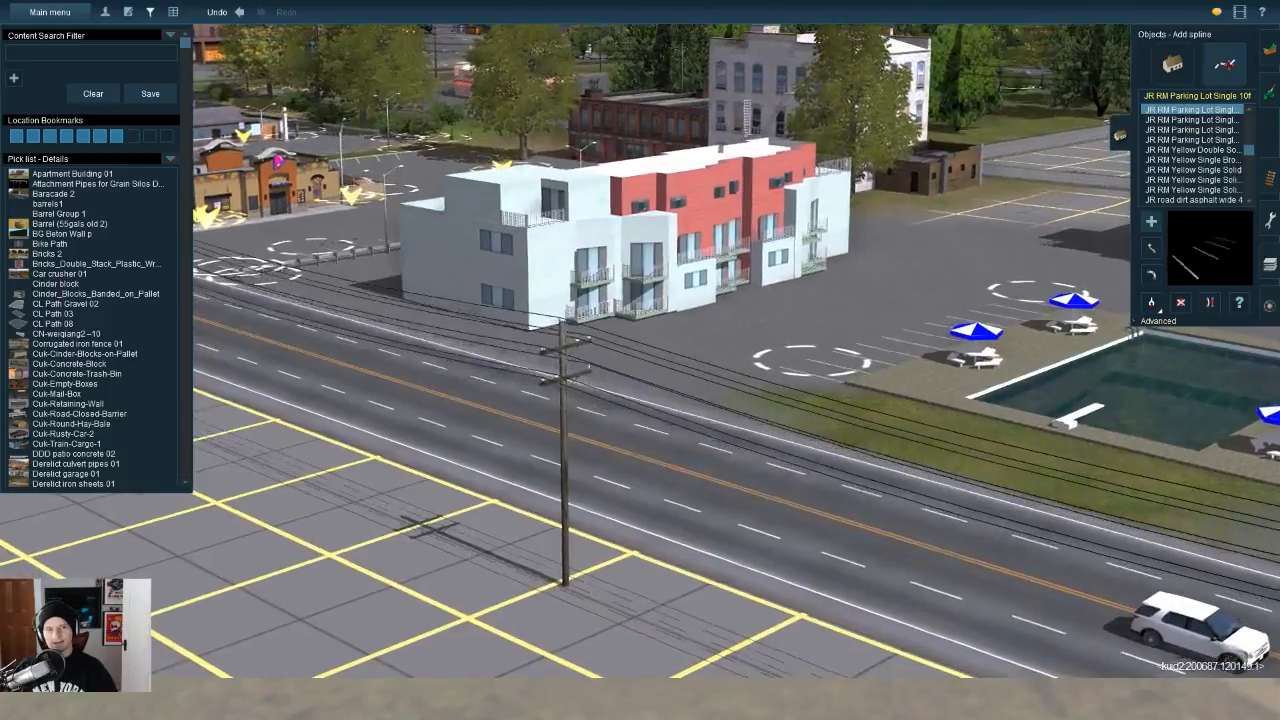
right_click_drag(500, 436, 604, 439)
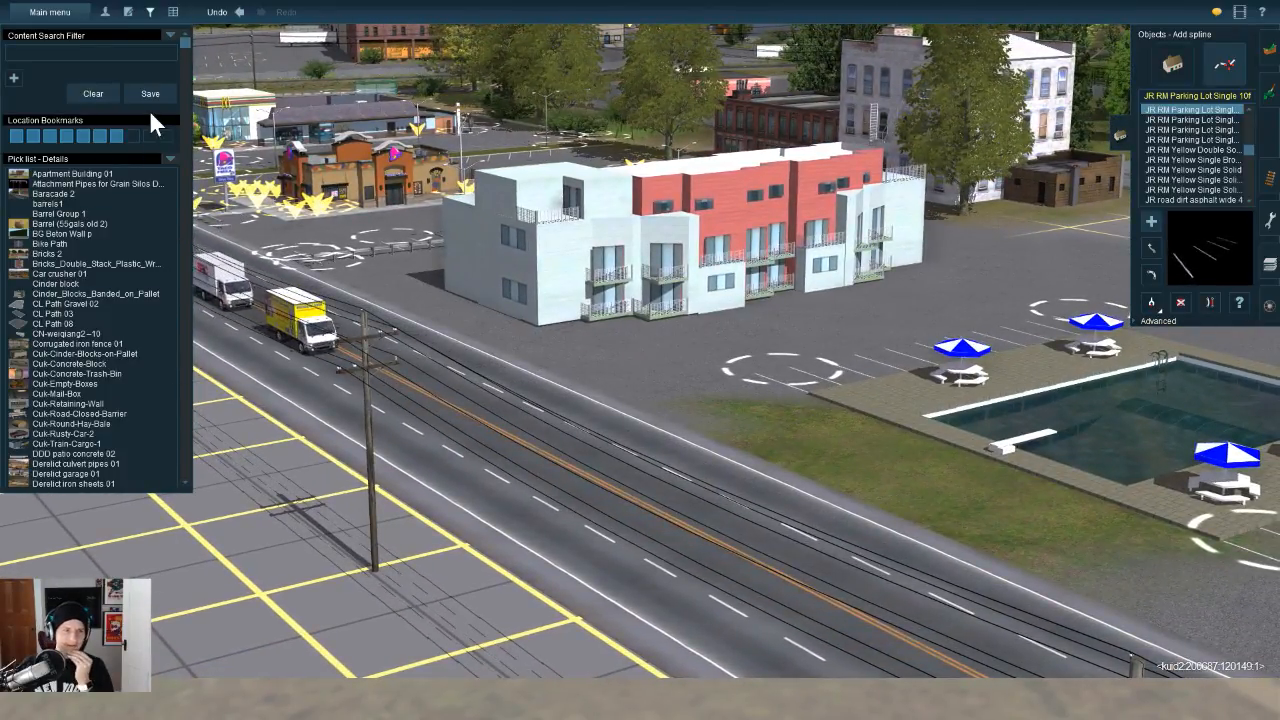
type("fence")
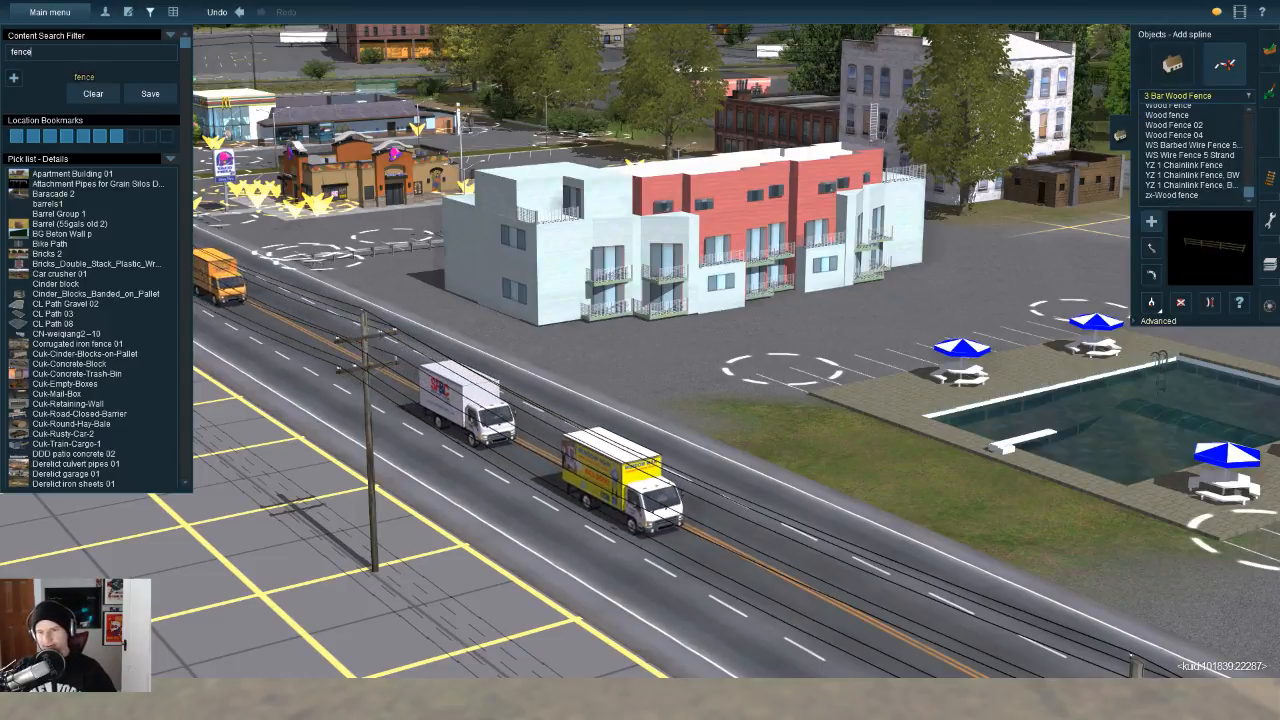
Step: Preview the fence splines one by one from zx-Wood fence back to VR Stockyard Cattle Fence
left_click(1184, 195)
key("Up")
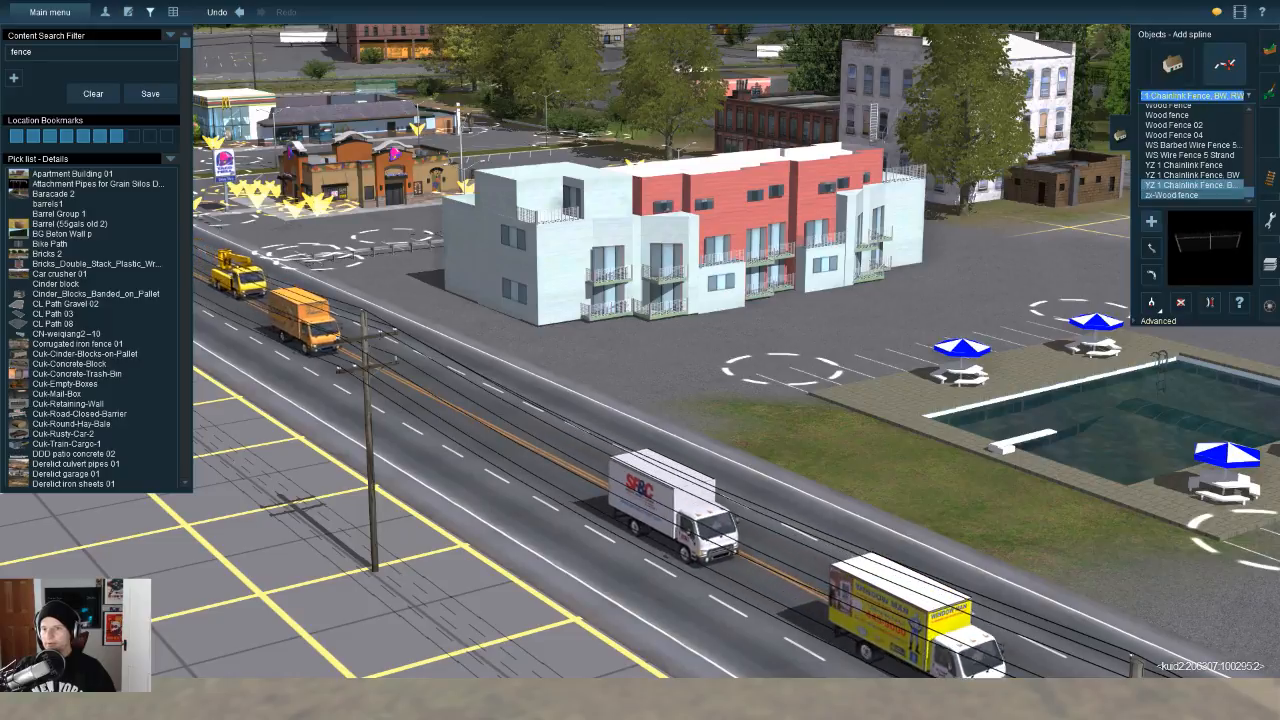
key("Up")
key("Up")
key("Up")
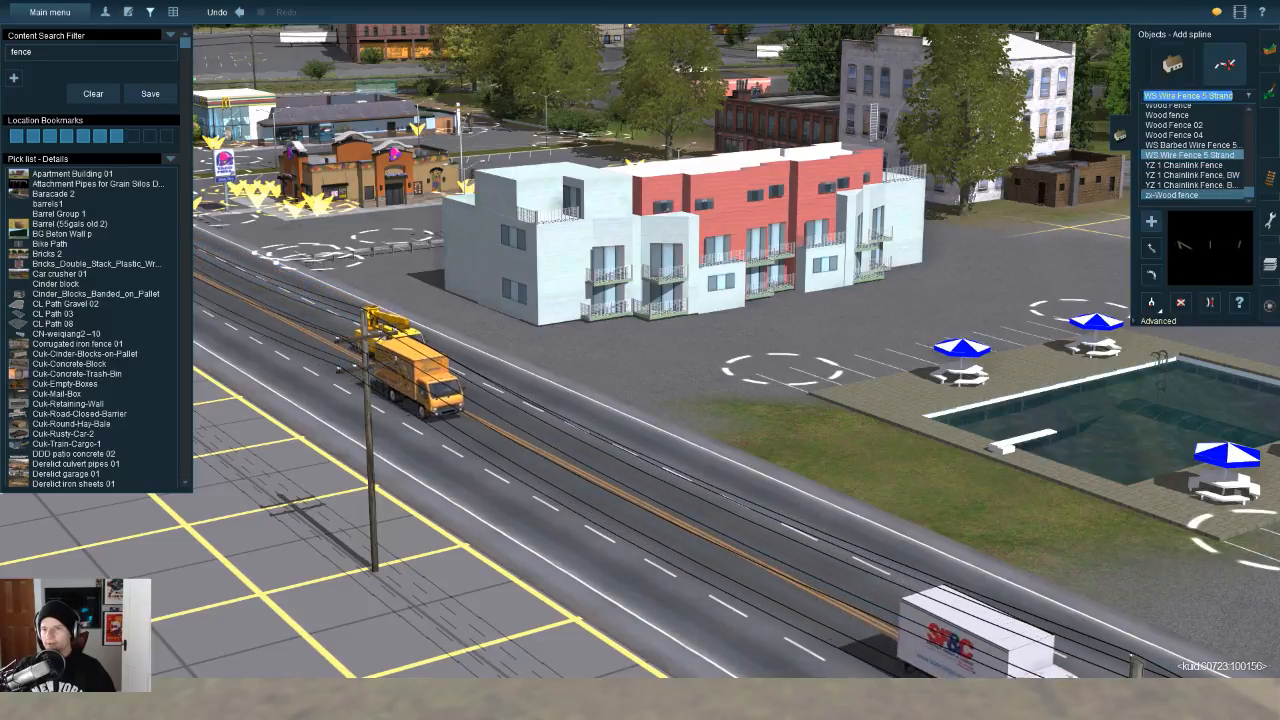
key("Up")
key("Up")
key("Up")
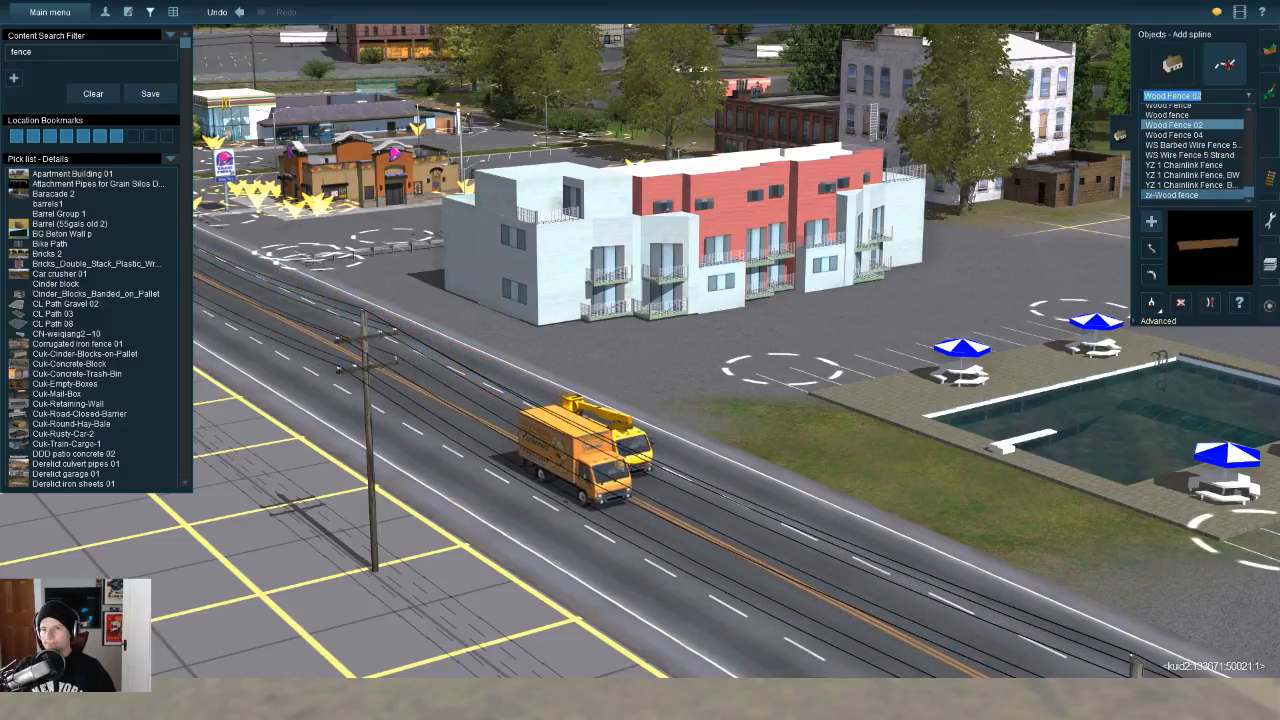
key("Up")
key("Up")
key("Up")
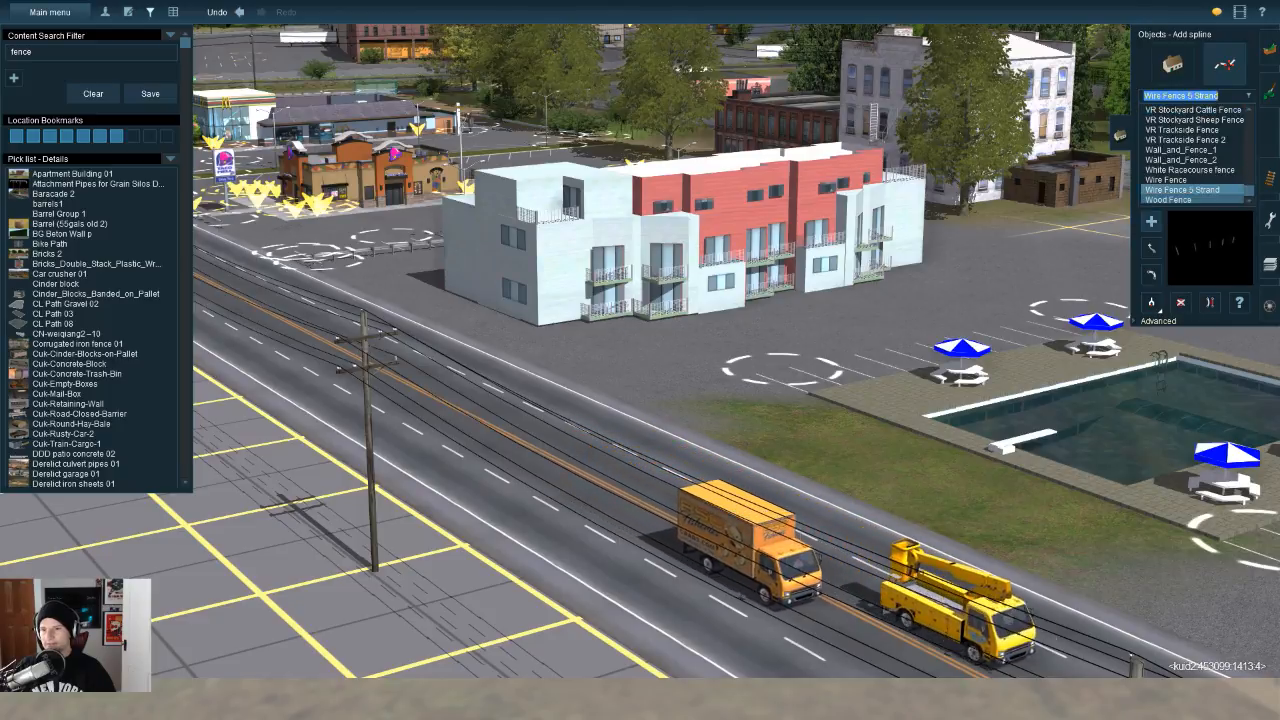
key("Up")
key("Up")
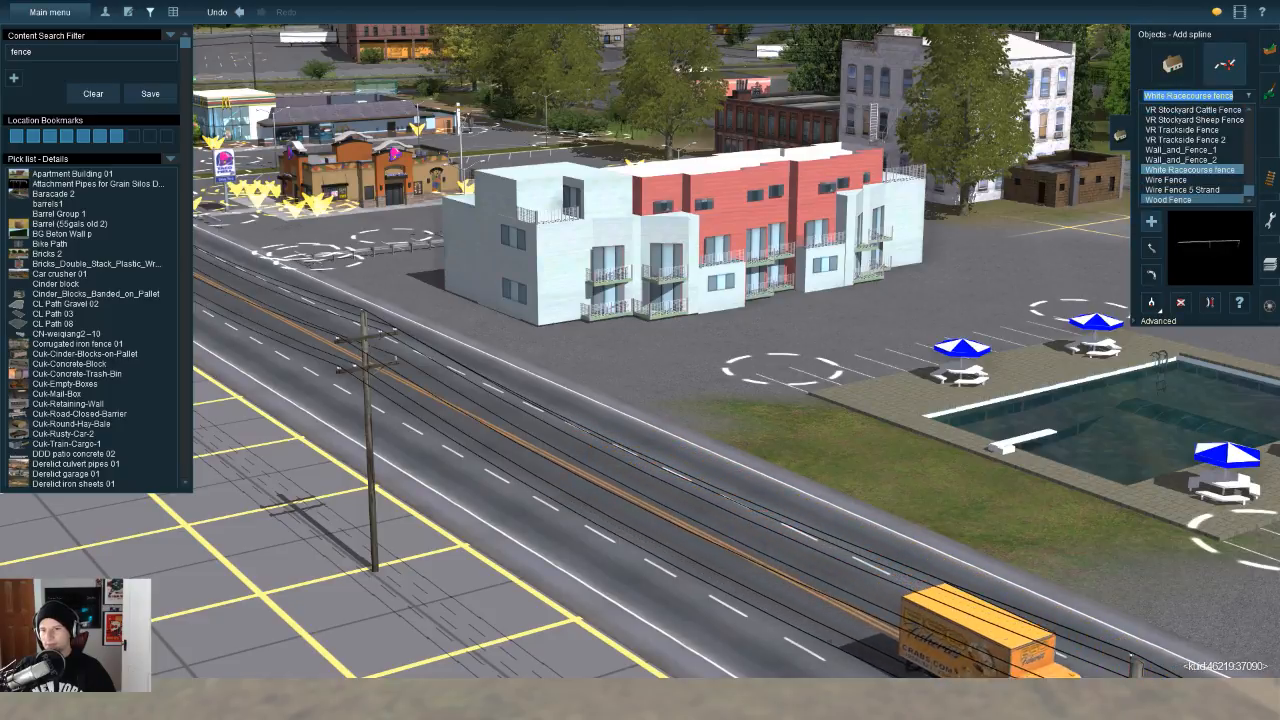
key("Up")
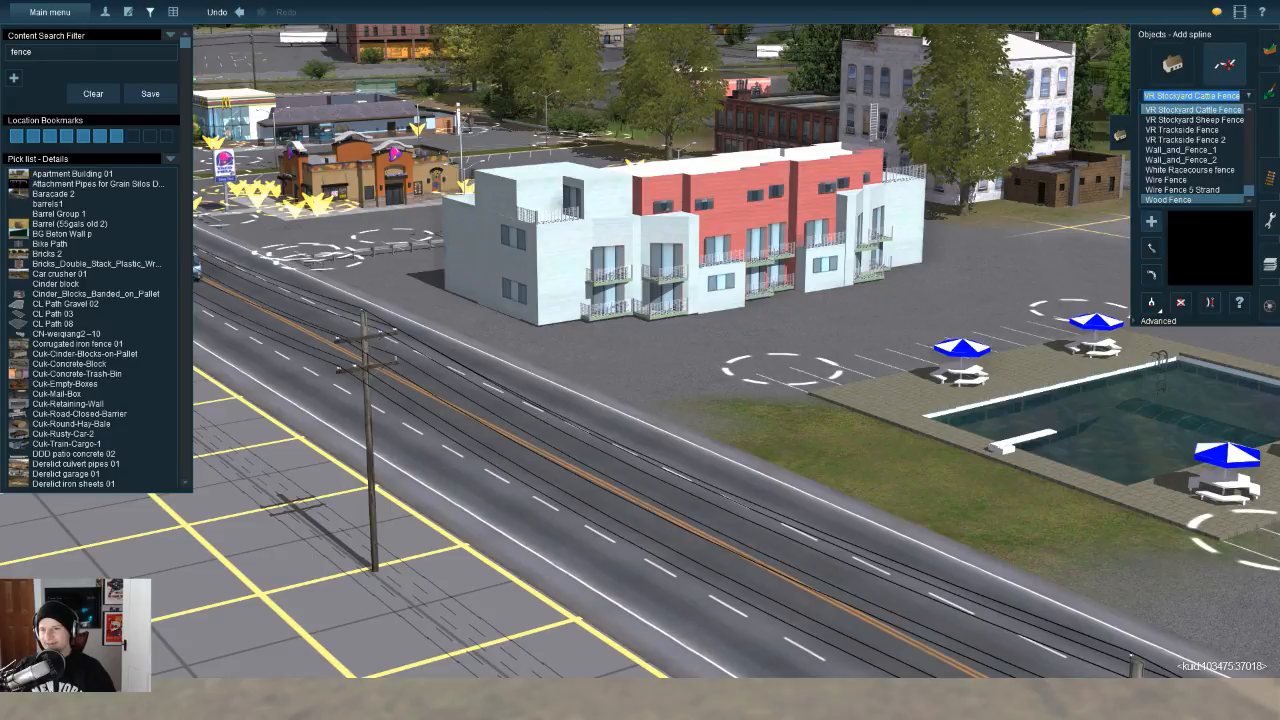
Step: Preview the fence splines from Tin Fence 2 DES back through Substation Fence and Station Fence 1 to the SAM Guard Fence models
key("Up")
key("Up")
key("Up")
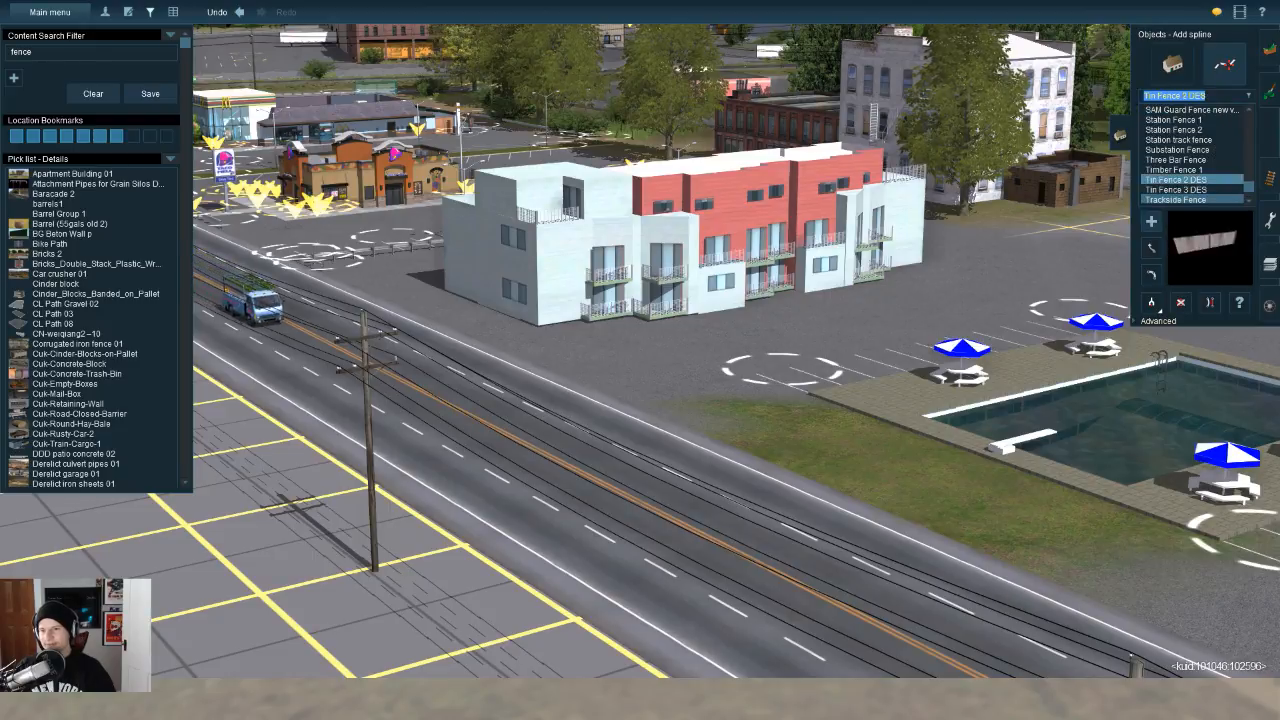
key("Up")
key("Up")
key("Up")
key("Up")
key("Up")
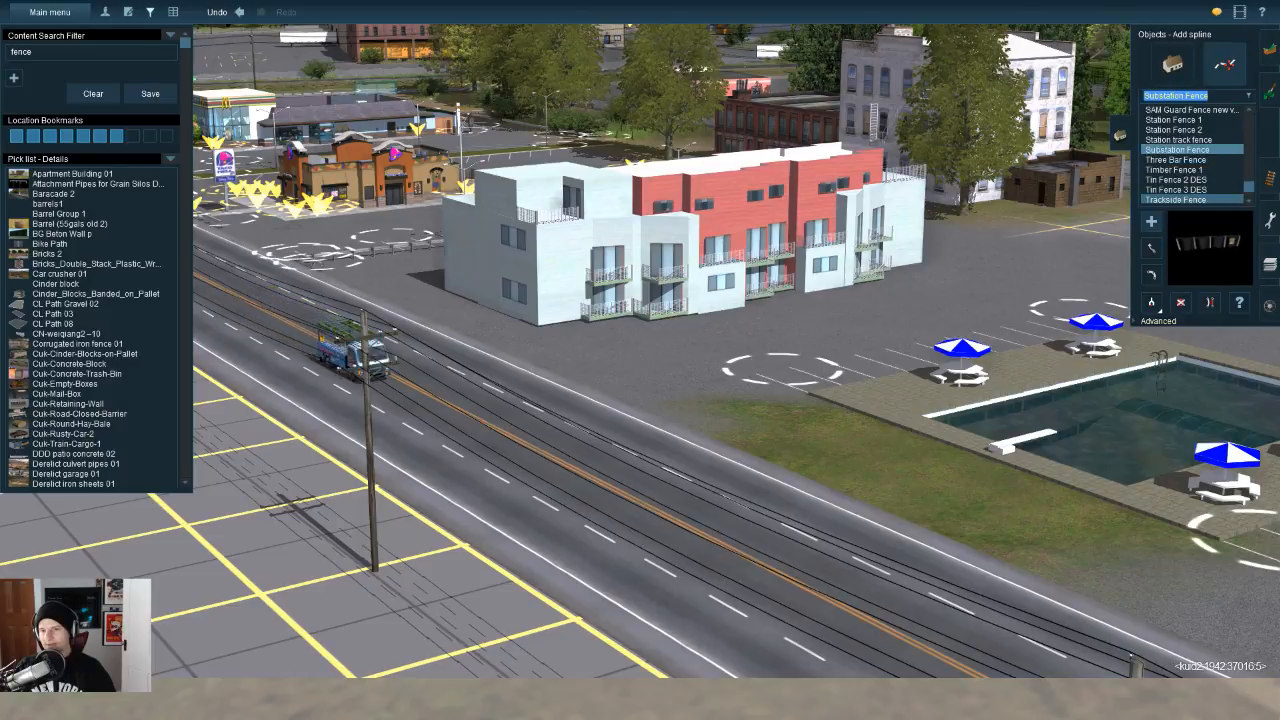
key("Up")
key("Up")
key("Up")
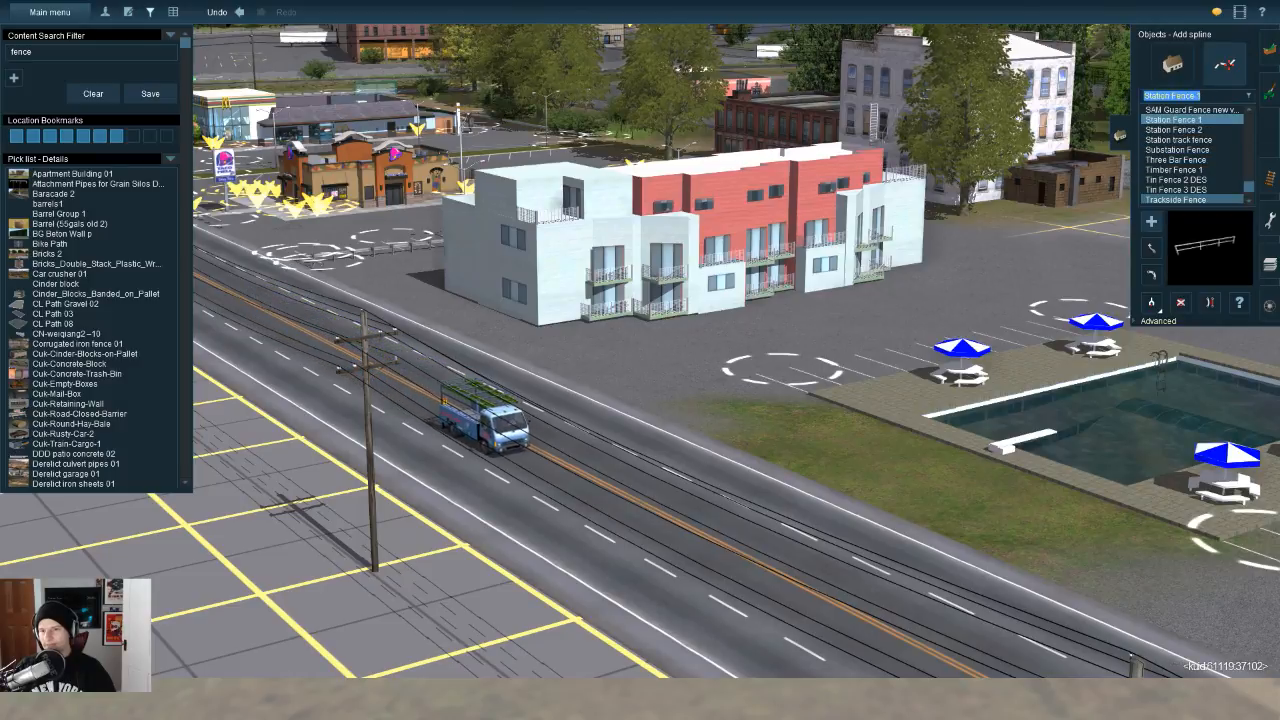
key("Up")
key("Up")
key("Up")
key("Up")
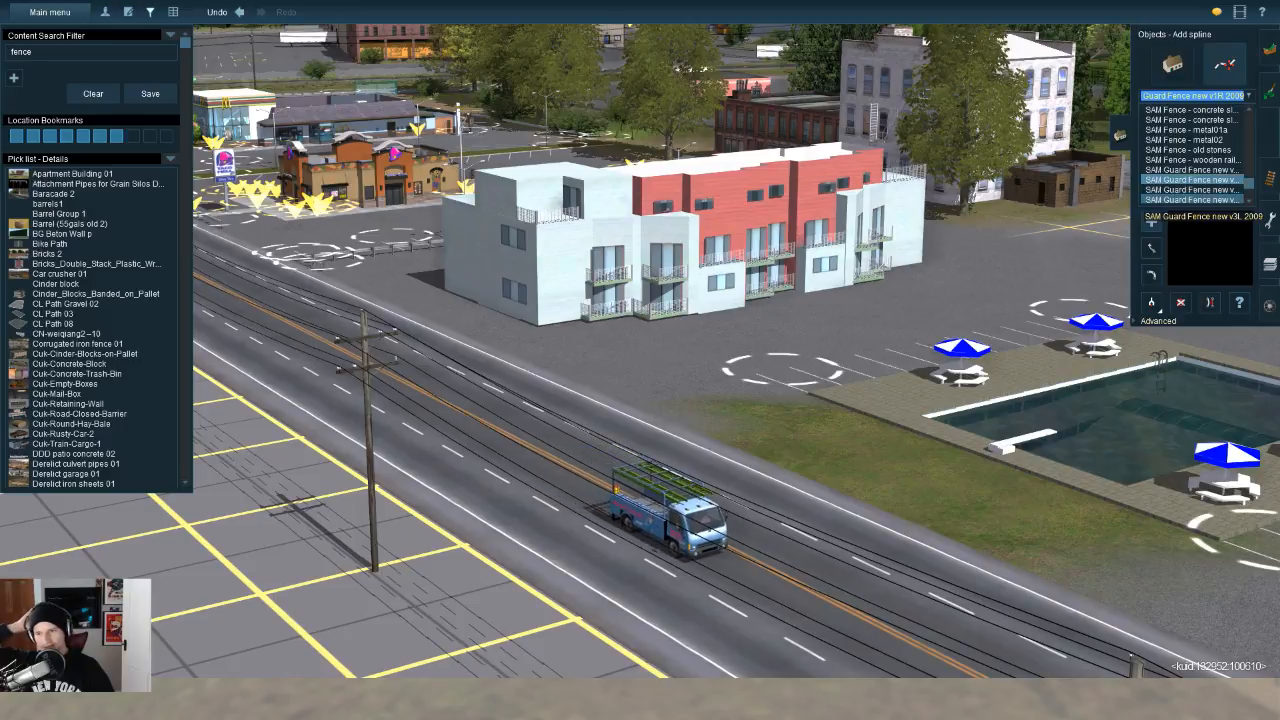
Step: Preview the fence splines from SAM Fence - metal02 back through the Railway Fence models to Post and batten fence 01
key("Up")
key("Up")
key("Up")
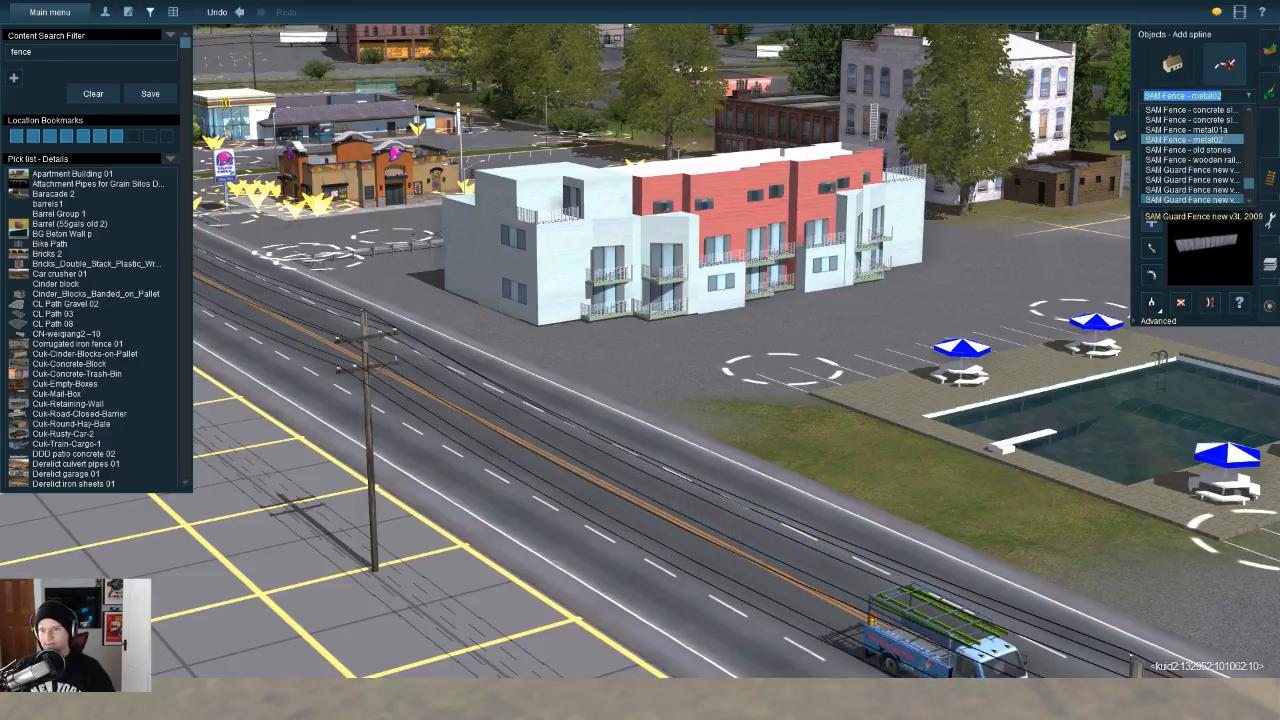
key("Up")
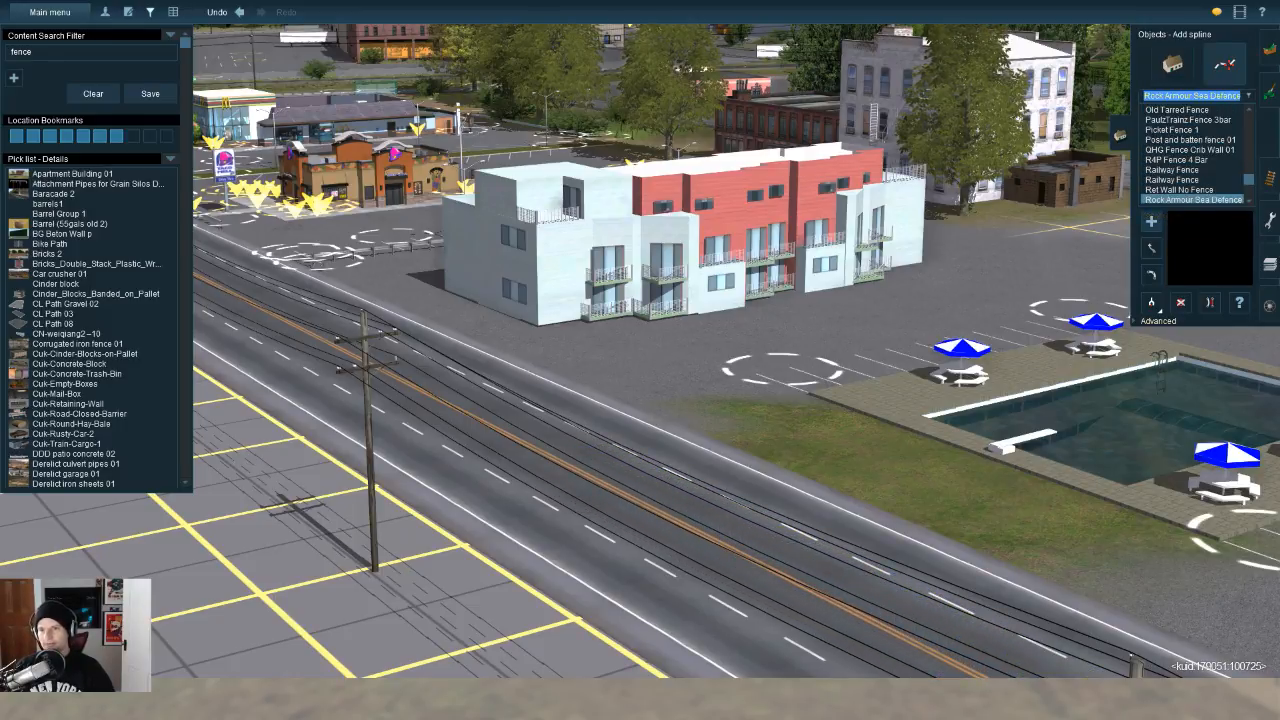
key("Up")
key("Up")
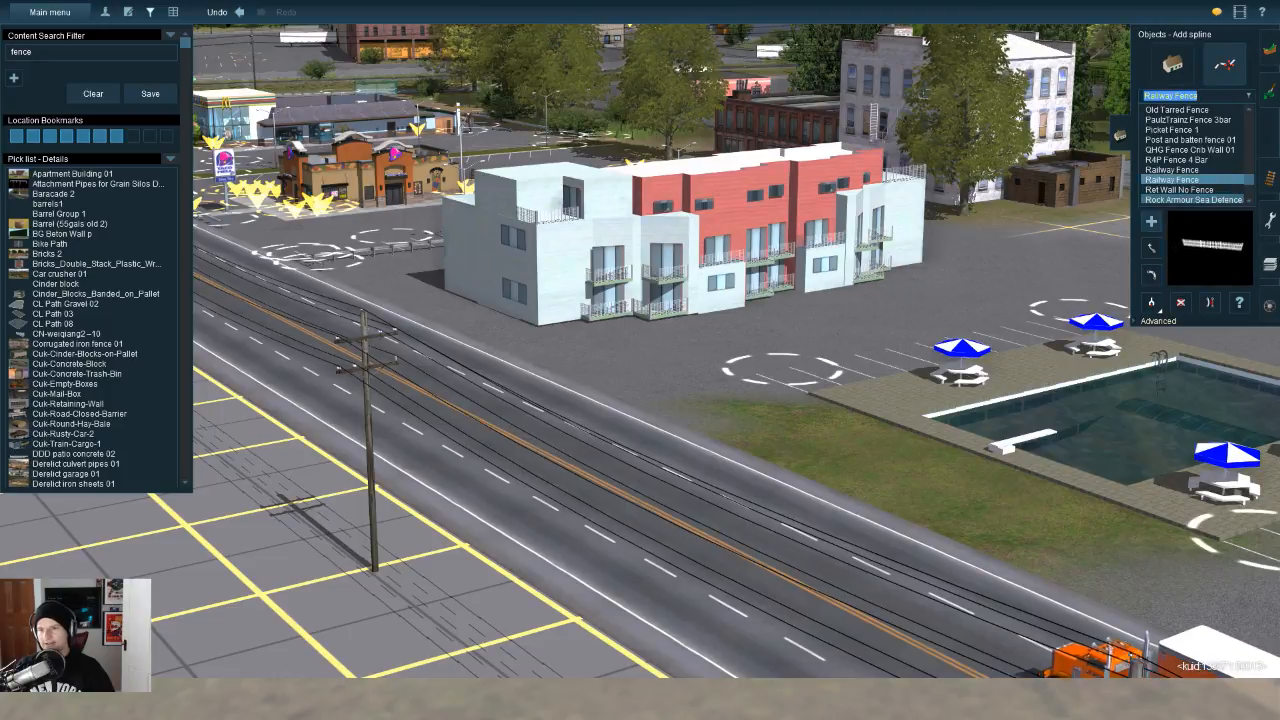
key("Up")
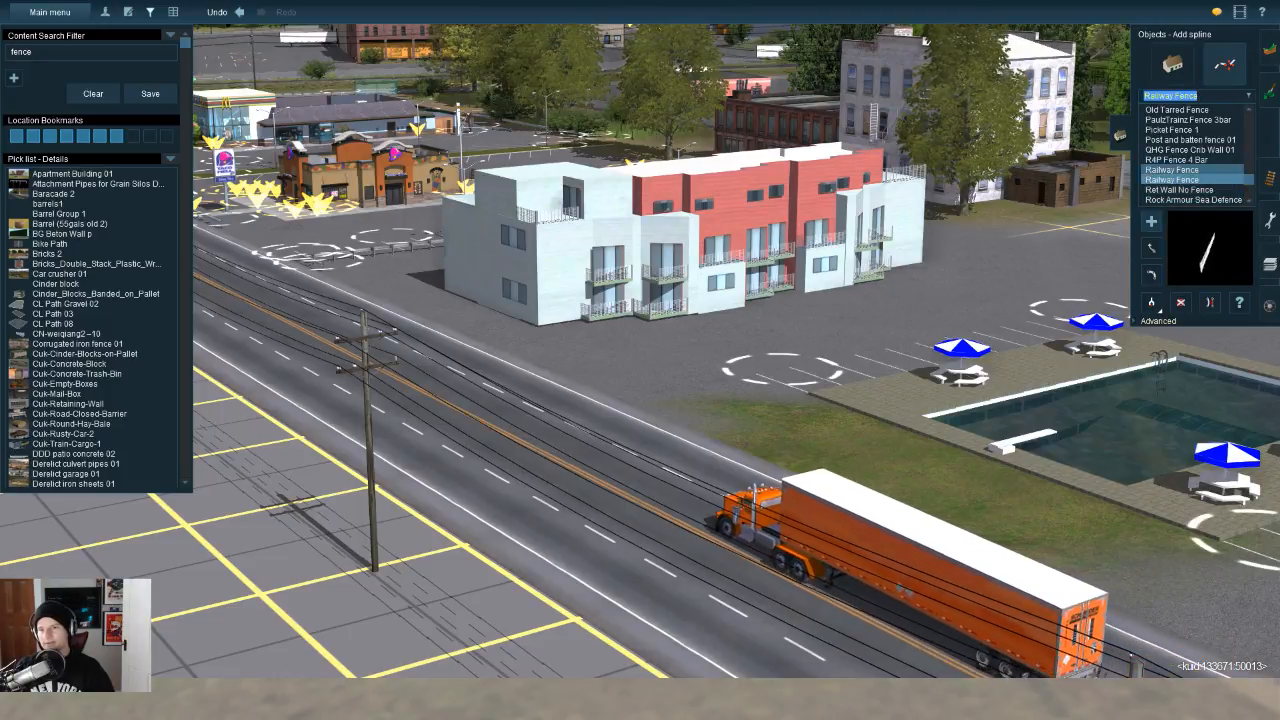
key("Up")
key("Up")
key("Up")
key("Up")
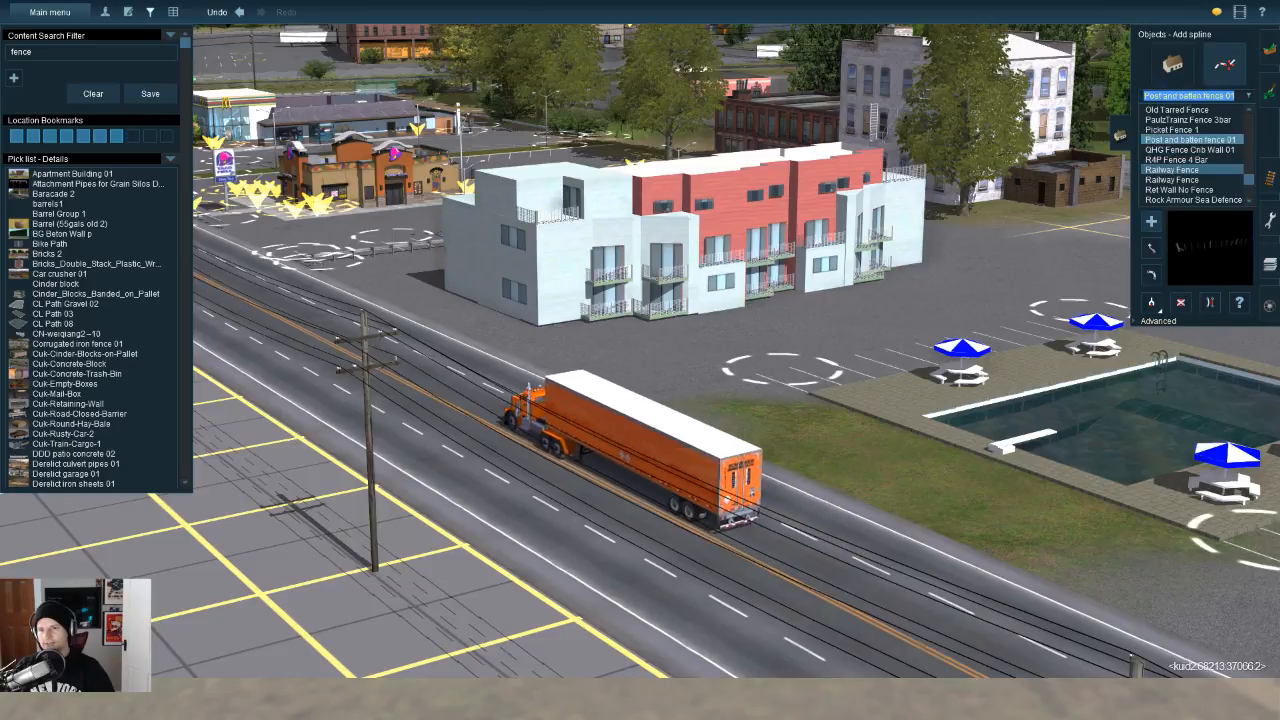
Step: Preview the fence splines from MS Fence Mesh back through MS Fence3 to Mesh fence 6ft new
key("Up")
key("Up")
key("Up")
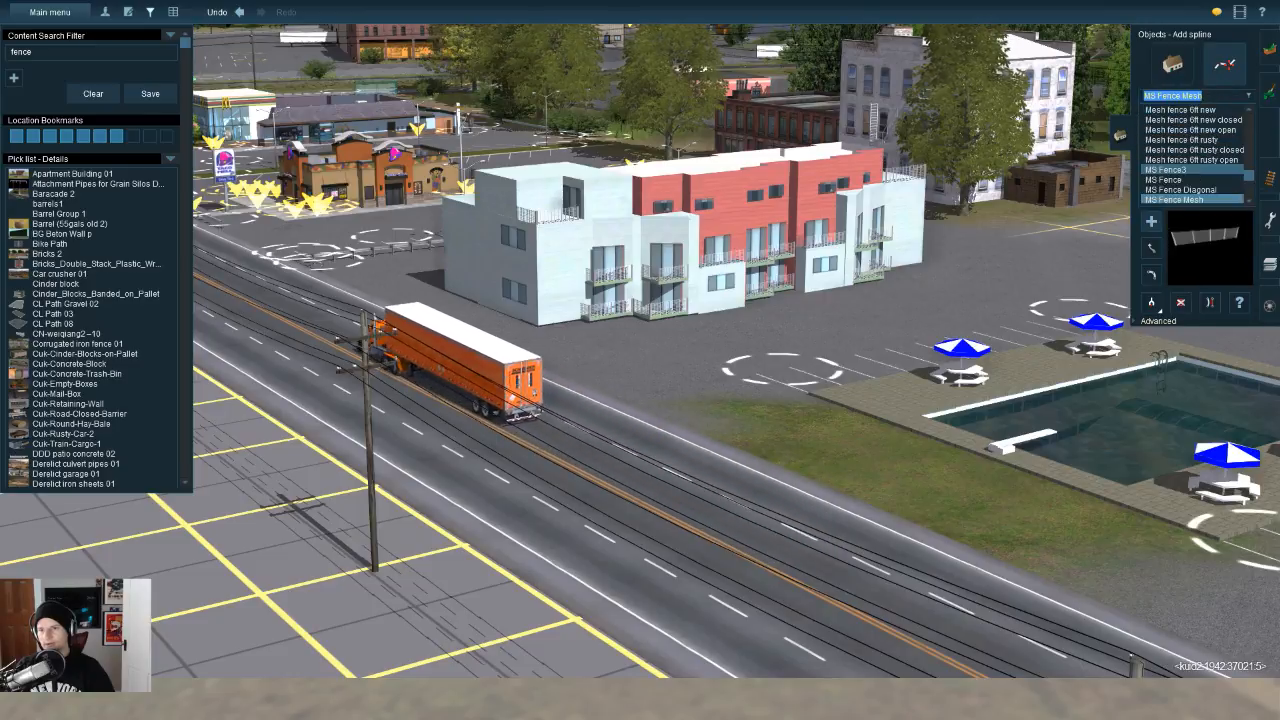
key("Up")
key("Up")
key("Up")
key("Up")
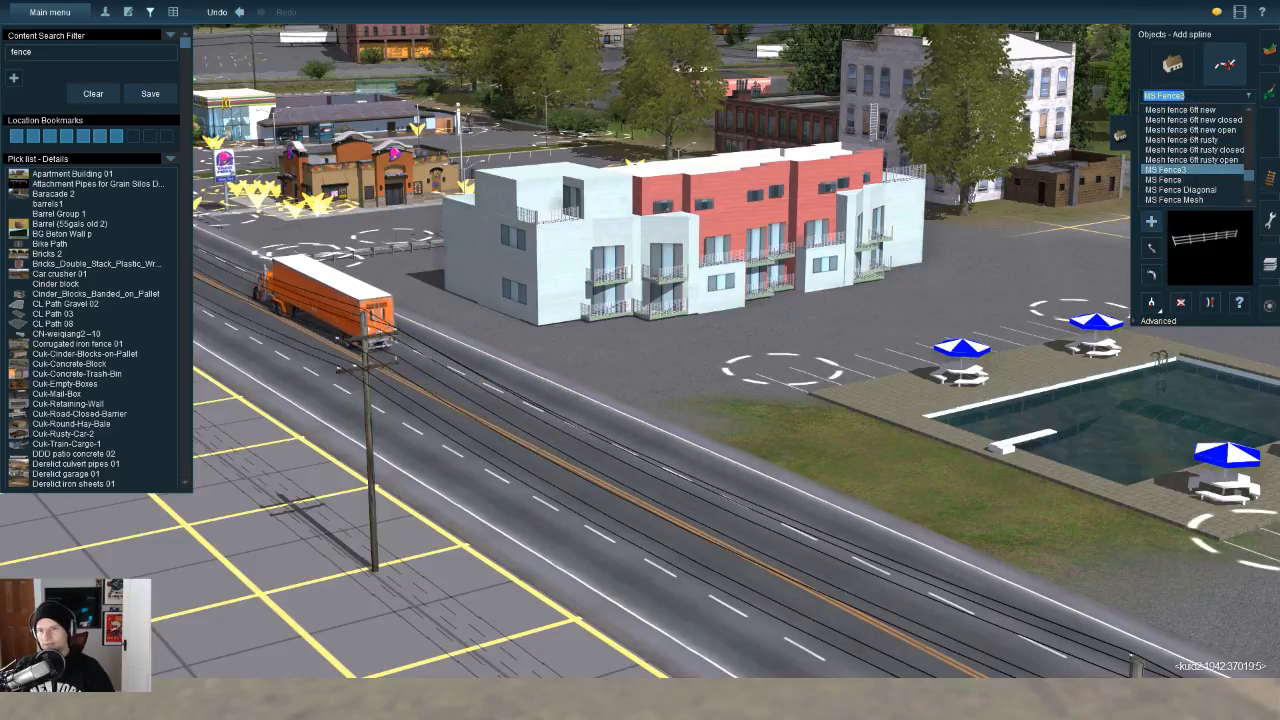
key("Up")
key("Up")
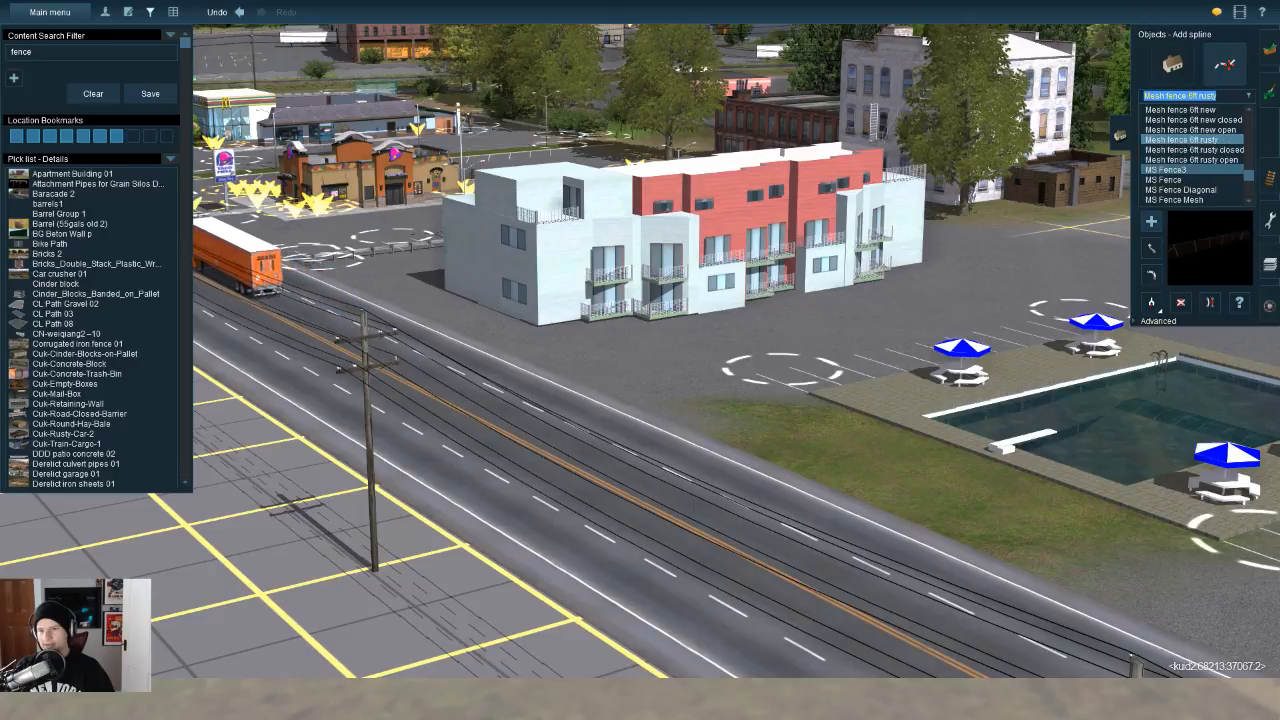
key("Up")
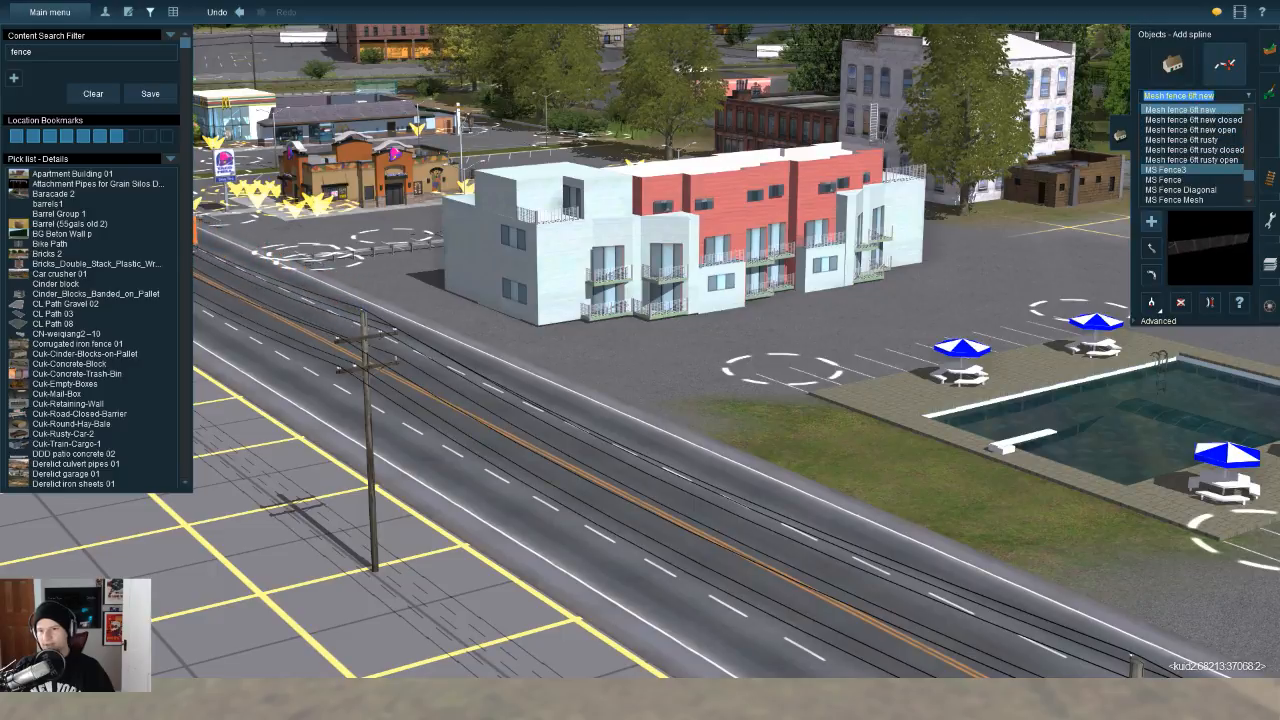
Step: Try a short stretch of the KDB fence pipe zebra Spline on the grass between the road and the pool
key("Up")
key("Up")
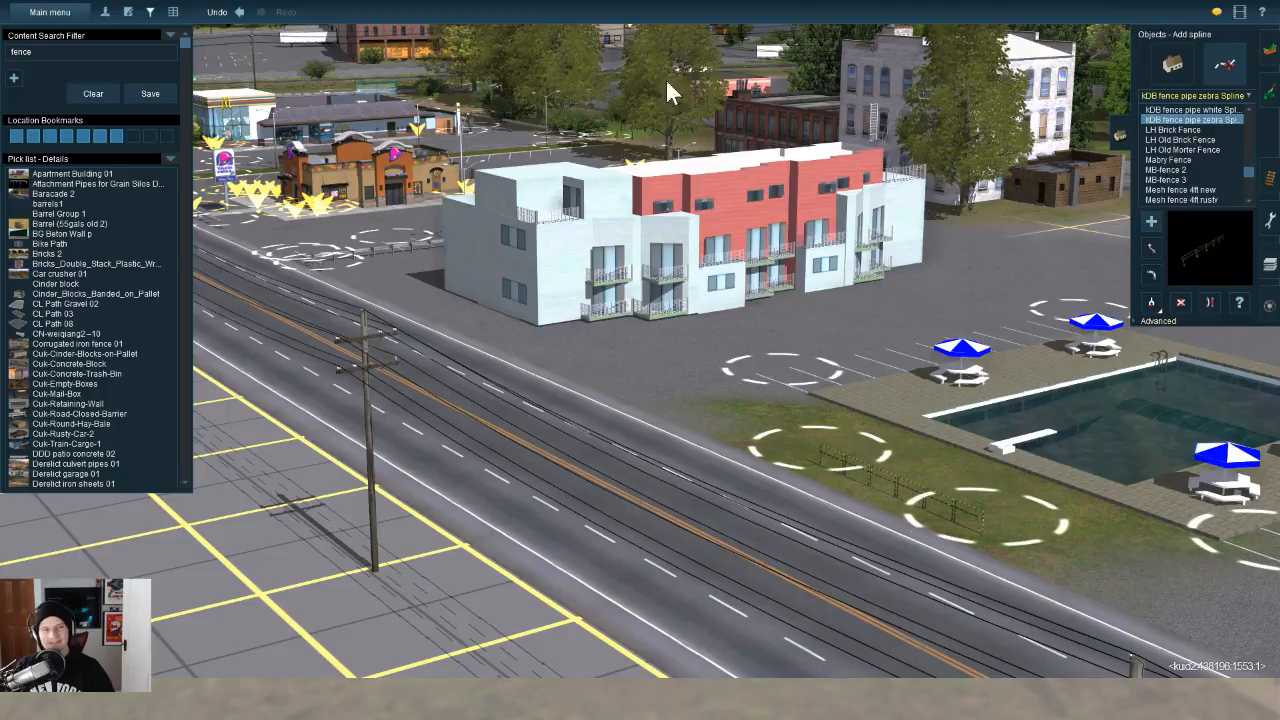
key("ctrl+z")
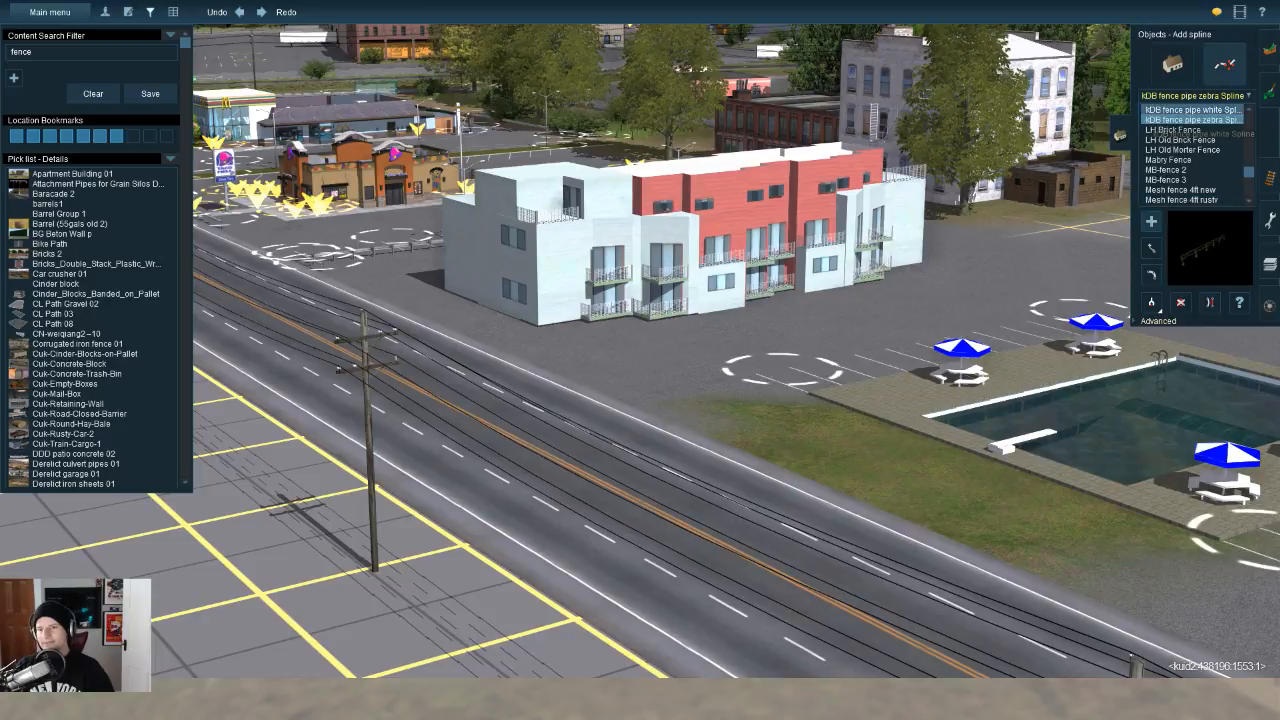
Step: Try a stretch of JVC(M)Fence#1 w/Grass along the grass strip between the road and the pool
key("Up")
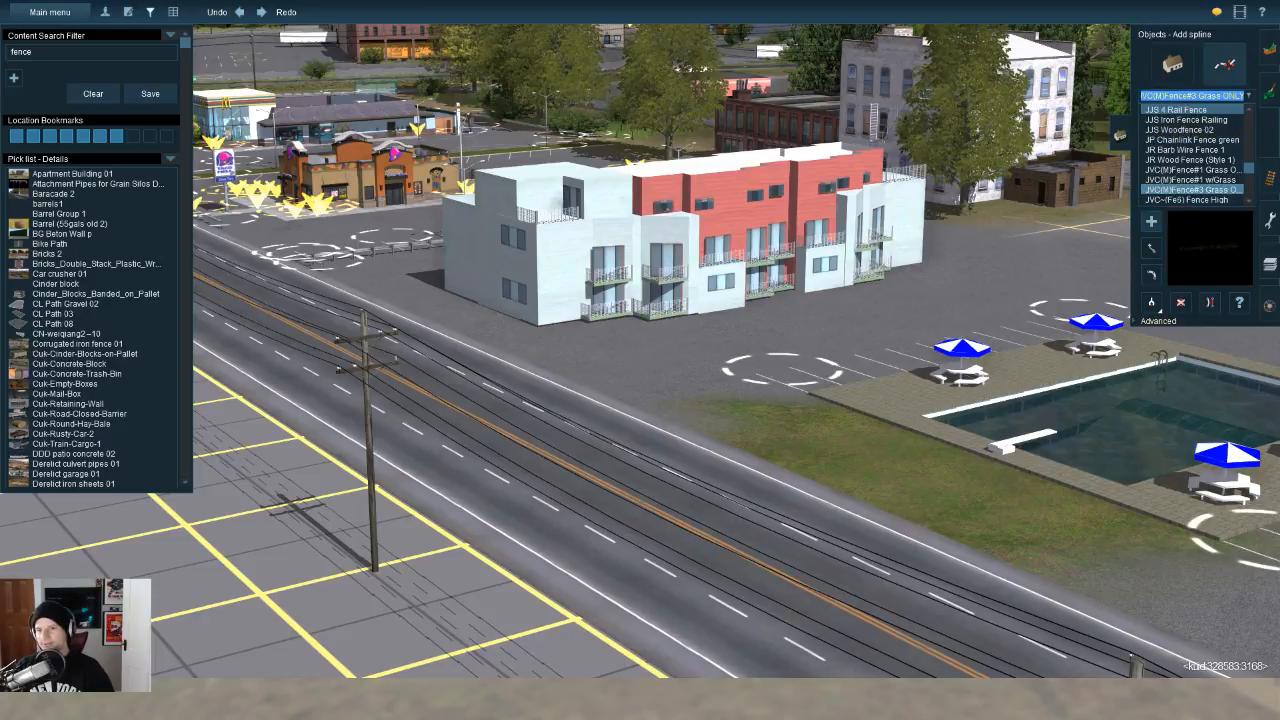
key("Down")
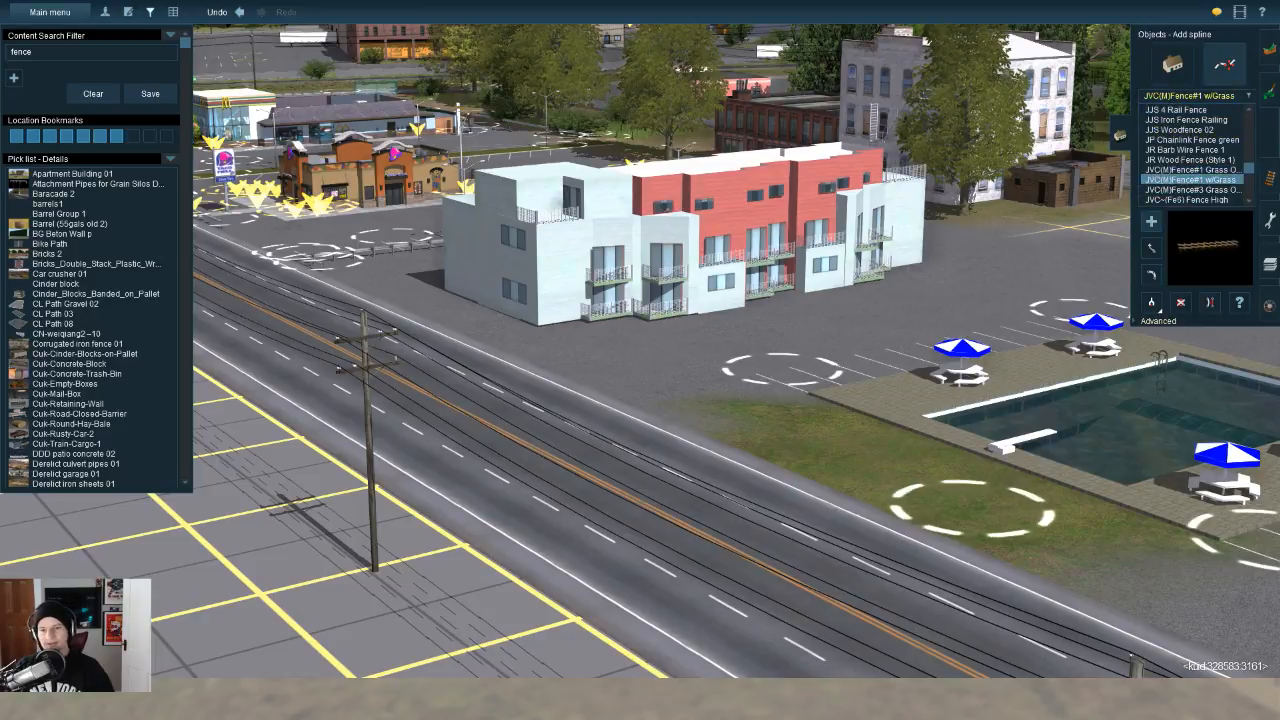
key("ctrl+y")
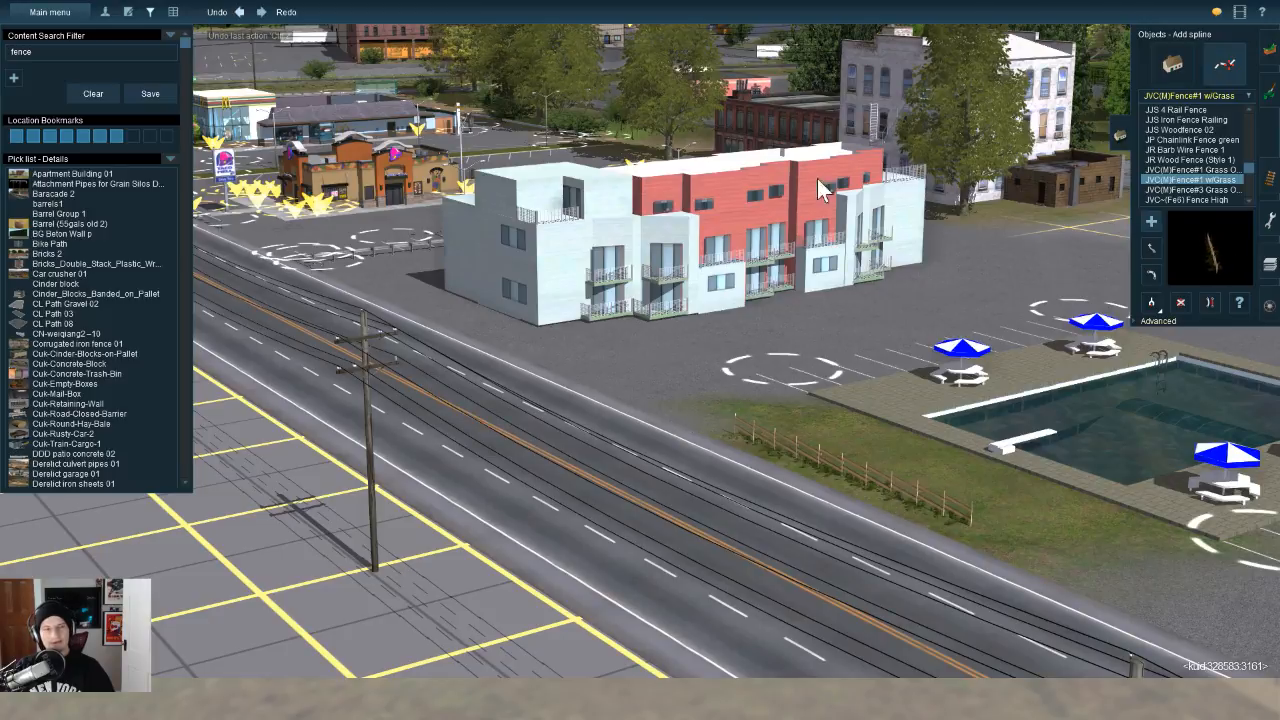
Step: Preview the fence splines from JR Wood Fence (Style 1) back through Industrial Fence to FMA Garden stone fence
key("Up")
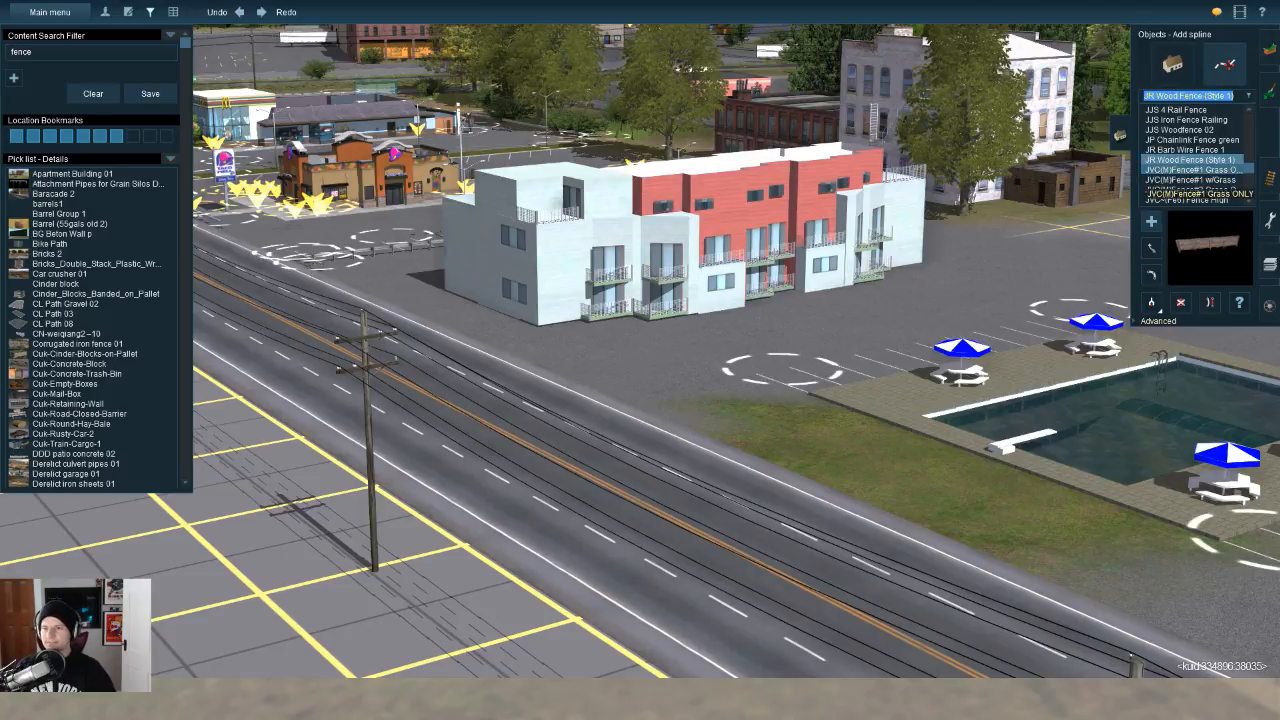
key("Up")
key("Up")
key("Up")
key("Up")
key("Up")
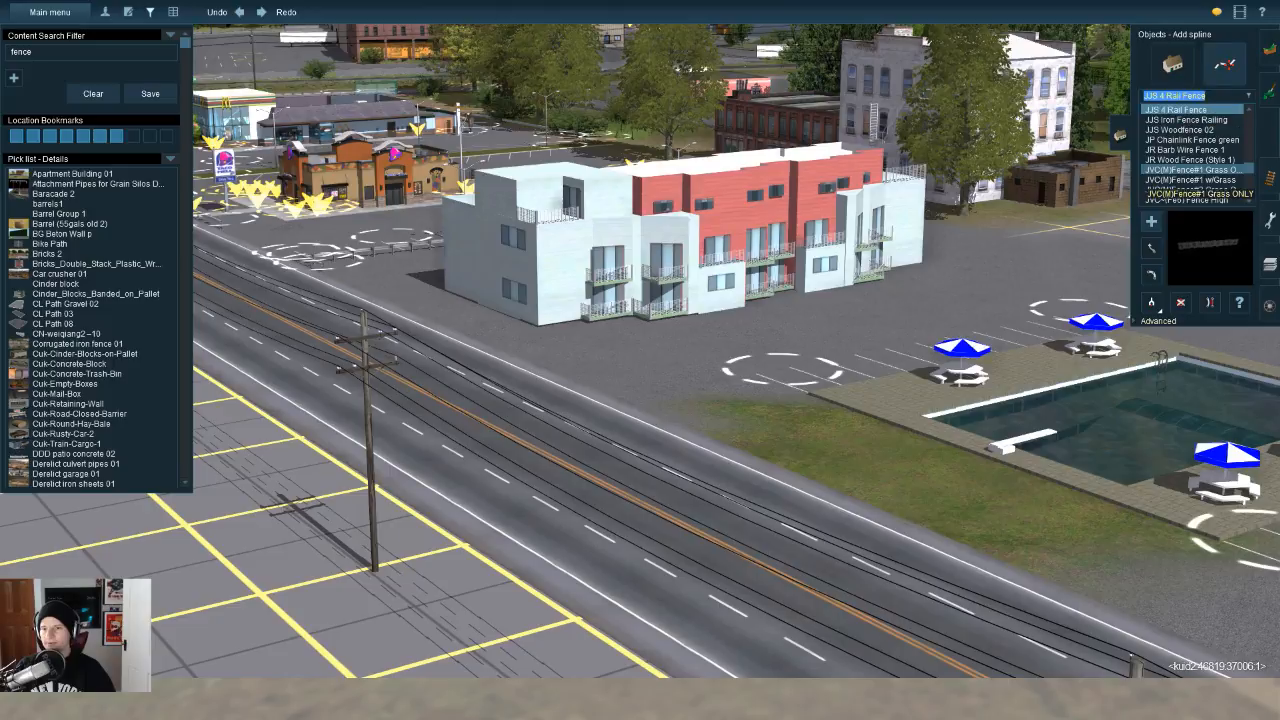
key("Up")
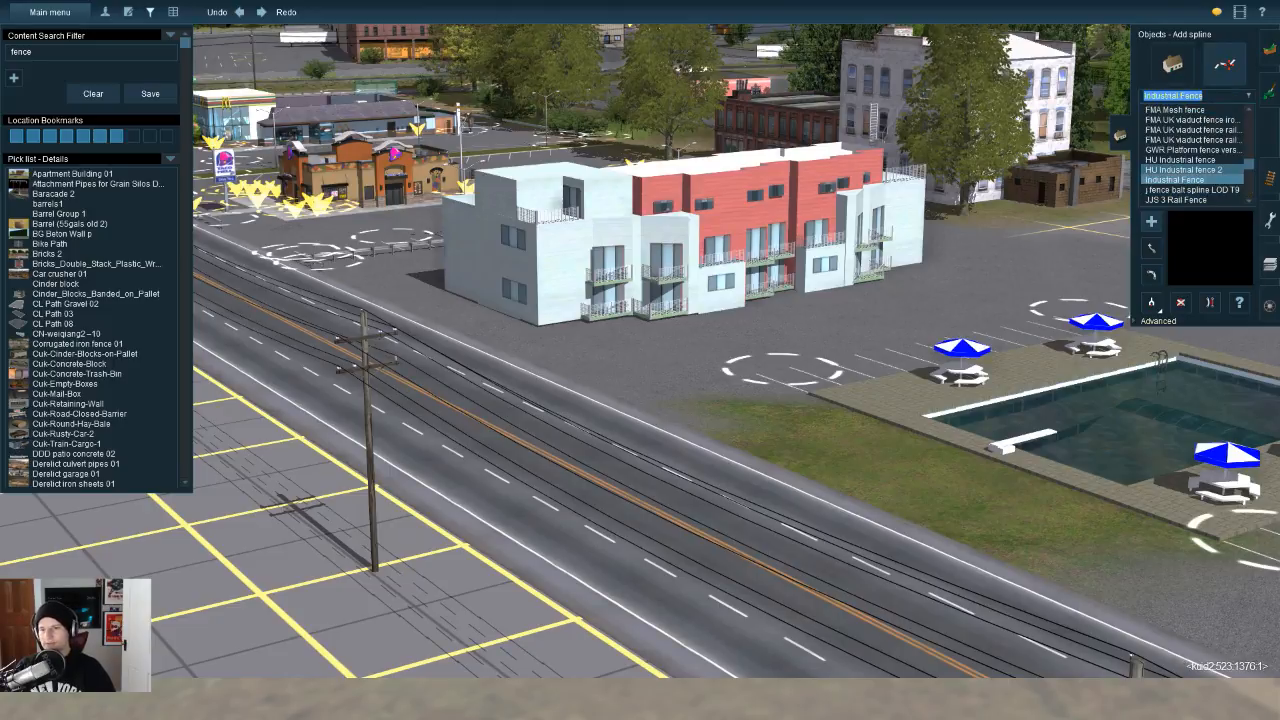
key("Up")
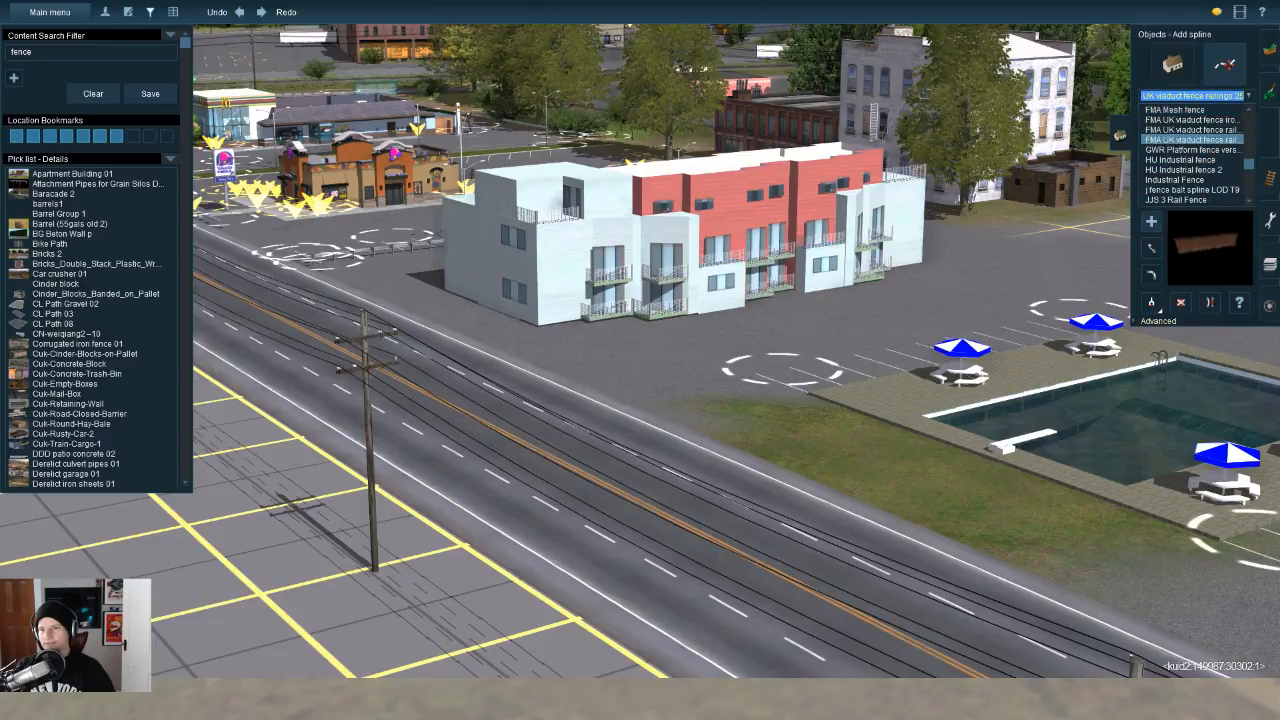
scroll(1192, 180, "up", 3)
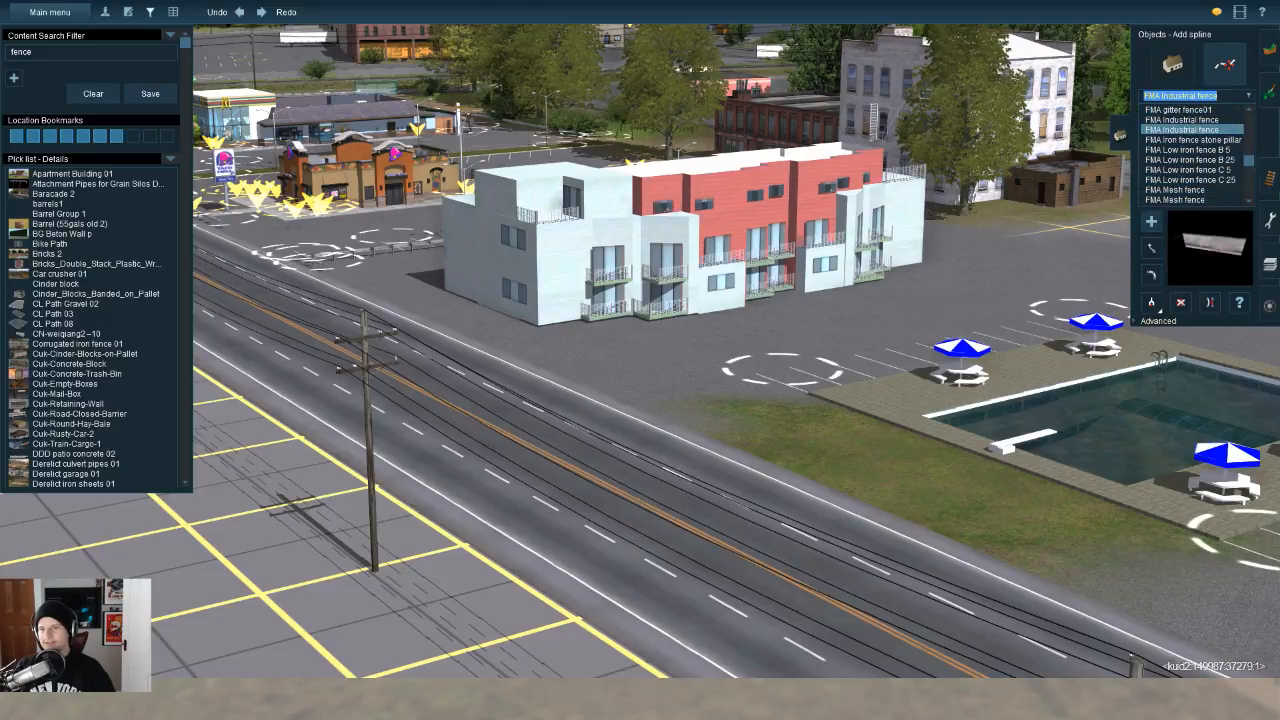
key("Up")
key("Up")
key("Up")
scroll(1192, 160, "up", 6)
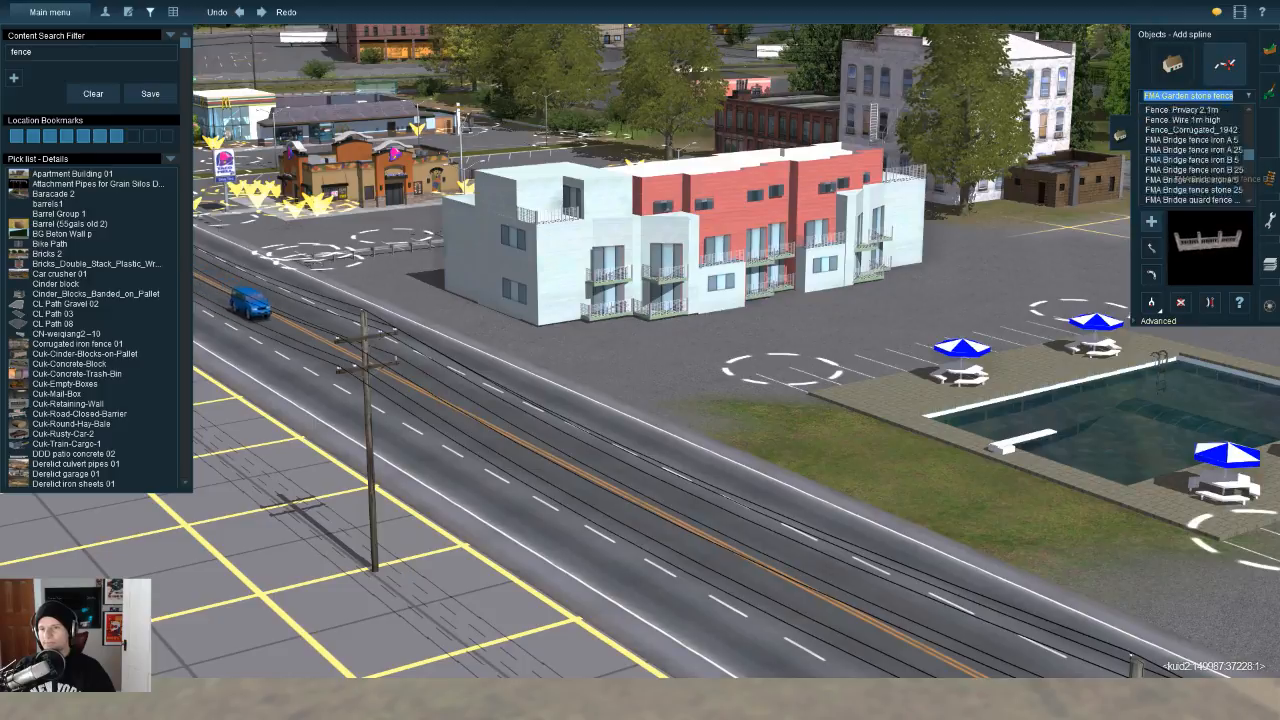
scroll(1192, 150, "up", 10)
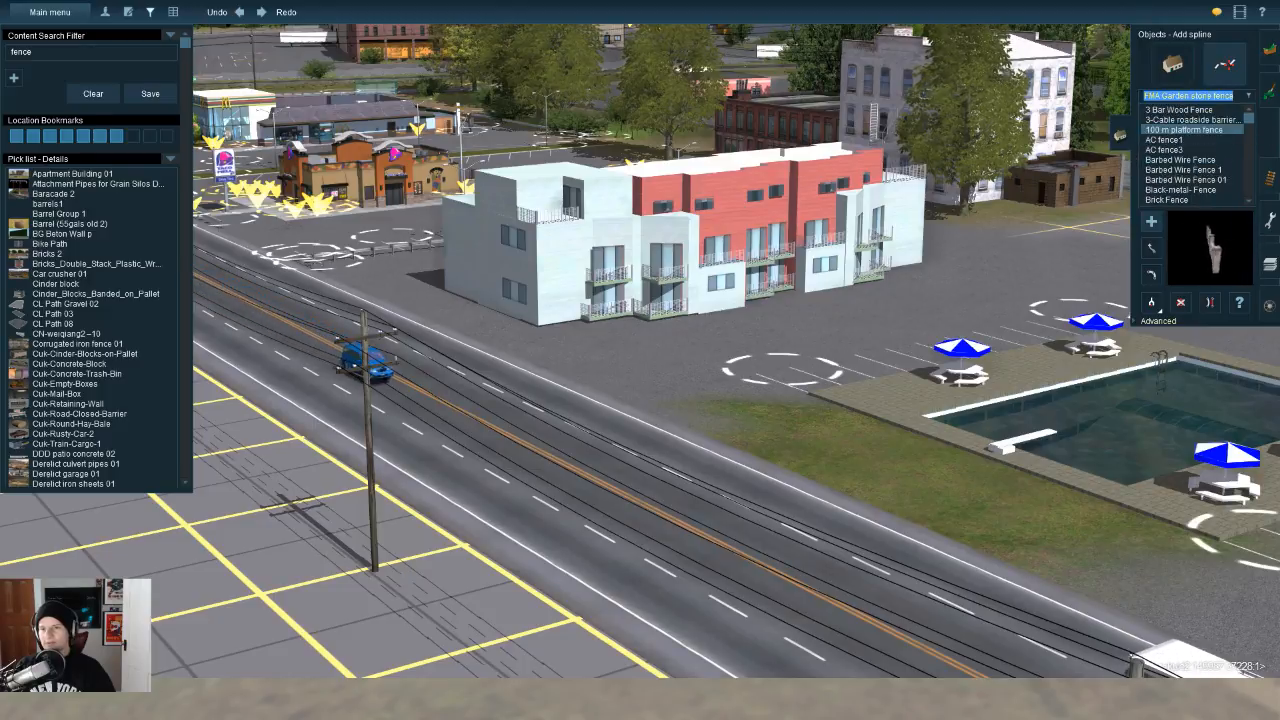
Step: Preview the fence splines from 3 Bar Wood Fence through Chainlink-Security-Fence to Downtown Fence Iron
left_click(1190, 110)
key("Down")
key("Down")
key("Down")
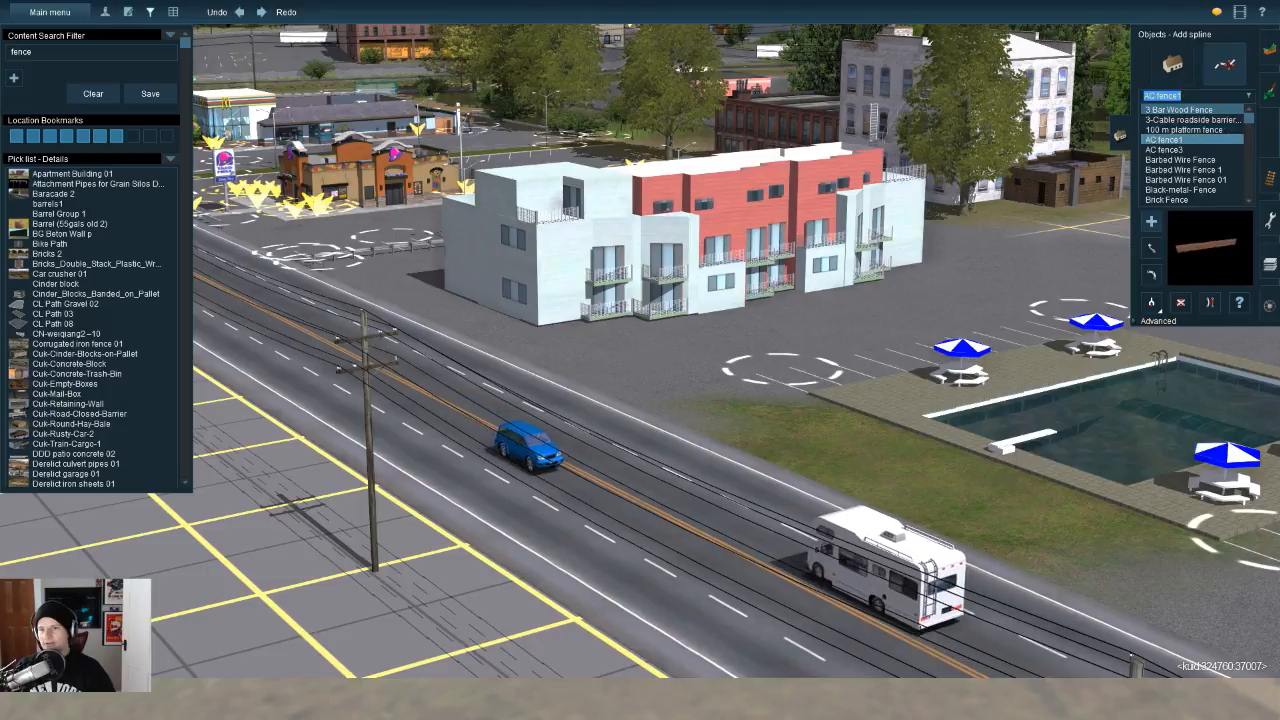
key("Down")
key("Down")
key("Down")
key("Down")
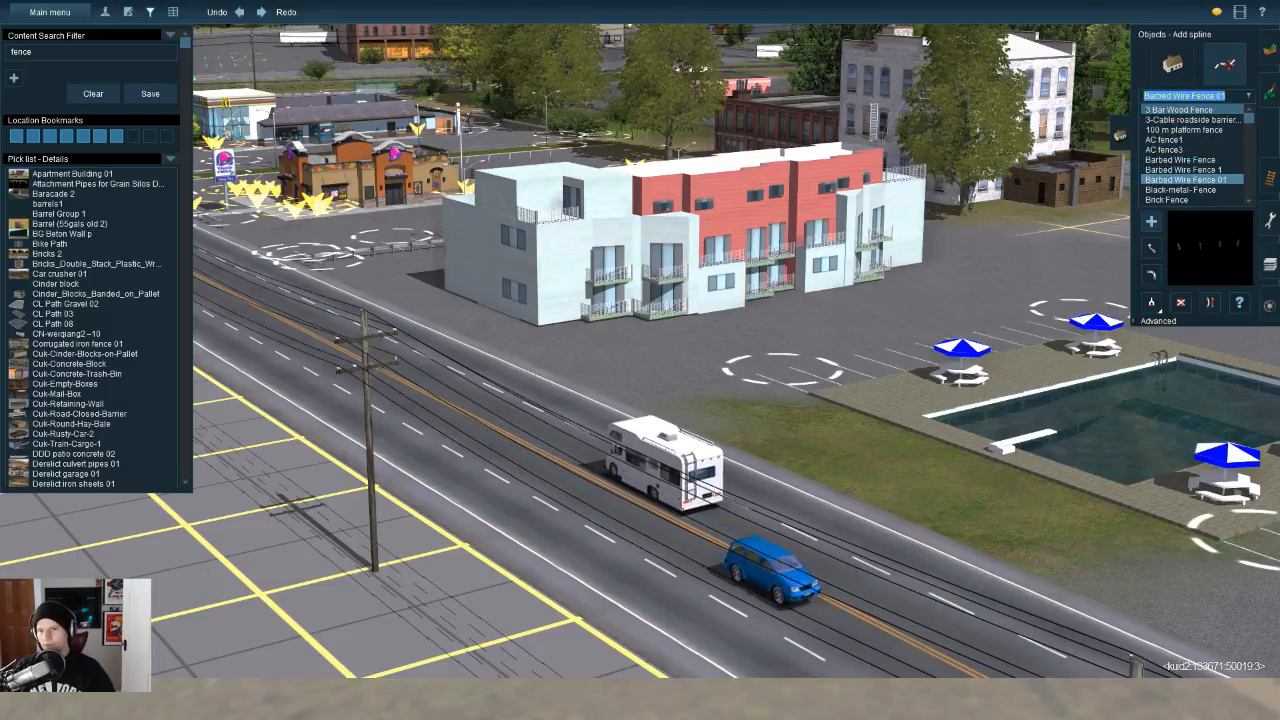
key("Down")
key("Down")
key("Down")
key("Down")
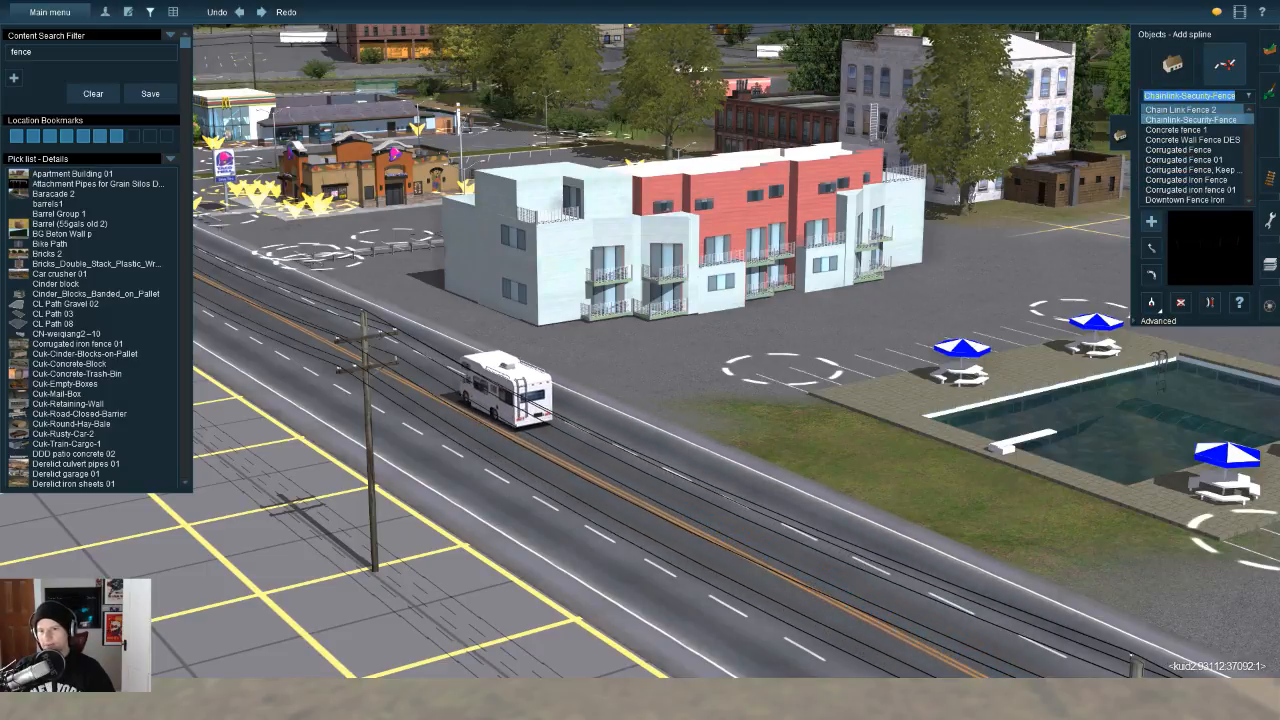
key("Down")
key("Down")
key("Down")
key("Down")
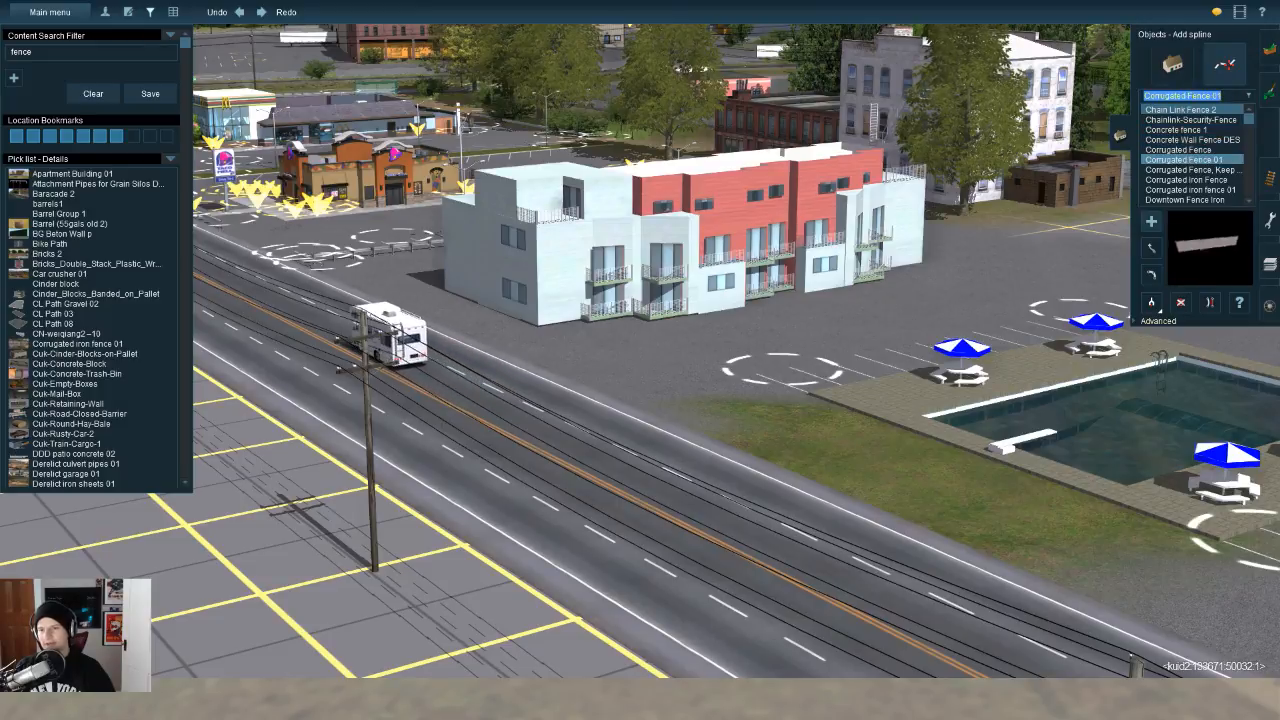
key("Down")
key("Down")
key("Down")
key("Down")
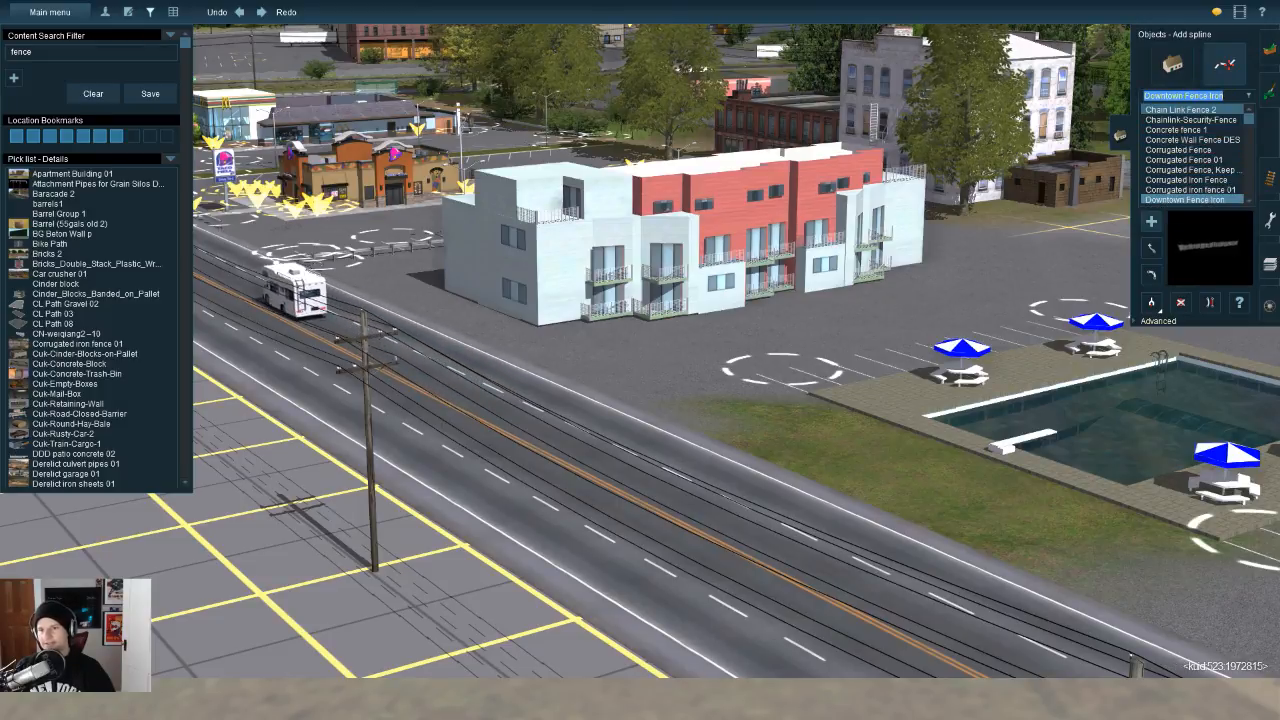
Step: Try a short stretch of the green DS Fence Galvanised Spiked spline on the grass beside the pool deck
key("Down")
key("Down")
key("Down")
key("Down")
key("Down")
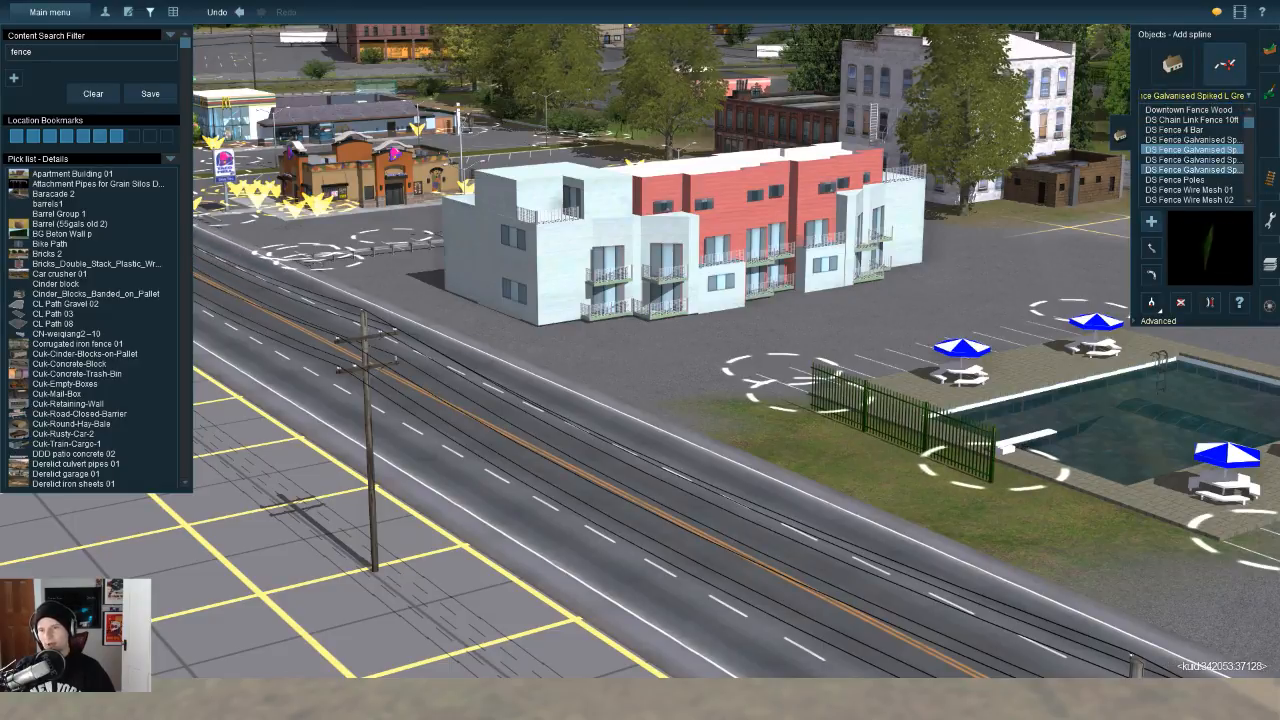
Step: Preview the fence splines from DS Fence Poles on to Fence Barbed Wire UK, and delete the green trial fence beside the pool
key("Down")
key("Down")
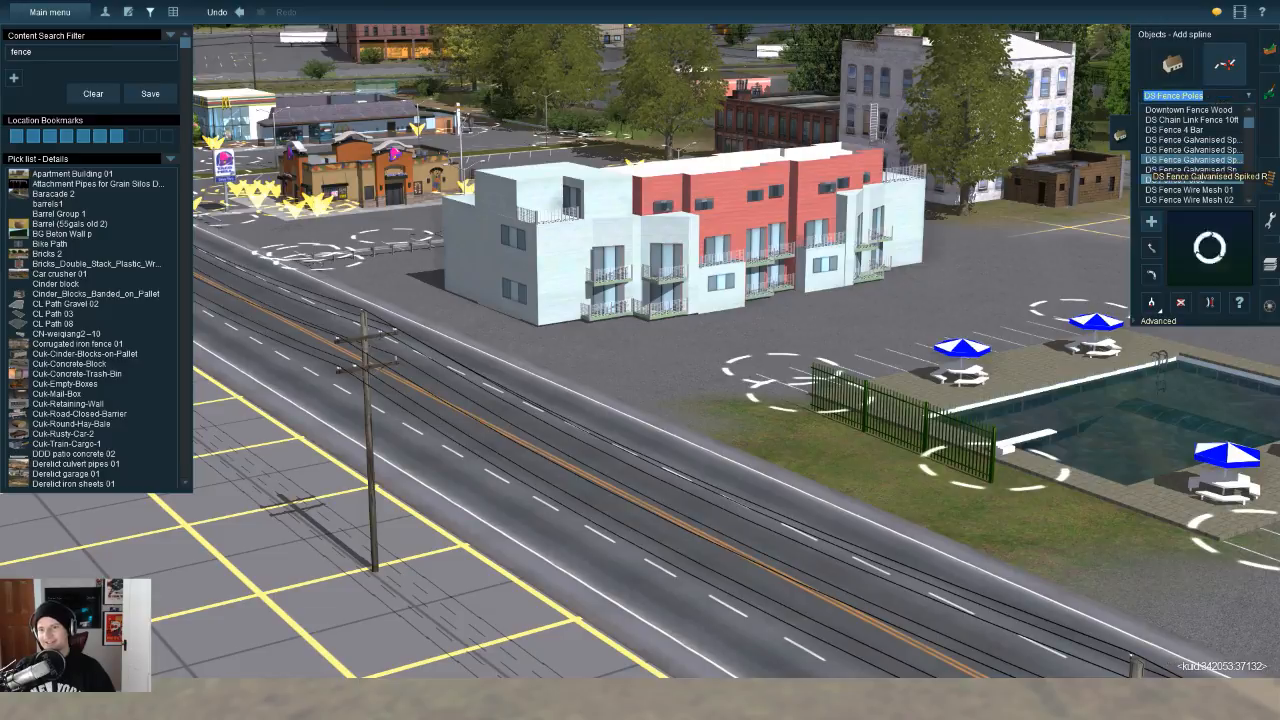
key("Down")
key("Down")
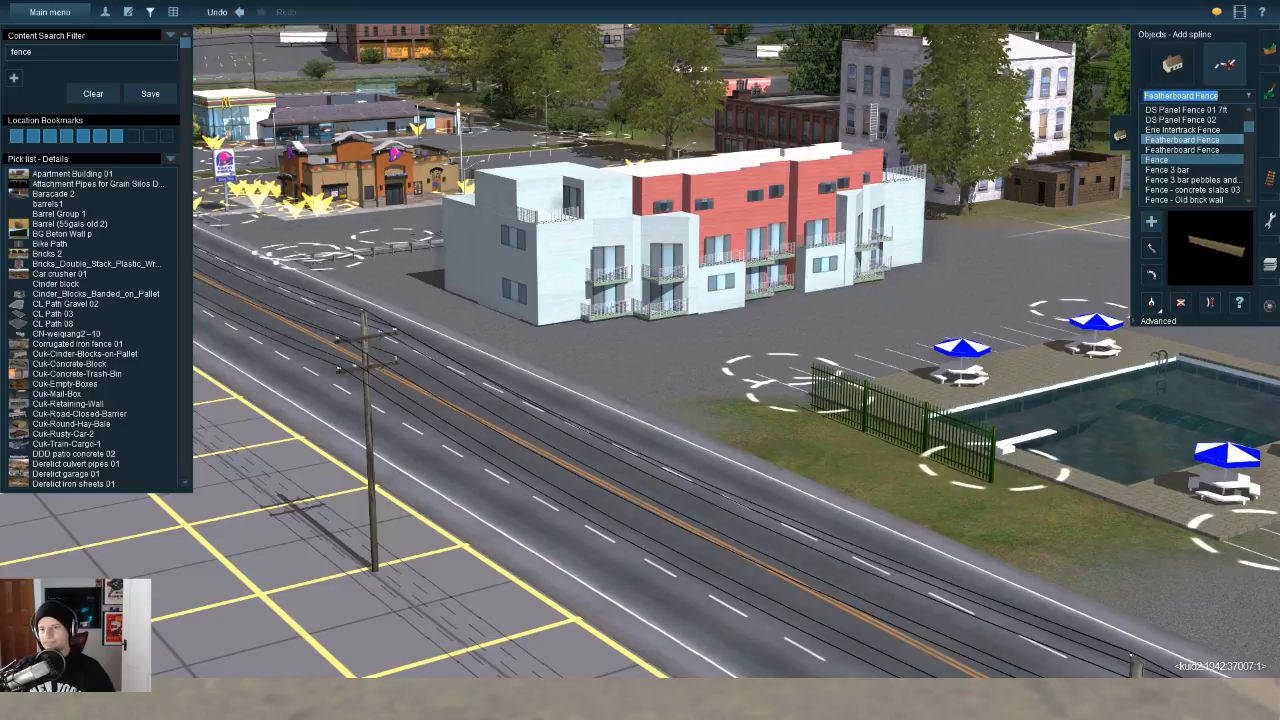
key("Down")
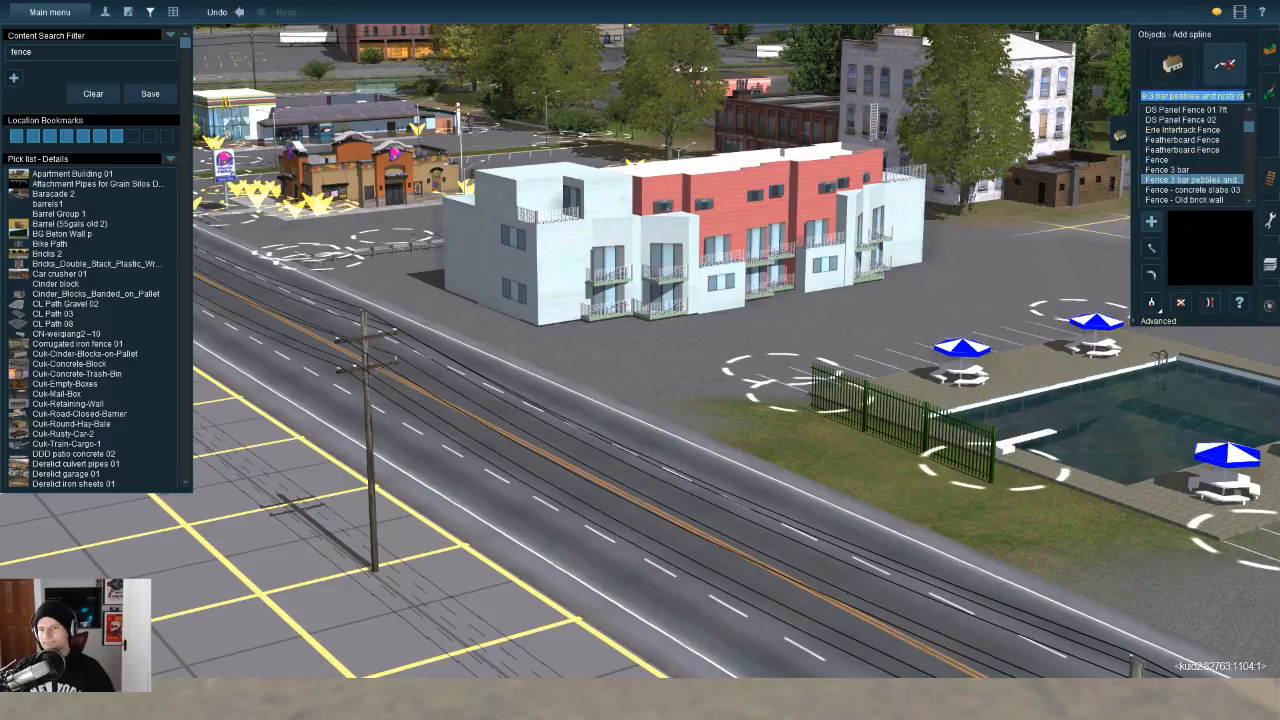
key("Down")
key("Down")
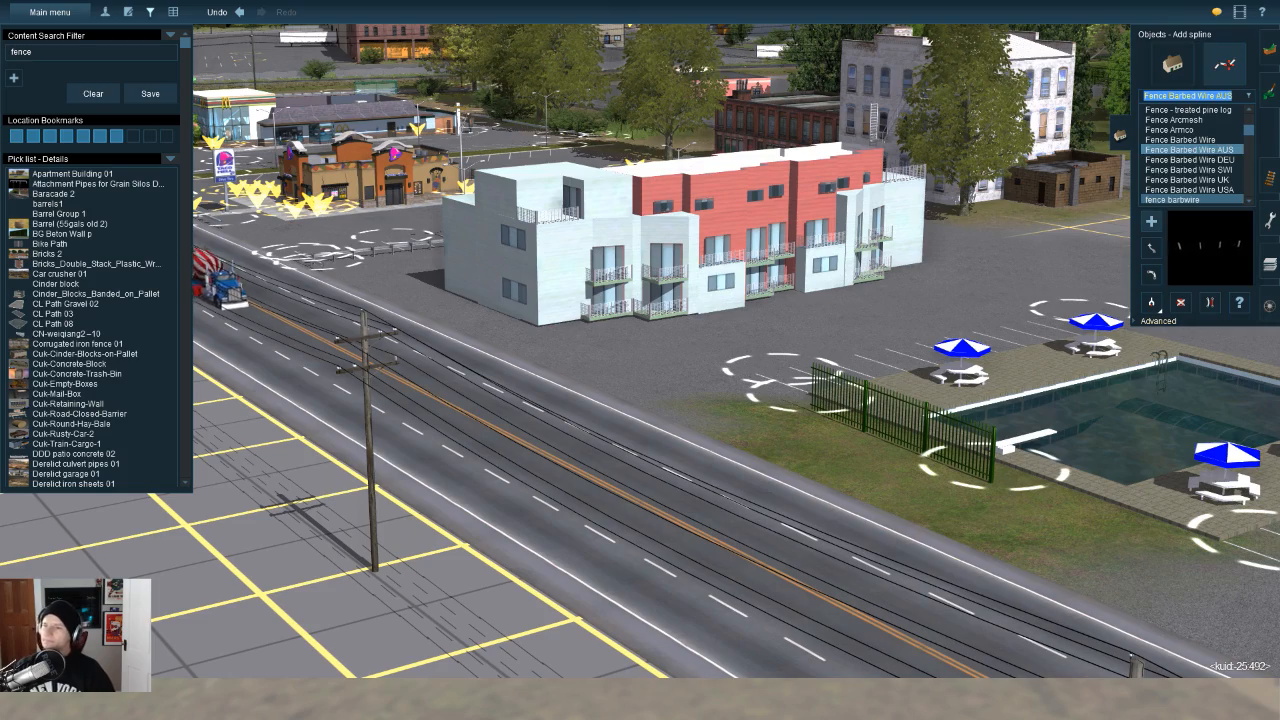
key("Down")
key("Down")
key("Down")
left_click(1180, 302)
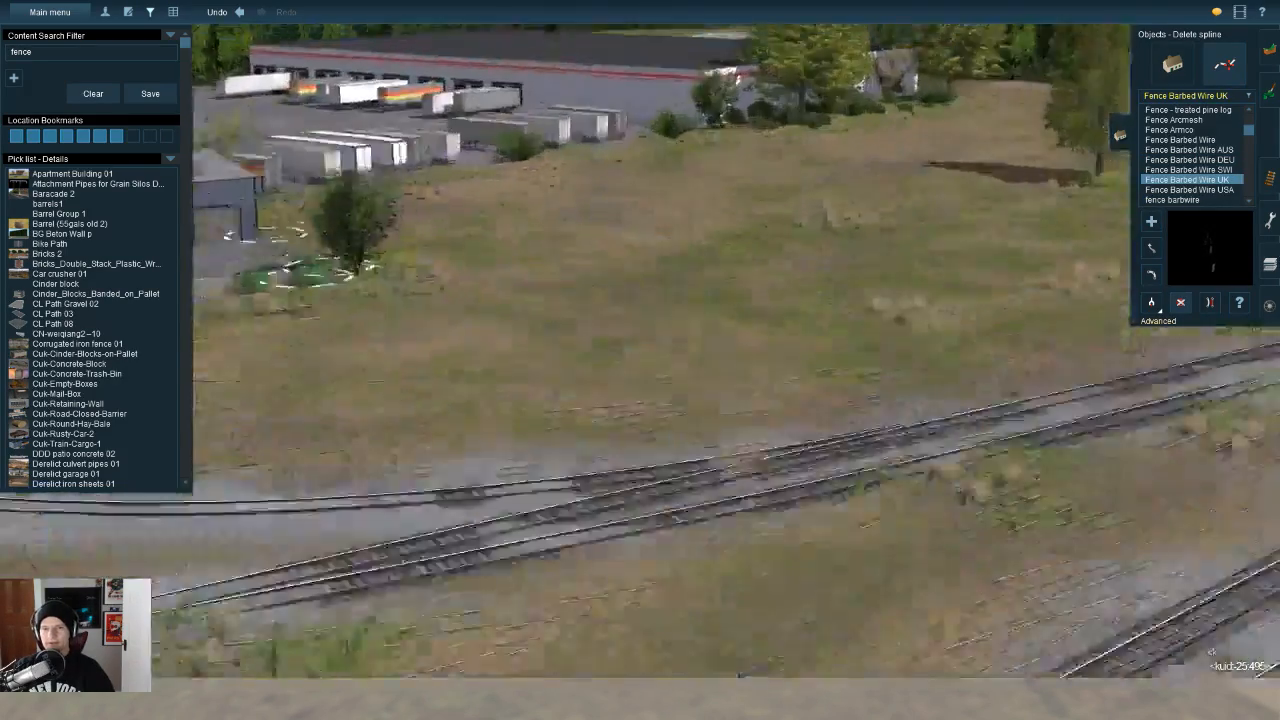
Step: Pick up the Mesh fence 6ft new spline from the existing fence around the route's other swimming pool with lane ropes
key("w")
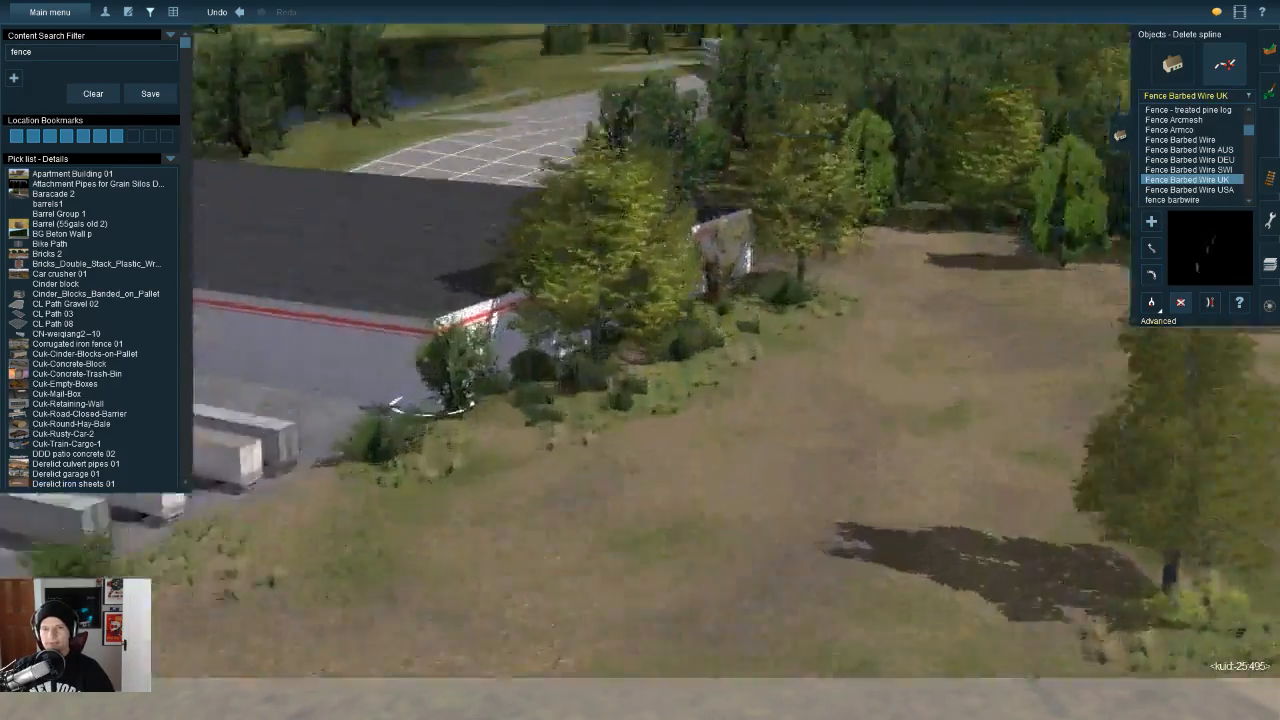
key("w")
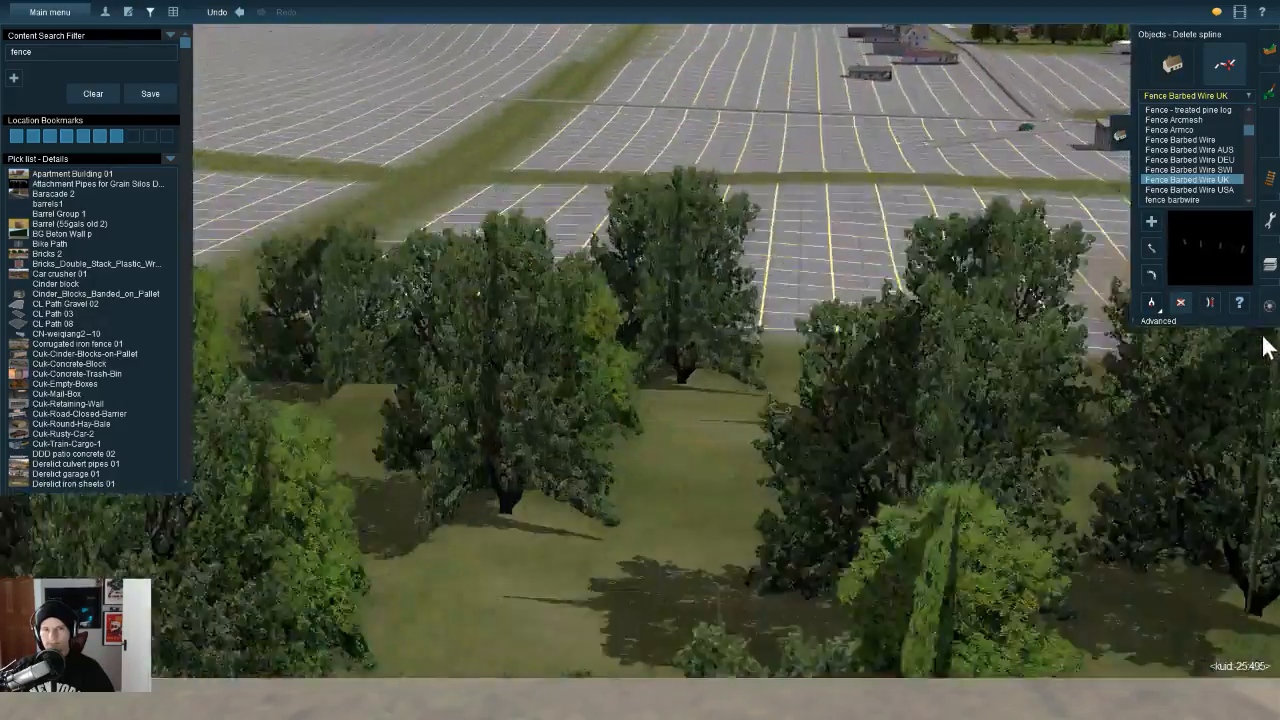
key("w")
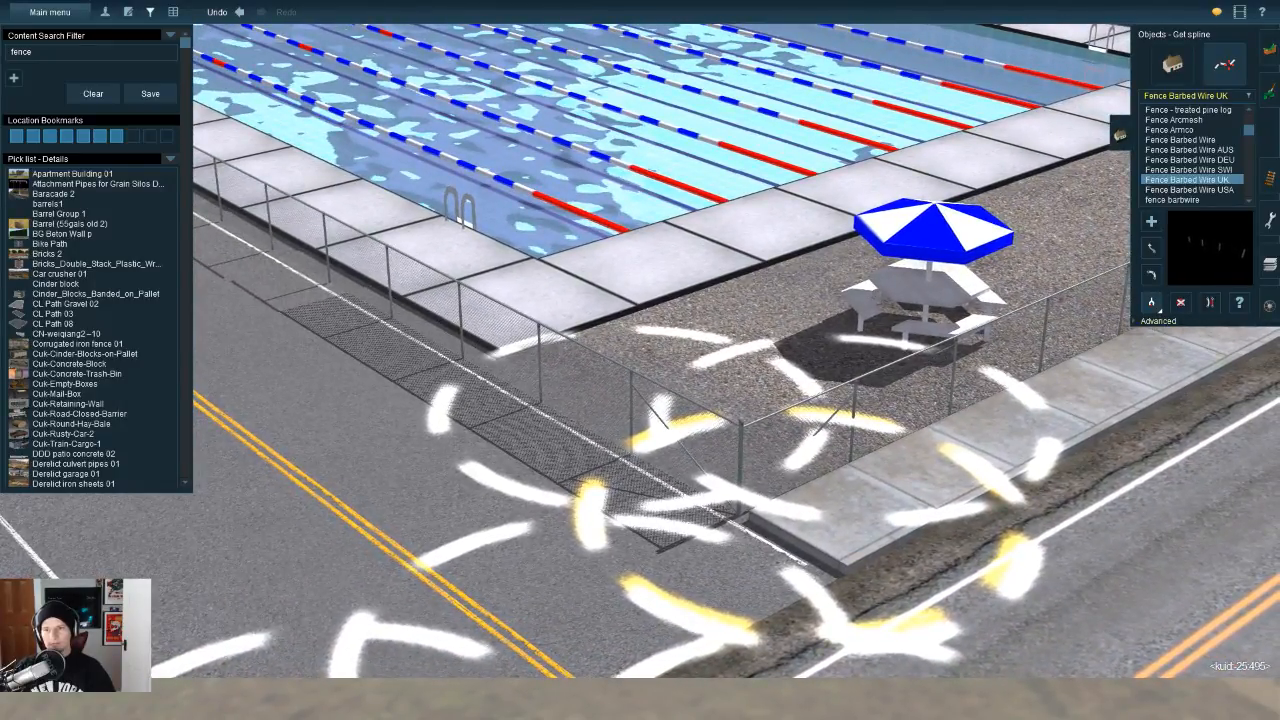
key("Right")
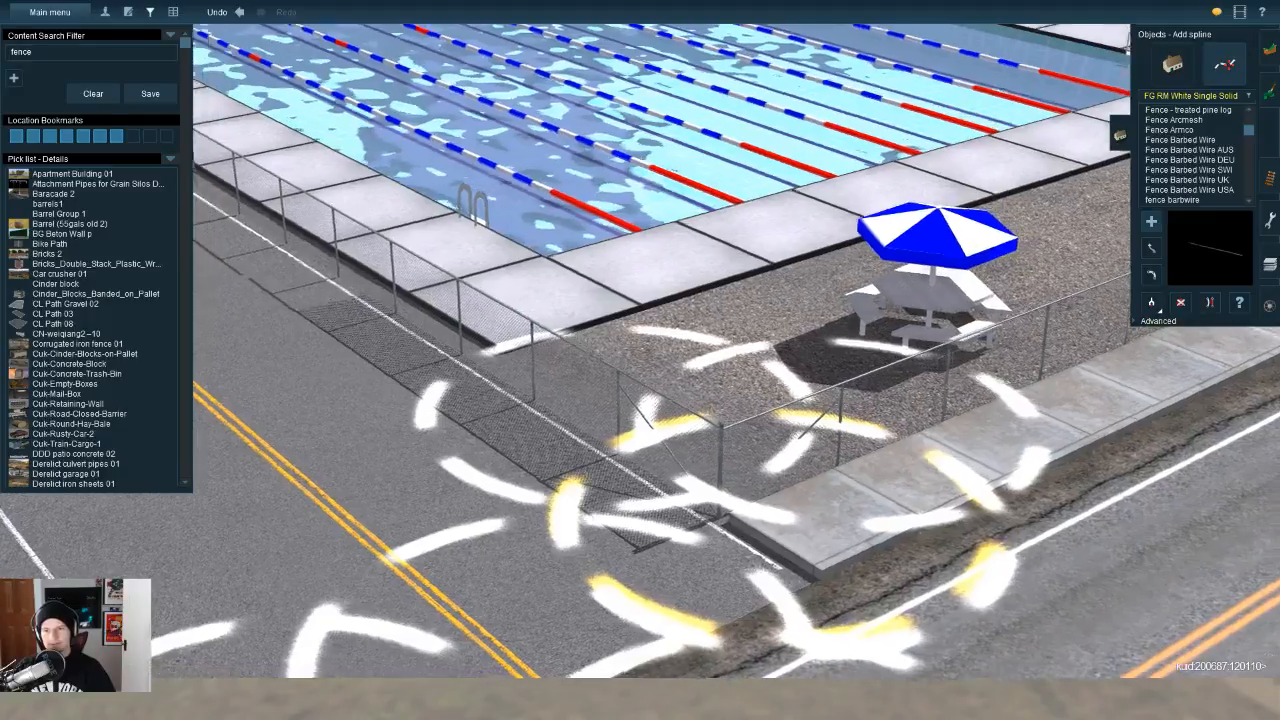
left_click(1151, 302)
left_click(831, 573)
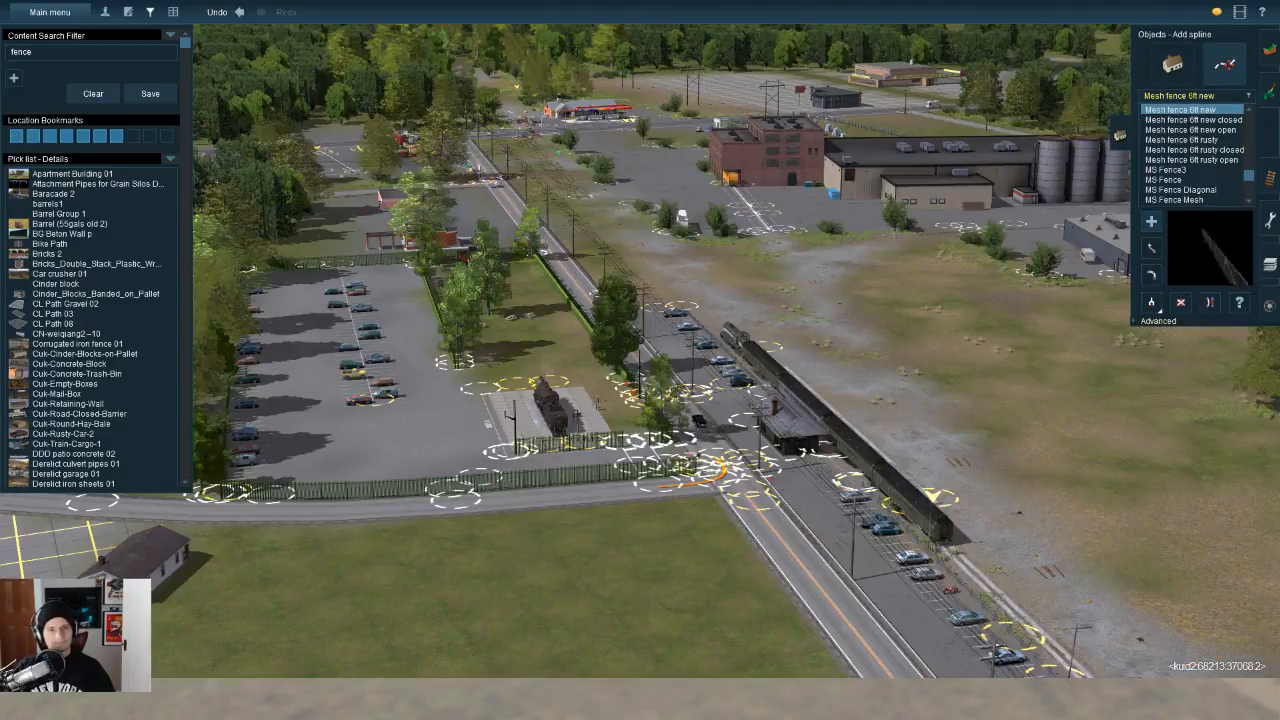
Step: Lay a Mesh fence 6ft new stretch along one parking-stall edge of the apartment pool deck
scroll(1103, 501, "up", 5)
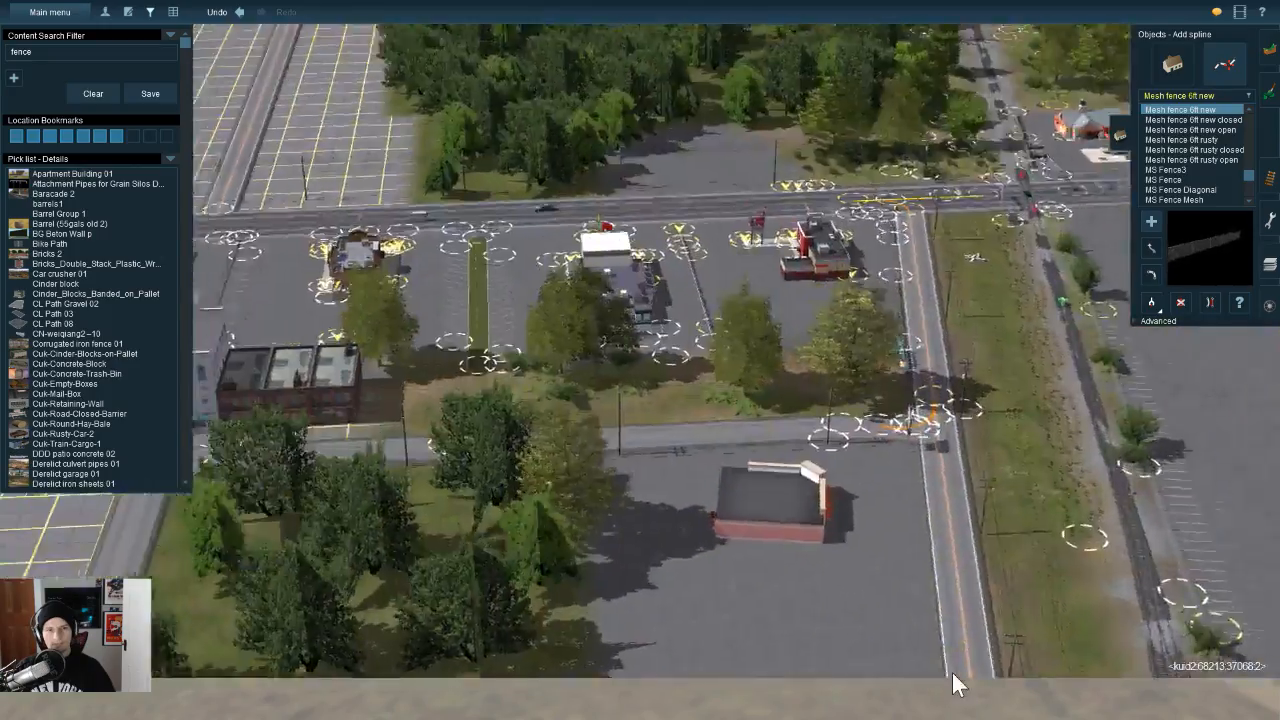
key("Right")
right_click_drag(953, 675, 1170, 615)
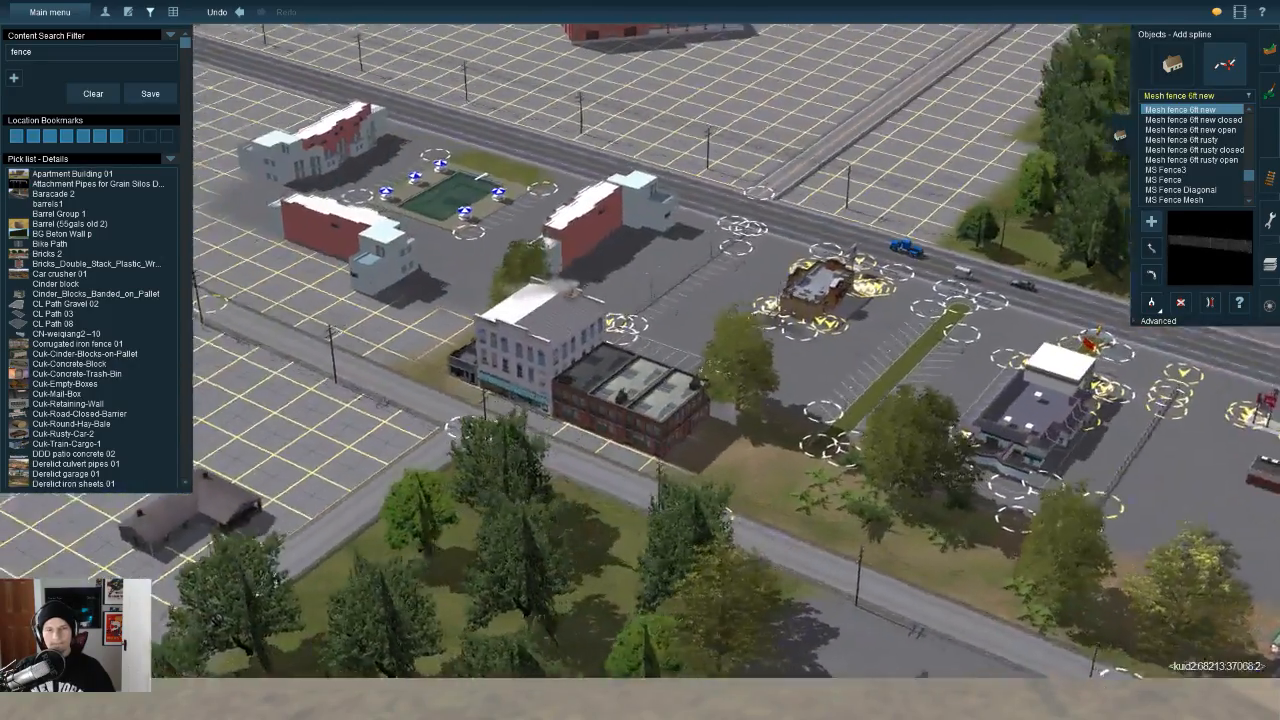
key("Right")
scroll(640, 350, "up", 5)
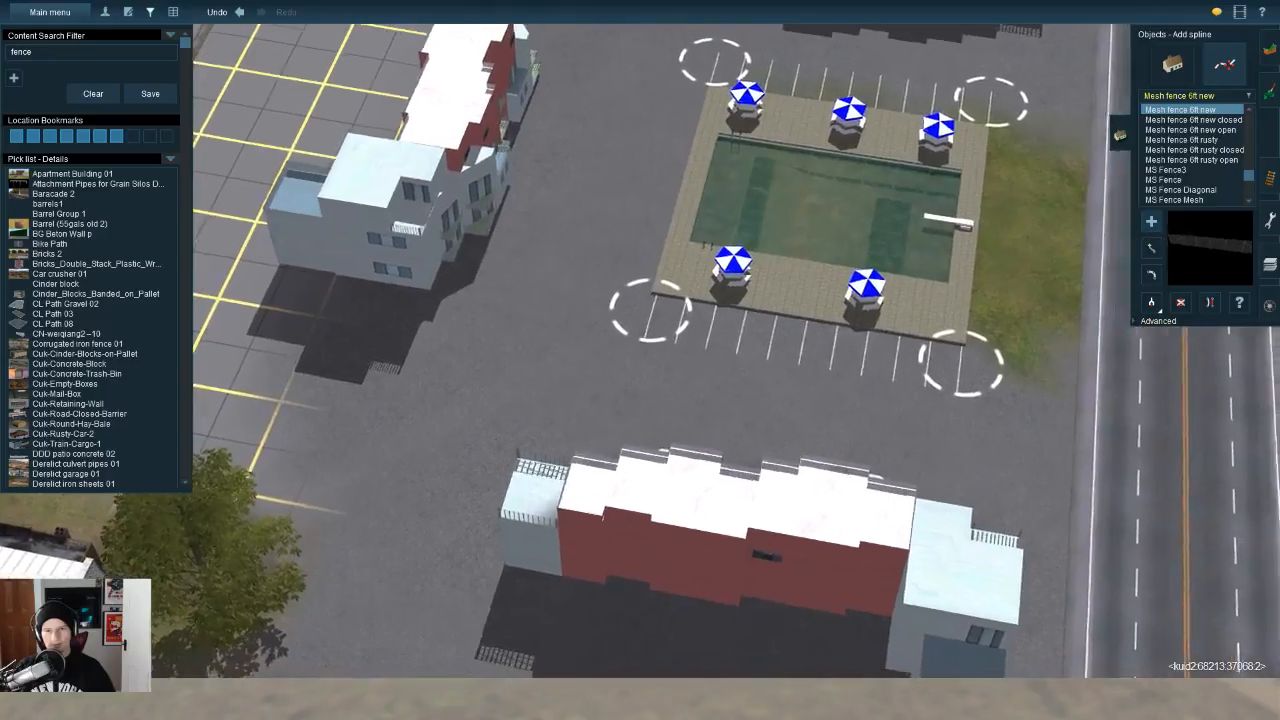
scroll(1240, 347, "up", 5)
right_click_drag(1240, 347, 1272, 410)
left_click(778, 330)
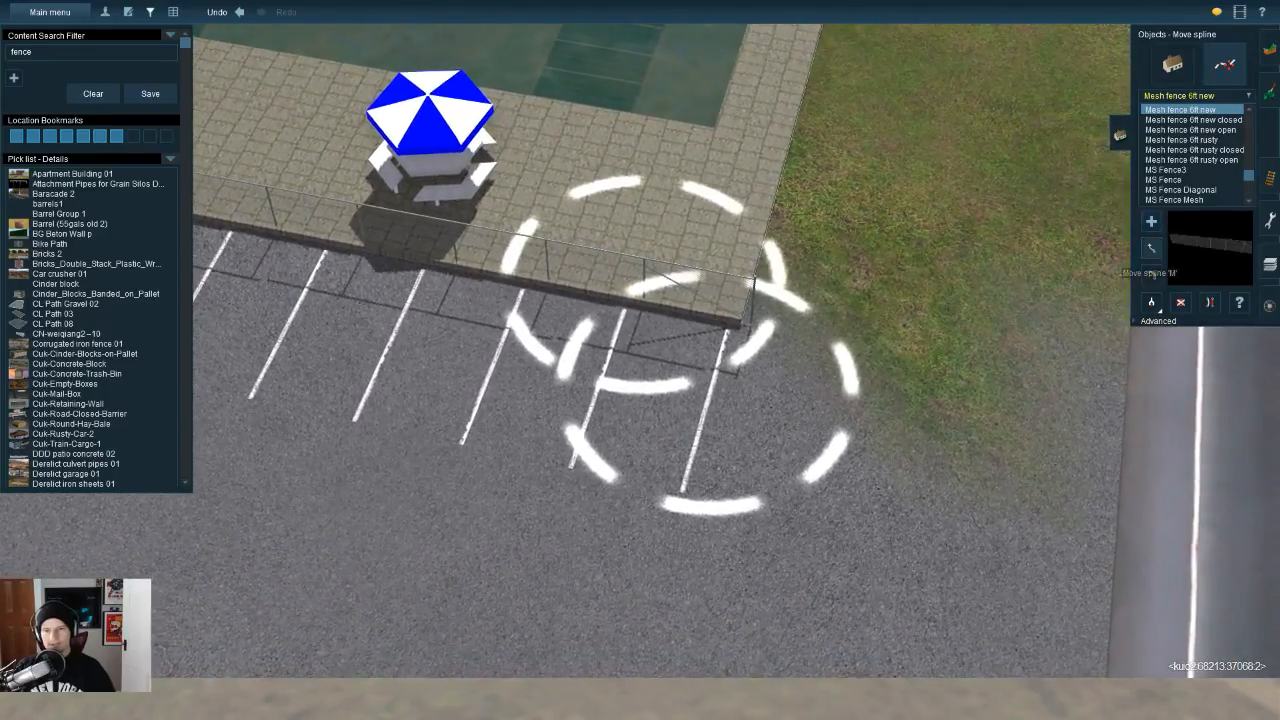
Step: Move the end points of the parking-side mesh fence to line up with the pool deck's corners
key("m")
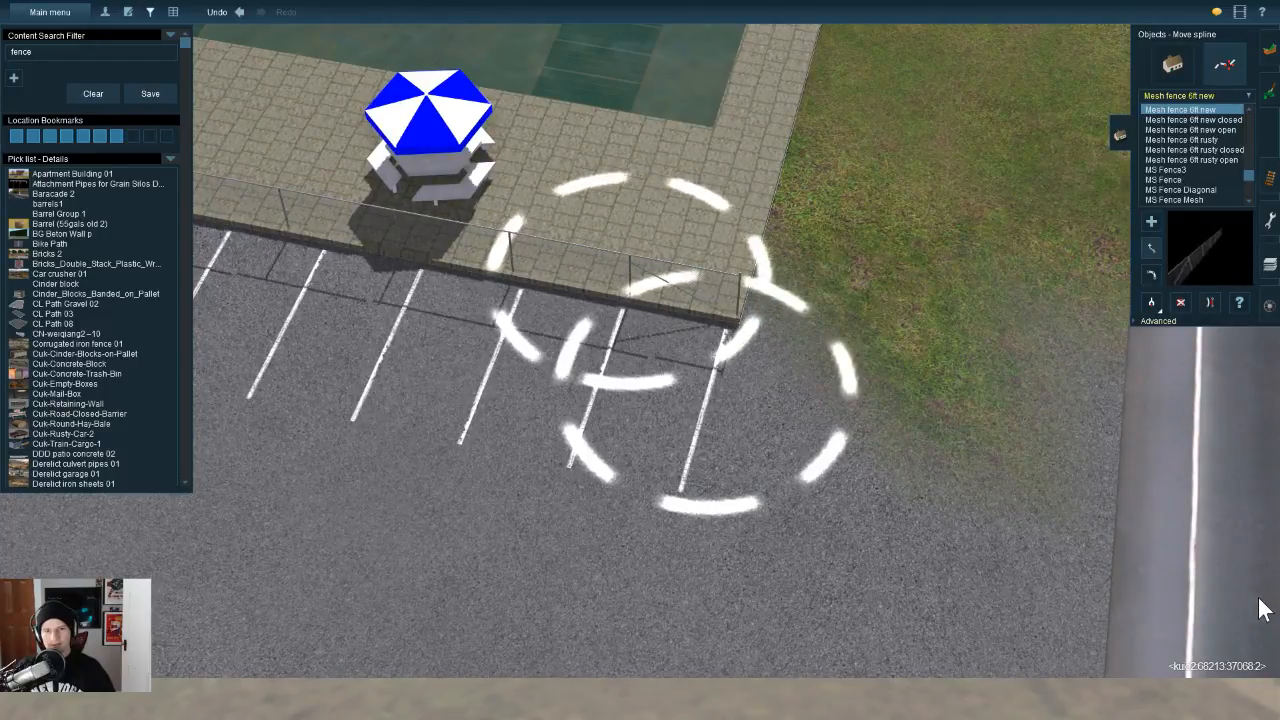
right_click_drag(610, 475, 1030, 658)
scroll(1050, 666, "up", 3)
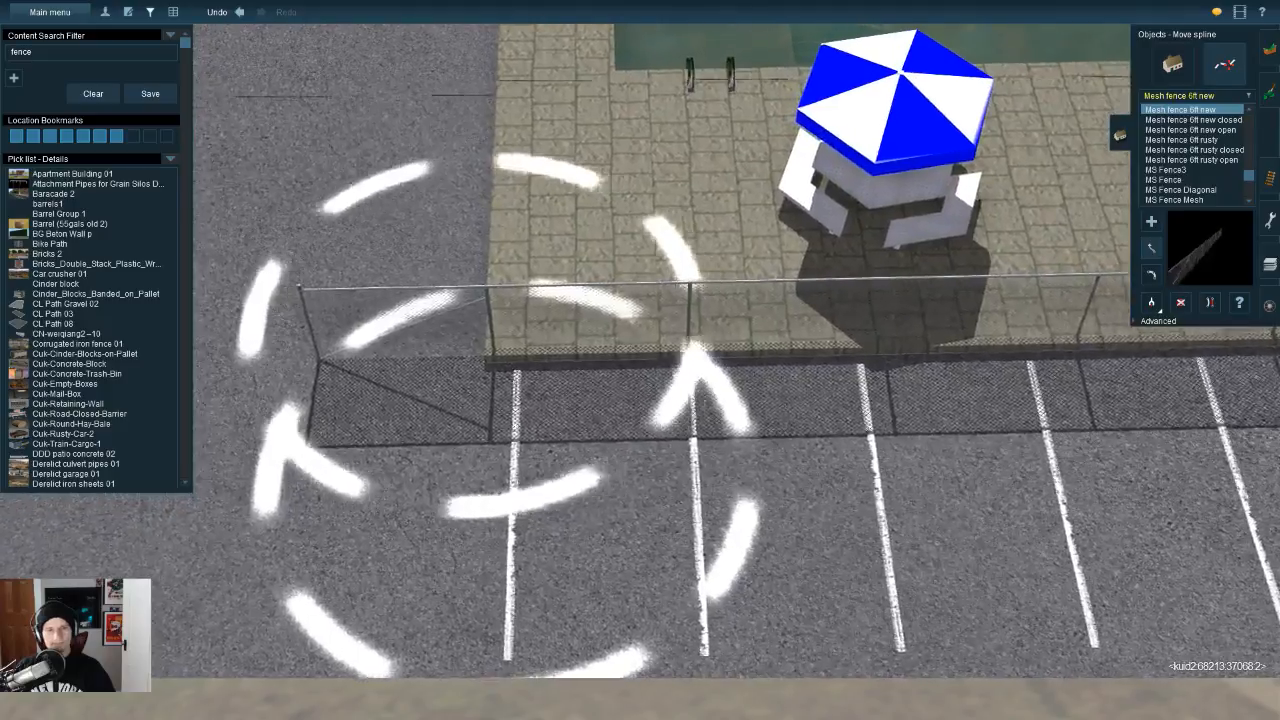
left_click_drag(482, 337, 671, 328)
right_click_drag(671, 328, 800, 410)
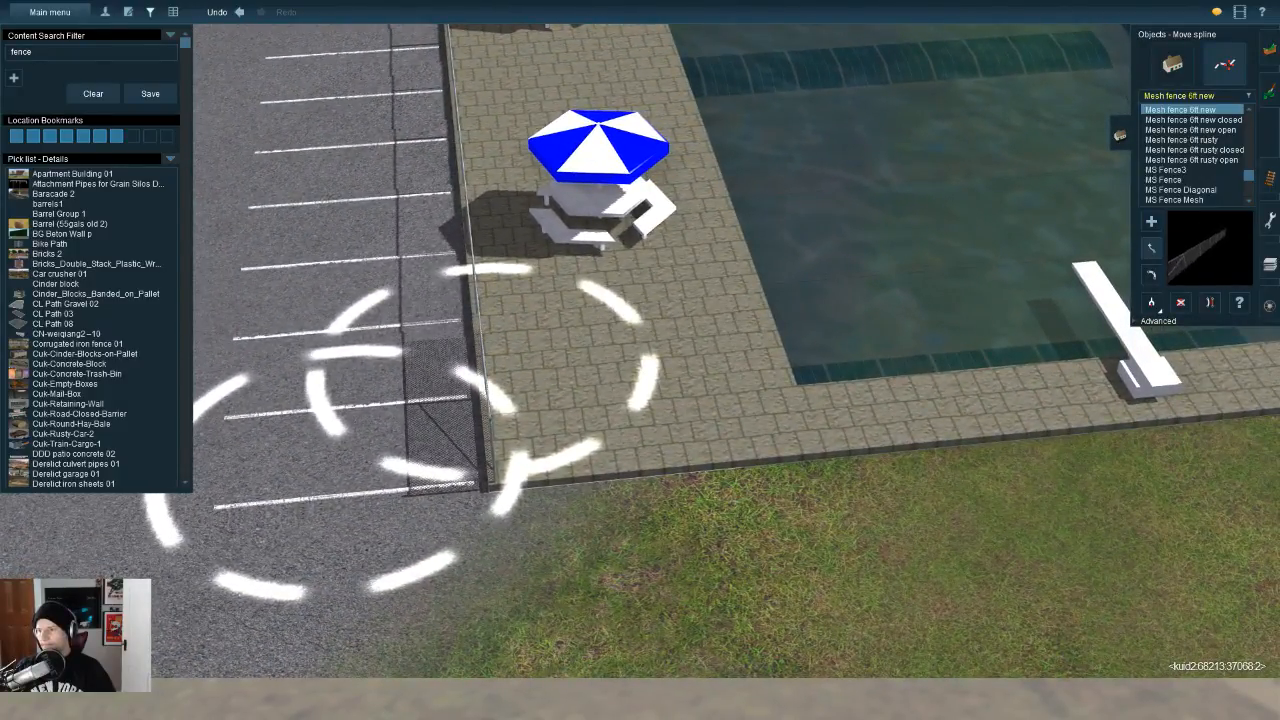
Step: Lay a Mesh fence 6ft new stretch along the deck's grass edge behind the diving board and align its end with the corner
key("Left")
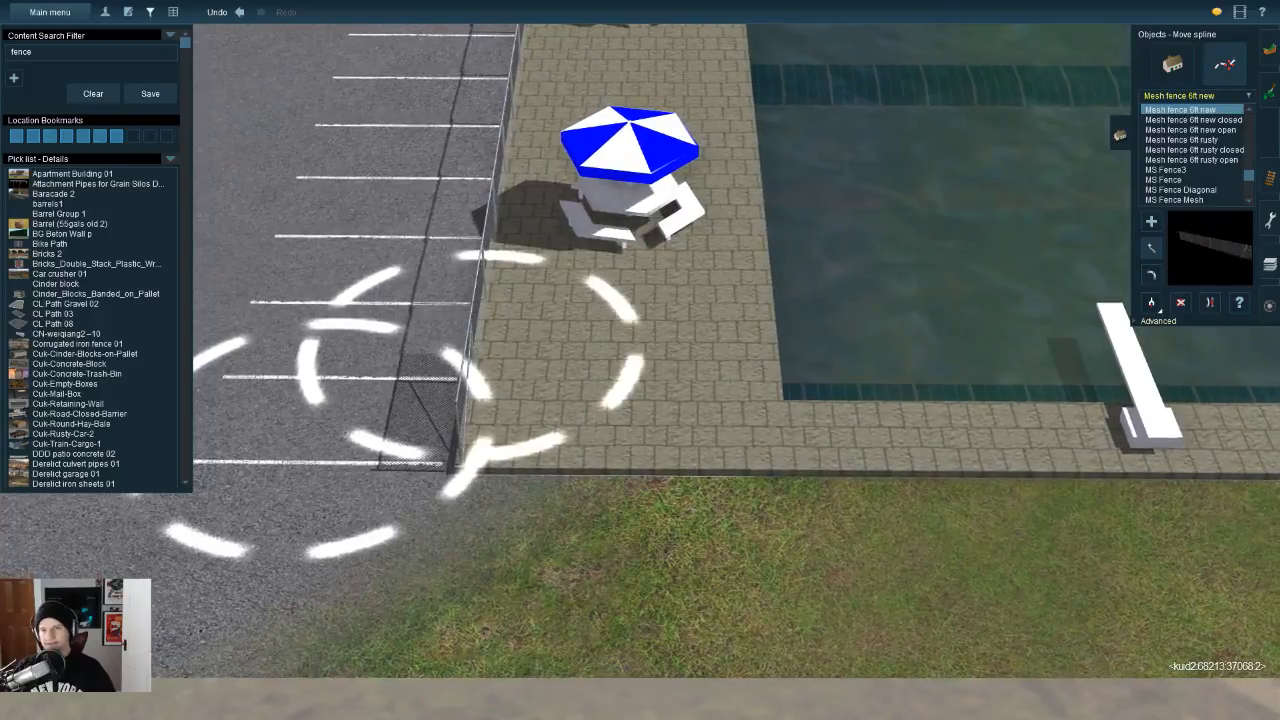
left_click(745, 438)
right_click_drag(850, 432, 820, 246)
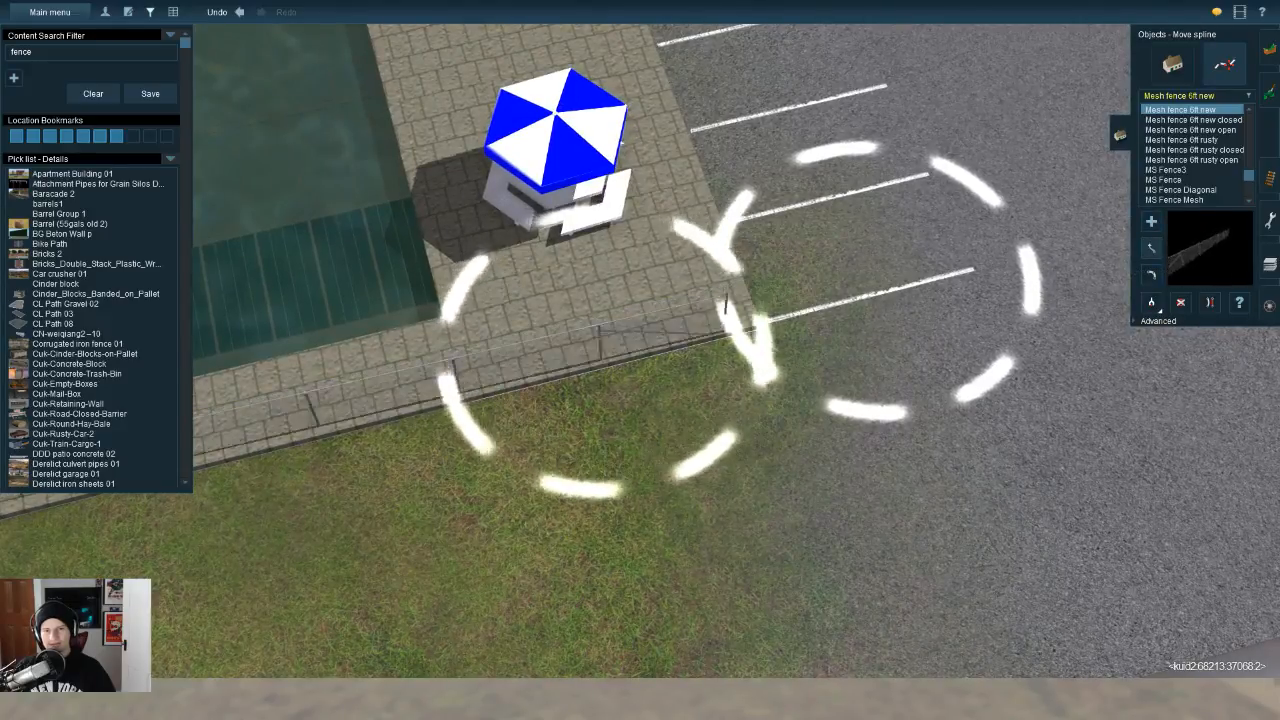
key("Left")
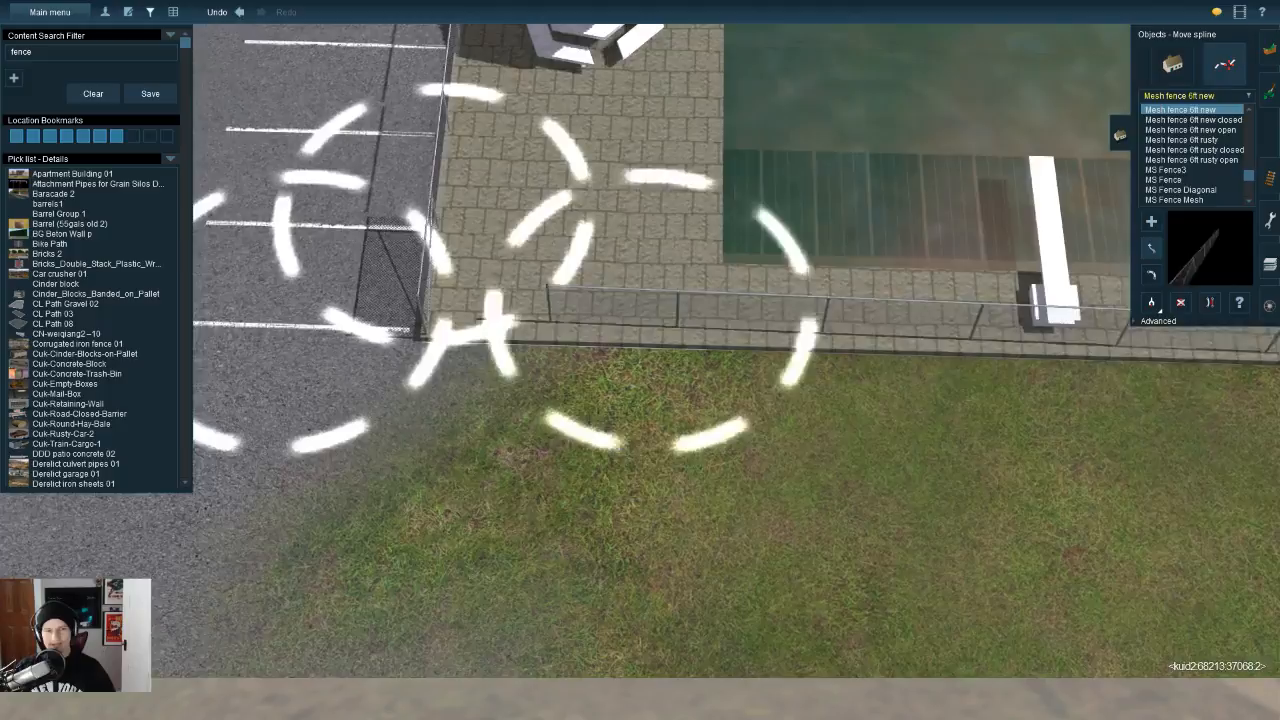
left_click_drag(652, 310, 535, 327)
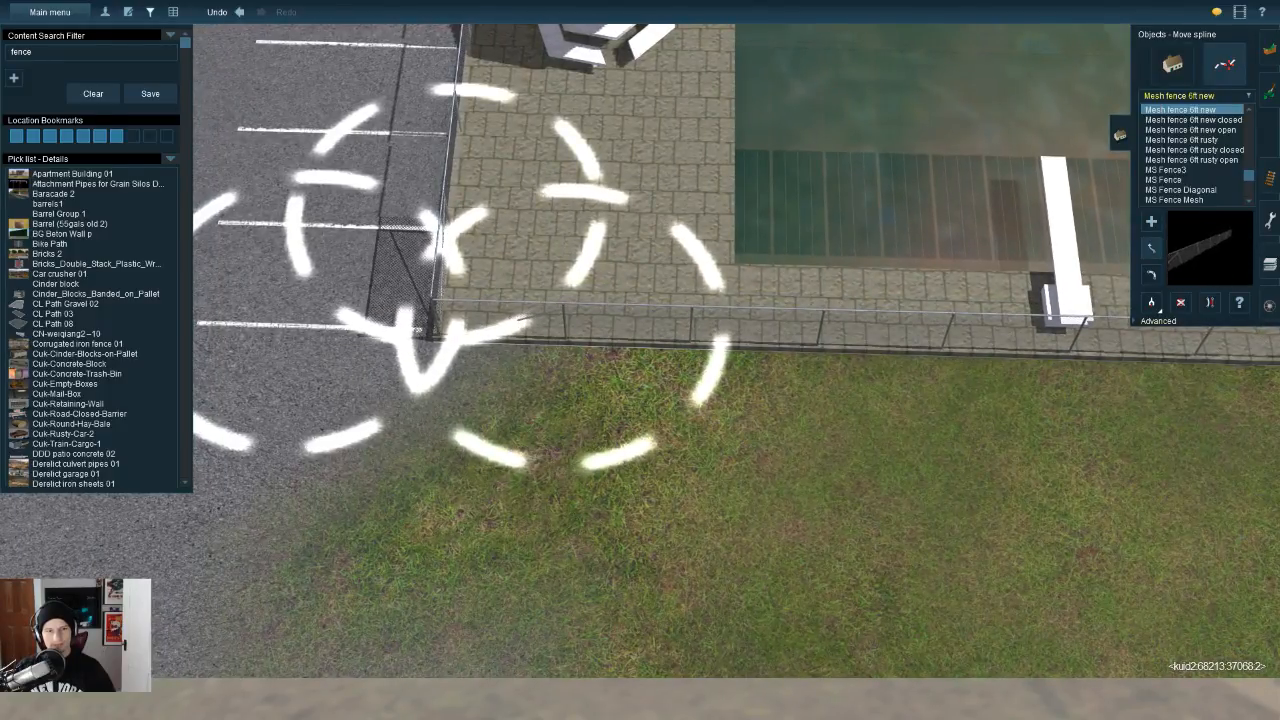
Step: Add a Mesh fence 6ft new stretch along the opposite parking-stall edge of the pool deck, starting at the grass corner
key("Left")
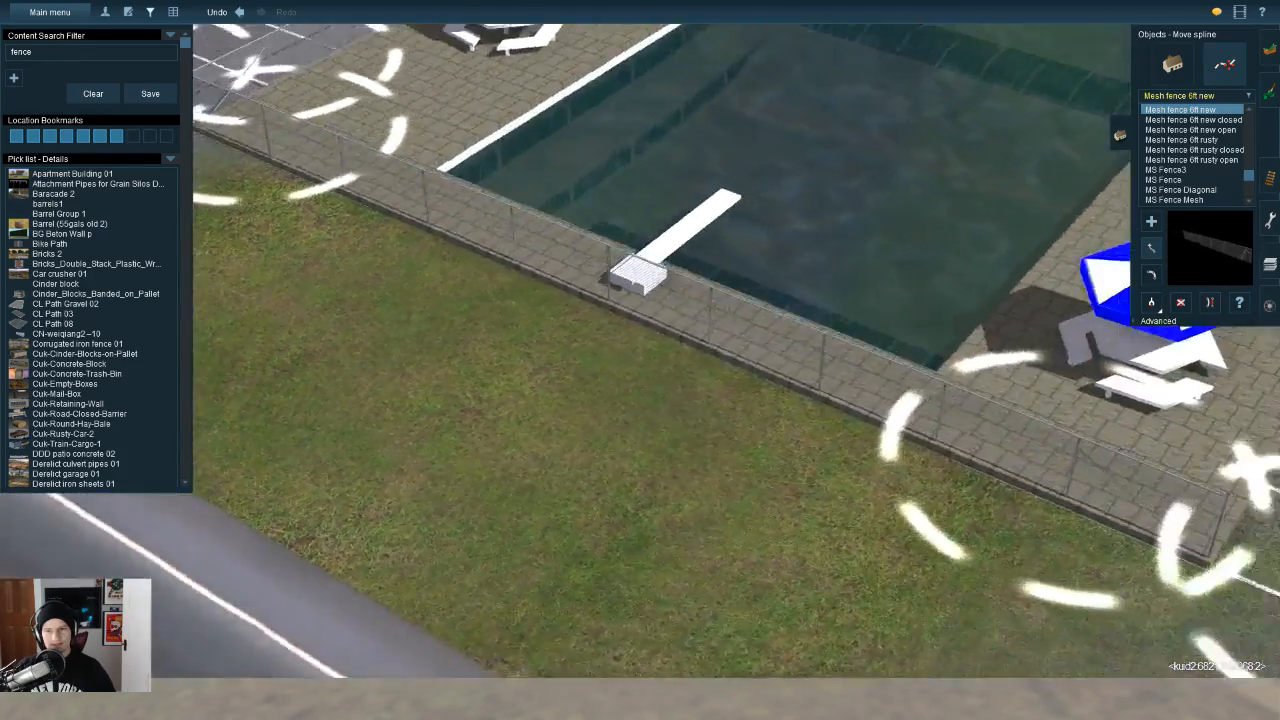
key("a")
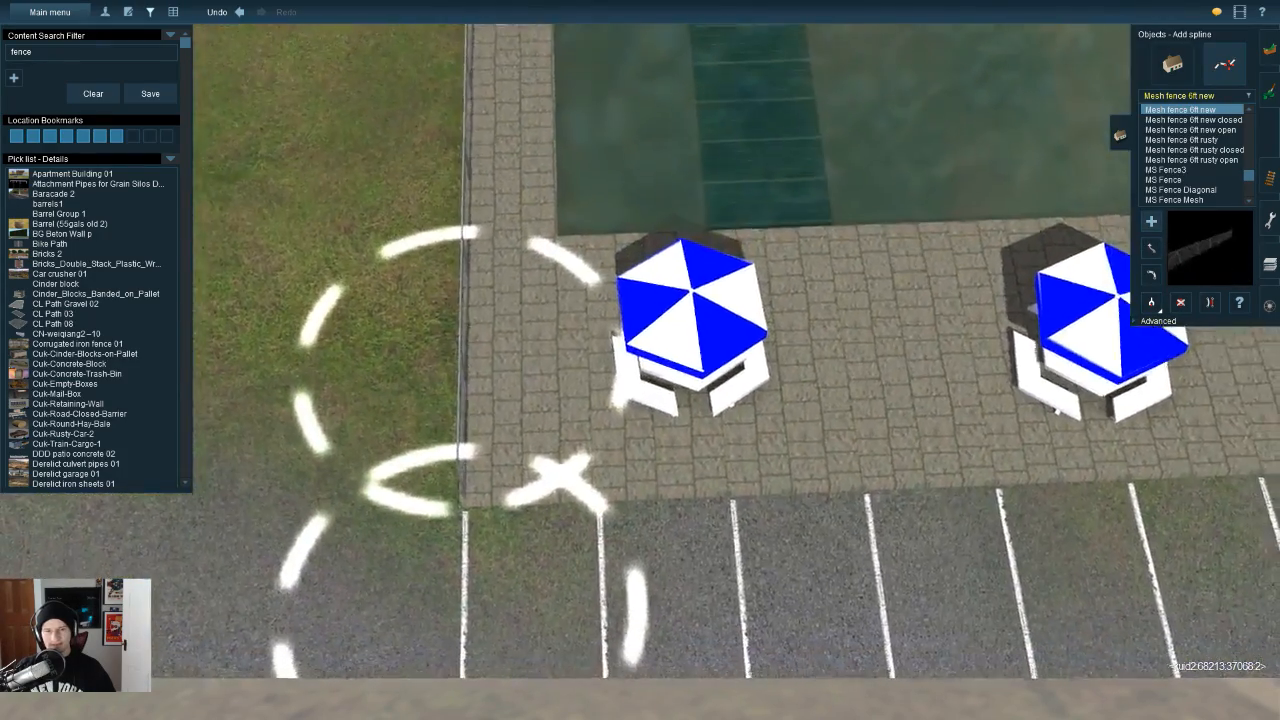
left_click(651, 447)
right_click(940, 425)
key("Left")
right_click(914, 357)
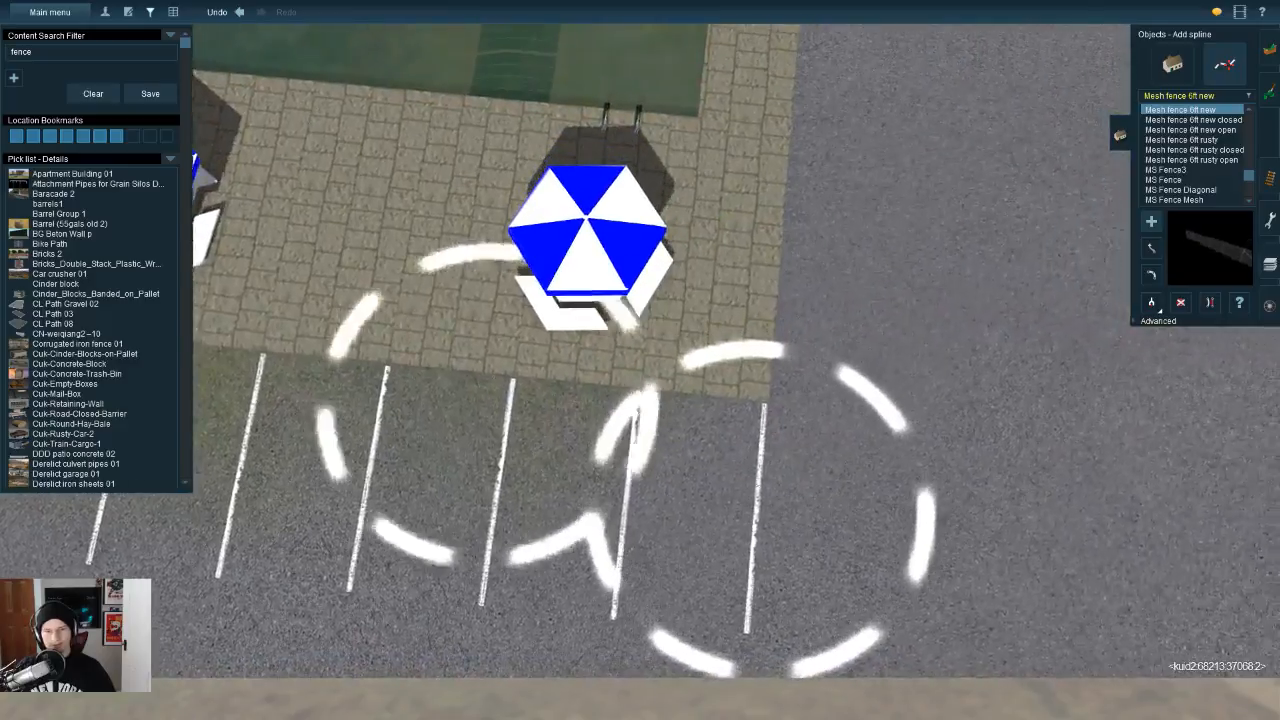
Step: Move the overshooting end of the second parking-side fence back to the pool deck's grass corner
key("m")
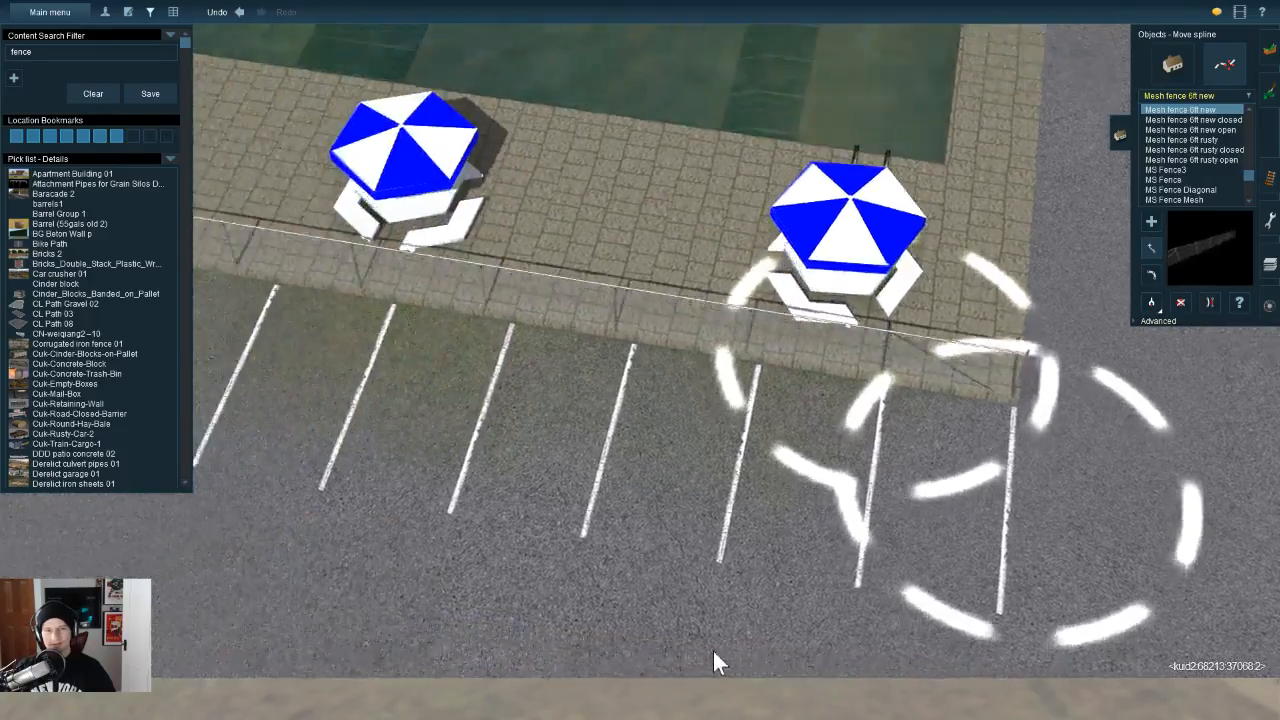
right_click_drag(712, 648, 867, 511)
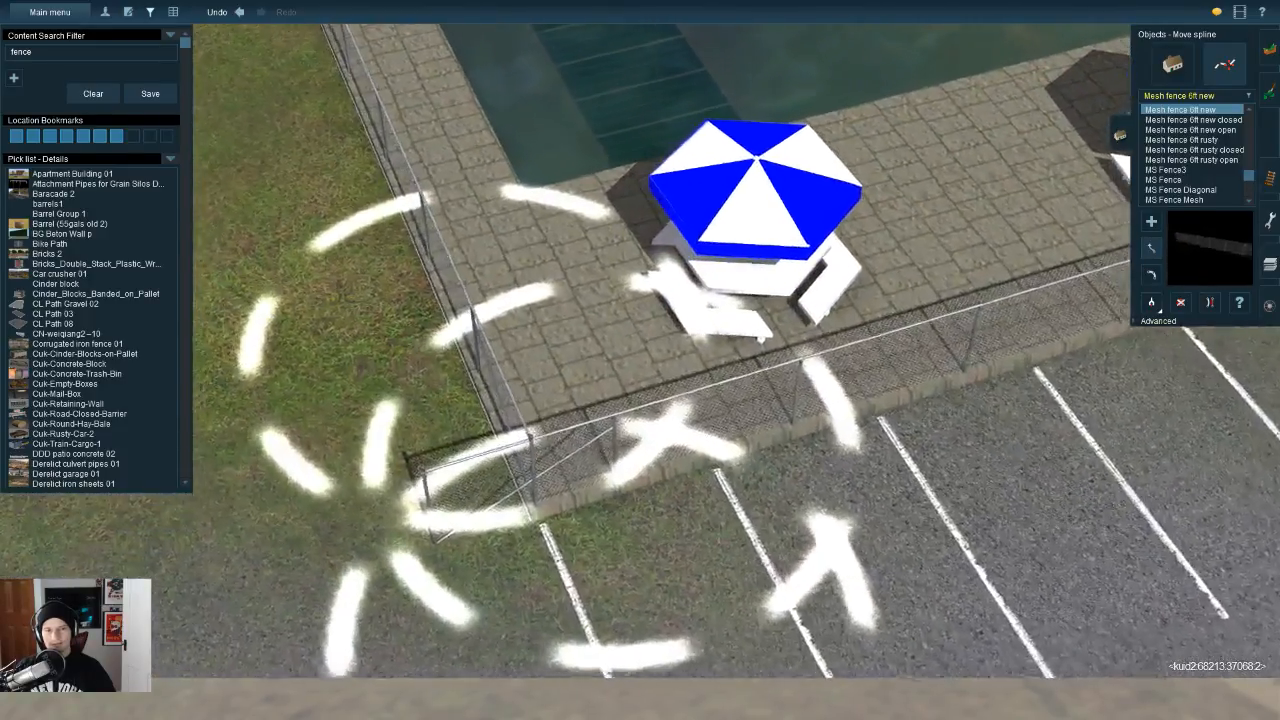
left_click_drag(612, 468, 748, 451)
Step: Add a Mesh fence 6ft new stretch along the remaining open edge of the pool deck, opposite the grass strip
right_click_drag(1040, 400, 1210, 637)
scroll(660, 350, "down", 3)
key("a")
left_click(425, 394)
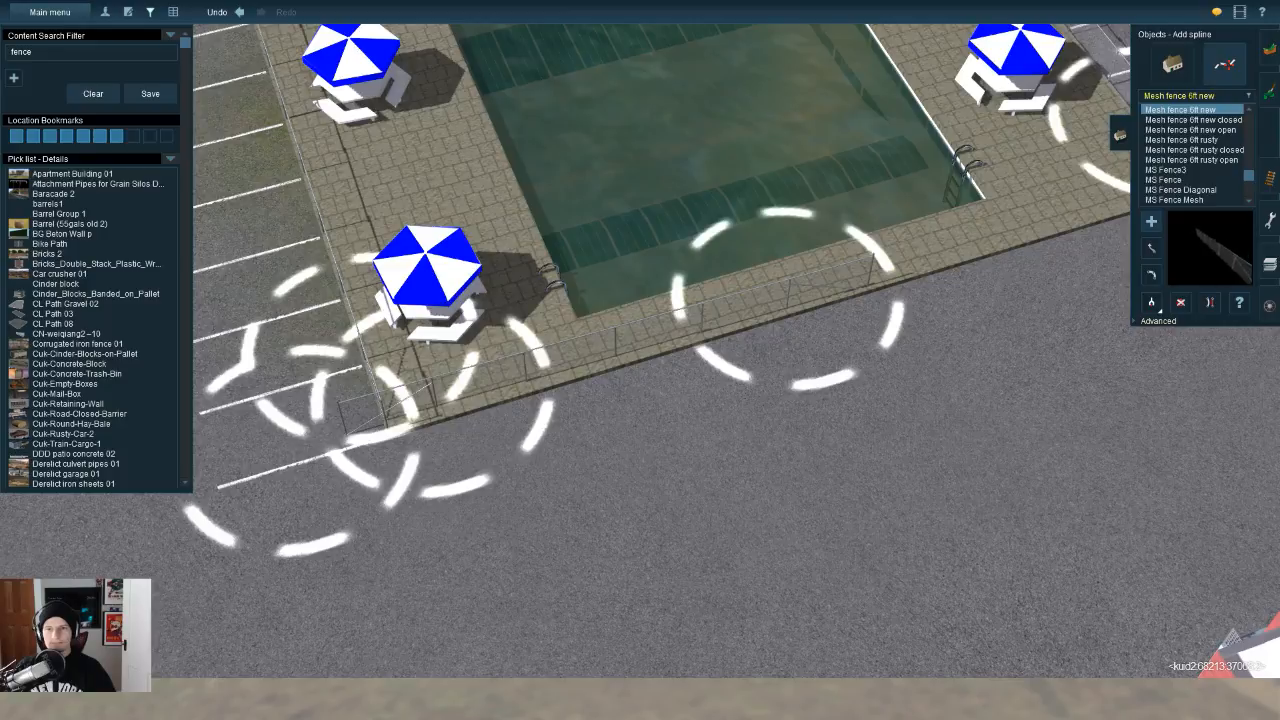
Step: Move the end point of the open-edge Mesh fence 6ft new spline so the fence reaches the parking-side corner of the pool deck
right_click(800, 295)
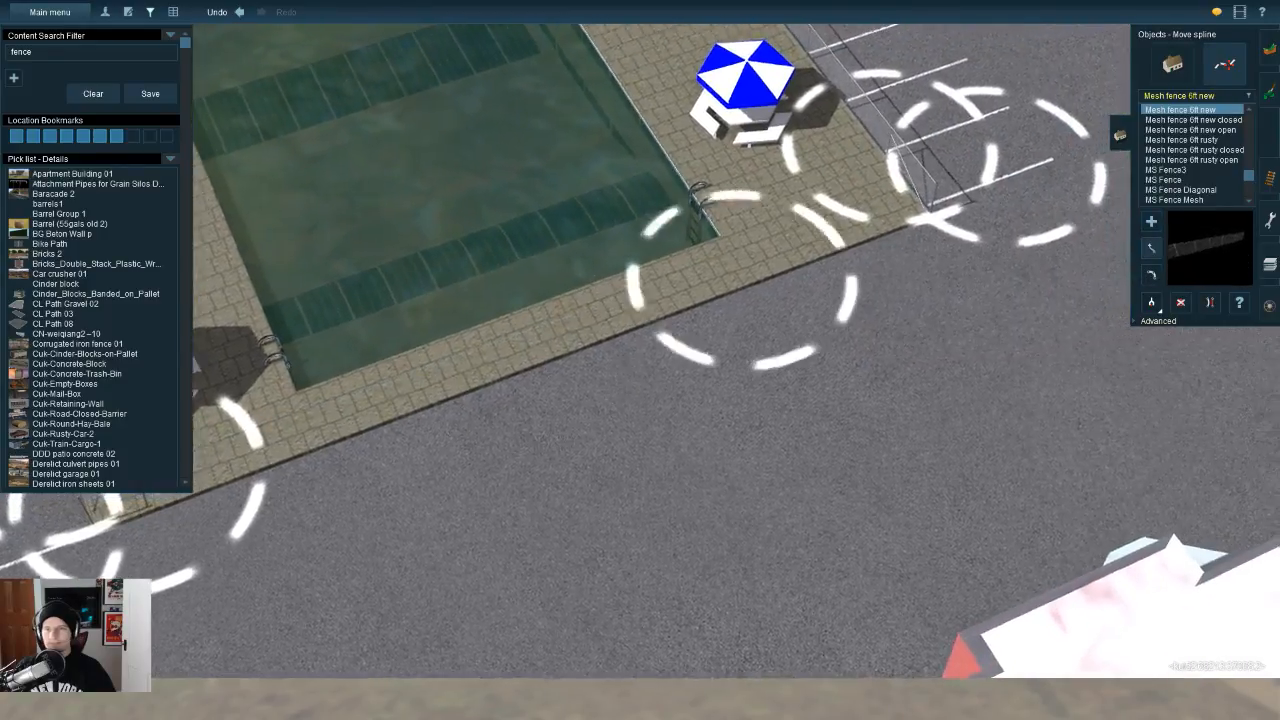
right_click(820, 240)
left_click(588, 320)
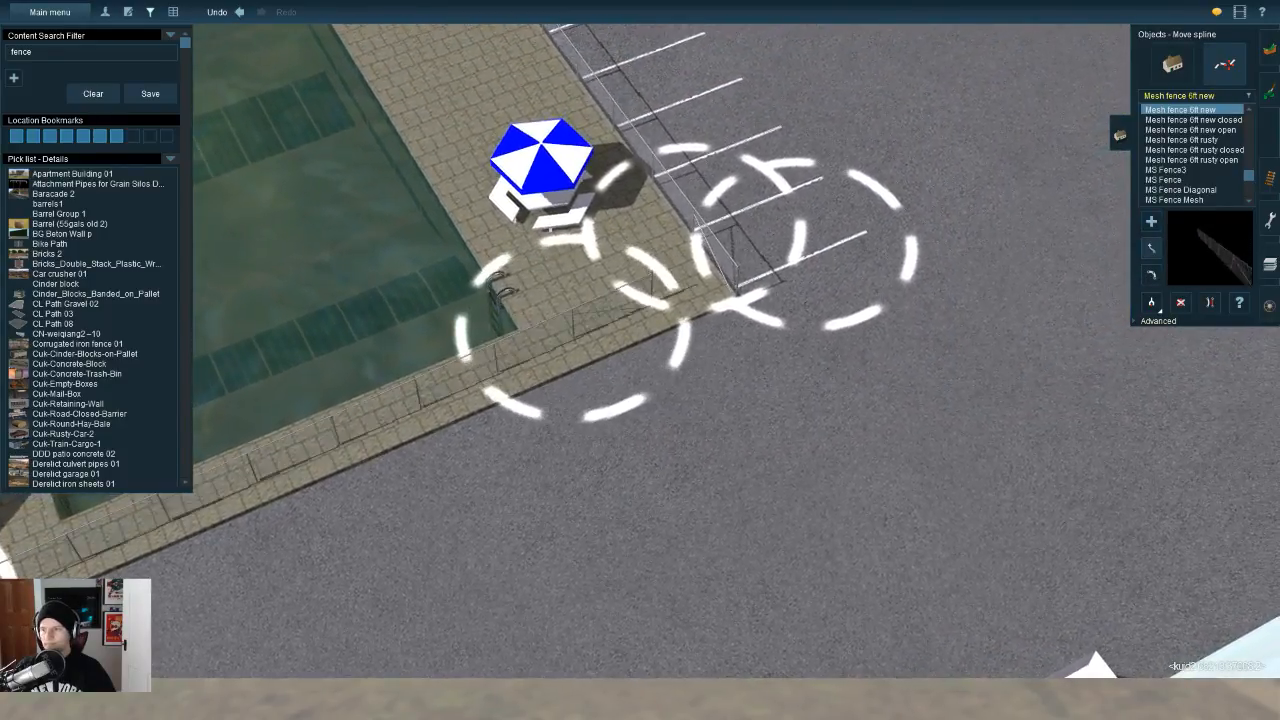
scroll(640, 340, "up", 4)
key("Left")
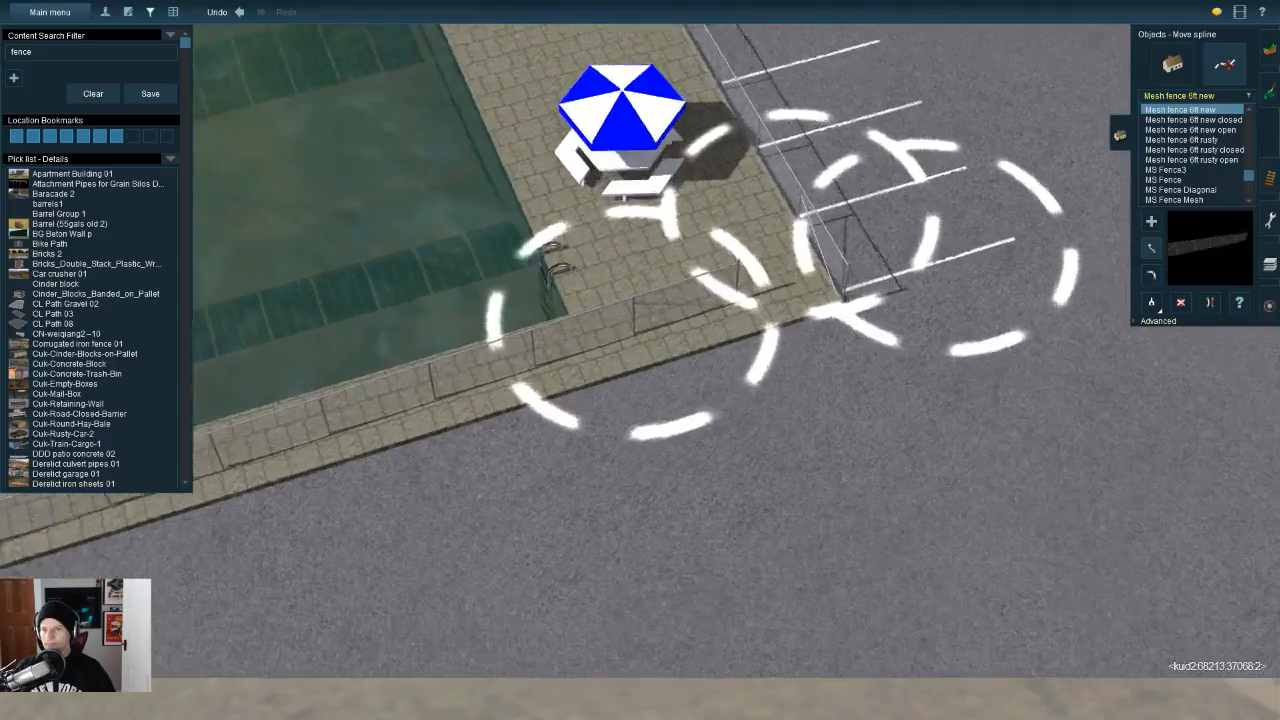
left_click_drag(665, 332, 834, 363)
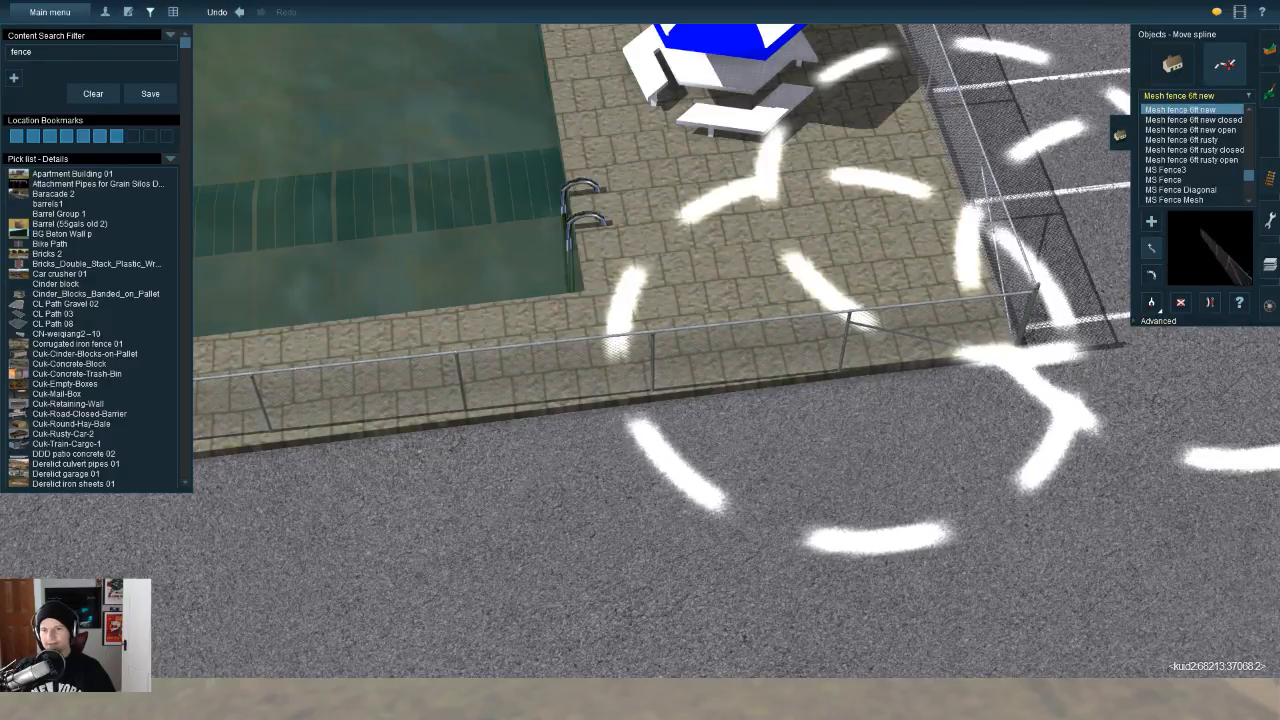
left_click_drag(834, 363, 829, 360)
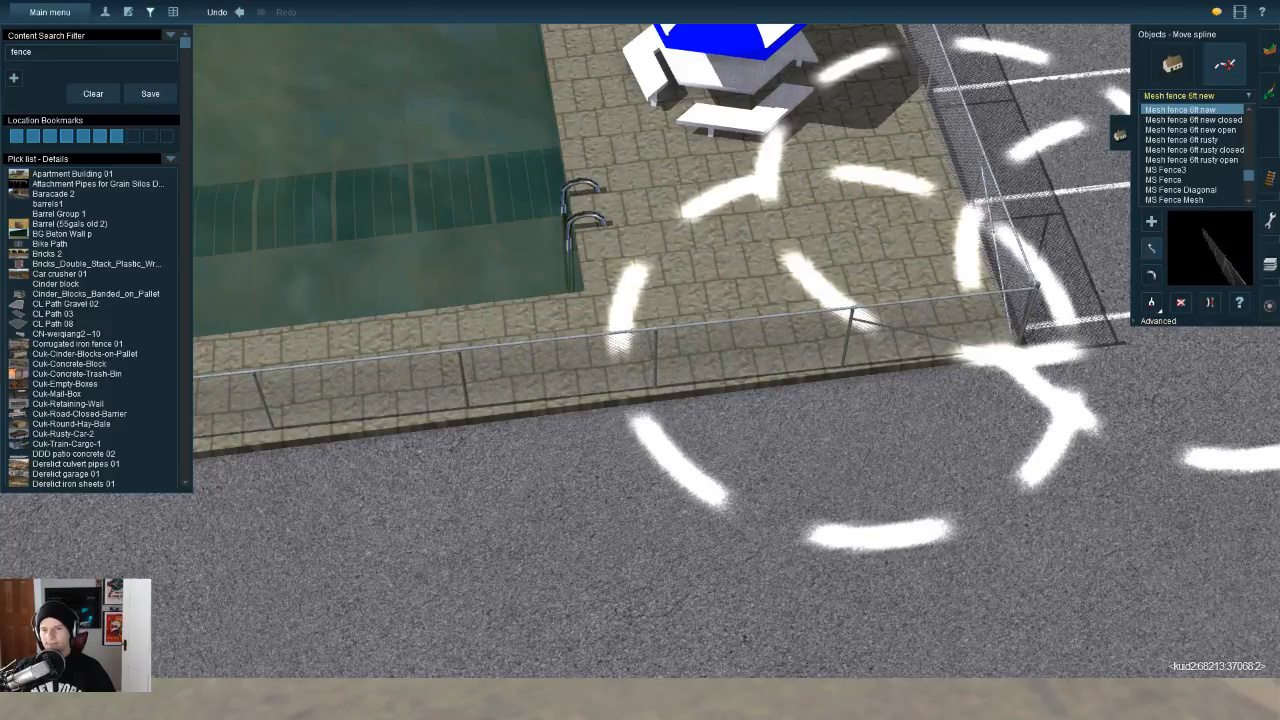
key("Left")
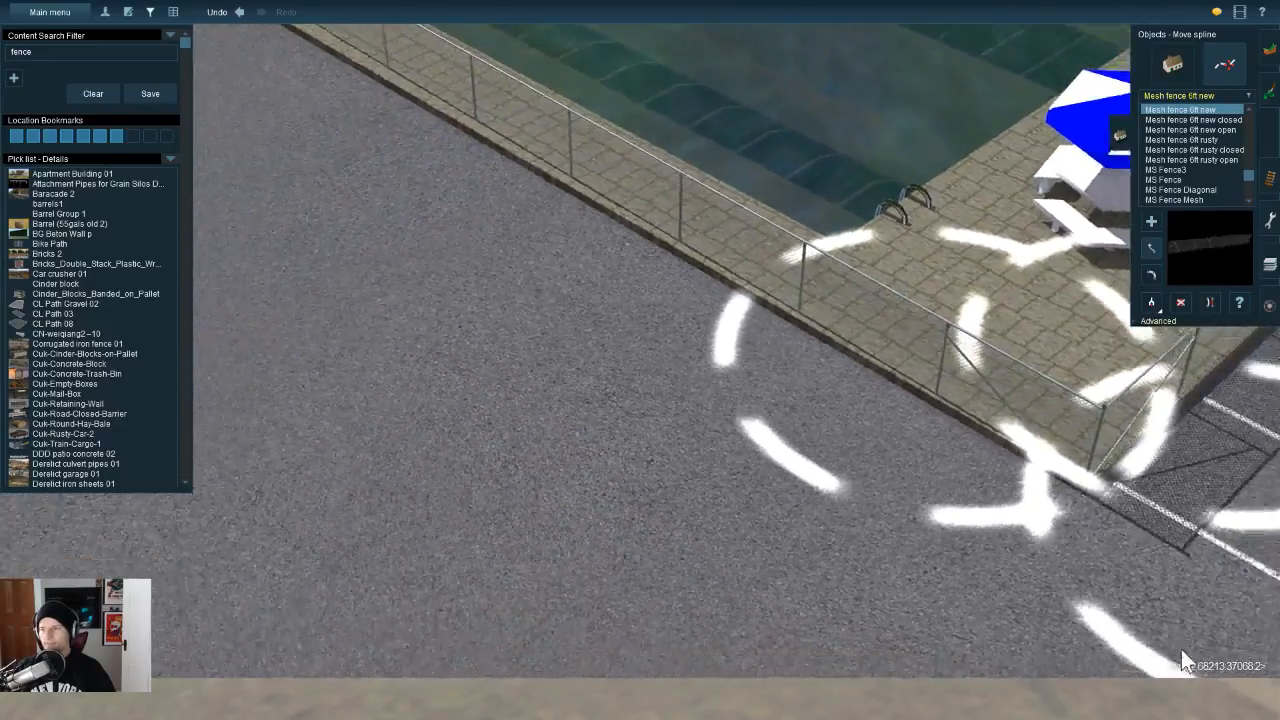
Step: Move the opposite end point of the open-edge fence so its overshooting end lines up with the other pool deck corner
right_click_drag(1181, 649, 1134, 608)
key("Up")
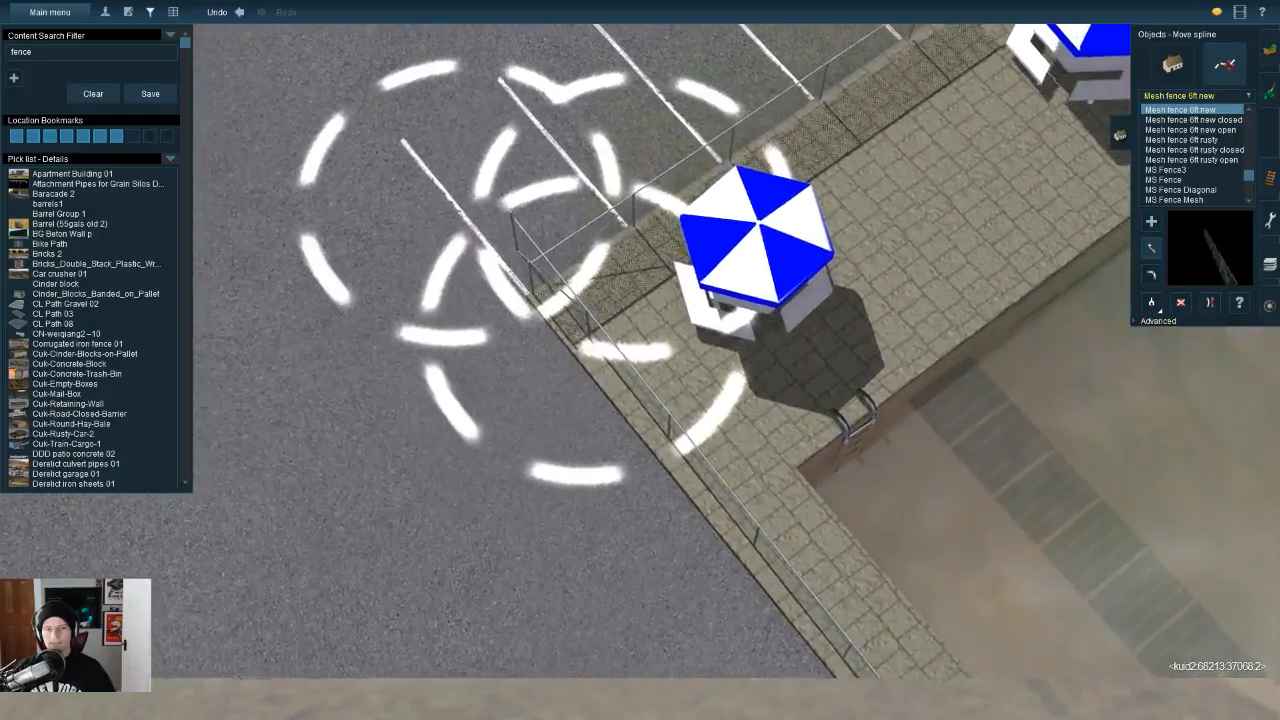
left_click_drag(618, 388, 619, 394)
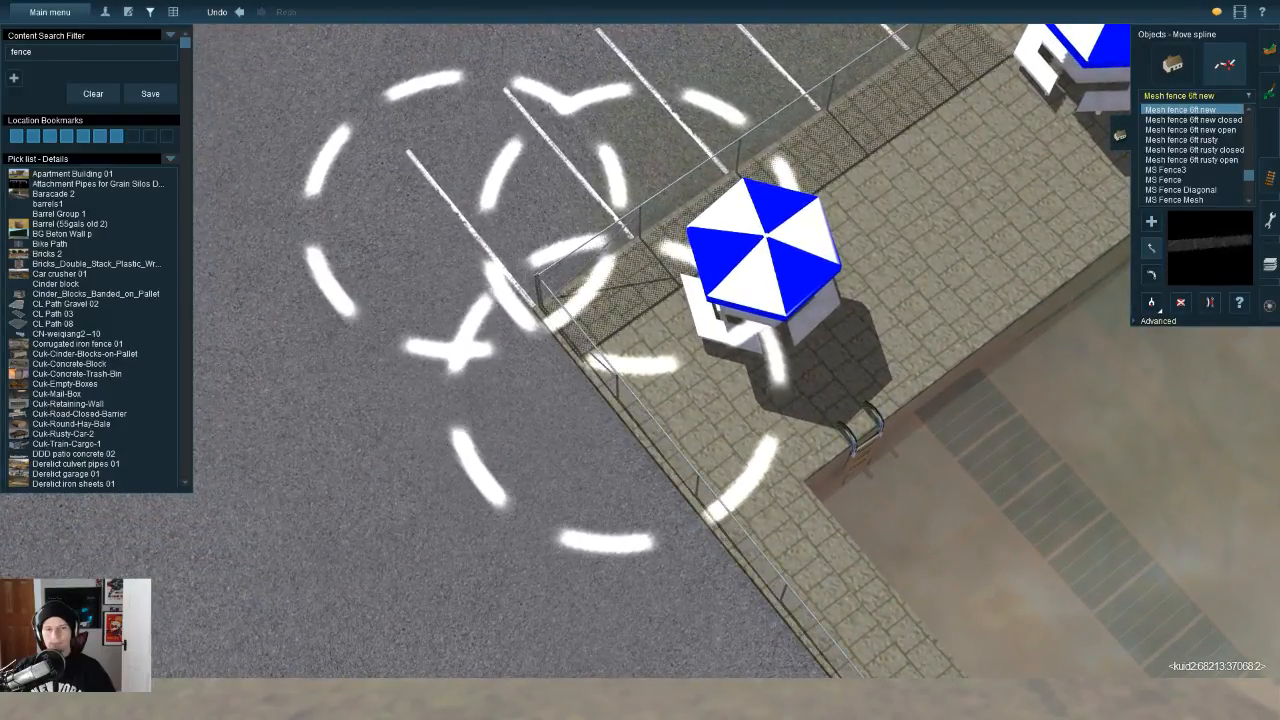
key("Right")
key("Down")
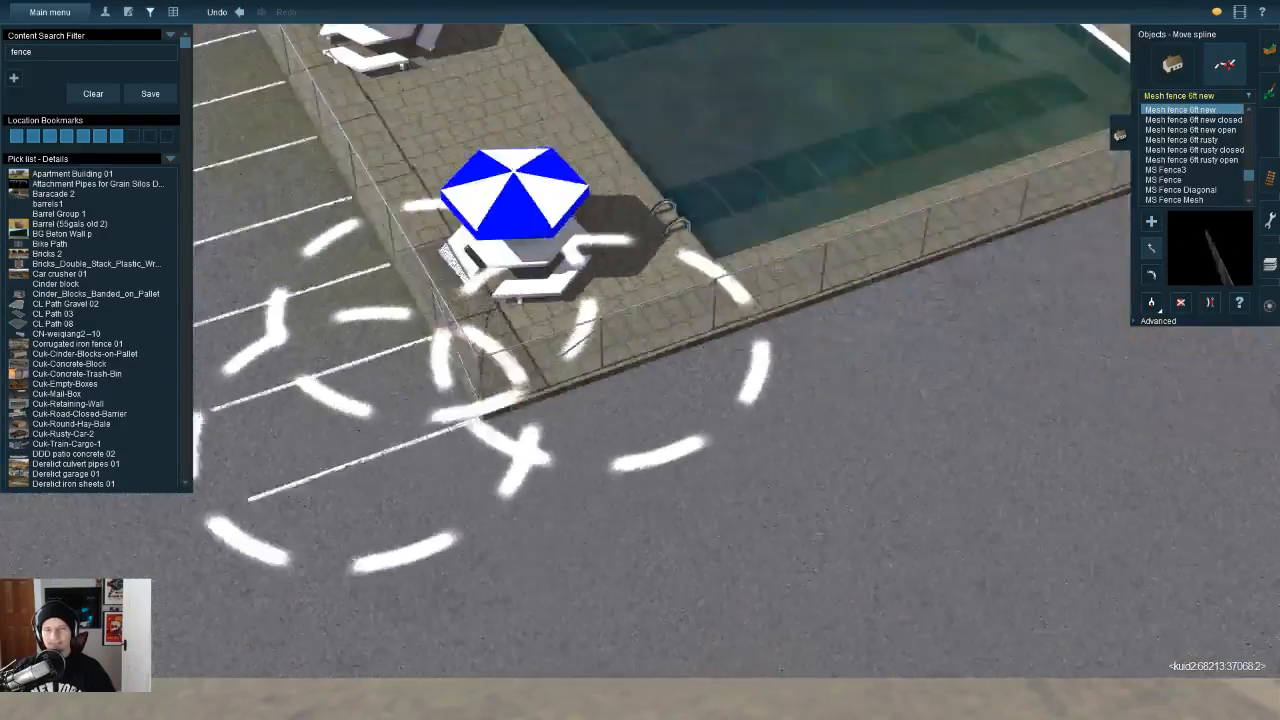
Step: Insert a spline point near one end of the open-edge fence and delete the end point to leave an entrance gap at the corner
scroll(640, 350, "down", 3)
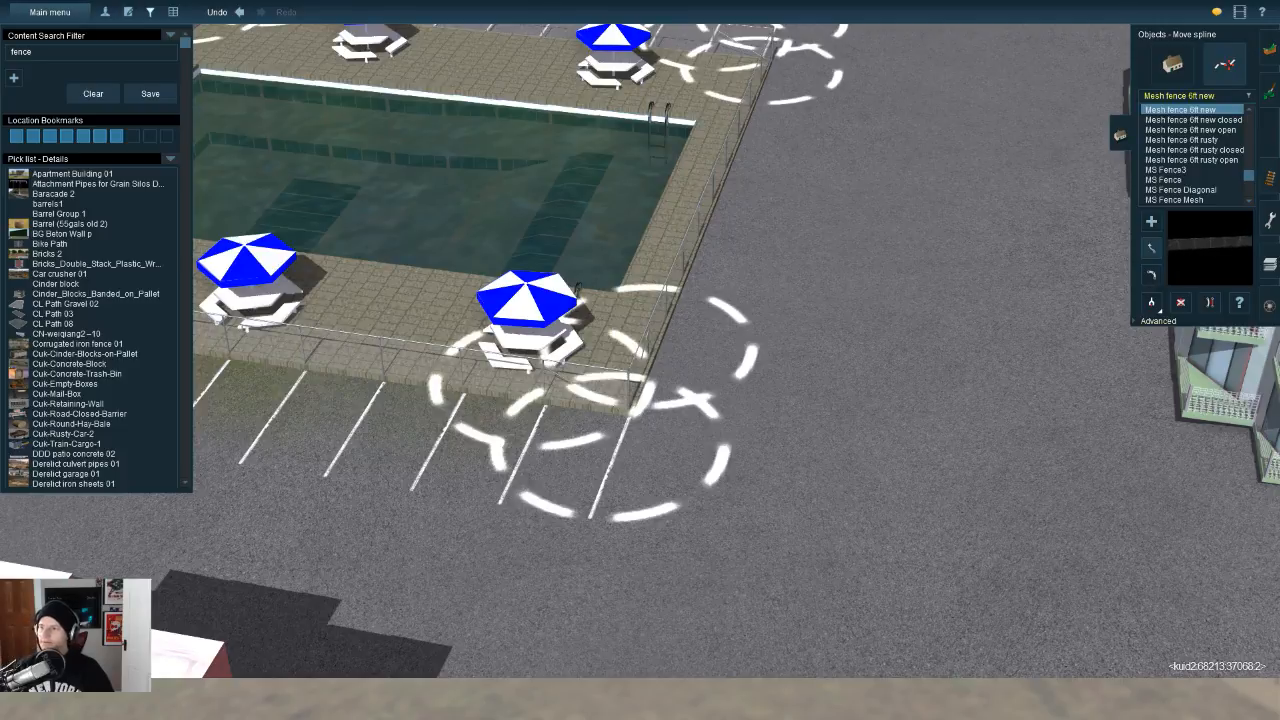
right_click_drag(990, 683, 840, 680)
left_click(1158, 321)
key("Left")
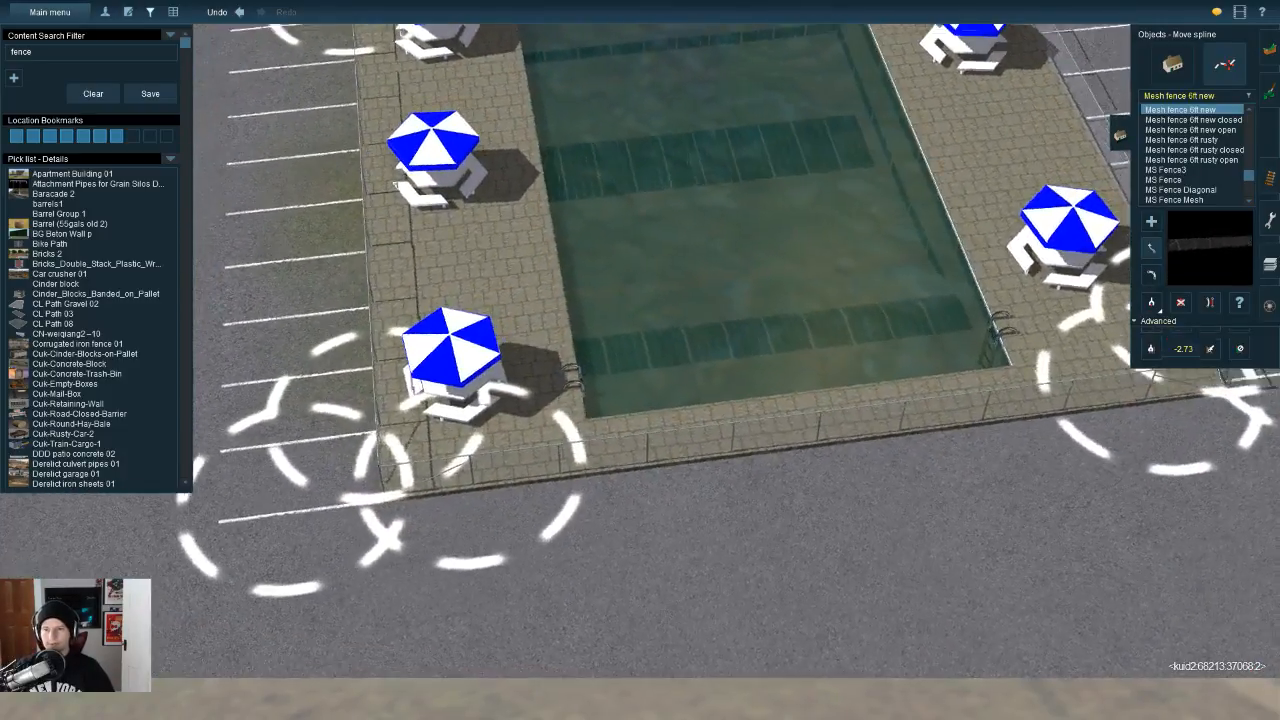
left_click(1210, 345)
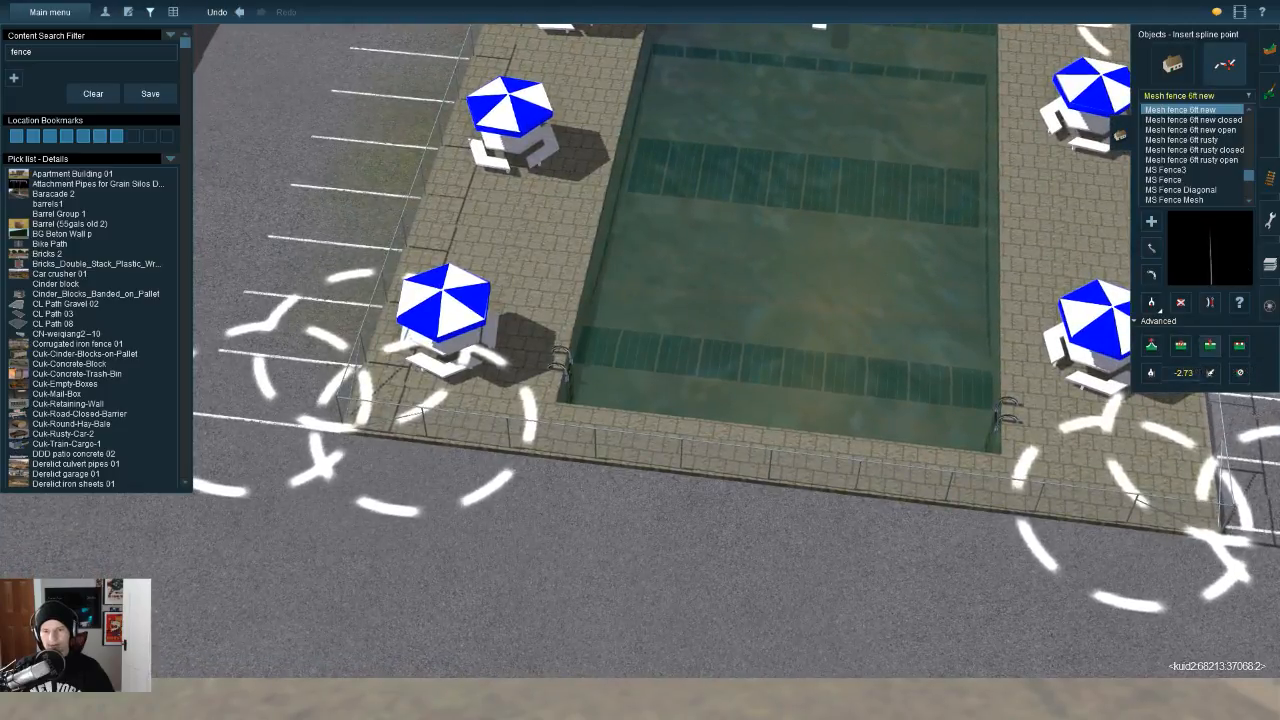
left_click(1028, 495)
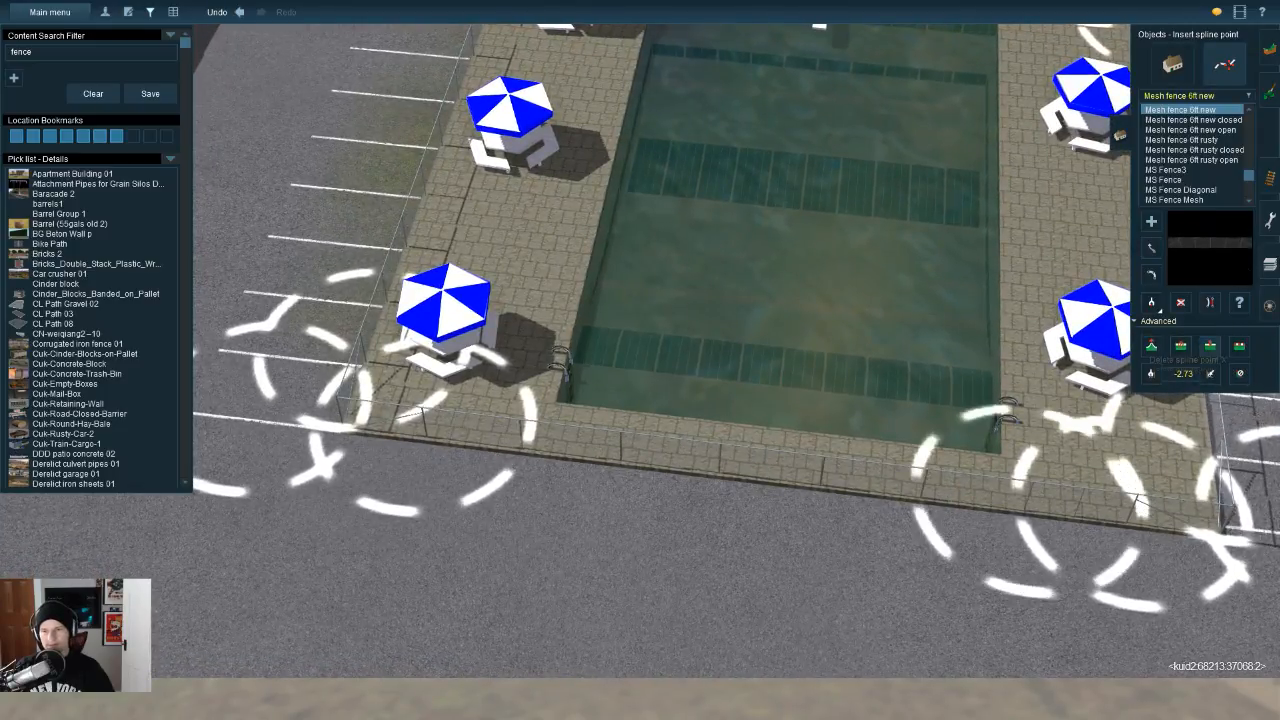
left_click(1128, 510)
key("Down")
key("Right")
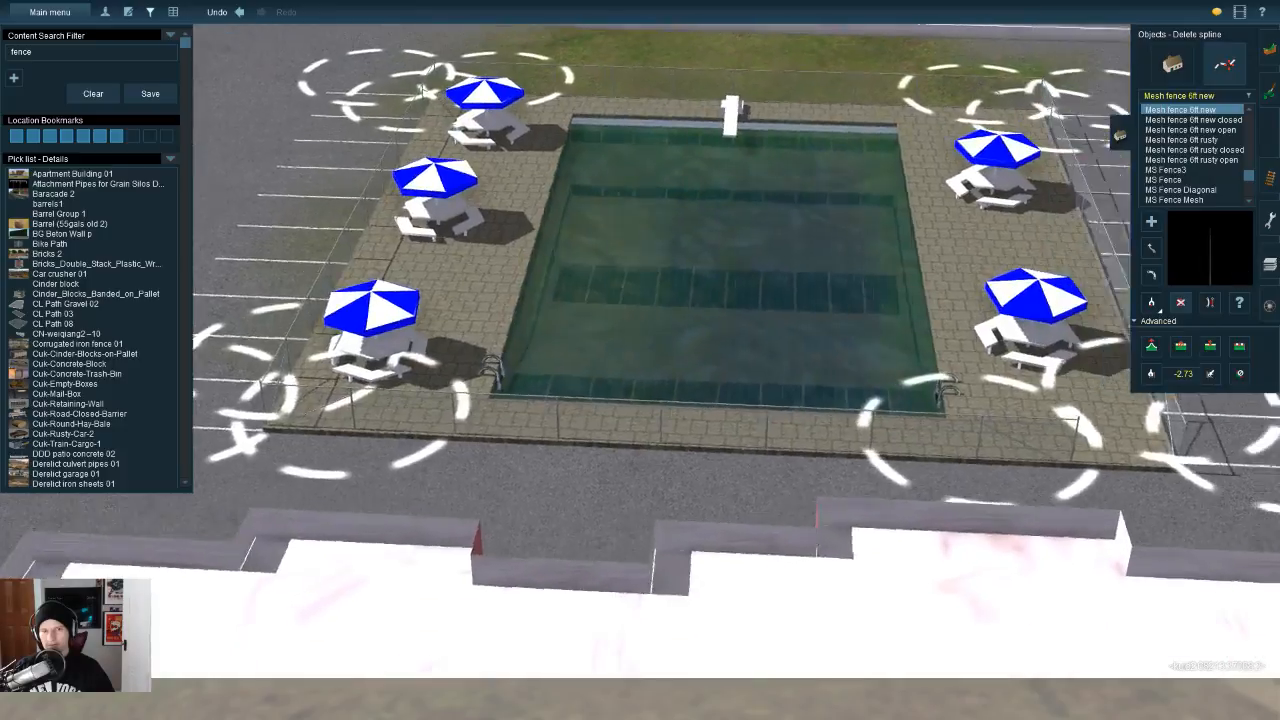
Step: Move the umbrella table nearest the fence's entrance gap farther along the pool deck, away from the opening
left_click(1172, 64)
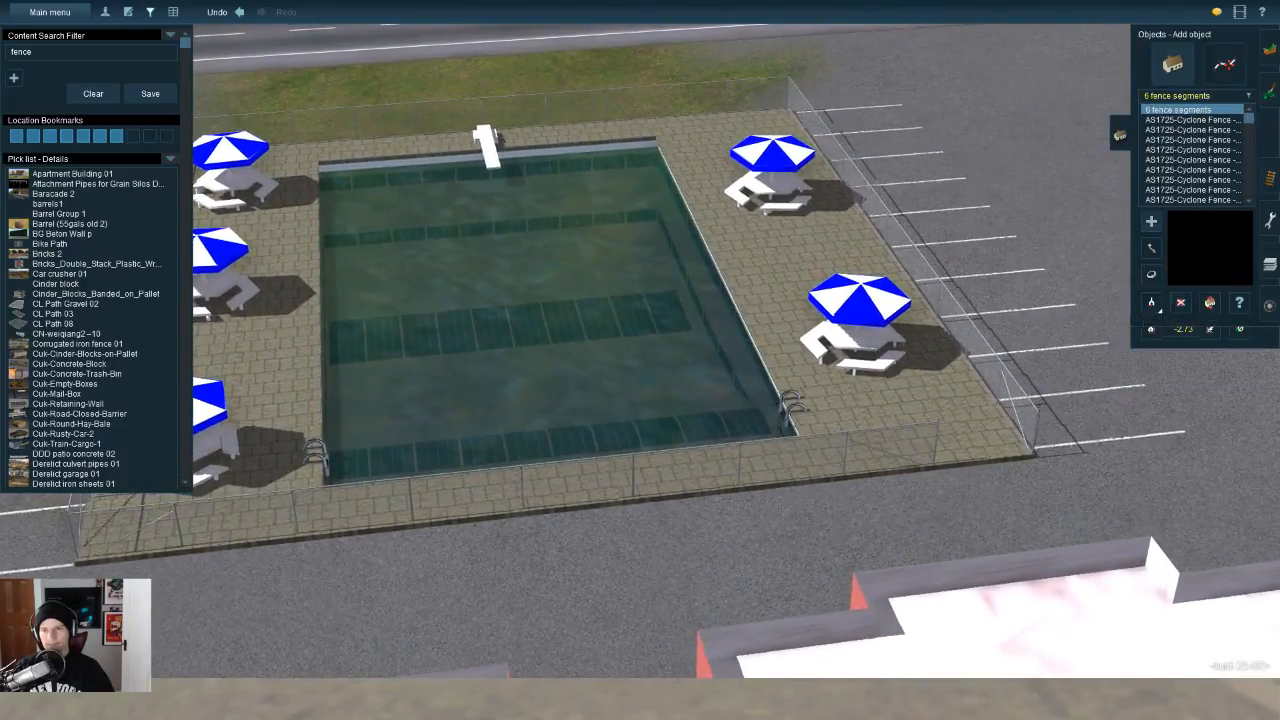
left_click_drag(855, 340, 861, 302)
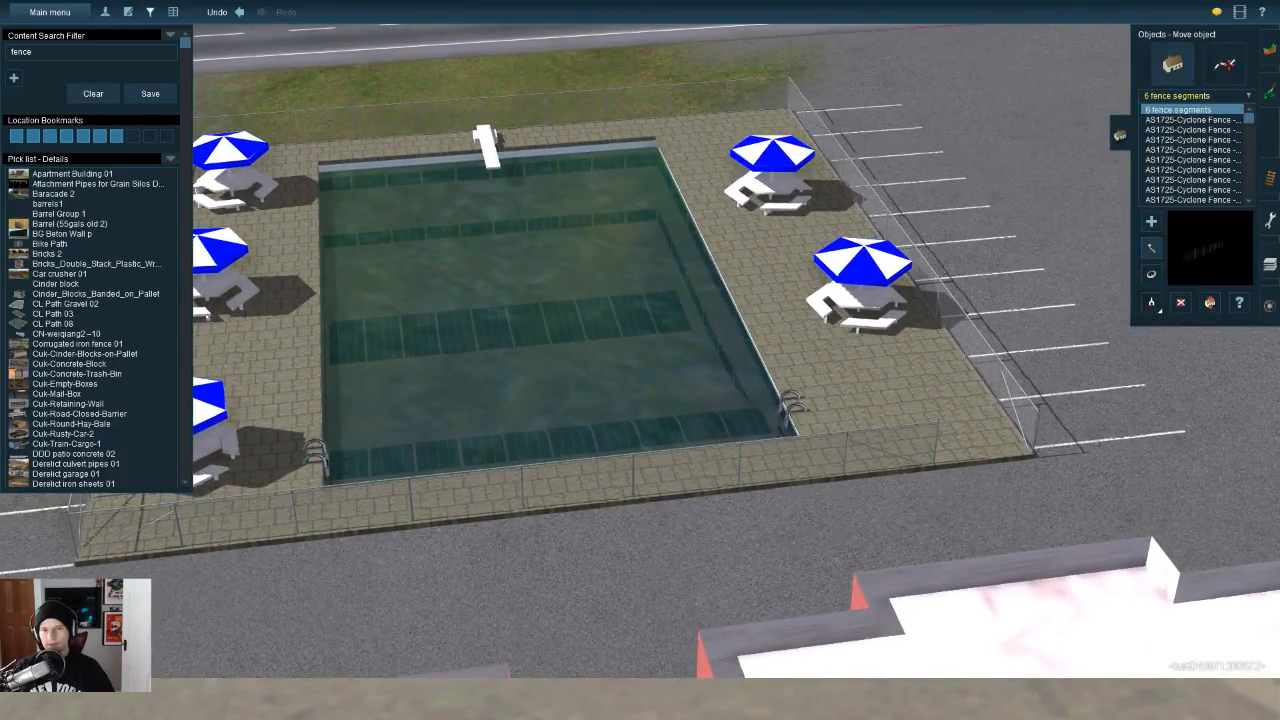
key("Right")
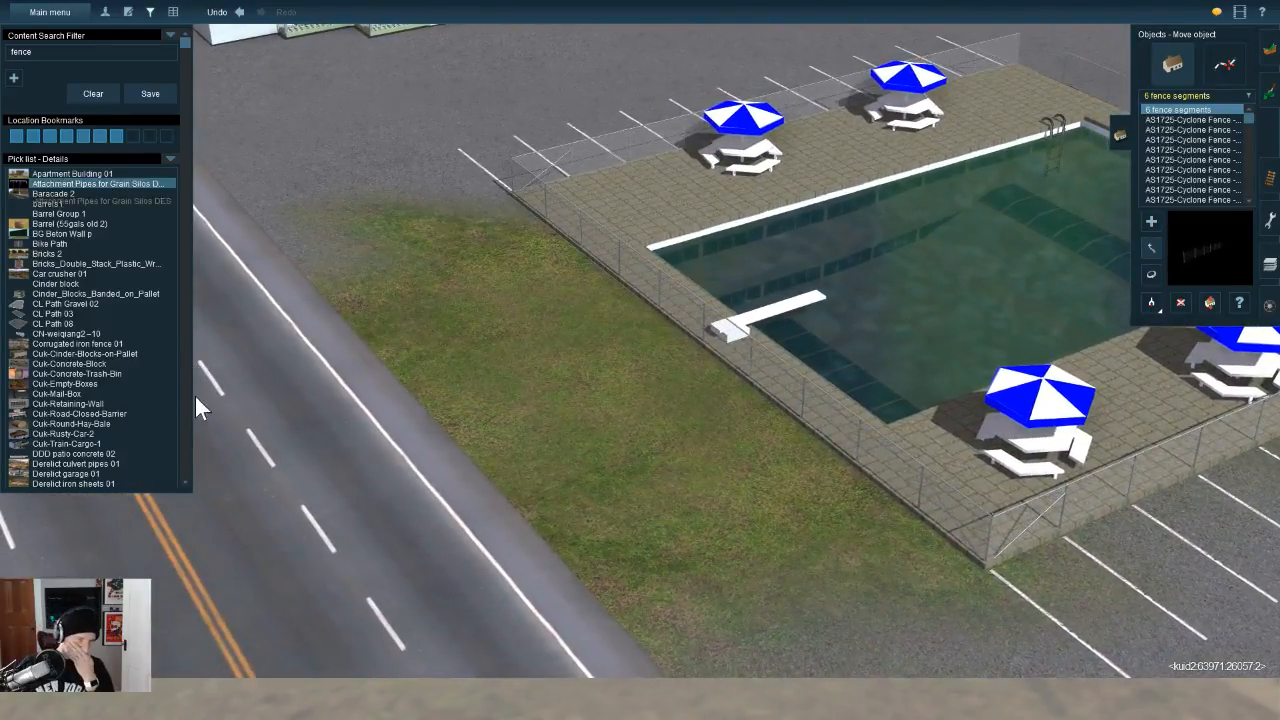
Step: Change the pick list from Details to Trees
left_click(172, 160)
mouse_move(195, 172)
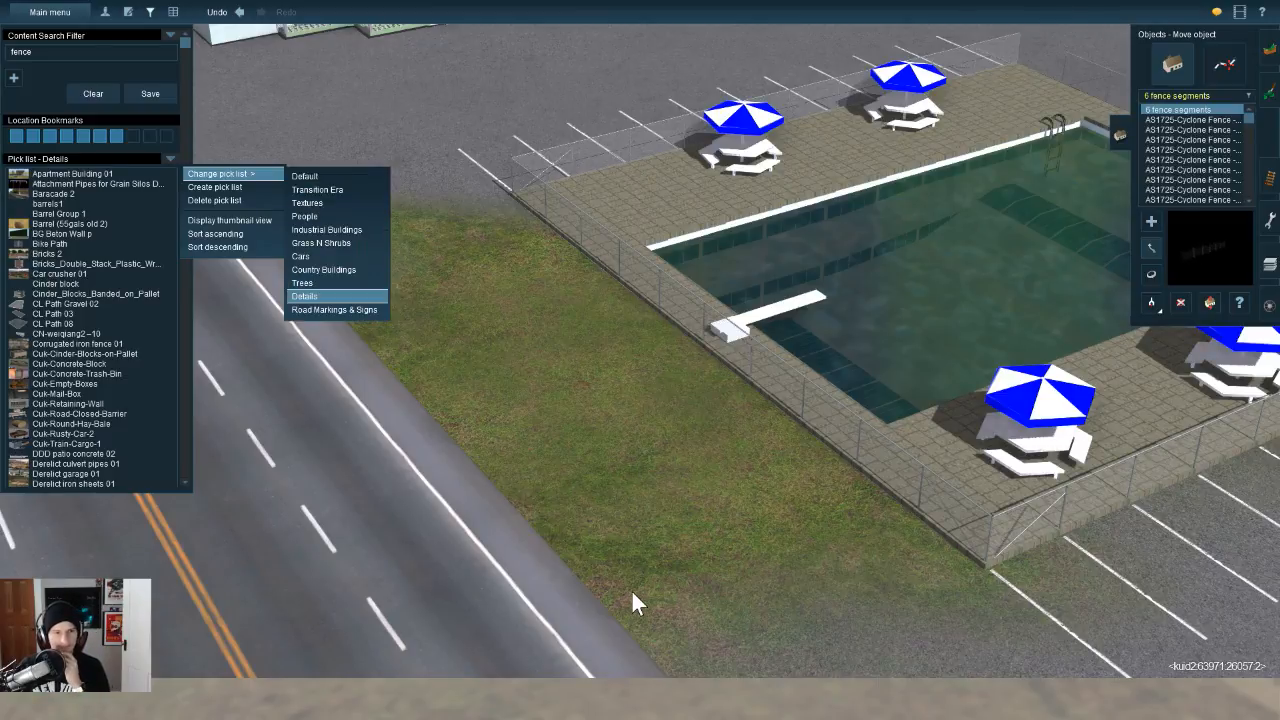
left_click(302, 283)
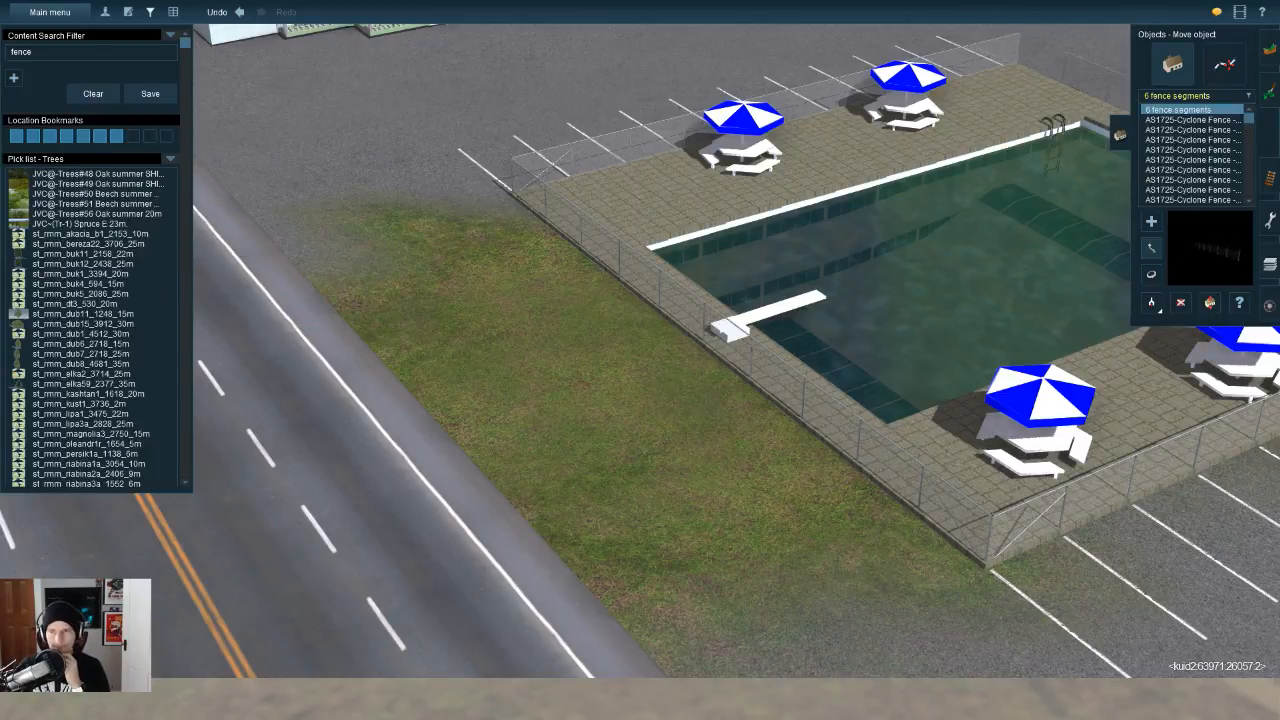
Step: Look through the tree previews in the Trees pick list for one to plant on the grass strip beside the pool
left_click(90, 234)
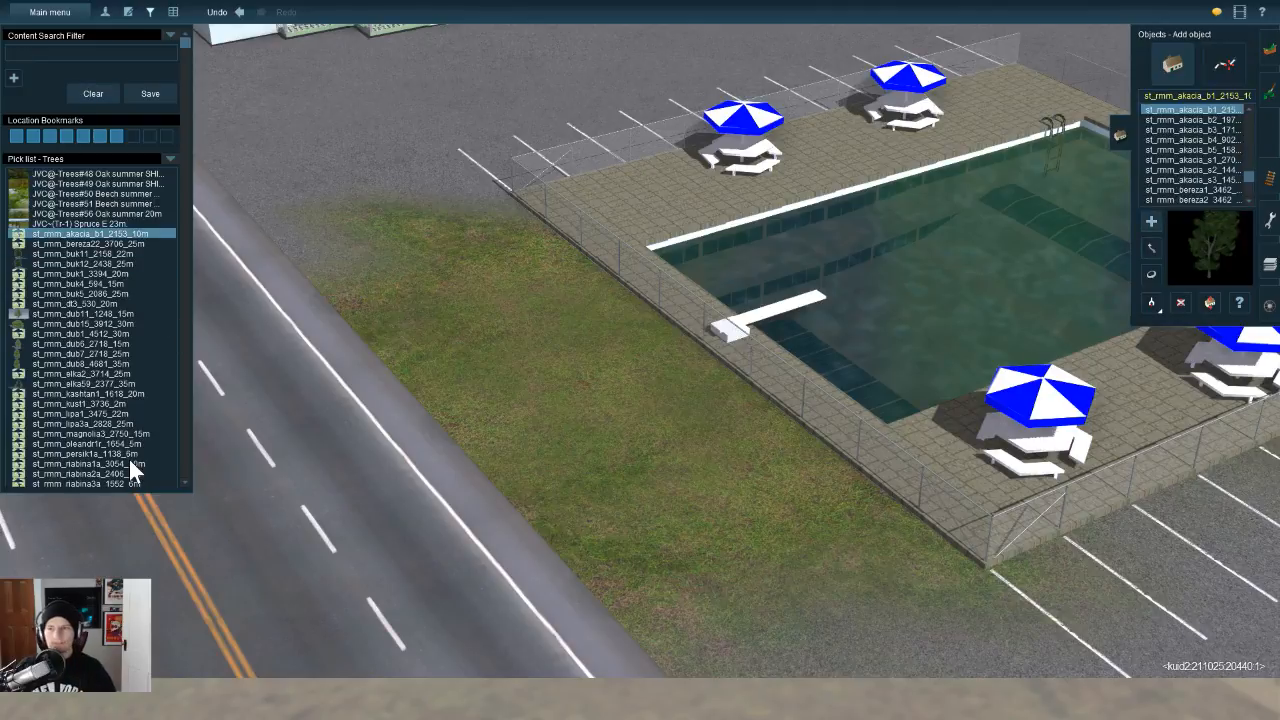
key("Down")
key("Down")
key("Down")
key("Down")
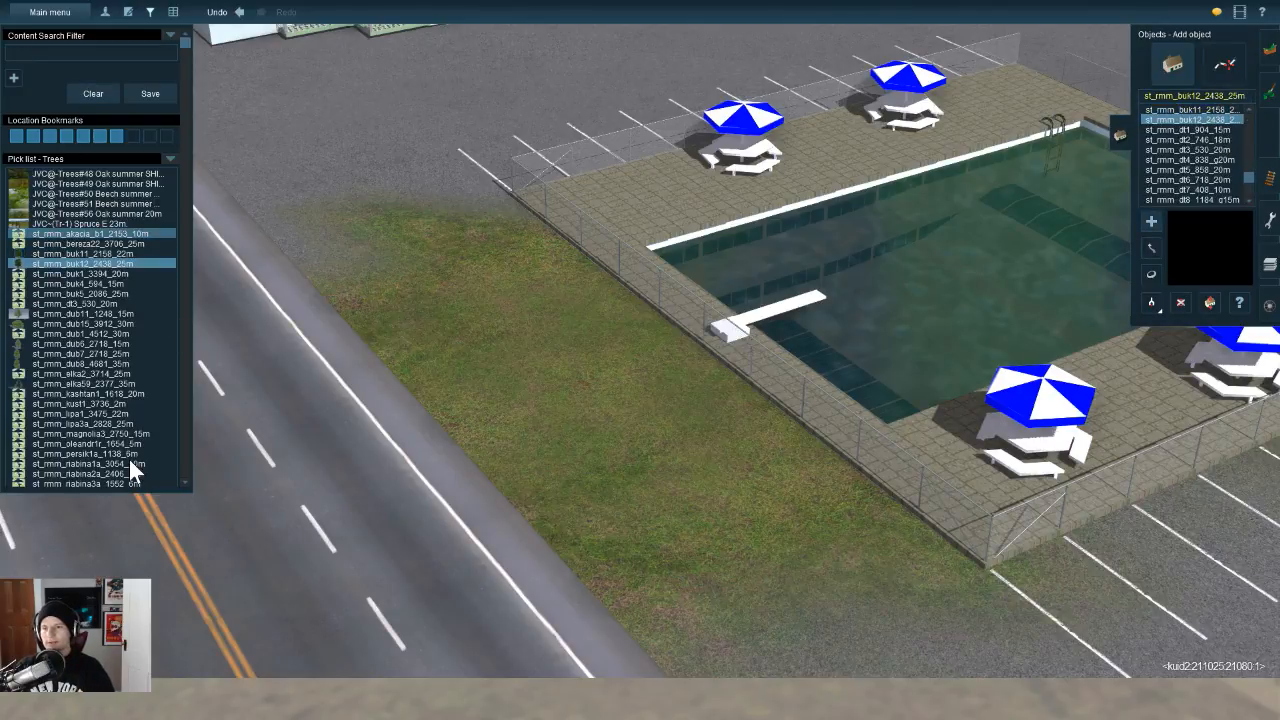
key("Down")
key("Down")
key("Down")
key("Down")
key("Down")
key("Down")
key("Down")
key("Down")
key("Down")
key("Down")
key("Down")
key("Down")
key("Down")
key("Down")
key("Down")
key("Down")
key("Down")
key("Down")
key("Down")
key("Down")
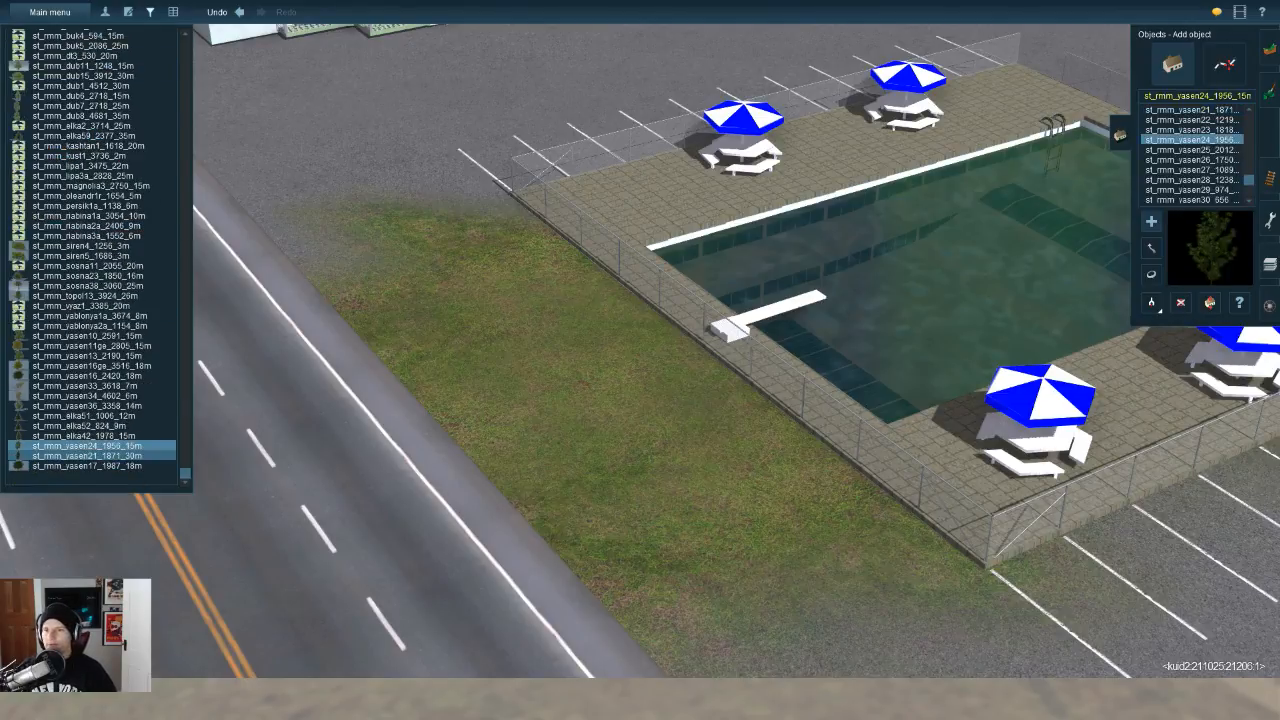
Step: Try placing the st_rmm_yasen21_1871_30m tree on the grass strip beside the pool fence
left_click(886, 578)
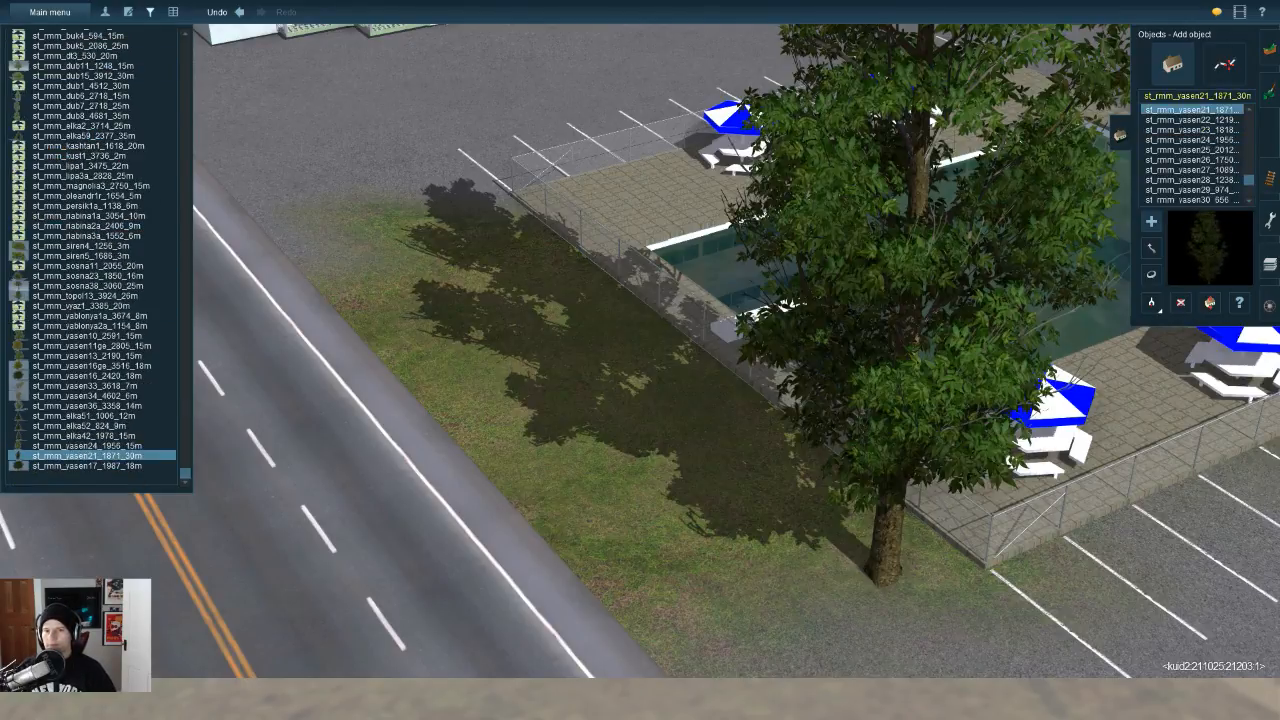
left_click_drag(886, 578, 690, 520)
left_click(690, 519)
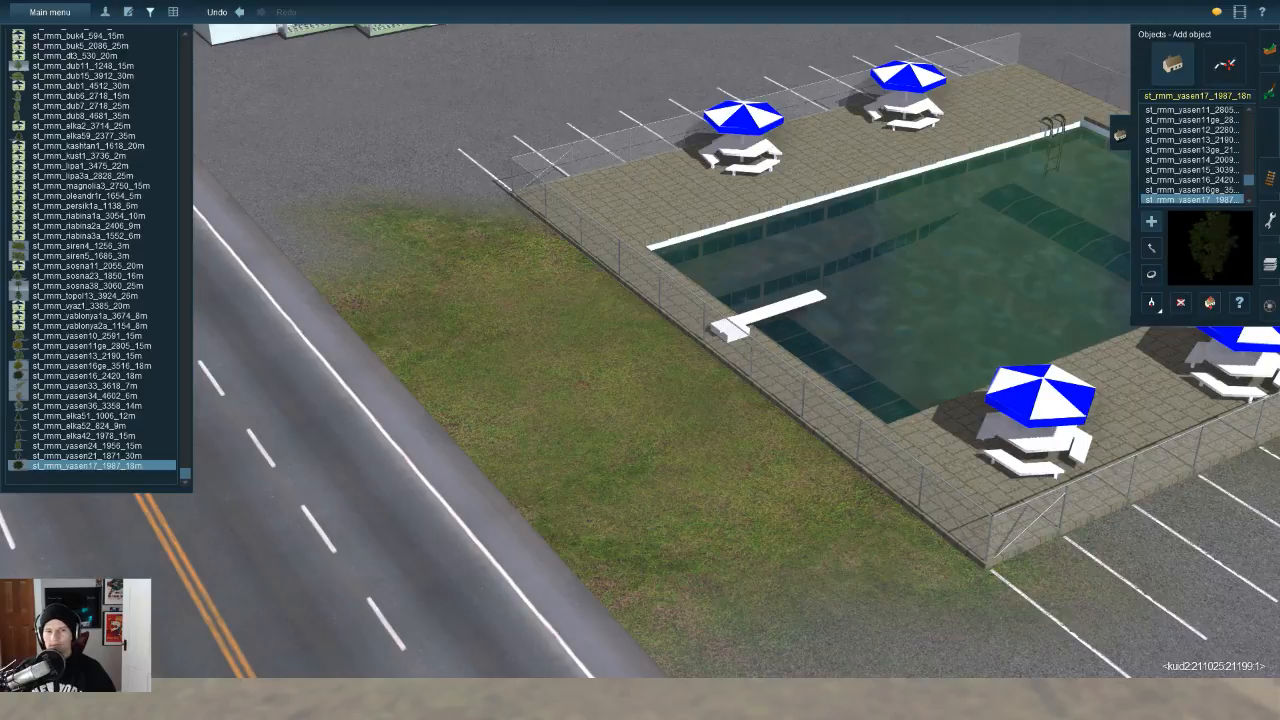
Step: Place a st_rmm_yasen17_1987_18m tree on the grass strip between the road and the pool fence
left_click(640, 458)
key("Left")
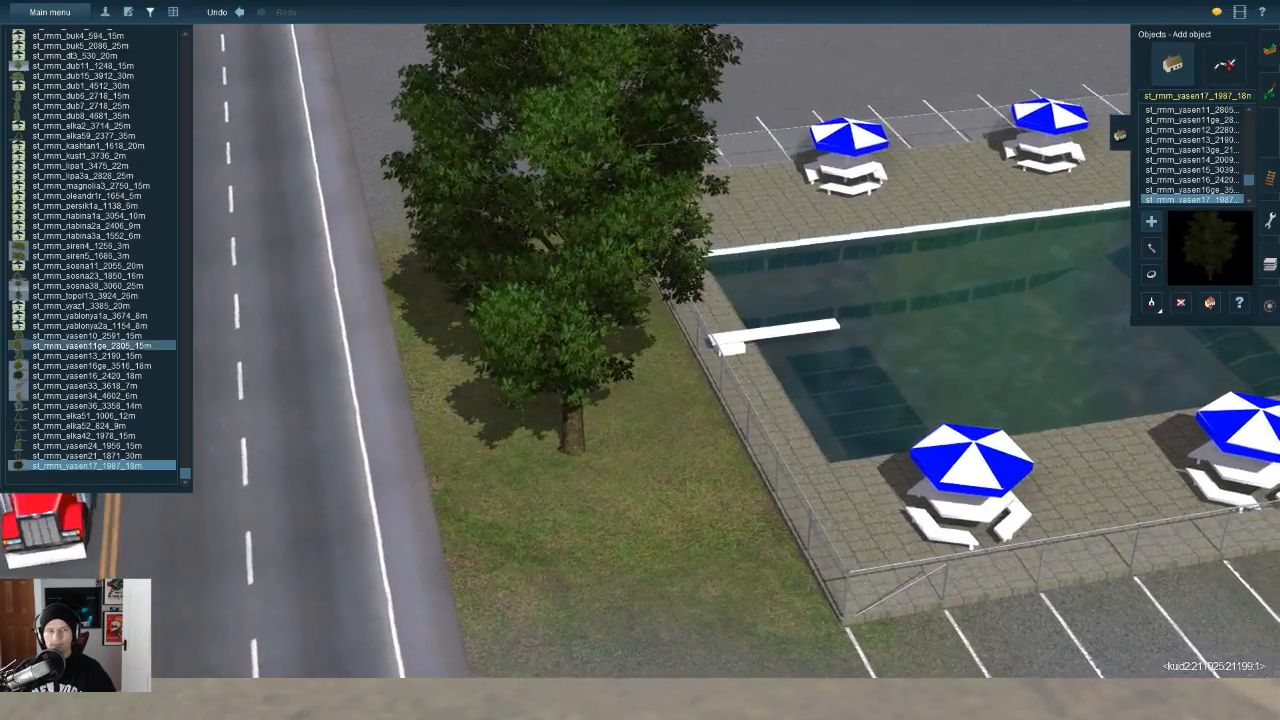
Step: Examine the other Trees pick list entries back up to the st_rmm_siren5_1686_3m shrub for more planting beside the pool
left_click(87, 456)
left_click(87, 446)
left_click(87, 437)
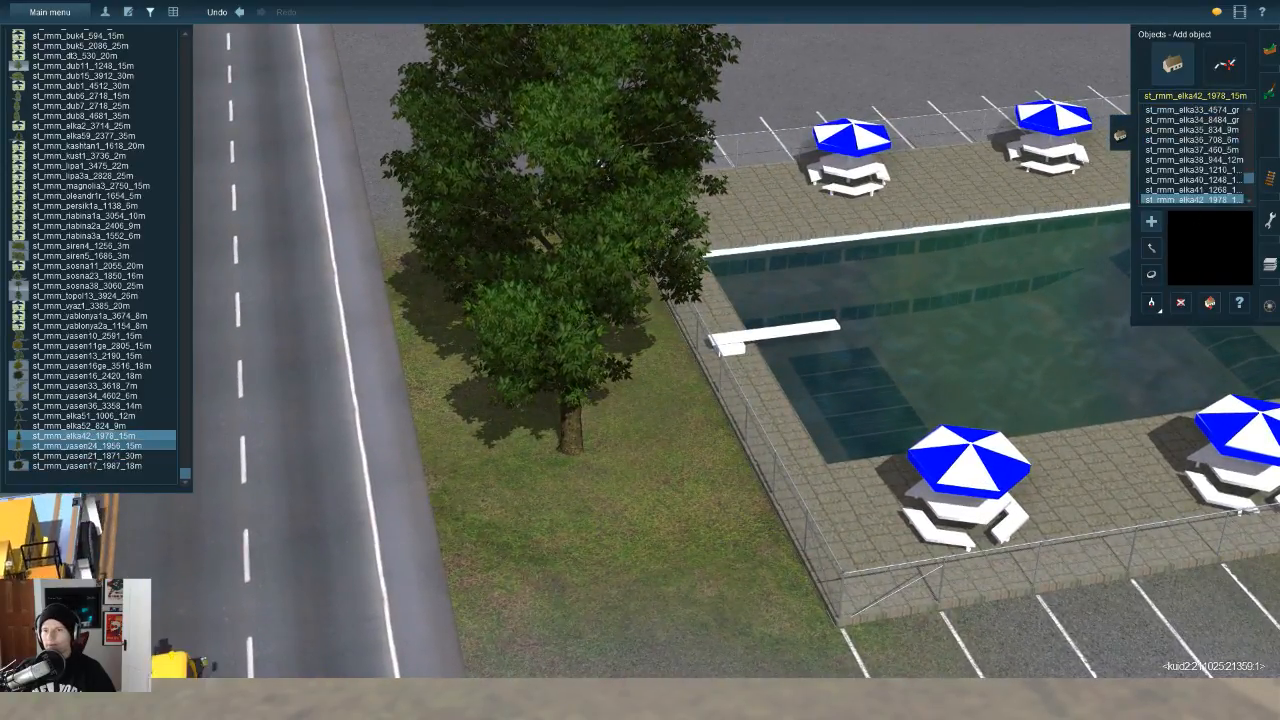
key("Up")
key("Up")
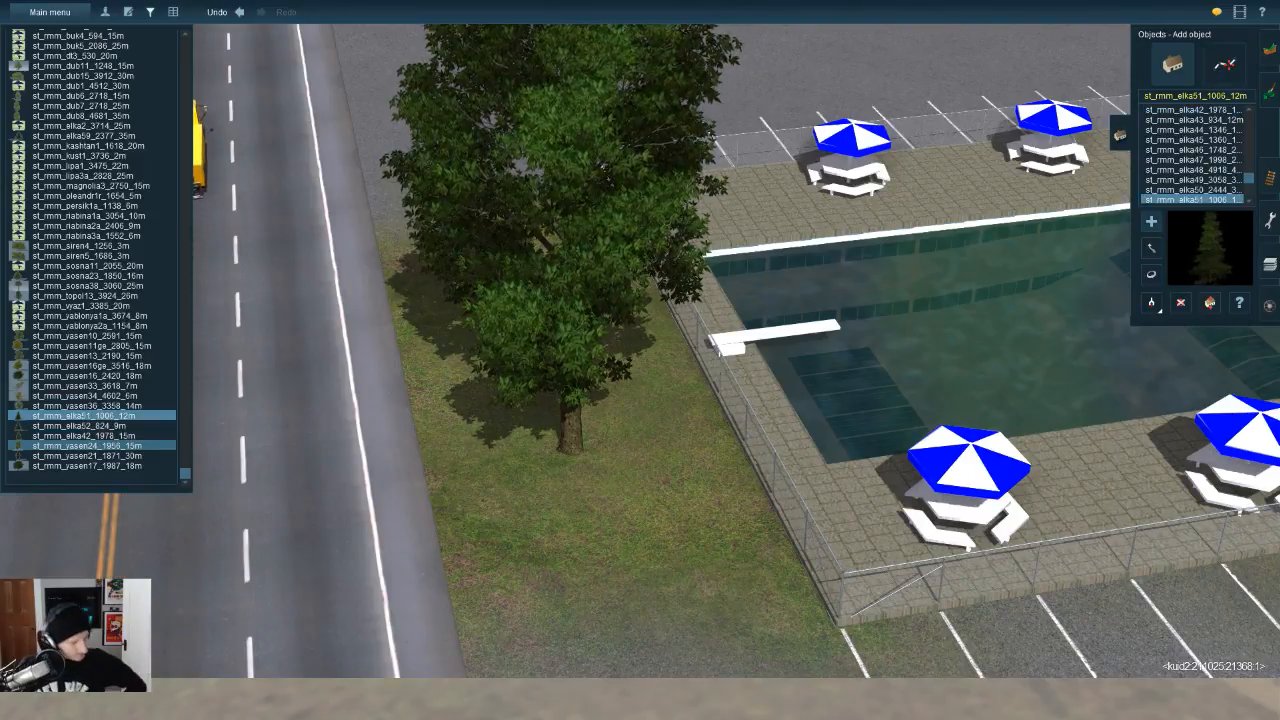
key("Up")
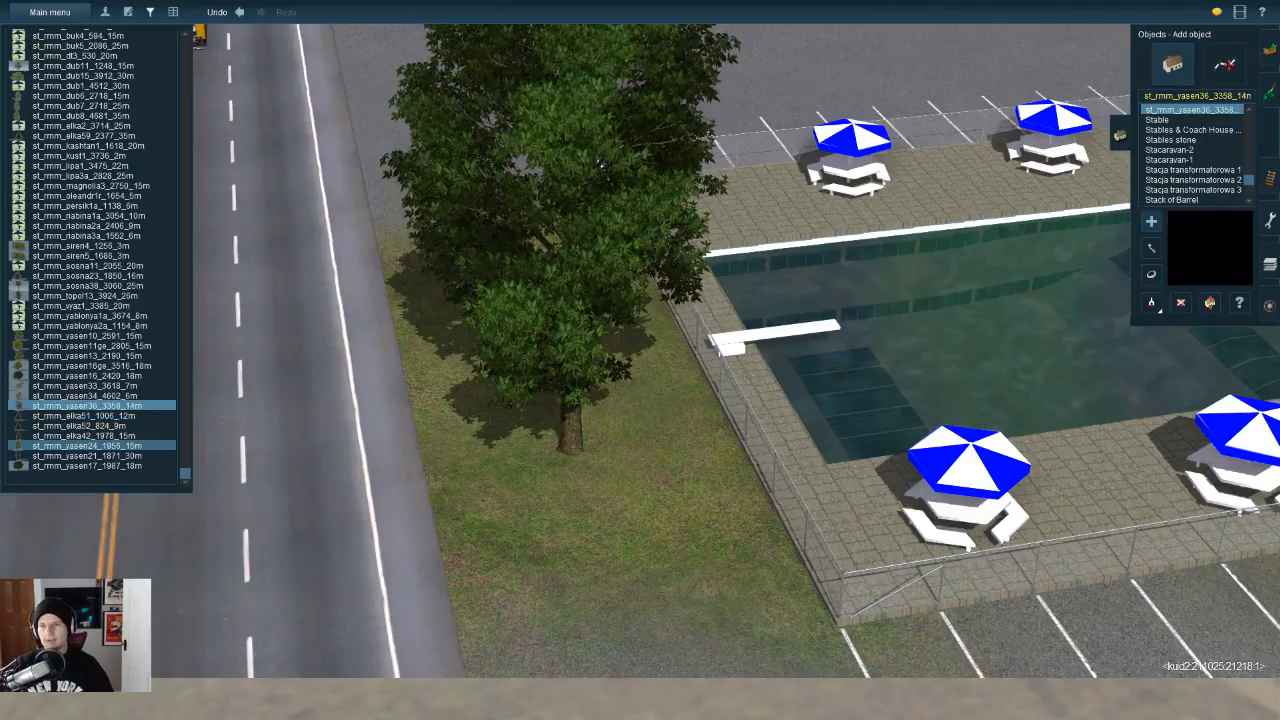
key("Up")
key("Up")
key("Up")
key("Up")
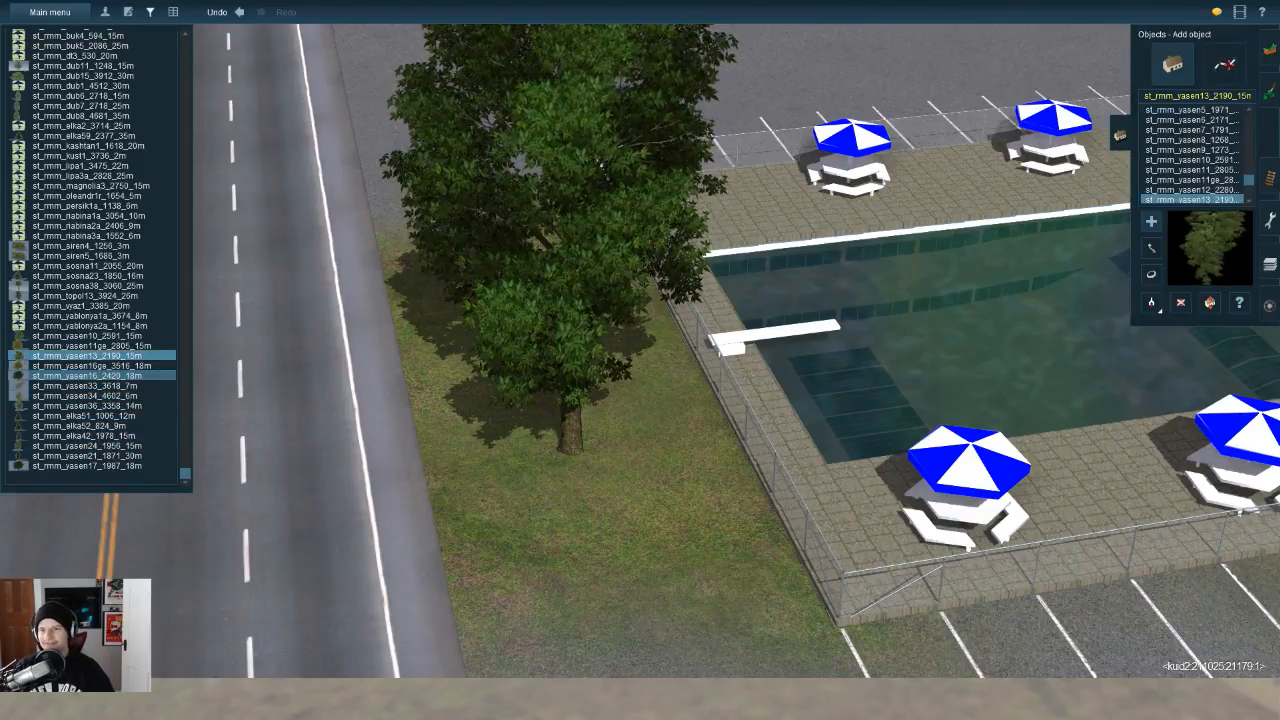
key("Up")
key("Up")
key("Up")
key("Up")
key("Up")
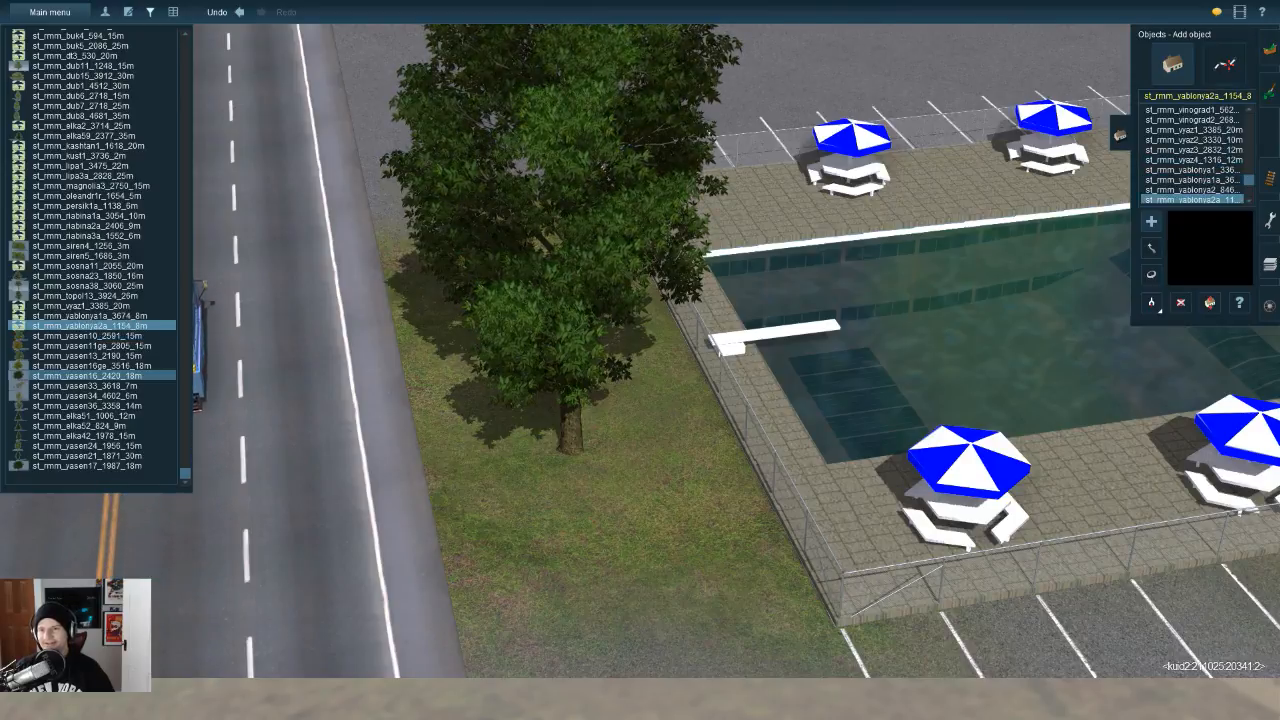
key("Up")
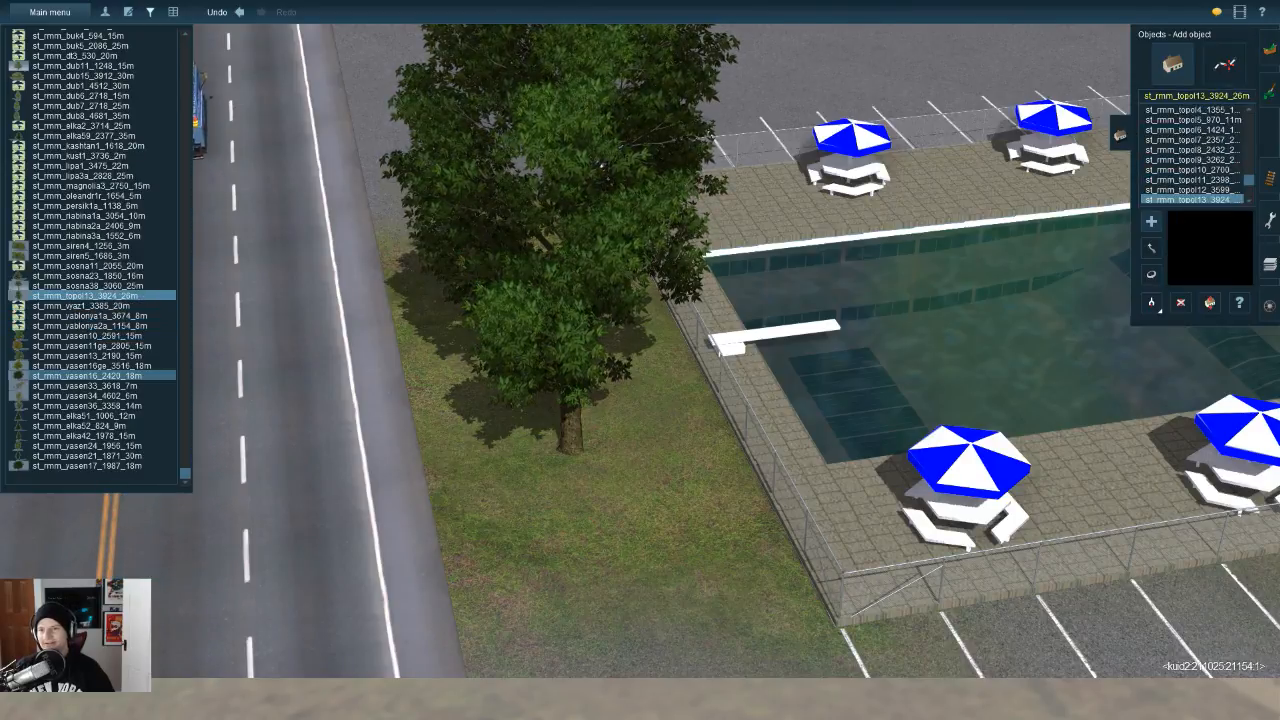
key("Up")
key("Up")
key("Up")
key("Up")
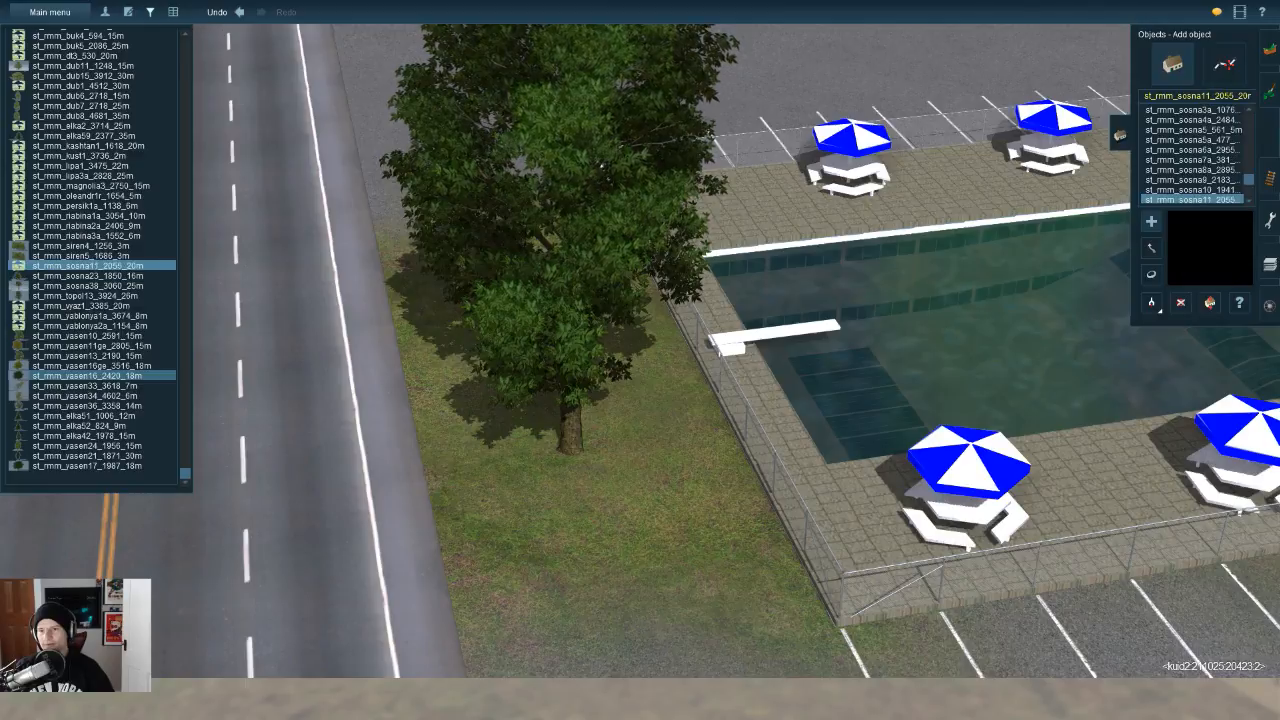
key("Up")
key("Down")
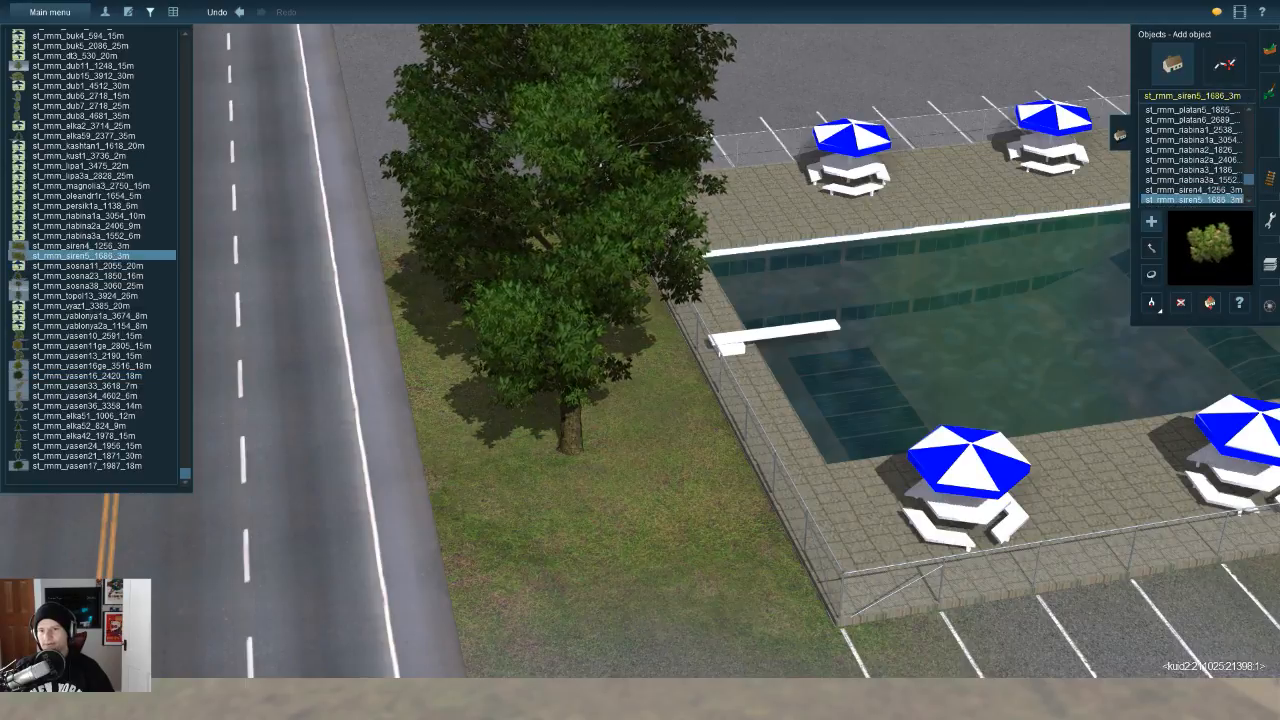
Step: Examine the tree previews in the full object list between the st_rmm_platan4 and st_rmm_sosna2a entries for planting beside the pool
left_click(1193, 190)
key("Down")
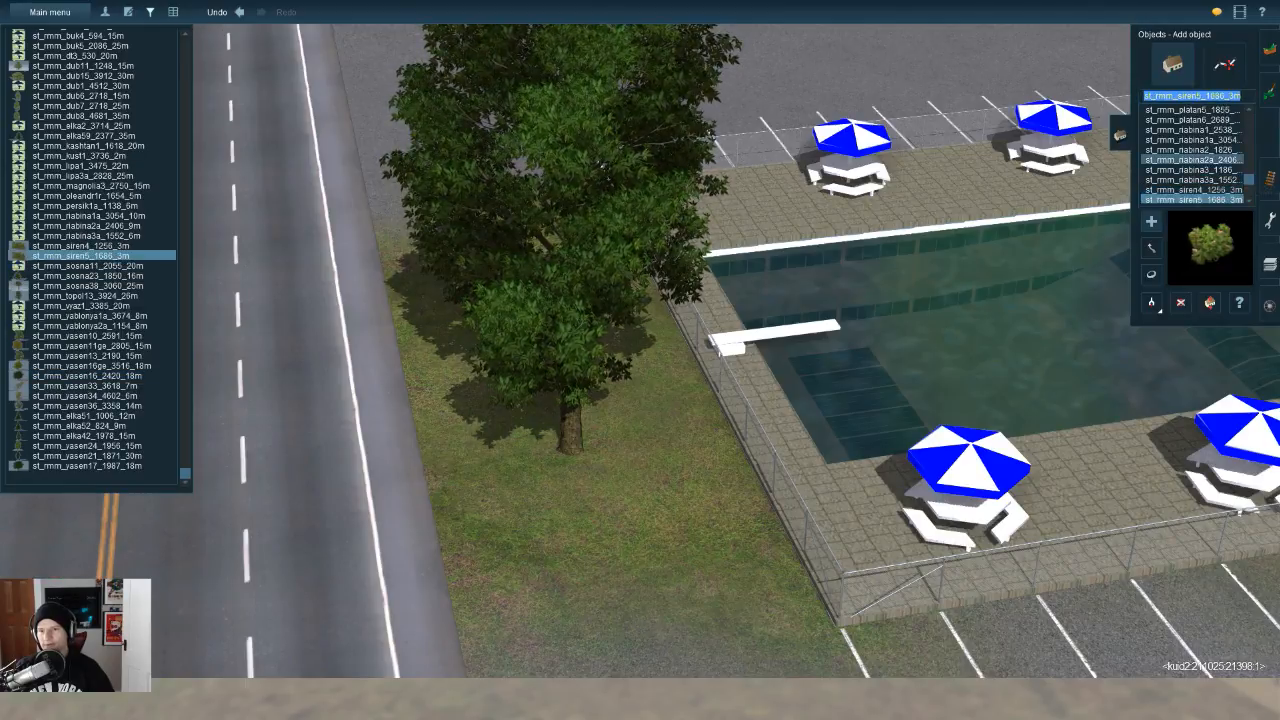
key("Down")
key("Down")
key("Down")
key("Down")
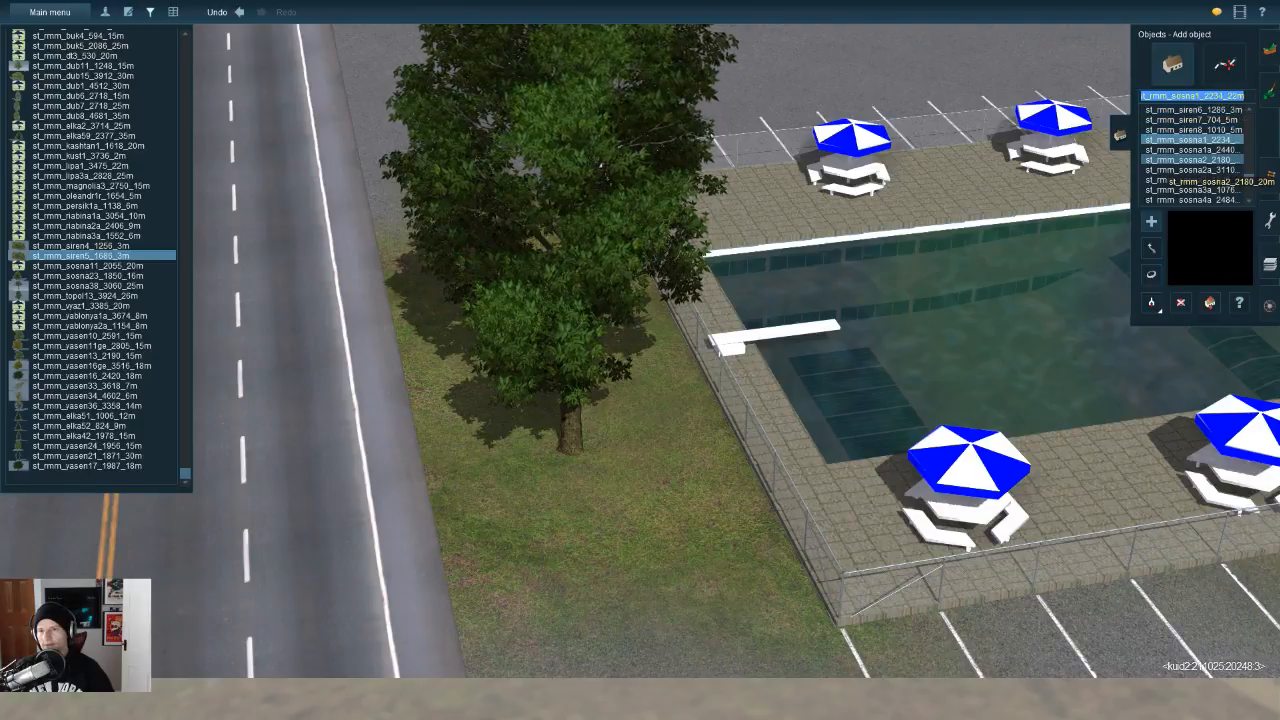
key("Down")
key("Up")
key("Up")
key("Up")
key("Up")
key("Up")
key("Up")
key("Up")
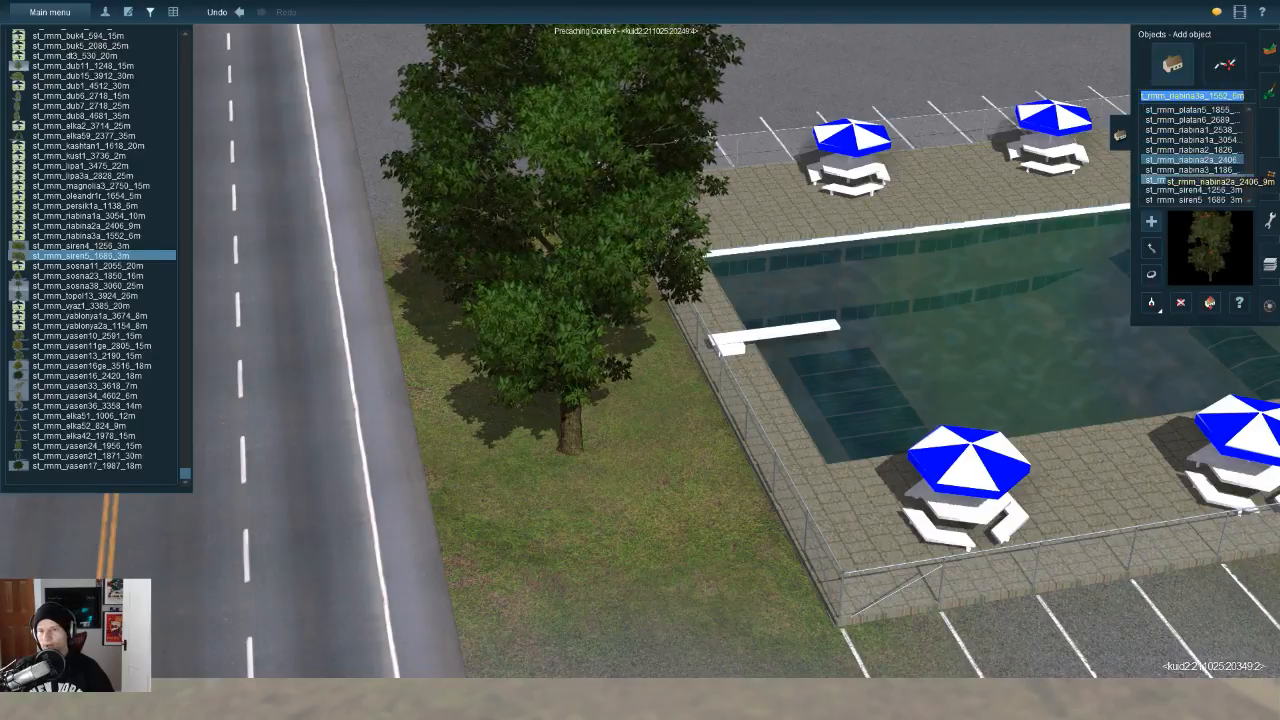
key("Up")
key("Up")
key("Up")
key("Up")
key("Up")
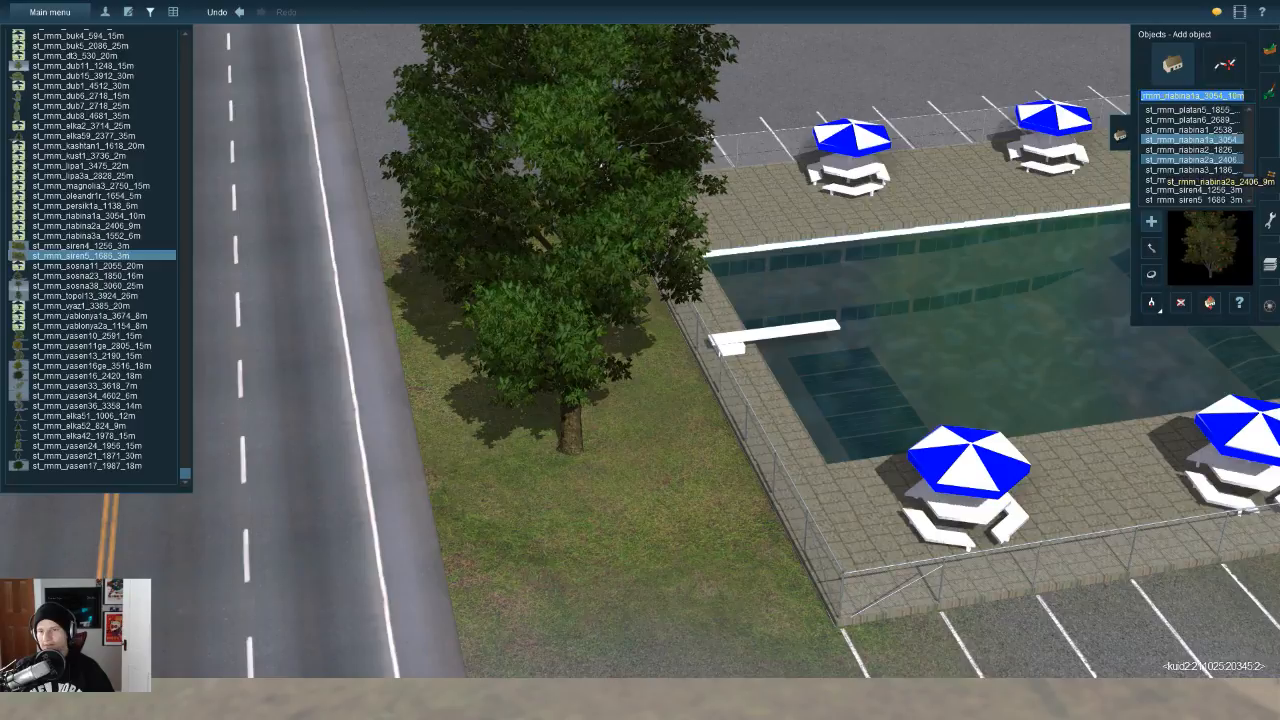
key("Up")
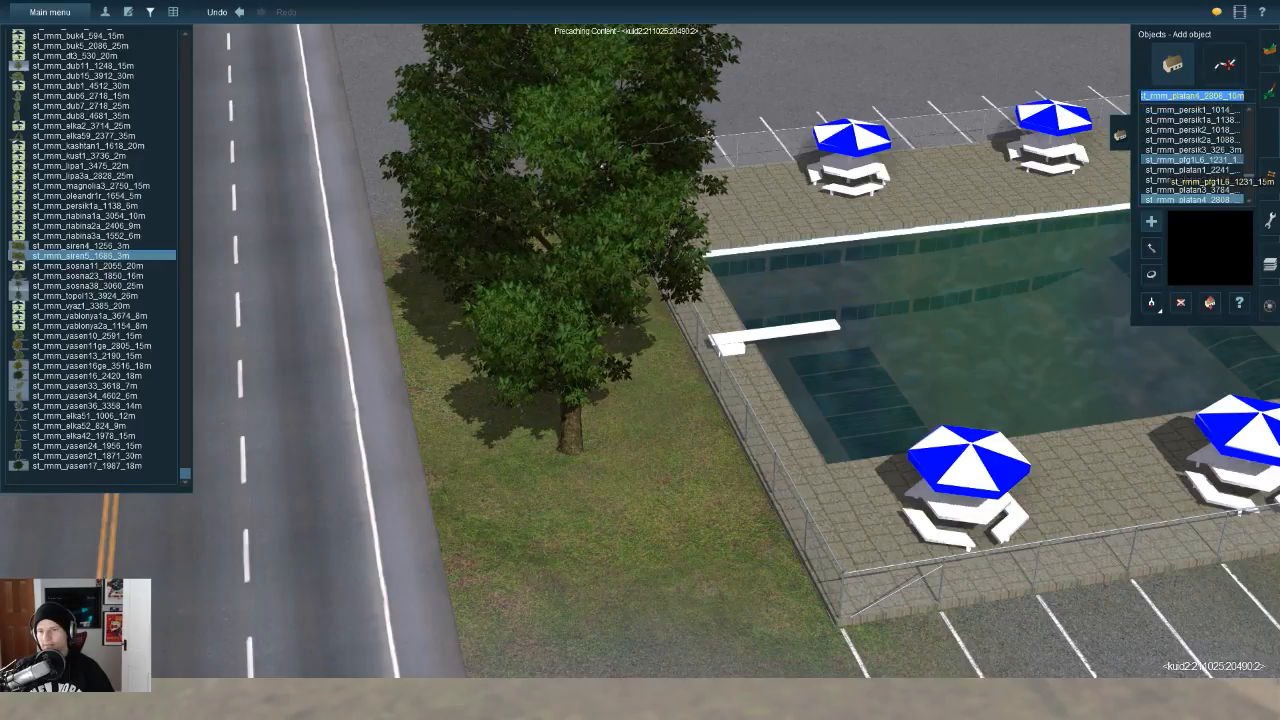
key("Up")
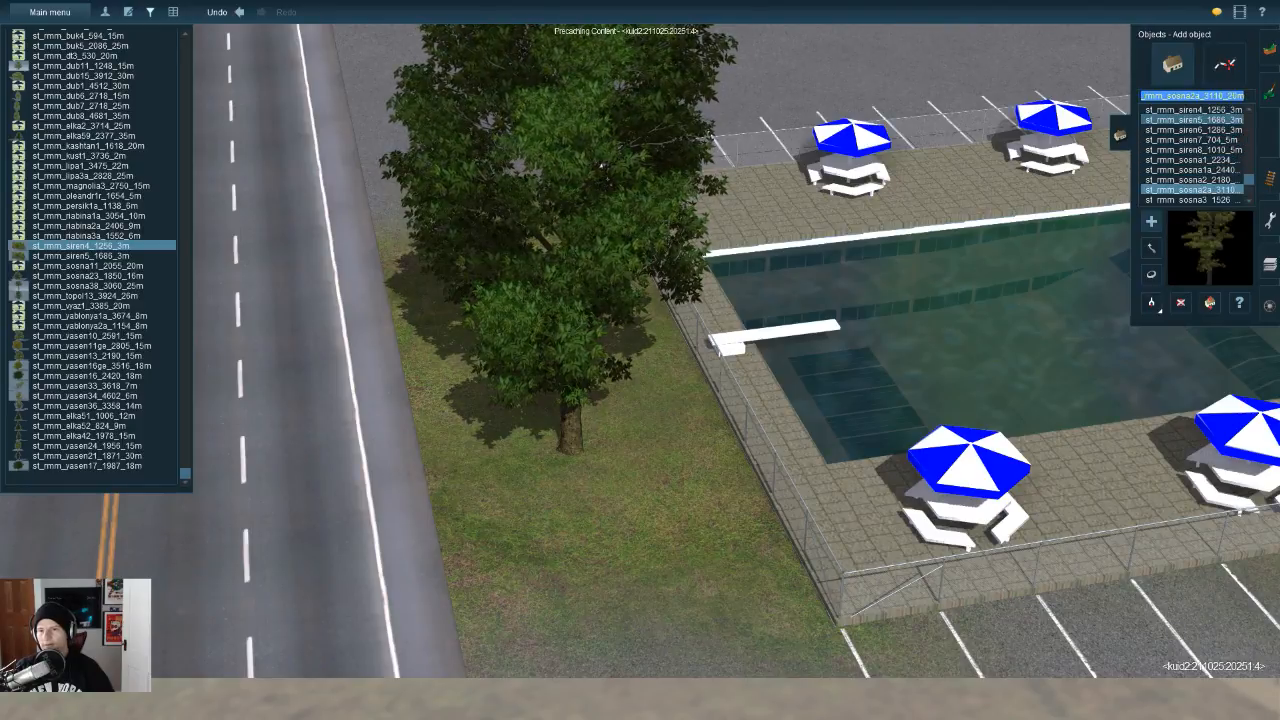
Step: Try placing a st_rmm_sosna7a_381_3m pine on the grass strip near the corner of the pool fence
key("Down")
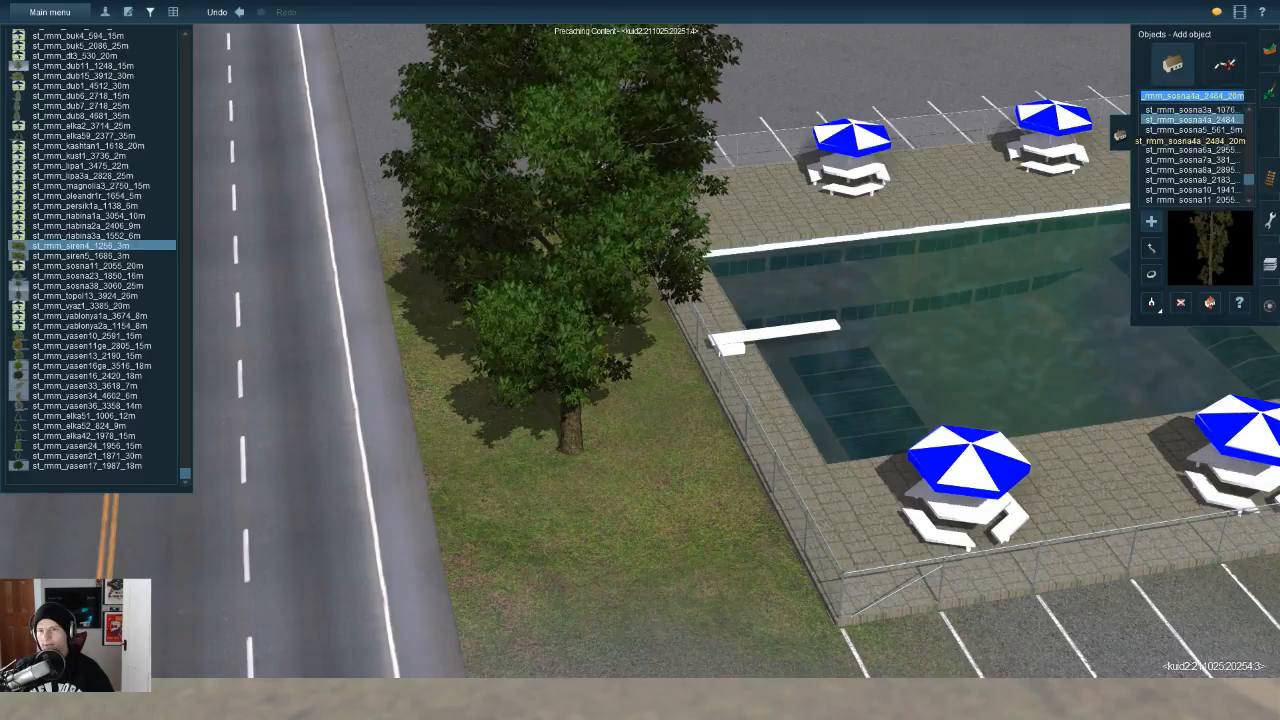
key("Down")
key("Down")
key("Down")
key("Down")
key("Down")
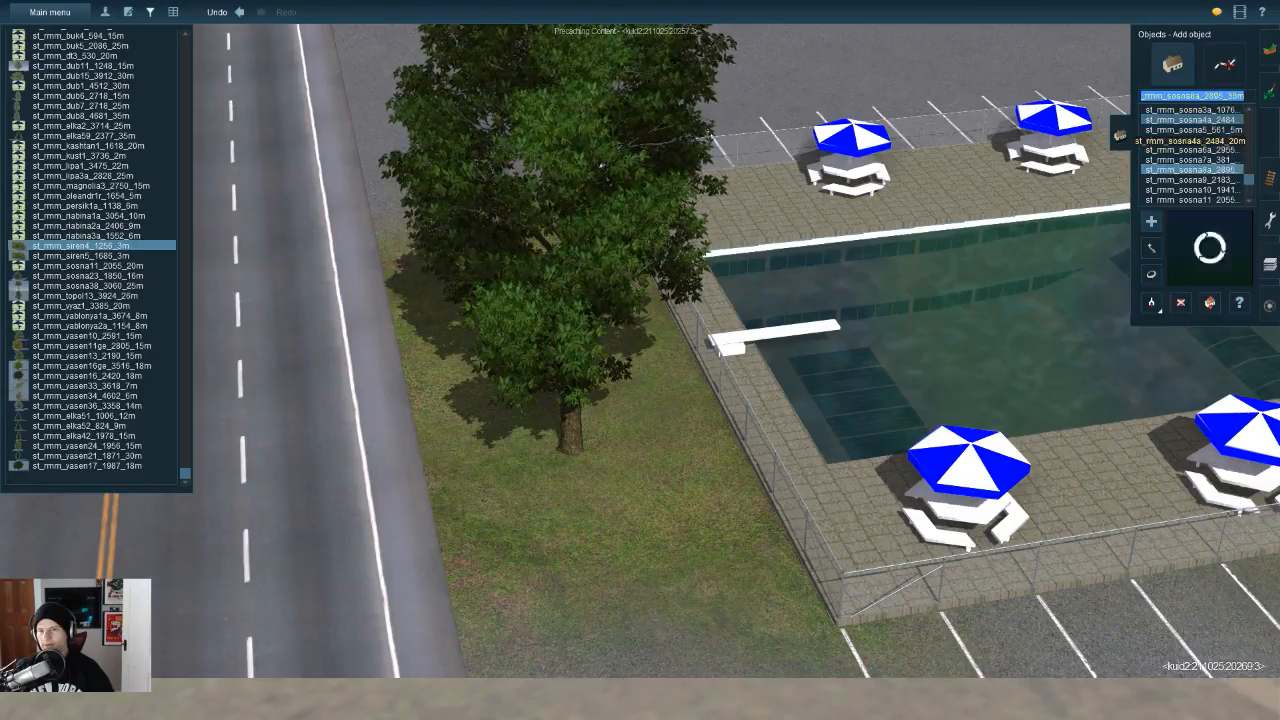
key("Up")
key("Down")
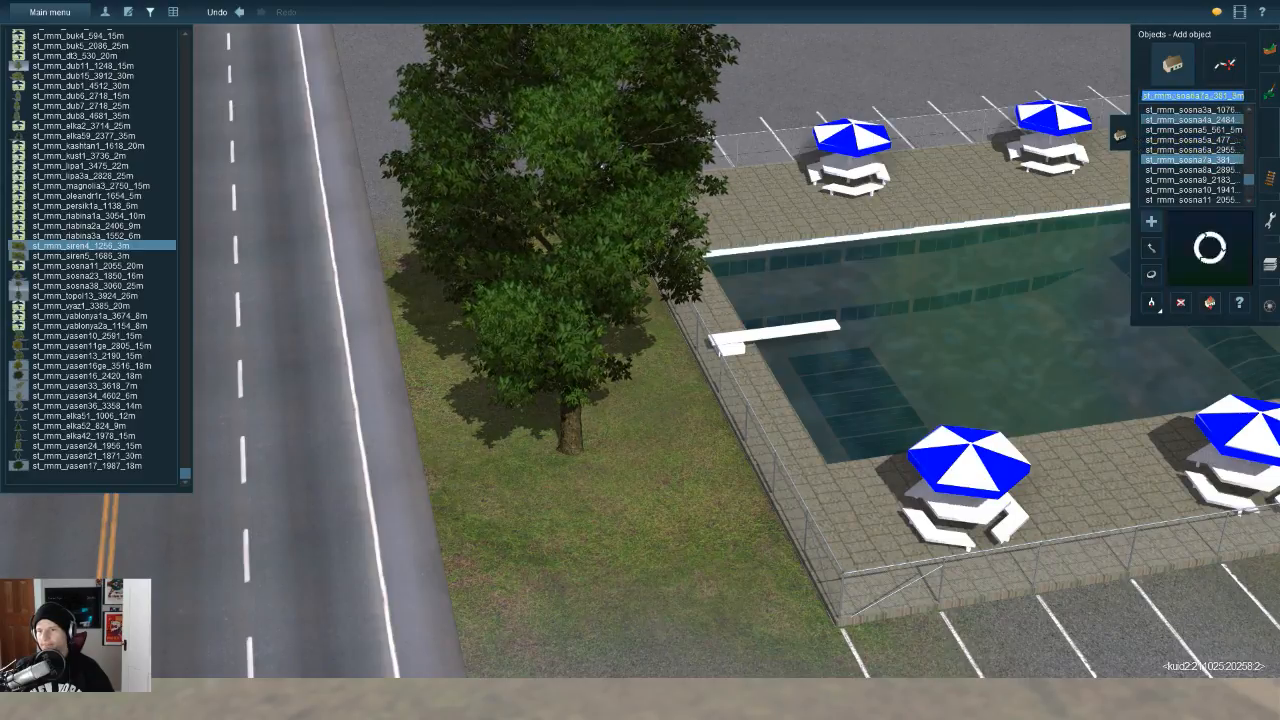
left_click(714, 571)
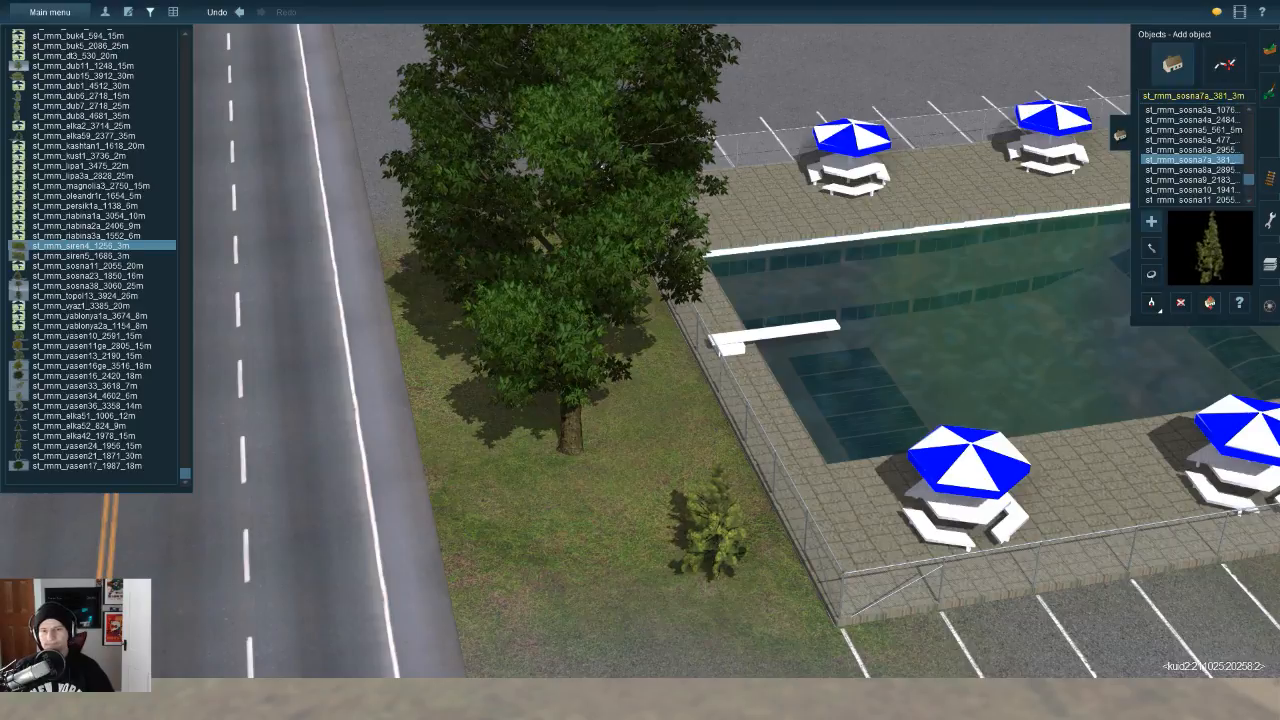
key("m")
key("Left")
scroll(714, 530, "up", 4)
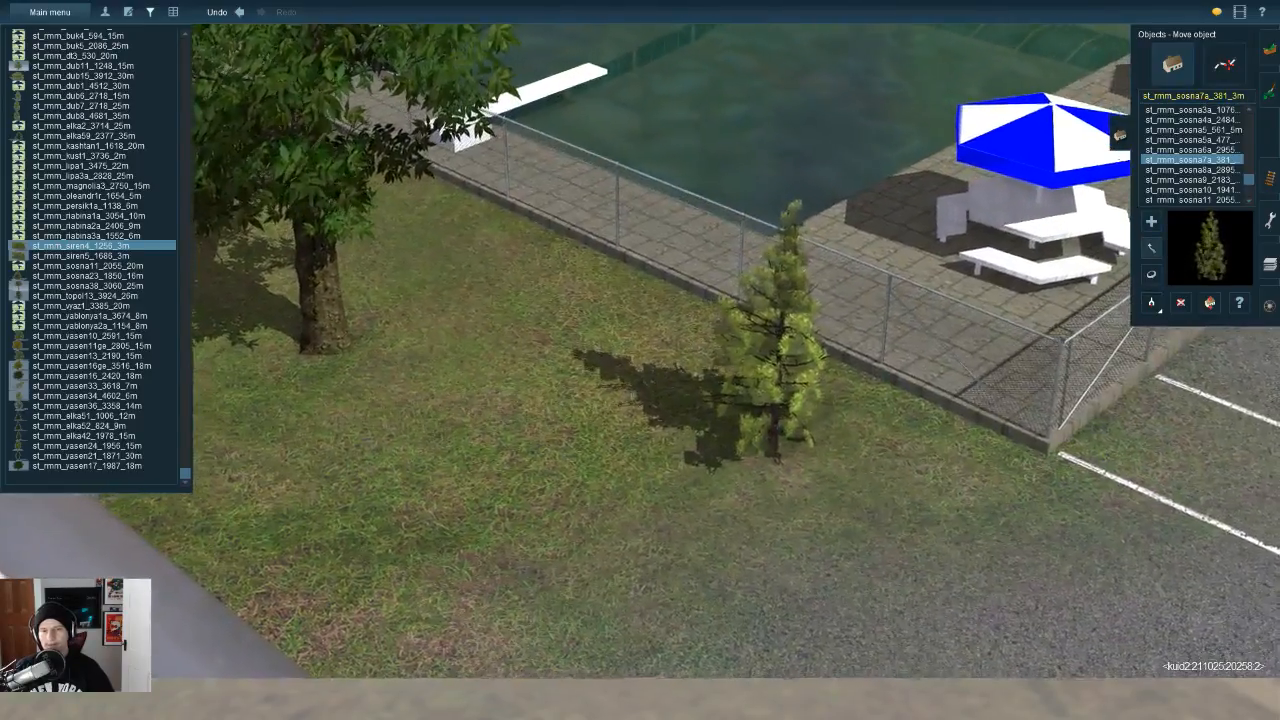
key("Left")
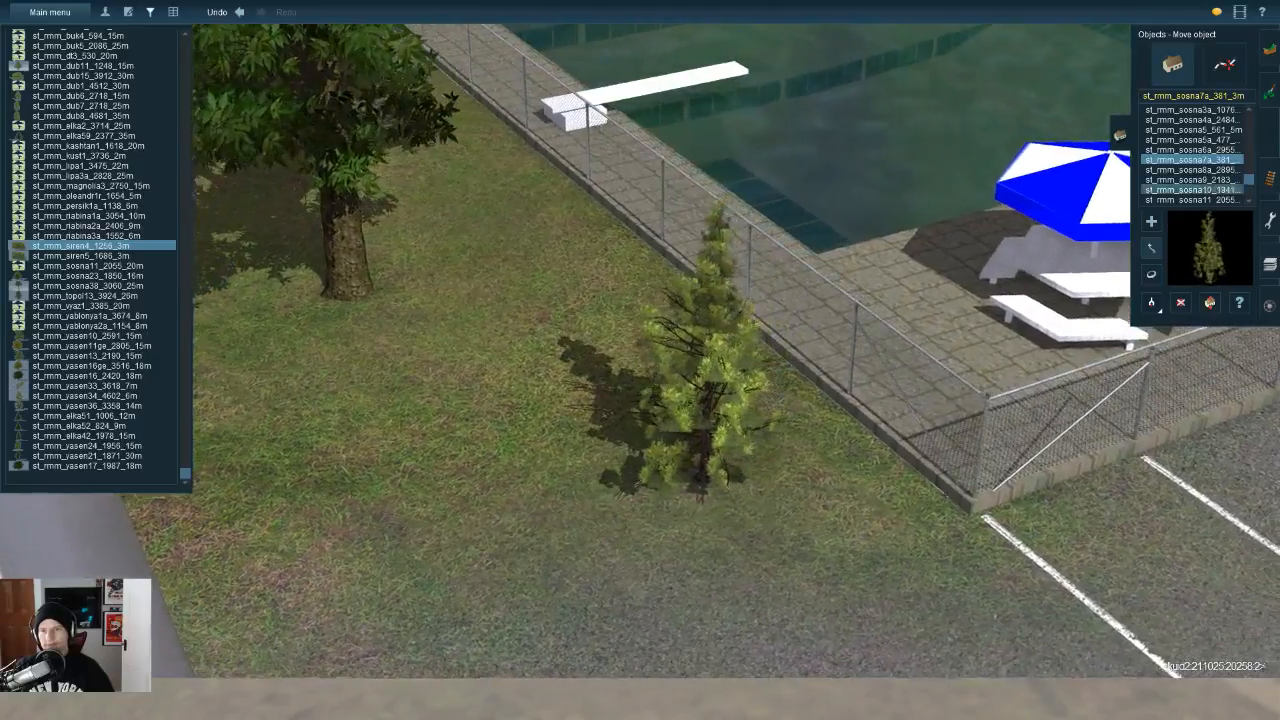
Step: Add st_rmm_sosna7a_381_3m to the Trees pick list and undo its placement on the grass strip
left_click_drag(1190, 162, 140, 294)
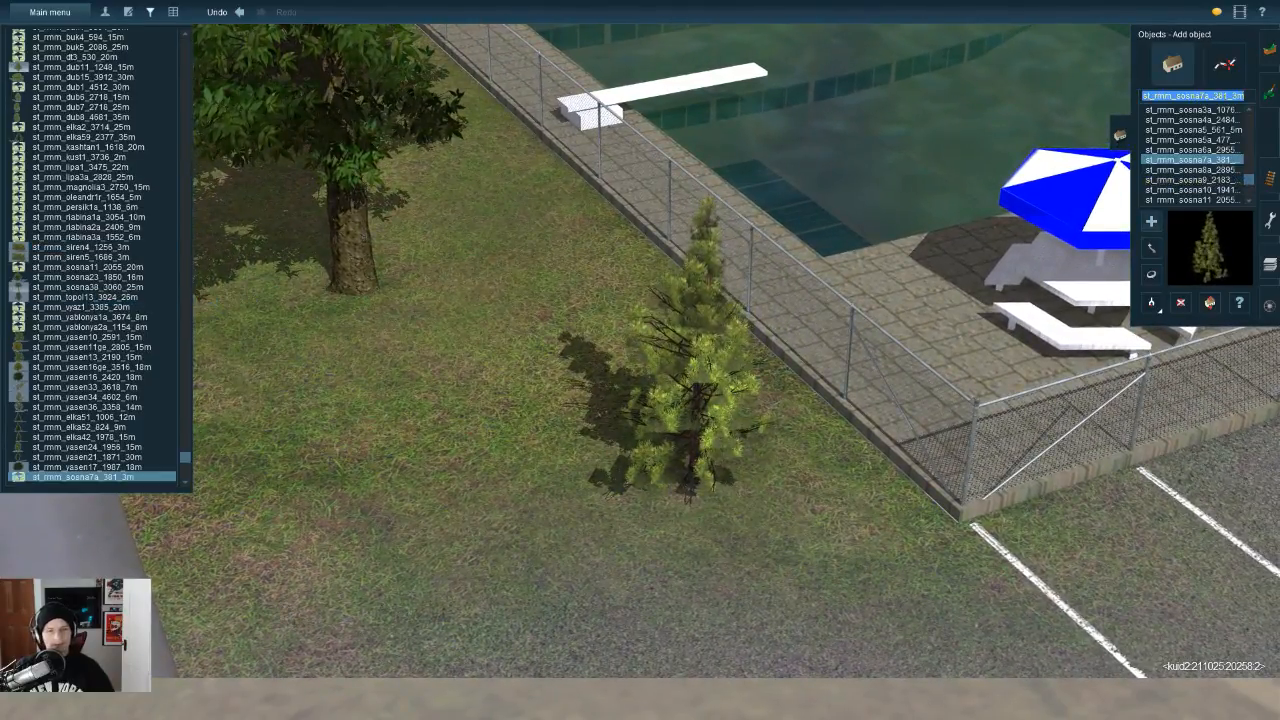
left_click_drag(1190, 170, 1180, 220)
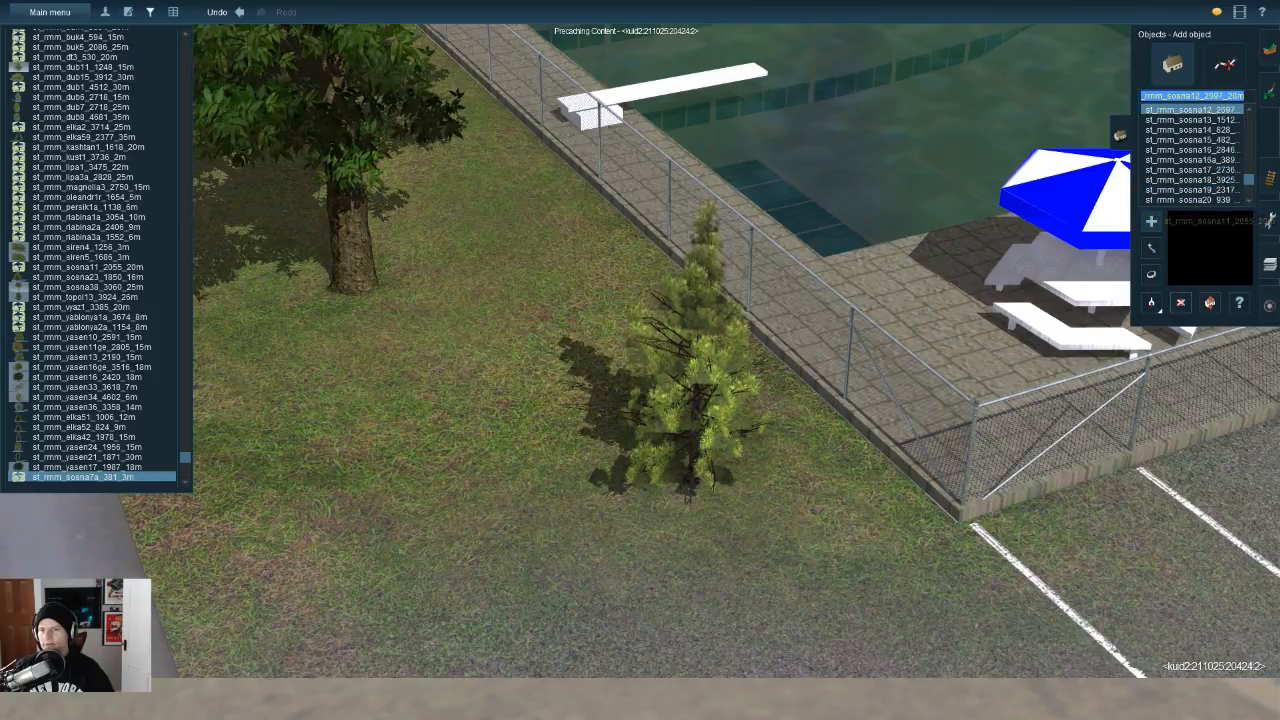
key("ctrl+z")
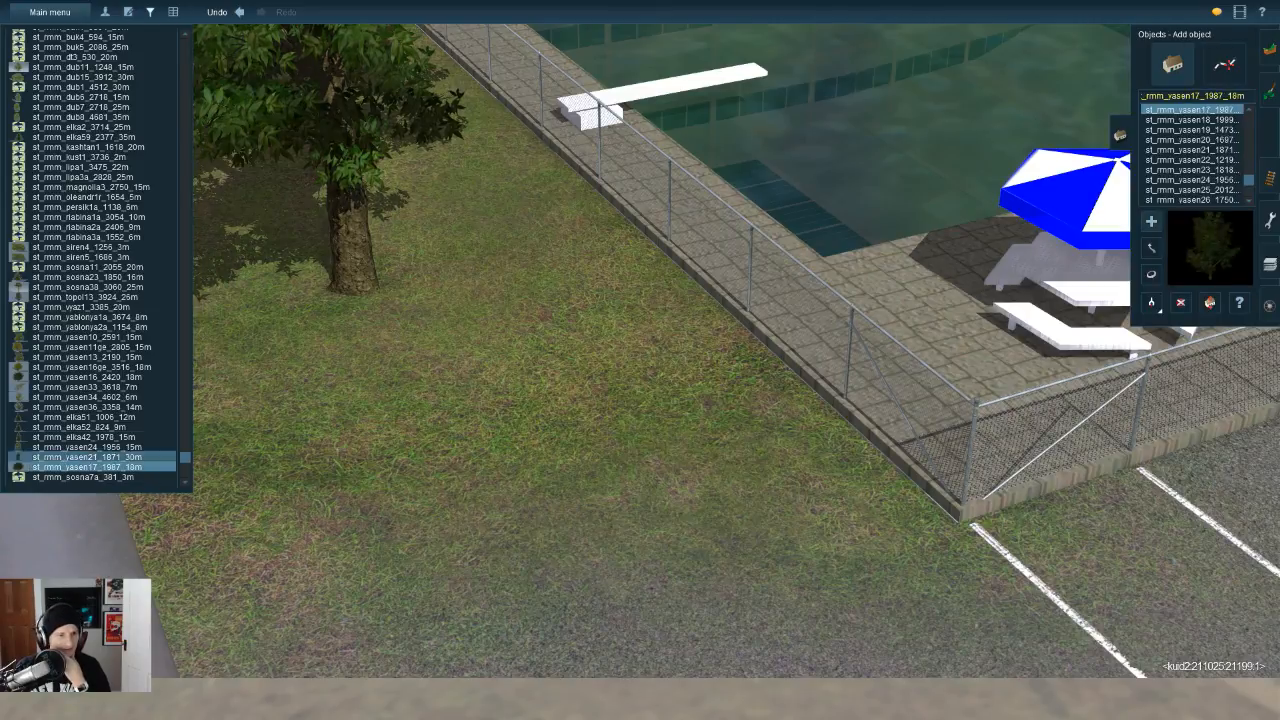
Step: Look through the Trees pick list previews from st_rmm_bereza22_3706_25m down to st_rmm_yablonya1a_3674_8m for more planting beside the pool
scroll(90, 337, "up", 5)
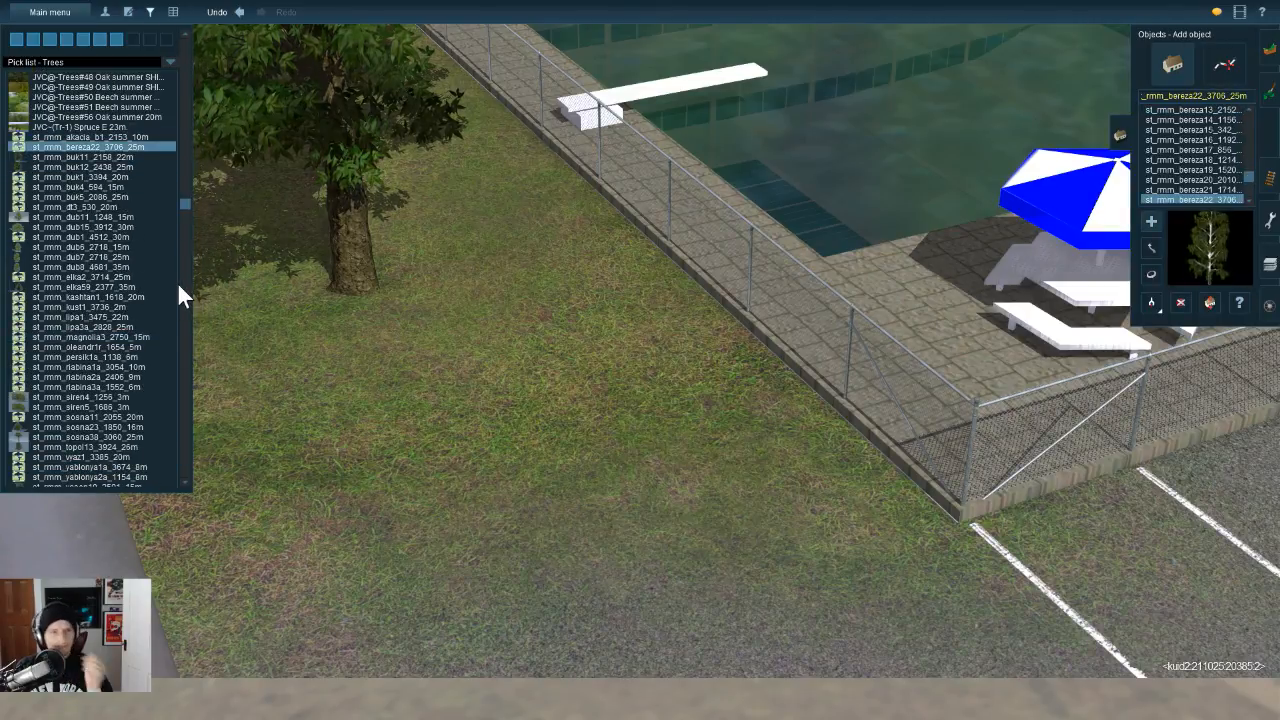
key("Down")
key("Down")
key("Down")
key("Down")
key("Down")
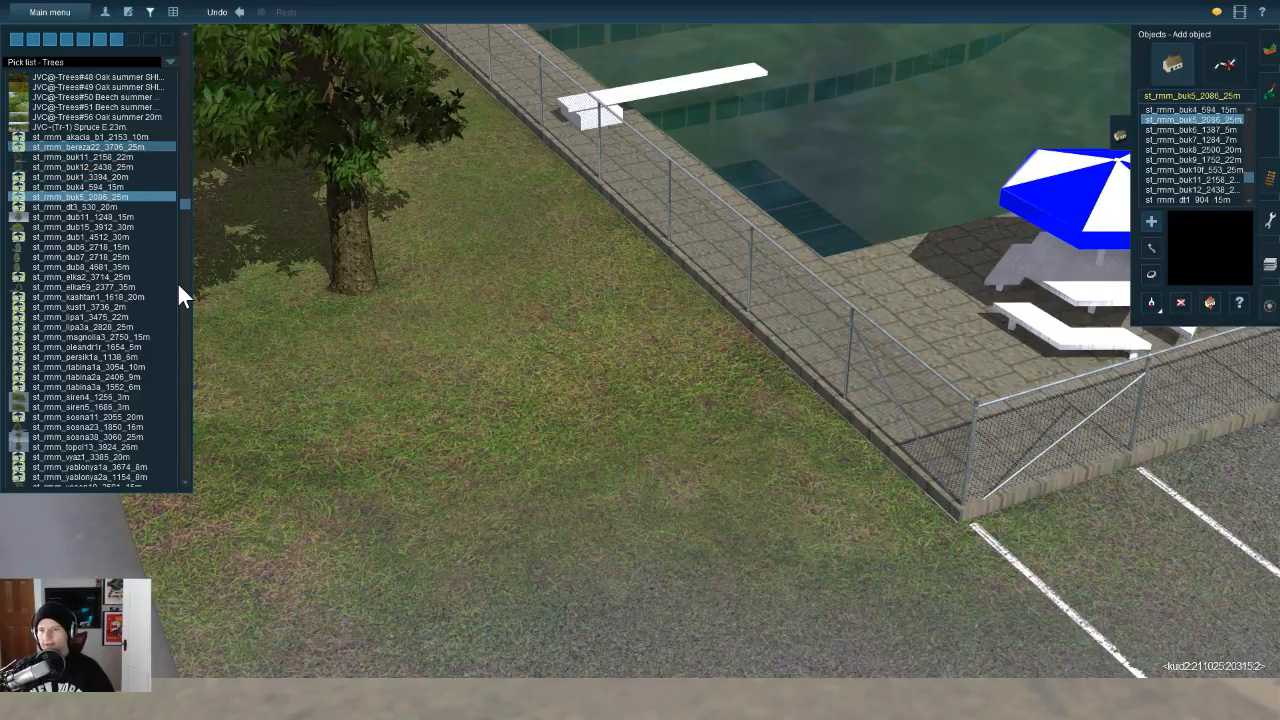
key("Down")
key("Down")
key("Down")
key("Down")
key("Down")
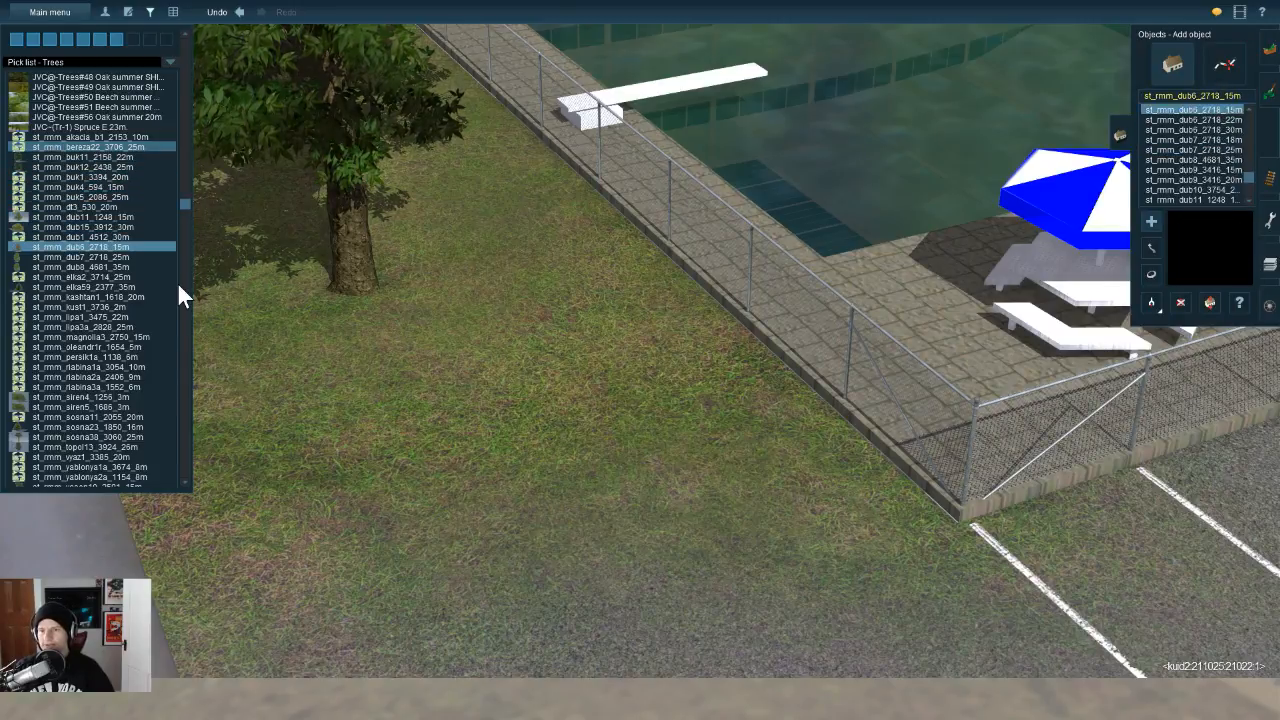
key("Down")
key("Down")
key("Down")
key("Down")
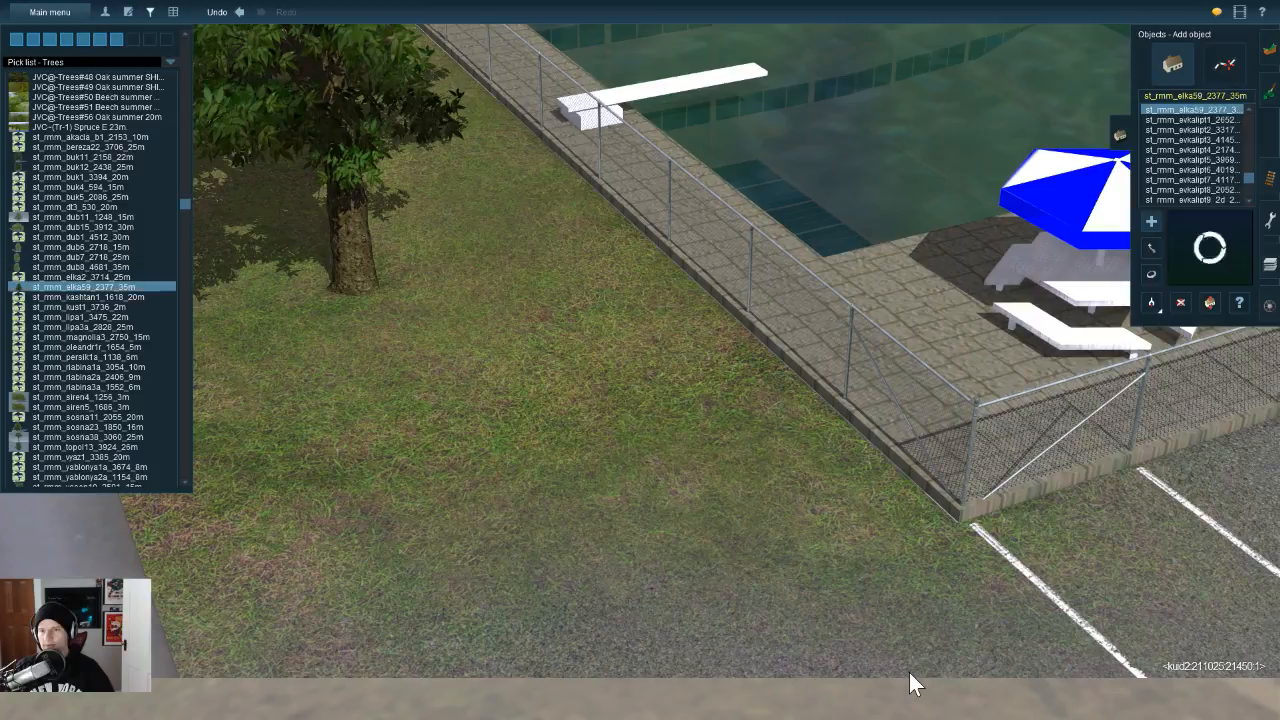
key("Down")
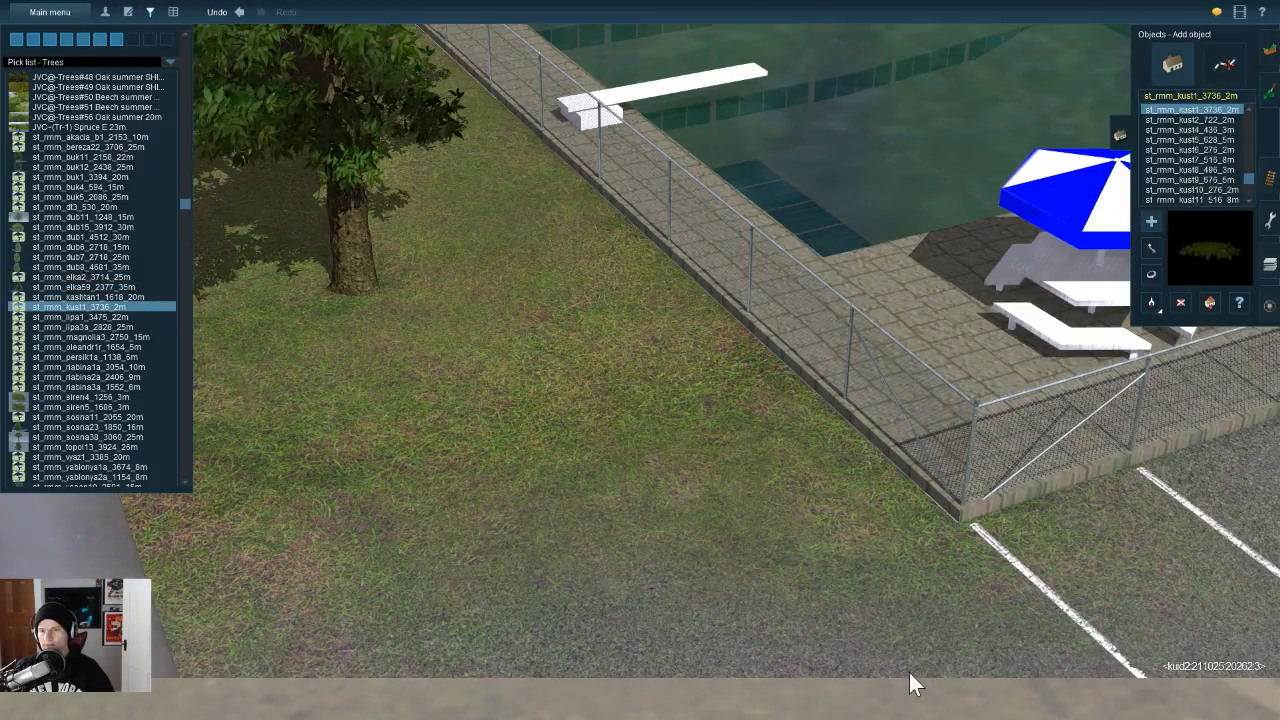
key("Down")
key("Down")
key("Down")
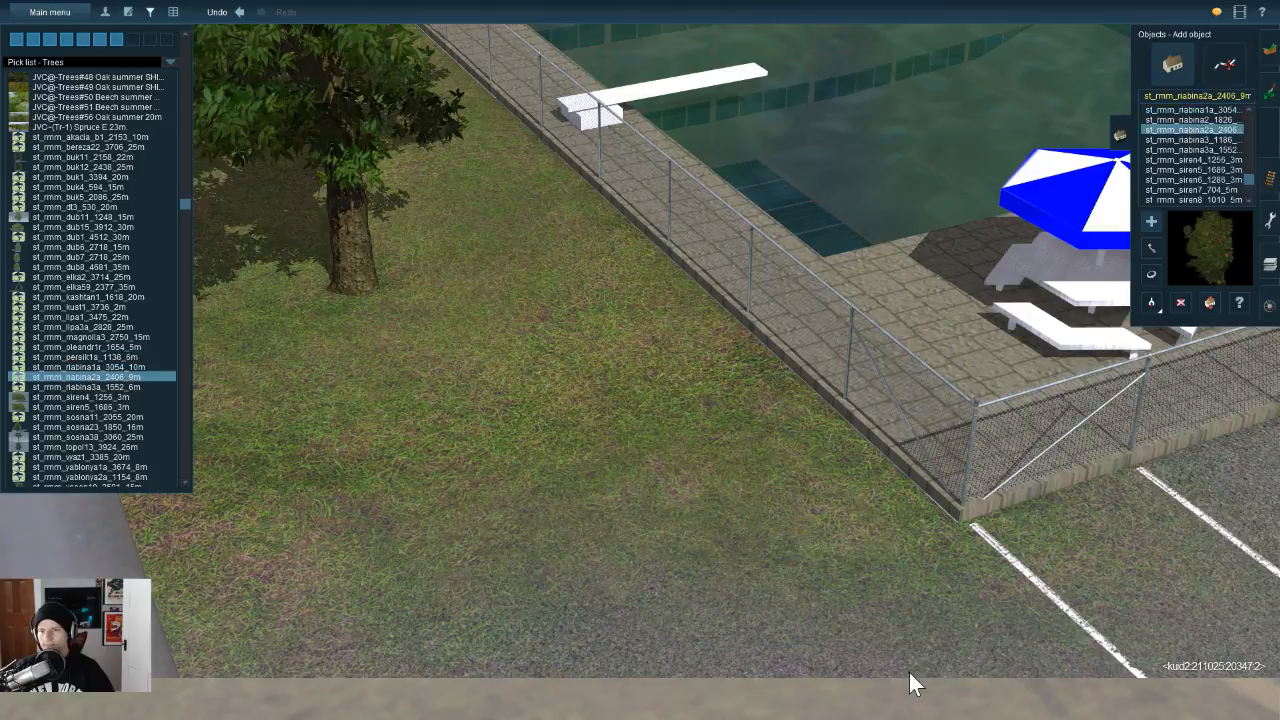
key("Down")
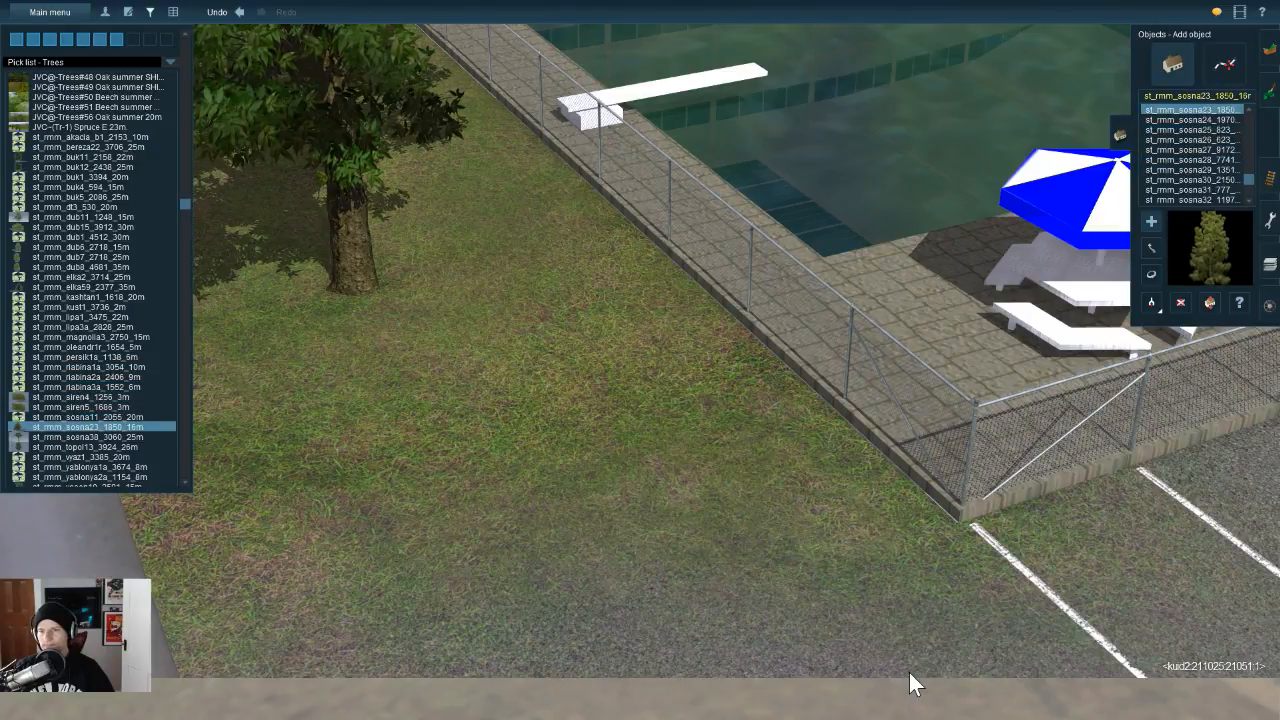
key("Down")
key("Down")
key("Down")
Step: Pick the st_rmm_sosna29_1351_11m pine growing beside the railway track between the fields as the object to place
scroll(1075, 622, "down", 8)
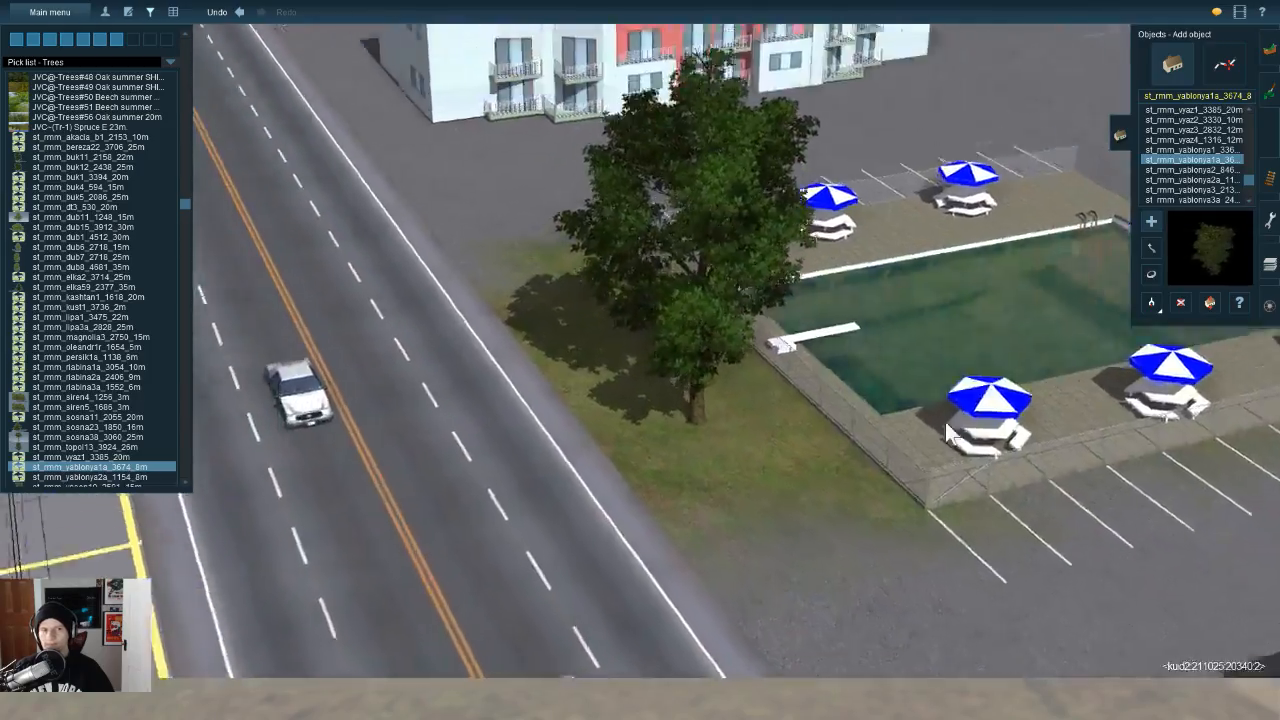
scroll(1000, 385, "down", 3)
right_click_drag(1044, 350, 880, 220)
key("w")
right_click_drag(1120, 370, 1216, 338)
key("w")
key("w")
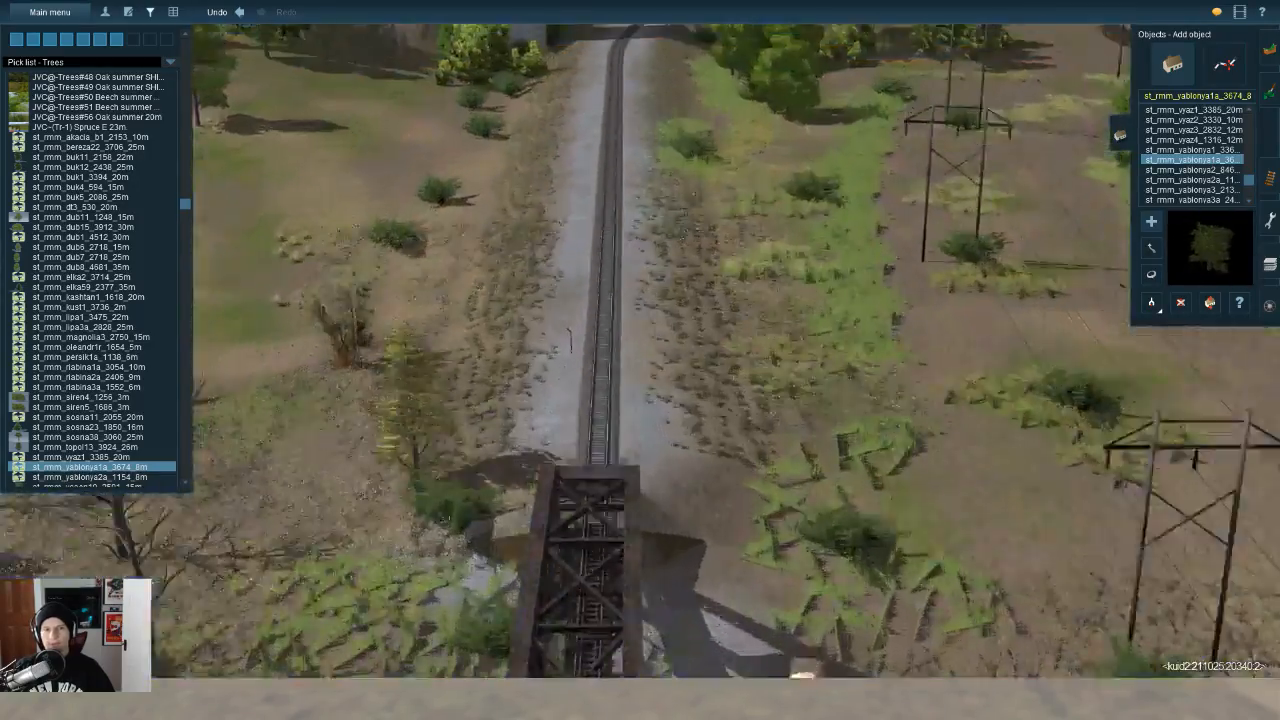
key("w")
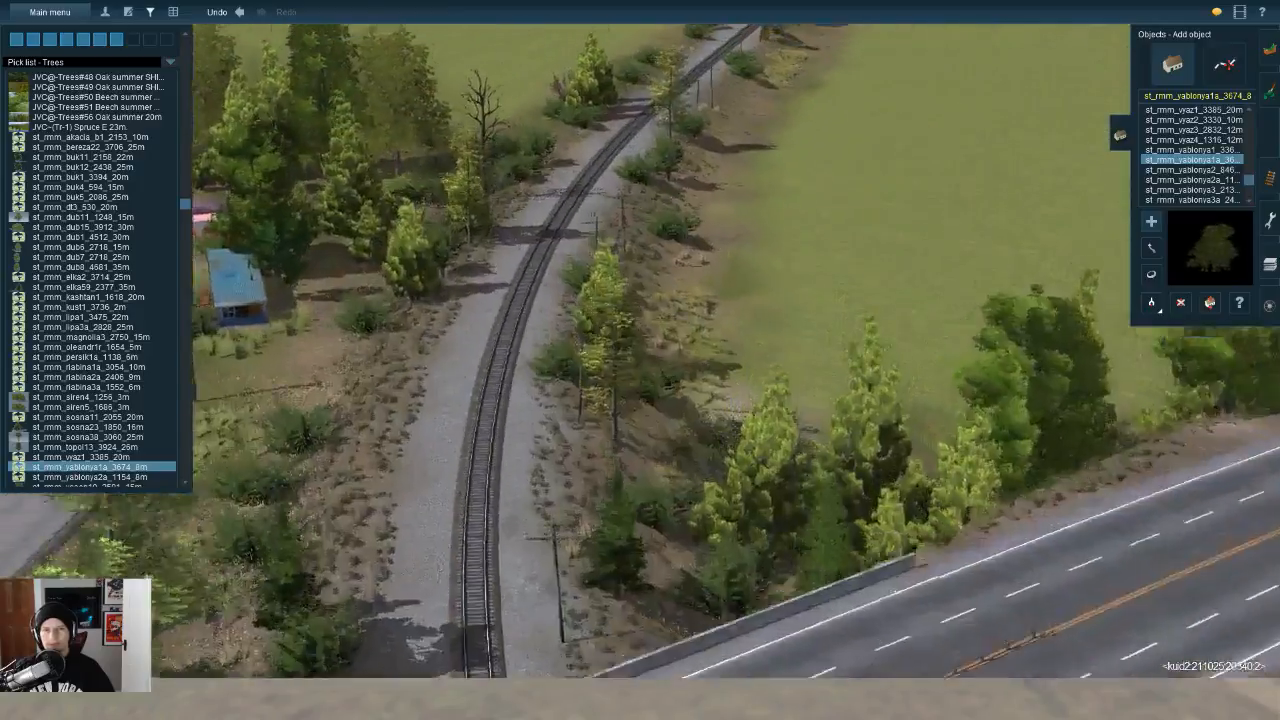
key("w")
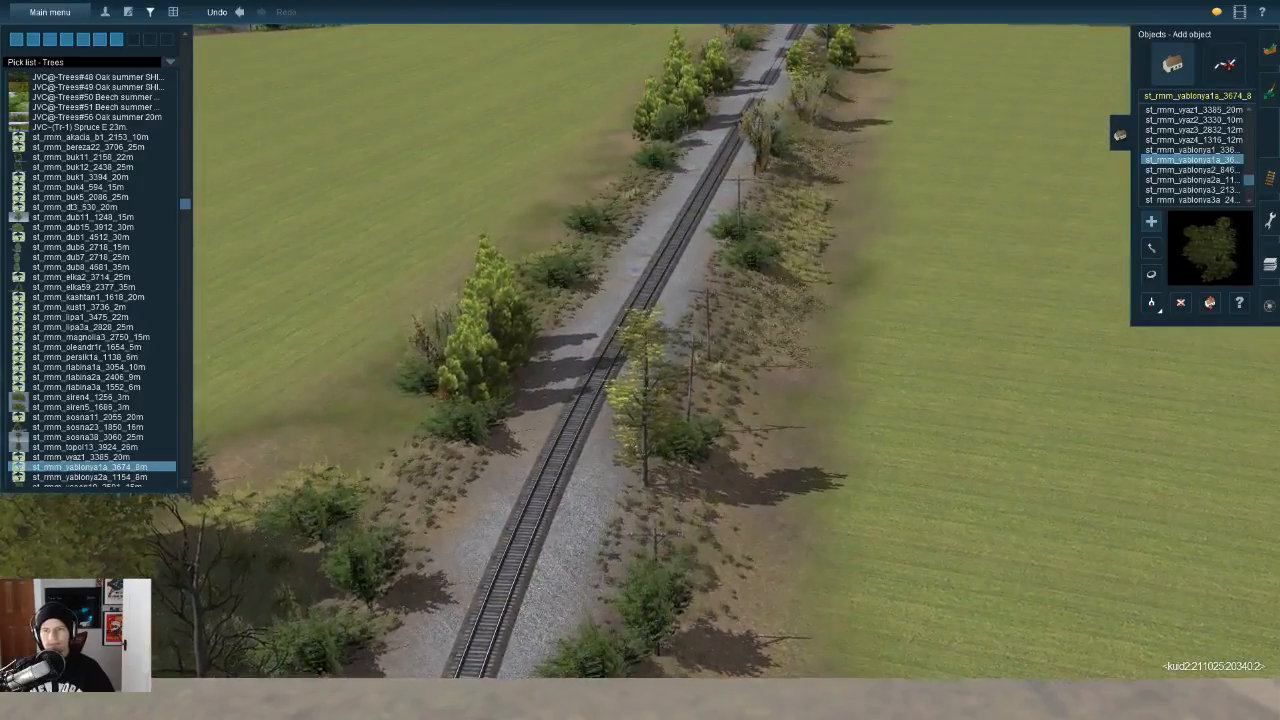
key("Right")
left_click(470, 407)
key("Right")
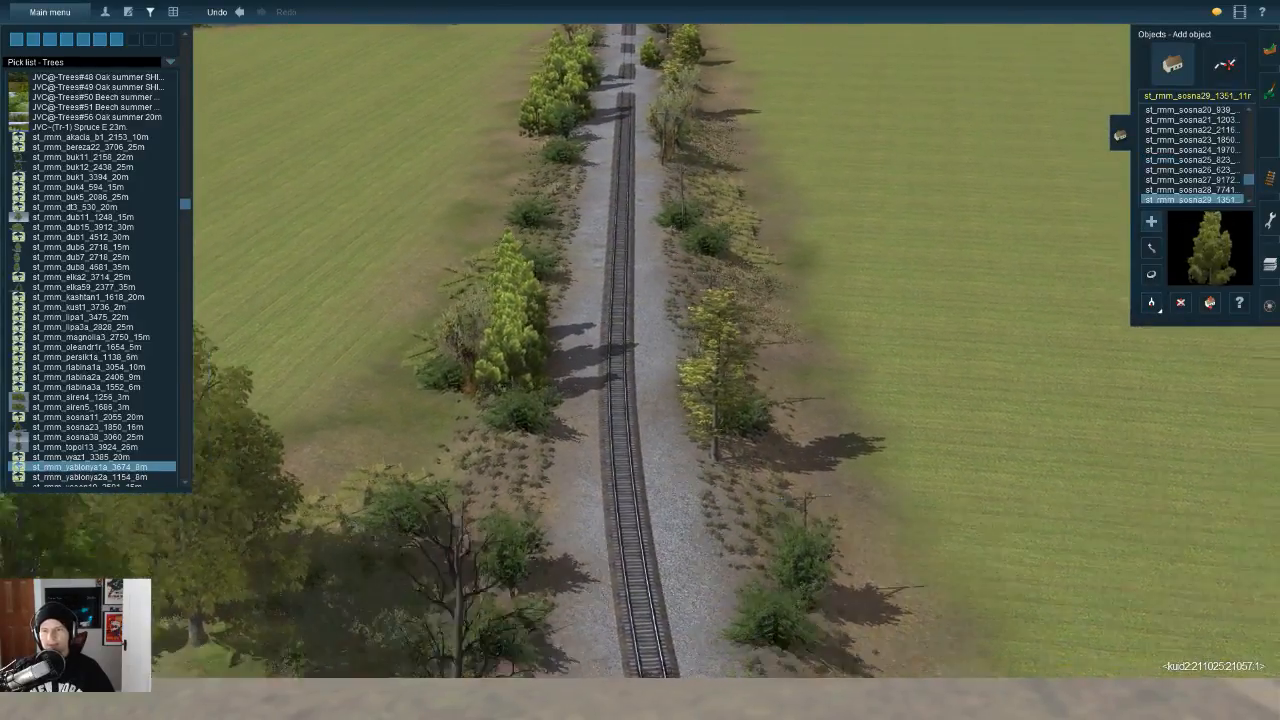
Step: Plant several st_rmm_sosna29_1351_11m pines along the pool fence on the grass strip beside the road
key("w")
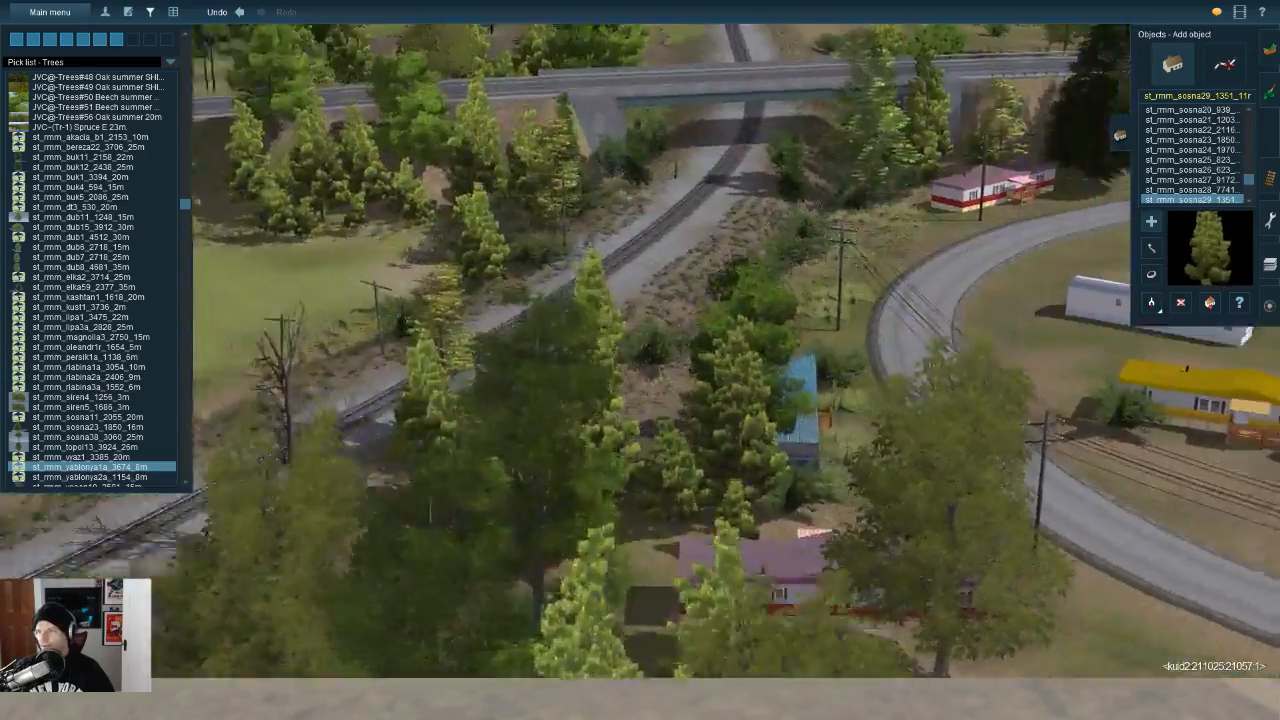
key("w")
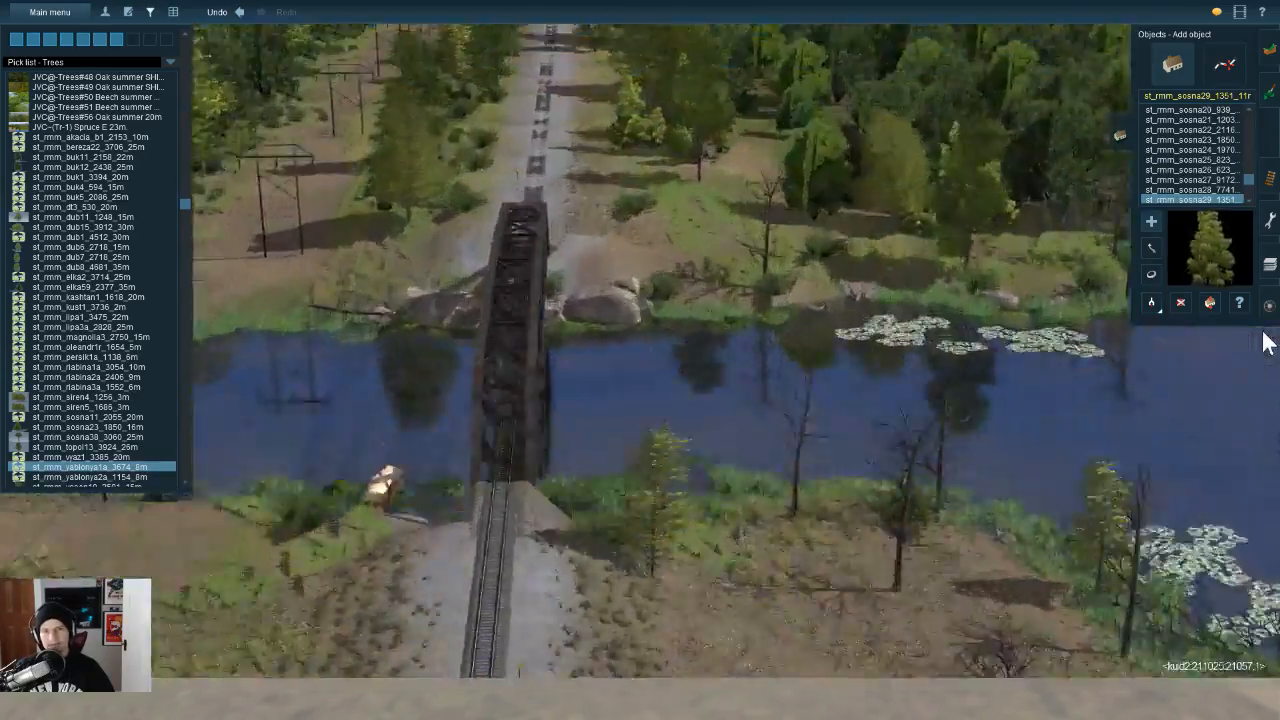
key("w")
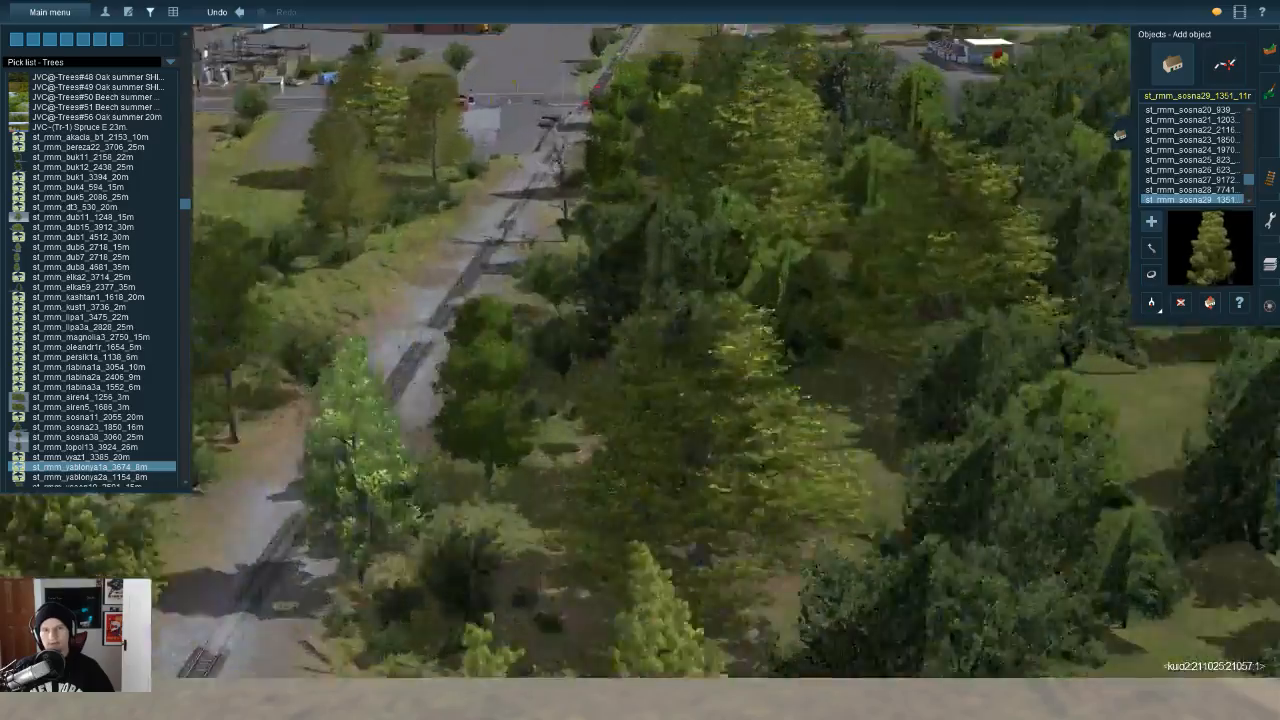
key("w")
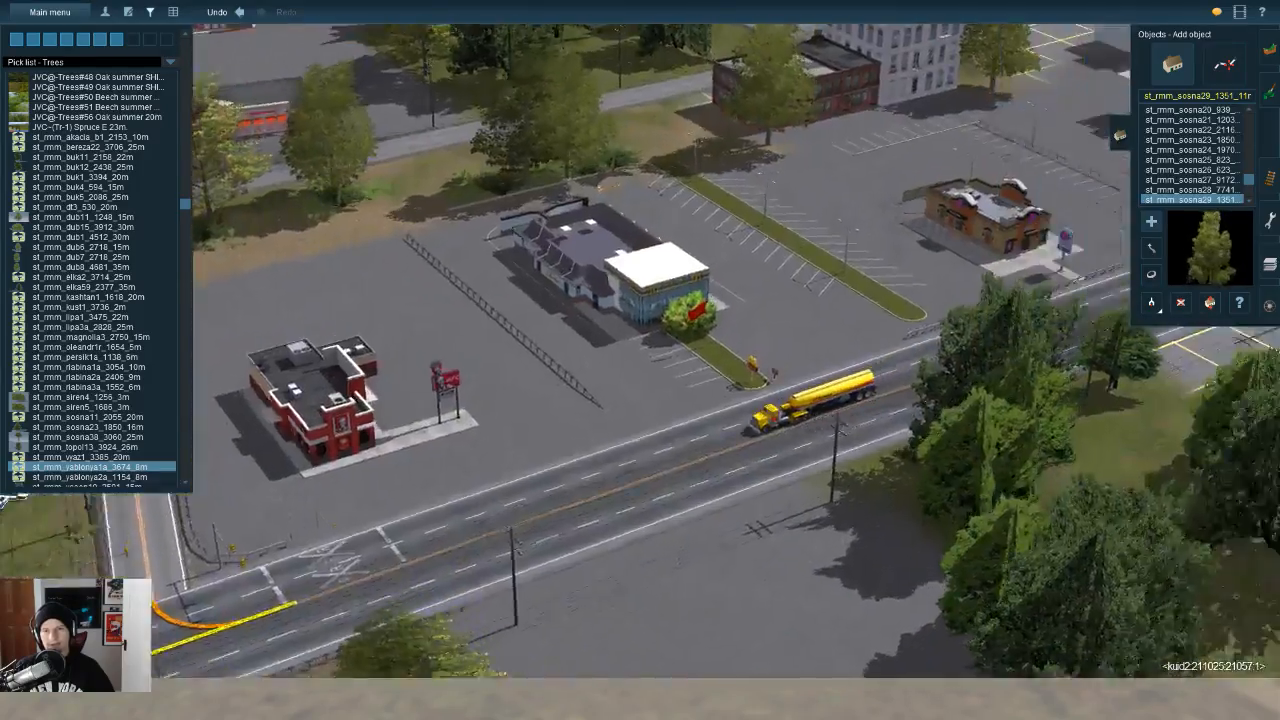
scroll(700, 350, "up", 10)
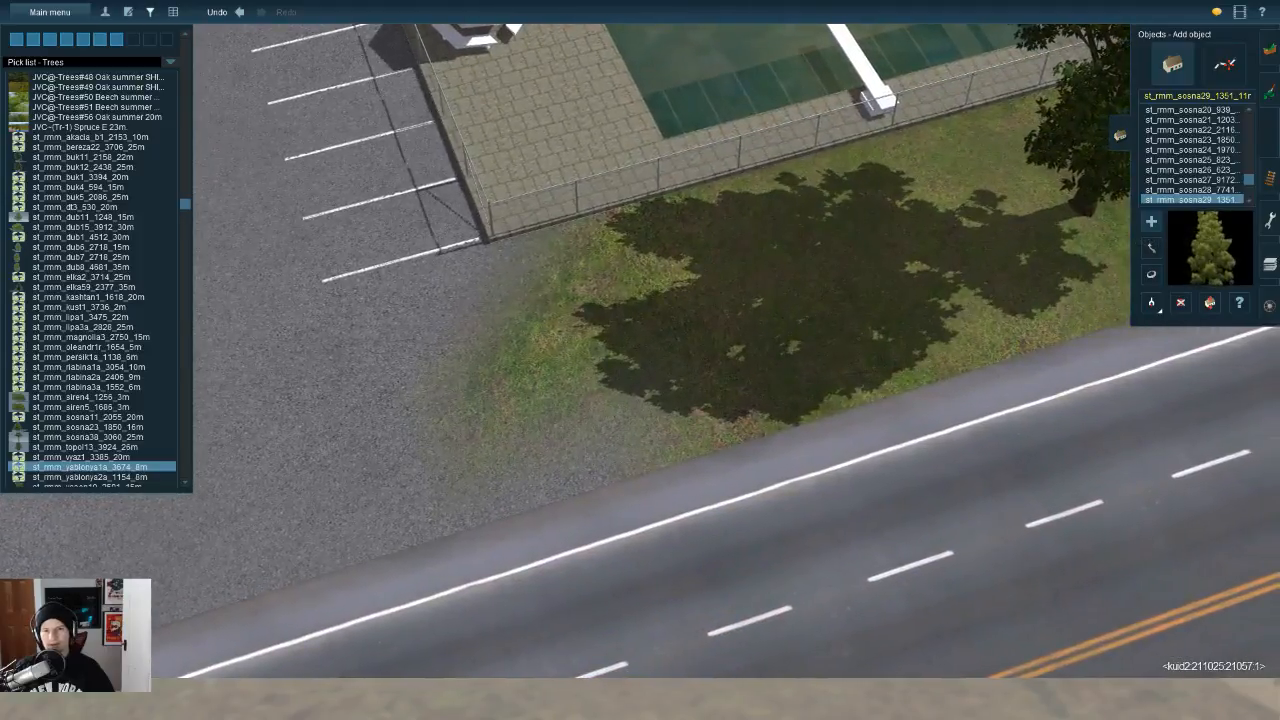
key("d")
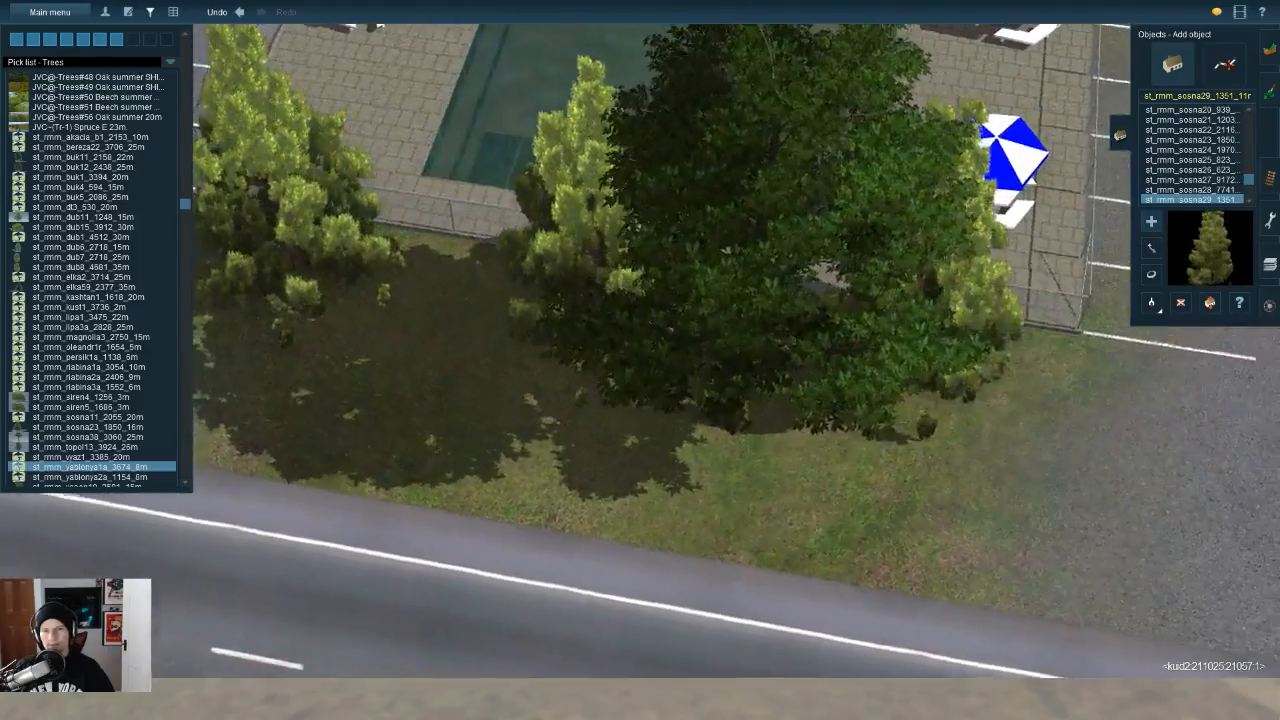
key("Down")
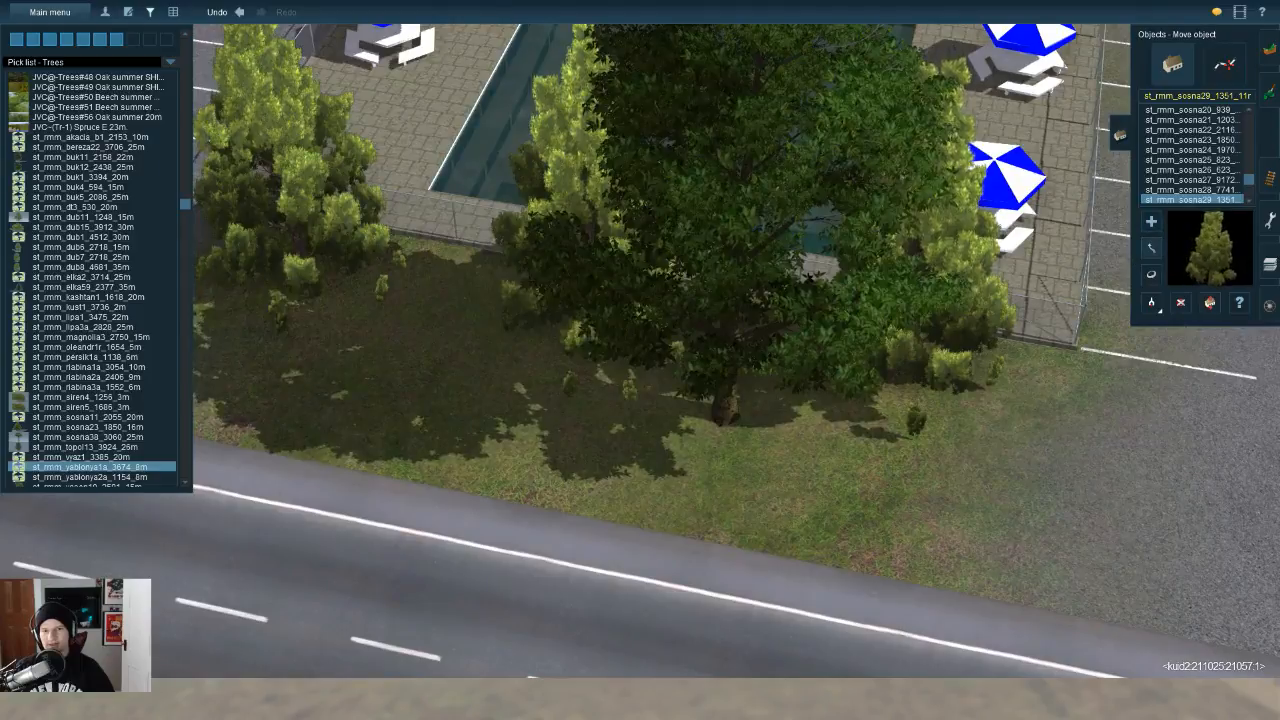
key("Left")
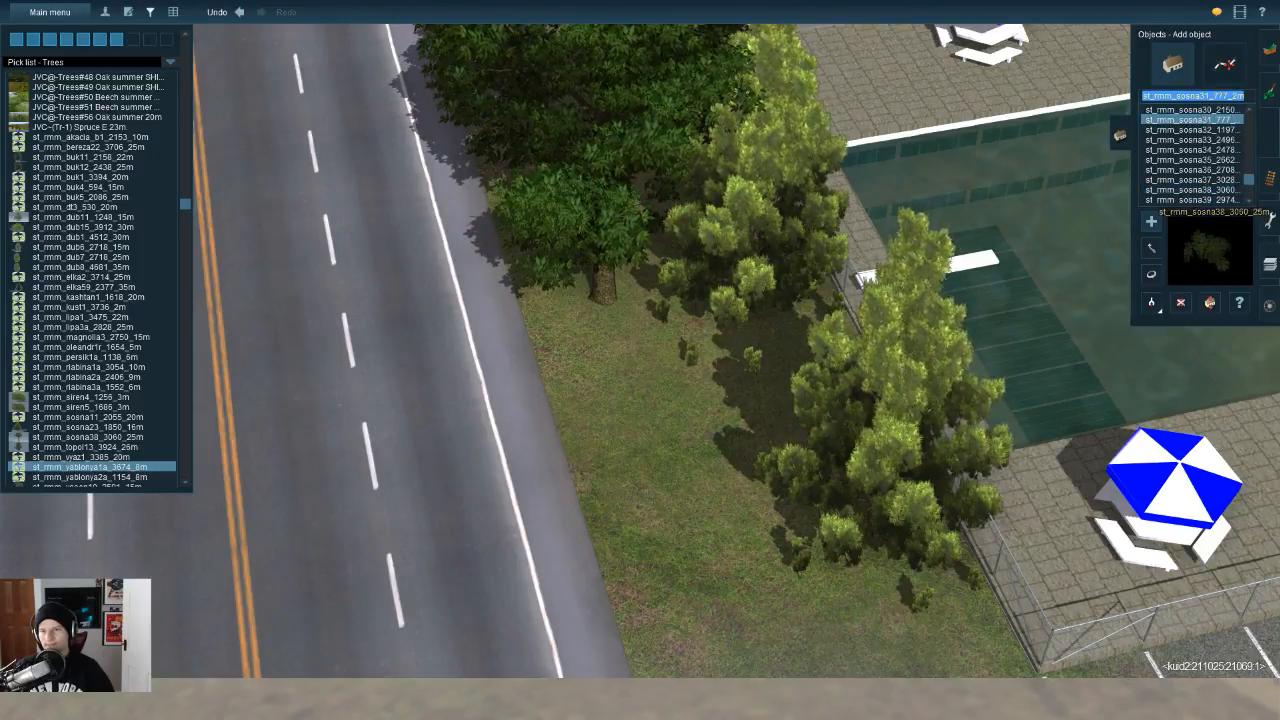
Step: Plant a st_rmm_sosna30_2150_13m pine on the grass strip and move the end pine to the pool fence corner by the parking spaces
key("Right")
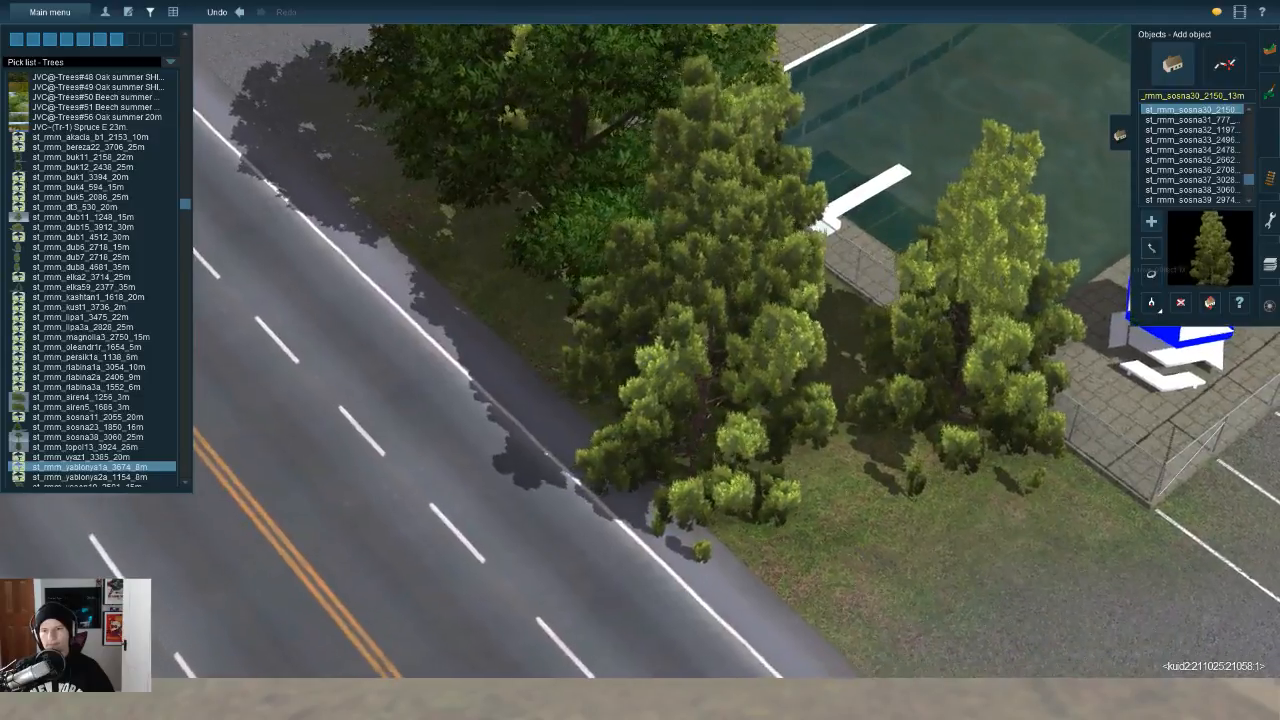
key("Down")
key("m")
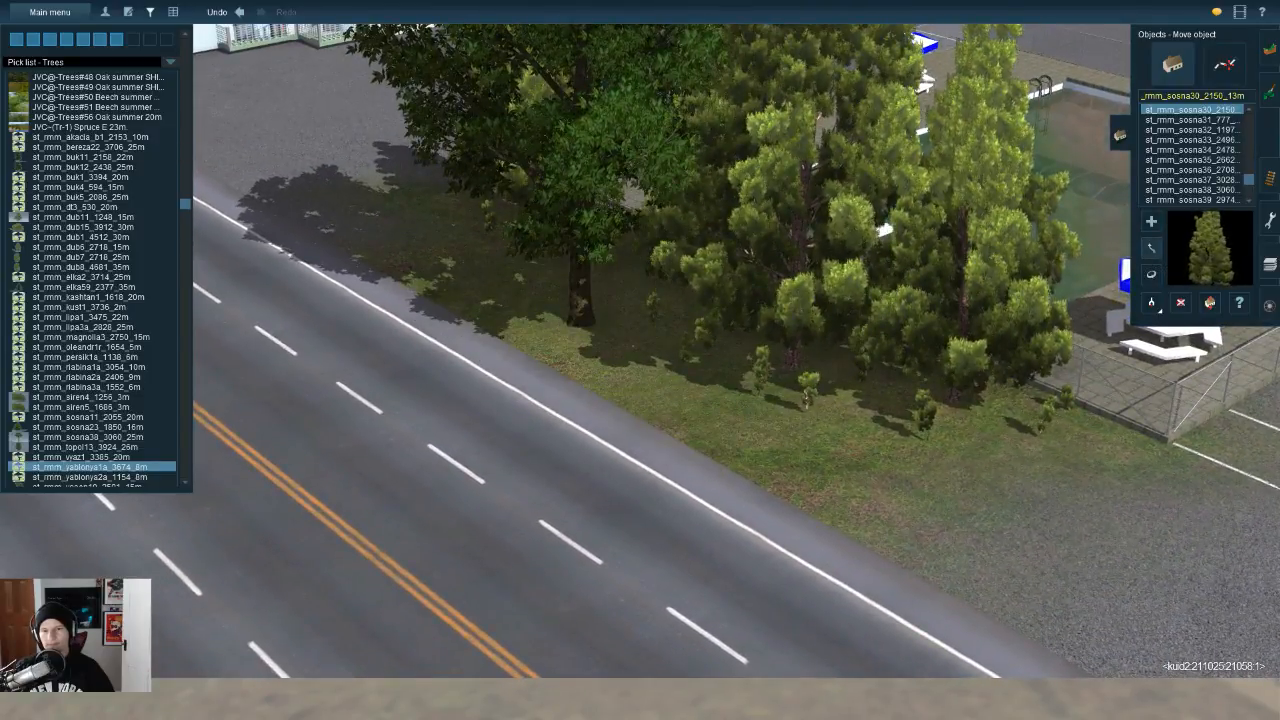
left_click_drag(984, 422, 1054, 465)
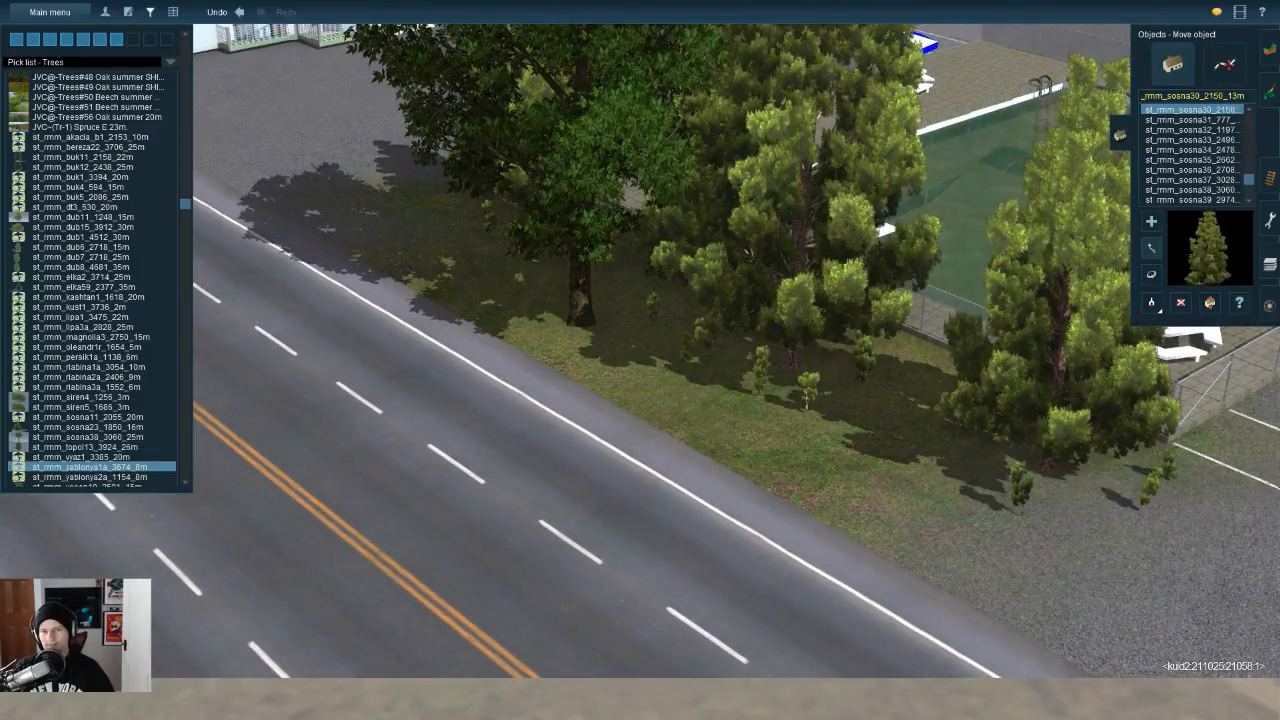
key("Right")
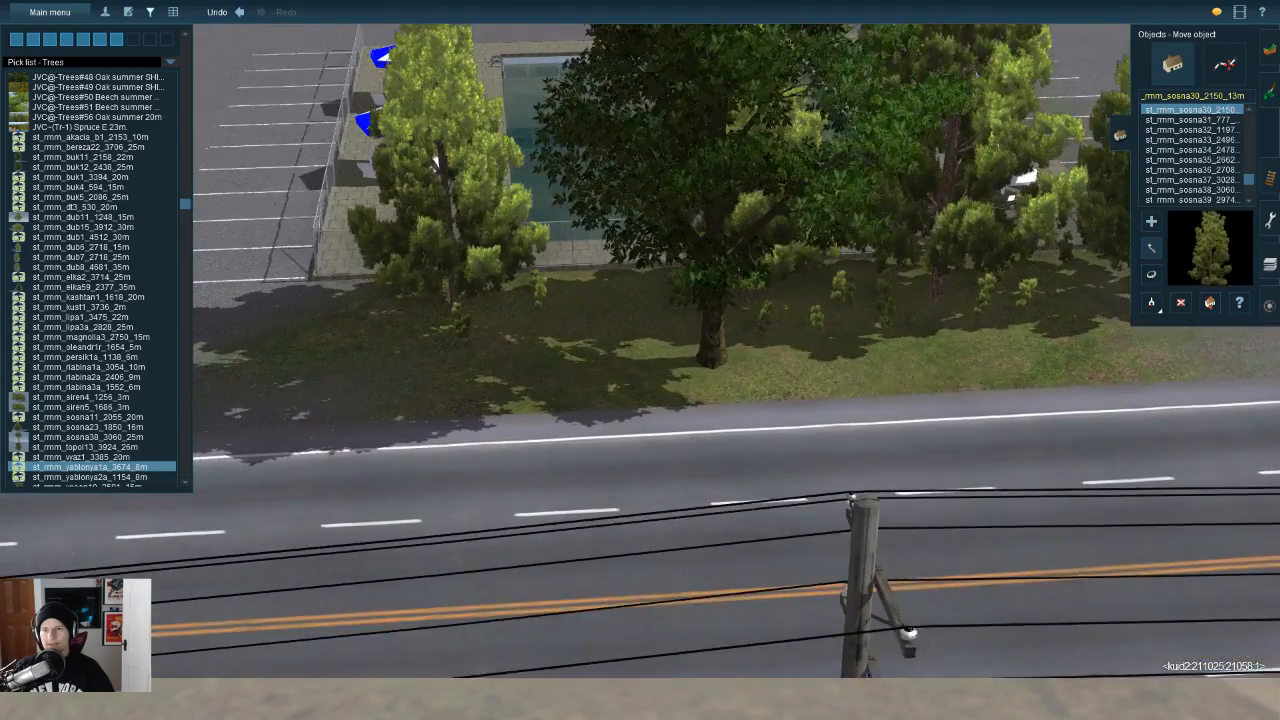
Step: Plant another st_rmm_sosna30_2150_13m pine at the opposite end of the grass strip and move it back from the road beside the pool fence
left_click(1151, 222)
key("Up")
key("Right")
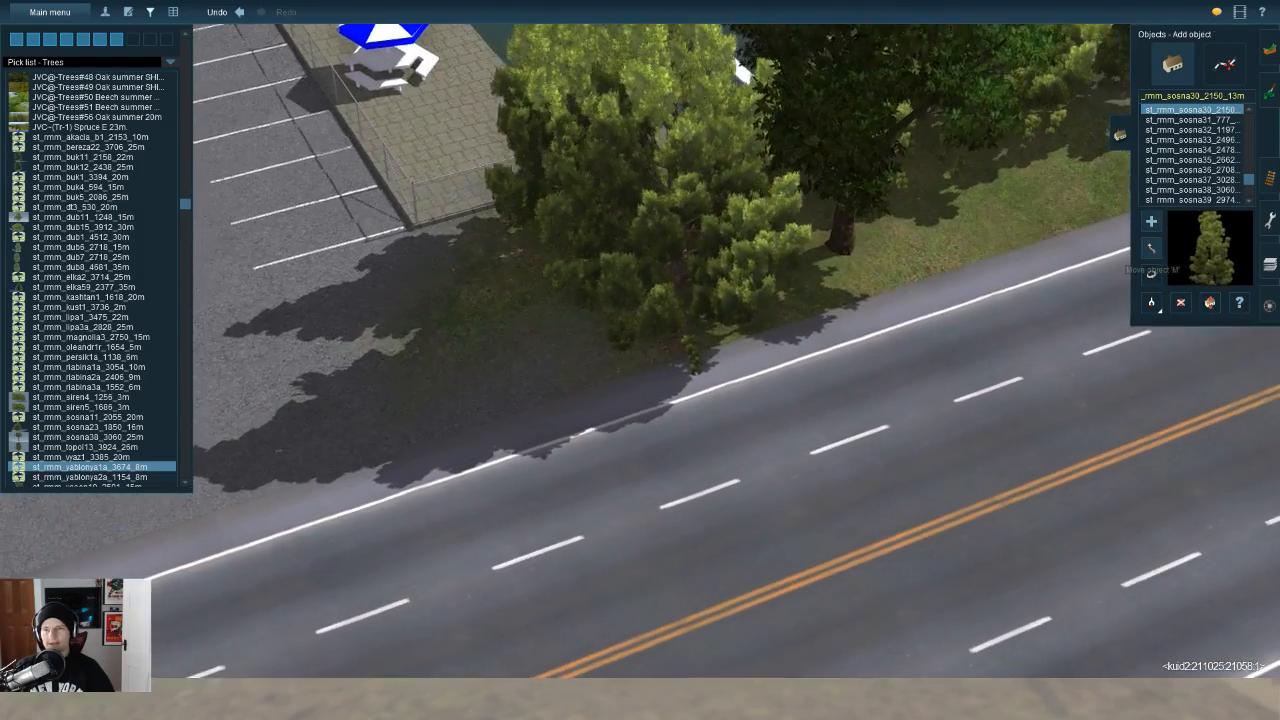
left_click(1151, 248)
key("Right")
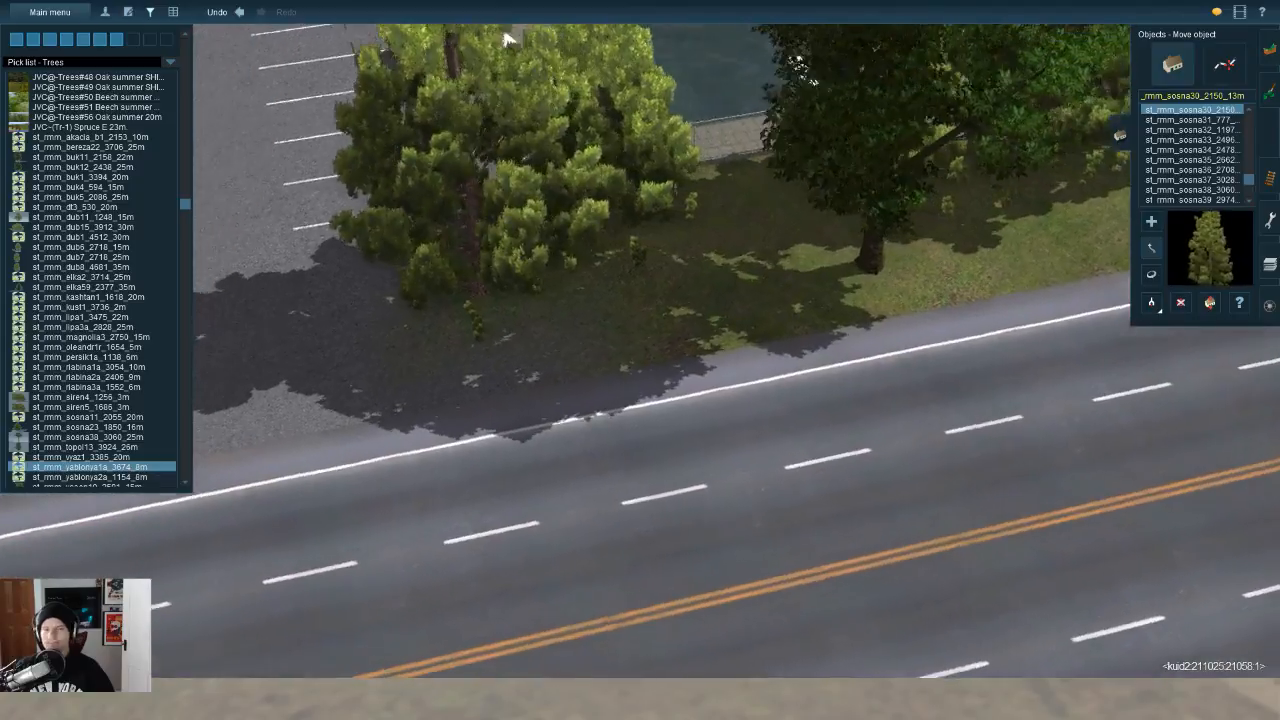
key("Right")
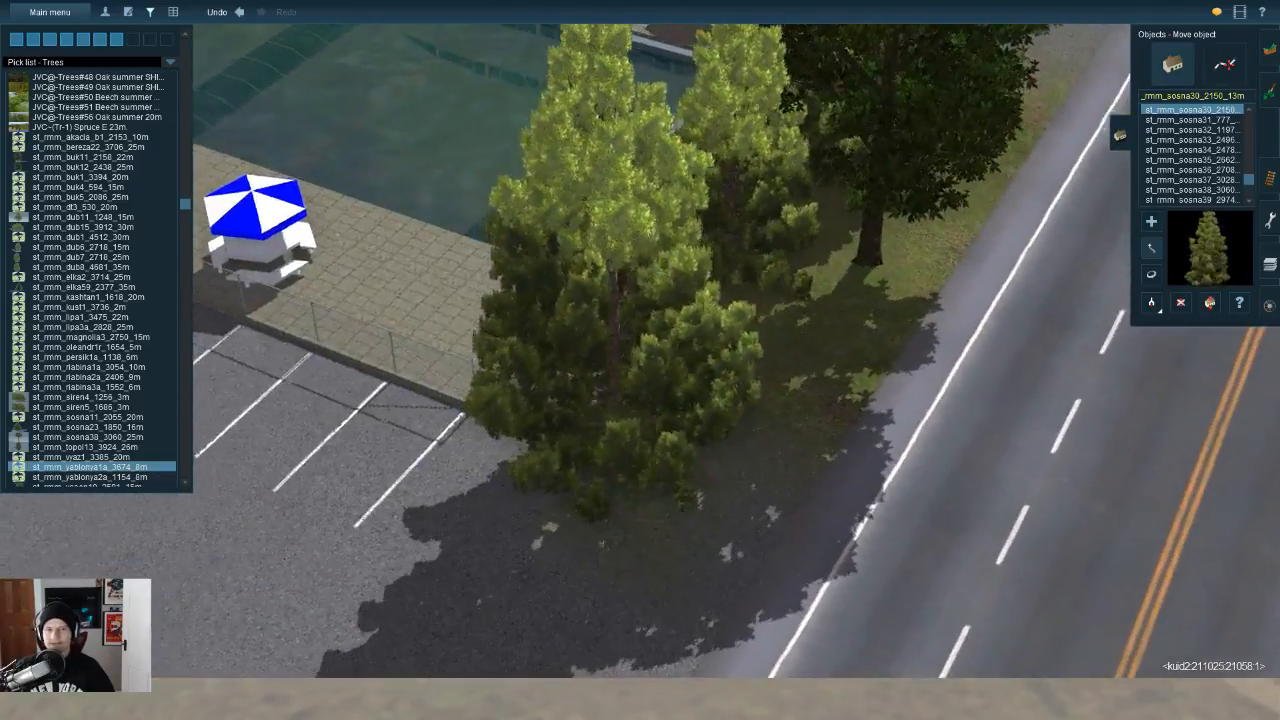
key("Left")
scroll(640, 360, "down", 3)
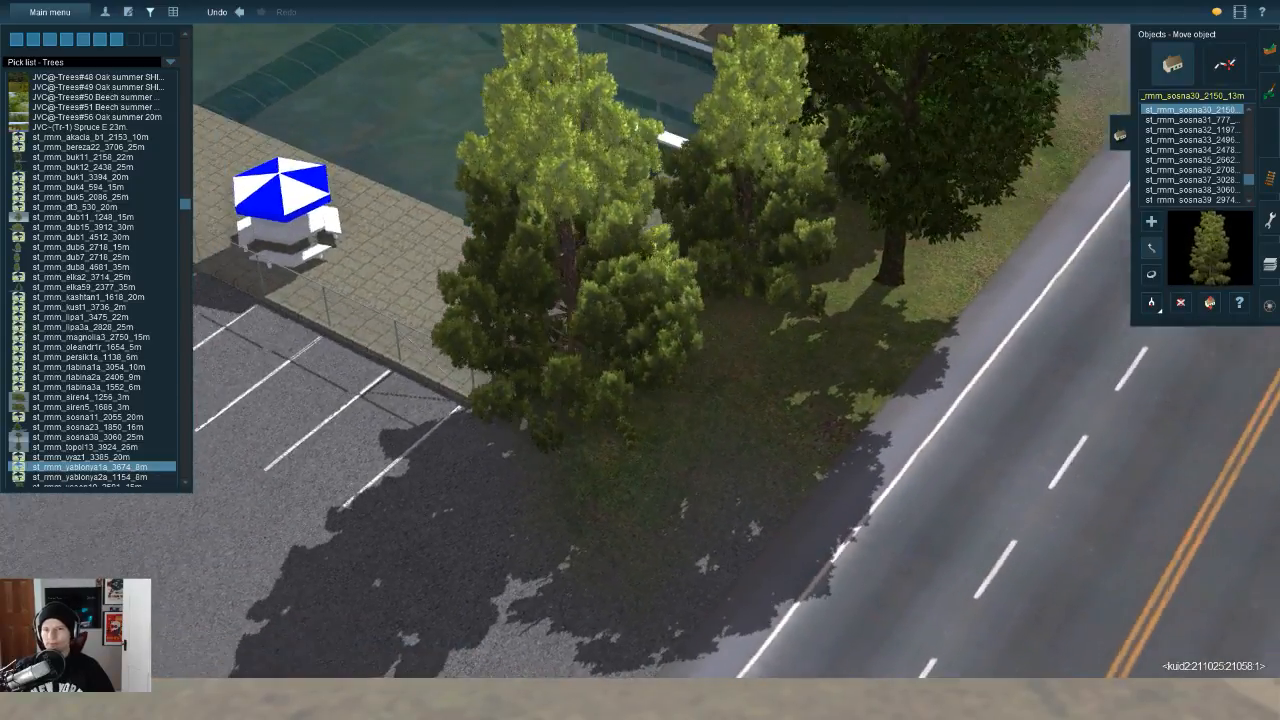
Step: Try deleting the large broadleaf tree on the grass strip and undo the deletion
left_click(1181, 303)
left_click(830, 220)
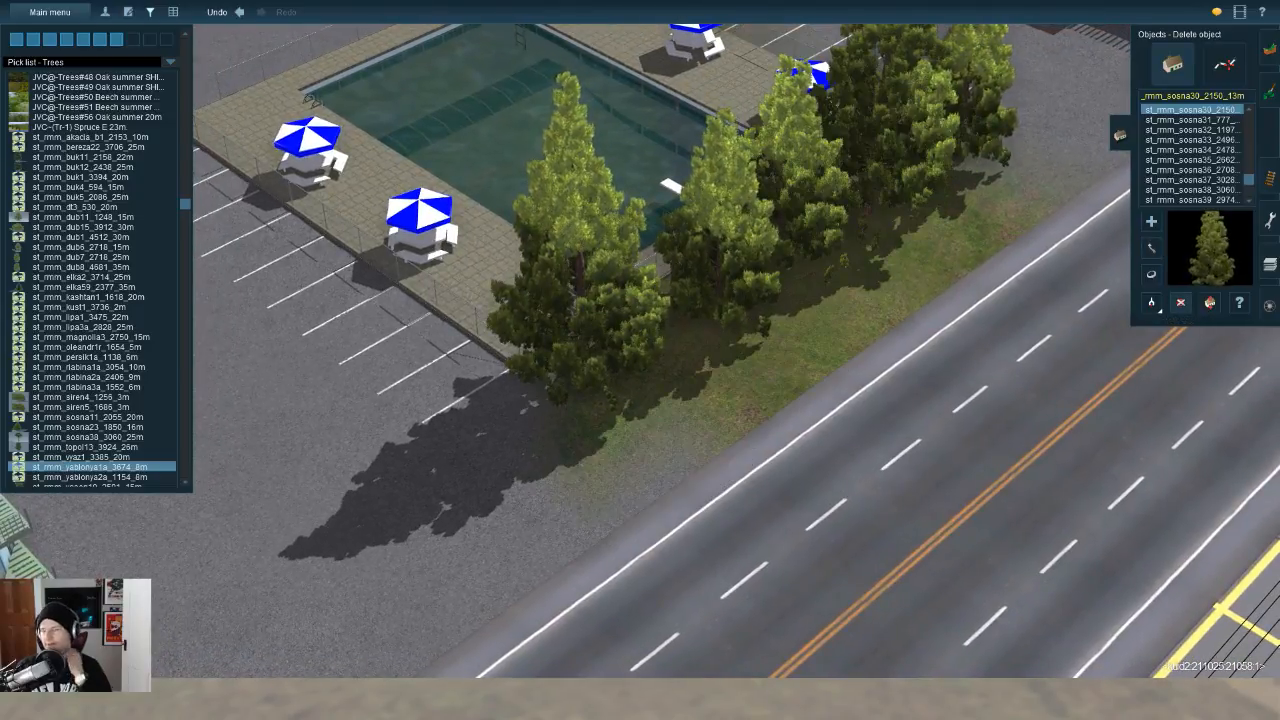
left_click(239, 12)
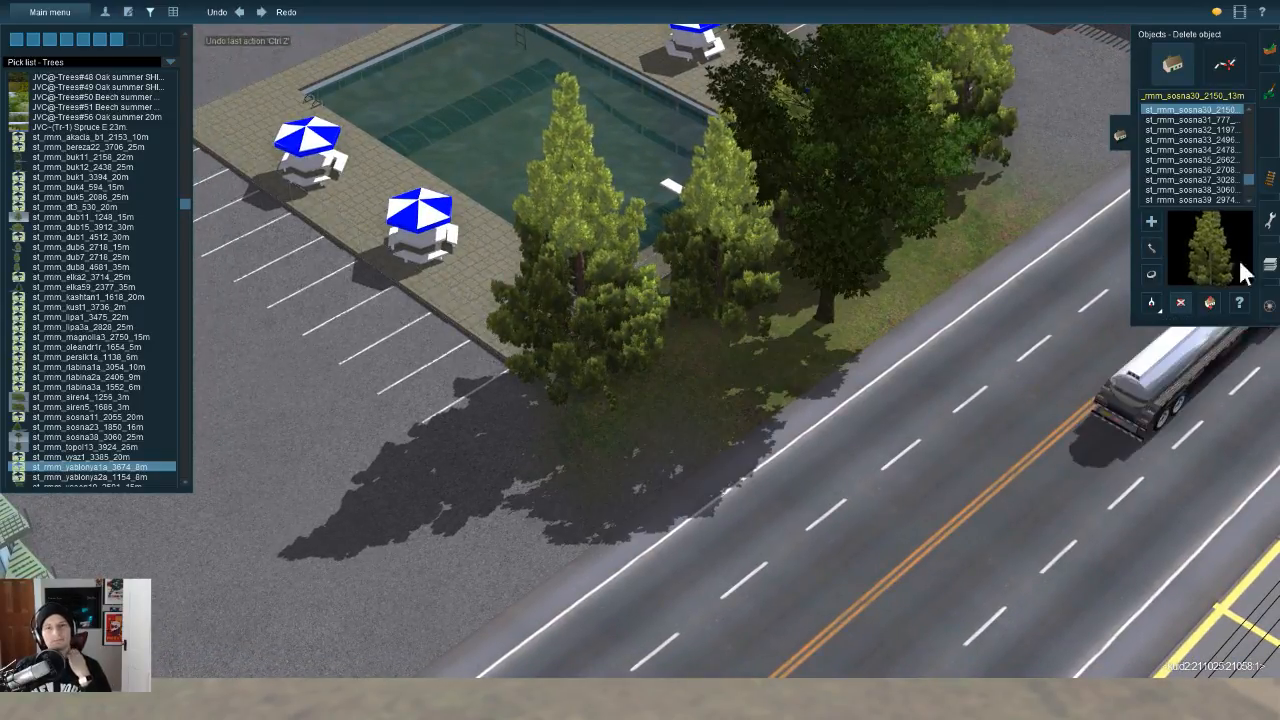
Step: Shift the large broadleaf tree slightly closer to the pool fence and check the planting from along the road
left_click_drag(828, 225, 825, 203)
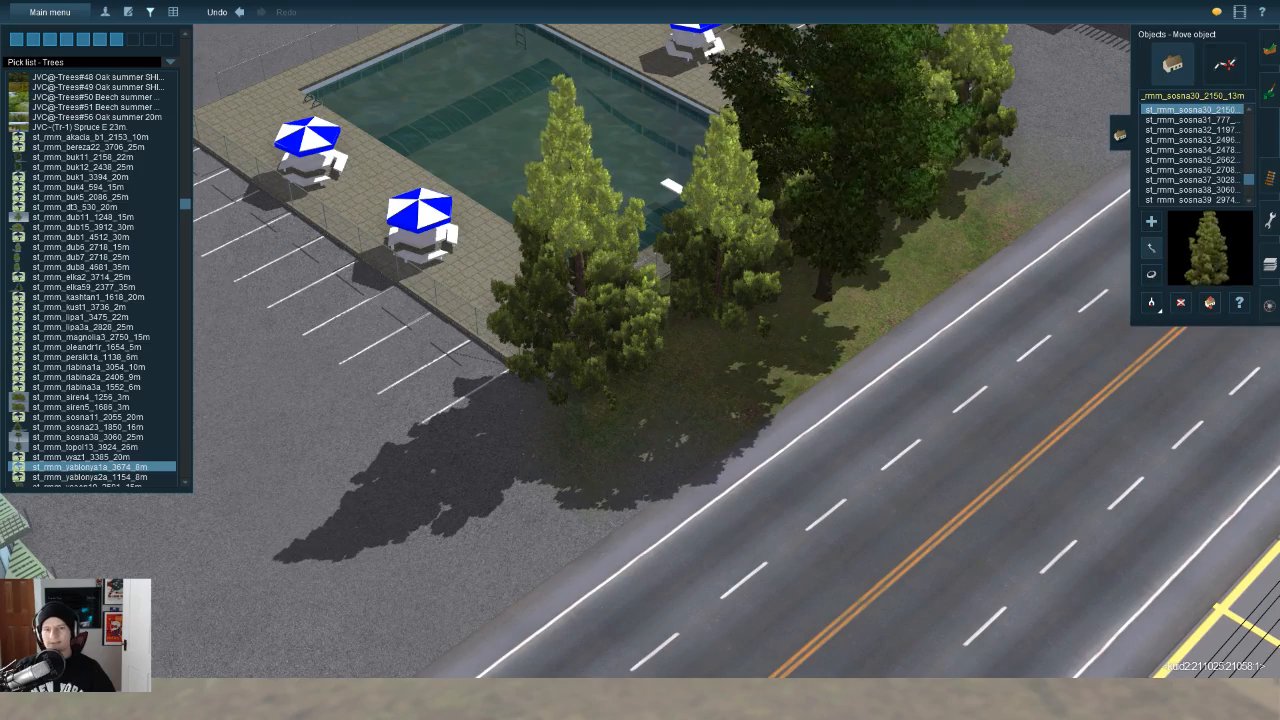
key("Left")
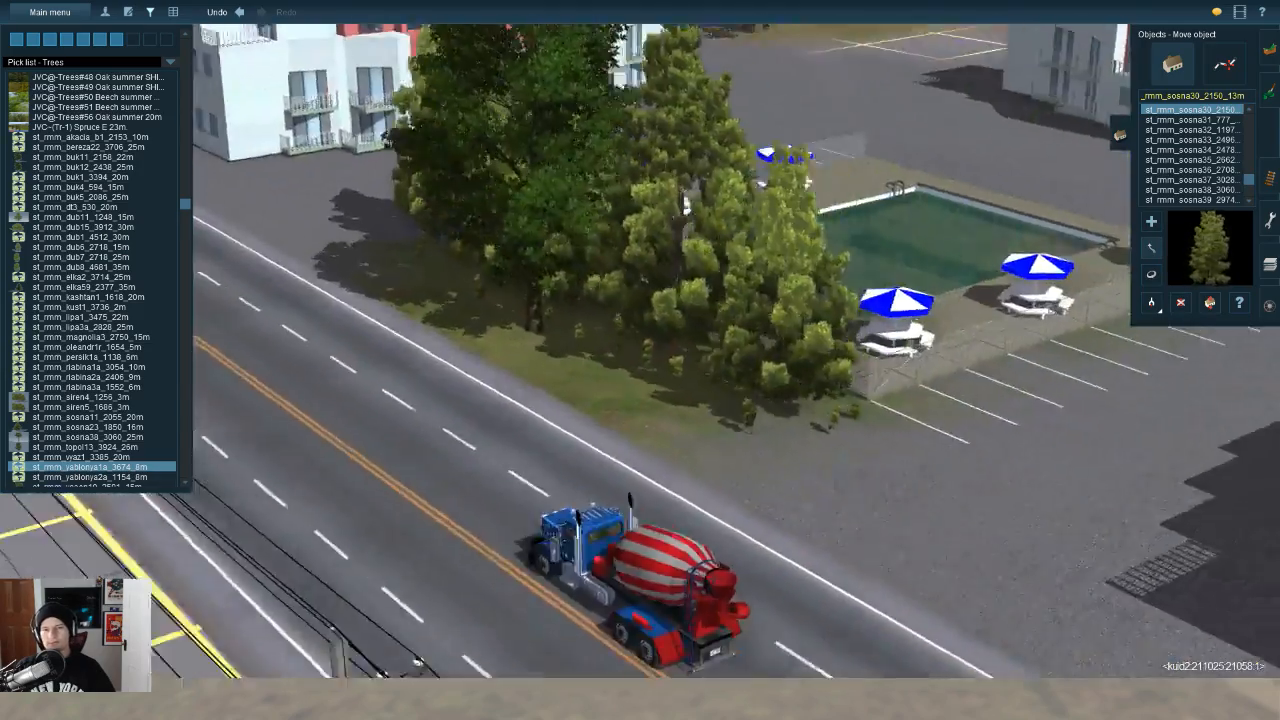
key("Left")
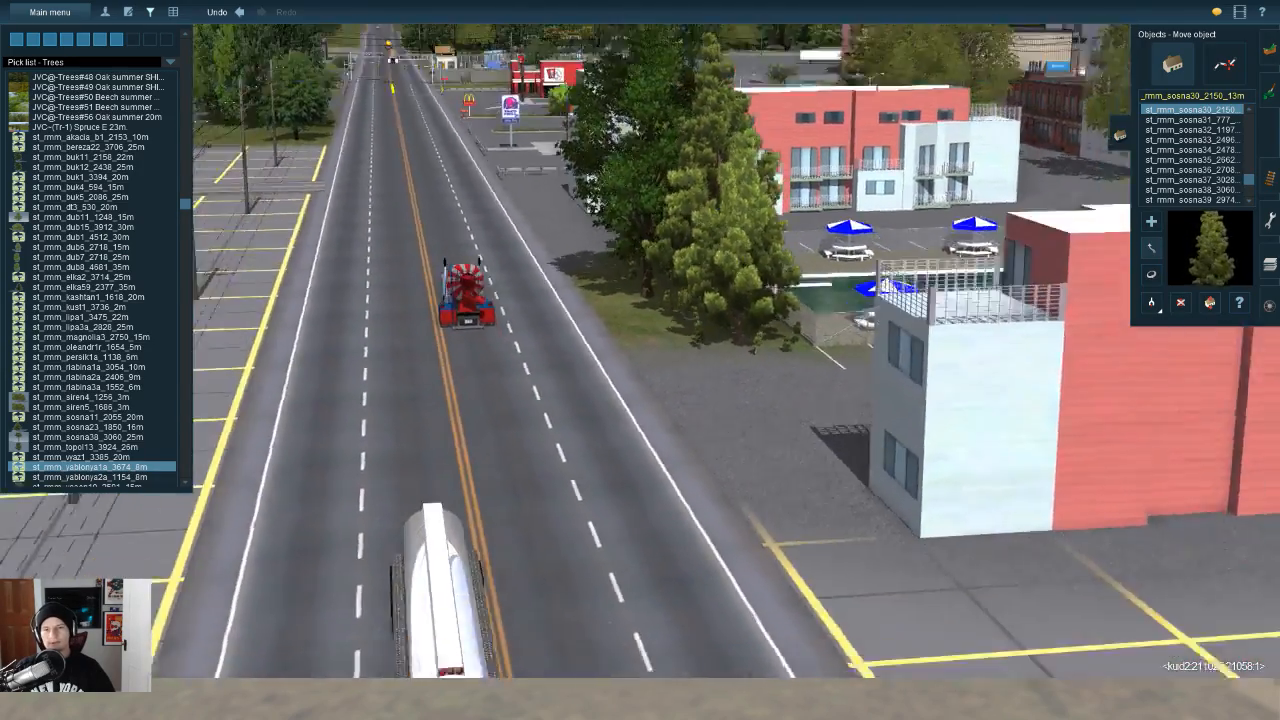
key("Up")
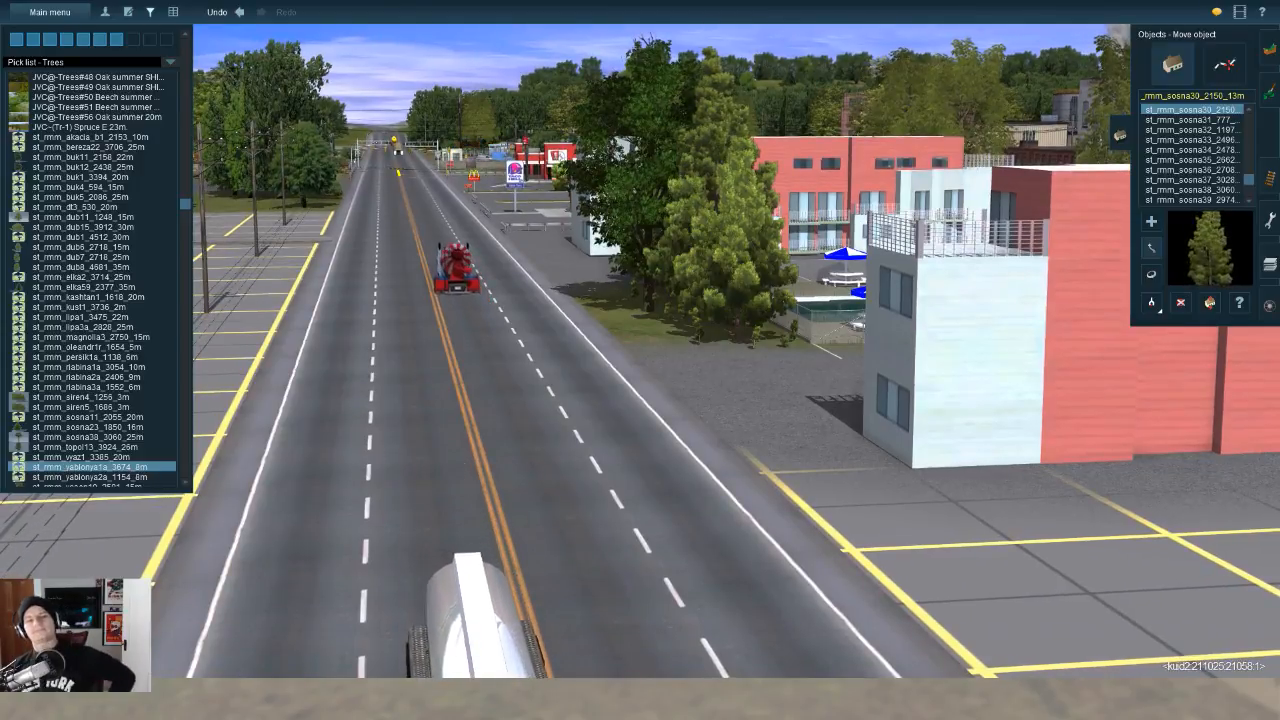
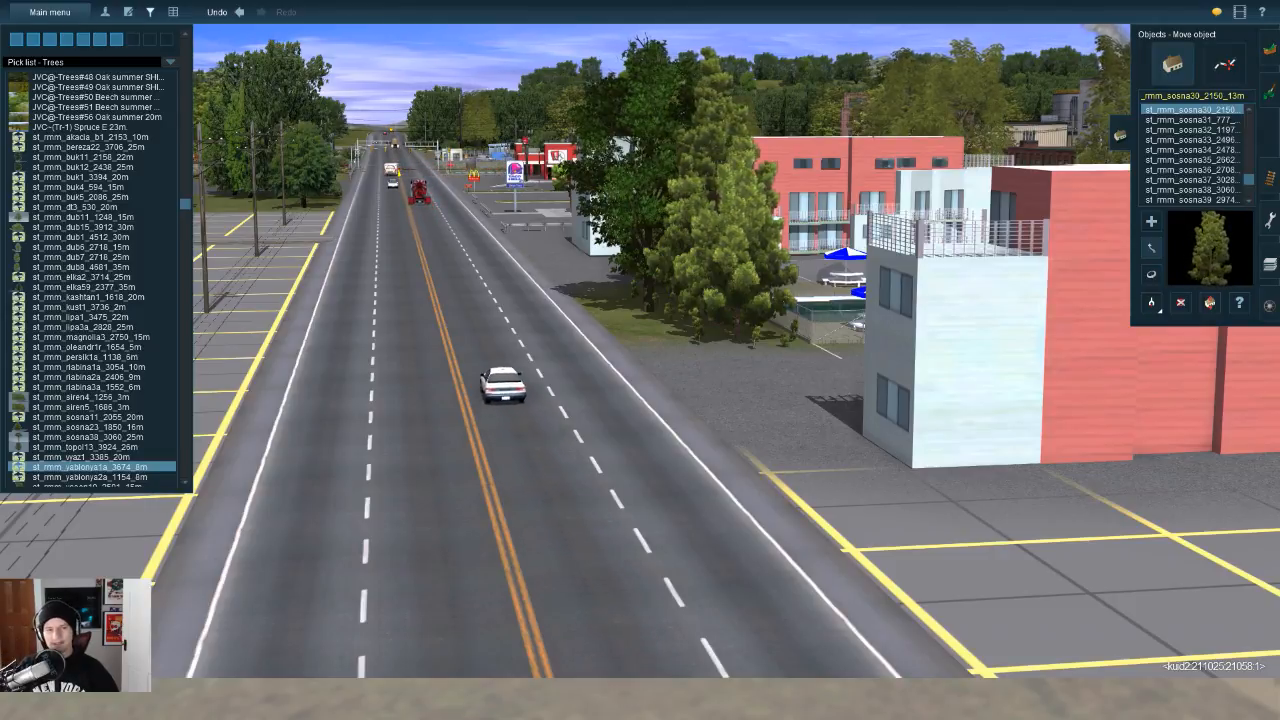
Step: Lay a JR Crash Barrier (Style 1) spline along the road edge of the grass strip beside the pool
key("Up")
key("Left")
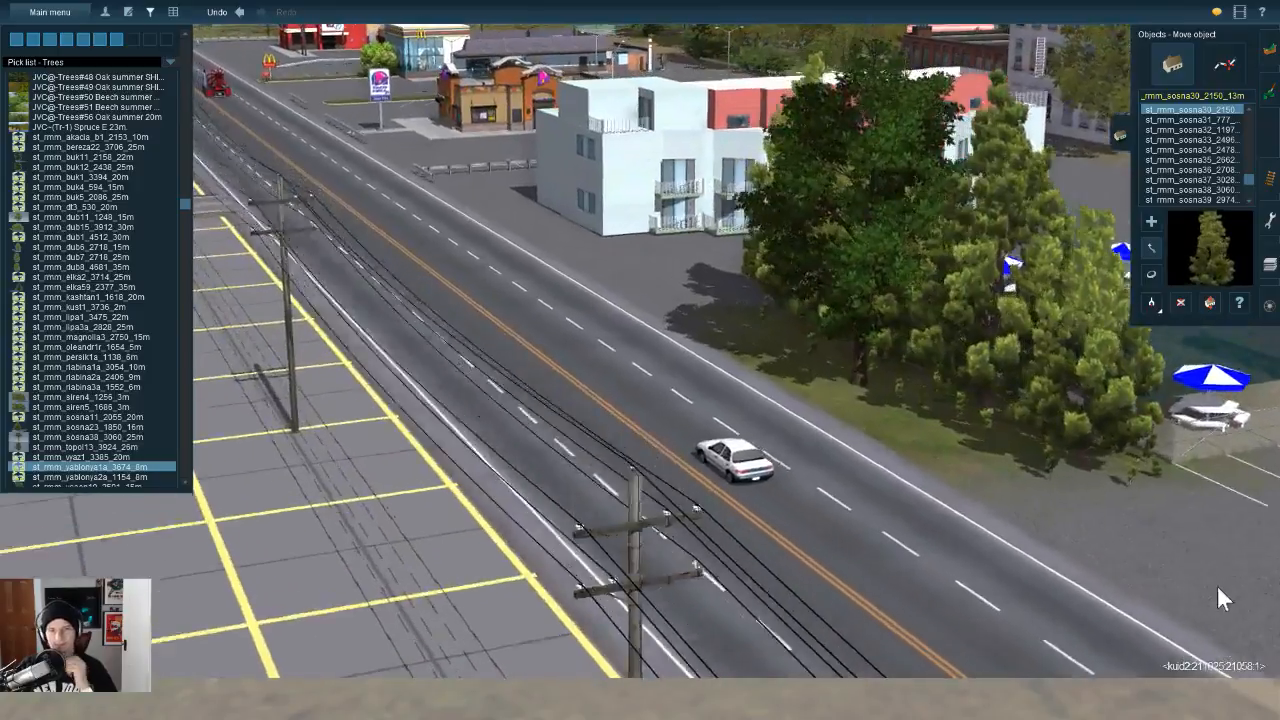
key("w")
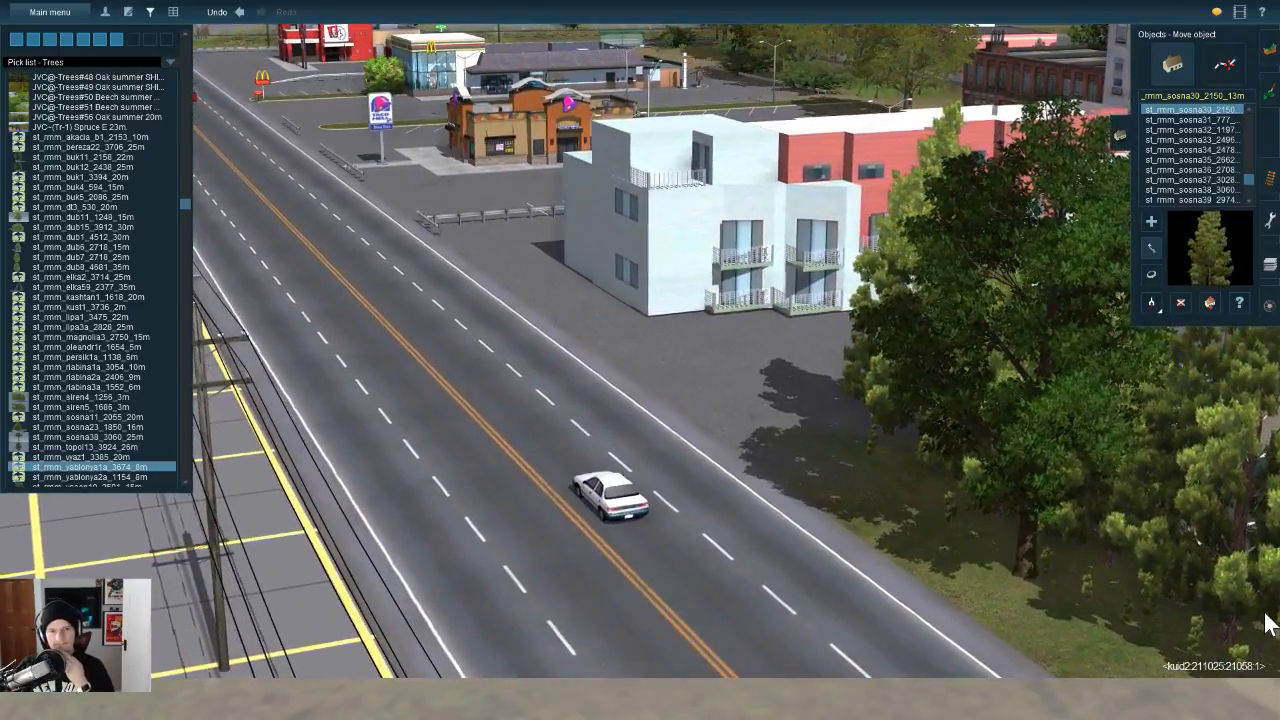
left_click(1225, 65)
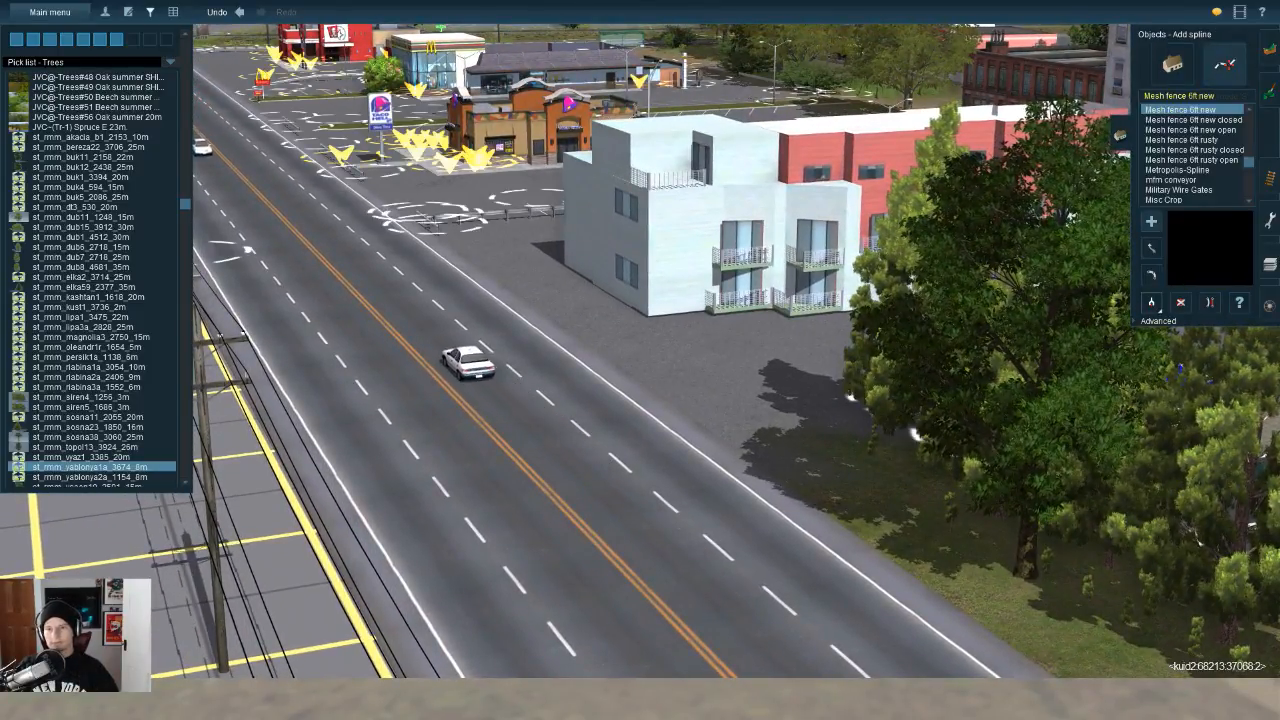
left_click(870, 472)
key("s")
left_click_drag(828, 500, 782, 408)
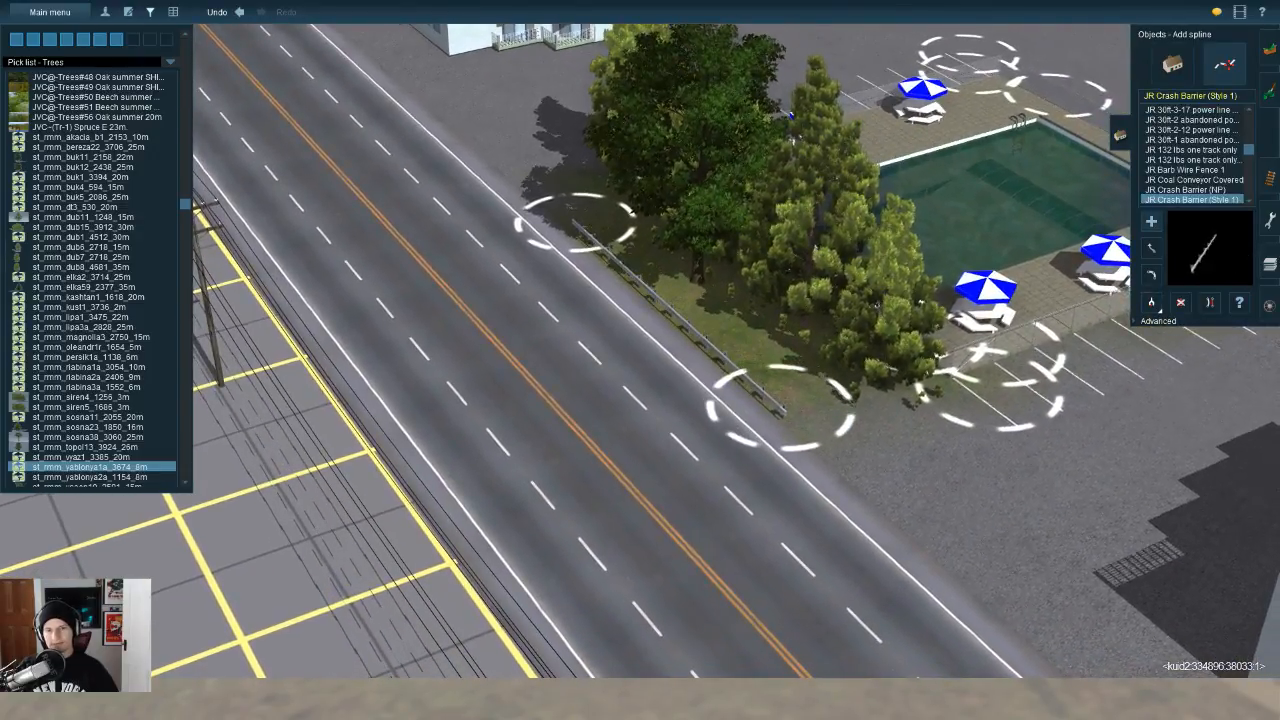
Step: Adjust the crash barrier's end points to follow the road edge along the full length of the grass strip
key("Left")
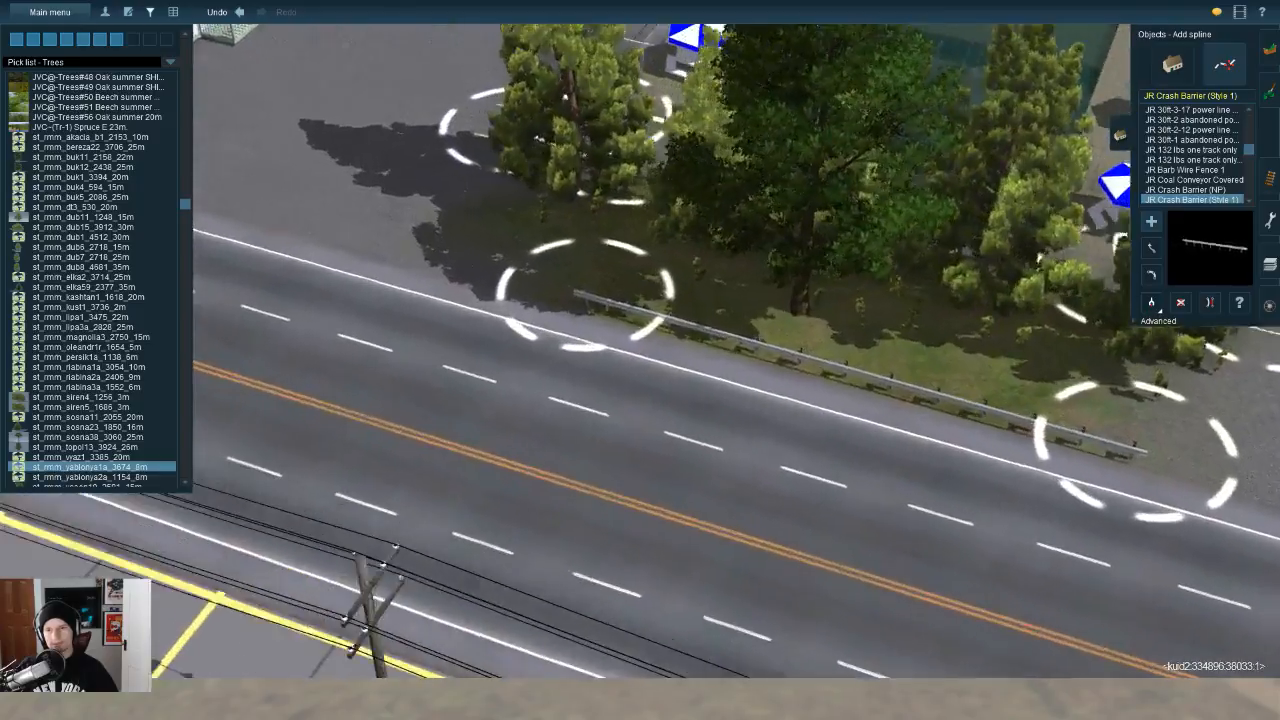
key("Up")
left_click(1151, 248)
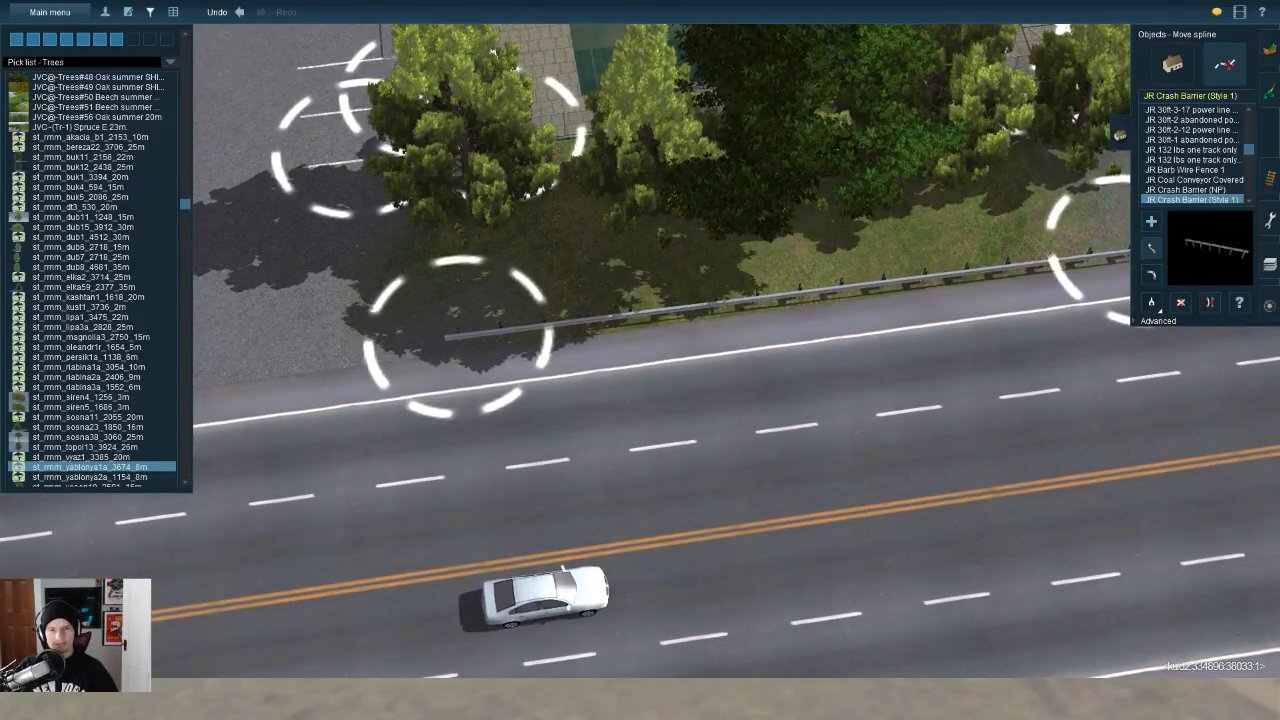
key("Up")
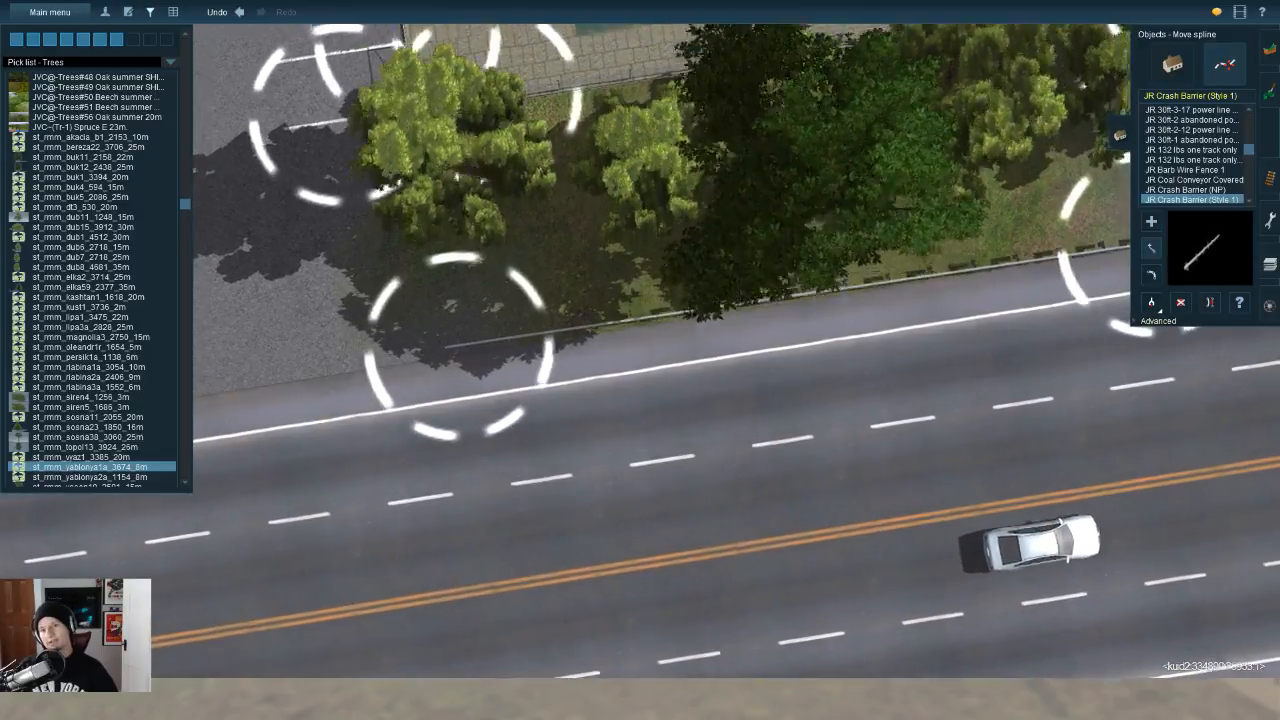
key("Left")
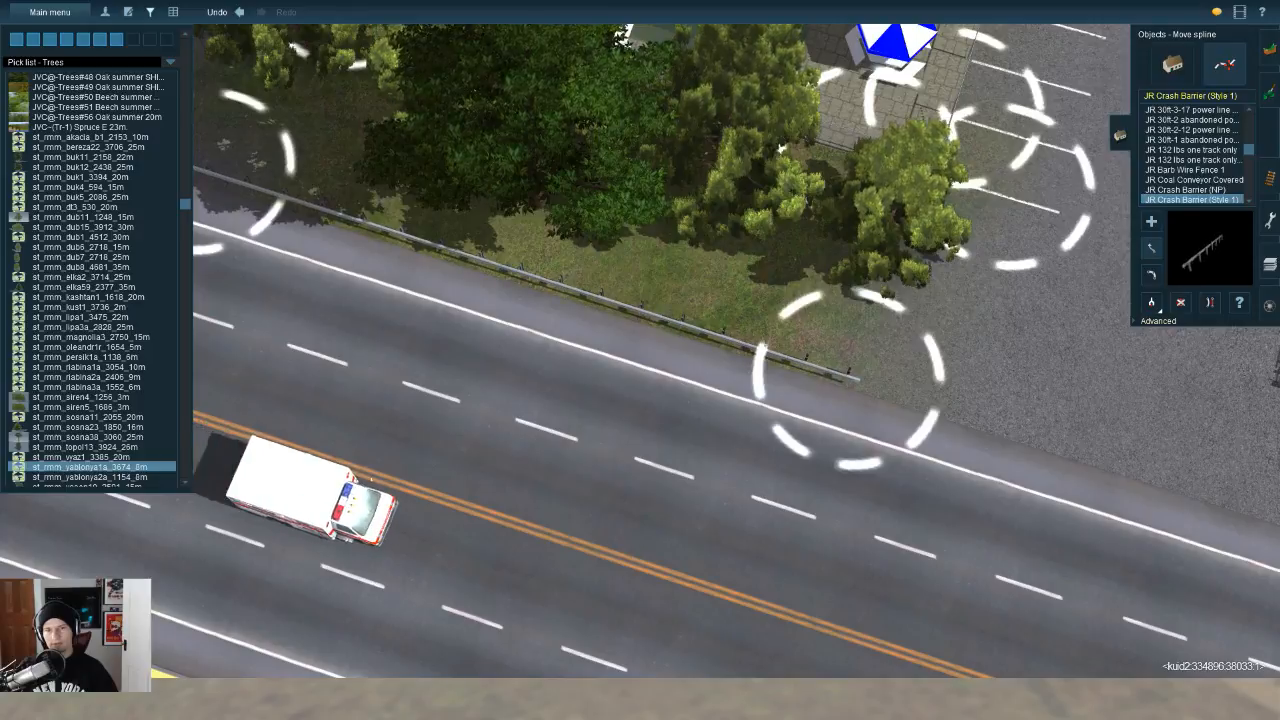
key("Down")
key("Left")
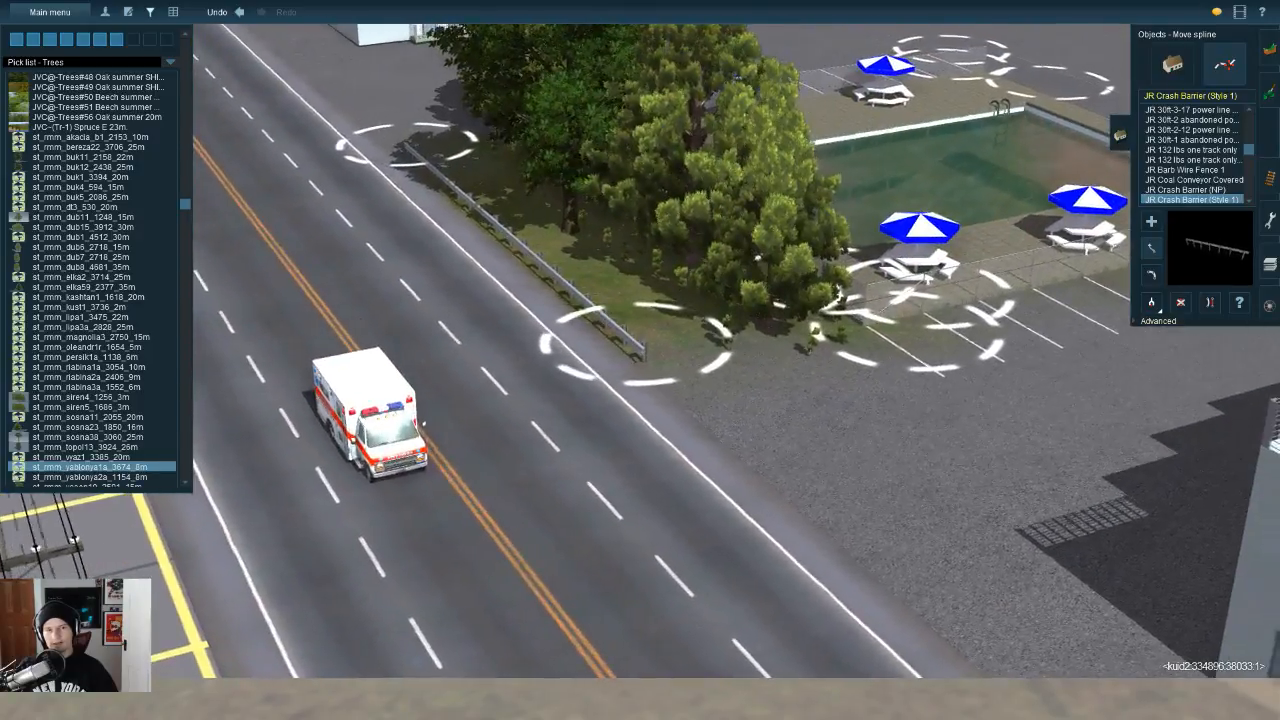
scroll(642, 352, "up", 2)
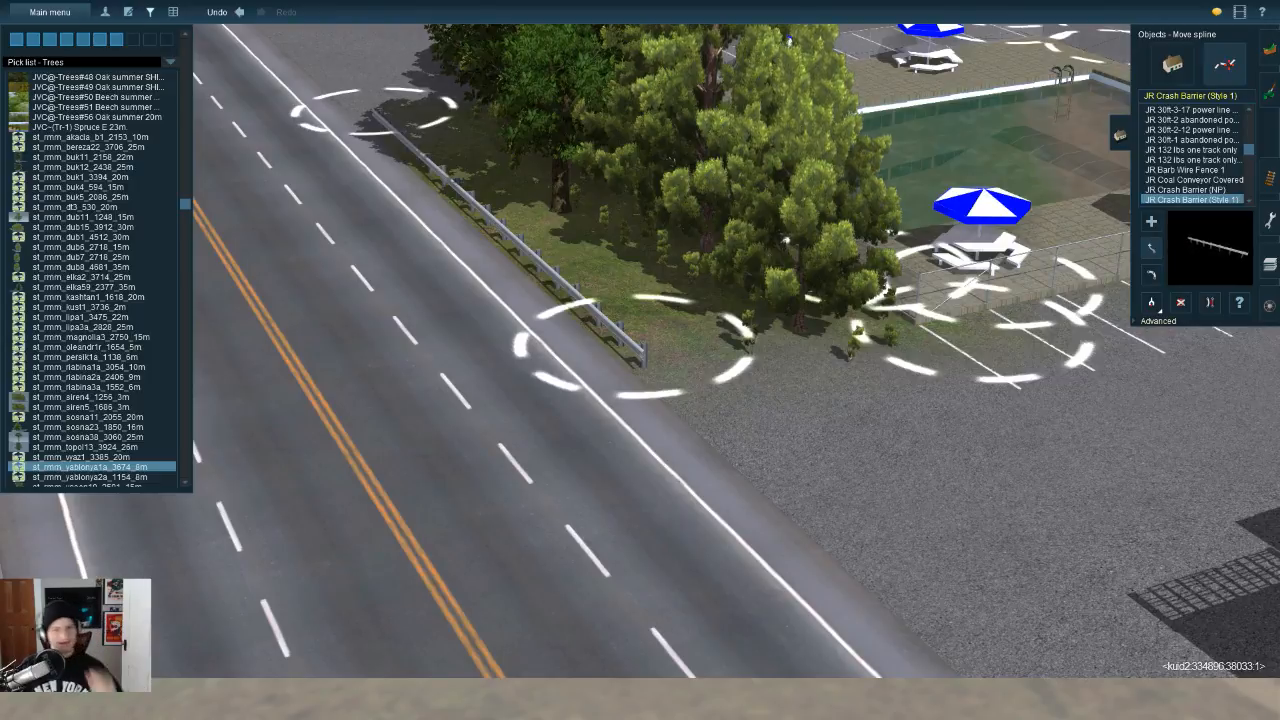
key("Down")
key("Left")
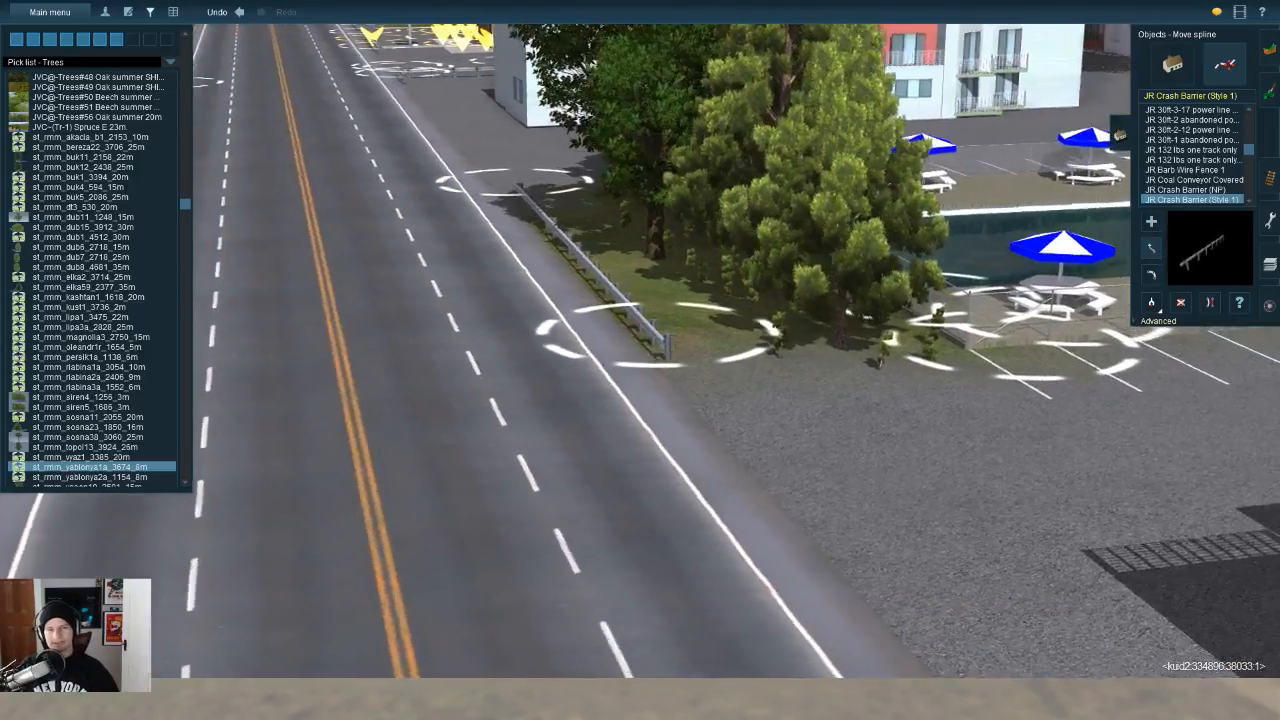
Step: Insert additional spline points into the crash barrier close to both of its ends
key("Right")
key("Up")
left_click(1158, 321)
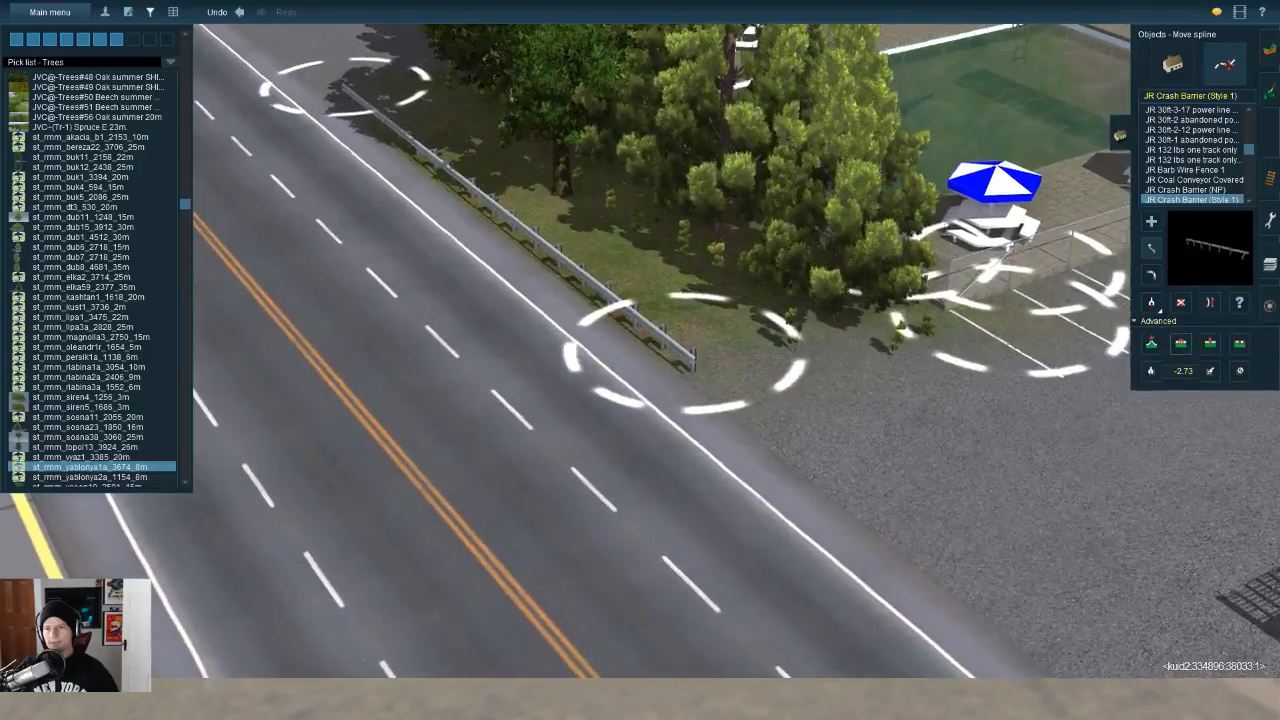
left_click(1210, 345)
key("Up")
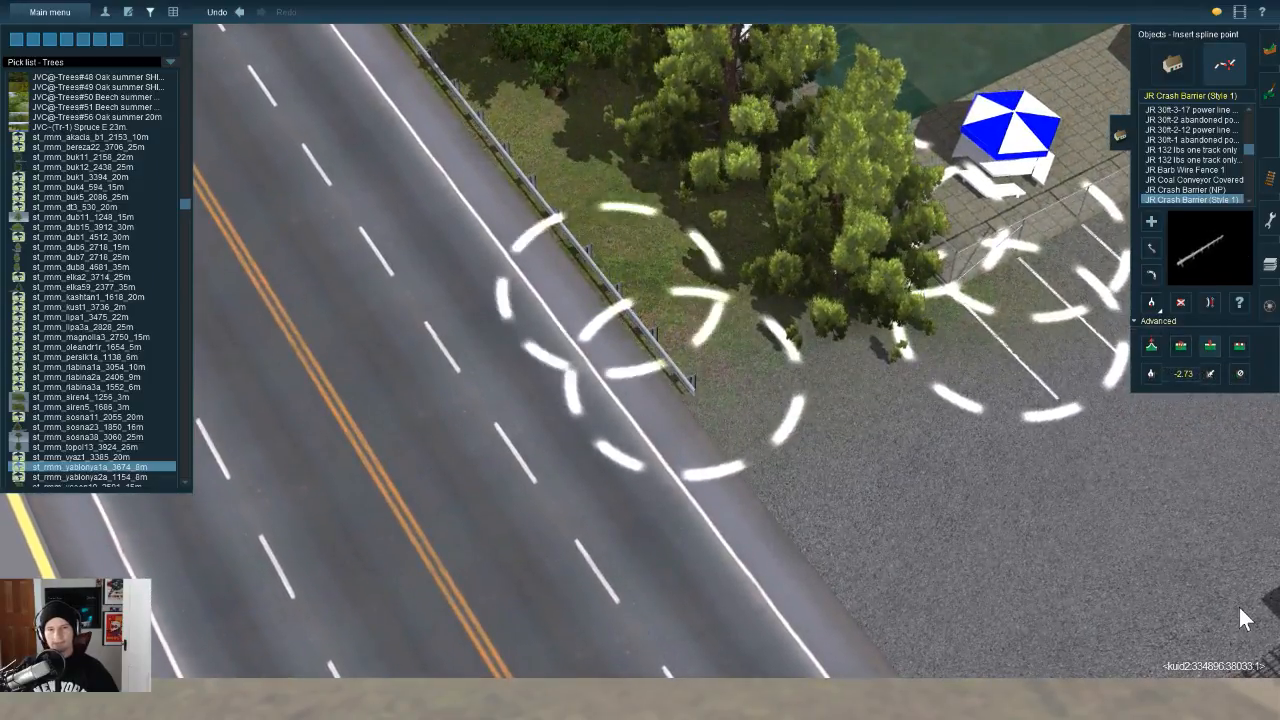
scroll(1121, 617, "up", 3)
right_click_drag(1094, 519, 944, 373)
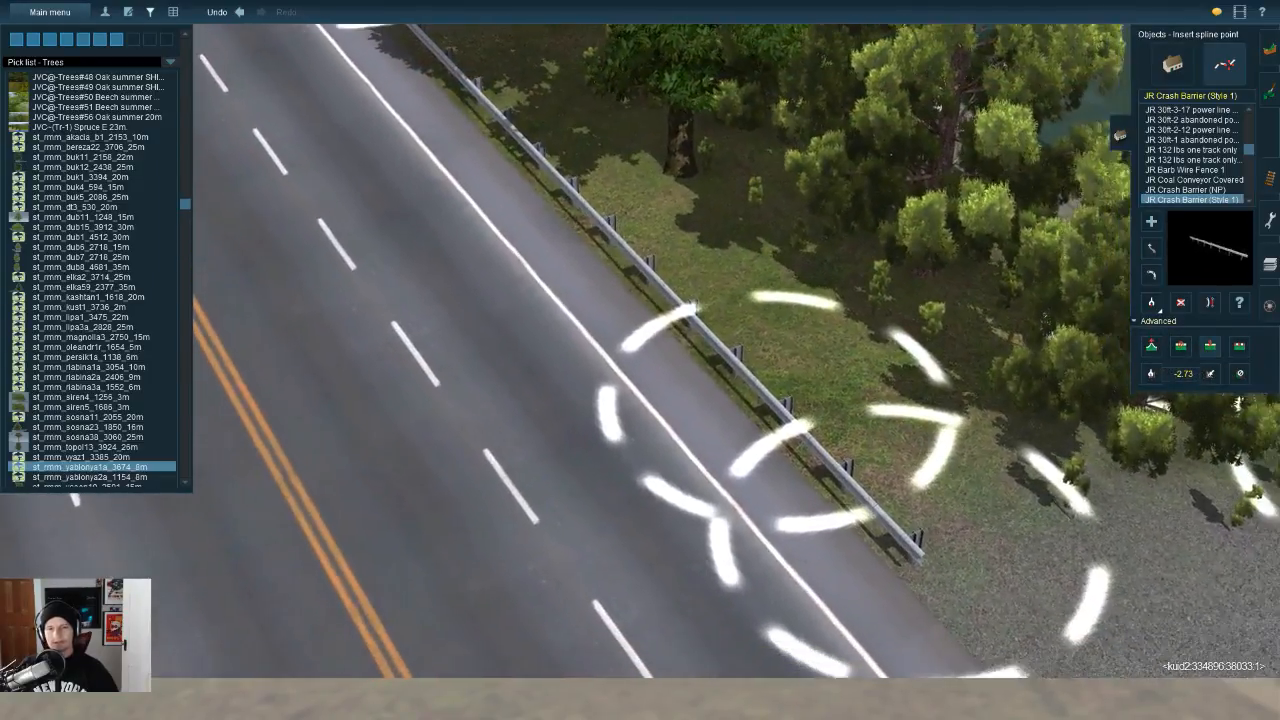
right_click_drag(1187, 524, 1137, 624)
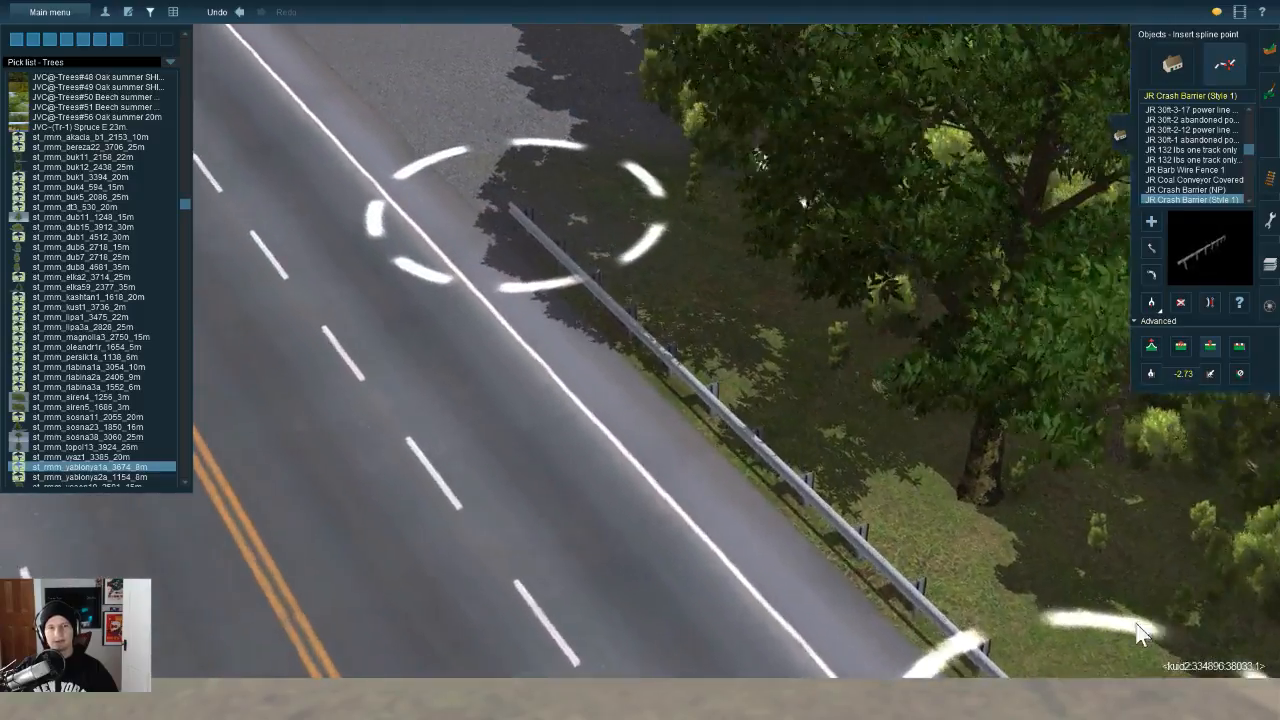
left_click(632, 324)
left_click(697, 378)
key("Right")
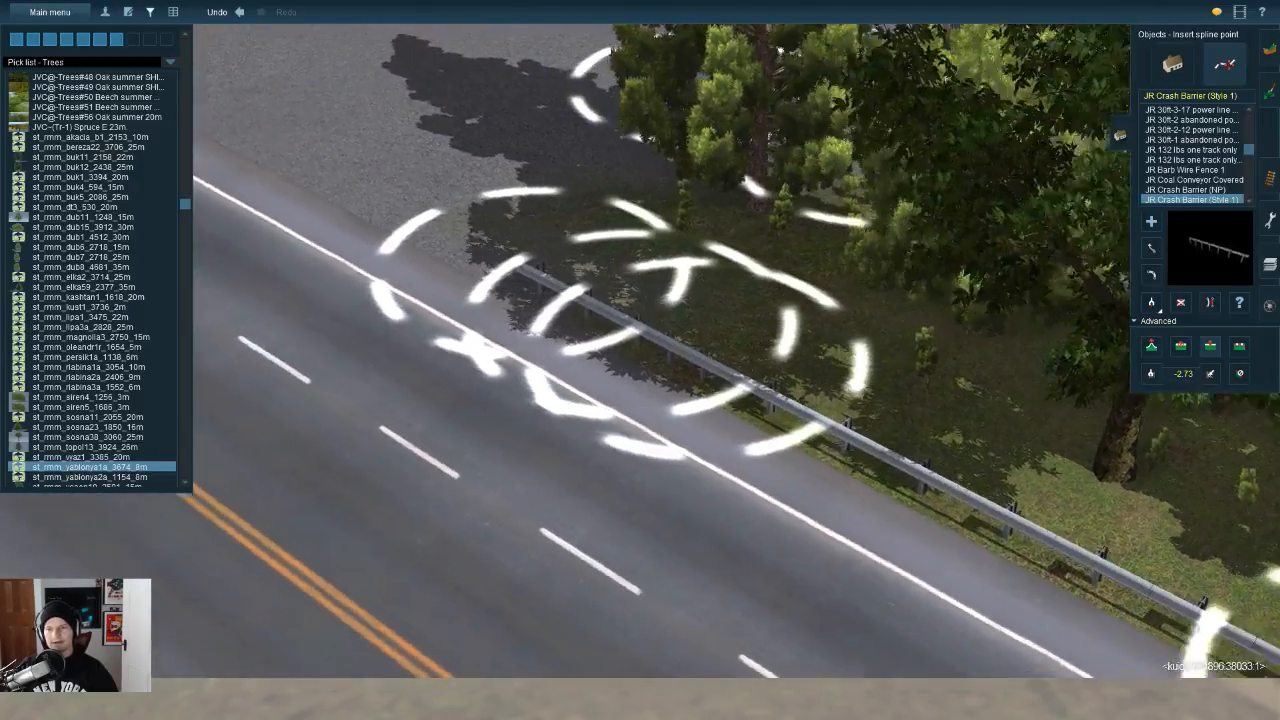
Step: Lower the outermost spline point at each end of the crash barrier so the rail slopes down into the ground
left_click(1151, 346)
left_click_drag(518, 302, 518, 351)
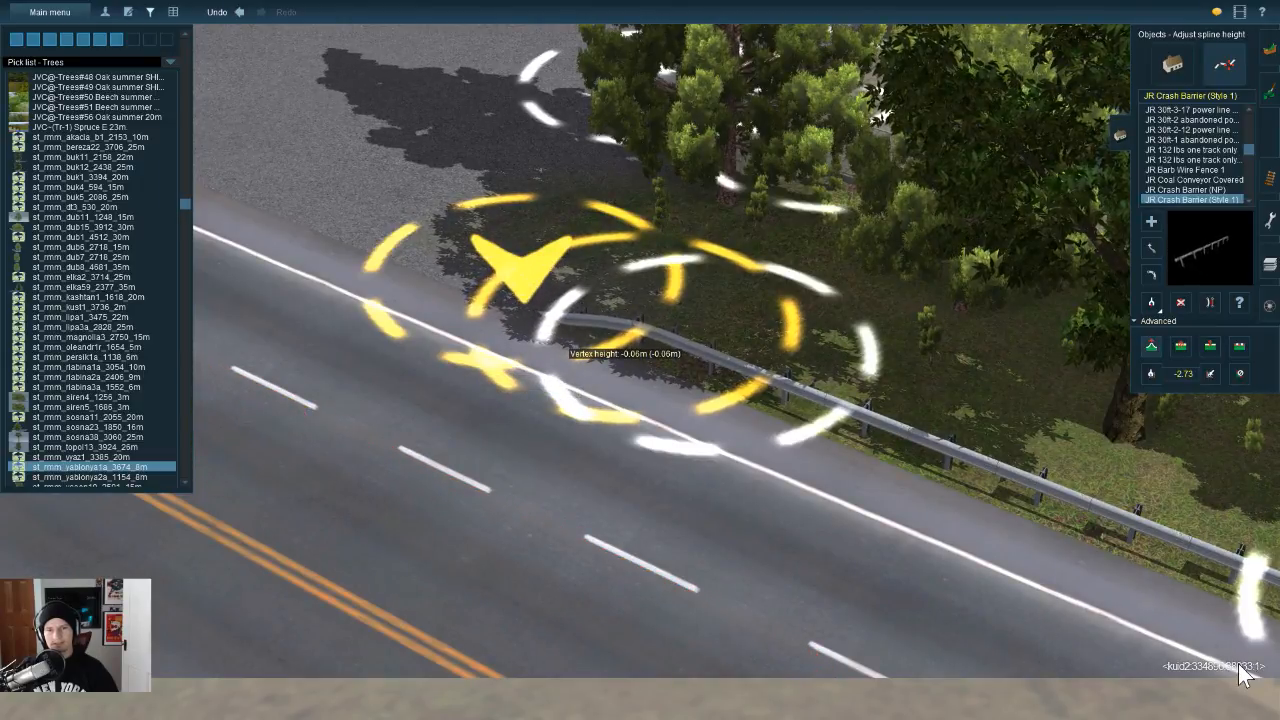
key("Right")
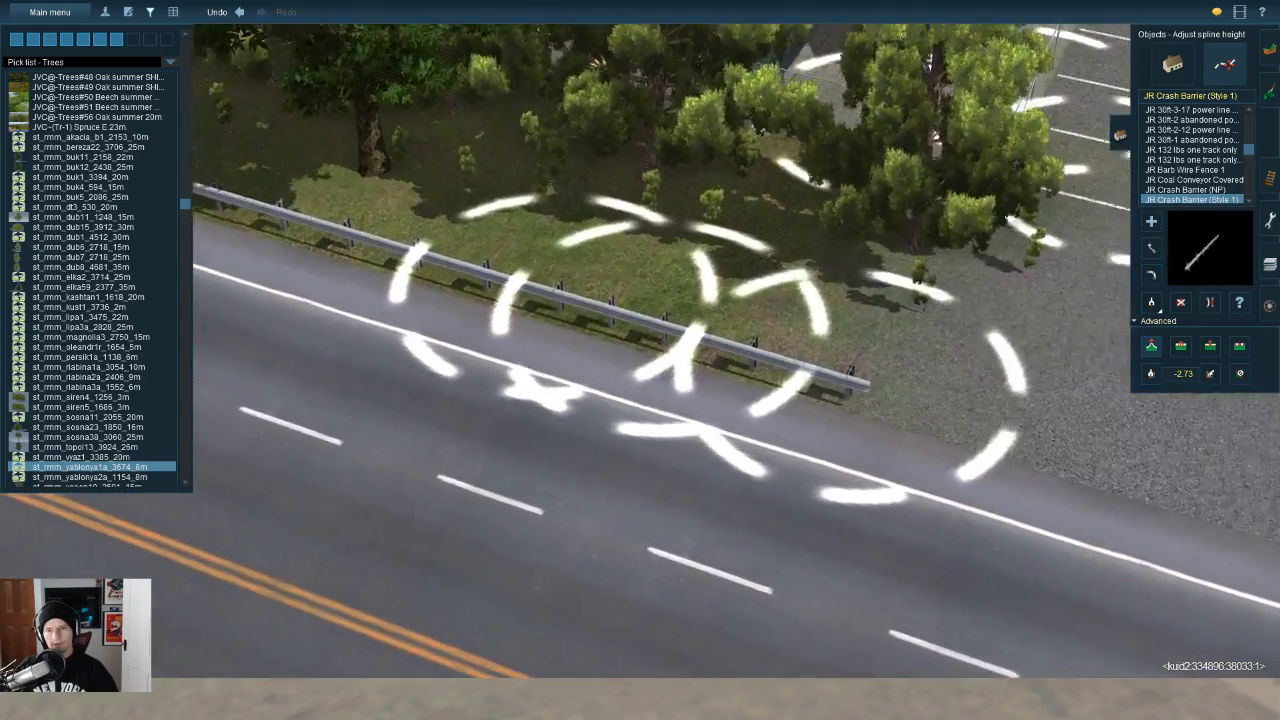
left_click_drag(778, 378, 764, 464)
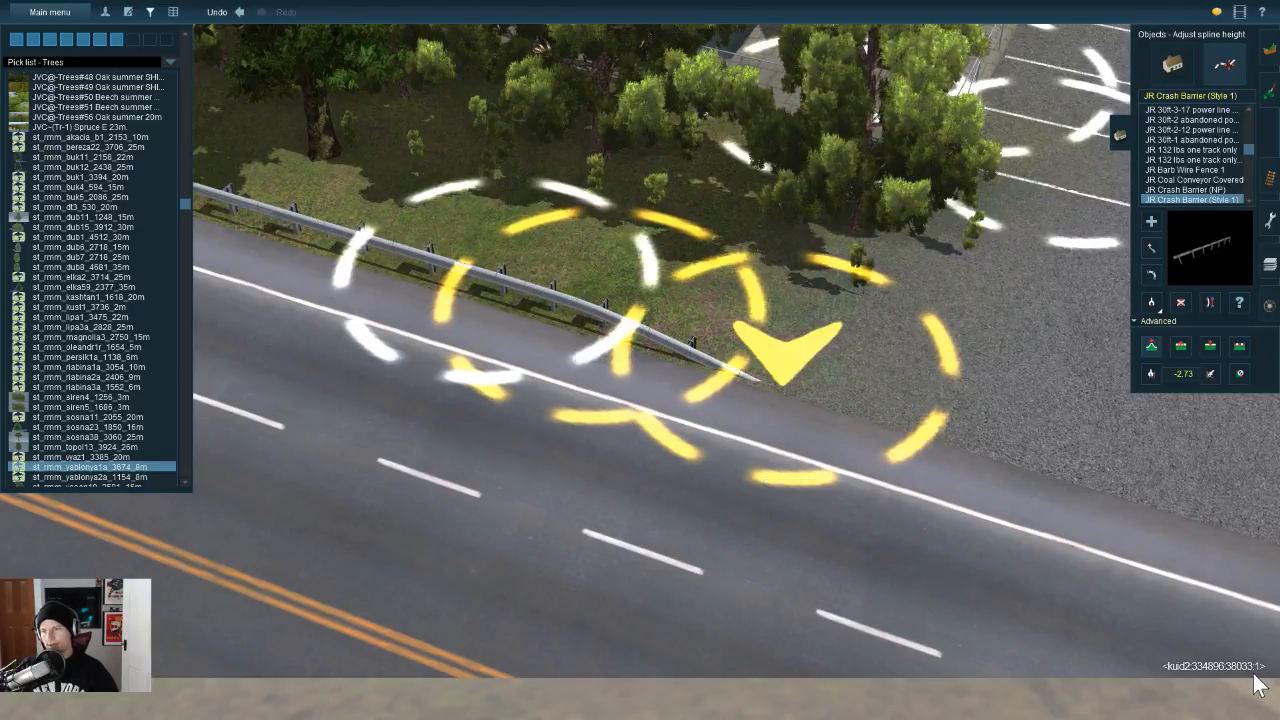
right_click_drag(1133, 632, 1082, 565)
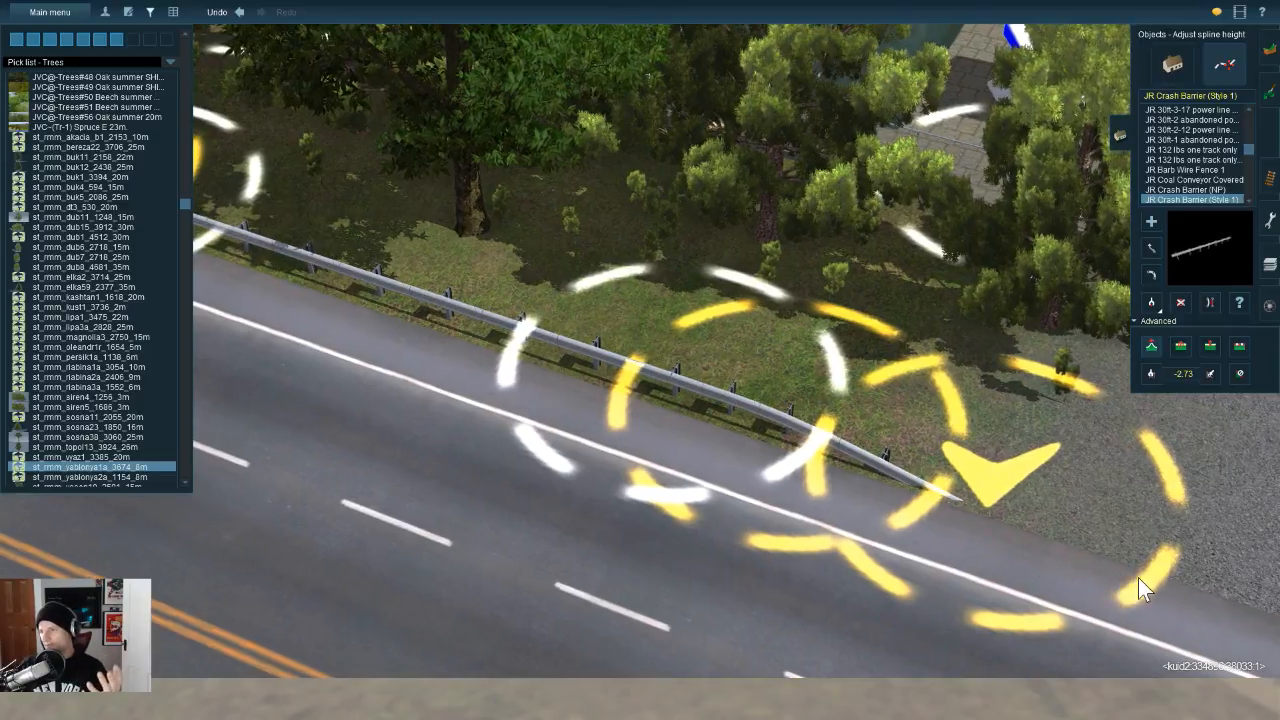
Step: Review the finished crash barrier, the planted grass strip and the apartment complex from along the road
scroll(1138, 577, "down", 2)
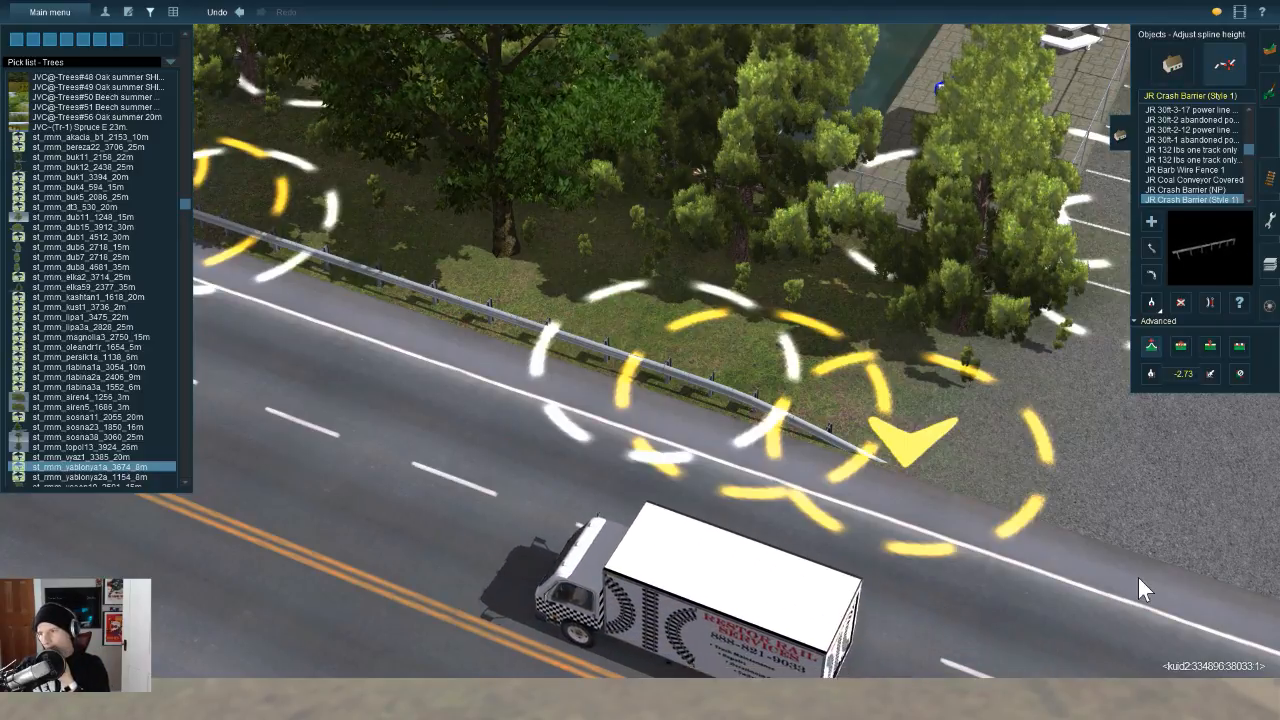
right_click_drag(1167, 578, 880, 600)
scroll(920, 600, "down", 3)
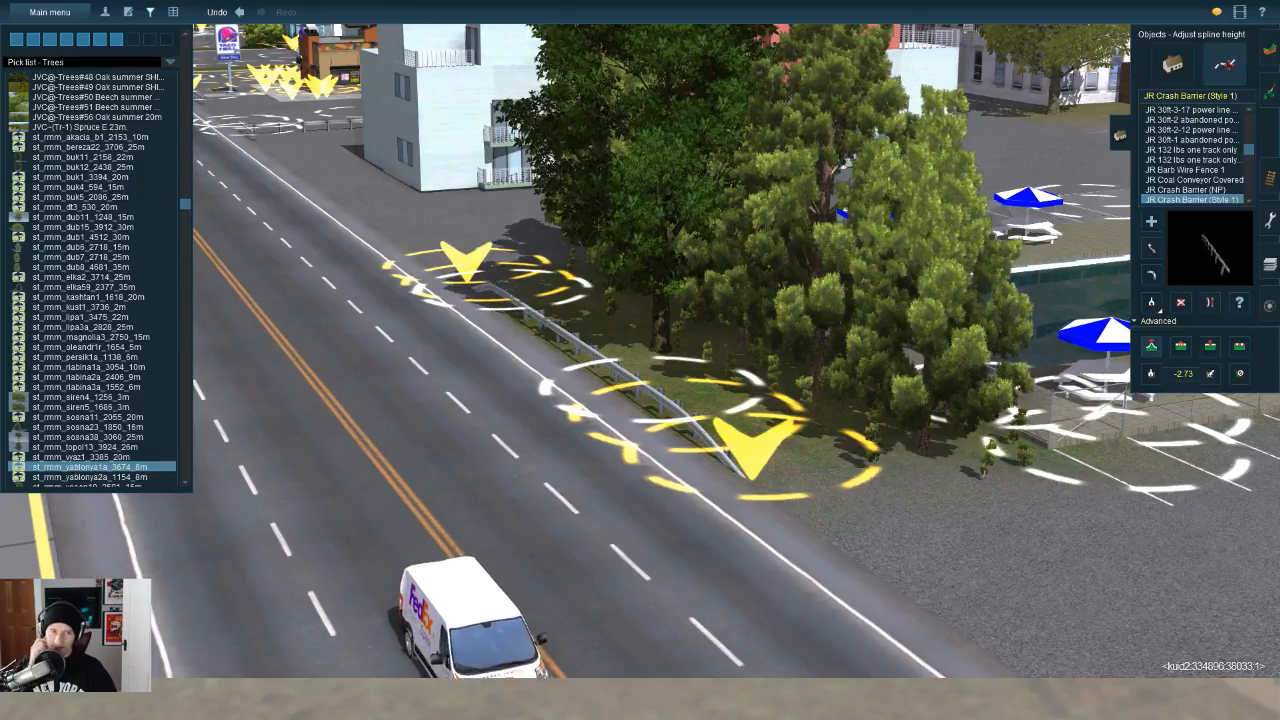
right_click_drag(880, 600, 770, 545)
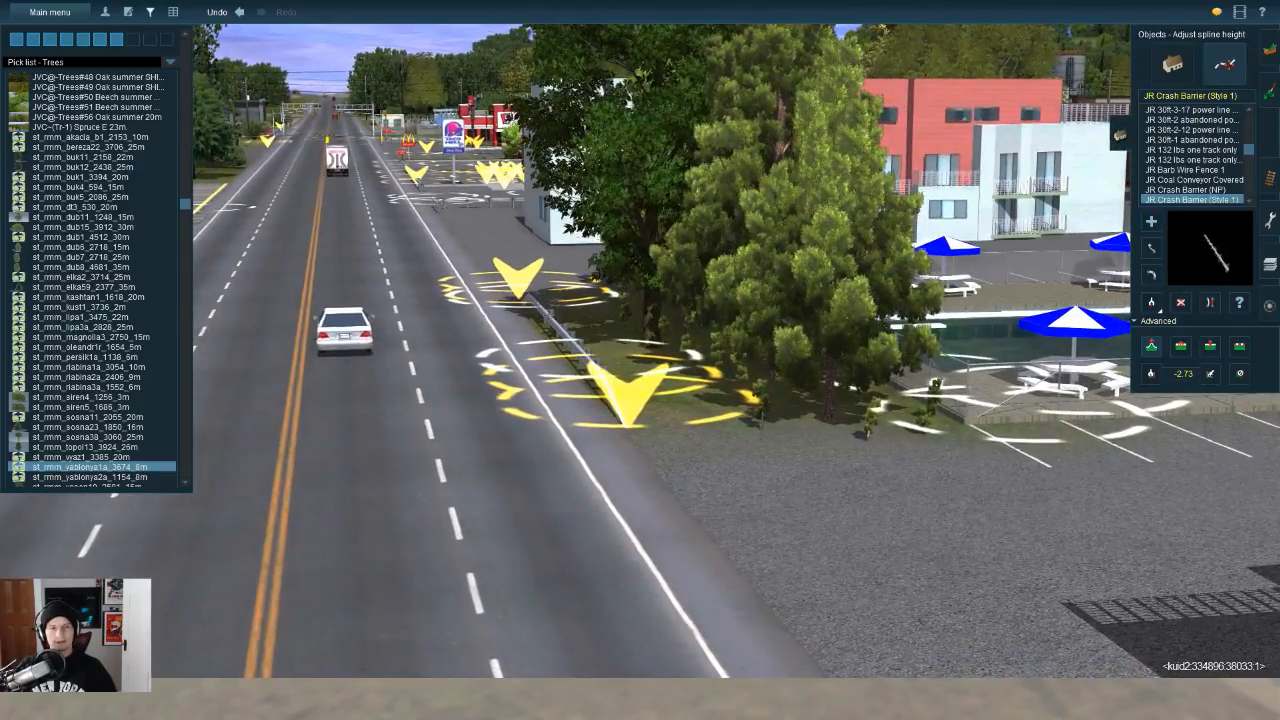
right_click_drag(880, 664, 1251, 665)
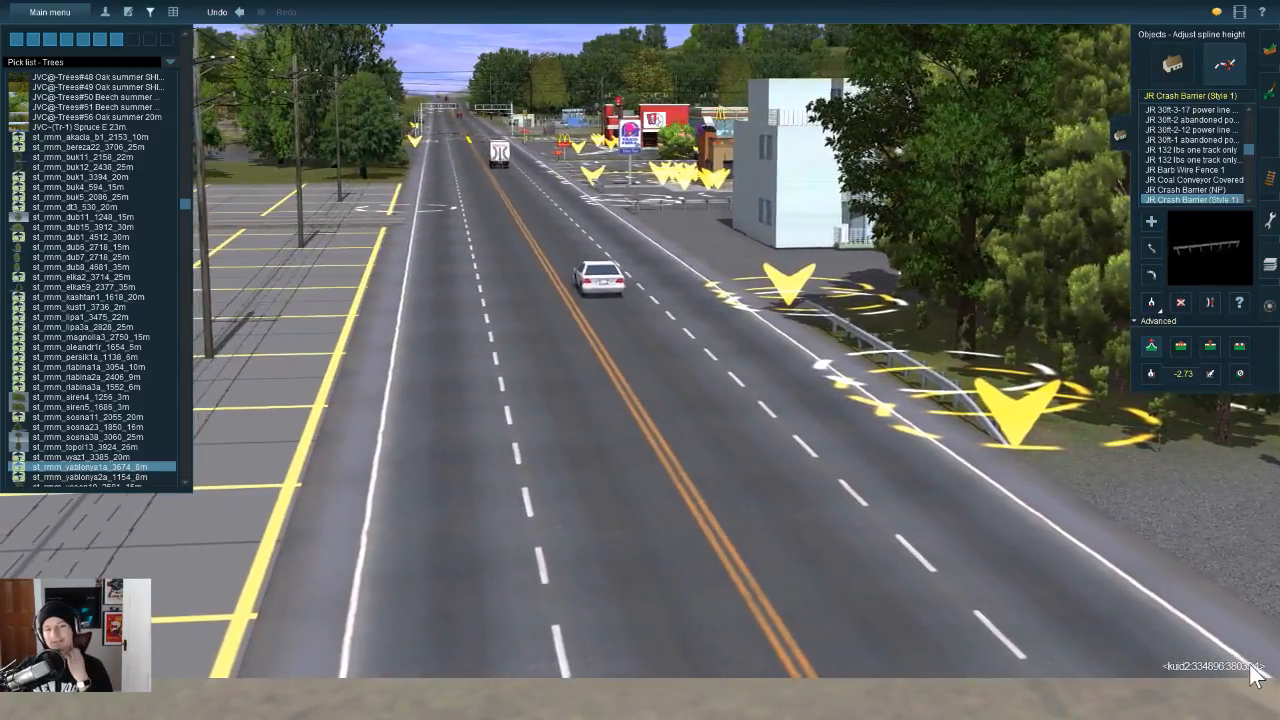
scroll(1250, 664, "down", 5)
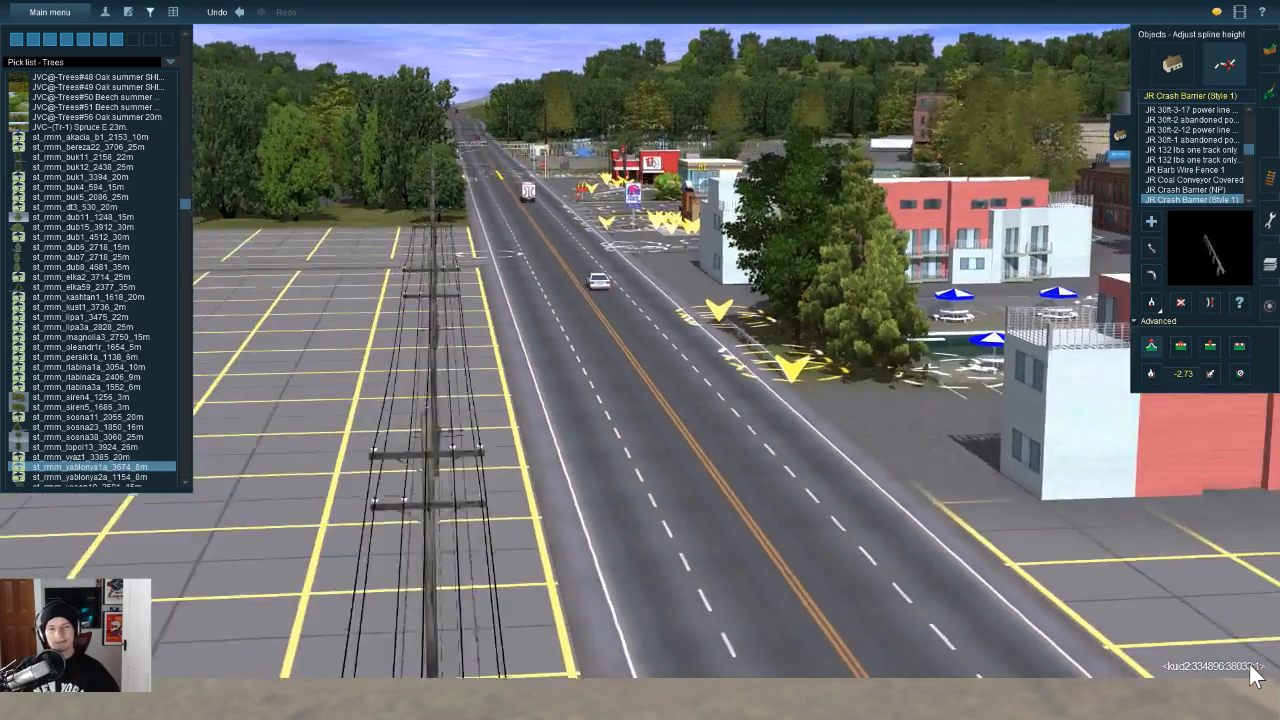
key("Up")
key("Right")
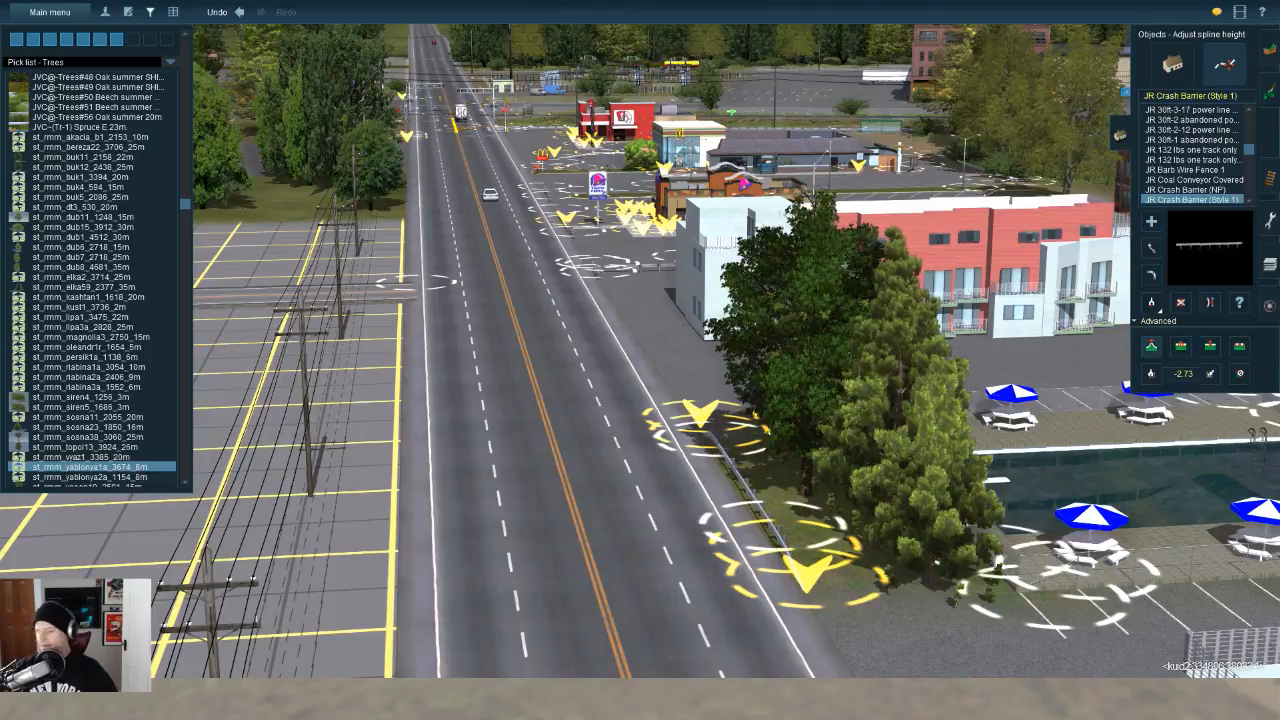
key("Up")
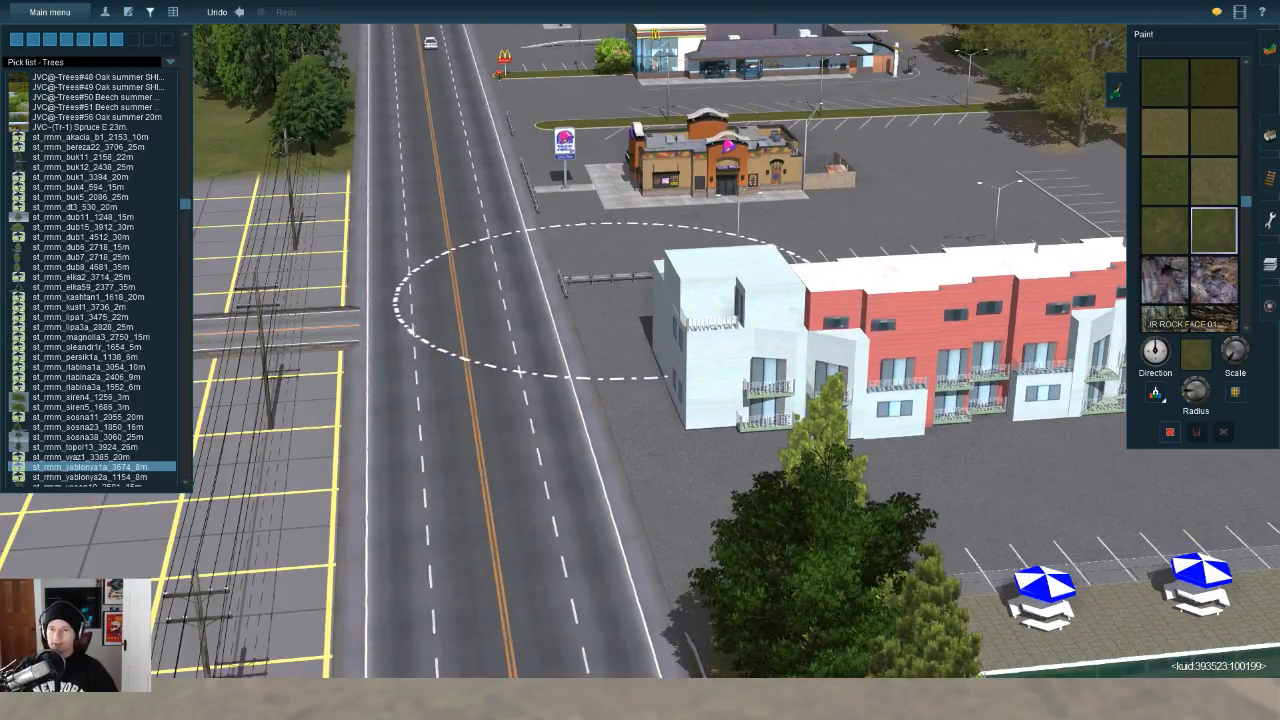
Step: Paint cracked asphalt around the apartment building nearest the Taco Bell, using a smaller brush radius
left_click(1155, 392)
left_click(1122, 500)
scroll(1165, 185, "up", 3)
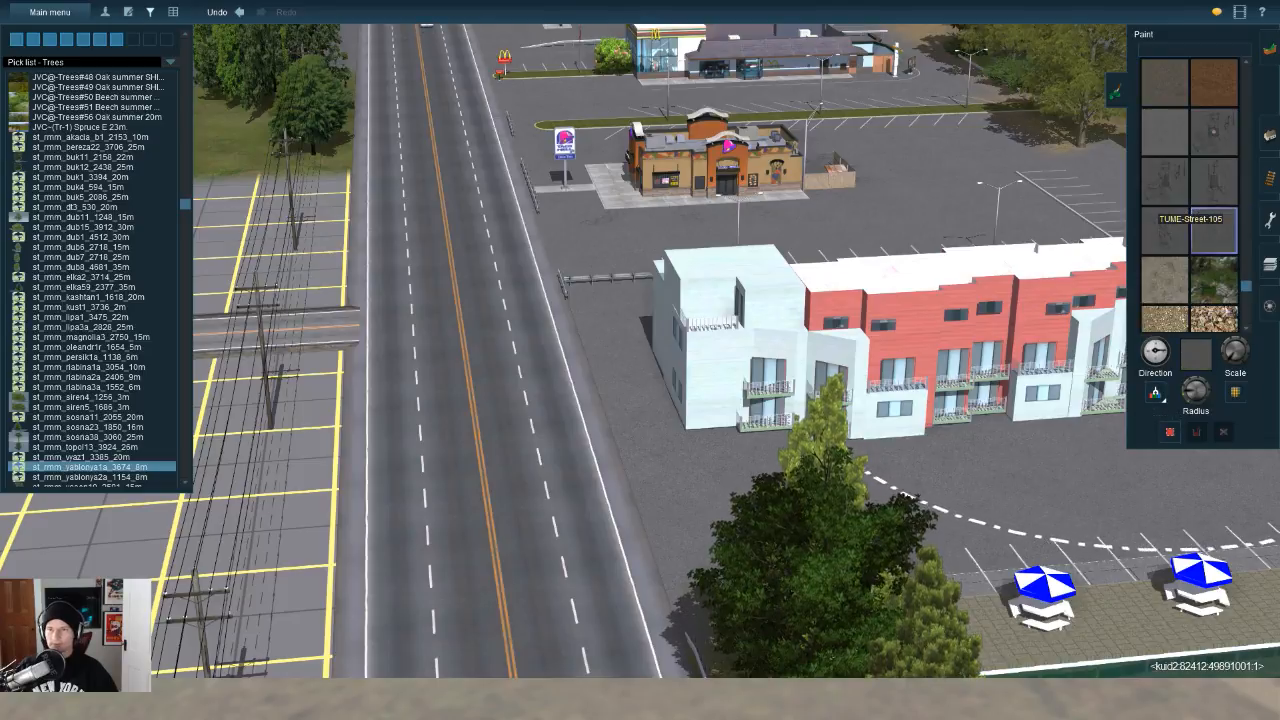
left_click(1165, 184)
left_click_drag(1196, 390, 1190, 455)
mouse_move(1185, 560)
right_mouse_down()
mouse_move(1172, 660)
mouse_move(1203, 640)
mouse_move(986, 654)
mouse_move(900, 640)
right_mouse_up()
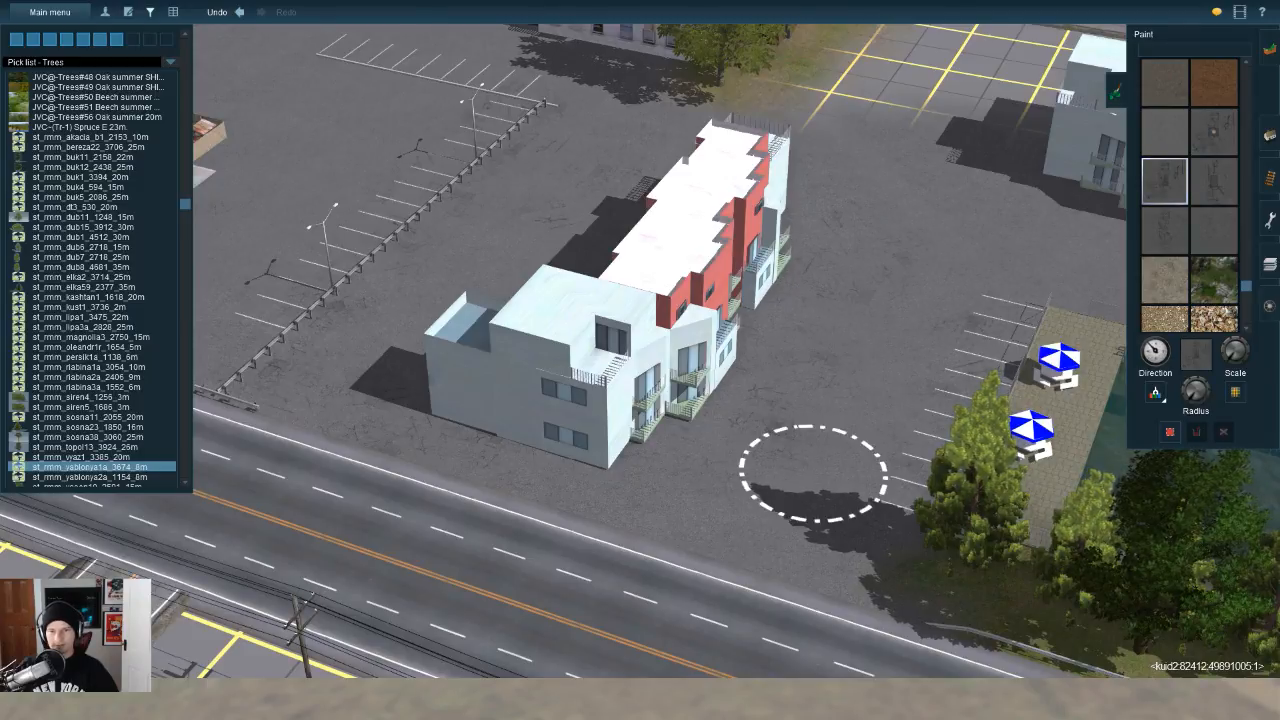
right_click(739, 136)
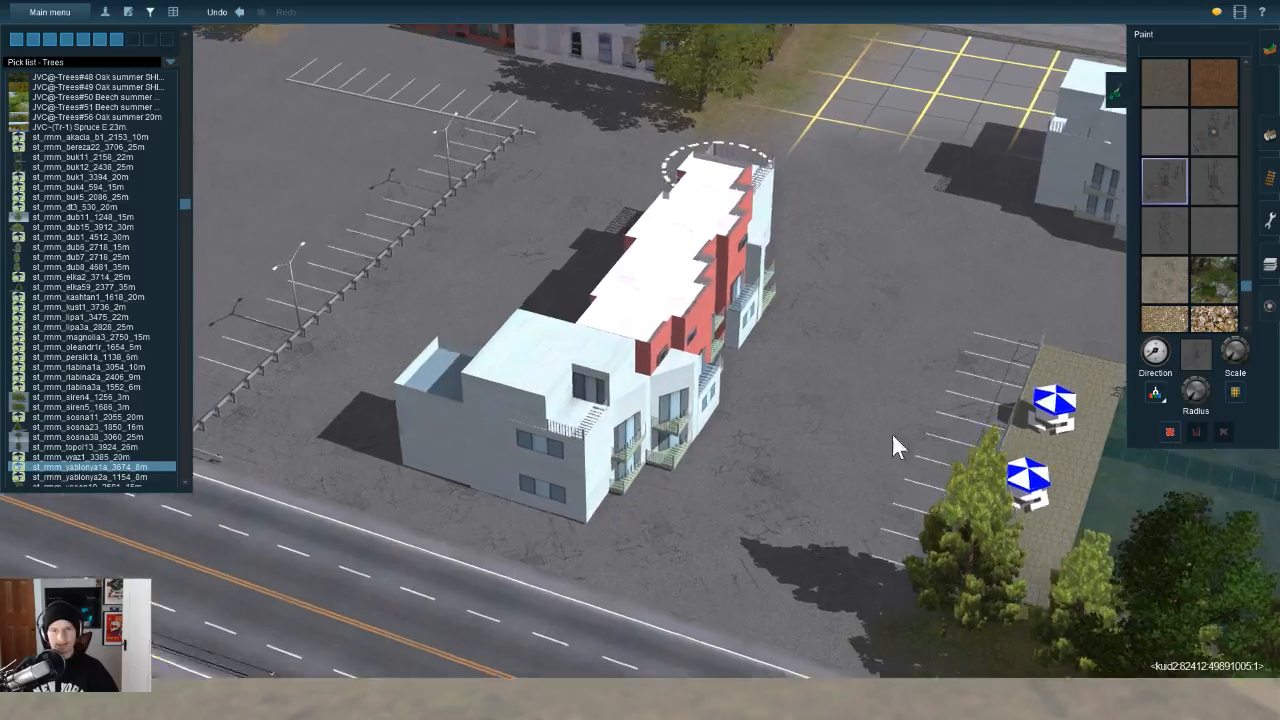
Step: Paint patches of cracked asphalt across the Taco Bell parking lot and towards the brick row houses
right_click(248, 152)
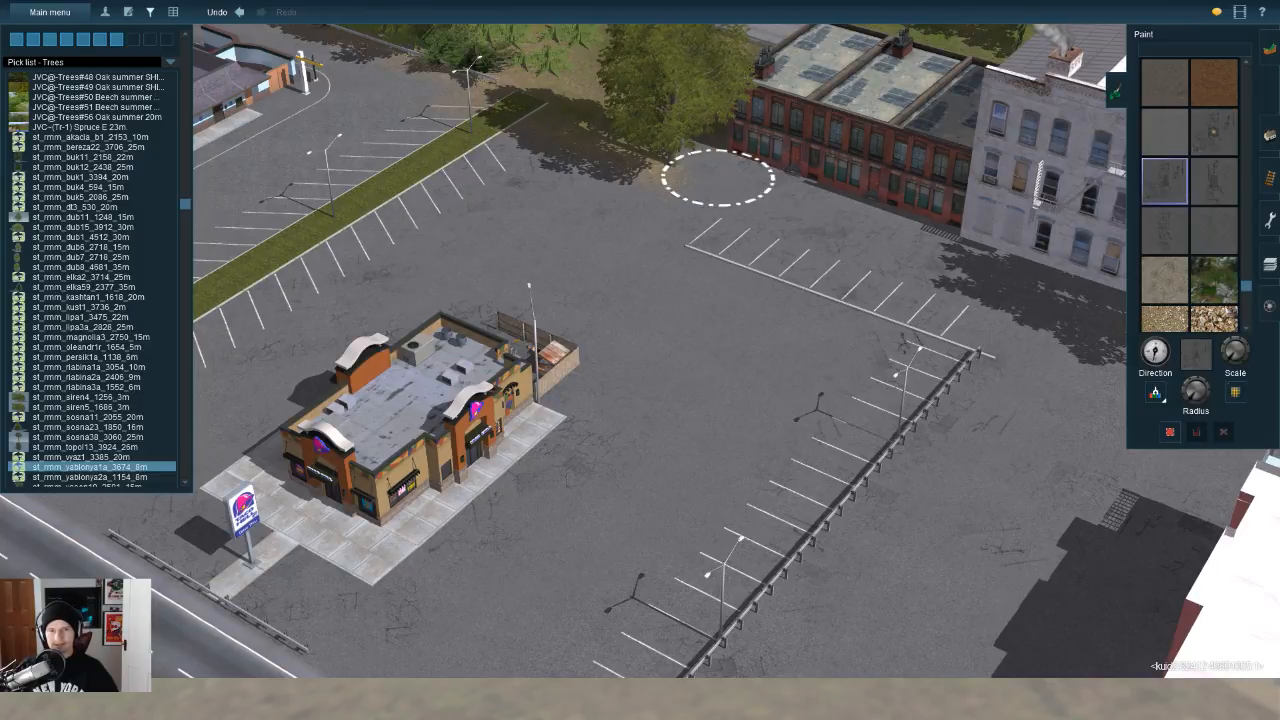
right_click(737, 368)
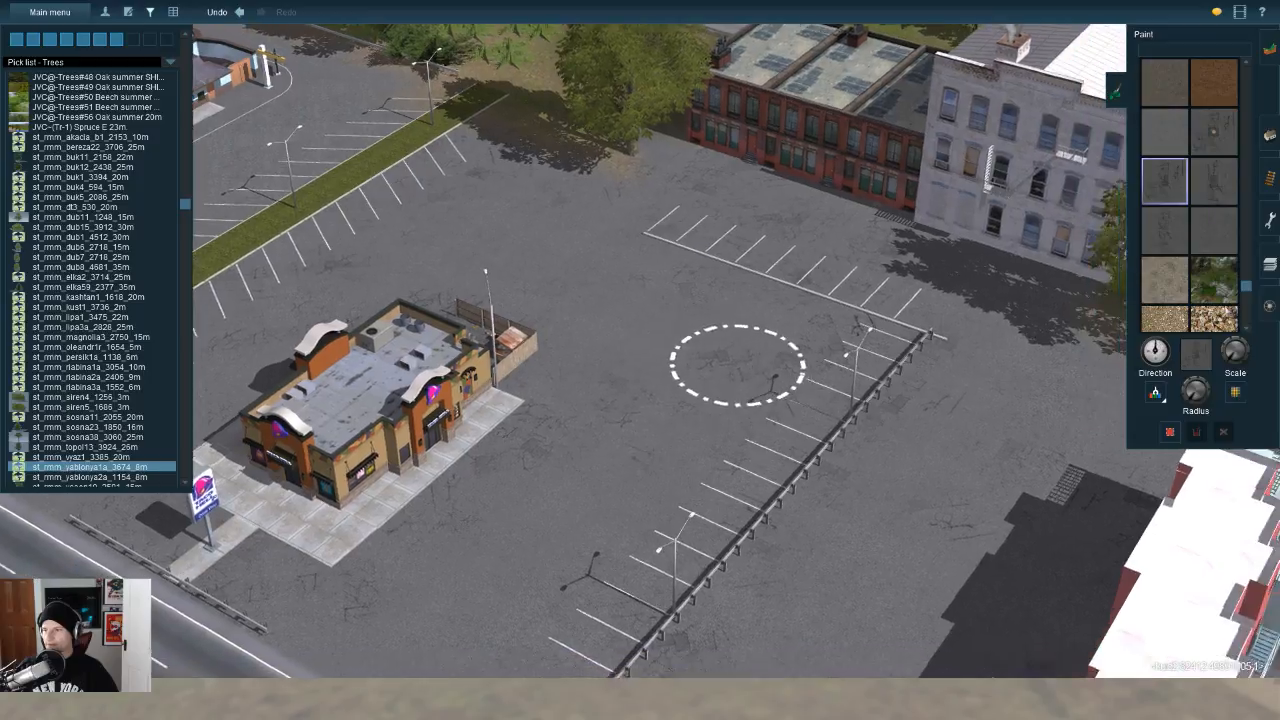
scroll(700, 374, "down", 3)
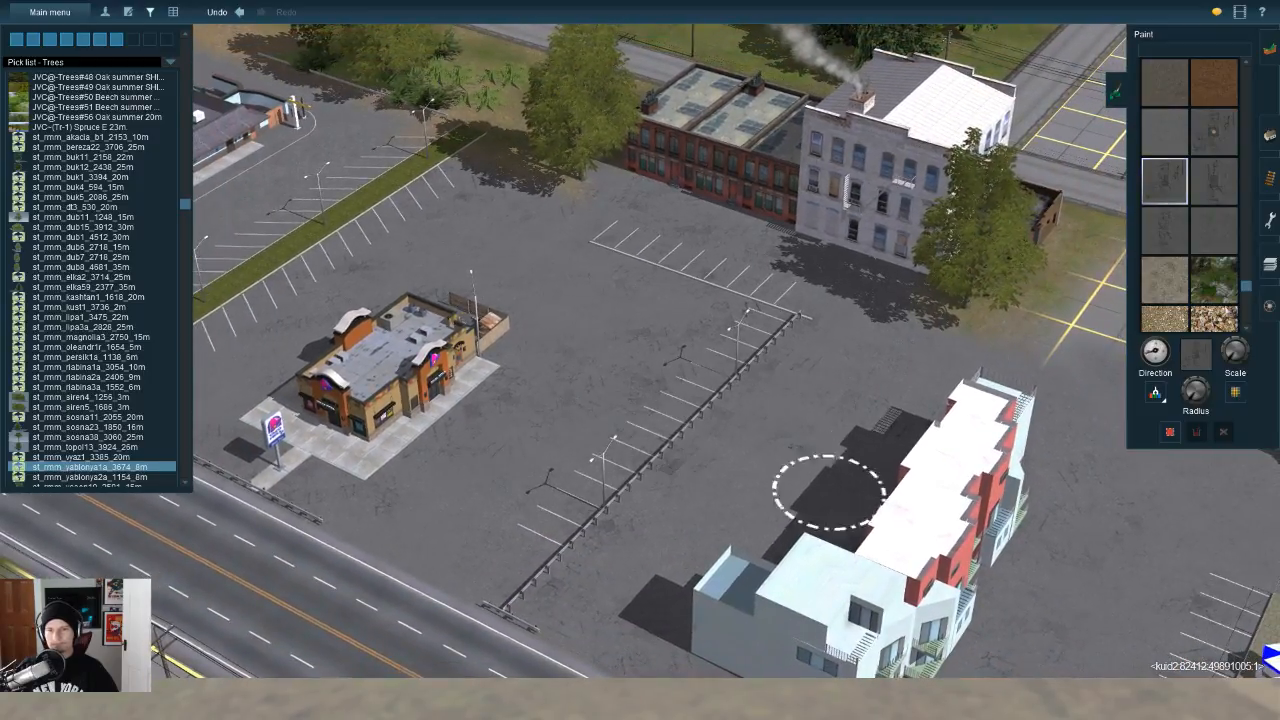
Step: Paint cracked asphalt around the pool and in front of the other two apartment buildings
right_click(1055, 472)
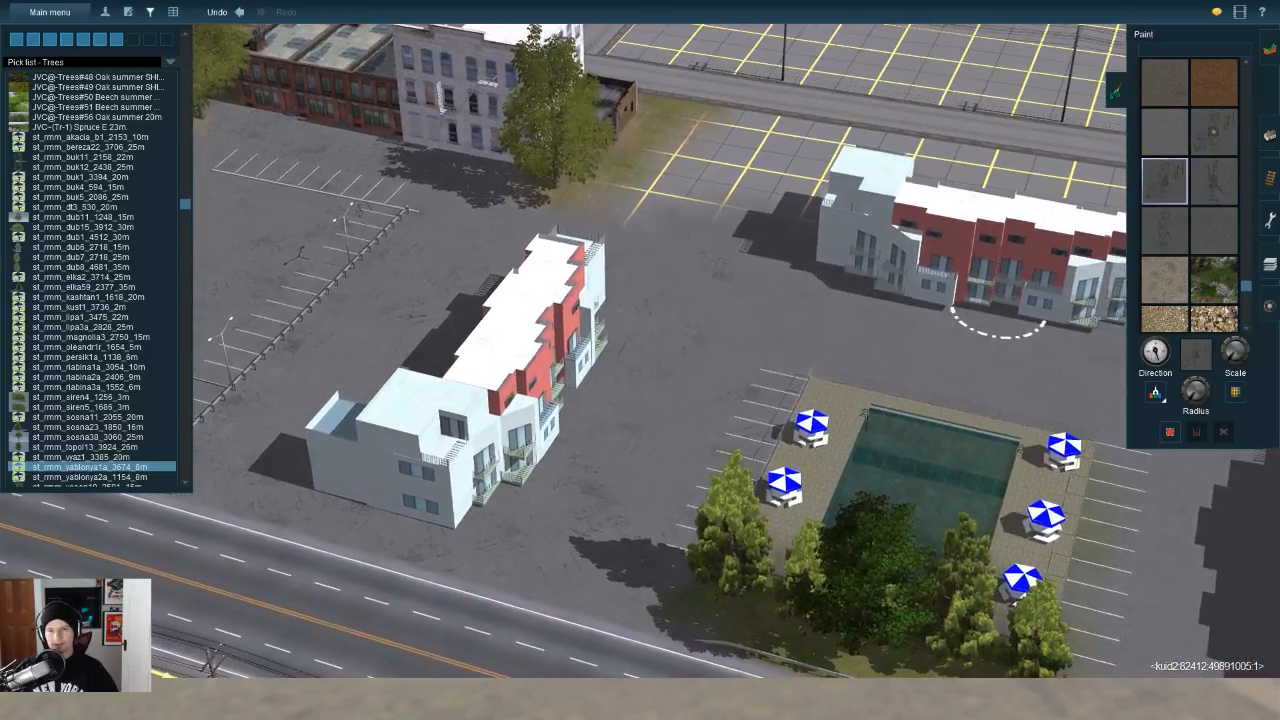
right_click(950, 345)
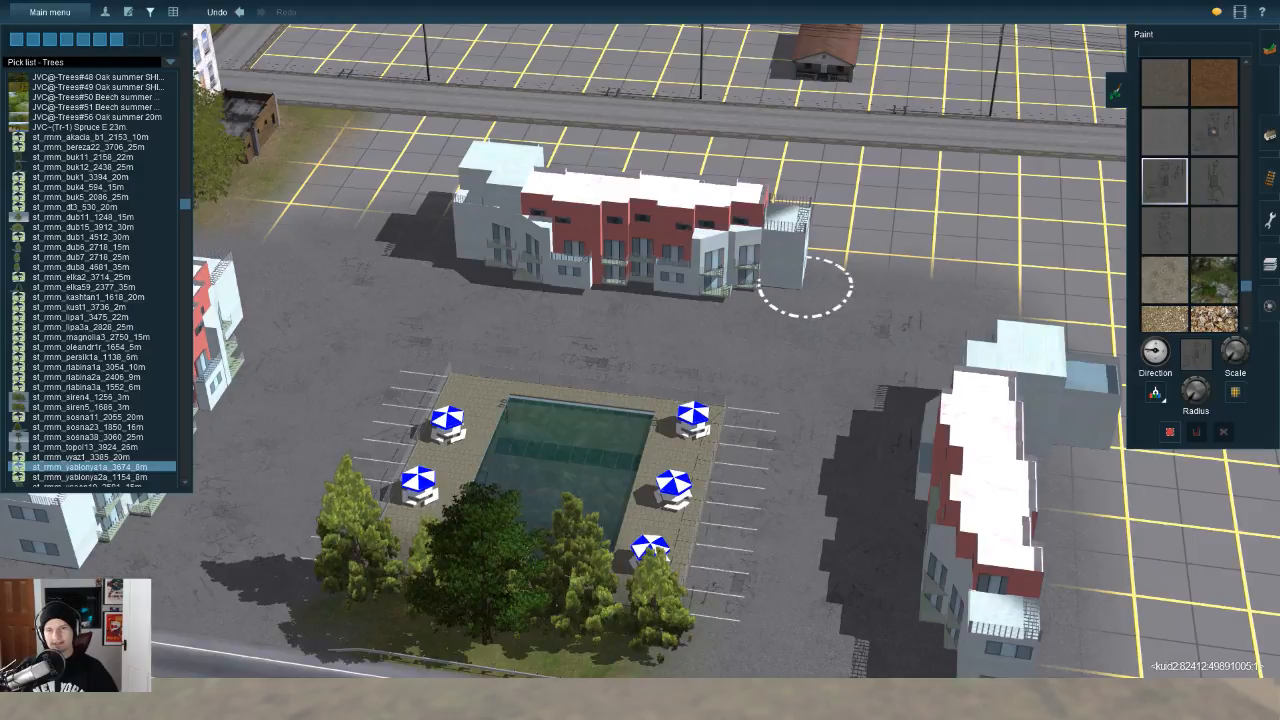
right_click(815, 413)
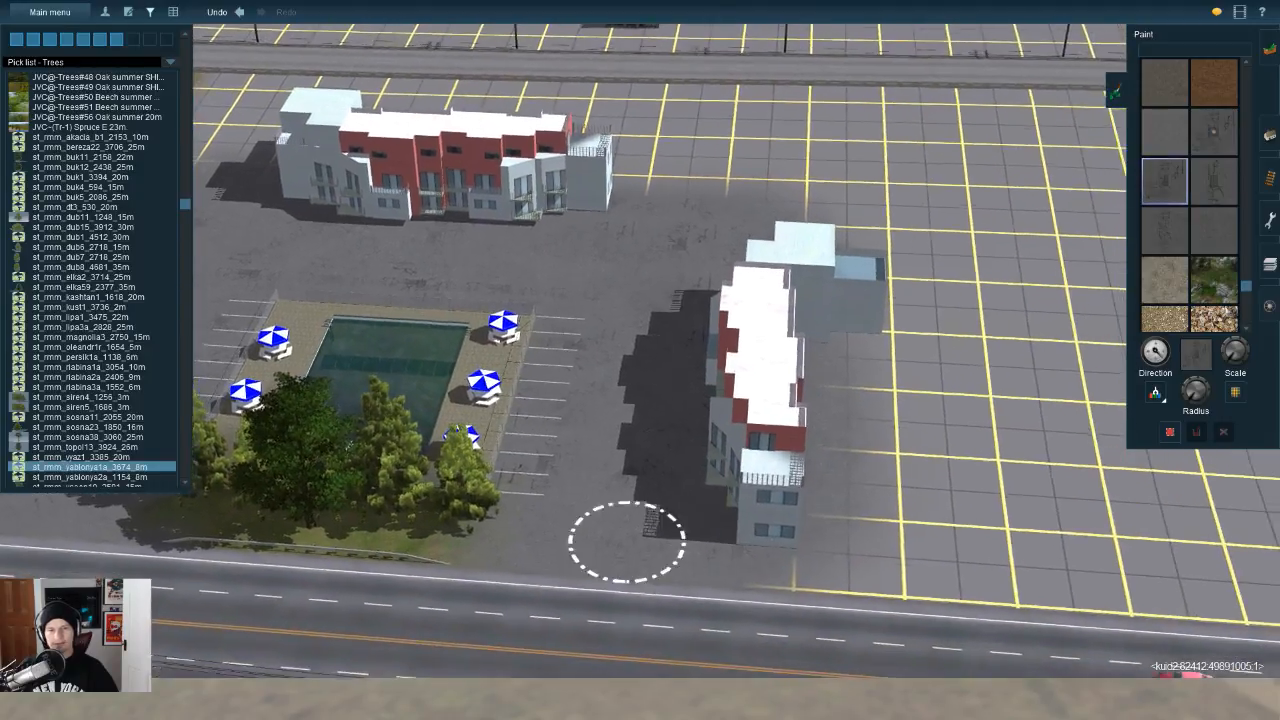
key("Left")
Step: Paint cracked asphalt patches across the McDonald's and KFC parking lots
right_click(434, 323)
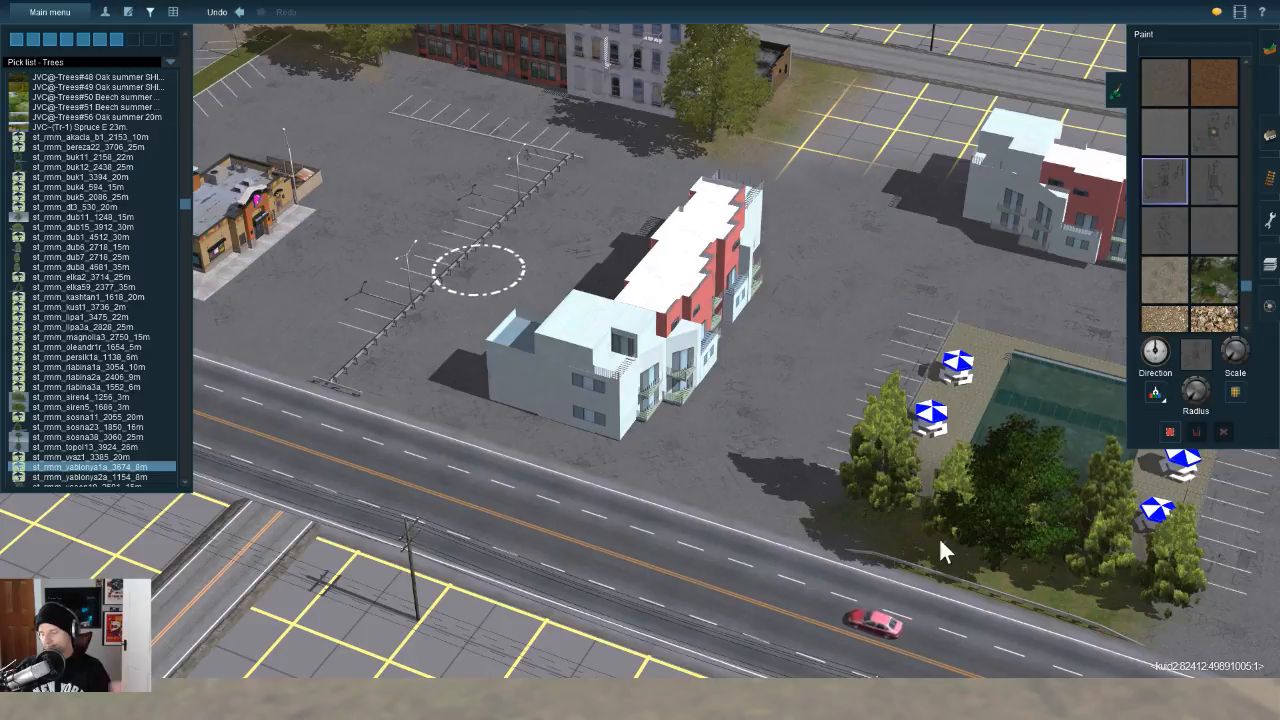
right_click_drag(886, 488, 1126, 477)
key("Left")
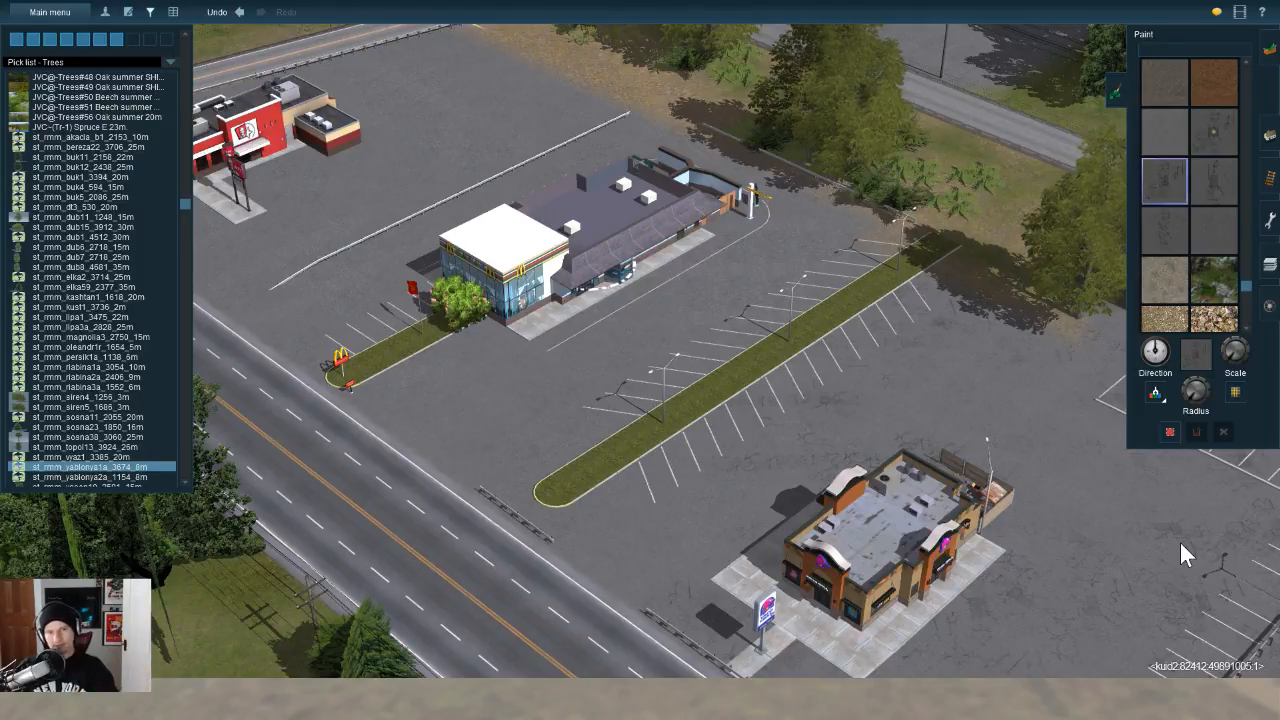
key("Up")
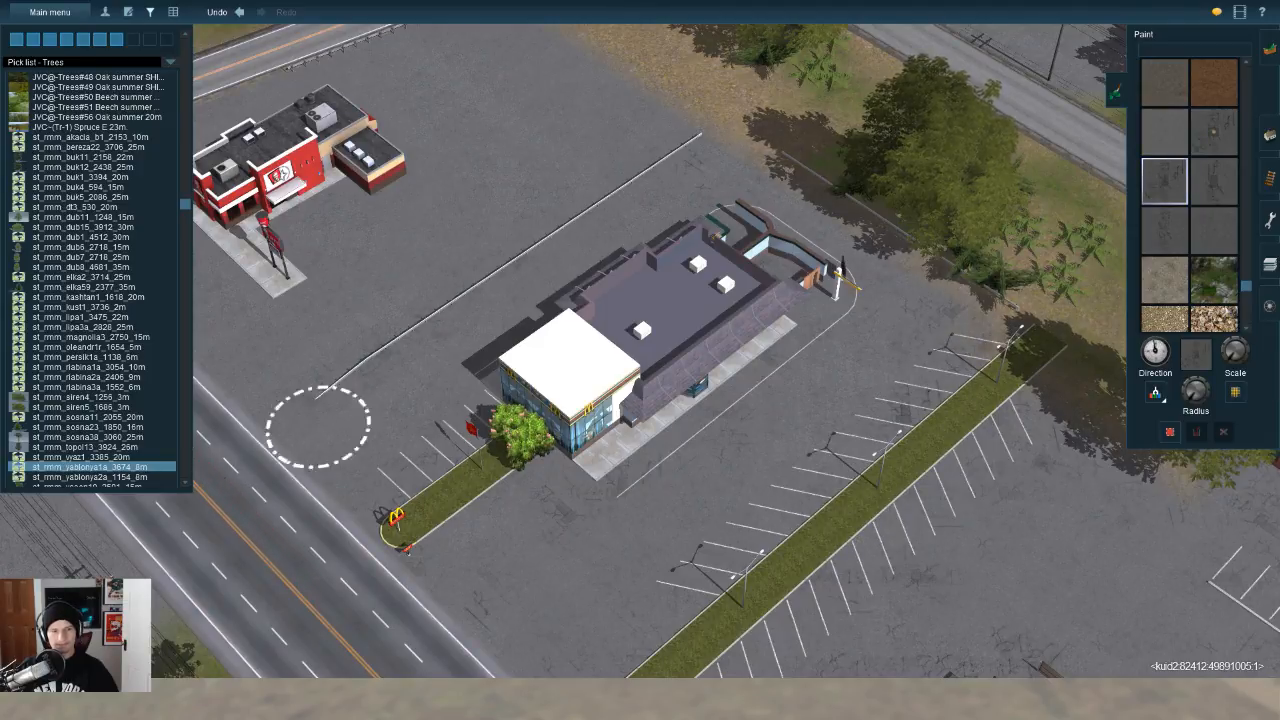
right_click(405, 345)
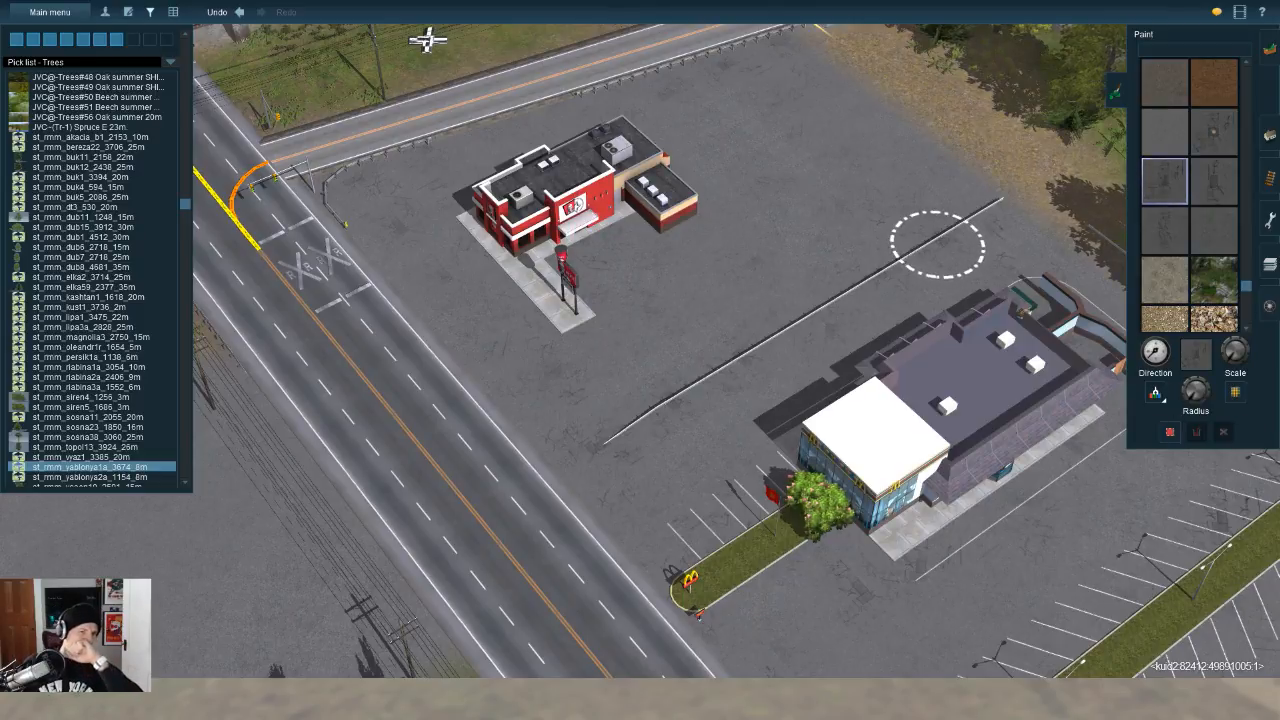
Step: Lay a JR RM Parking Lot Single White spline along the KFC side of the crash barrier between KFC and McDonald's
left_click(1270, 133)
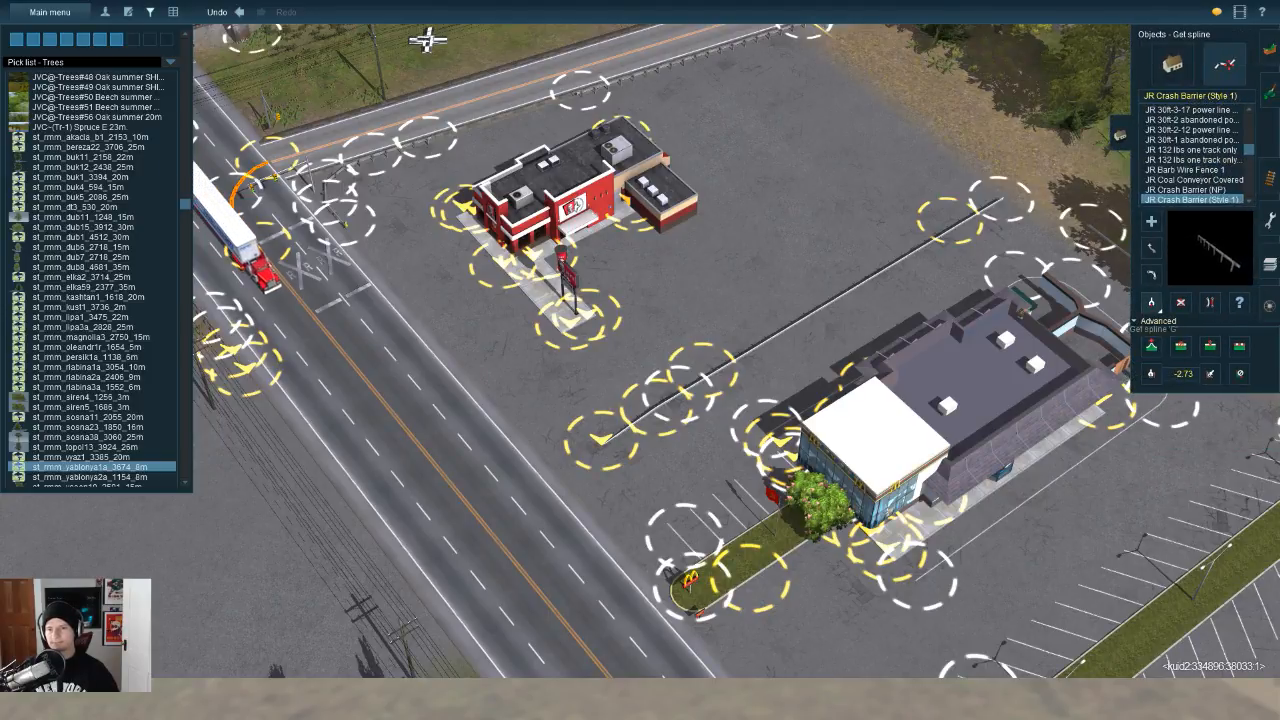
left_click(1189, 578)
key("Left")
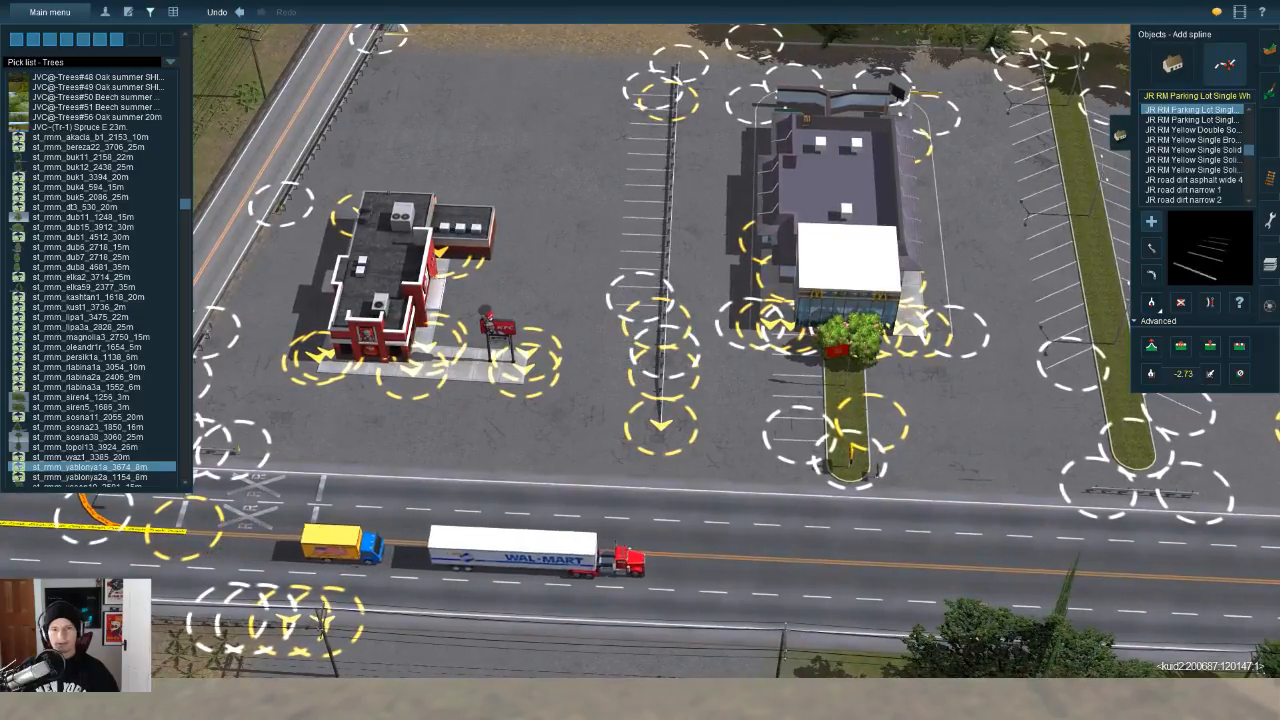
key("w")
key("Right")
key("Page_Up")
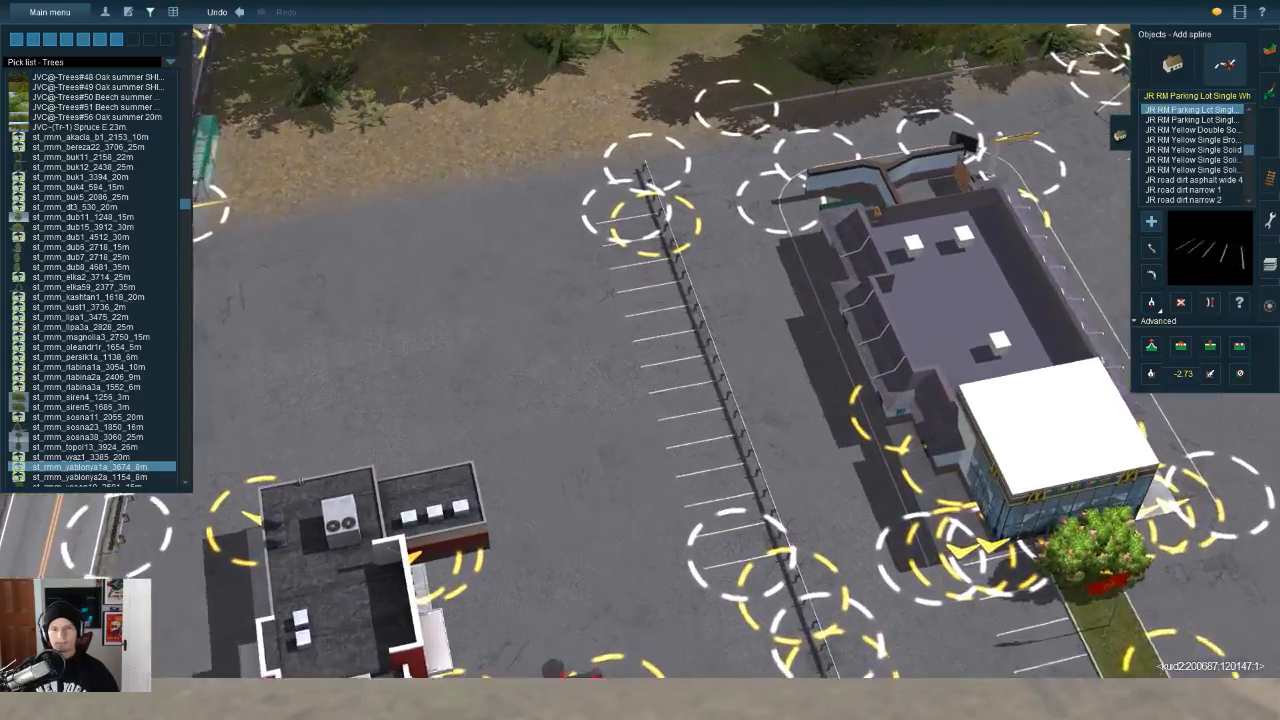
Step: Try to move the overlapping spline point at the rear end of the parking lines, away from the crash barrier
key("m")
left_click_drag(664, 255, 630, 244)
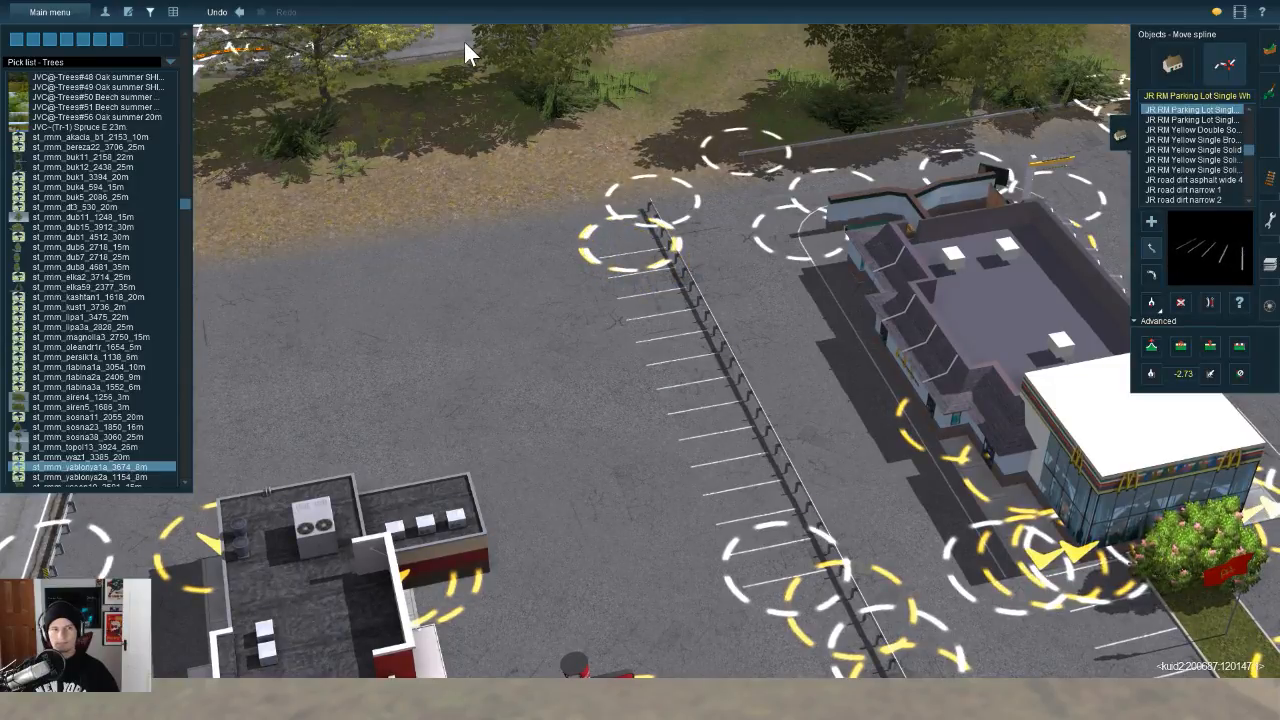
key("ctrl+z")
key("Right")
key("Page_Up")
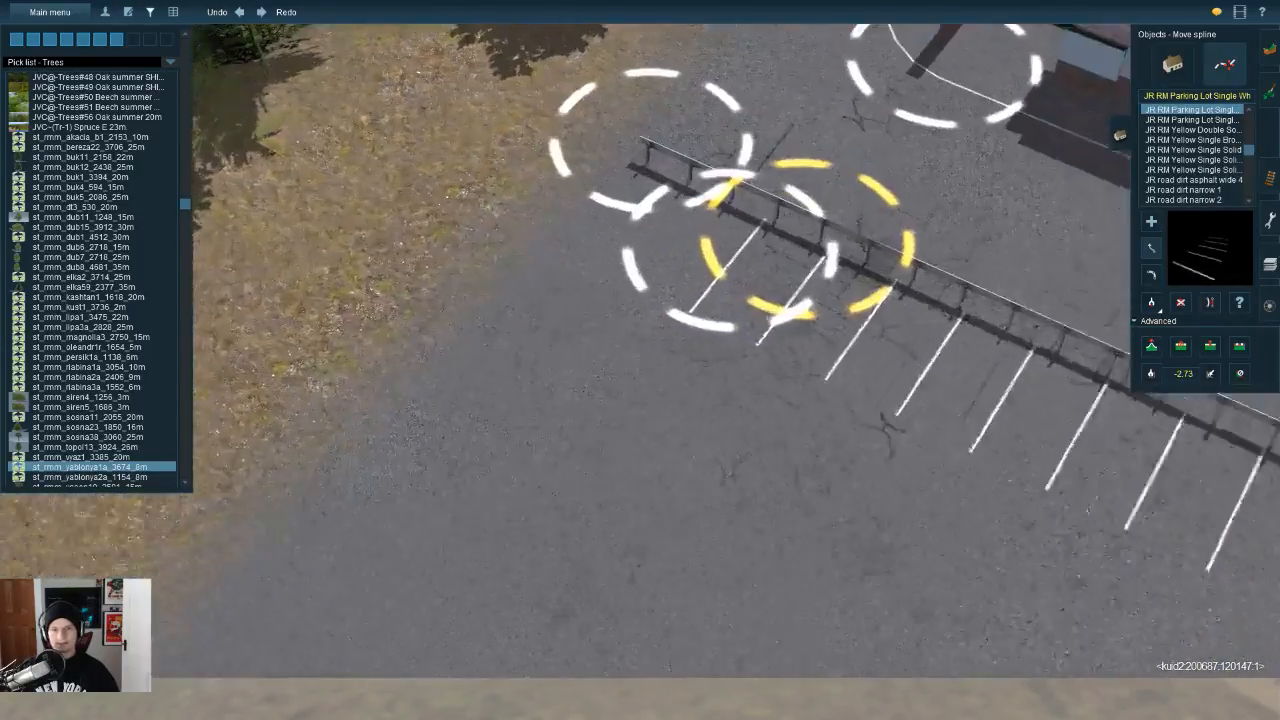
left_click_drag(852, 236, 929, 516)
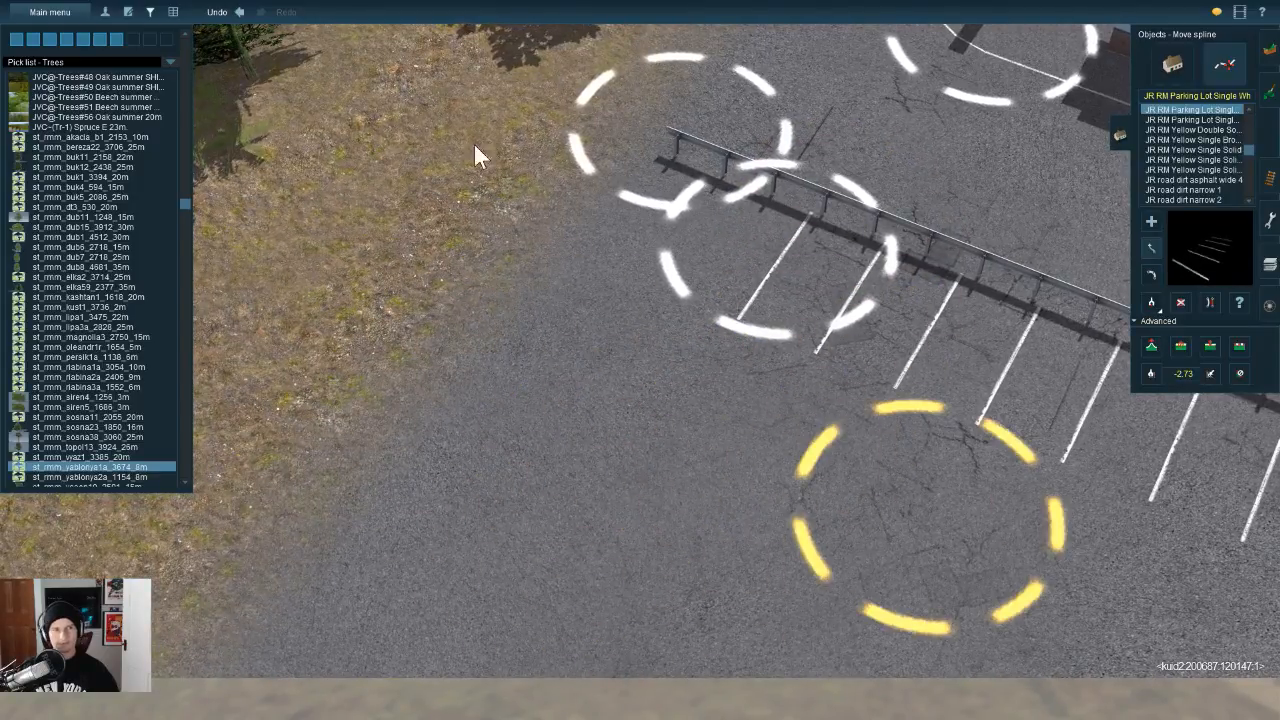
key("ctrl+z")
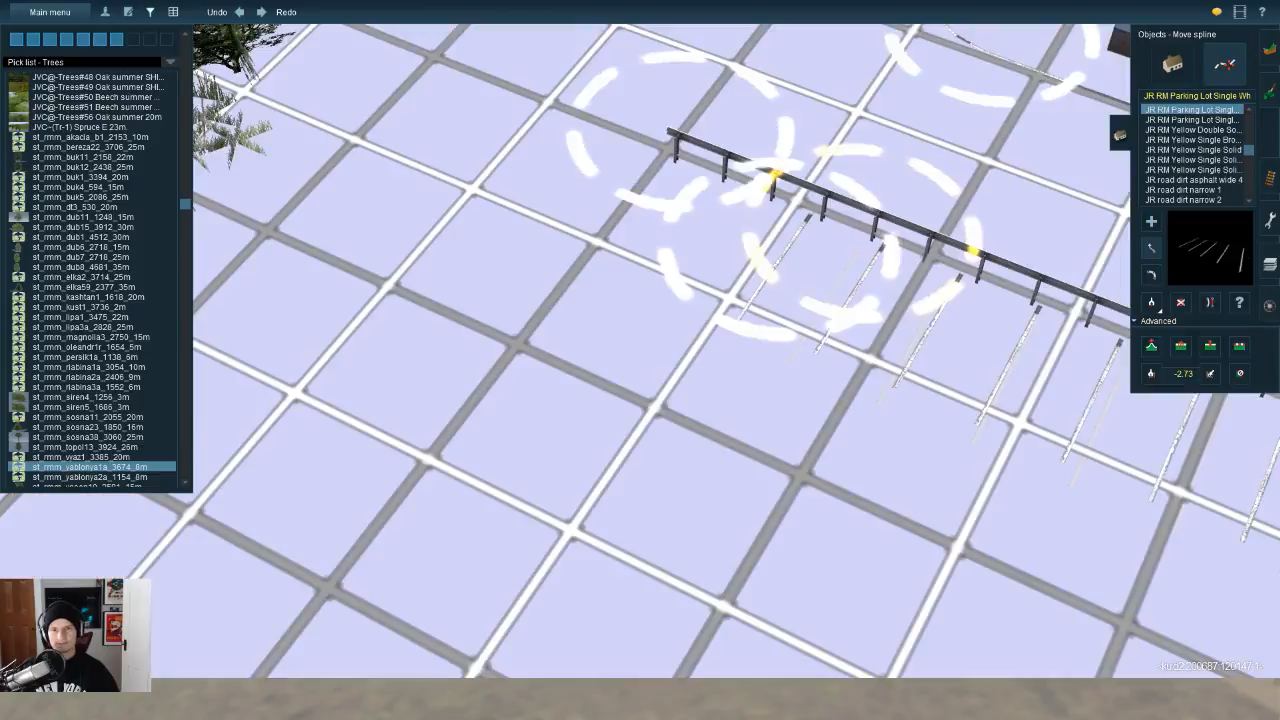
Step: Pull the buried parking-line spline clear of the crash barrier in wireframe view and delete it
key("Up")
left_click_drag(864, 224, 658, 257)
key("Down")
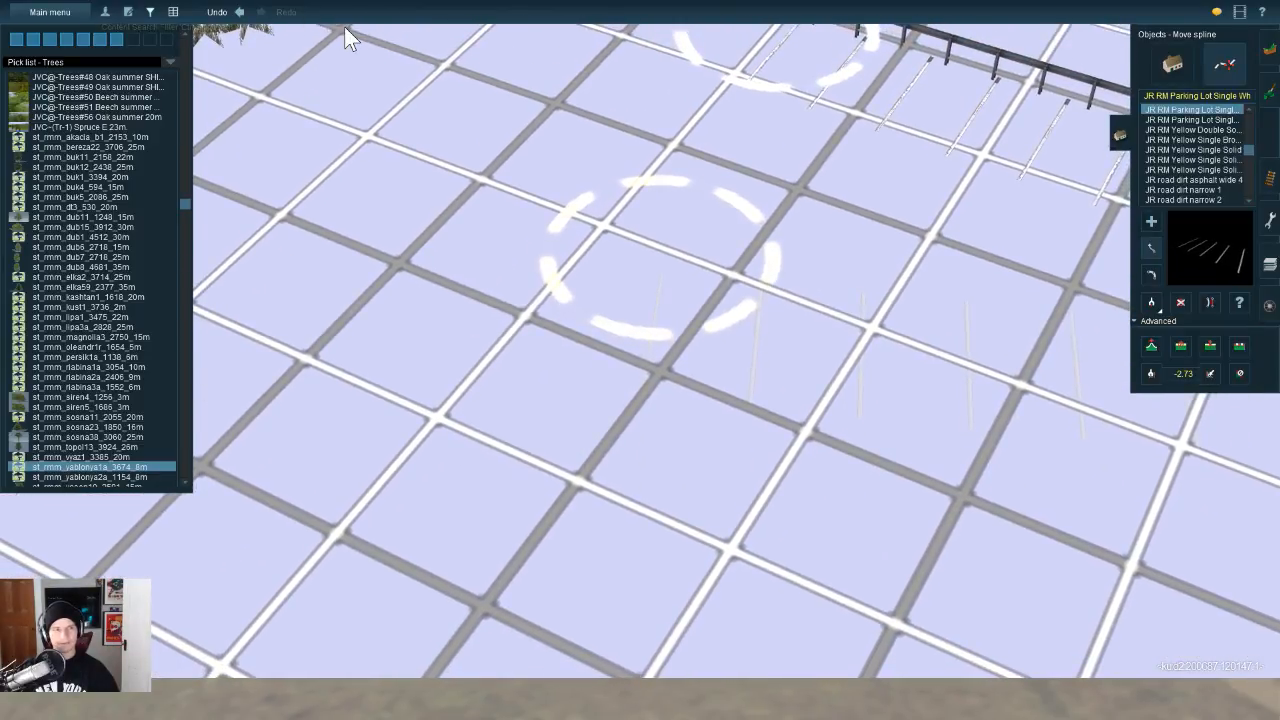
key("F8")
key("Left")
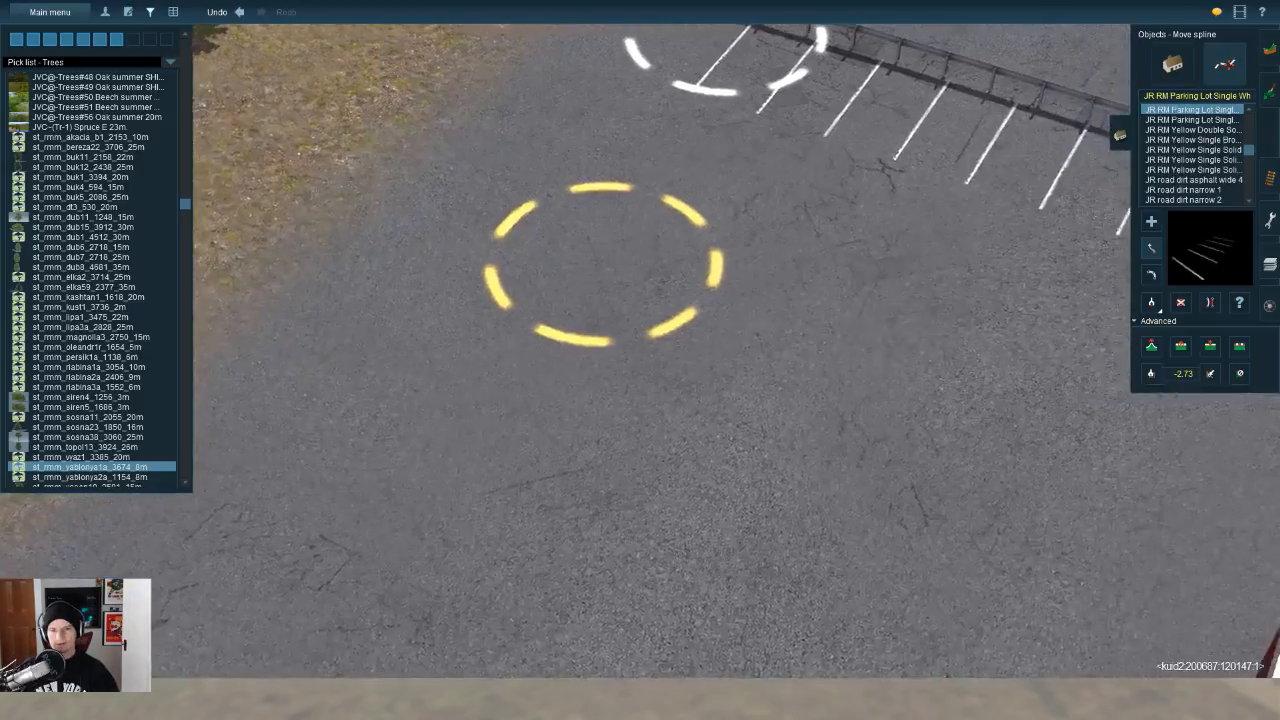
key("Down")
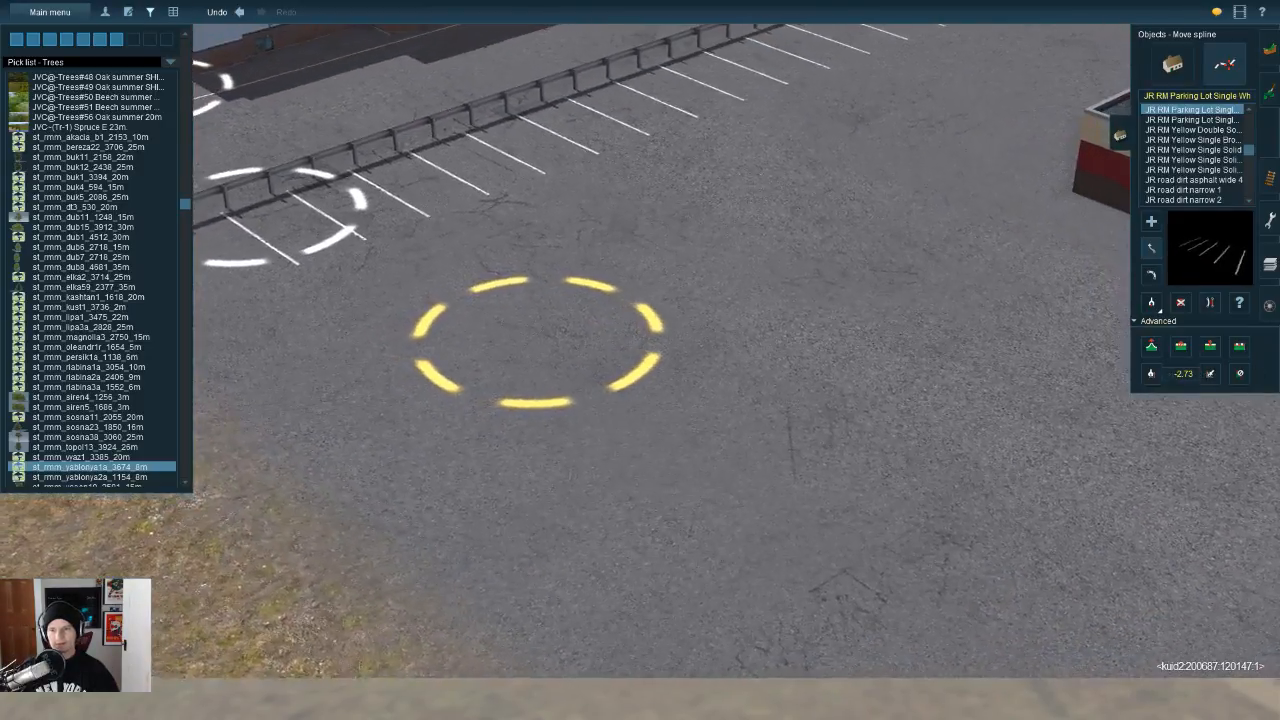
key("d")
left_click(540, 339)
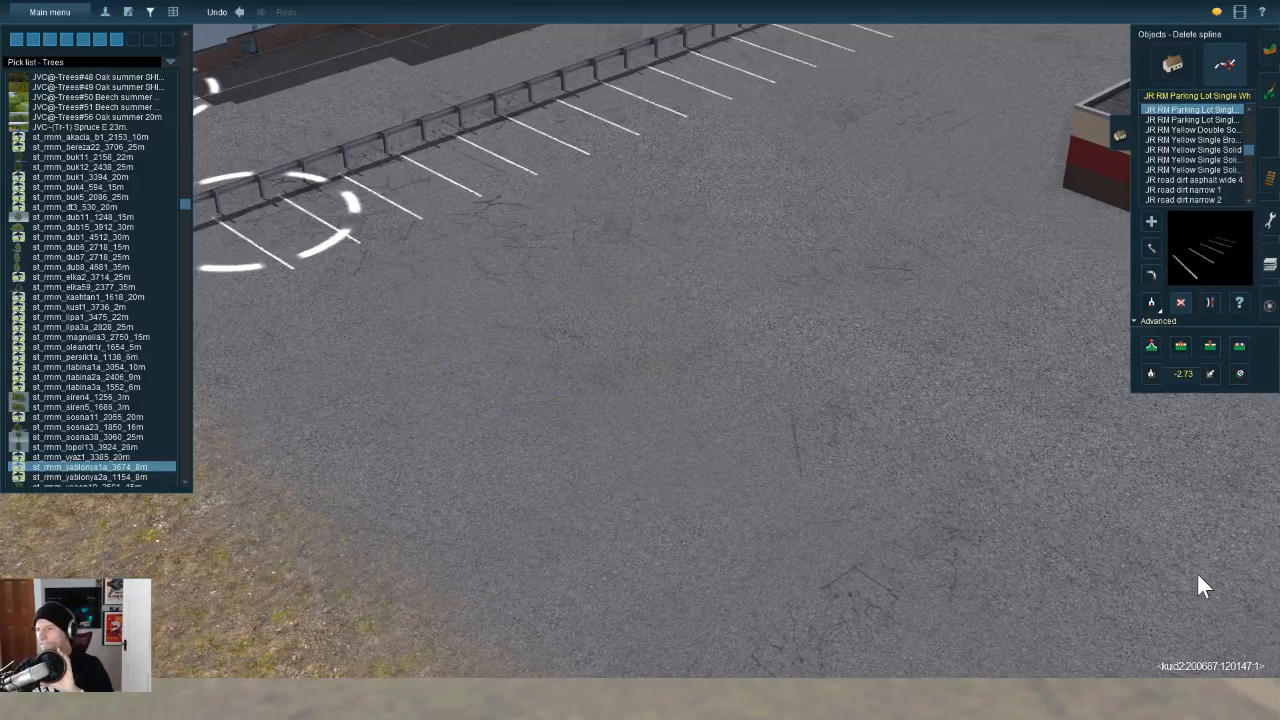
Step: Look over the KFC lot from several angles, examining the parking lines, crash barriers and open rear edge
right_click_drag(1133, 524, 1170, 630)
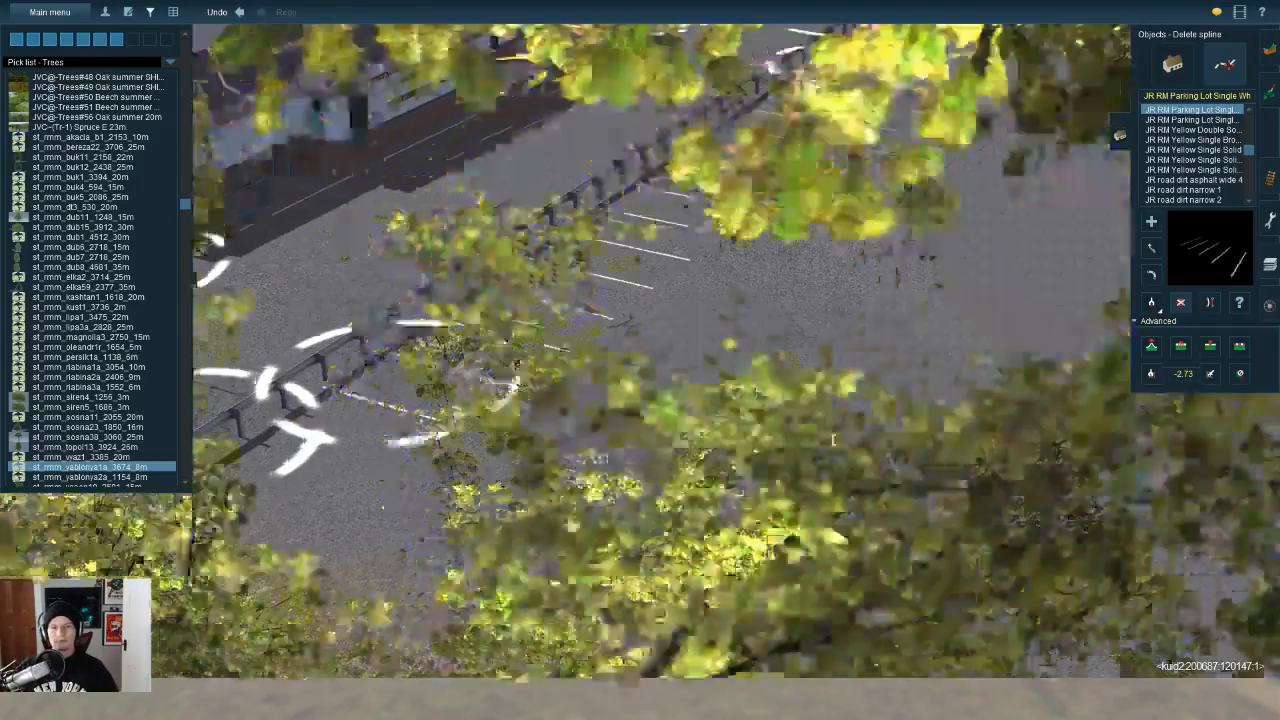
key("m")
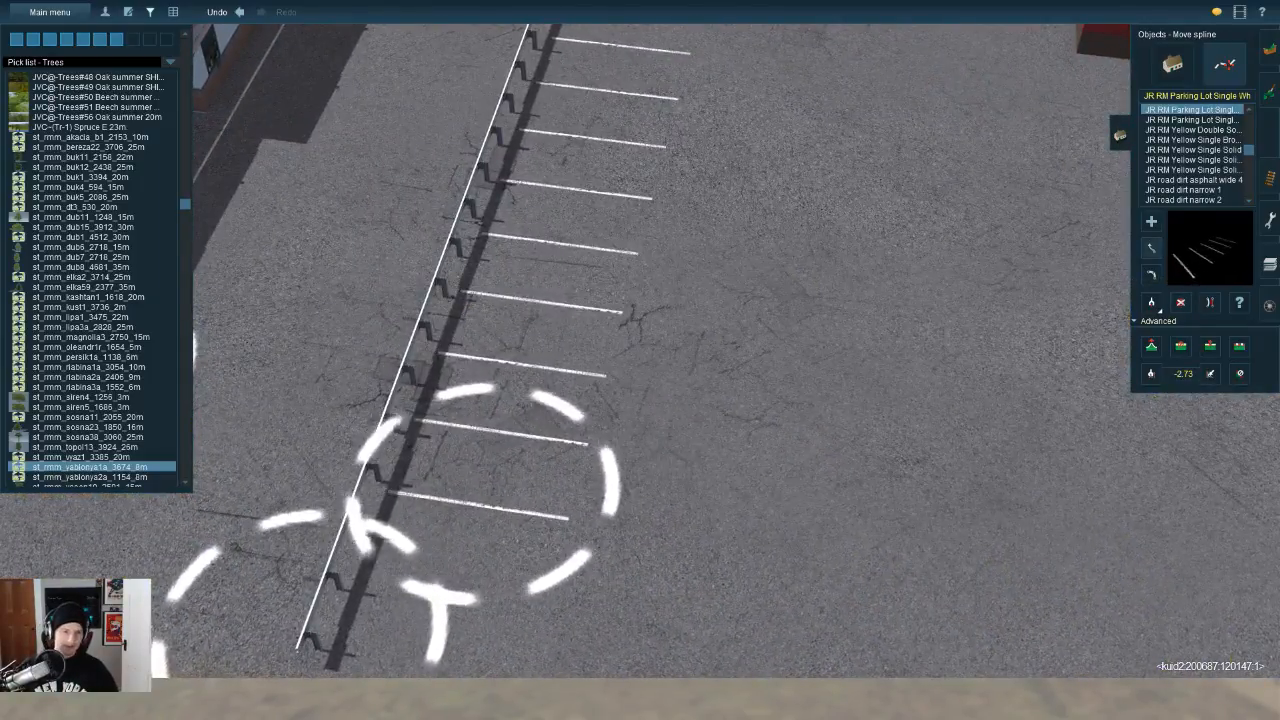
key("Down")
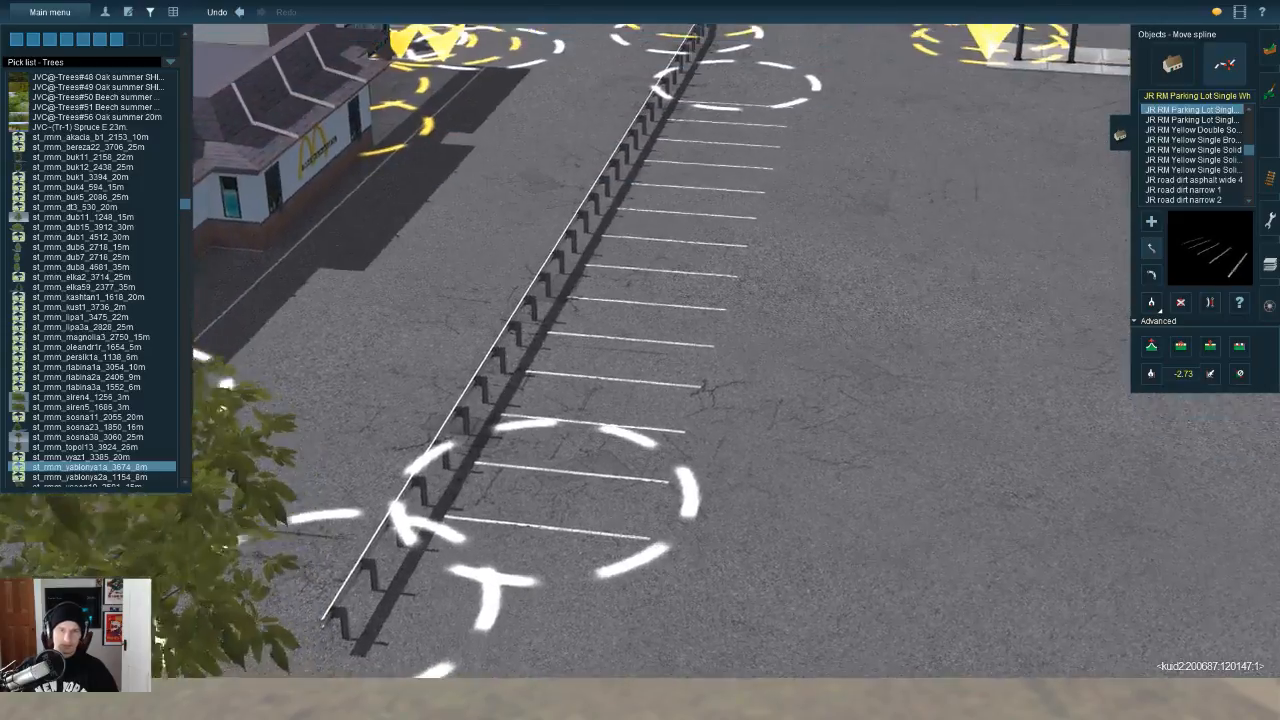
key("Up")
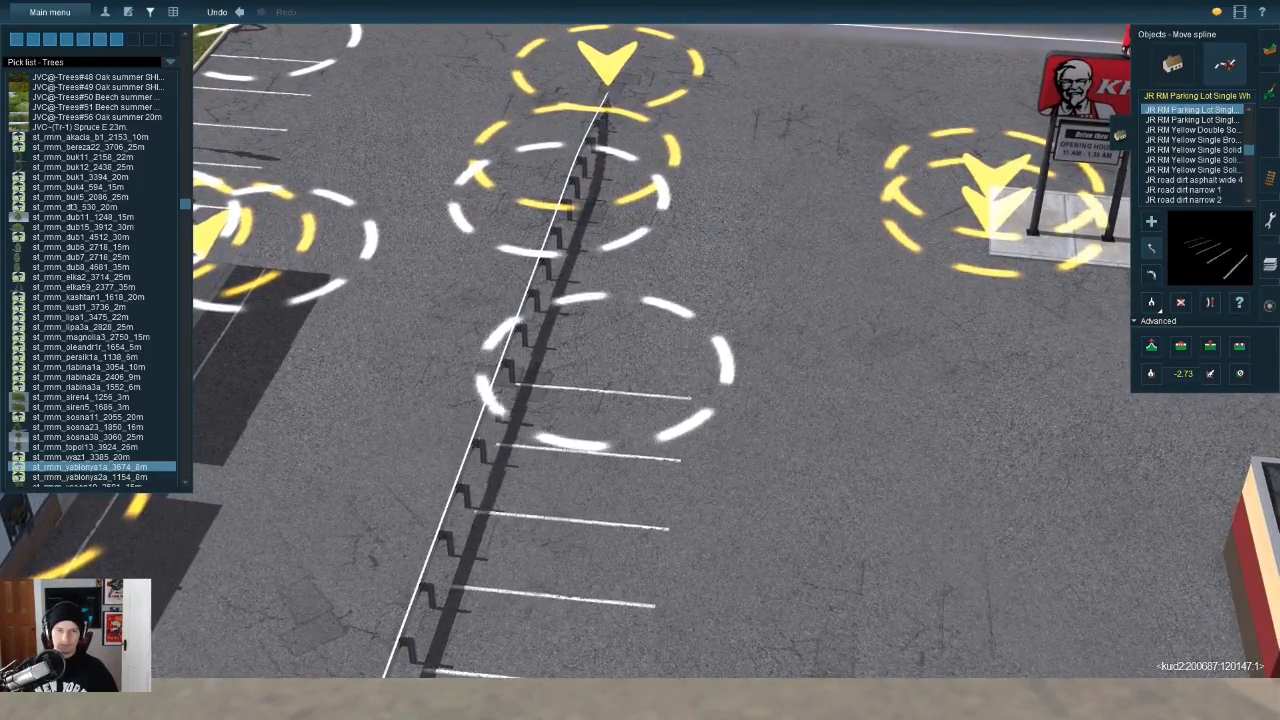
key("Left")
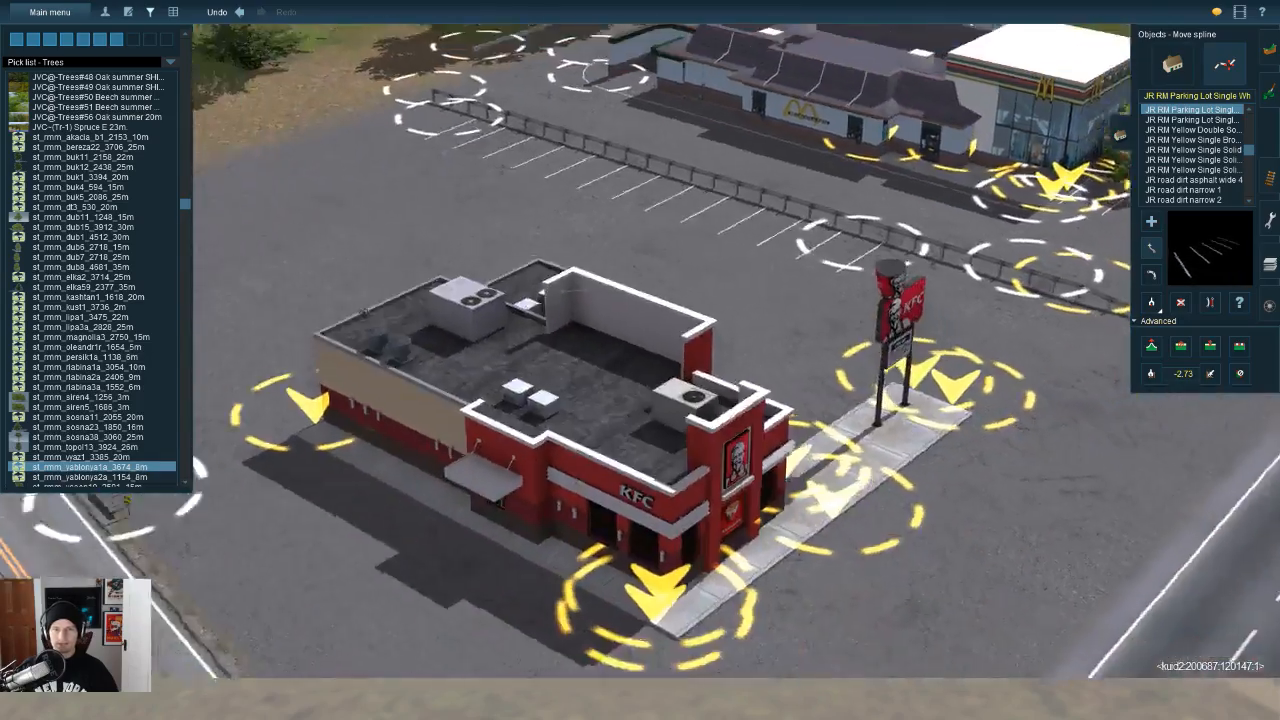
key("Left")
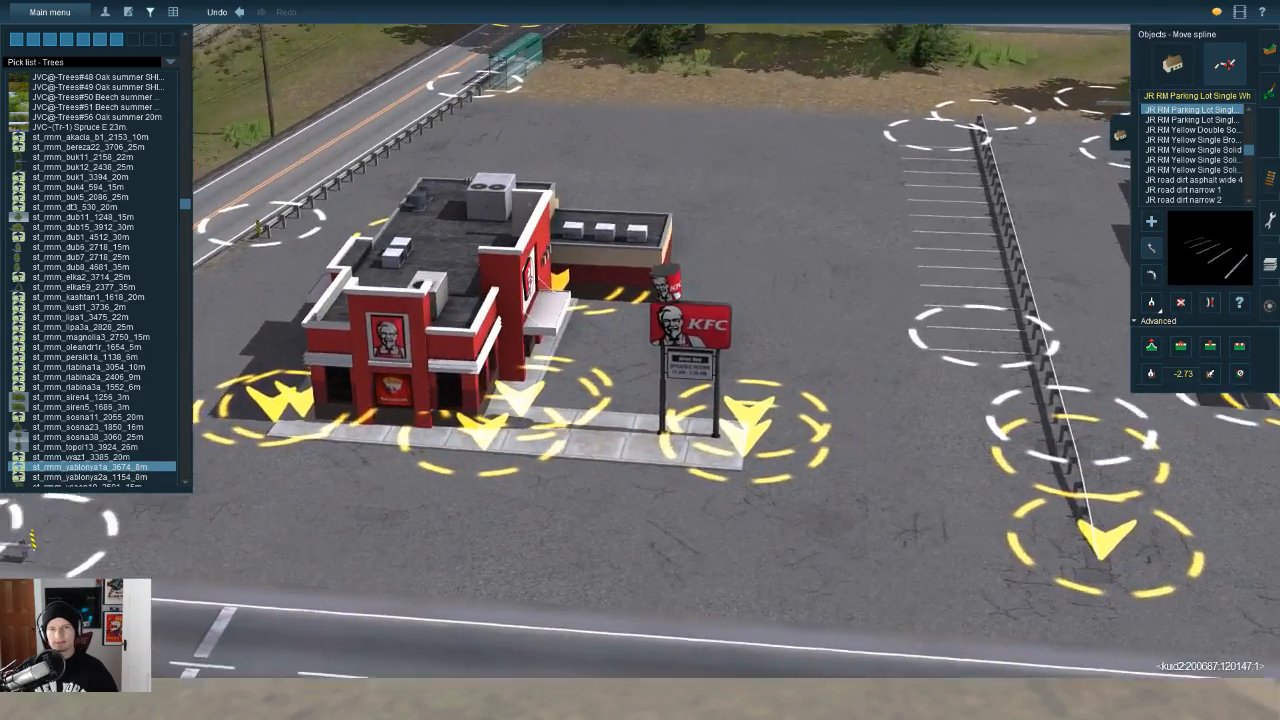
key("w")
key("Left")
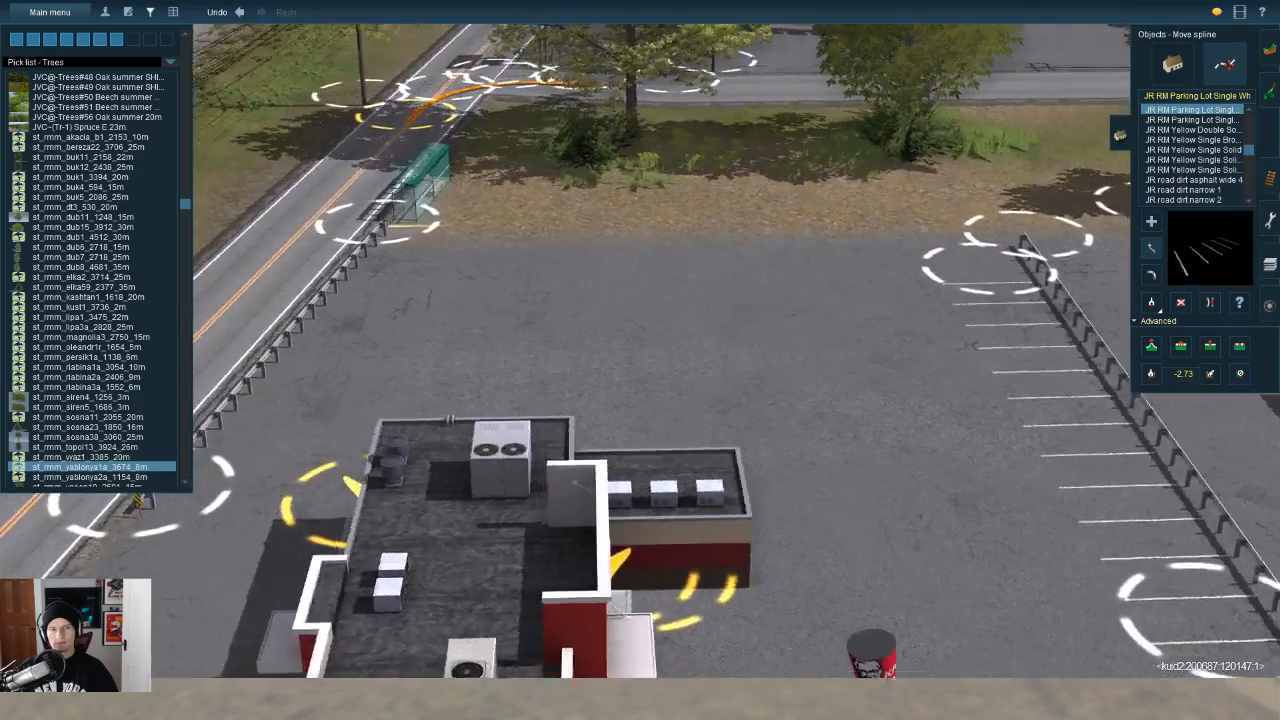
key("Down")
key("s")
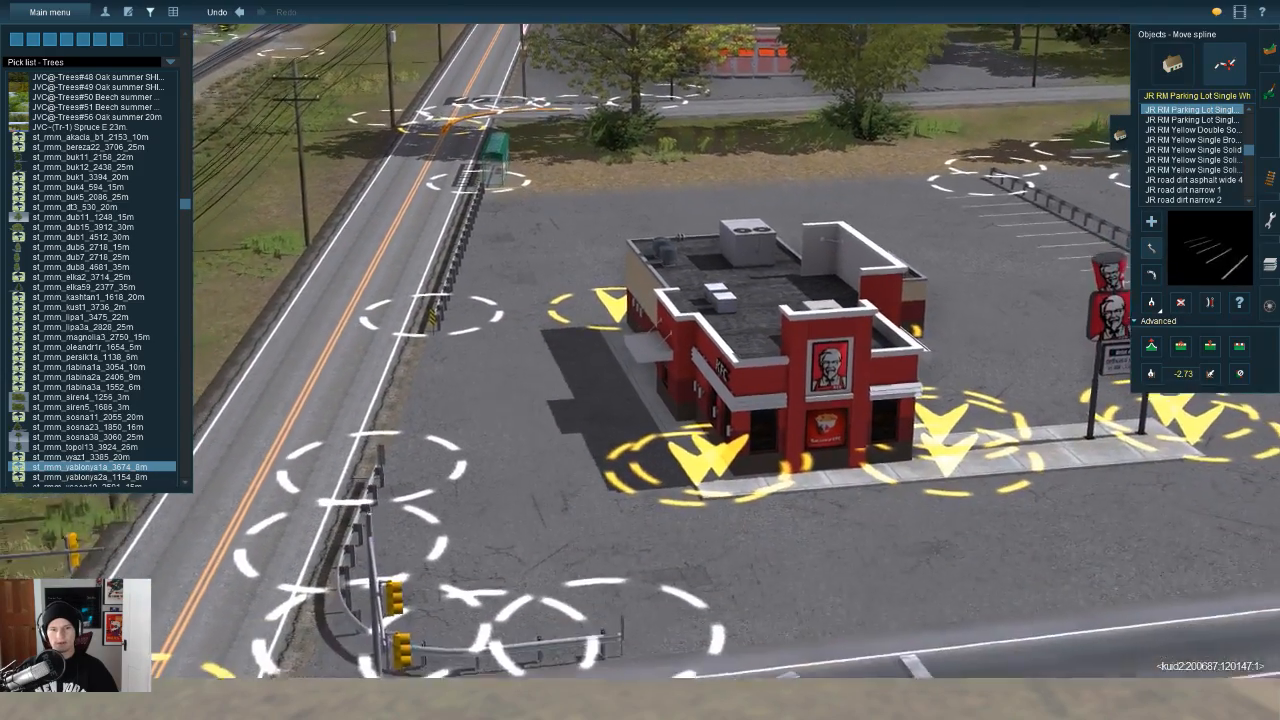
key("Left")
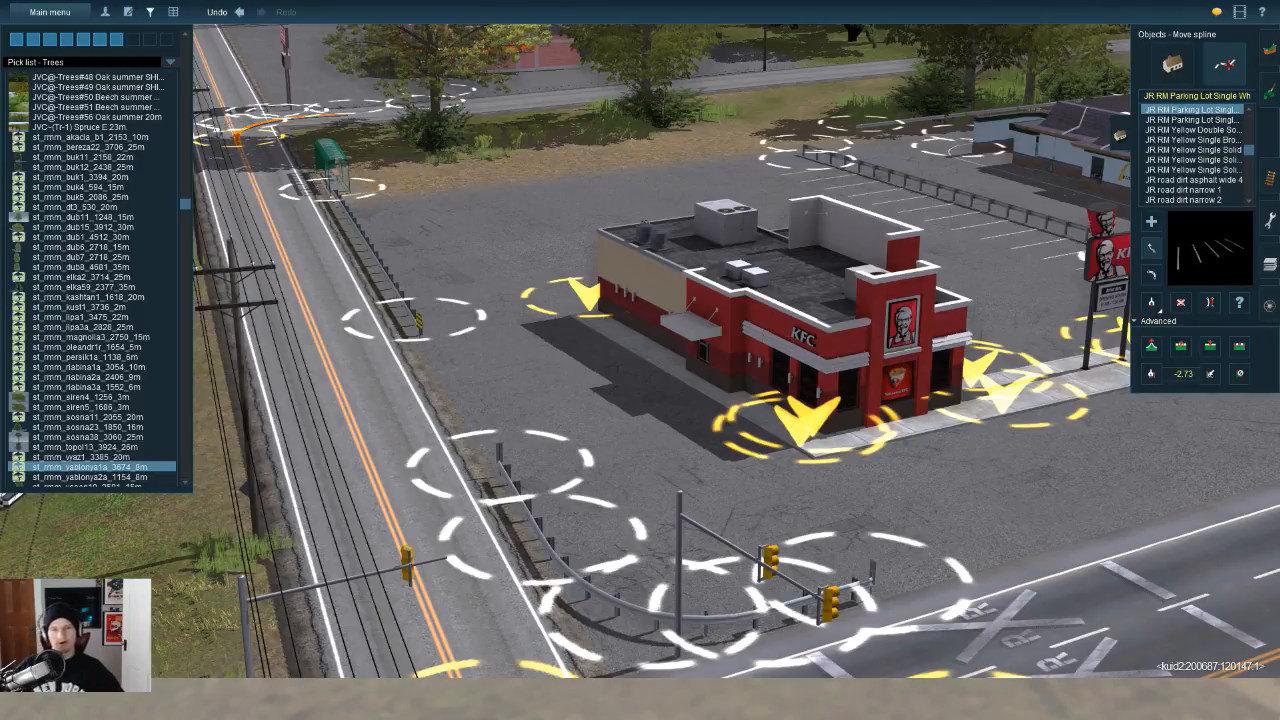
key("Right")
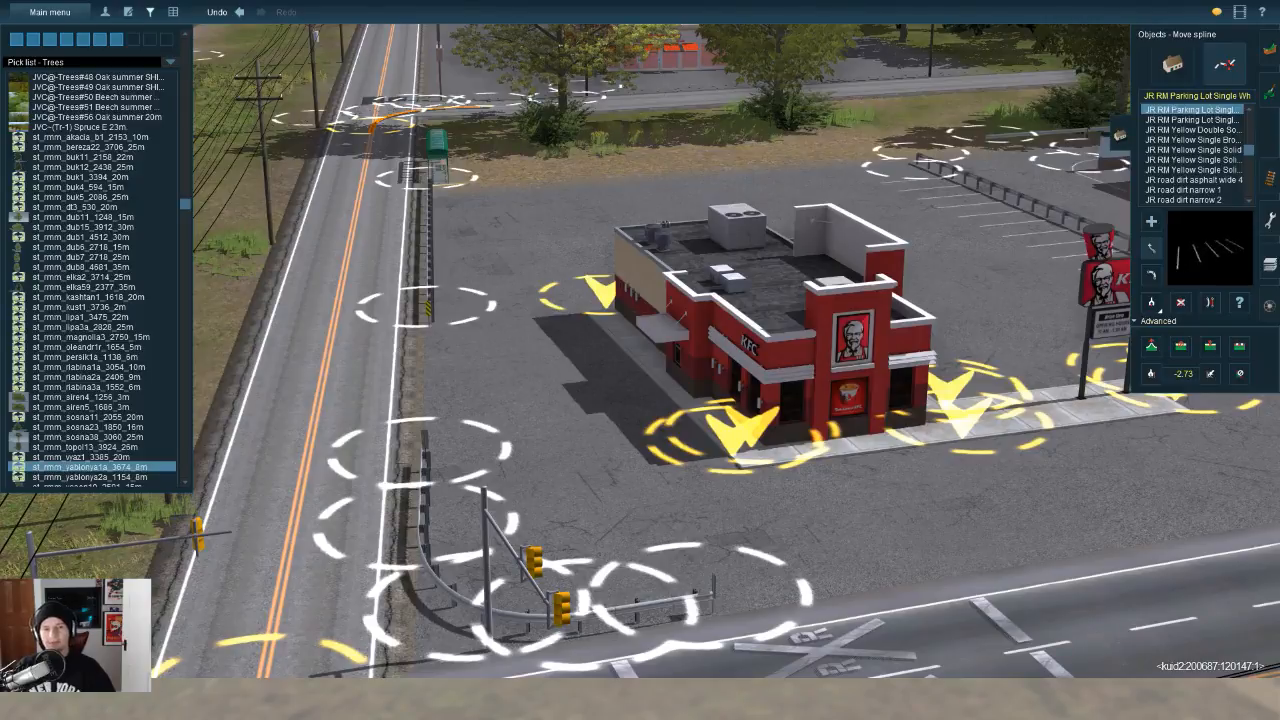
key("Left")
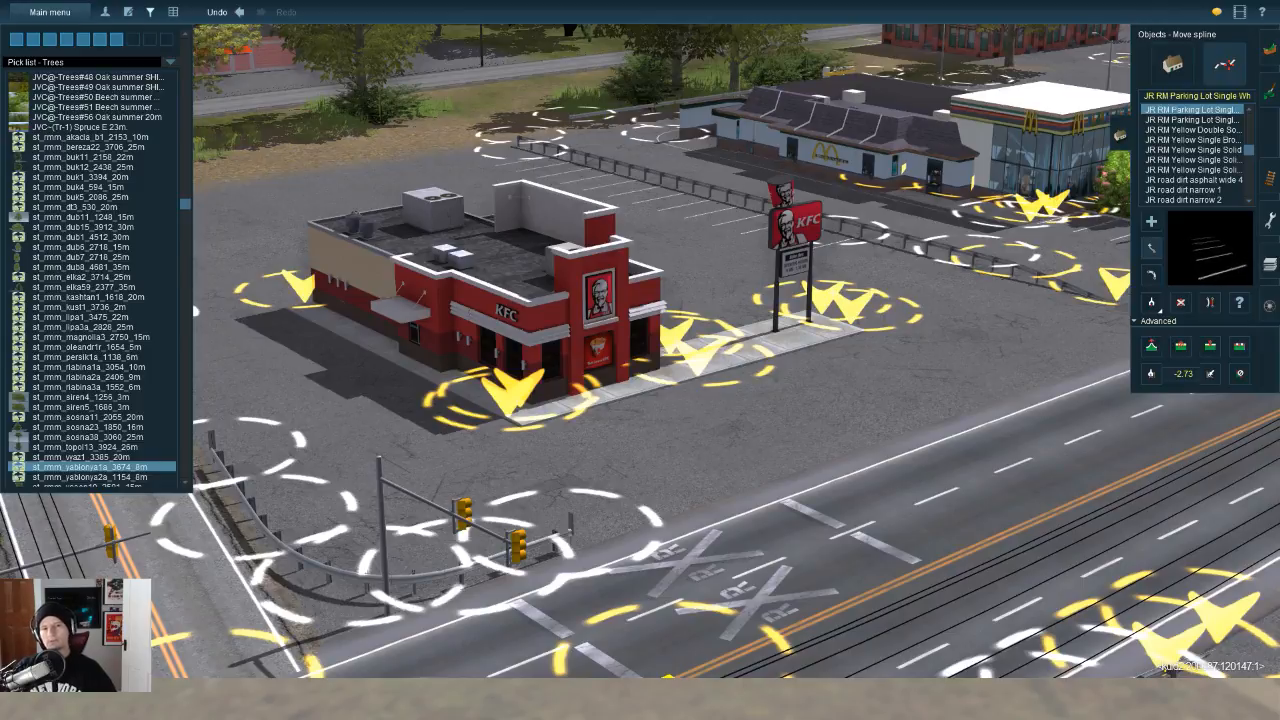
key("w")
key("a")
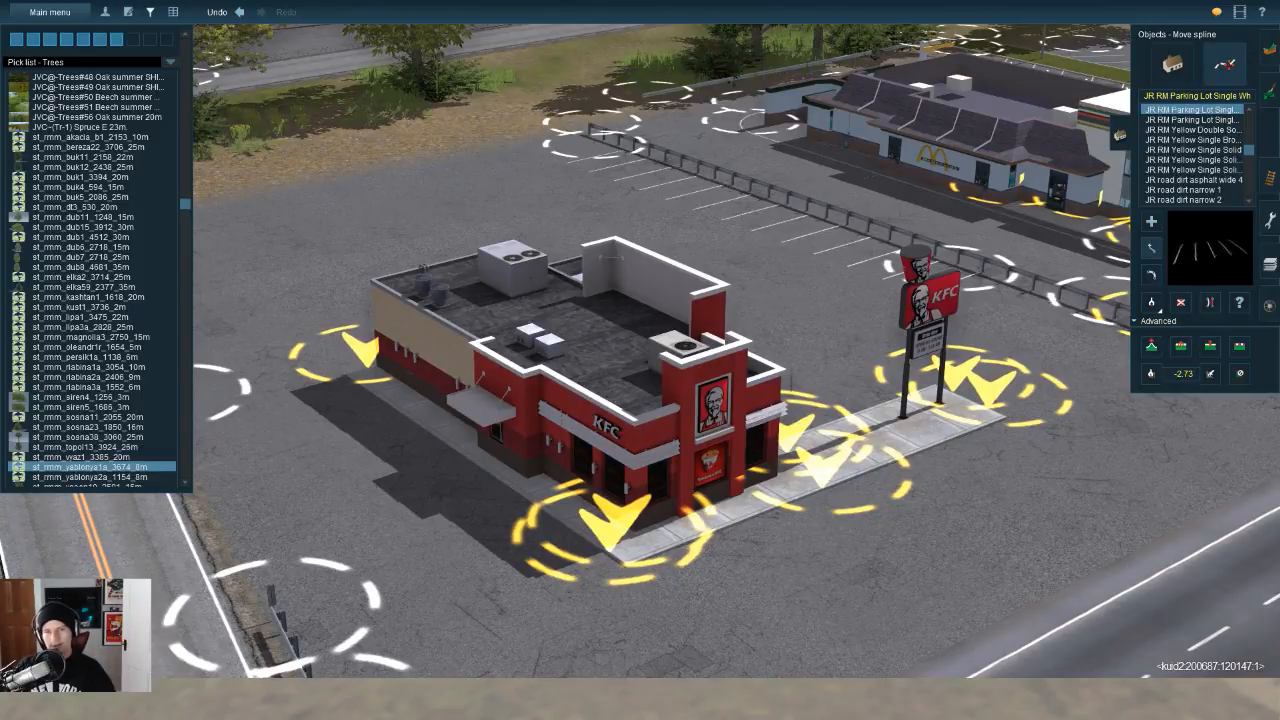
key("Right")
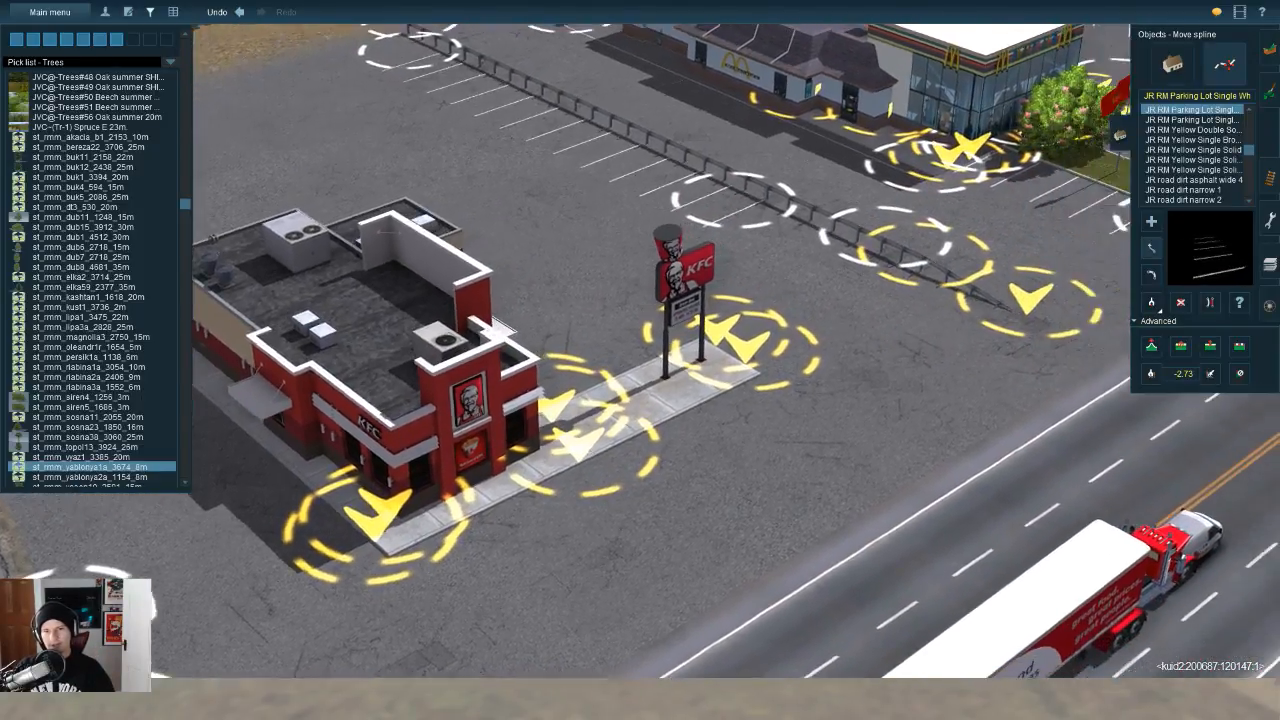
key("Right")
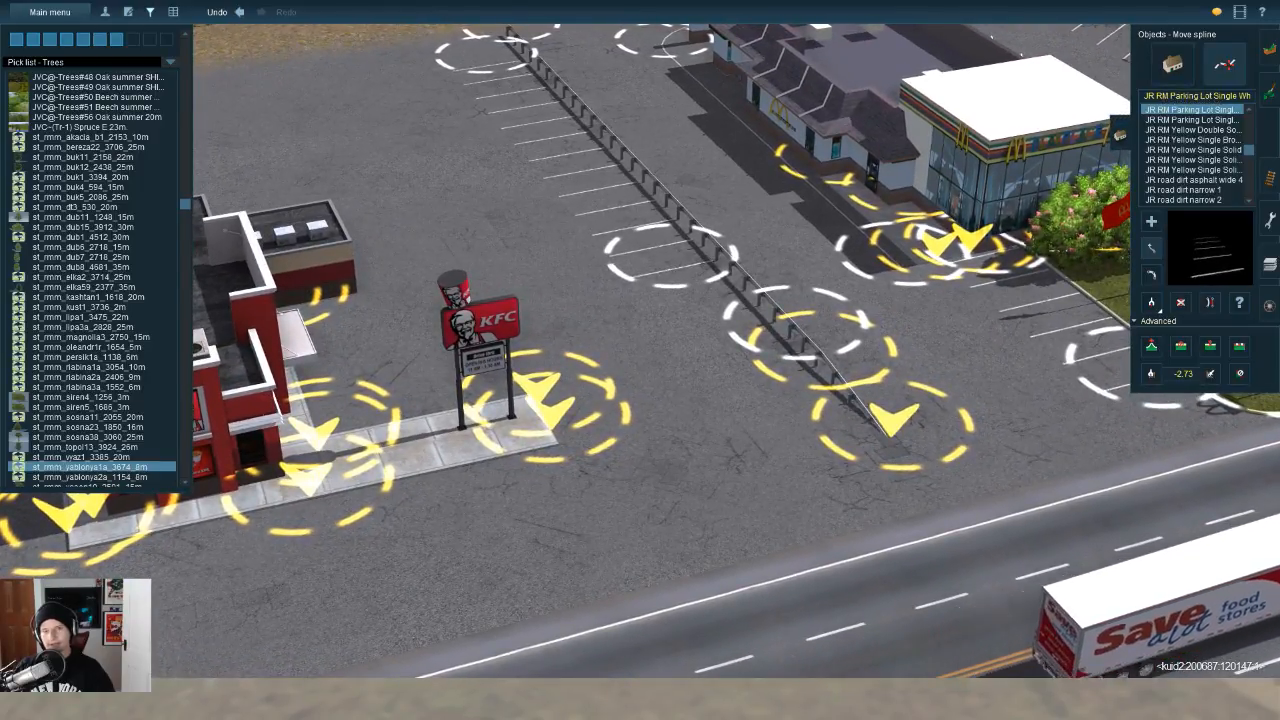
key("Right")
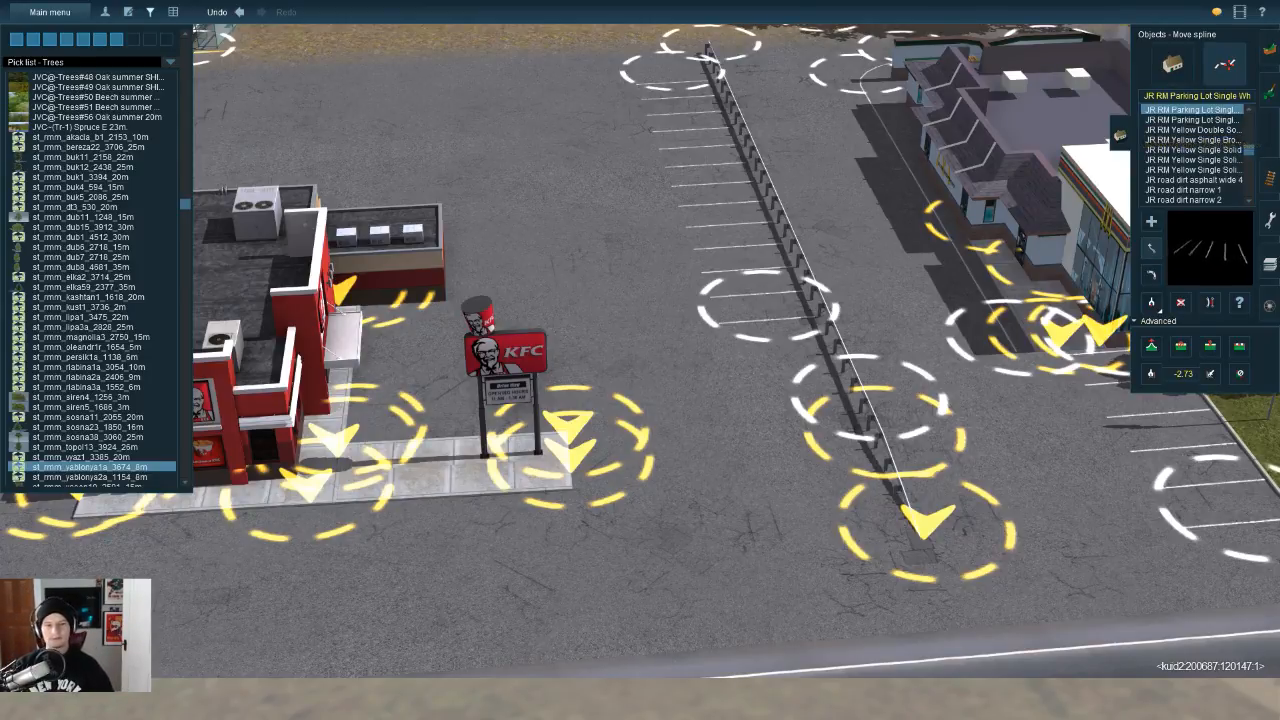
key("Left")
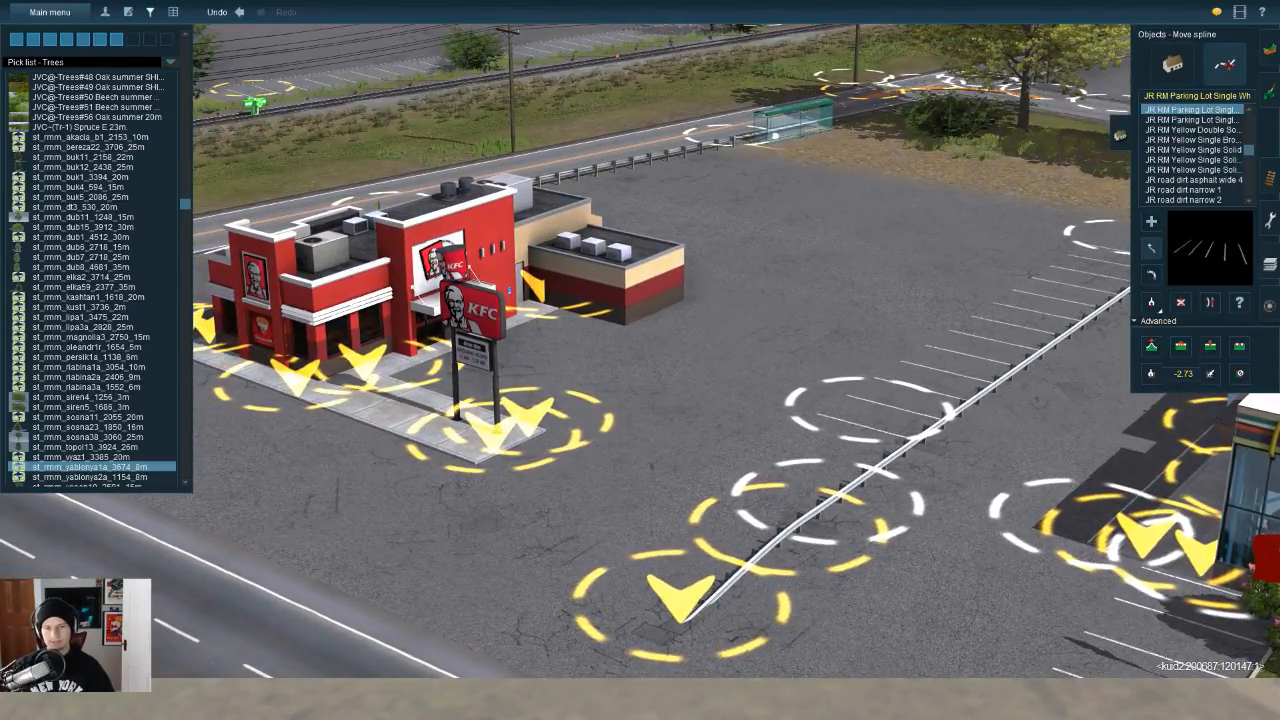
right_click_drag(760, 430, 1187, 541)
key("Up")
key("Left")
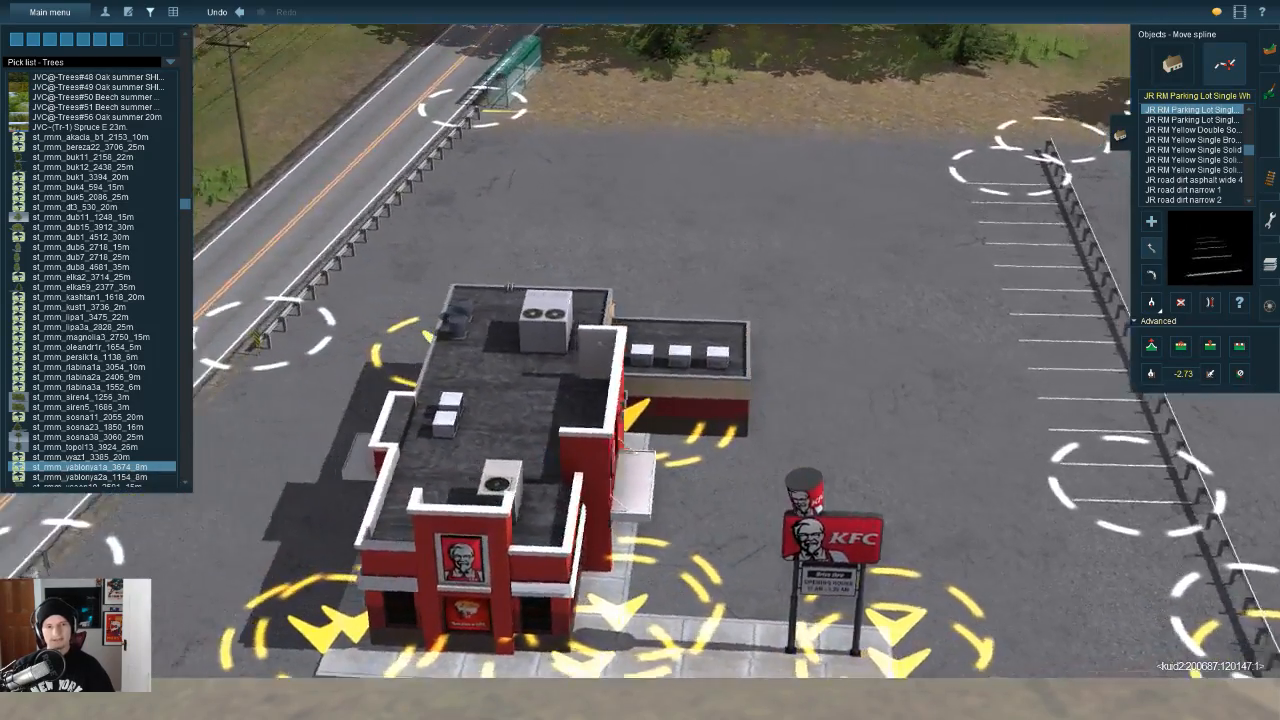
right_click_drag(640, 360, 725, 367)
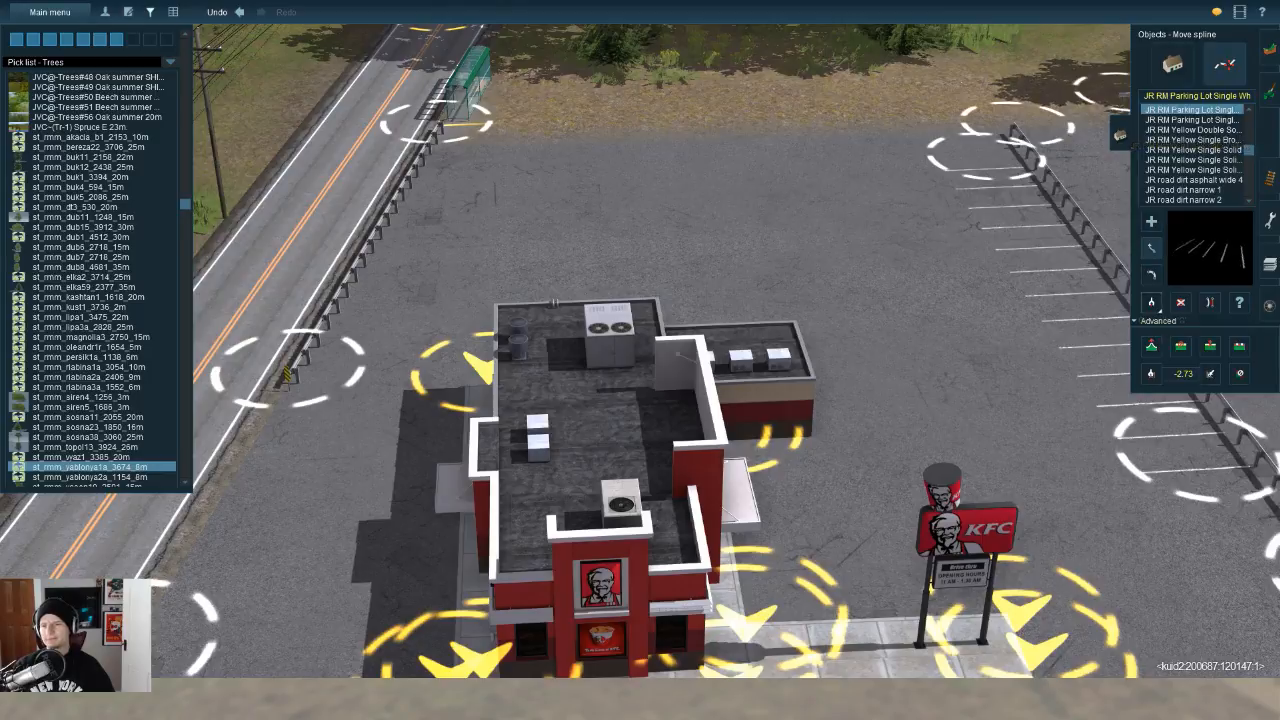
Step: Lay a CN-weiqiang2 wall spline along the rear edge of the KFC lot, from the bus shelter to the crash barrier by McDonald's
key("g")
key("Right")
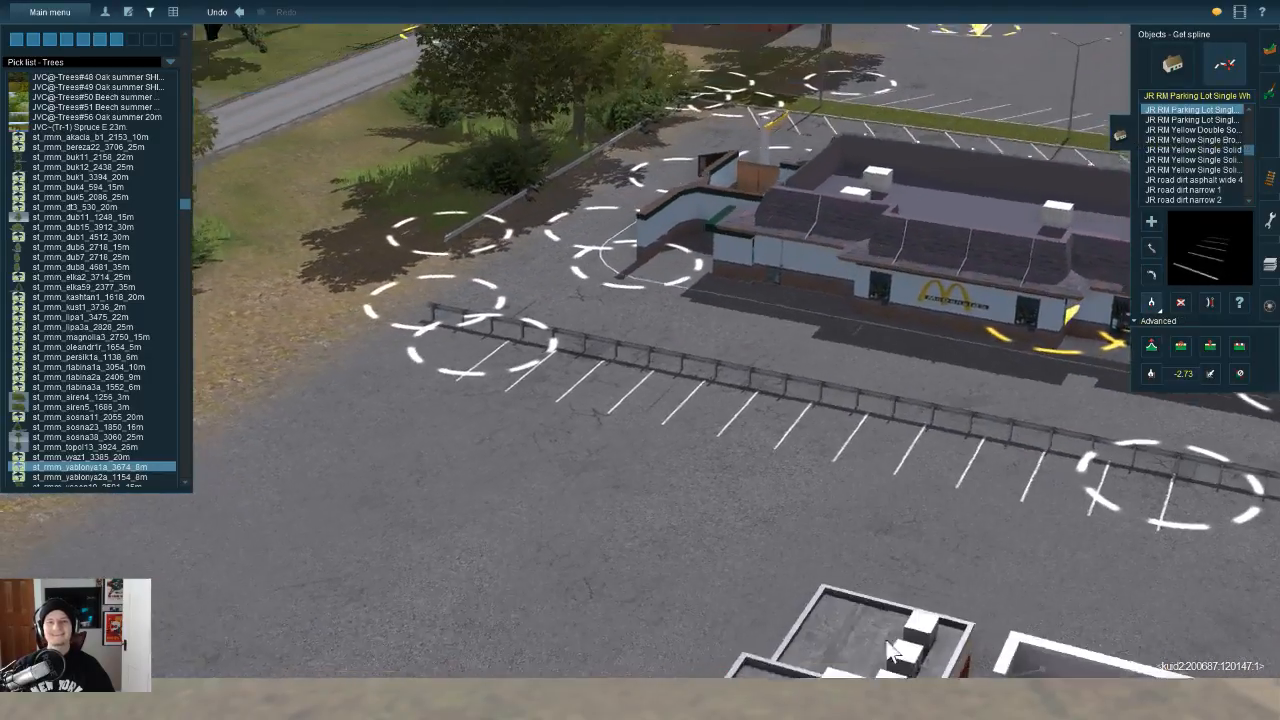
left_click(1043, 668)
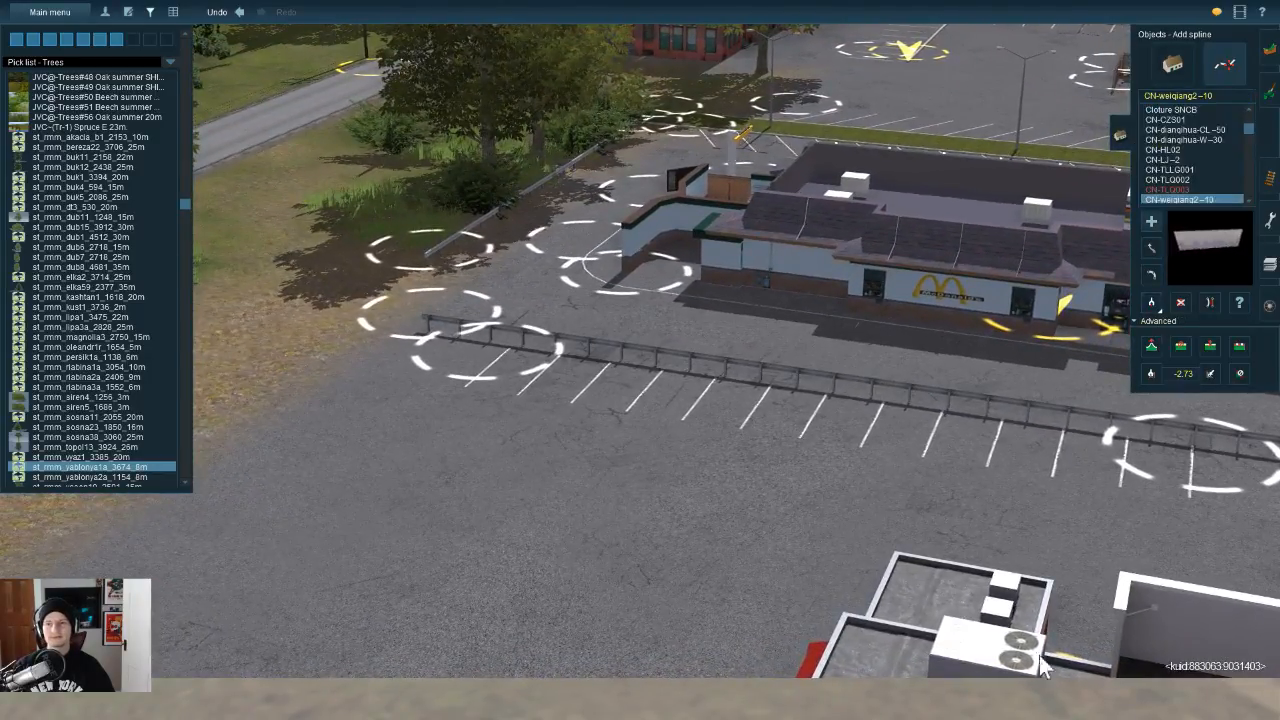
key("Up")
left_click_drag(705, 218, 500, 453)
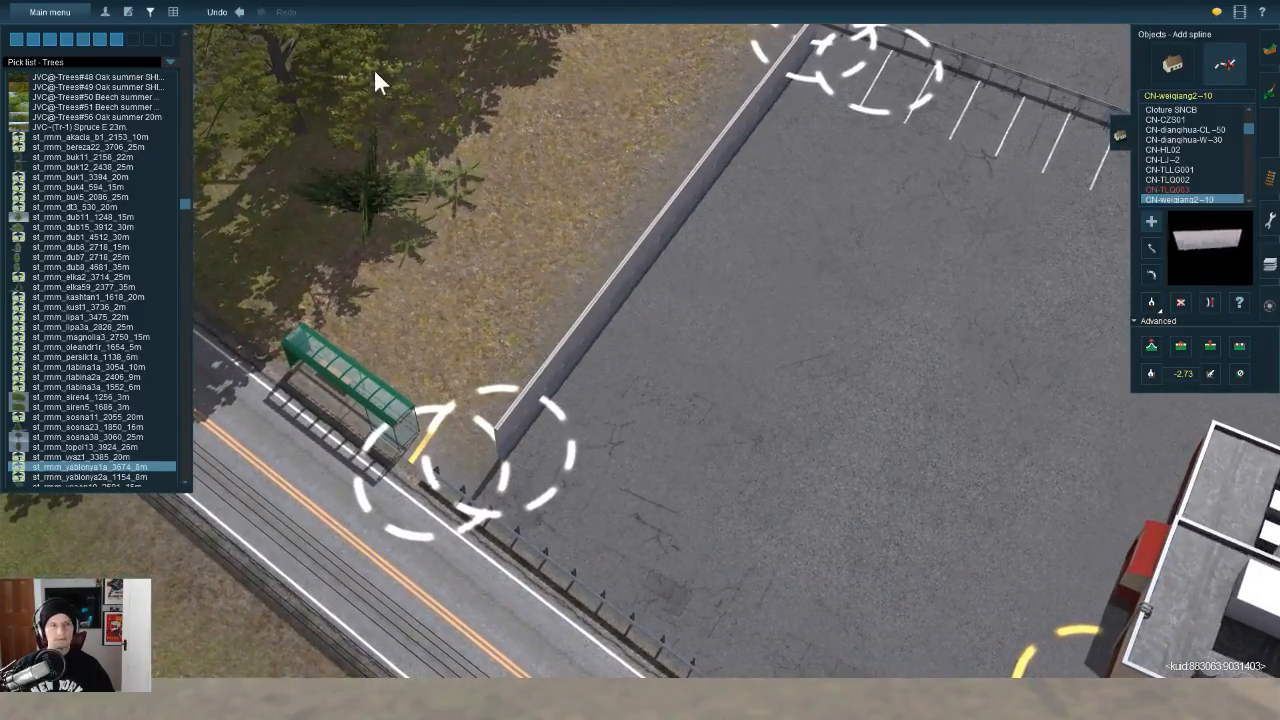
Step: Lower the wall's roadside end beside the bus shelter to about -2.84 in wireframe view, leaving only a low curb above the asphalt
left_click(173, 12)
left_click(1151, 248)
right_click(690, 95)
key("Up")
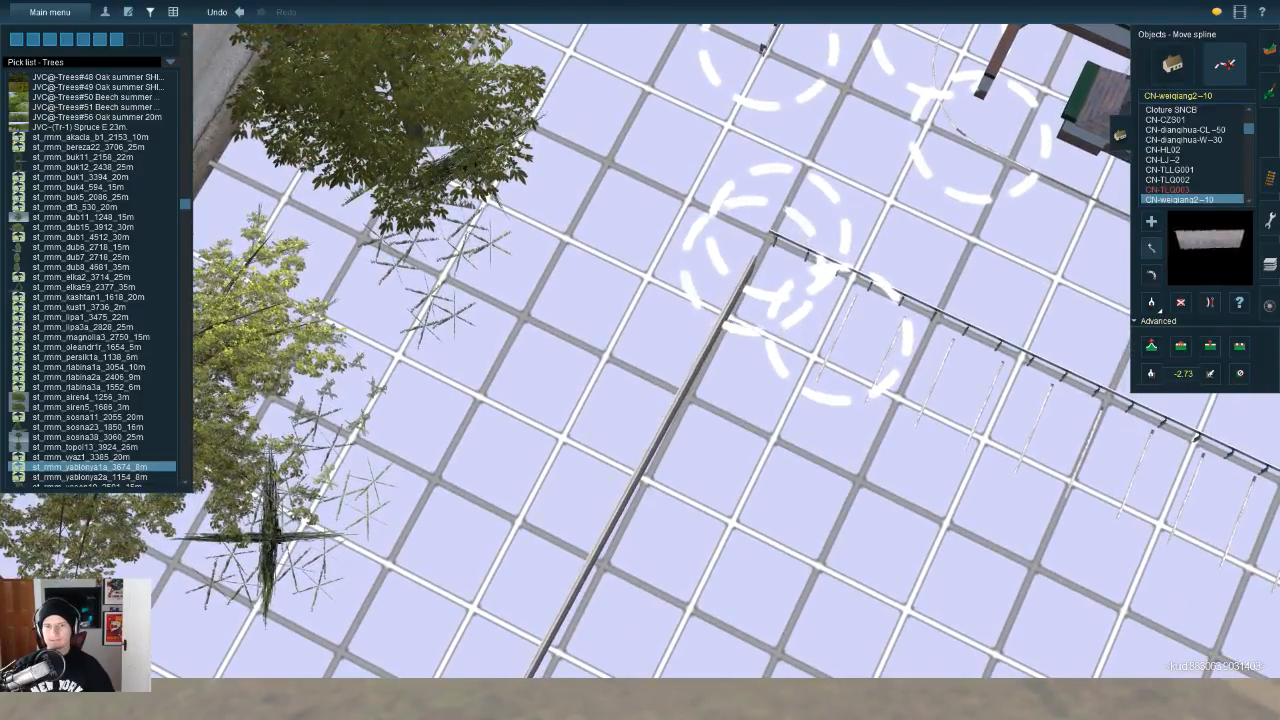
key("Down")
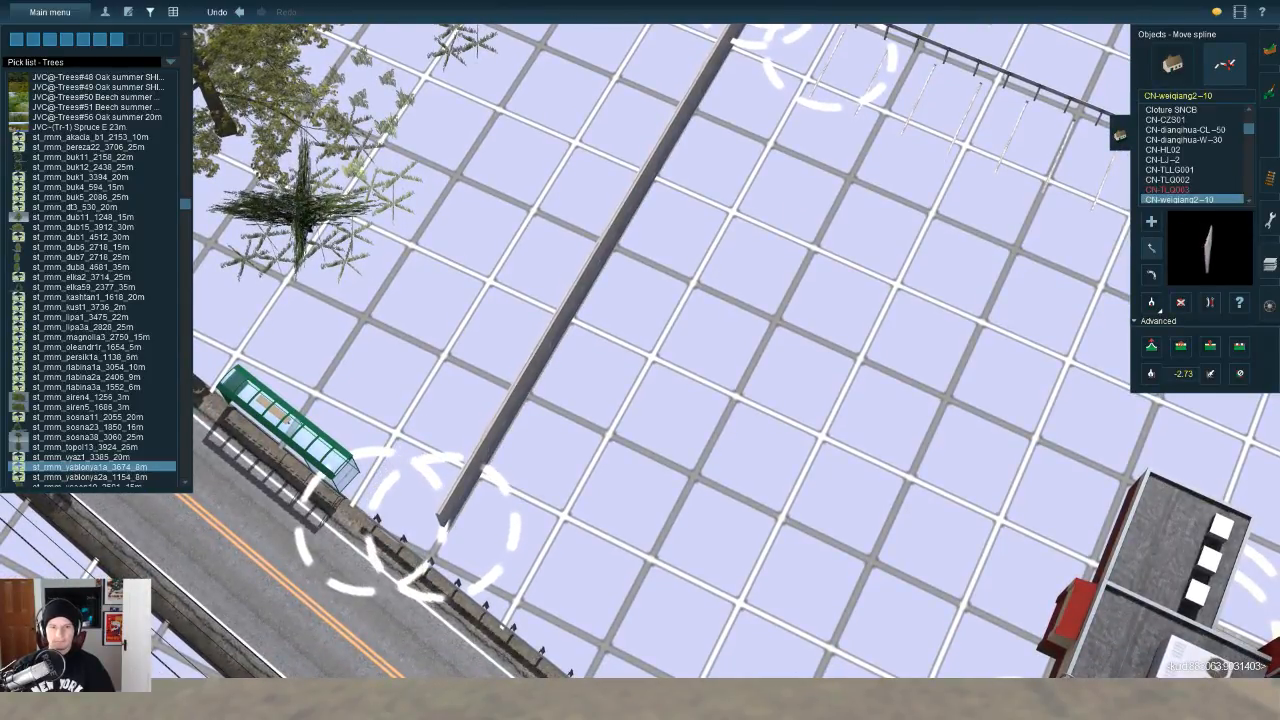
key("Down")
key("Right")
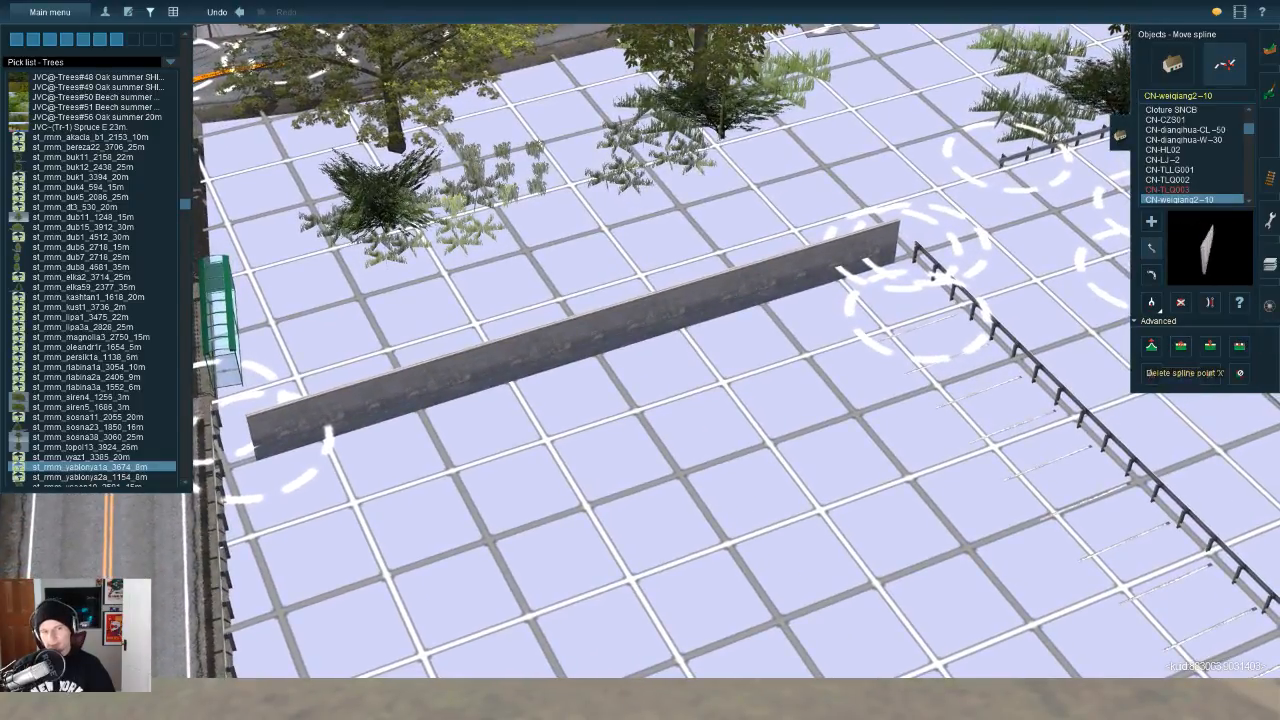
key("Right")
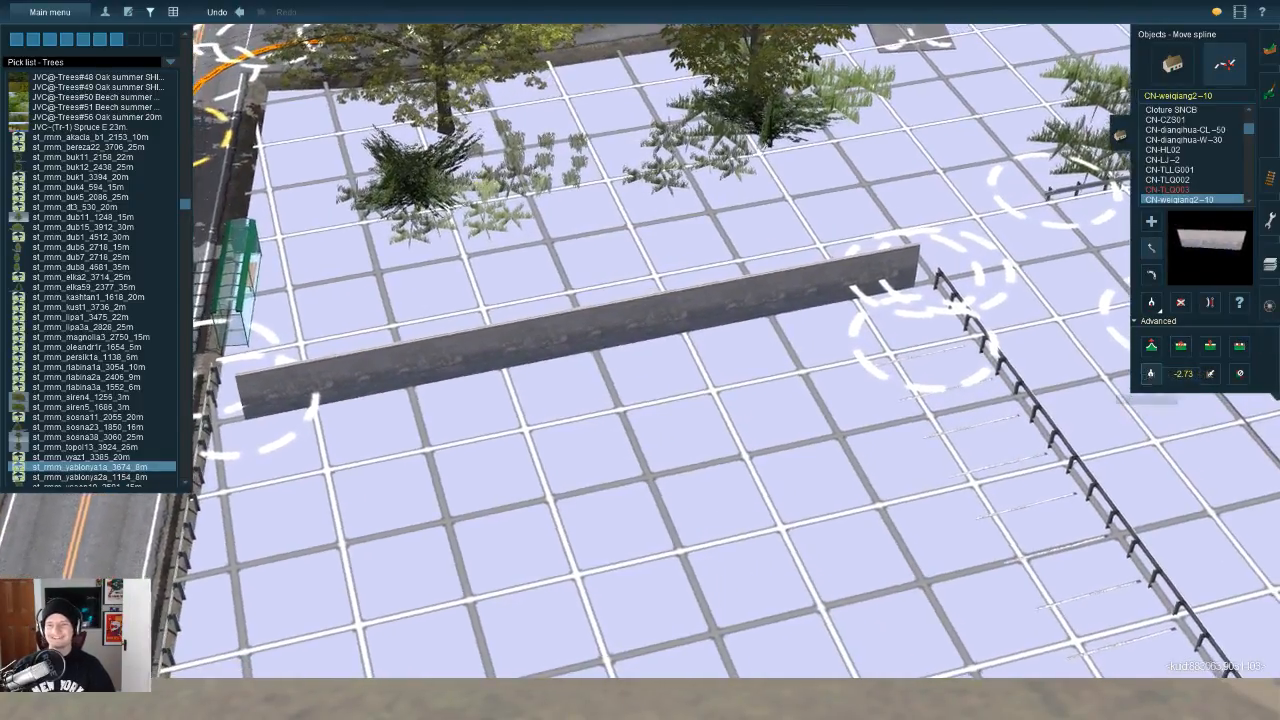
left_click(1151, 346)
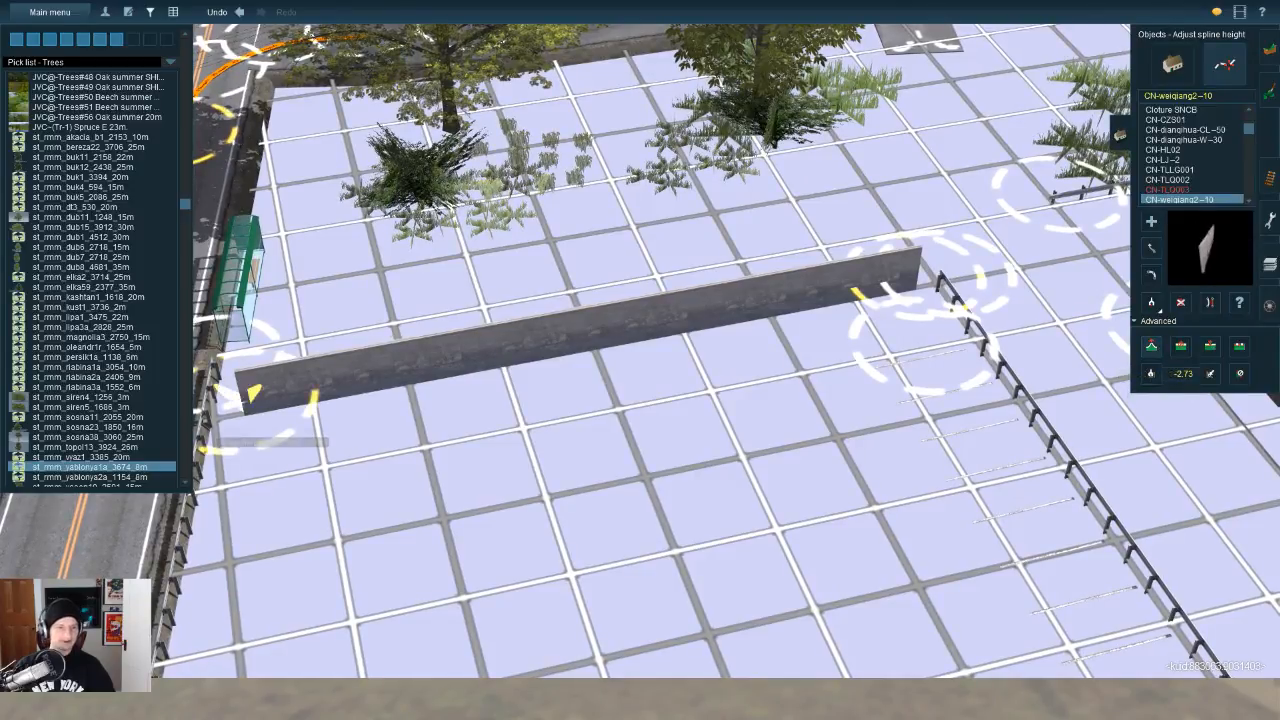
left_click_drag(240, 398, 241, 402)
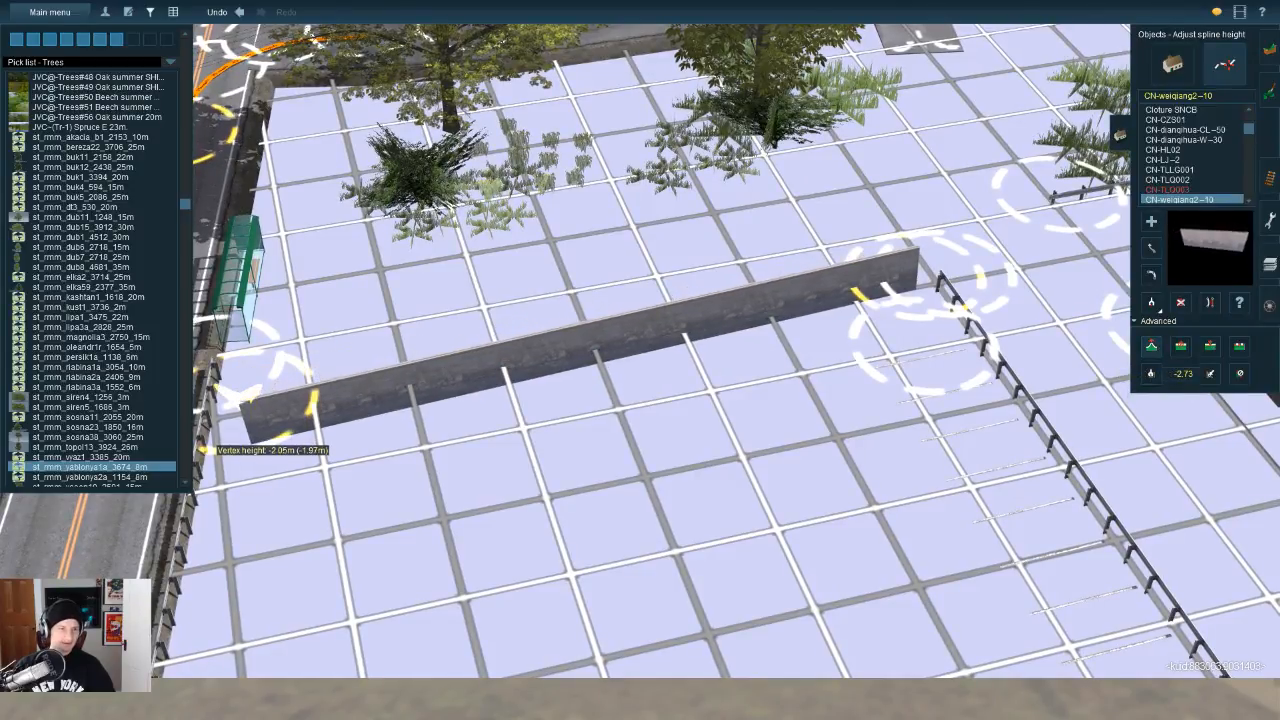
right_click(203, 450)
scroll(203, 450, "up", 3)
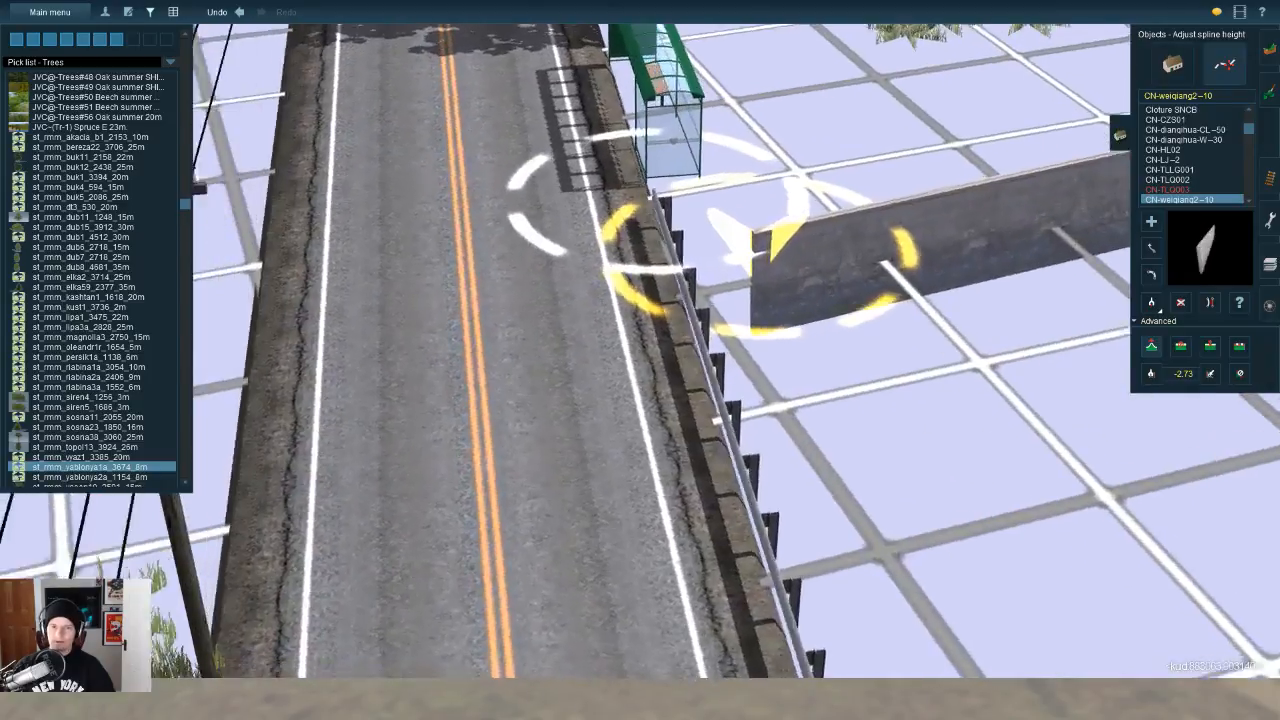
key("Right")
mouse_move(616, 334)
left_mouse_down()
mouse_move(604, 363)
mouse_move(598, 340)
left_mouse_up()
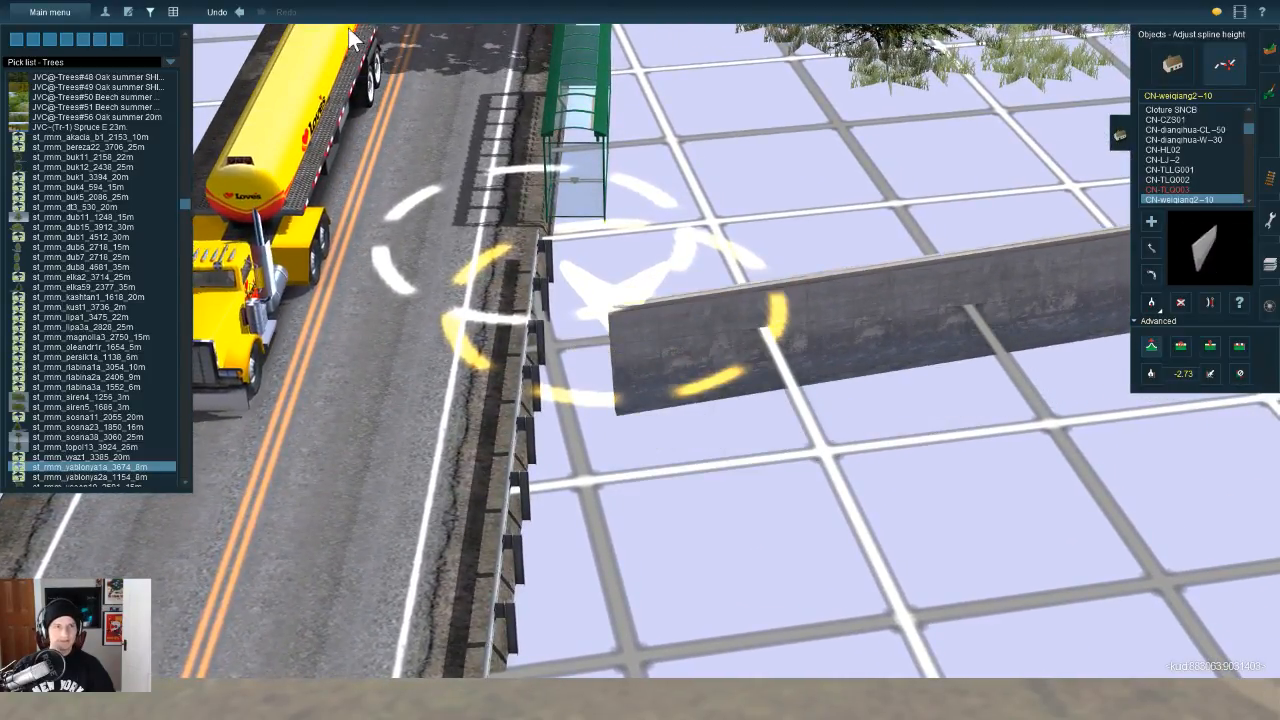
key("F9")
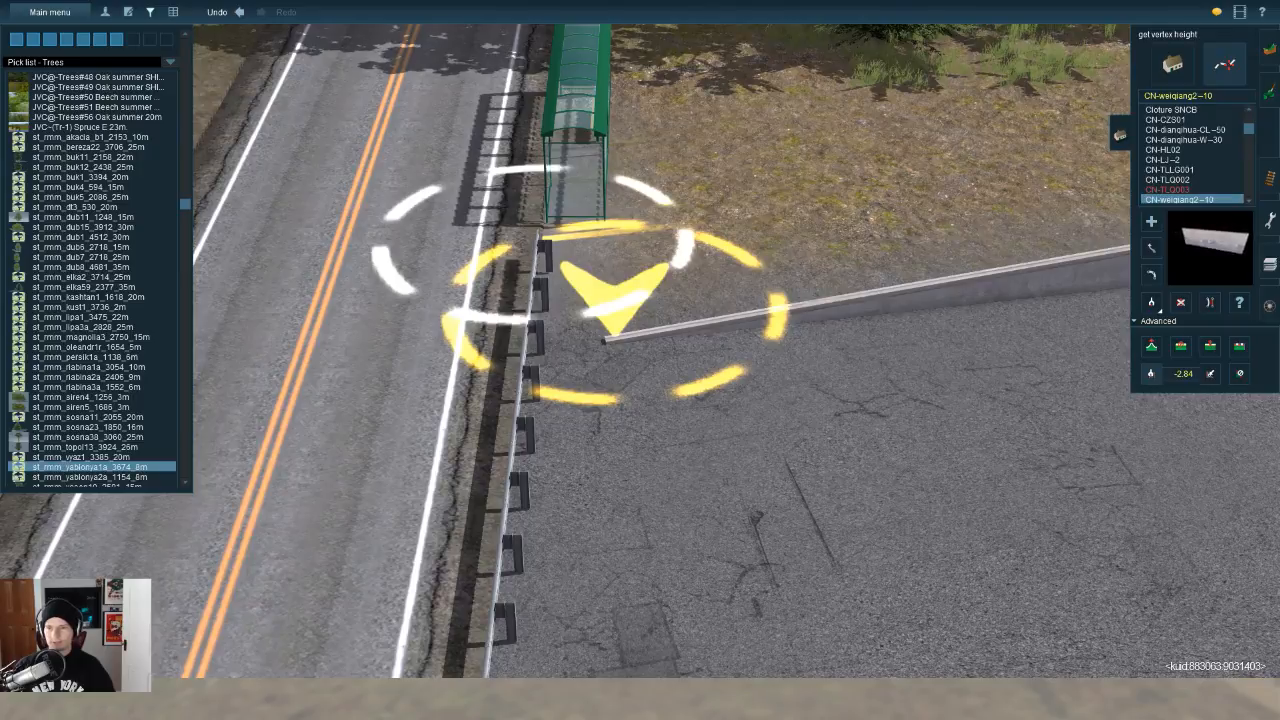
Step: Copy the -2.84 vertex height from the wall's roadside end to its far end, undoing the stray height applied to the crash barrier
key("Up")
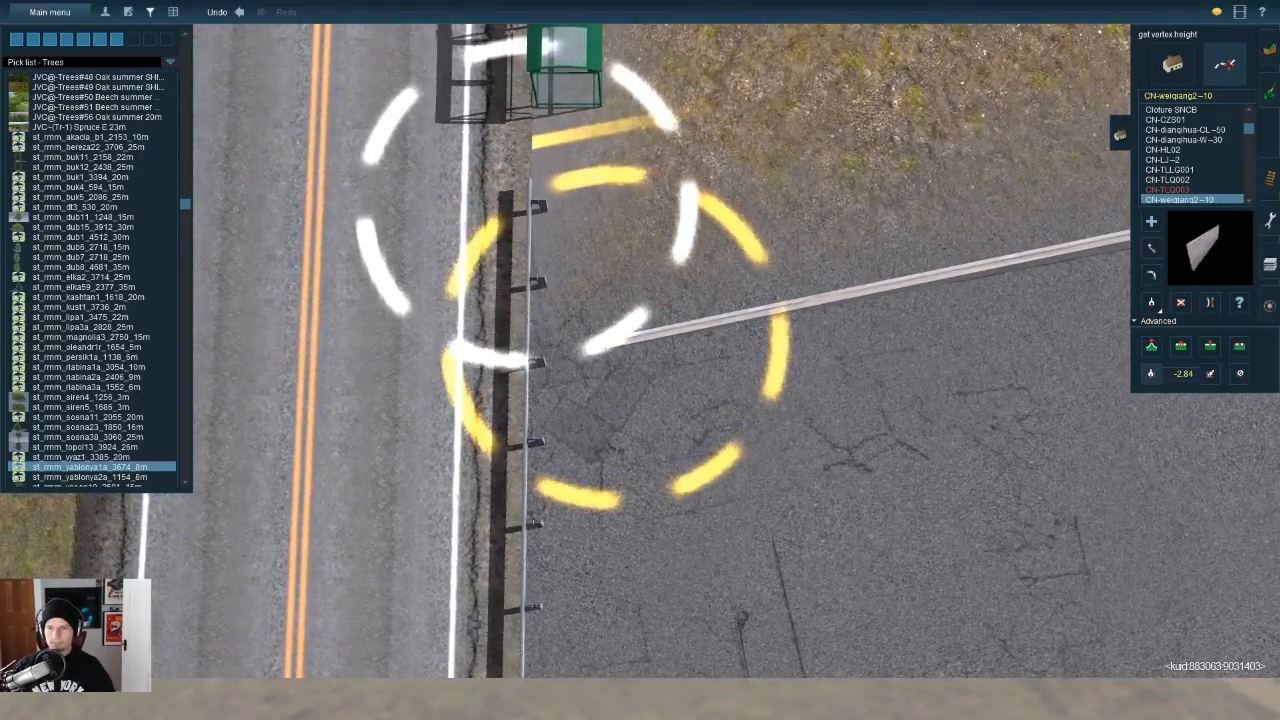
key("Down")
left_click(608, 340)
right_click(1080, 250)
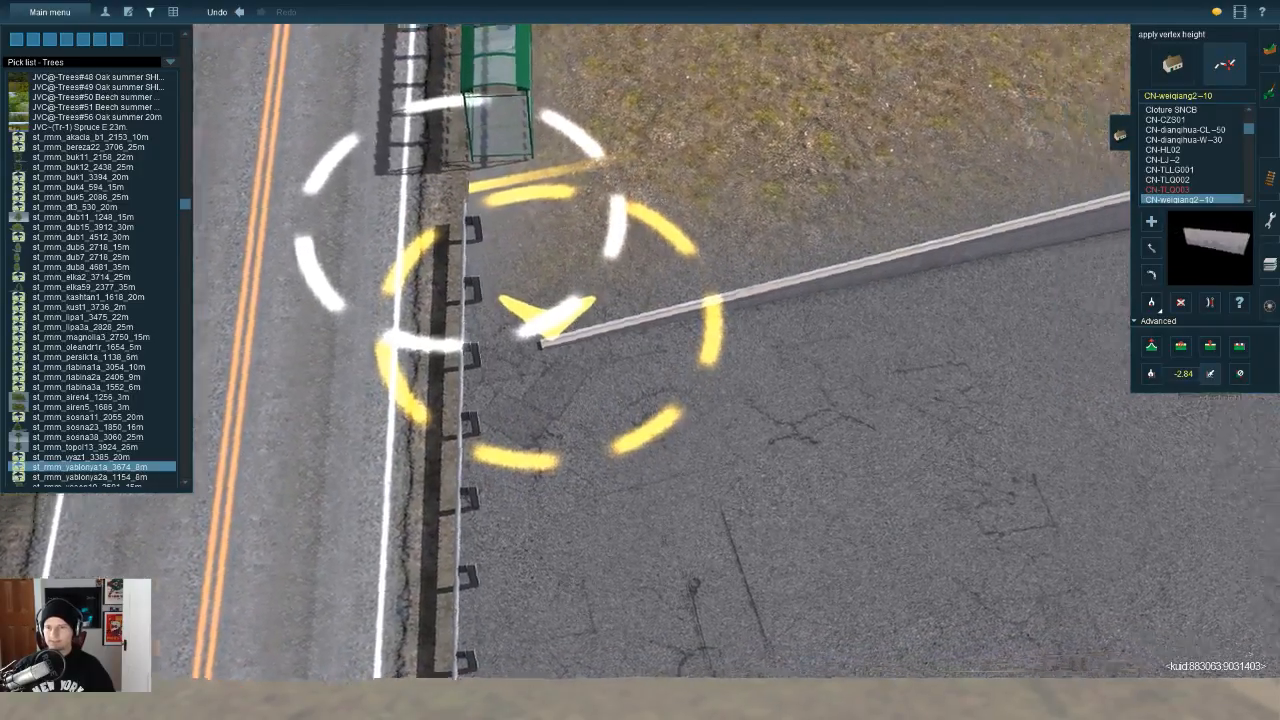
key("Left")
key("Left")
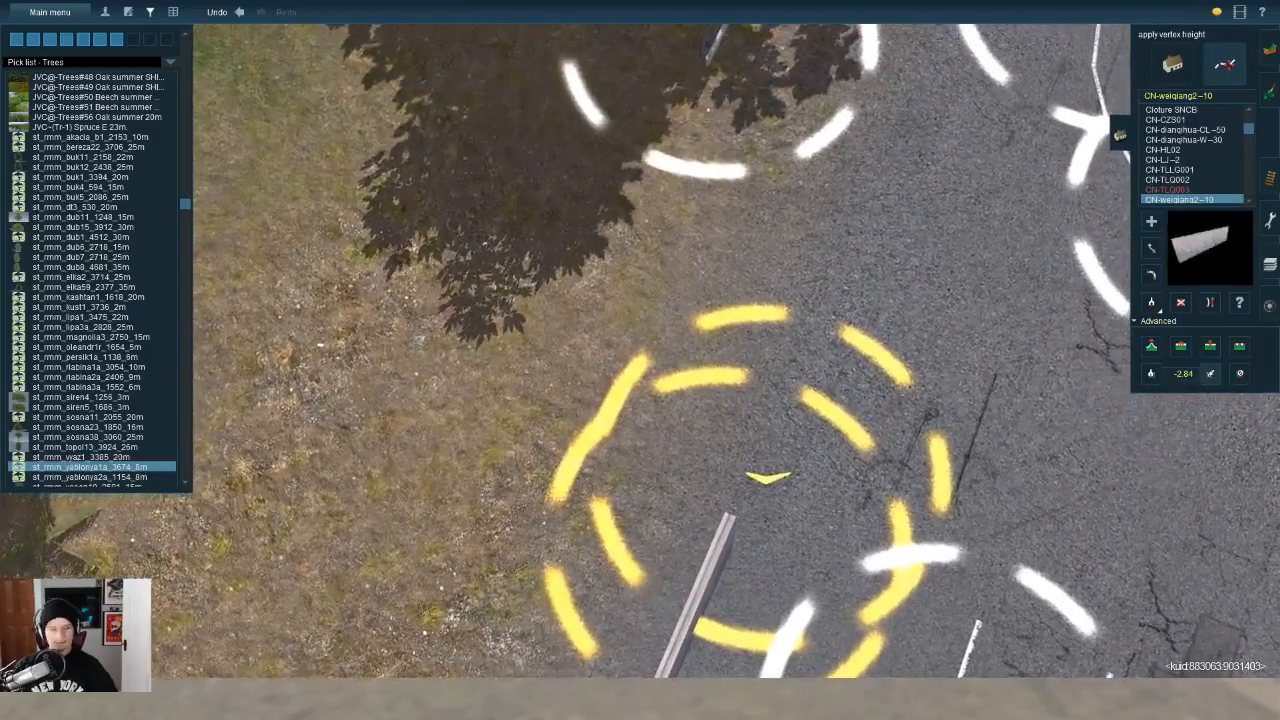
key("ctrl+z")
left_click(724, 551)
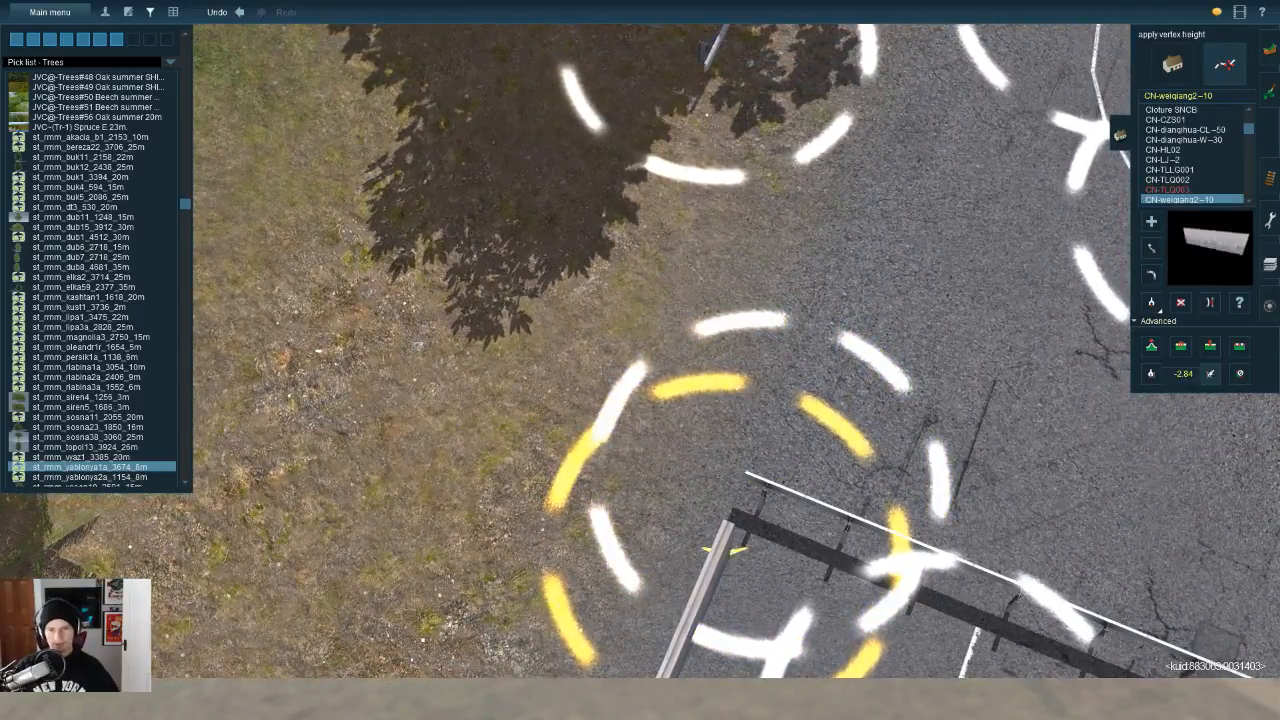
right_click(690, 645)
key("Down")
key("Left")
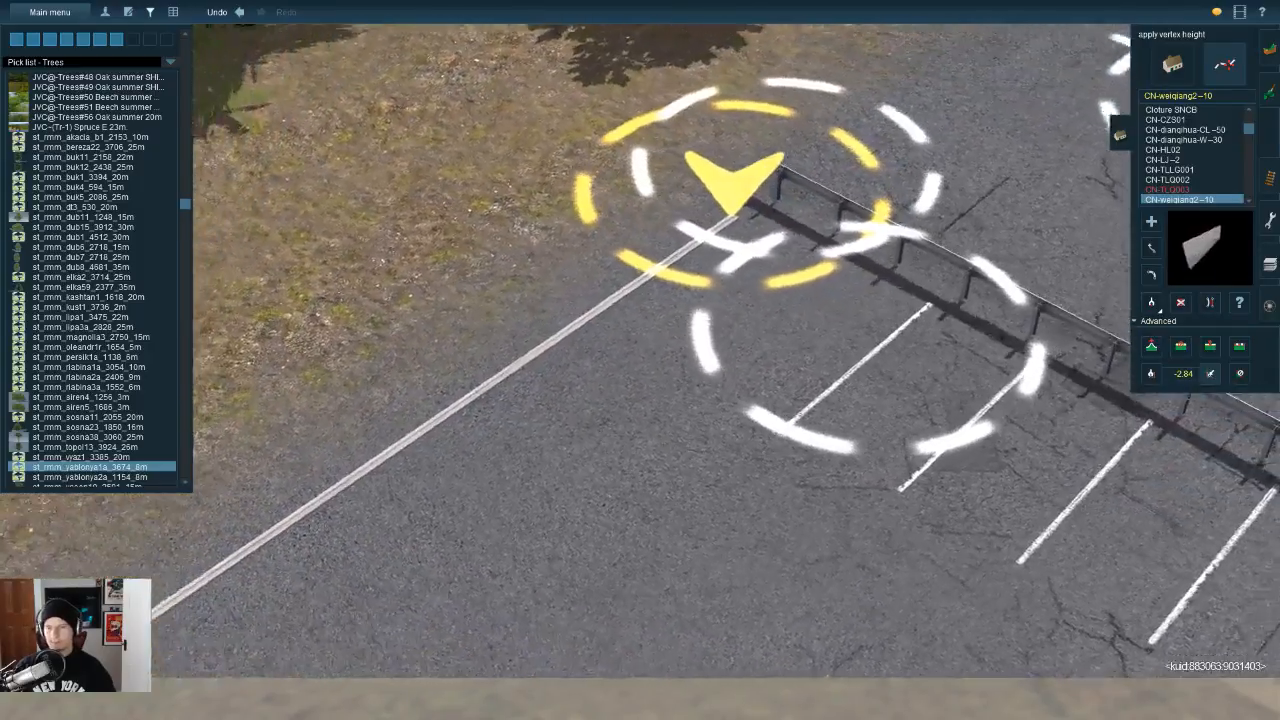
Step: Examine the low wall along the KFC lot's rear edge from both ends, including its junctions with the crash barriers
key("Left")
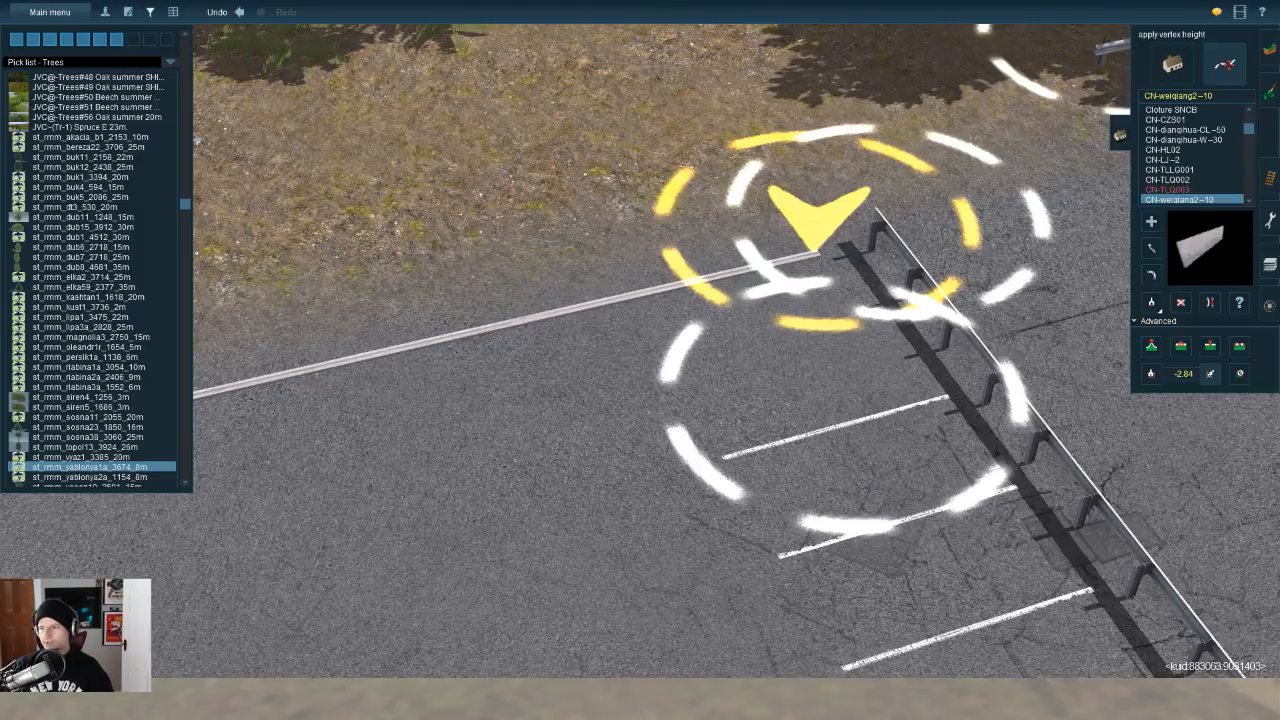
key("Left")
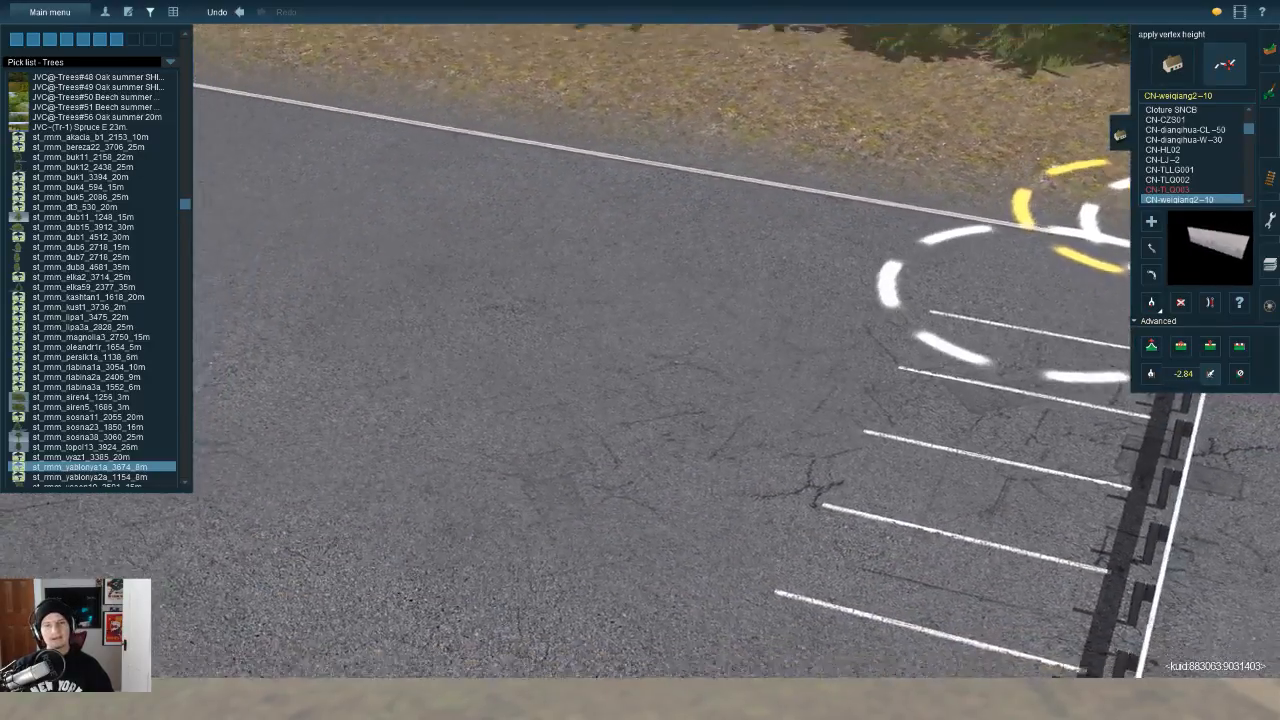
key("Left")
key("Down")
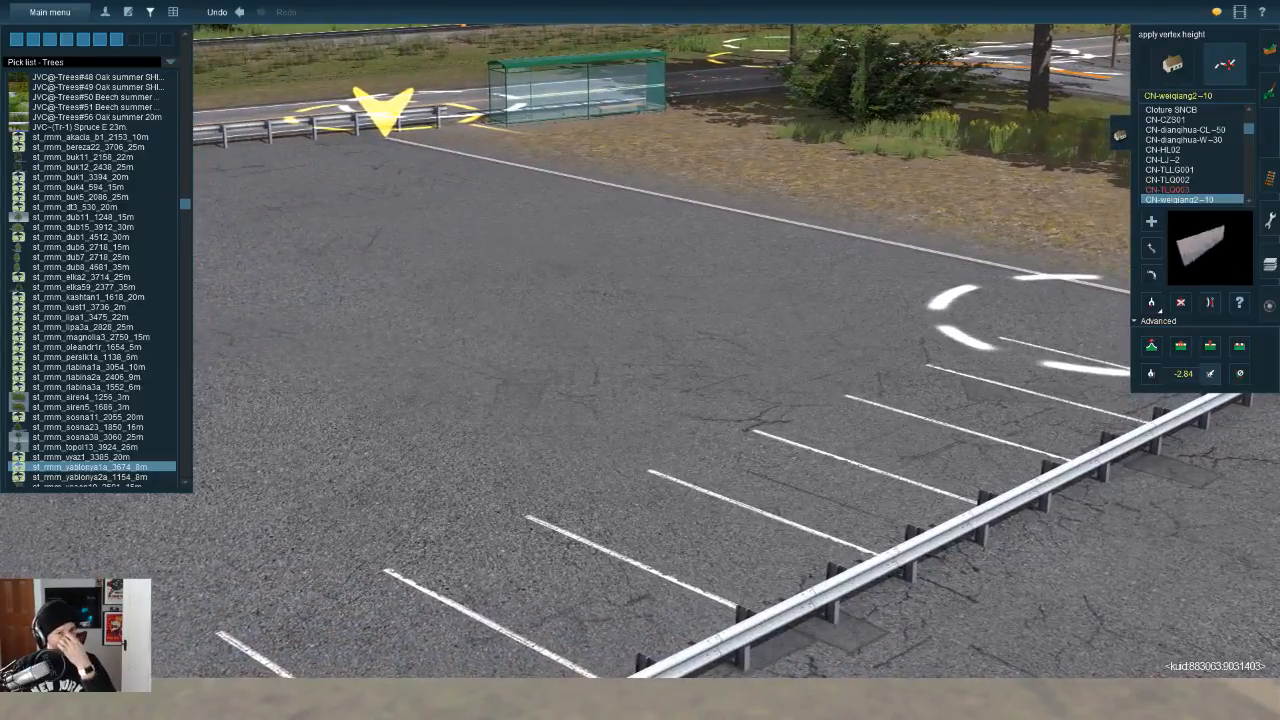
scroll(640, 360, "down", 2)
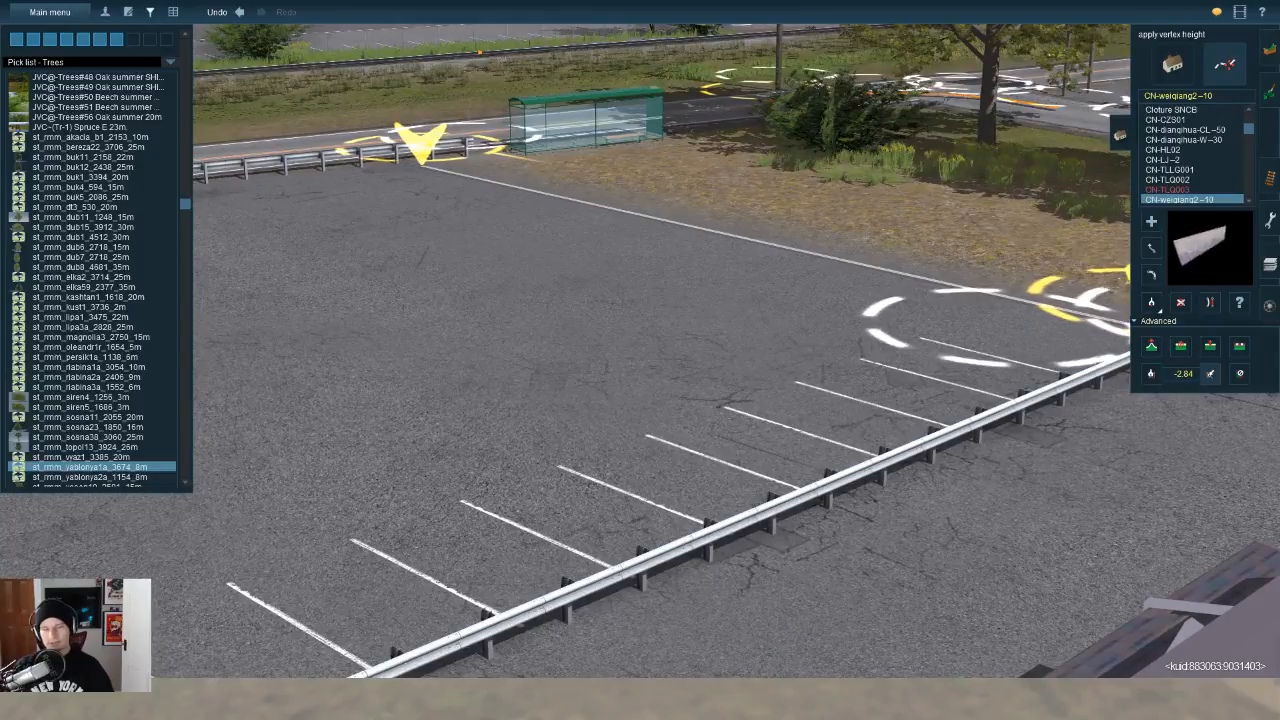
key("Left")
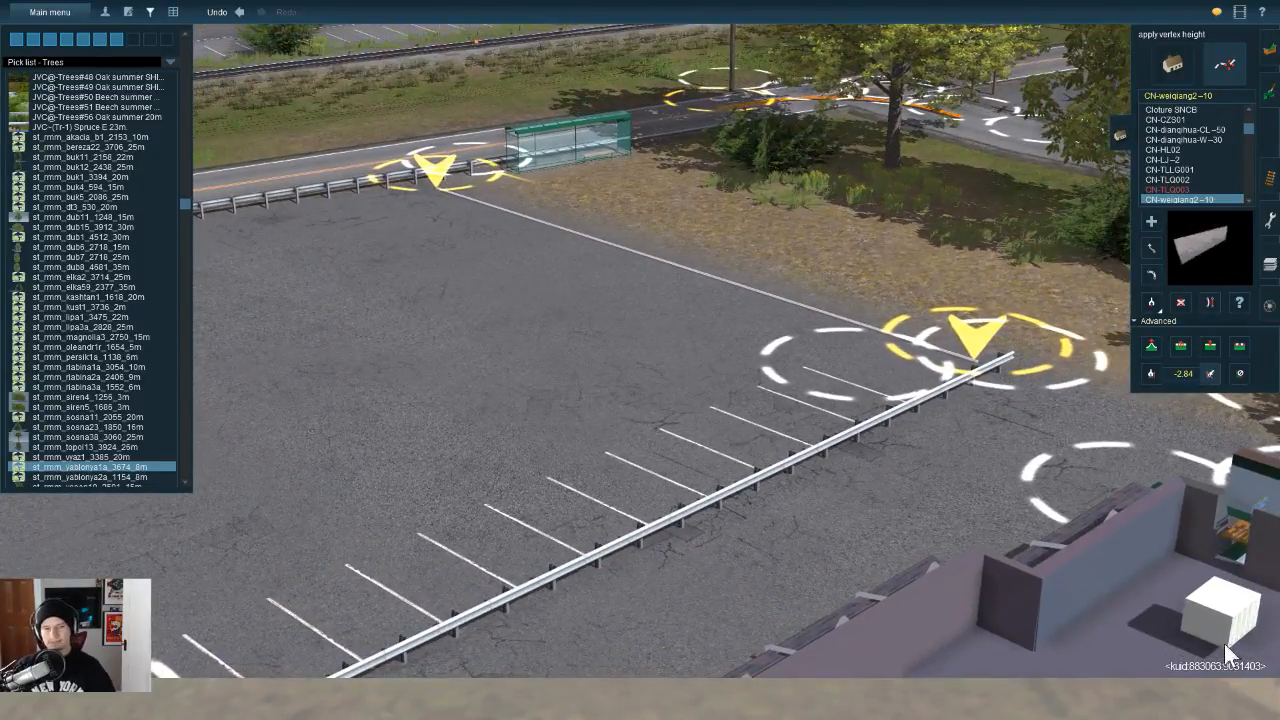
key("Left")
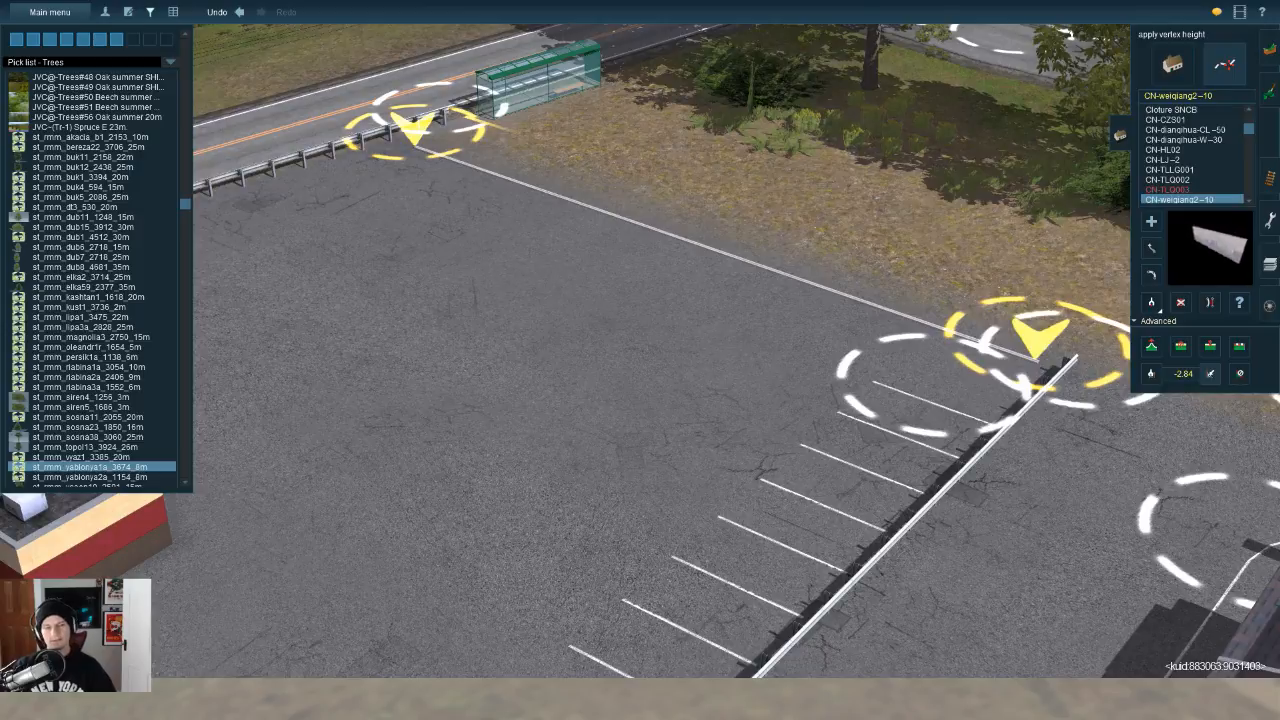
key("Left")
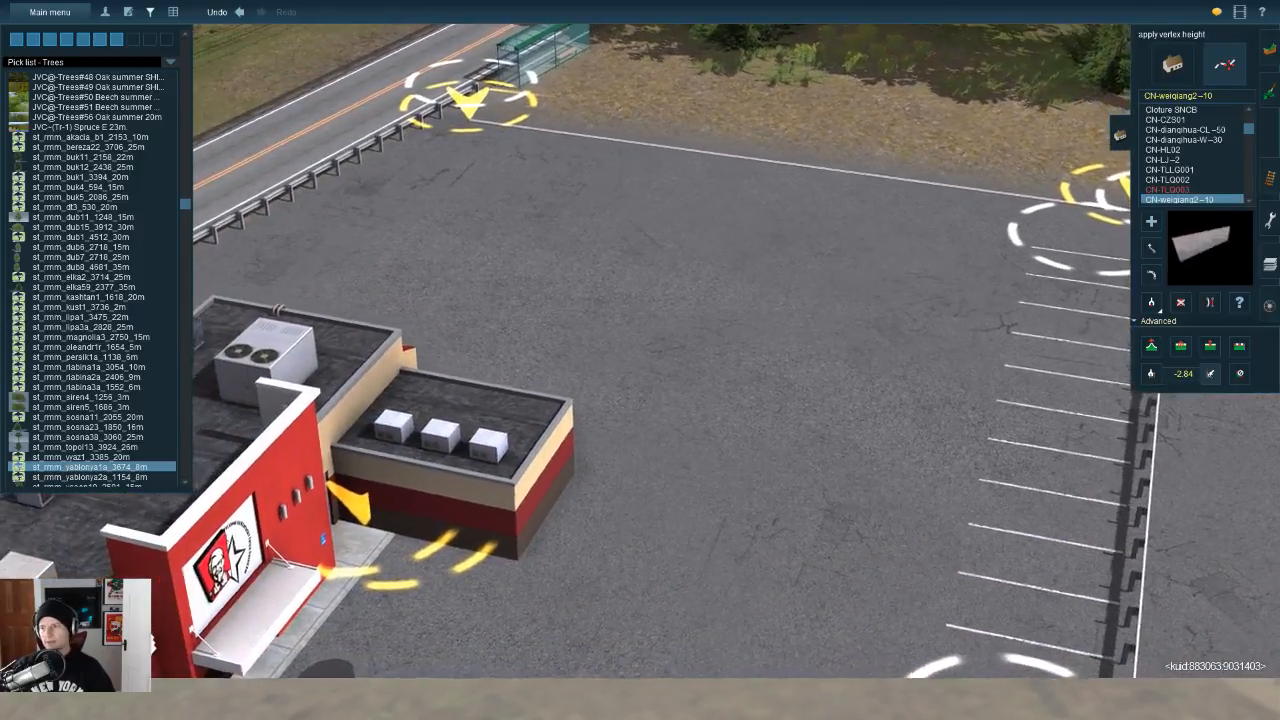
Step: Check the available regions in the Edit Route settings, keep Right-Hand Drive DES and close them without applying anything
left_click(50, 12)
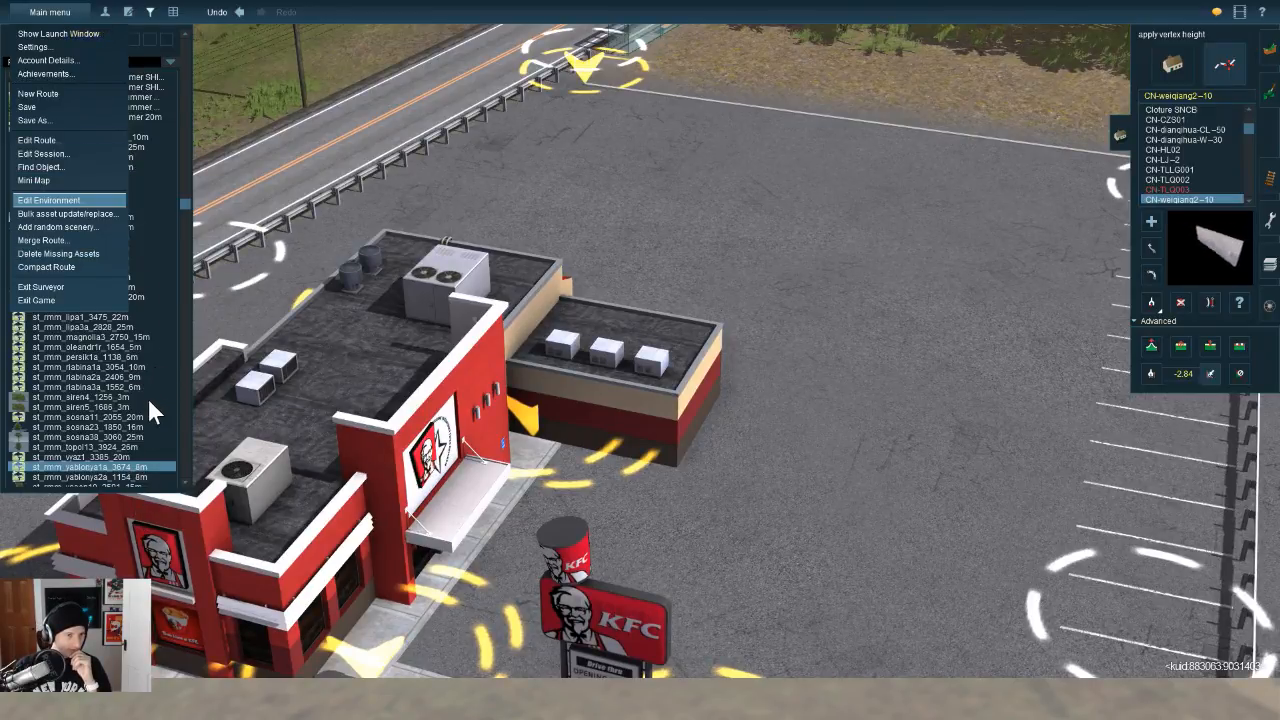
left_click(40, 140)
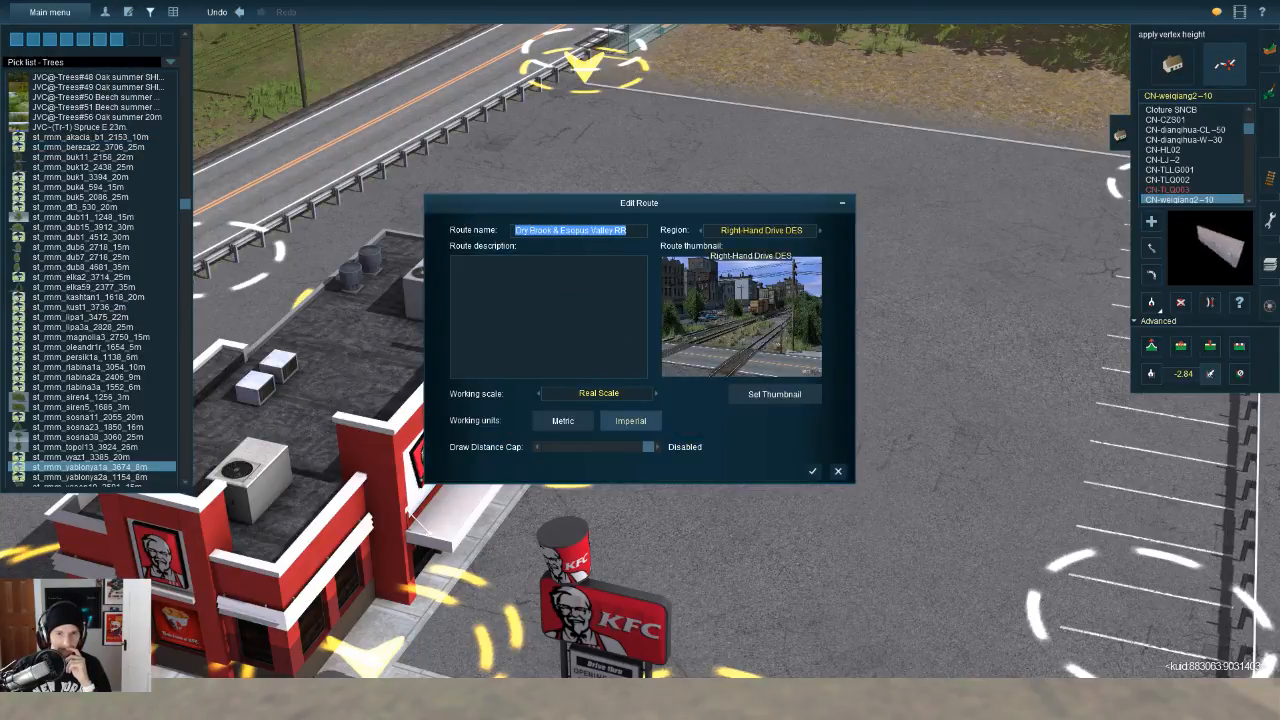
left_click(755, 231)
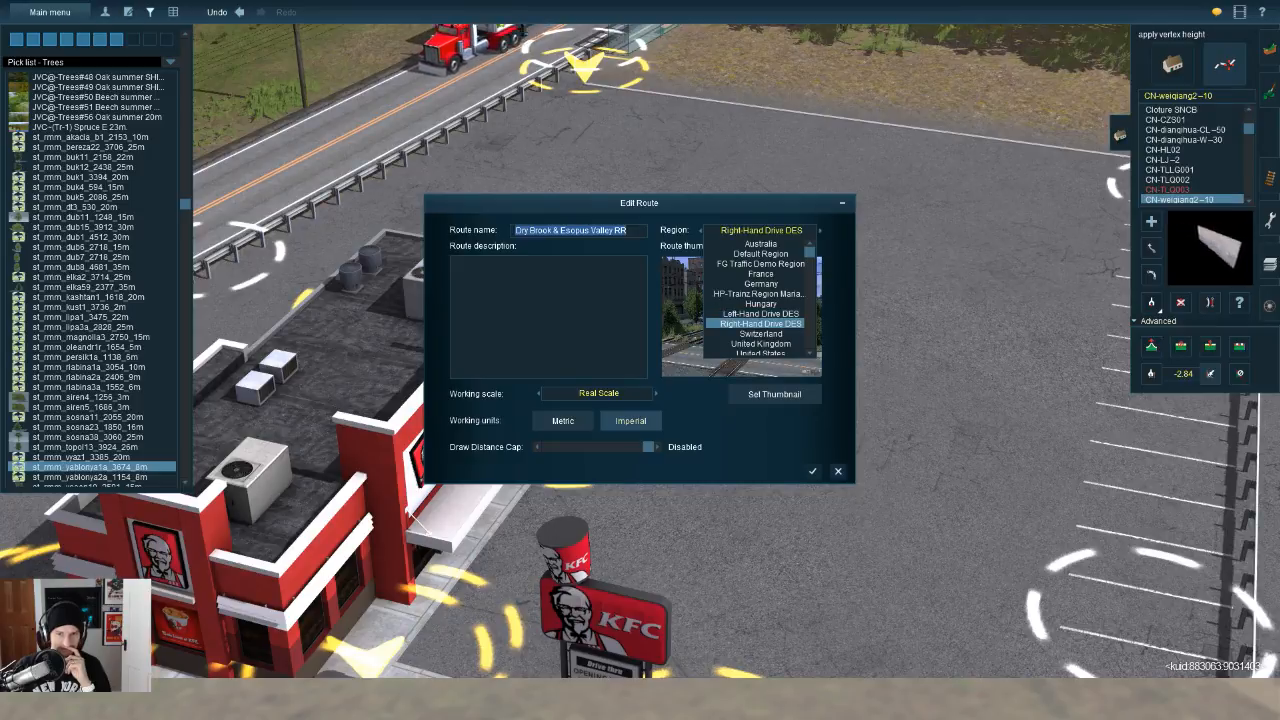
left_click(761, 323)
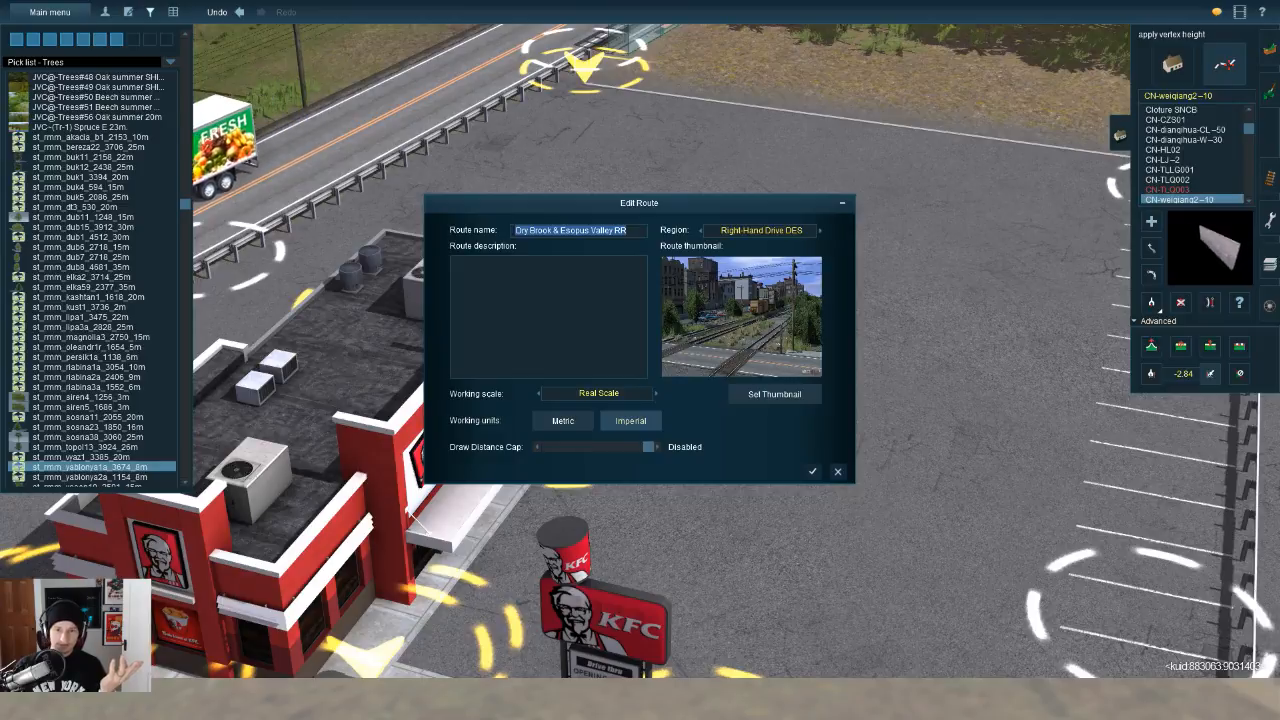
left_click(838, 471)
right_click(838, 471)
Step: Place a Tb Grass S 6gr clump on the verge behind the KFC lot's wall and move it beside the bus shelter
scroll(660, 360, "down", 4)
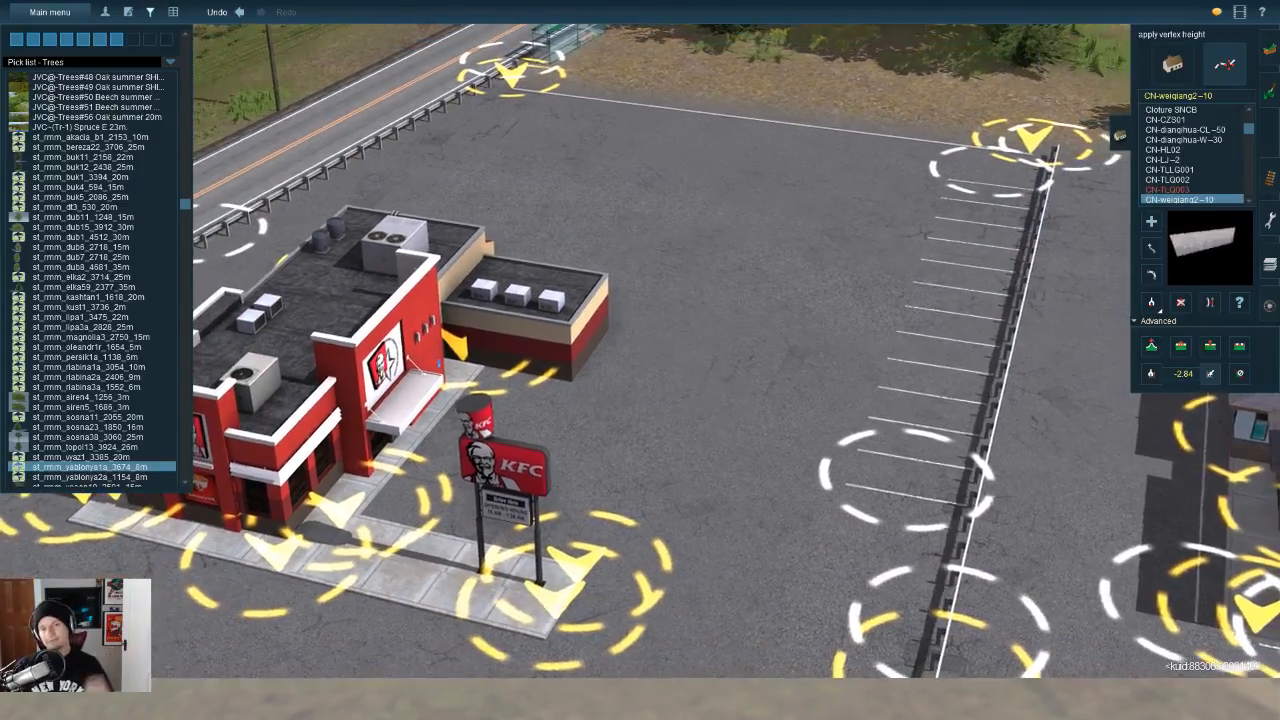
key("Right")
key("Down")
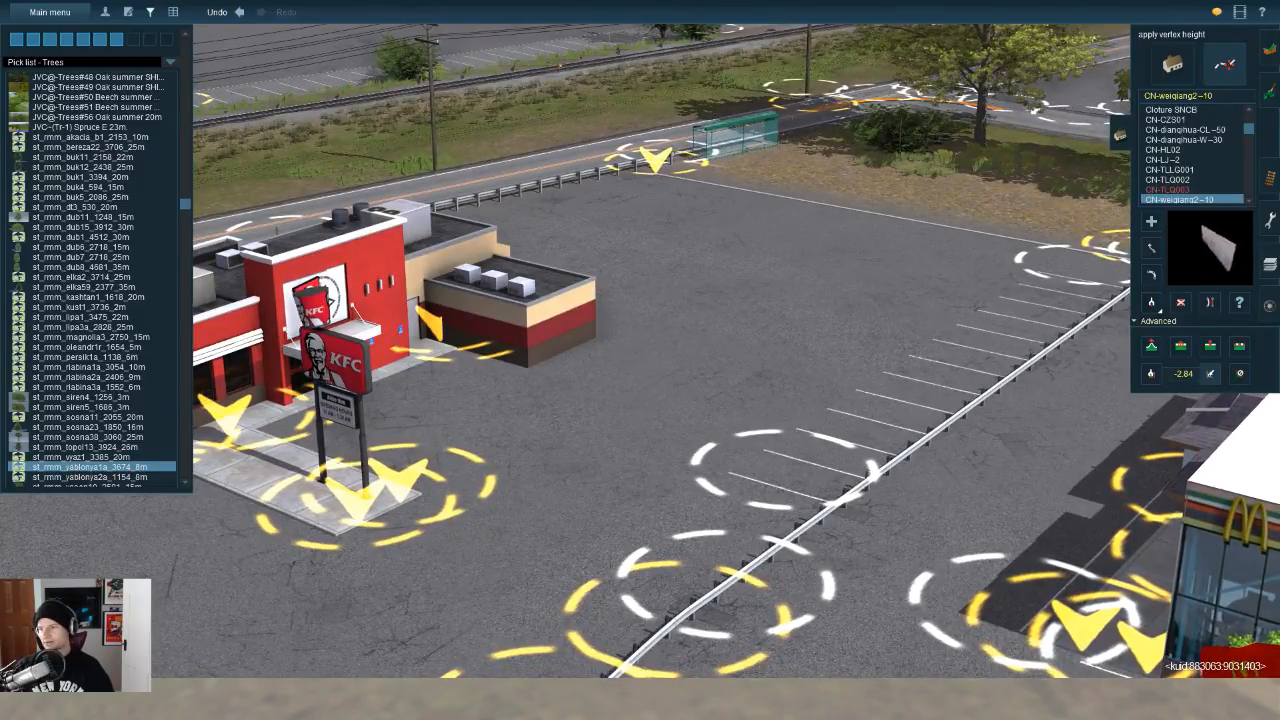
key("Right")
key("w")
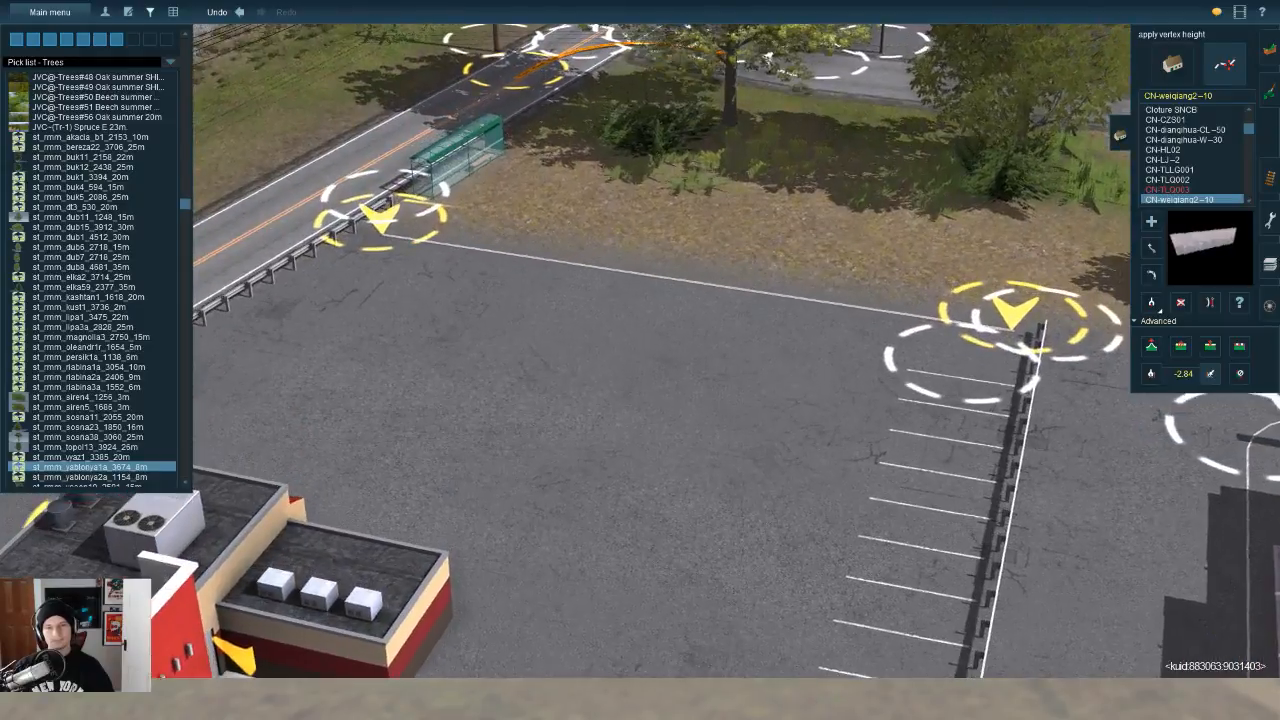
key("Right")
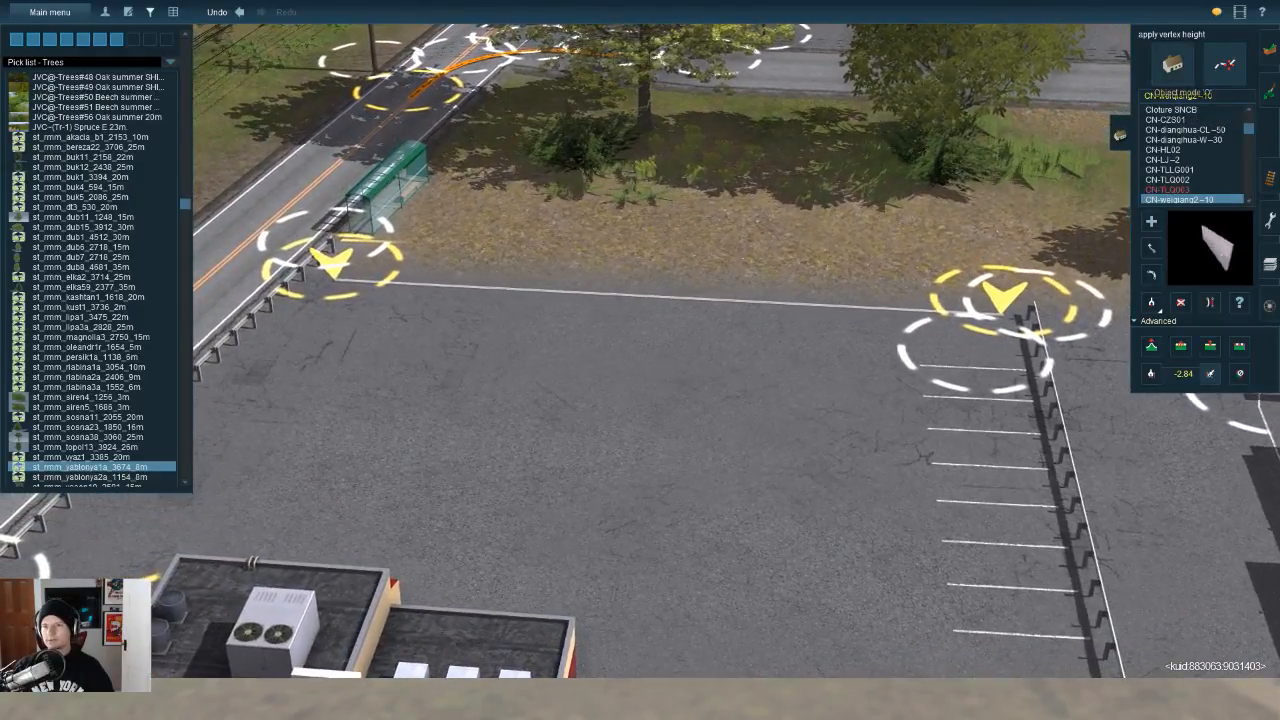
left_click(1172, 64)
left_click(642, 184)
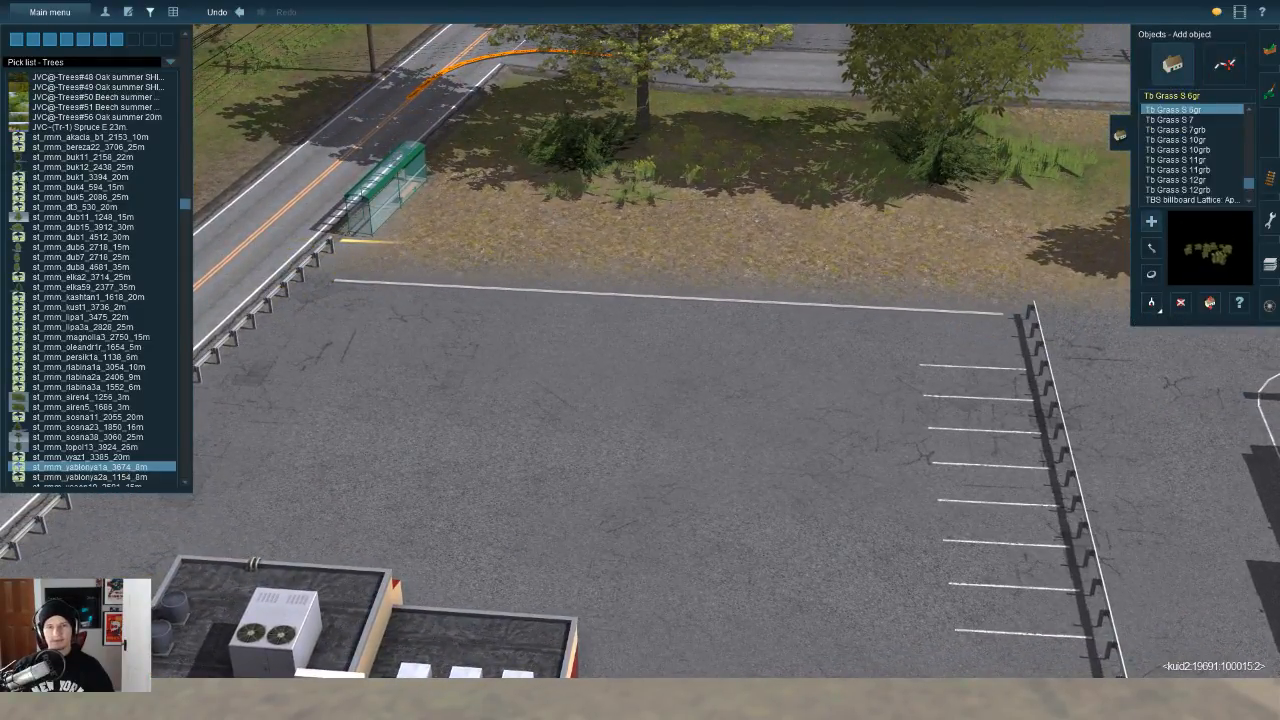
left_click(528, 250)
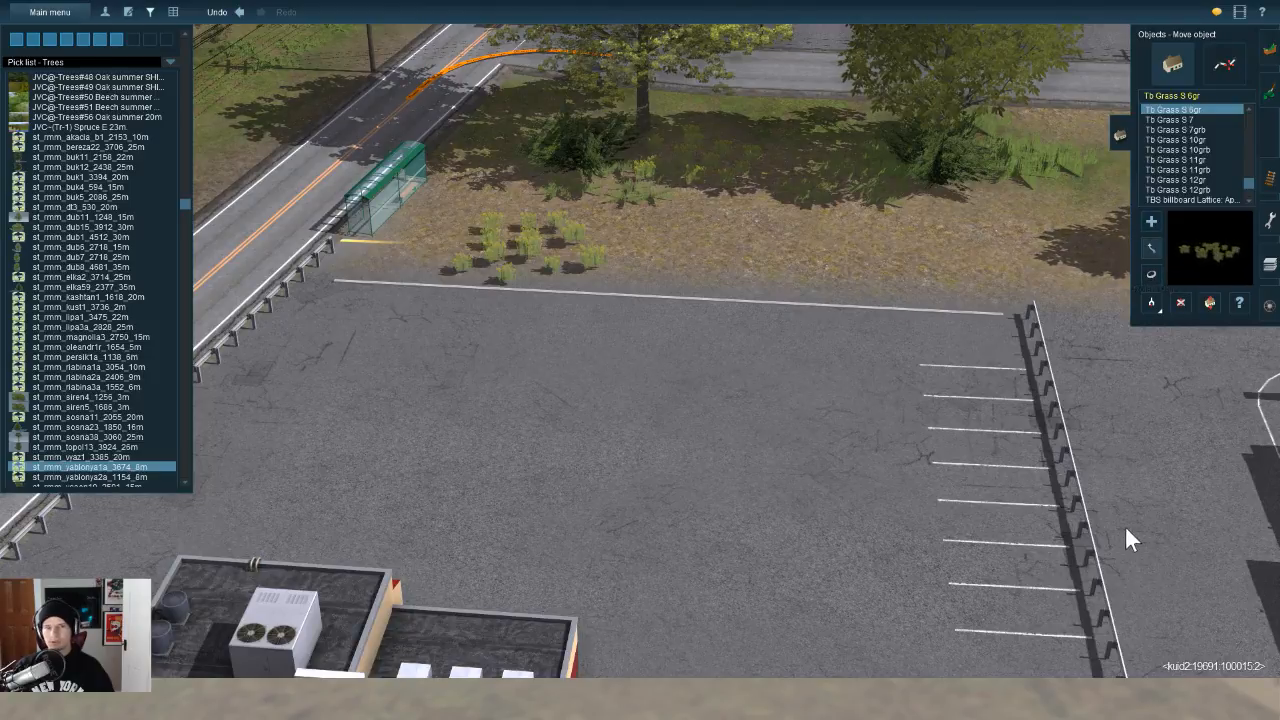
left_click_drag(1125, 540, 1030, 490)
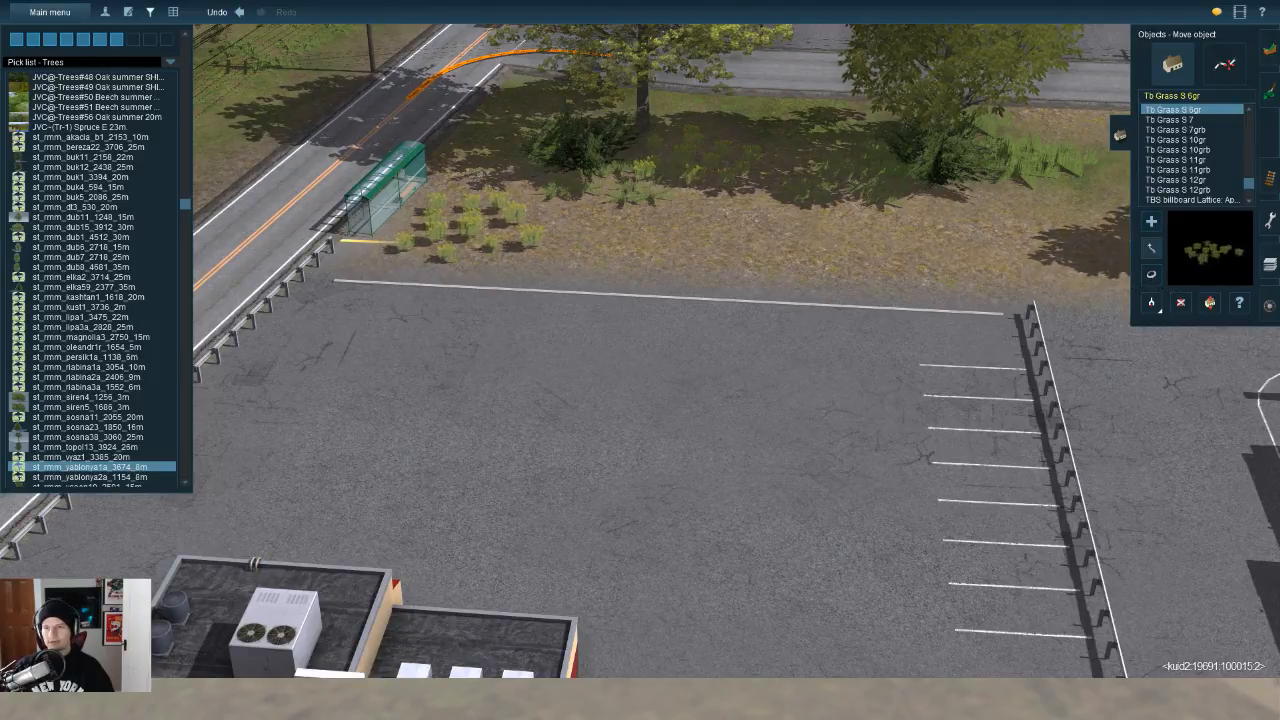
Step: Add a Tb Grass S 7 clump behind the low wall, just beyond the grass by the bus shelter
left_click(1170, 120)
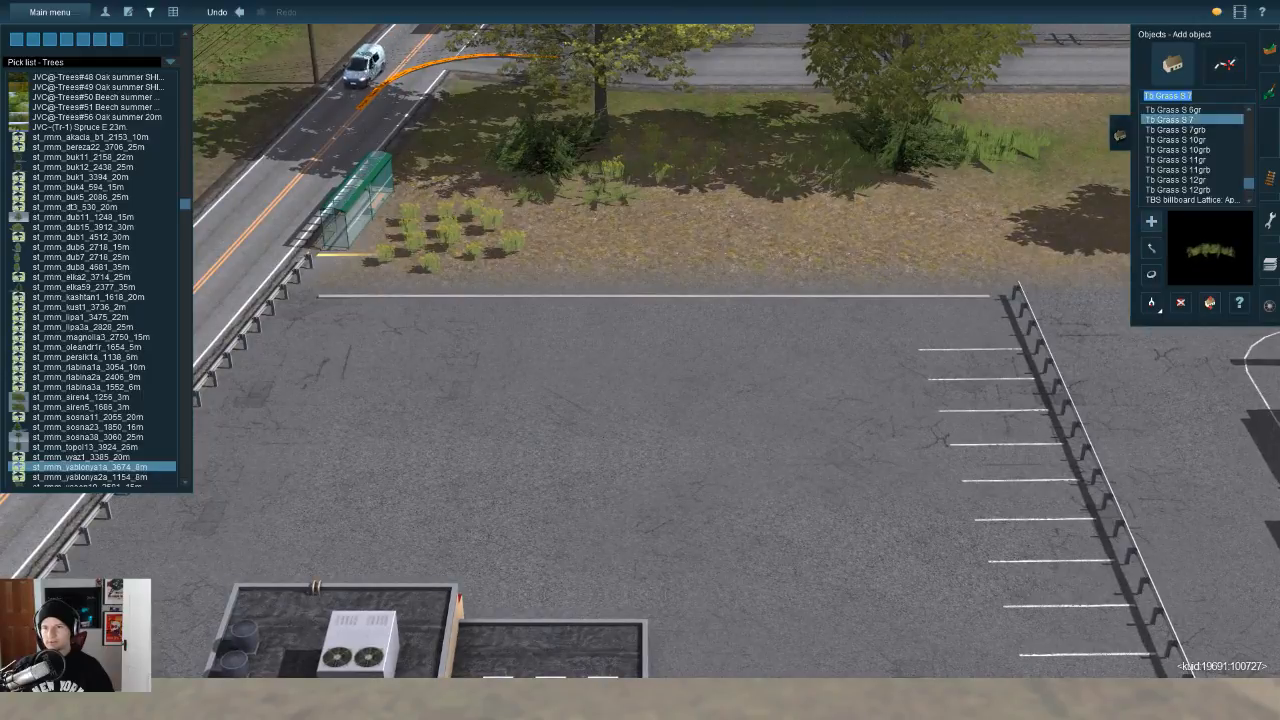
key("Left")
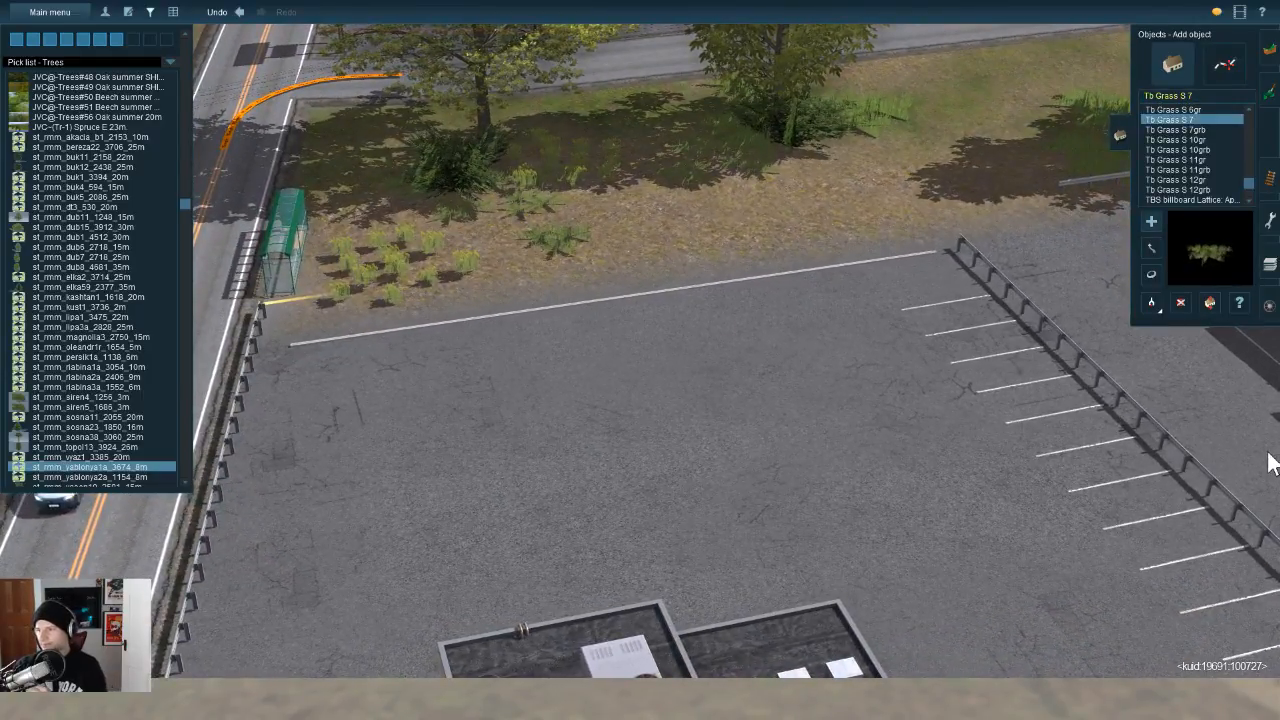
right_click(490, 224)
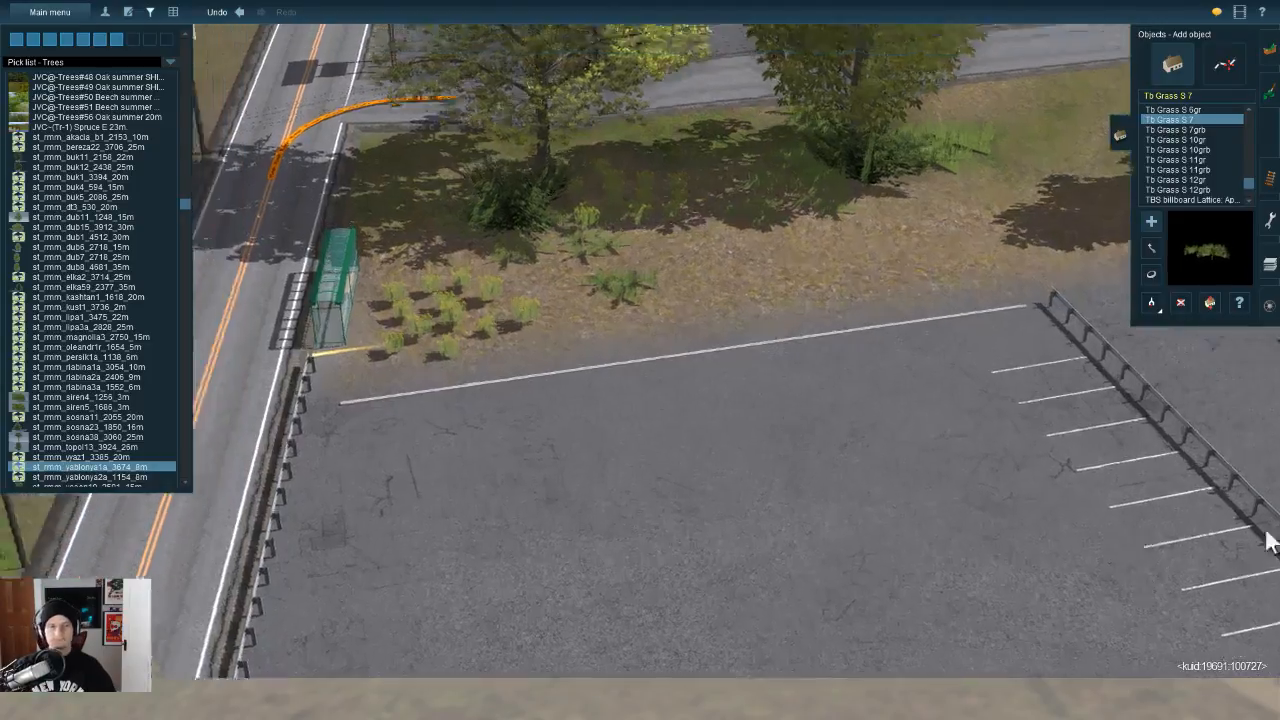
Step: Place two Tb Grass S 4grb clumps along the verge behind the wall, towards the crash barrier by McDonald's
left_click(1176, 160)
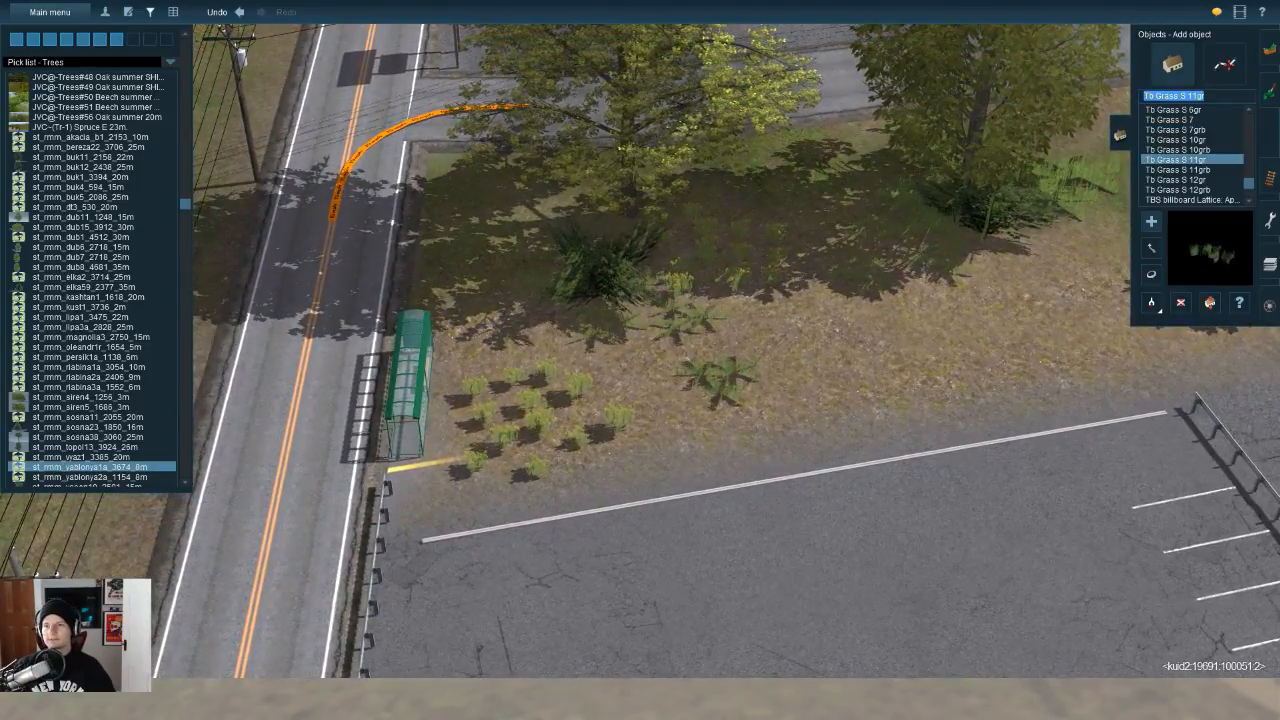
key("Up")
key("Up")
key("Up")
key("Up")
key("Up")
key("Up")
key("Up")
key("Up")
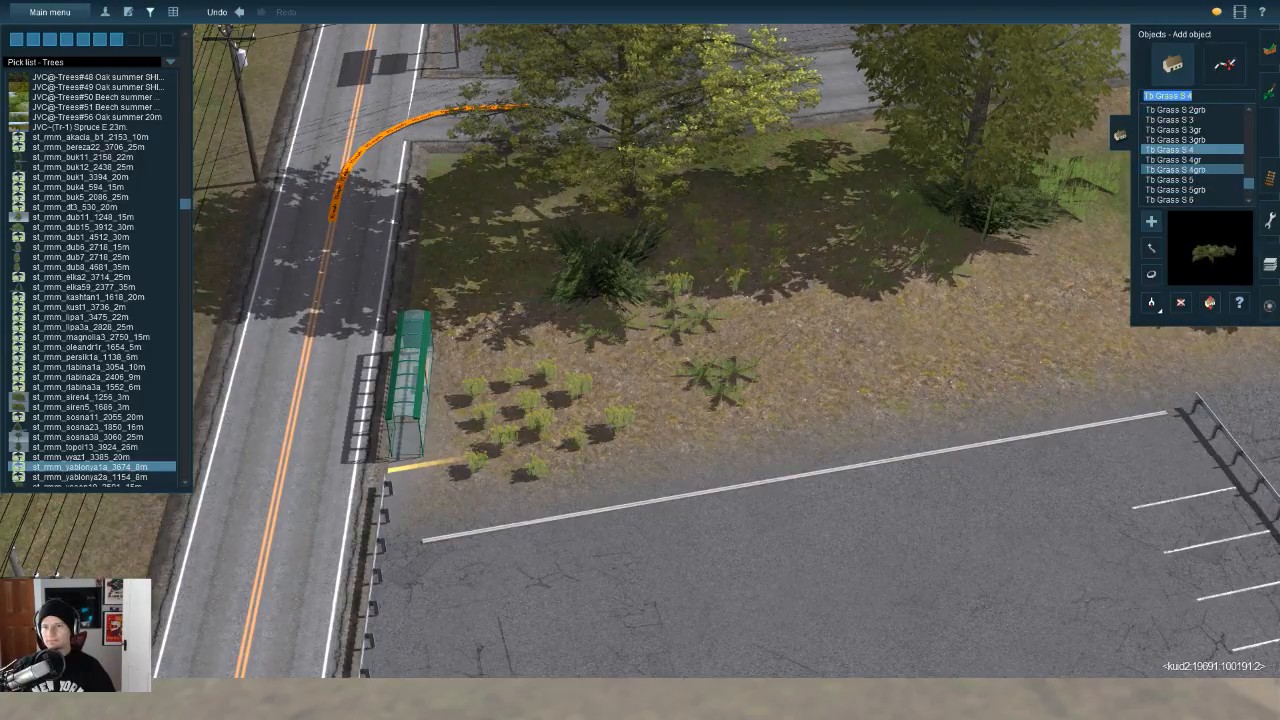
left_click(1176, 170)
left_click(845, 338)
left_click(1030, 352)
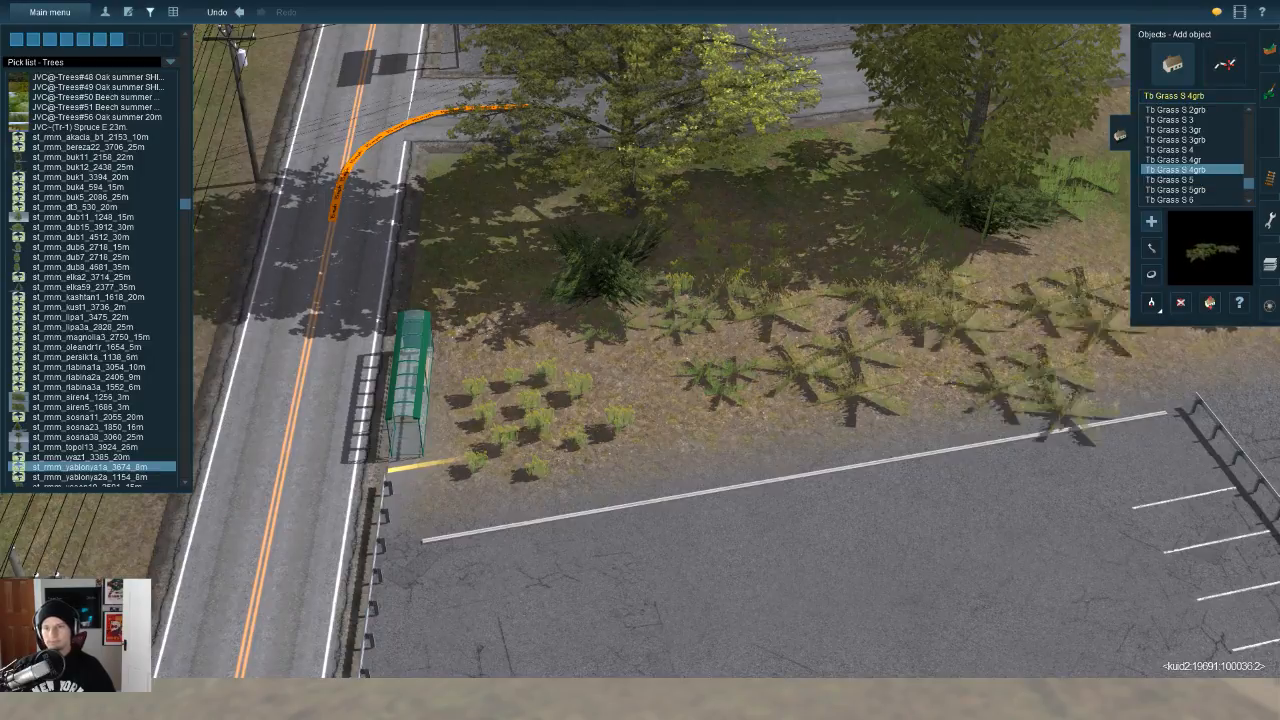
Step: Rotate the Tb Grass S 4grb clump nearest the crash barrier and lower the clumps into the ground
right_click(1165, 350)
left_click(1151, 248)
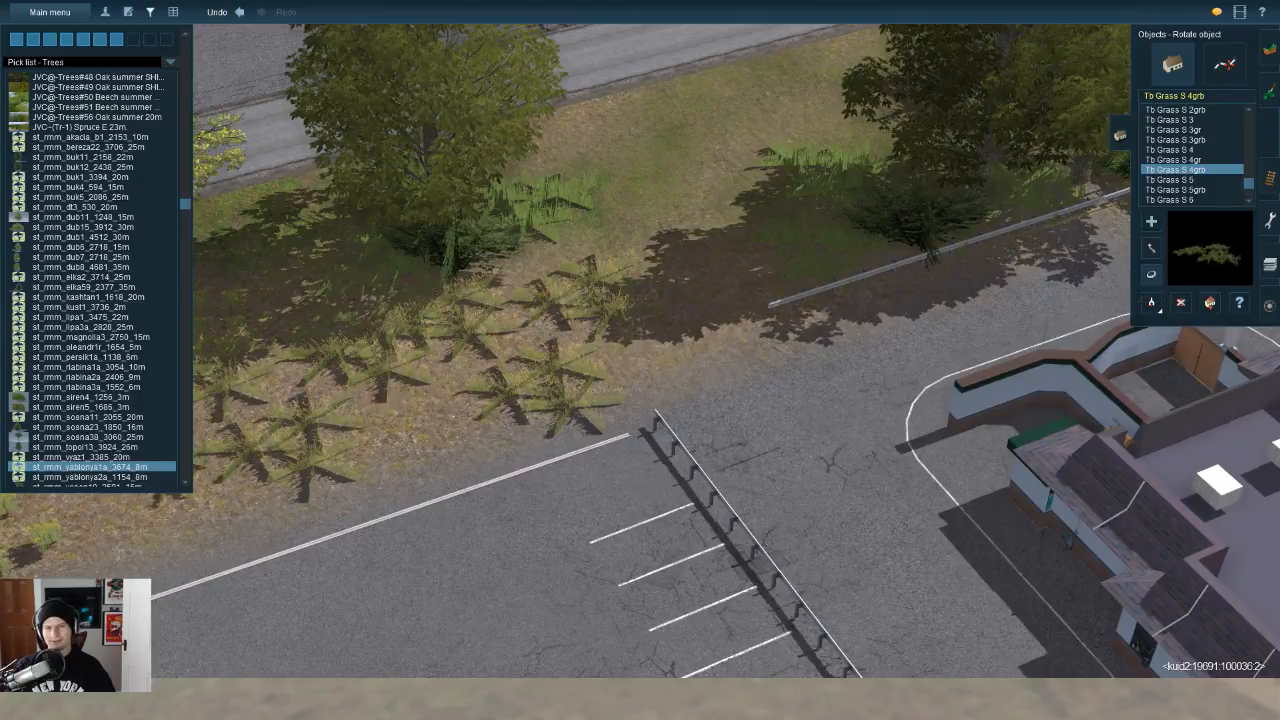
left_click_drag(560, 350, 600, 352)
right_click_drag(600, 352, 640, 310)
key("h")
left_click_drag(645, 305, 650, 339)
left_click_drag(768, 294, 768, 308)
right_click_drag(768, 308, 880, 312)
Step: Sample a tree on the verge and browse the st_rmm_iva variants up to st_rmm_iva23_1716_9m
key("g")
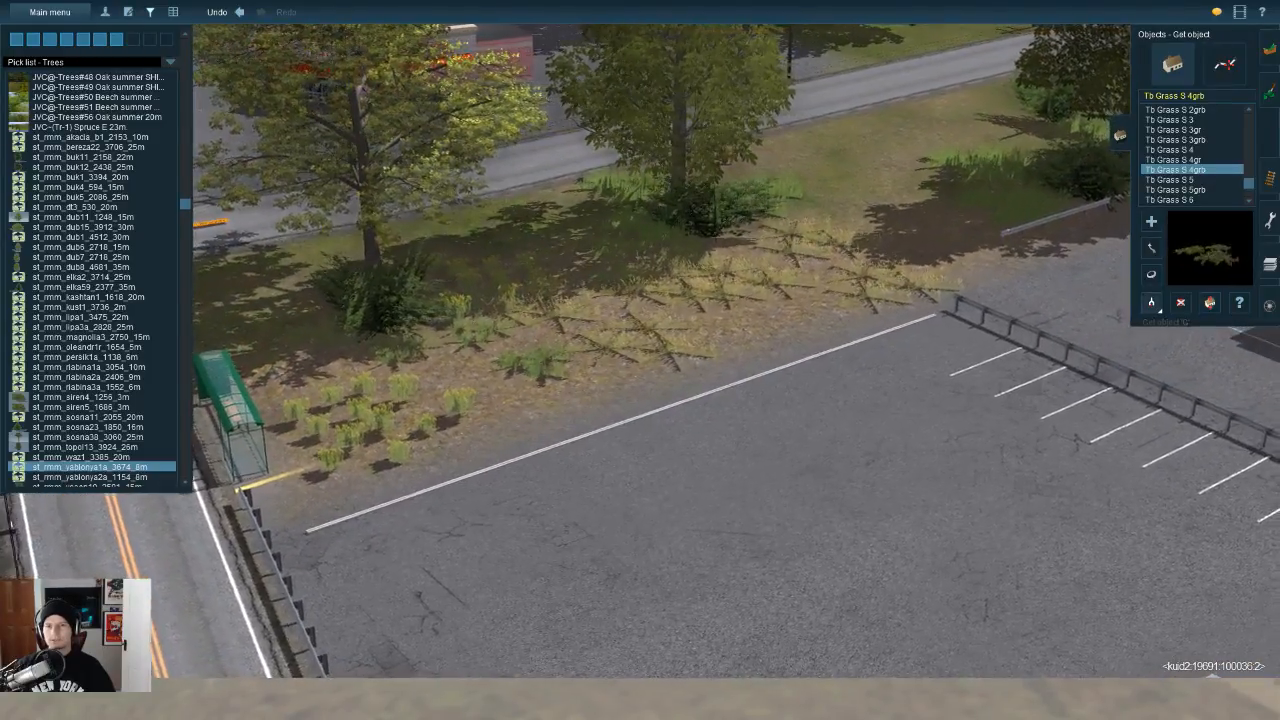
left_click(682, 150)
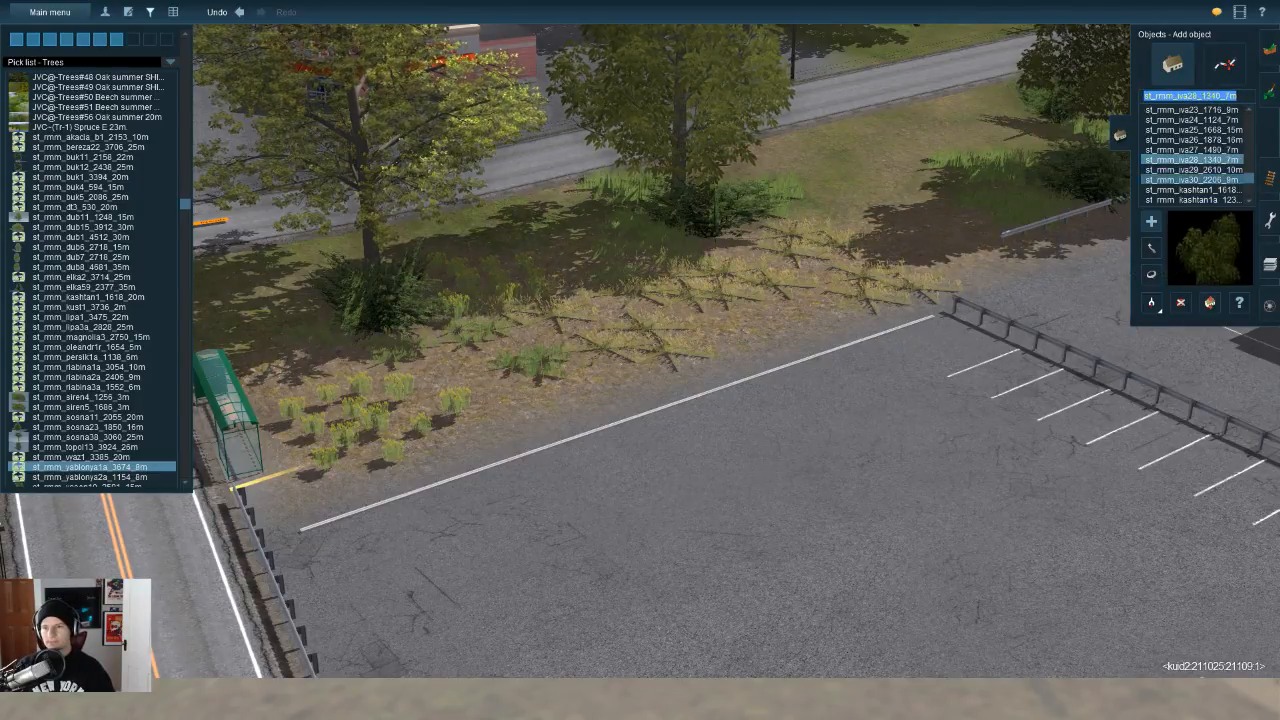
key("Up")
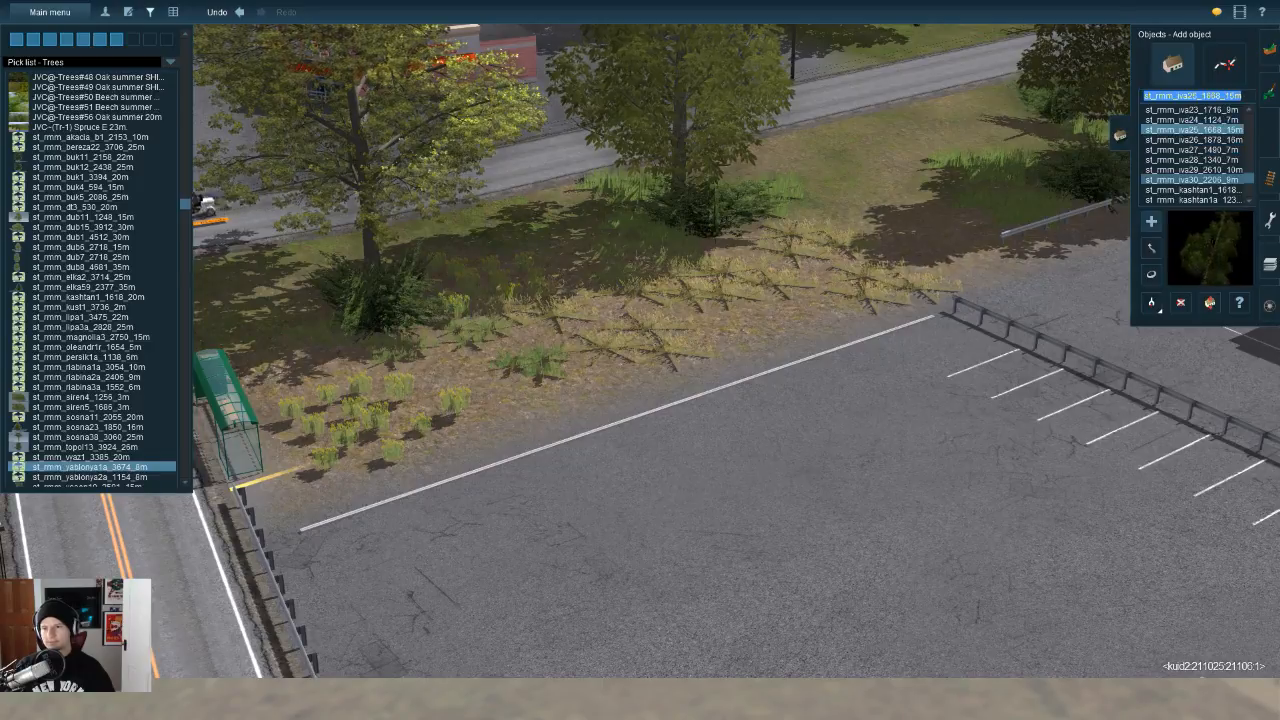
key("Up")
key("Up")
key("Left")
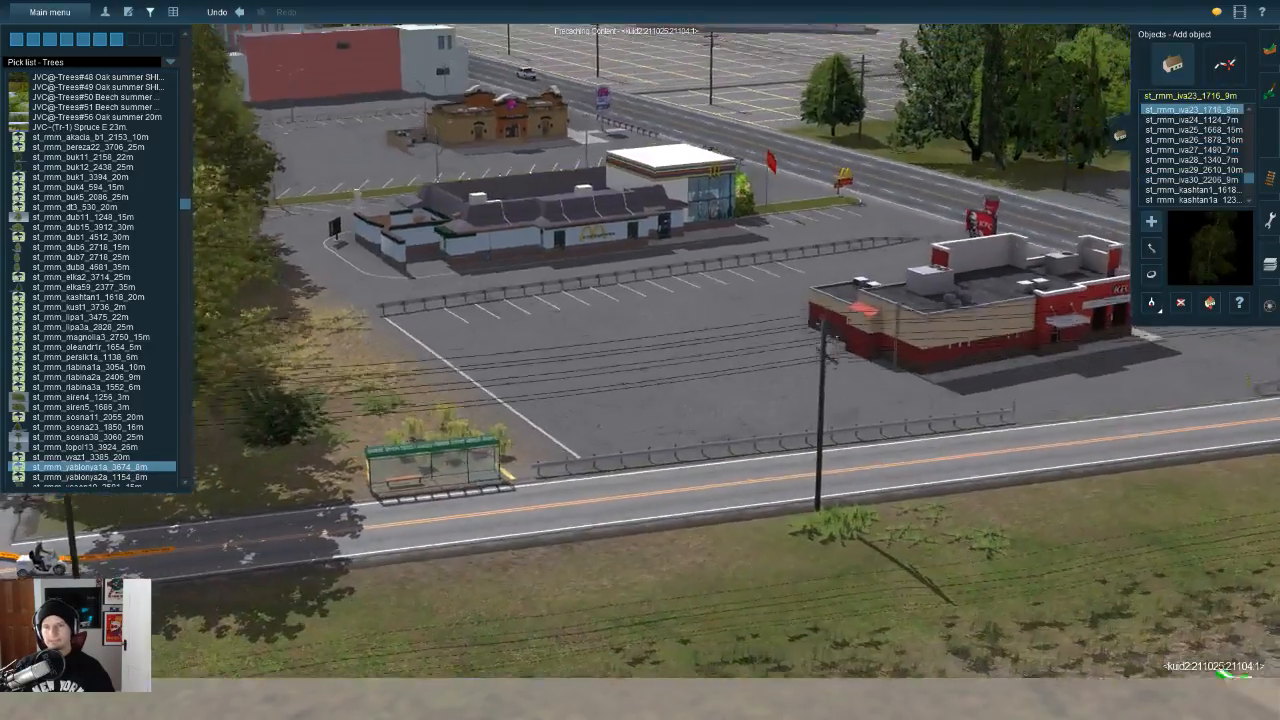
key("g")
key("Left")
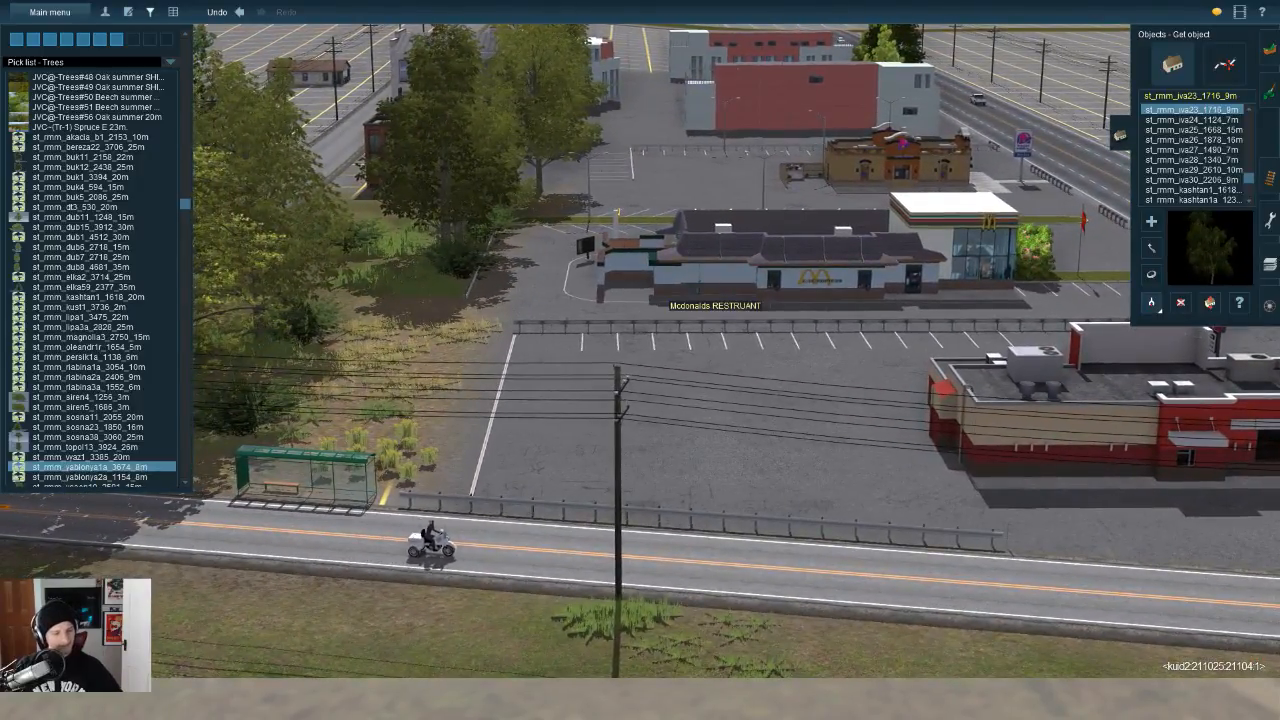
Step: Save the route and place an st_rmm_buk5_2086_25m tree on the grass verge behind the KFC lot's low wall
key("ctrl+s")
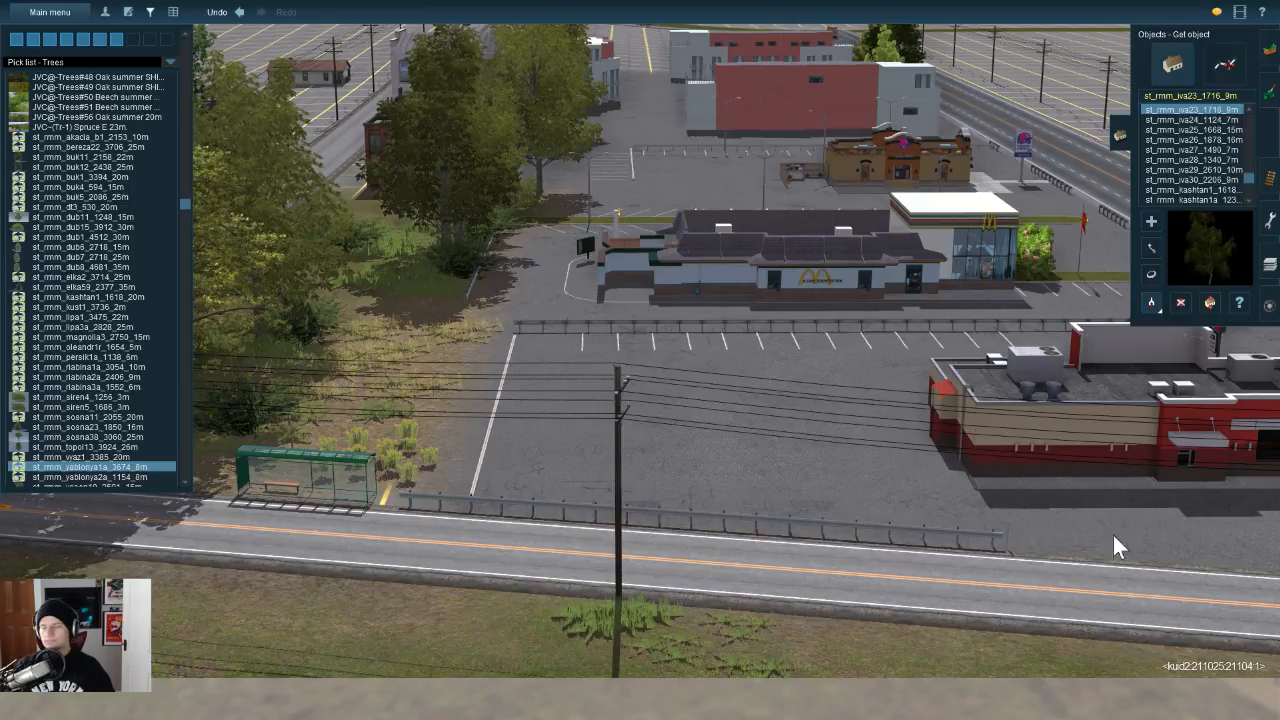
key("Up")
key("Left")
scroll(640, 305, "down", 3)
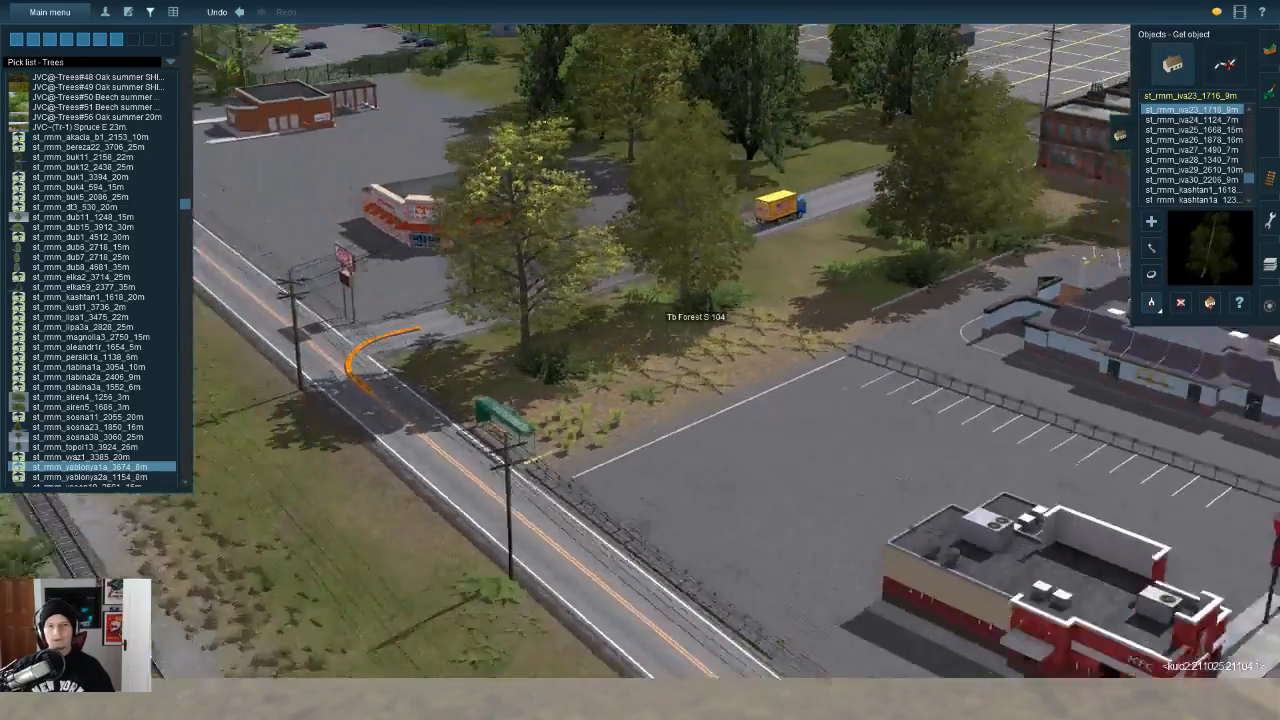
key("Down")
key("Right")
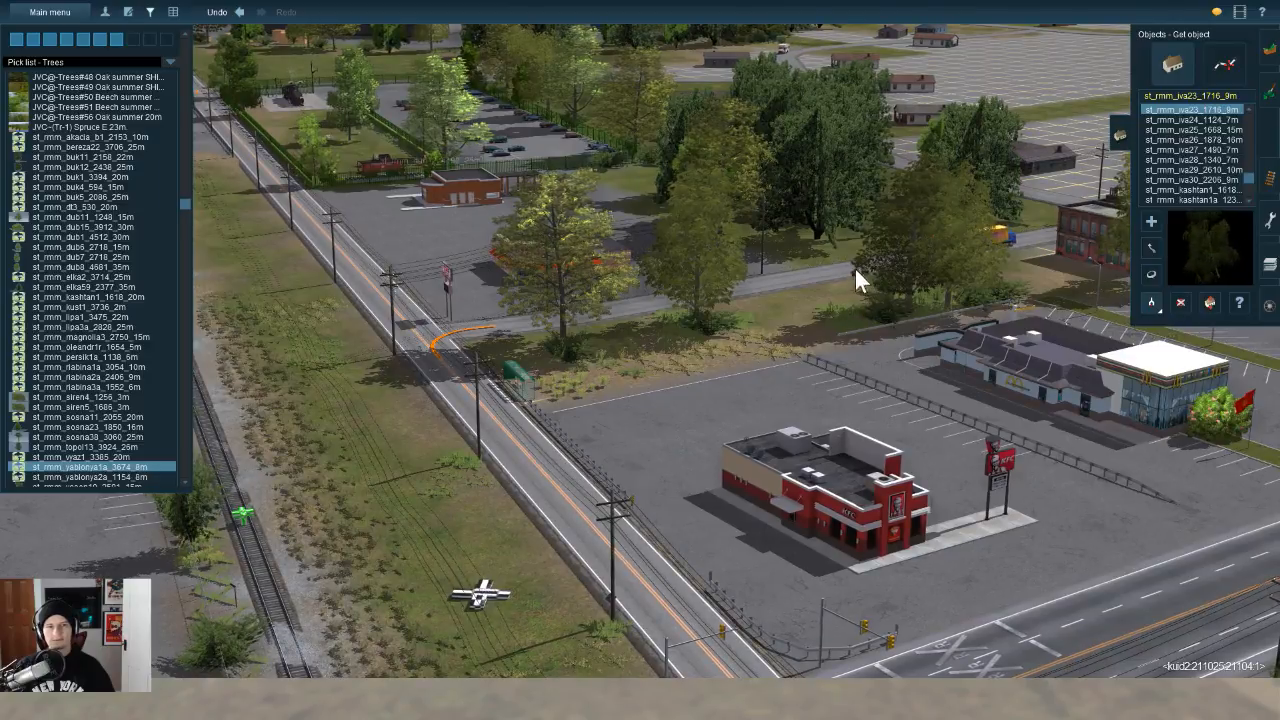
left_click(747, 233)
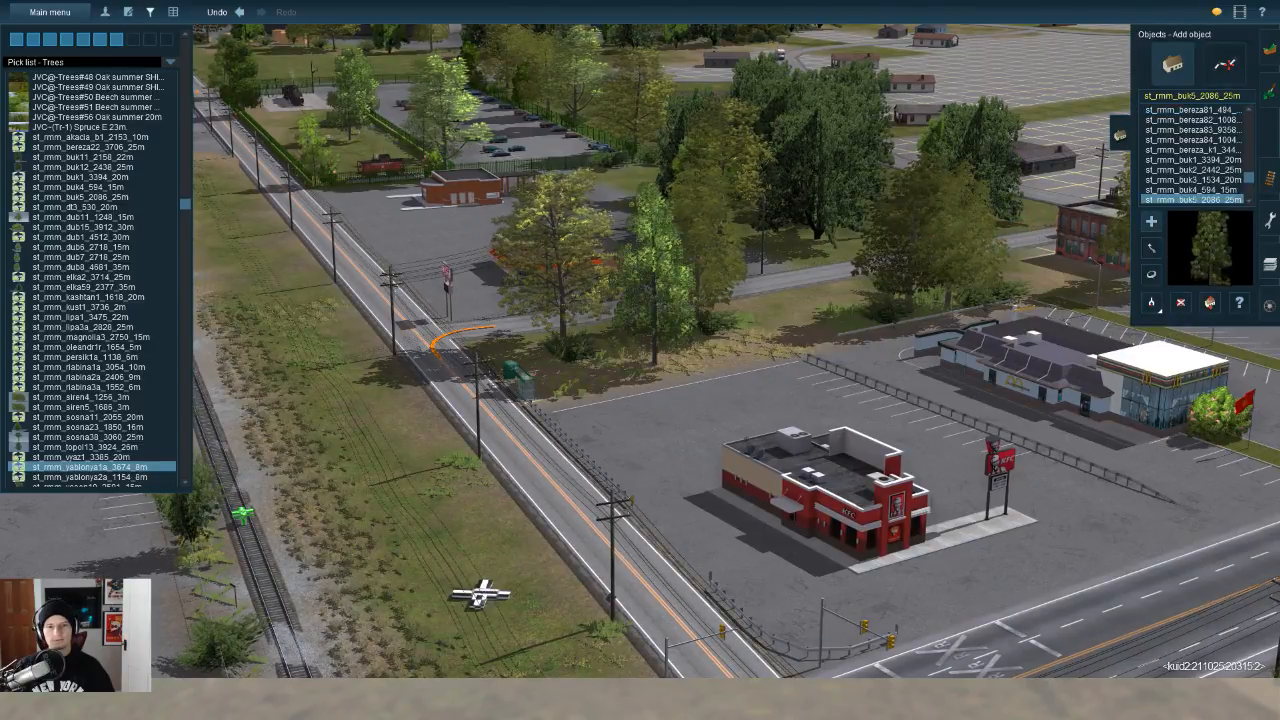
key("Right")
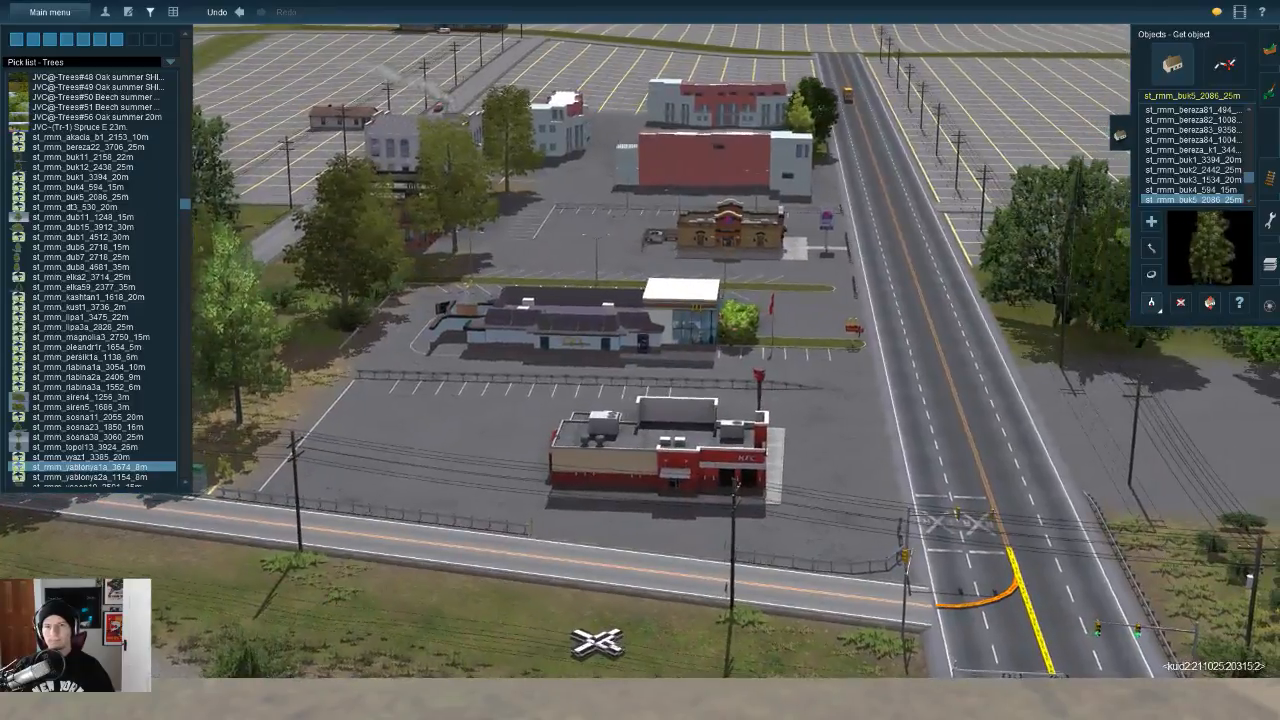
Step: Sample the dark tree by the main road and place an st_rmm_yasen17_1987_18m on the verge beside the green bus shelter
left_click(816, 101)
key("Left")
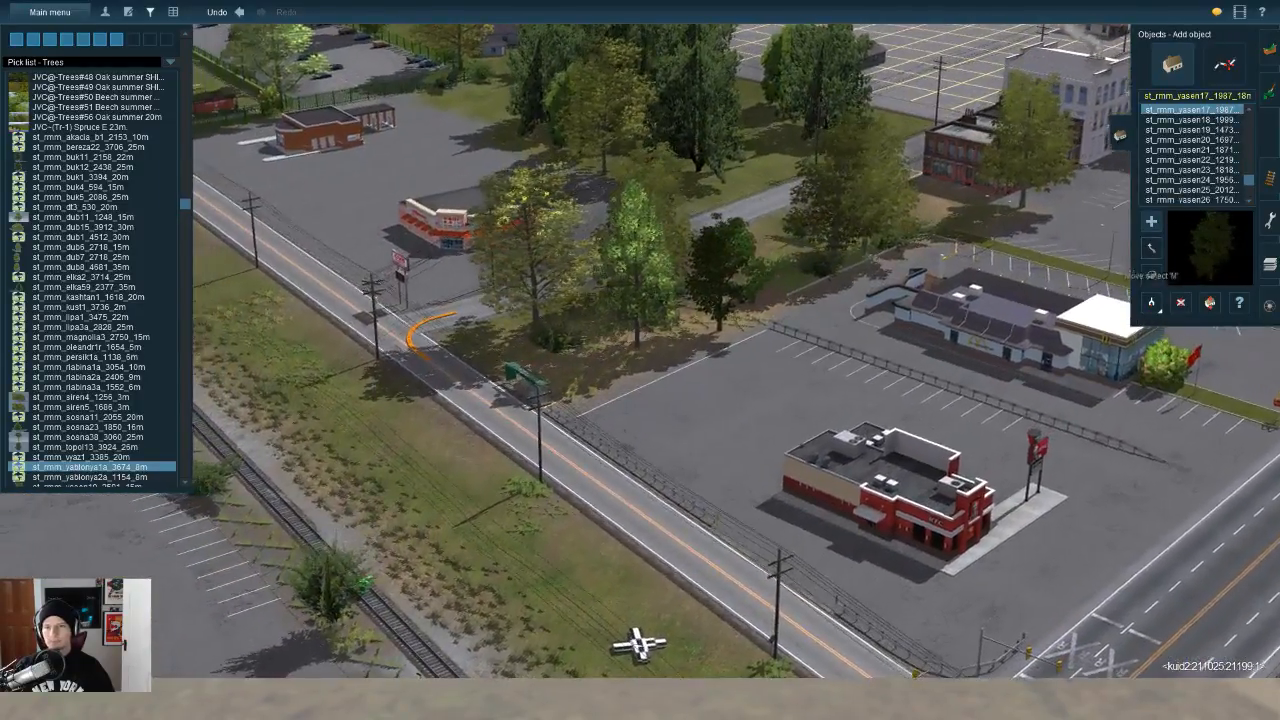
left_click(1151, 248)
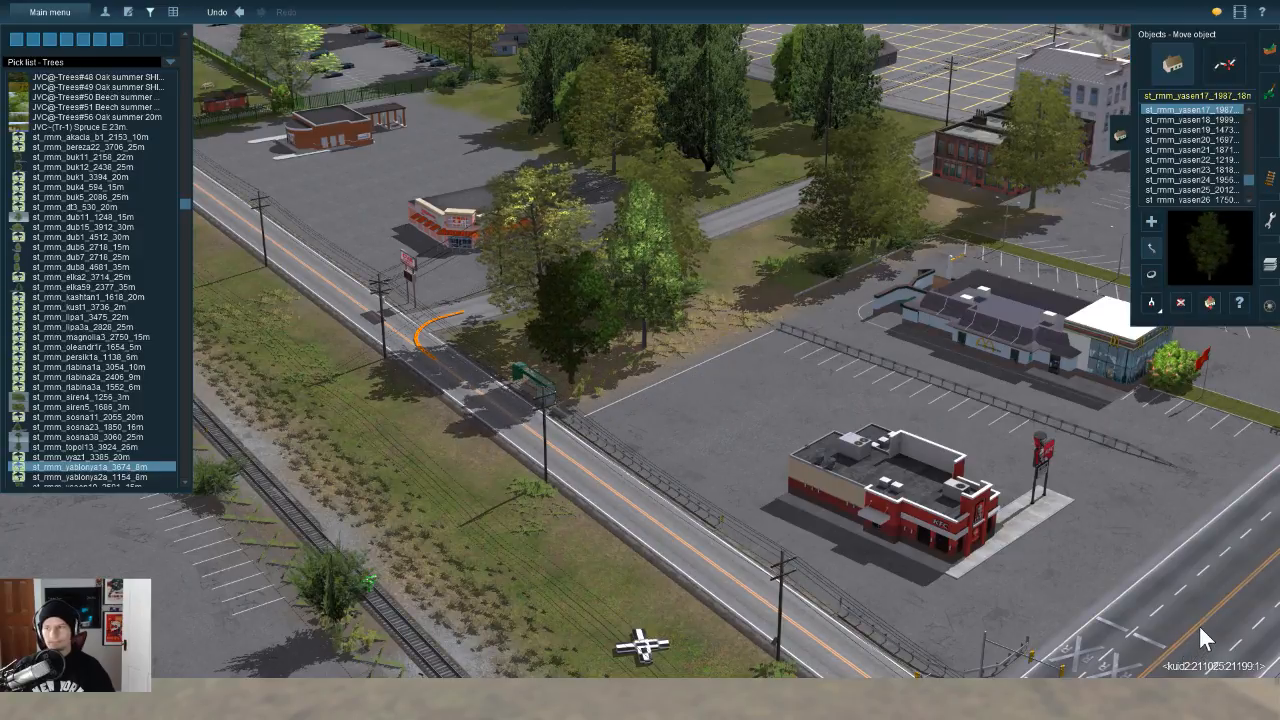
scroll(780, 325, "up", 5)
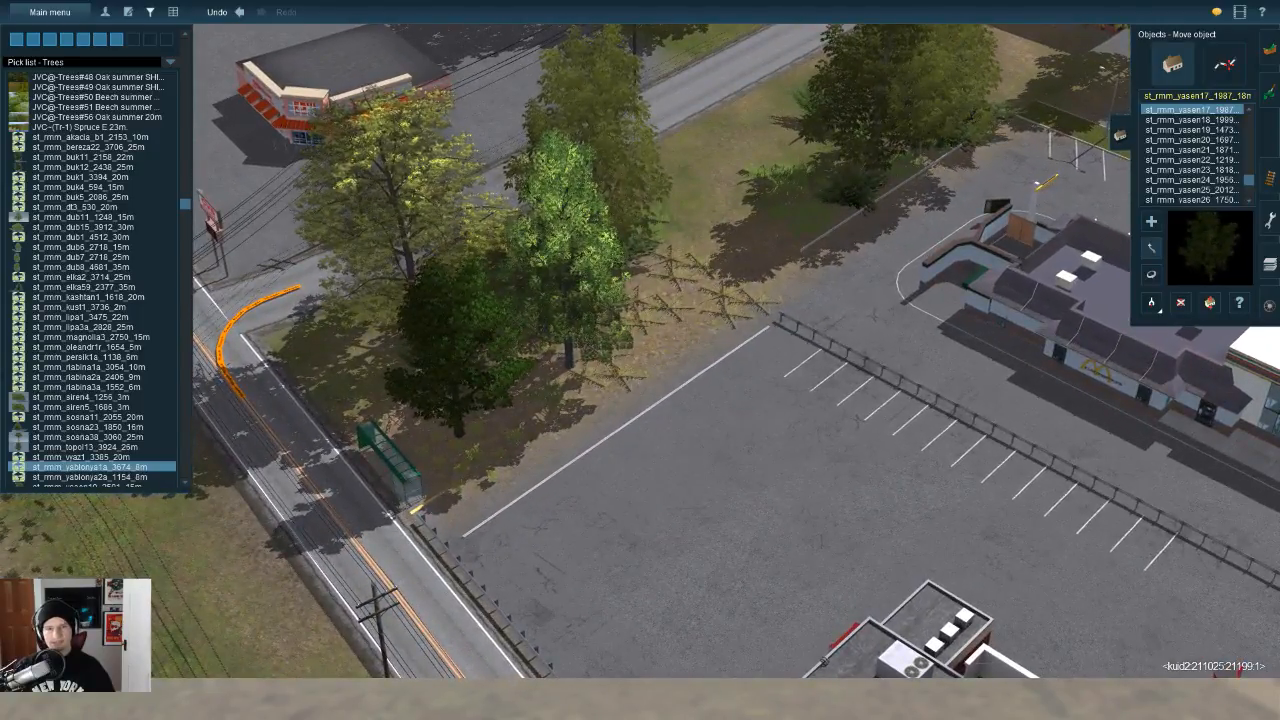
right_click_drag(1142, 530, 1151, 305)
Step: Sample a verge tree, switch to st_rmm_kashtan1a_1234_20m, and place one on the verge, shifting it to the parking-lot corner by the barrier
left_click(1151, 303)
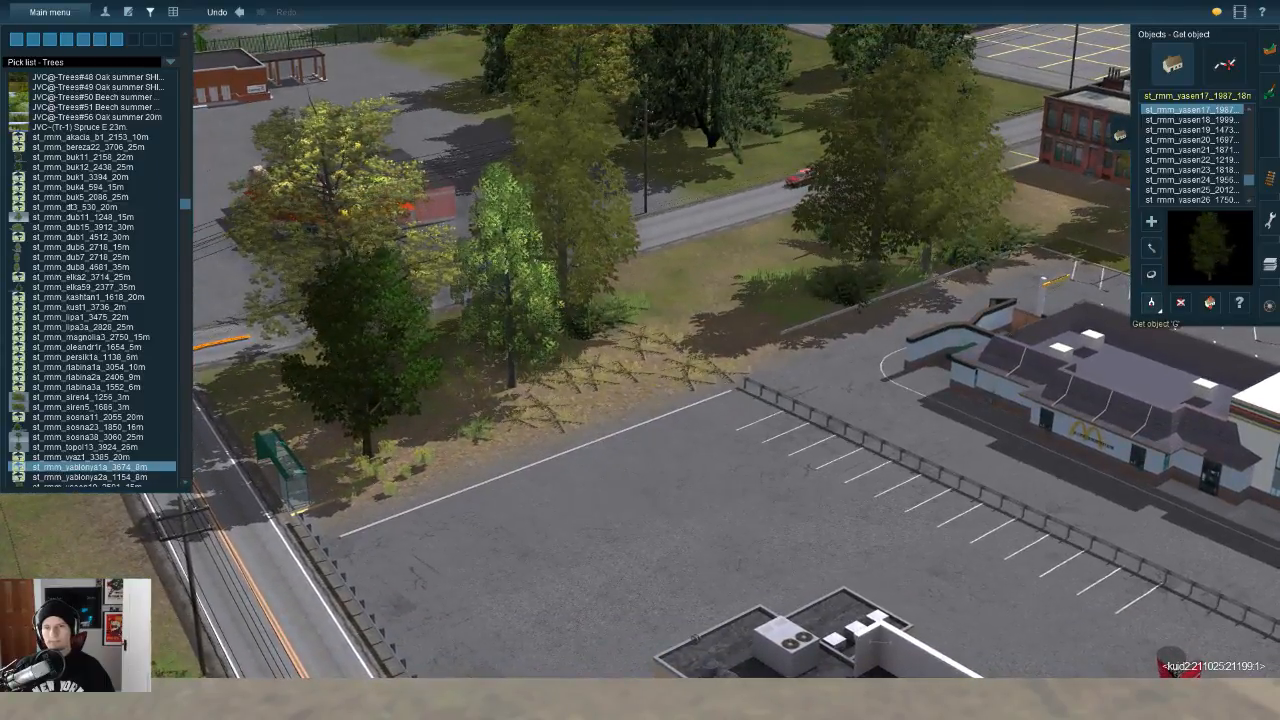
left_click(350, 230)
left_click(1194, 190)
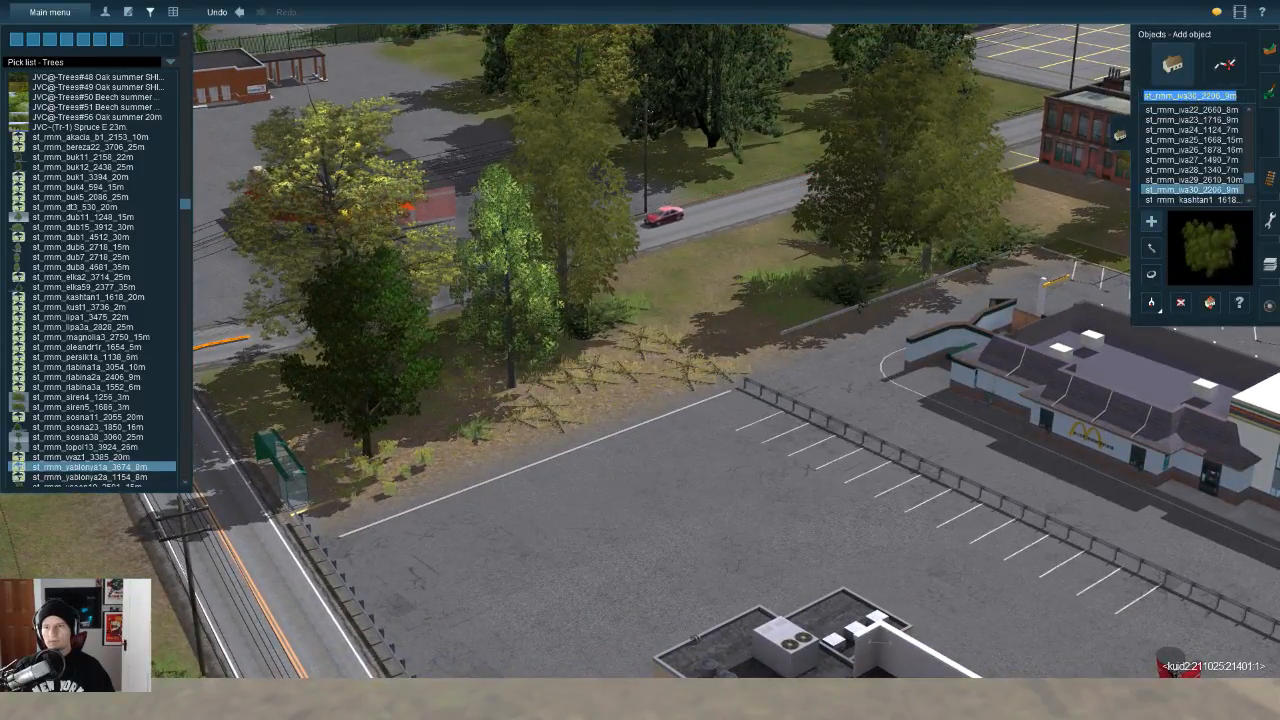
key("Down")
key("Down")
left_click(738, 303)
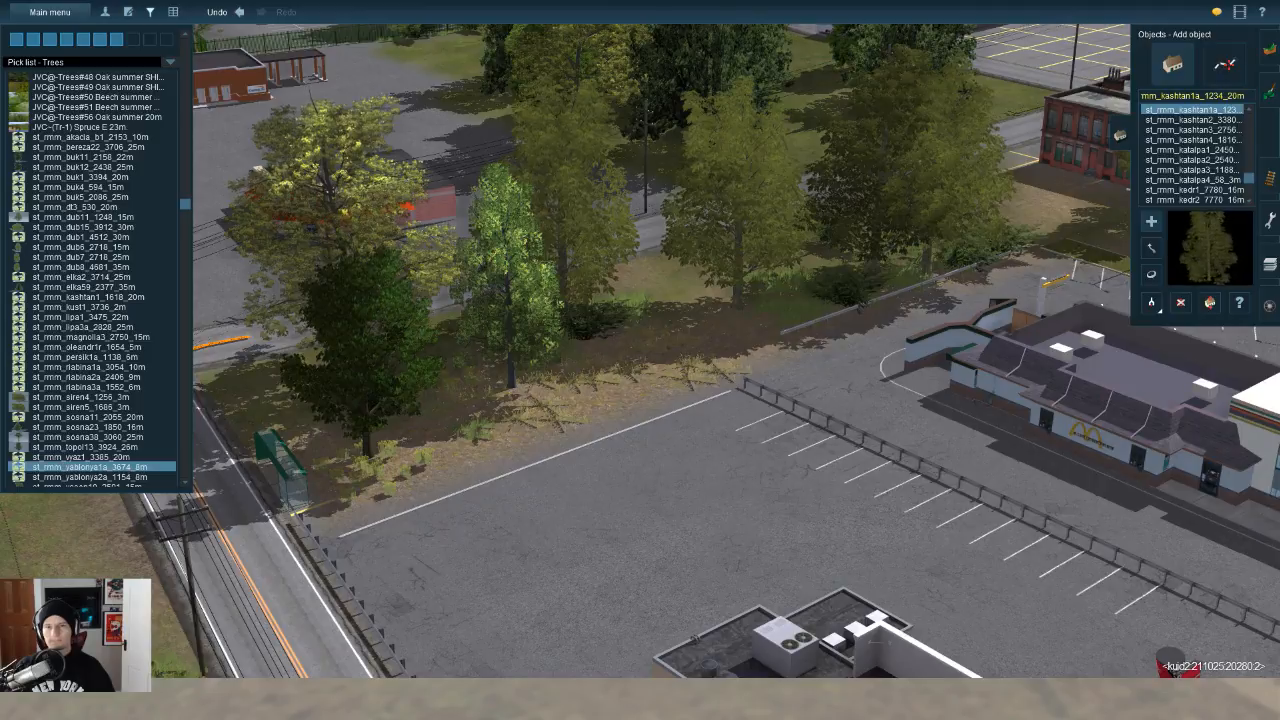
left_click(1151, 248)
left_click_drag(738, 303, 740, 336)
key("Left")
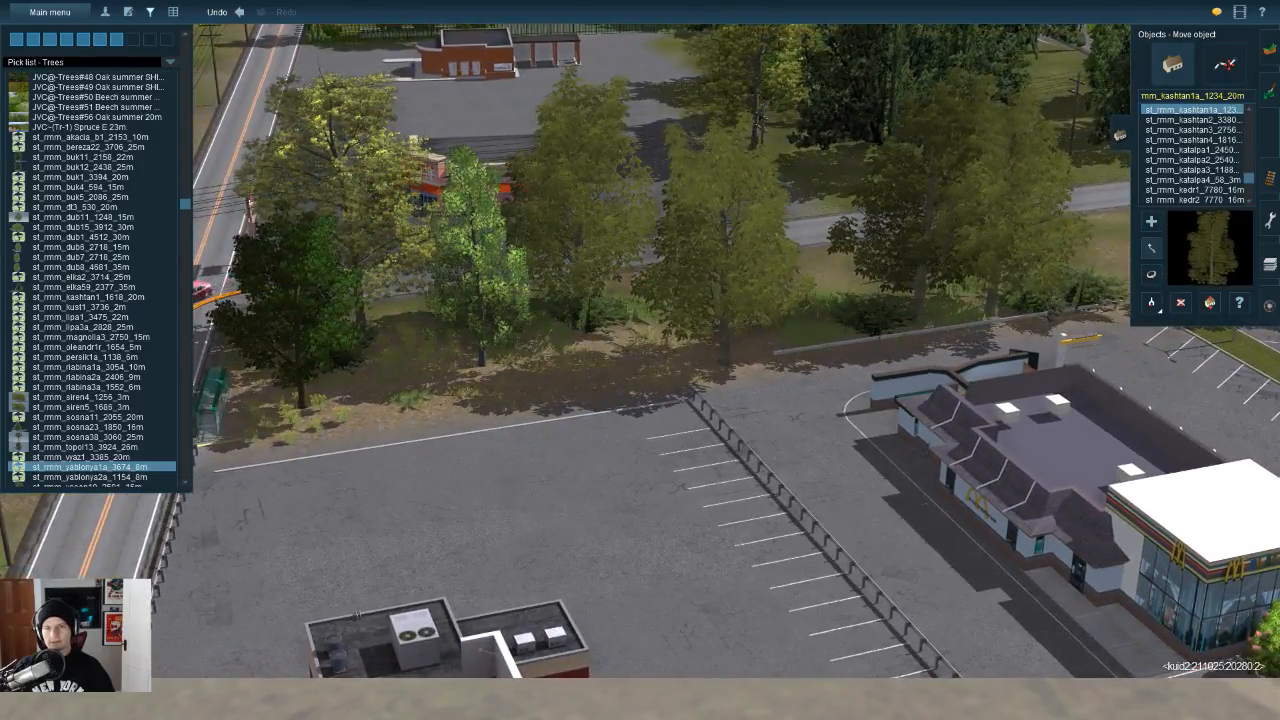
key("Right")
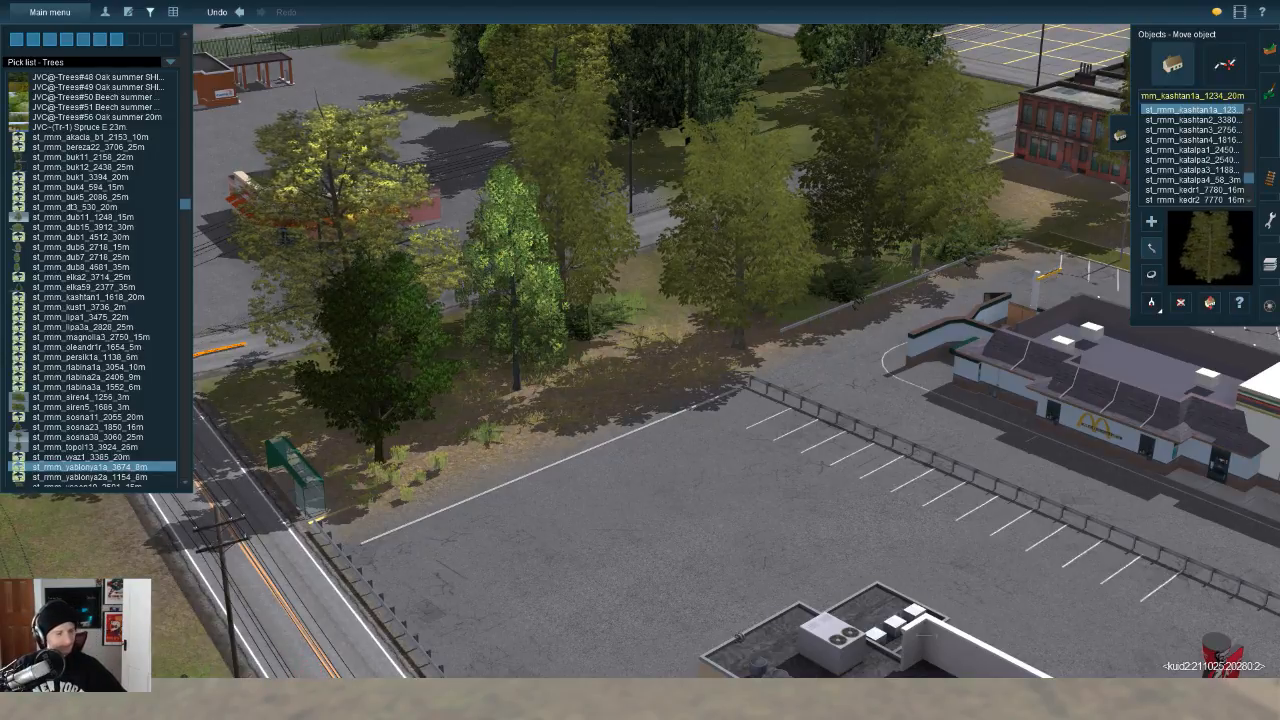
Step: Sample a Tb Forest S 106 bush and plant more along the dirt verge bordering the KFC lot
right_click_drag(1191, 671, 1085, 590)
right_click_drag(886, 677, 850, 668)
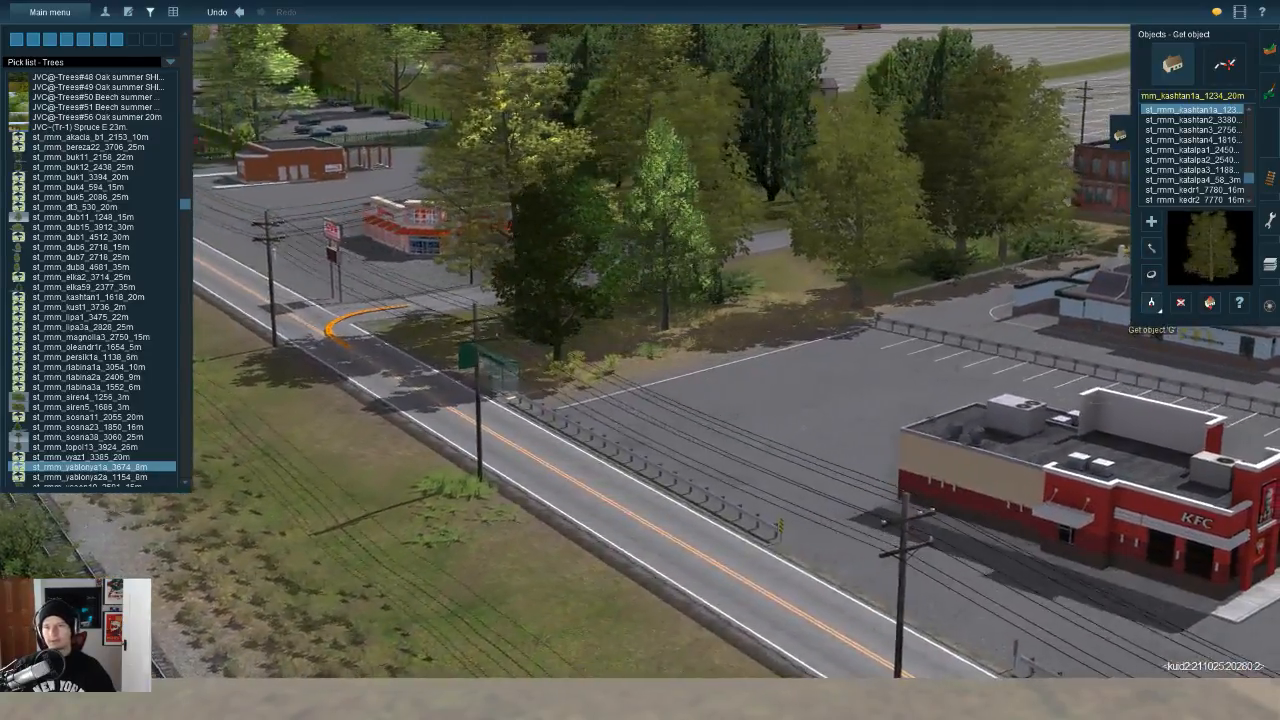
key("g")
left_click(945, 279)
right_click_drag(945, 281, 835, 375)
left_click(528, 374)
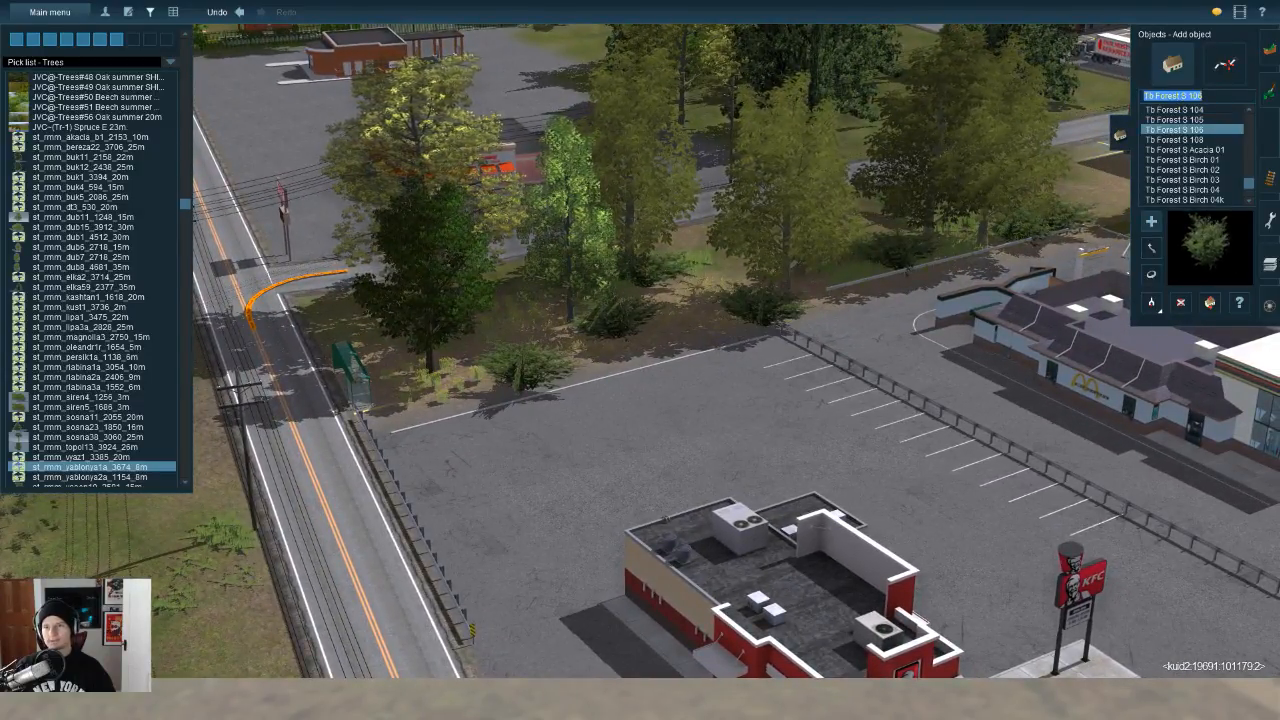
Step: Plant two Tb Forest S 106 trees on the grass between the side road and McDonald's, near the red brick building, and adjust their positions
right_click_drag(850, 560, 1220, 665)
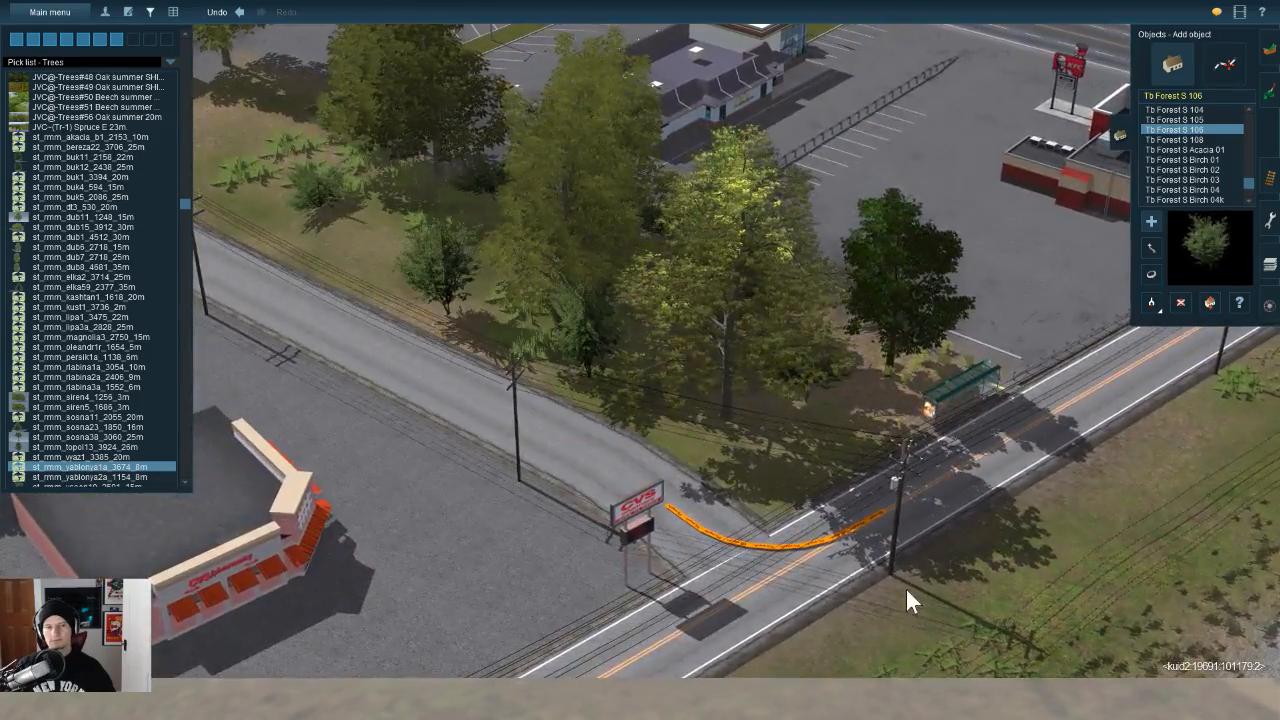
scroll(1019, 535, "up", 5)
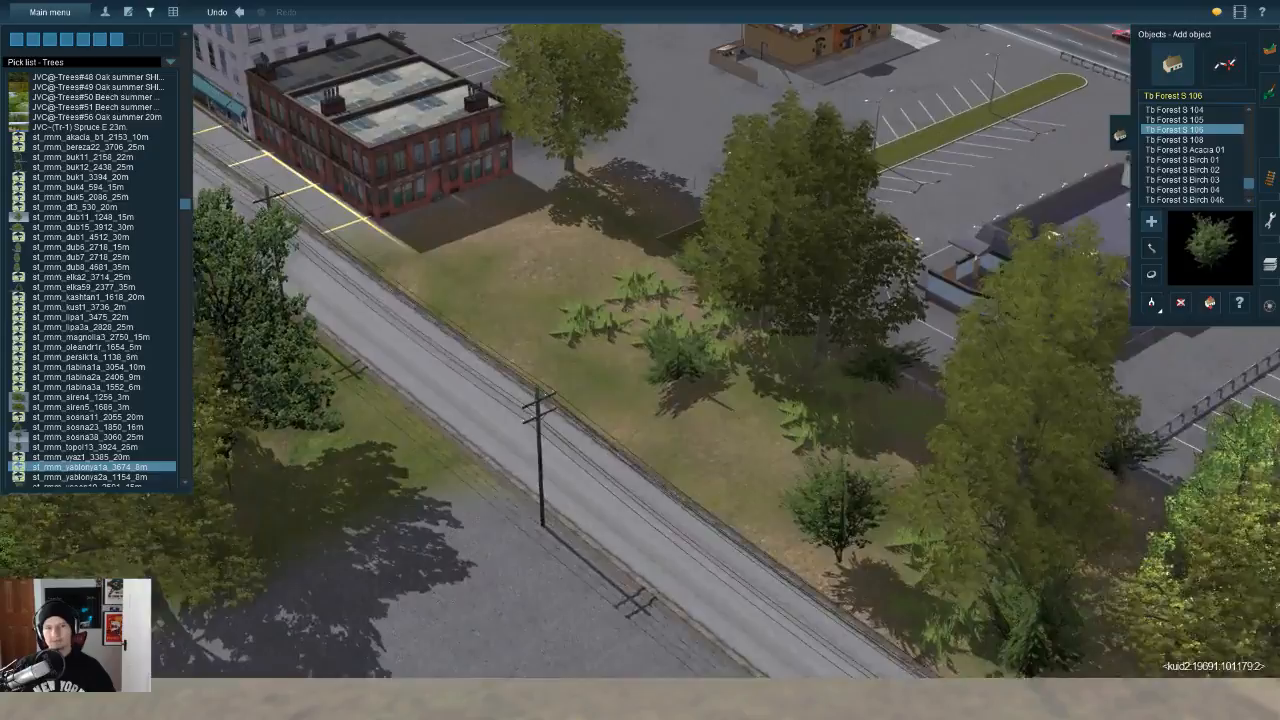
left_click(523, 306)
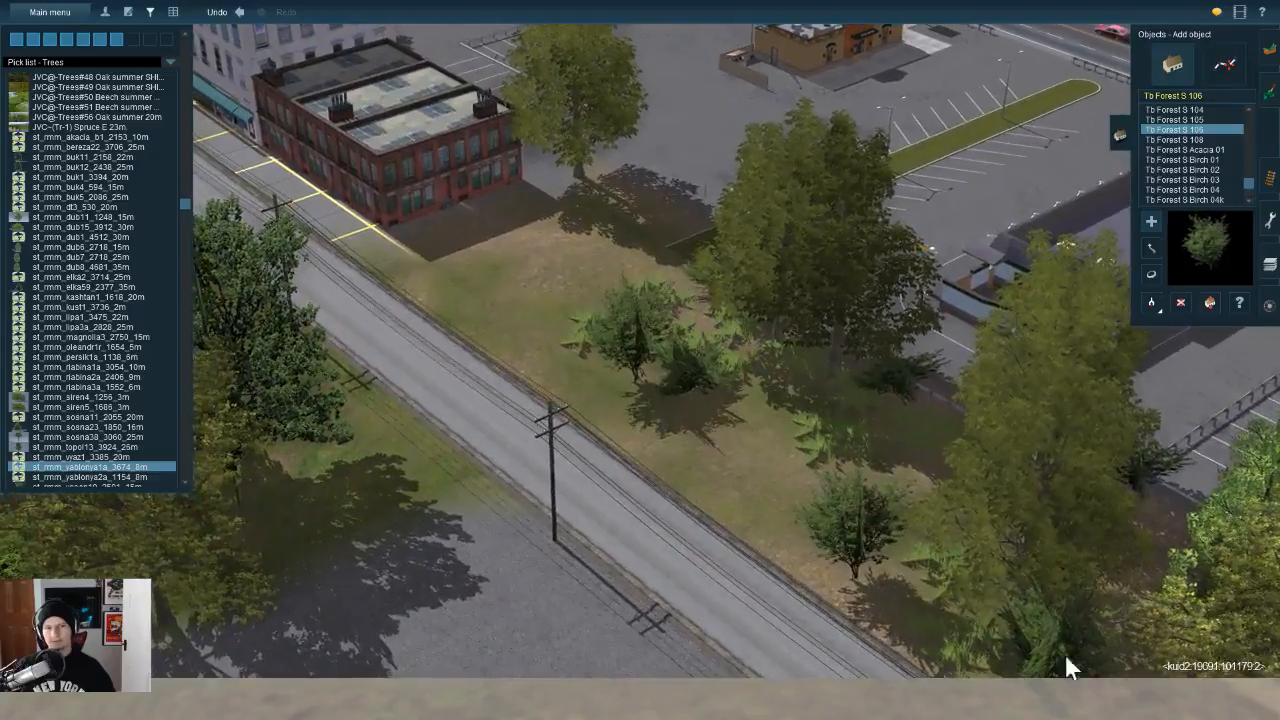
left_click(608, 306)
right_click_drag(608, 306, 500, 310)
right_click_drag(1119, 662, 1071, 554)
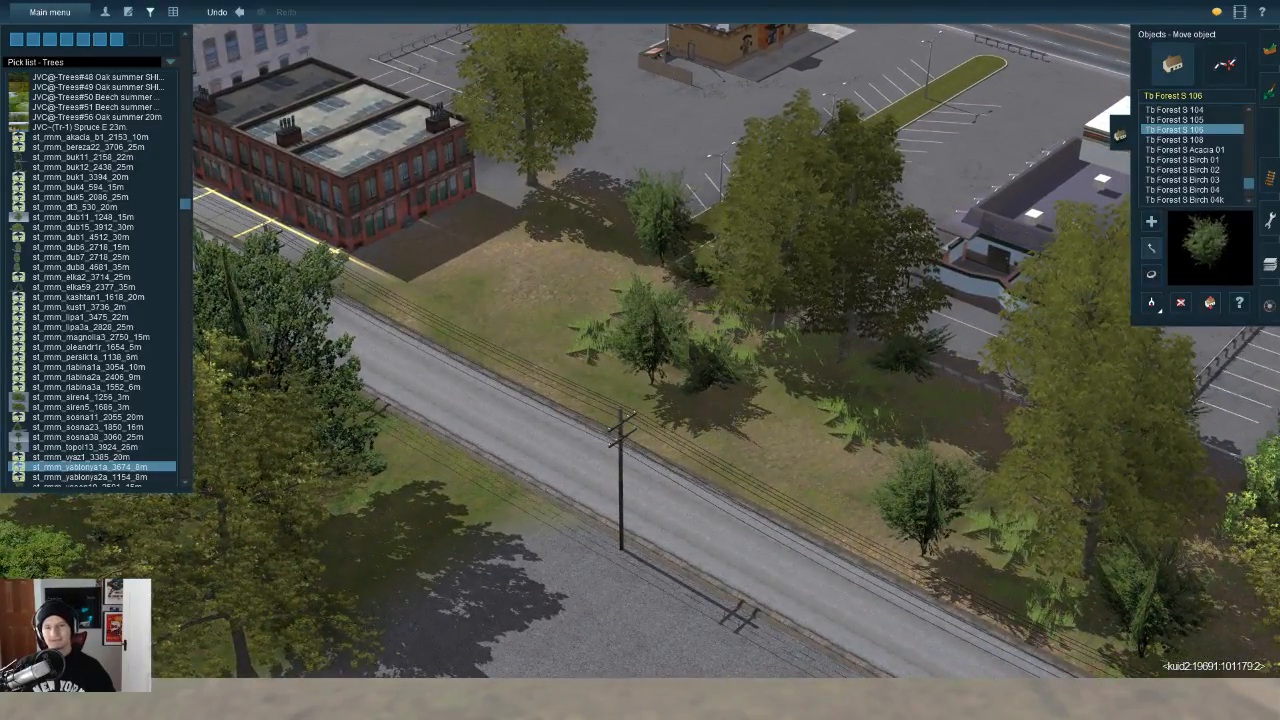
left_click_drag(652, 378, 694, 338)
right_click_drag(694, 338, 520, 390)
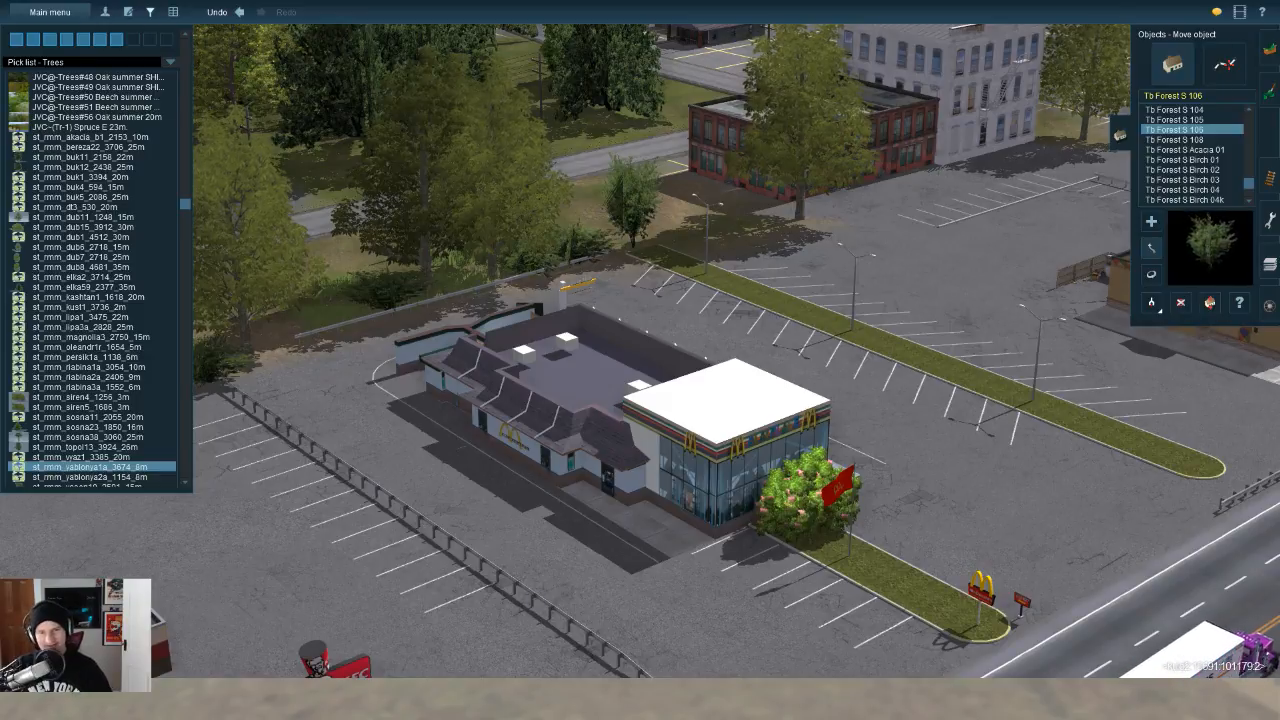
Step: Inspect the restaurant lots, intersection, railway crossing and main road from several angles
key("s")
key("Left")
key("s")
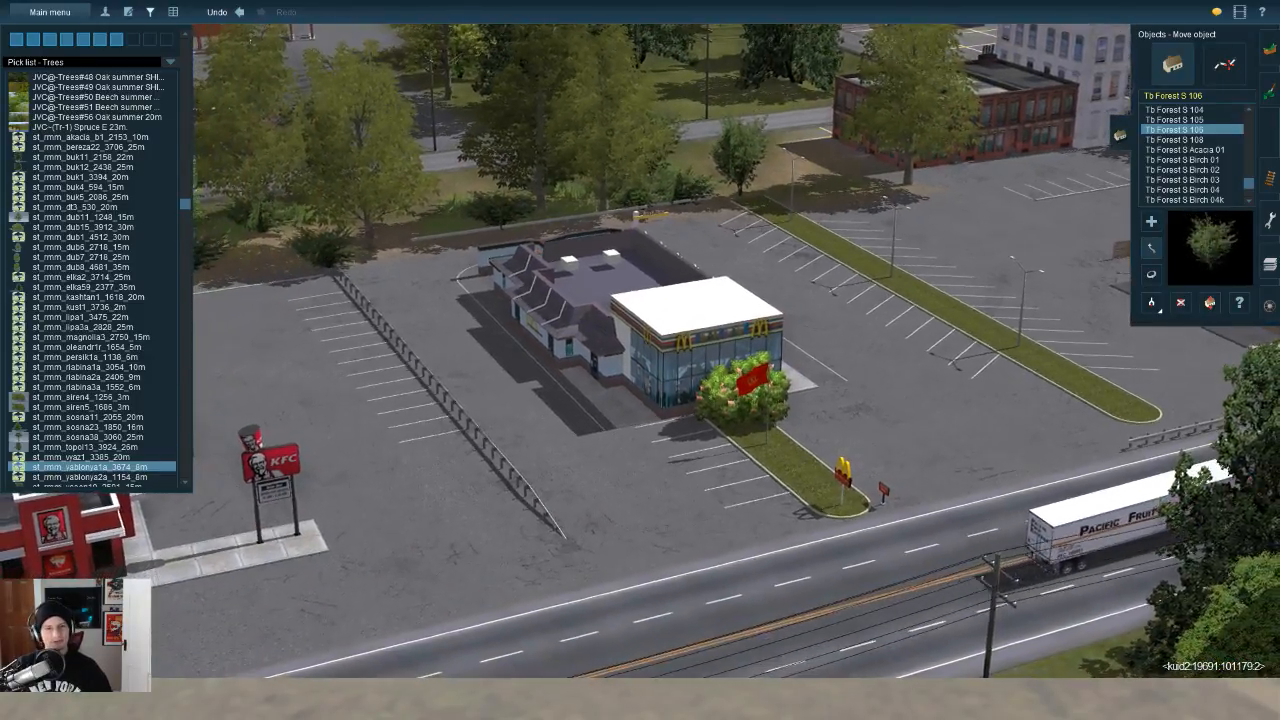
key("a")
key("Down")
key("Left")
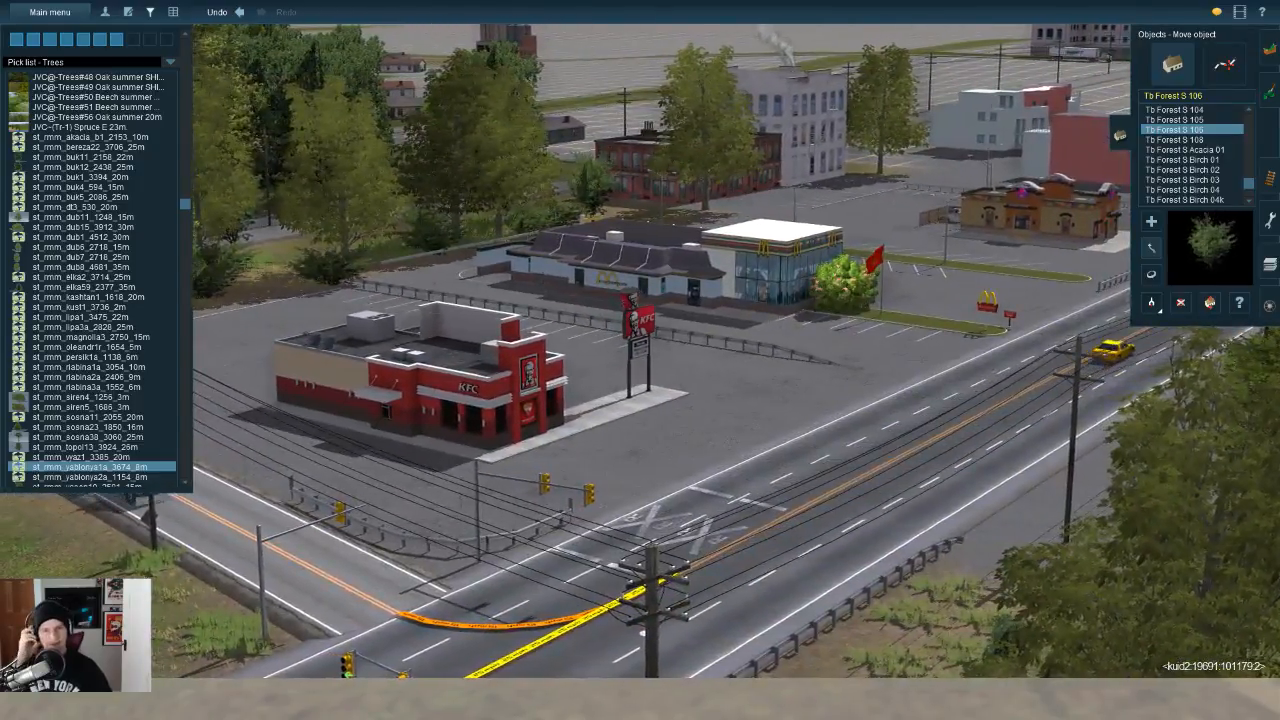
key("s")
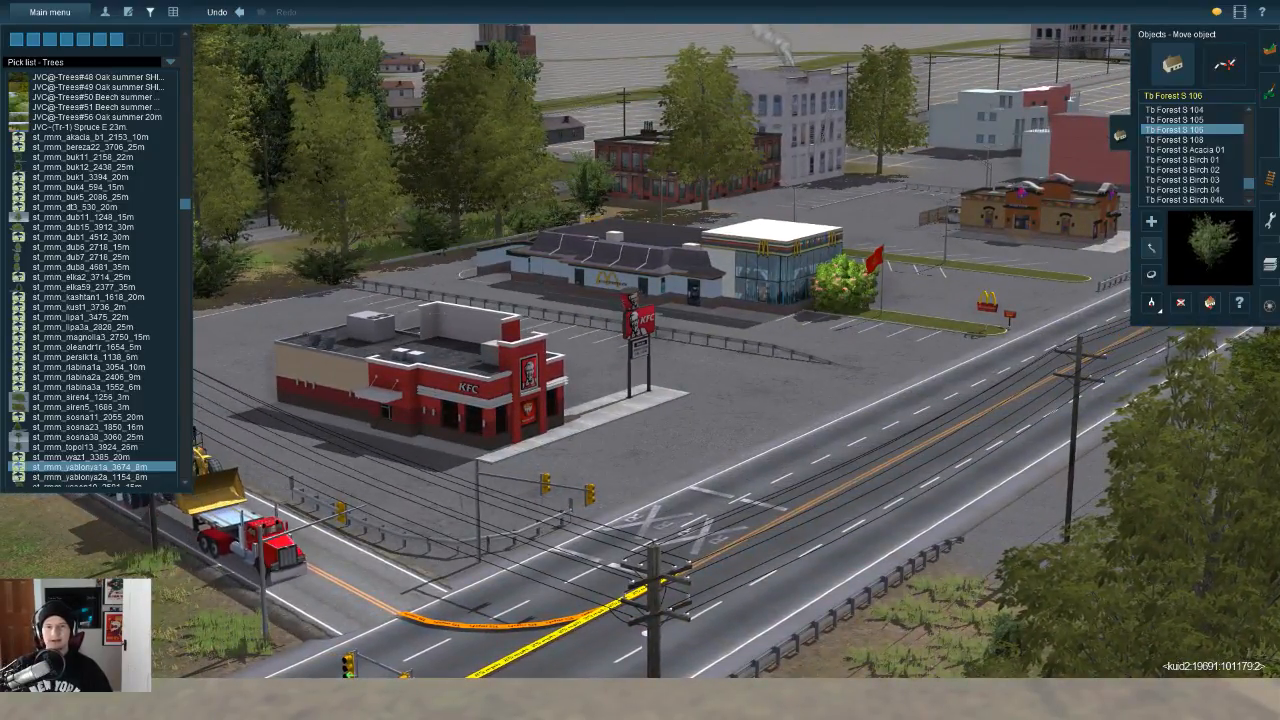
key("Left")
key("Down")
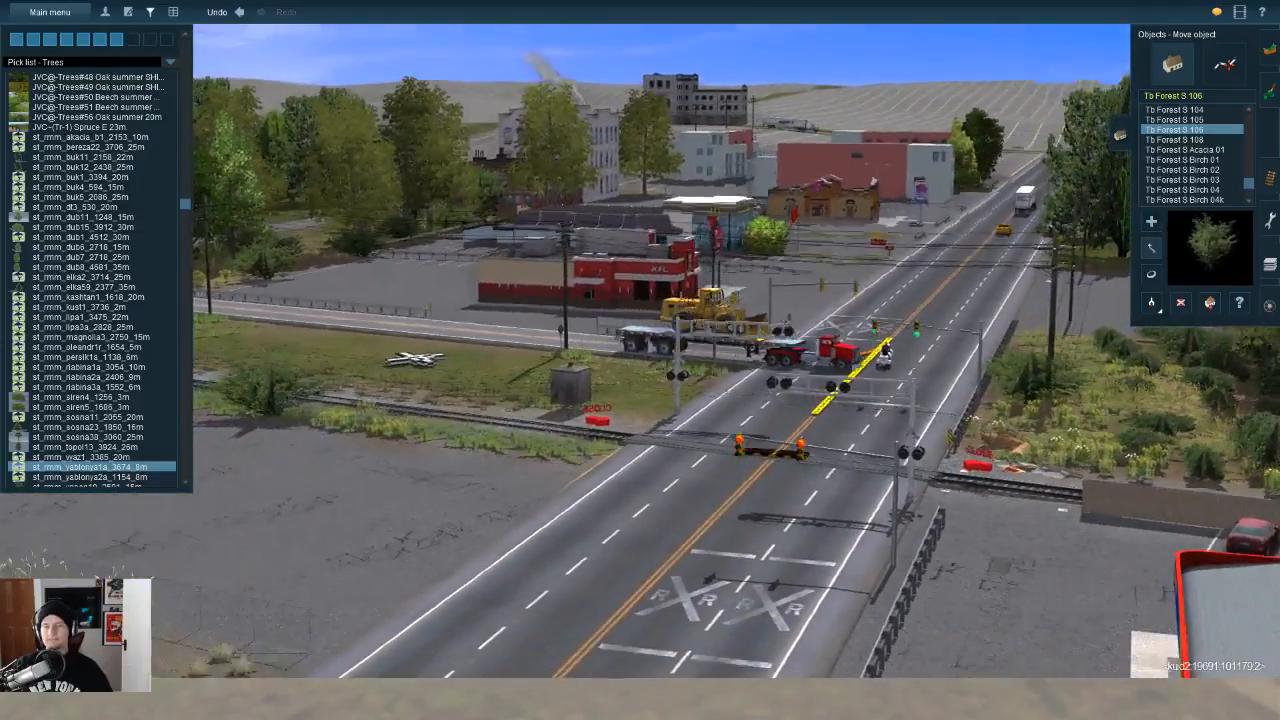
key("Left")
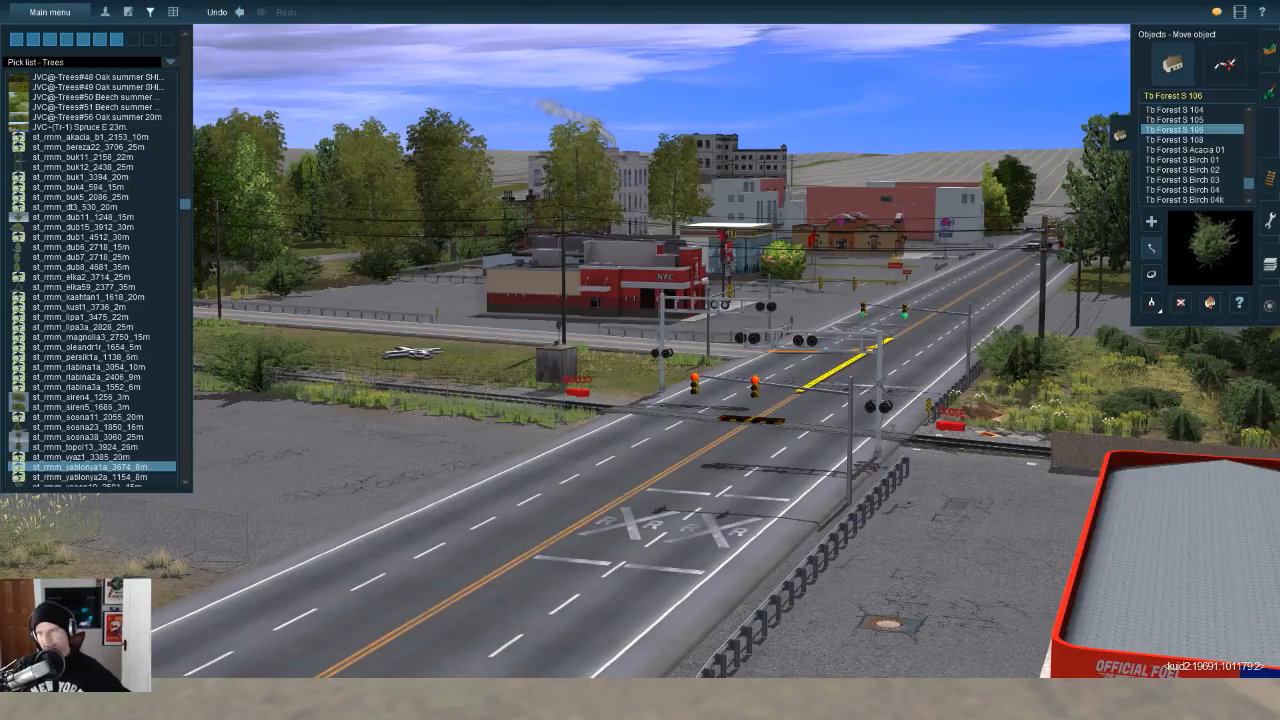
key("Up")
scroll(1275, 597, "down", 3)
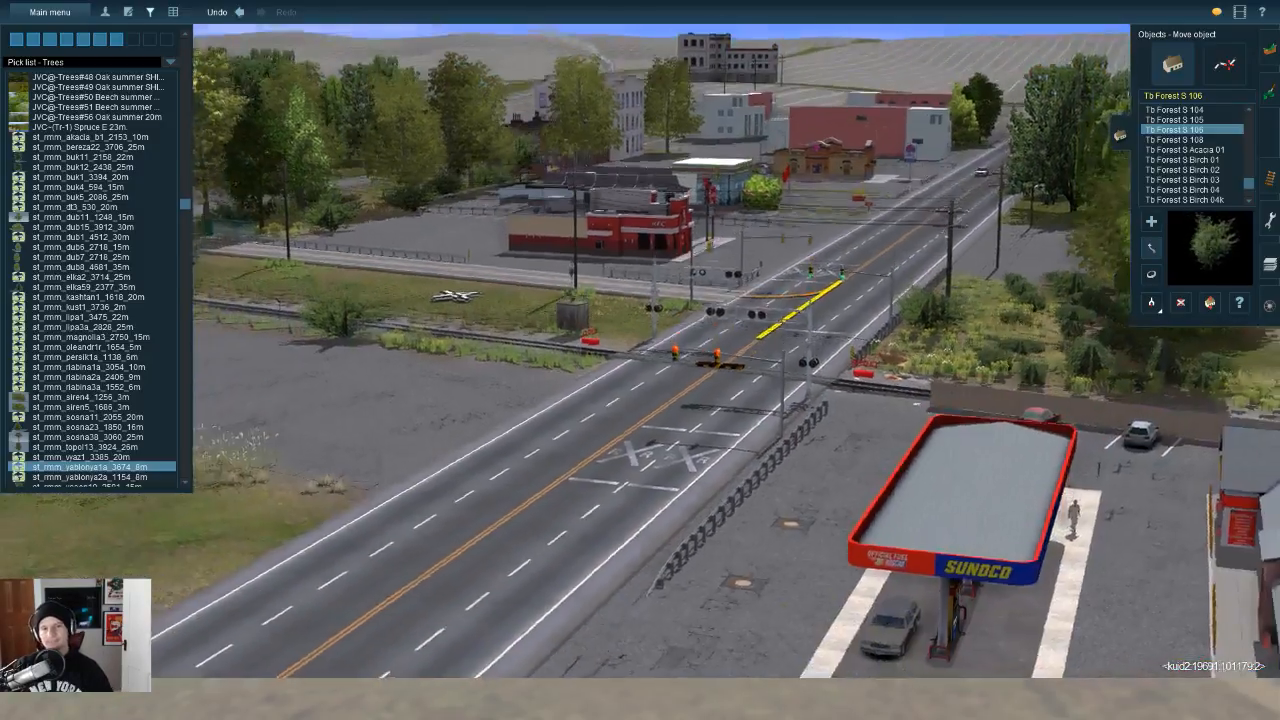
scroll(1275, 597, "up", 5)
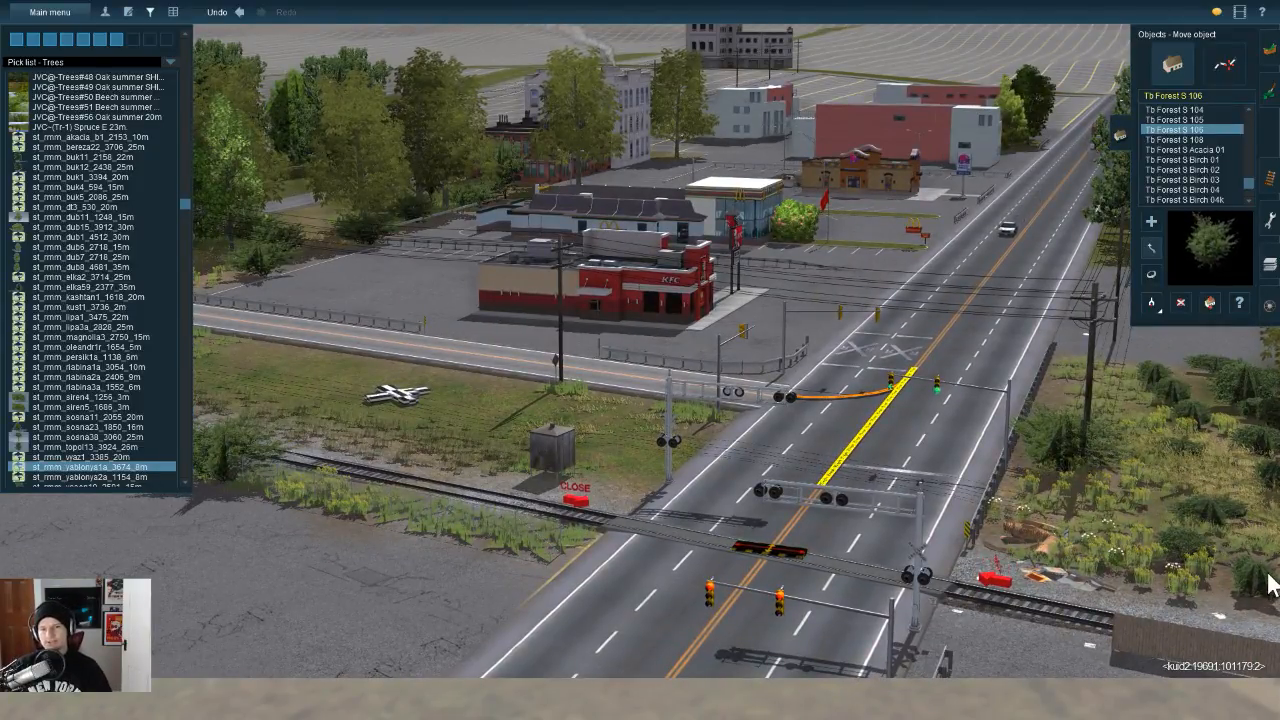
right_click_drag(1232, 605, 1268, 542)
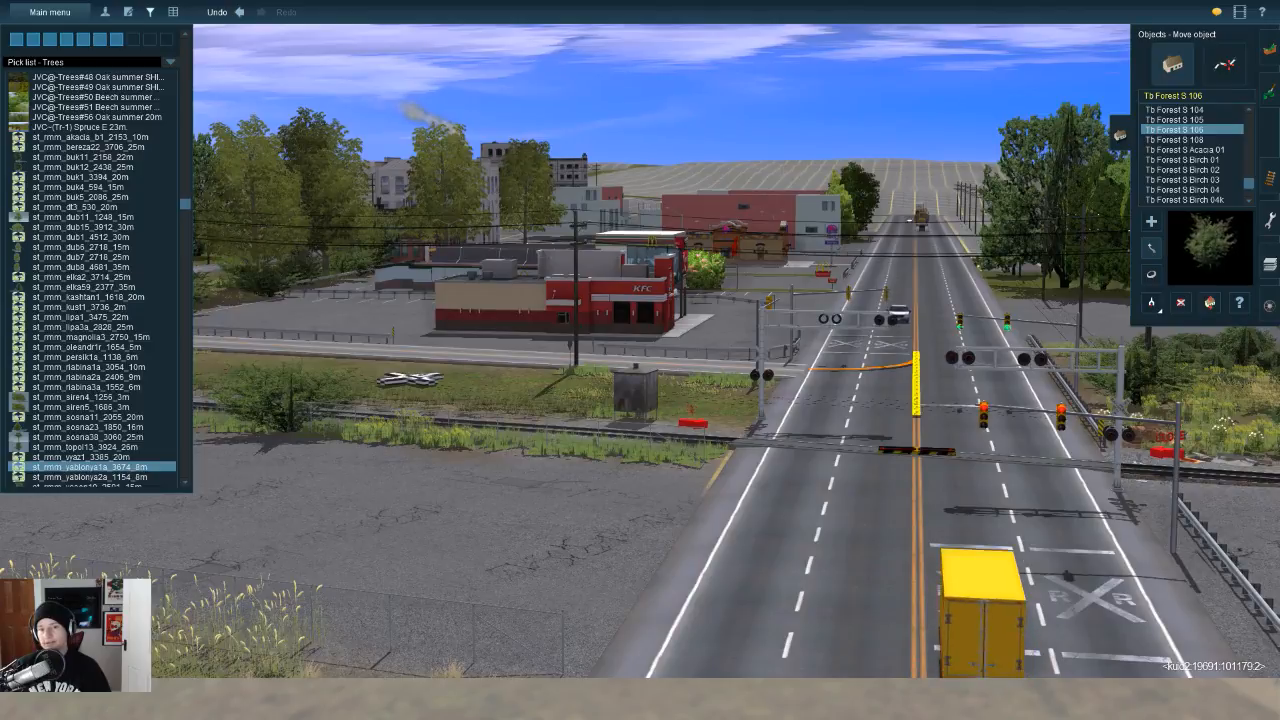
right_click_drag(1268, 542, 1268, 580)
Step: Paint a brown dirt texture on the shaded ground along the red wall of the building beyond the Taco Bell lot
key("Up")
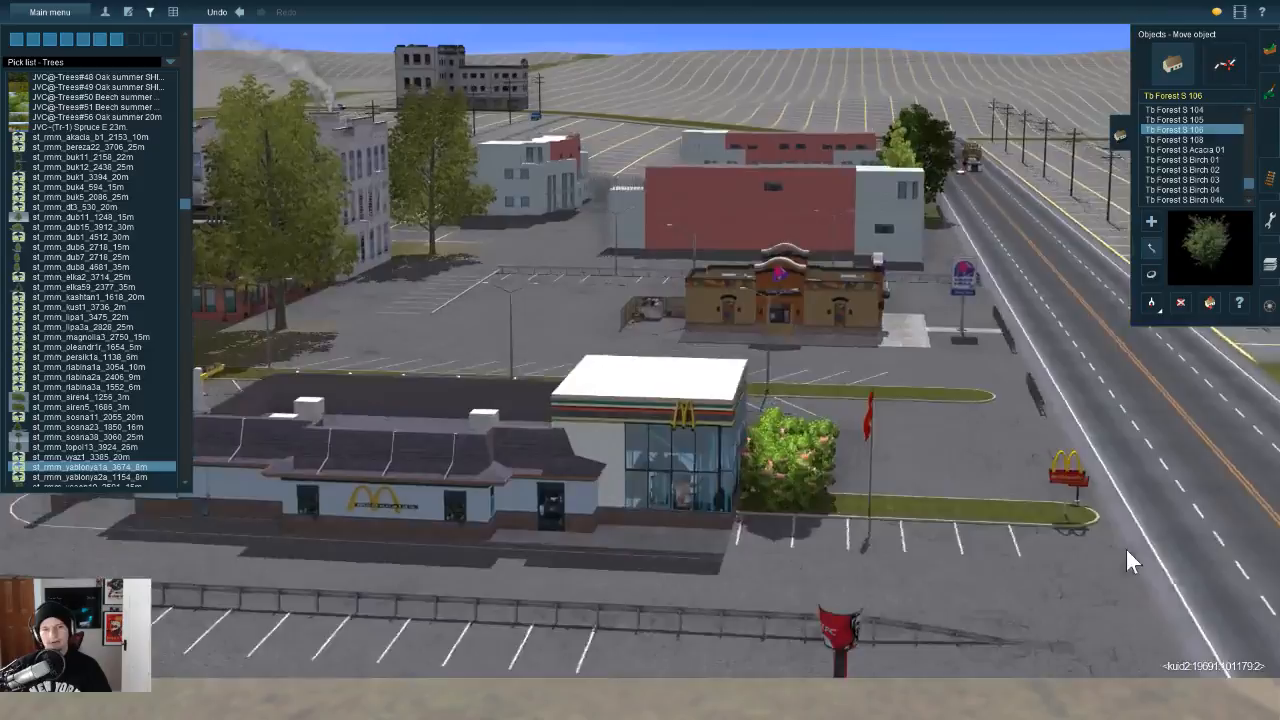
right_click_drag(1125, 547, 1168, 662)
key("Up")
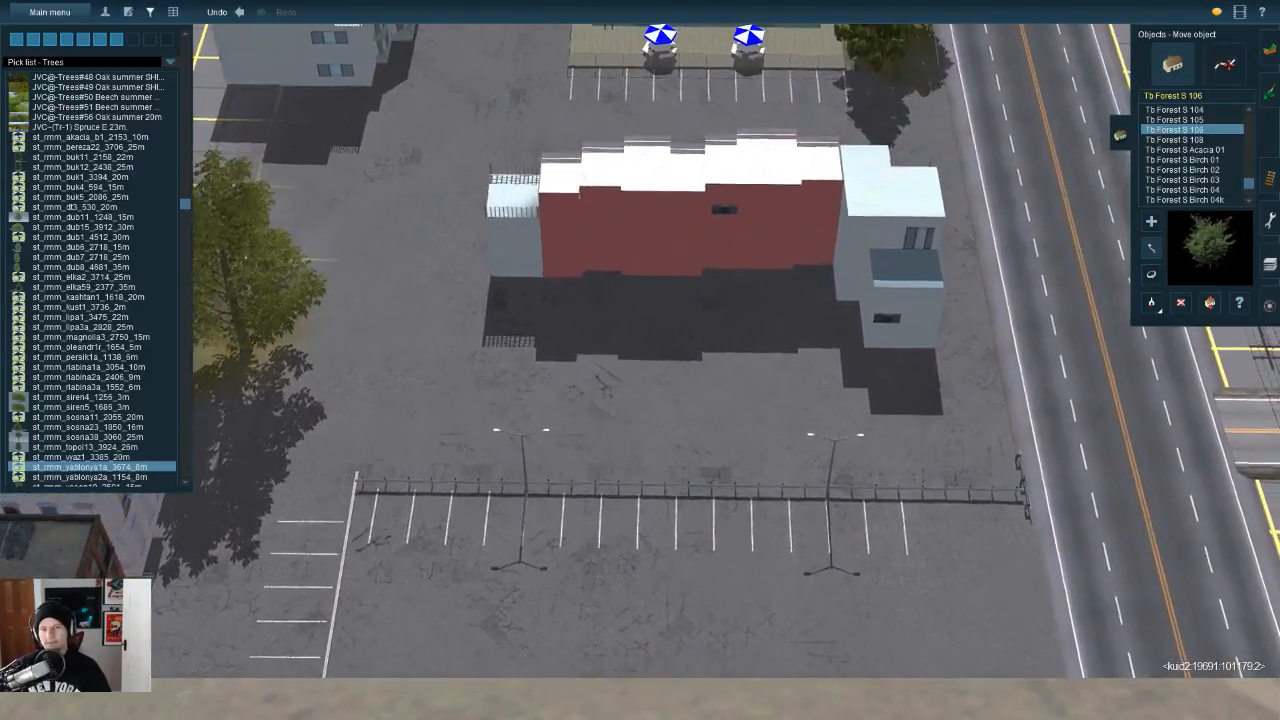
left_click(1269, 92)
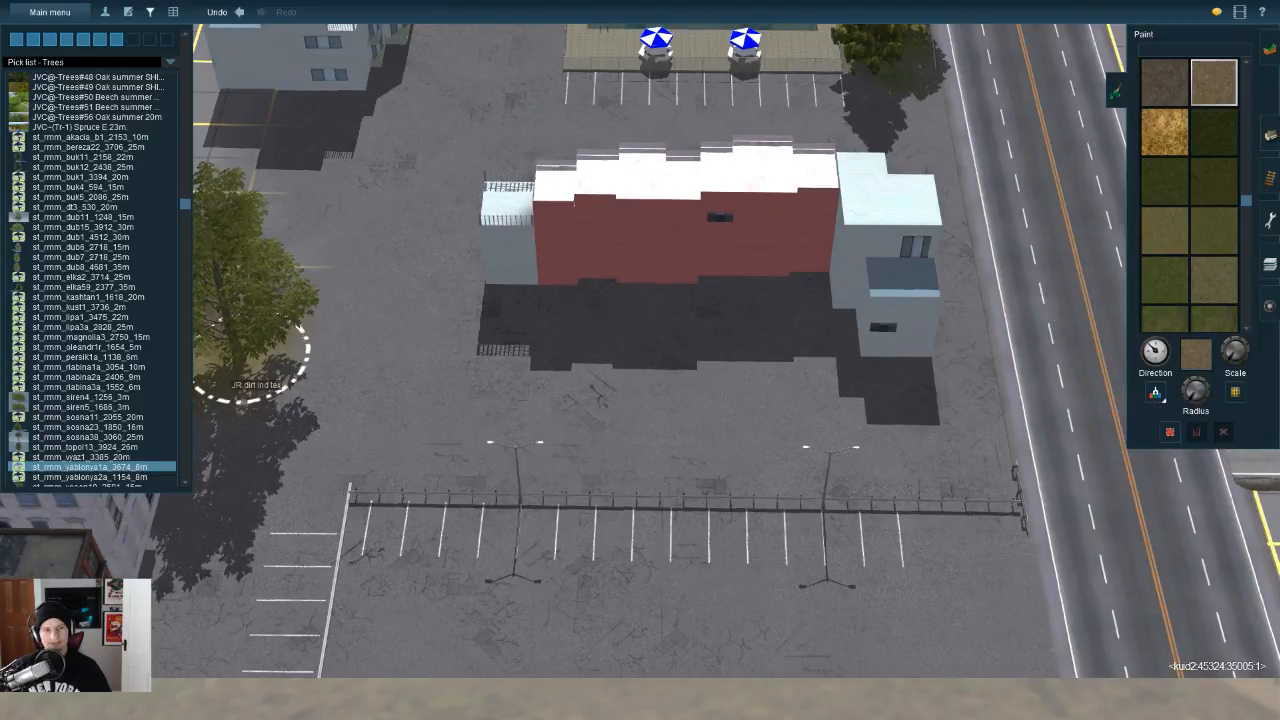
left_click(1165, 82)
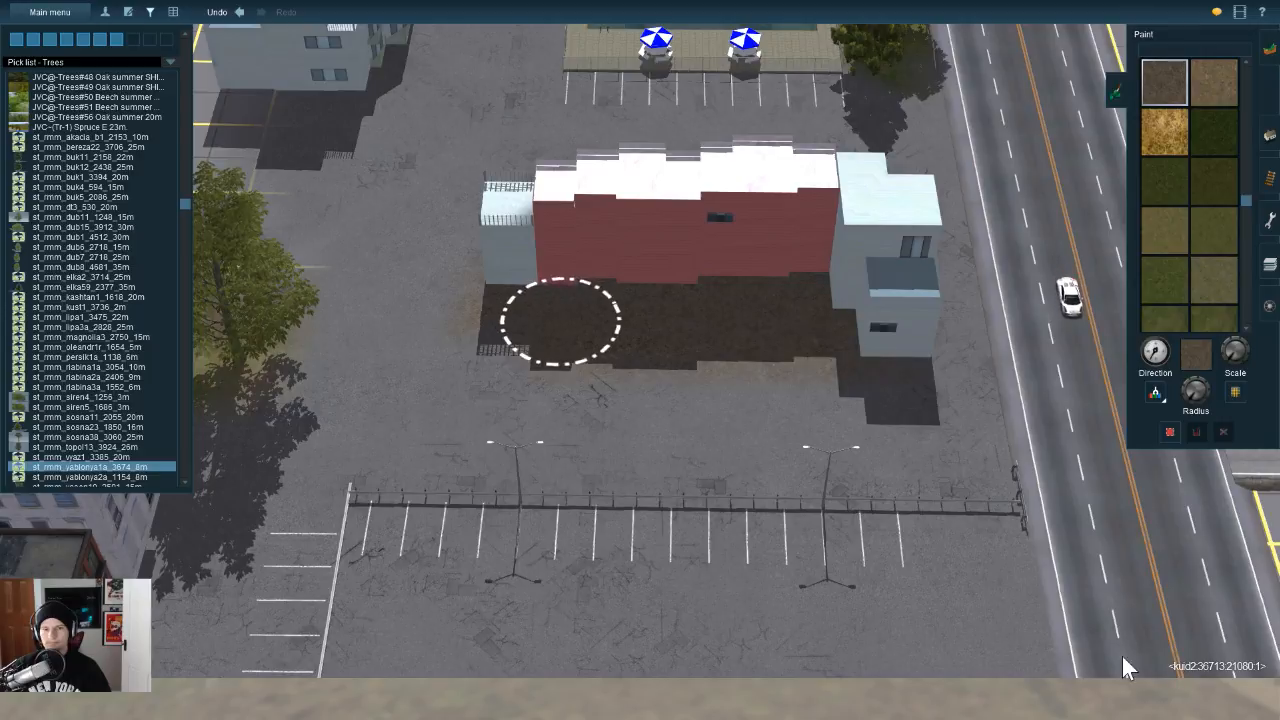
Step: Paint green grass textures over the brown dirt along the red building's wall and return to object editing
left_click(1213, 318)
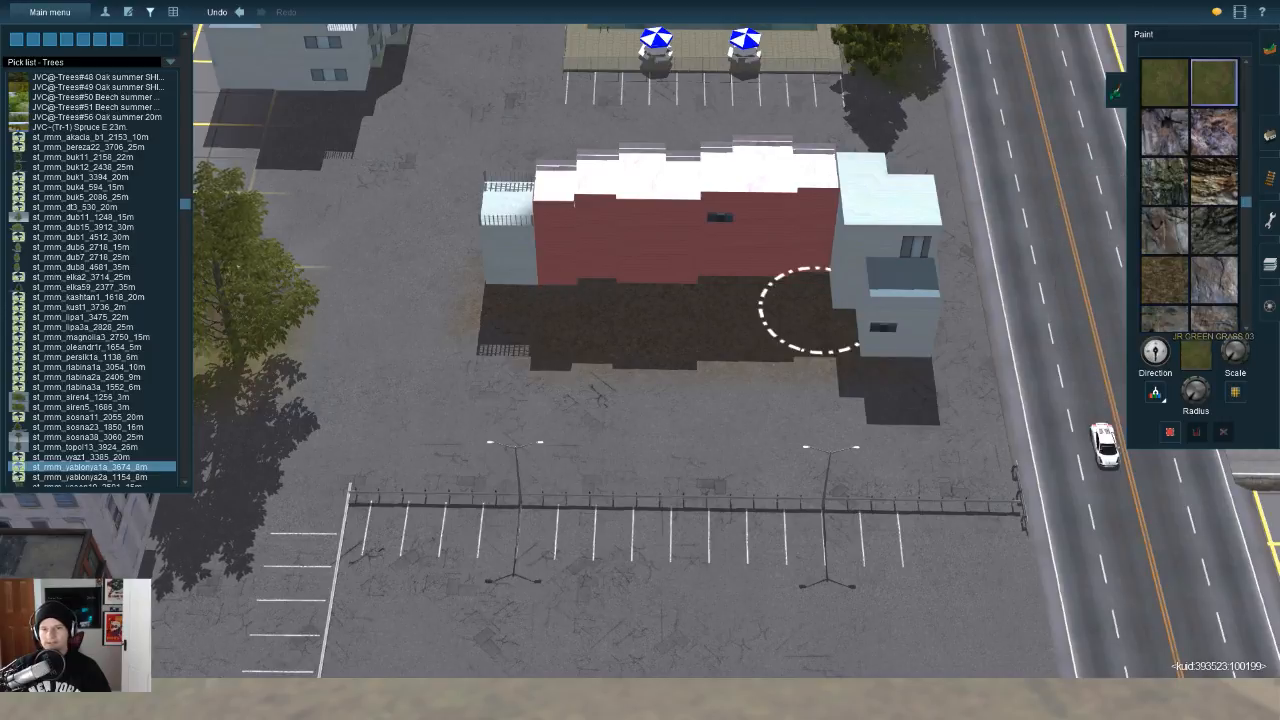
mouse_move(817, 309)
left_mouse_down()
mouse_move(596, 308)
mouse_move(588, 270)
mouse_move(786, 272)
left_mouse_up()
scroll(1190, 180, "up", 3)
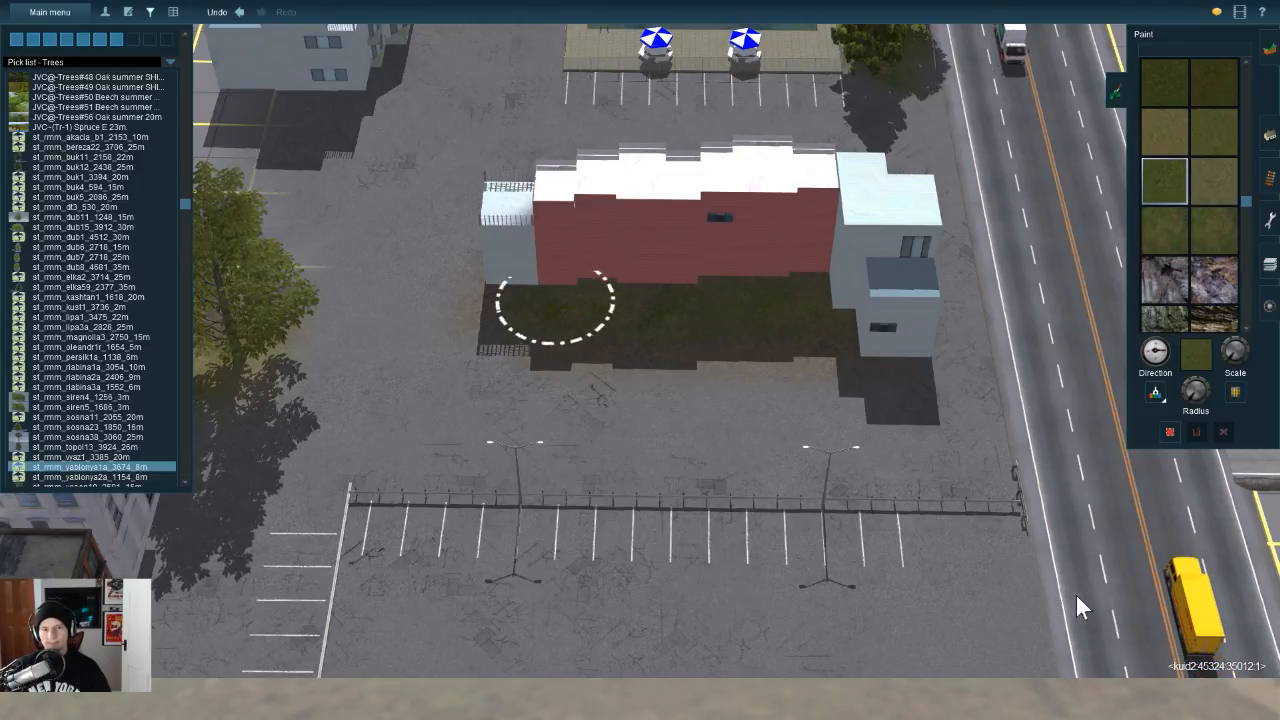
key("F3")
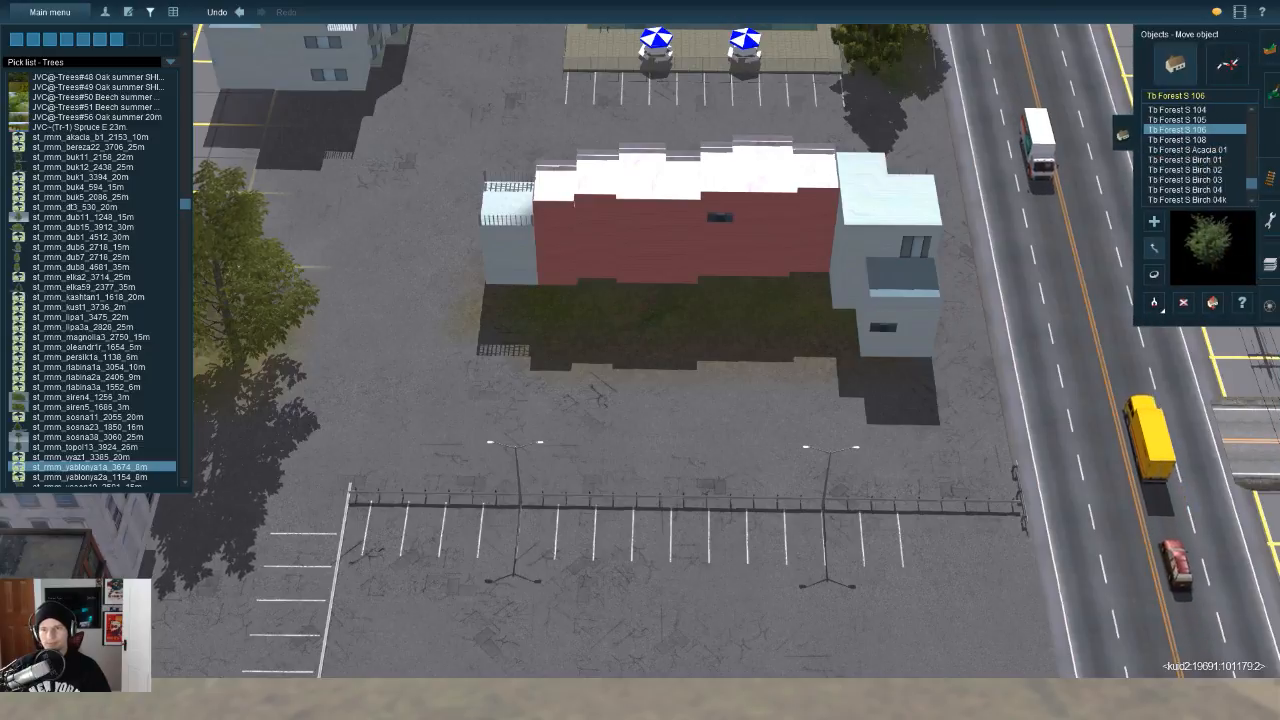
left_click(818, 283)
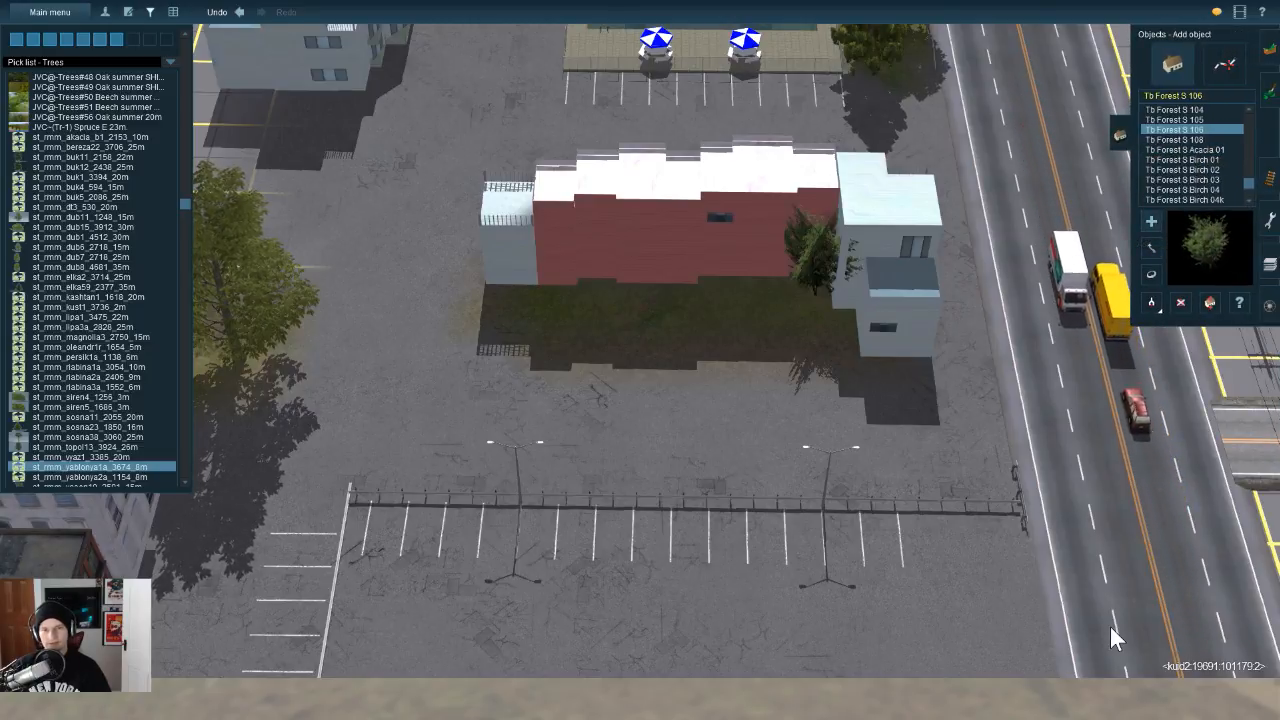
left_click(552, 292)
key("Left")
key("m")
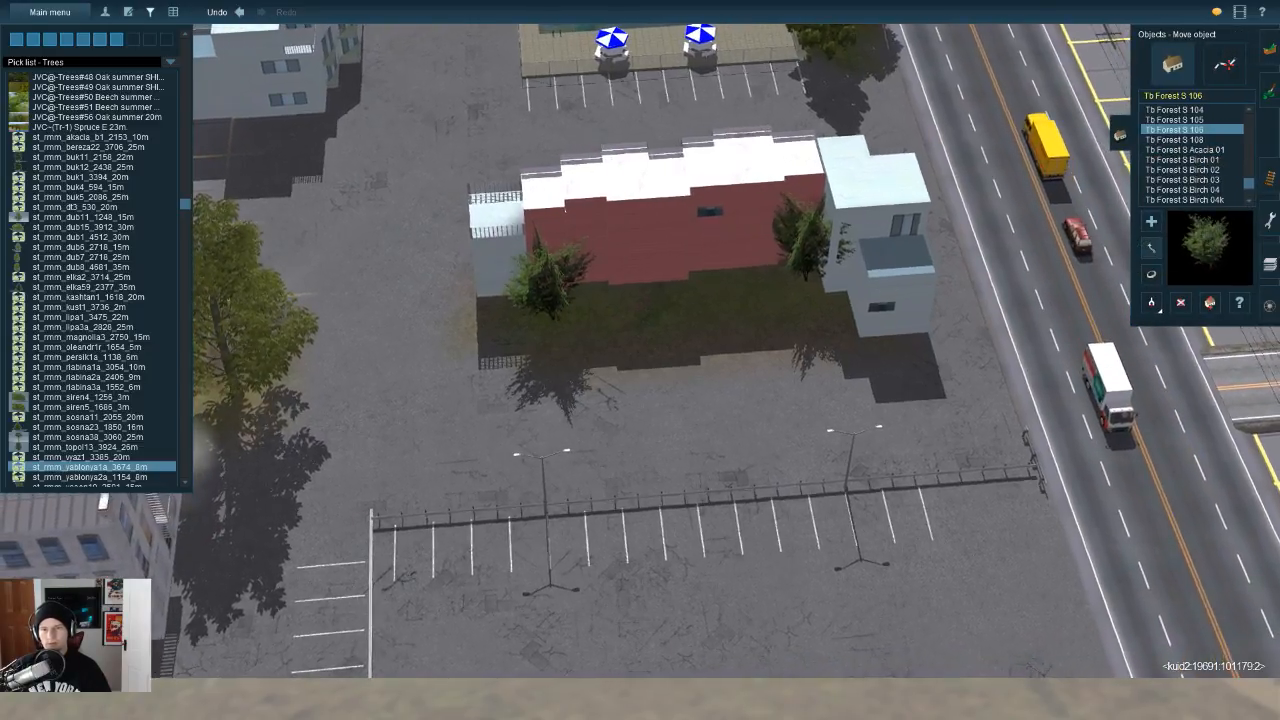
left_click_drag(700, 235, 694, 246)
key("ctrl+z")
key("ctrl+z")
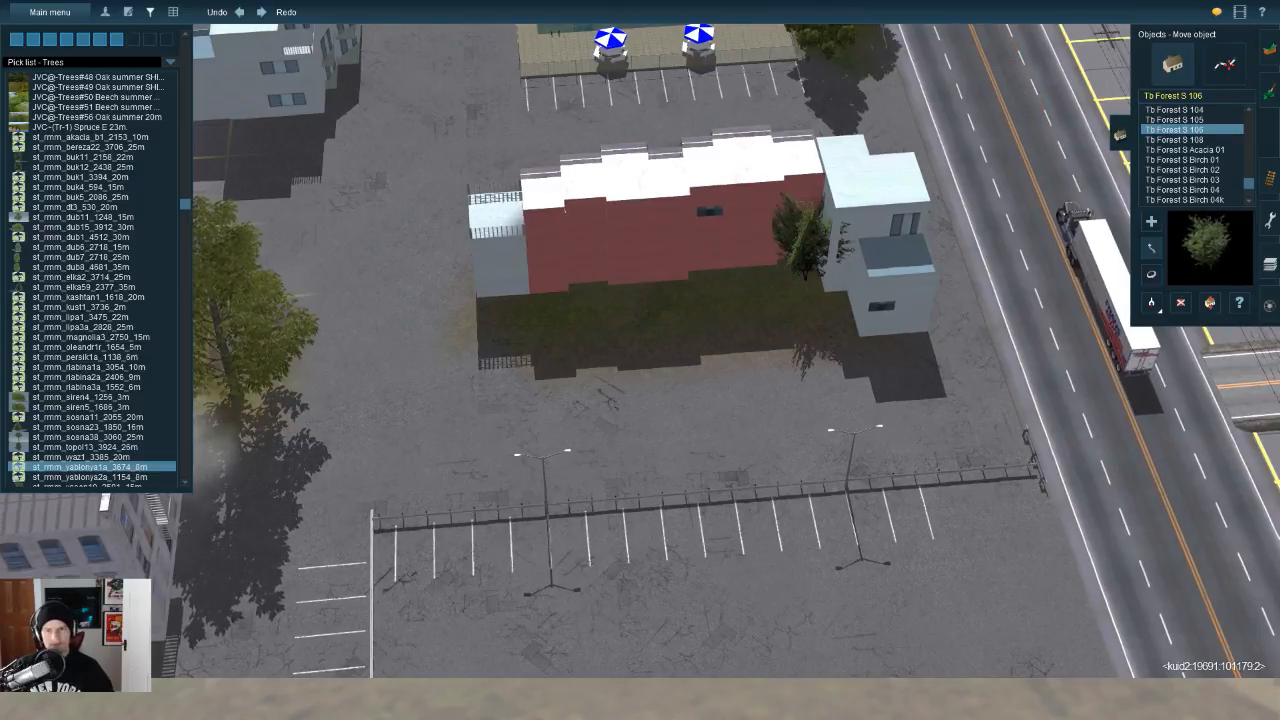
key("ctrl+z")
Step: Plant two Tb Forest S 105 trees on the painted grass, one near each end of the red wall
left_click(1180, 120)
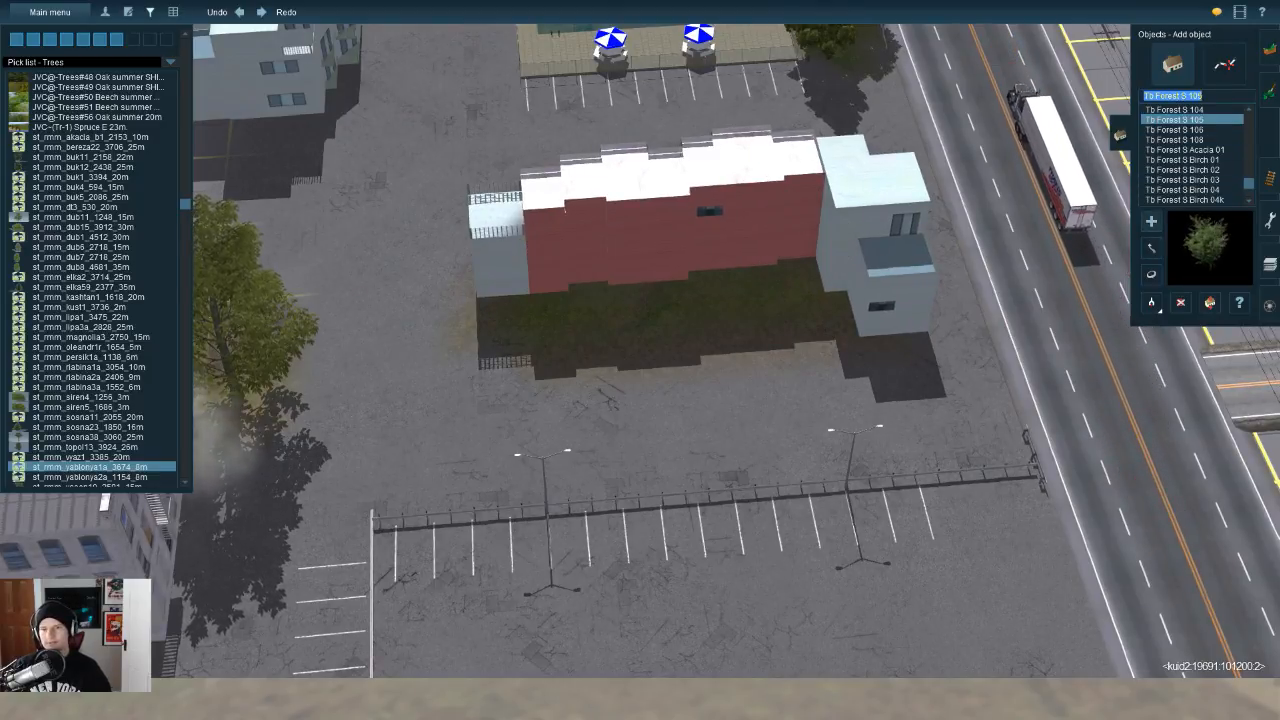
left_click(788, 292)
left_click(504, 305)
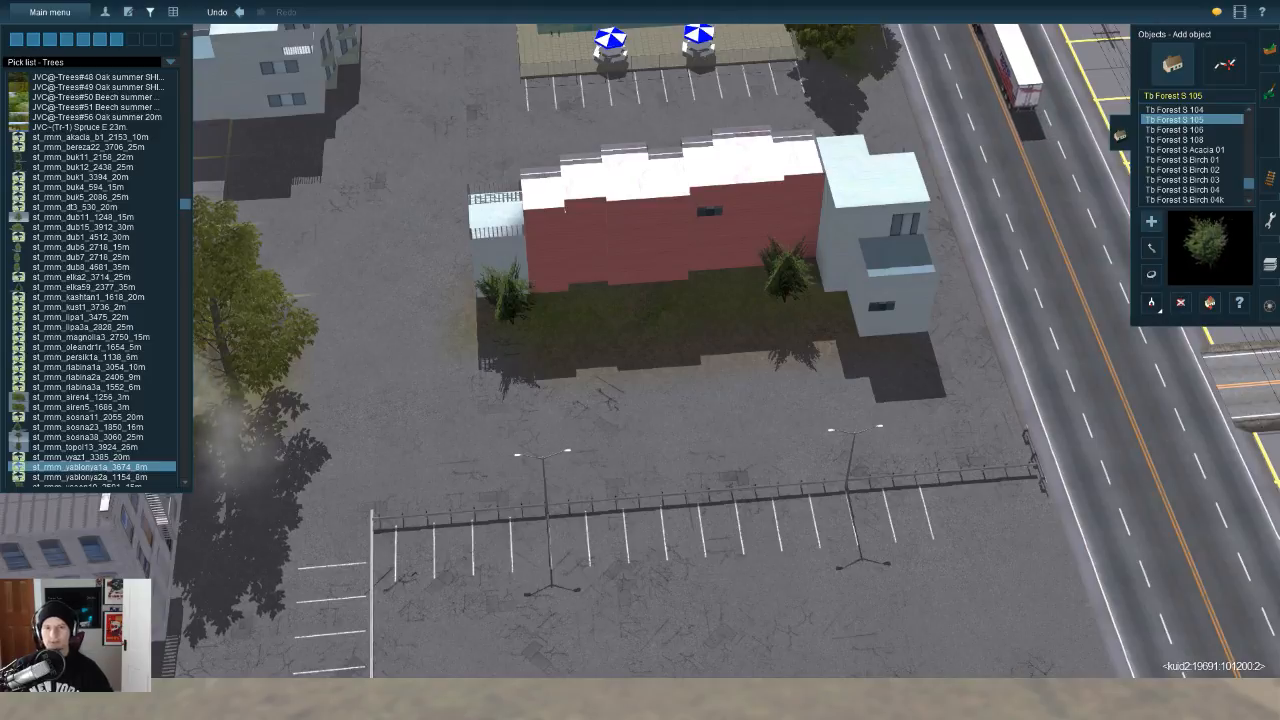
Step: Try shifting the red-walled building slightly and undo the move
left_click_drag(675, 235, 679, 227)
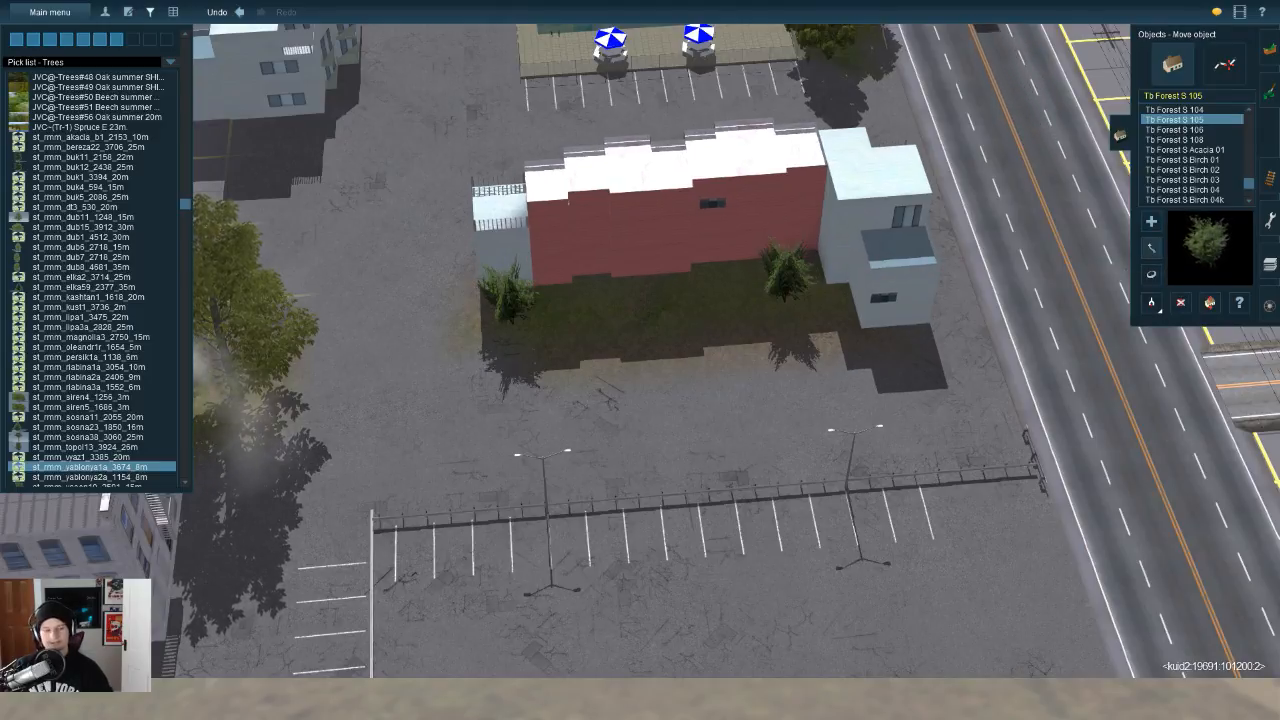
key("ctrl+z")
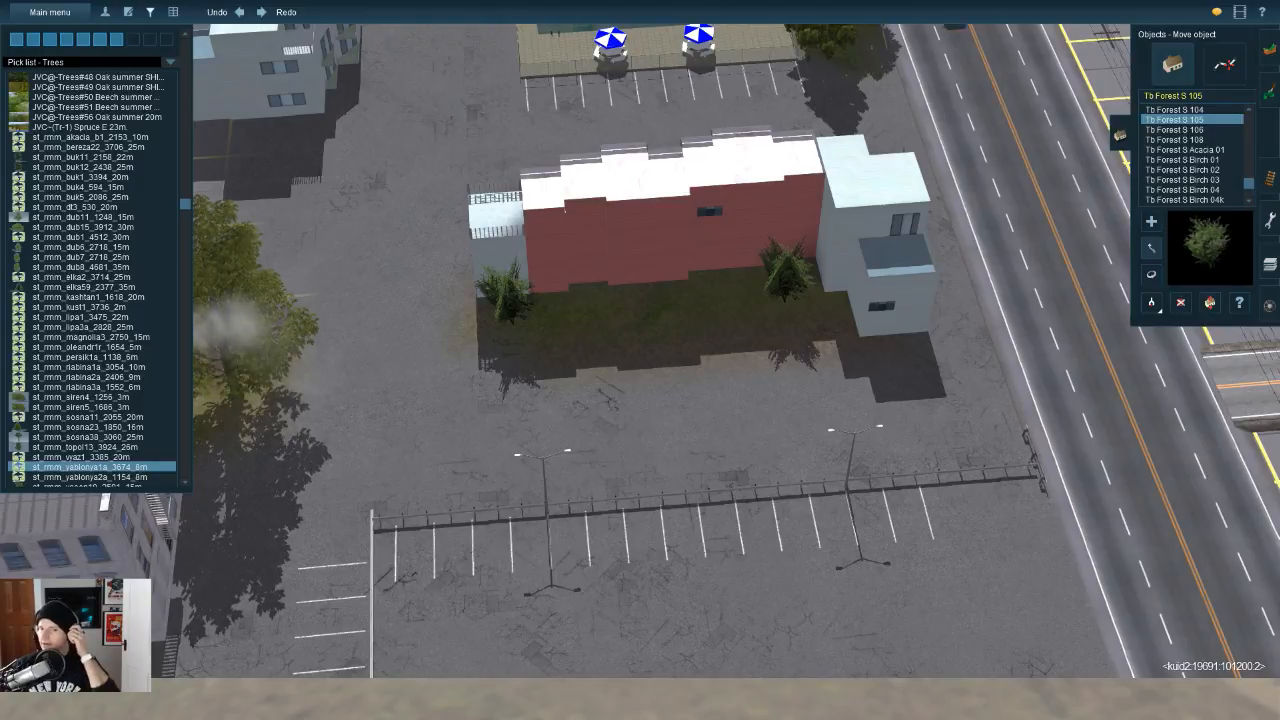
key("Left")
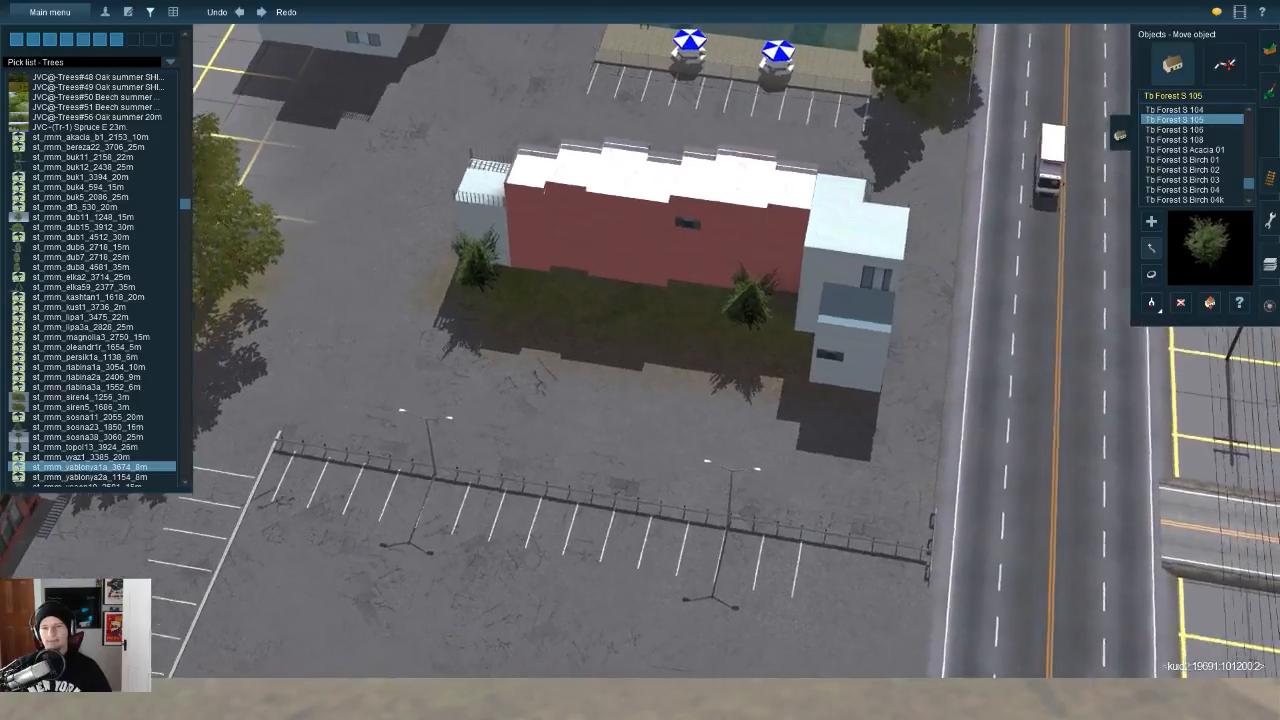
key("Left")
key("Right")
key("Down")
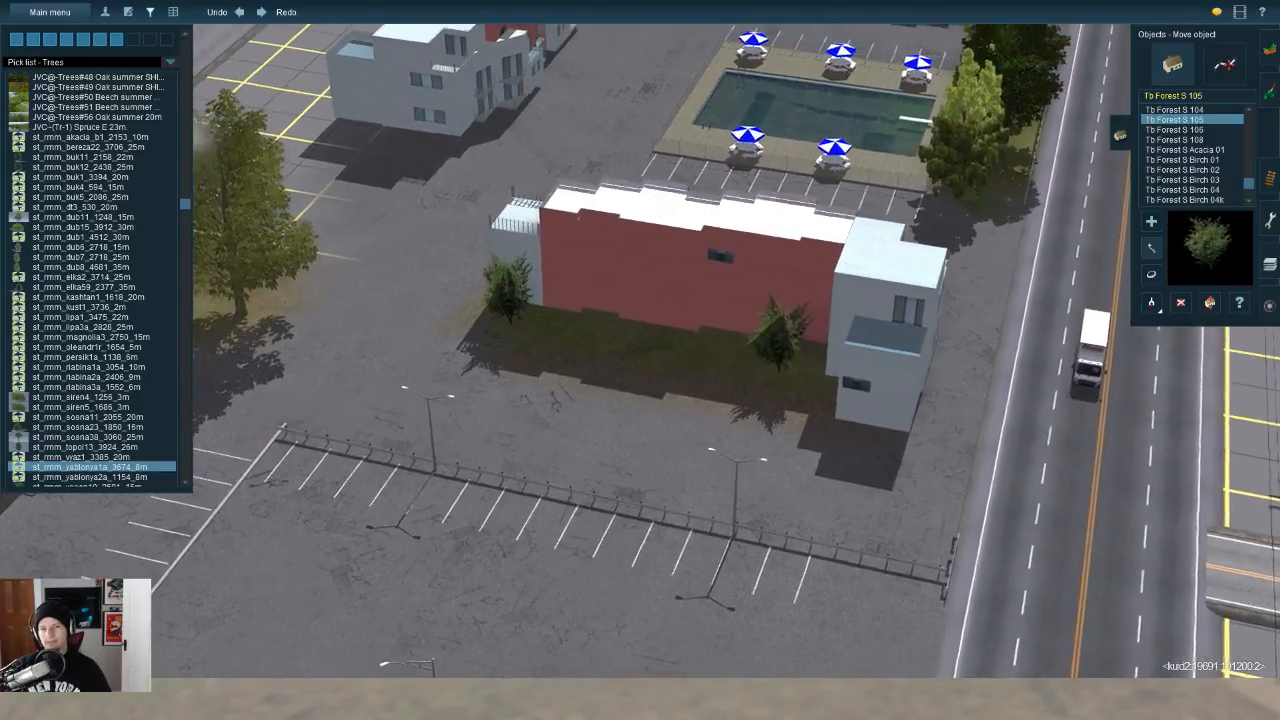
key("Left")
Step: Sample the Tb Forest S 104 bush and plant two, one at the middle of the red wall and one beside the white wing
left_click(1152, 303)
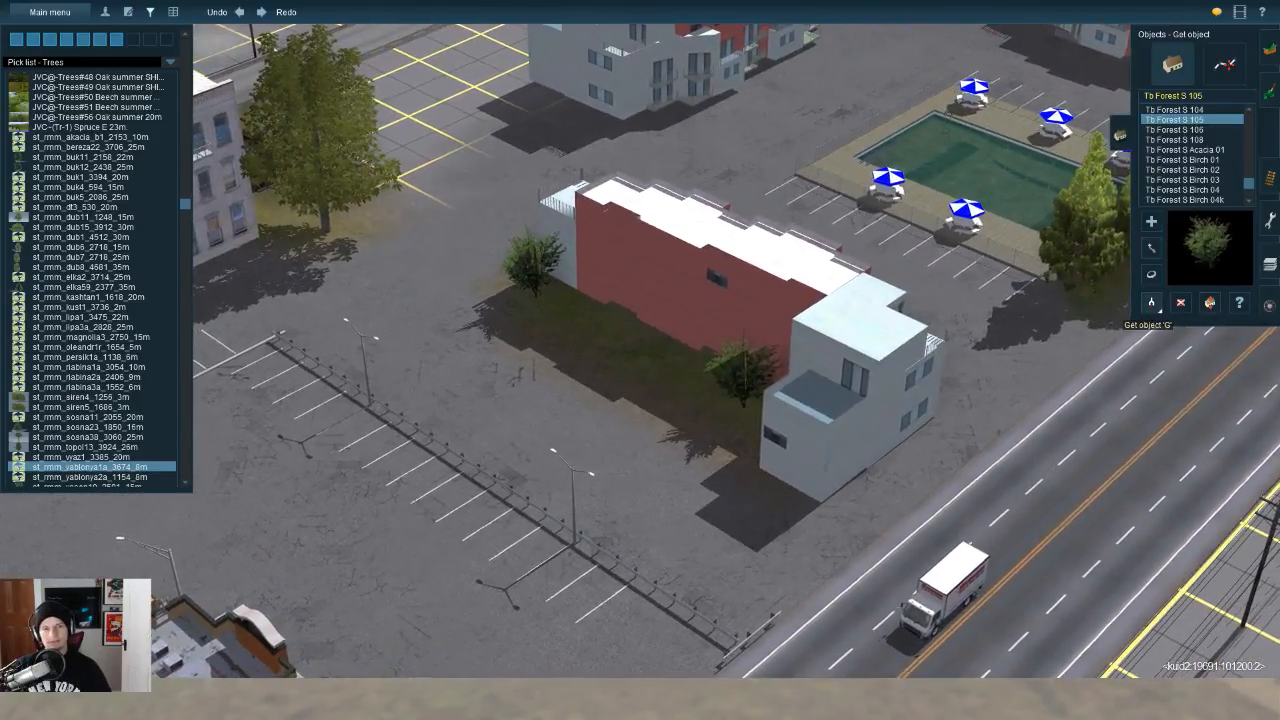
right_click_drag(420, 330, 945, 455)
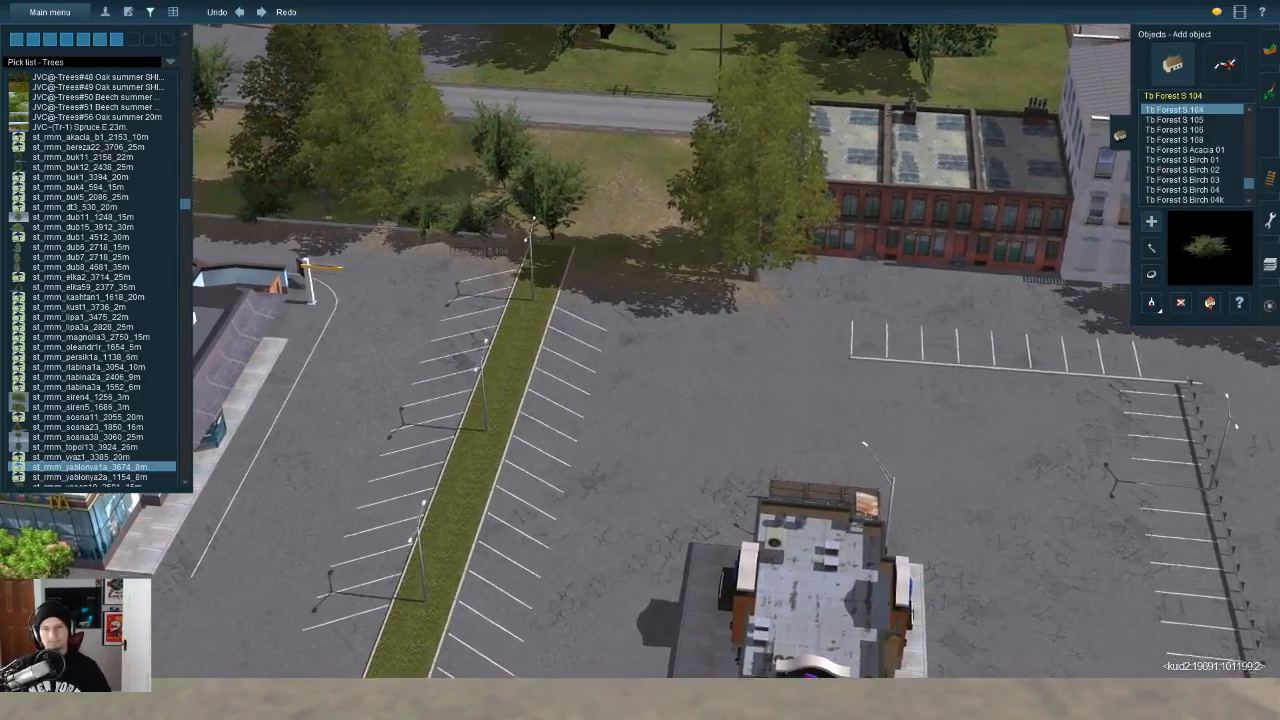
right_click_drag(864, 443, 645, 478)
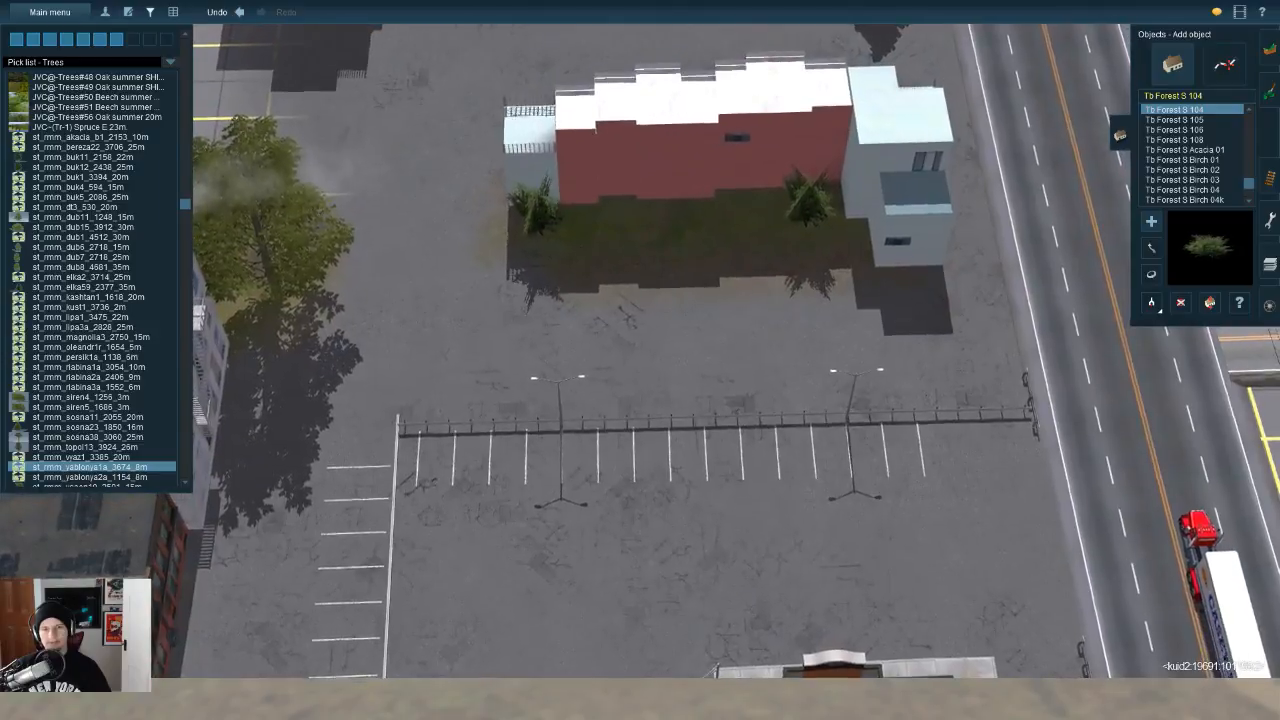
left_click(664, 212)
key("Down")
left_click(856, 284)
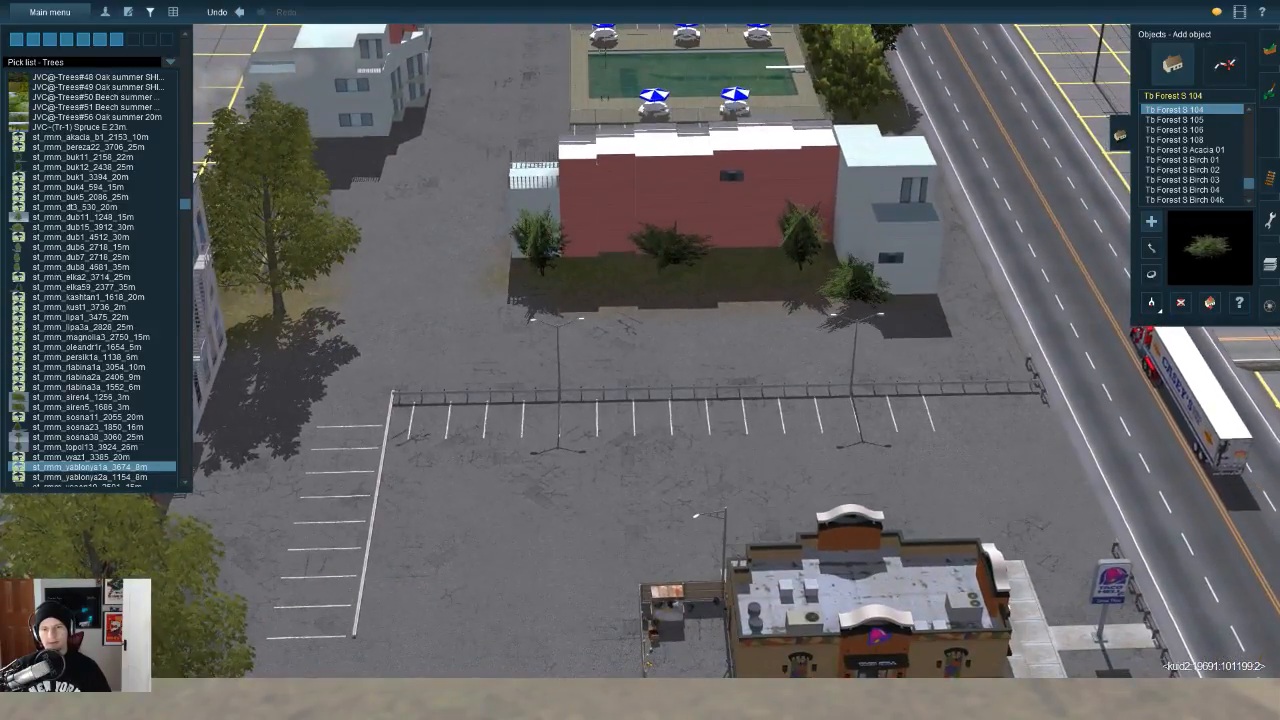
Step: Undo the planted bushes and trees along the red wall
key("Left")
key("Right")
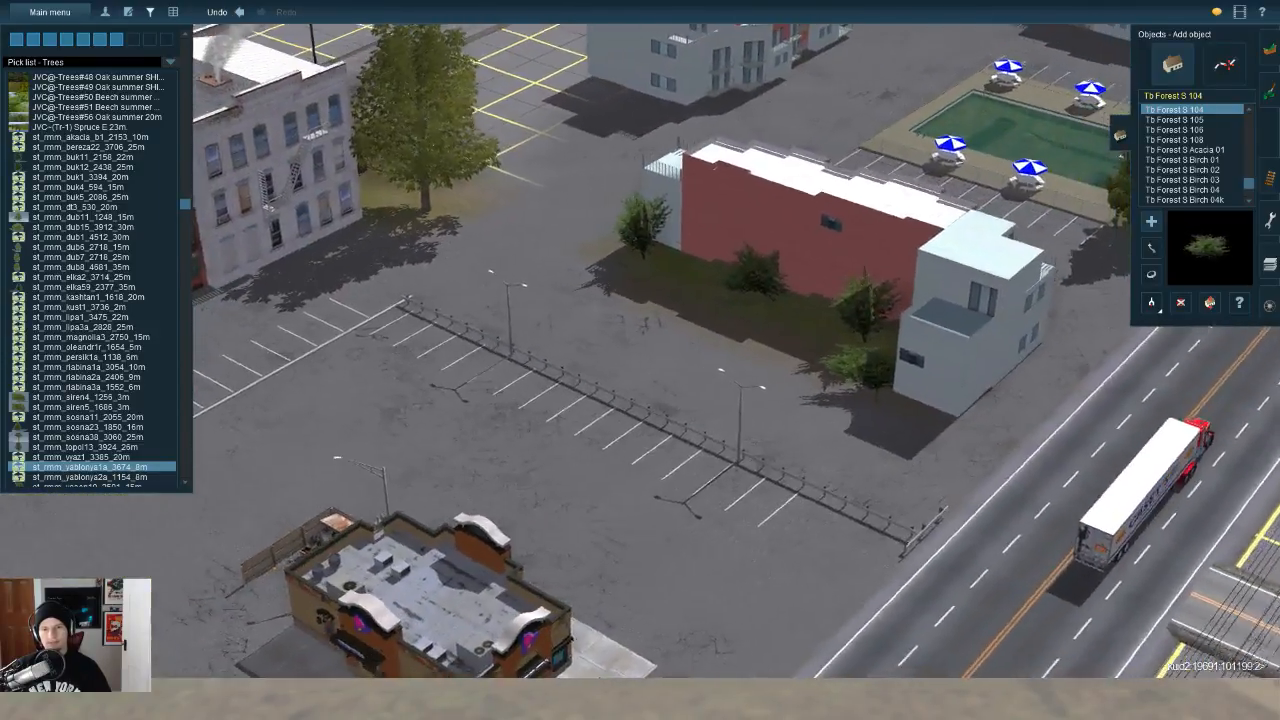
key("ctrl+z")
key("ctrl+z")
key("ctrl+z")
key("ctrl+z")
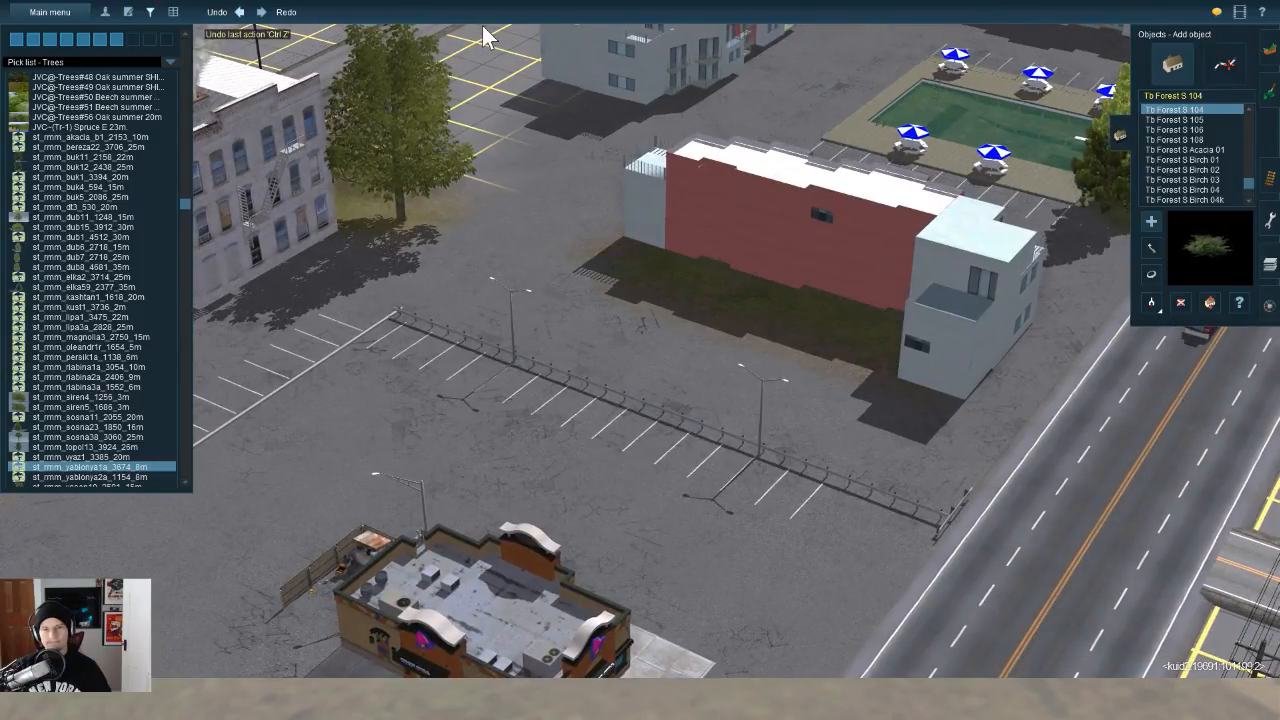
Step: Sample the surrounding asphalt texture and paint grey asphalt over the grass and dirt along the red wall
left_click(1151, 302)
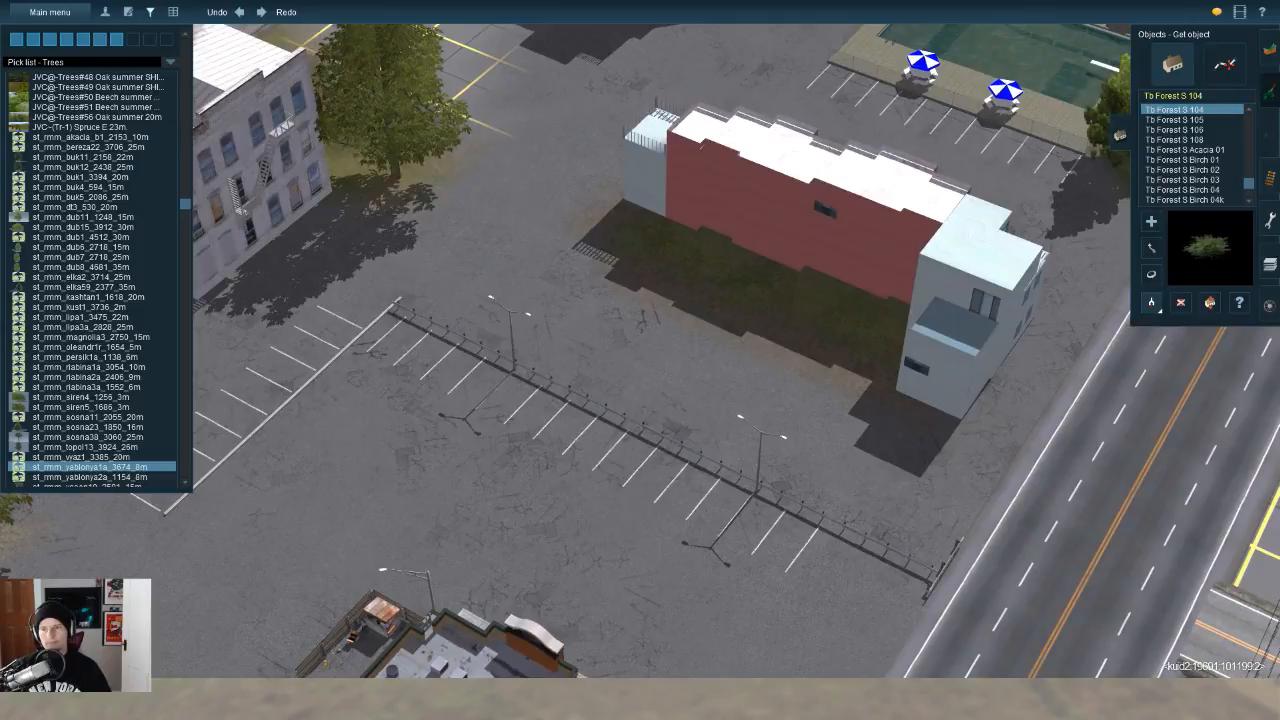
left_click(1270, 91)
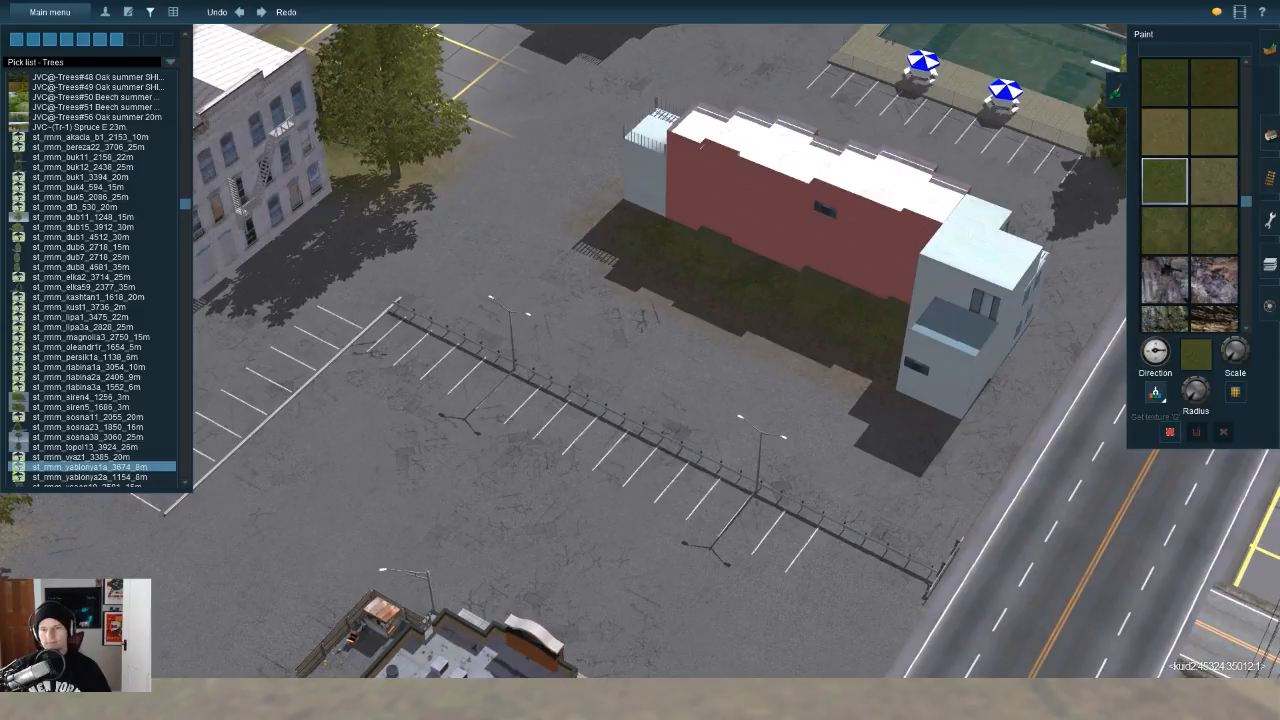
left_click(912, 446)
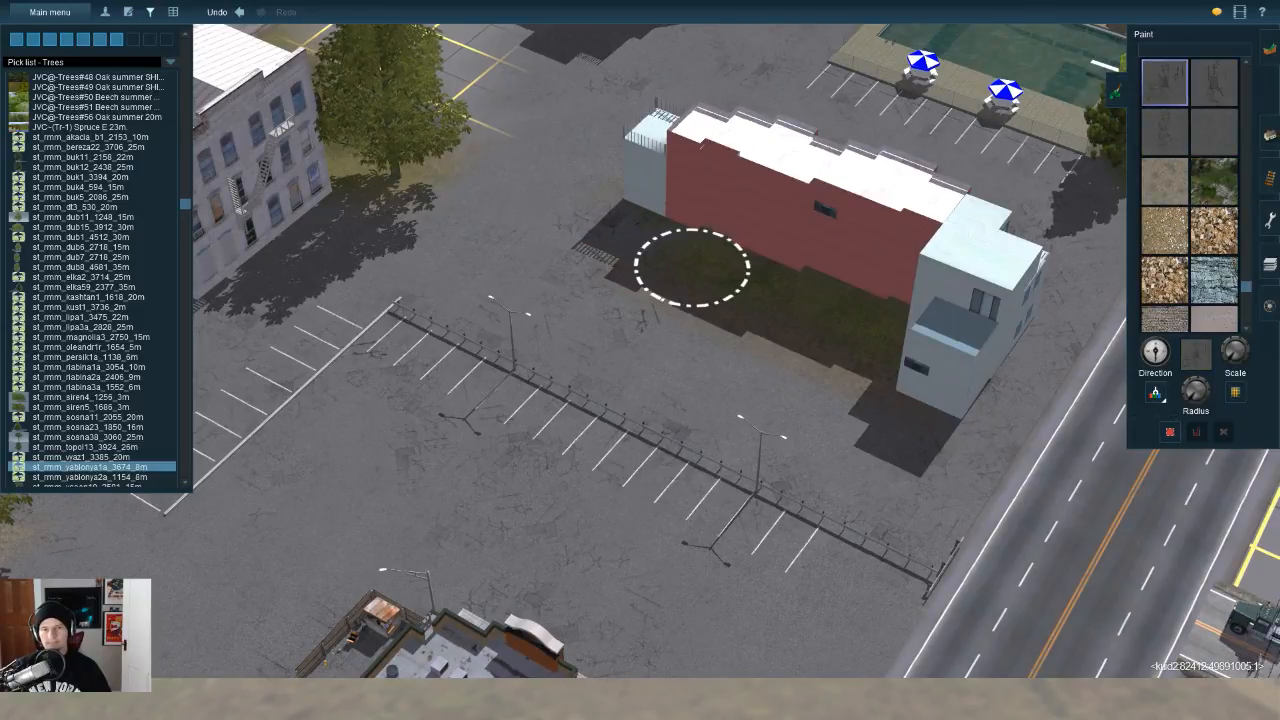
left_click(818, 295)
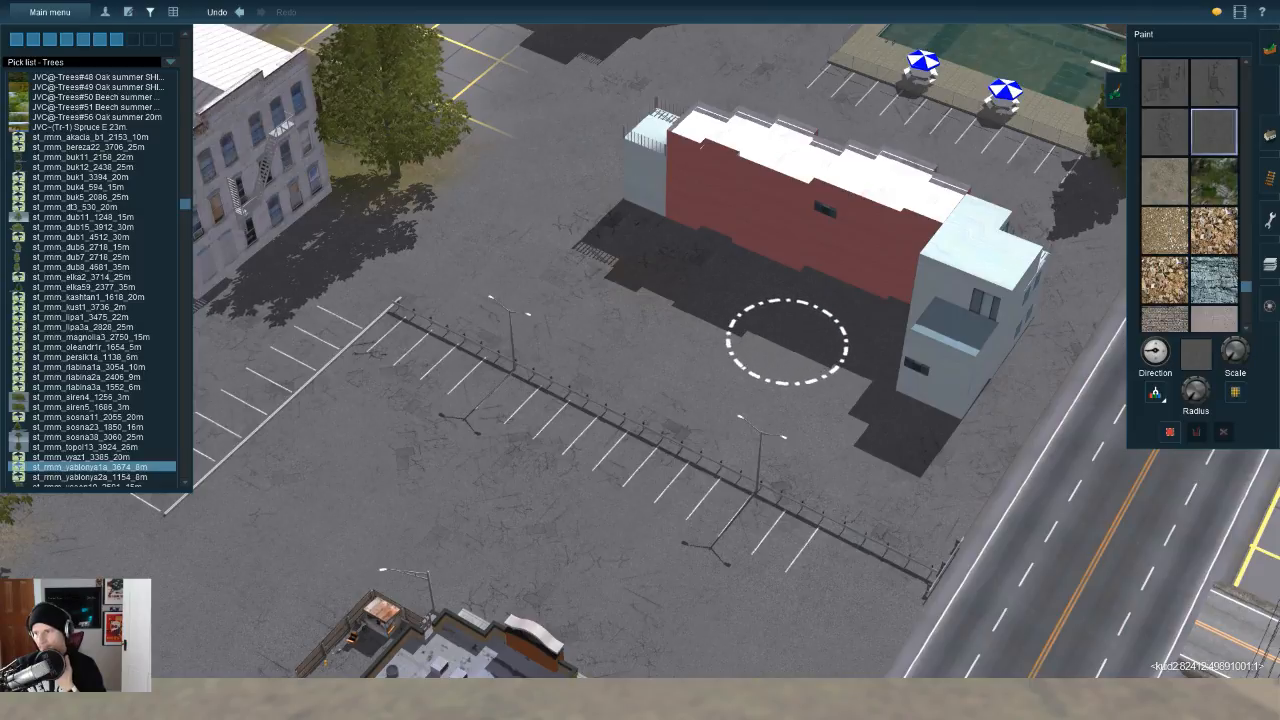
Step: Inspect the restaurant lots, main road and railway crossing, and the brick warehouse on the empty land across the road
mouse_move(730, 329)
right_mouse_down()
mouse_move(680, 291)
mouse_move(557, 289)
mouse_move(599, 305)
mouse_move(552, 360)
right_mouse_up()
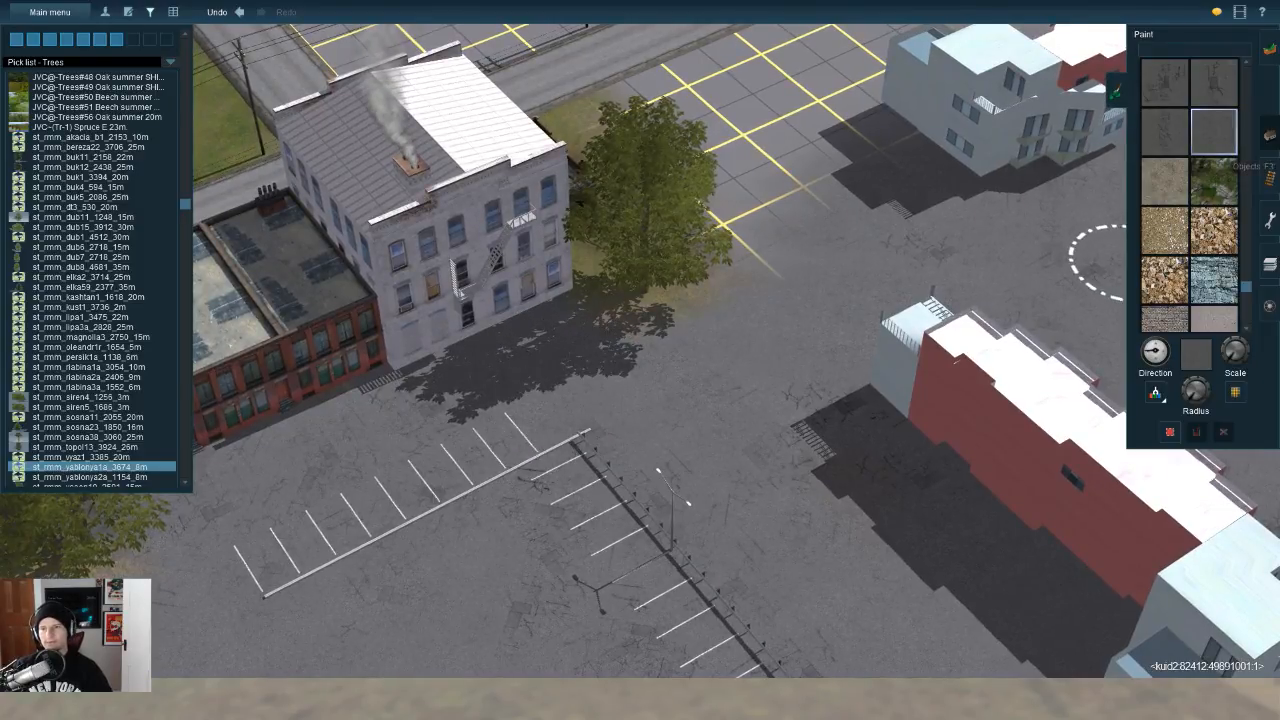
right_click_drag(585, 522, 752, 413)
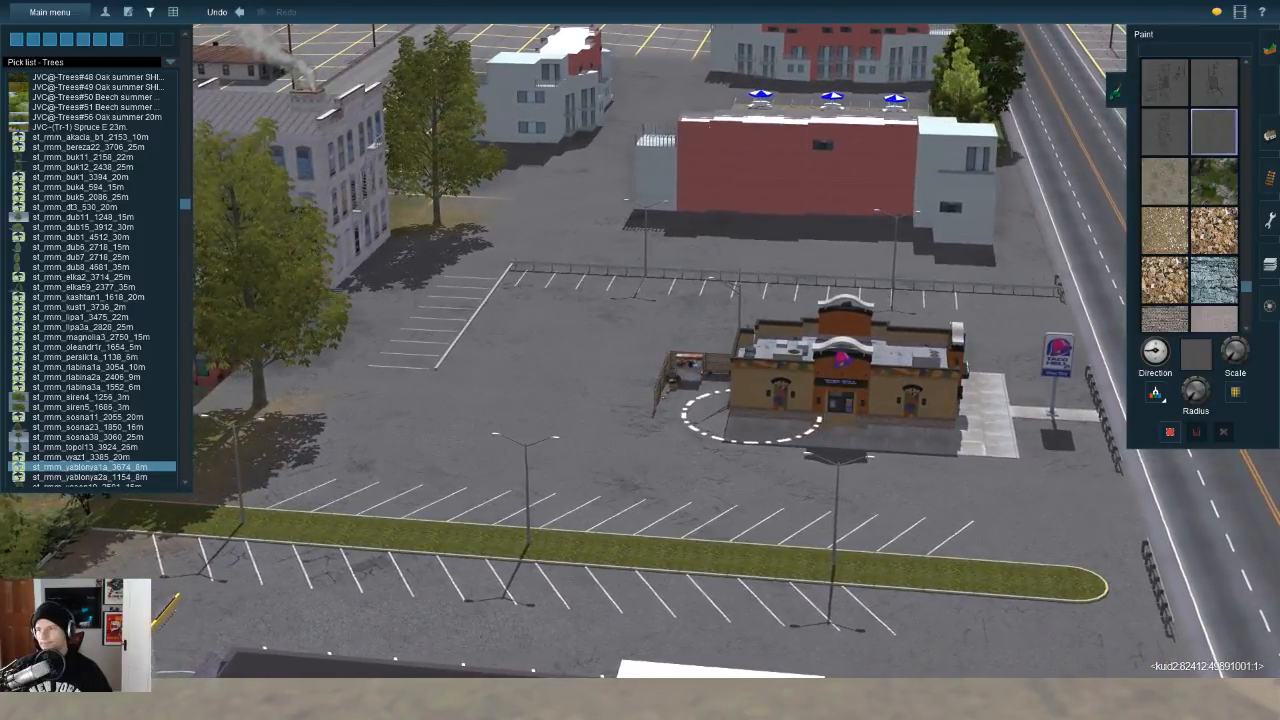
key("Down")
key("Down")
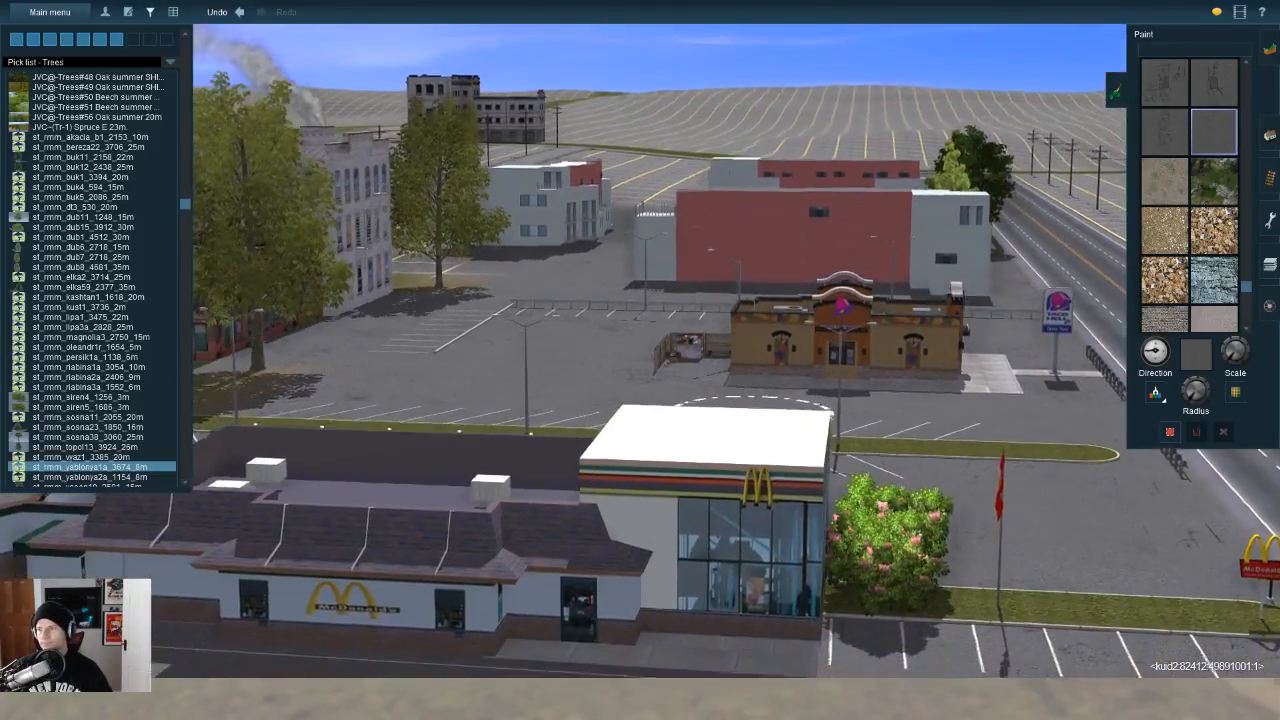
right_click_drag(950, 588, 755, 401)
key("Up")
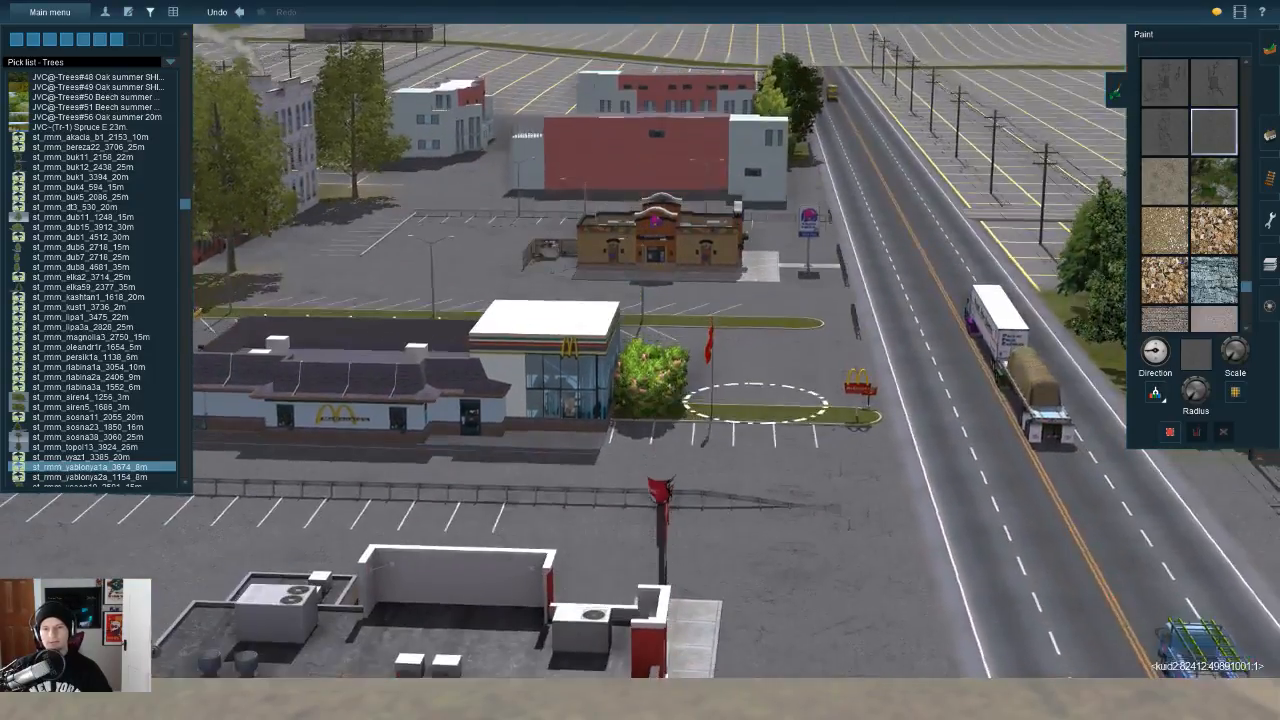
key("Right")
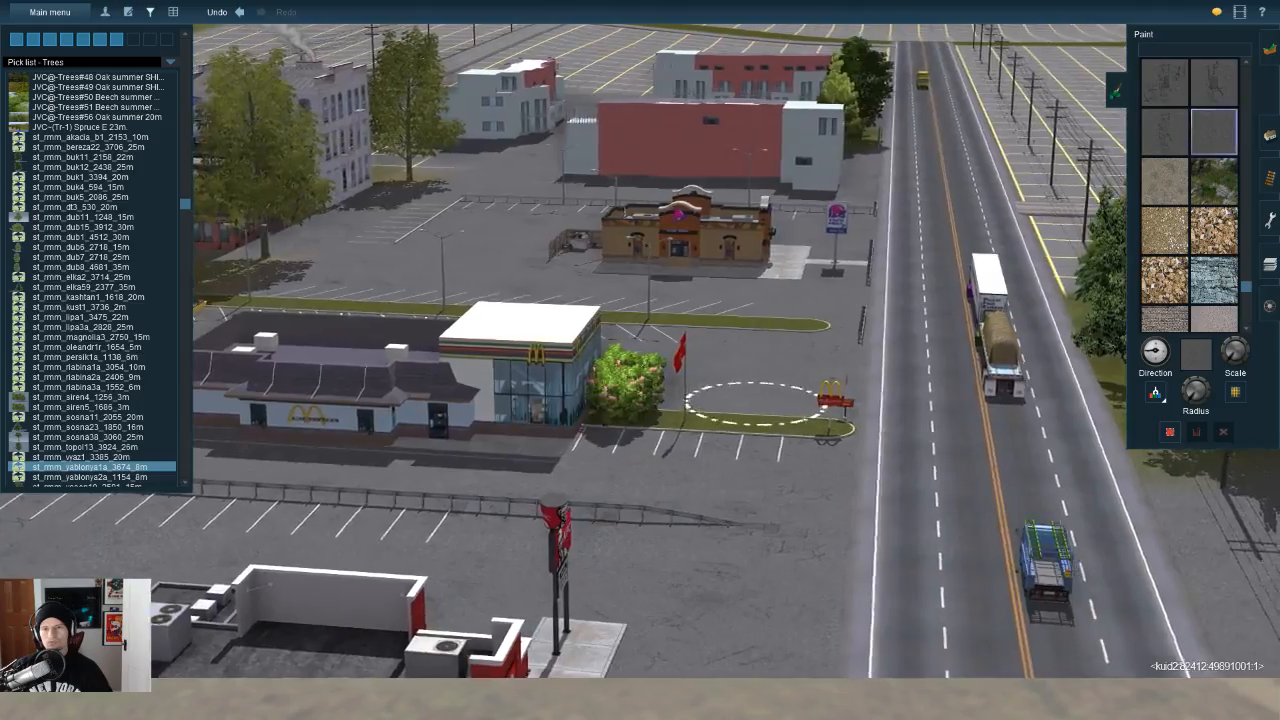
right_click_drag(825, 520, 769, 405)
key("Left")
key("Left")
scroll(769, 405, "down", 5)
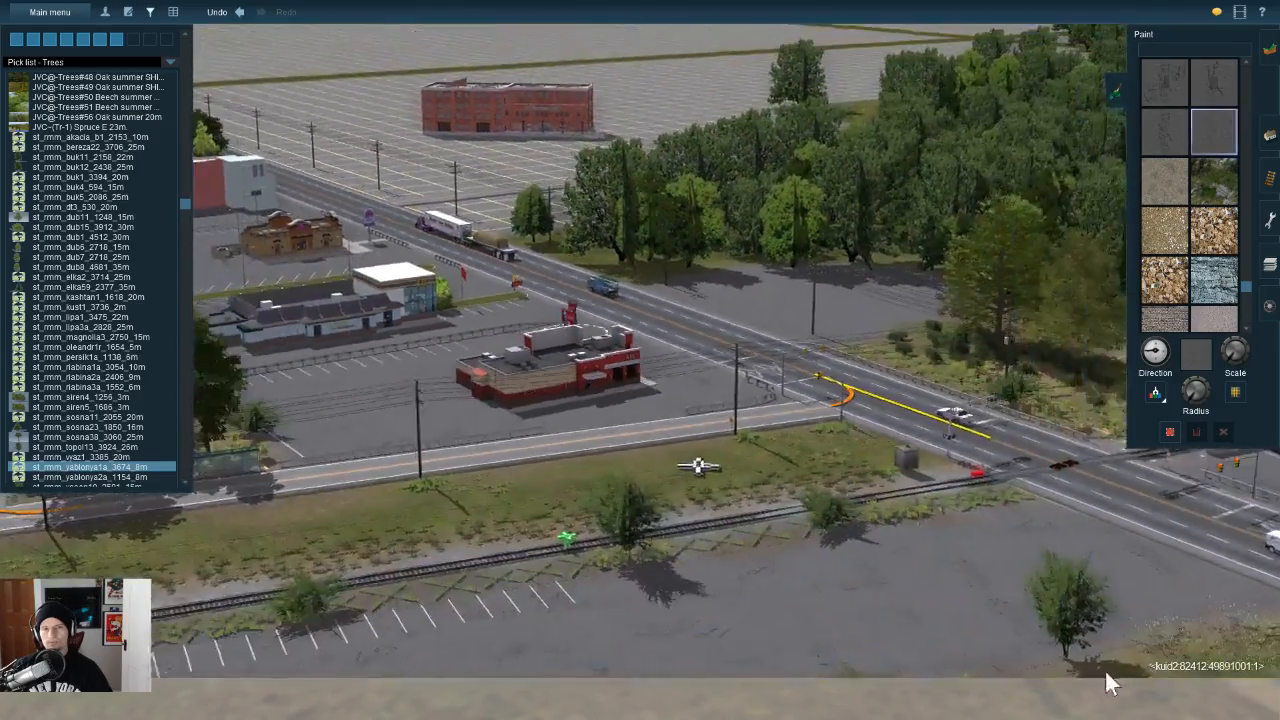
right_click_drag(1108, 680, 1255, 580)
key("Up")
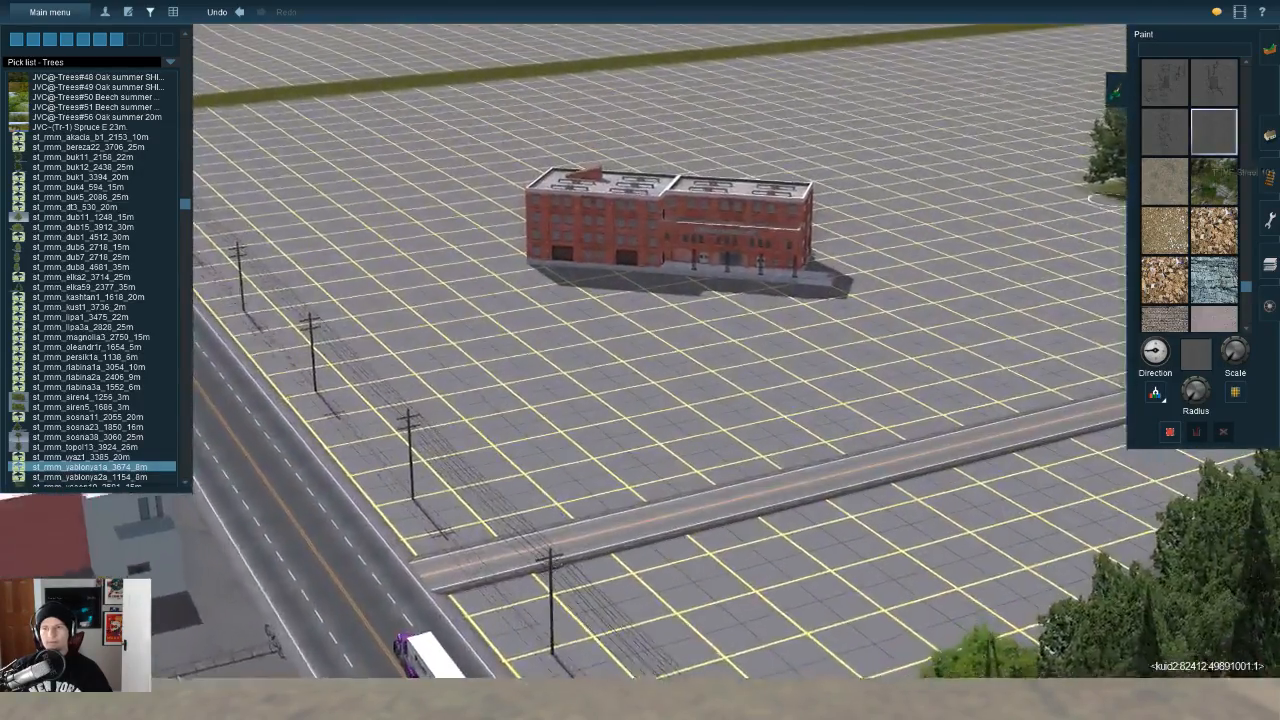
Step: Rotate the Consolidated Hardware & Supply brick warehouse so its long windowed side runs parallel to the main road
left_click(1269, 135)
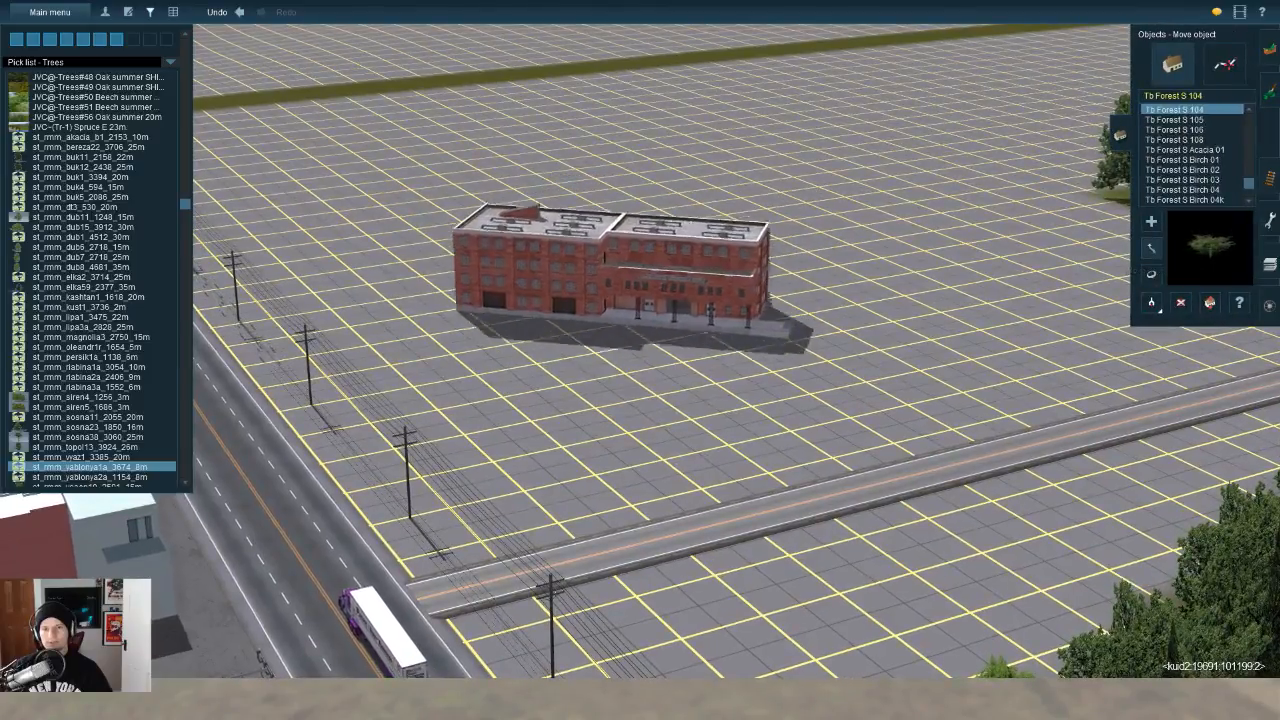
key("Left")
scroll(640, 360, "up", 4)
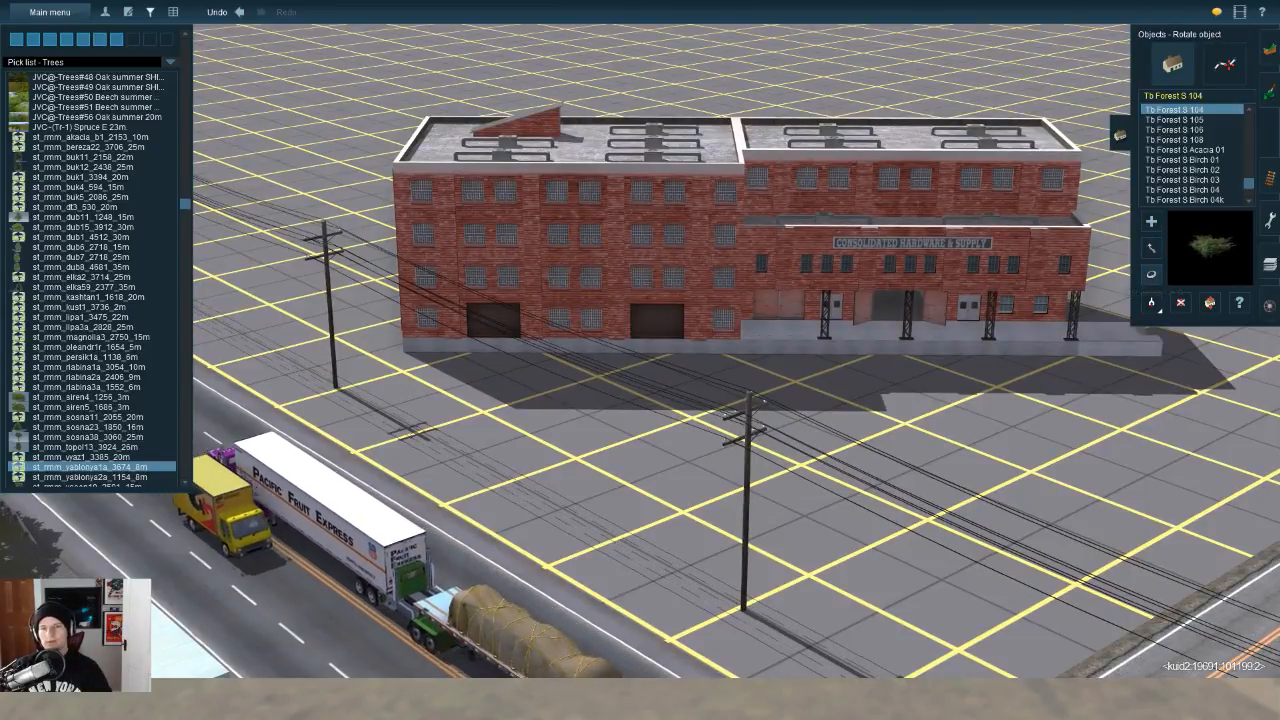
left_click_drag(640, 345, 1253, 677)
left_click_drag(625, 337, 372, 348)
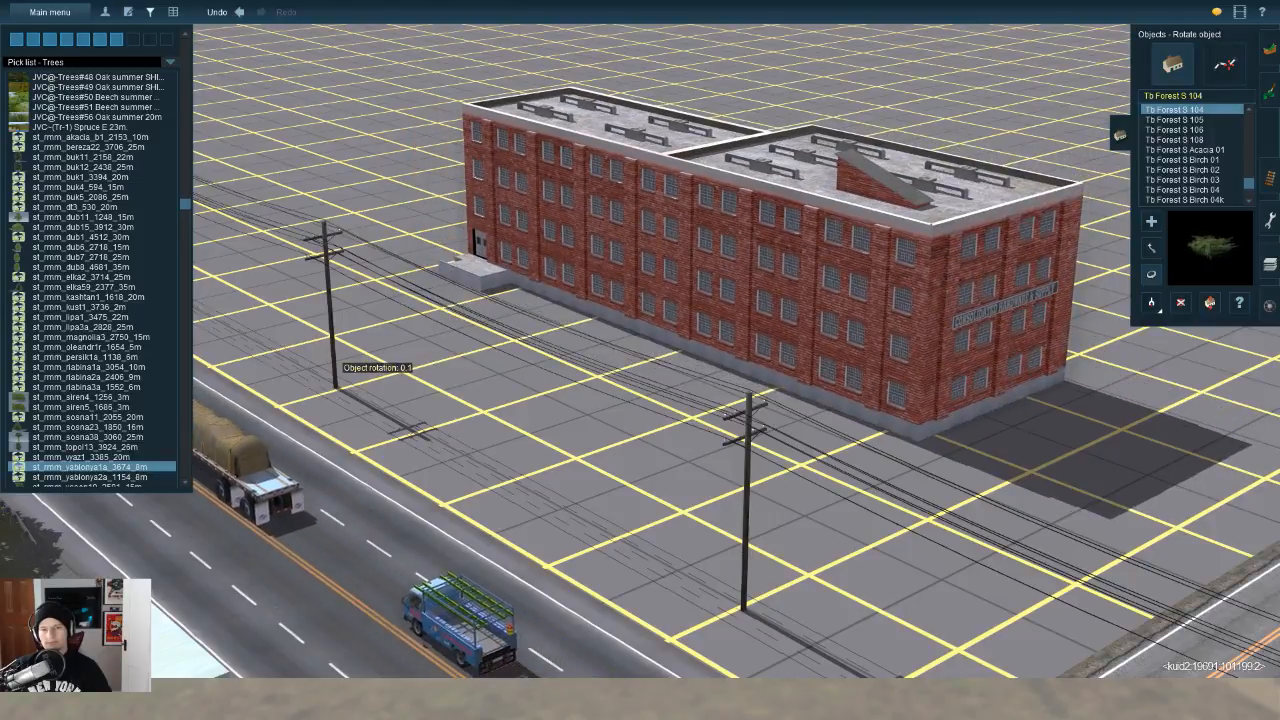
key("Right")
key("Up")
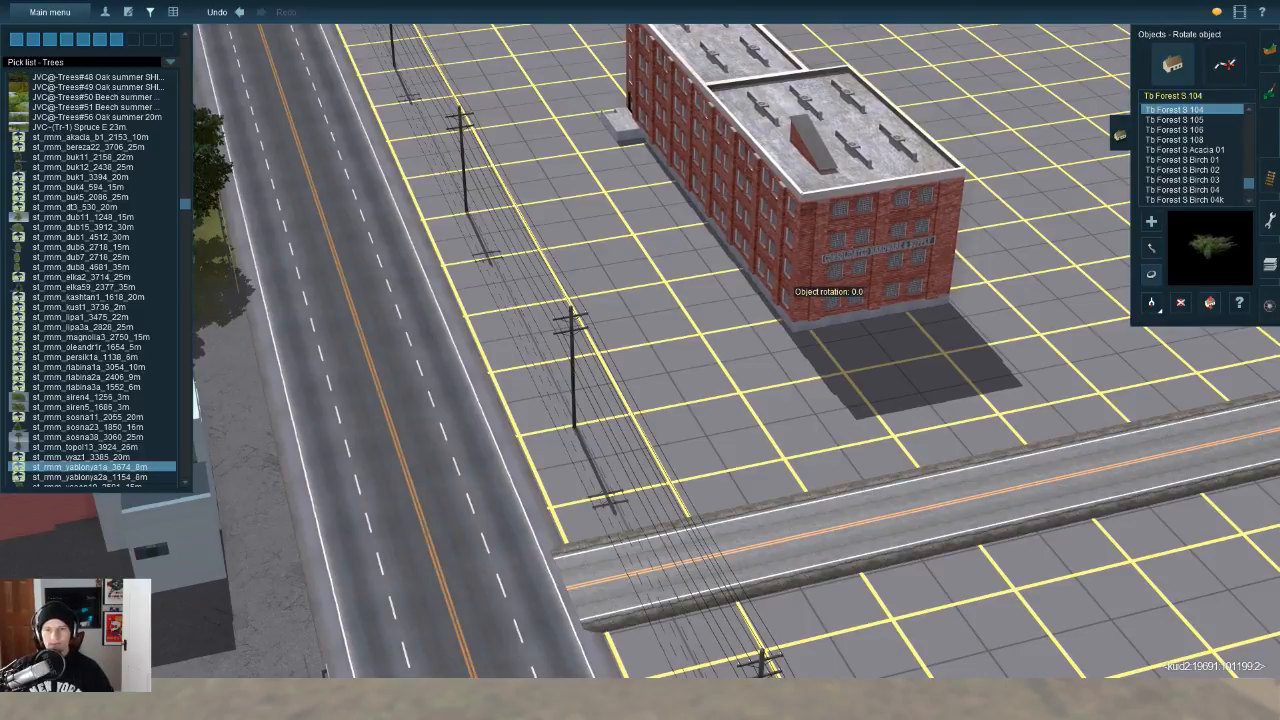
Step: Move the brick warehouse to the corner of the main road and the side road, behind the utility poles
left_click_drag(790, 197, 717, 329)
key("Down")
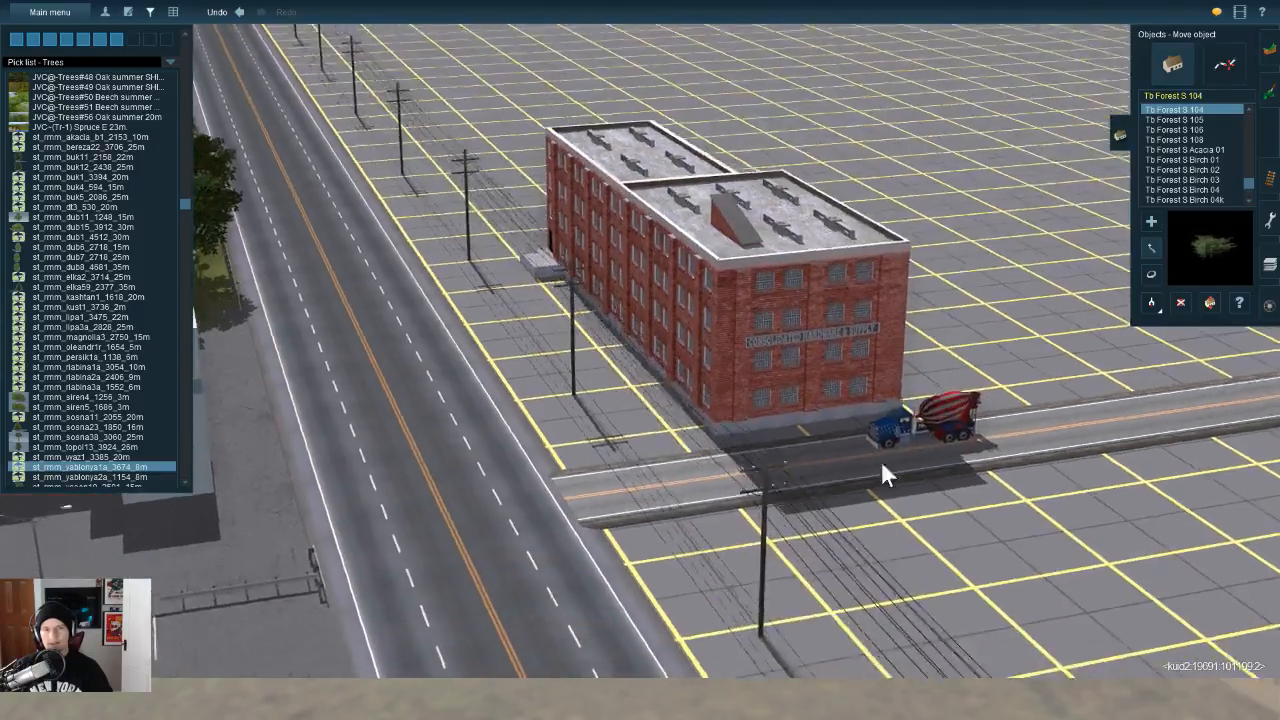
key("Right")
key("Down")
key("Right")
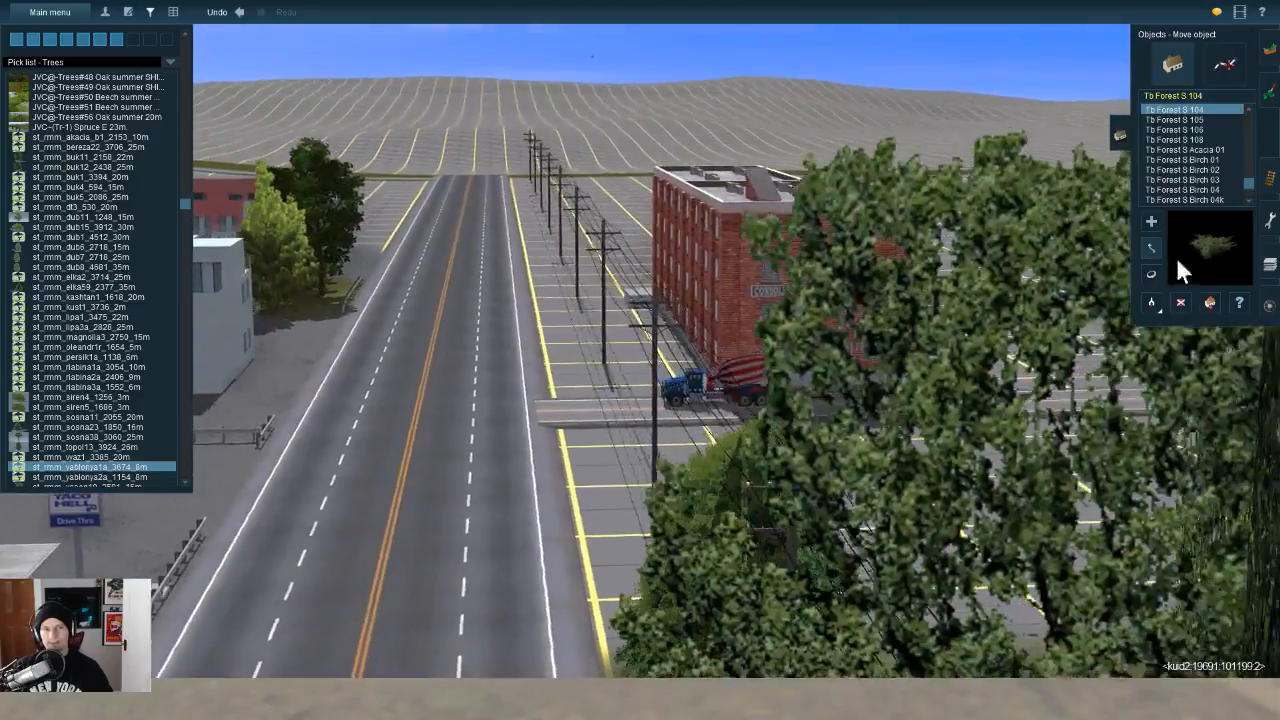
key("Left")
key("Up")
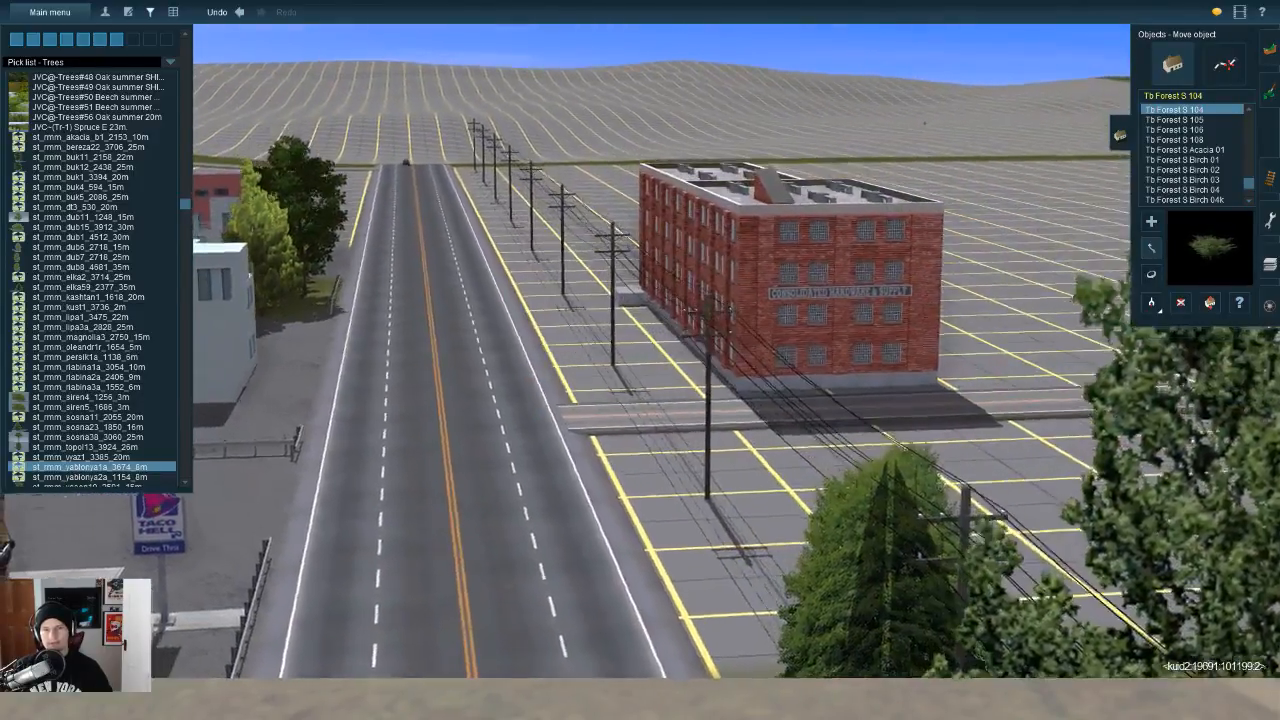
Step: Paint grey asphalt with a larger brush over the bare grid around the brick warehouse and along the main road
left_click(1120, 135)
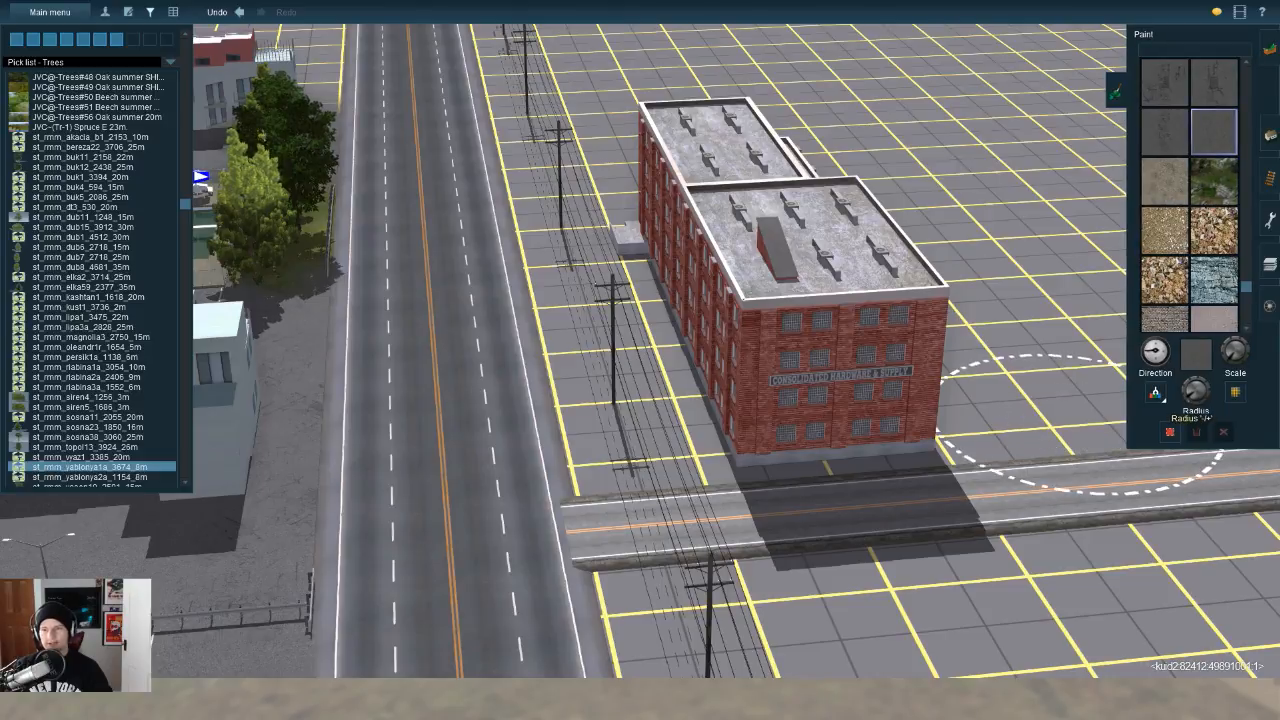
mouse_move(890, 435)
left_mouse_down()
mouse_move(586, 477)
mouse_move(548, 250)
mouse_move(555, 218)
left_mouse_up()
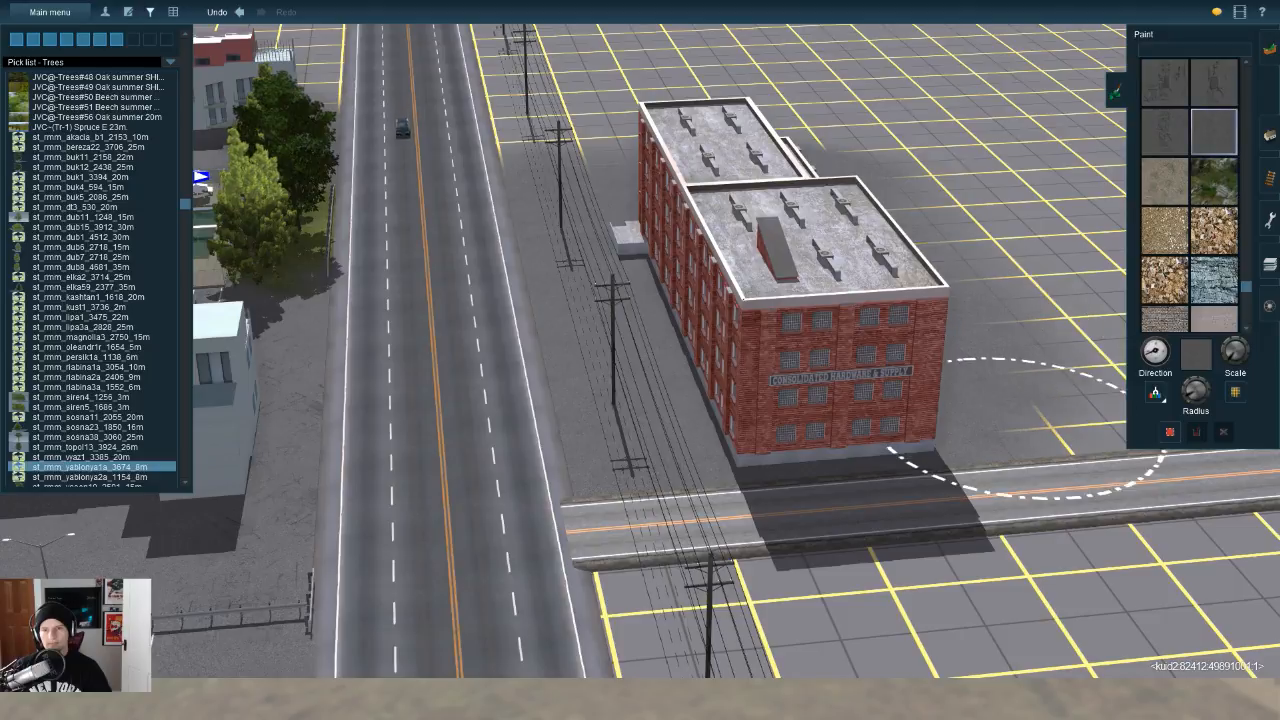
key("Left")
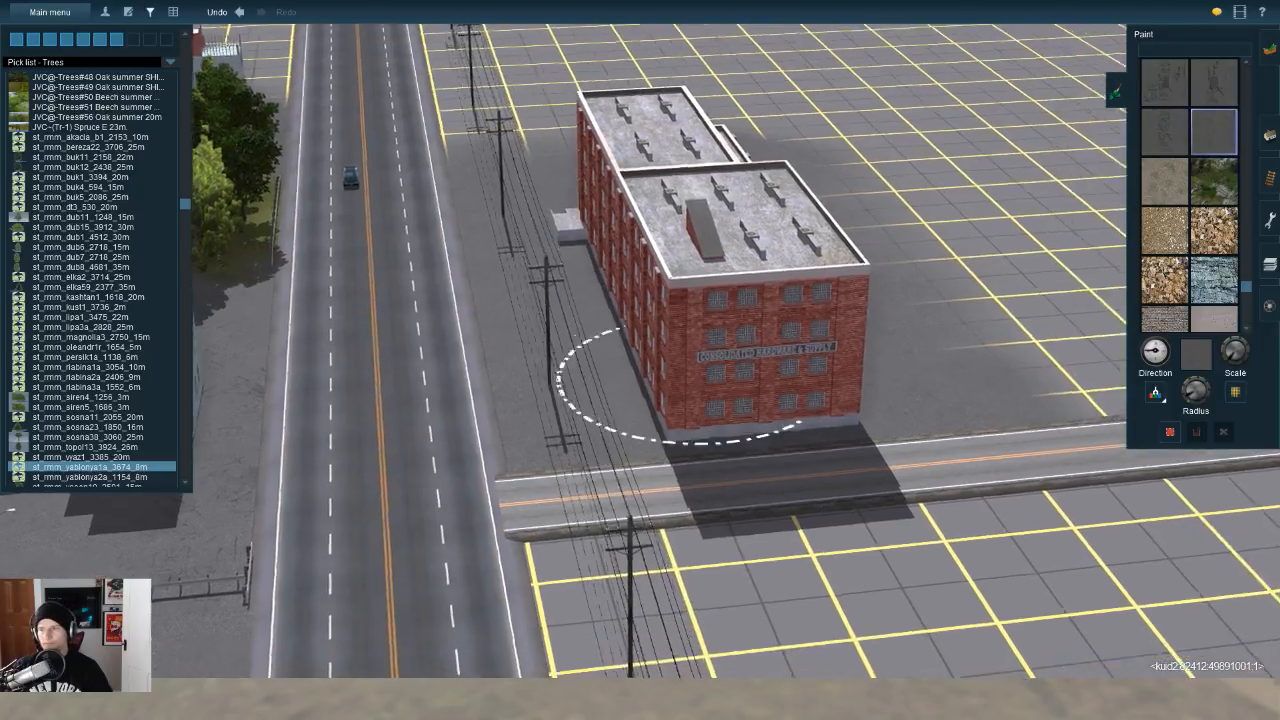
Step: Pick up the JR RM Parking Lot Single spline from the existing parking lines in the lot across the main road
left_click(1269, 135)
left_click(1229, 65)
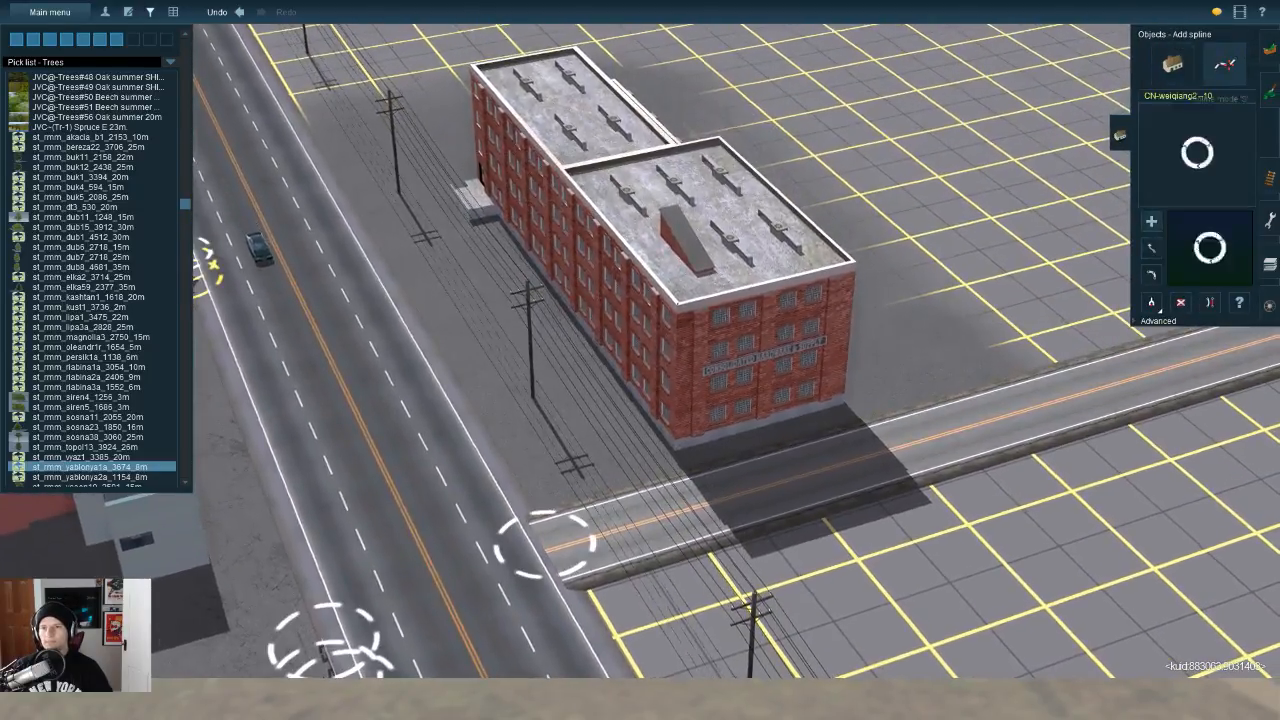
key("Left")
left_click(1151, 274)
right_click(533, 490)
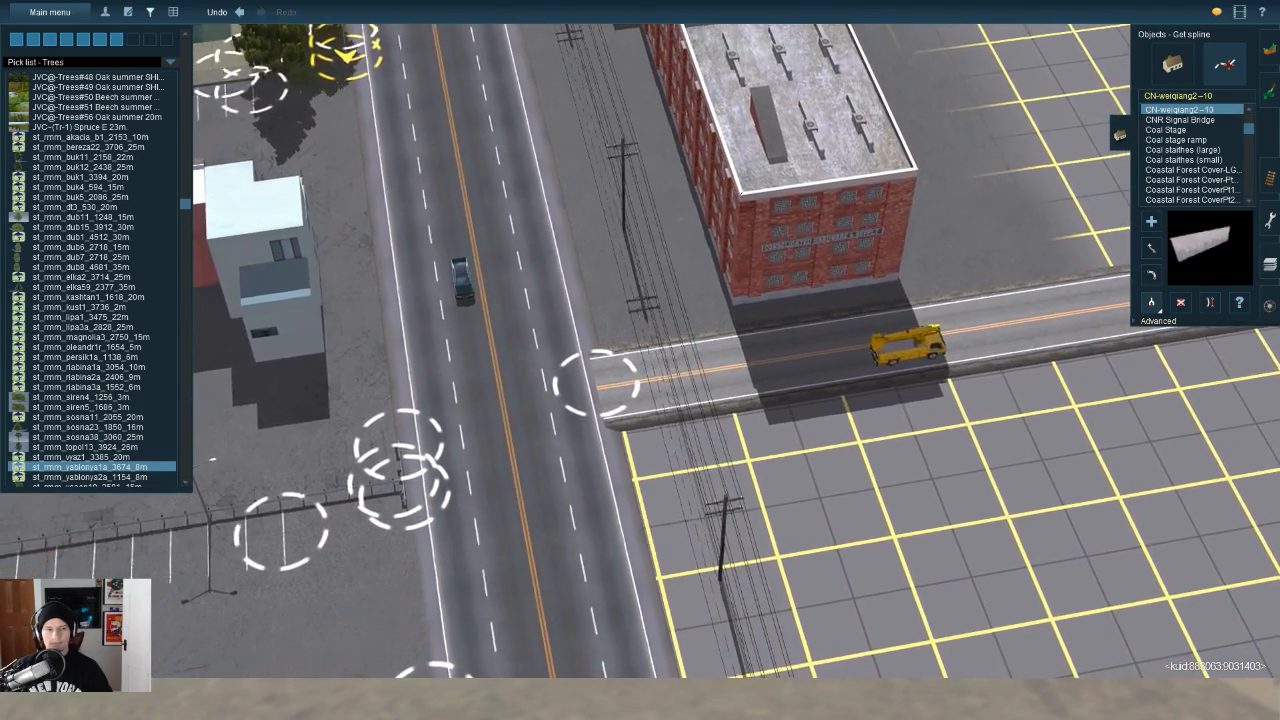
left_click(1182, 612)
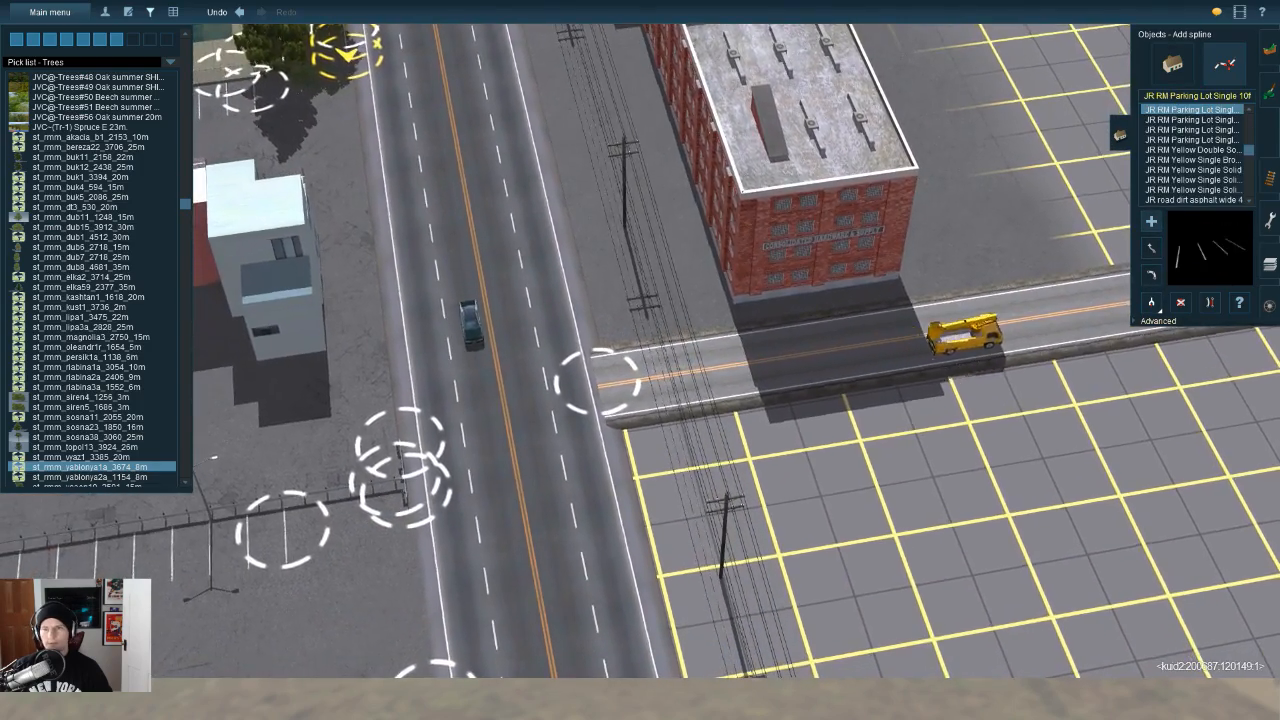
Step: Lay a row of parking lines along the brick warehouse's long side facing the main road and adjust the row's ends
key("Left")
scroll(1094, 577, "up", 3)
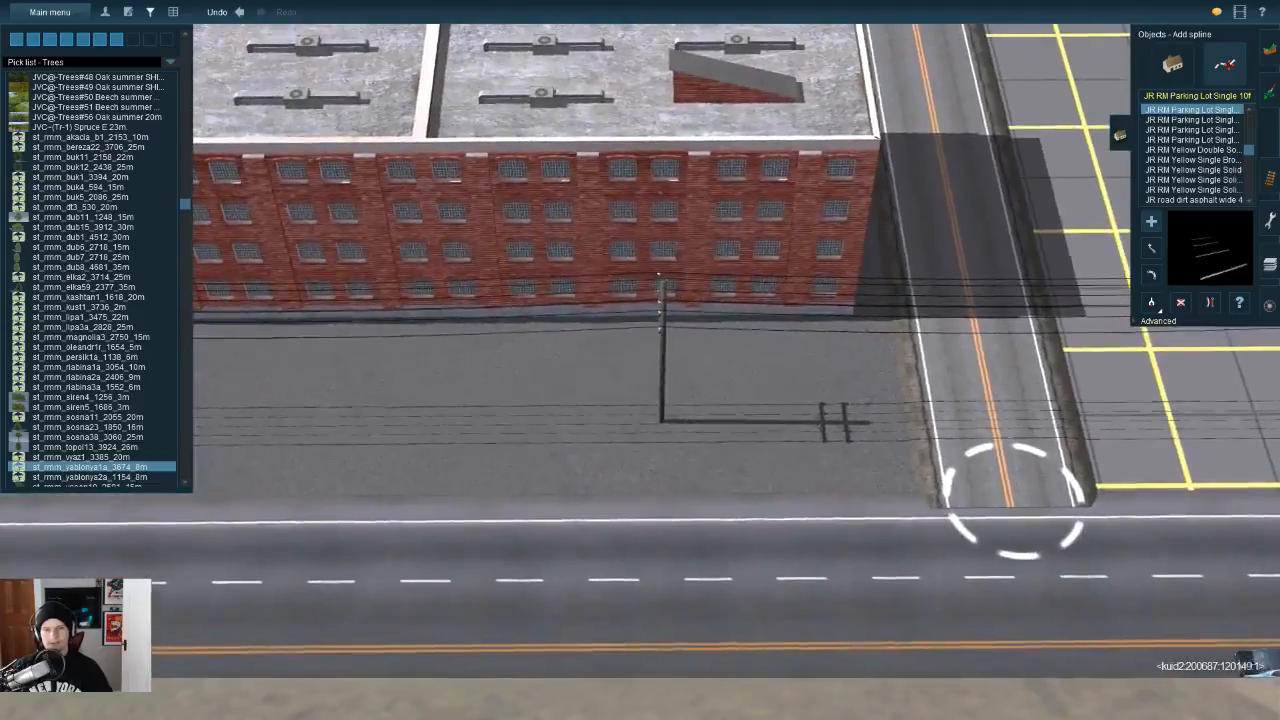
left_click_drag(826, 338, 526, 300)
key("Left")
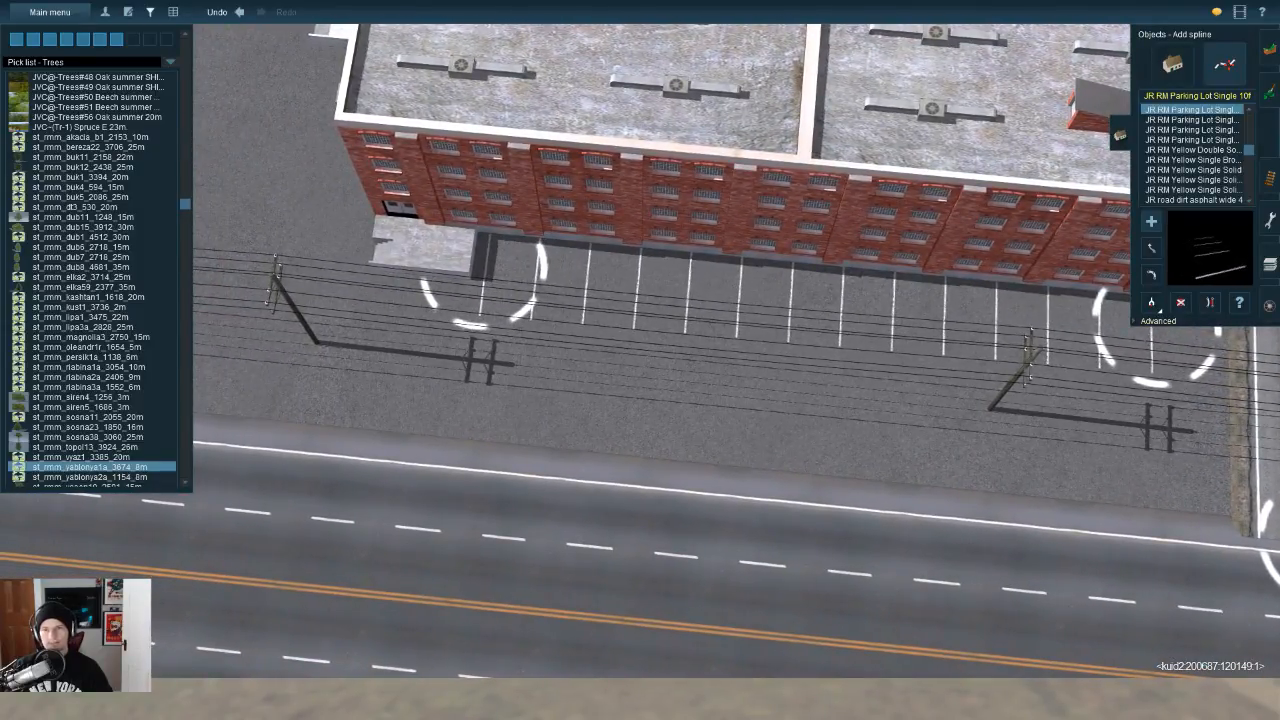
key("Right")
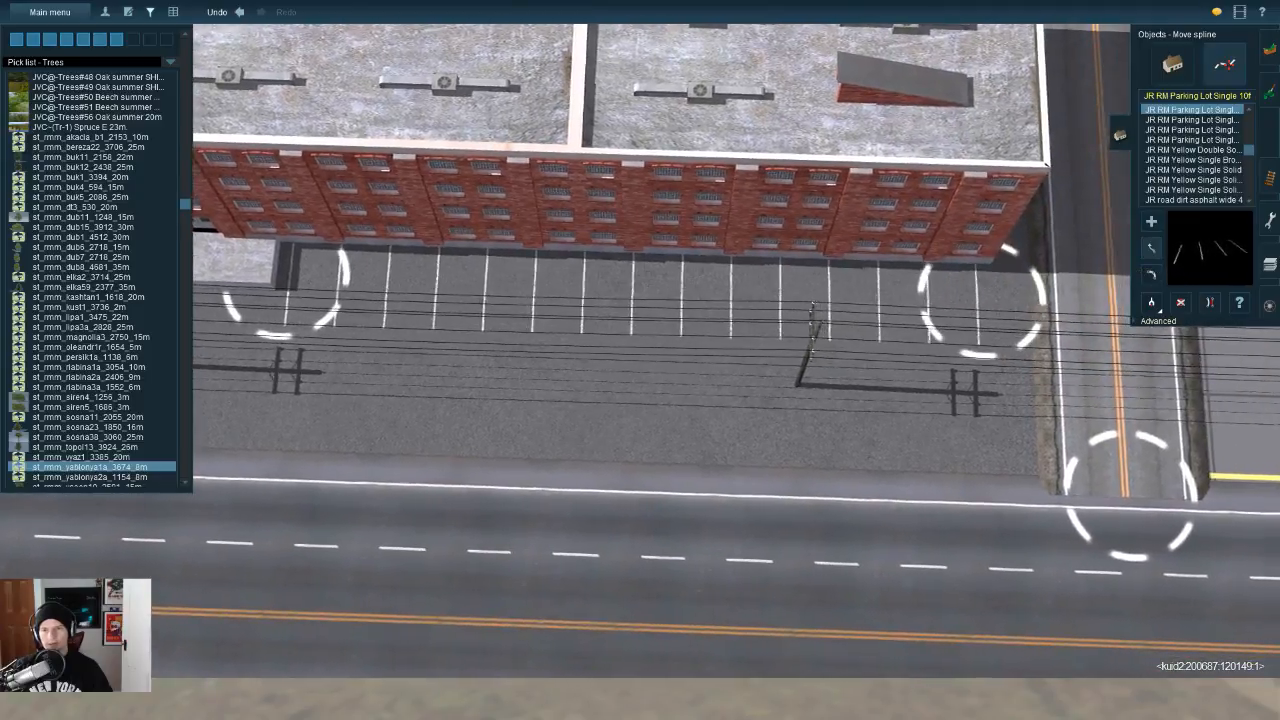
key("Left")
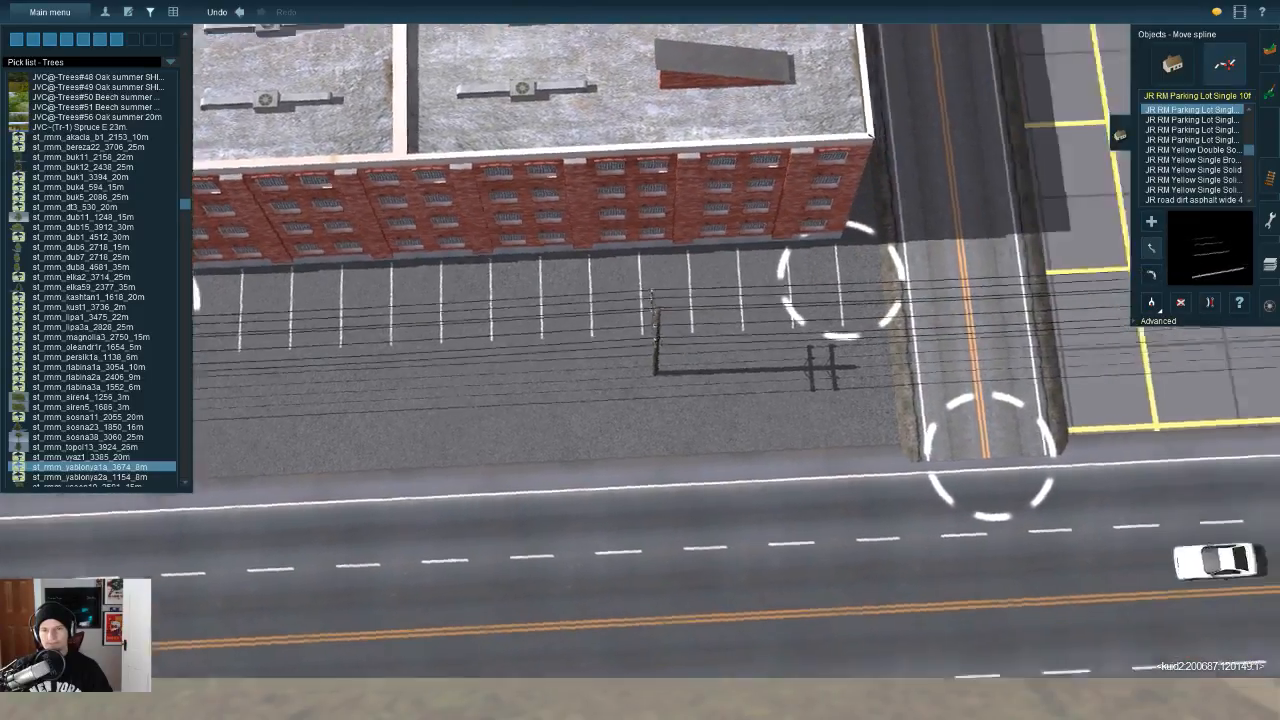
Step: Insert a spline point at the utility pole beside the parking row near the side road and move it to the side road's edge
key("Down")
key("Down")
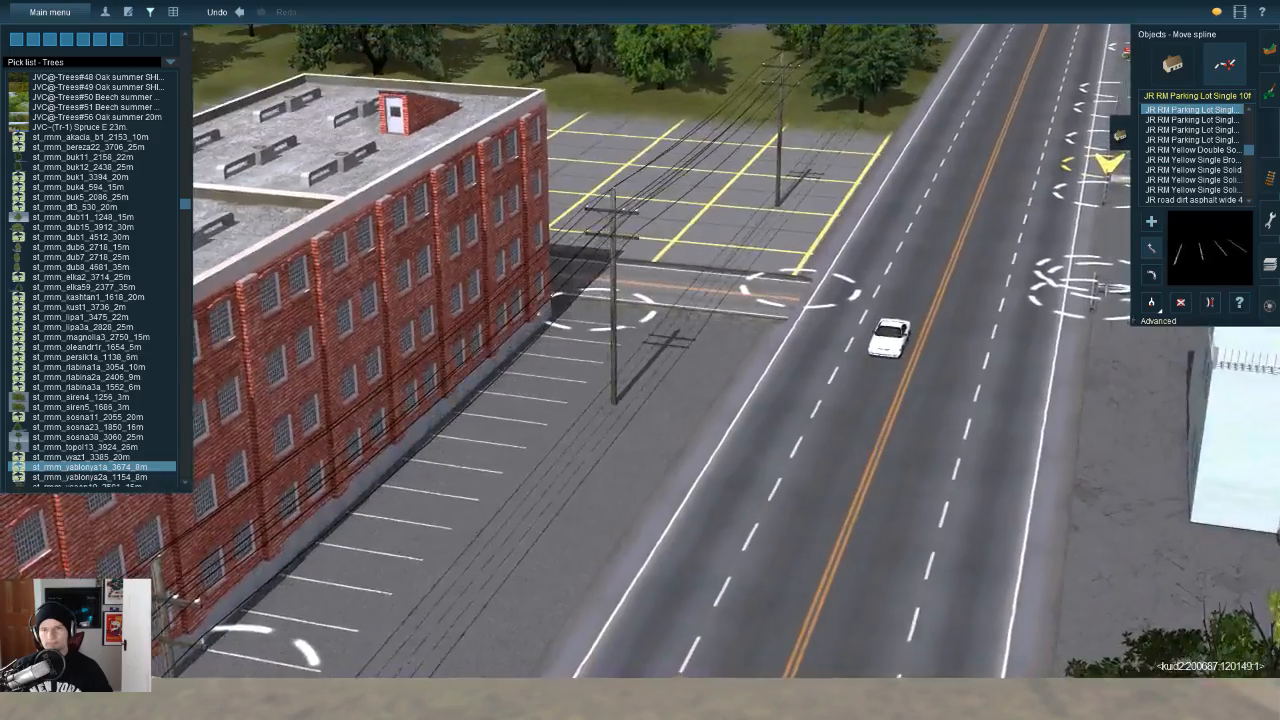
key("Up")
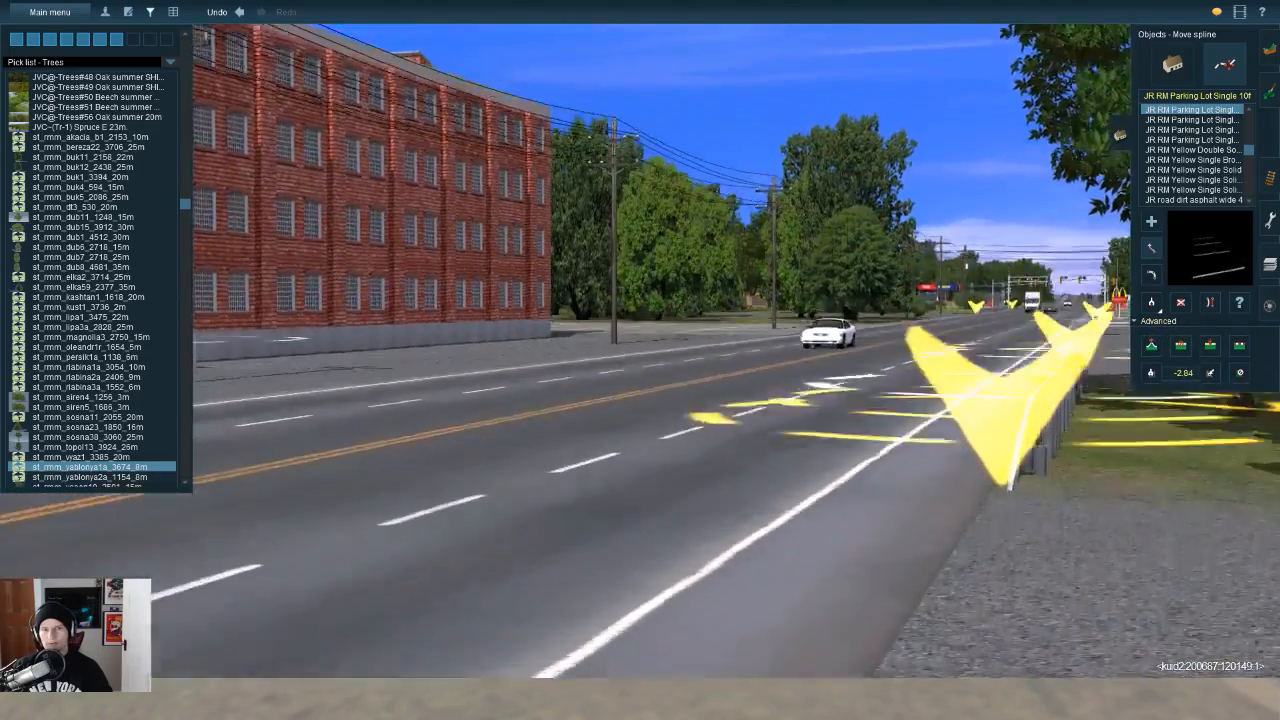
key("Up")
key("Up")
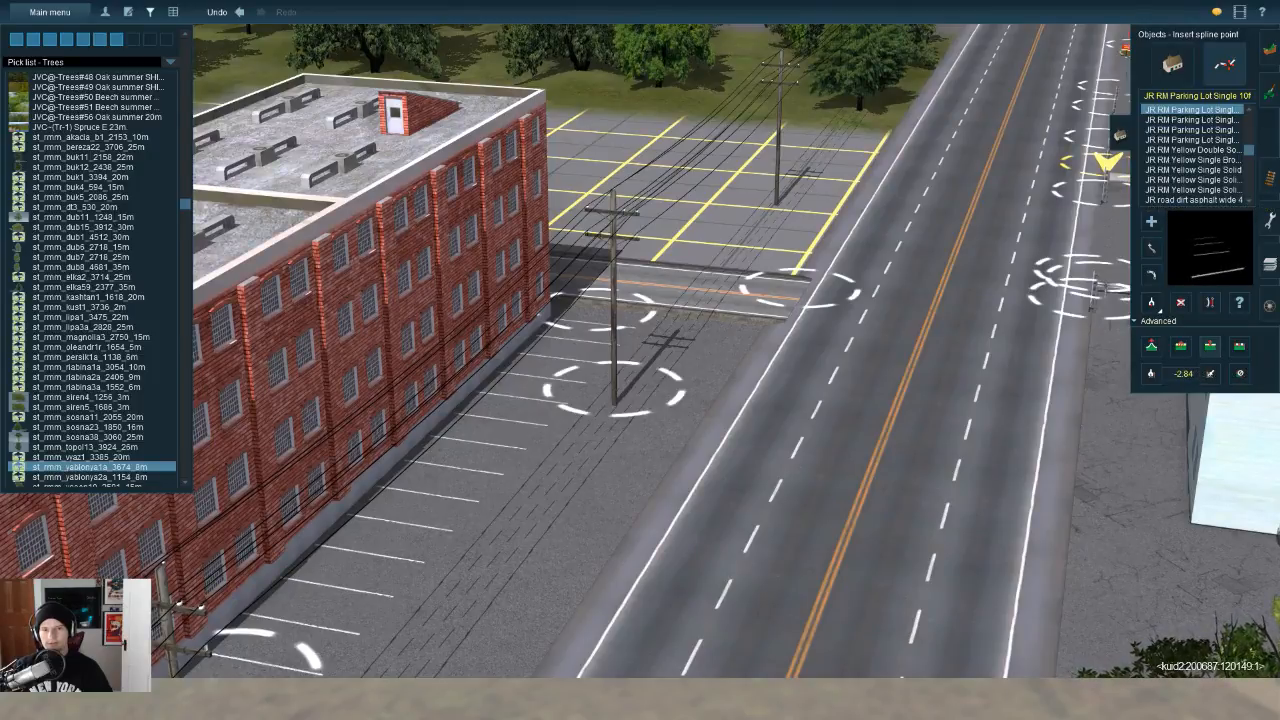
key("Up")
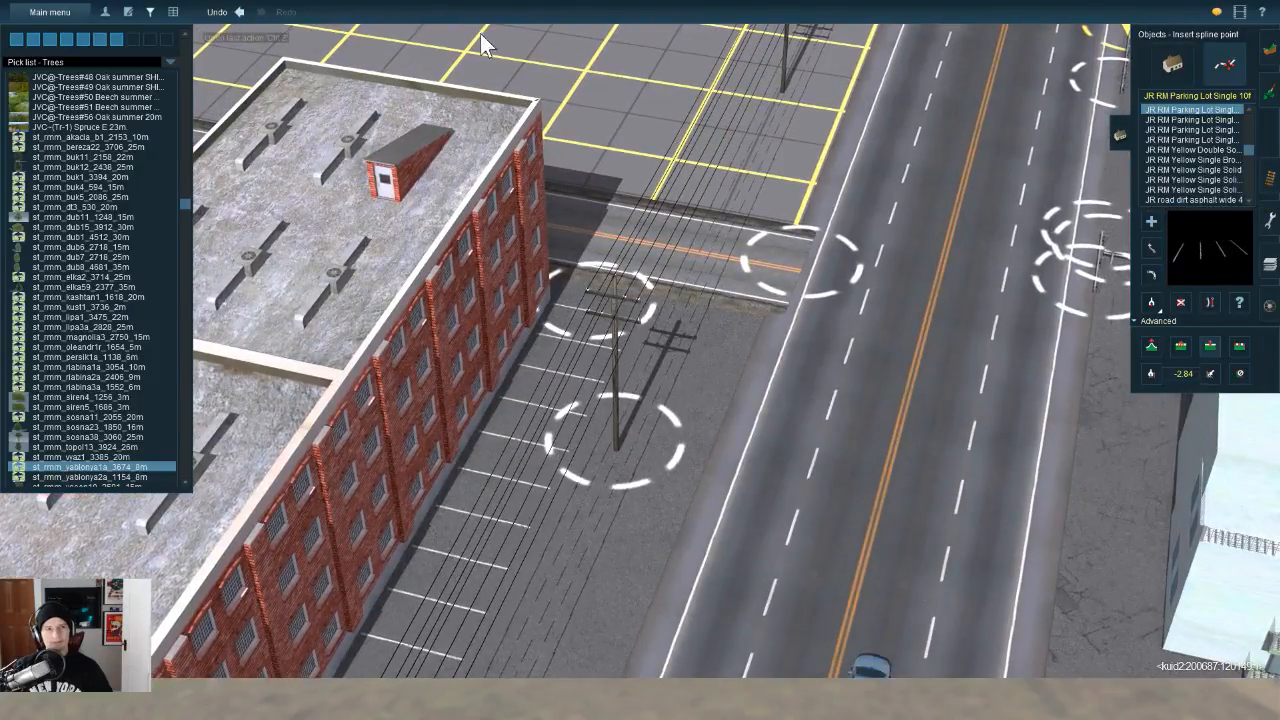
key("Up")
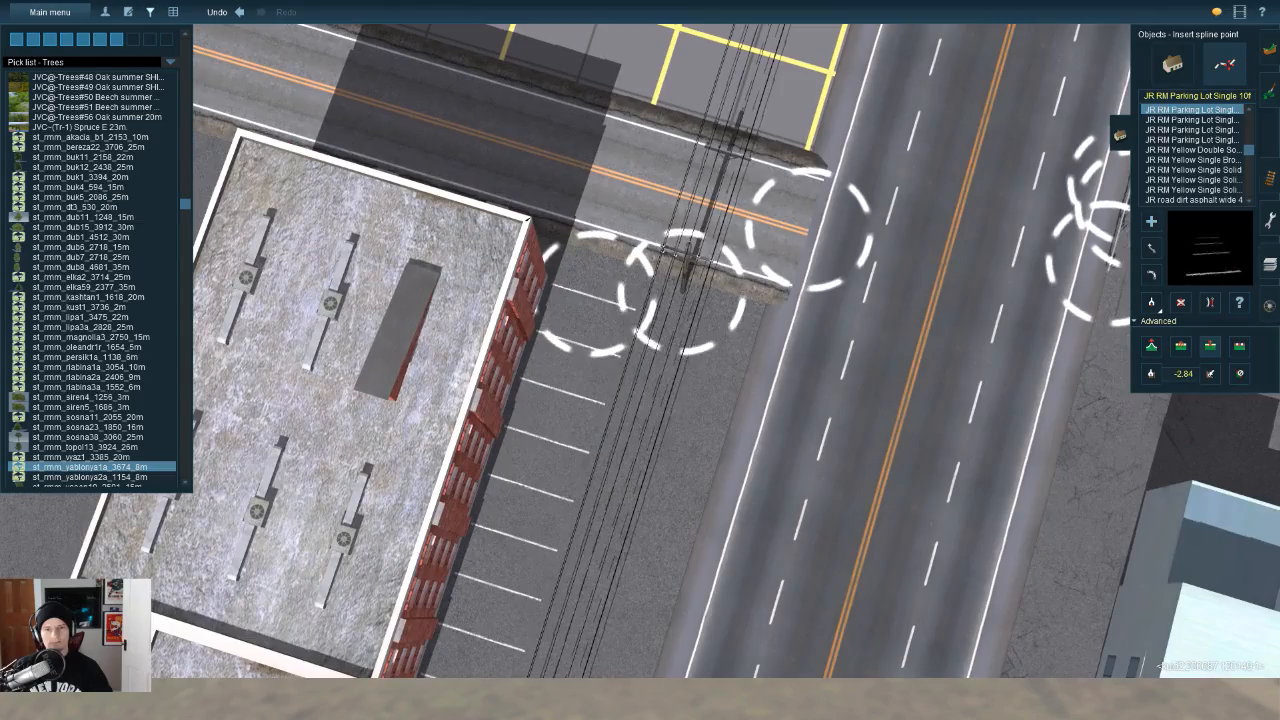
Step: Insert a spline point at the utility pole near the warehouse entrance and move the pole past the end of the parking row
key("Down")
key("Up")
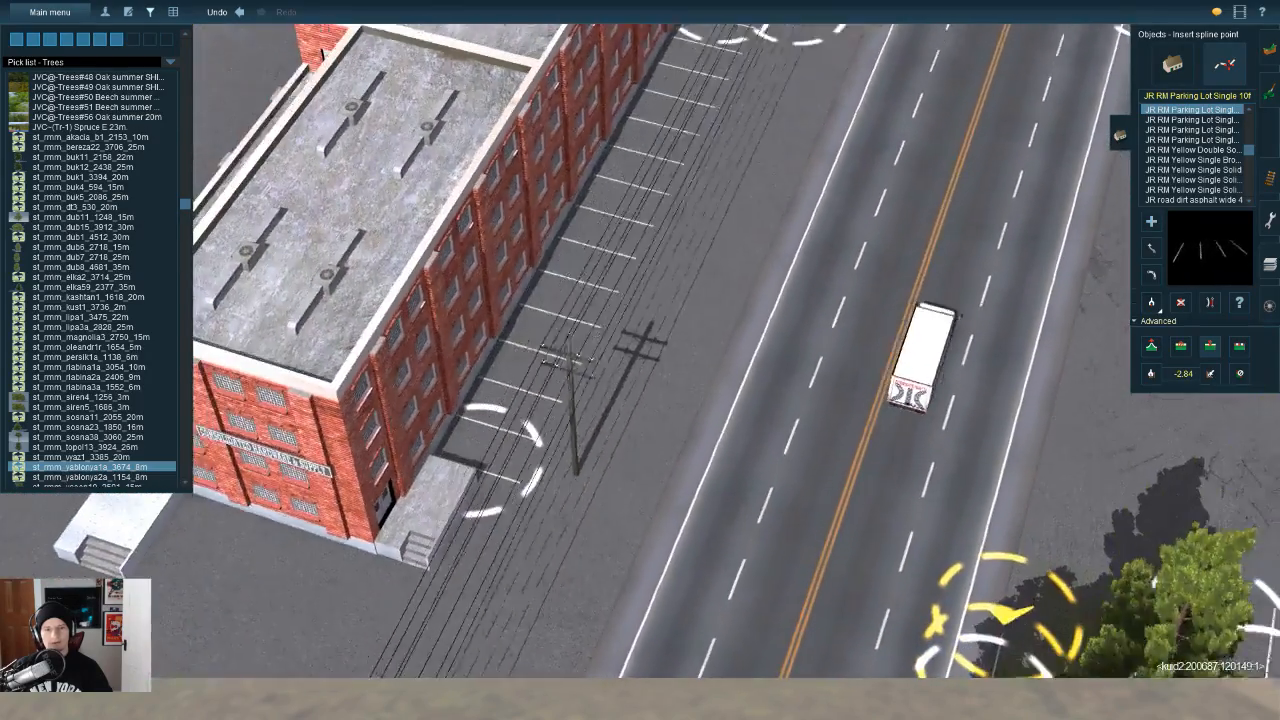
key("Up")
key("Down")
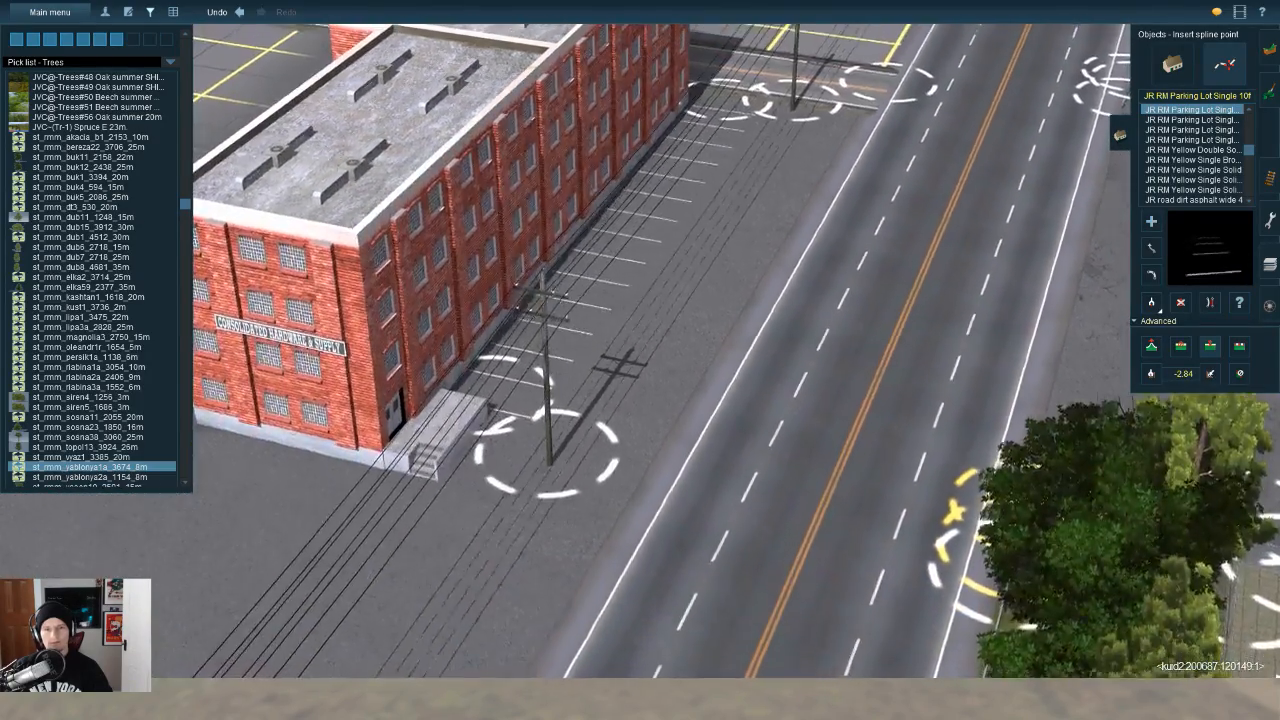
key("Up")
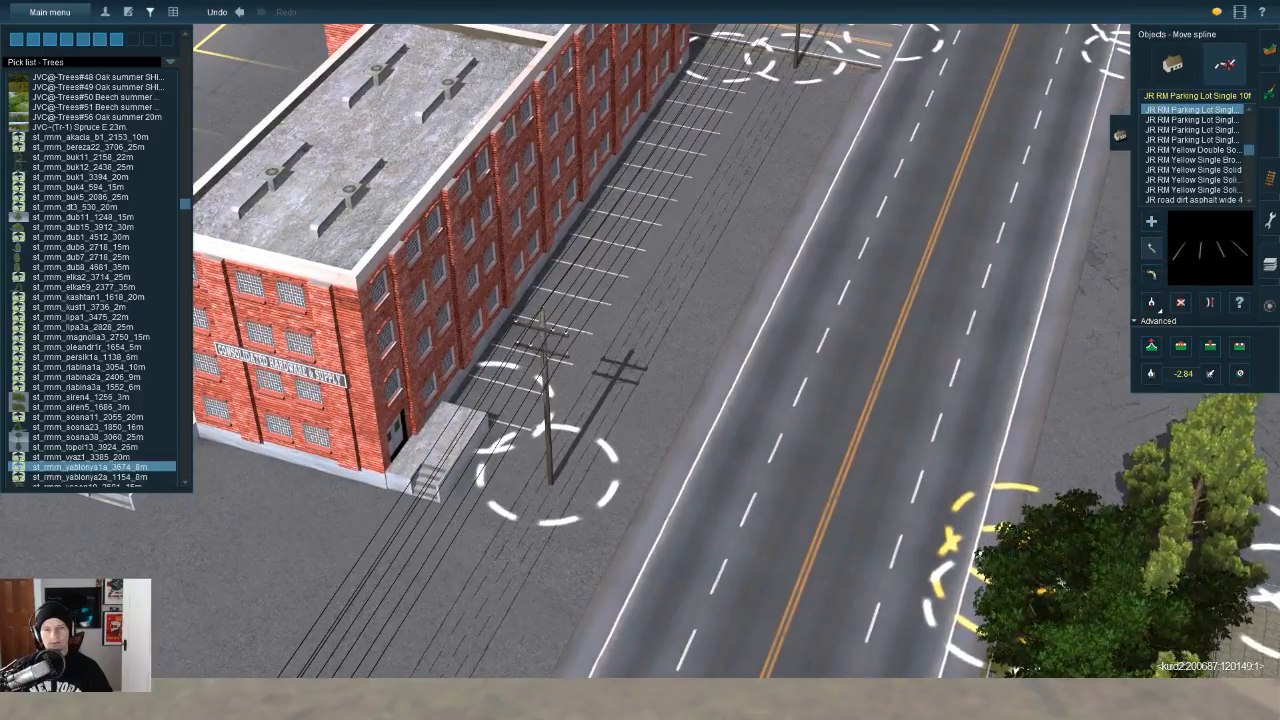
left_click_drag(547, 480, 500, 537)
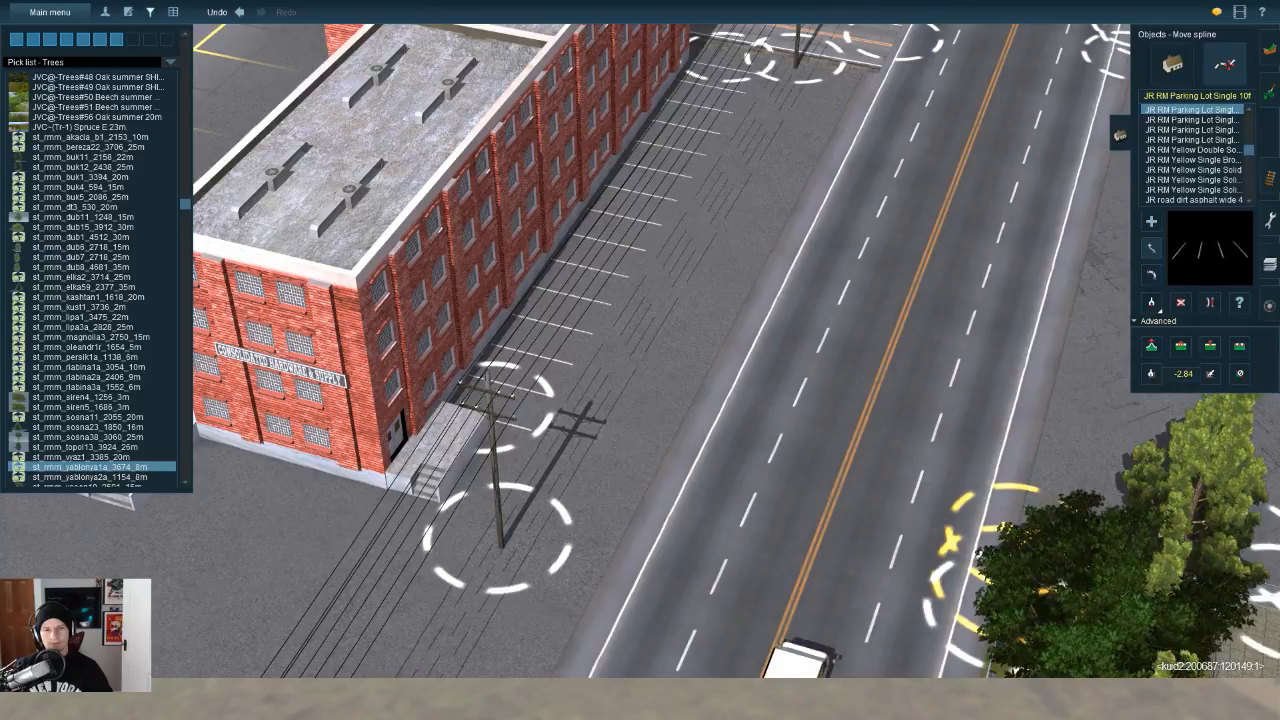
Step: Examine the brick warehouse's roadside parking lines, the utility poles and the side-street junction beside it
key("Right")
key("Down")
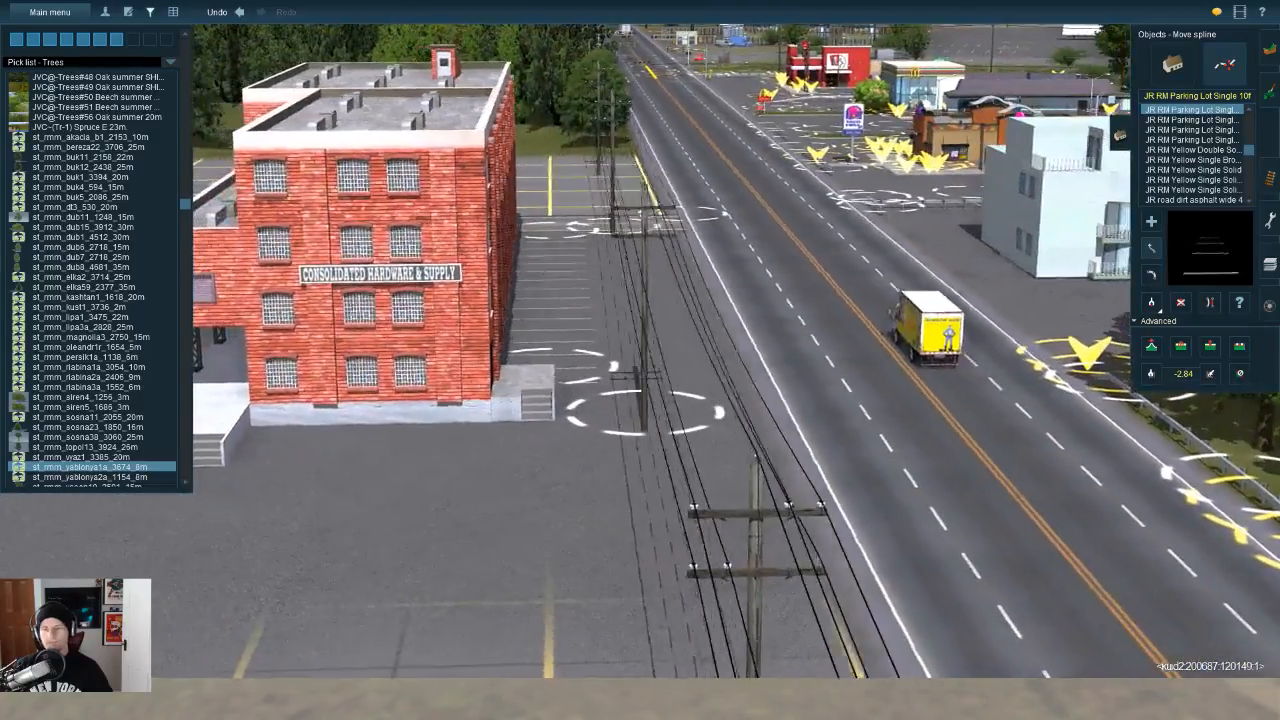
key("Right")
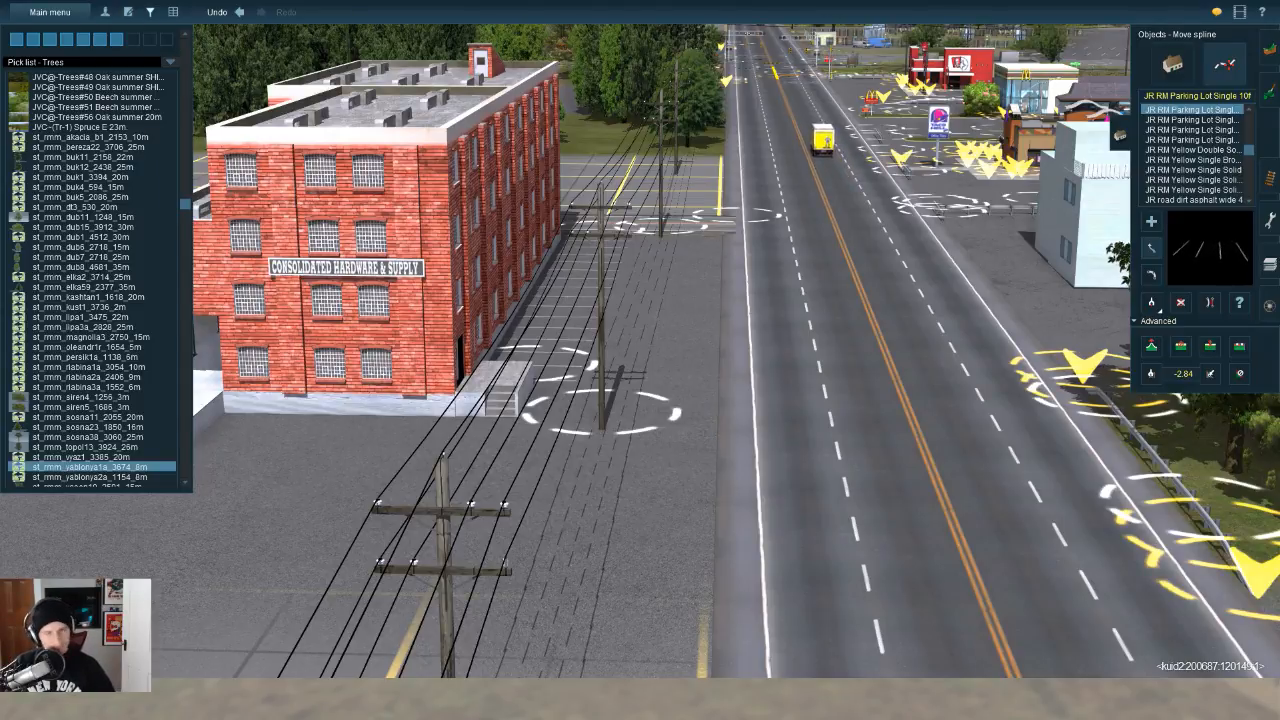
key("Up")
right_click_drag(1229, 541, 1237, 437)
scroll(640, 352, "down", 5)
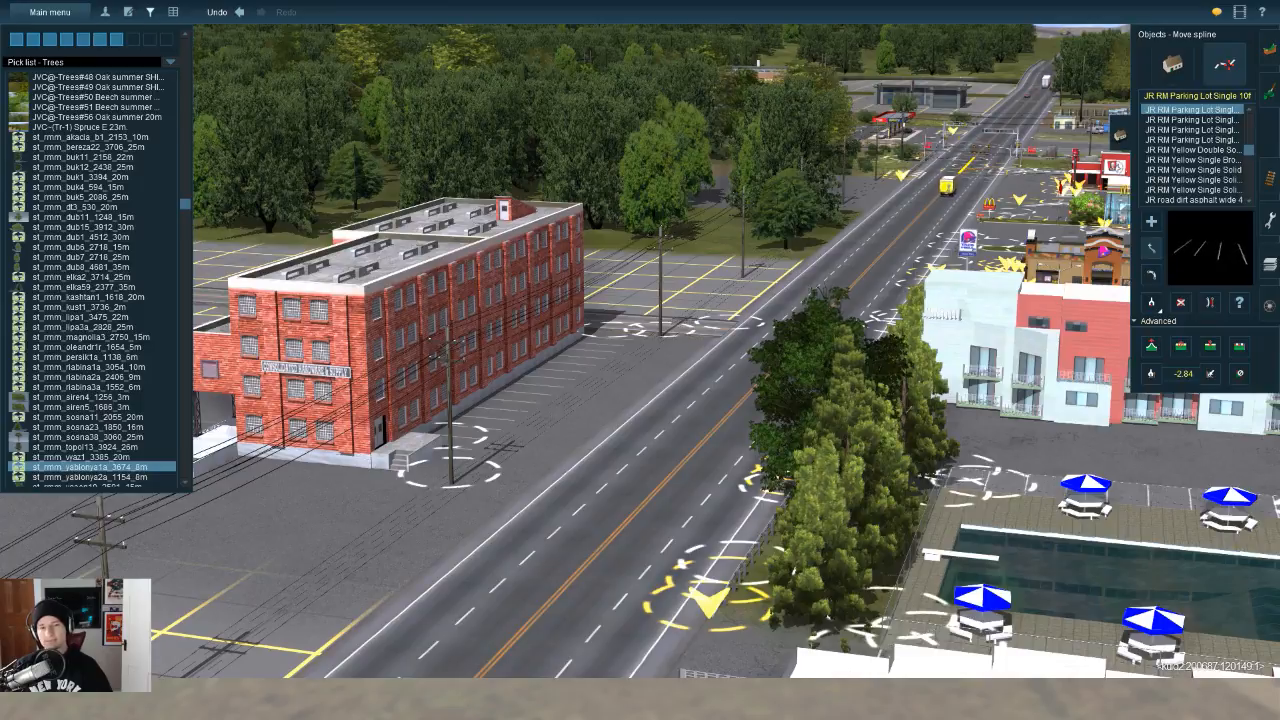
key("Up")
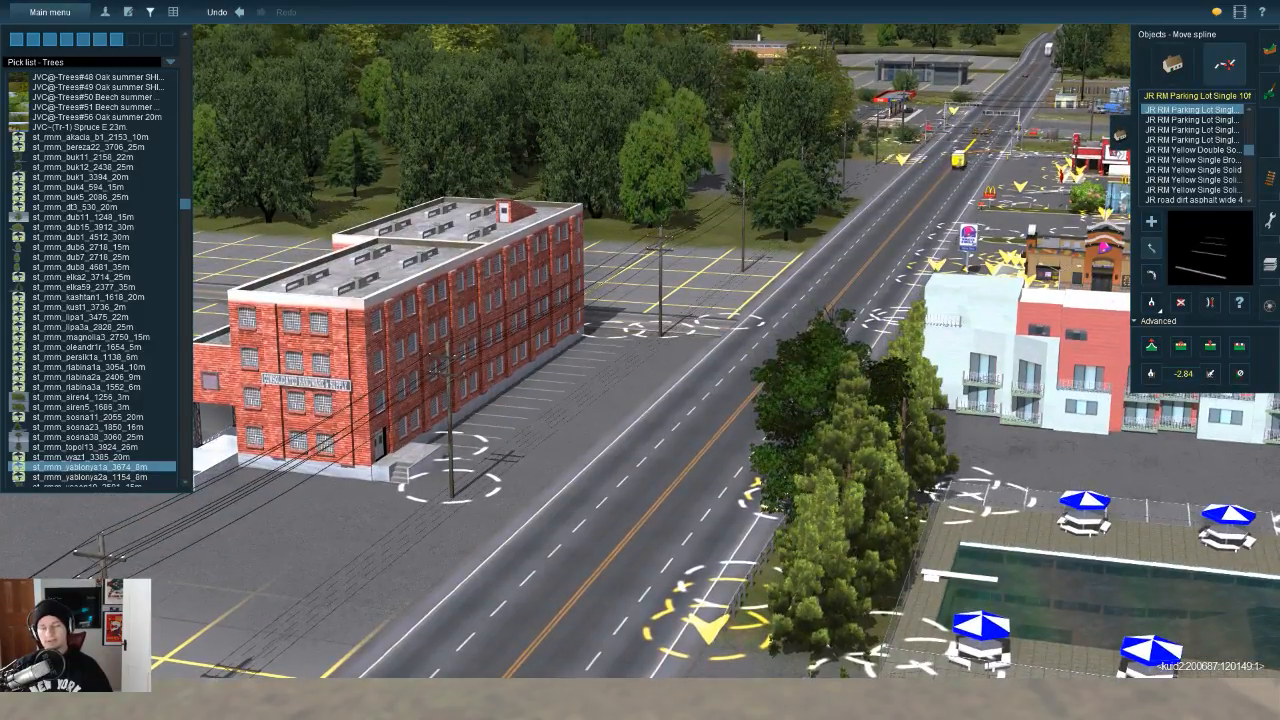
key("Up")
right_click(690, 300)
key("Right")
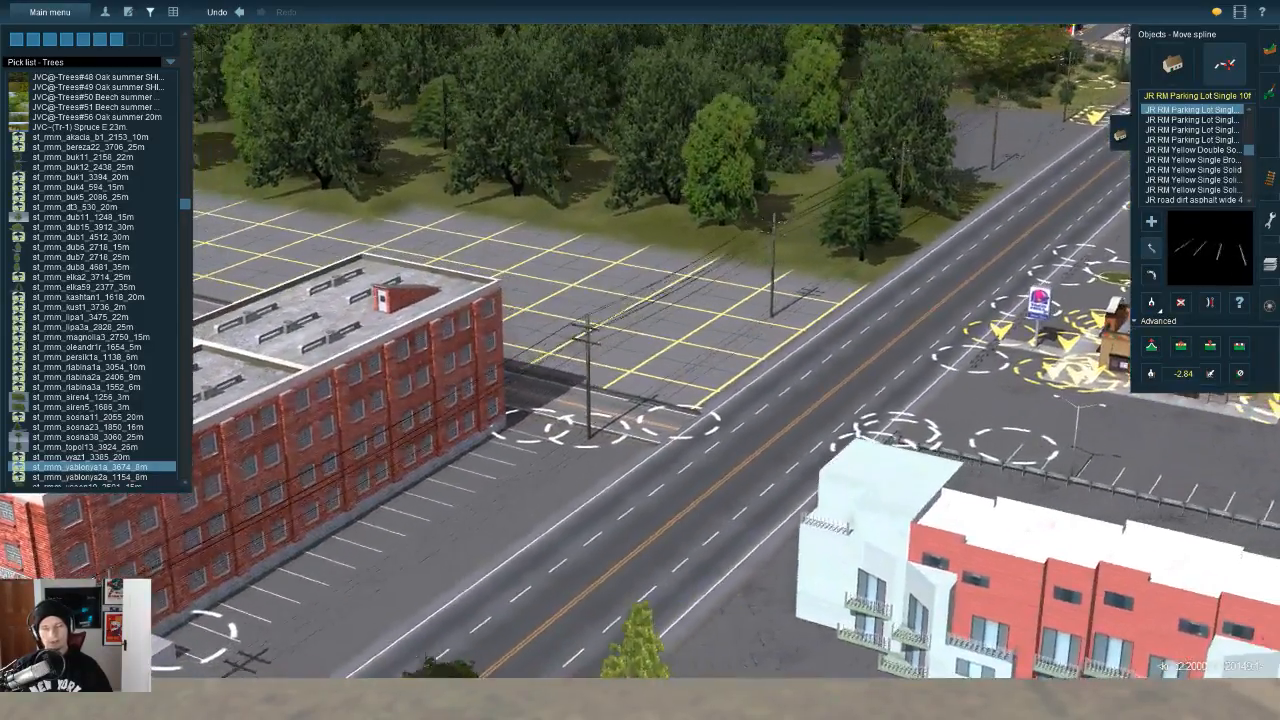
key("Right")
key("Up")
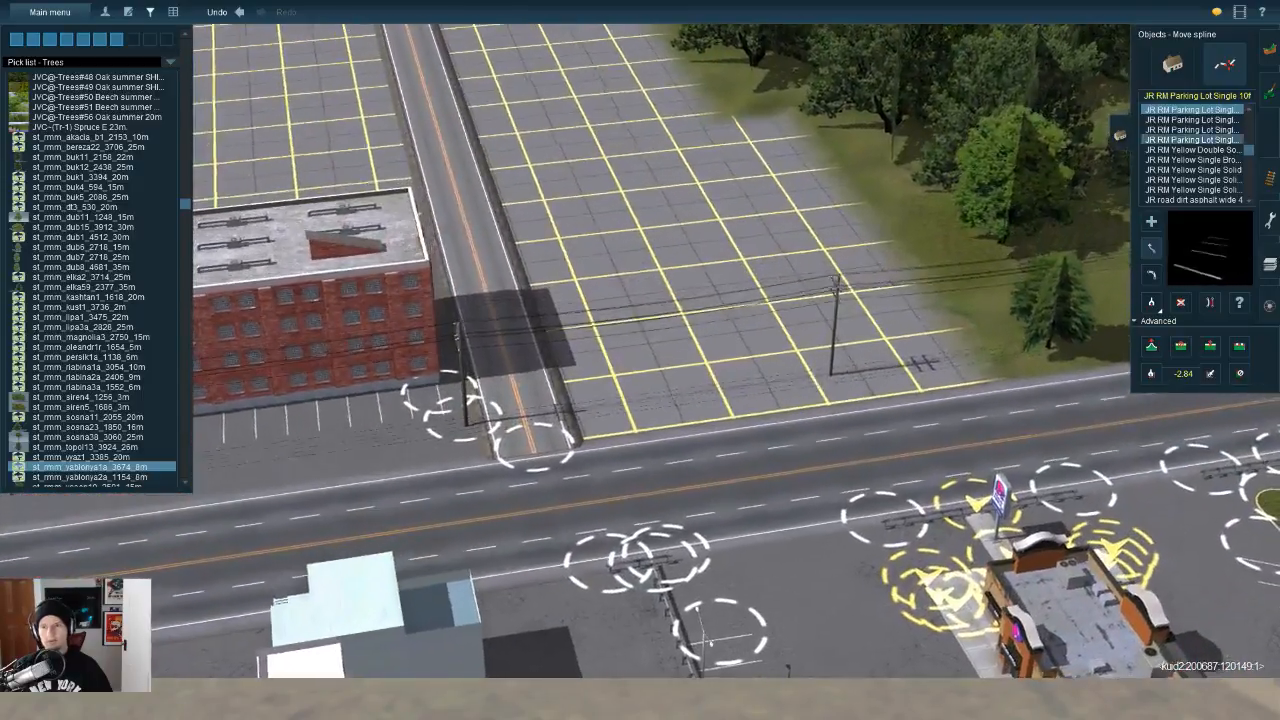
Step: Switch to object mode and examine the brick warehouse and the commercial strip along the highway
key("o")
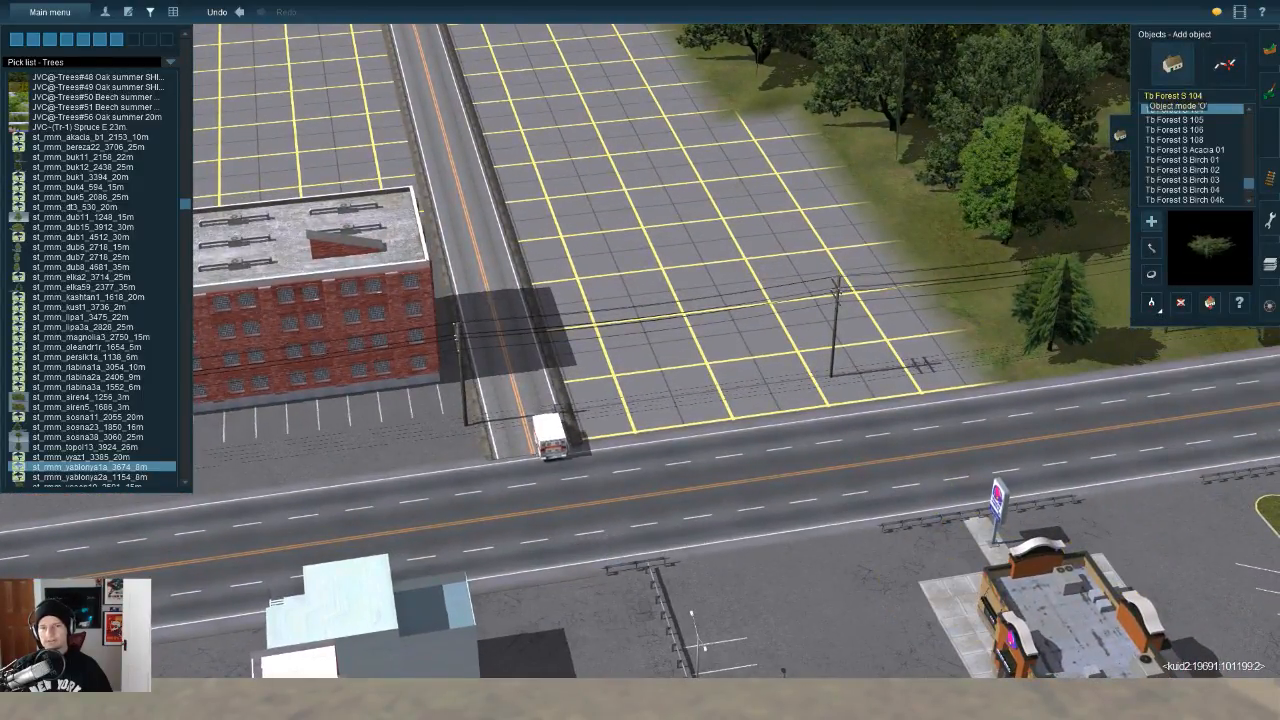
key("Right")
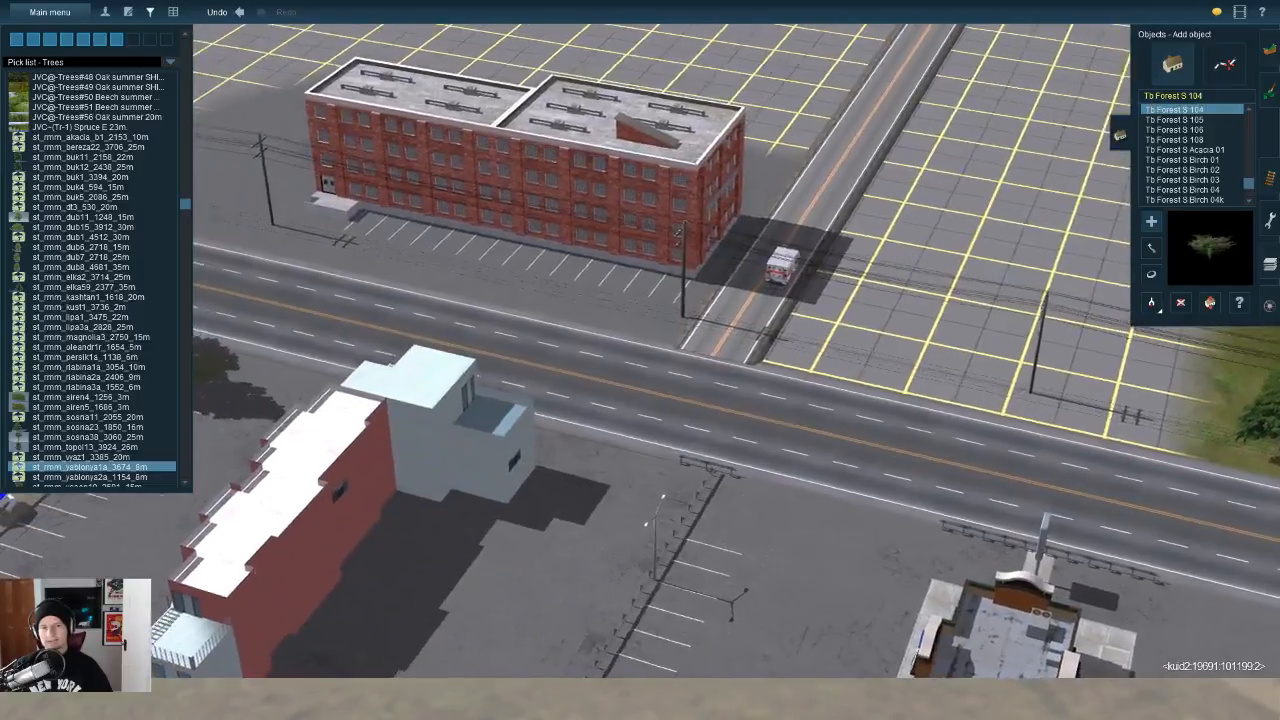
key("Down")
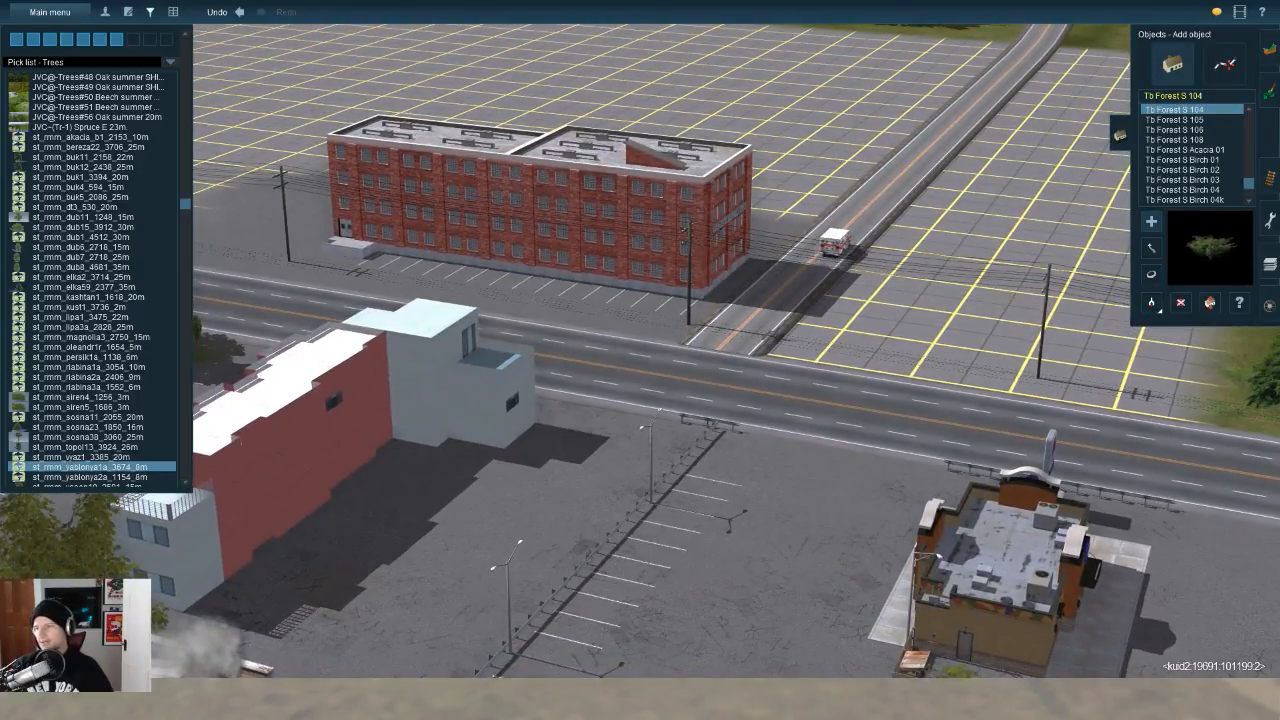
key("Right")
key("w")
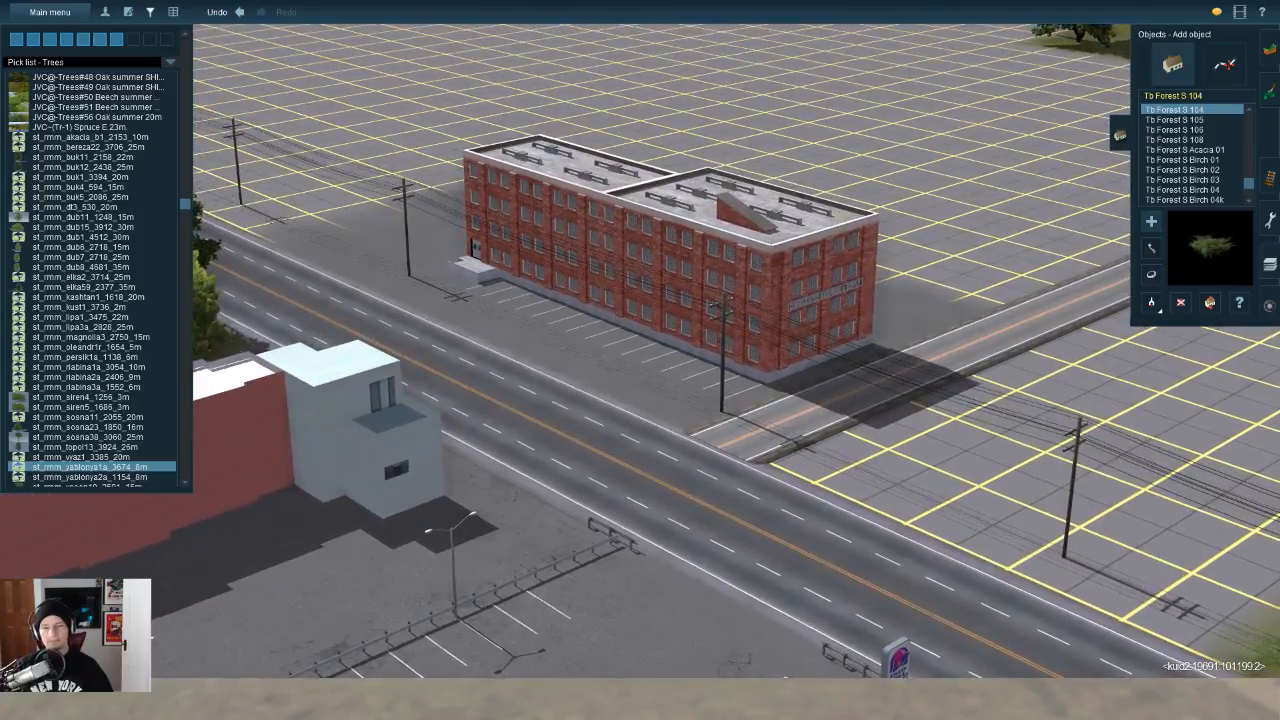
key("Right")
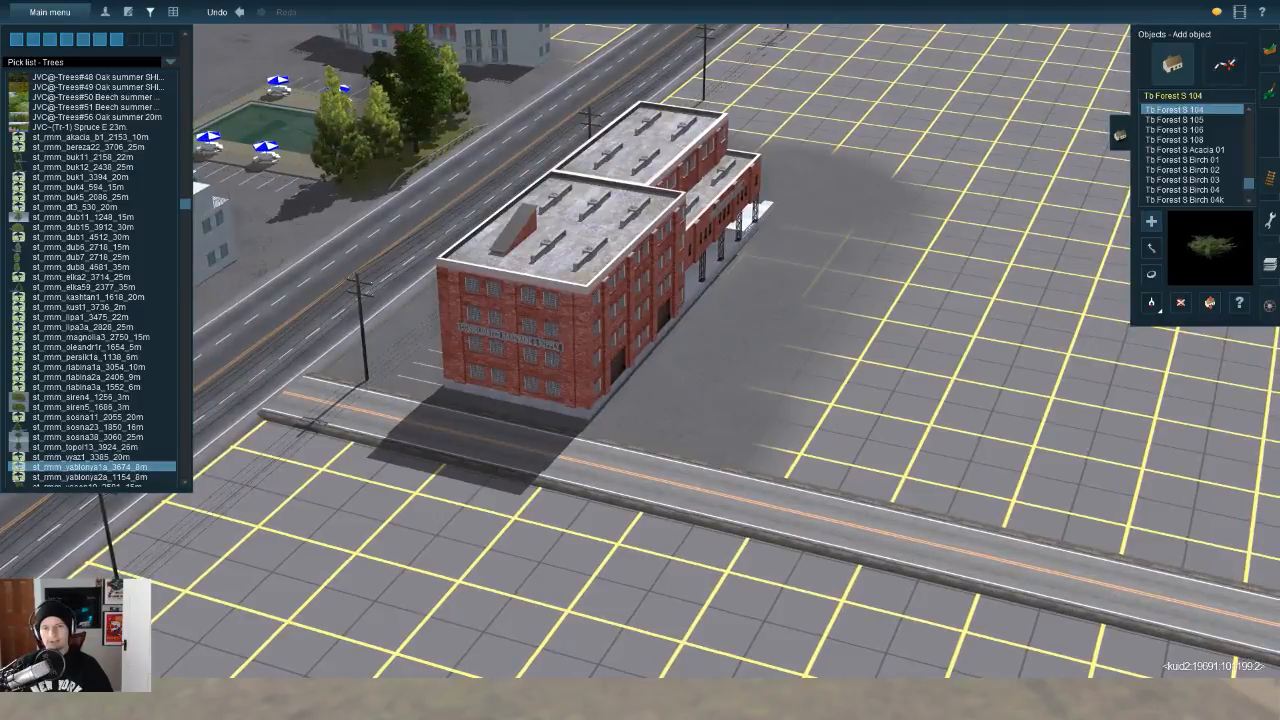
key("Right")
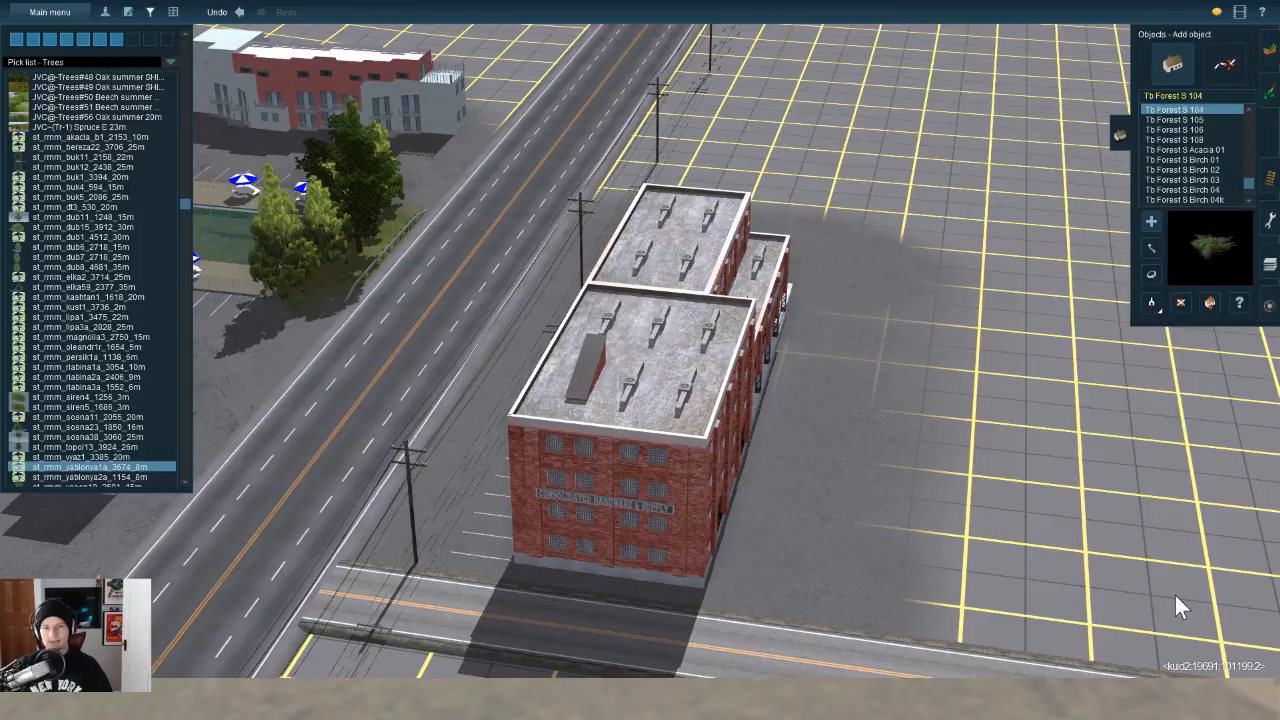
key("Right")
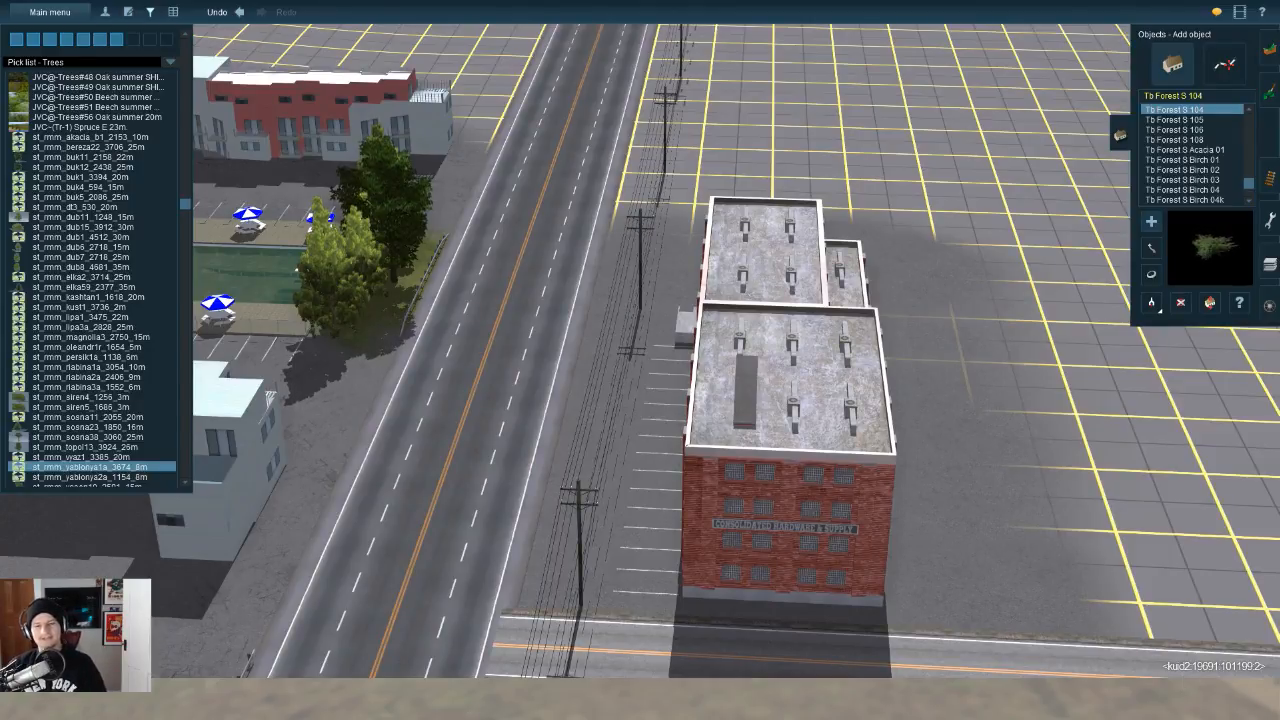
key("Right")
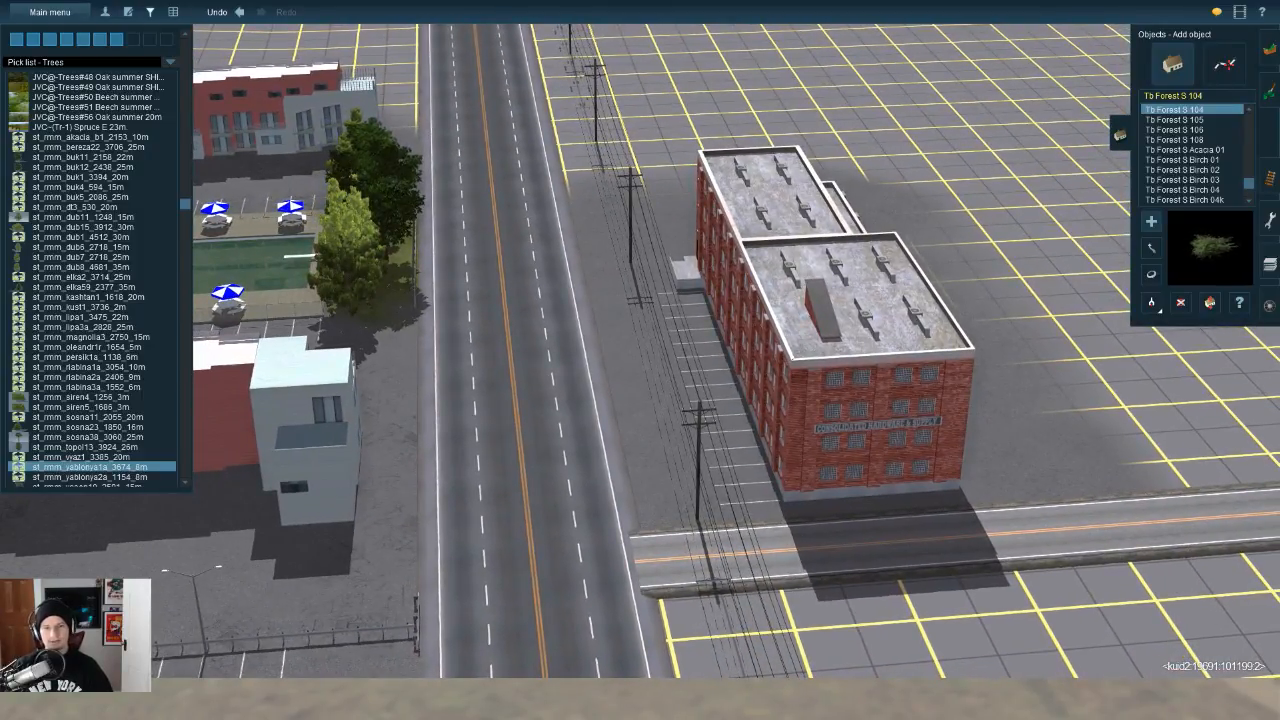
key("Left")
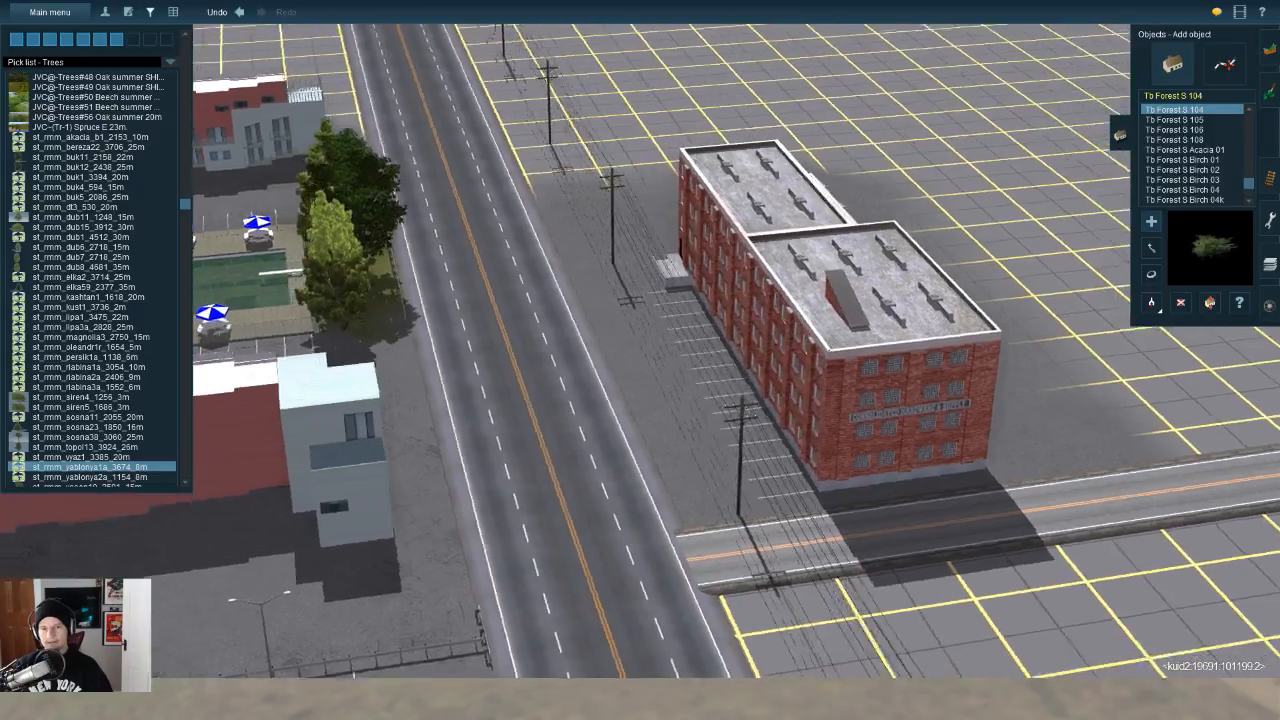
key("Down")
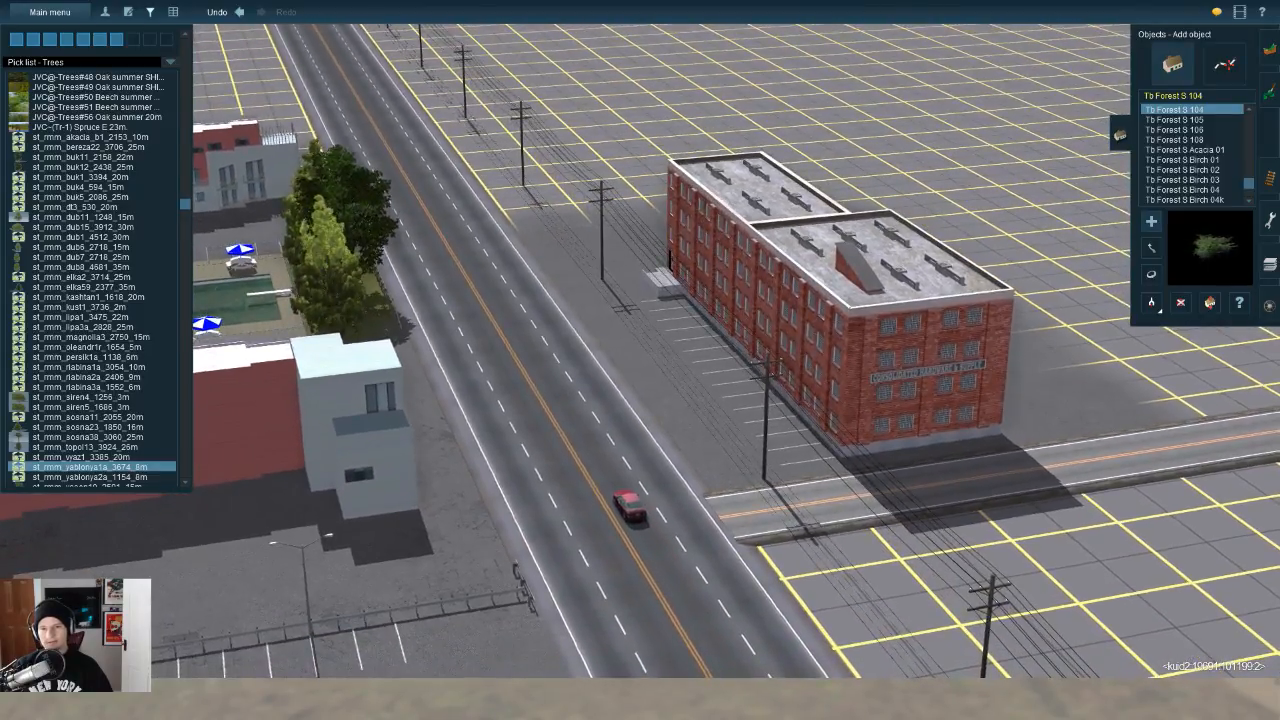
key("s")
key("s")
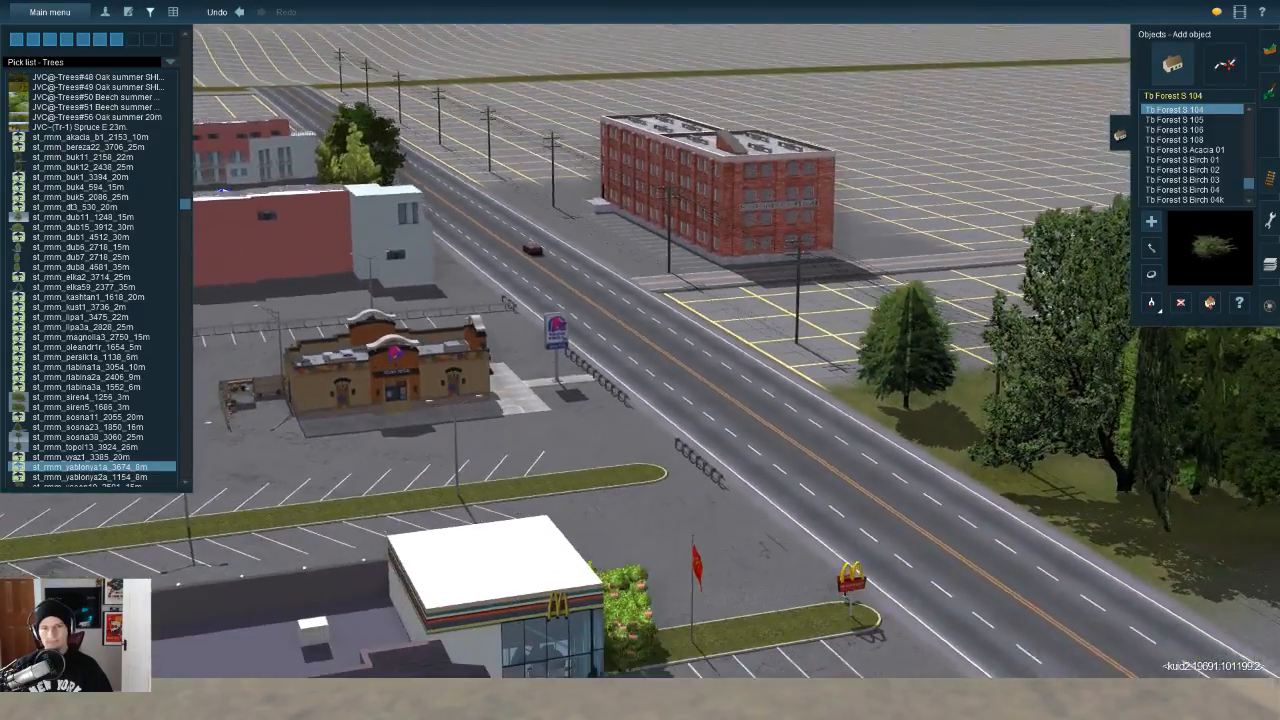
key("s")
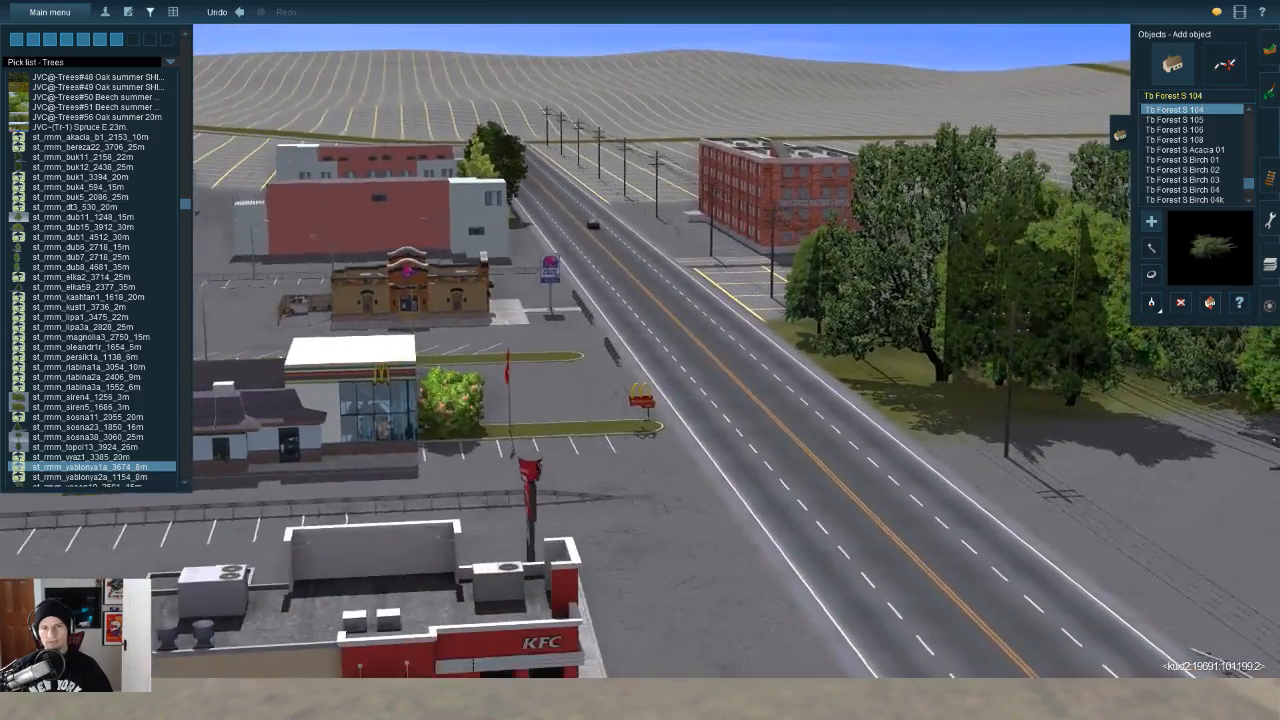
Step: Select a rectangular area of the finished forest east of the highway as the copy source
key("w")
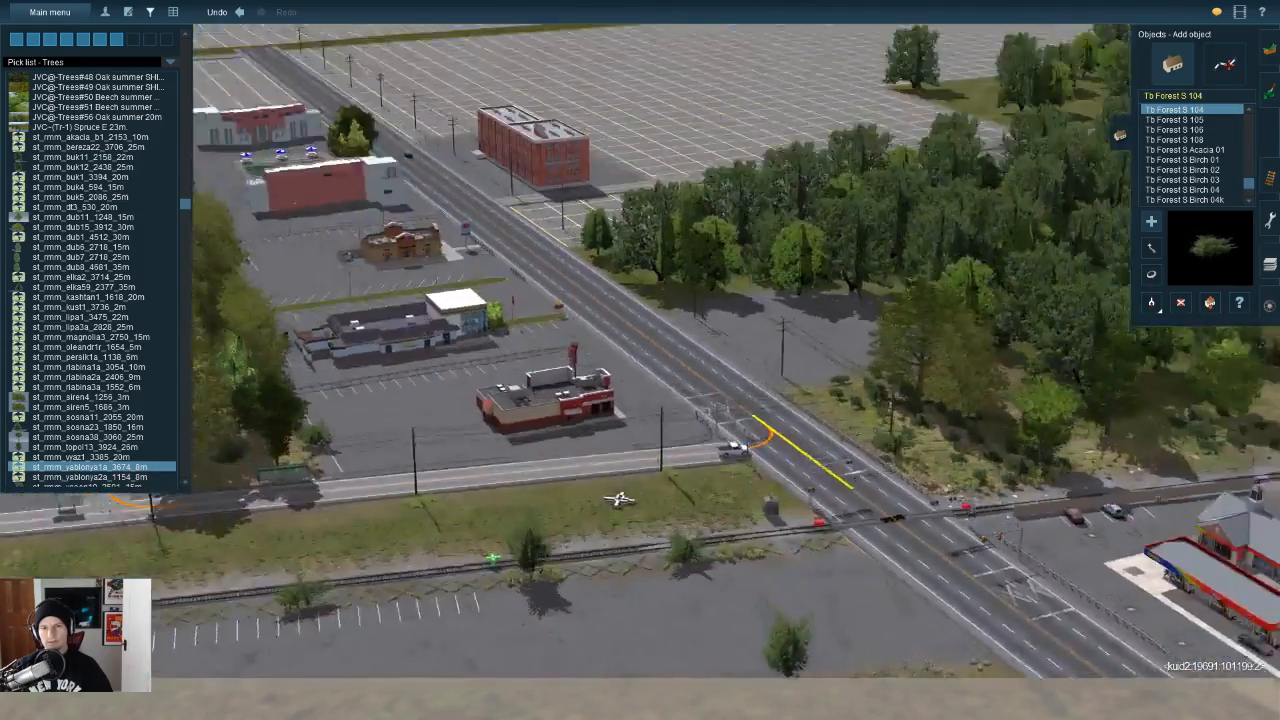
key("d")
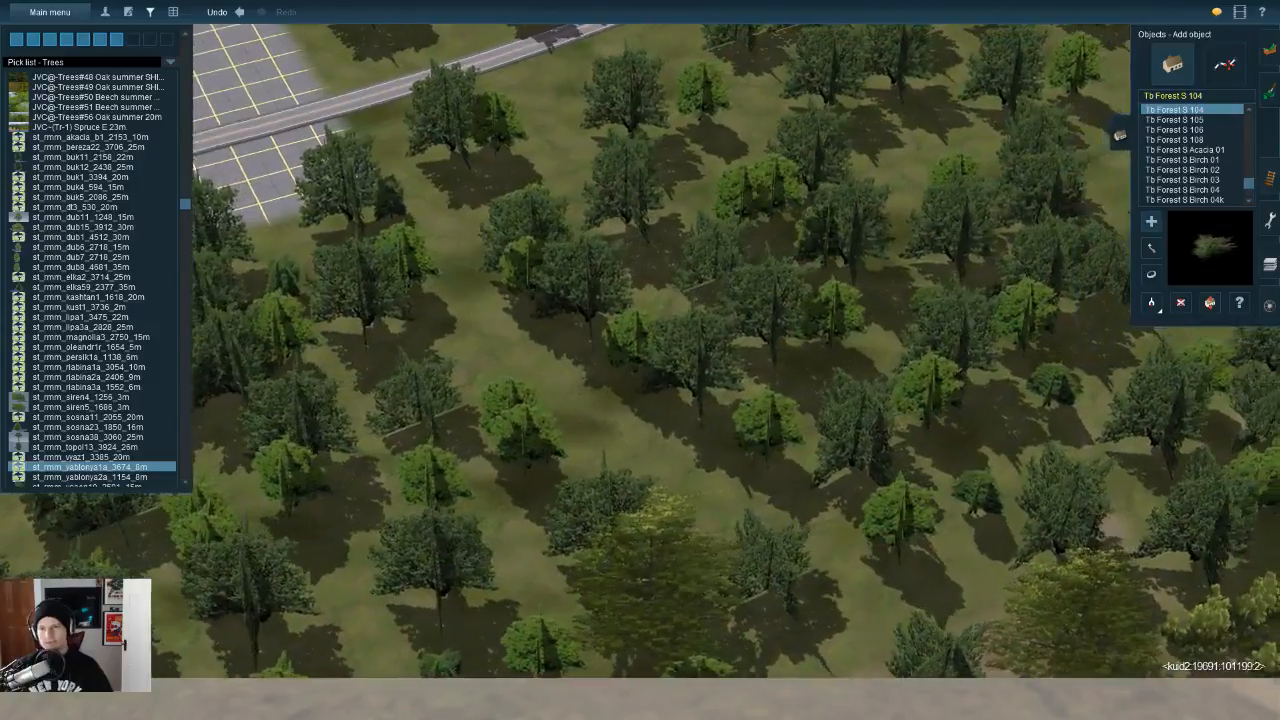
key("F5")
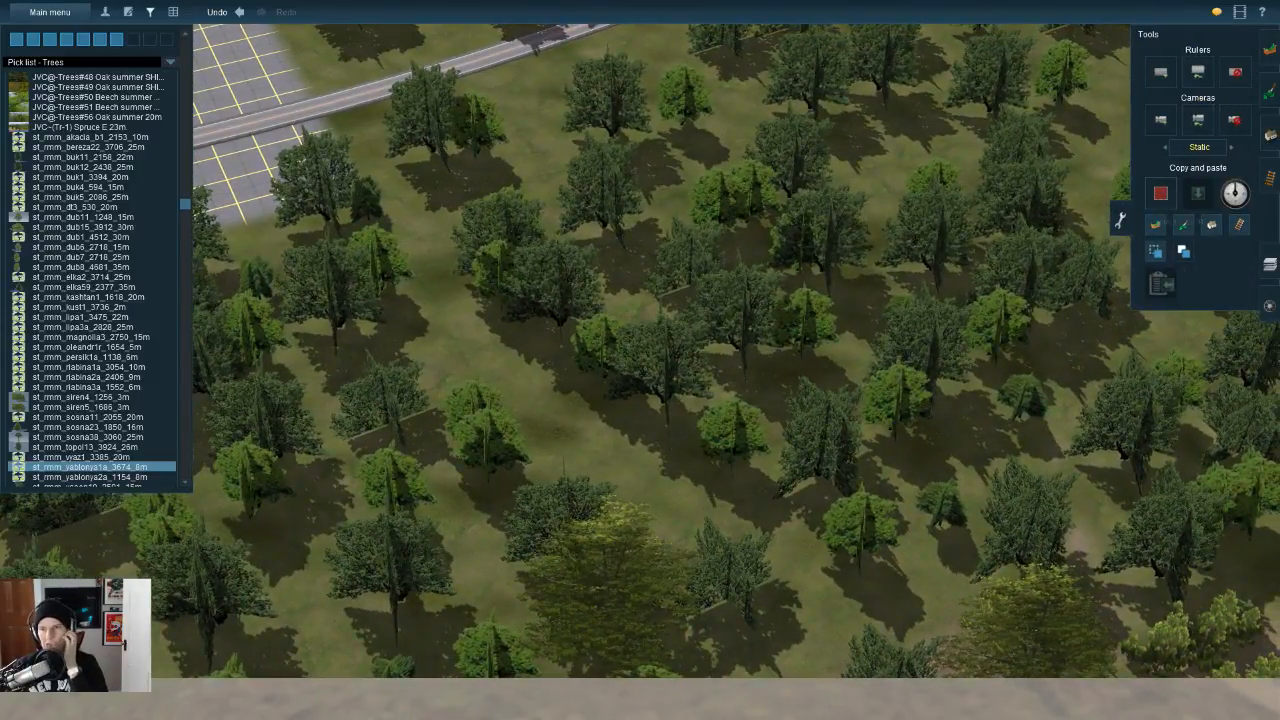
scroll(660, 350, "down", 5)
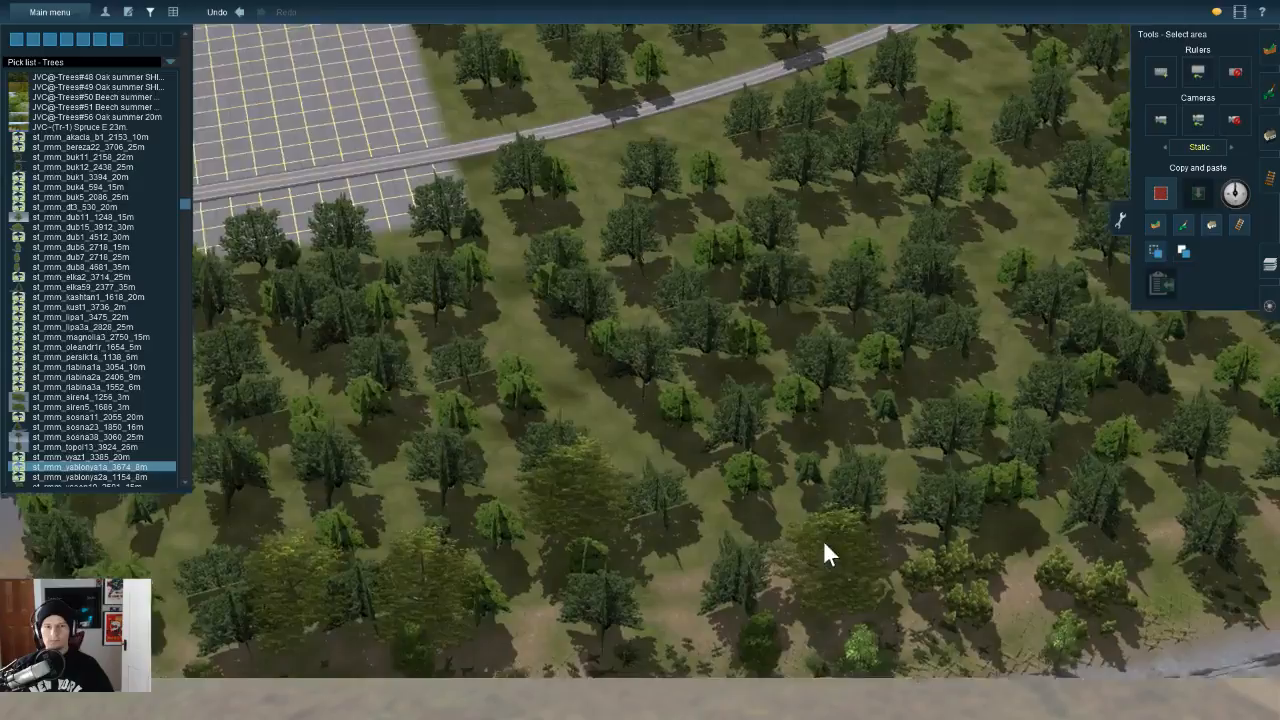
left_click_drag(765, 447, 1005, 450)
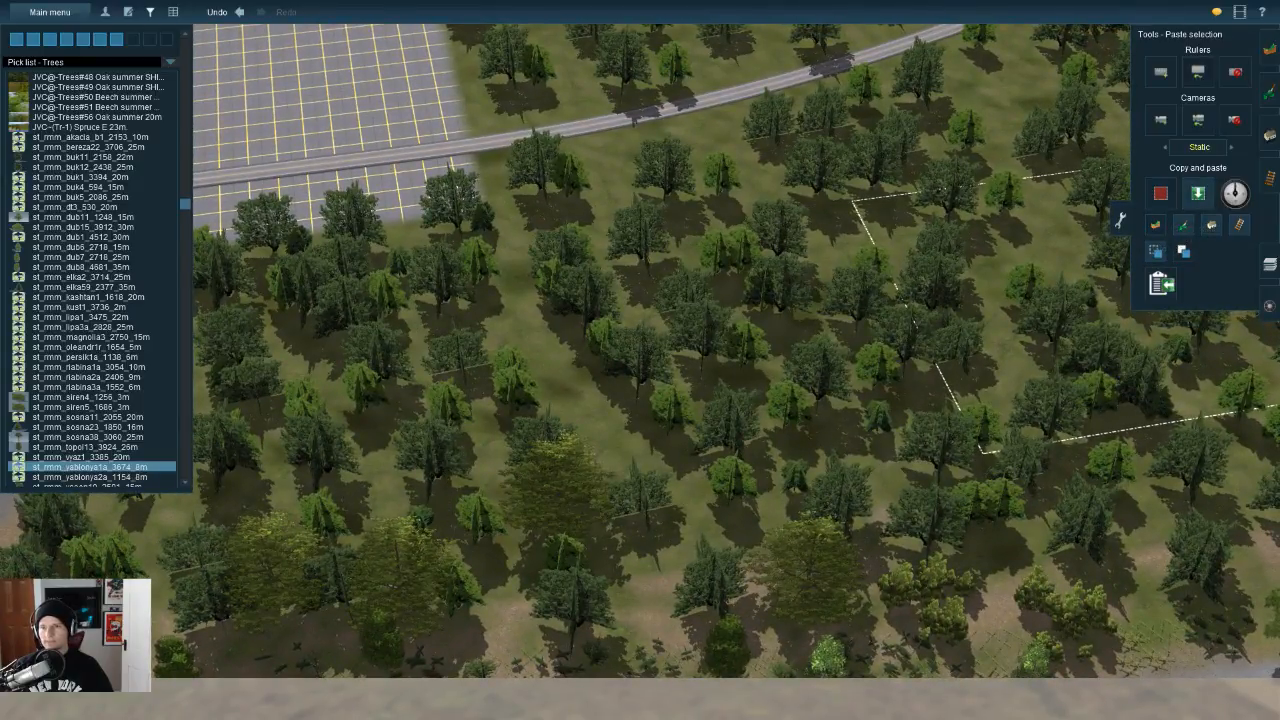
Step: Paste the copied forest in adjoining patches onto the bare hillside beyond the end of the highway
scroll(660, 350, "down", 5)
right_click_drag(1186, 678, 1145, 511)
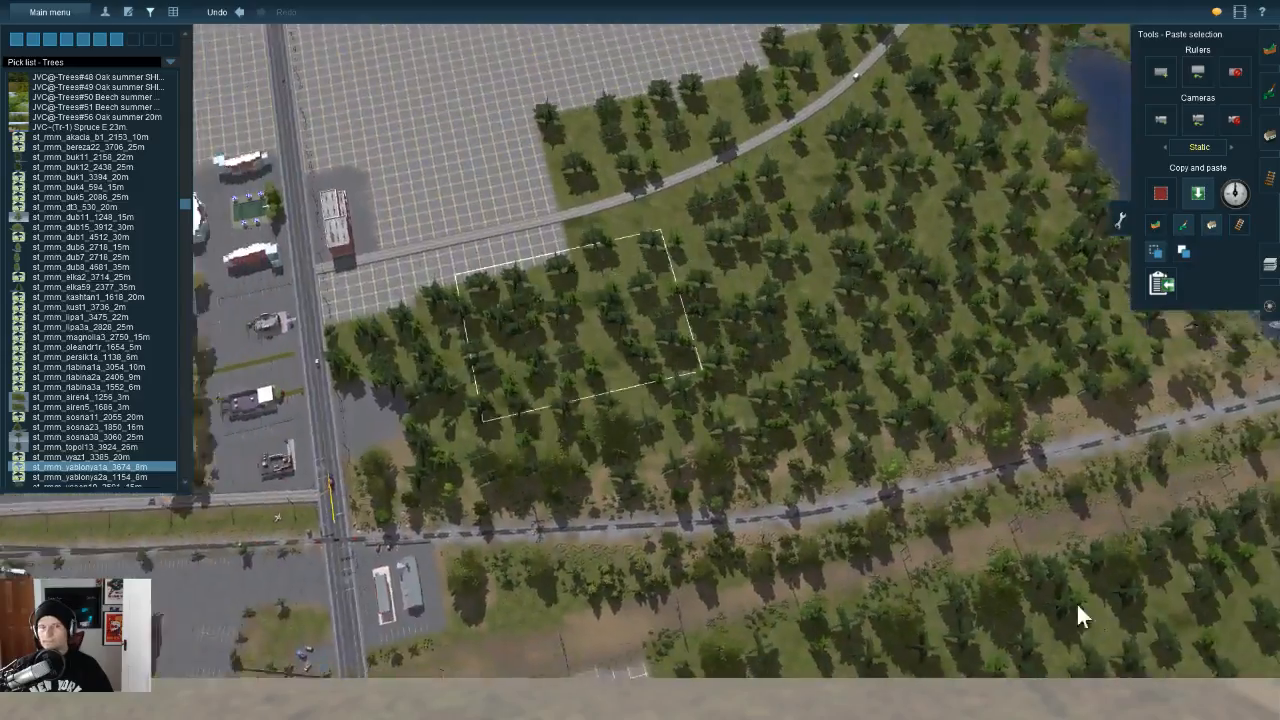
scroll(1210, 413, "up", 4)
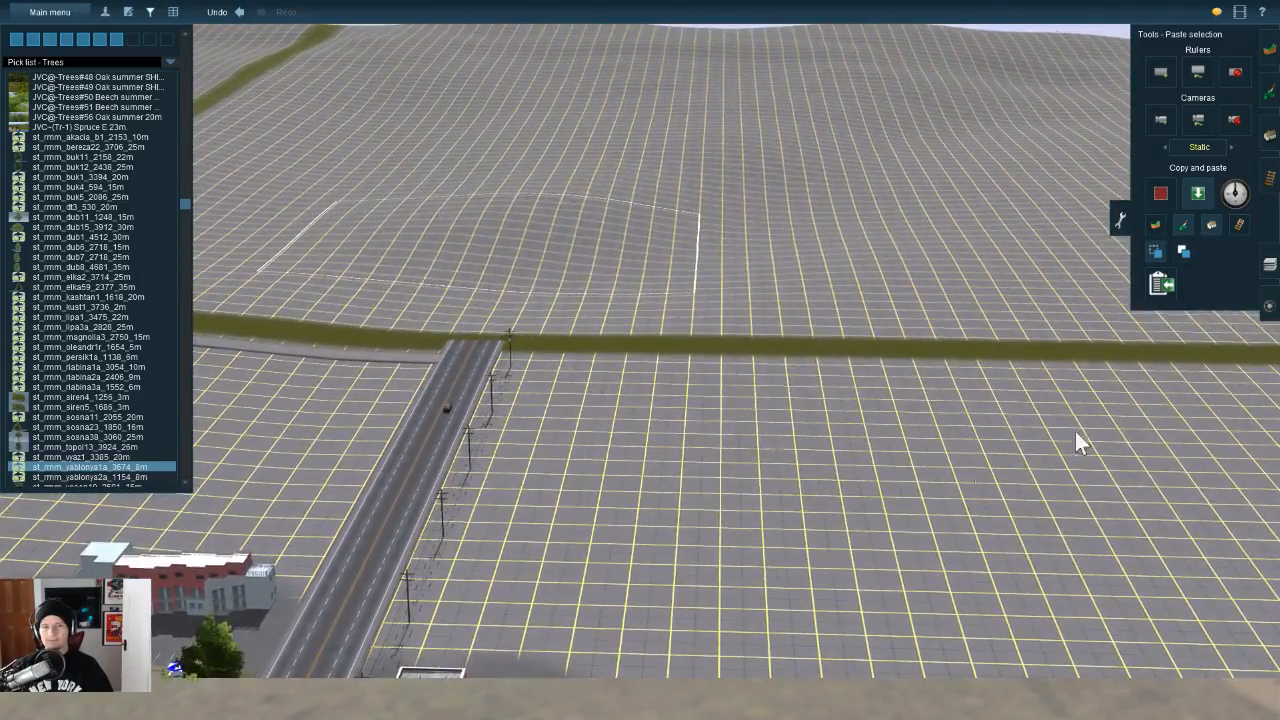
left_click(490, 235)
left_click(825, 238)
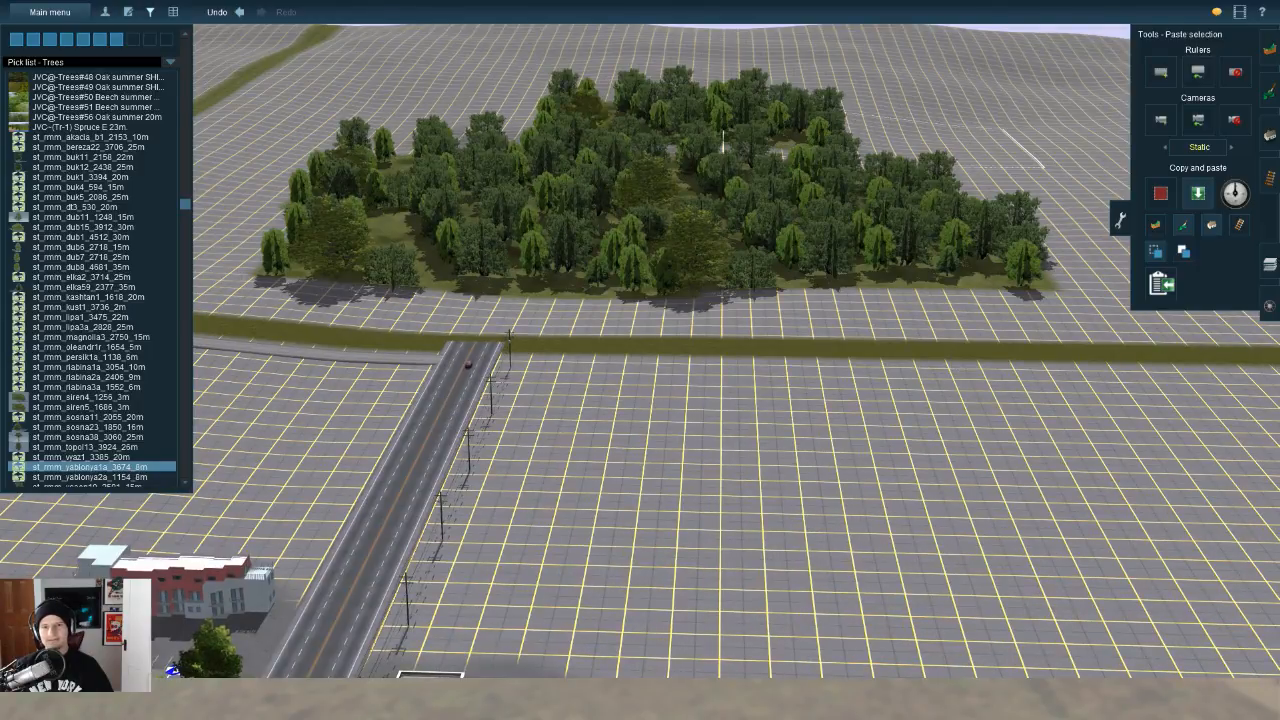
Step: Extend the new woodland with more pasted forest patches, covering the bare ground and part of the green strip
right_click(860, 215)
right_click_drag(860, 215, 800, 250)
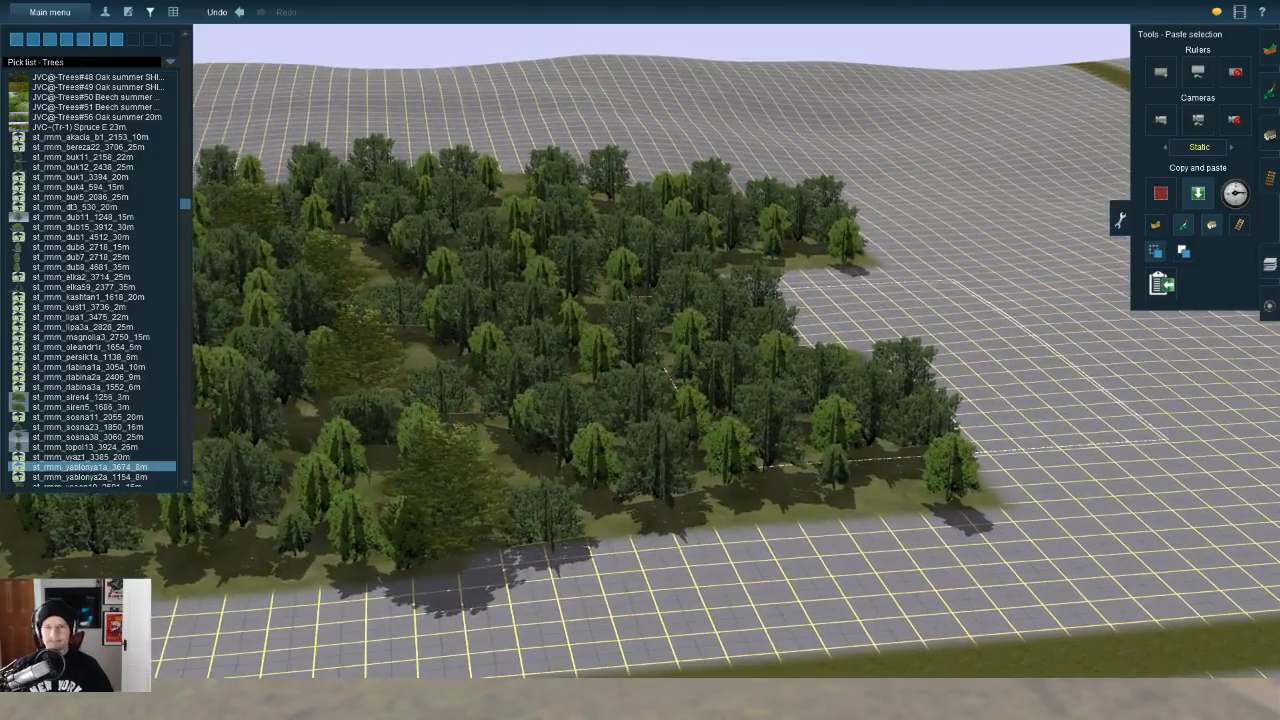
left_click(900, 345)
right_click(860, 450)
left_click(960, 395)
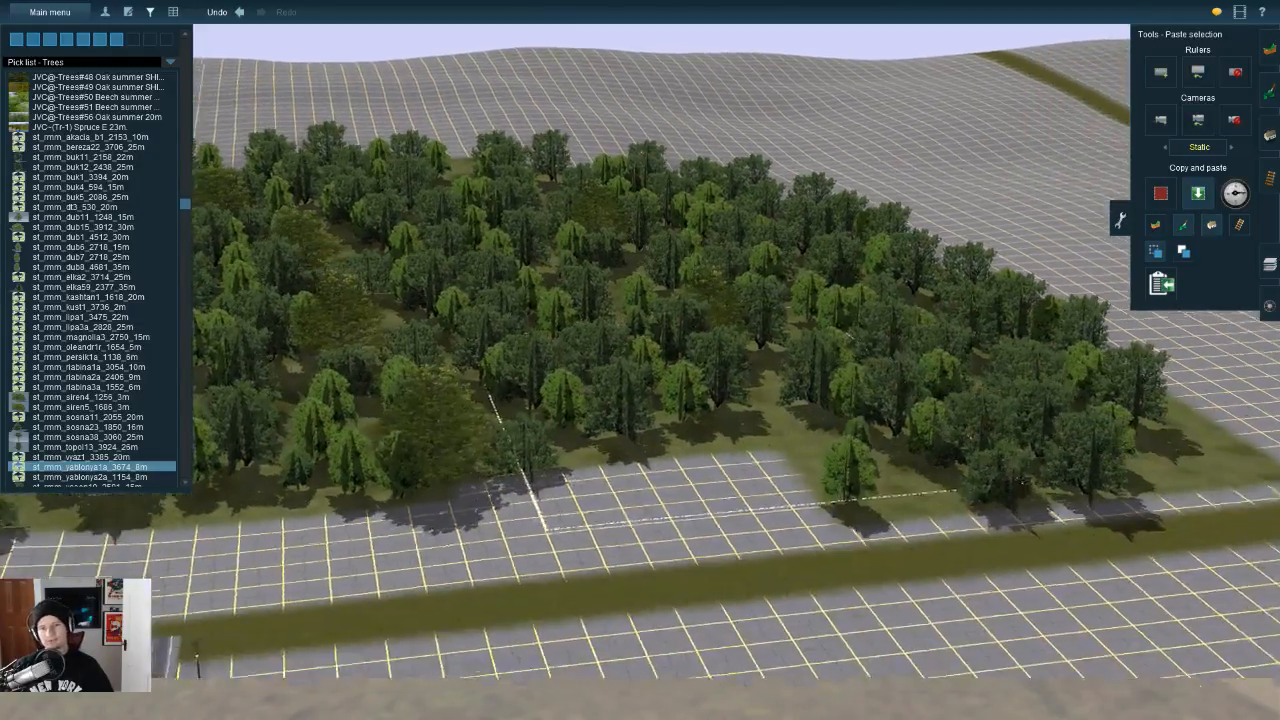
left_click(700, 470)
left_click(1090, 490)
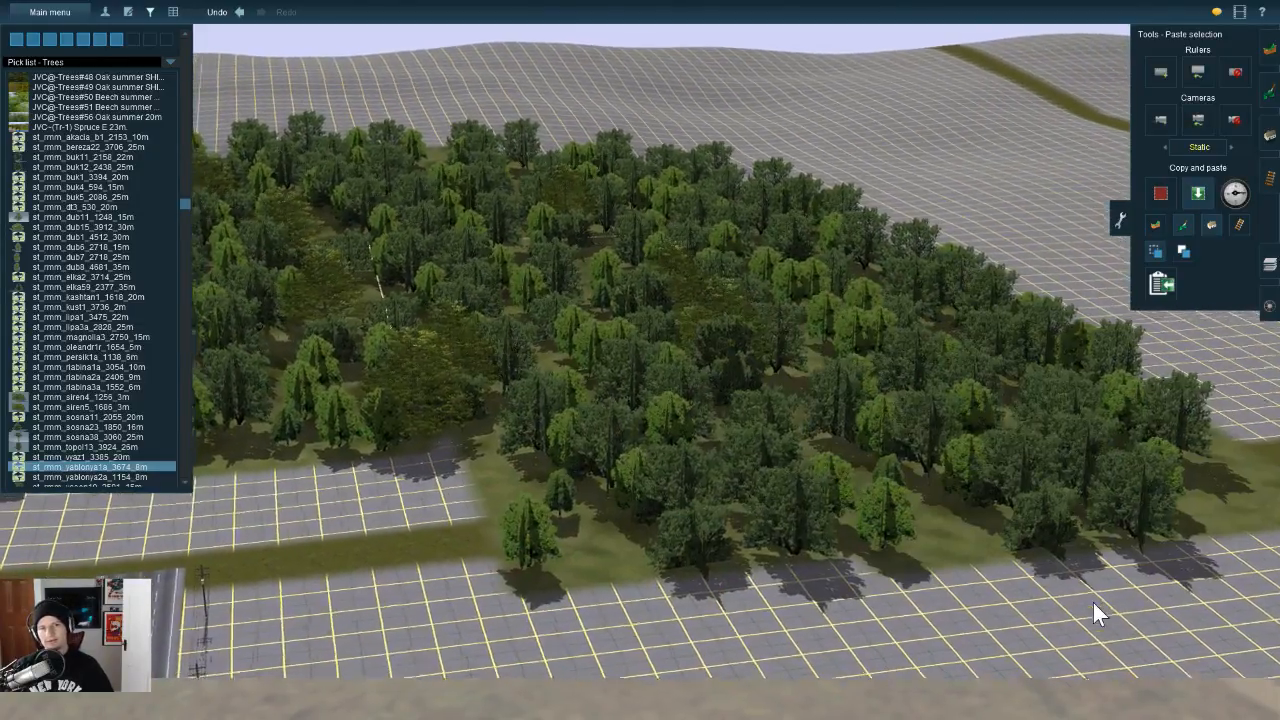
Step: Delete the large yellow-green trees in the middle of the newly pasted forest
right_click_drag(1093, 602, 966, 349)
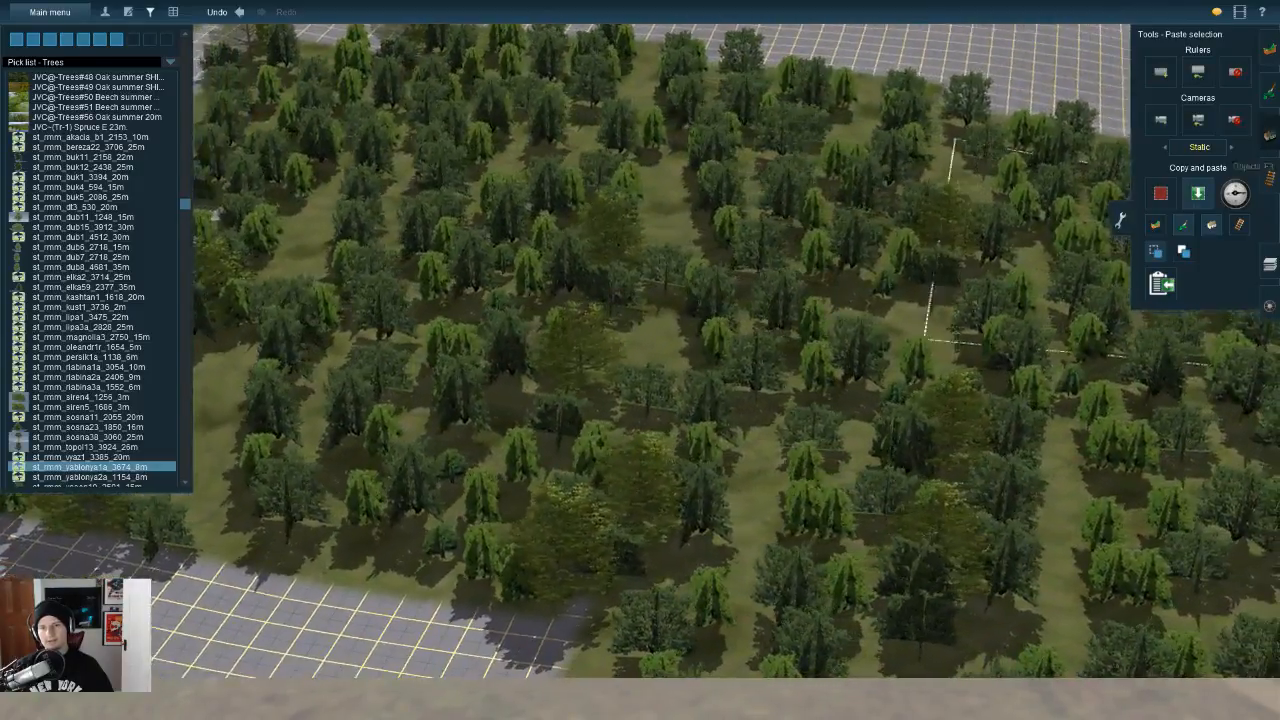
key("F3")
key("d")
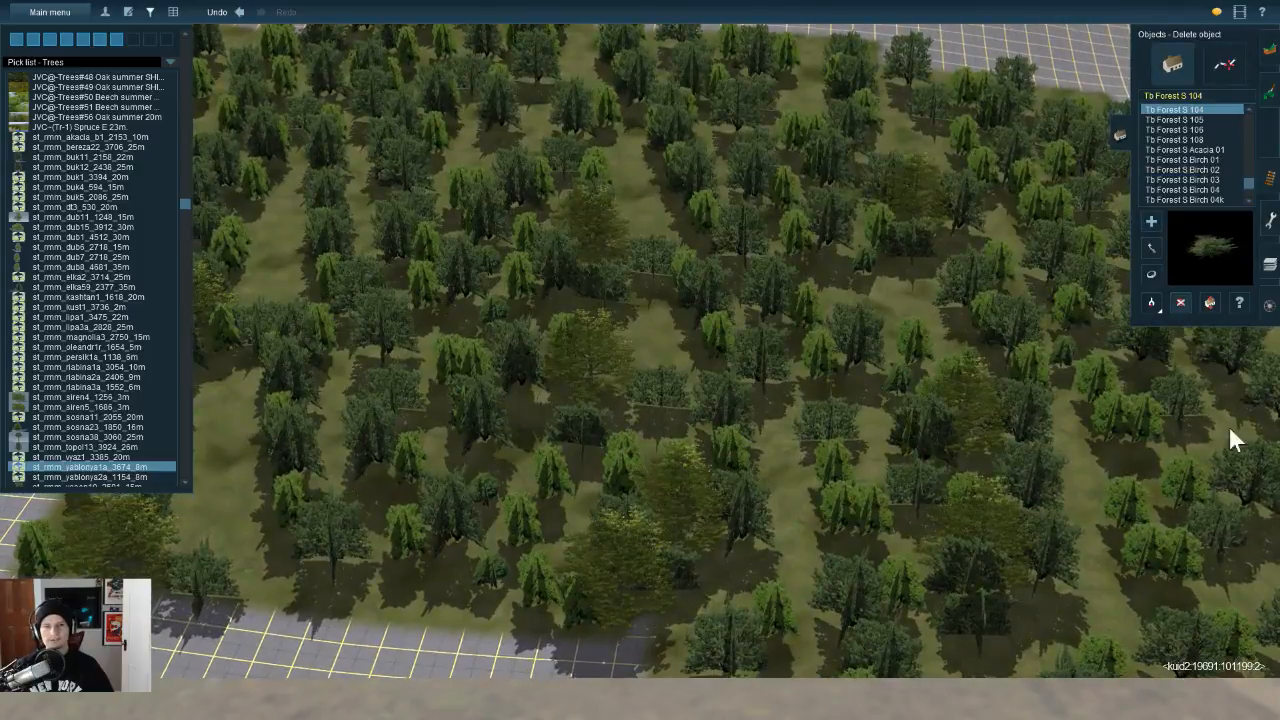
left_click(615, 560)
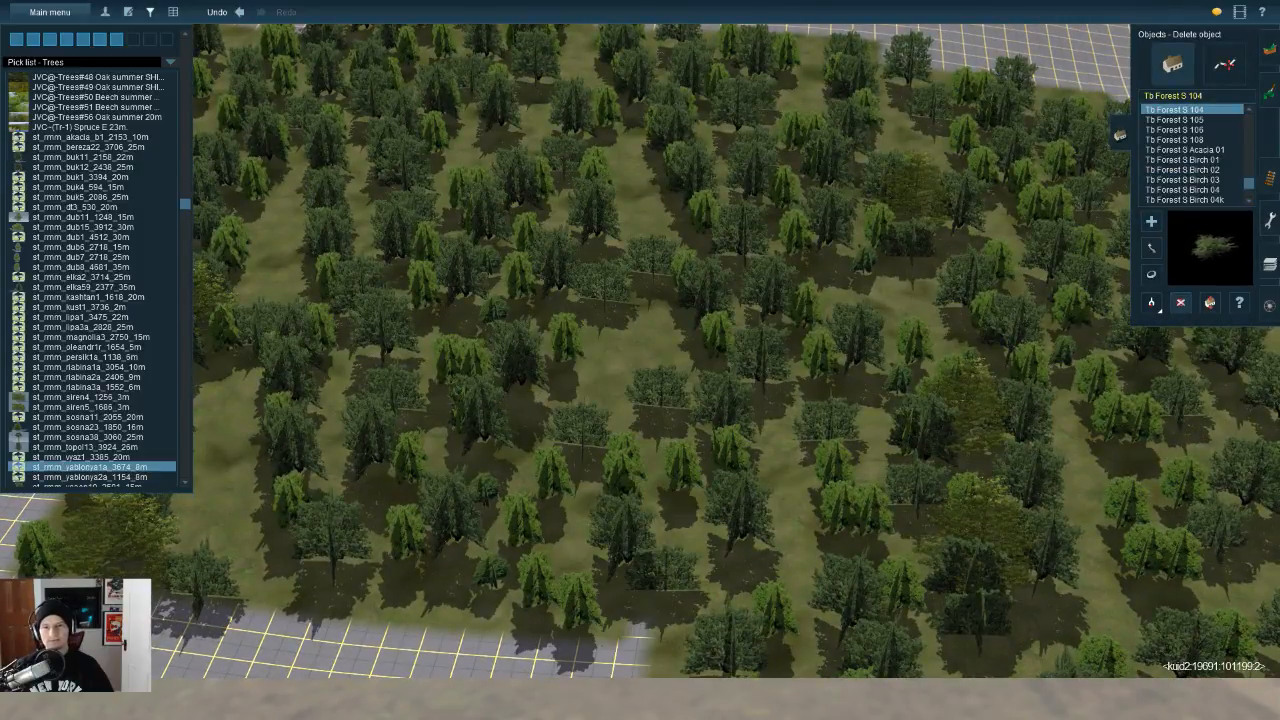
Step: Delete the small tree and the nearby pair of light-green trees in a clearing of the pasted forest
right_click(735, 552)
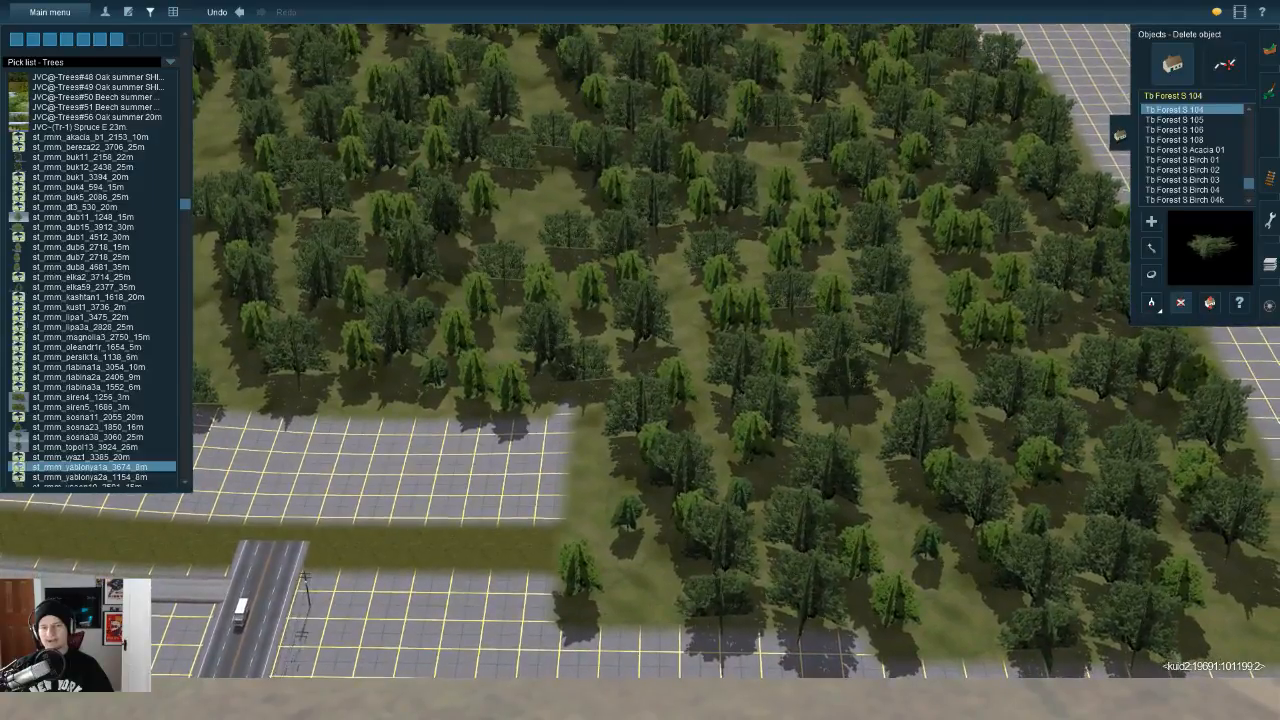
right_click_drag(735, 552, 1233, 638)
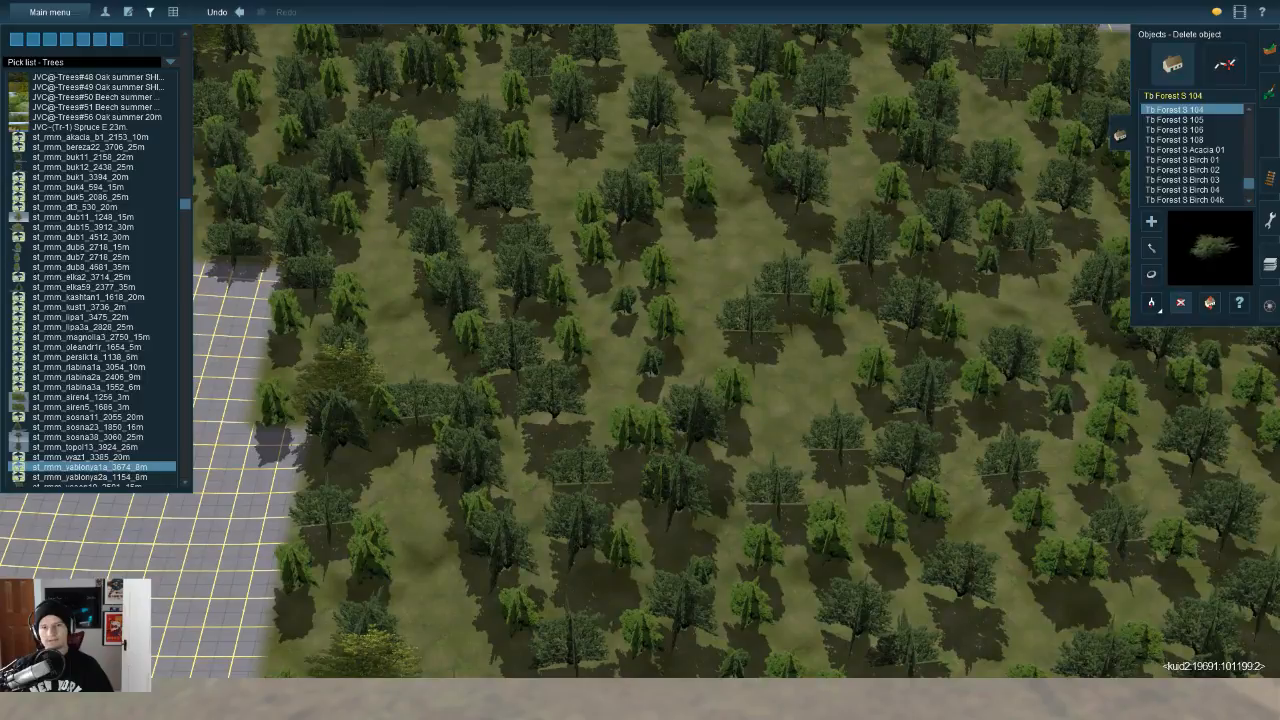
left_click_drag(624, 302, 695, 418)
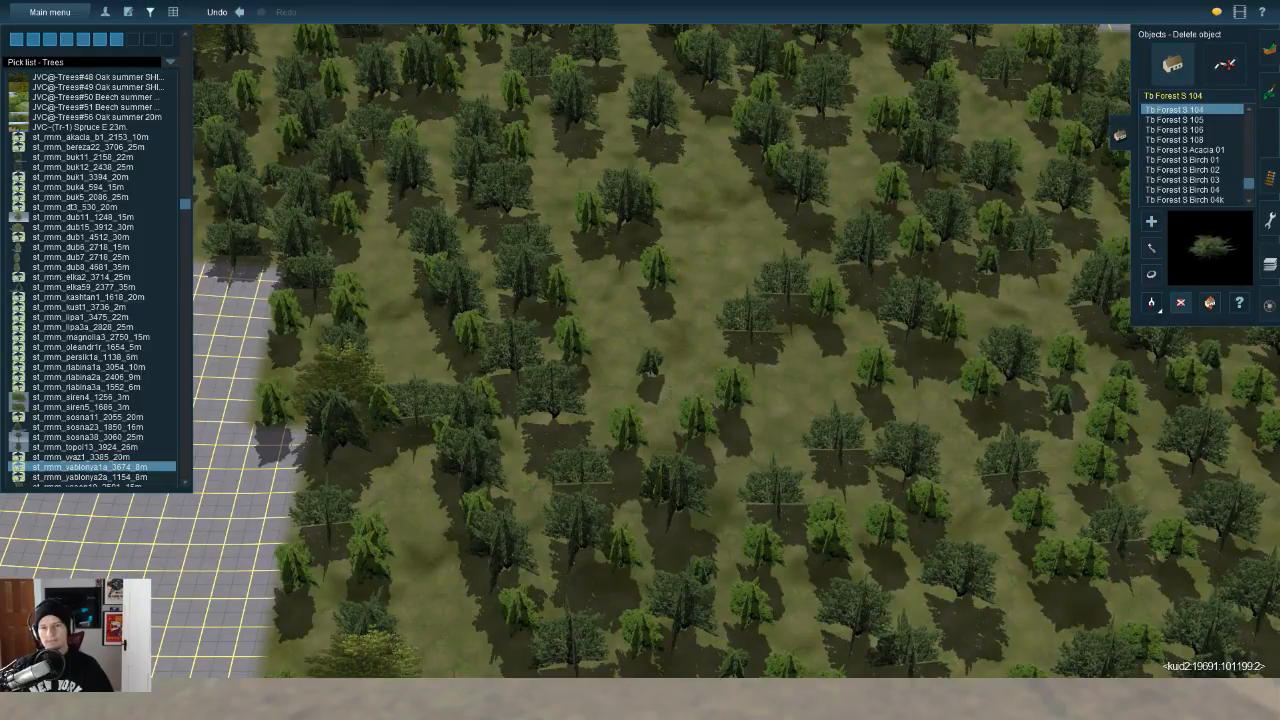
Step: Thin out the crowded tree groups in the middle of the pasted forest by deleting trees from the clusters
mouse_move(948, 324)
left_mouse_down()
mouse_move(912, 306)
mouse_move(932, 150)
left_mouse_up()
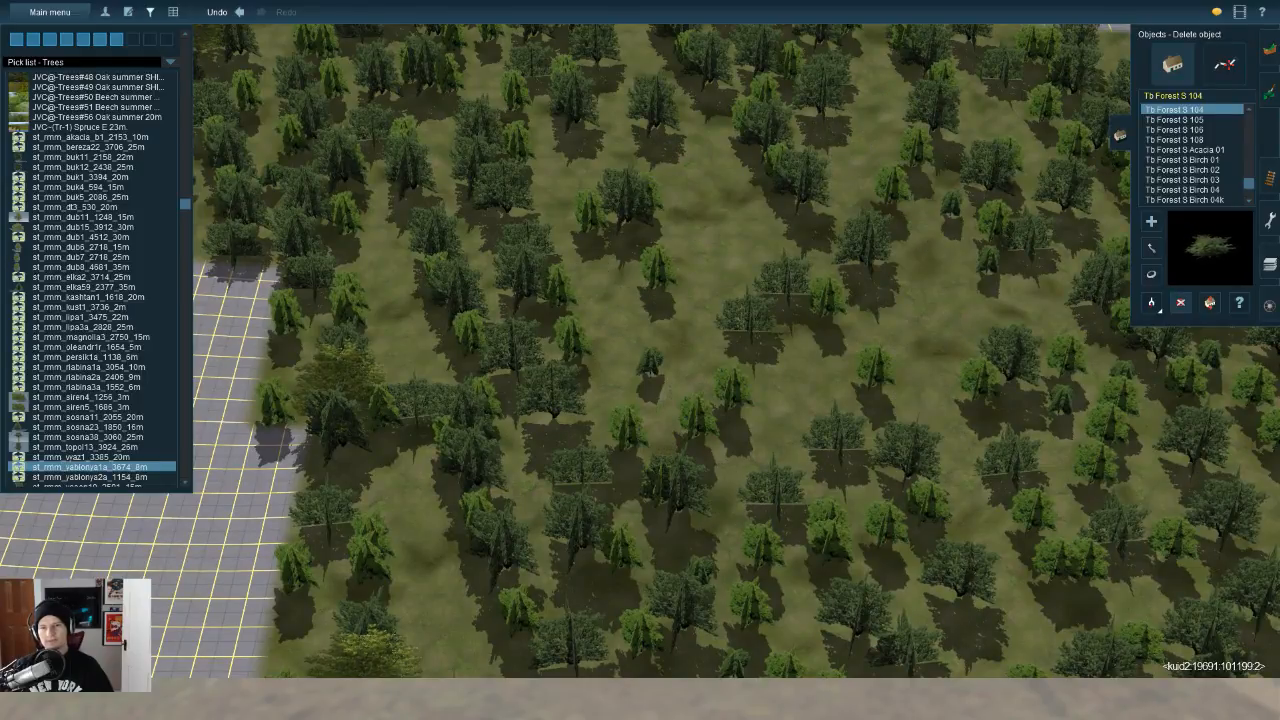
key("Down")
mouse_move(733, 378)
left_mouse_down()
mouse_move(577, 500)
mouse_move(505, 215)
left_mouse_up()
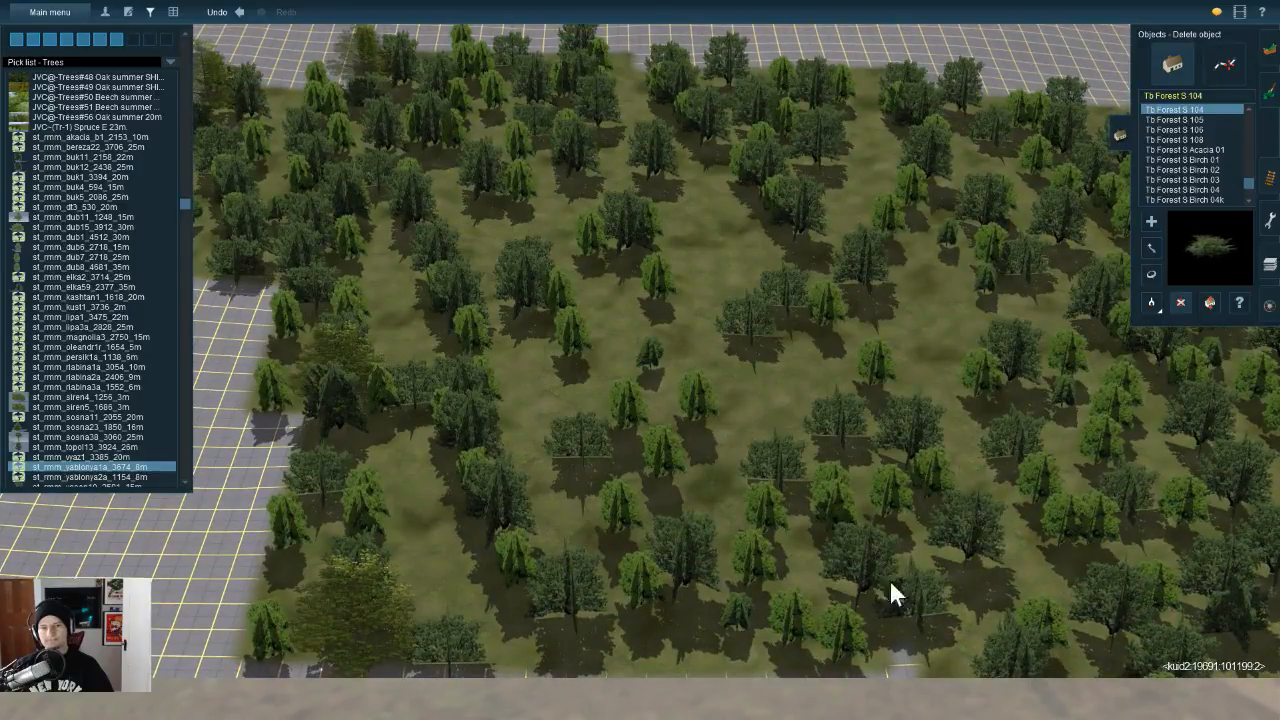
mouse_move(455, 292)
left_mouse_down()
mouse_move(468, 420)
mouse_move(832, 485)
mouse_move(862, 565)
left_mouse_up()
key("Up")
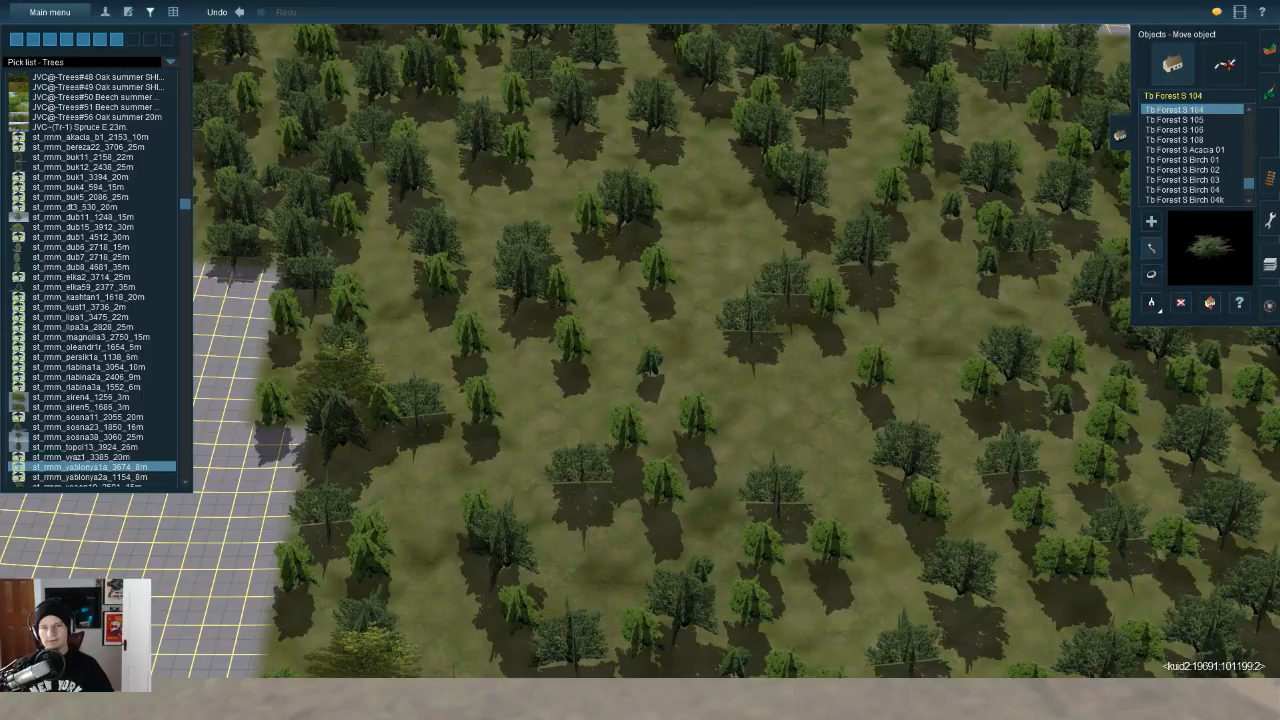
Step: Move the trees around the central clearing of the pasted forest apart so they are spaced more evenly
left_click_drag(629, 197, 699, 200)
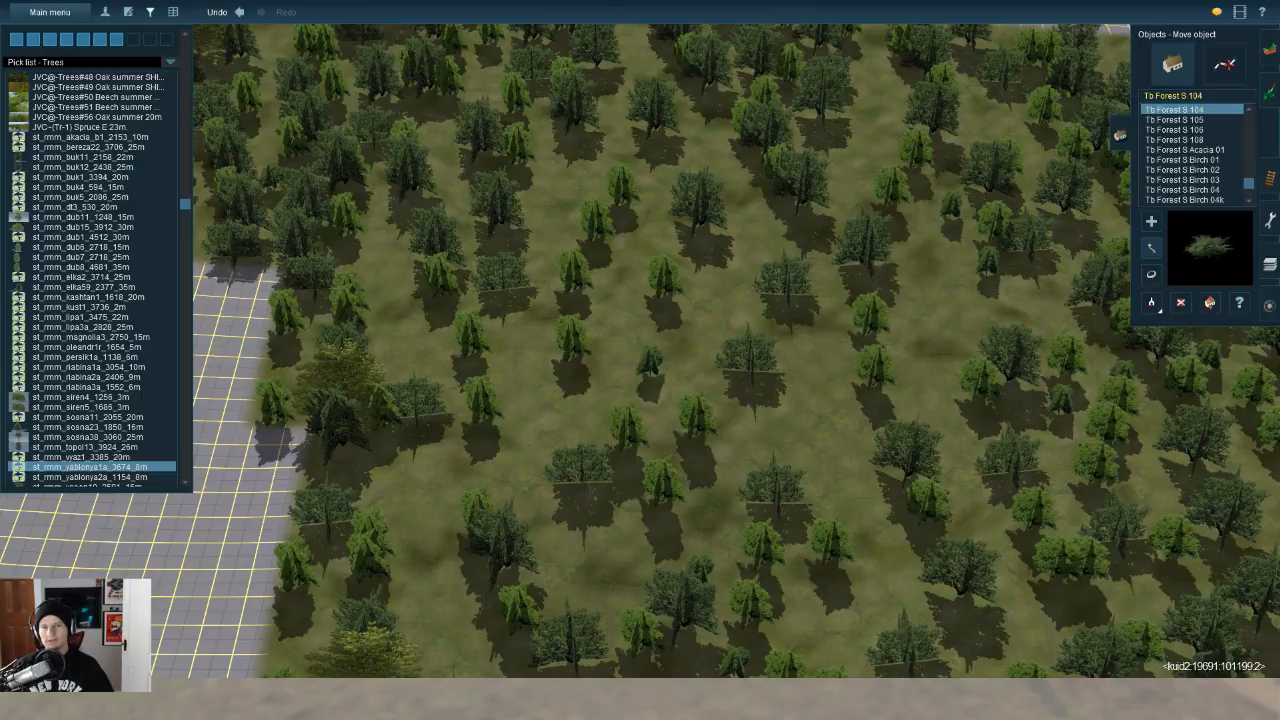
key("Up")
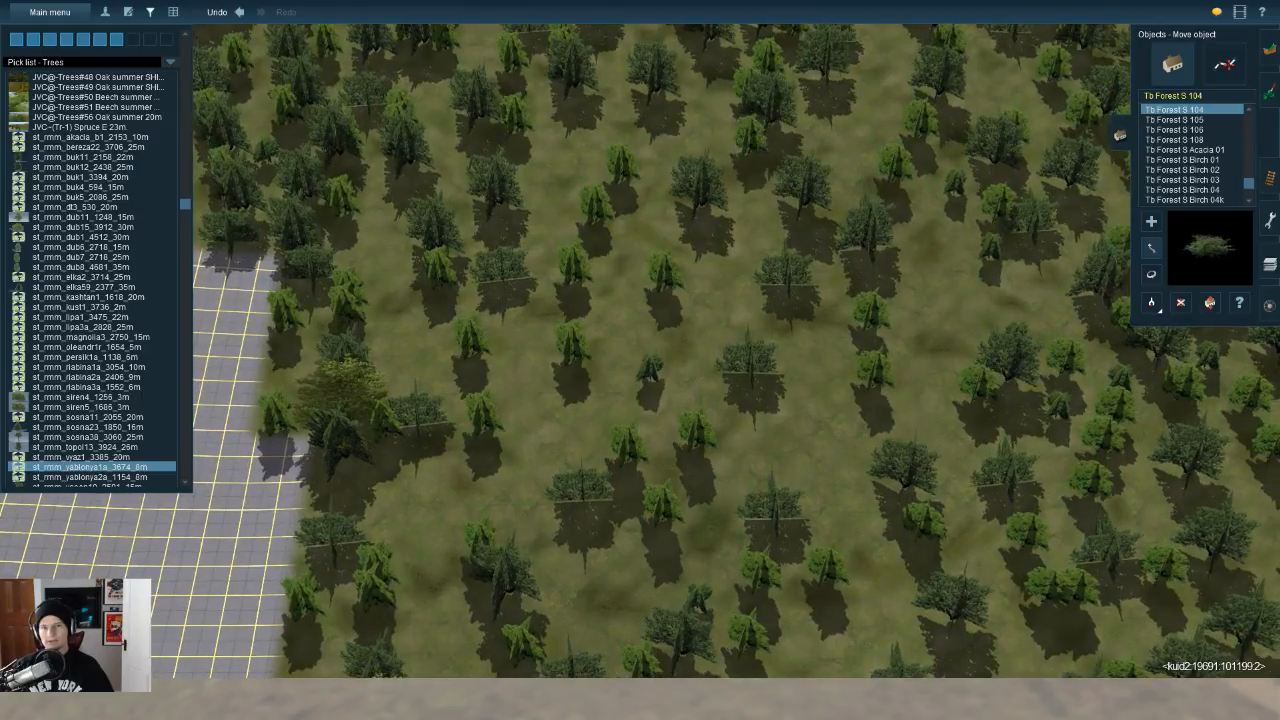
left_click_drag(769, 122, 807, 139)
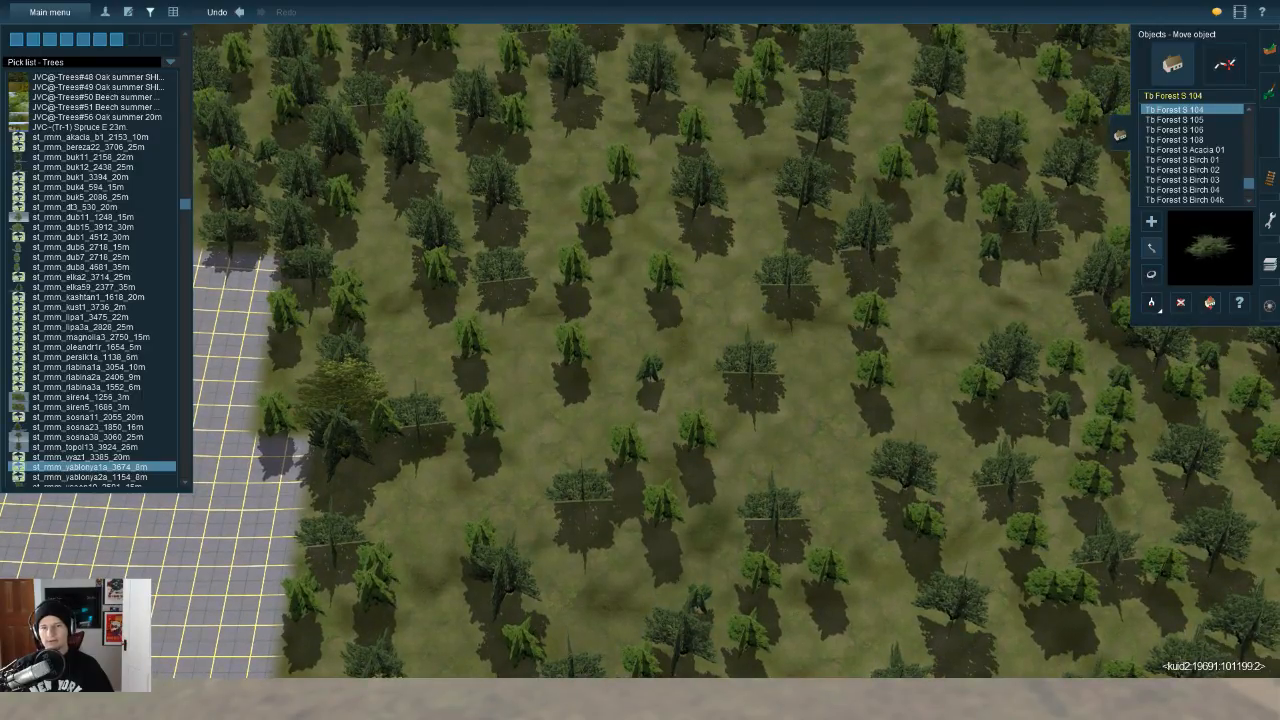
left_click_drag(748, 366, 728, 309)
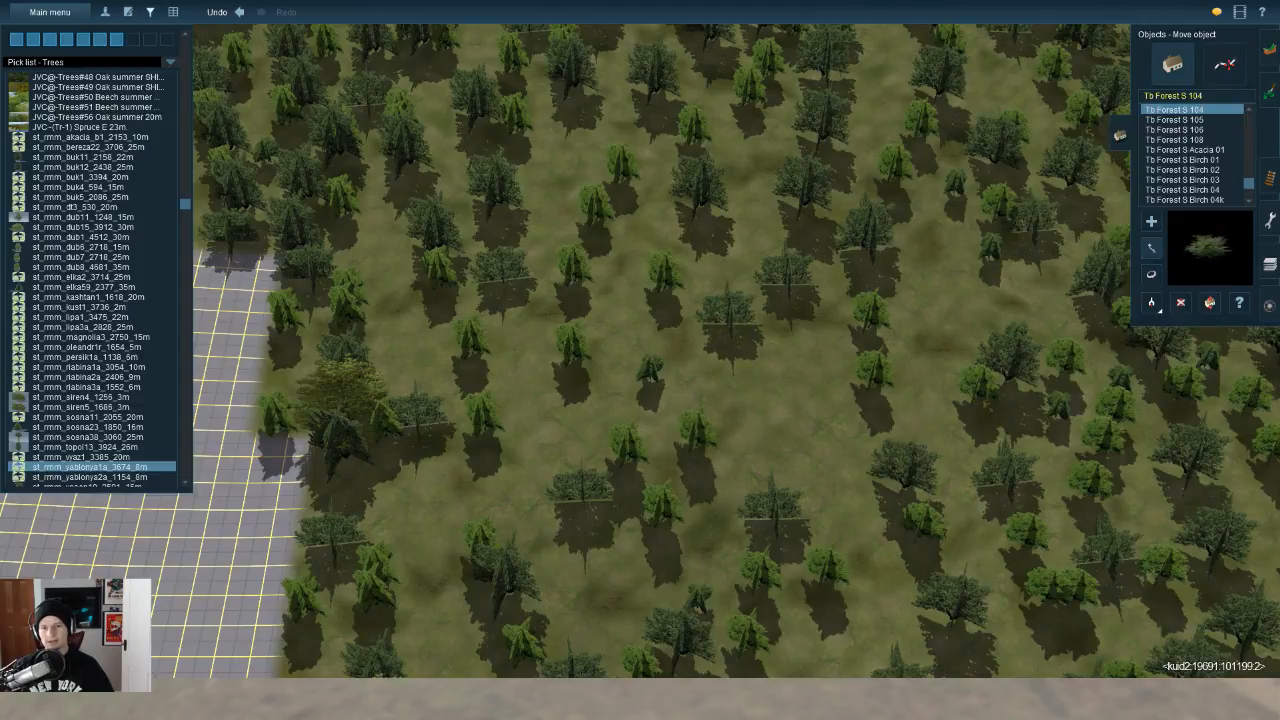
left_click_drag(697, 442, 773, 393)
left_click_drag(661, 516, 692, 469)
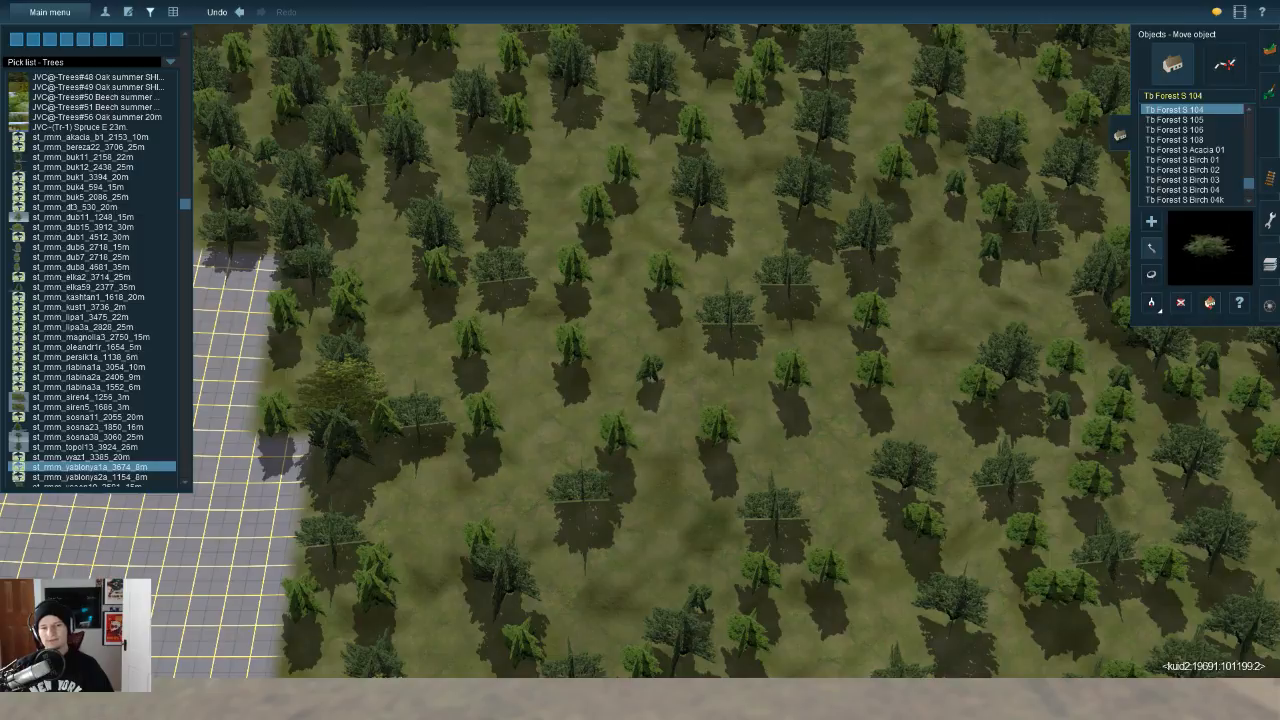
Step: Reposition more trees around the clearing, shifting one large tree from its near side to the gap beyond it
left_click_drag(581, 492, 598, 534)
left_click_drag(482, 426, 511, 460)
key("Down")
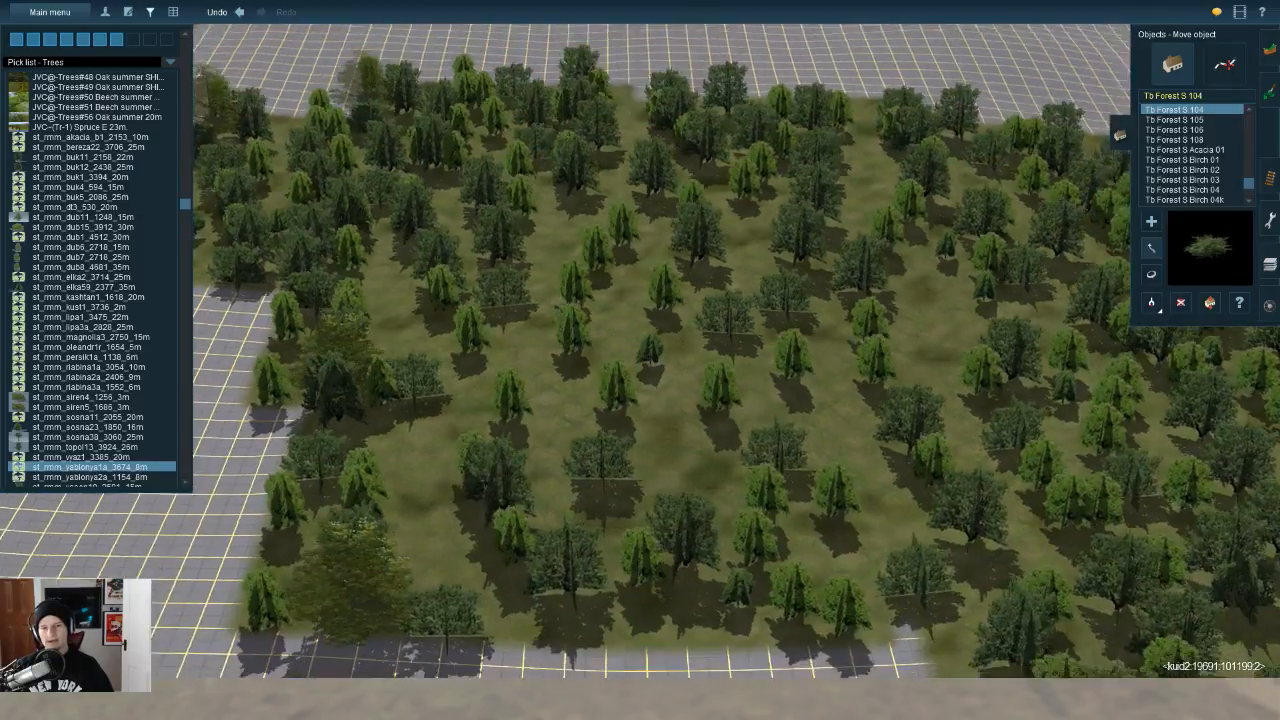
key("Up")
left_click_drag(776, 478, 631, 384)
left_click_drag(612, 322, 624, 264)
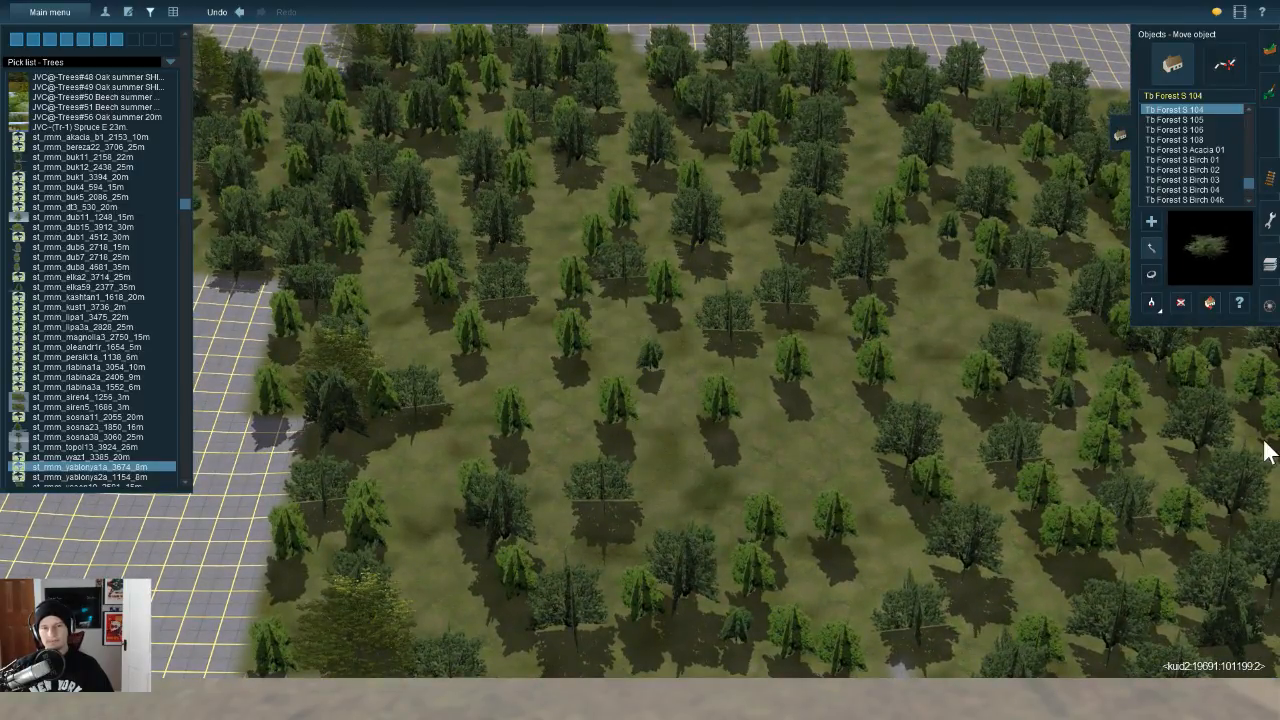
key("Up")
left_click_drag(595, 219, 582, 205)
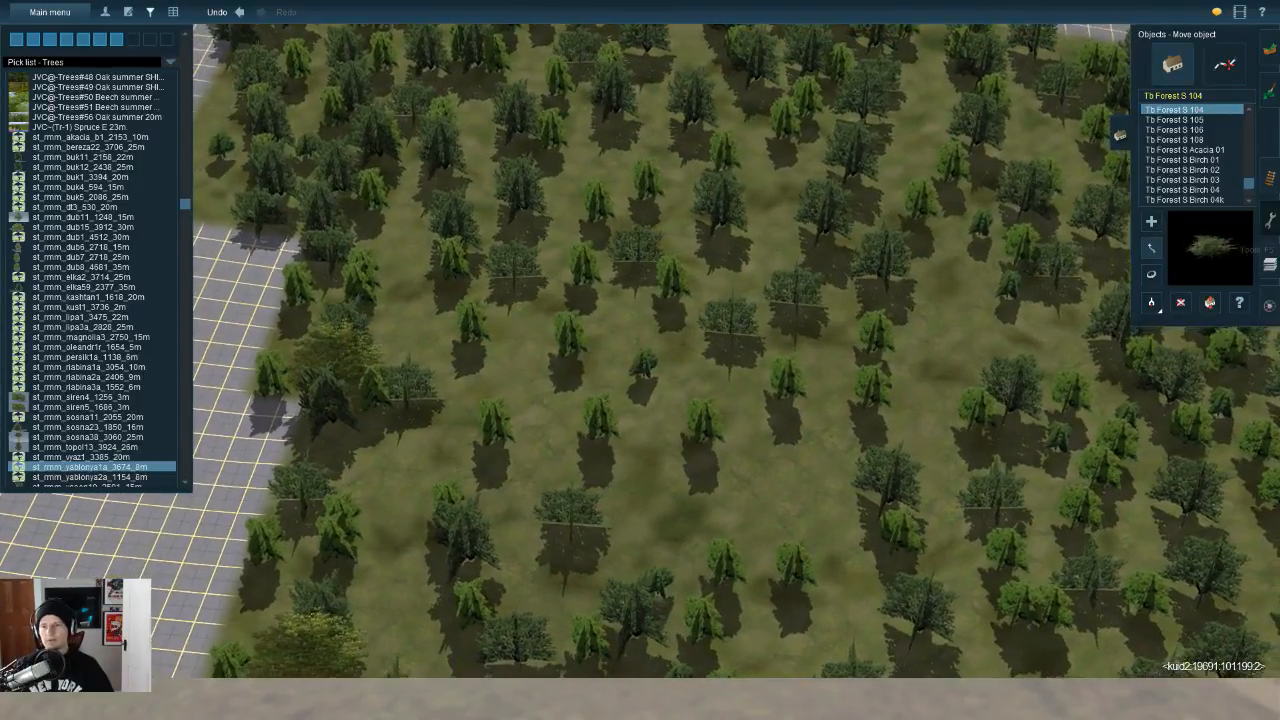
Step: Select the rectangular area of evenly spaced trees in the middle of the forest as the new copy source
left_click(1270, 220)
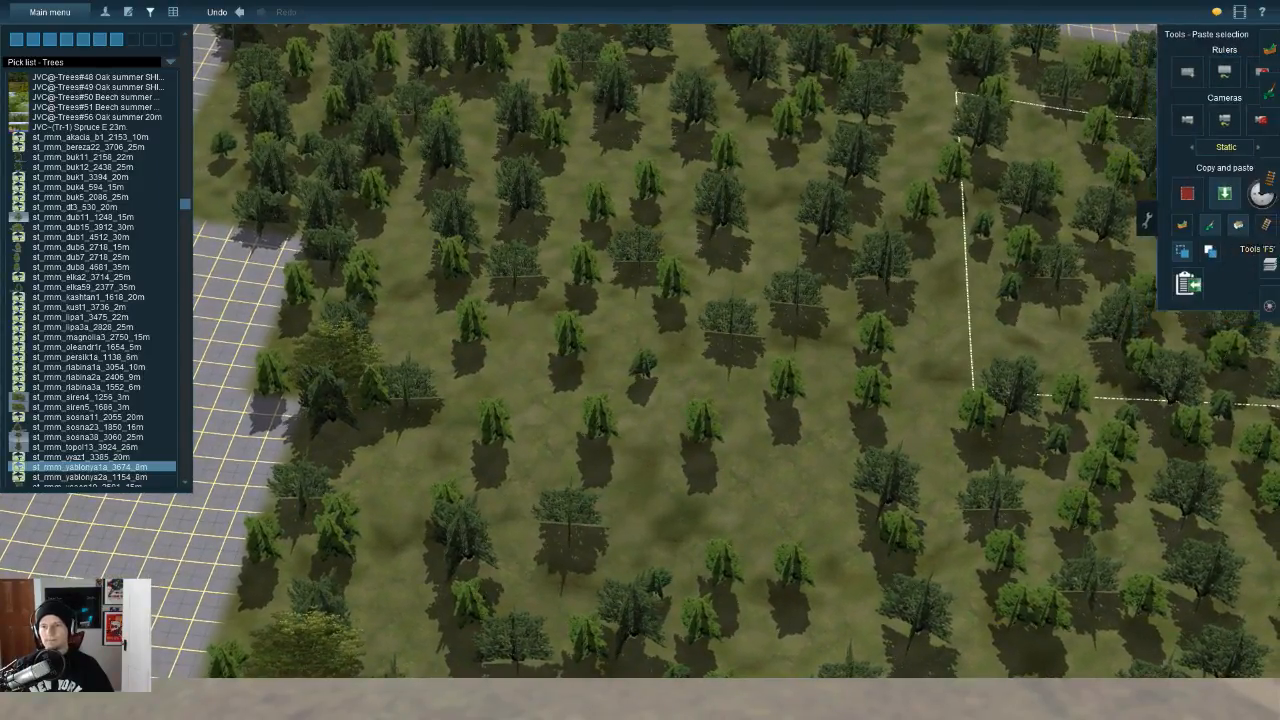
left_click(1162, 193)
key("Up")
left_click_drag(563, 147, 748, 305)
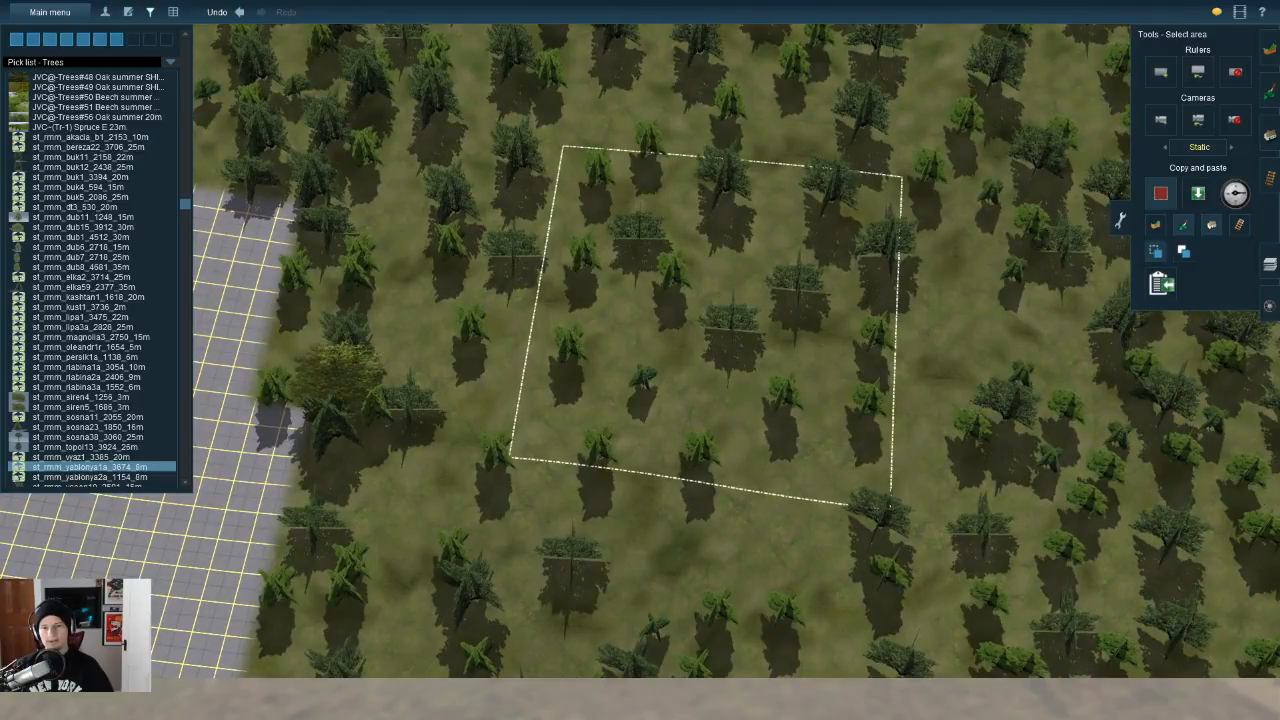
key("Down")
Step: Paste the evenly spaced forest patch repeatedly over the dense tree clusters in the existing woodland
left_click(1198, 193)
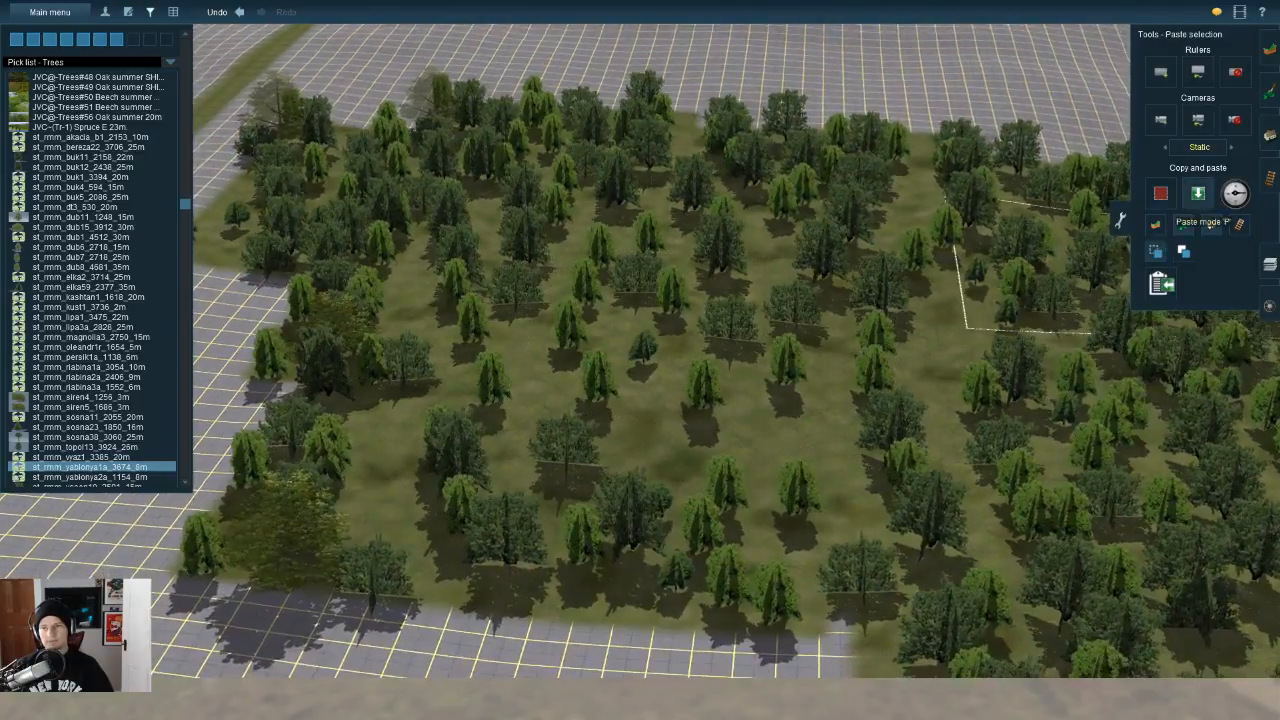
key("Up")
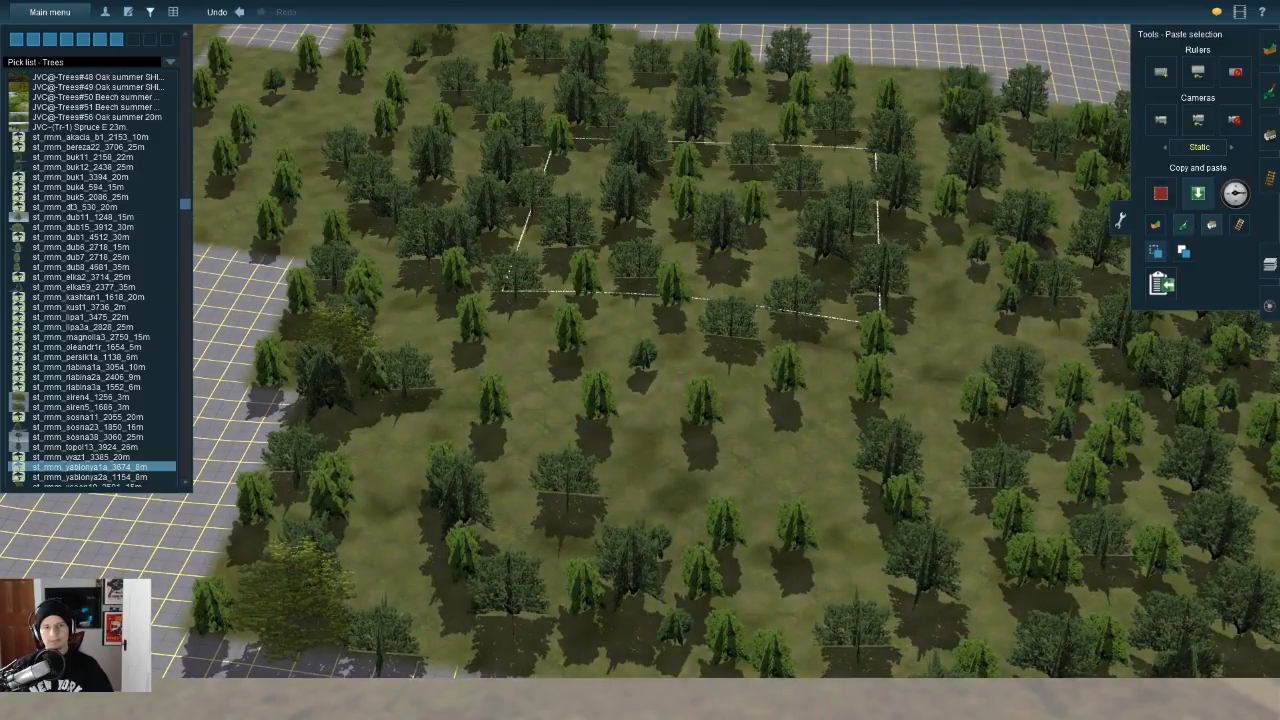
left_click(695, 222)
key("Right")
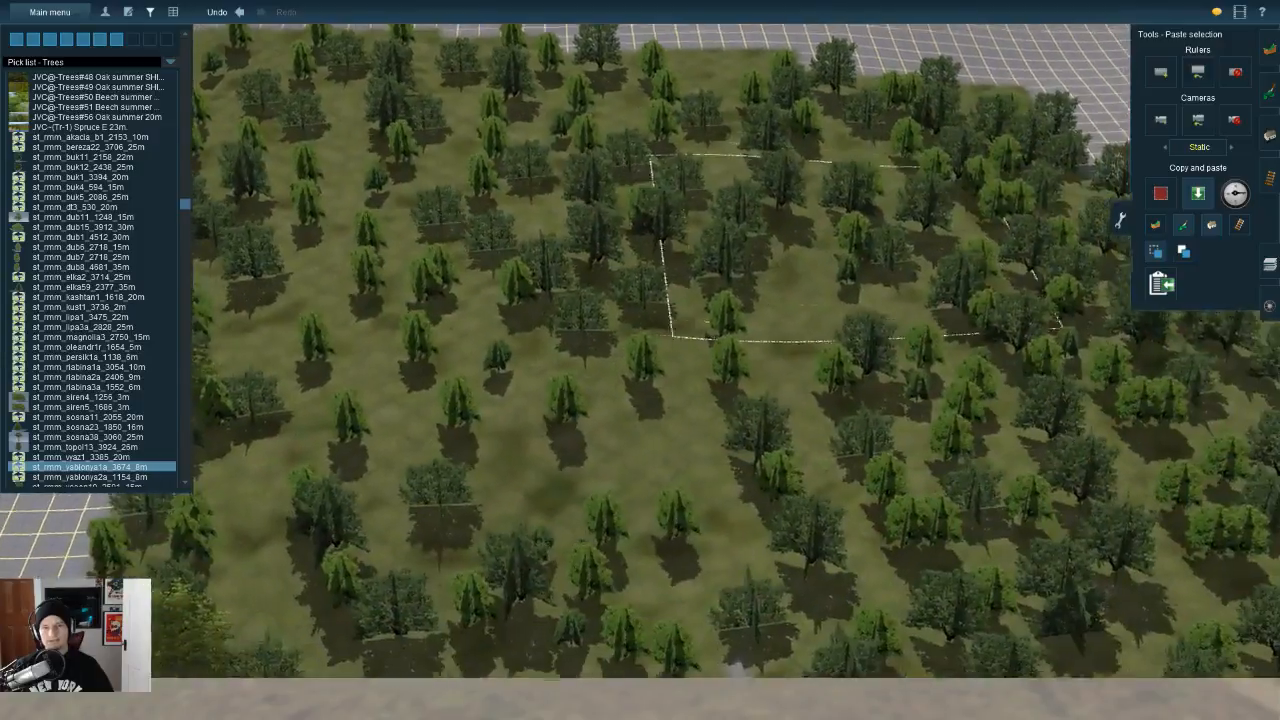
scroll(690, 330, "down", 3)
left_click(762, 258)
scroll(762, 240, "down", 3)
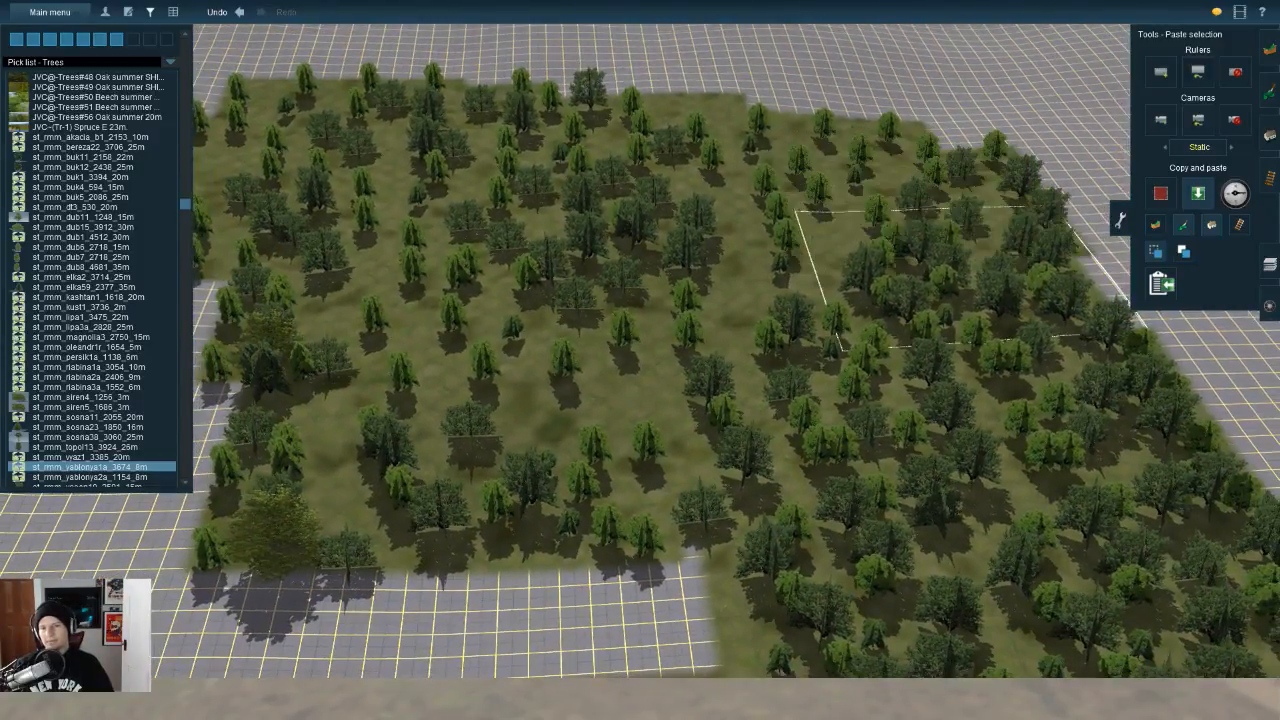
left_click(965, 278)
left_click(1050, 415)
left_click(808, 403)
left_click(612, 265)
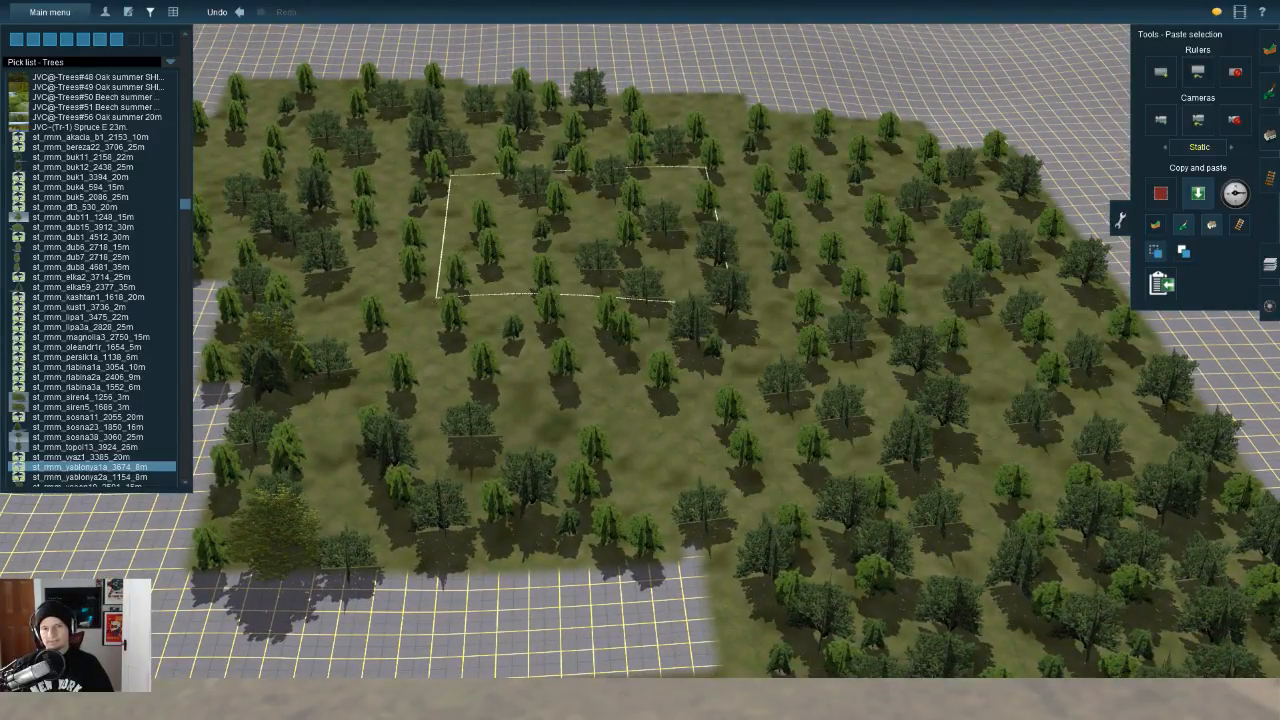
Step: Replace the remaining dense woodland near the end of the highway with more pastes of the evenly spaced patch
right_click(655, 440)
left_click(607, 322)
left_click(385, 365)
left_click(343, 272)
left_click(980, 440)
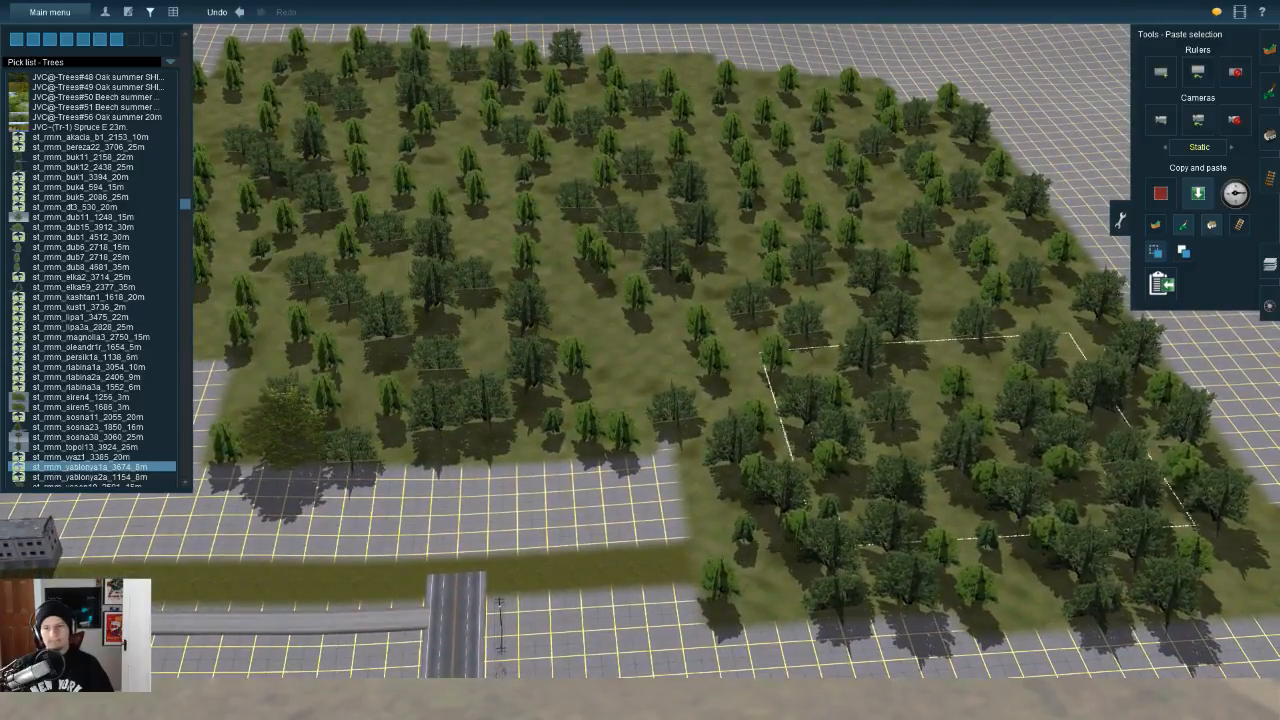
left_click(885, 508)
left_click(1068, 508)
right_click(590, 400)
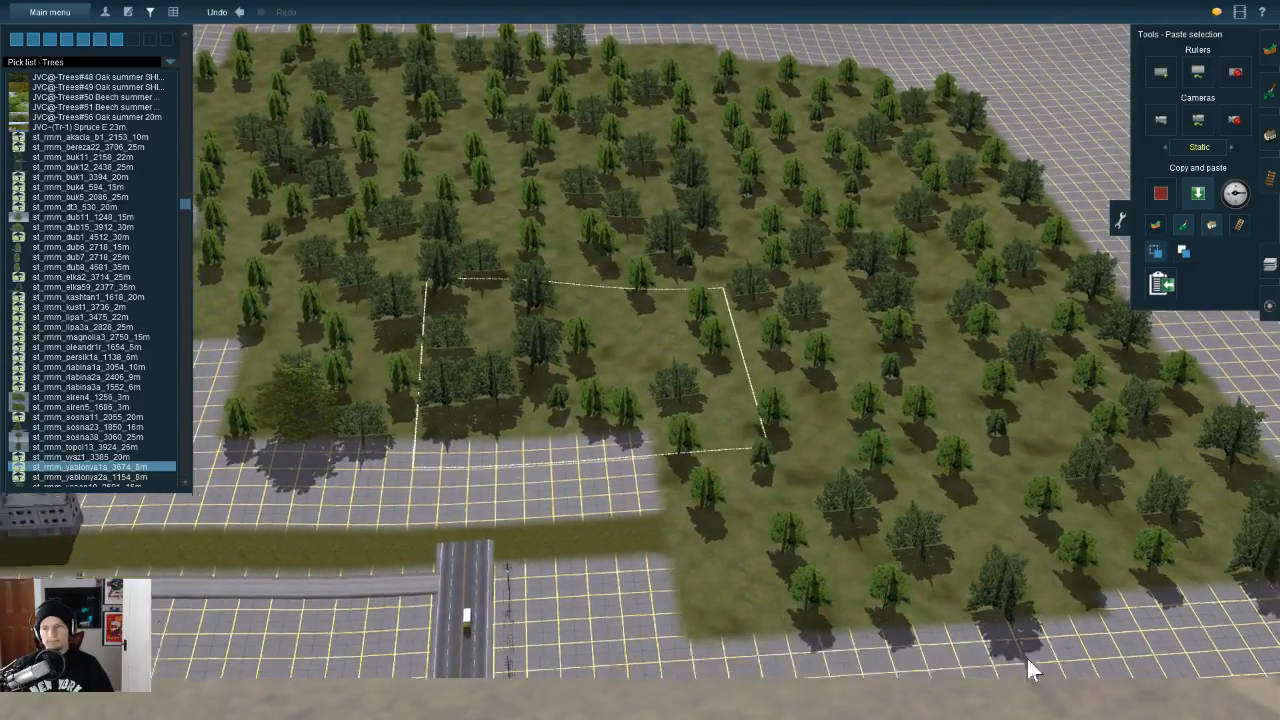
Step: Paste forest patches onto the bare terrain along the woodland's outer edge beside the green strip
key("Left")
left_click(400, 272)
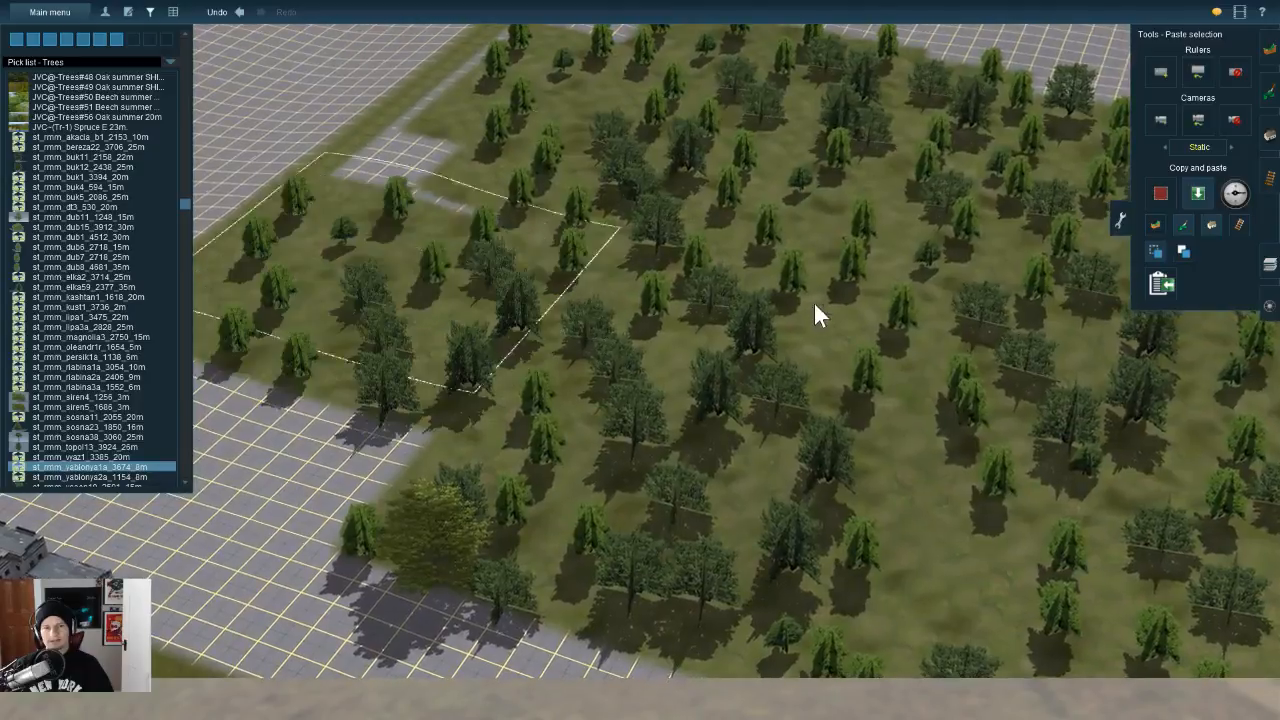
left_click(826, 283)
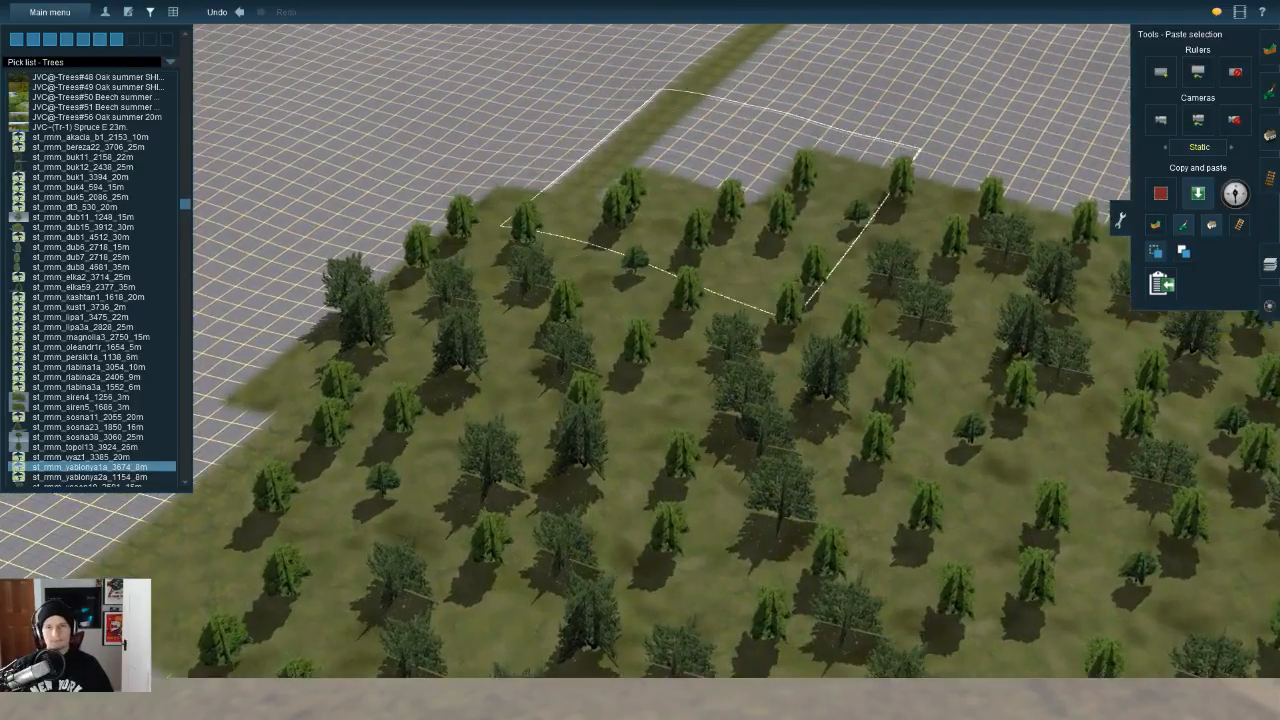
Step: Change the paste rotation and paste adjoining forest patches along the stepped far edge of the woodland
mouse_move(1236, 194)
left_mouse_down()
mouse_move(1218, 194)
mouse_move(1225, 183)
left_mouse_up()
key("Up")
key("Page_Down")
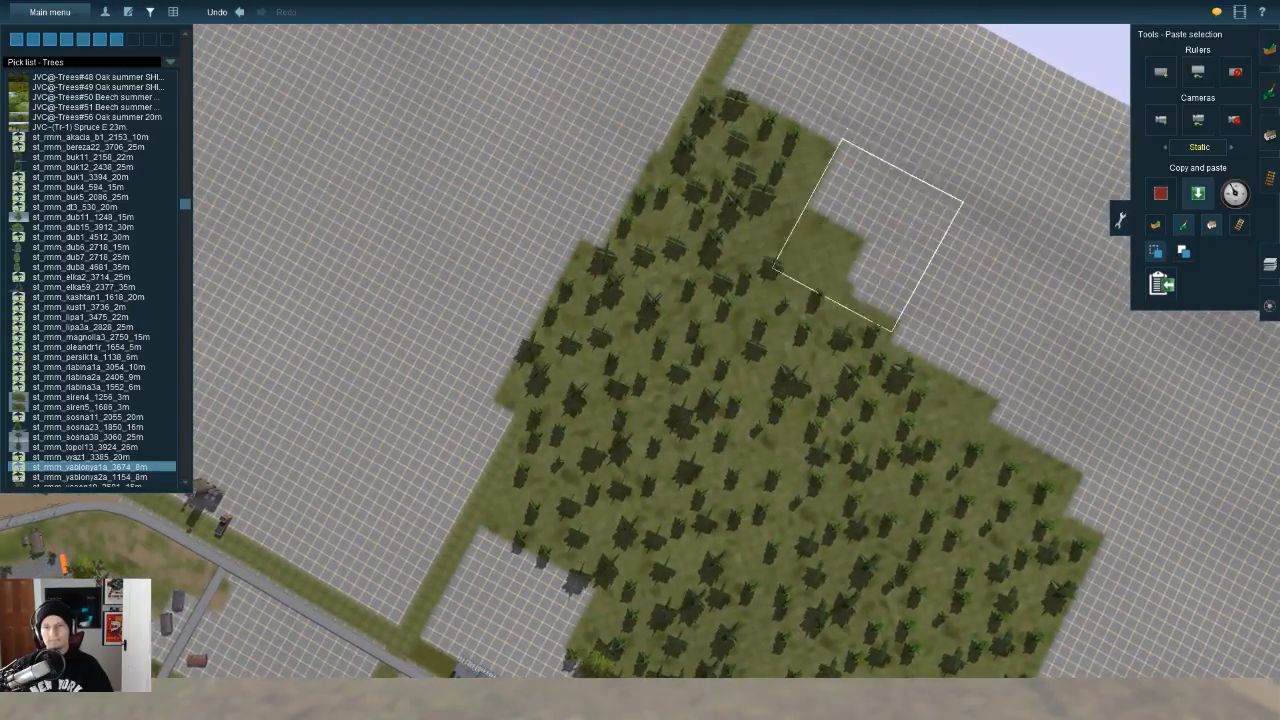
left_click(868, 235)
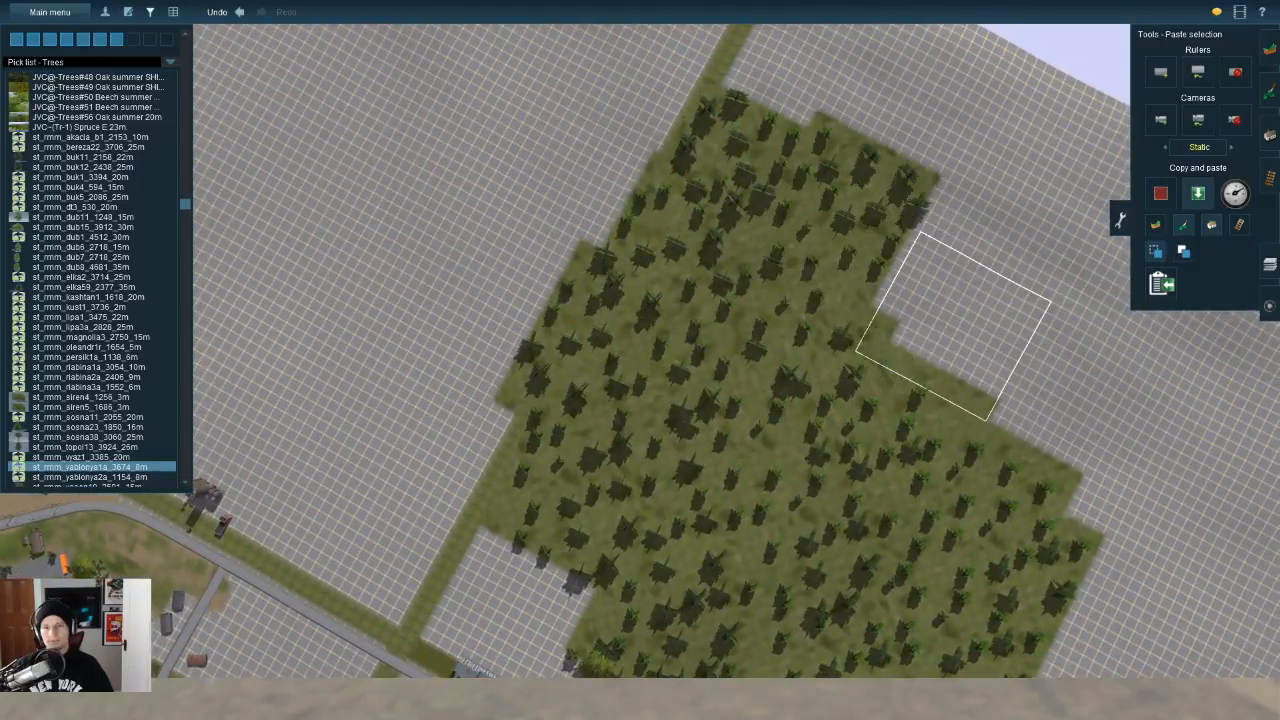
left_click(956, 320)
left_click(924, 298)
left_click(1034, 402)
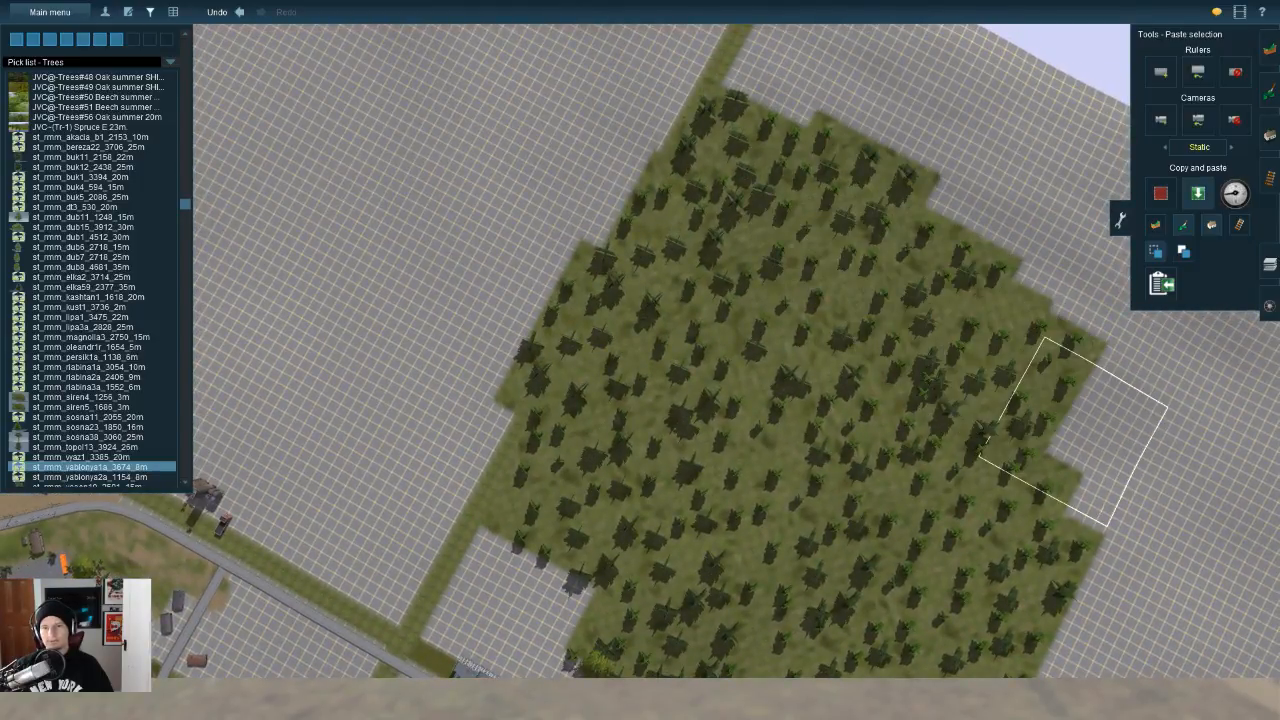
left_click(1075, 428)
left_click(1032, 258)
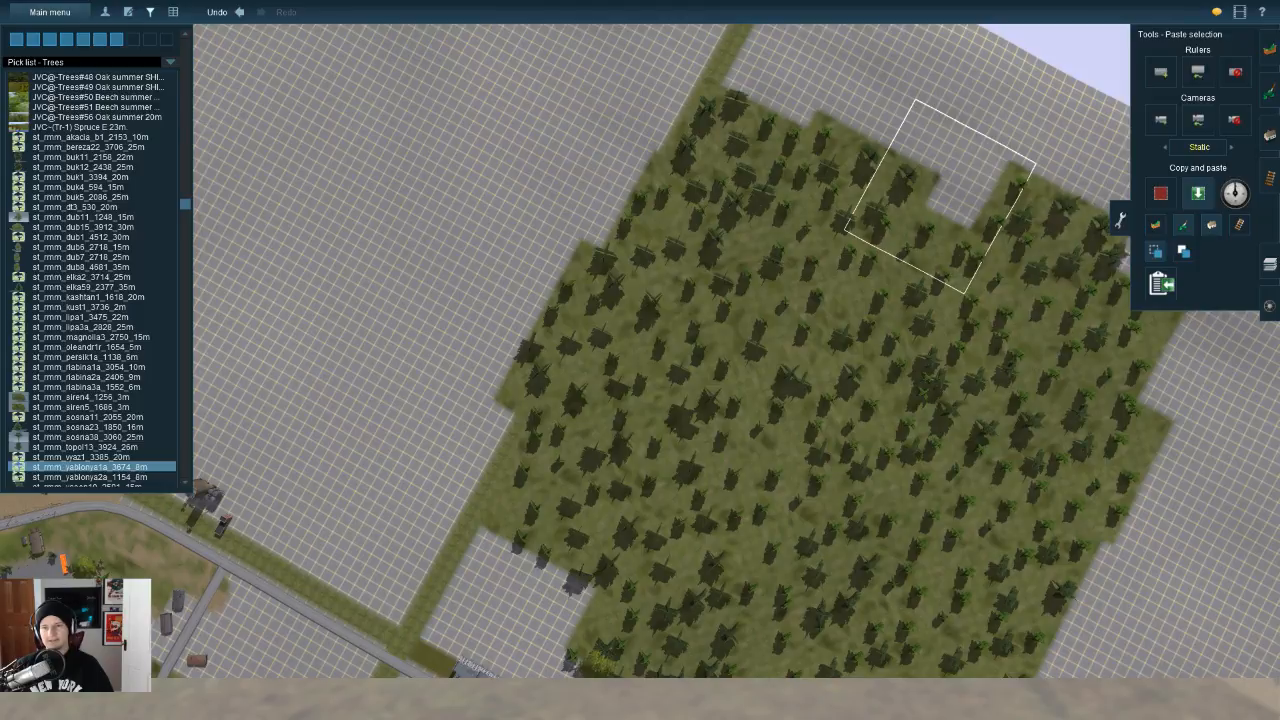
Step: Fill the notch in the far edge and paste forest across the green strip onto the bare ground beyond
left_click(936, 193)
left_click(842, 143)
left_click(776, 96)
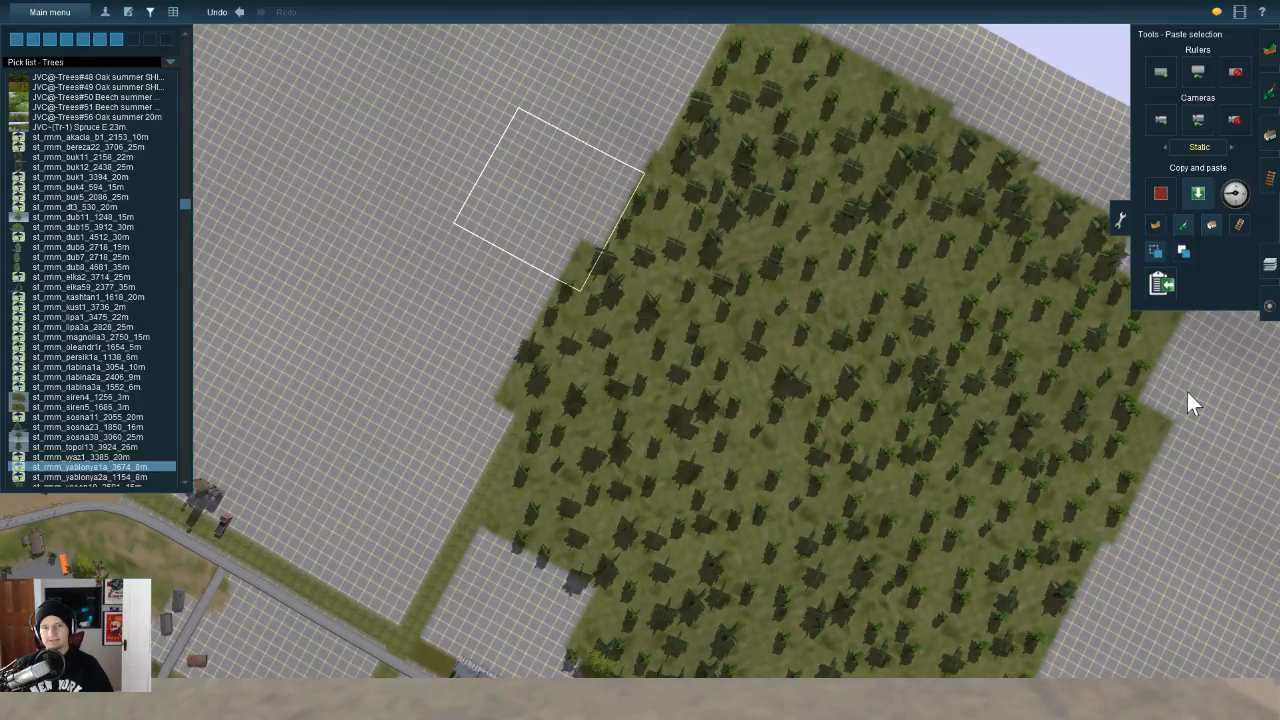
left_click(597, 201)
left_click(506, 393)
left_click(519, 264)
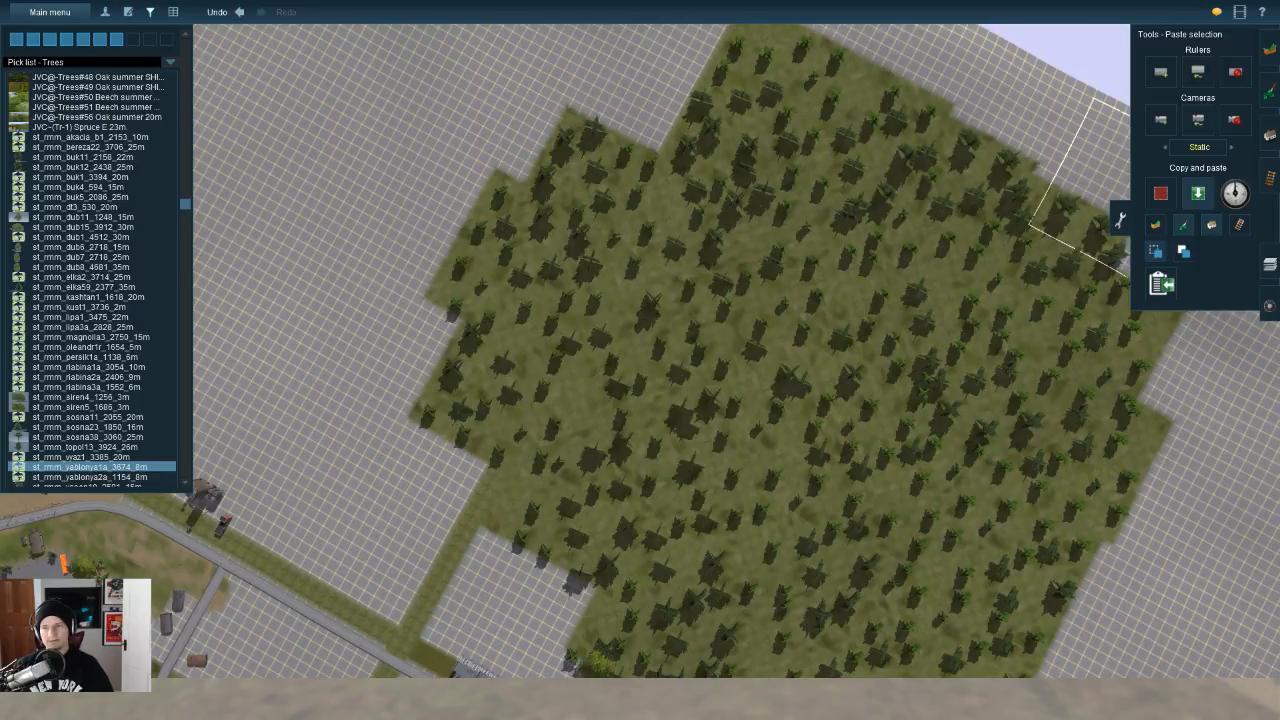
Step: Select a much larger rectangle covering the central woodland as the new area to copy
key("Left")
left_click_drag(630, 208, 1080, 526)
scroll(1080, 526, "up", 1)
scroll(661, 352, "up", 2)
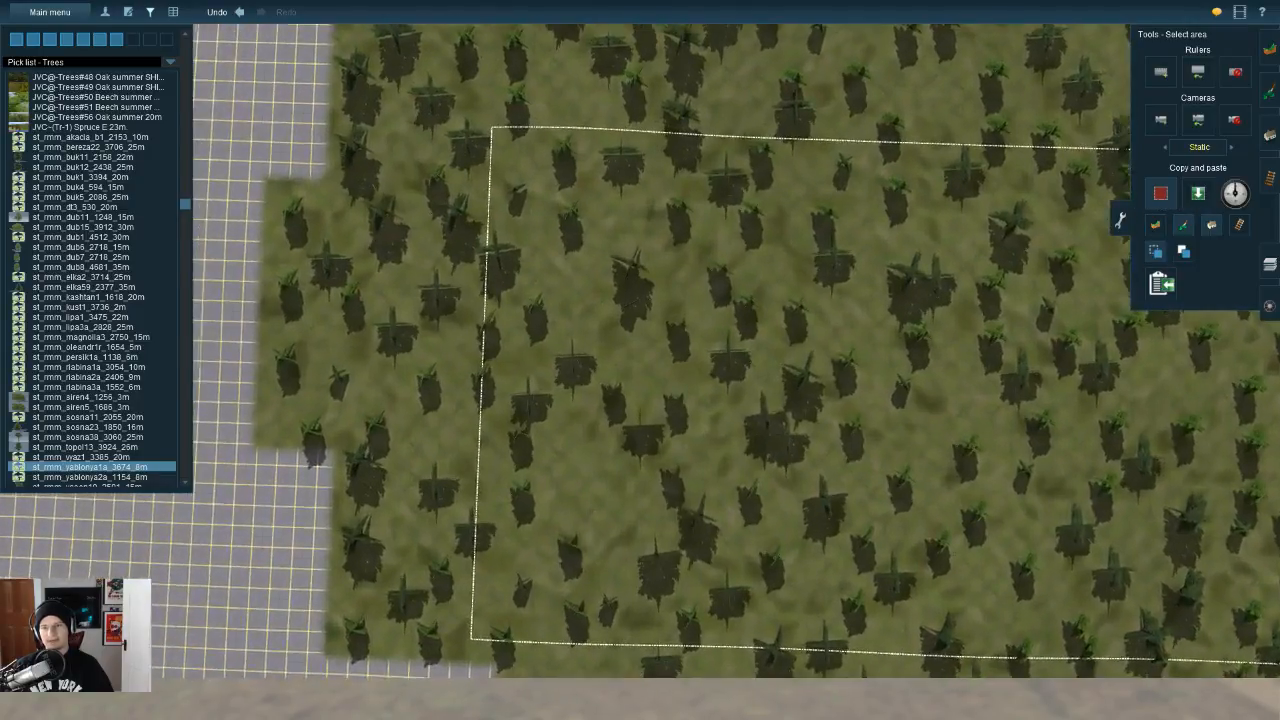
key("Down")
Step: Paste the large forest block over the bare hilltop at the far end of the woodland and save the route
left_click(1198, 193)
scroll(850, 315, "down", 3)
scroll(860, 312, "down", 1)
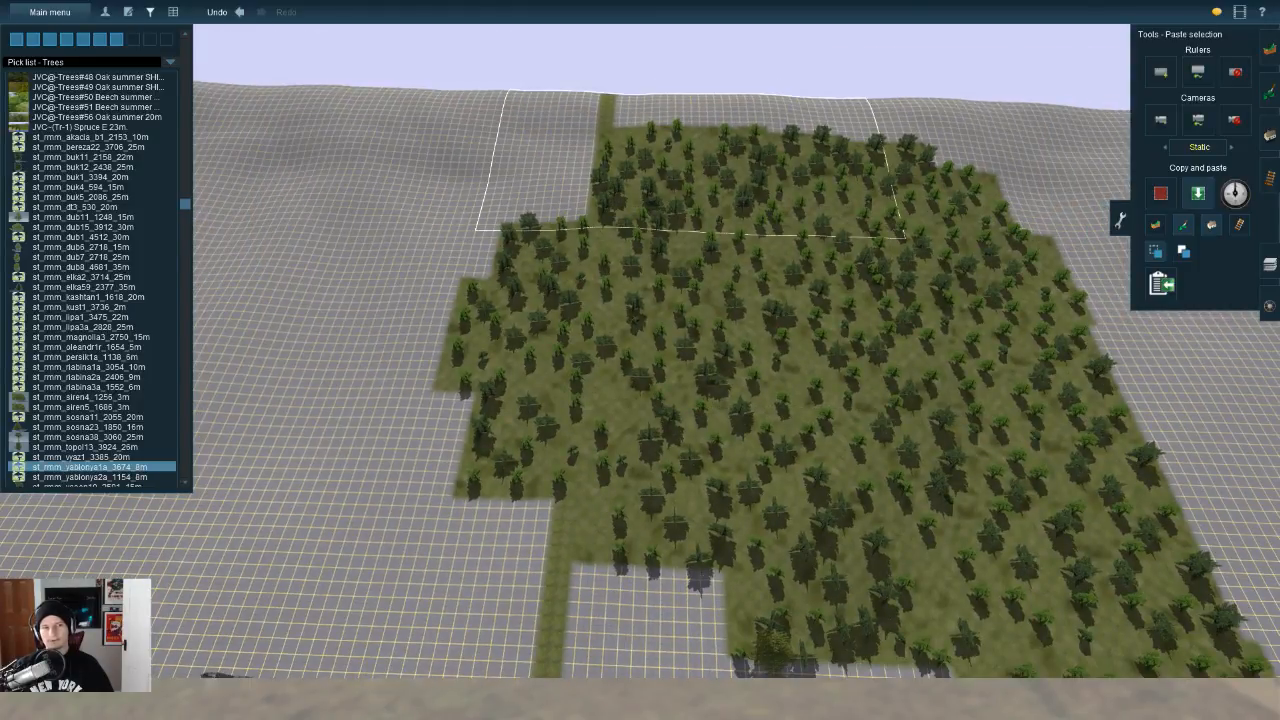
left_click(690, 159)
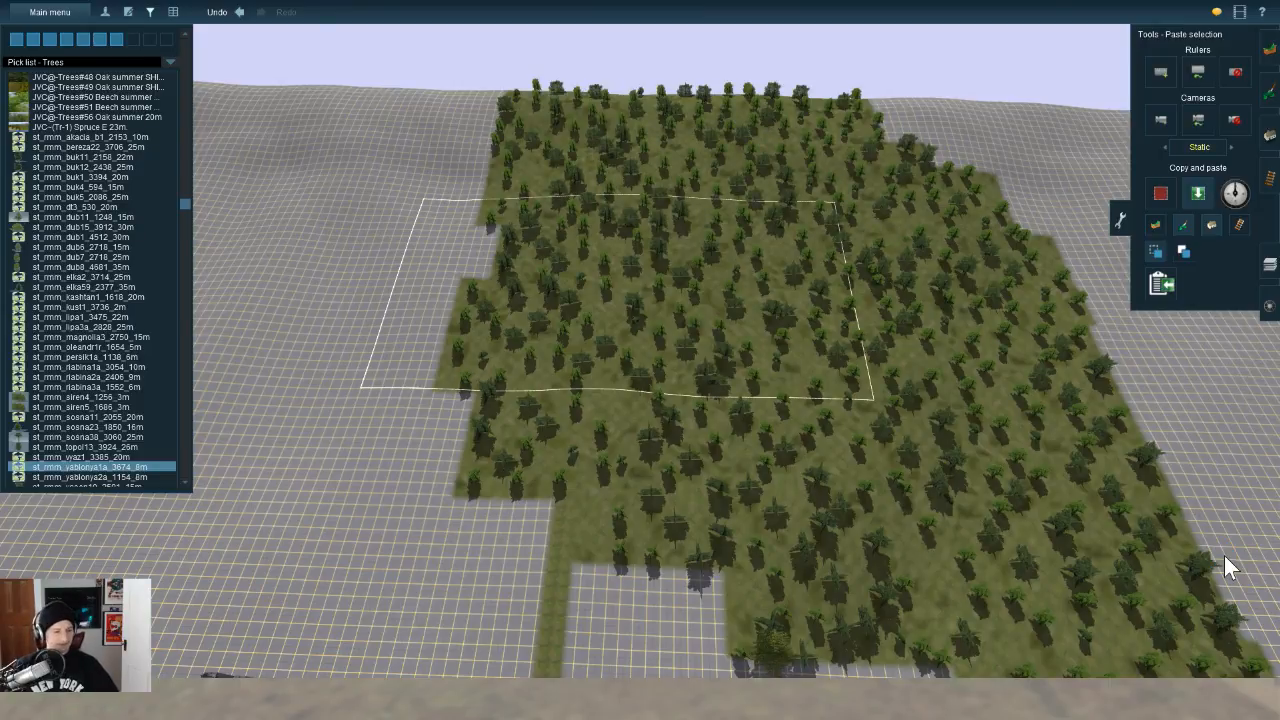
key("ctrl+s")
key("Return")
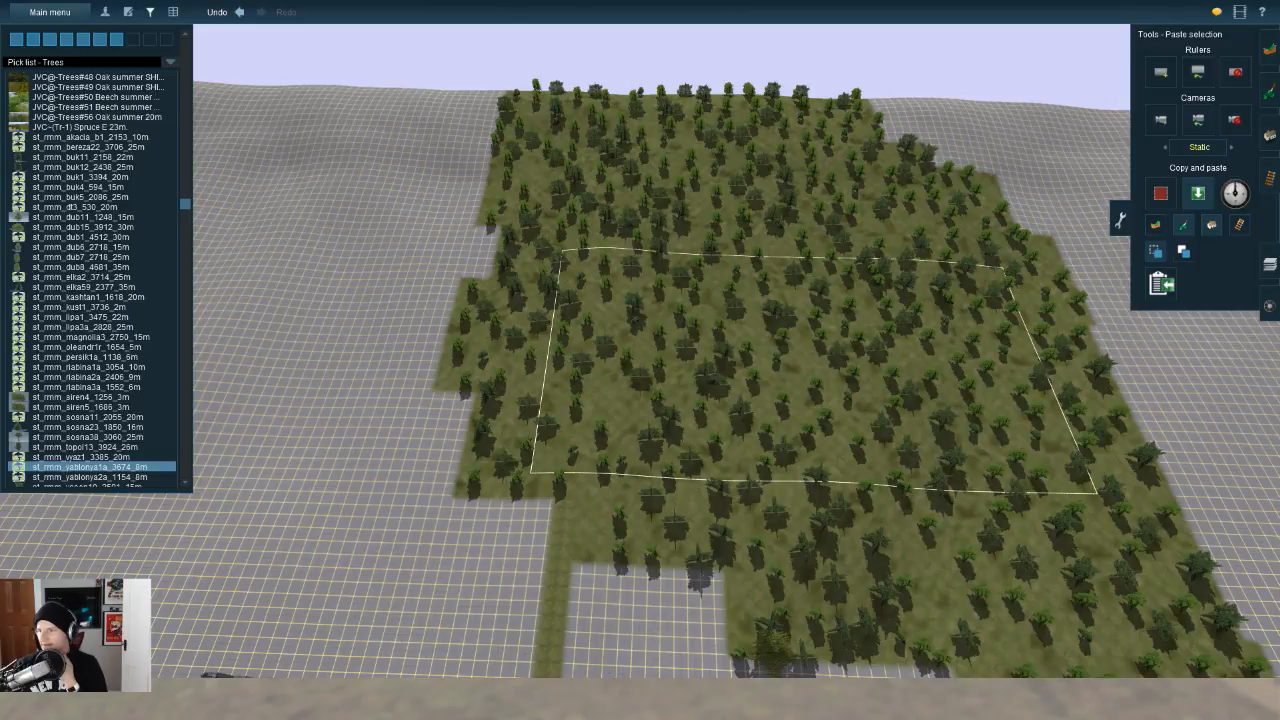
Step: Inspect the new forest backdrop behind the town from a low viewpoint across the buildings and highway
right_click_drag(630, 462, 686, 455)
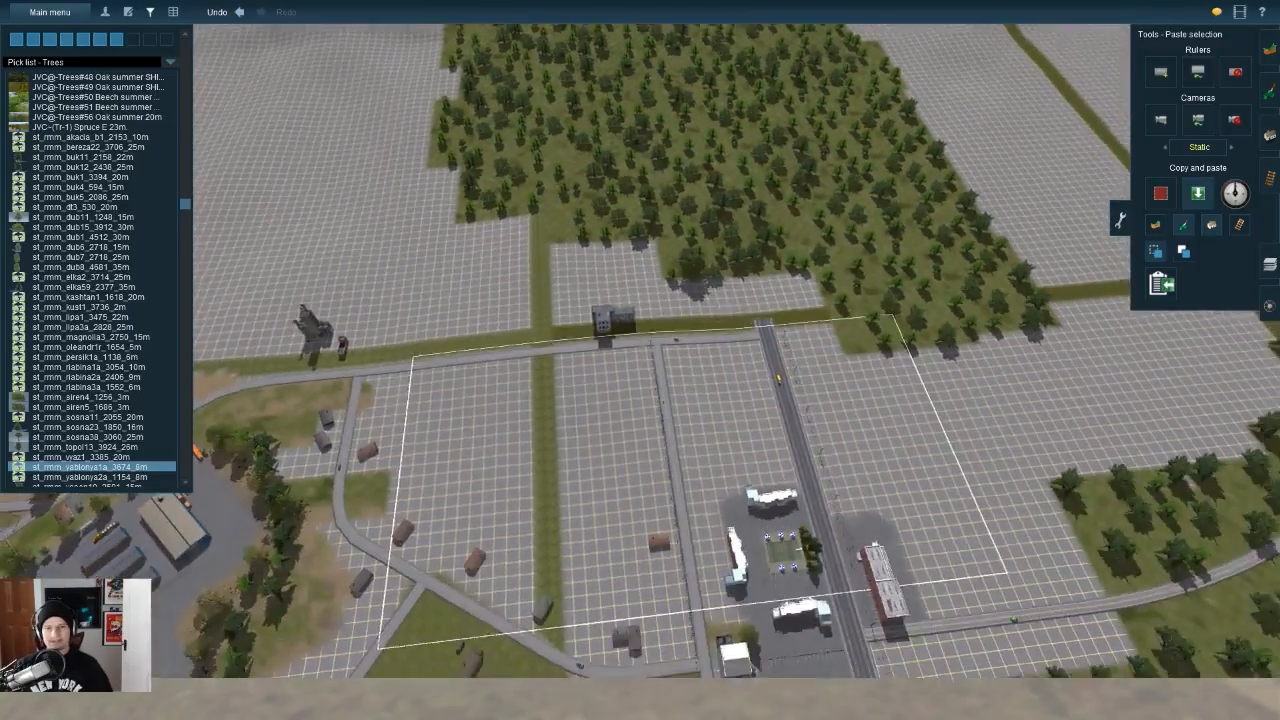
scroll(700, 440, "up", 3)
key("Down")
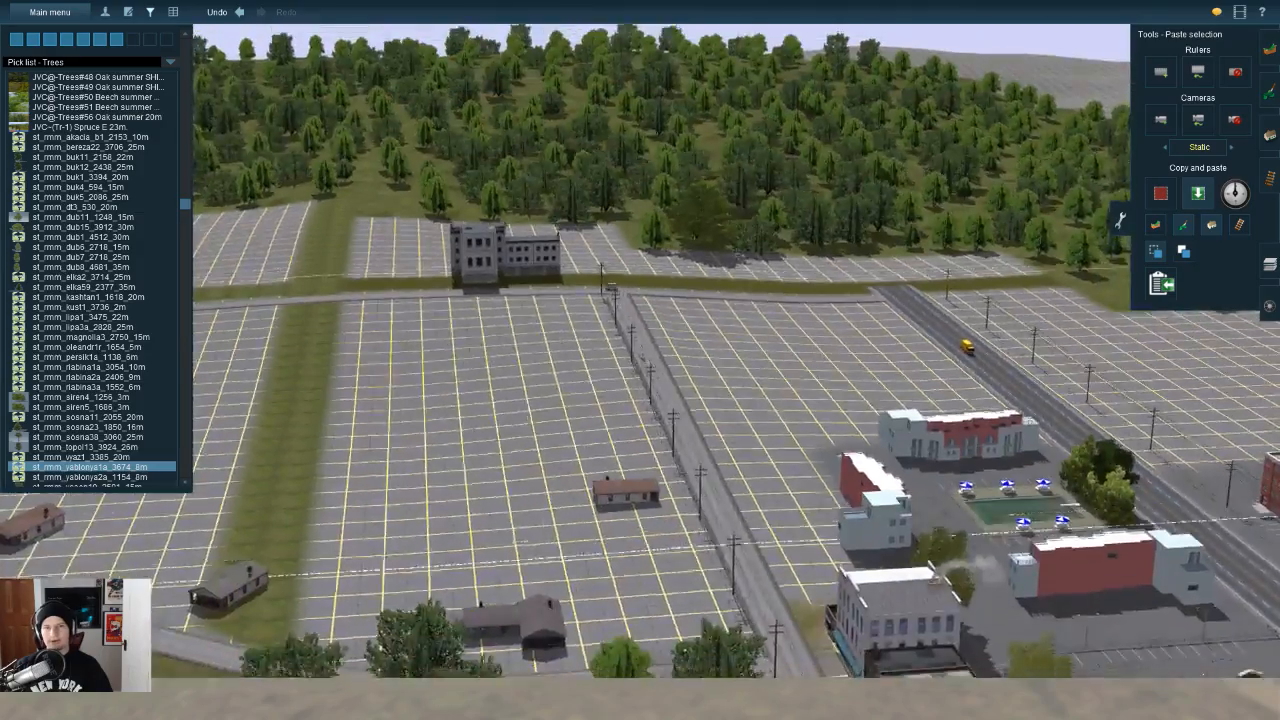
key("Down")
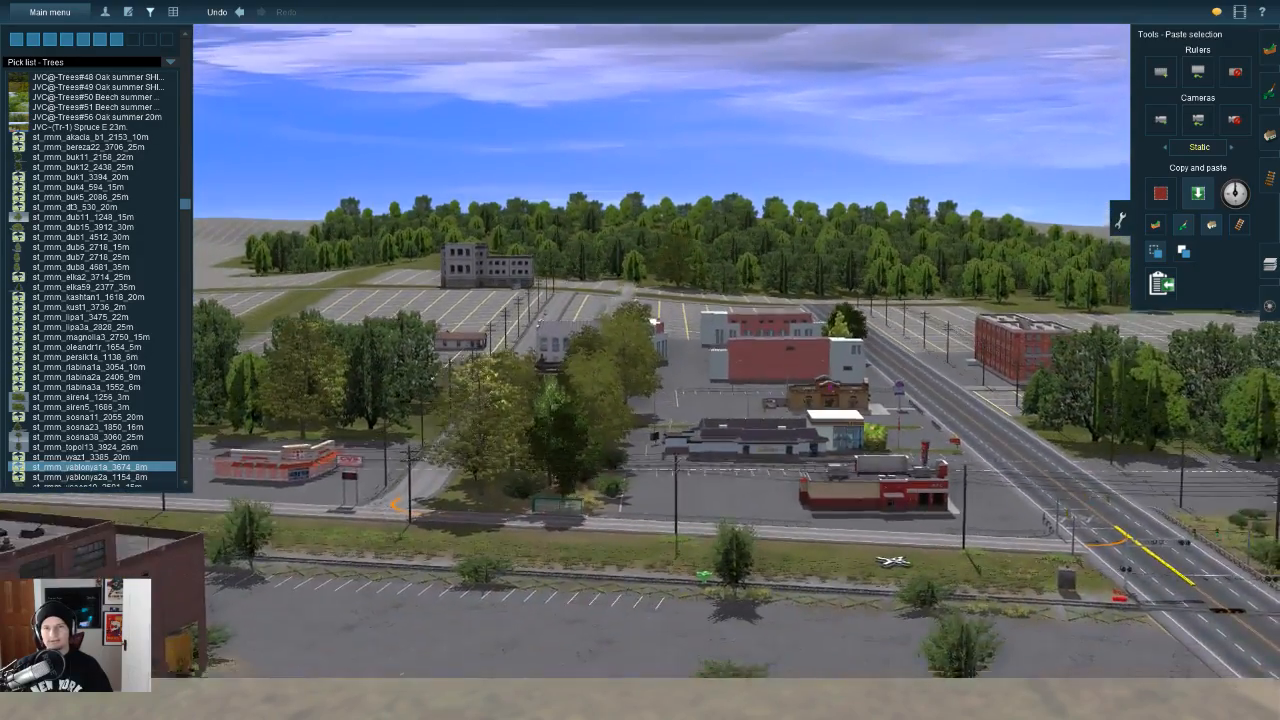
Step: Test the copied forest block's rotation and paste it over the notched bare ground along the woodland's town-facing edge
key("Right")
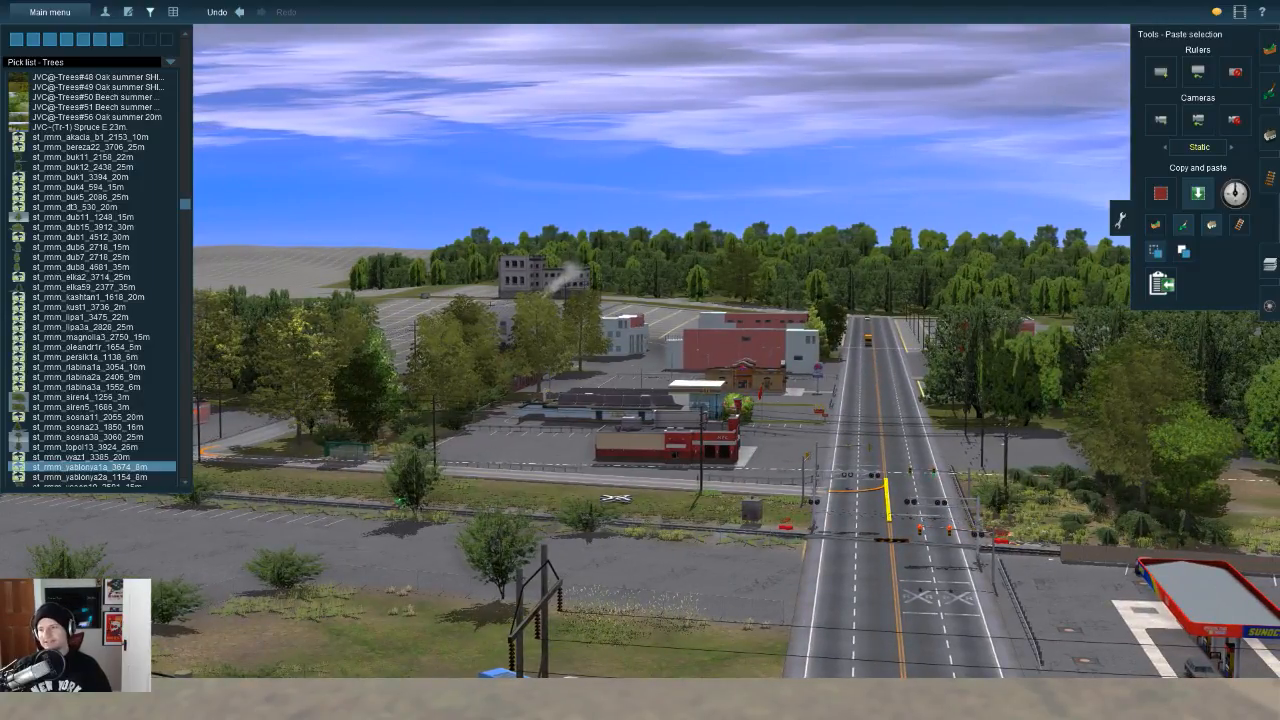
key("Up")
key("Up")
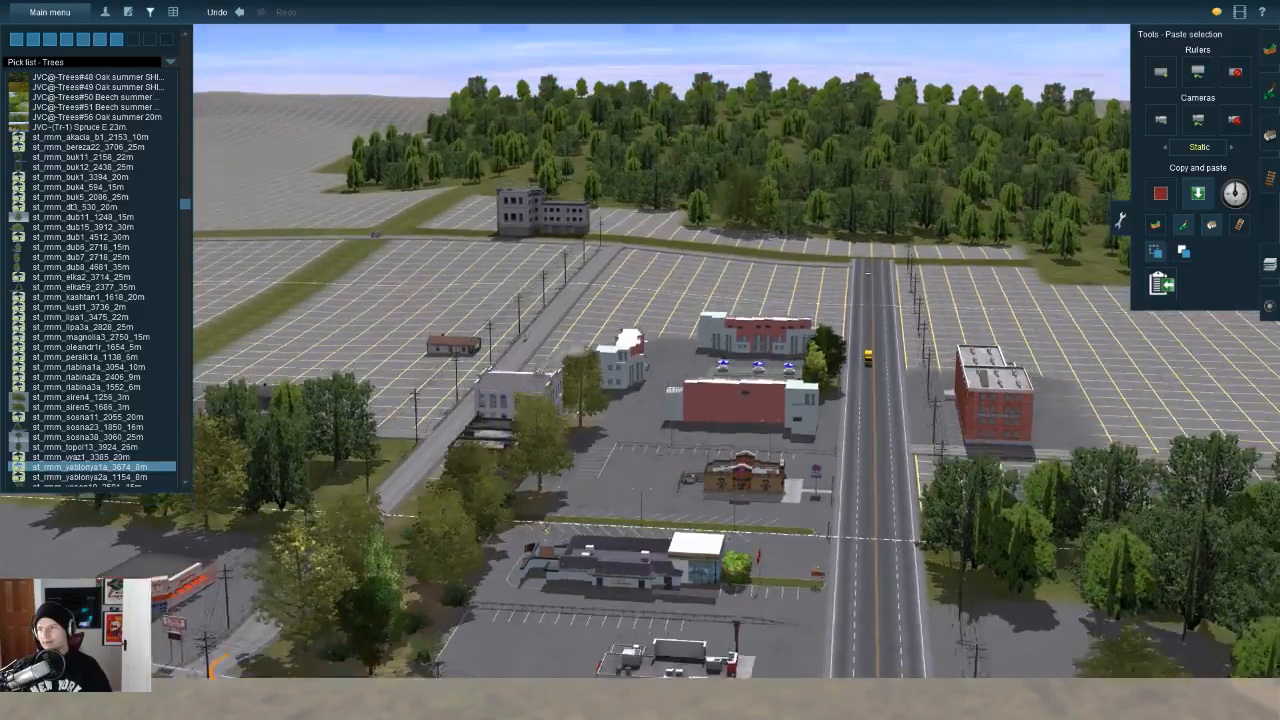
key("w")
key("Left")
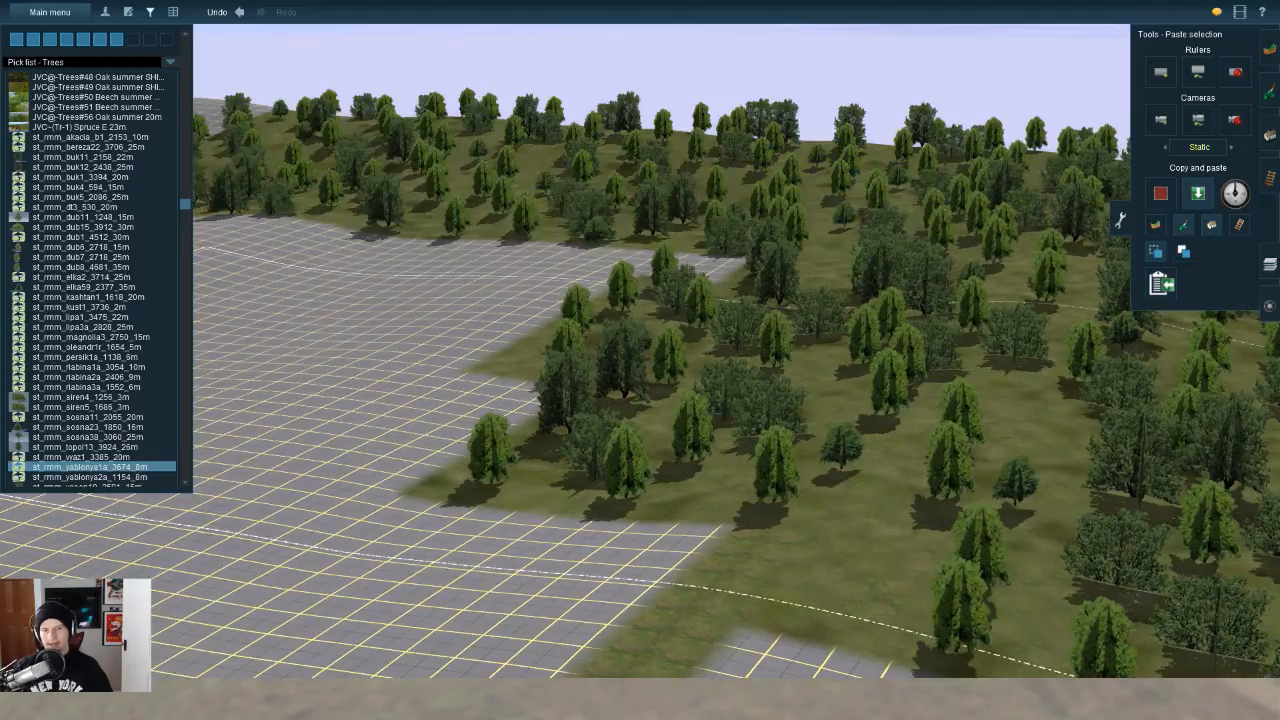
scroll(1033, 656, "down", 3)
key("Up")
key("Left")
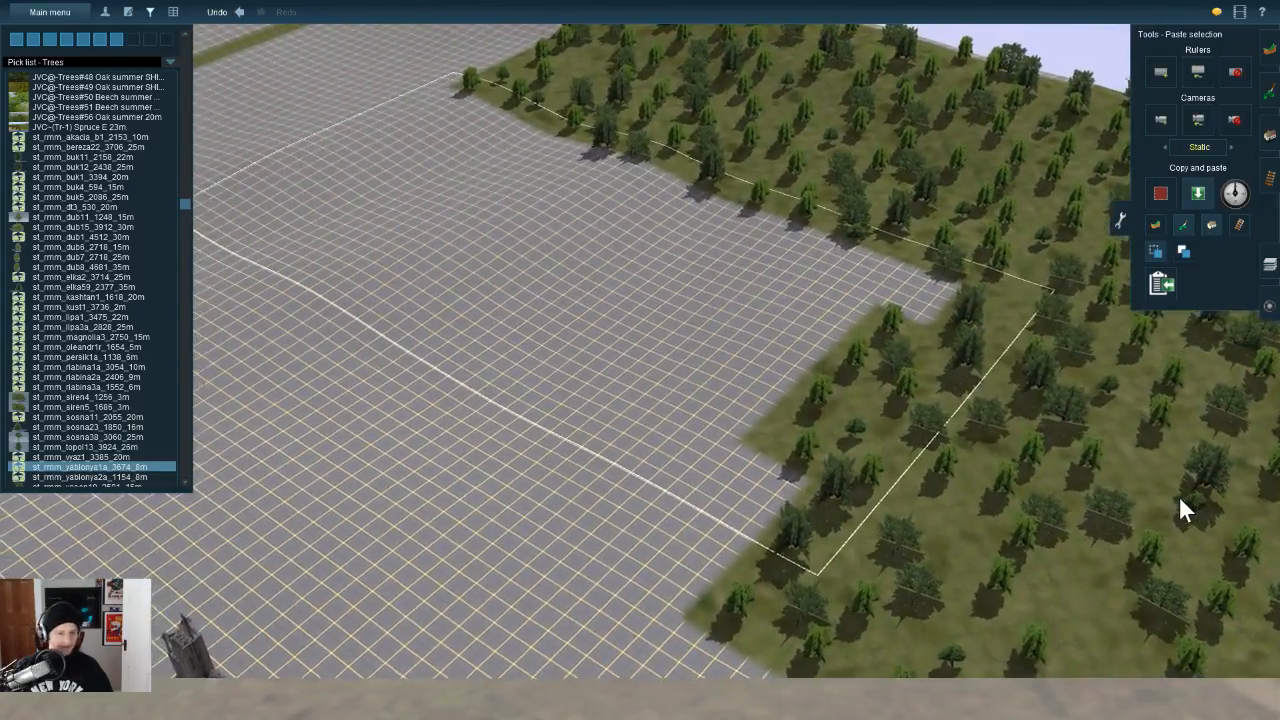
left_click_drag(1181, 498, 1194, 465)
key("r")
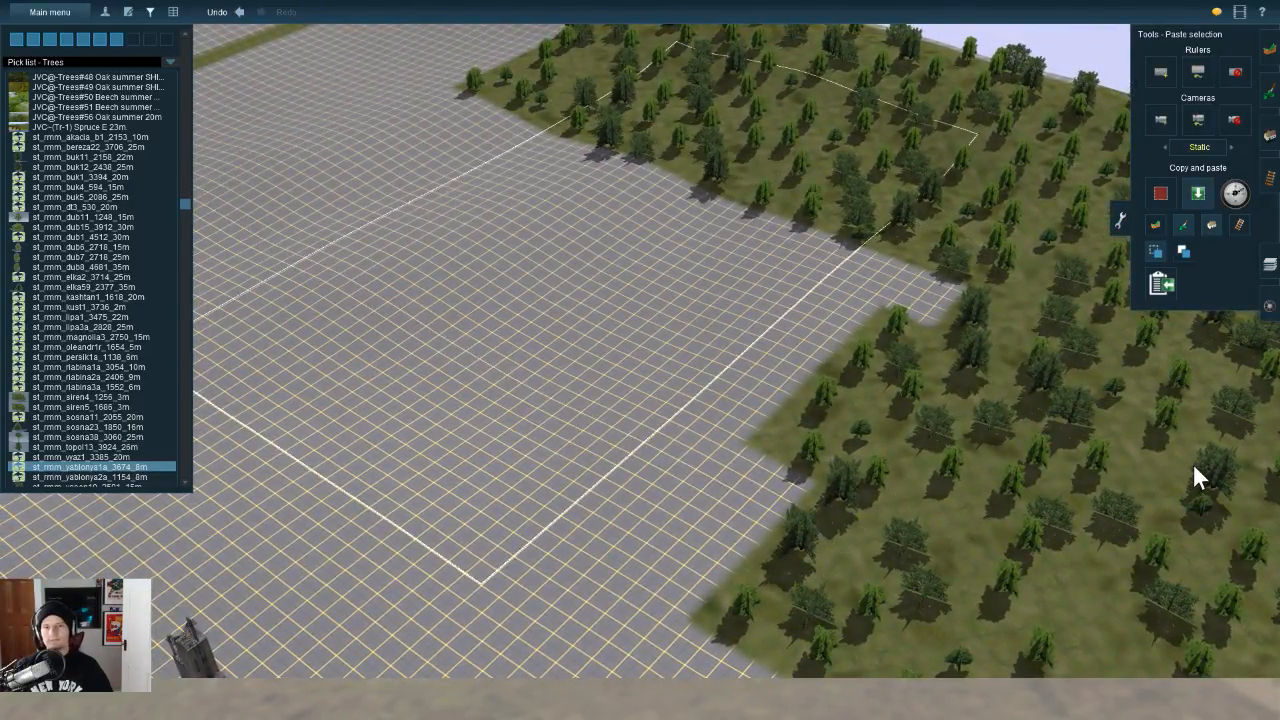
key("r")
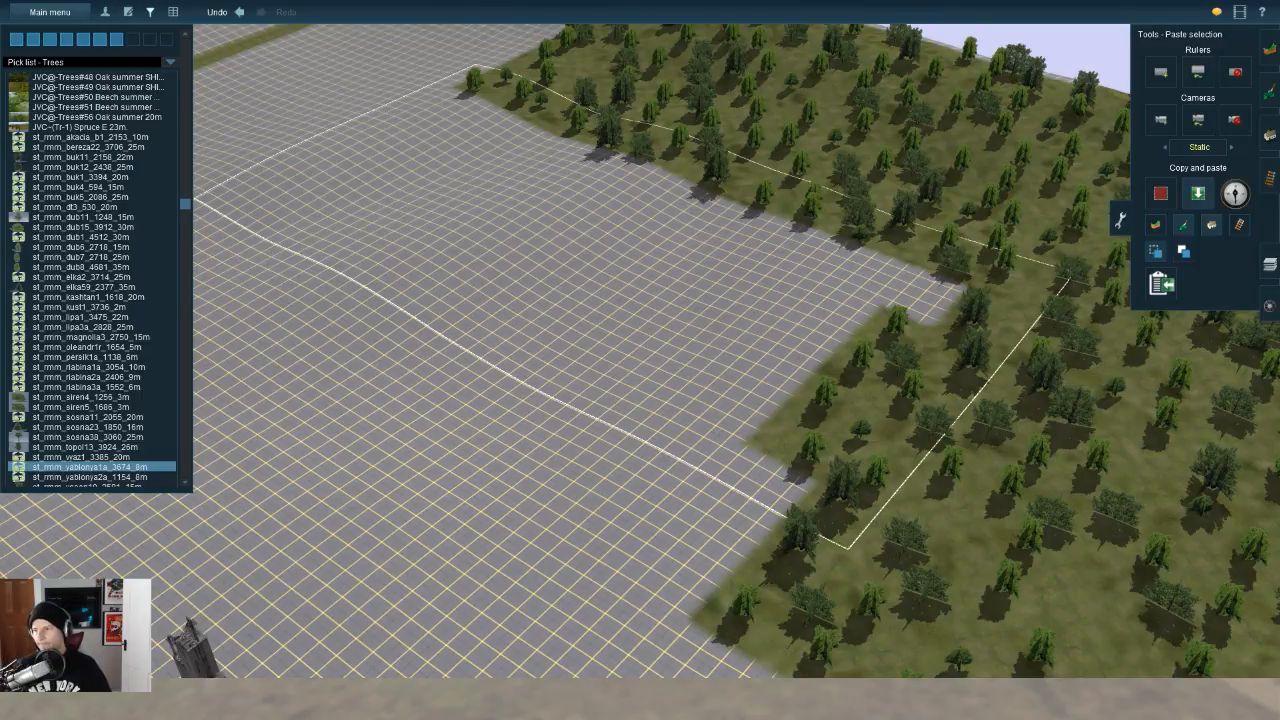
left_click(609, 238)
Step: Paste another forest block over the bare slope above the tower, bringing the tree line closer to the road
key("Left")
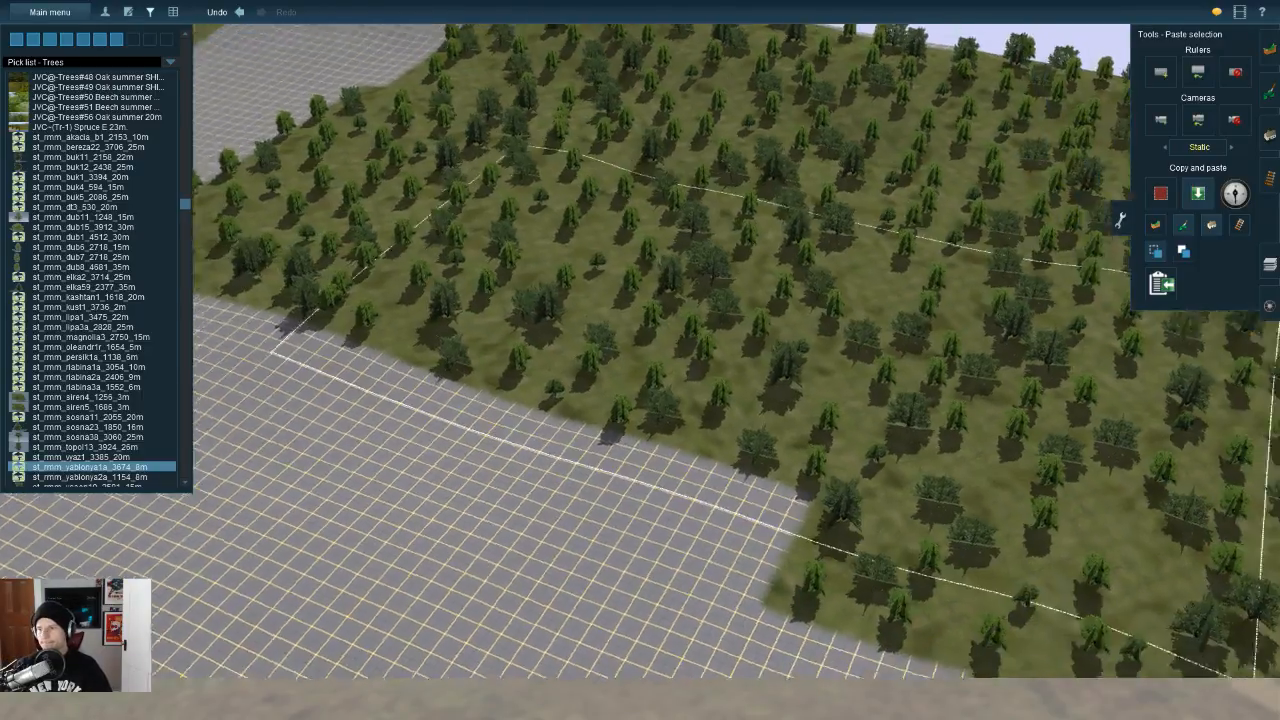
scroll(640, 360, "down", 5)
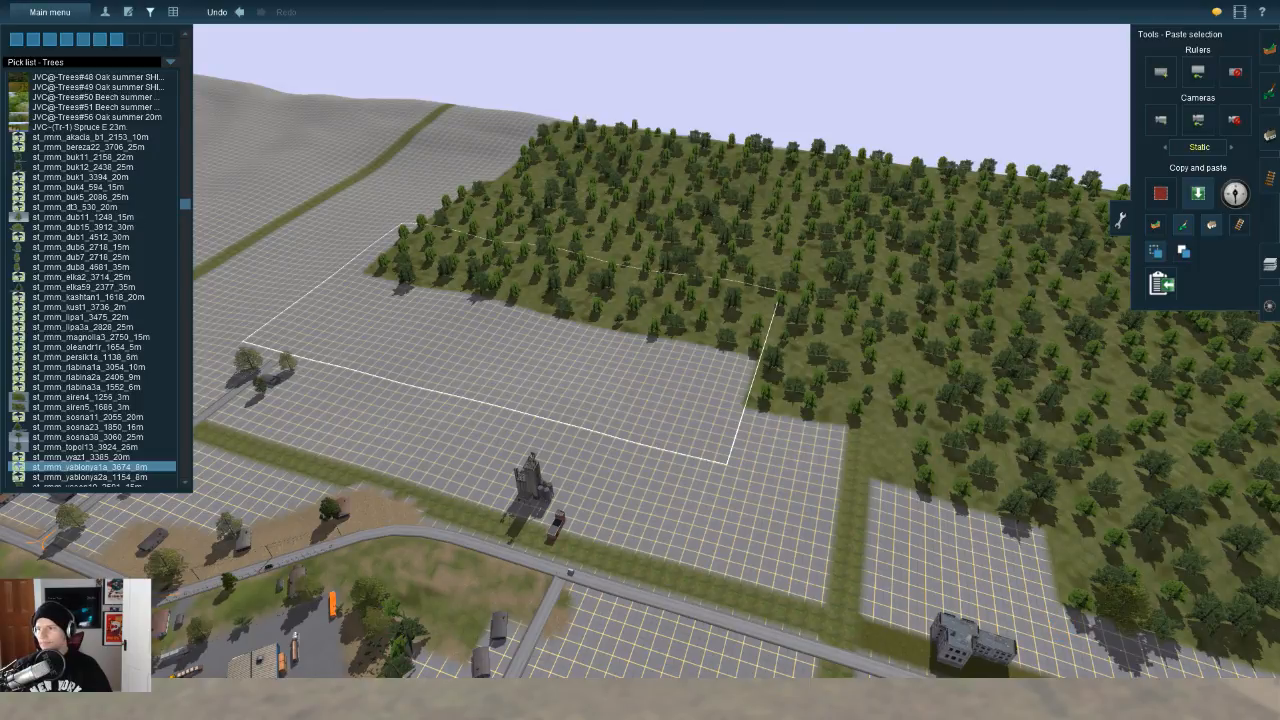
left_click(527, 455)
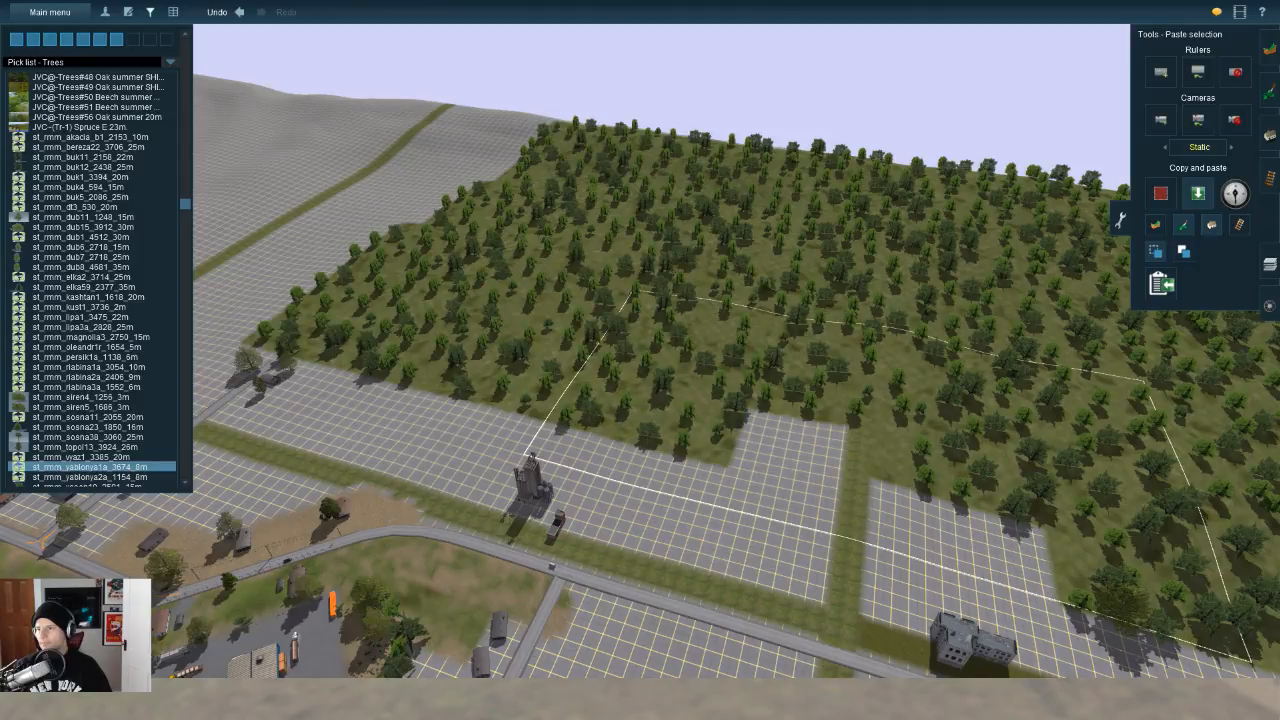
Step: Paste forest blocks across the green strips and bare terrain beyond the end of the highway
key("Right")
key("Right")
key("Right")
key("Right")
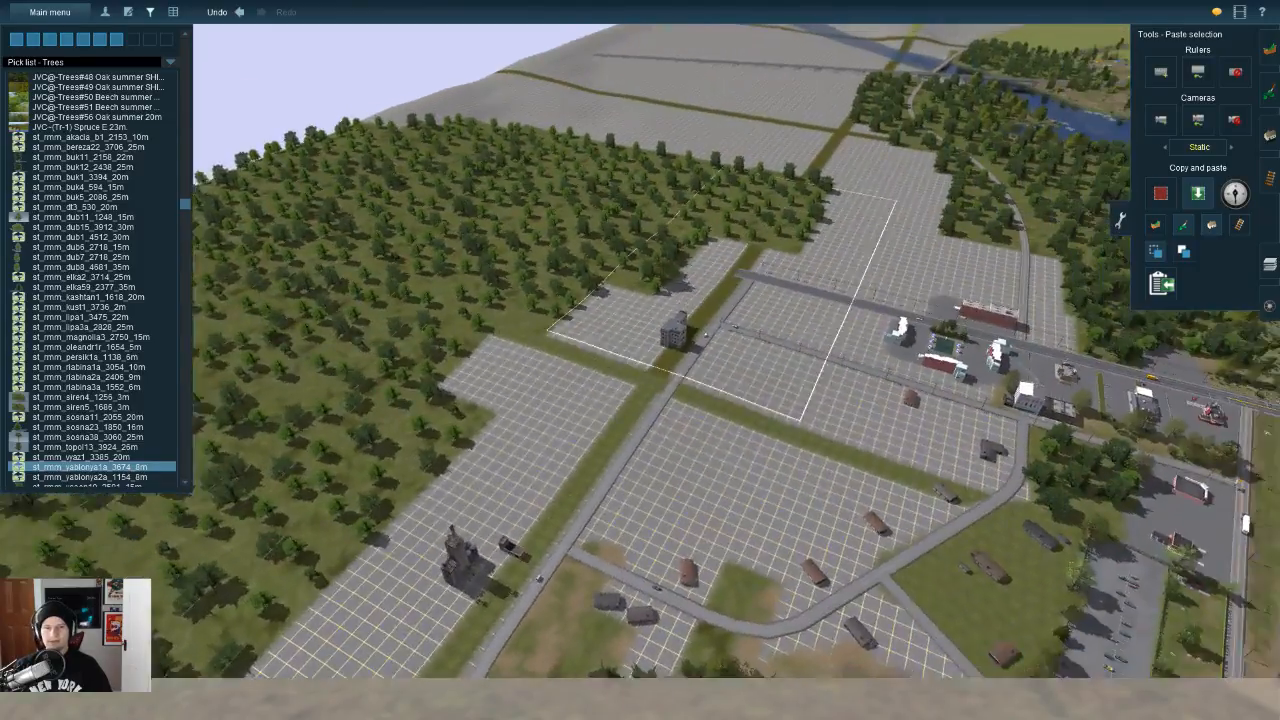
key("Right")
key("Right")
key("Left")
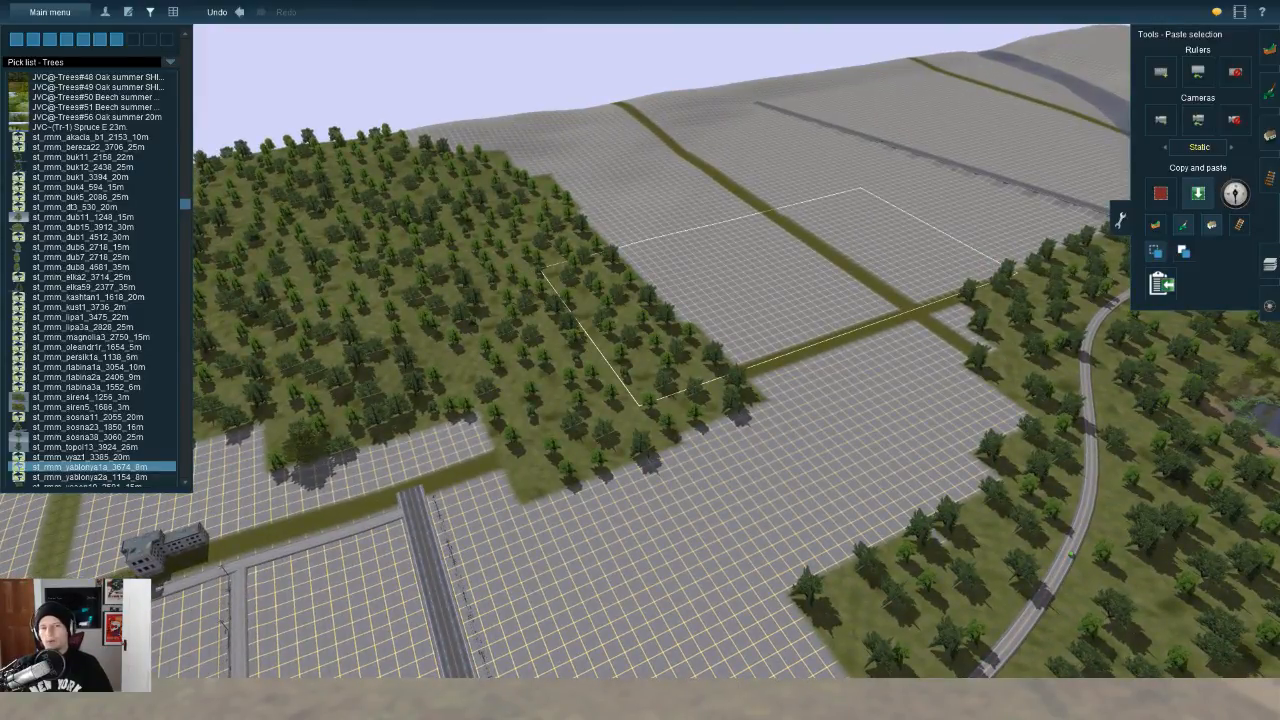
left_click(778, 270)
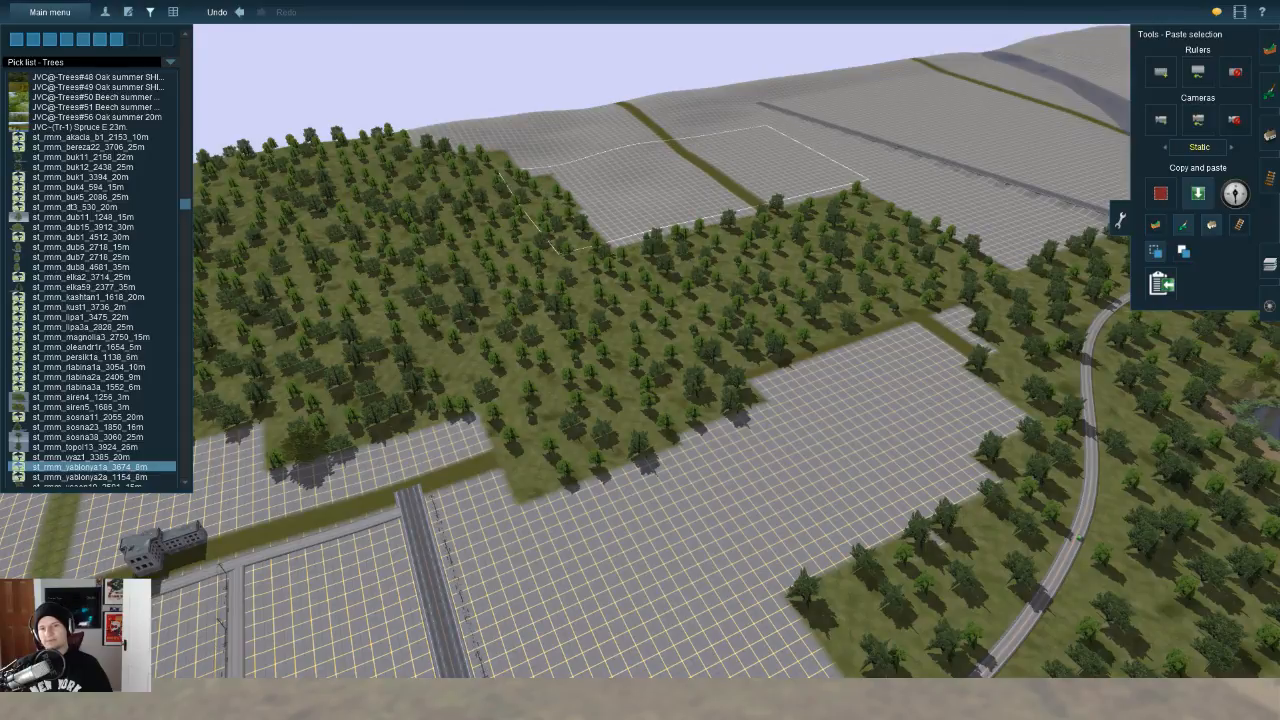
left_click(688, 176)
right_click(686, 192)
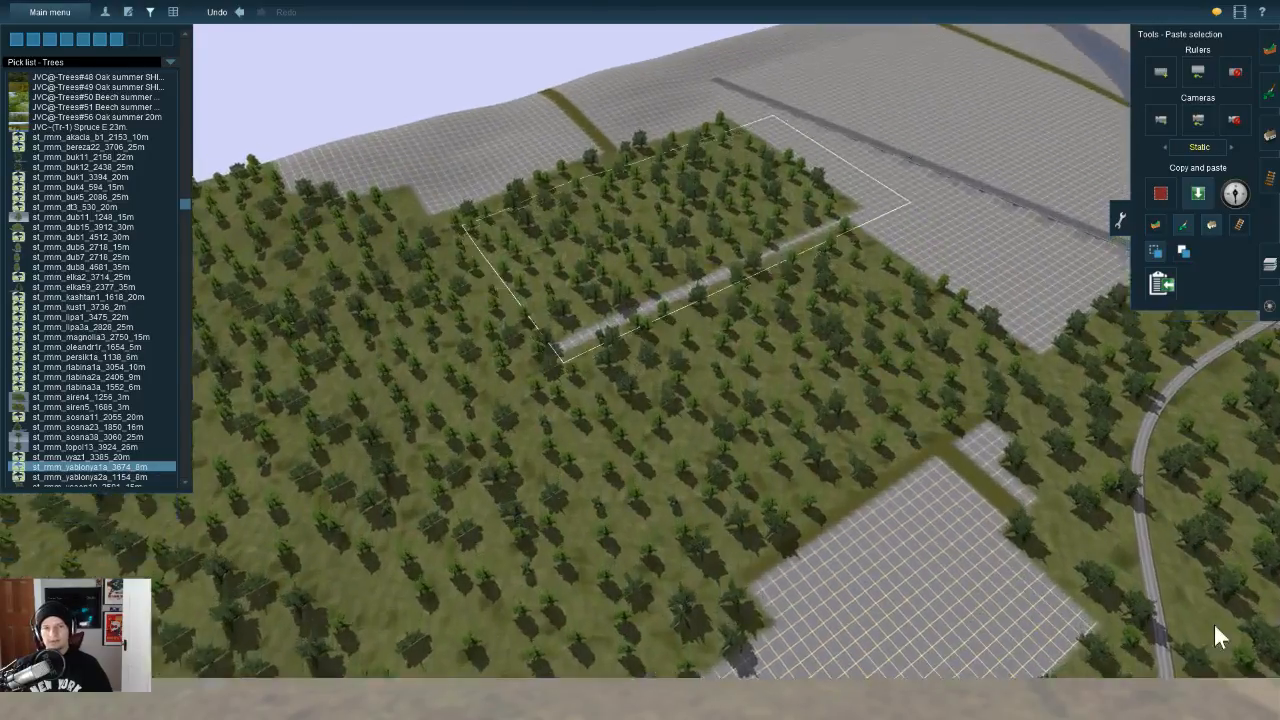
Step: Fill the bare seam between the pasted blocks and cover the remaining bare hilltop patch with forest
key("[")
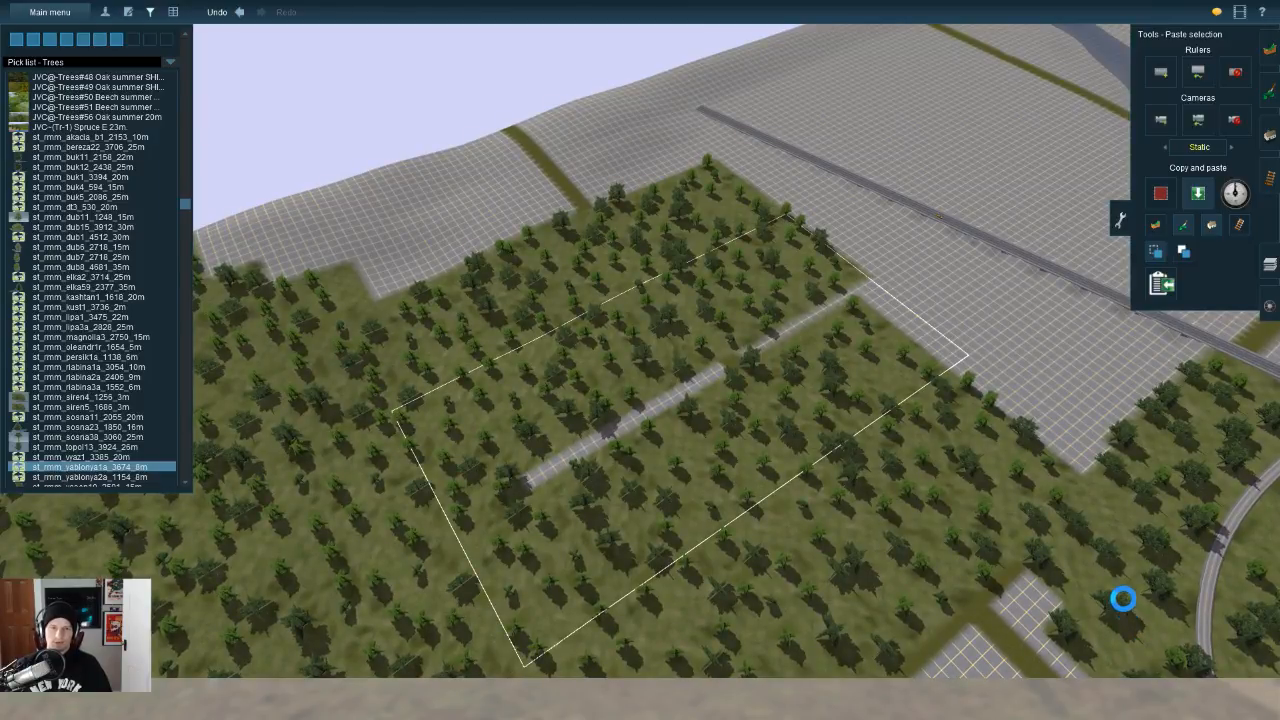
left_click_drag(1123, 599, 1178, 490)
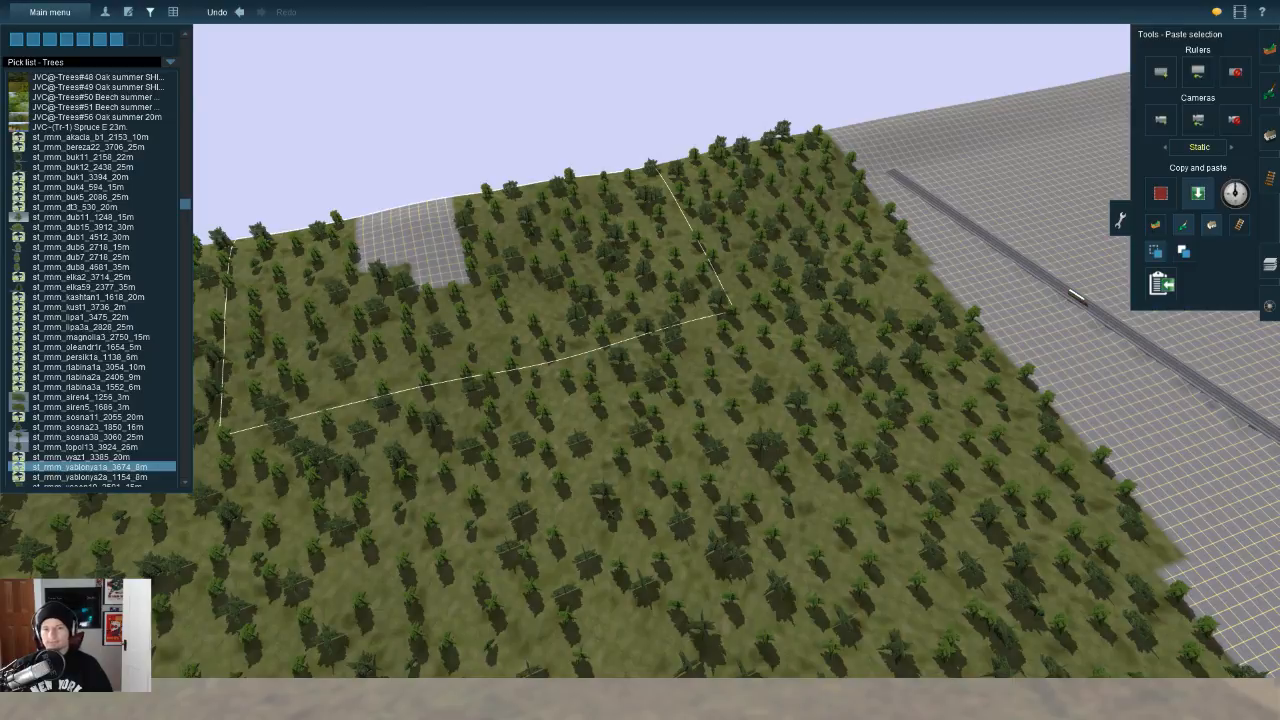
key("Return")
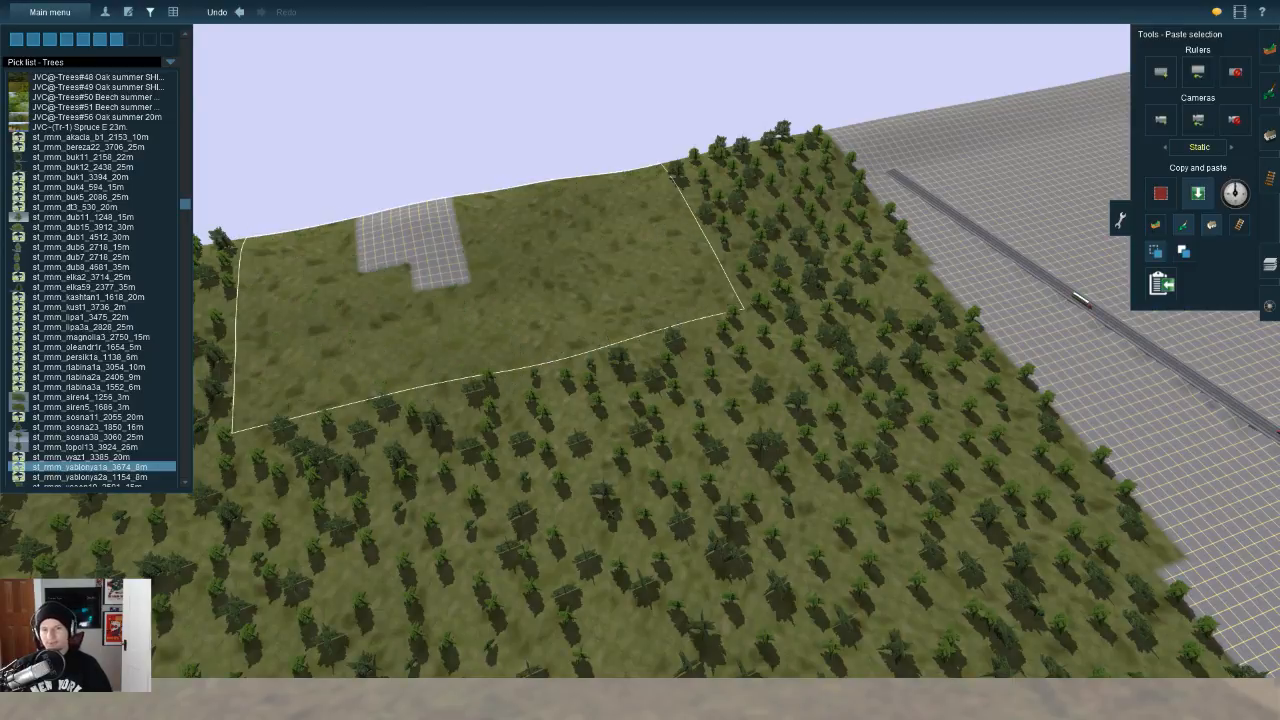
left_click(470, 410)
Step: Paste forest over the long bare corridor between the woodland and the curved road beyond the highway
key("Left")
key("Left")
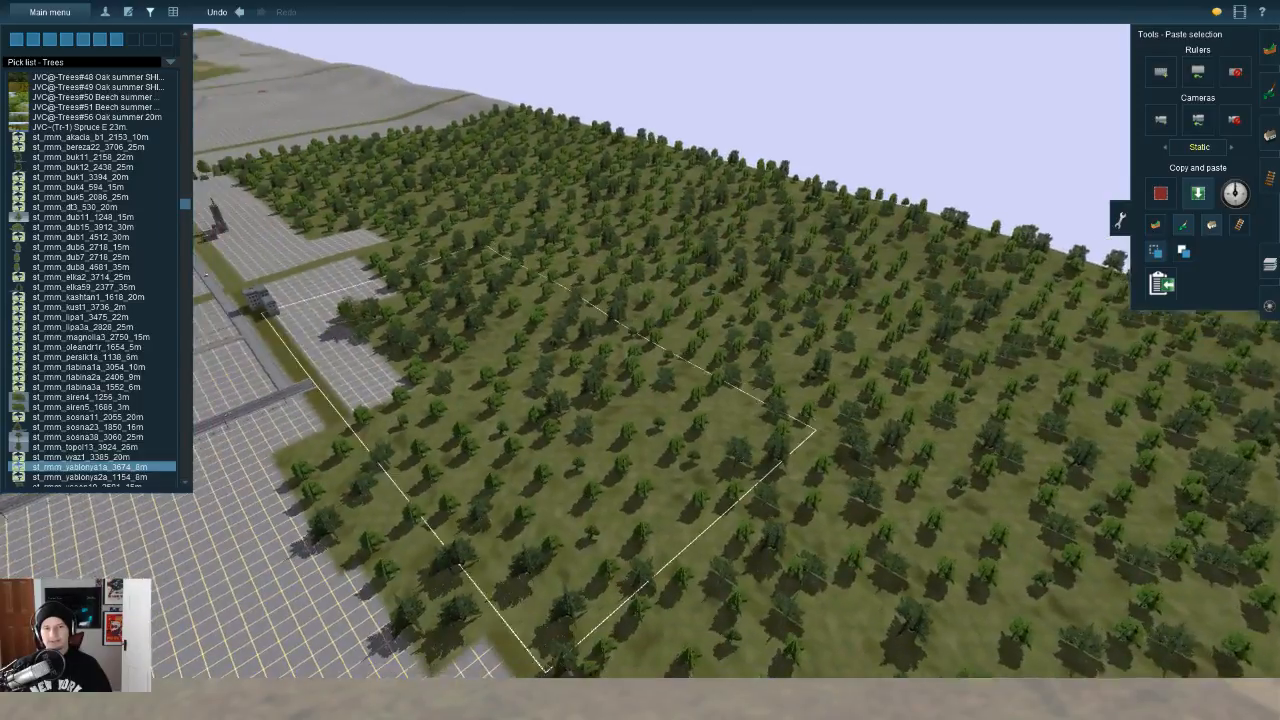
key("Up")
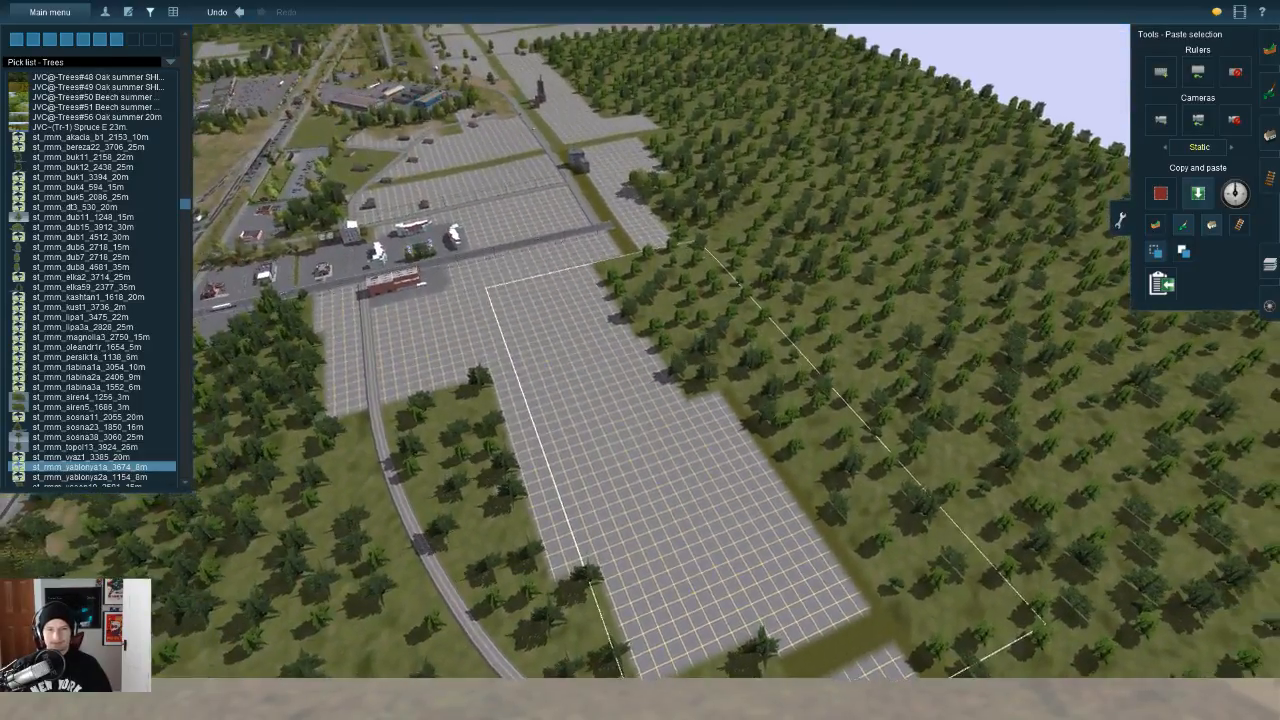
left_click_drag(699, 417, 645, 391)
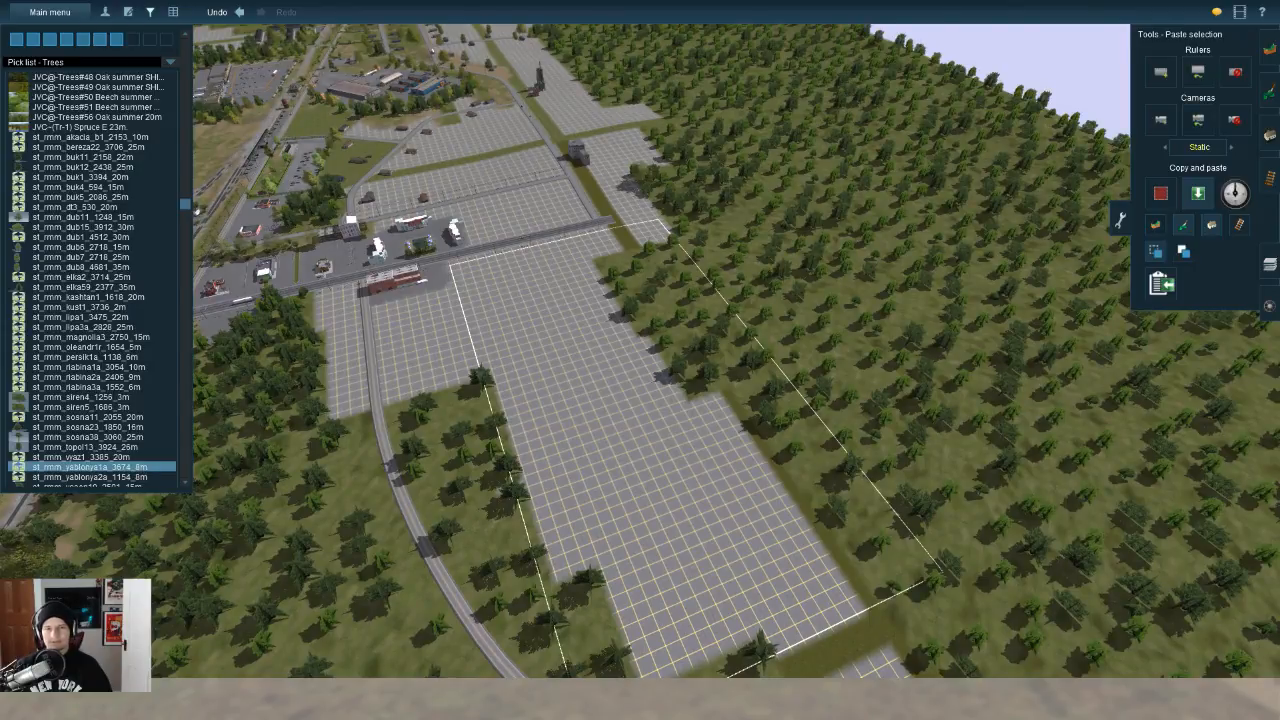
key("Return")
left_click_drag(690, 414, 747, 329)
key("Right")
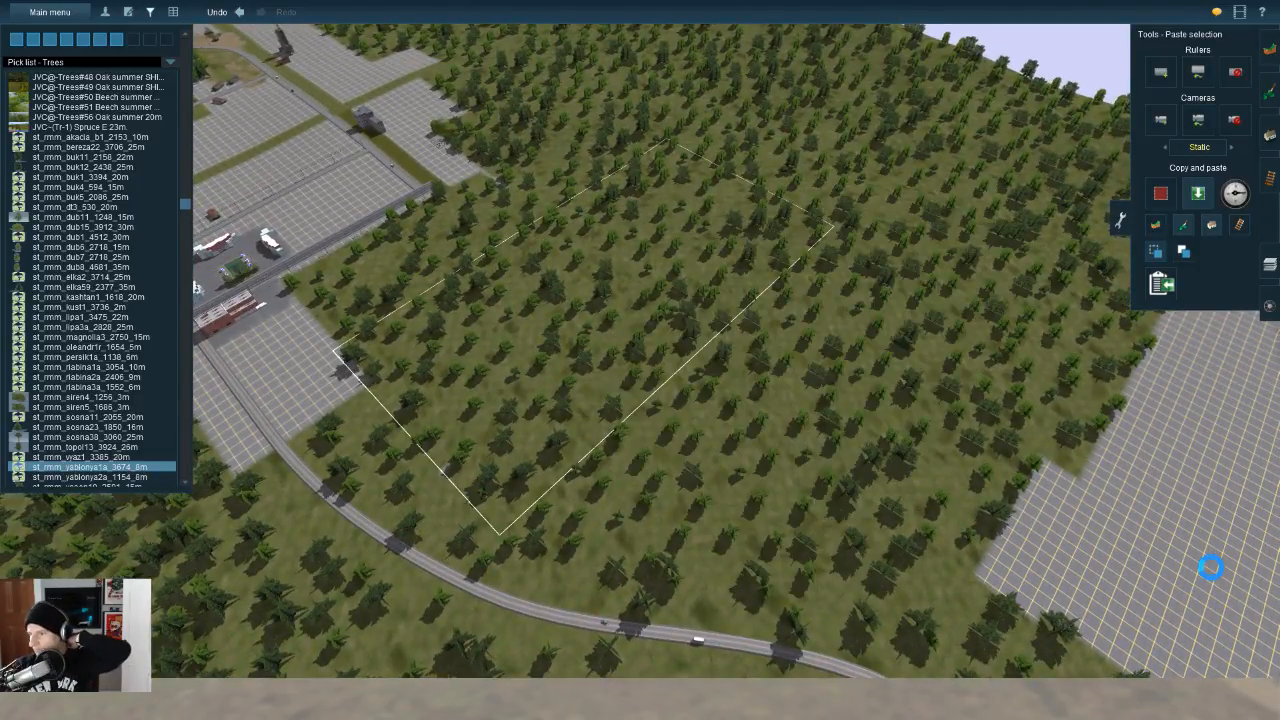
Step: Extend the woodland with another pasted forest block past the green strip at its opposite end
key("a")
left_click_drag(1224, 577, 1248, 328)
key("w")
key("w")
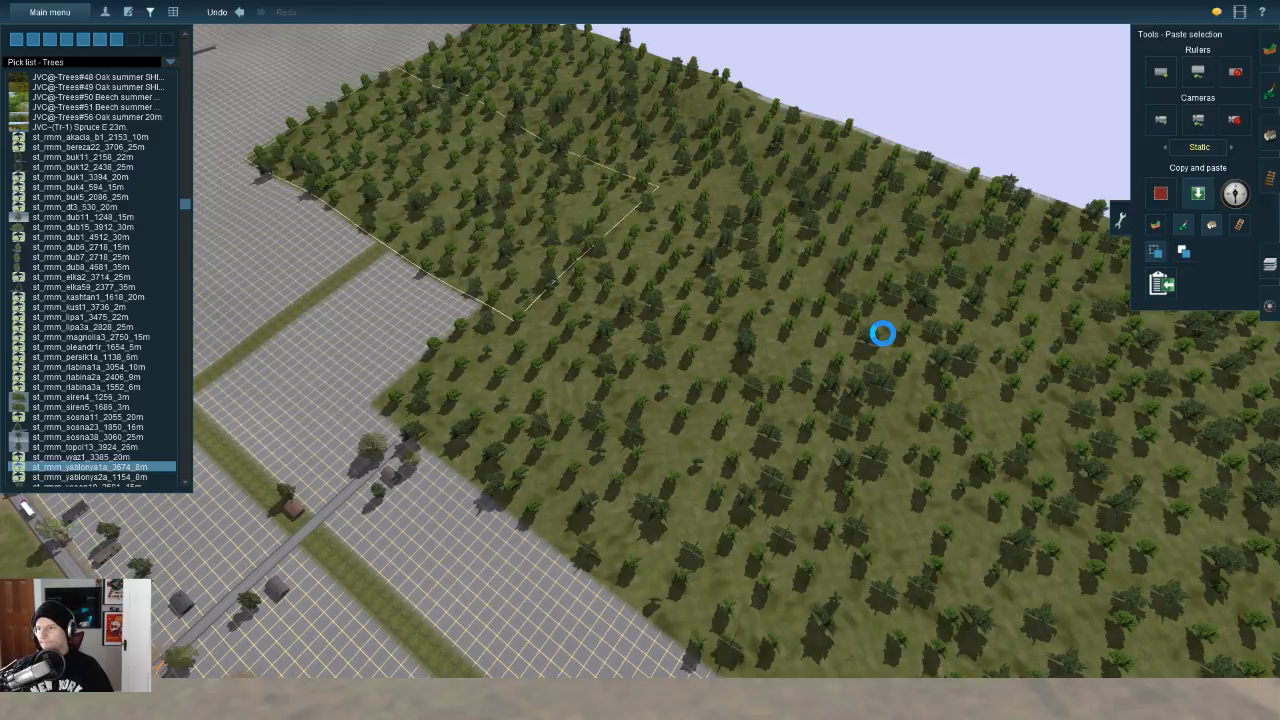
Step: Leave the paste tool and examine the wooded skyline behind the KFC and shops from the highway's railroad crossing
right_click_drag(657, 470, 530, 370)
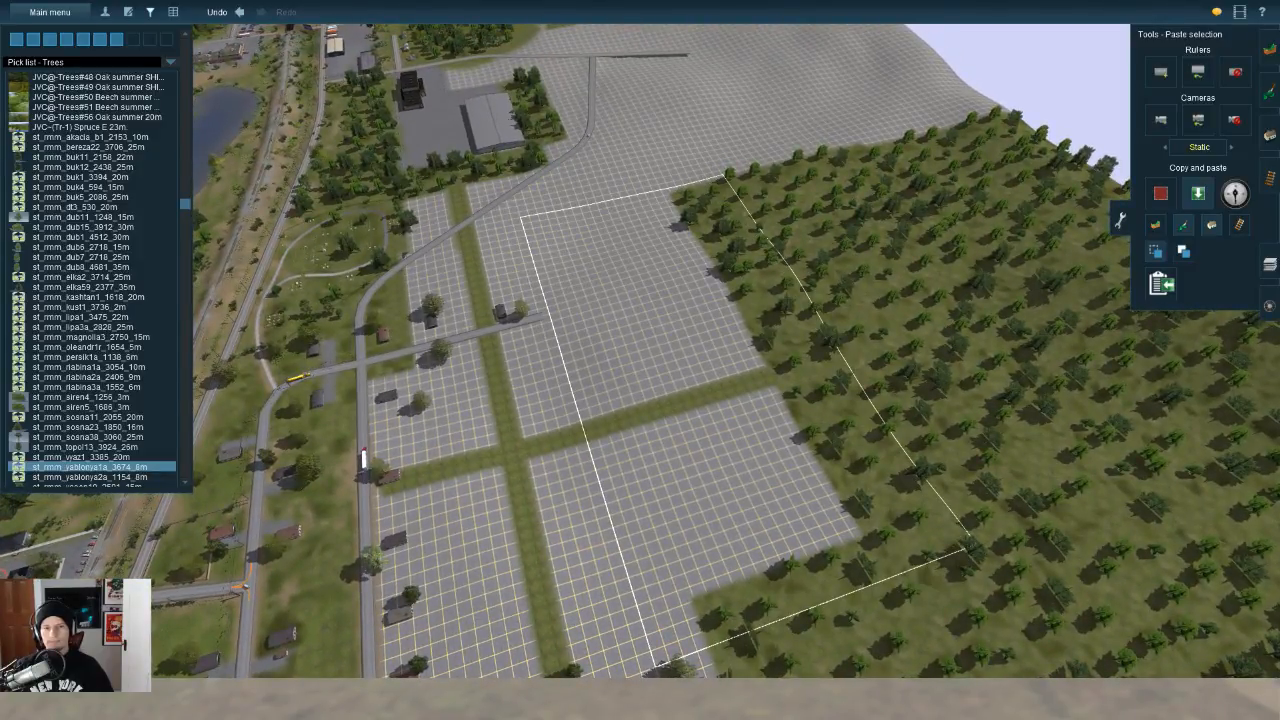
right_click_drag(640, 360, 795, 370)
left_click(1269, 135)
scroll(730, 400, "up", 3)
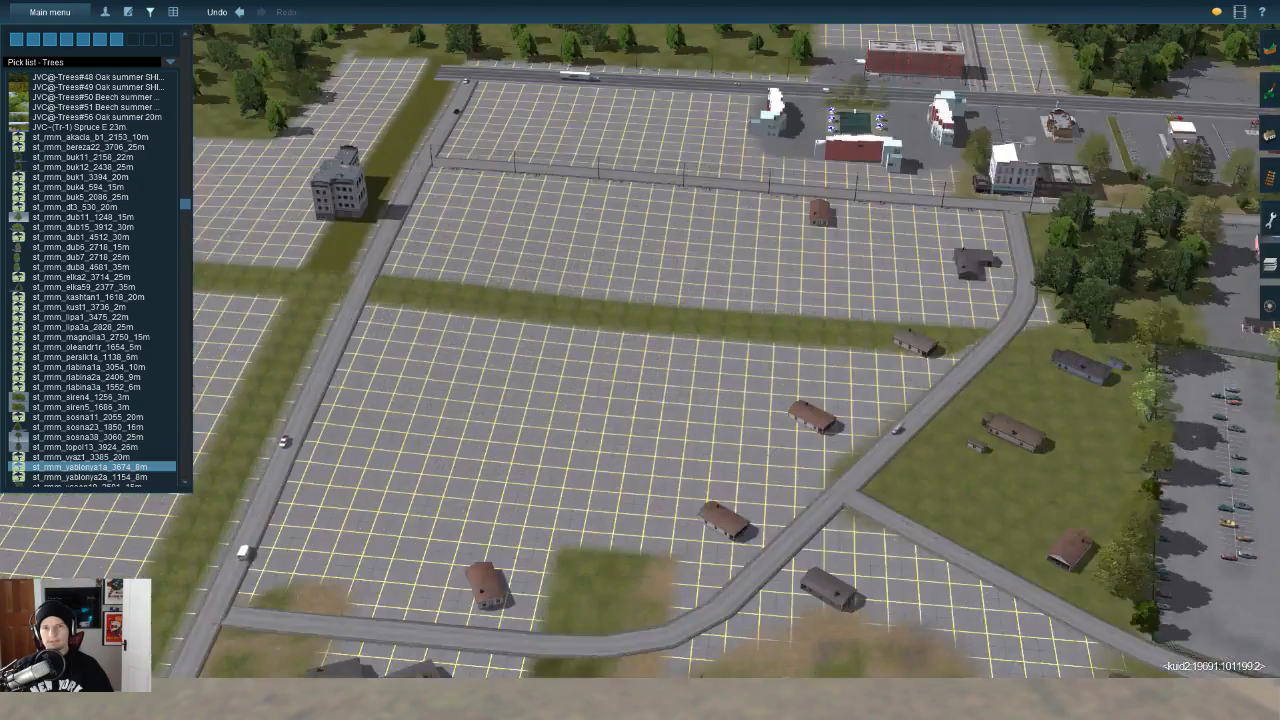
right_click_drag(730, 400, 817, 493)
scroll(817, 493, "up", 6)
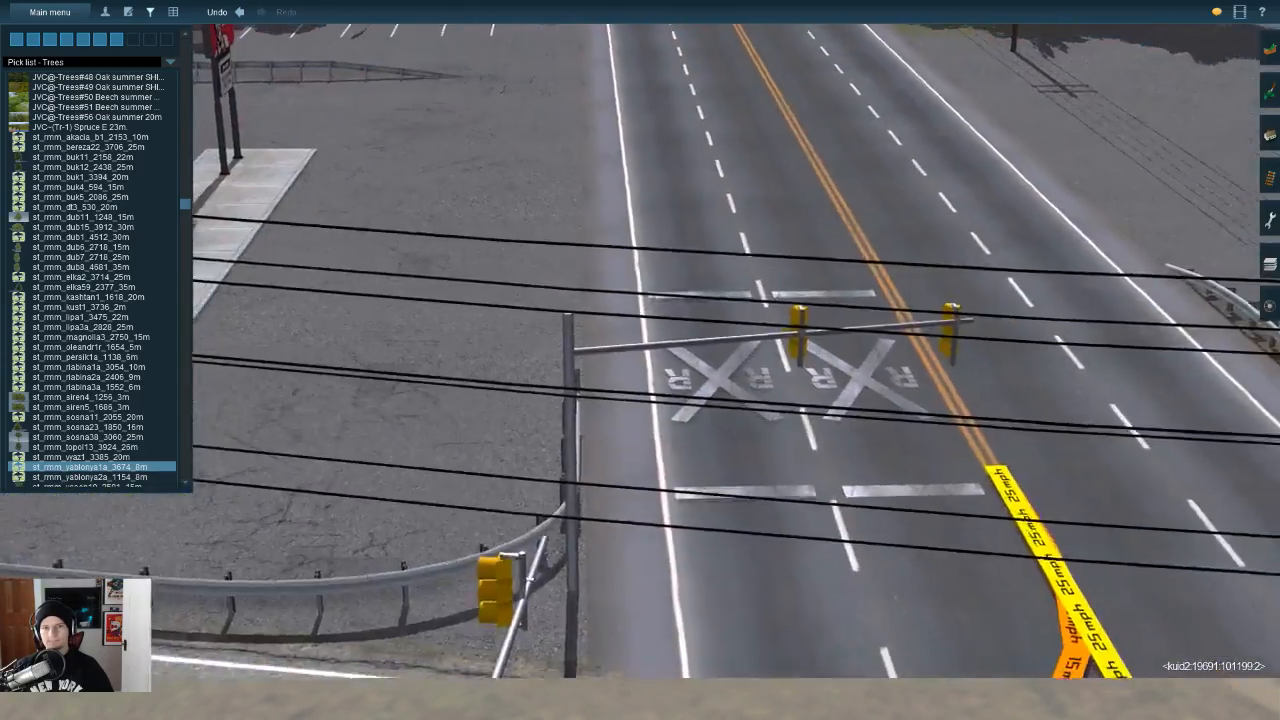
scroll(817, 493, "down", 3)
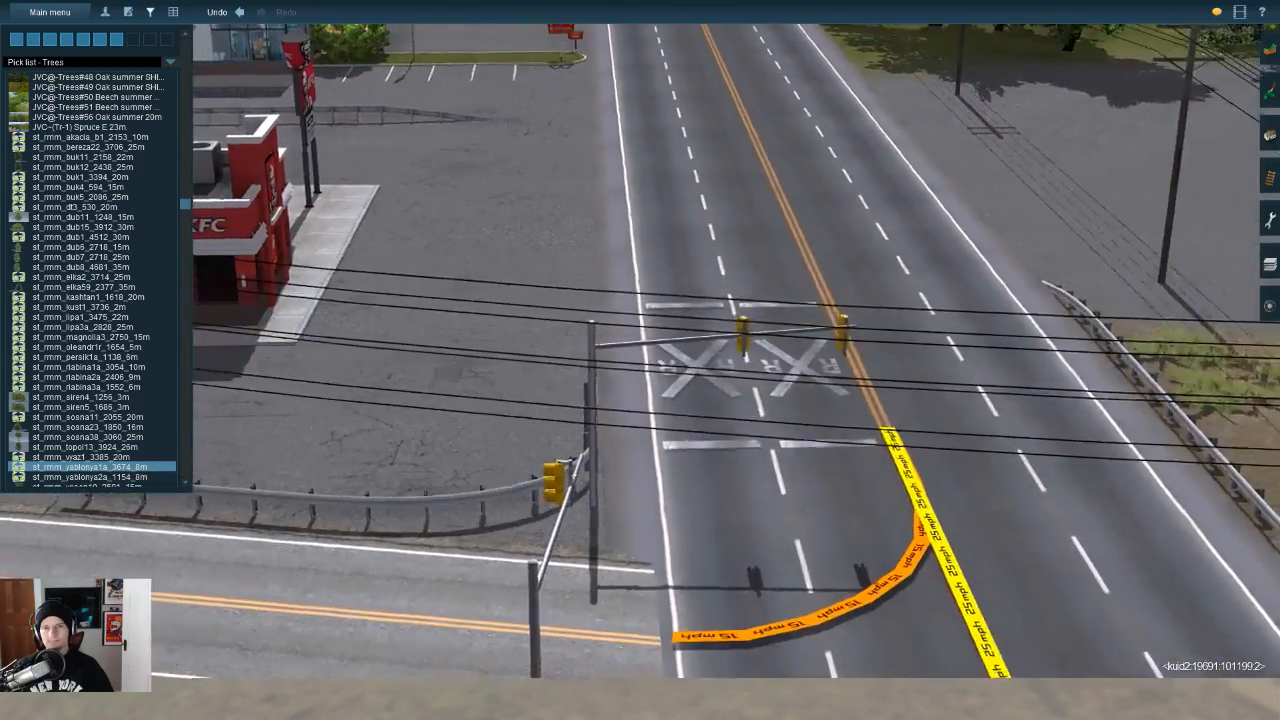
right_click_drag(817, 493, 803, 355)
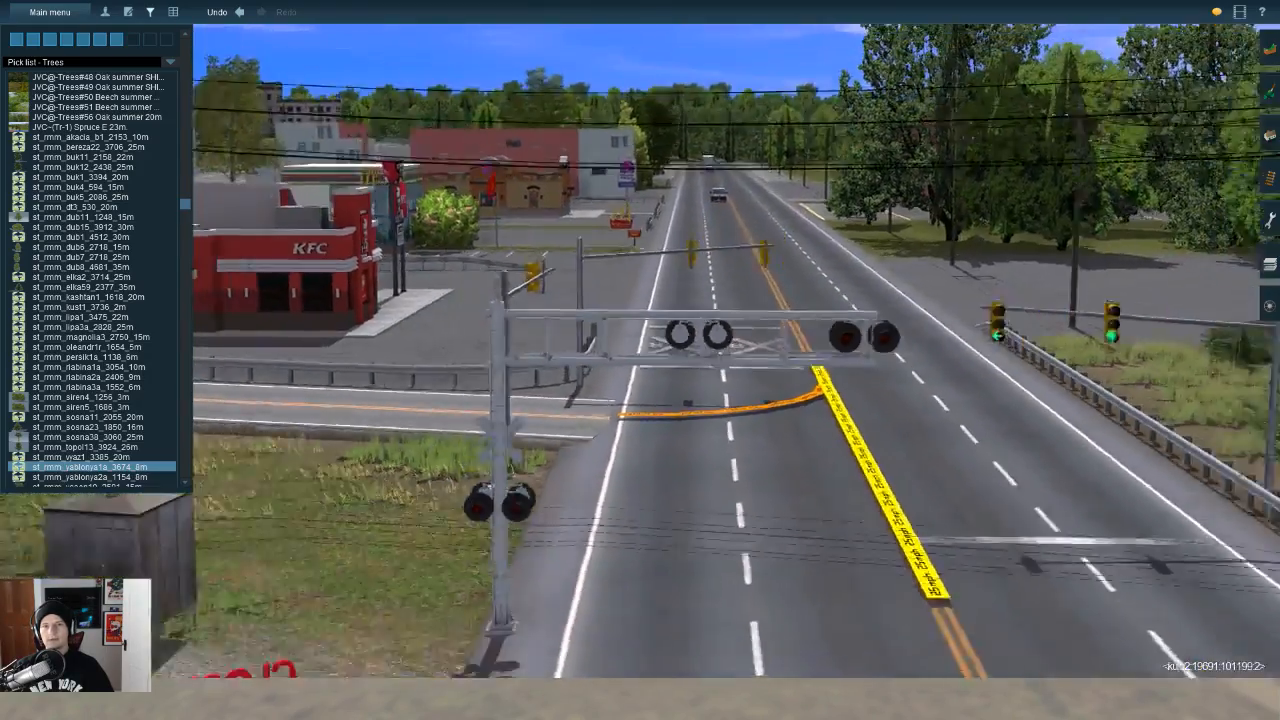
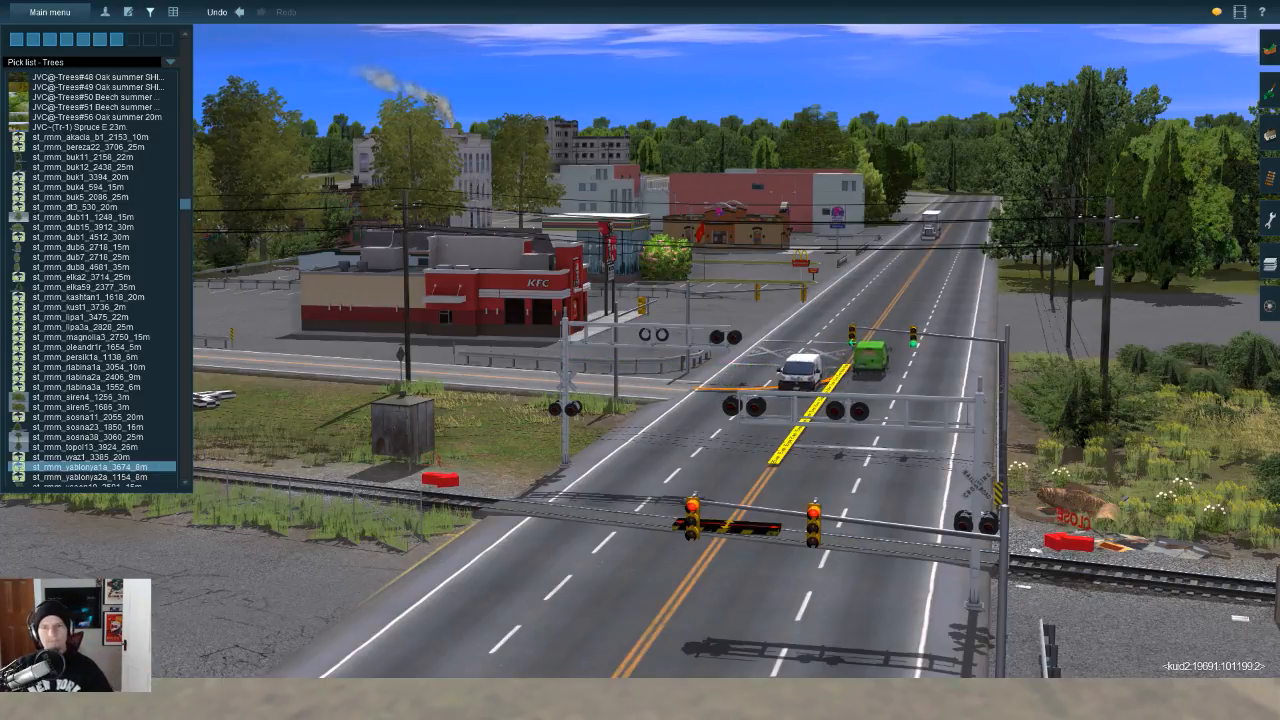
key("Left")
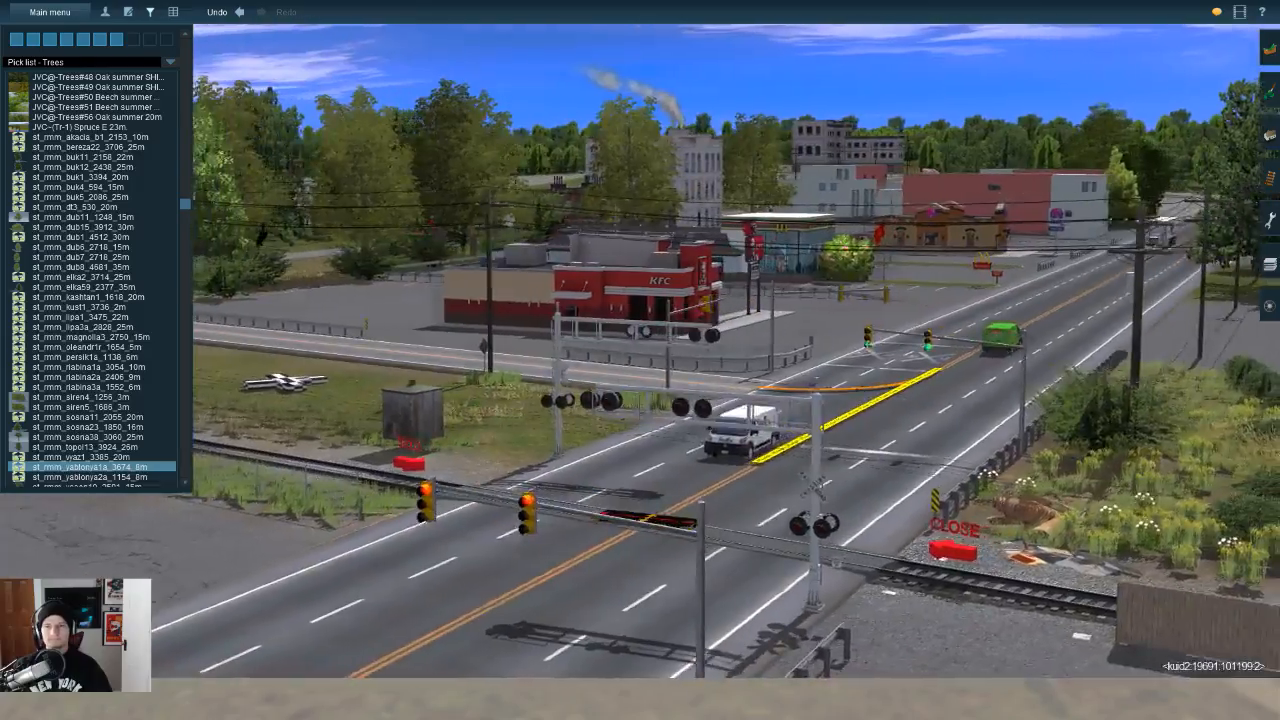
key("Page_Down")
key("Up")
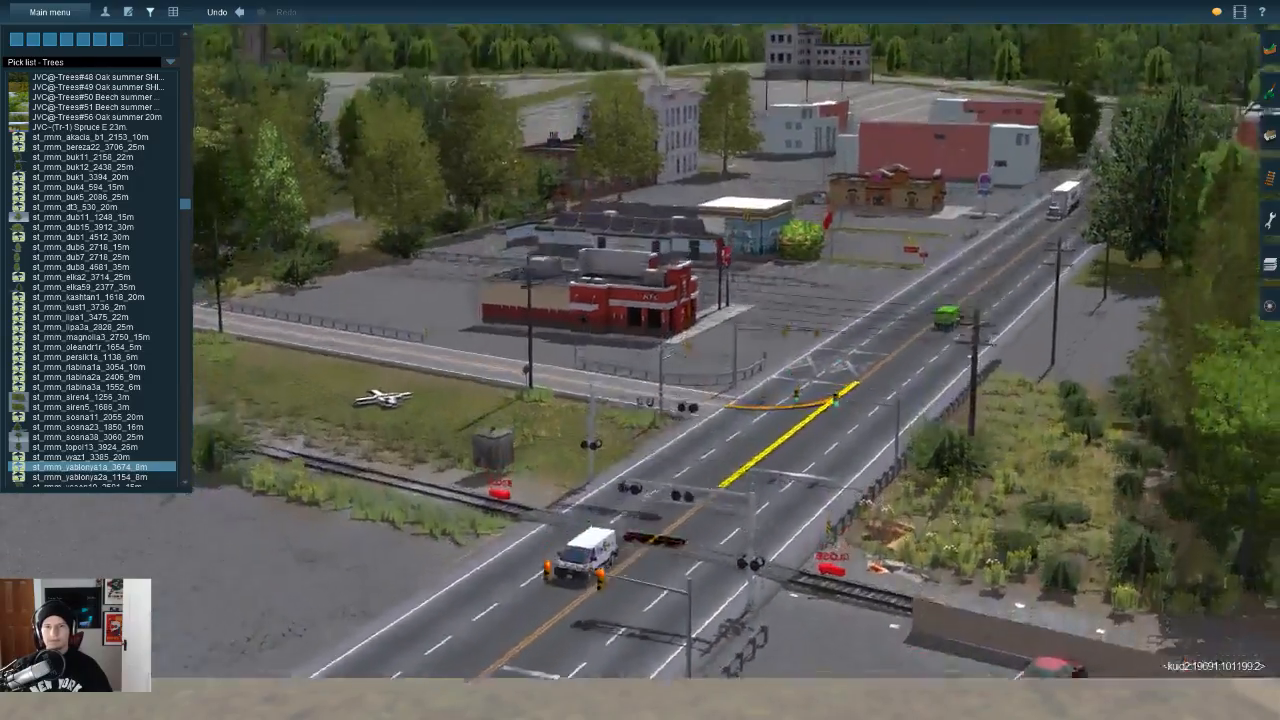
key("Page_Up")
key("Up")
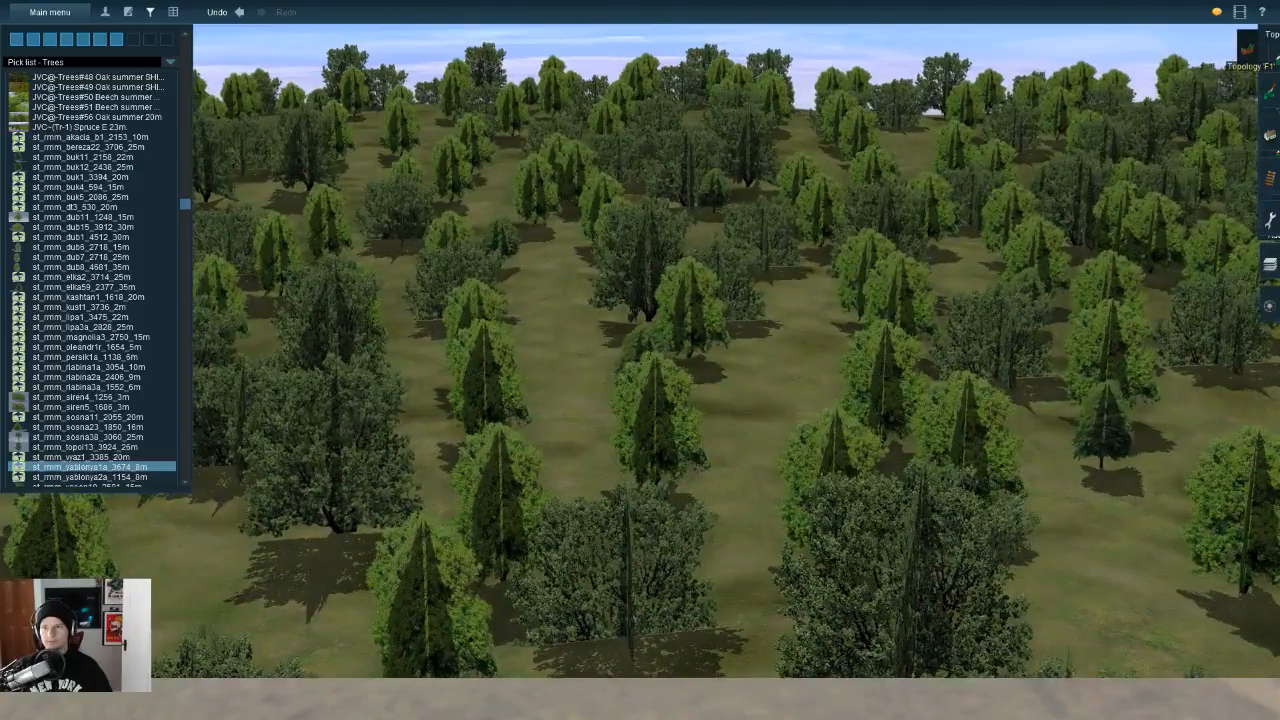
Step: Raise the terrain along the outer edge of the wooded ridge with the Height up topology tool
left_click(1270, 49)
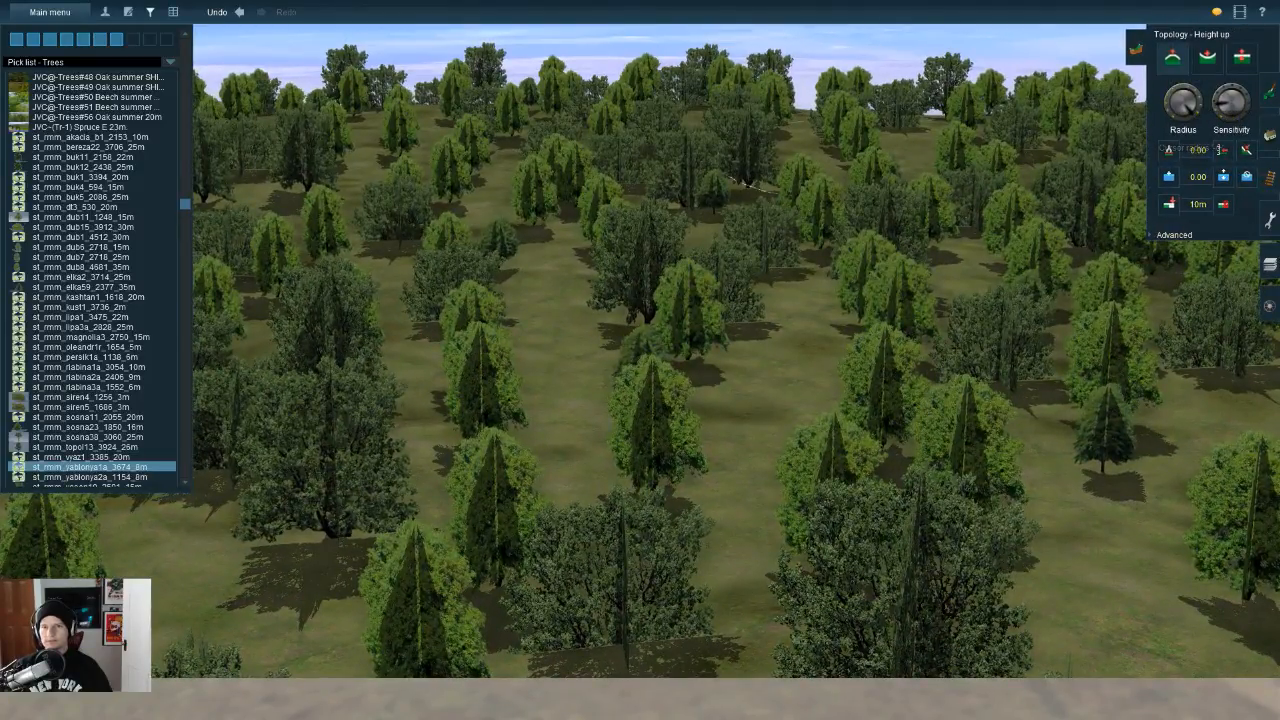
key("Page_Down")
key("Up")
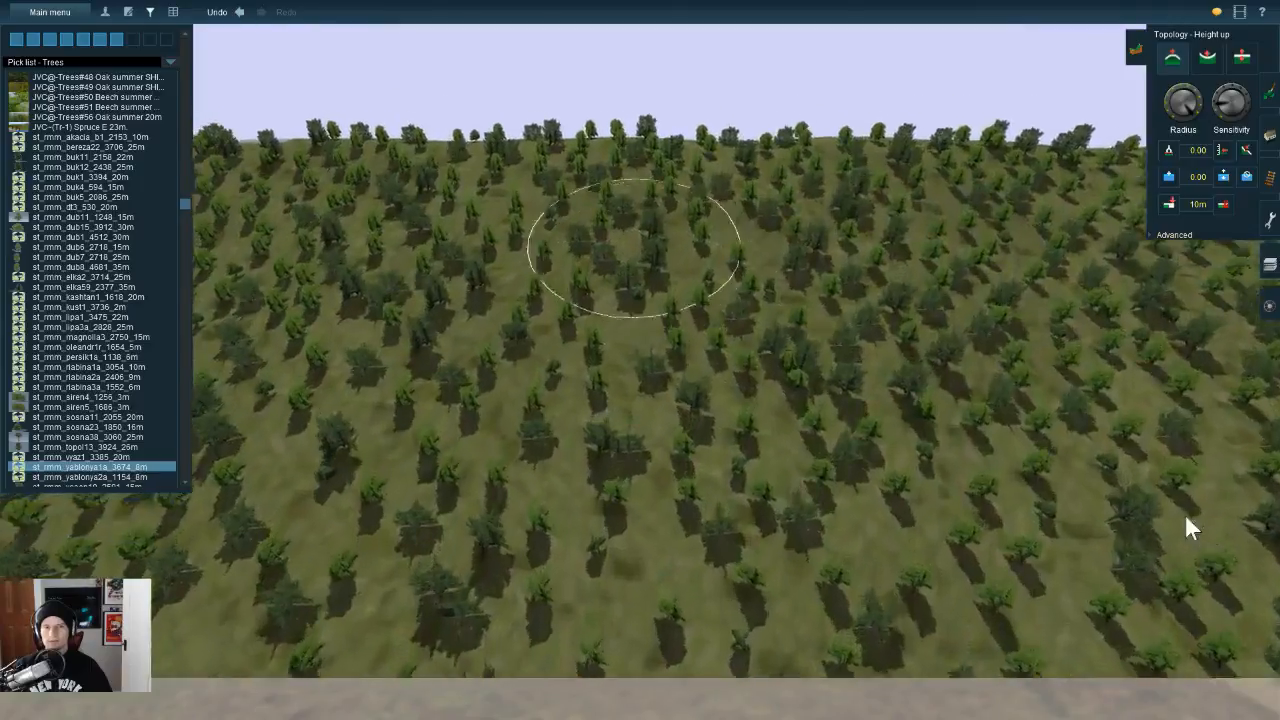
key("Left")
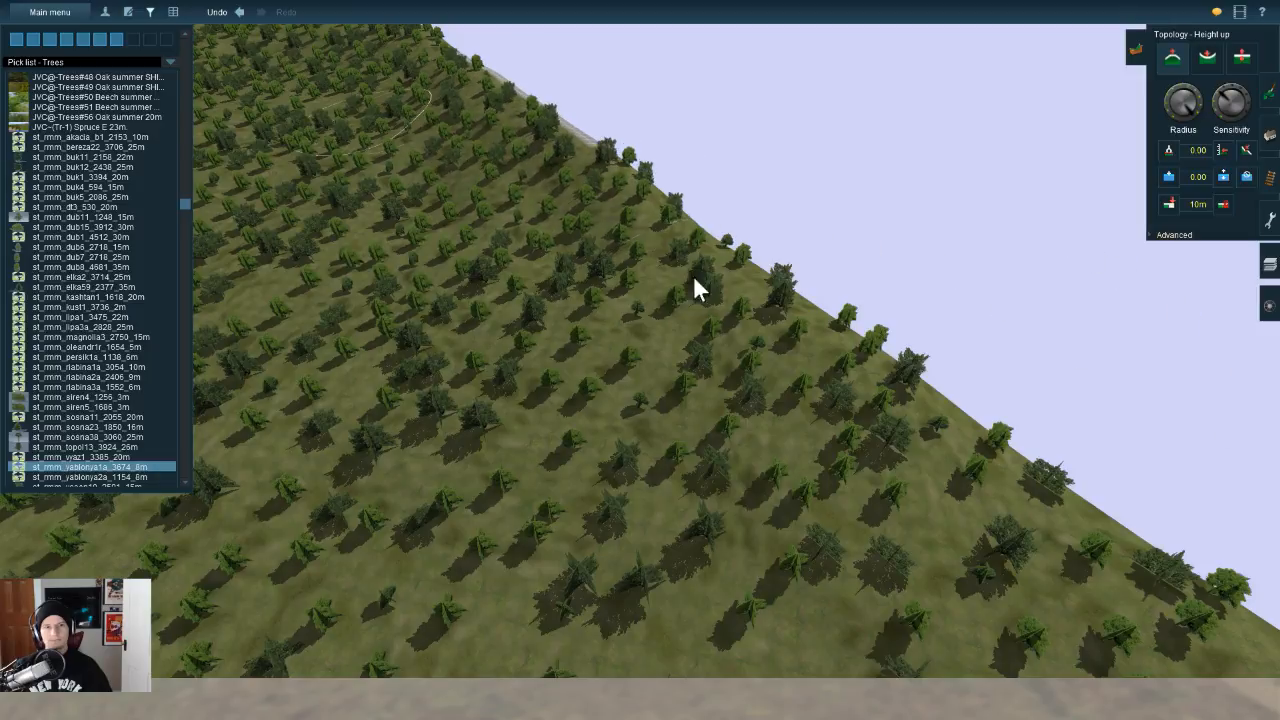
right_click_drag(1114, 482, 1108, 497)
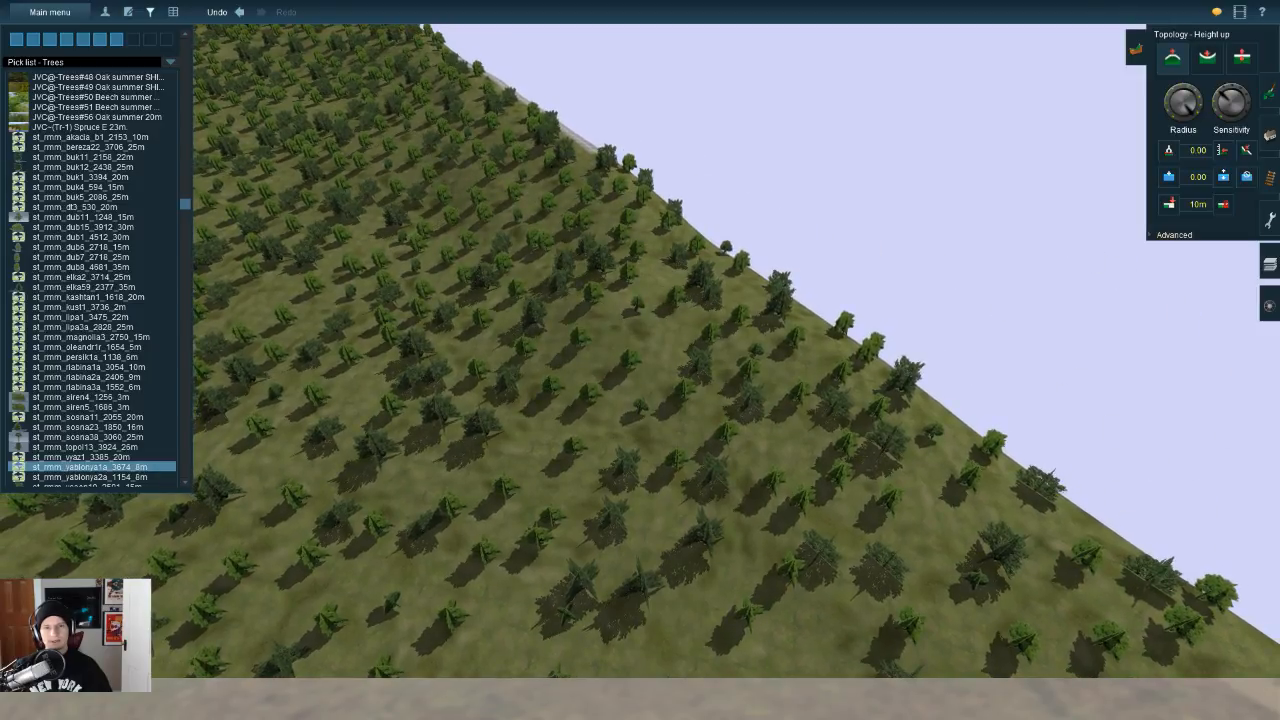
mouse_move(857, 361)
left_mouse_down()
mouse_move(897, 416)
mouse_move(932, 428)
left_mouse_up()
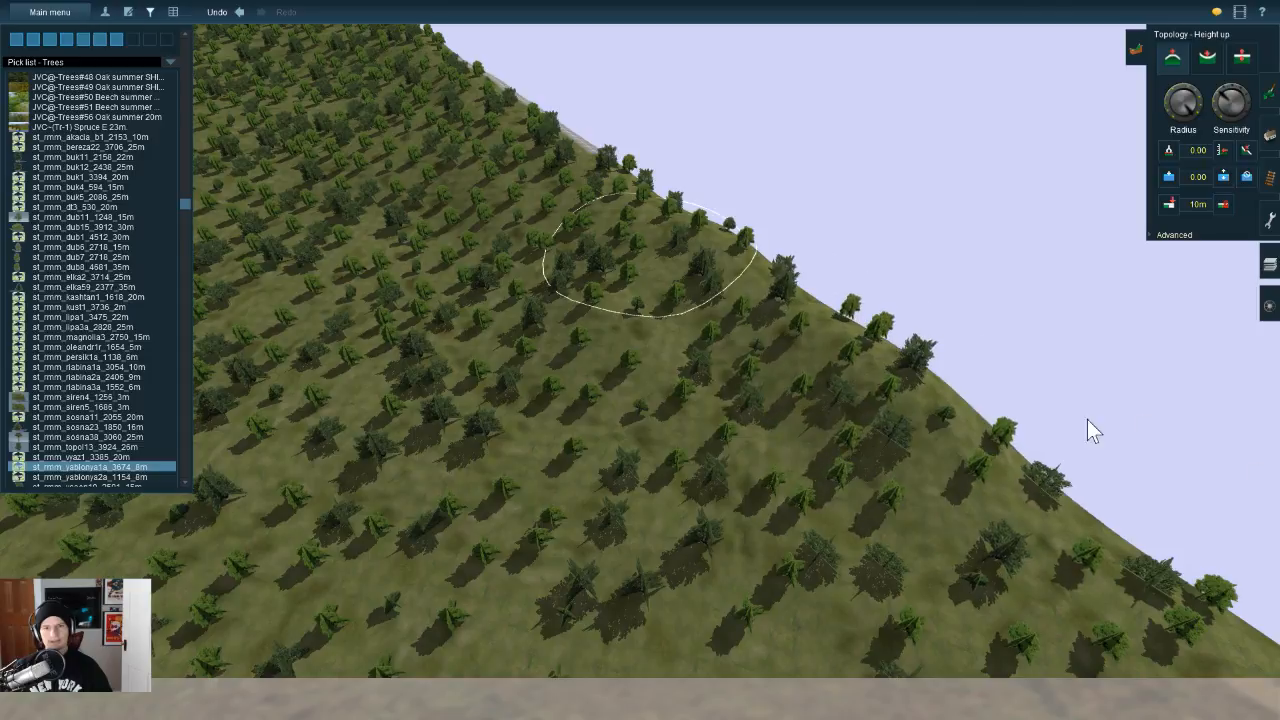
Step: Raise the adjoining stretch of the wooded ridge to give it a higher, uneven crest
mouse_move(1072, 488)
right_mouse_down()
mouse_move(874, 514)
mouse_move(731, 403)
right_mouse_up()
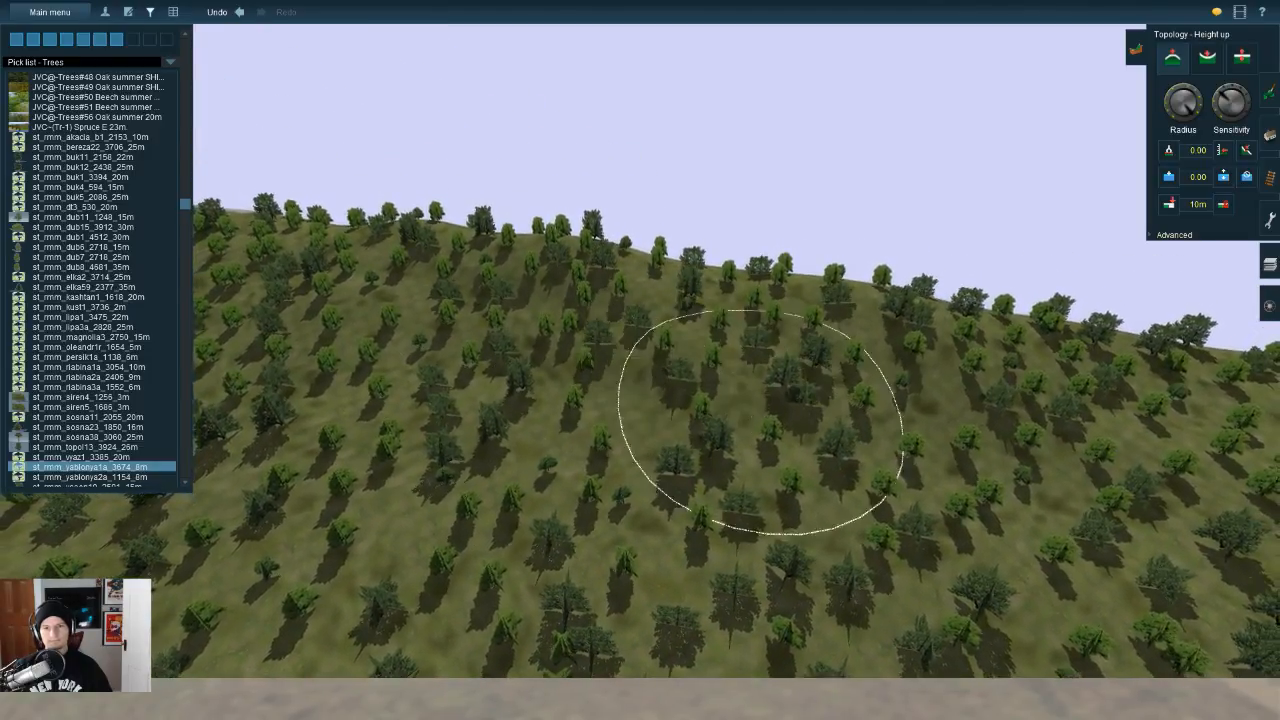
right_click_drag(928, 402, 636, 198)
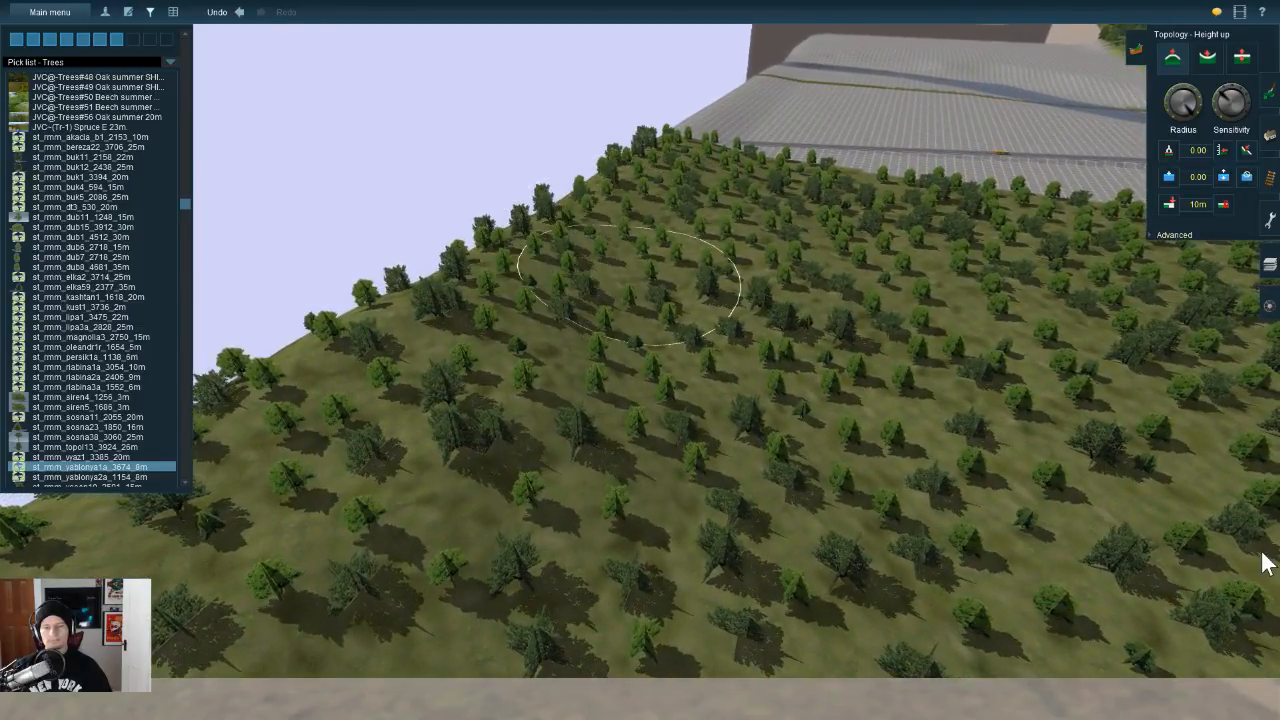
scroll(1262, 553, "up", 5)
scroll(1262, 553, "down", 4)
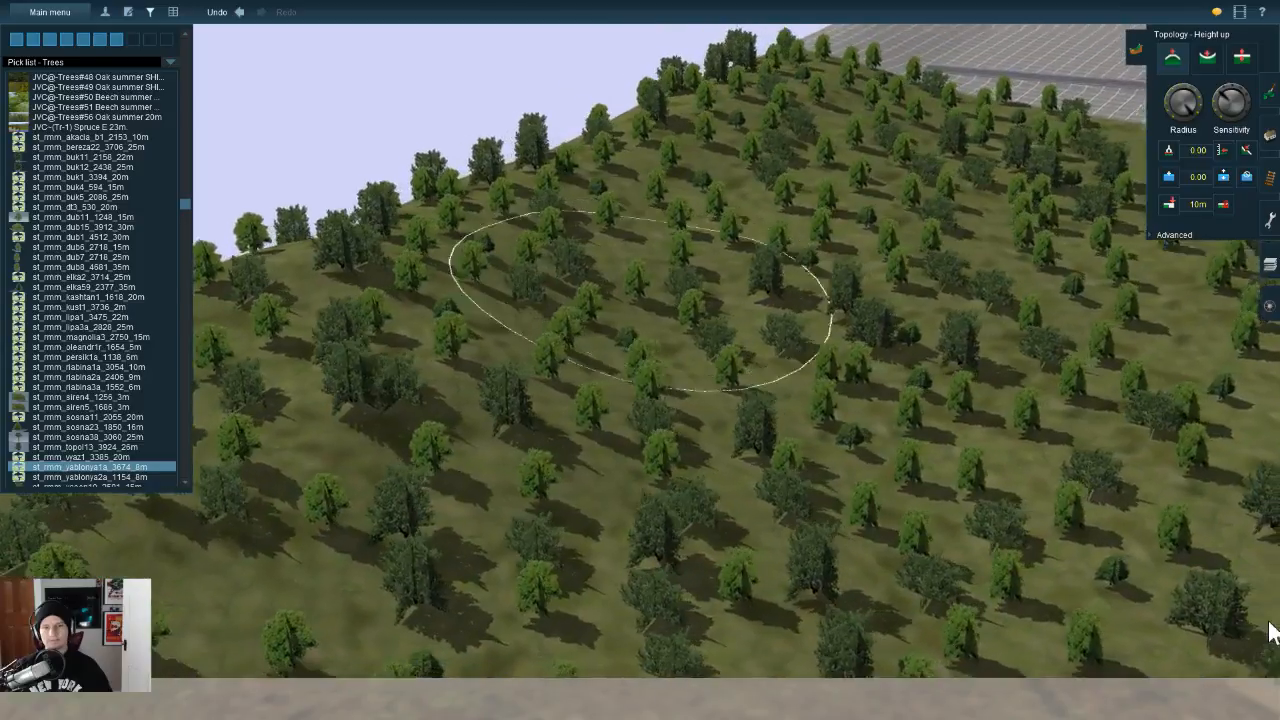
key("Left")
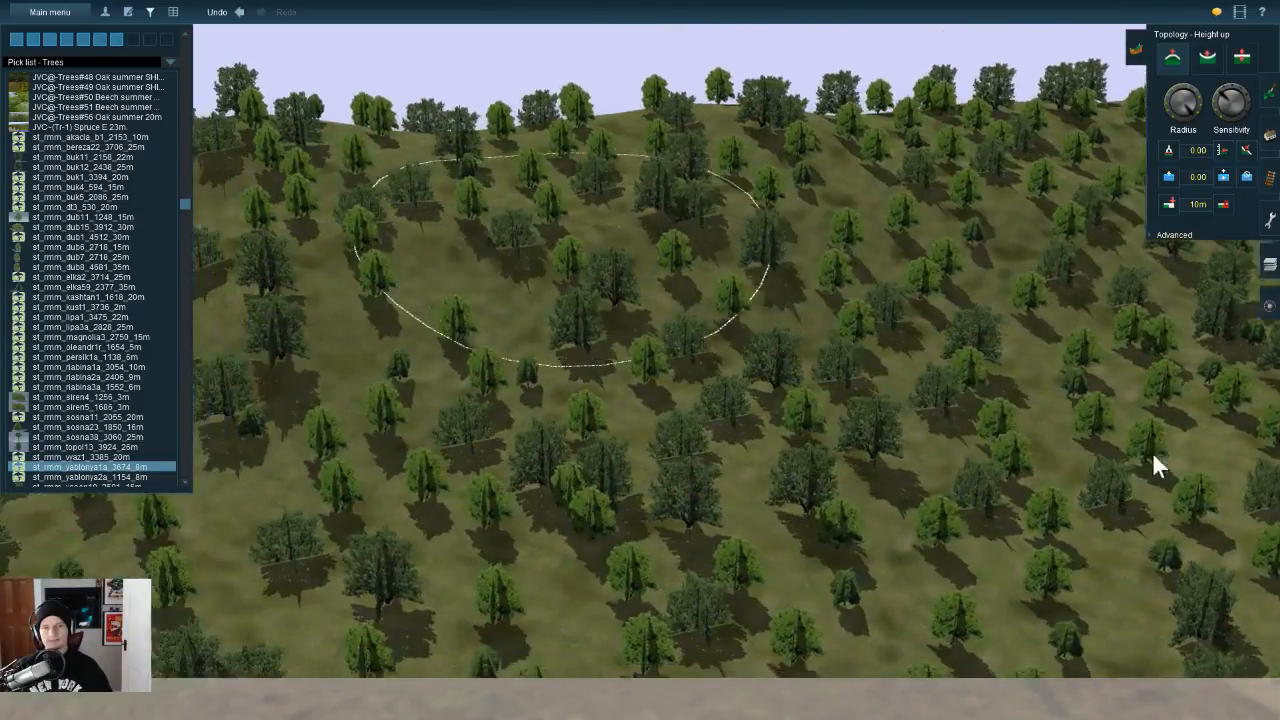
key("Left")
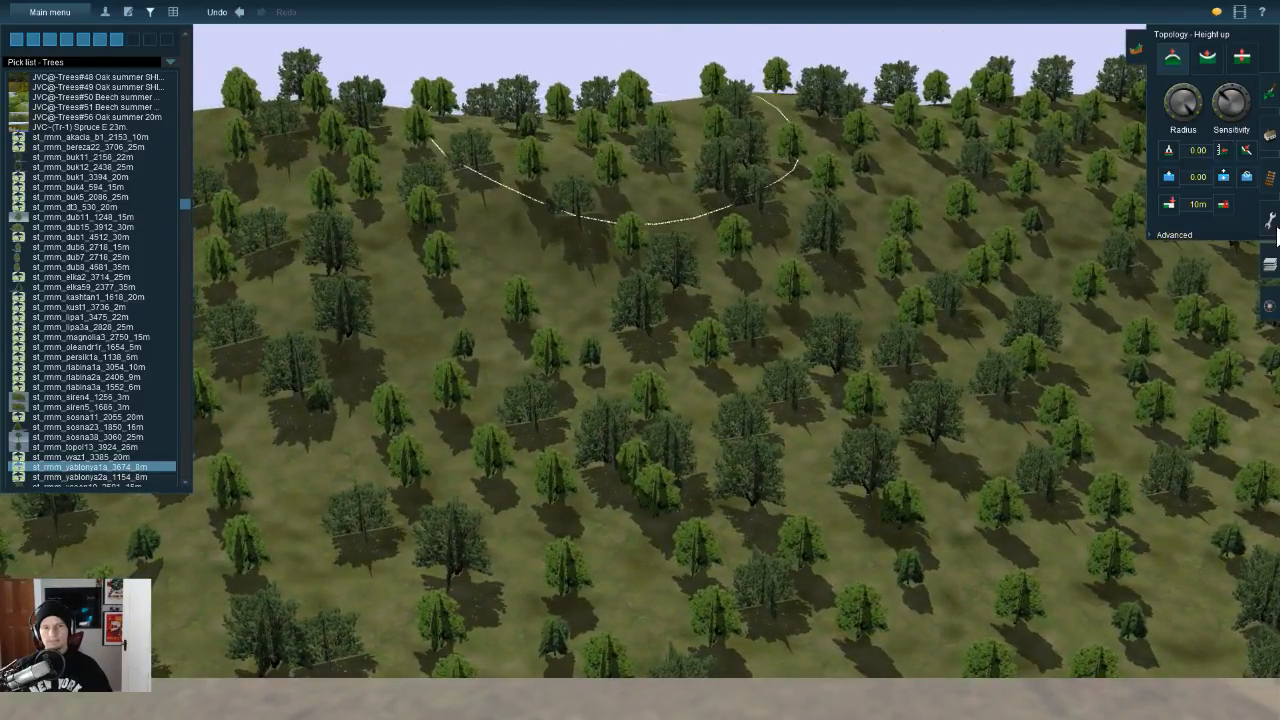
mouse_move(1075, 664)
right_mouse_down()
mouse_move(975, 589)
mouse_move(1140, 553)
mouse_move(428, 371)
right_mouse_up()
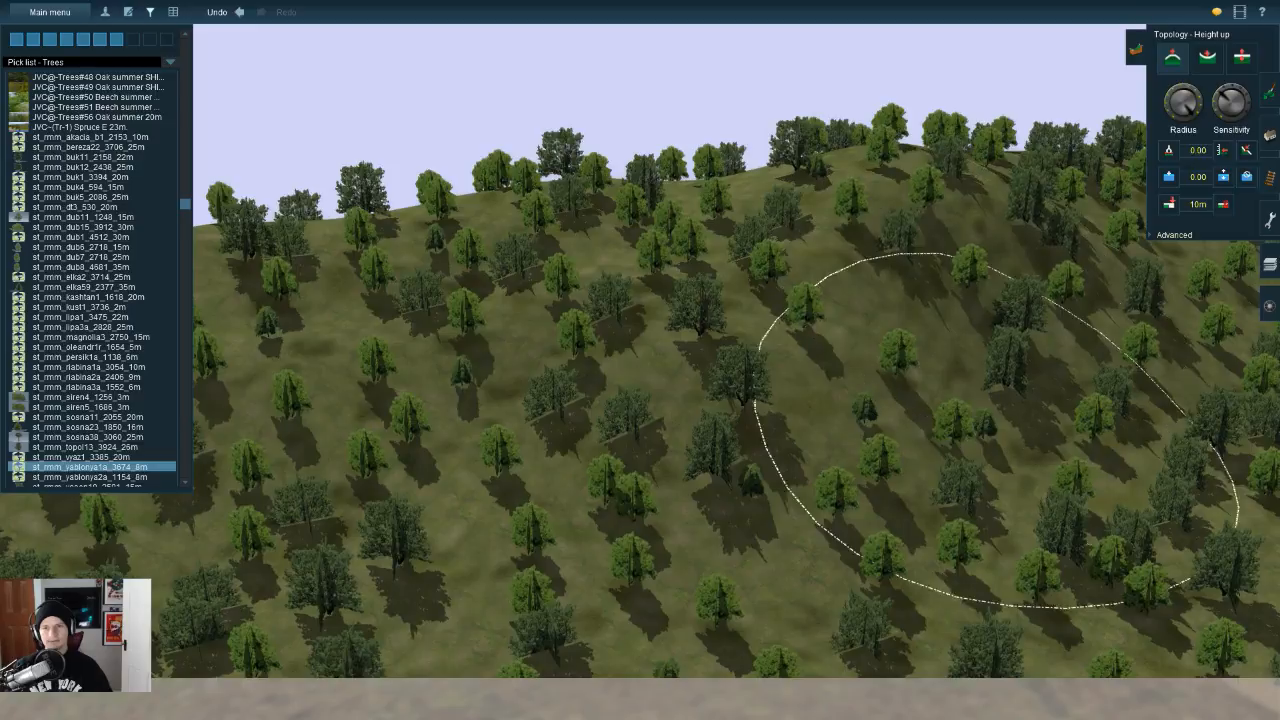
mouse_move(990, 428)
right_mouse_down()
mouse_move(771, 346)
mouse_move(740, 140)
mouse_move(925, 225)
mouse_move(745, 193)
right_mouse_up()
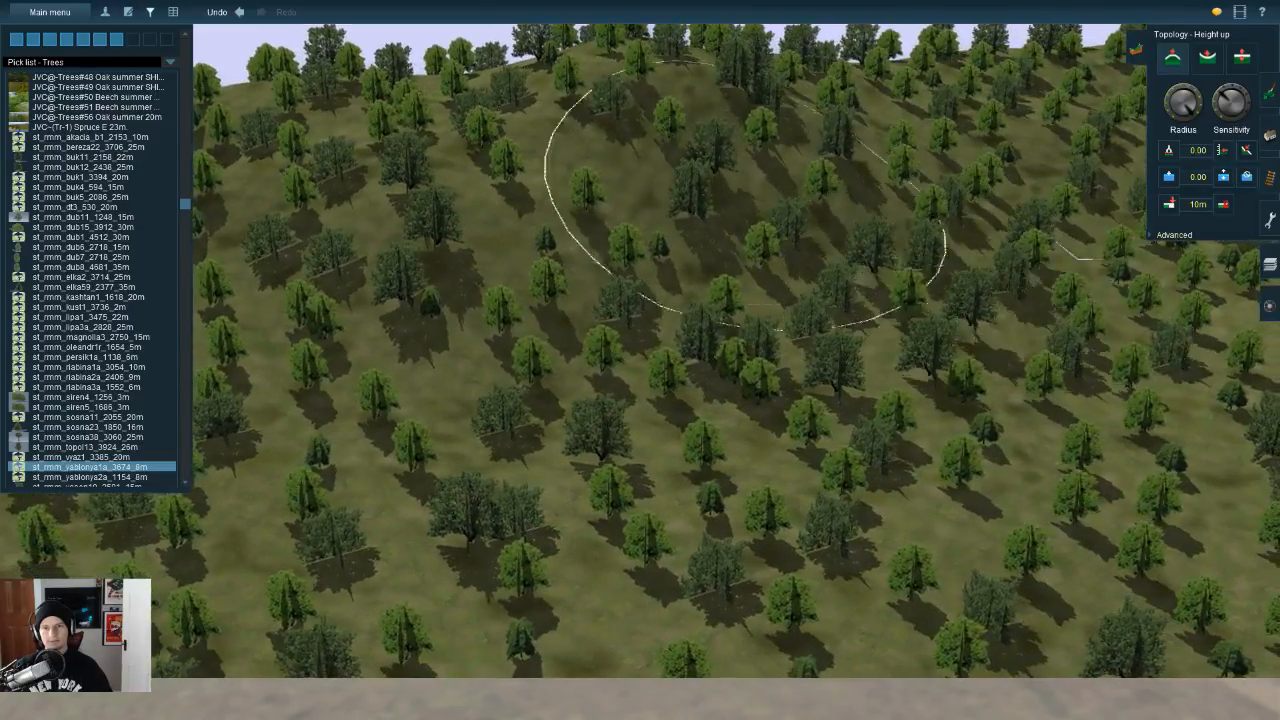
mouse_move(745, 192)
left_mouse_down()
mouse_move(677, 243)
mouse_move(615, 493)
mouse_move(673, 218)
mouse_move(510, 480)
mouse_move(716, 232)
left_mouse_up()
left_click_drag(778, 270, 668, 420)
Step: Raise the forested slope further along the ridge and undo the last height change
mouse_move(640, 430)
right_mouse_down()
mouse_move(800, 480)
mouse_move(970, 590)
mouse_move(1140, 664)
mouse_move(1106, 627)
mouse_move(1100, 494)
mouse_move(1141, 390)
mouse_move(1154, 140)
right_mouse_up()
mouse_move(640, 118)
left_mouse_down()
mouse_move(702, 132)
mouse_move(848, 222)
mouse_move(828, 258)
mouse_move(570, 155)
mouse_move(476, 180)
mouse_move(738, 315)
mouse_move(468, 269)
mouse_move(612, 474)
mouse_move(637, 374)
mouse_move(570, 210)
mouse_move(720, 284)
mouse_move(540, 266)
mouse_move(532, 370)
left_mouse_up()
mouse_move(532, 370)
right_mouse_down()
mouse_move(733, 632)
mouse_move(929, 506)
mouse_move(1090, 314)
mouse_move(1121, 124)
right_mouse_up()
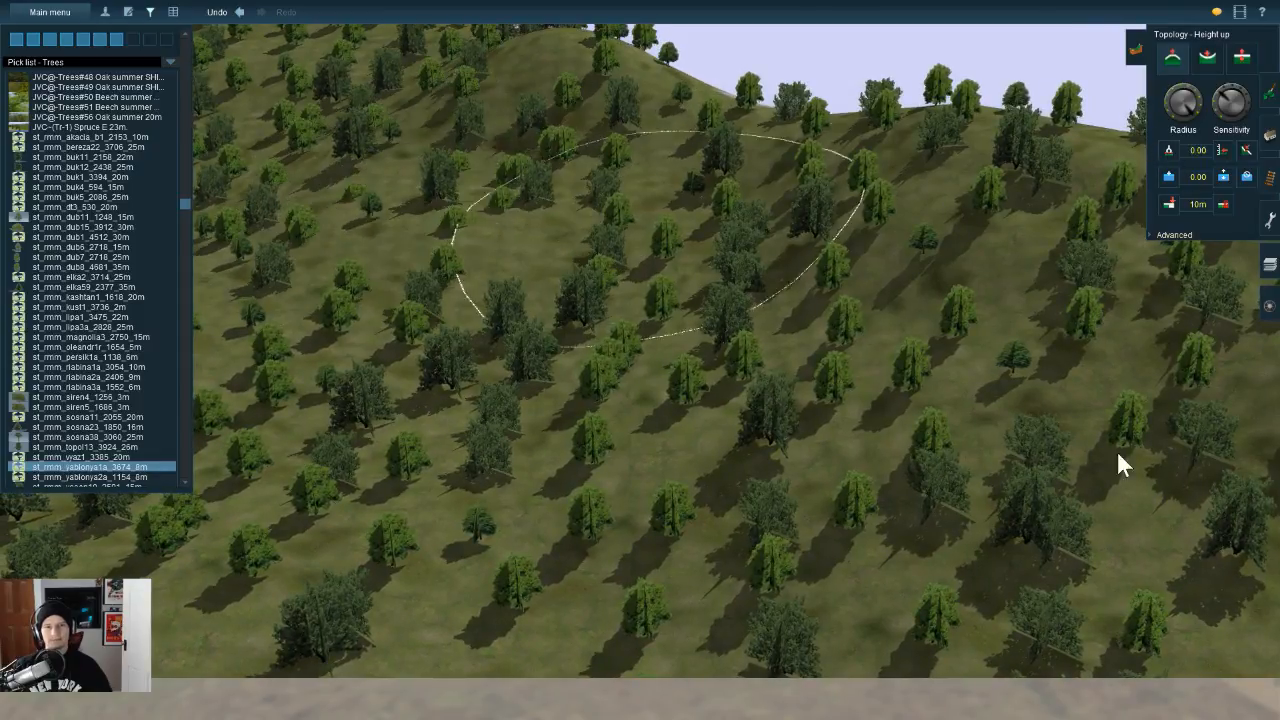
mouse_move(672, 362)
left_mouse_down()
mouse_move(681, 370)
mouse_move(700, 342)
mouse_move(700, 450)
mouse_move(725, 450)
mouse_move(697, 420)
left_mouse_up()
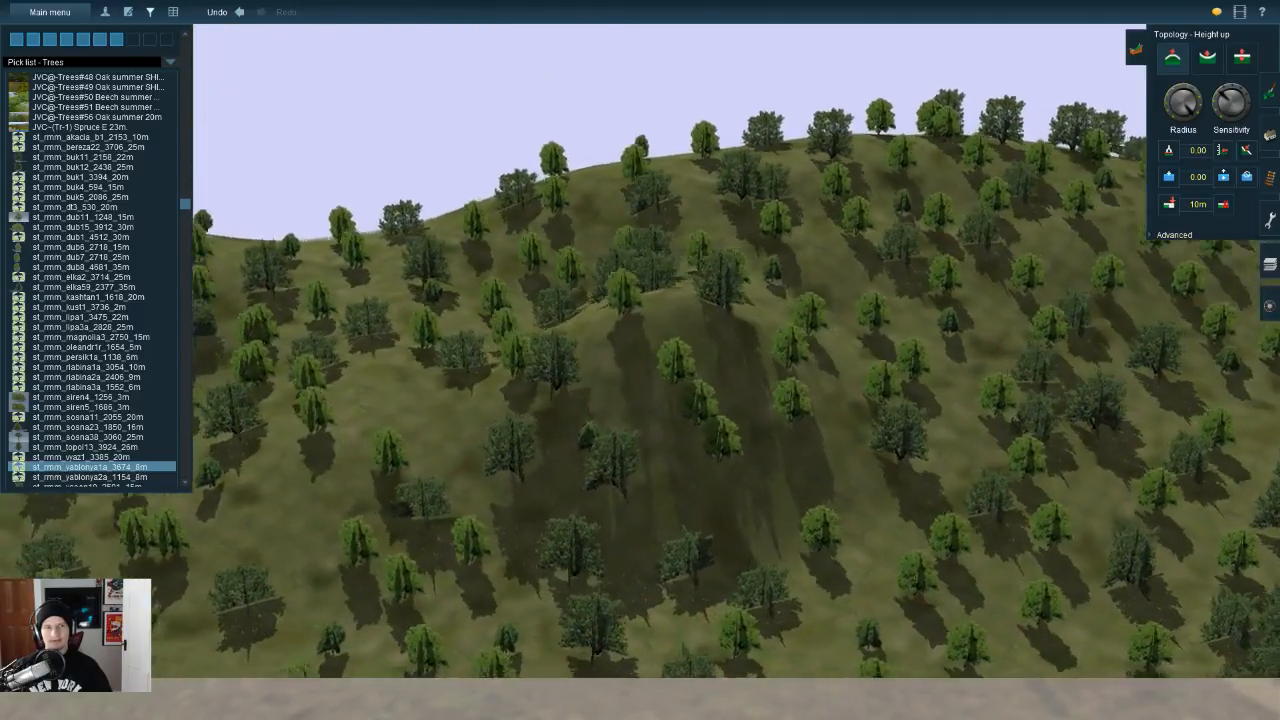
left_click(239, 12)
Step: Raise another rounded rise on the forested slope beside the hilltop
right_click_drag(791, 415, 1135, 412)
mouse_move(650, 270)
left_mouse_down()
mouse_move(629, 190)
mouse_move(611, 377)
left_mouse_up()
mouse_move(640, 390)
right_mouse_down()
mouse_move(1054, 500)
mouse_move(1192, 278)
mouse_move(917, 252)
right_mouse_up()
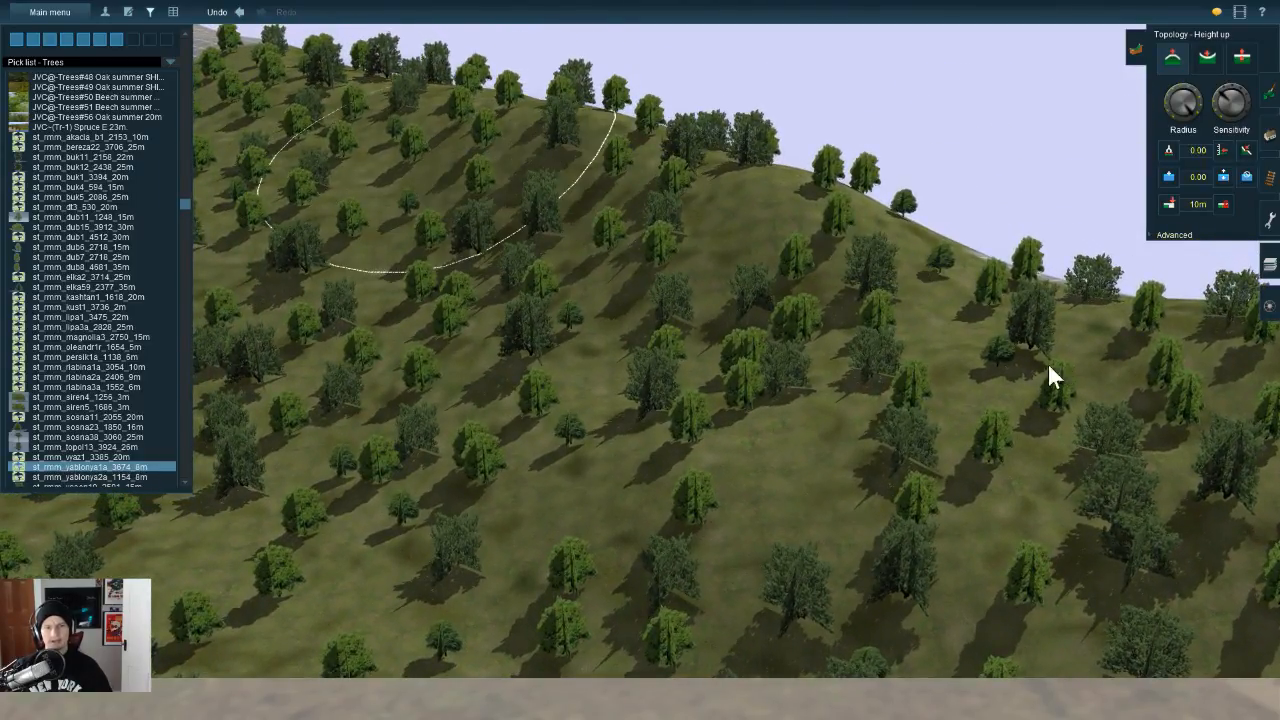
right_click_drag(1264, 619, 839, 353)
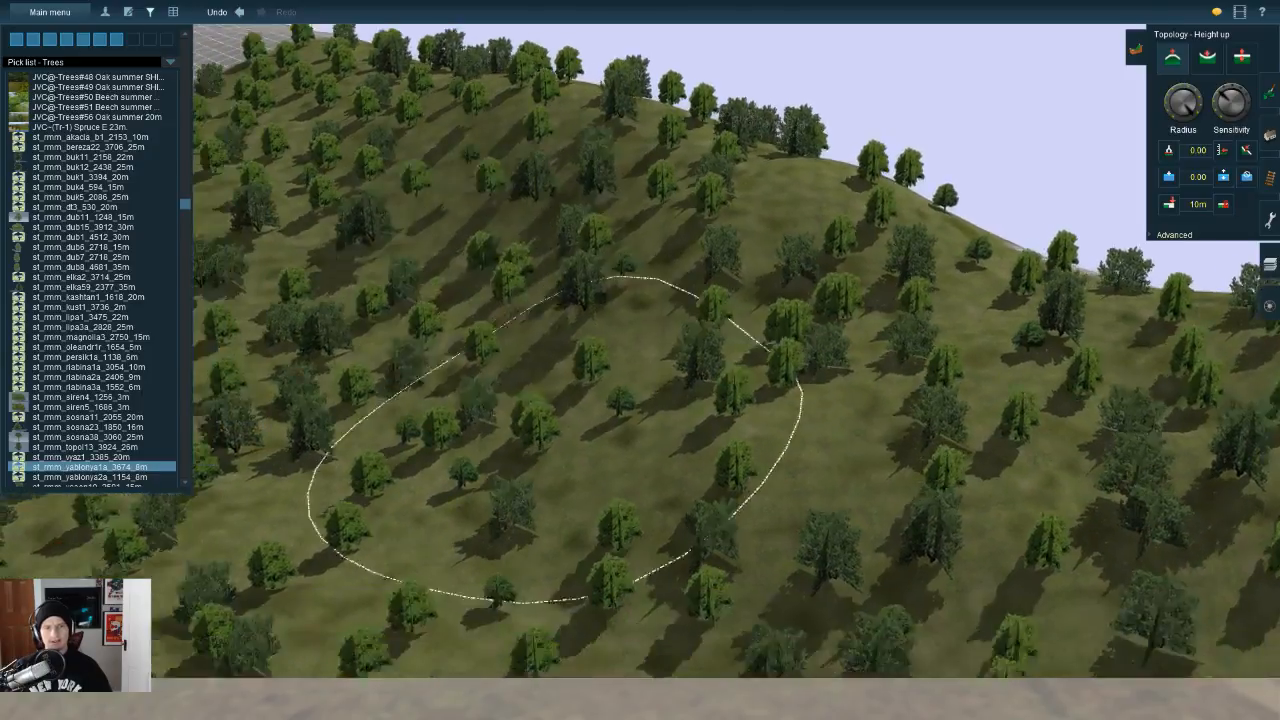
mouse_move(560, 425)
right_mouse_down()
mouse_move(864, 391)
mouse_move(1086, 629)
mouse_move(610, 430)
right_mouse_up()
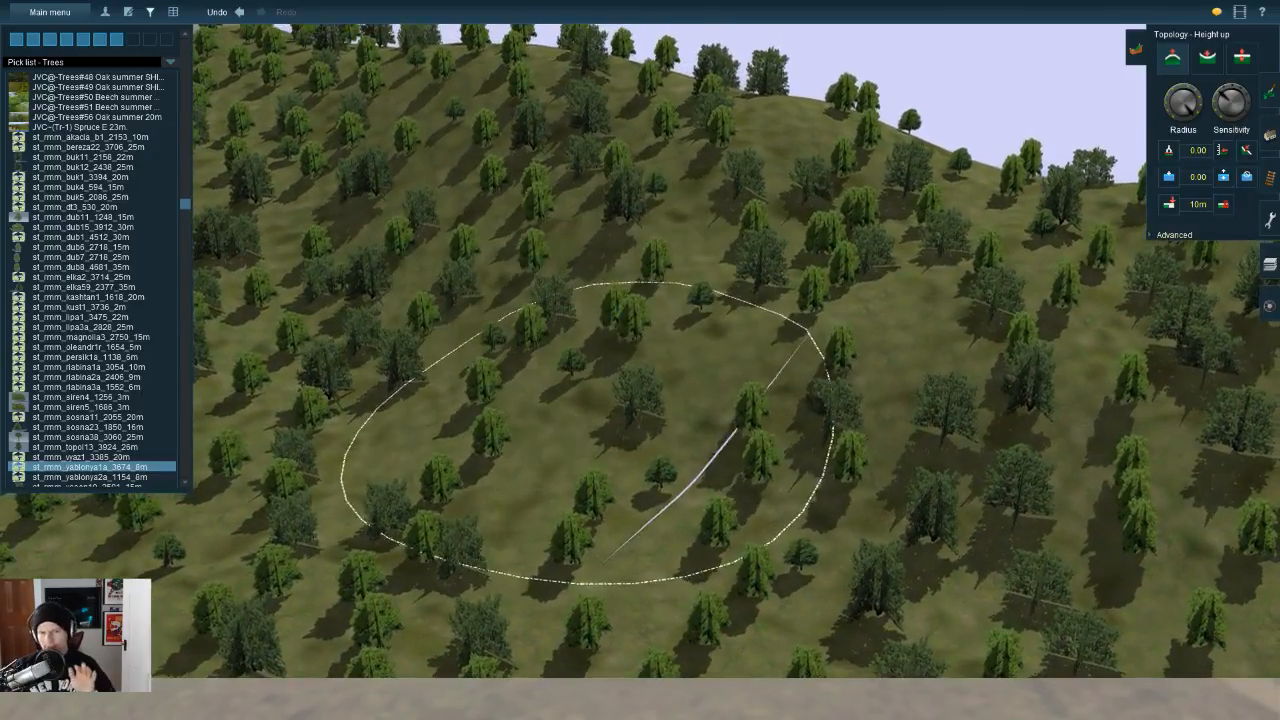
mouse_move(630, 330)
right_mouse_down()
mouse_move(535, 478)
mouse_move(585, 480)
mouse_move(674, 345)
right_mouse_up()
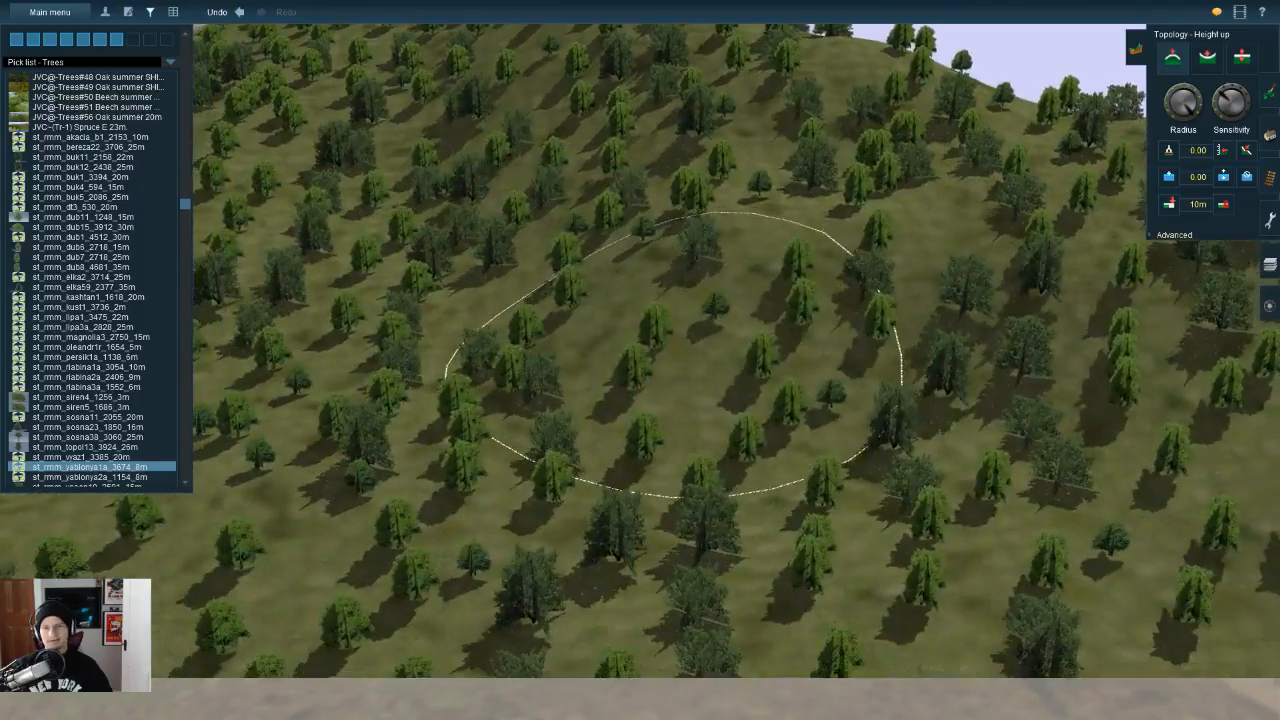
Step: Examine the reshaped wooded hillside from the bare grid lots behind the grey building to the highway's end
key("Down")
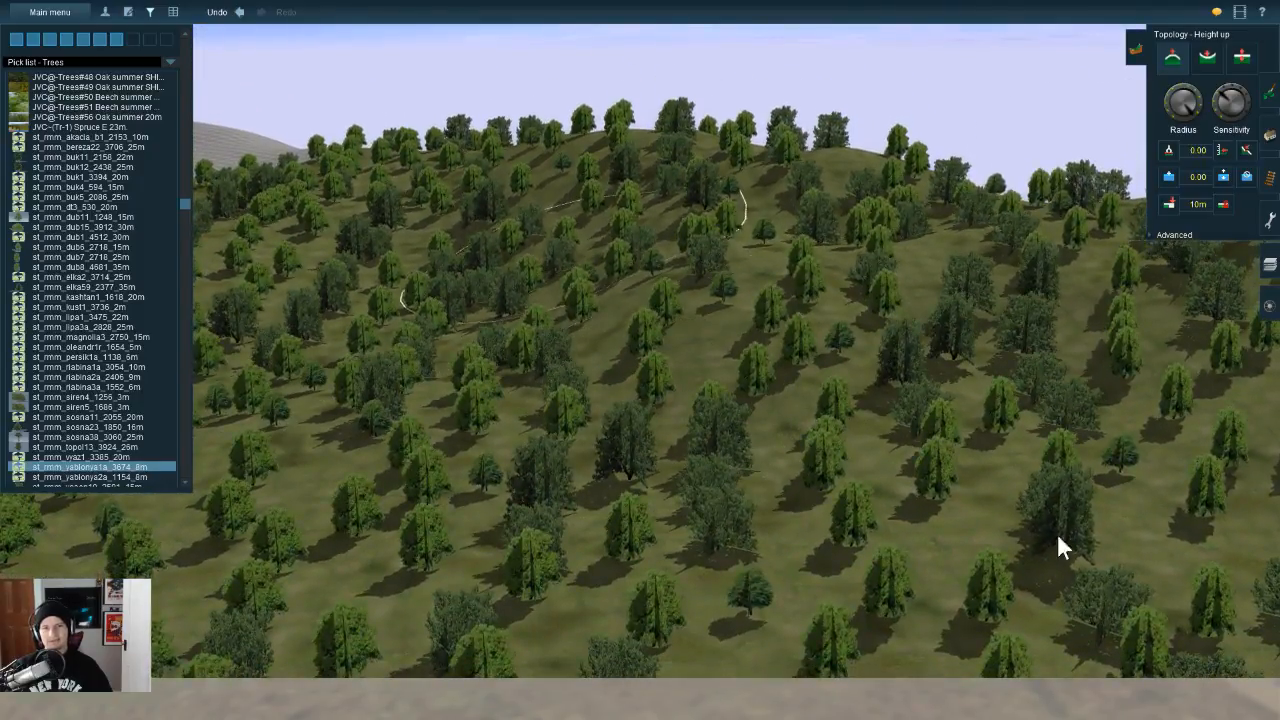
mouse_move(725, 410)
right_mouse_down()
mouse_move(808, 426)
mouse_move(757, 255)
mouse_move(860, 330)
mouse_move(812, 337)
mouse_move(832, 350)
mouse_move(820, 366)
mouse_move(757, 394)
mouse_move(640, 372)
mouse_move(690, 165)
right_mouse_up()
key("Left")
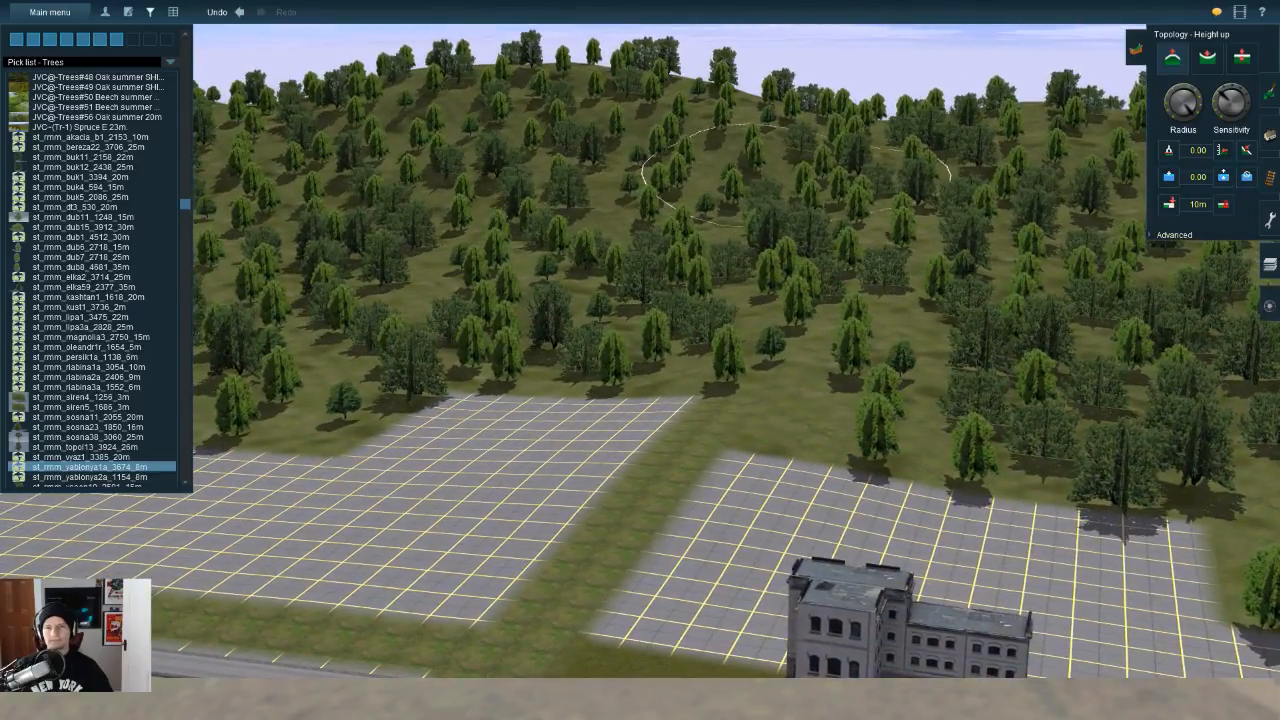
right_click(905, 132)
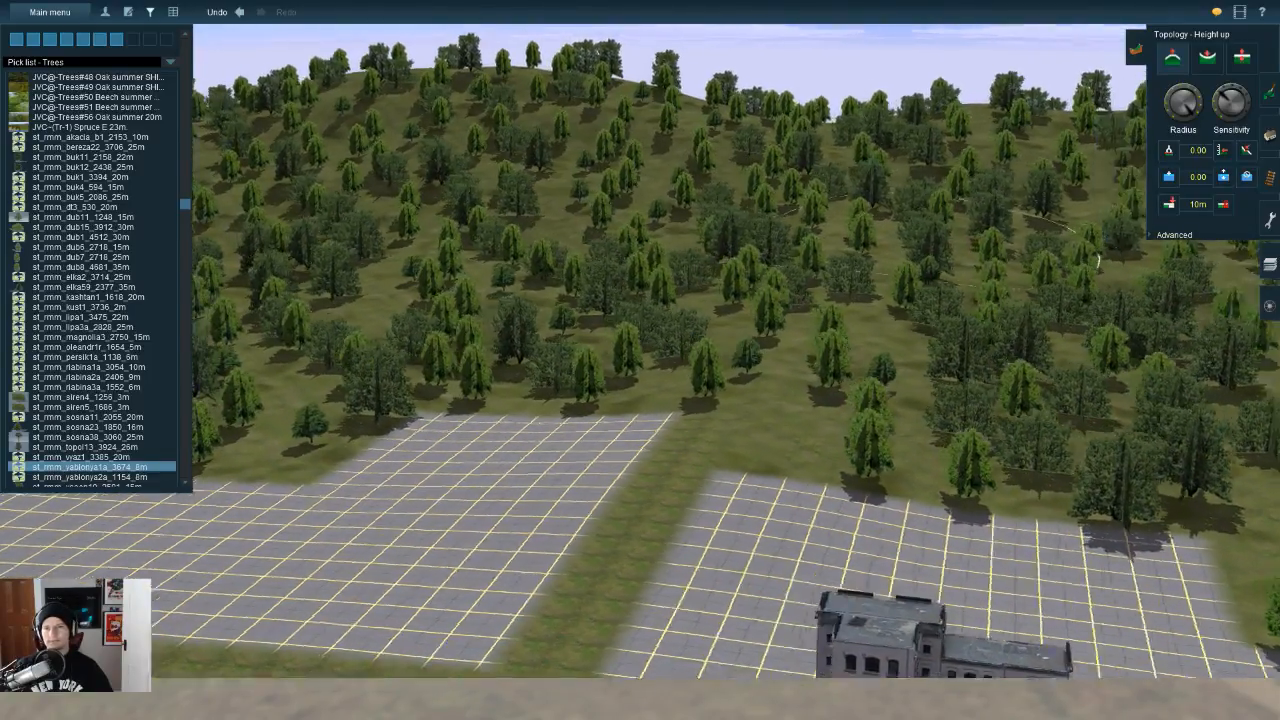
key("Down")
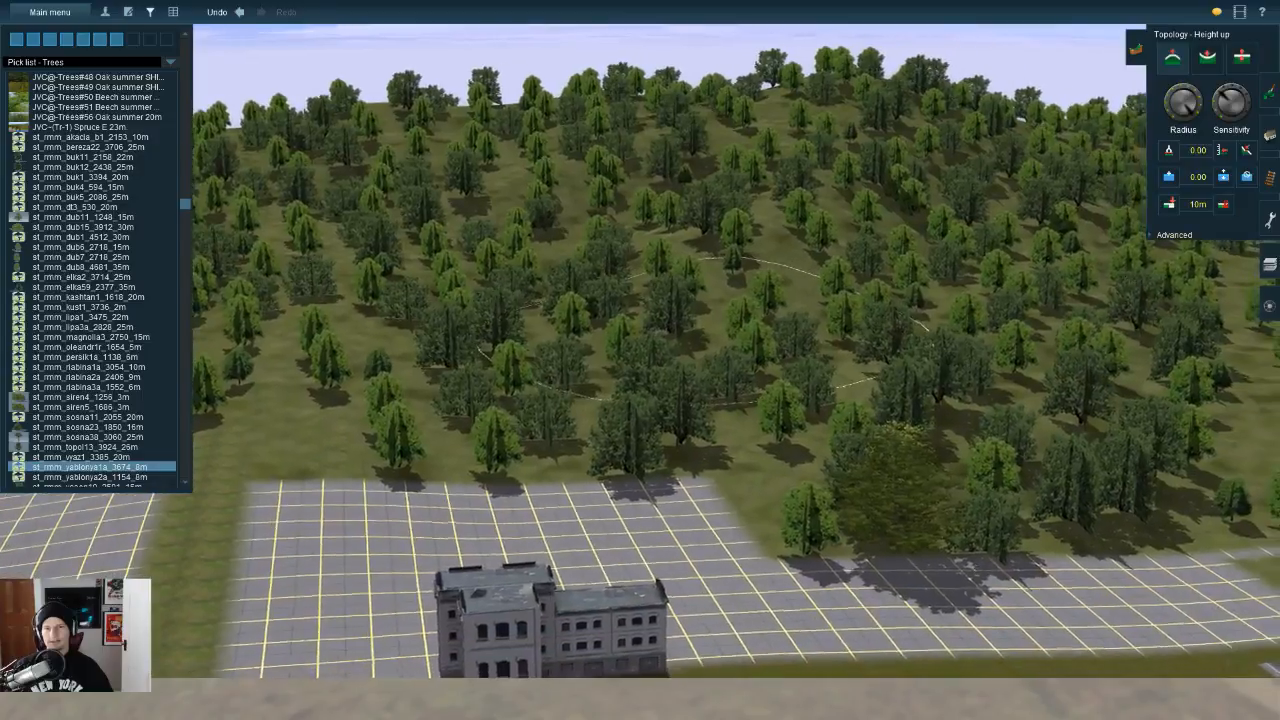
right_click(1080, 350)
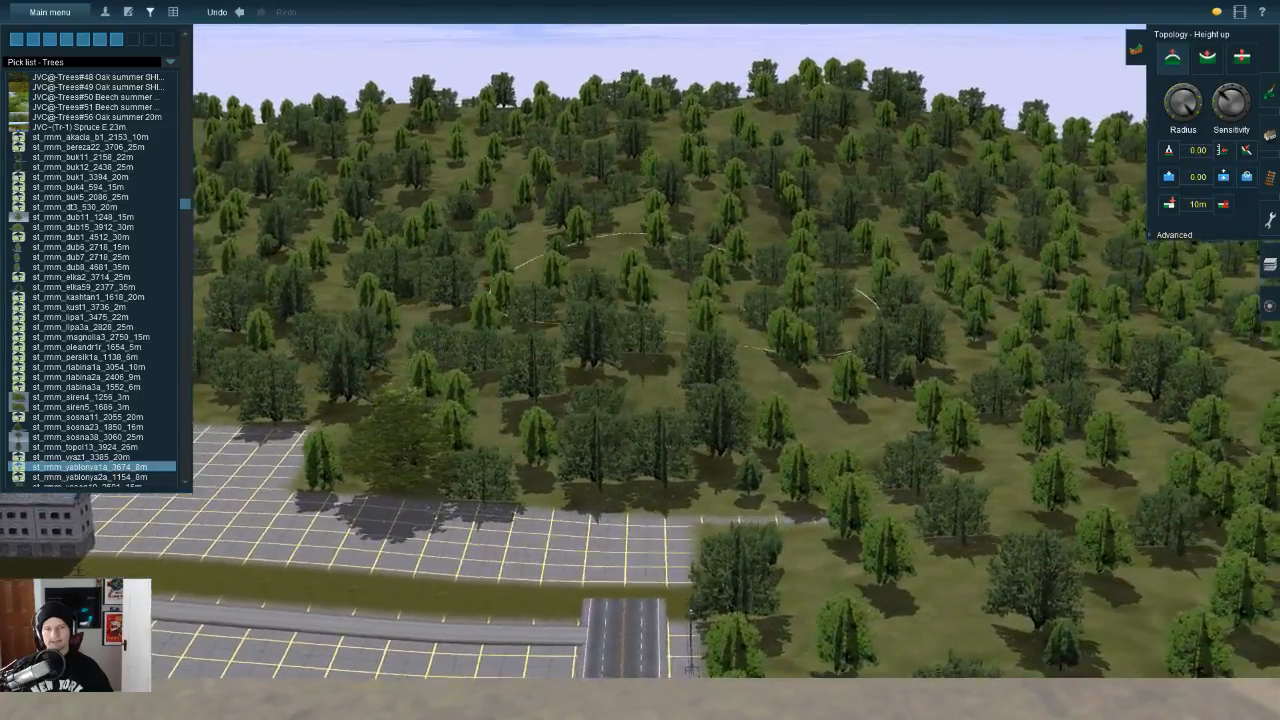
right_click_drag(1140, 622, 1270, 543)
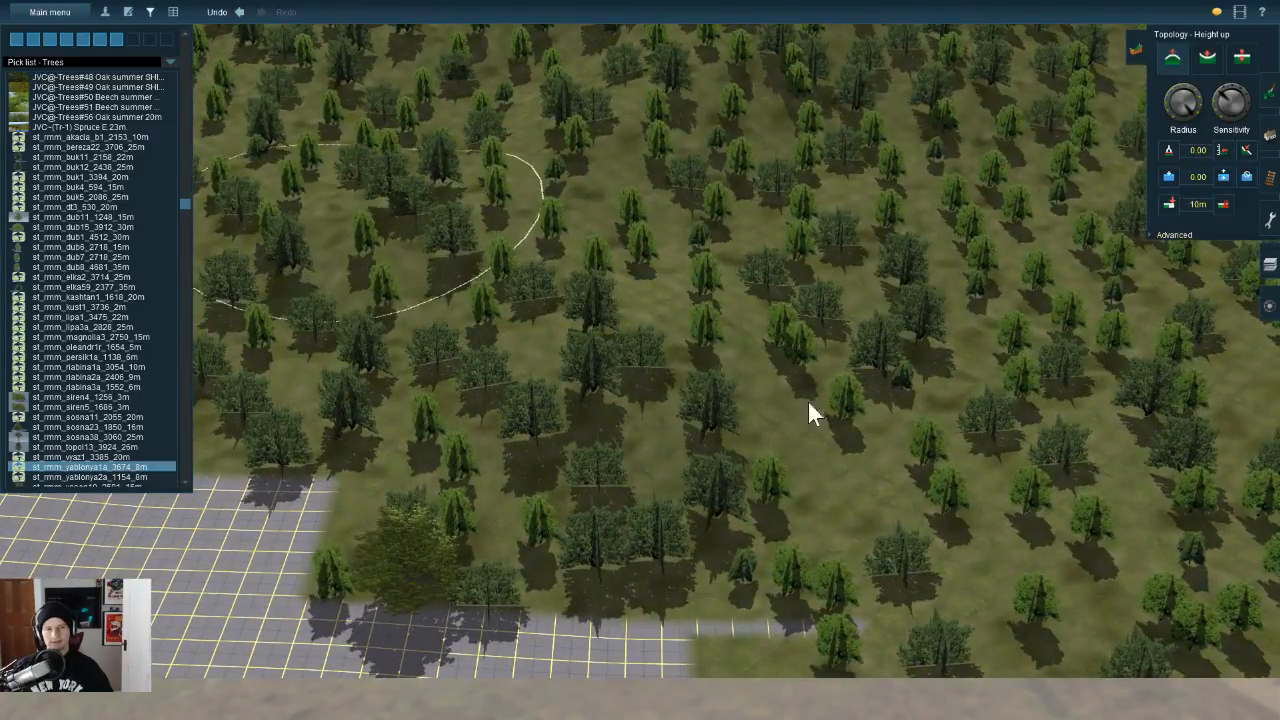
right_click(1169, 559)
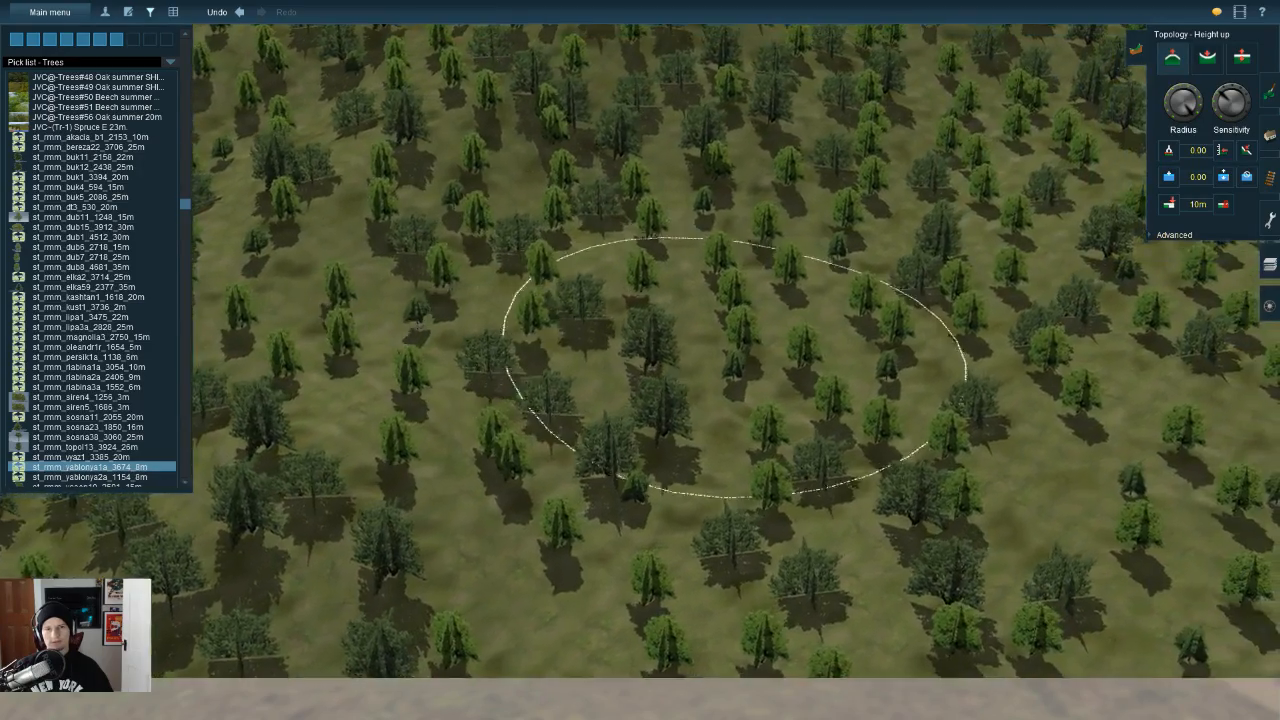
right_click_drag(1169, 559, 1155, 640)
key("Down")
key("Left")
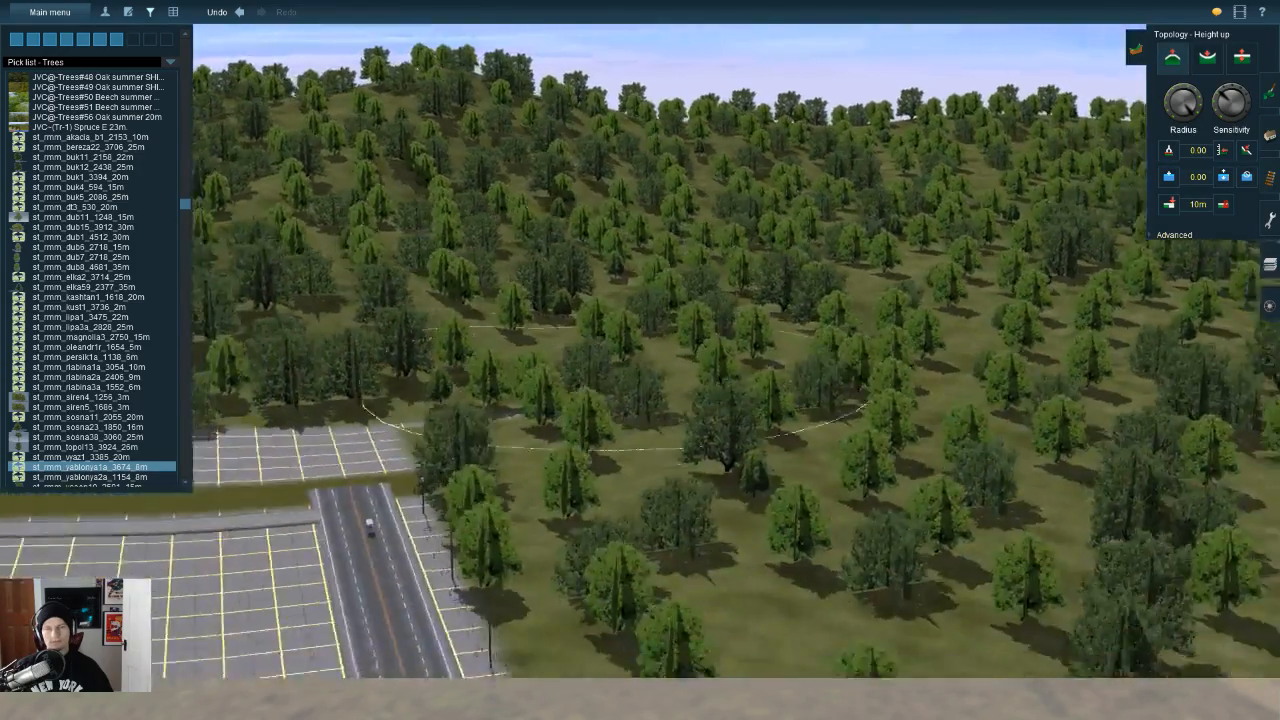
Step: Leave the terrain tool and examine the raised wooded backdrop over the town from the highway's railroad crossing
key("Down")
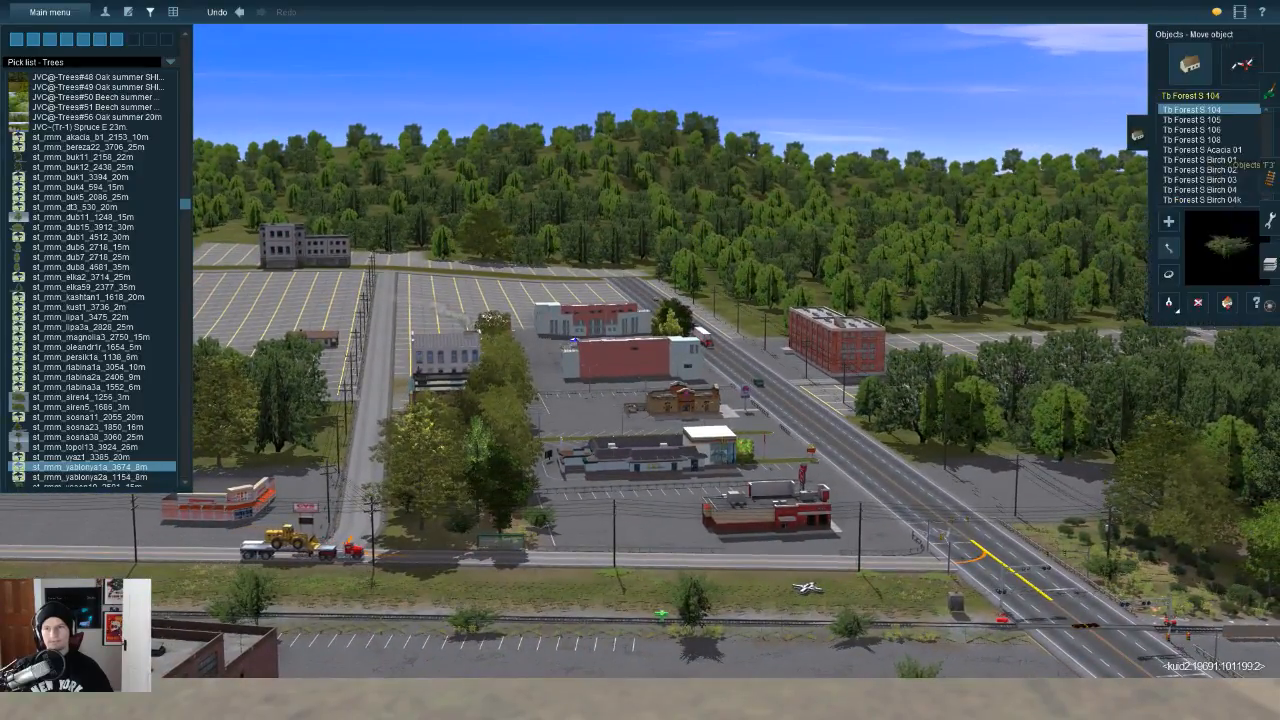
key("Down")
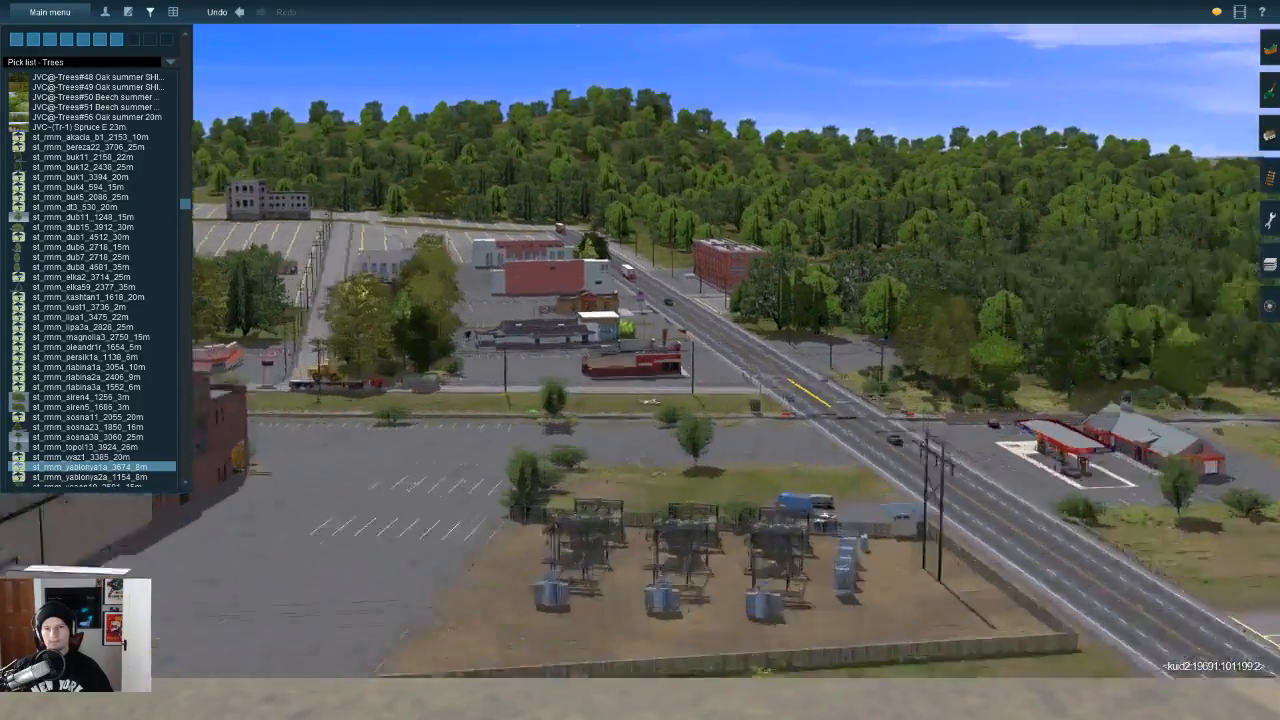
scroll(640, 360, "up", 5)
key("Right")
key("Right")
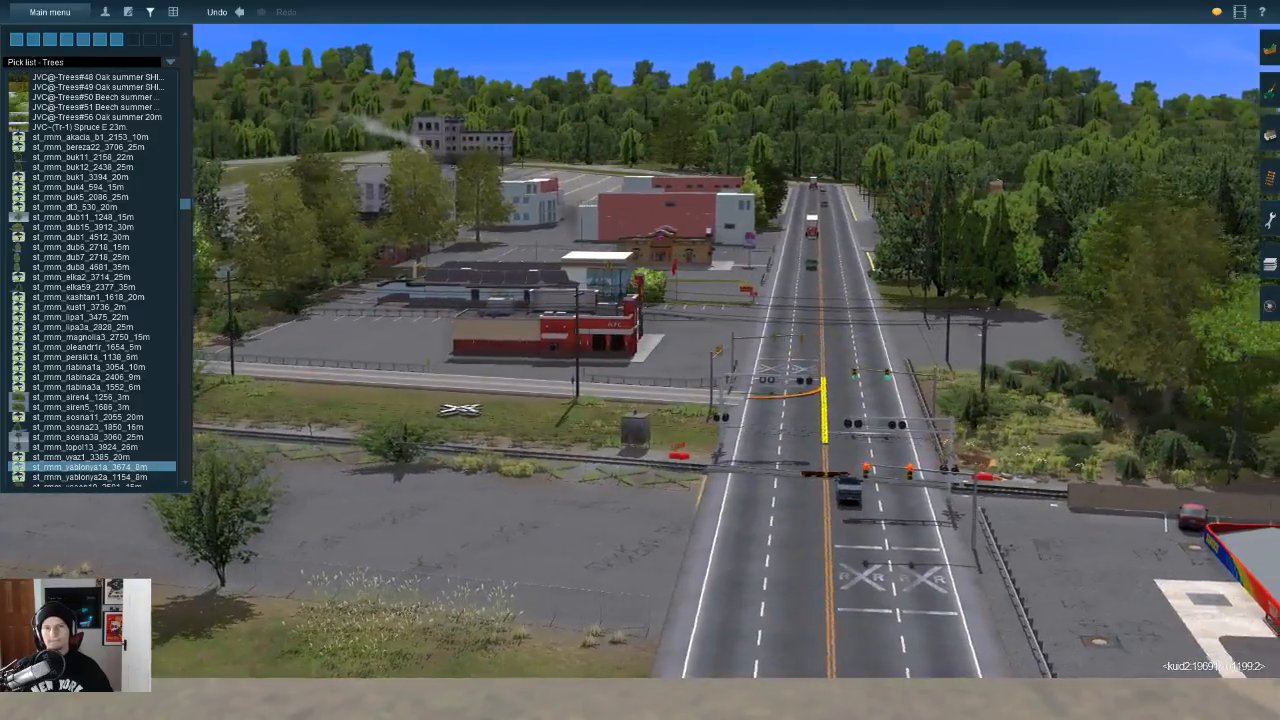
key("Up")
key("Left")
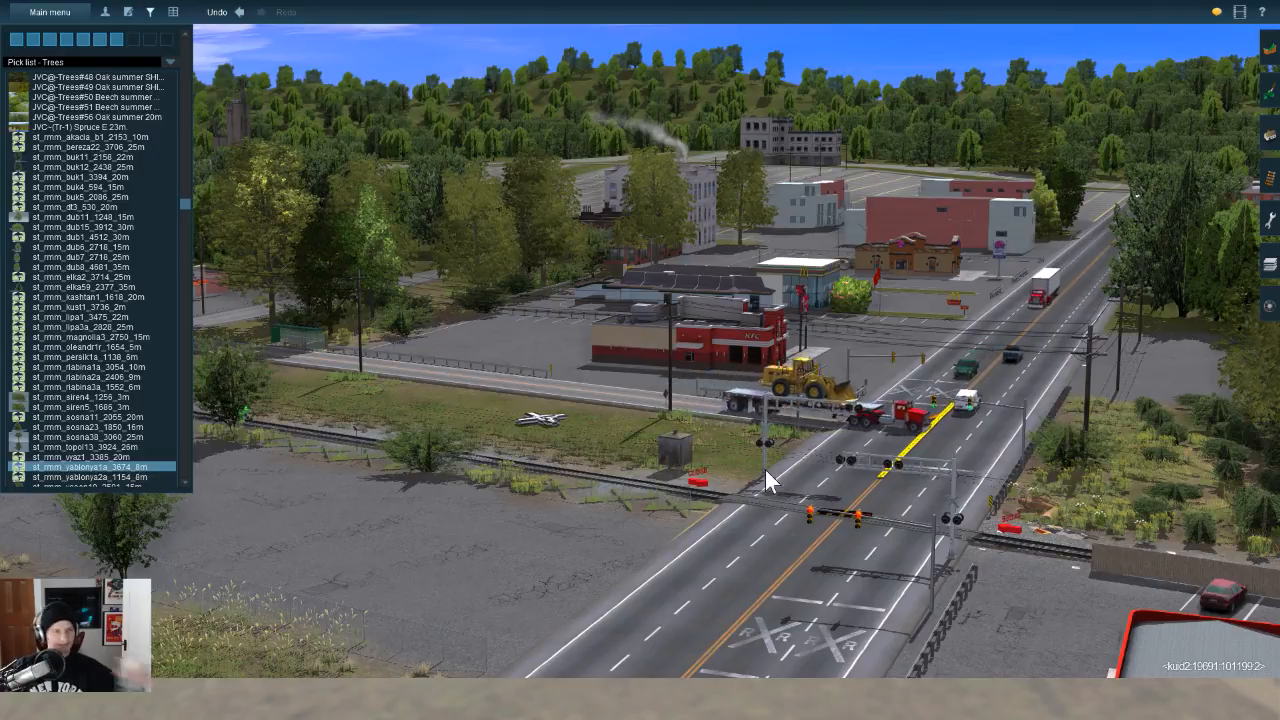
Step: Inspect the bare grid terrain along the side road next to the red brick building across the highway
left_click(50, 12)
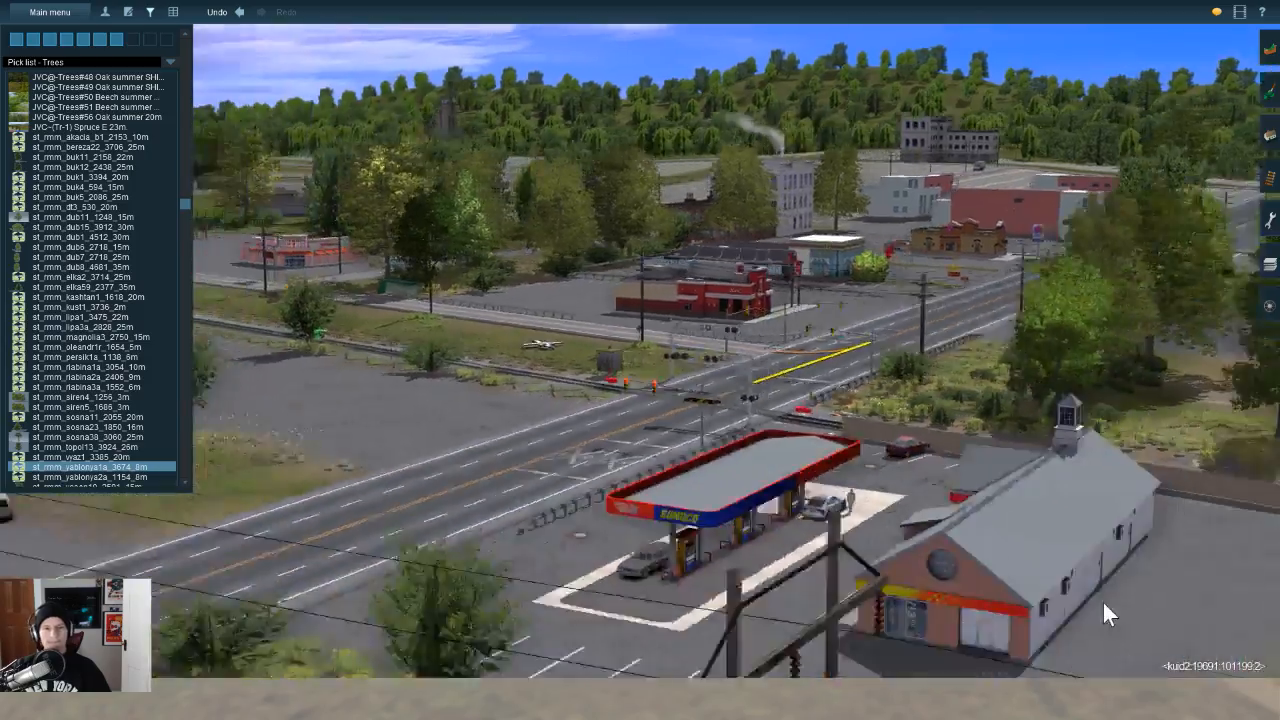
right_click_drag(1102, 600, 1121, 494)
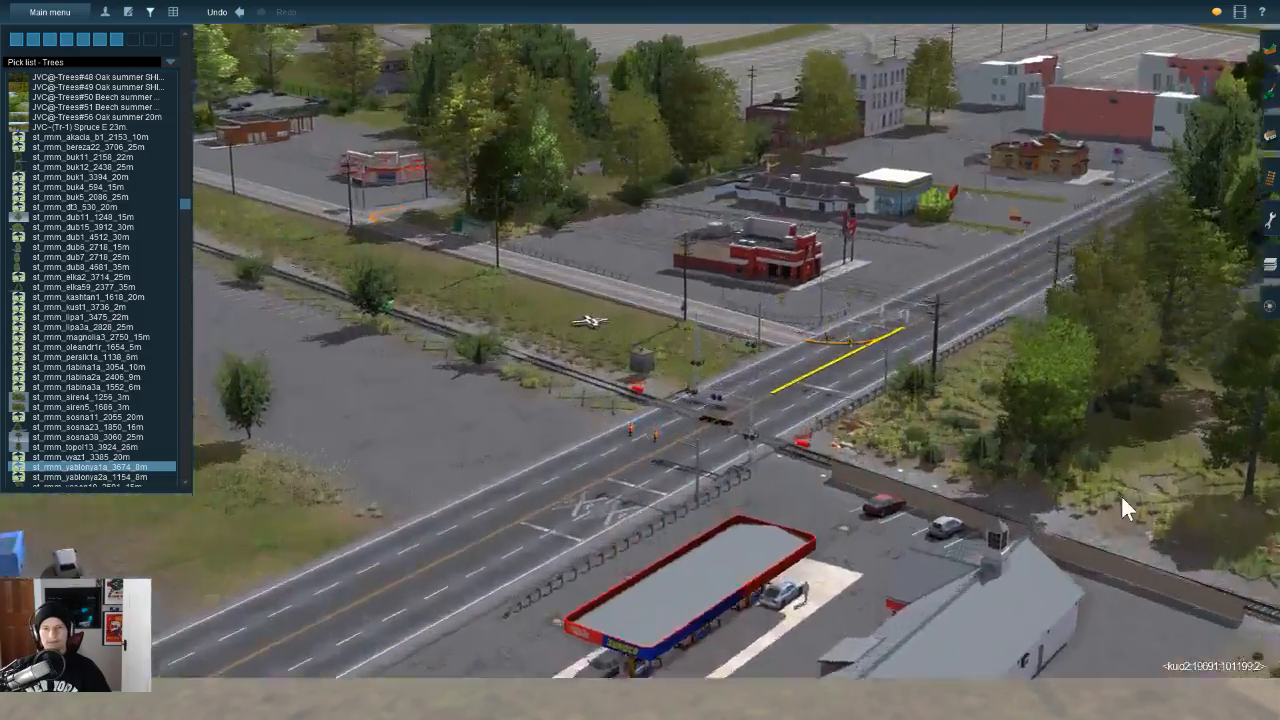
key("Up")
key("Right")
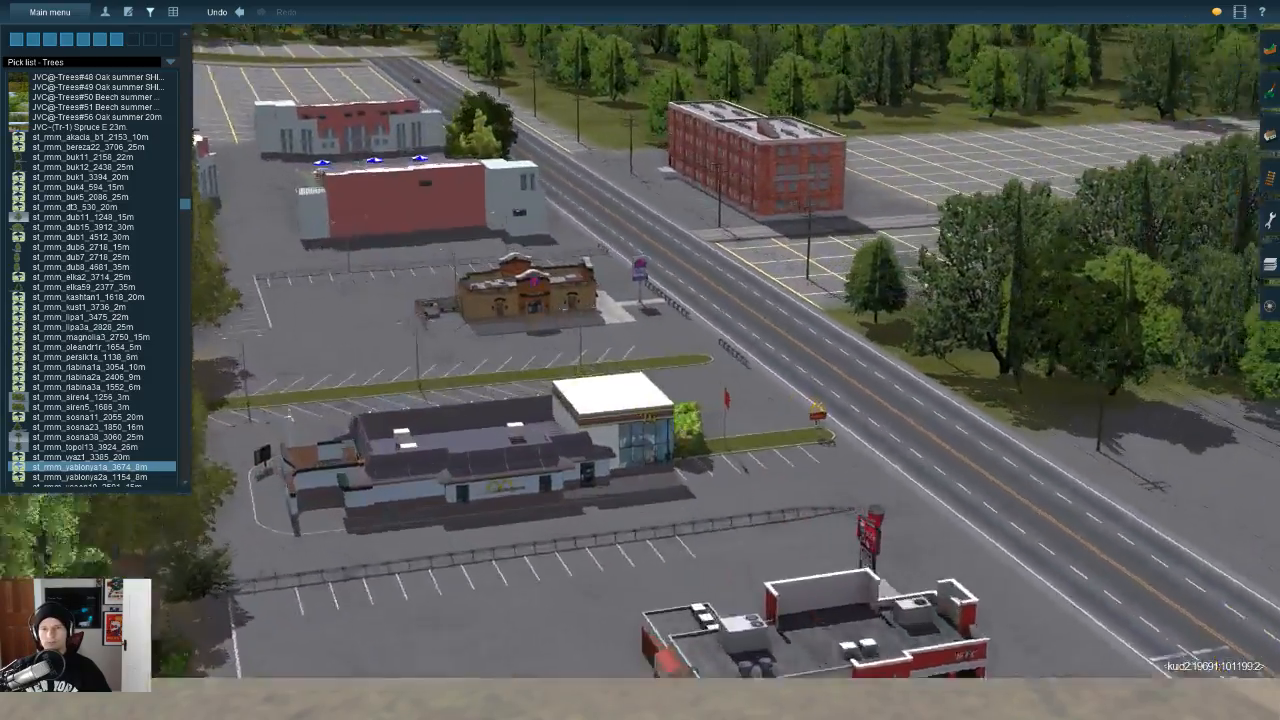
key("Right")
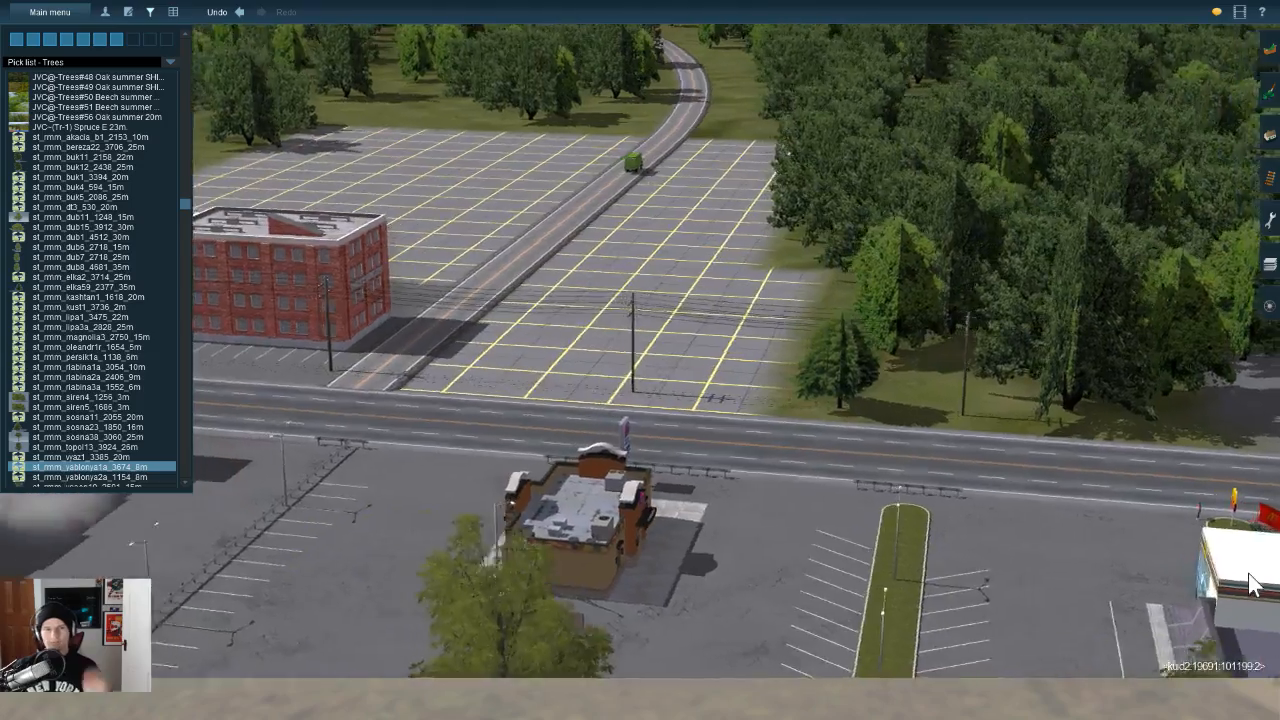
key("Up")
key("Left")
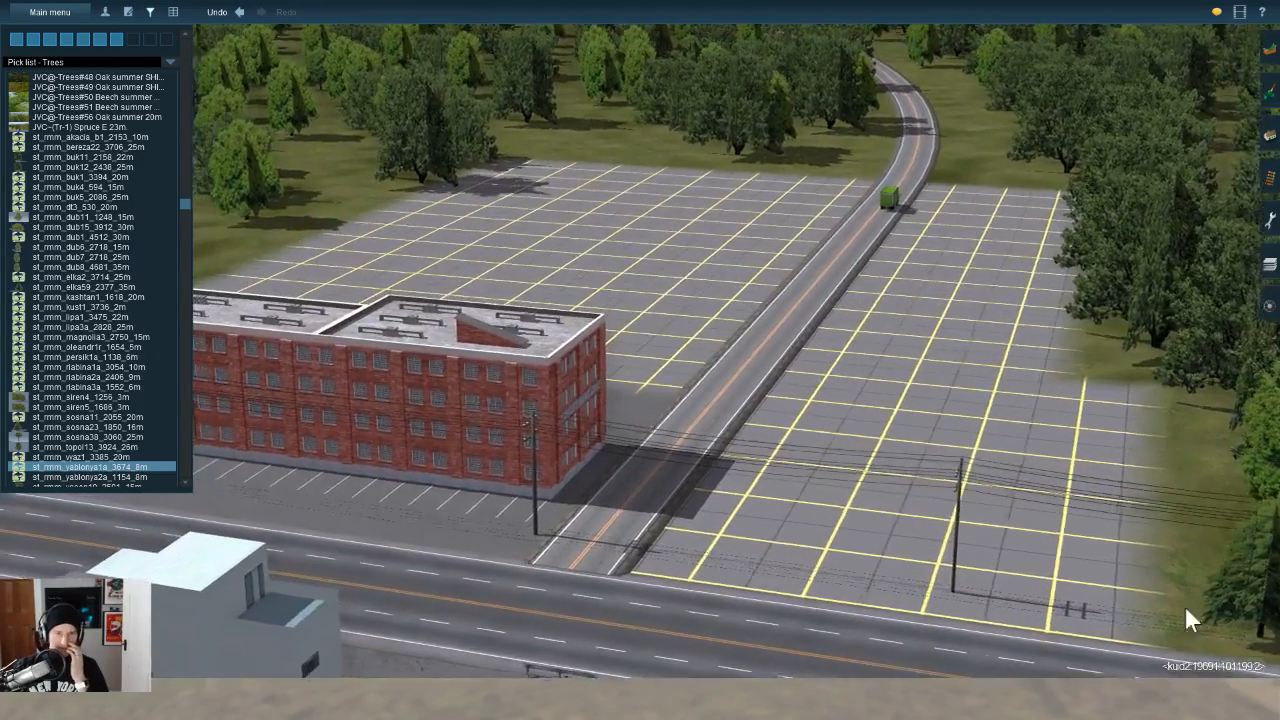
Step: Examine the terrain around the pool buildings, then the town and wooded backdrop from the highway's railroad crossing
key("Left")
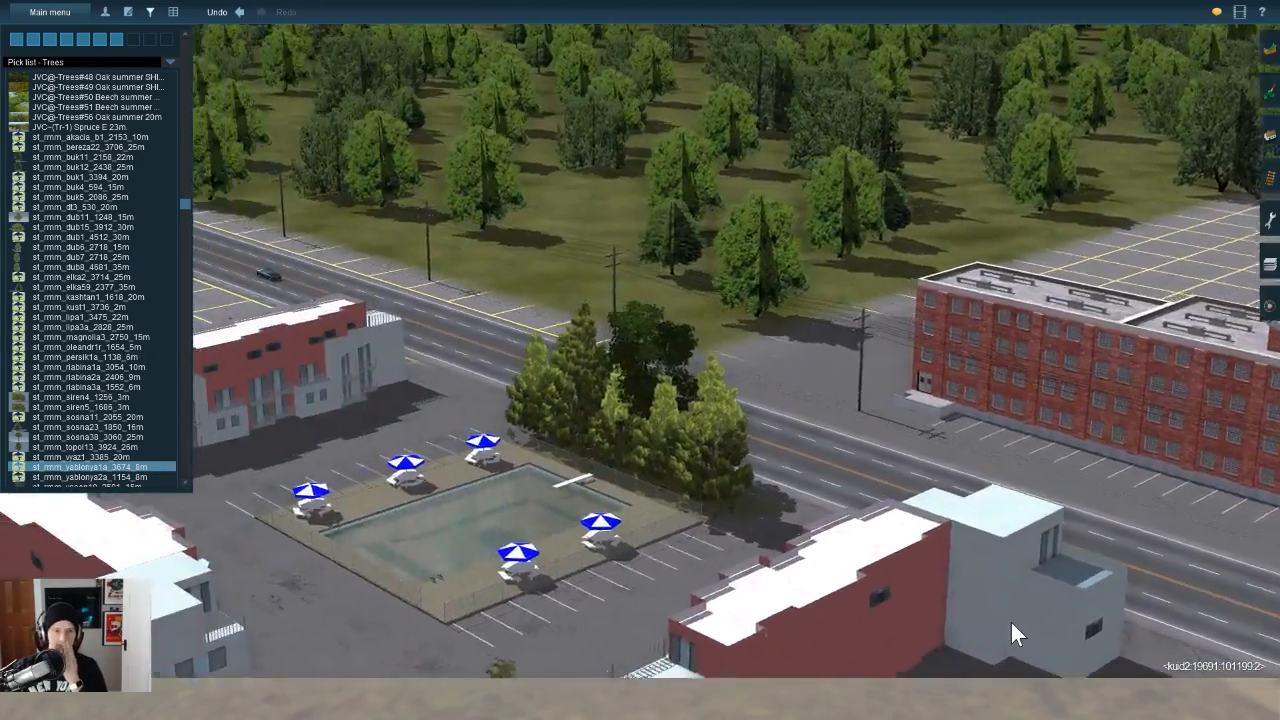
key("Left")
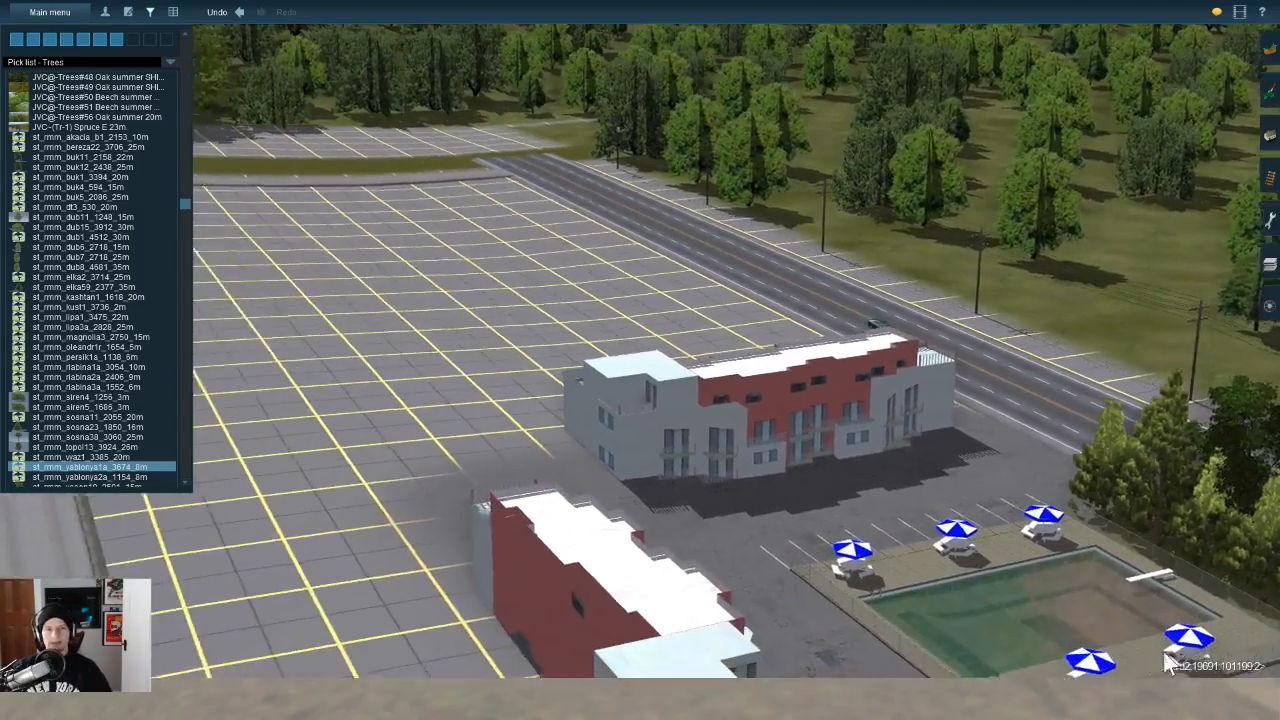
key("Right")
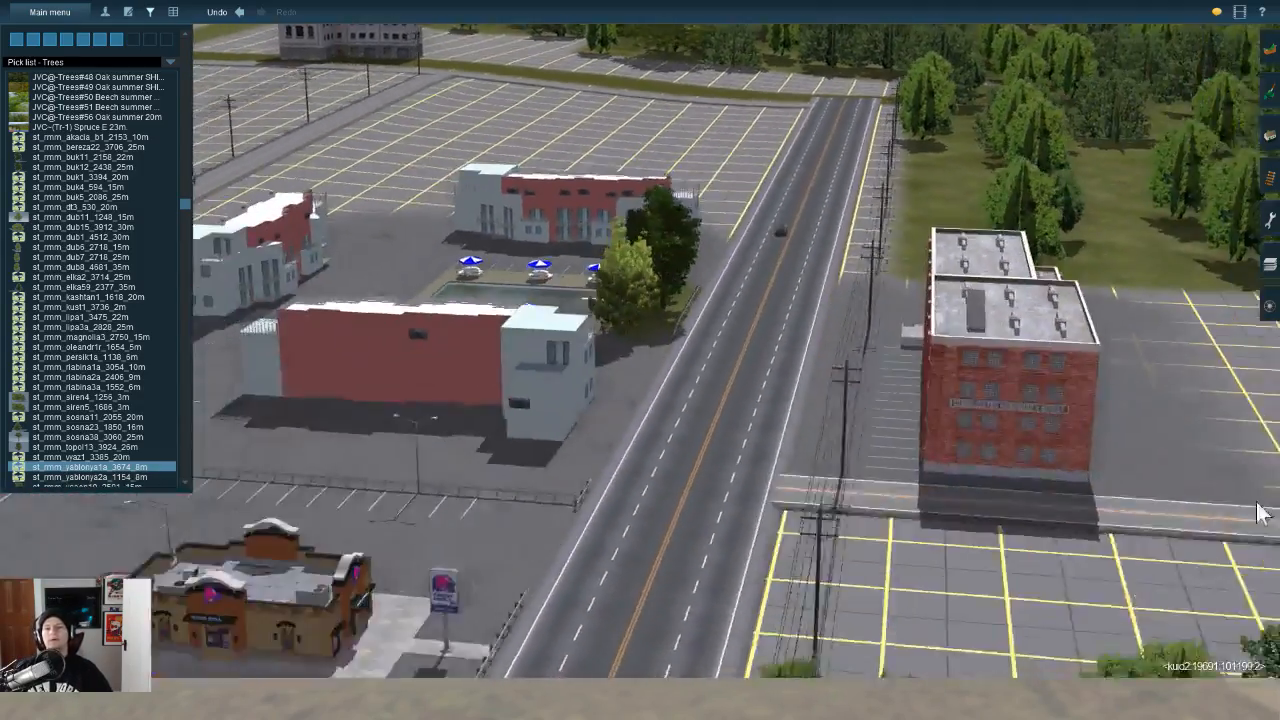
right_click_drag(1257, 513, 1223, 718)
key("Down")
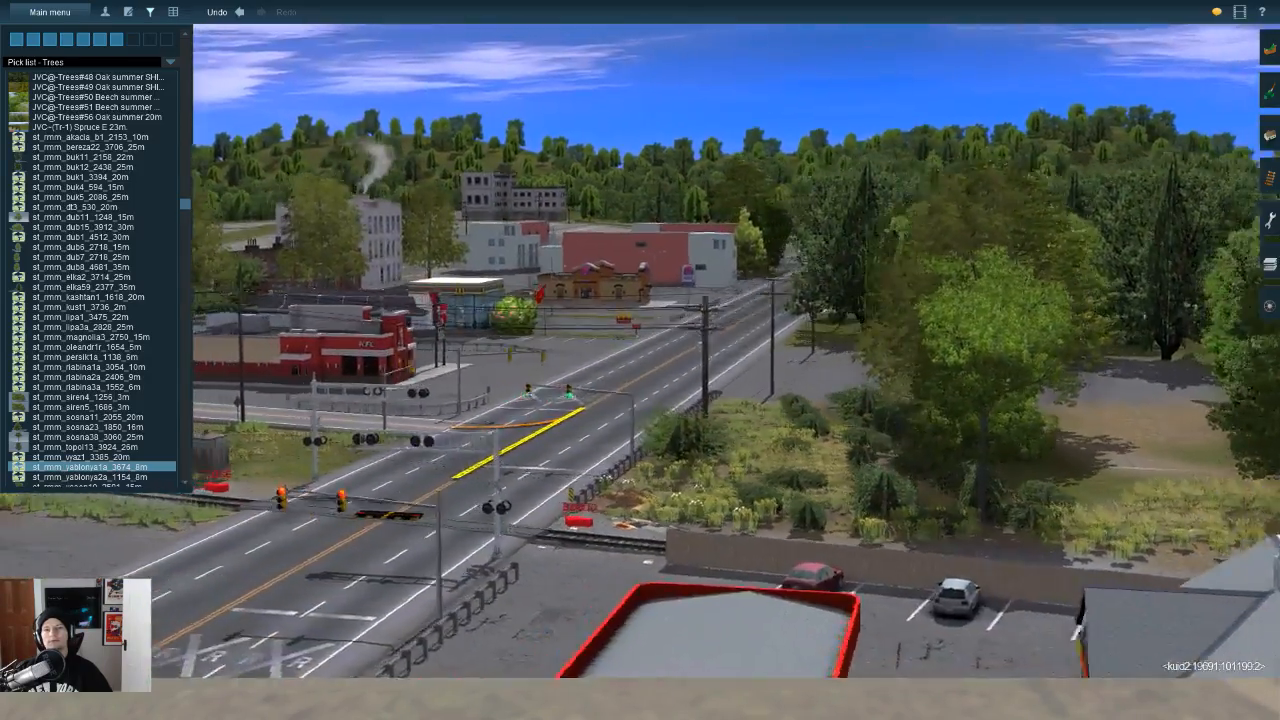
key("Left")
key("Up")
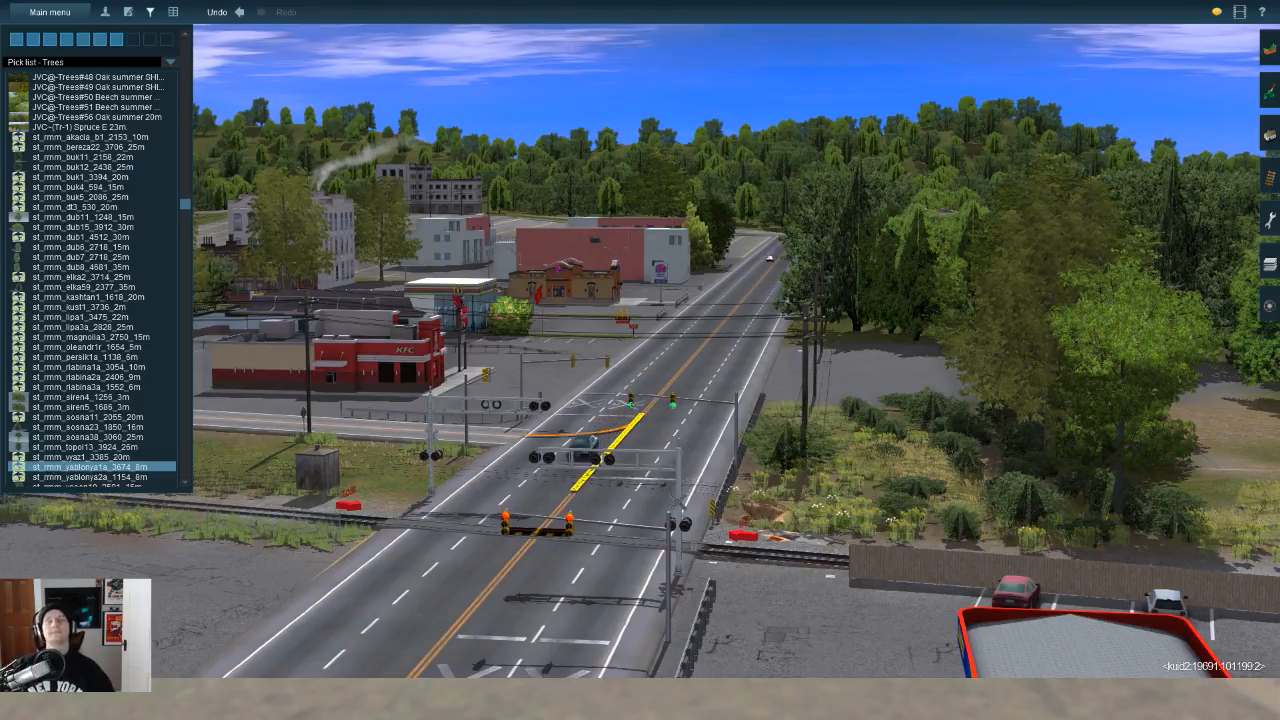
Step: Inspect the bare grid land along the side road behind the CVS pharmacy and the surroundings of the KFC lot
right_click_drag(1040, 578, 1239, 663)
key("Left")
key("Left")
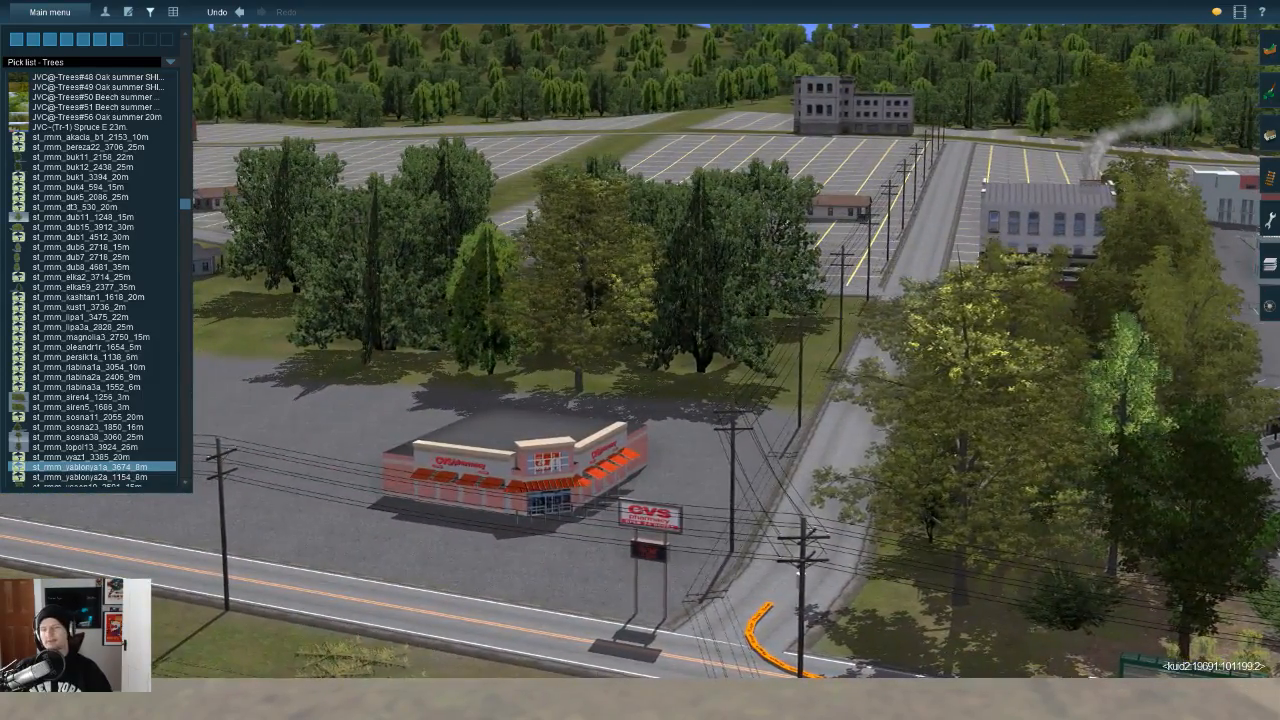
key("Up")
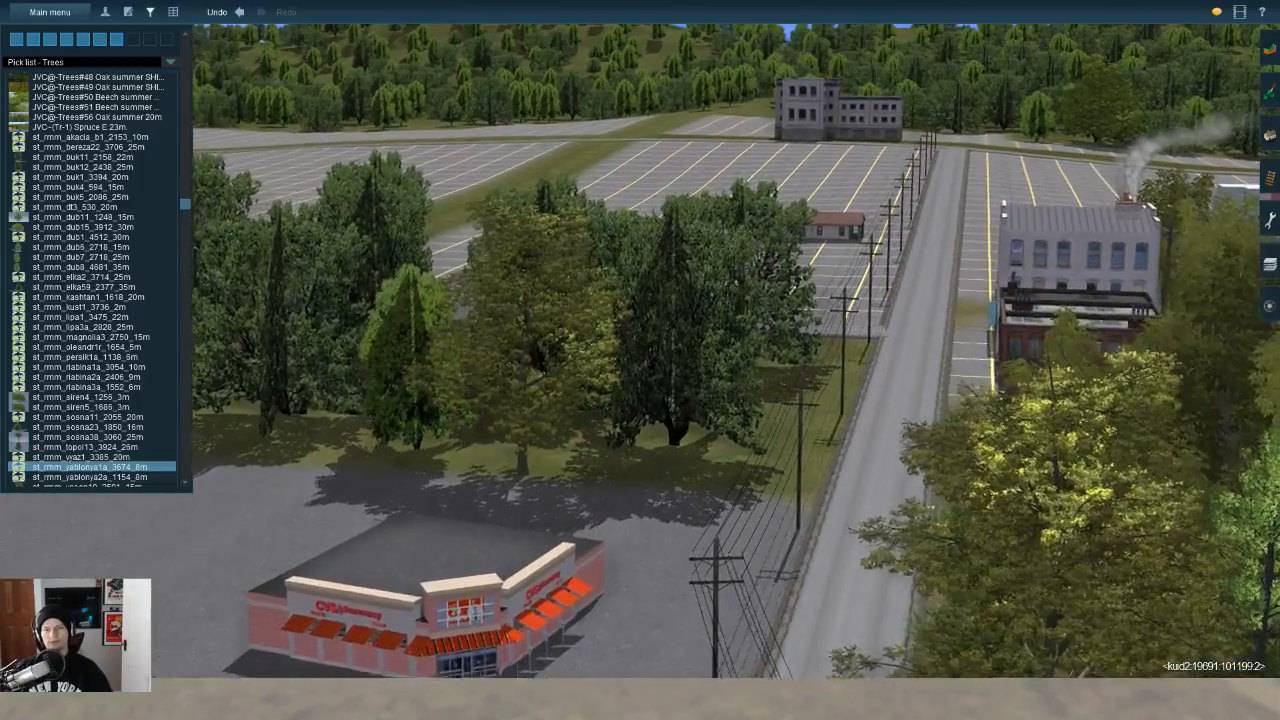
key("Up")
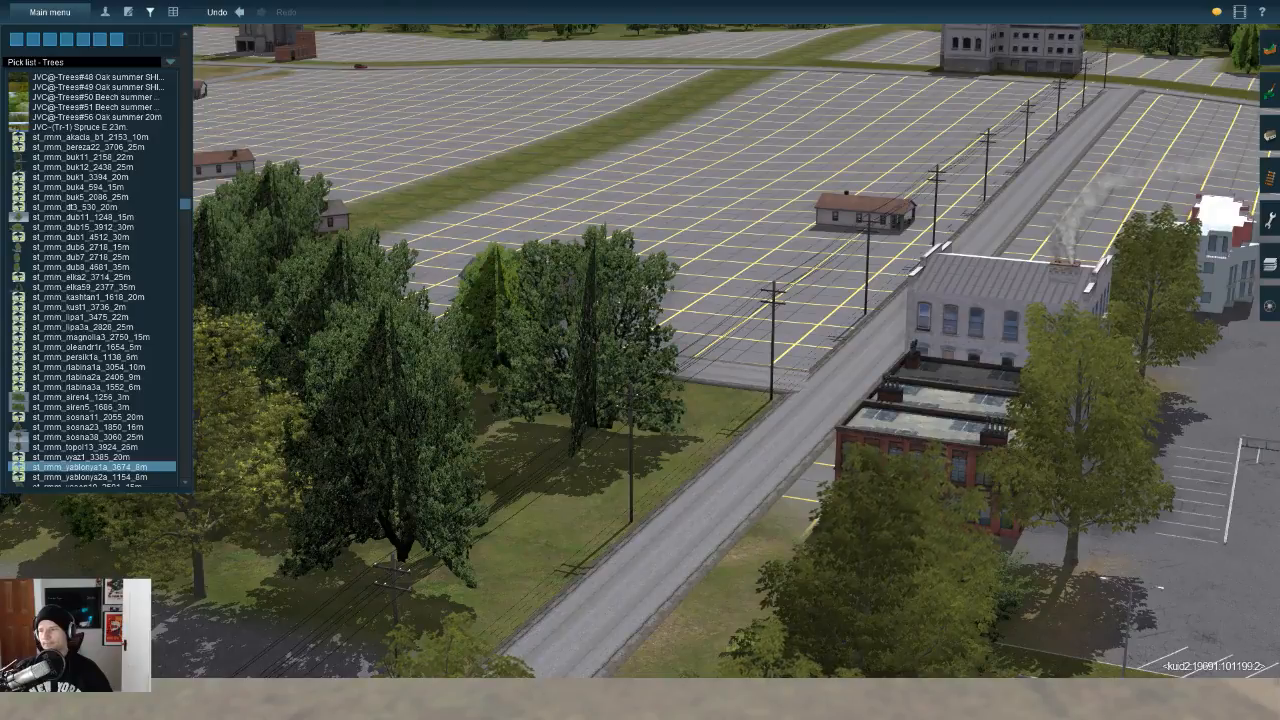
key("Down")
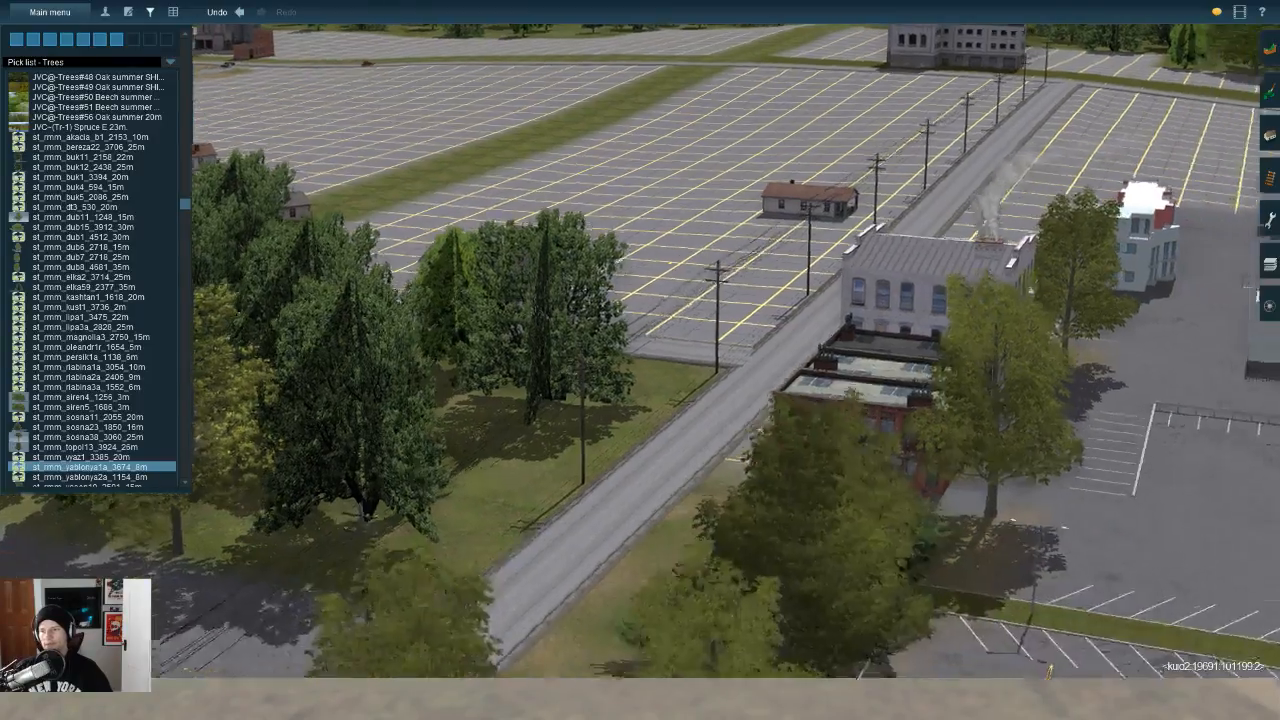
key("Down")
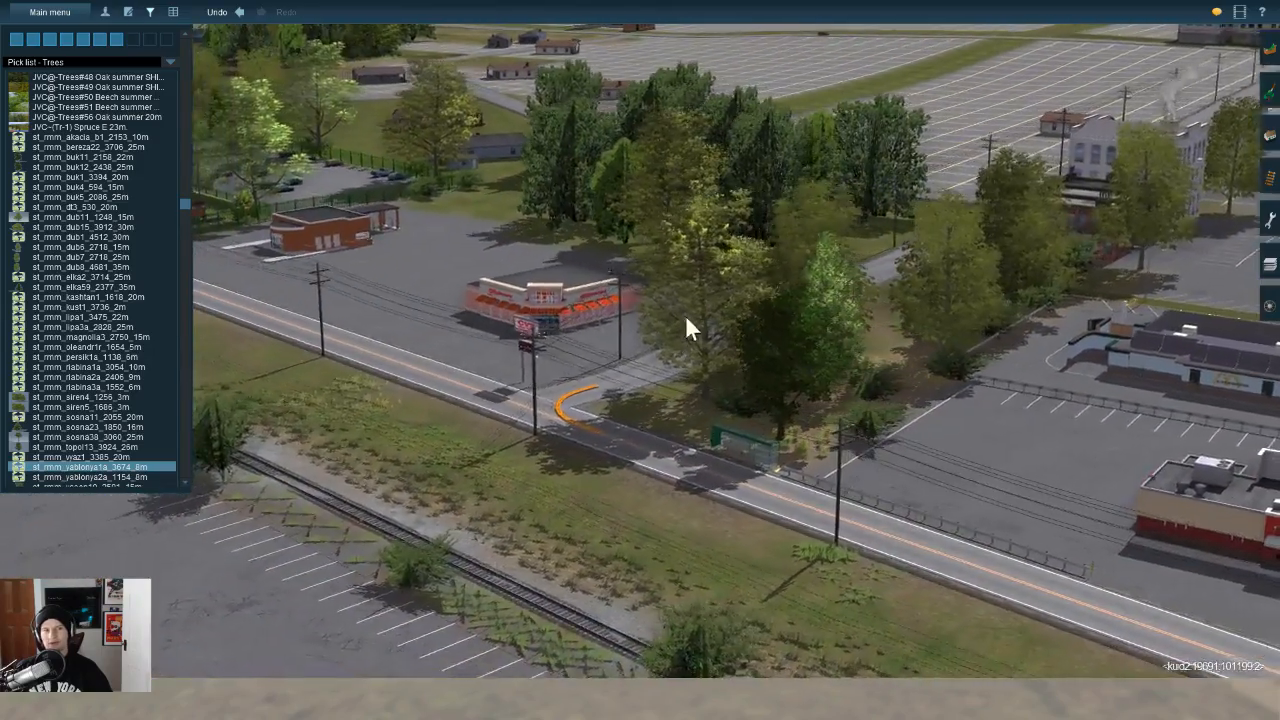
key("Right")
key("Down")
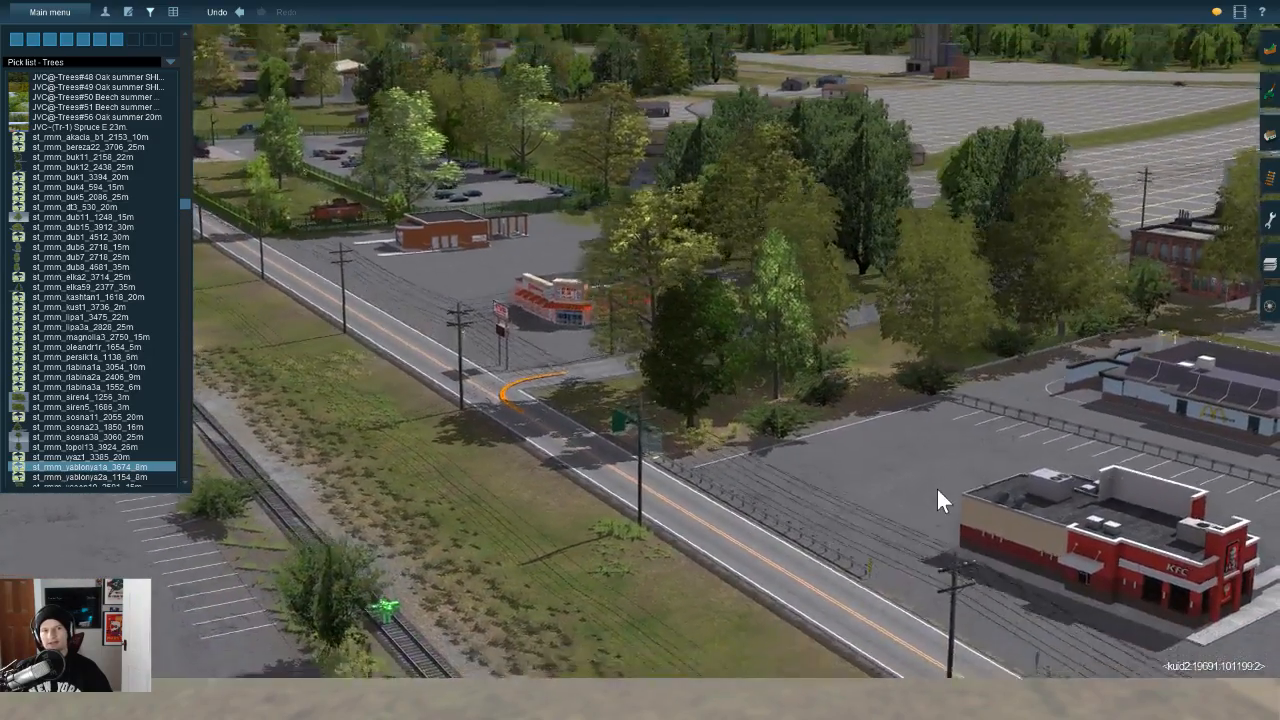
key("Right")
key("Right")
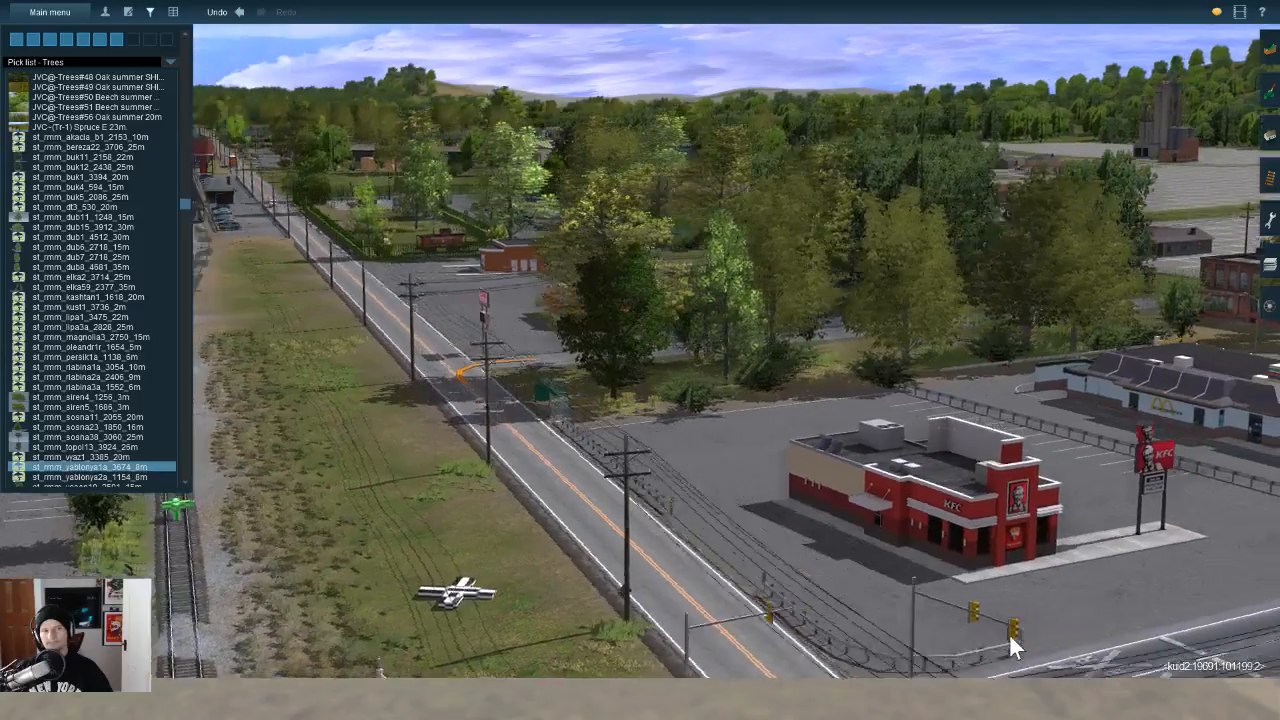
key("Right")
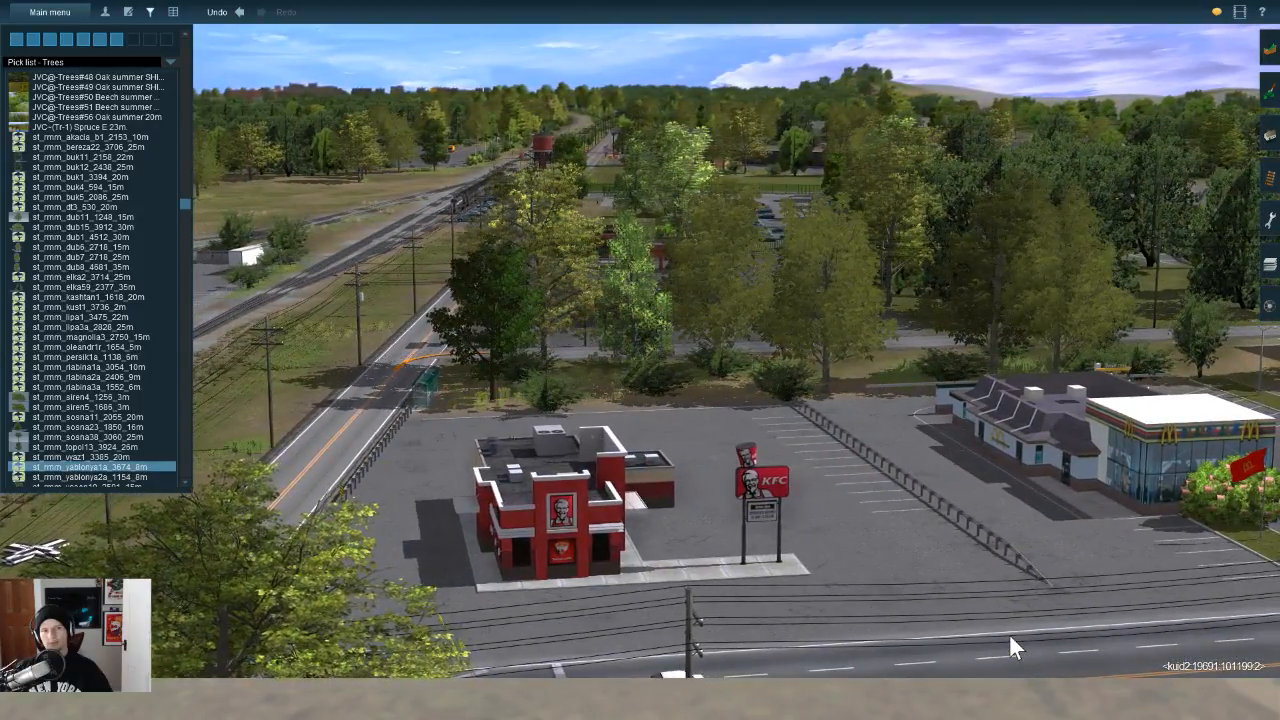
Step: Survey the town from the CVS corner past the restaurants to the red brick building across the highway
key("Up")
key("Left")
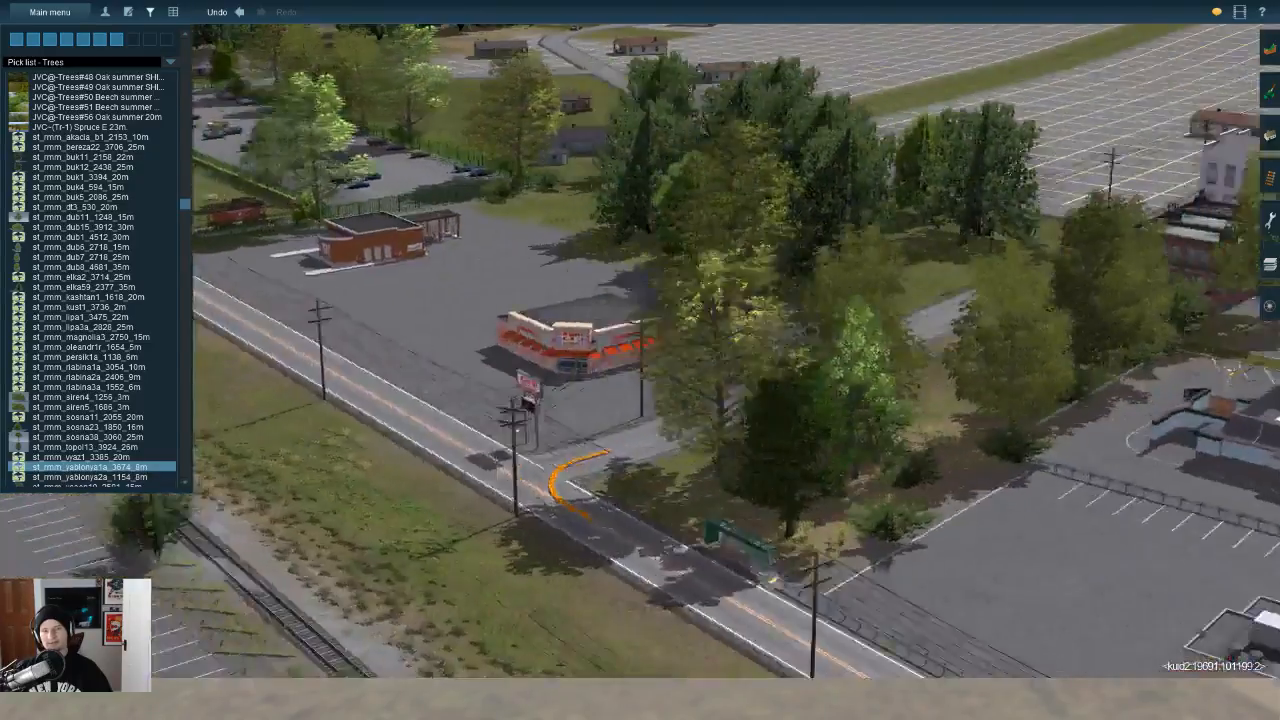
key("Right")
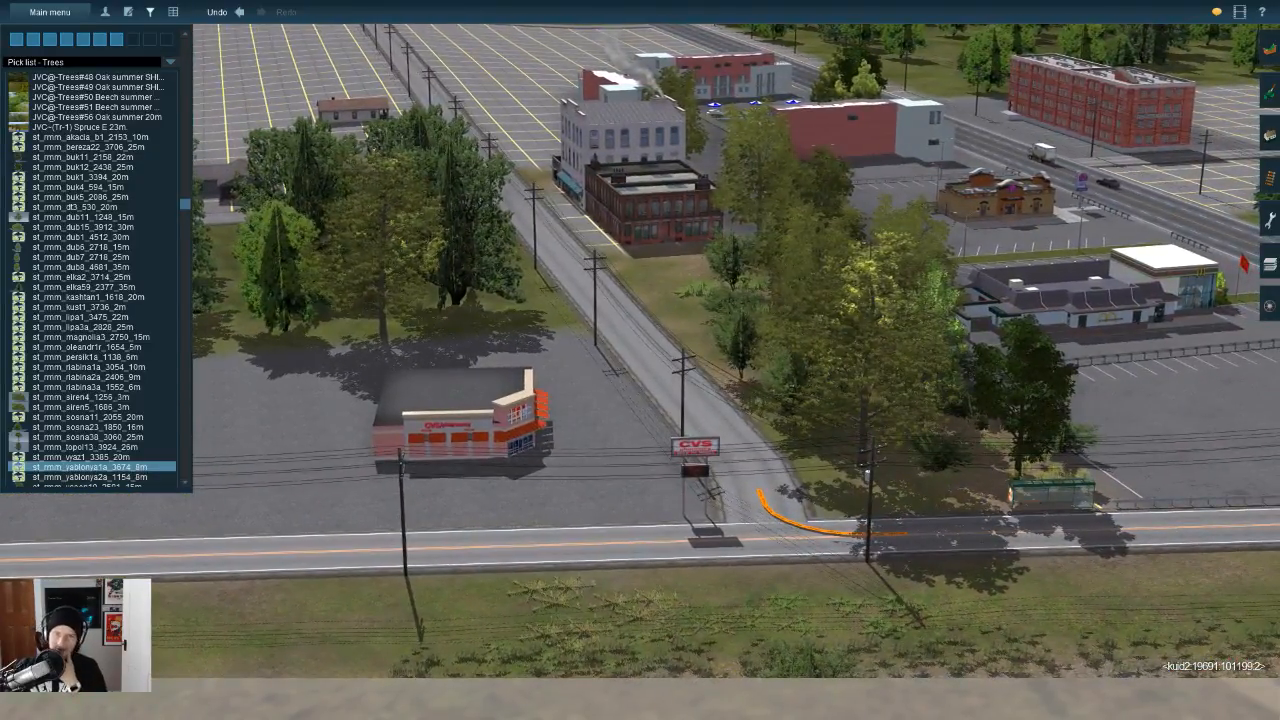
right_click(830, 315)
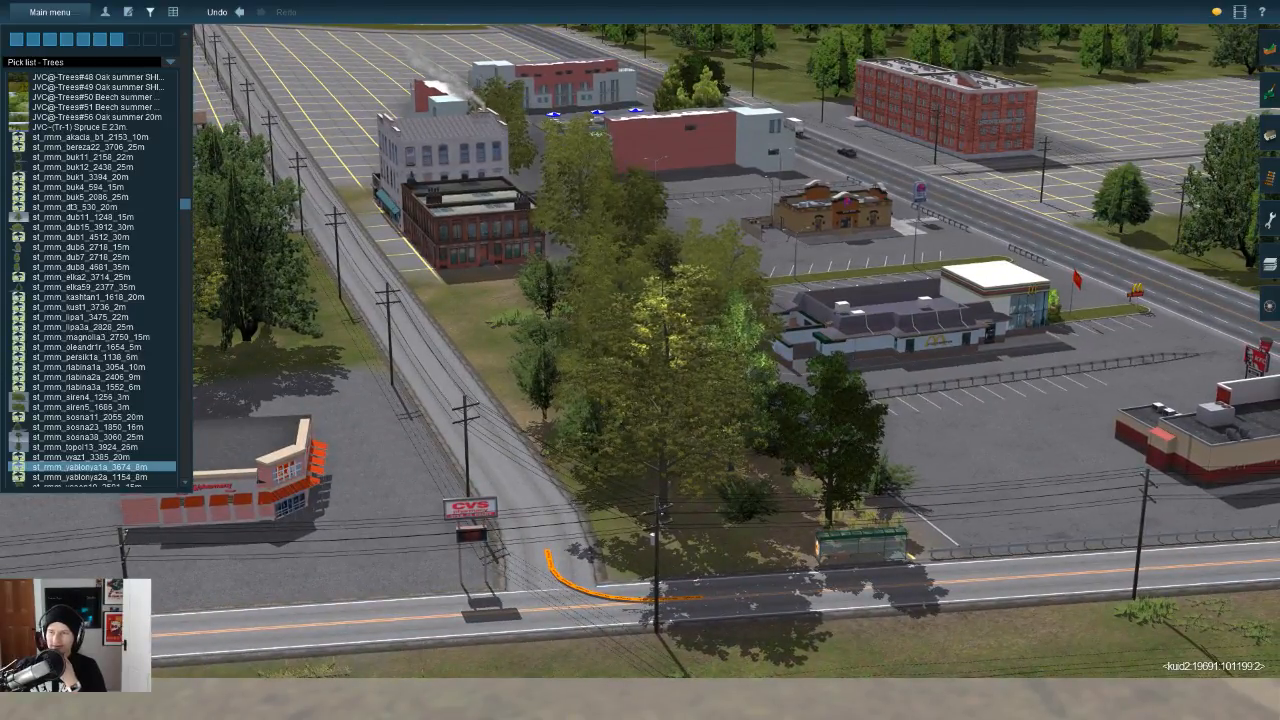
right_click(836, 334)
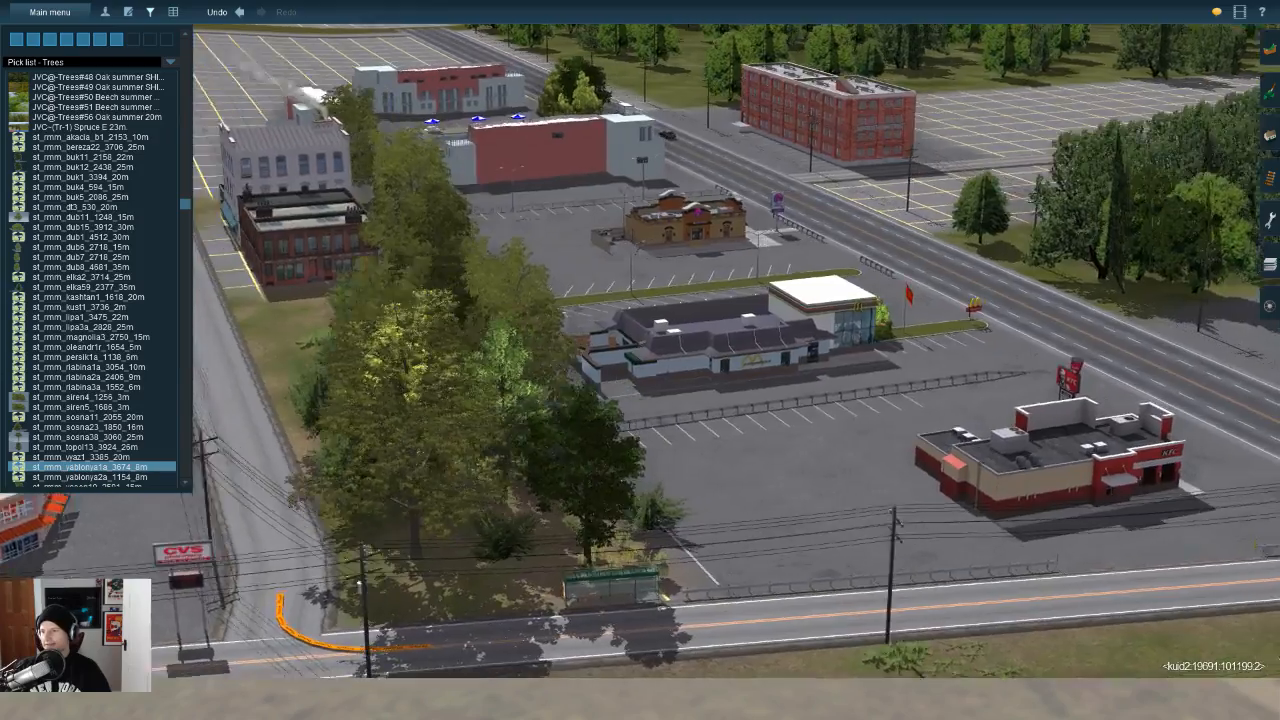
key("Left")
right_click(900, 310)
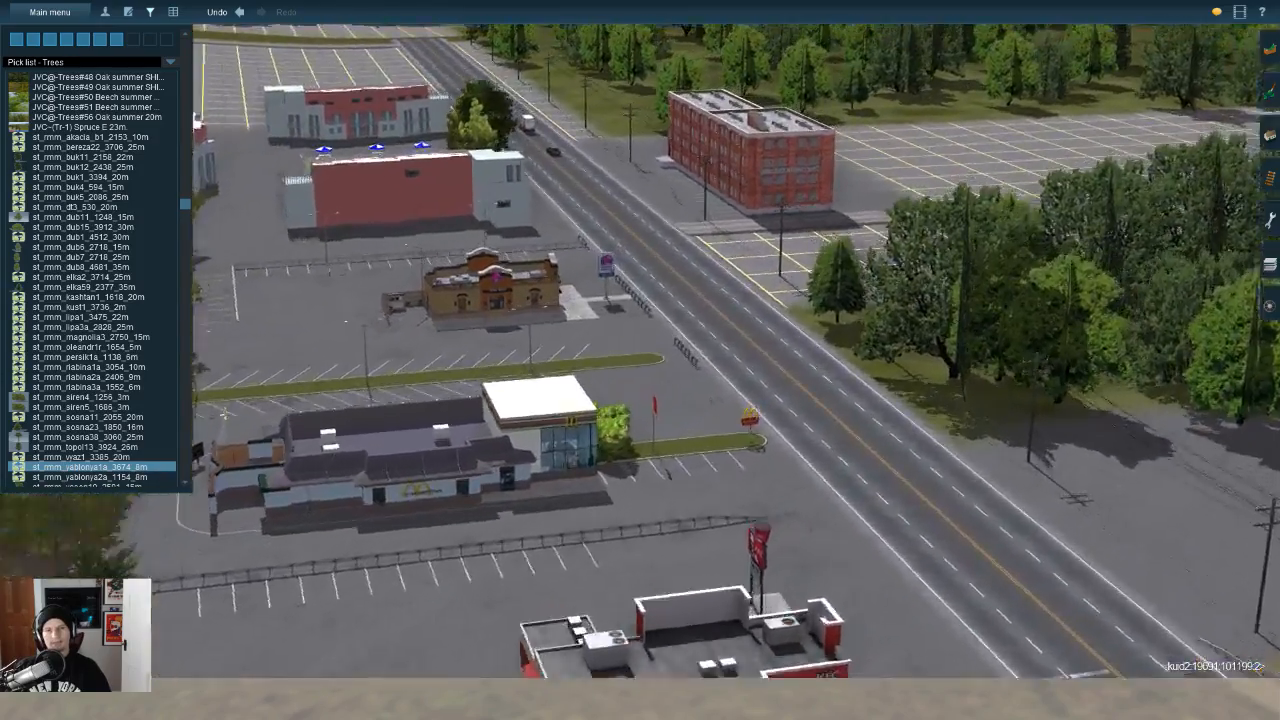
right_click(608, 210)
key("Right")
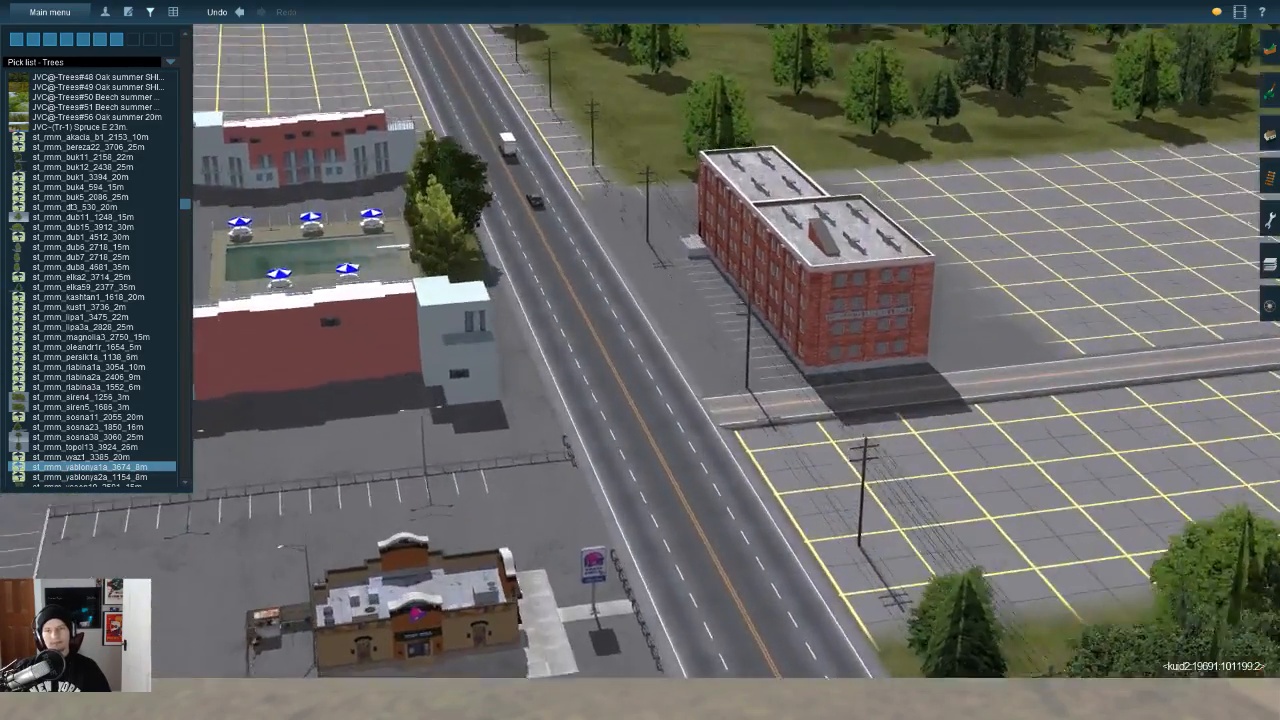
key("Left")
Step: Select a rectangular patch of the forest beside the bare grid lot as the area to copy
key("F3")
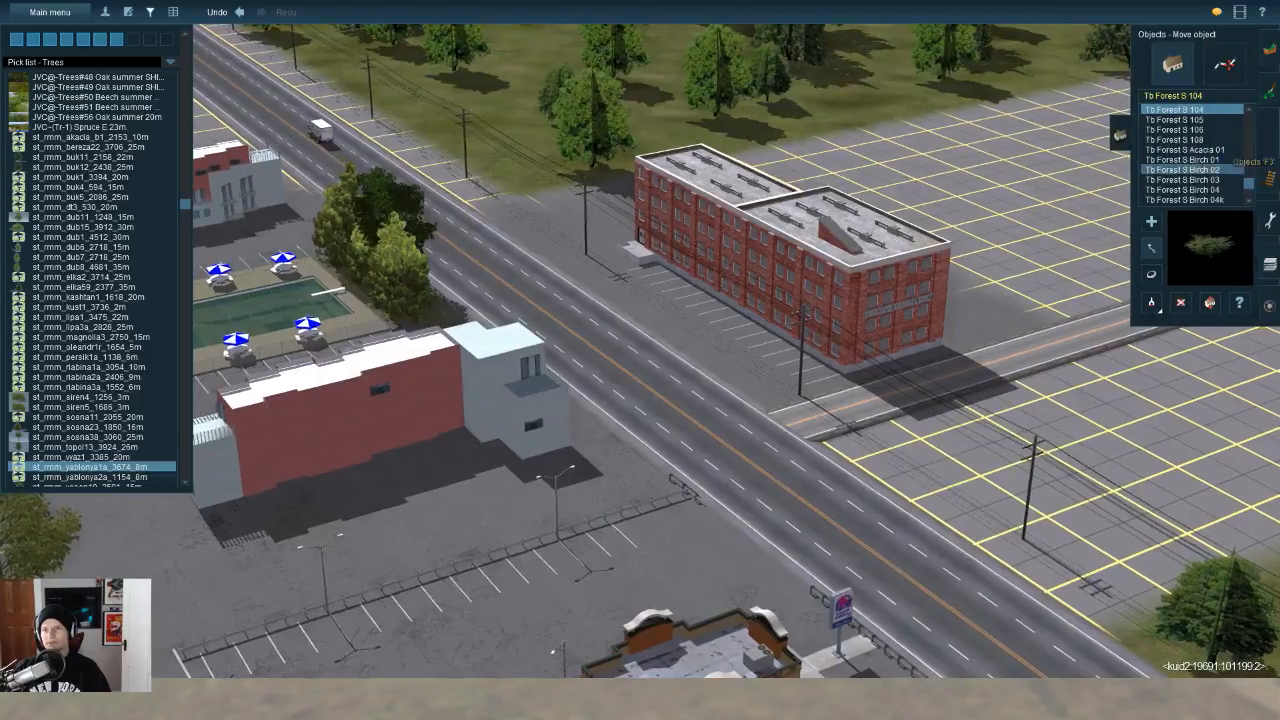
right_click(1100, 490)
key("Left")
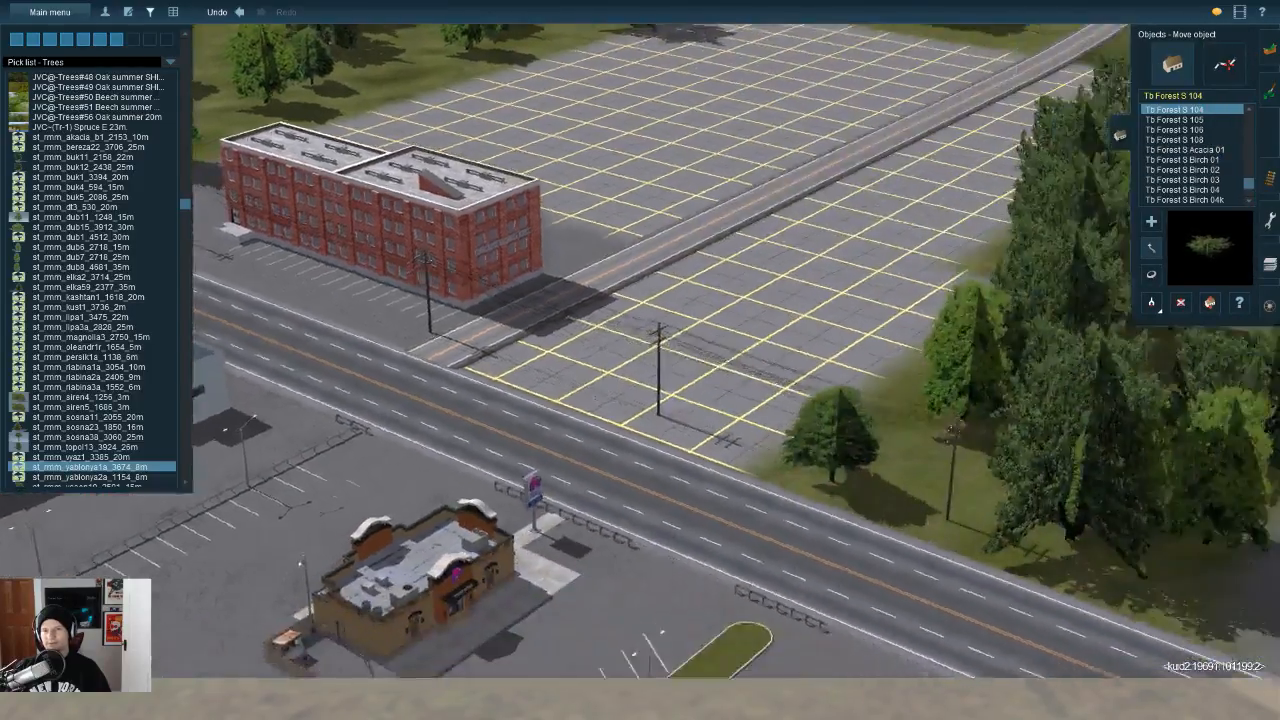
right_click(1050, 310)
key("F5")
right_click(660, 150)
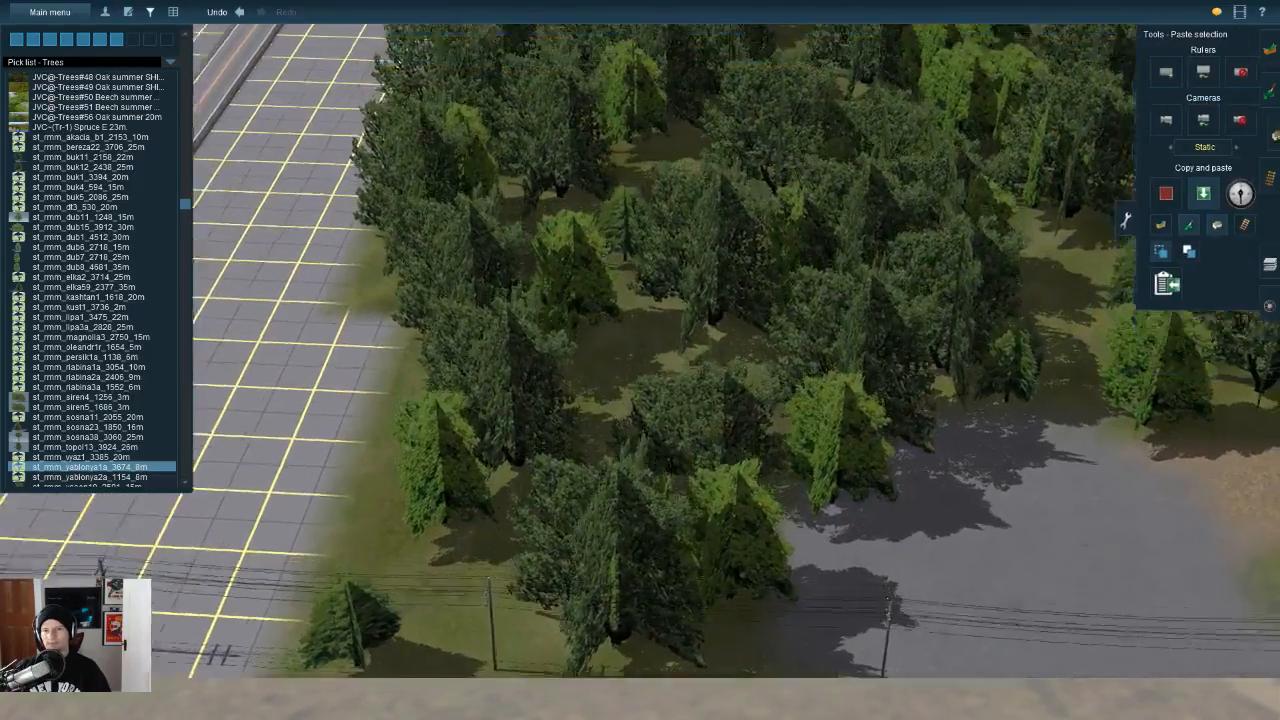
key("Up")
left_click(1160, 193)
mouse_move(552, 171)
left_mouse_down()
mouse_move(776, 432)
mouse_move(1075, 580)
left_mouse_up()
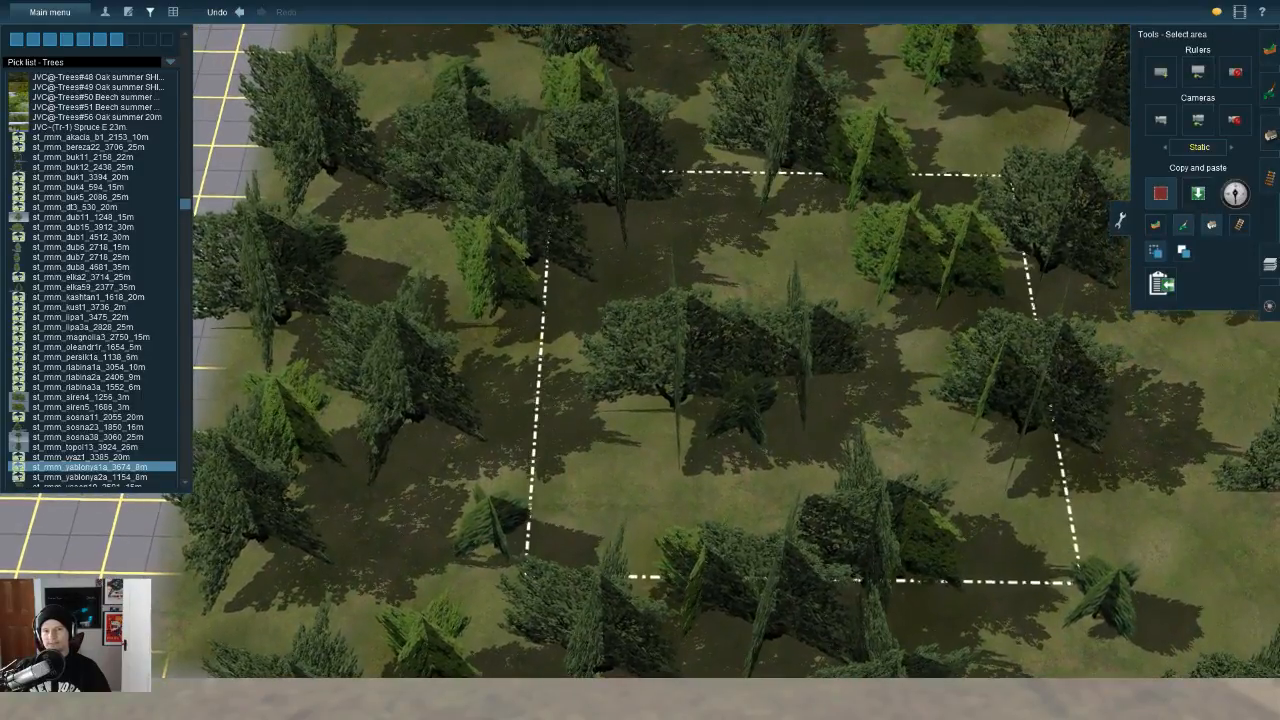
Step: Paste the forest patch repeatedly over the bare grid terrain behind the red brick building and along the side road
left_click_drag(1100, 480, 925, 547)
right_click_drag(925, 547, 1235, 658)
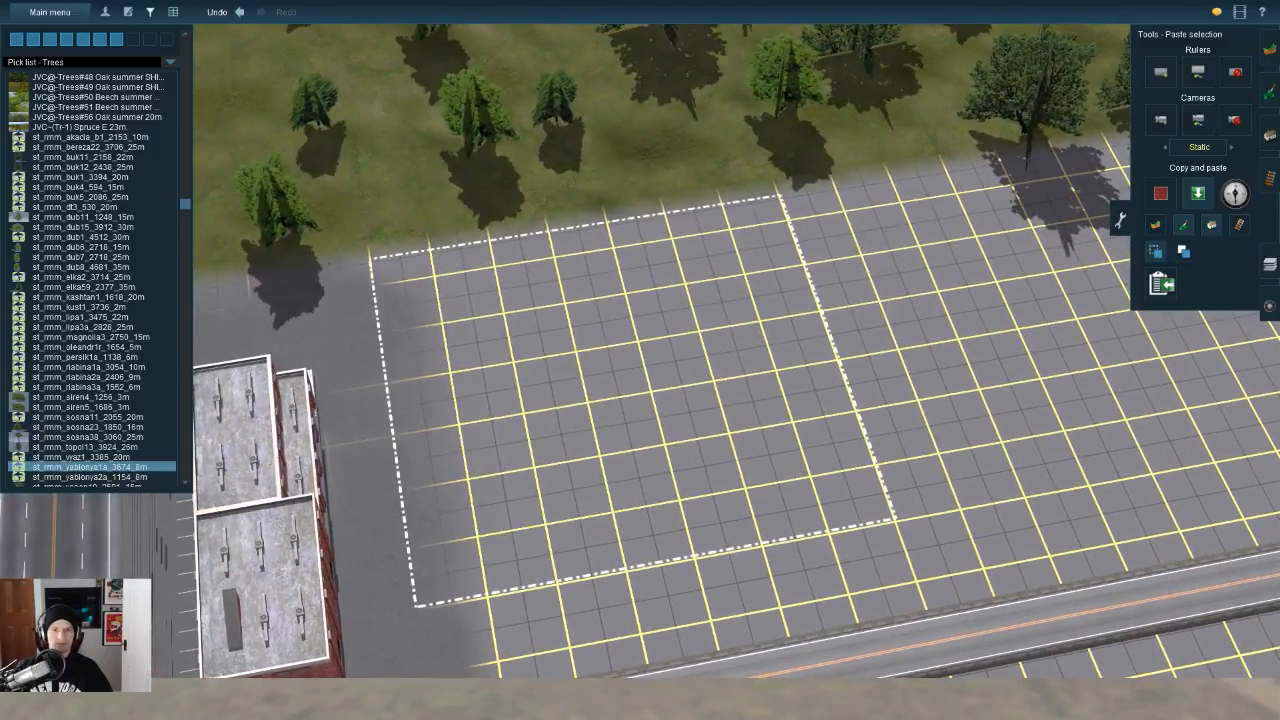
key("Return")
mouse_move(893, 520)
left_mouse_down()
mouse_move(1023, 497)
mouse_move(1108, 428)
mouse_move(1147, 457)
mouse_move(1137, 409)
mouse_move(1149, 449)
mouse_move(1080, 409)
left_mouse_up()
key("Return")
key("Return")
mouse_move(690, 350)
left_mouse_down()
mouse_move(737, 449)
mouse_move(791, 426)
mouse_move(606, 406)
mouse_move(608, 429)
mouse_move(597, 396)
mouse_move(544, 397)
mouse_move(626, 380)
mouse_move(671, 429)
mouse_move(849, 428)
mouse_move(728, 343)
mouse_move(680, 345)
mouse_move(718, 255)
left_mouse_up()
key("Return")
key("Return")
key("Return")
Step: Paste forest over the remaining grid strip between the side road and existing woods, down to the highway
key("Right")
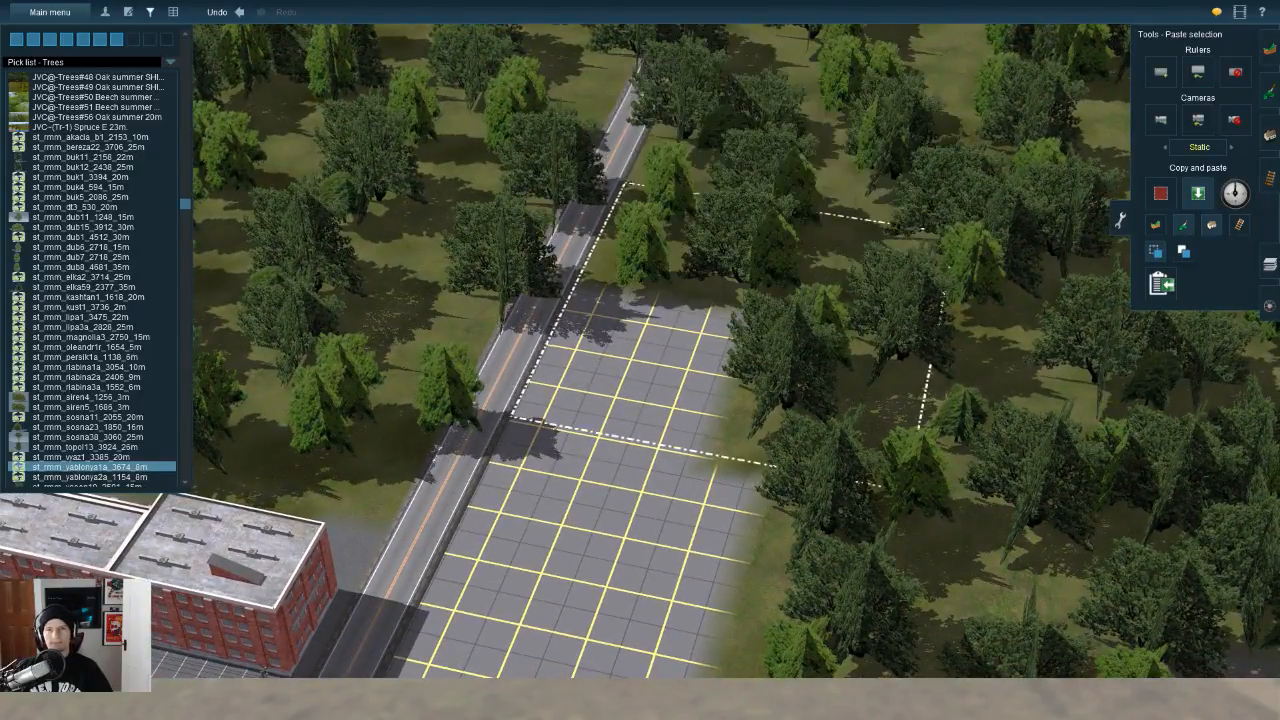
key("Down")
mouse_move(735, 325)
left_mouse_down()
mouse_move(636, 423)
mouse_move(694, 277)
mouse_move(640, 417)
mouse_move(650, 352)
left_mouse_up()
key("Return")
key("Return")
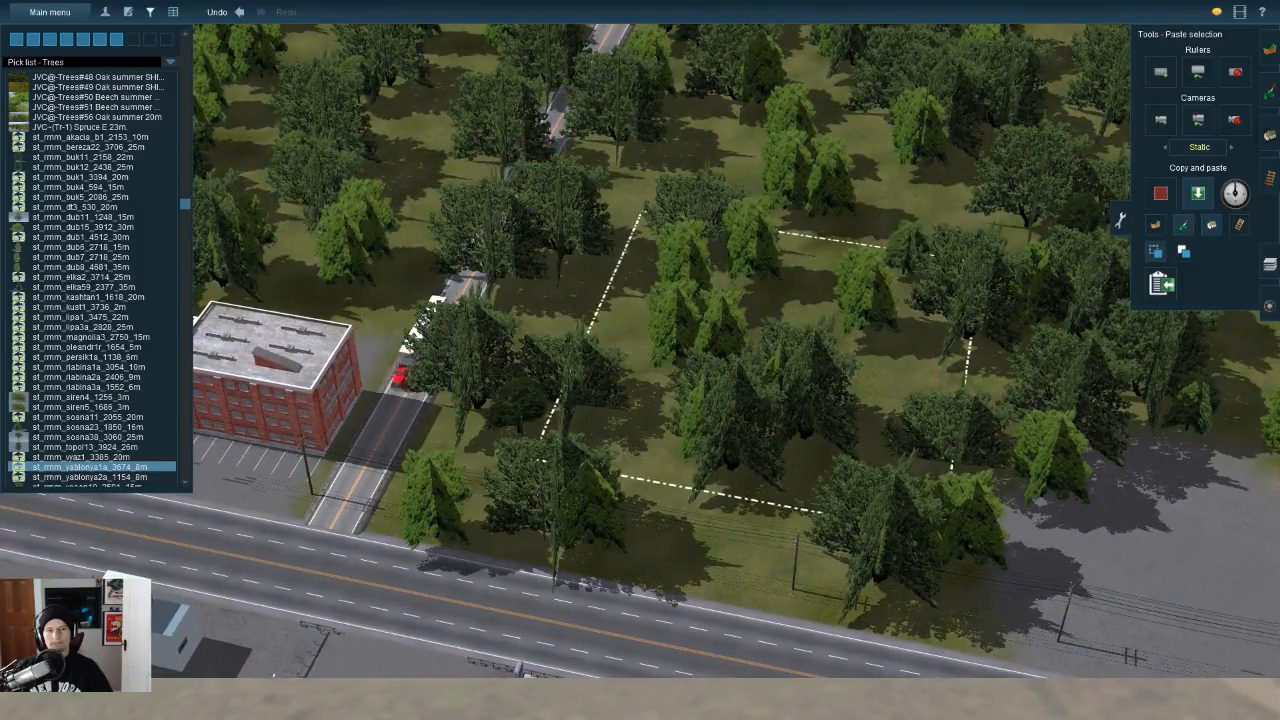
Step: Delete the pasted trees standing along the highway's edge beneath the power line
key("Left")
left_click_drag(565, 359, 1180, 335)
key("F3")
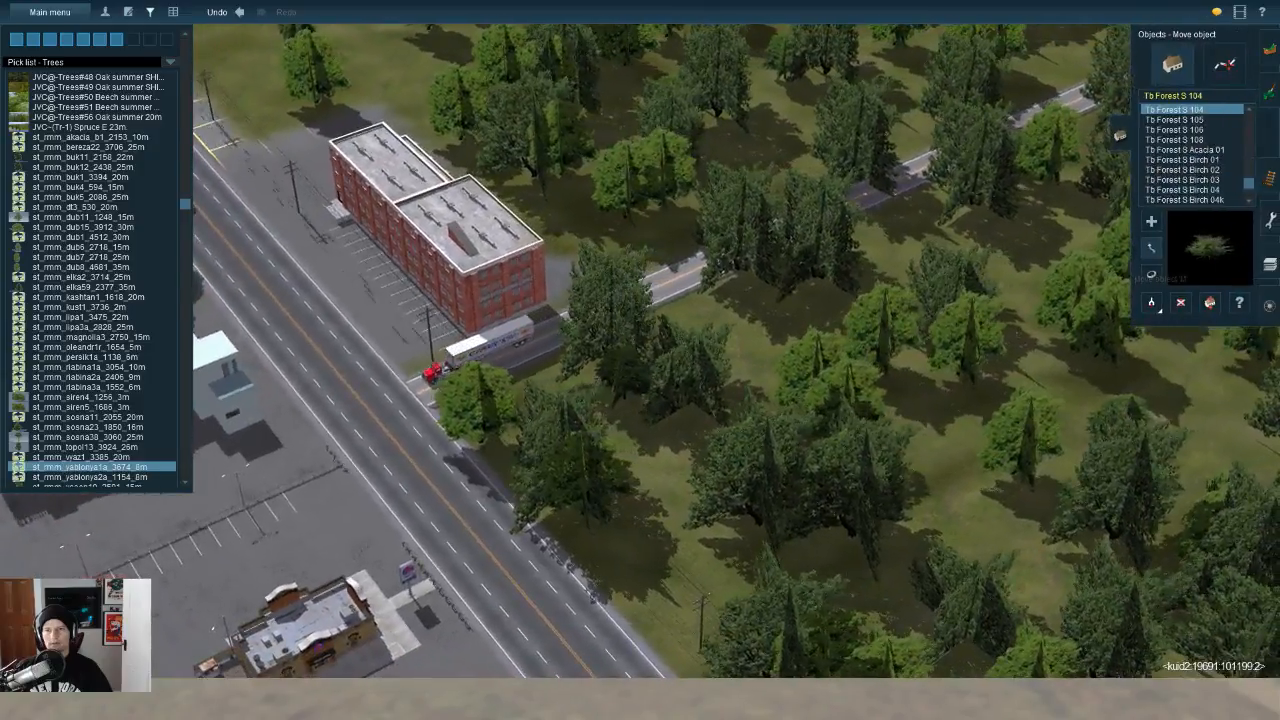
left_click(1184, 302)
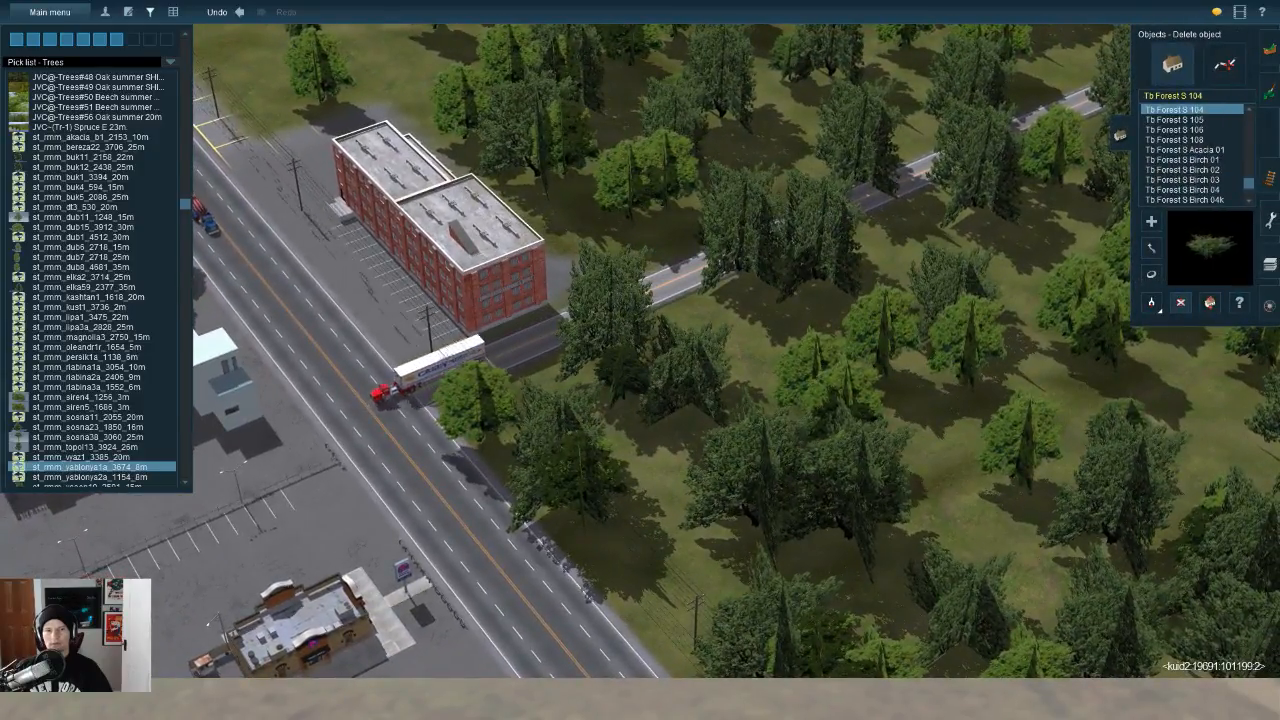
key("Down")
key("Right")
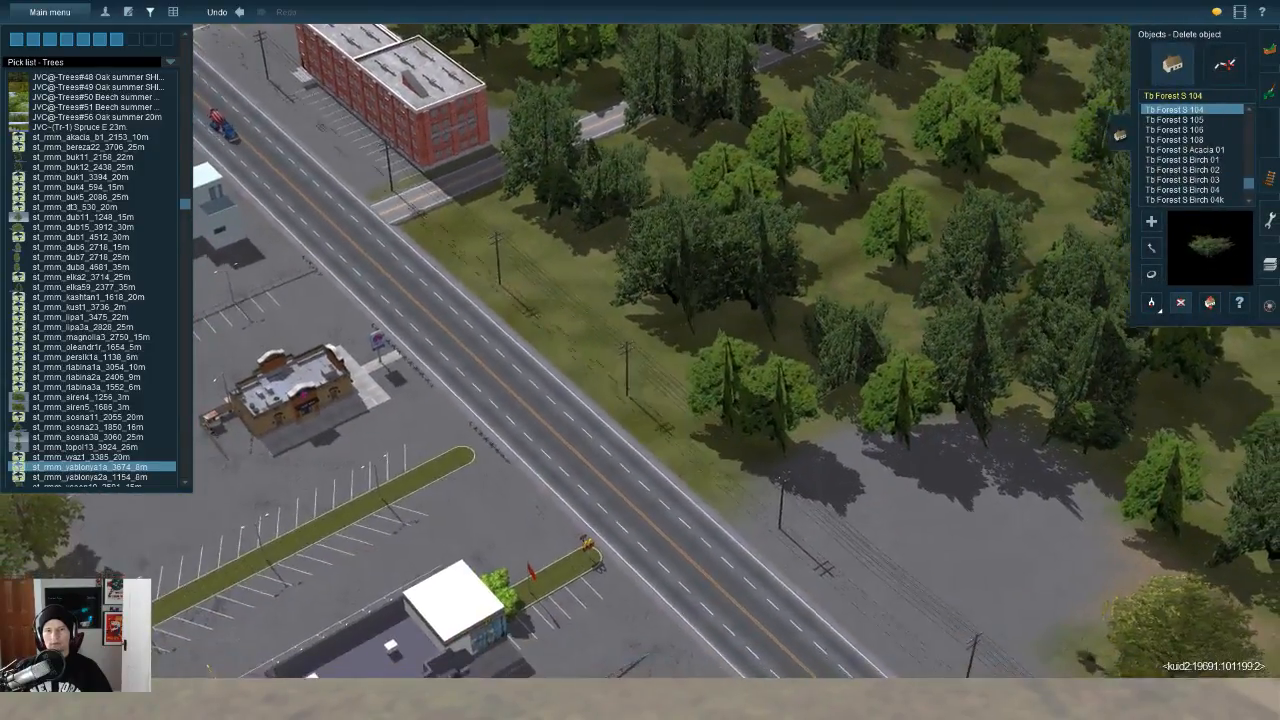
Step: Delete the pasted trees standing on or crowding the side road beyond the red brick building
key("Up")
key("Up")
right_click_drag(1186, 640, 1273, 718)
key("Up")
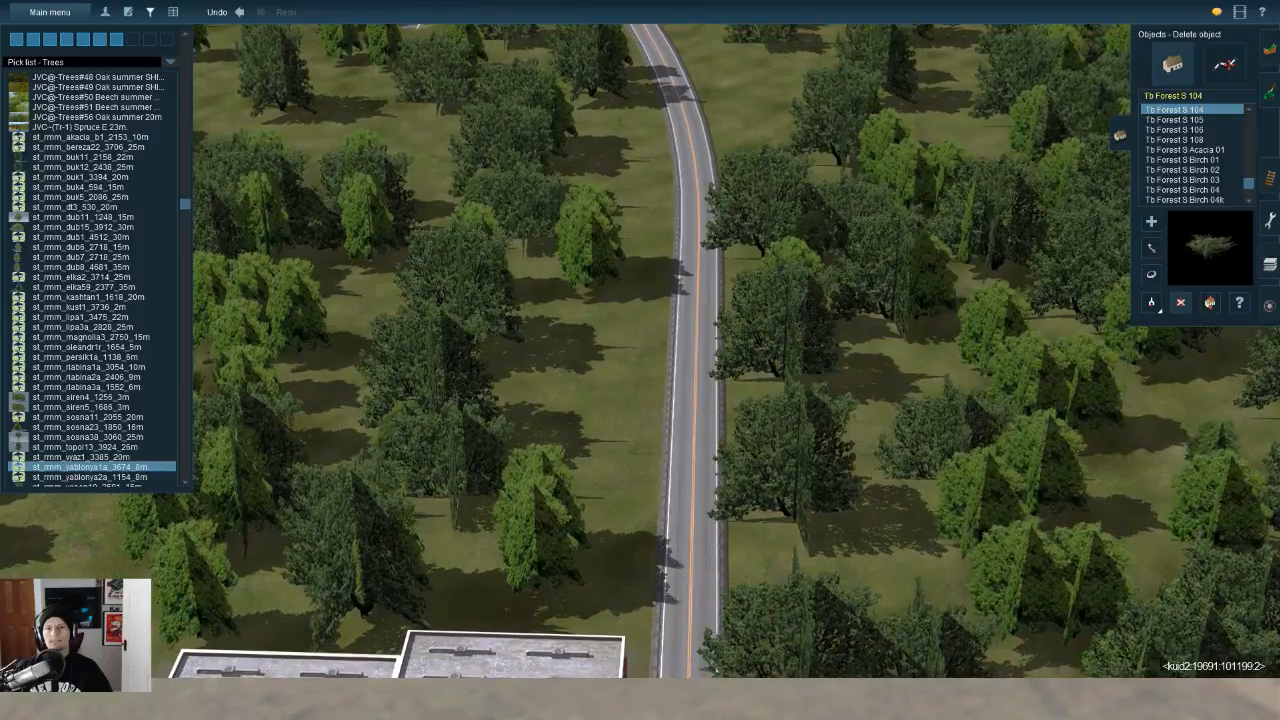
right_click_drag(790, 560, 788, 490)
left_click(788, 490)
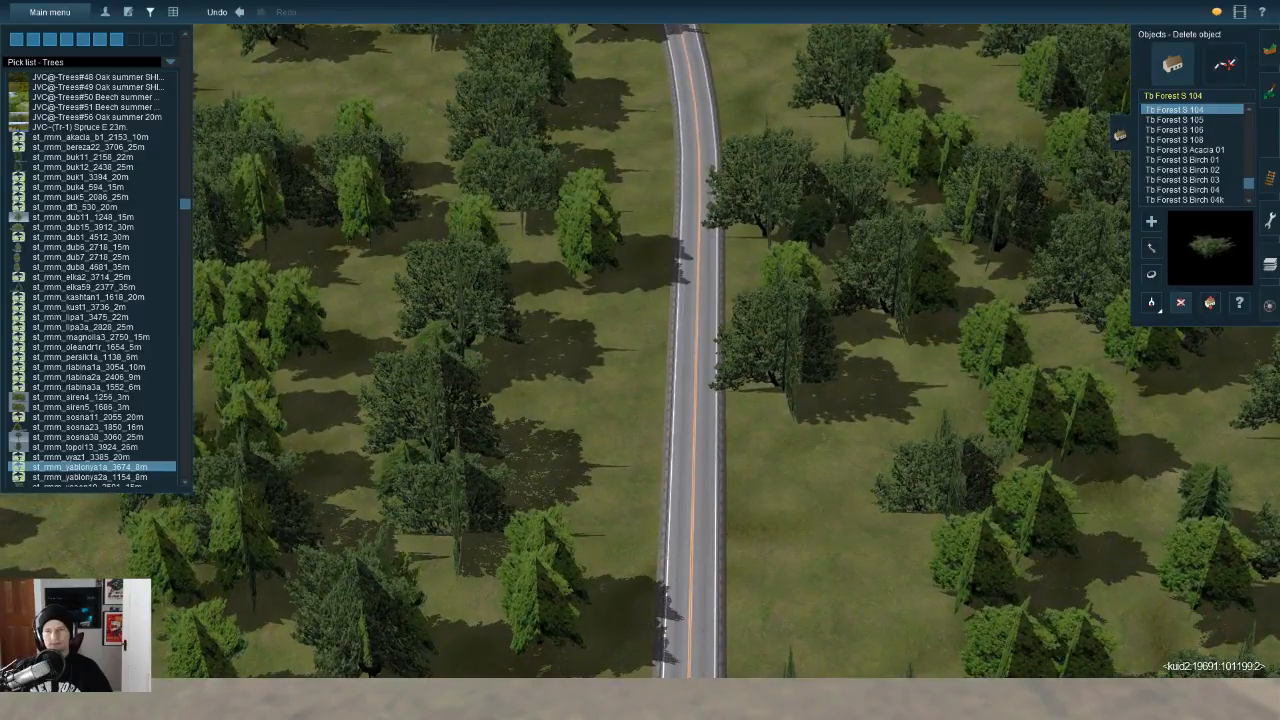
Step: Move trees away from the side road's edge and spread others into open gaps in the forest beside it
left_click_drag(784, 406, 823, 459)
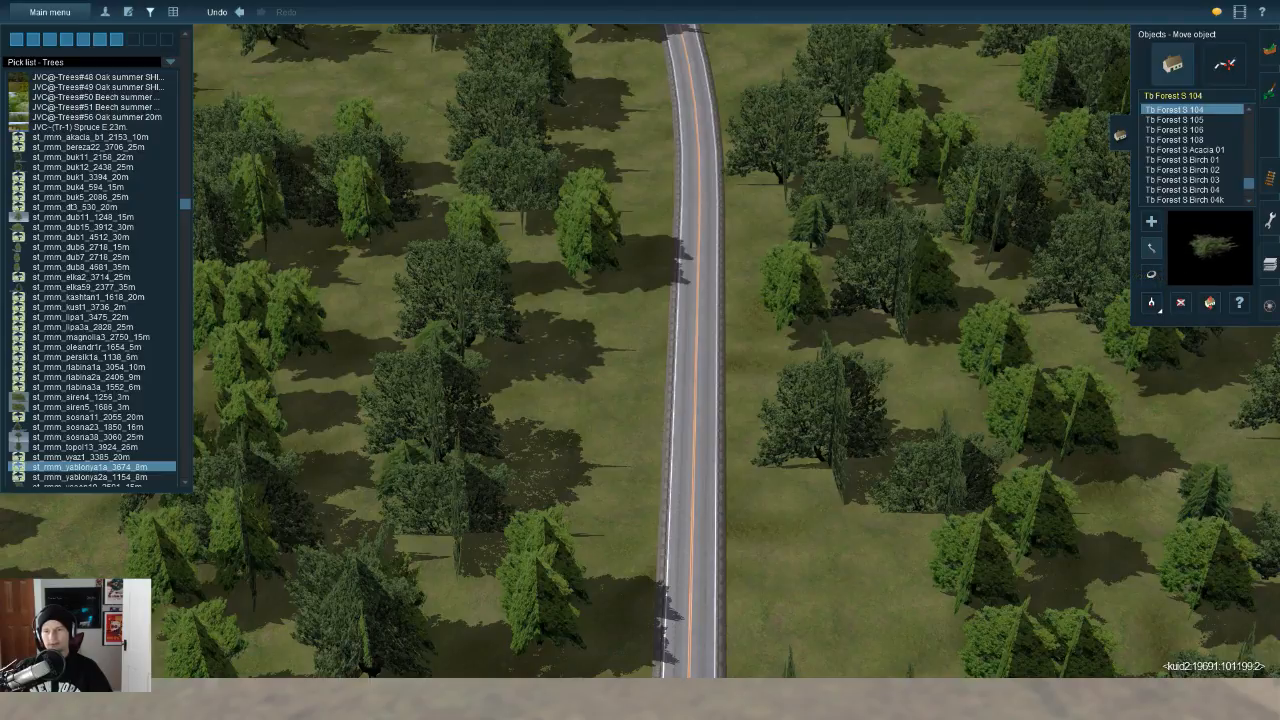
left_click_drag(972, 580, 850, 622)
key("Left")
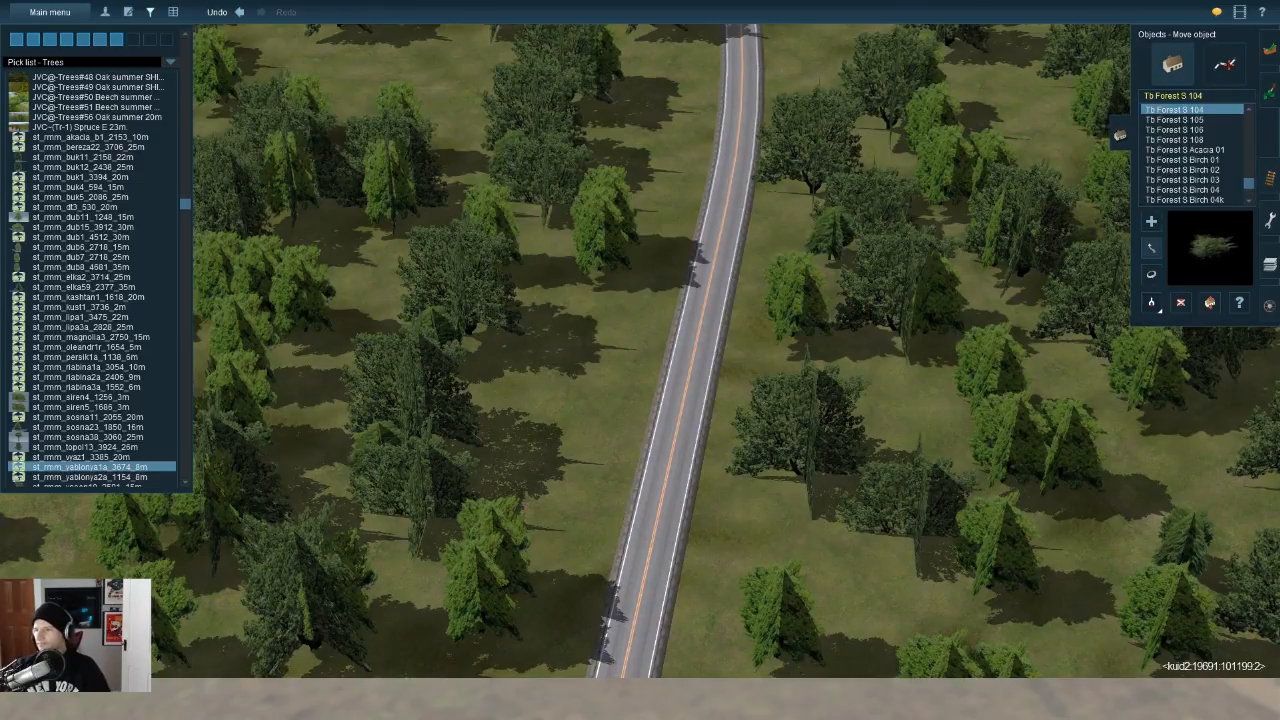
right_click_drag(1200, 600, 837, 620)
key("Left")
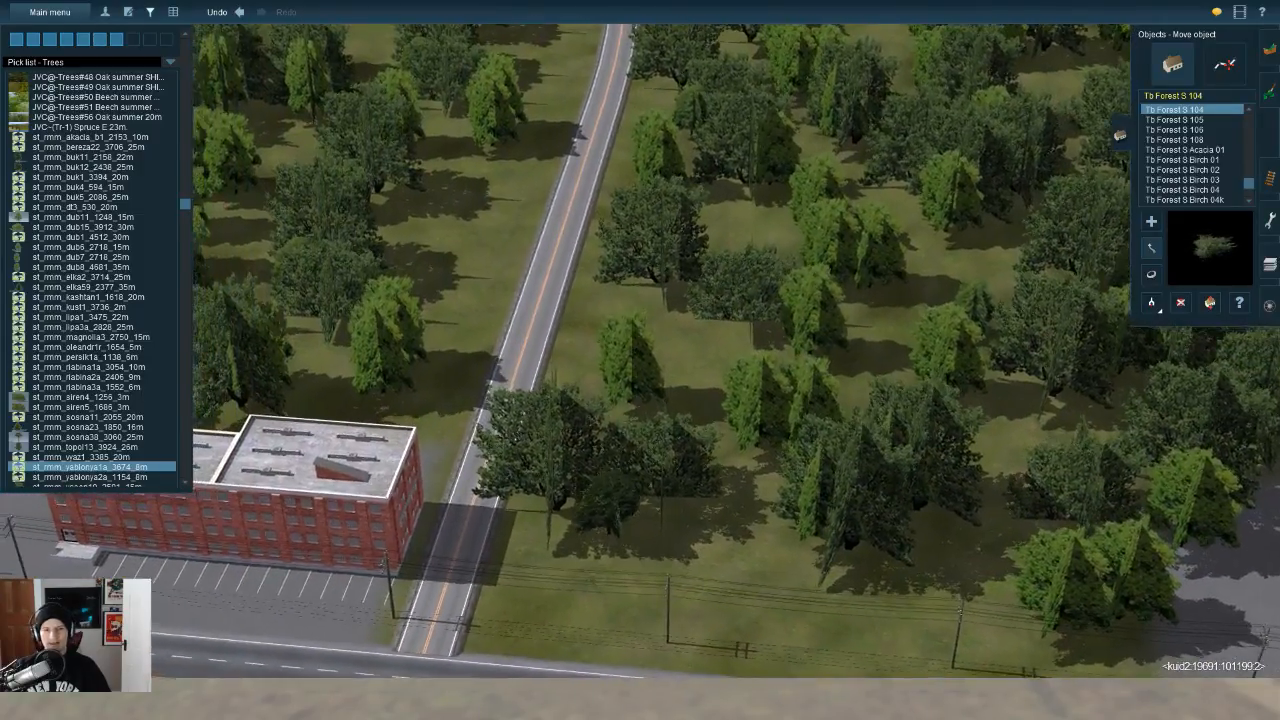
key("Up")
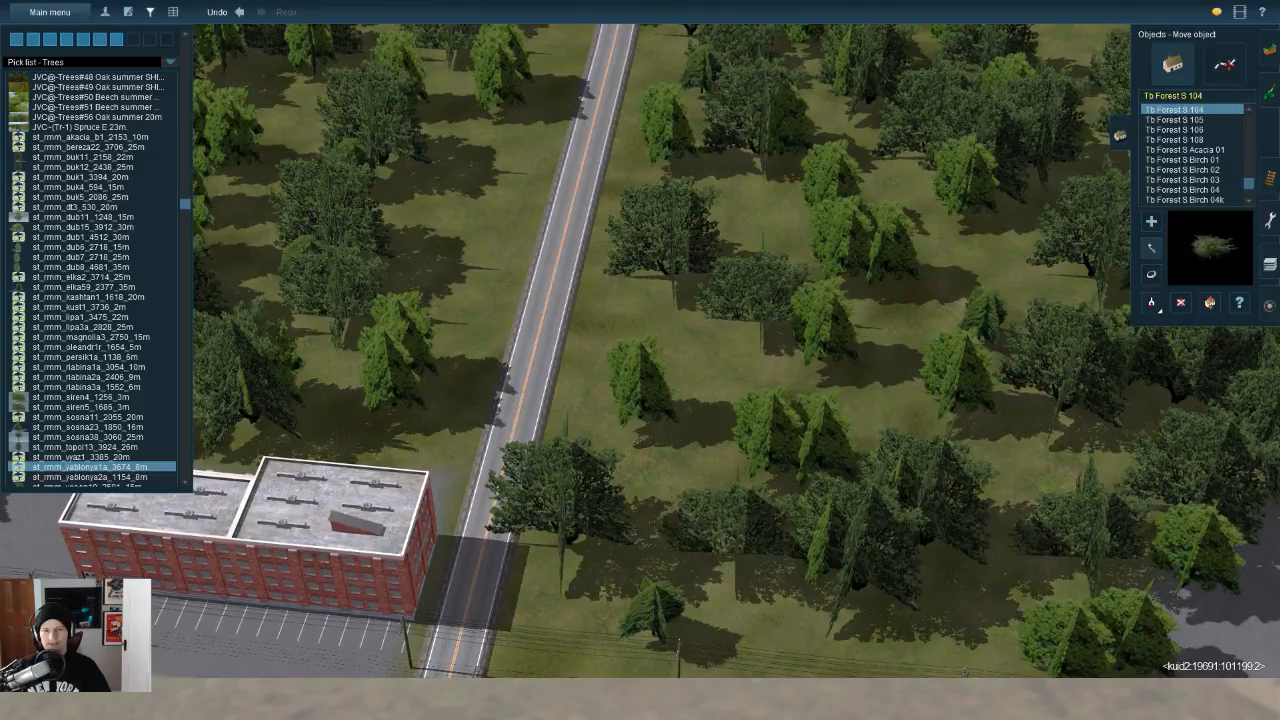
Step: Shift the large tree back from the side road and spread the clustered trees behind it into the open gaps
left_click_drag(570, 537, 627, 488)
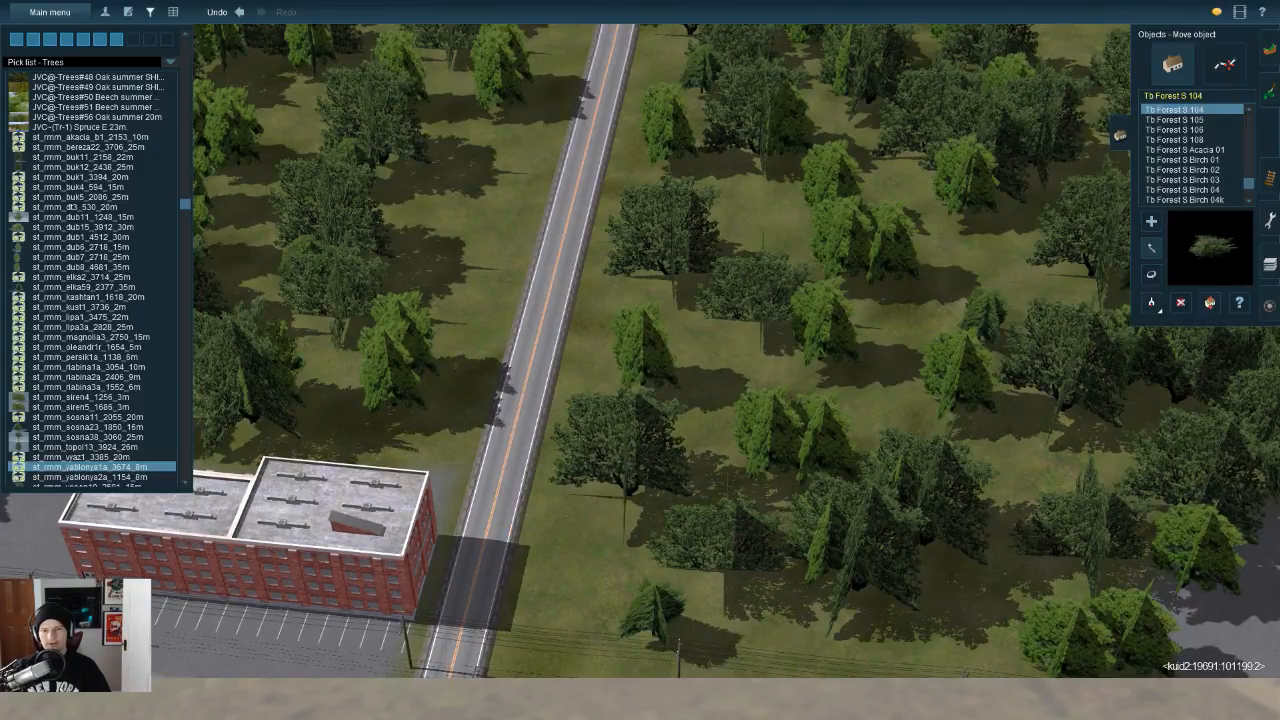
left_click_drag(930, 540, 958, 536)
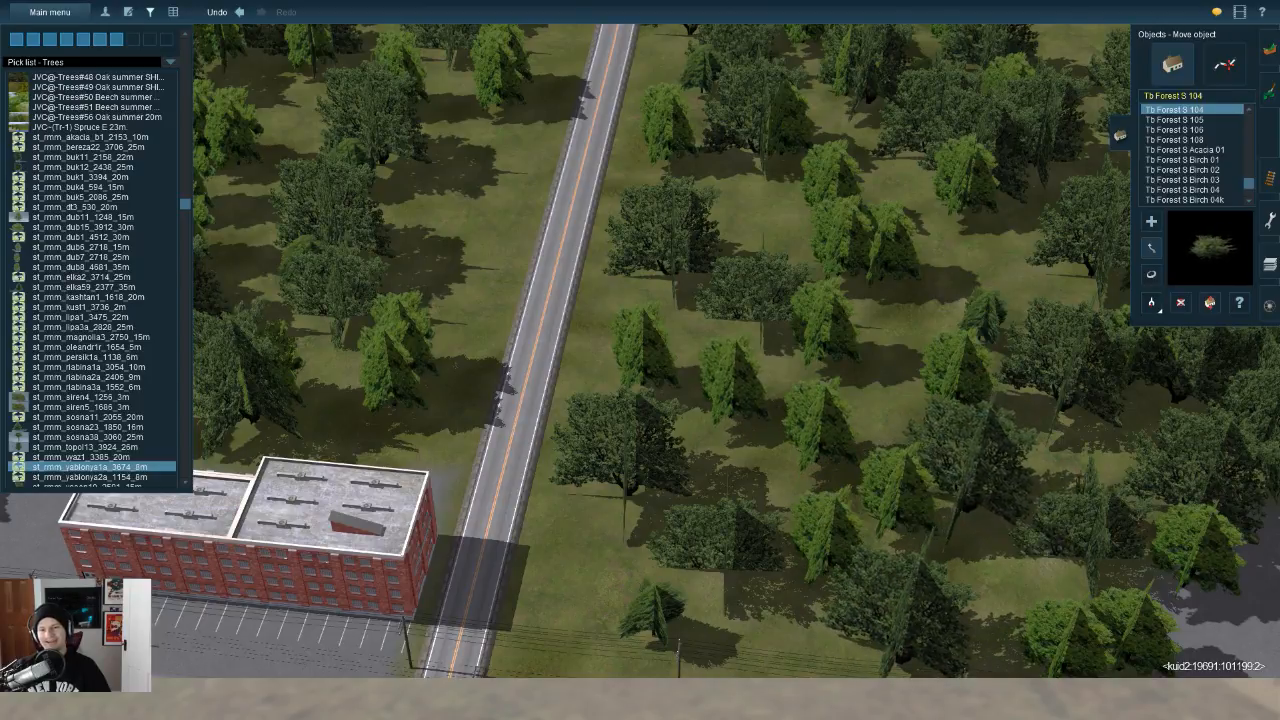
right_click(885, 410)
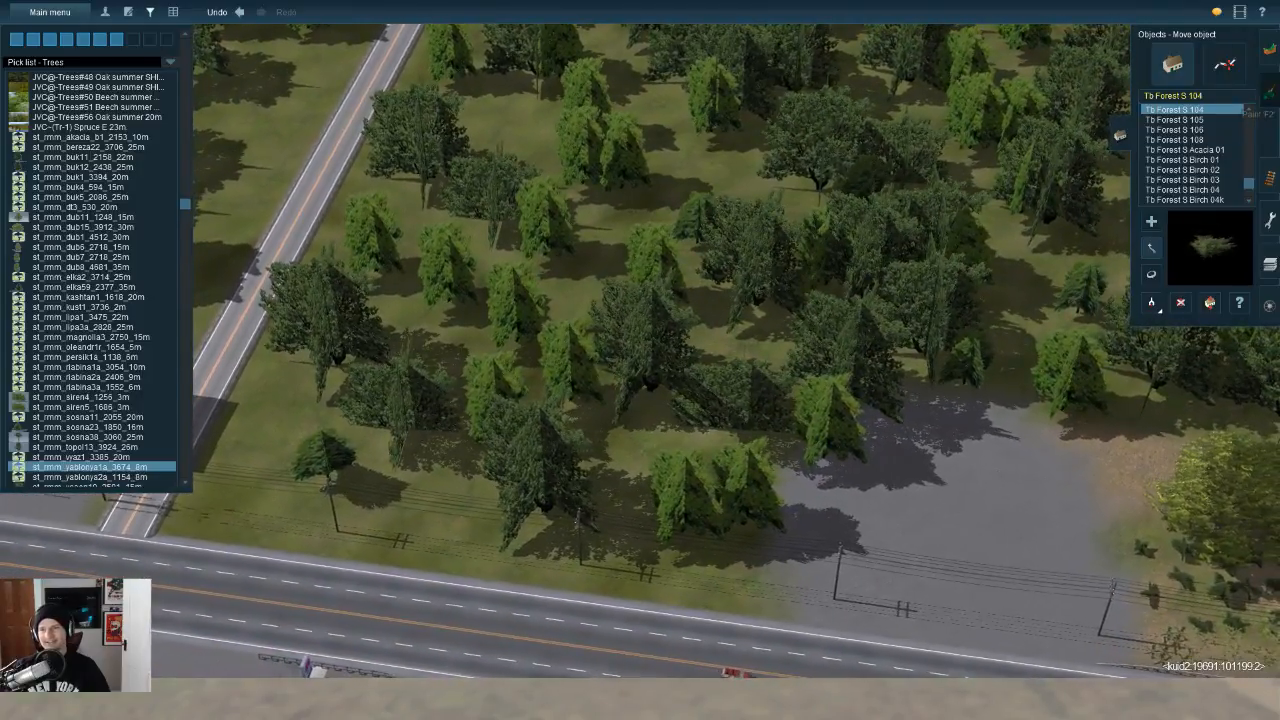
Step: Paint grass texture over the bare grey ground between the forest and the highway, including beneath the power line
left_click(1270, 92)
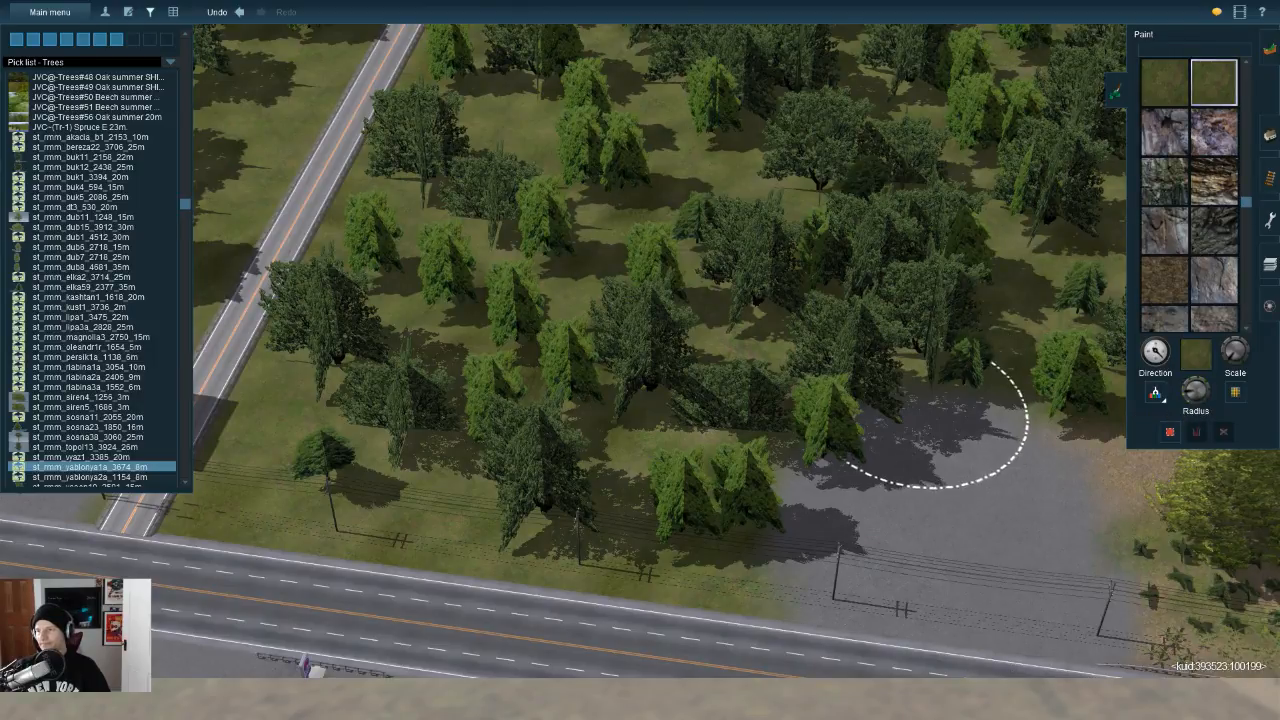
right_click(925, 405)
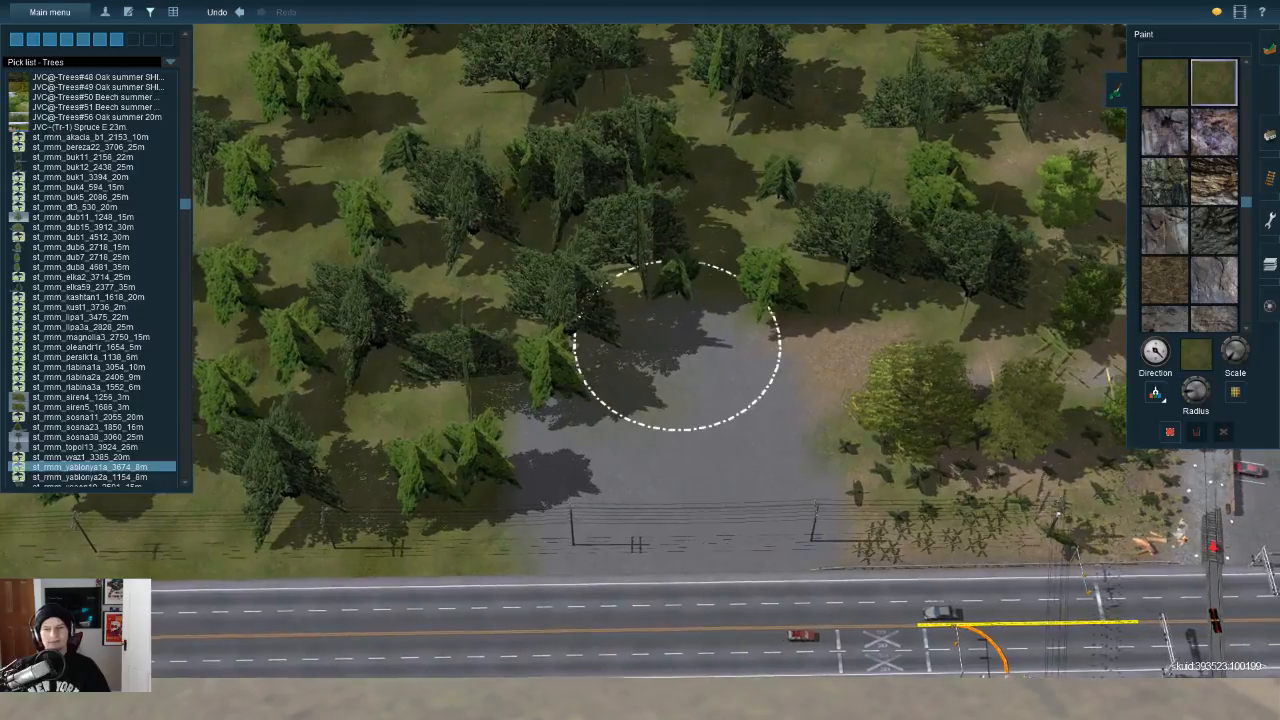
left_click_drag(677, 345, 690, 348)
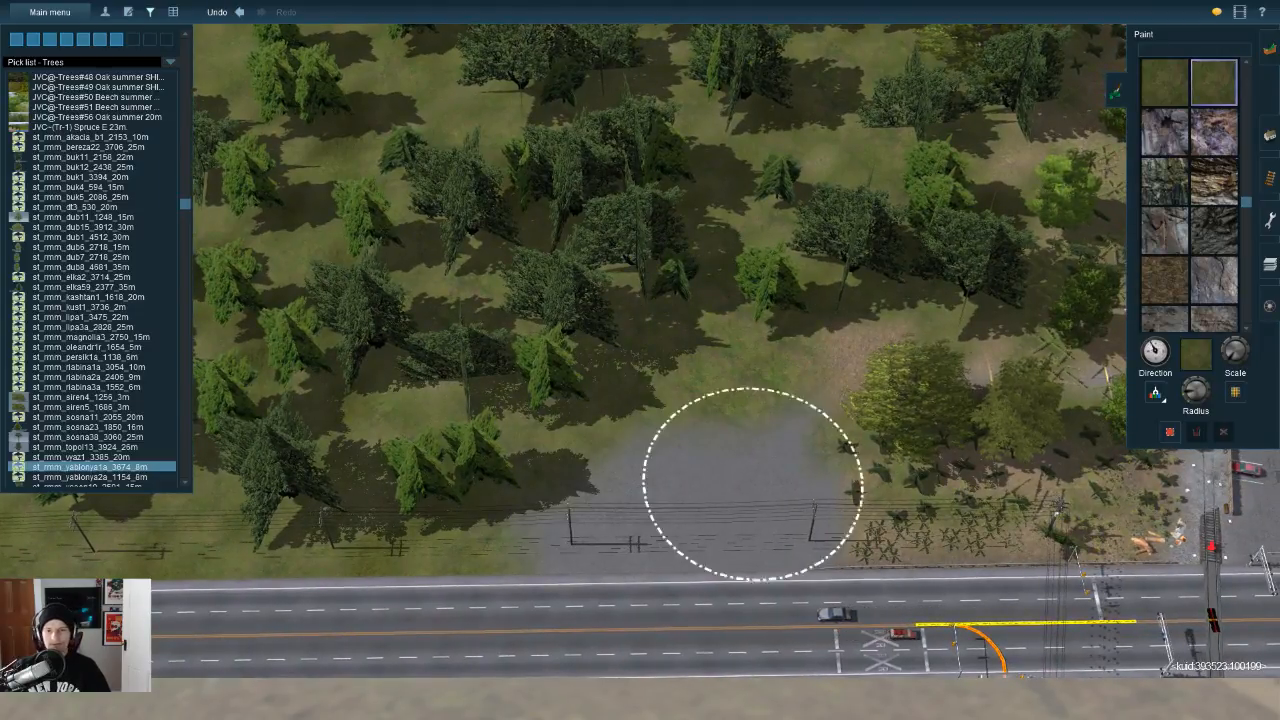
left_click_drag(752, 483, 583, 490)
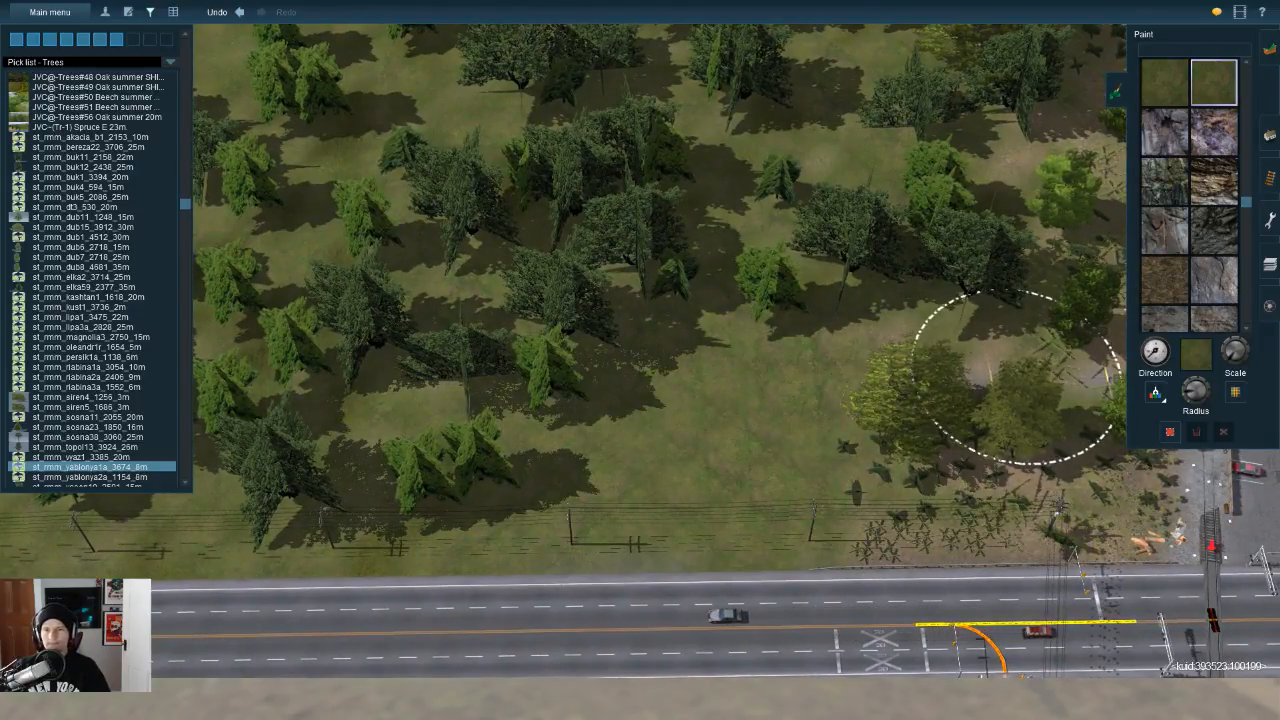
Step: Paint small patches of brown dirt texture along the grassy verge beside the highway and side road with a smaller brush
scroll(1205, 205, "up", 3)
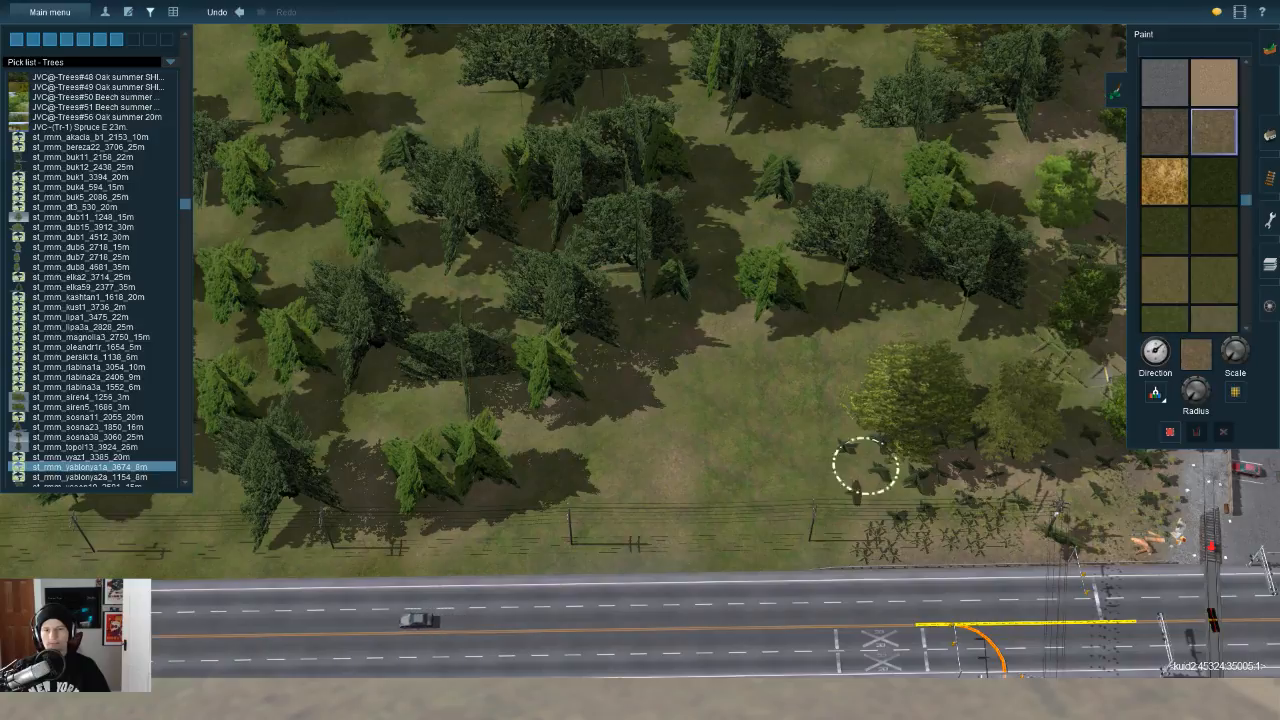
right_click(429, 380)
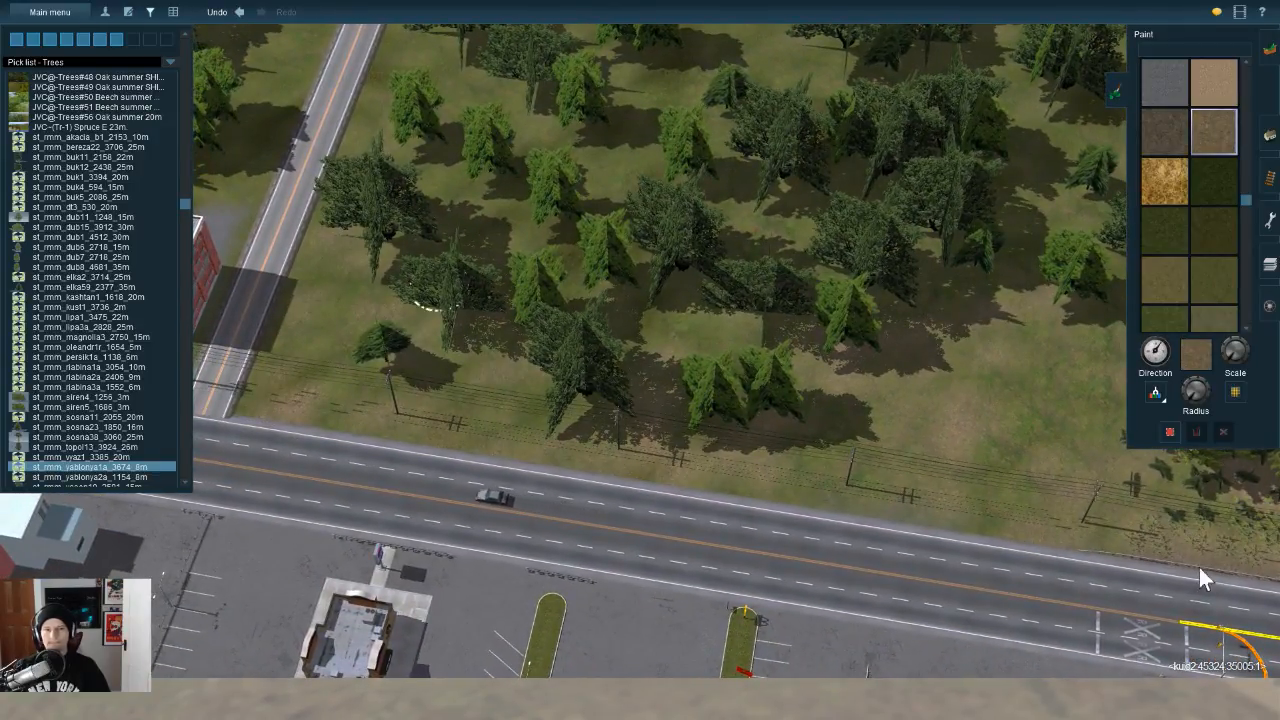
right_click(503, 264)
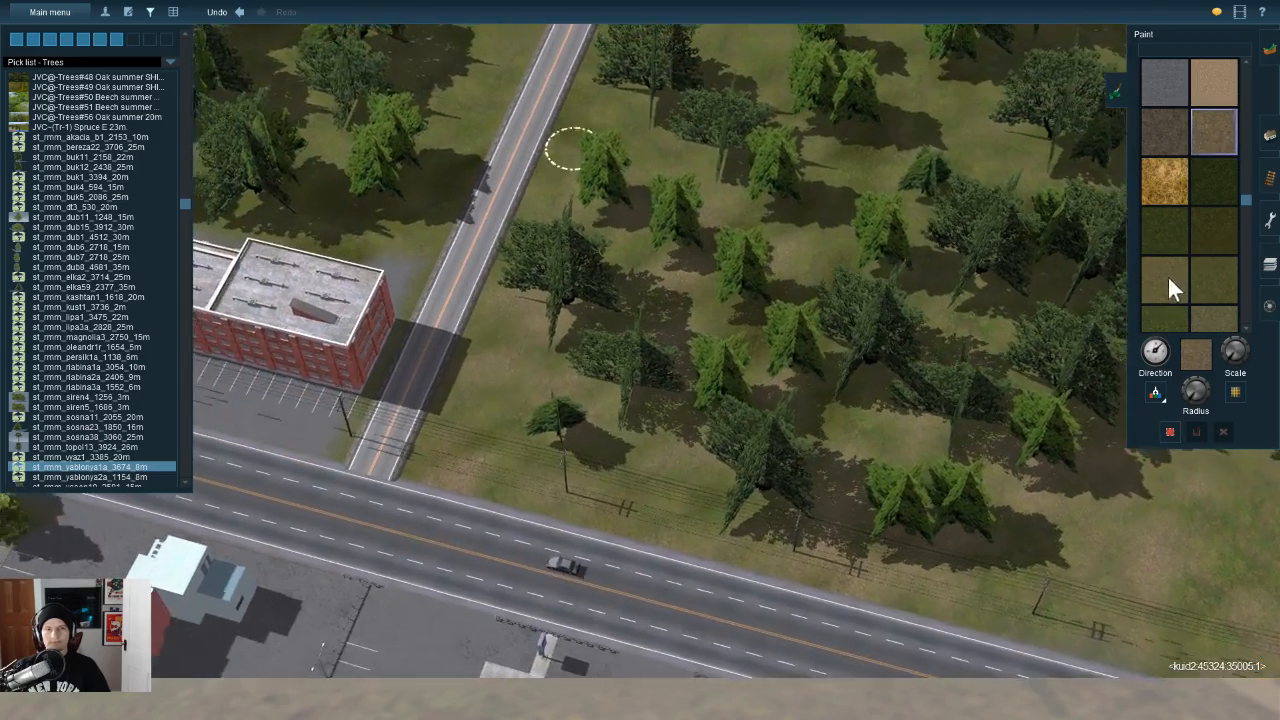
right_click(706, 530)
Step: Sample the yellowish tree near the railway crossing and place two st_rmm_dub16_3912_22m trees along the forest edge beside the highway
right_click(790, 450)
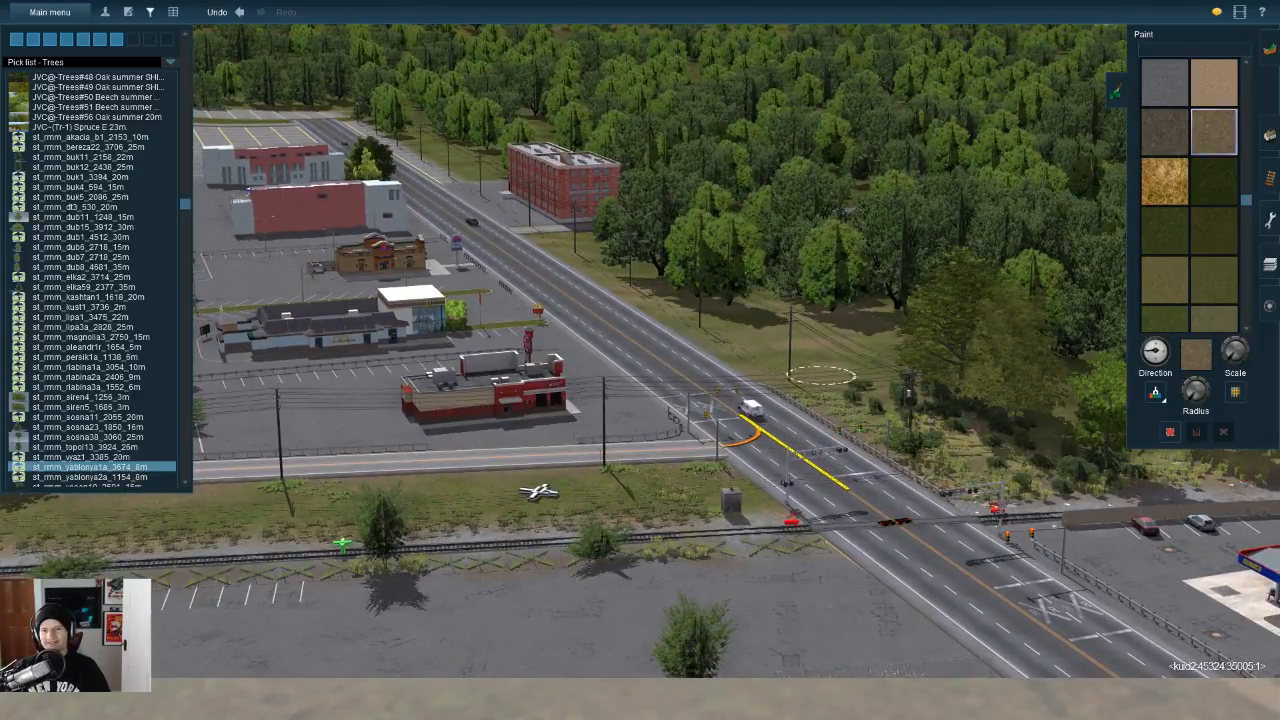
scroll(870, 421, "up", 3)
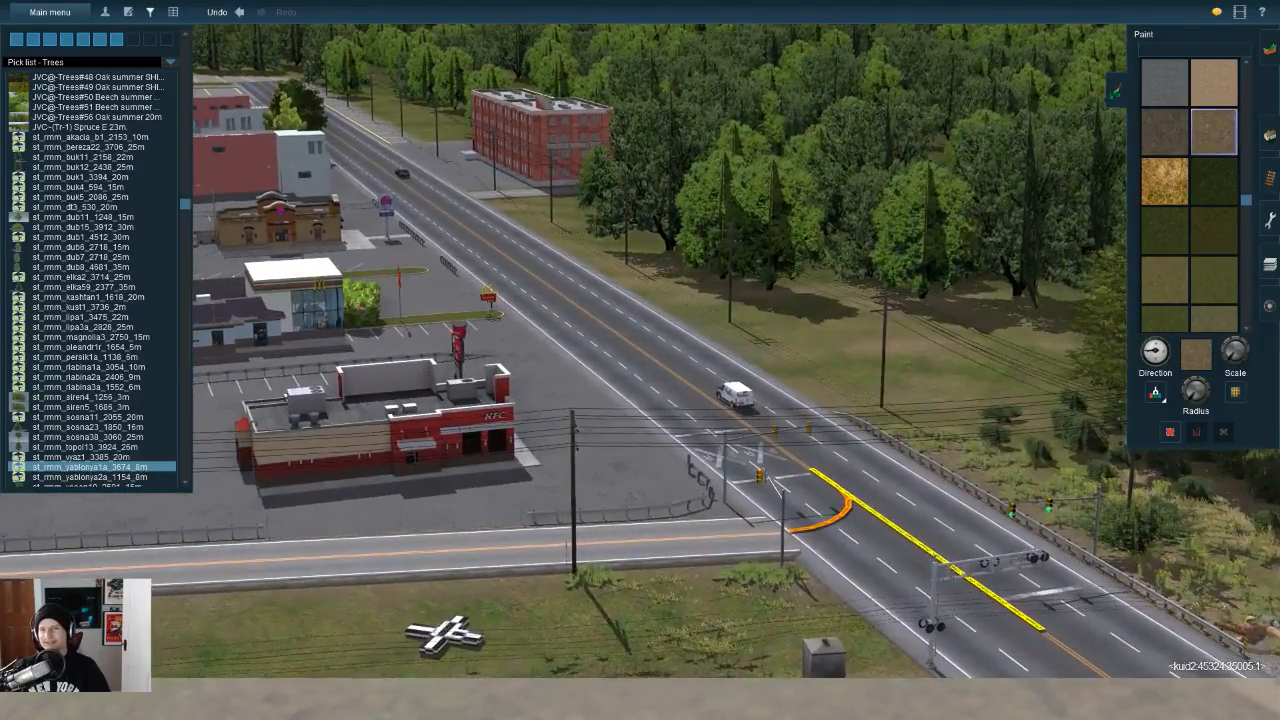
key("Up")
left_click(1268, 175)
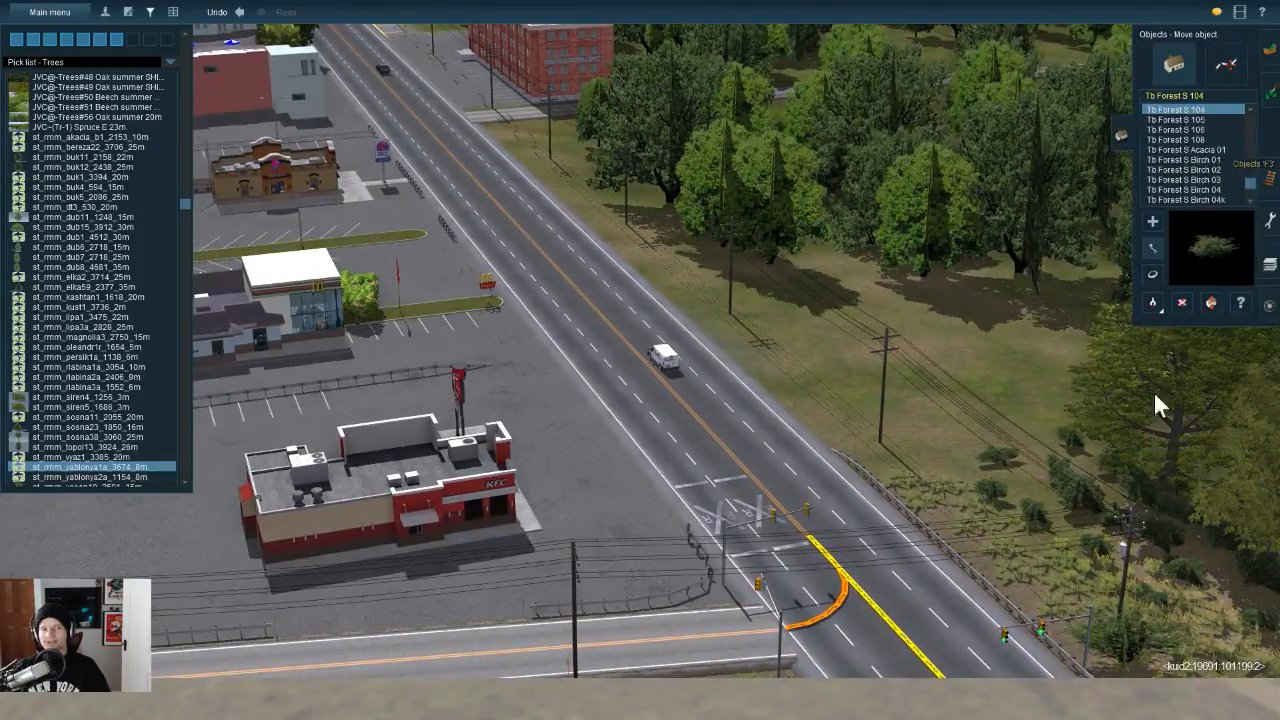
right_click(996, 462)
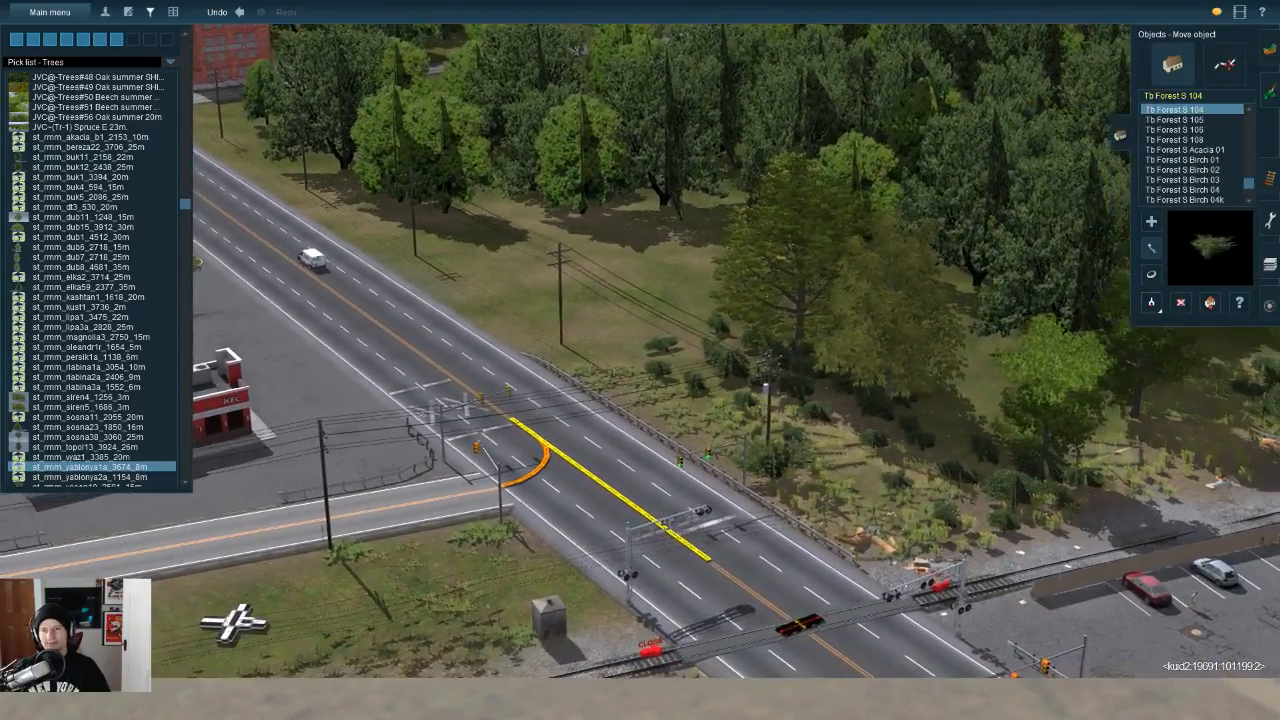
left_click(1152, 303)
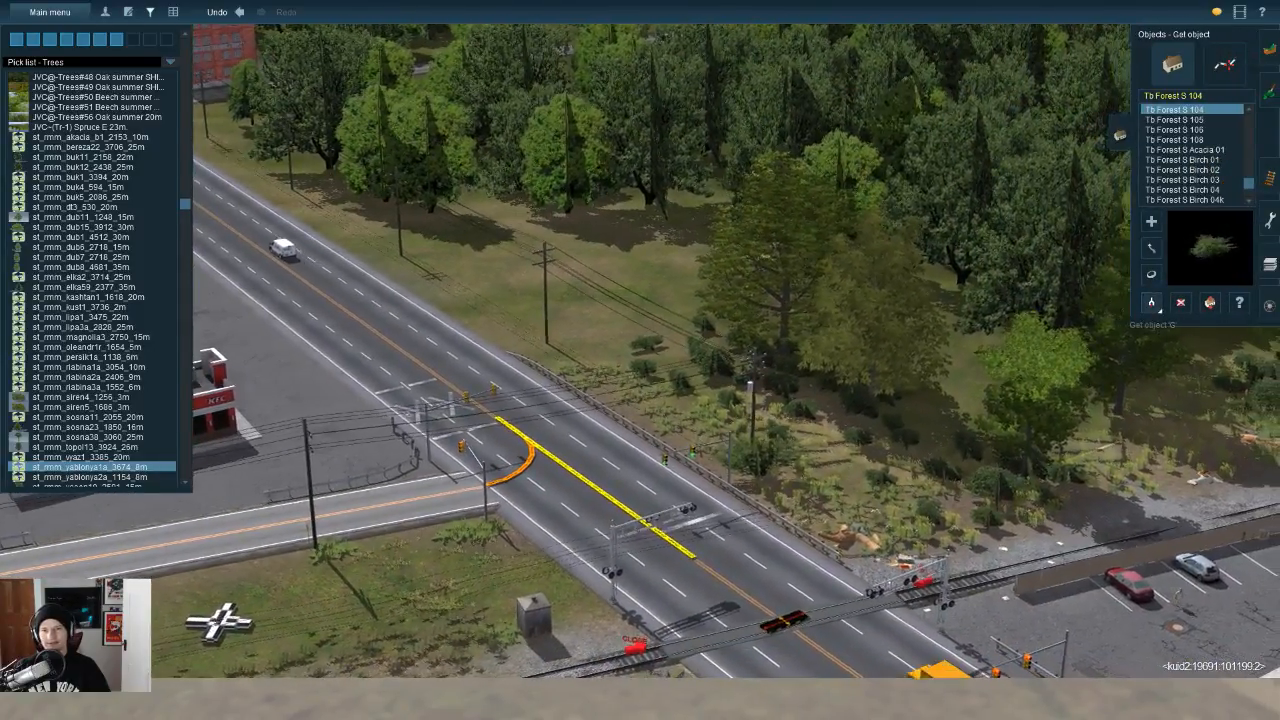
left_click(786, 312)
key("Left")
left_click(678, 332)
left_click(536, 302)
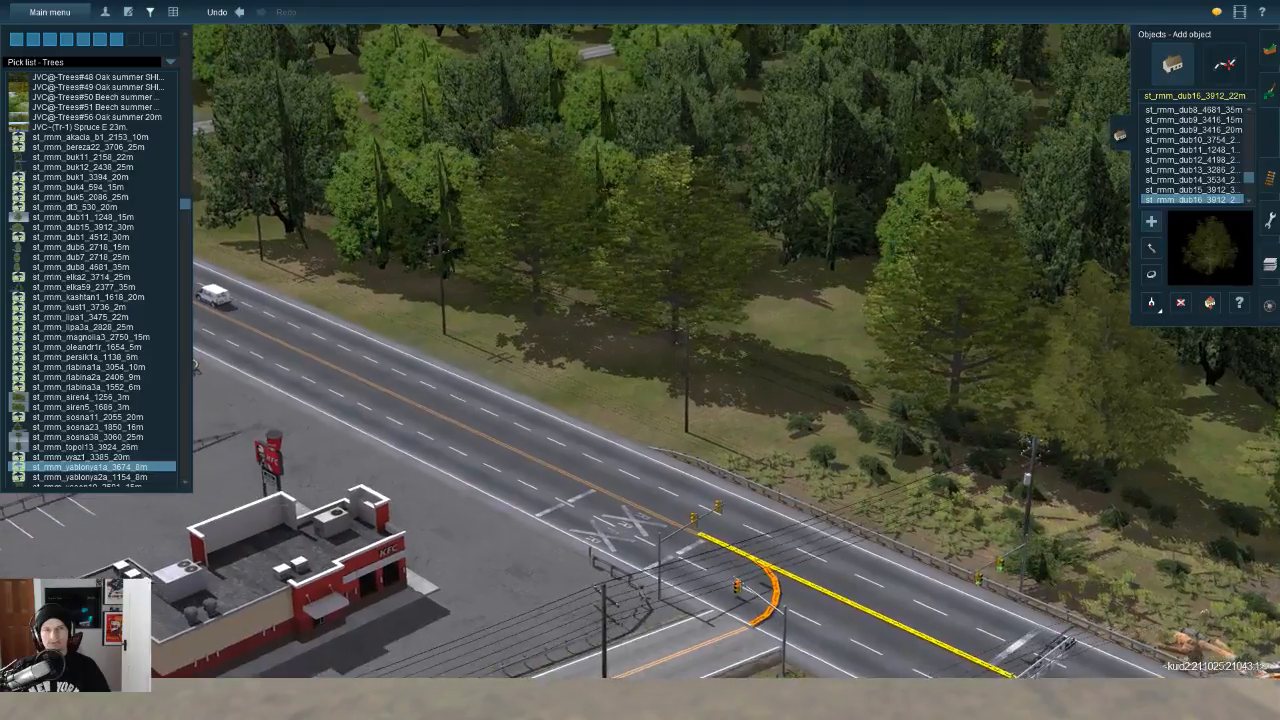
Step: Add a large st_rmm_dub15_3912_30m tree to the forest edge farther along the highway
left_click(1191, 190)
right_click_drag(907, 540, 1117, 623)
key("m")
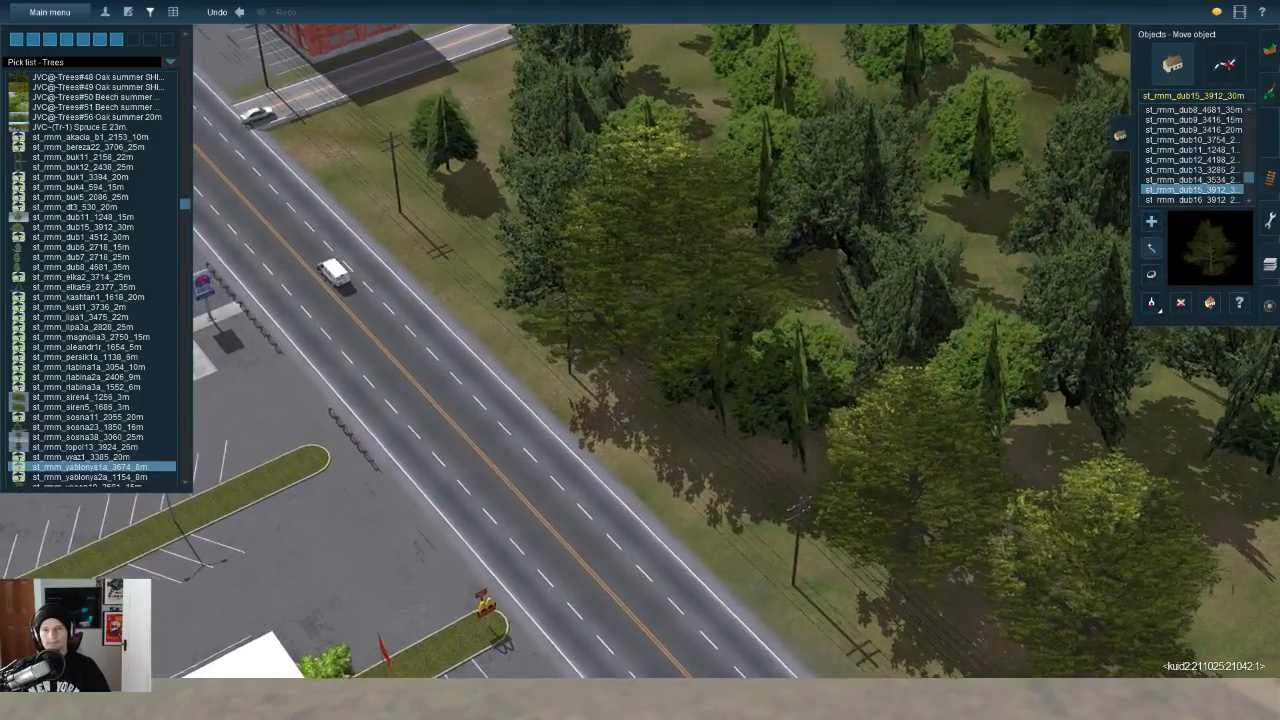
Step: Move the trees crowding the large yellowish tree apart and shift that tree towards the side road
left_click_drag(797, 482, 919, 496)
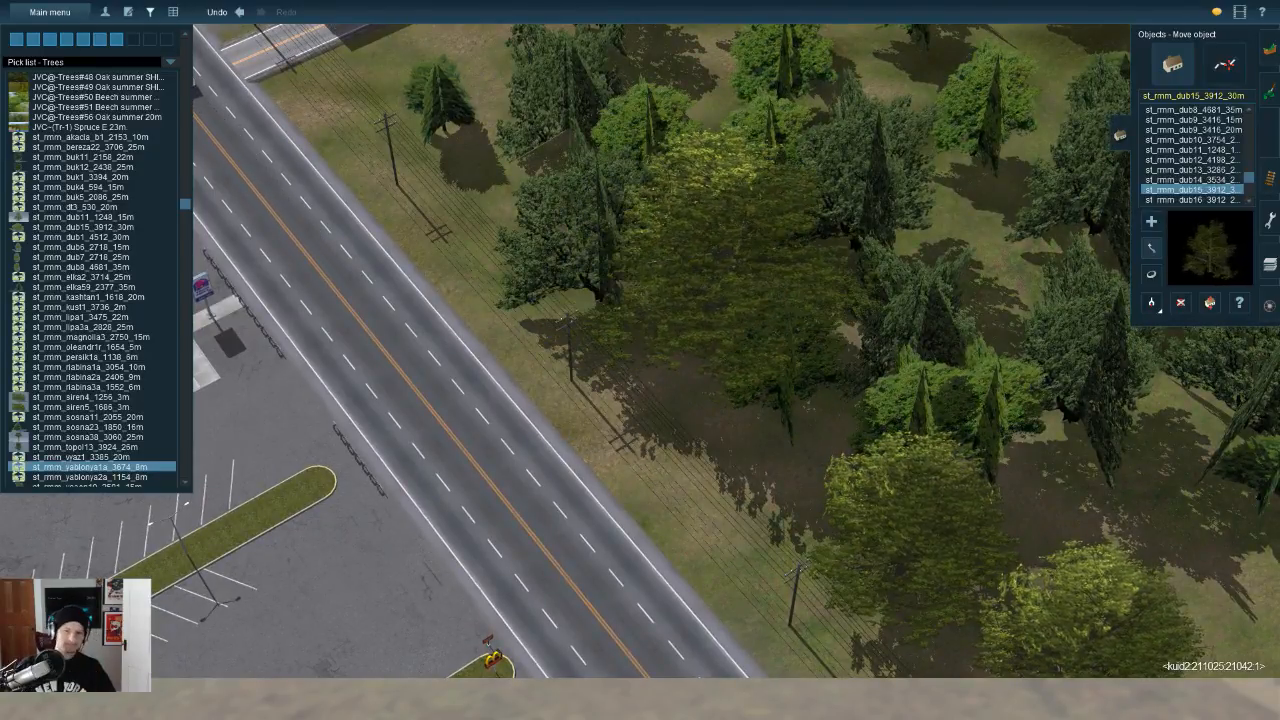
key("Left")
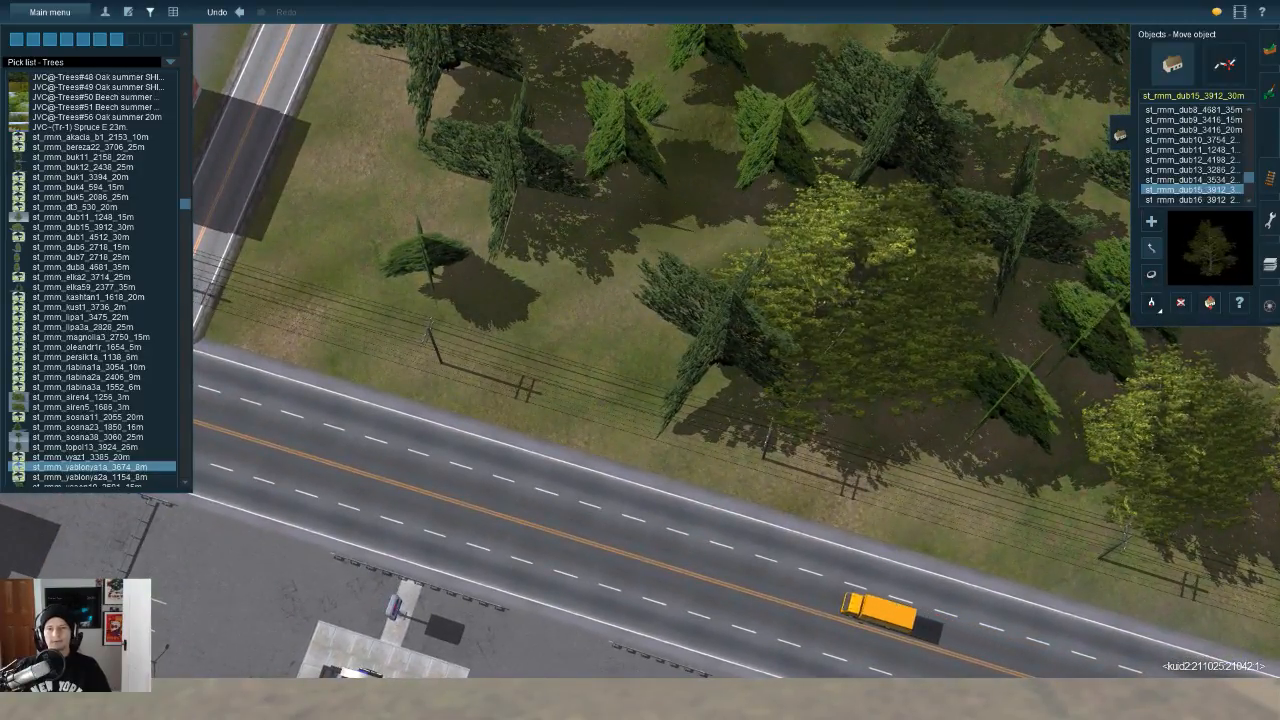
left_click_drag(820, 365, 774, 346)
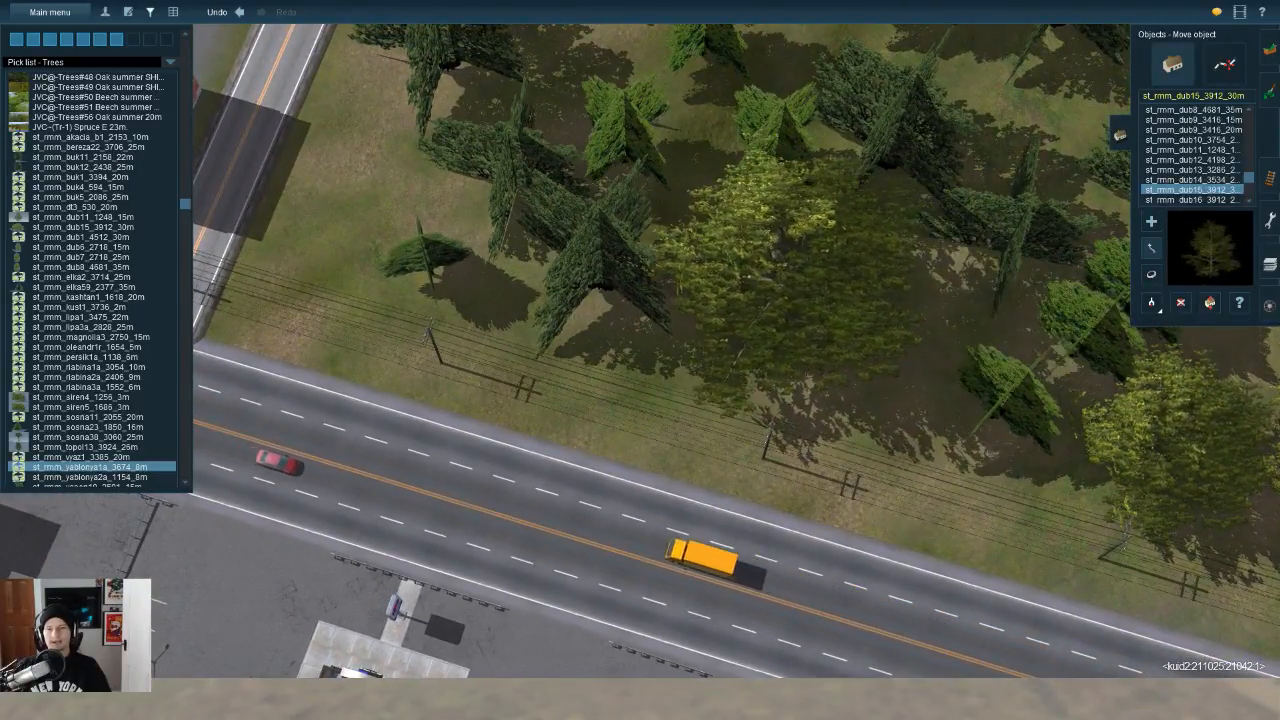
key("Down")
key("Right")
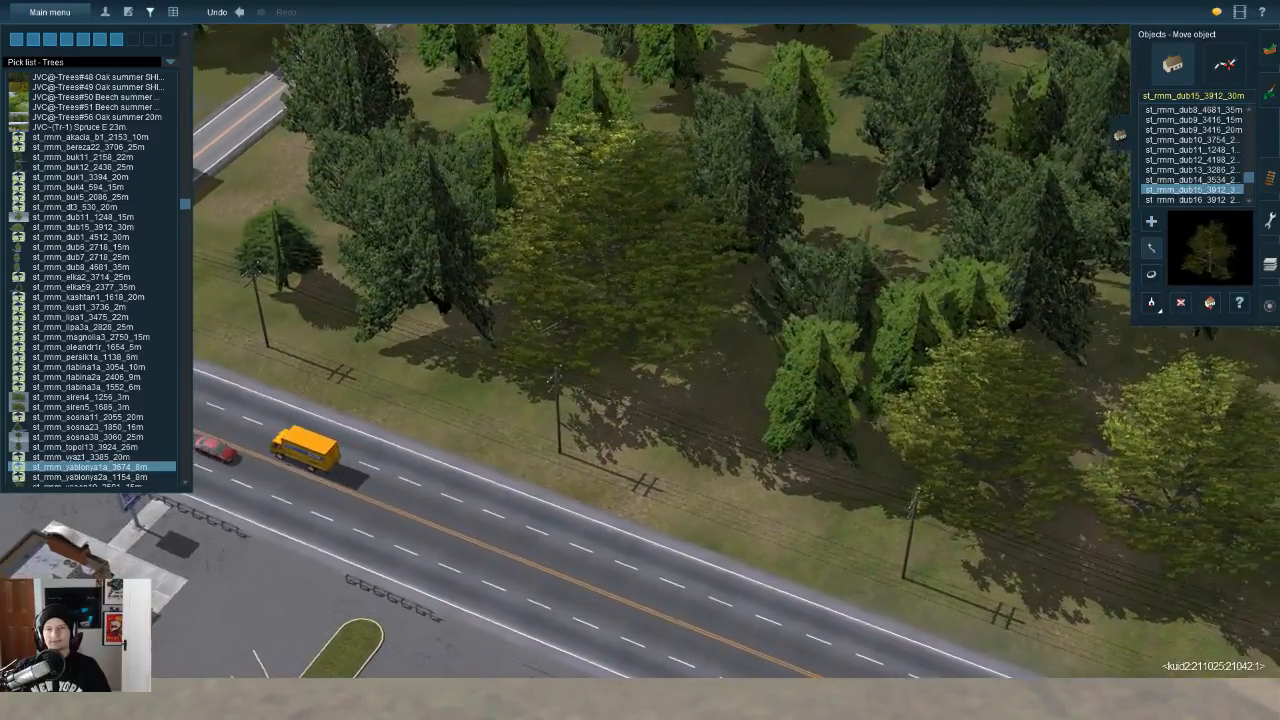
key("Up")
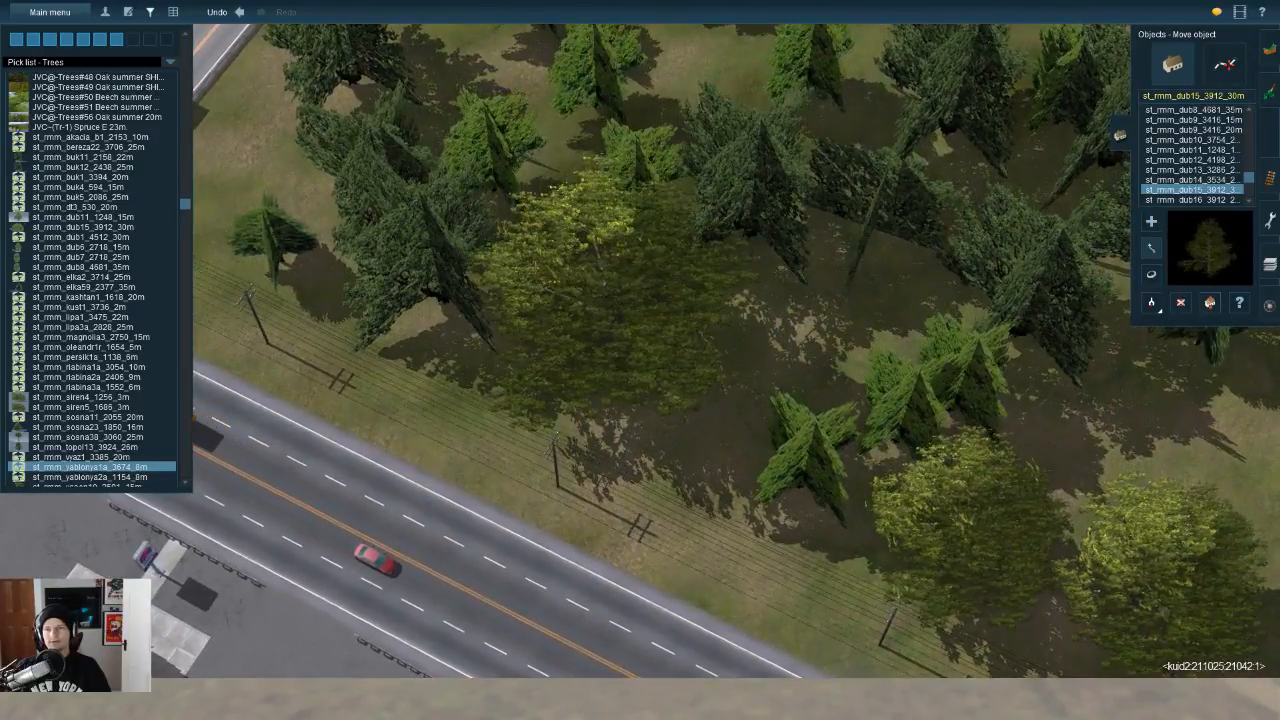
key("Down")
key("Left")
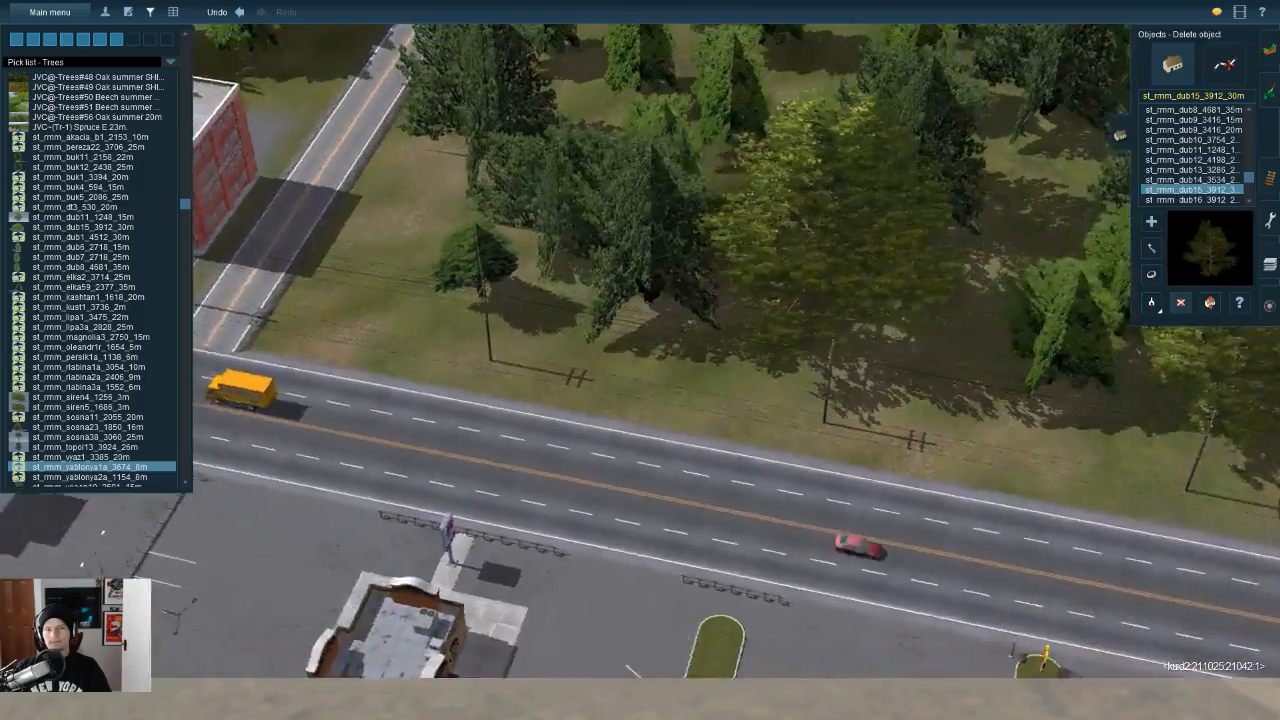
Step: Sample the st_rmm_buk5_2086_25m tree from beside the railway track and place copies in gaps along the highway's forest edge
right_click(1003, 640)
key("Left")
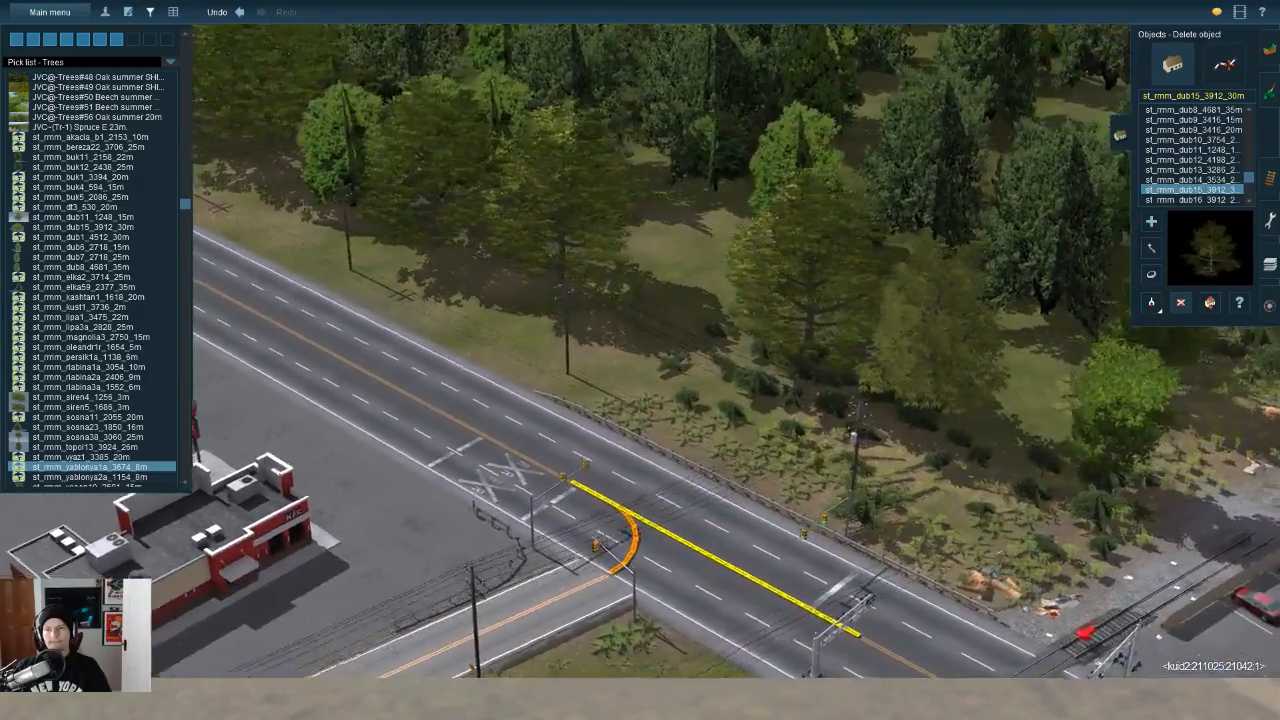
key("g")
key("Left")
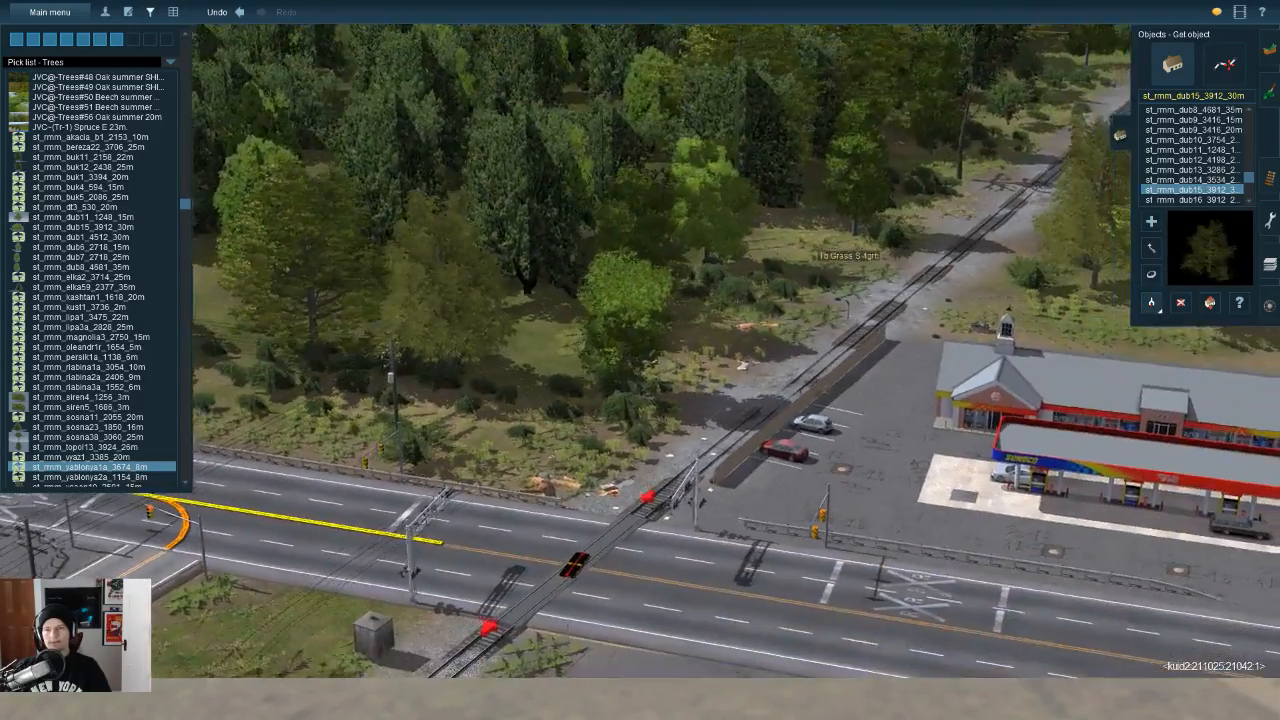
key("Down")
key("Left")
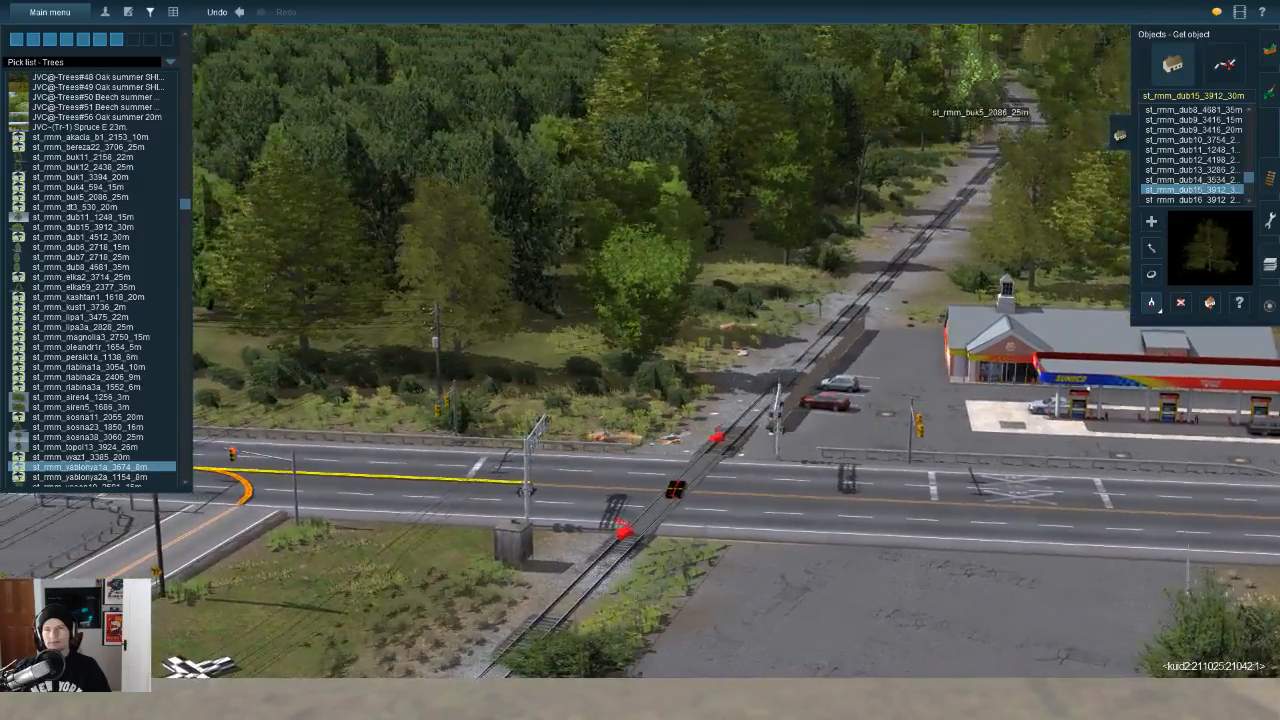
left_click(980, 90)
key("Right")
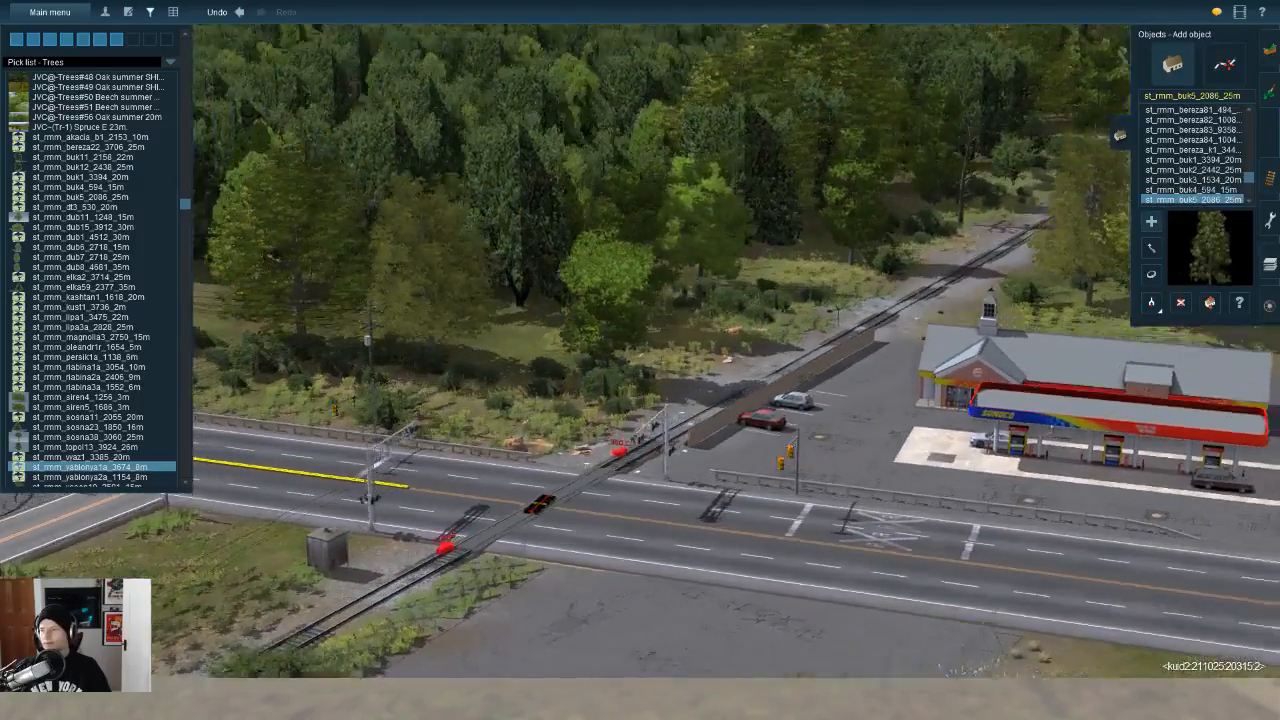
key("Up")
key("Up")
key("Left")
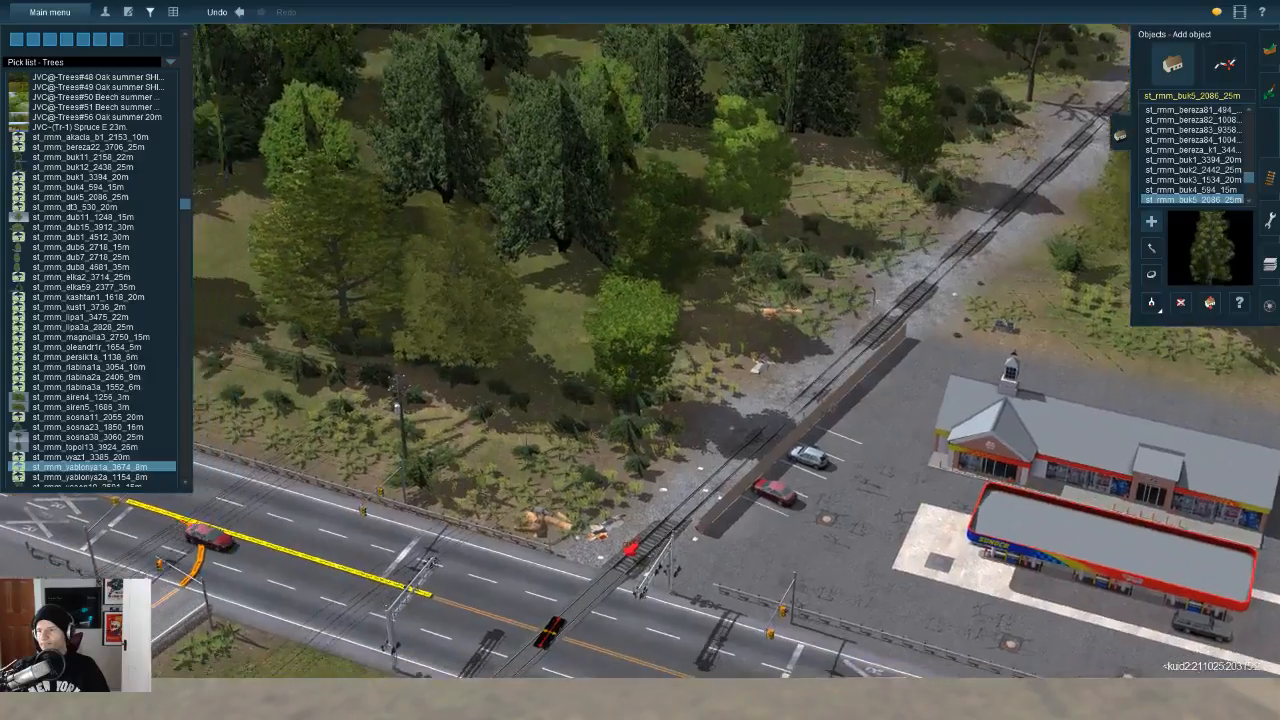
key("Left")
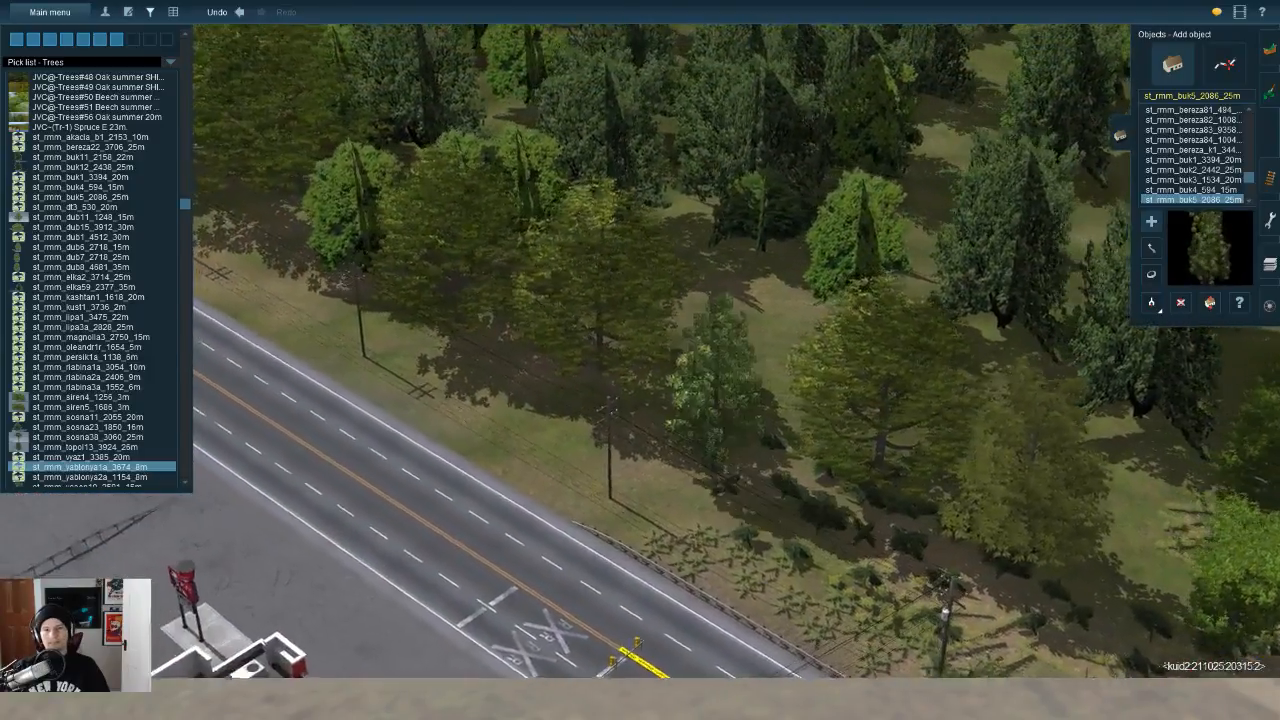
key("Left")
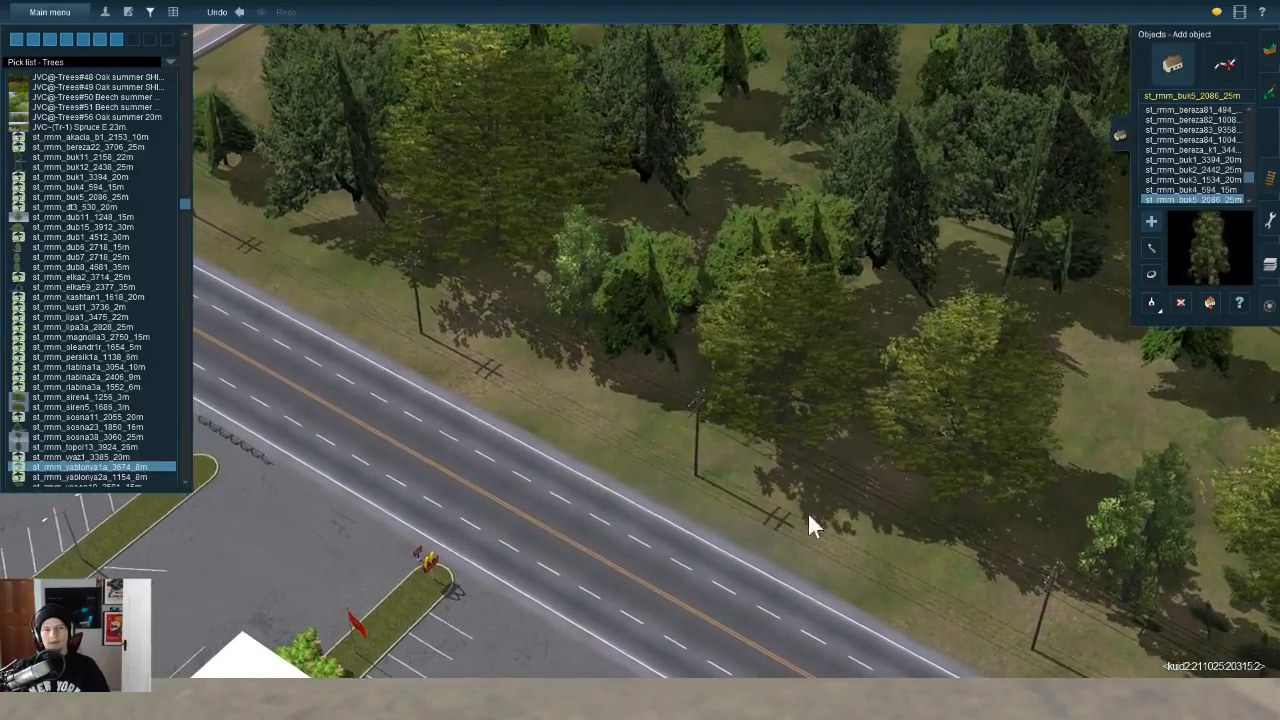
Step: Place another st_rmm_buk5_2086_25m tree by the large yellowish tree and spread the bright green trees nearby apart
key("Left")
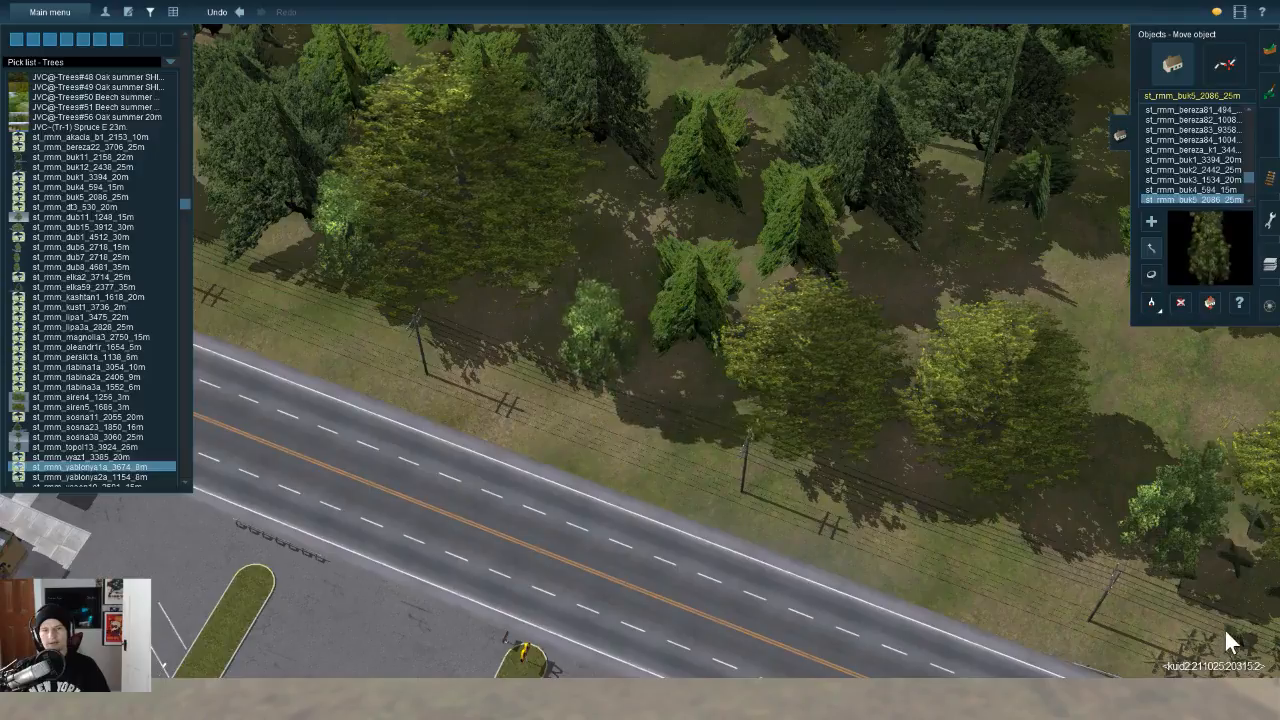
key("Left")
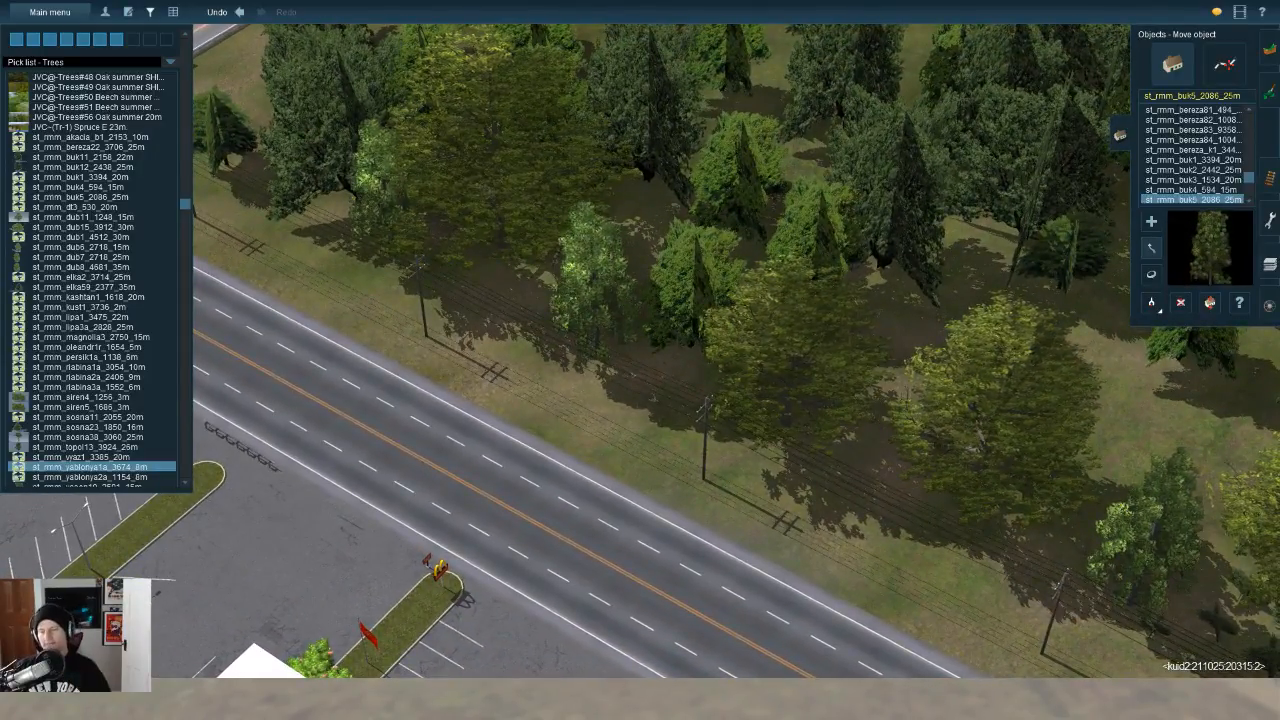
key("Left")
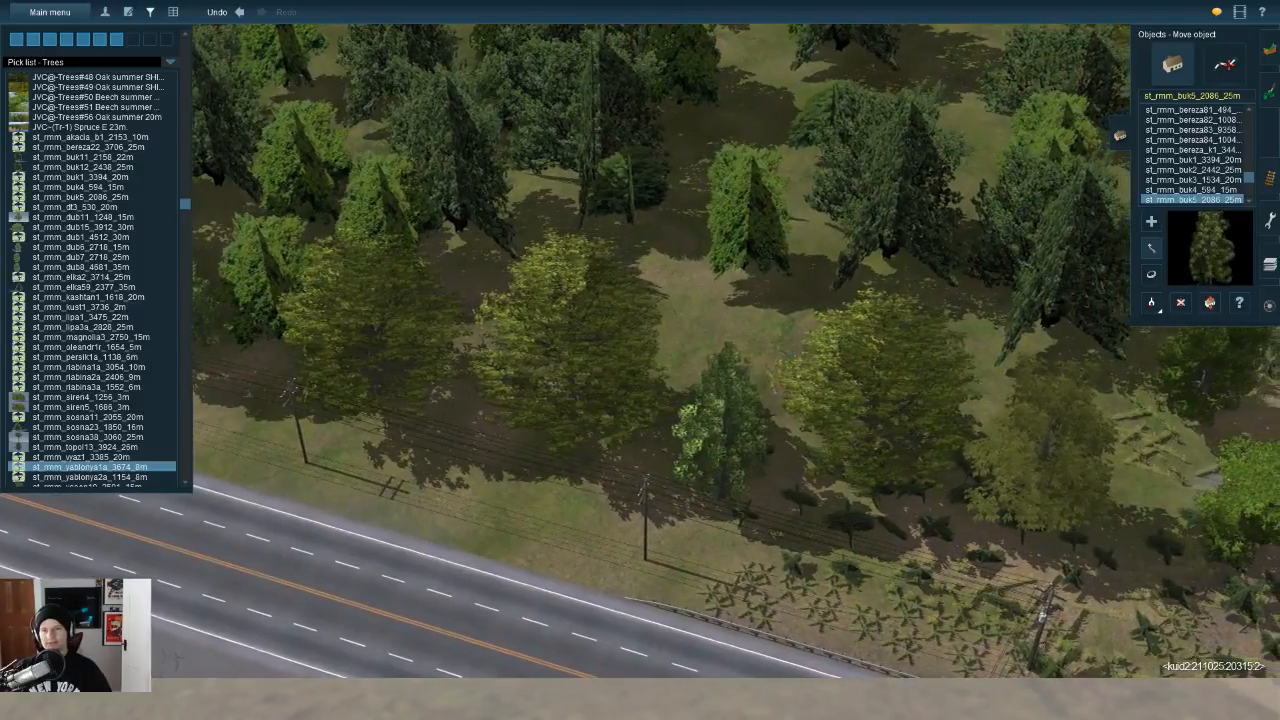
Step: Sample the Tb Forest S Bush 01g bush from beside the railway track and place copies under the trees along the highway's forest edge
key("g")
key("Right")
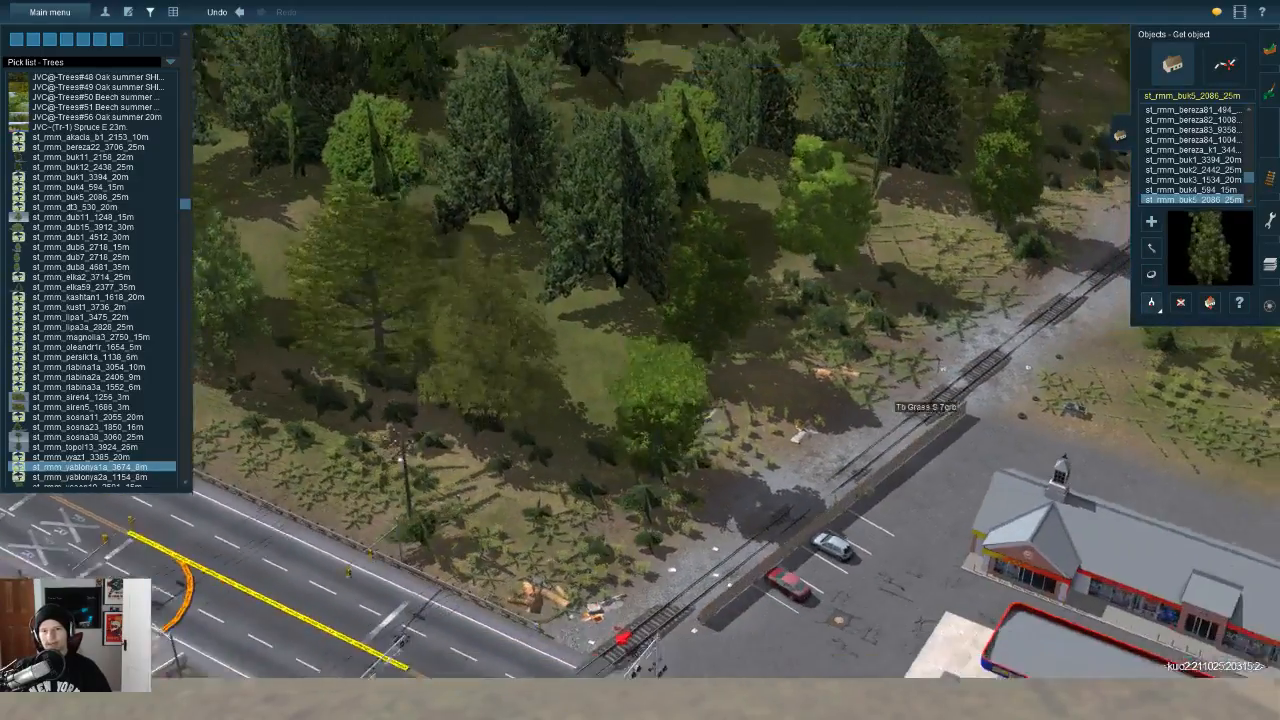
key("Down")
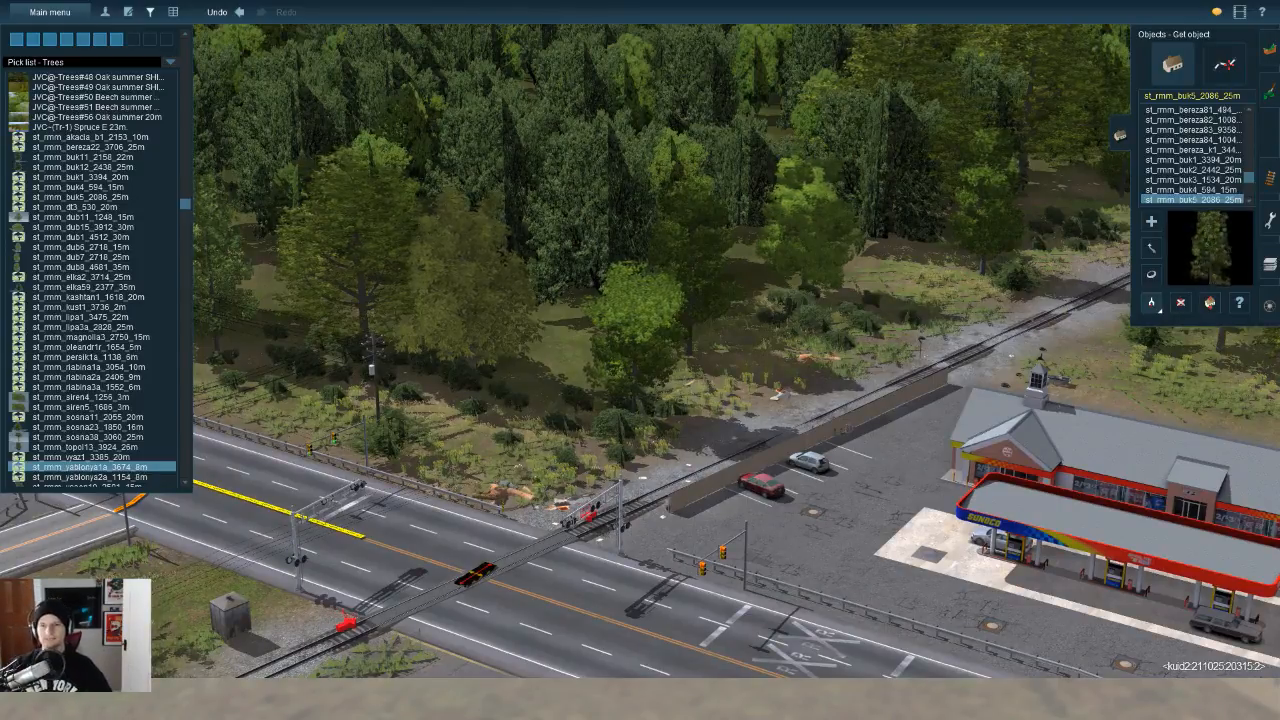
key("Left")
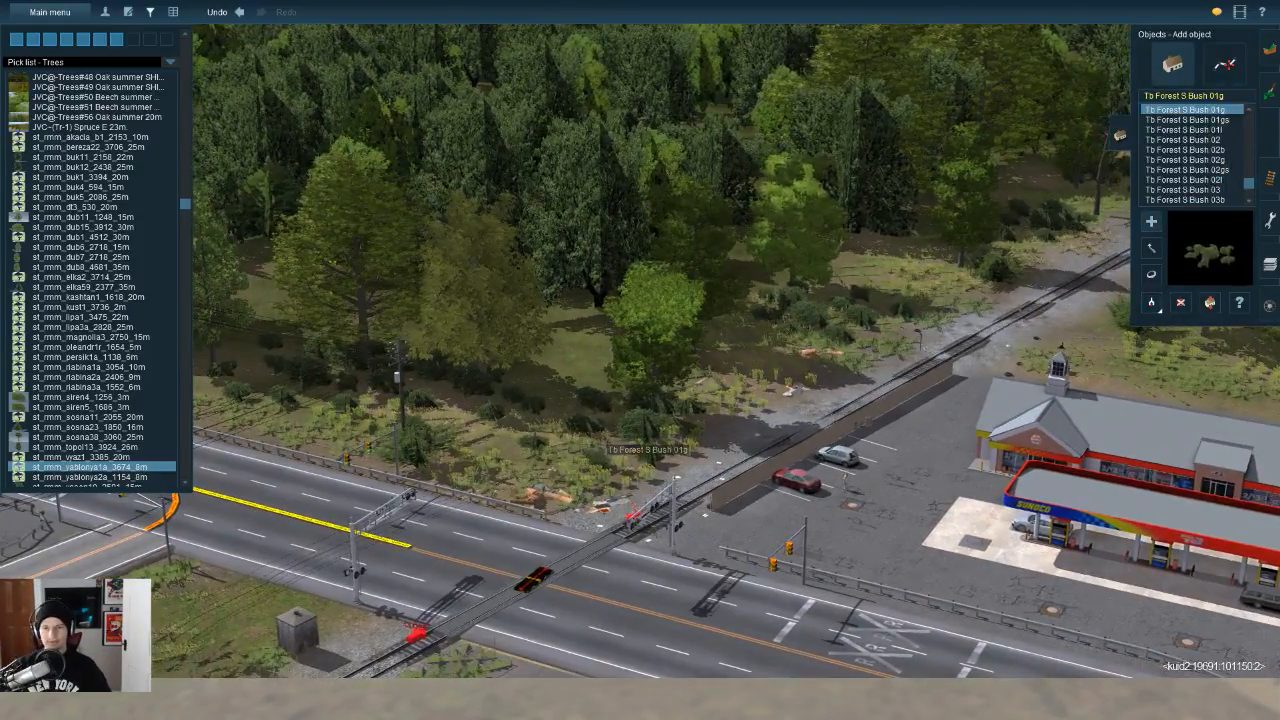
key("Left")
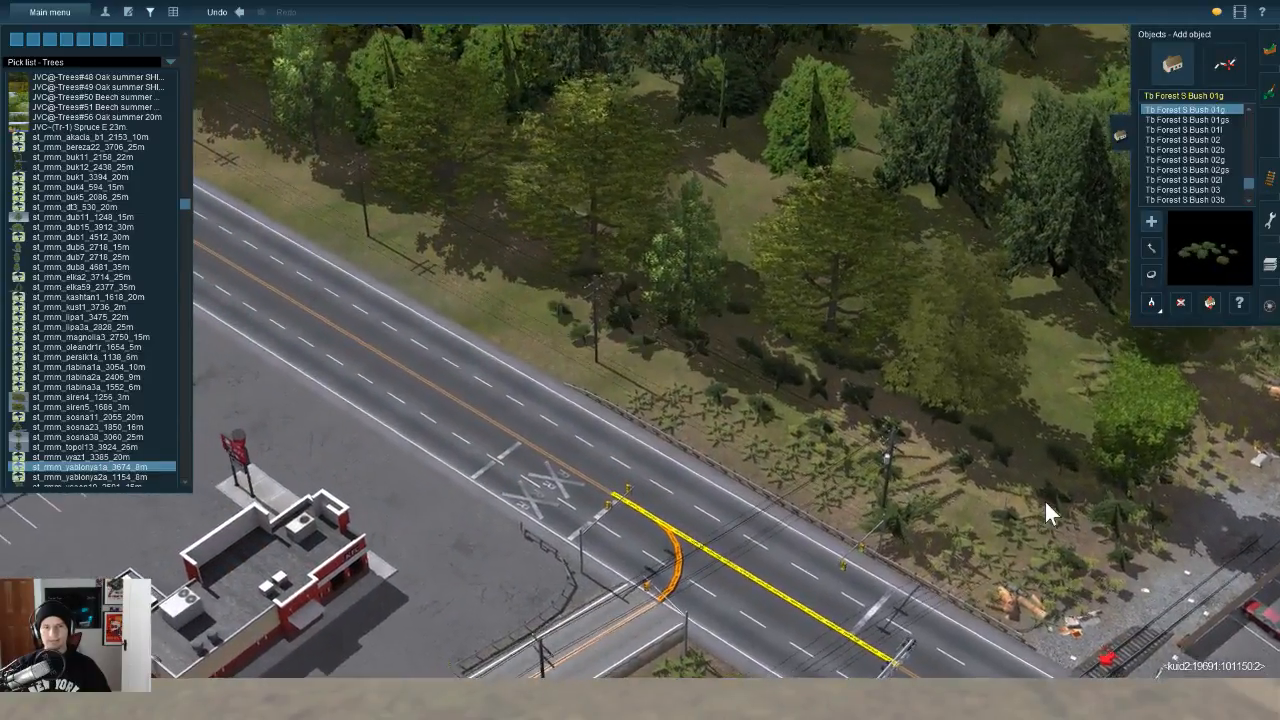
key("w")
key("a")
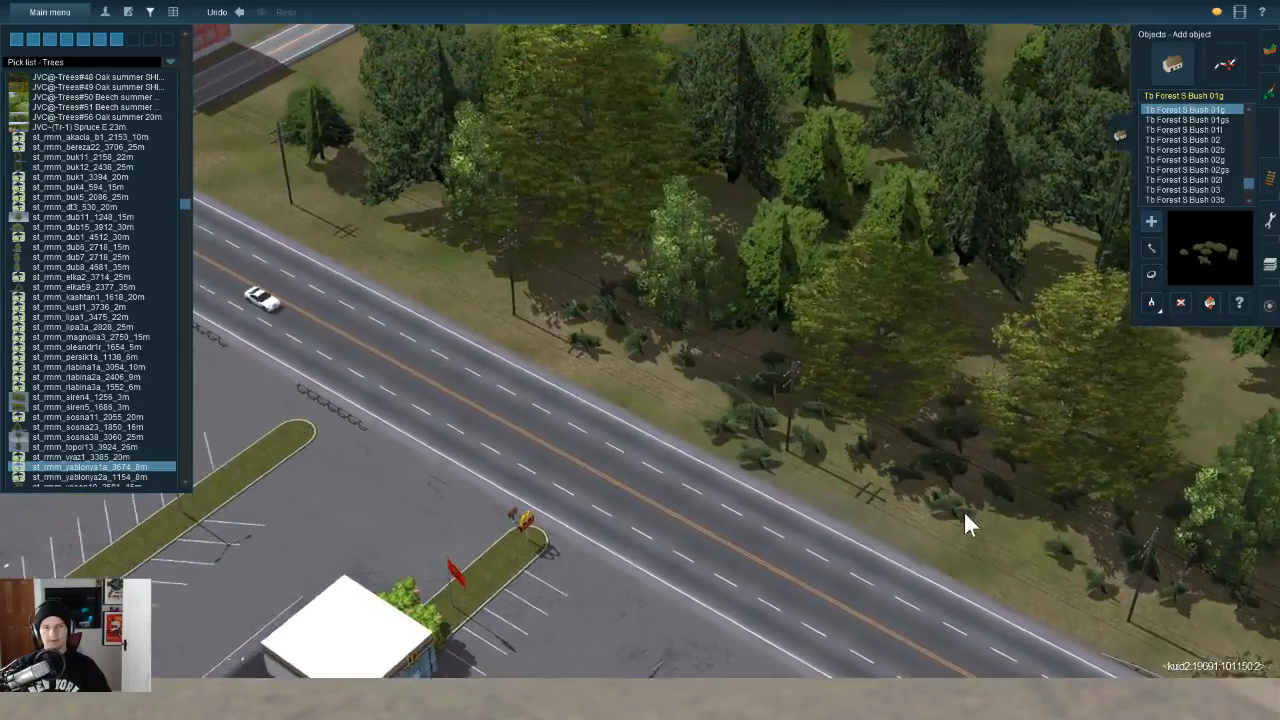
key("Left")
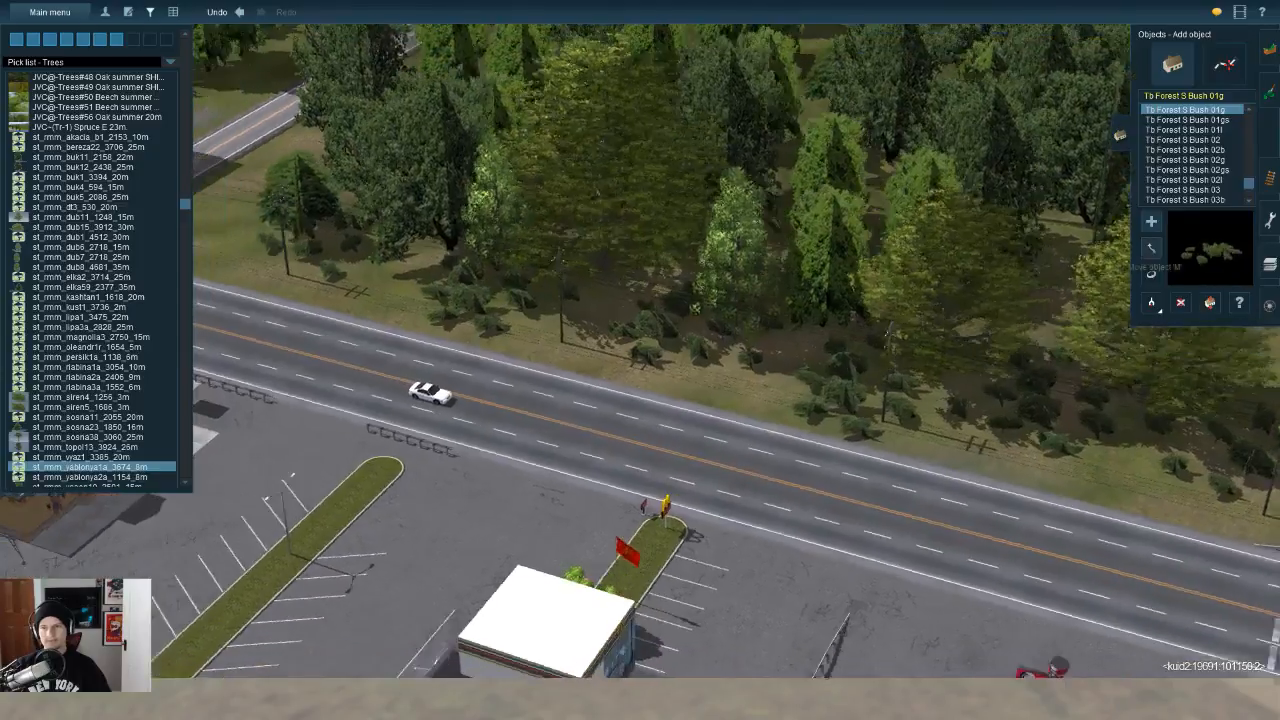
left_click(1151, 248)
key("Right")
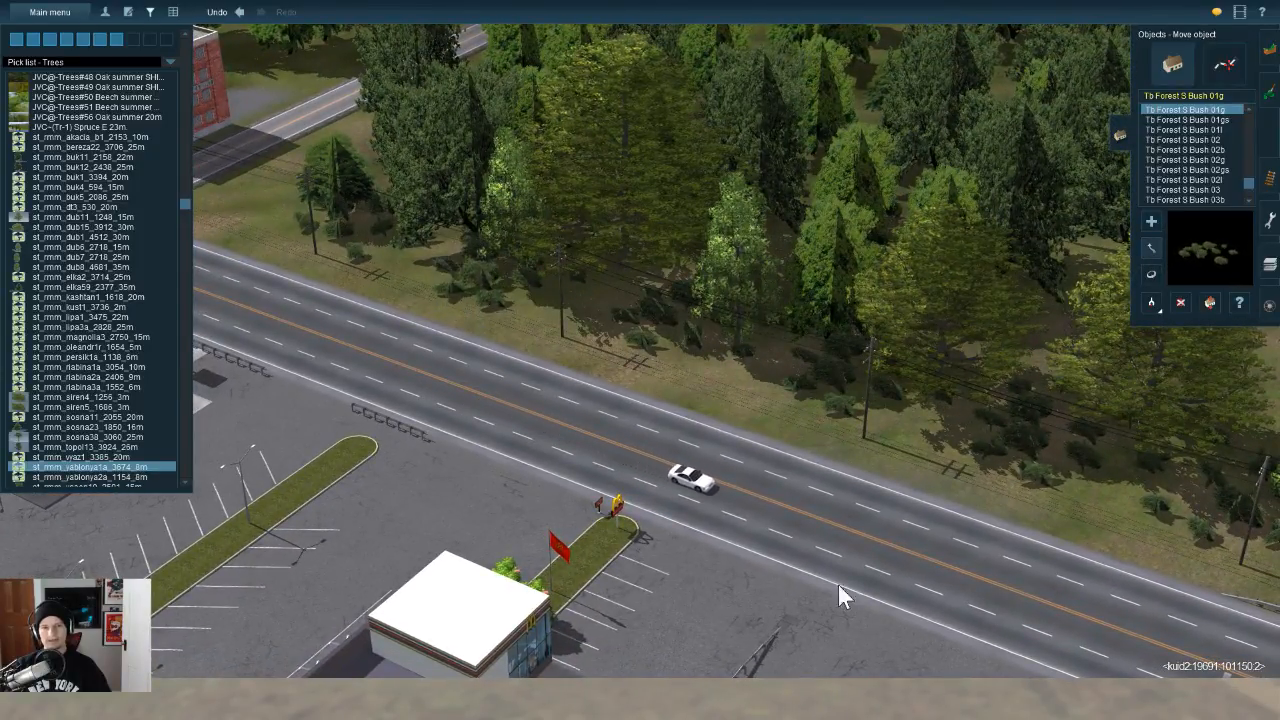
Step: Sample the Tb Grass S 04 spline near the railway crossing and lay more of it along the highway's forest edge
key("d")
key("s")
key("Right")
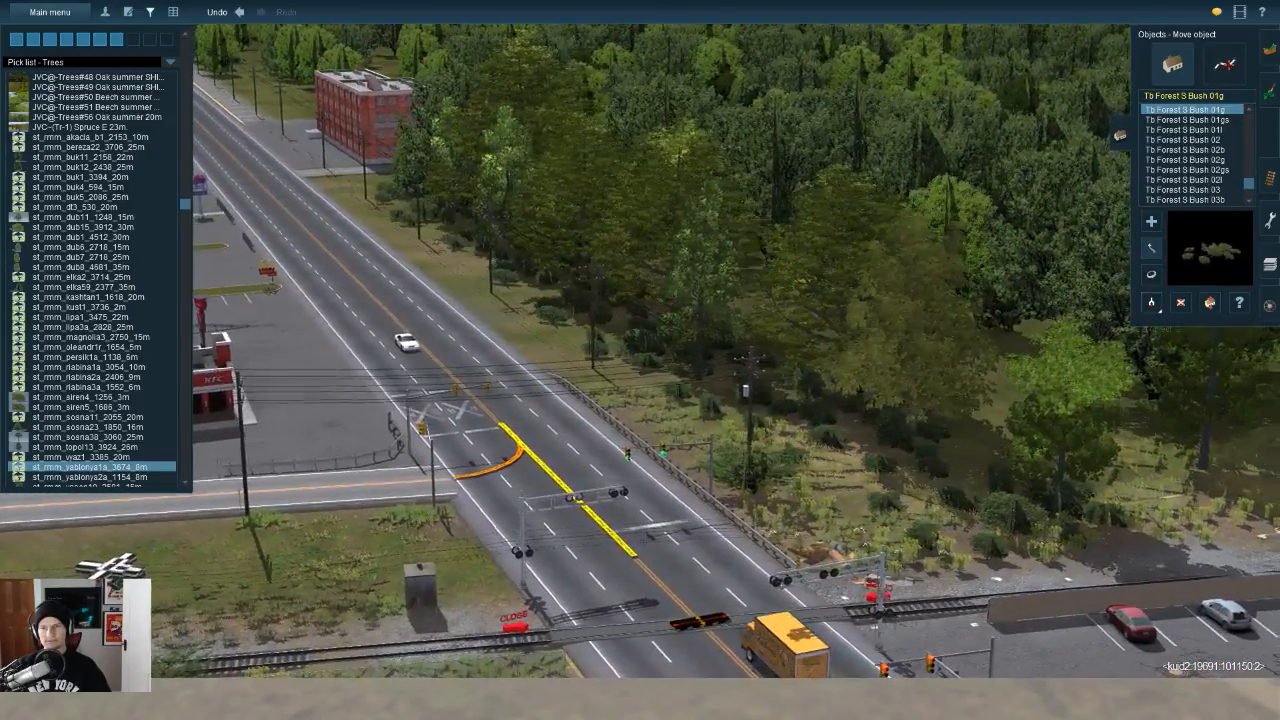
left_click(1151, 302)
key("Up")
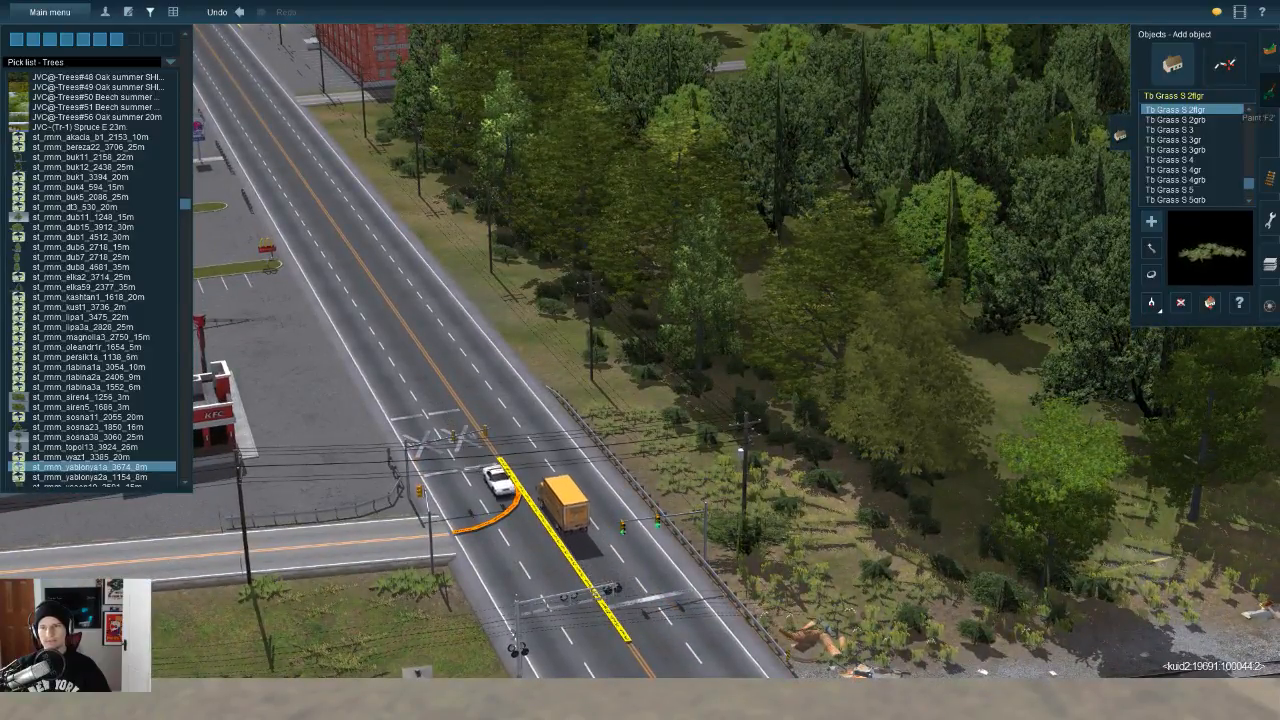
left_click(1225, 65)
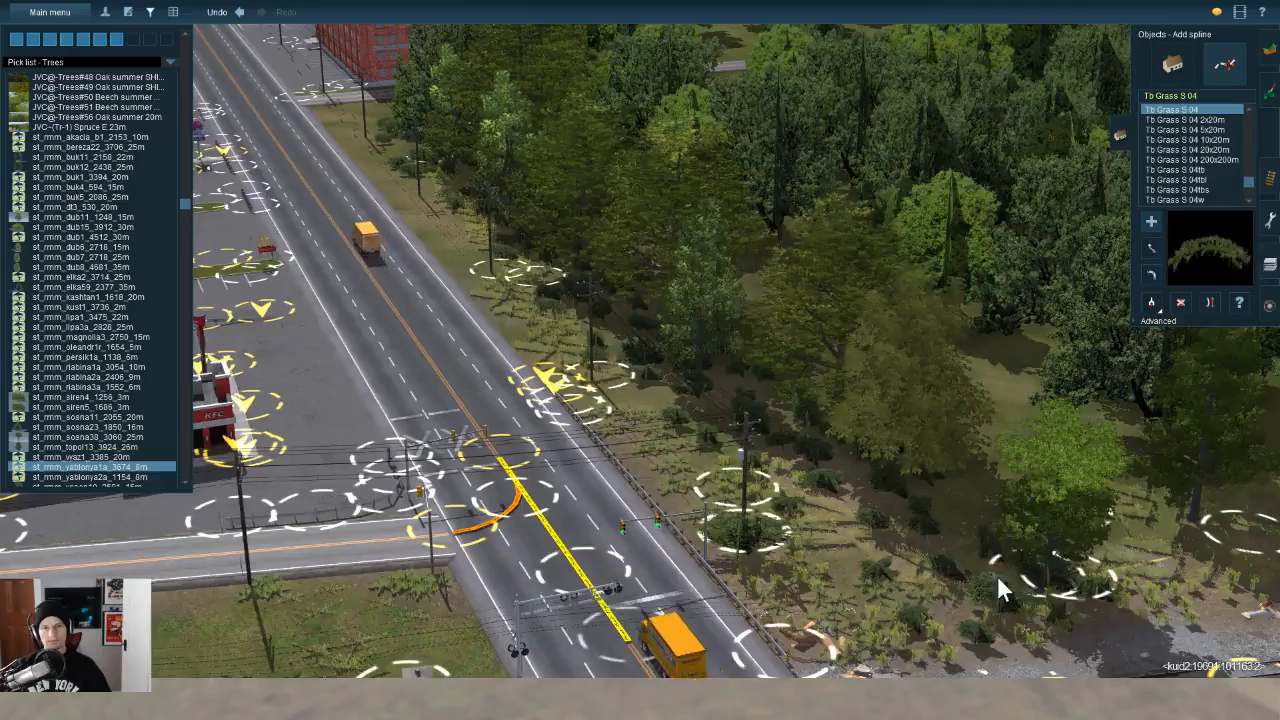
right_click_drag(998, 577, 600, 665)
key("m")
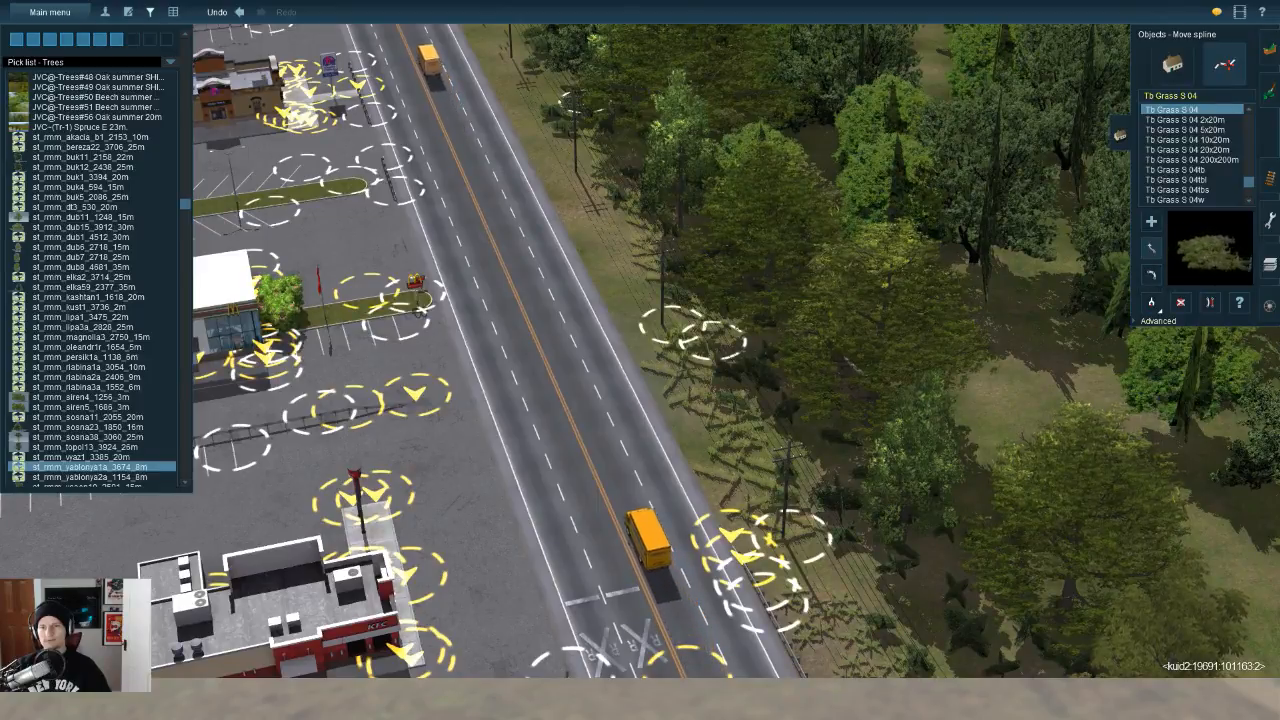
Step: Move crowded dark green and bright green trees inside the wood apart to fill the open gaps
key("o")
left_click_drag(985, 260, 1035, 358)
right_click_drag(1035, 358, 1185, 362)
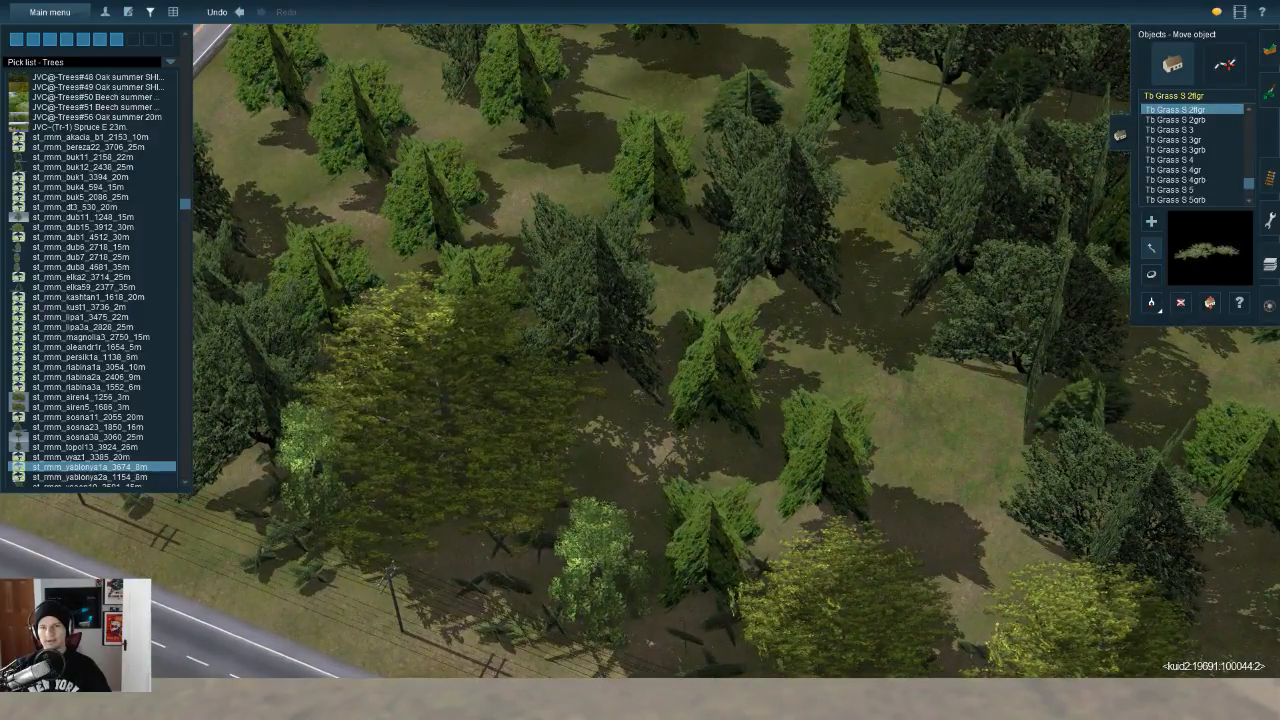
left_click_drag(963, 268, 906, 243)
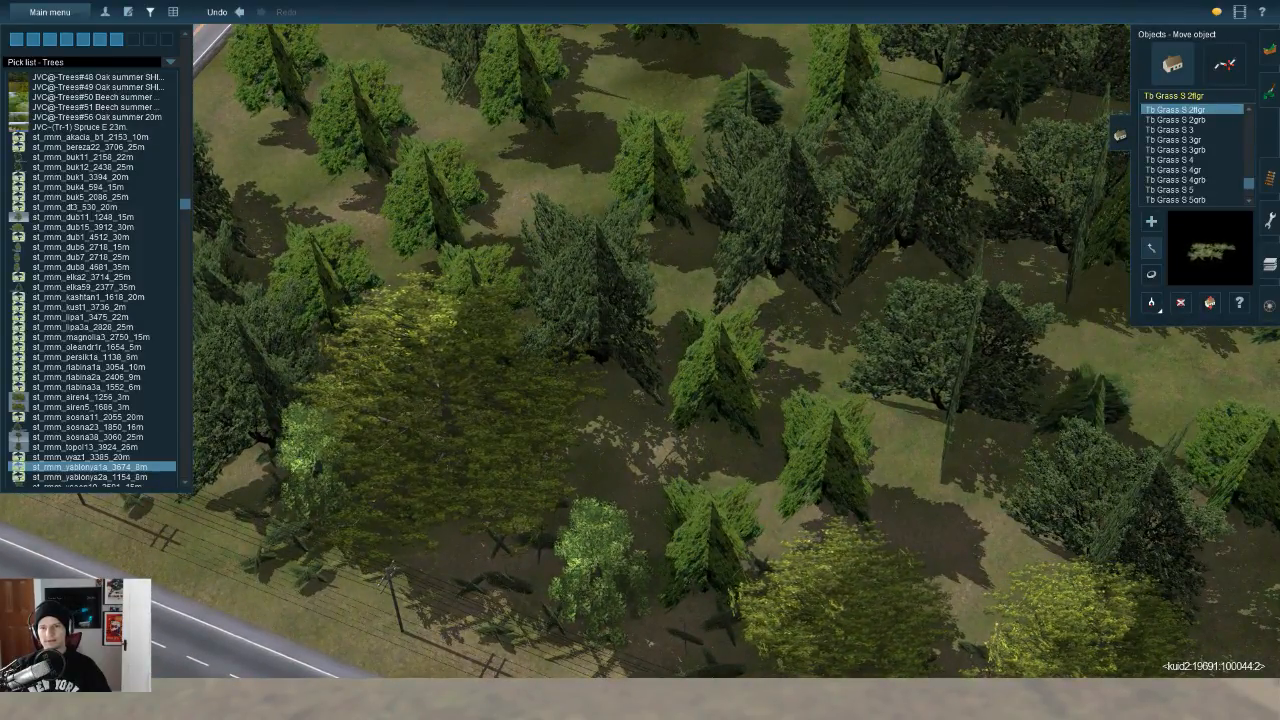
key("Right")
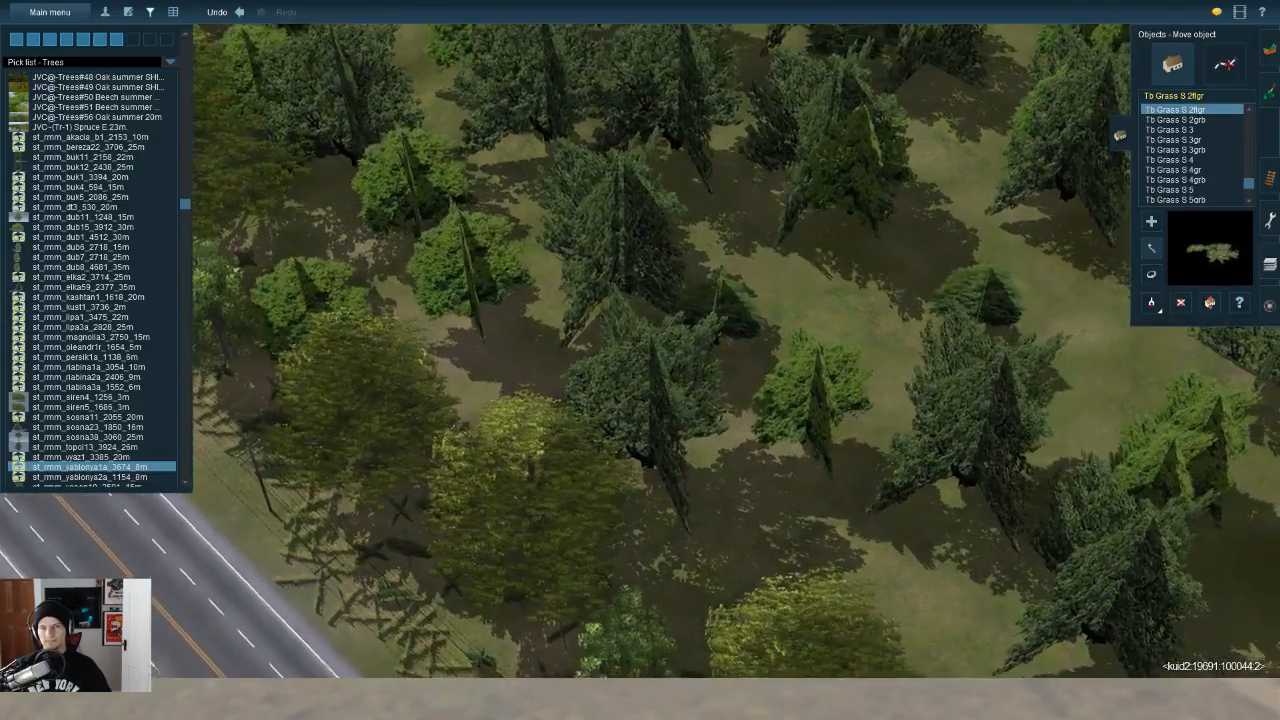
key("Up")
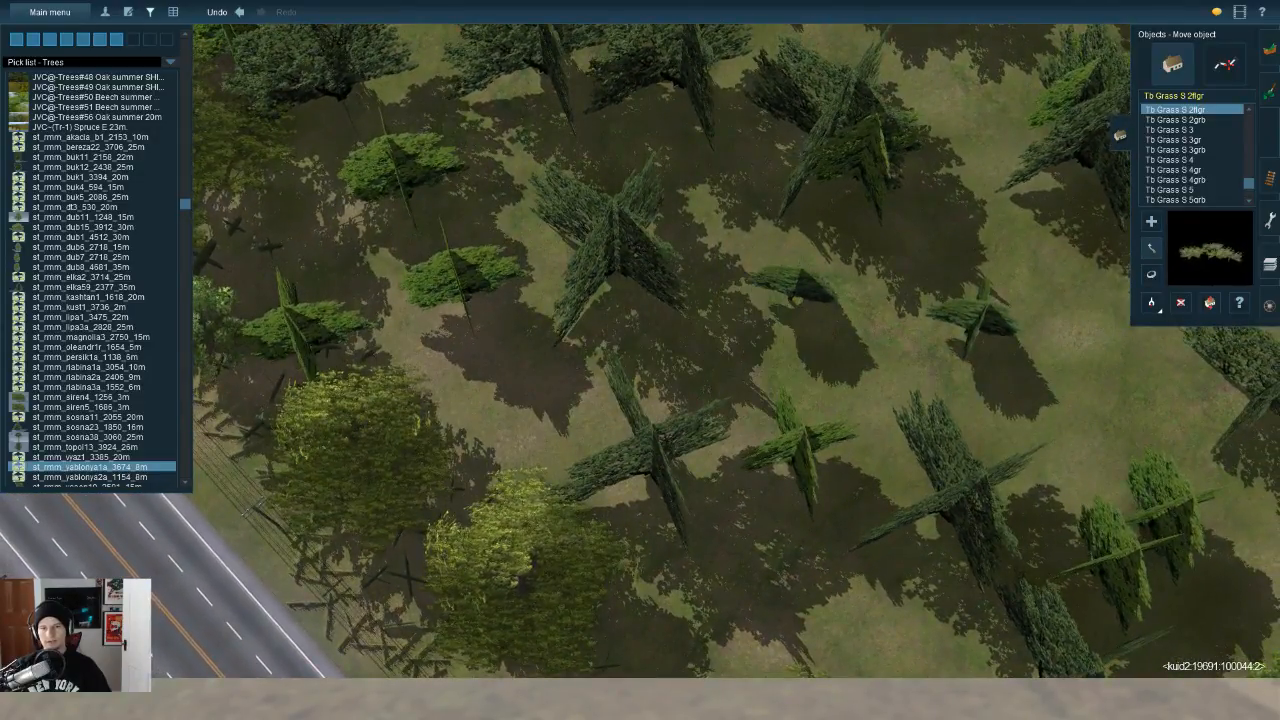
key("Down")
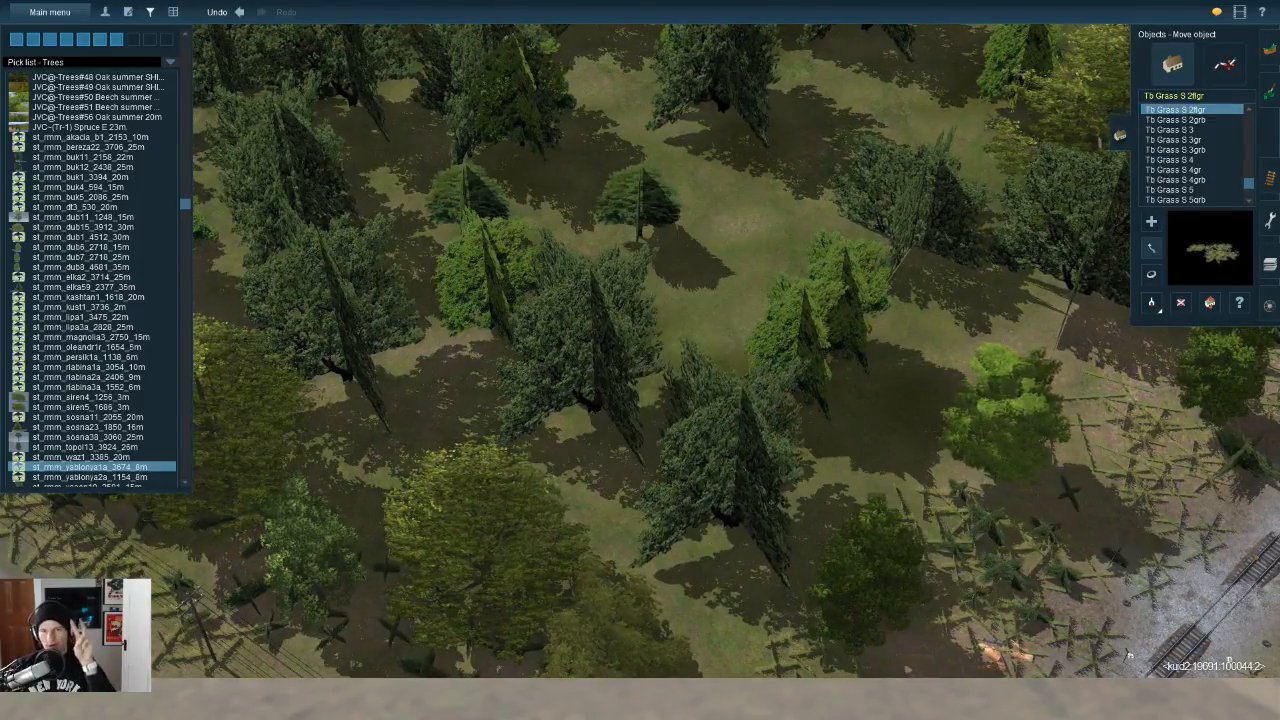
key("Right")
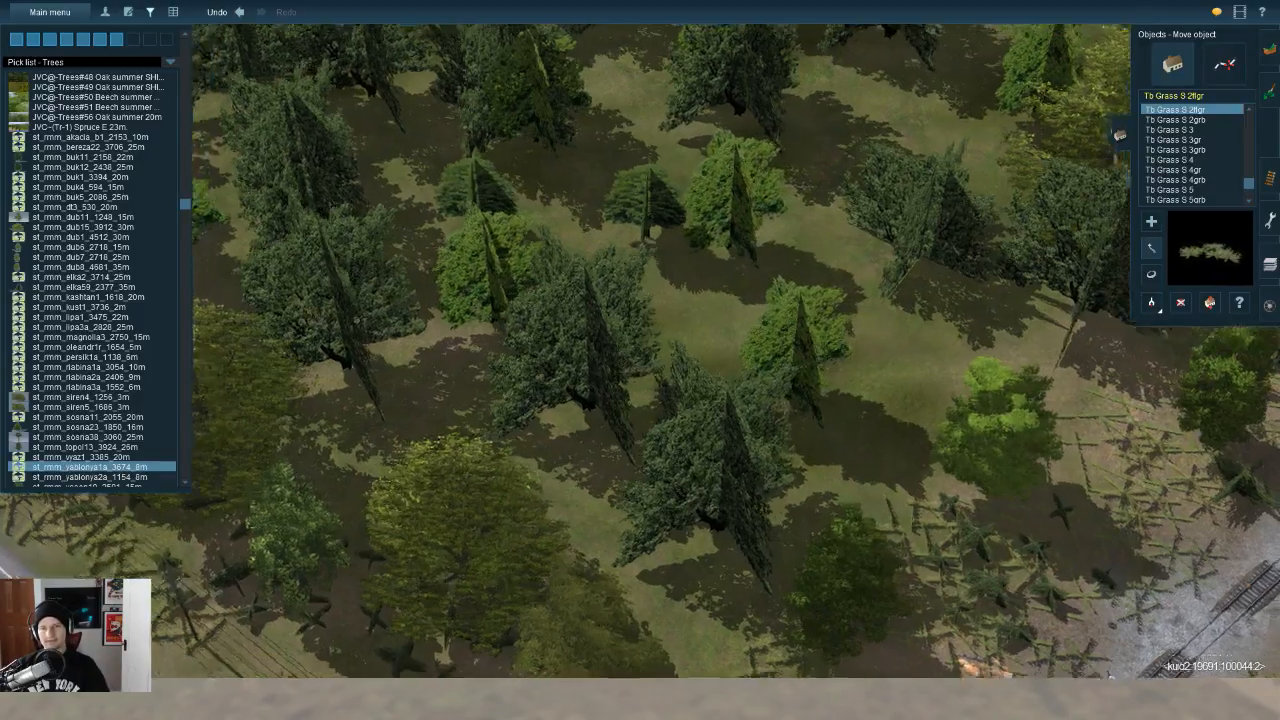
key("Down")
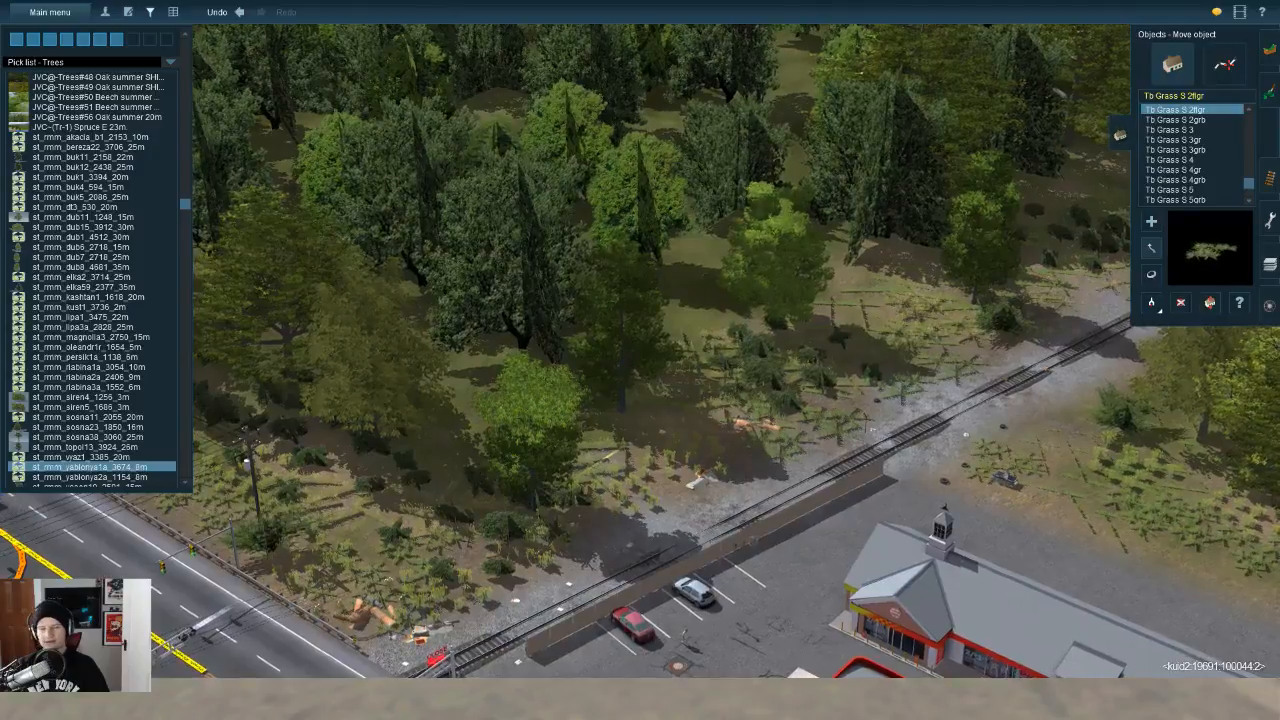
Step: Examine the finished forest edge, railway crossing and highway surroundings from low and high viewpoints
key("Right")
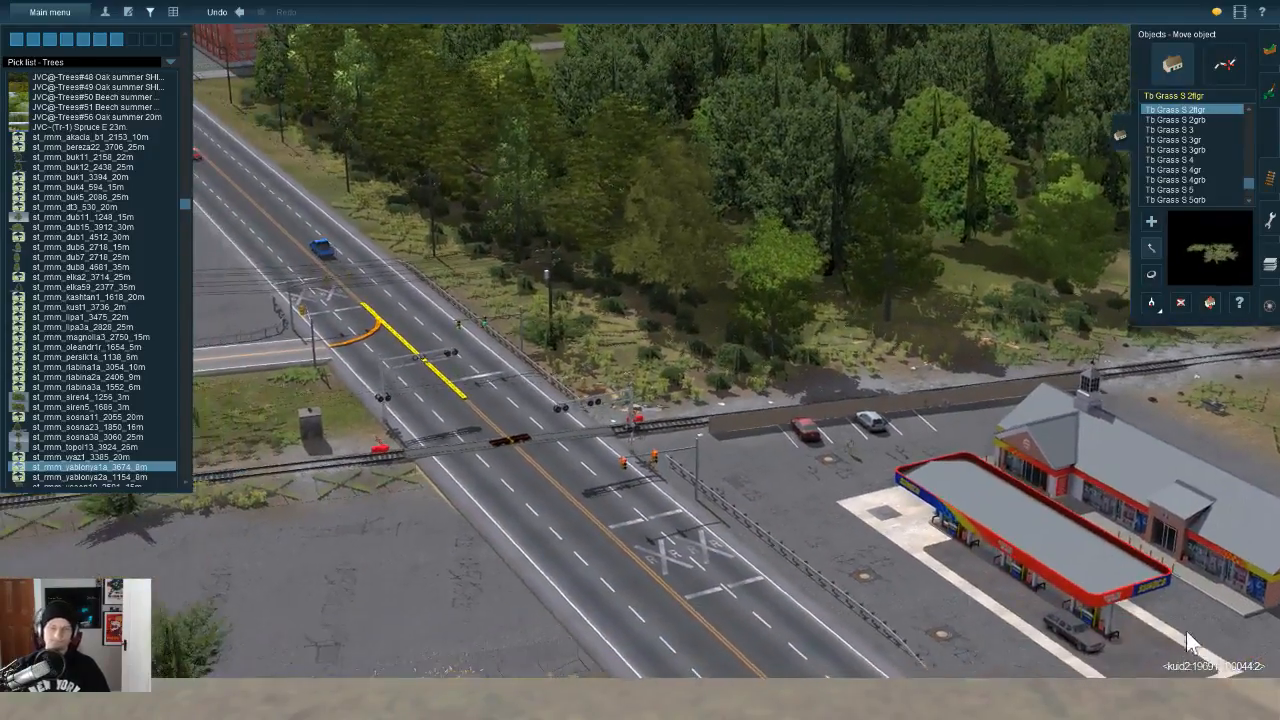
key("Down")
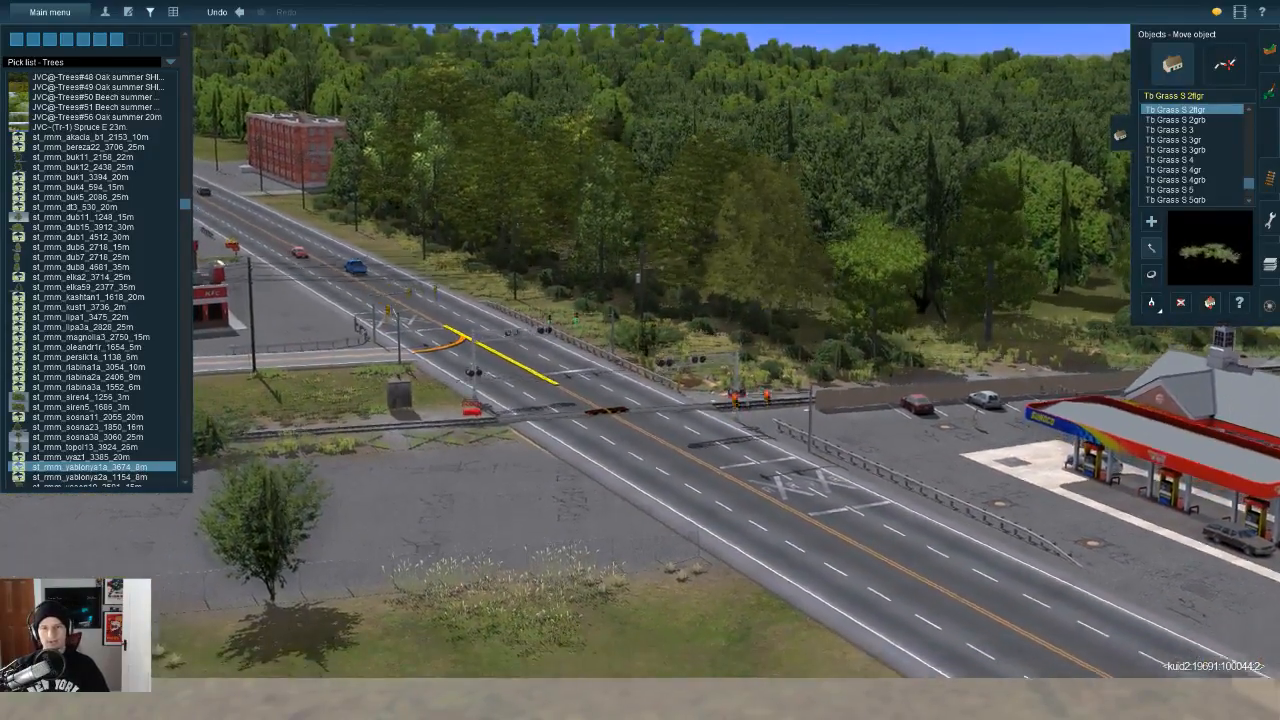
key("Down")
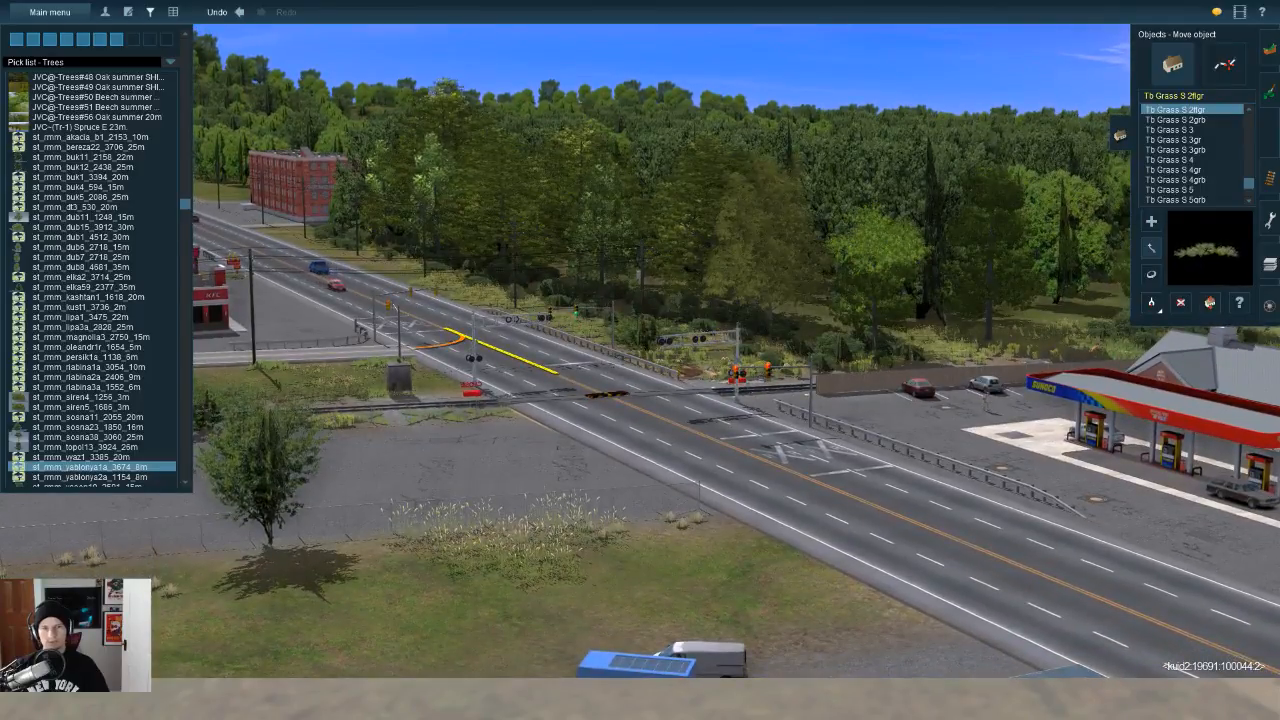
key("Right")
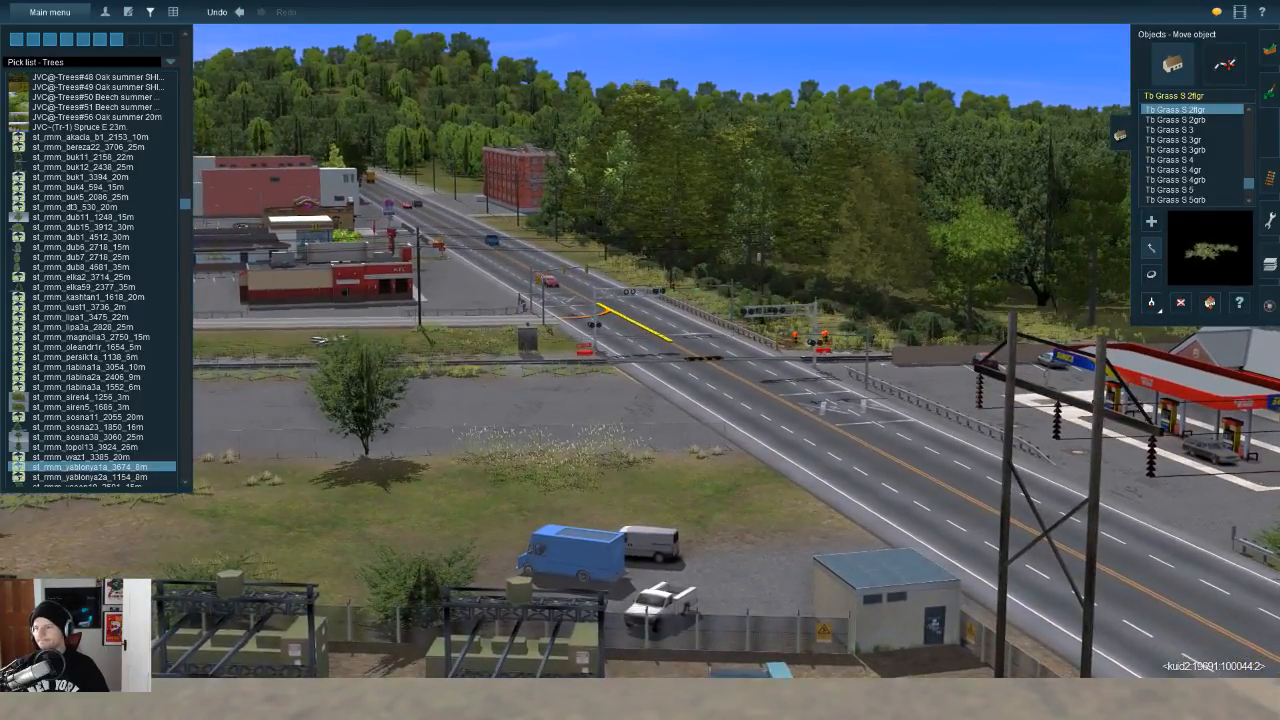
key("Up")
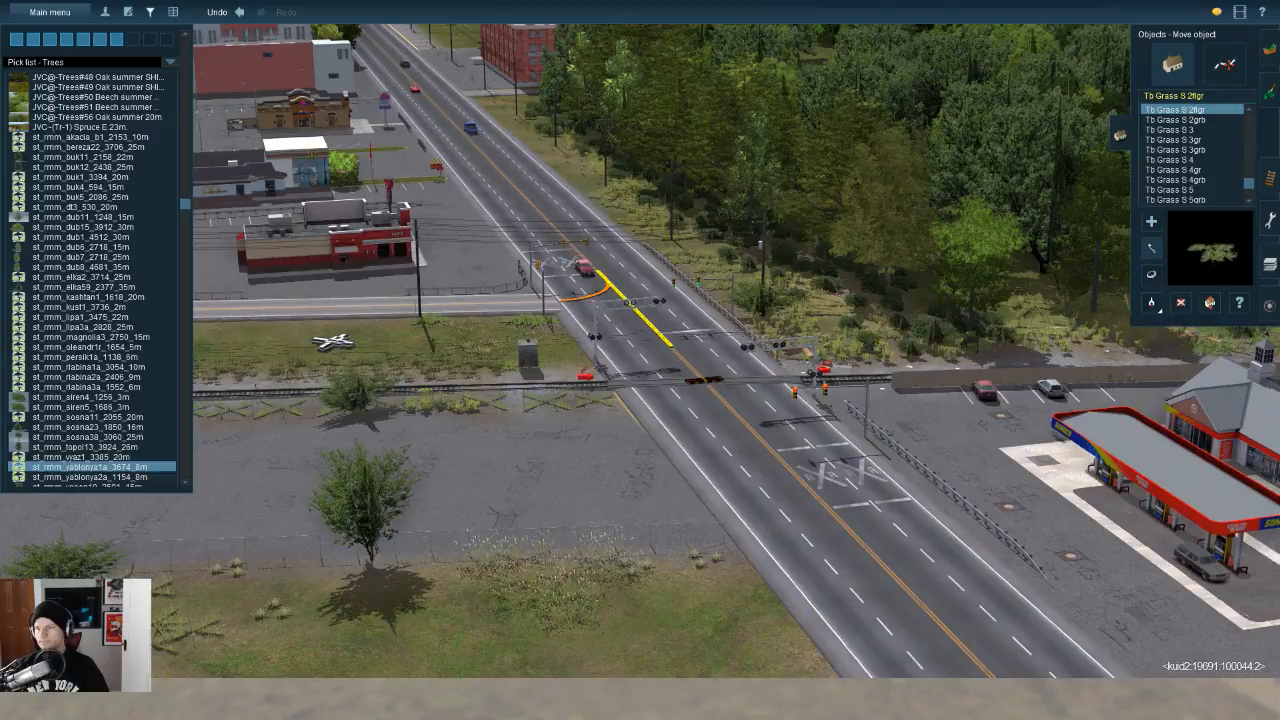
key("w")
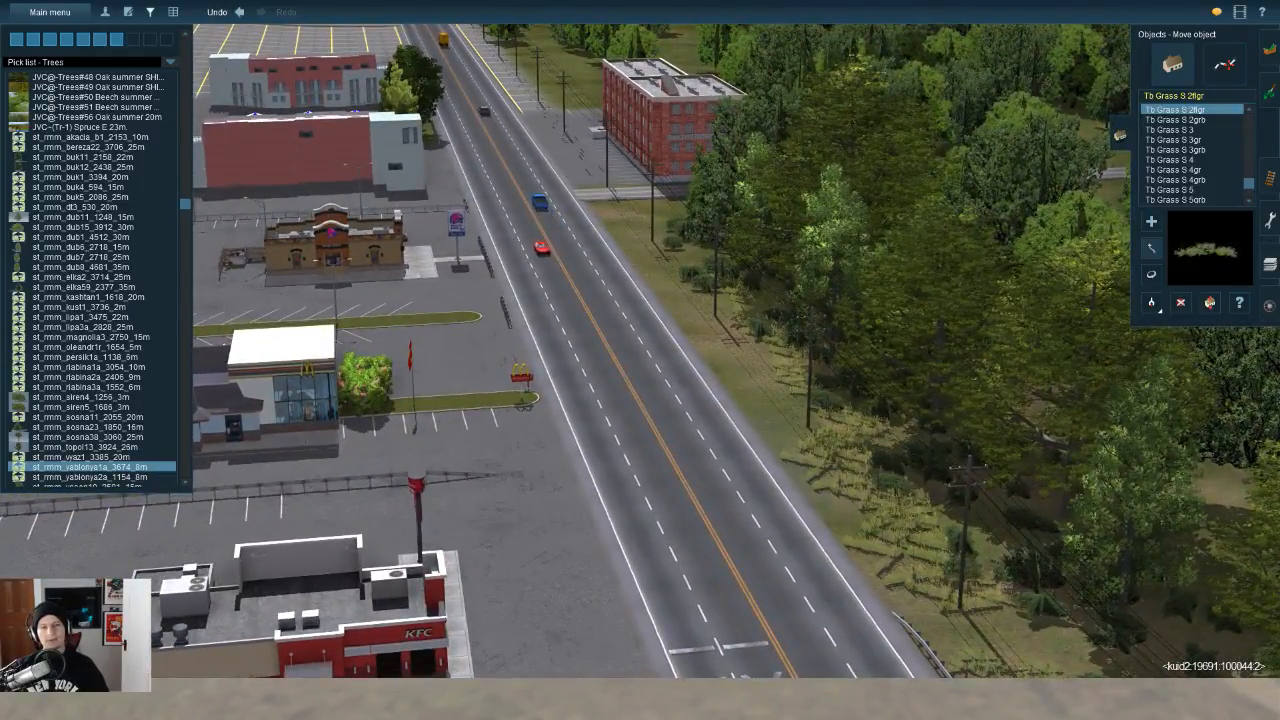
key("Left")
key("w")
key("a")
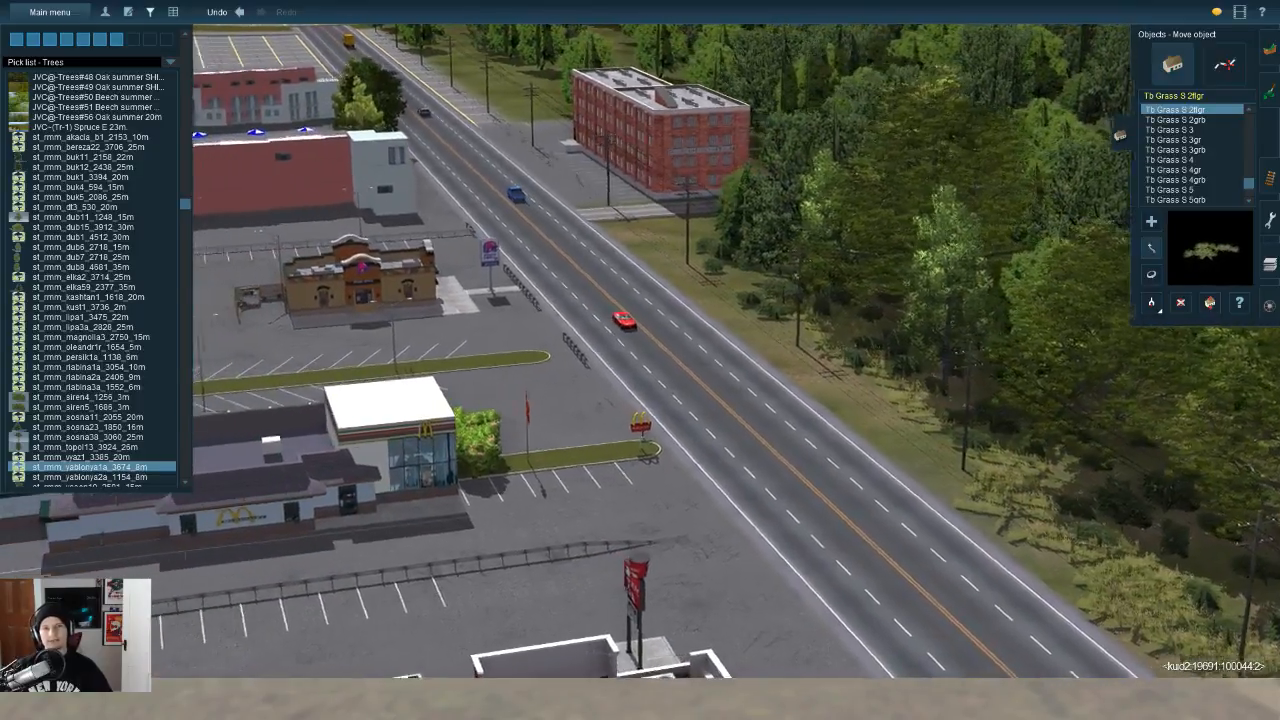
key("Down")
key("Down")
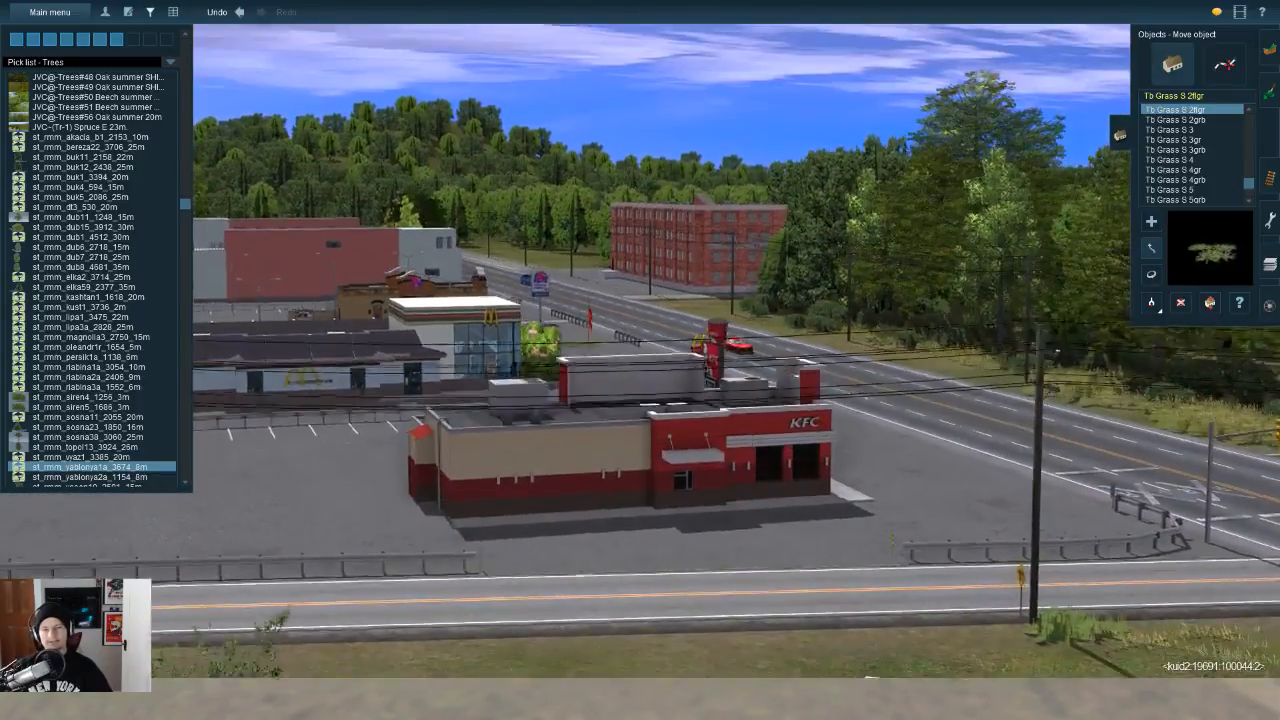
key("a")
key("Right")
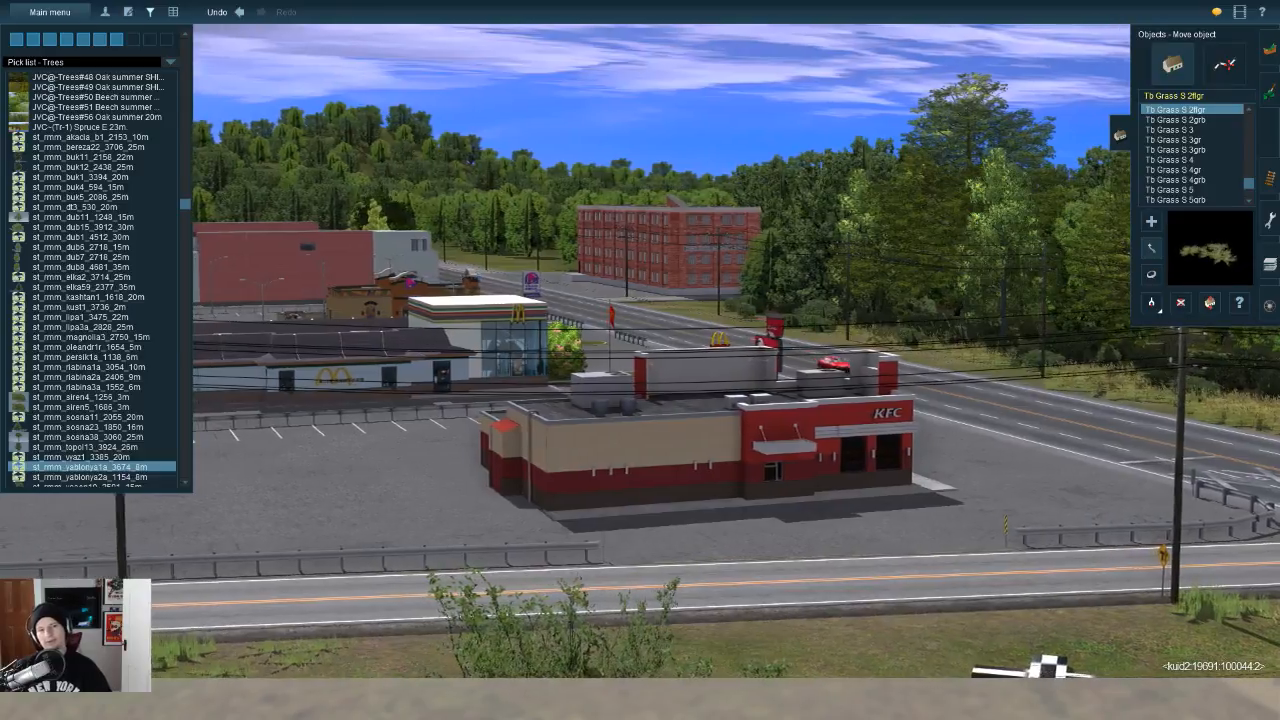
key("a")
key("Up")
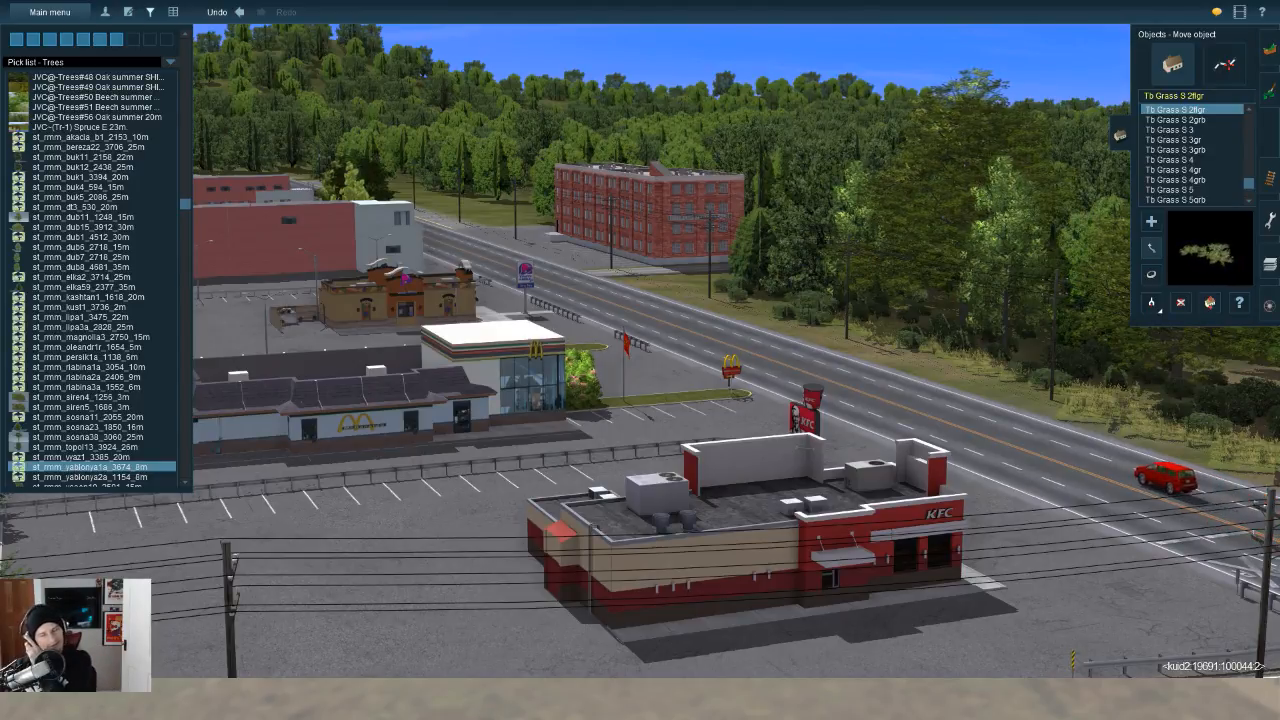
key("Up")
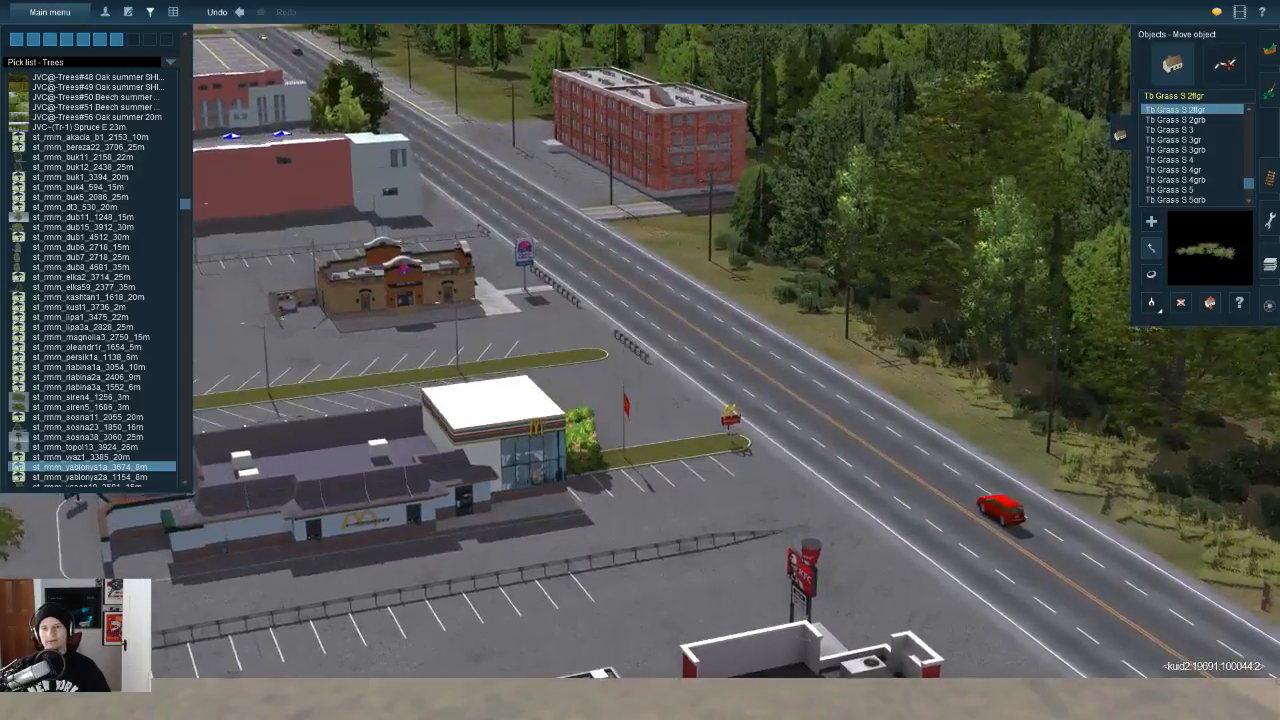
Step: Paint green grass and brown dirt textures over the striped parking ground on the wooded side of the highway, beyond the brick building
key("Left")
key("Up")
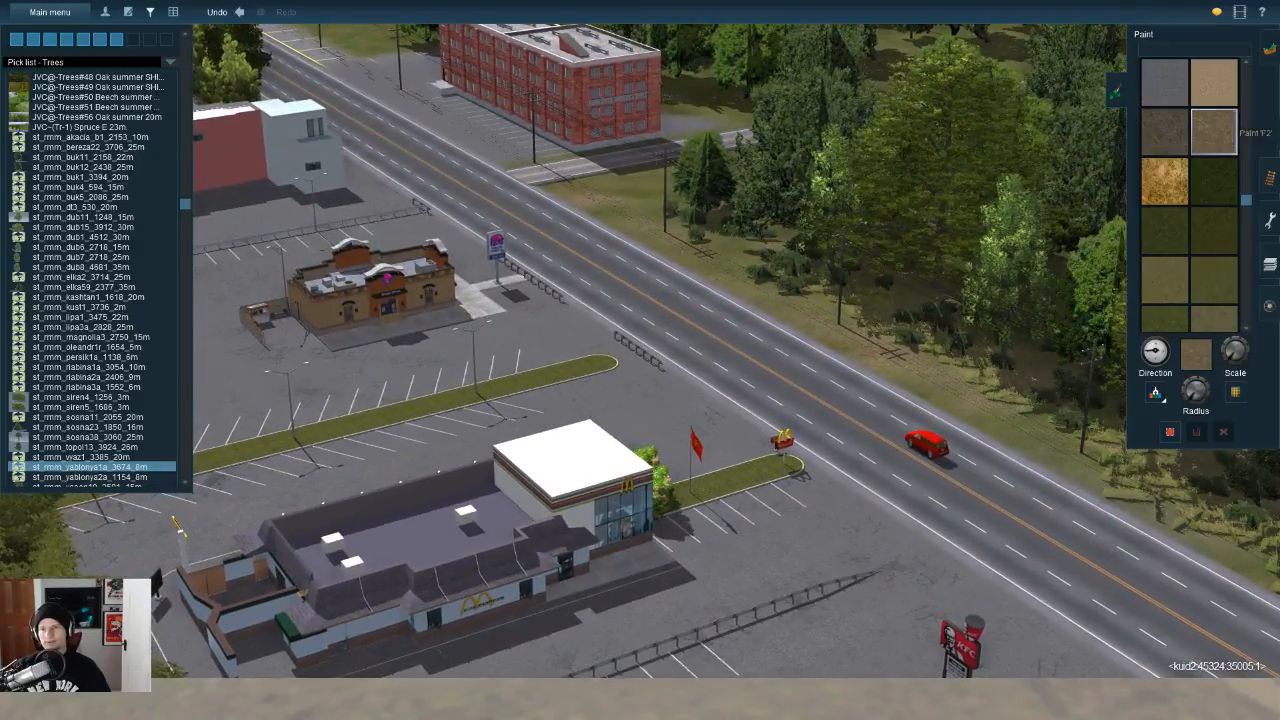
key("Right")
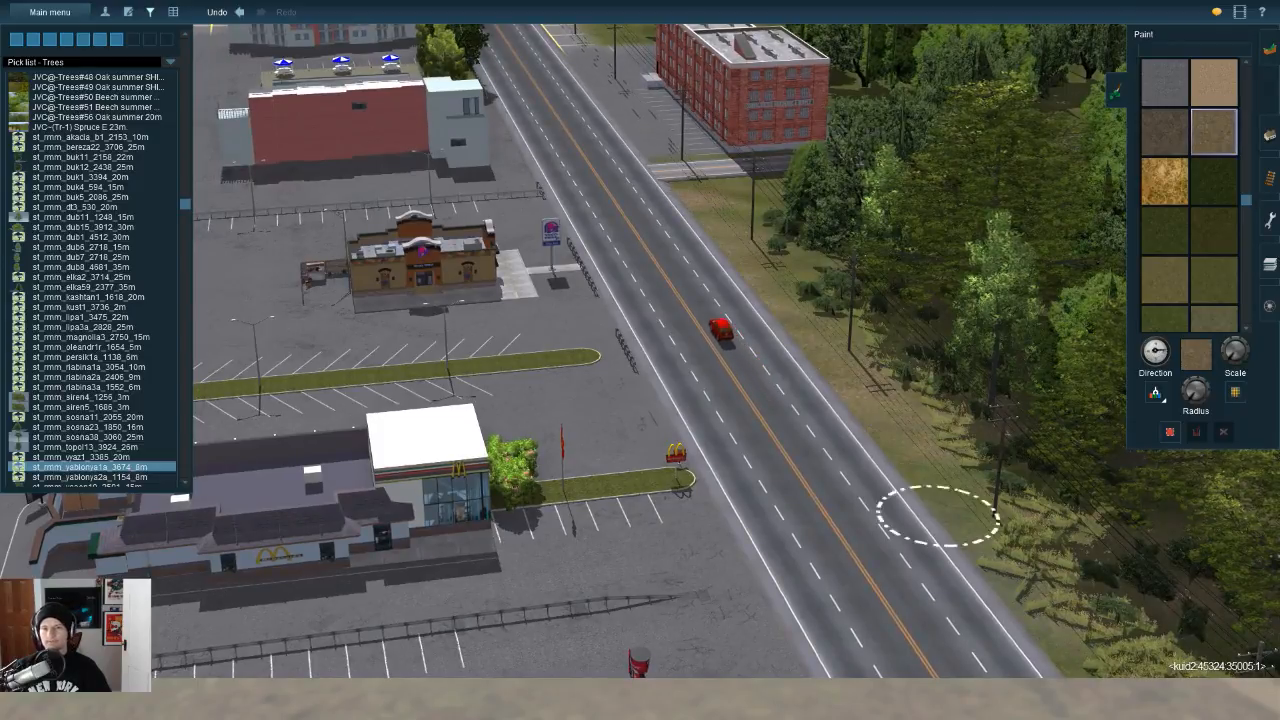
right_click(815, 455)
right_click(730, 505)
key("Left")
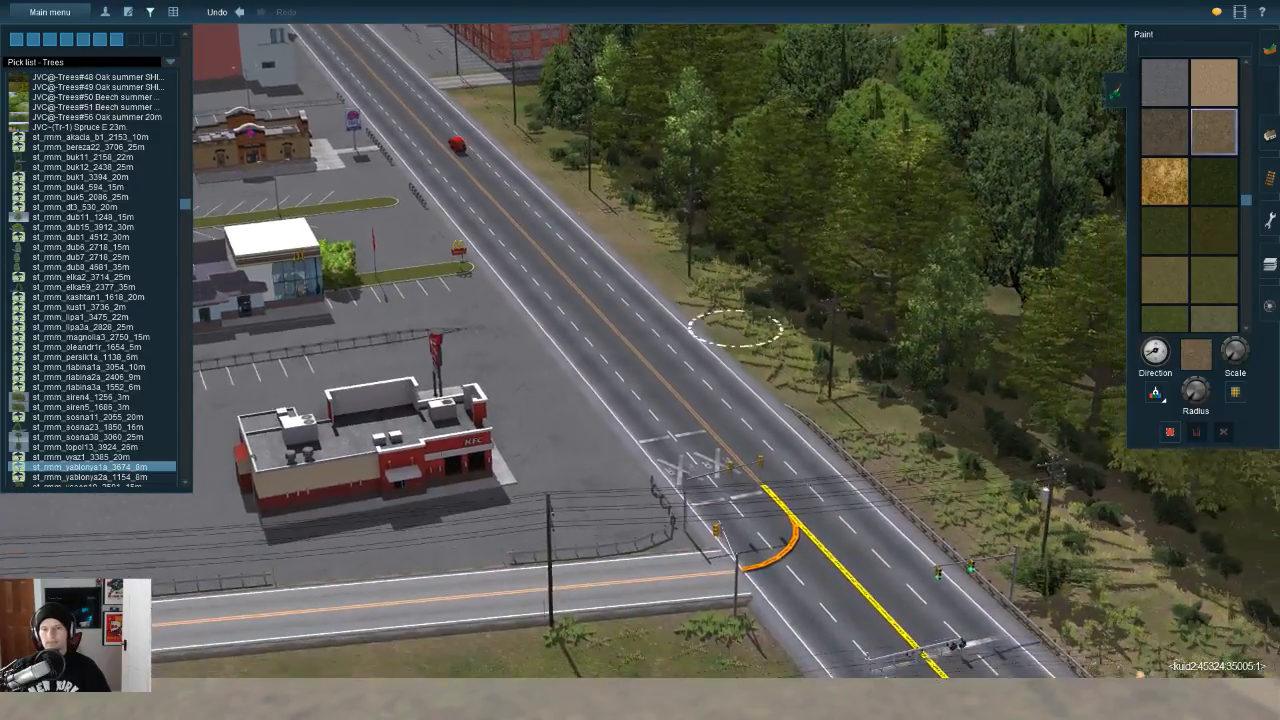
right_click(1107, 457)
right_click(1221, 486)
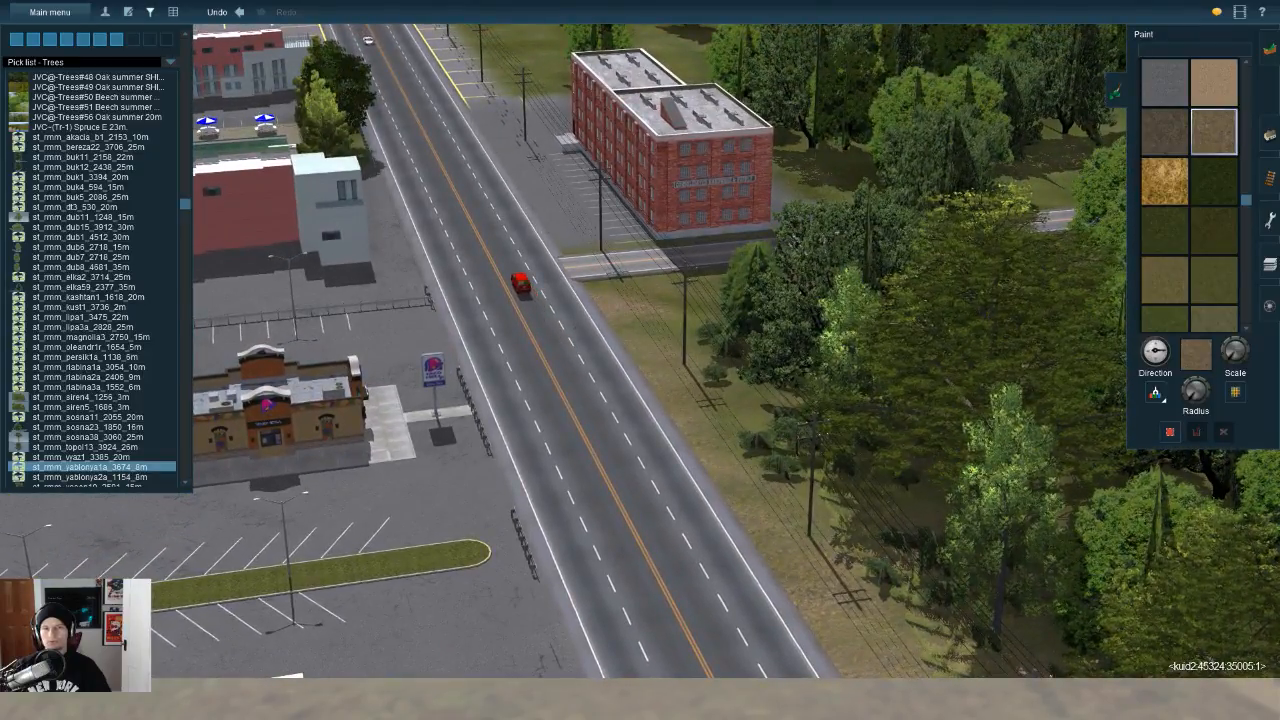
right_click_drag(623, 377, 637, 318)
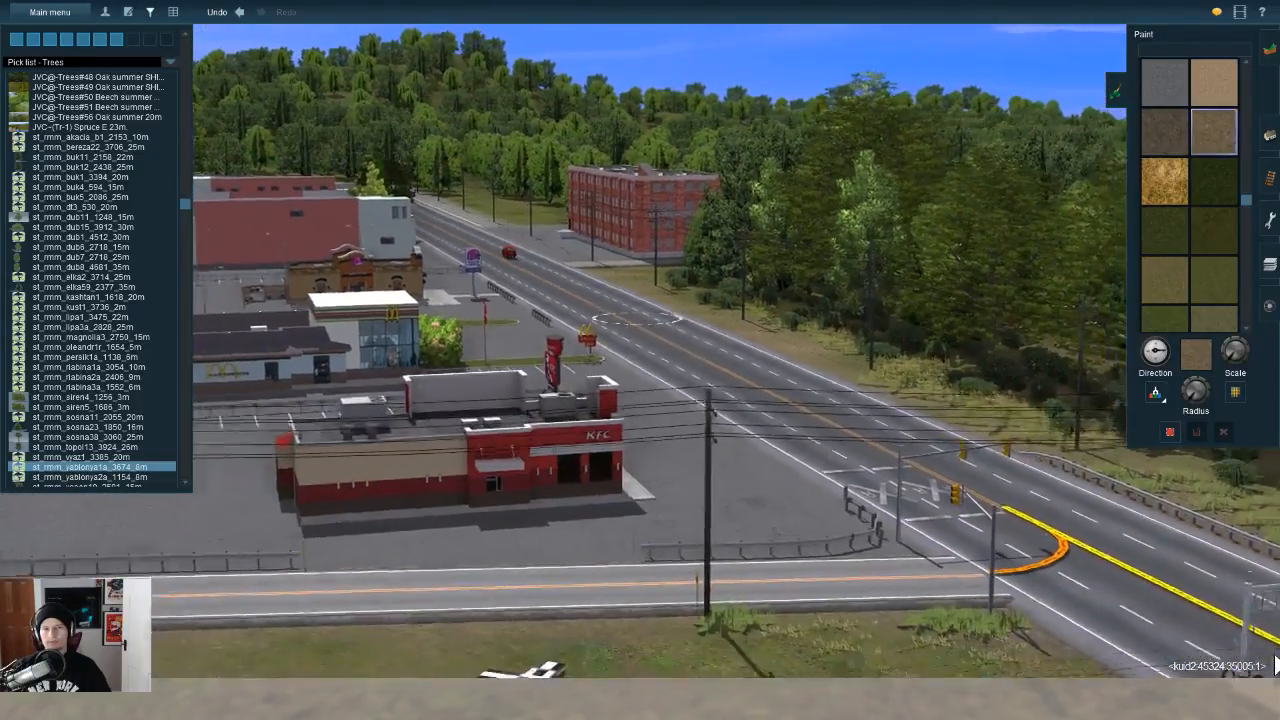
right_click(1177, 478)
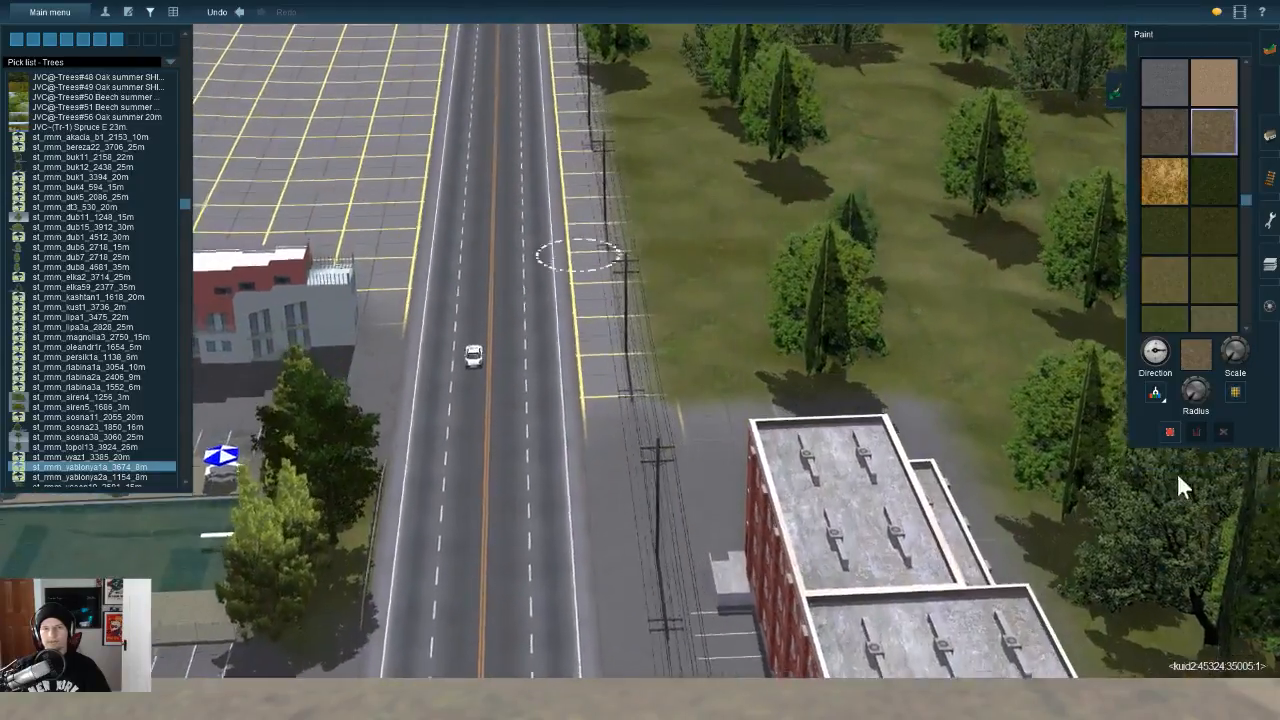
right_click_drag(1177, 478, 1123, 302)
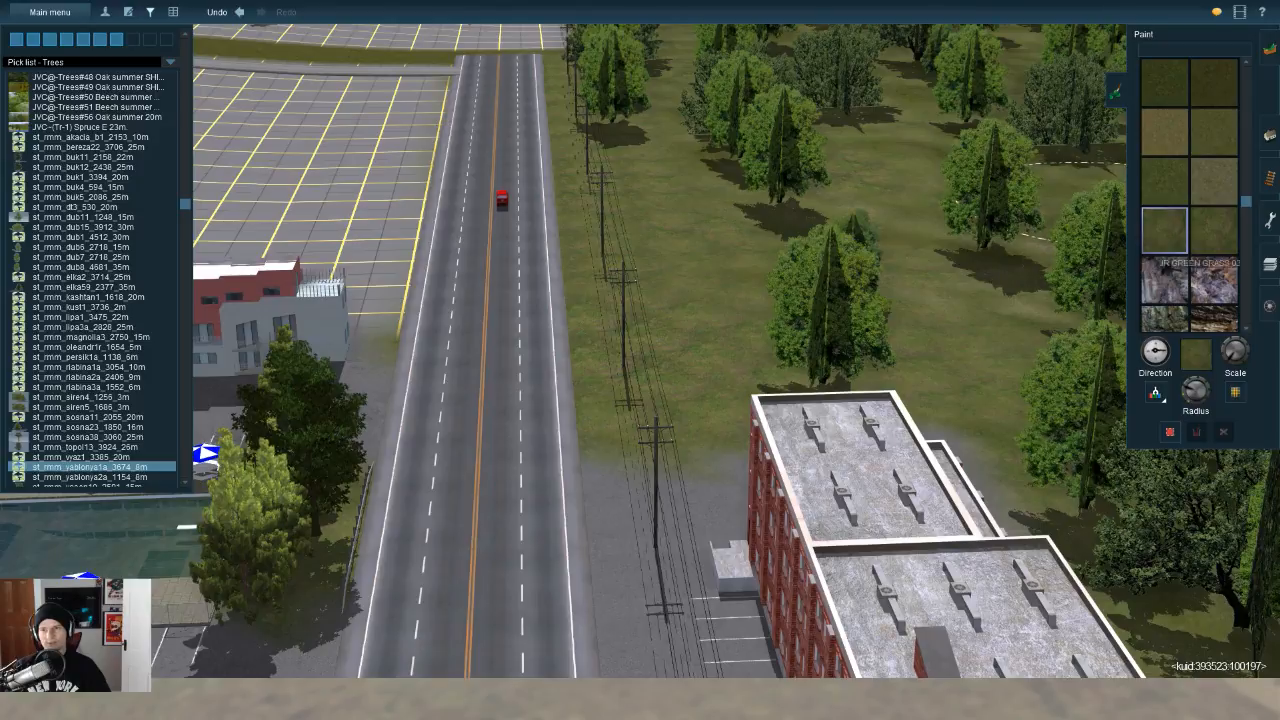
scroll(1190, 200, "up", 3)
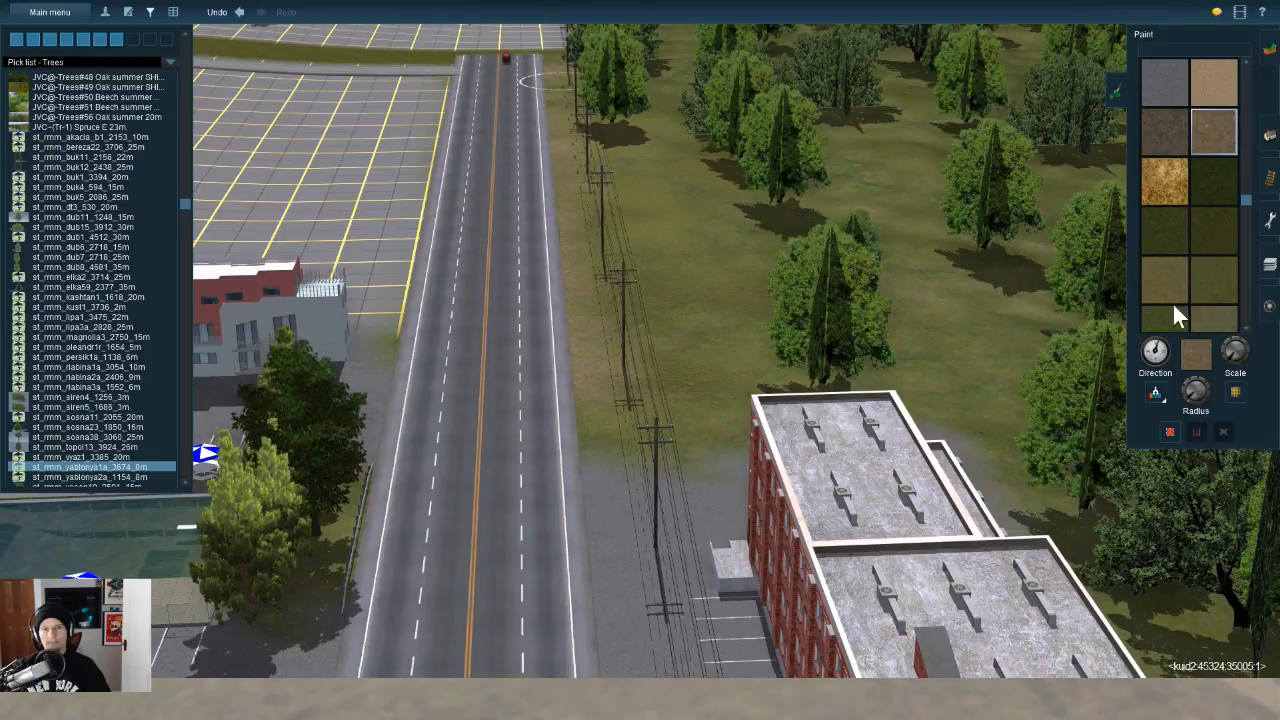
Step: Sample the st_rmm_dub16_3912_22m tree from the roadside wood and place copies along the highway beyond the brick building
mouse_move(666, 405)
right_mouse_down()
mouse_move(651, 449)
mouse_move(665, 449)
mouse_move(657, 409)
mouse_move(657, 422)
right_mouse_up()
key("Down")
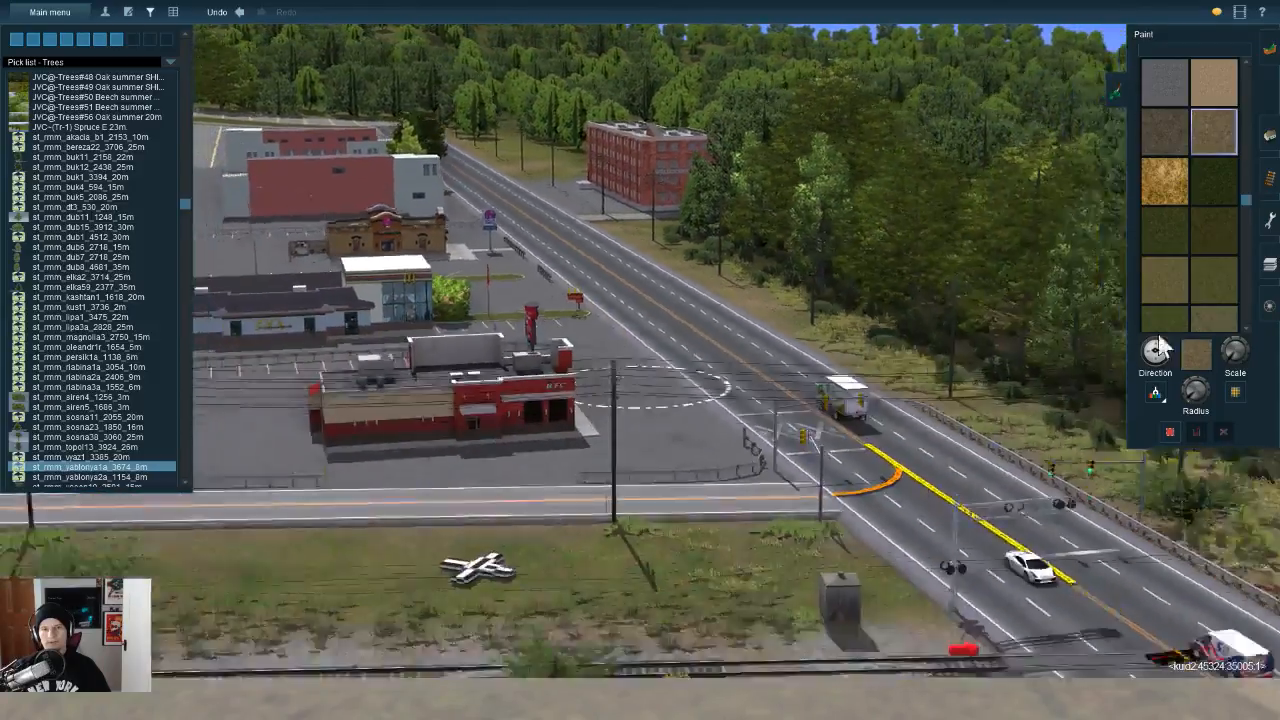
key("F3")
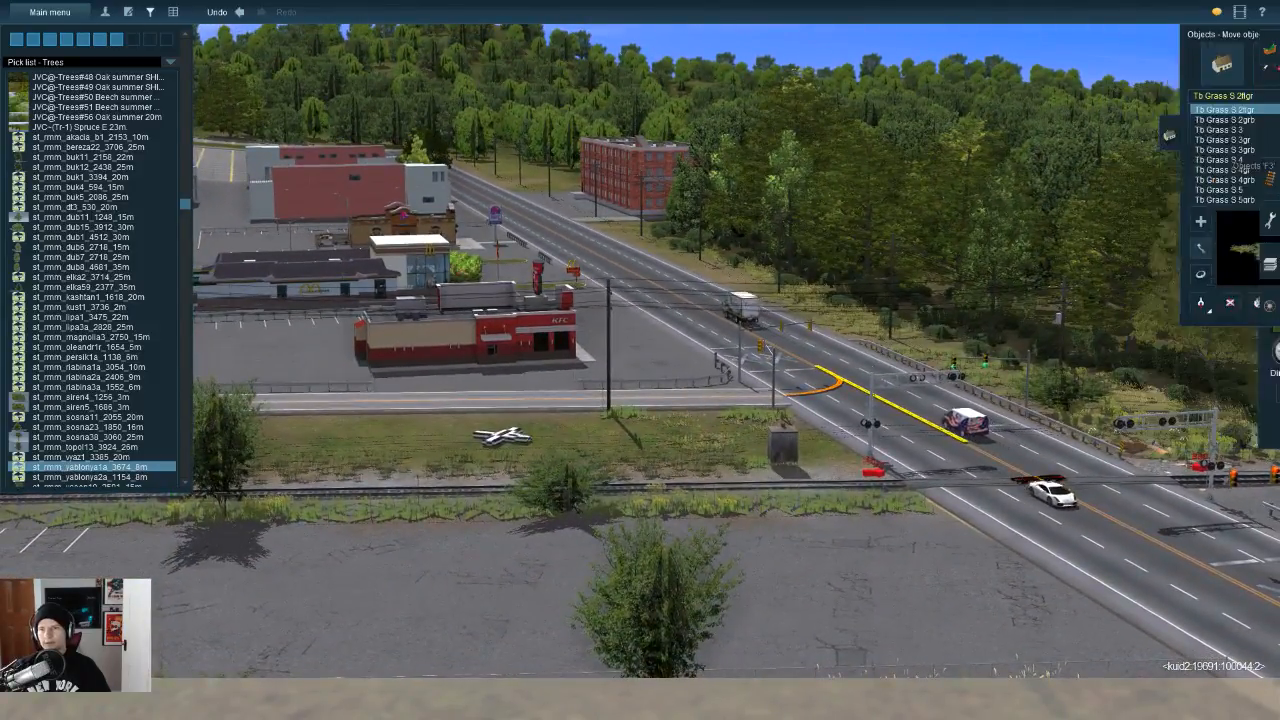
key("g")
left_click(878, 236)
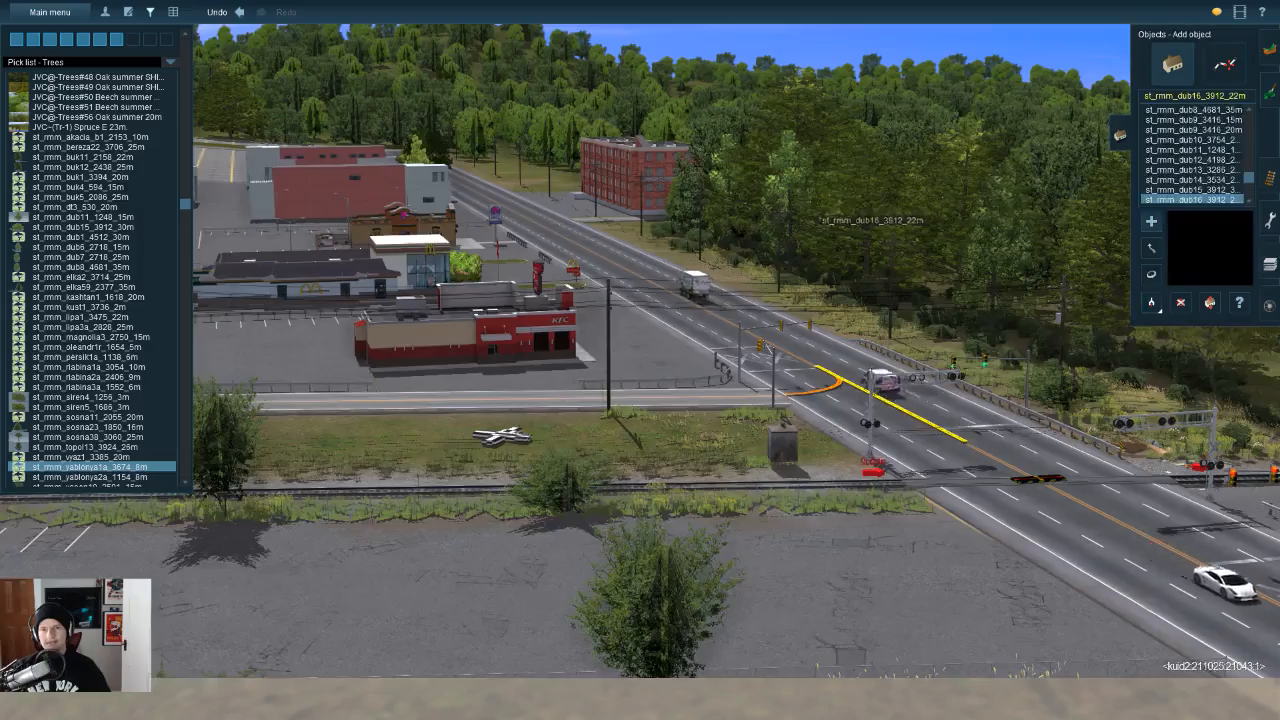
key("Up")
right_click_drag(1165, 330, 1249, 397)
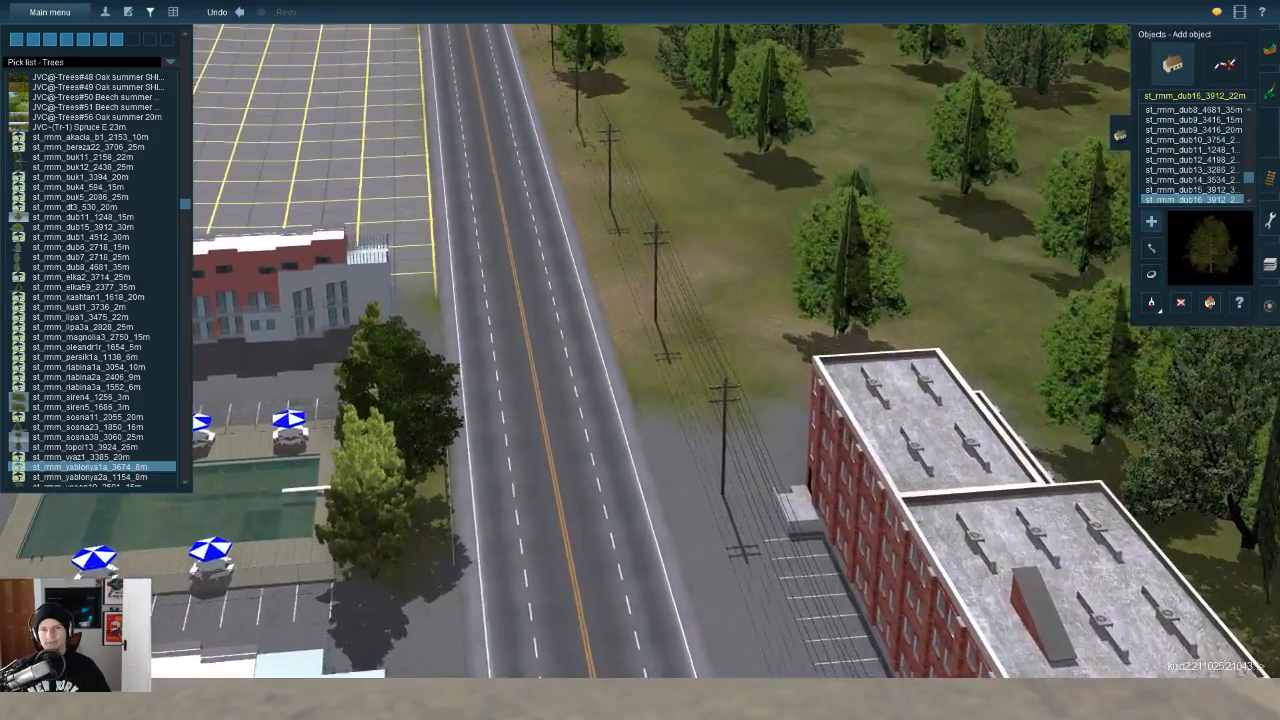
key("Down")
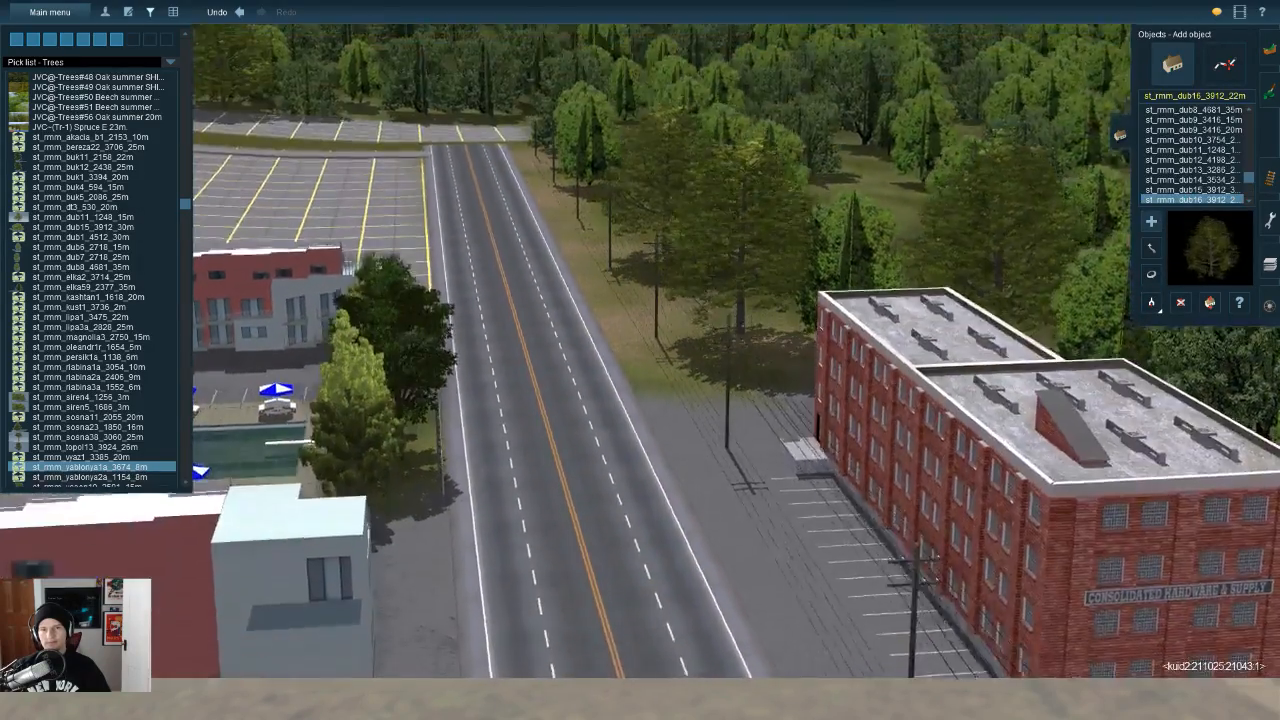
Step: Try to place st_rmm_elka59_2377_35m spruces among the new trees beyond the brick building, and undo the placements
key("Up")
key("g")
key("Left")
right_click(896, 400)
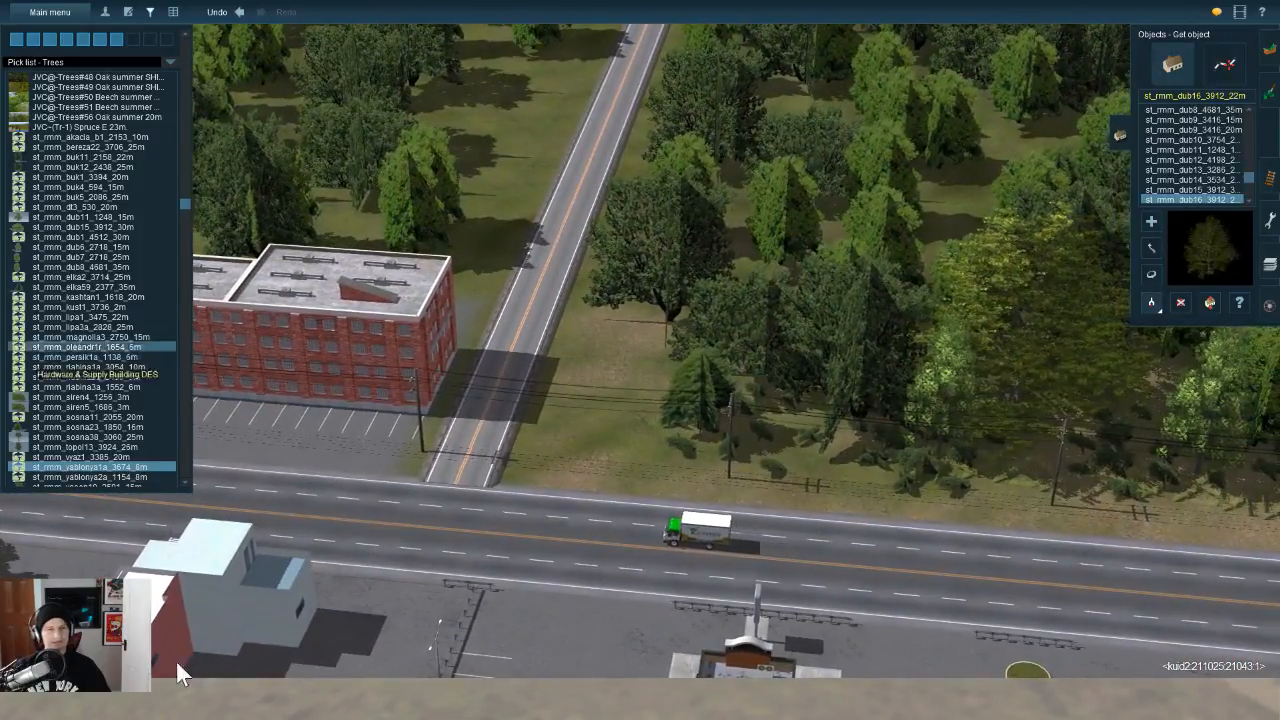
left_click(90, 326)
key("Up")
key("Up")
key("Up")
key("Up")
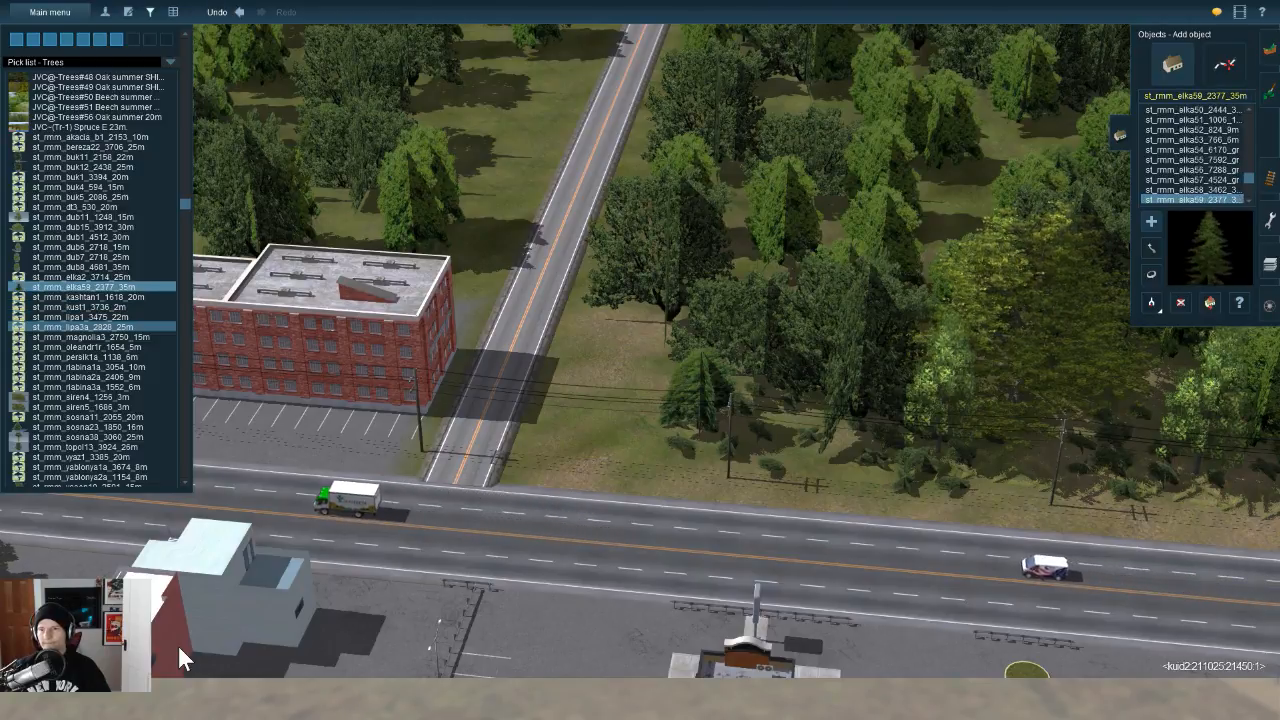
key("Up")
key("Down")
key("Left")
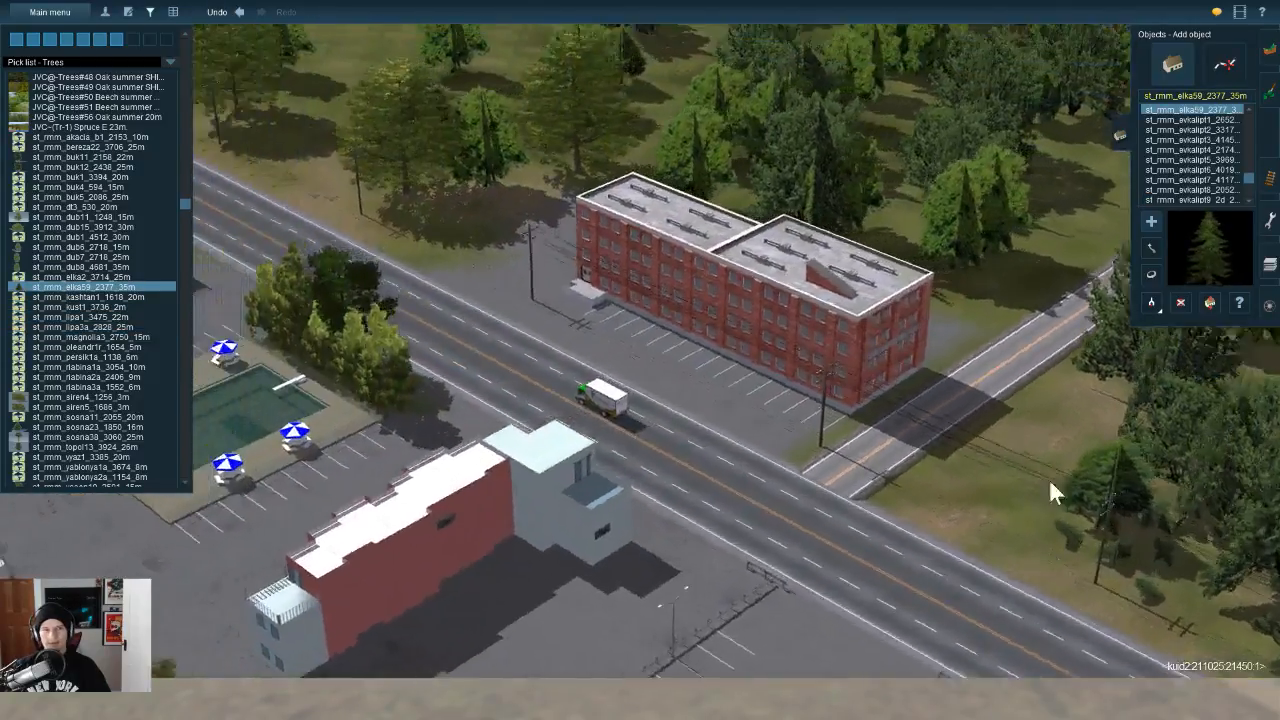
key("Left")
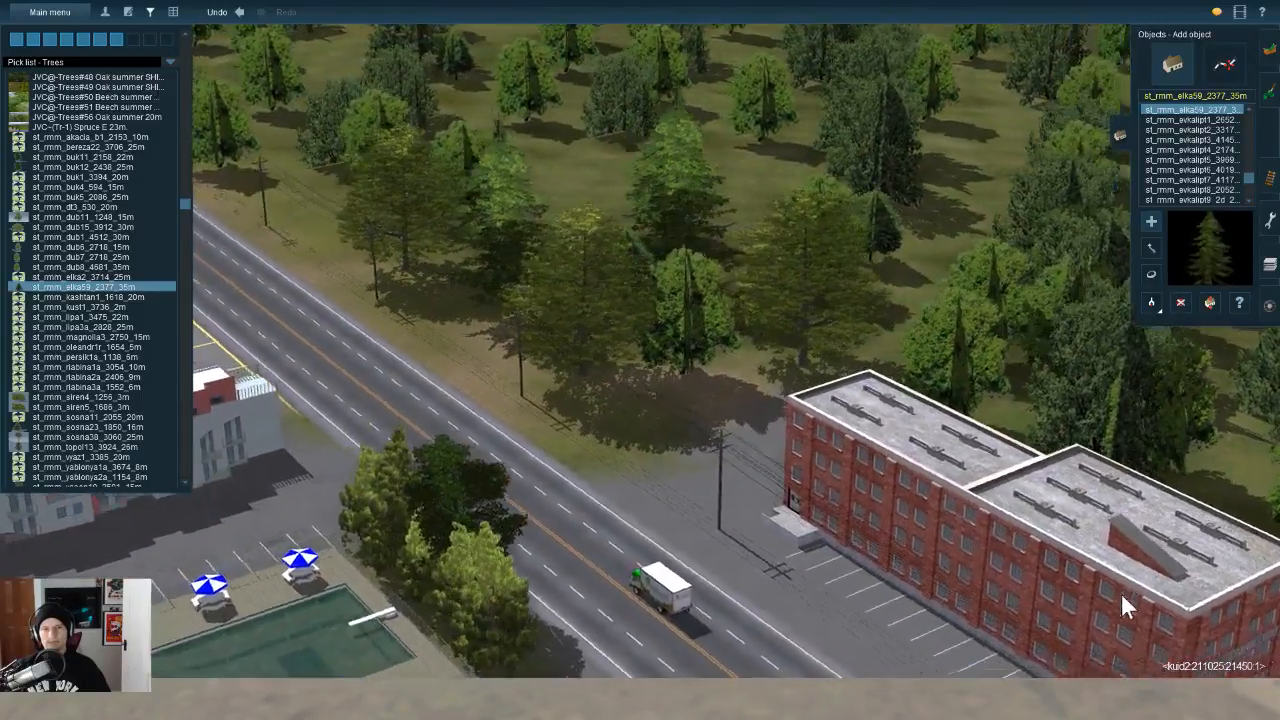
left_click(645, 238)
left_click(492, 318)
key("ctrl+z")
key("ctrl+z")
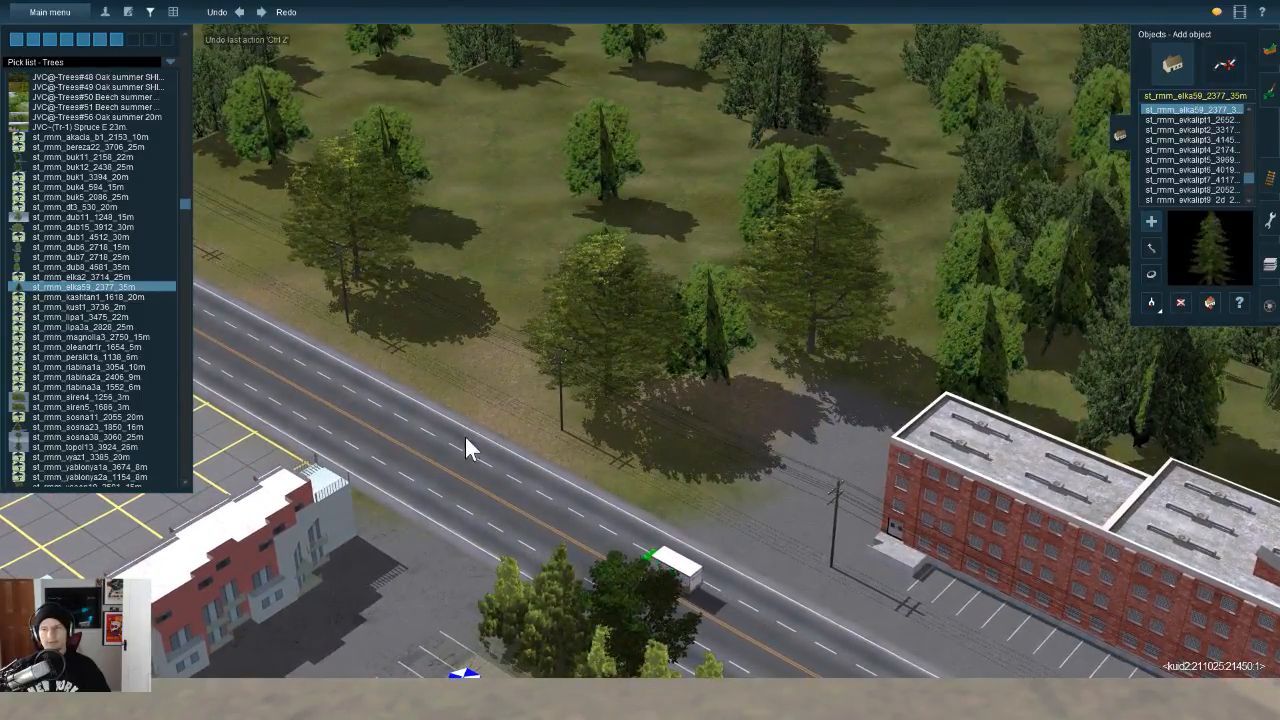
Step: Choose the st_rmm_dub7_2718_25m tree and place two among the new trees along the highway beyond the brick building
key("Up")
key("Up")
key("Up")
key("Up")
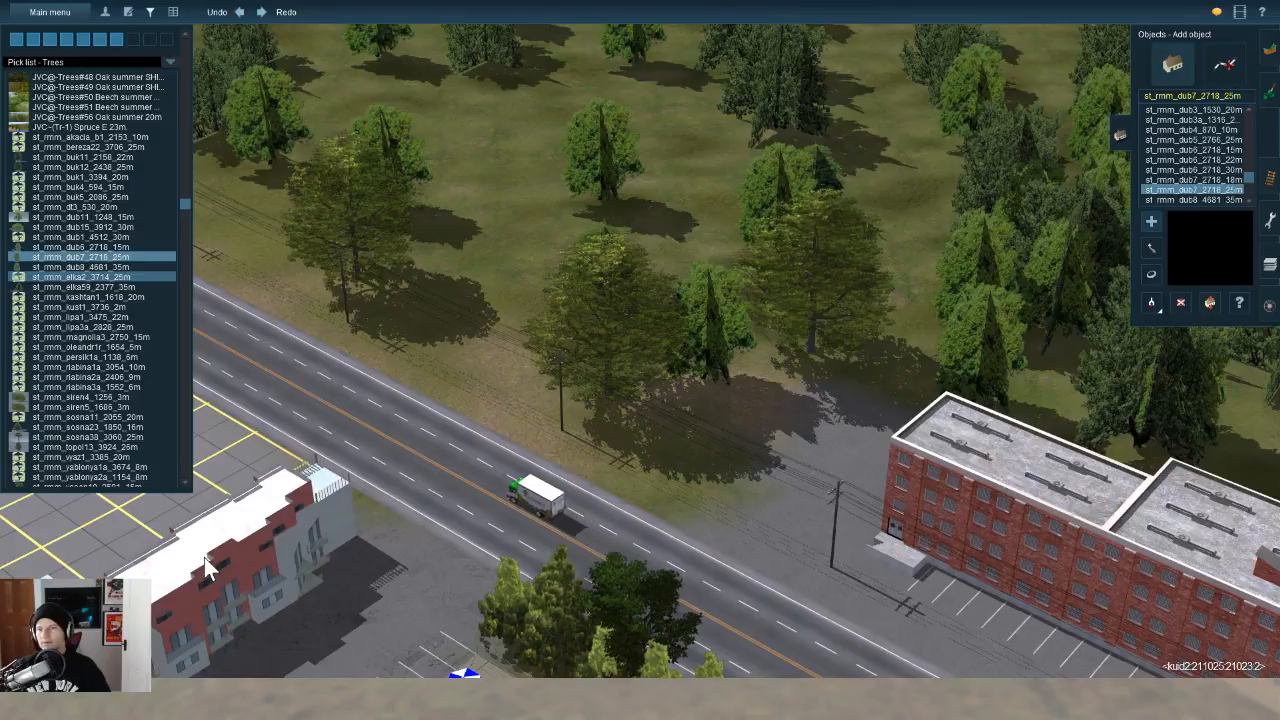
key("Down")
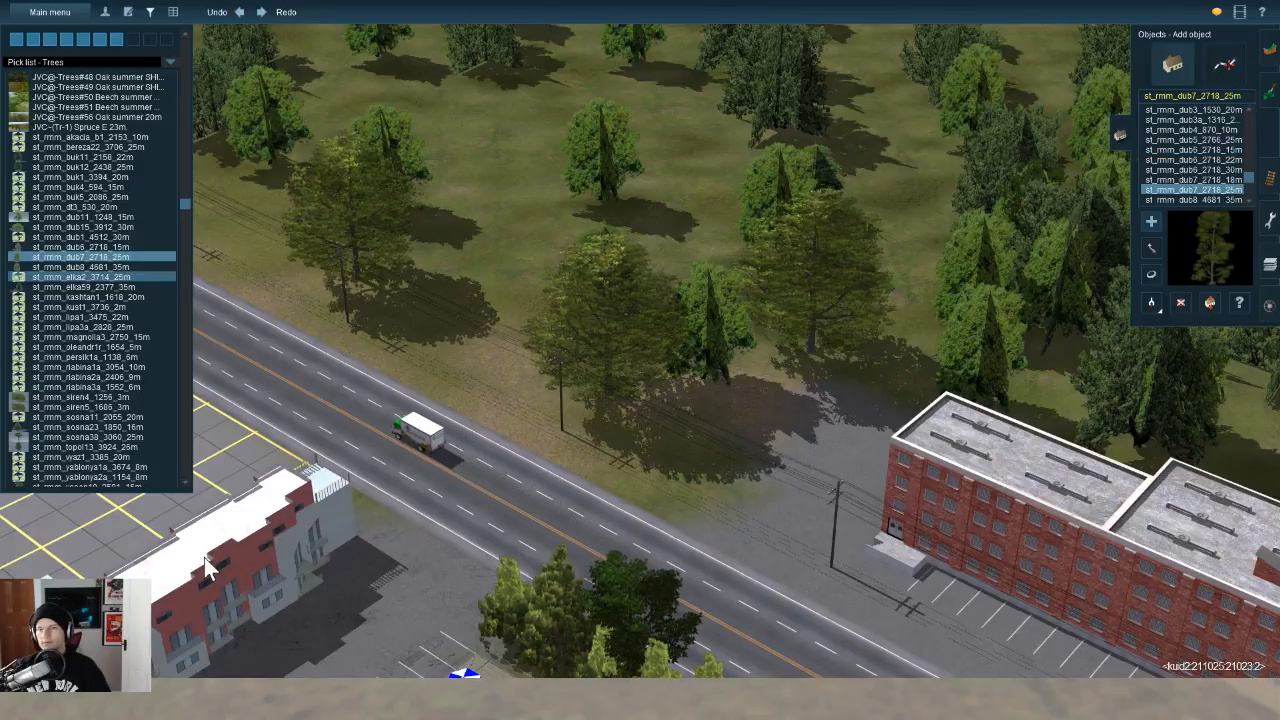
left_click(432, 342)
left_click(690, 462)
Step: Place two taller st_rmm_dub8_4681_35m trees farther along the highway's edge, opposite the striped parking area
right_click_drag(811, 467, 590, 290)
key("Down")
left_click(765, 490)
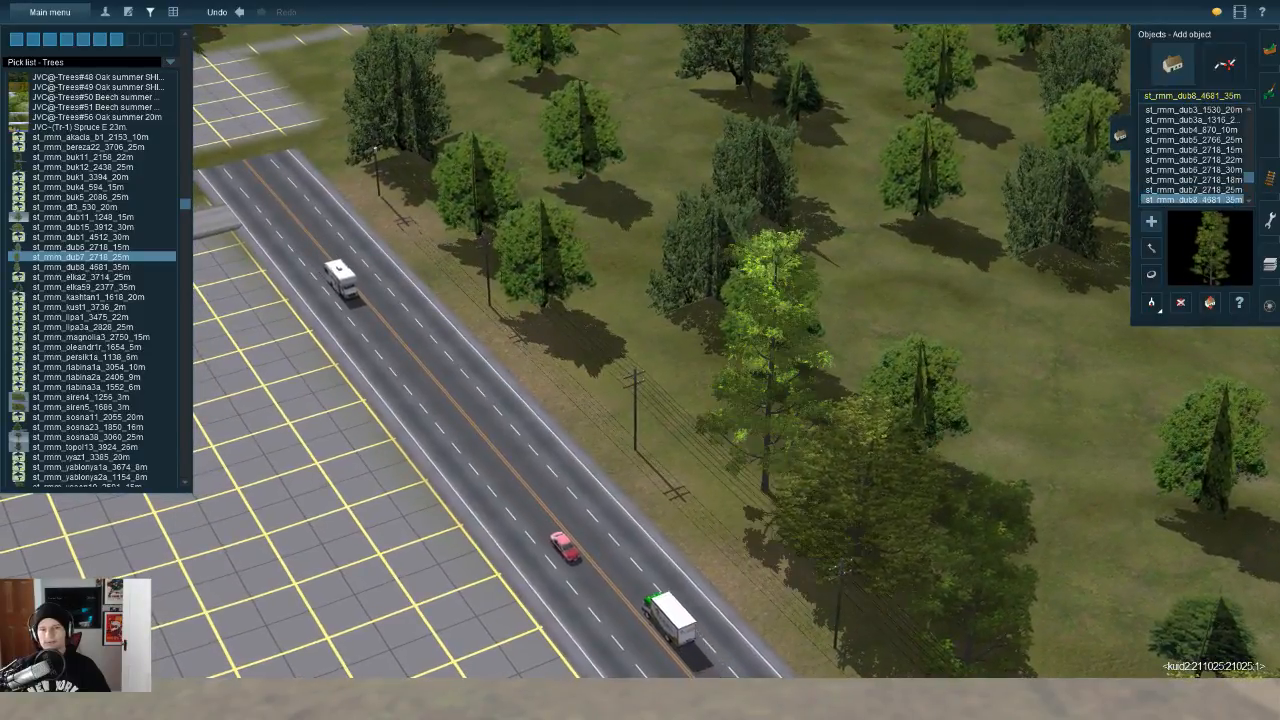
left_click(648, 374)
right_click_drag(660, 376, 600, 335)
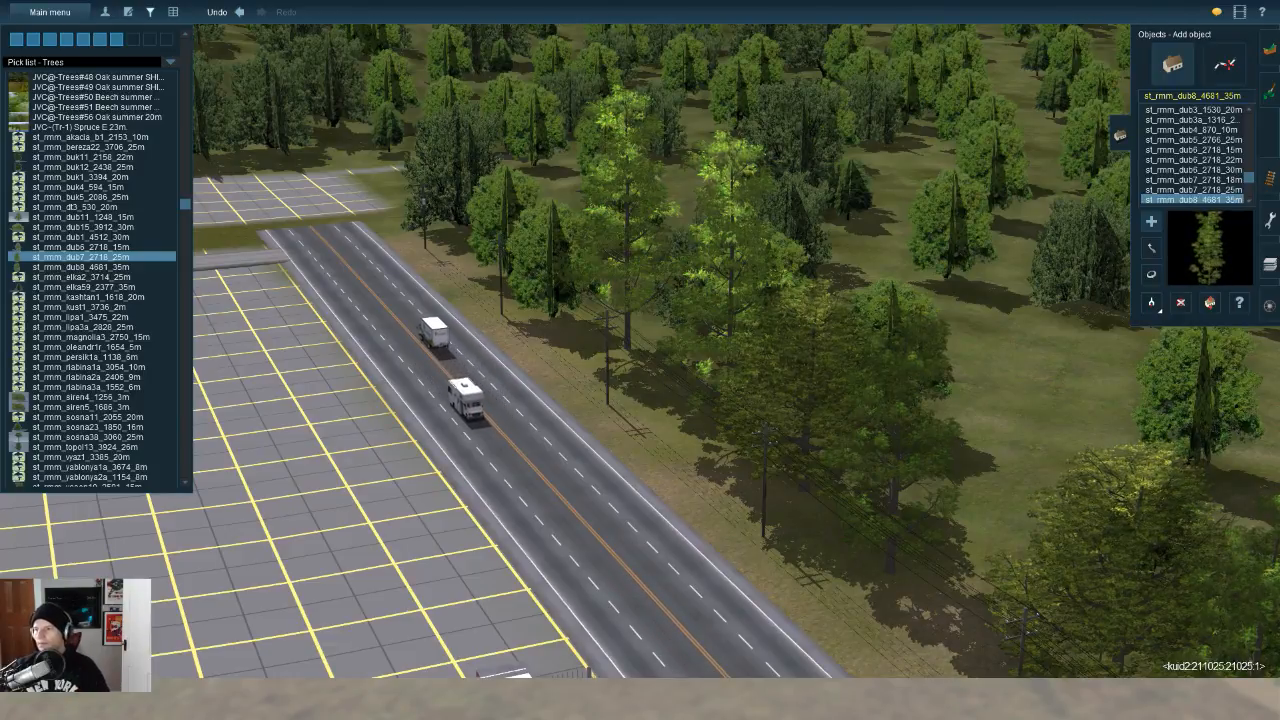
right_click_drag(800, 440, 755, 435)
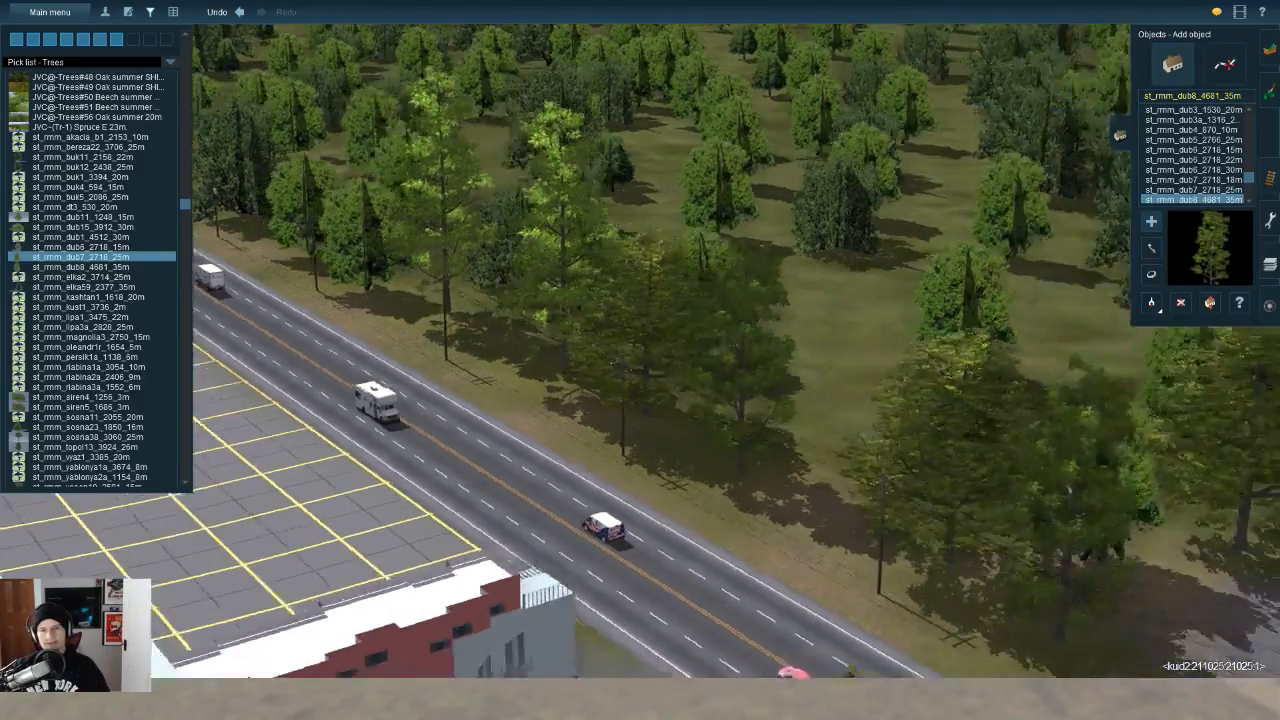
Step: Try a small st_rmm_dub6_2718_15m tree in the gap of the highway's tree line, and undo its placement
key("Left")
key("Up")
left_click(1151, 248)
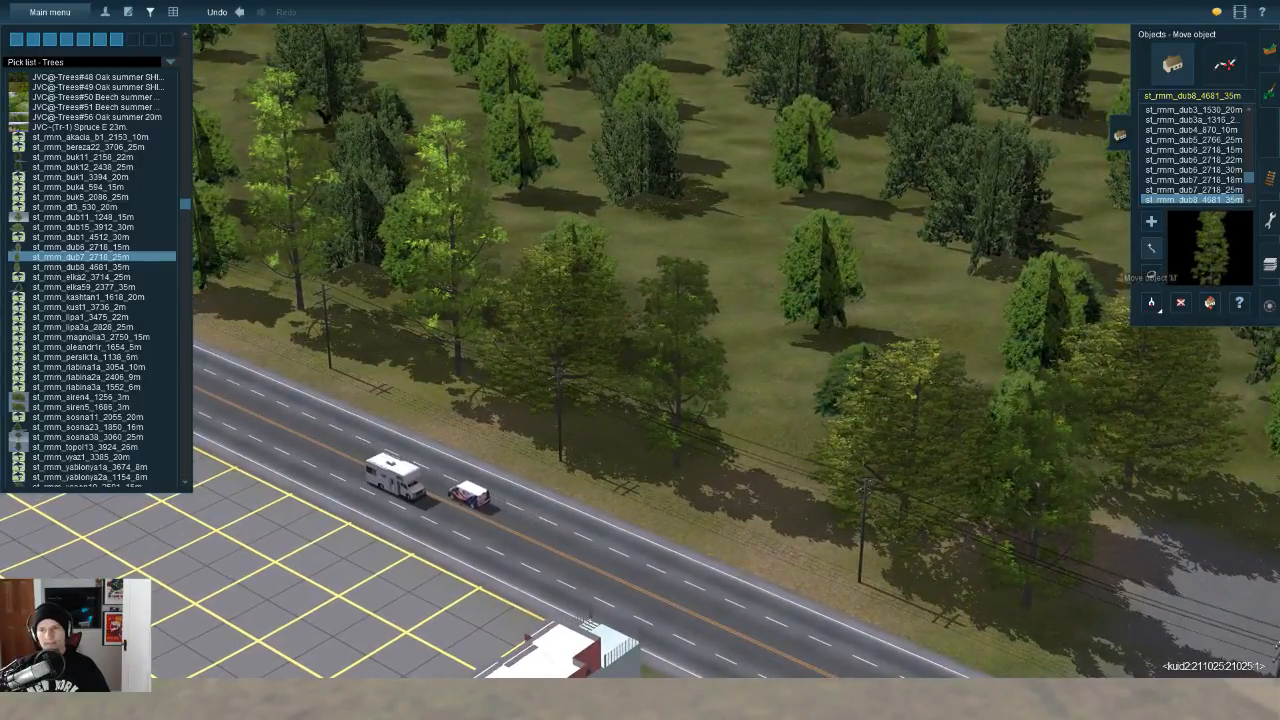
key("Up")
key("Up")
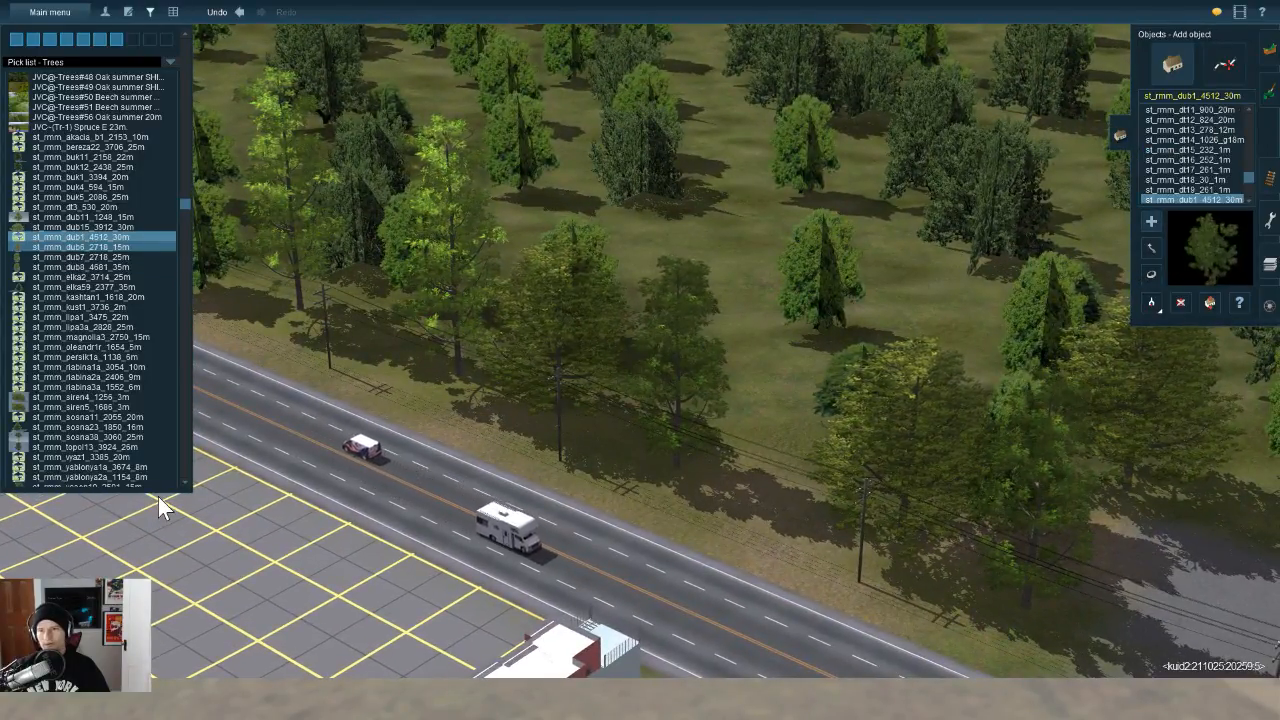
key("Down")
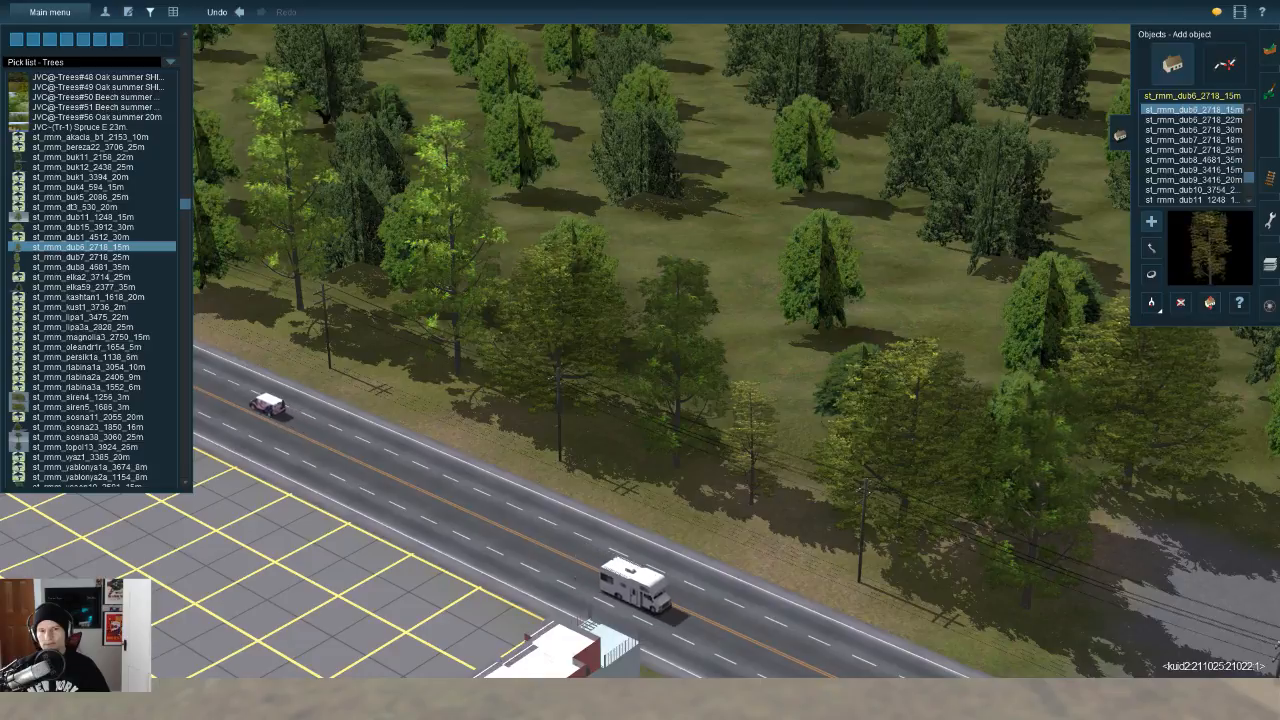
key("ctrl+z")
Step: Choose the st_rmm_yasen21_1871_30m tree and place one in the gap of the tree line along the highway
key("Left")
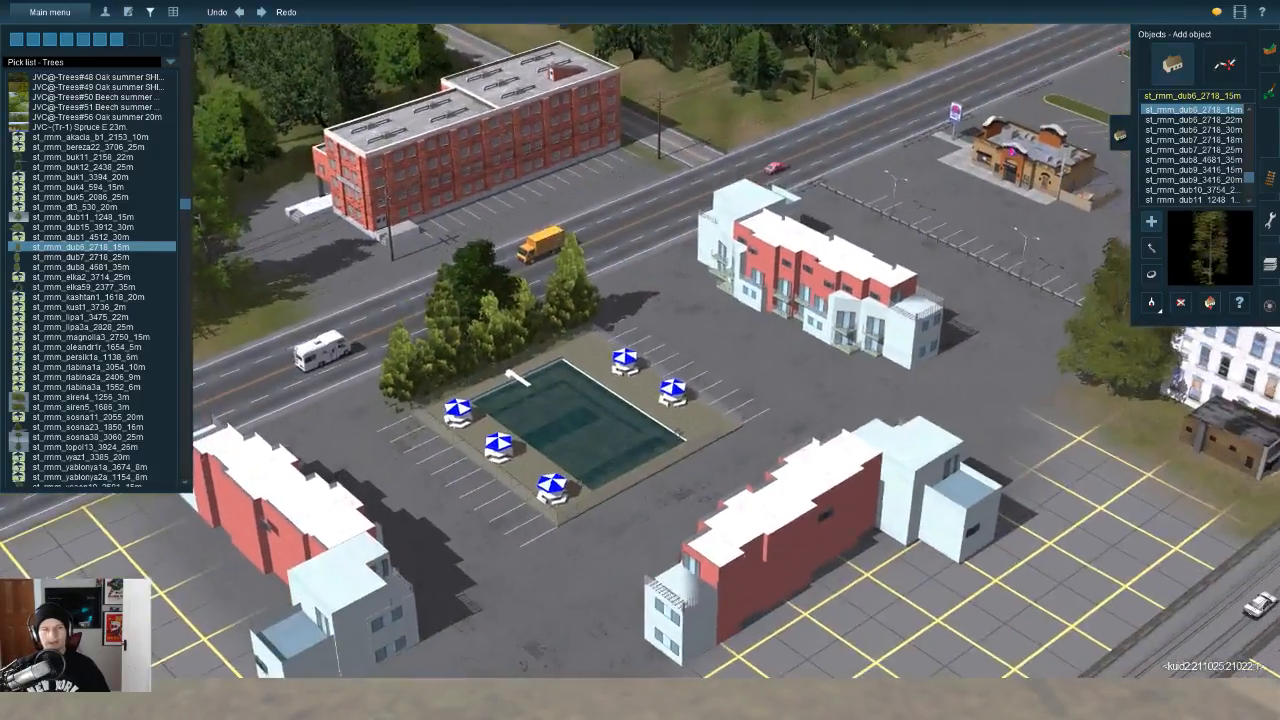
scroll(100, 386, "down", 5)
left_click(100, 466)
key("Up")
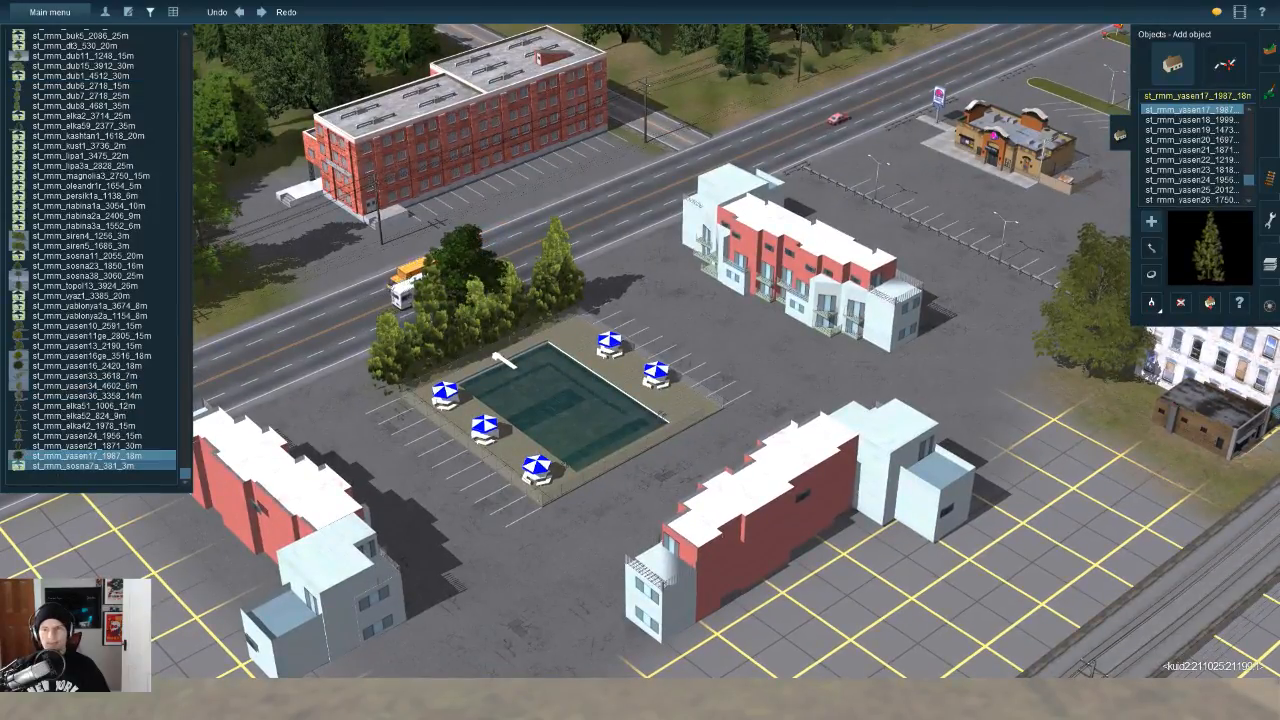
key("Up")
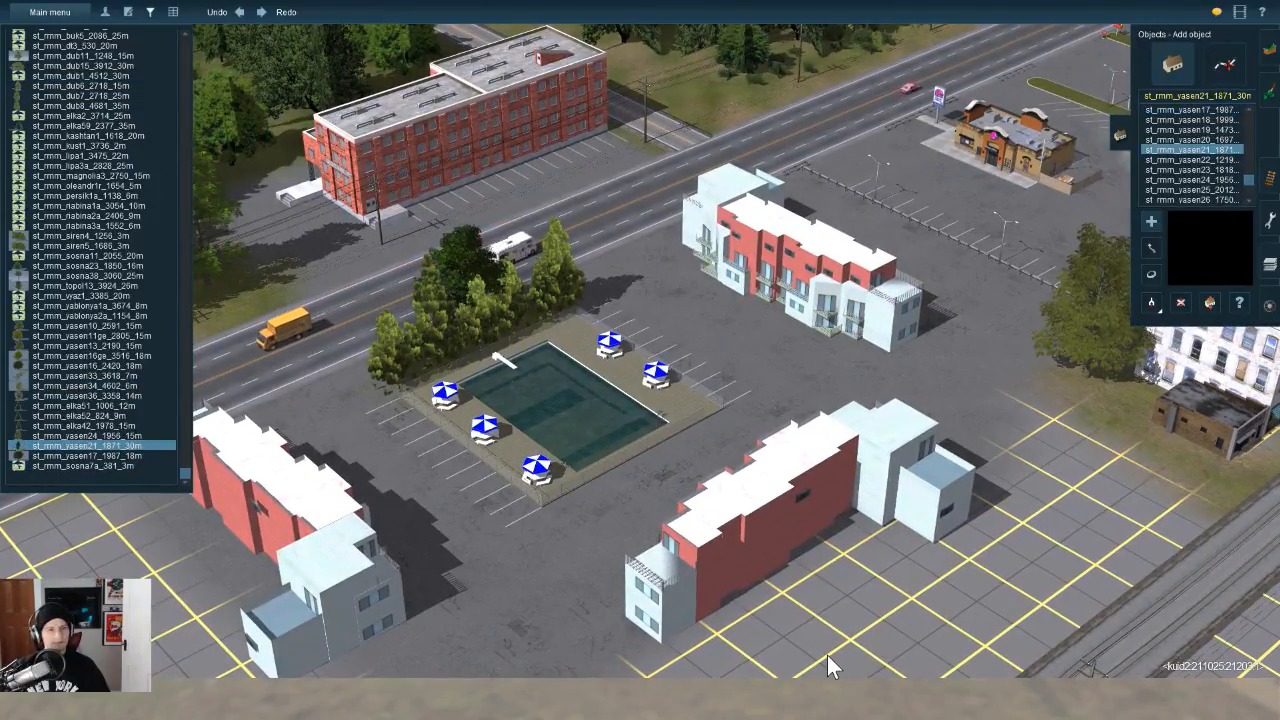
right_click_drag(931, 606, 830, 590)
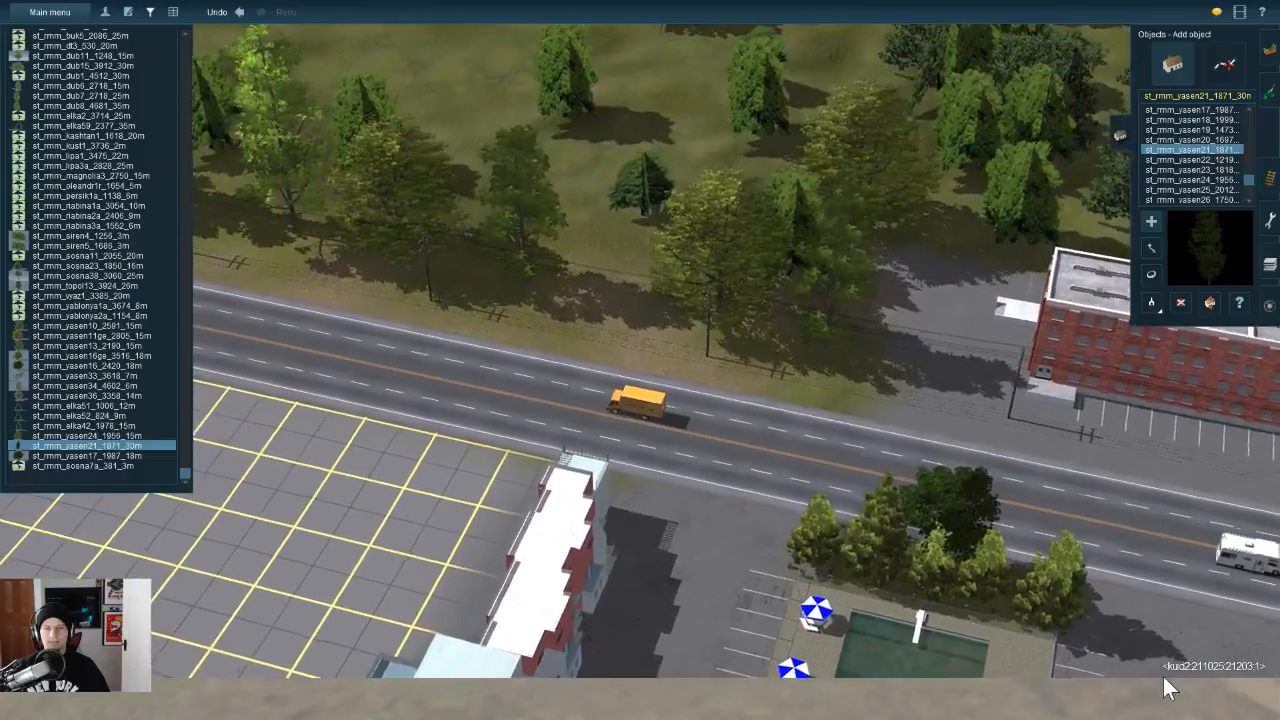
left_click(587, 345)
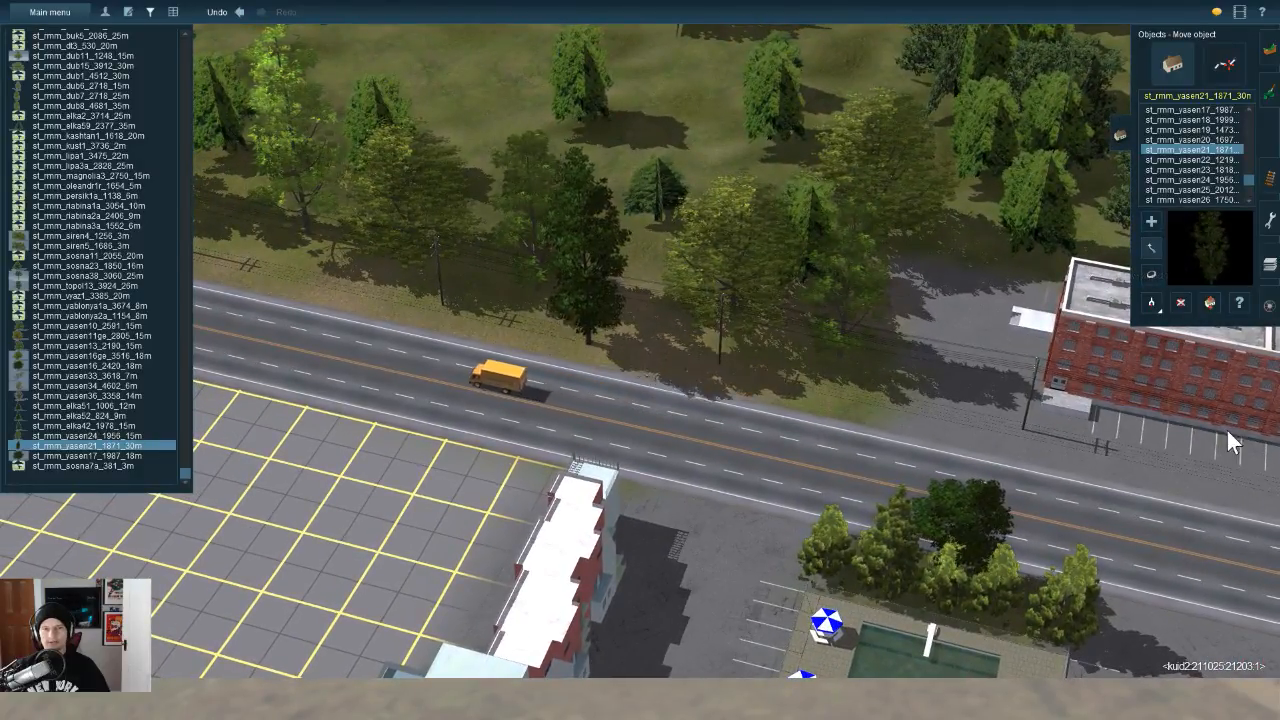
right_click_drag(1264, 393, 1122, 385)
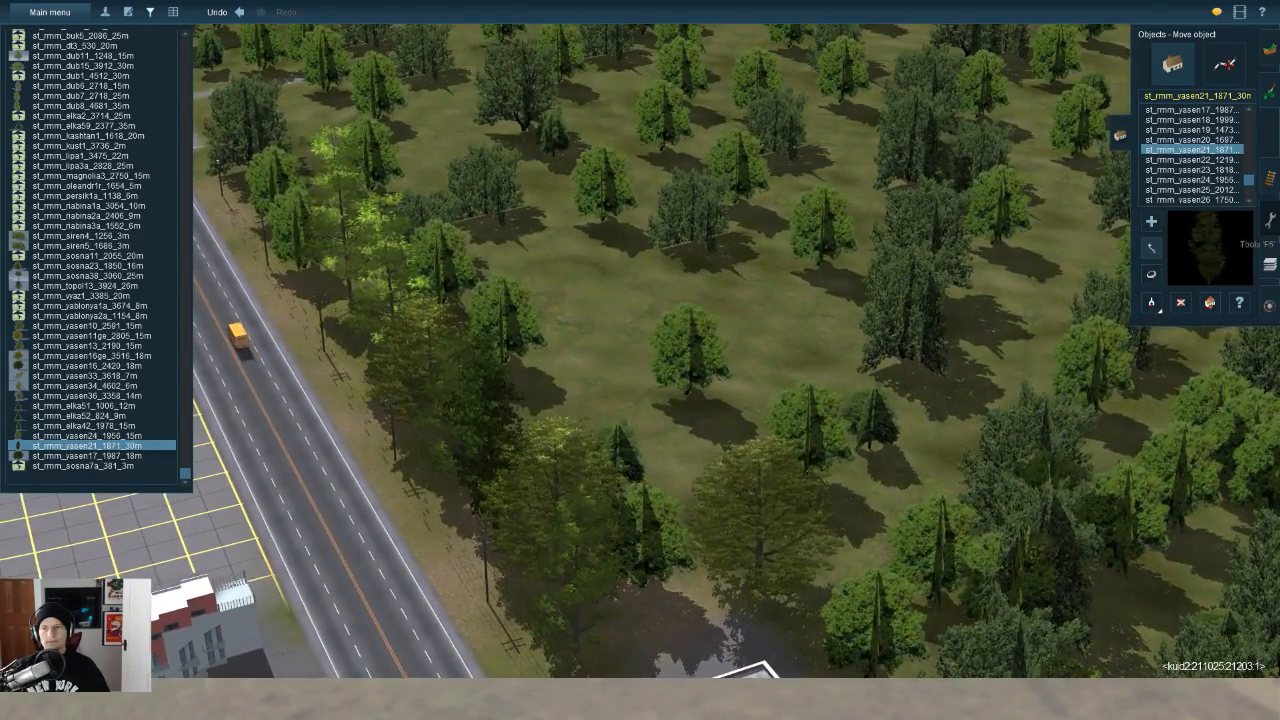
Step: Paste the copied block of trees repeatedly over the sparse grassland behind the highway's tree line to thicken the wood
left_click(1269, 221)
left_click_drag(1100, 310, 745, 400)
key("Return")
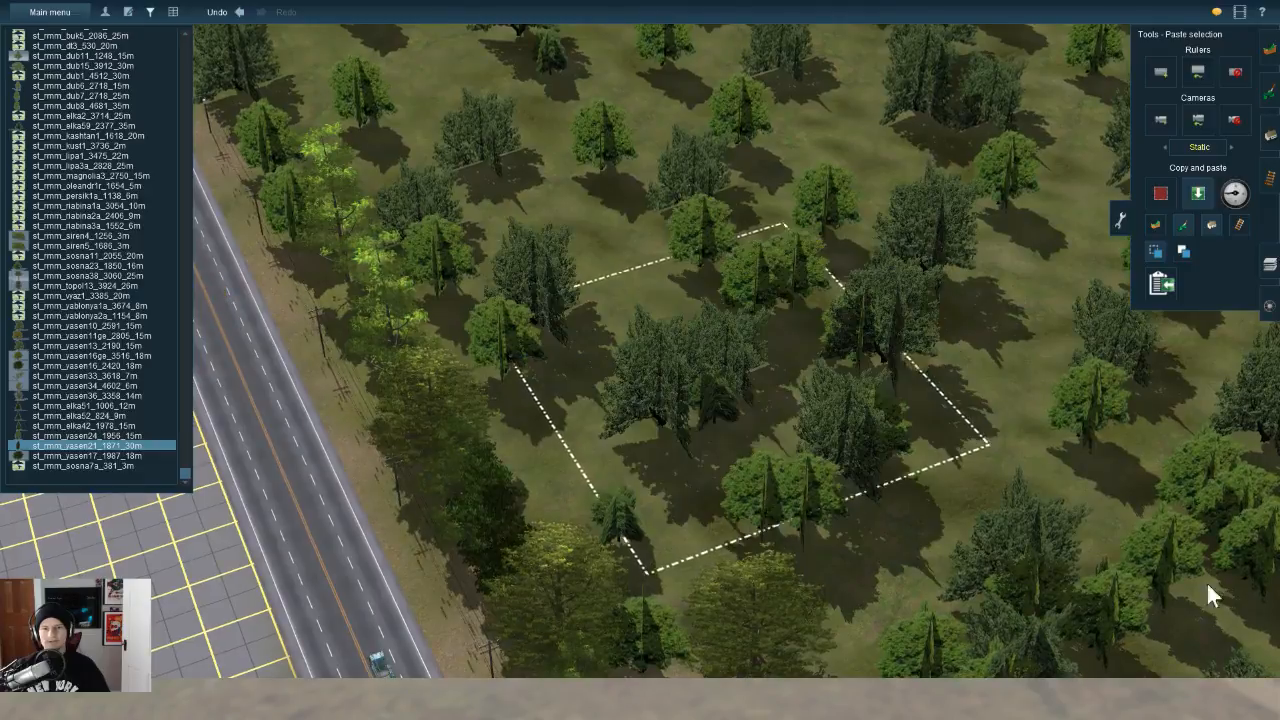
right_click_drag(860, 262, 1229, 505)
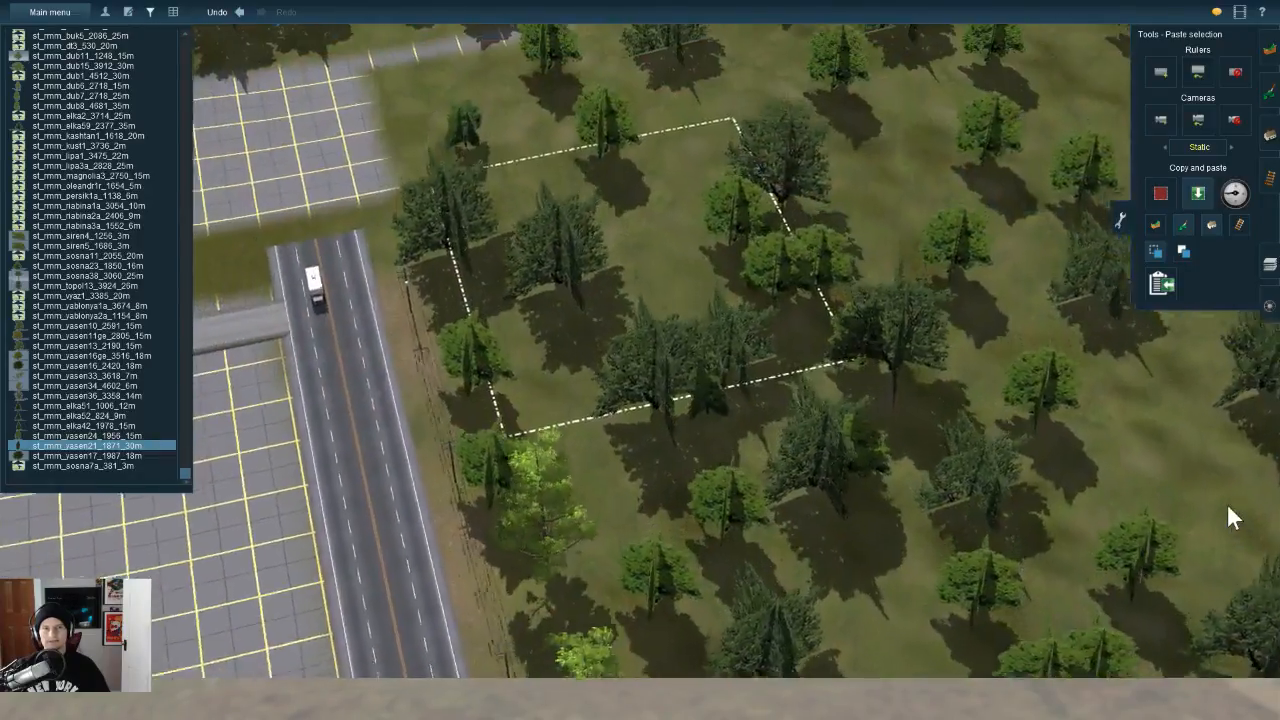
left_click_drag(640, 300, 835, 430)
key("Return")
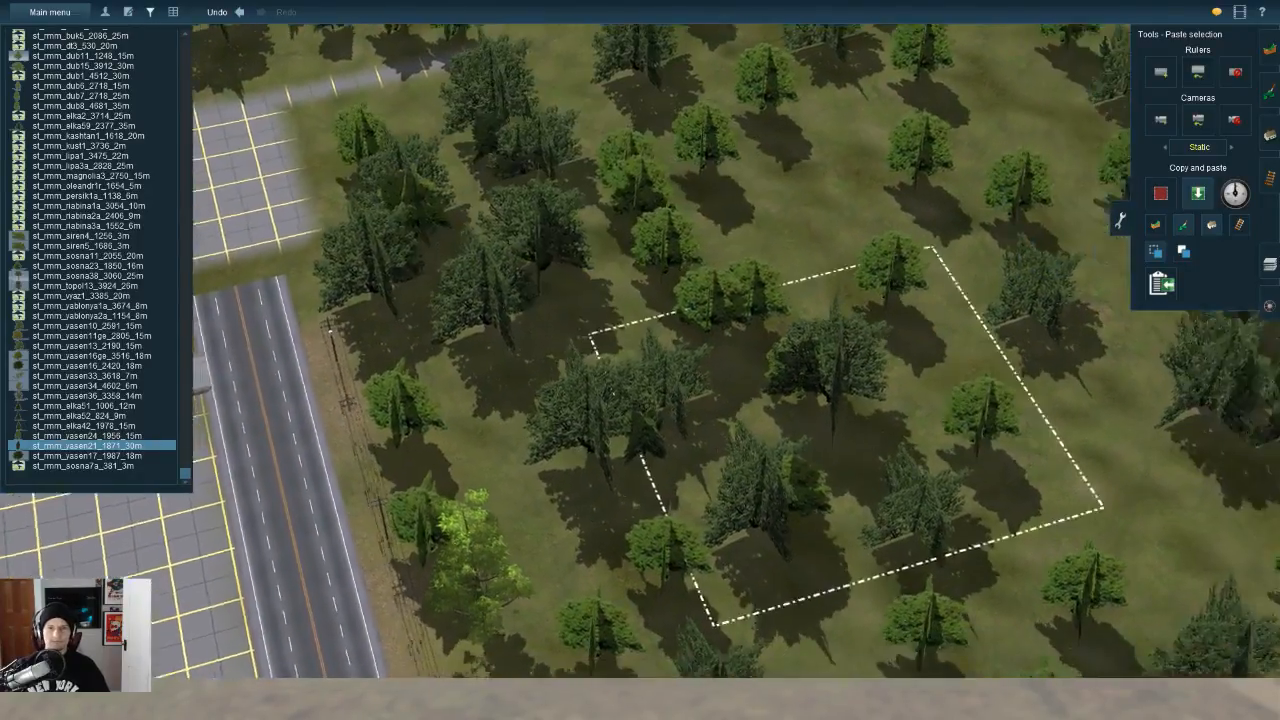
Step: Look over the finished wood and tree line along the highway from the crossing and the restaurant parking lots
right_click_drag(835, 430, 690, 440)
left_click_drag(838, 466, 790, 260)
right_click_drag(785, 265, 465, 300)
left_click(1120, 219)
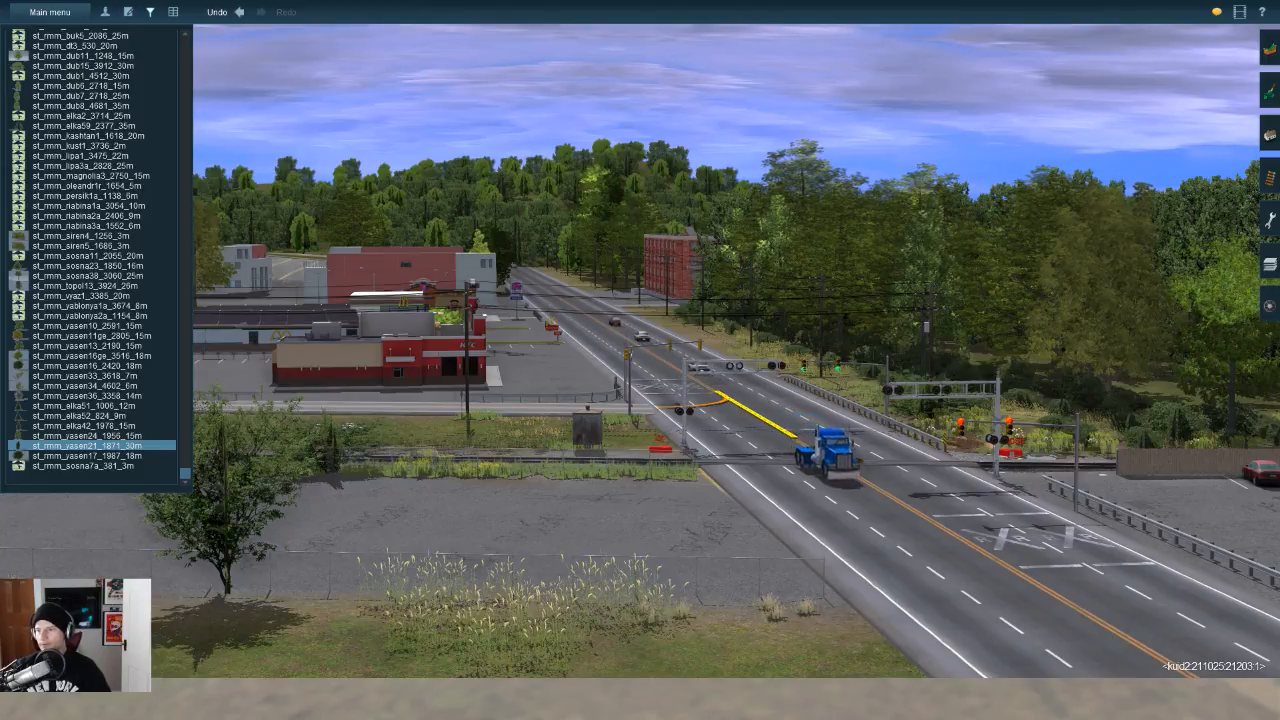
key("Up")
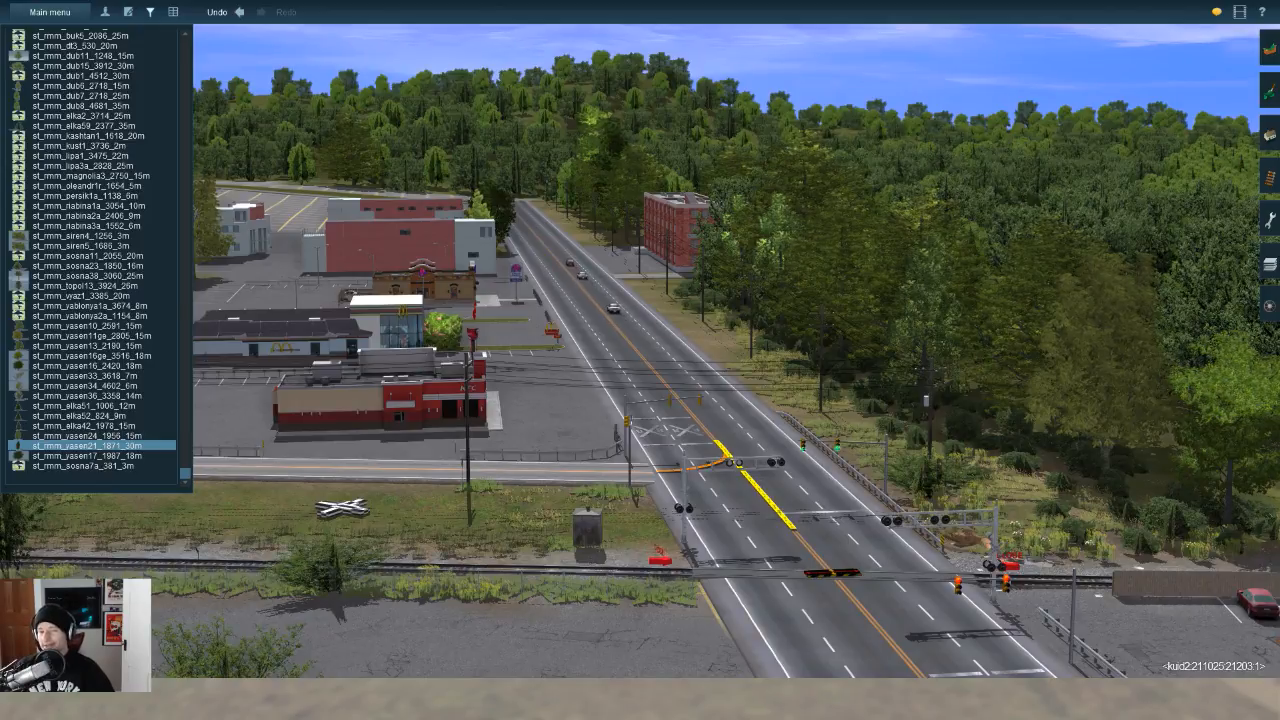
right_click_drag(1189, 540, 1189, 667)
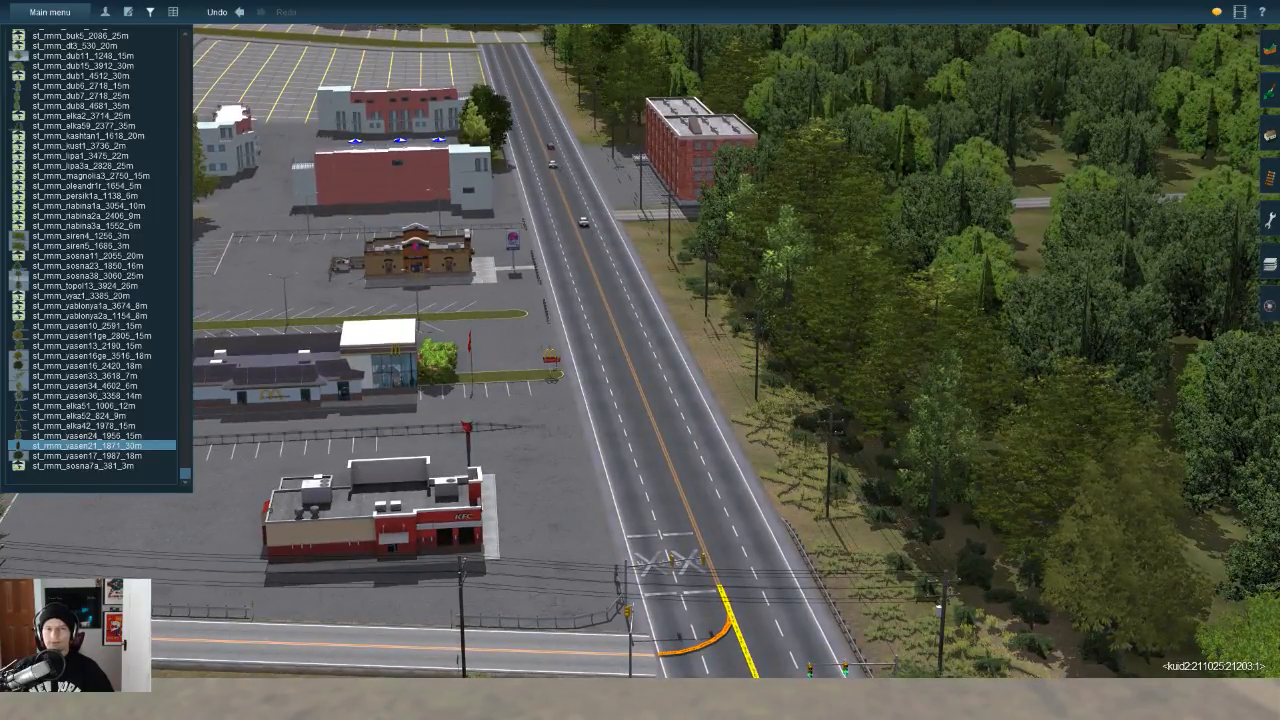
right_click_drag(1189, 540, 1193, 598)
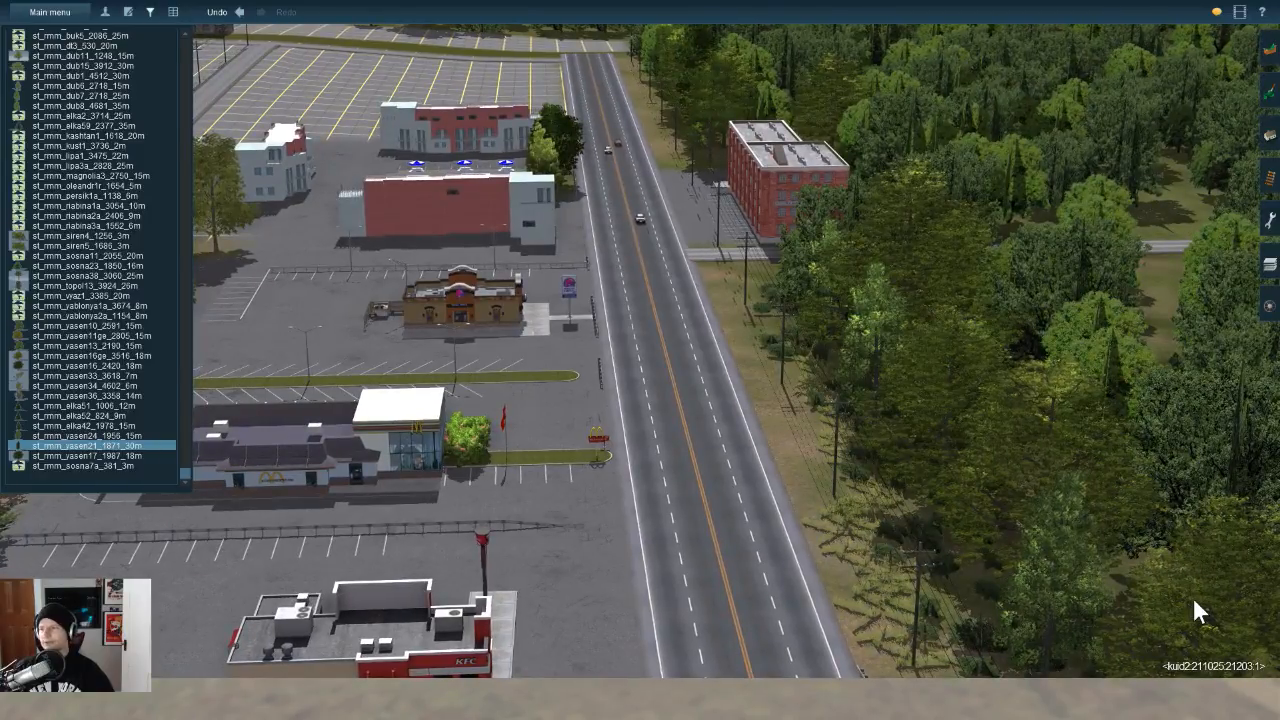
right_click_drag(1236, 679, 1274, 640)
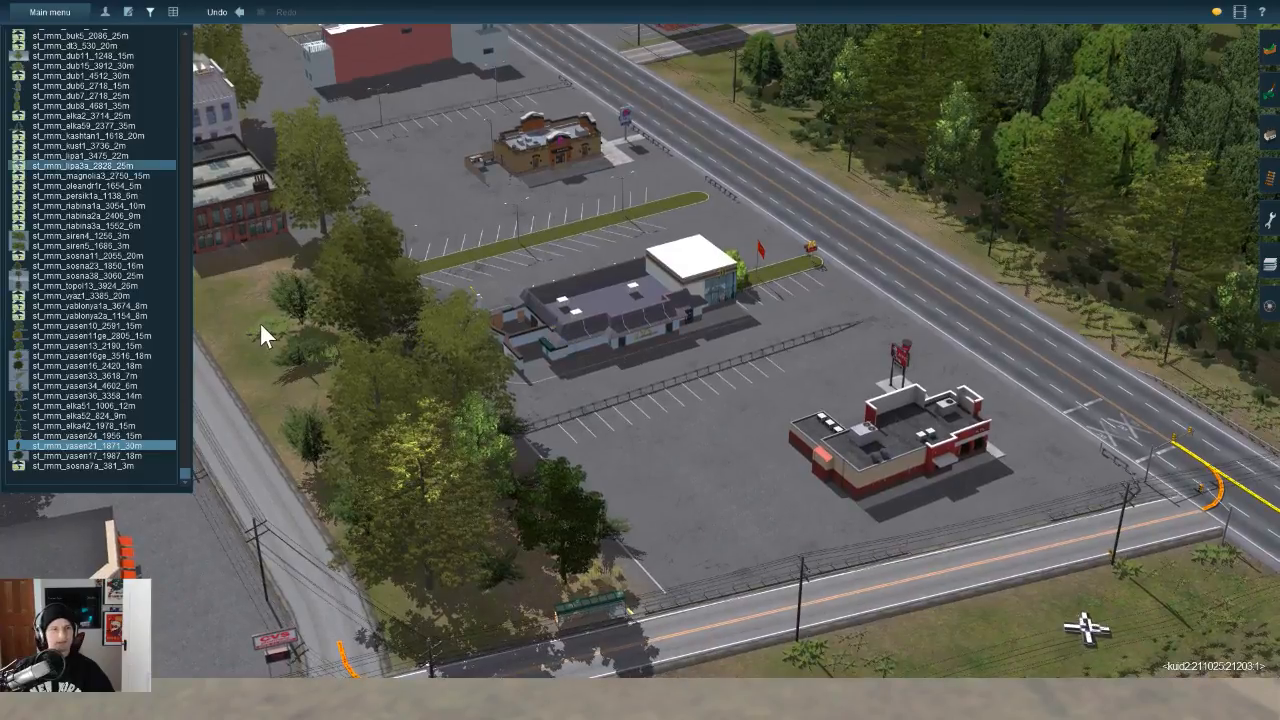
Step: Switch the pick list from Trees to Cars
scroll(260, 322, "up", 5)
left_click(335, 322)
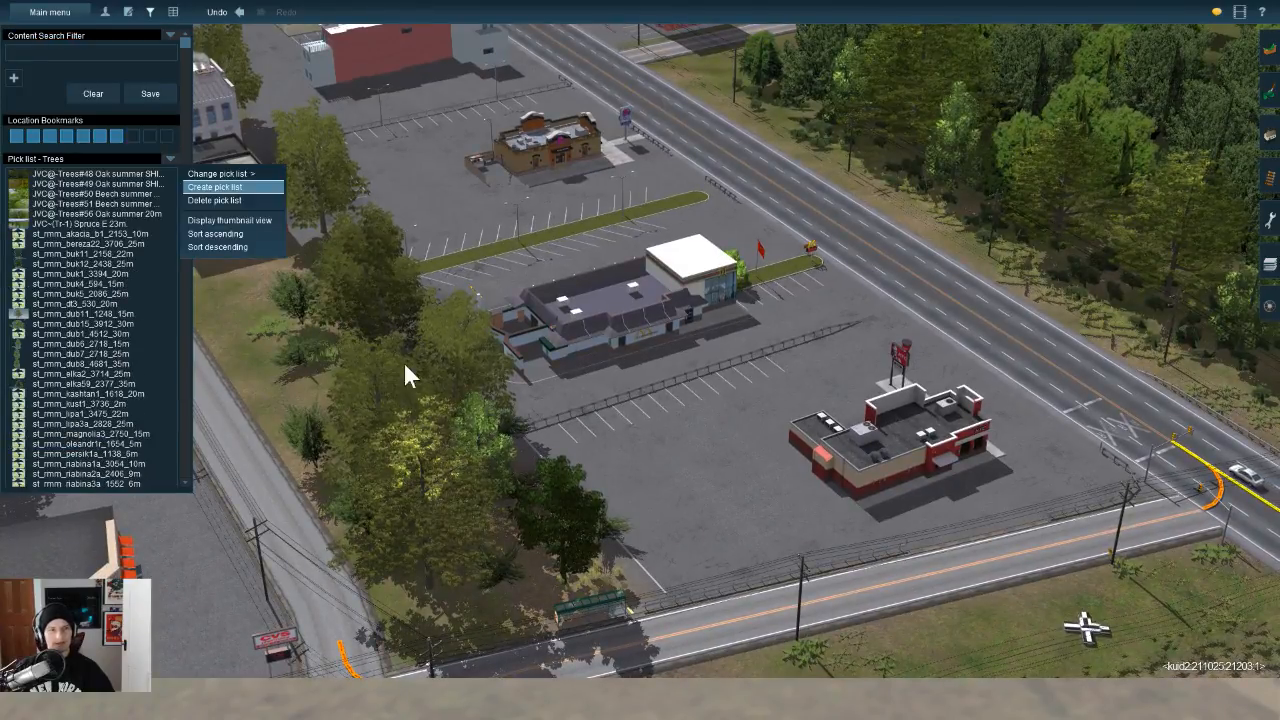
mouse_move(218, 174)
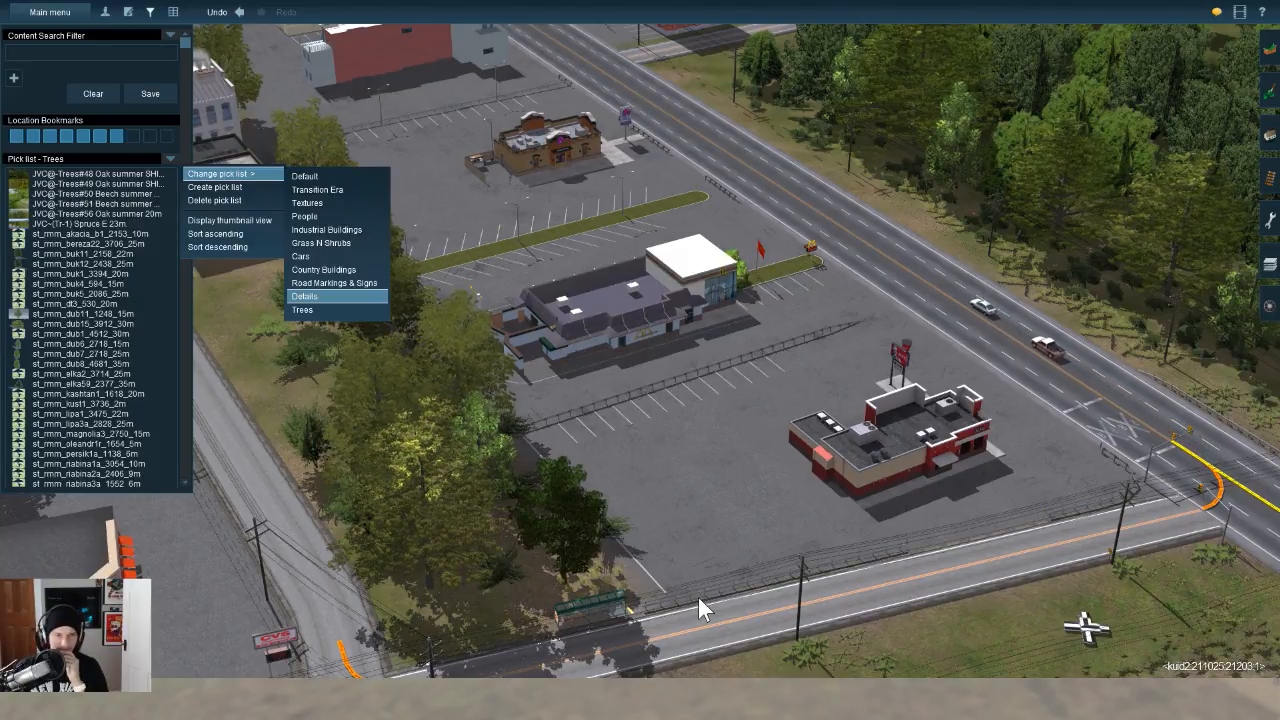
left_click(301, 256)
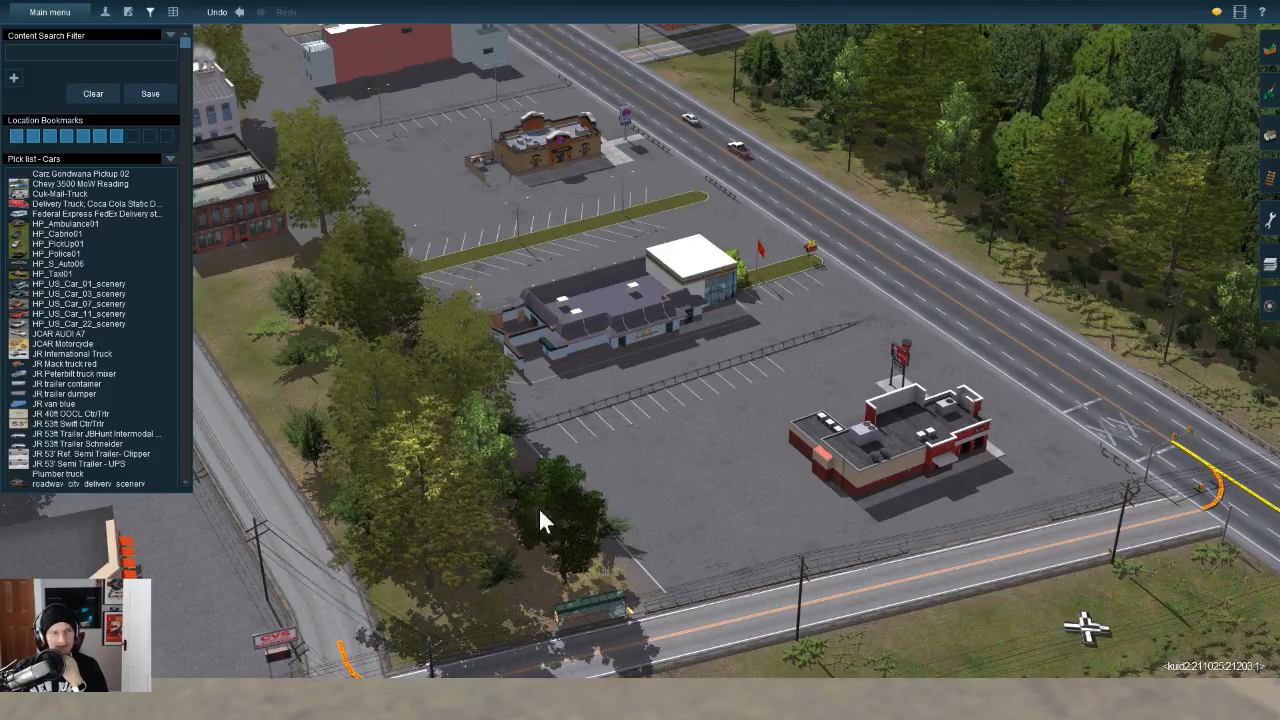
Step: Choose HP_US_Car_03_scenery and place one in the parking row between the McDonald's and the KFC
left_click(92, 315)
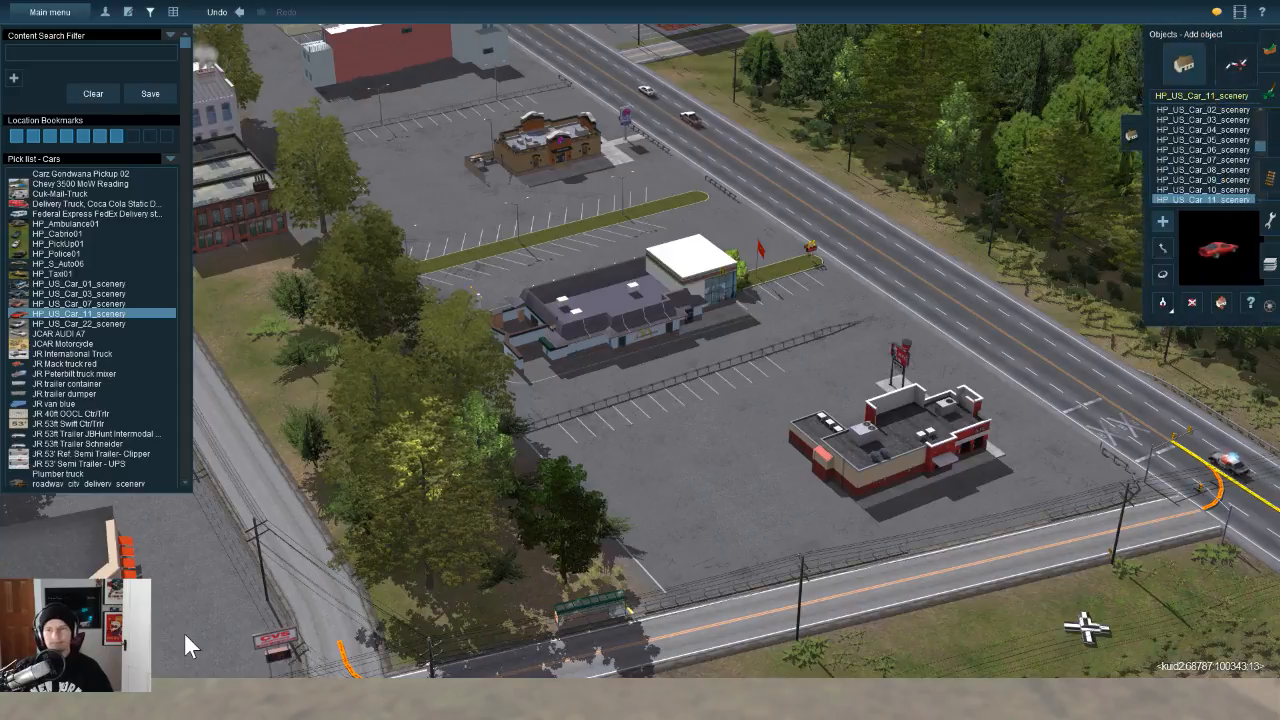
left_click(92, 305)
key("Up")
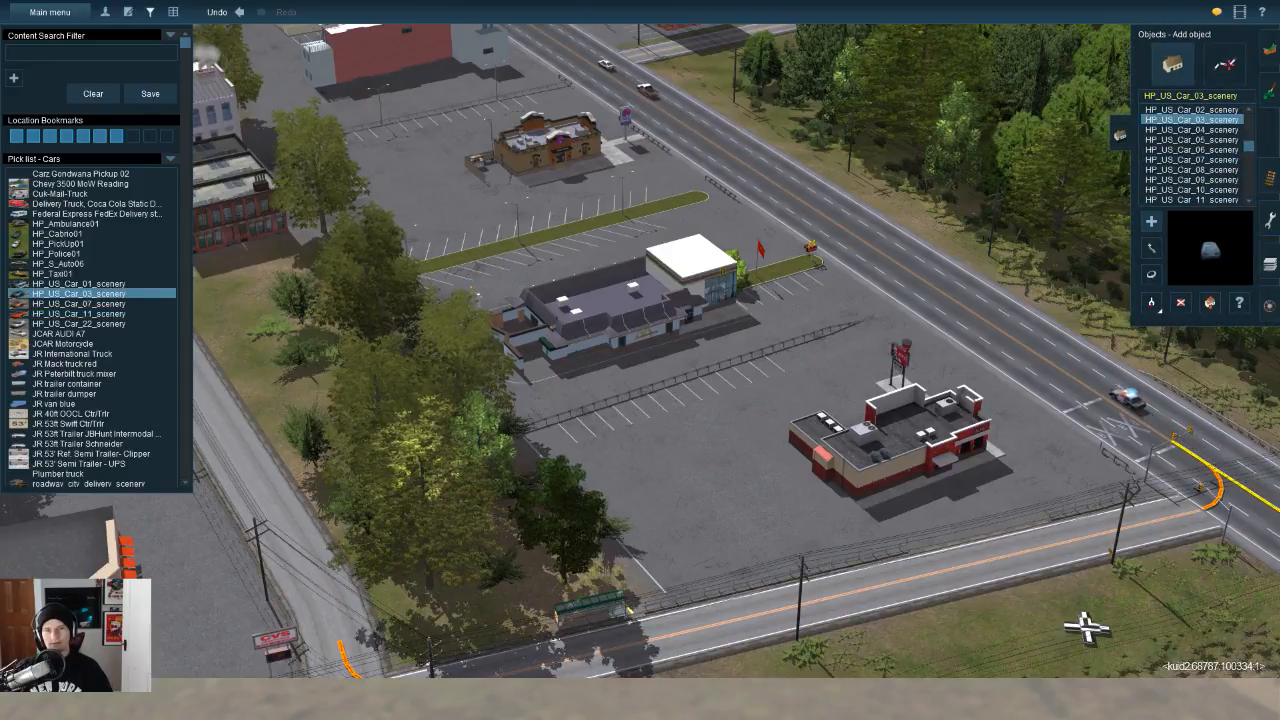
right_click_drag(1087, 628, 889, 594)
scroll(1134, 654, "up", 5)
key("Left")
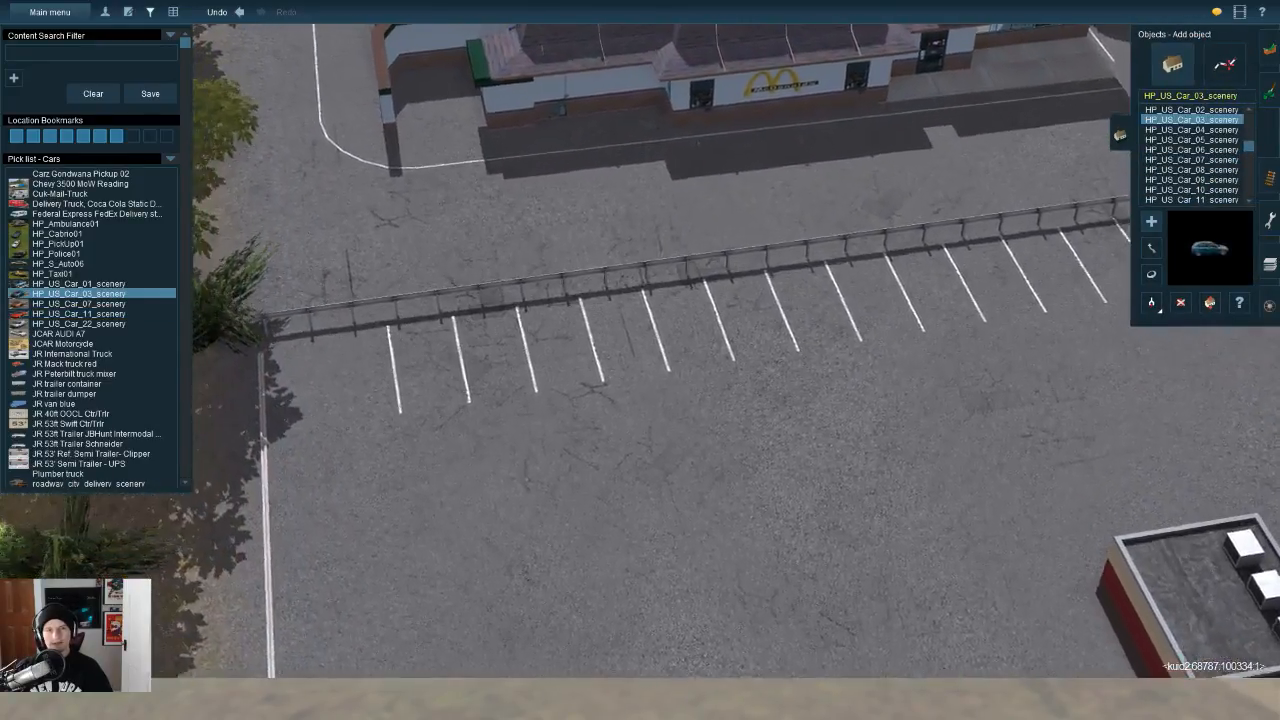
left_click(584, 378)
Step: Choose HP_US_Car_01_scenery and place one farther along the parking row between the McDonald's and the KFC
key("Up")
key("Up")
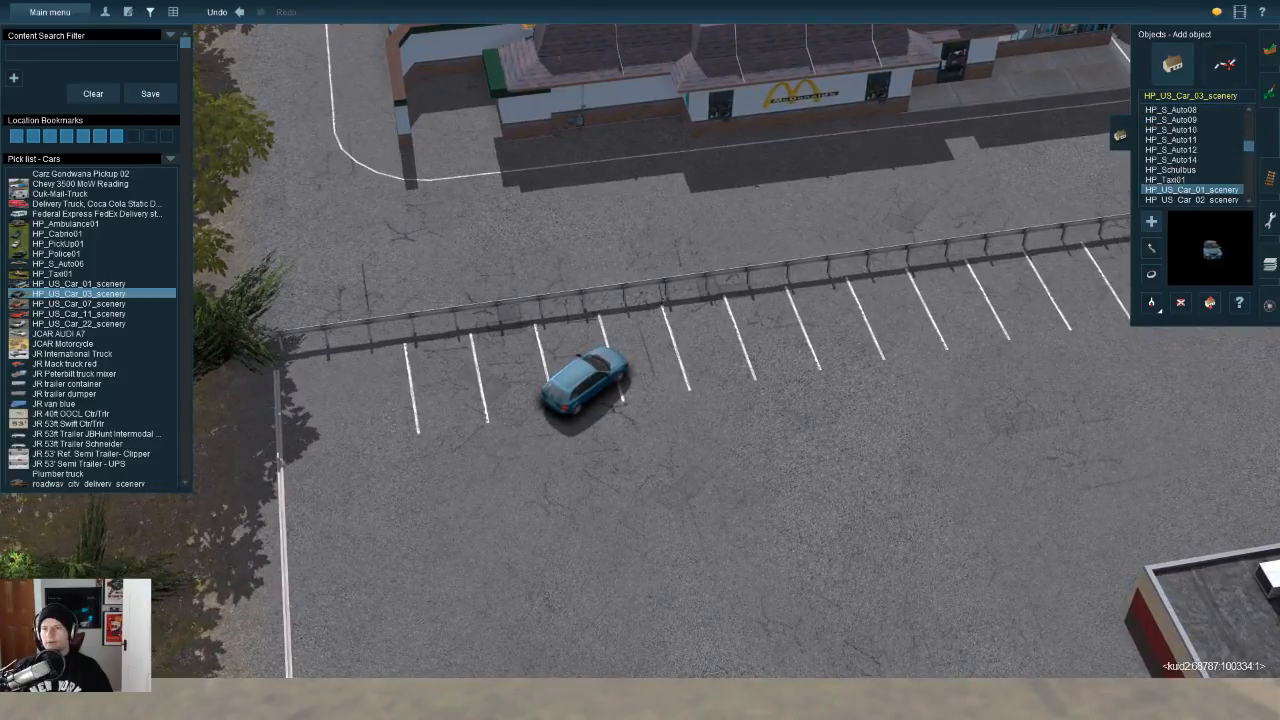
scroll(1218, 430, "down", 5)
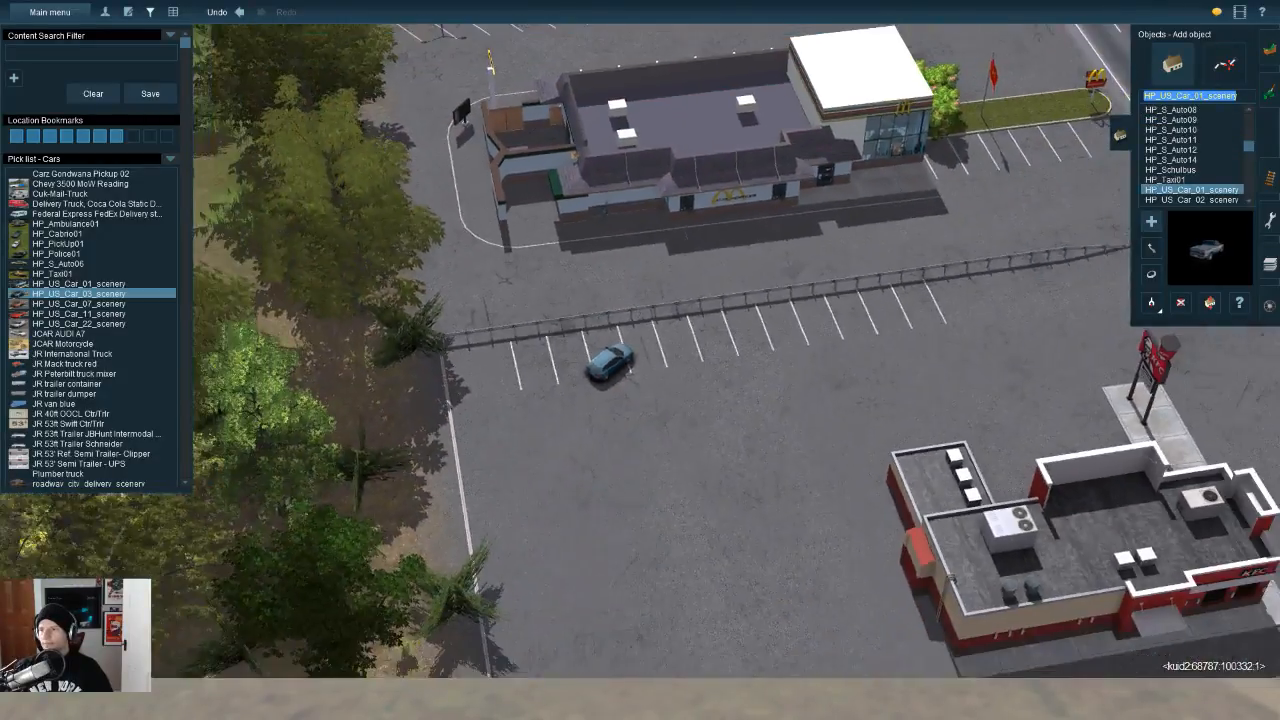
key("Up")
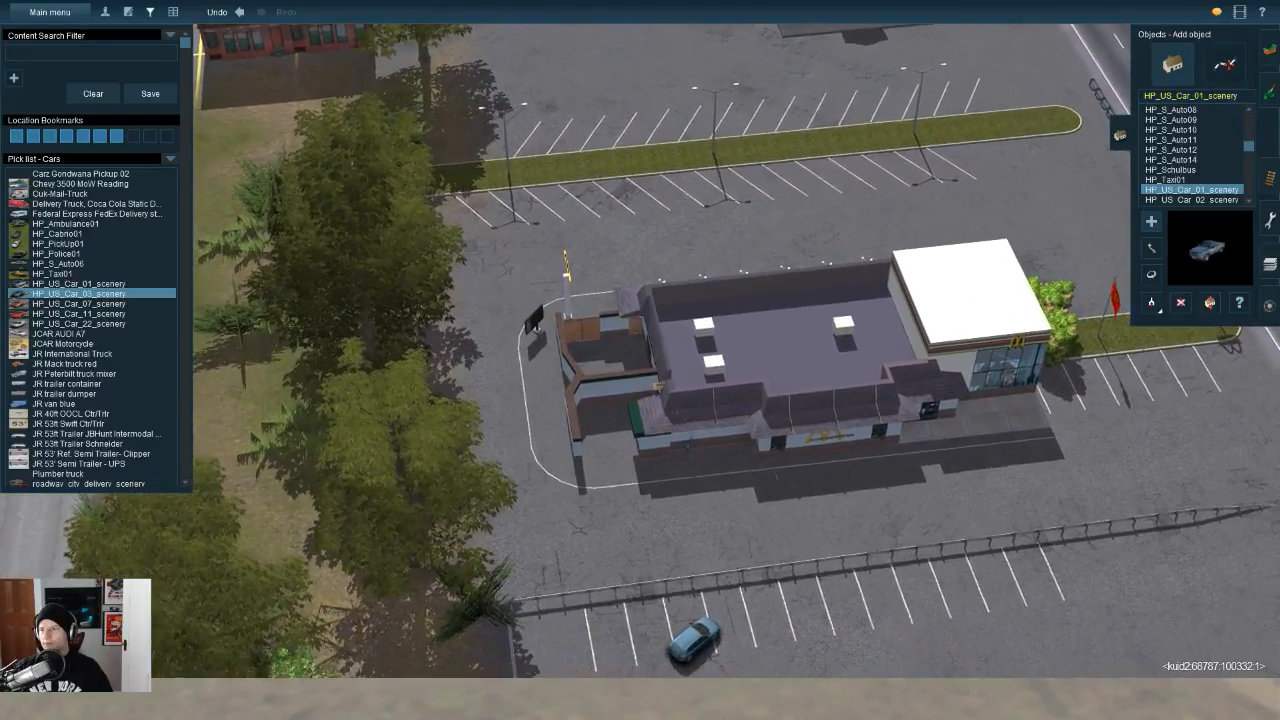
scroll(640, 360, "down", 3)
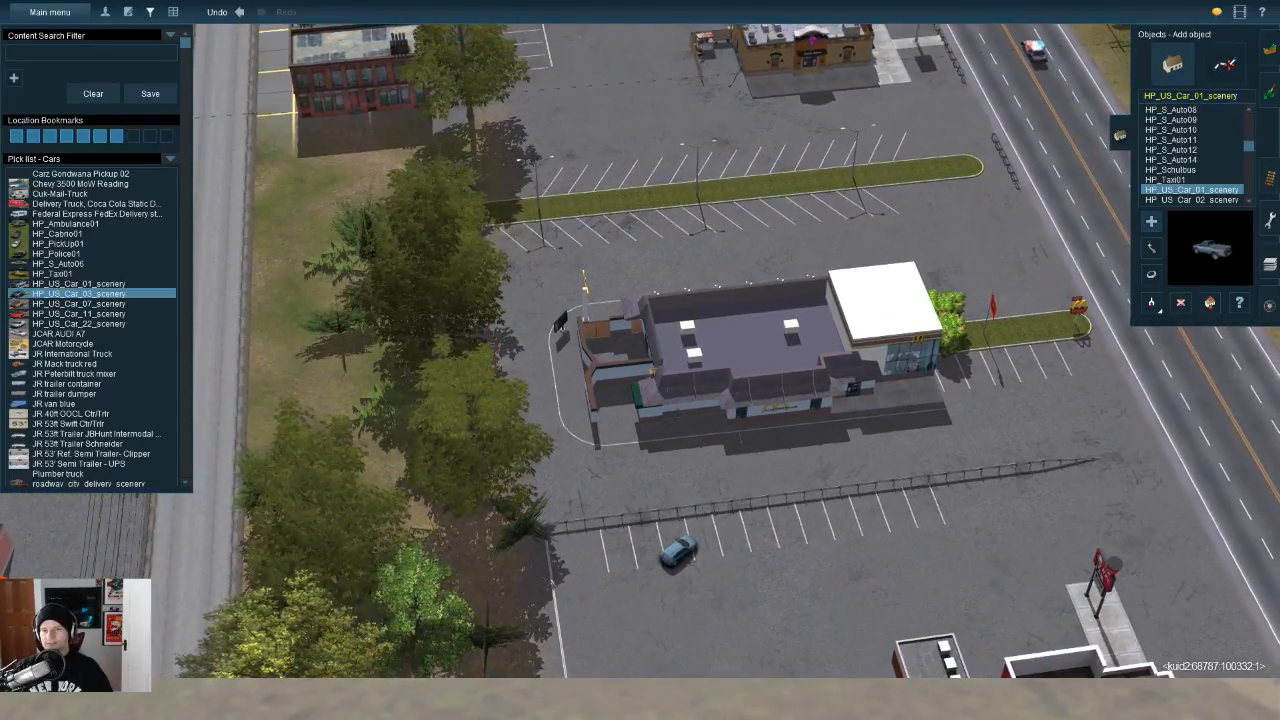
Step: Place HP_US_Car_03_scenery and HP_US_Car_05_scenery cars in scattered bays around the McDonald's and along the grass median
scroll(1190, 189, "down", 1)
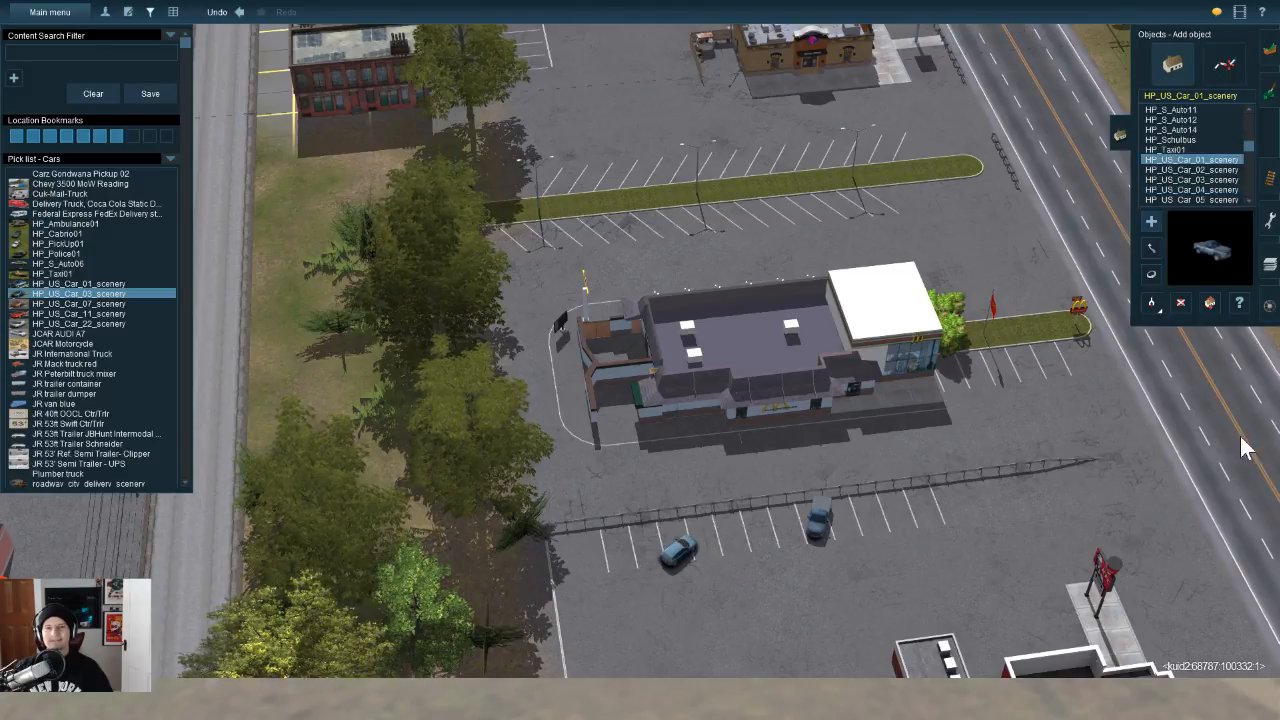
left_click(1190, 180)
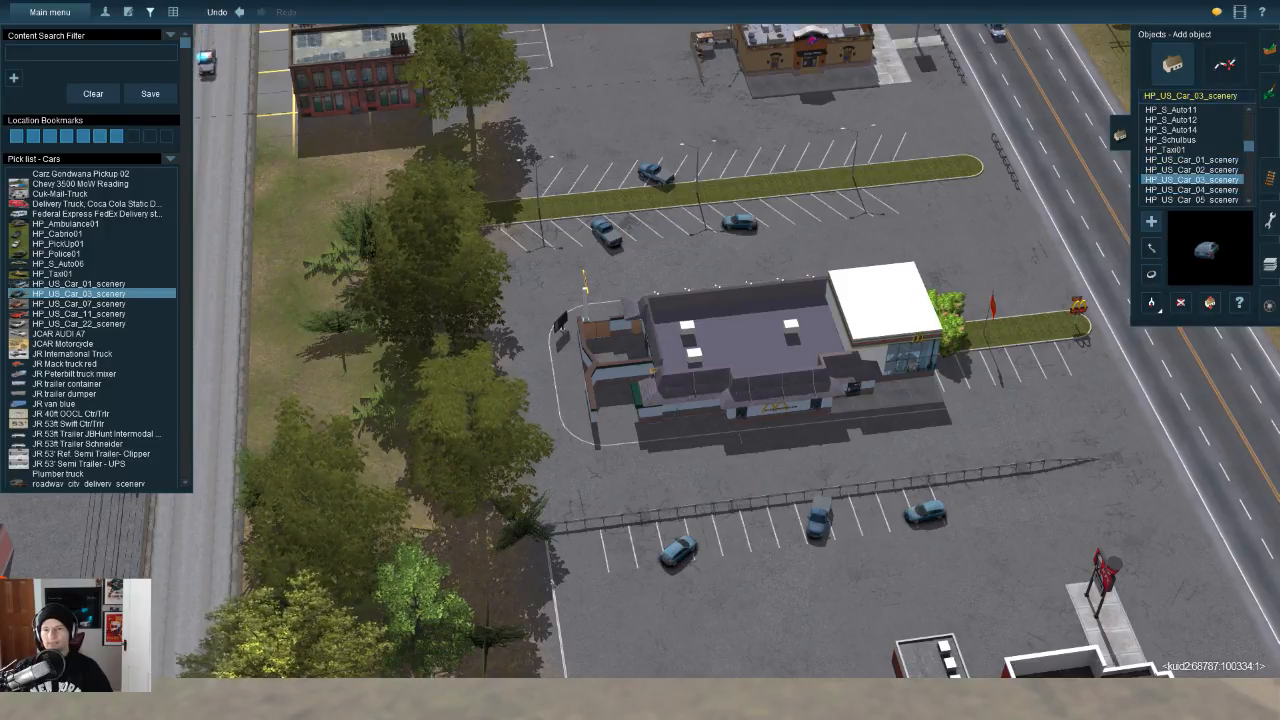
left_click(1190, 190)
key("Down")
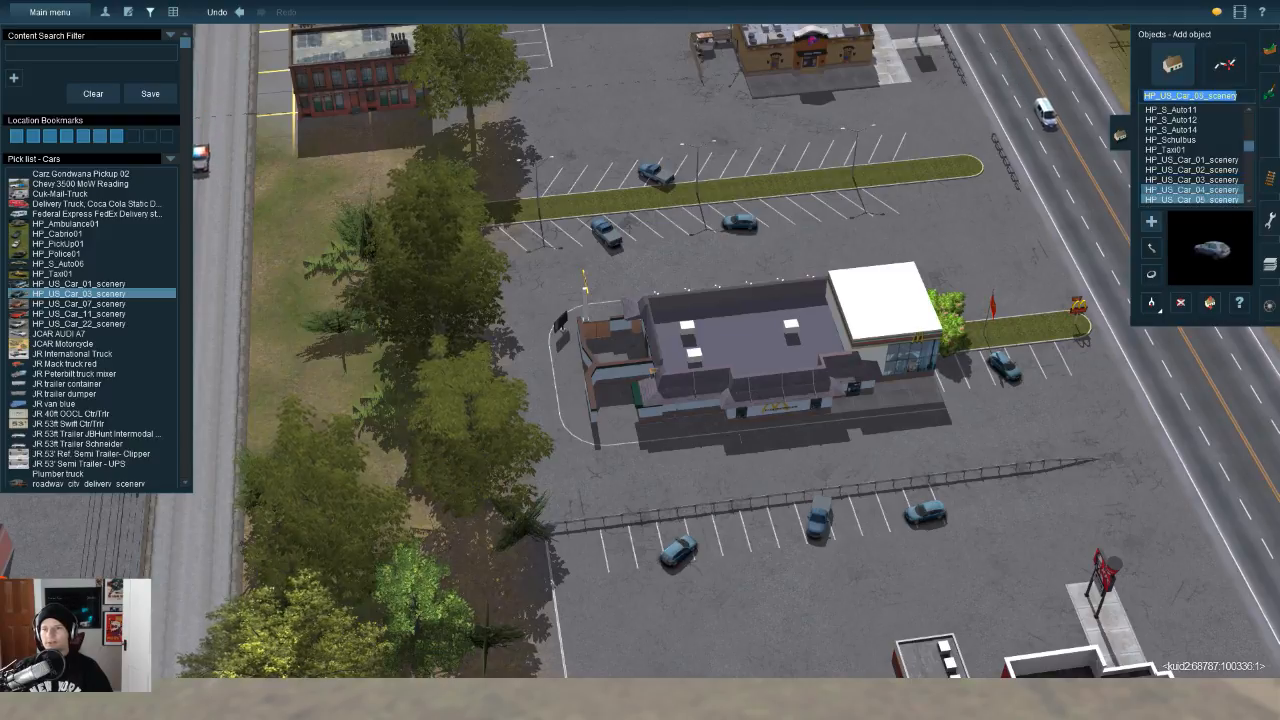
key("Down")
key("Up")
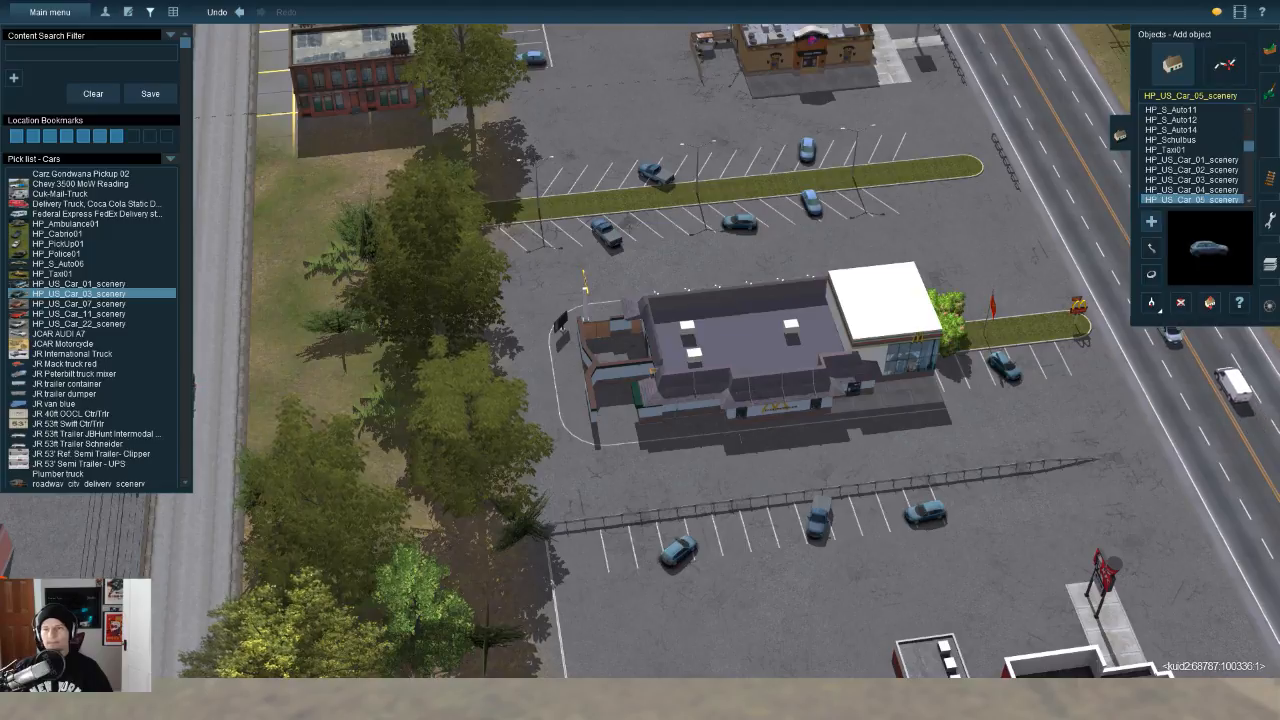
Step: Choose the green HP_US_Car_06_scenery and place one beside the pickup in the row facing the KFC
key("Down")
key("Down")
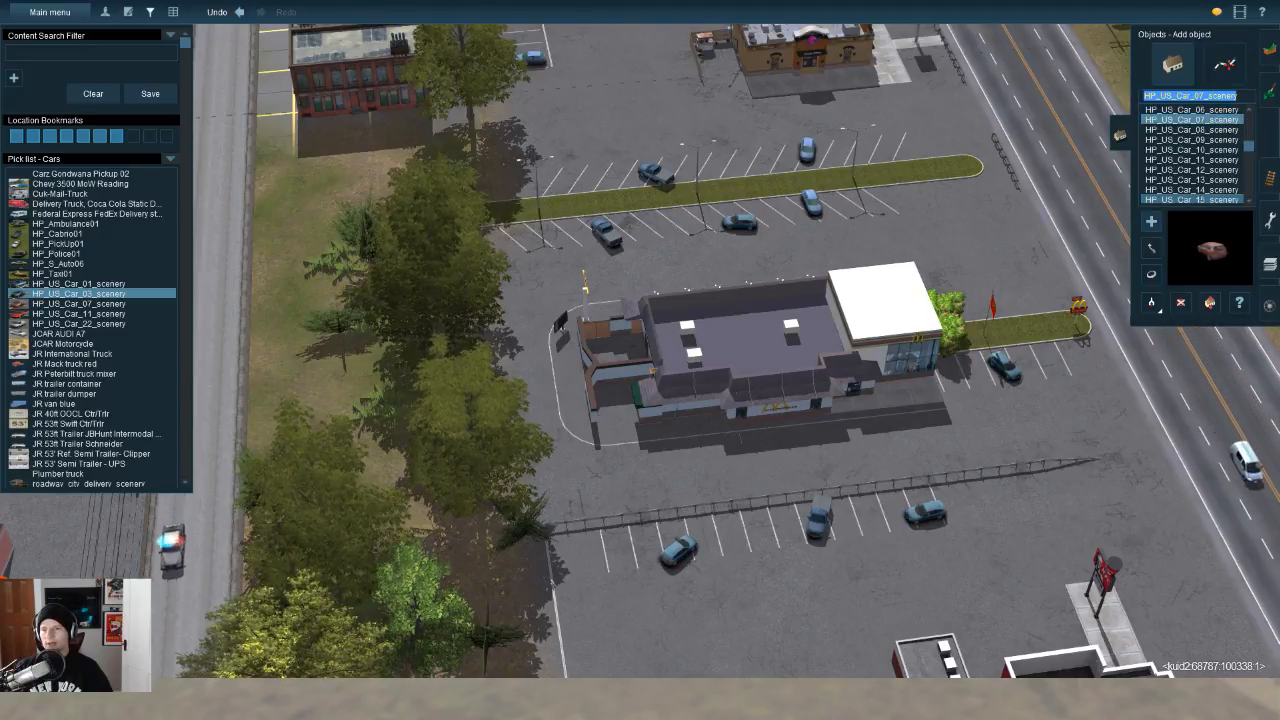
key("Up")
key("Up")
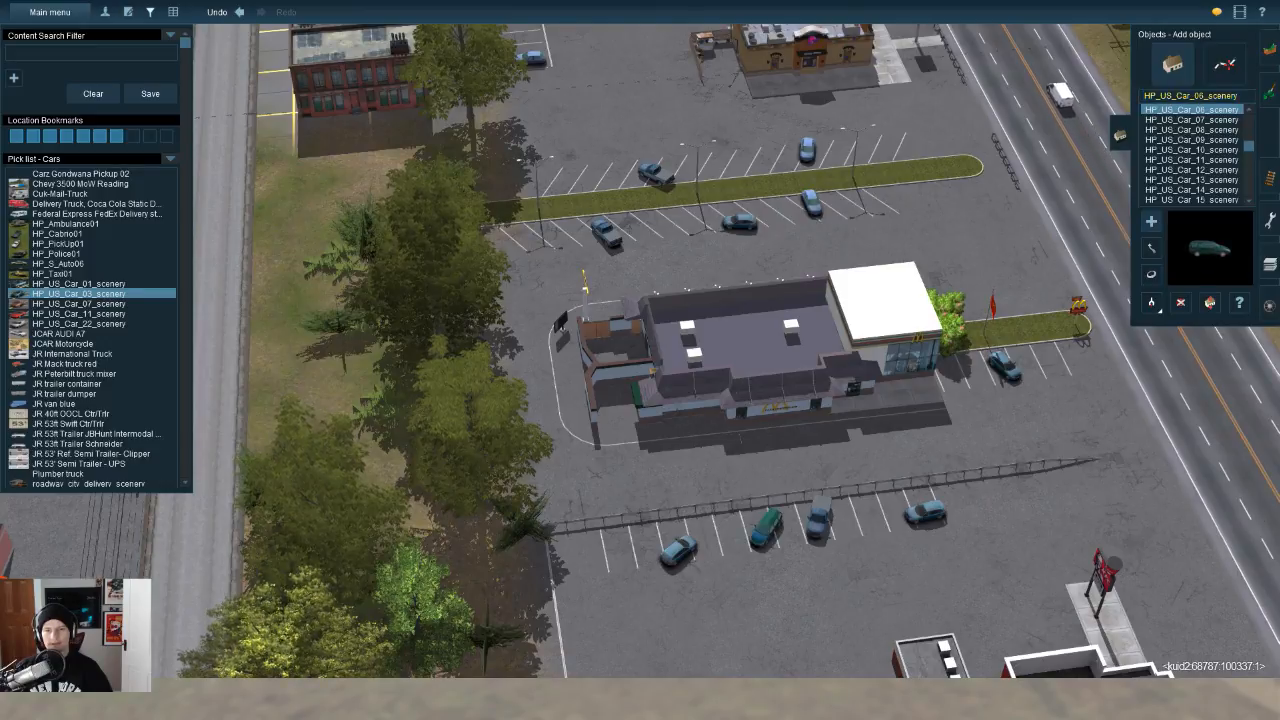
Step: Choose the red HP_US_Car_08_scenery and place red cars in free bays by the grass median and in the row facing the KFC
key("s")
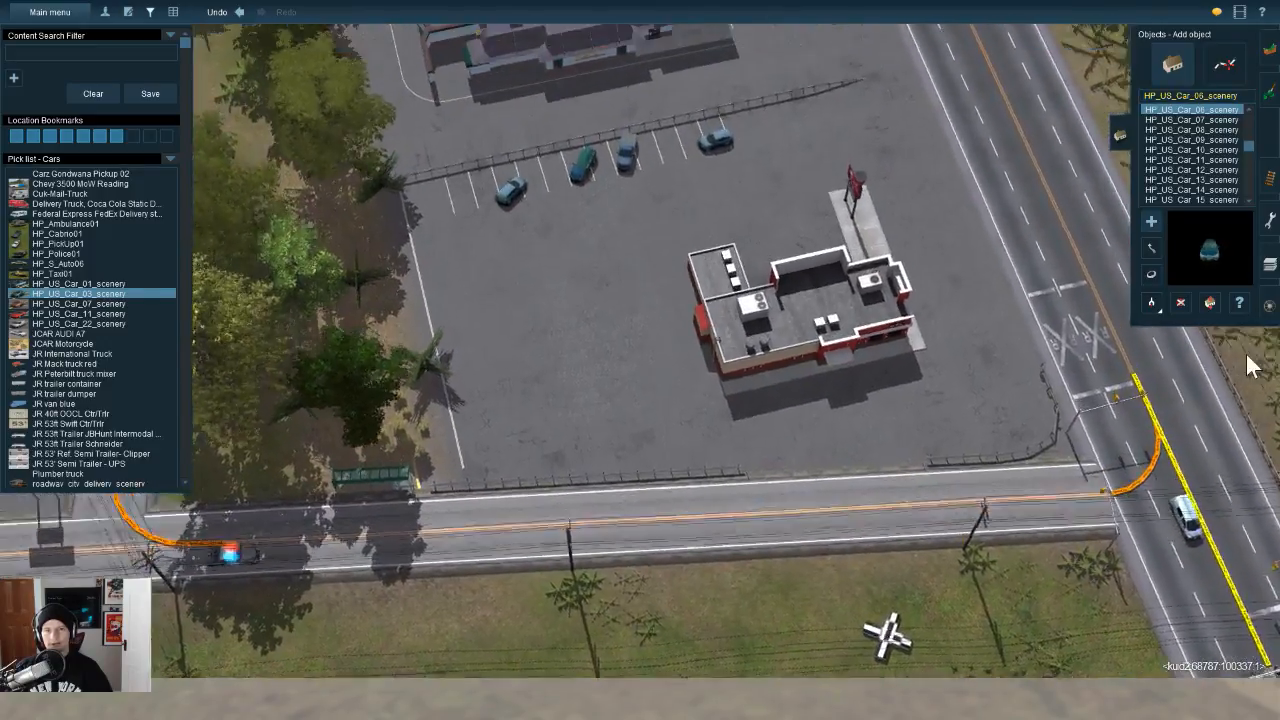
key("w")
key("Down")
key("Down")
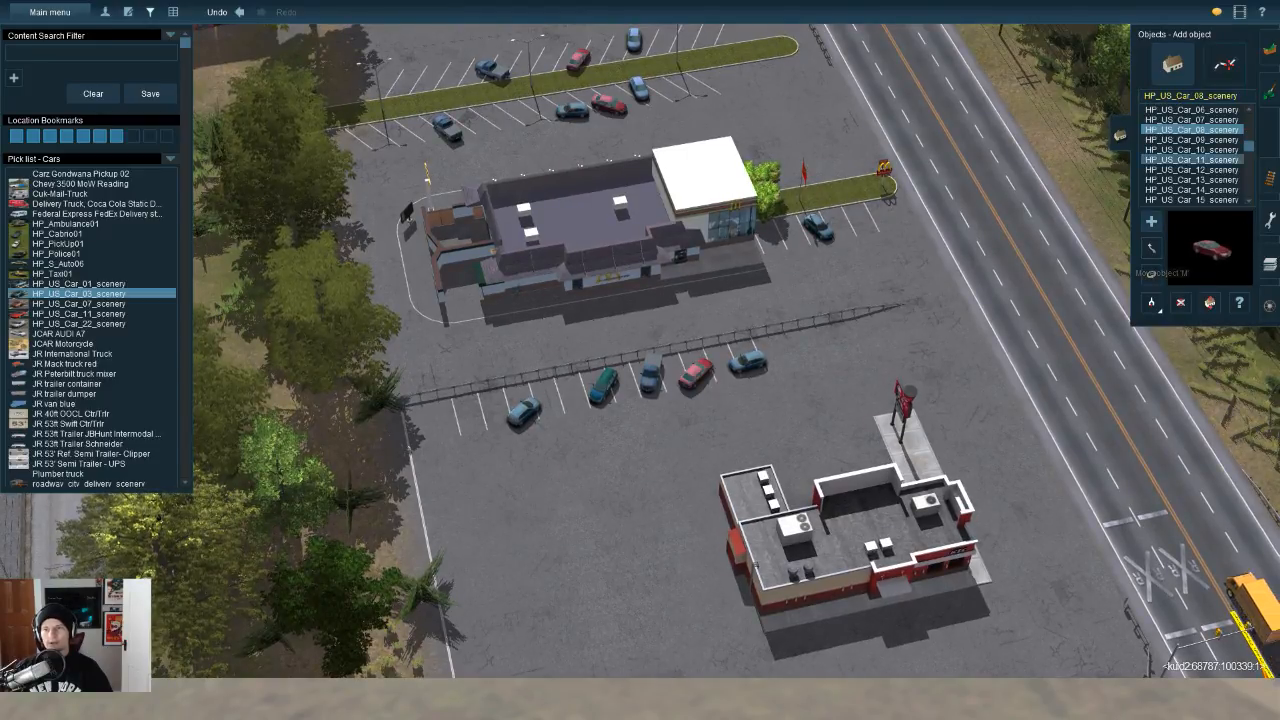
Step: Choose the dark blue HP_US_Car_16_scenery and place it at the tree end of the row facing the KFC and behind the McDonald's
left_click(1191, 140)
key("Down")
key("Down")
key("Down")
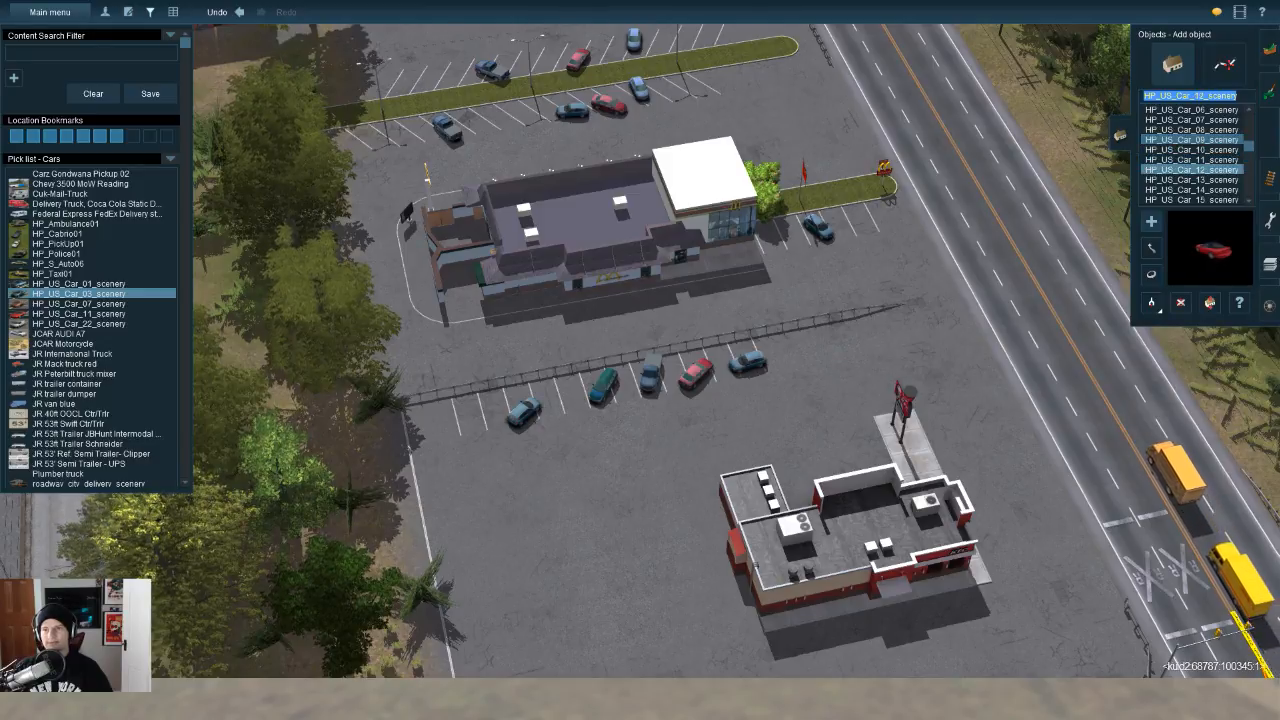
key("Down")
key("Down")
key("Down")
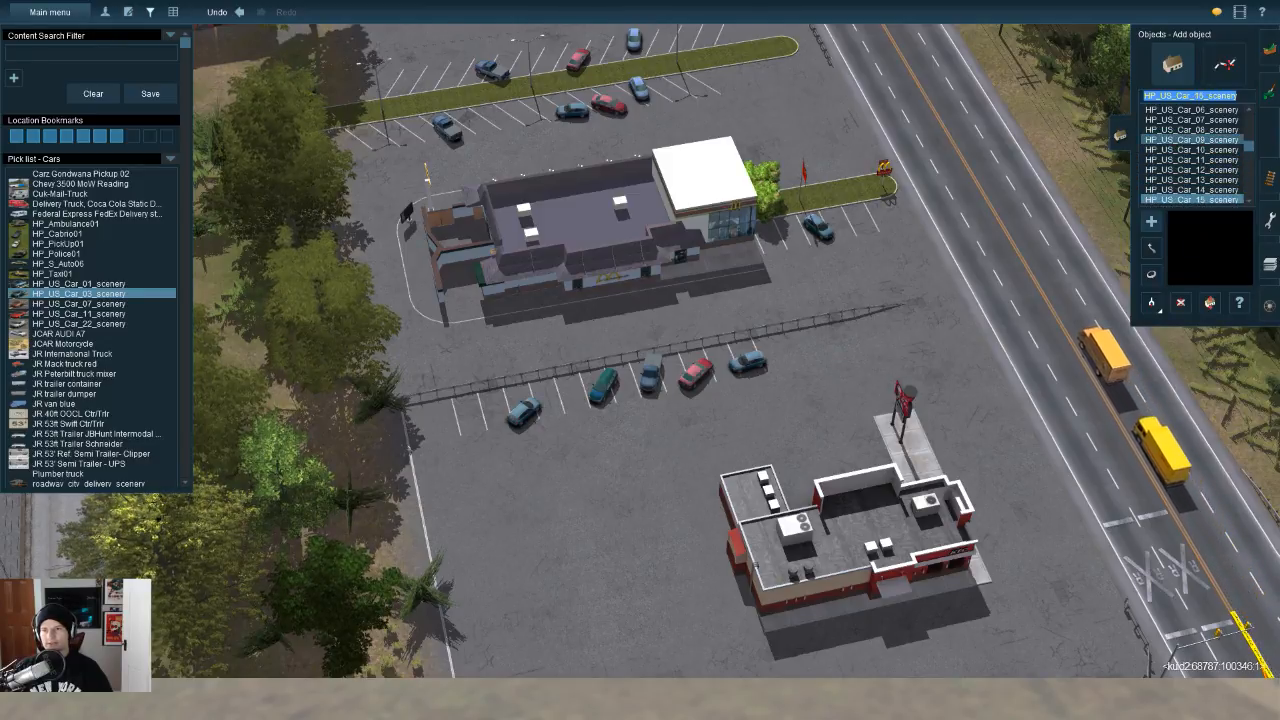
key("Down")
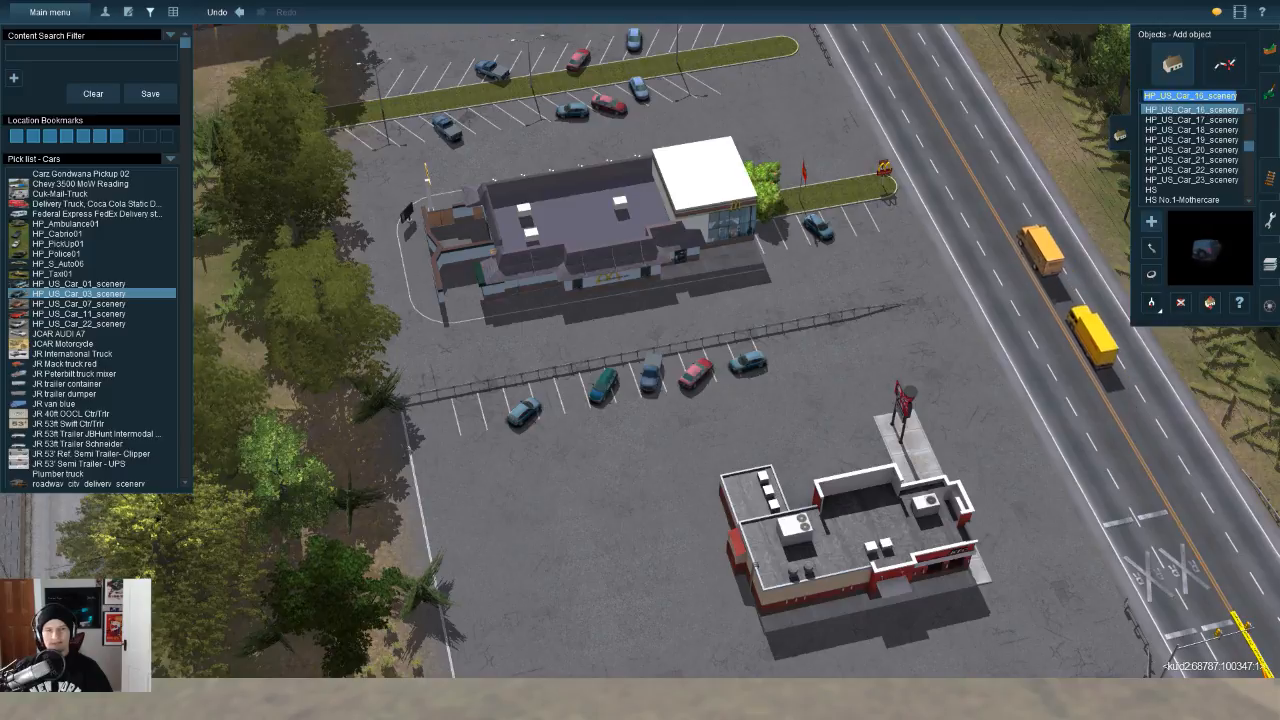
left_click(478, 416)
key("Down")
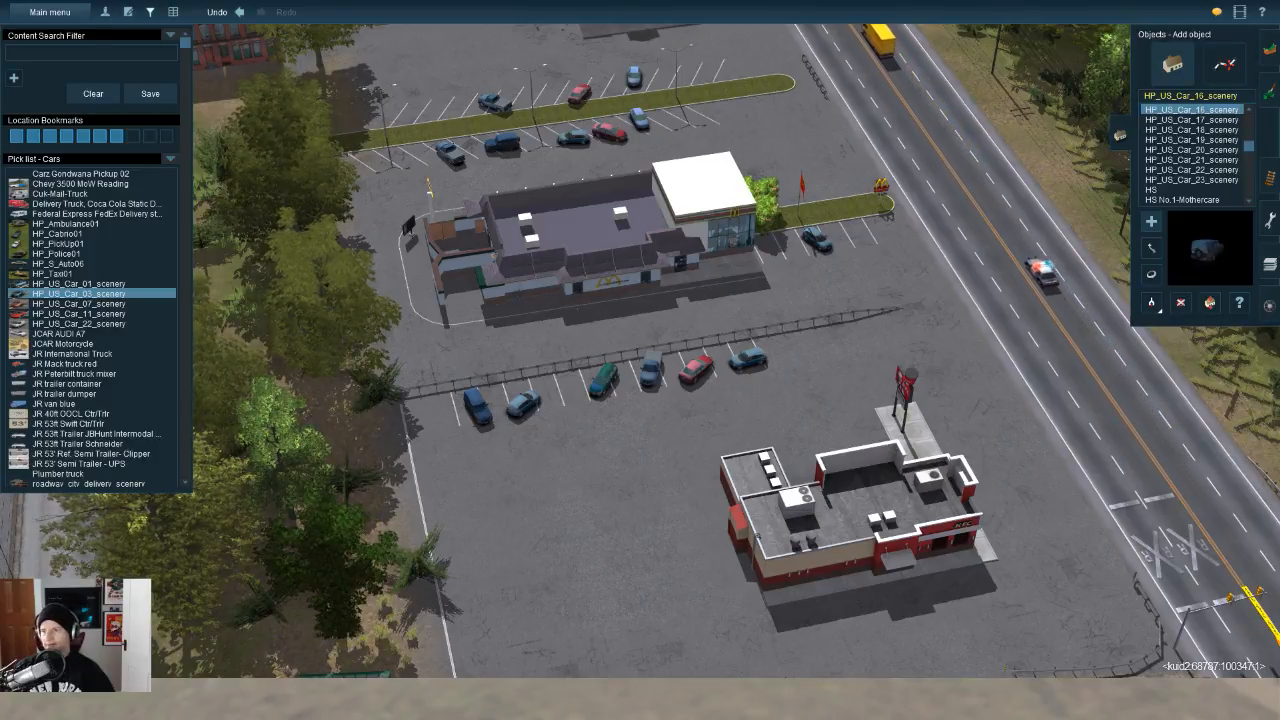
Step: Rotate the light blue car, red car and pickup at the highway end of the row parallel to the bay lines
right_click(703, 382)
scroll(703, 382, "up", 5)
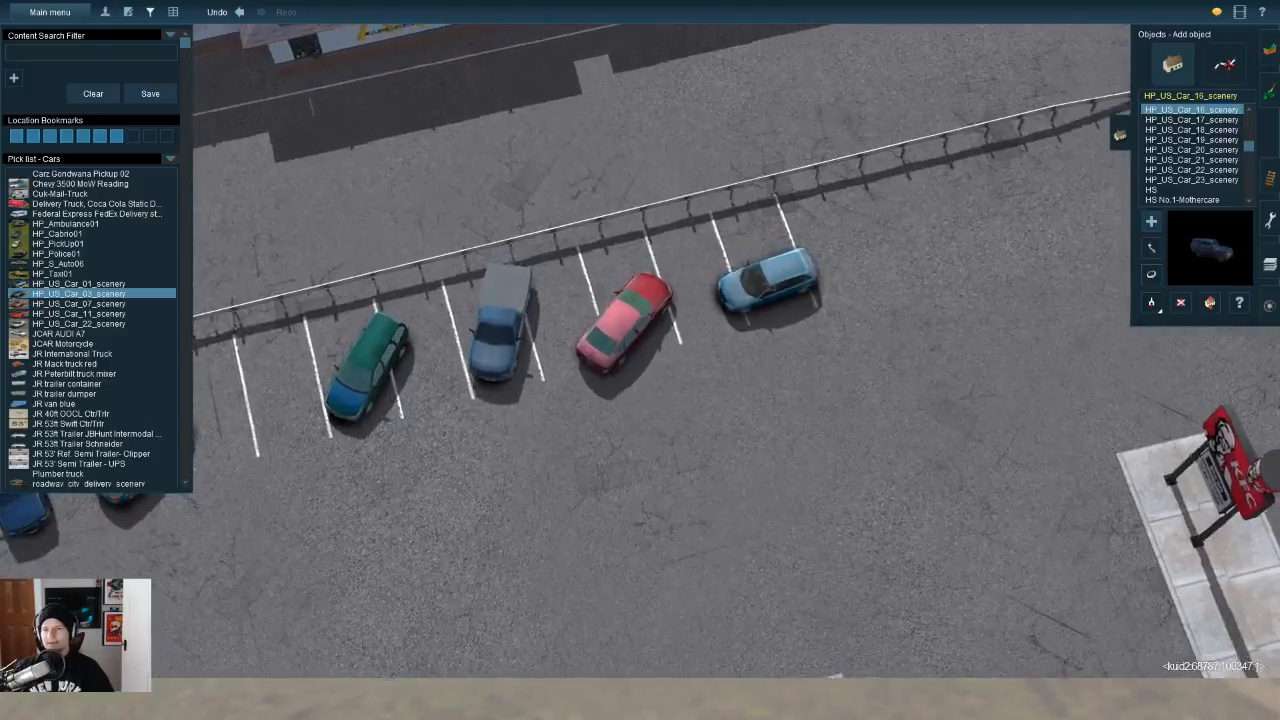
left_click(1151, 274)
left_click_drag(782, 284, 760, 394)
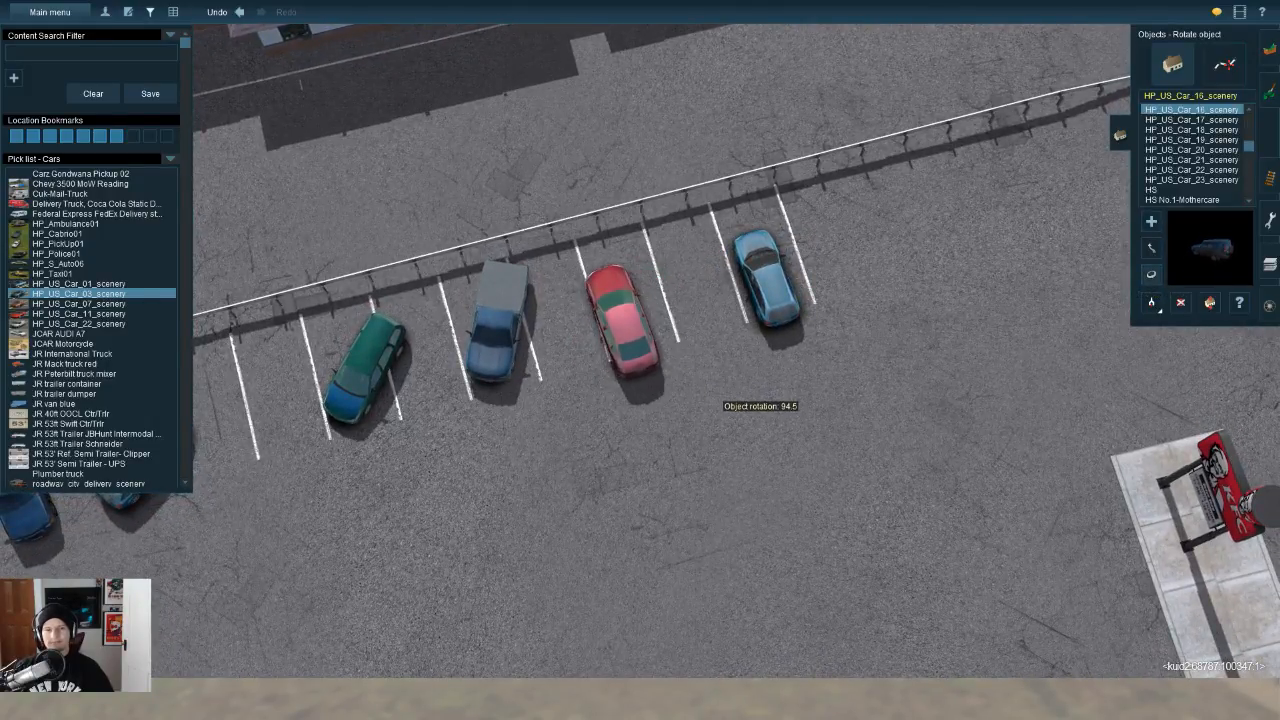
left_click_drag(497, 335, 505, 360)
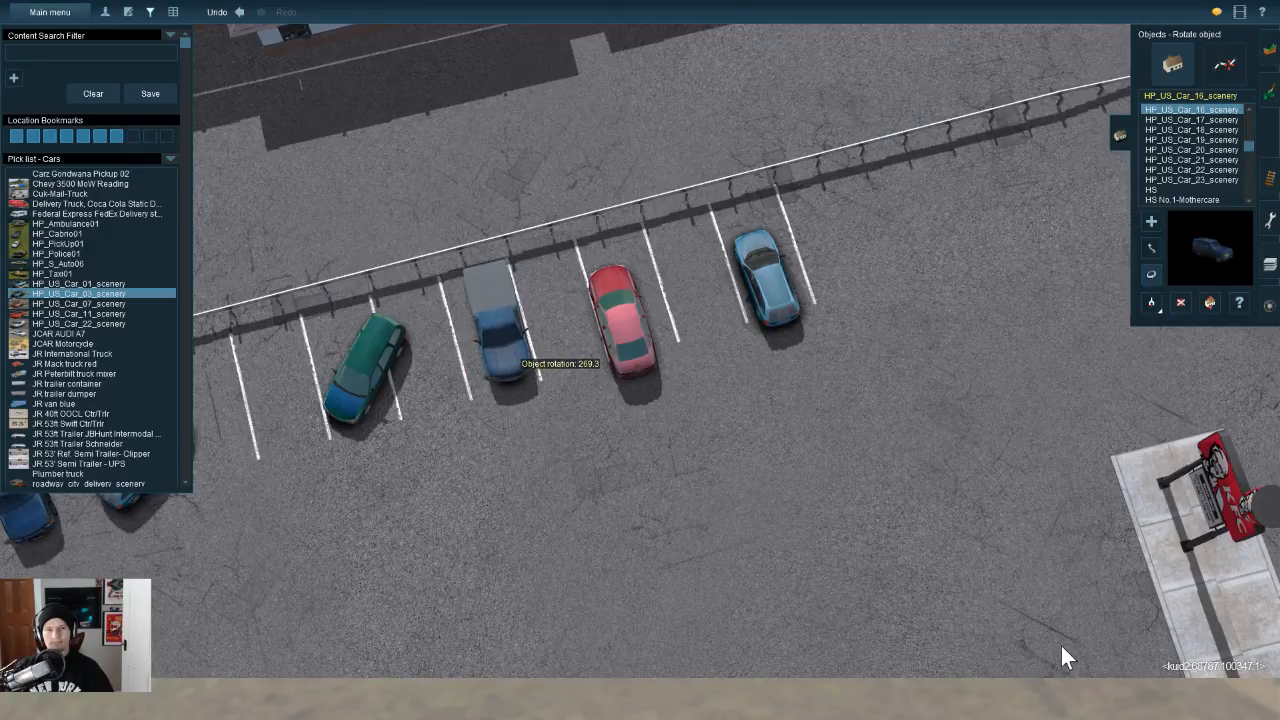
Step: Rotate the green car to about 270°, the dark blue one to about 269° and the light blue one between bay lines
right_click(485, 333)
left_click_drag(503, 388, 533, 431)
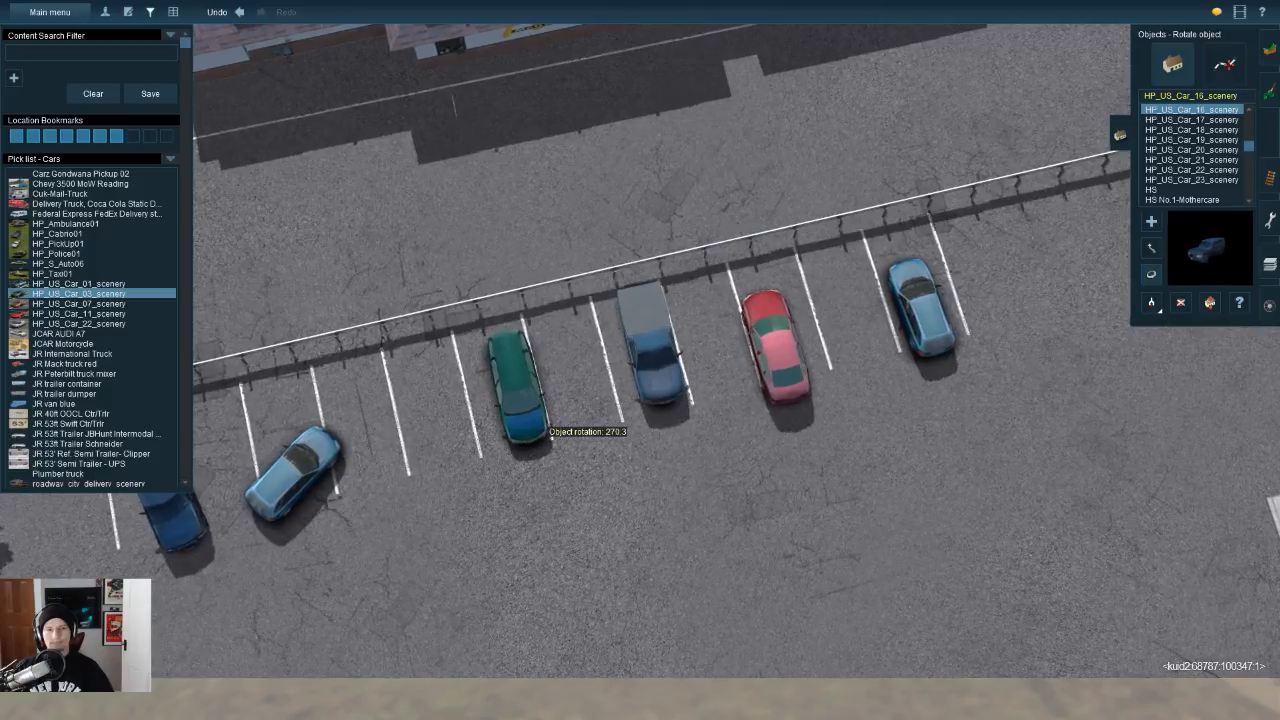
right_click(302, 474)
left_click_drag(619, 352, 660, 404)
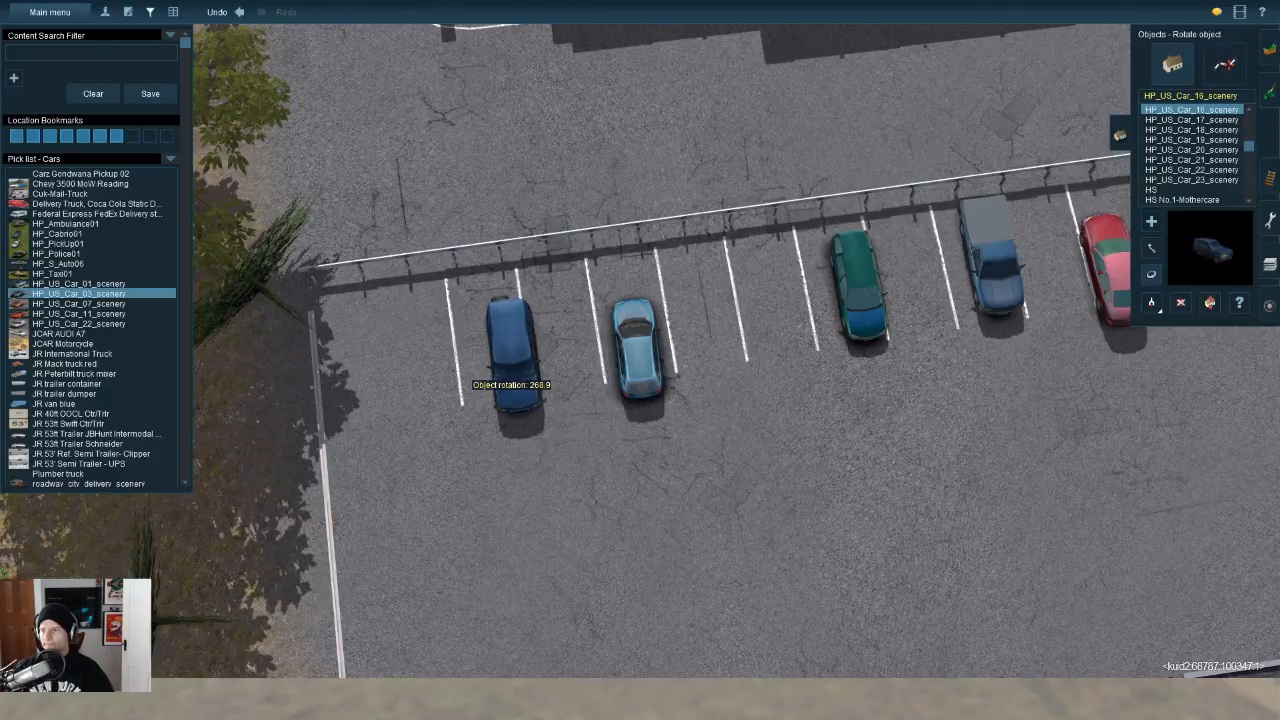
Step: Move the dark blue, light blue, green and red cars in the fence row facing the McDonald's squarely between their bay lines
left_click_drag(511, 383, 487, 358)
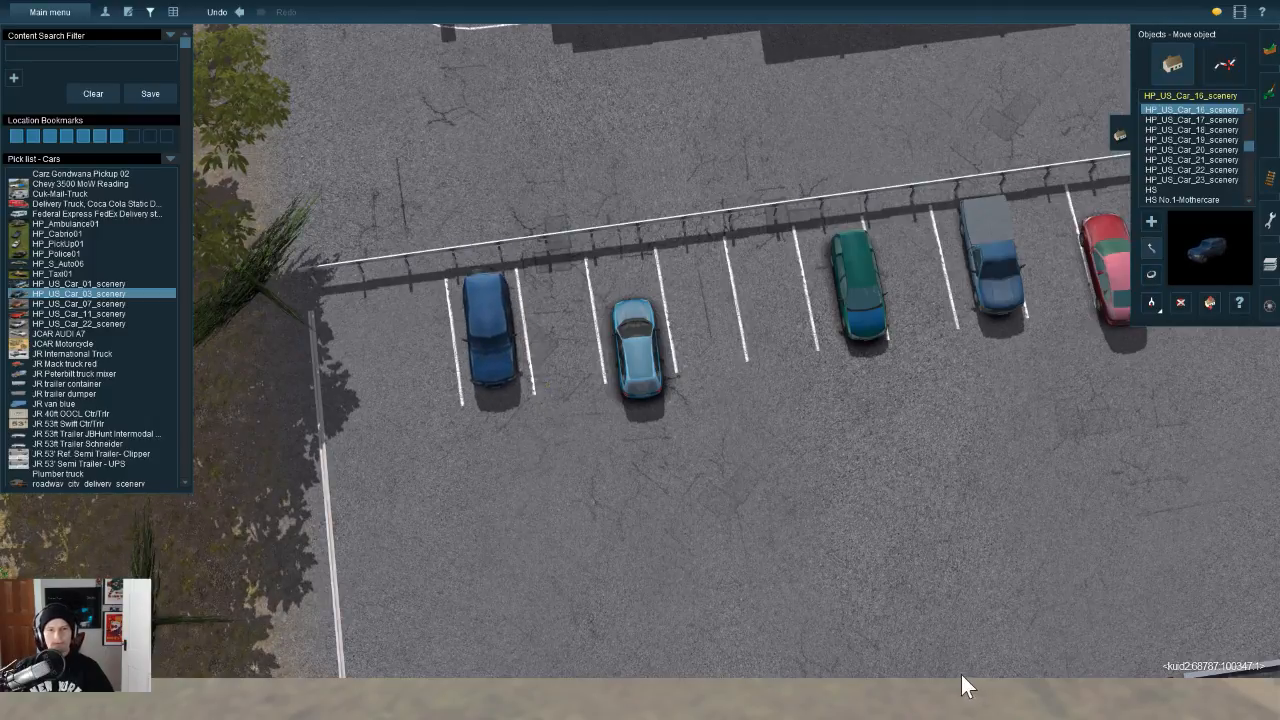
left_click_drag(637, 348, 625, 310)
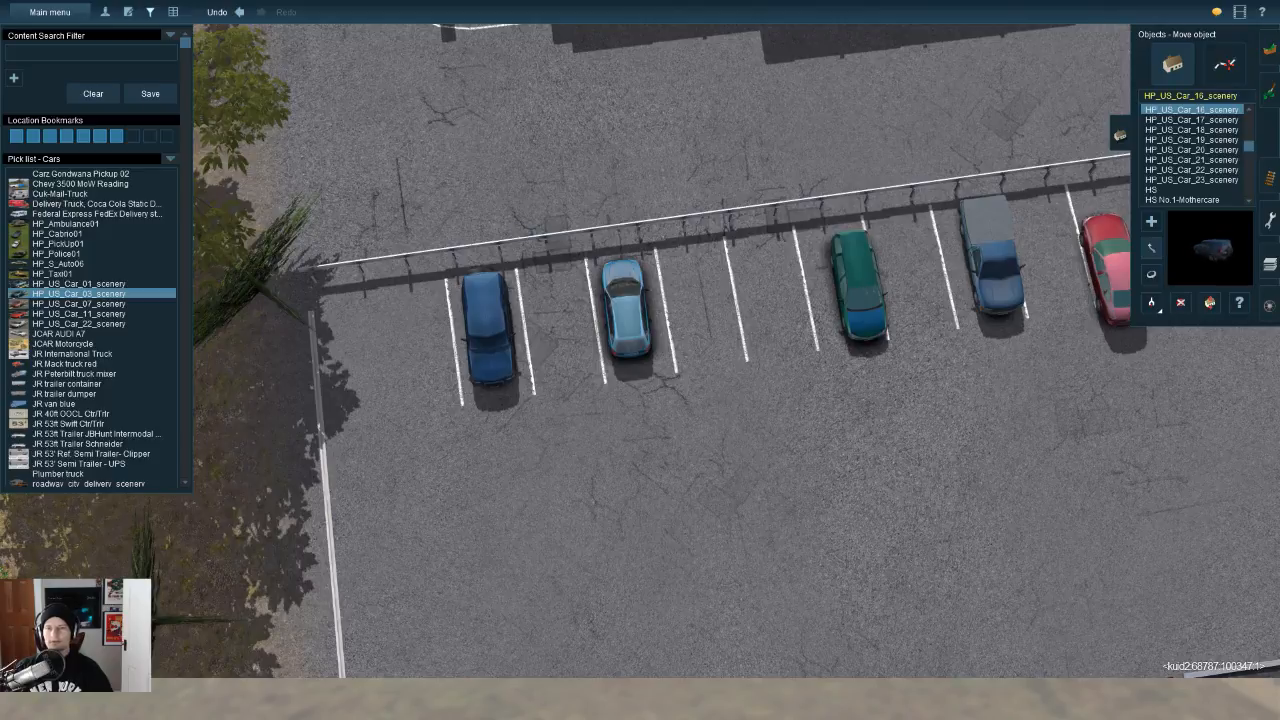
left_click_drag(859, 285, 845, 278)
right_click(925, 290)
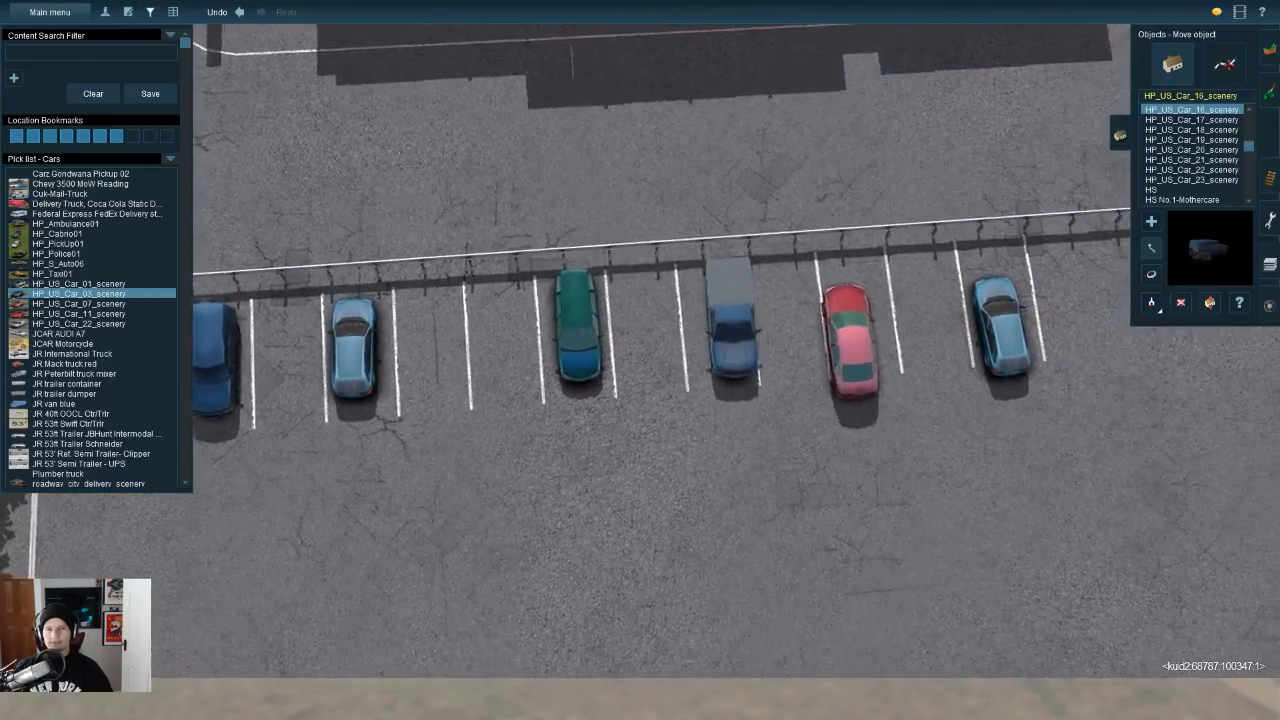
left_click_drag(836, 343, 834, 328)
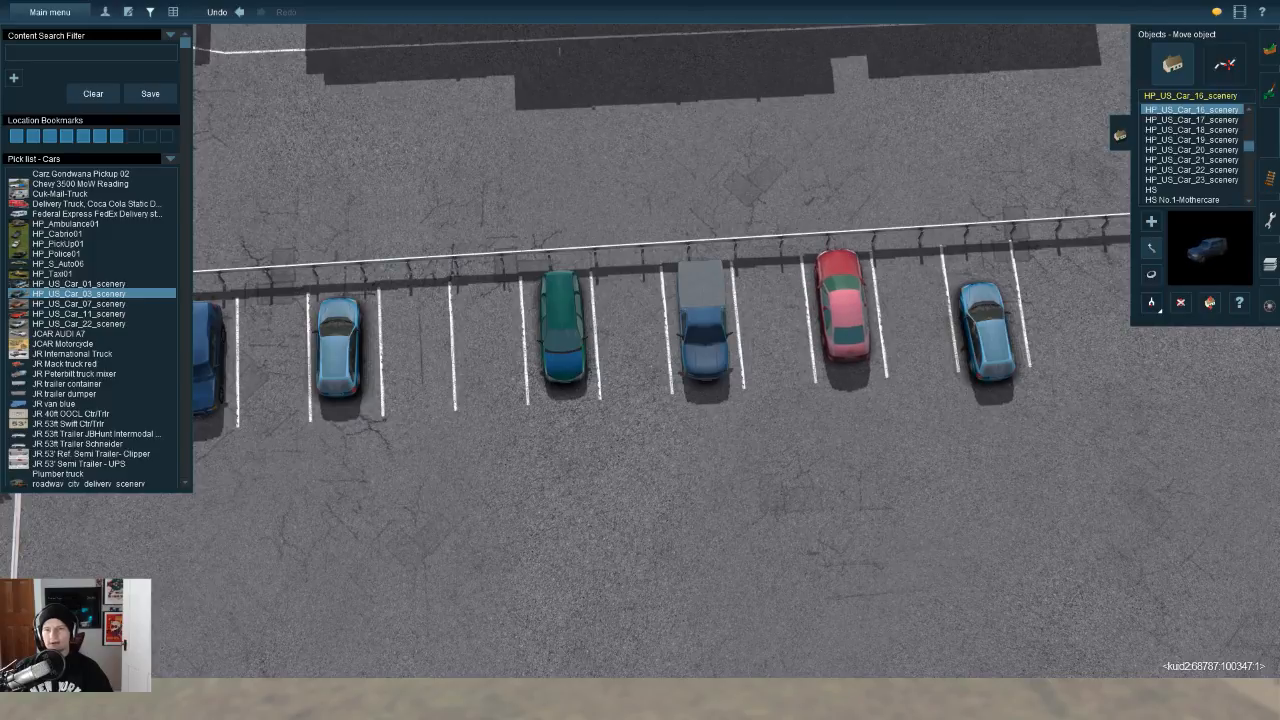
left_click_drag(987, 331, 983, 298)
key("Down")
right_click(983, 305)
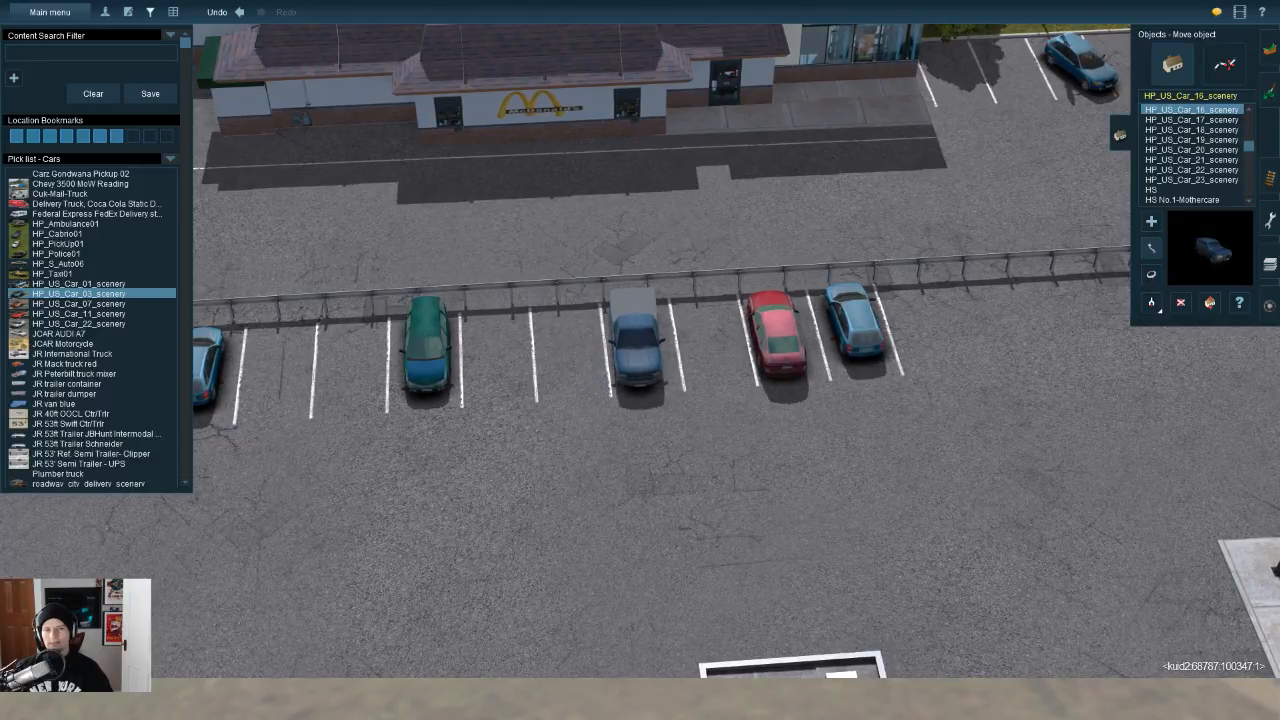
Step: Rotate the light blue car beside the McDonald's grass strip parallel to the bay lines and centre it in its bay
key("Down")
key("Up")
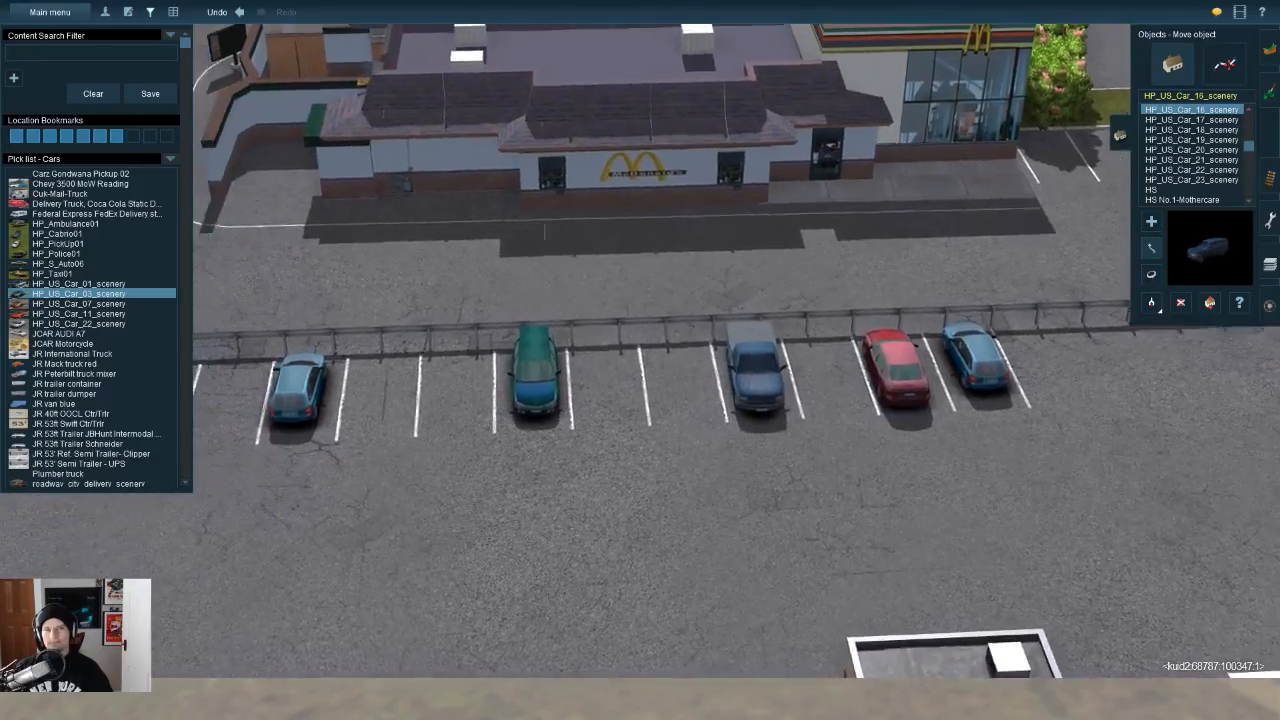
key("r")
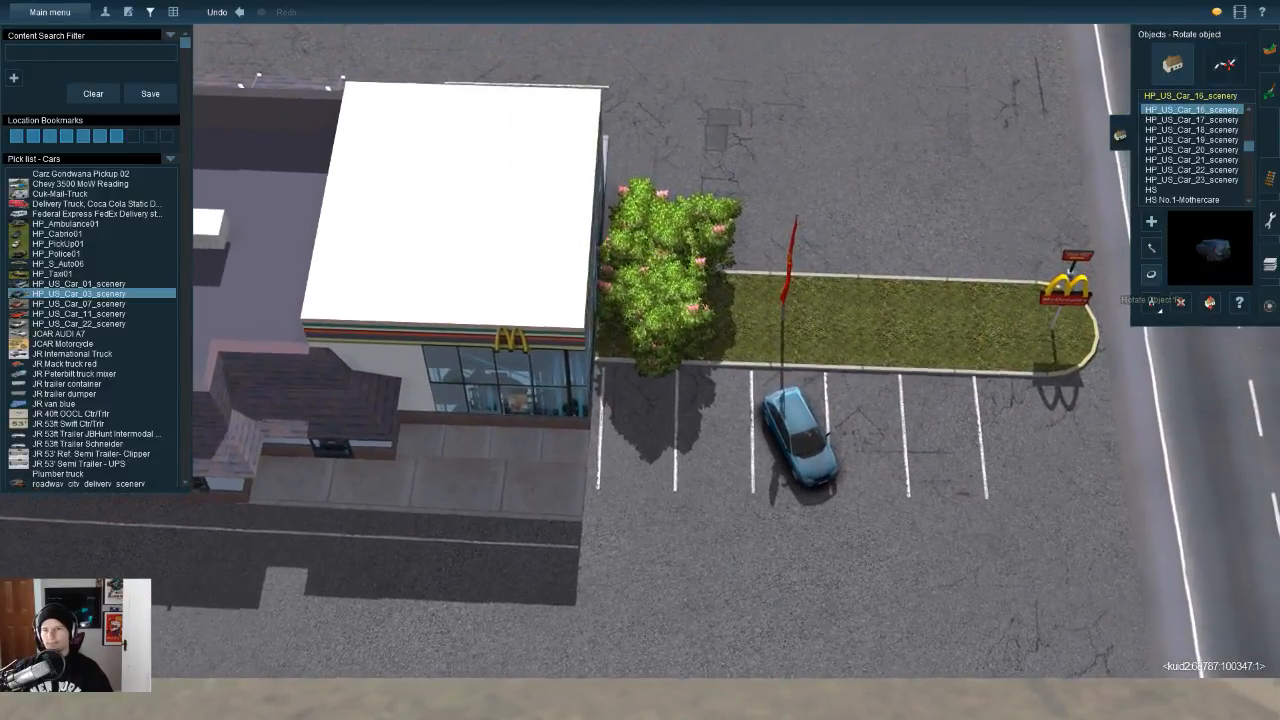
left_click_drag(797, 444, 772, 446)
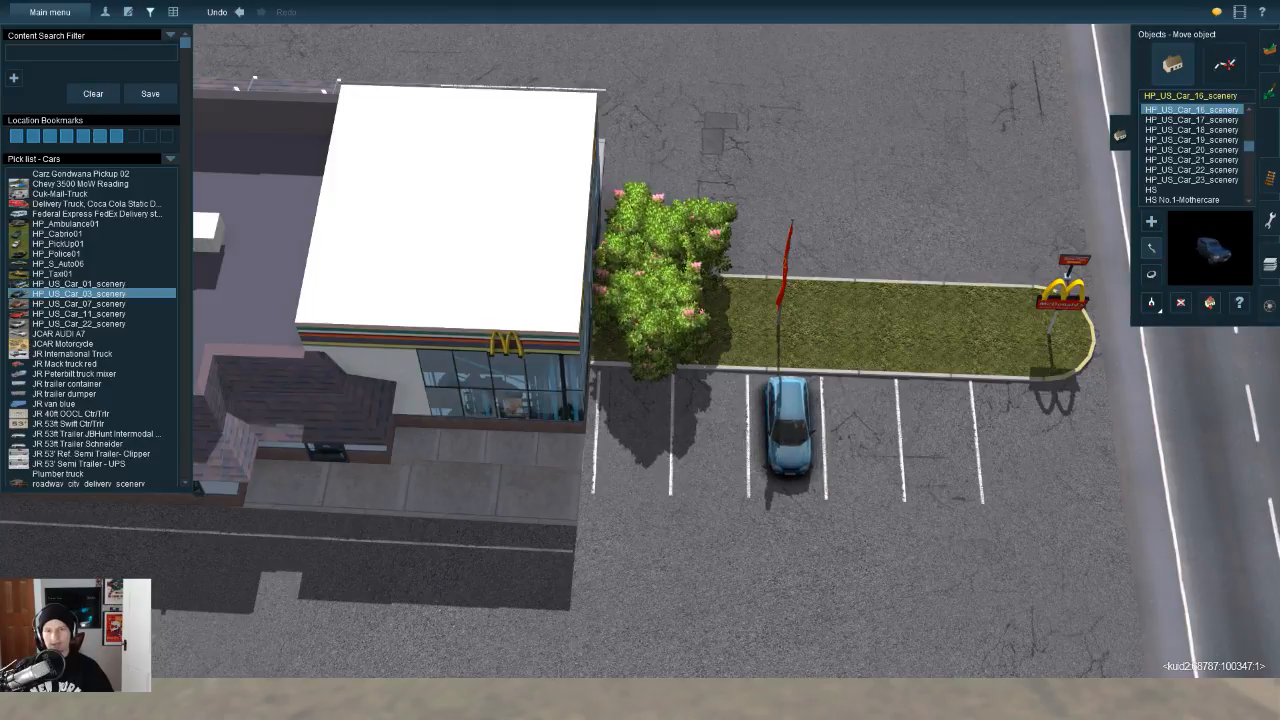
Step: Rotate the pickup and cars on the McDonald's side of the grass median parallel to the slanted bay lines, the light blue sedan to about 305°
key("Down")
right_click_drag(713, 654, 1094, 592)
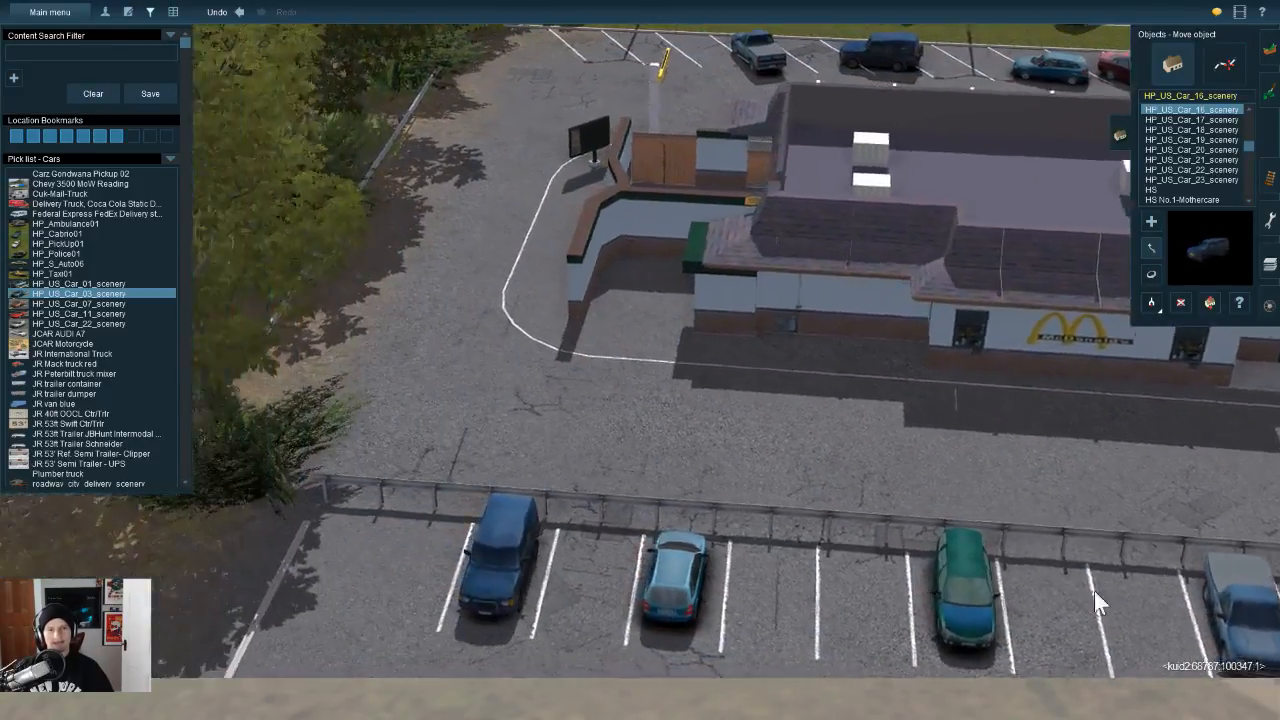
key("Up")
key("r")
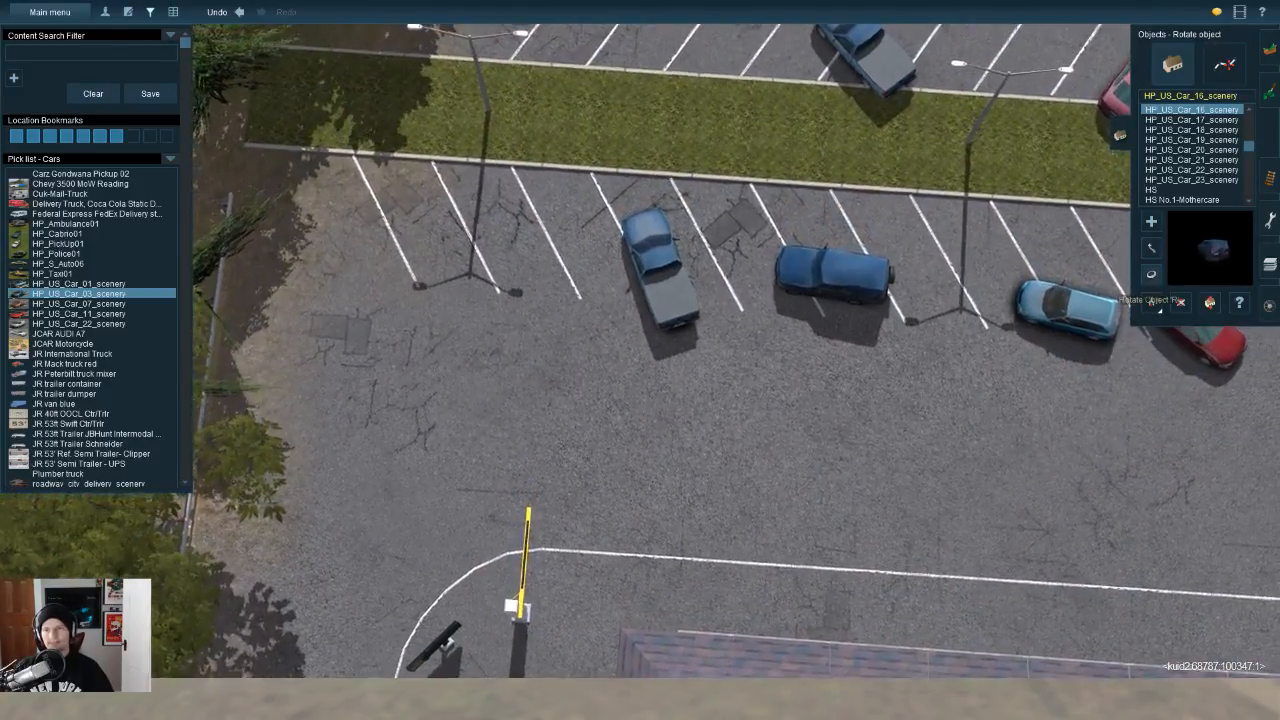
left_click_drag(648, 286, 660, 287)
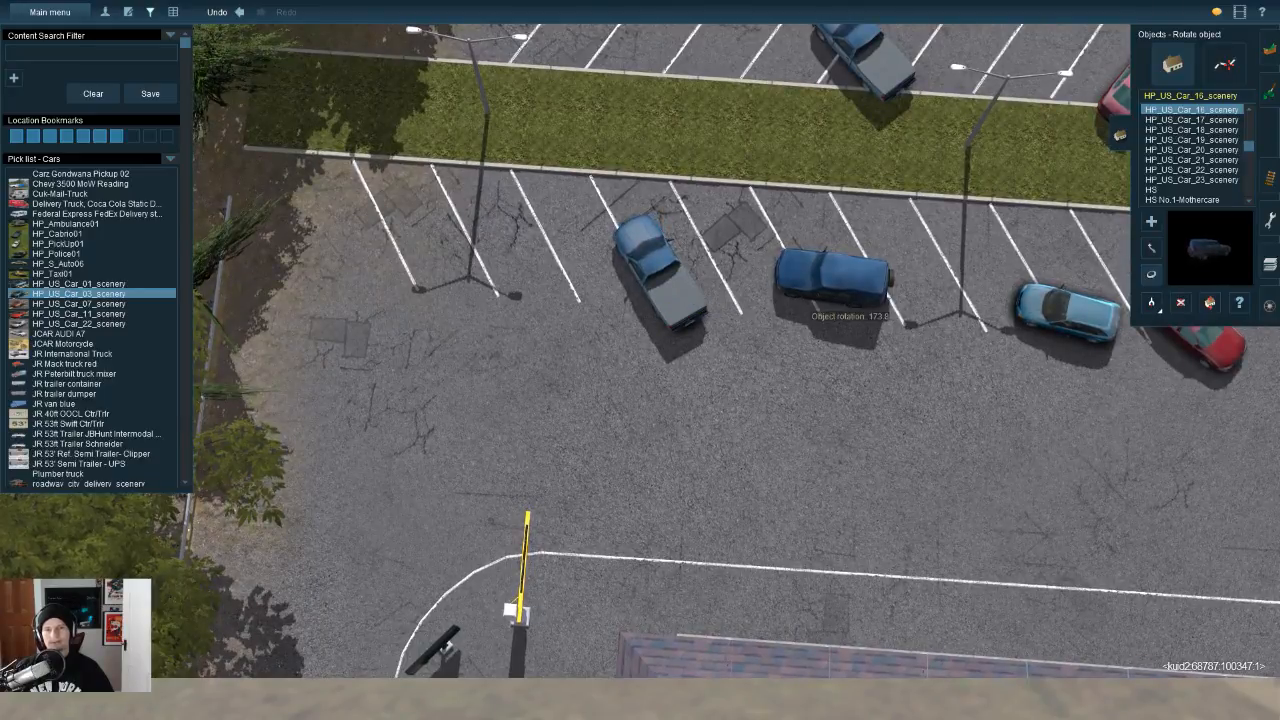
right_click(972, 275)
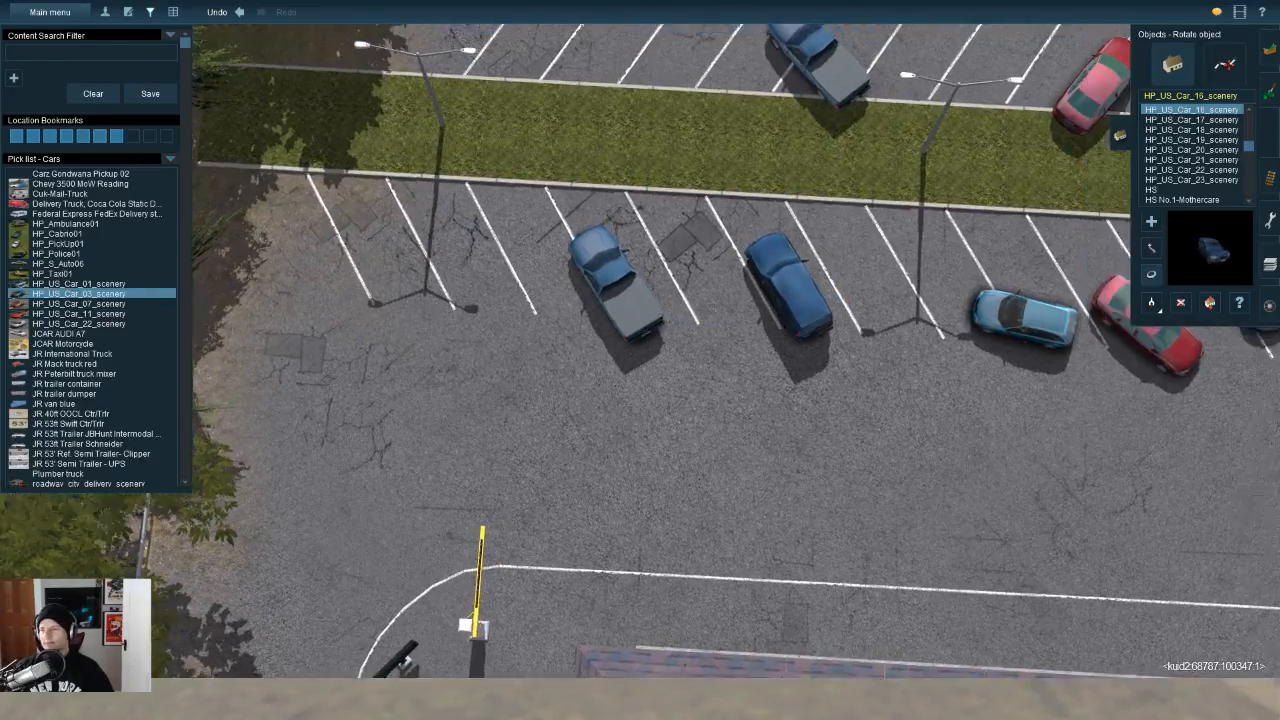
key("Left")
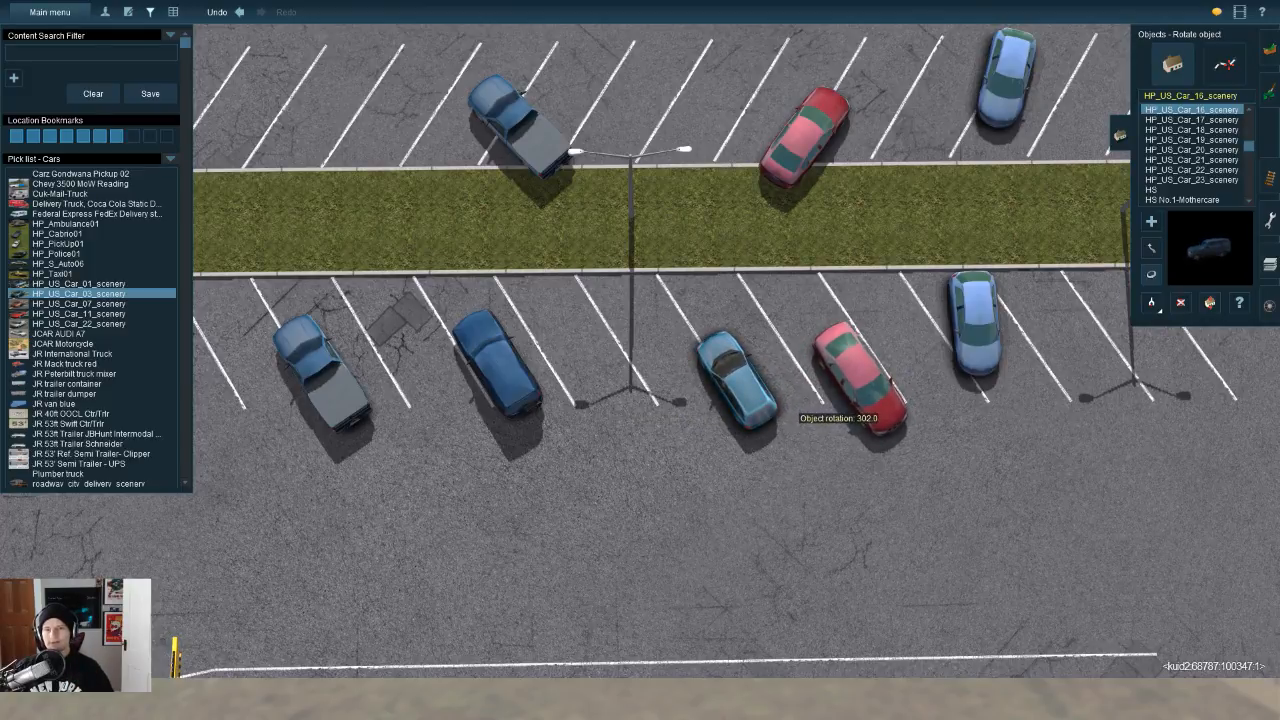
left_click_drag(950, 360, 1006, 393)
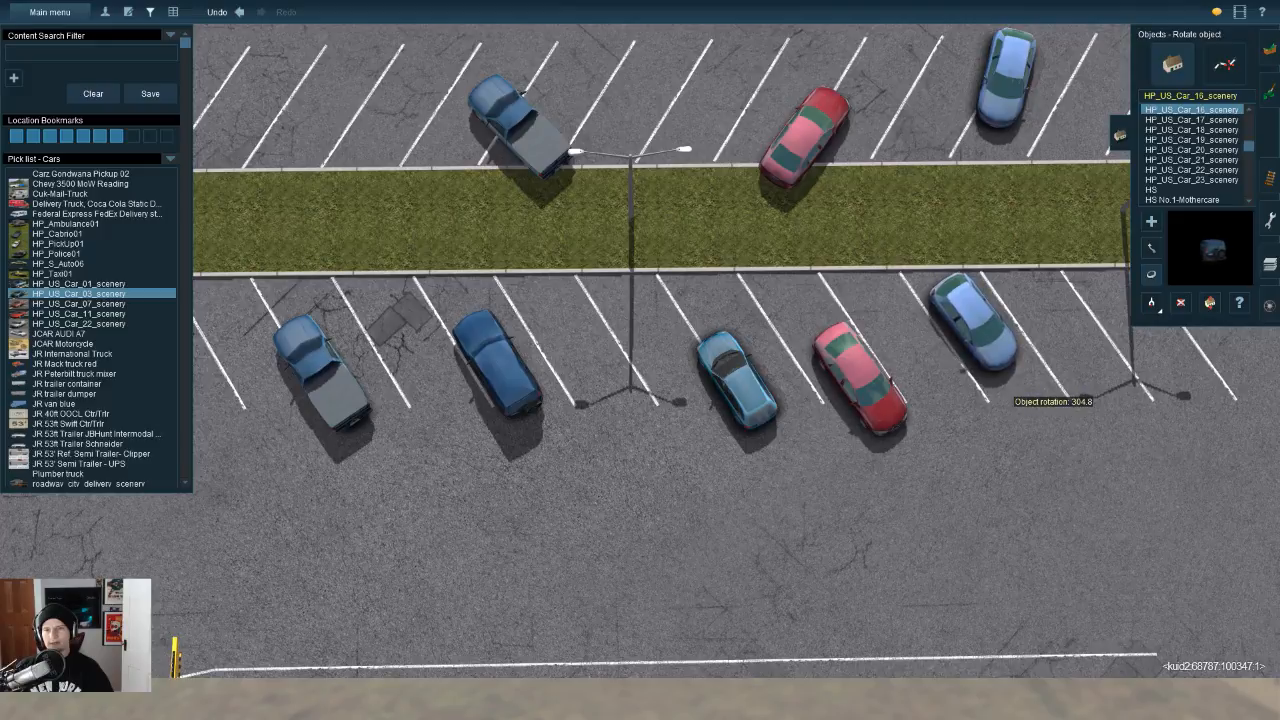
right_click(1030, 386)
Step: Move the light blue sedan, red car, dark blue car and pickup on the McDonald's side of the median between their bay lines
key("m")
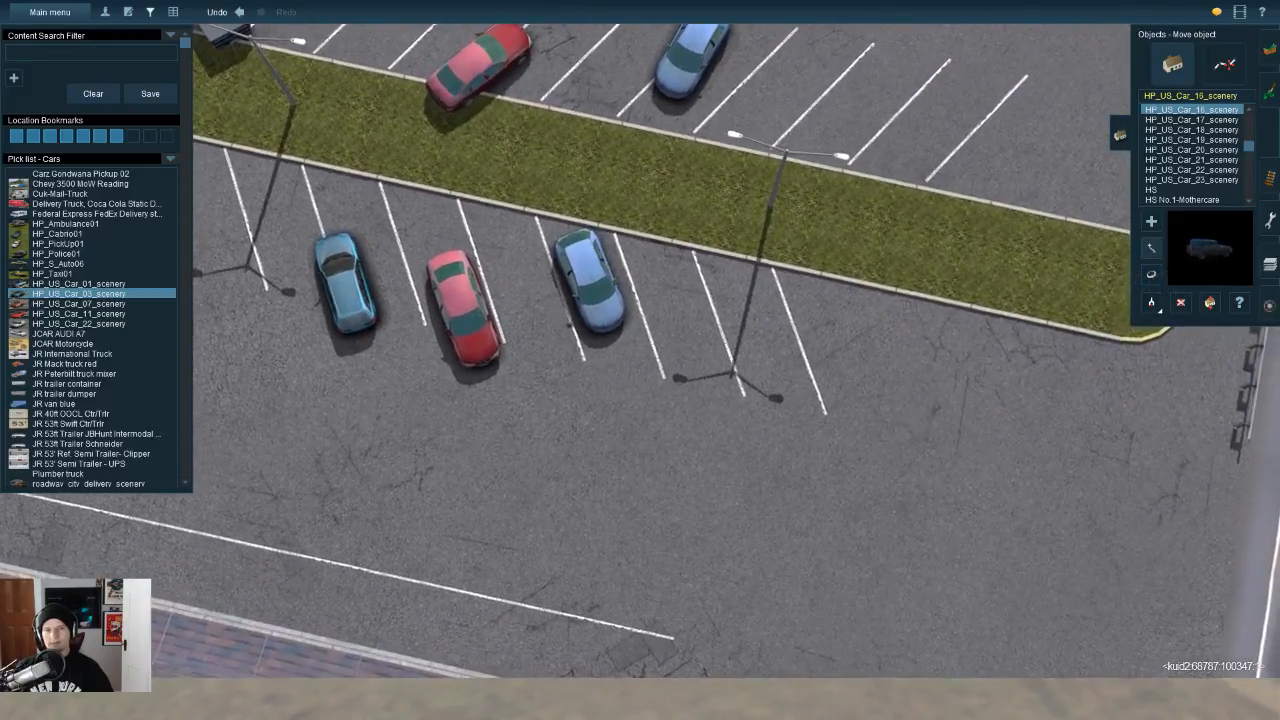
left_click_drag(590, 282, 668, 305)
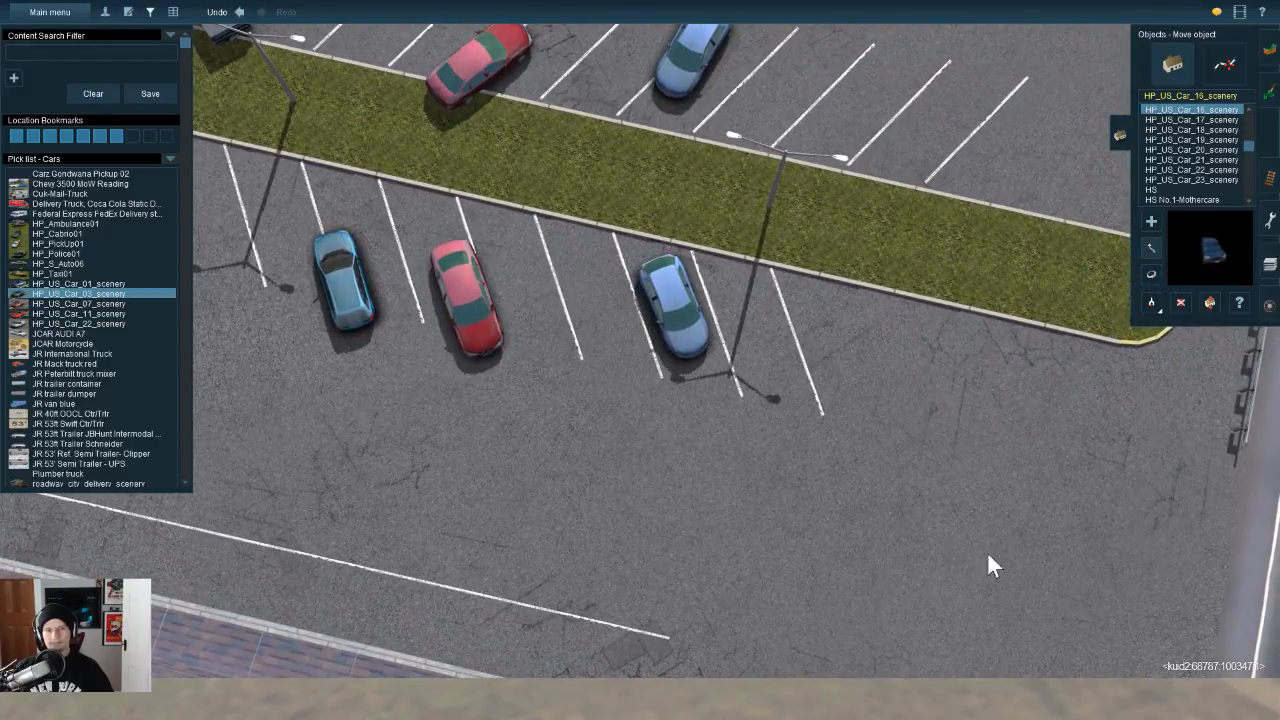
right_click_drag(977, 502, 1010, 505)
left_click_drag(510, 395, 650, 357)
left_click_drag(333, 430, 403, 388)
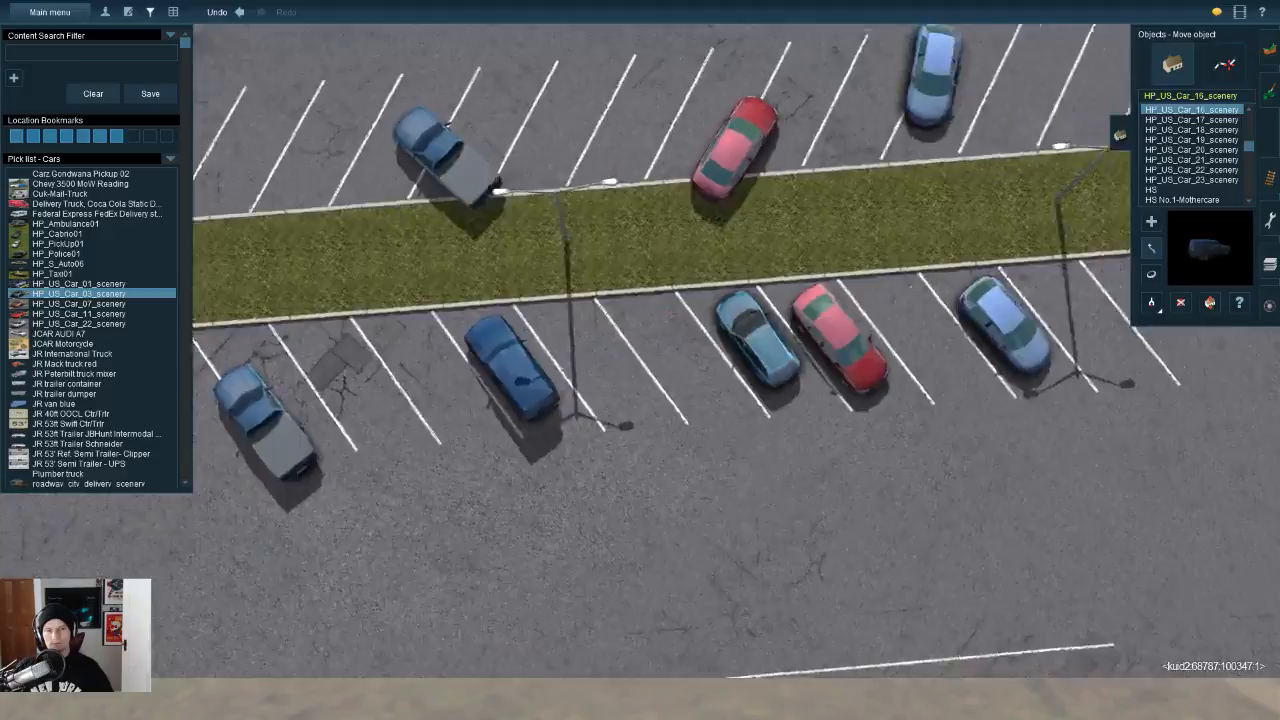
left_click_drag(265, 420, 650, 336)
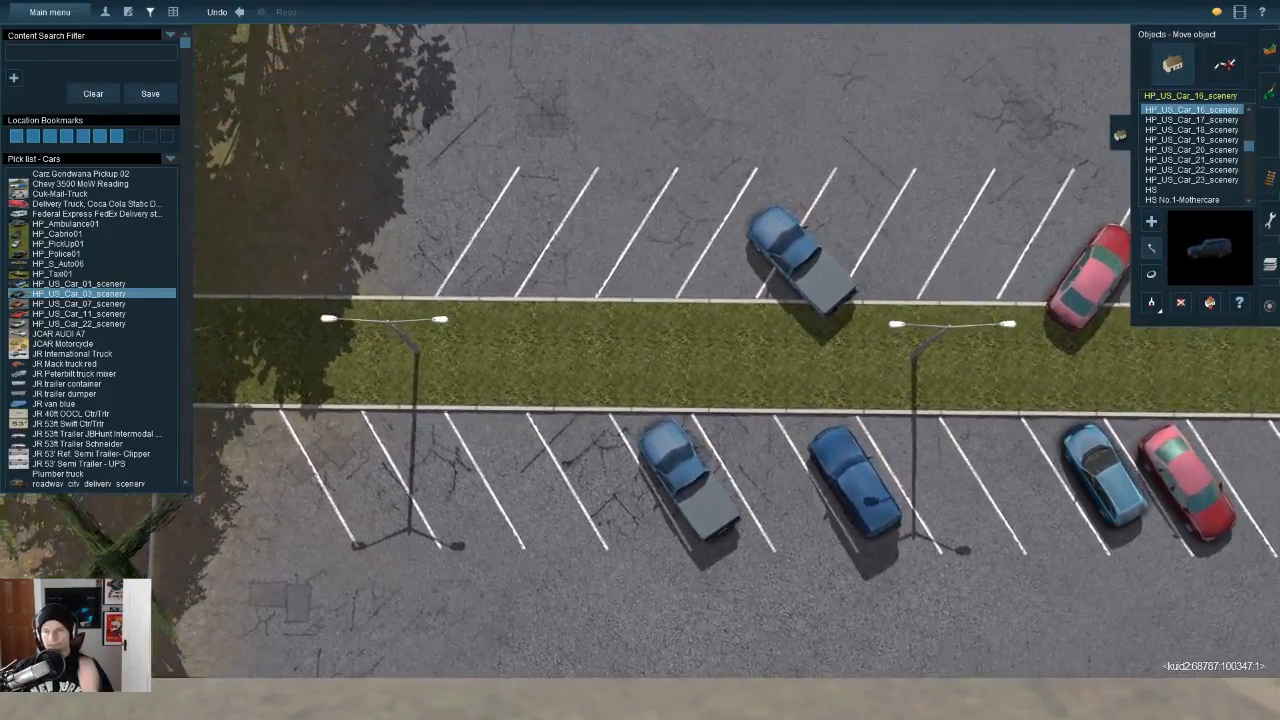
Step: Rotate the pickup across the median to about 241°, the blue car to about 235°, and move both and the red car into bays
key("r")
left_click_drag(805, 272, 1002, 294)
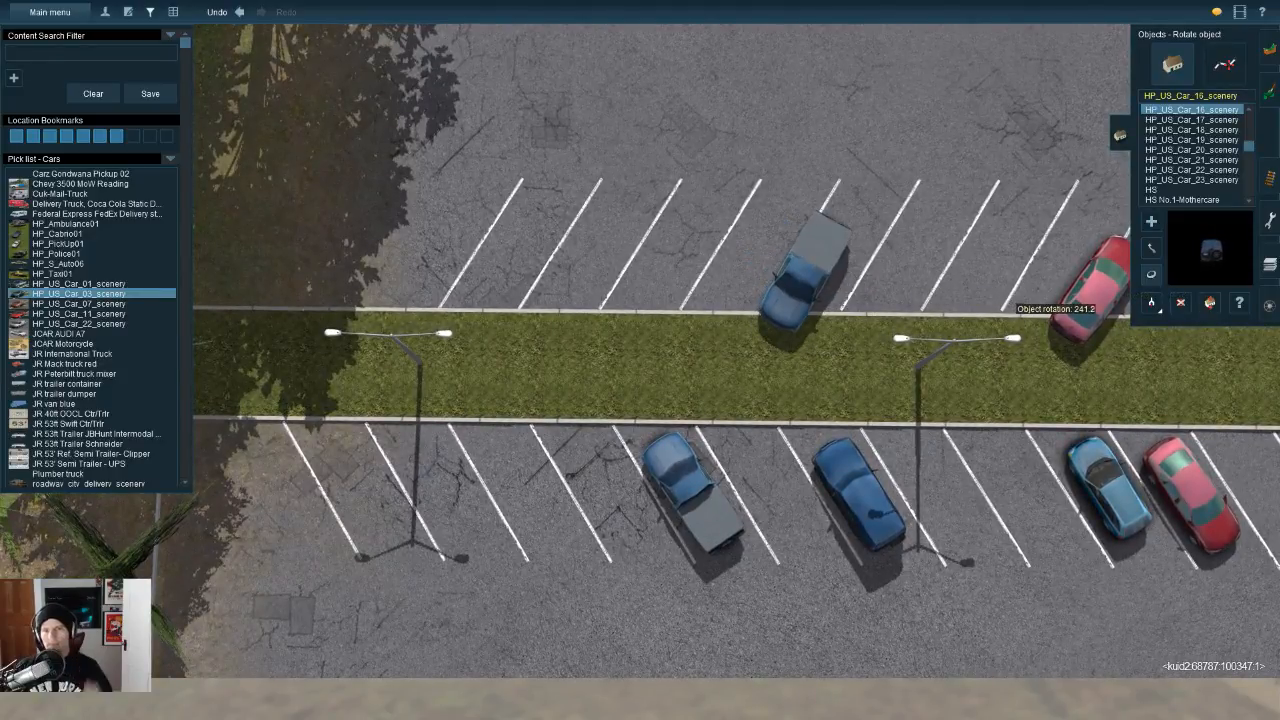
key("m")
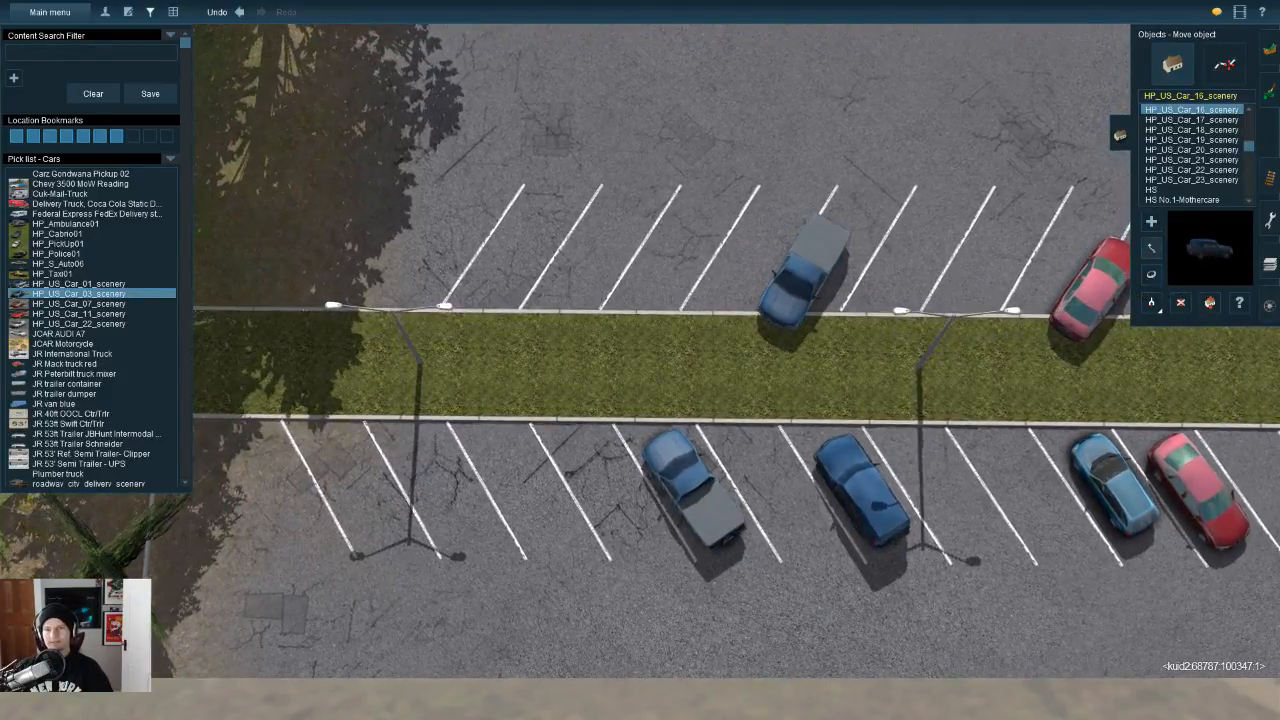
left_click_drag(806, 276, 930, 330)
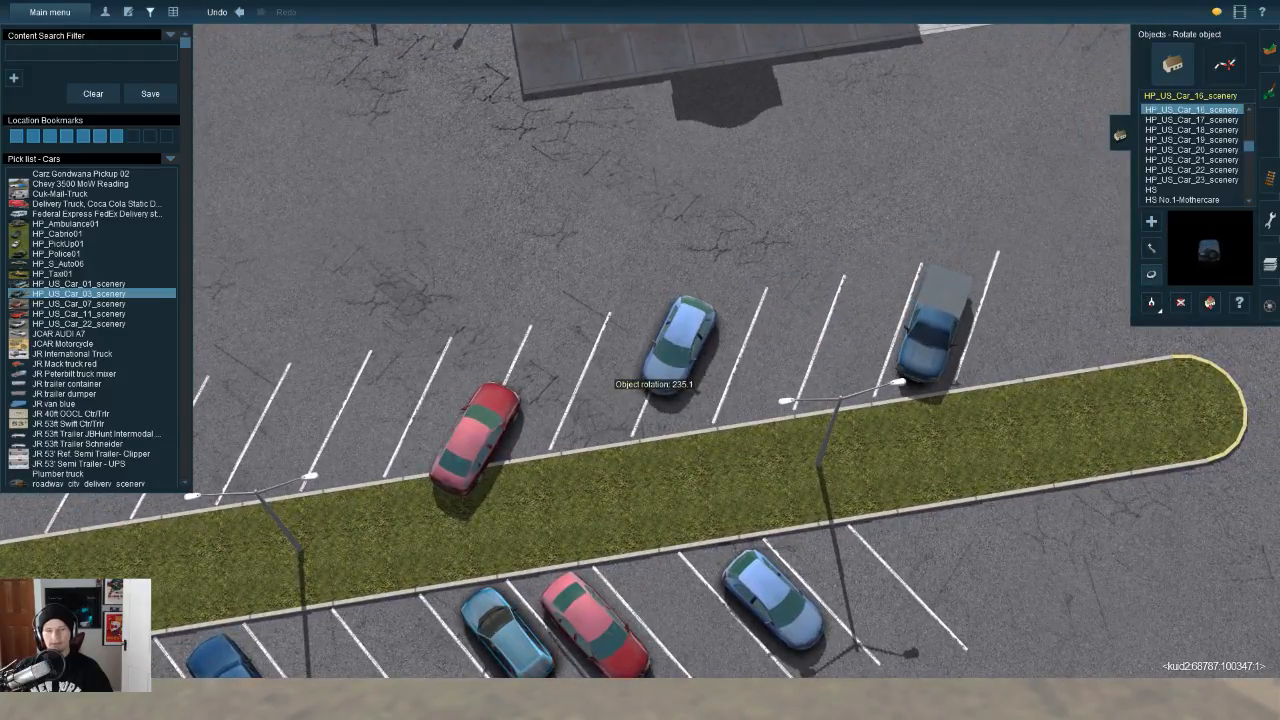
left_click_drag(680, 345, 789, 339)
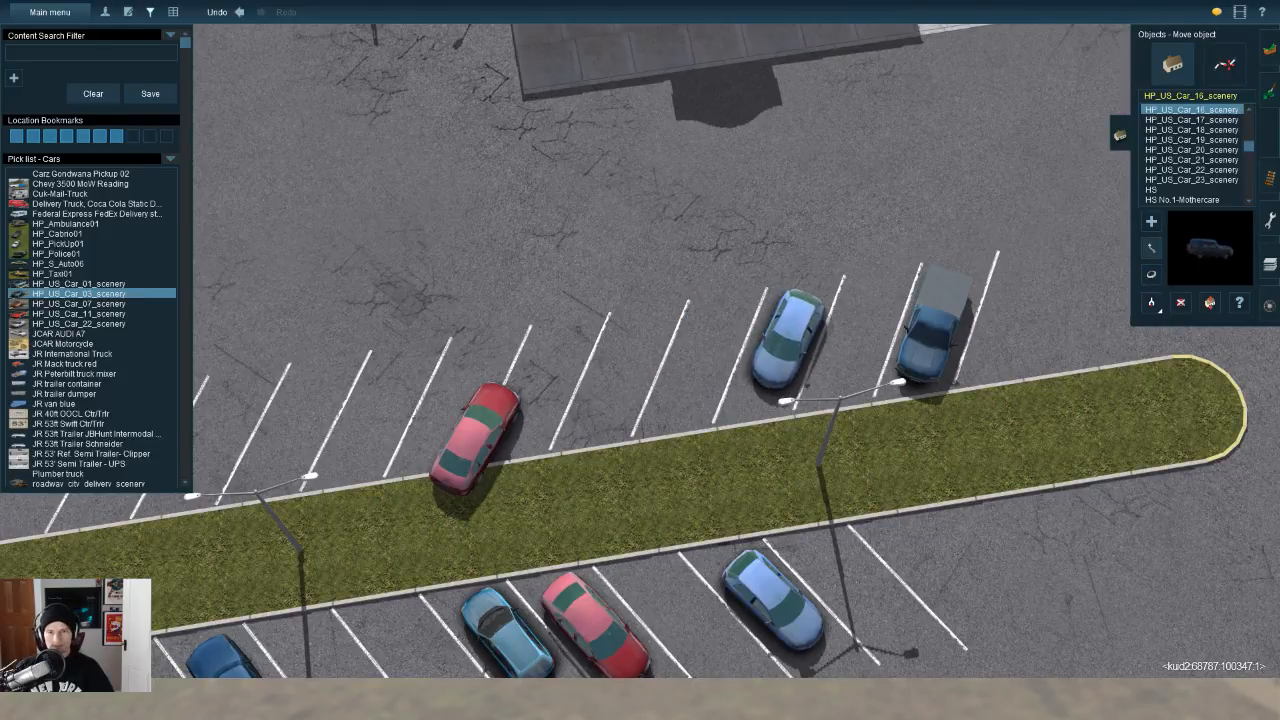
left_click_drag(475, 439, 331, 416)
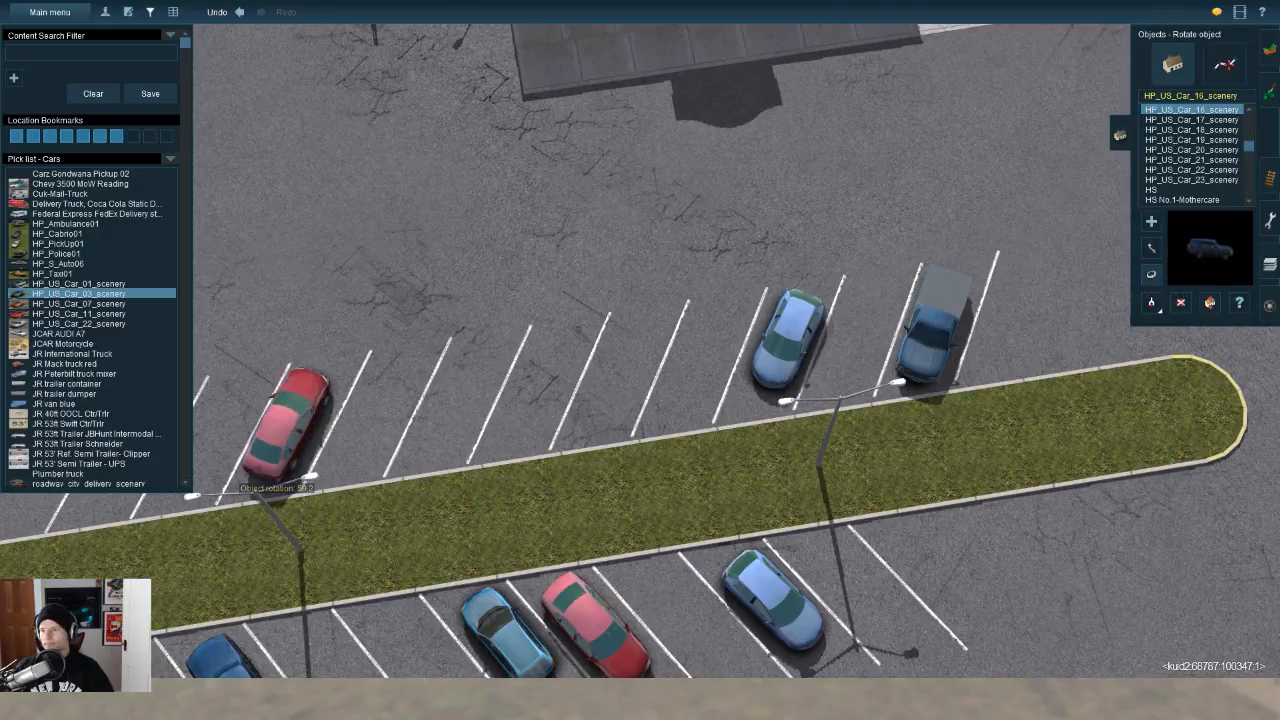
Step: Rotate the lone blue car near the large tree behind the Taco Bell parallel to the bay lines and position it in the end bay
key("Left")
key("Down")
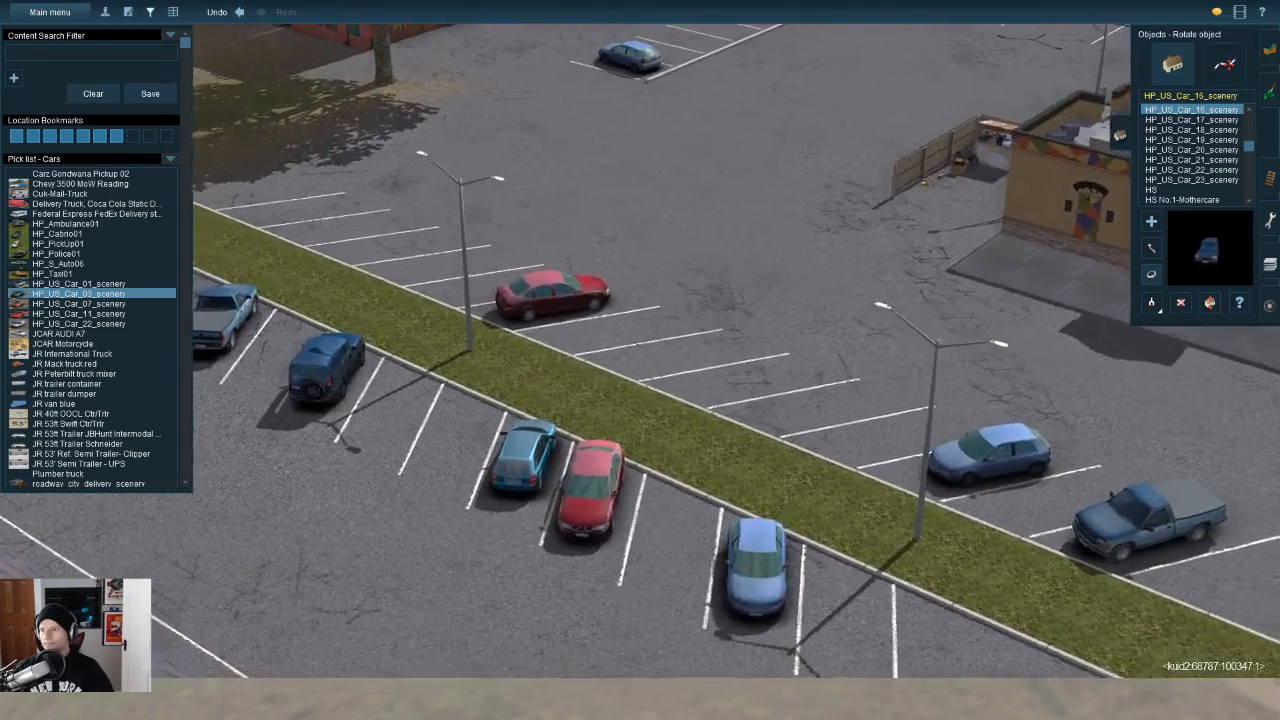
key("Left")
key("Page_Down")
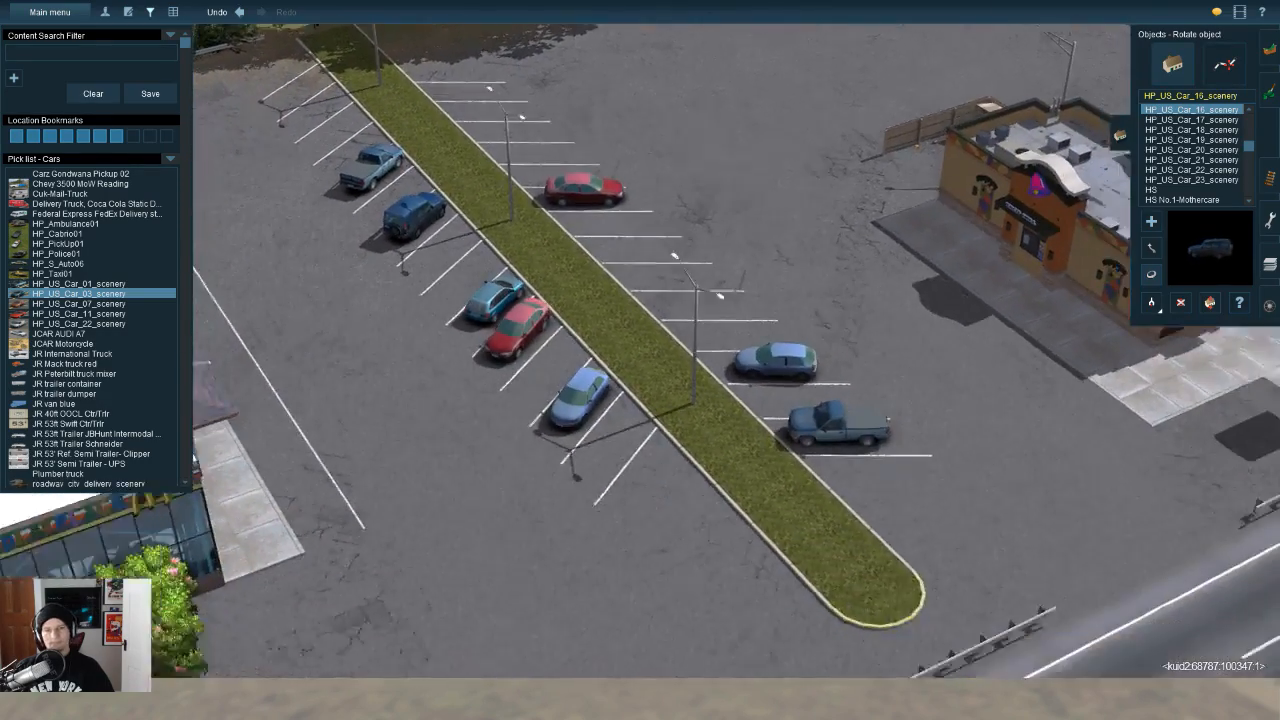
key("Down")
key("Up")
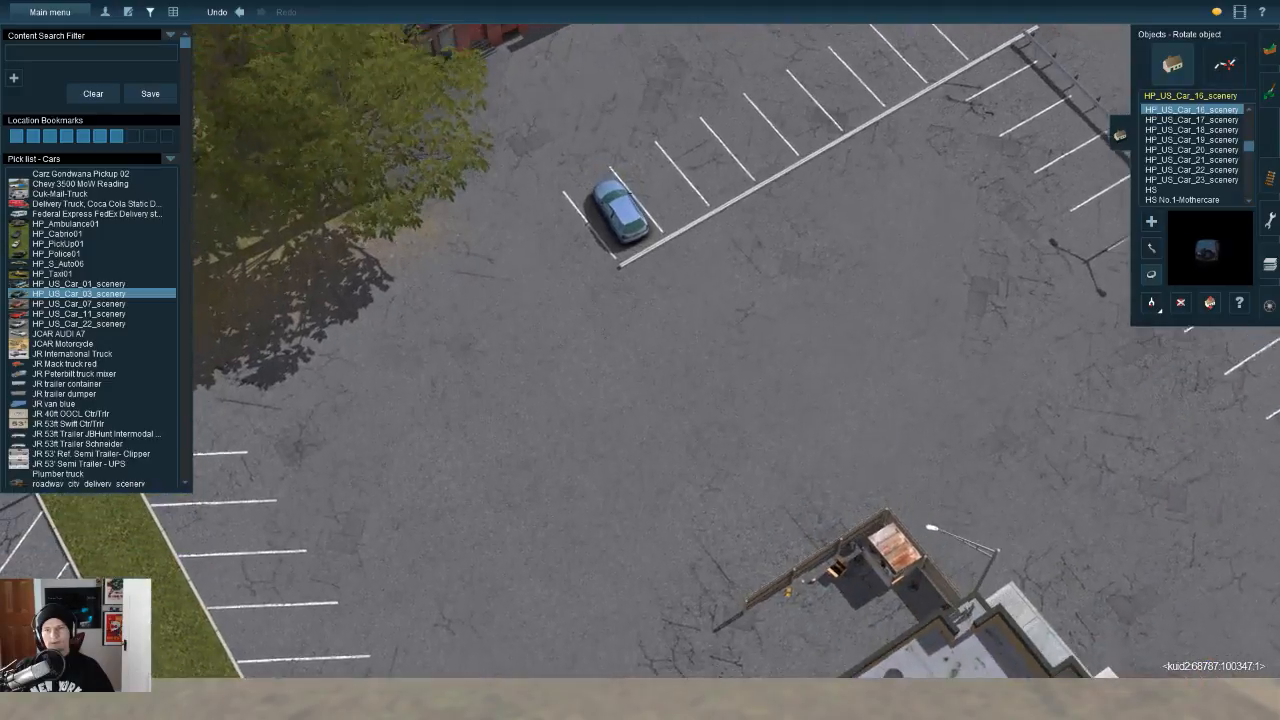
left_click_drag(633, 257, 638, 262)
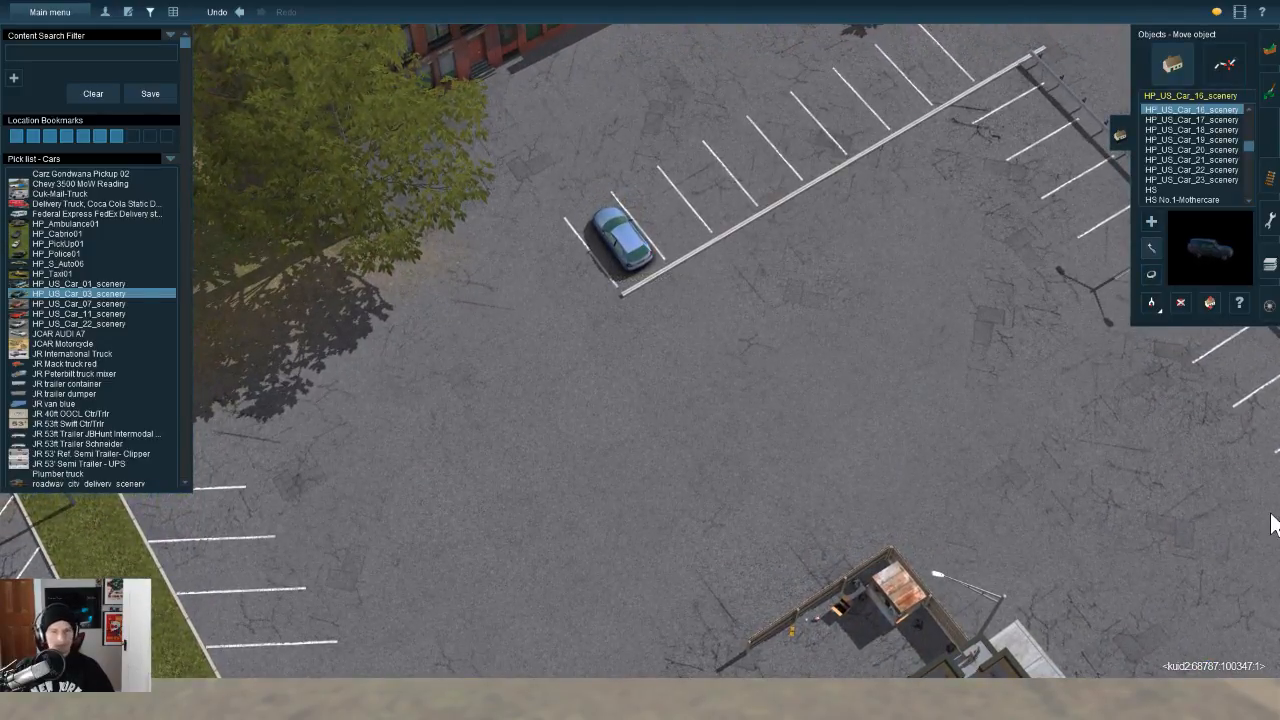
Step: Place HP_US_Car_18_scenery, HP_US_Car_17_scenery and HP_US_Car_15_scenery in separate bays of the fence row beside the Taco Bell
right_click(1268, 530)
key("Down")
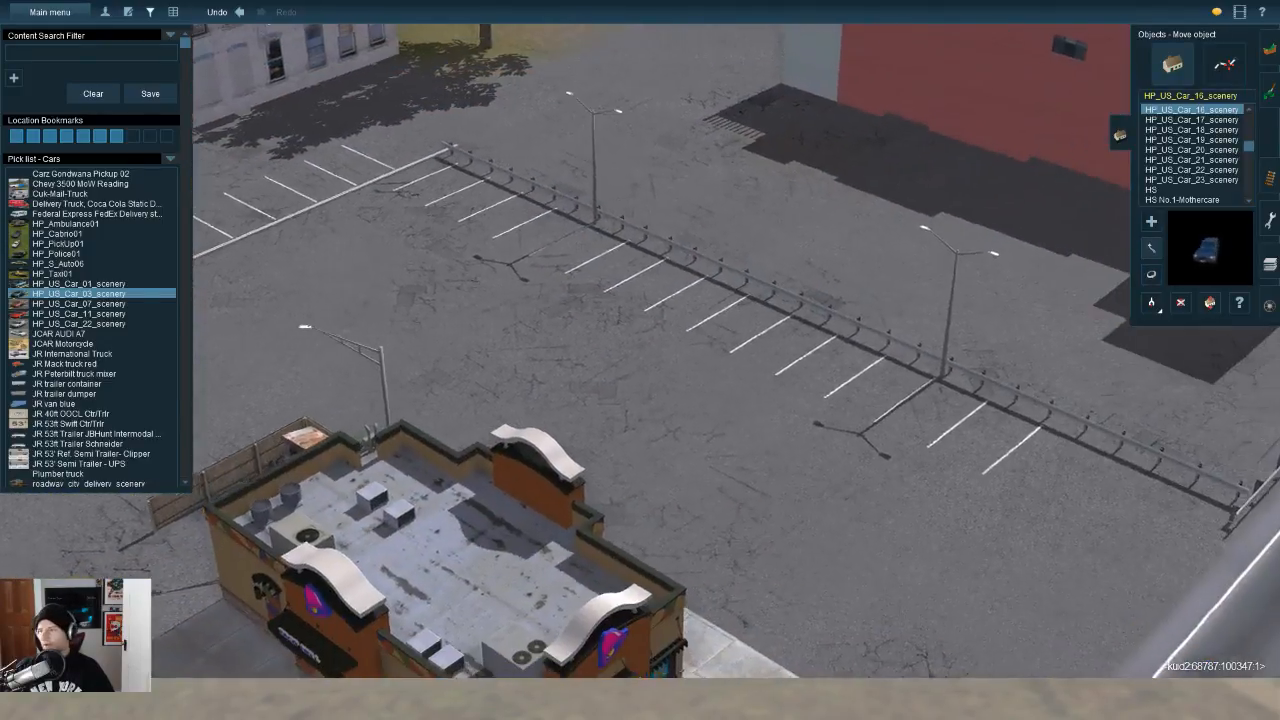
scroll(686, 350, "down", 4)
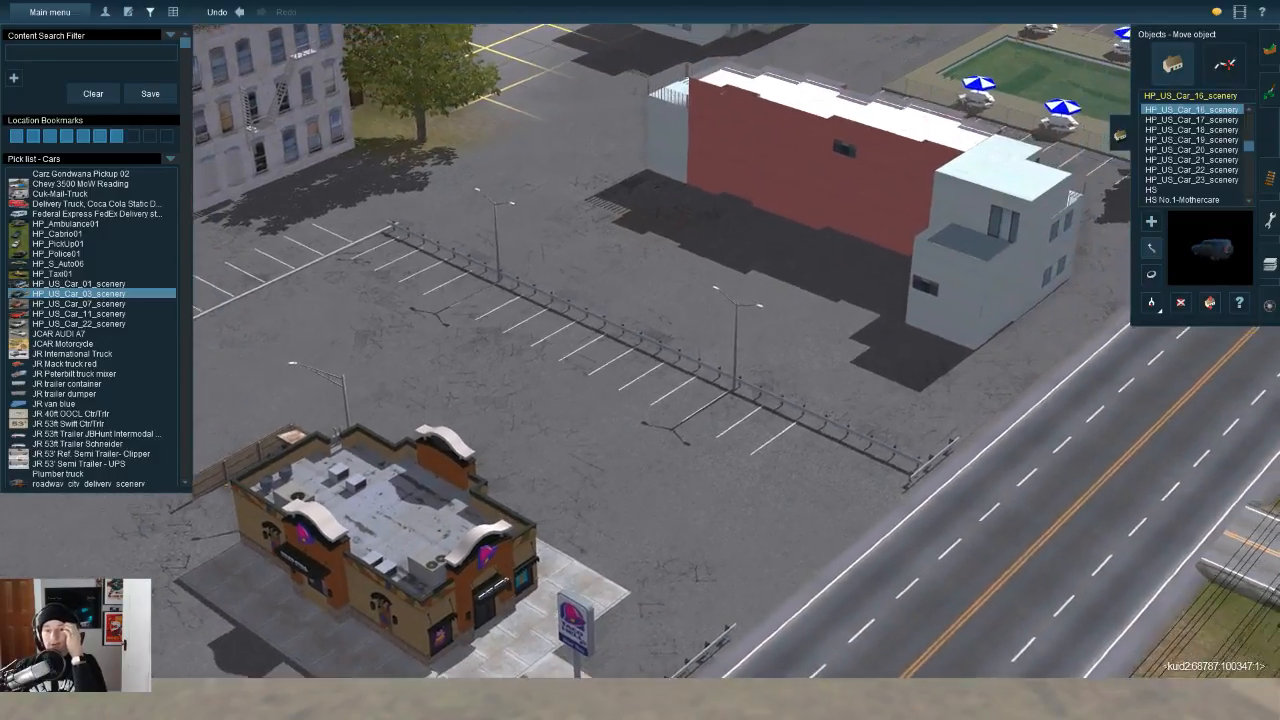
left_click(1190, 181)
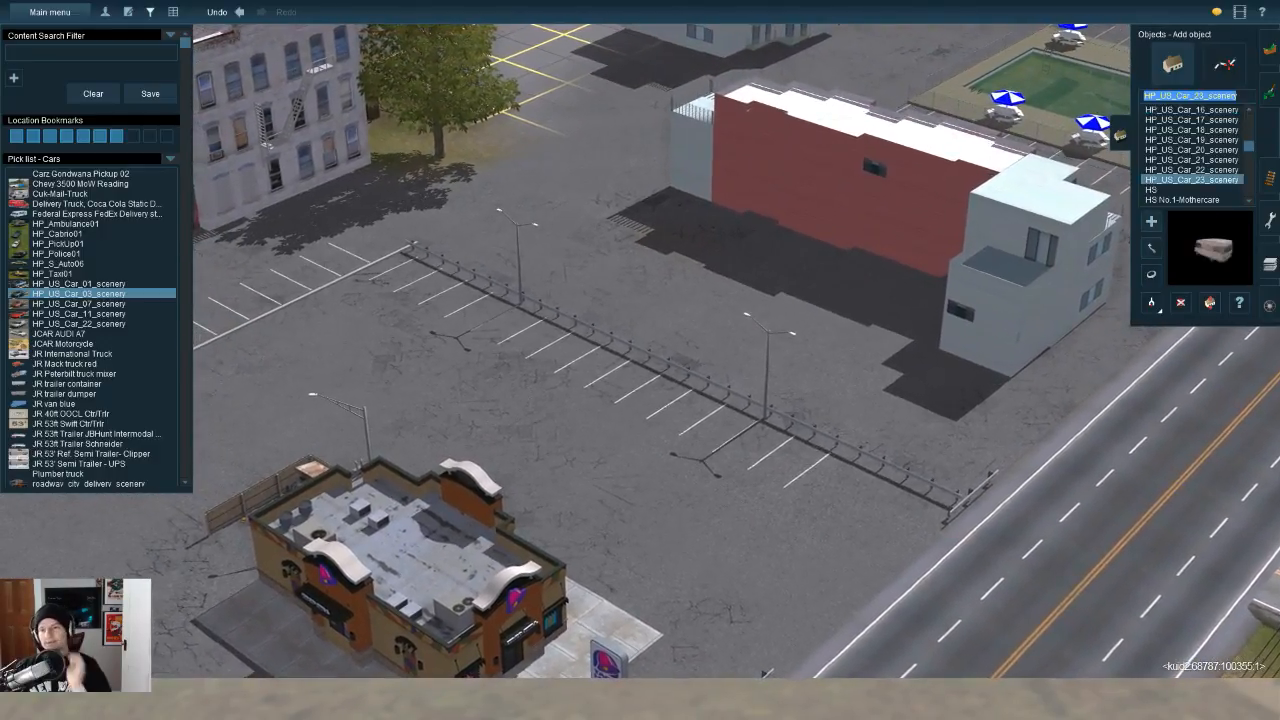
key("Up")
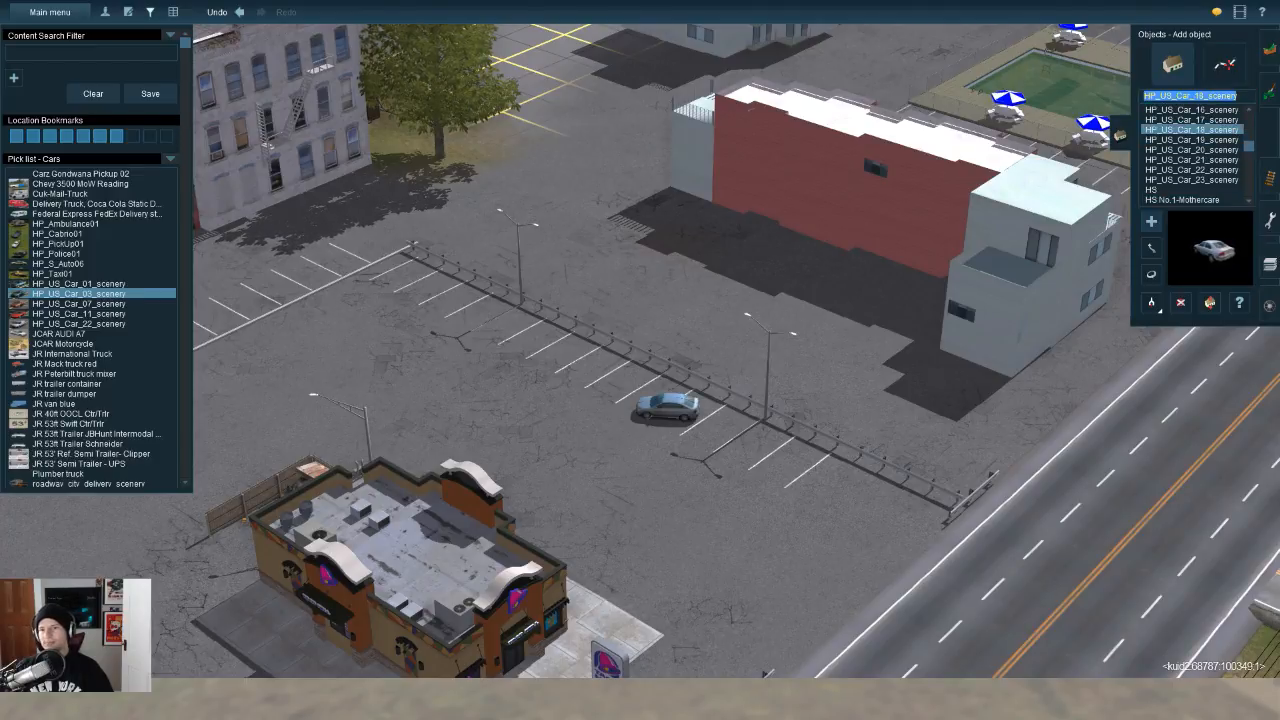
key("Up")
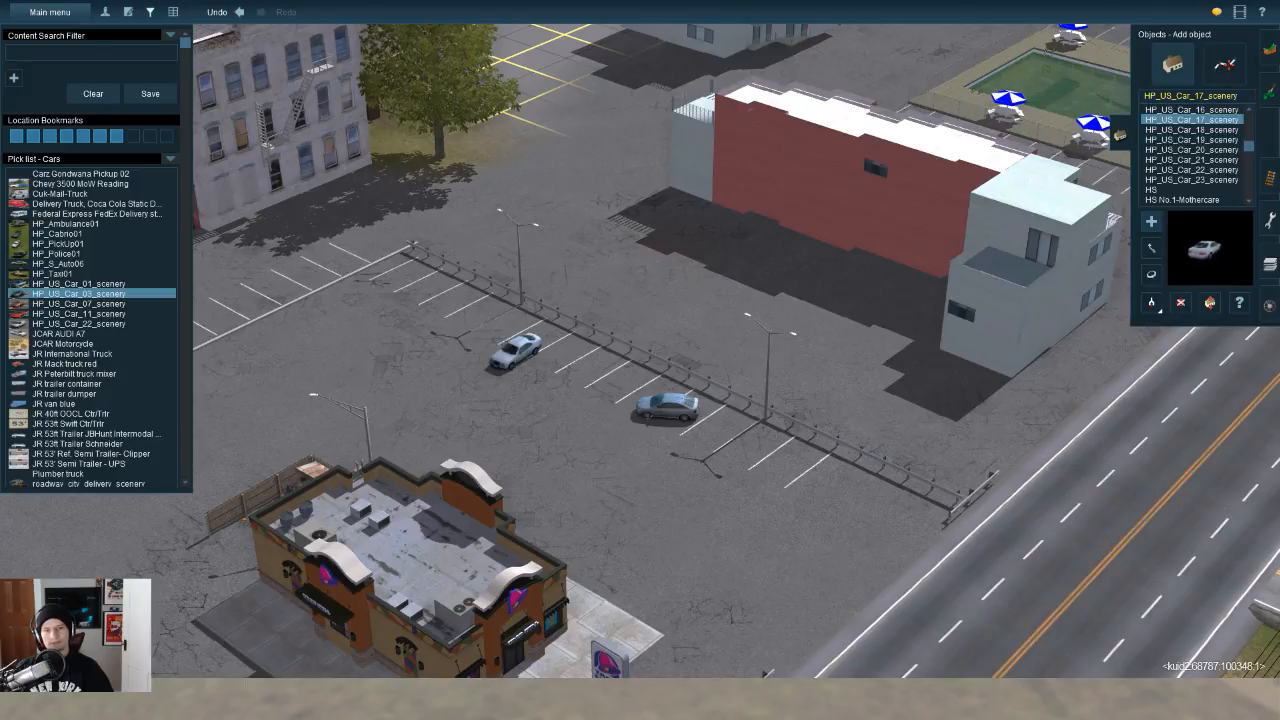
key("Up")
key("Up")
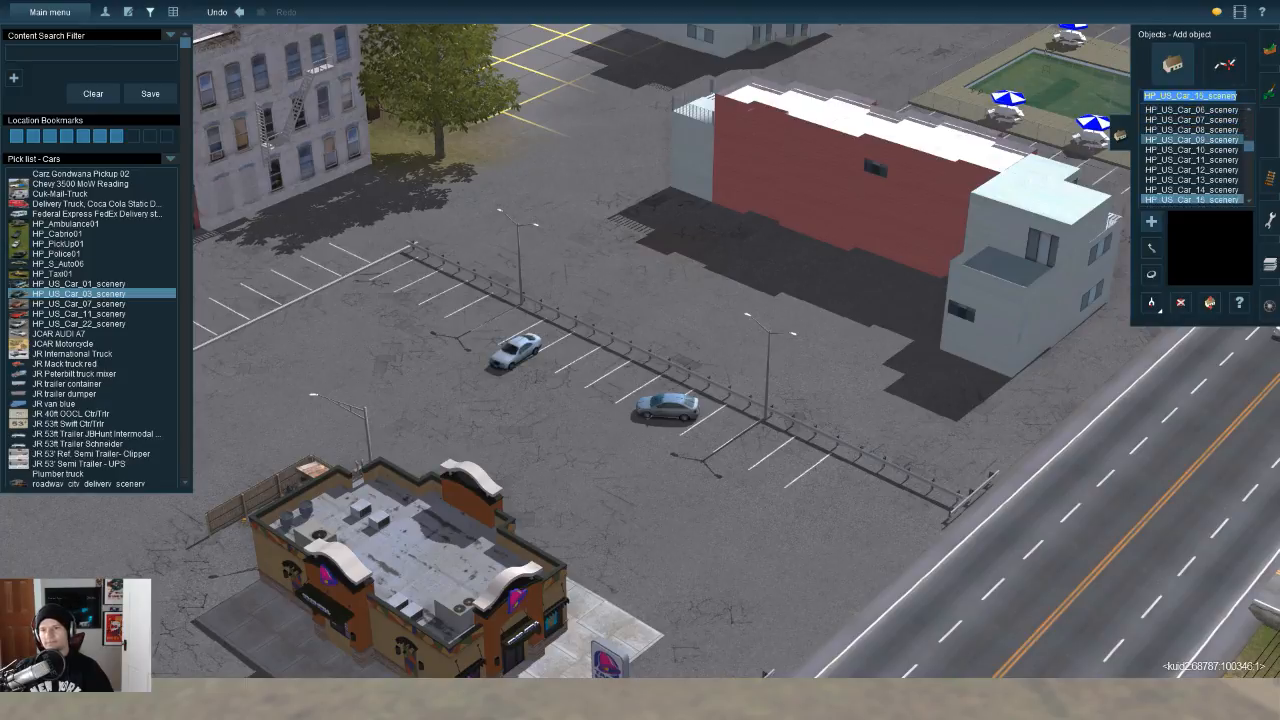
left_click(743, 459)
Step: Rotate the three cars in the fence row beside the Taco Bell parallel to the bay lines and move each squarely into a bay
key("Up")
scroll(743, 459, "up", 3)
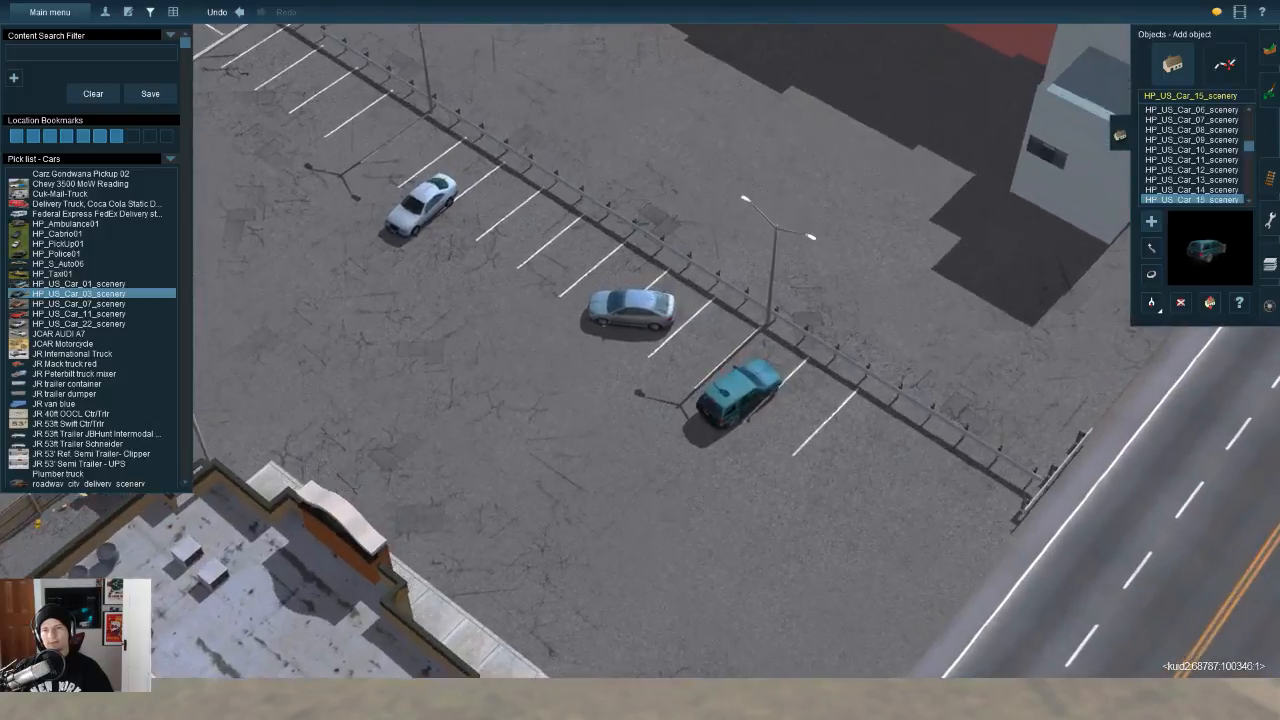
left_click(1151, 274)
left_click_drag(746, 386, 770, 380)
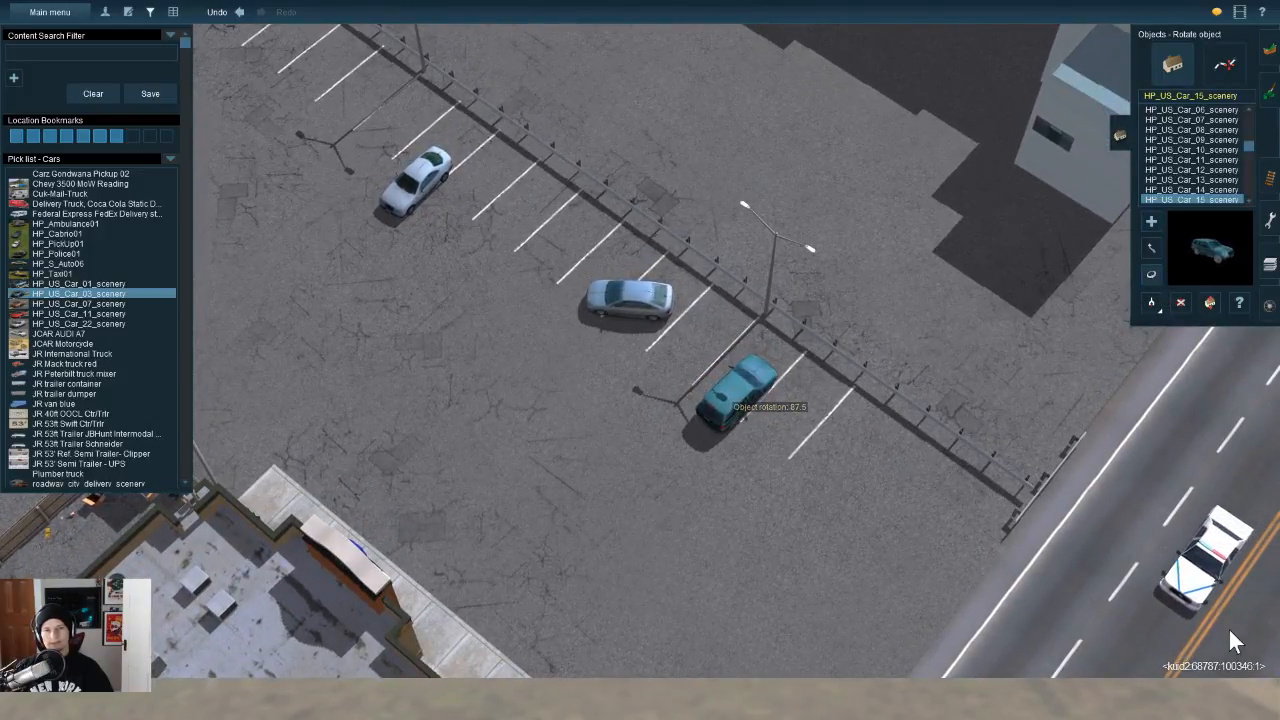
left_click_drag(643, 304, 745, 399)
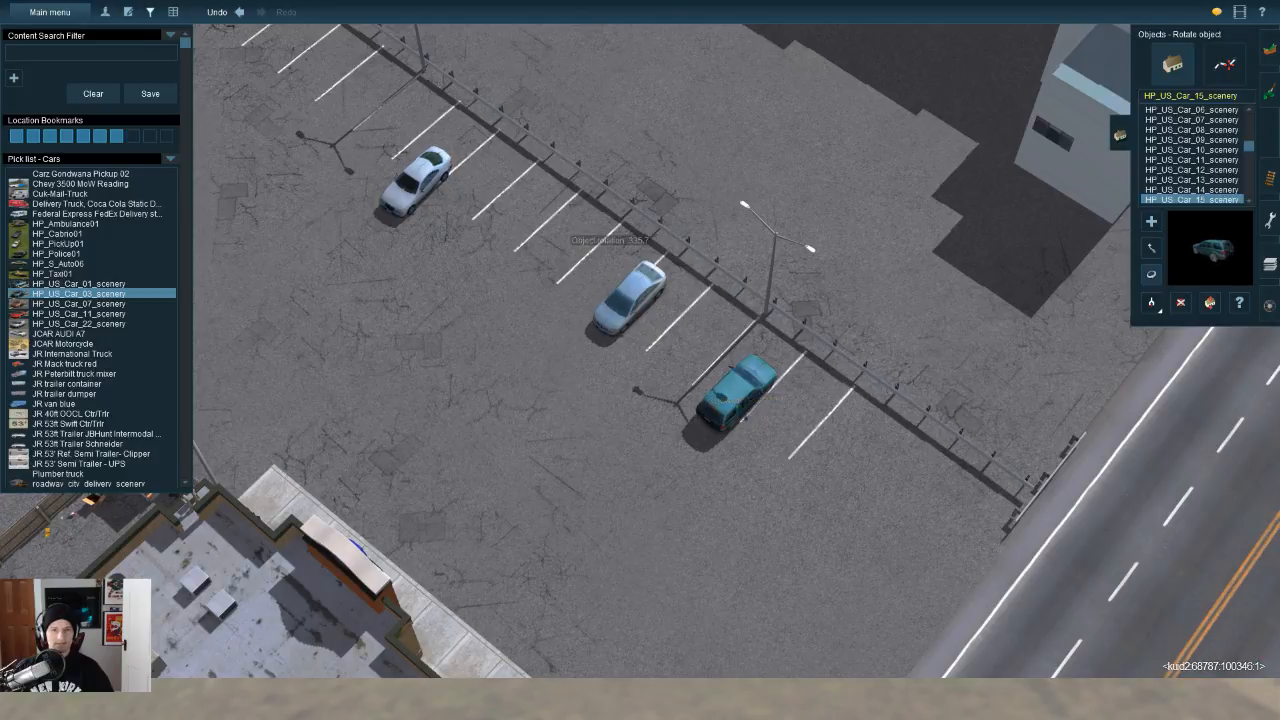
left_click_drag(423, 178, 781, 380)
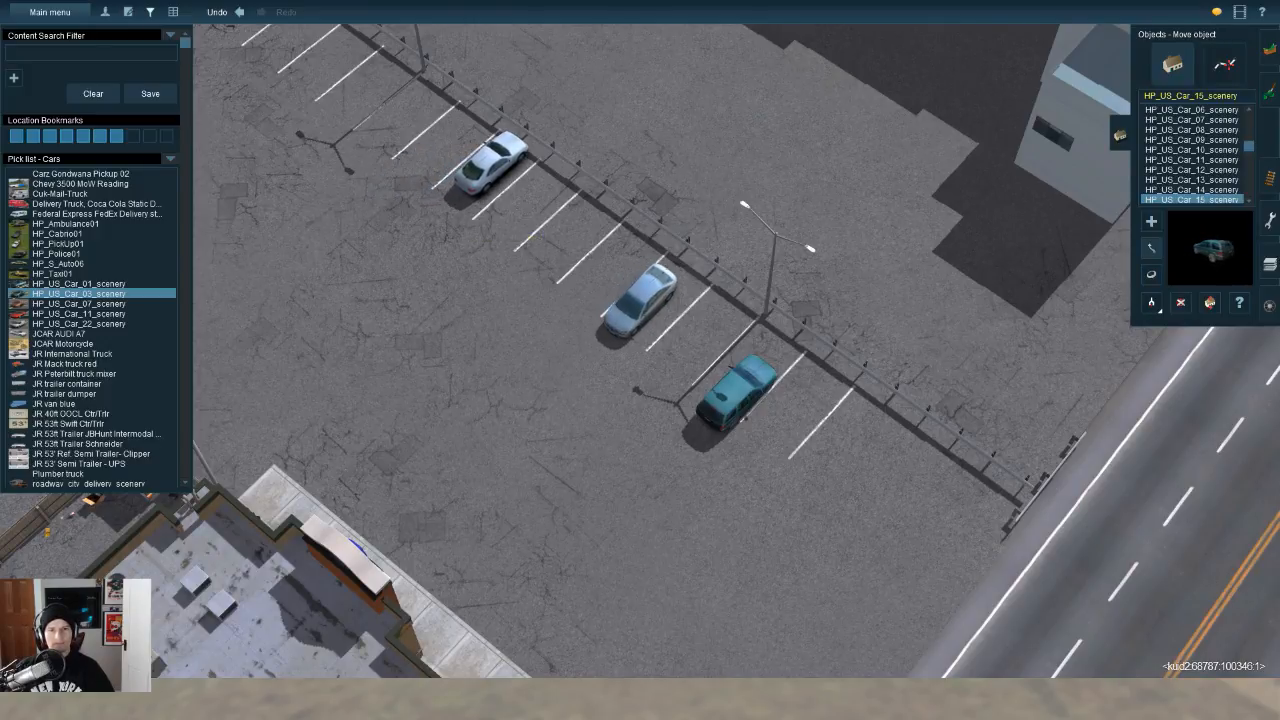
left_click_drag(737, 393, 747, 375)
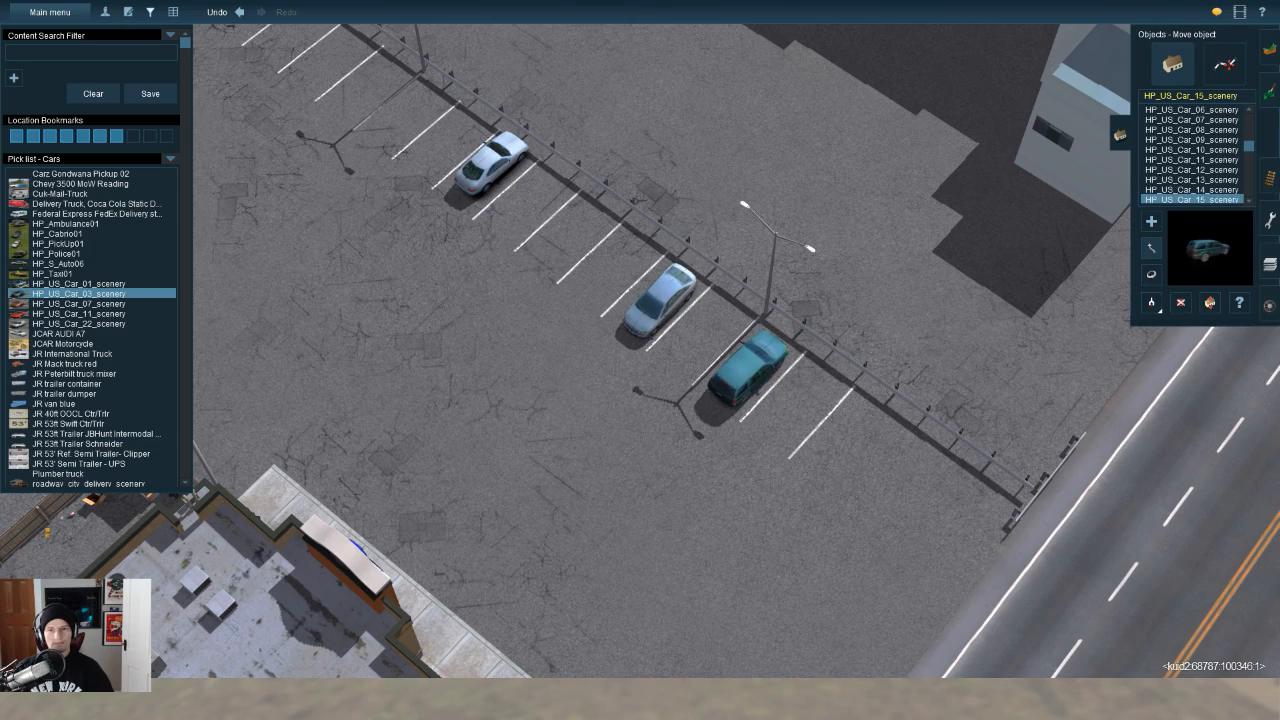
Step: Examine the parked cars and surroundings across the KFC, McDonald's and Taco Bell lots for areas still lacking detail
key("Down")
scroll(640, 360, "down", 8)
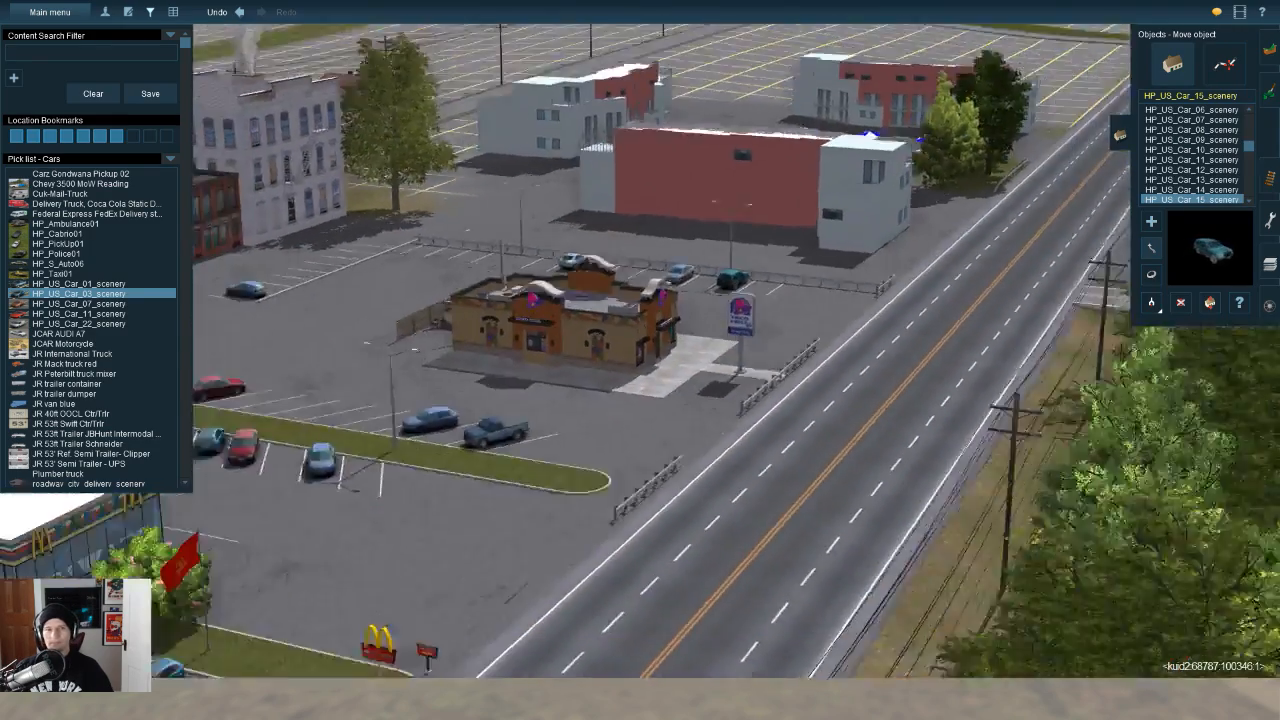
key("Down")
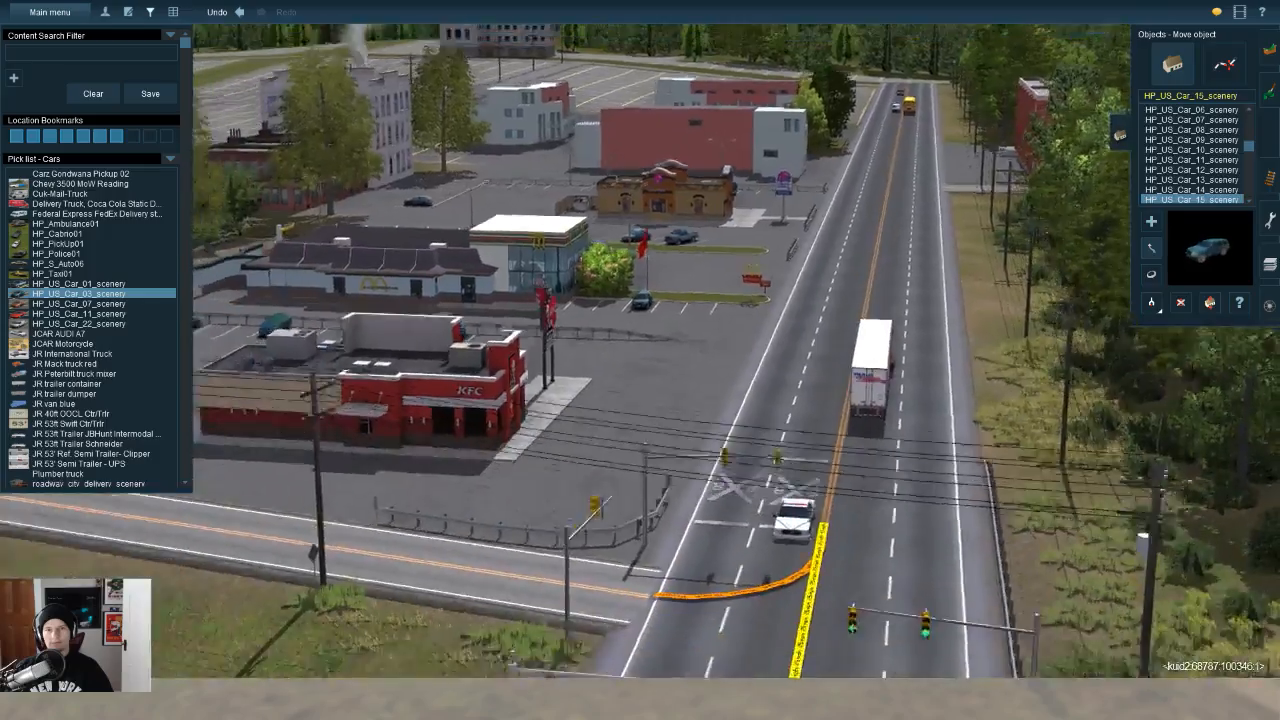
key("Down")
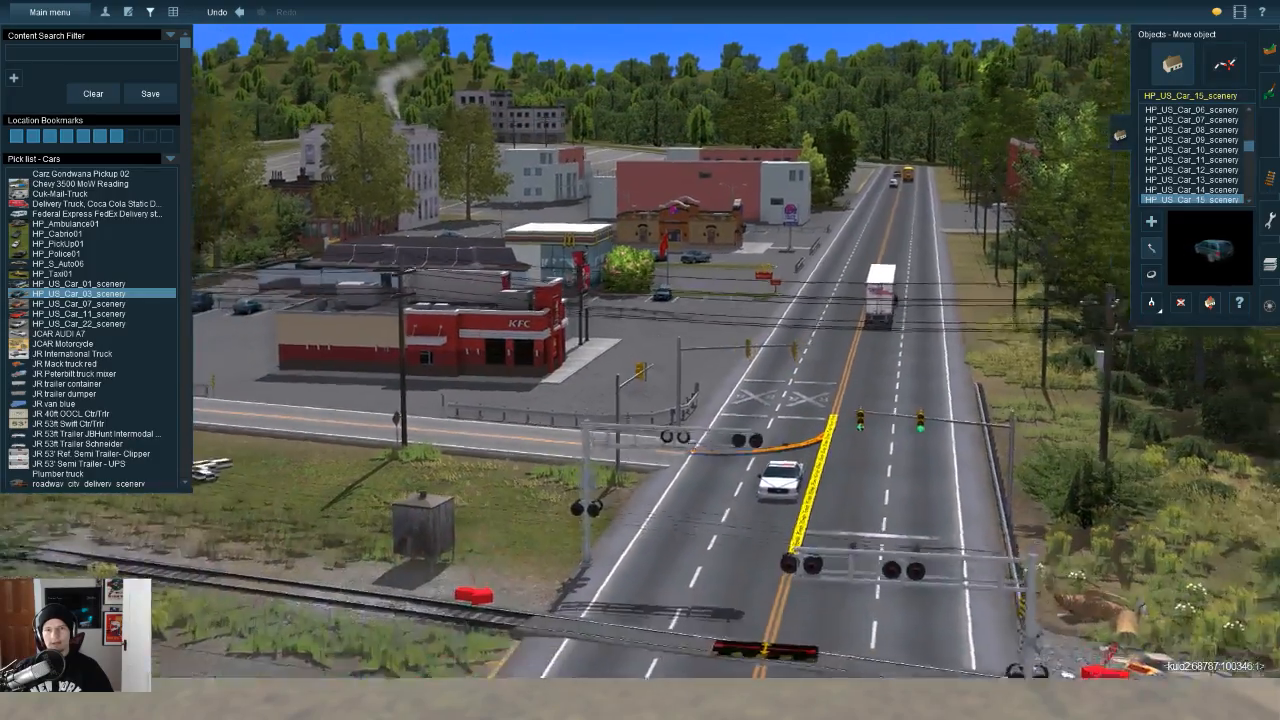
key("Left")
key("Left")
key("Up")
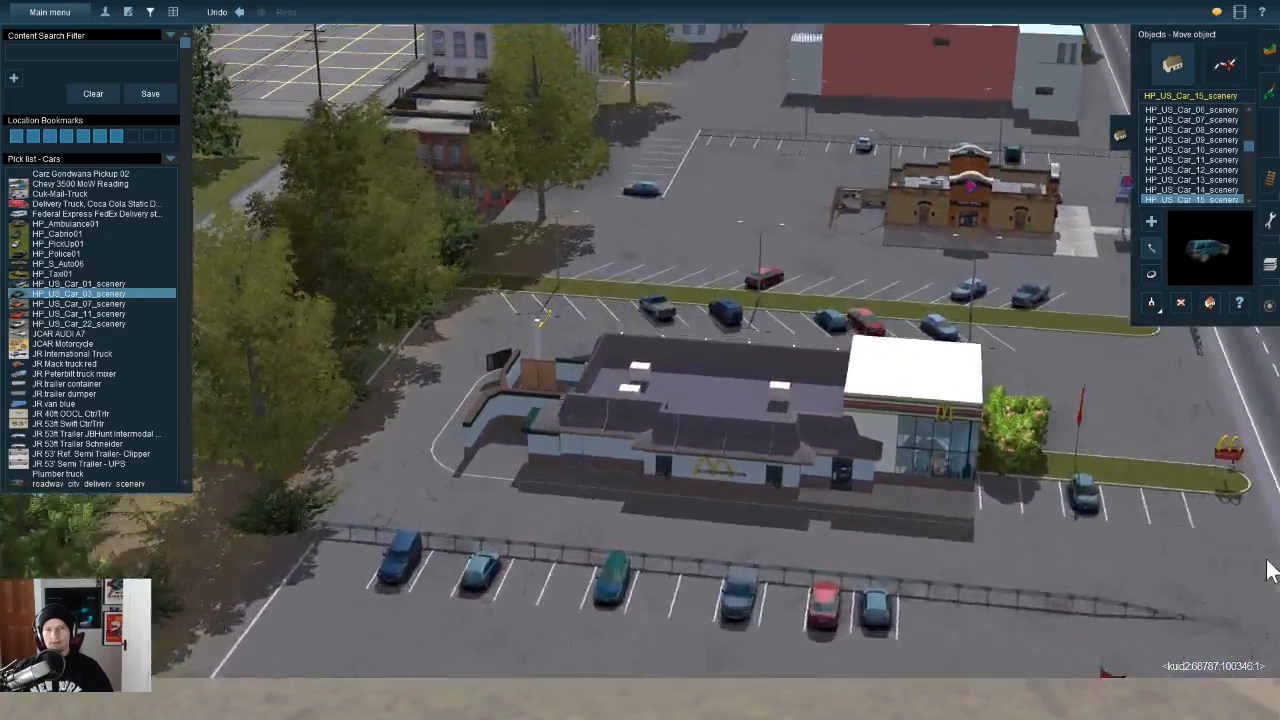
key("Up")
key("Left")
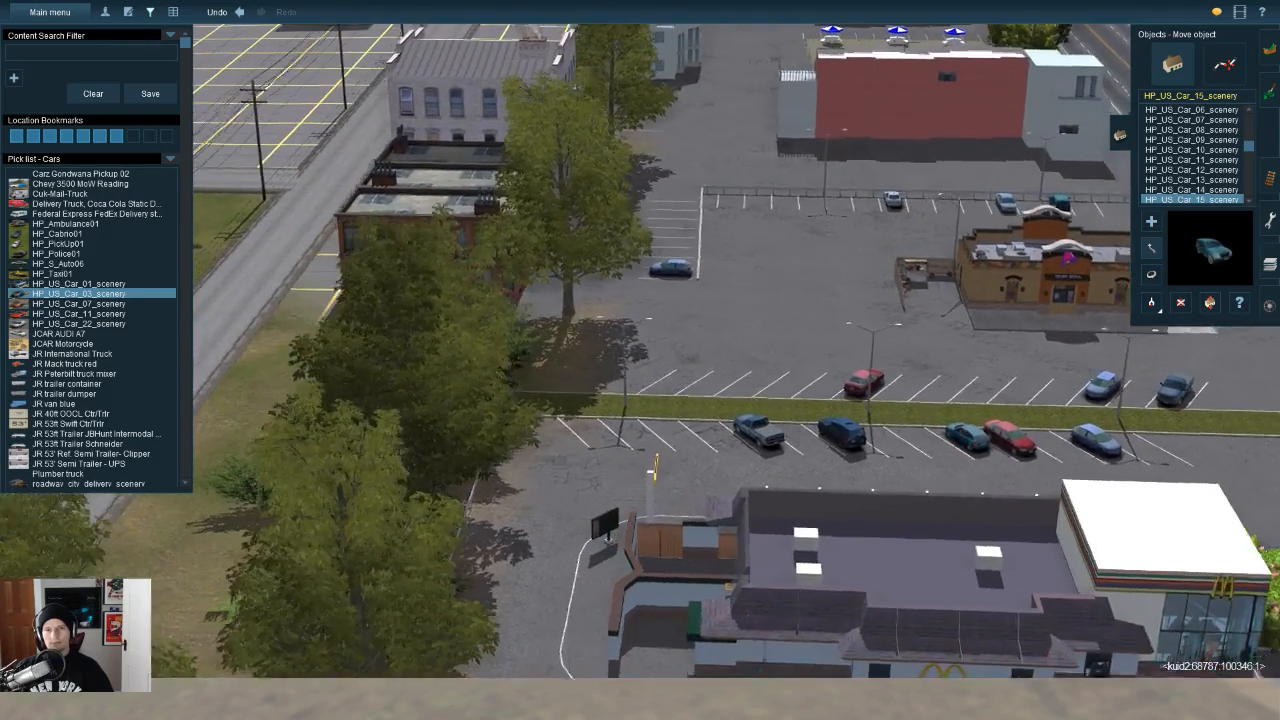
key("Up")
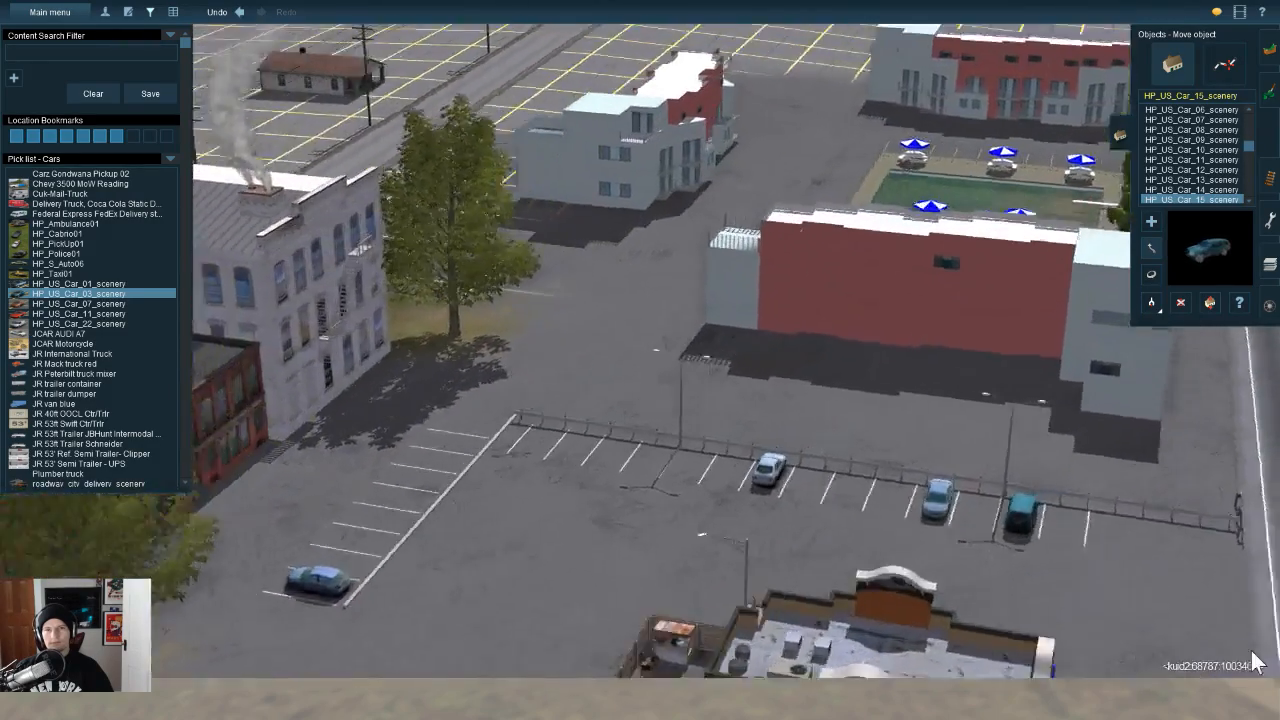
Step: Paint the brown ground texture over the bare grid between the white brick building, the back road and the apartment block
key("Left")
key("F2")
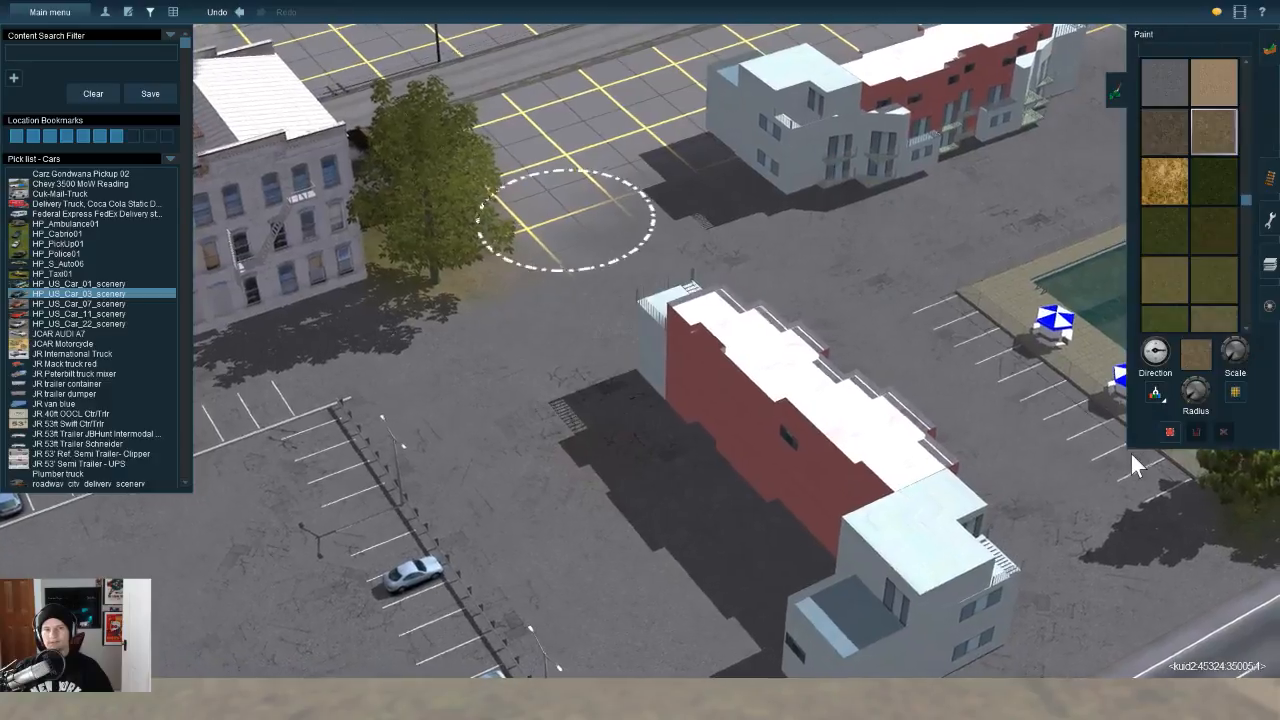
key("Up")
key("Left")
right_click_drag(625, 218, 1080, 280)
left_click_drag(640, 343, 575, 318)
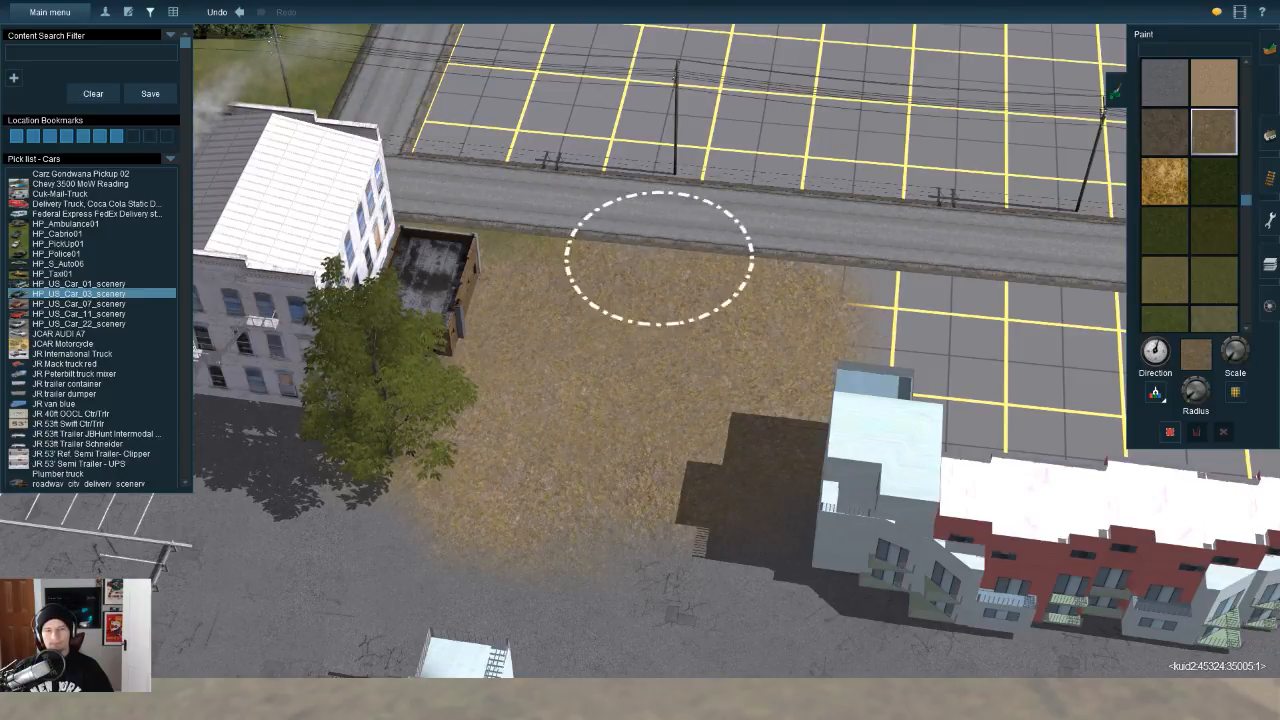
Step: Blend JR GREEN GRASS 03 over the brown patch beside the white brick building
scroll(1214, 305, "down", 2)
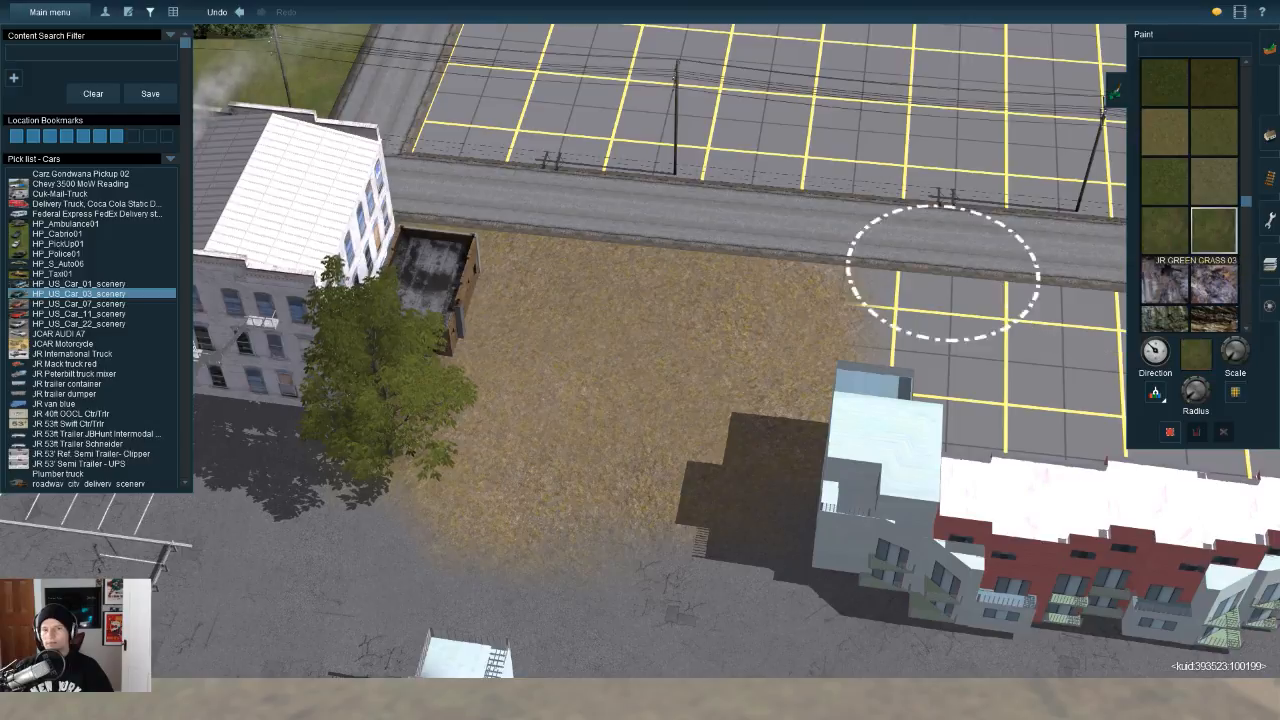
left_click_drag(506, 495, 713, 392)
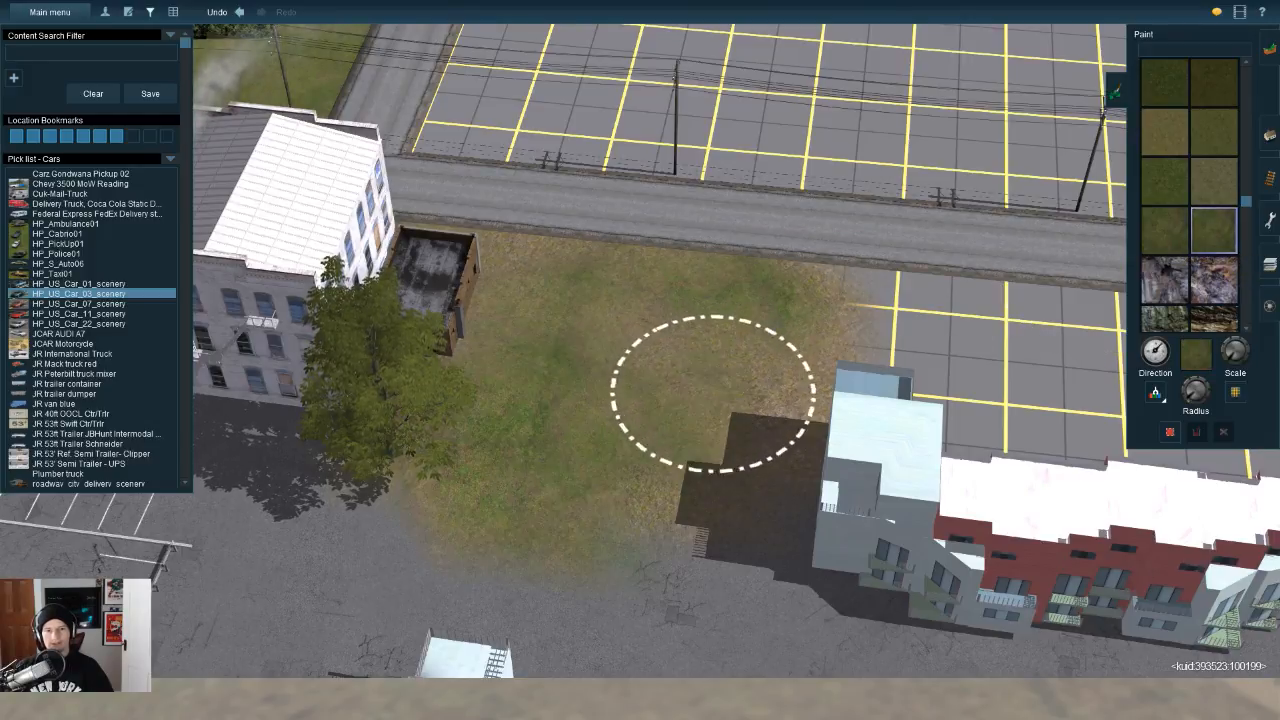
right_click_drag(658, 239, 614, 300)
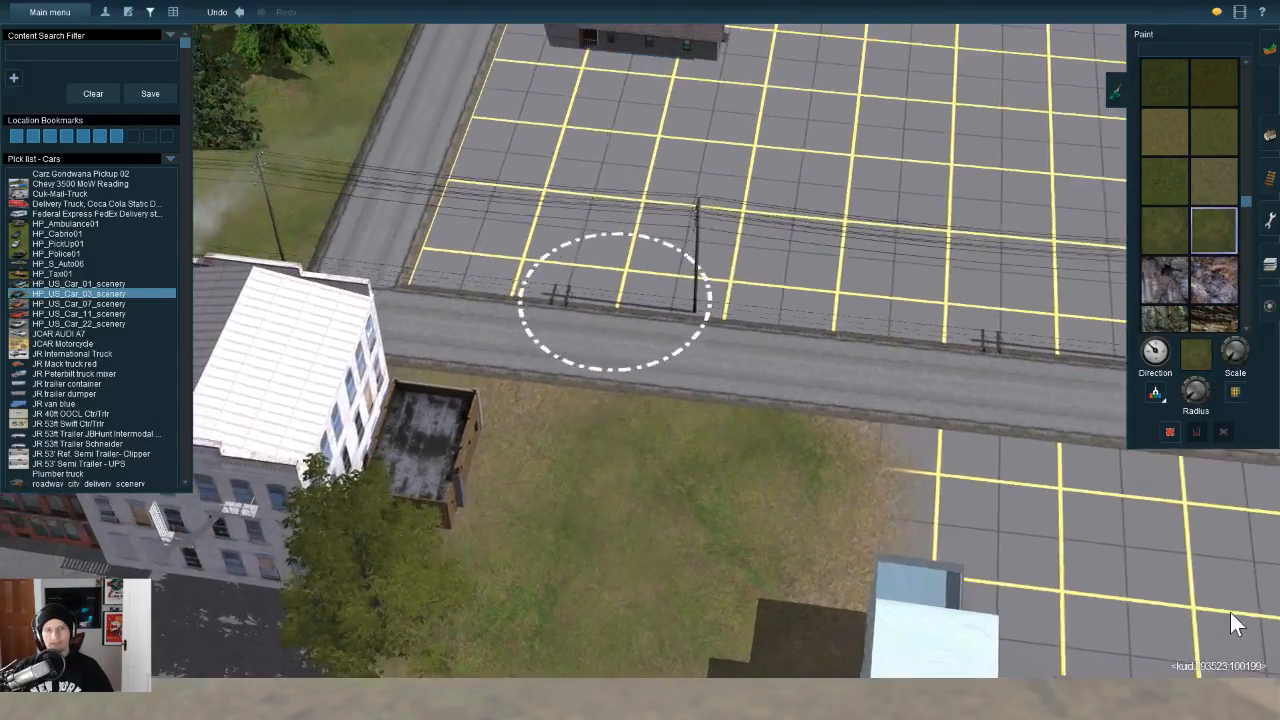
scroll(630, 340, "down", 3)
right_click_drag(646, 386, 660, 428)
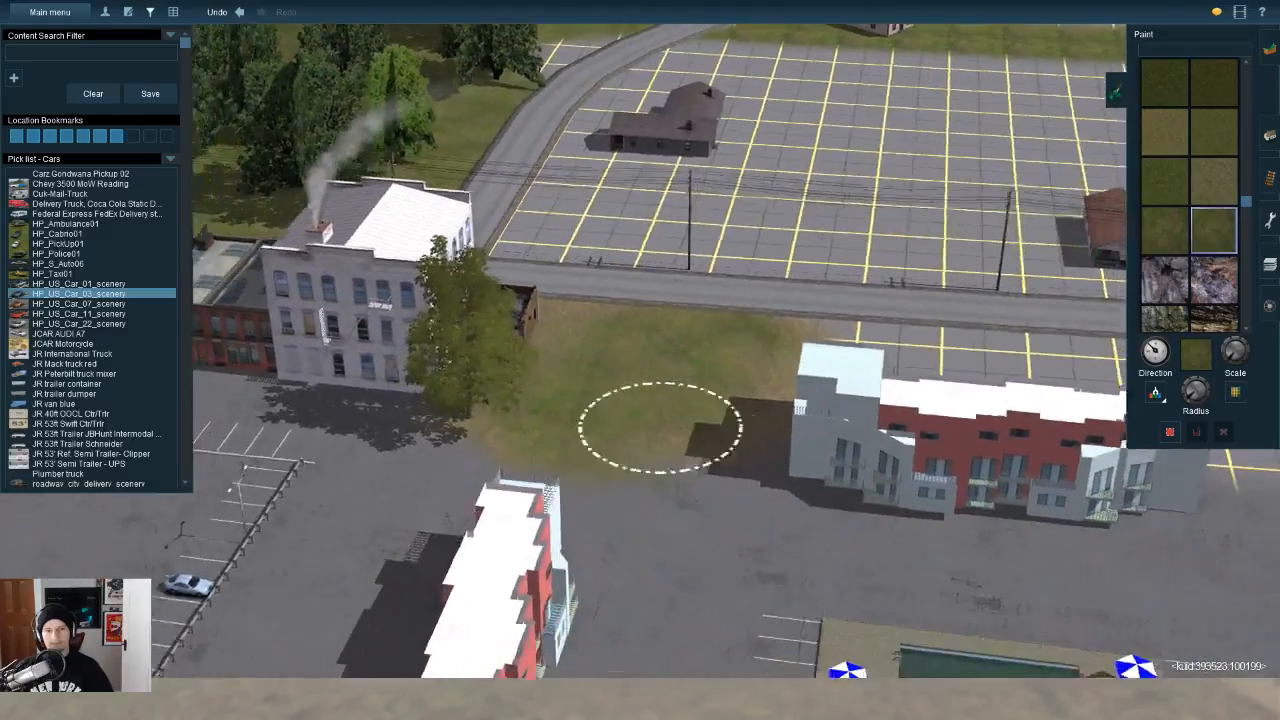
key("Left")
Step: Sample the st_rmm_kashtan1a_1234_20m tree beside the white brick building and place another on the grass near the apartment block's end
left_click(1270, 135)
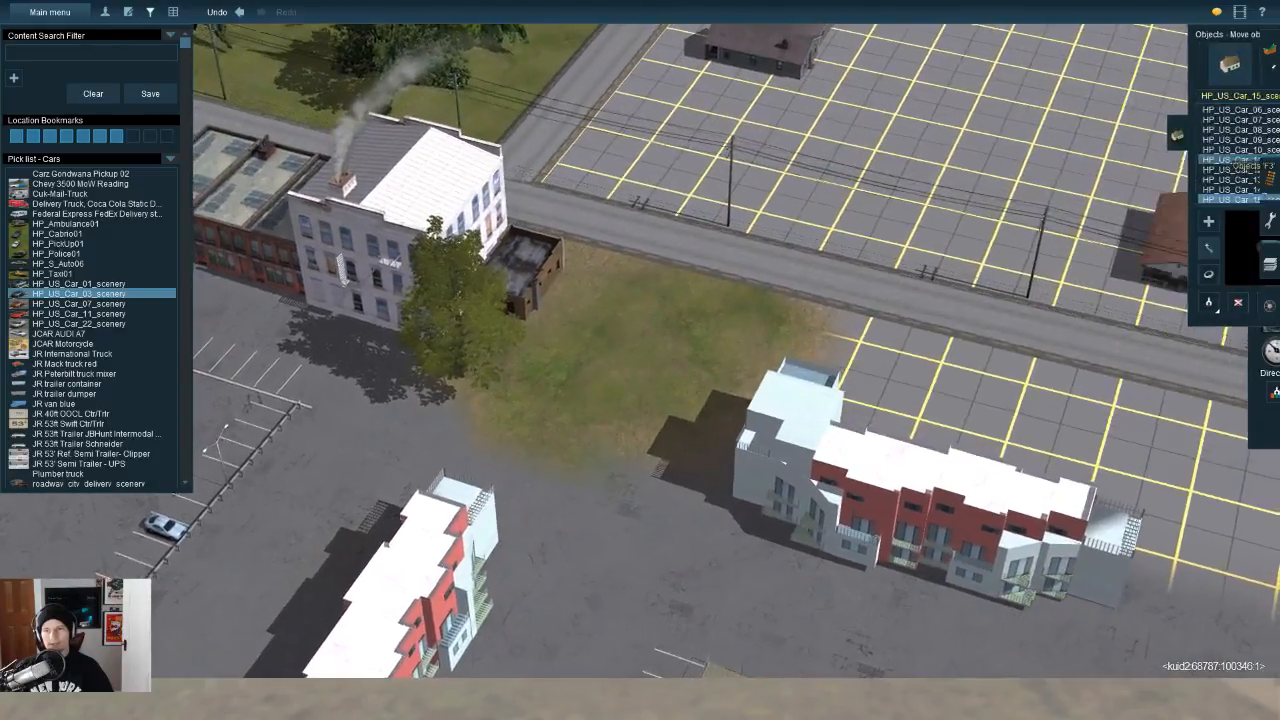
left_click(1152, 303)
left_click(455, 300)
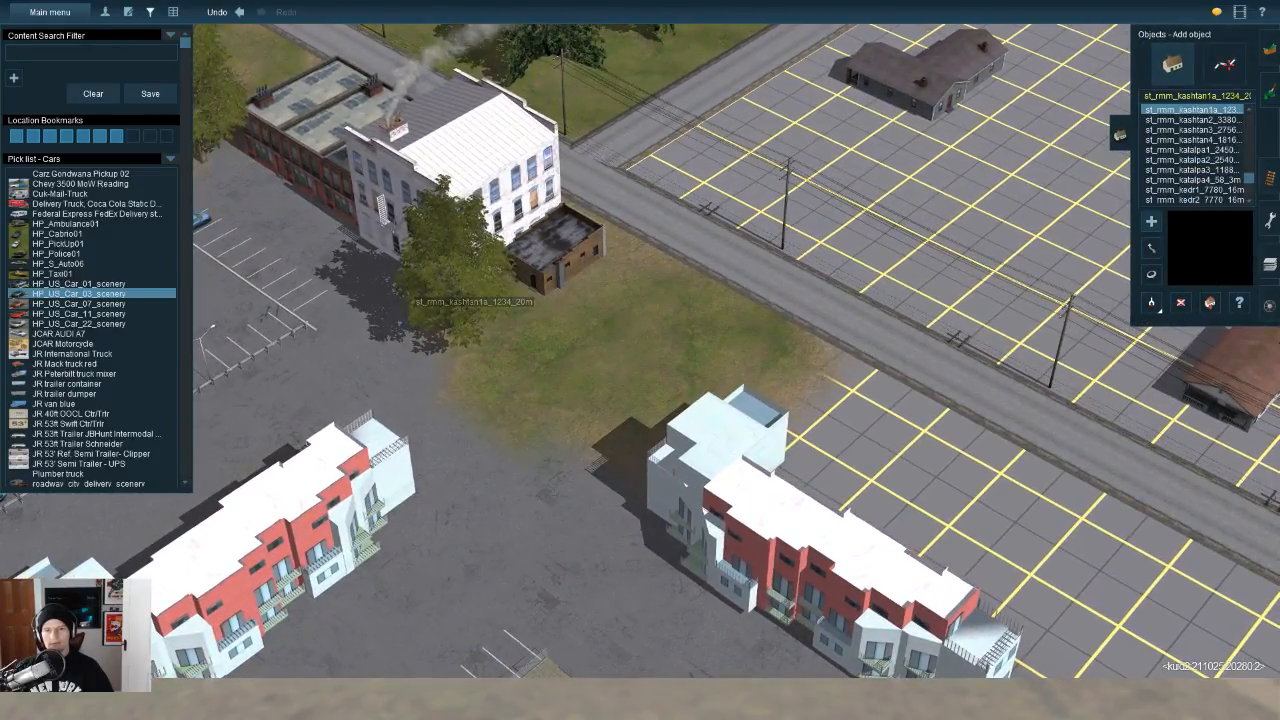
left_click(652, 416)
Step: Try a st_rmm_katalpa1_2450_12m tree between the two large trees on the grass patch, and delete it
left_click(1190, 119)
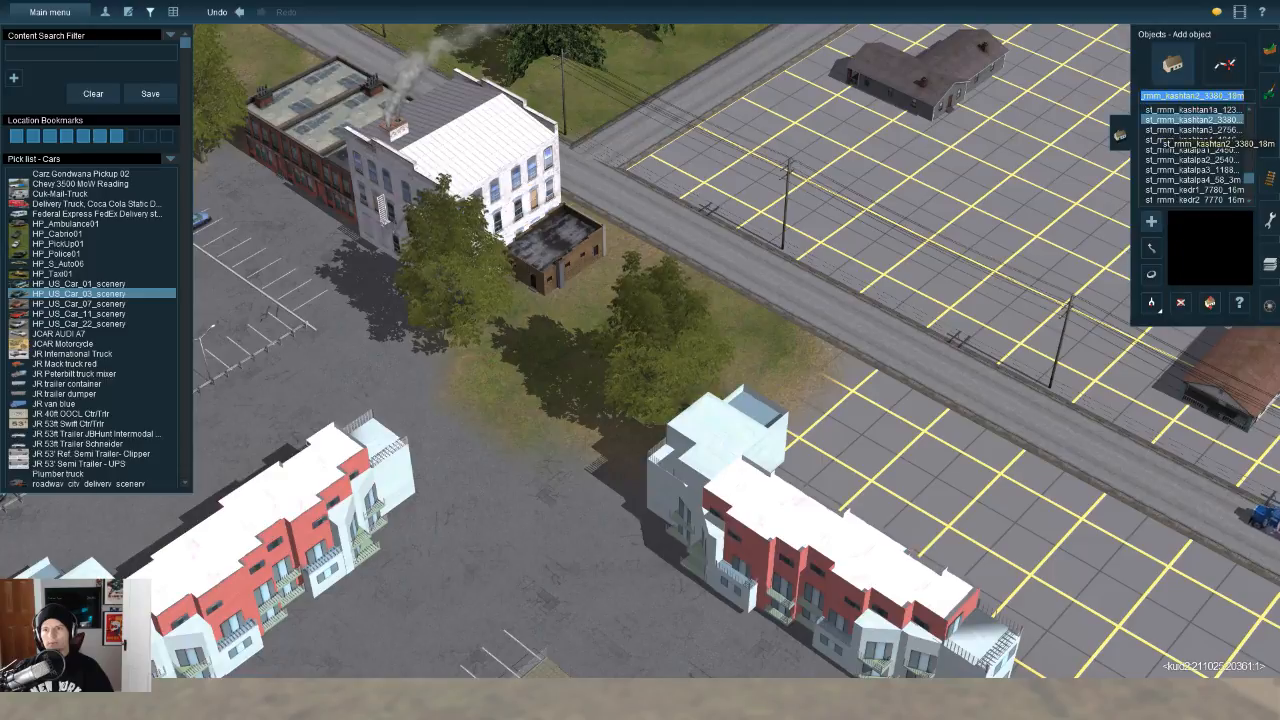
key("Down")
key("Down")
key("Down")
key("Down")
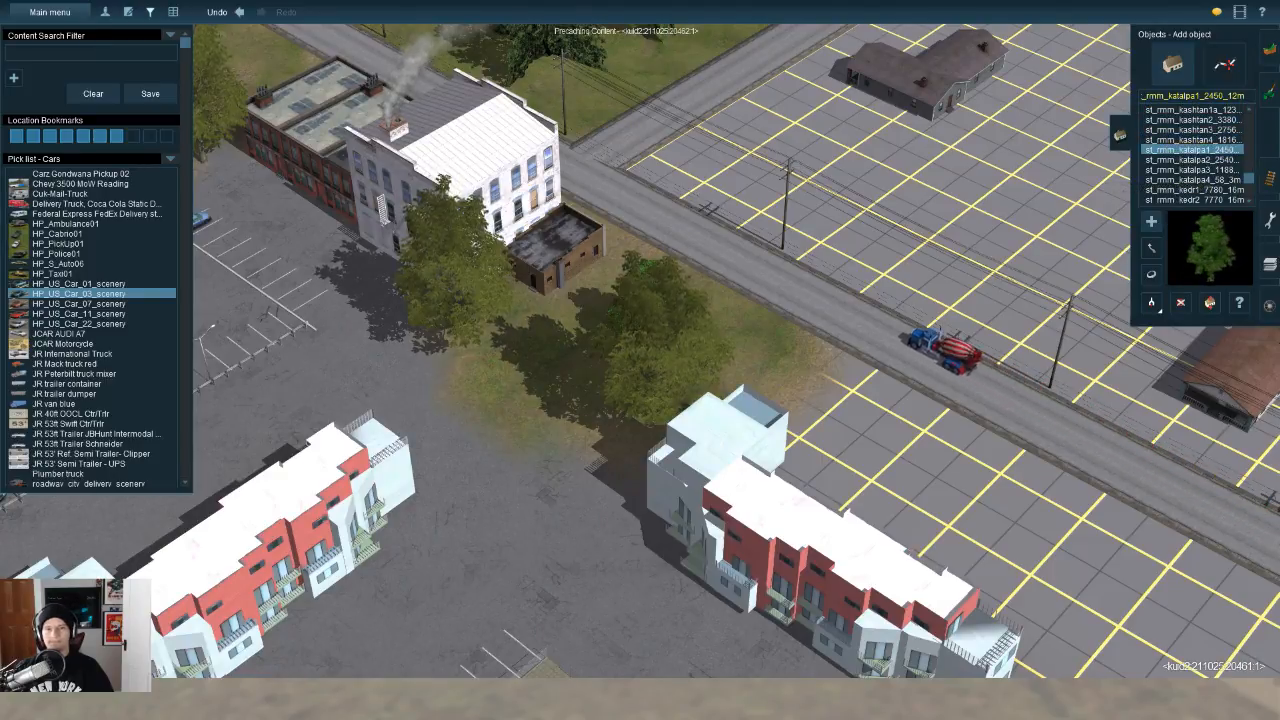
key("Left")
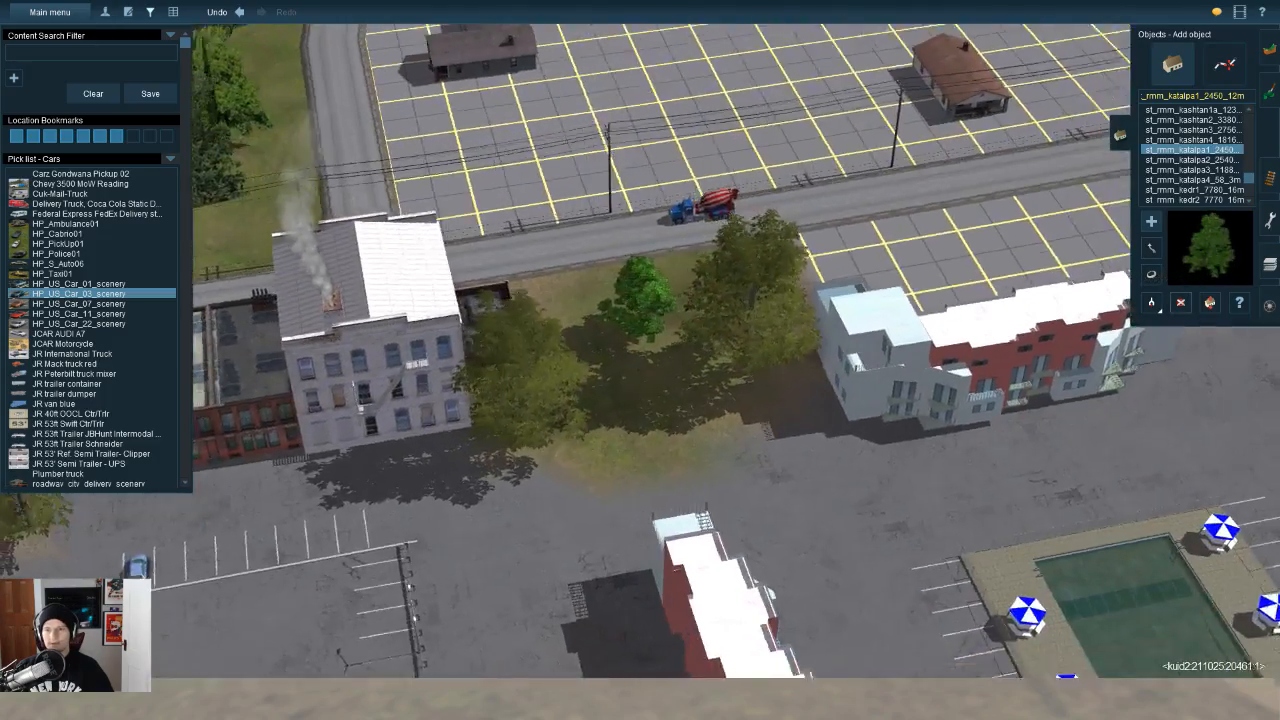
left_click(1181, 303)
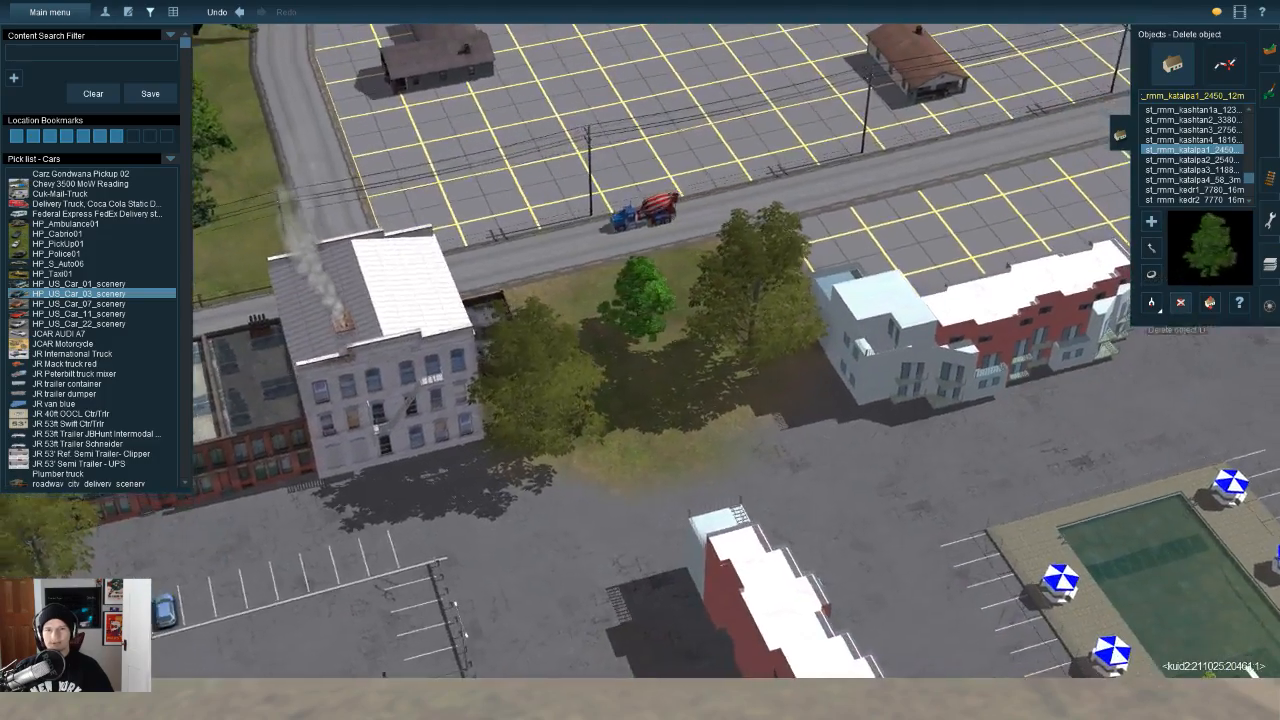
key("Left")
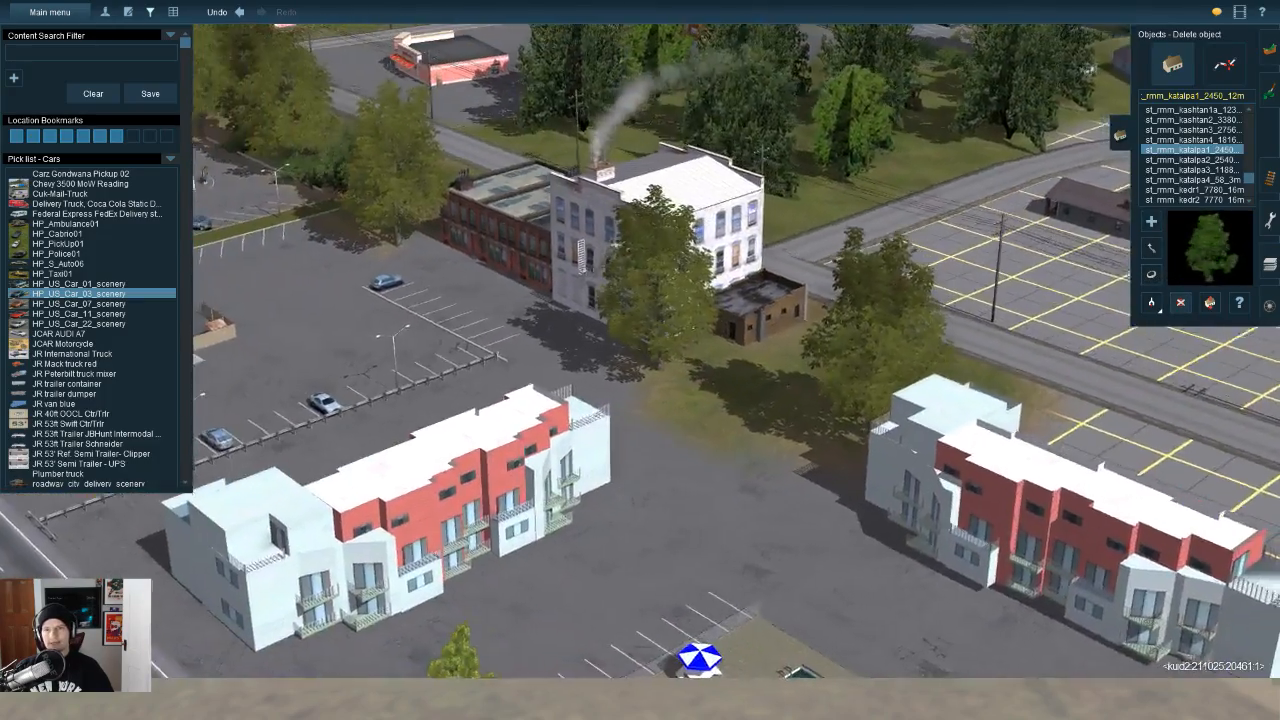
Step: Sample the st_rmm_dub16_3912_22m tree from the existing tree line, place one on the grass behind the brick building and adjust its position
key("Left")
left_click(1151, 303)
right_click_drag(1045, 383, 975, 335)
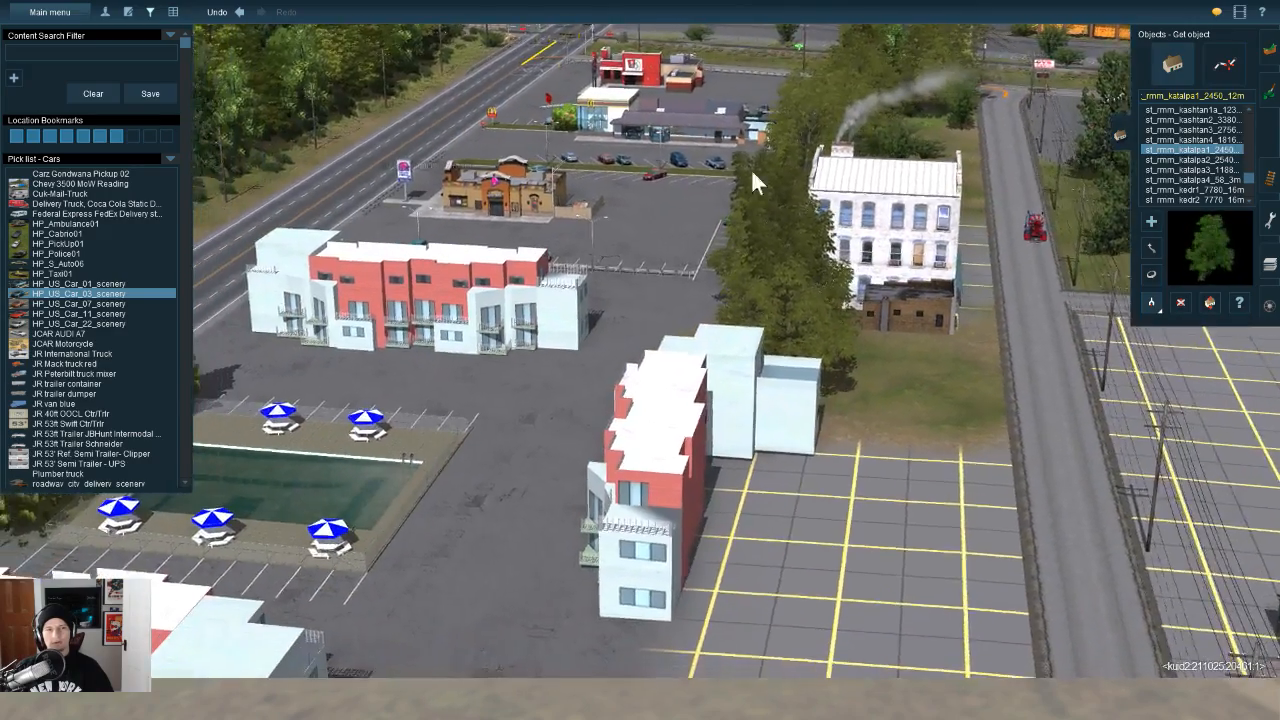
left_click(751, 168)
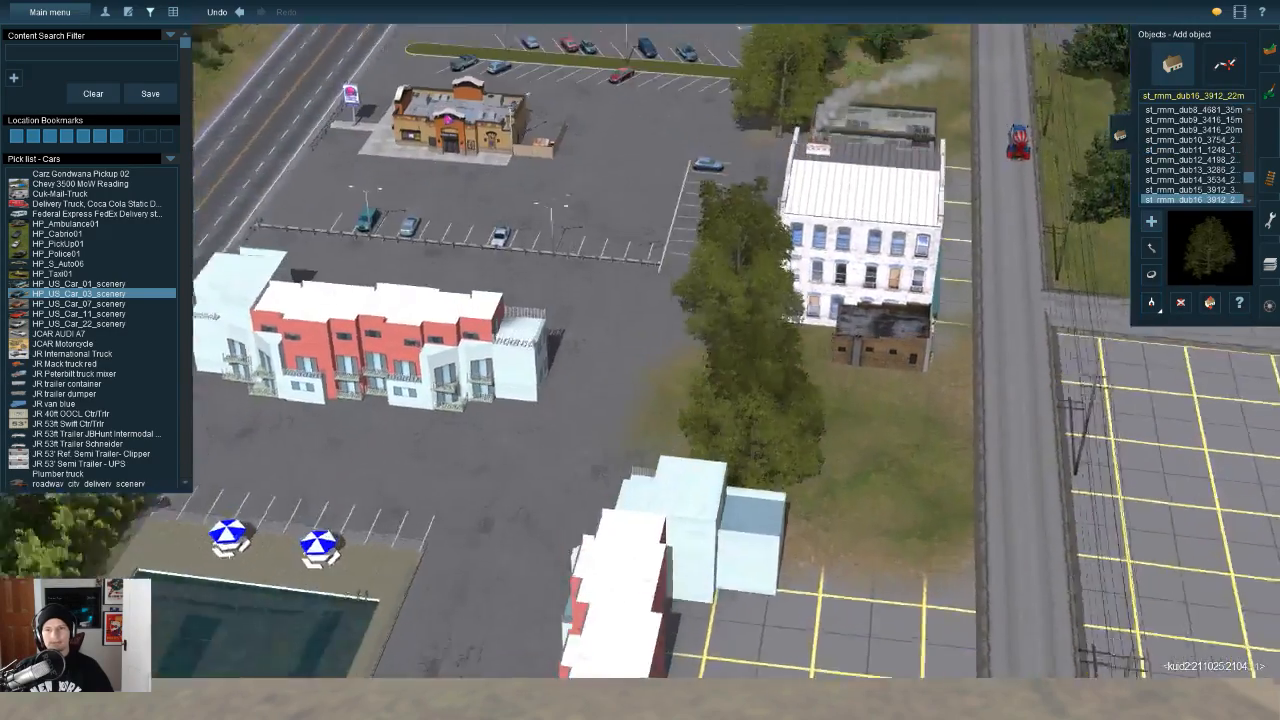
right_click_drag(820, 440, 828, 520)
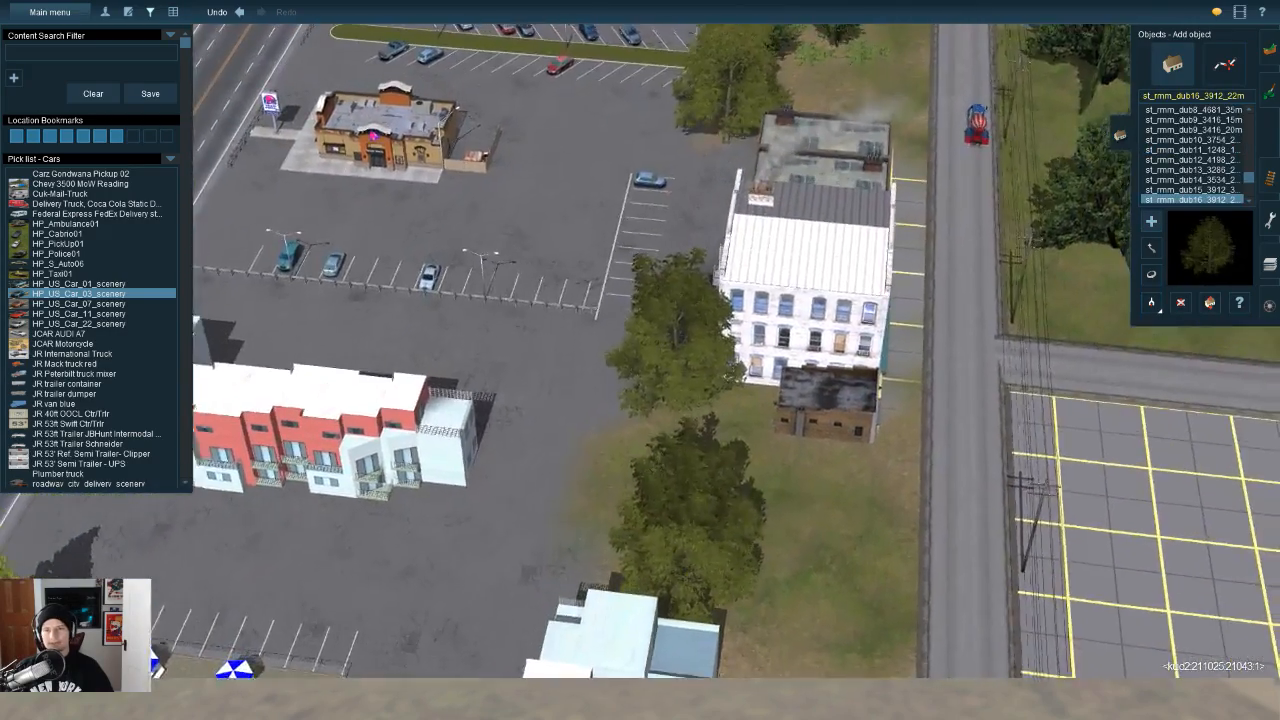
left_click(830, 570)
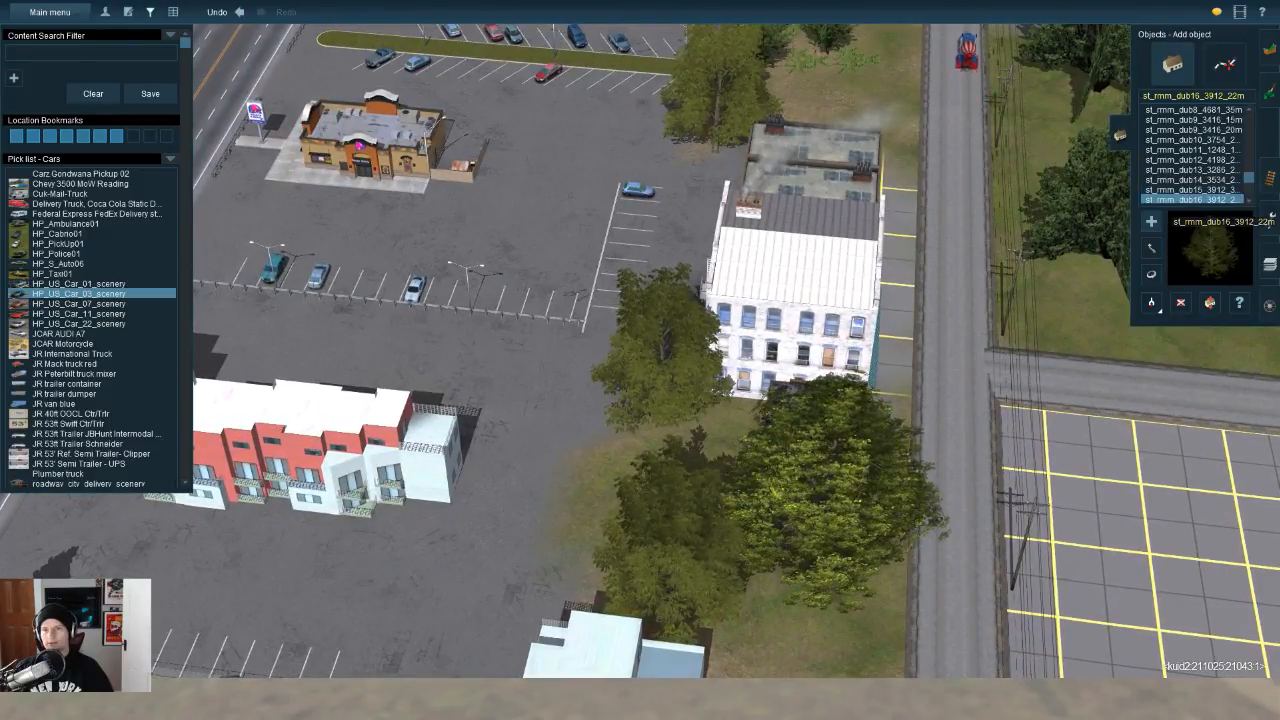
left_click_drag(830, 570, 806, 535)
Step: Place a sampled st_rmm_buk5_2086_25m tree on the grass by the rear corner of the apartment block and shift it closer to the block
right_click_drag(690, 580, 1027, 586)
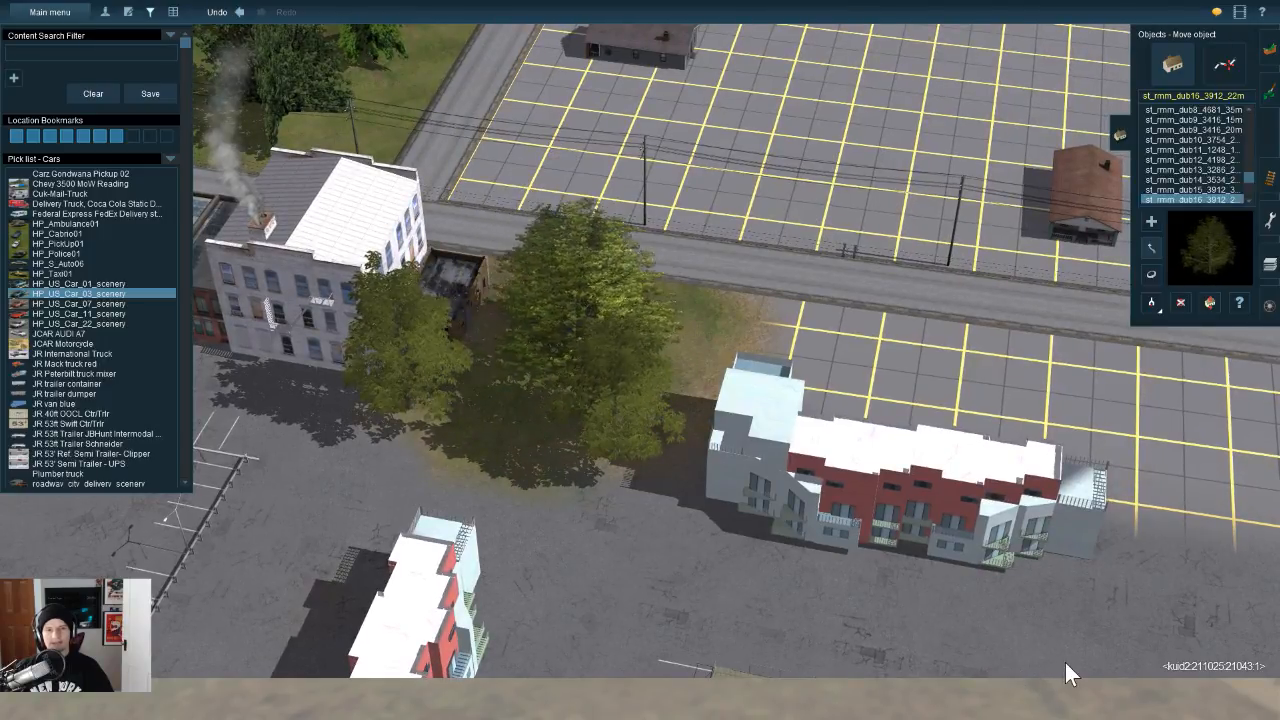
right_click_drag(1065, 663, 790, 648)
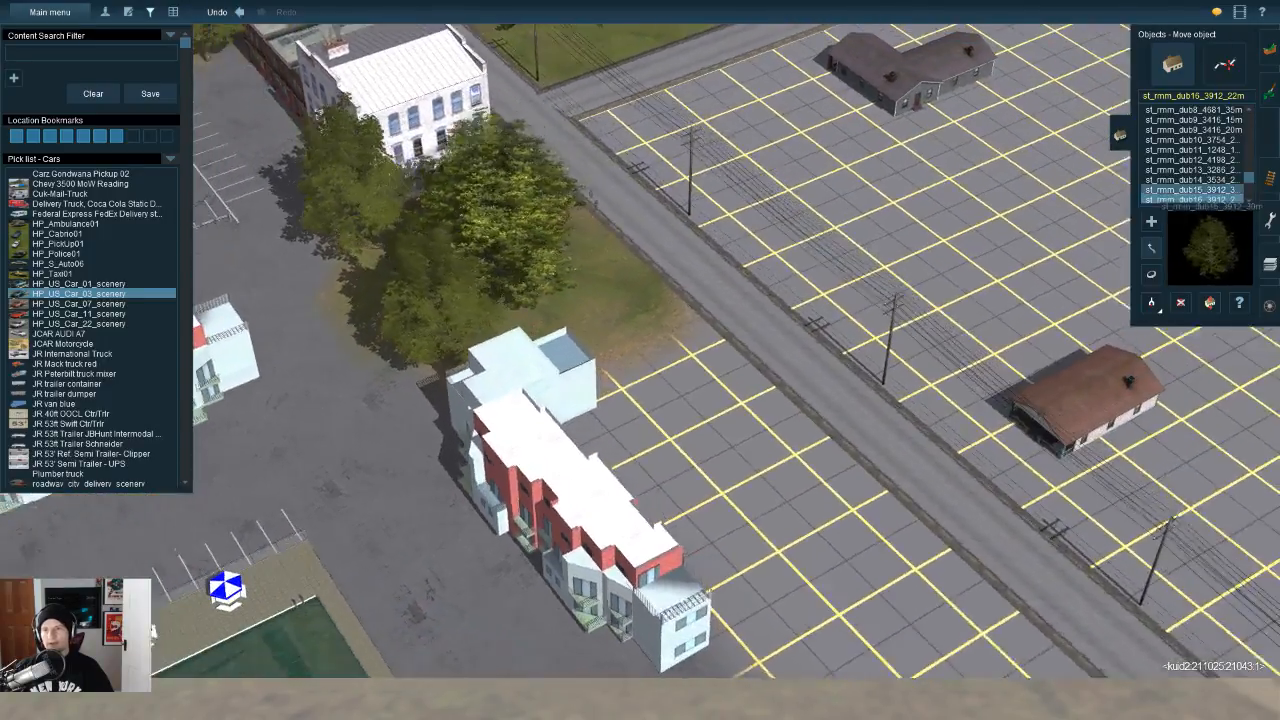
left_click(1192, 181)
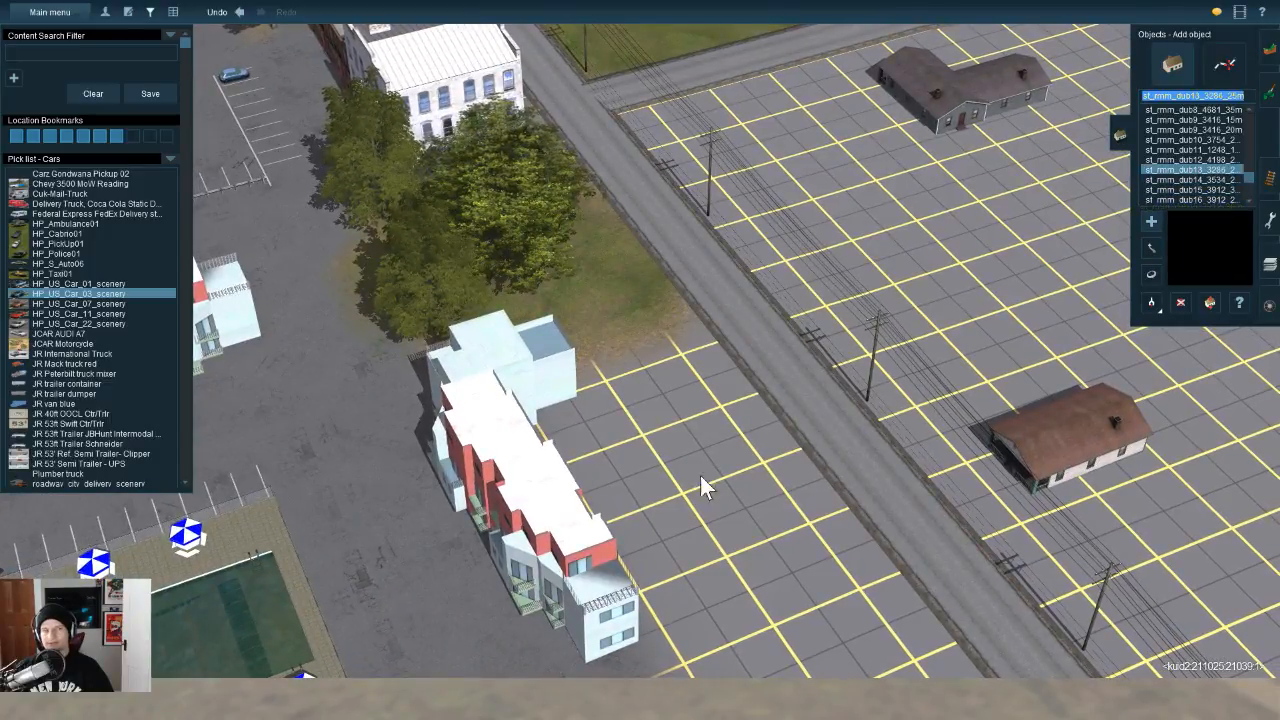
right_click_drag(600, 635, 1108, 418)
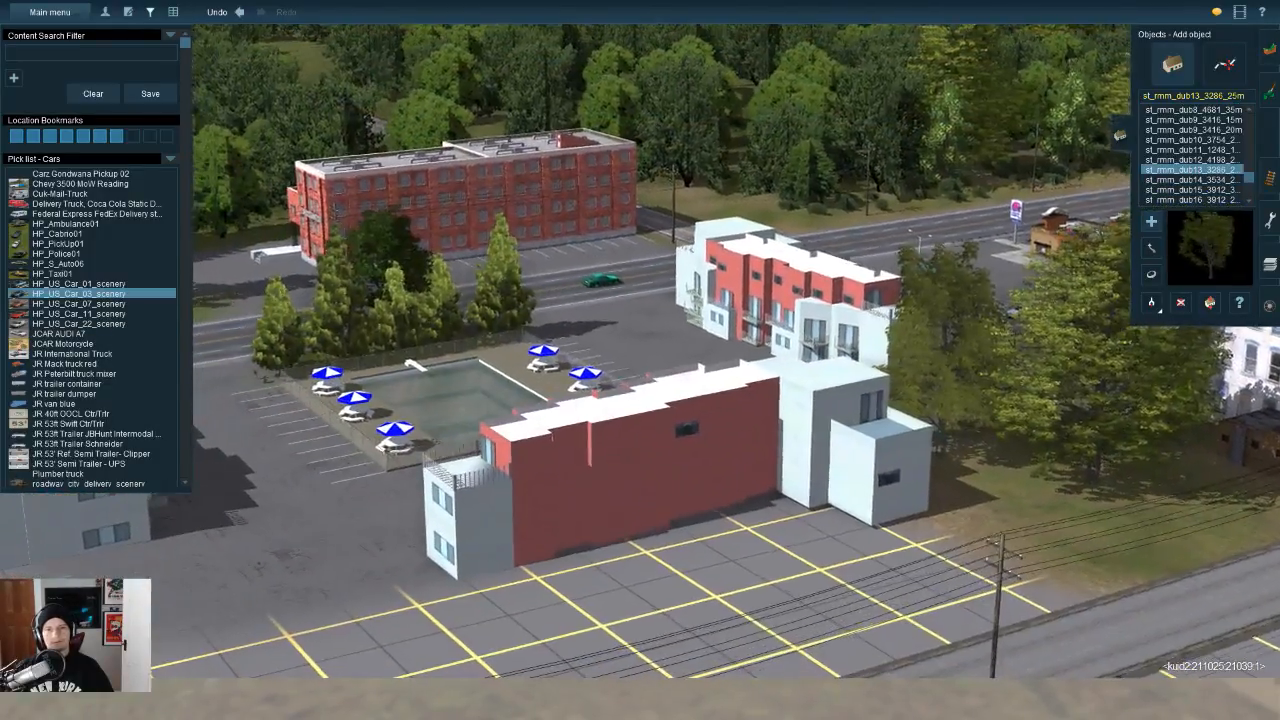
left_click(1152, 303)
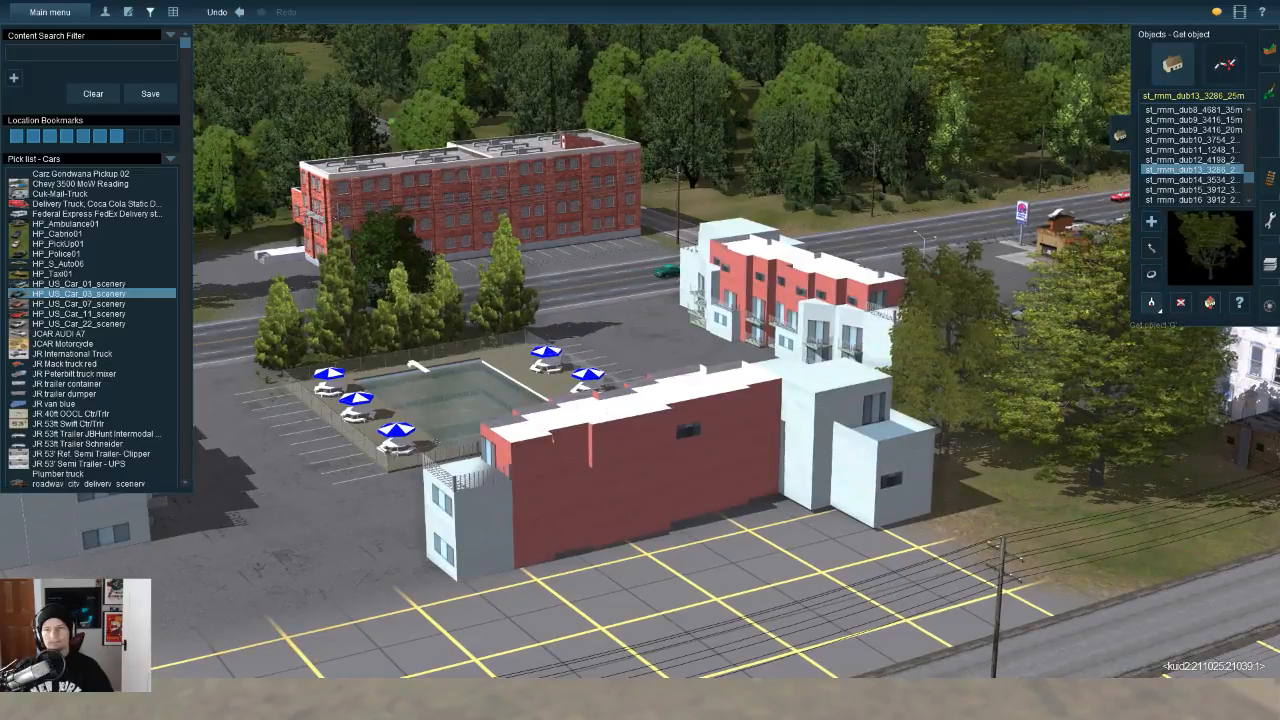
left_click(1018, 516)
key("Up")
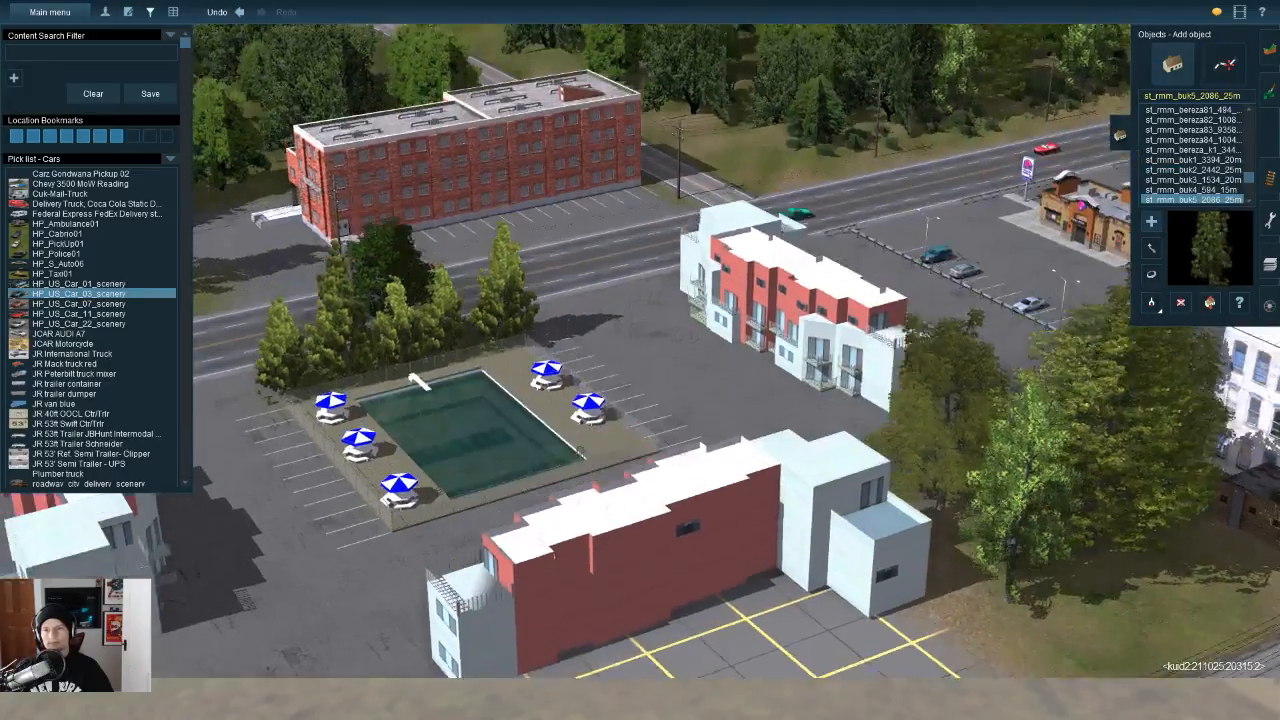
key("m")
left_click_drag(1006, 610, 982, 642)
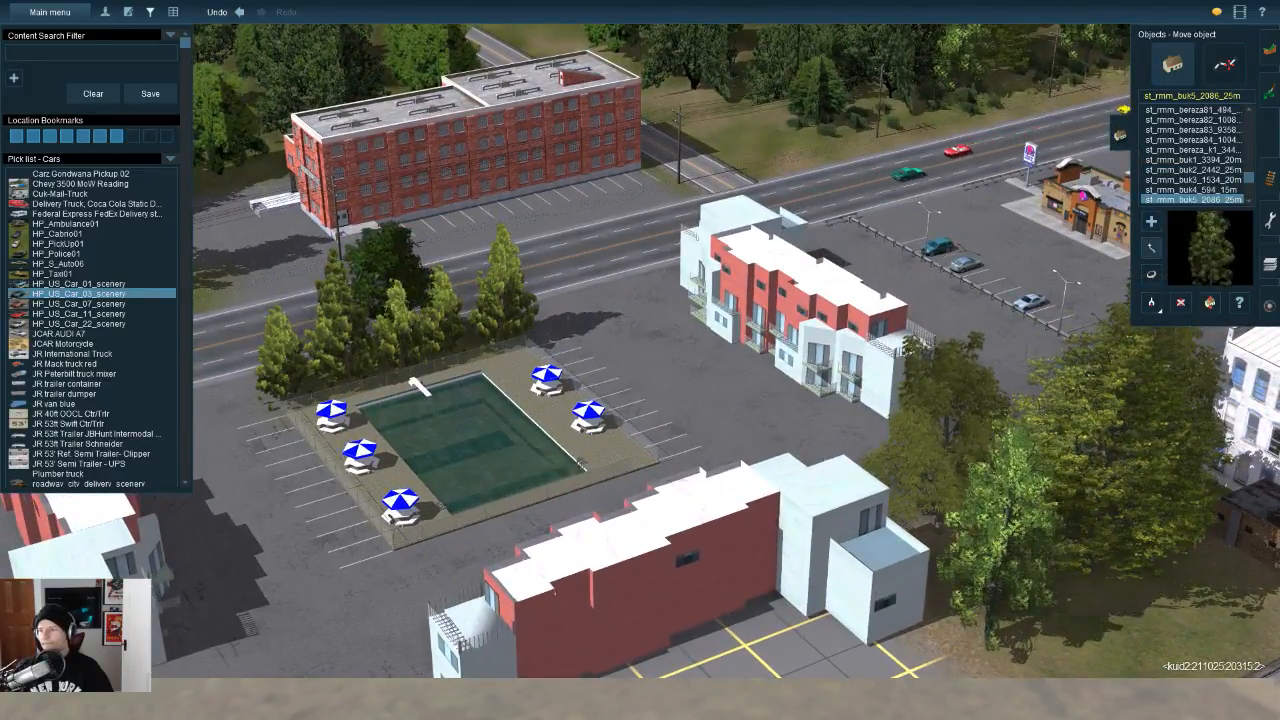
Step: Examine the new trees and parked cars around the apartments, from the highway crossing near the Sunoco station, and above the restaurant lots
right_click_drag(900, 480, 1254, 662)
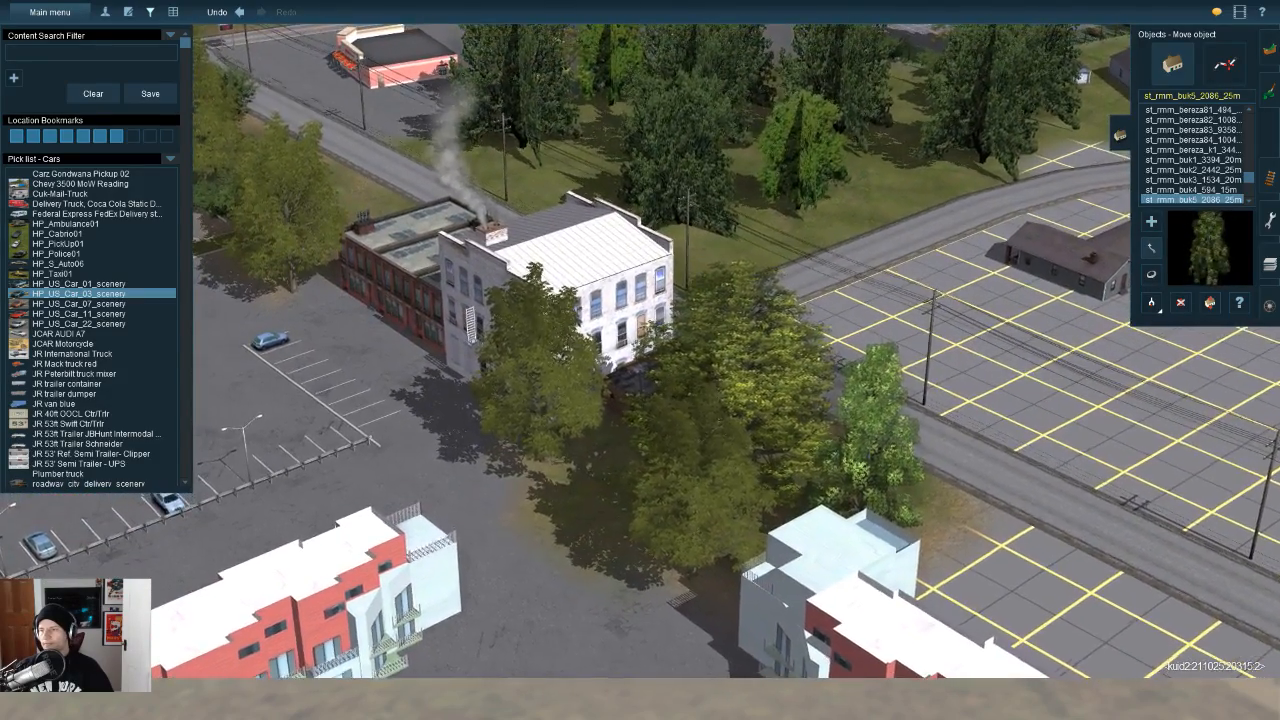
key("Left")
key("Down")
key("Left")
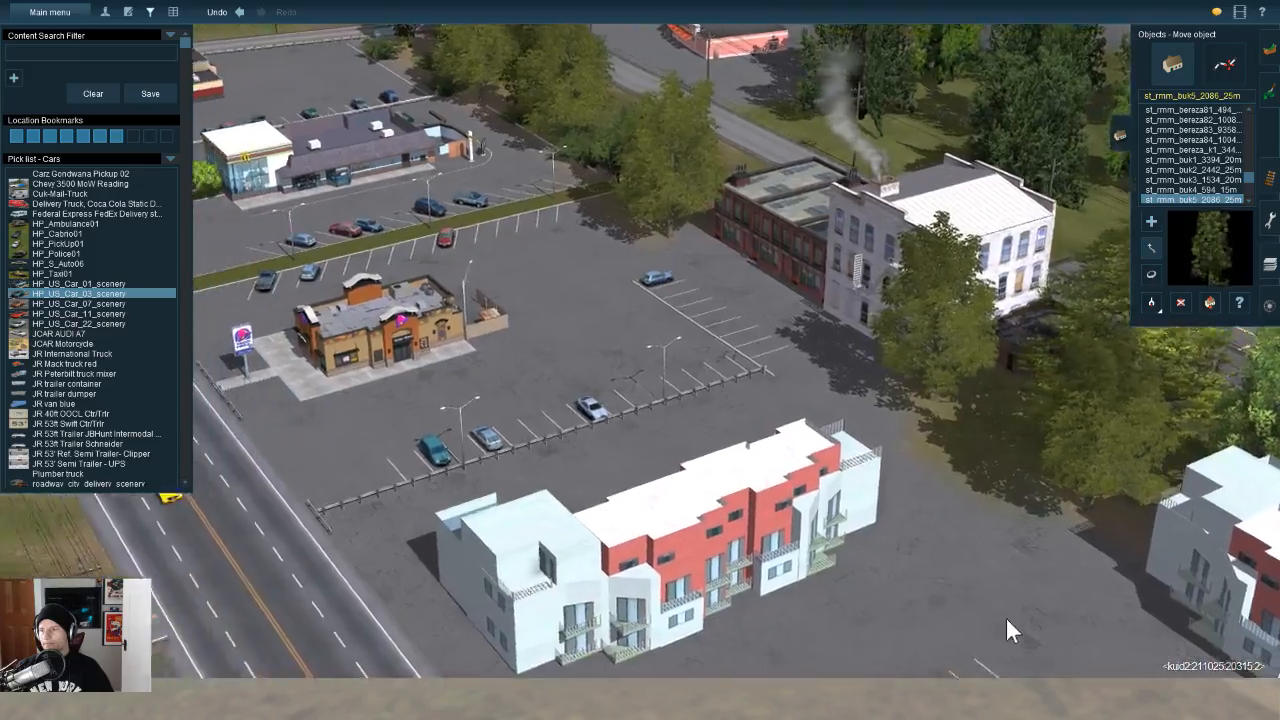
key("Up")
key("Left")
right_click_drag(1005, 640, 915, 718)
key("Down")
key("Left")
key("Up")
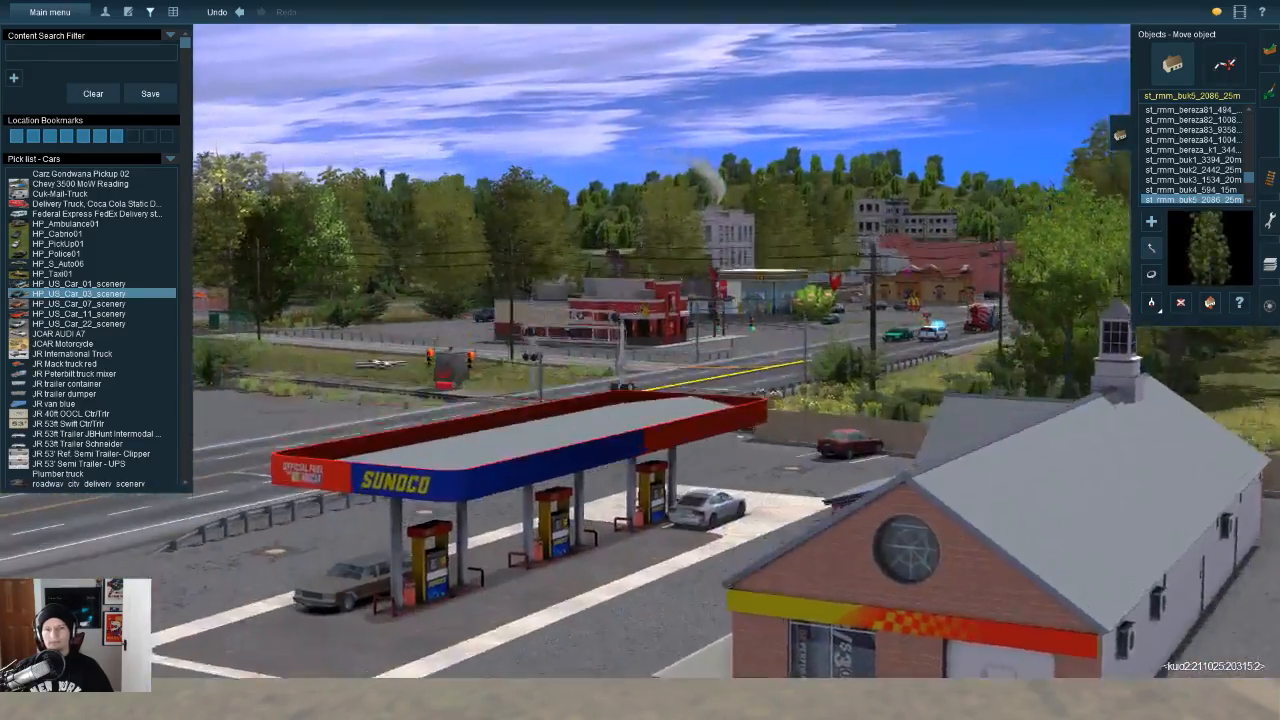
key("Left")
key("Up")
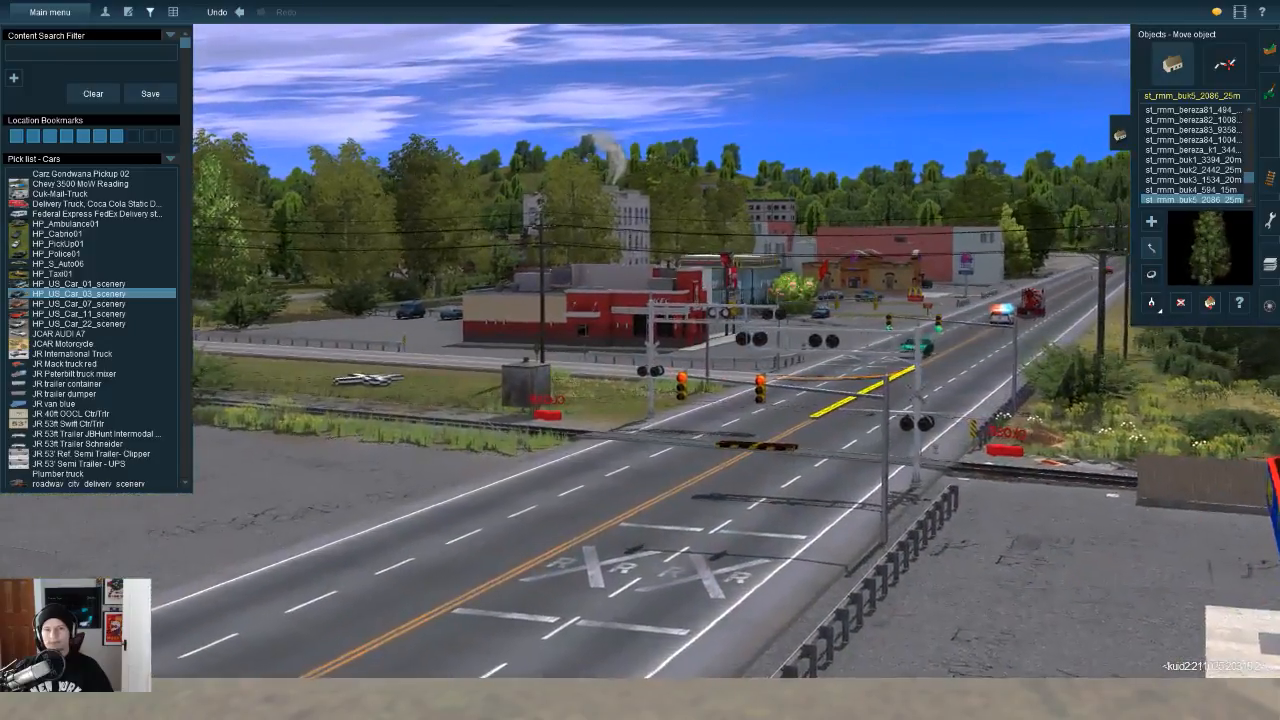
key("Left")
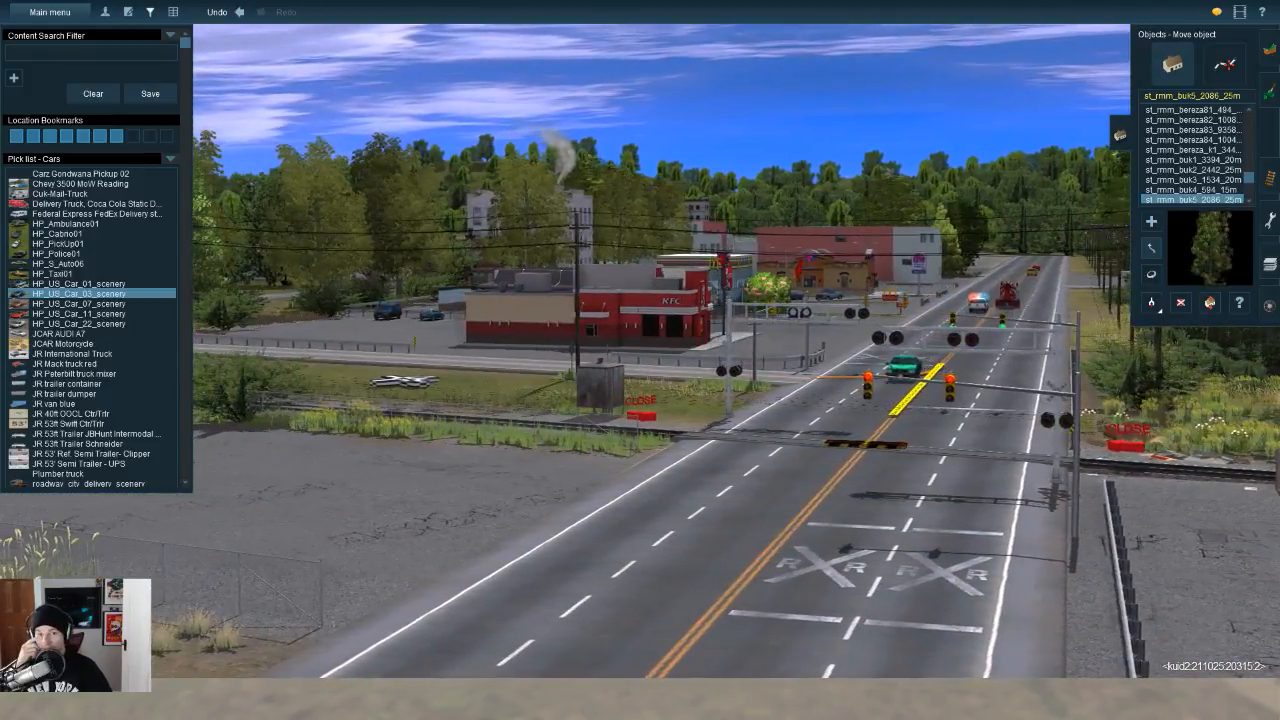
key("Right")
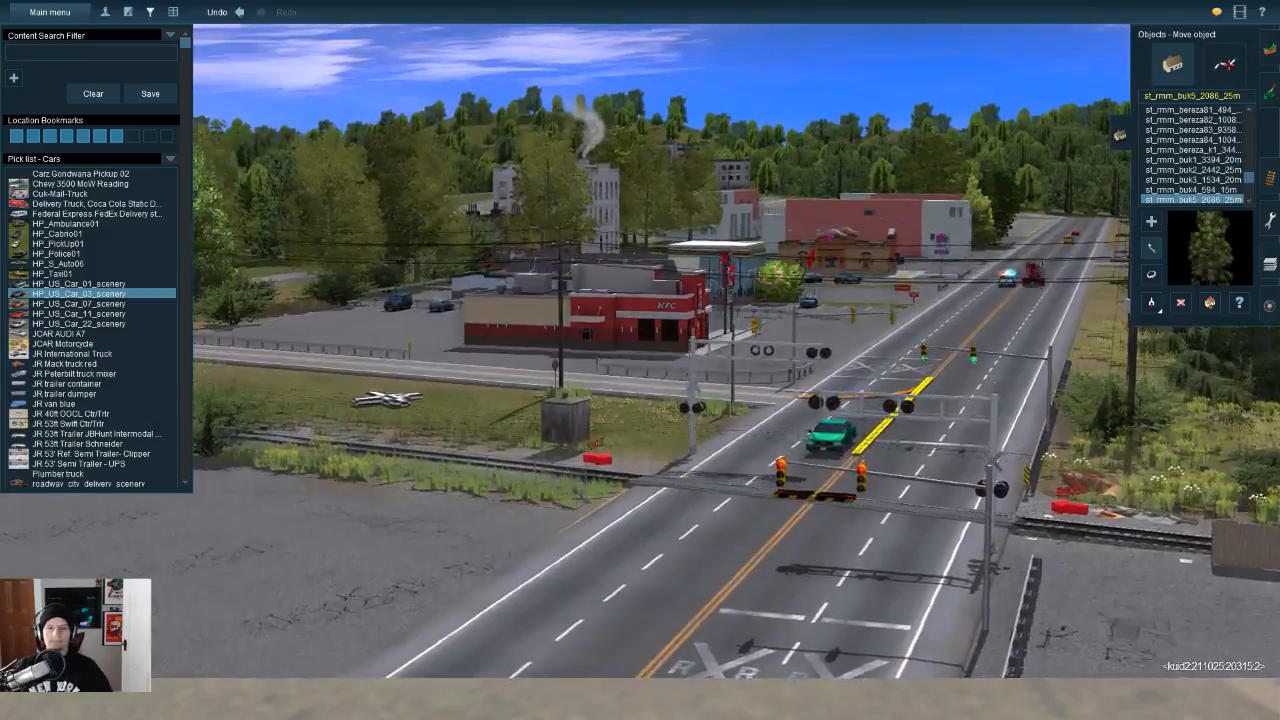
key("Left")
right_click_drag(1090, 649, 1205, 650)
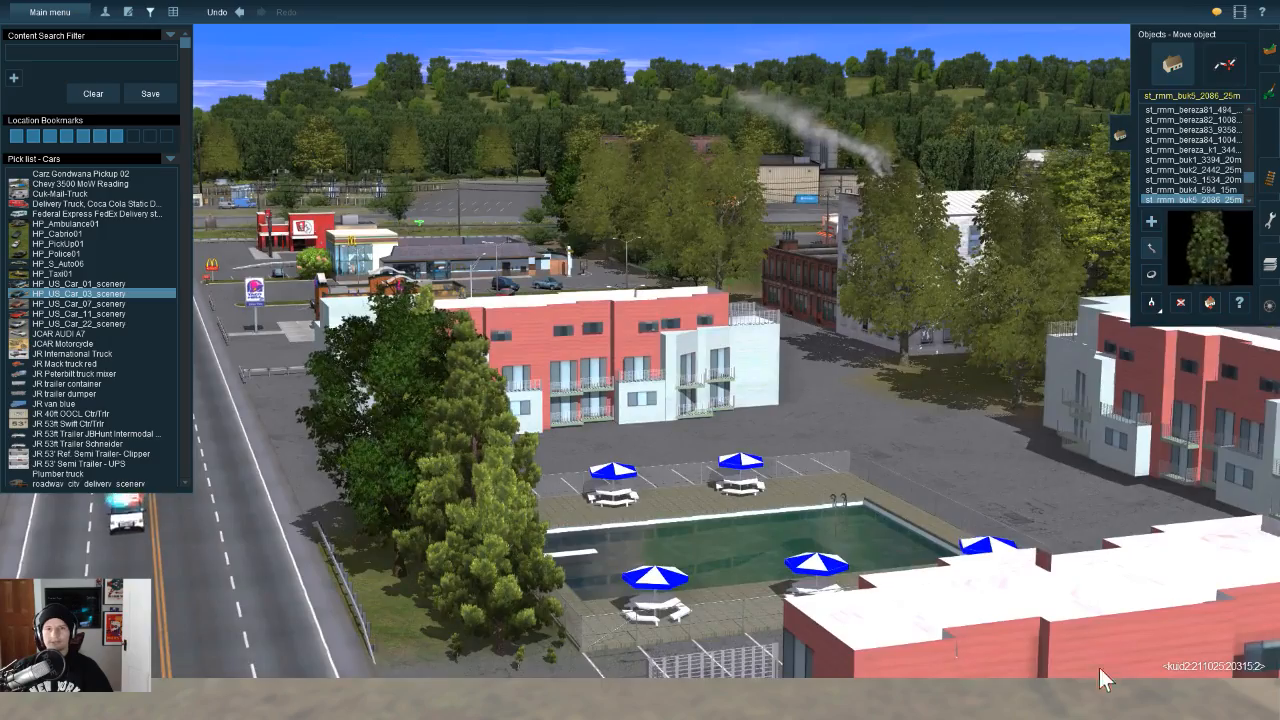
right_click_drag(1100, 670, 1129, 416)
key("Up")
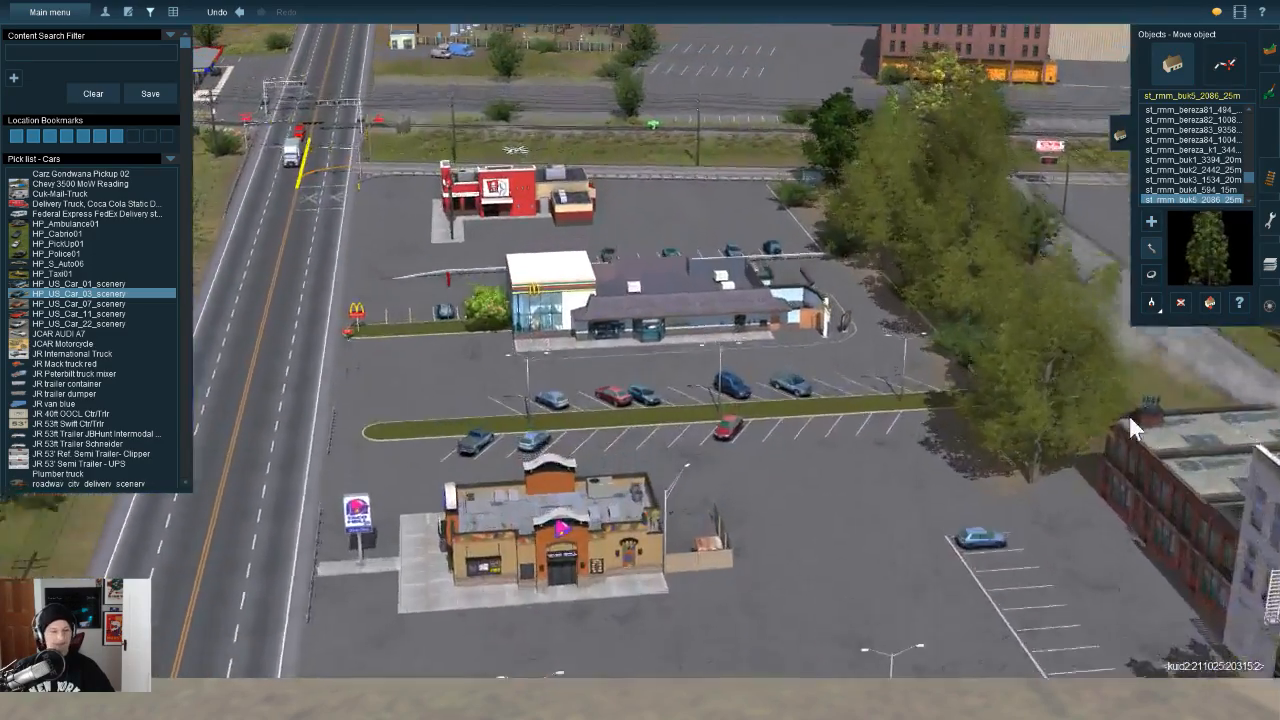
Step: Start saving the edited route, bringing up the choice between a new route and overwriting the existing one
key("ctrl+s")
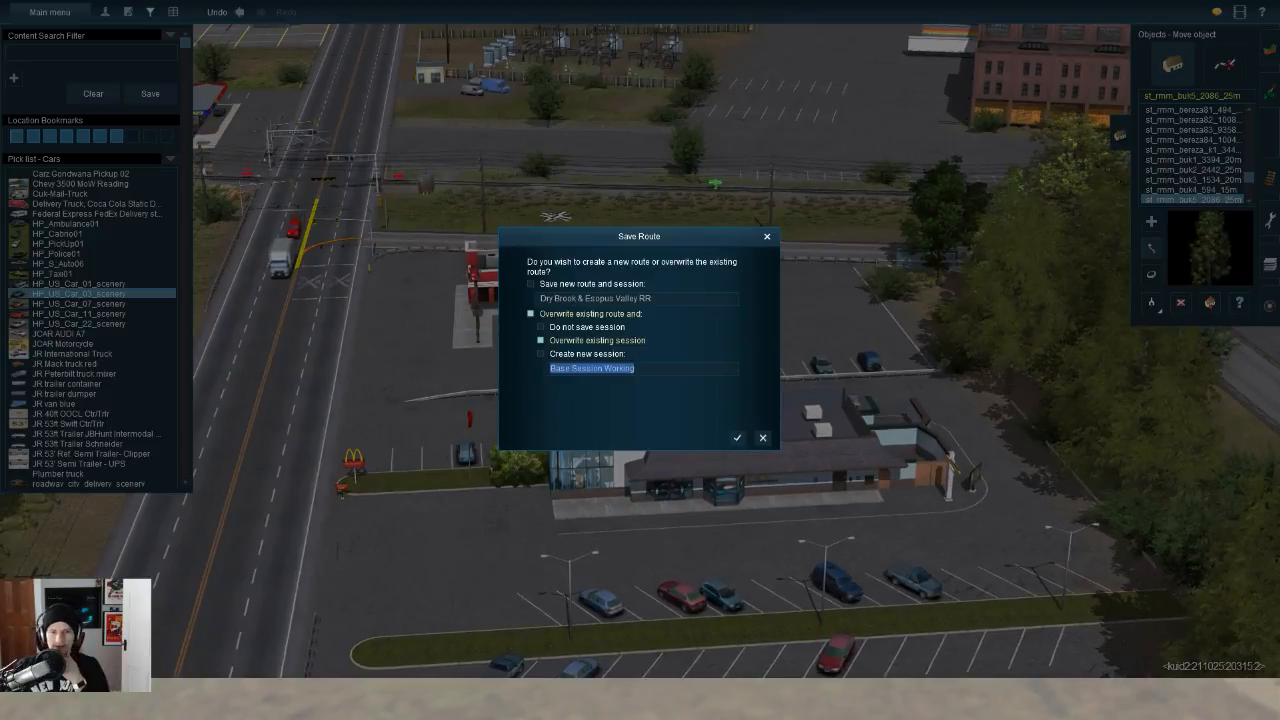